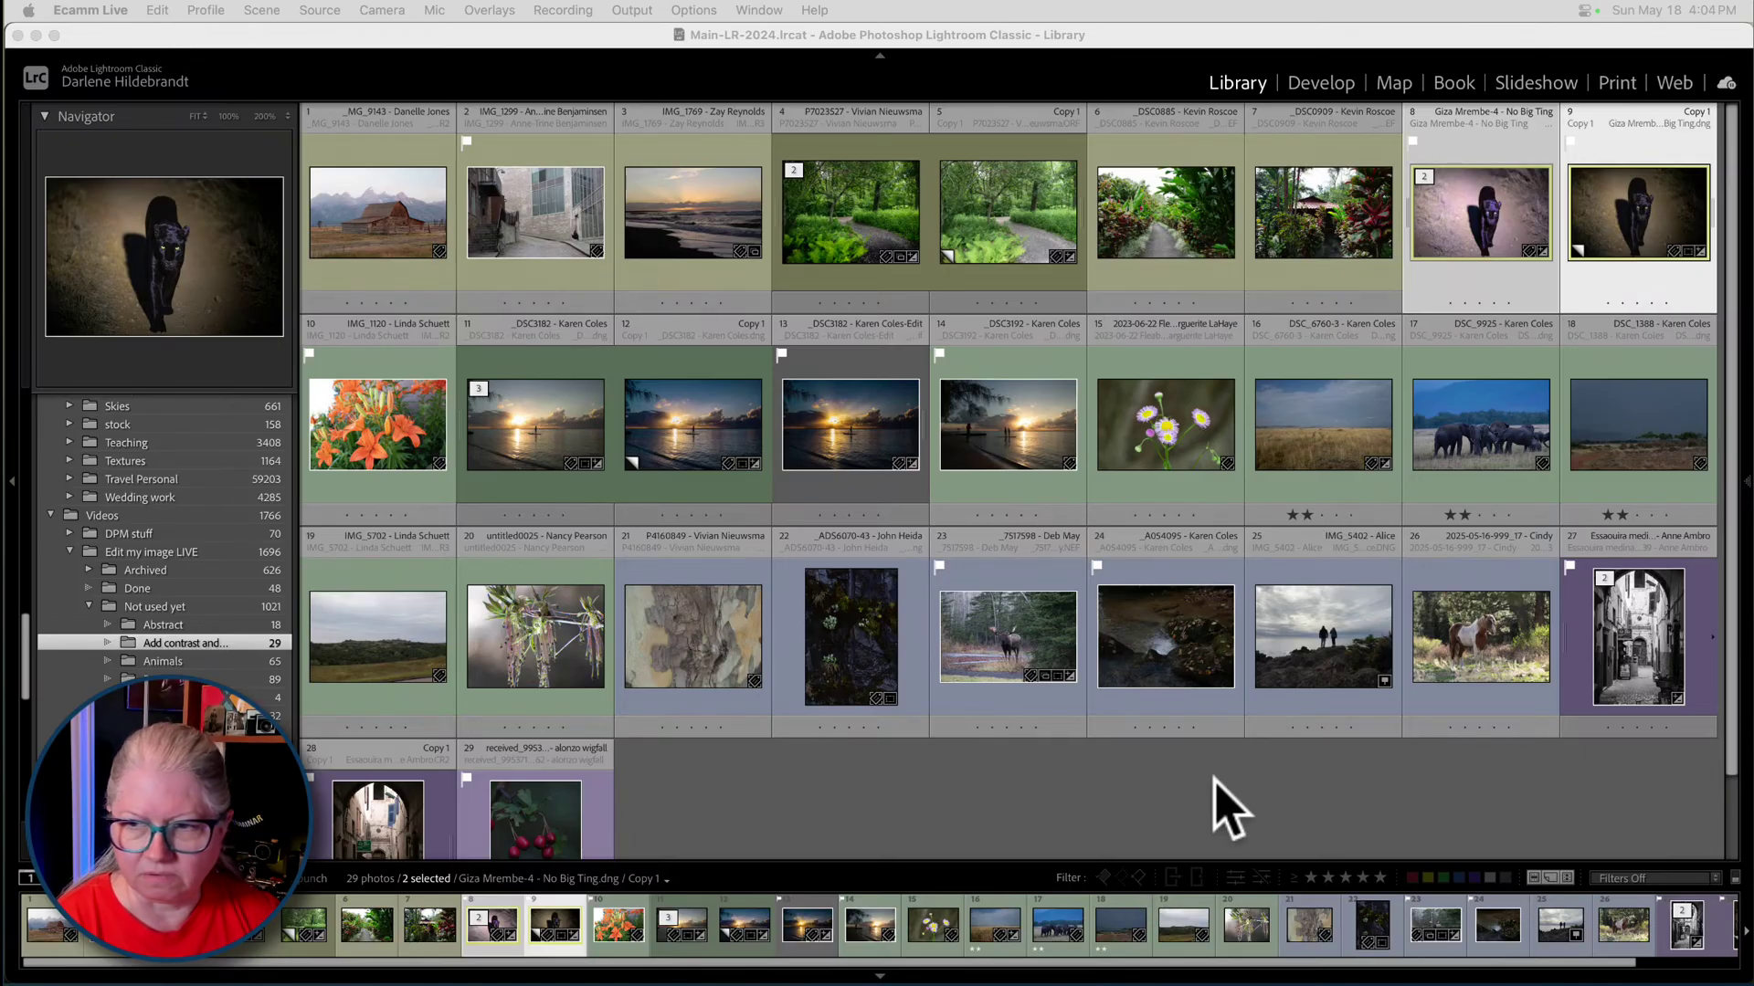
- Clear the photo selection and look through all the thumbnails in the Add contrast and punch folder
{"action": "left_click", "coordinate": [1228, 809]}
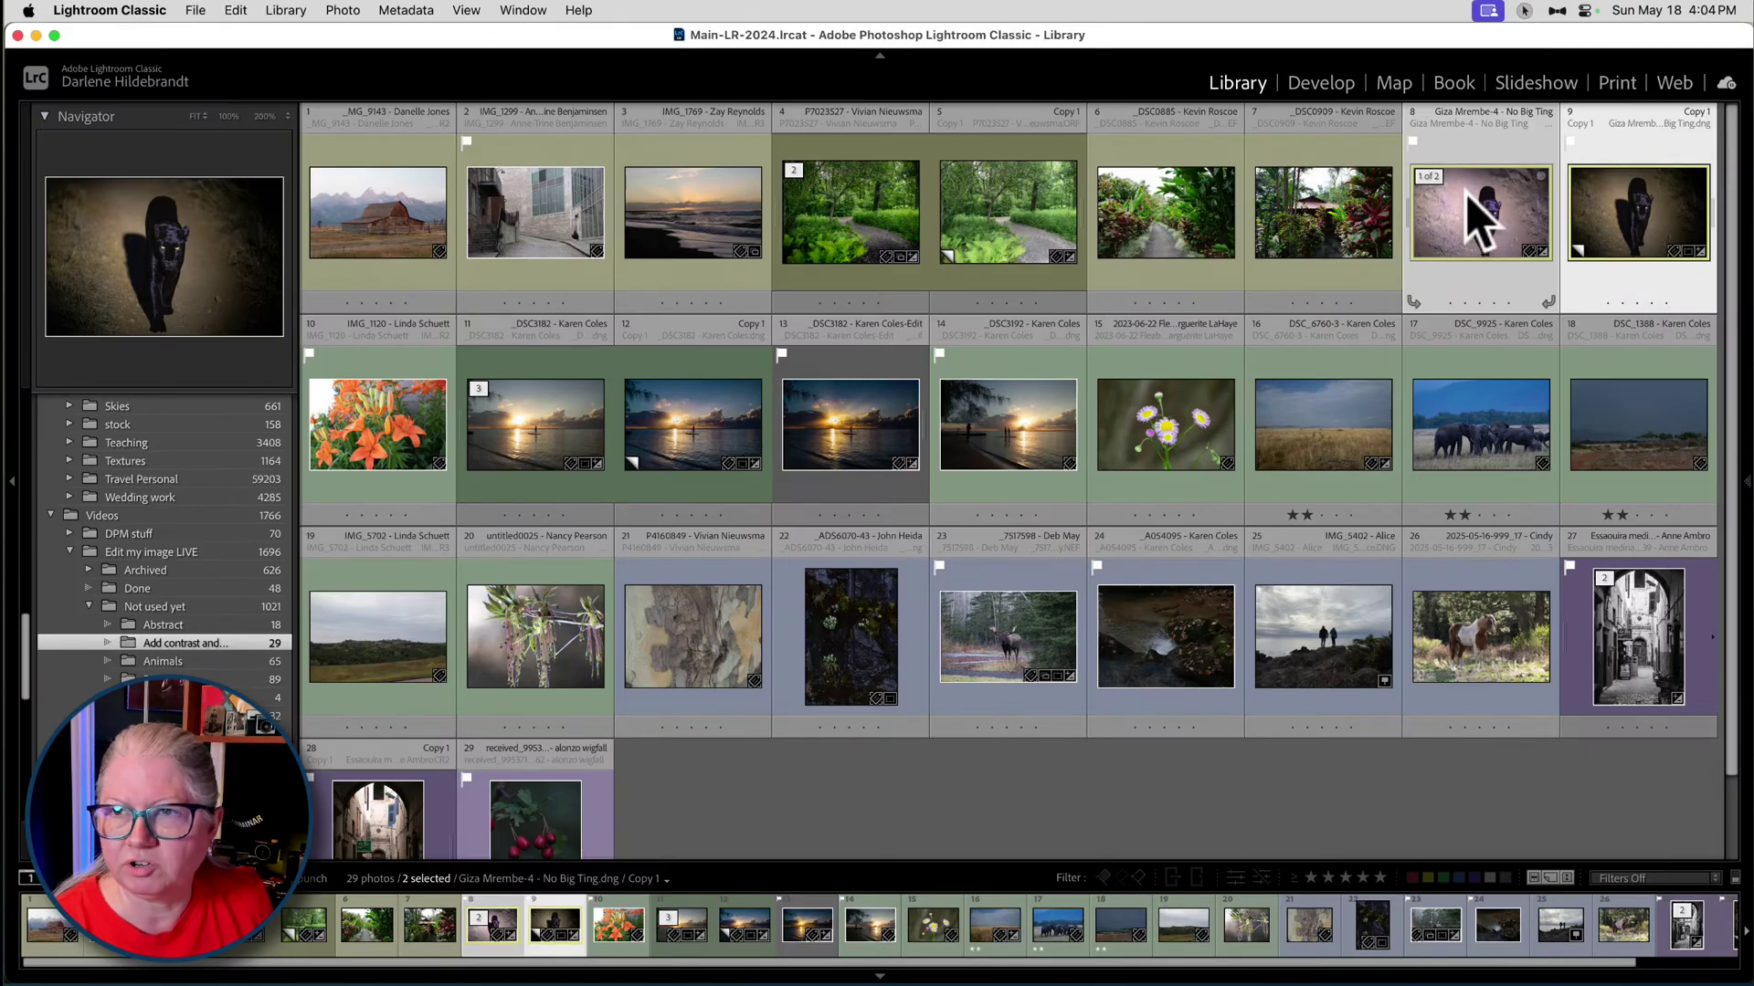
{"action": "left_click", "coordinate": [1523, 10]}
{"action": "left_click", "coordinate": [1560, 38]}
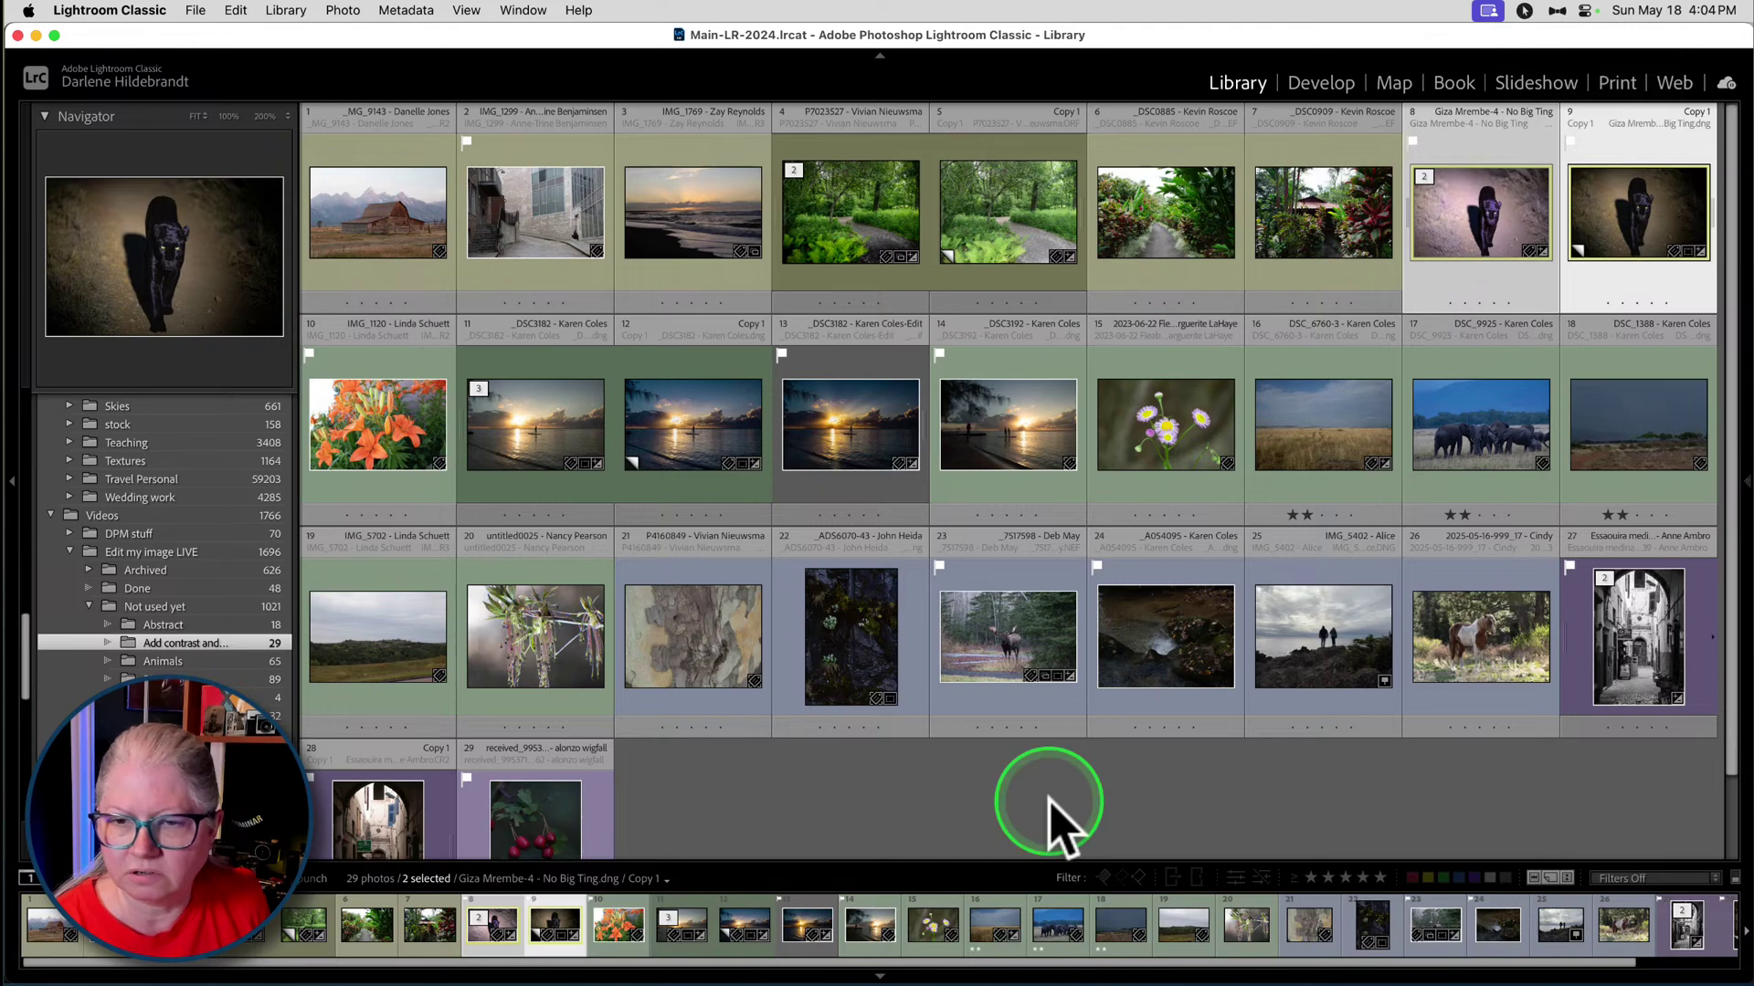
{"action": "left_click", "coordinate": [1124, 776]}
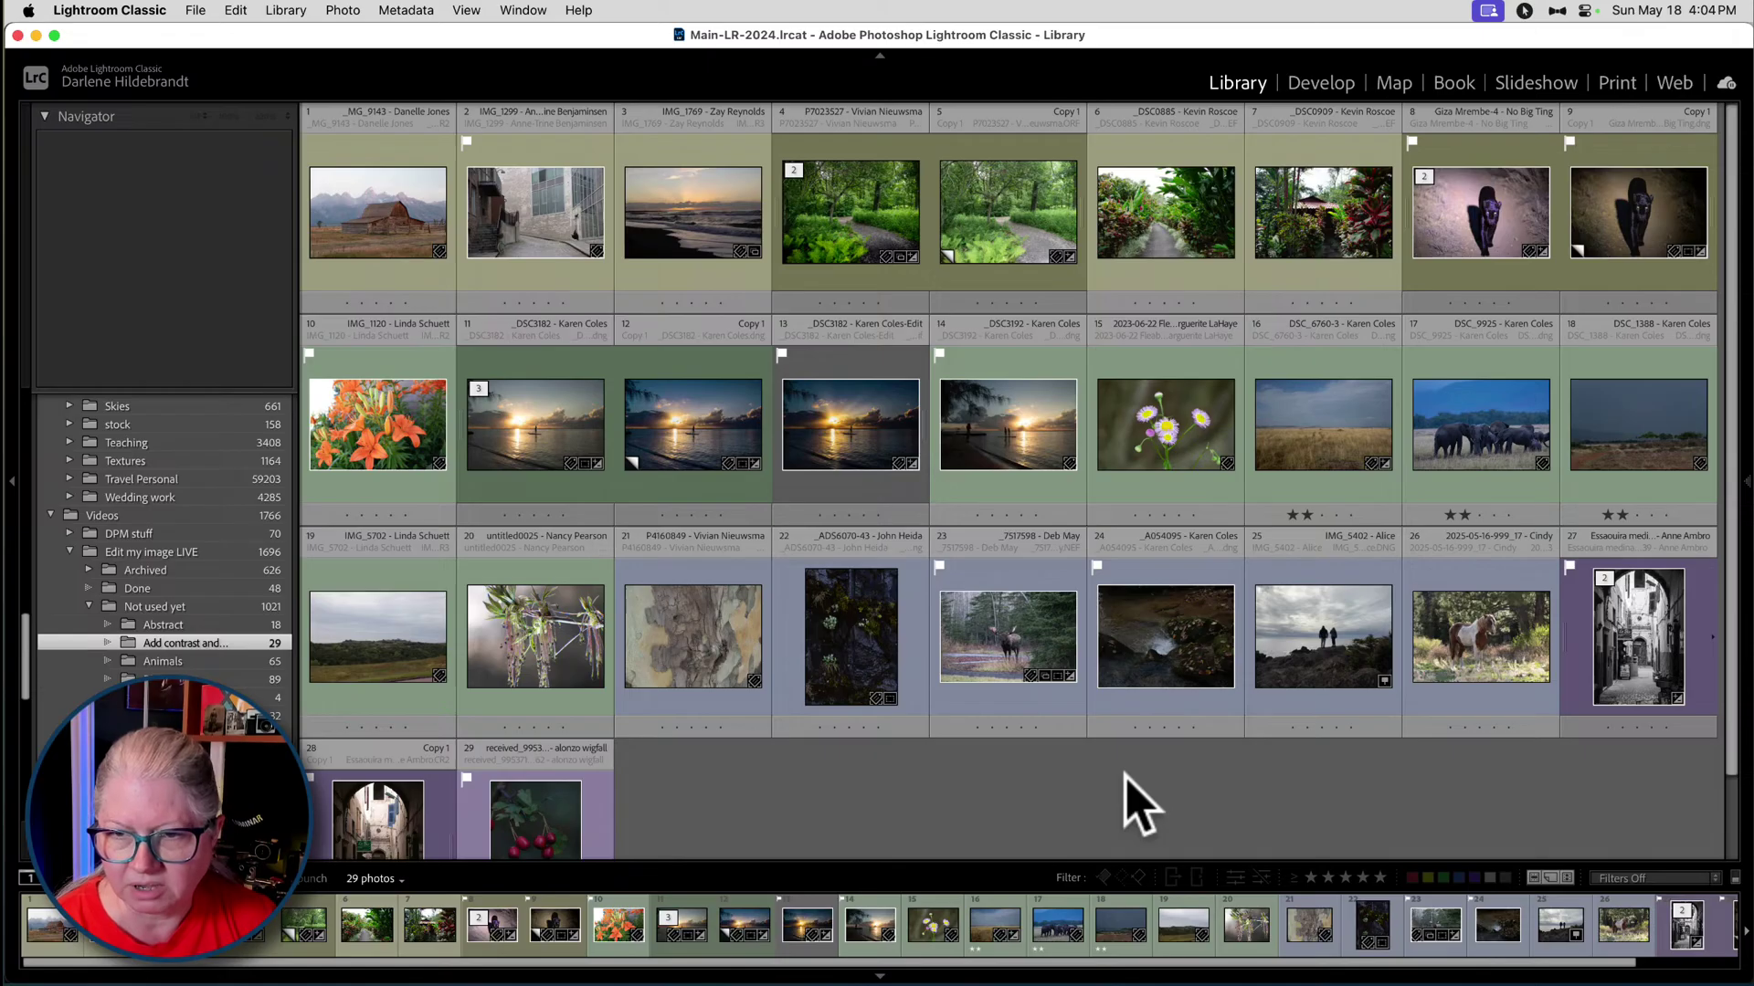
{"action": "scroll", "coordinate": [1137, 804], "scroll_direction": "down", "scroll_amount": 2}
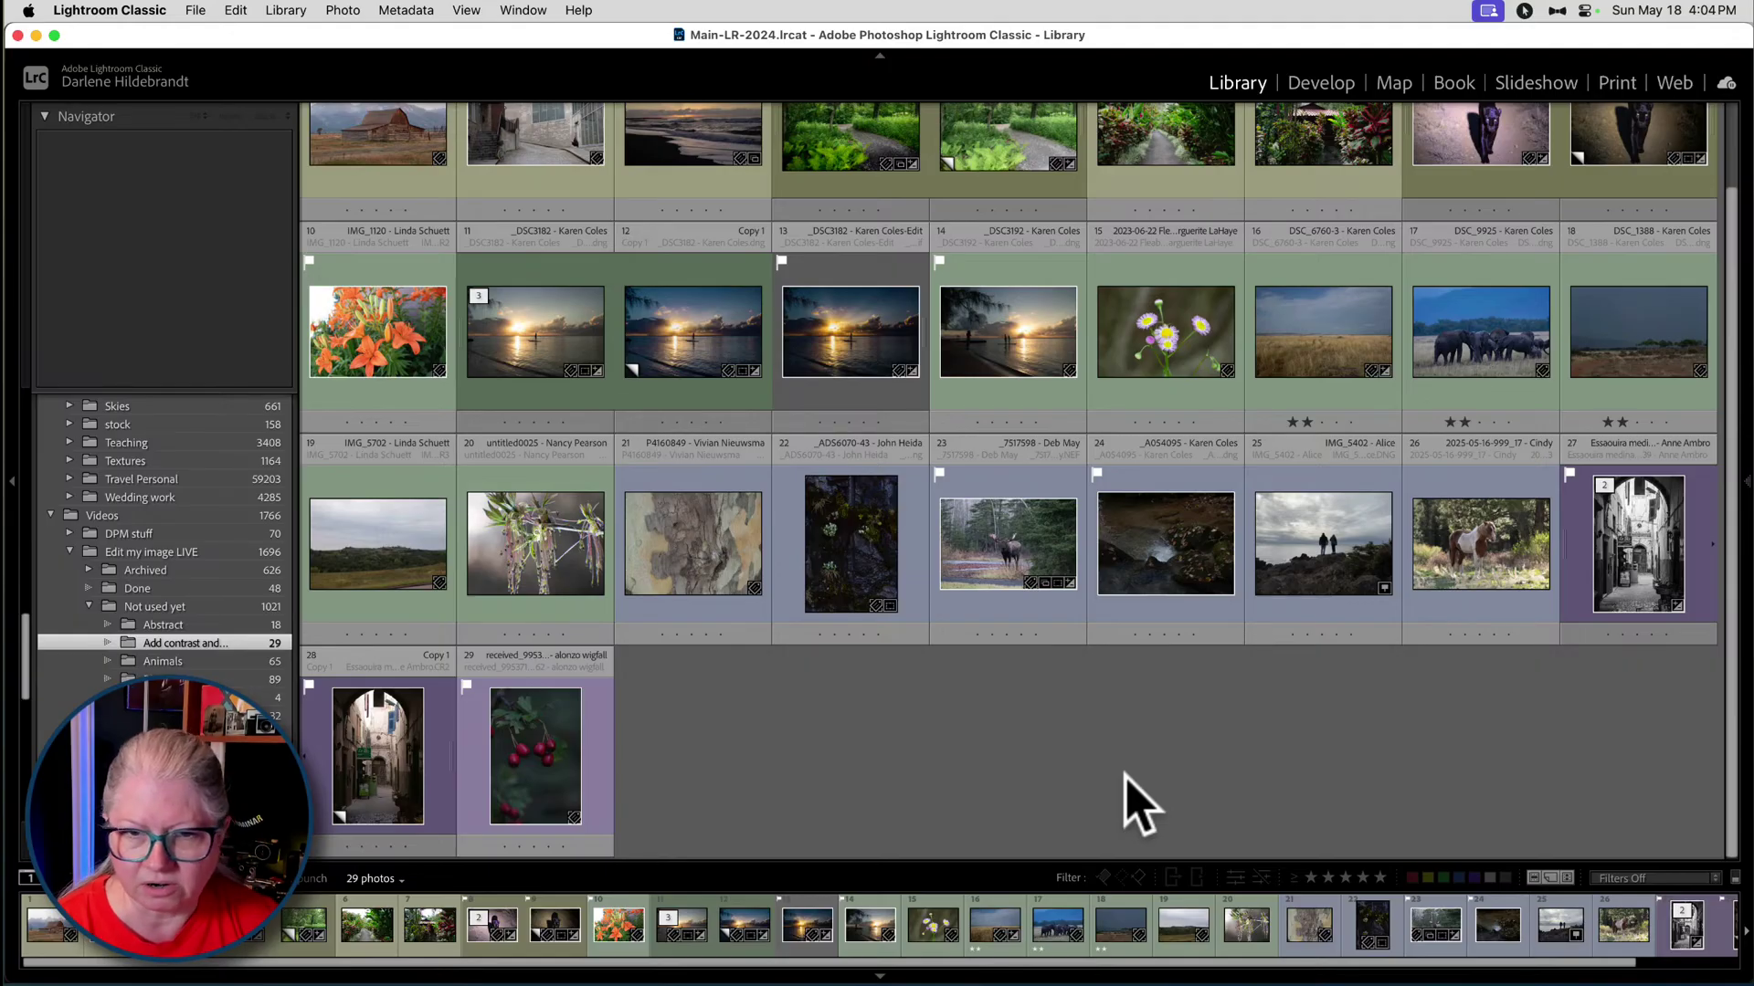
{"action": "left_click", "coordinate": [1133, 728]}
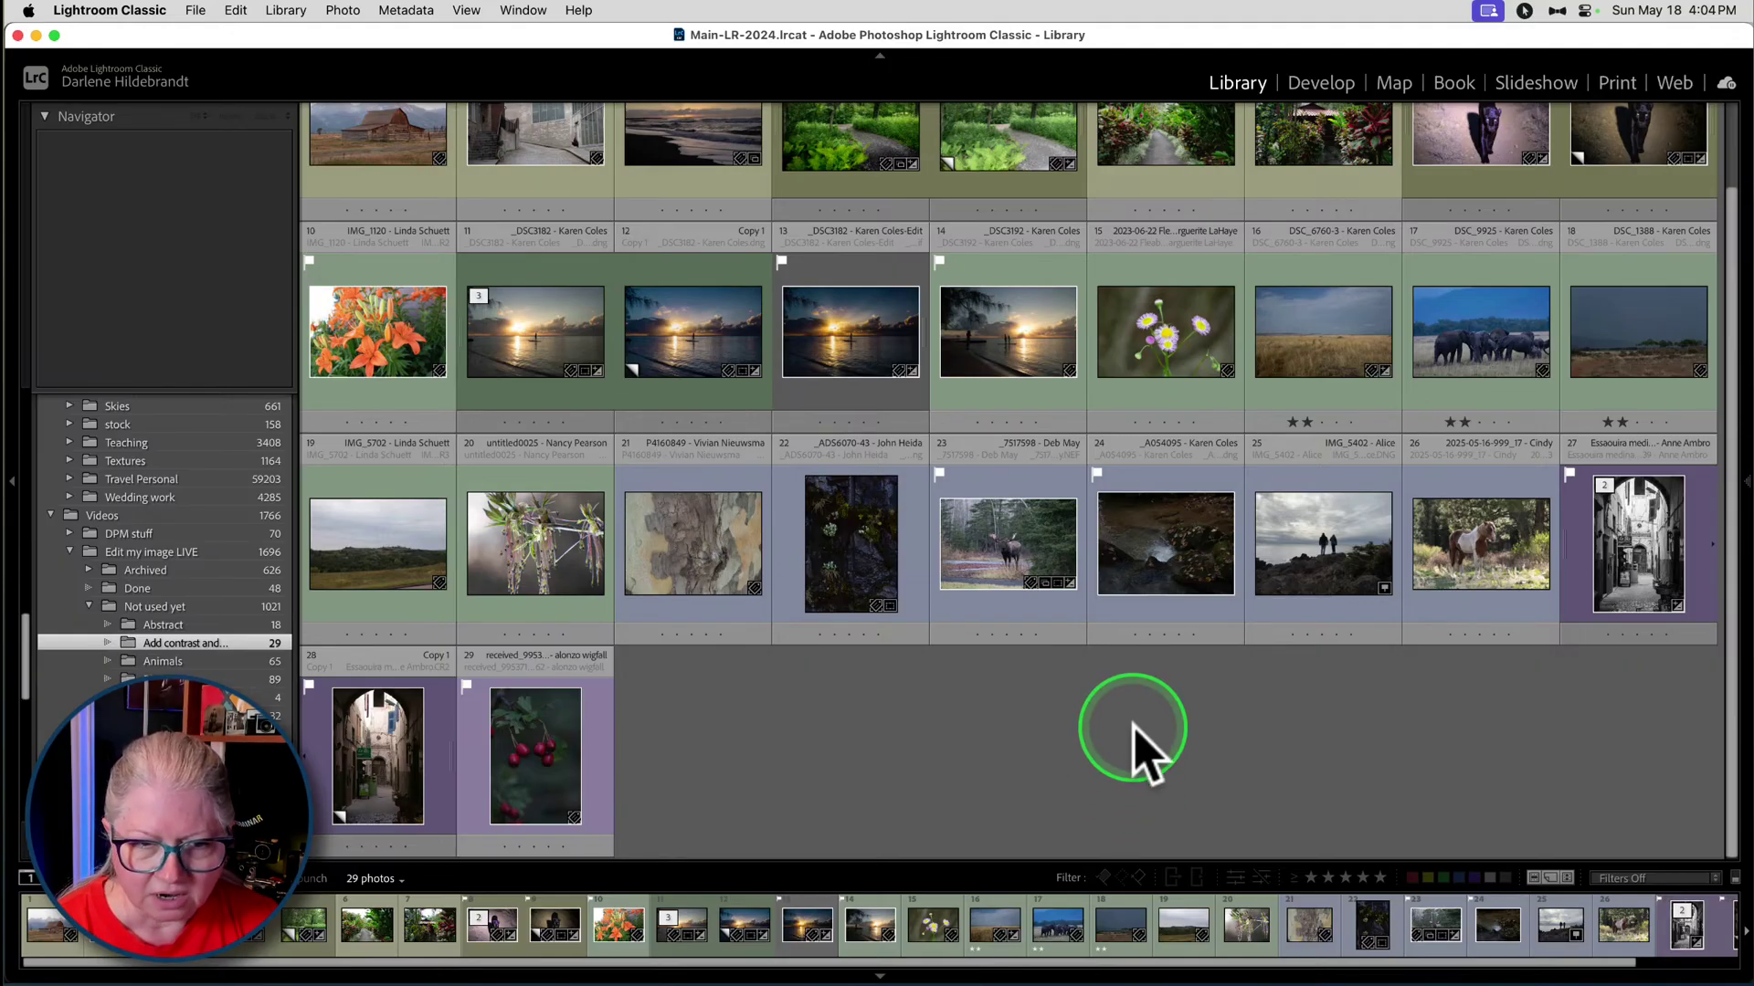
{"action": "scroll", "coordinate": [1133, 726], "scroll_direction": "up", "scroll_amount": 2}
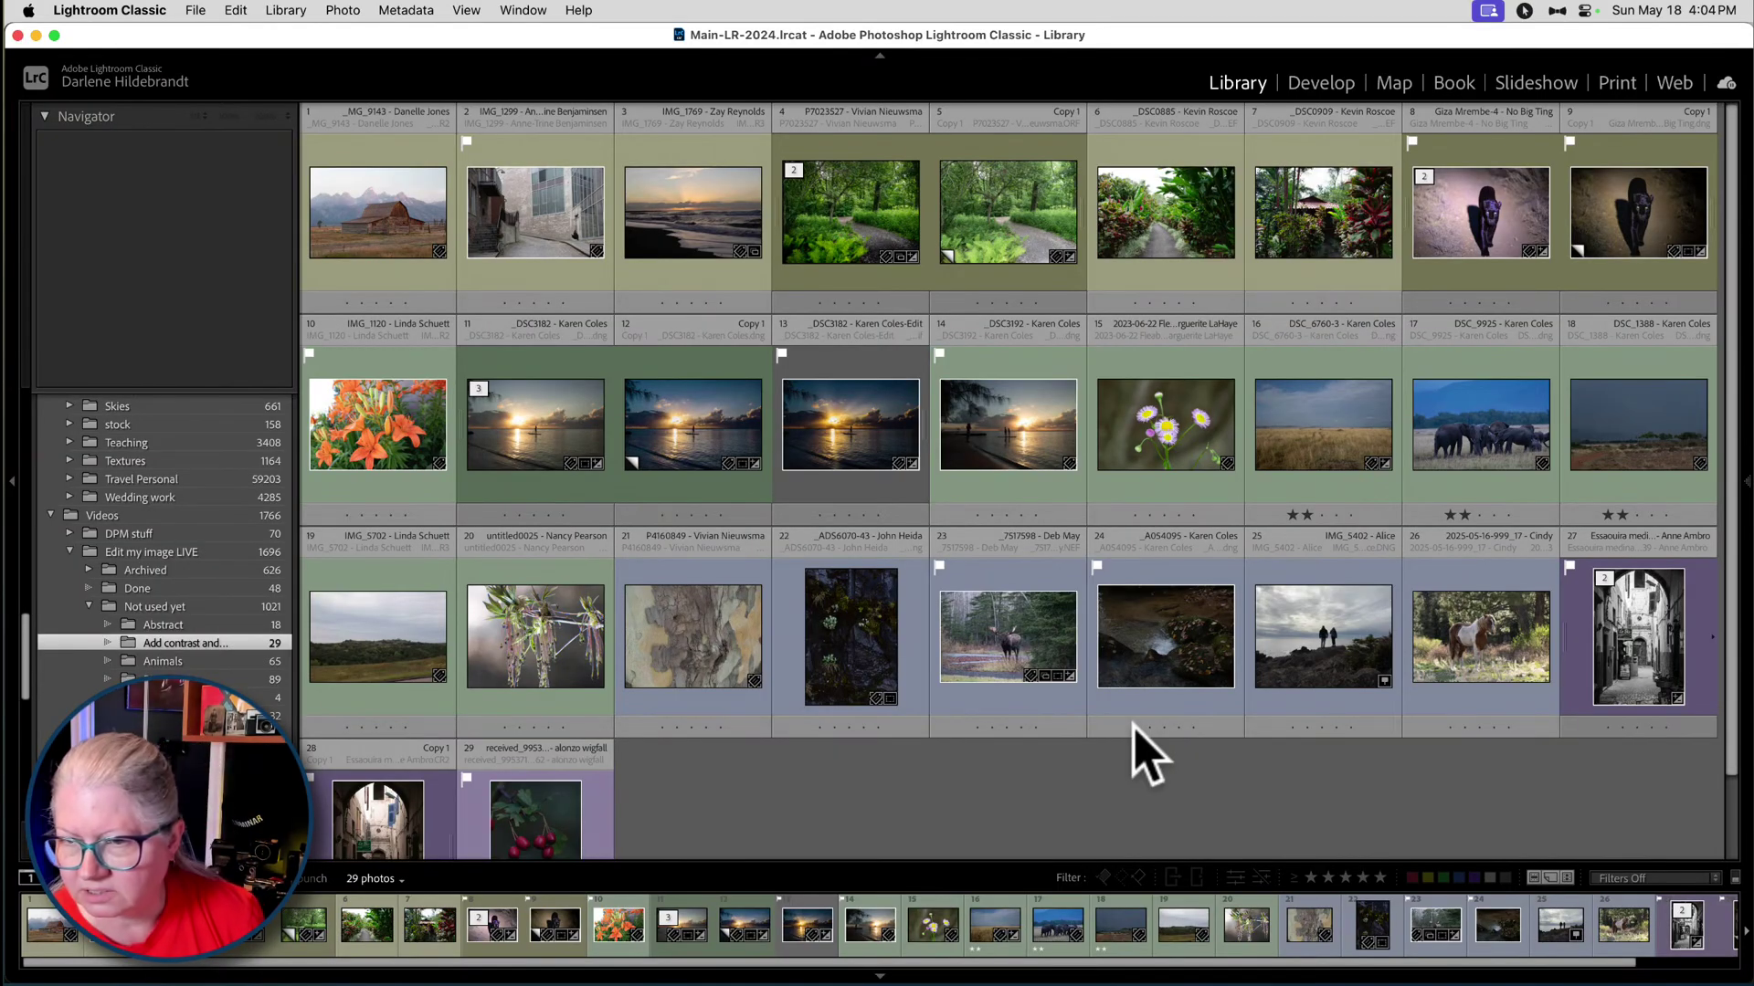
- Open the brown-and-white horse photo from the grid in the Develop module
{"action": "left_click", "coordinate": [1446, 278]}
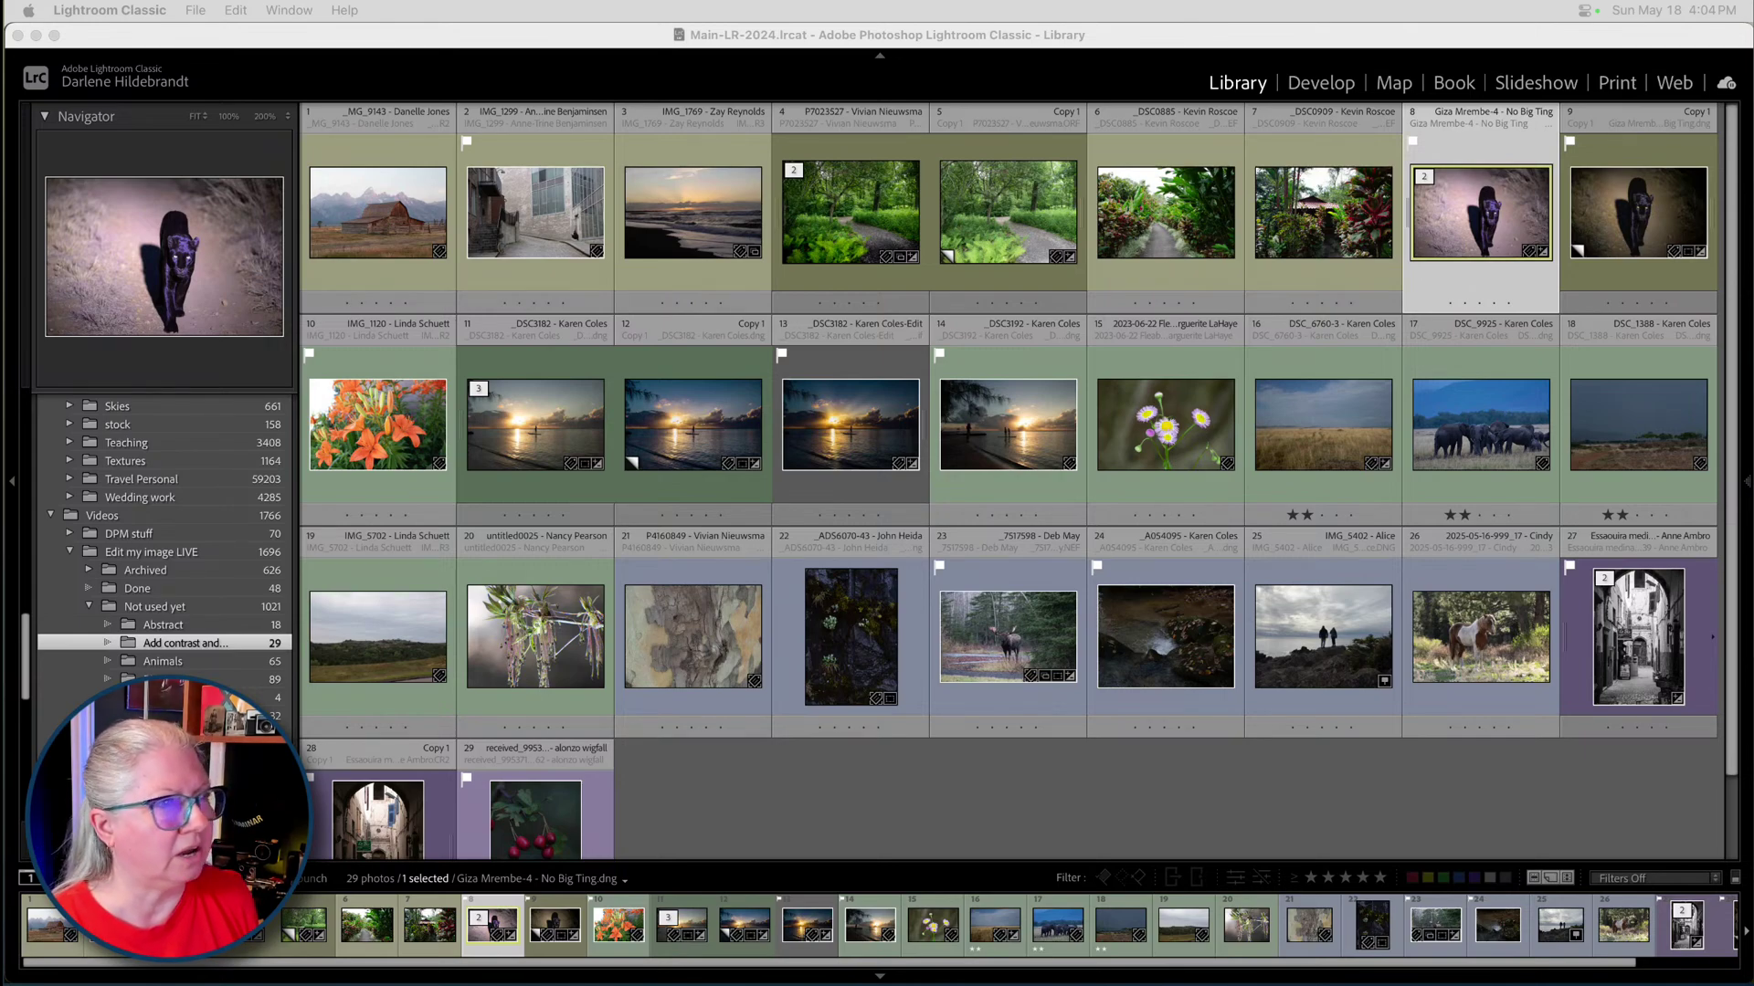
{"action": "left_click", "coordinate": [1308, 786]}
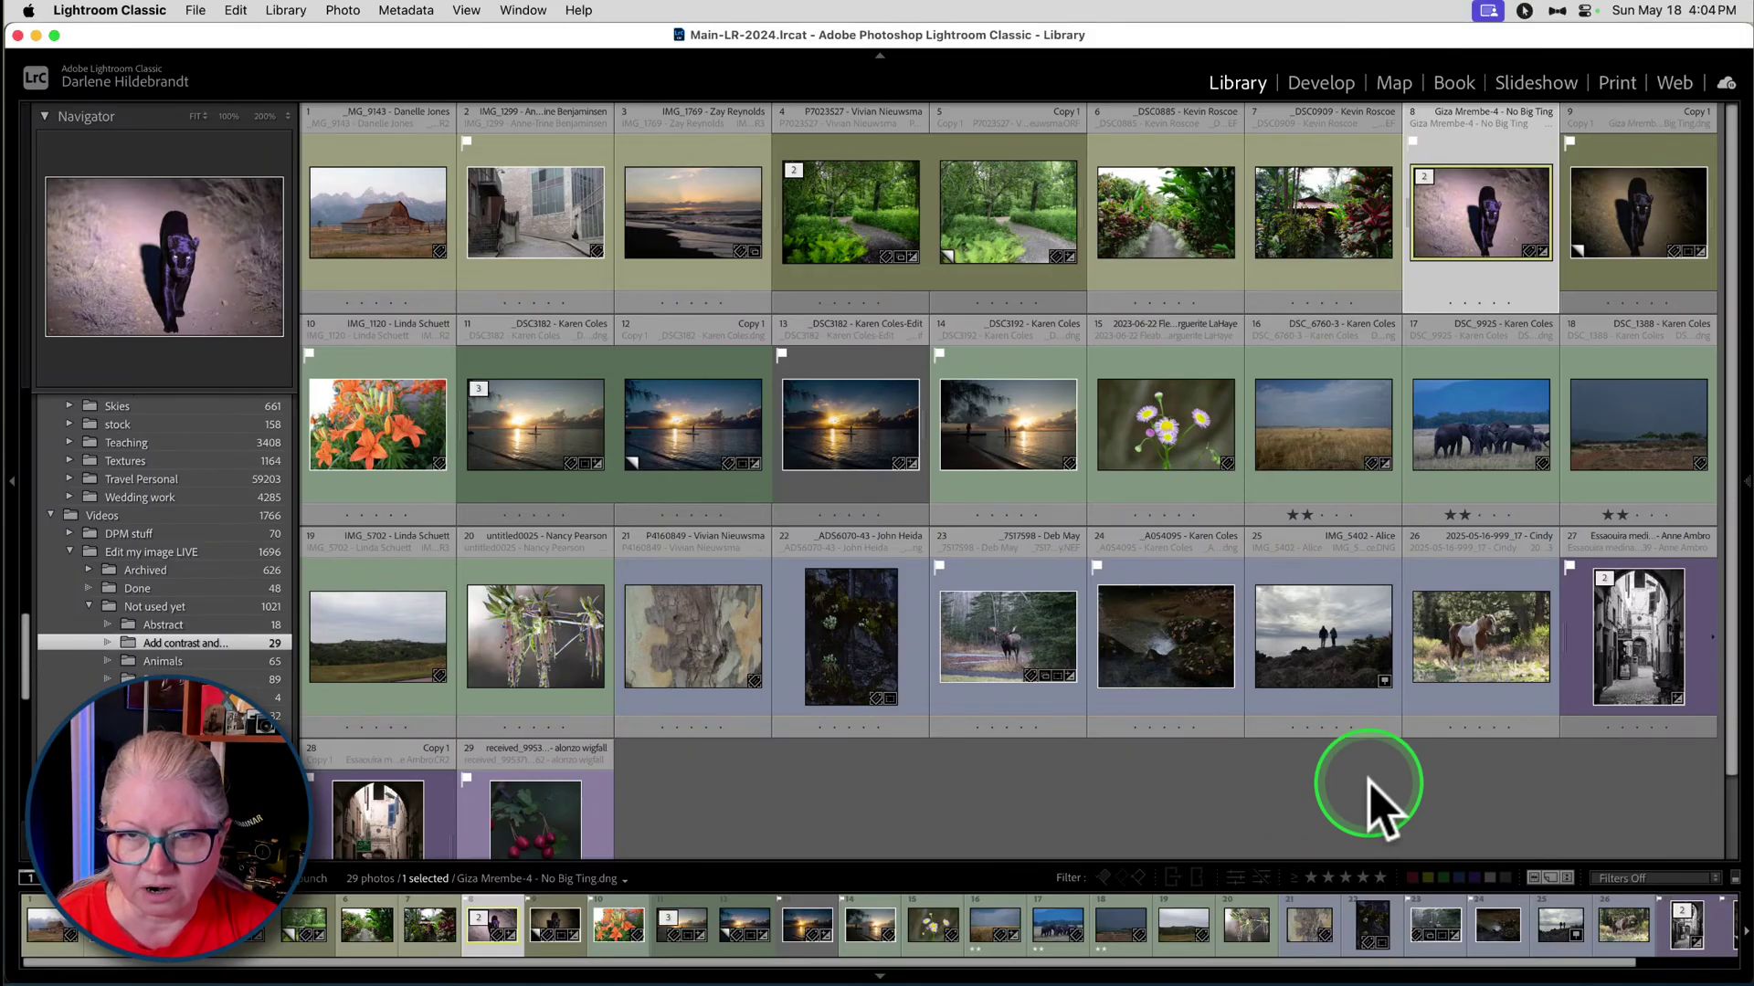
{"action": "double_click", "coordinate": [1483, 660]}
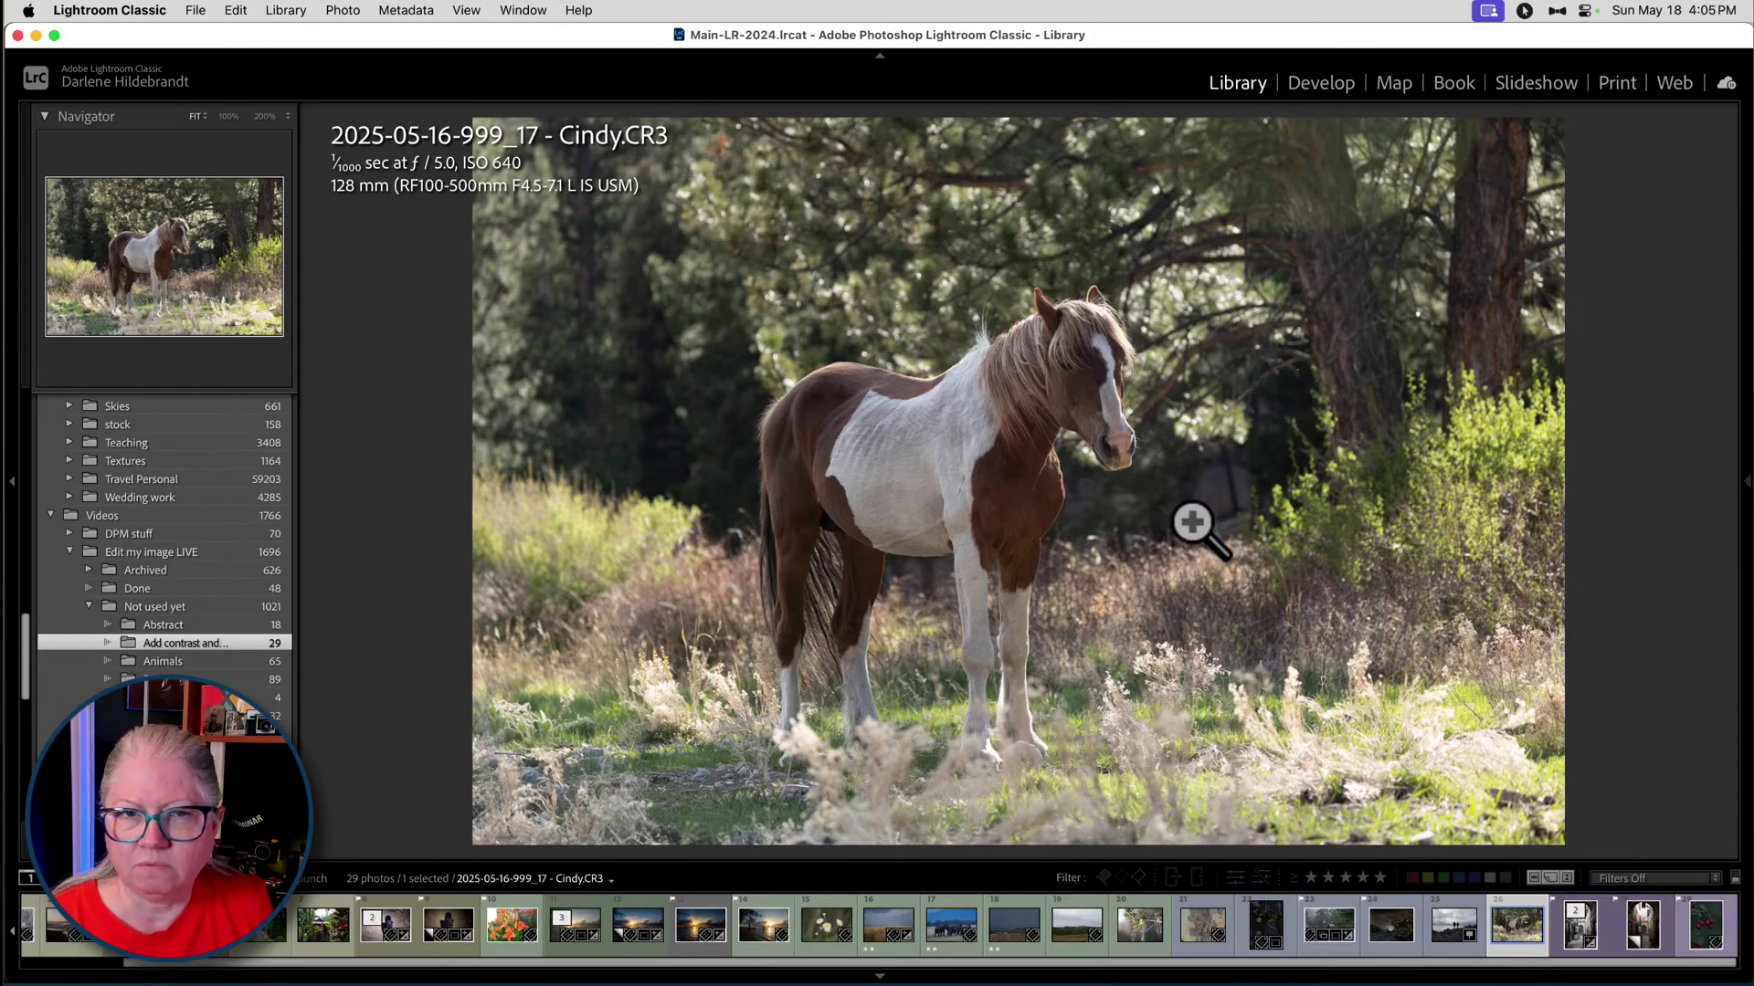
{"action": "key", "text": "d"}
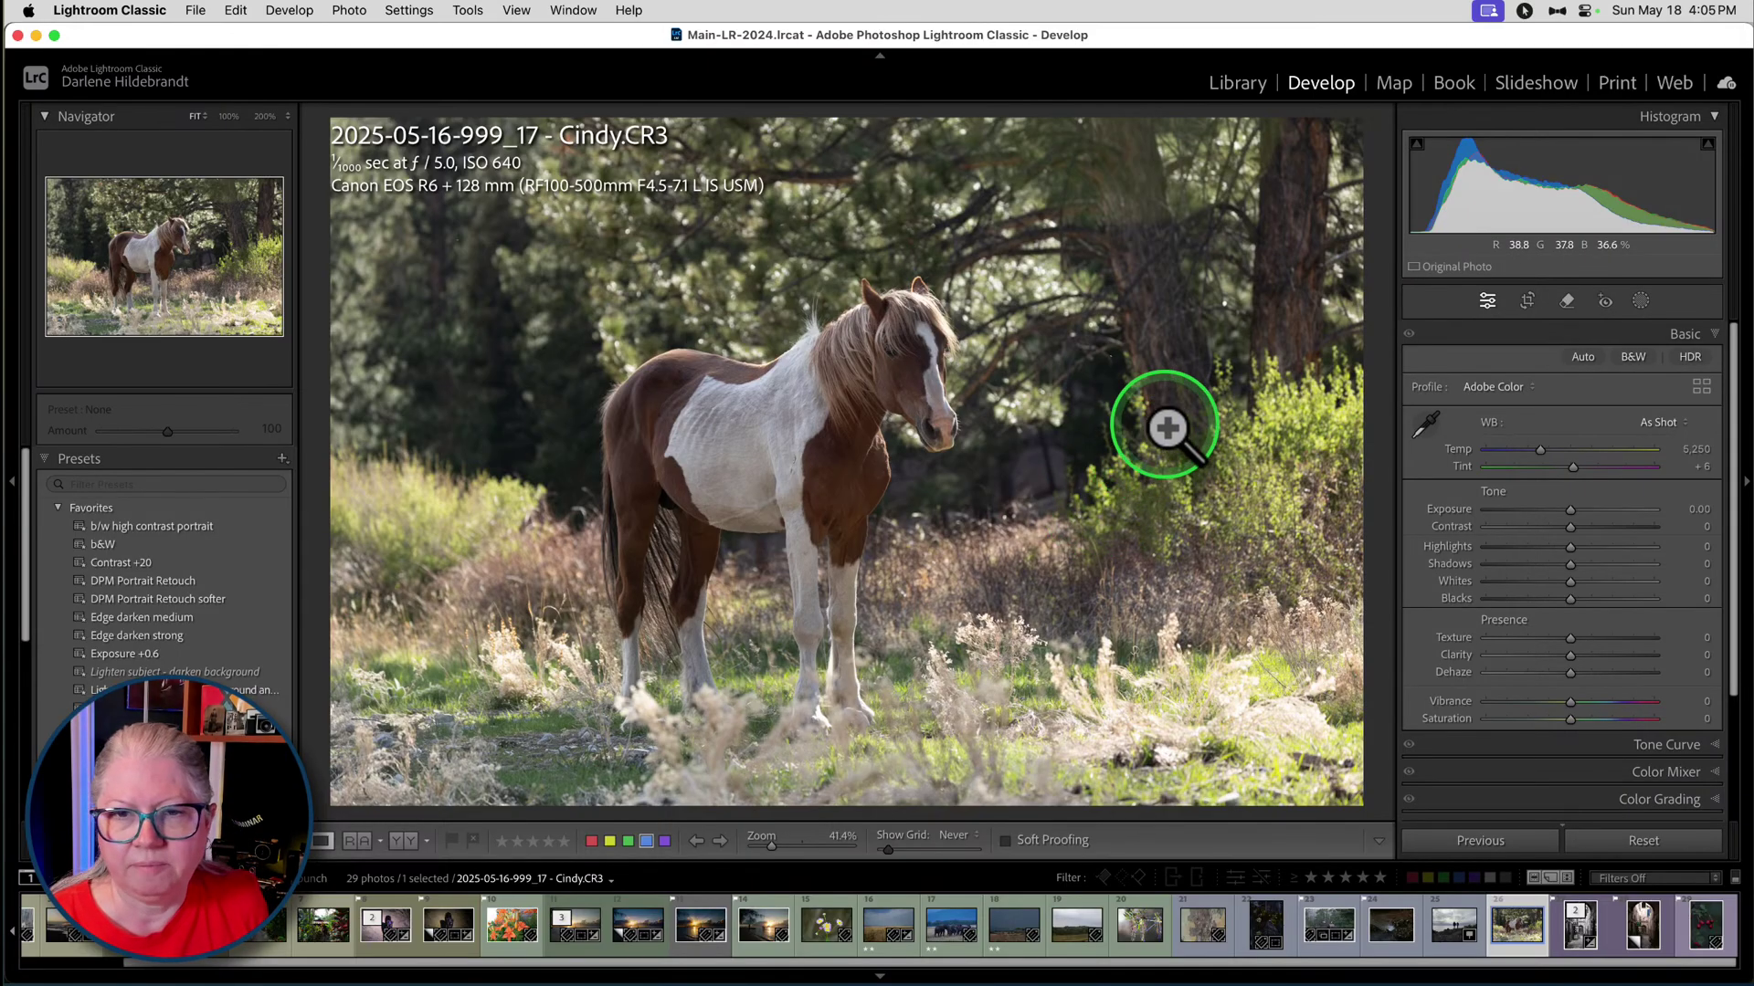
{"action": "left_click_drag", "start_coordinate": [1107, 367], "coordinate": [1167, 428]}
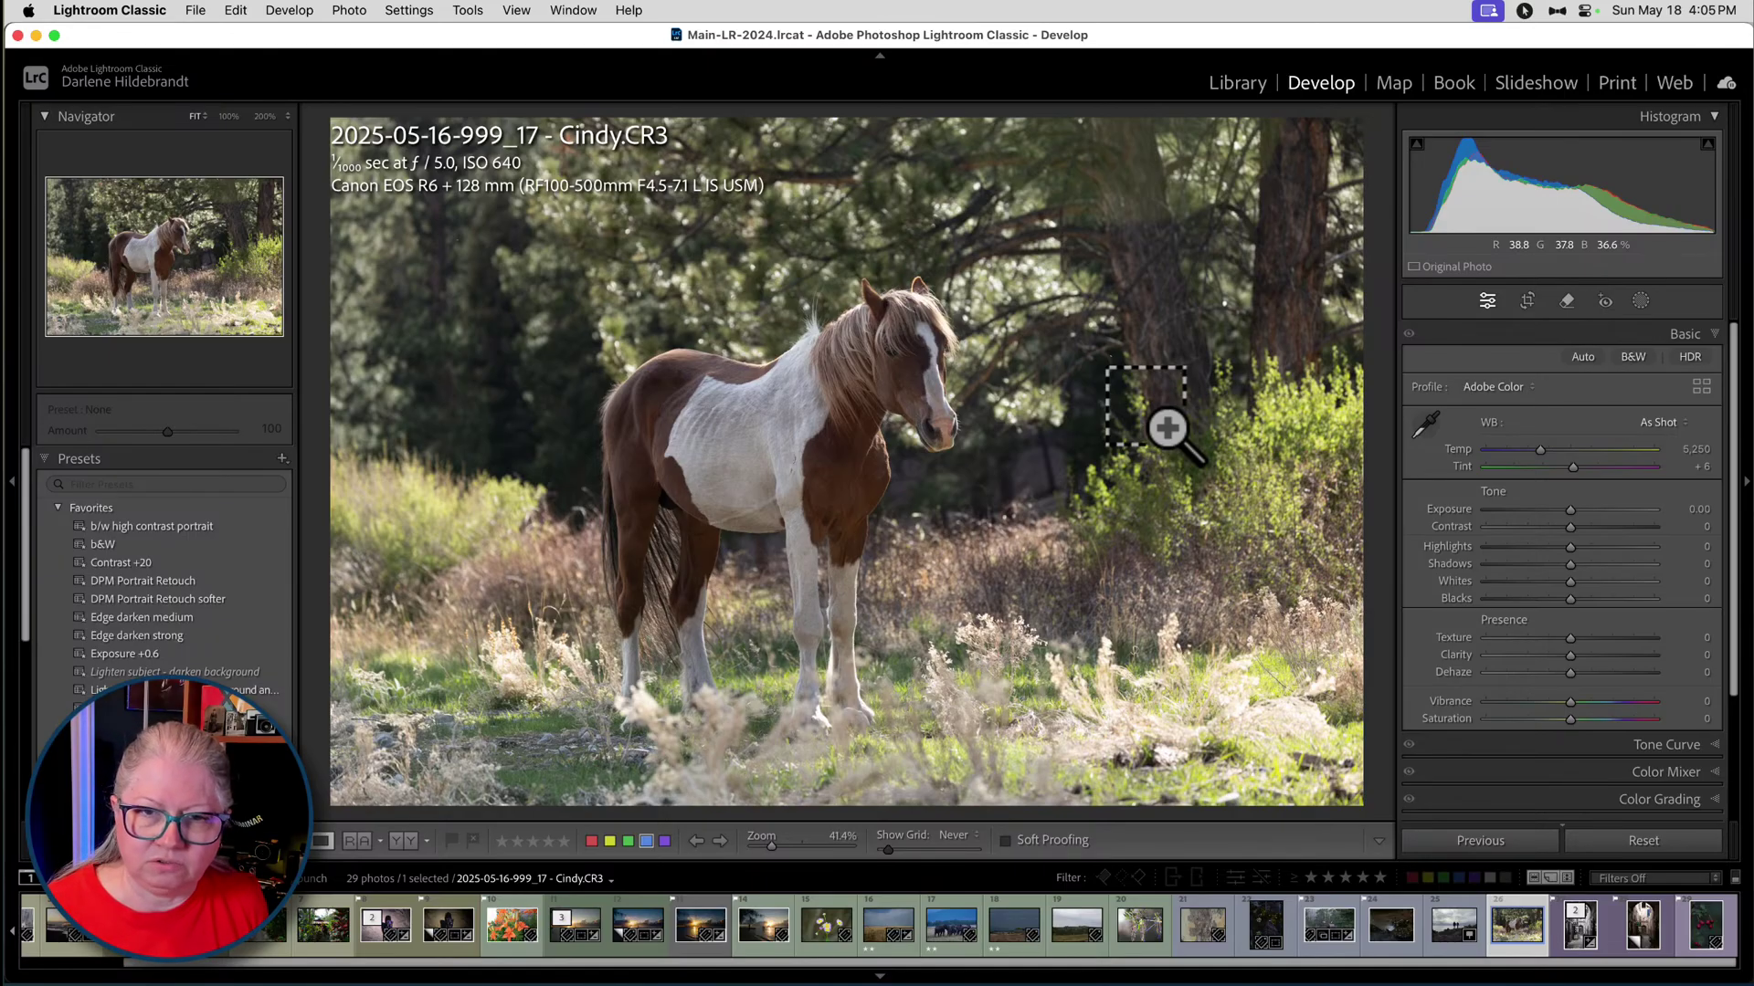
{"action": "left_click_drag", "start_coordinate": [1168, 427], "coordinate": [1167, 427]}
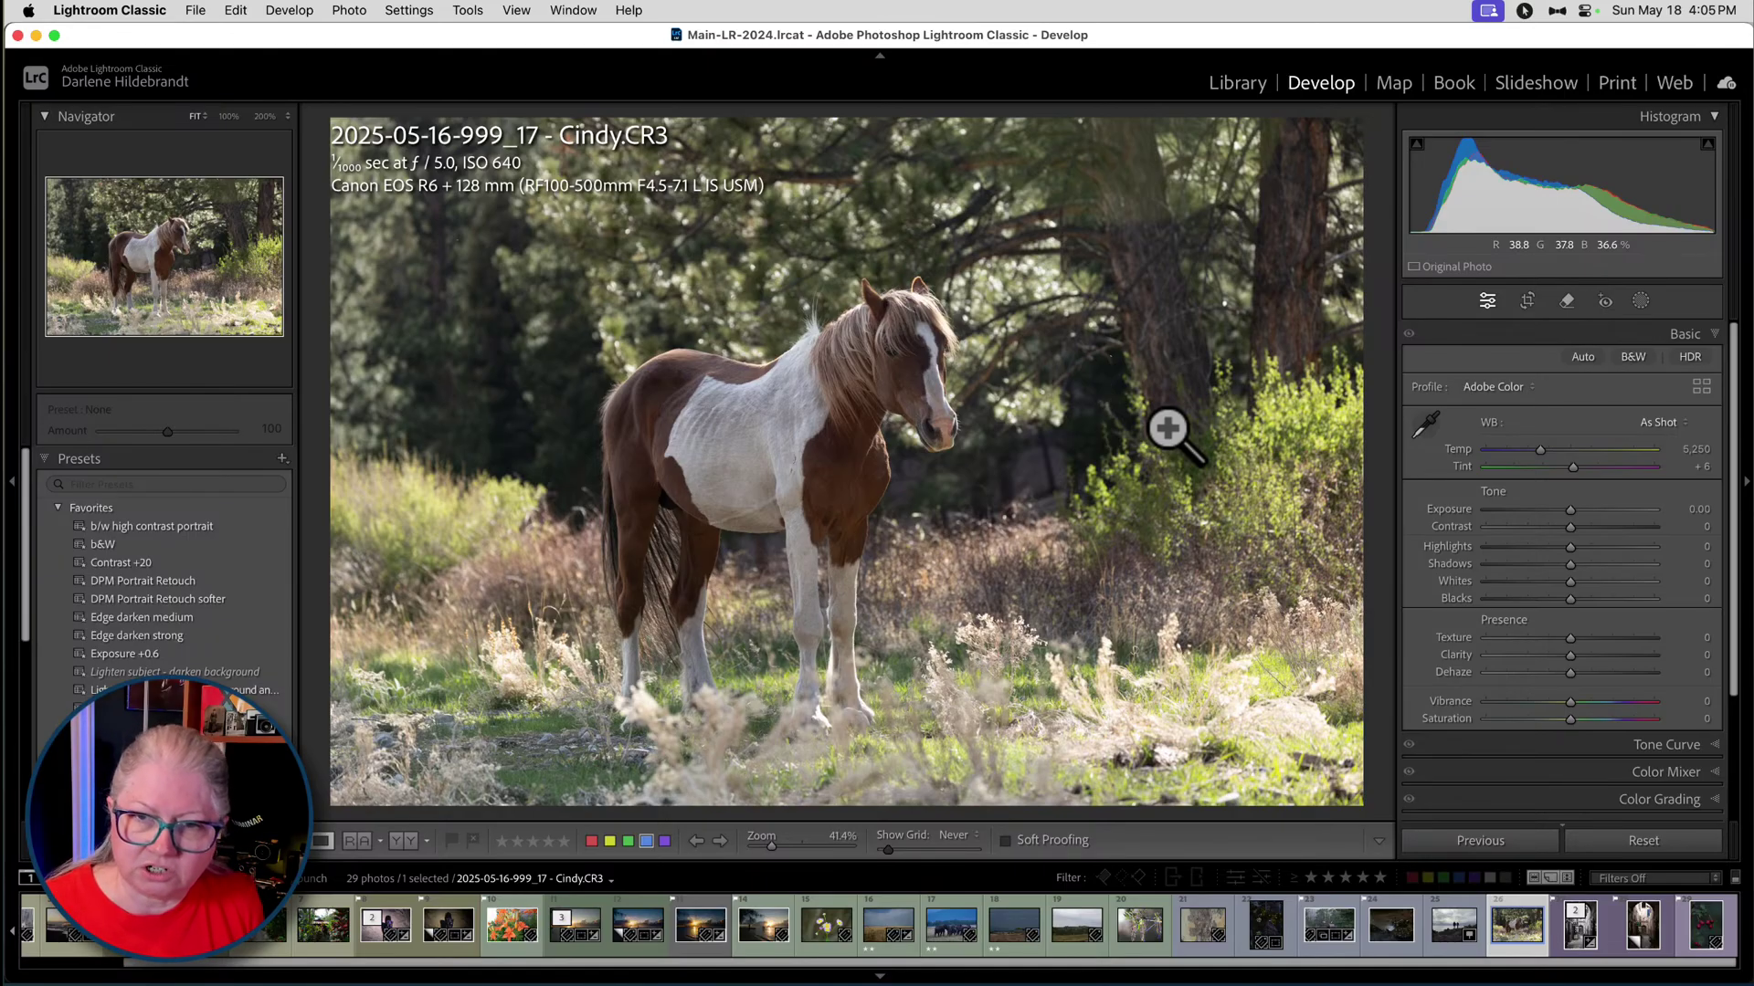
{"action": "left_click", "coordinate": [1167, 427]}
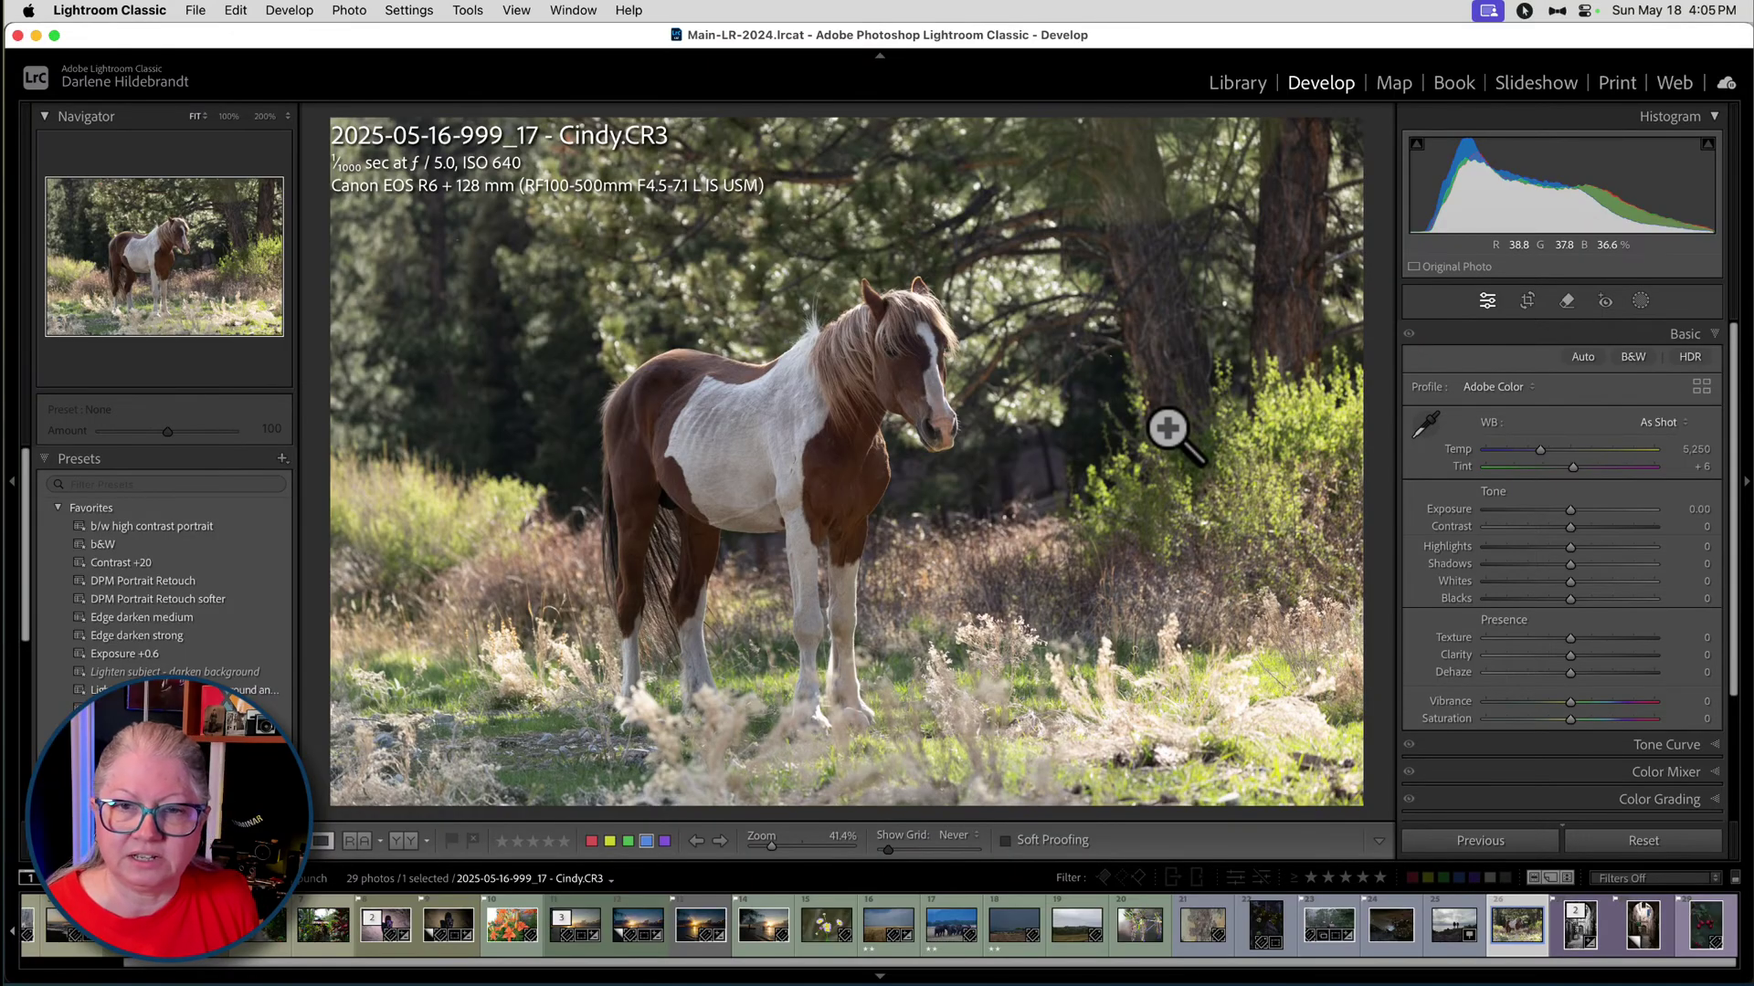
- Switch to Luminar Neo and open the same horse photo for editing
{"action": "key", "text": "super+Tab"}
{"action": "key", "text": "super+Tab"}
{"action": "key", "text": "super+Tab"}
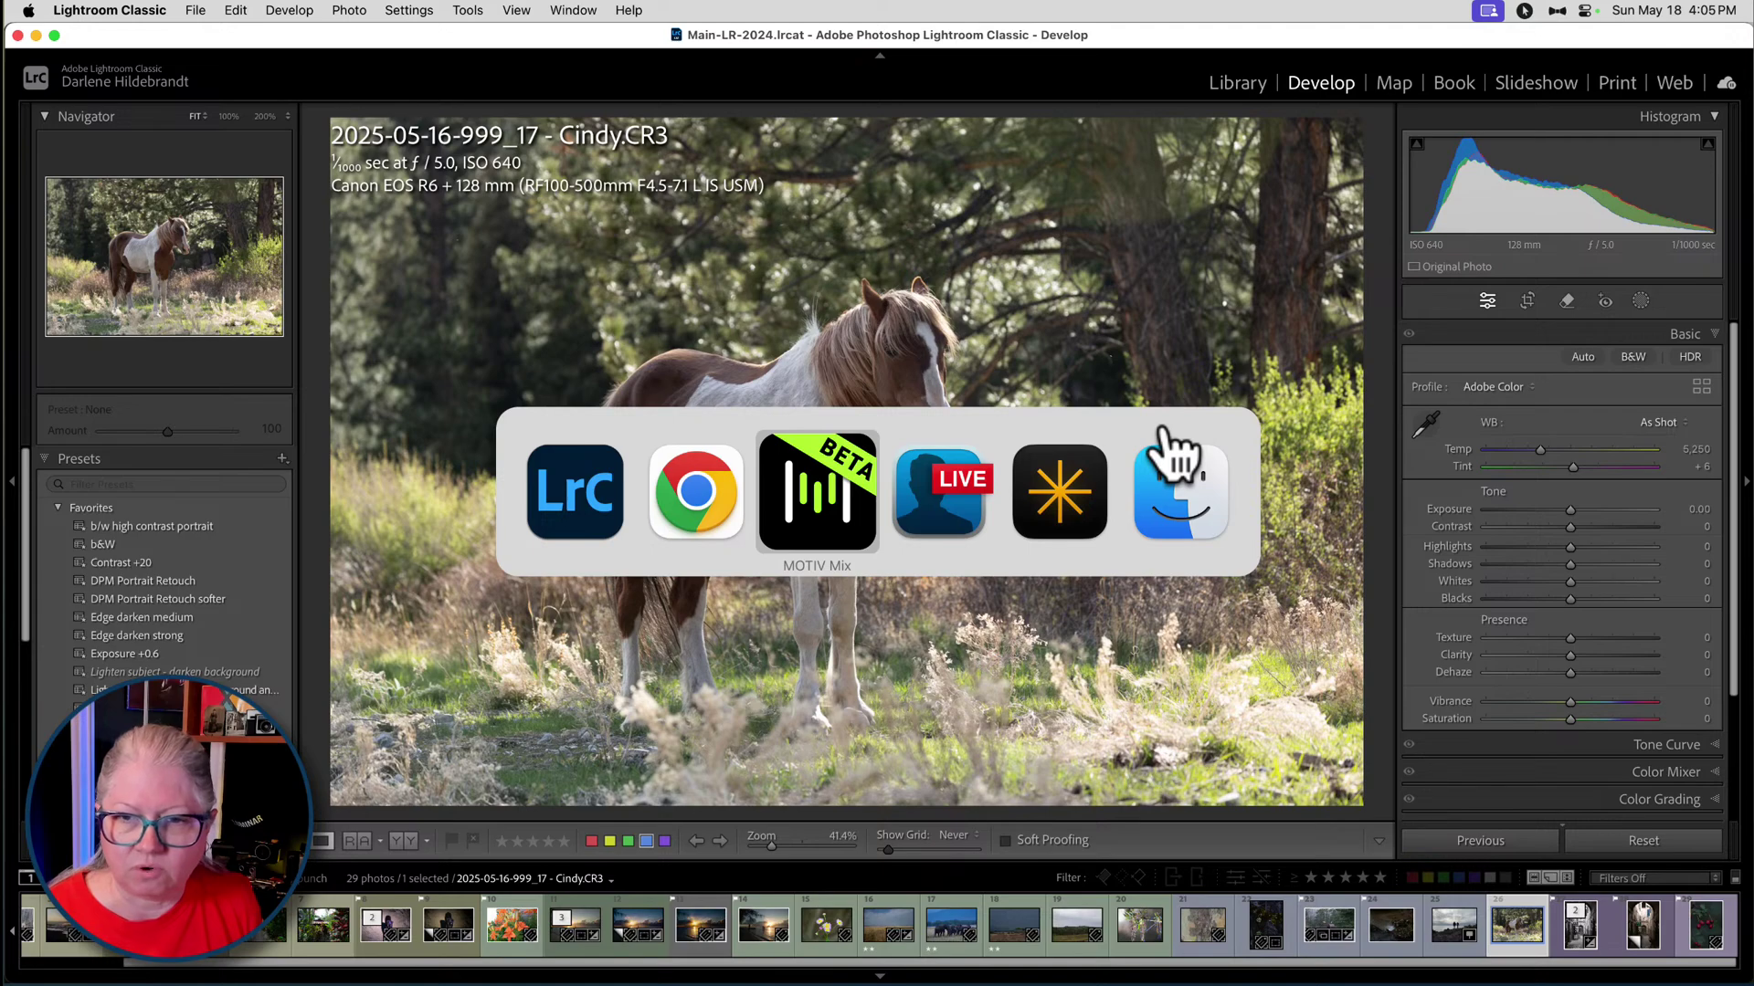
{"action": "key", "text": "super+Tab"}
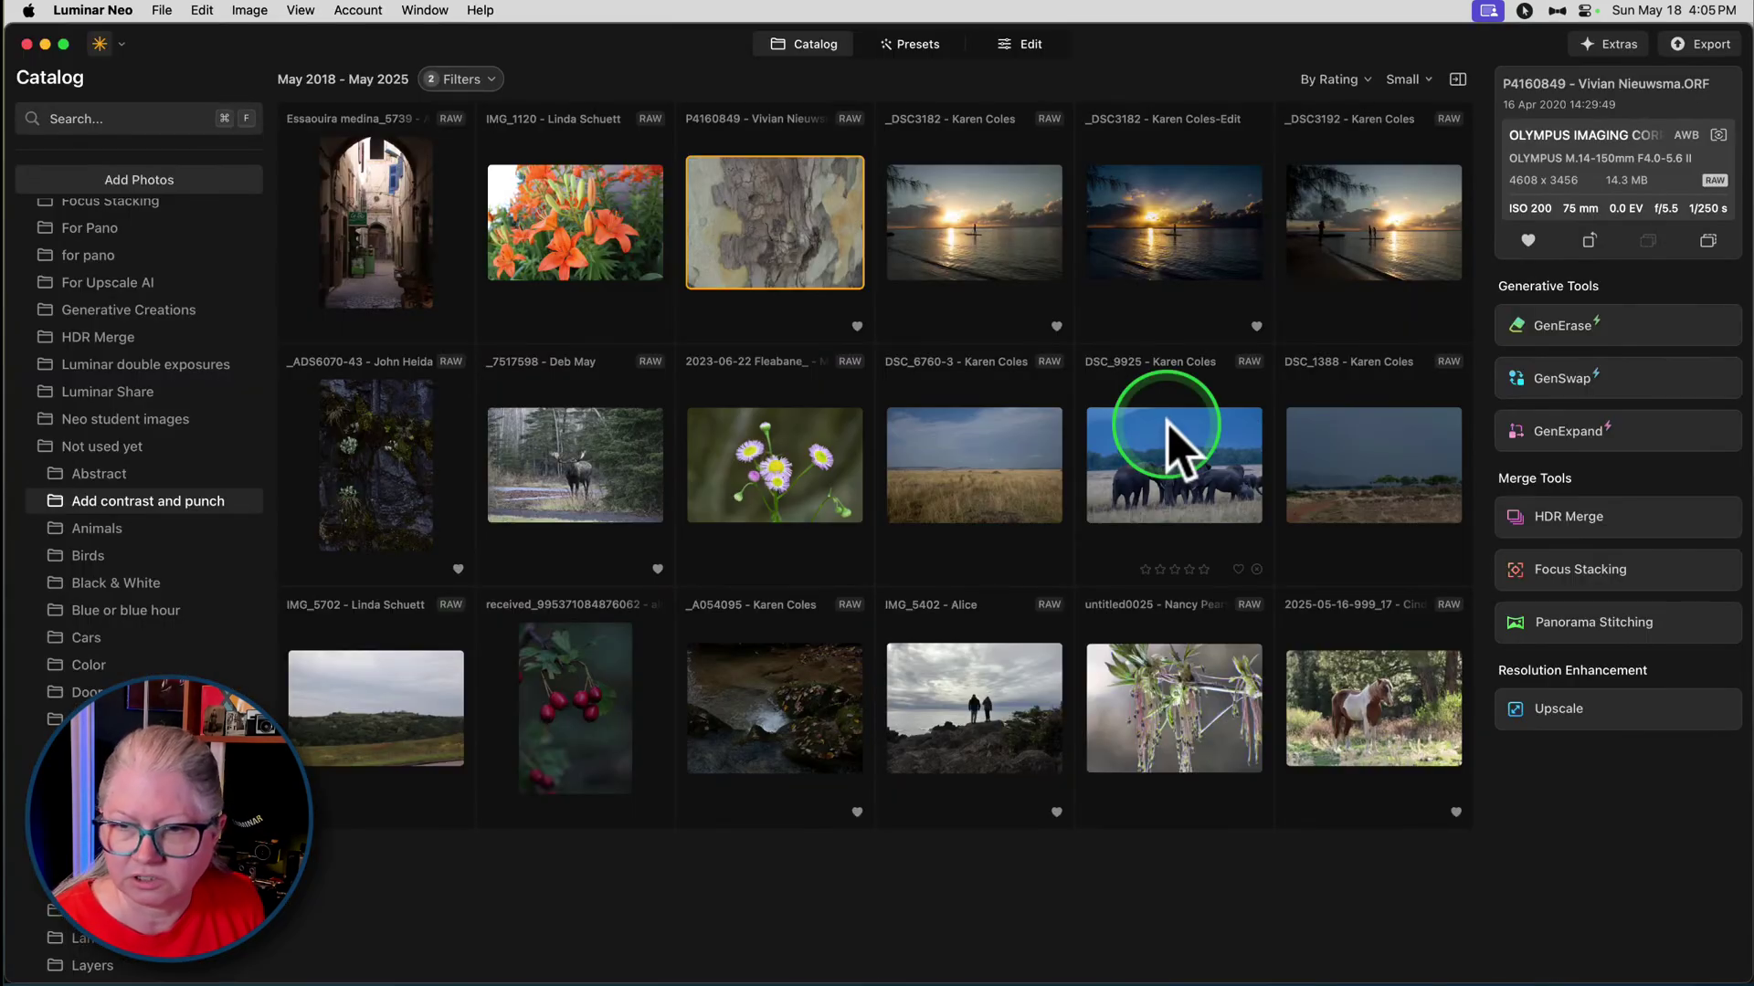
{"action": "left_click", "coordinate": [1023, 46]}
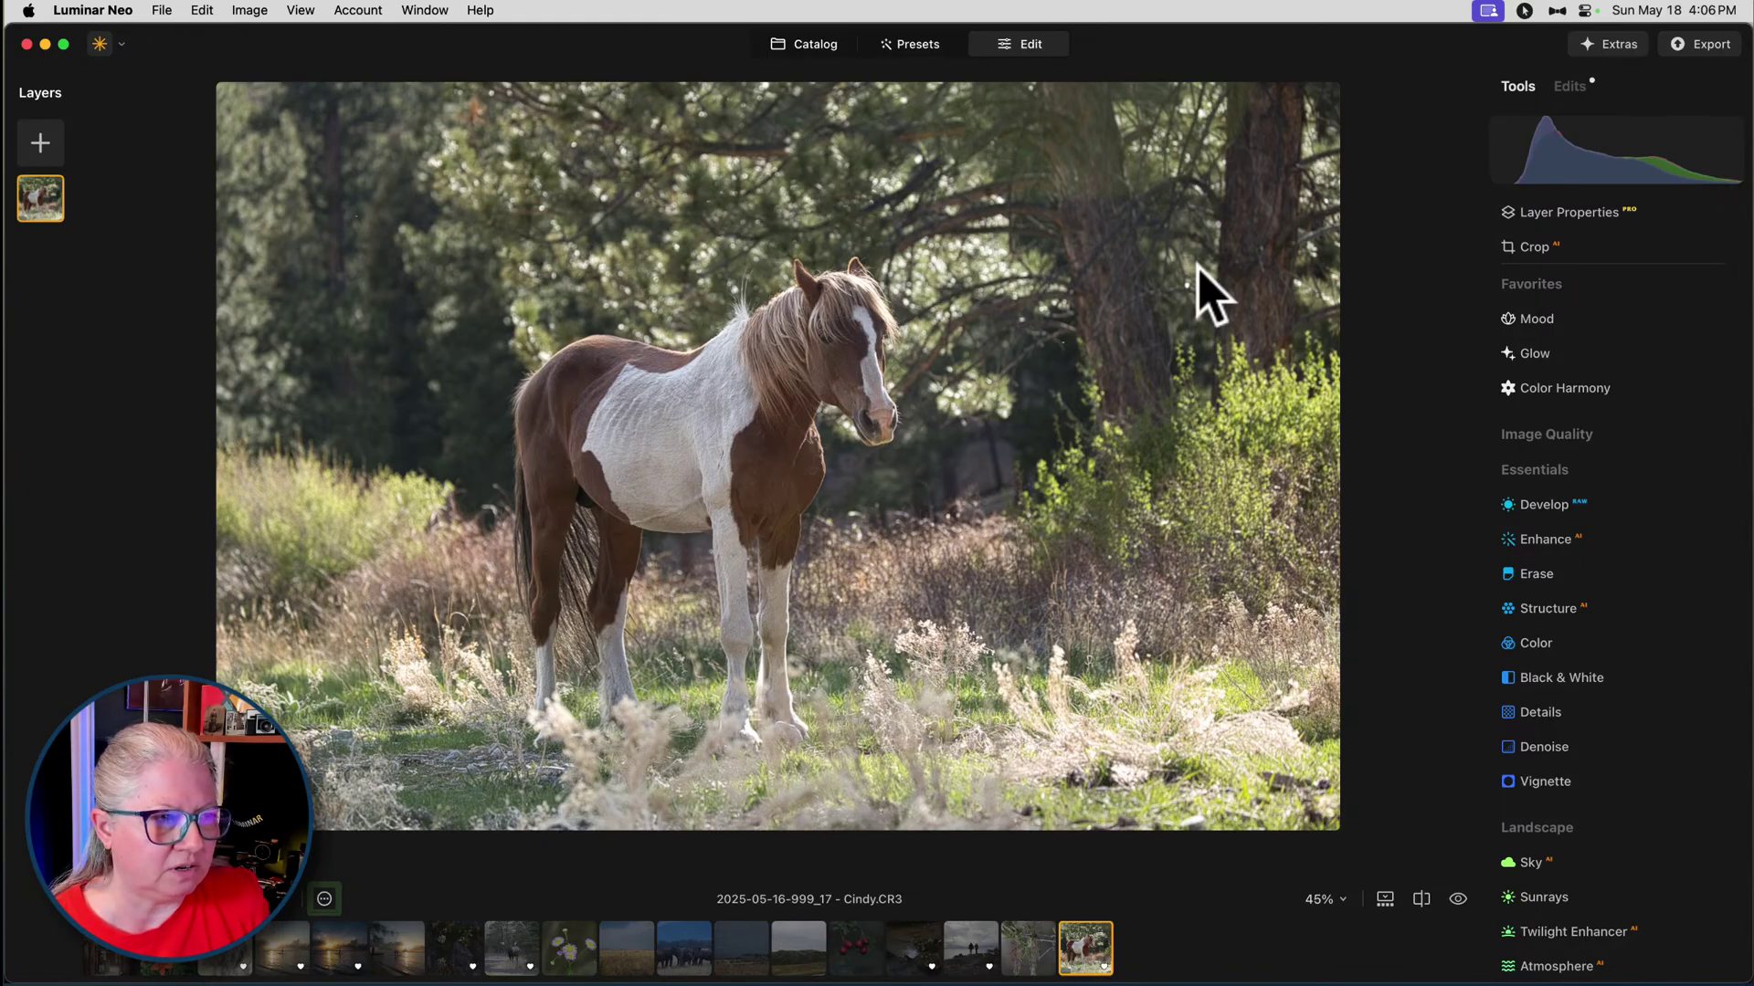
- Return to Lightroom Classic and hide the photo info overlay and the toolbar below the horse photo
{"action": "key", "text": "super+Tab"}
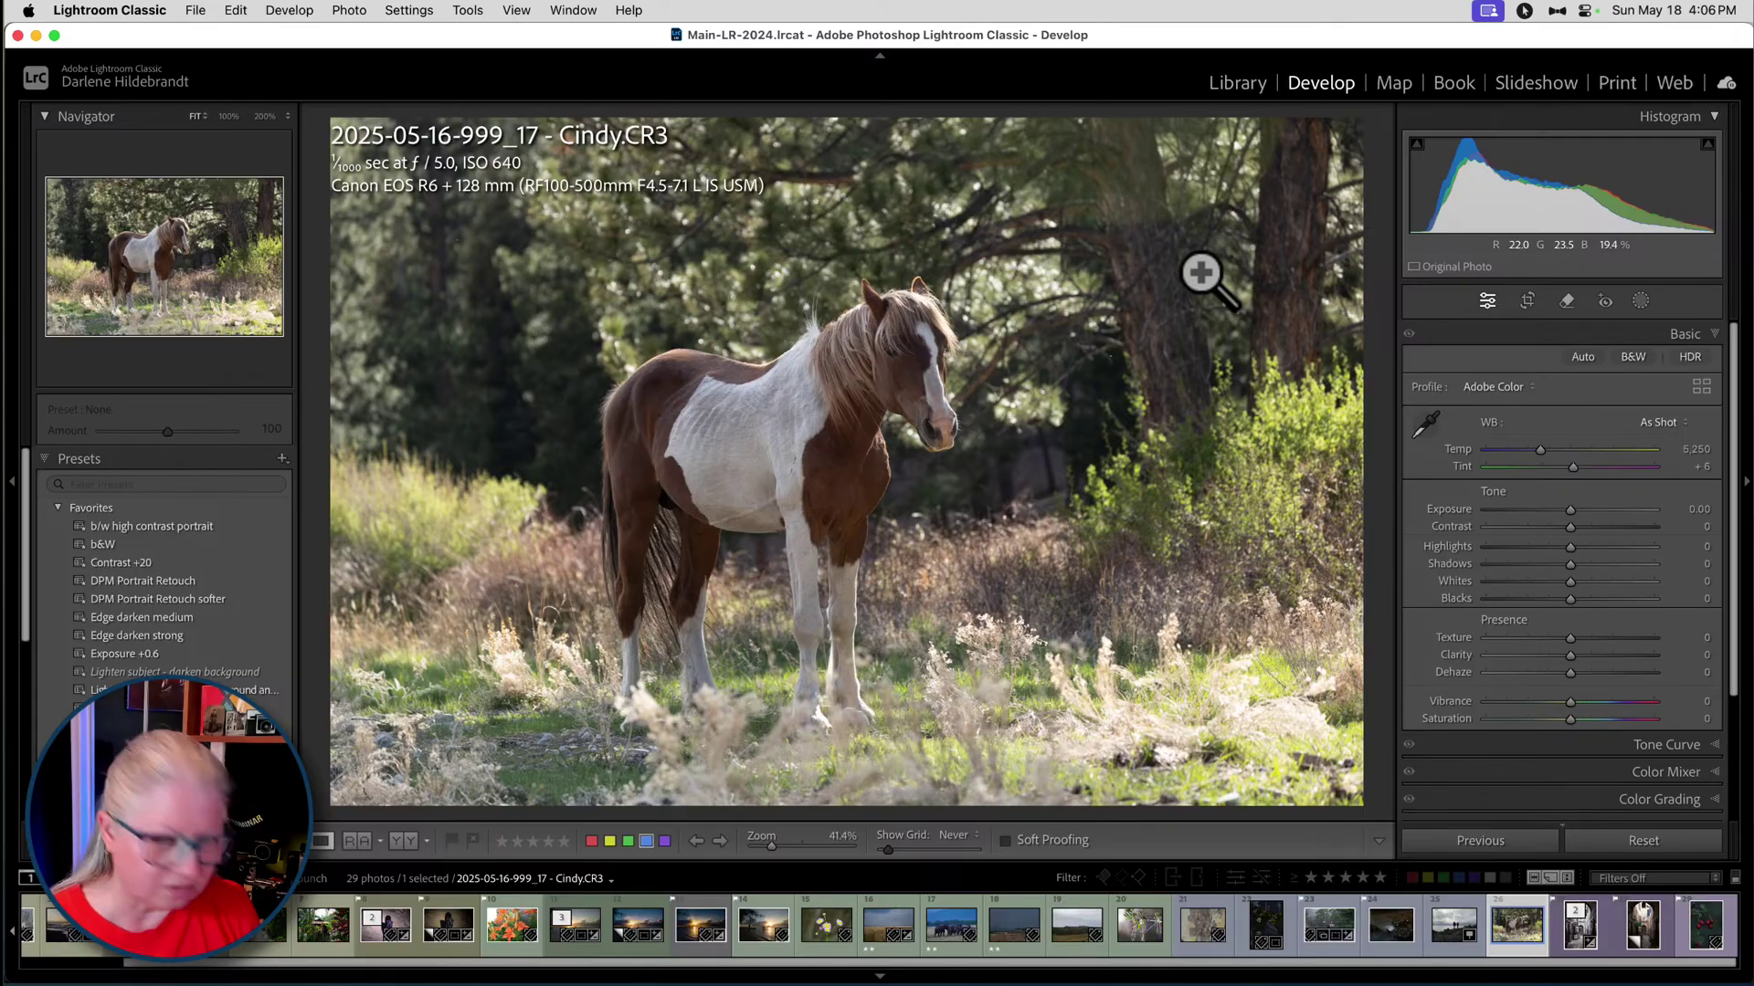
{"action": "key", "text": "j"}
{"action": "key", "text": "j"}
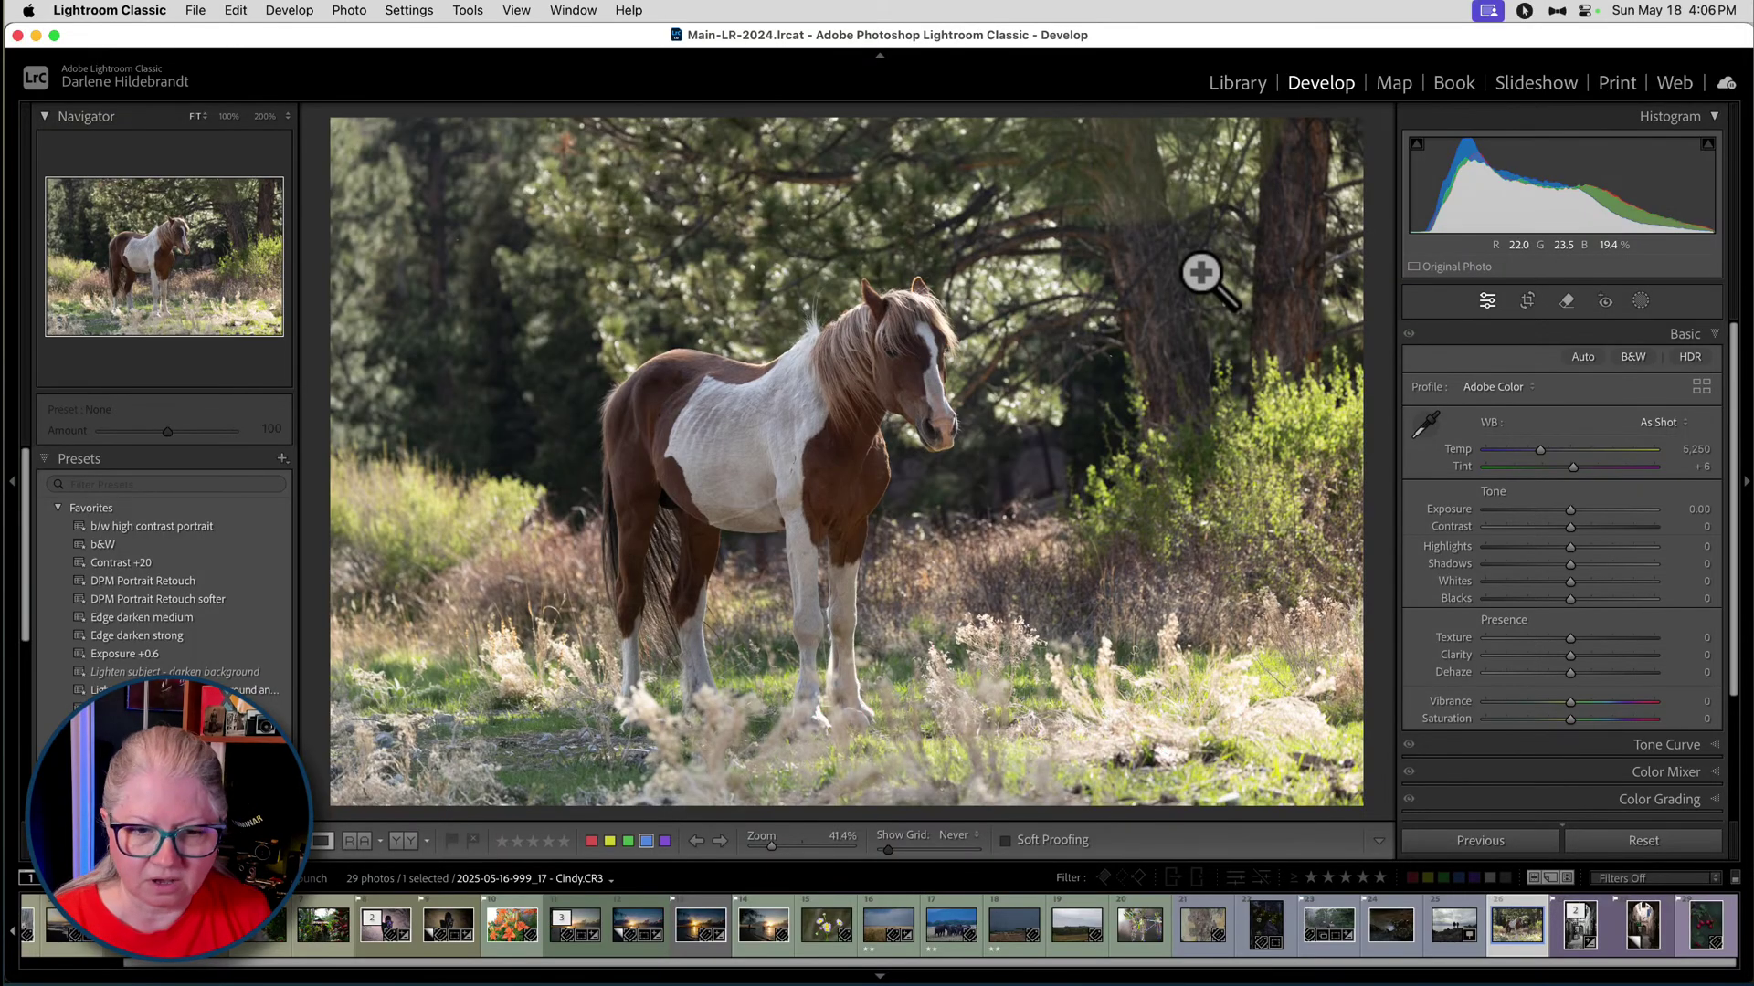
{"action": "key", "text": "t"}
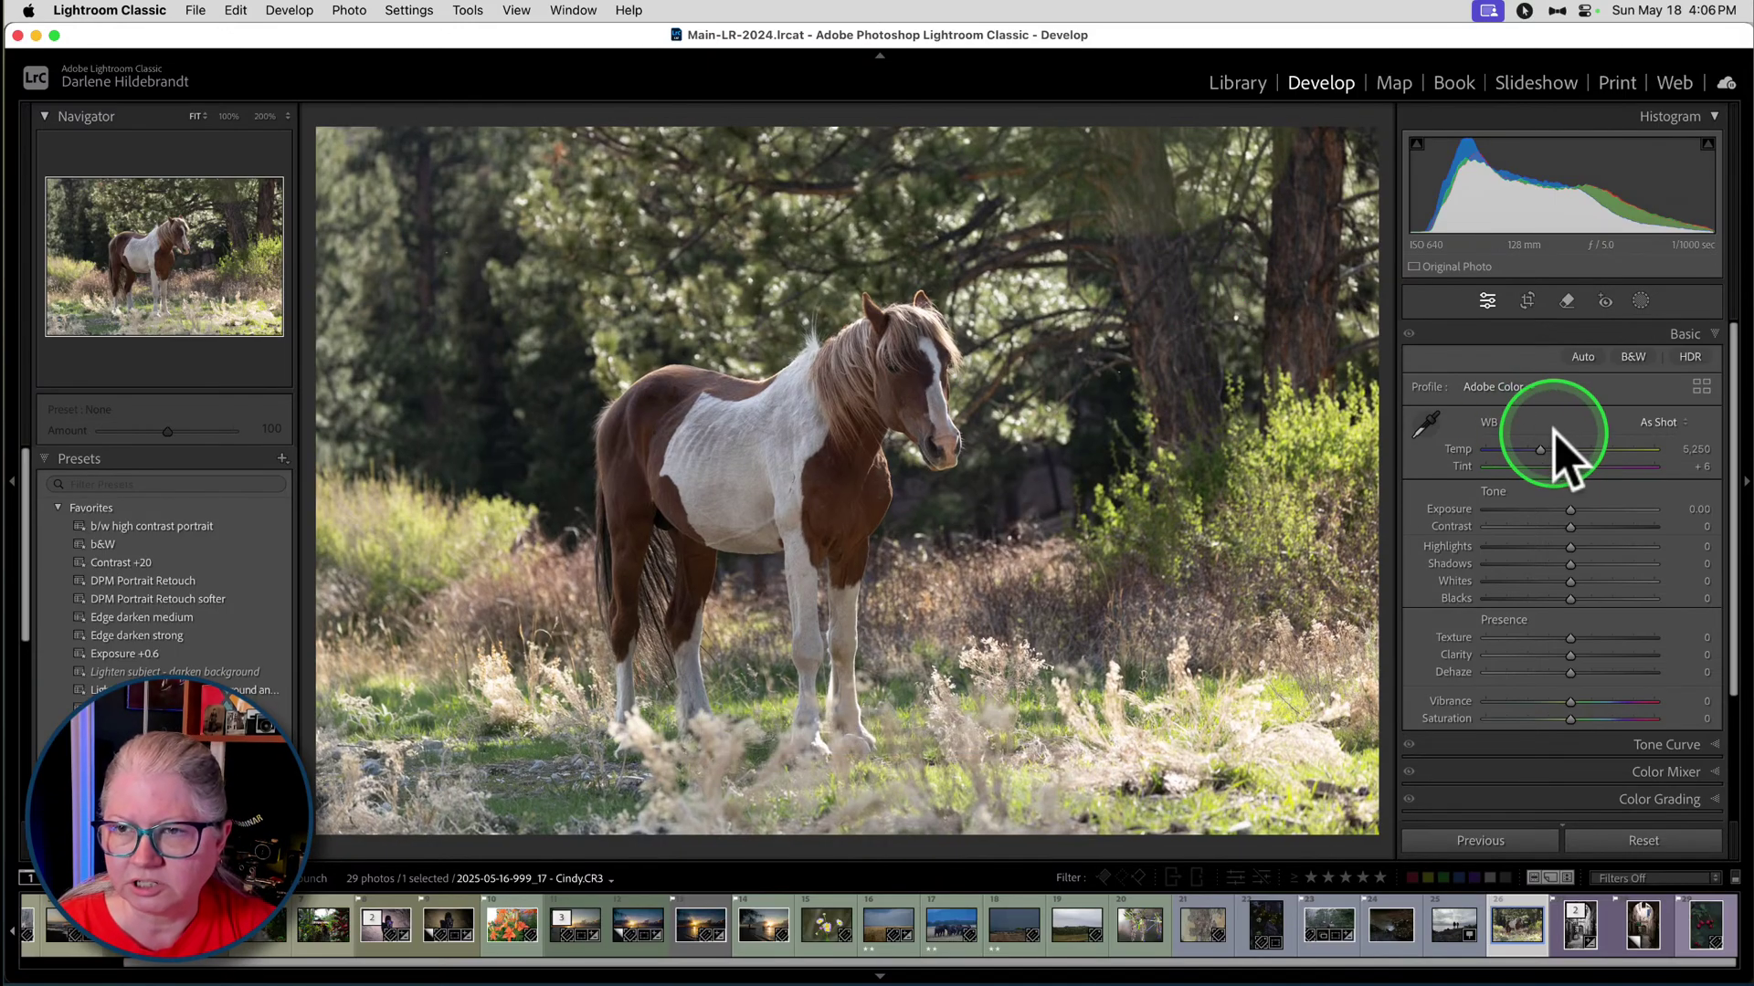
- Open the Profile Browser and preview the Camera Matching profiles Landscape, Portrait and Neutral on the horse photo
{"action": "left_click", "coordinate": [1700, 386]}
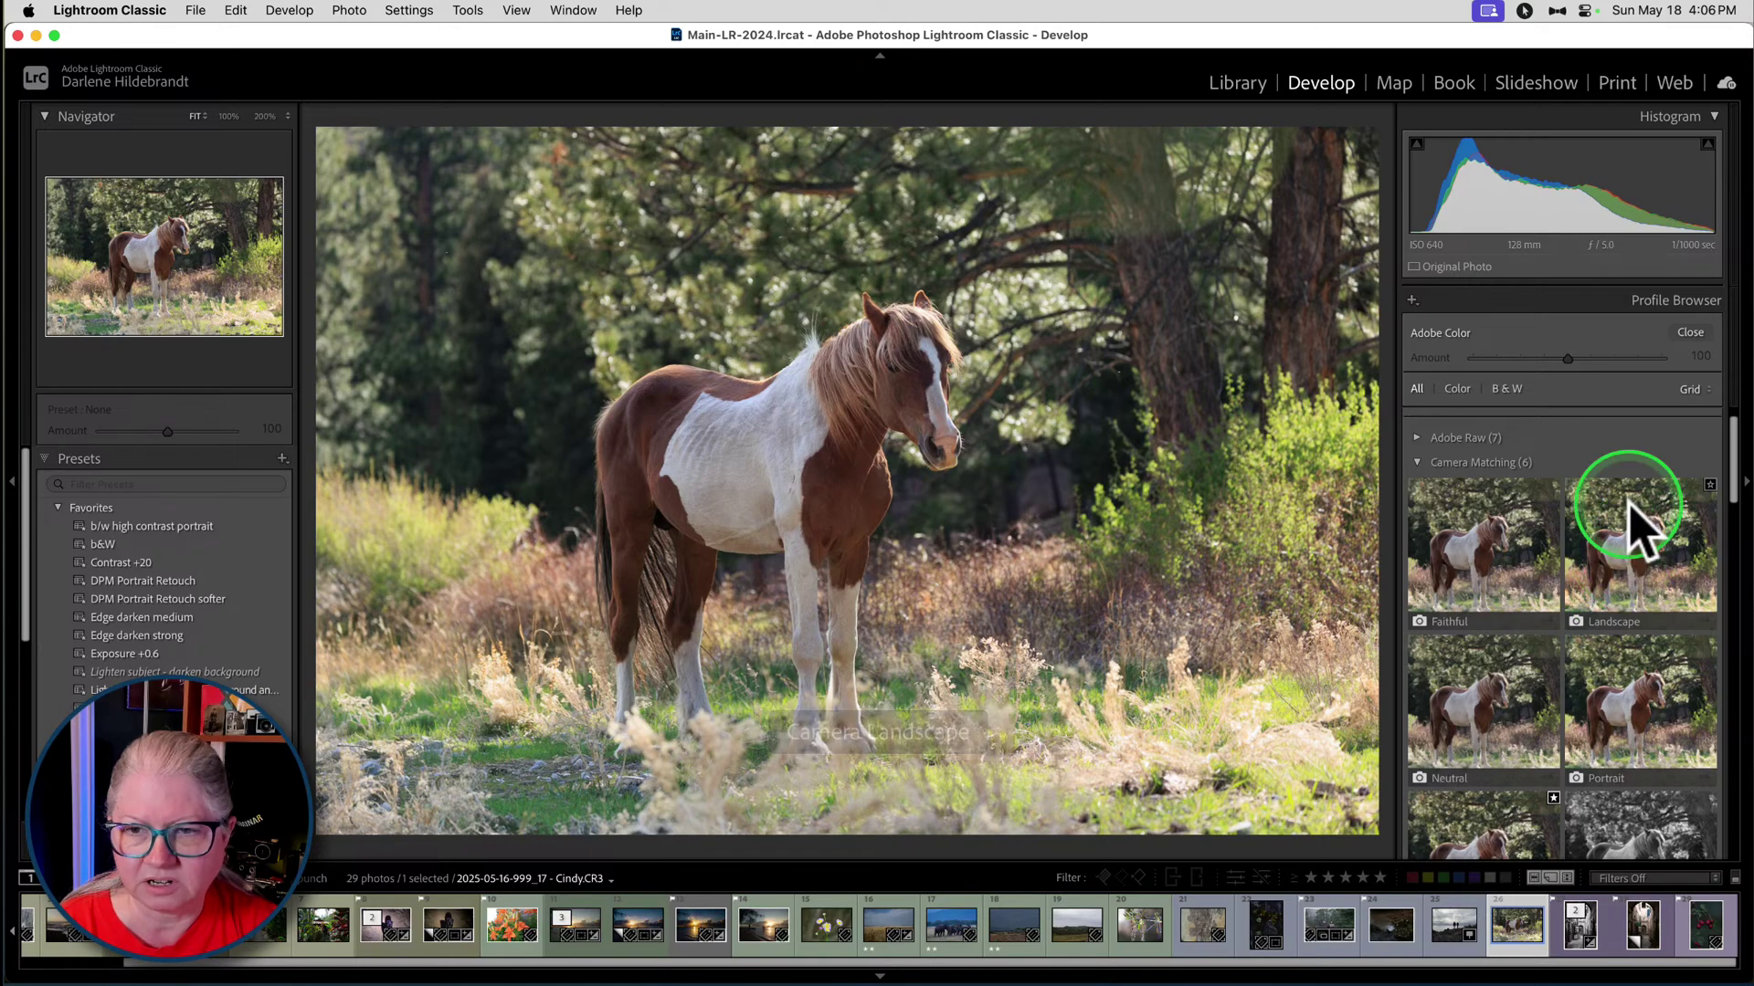
{"action": "left_click", "coordinate": [1647, 527]}
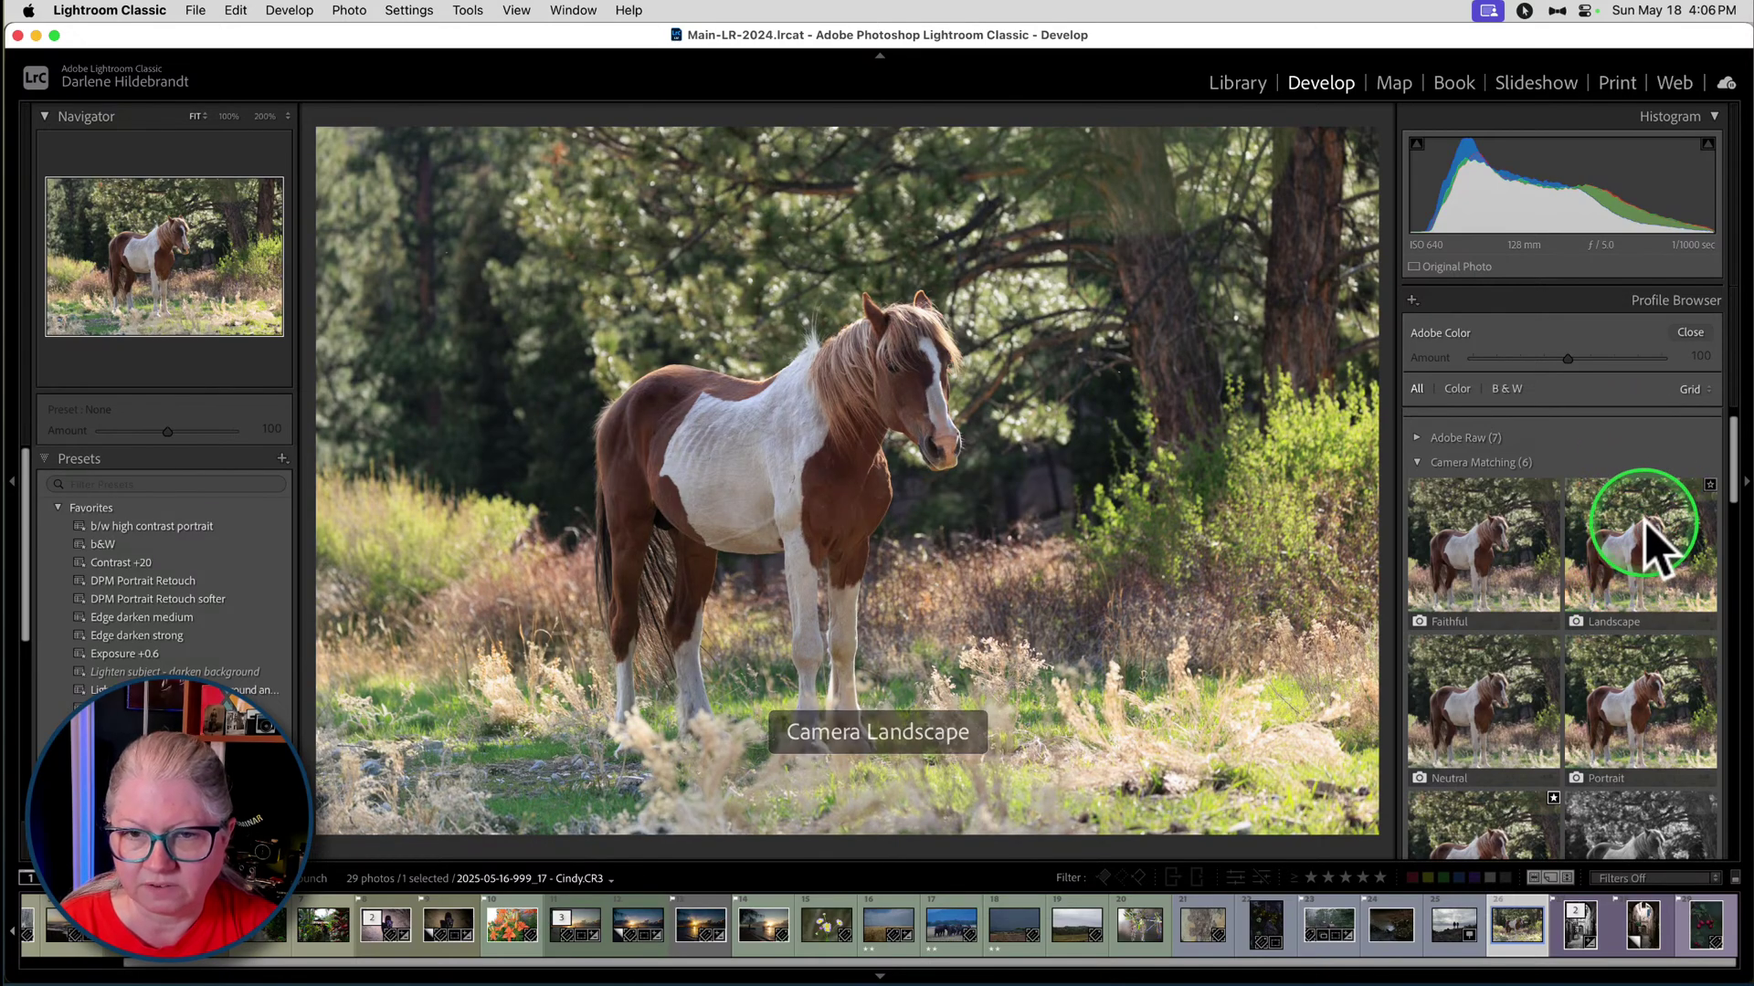
{"action": "left_click", "coordinate": [1644, 687]}
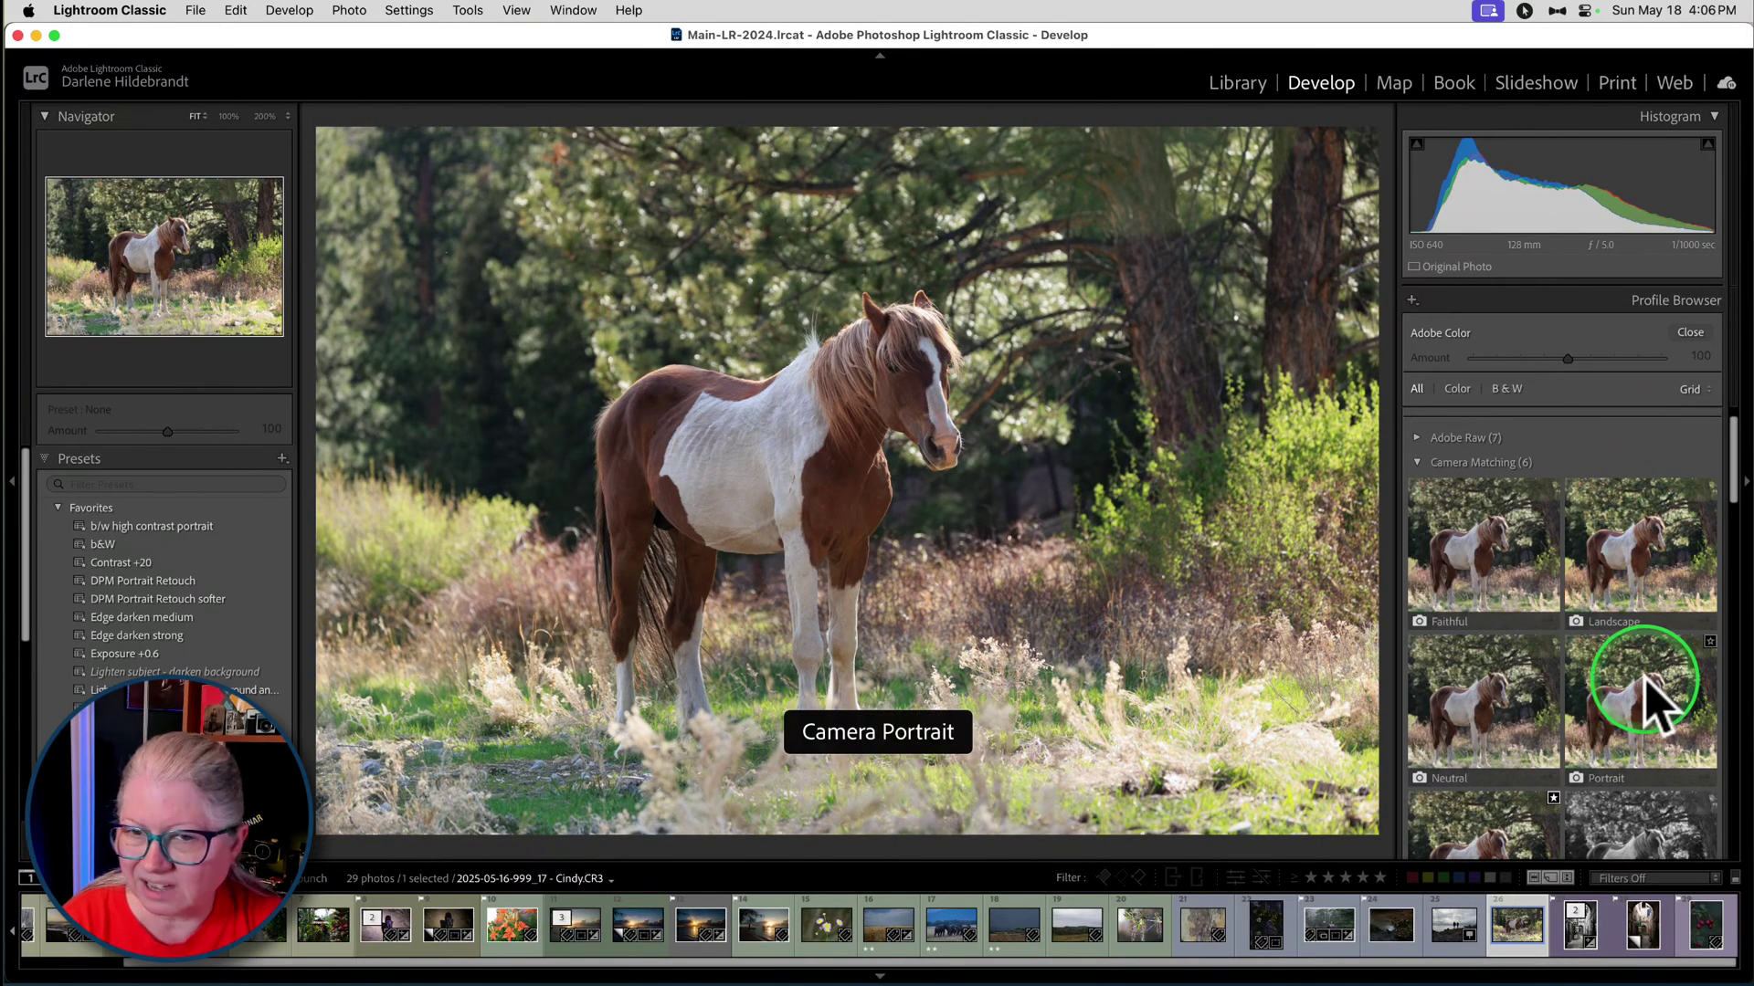
{"action": "left_click", "coordinate": [1468, 687]}
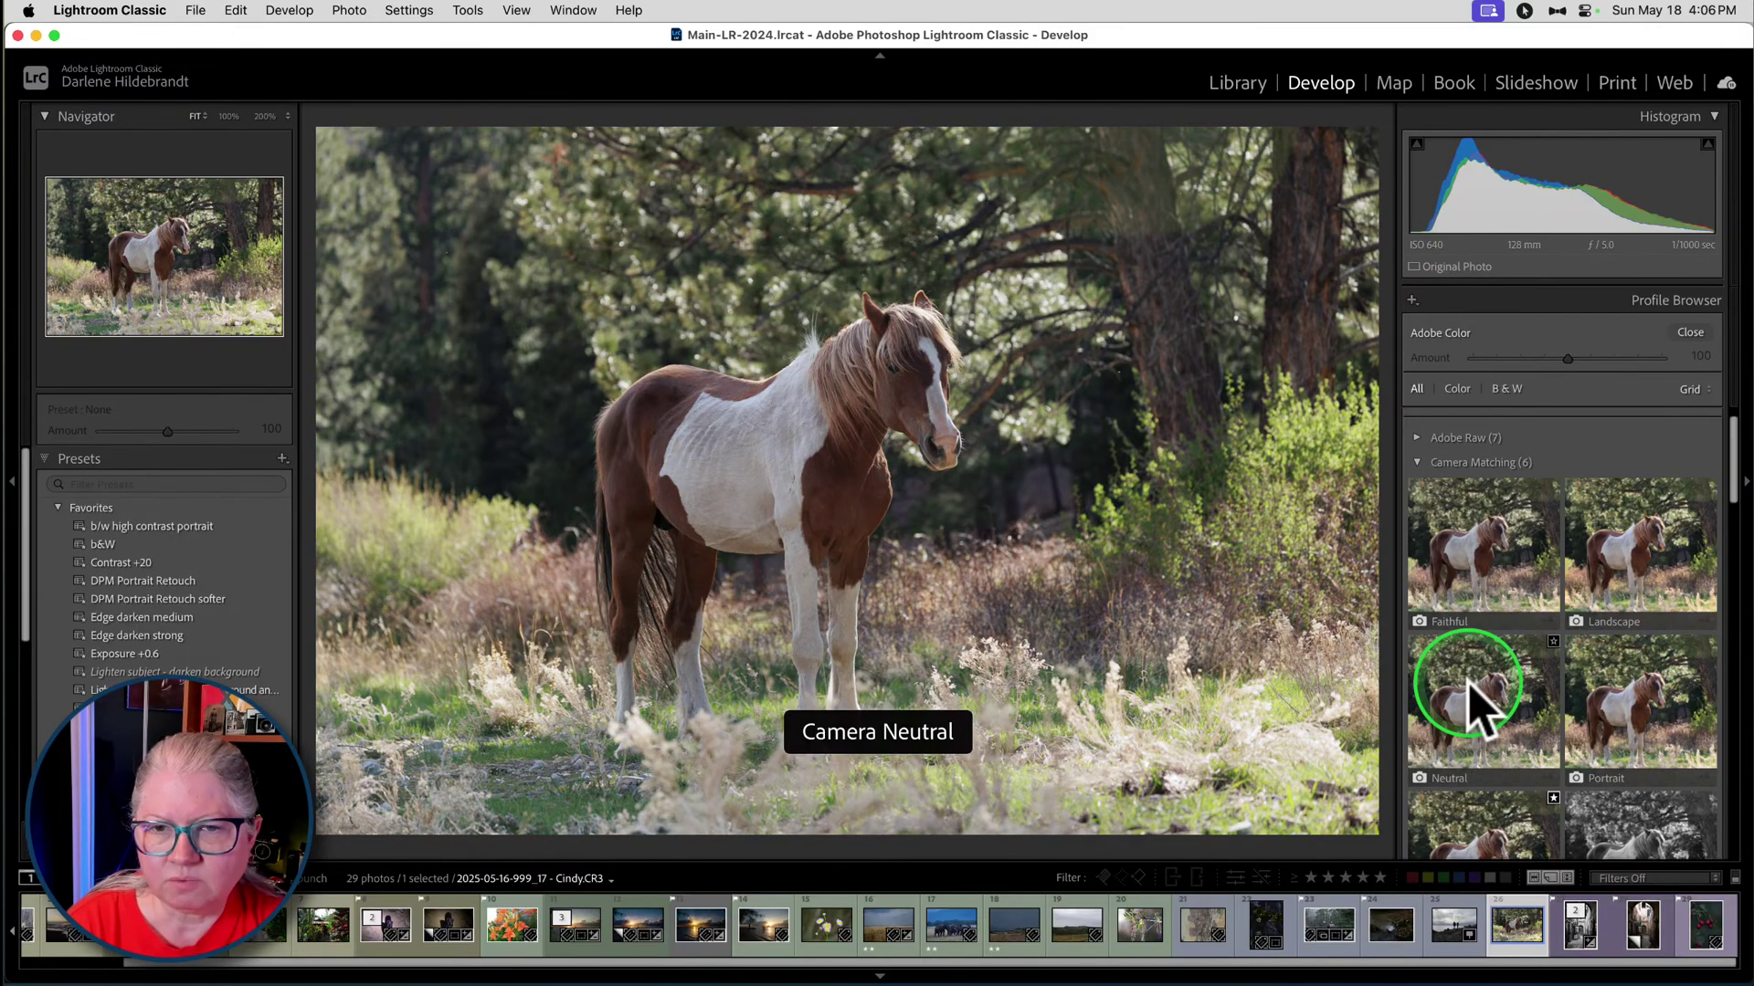
{"action": "left_click", "coordinate": [1614, 566]}
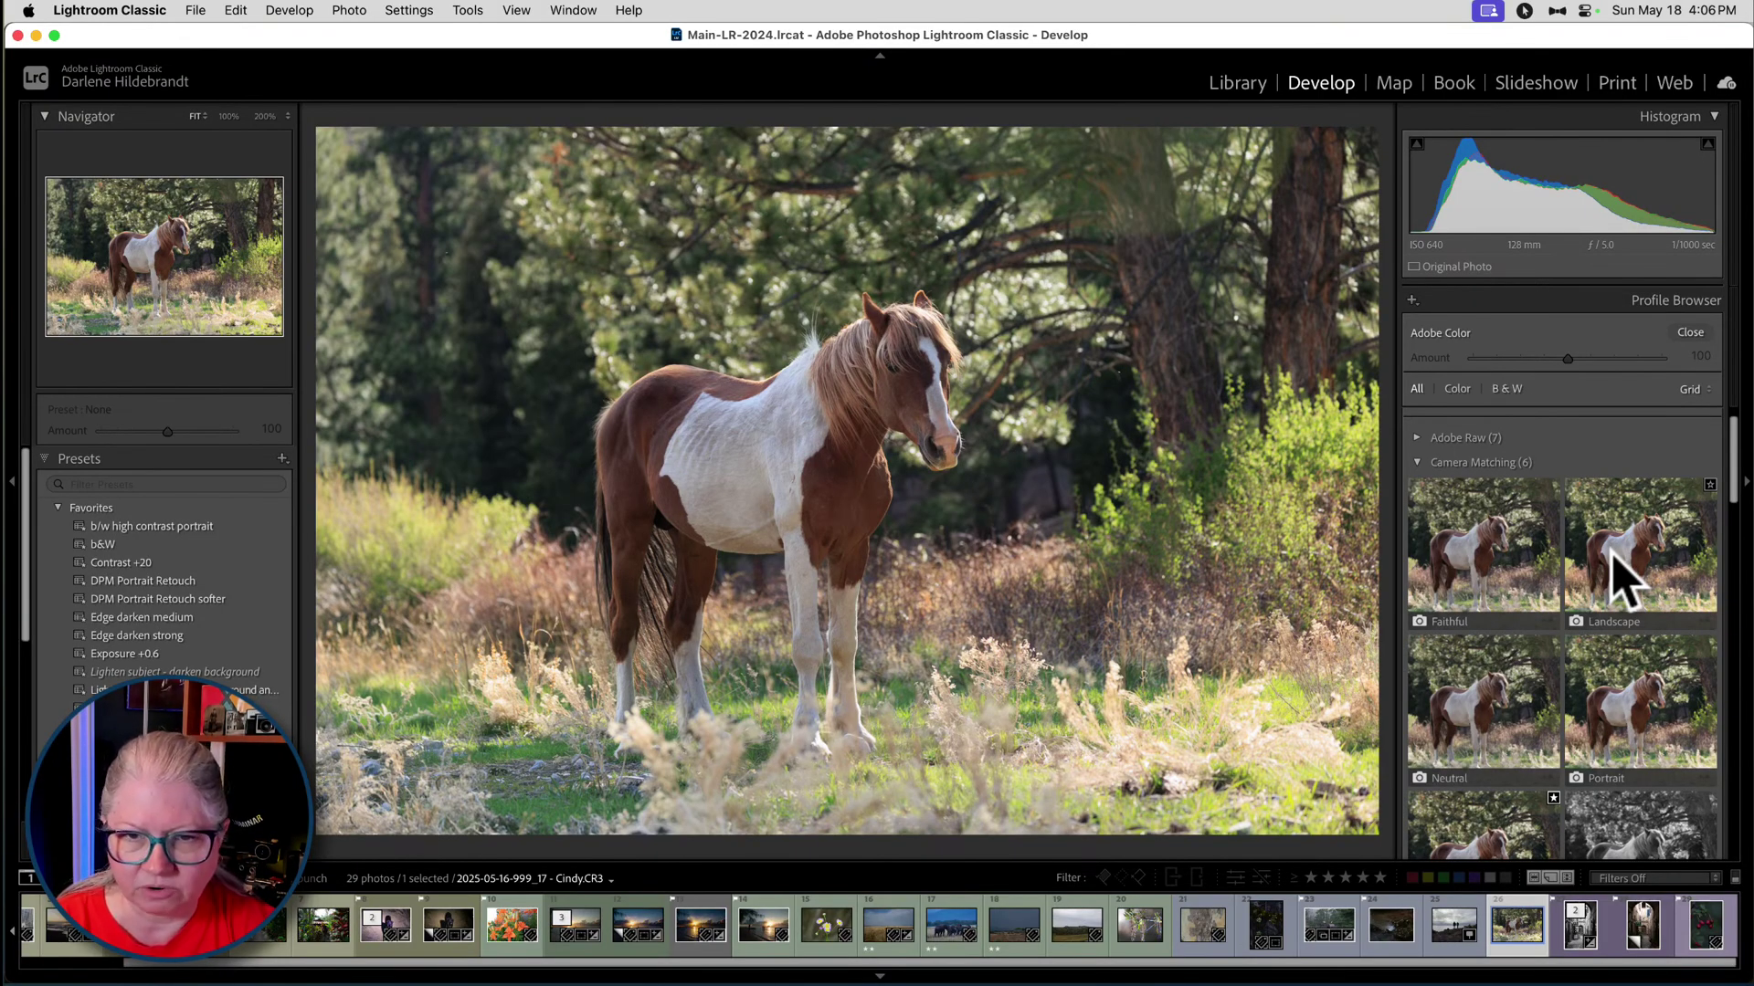
{"action": "left_click", "coordinate": [1607, 548]}
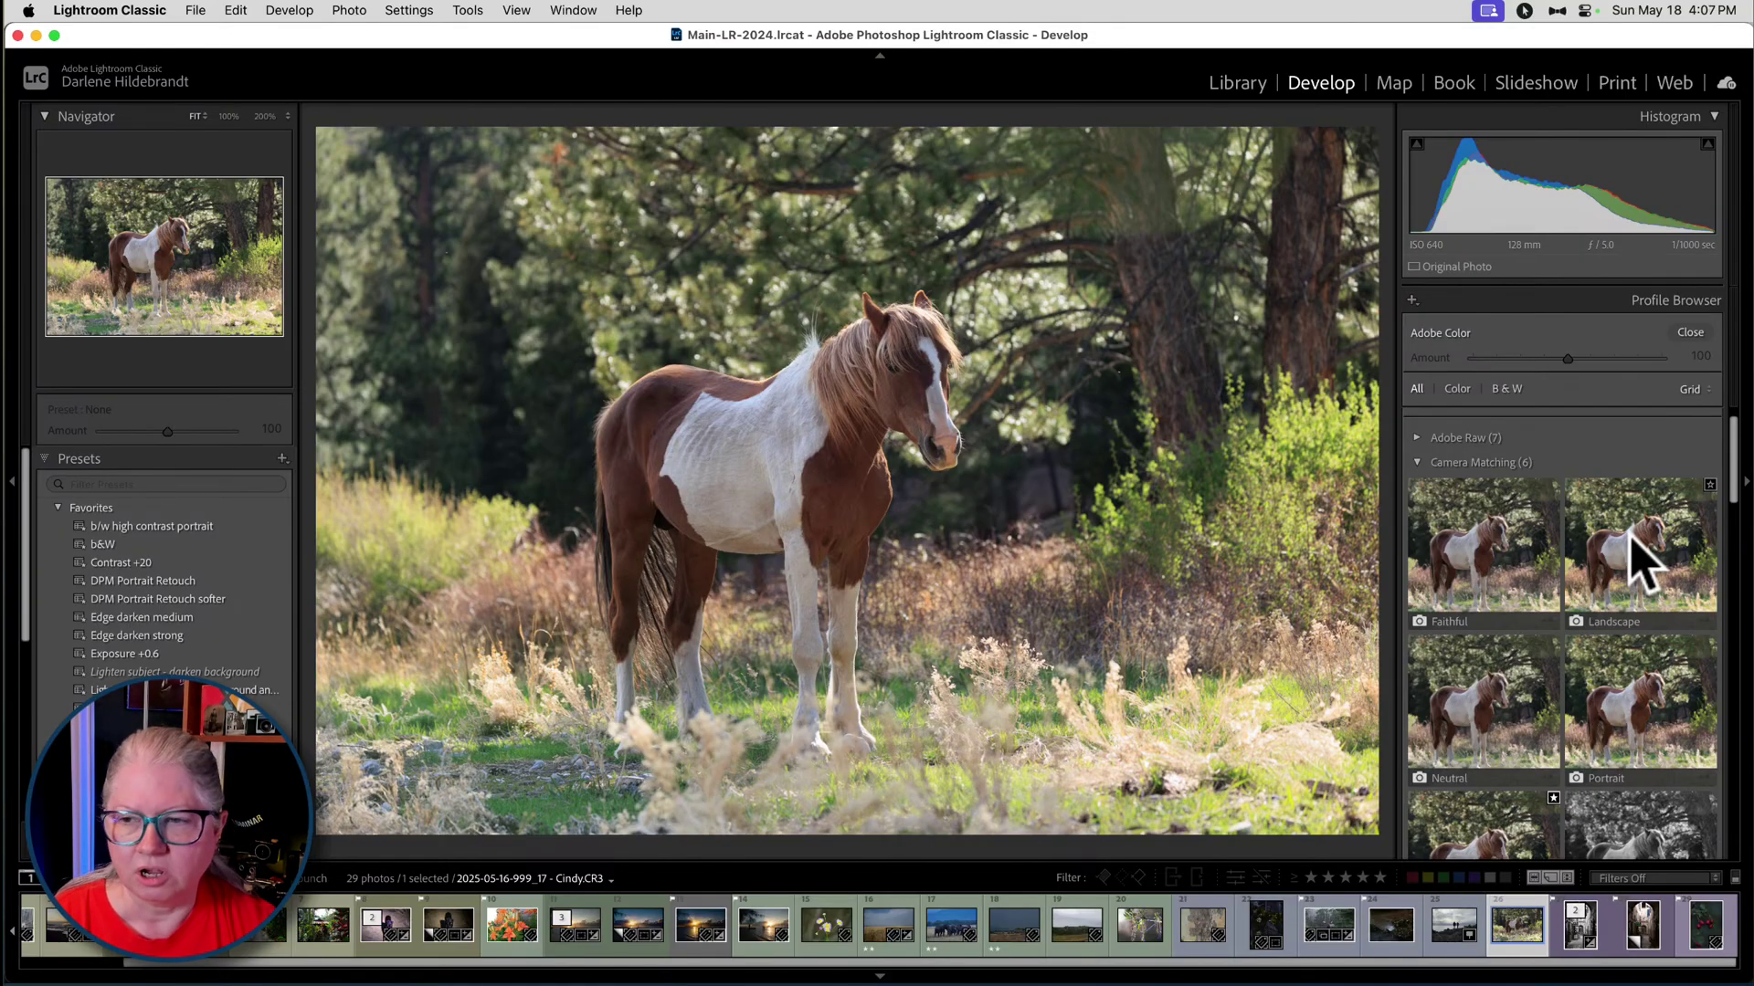
{"action": "left_click", "coordinate": [1631, 542]}
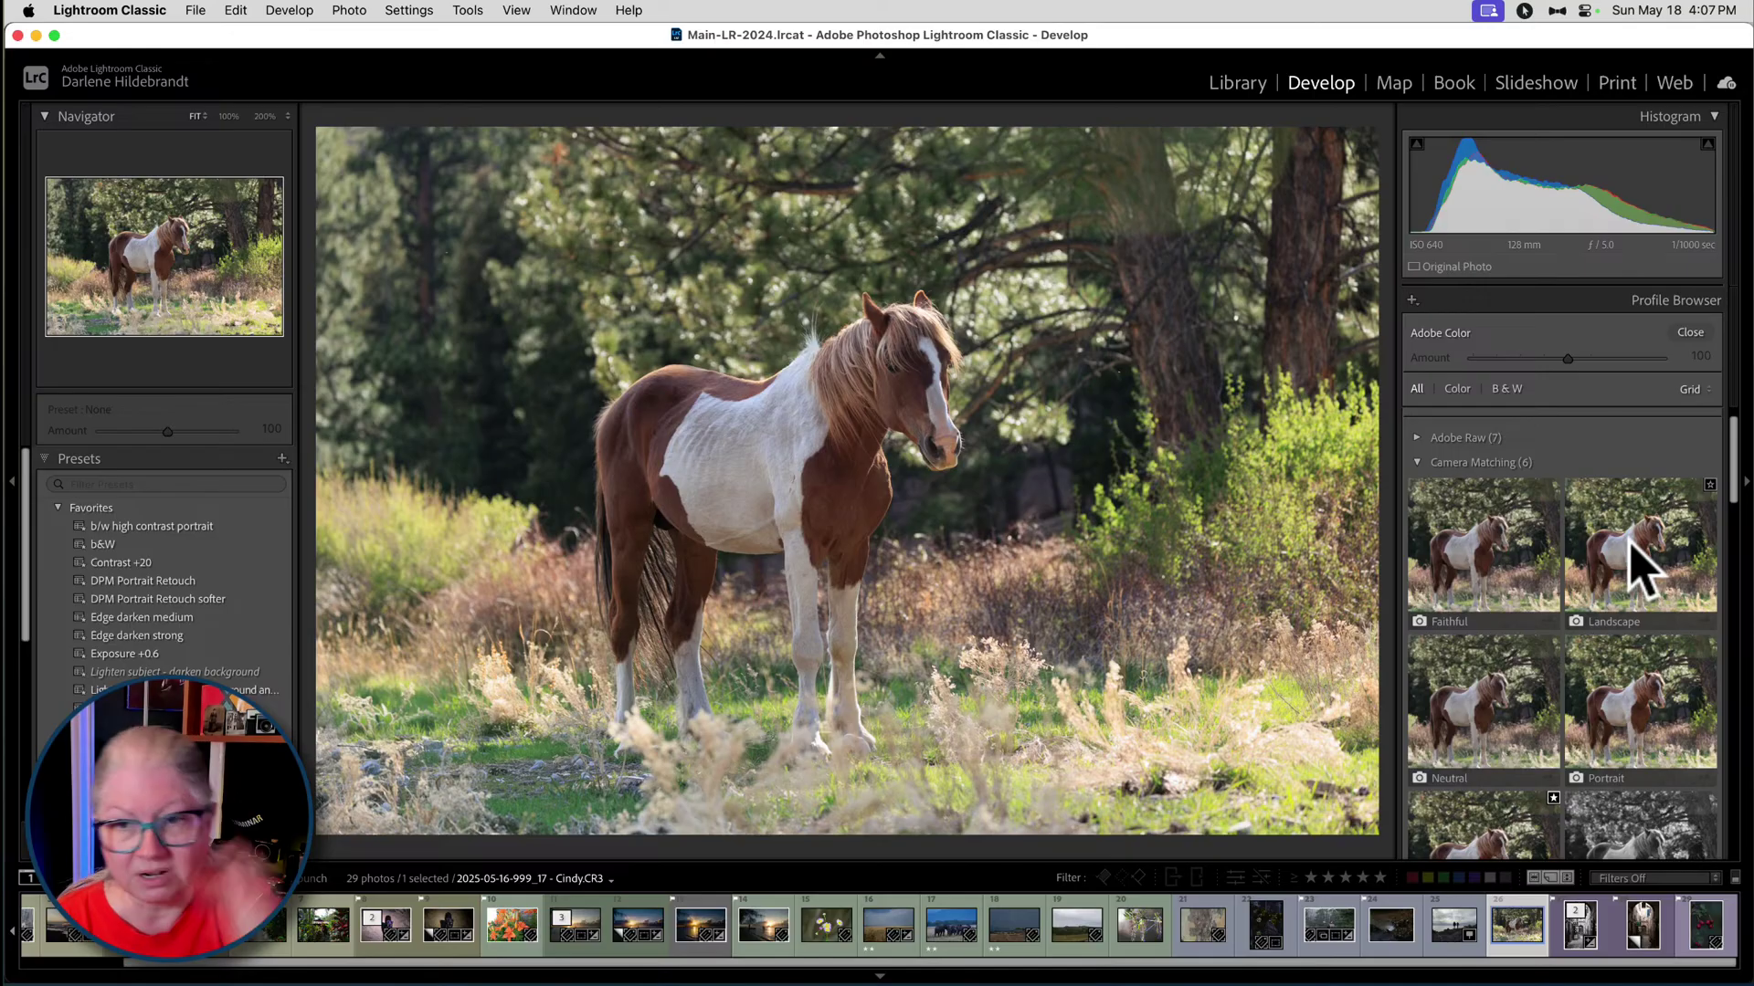
{"action": "left_click", "coordinate": [1636, 557]}
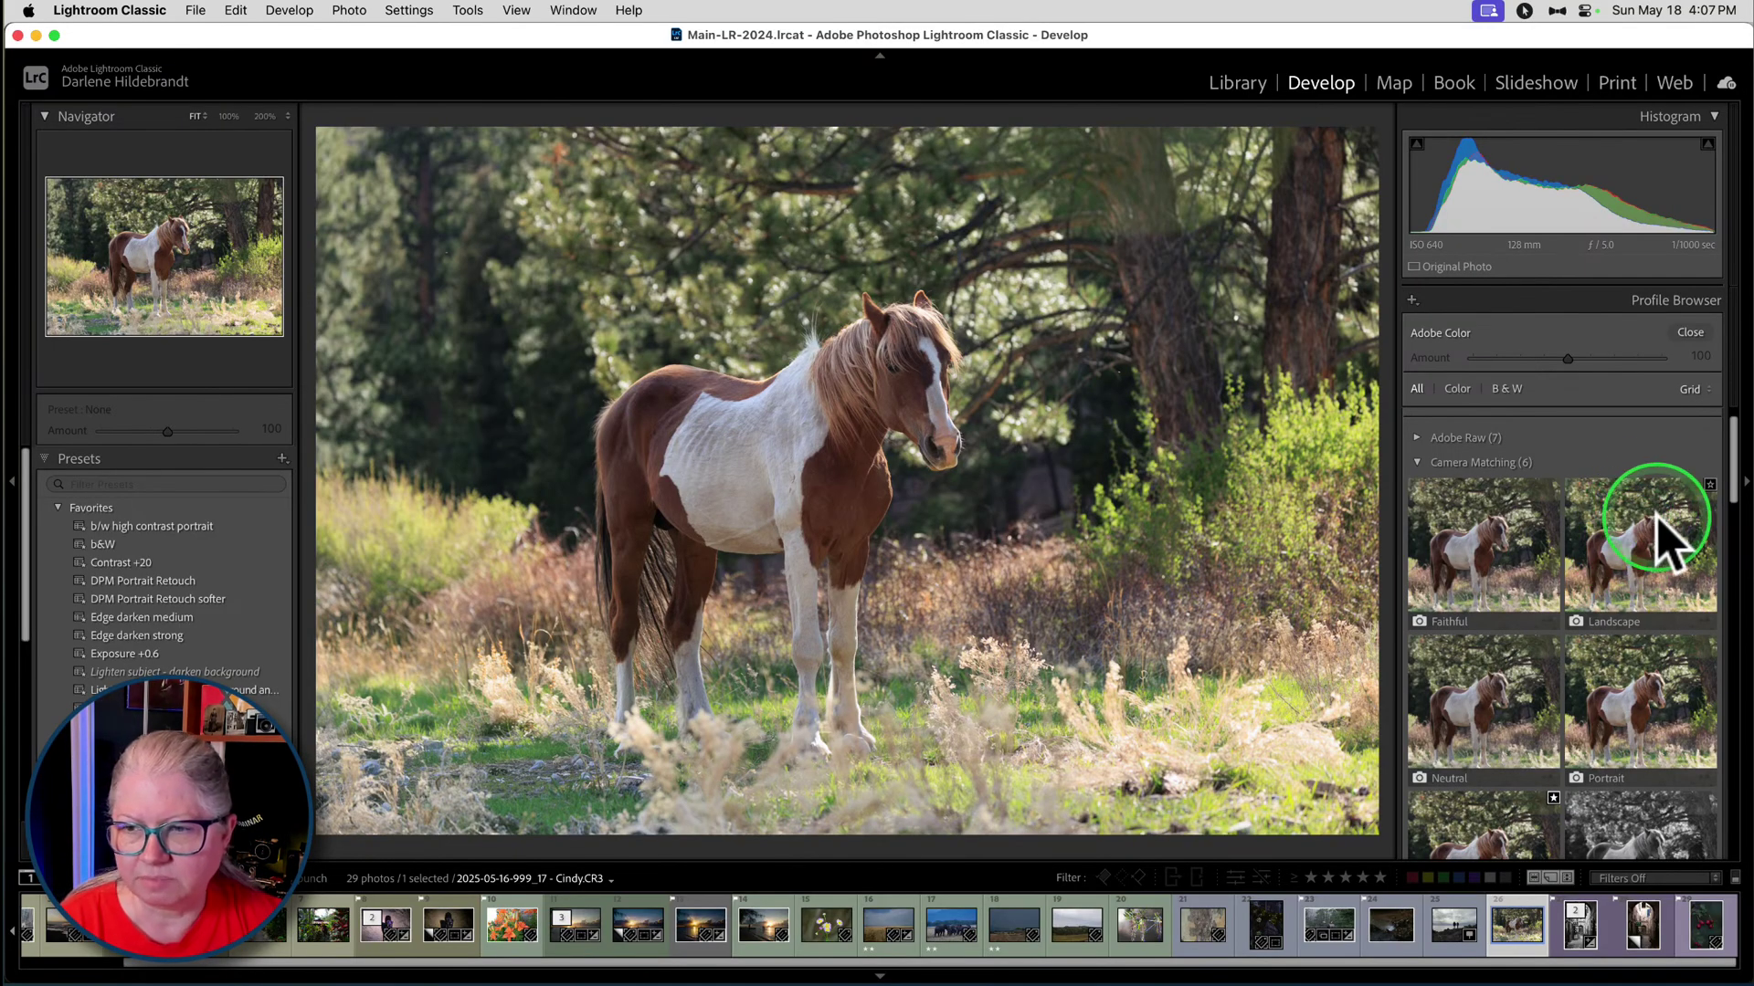
- Apply the Camera Matching Neutral profile to the horse photo
{"action": "left_click", "coordinate": [1454, 691]}
{"action": "left_click", "coordinate": [1471, 698]}
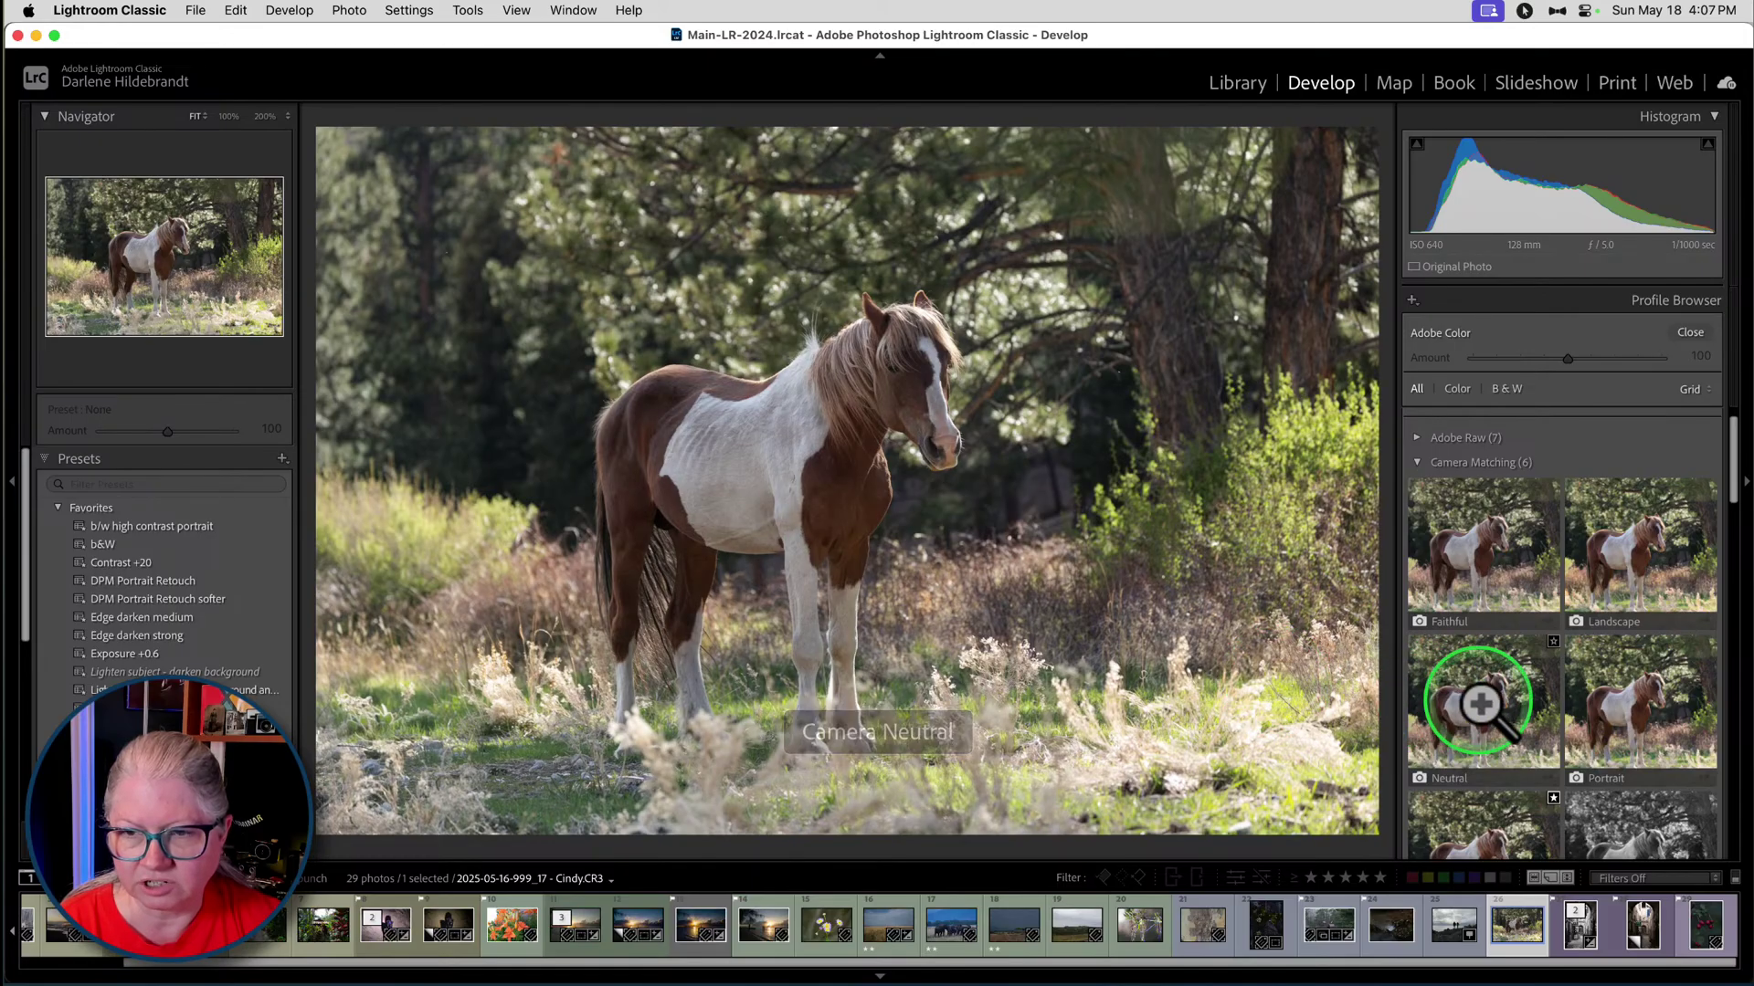
{"action": "left_click", "coordinate": [1512, 681]}
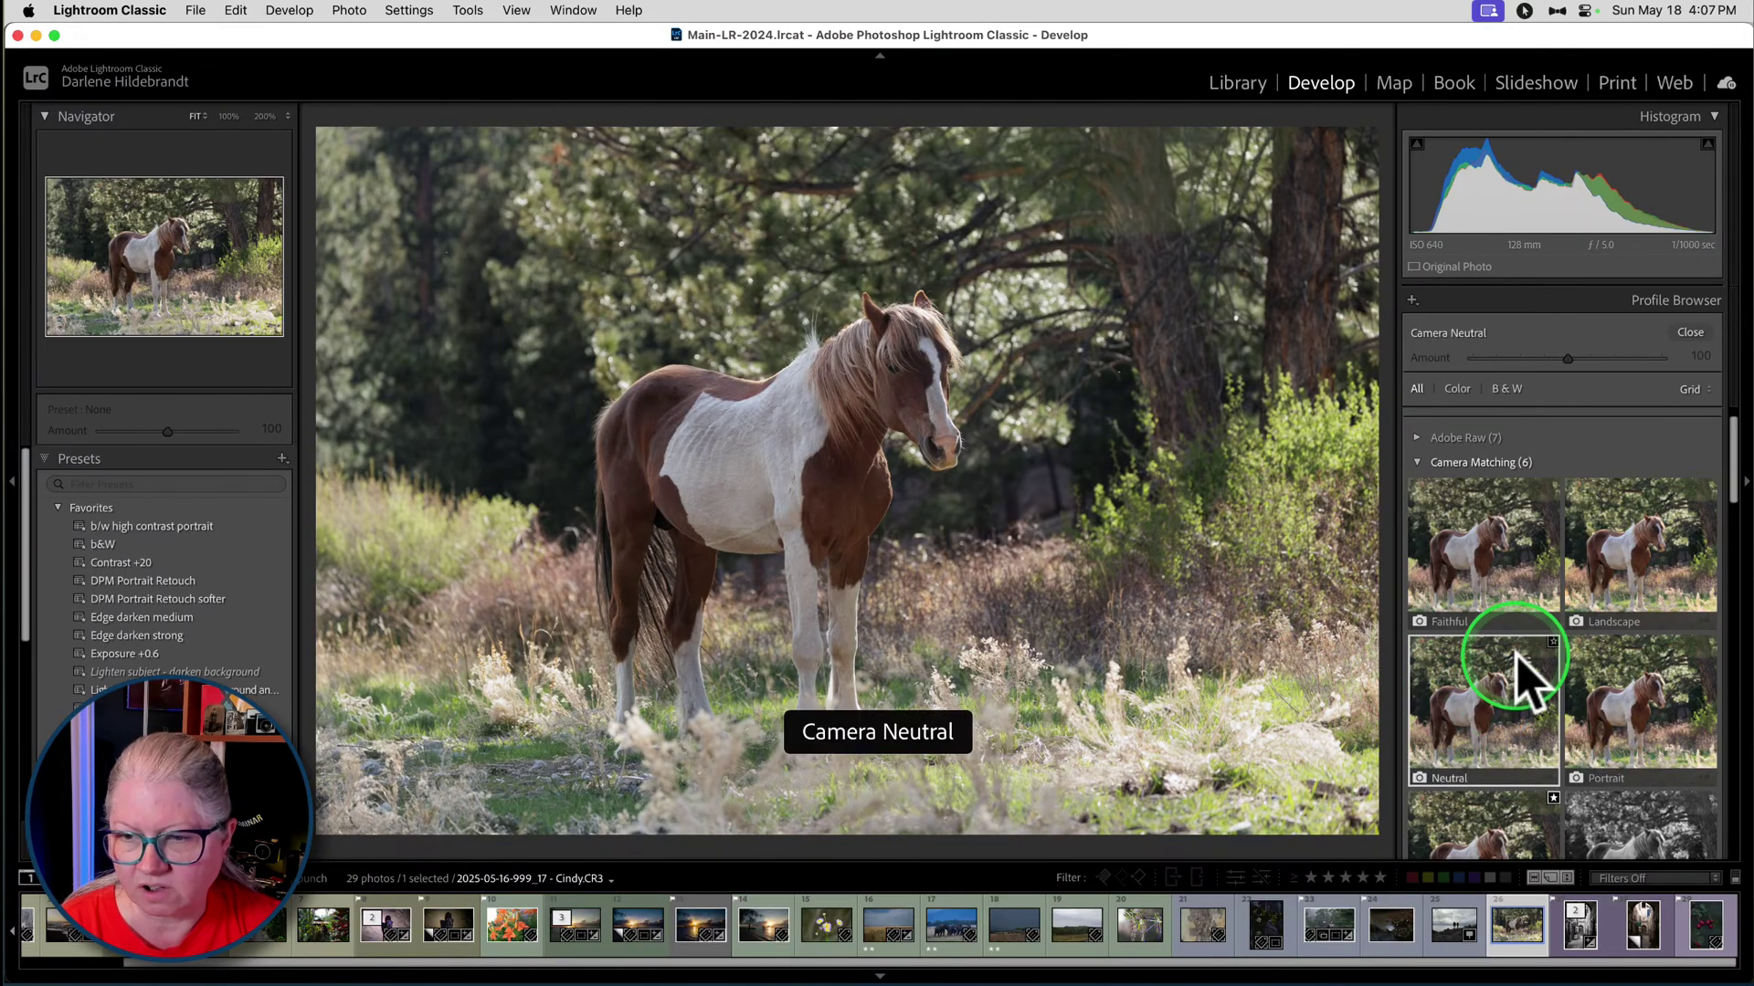
- Collapse the Modern and Vintage profile groups in the Profile Browser
{"action": "scroll", "coordinate": [1519, 677], "scroll_direction": "down", "scroll_amount": 2}
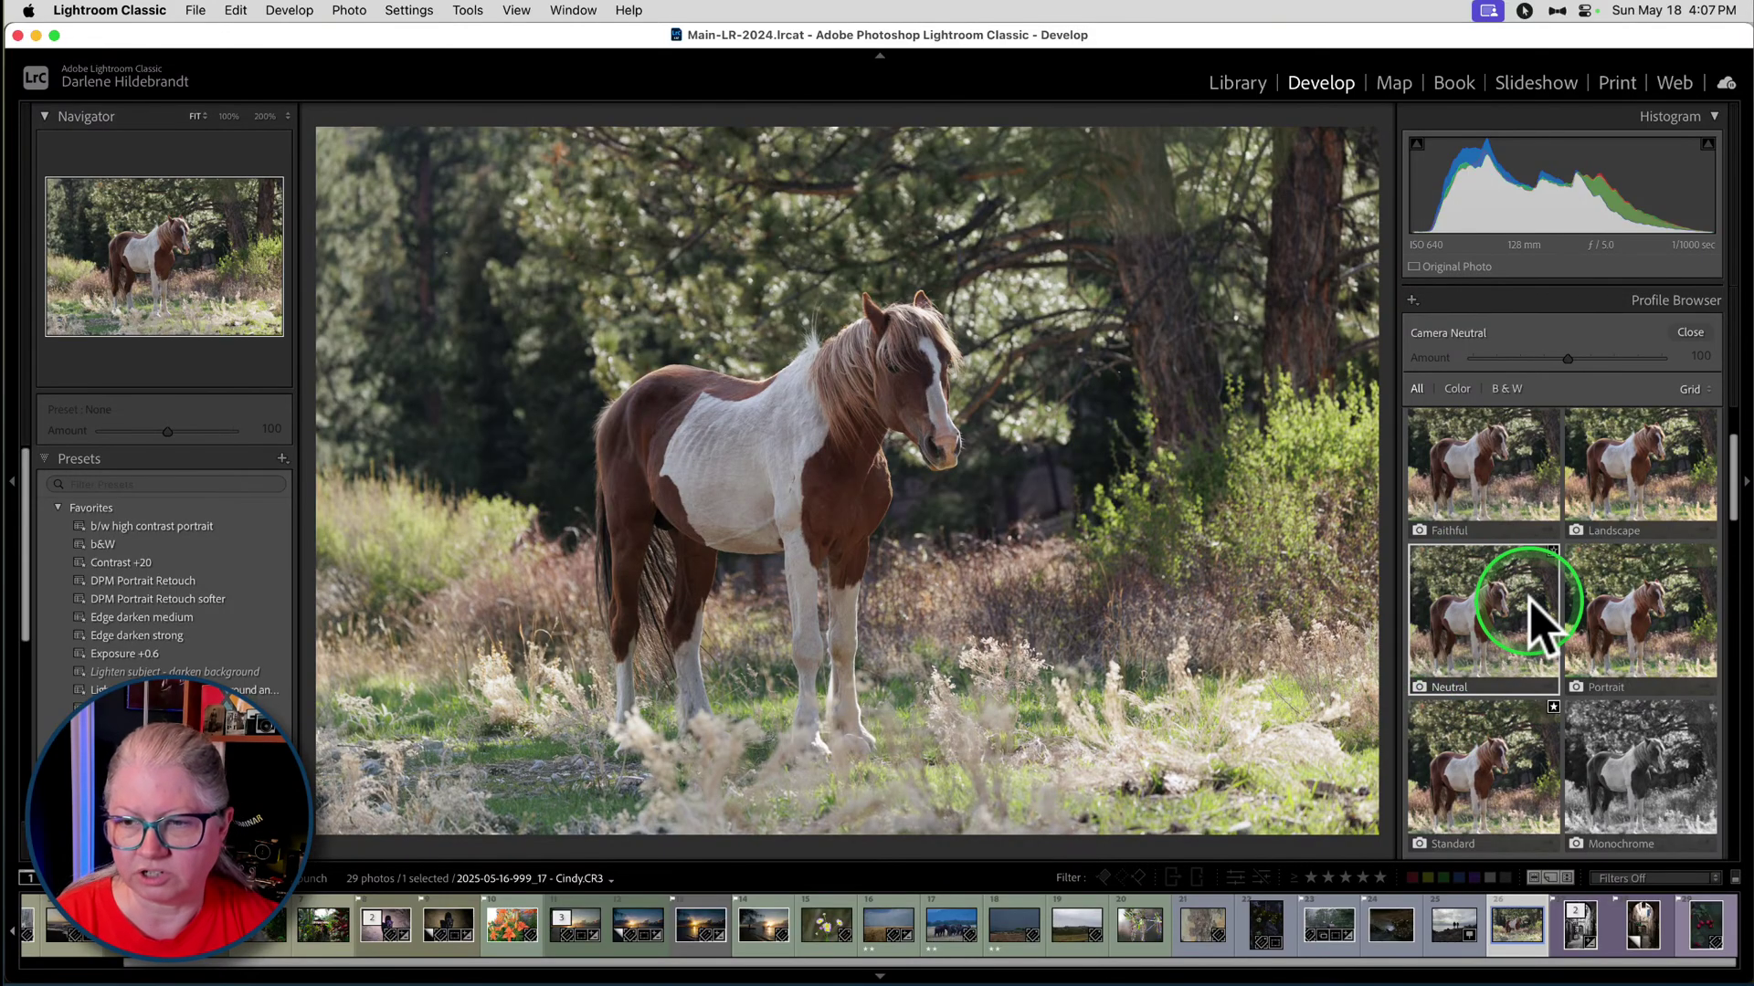
{"action": "scroll", "coordinate": [1534, 612], "scroll_direction": "down", "scroll_amount": 5}
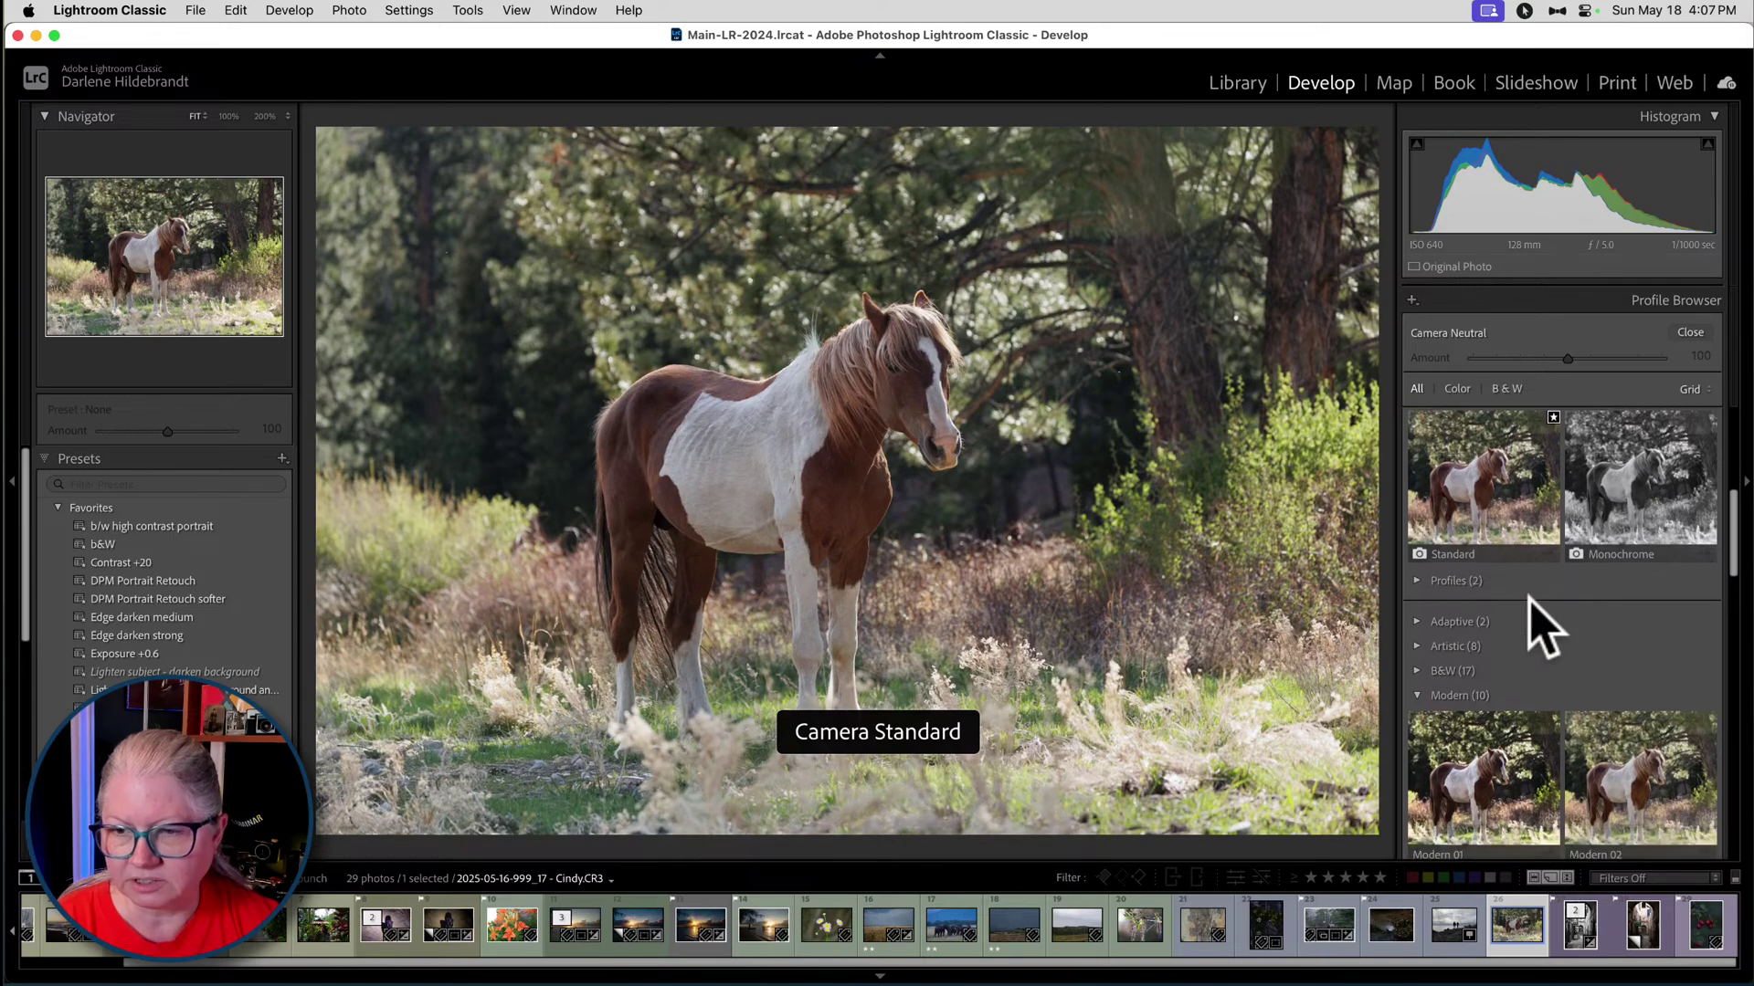
{"action": "left_click", "coordinate": [1416, 686]}
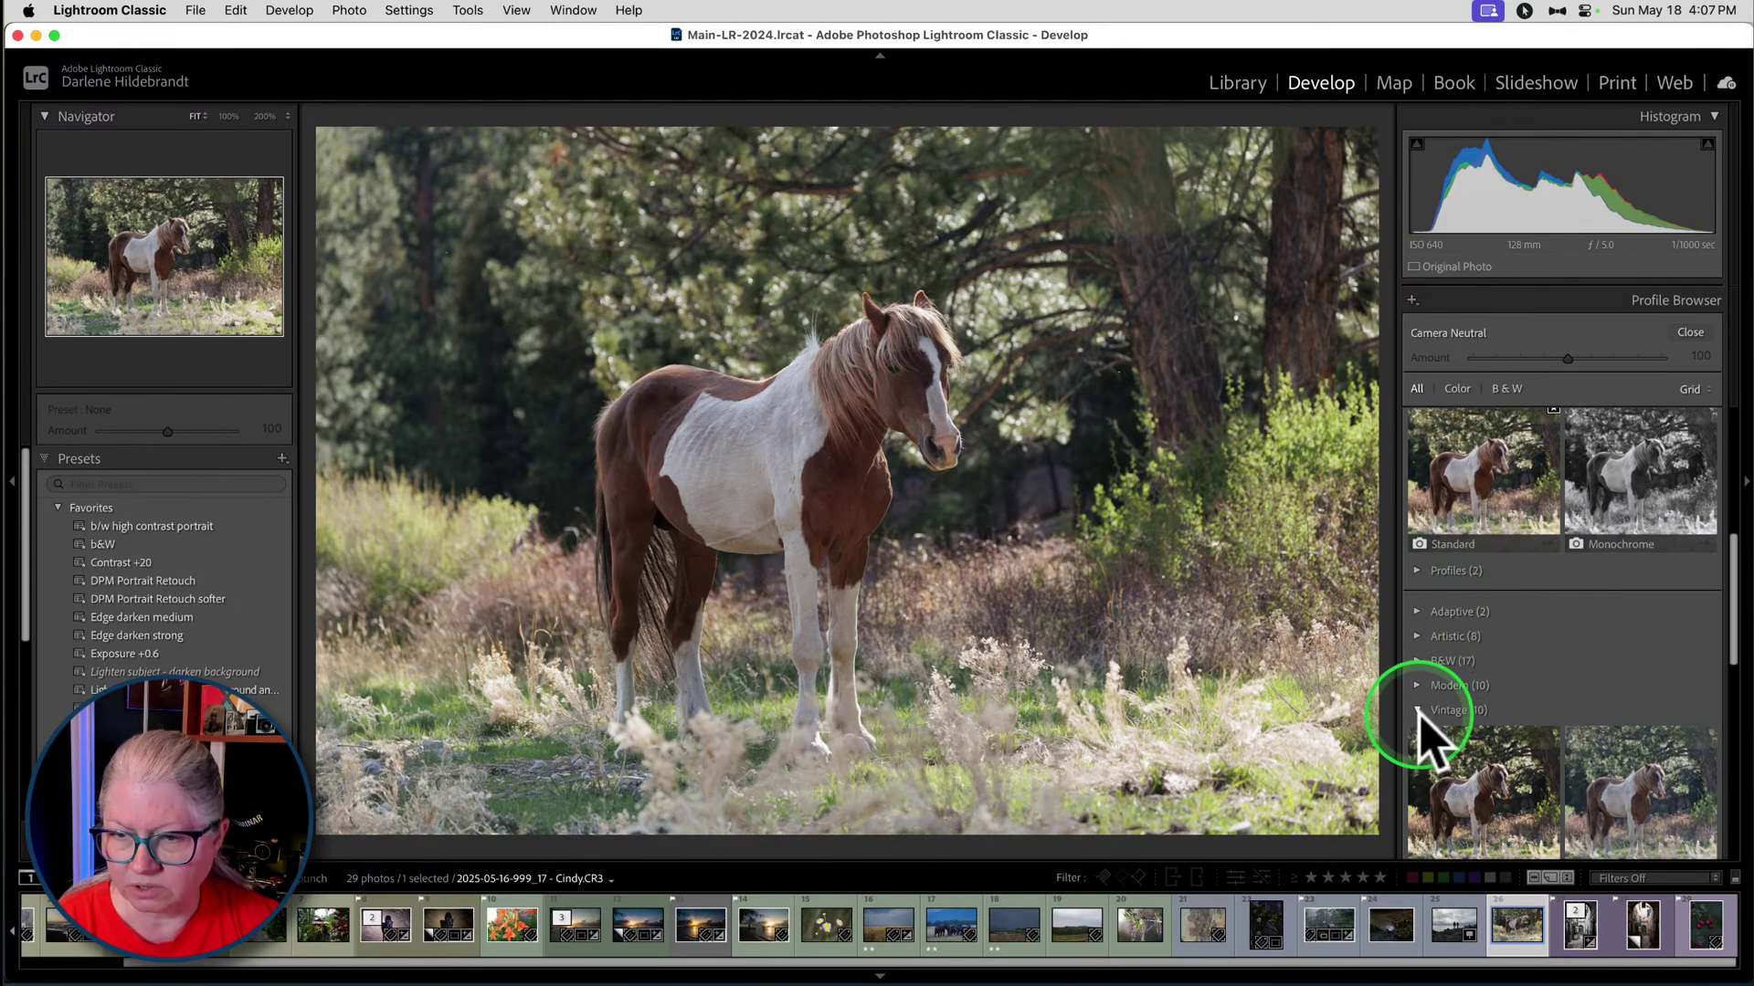
{"action": "left_click", "coordinate": [1418, 709]}
{"action": "left_click", "coordinate": [1581, 768]}
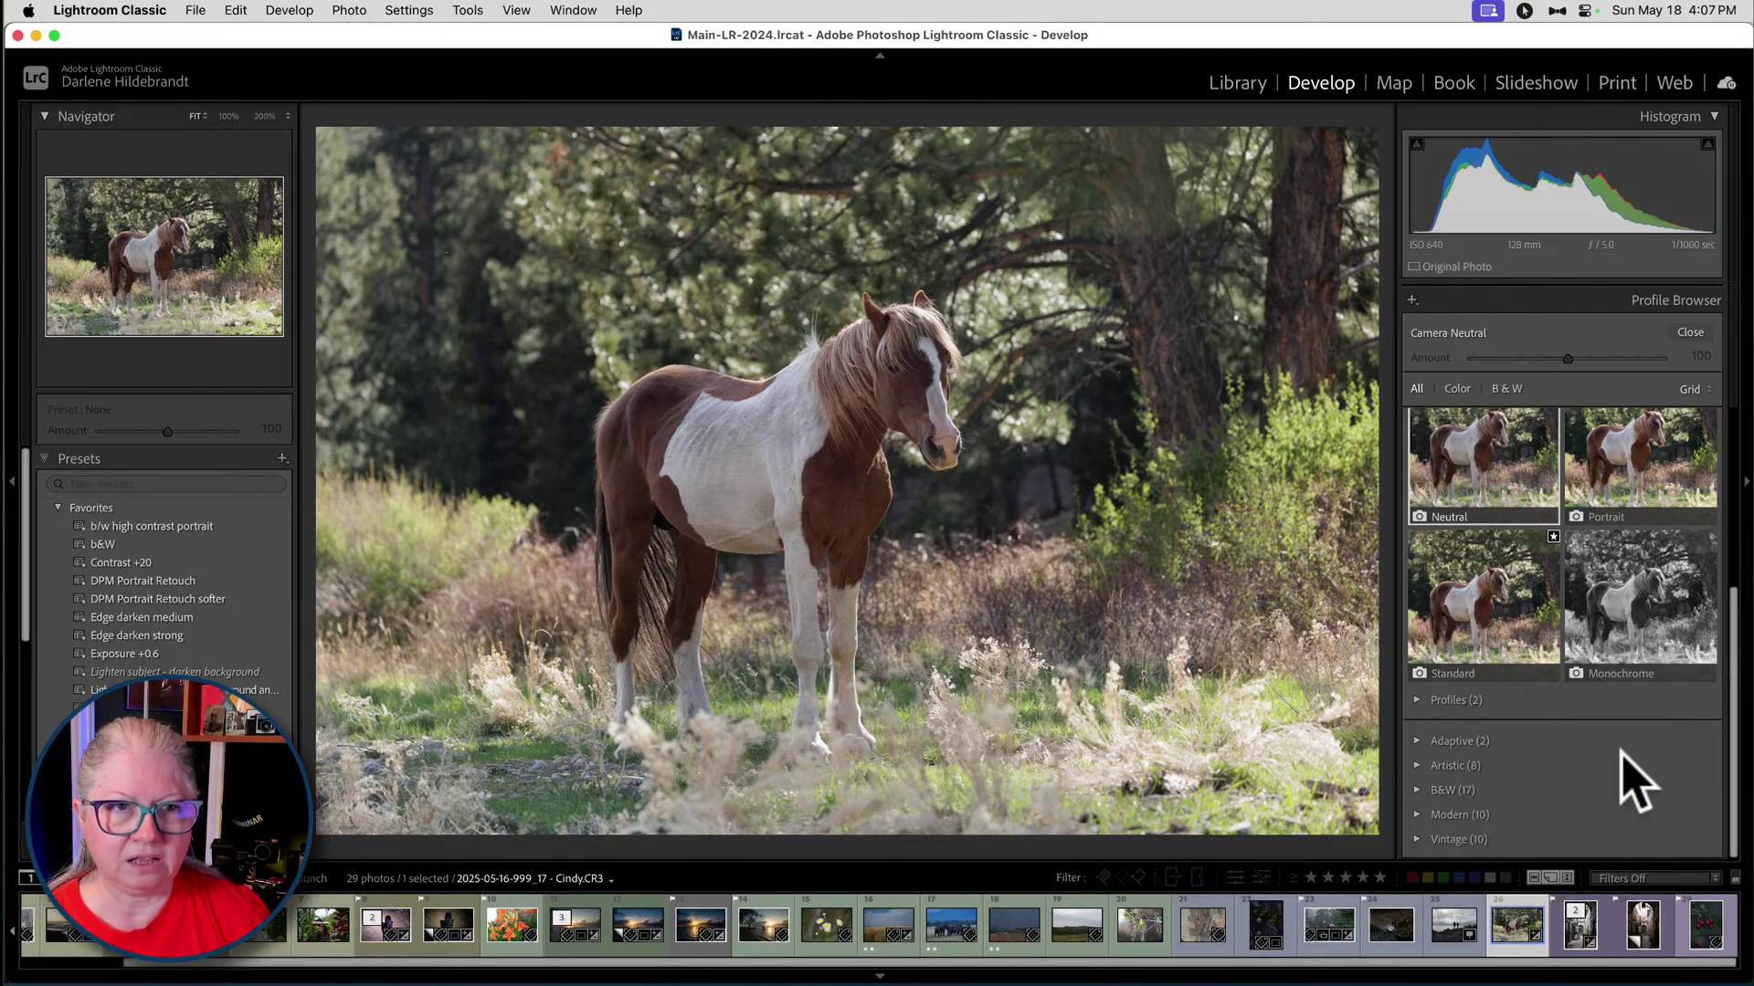
{"action": "left_click", "coordinate": [1618, 755]}
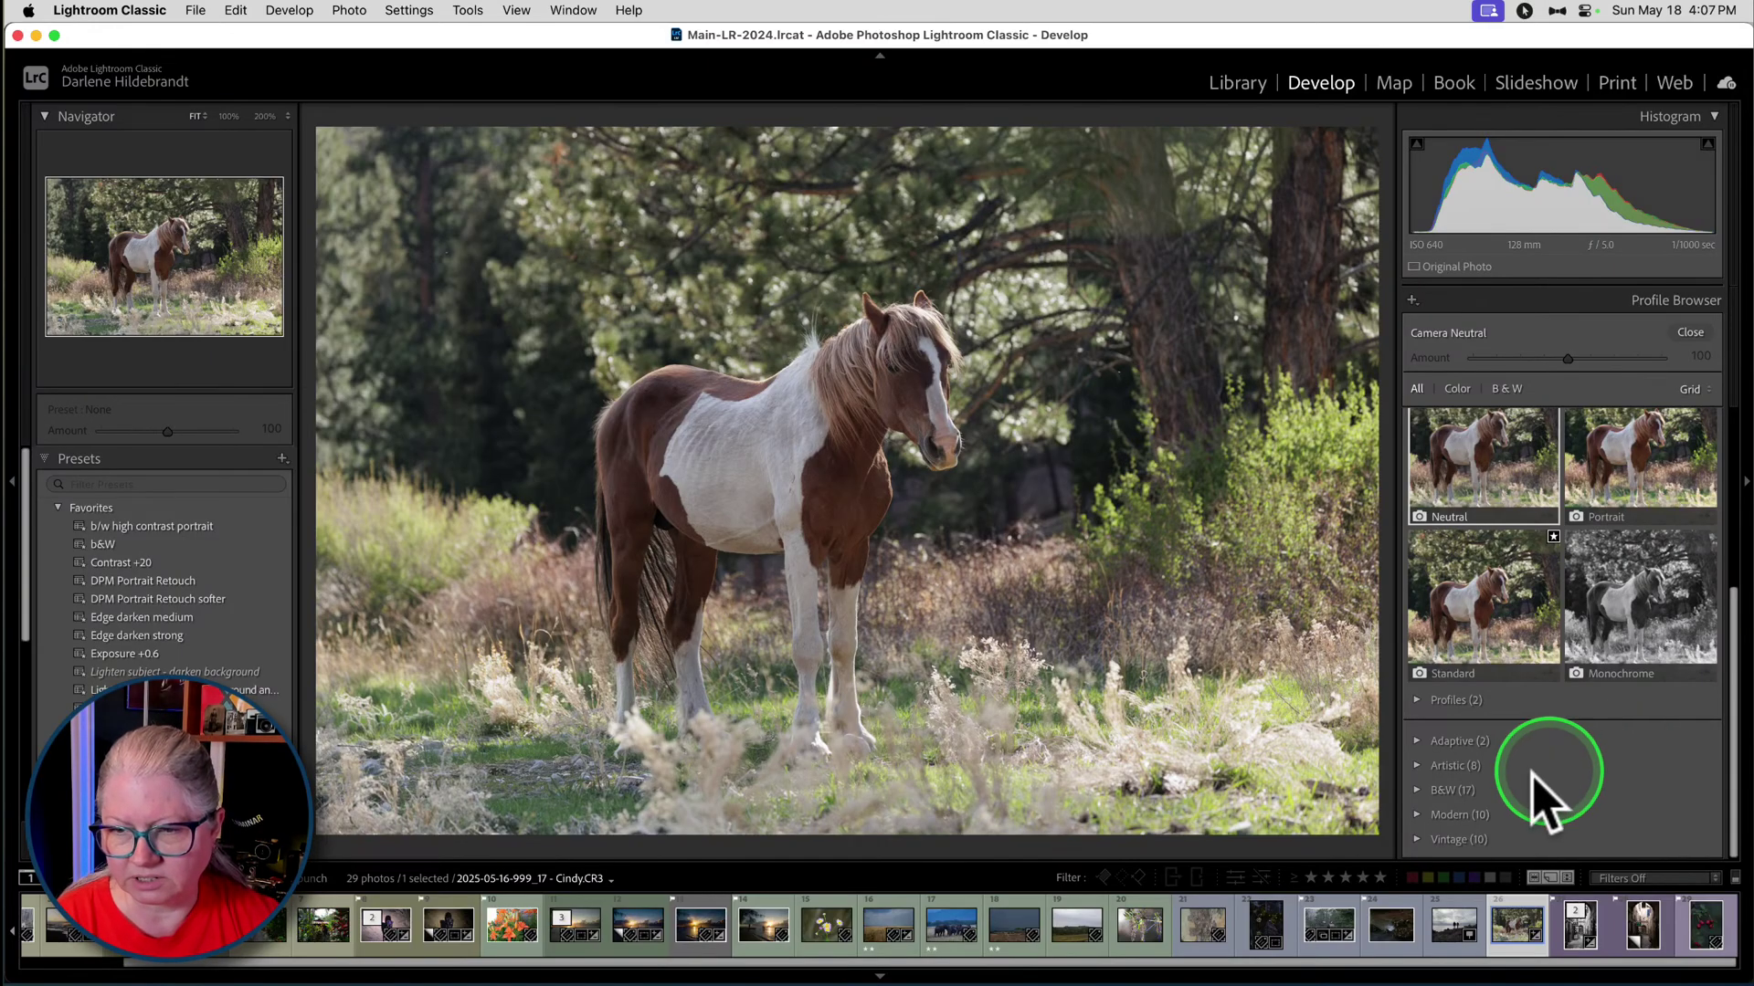
- Expand the Vintage profile group and preview its profiles, including Vintage 04, on the horse photo
{"action": "left_click", "coordinate": [1417, 837]}
{"action": "scroll", "coordinate": [1470, 776], "scroll_direction": "down", "scroll_amount": 3}
{"action": "scroll", "coordinate": [1479, 717], "scroll_direction": "down", "scroll_amount": 3}
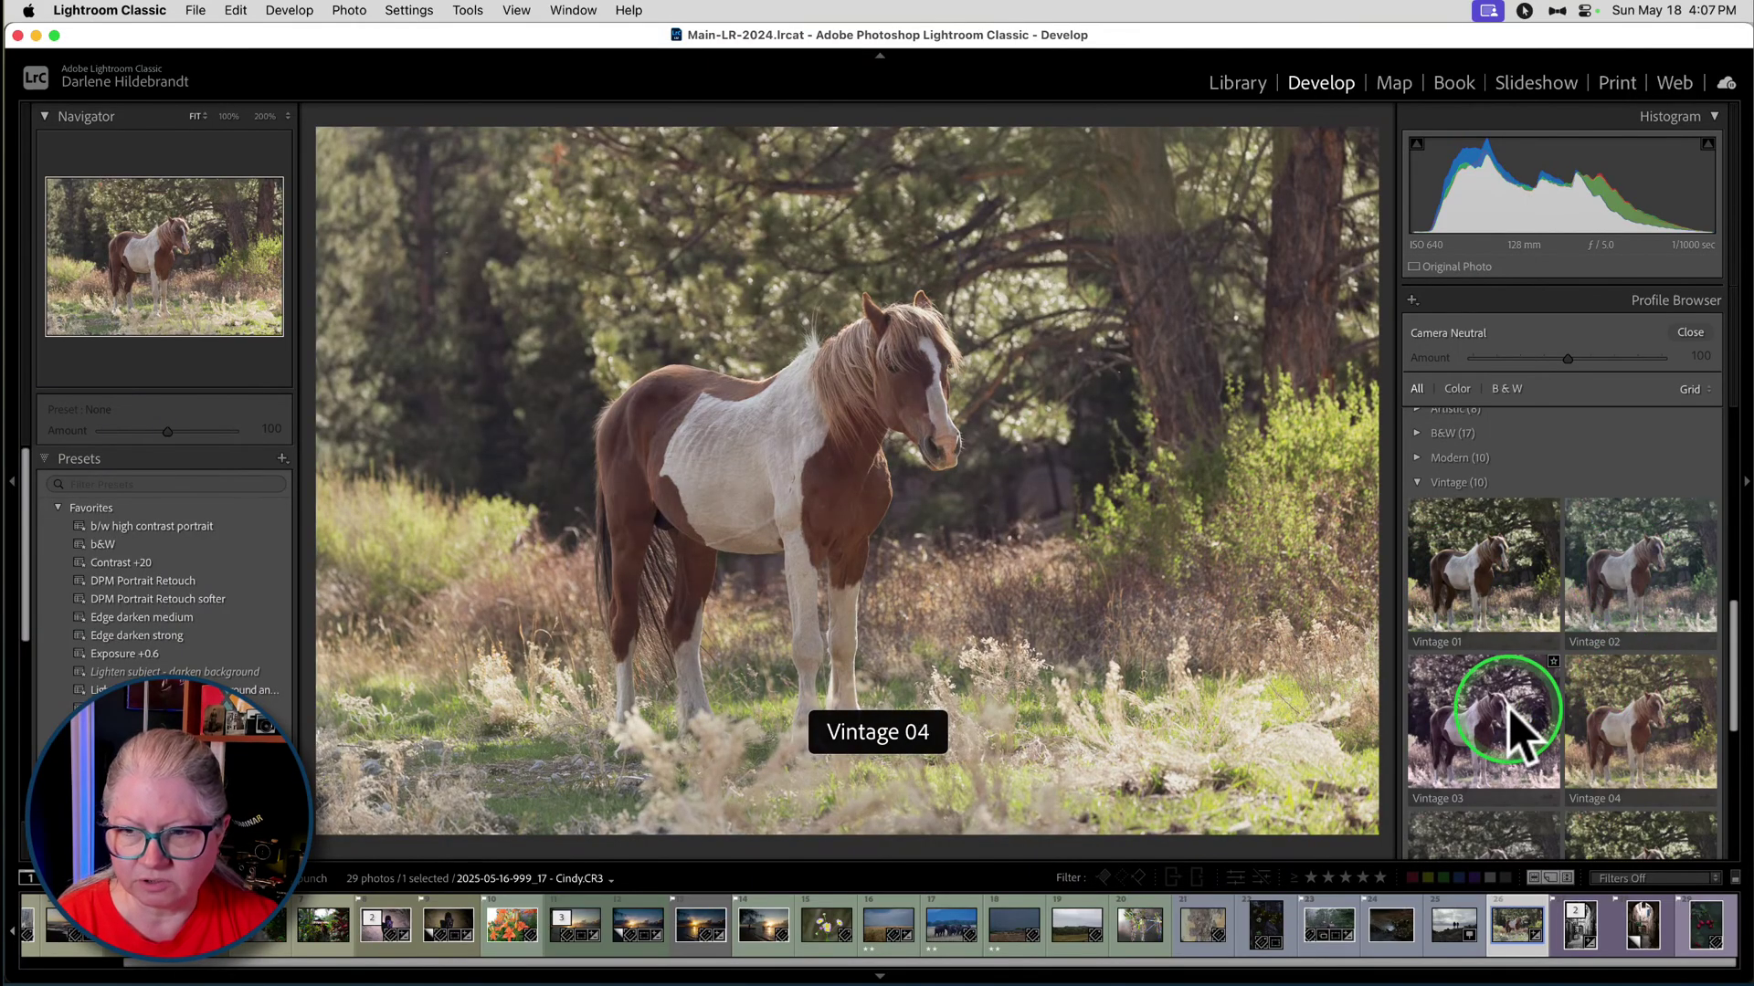
- Preview the remaining Vintage profiles, Vintage 05 through Vintage 10, on the horse photo
{"action": "scroll", "coordinate": [1510, 727], "scroll_direction": "down", "scroll_amount": 3}
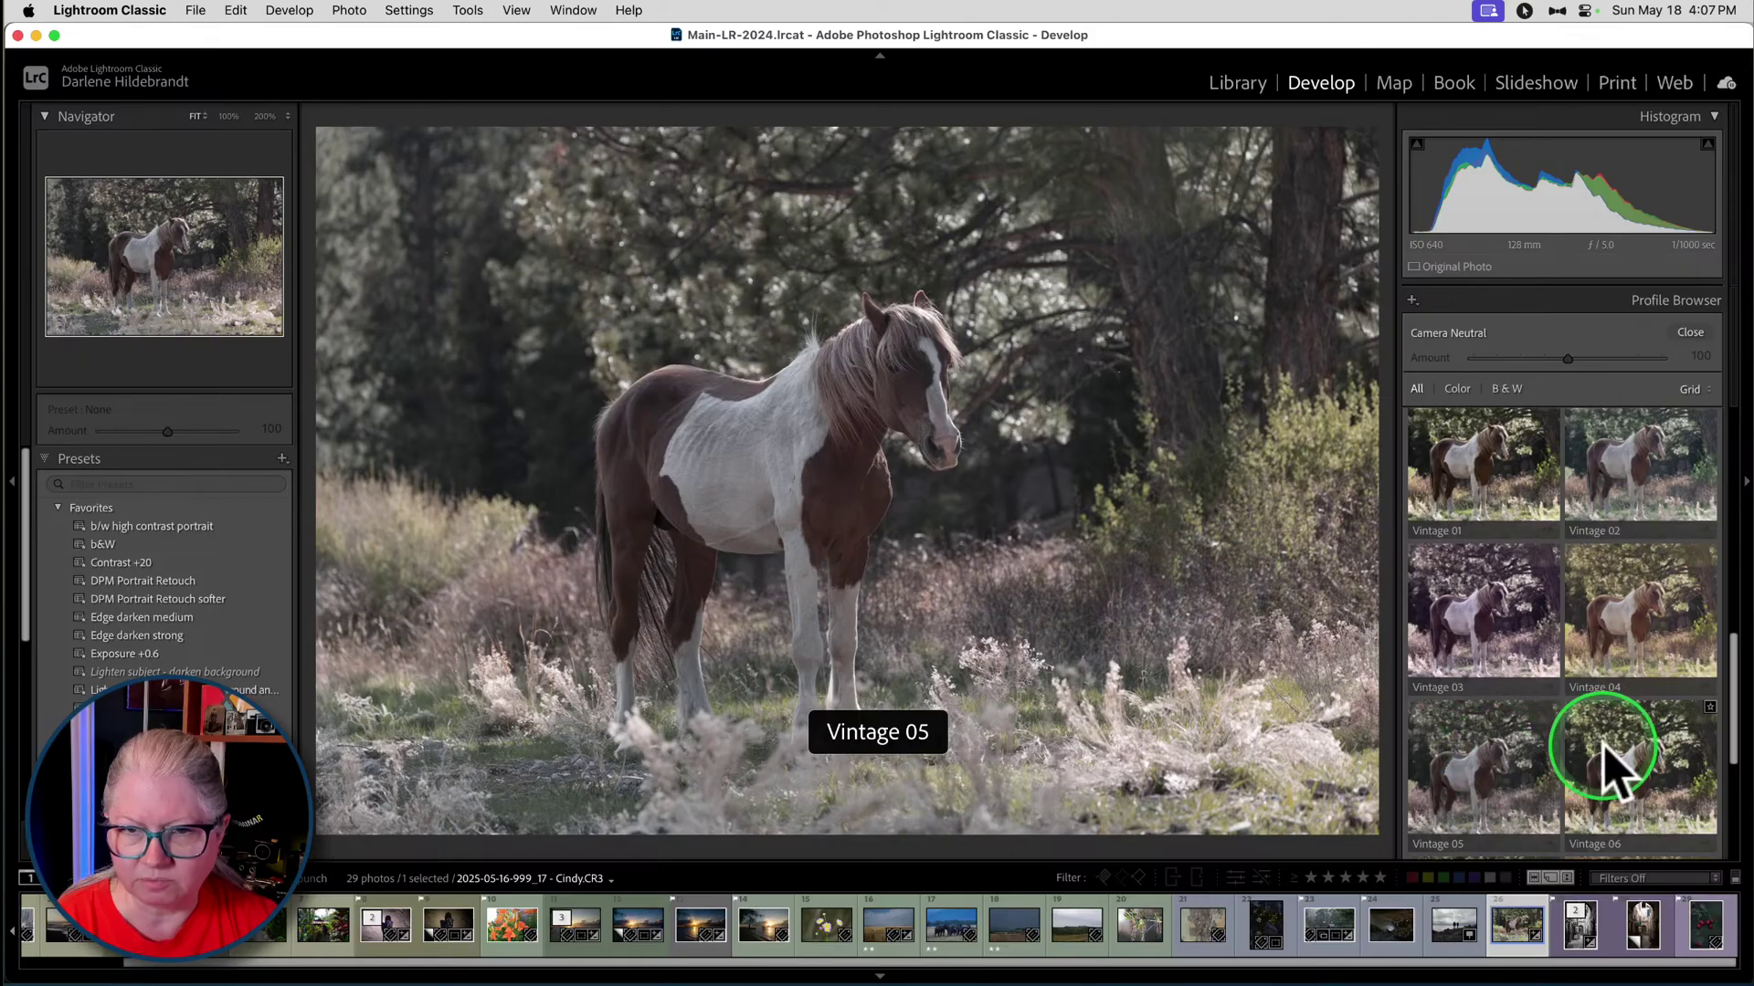
{"action": "scroll", "coordinate": [1611, 751], "scroll_direction": "down", "scroll_amount": 4}
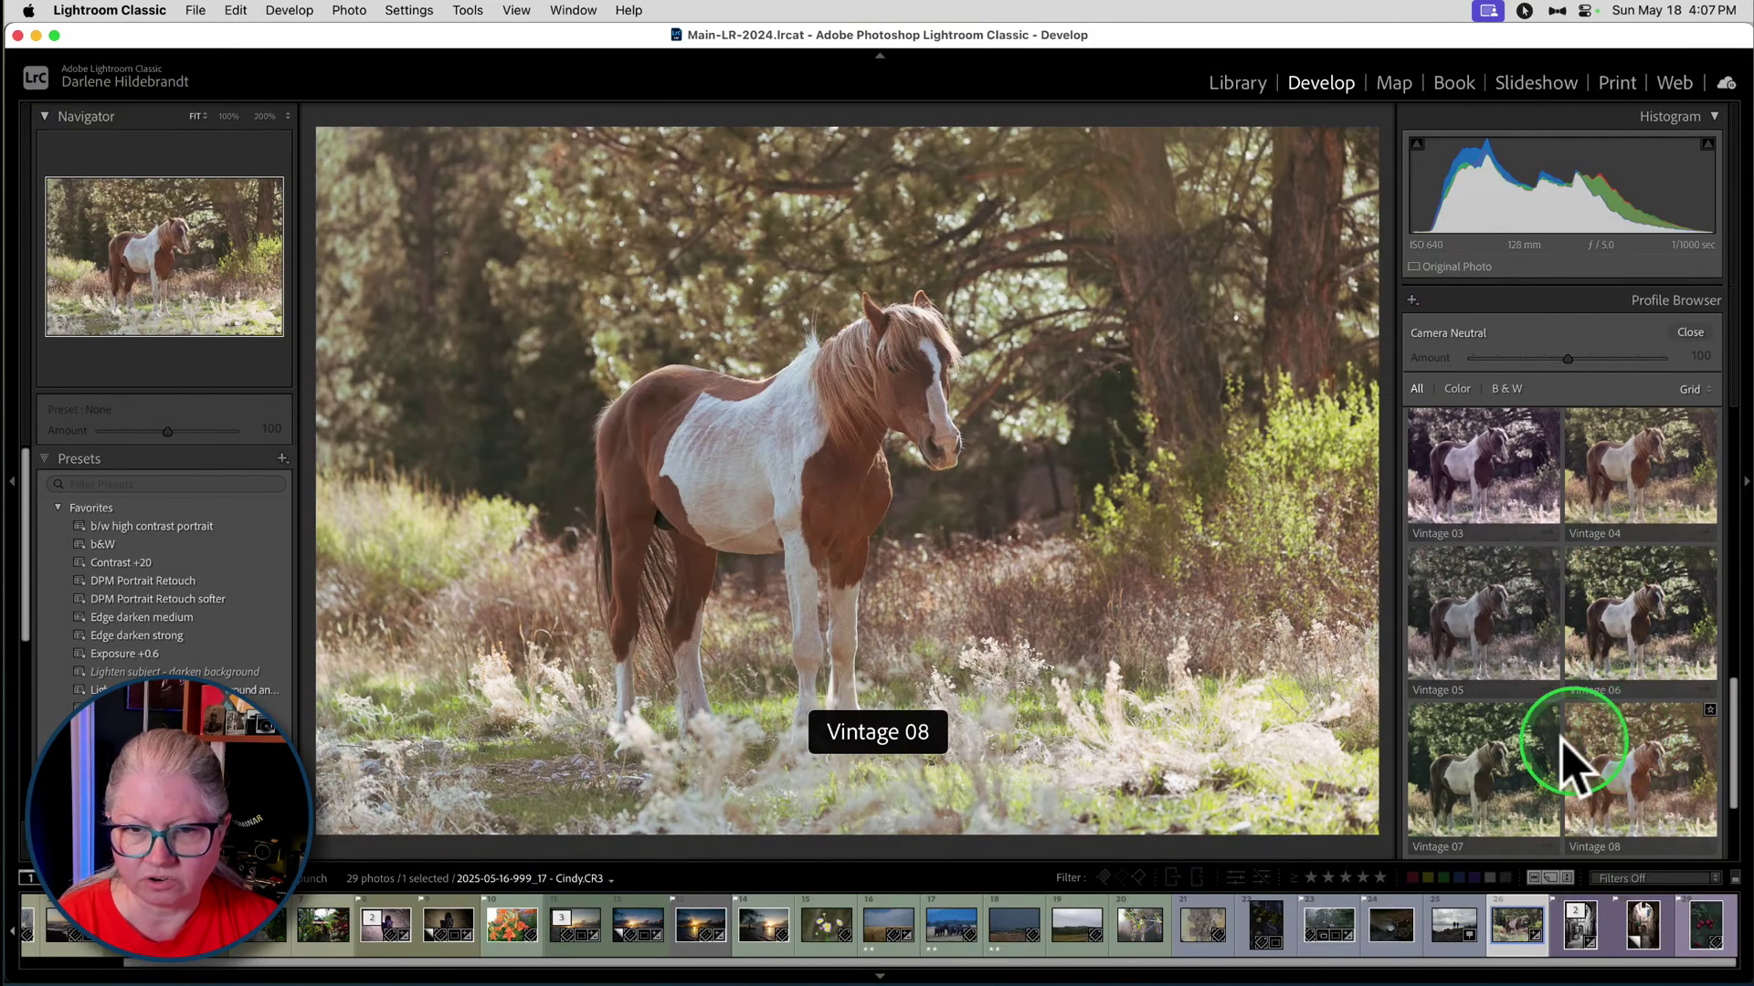
{"action": "scroll", "coordinate": [1471, 758], "scroll_direction": "down", "scroll_amount": 4}
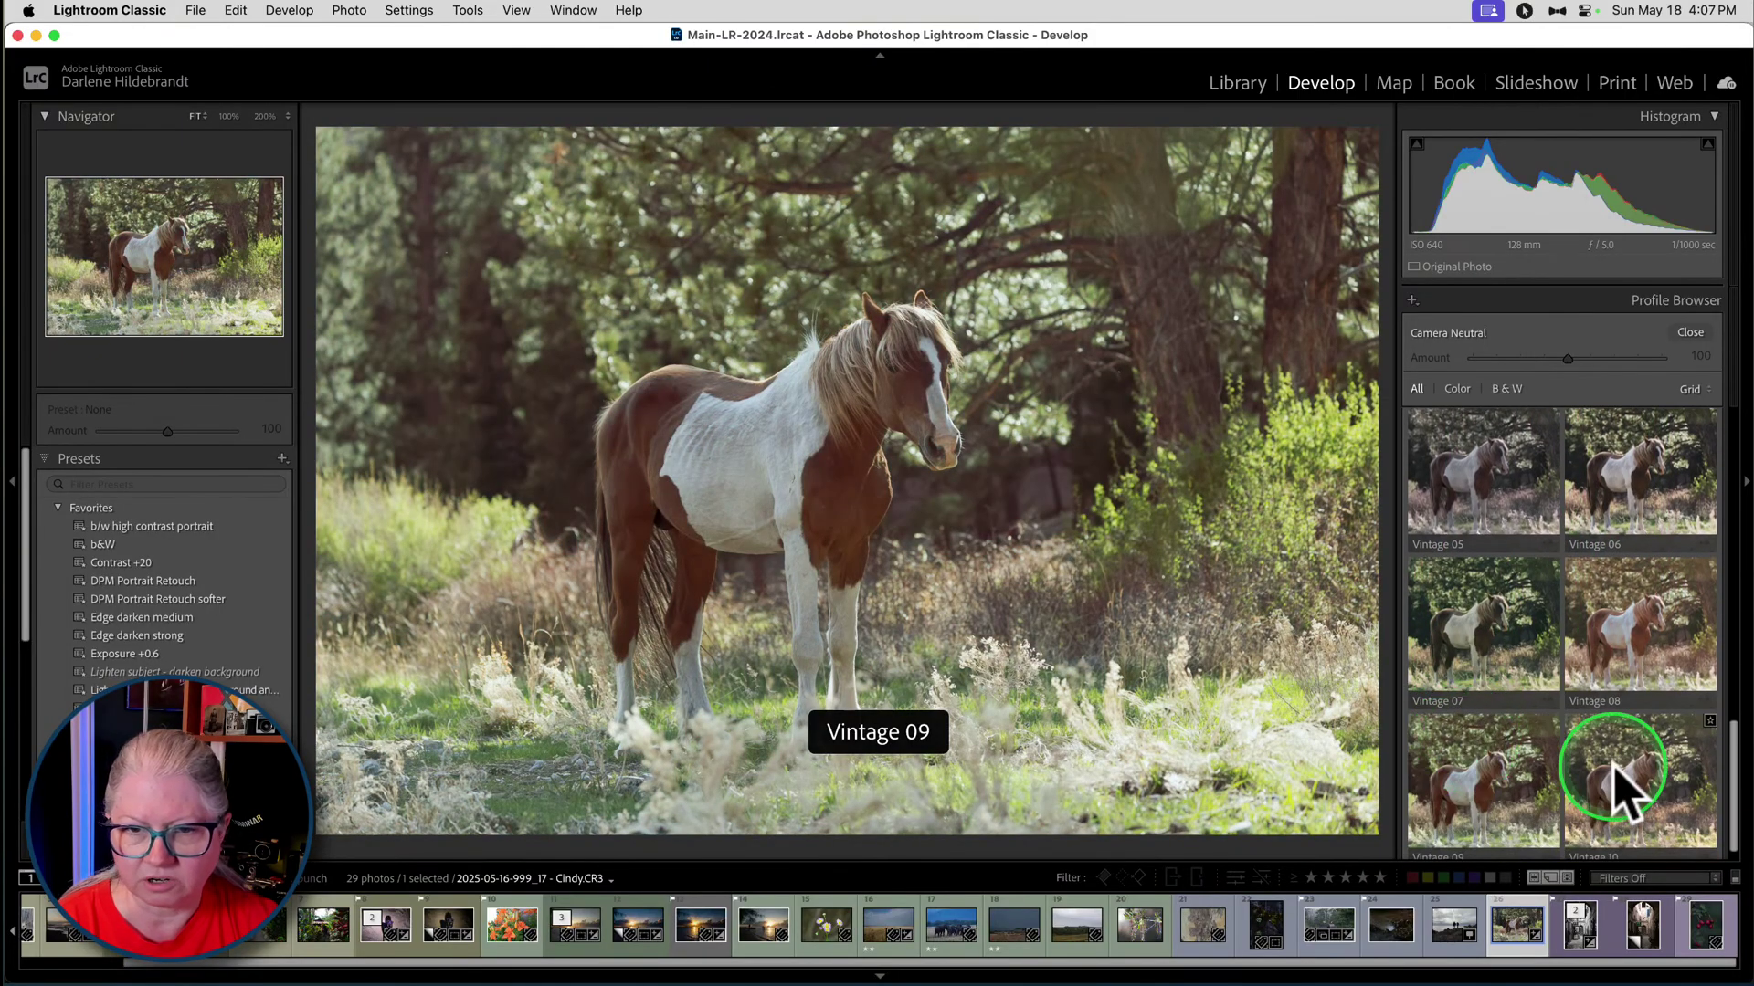
{"action": "scroll", "coordinate": [1552, 776], "scroll_direction": "down", "scroll_amount": 1}
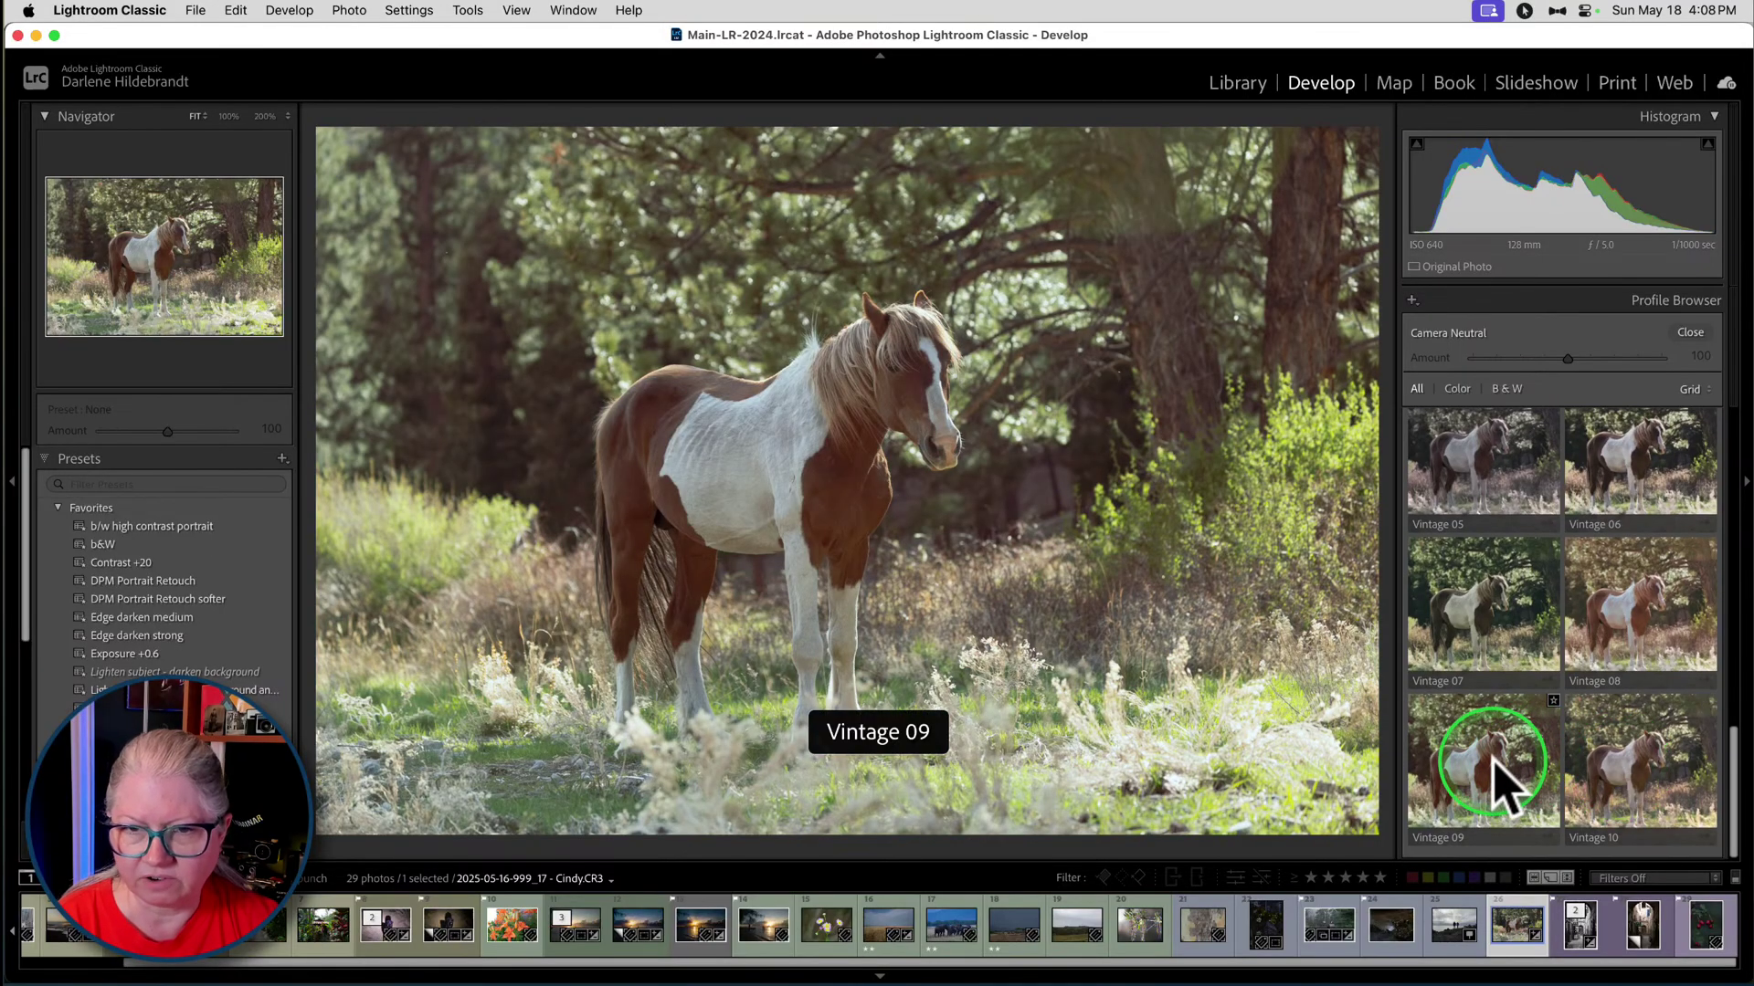
- Expand the Artistic profile group and preview its profiles, Artistic 01 through Artistic 08, on the horse photo
{"action": "scroll", "coordinate": [1495, 772], "scroll_direction": "up", "scroll_amount": 15}
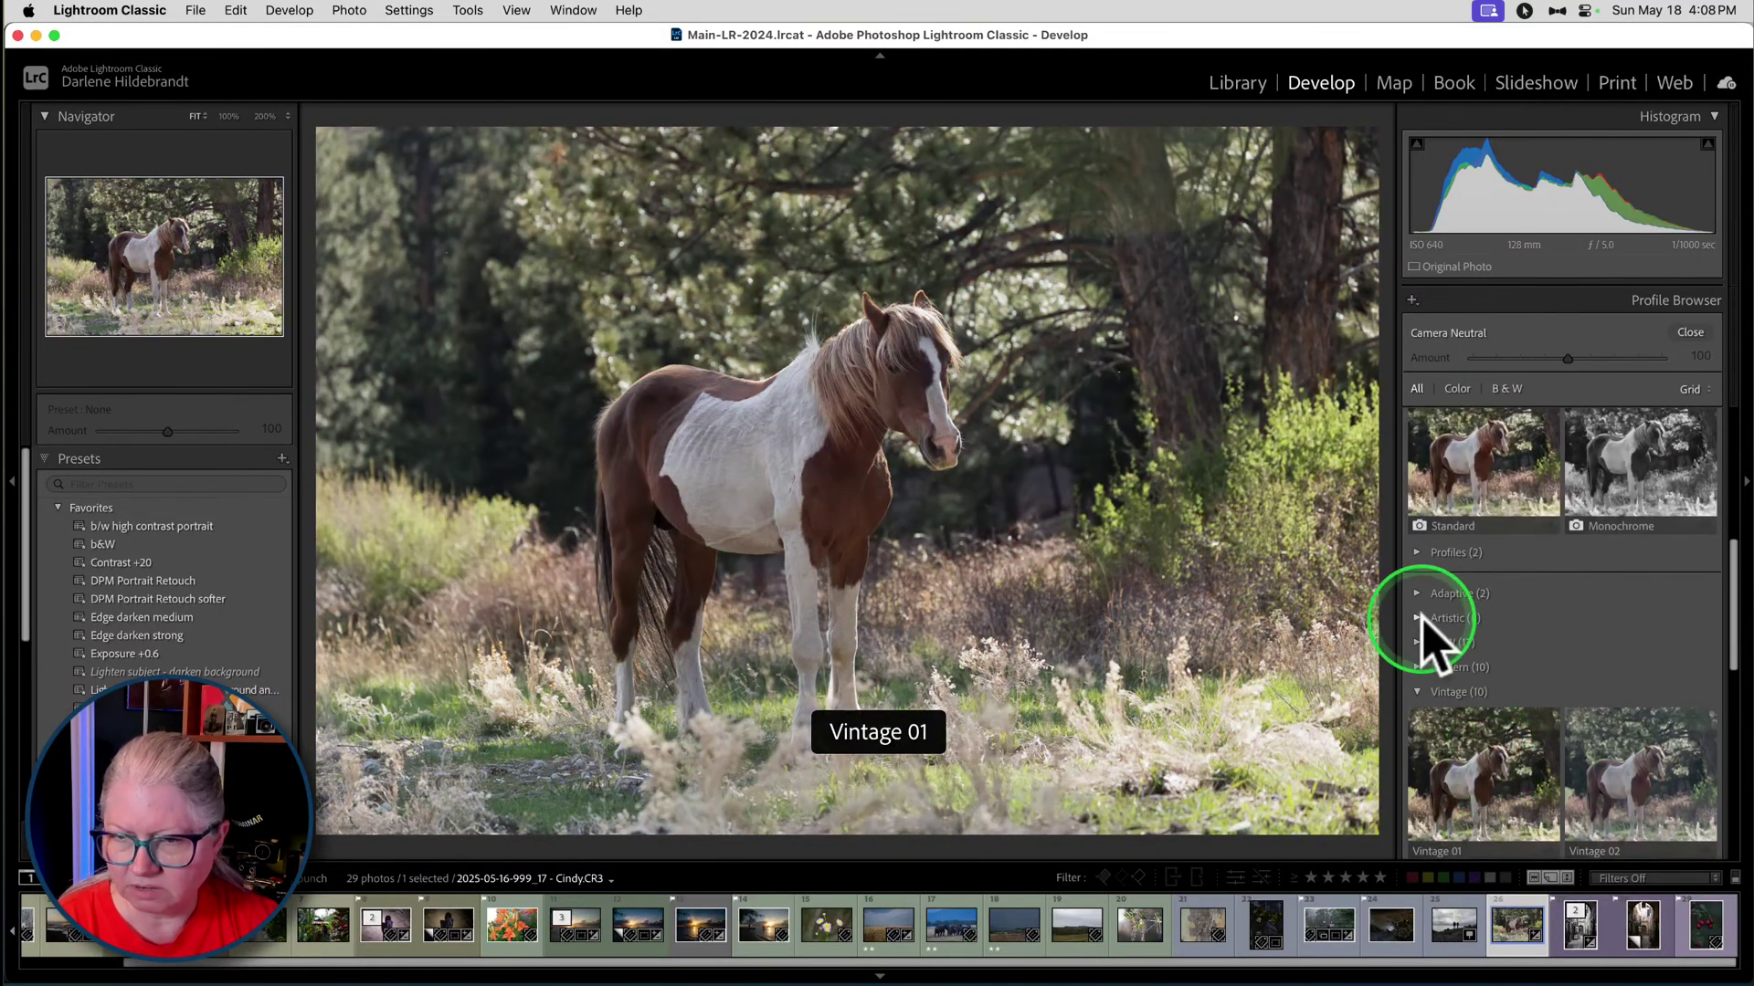
{"action": "left_click", "coordinate": [1418, 618]}
{"action": "scroll", "coordinate": [1418, 626], "scroll_direction": "down", "scroll_amount": 3}
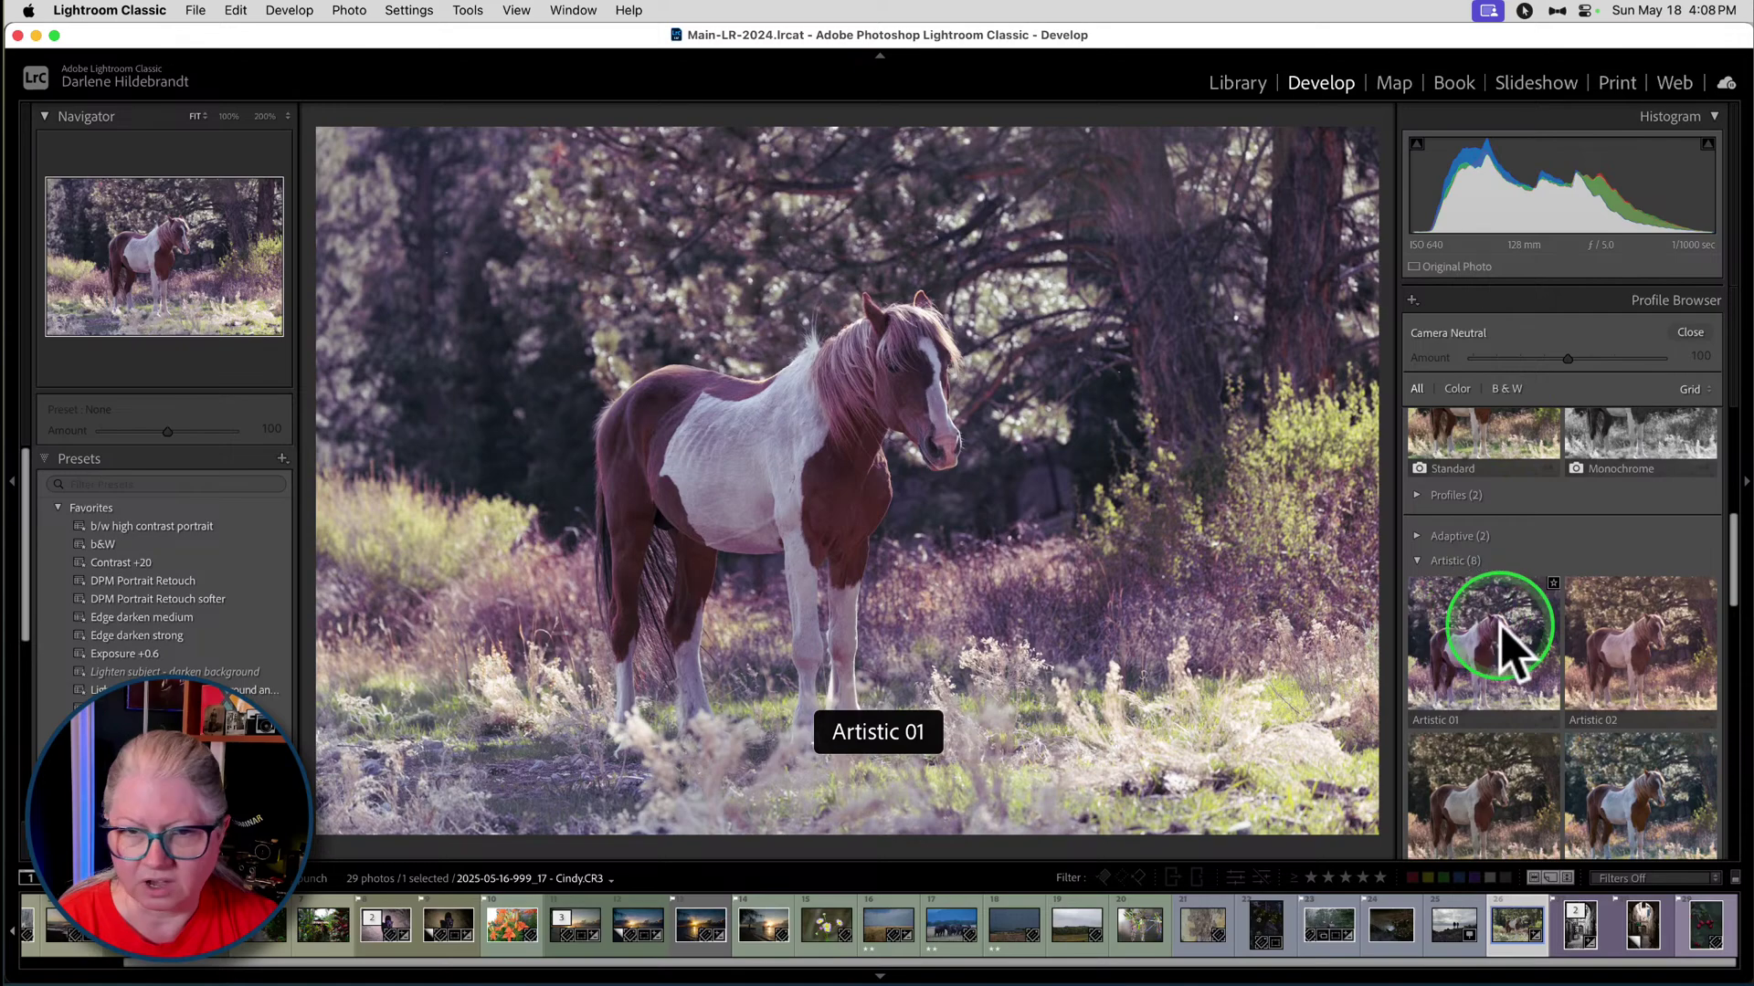
{"action": "scroll", "coordinate": [1625, 639], "scroll_direction": "down", "scroll_amount": 2}
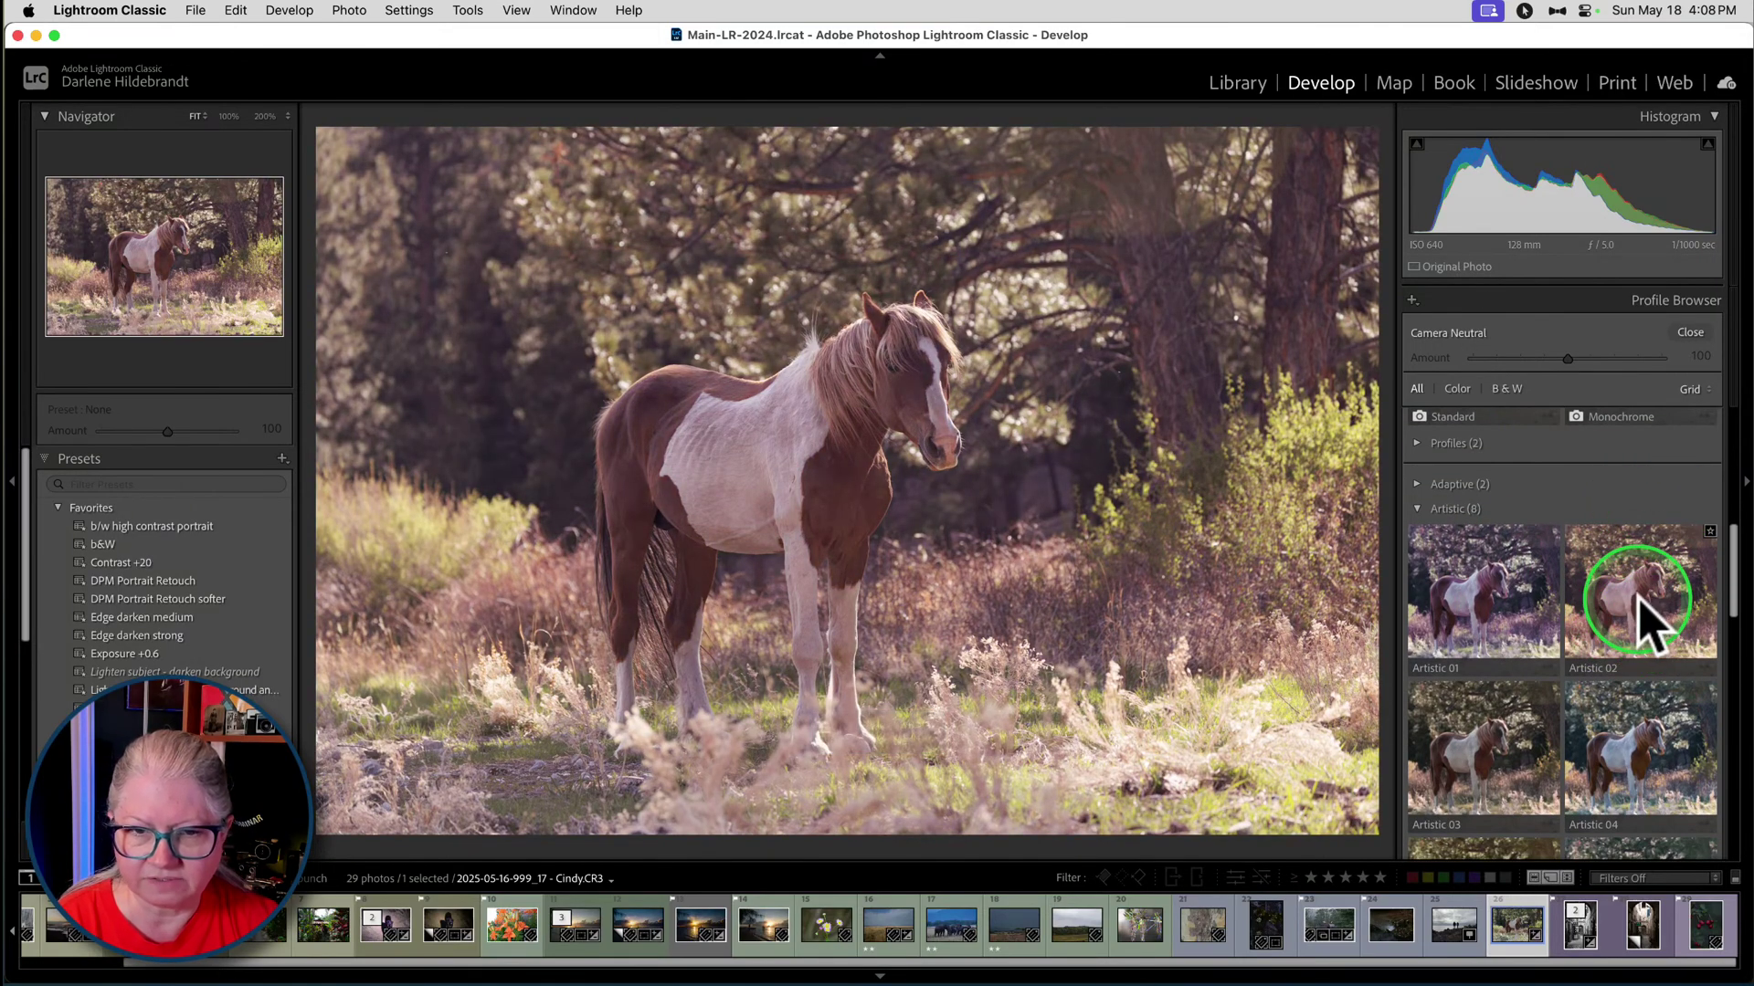
{"action": "scroll", "coordinate": [1644, 603], "scroll_direction": "down", "scroll_amount": 2}
{"action": "scroll", "coordinate": [1607, 708], "scroll_direction": "down", "scroll_amount": 2}
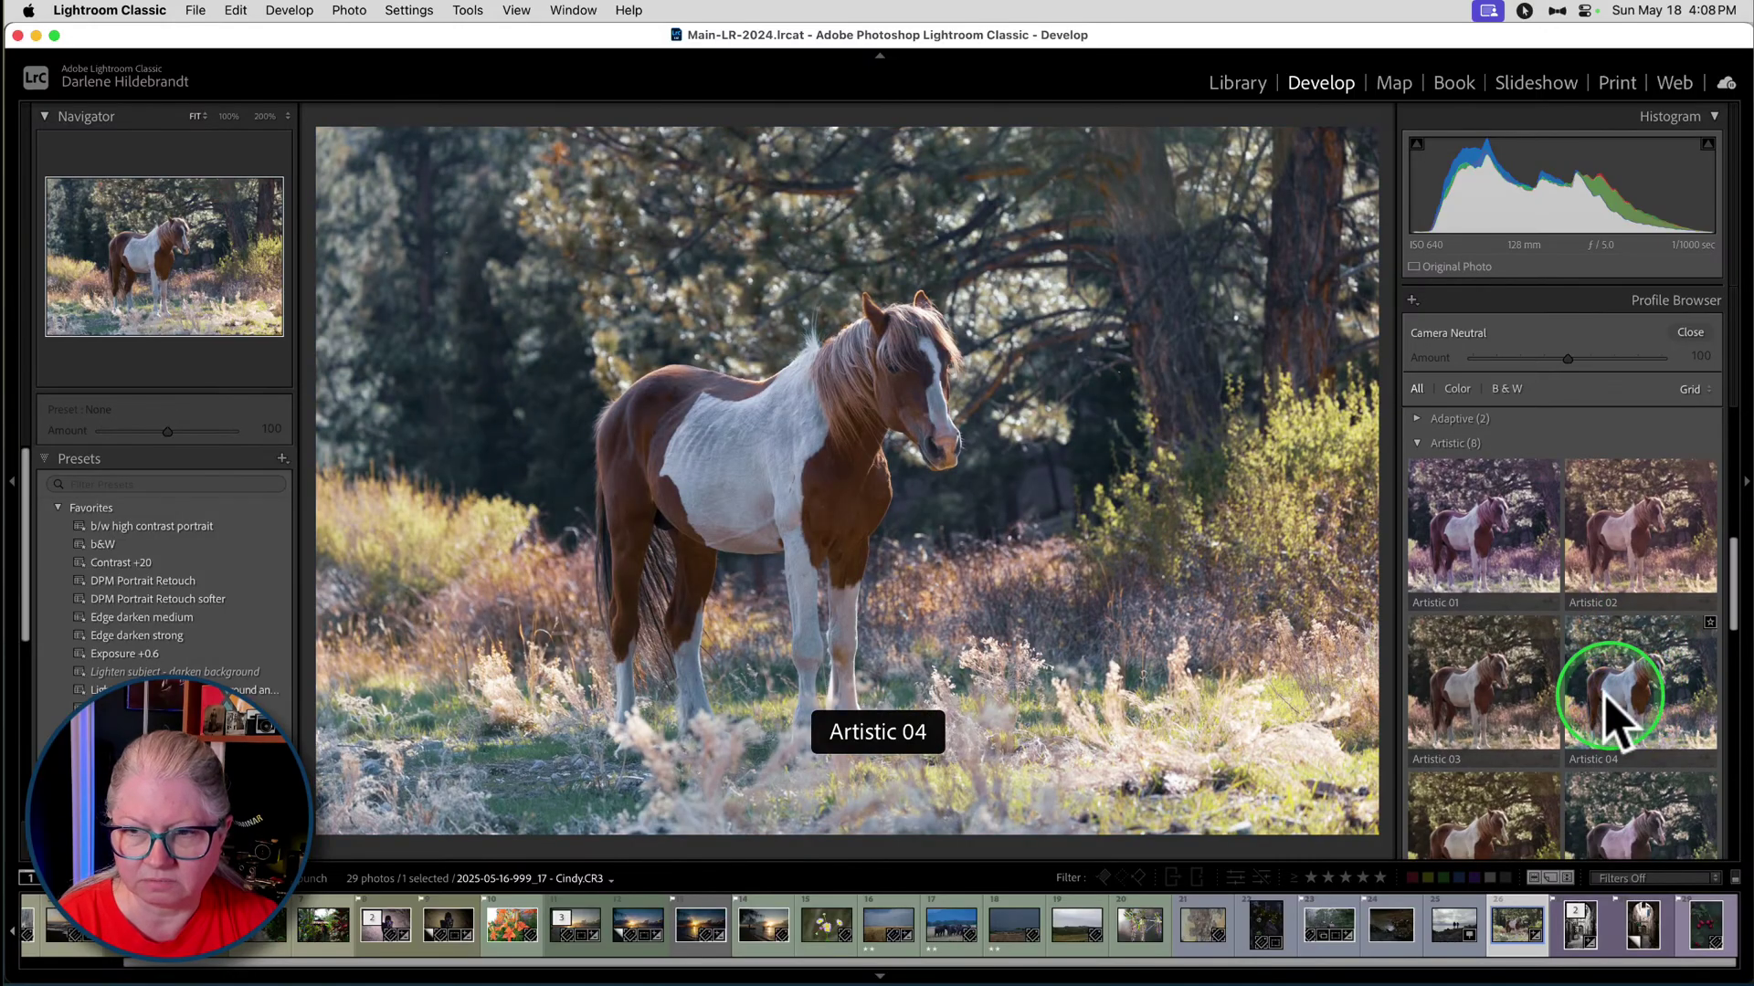
{"action": "scroll", "coordinate": [1491, 695], "scroll_direction": "down", "scroll_amount": 5}
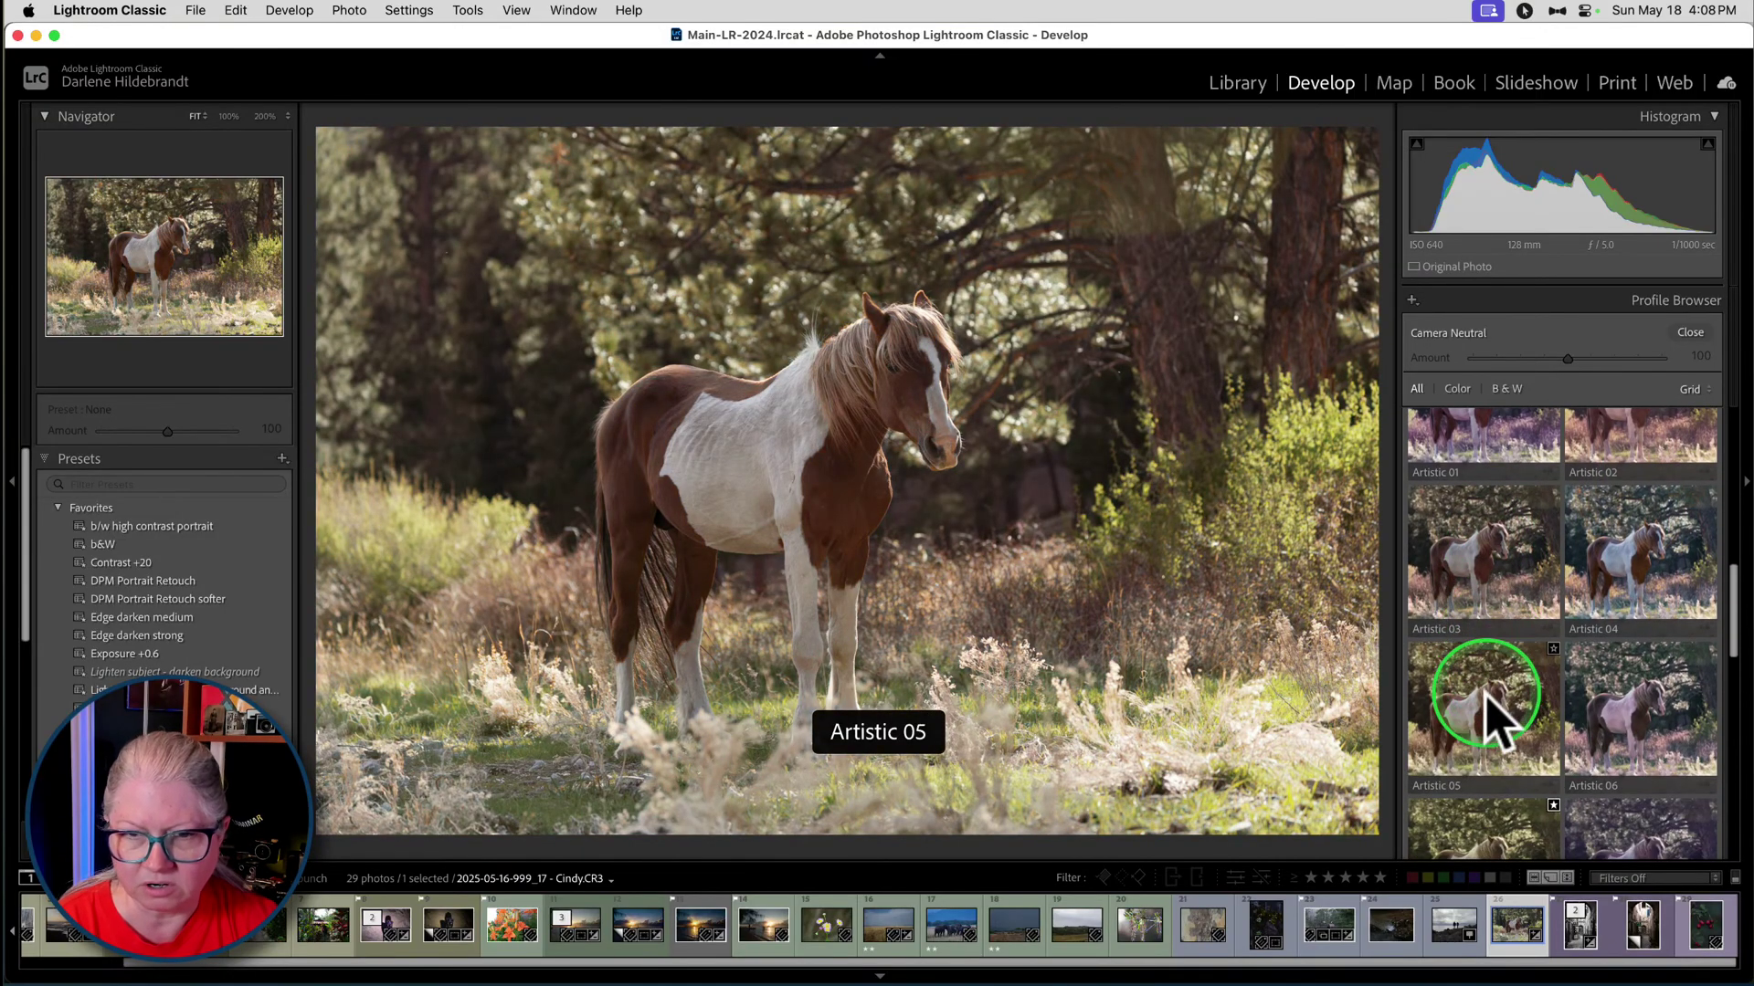
{"action": "scroll", "coordinate": [1610, 730], "scroll_direction": "down", "scroll_amount": 6}
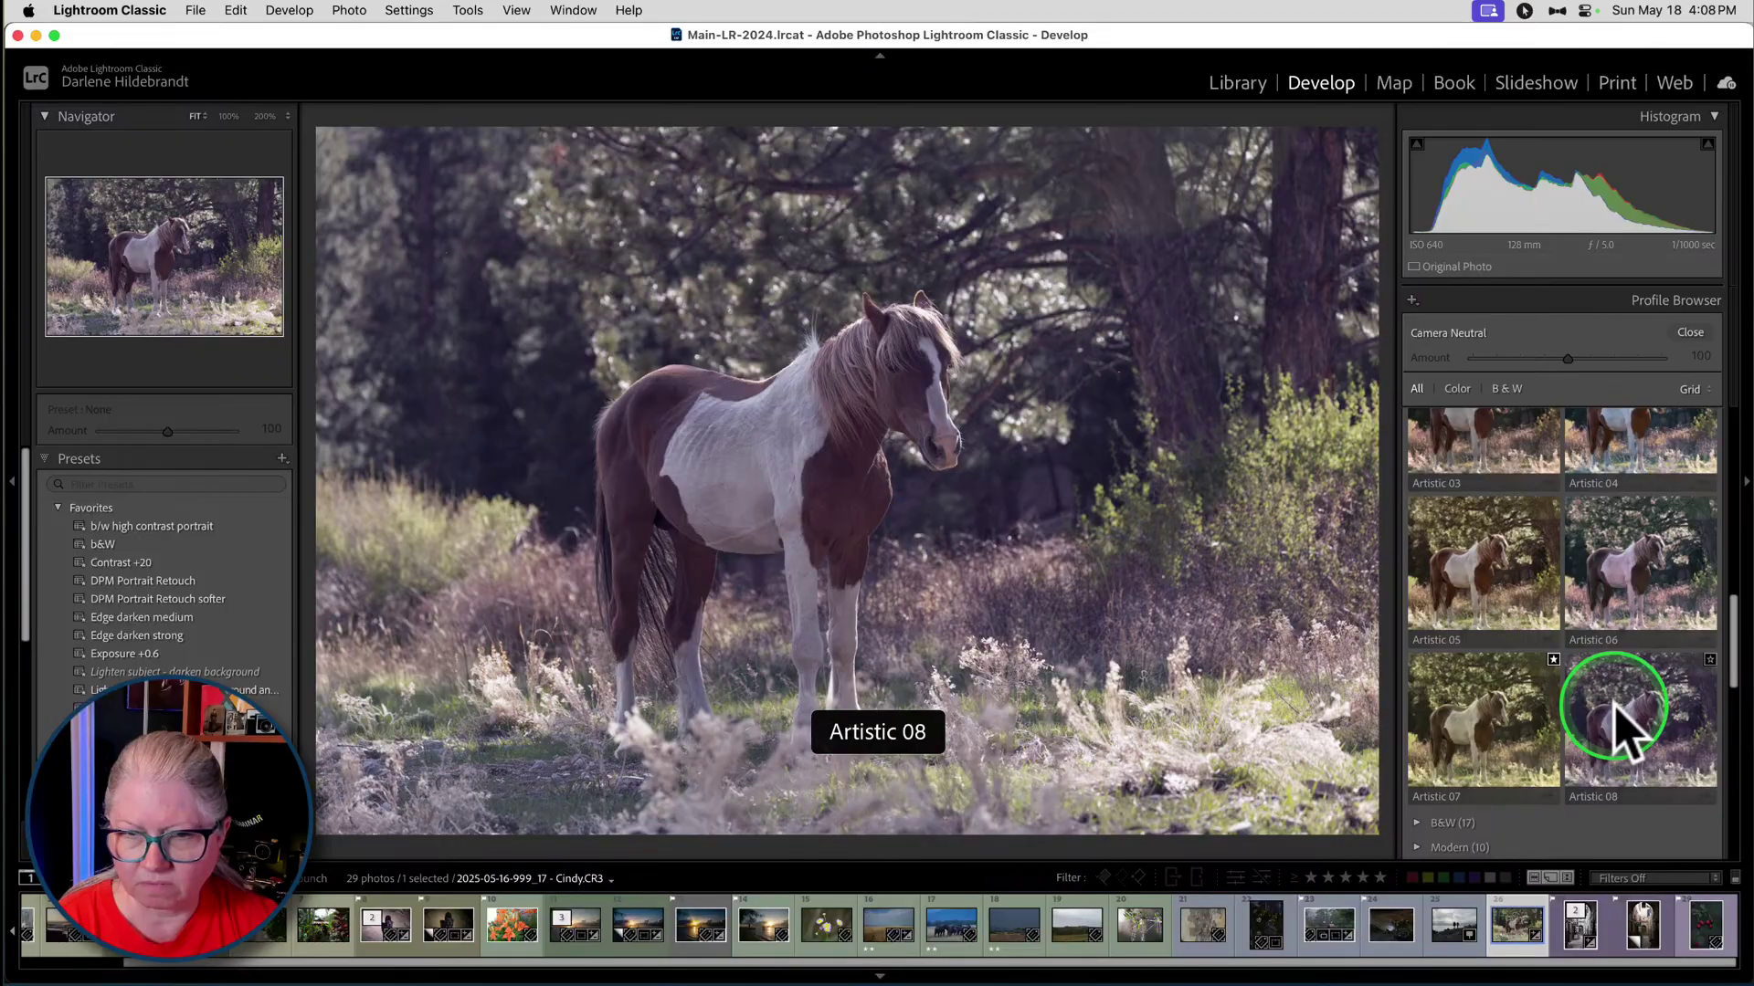
- Preview Artistic 01, 02 and 04 once more, and close the Profile Browser with Camera Neutral kept as the profile
{"action": "scroll", "coordinate": [1499, 724], "scroll_direction": "up", "scroll_amount": 12}
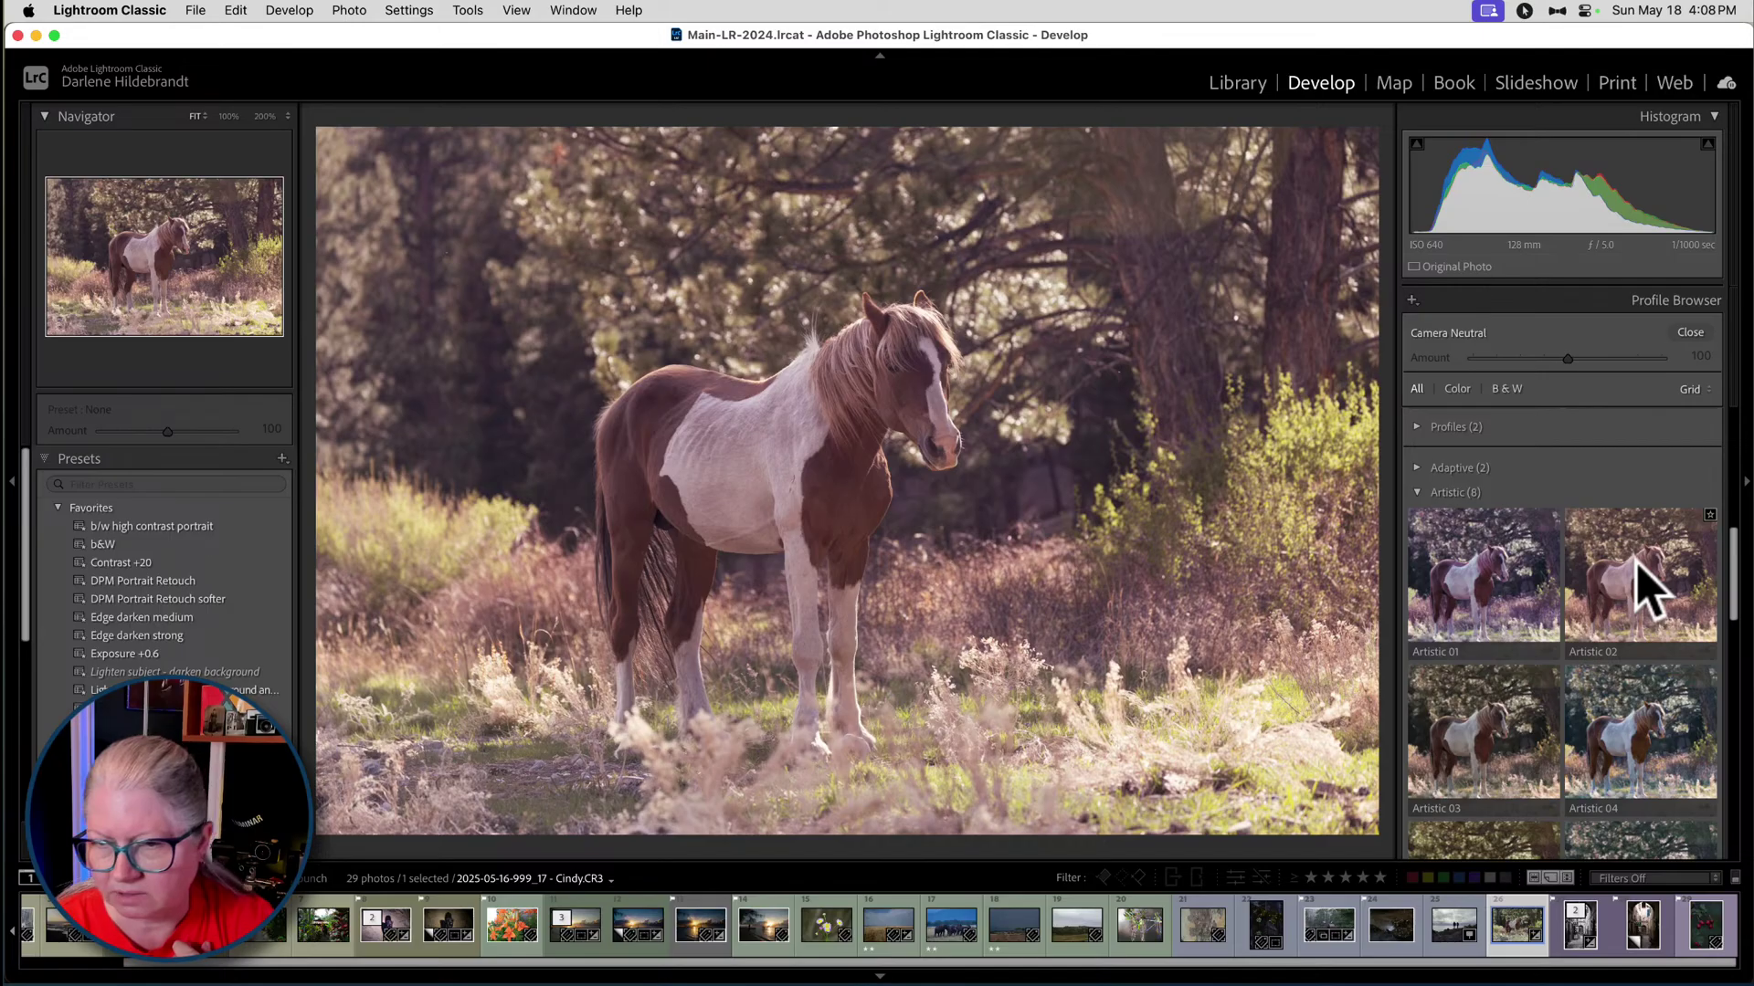
{"action": "left_click", "coordinate": [1491, 579]}
{"action": "left_click", "coordinate": [1598, 587]}
{"action": "left_click", "coordinate": [1620, 721]}
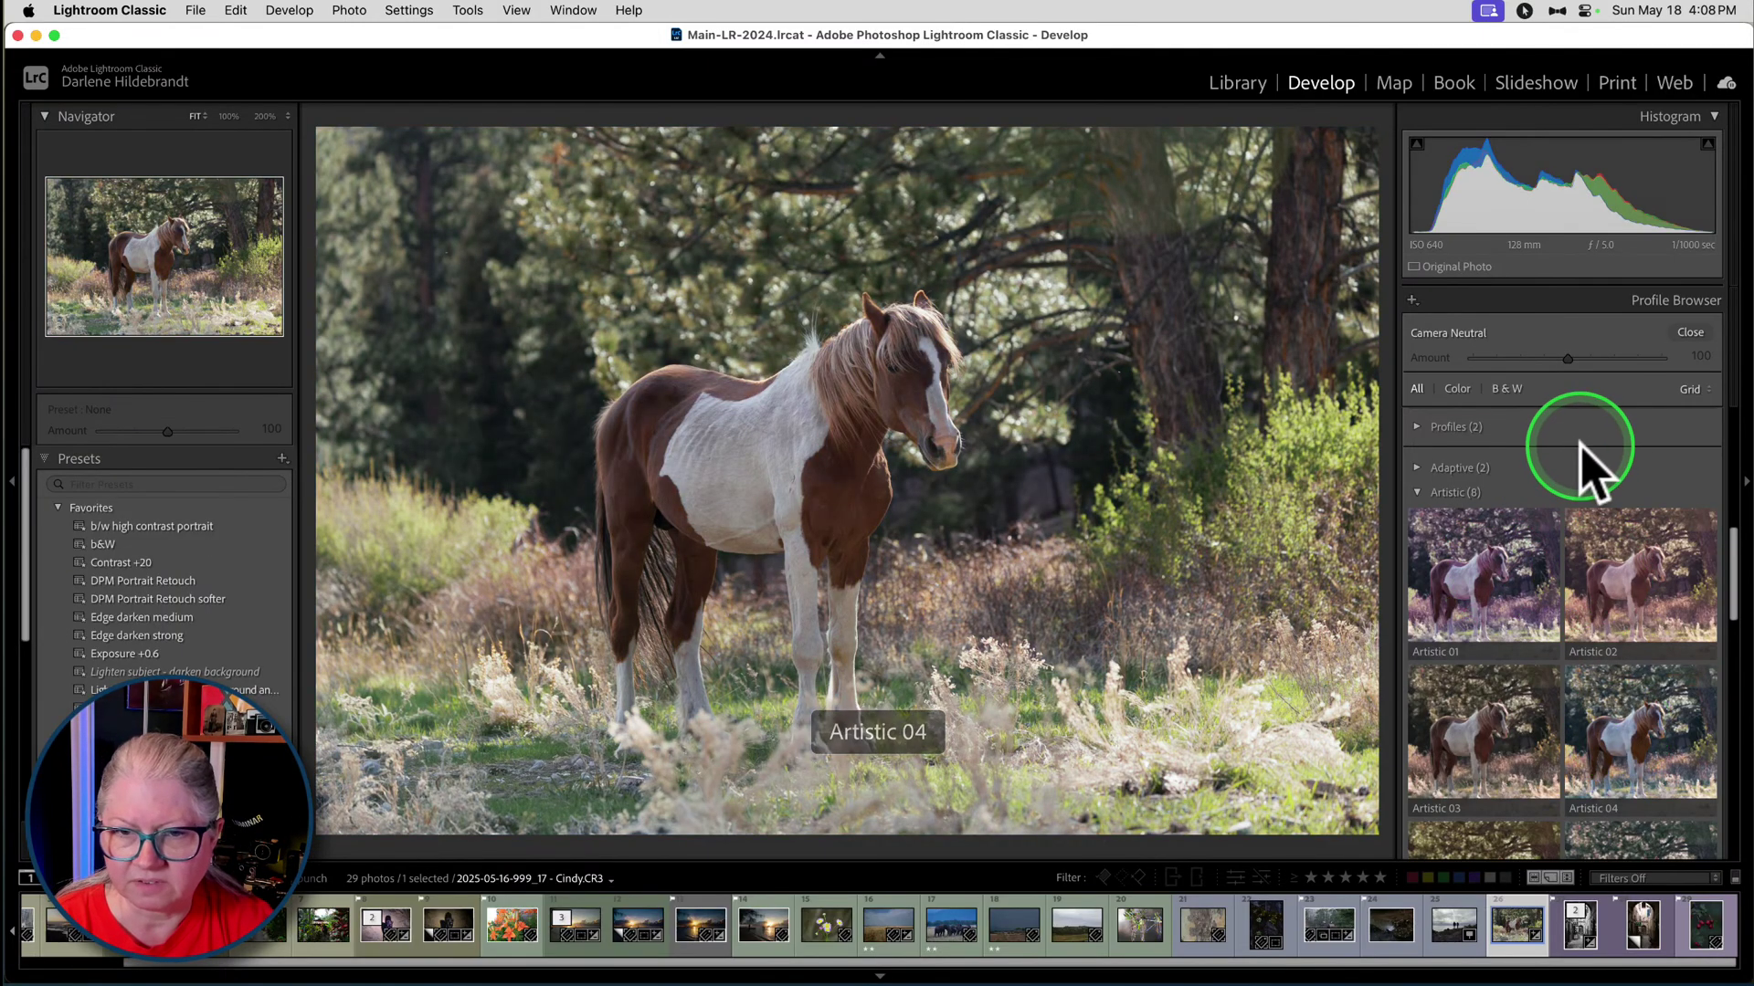
{"action": "left_click", "coordinate": [1688, 334]}
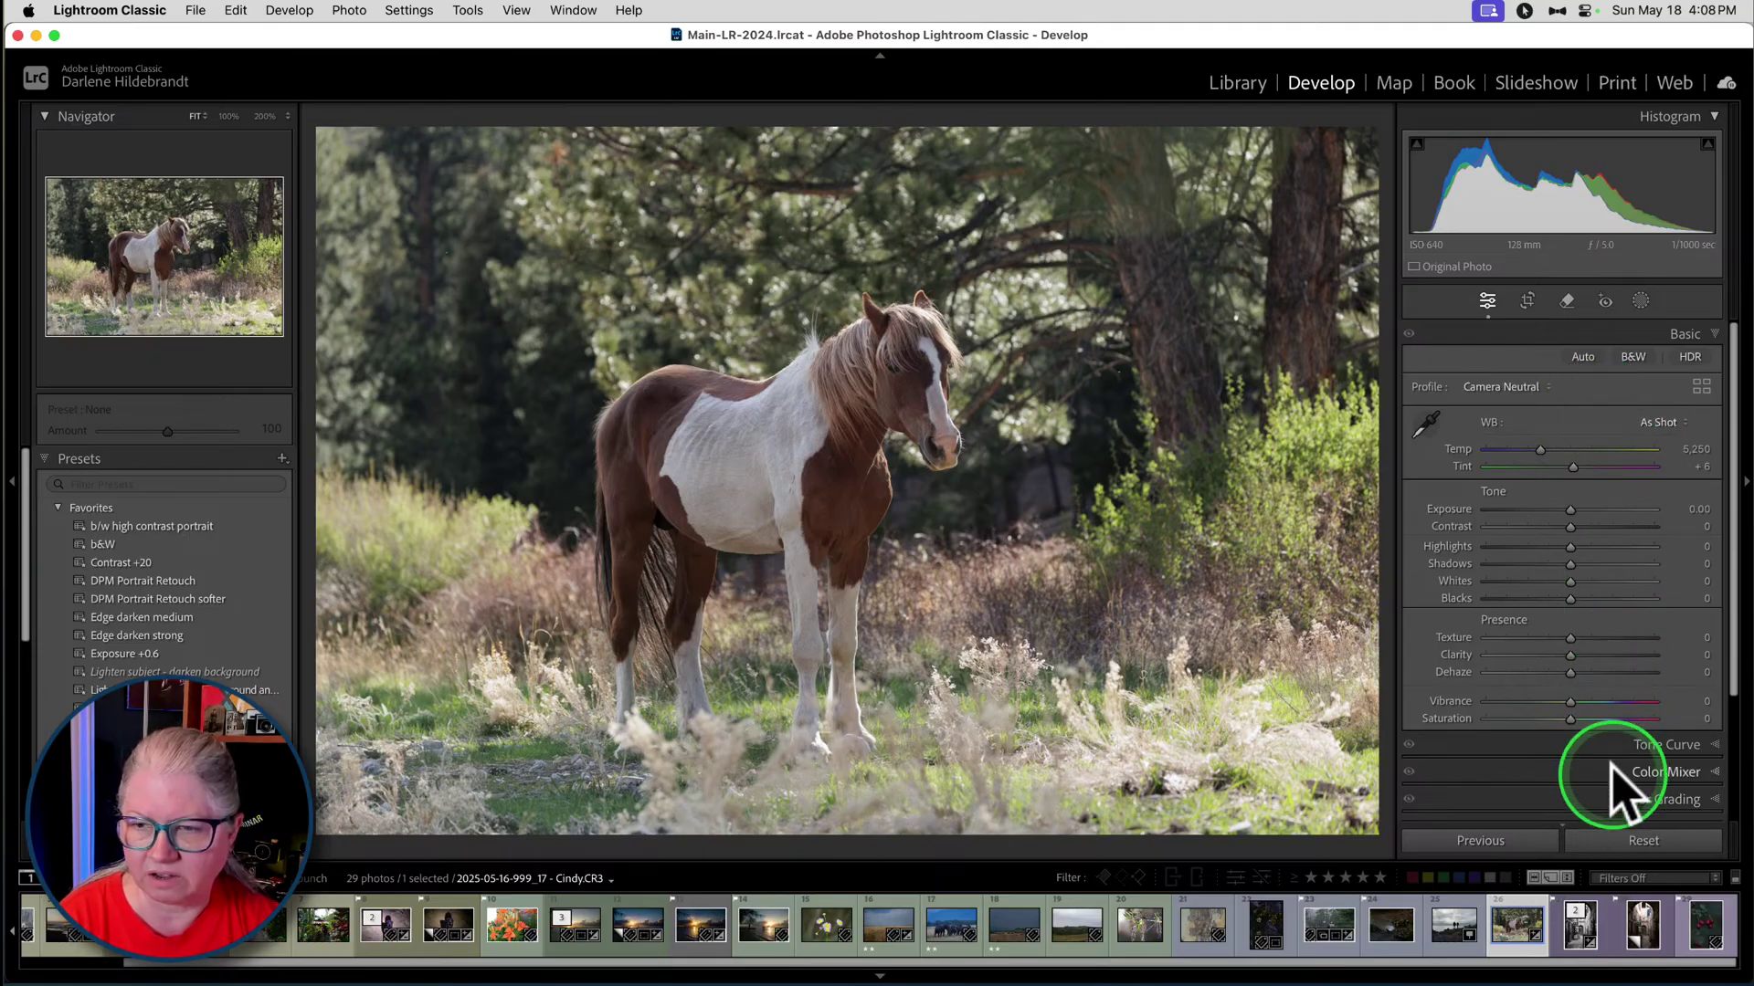
- Expand the Color Grading settings to view the color wheels, and return to the Basic adjustments
{"action": "scroll", "coordinate": [1604, 520], "scroll_direction": "down", "scroll_amount": 4}
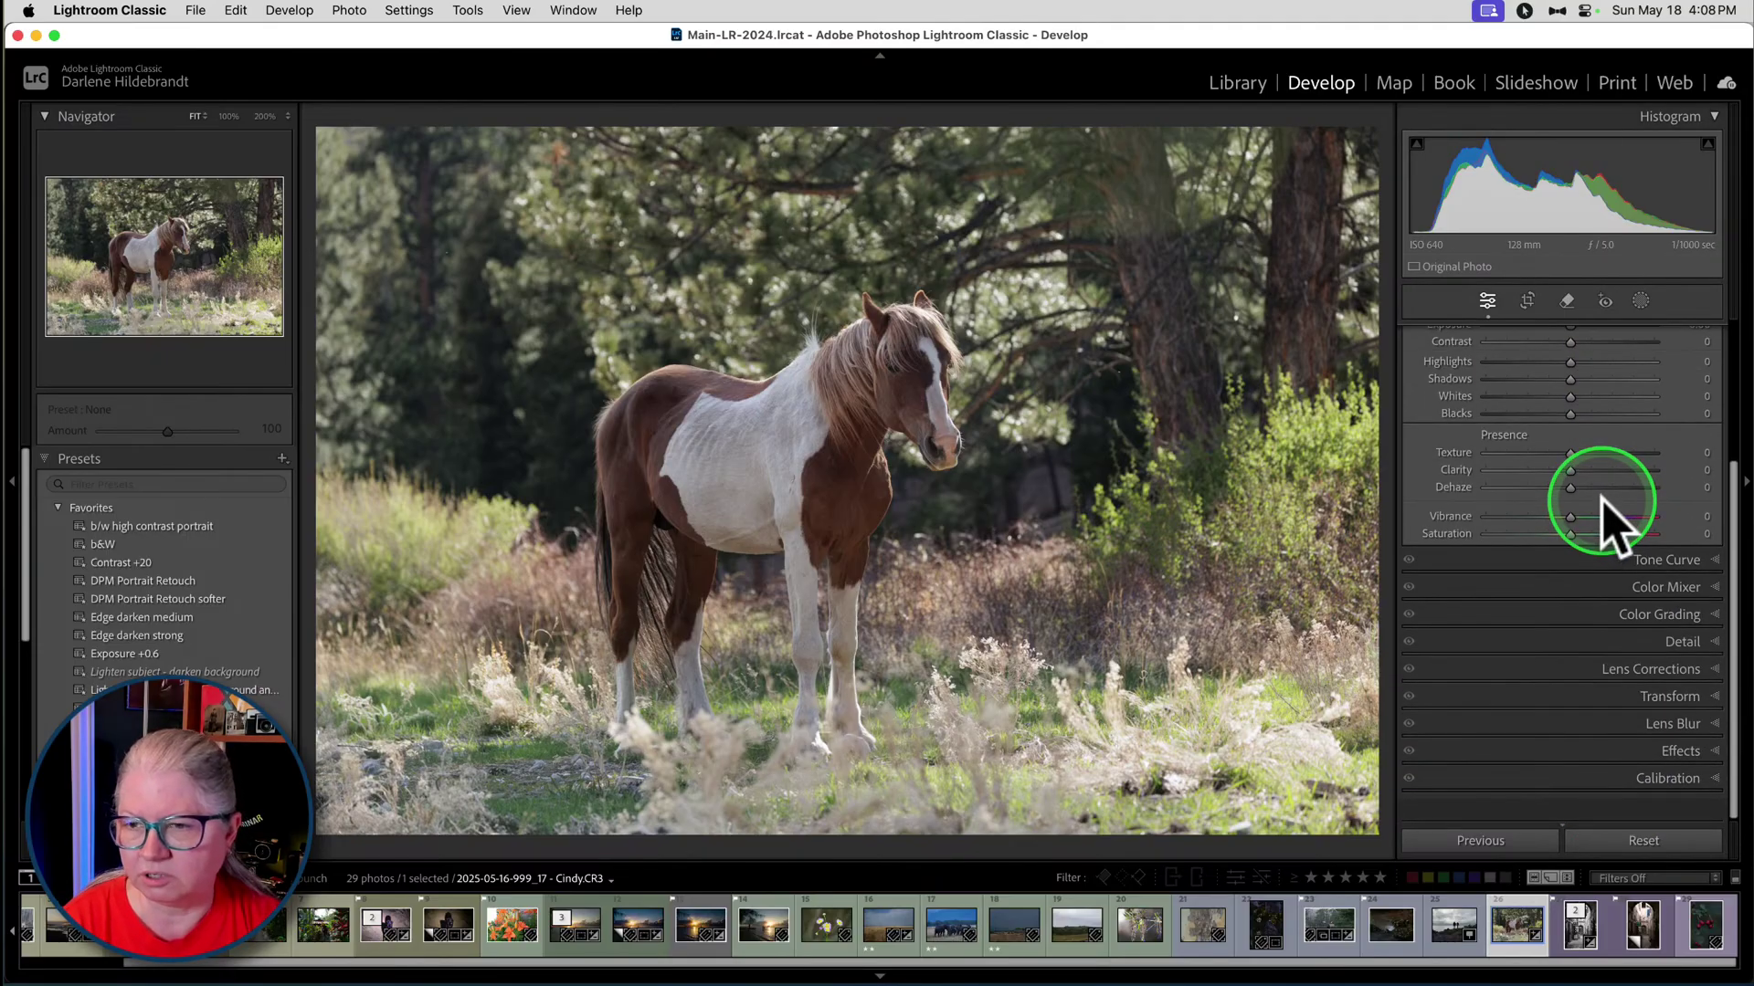
{"action": "scroll", "coordinate": [1605, 511], "scroll_direction": "up", "scroll_amount": 1}
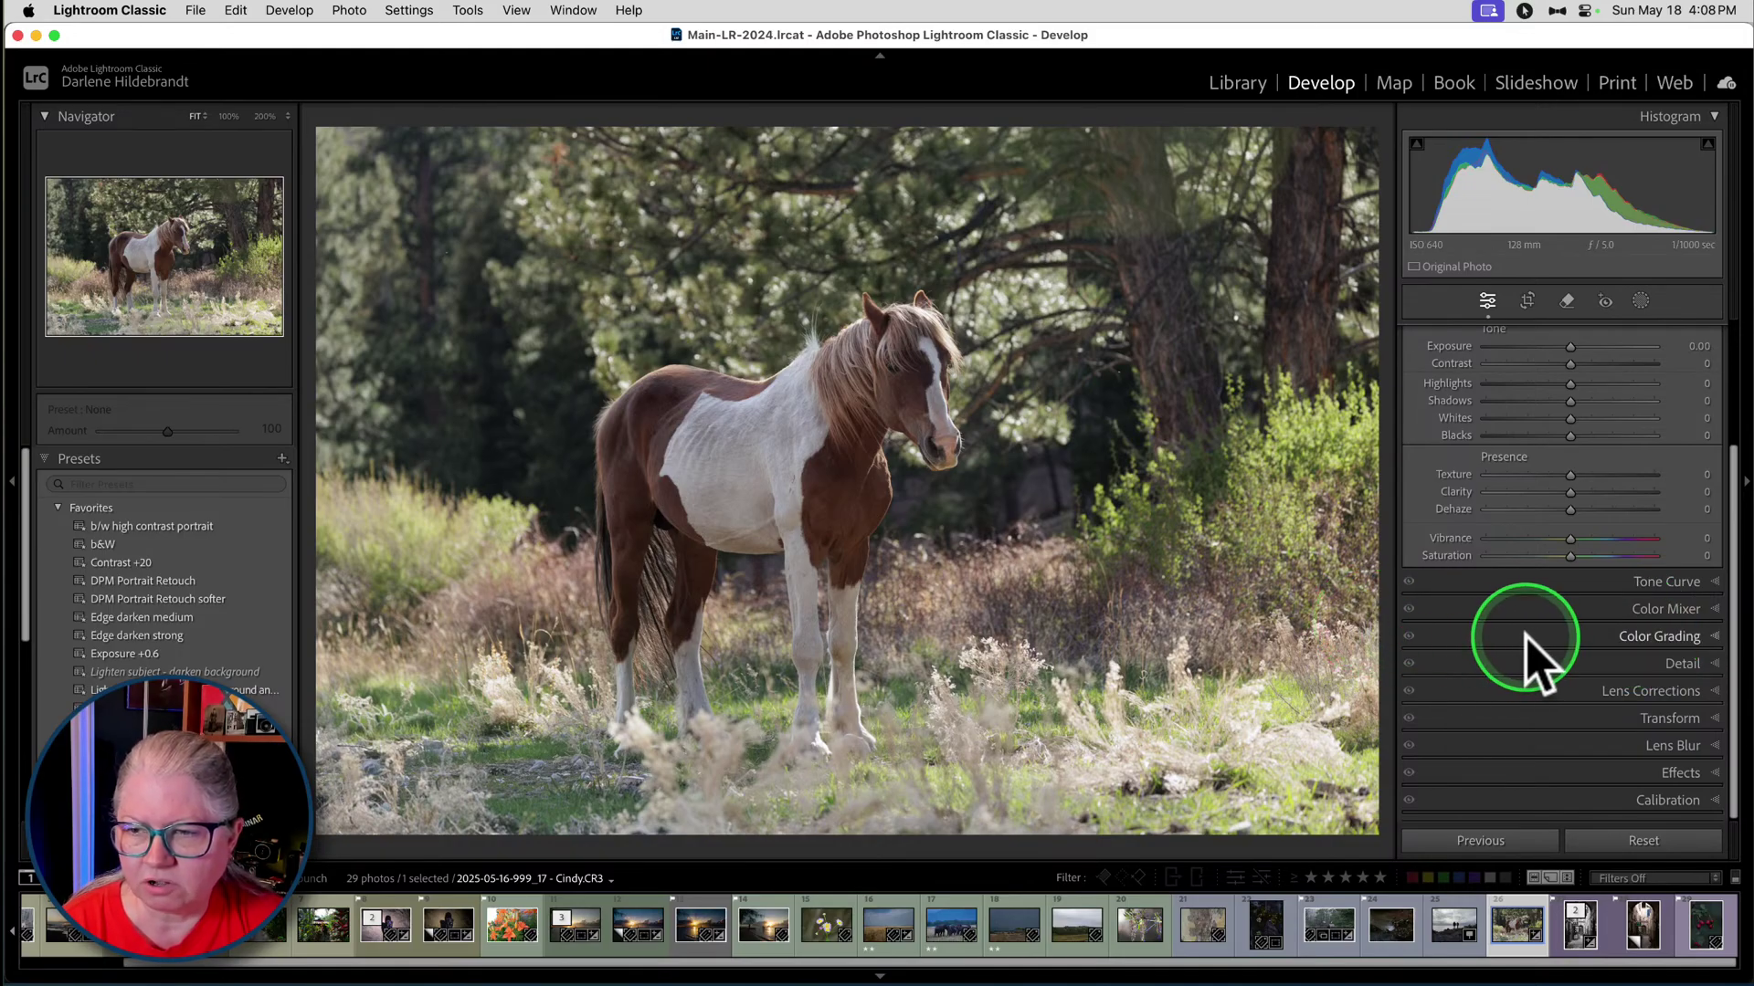
{"action": "left_click", "coordinate": [1641, 635]}
{"action": "scroll", "coordinate": [1644, 646], "scroll_direction": "up", "scroll_amount": 3}
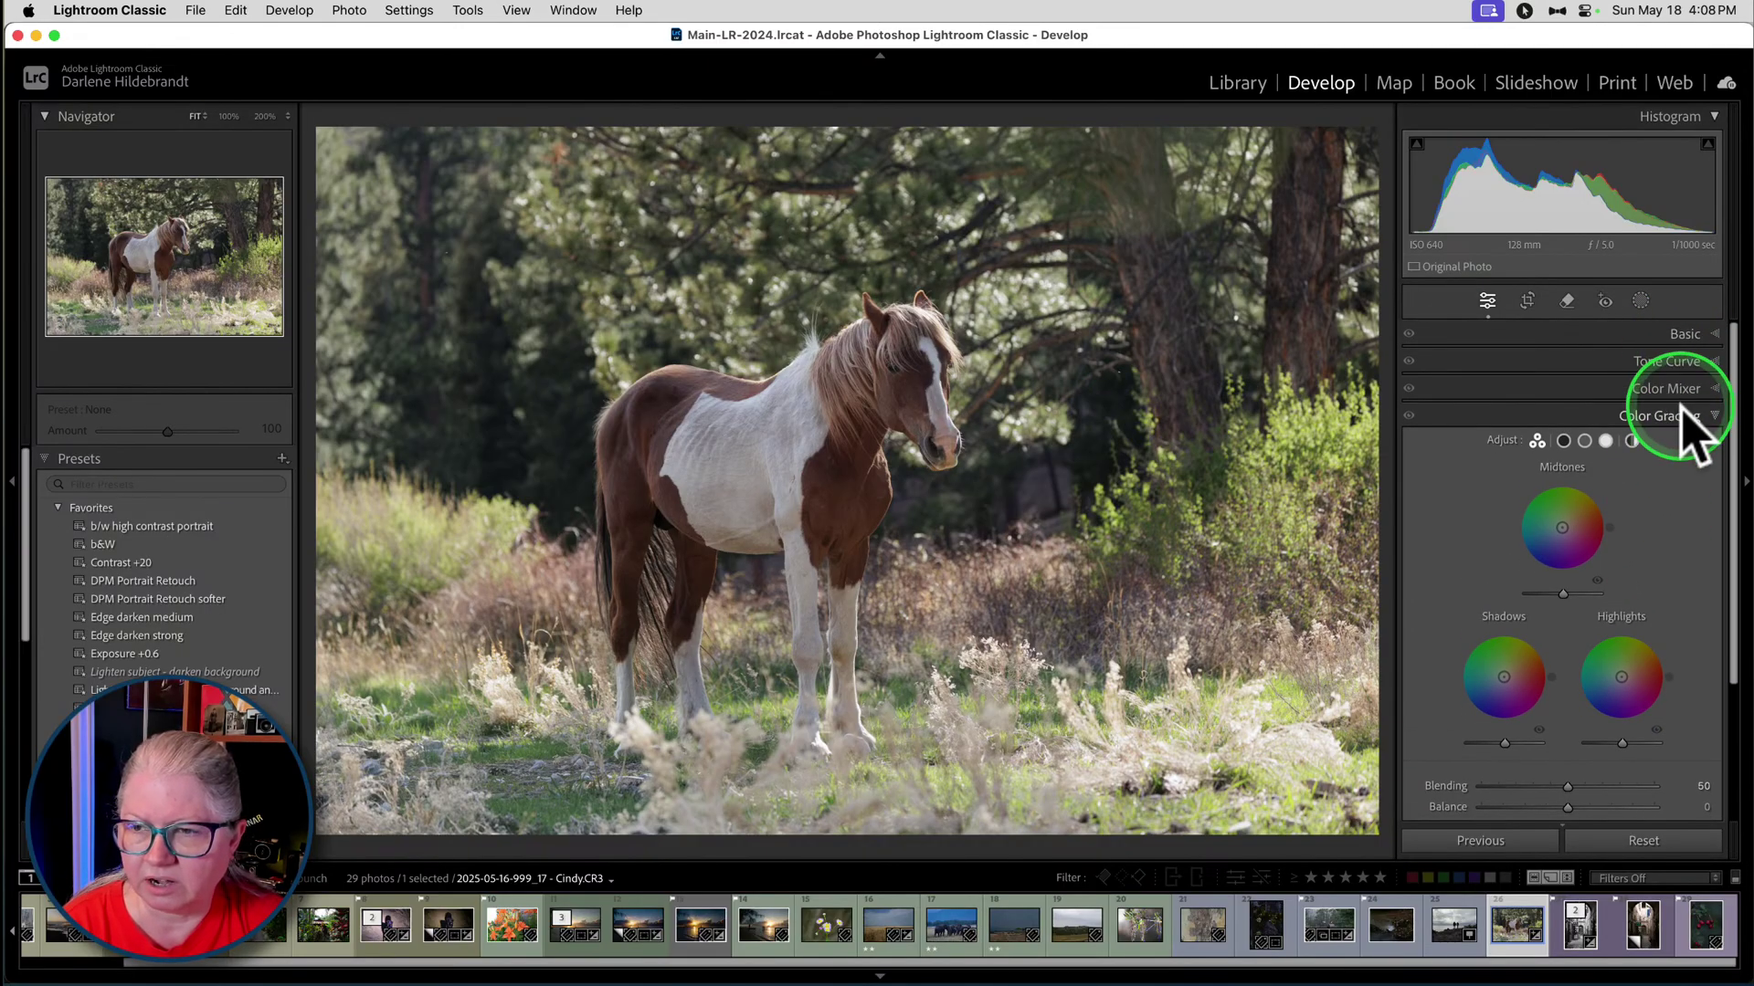
{"action": "scroll", "coordinate": [1685, 592], "scroll_direction": "down", "scroll_amount": 2}
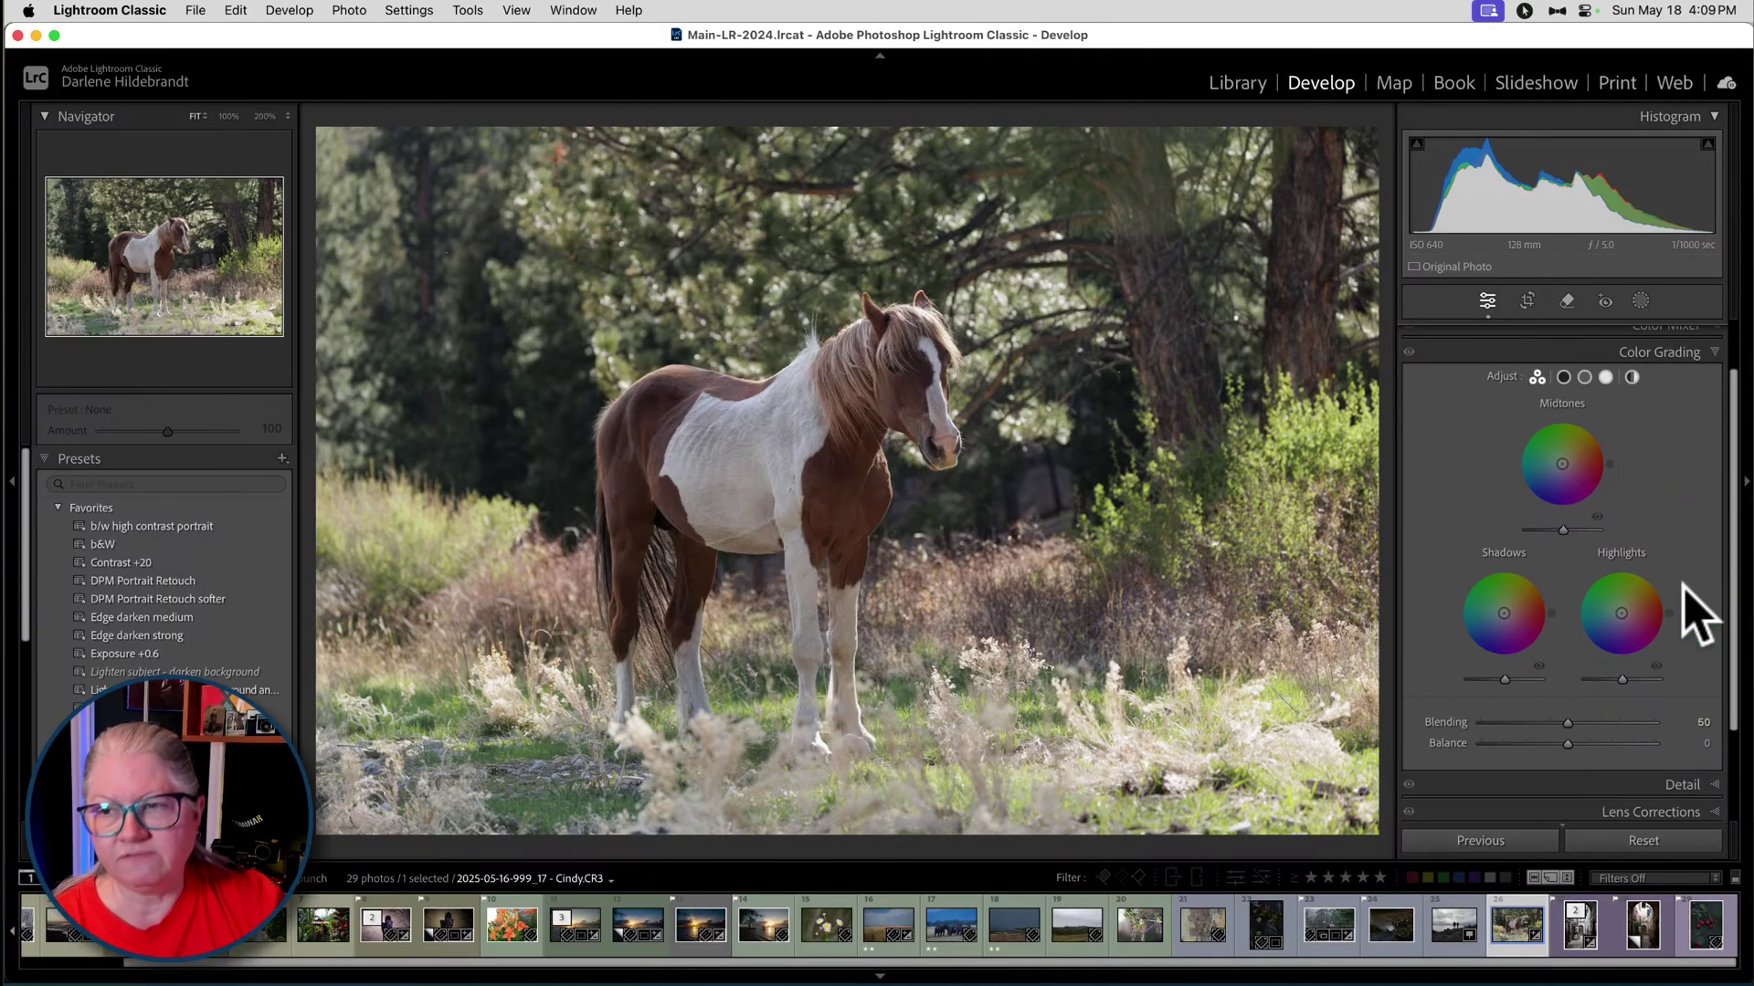
{"action": "scroll", "coordinate": [1682, 584], "scroll_direction": "up", "scroll_amount": 2}
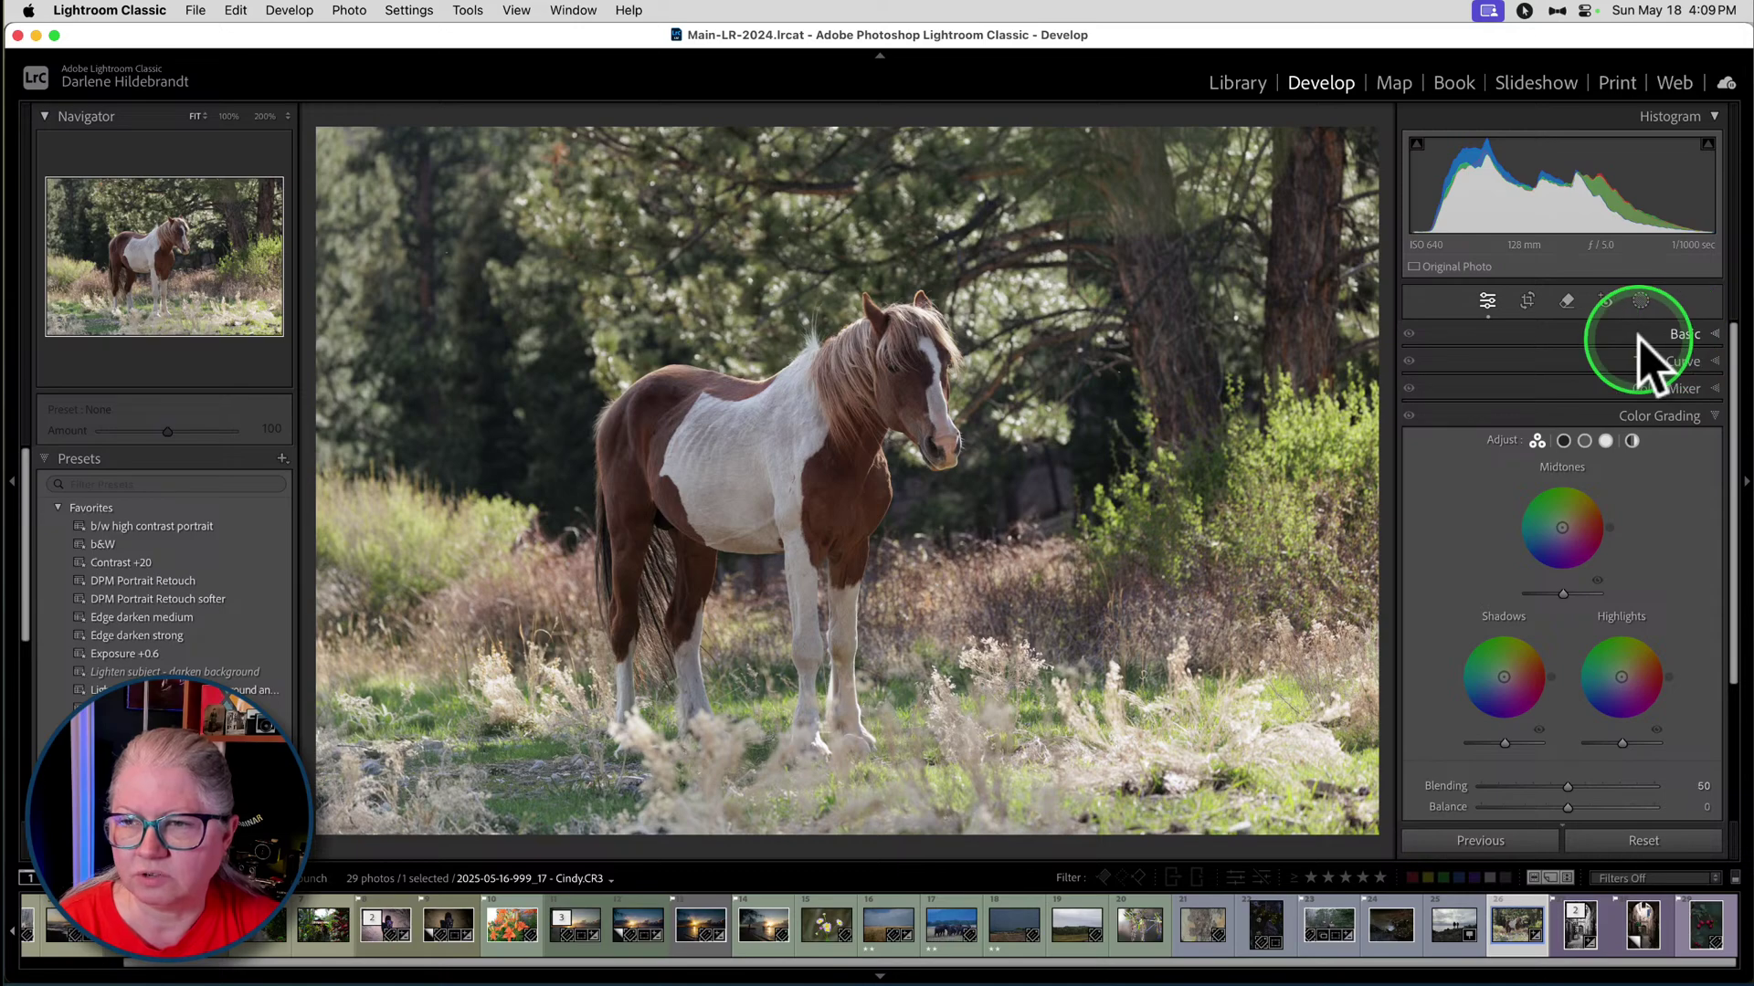
{"action": "left_click", "coordinate": [1681, 337]}
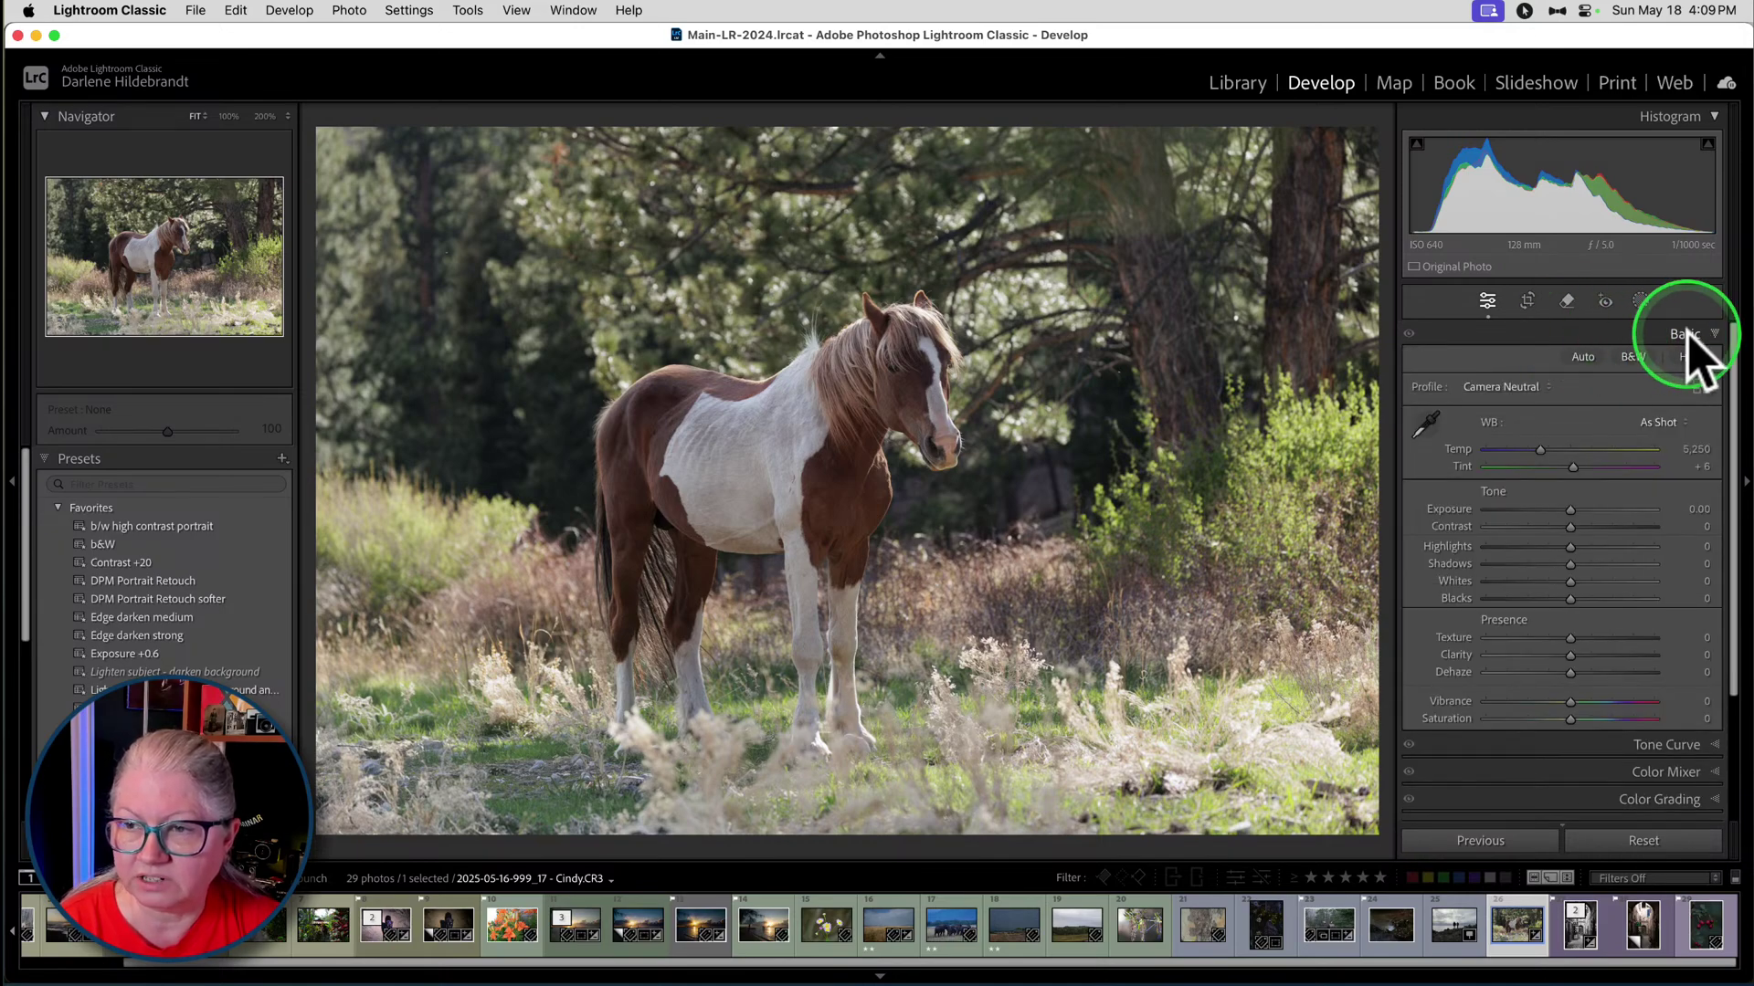
- Turn off Solo Mode and expand Tone Curve, Color Mixer and Color Grading together with Basic
{"action": "right_click", "coordinate": [1681, 333]}
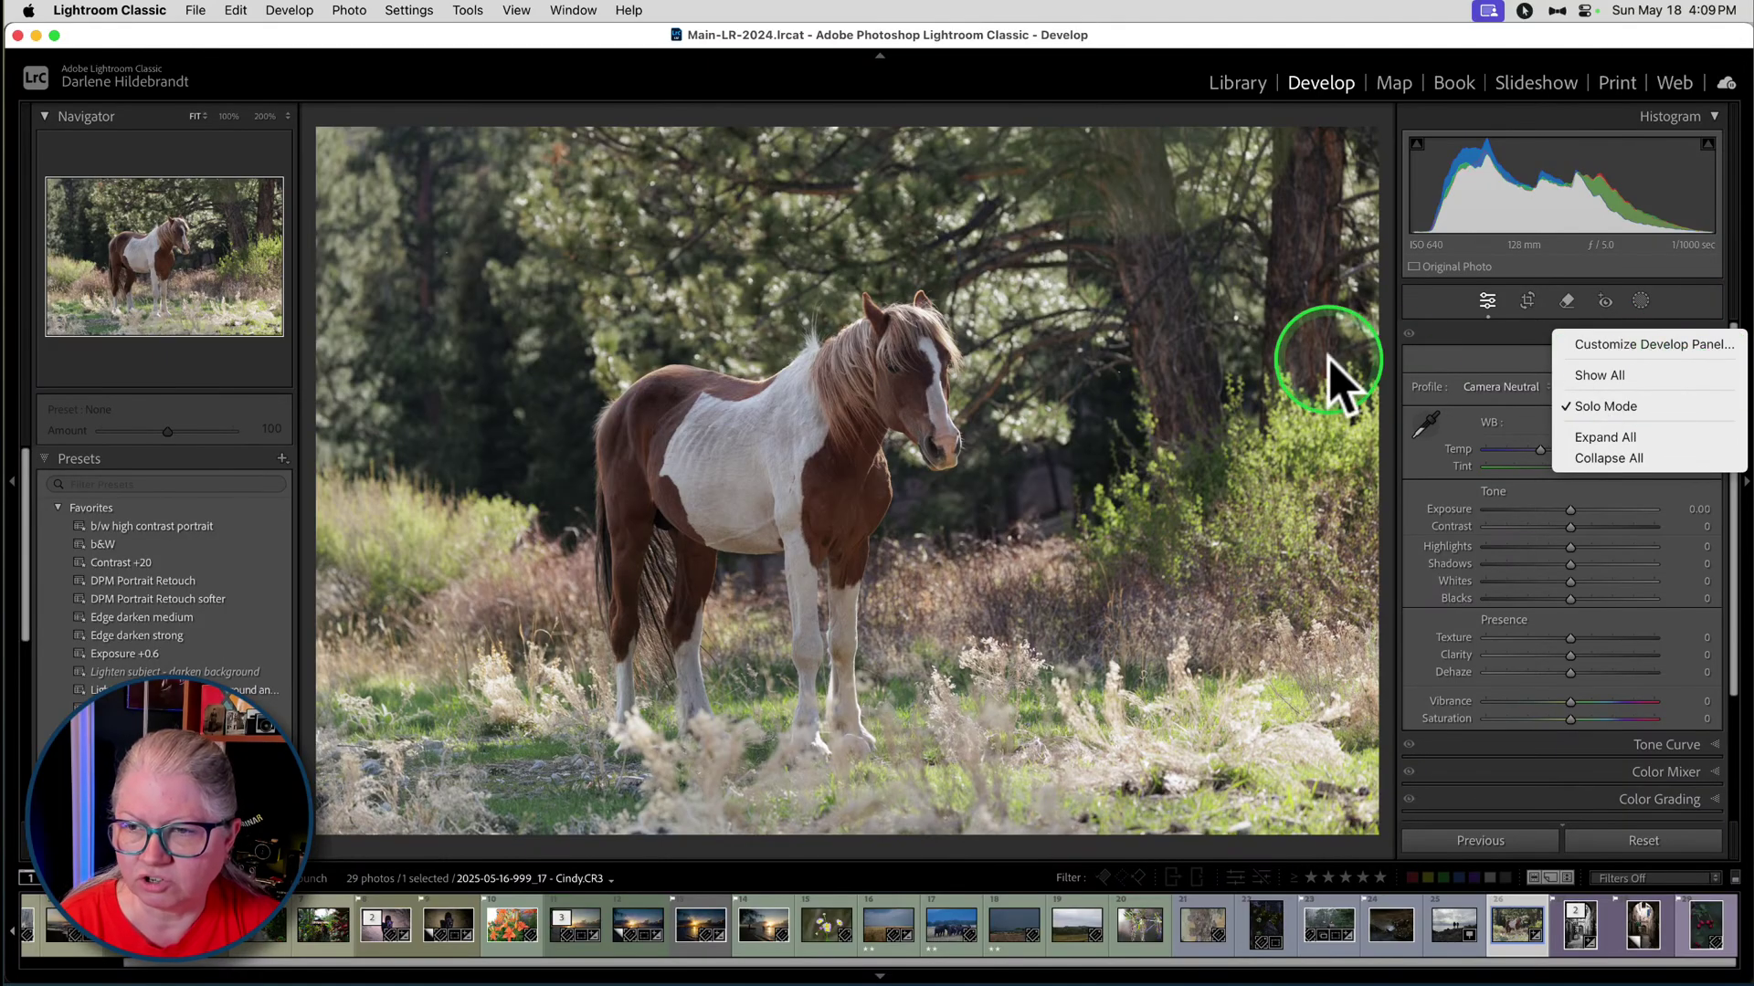
{"action": "left_click", "coordinate": [1609, 409]}
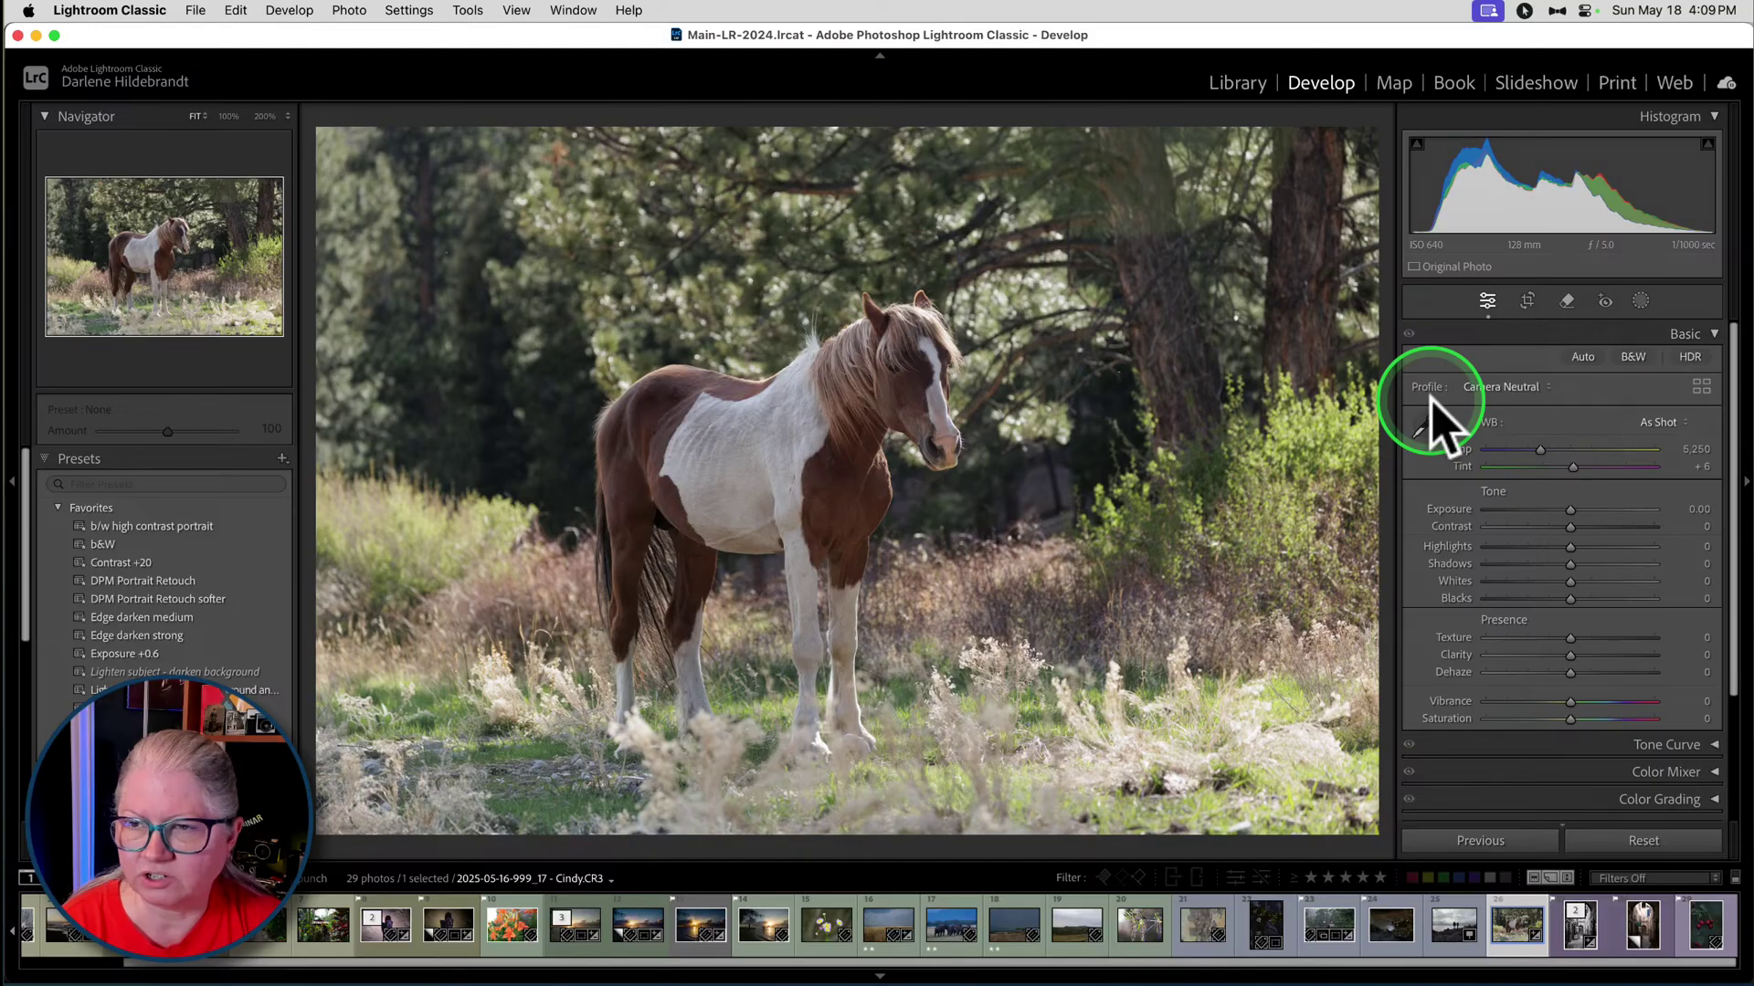
{"action": "left_click", "coordinate": [1644, 745]}
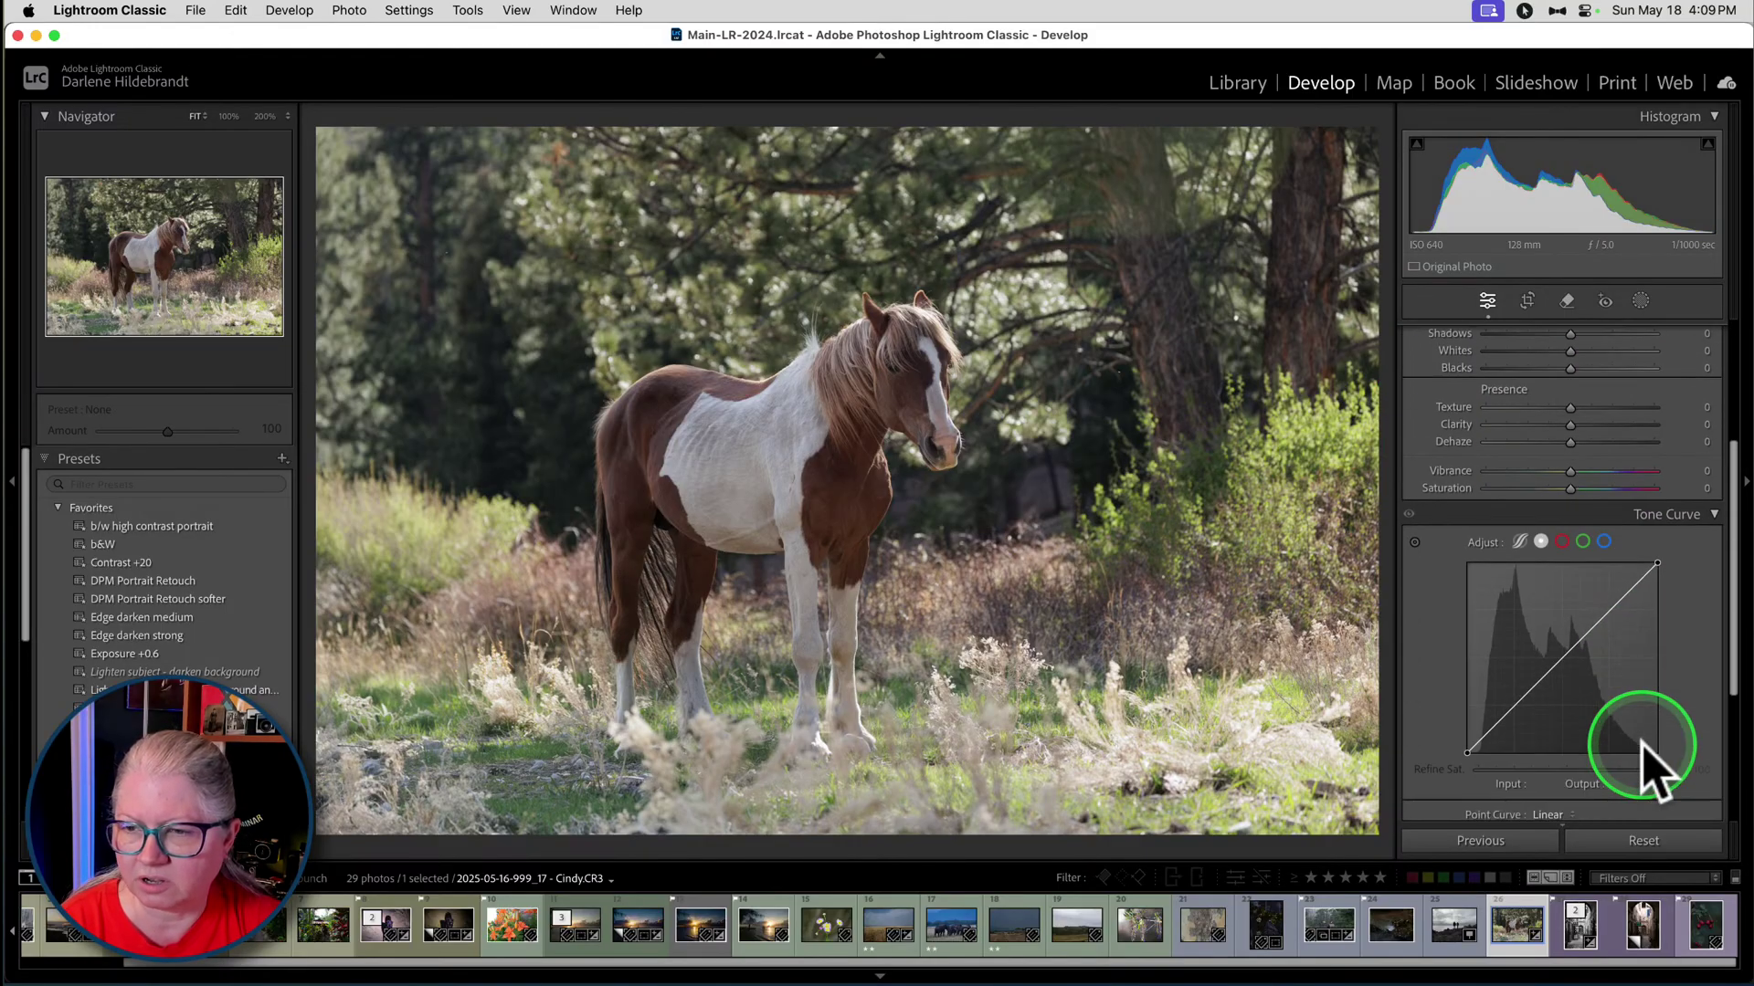
{"action": "left_click", "coordinate": [1654, 640]}
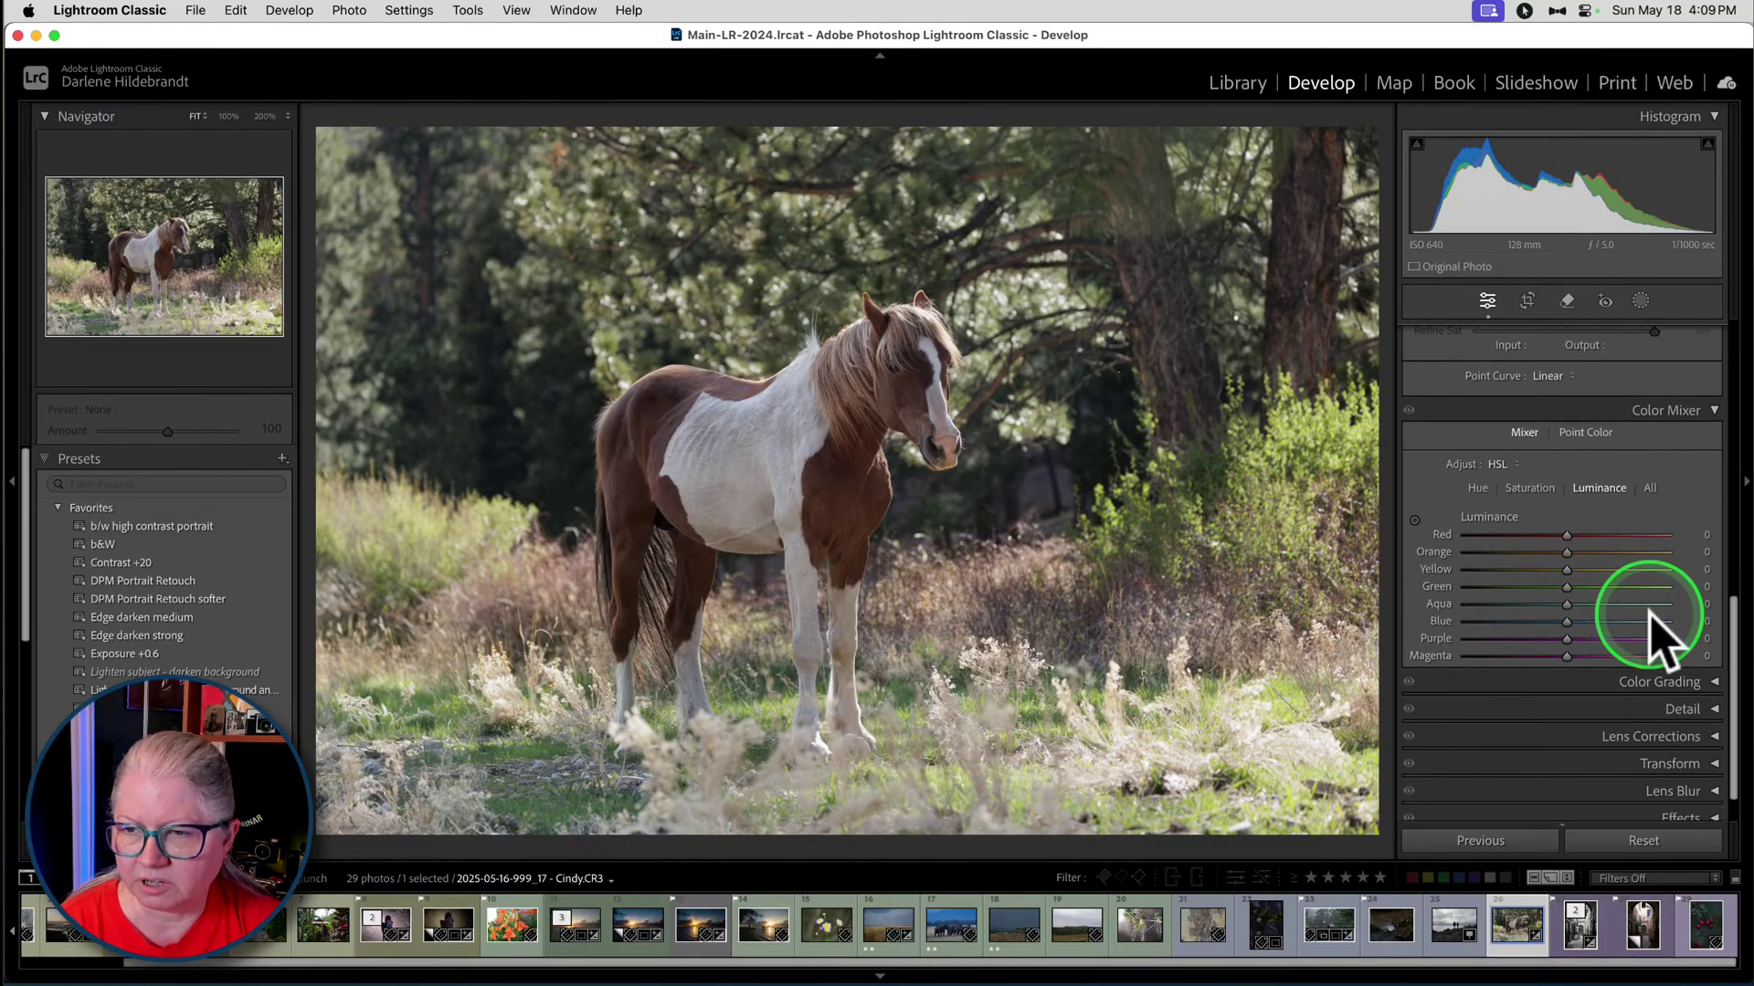
{"action": "left_click", "coordinate": [1655, 663]}
{"action": "scroll", "coordinate": [1655, 664], "scroll_direction": "up", "scroll_amount": 15}
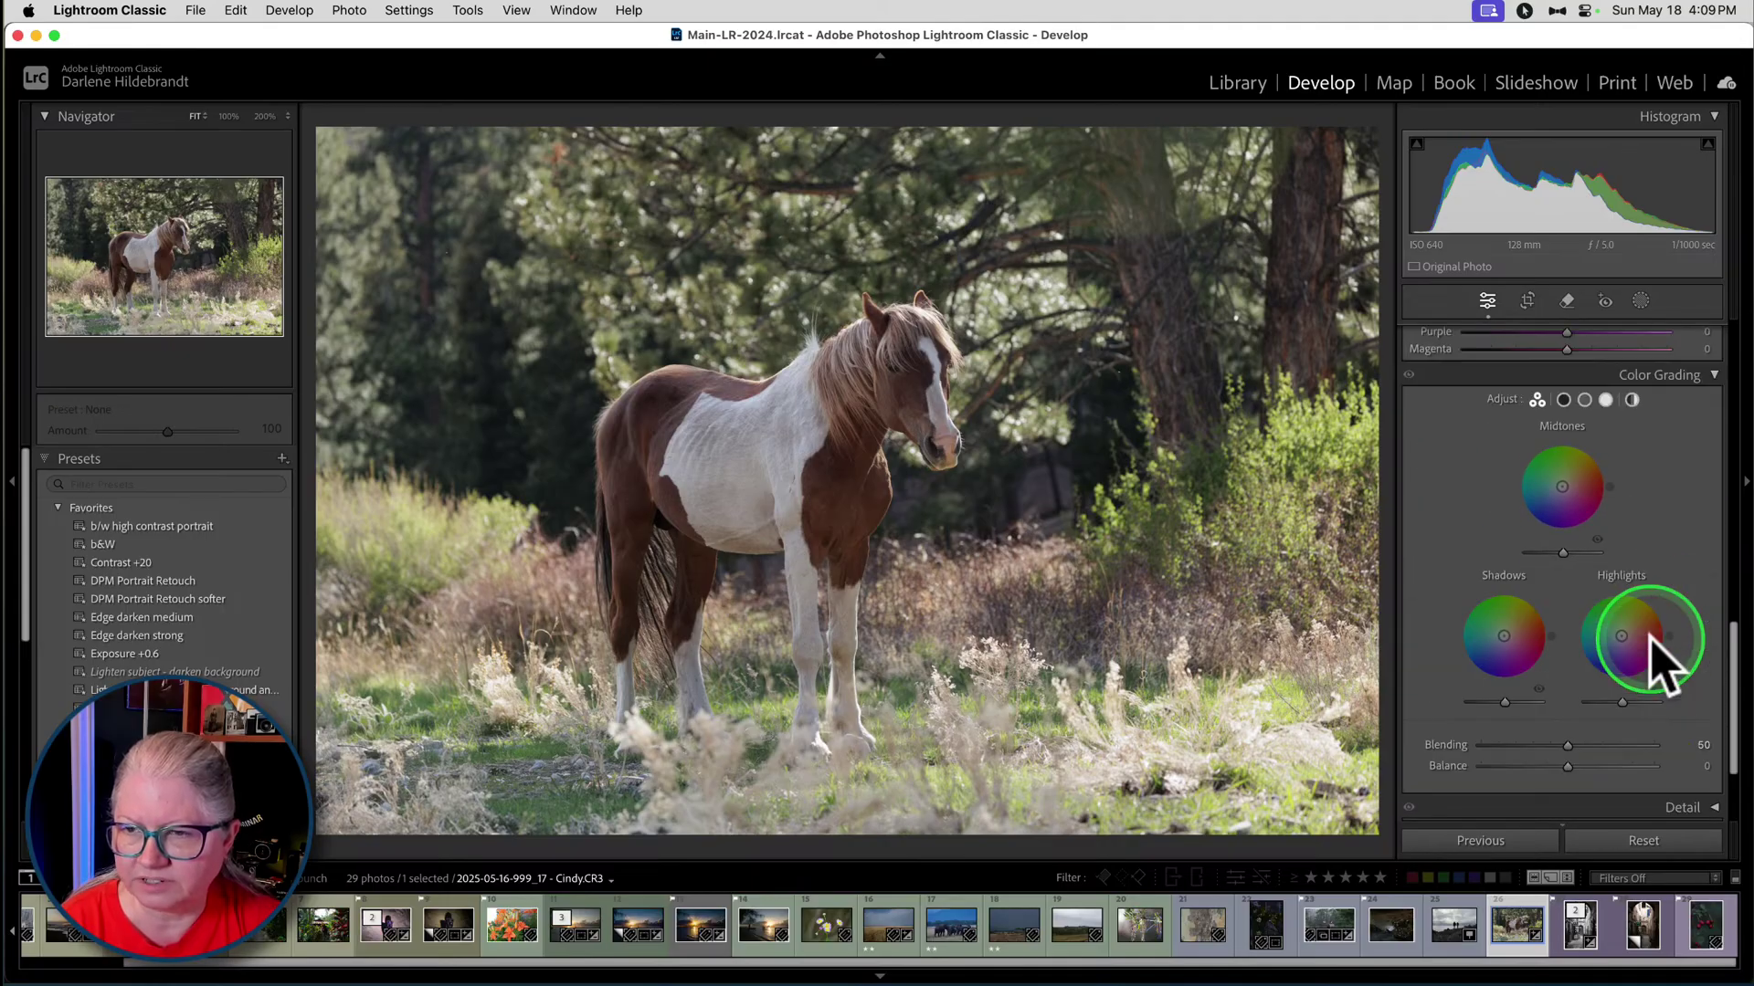
{"action": "scroll", "coordinate": [1655, 663], "scroll_direction": "down", "scroll_amount": 10}
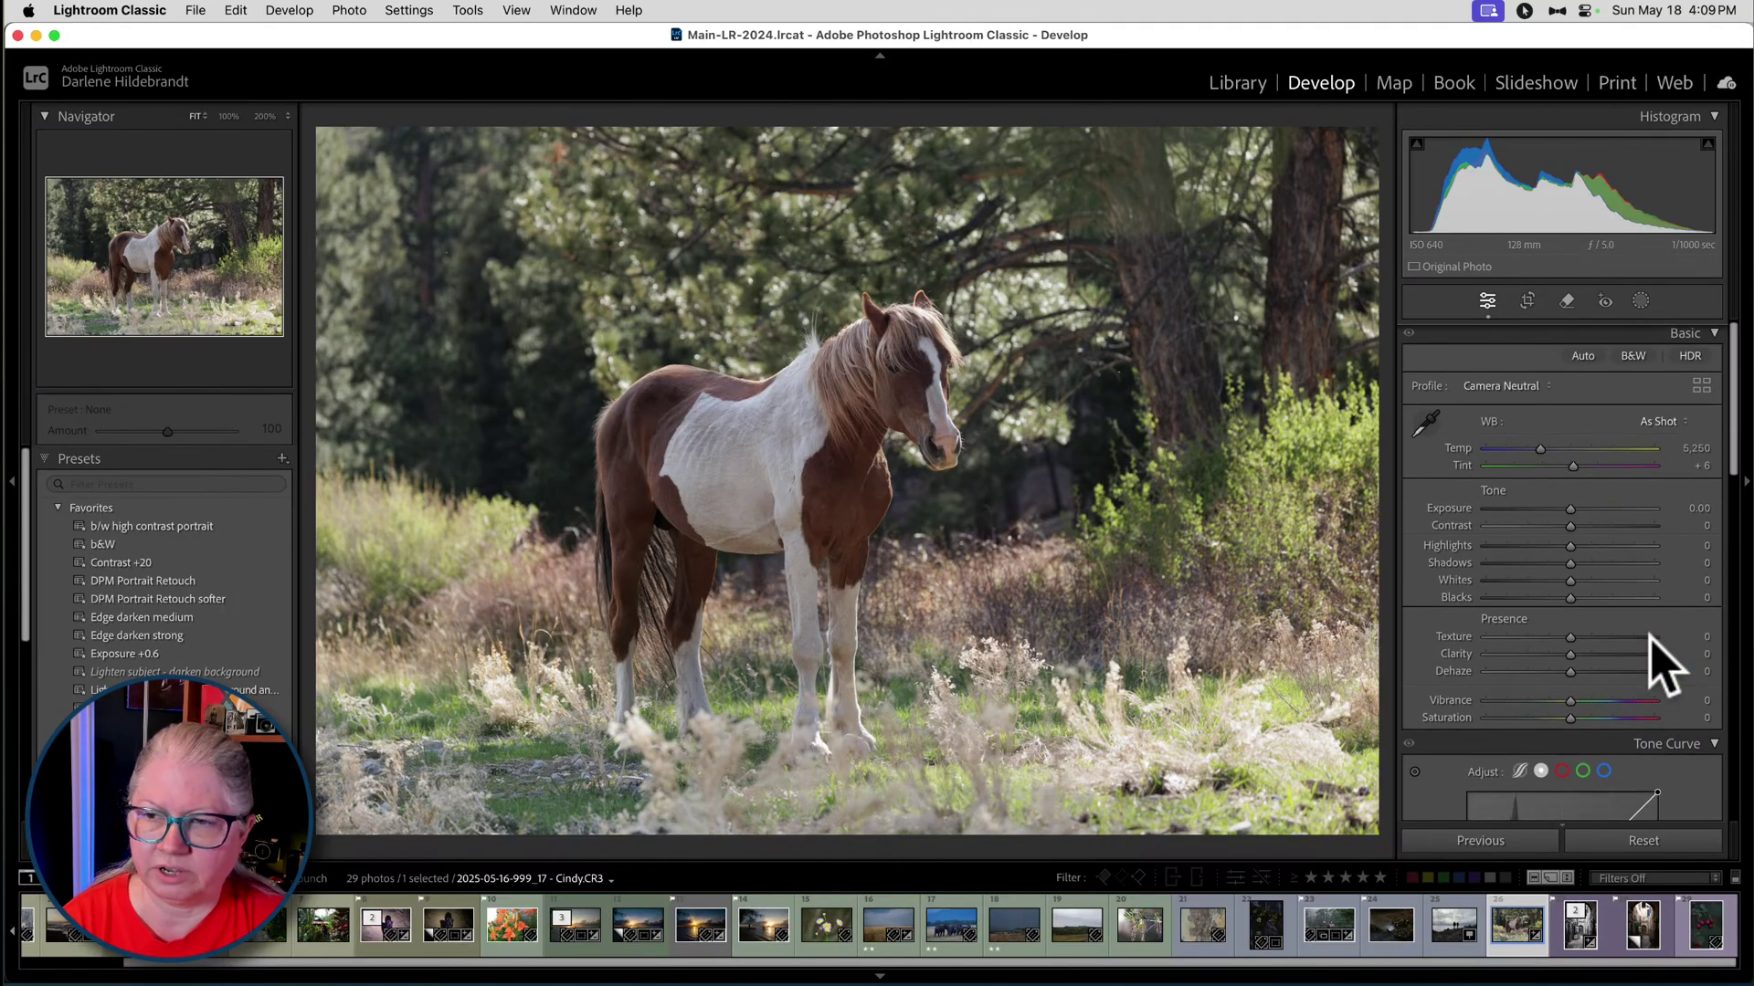
- Turn Solo Mode back on for the Develop adjustments so that only Basic stays expanded
{"action": "scroll", "coordinate": [1655, 663], "scroll_direction": "up", "scroll_amount": 10}
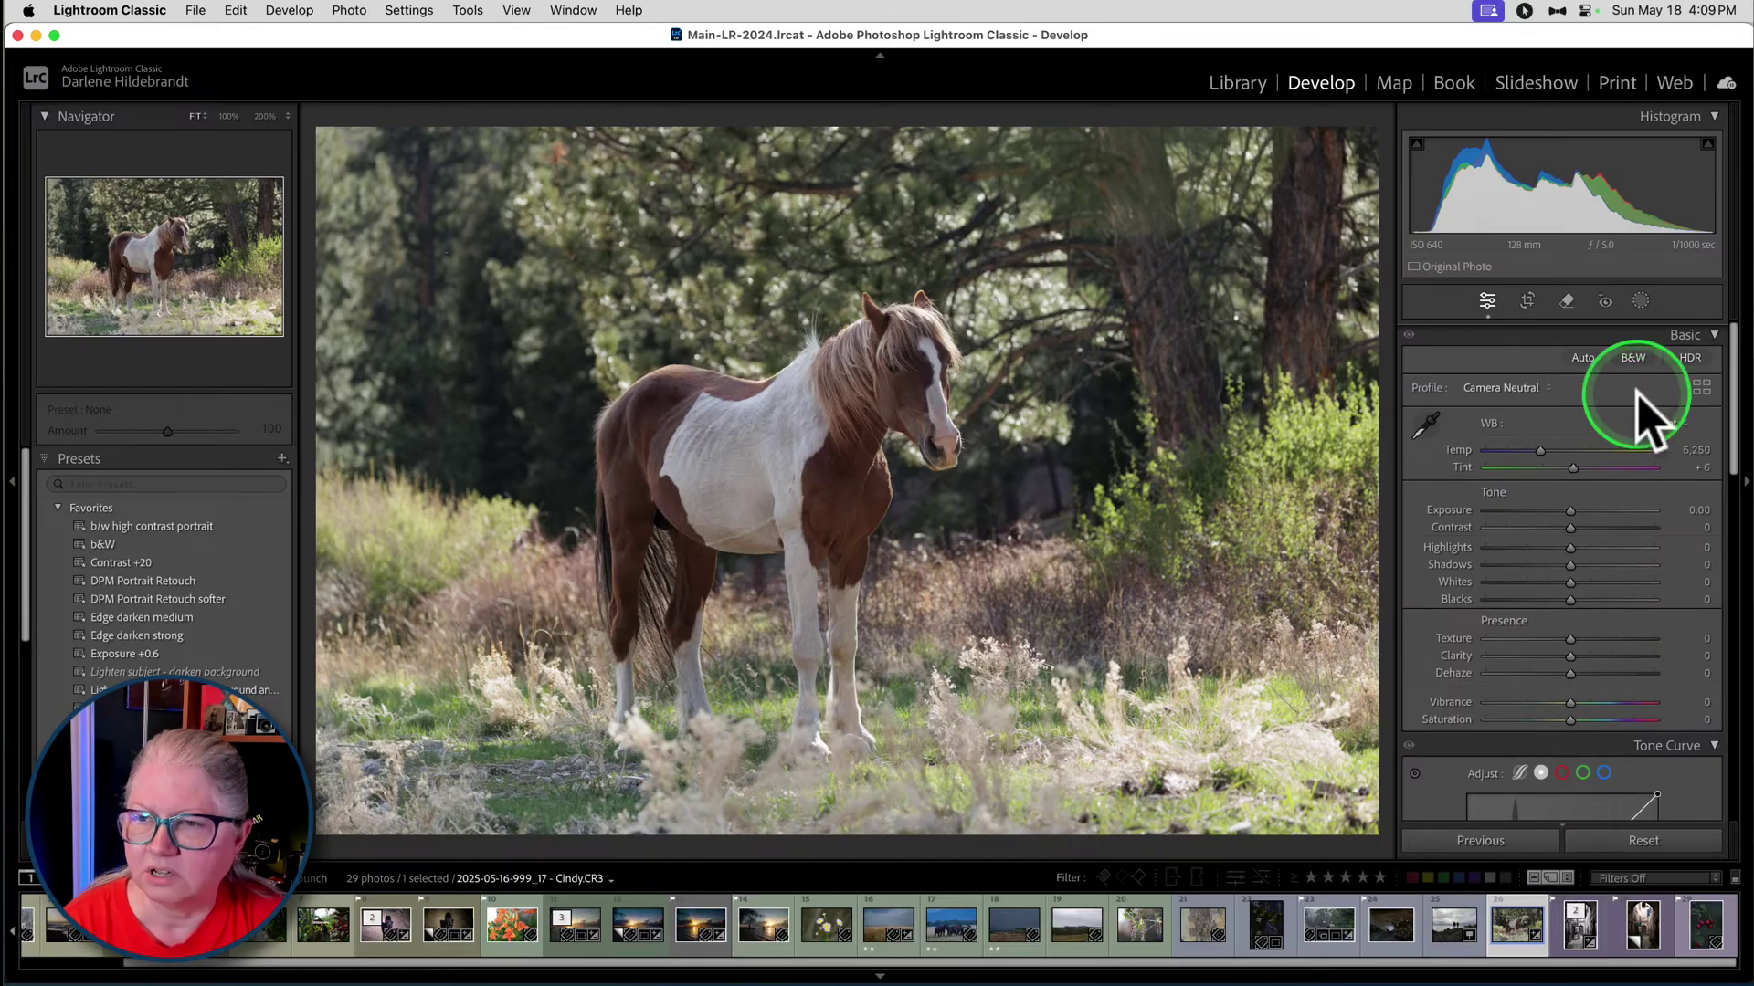
{"action": "right_click", "coordinate": [1675, 348]}
{"action": "left_click", "coordinate": [1621, 409]}
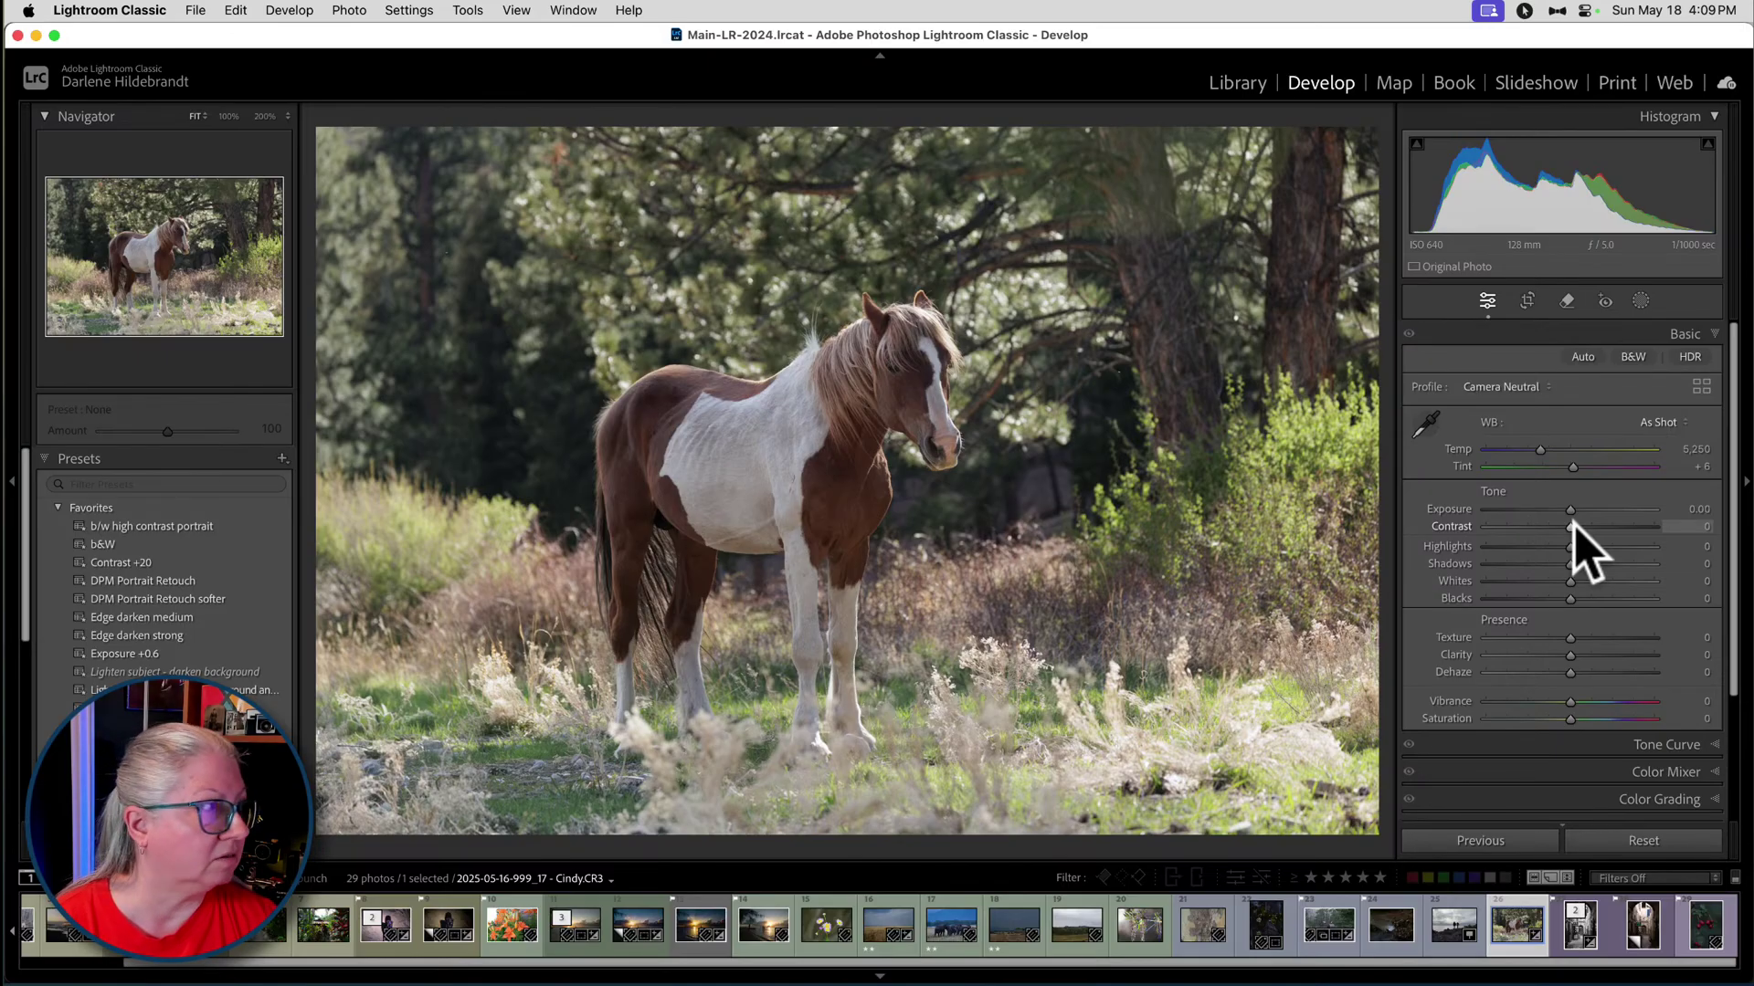
{"action": "left_click", "coordinate": [1487, 520]}
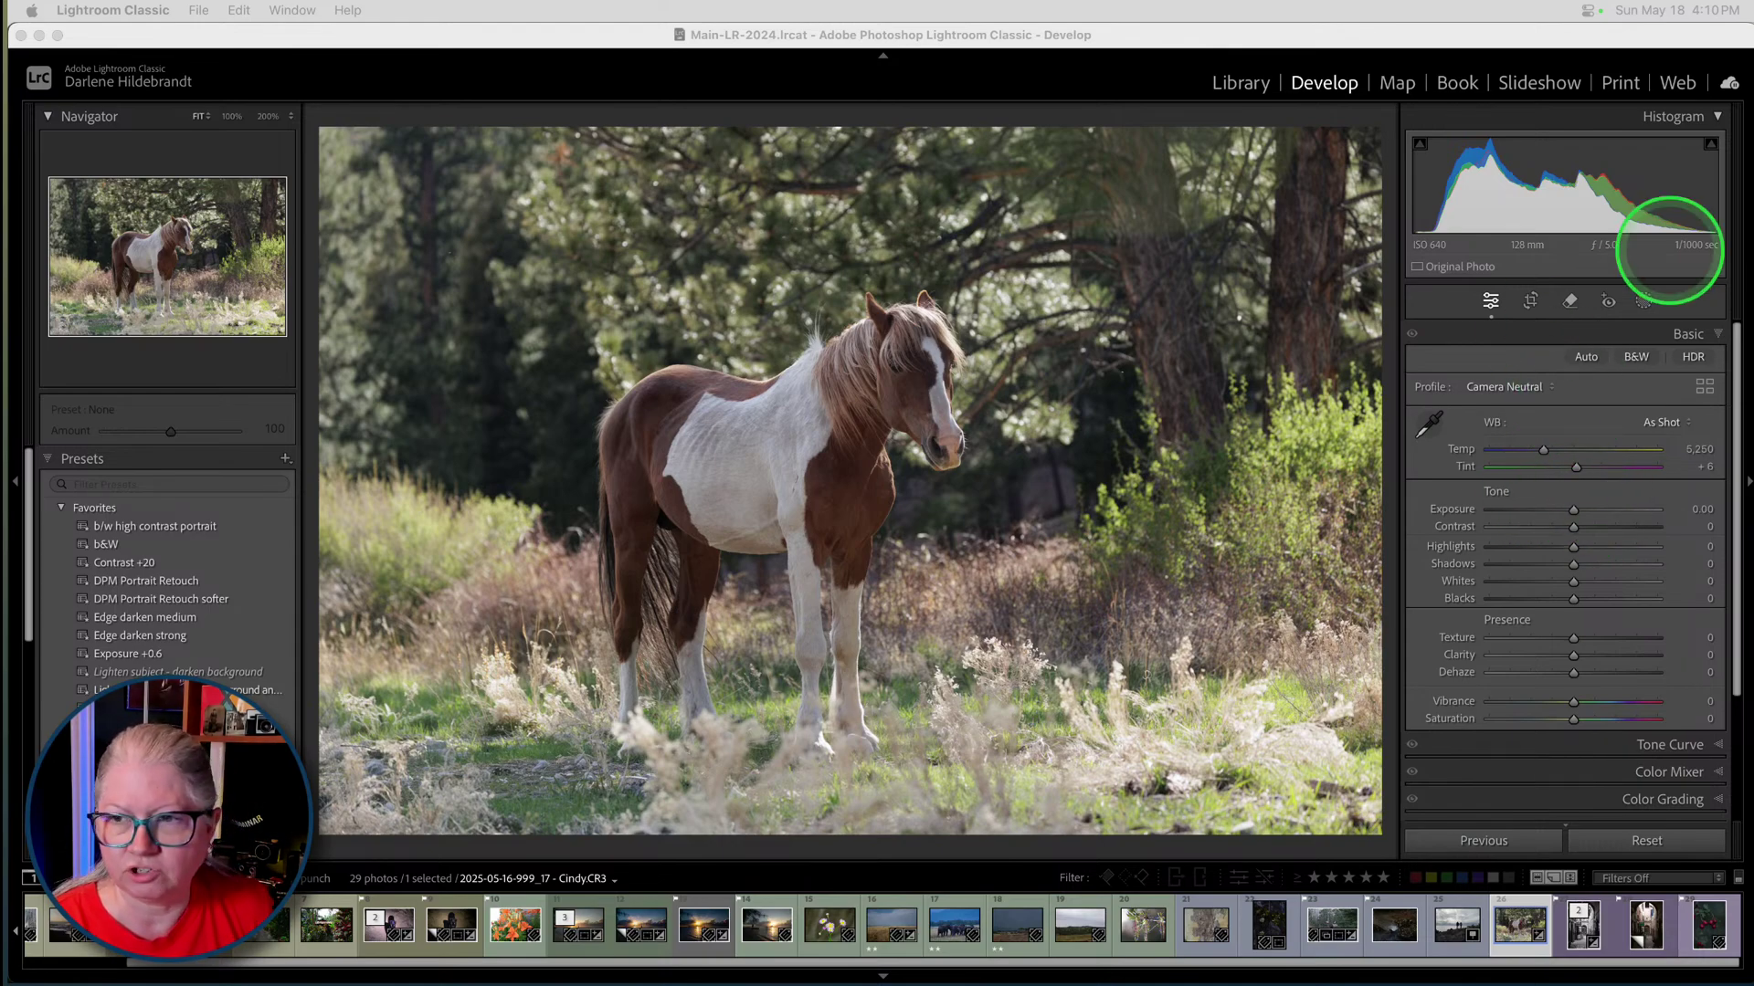
- Turn on the clipping warnings and auto-set Whites to +14 and Blacks to −39
{"action": "left_click", "coordinate": [1532, 361]}
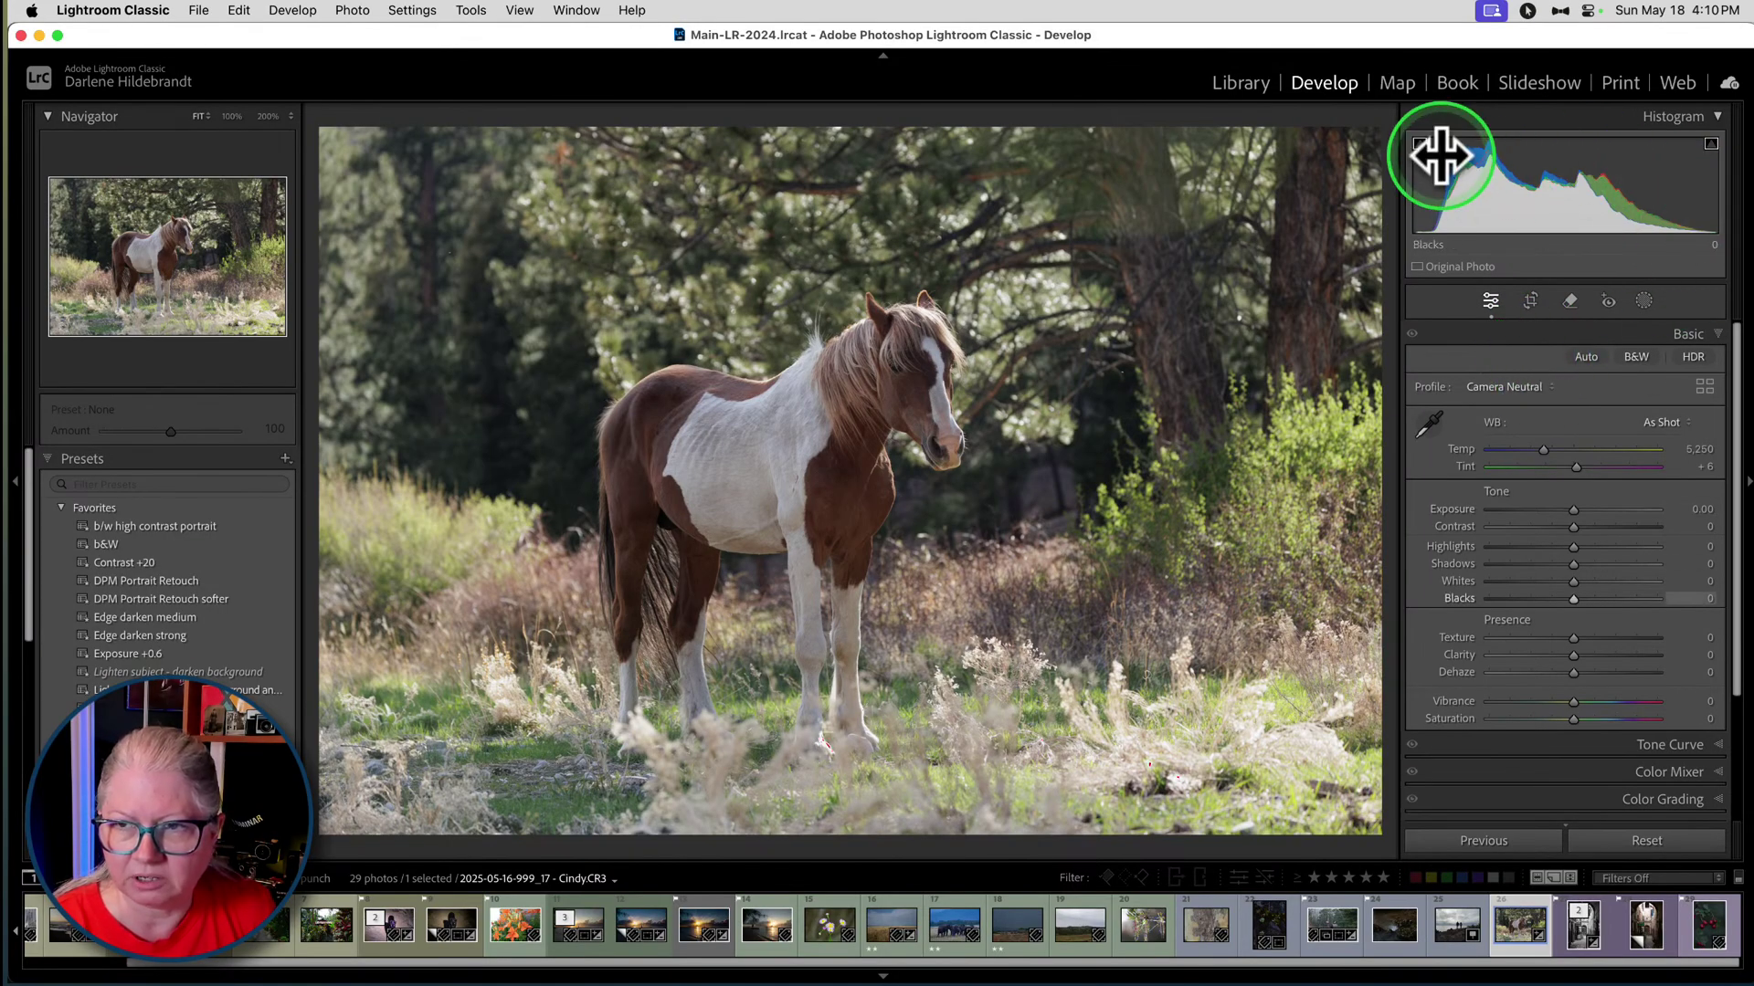
{"action": "double_click", "coordinate": [1459, 580], "text": "shift"}
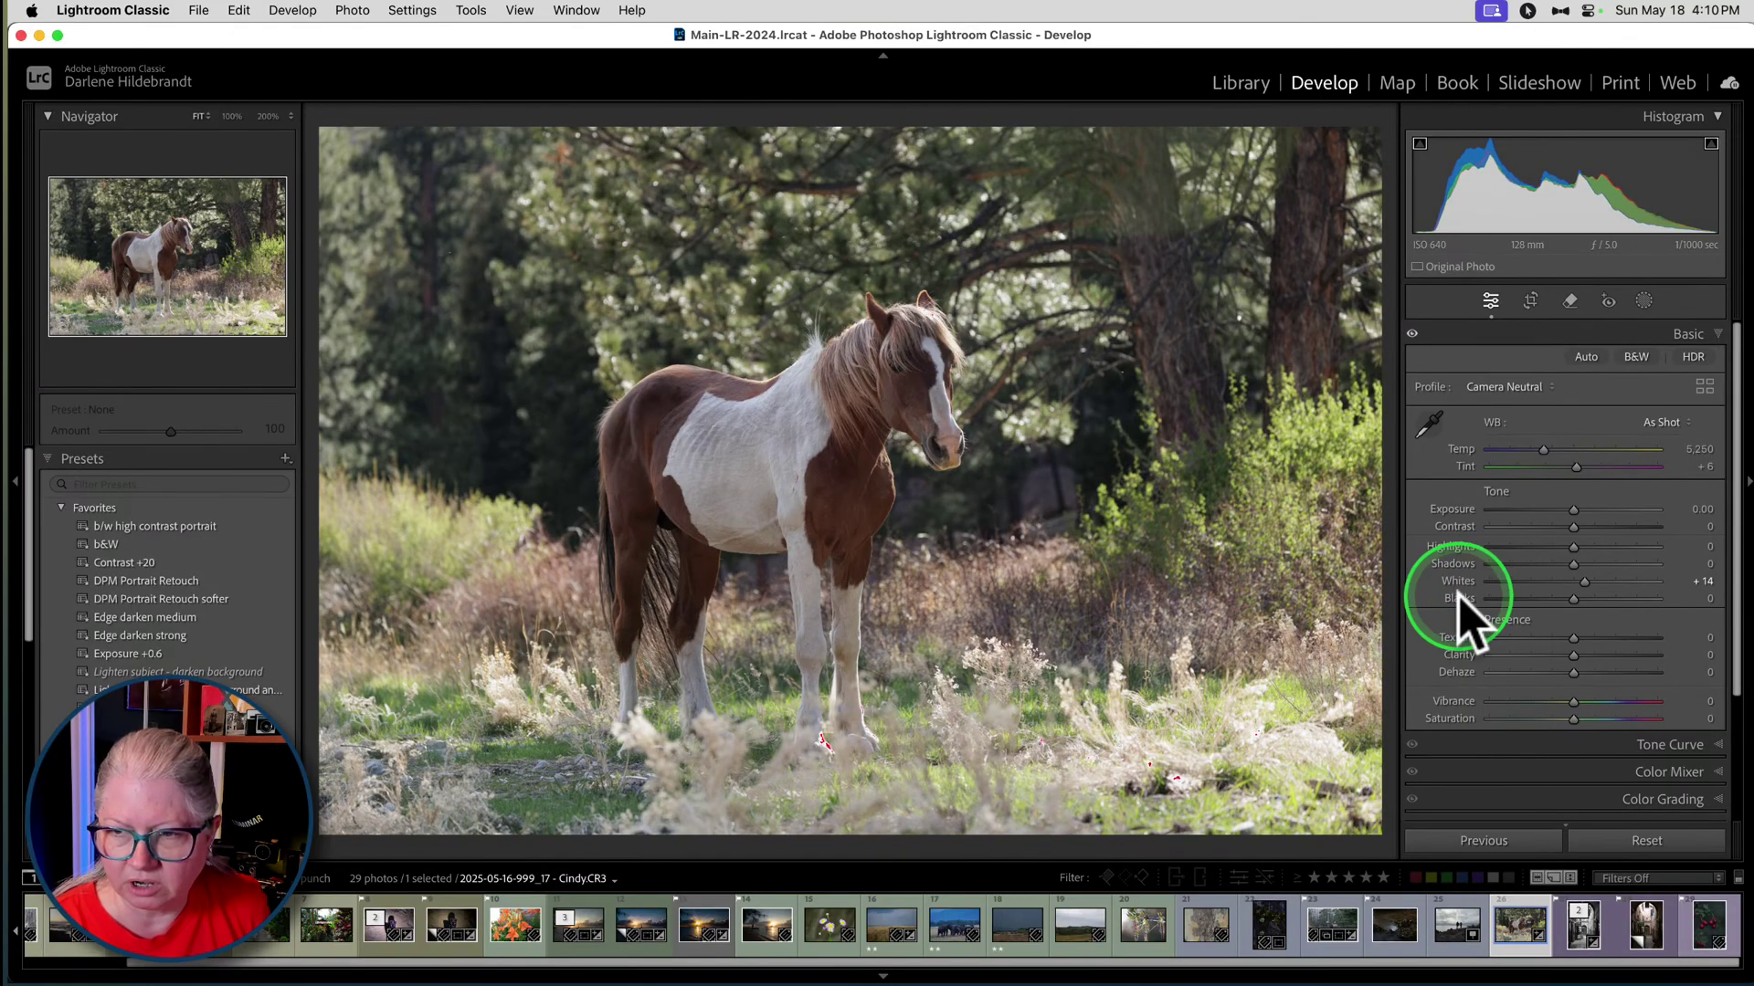
{"action": "double_click", "coordinate": [1459, 597], "text": "shift"}
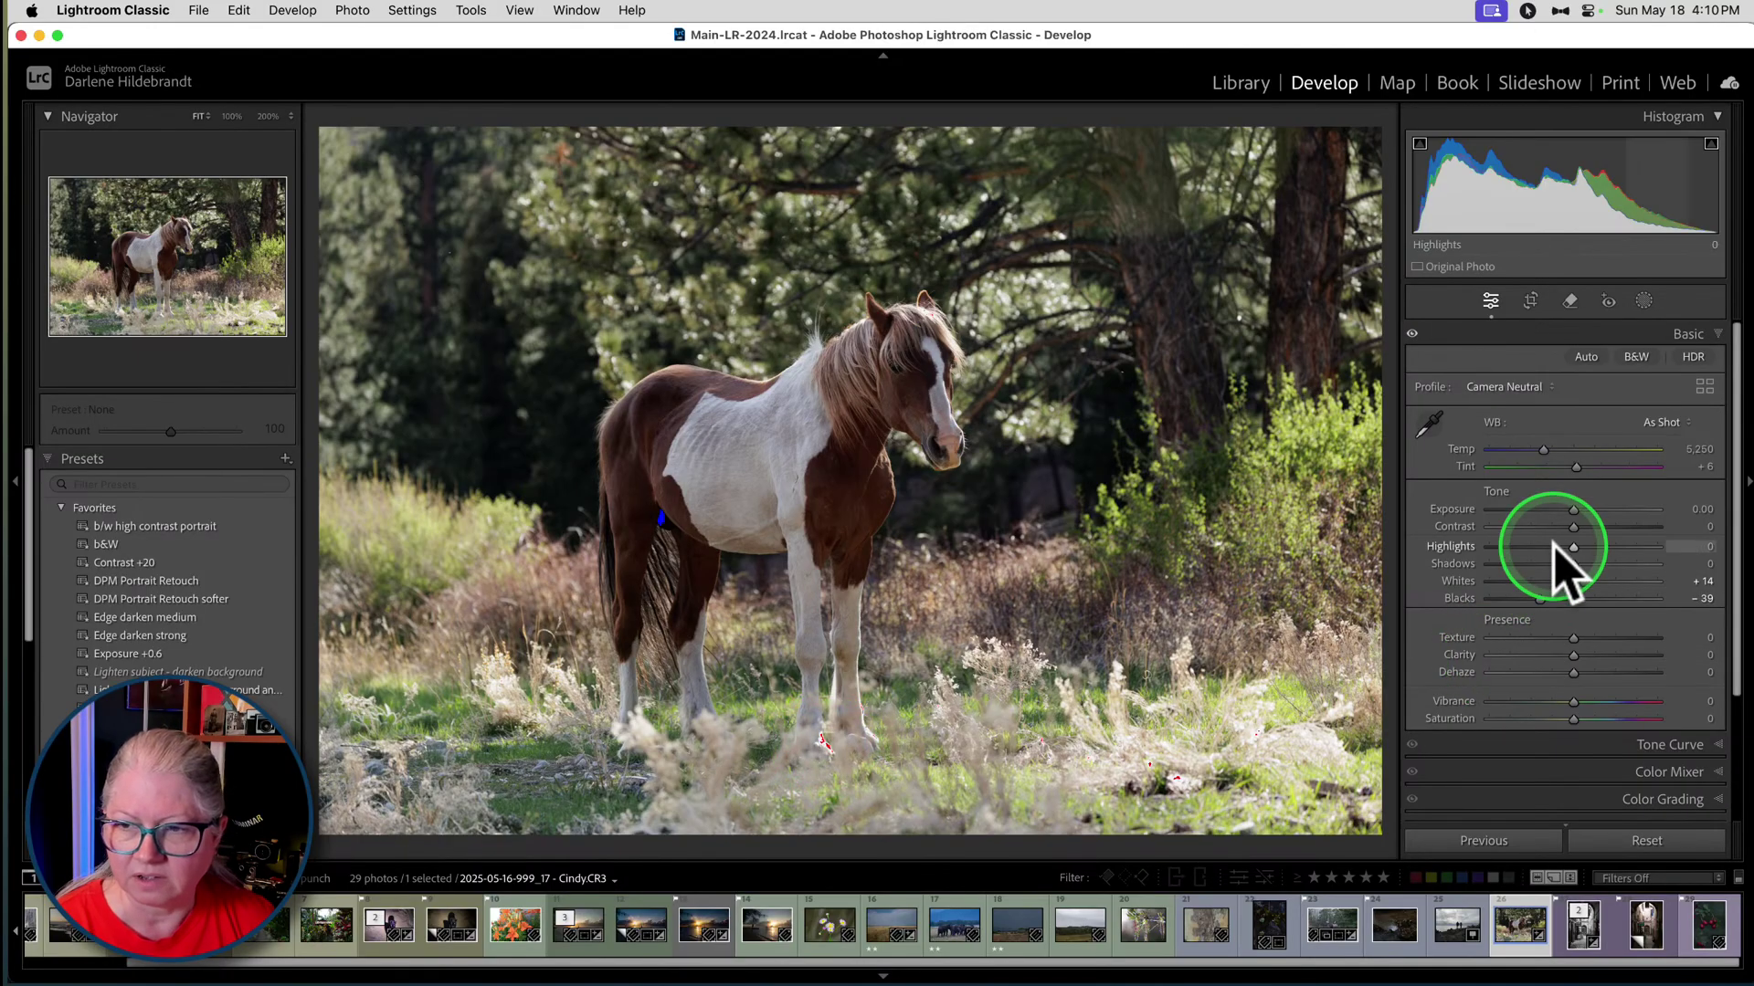
- Refine the photo's tones by setting Highlights to −86, Whites to +4 and Blacks to −29
{"action": "mouse_move", "coordinate": [1577, 548]}
{"action": "left_mouse_down"}
{"action": "mouse_move", "coordinate": [1553, 547]}
{"action": "mouse_move", "coordinate": [1573, 579]}
{"action": "left_mouse_up"}
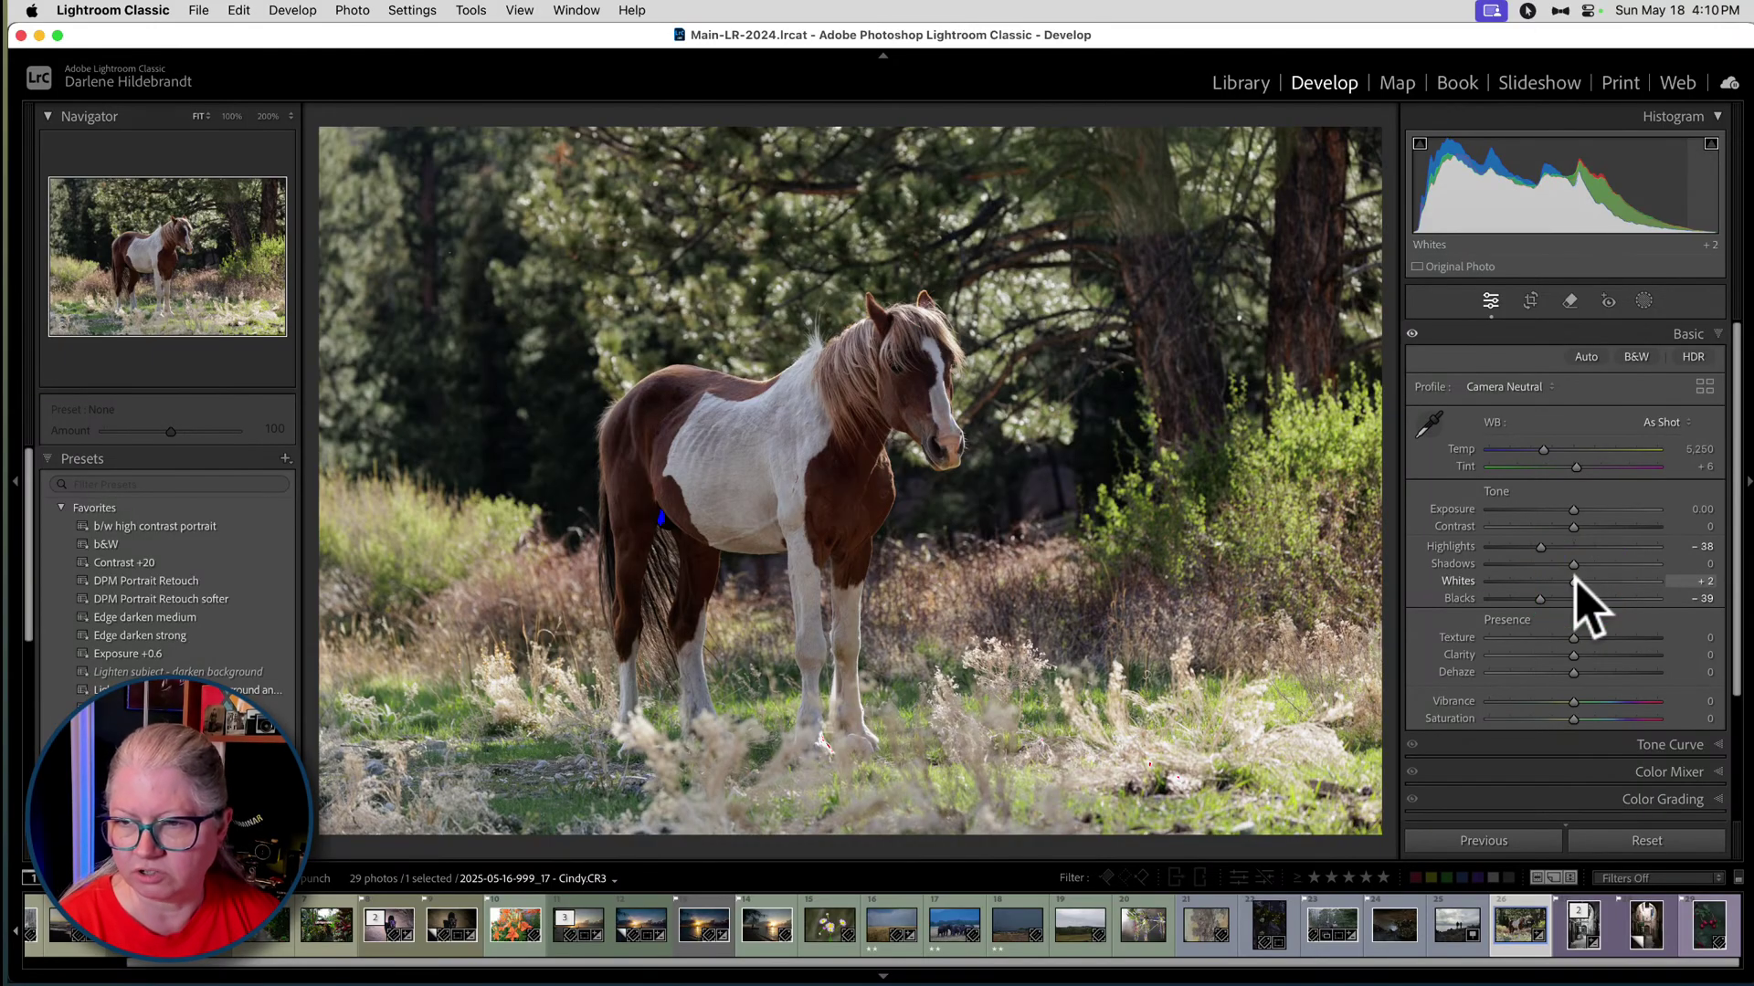
{"action": "left_click_drag", "start_coordinate": [1538, 599], "coordinate": [1504, 542]}
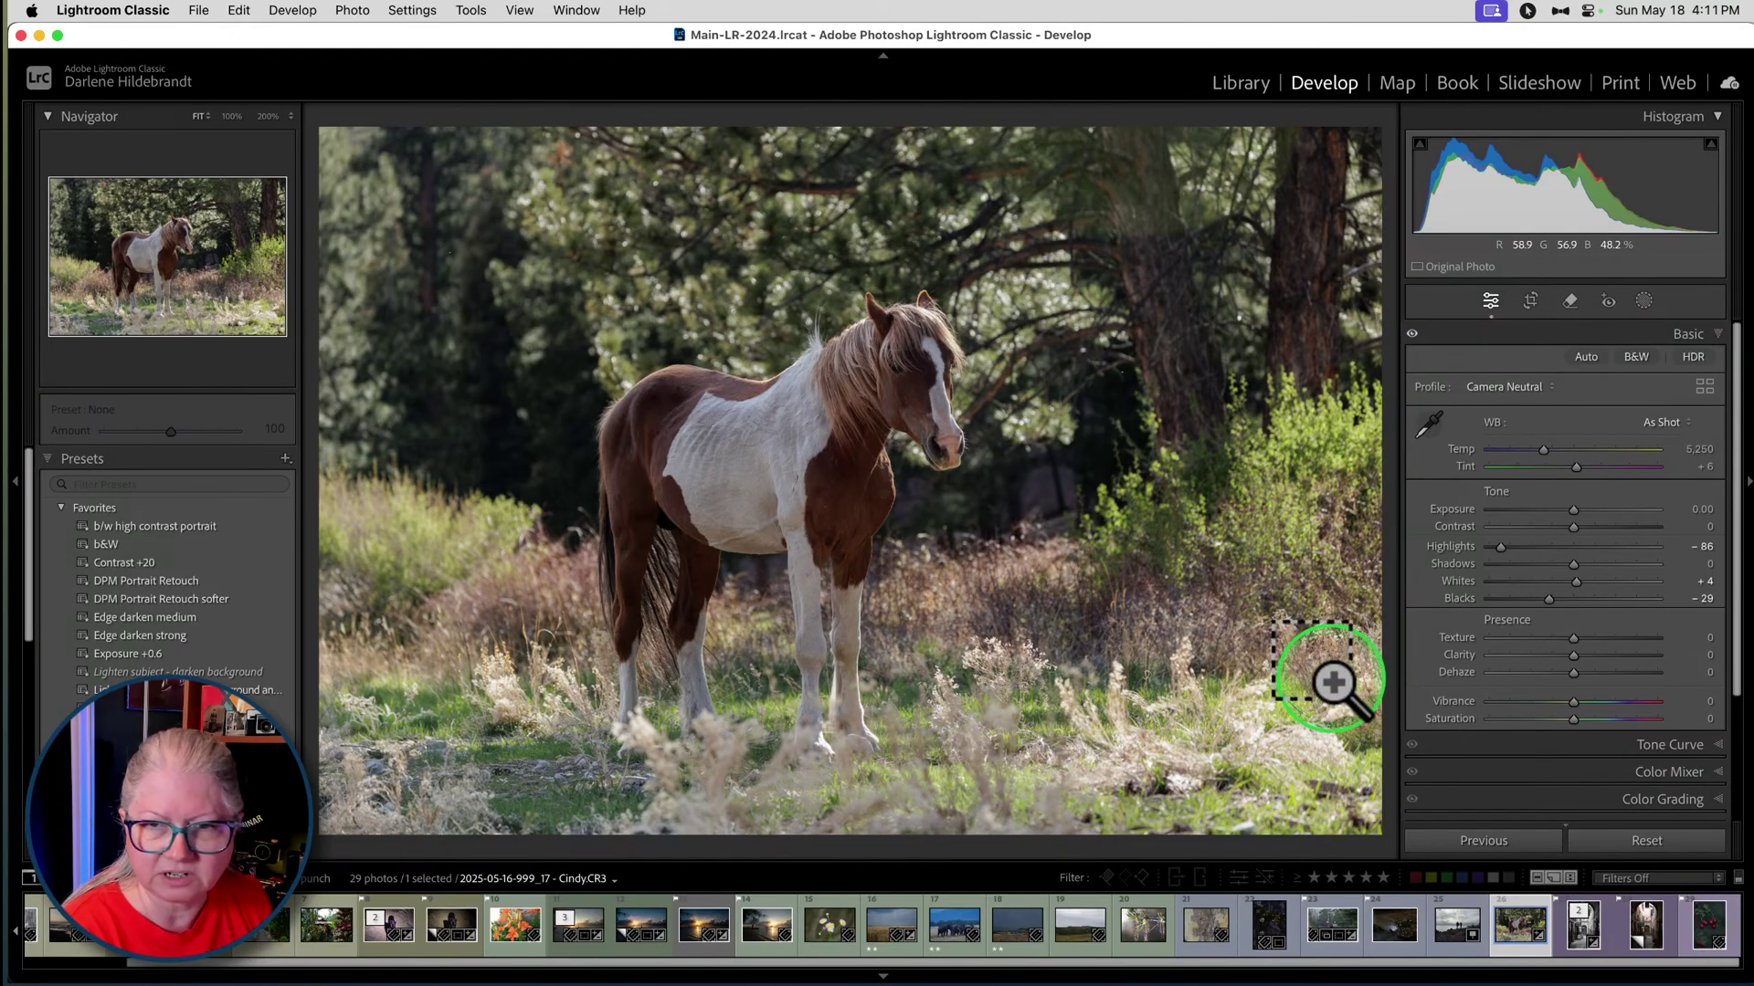
- Rotate the horse photo 180° so it is upside down, and dim the interface around it with Lights Out
{"action": "key", "text": "super+bracketright"}
{"action": "key", "text": "super+bracketright"}
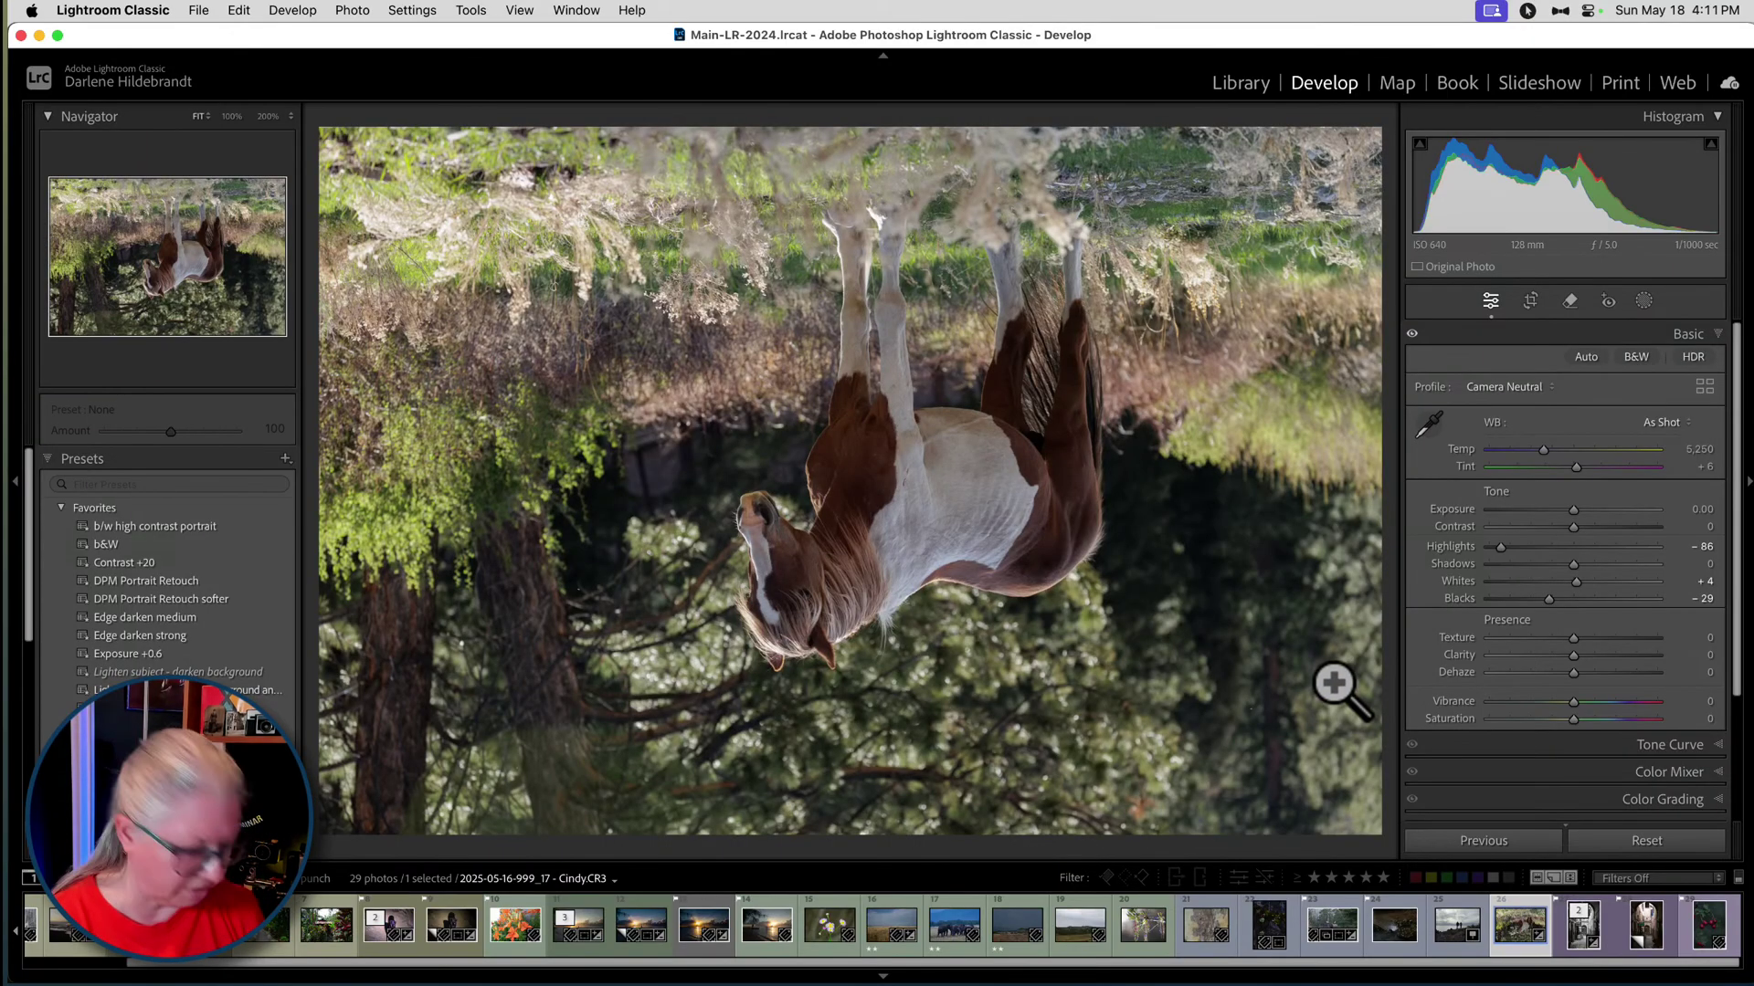
{"action": "key", "text": "l"}
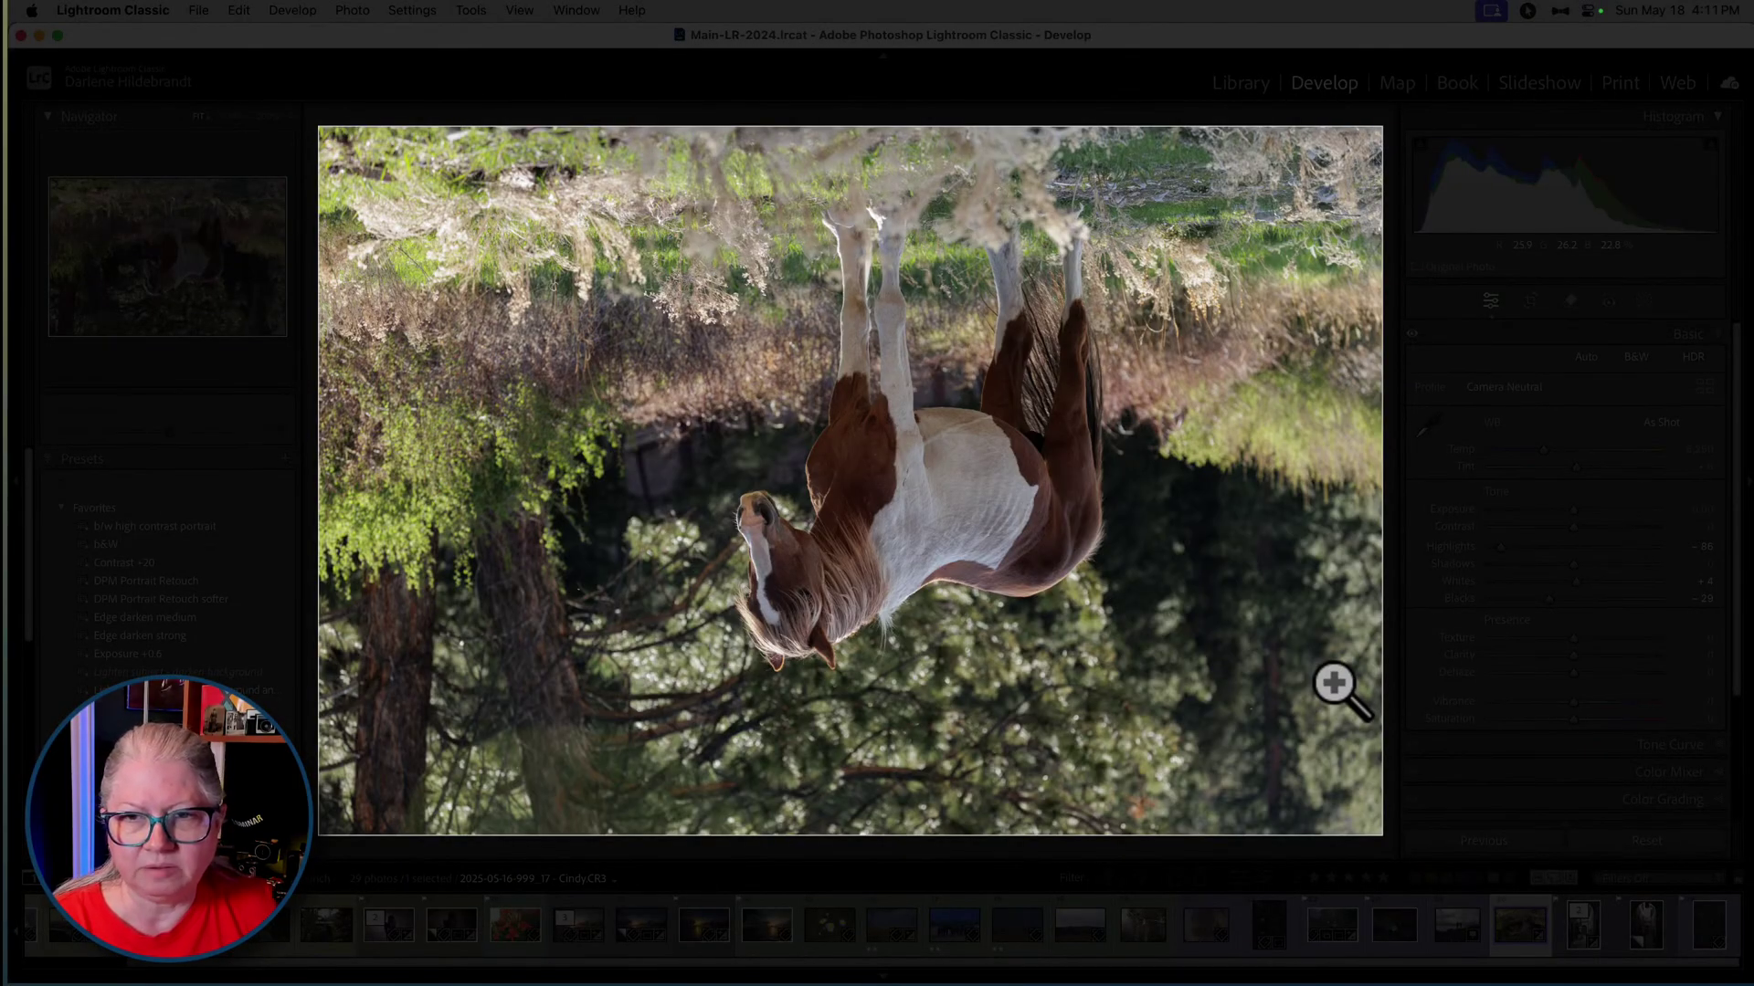
- Black out the interface completely around the upside-down photo, hide the toolbar and switch to full-screen view
{"action": "key", "text": "l"}
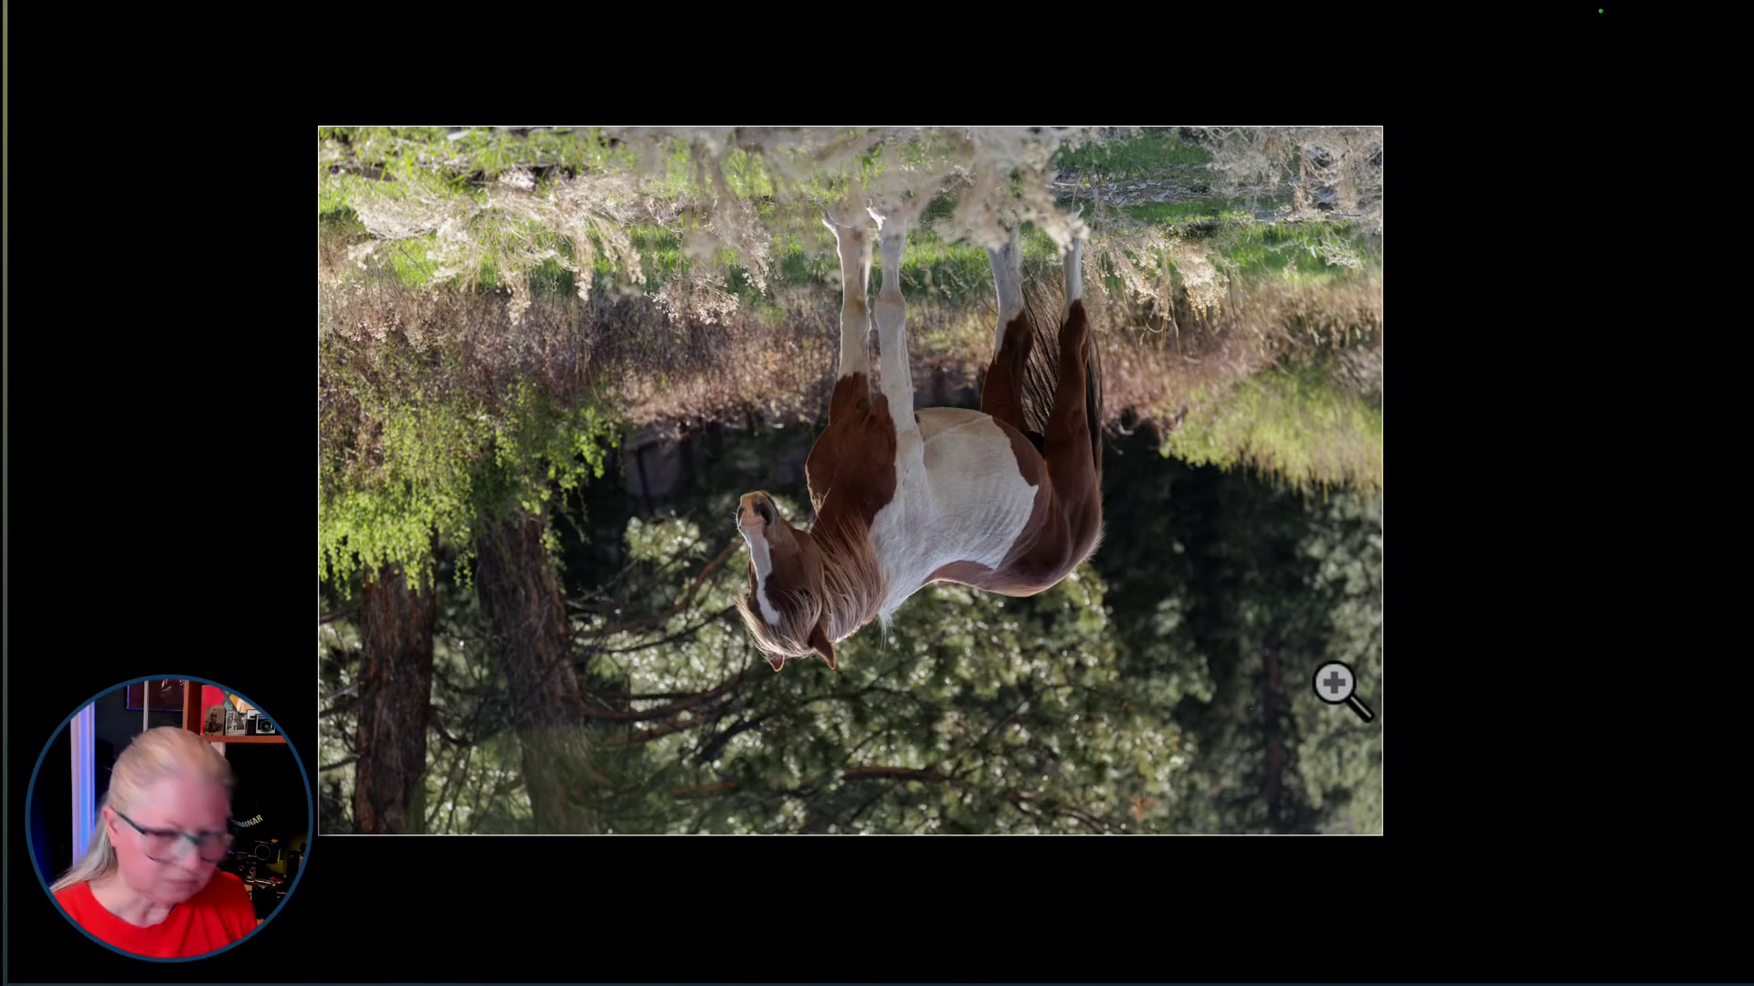
{"action": "key", "text": "t"}
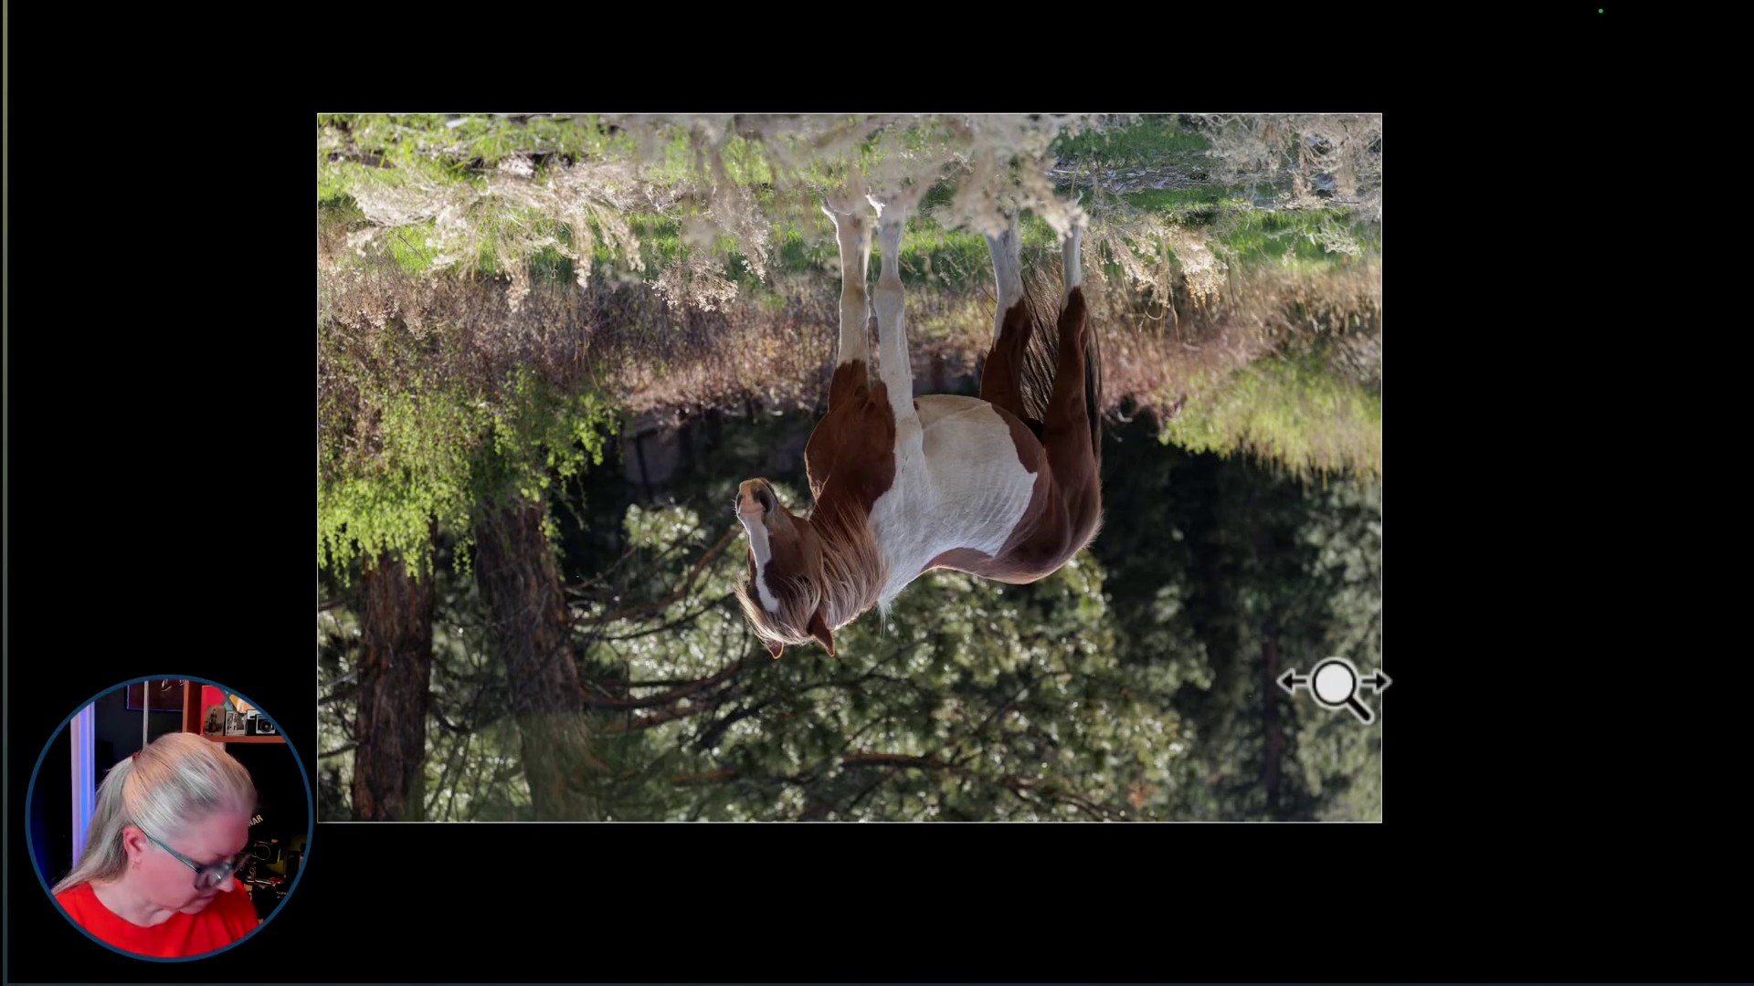
{"action": "key", "text": "shift+f"}
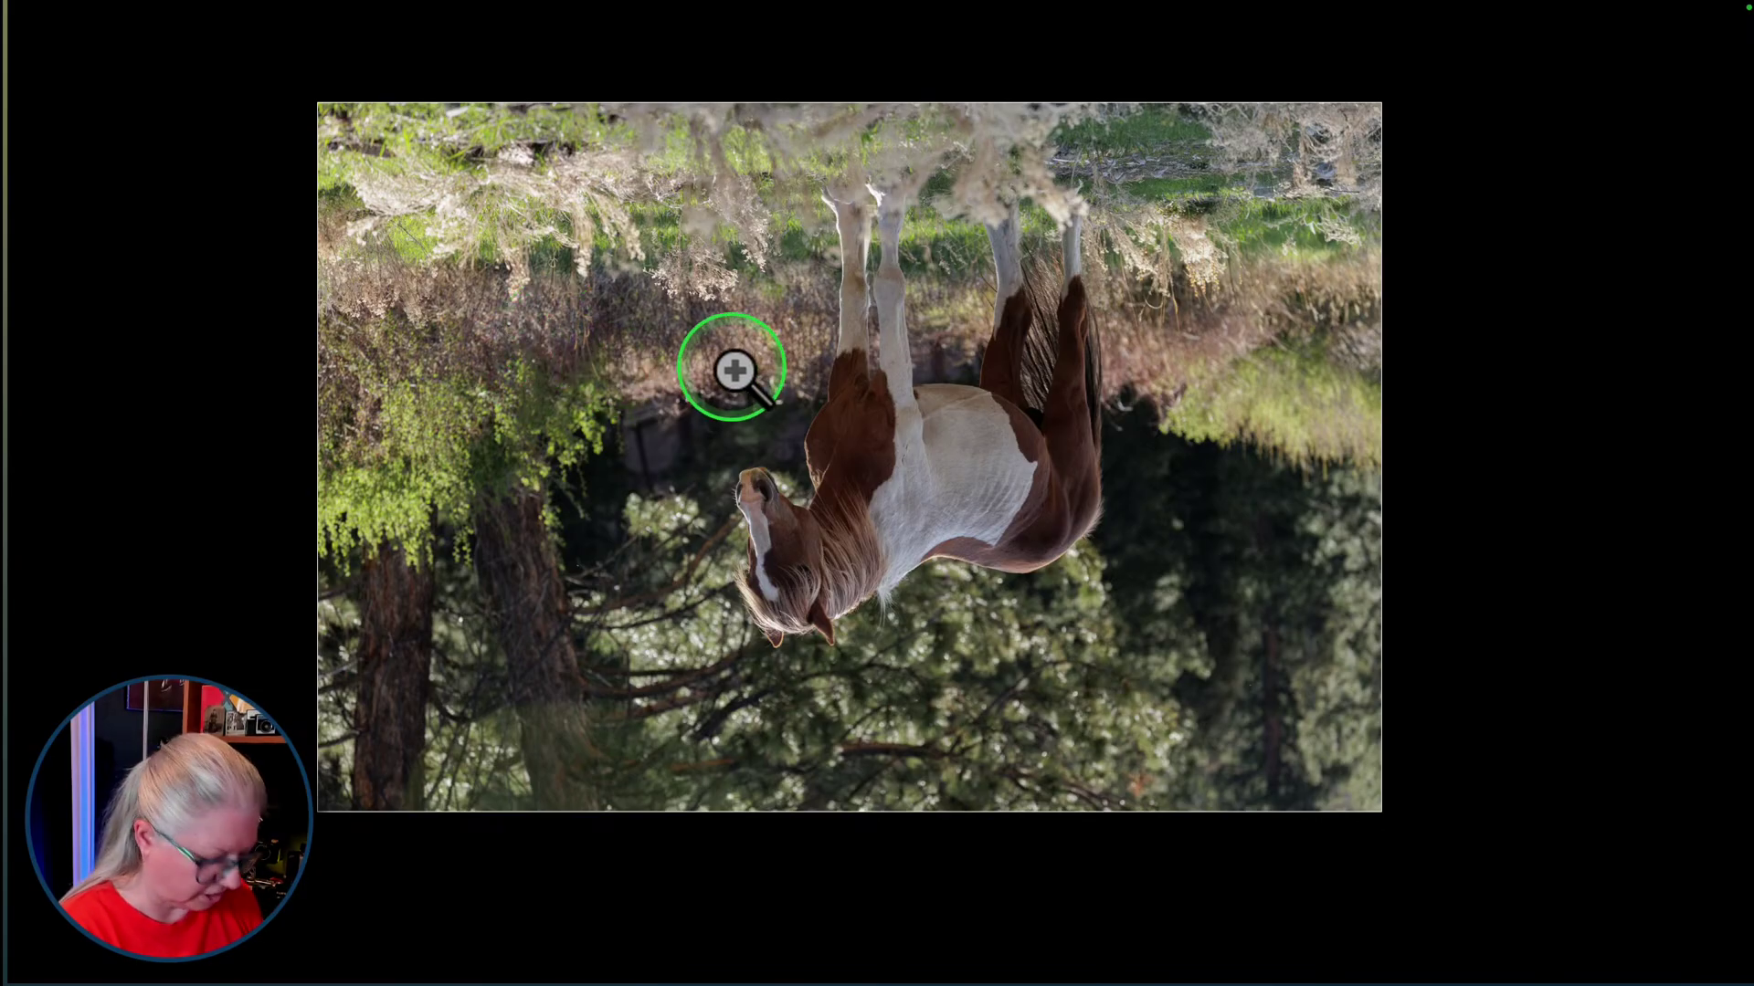
- Bring the dimmed interface back and rotate the photo in 90° turns until the horse stands upright
{"action": "key", "text": "l"}
{"action": "key", "text": "ctrl+]"}
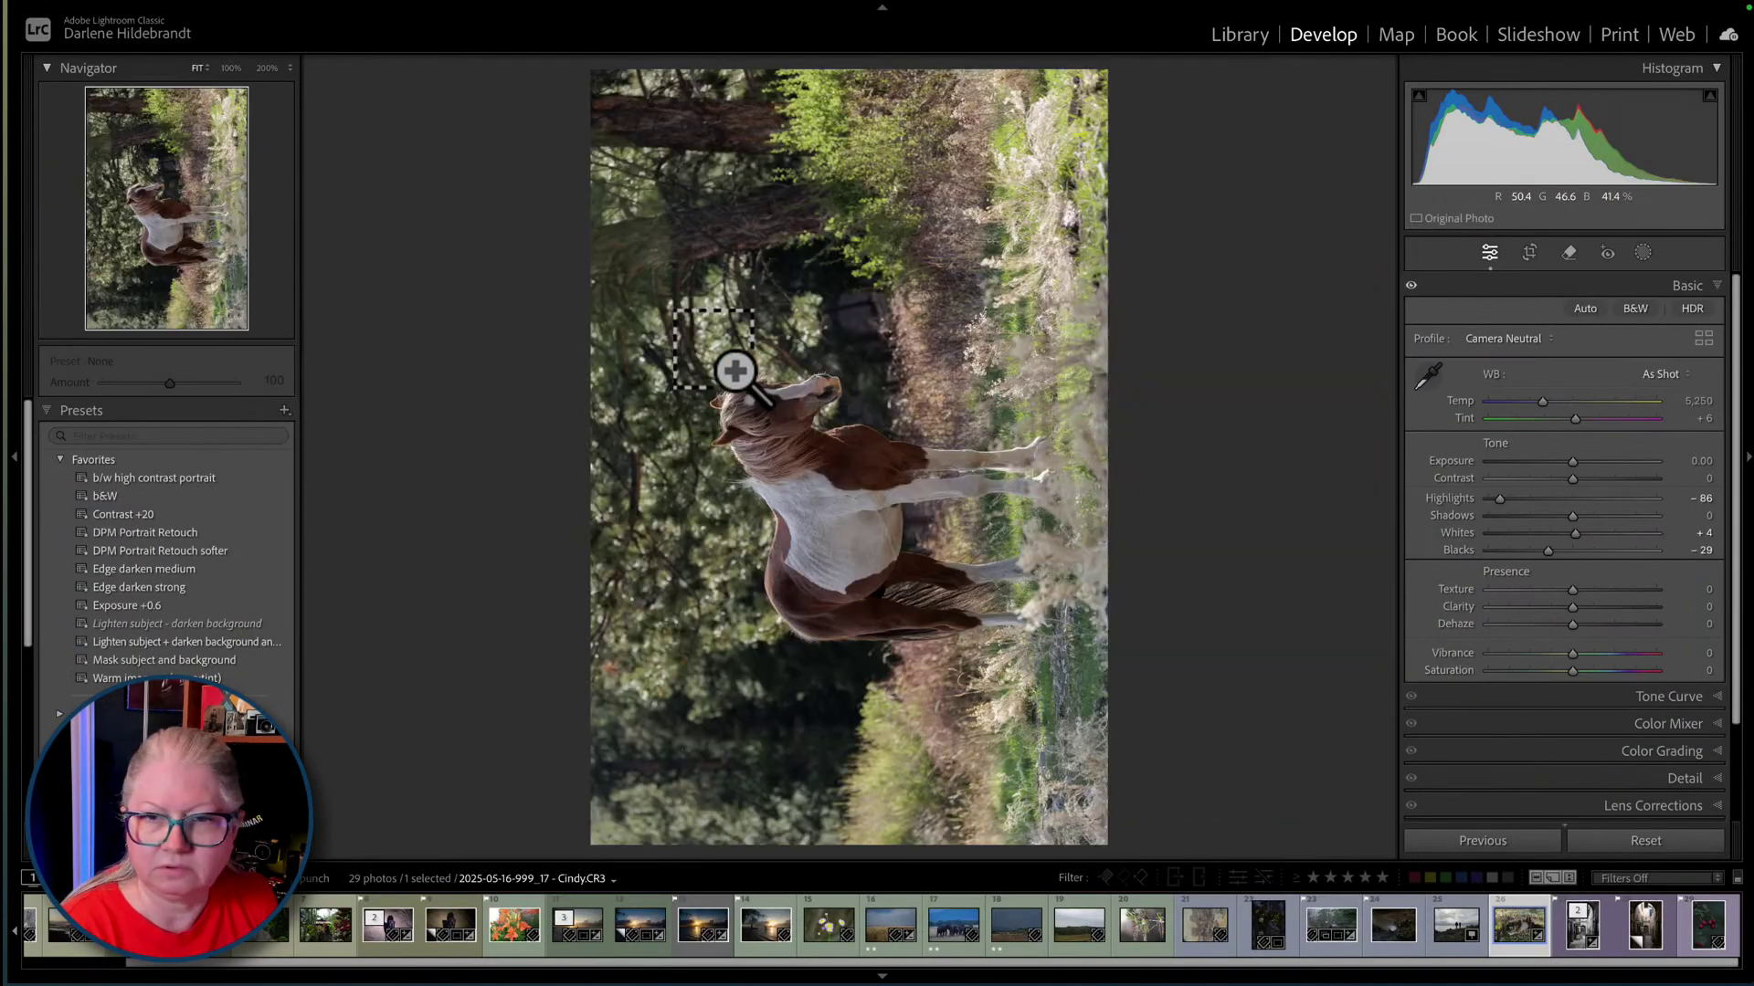
{"action": "key", "text": "ctrl+]"}
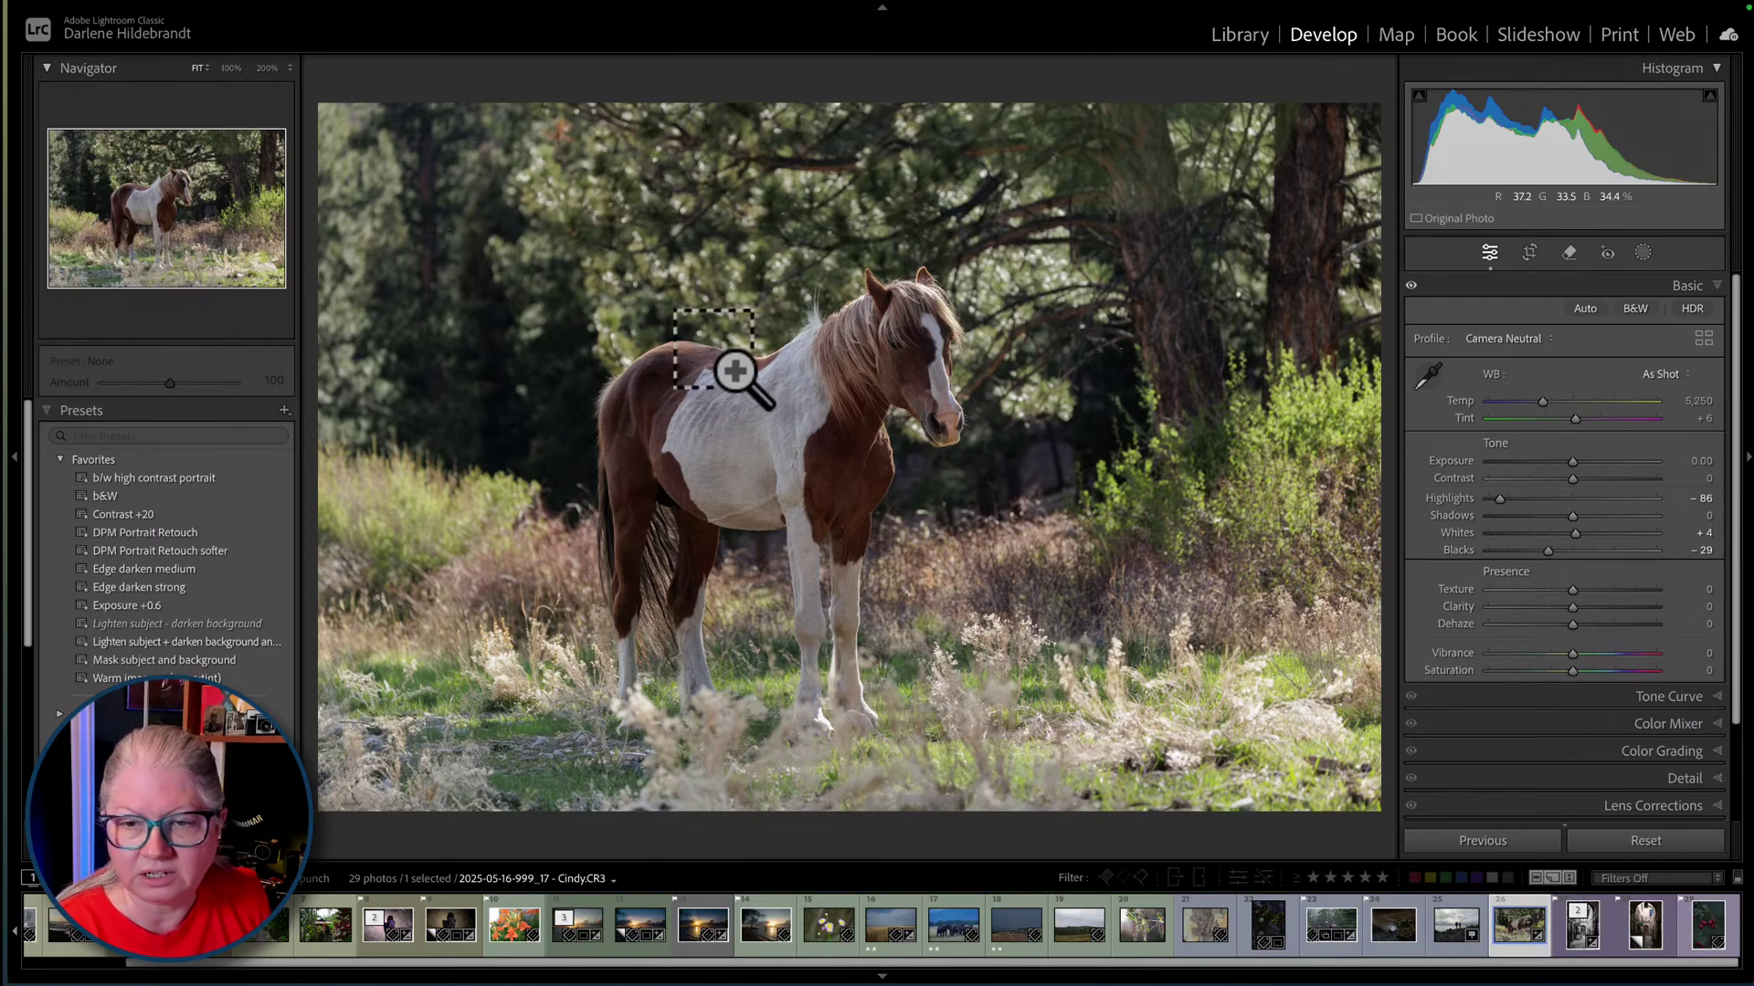
{"action": "key", "text": "ctrl+]"}
{"action": "key", "text": "ctrl+]"}
{"action": "key", "text": "ctrl+]"}
{"action": "key", "text": "ctrl+]"}
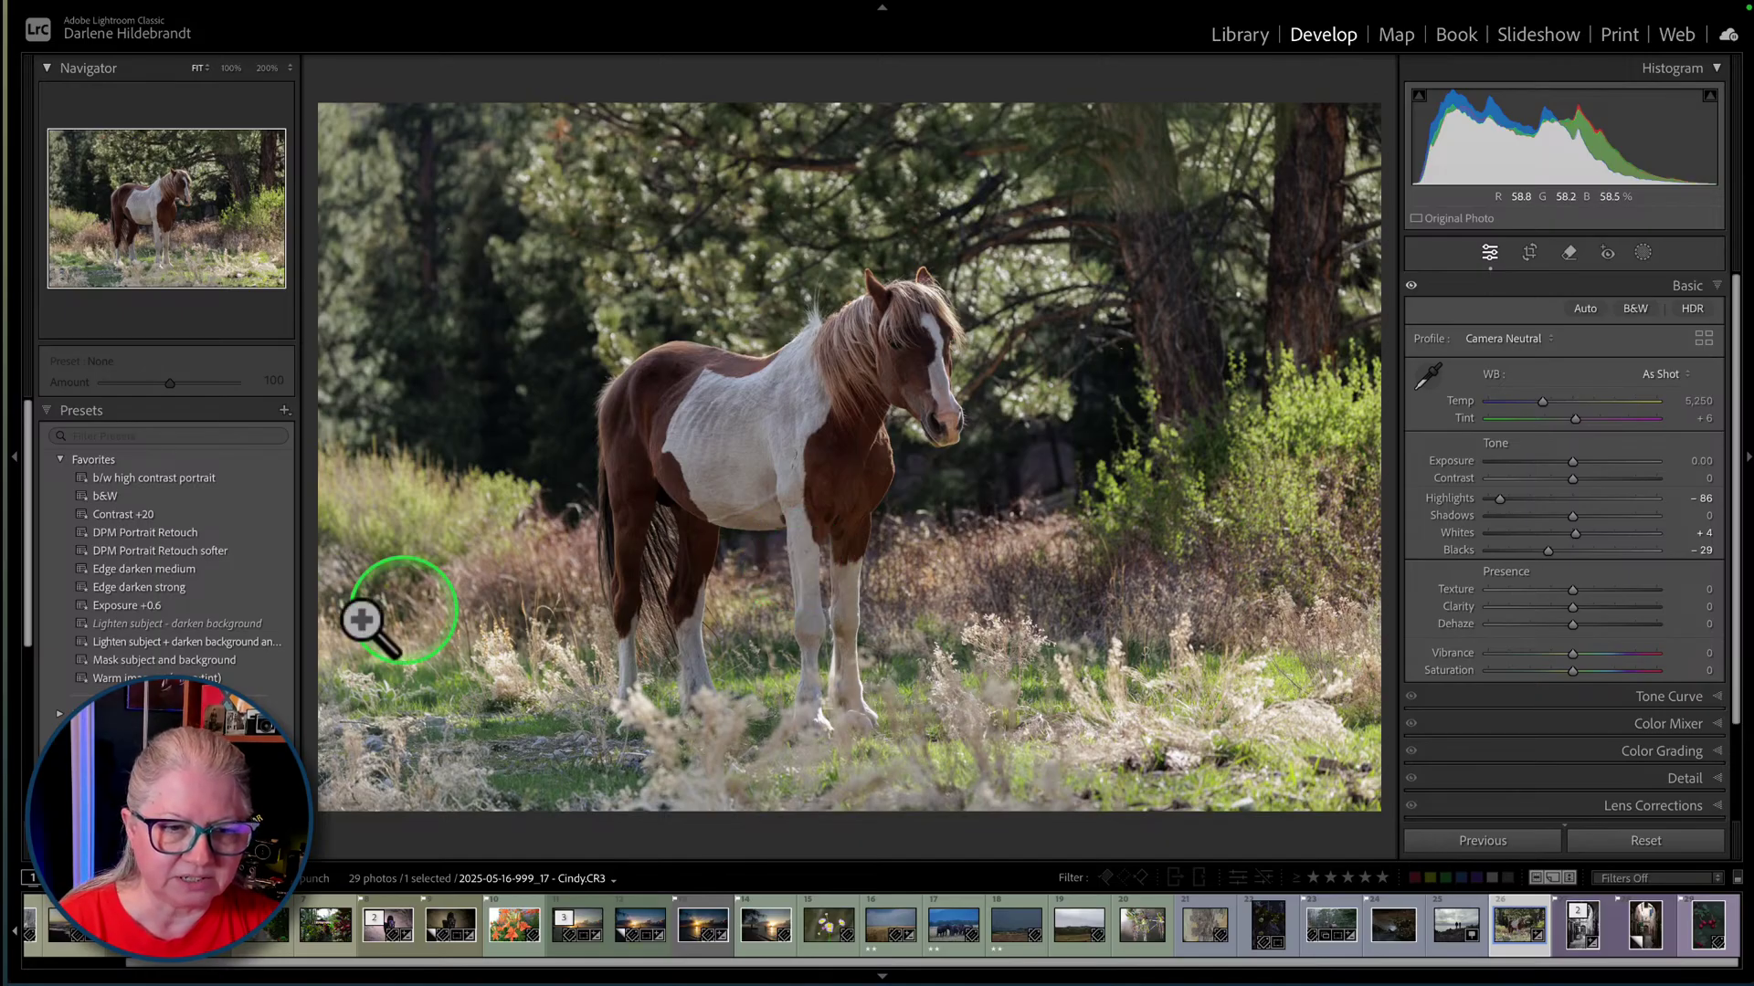
- Apply the "Mask subject and background" preset and show the overlay of its Subject mask
{"action": "left_click", "coordinate": [151, 642]}
{"action": "left_click", "coordinate": [119, 659]}
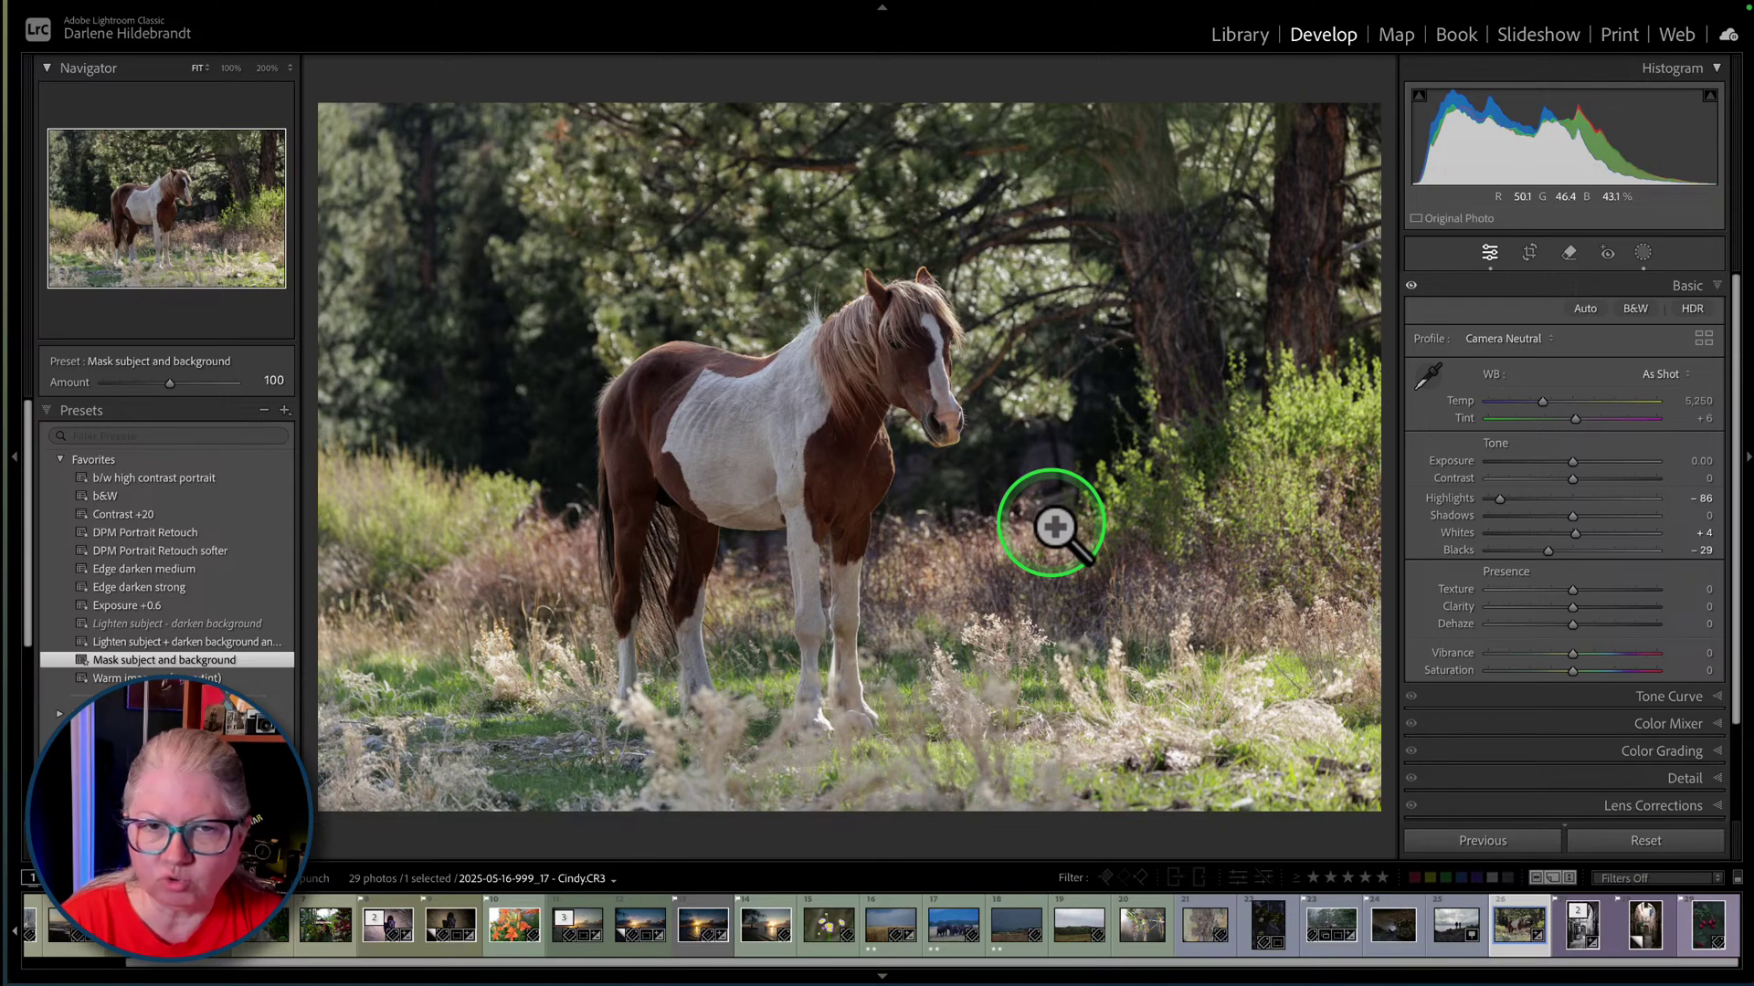
{"action": "left_click", "coordinate": [1641, 251]}
{"action": "left_click", "coordinate": [1297, 135]}
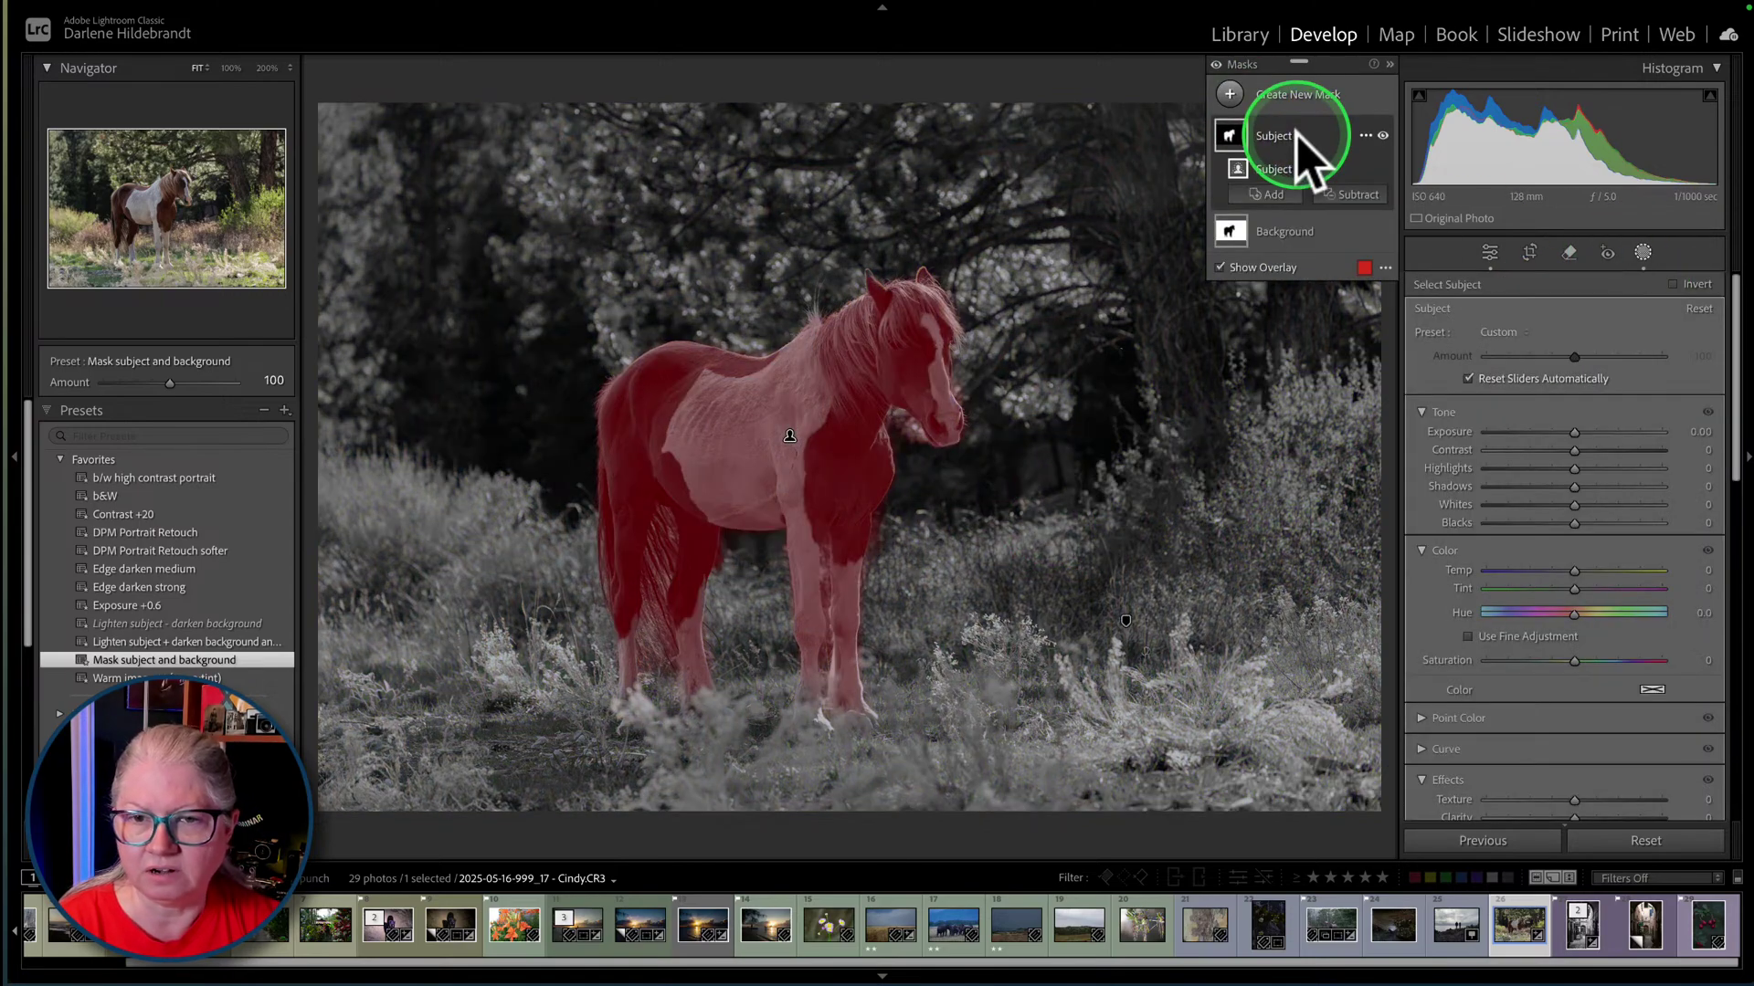
- Subtract the horse's legs and hooves from the Background mask with an Auto Mask brush at size 4.0
{"action": "left_click", "coordinate": [1310, 231]}
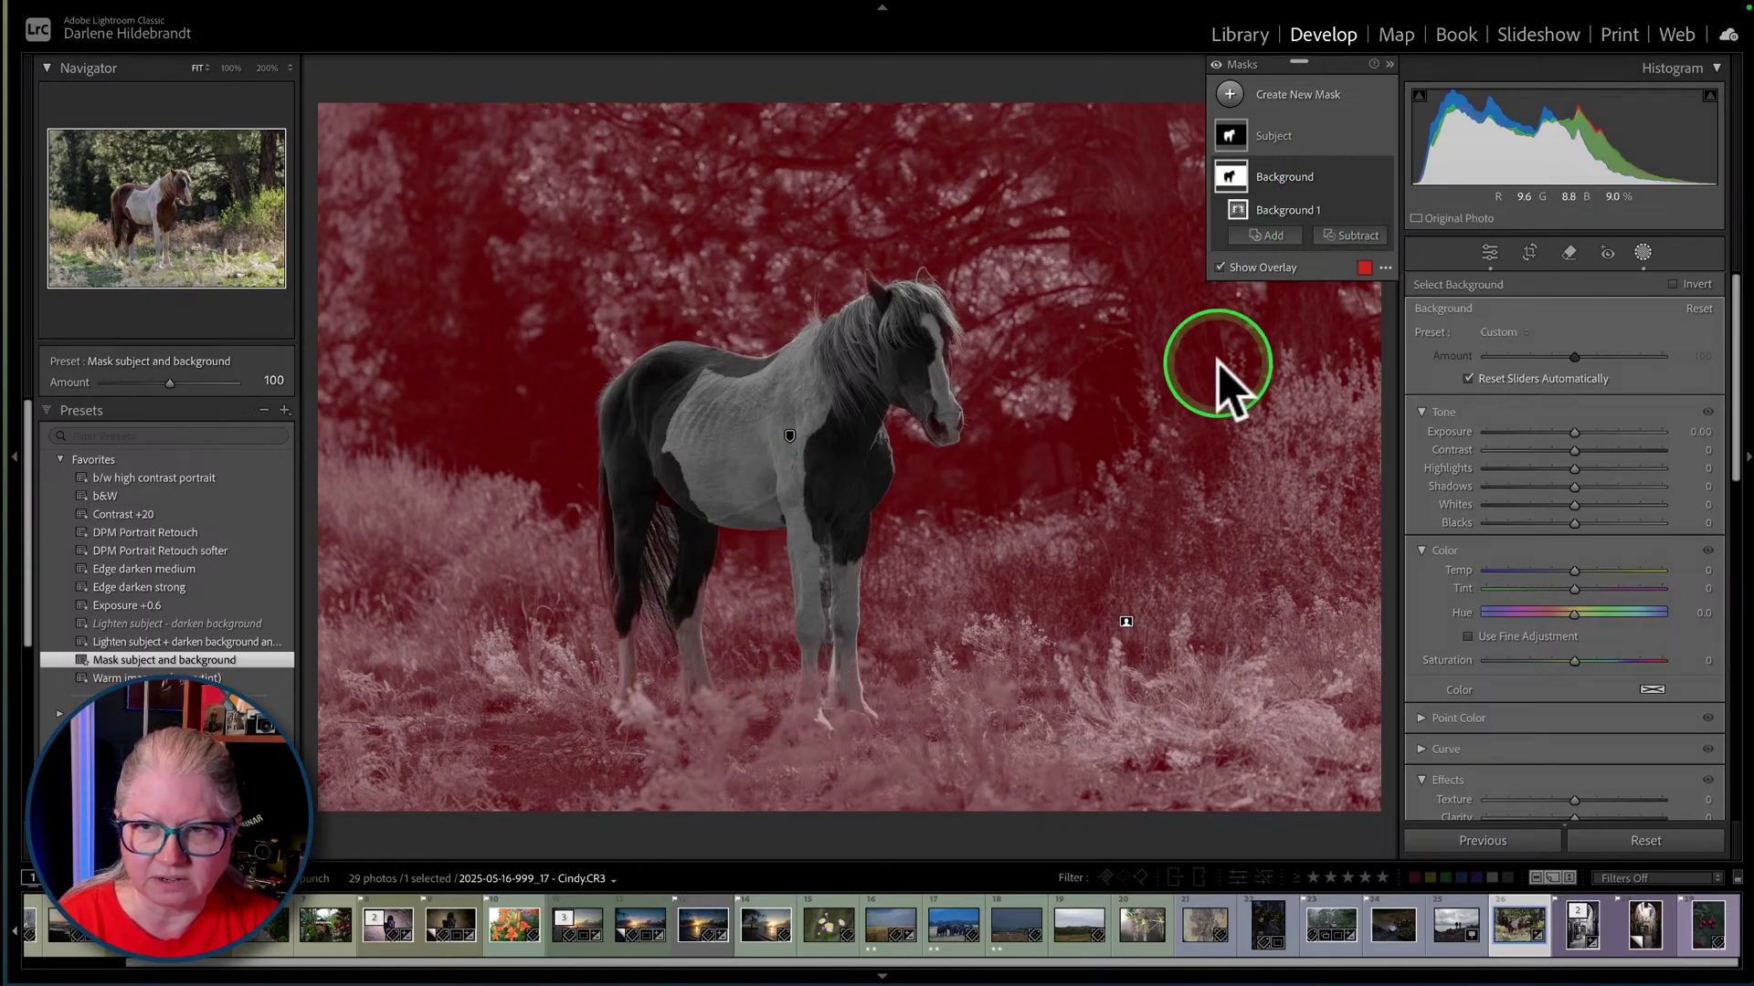
{"action": "left_click", "coordinate": [1351, 237]}
{"action": "left_click", "coordinate": [1363, 432]}
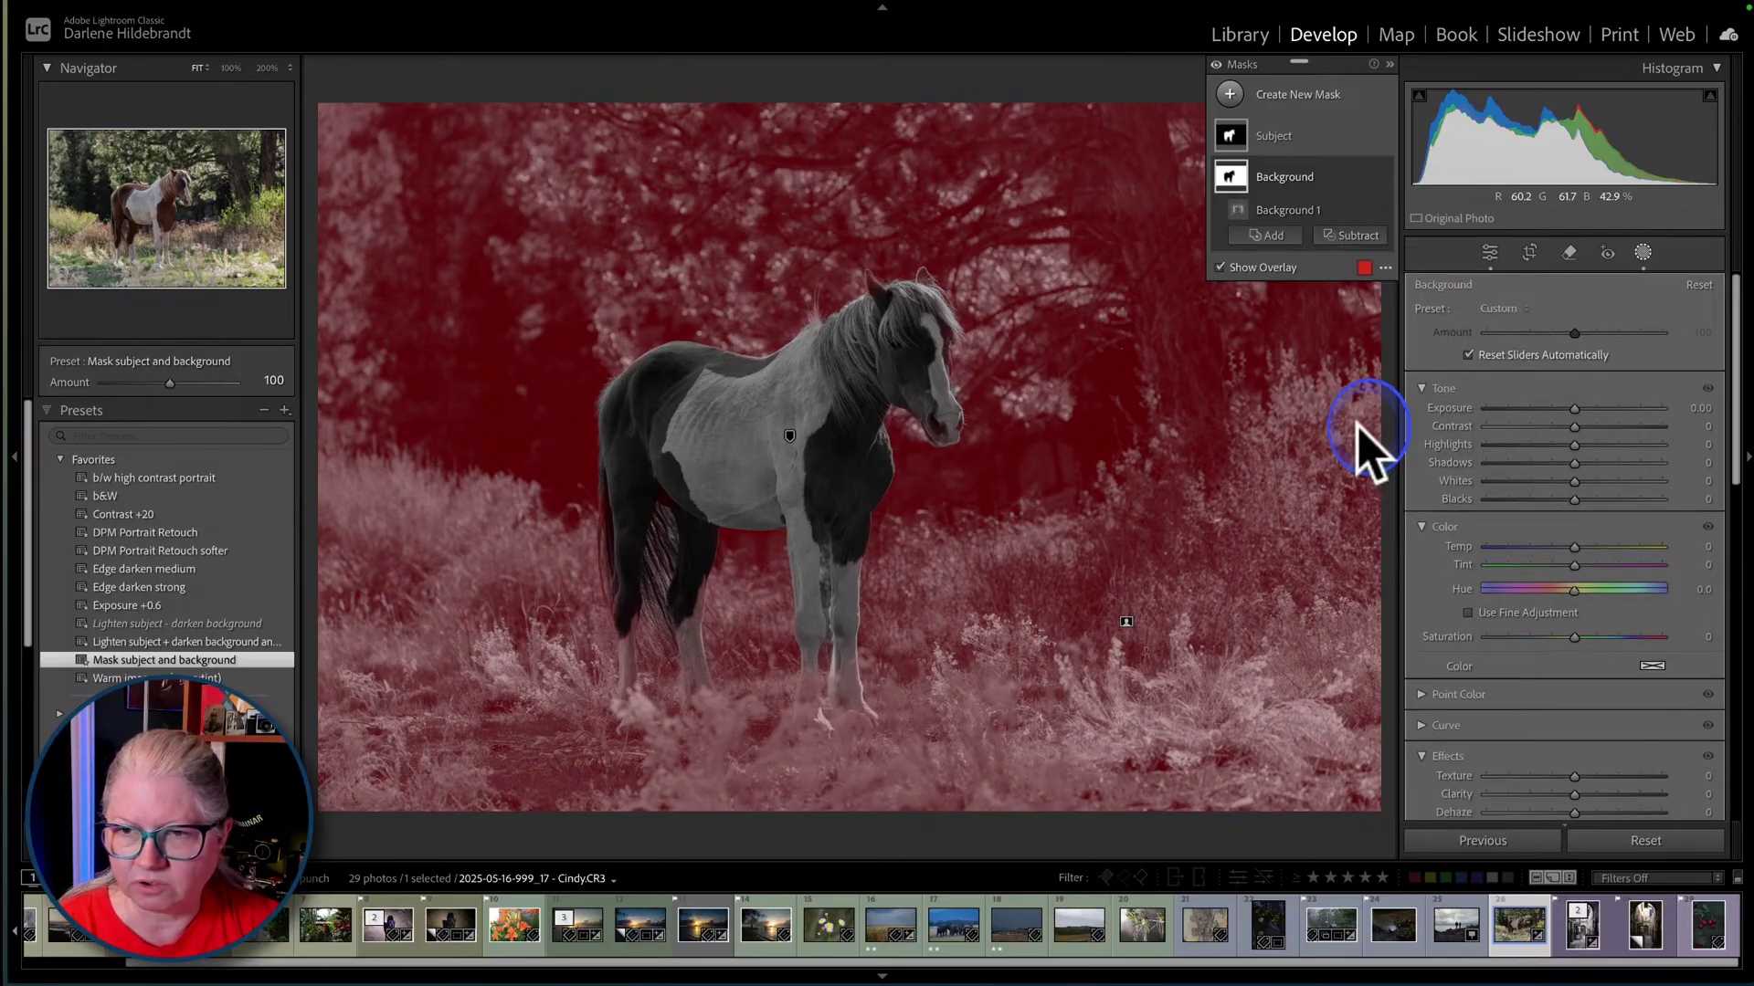
{"action": "left_click", "coordinate": [1480, 397]}
{"action": "mouse_move", "coordinate": [731, 658]}
{"action": "left_mouse_down"}
{"action": "mouse_move", "coordinate": [669, 646]}
{"action": "mouse_move", "coordinate": [708, 579]}
{"action": "mouse_move", "coordinate": [697, 688]}
{"action": "mouse_move", "coordinate": [697, 513]}
{"action": "mouse_move", "coordinate": [643, 492]}
{"action": "mouse_move", "coordinate": [634, 670]}
{"action": "mouse_move", "coordinate": [627, 497]}
{"action": "mouse_move", "coordinate": [611, 567]}
{"action": "mouse_move", "coordinate": [610, 501]}
{"action": "mouse_move", "coordinate": [640, 497]}
{"action": "left_mouse_up"}
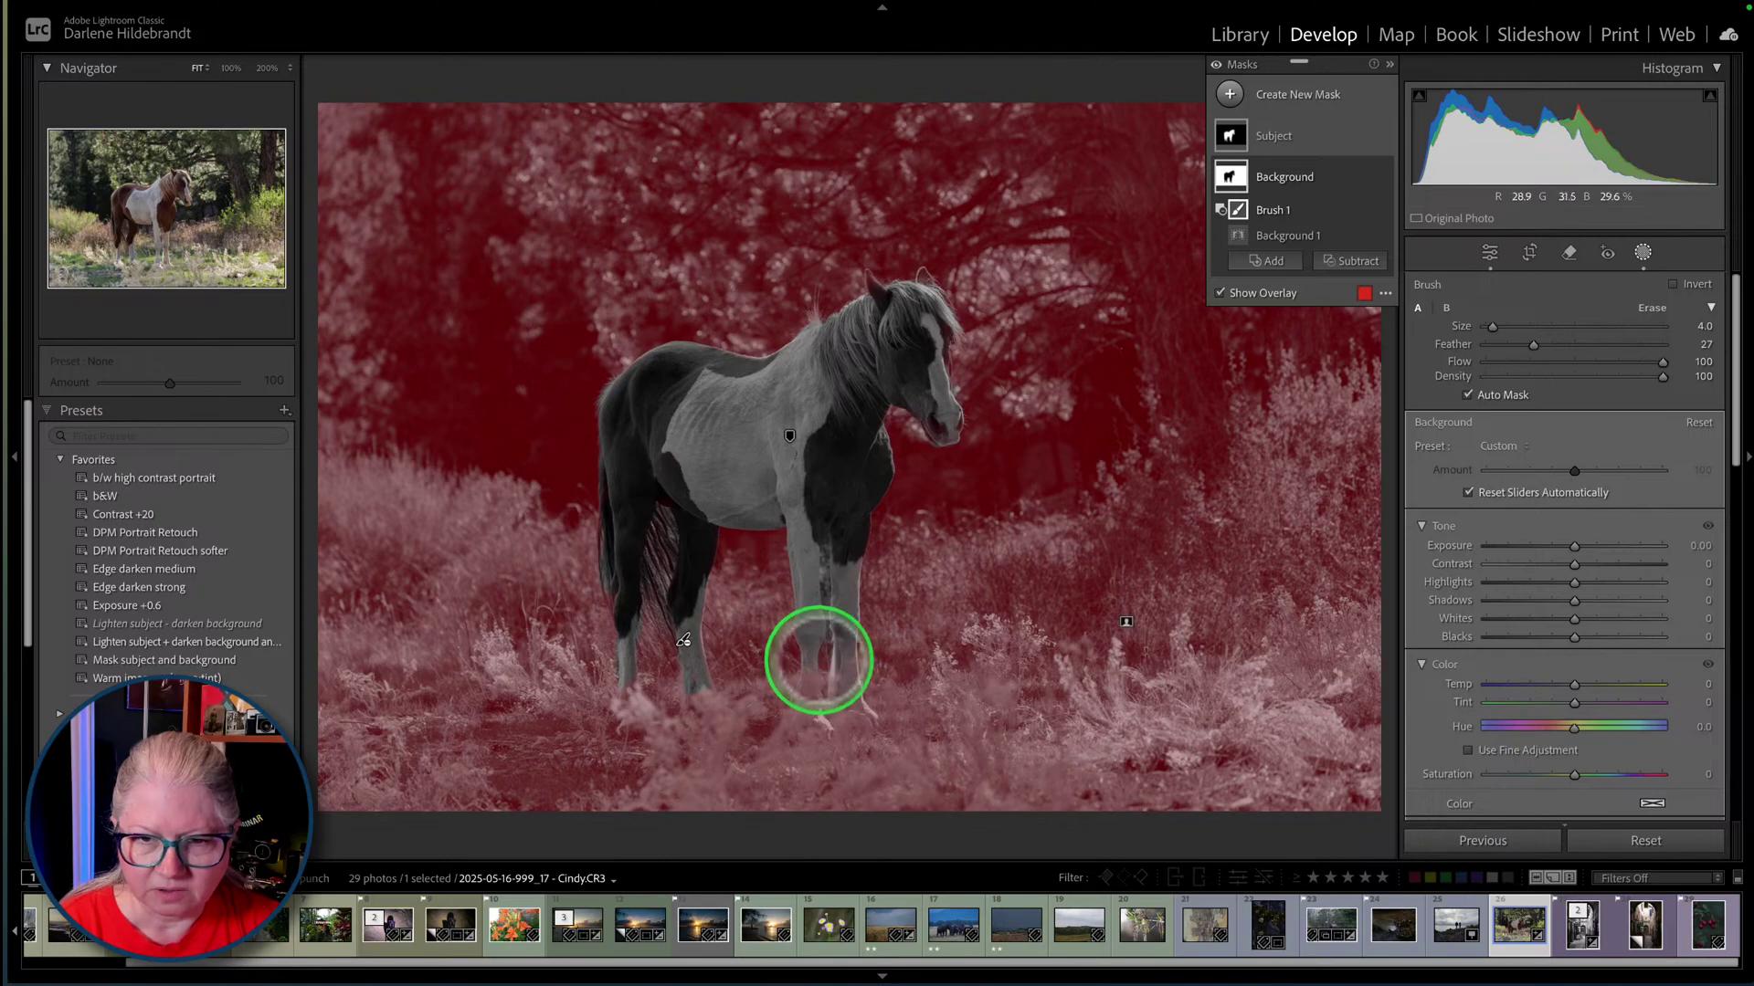
{"action": "mouse_move", "coordinate": [811, 661]}
{"action": "left_mouse_down"}
{"action": "mouse_move", "coordinate": [818, 724]}
{"action": "mouse_move", "coordinate": [807, 619]}
{"action": "mouse_move", "coordinate": [839, 634]}
{"action": "mouse_move", "coordinate": [838, 697]}
{"action": "mouse_move", "coordinate": [861, 697]}
{"action": "mouse_move", "coordinate": [853, 521]}
{"action": "mouse_move", "coordinate": [834, 446]}
{"action": "mouse_move", "coordinate": [810, 458]}
{"action": "left_mouse_up"}
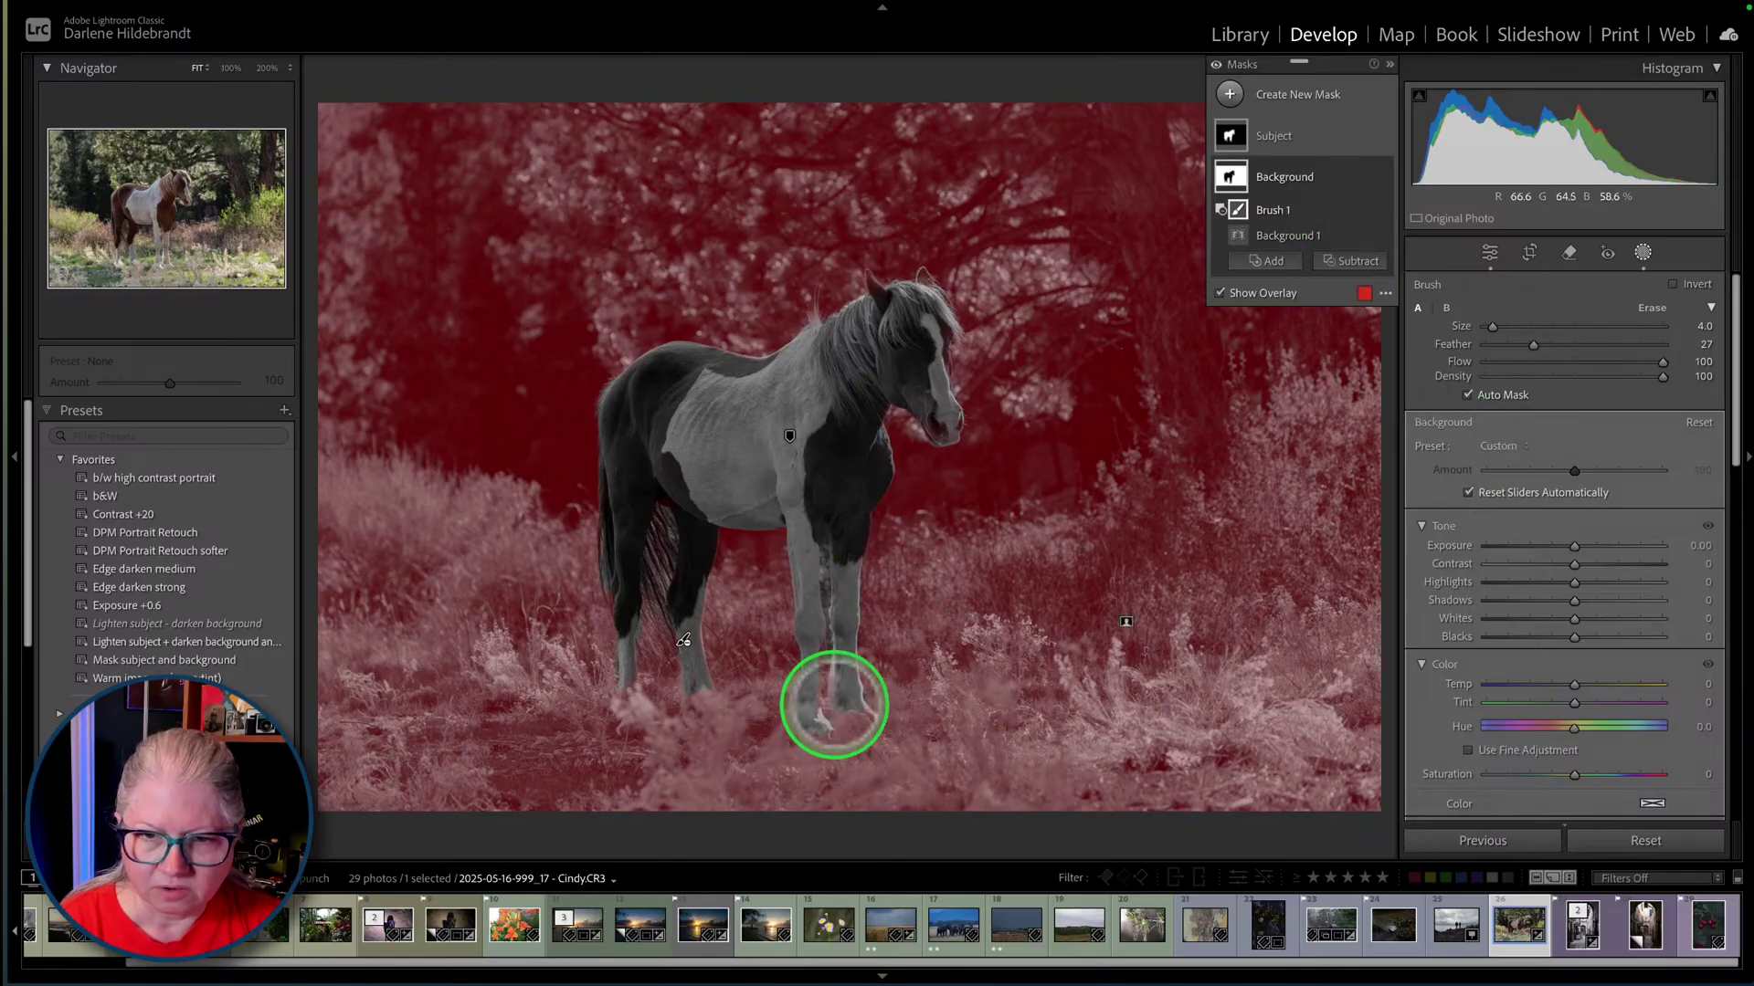
{"action": "left_click_drag", "start_coordinate": [837, 689], "coordinate": [836, 674]}
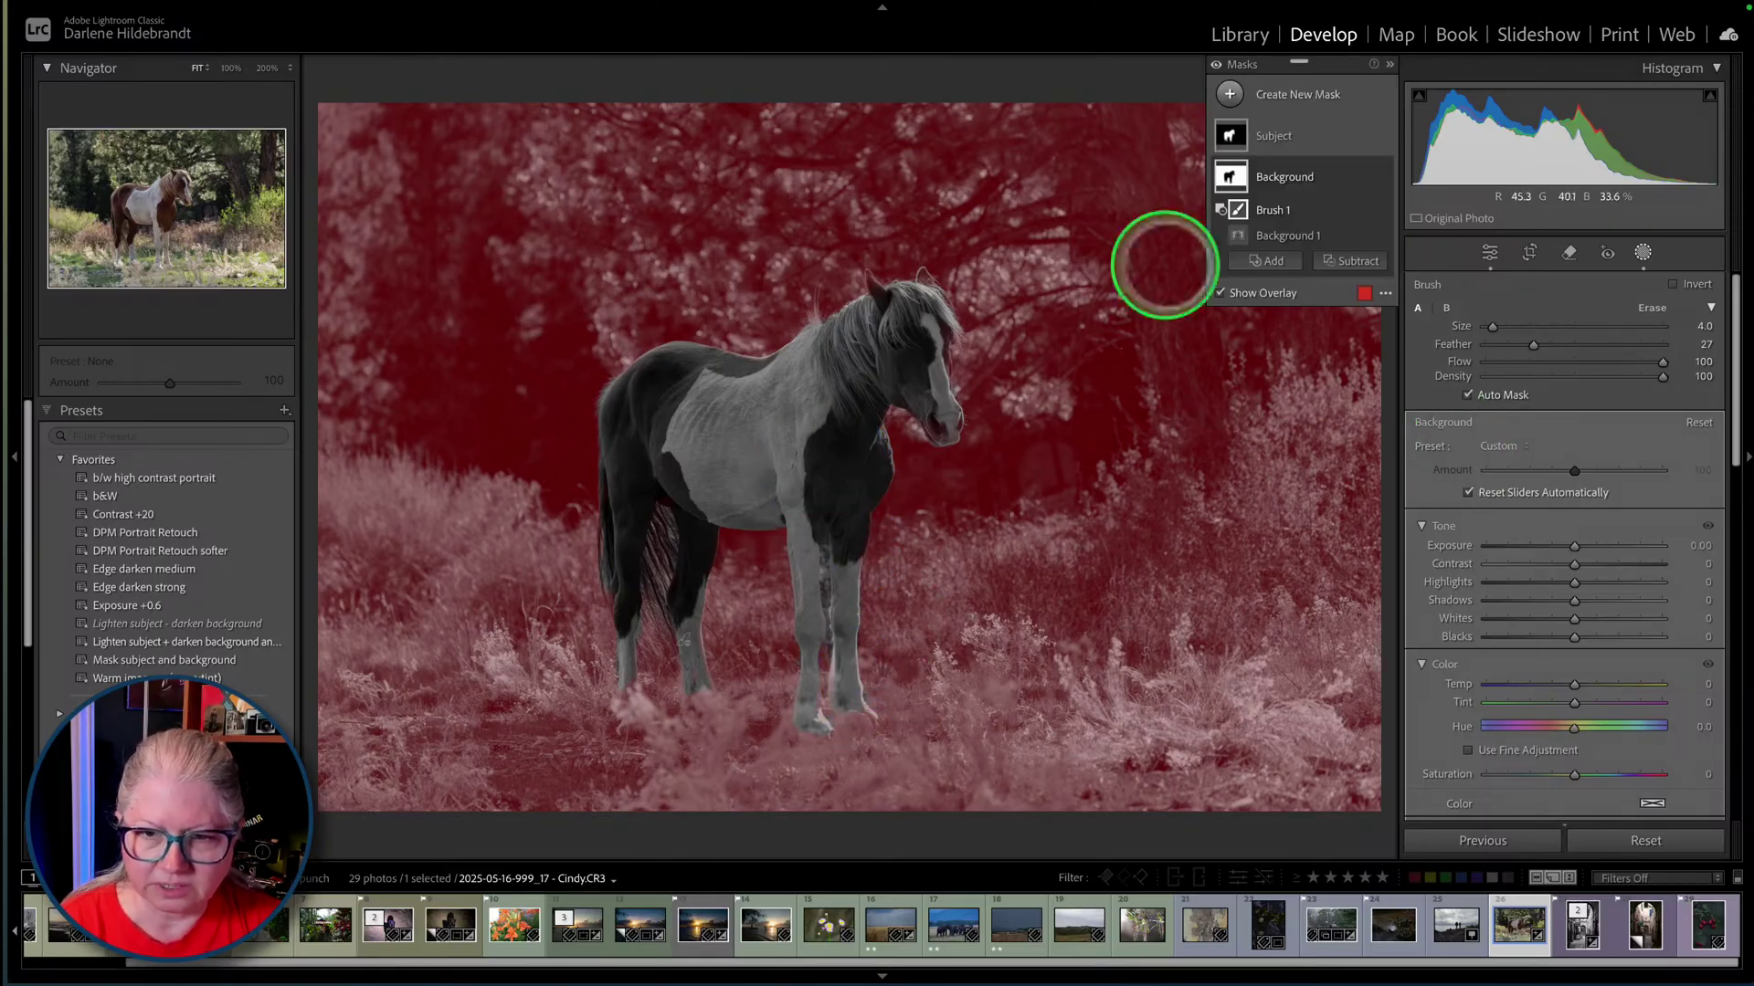
- Add the missing parts of the horse's hooves and lower legs to the Subject mask with a brush
{"action": "left_click", "coordinate": [1293, 138]}
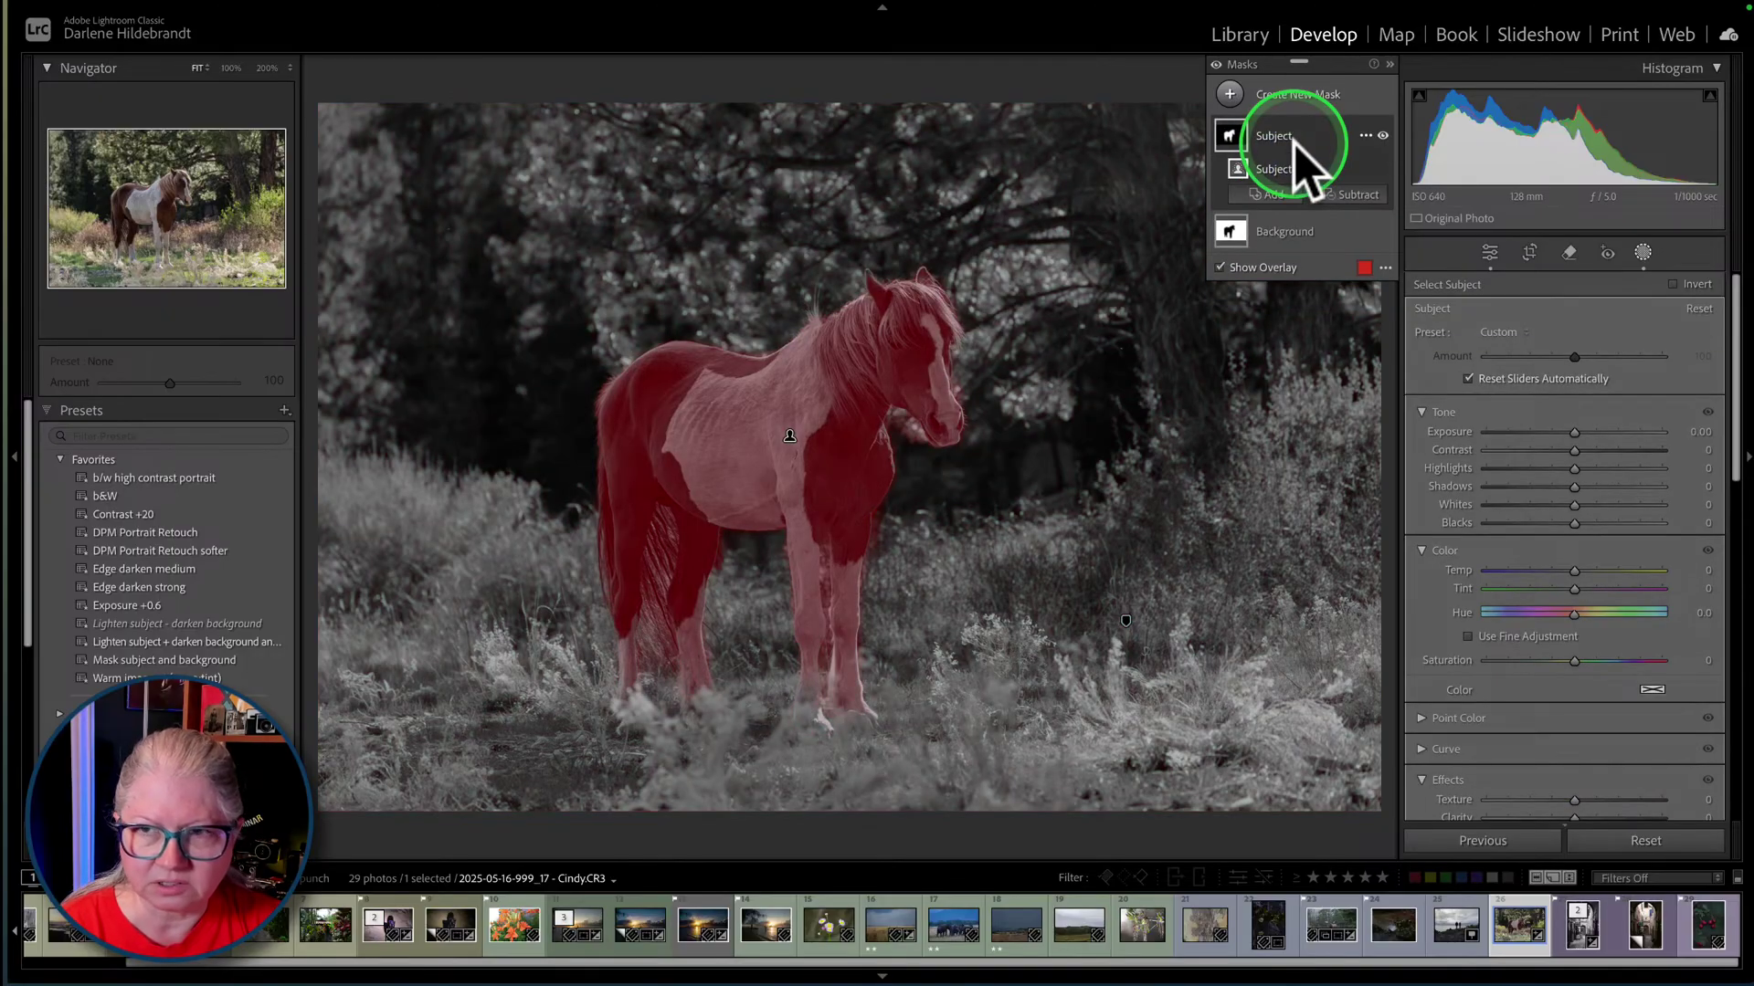
{"action": "left_click", "coordinate": [1269, 195]}
{"action": "left_click", "coordinate": [1279, 397]}
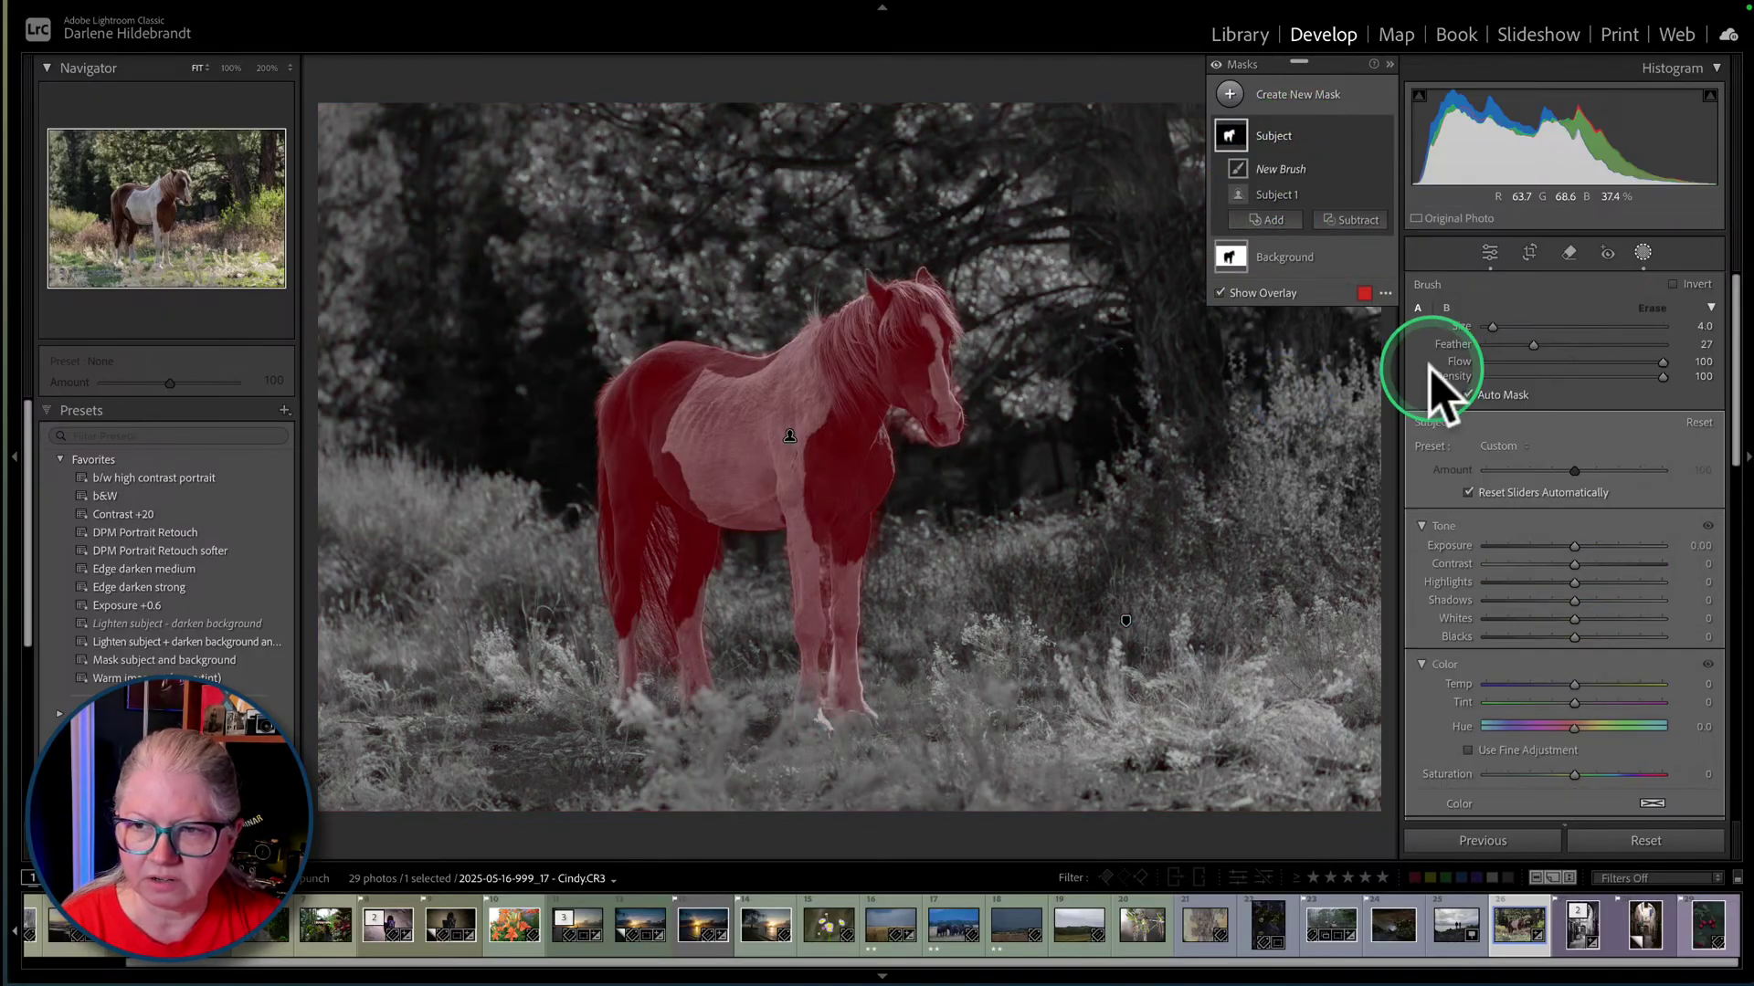
{"action": "mouse_move", "coordinate": [804, 690]}
{"action": "left_mouse_down"}
{"action": "mouse_move", "coordinate": [803, 721]}
{"action": "mouse_move", "coordinate": [807, 688]}
{"action": "mouse_move", "coordinate": [865, 708]}
{"action": "mouse_move", "coordinate": [840, 671]}
{"action": "left_mouse_up"}
{"action": "mouse_move", "coordinate": [625, 691]}
{"action": "left_mouse_down"}
{"action": "mouse_move", "coordinate": [639, 666]}
{"action": "mouse_move", "coordinate": [673, 685]}
{"action": "mouse_move", "coordinate": [696, 669]}
{"action": "mouse_move", "coordinate": [698, 505]}
{"action": "left_mouse_up"}
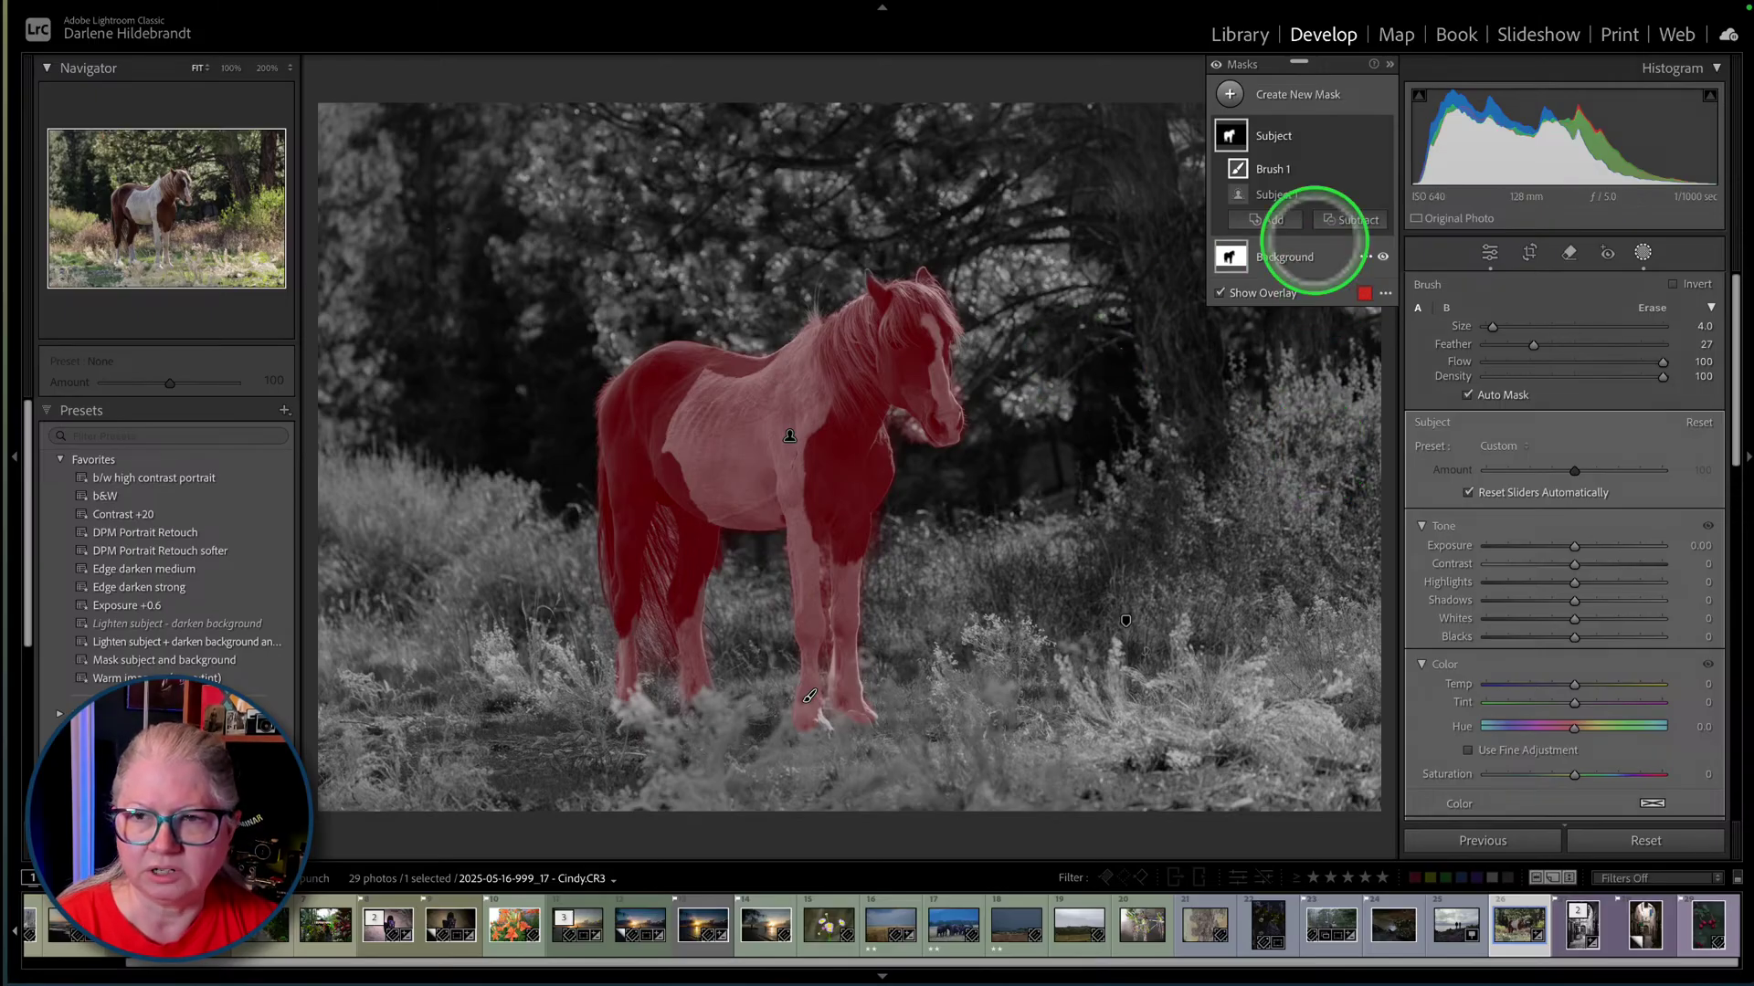
- Brush a new component under the horse's muzzle in the Subject mask, convert it to Subtract and clear the area below the chin
{"action": "left_click", "coordinate": [1272, 222]}
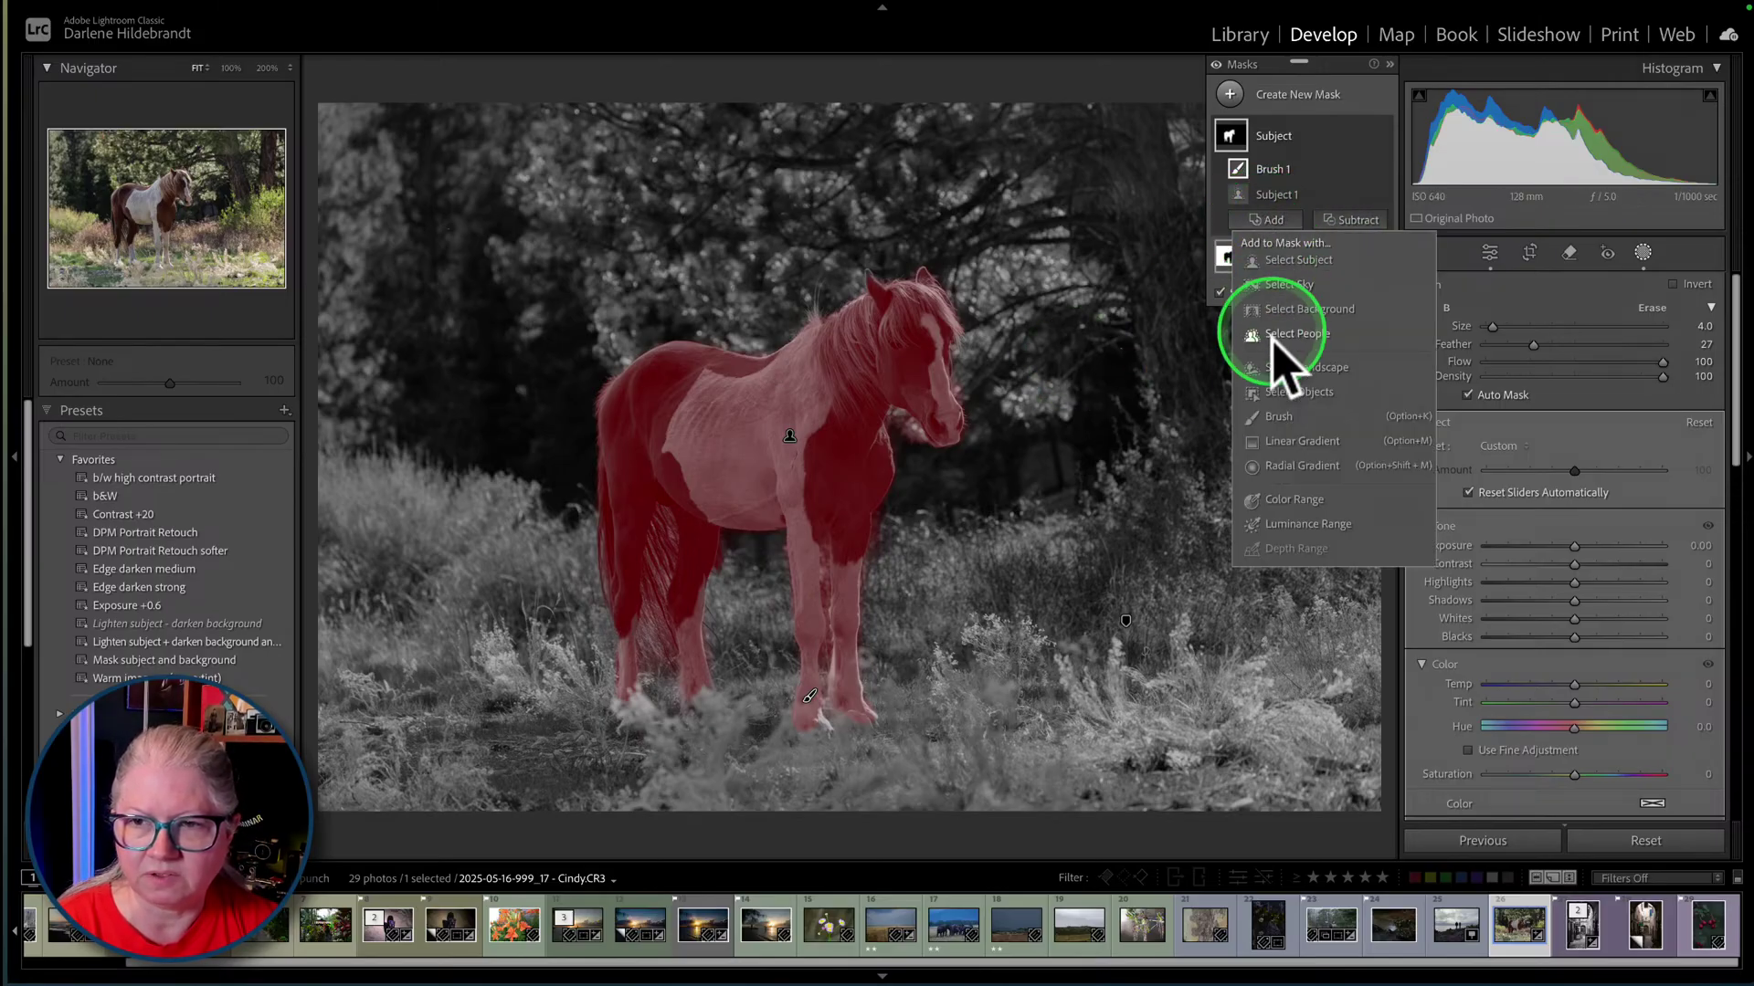
{"action": "left_click", "coordinate": [1278, 418]}
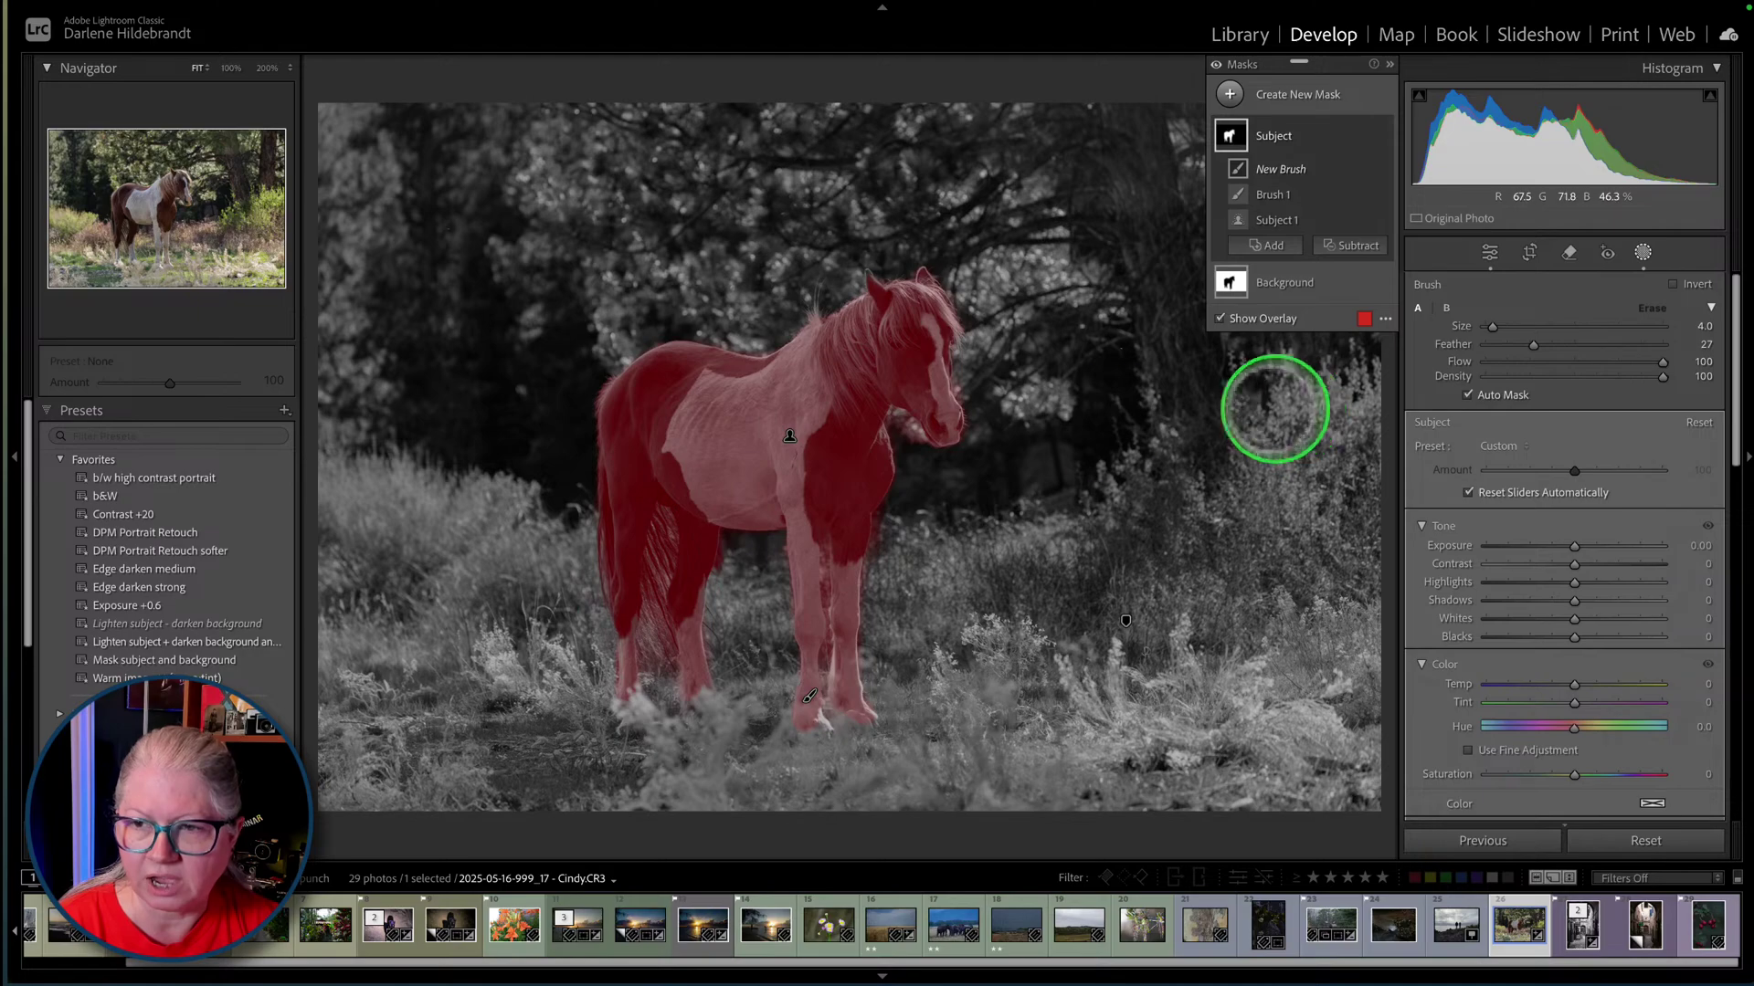
{"action": "left_click_drag", "start_coordinate": [913, 450], "coordinate": [913, 434]}
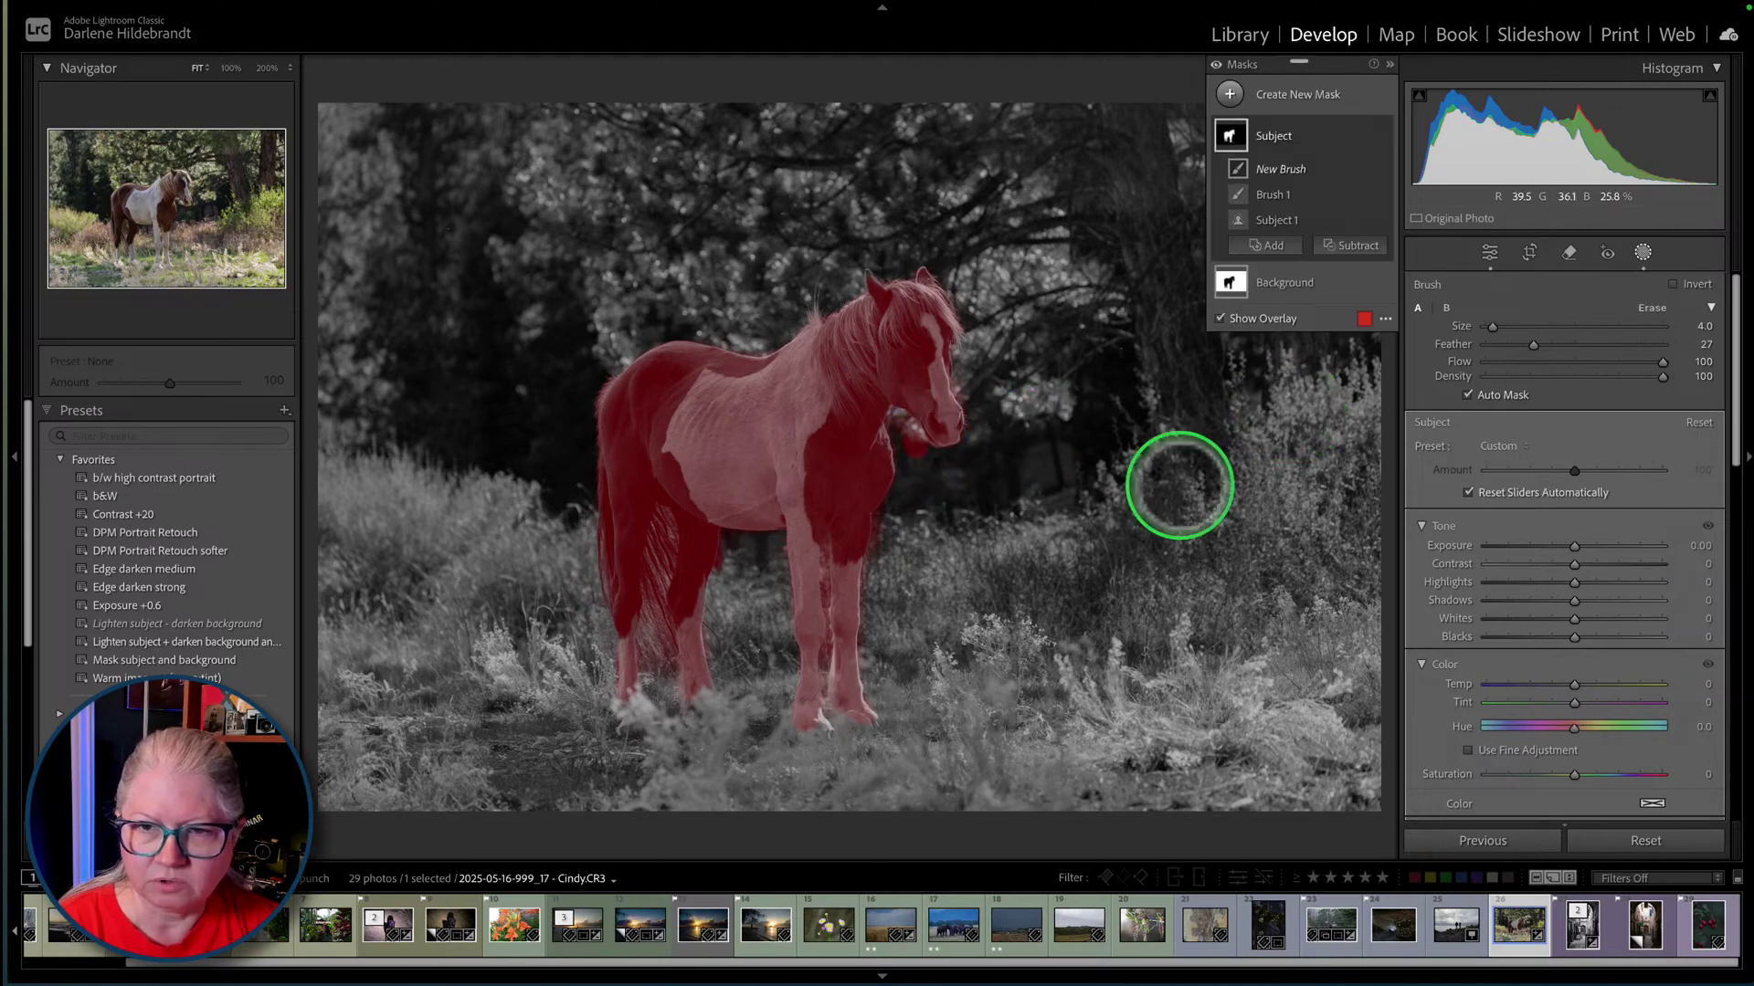
{"action": "right_click", "coordinate": [1364, 174]}
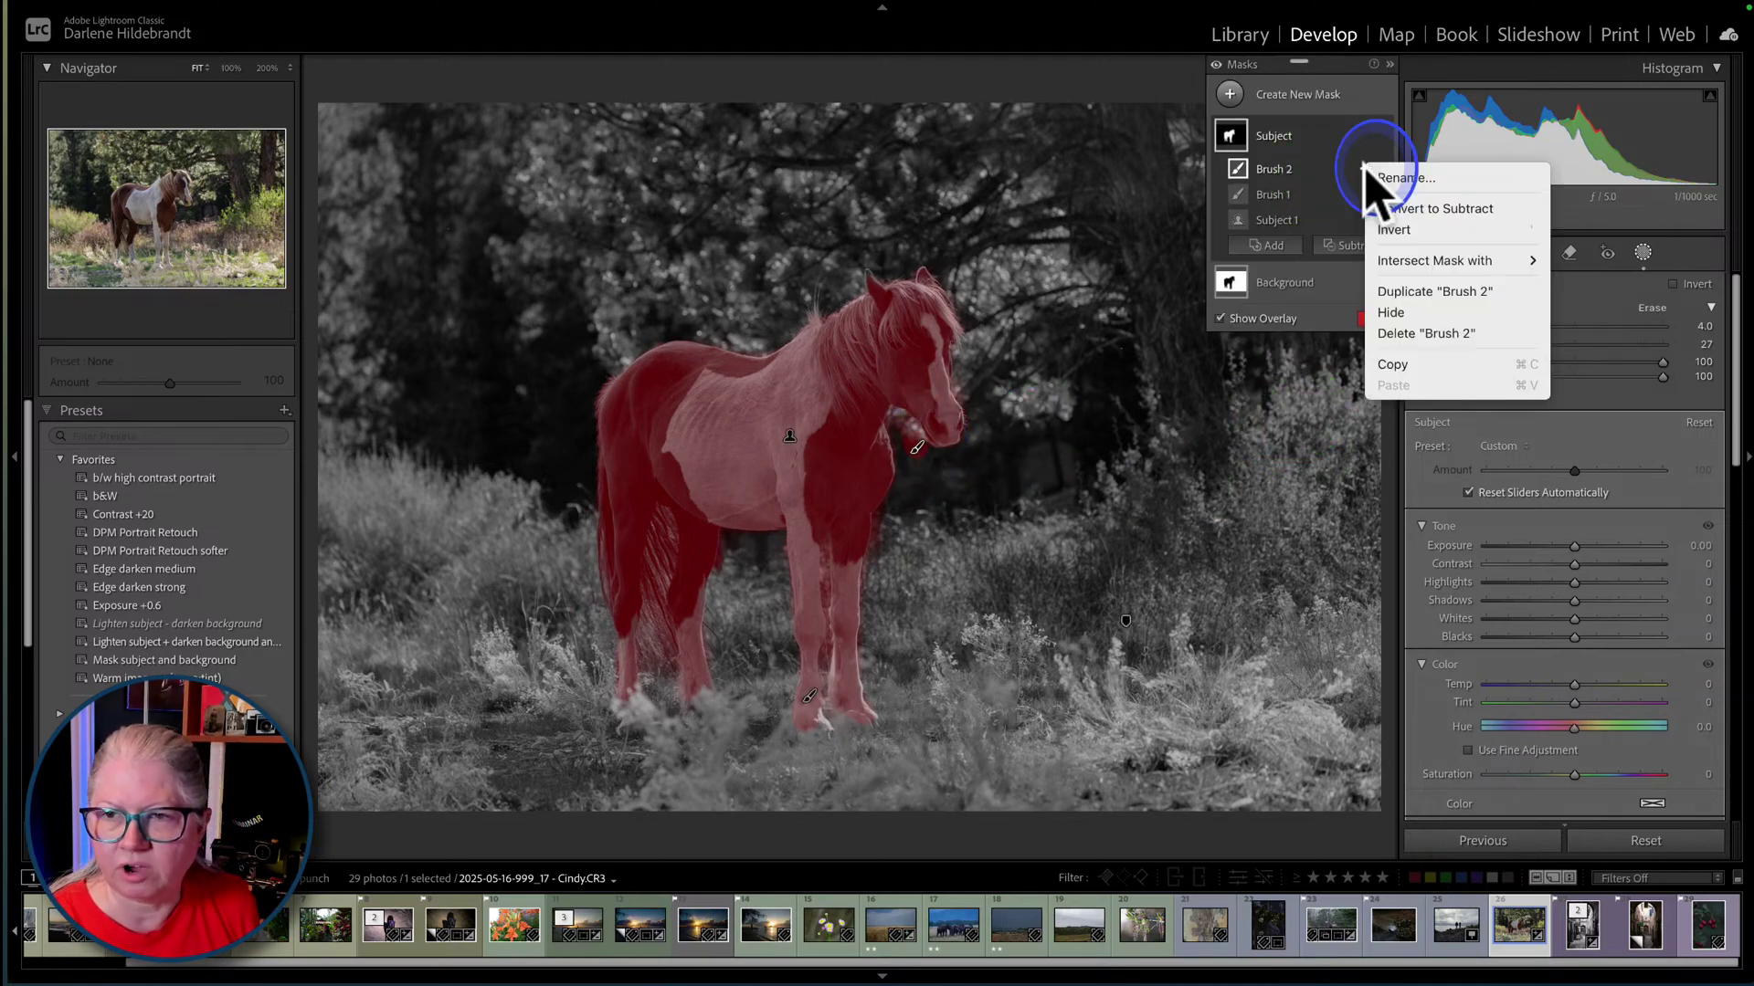
{"action": "left_click", "coordinate": [1397, 209]}
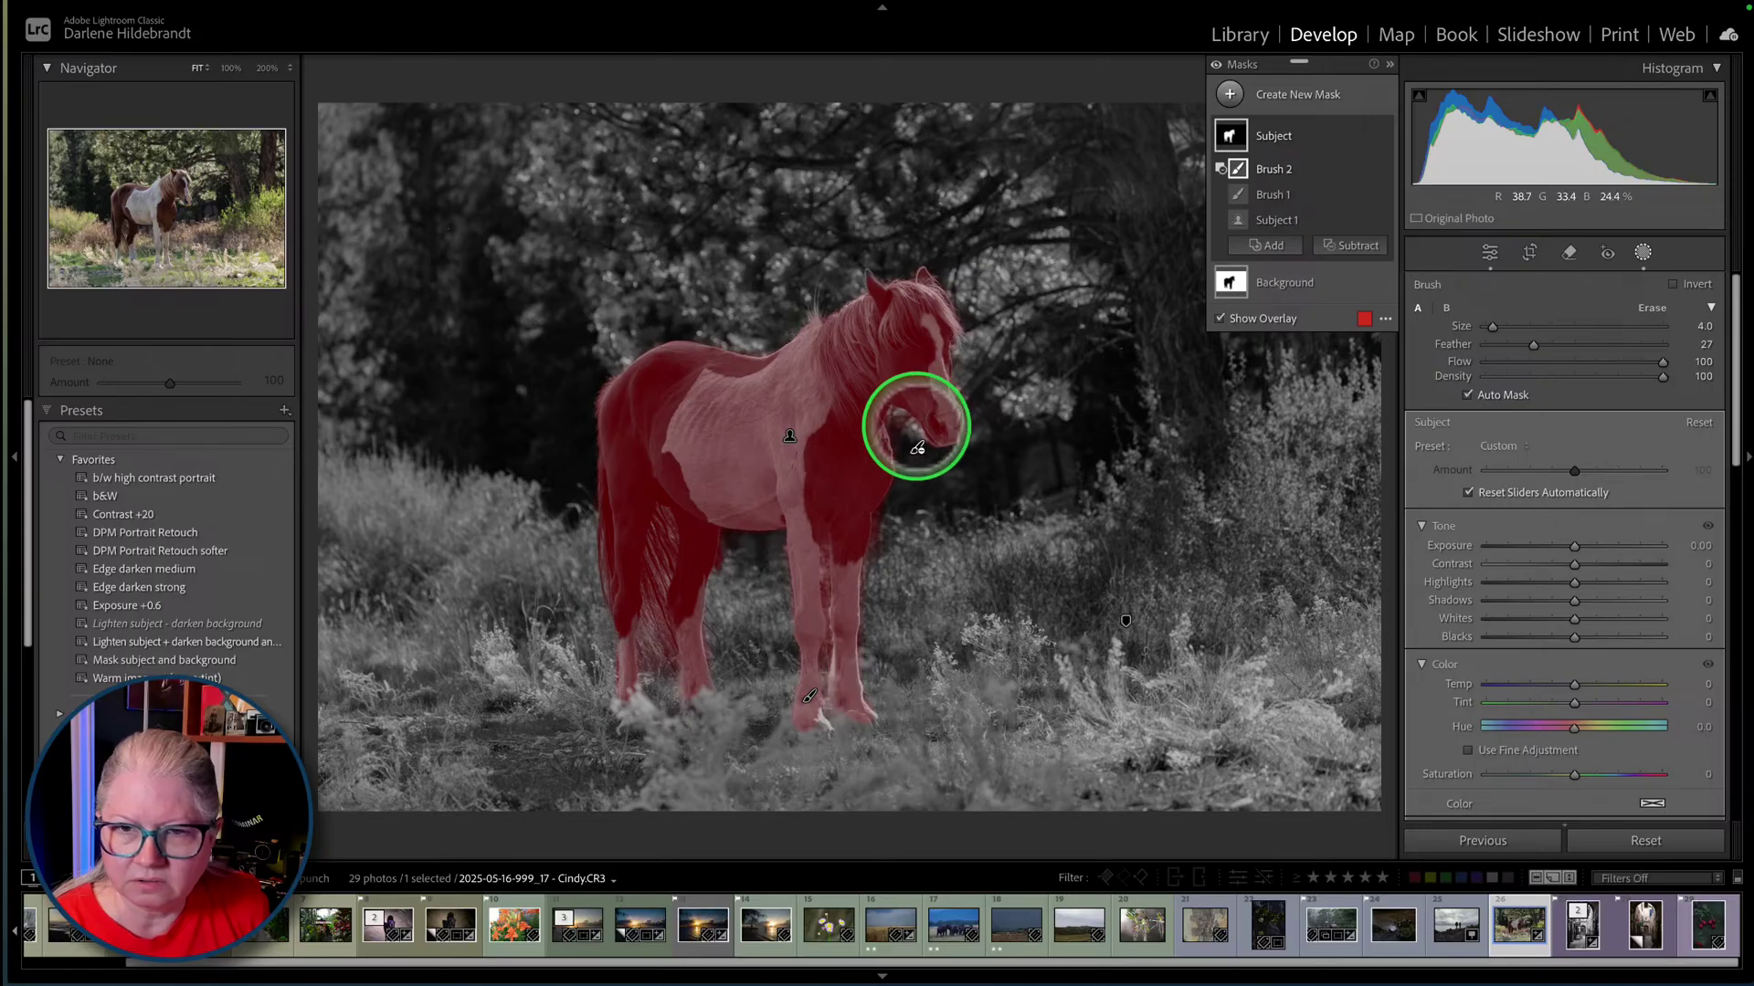
{"action": "mouse_move", "coordinate": [900, 430]}
{"action": "left_mouse_down"}
{"action": "mouse_move", "coordinate": [986, 380]}
{"action": "mouse_move", "coordinate": [962, 368]}
{"action": "mouse_move", "coordinate": [967, 462]}
{"action": "left_mouse_up"}
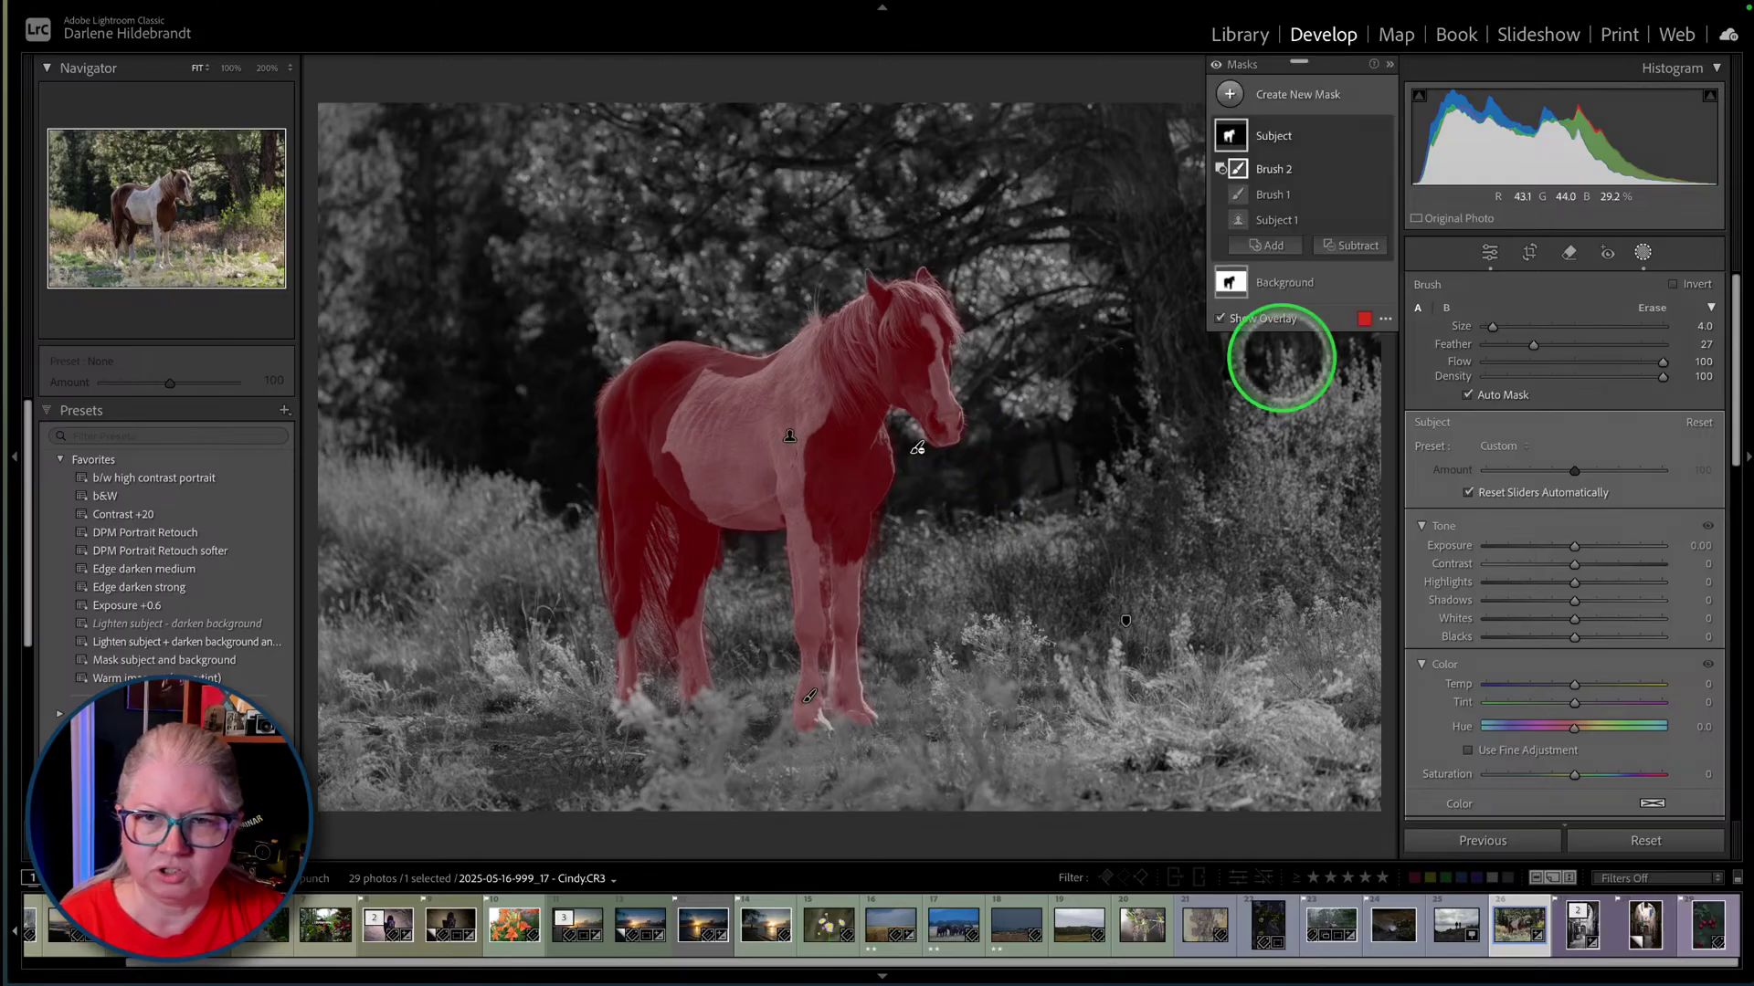
- Add the area under the horse's muzzle to the Background mask with a new brush
{"action": "left_click", "coordinate": [1320, 285]}
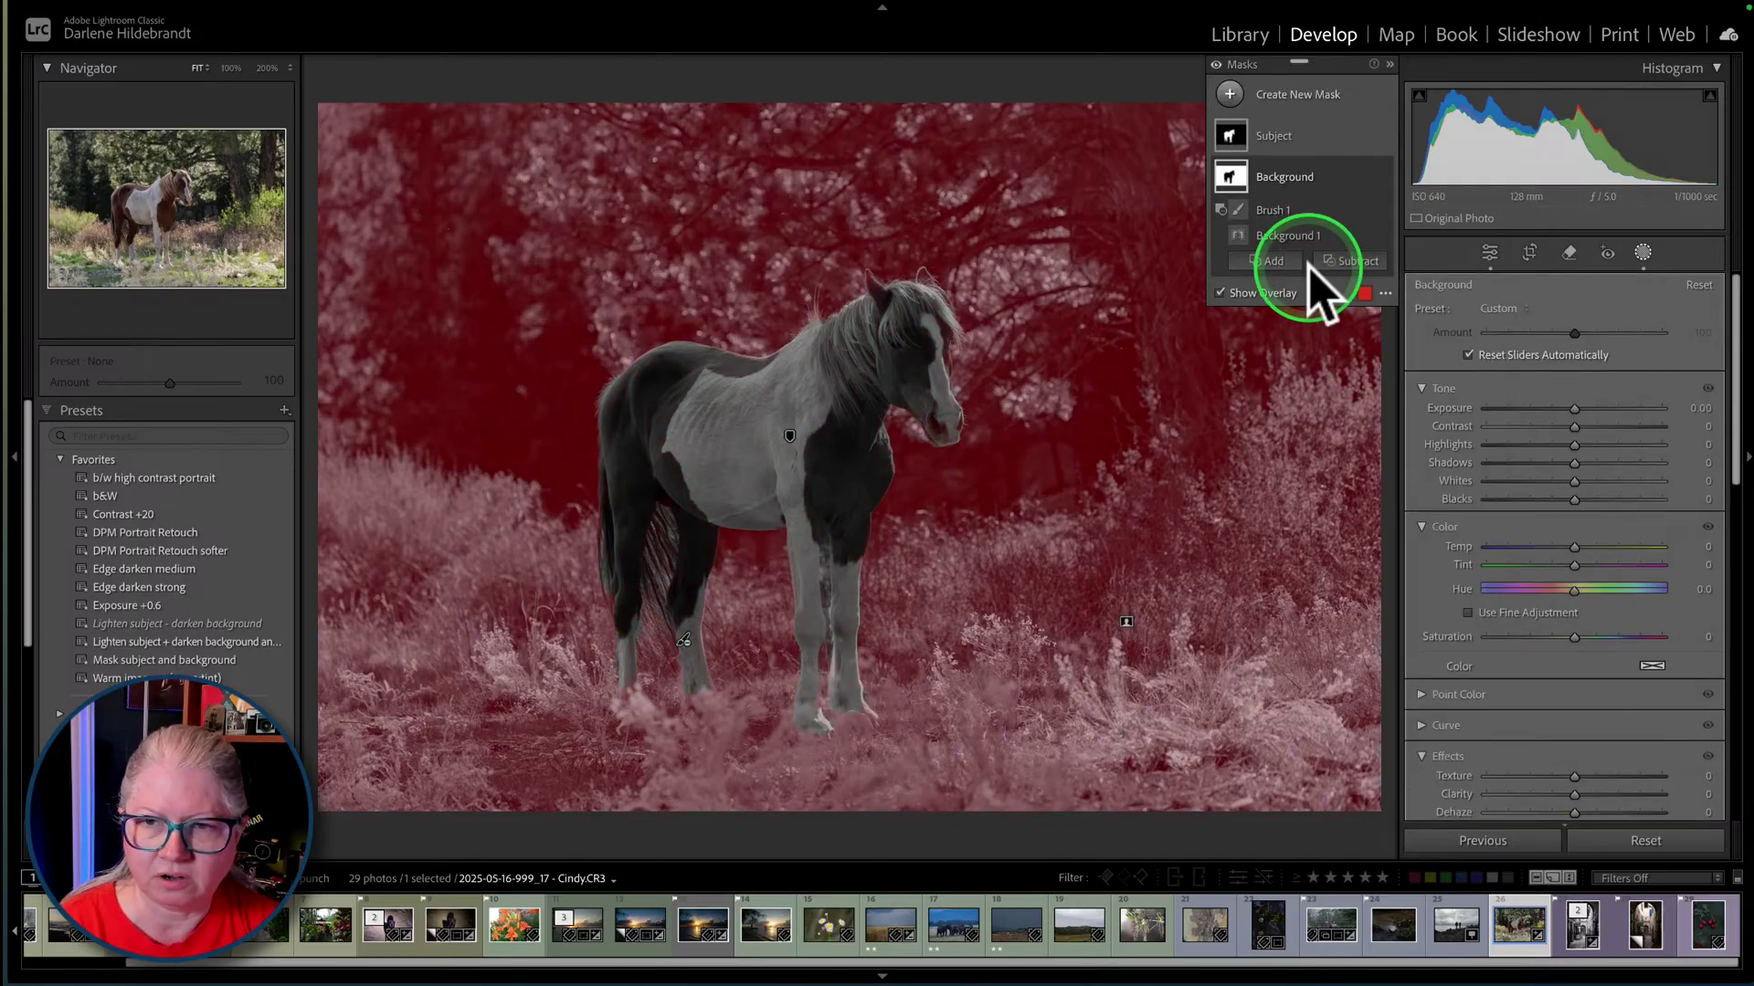
{"action": "left_click", "coordinate": [1270, 262]}
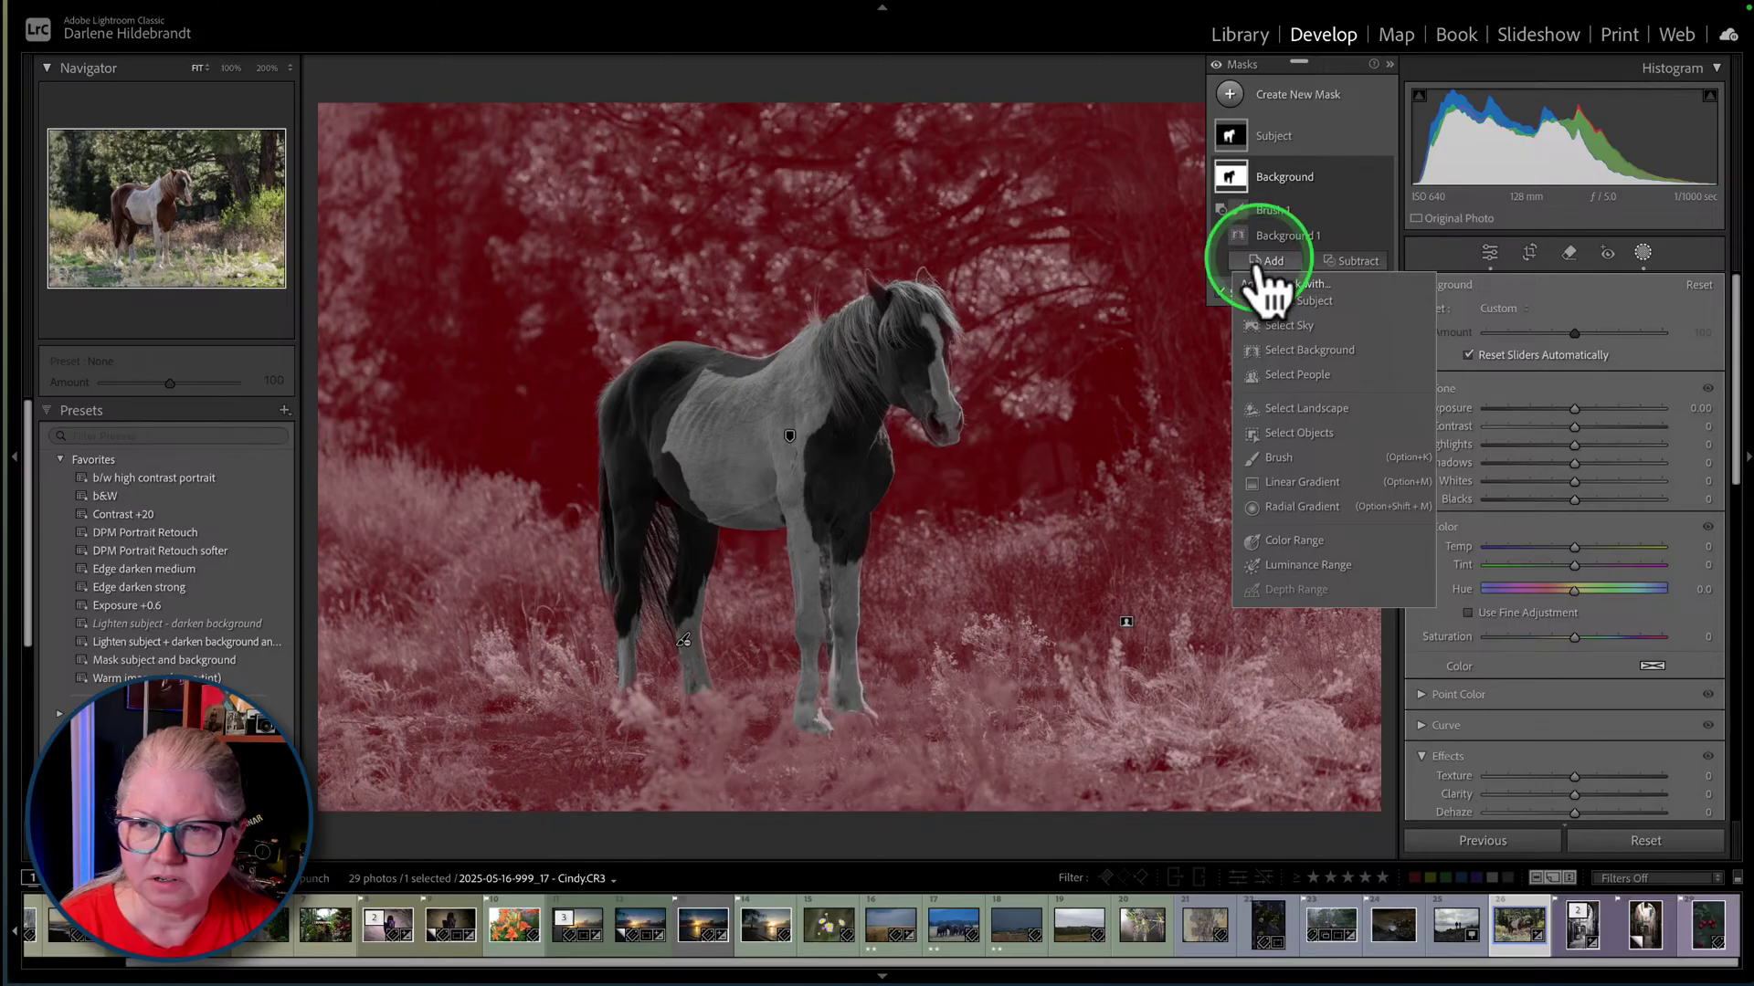
{"action": "left_click", "coordinate": [1274, 457]}
{"action": "mouse_move", "coordinate": [921, 441]}
{"action": "left_mouse_down"}
{"action": "mouse_move", "coordinate": [900, 414]}
{"action": "mouse_move", "coordinate": [921, 454]}
{"action": "mouse_move", "coordinate": [998, 372]}
{"action": "mouse_move", "coordinate": [966, 388]}
{"action": "left_mouse_up"}
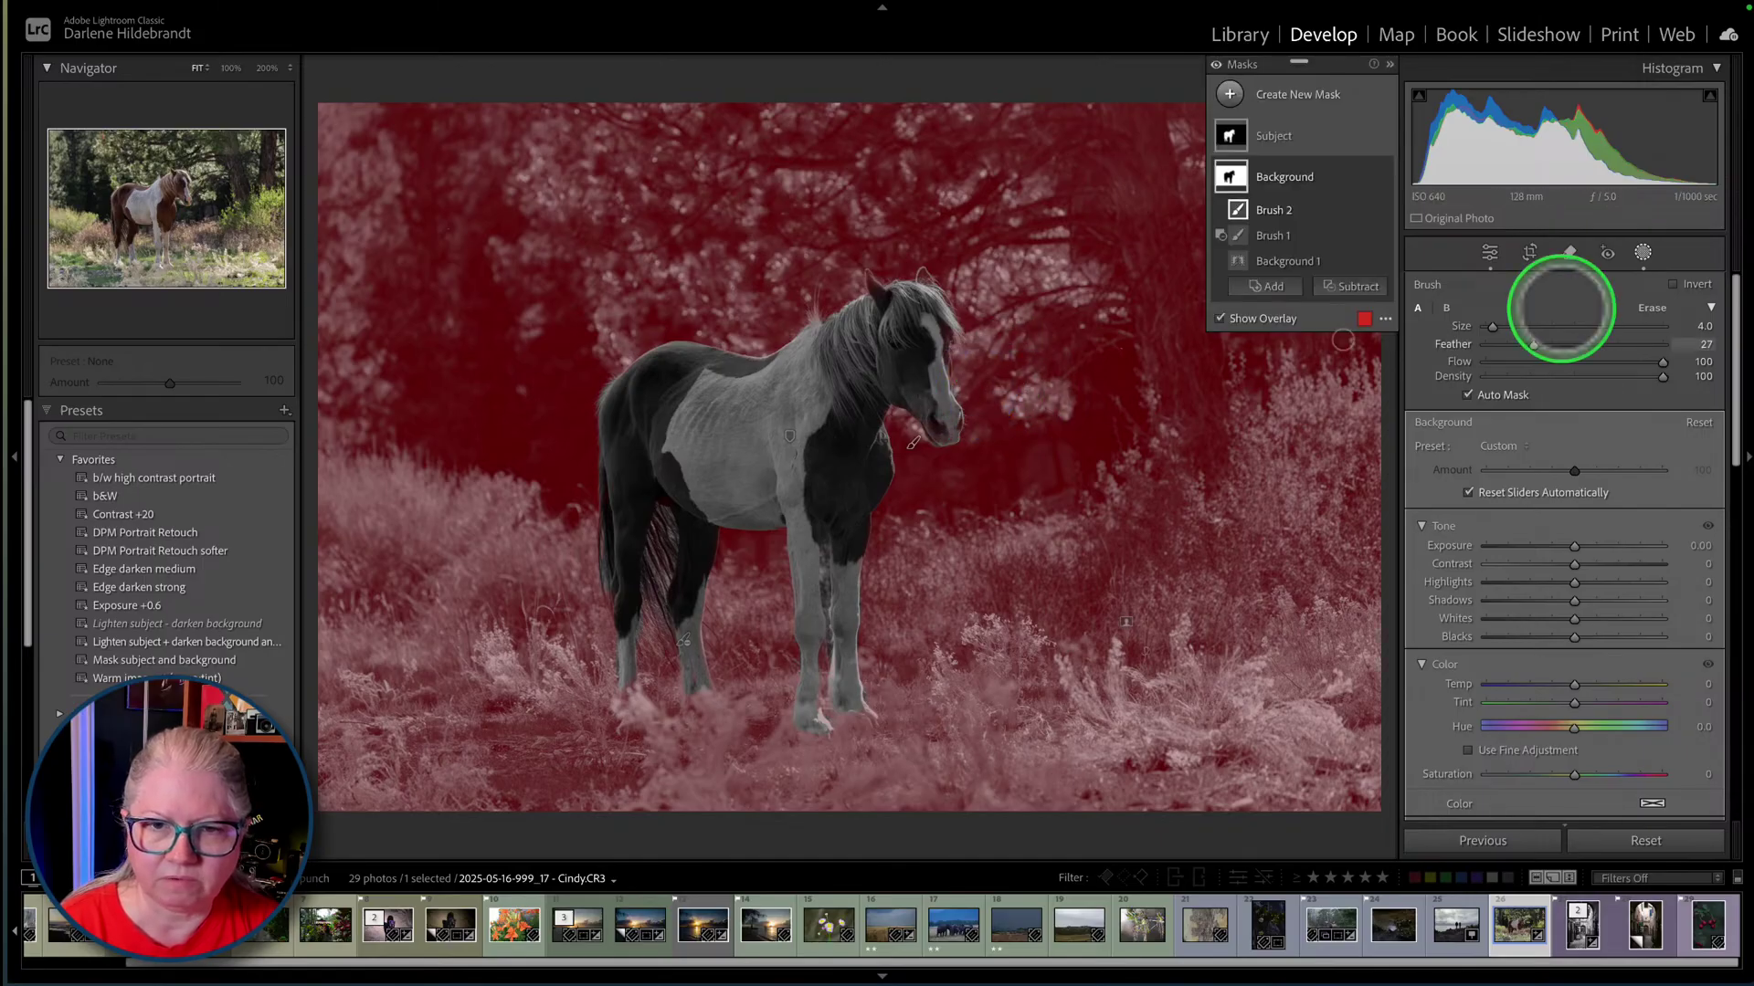
- Reselect the Subject mask's subtracting brush and try painting under the muzzle with Auto Mask off
{"action": "left_click", "coordinate": [1287, 146]}
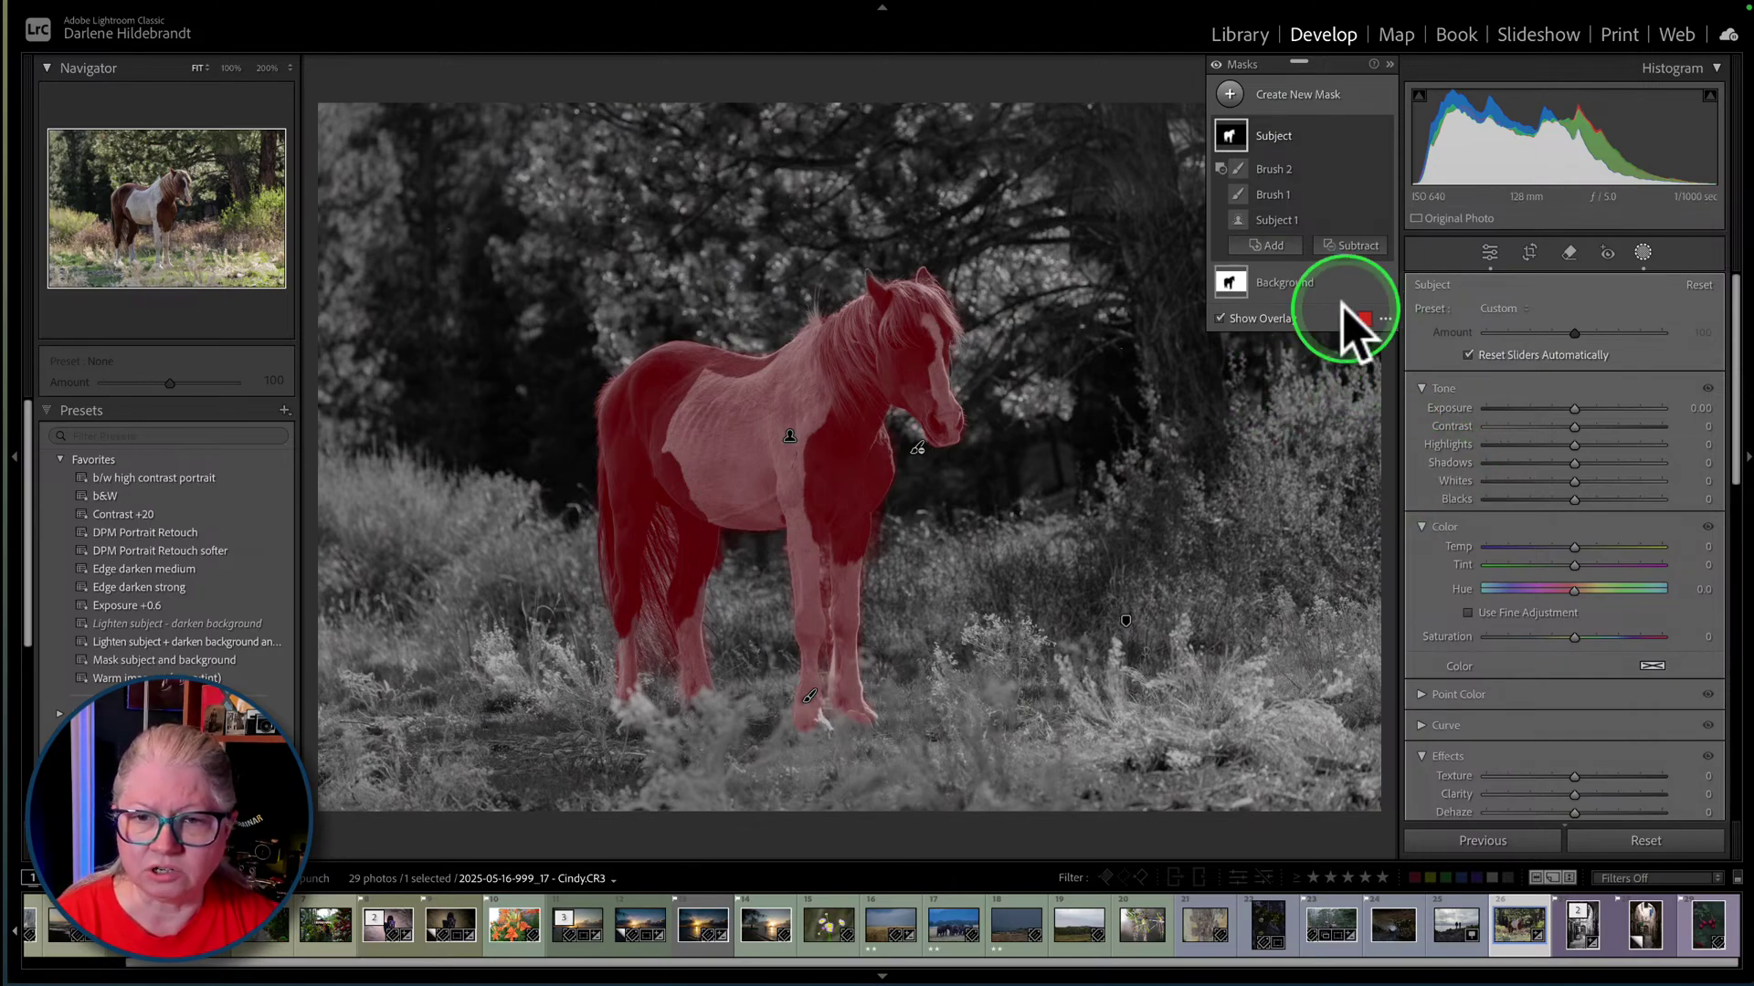
{"action": "left_click", "coordinate": [1334, 246]}
{"action": "left_click", "coordinate": [1331, 173]}
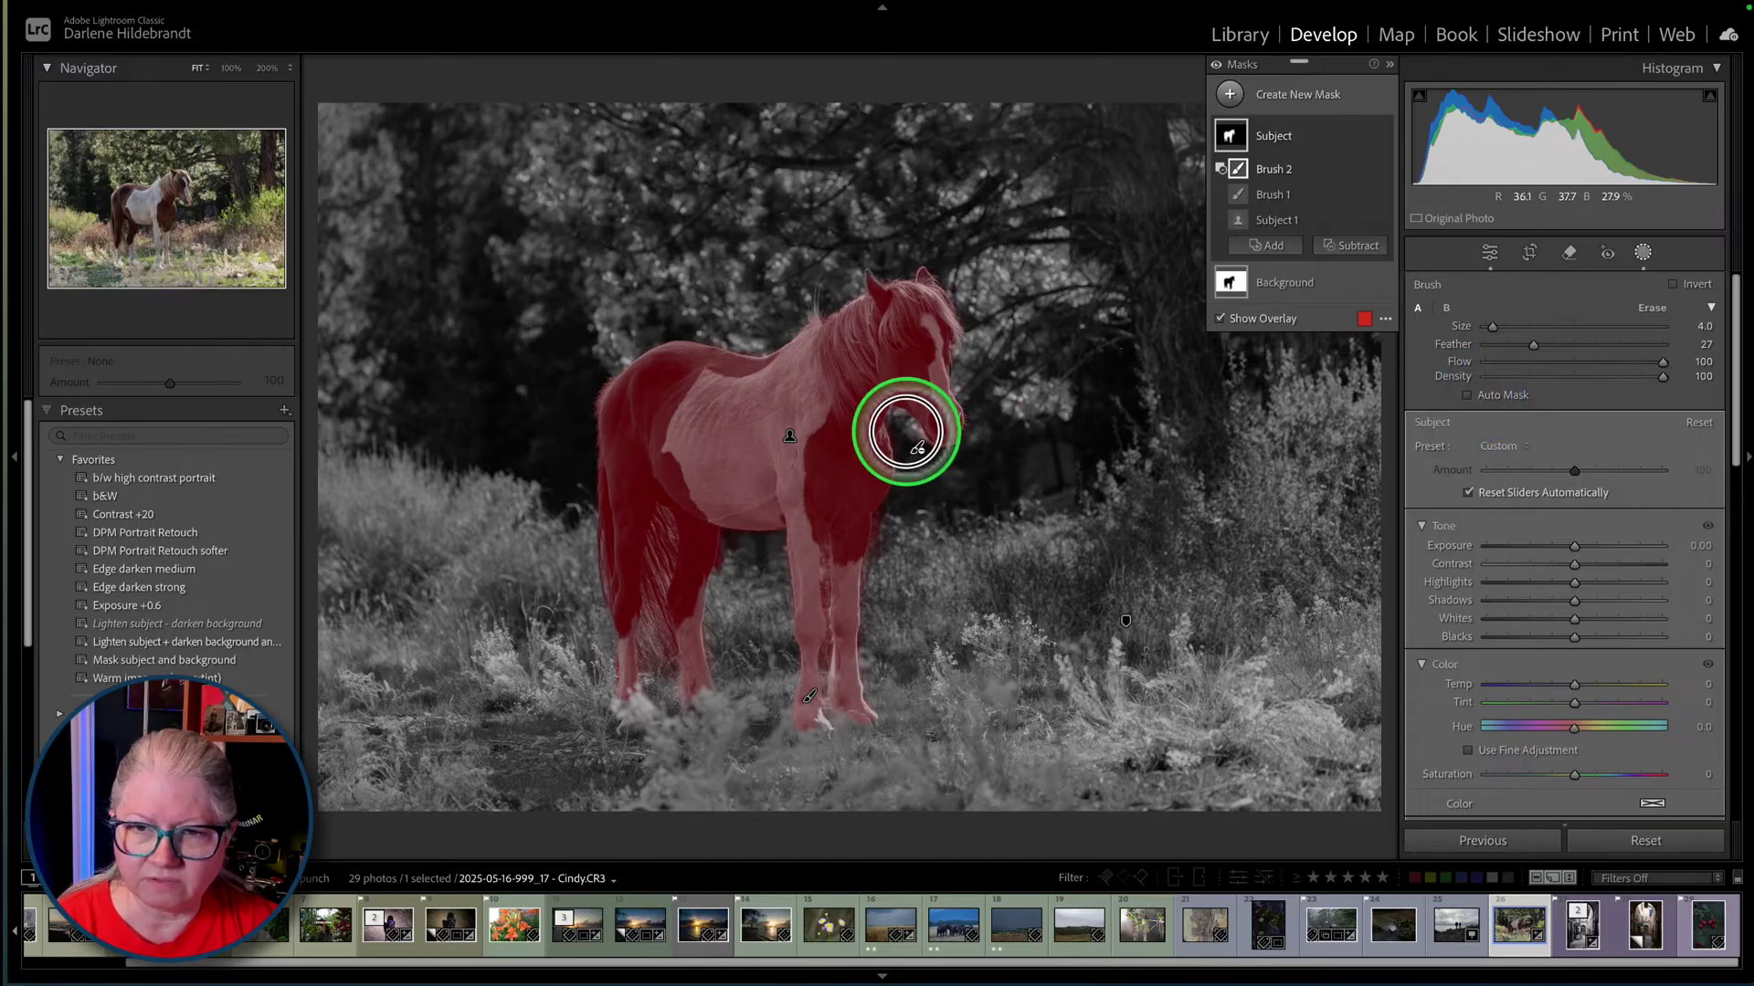
{"action": "key", "text": "shift+w"}
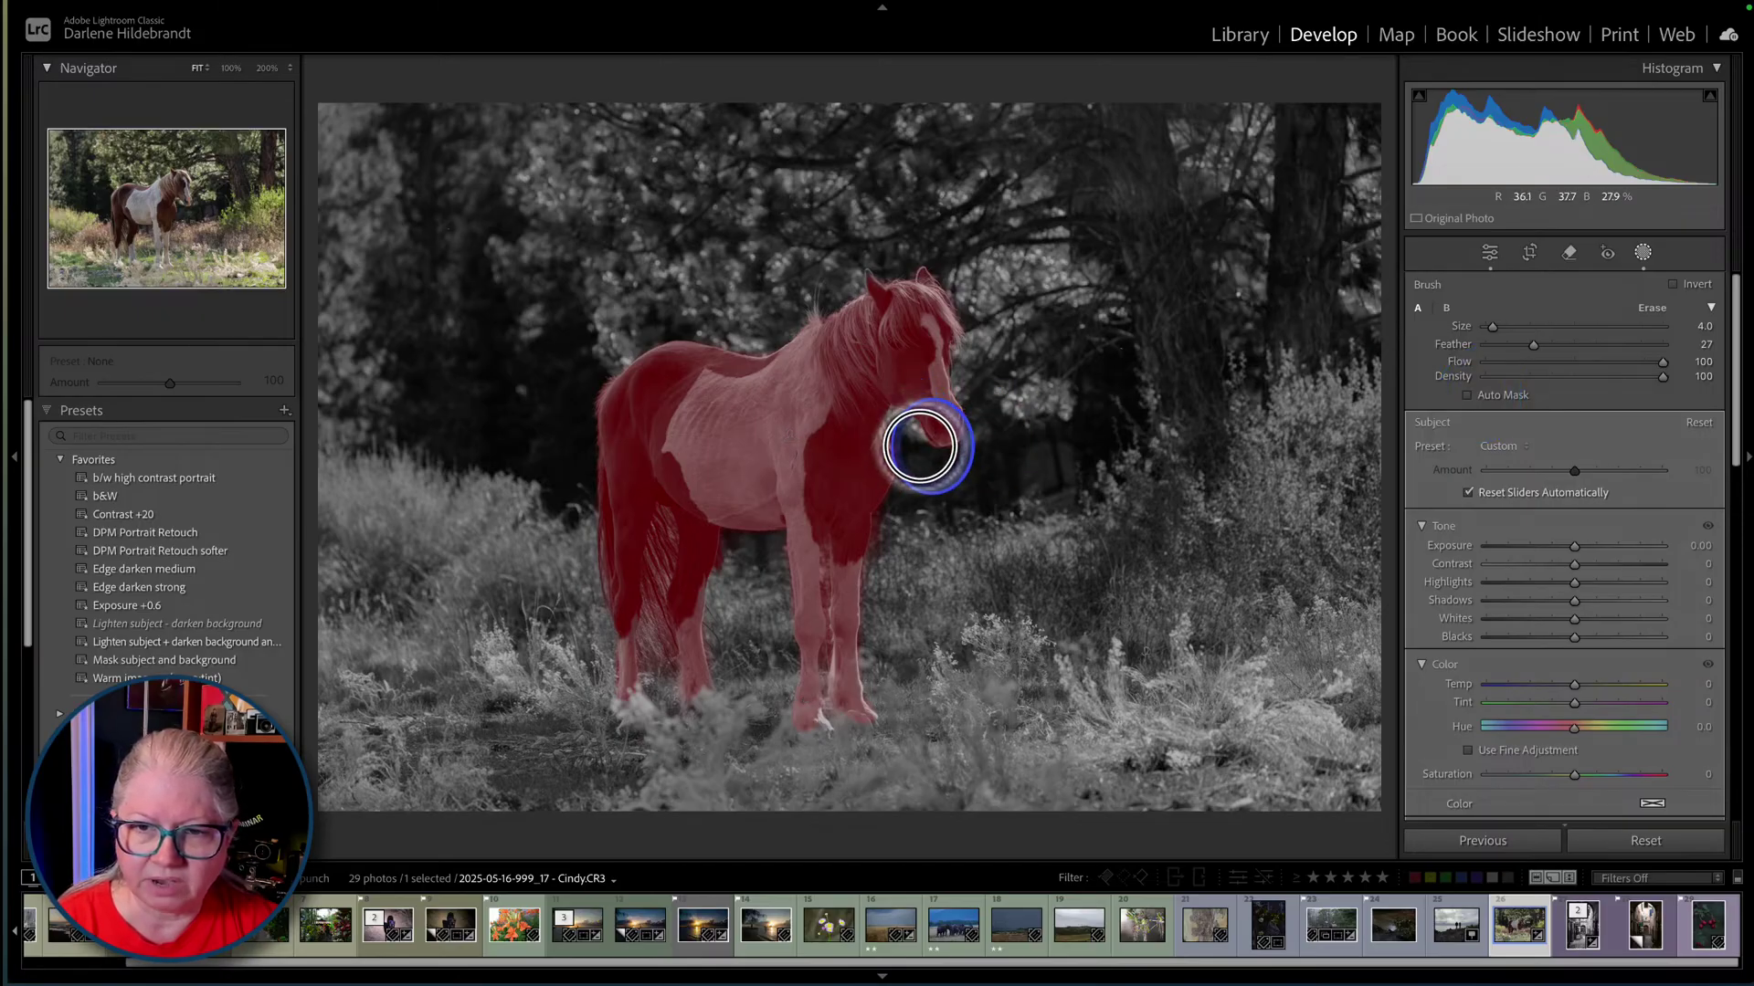
{"action": "key", "text": "shift+w"}
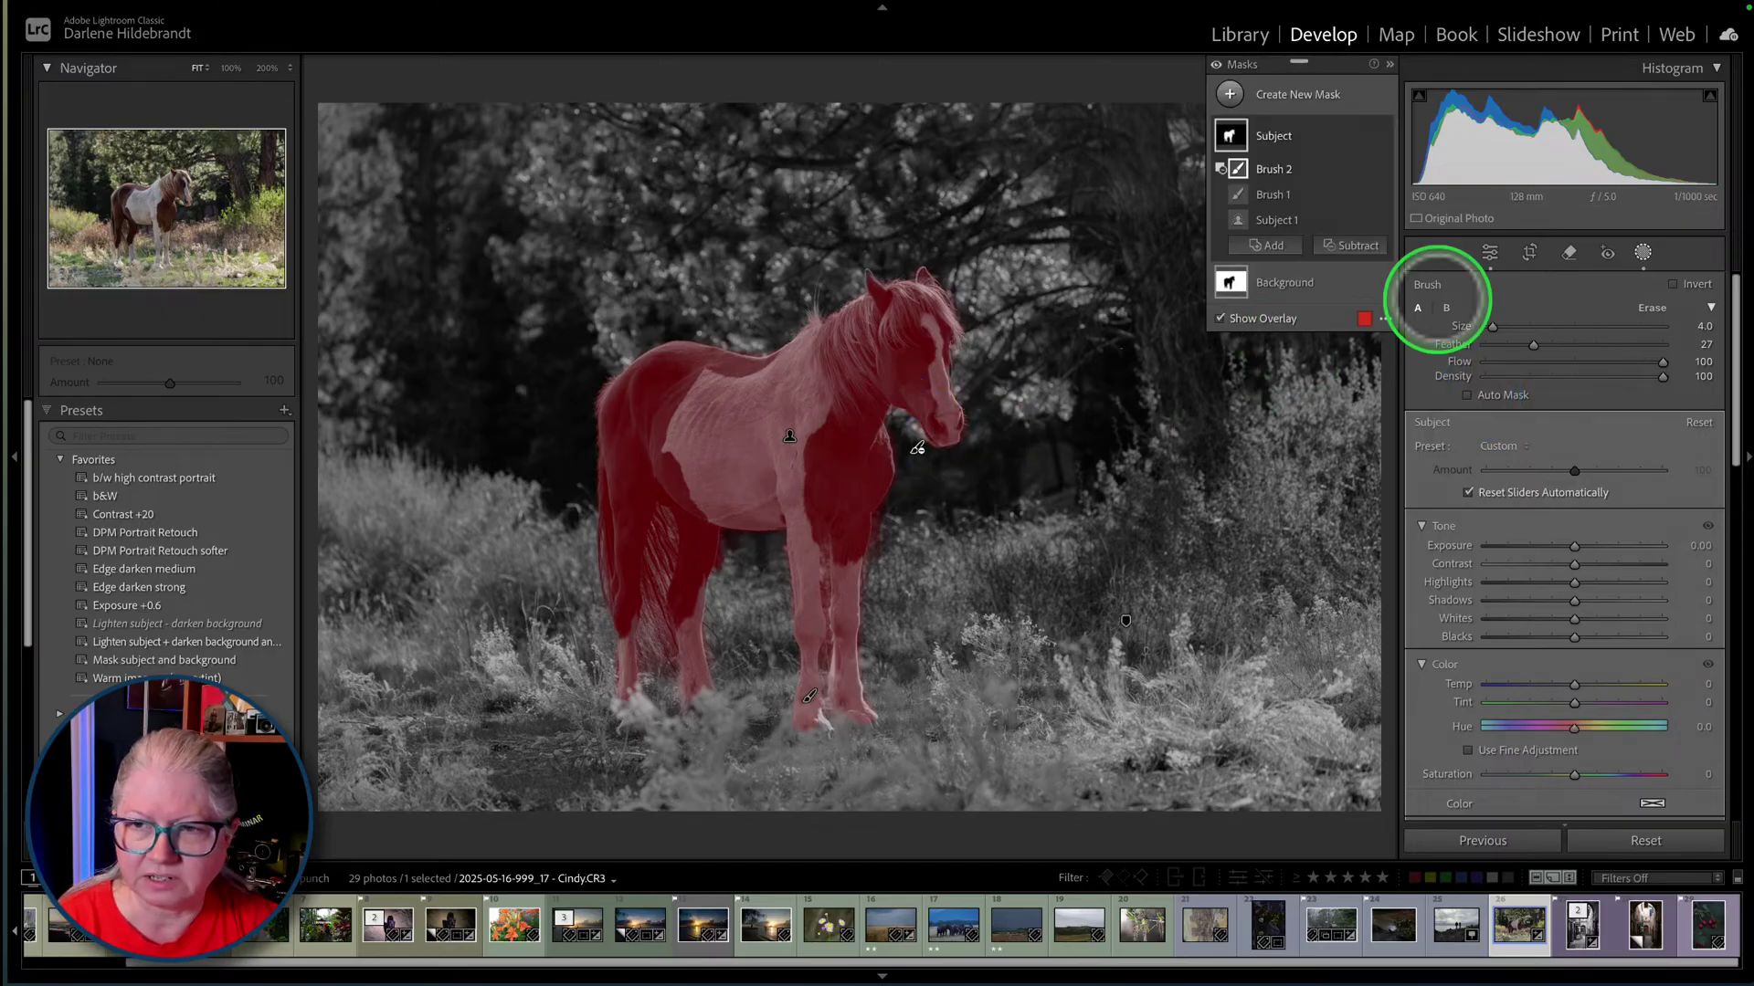
- Review the mask overlay modes and the overlay's color and opacity settings
{"action": "left_click", "coordinate": [1385, 319]}
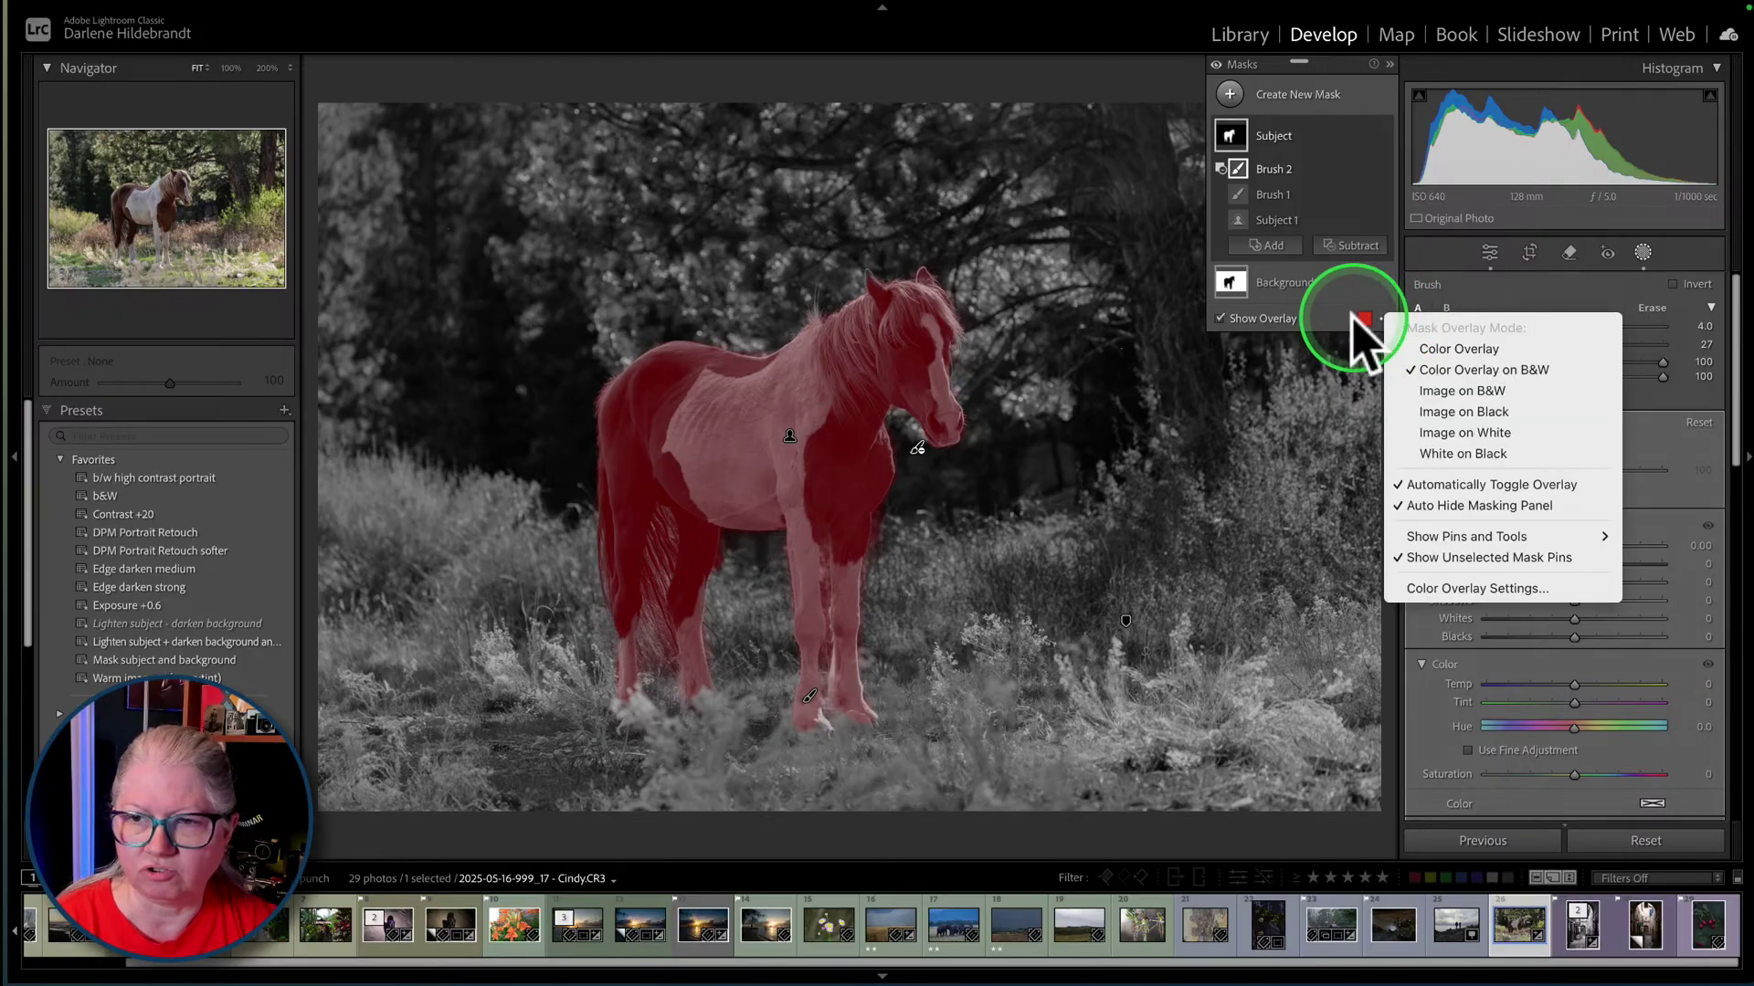
{"action": "left_click", "coordinate": [1364, 322]}
{"action": "left_click", "coordinate": [1364, 319]}
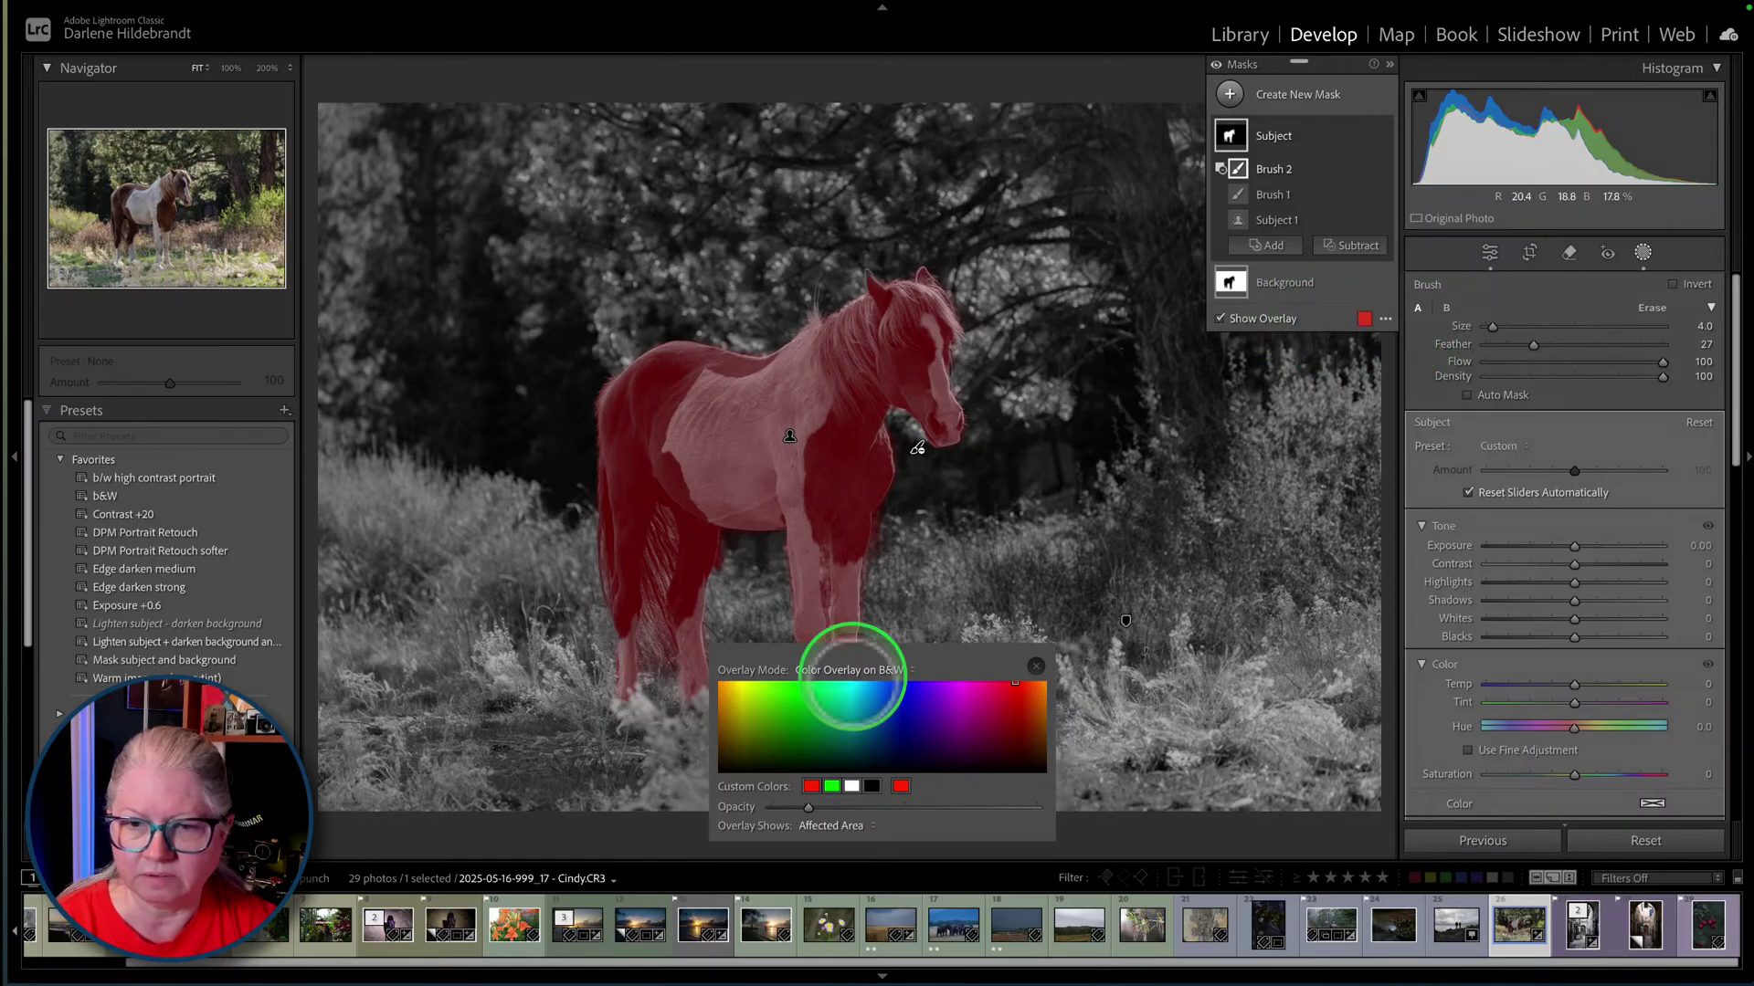
{"action": "left_click", "coordinate": [1036, 666]}
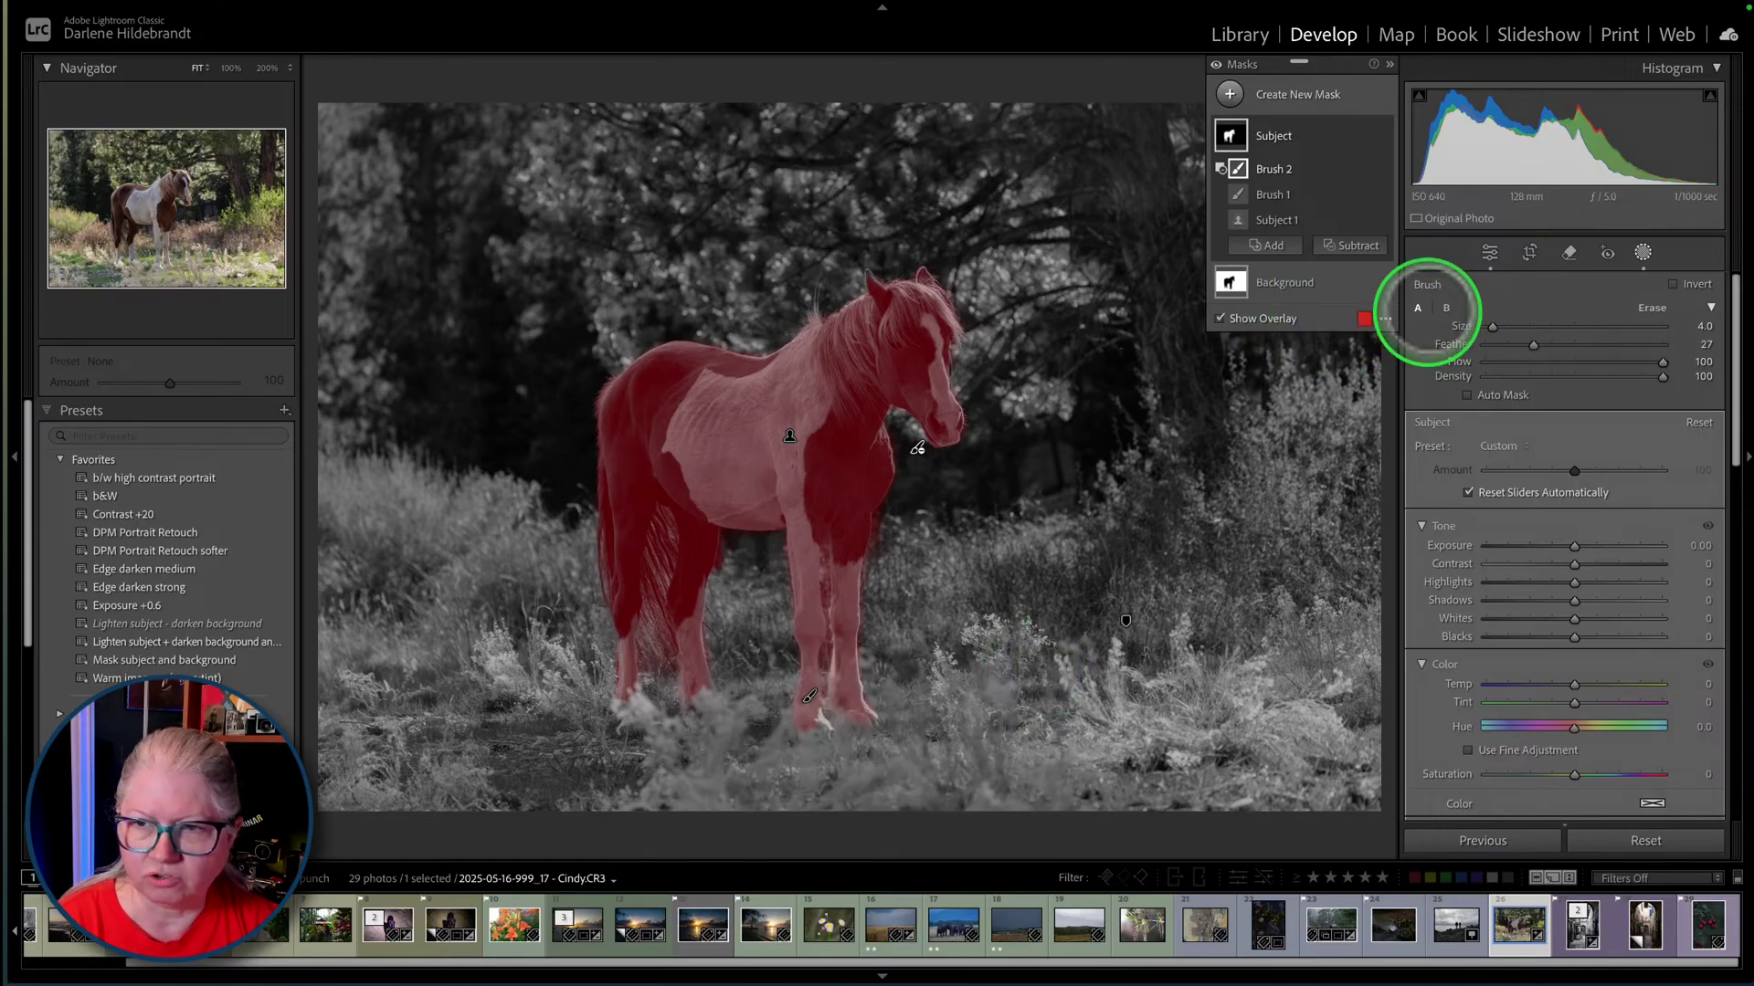
- Compare the Color Overlay mask display with Color Overlay on B&W, ending on Color Overlay on B&W
{"action": "left_click", "coordinate": [1385, 318]}
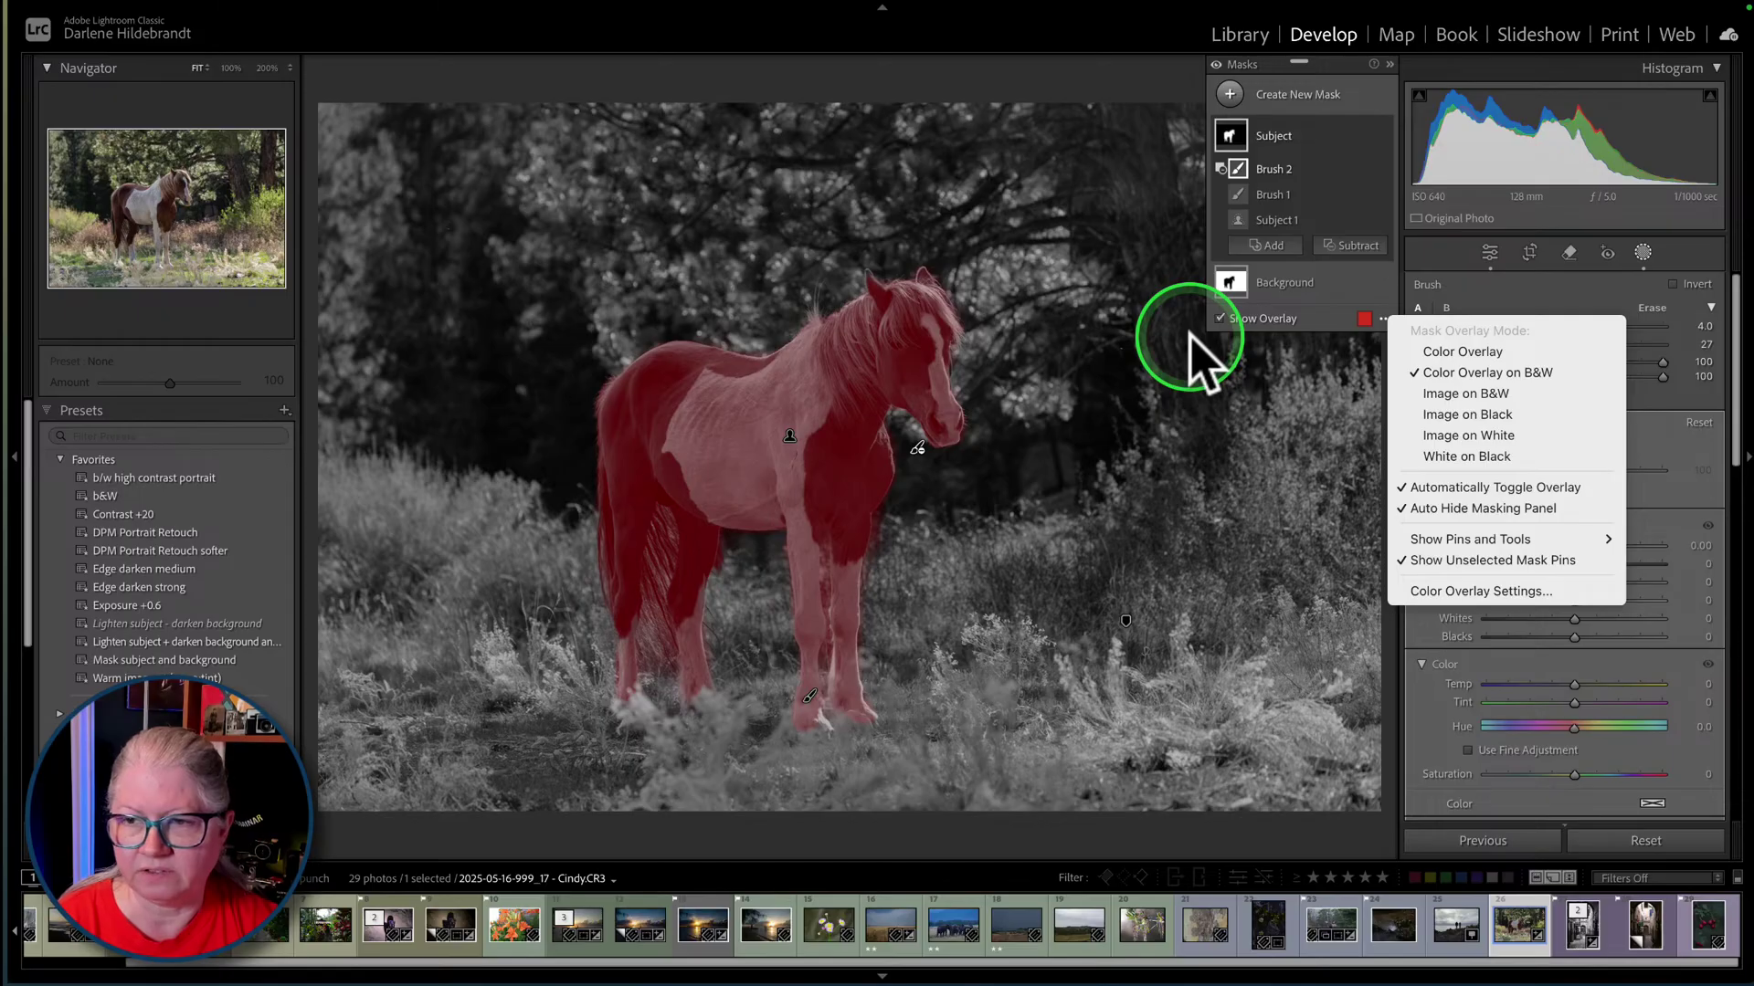
{"action": "left_click", "coordinate": [1423, 372]}
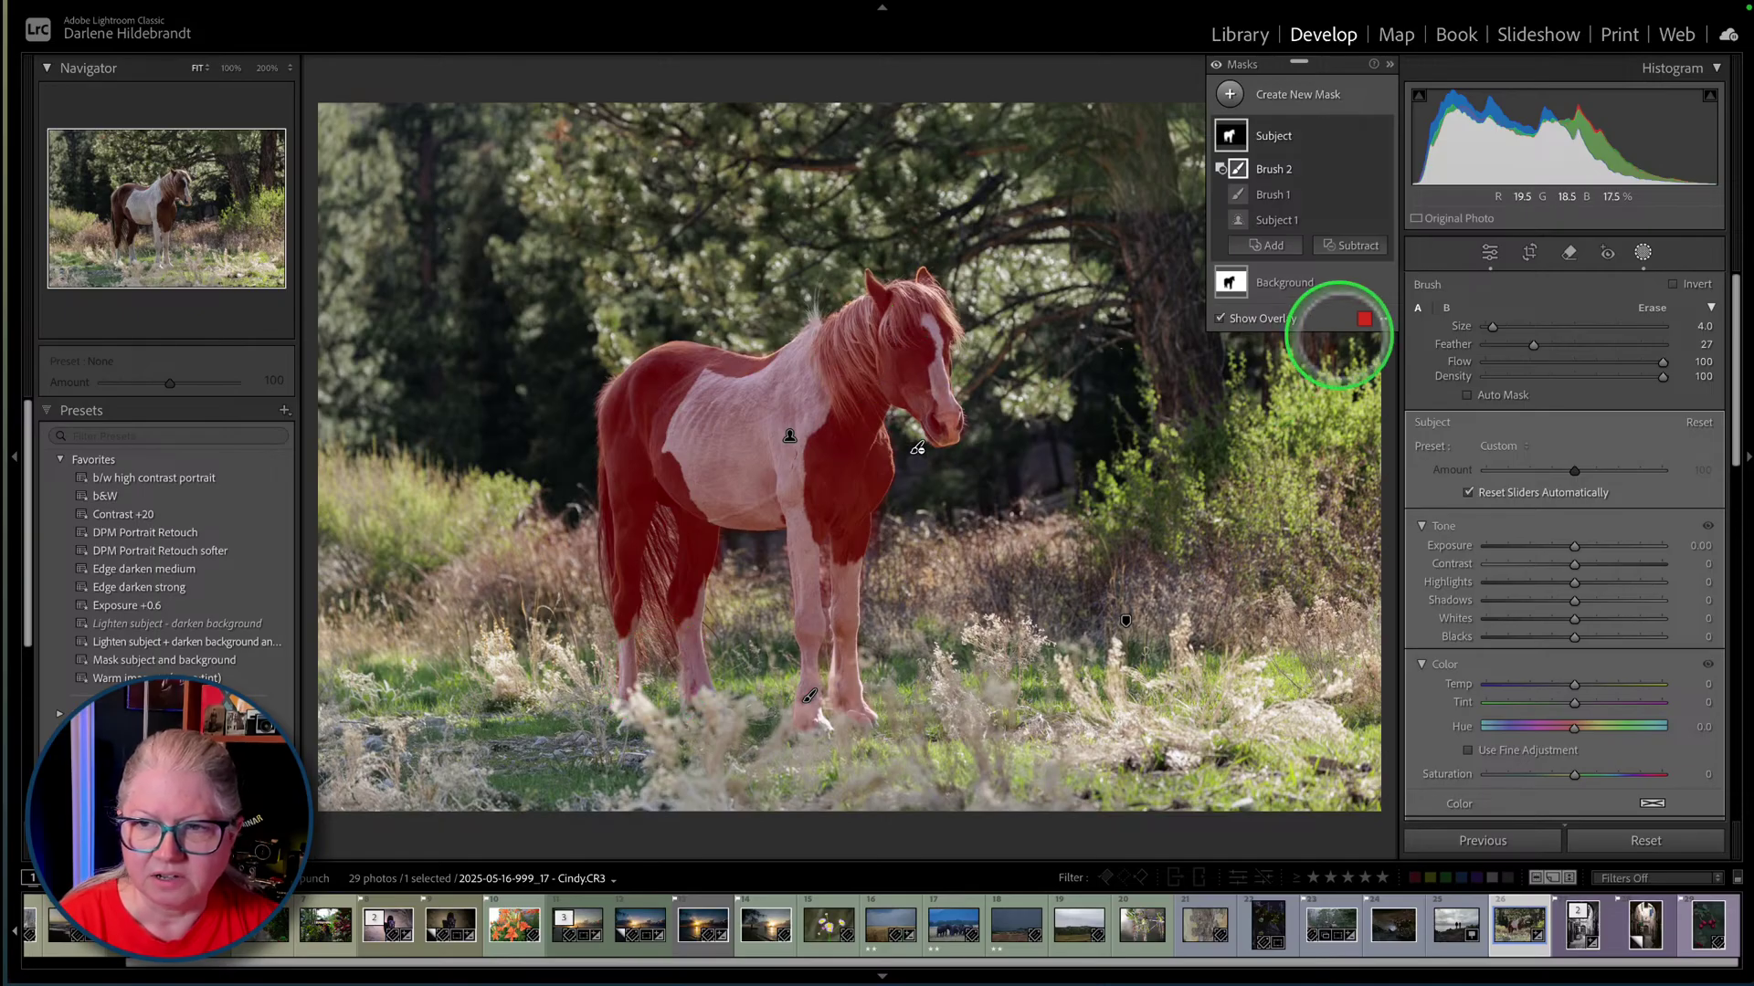
{"action": "left_click", "coordinate": [1384, 318]}
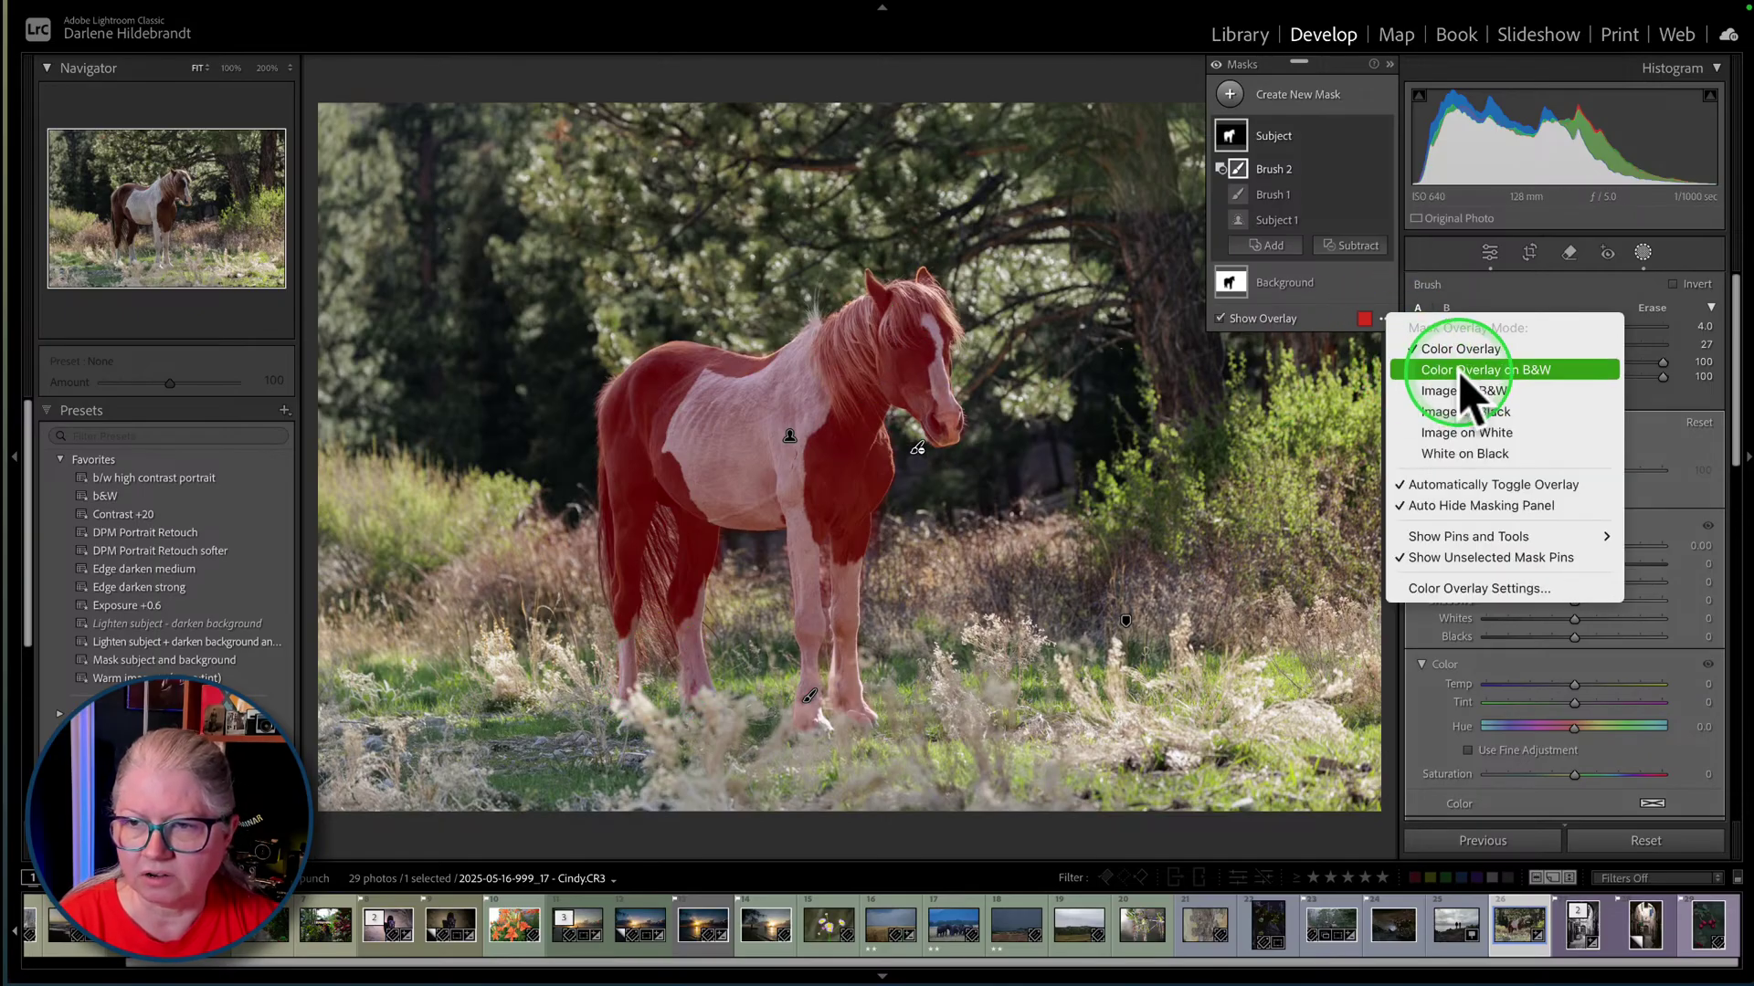
{"action": "left_click", "coordinate": [1431, 374]}
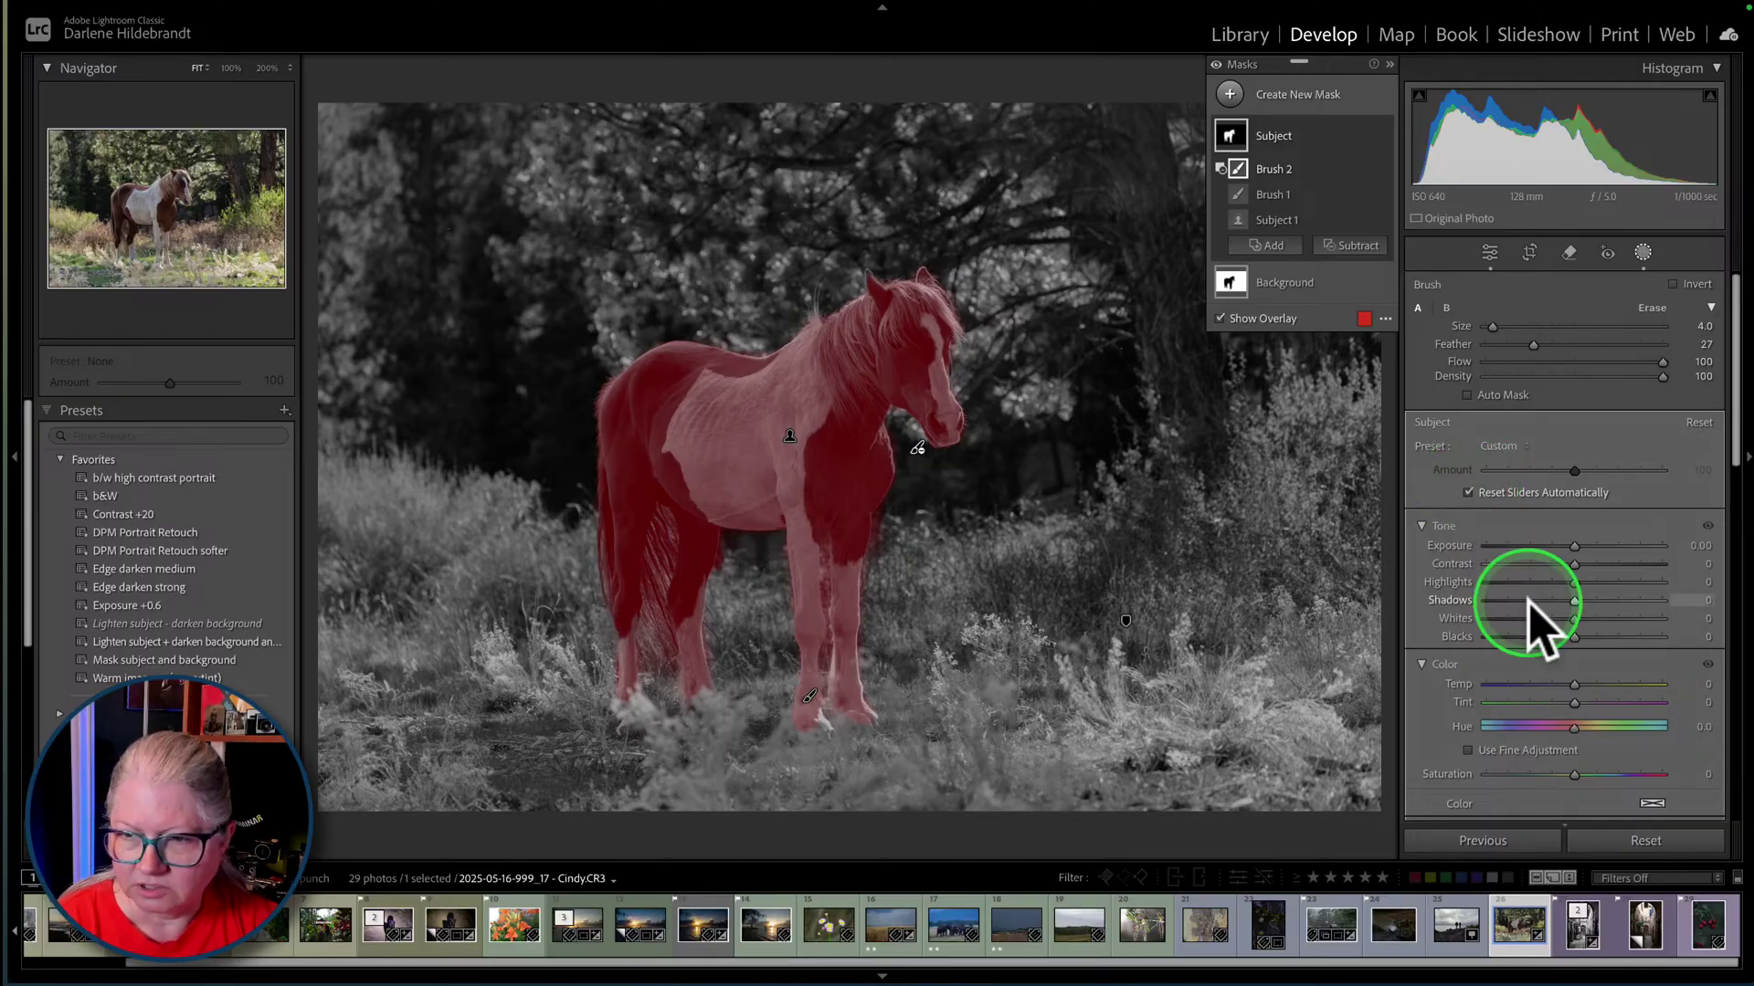
- Set the Subject mask's Exposure to 0.34, Whites to 43 and Blacks to -14
{"action": "scroll", "coordinate": [1527, 602], "scroll_direction": "down", "scroll_amount": 2}
{"action": "left_click_drag", "start_coordinate": [1574, 479], "coordinate": [1574, 477]}
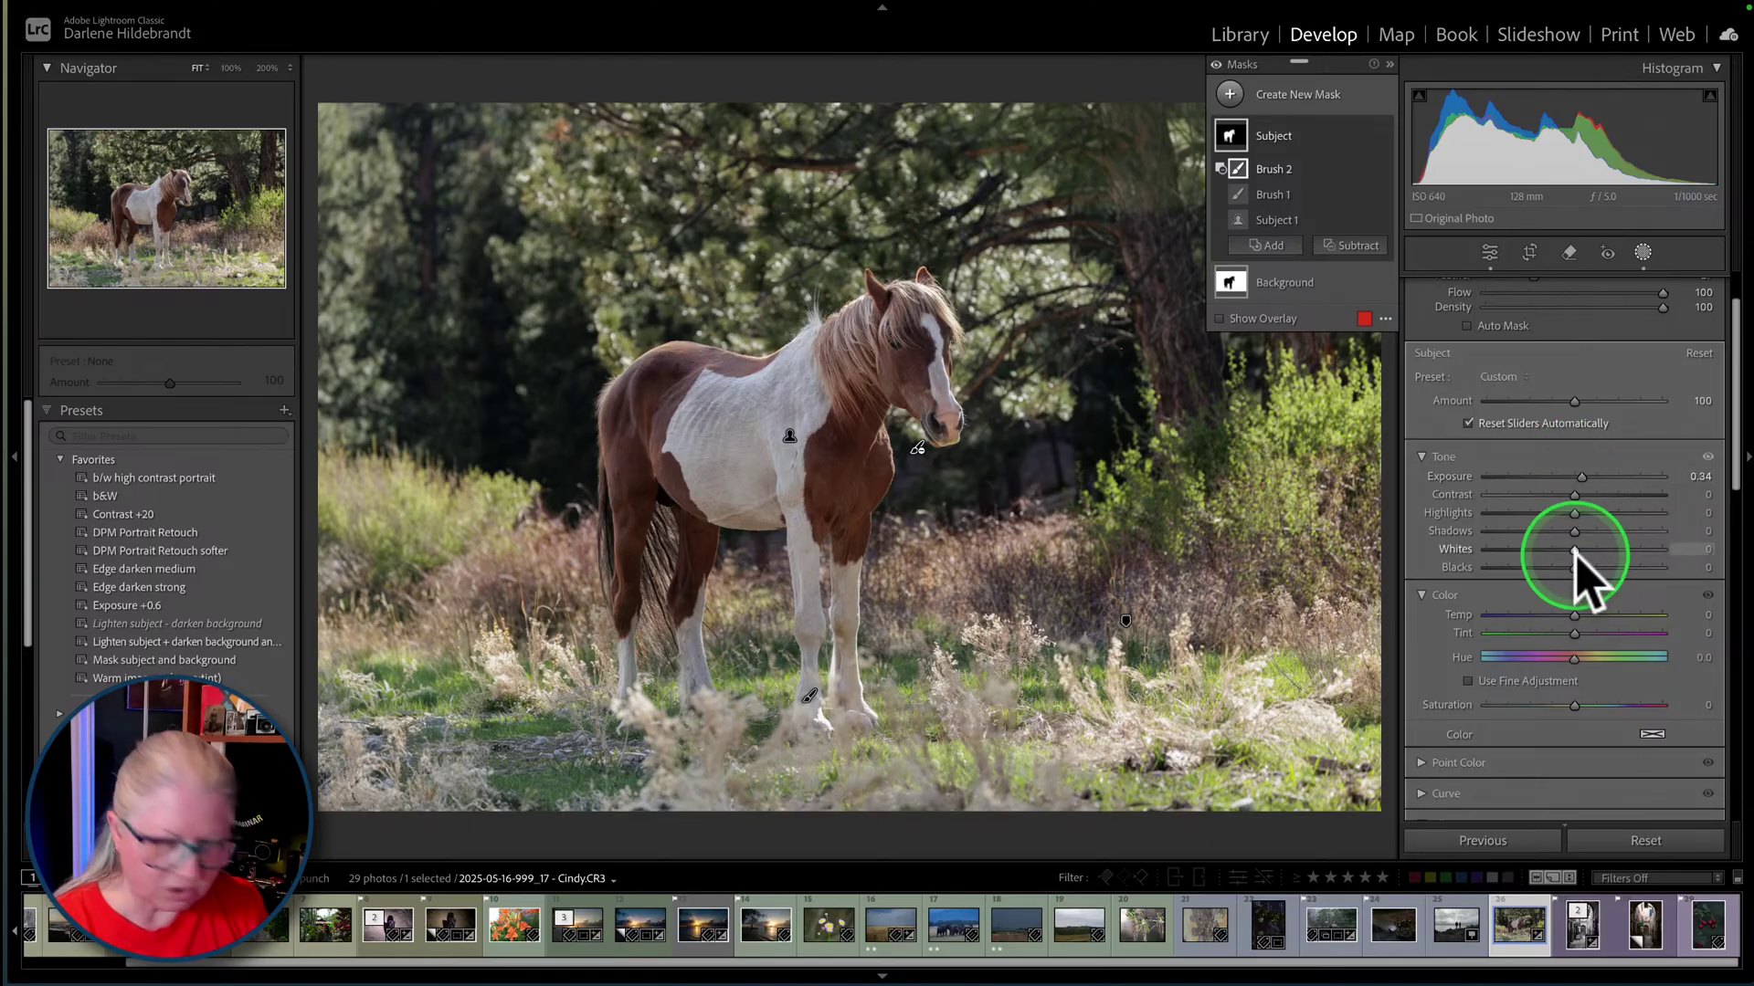
{"action": "left_click_drag", "start_coordinate": [1574, 549], "coordinate": [1596, 548]}
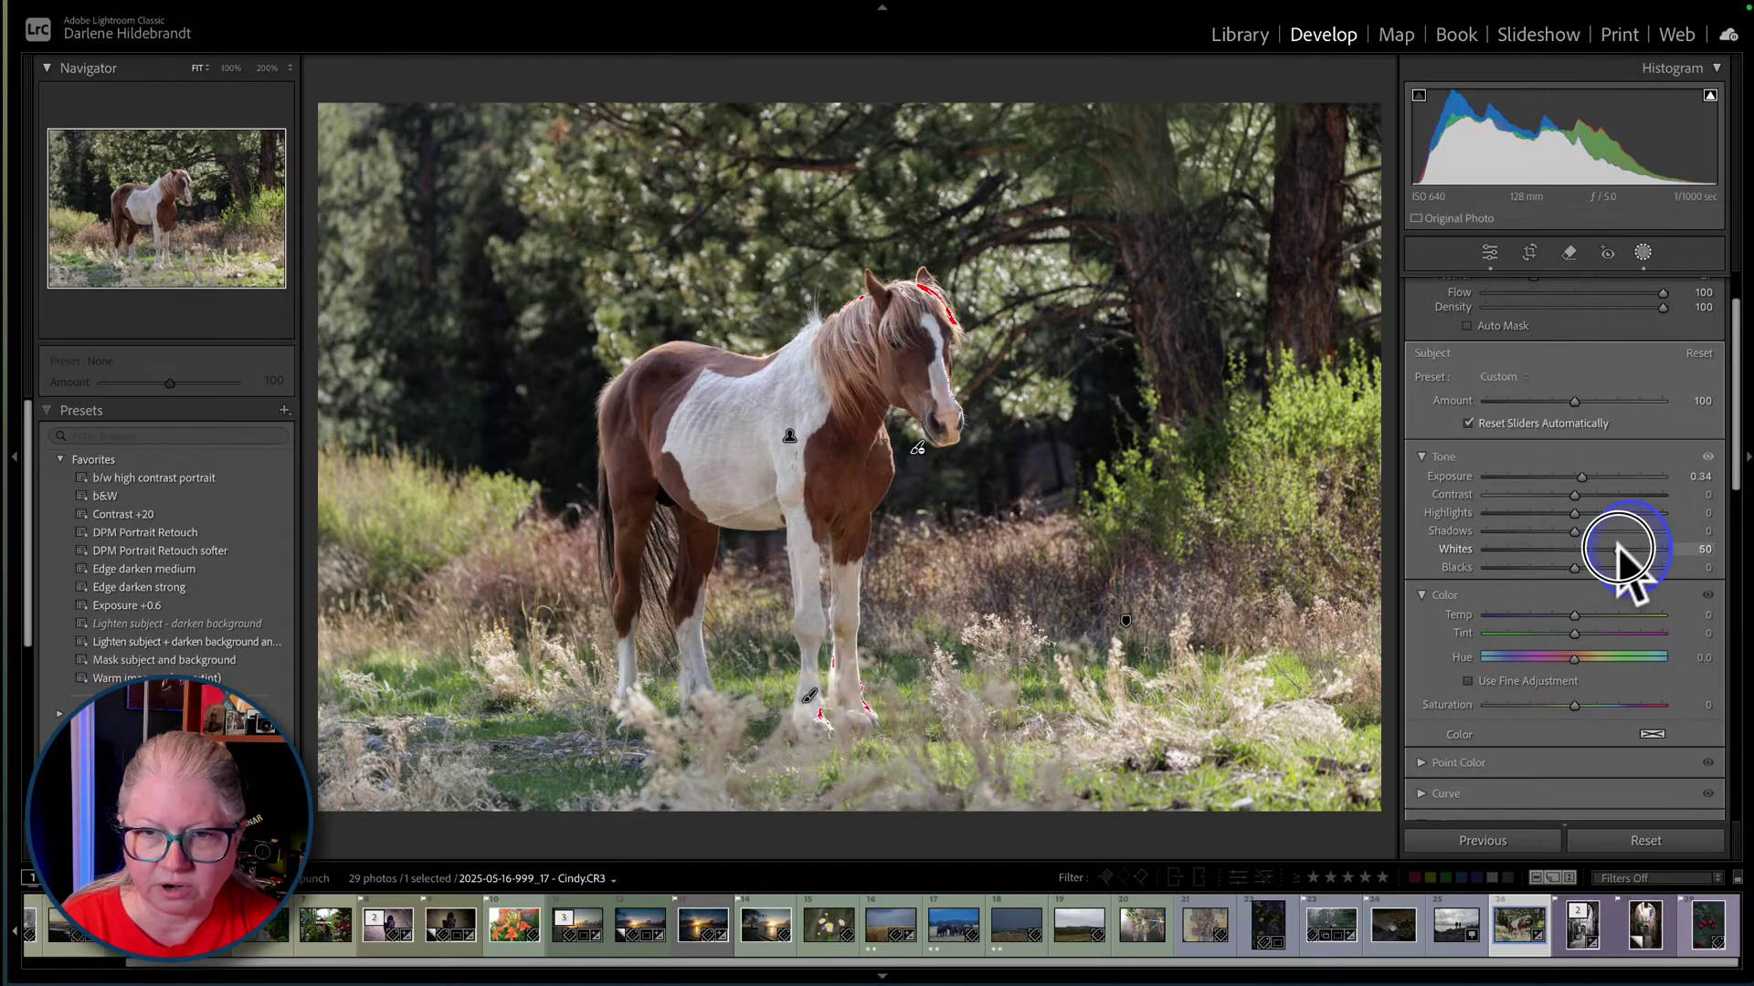
{"action": "left_click_drag", "start_coordinate": [1610, 548], "coordinate": [1611, 549]}
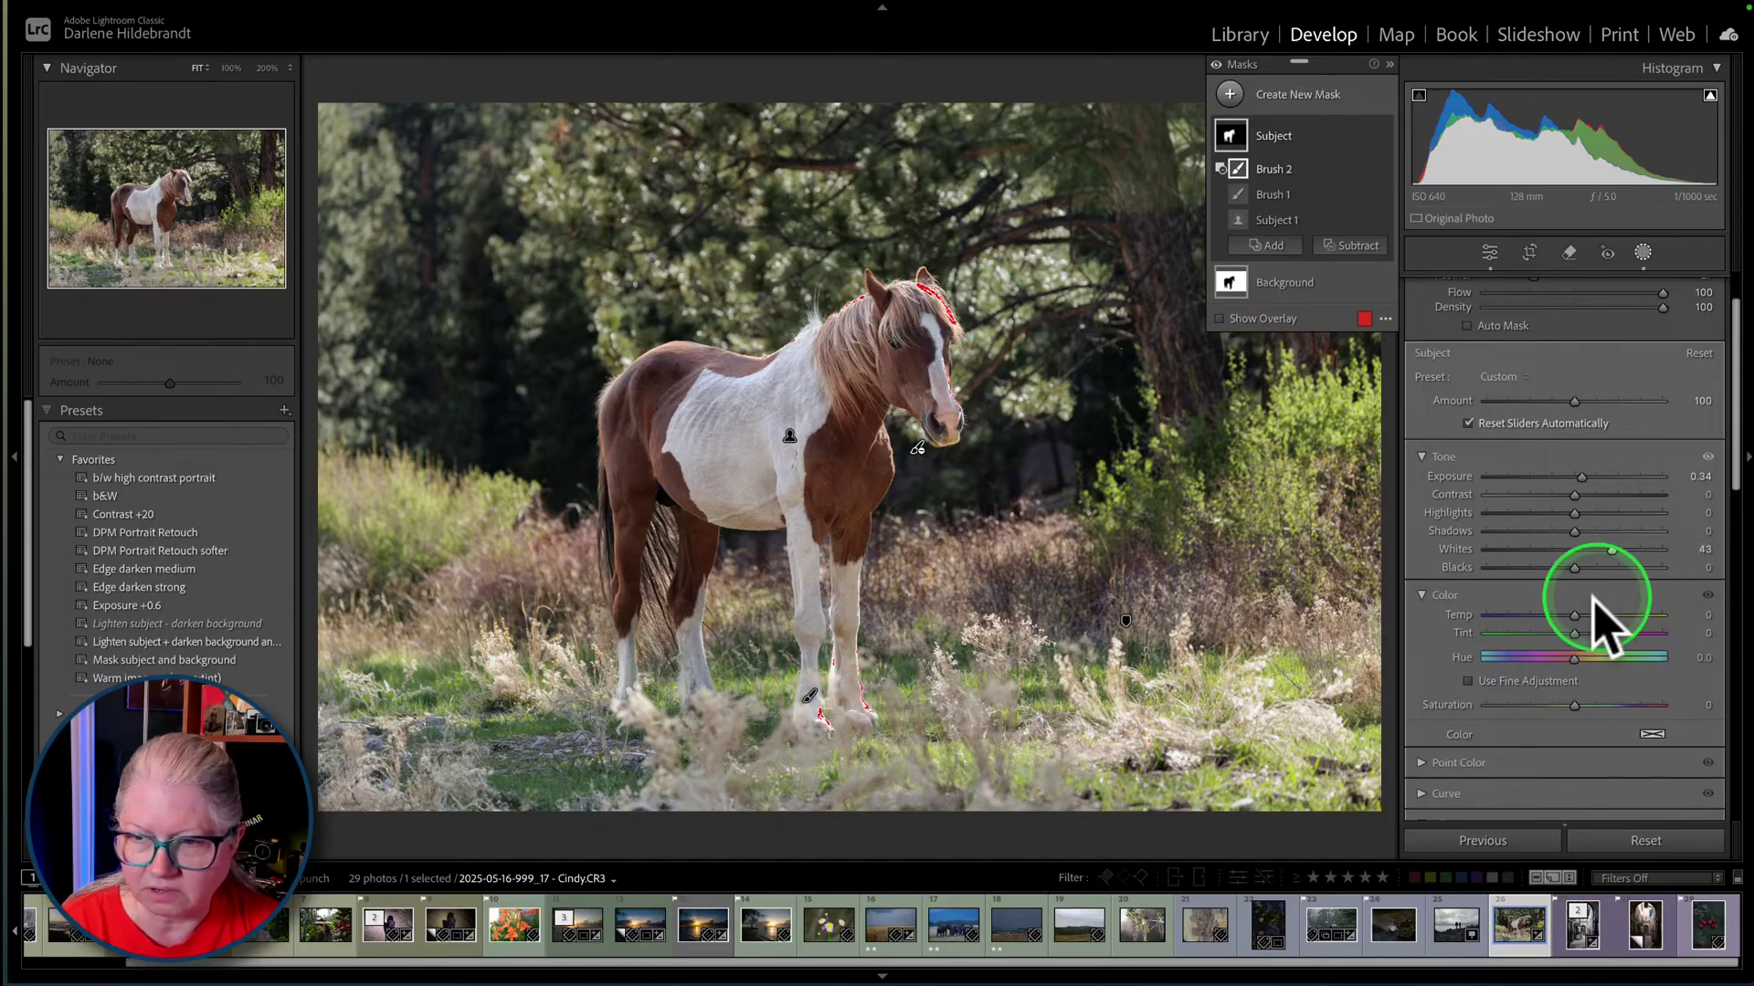
{"action": "scroll", "coordinate": [1597, 612], "scroll_direction": "down", "scroll_amount": 2}
{"action": "left_click_drag", "start_coordinate": [1573, 501], "coordinate": [1560, 504]}
- Set the Subject mask's Clarity to 14, Texture to 22 and Shadows to 20
{"action": "scroll", "coordinate": [1559, 642], "scroll_direction": "down", "scroll_amount": 3}
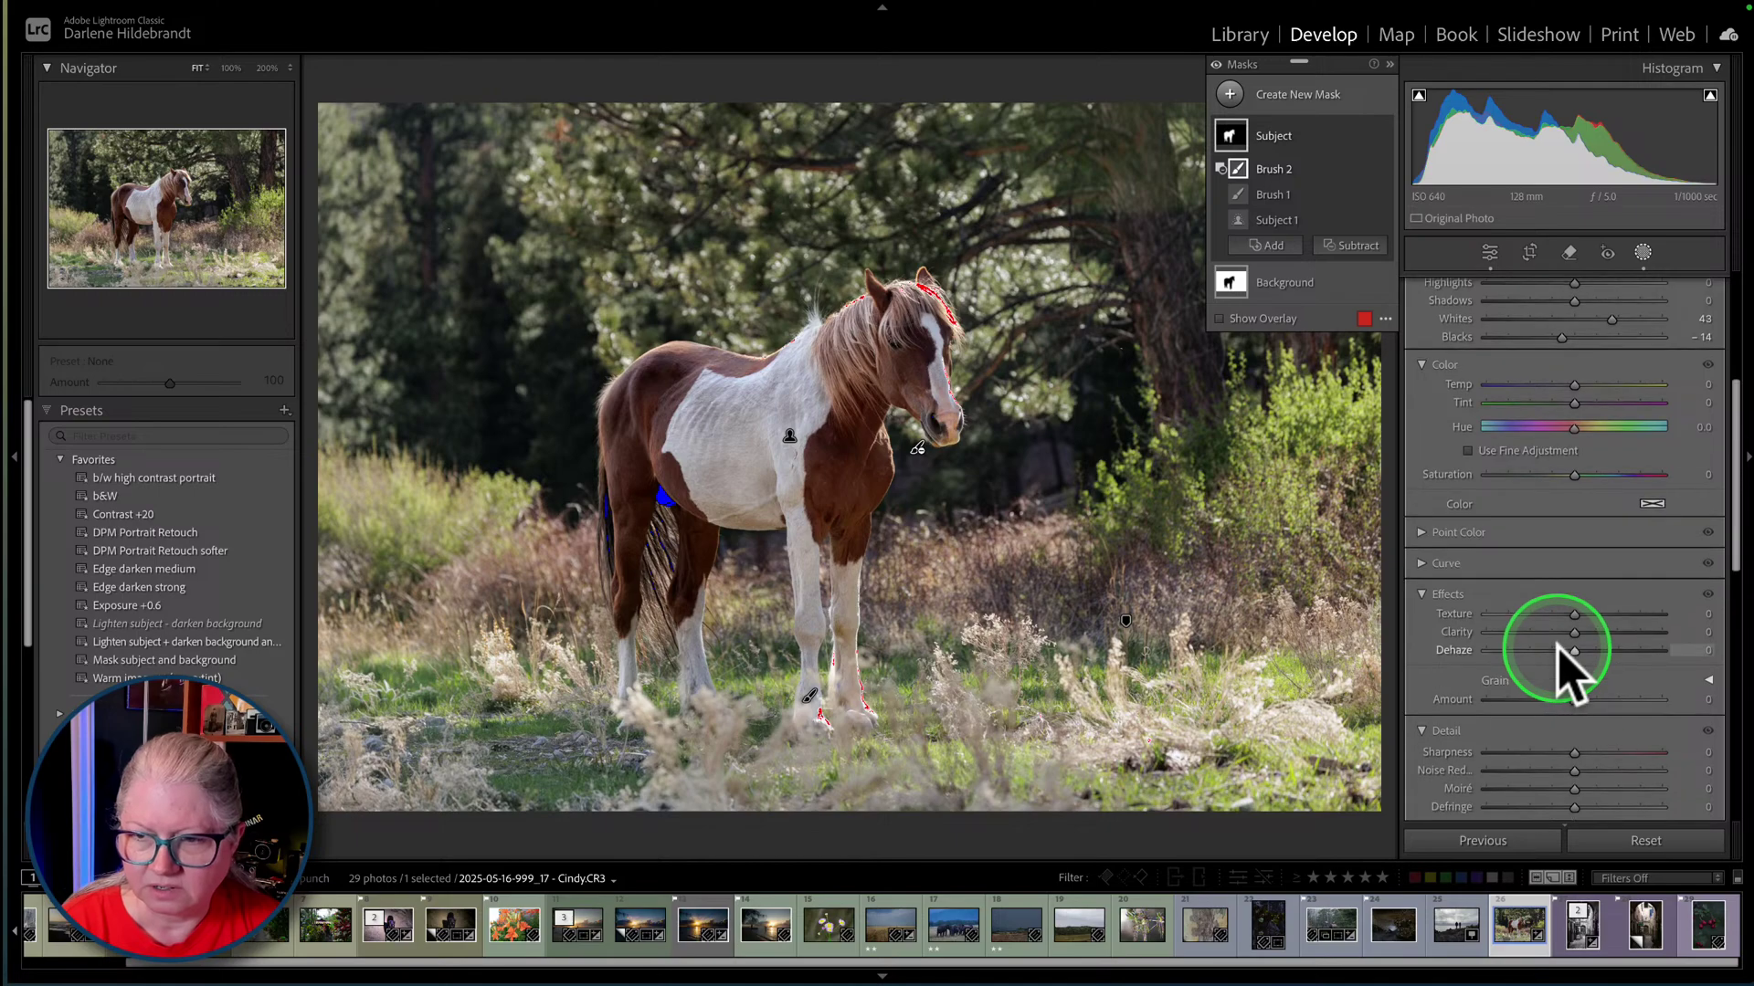
{"action": "left_click_drag", "start_coordinate": [1573, 632], "coordinate": [1594, 615]}
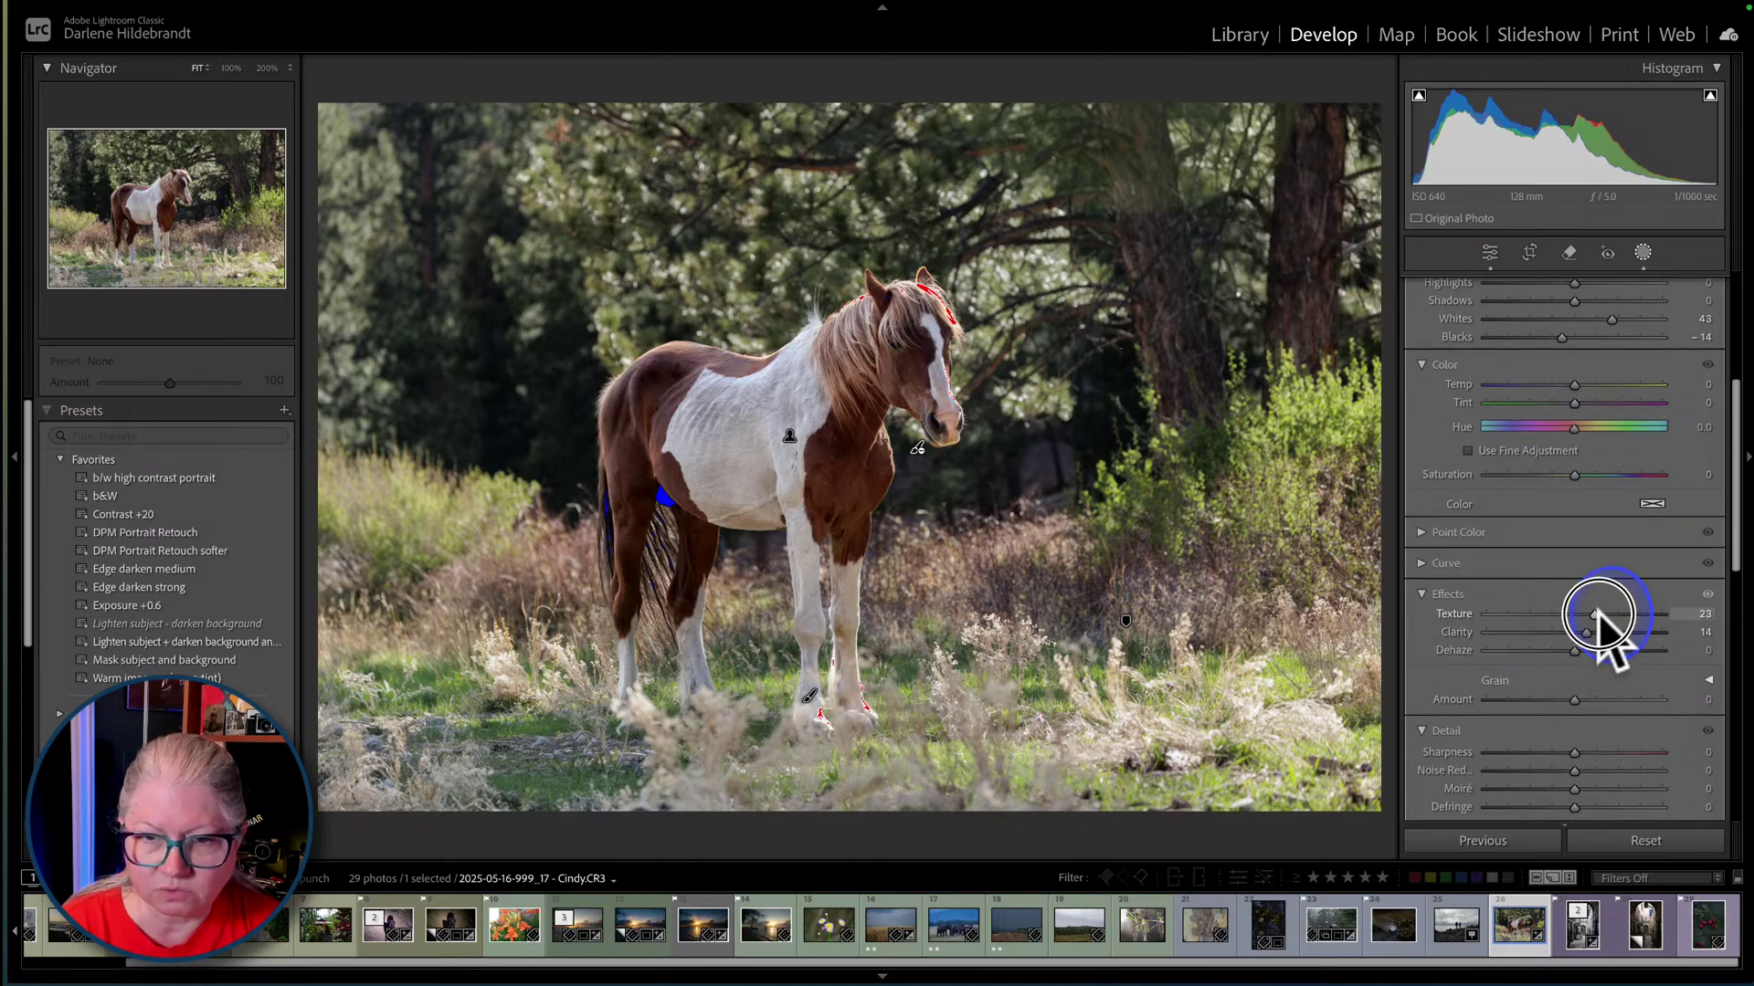
{"action": "left_click_drag", "start_coordinate": [1596, 616], "coordinate": [1597, 618]}
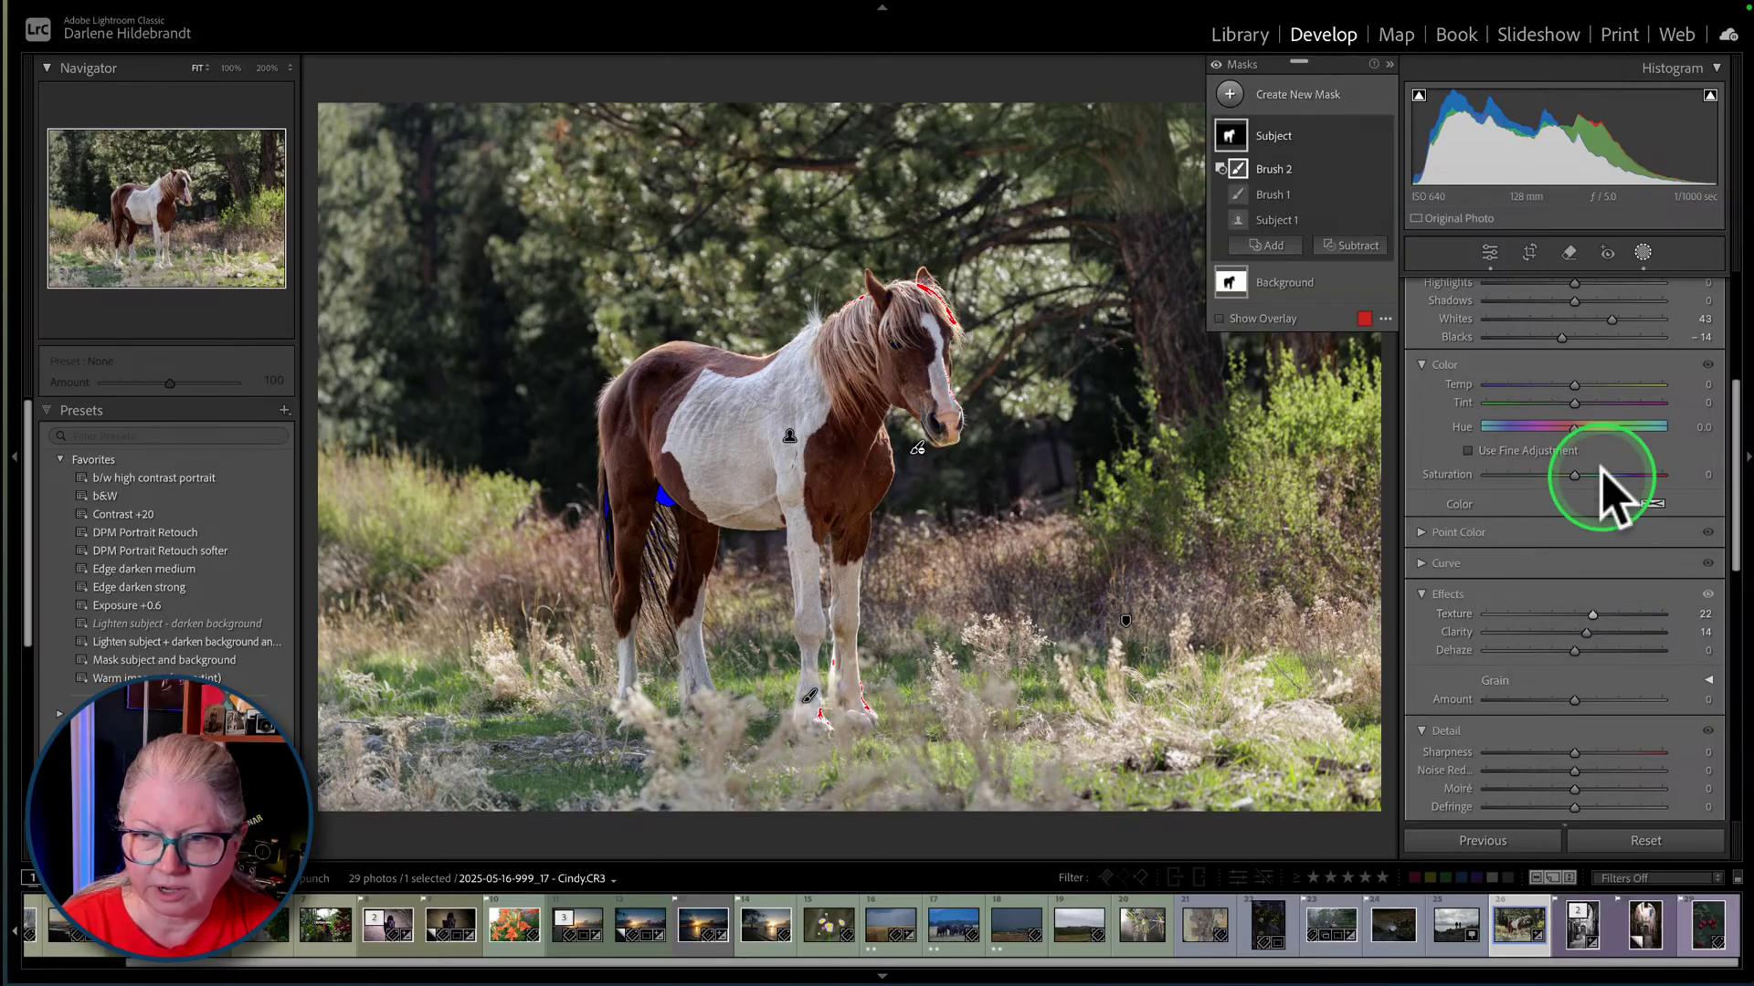
{"action": "scroll", "coordinate": [1613, 407], "scroll_direction": "up", "scroll_amount": 2}
{"action": "mouse_move", "coordinate": [1582, 421]}
{"action": "left_mouse_down"}
{"action": "mouse_move", "coordinate": [1607, 422]}
{"action": "mouse_move", "coordinate": [1597, 438]}
{"action": "left_mouse_up"}
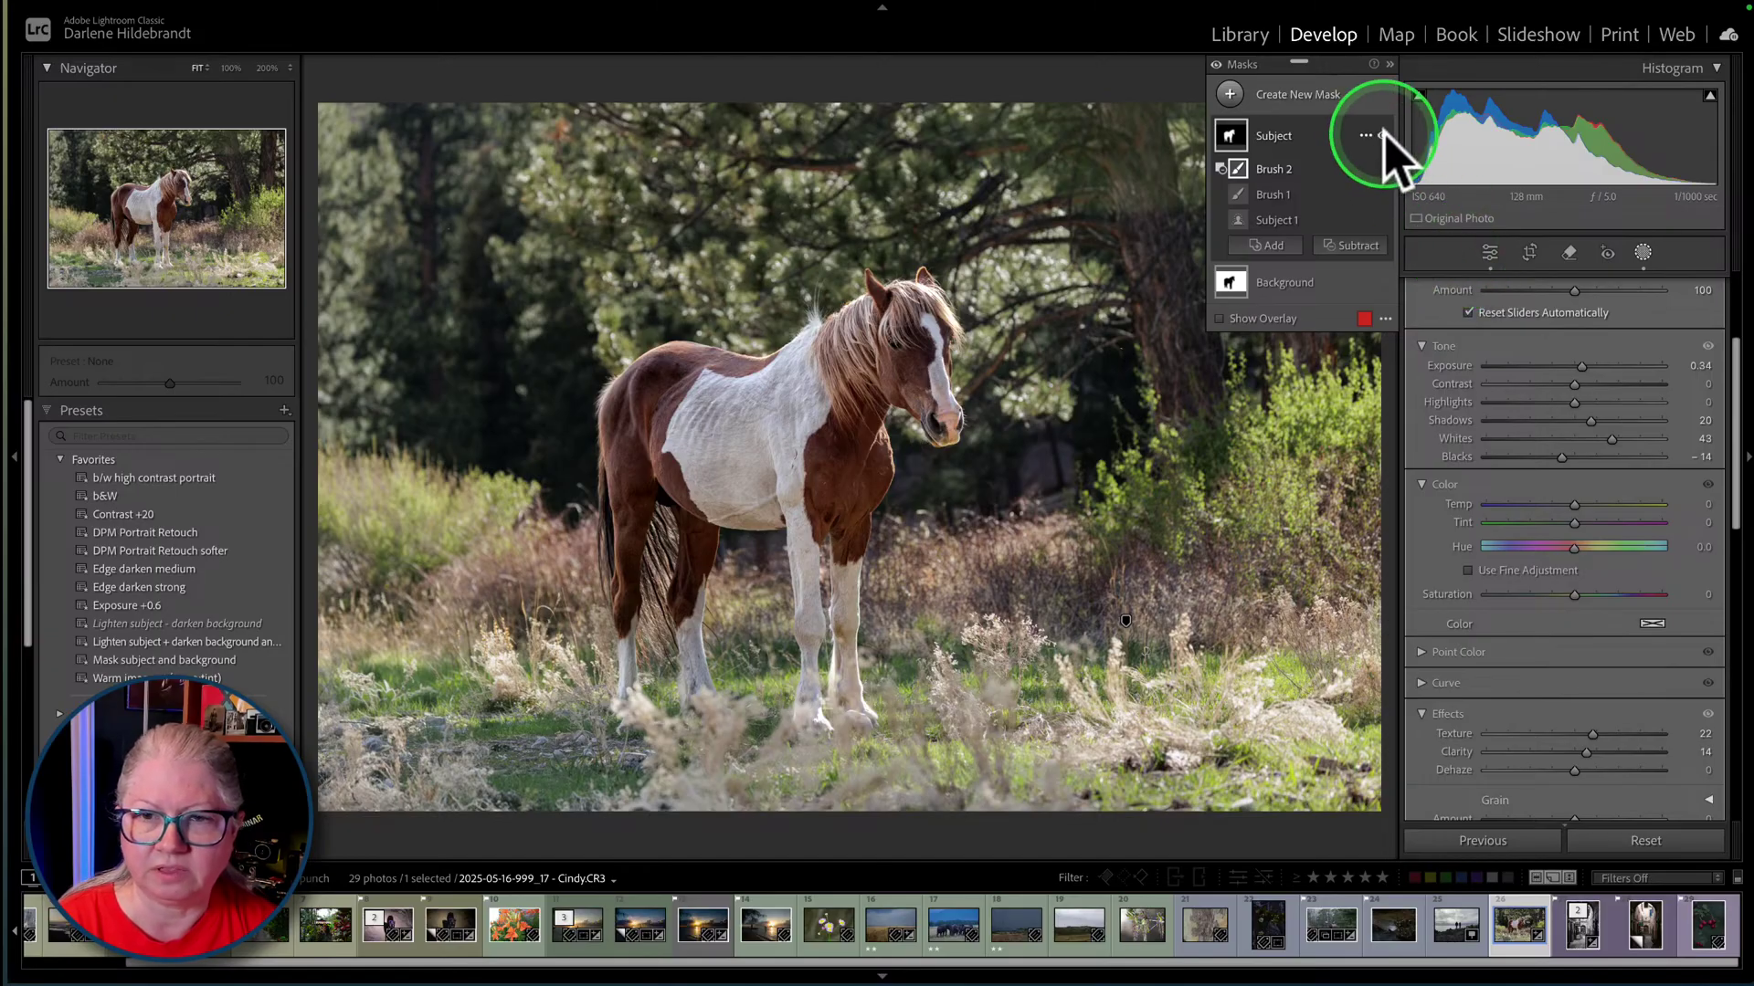
- Hide and show the Subject mask repeatedly to compare the horse with and without its adjustments
{"action": "left_click", "coordinate": [1381, 136]}
{"action": "left_click", "coordinate": [1382, 136]}
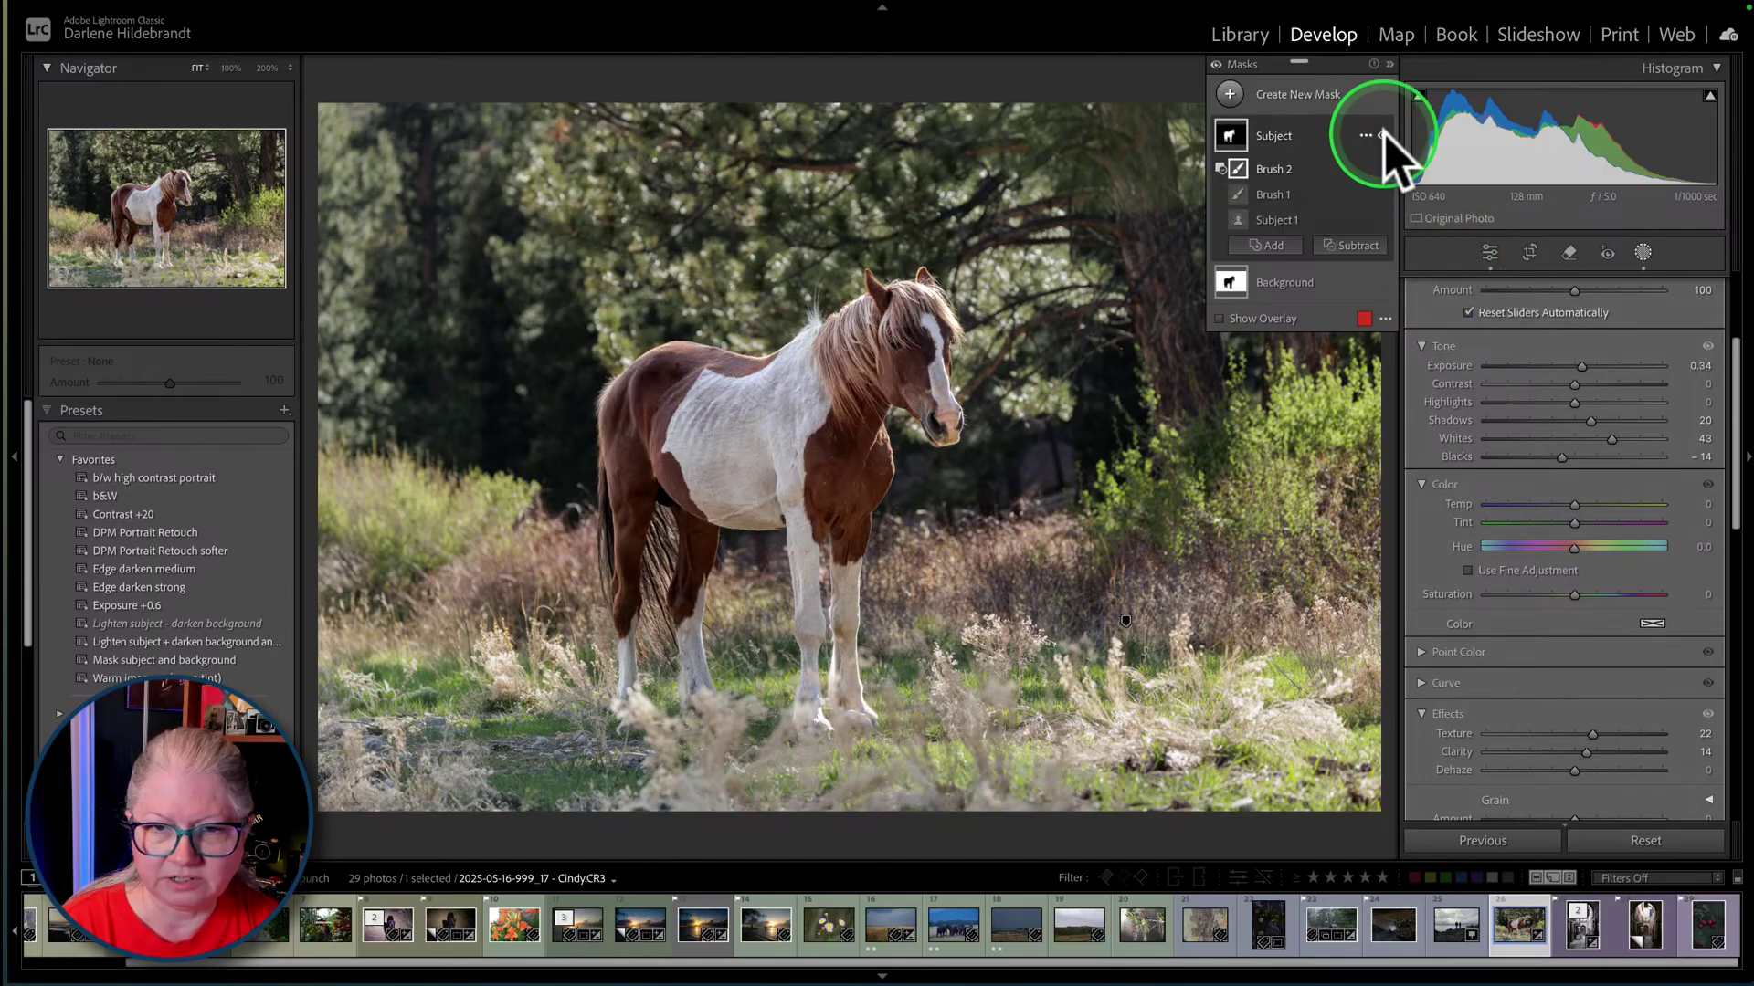
{"action": "left_click", "coordinate": [1382, 136]}
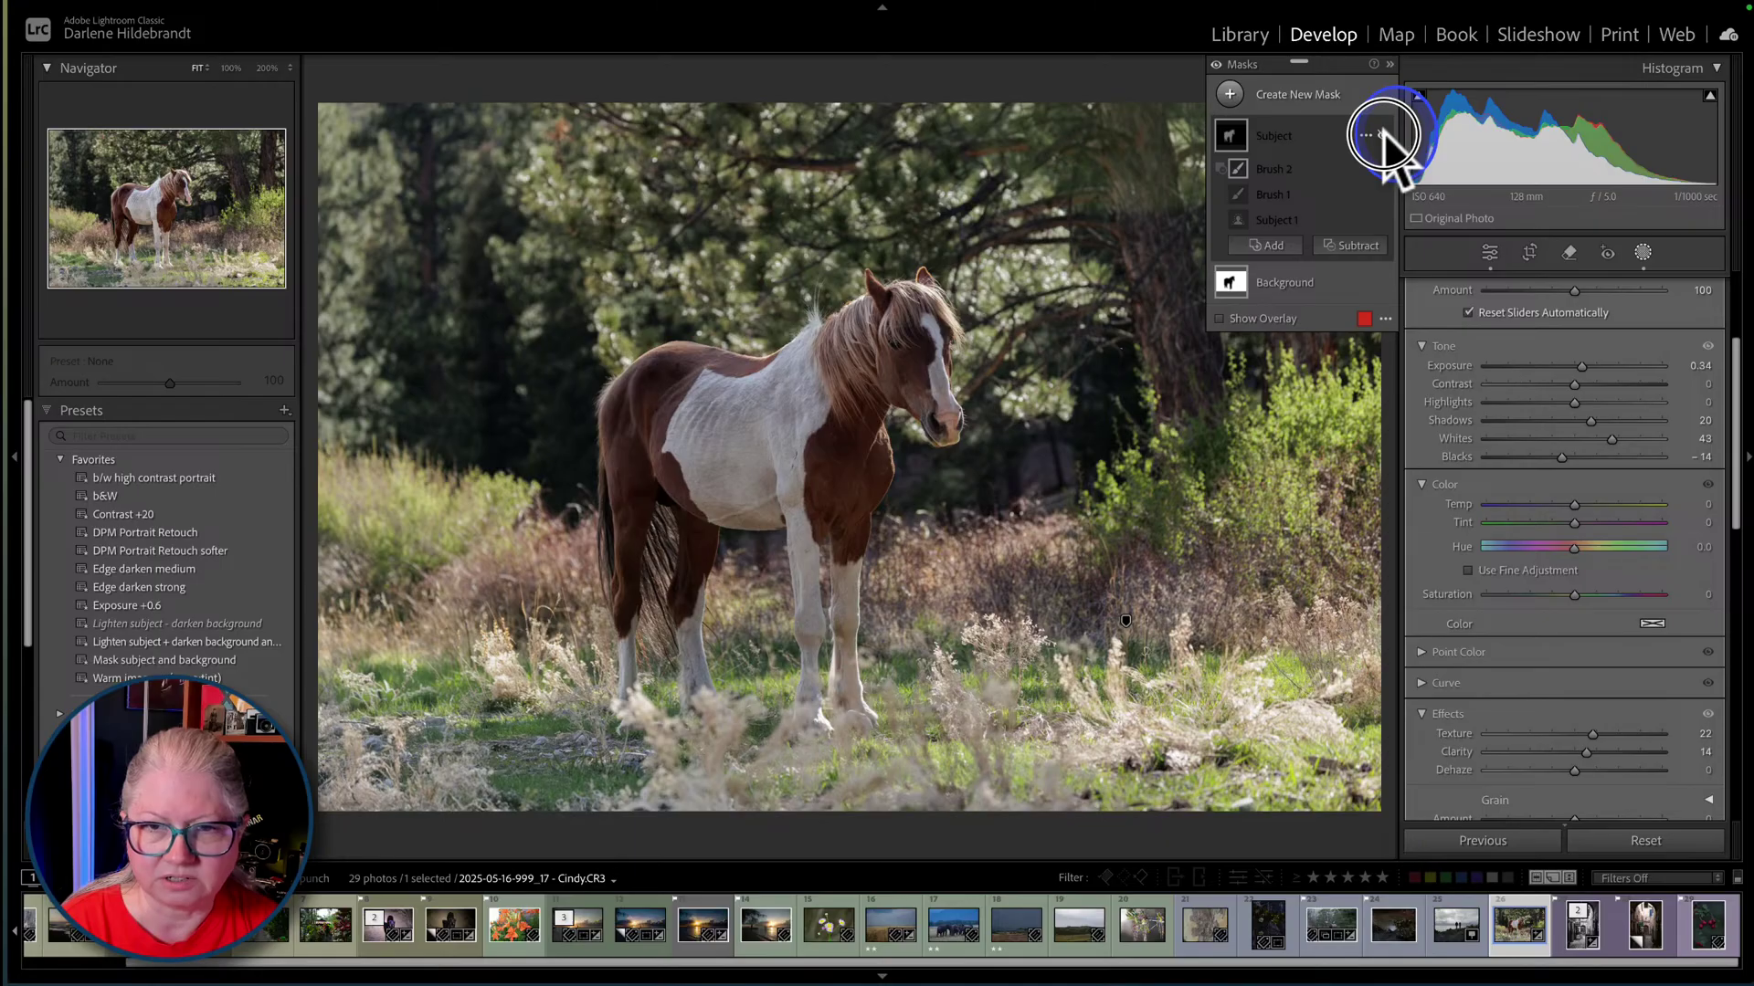
{"action": "left_click", "coordinate": [1382, 136]}
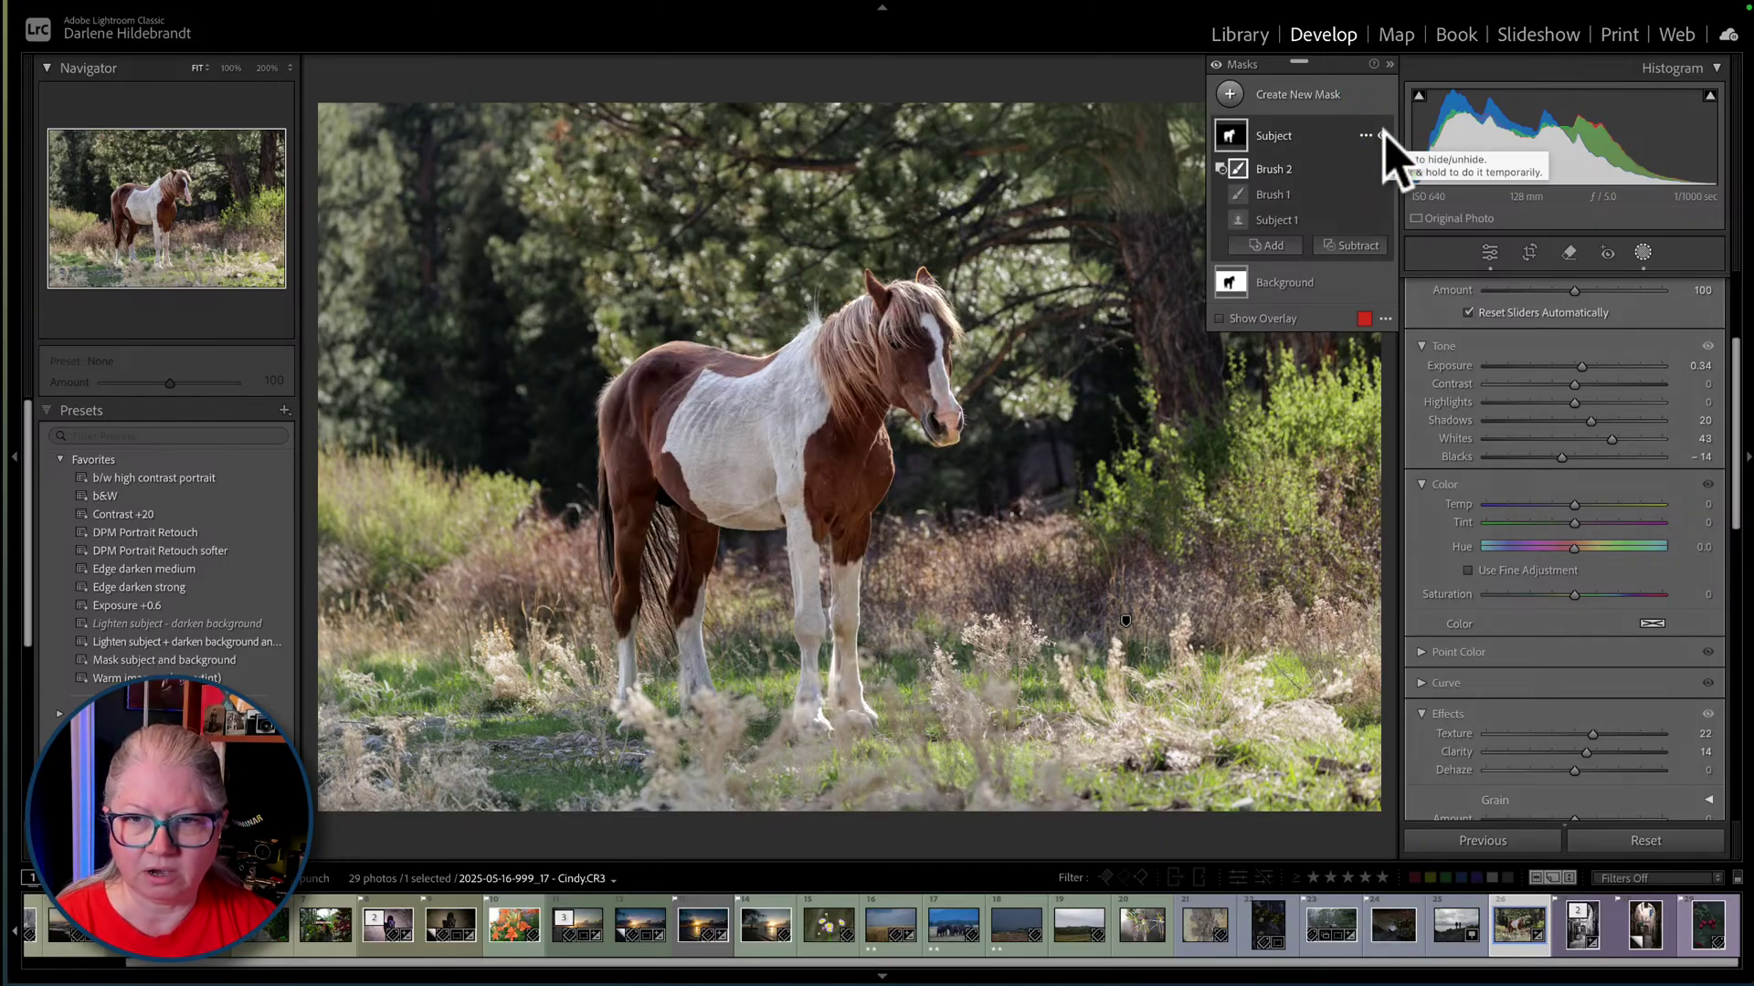
- Set the Background mask's Highlights to -100, Whites to -34, Blacks to -23 and Exposure to 0.12
{"action": "left_click", "coordinate": [1325, 282]}
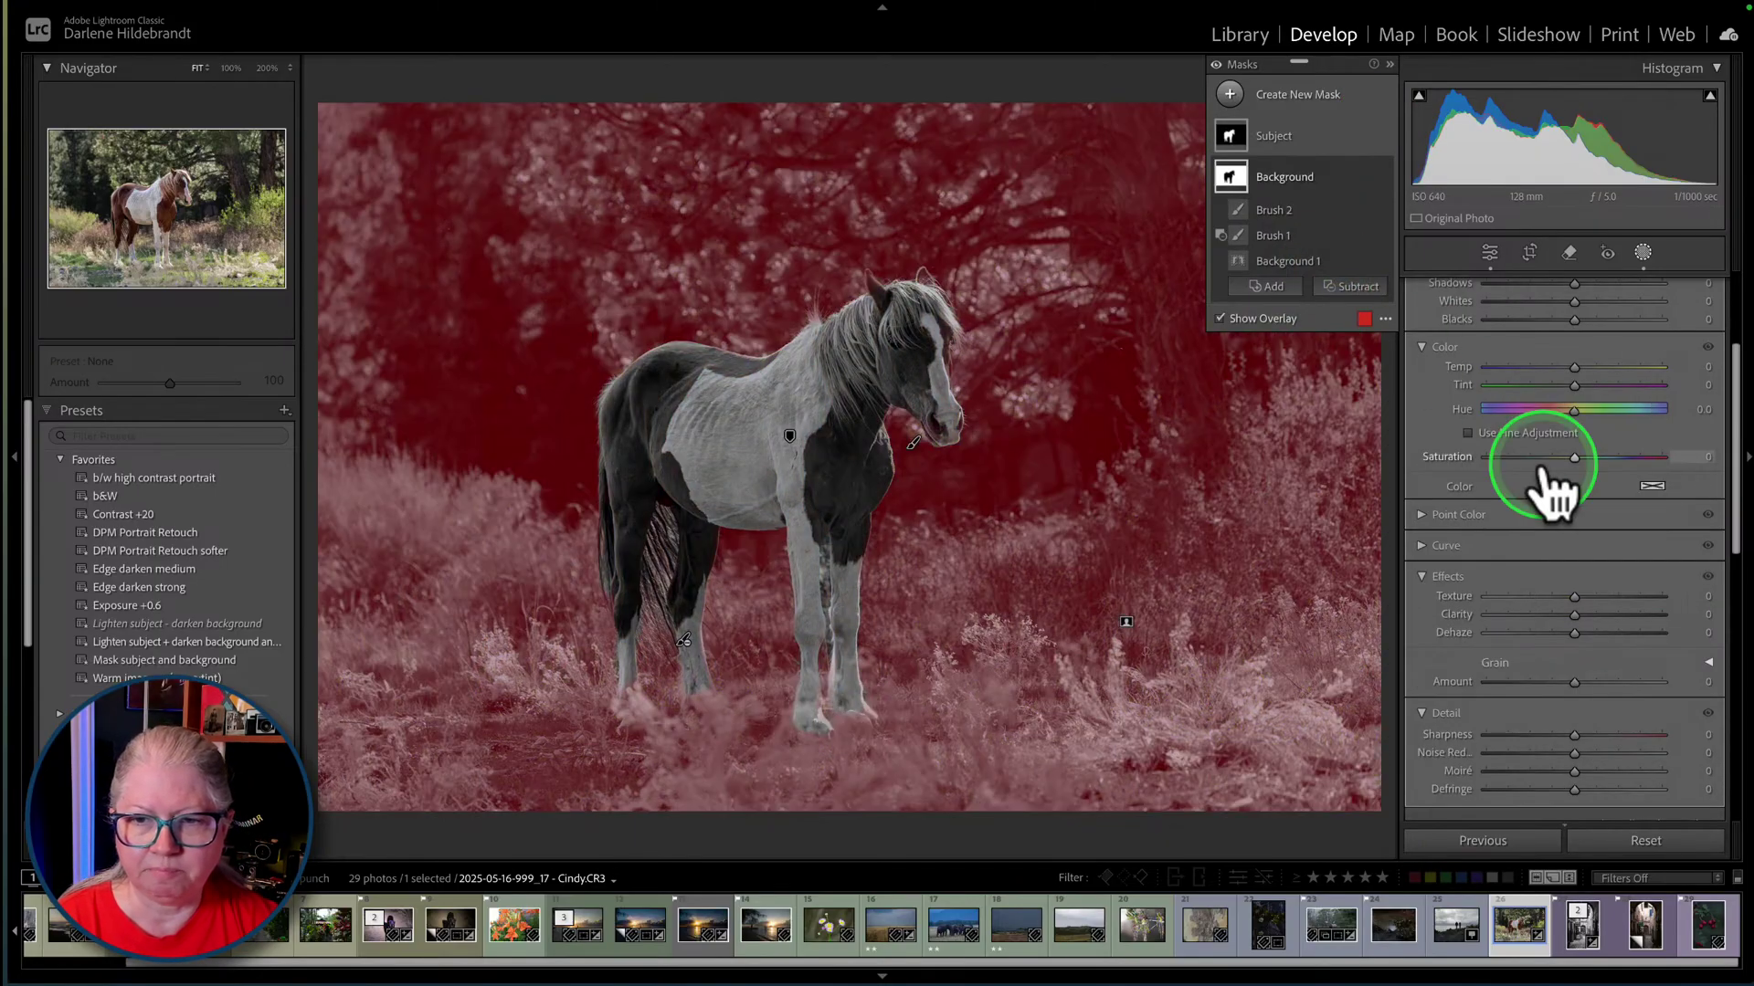
{"action": "scroll", "coordinate": [1559, 493], "scroll_direction": "up", "scroll_amount": 3}
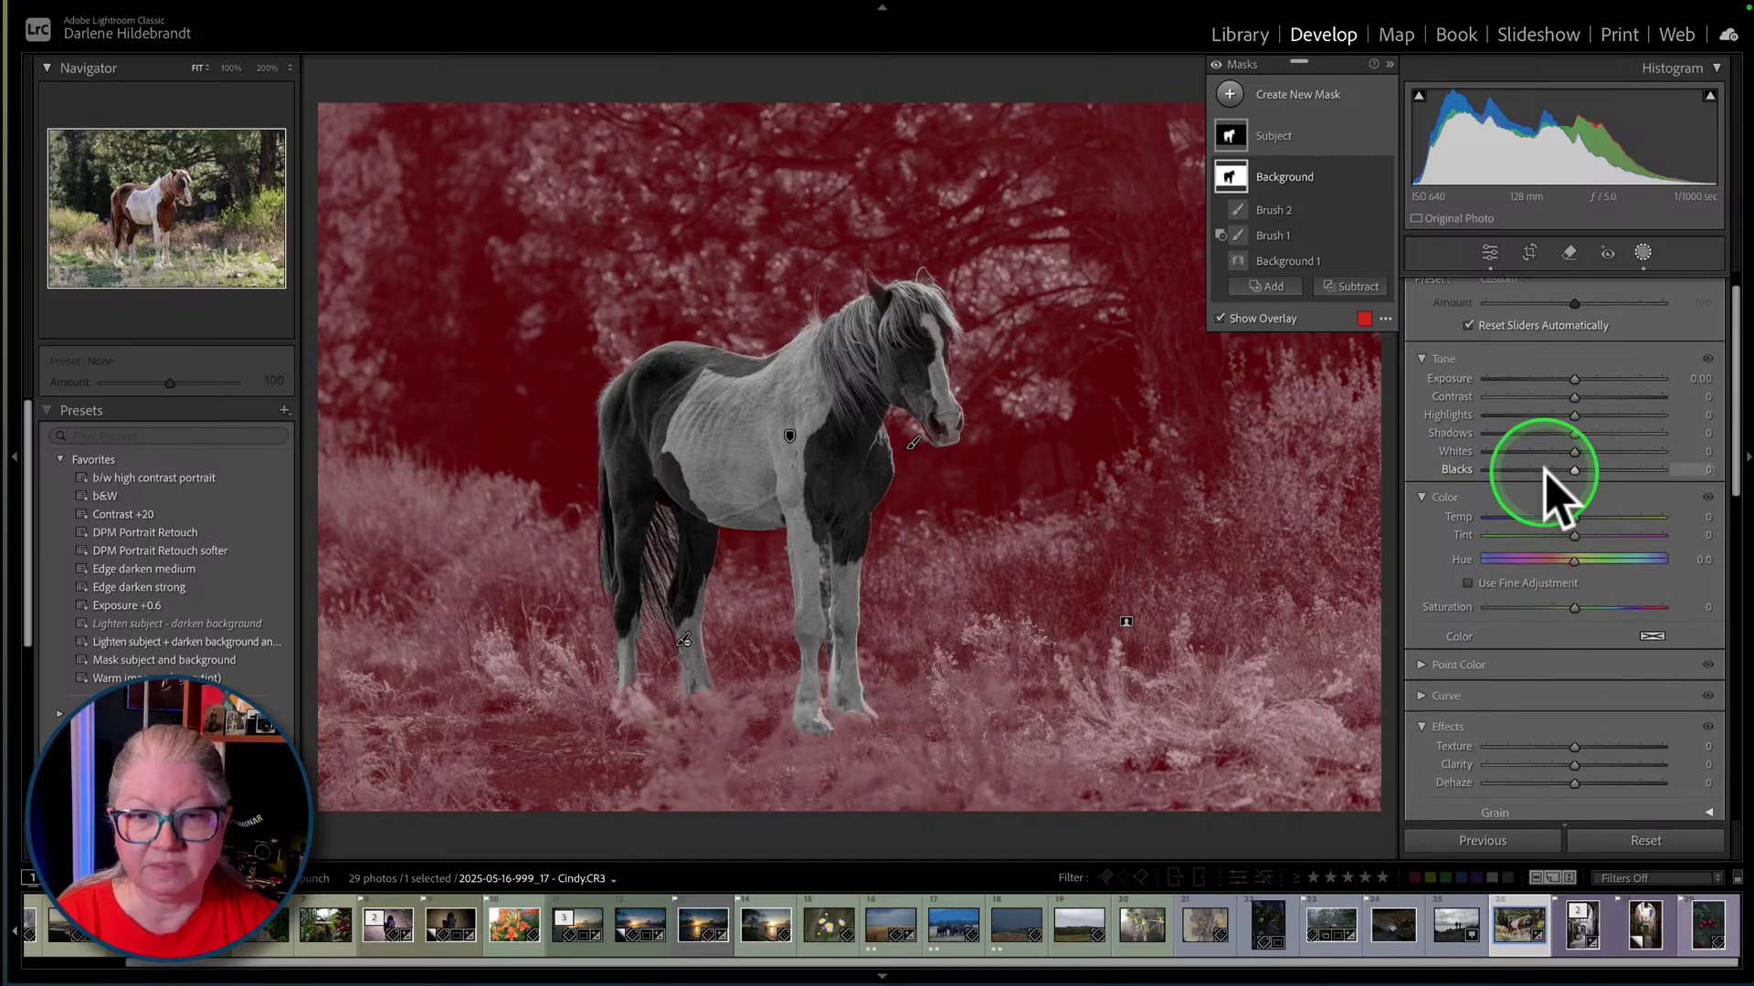
{"action": "left_click_drag", "start_coordinate": [1569, 416], "coordinate": [1292, 422]}
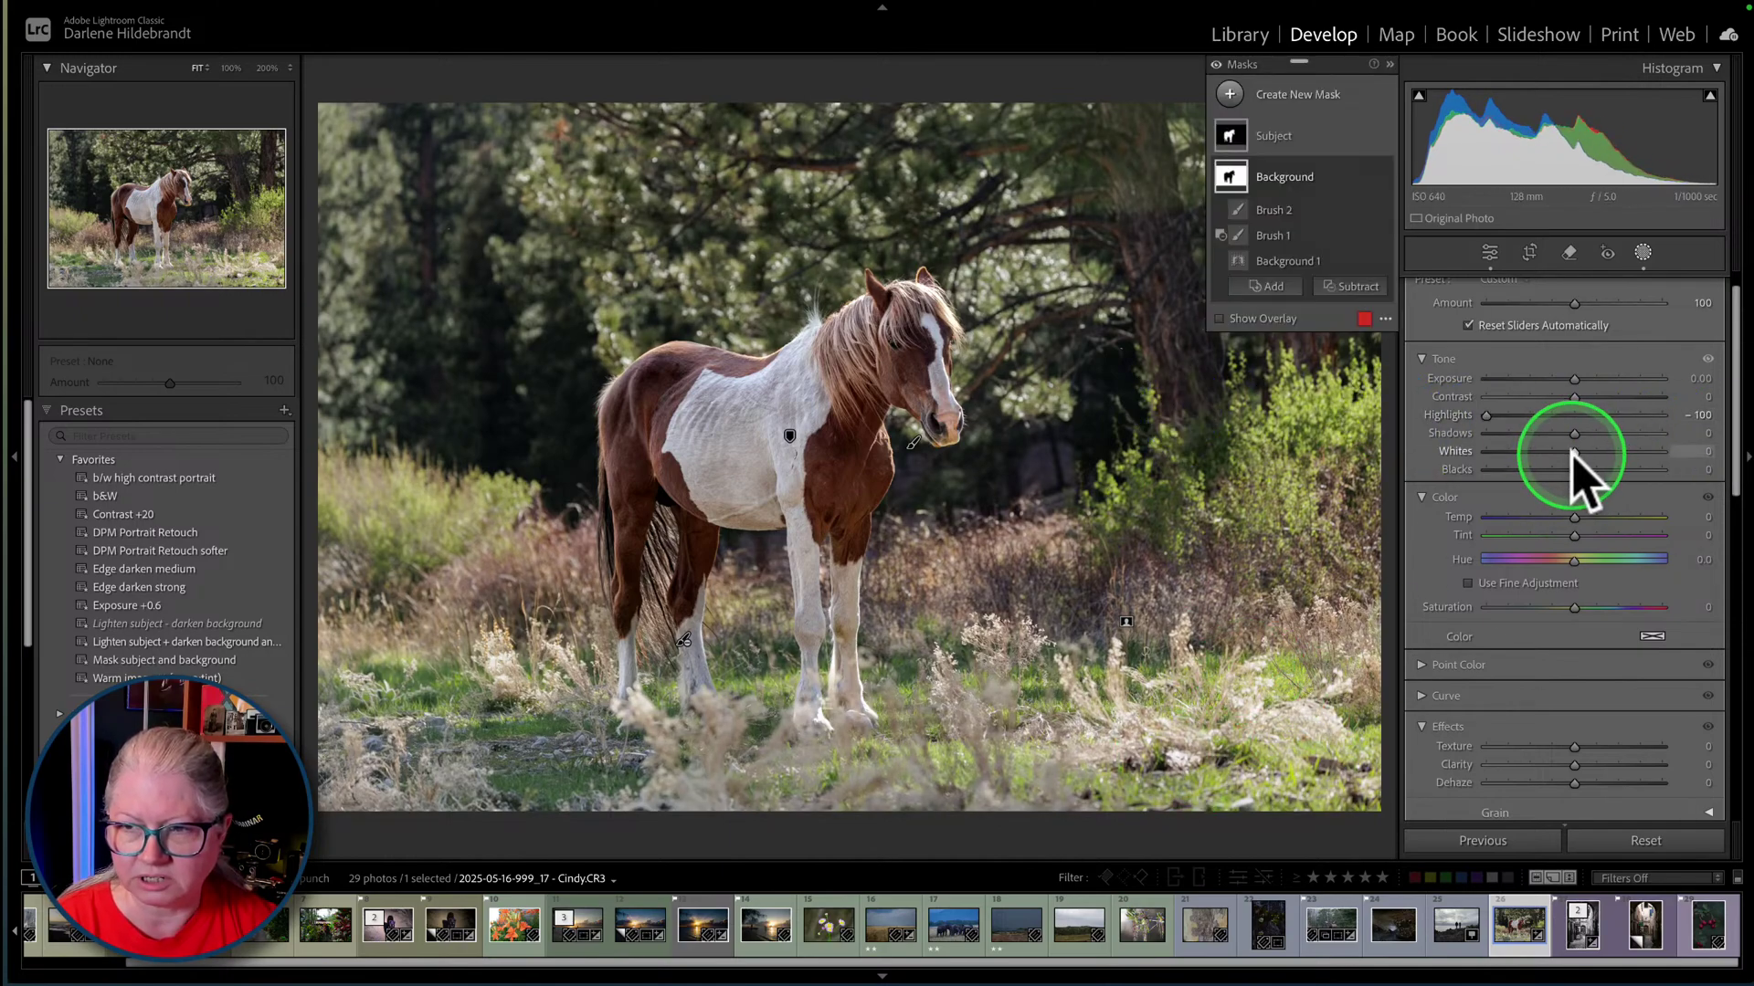
{"action": "left_click_drag", "start_coordinate": [1572, 451], "coordinate": [1542, 452]}
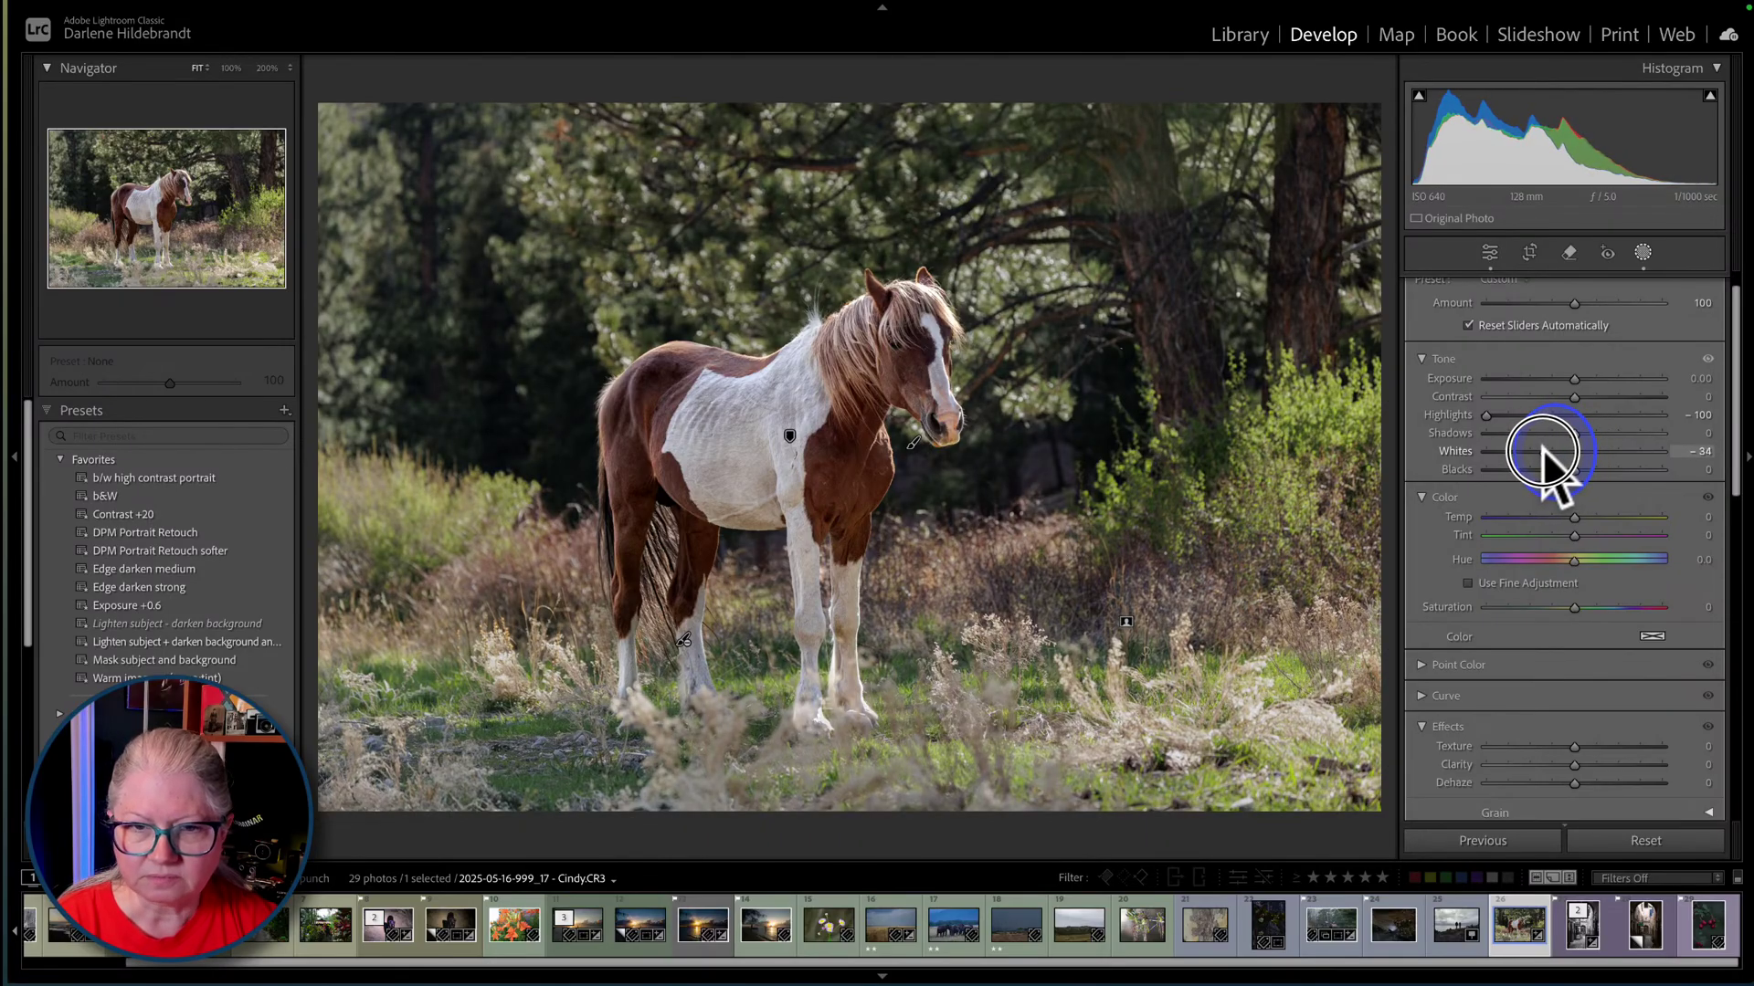
{"action": "left_click_drag", "start_coordinate": [1574, 470], "coordinate": [1558, 470]}
{"action": "left_click_drag", "start_coordinate": [1575, 378], "coordinate": [1576, 380]}
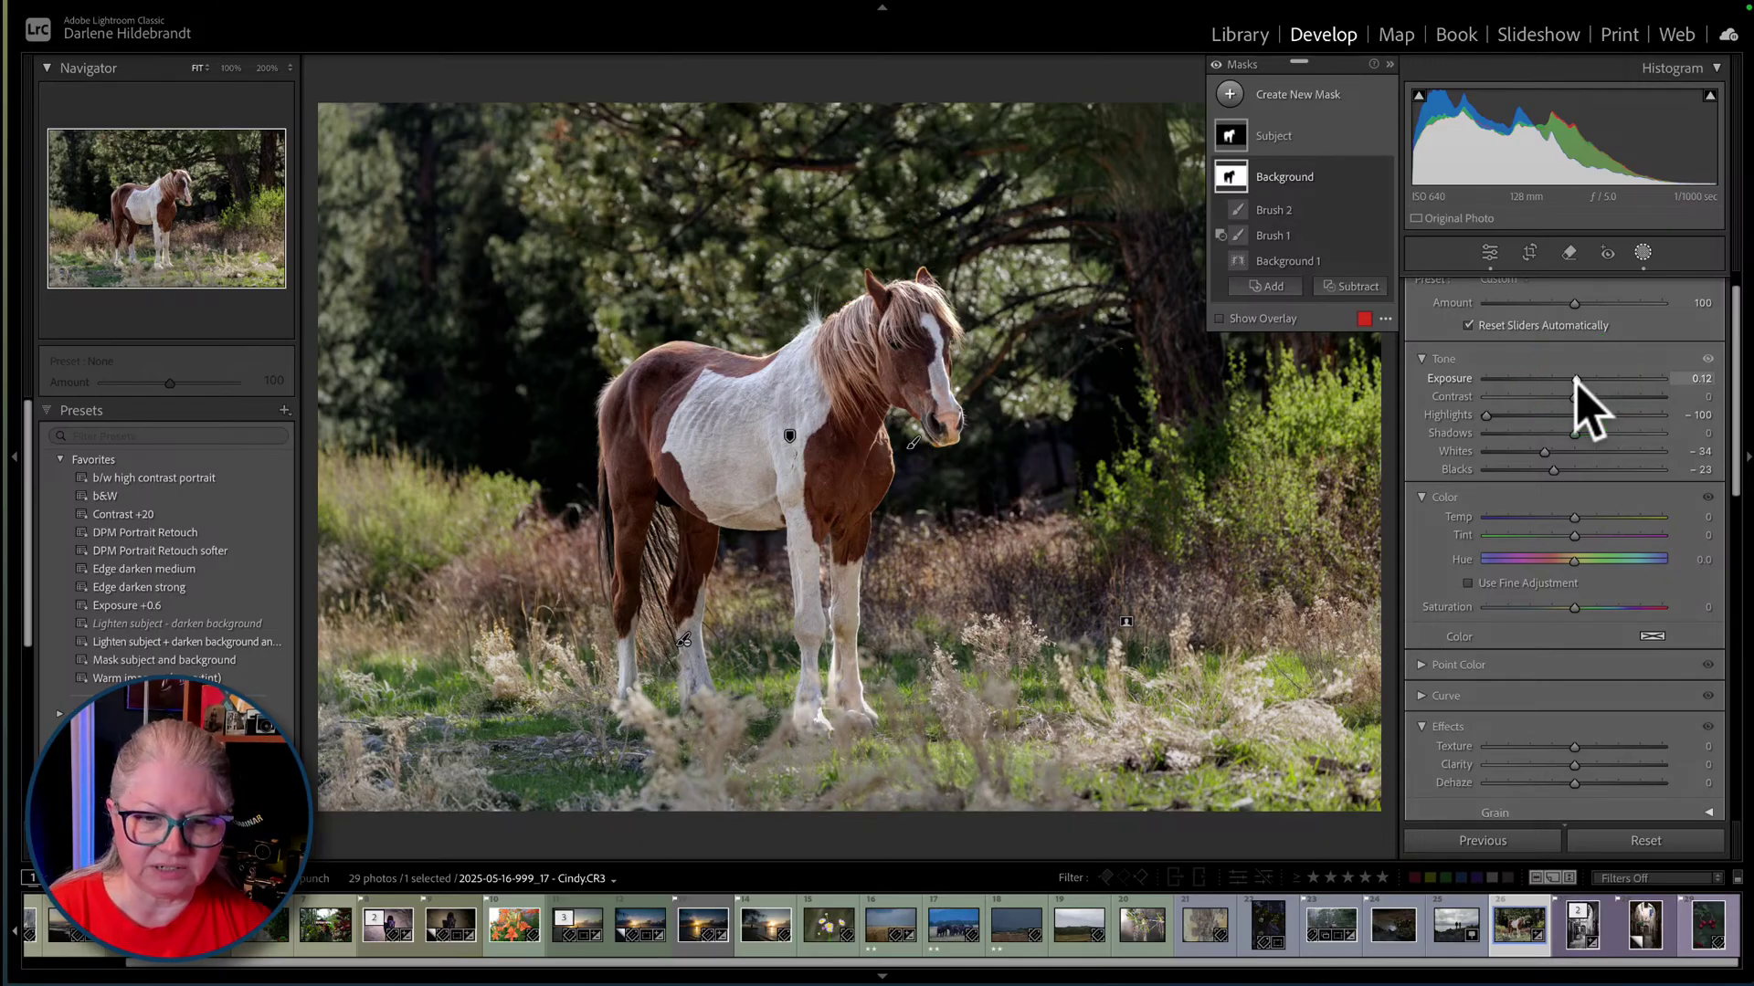
- Leave masking, apply the Edge darken medium preset to the photo and create a virtual copy of it
{"action": "left_click", "coordinate": [1642, 253]}
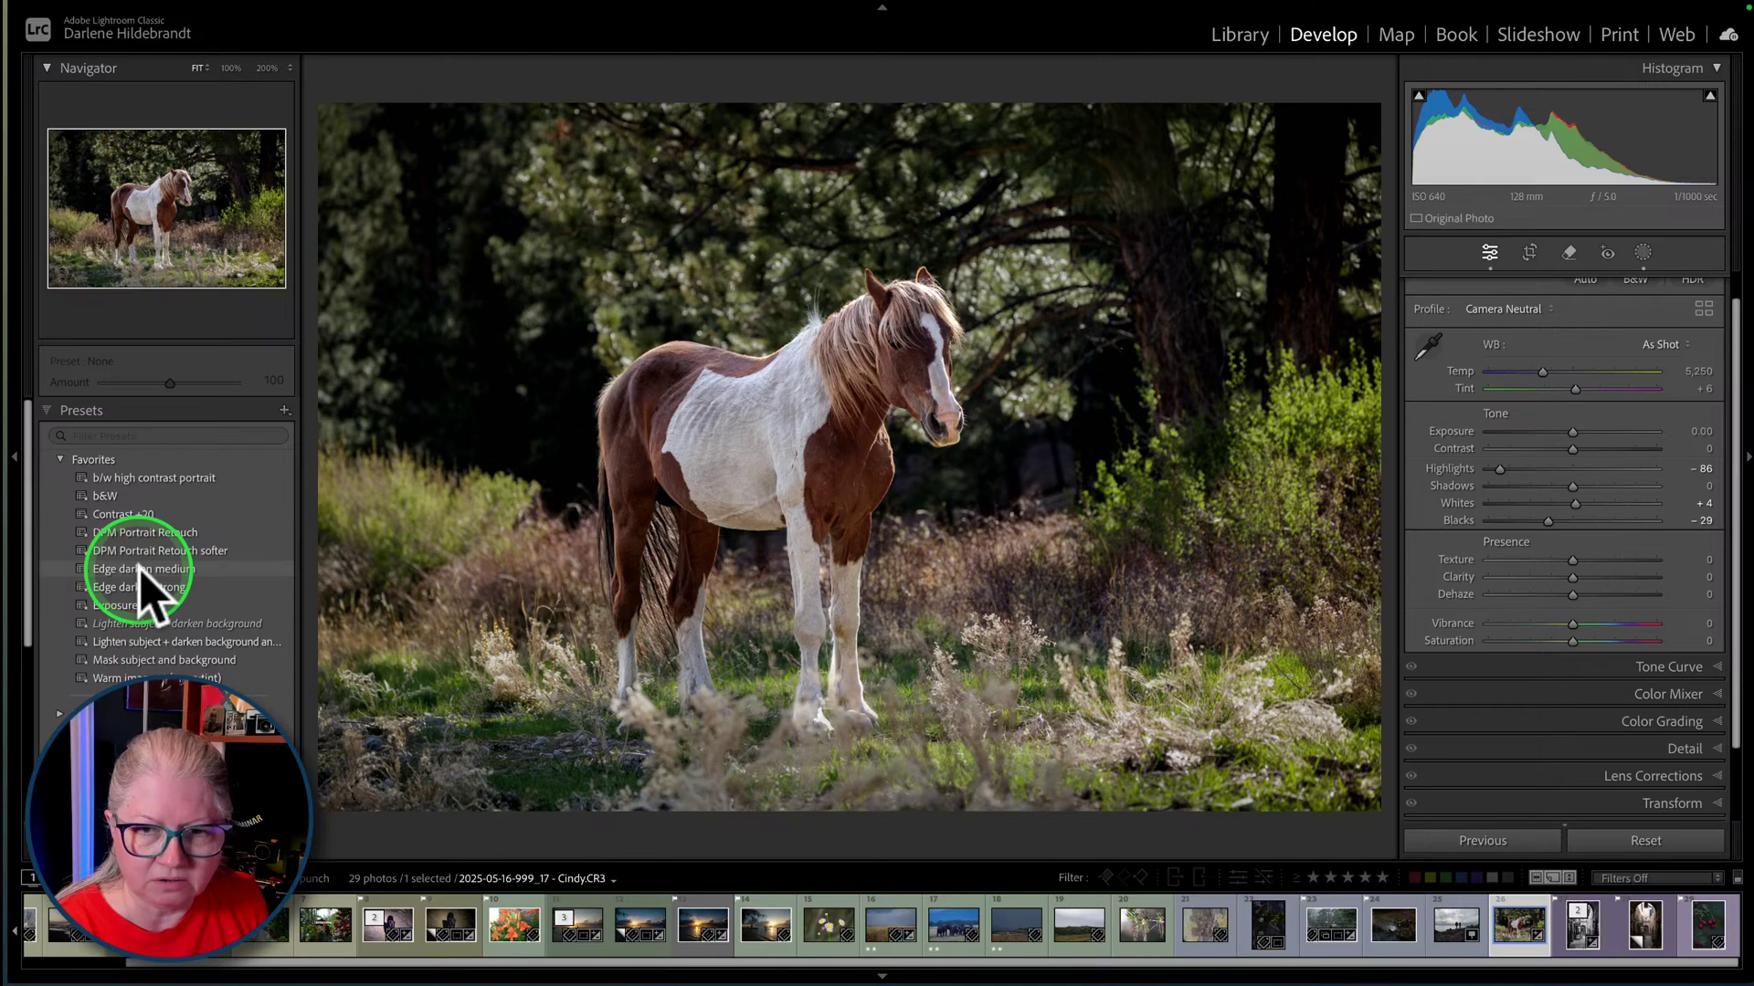
{"action": "left_click", "coordinate": [139, 569]}
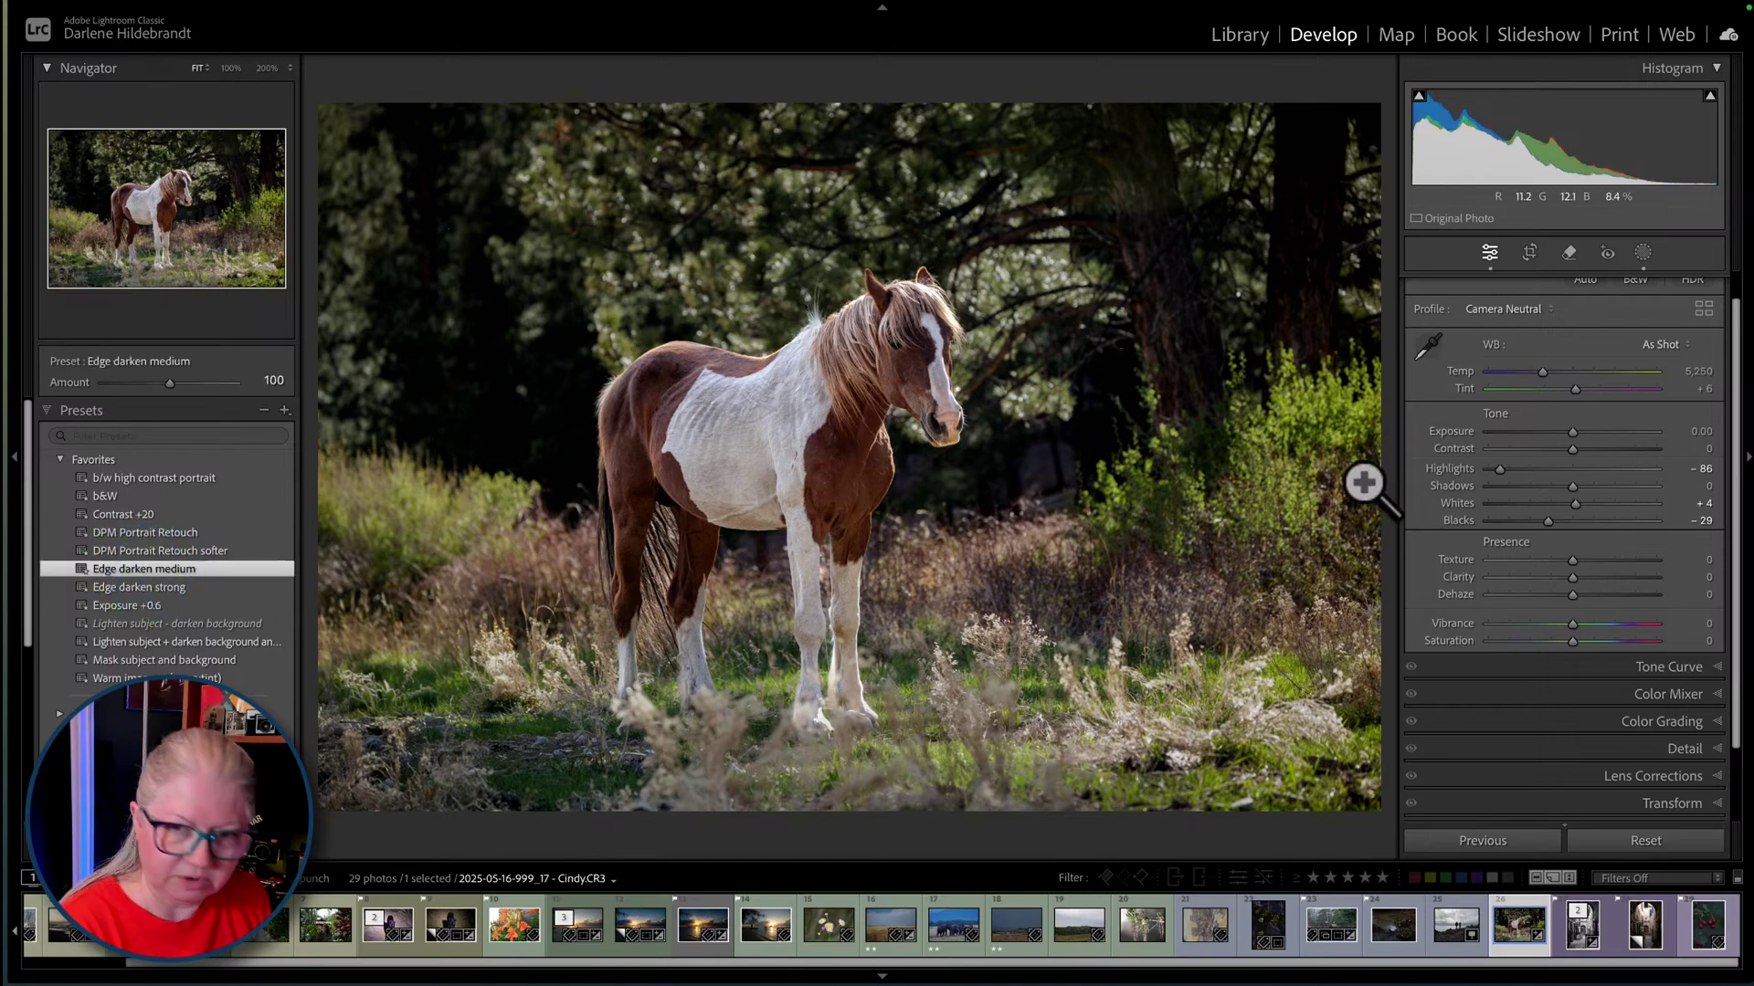
{"action": "key", "text": "ctrl+apostrophe"}
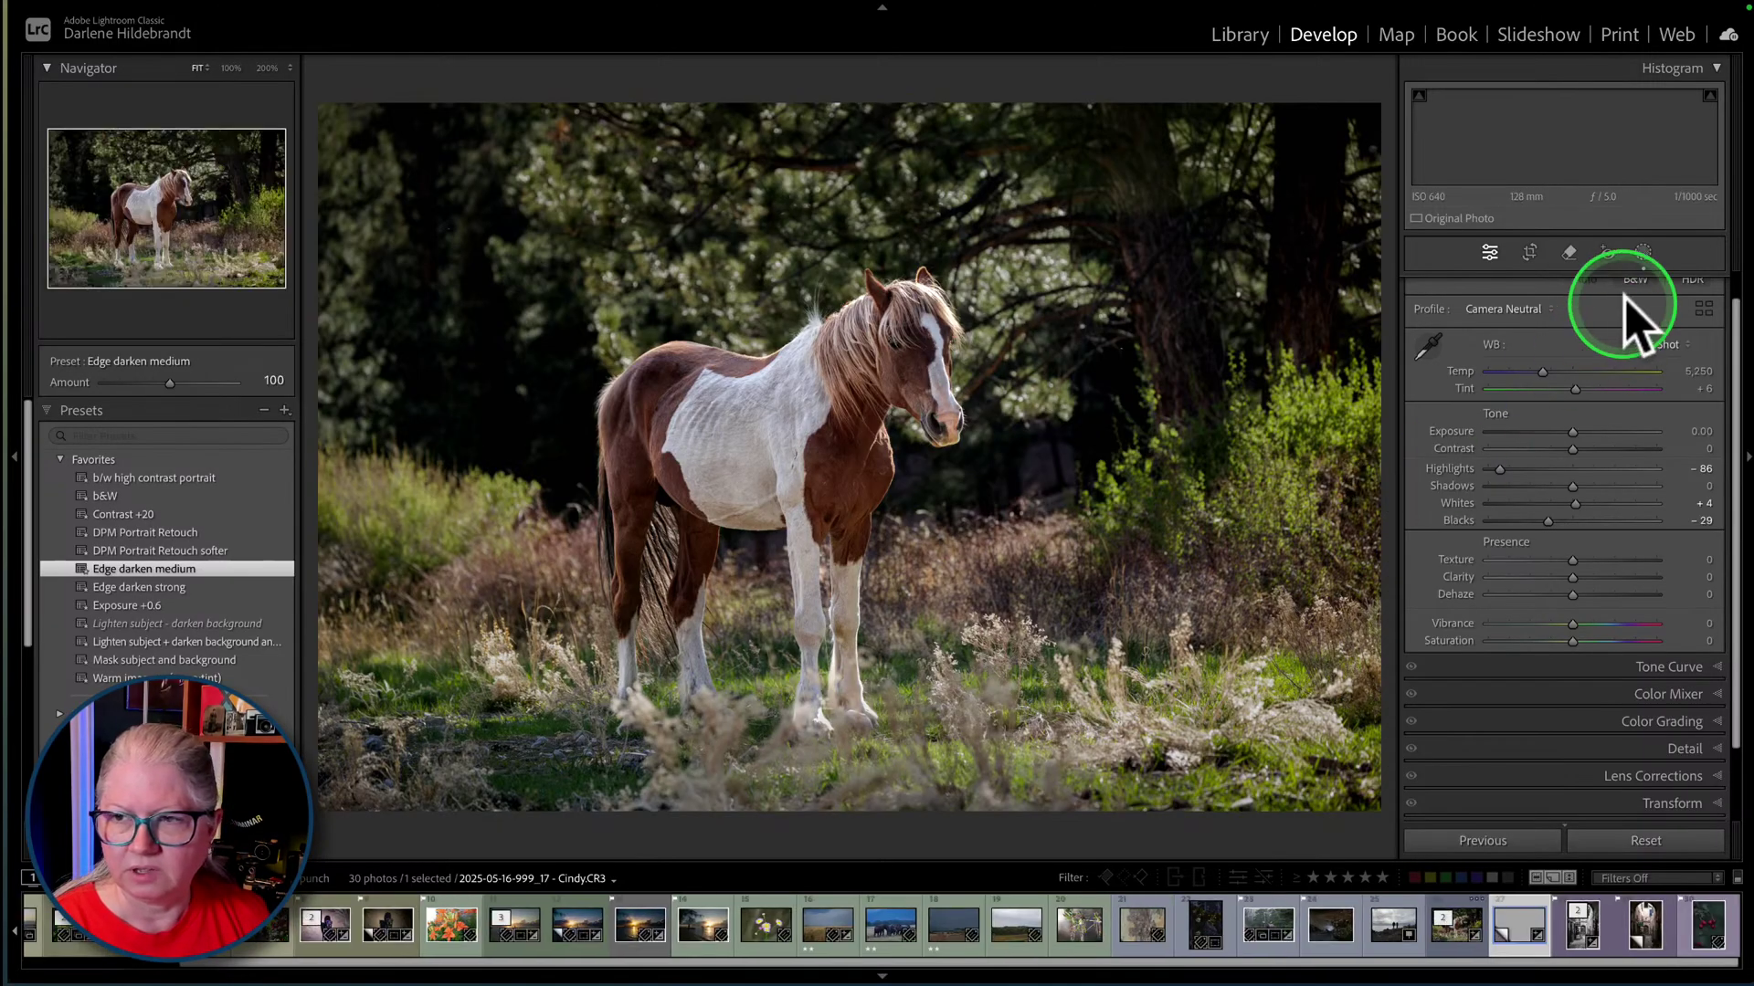
- Reset the virtual copy's post-crop vignetting Amount to 0
{"action": "scroll", "coordinate": [1605, 481], "scroll_direction": "down", "scroll_amount": 5}
{"action": "left_click", "coordinate": [1636, 783]}
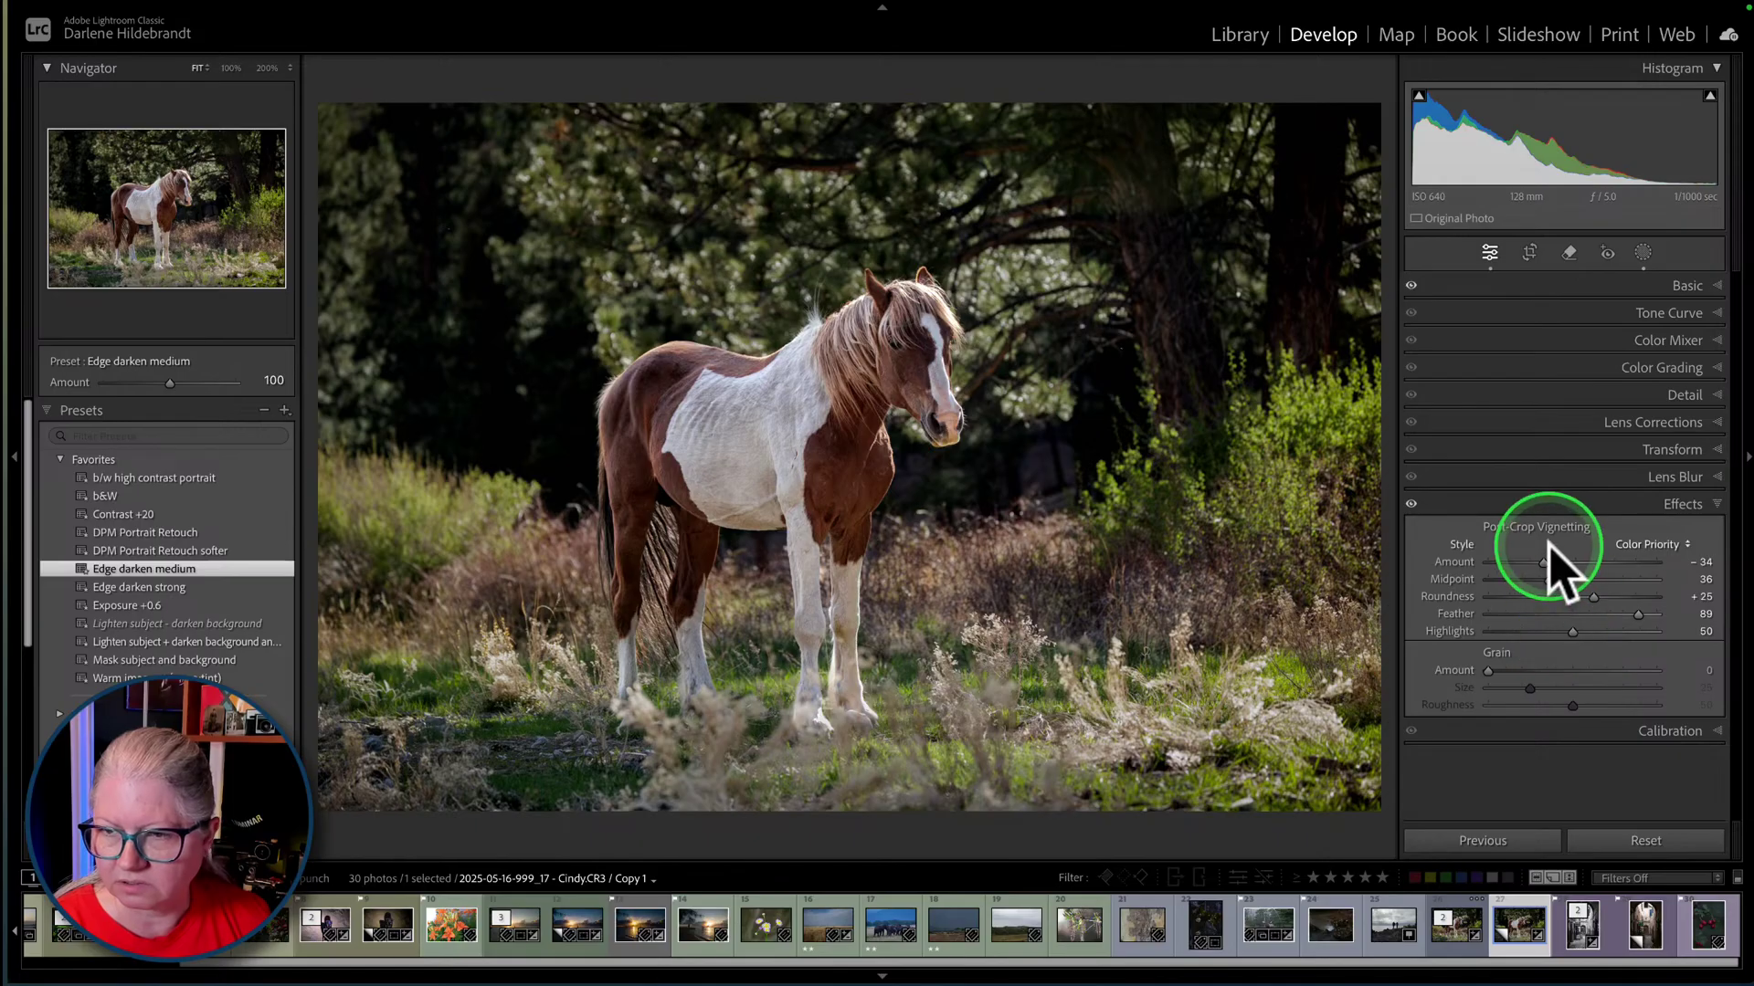
{"action": "double_click", "coordinate": [1544, 562]}
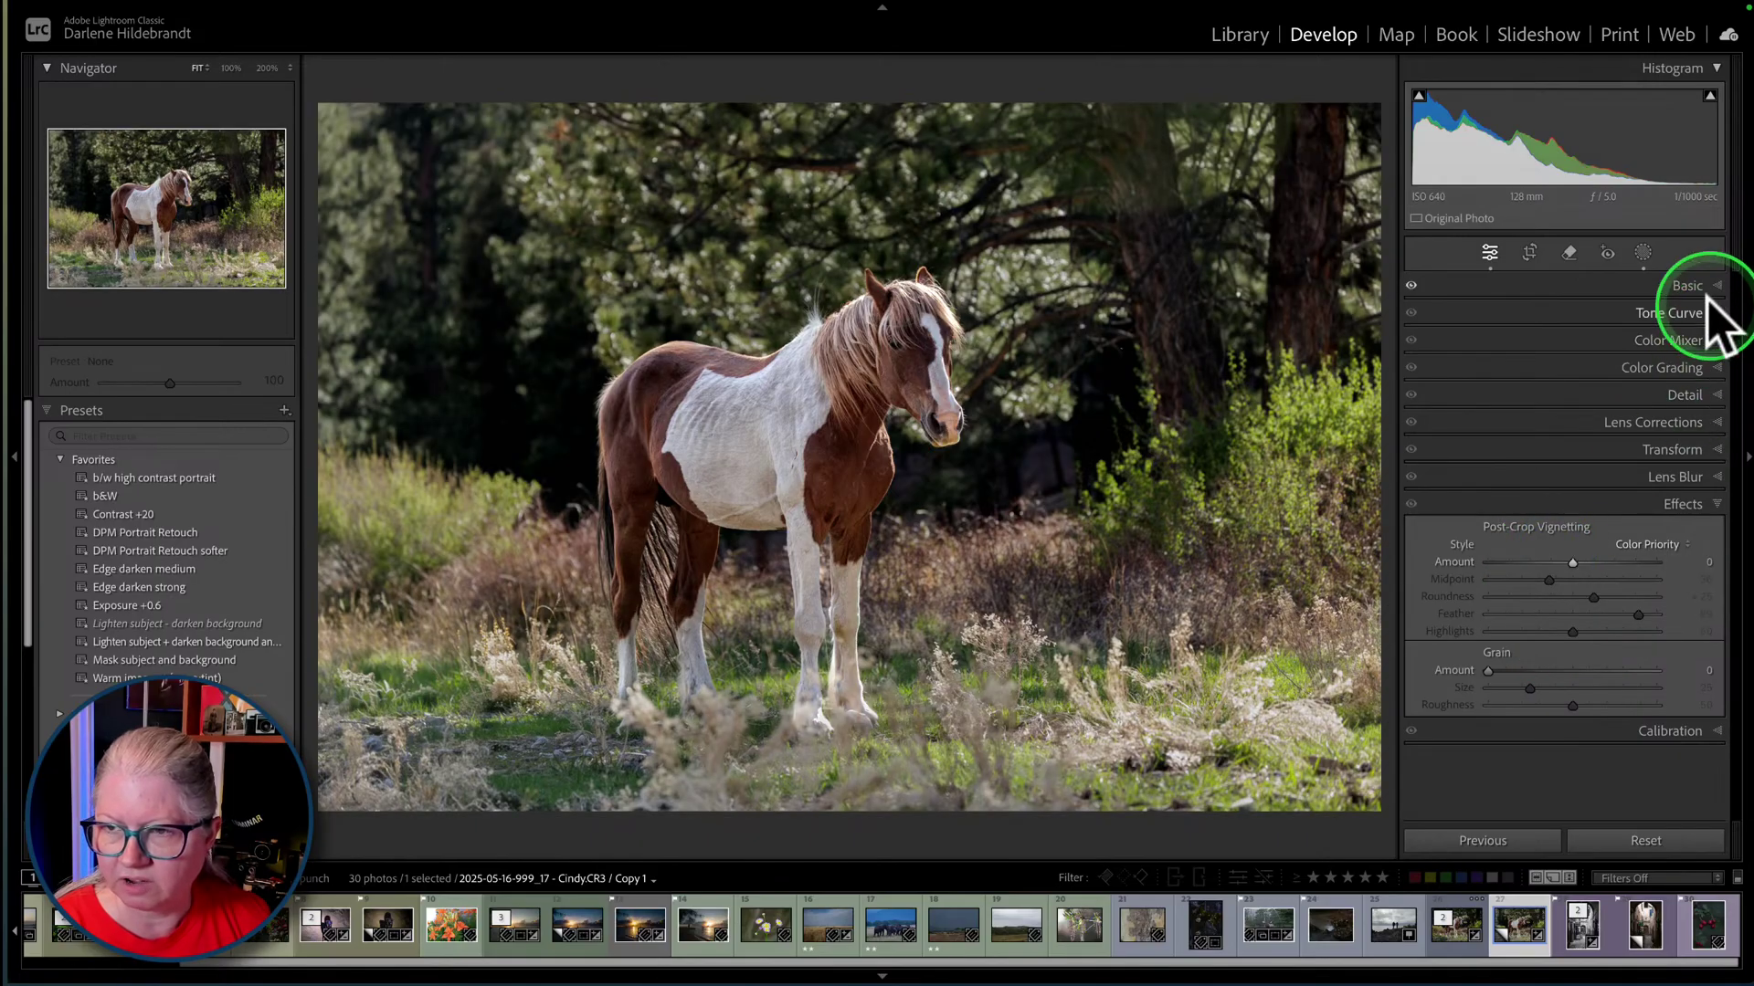
- In the virtual copy's Background mask, reset Blacks to 0 and set Highlights to -37, Shadows to 41 and Whites to -8
{"action": "left_click", "coordinate": [1680, 285]}
{"action": "left_click", "coordinate": [1643, 254]}
{"action": "left_click", "coordinate": [1338, 178]}
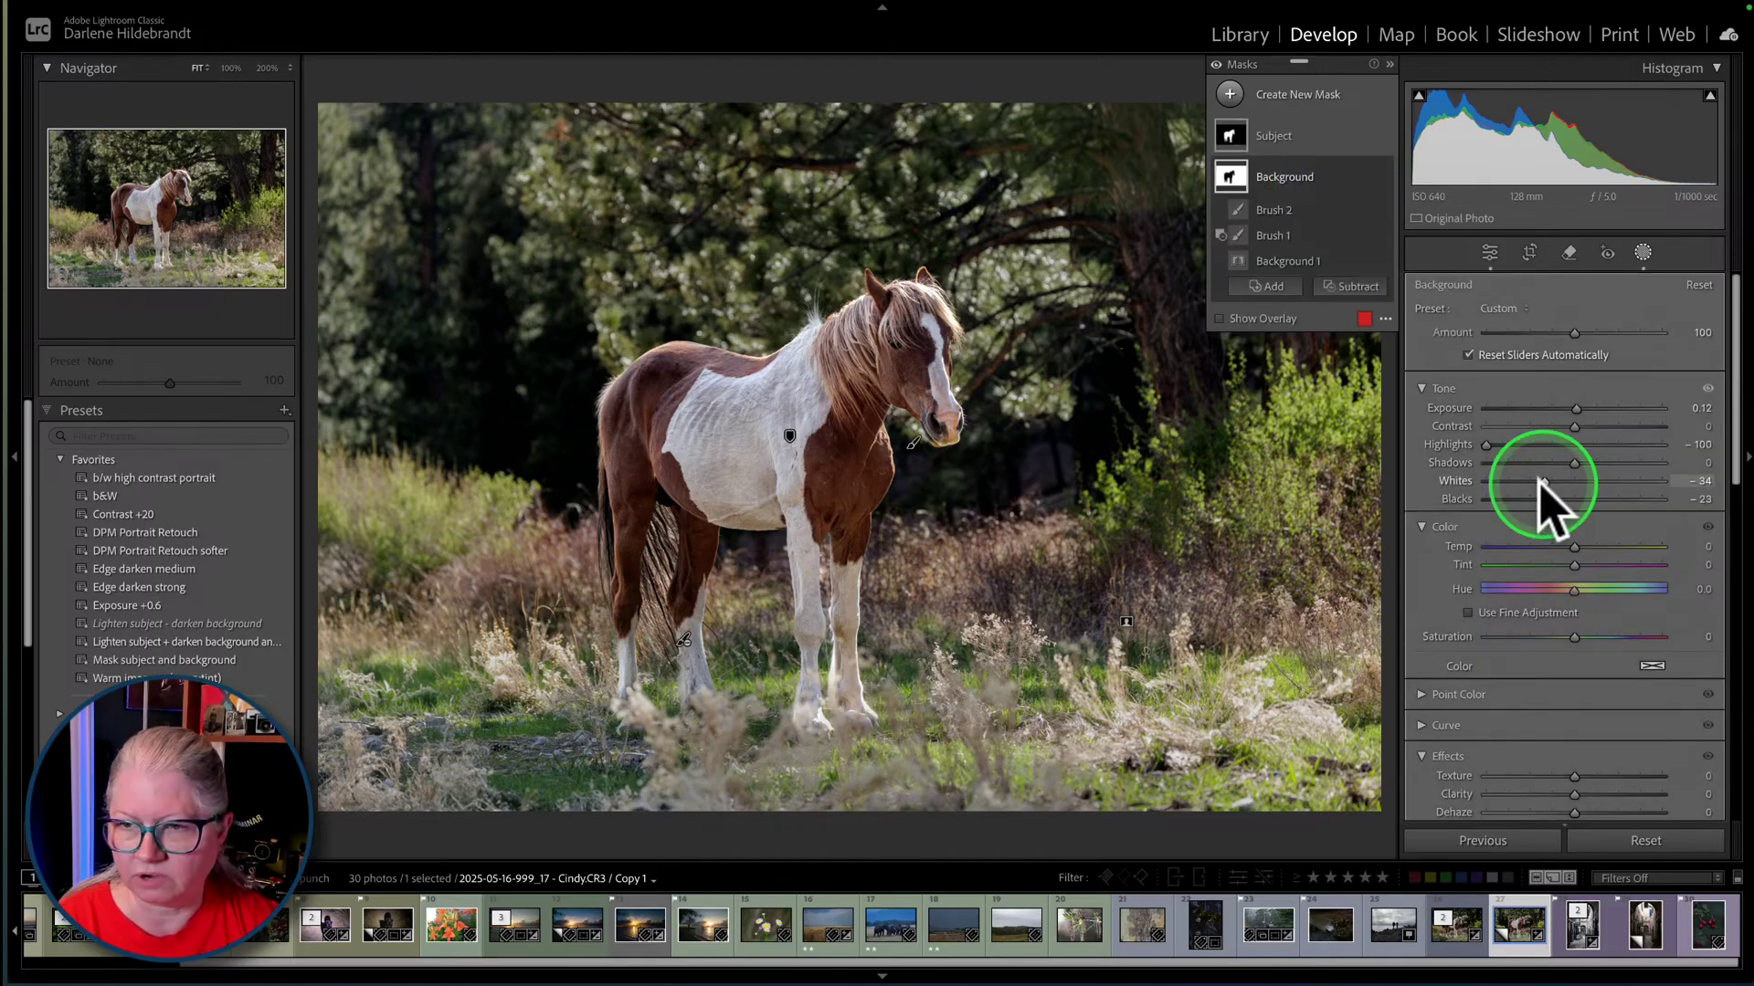
{"action": "double_click", "coordinate": [1486, 447]}
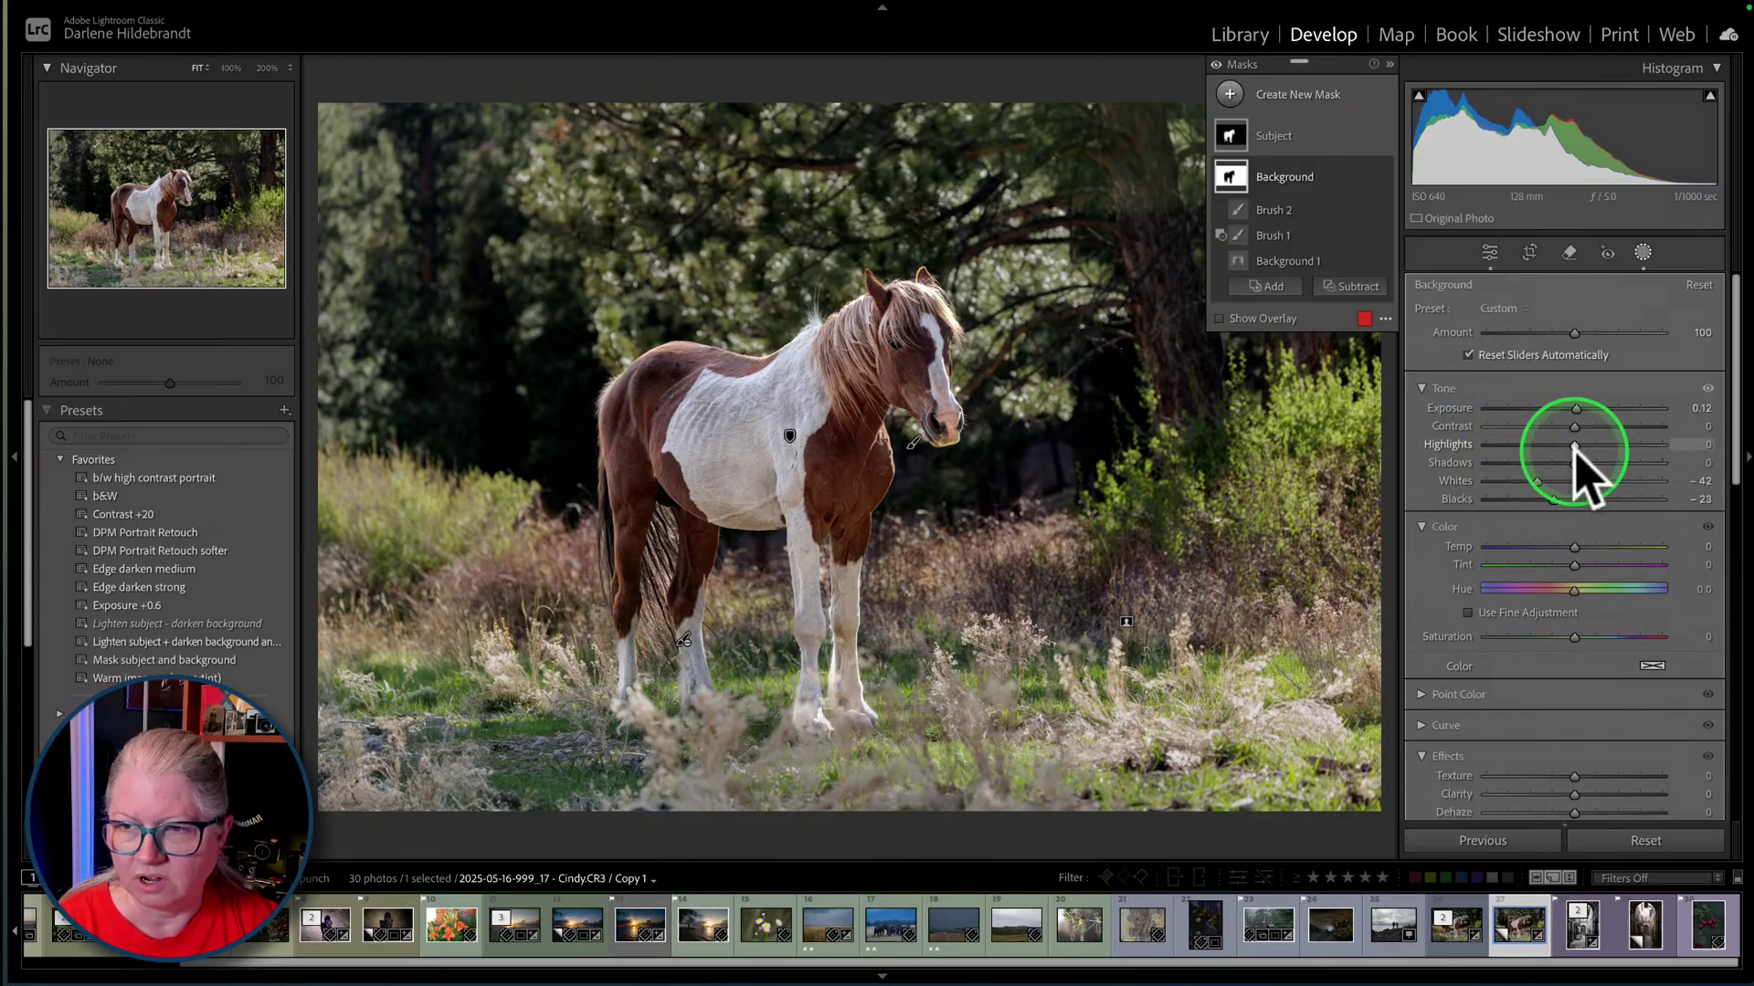
{"action": "double_click", "coordinate": [1454, 482]}
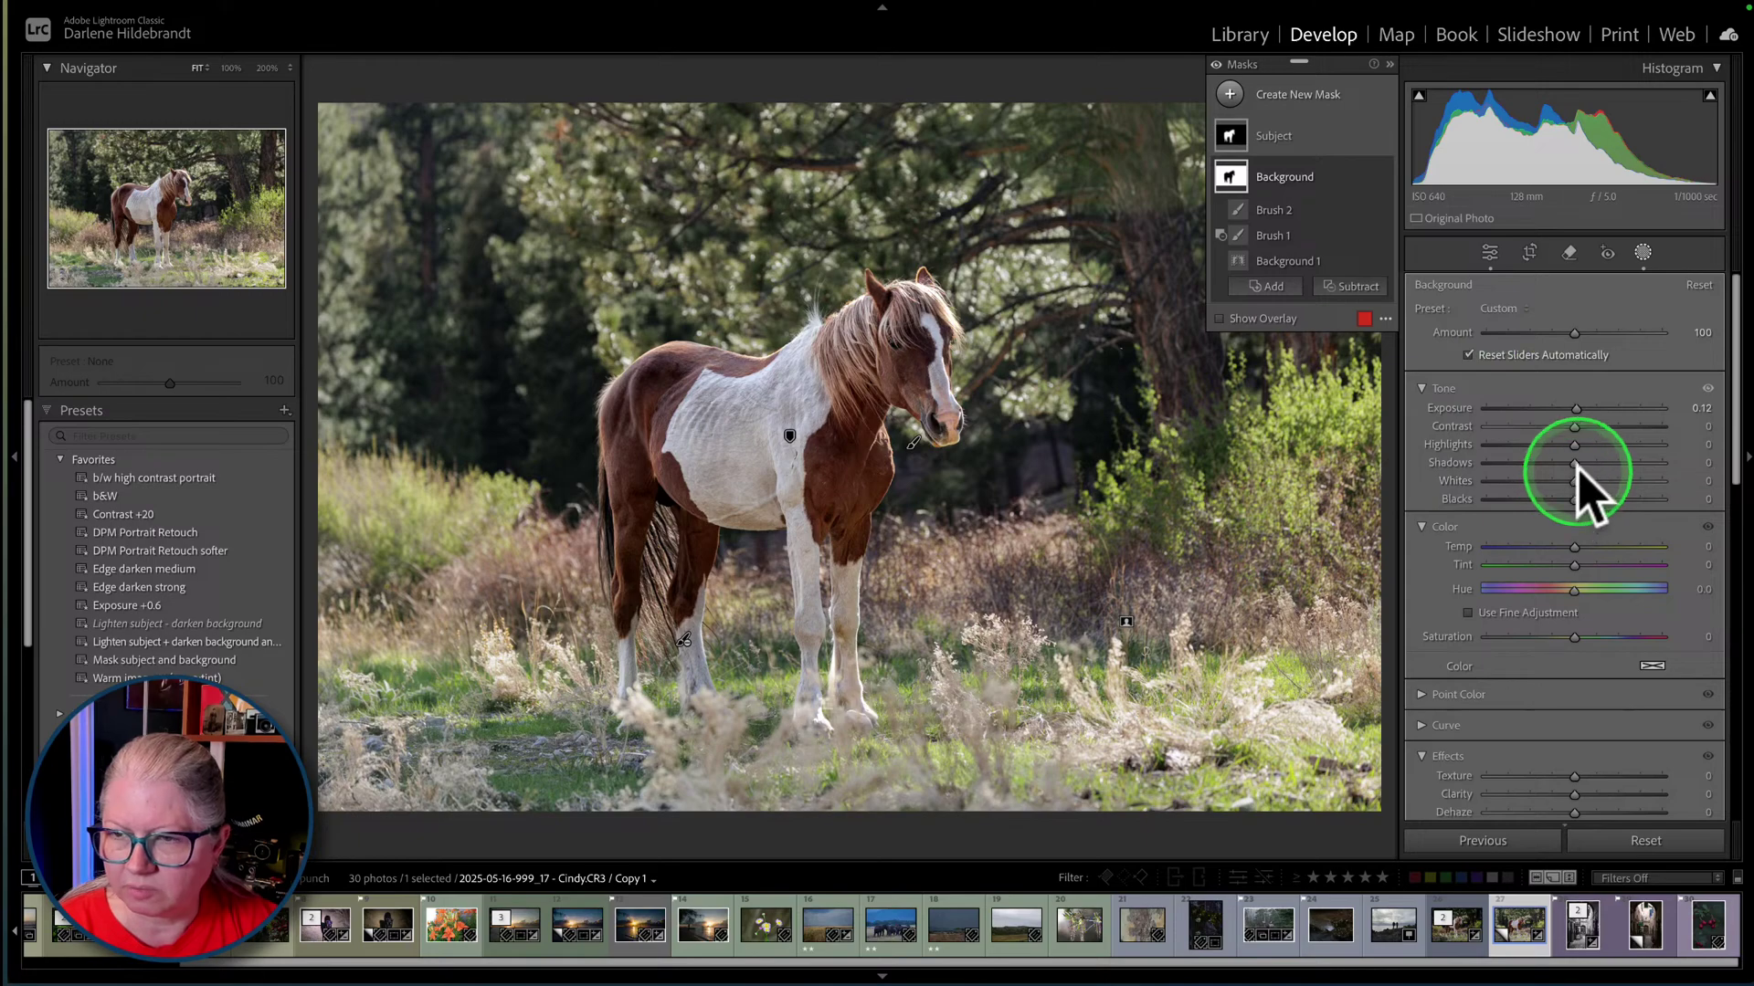
{"action": "mouse_move", "coordinate": [1573, 464]}
{"action": "left_mouse_down"}
{"action": "mouse_move", "coordinate": [1640, 463]}
{"action": "mouse_move", "coordinate": [1419, 464]}
{"action": "mouse_move", "coordinate": [1690, 470]}
{"action": "mouse_move", "coordinate": [1613, 447]}
{"action": "mouse_move", "coordinate": [1452, 450]}
{"action": "mouse_move", "coordinate": [1617, 453]}
{"action": "mouse_move", "coordinate": [1560, 449]}
{"action": "mouse_move", "coordinate": [1566, 478]}
{"action": "left_mouse_up"}
- Try the Background mask's Dehaze at -100 and settle on -10 for a light haze
{"action": "scroll", "coordinate": [1566, 488], "scroll_direction": "down", "scroll_amount": 5}
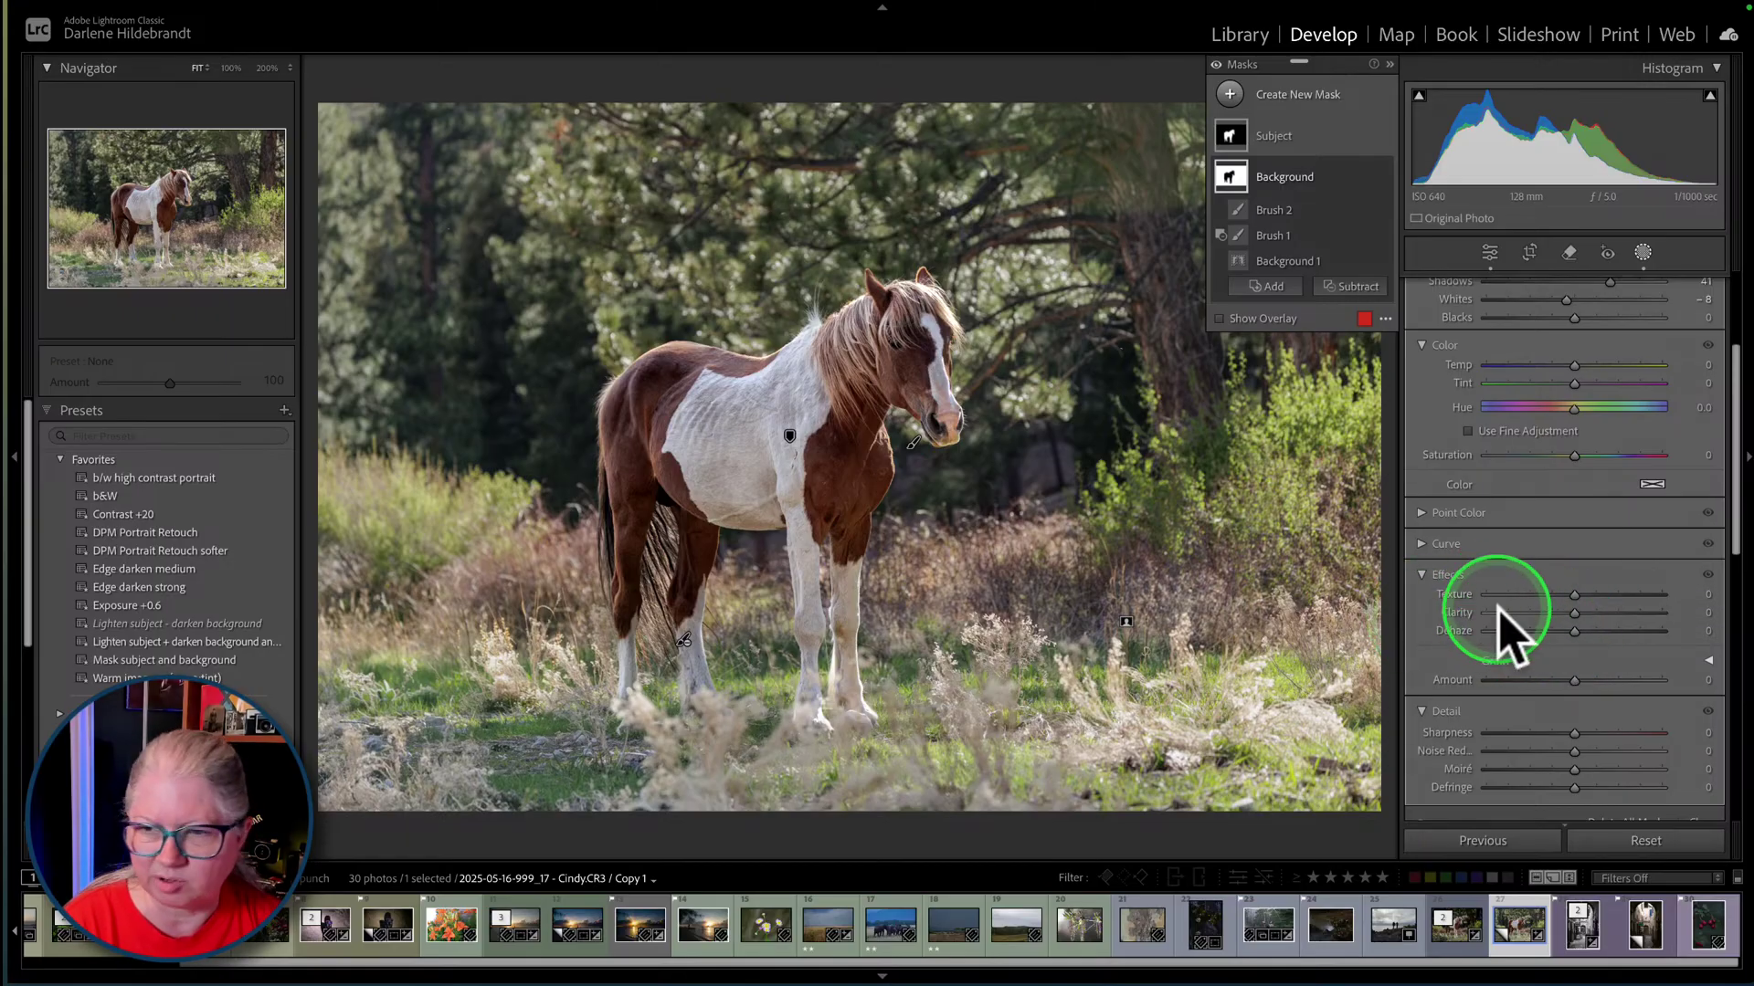
{"action": "left_click", "coordinate": [1573, 630]}
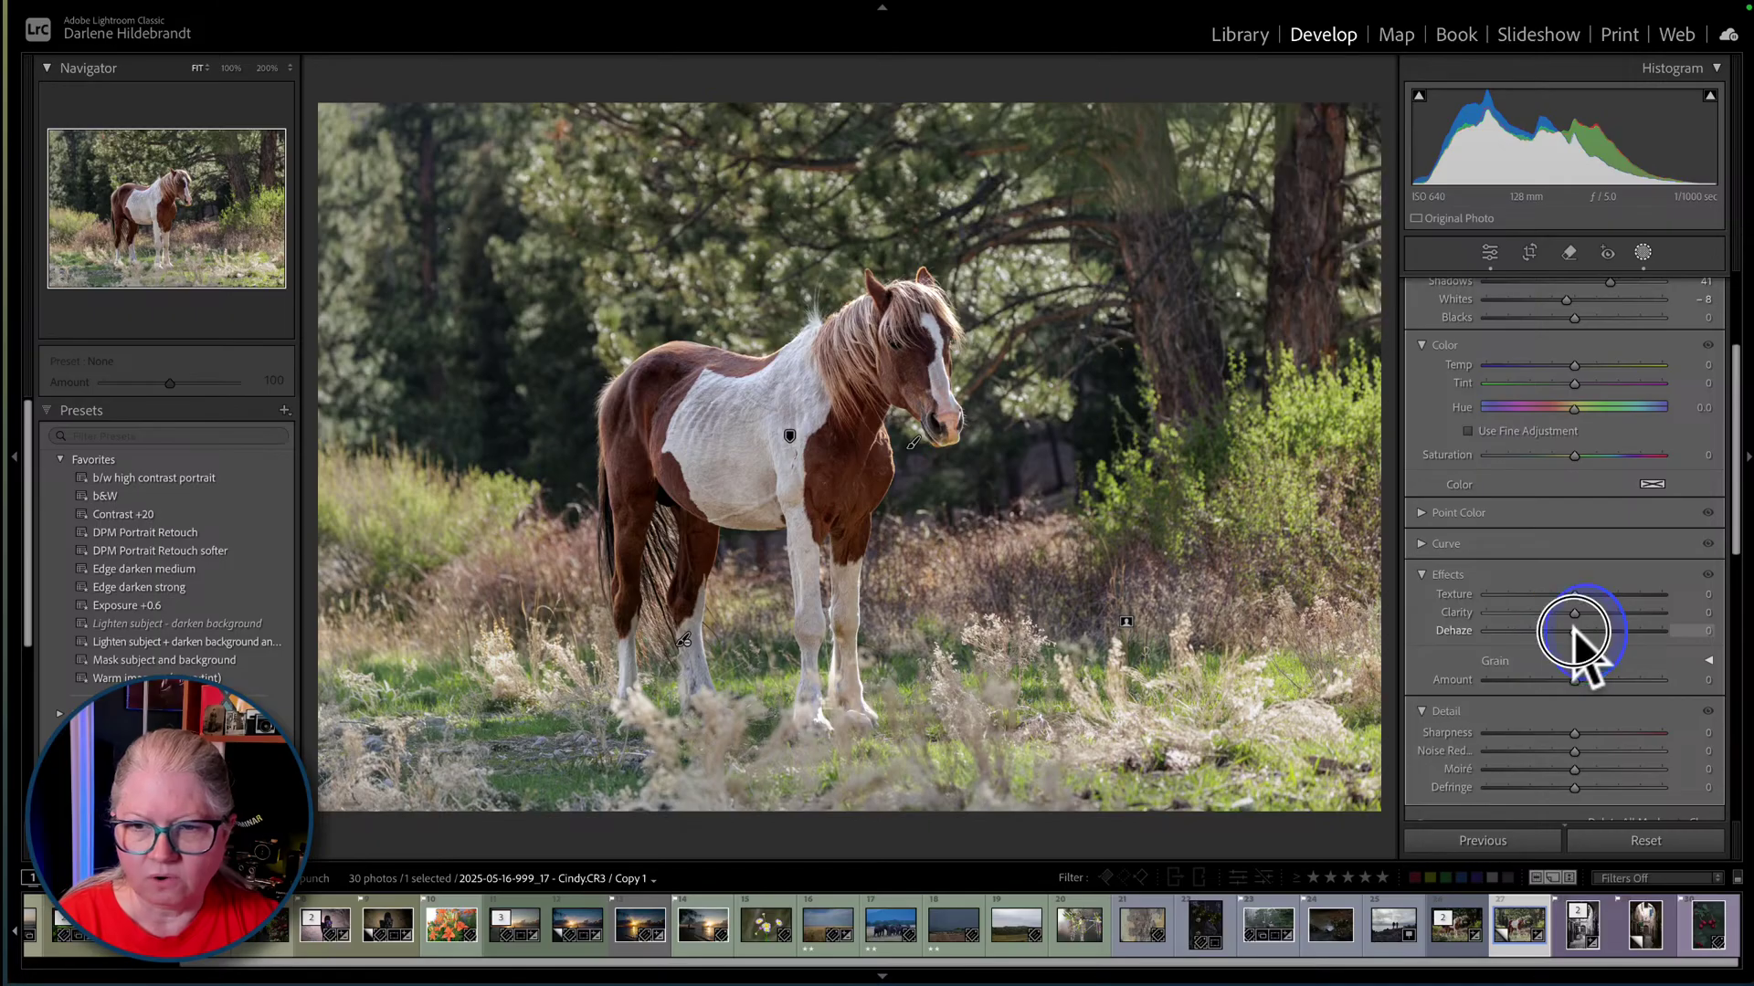
{"action": "left_click_drag", "start_coordinate": [1558, 630], "coordinate": [1470, 631]}
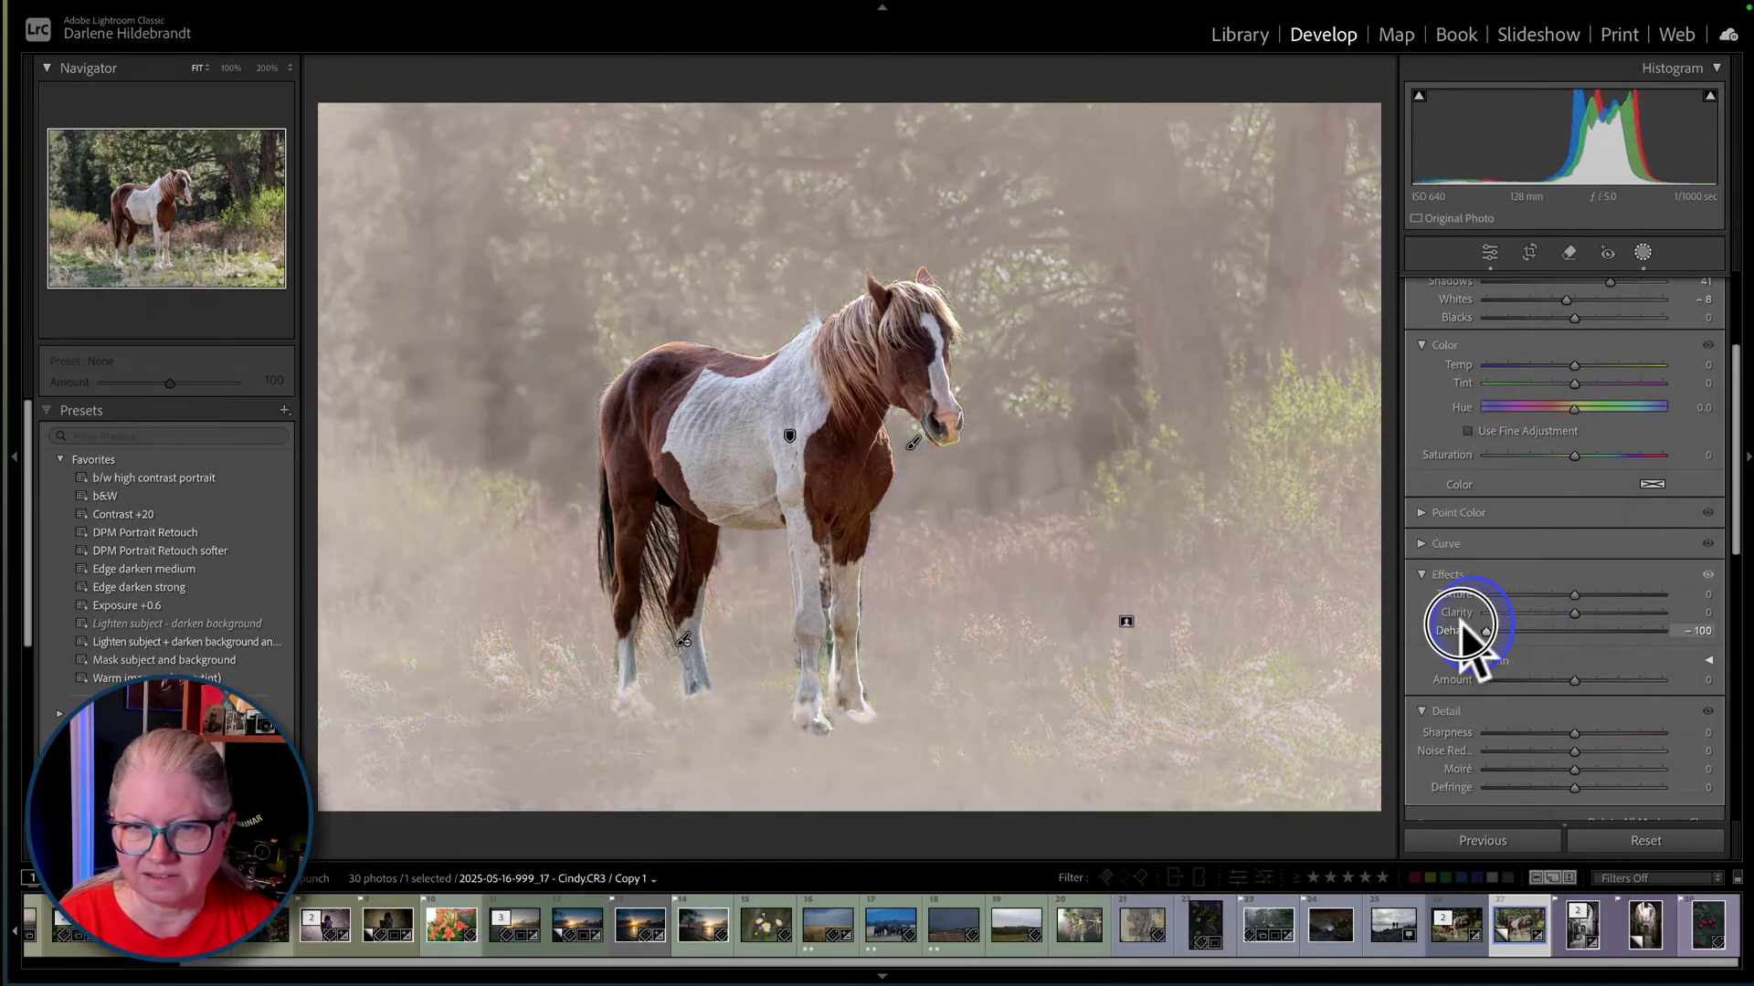
{"action": "left_click_drag", "start_coordinate": [1461, 630], "coordinate": [1564, 630]}
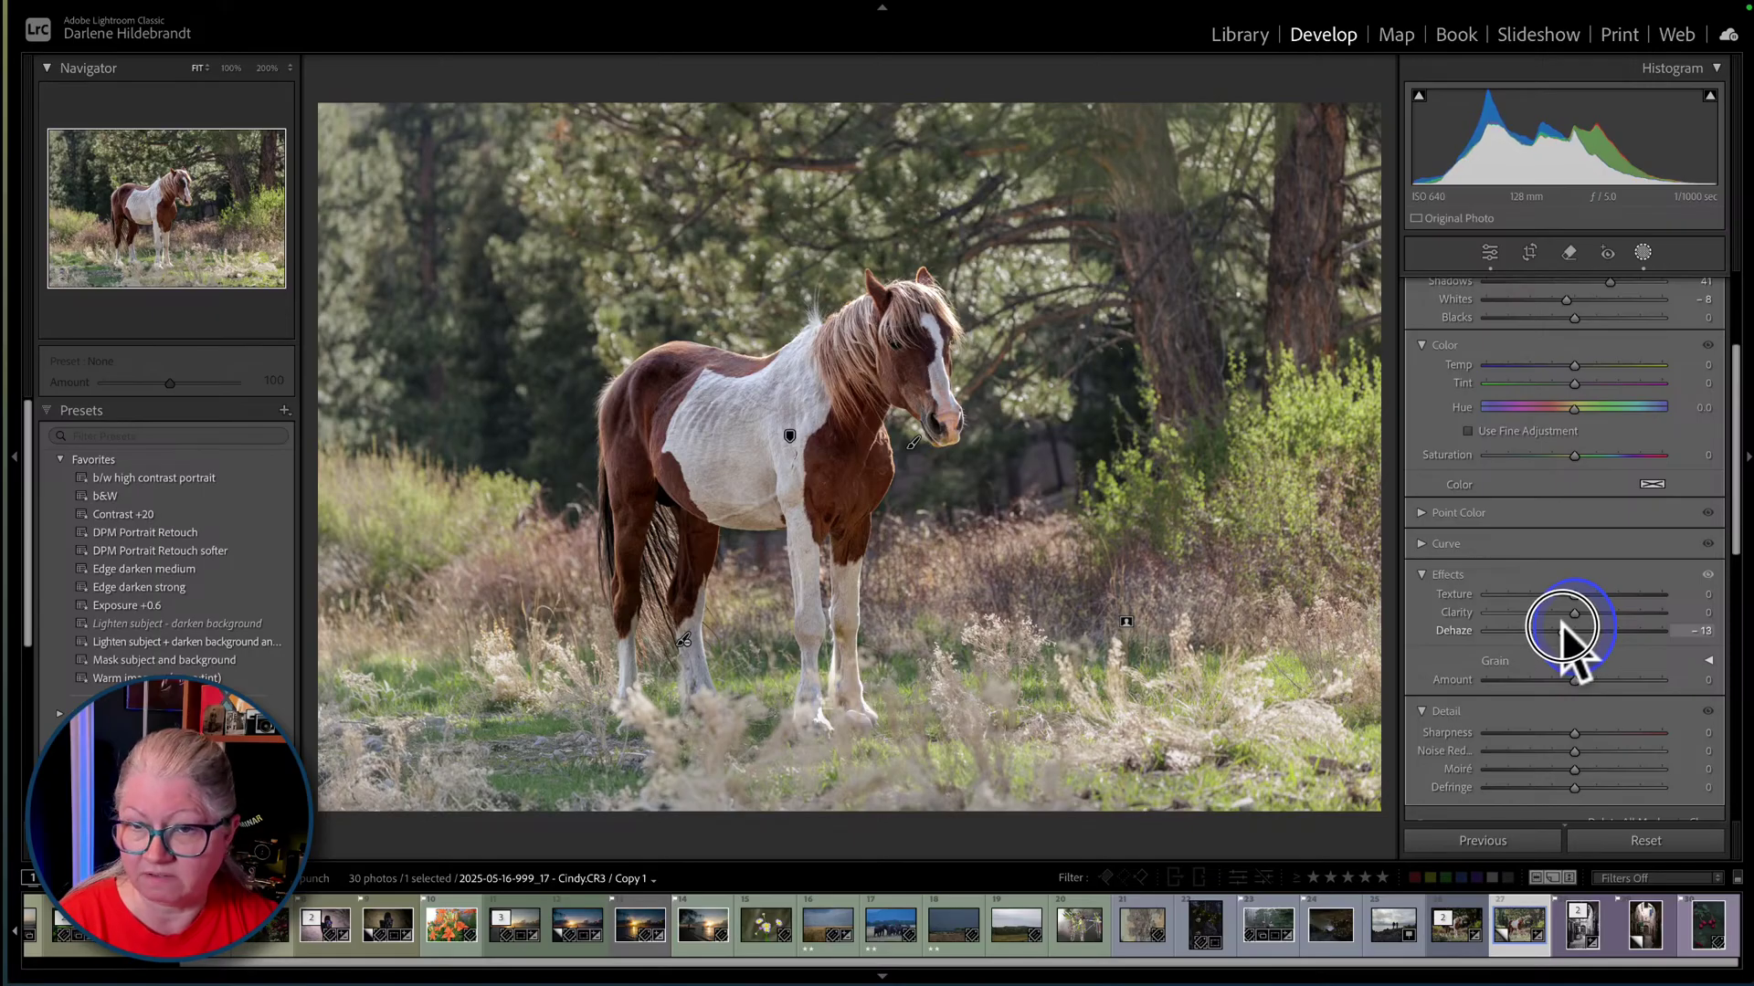
{"action": "left_click_drag", "start_coordinate": [1564, 629], "coordinate": [1561, 626]}
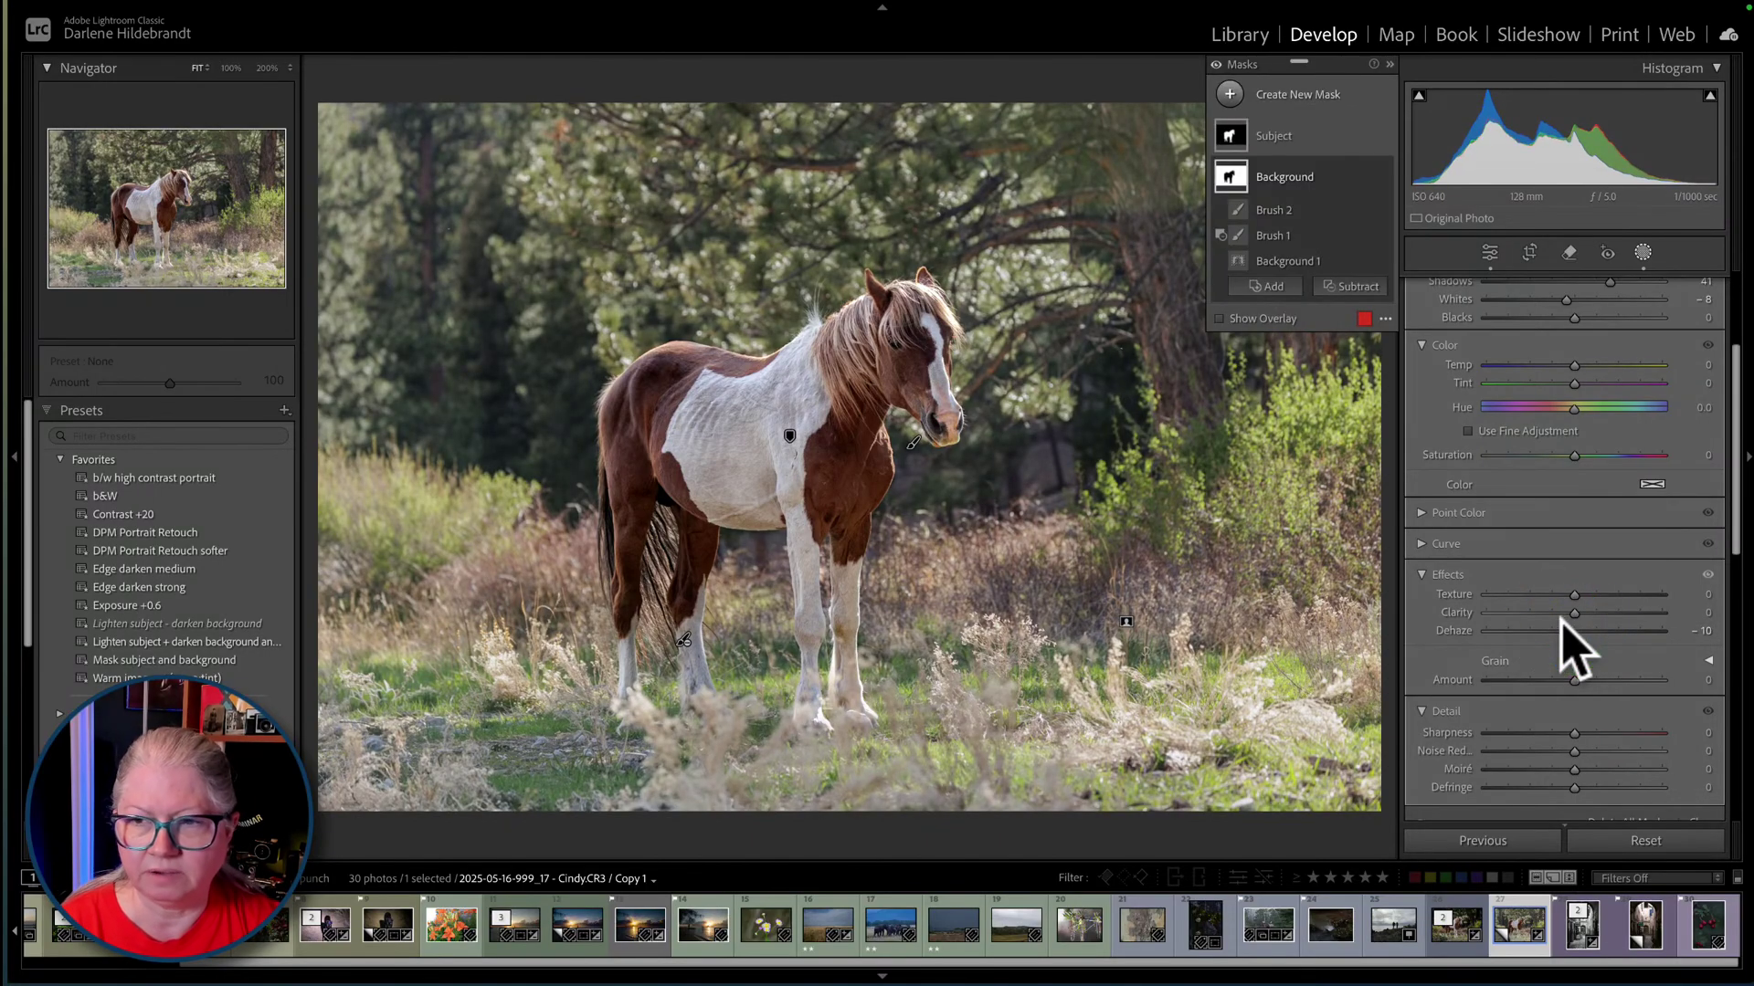
- In the Background mask's tone curve, raise the black point to an output of about 7 to fade the darkest tones
{"action": "scroll", "coordinate": [1562, 644], "scroll_direction": "up", "scroll_amount": 4}
{"action": "left_click", "coordinate": [1567, 517]}
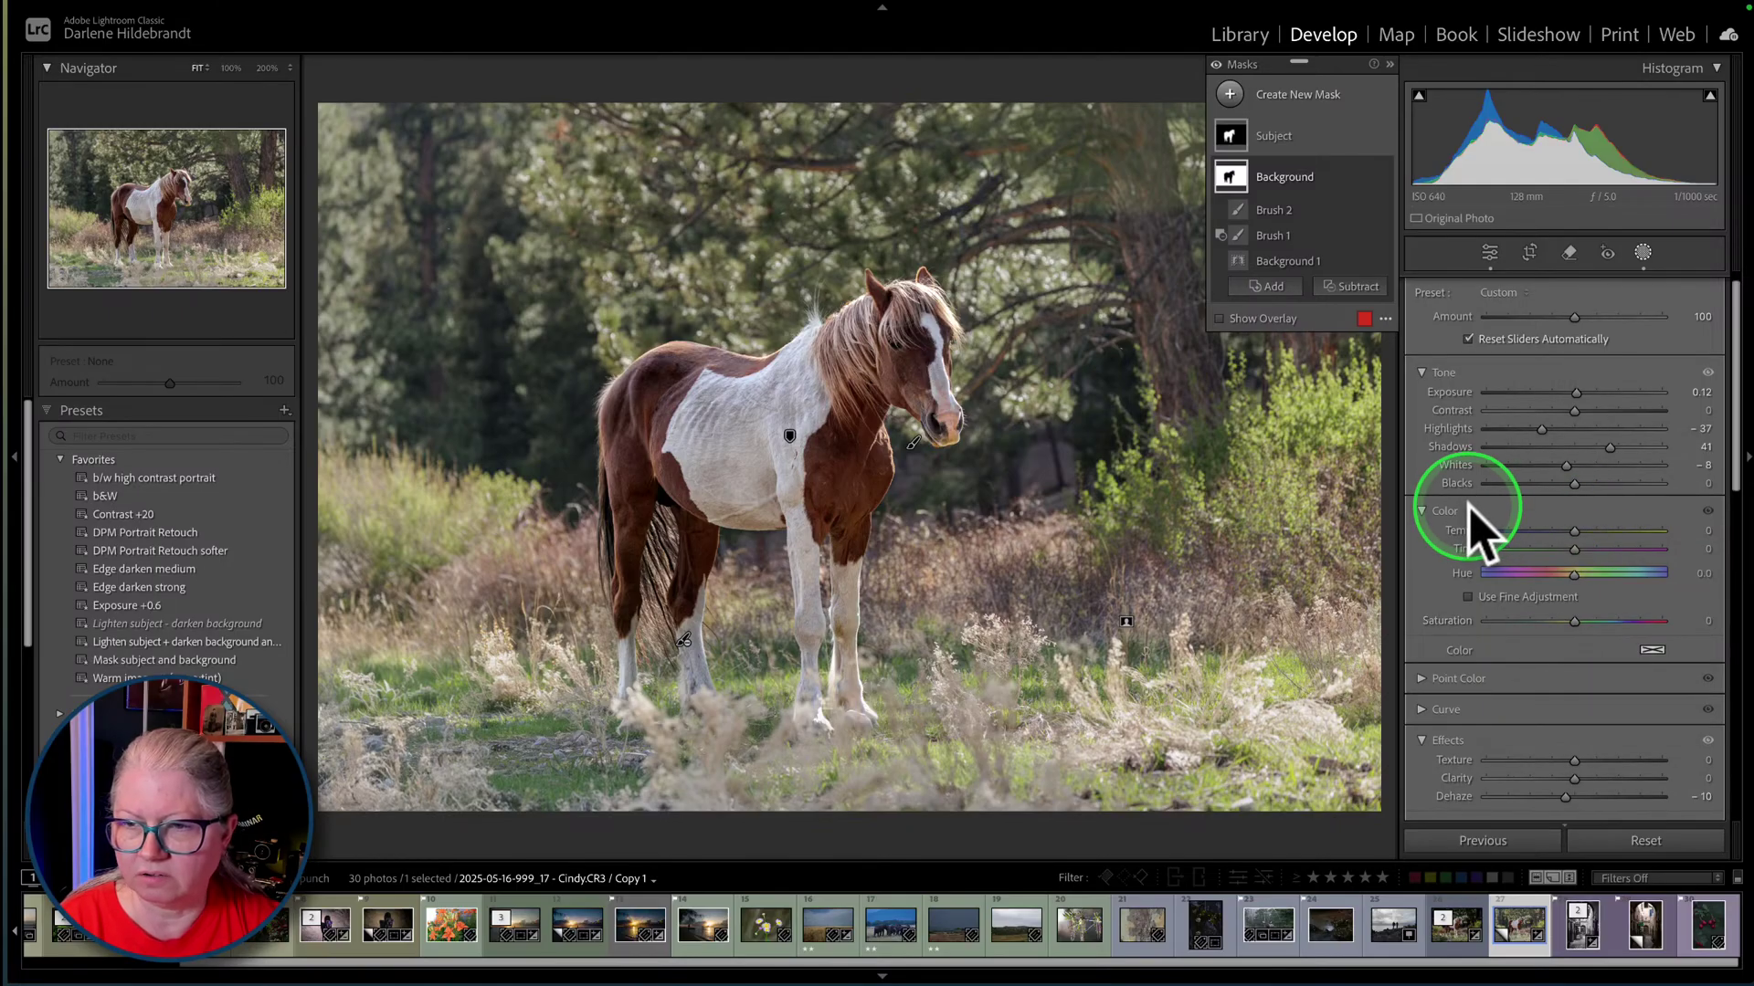
{"action": "left_click", "coordinate": [1458, 575]}
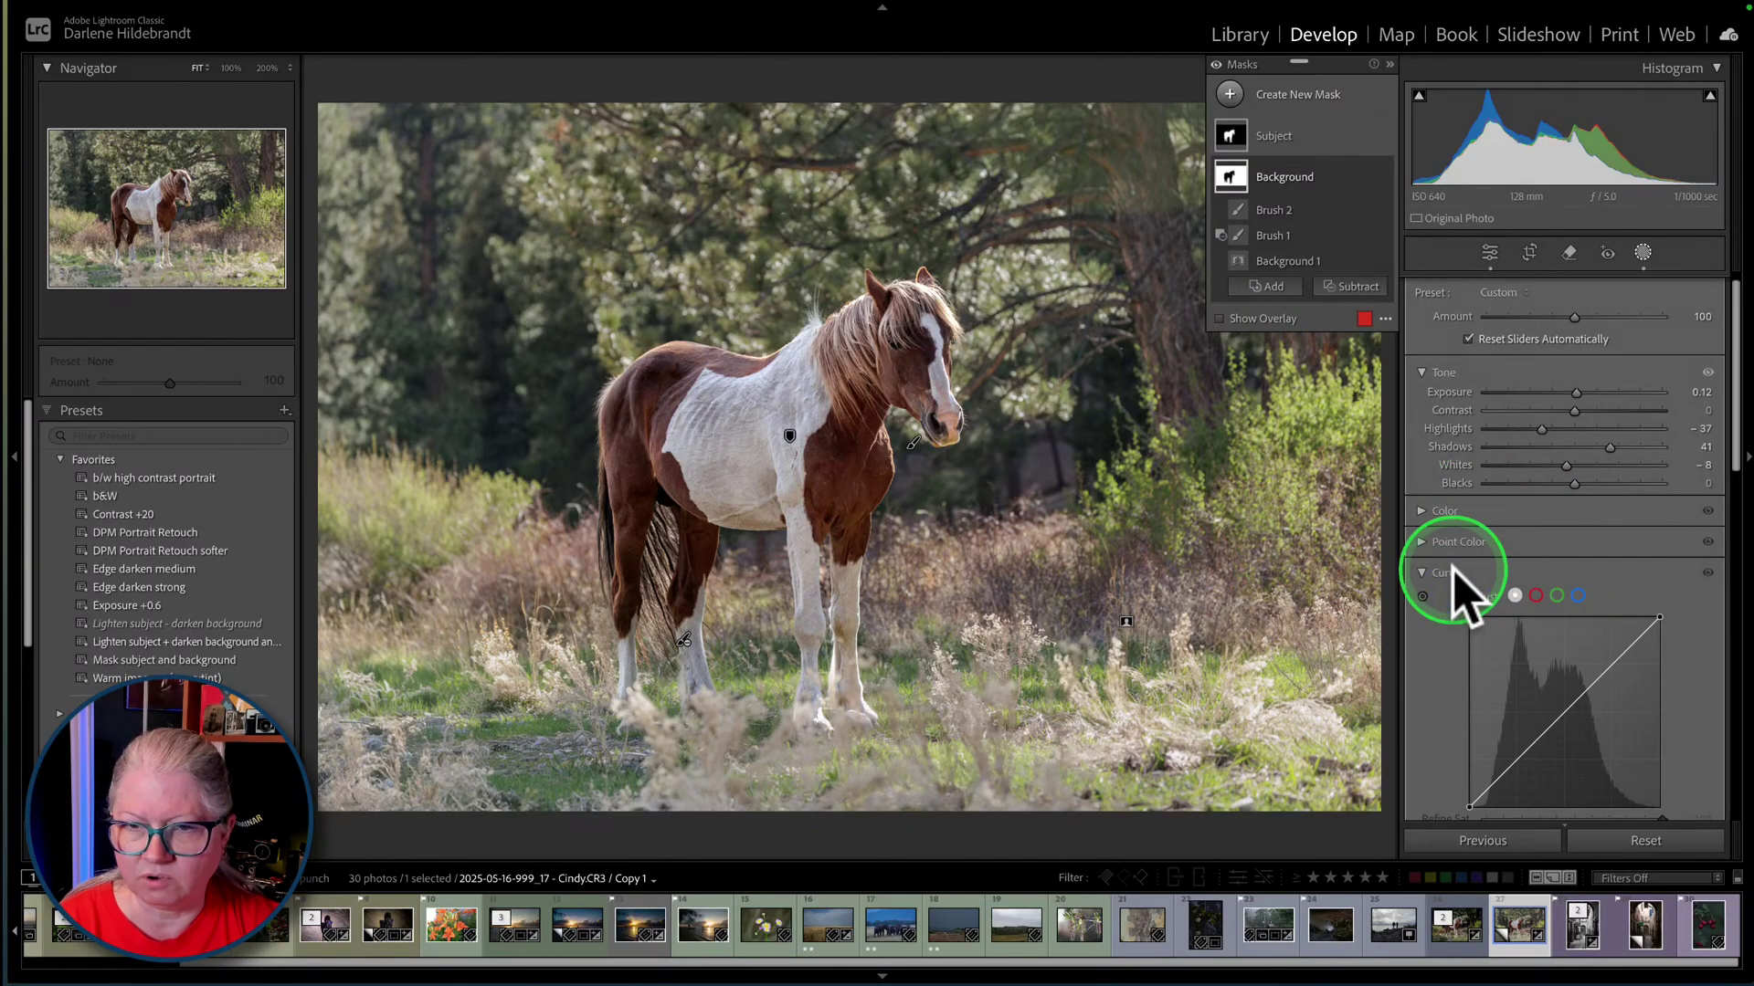
{"action": "scroll", "coordinate": [1457, 585], "scroll_direction": "down", "scroll_amount": 2}
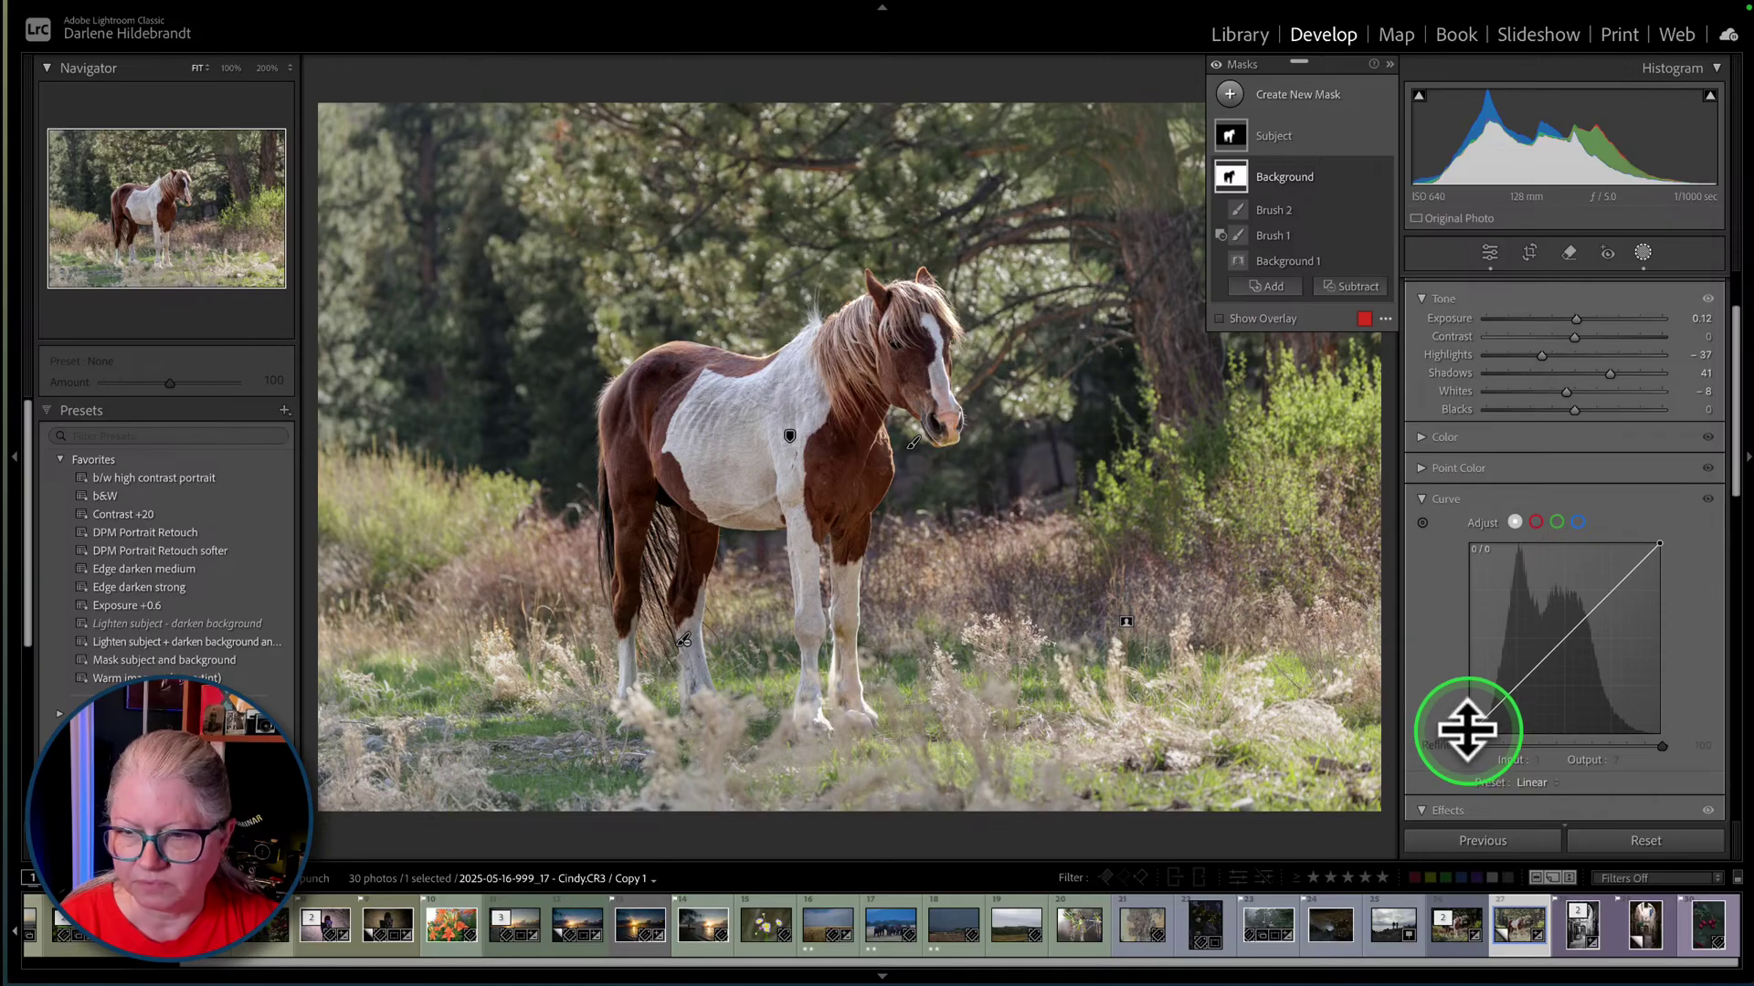
{"action": "left_click_drag", "start_coordinate": [1471, 733], "coordinate": [1429, 731]}
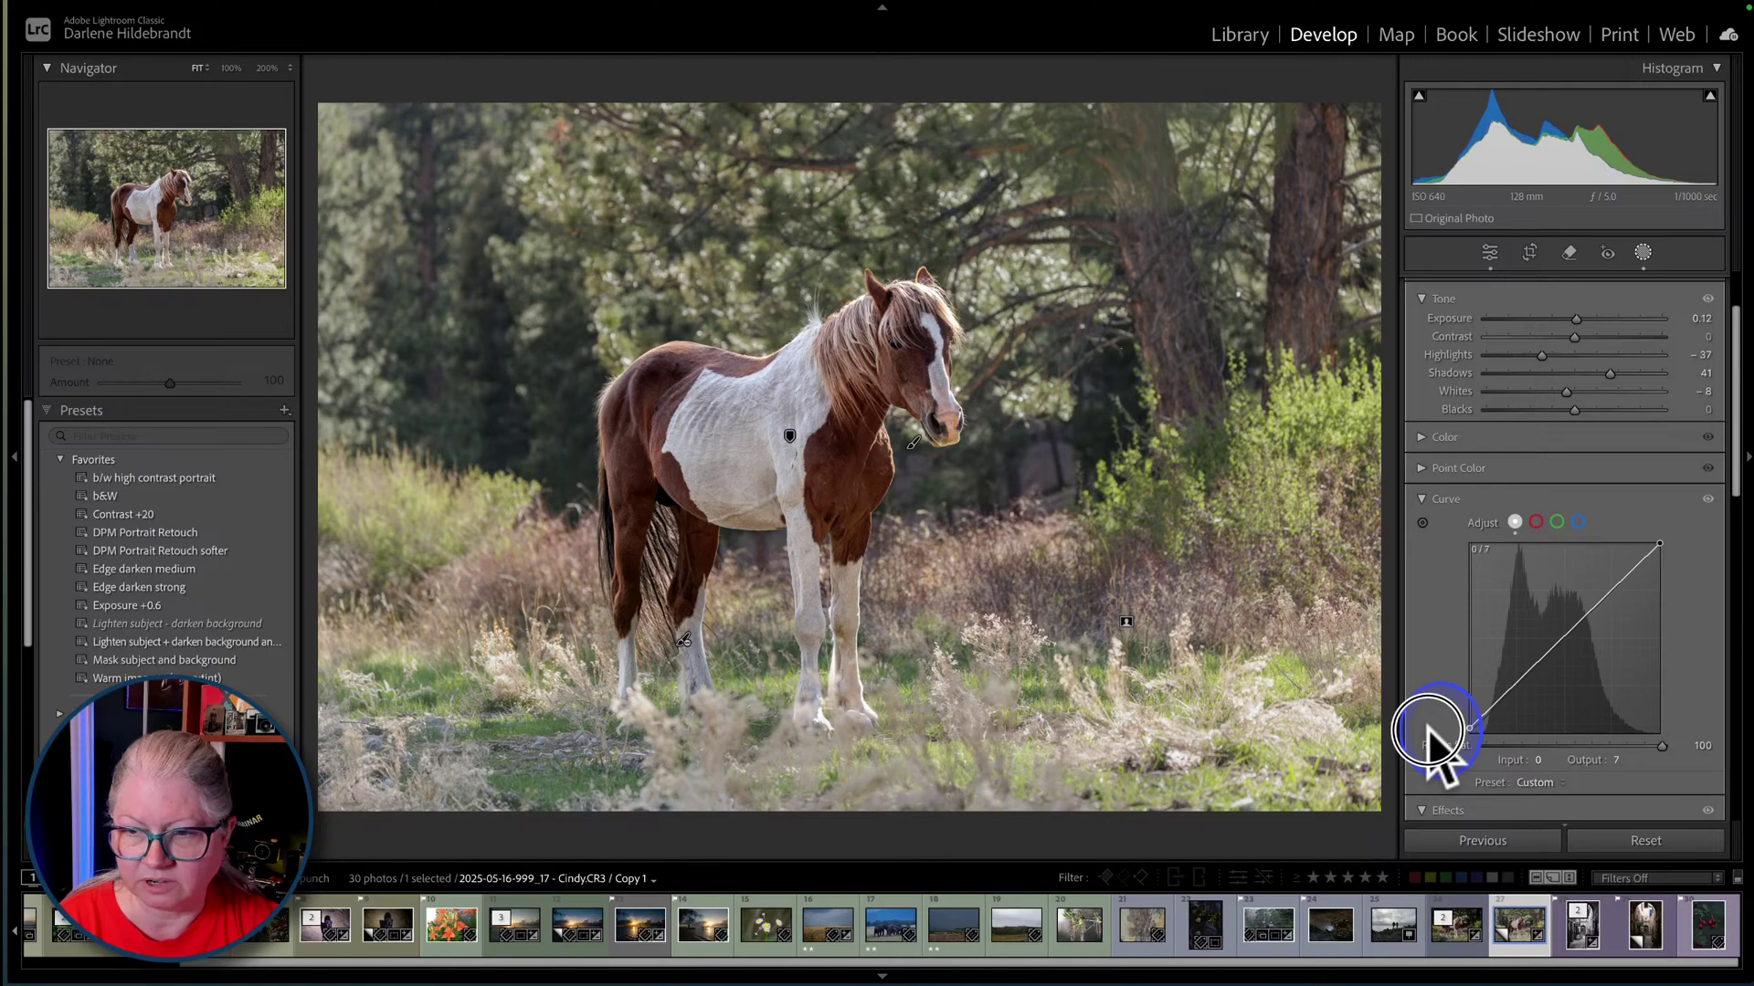
{"action": "left_click_drag", "start_coordinate": [1429, 731], "coordinate": [1429, 731]}
- Set the Background mask's Saturation to -12 and compare the photo with the mask hidden and shown
{"action": "scroll", "coordinate": [1468, 720], "scroll_direction": "up", "scroll_amount": 2}
{"action": "left_click", "coordinate": [1452, 485]}
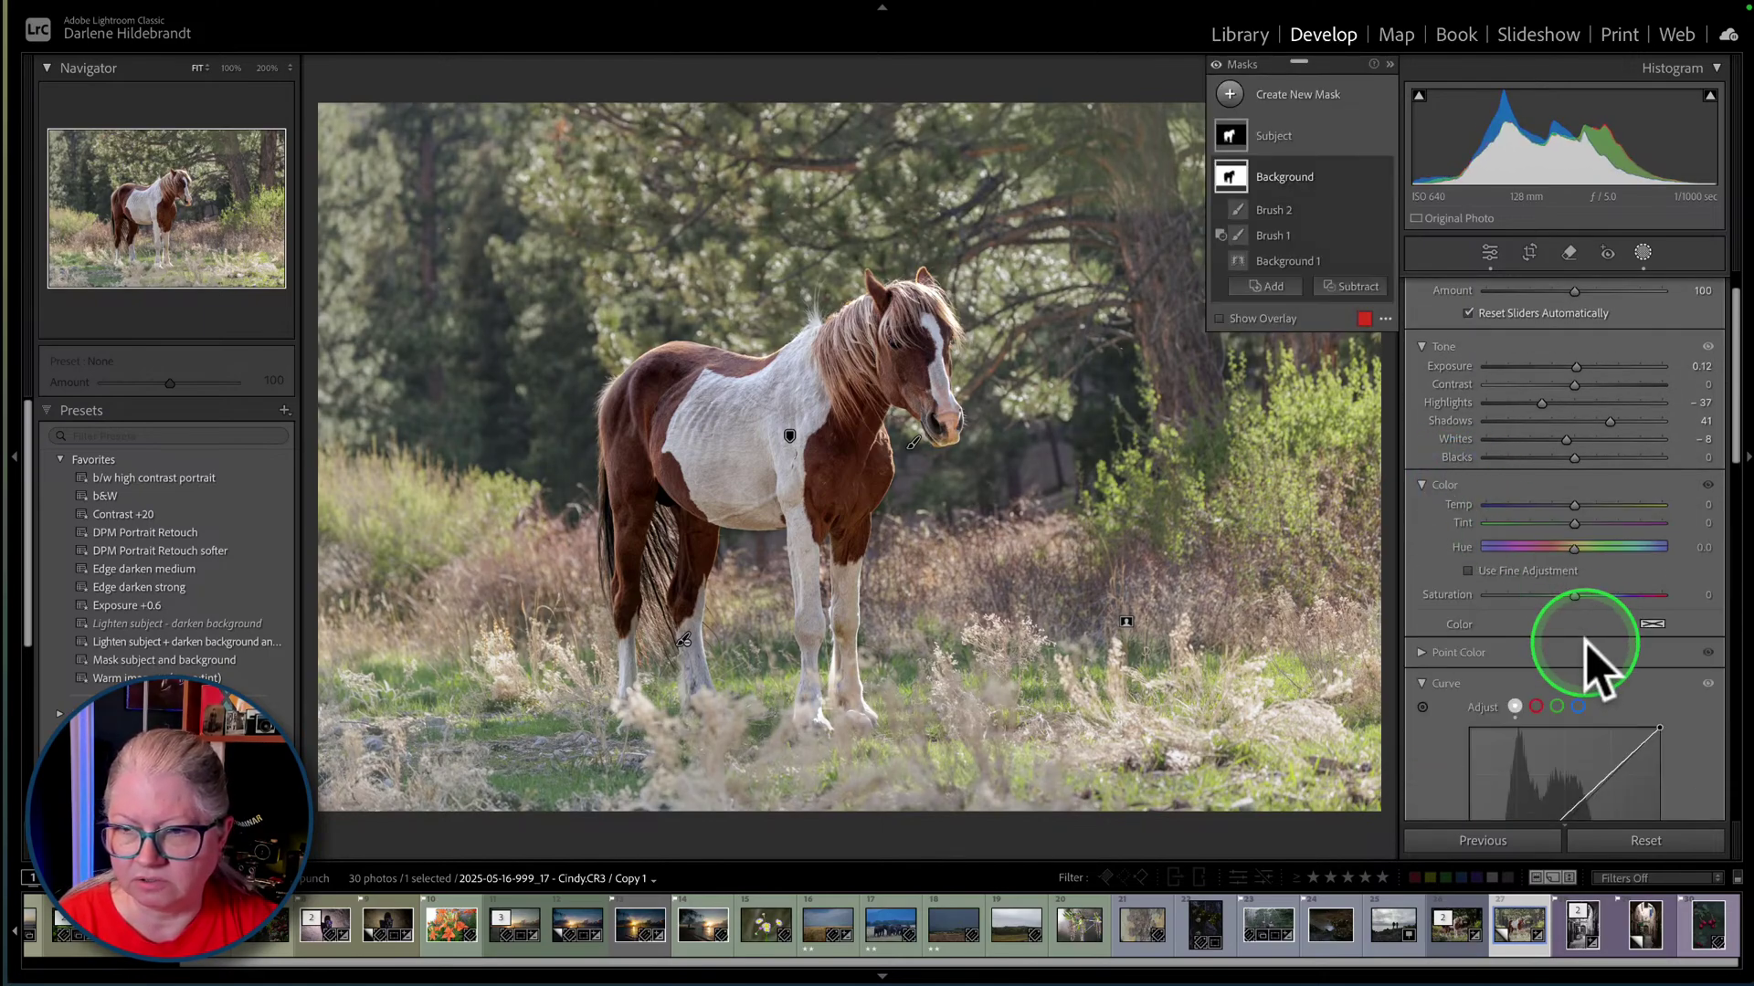
{"action": "left_click_drag", "start_coordinate": [1567, 593], "coordinate": [1567, 594]}
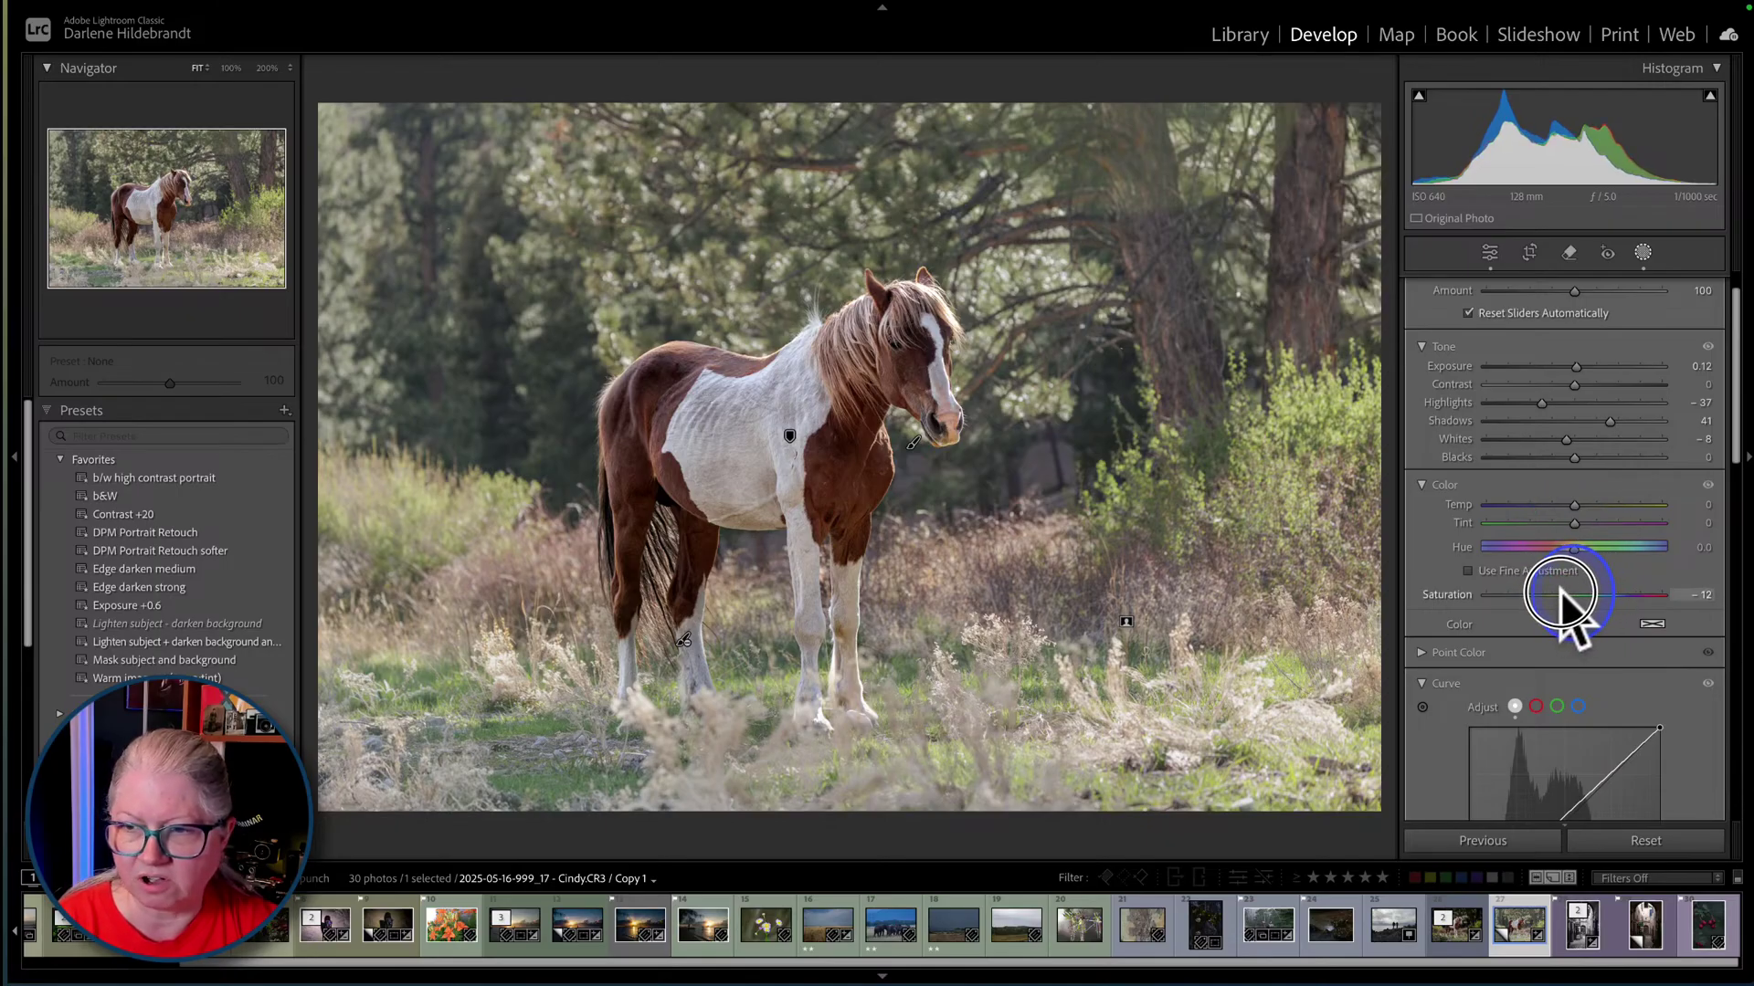
{"action": "left_click_drag", "start_coordinate": [1561, 593], "coordinate": [1547, 594]}
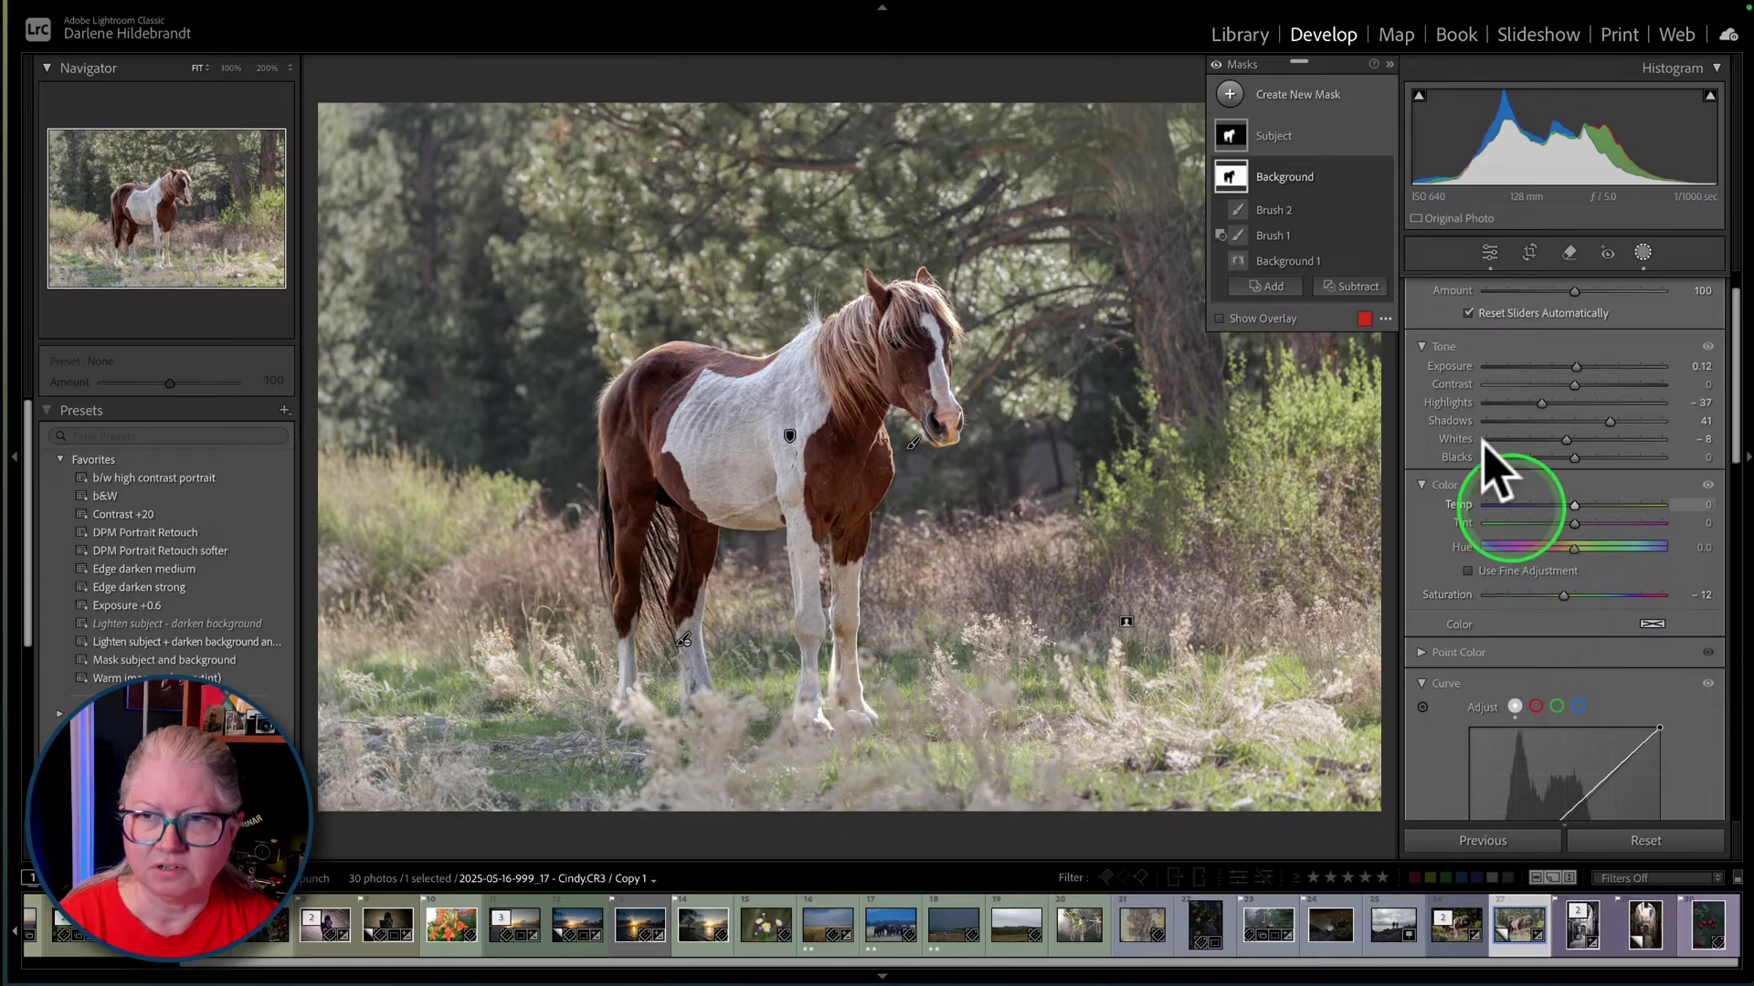
{"action": "left_click", "coordinate": [1379, 174]}
{"action": "left_click", "coordinate": [1381, 175]}
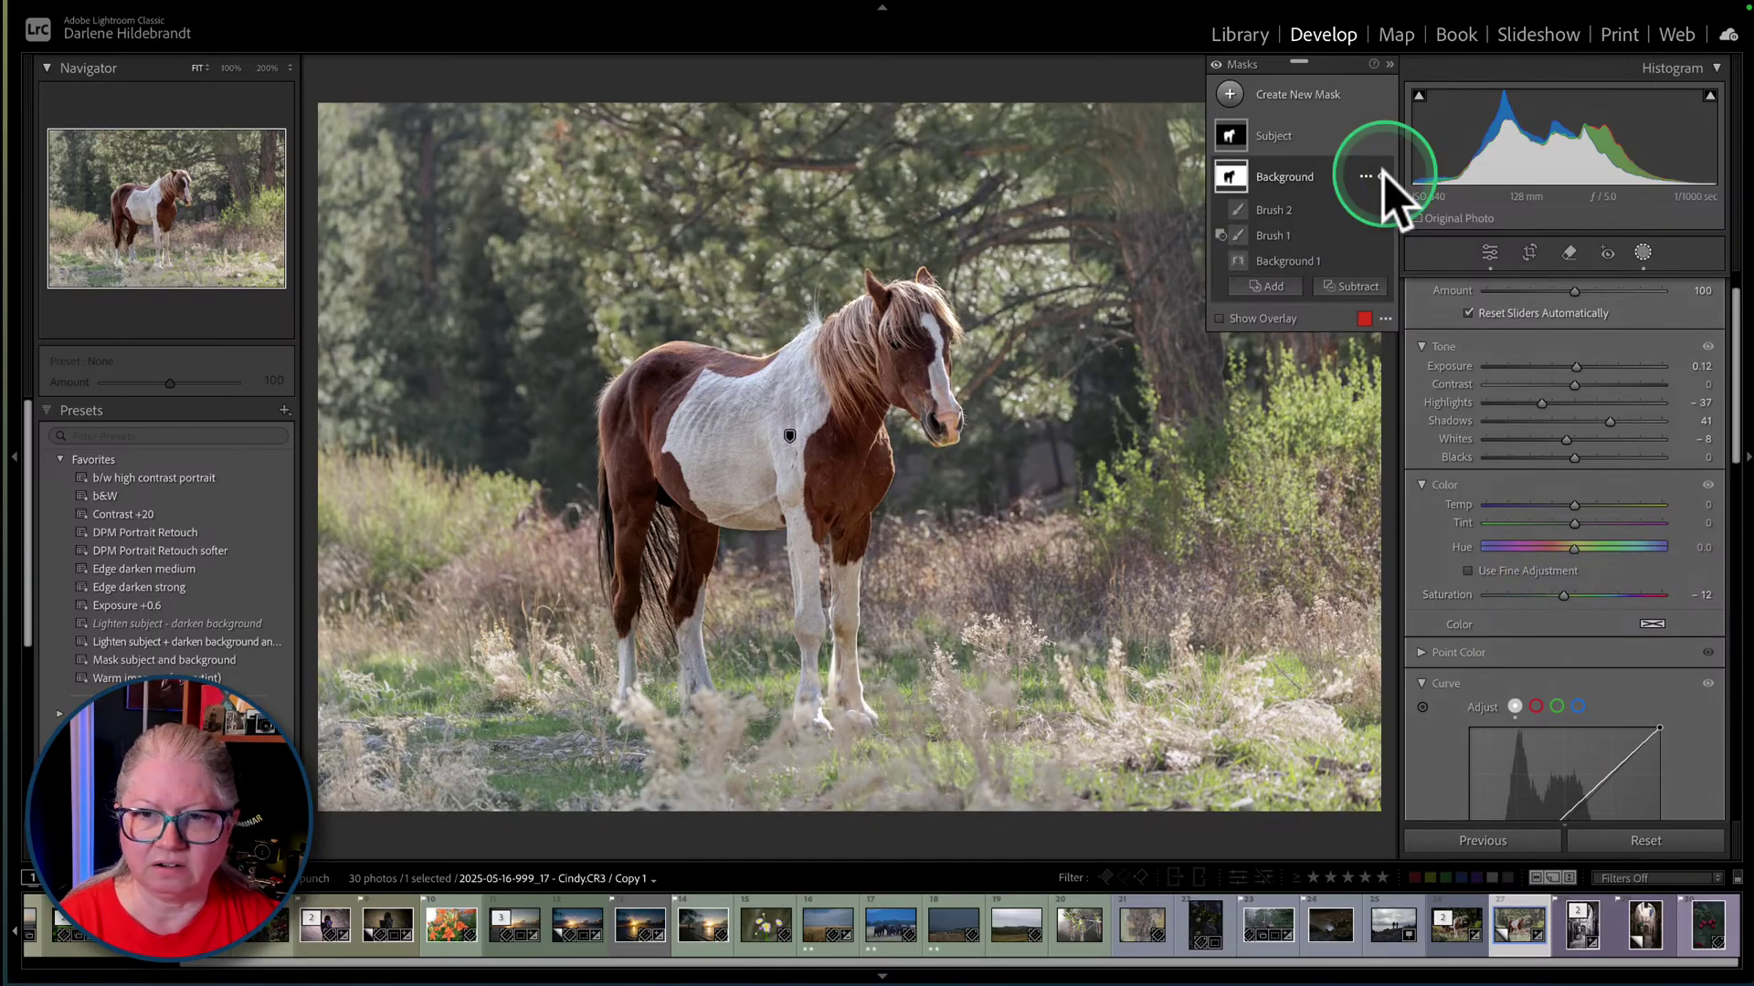
- In the Subject mask, set Whites to 25, Blacks to -8, Texture to 13 and Clarity to 8
{"action": "left_click", "coordinate": [1301, 133]}
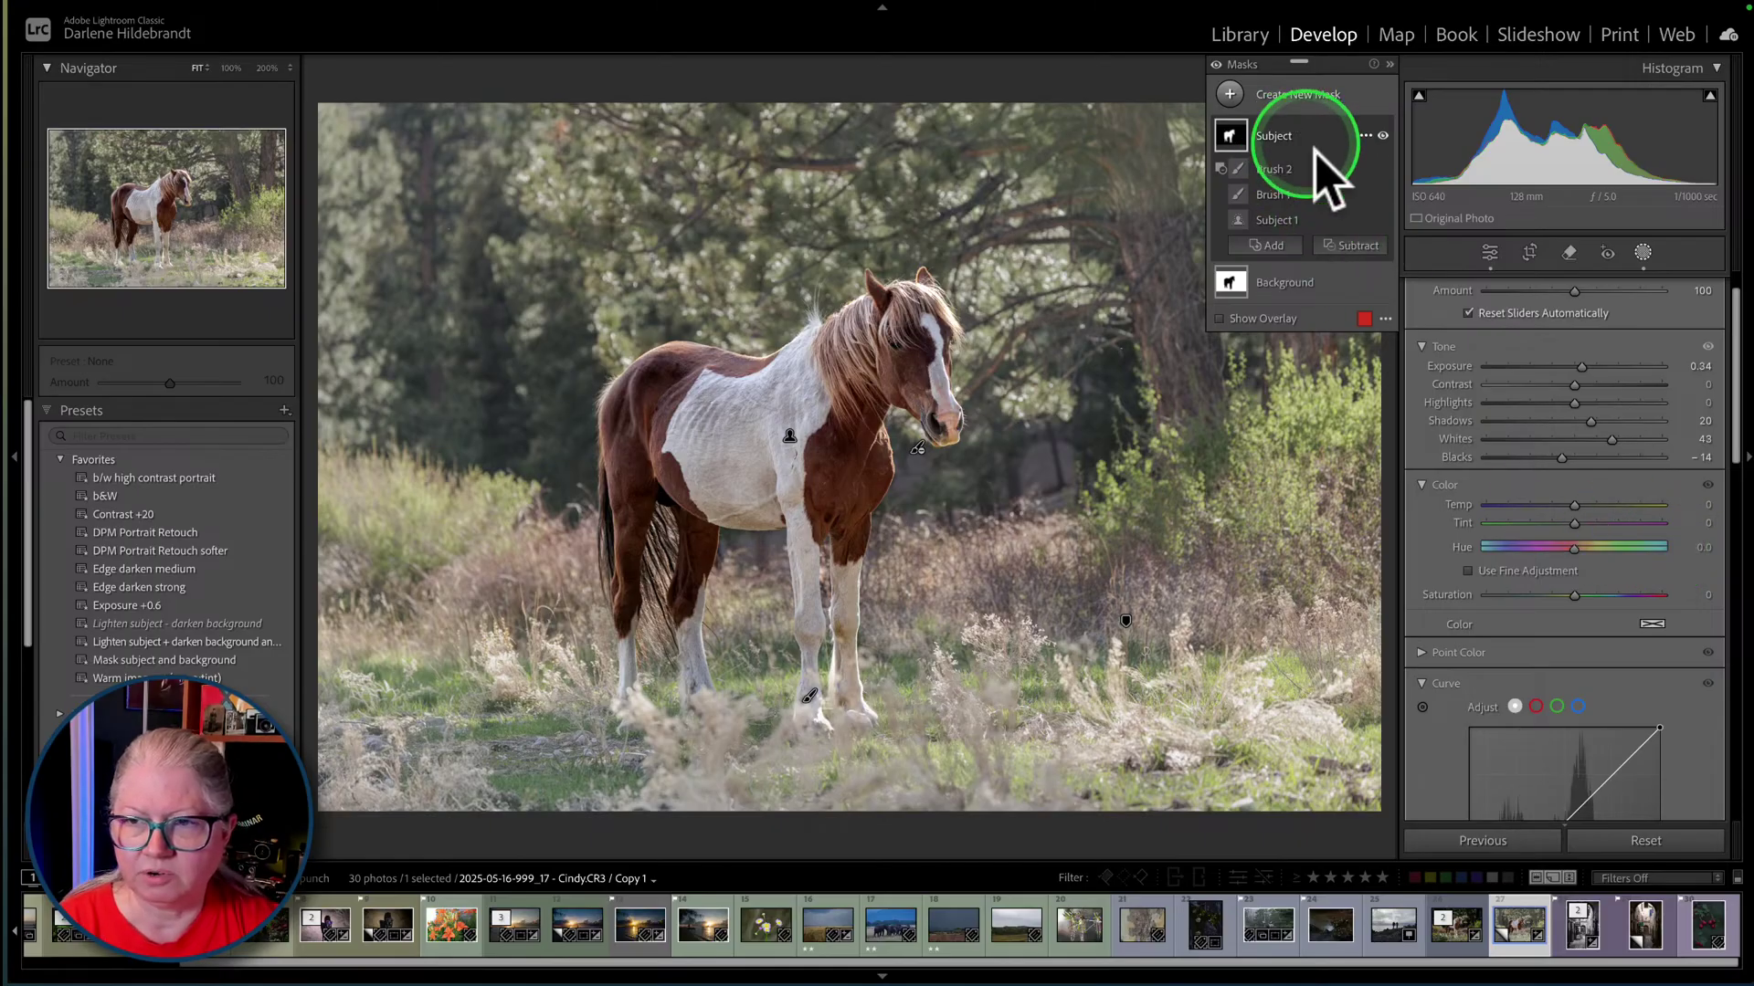
{"action": "left_click_drag", "start_coordinate": [1612, 439], "coordinate": [1567, 454]}
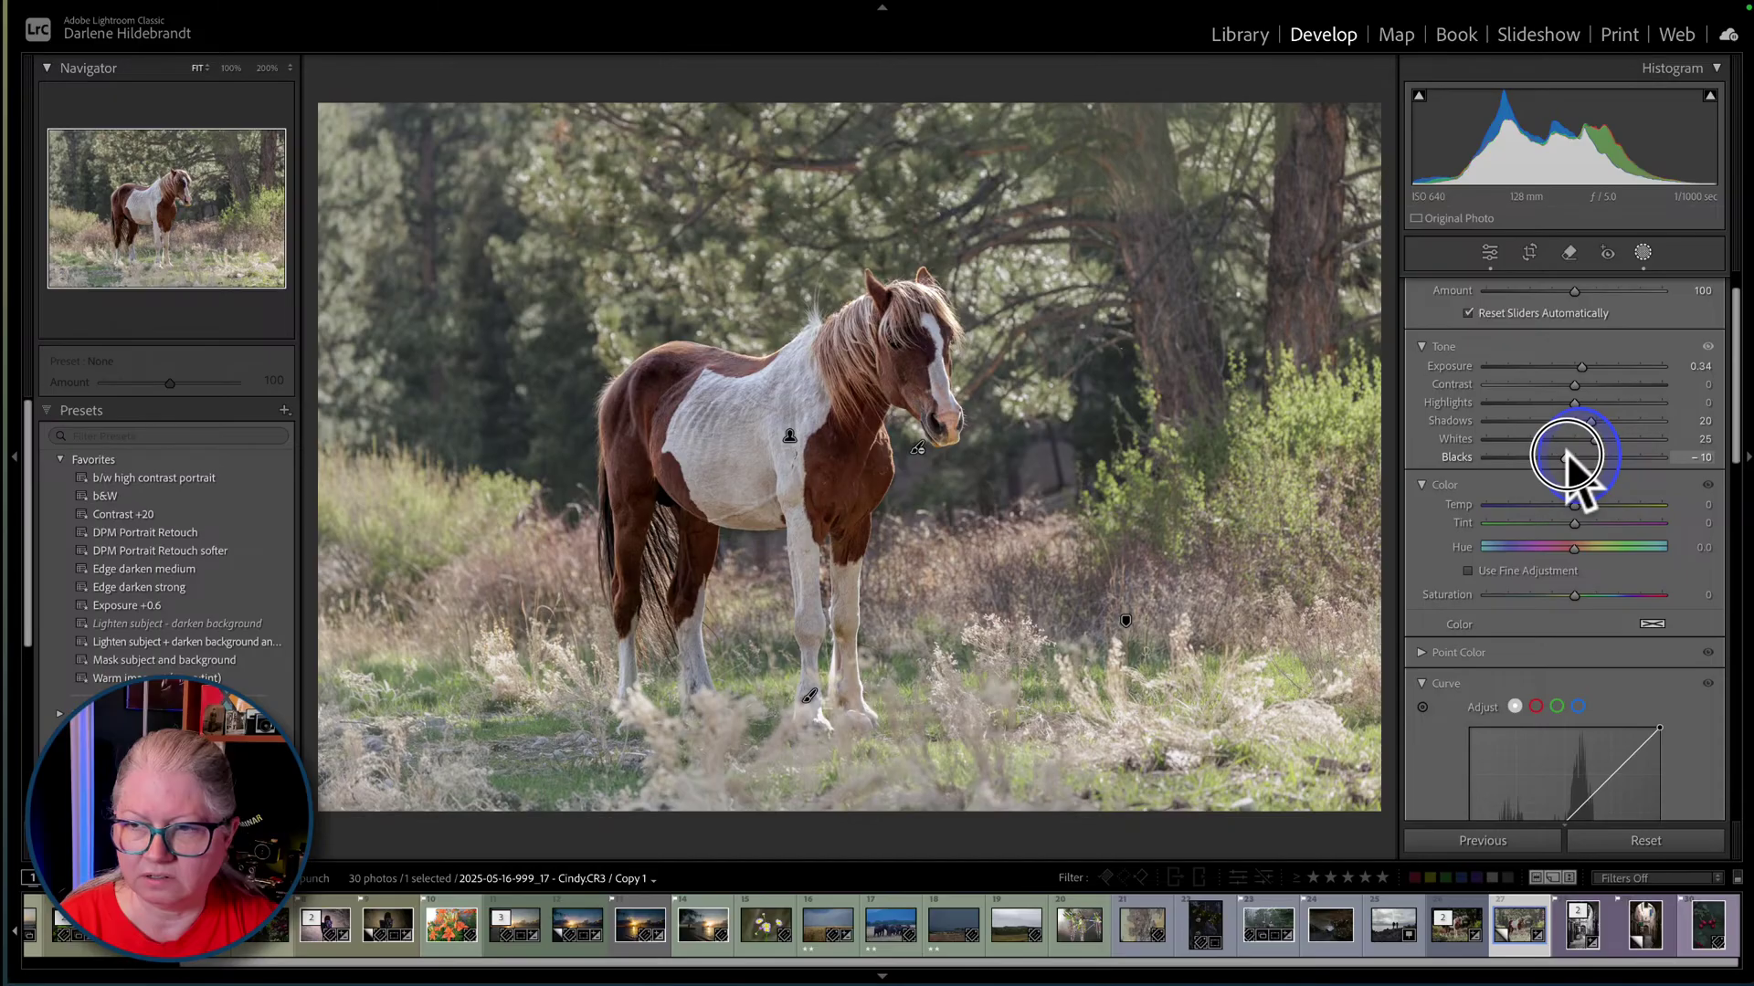
{"action": "left_click", "coordinate": [1487, 685]}
{"action": "scroll", "coordinate": [1543, 630], "scroll_direction": "down", "scroll_amount": 1}
{"action": "scroll", "coordinate": [1543, 594], "scroll_direction": "down", "scroll_amount": 1}
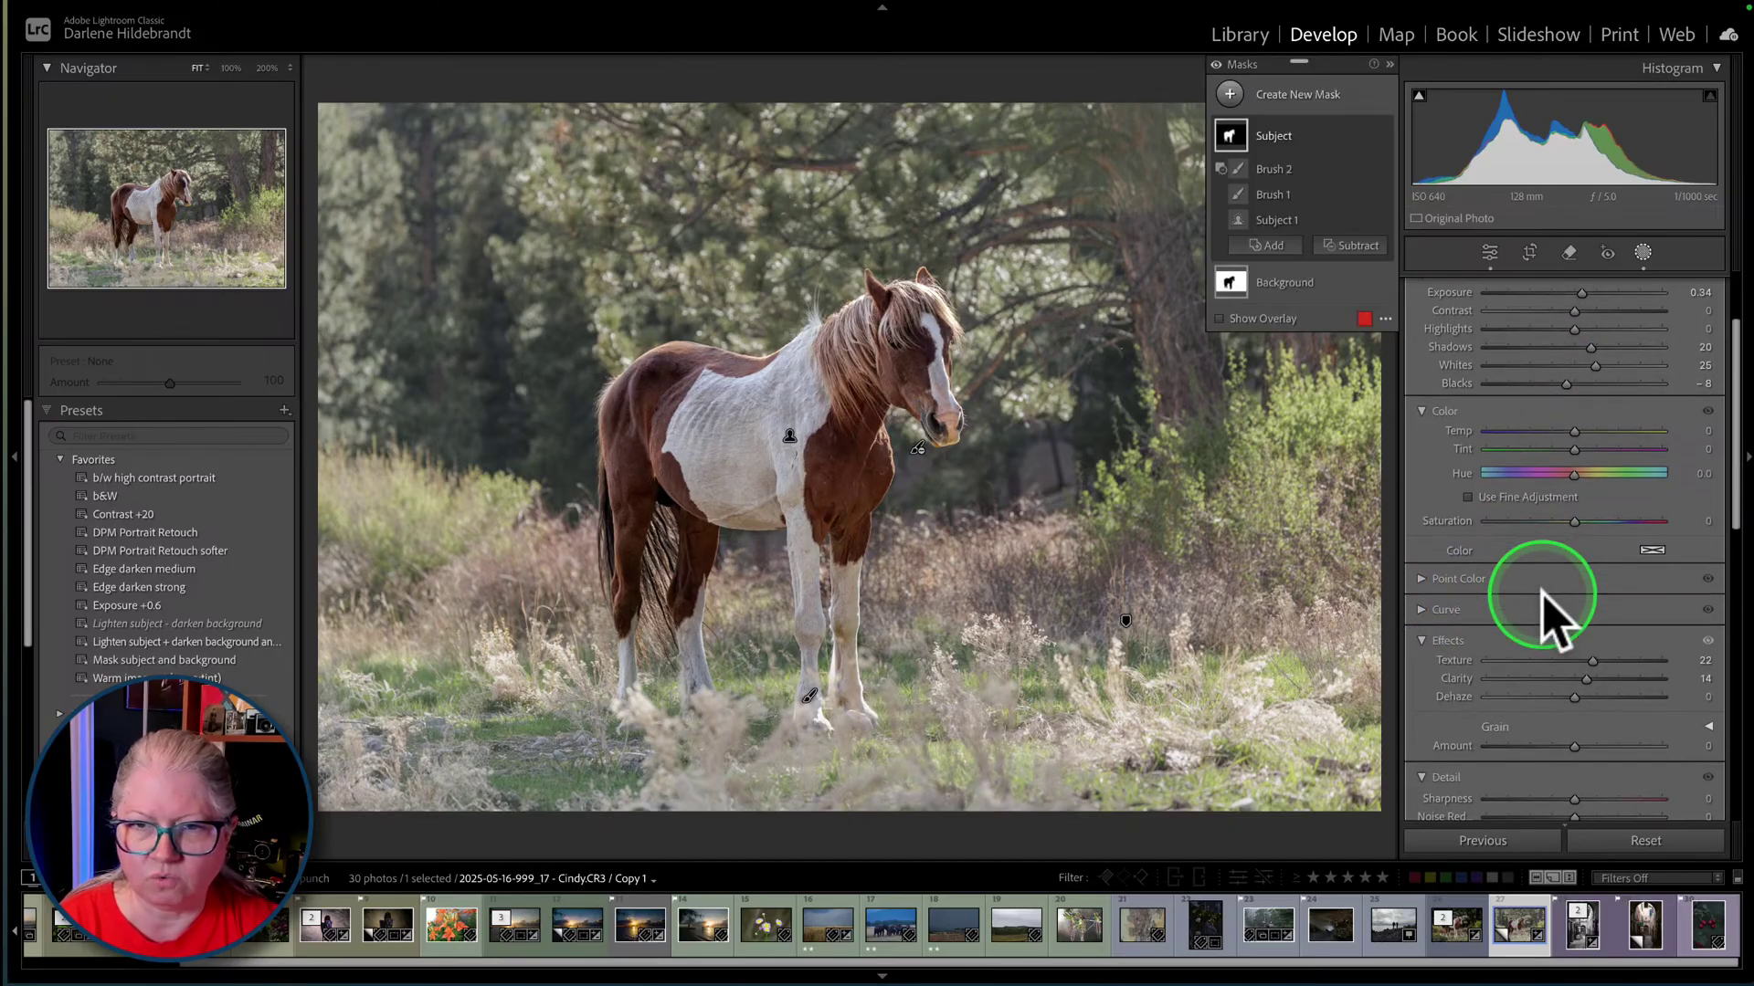
{"action": "scroll", "coordinate": [1548, 602], "scroll_direction": "down", "scroll_amount": 1}
{"action": "left_click_drag", "start_coordinate": [1589, 659], "coordinate": [1588, 659]}
{"action": "left_click_drag", "start_coordinate": [1592, 641], "coordinate": [1585, 646]}
{"action": "scroll", "coordinate": [1585, 646], "scroll_direction": "up", "scroll_amount": 5}
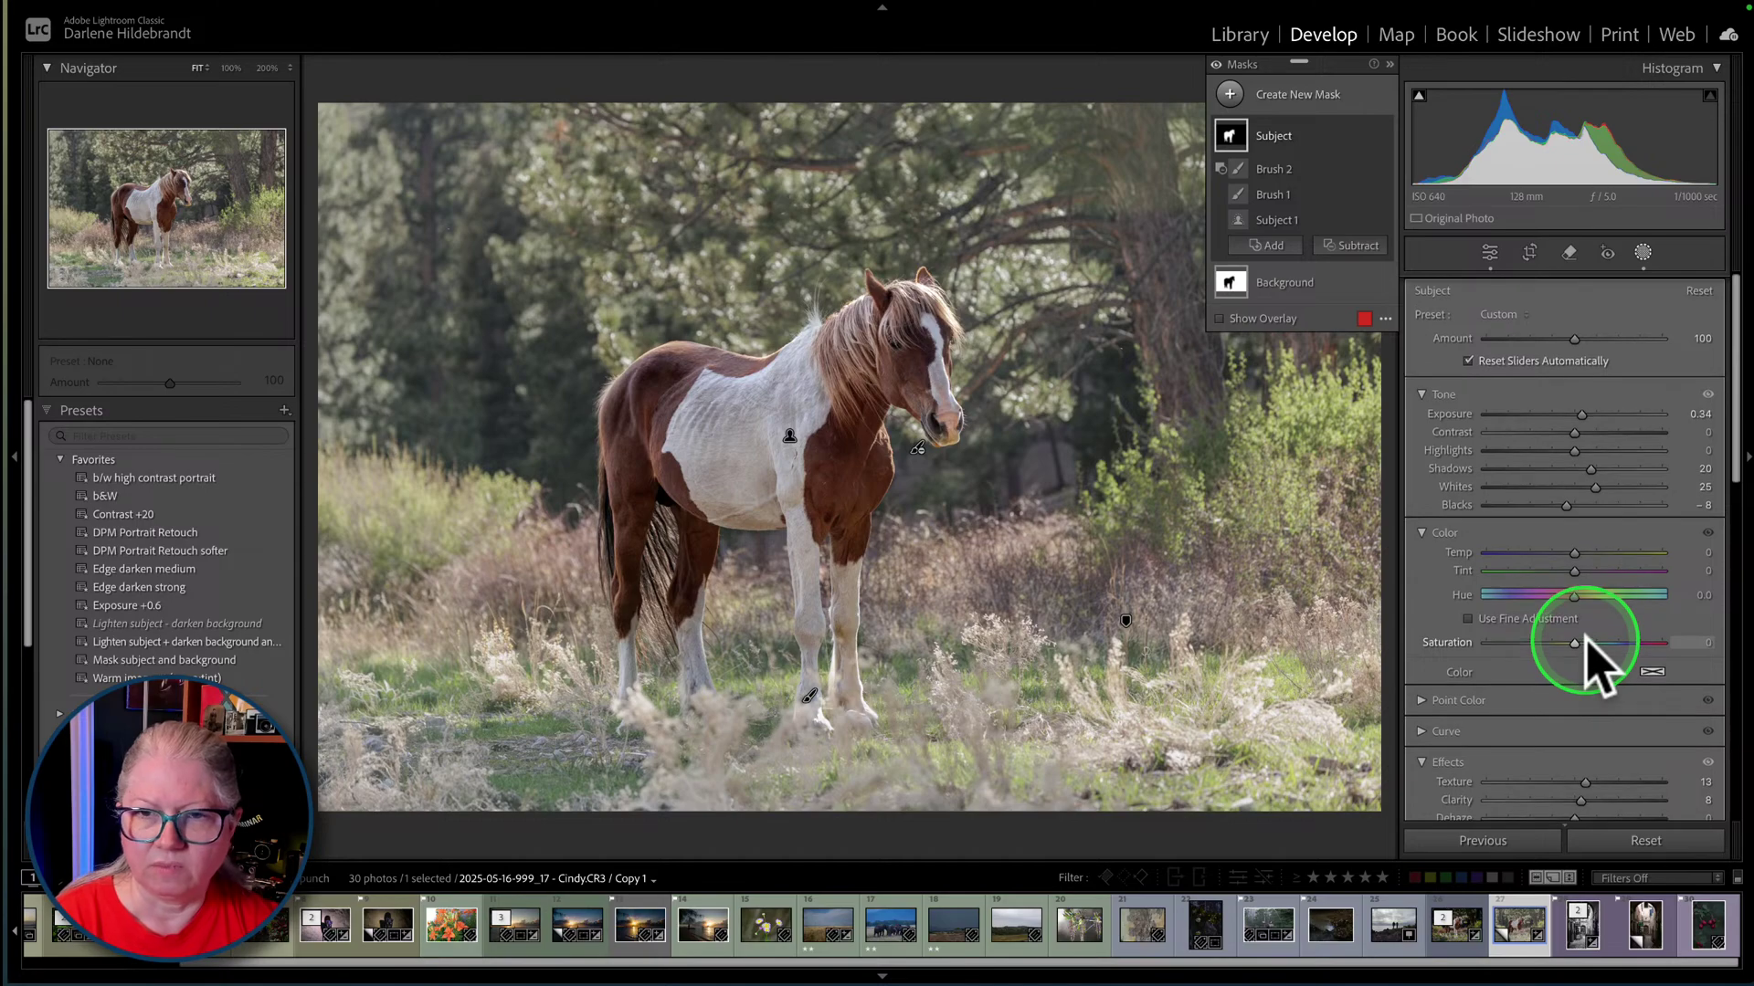
- Leave masking and give the photo a light post-crop vignette with Amount +27, Midpoint 22, Roundness +19 and Feather 76
{"action": "left_click", "coordinate": [1643, 254]}
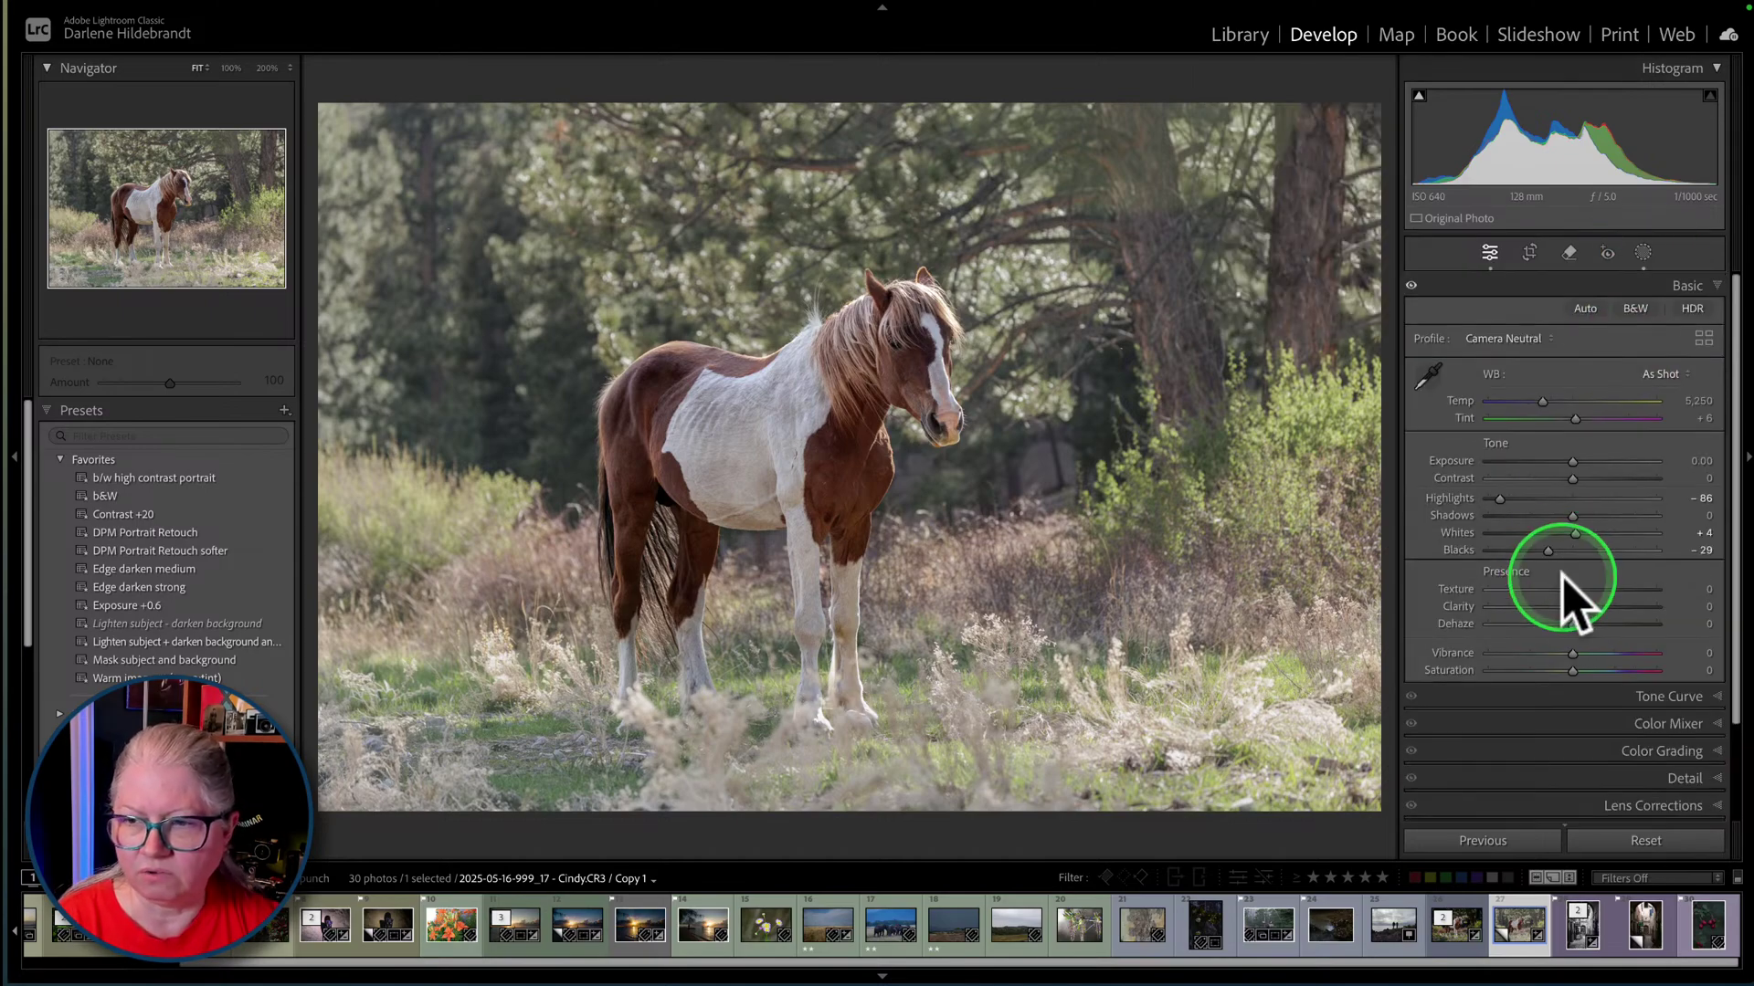
{"action": "scroll", "coordinate": [1558, 580], "scroll_direction": "down", "scroll_amount": 5}
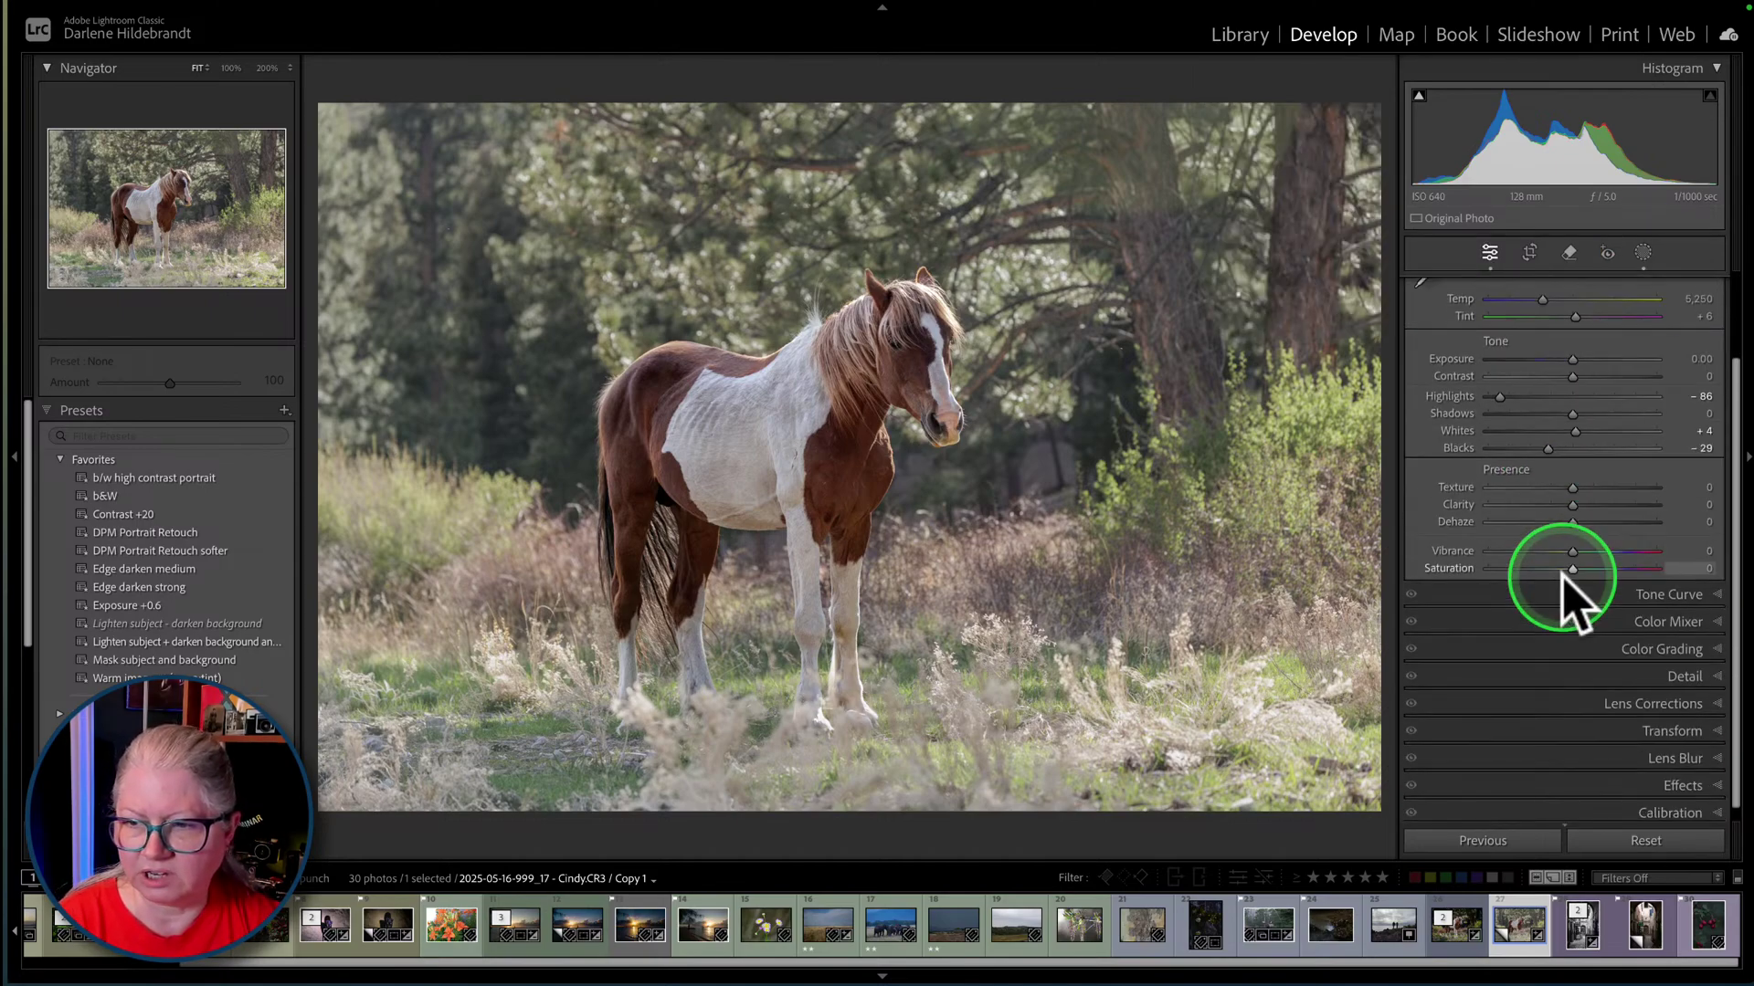
{"action": "left_click", "coordinate": [1675, 772]}
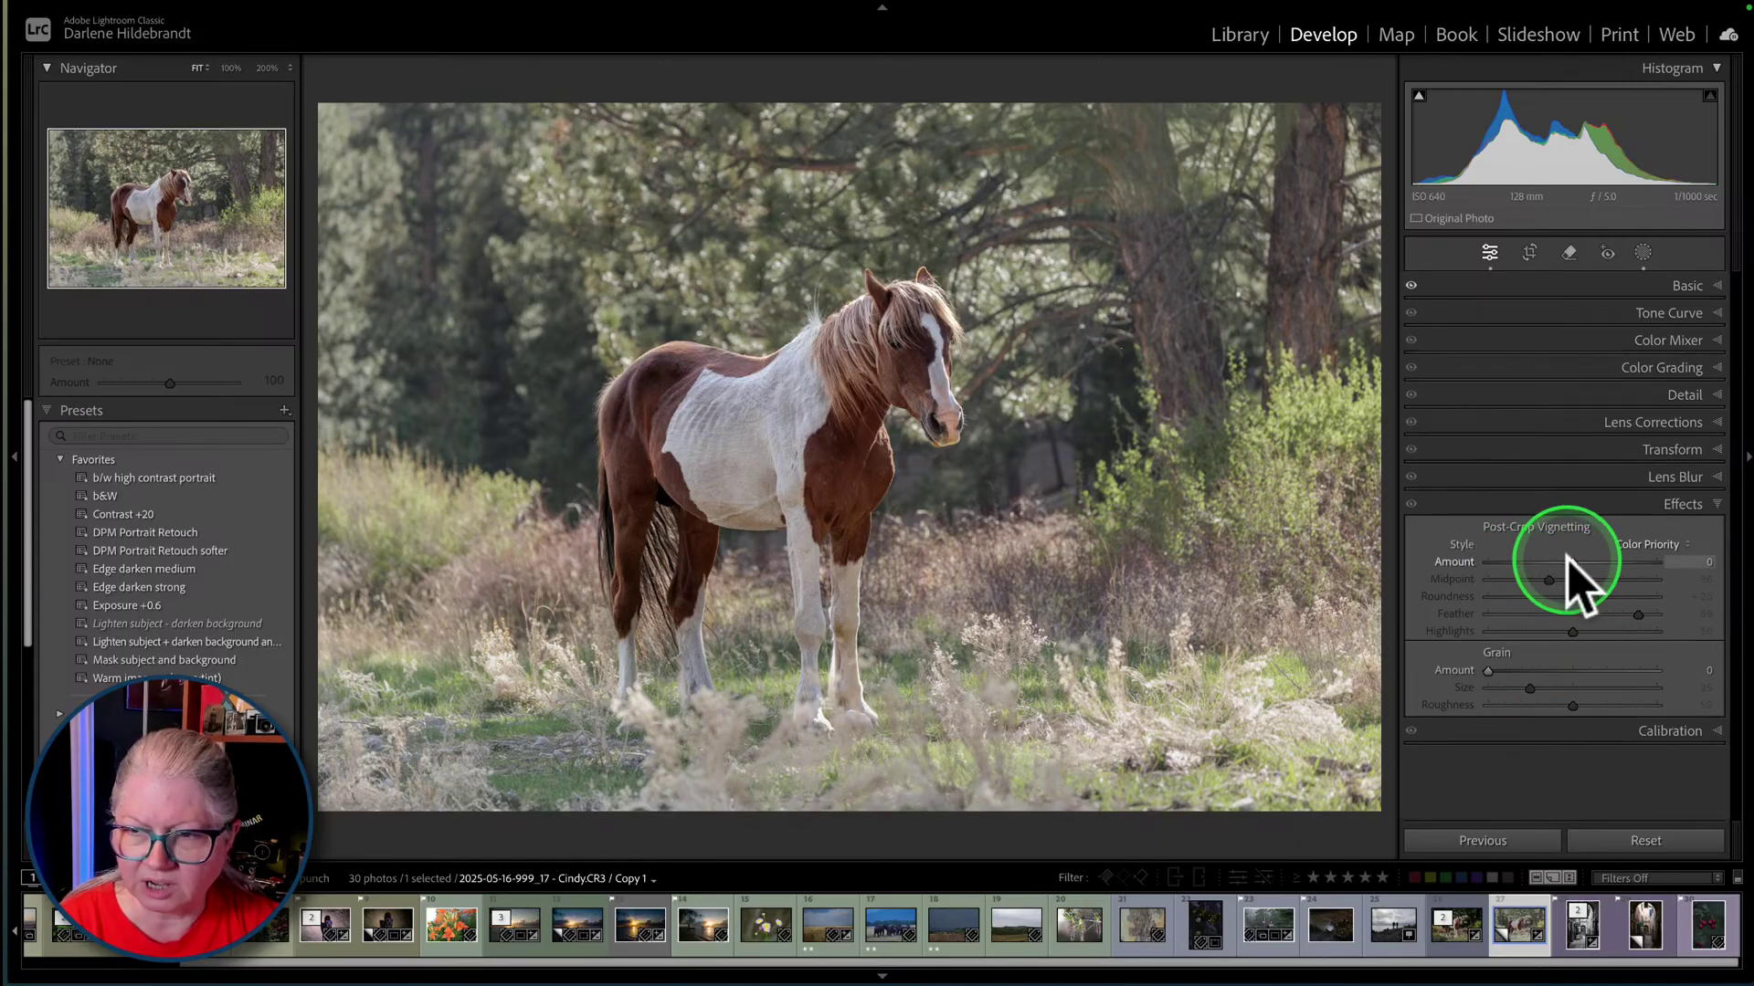
{"action": "left_click_drag", "start_coordinate": [1571, 561], "coordinate": [1416, 598]}
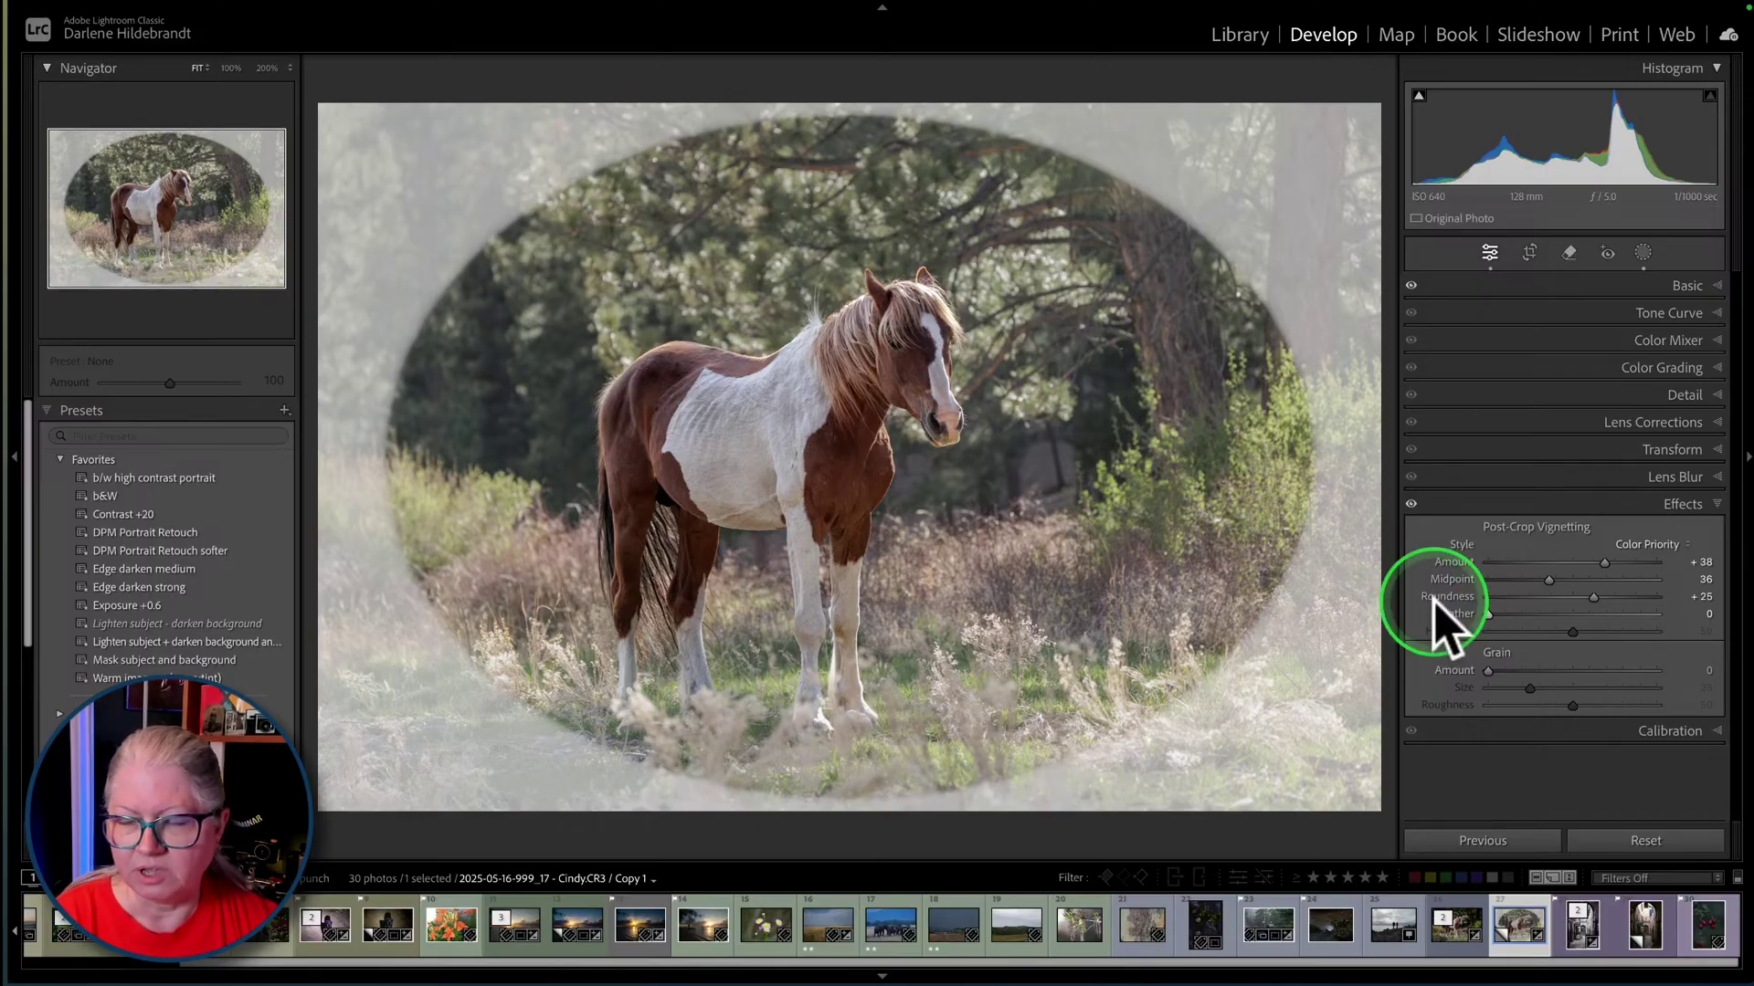
{"action": "left_click_drag", "start_coordinate": [1593, 598], "coordinate": [1520, 599]}
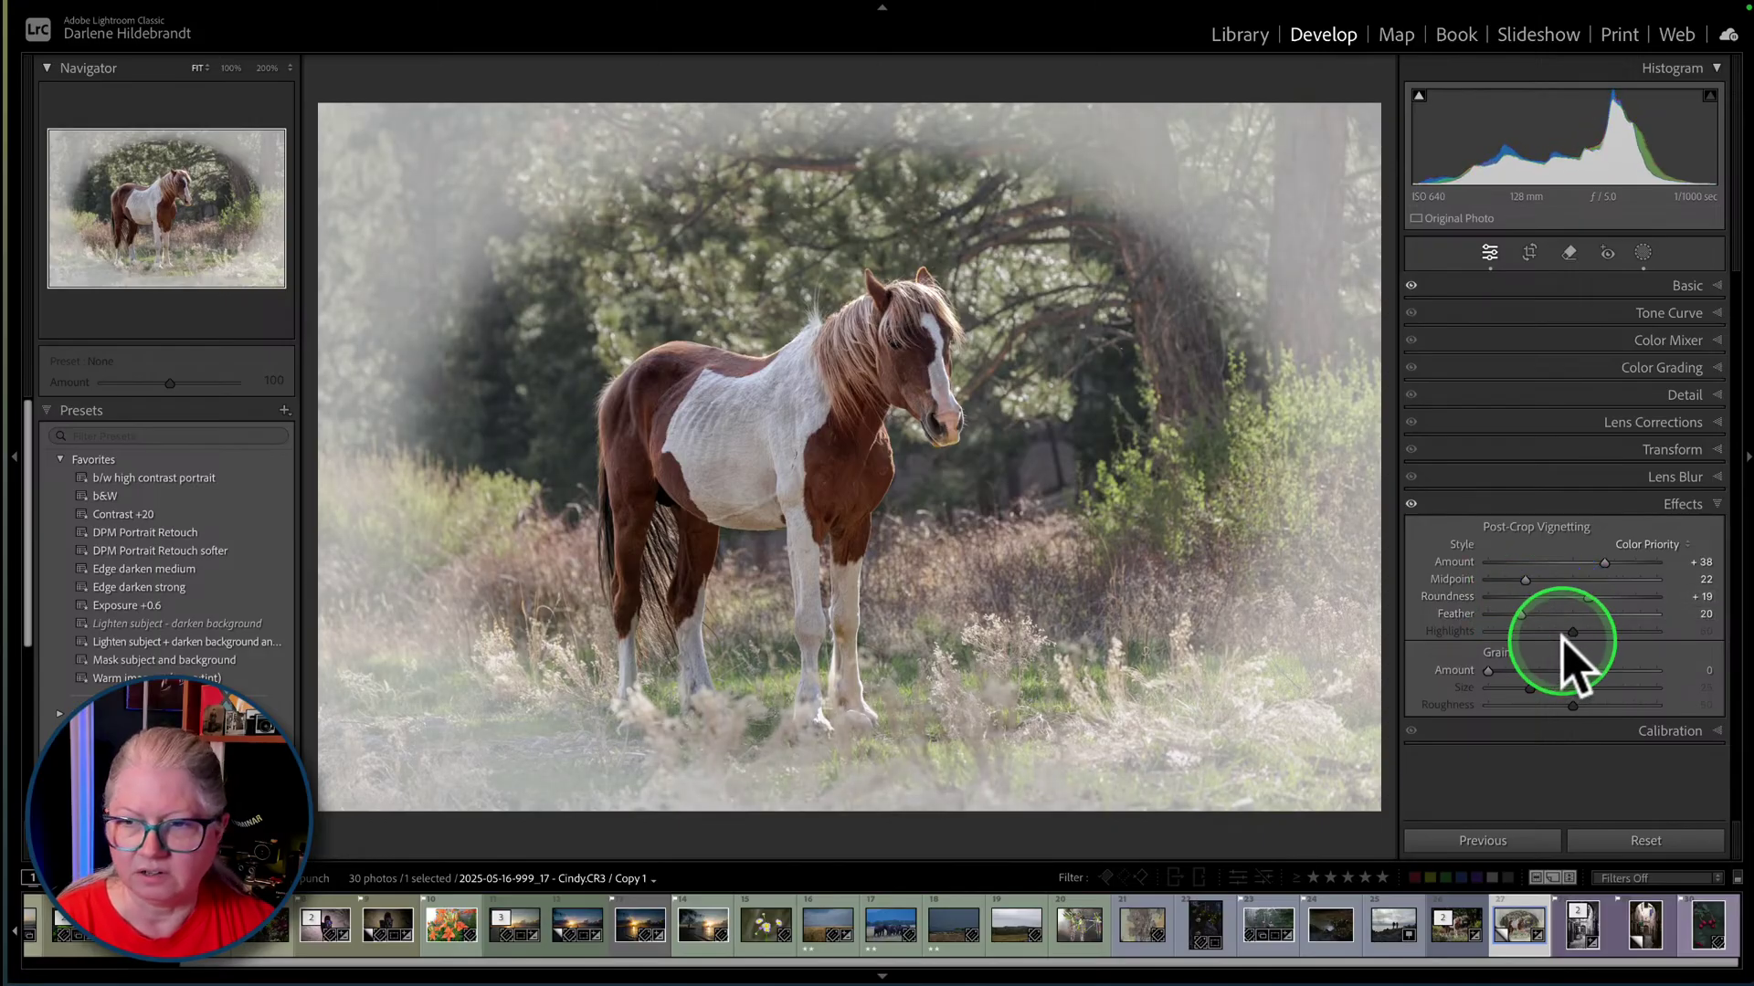
{"action": "mouse_move", "coordinate": [1604, 563]}
{"action": "left_mouse_down"}
{"action": "mouse_move", "coordinate": [1529, 559]}
{"action": "mouse_move", "coordinate": [1628, 562]}
{"action": "left_mouse_up"}
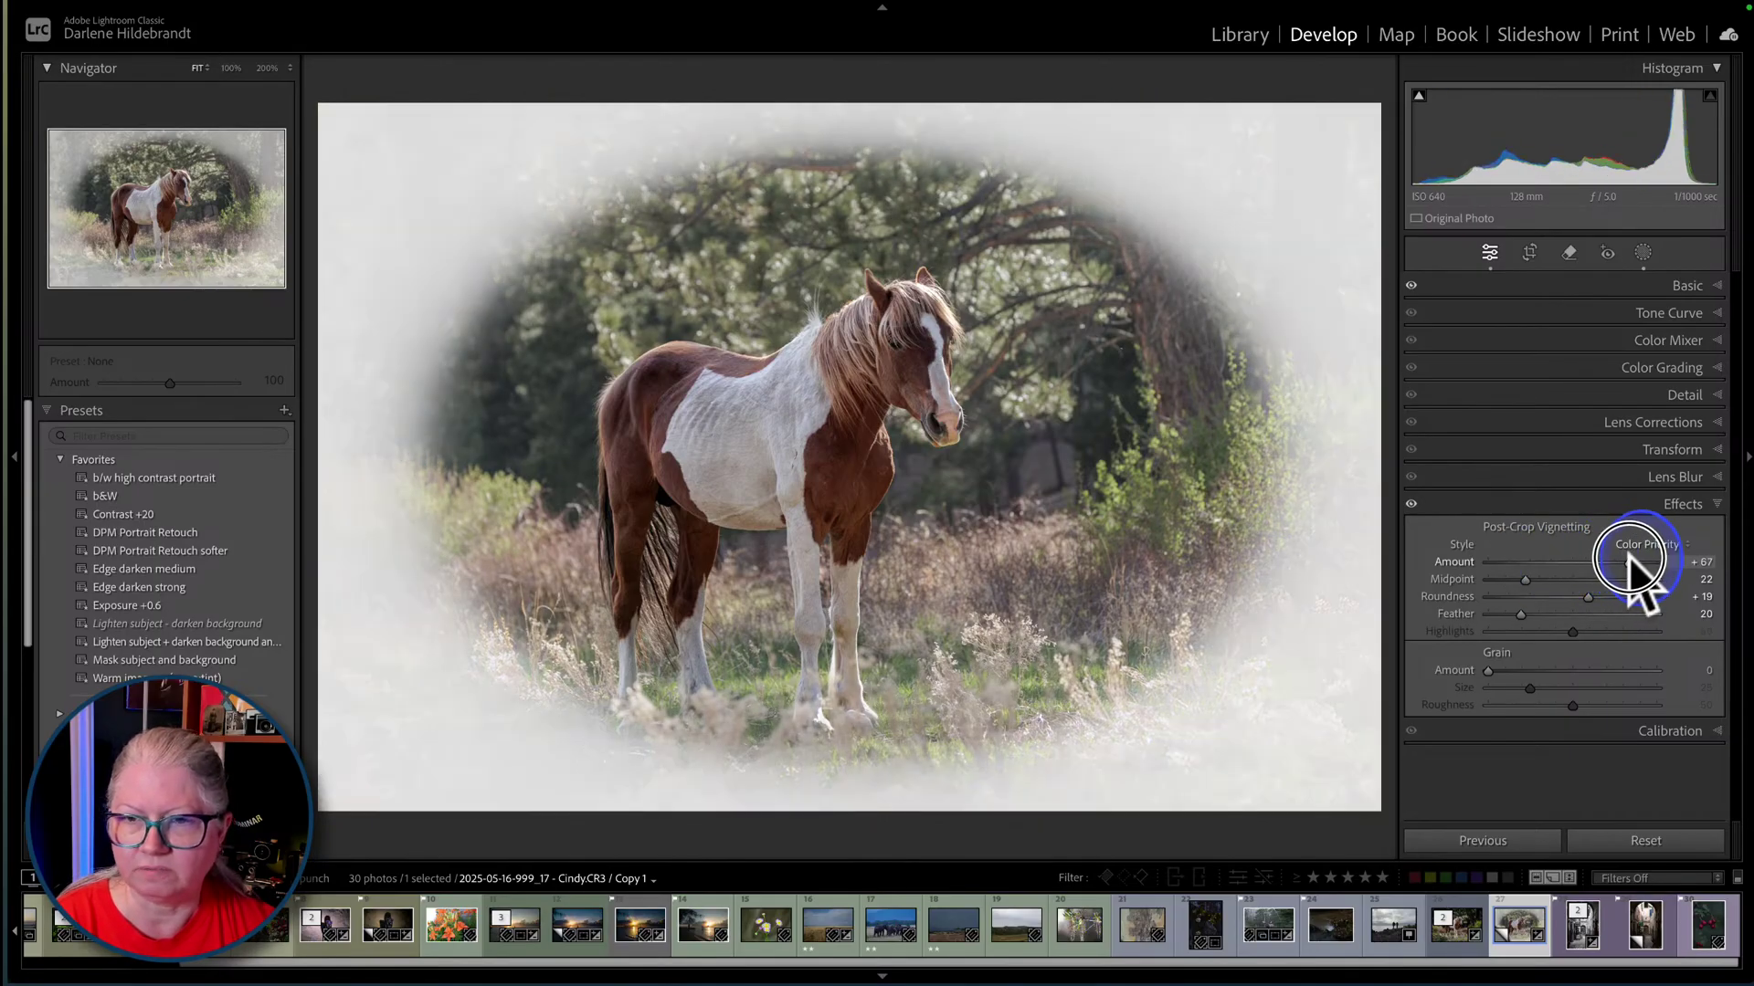
{"action": "left_click_drag", "start_coordinate": [1521, 615], "coordinate": [1597, 615]}
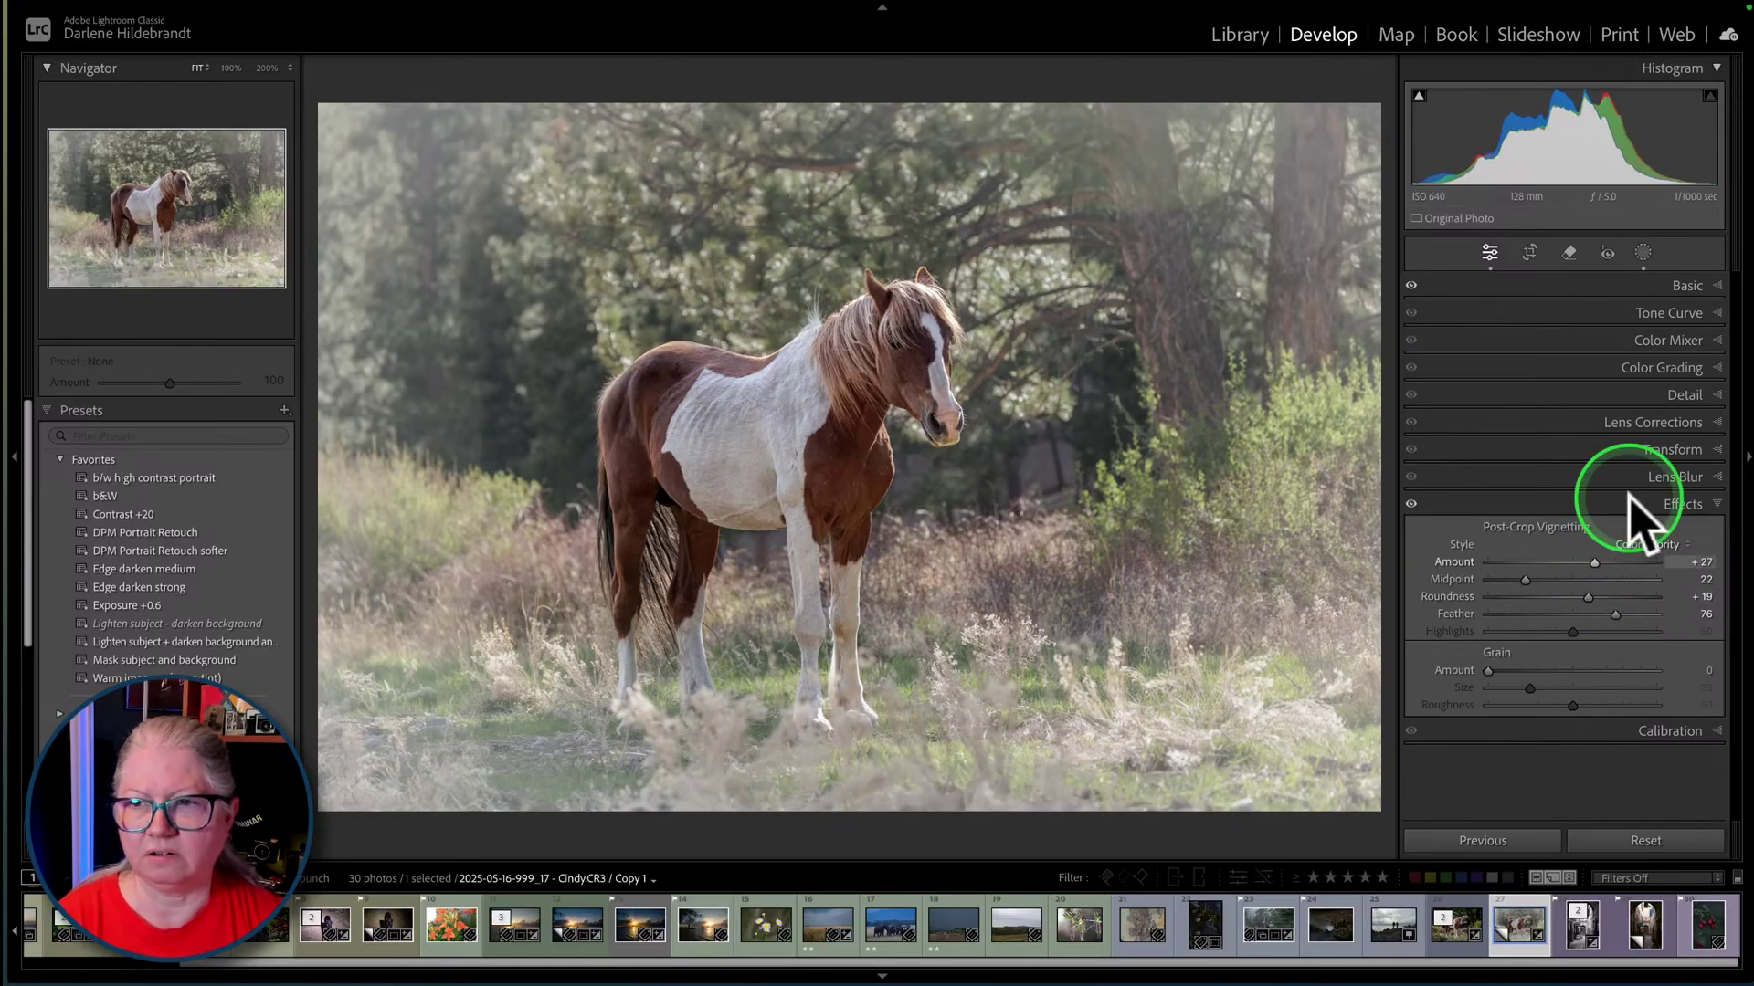
- Preview the Artistic and Vintage profiles on the photo, apply Vintage 04 and set its Amount to 62
{"action": "left_click", "coordinate": [1687, 289]}
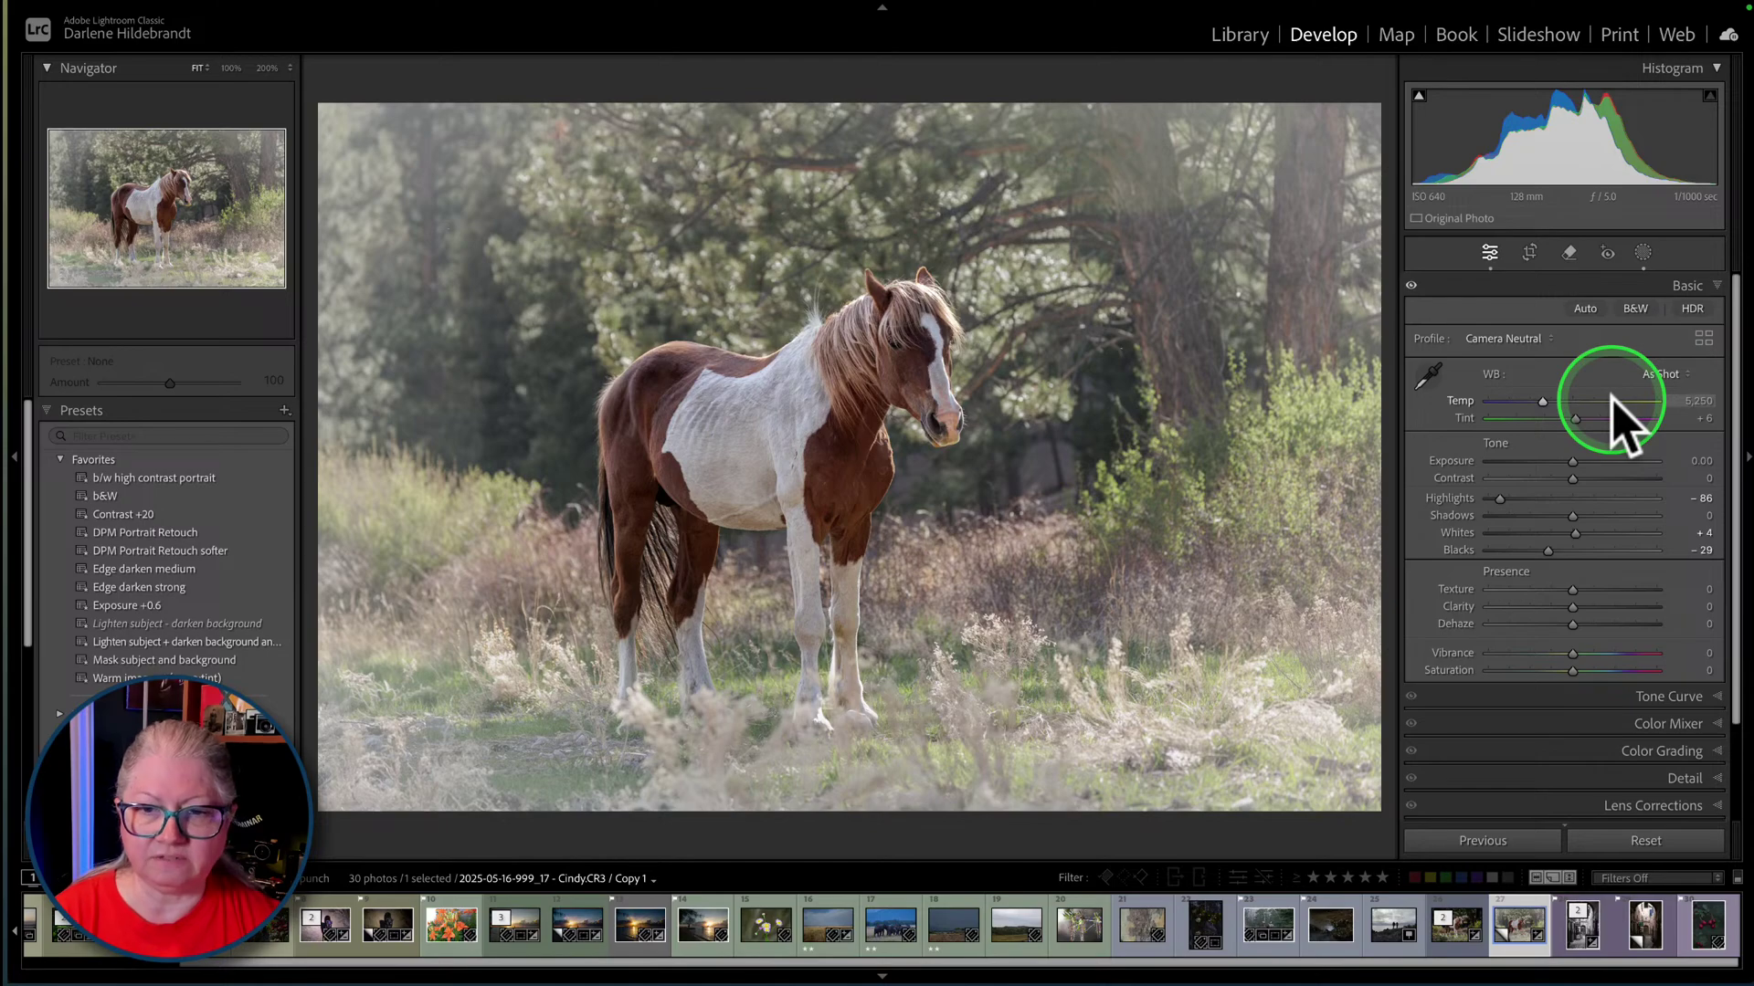
{"action": "left_click", "coordinate": [1703, 339]}
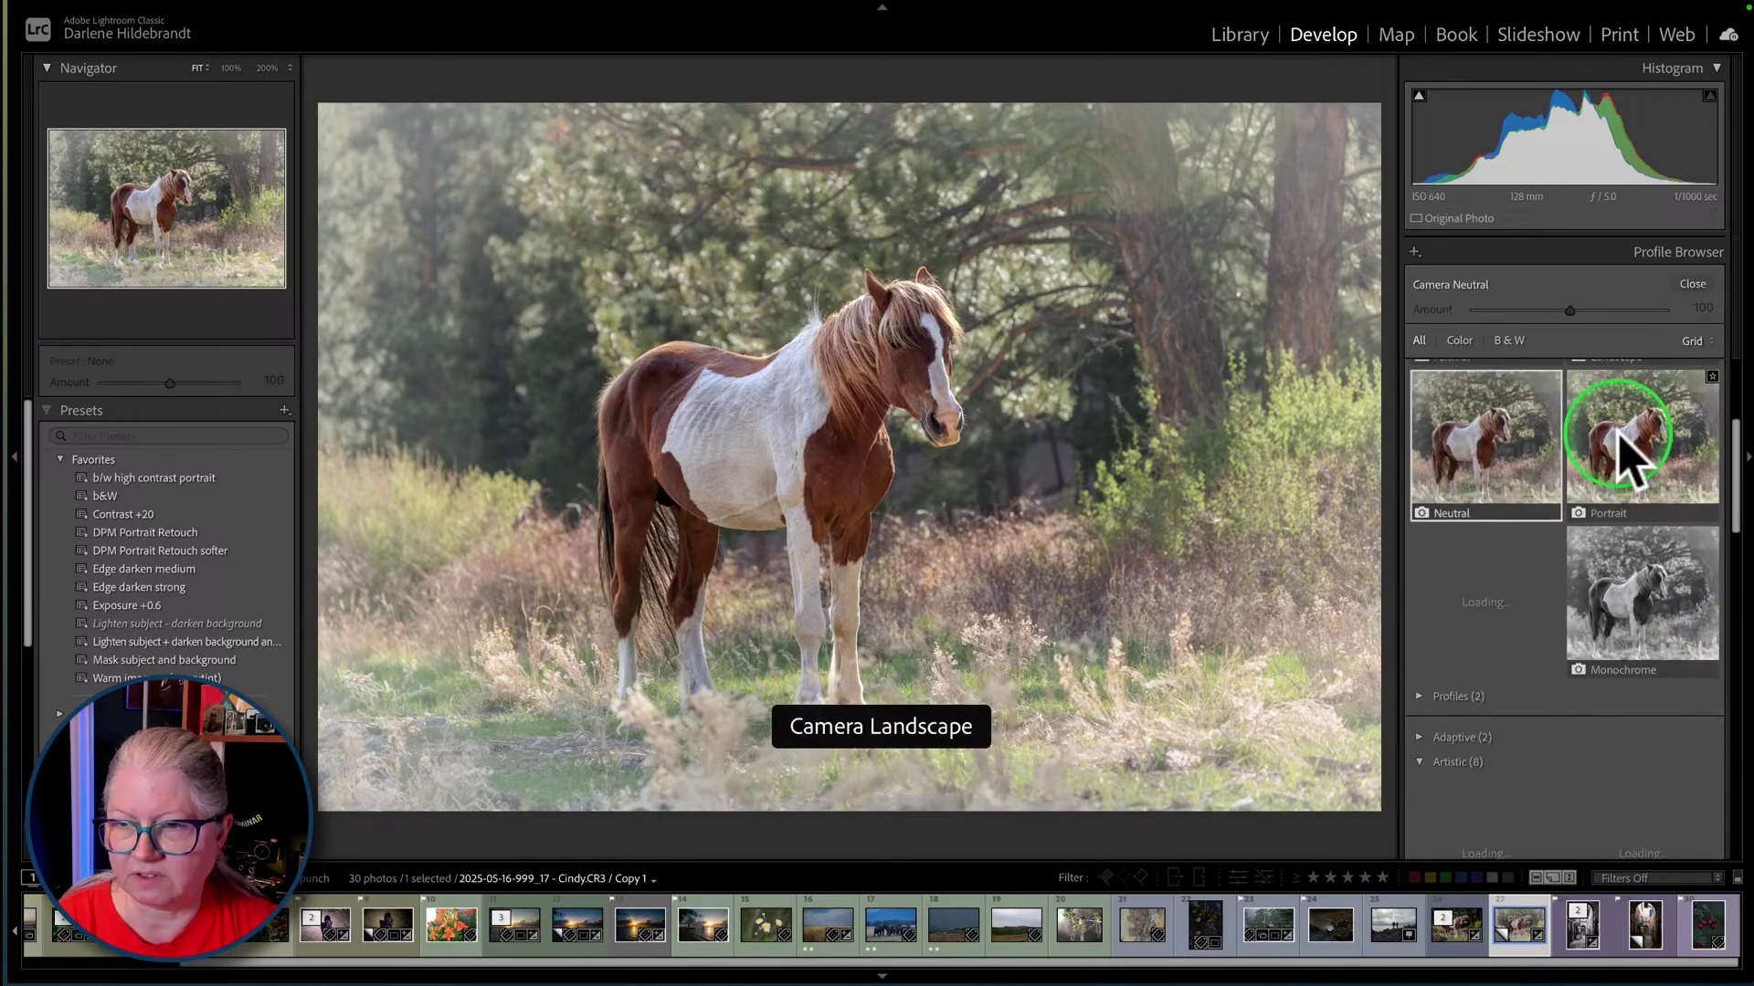
{"action": "scroll", "coordinate": [1625, 452], "scroll_direction": "down", "scroll_amount": 3}
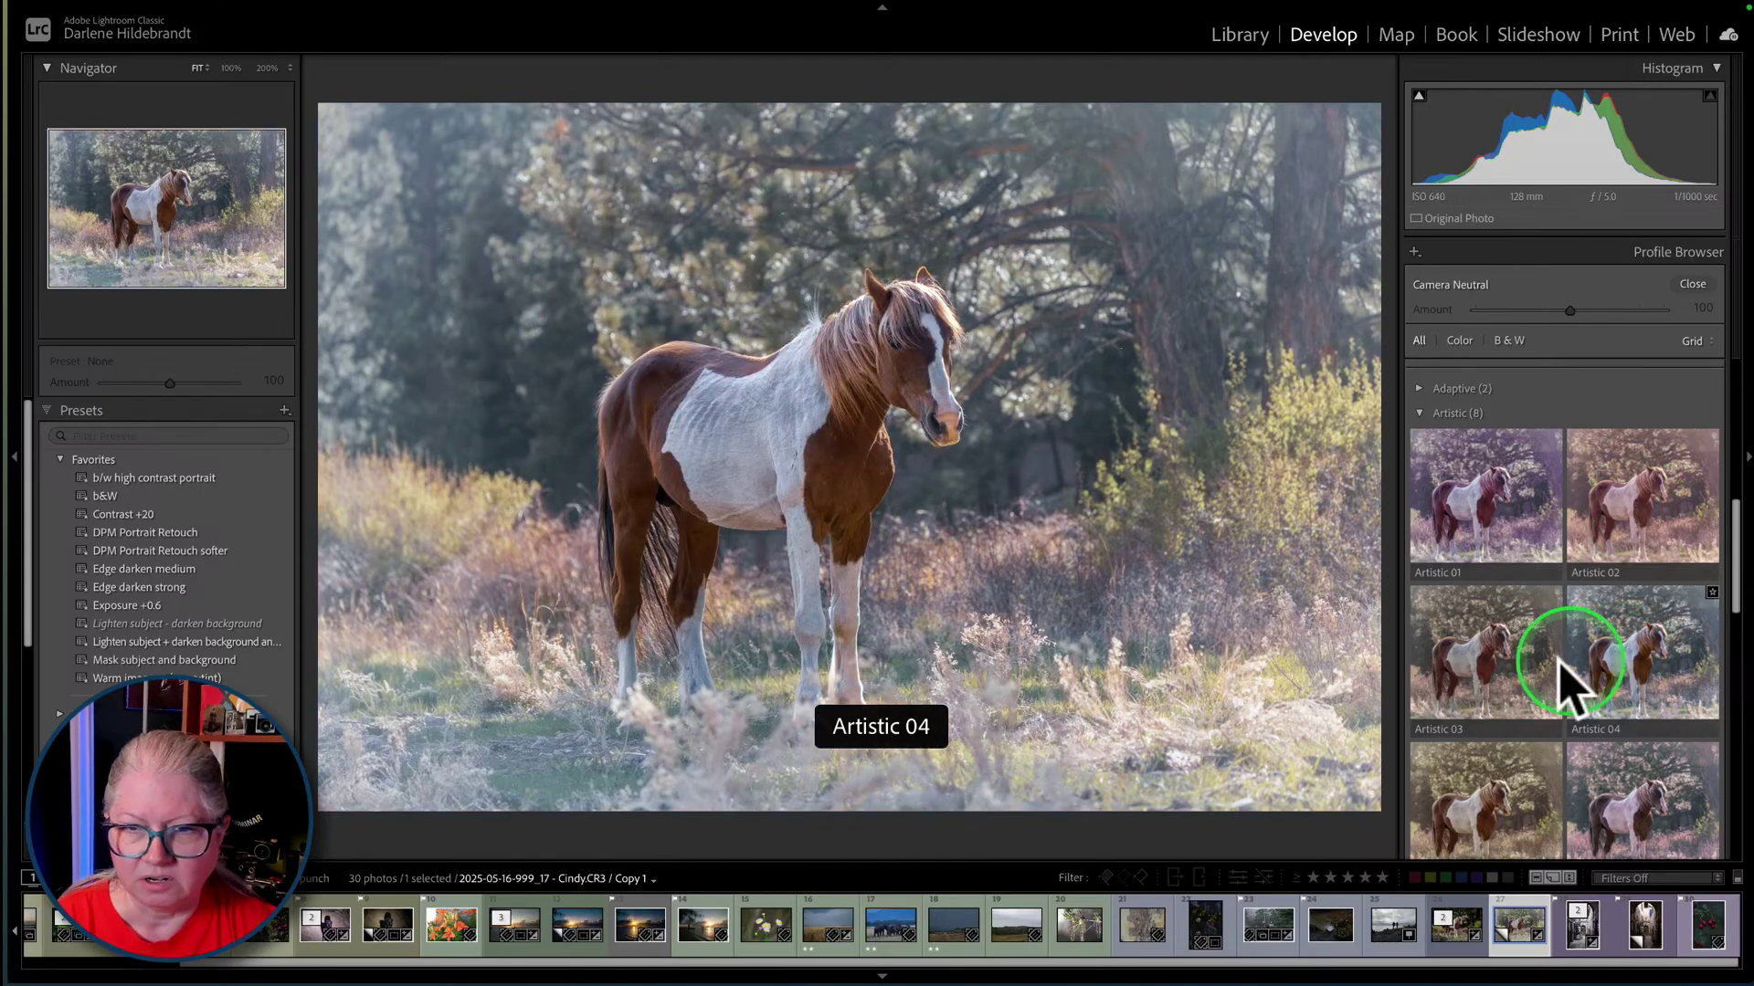
{"action": "scroll", "coordinate": [1502, 689], "scroll_direction": "down", "scroll_amount": 2}
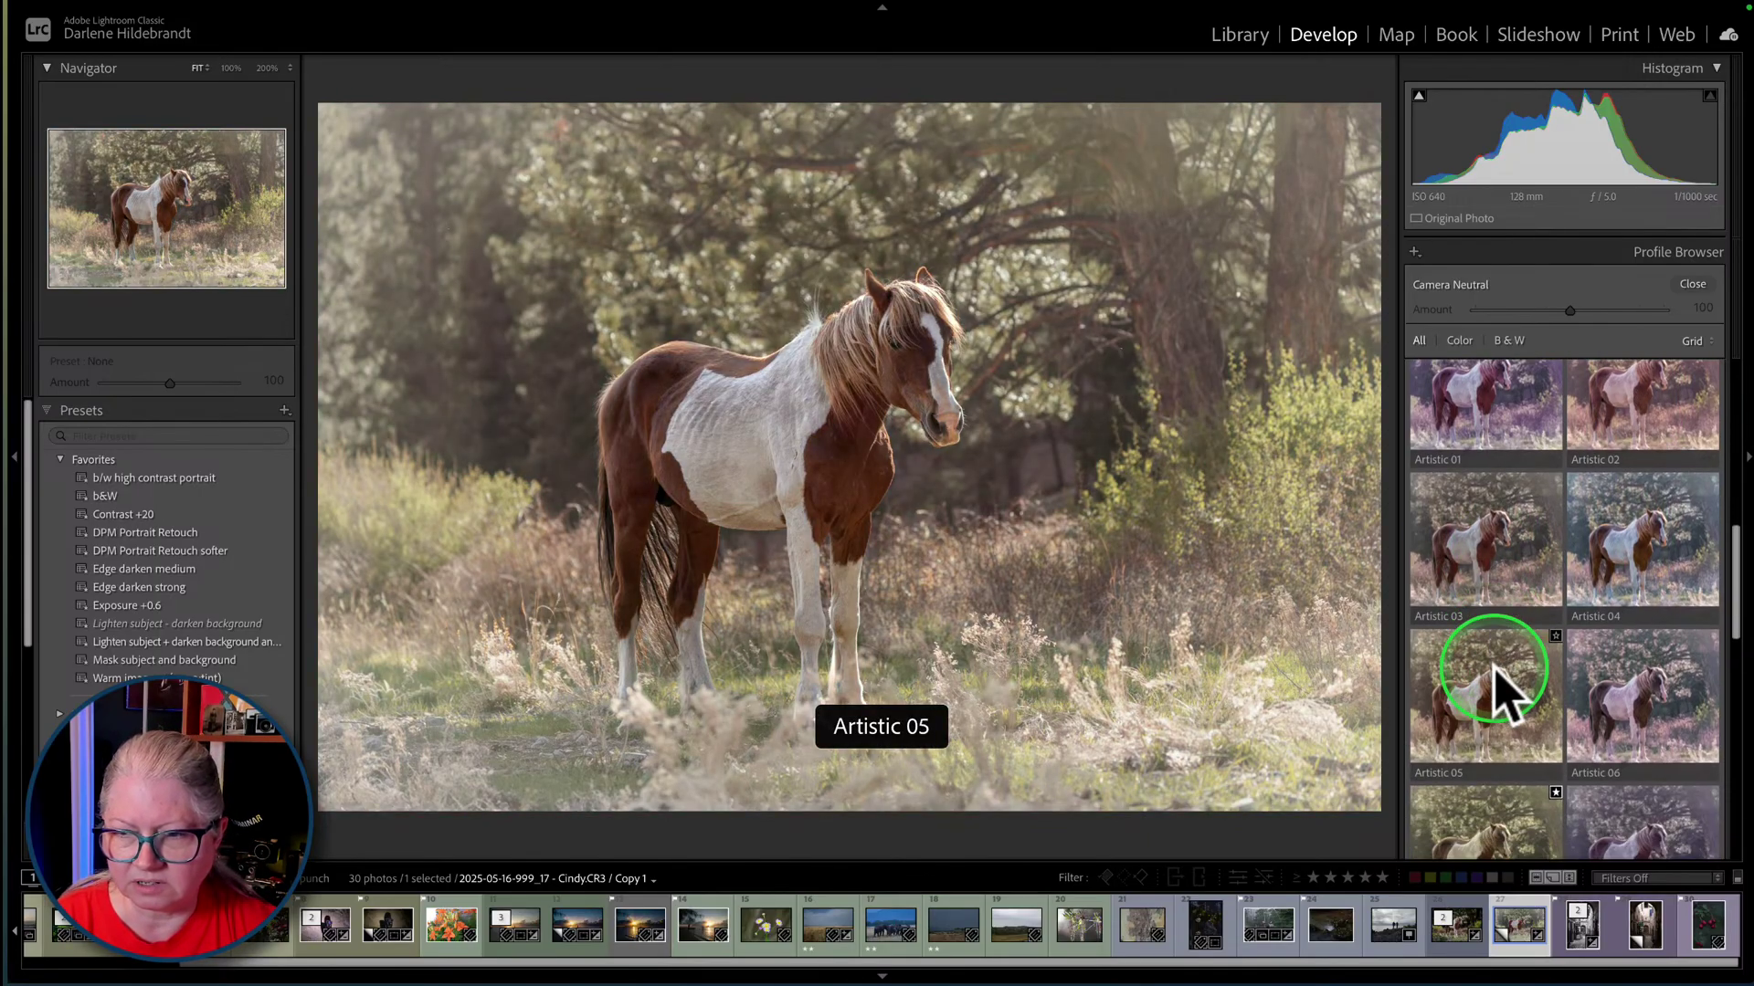
{"action": "scroll", "coordinate": [1607, 694], "scroll_direction": "down", "scroll_amount": 2}
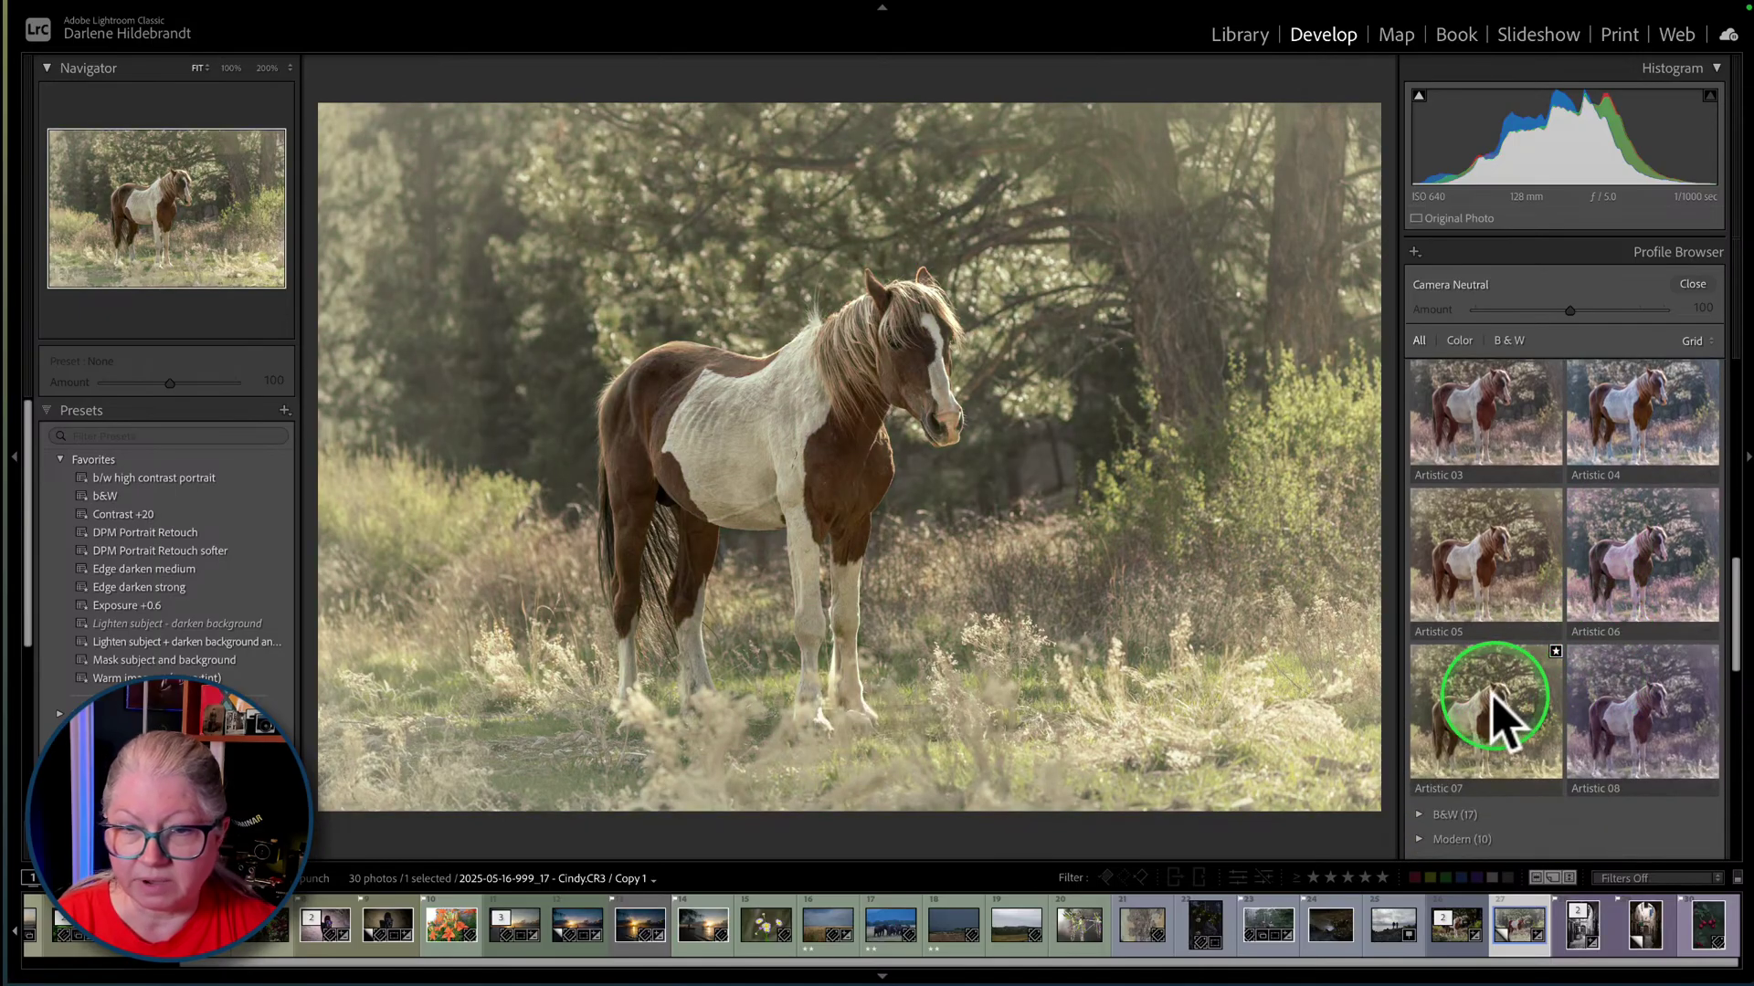
{"action": "scroll", "coordinate": [1489, 704], "scroll_direction": "down", "scroll_amount": 4}
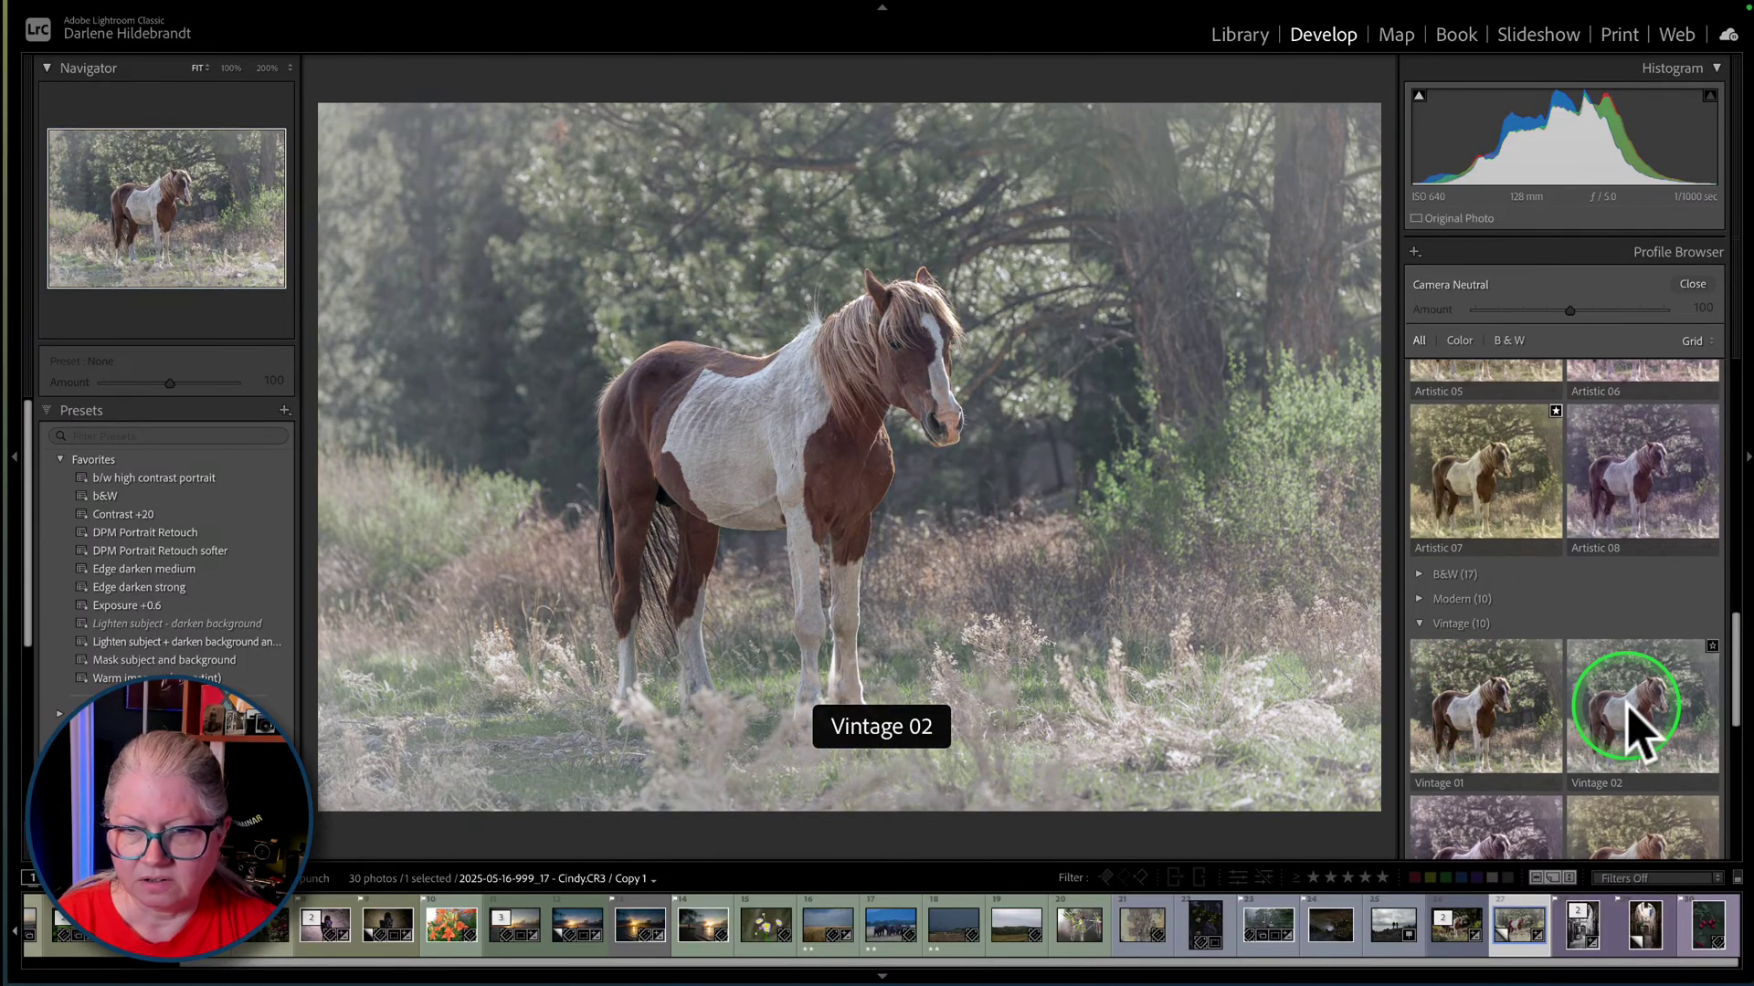
{"action": "scroll", "coordinate": [1626, 712], "scroll_direction": "down", "scroll_amount": 2}
{"action": "scroll", "coordinate": [1629, 721], "scroll_direction": "down", "scroll_amount": 1}
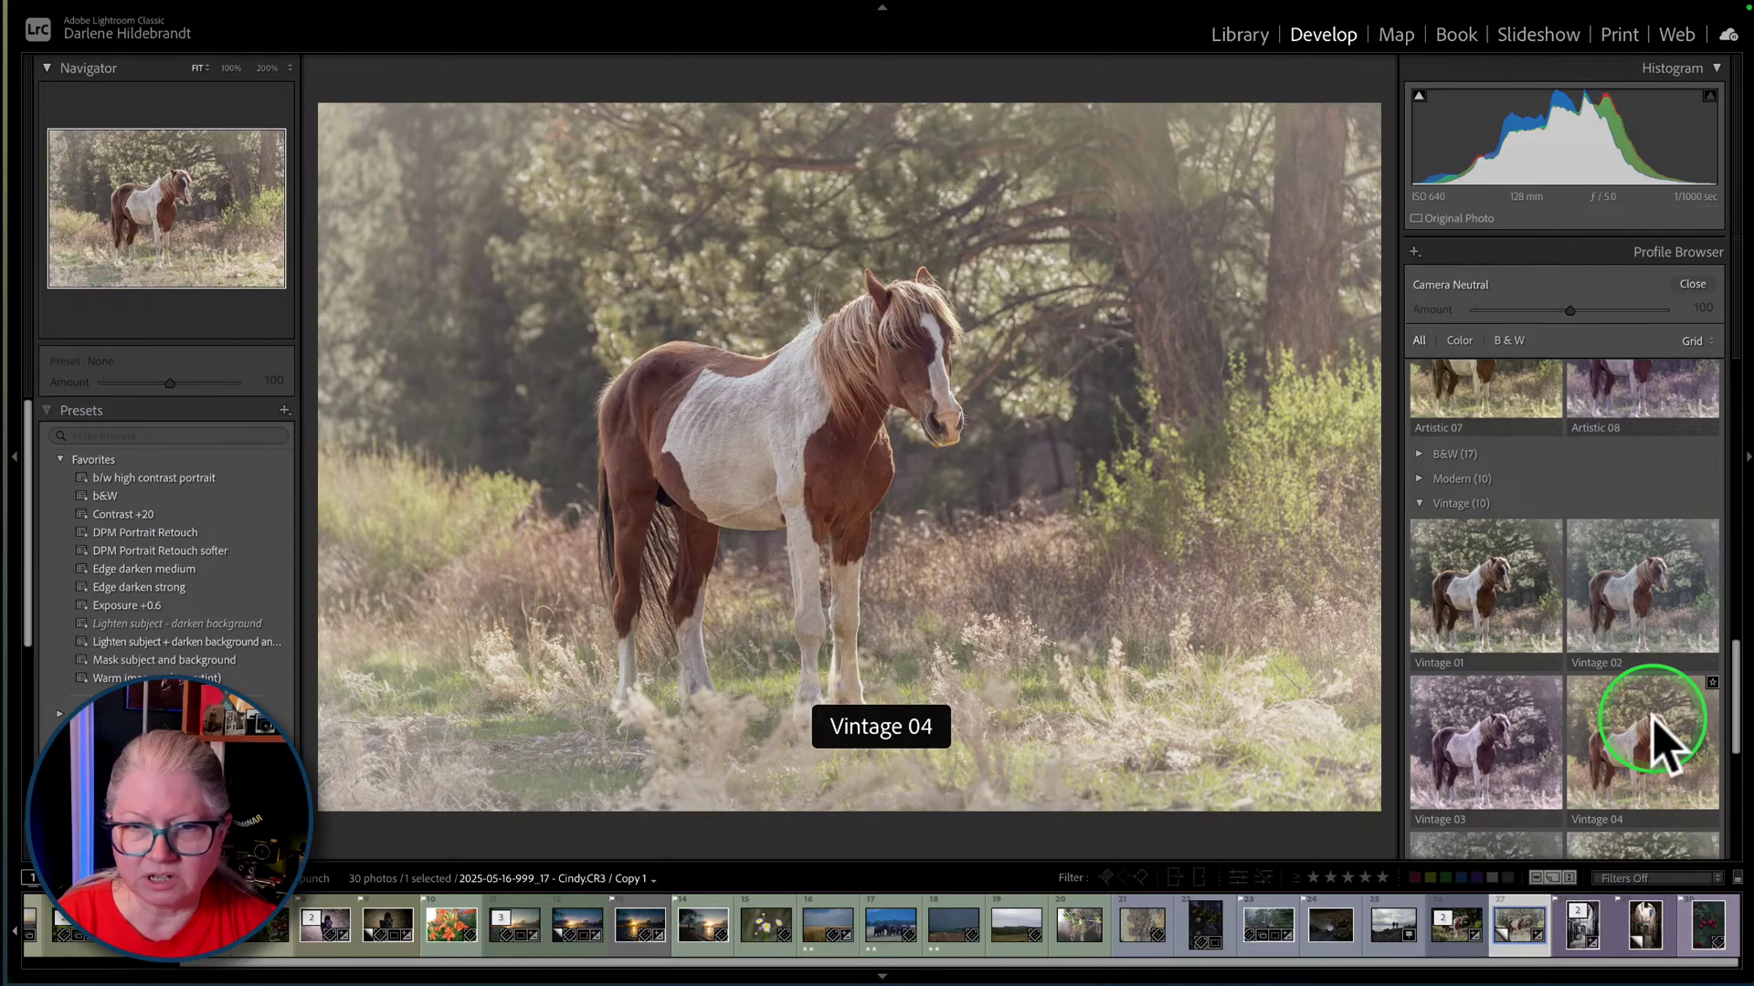
{"action": "scroll", "coordinate": [1655, 735], "scroll_direction": "down", "scroll_amount": 1}
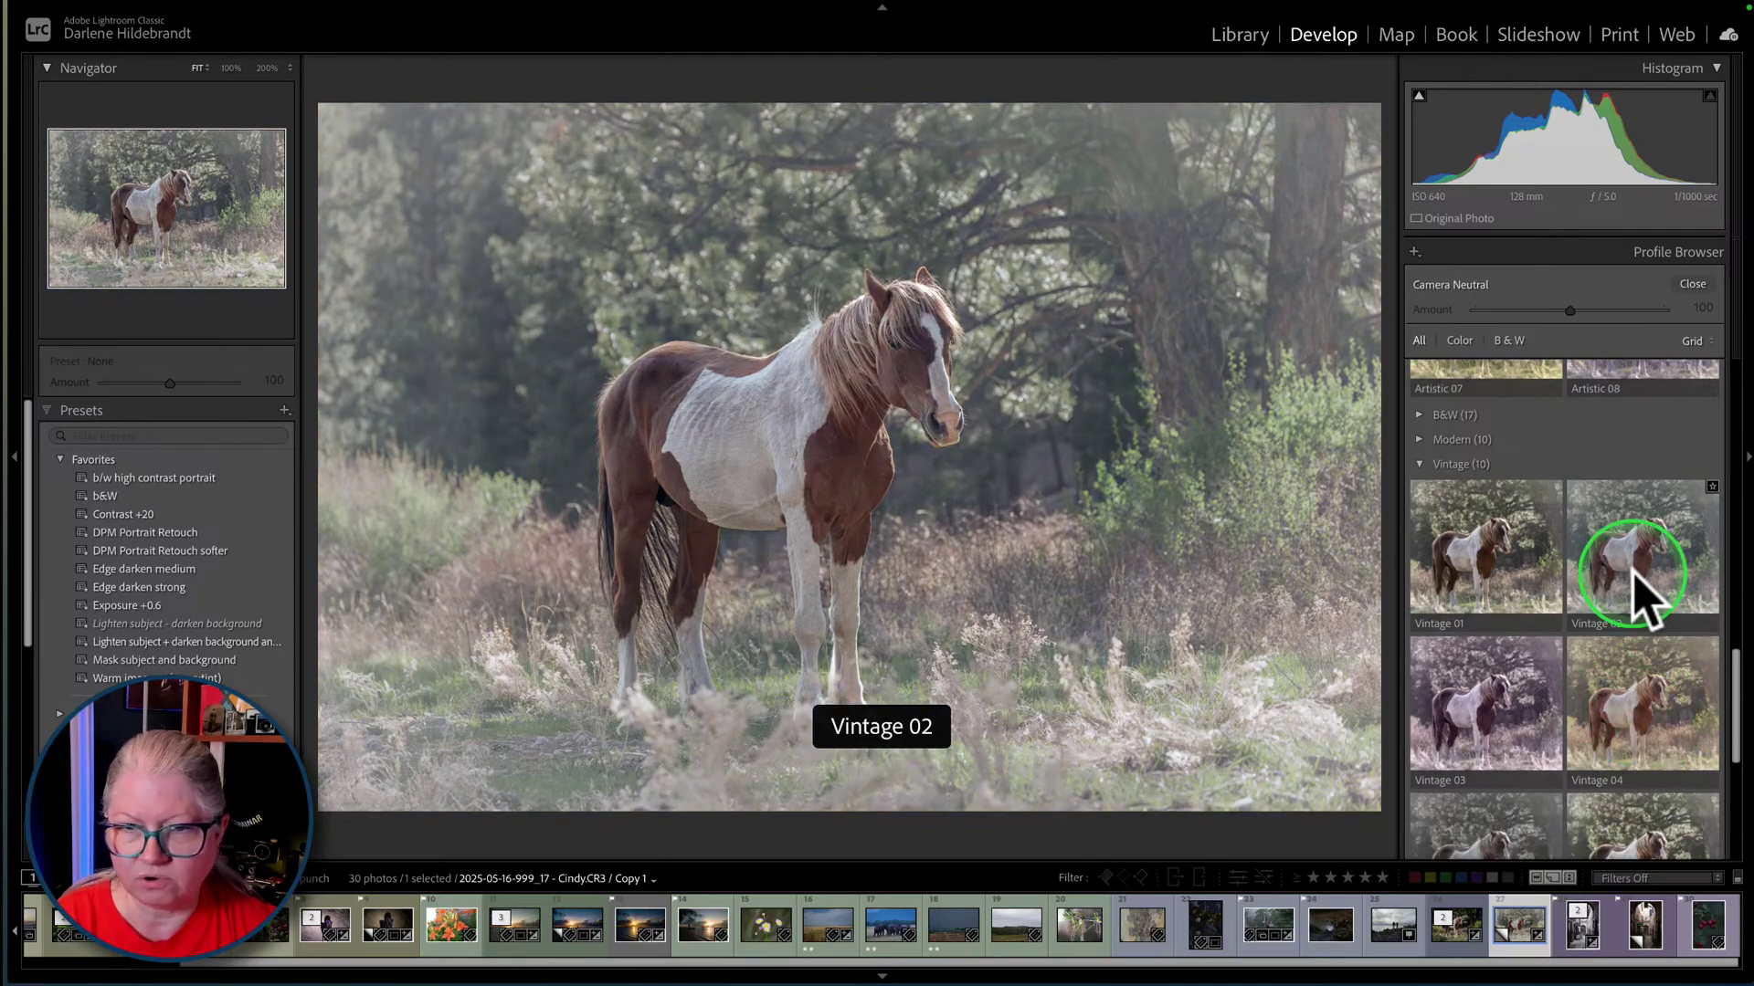
{"action": "scroll", "coordinate": [1649, 699], "scroll_direction": "down", "scroll_amount": 3}
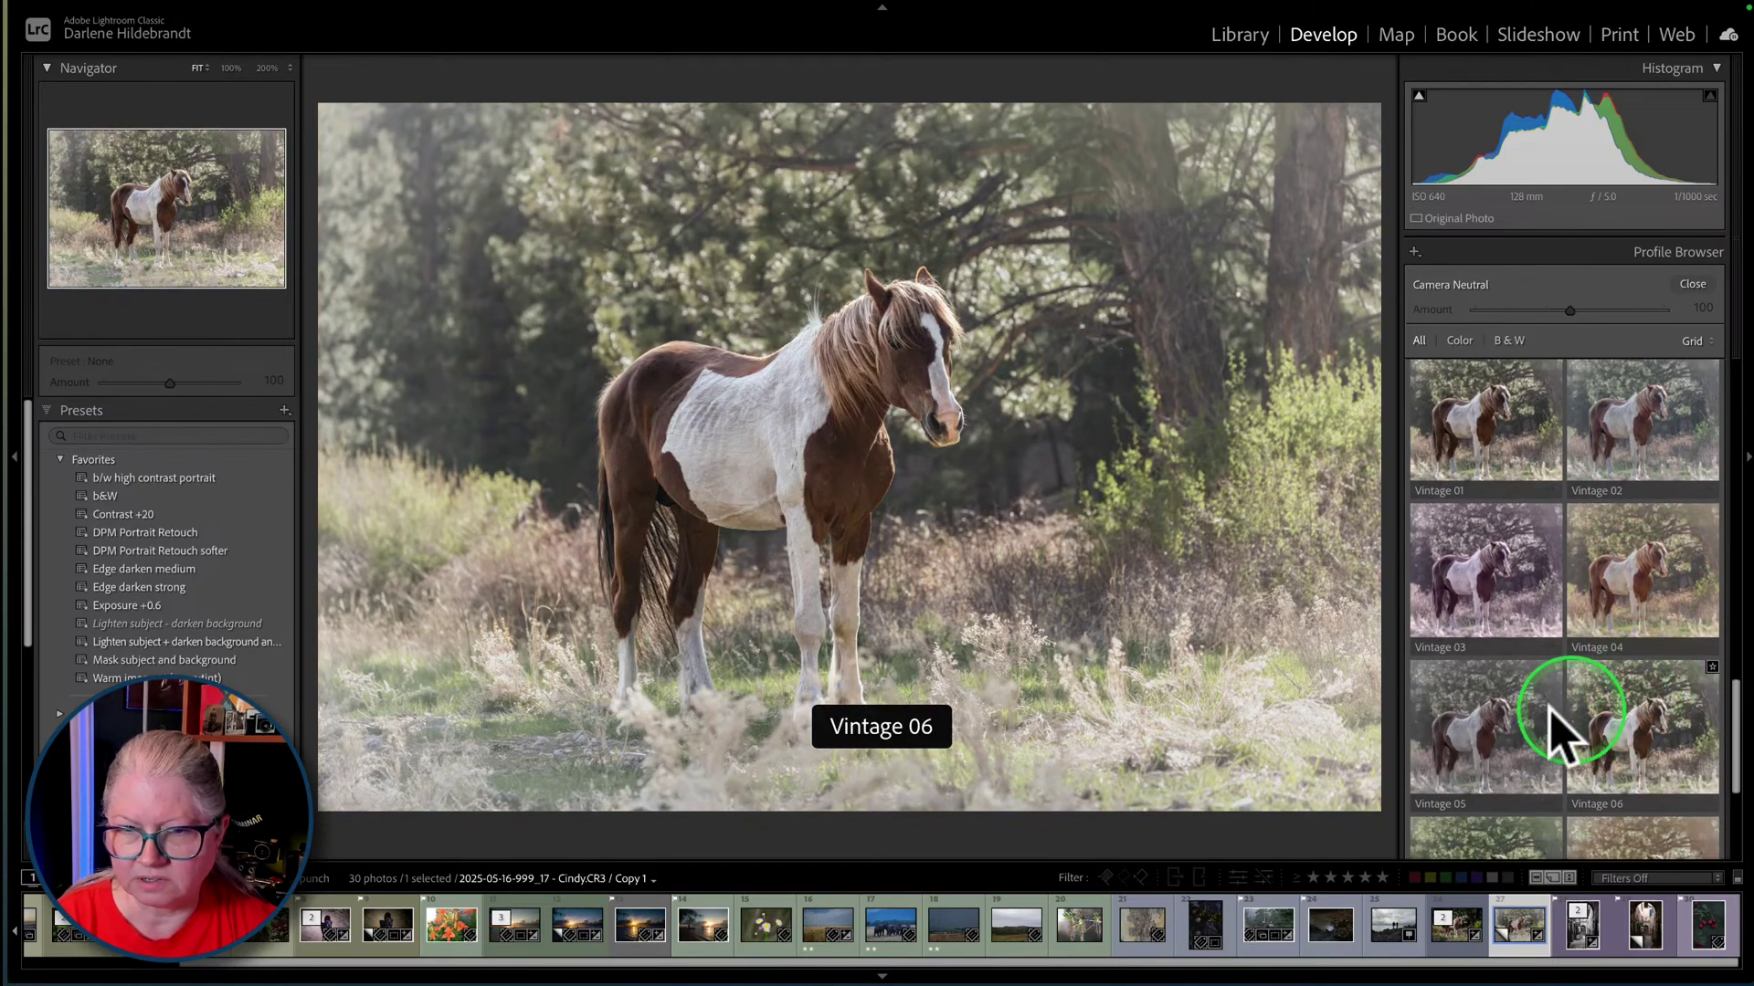
{"action": "scroll", "coordinate": [1489, 731], "scroll_direction": "down", "scroll_amount": 3}
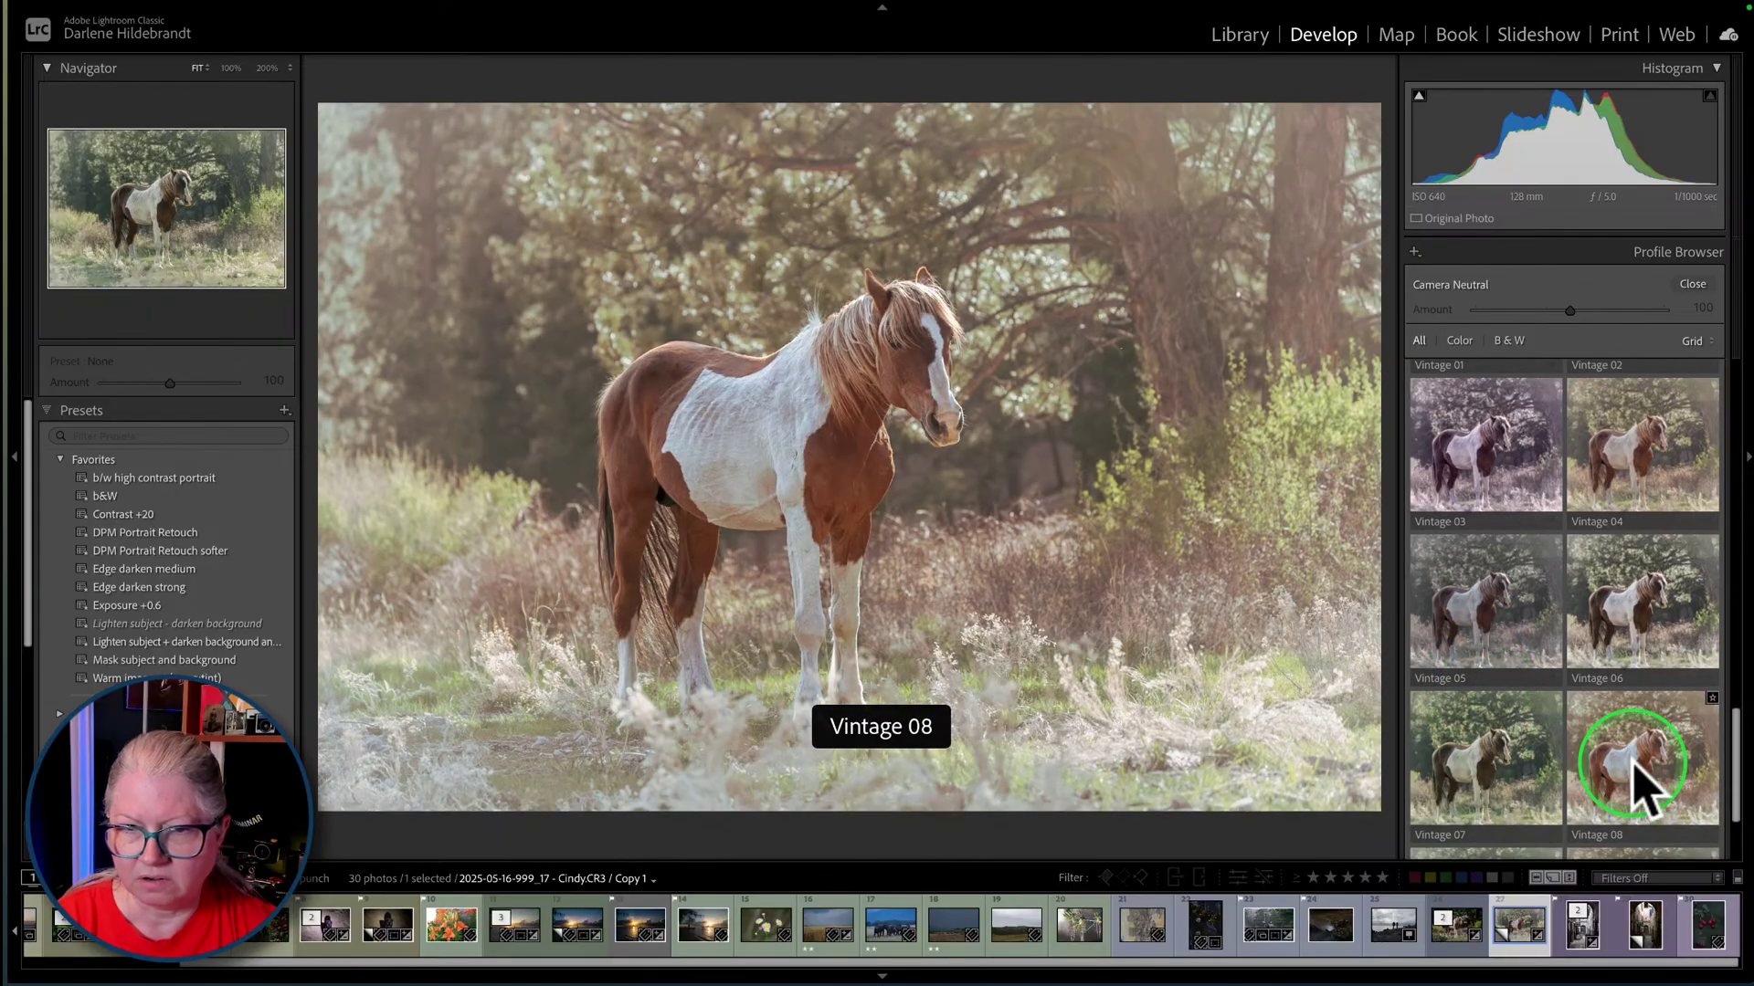
{"action": "scroll", "coordinate": [1635, 771], "scroll_direction": "up", "scroll_amount": 4}
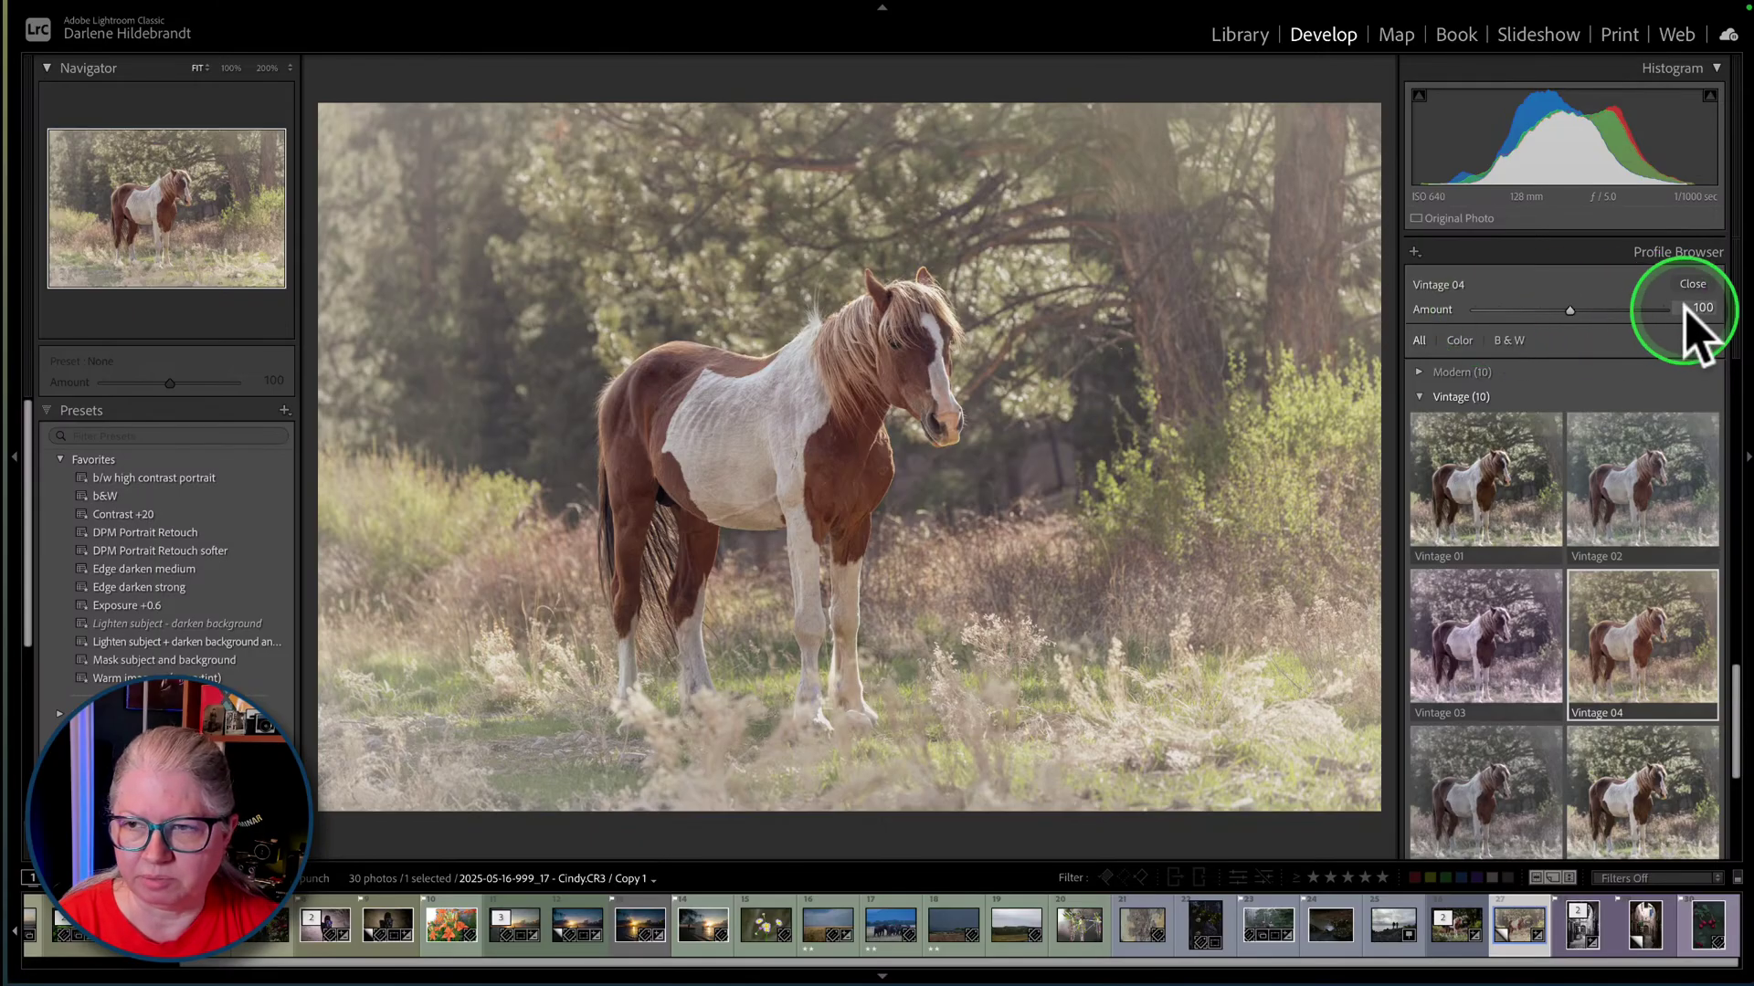
{"action": "left_click", "coordinate": [1692, 285]}
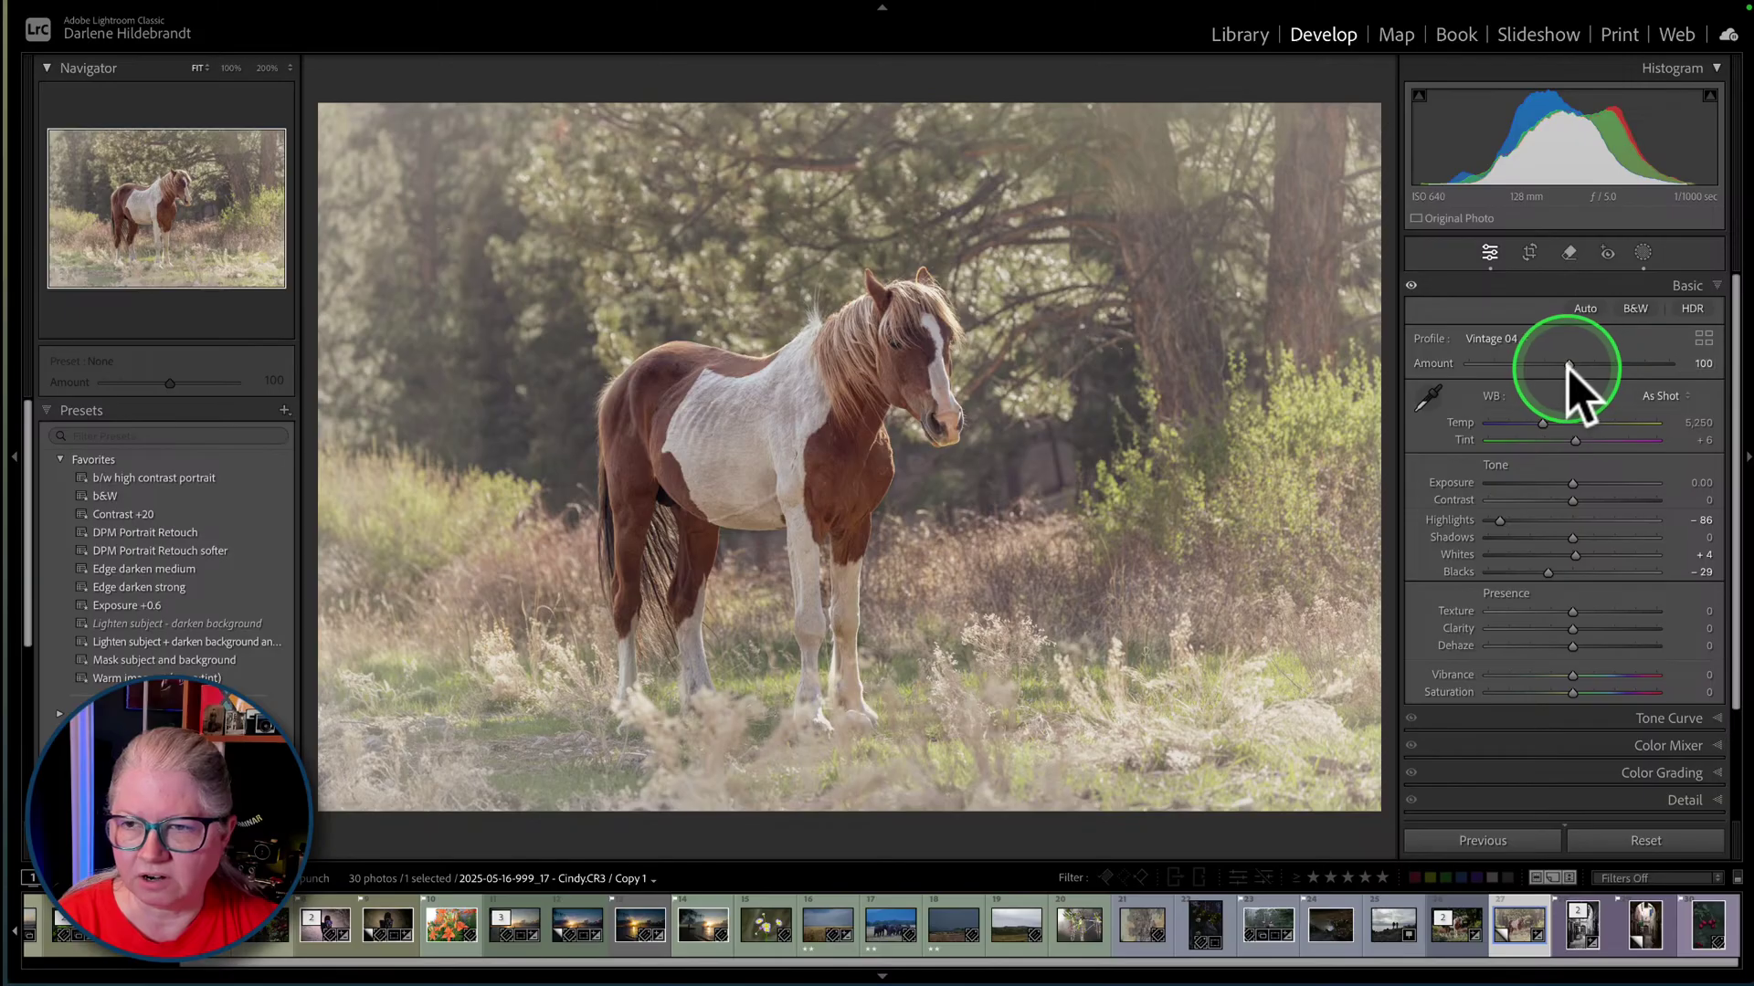
{"action": "left_click_drag", "start_coordinate": [1573, 365], "coordinate": [1531, 352]}
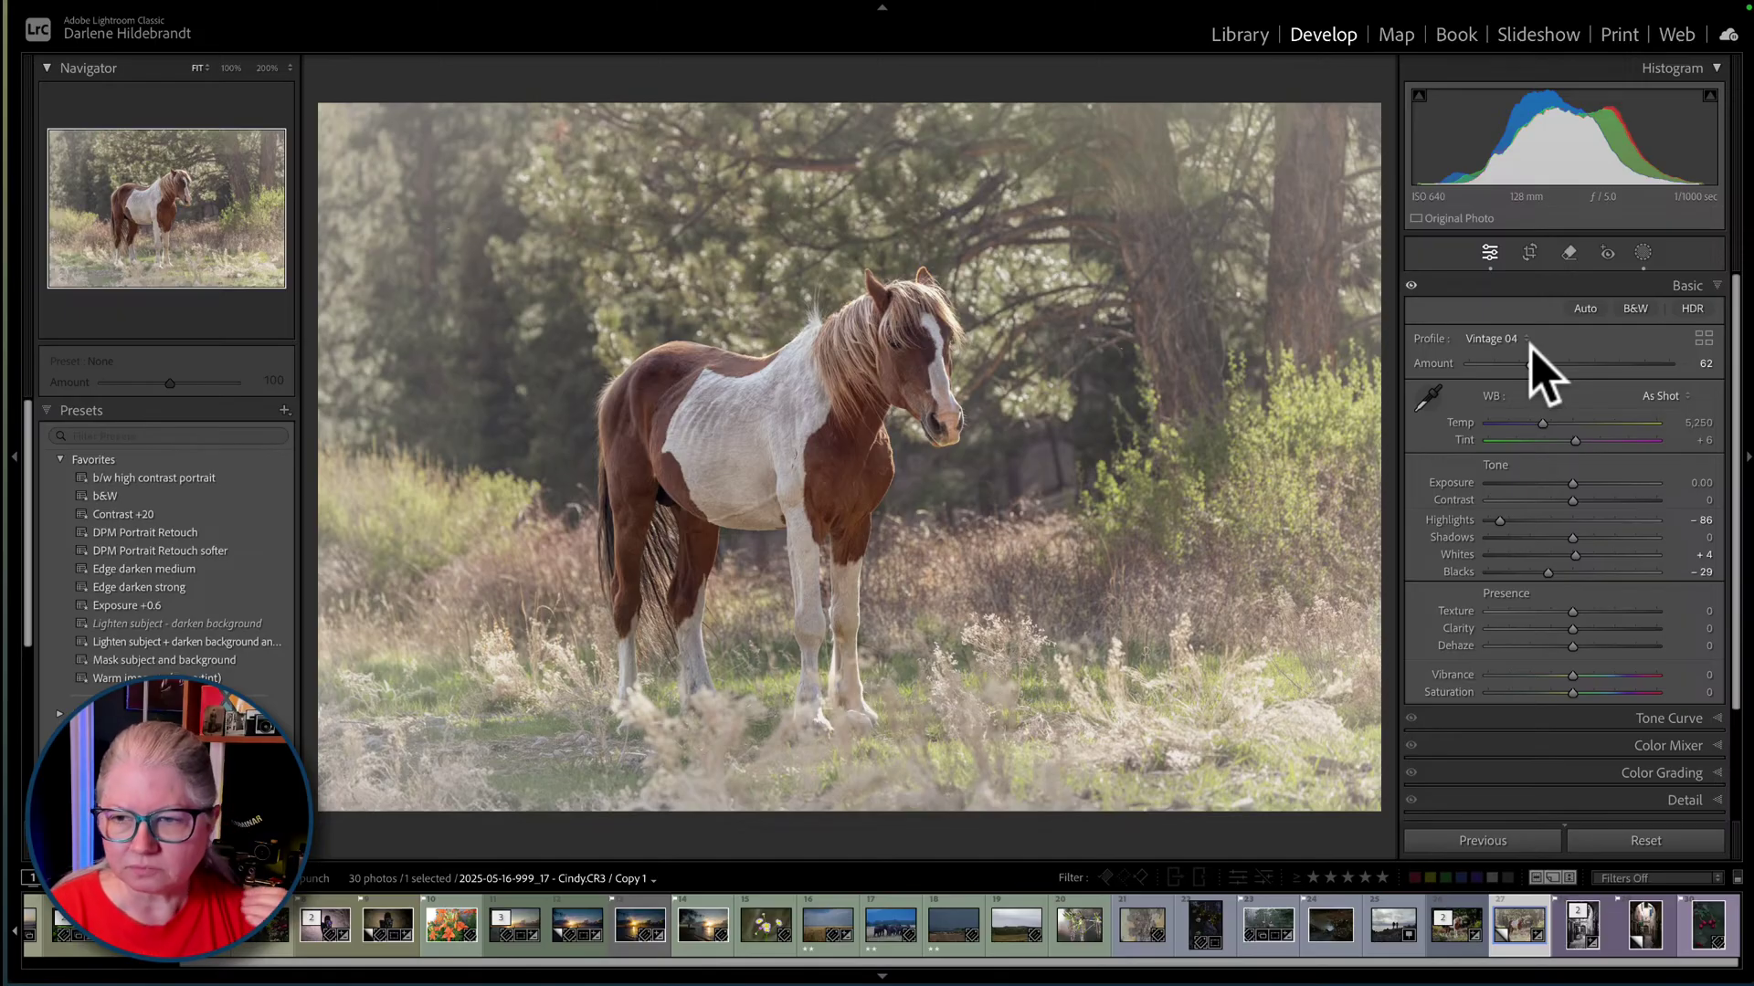
- Darken the brush beside the horse with the Color Mixer's targeted Luminance adjustment, bringing Orange to -7 and Yellow to -27
{"action": "left_click", "coordinate": [1644, 746]}
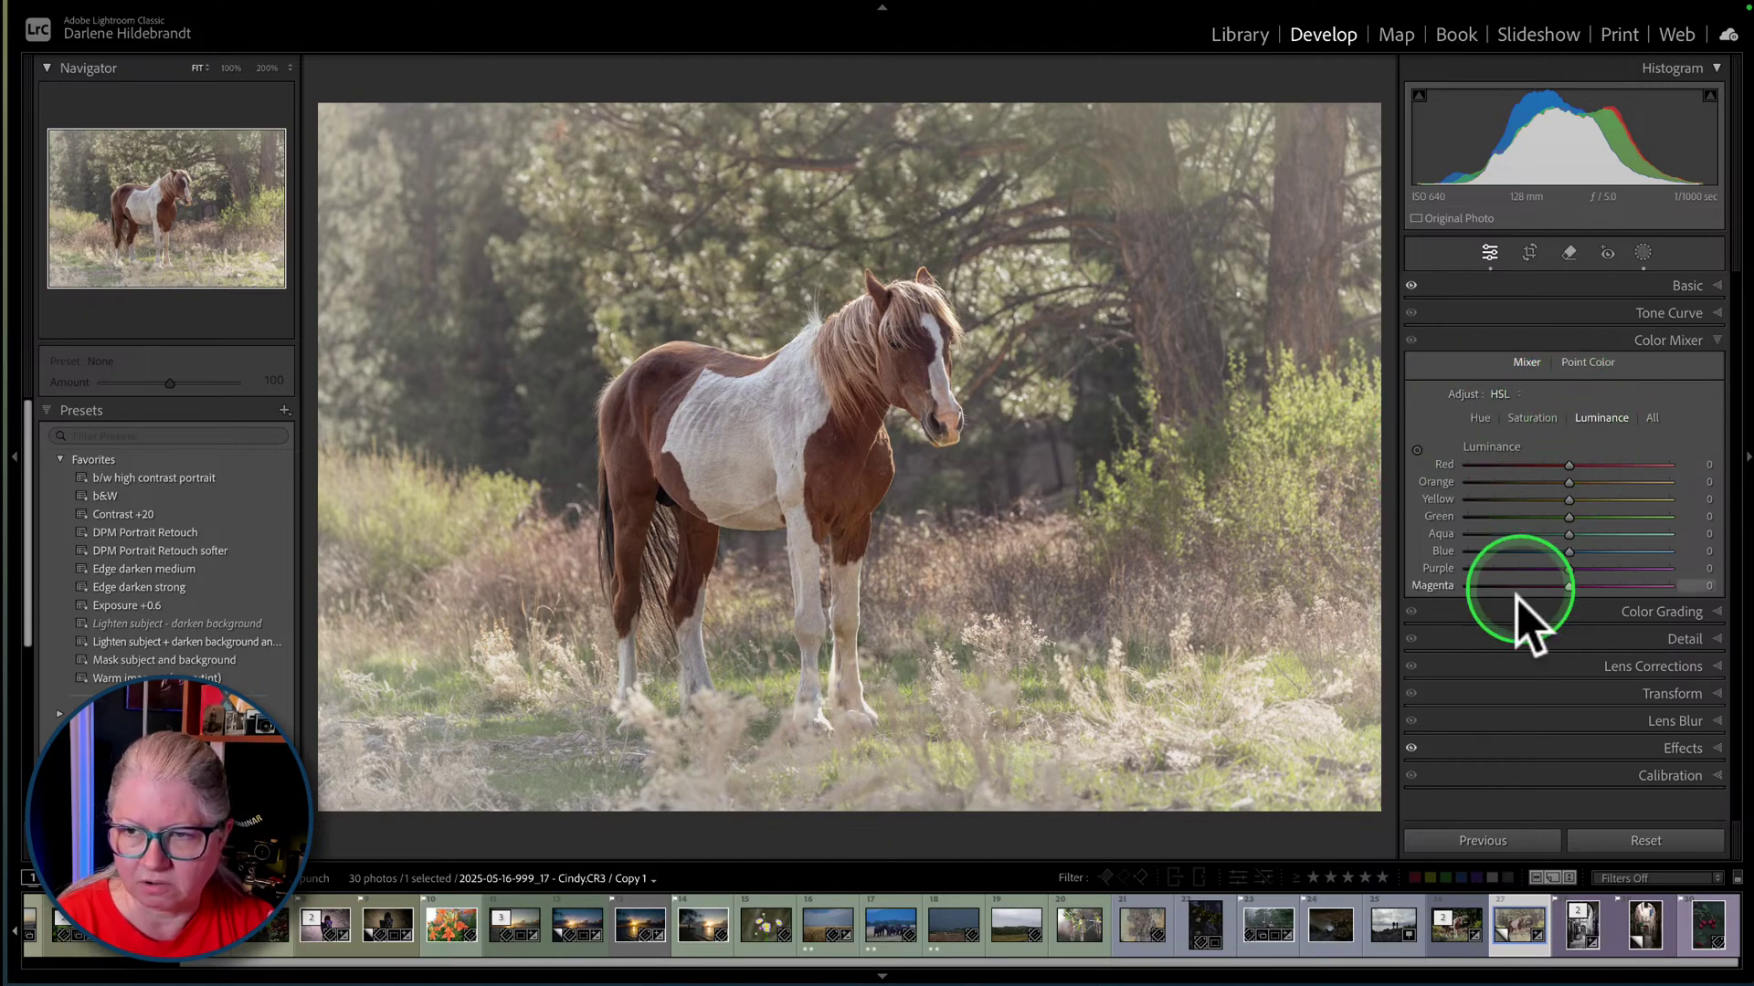
{"action": "left_click", "coordinate": [1418, 451]}
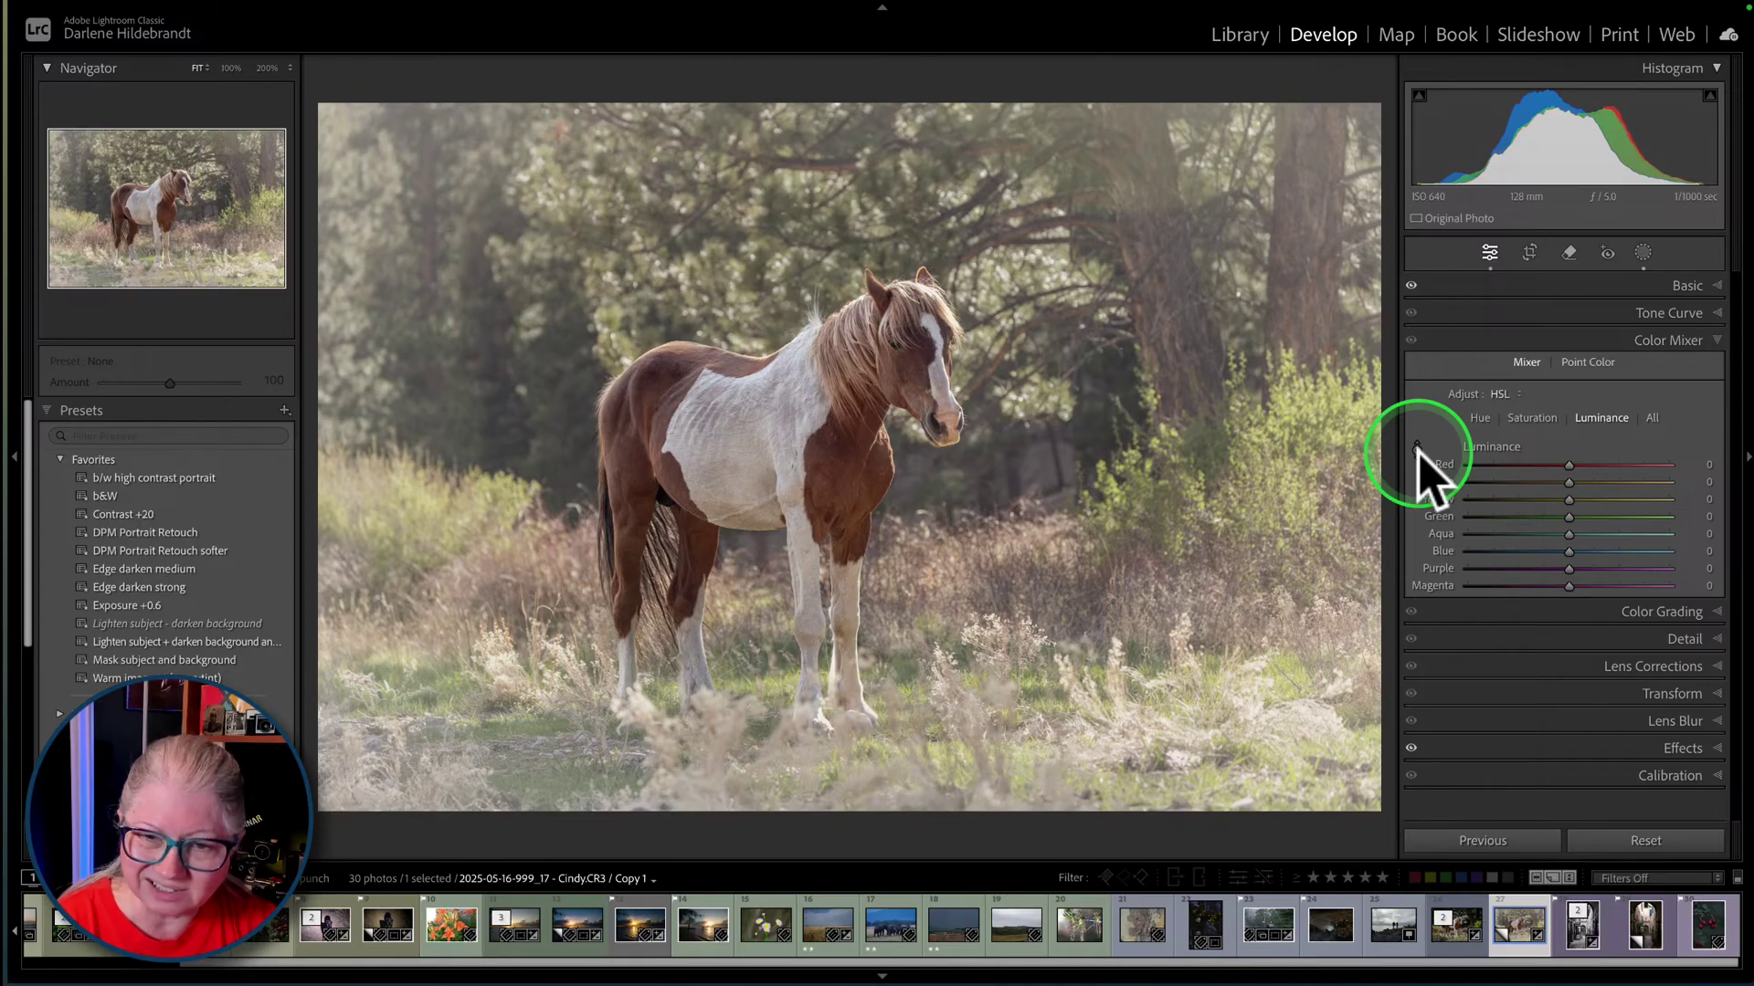
{"action": "mouse_move", "coordinate": [1183, 590]}
{"action": "left_mouse_down"}
{"action": "mouse_move", "coordinate": [1159, 693]}
{"action": "mouse_move", "coordinate": [1119, 701]}
{"action": "mouse_move", "coordinate": [1131, 792]}
{"action": "mouse_move", "coordinate": [1127, 530]}
{"action": "mouse_move", "coordinate": [1124, 652]}
{"action": "mouse_move", "coordinate": [1119, 615]}
{"action": "mouse_move", "coordinate": [1122, 630]}
{"action": "left_mouse_up"}
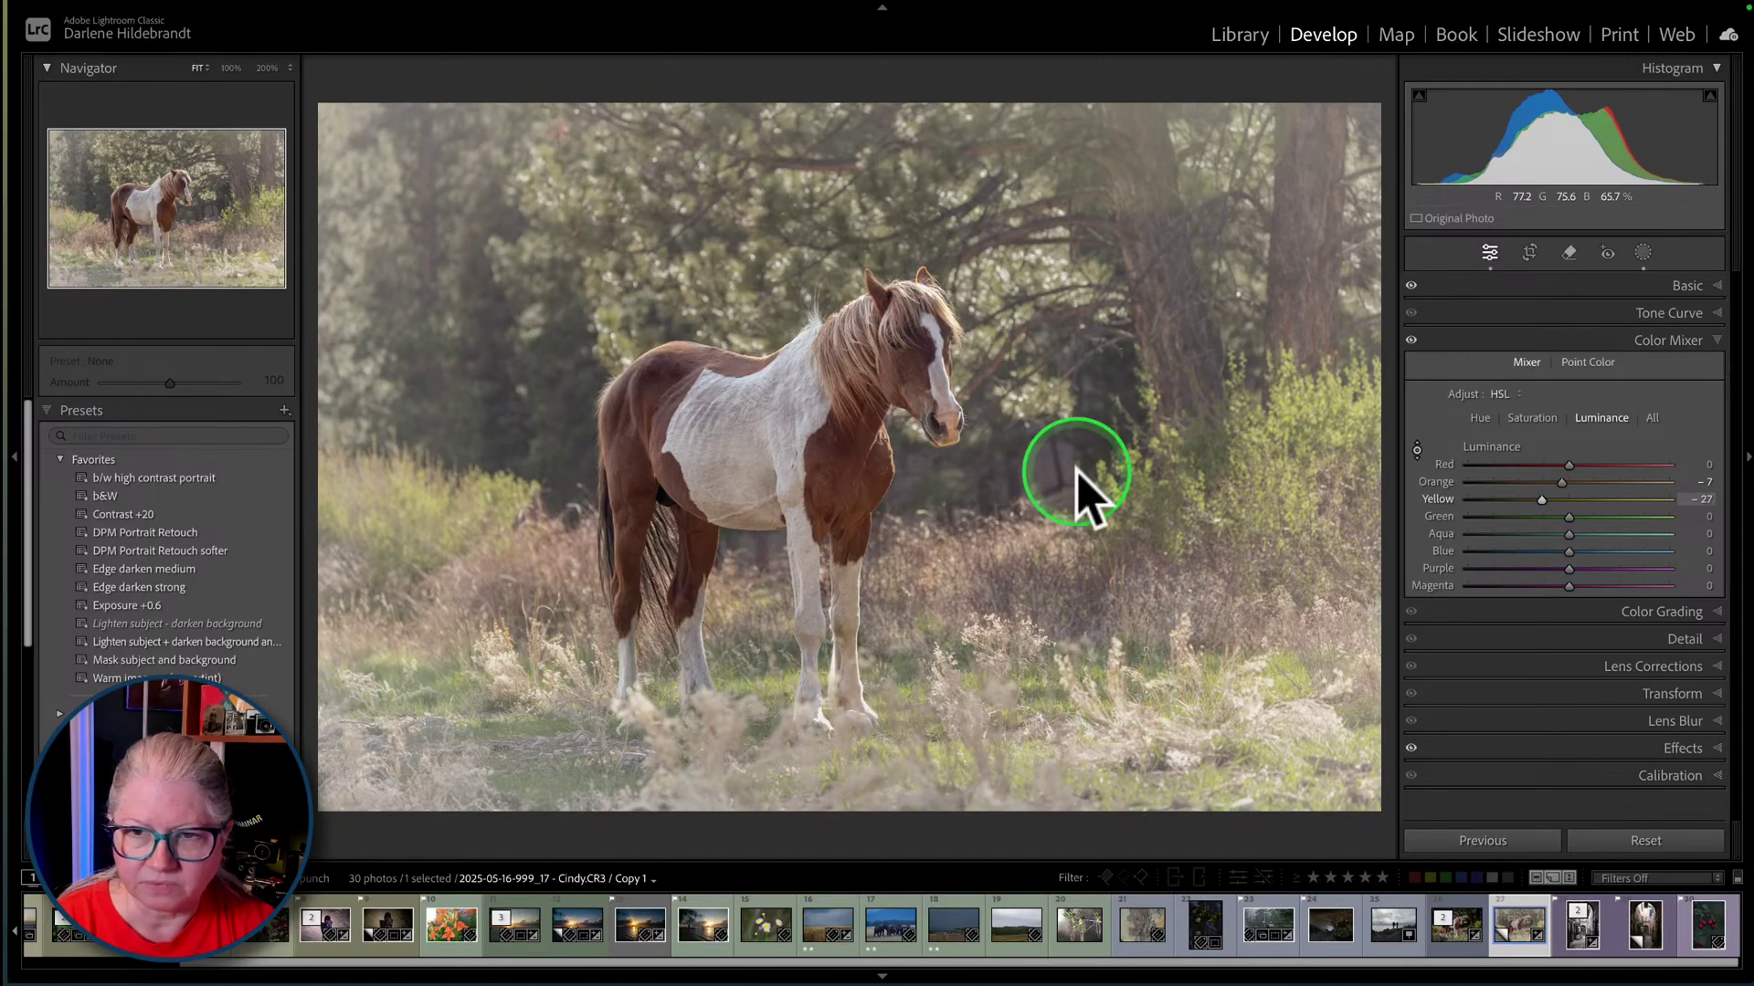
- Shift the bush's Green Luminance with the Color Mixer, then reduce Saturation to Red -1, Orange -9, Yellow -24 and Green -15
{"action": "mouse_move", "coordinate": [1094, 423]}
{"action": "left_mouse_down"}
{"action": "mouse_move", "coordinate": [1096, 286]}
{"action": "mouse_move", "coordinate": [1088, 552]}
{"action": "mouse_move", "coordinate": [1073, 312]}
{"action": "mouse_move", "coordinate": [1084, 462]}
{"action": "mouse_move", "coordinate": [1098, 372]}
{"action": "mouse_move", "coordinate": [1096, 442]}
{"action": "left_mouse_up"}
{"action": "left_click", "coordinate": [1537, 419]}
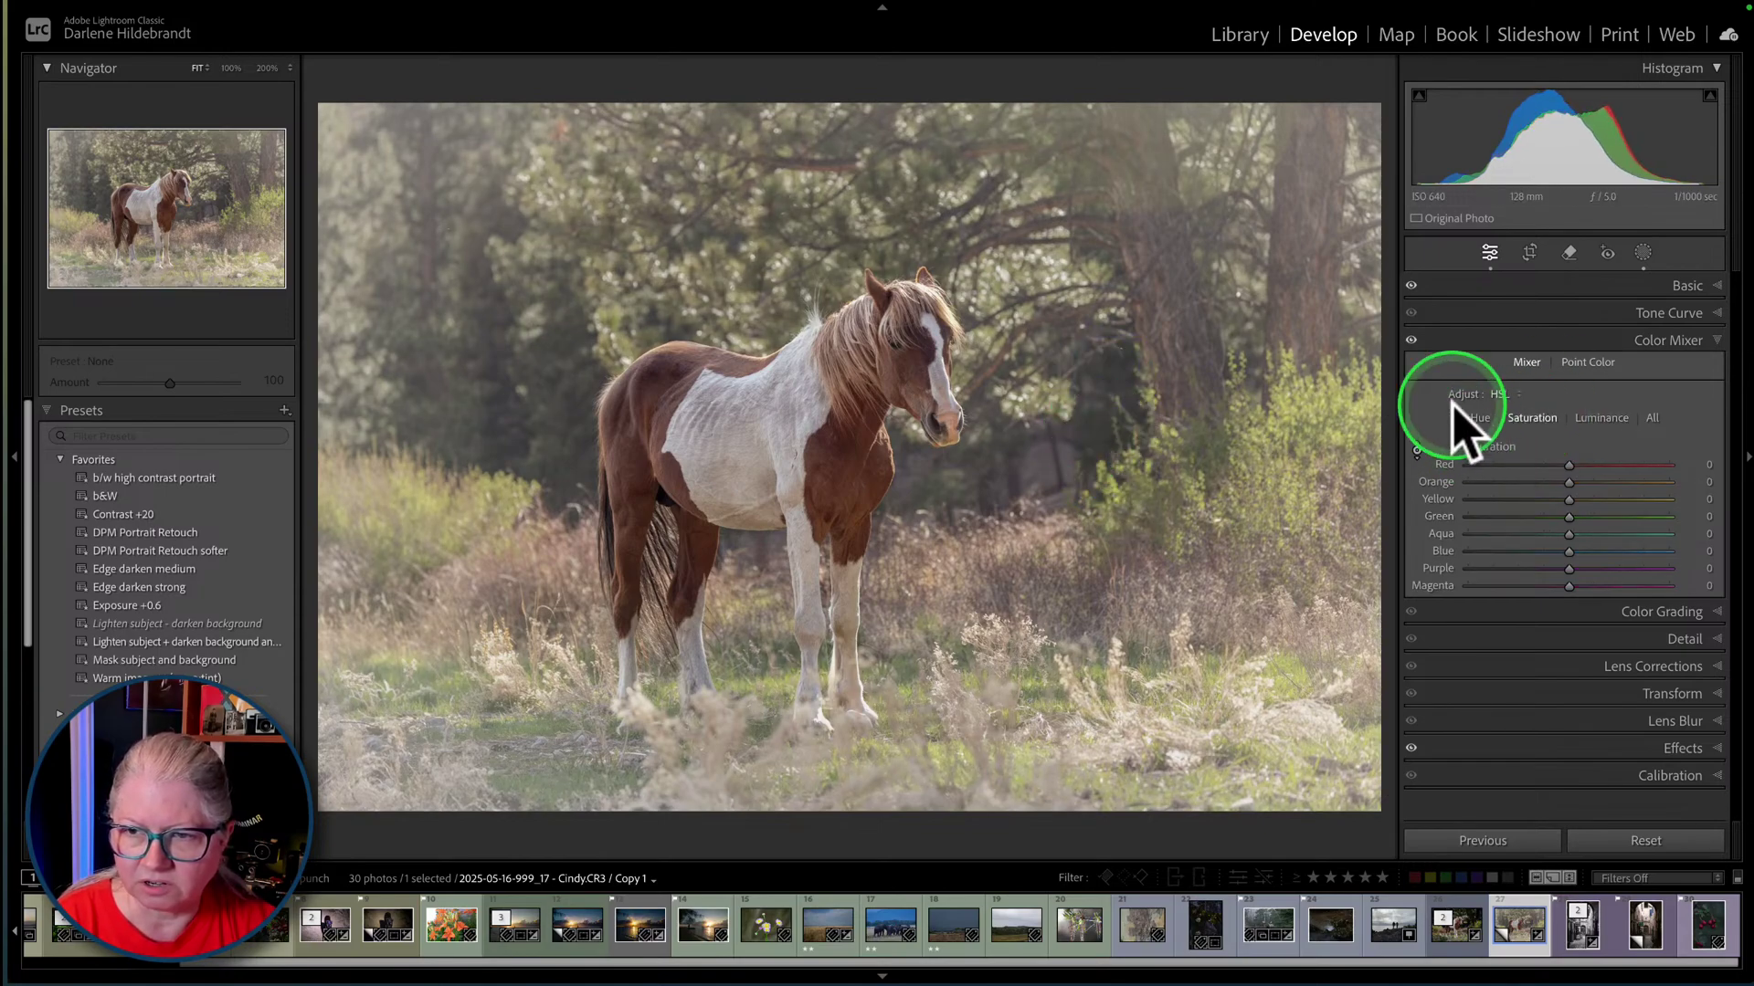
{"action": "left_click_drag", "start_coordinate": [1306, 408], "coordinate": [1307, 420]}
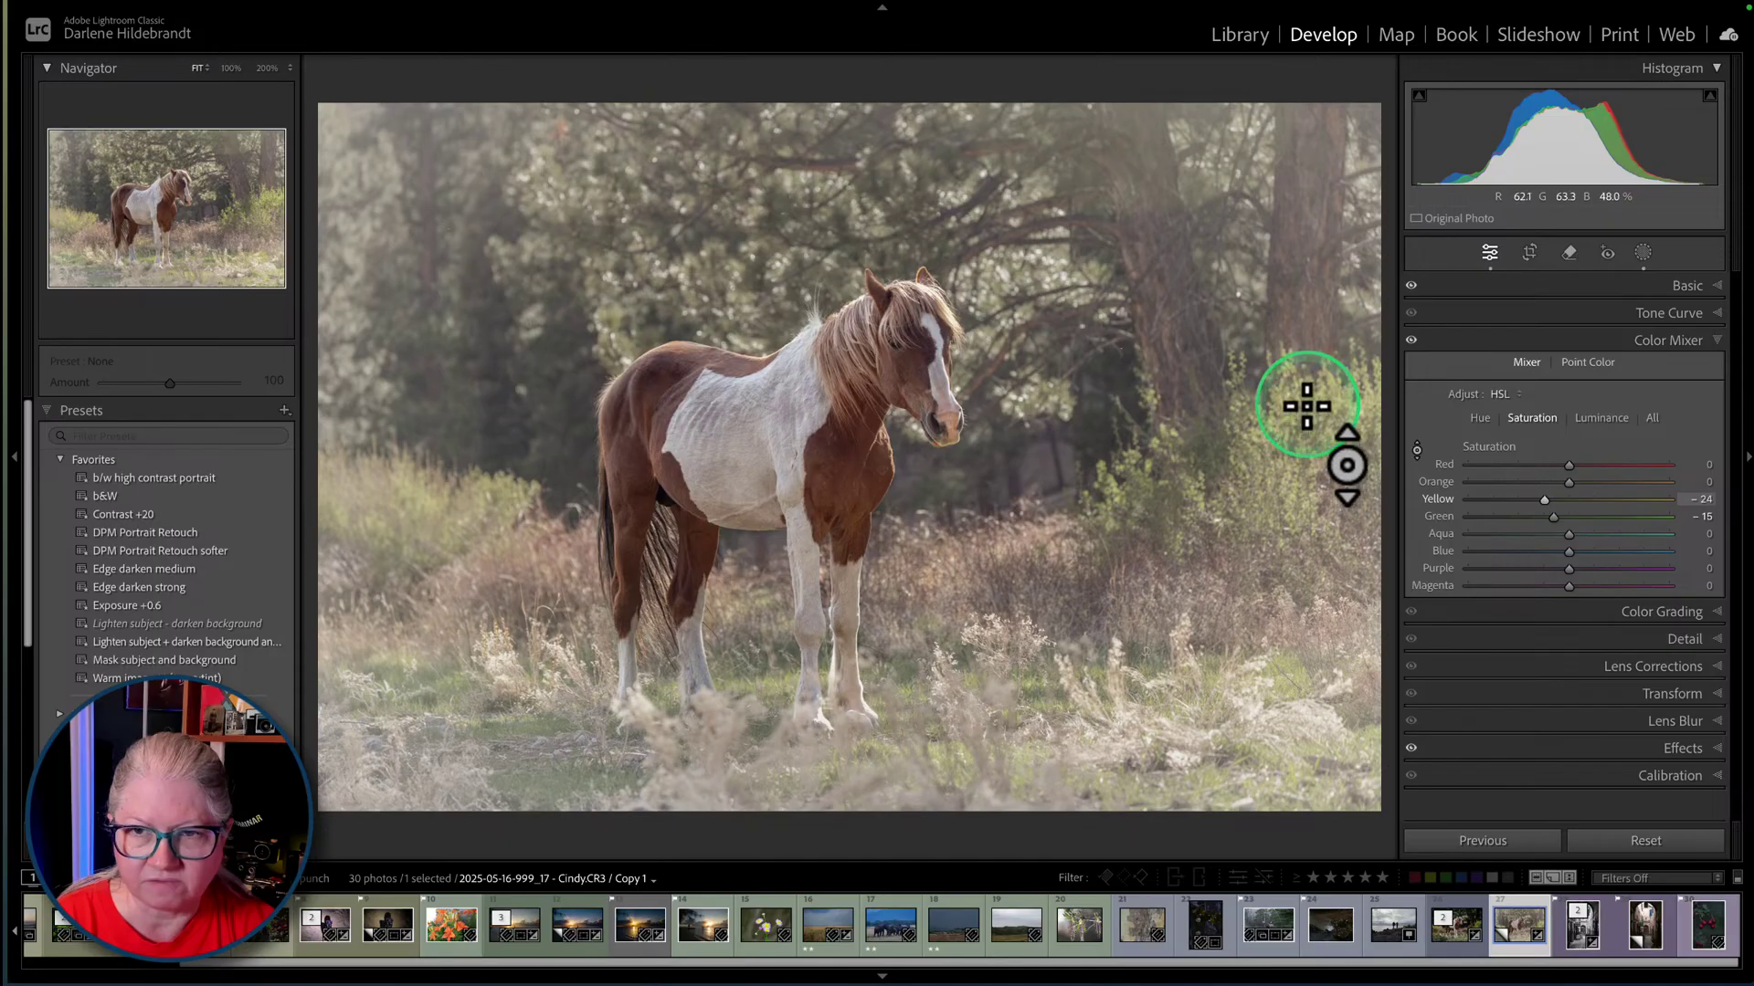
{"action": "left_click_drag", "start_coordinate": [834, 466], "coordinate": [833, 461]}
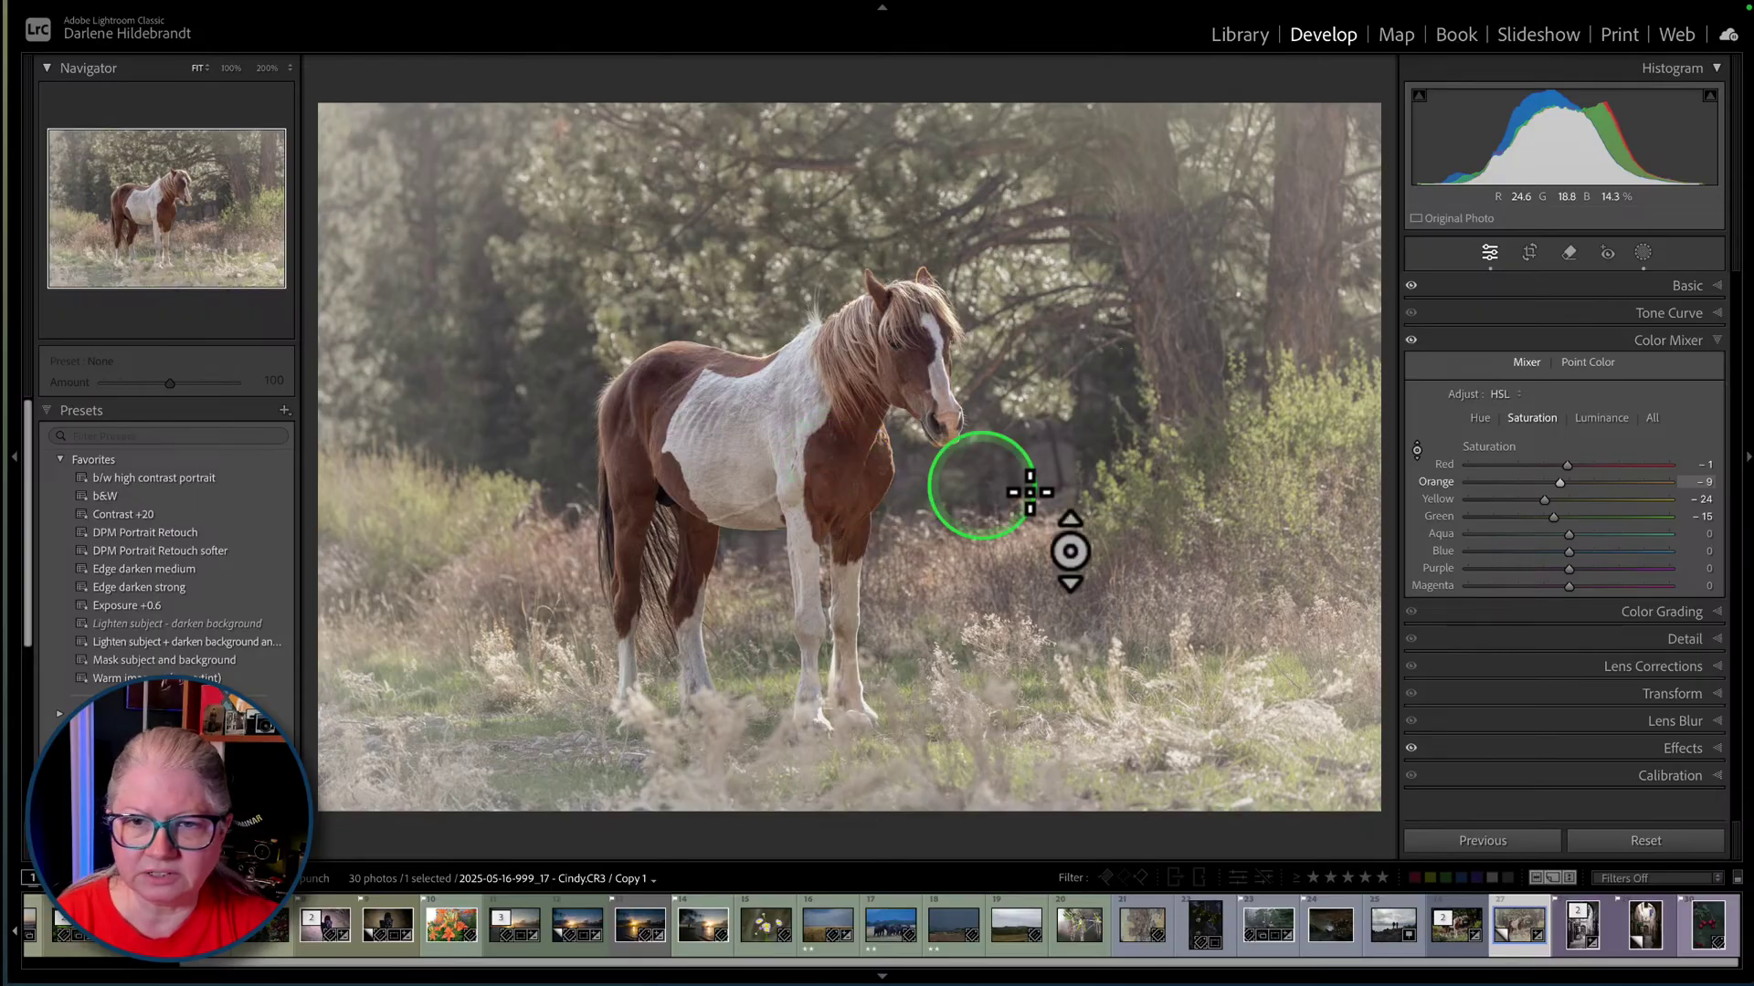
- Compare the photo with and without the Color Mixer adjustments
{"action": "left_click", "coordinate": [1411, 339]}
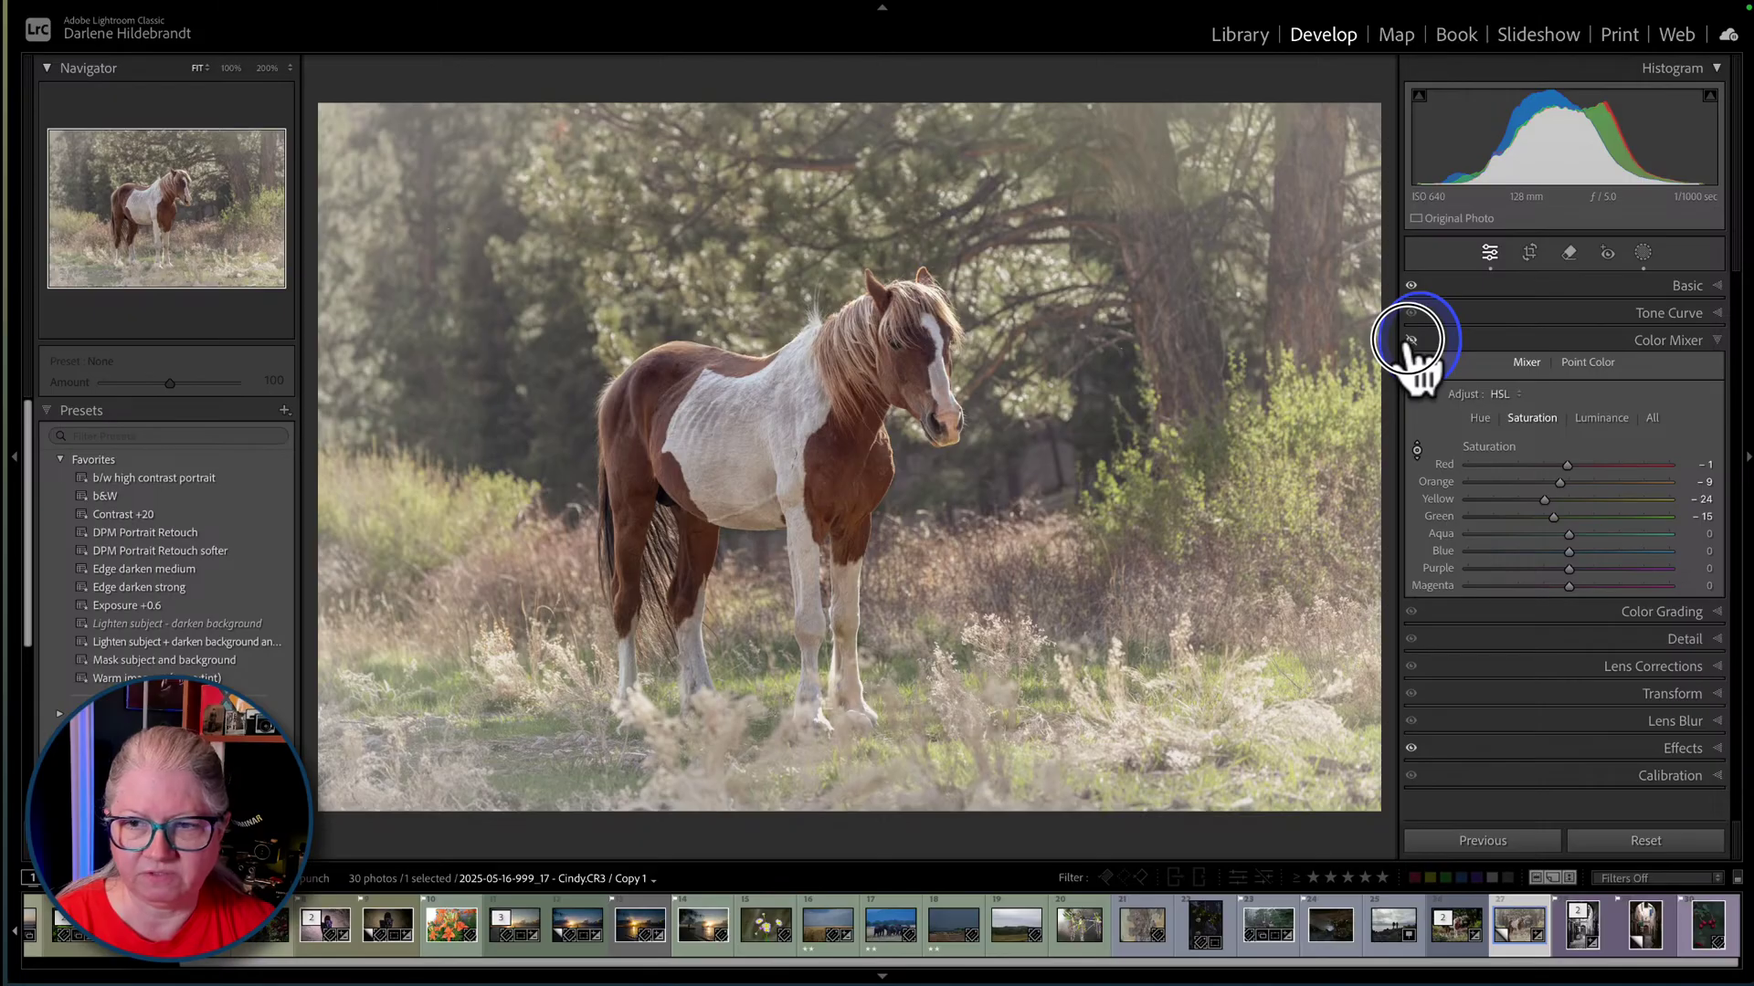
{"action": "left_click", "coordinate": [1411, 340]}
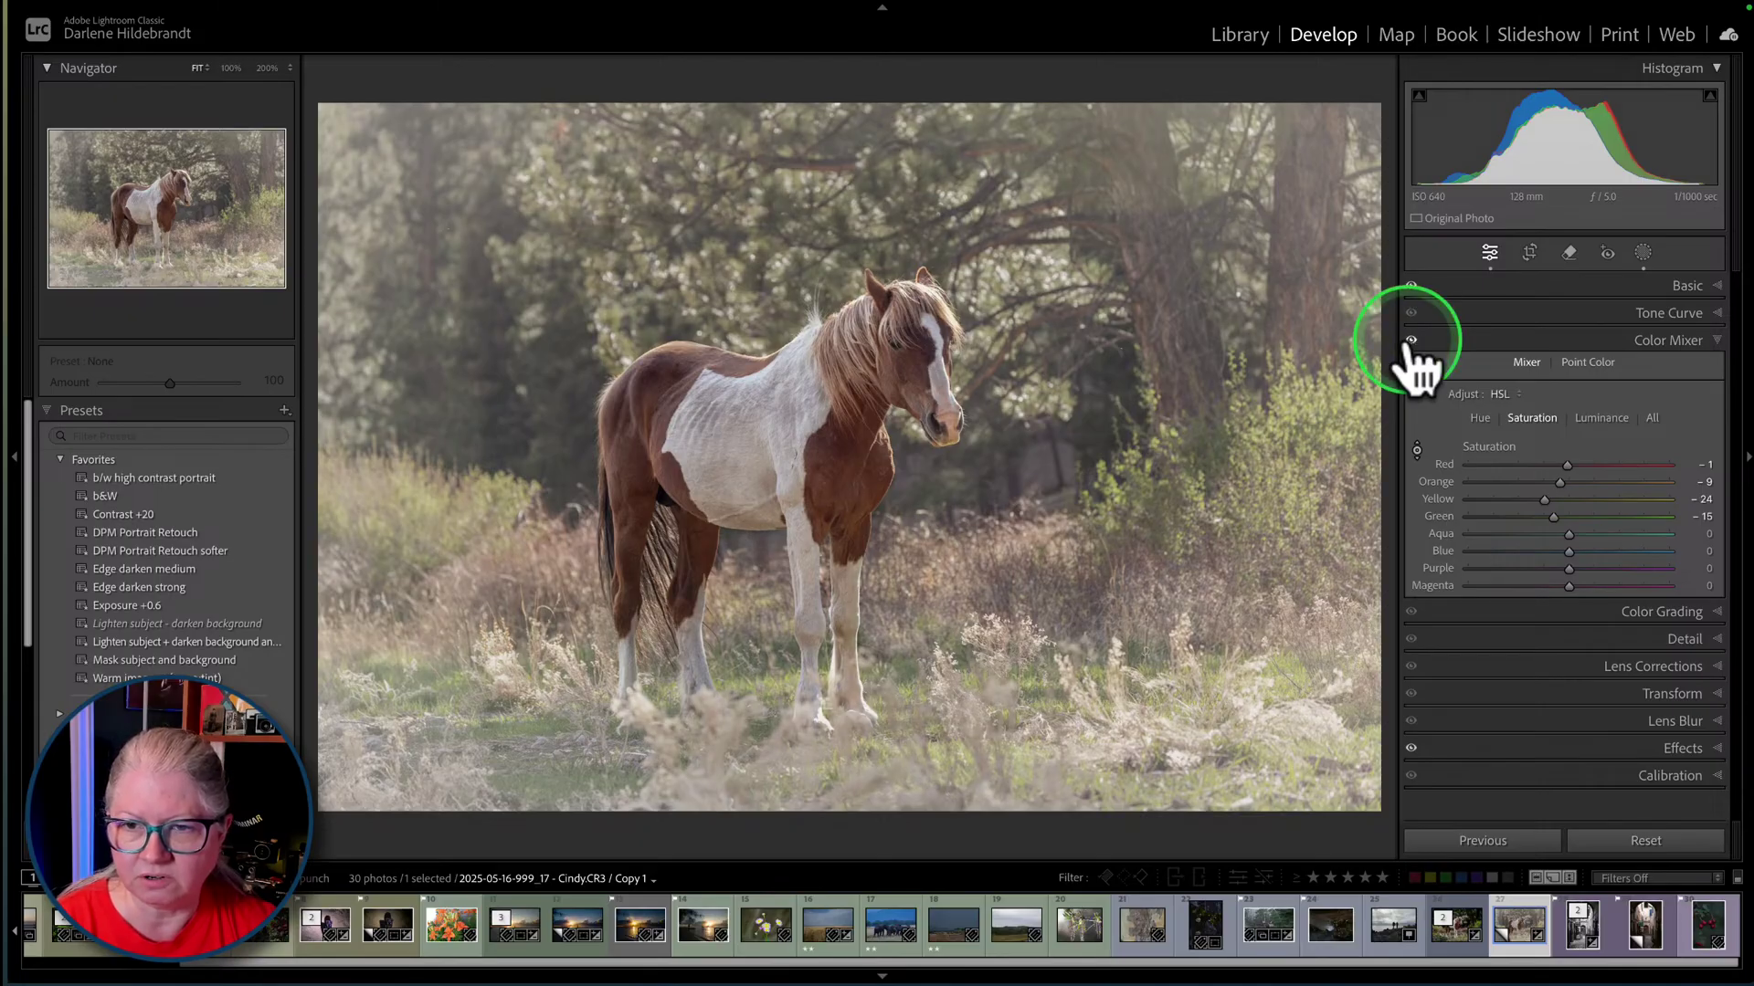
{"action": "left_click", "coordinate": [1411, 340]}
{"action": "left_click", "coordinate": [1411, 340]}
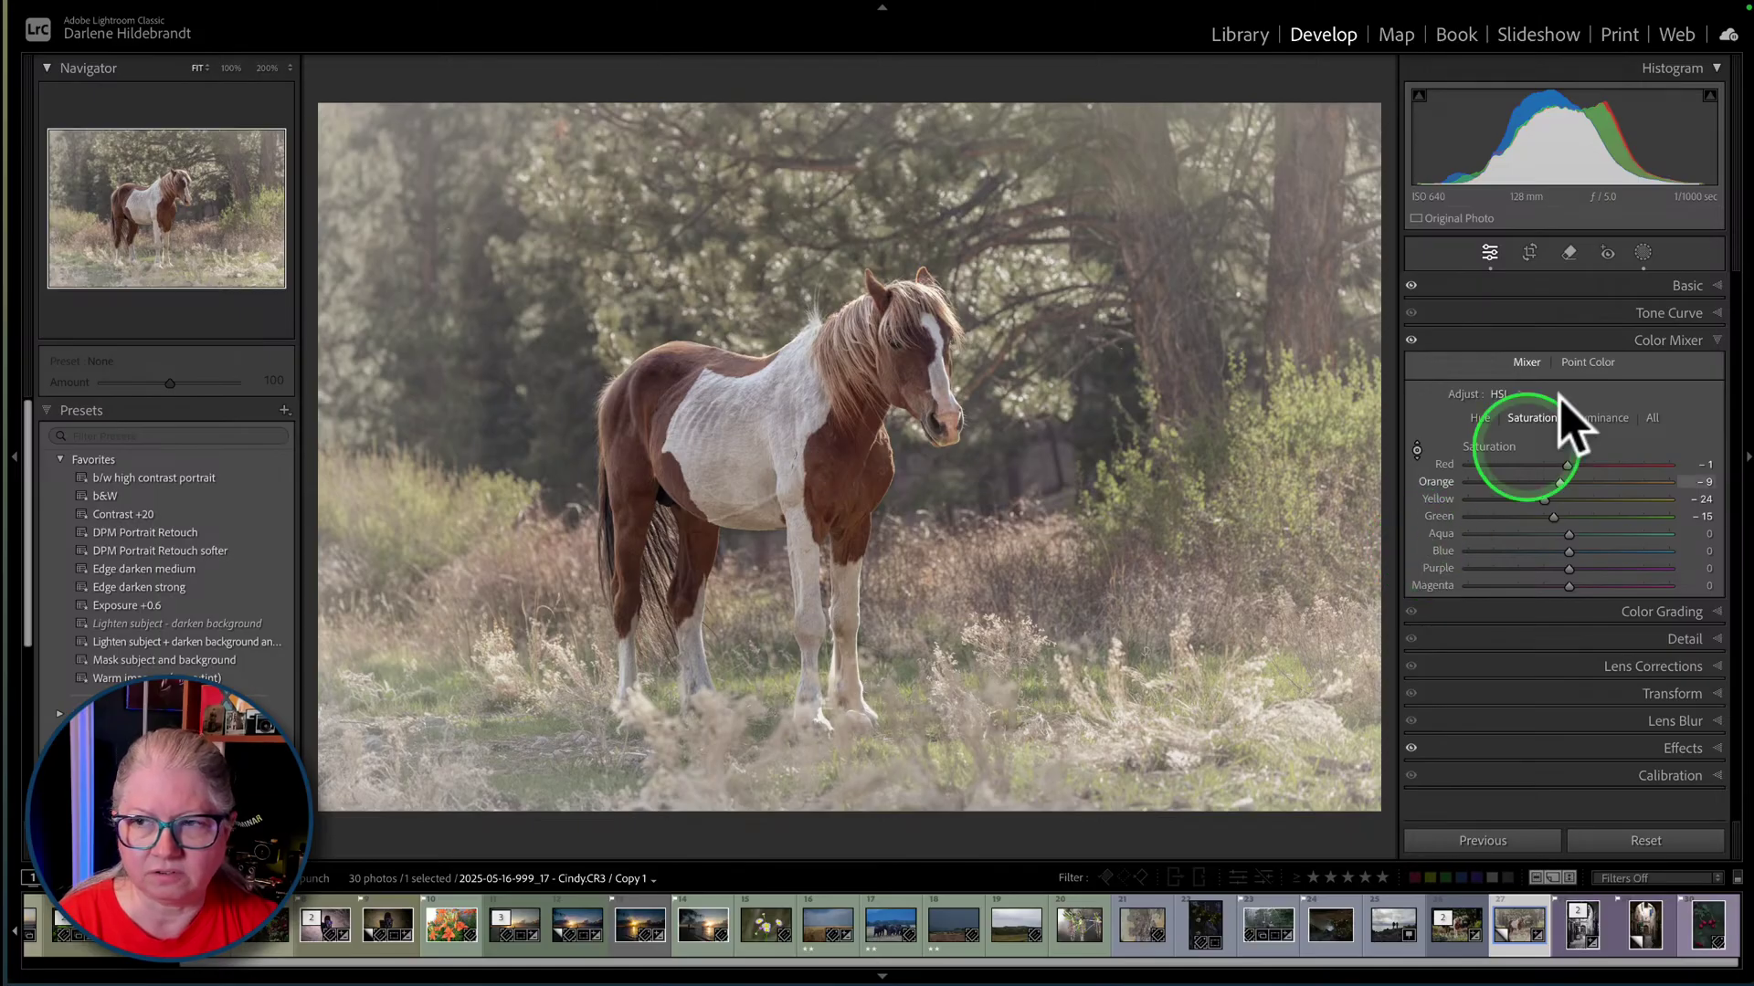
{"action": "left_click", "coordinate": [1664, 340]}
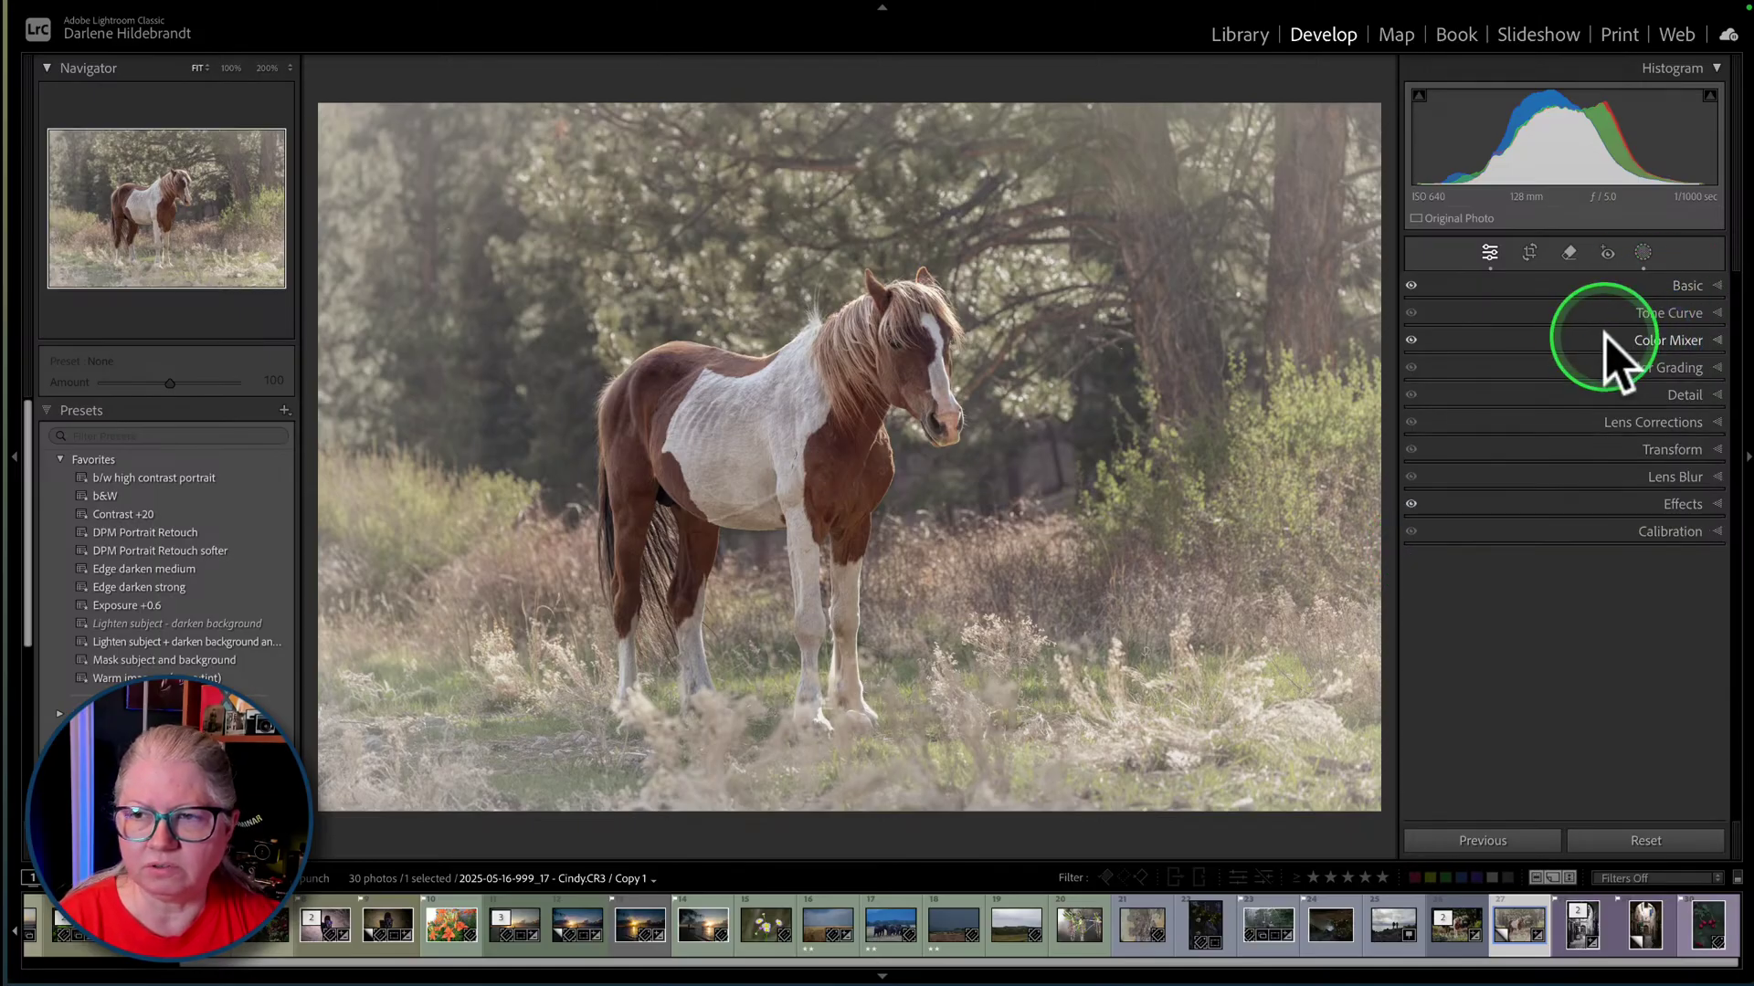
- Compare the hazy vintage version with its Before state, with the Basic adjustments showing
{"action": "left_click", "coordinate": [1688, 284]}
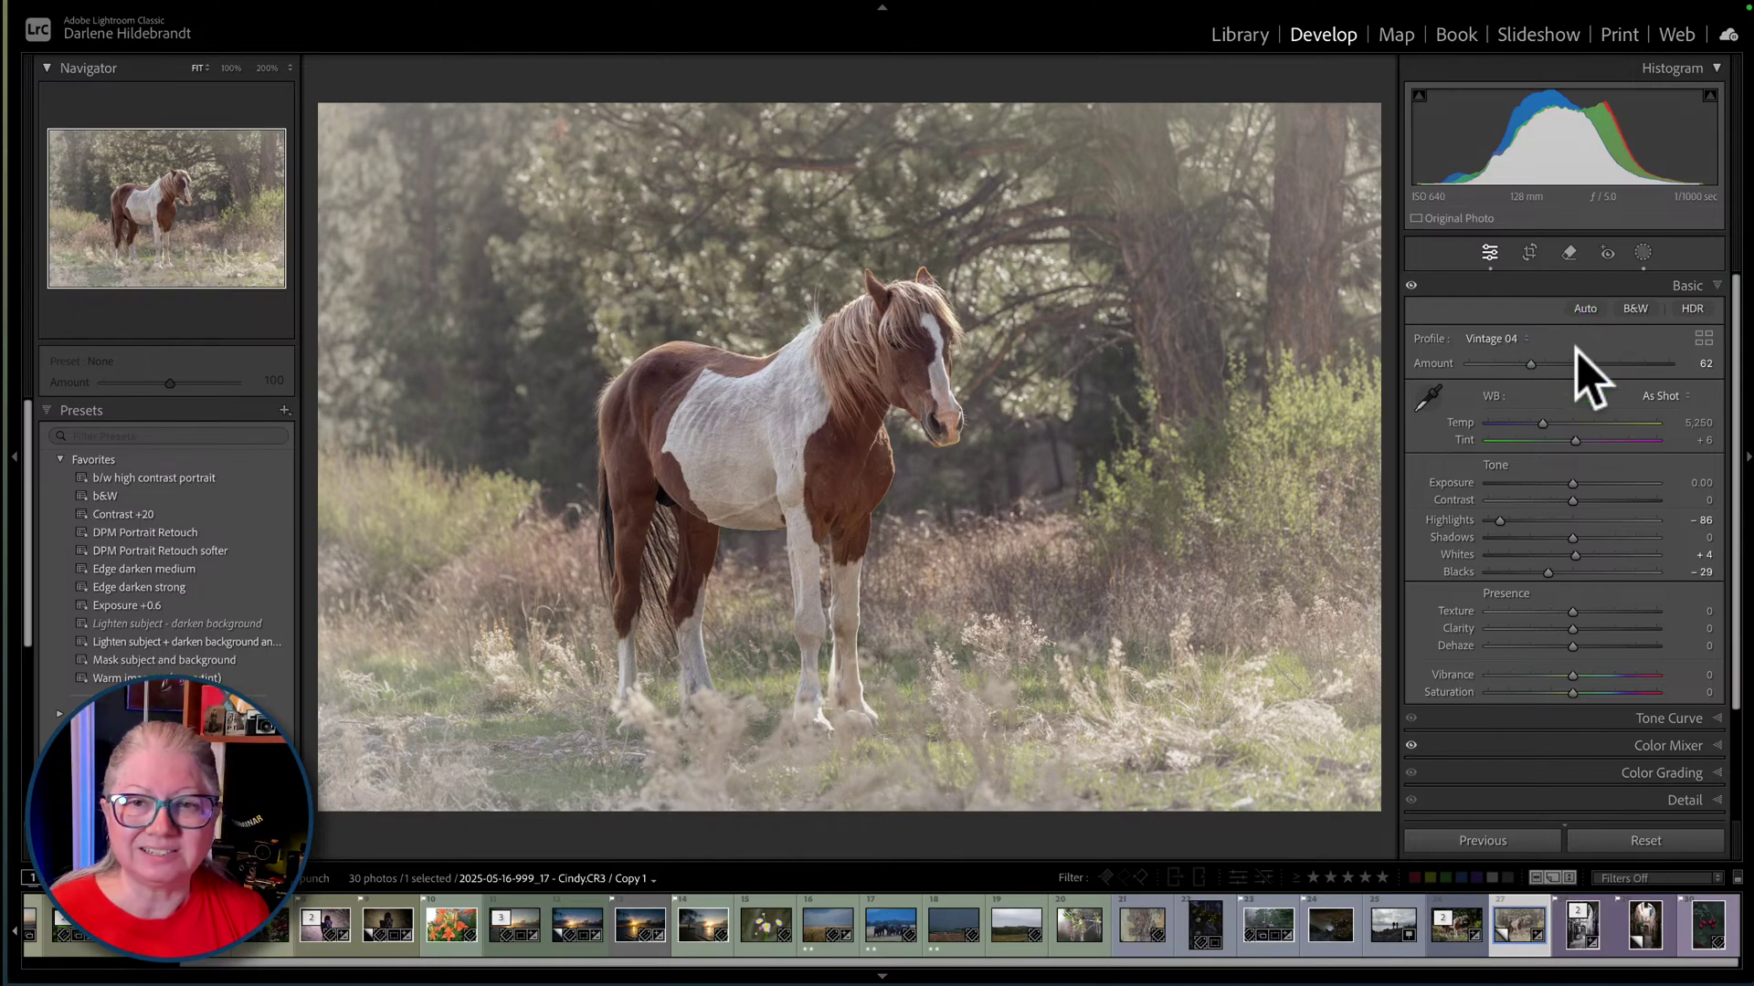
{"action": "key", "text": "backslash"}
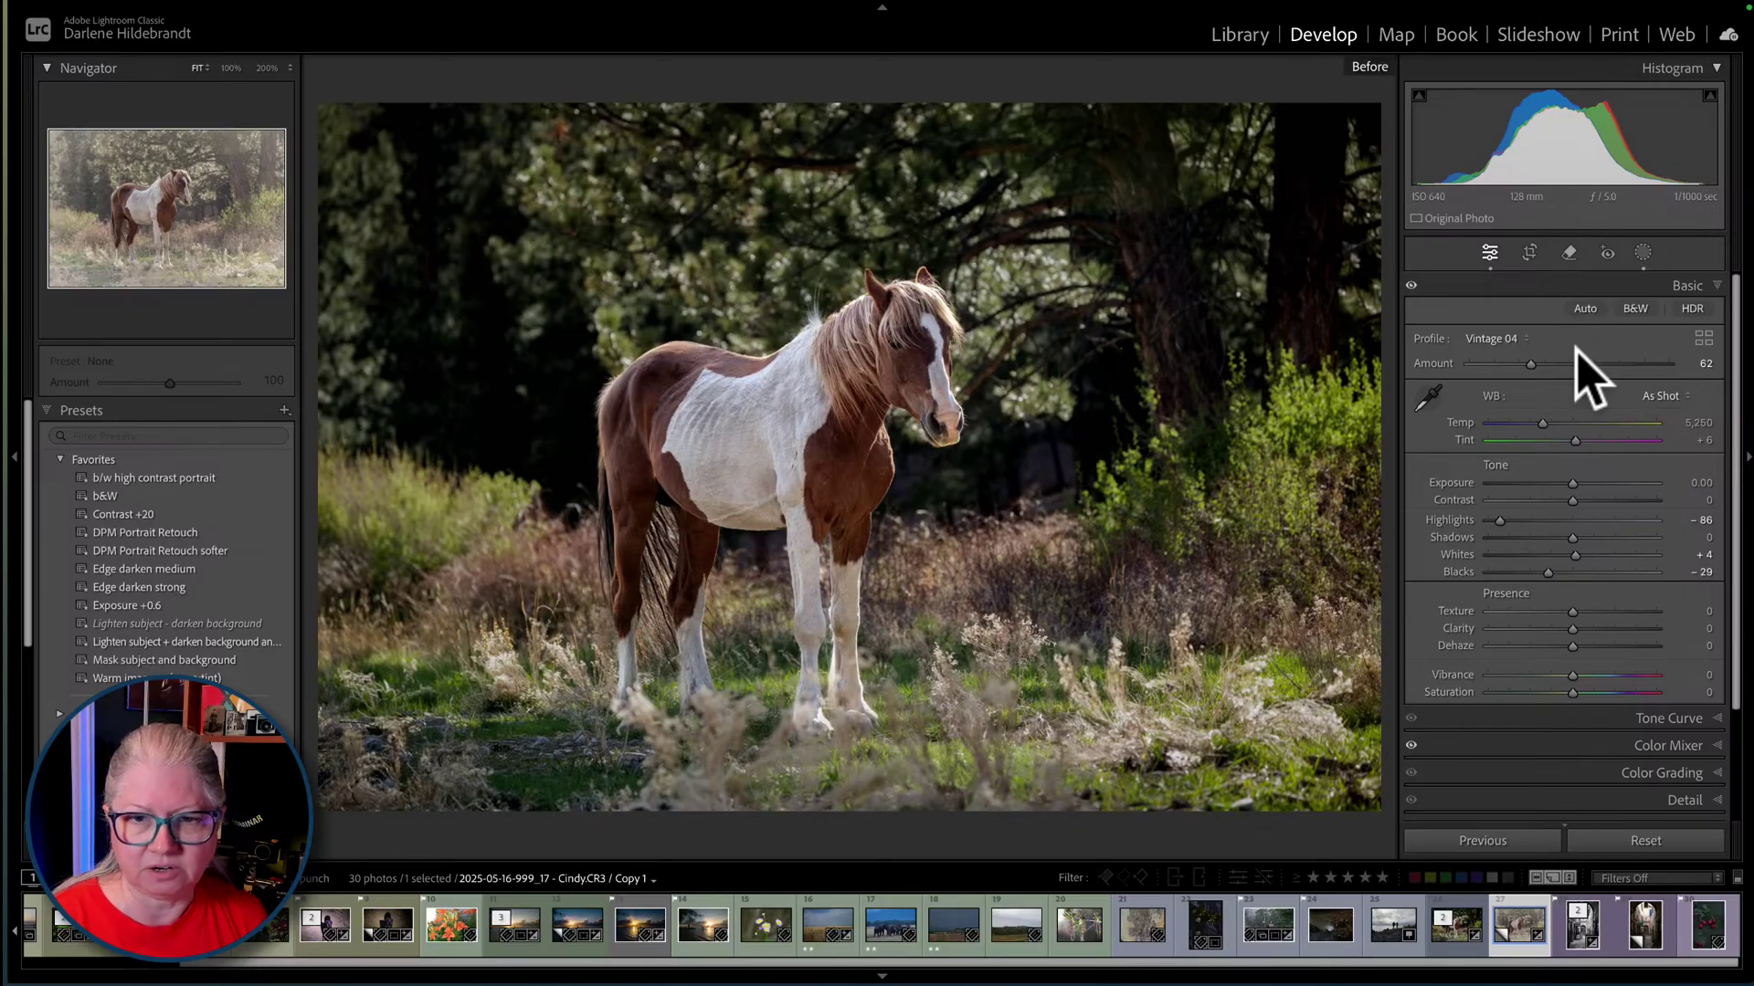
{"action": "key", "text": "backslash"}
{"action": "key", "text": "backslash"}
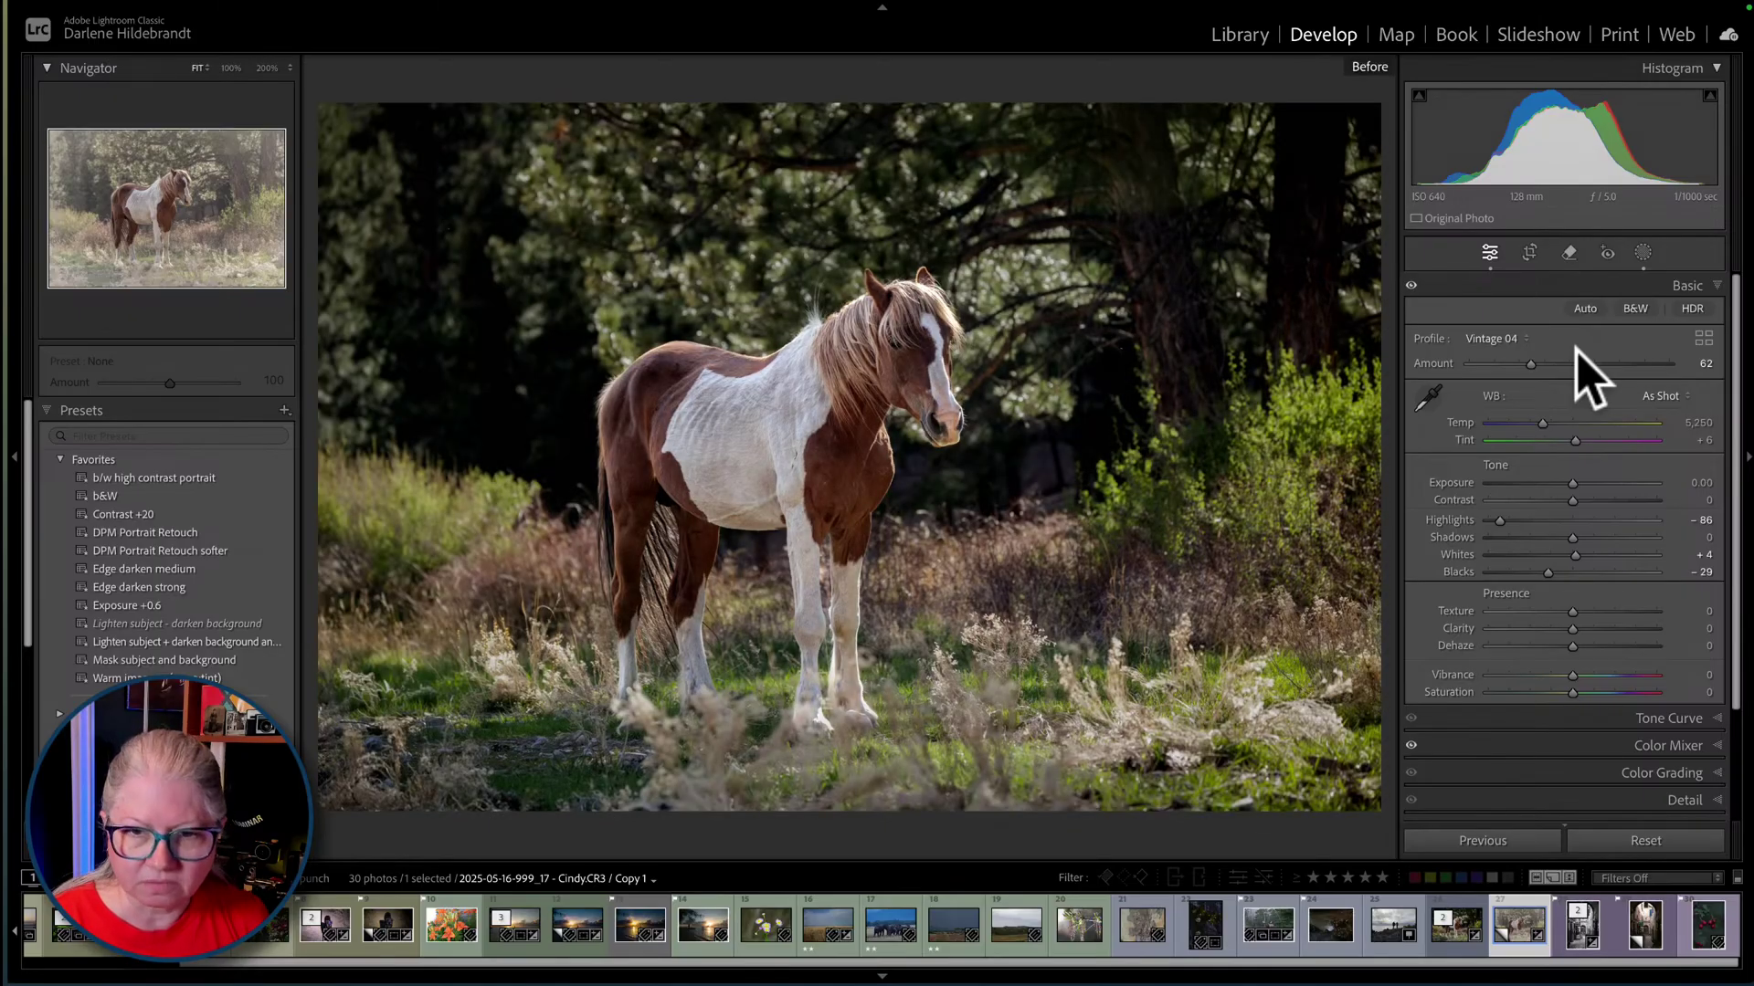
{"action": "key", "text": "backslash"}
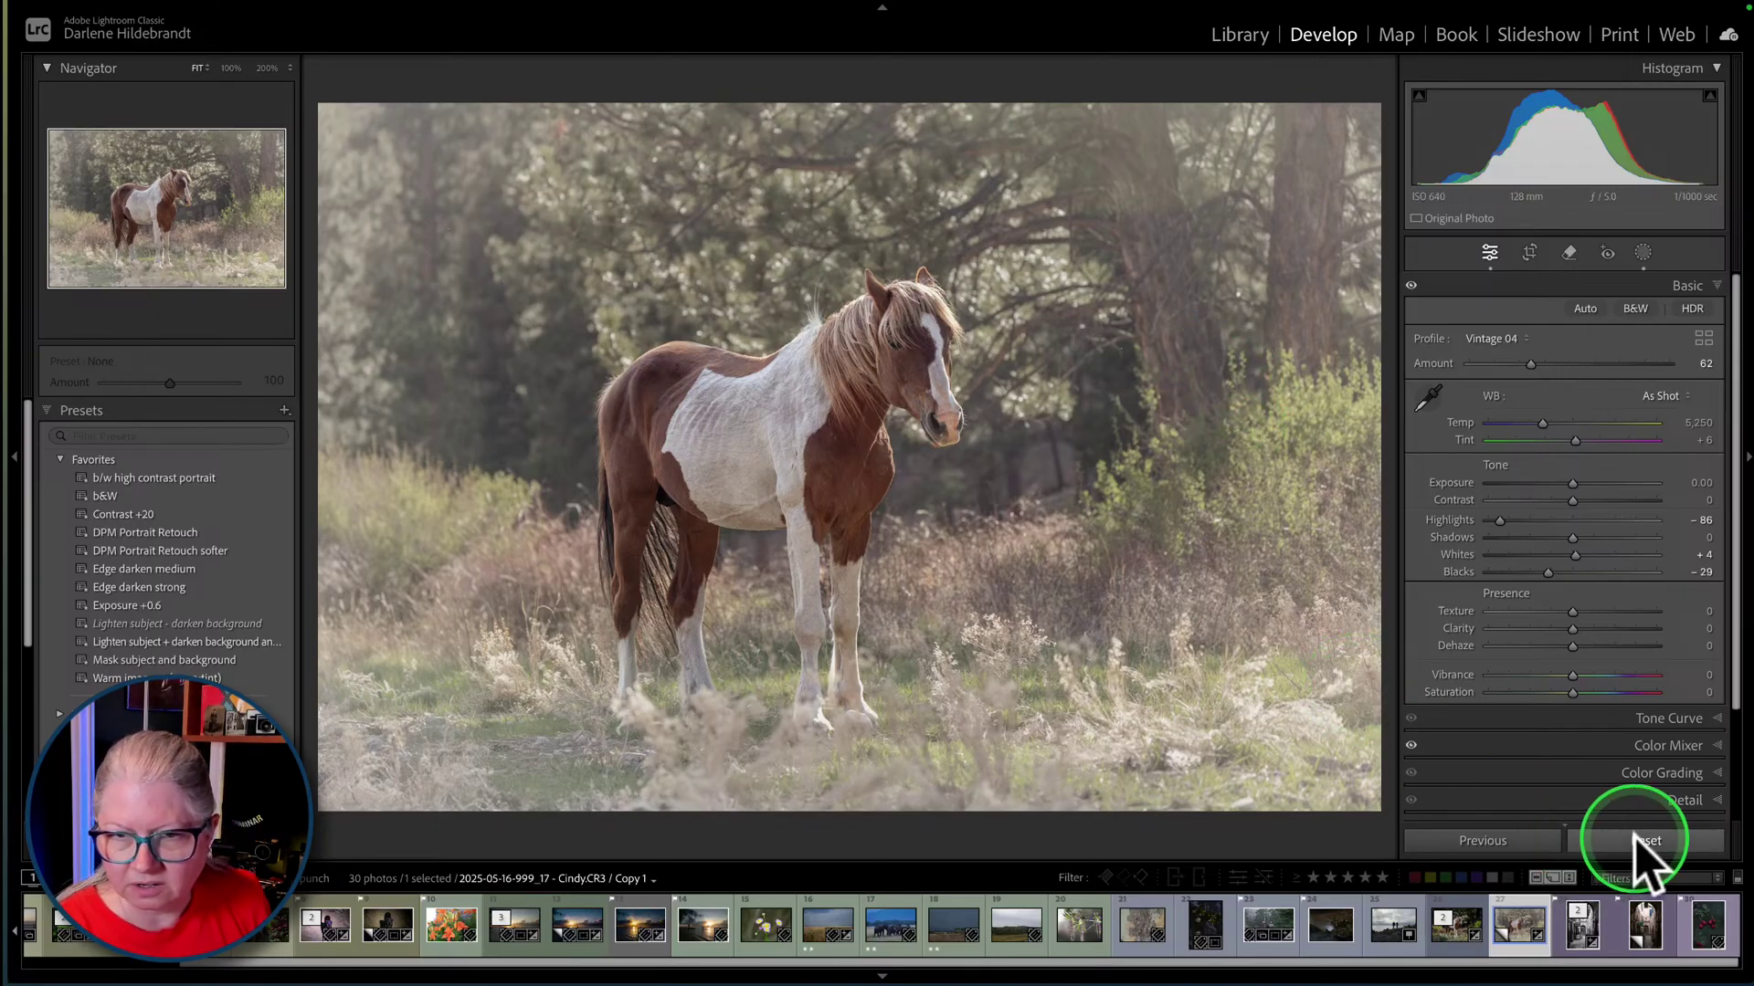
- Reset all of the copy's settings and copy the Reset Settings history step to the Before state
{"action": "key", "text": "ctrl+shift+r"}
{"action": "scroll", "coordinate": [183, 560], "scroll_direction": "down", "scroll_amount": 5}
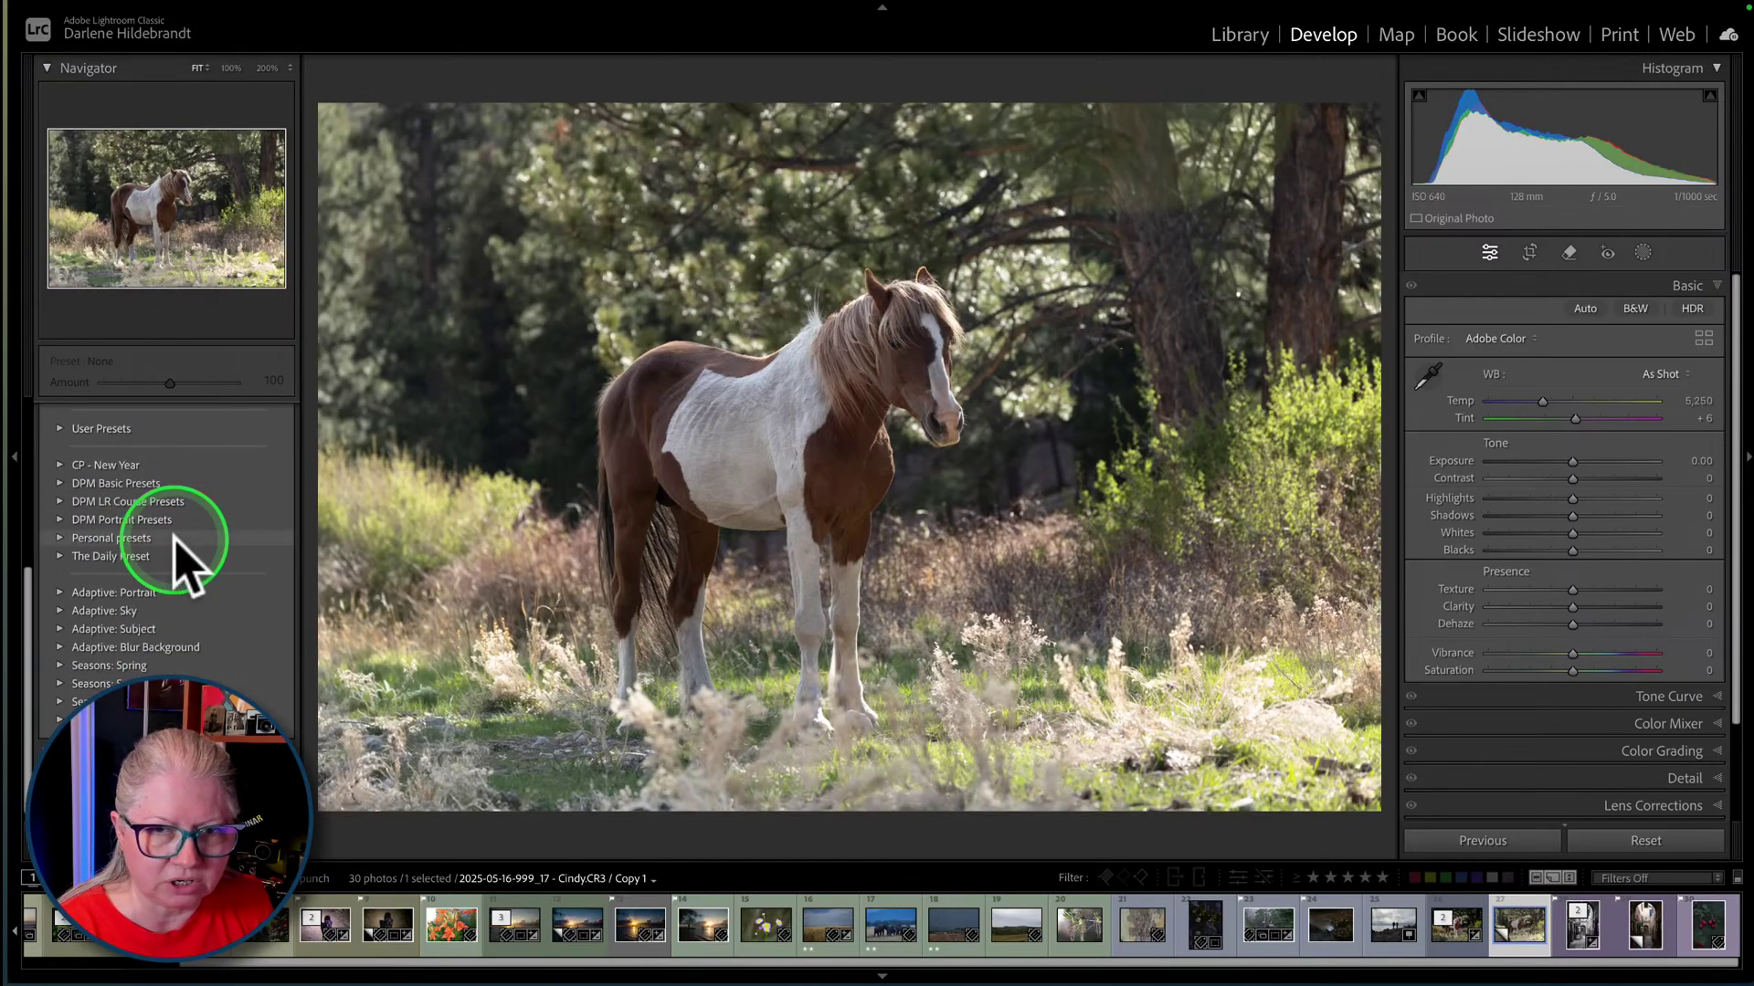
{"action": "scroll", "coordinate": [174, 541], "scroll_direction": "up", "scroll_amount": 1}
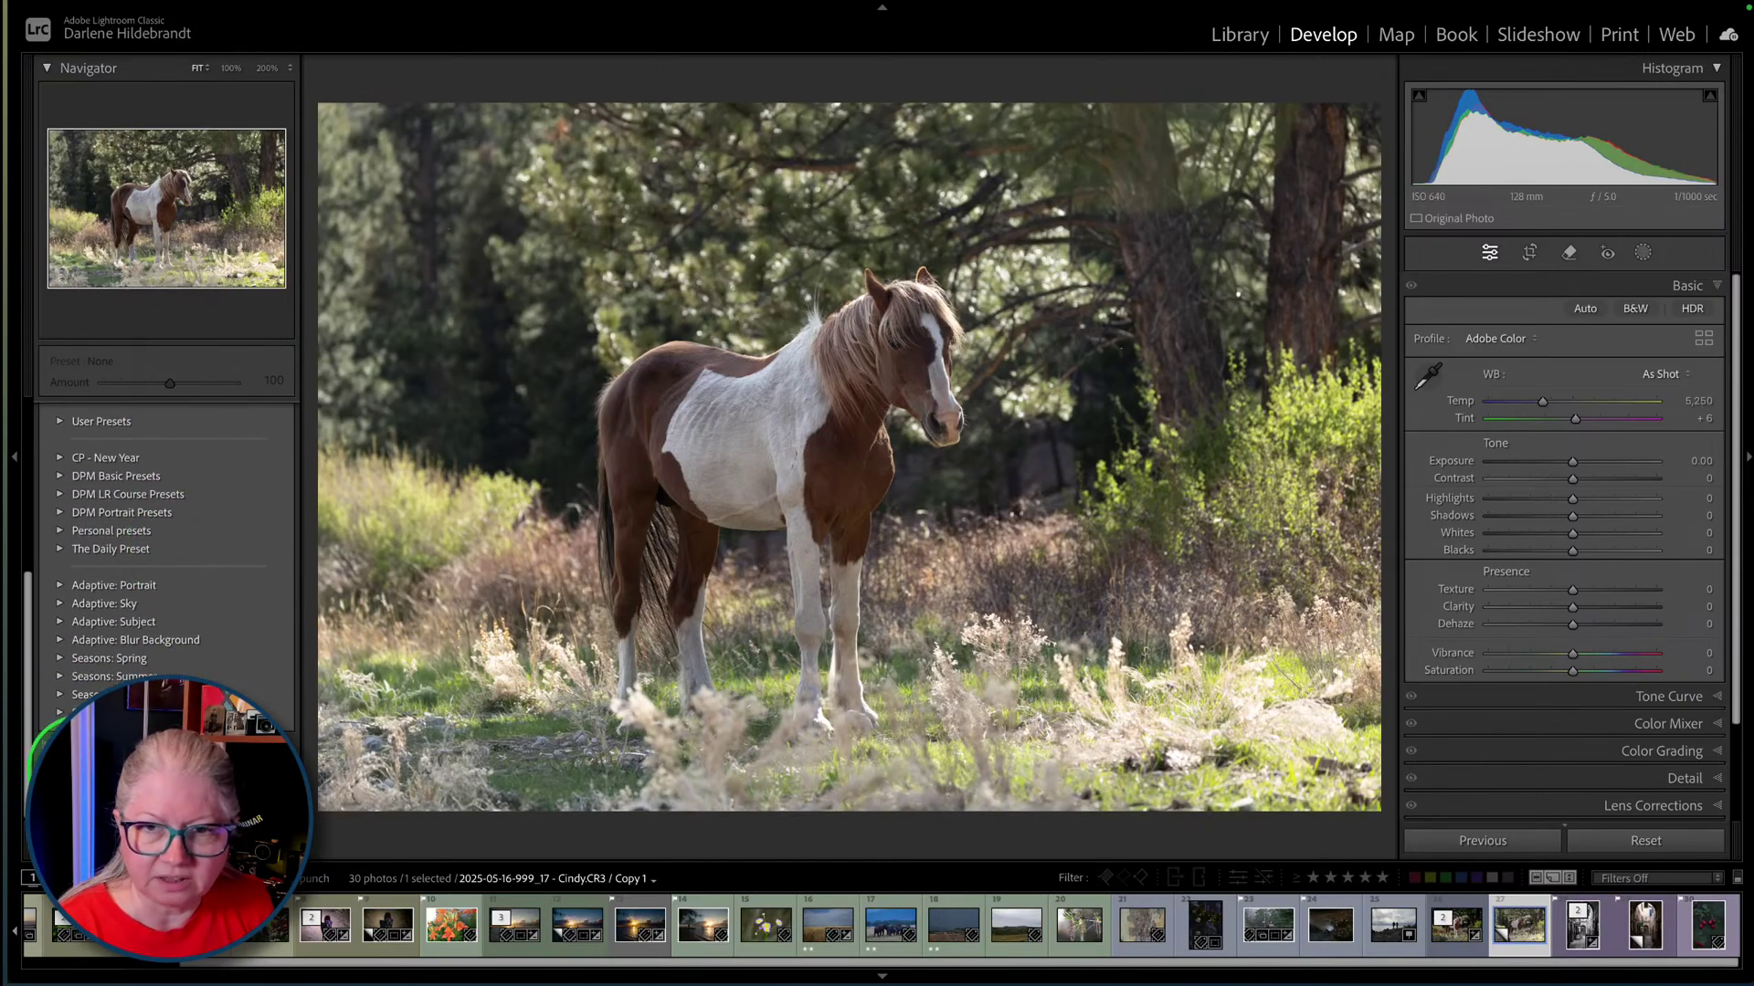
{"action": "scroll", "coordinate": [164, 548], "scroll_direction": "down", "scroll_amount": 10}
{"action": "left_click", "coordinate": [126, 435]}
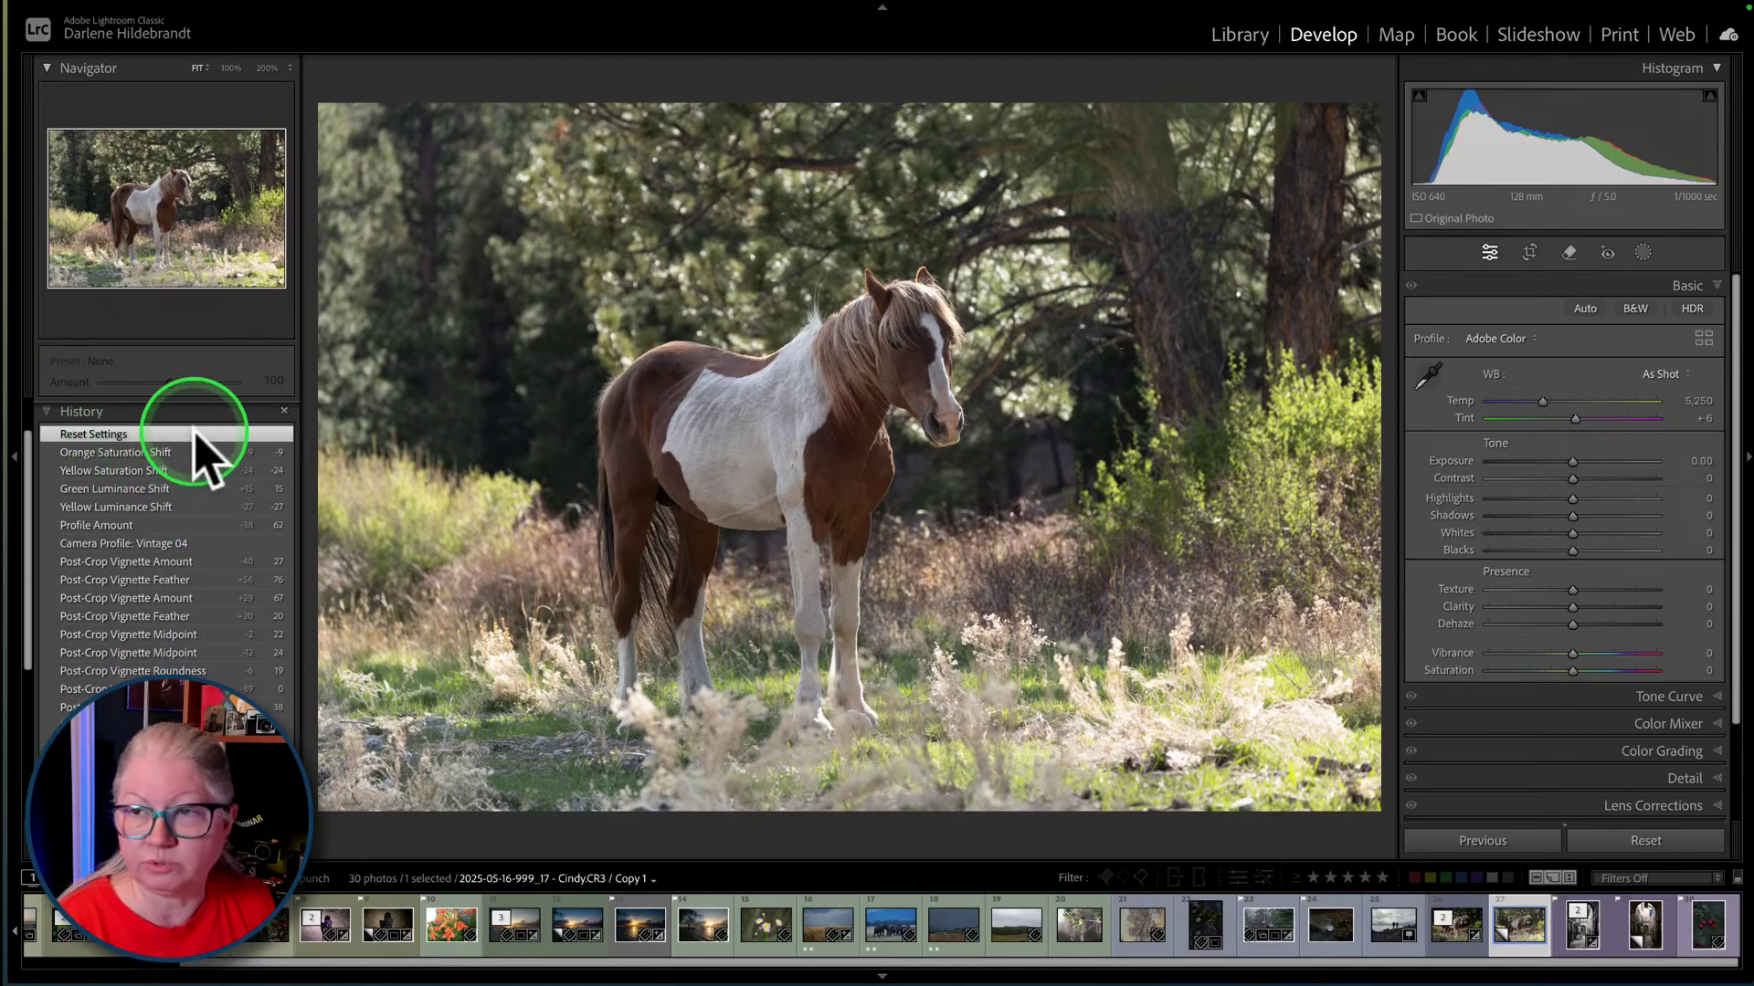
{"action": "scroll", "coordinate": [201, 447], "scroll_direction": "up", "scroll_amount": 1}
{"action": "right_click", "coordinate": [172, 474]}
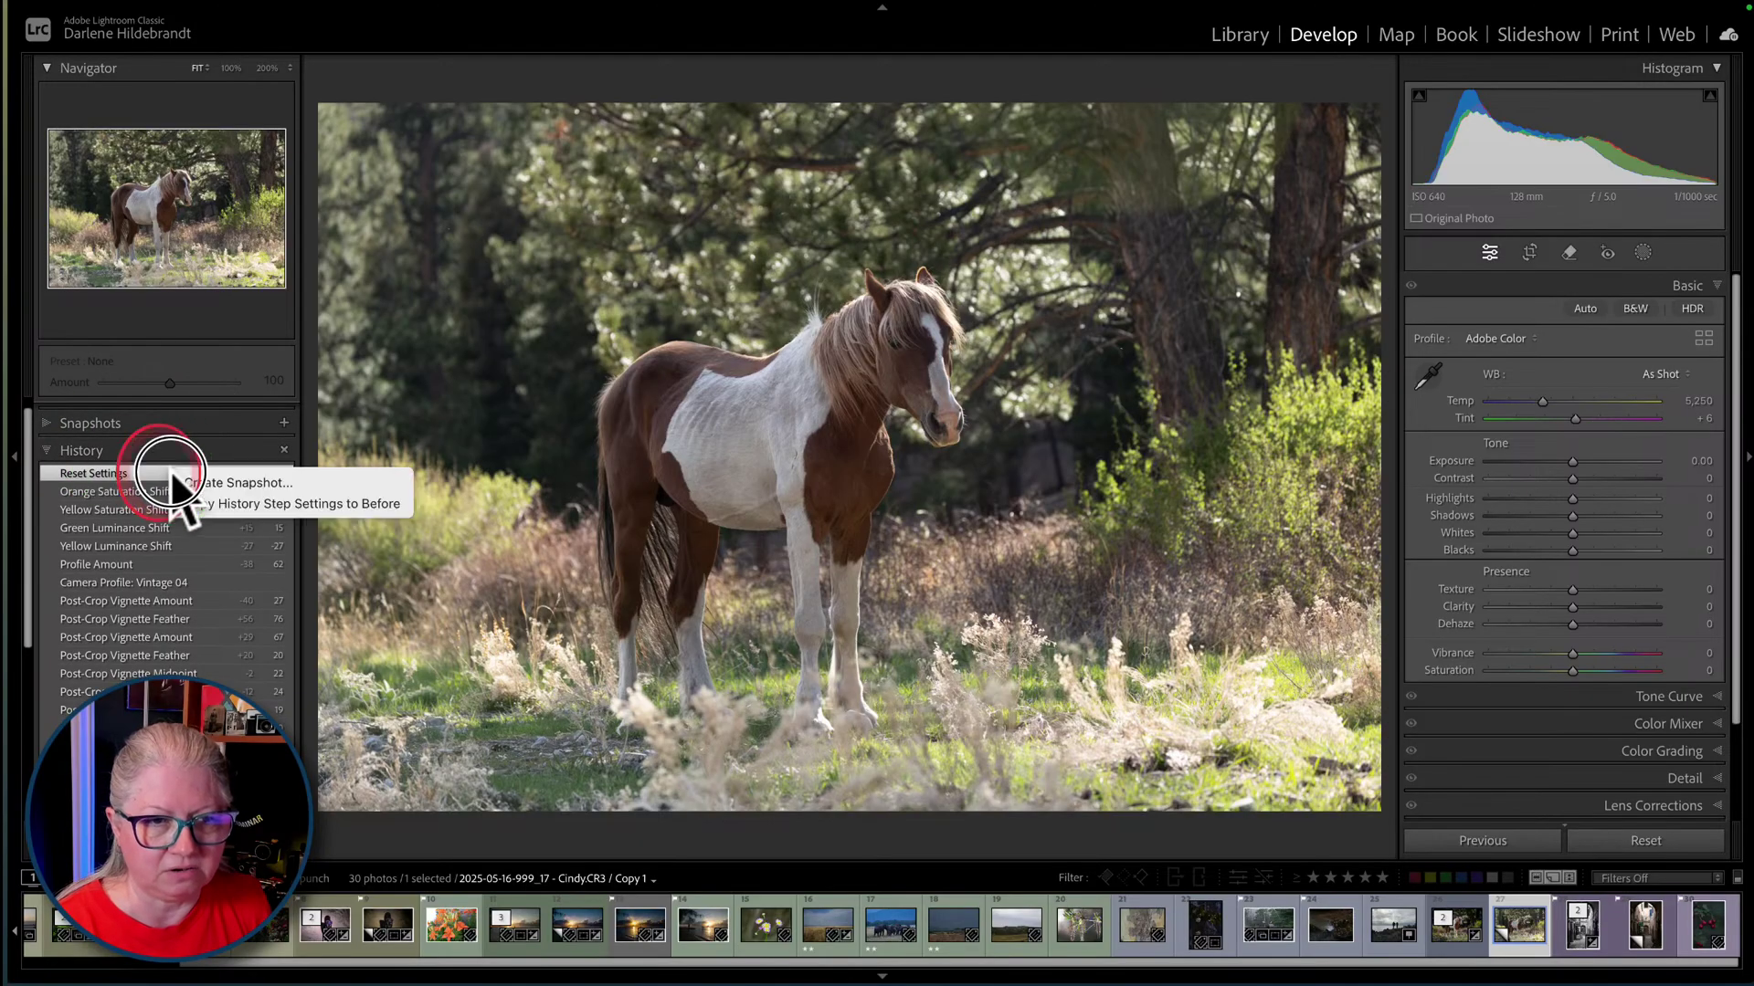
{"action": "left_click", "coordinate": [203, 503]}
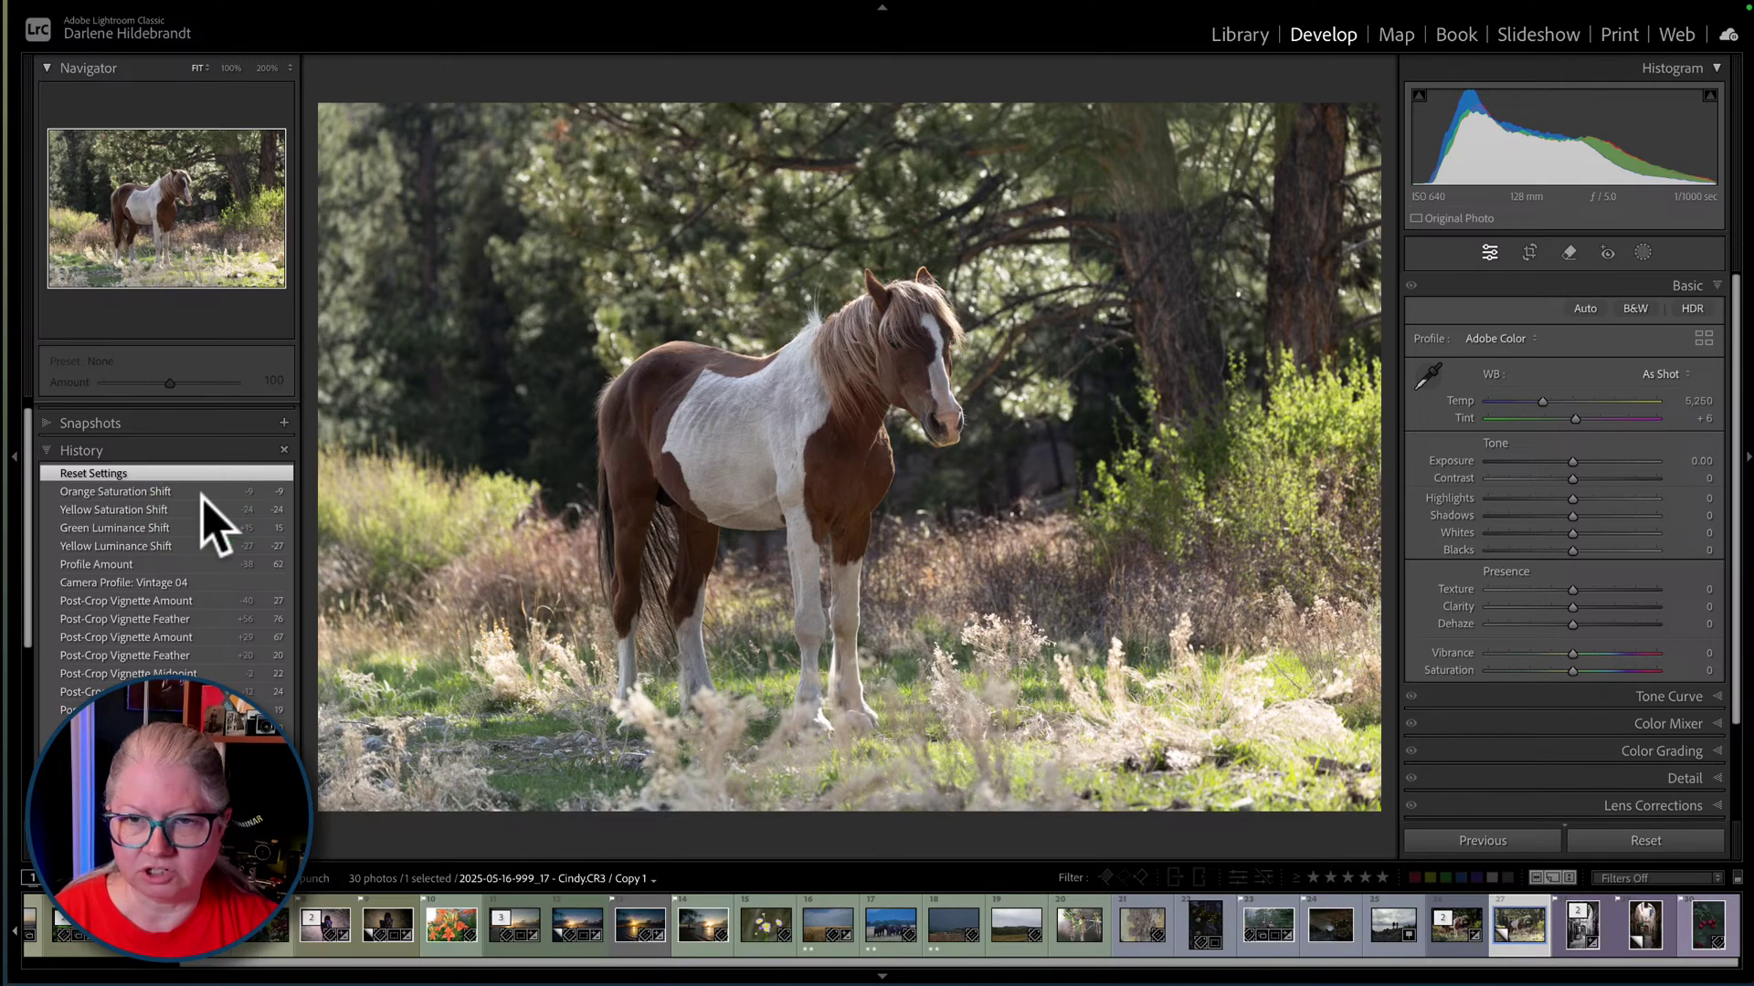
- View an earlier dark edit in the copy's history, then restore the Orange Saturation Shift step
{"action": "left_click", "coordinate": [126, 472]}
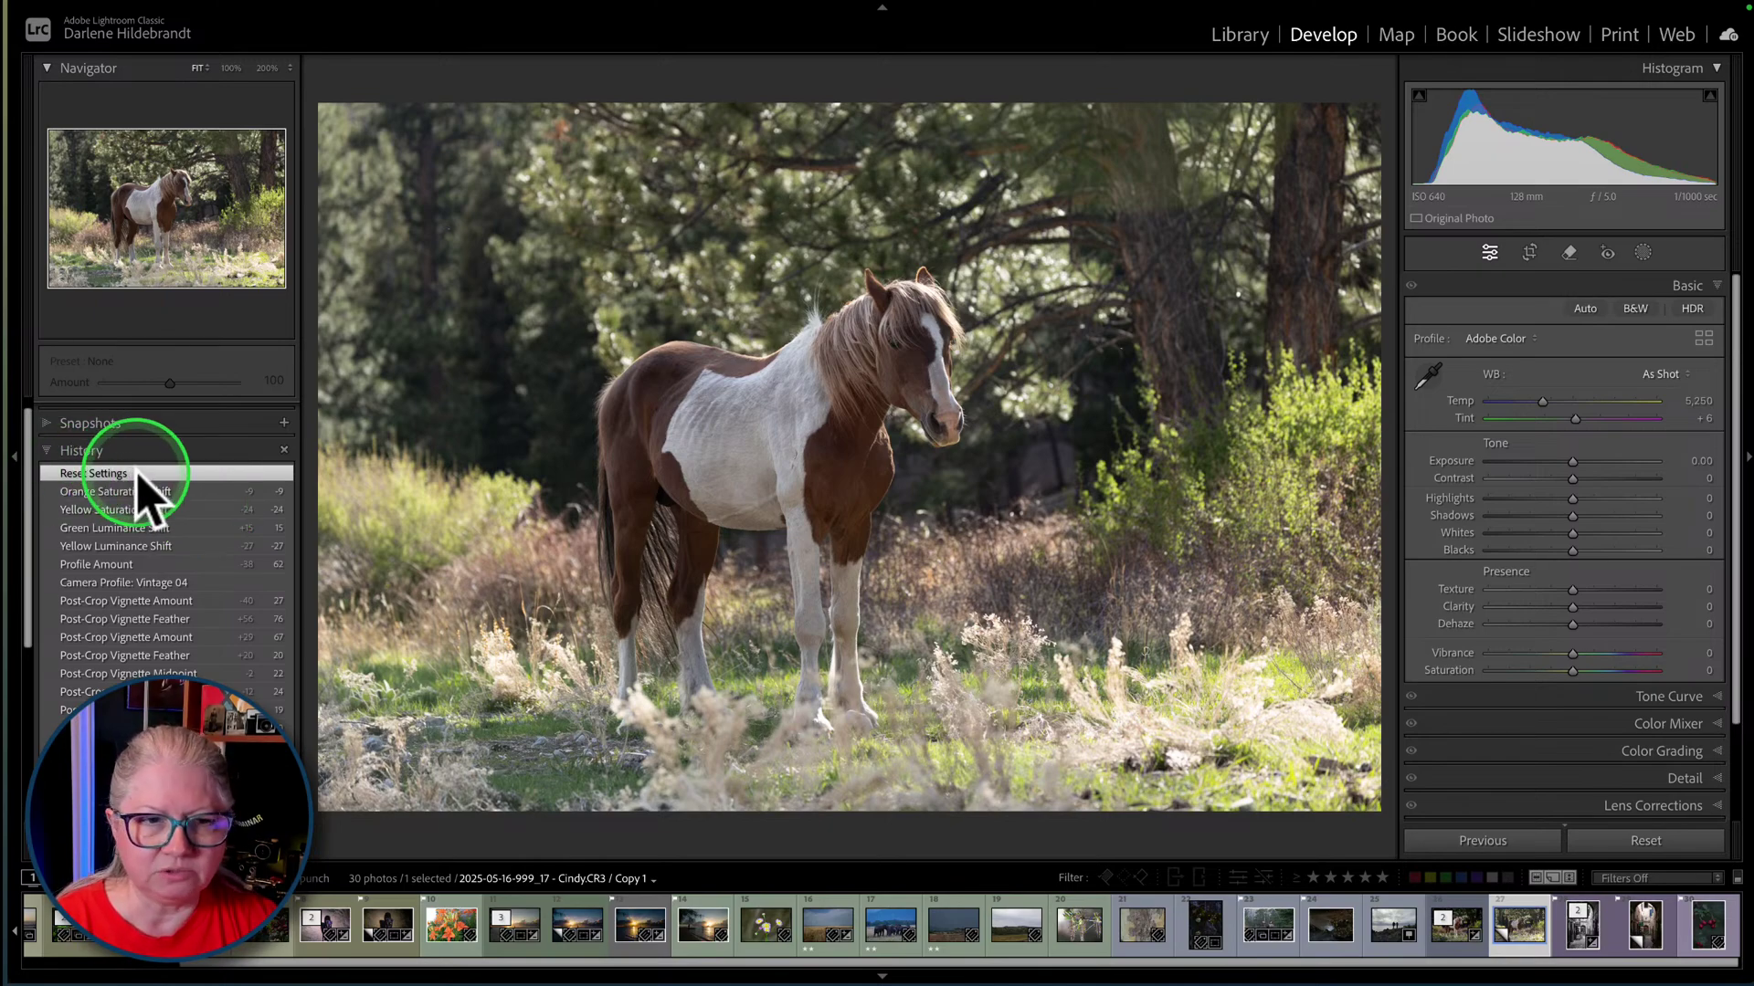
{"action": "scroll", "coordinate": [132, 484], "scroll_direction": "down", "scroll_amount": 3}
{"action": "scroll", "coordinate": [137, 484], "scroll_direction": "down", "scroll_amount": 3}
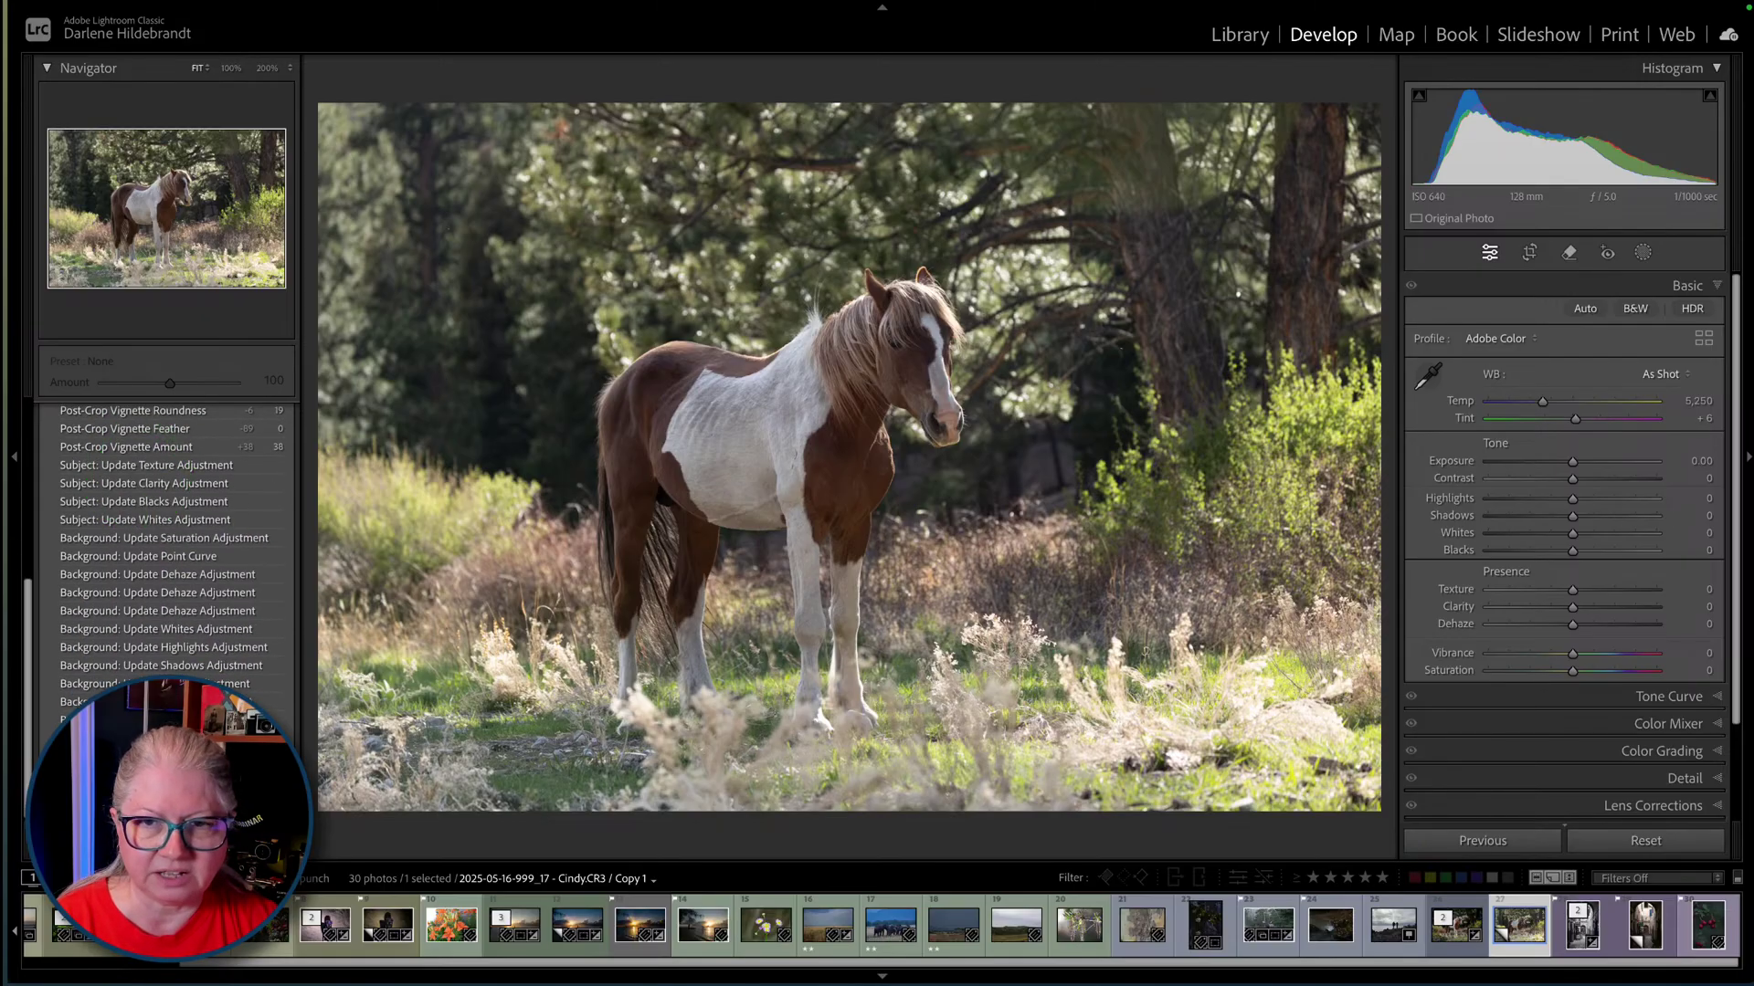
{"action": "left_click", "coordinate": [153, 502]}
{"action": "left_click", "coordinate": [151, 676]}
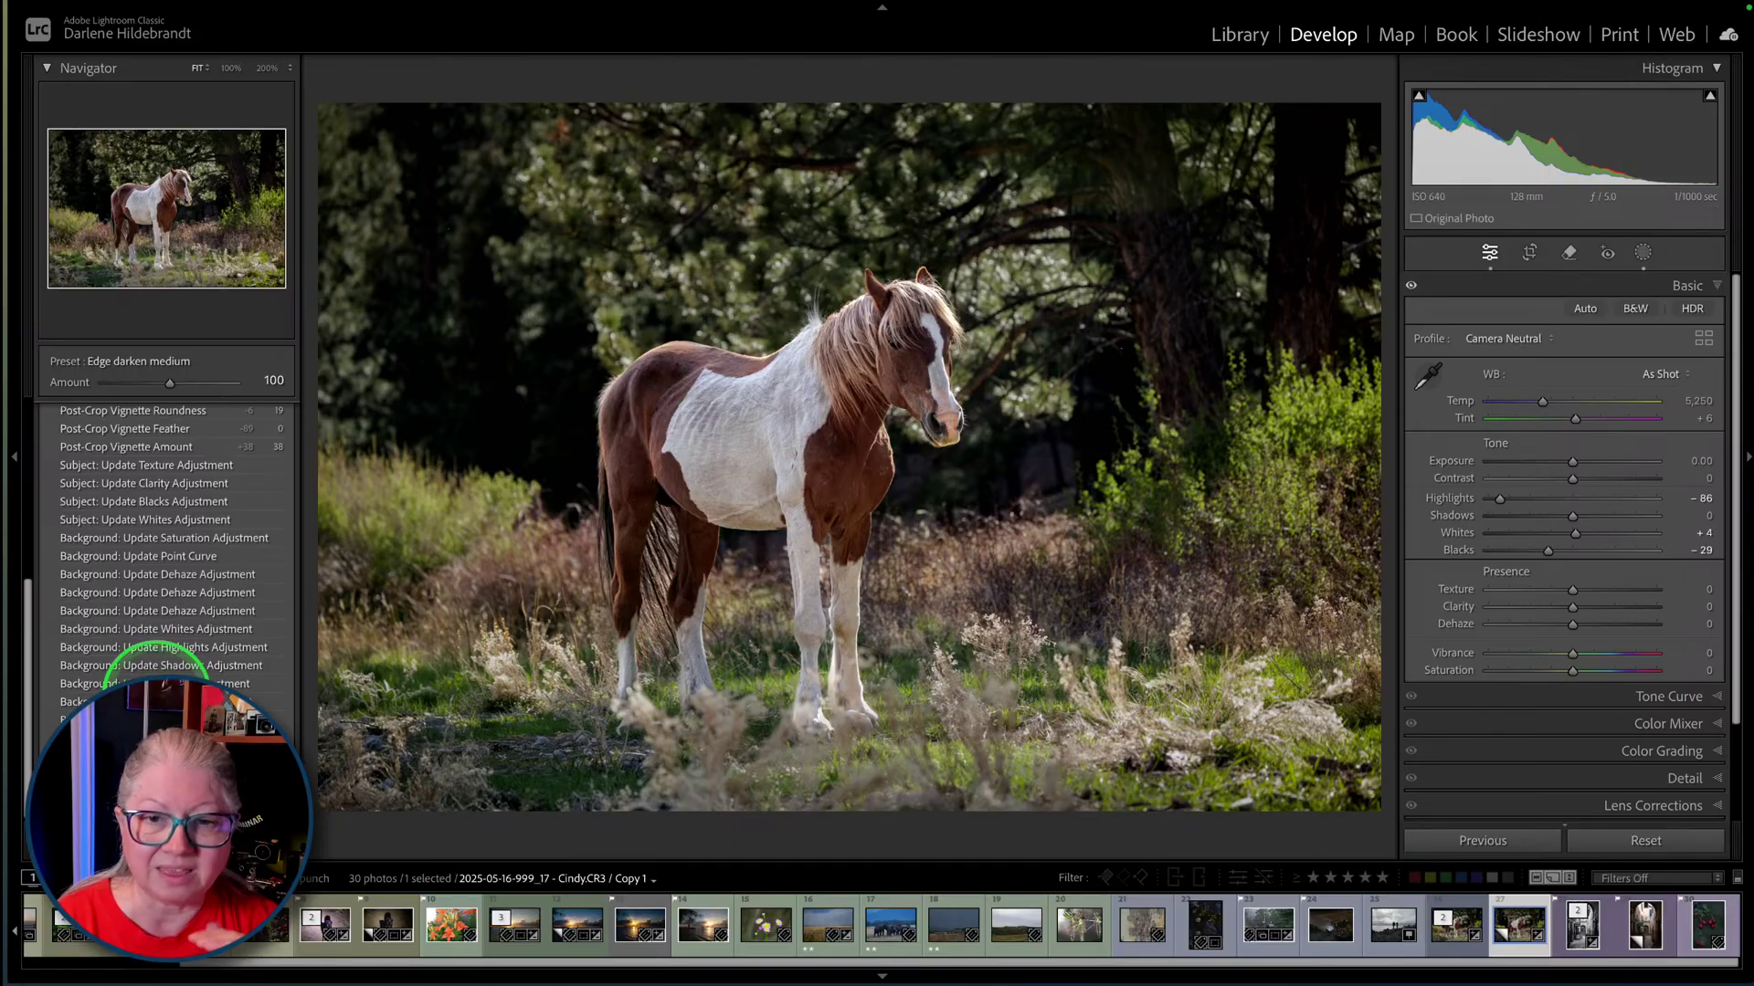
{"action": "scroll", "coordinate": [150, 566], "scroll_direction": "up", "scroll_amount": 10}
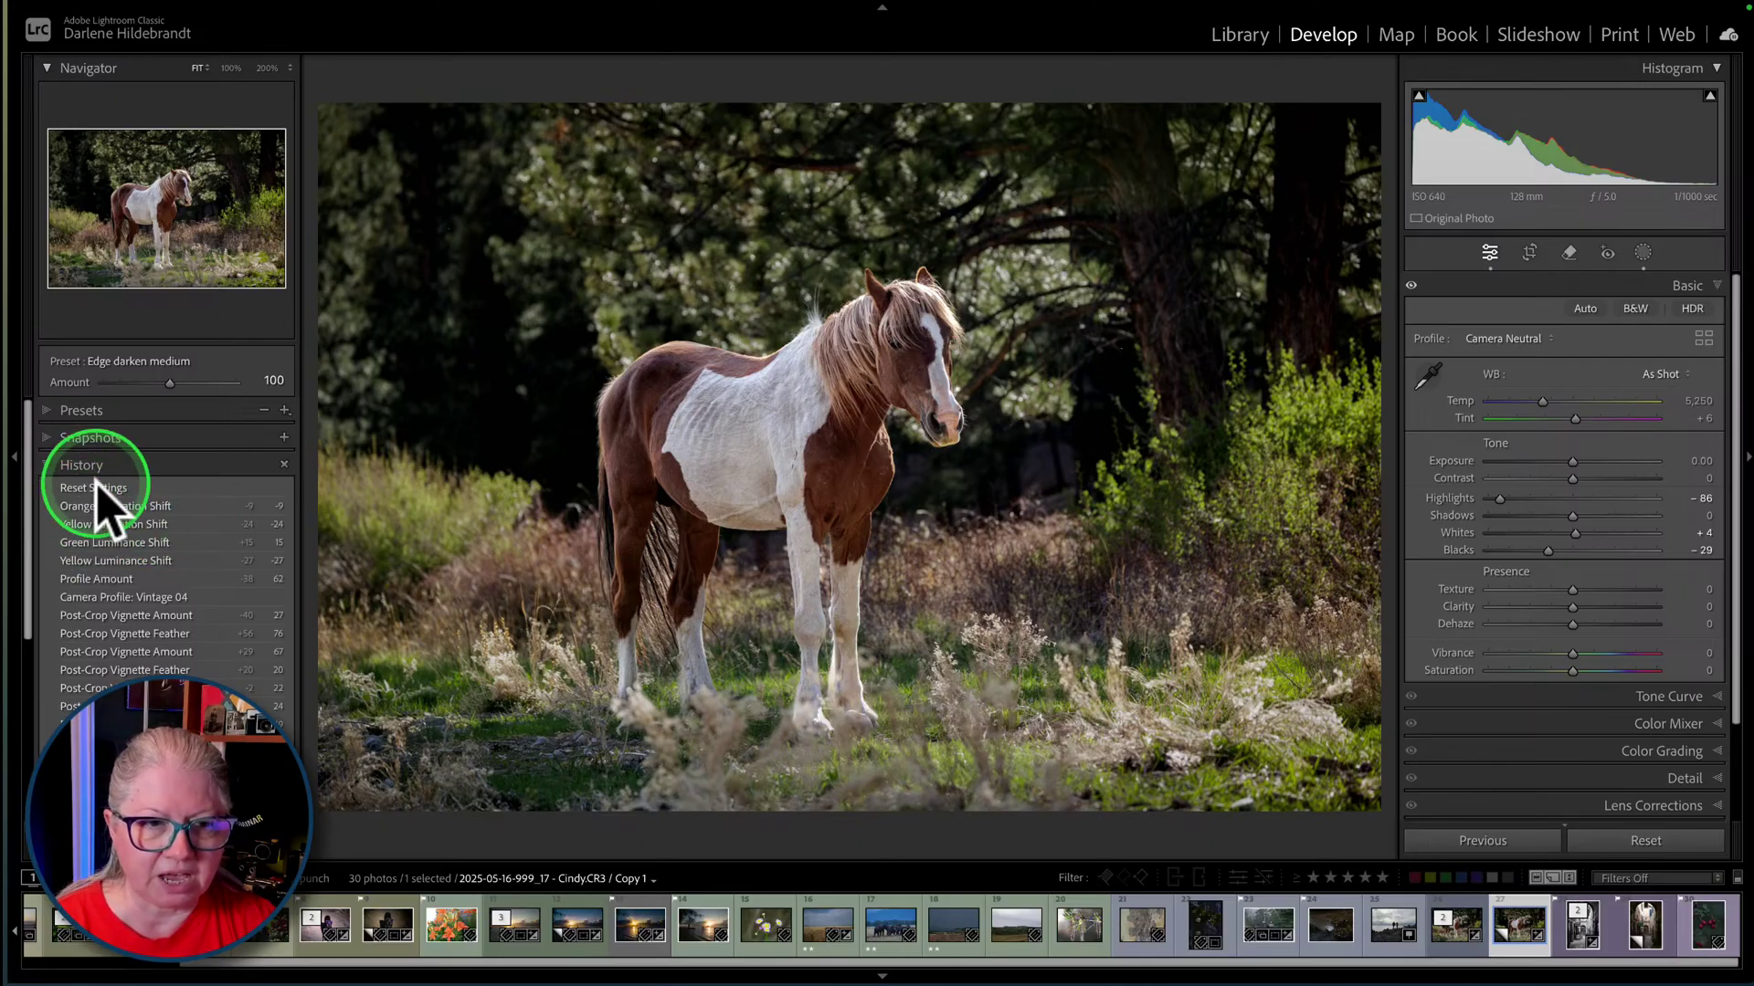
{"action": "left_click", "coordinate": [192, 507]}
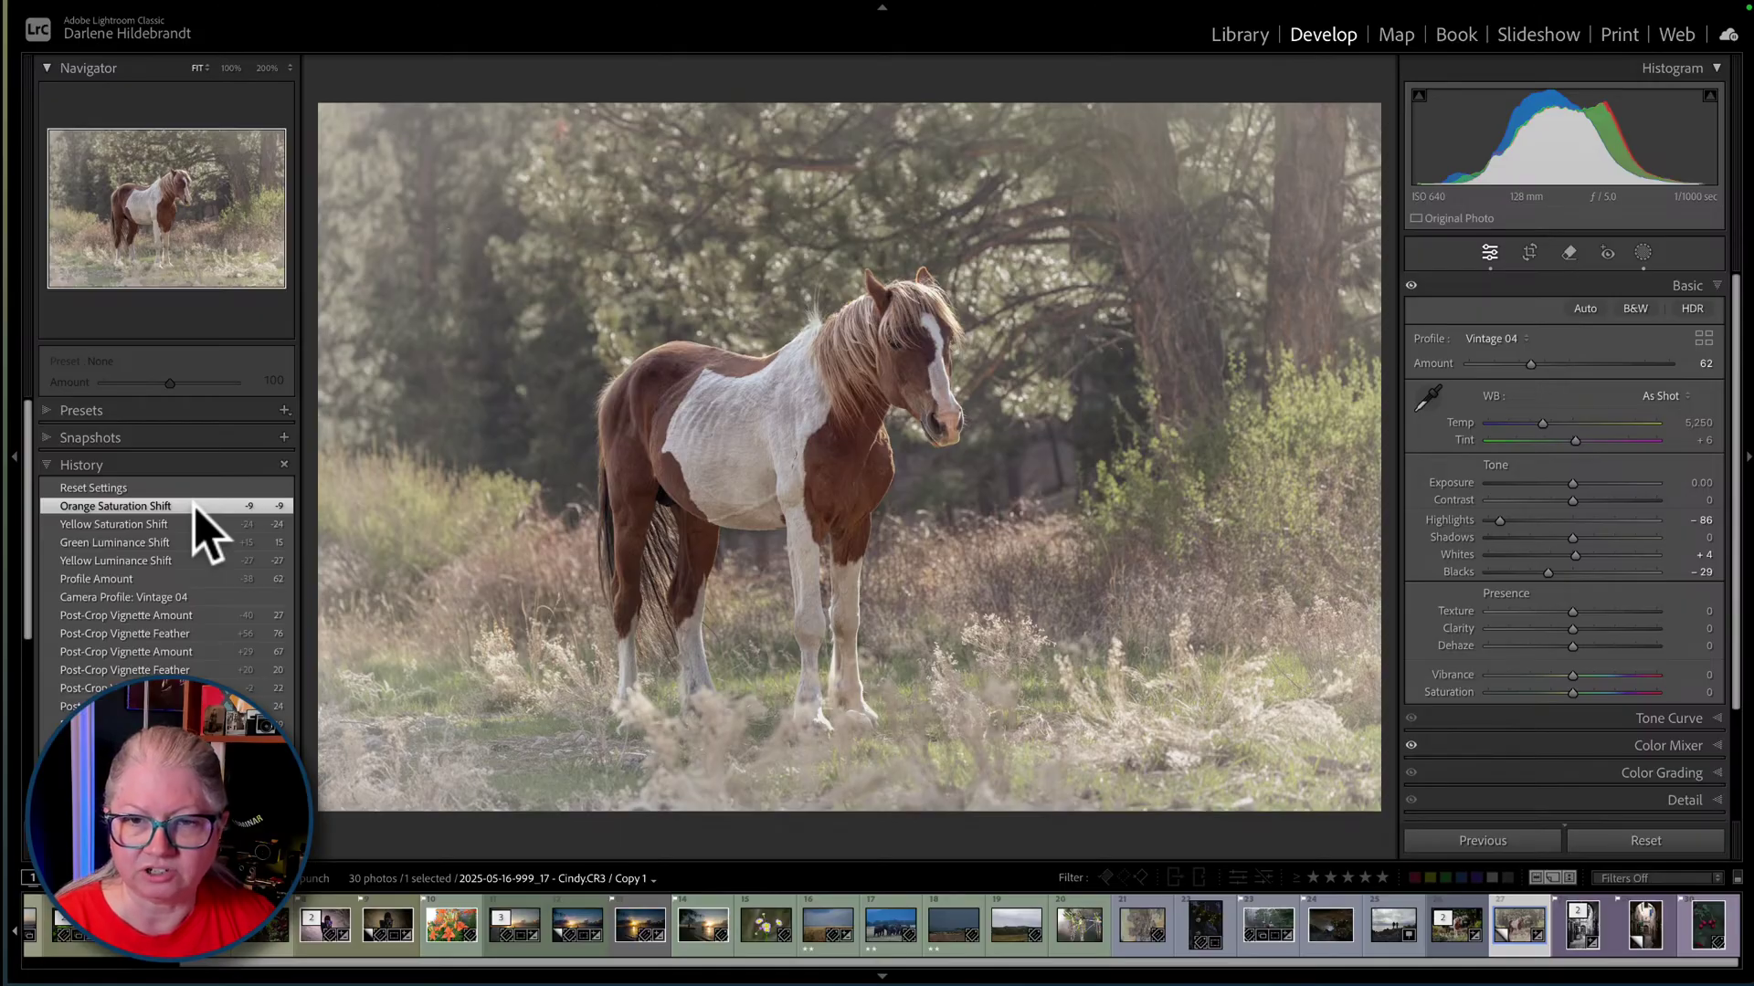
- Compare the restored soft edit with the unedited Before state
{"action": "key", "text": "backslash"}
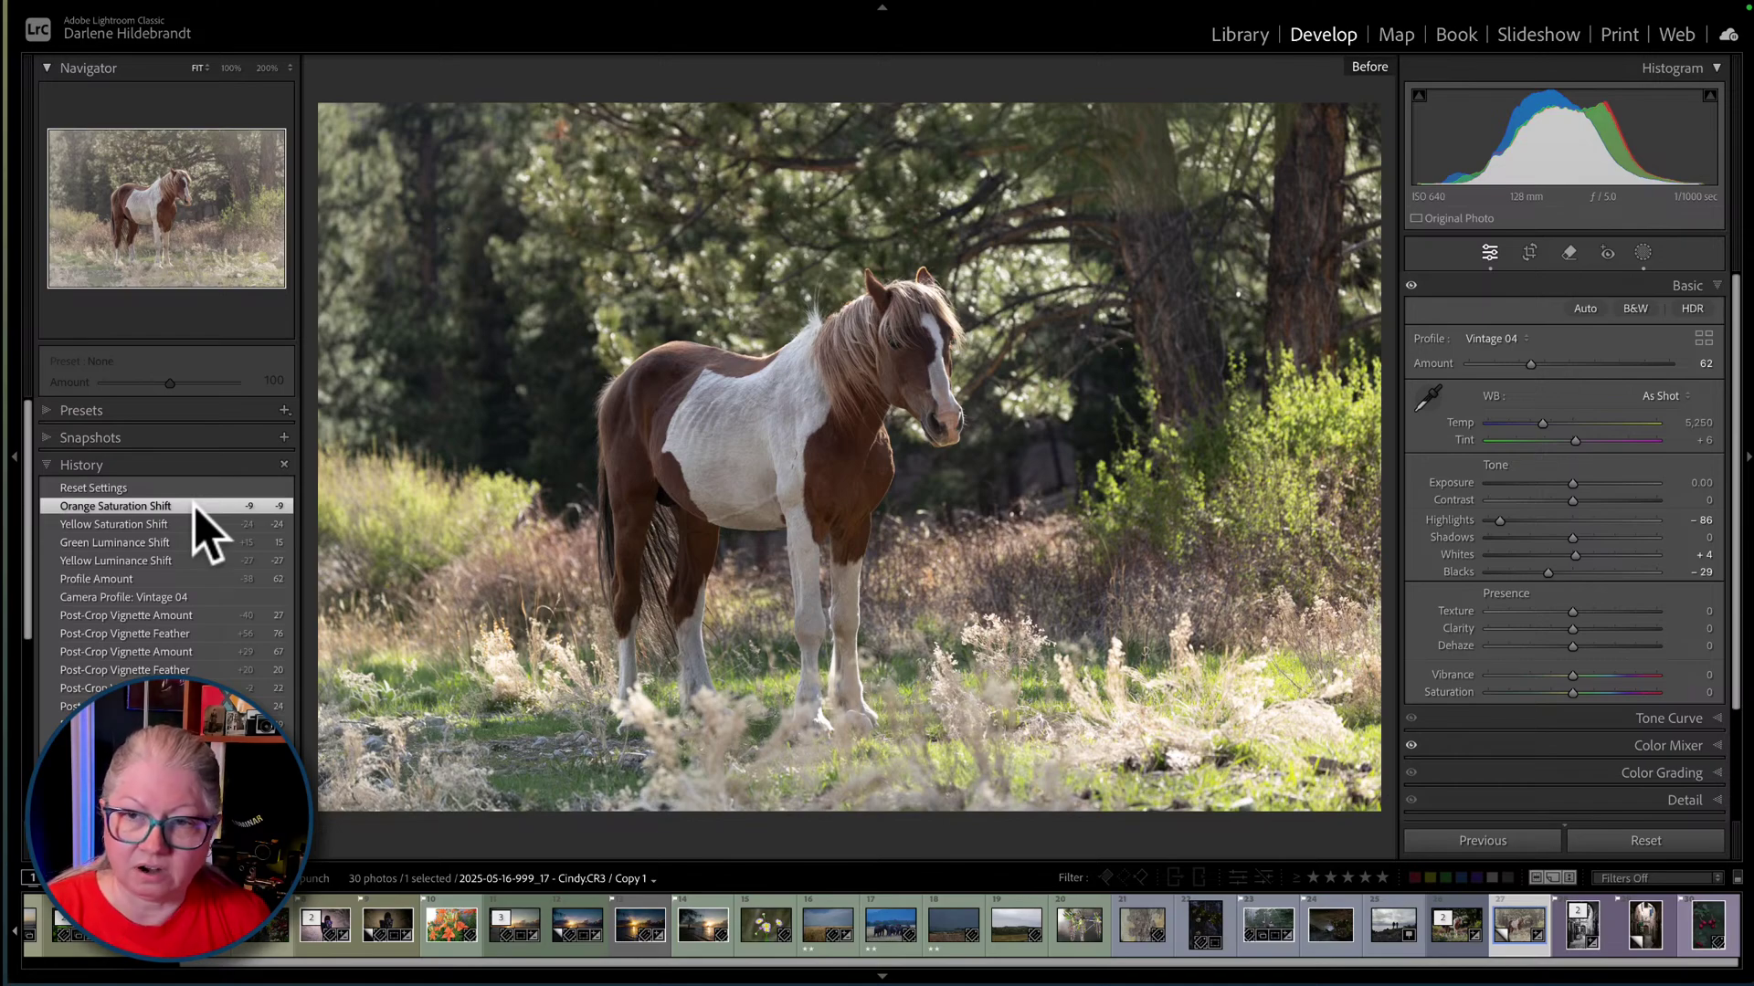
{"action": "key", "text": "backslash"}
{"action": "key", "text": "backslash"}
{"action": "key", "text": "backslash"}
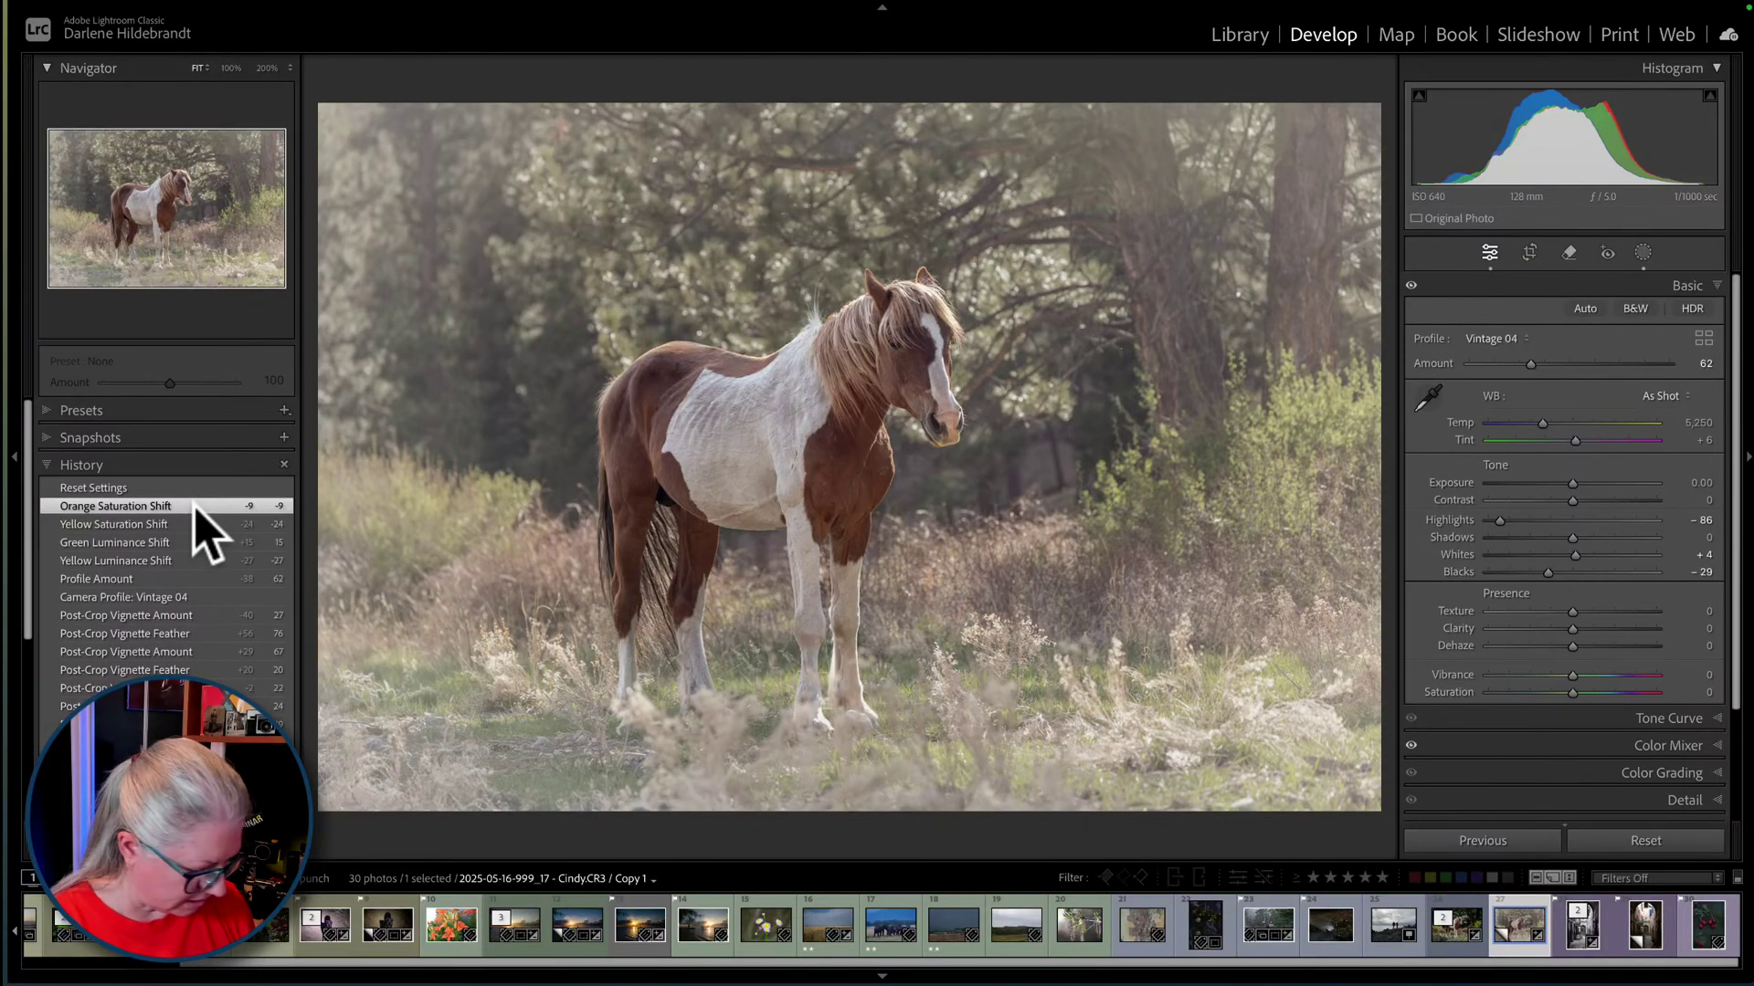
- View the dark original and the hazy virtual copy of the horse side by side in the Library, with the side panels hidden
{"action": "key", "text": "g"}
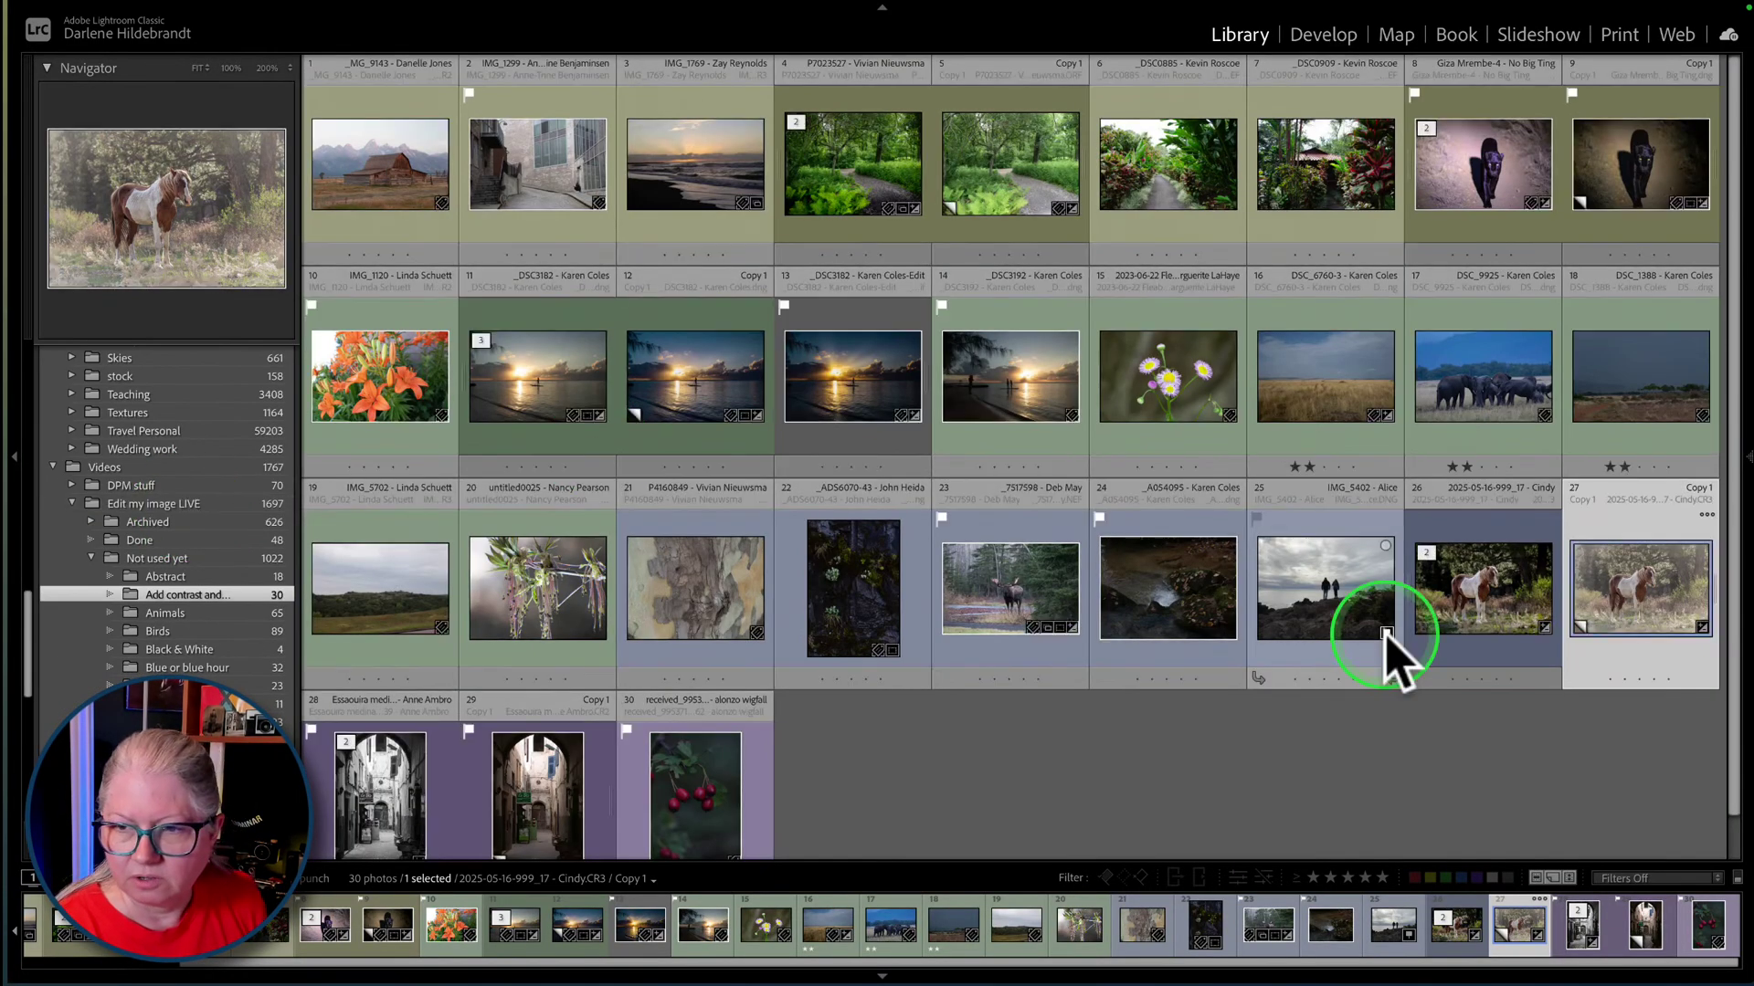
{"action": "left_click", "coordinate": [1459, 610], "text": "ctrl"}
{"action": "key", "text": "c"}
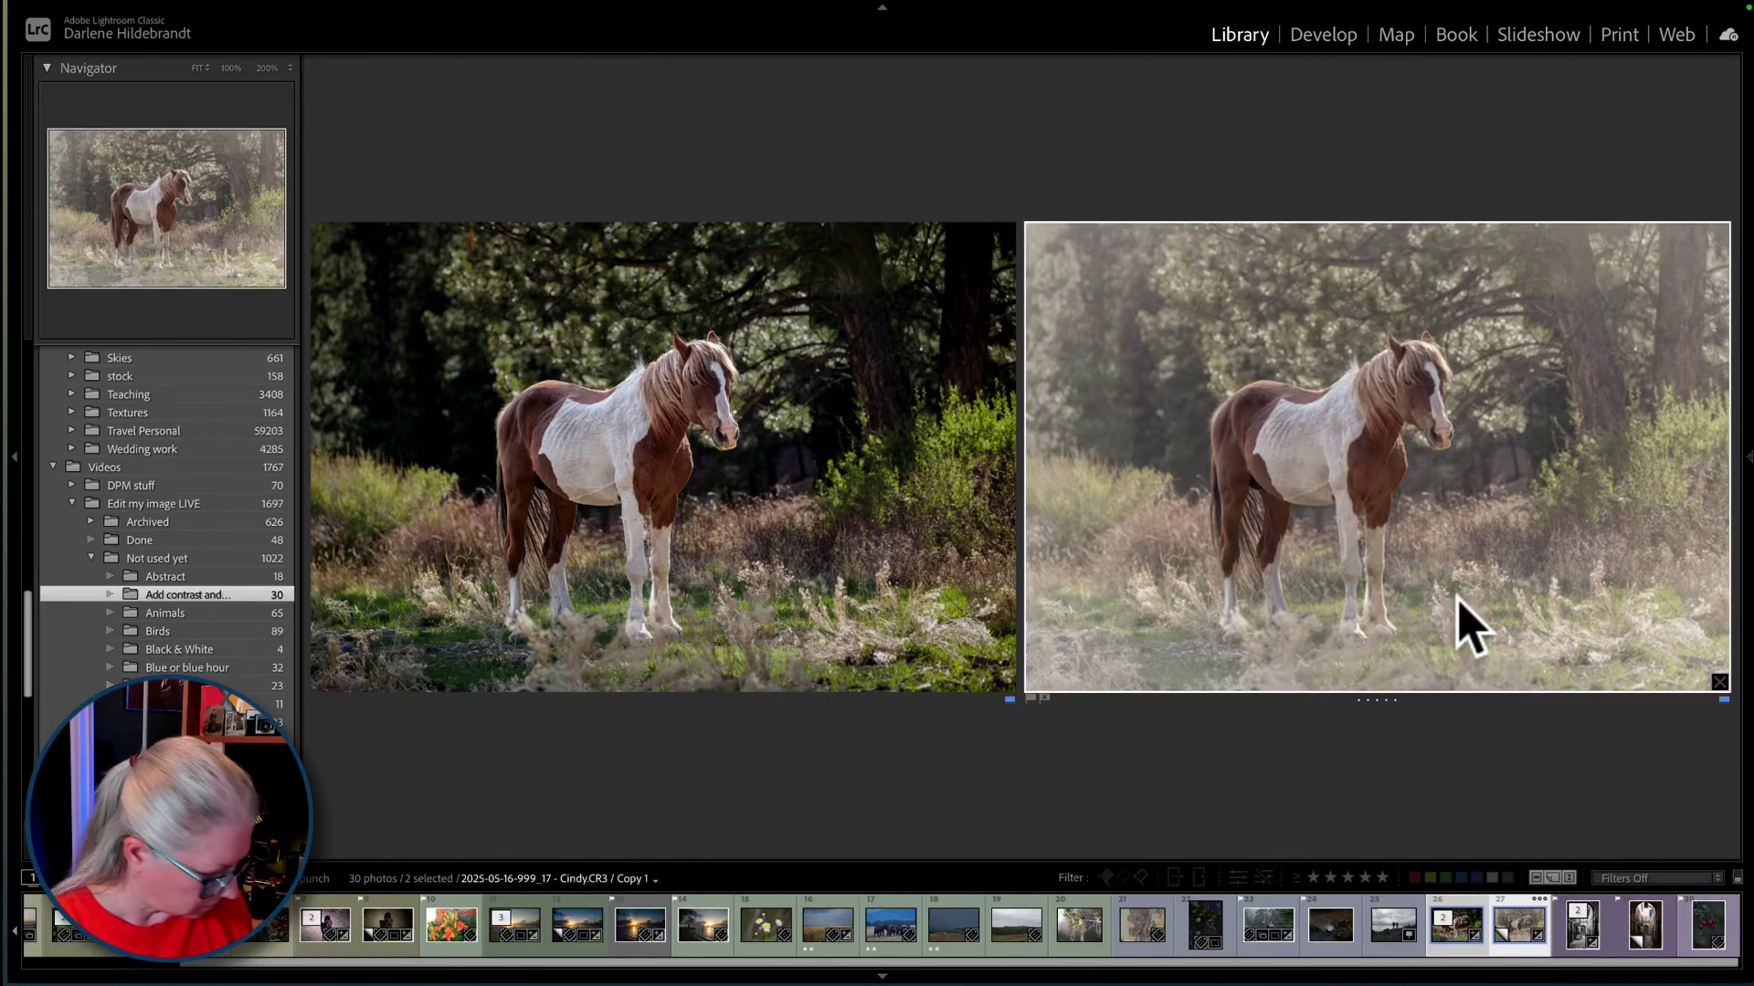
{"action": "key", "text": "F8"}
{"action": "key", "text": "Tab"}
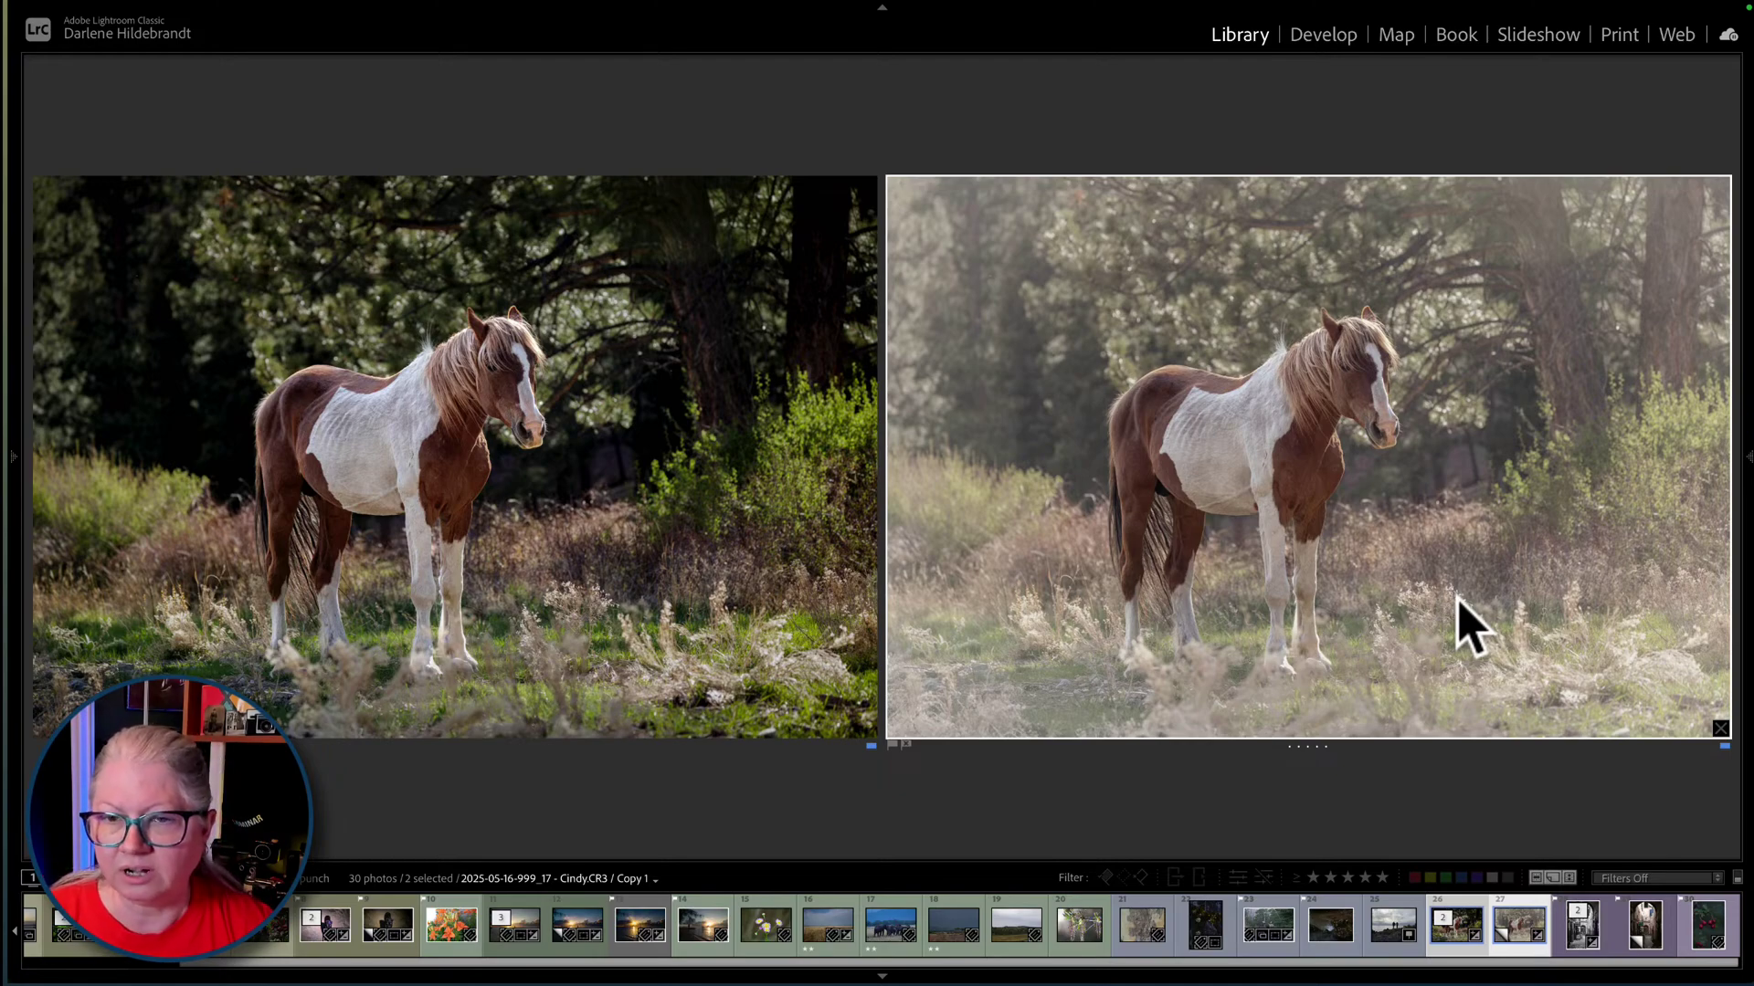
- Return to the grid with the side panels shown and open only the hazy horse copy as a Smart Object in Photoshop
{"action": "key", "text": "g"}
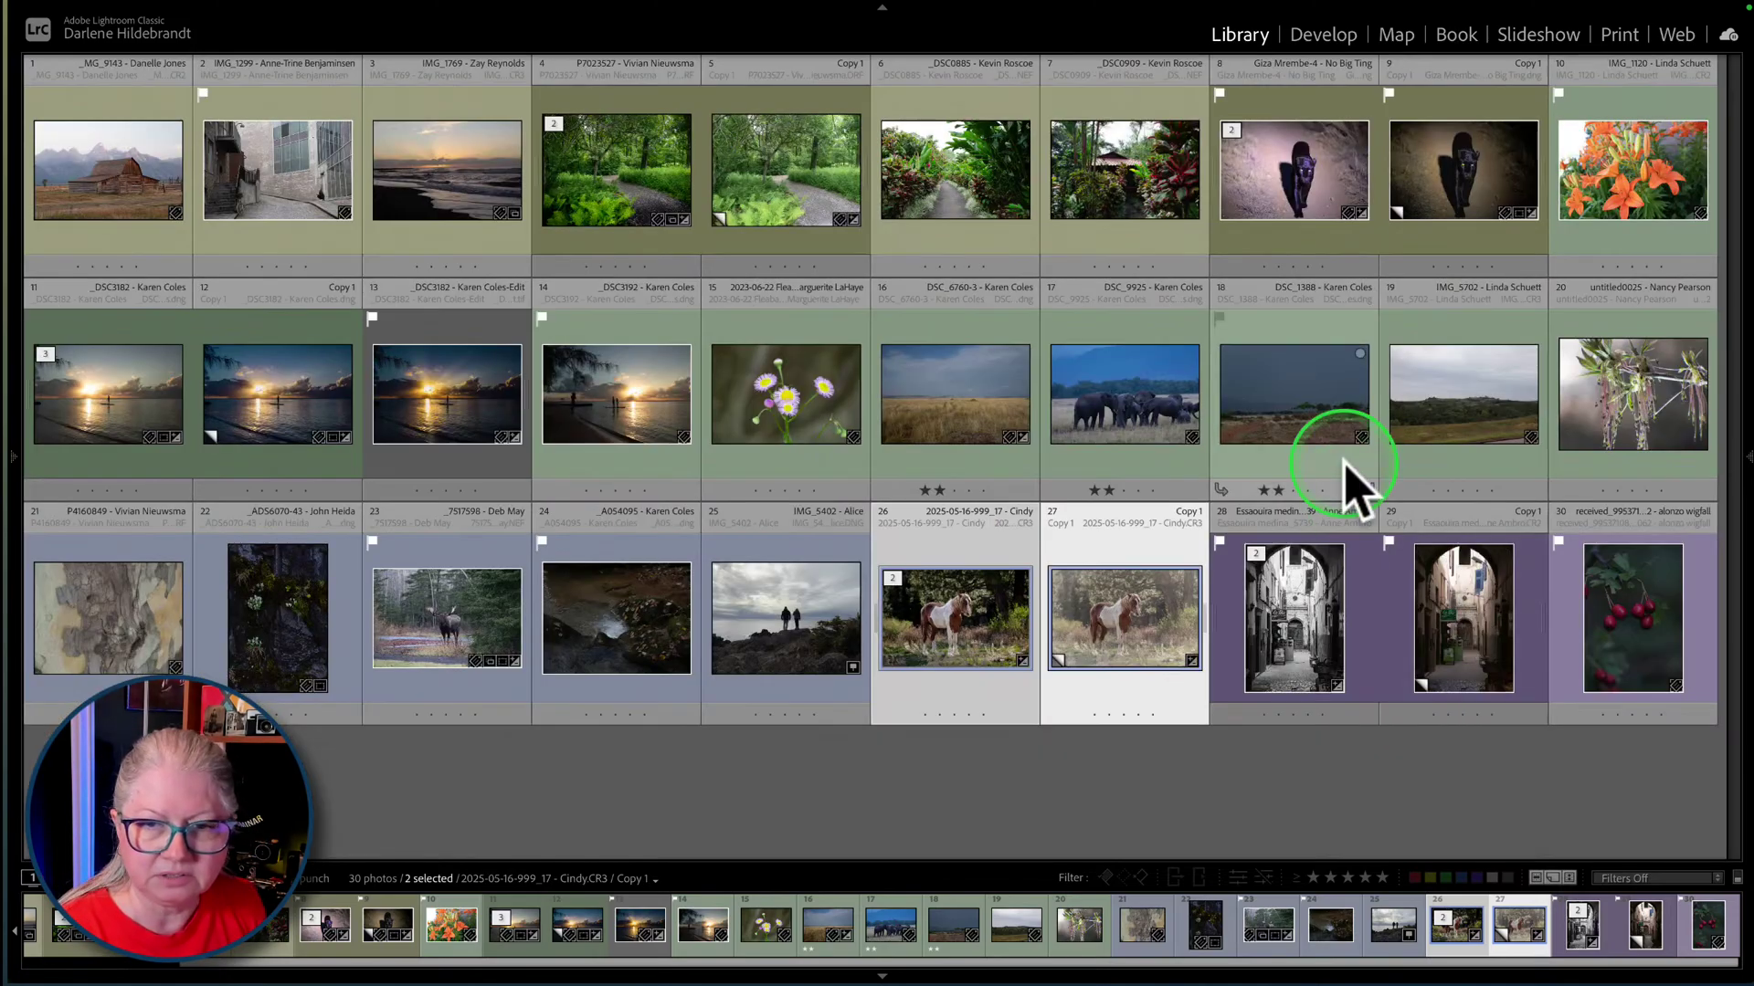
{"action": "key", "text": "Tab"}
{"action": "left_click", "coordinate": [1161, 767]}
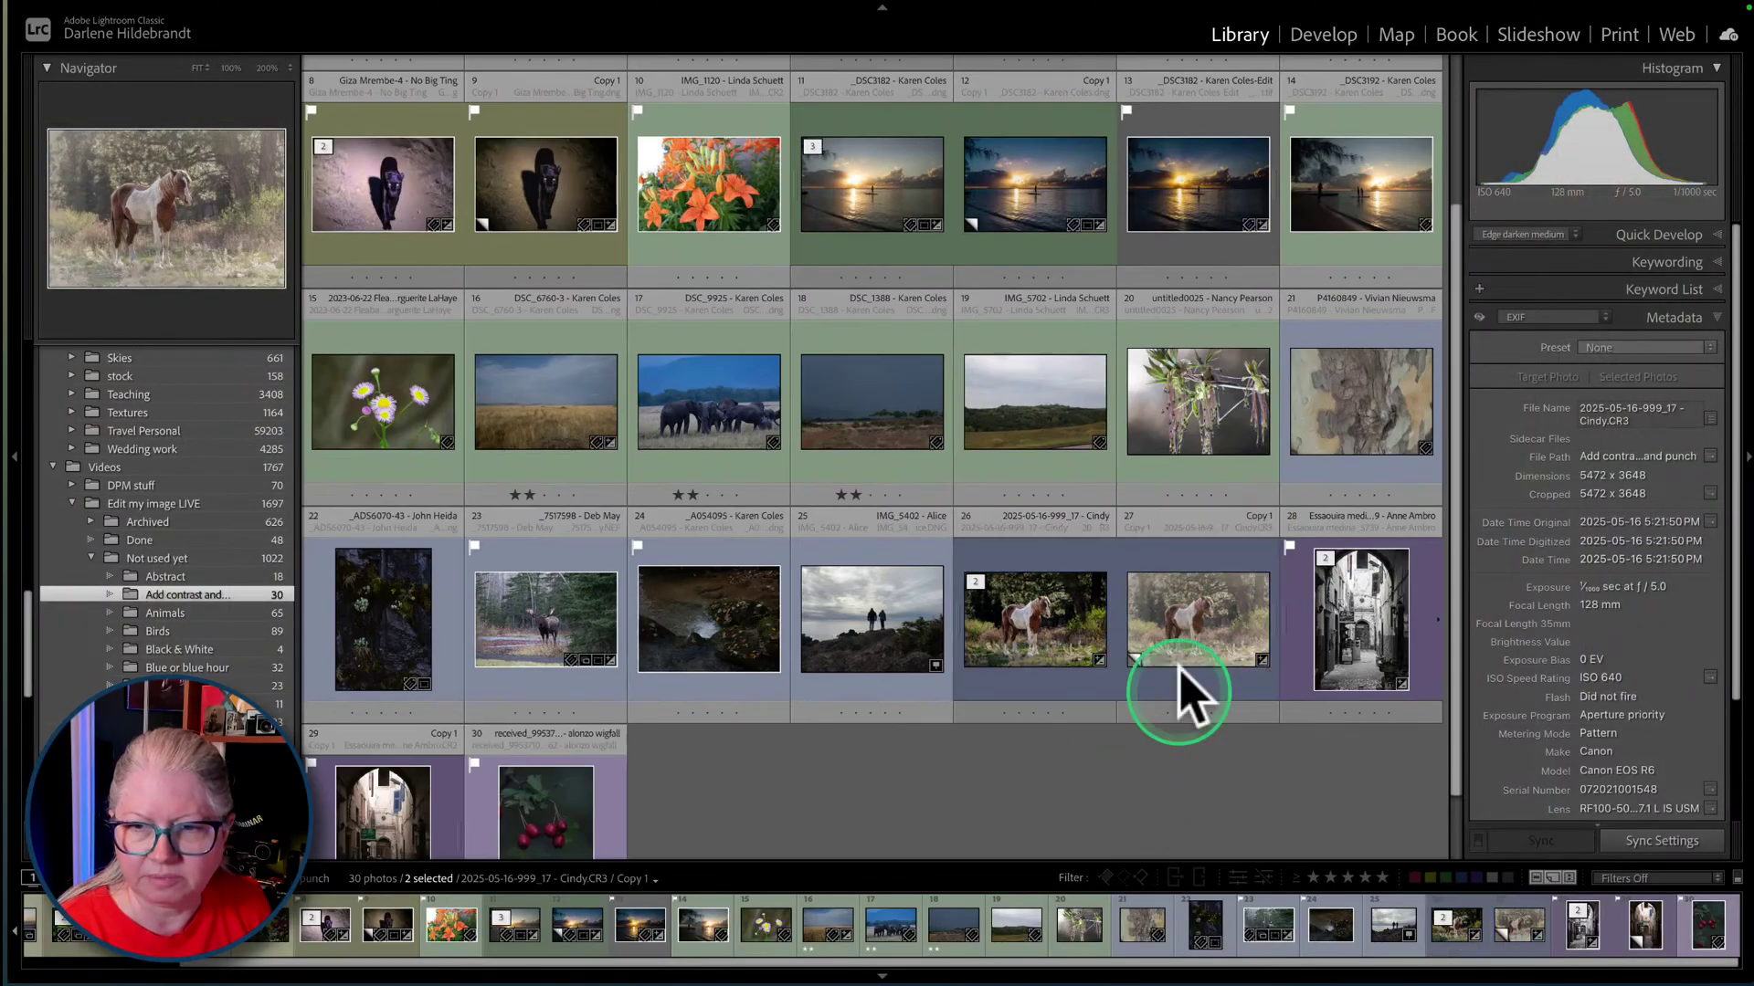
{"action": "left_click", "coordinate": [1185, 619]}
{"action": "right_click", "coordinate": [1190, 625]}
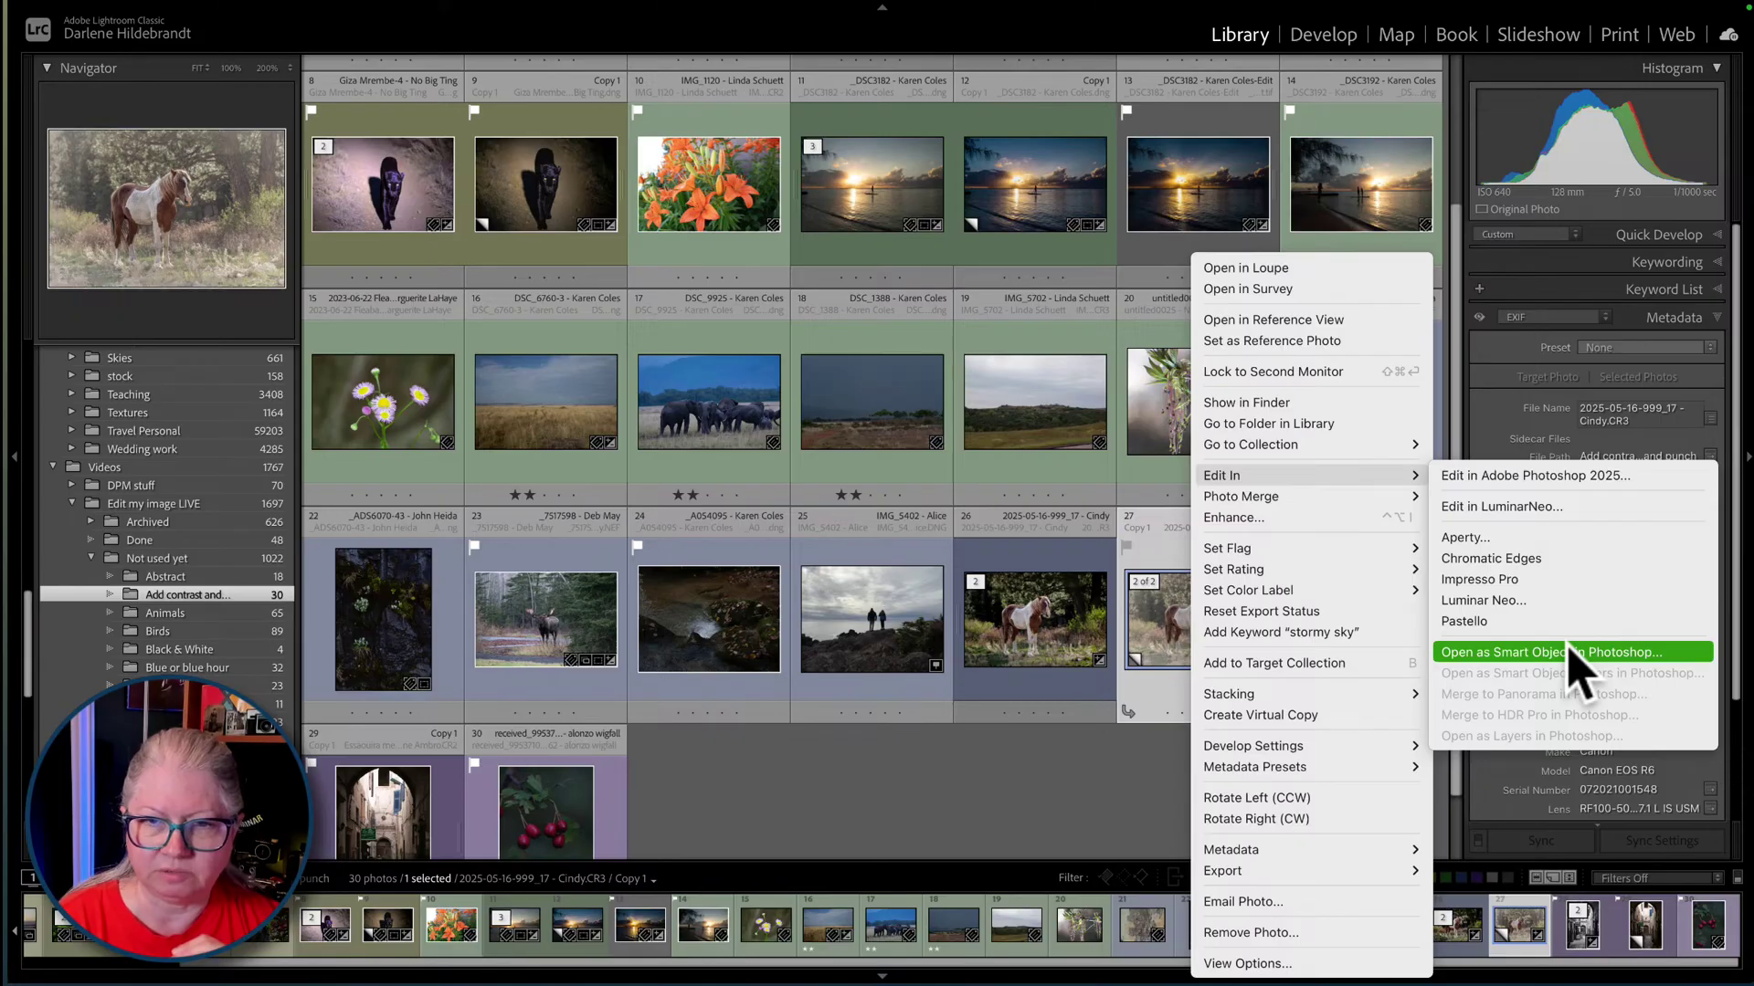
{"action": "left_click", "coordinate": [1491, 650]}
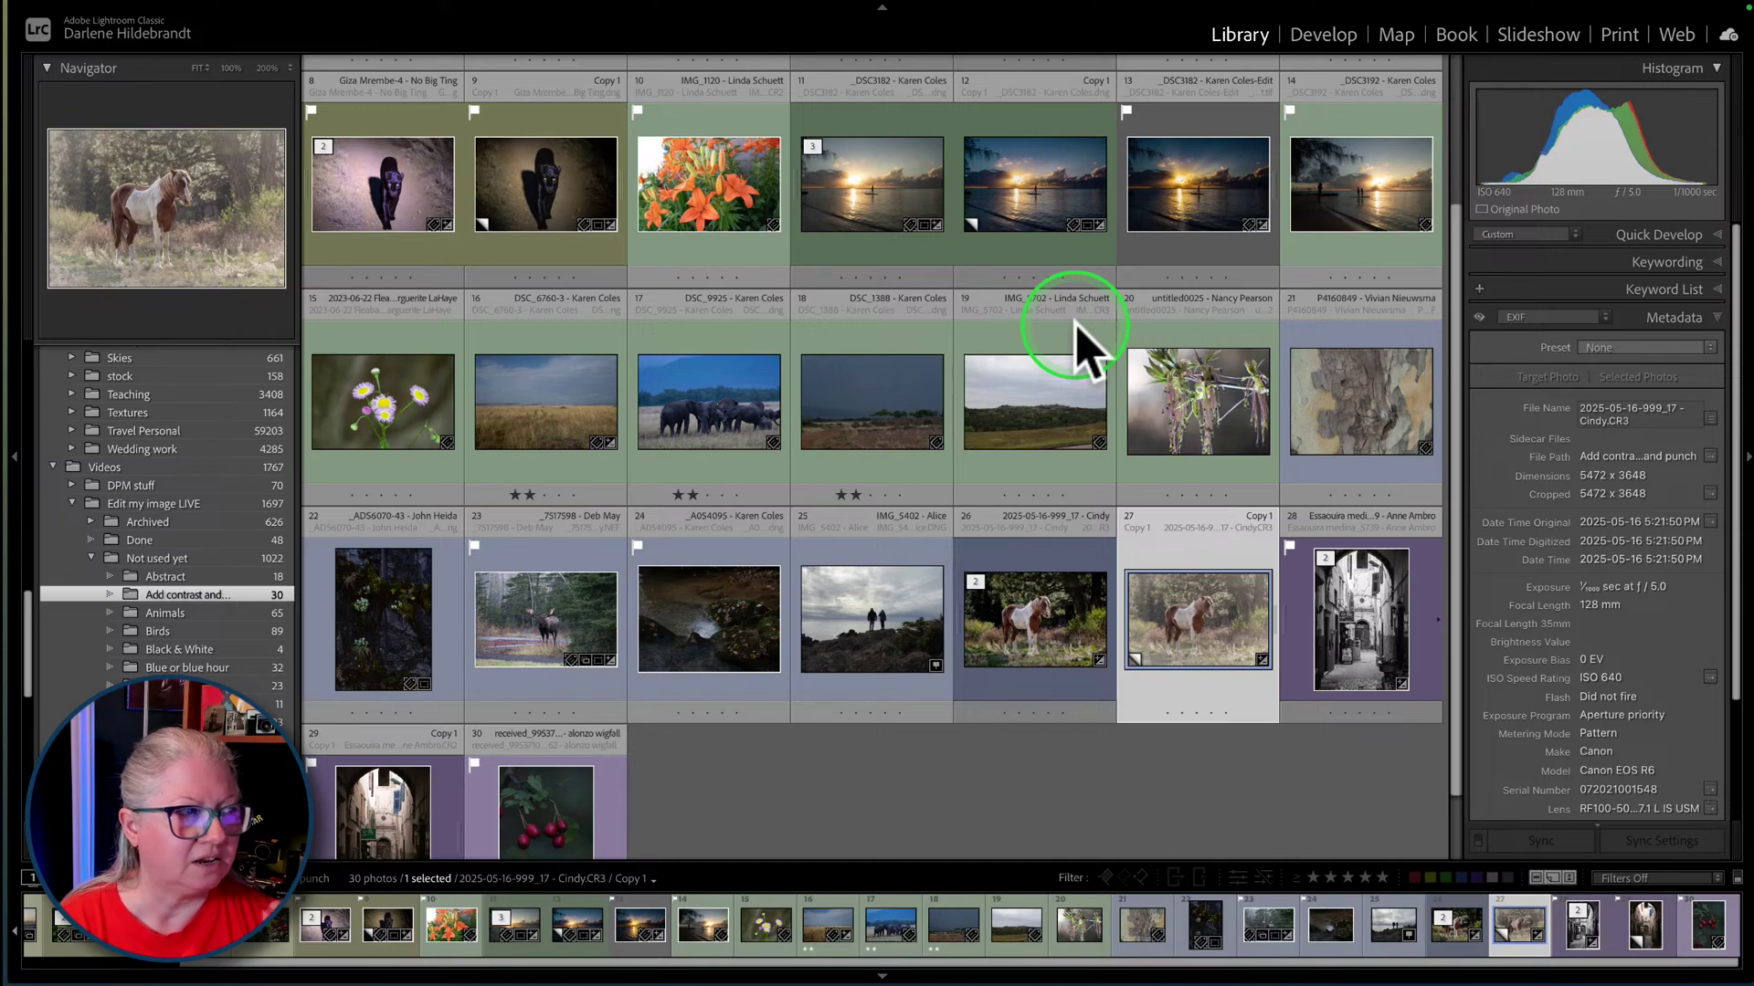
- Switch to Photoshop, enlarge its window to fill the screen and apply the Demo mode workspace
{"action": "left_click", "coordinate": [98, 365]}
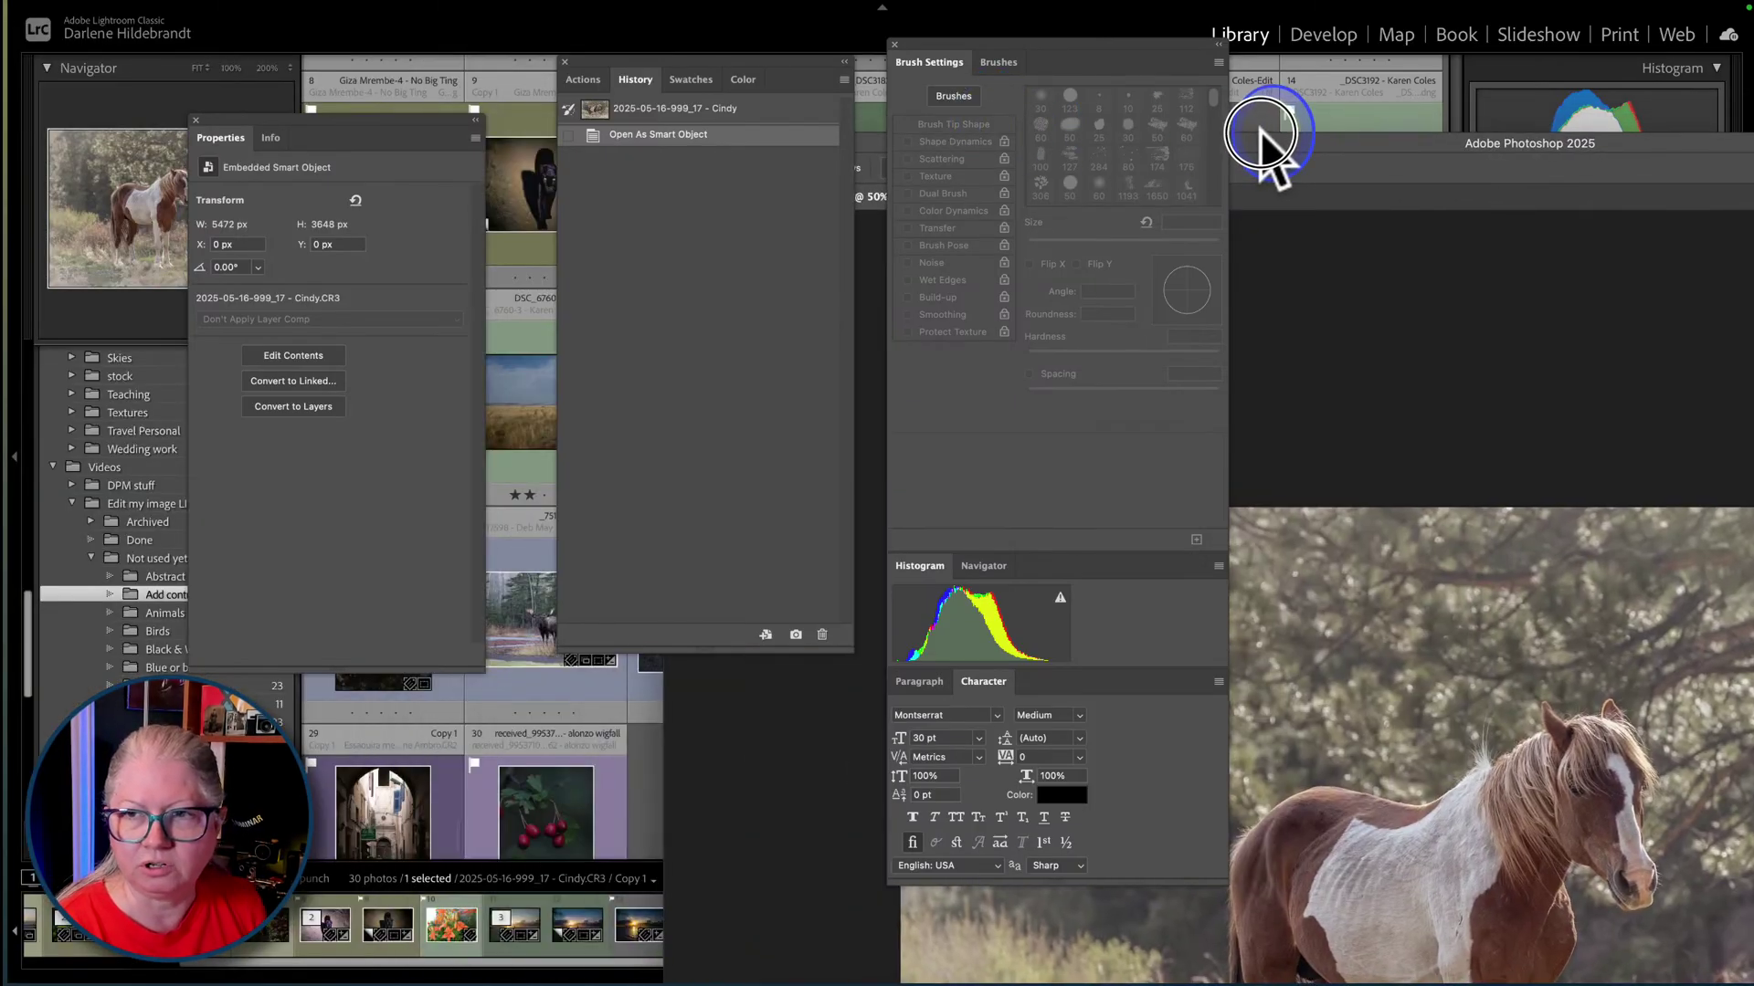
{"action": "left_click", "coordinate": [1366, 150]}
{"action": "double_click", "coordinate": [1365, 151]}
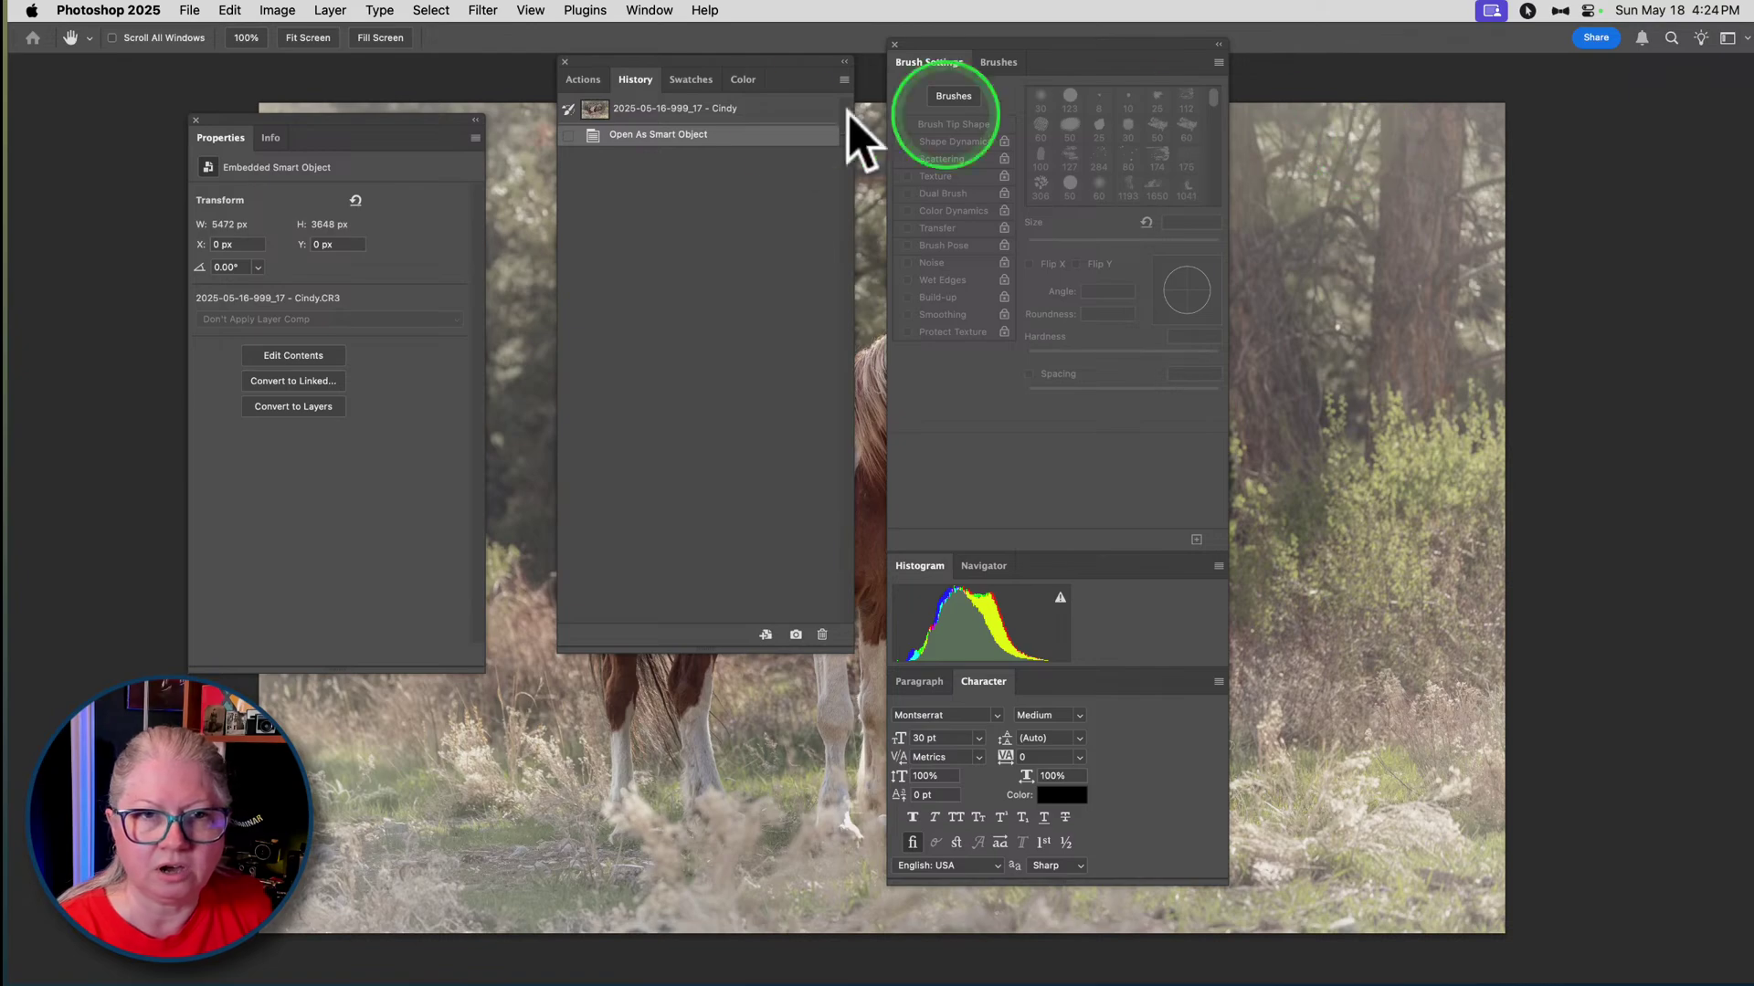
{"action": "mouse_move", "coordinate": [1125, 64]}
{"action": "left_mouse_down"}
{"action": "mouse_move", "coordinate": [1260, 92]}
{"action": "mouse_move", "coordinate": [1166, 47]}
{"action": "left_mouse_up"}
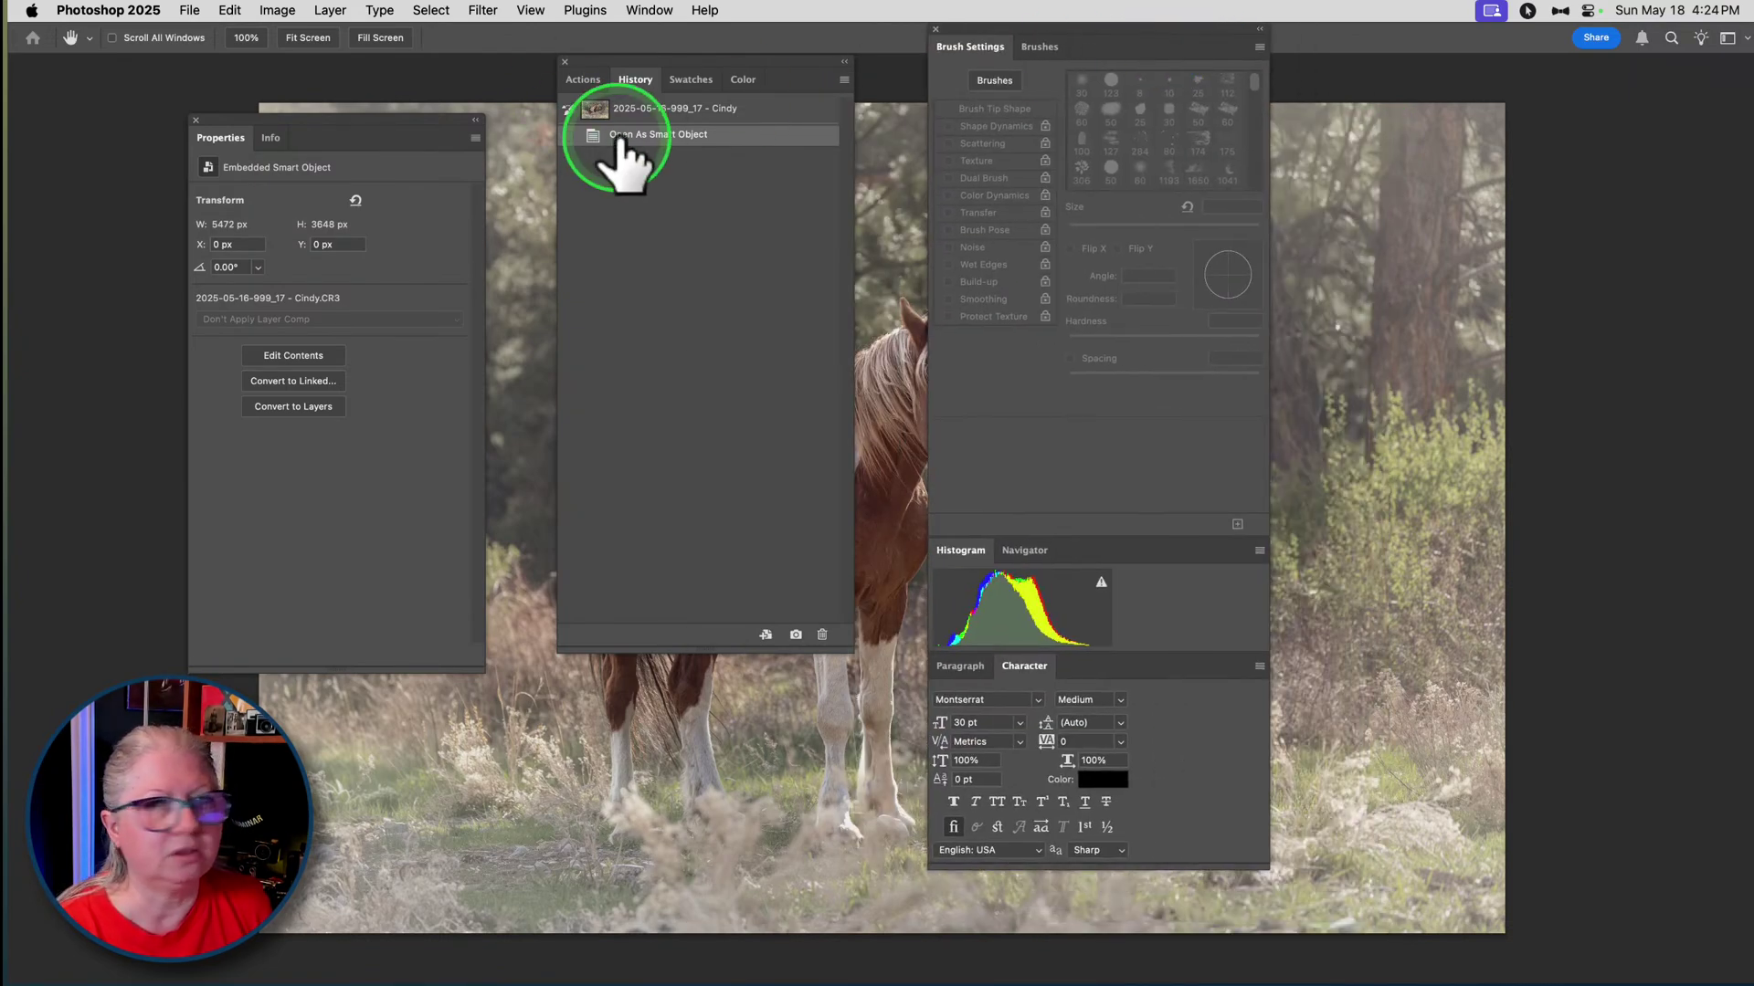
{"action": "left_click", "coordinate": [1727, 38]}
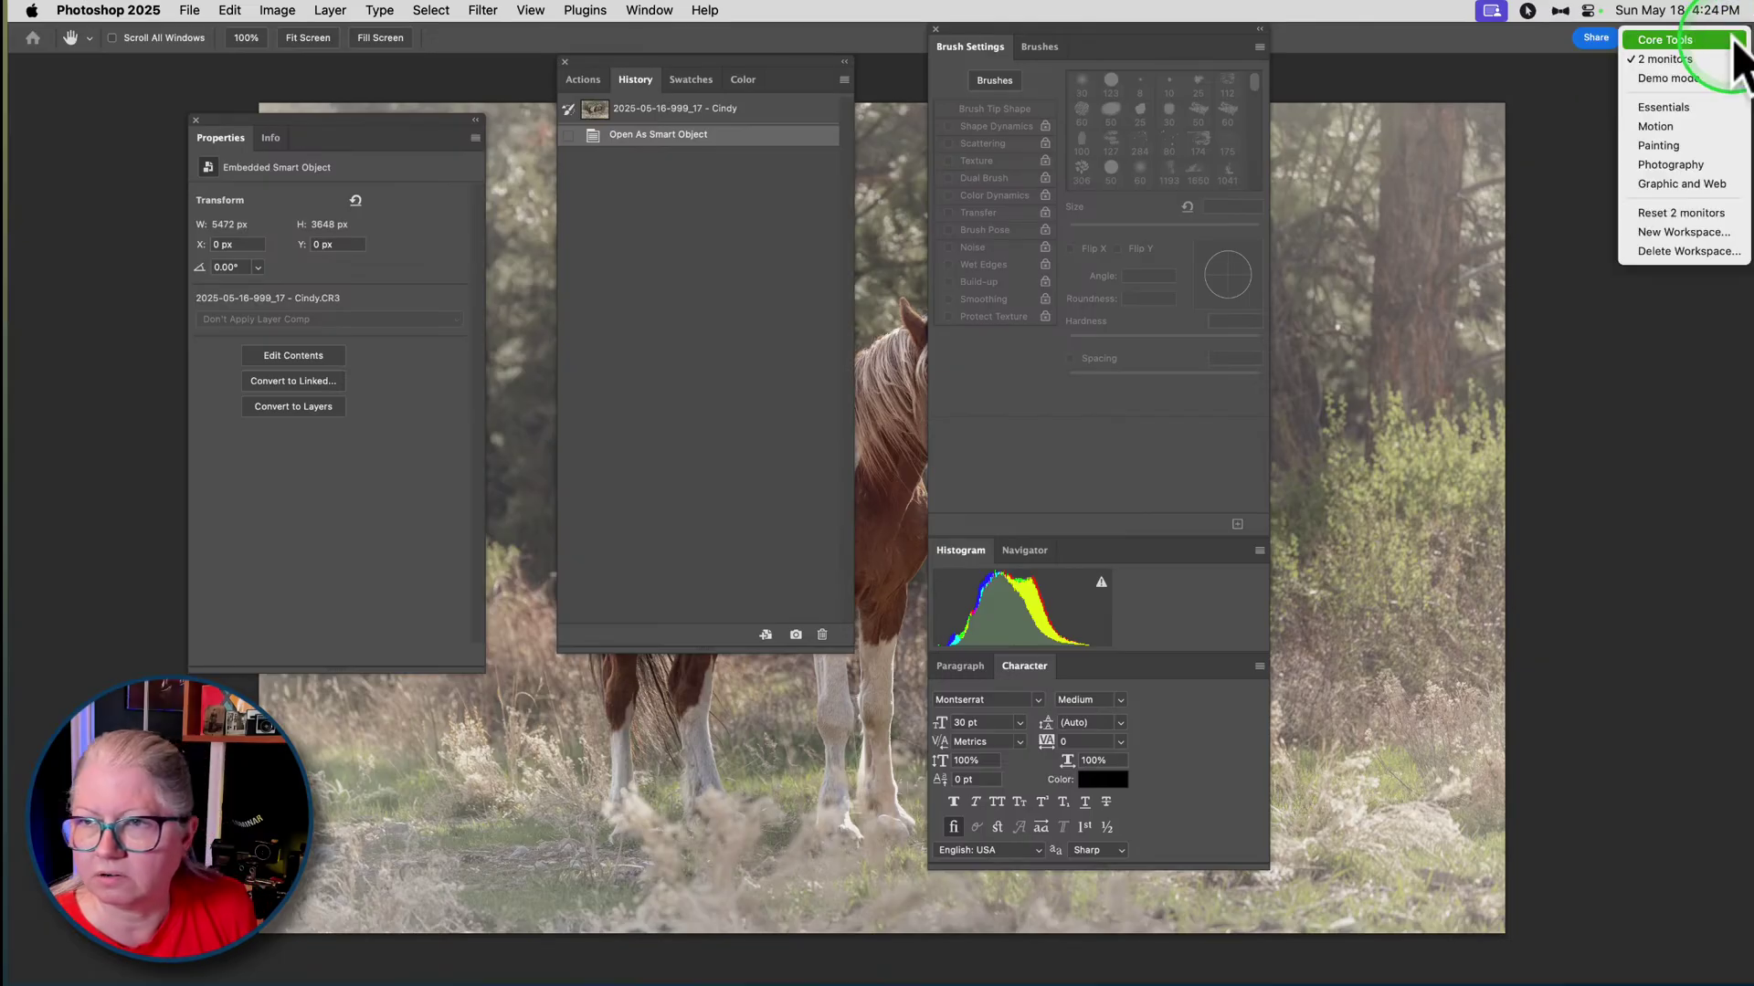
{"action": "left_click", "coordinate": [1689, 78]}
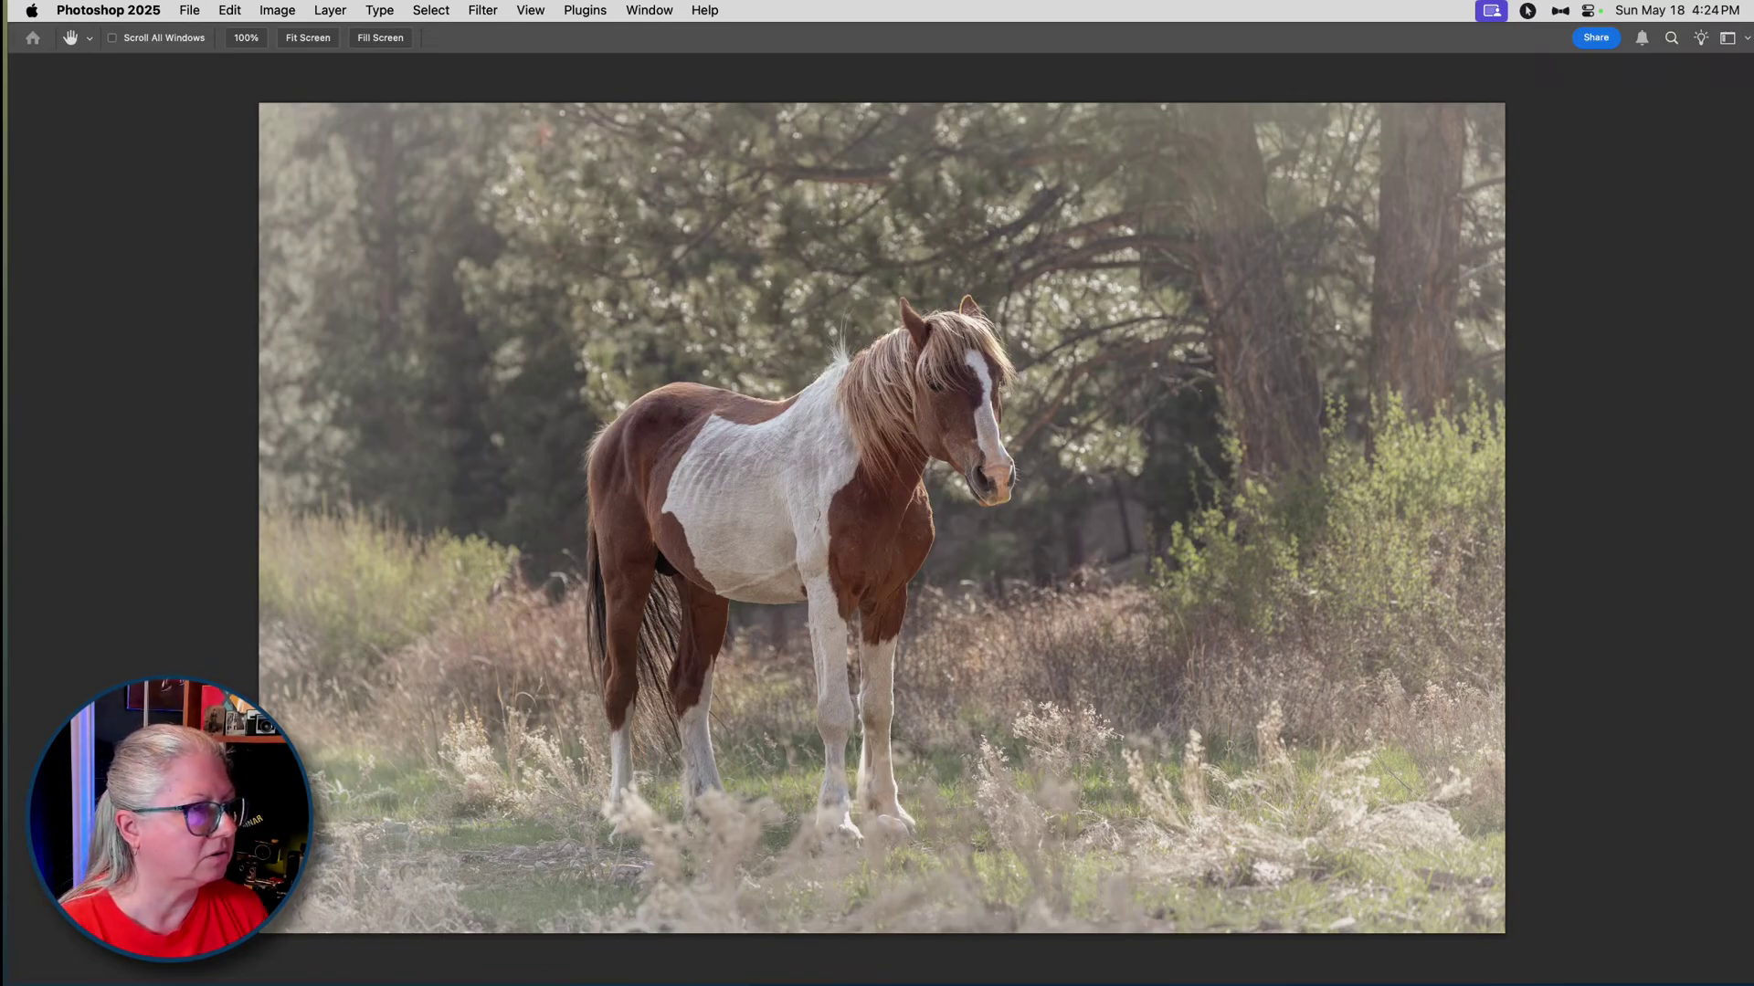
- Show the Layers panel and the toolbar and place them on either side of the horse photo
{"action": "key", "text": "F7"}
{"action": "left_click_drag", "start_coordinate": [752, 579], "coordinate": [1553, 162]}
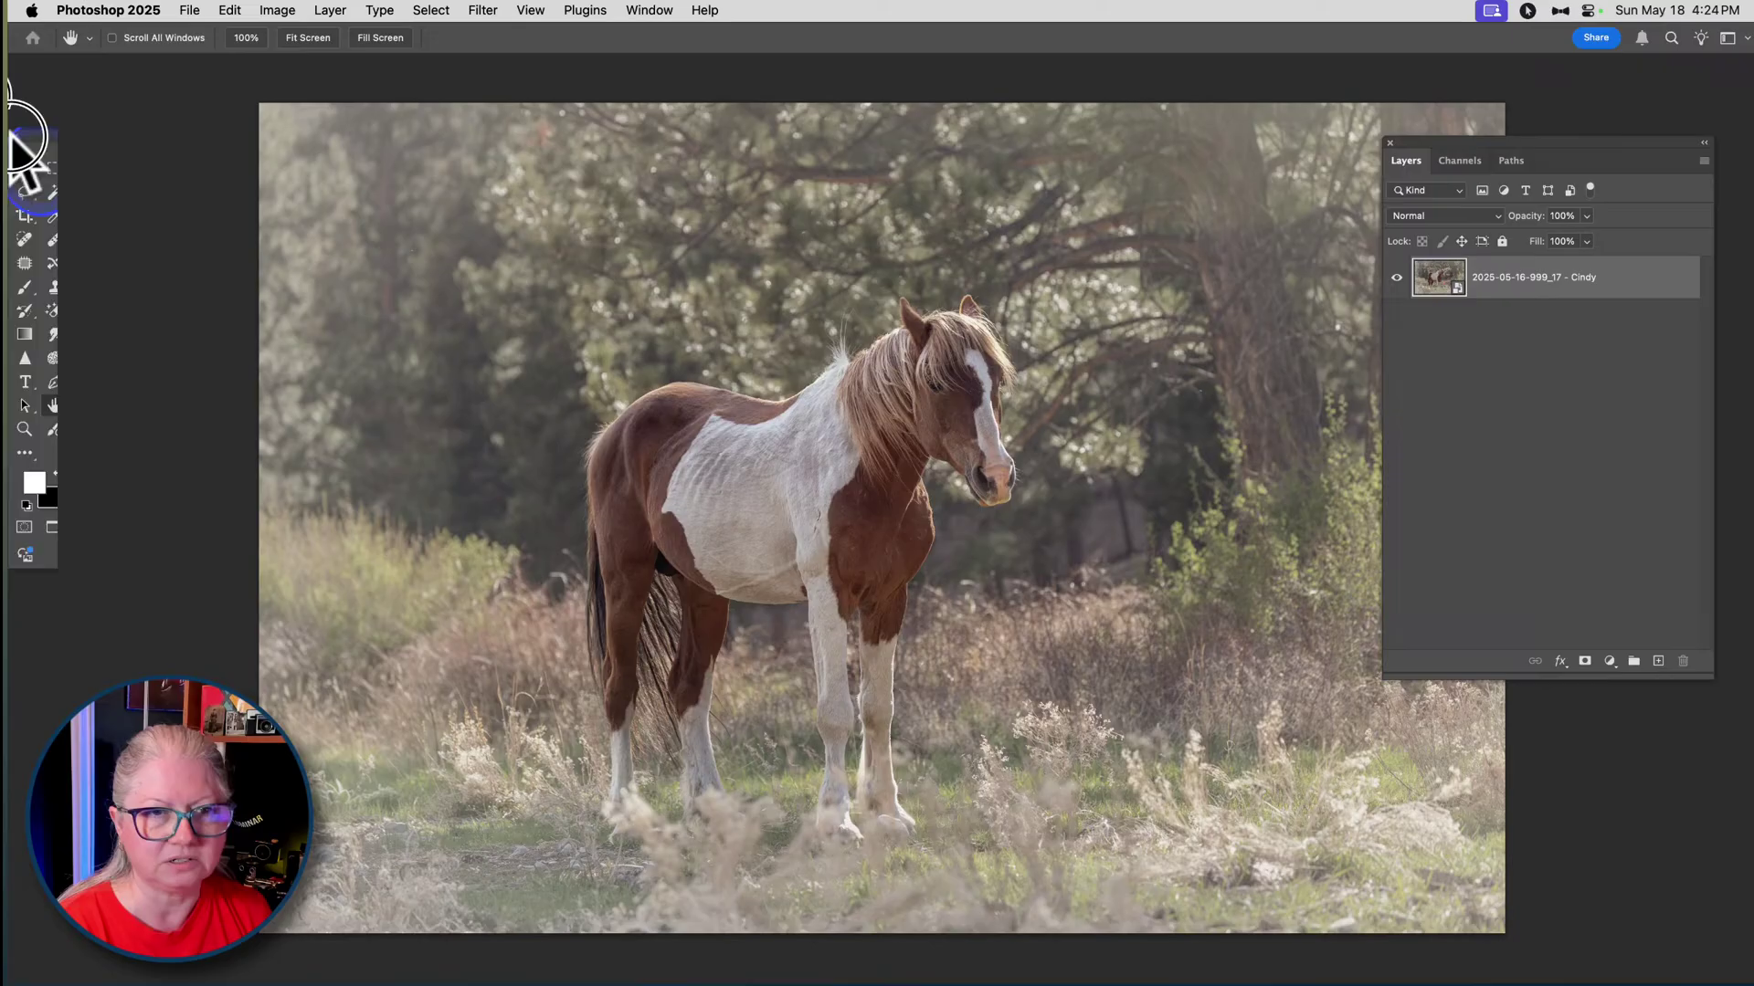
{"action": "mouse_move", "coordinate": [129, 274]}
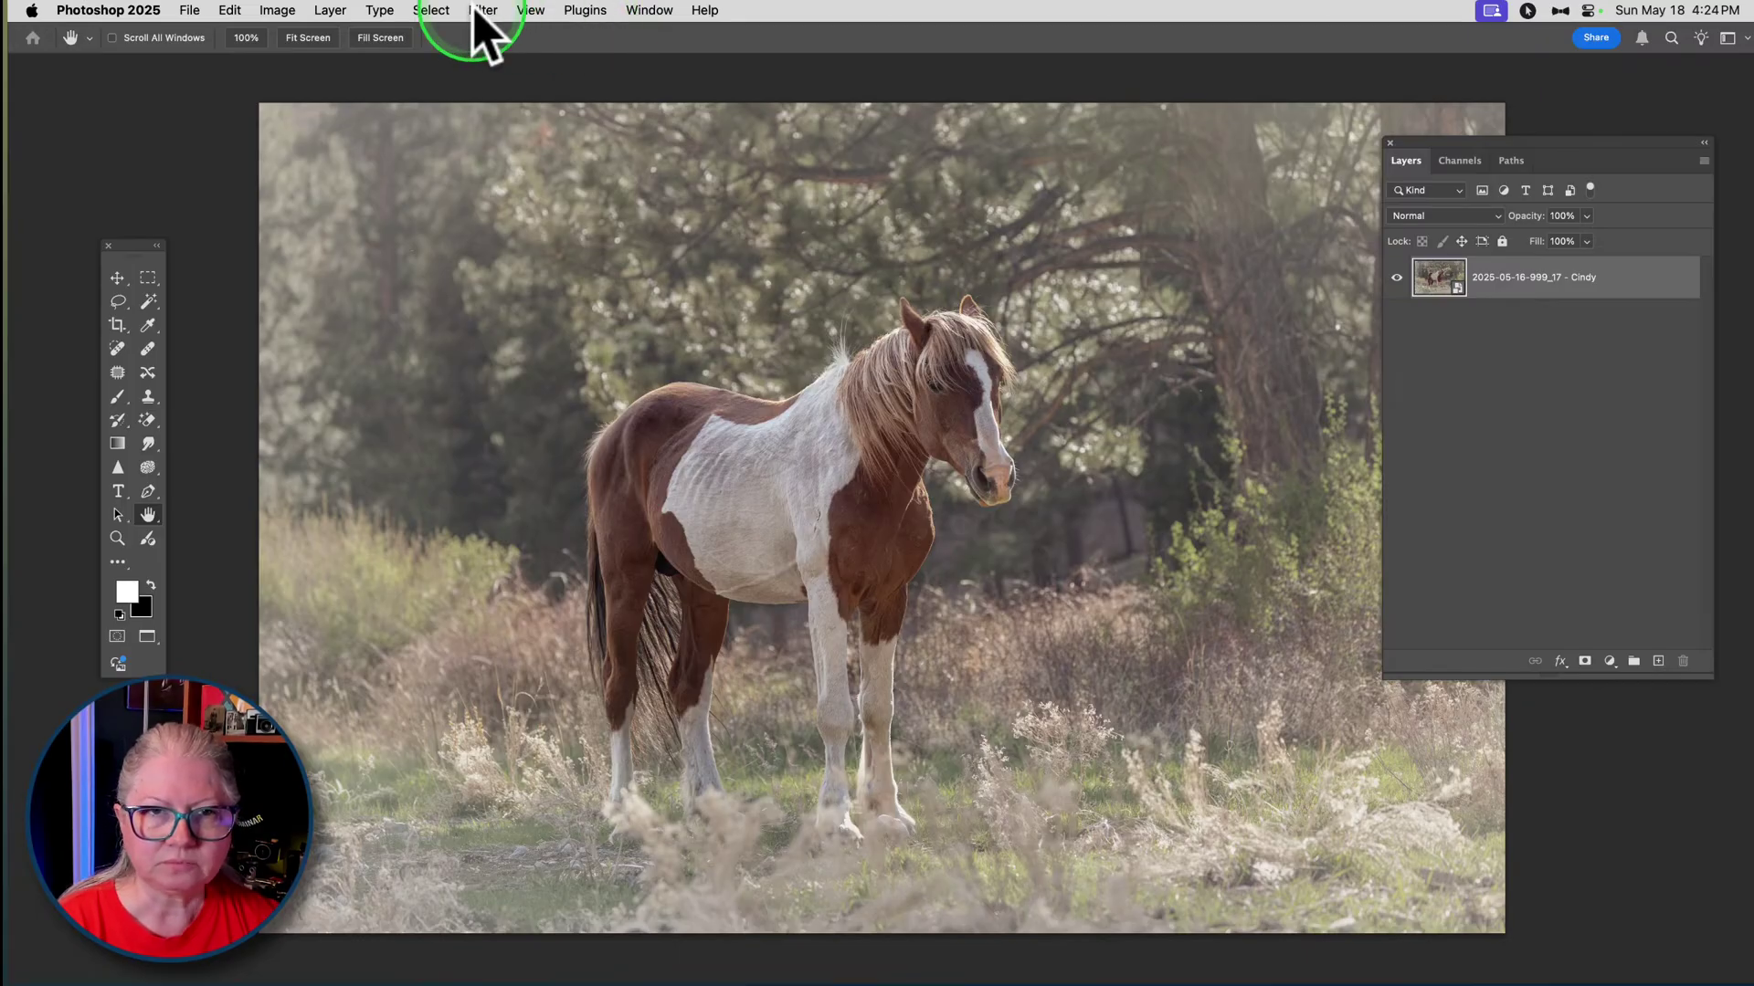
- Open the horse Smart Object in the Luminar Neo filter by Skylum Software and show its editing tools
{"action": "left_click", "coordinate": [482, 11]}
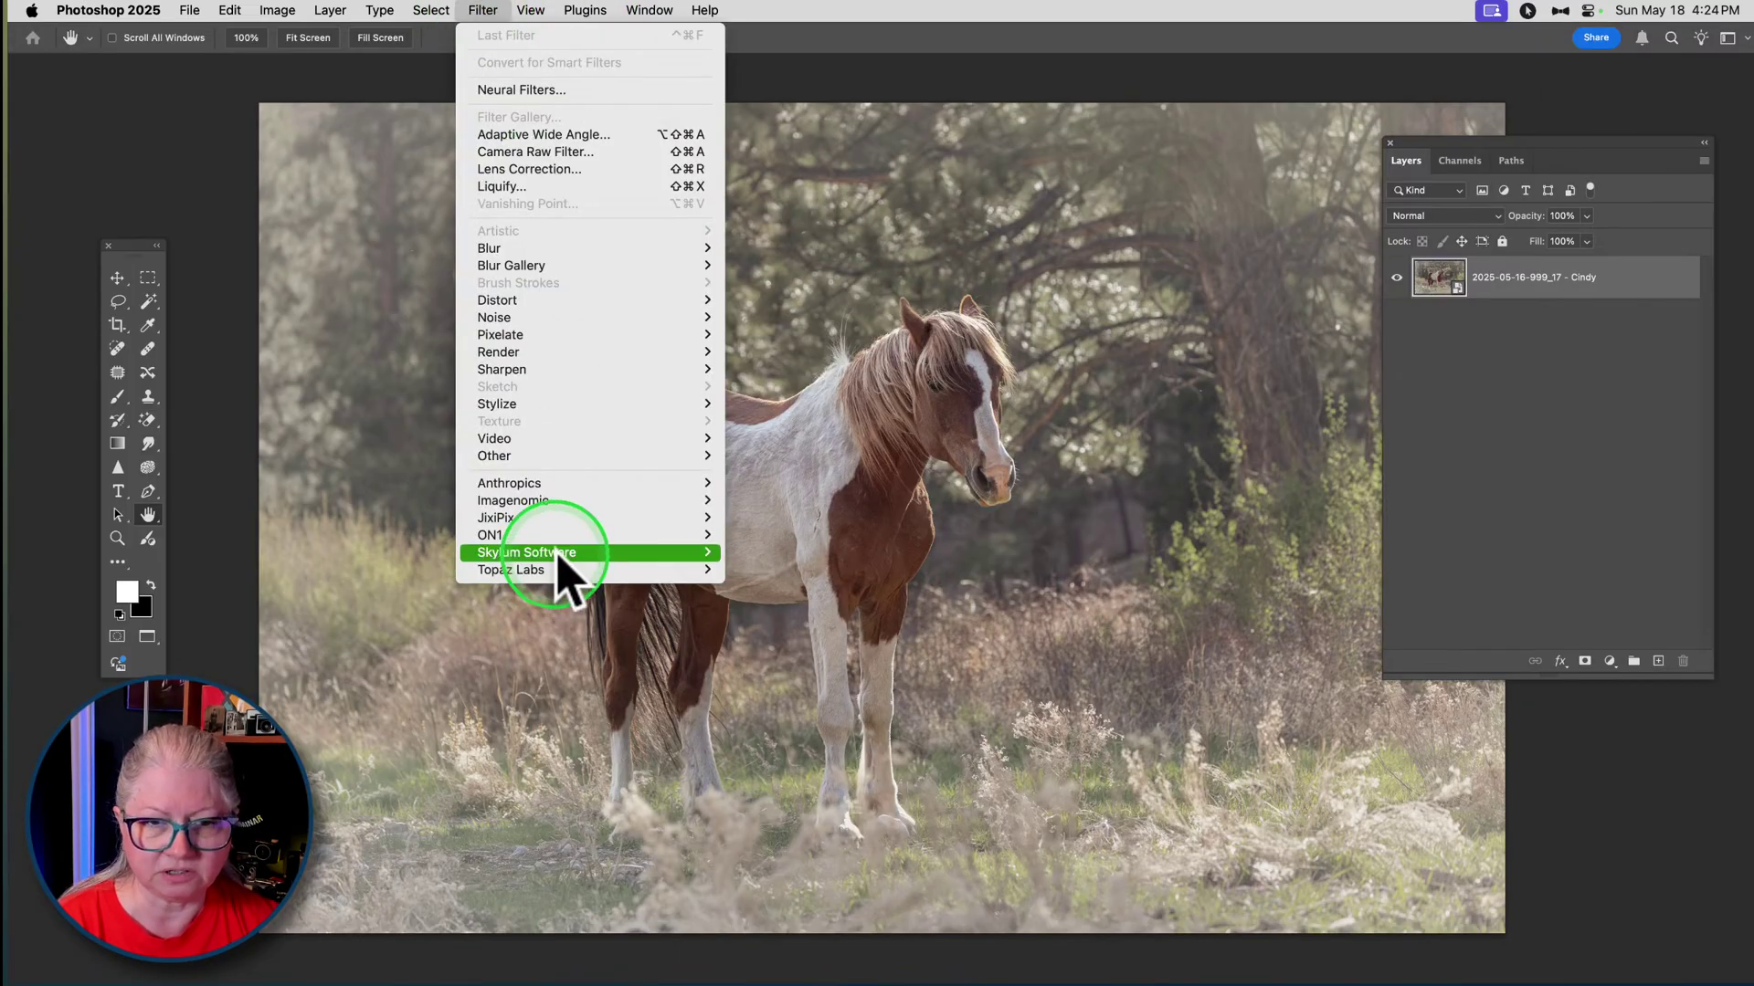
{"action": "mouse_move", "coordinate": [589, 552]}
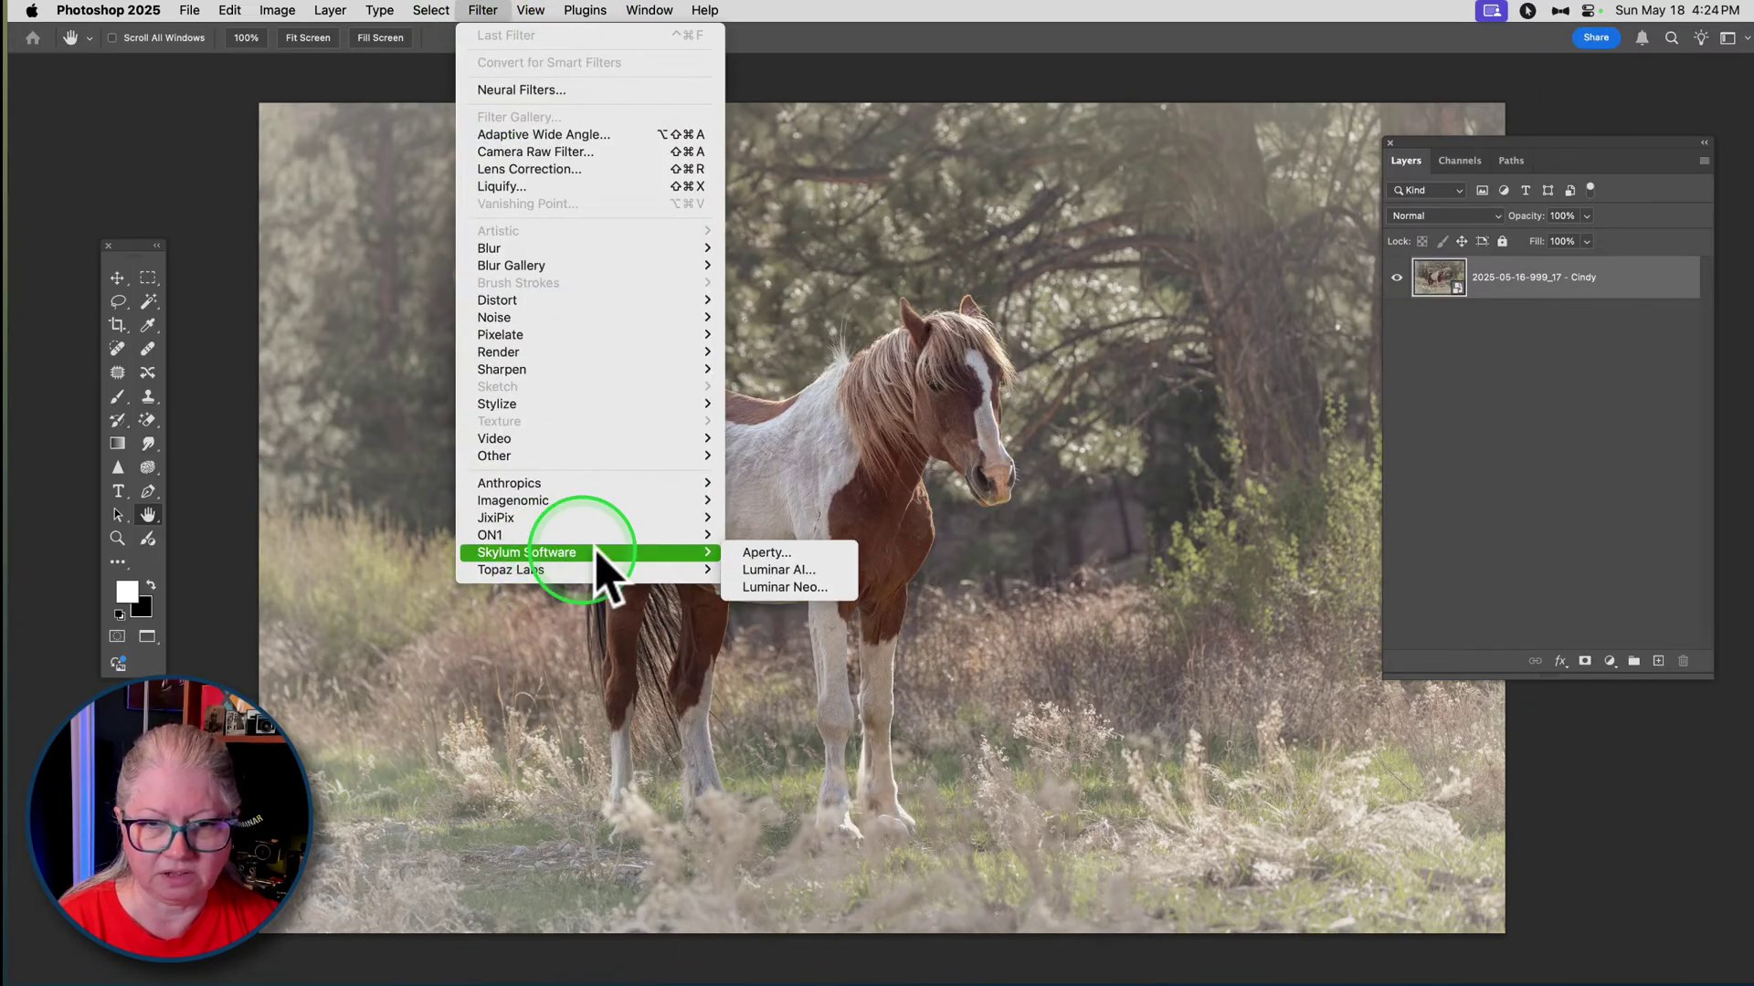
{"action": "left_click", "coordinate": [769, 587]}
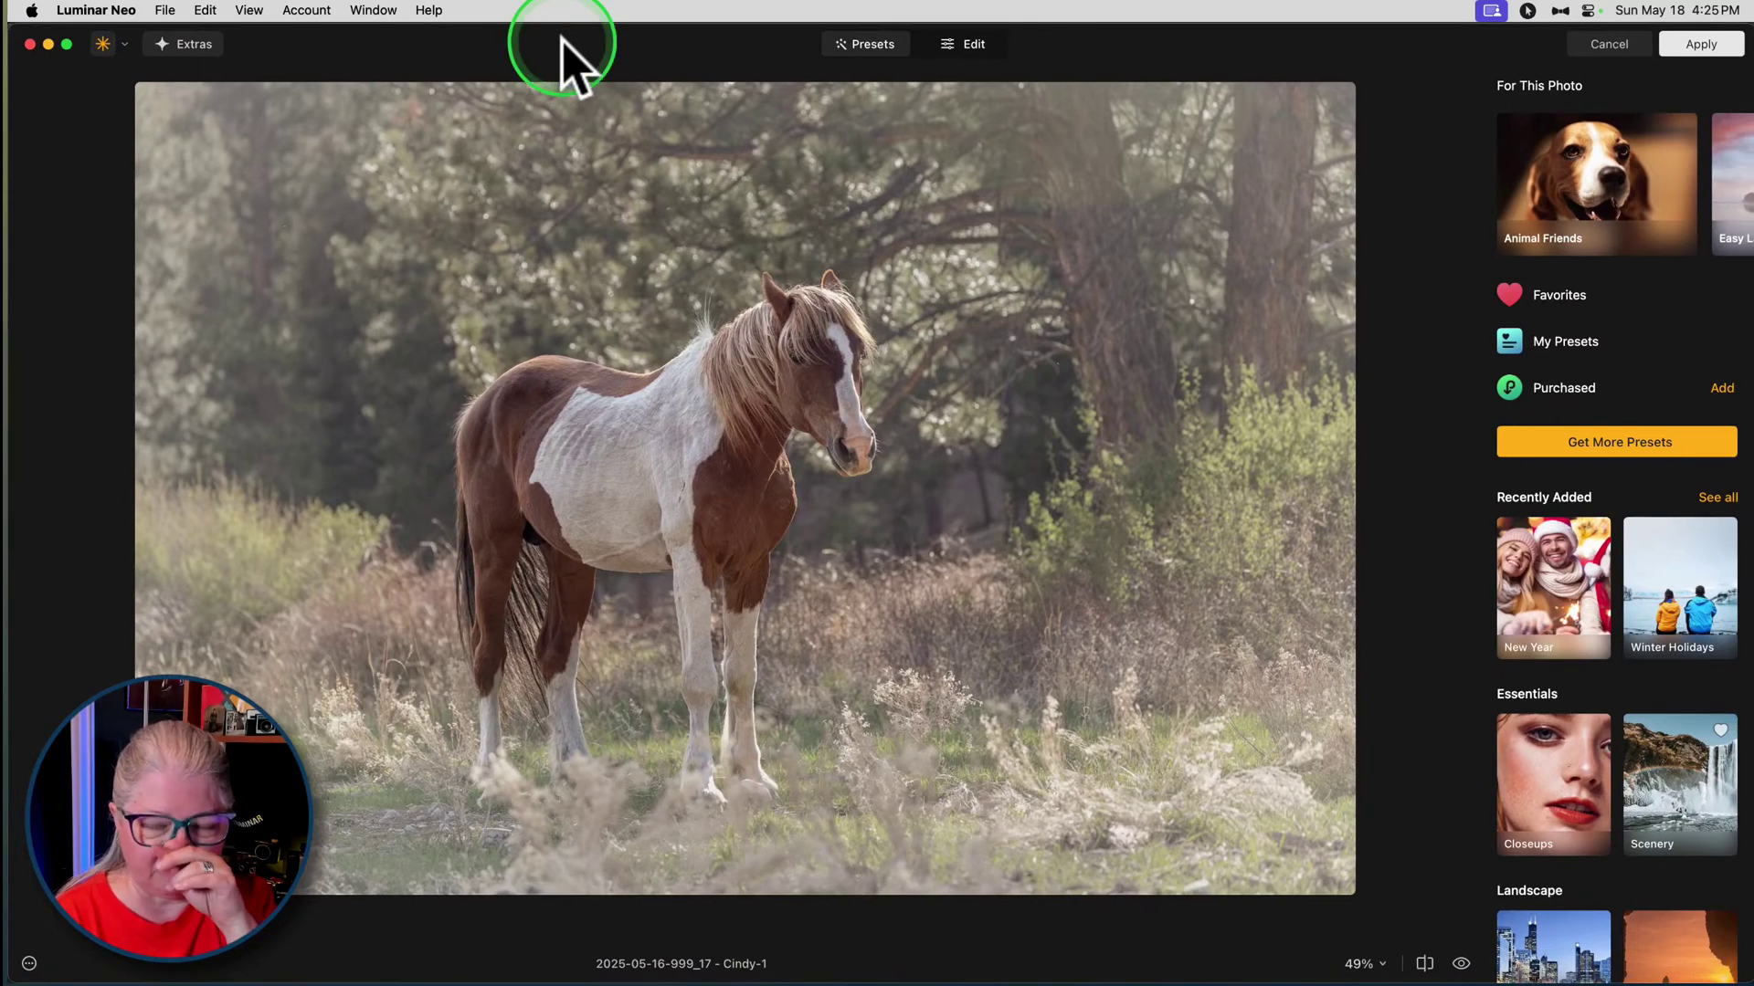
{"action": "left_click", "coordinate": [968, 45]}
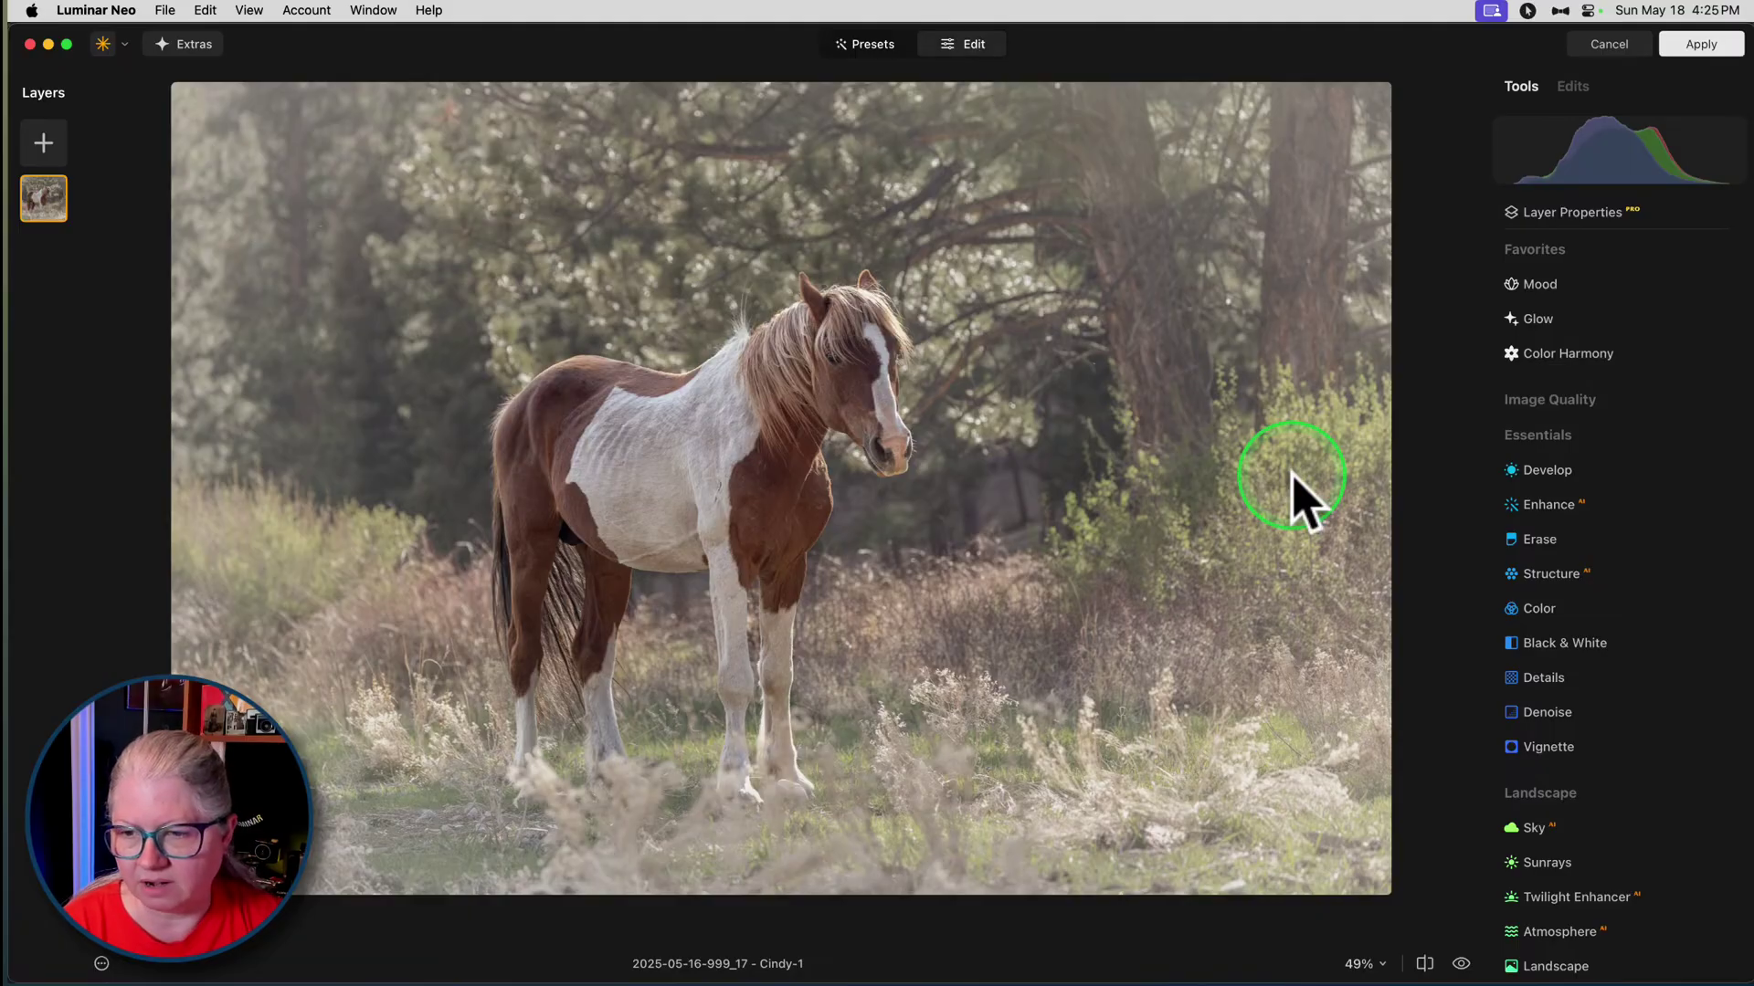
- Add Atmosphere in Fog mode with Amount 51, Depth 27 and Lightness 53
{"action": "scroll", "coordinate": [1519, 535], "scroll_direction": "down", "scroll_amount": 5}
{"action": "scroll", "coordinate": [1519, 548], "scroll_direction": "down", "scroll_amount": 1}
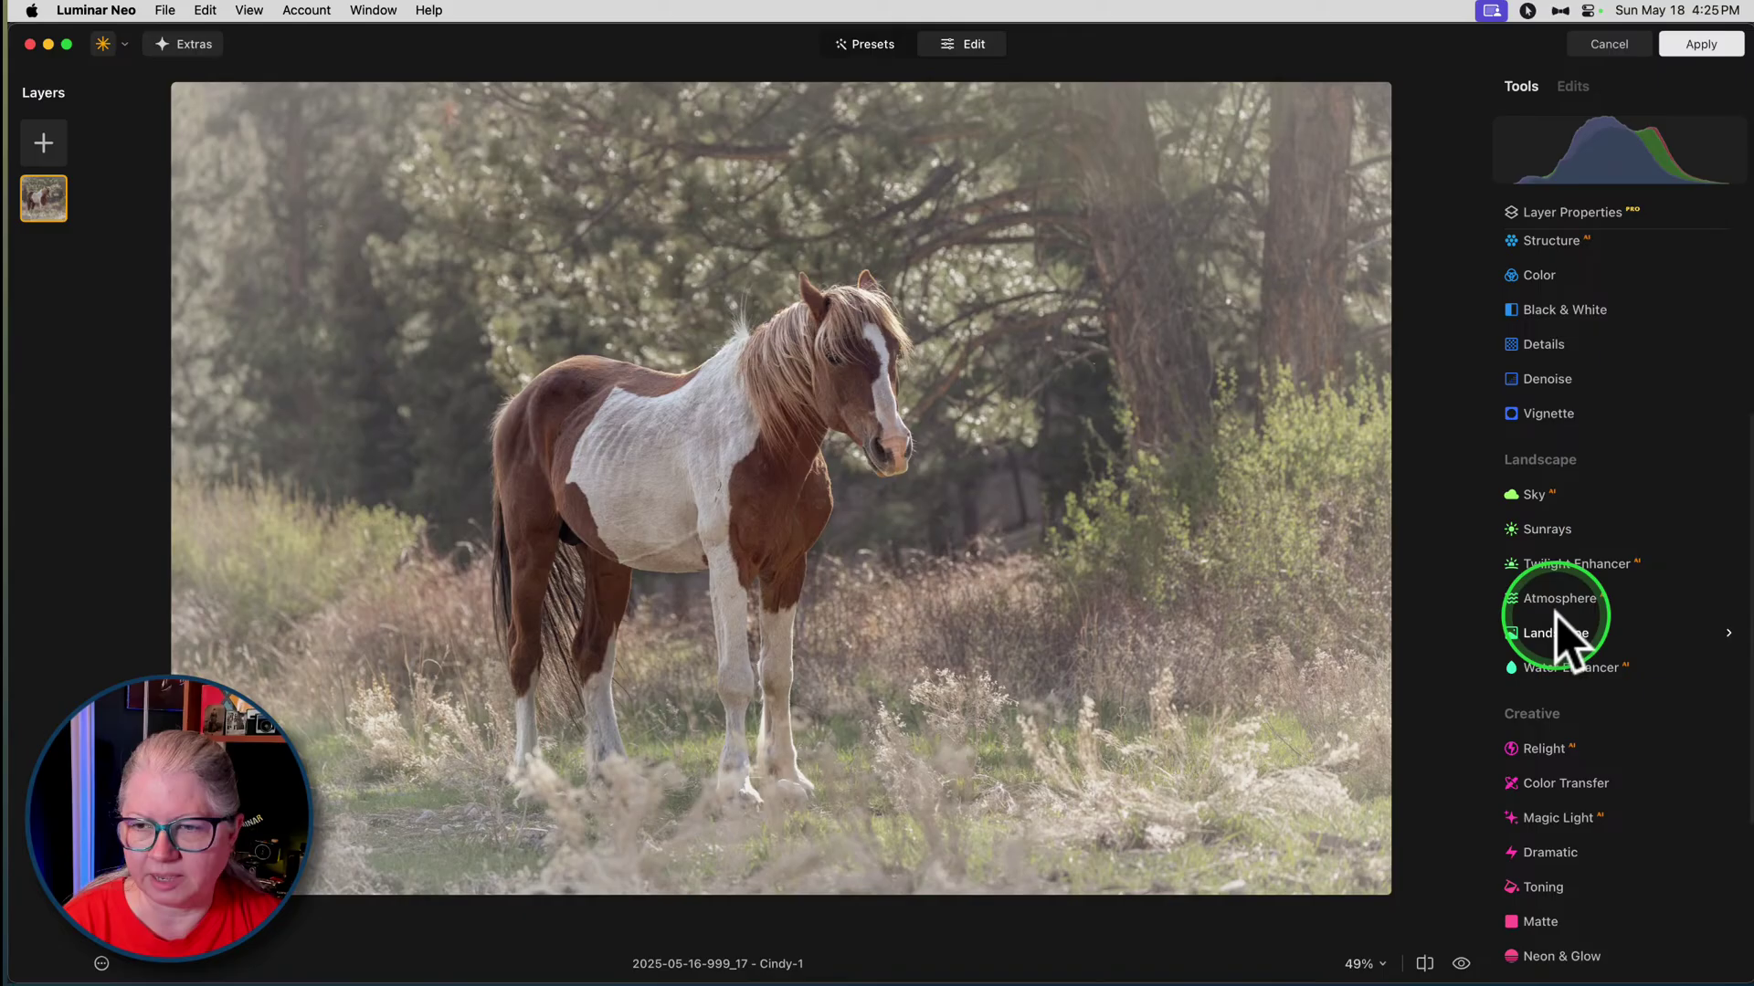
{"action": "left_click", "coordinate": [1537, 598]}
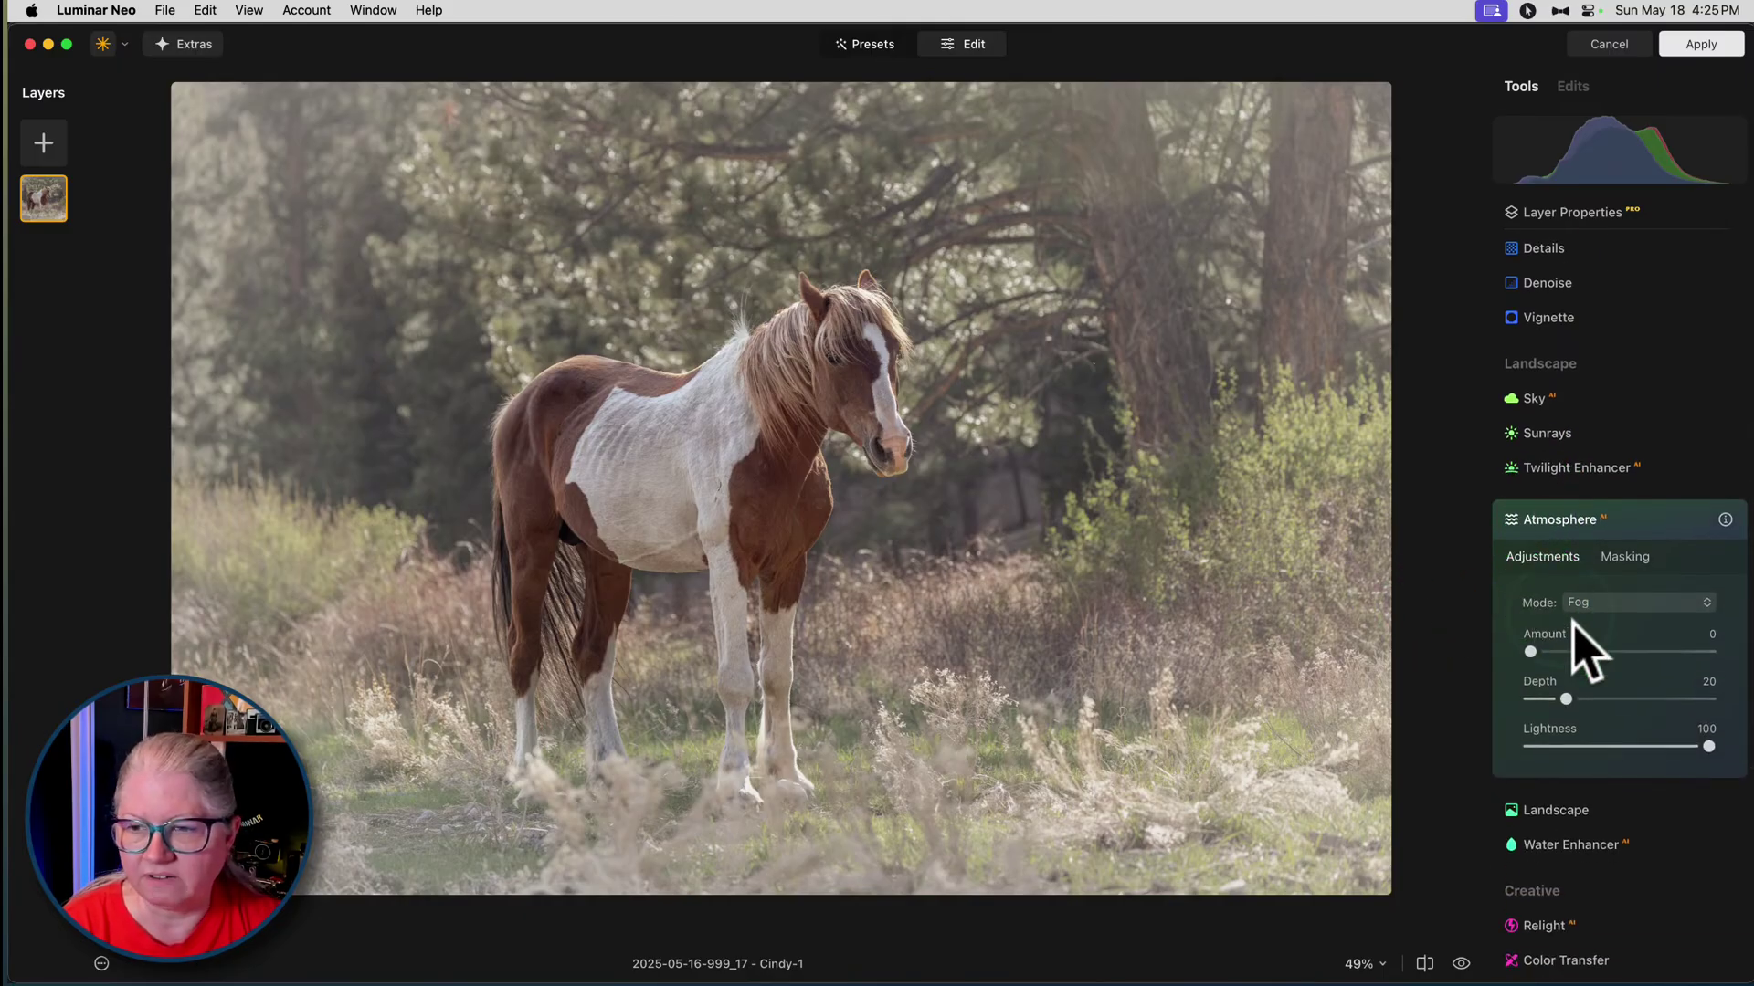
{"action": "left_click", "coordinate": [1531, 650]}
{"action": "left_click_drag", "start_coordinate": [1533, 651], "coordinate": [1644, 652]}
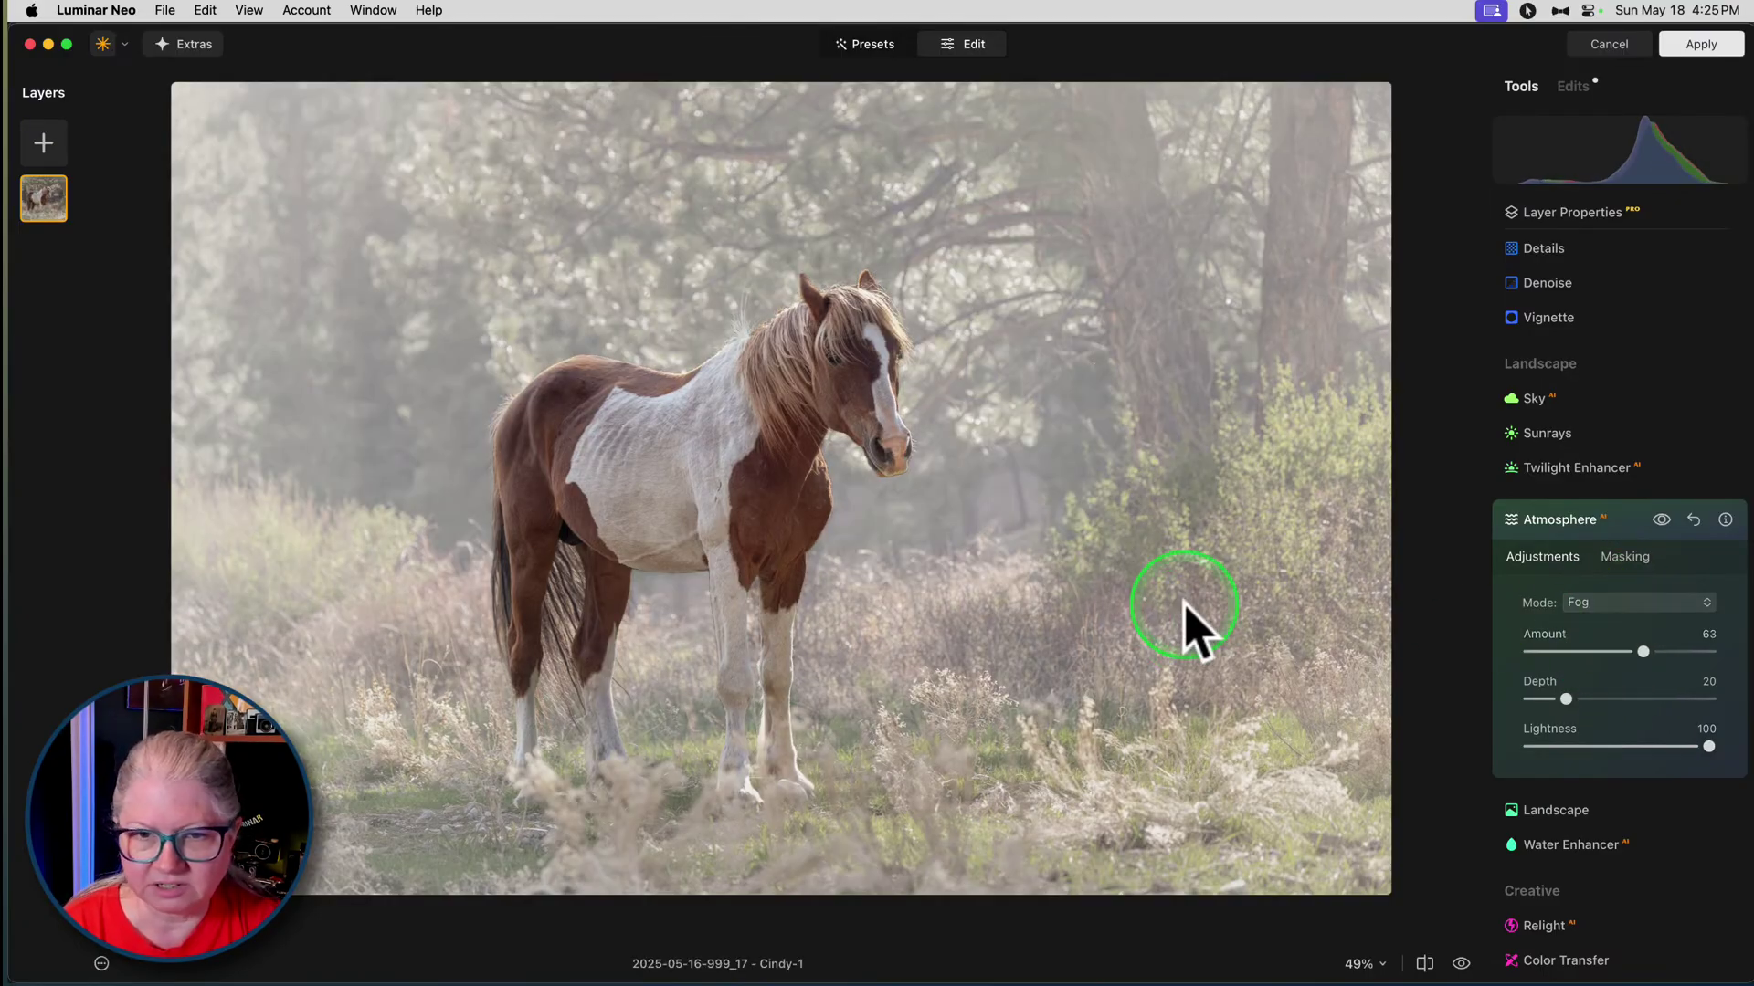
{"action": "left_click_drag", "start_coordinate": [1703, 746], "coordinate": [1627, 745]}
{"action": "left_click_drag", "start_coordinate": [1641, 651], "coordinate": [1577, 697]}
- Try the Layered Fog mode at a lower depth and the Mist mode at Depth 9
{"action": "left_click", "coordinate": [1600, 602]}
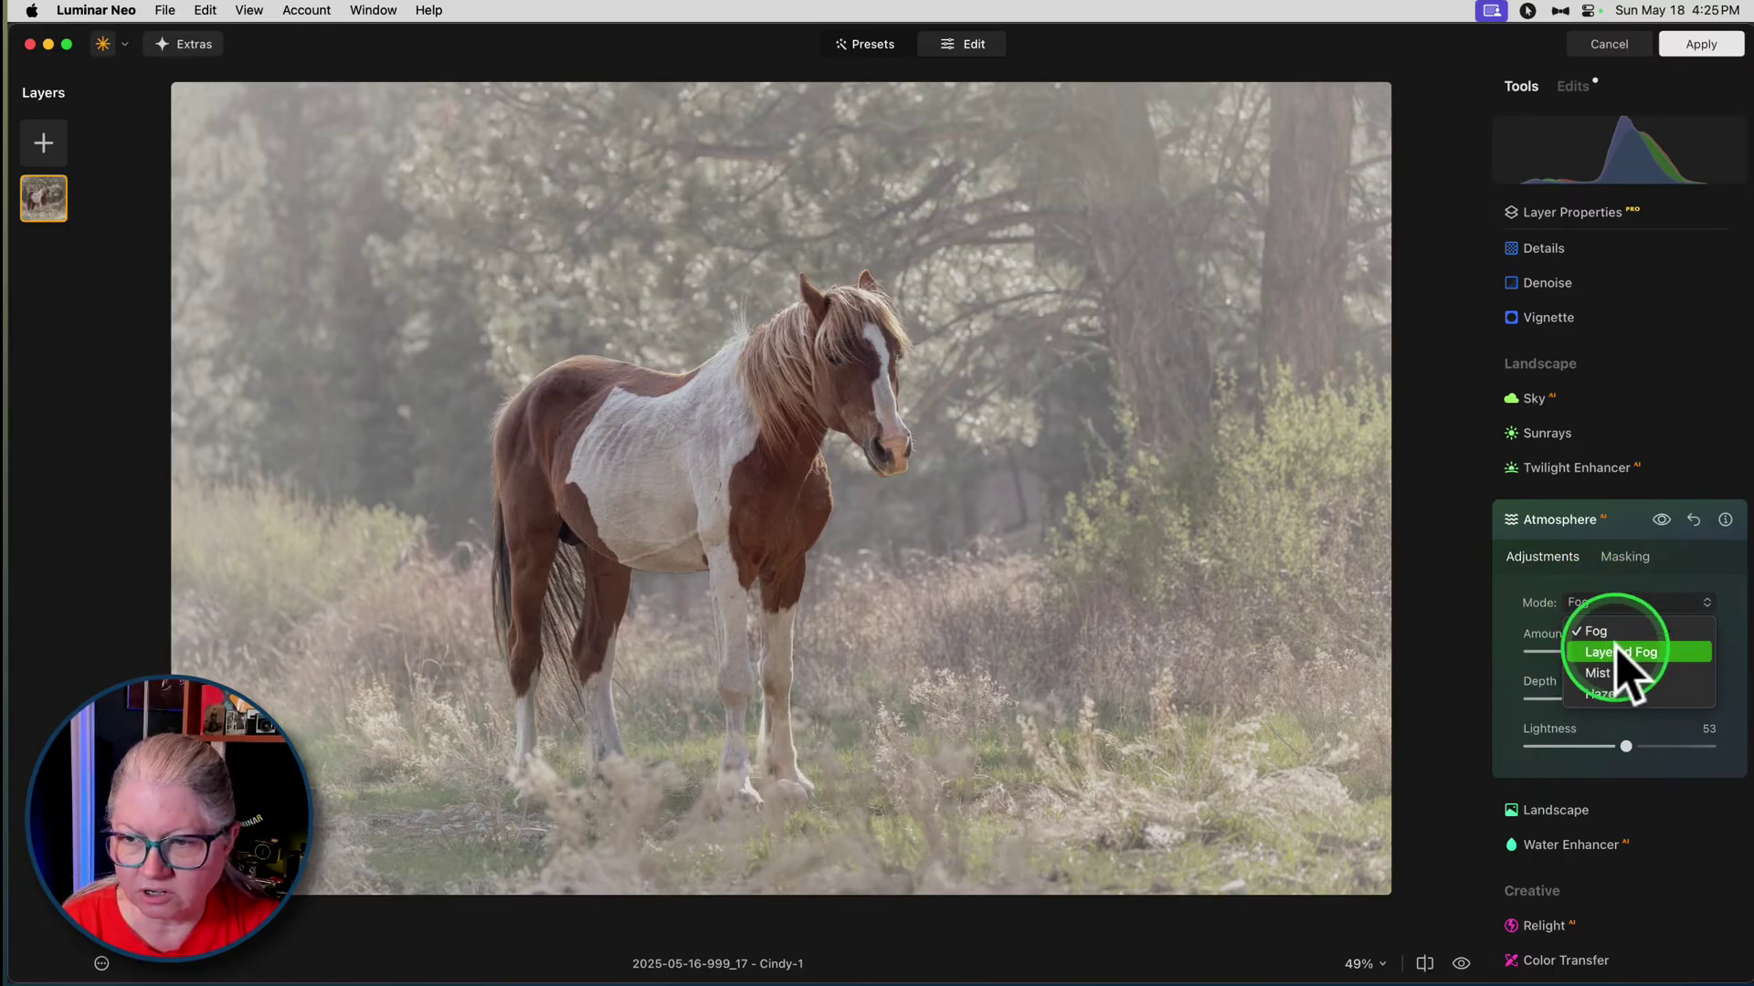
{"action": "left_click", "coordinate": [1622, 652]}
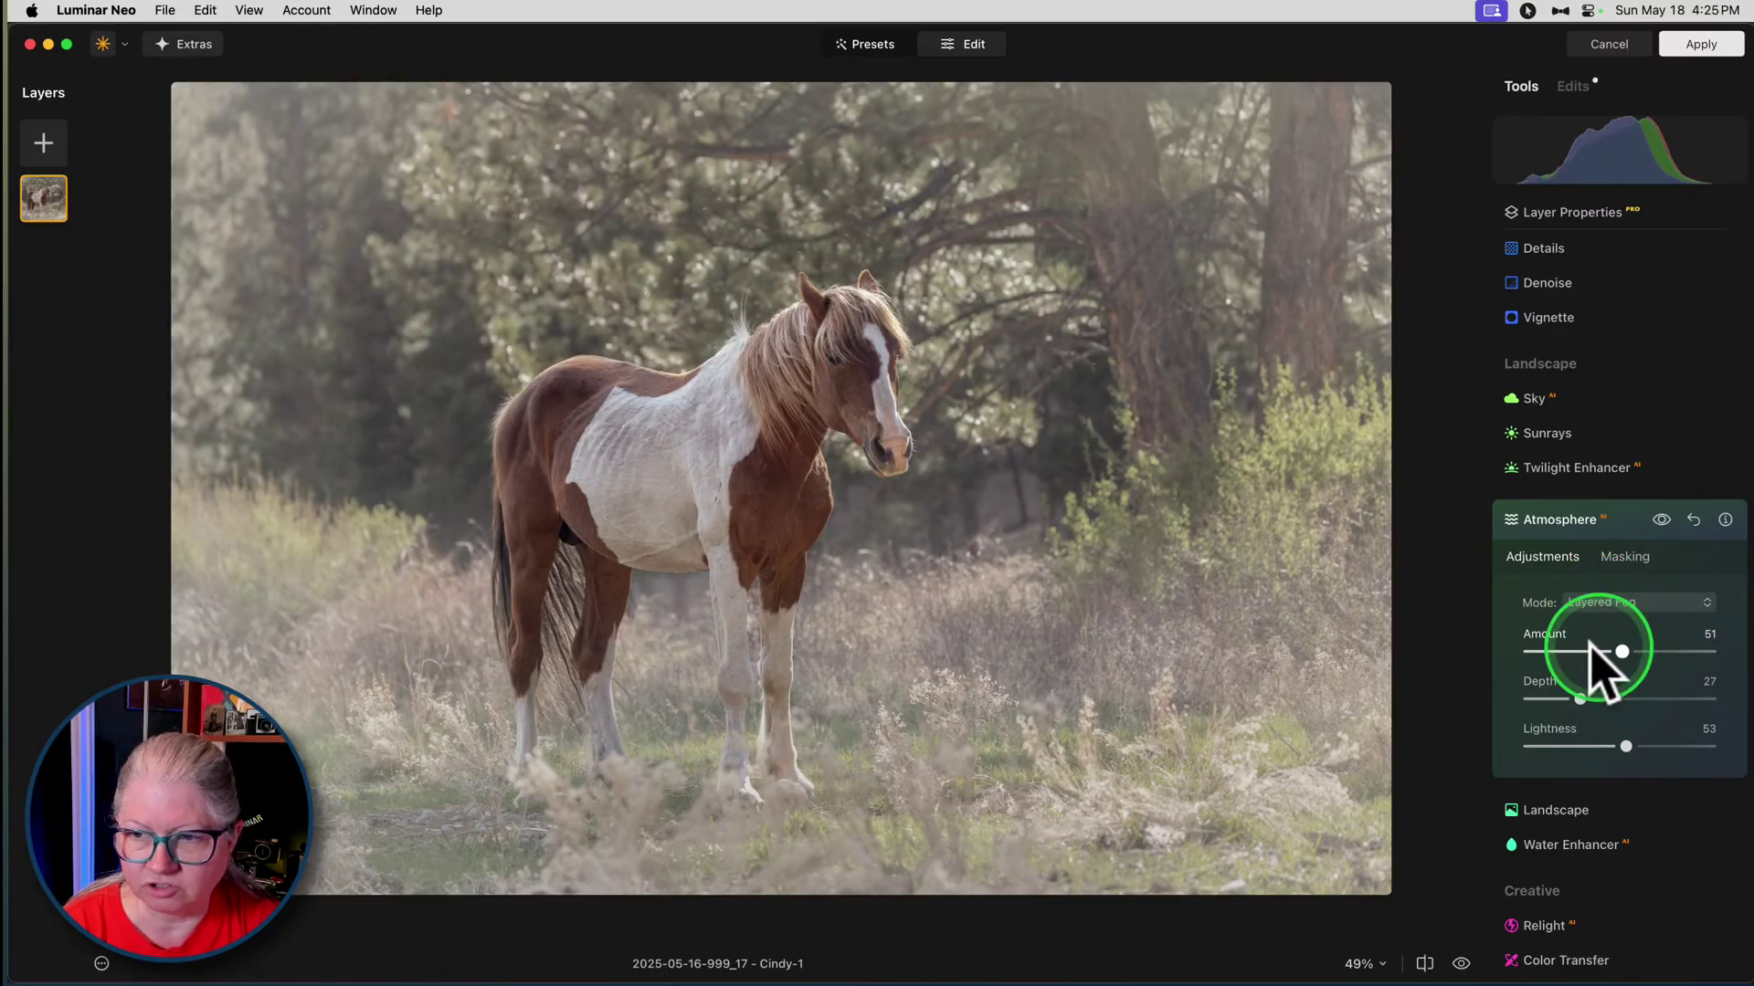
{"action": "mouse_move", "coordinate": [1580, 699]}
{"action": "left_mouse_down"}
{"action": "mouse_move", "coordinate": [1518, 697]}
{"action": "mouse_move", "coordinate": [1738, 704]}
{"action": "mouse_move", "coordinate": [1550, 690]}
{"action": "left_mouse_up"}
{"action": "left_click", "coordinate": [1598, 603]}
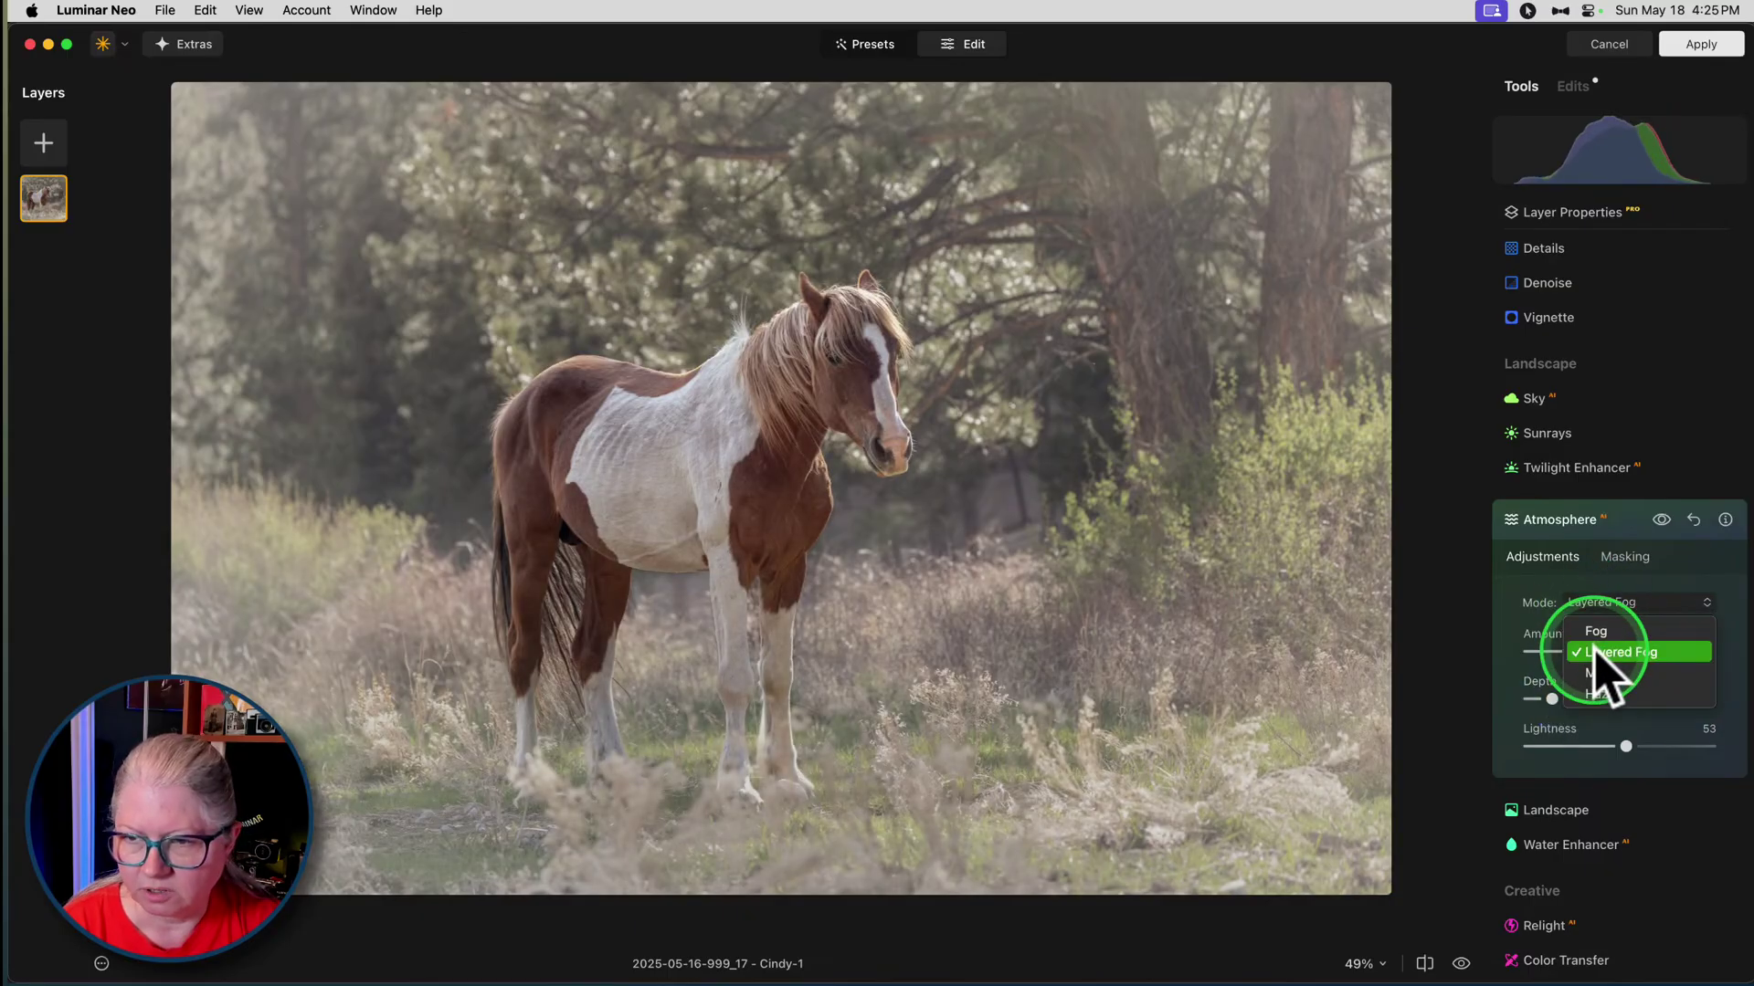
{"action": "left_click", "coordinate": [1607, 673]}
{"action": "mouse_move", "coordinate": [1550, 698]}
{"action": "left_mouse_down"}
{"action": "mouse_move", "coordinate": [1613, 697]}
{"action": "mouse_move", "coordinate": [1519, 708]}
{"action": "mouse_move", "coordinate": [1621, 704]}
{"action": "mouse_move", "coordinate": [1510, 701]}
{"action": "mouse_move", "coordinate": [1547, 696]}
{"action": "left_mouse_up"}
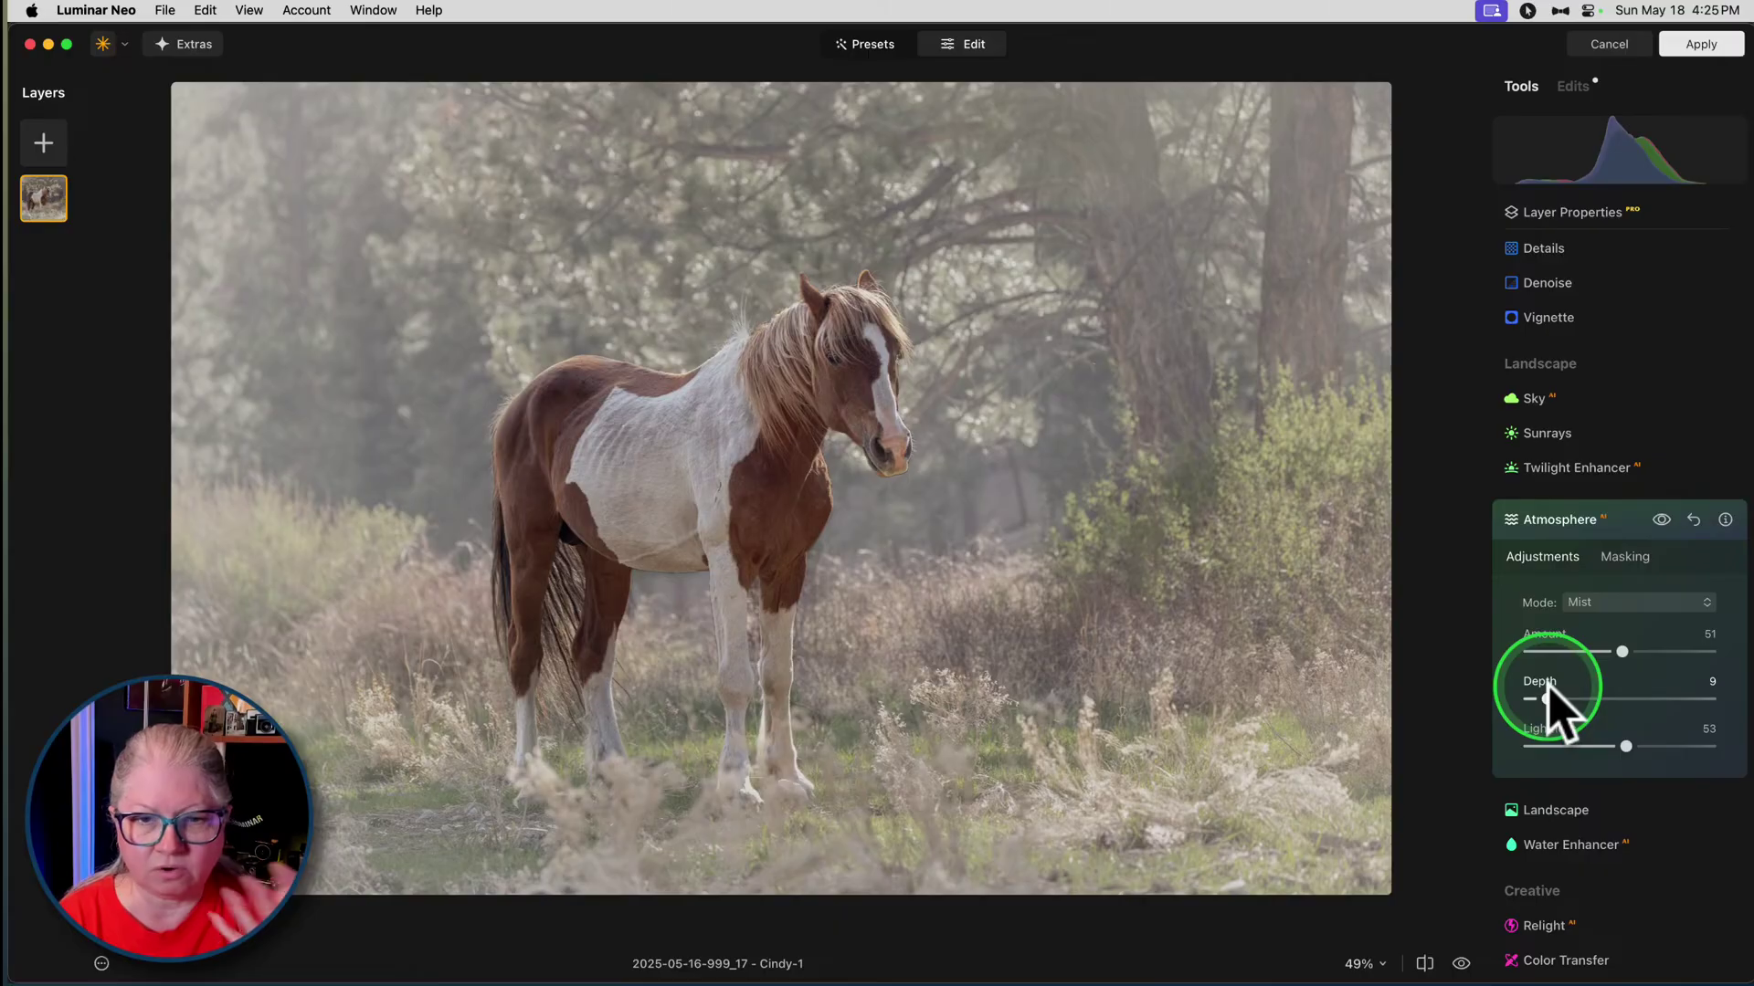
- Try the Haze mode at Depth 14 and compare the photo with and without the Atmosphere effect
{"action": "left_click", "coordinate": [1602, 606]}
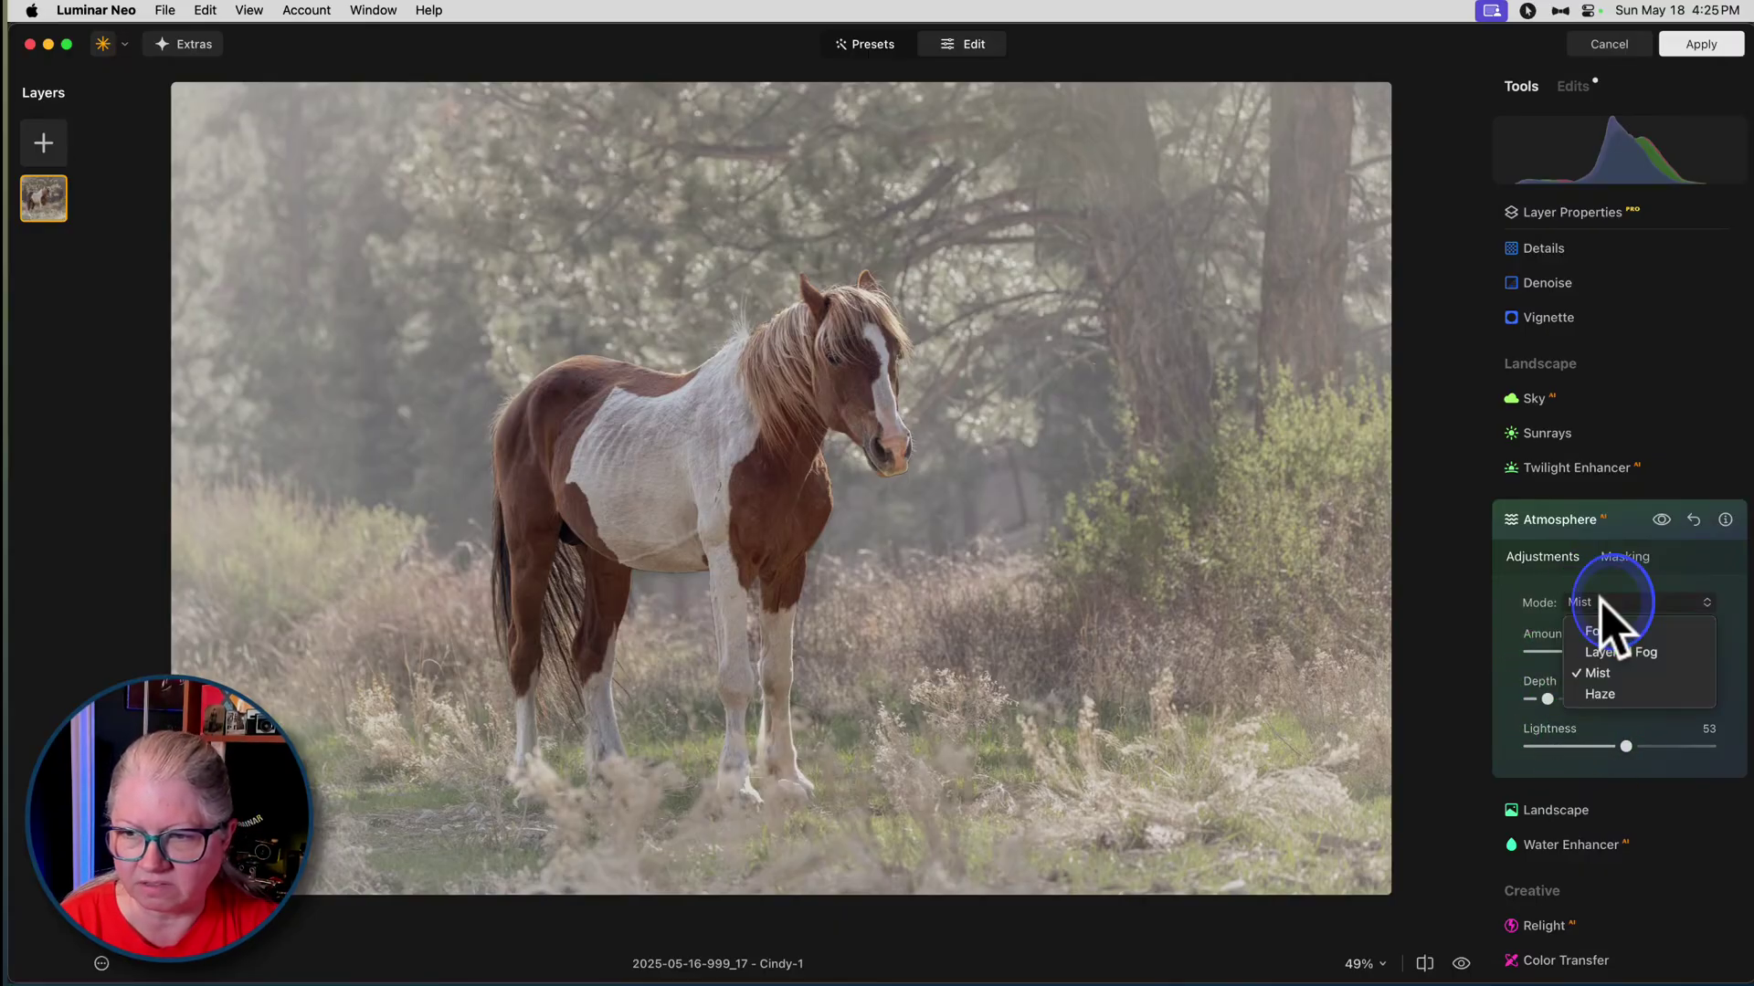
{"action": "left_click", "coordinate": [1604, 694]}
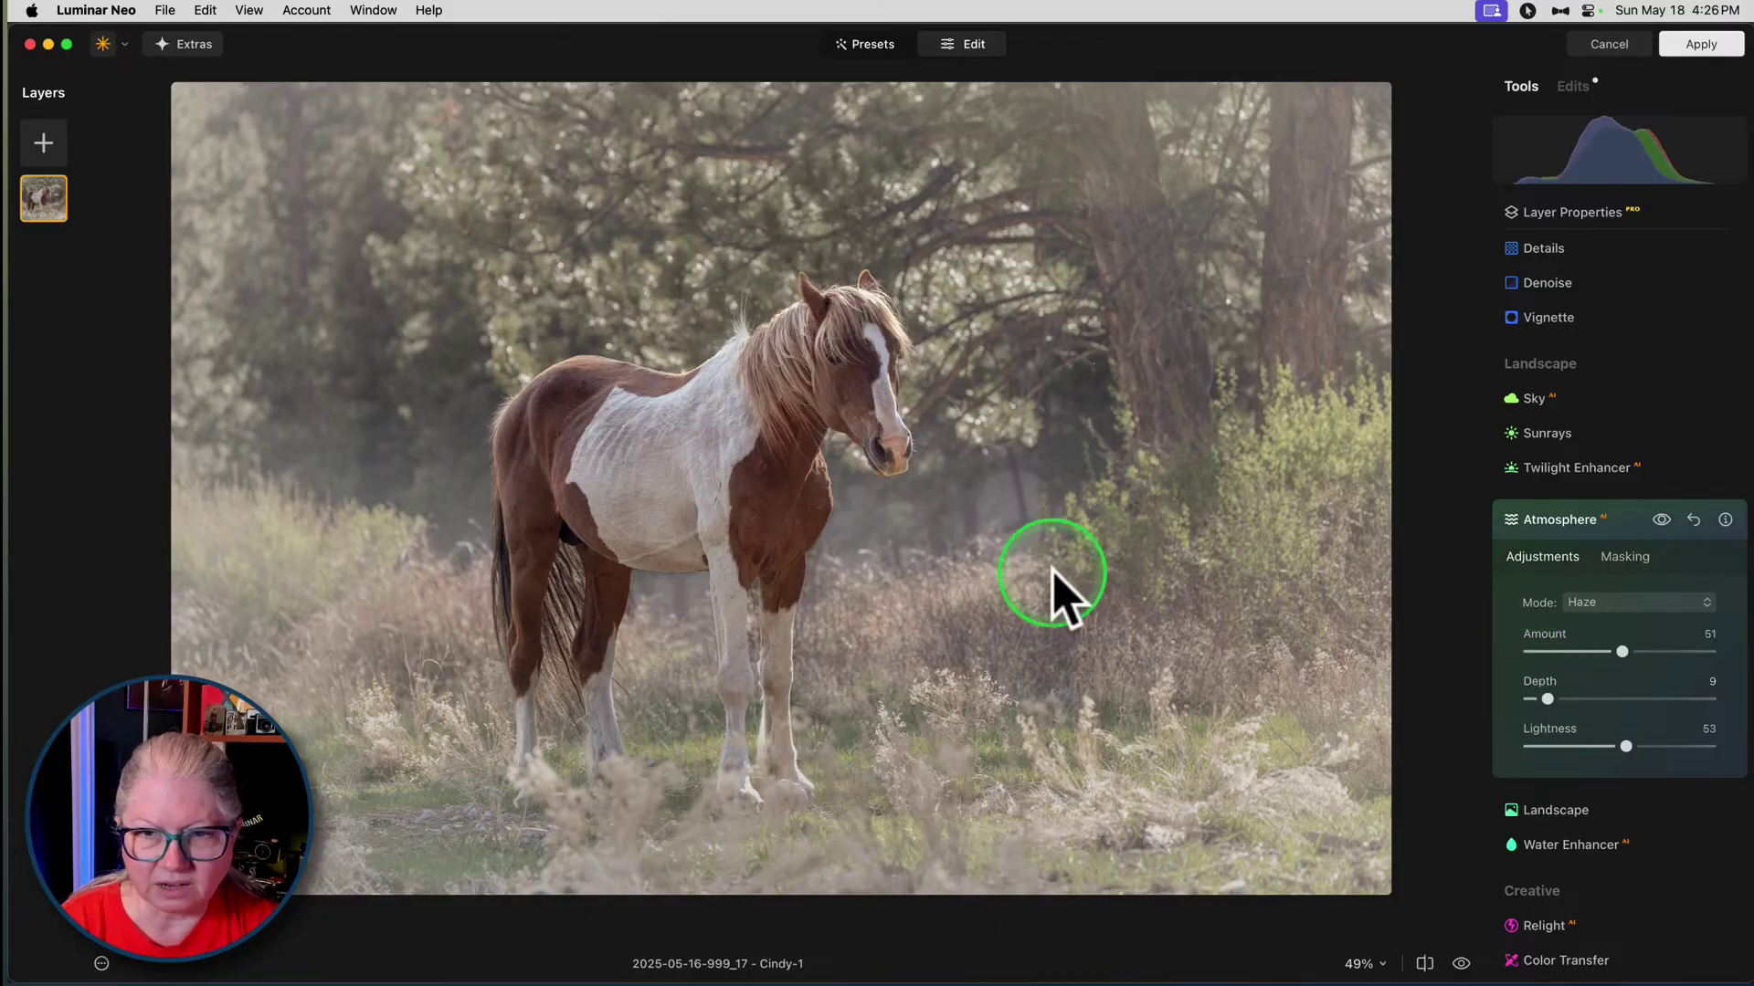
{"action": "mouse_move", "coordinate": [1548, 699]}
{"action": "left_mouse_down"}
{"action": "mouse_move", "coordinate": [1604, 699]}
{"action": "mouse_move", "coordinate": [1528, 698]}
{"action": "mouse_move", "coordinate": [1555, 698]}
{"action": "left_mouse_up"}
{"action": "left_click", "coordinate": [1661, 520]}
{"action": "left_click", "coordinate": [1661, 520]}
{"action": "left_click", "coordinate": [1661, 520]}
- Set Atmosphere to Mist with Amount 32, Depth 4 and Lightness 34, comparing the photo with and without it
{"action": "left_click", "coordinate": [1622, 602]}
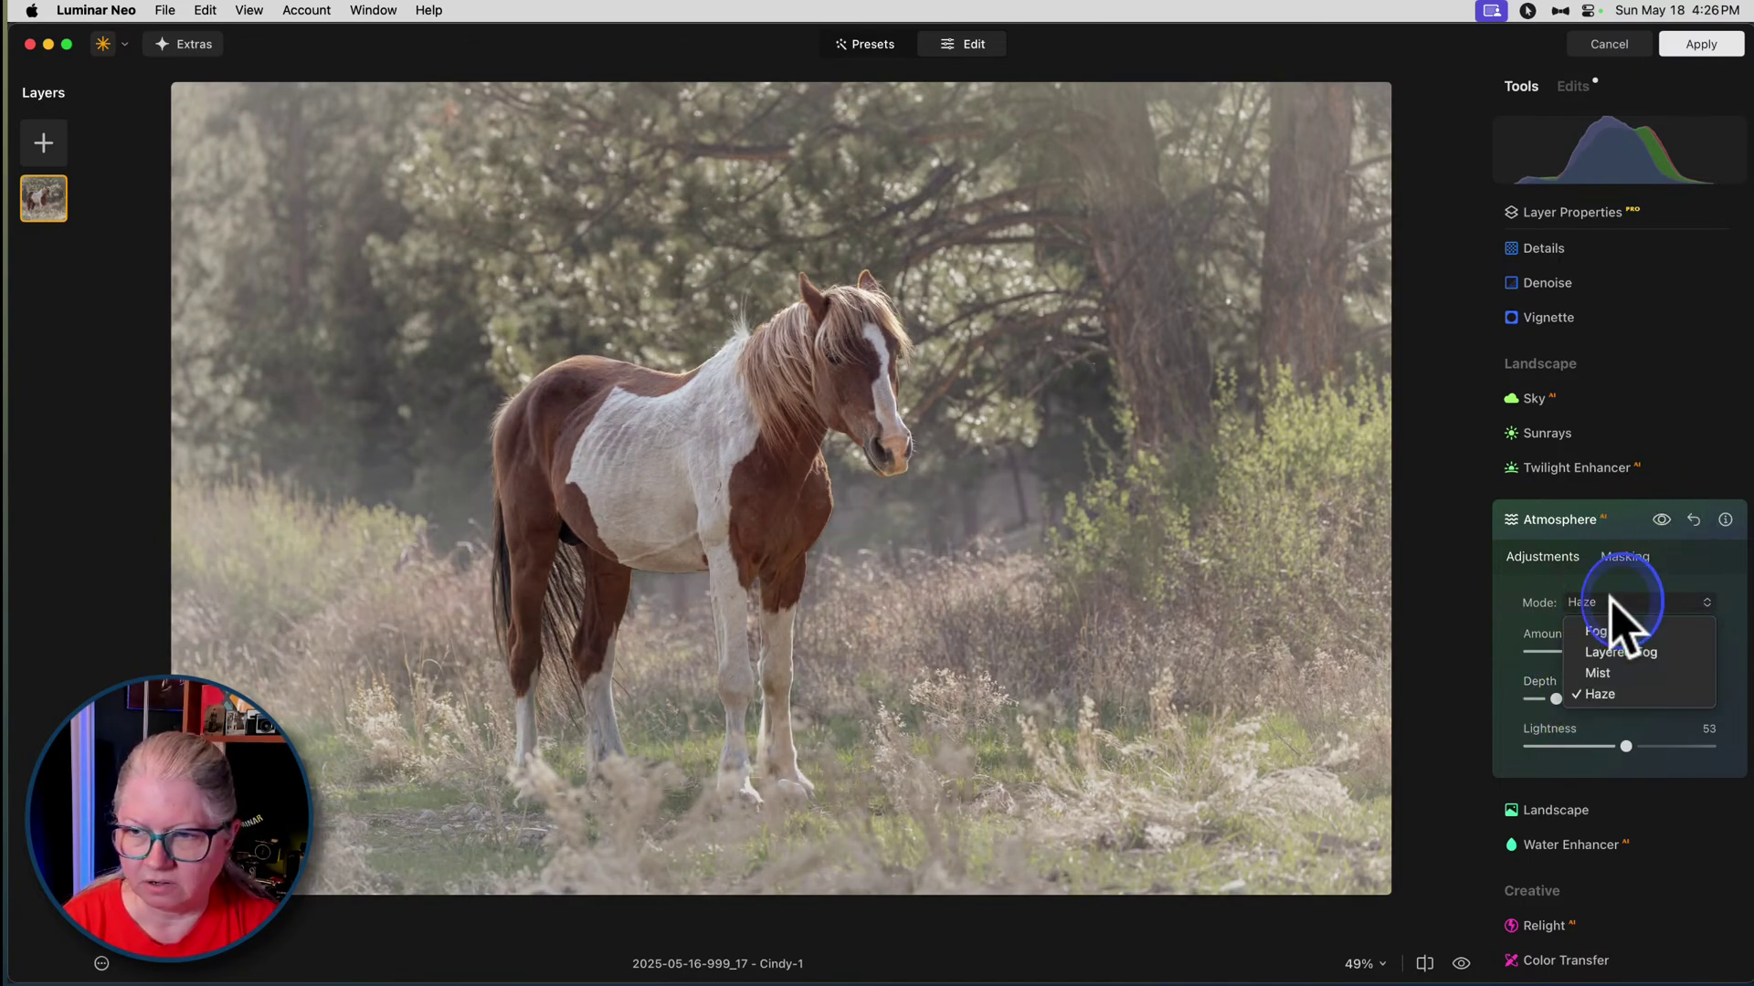
{"action": "left_click", "coordinate": [1599, 674]}
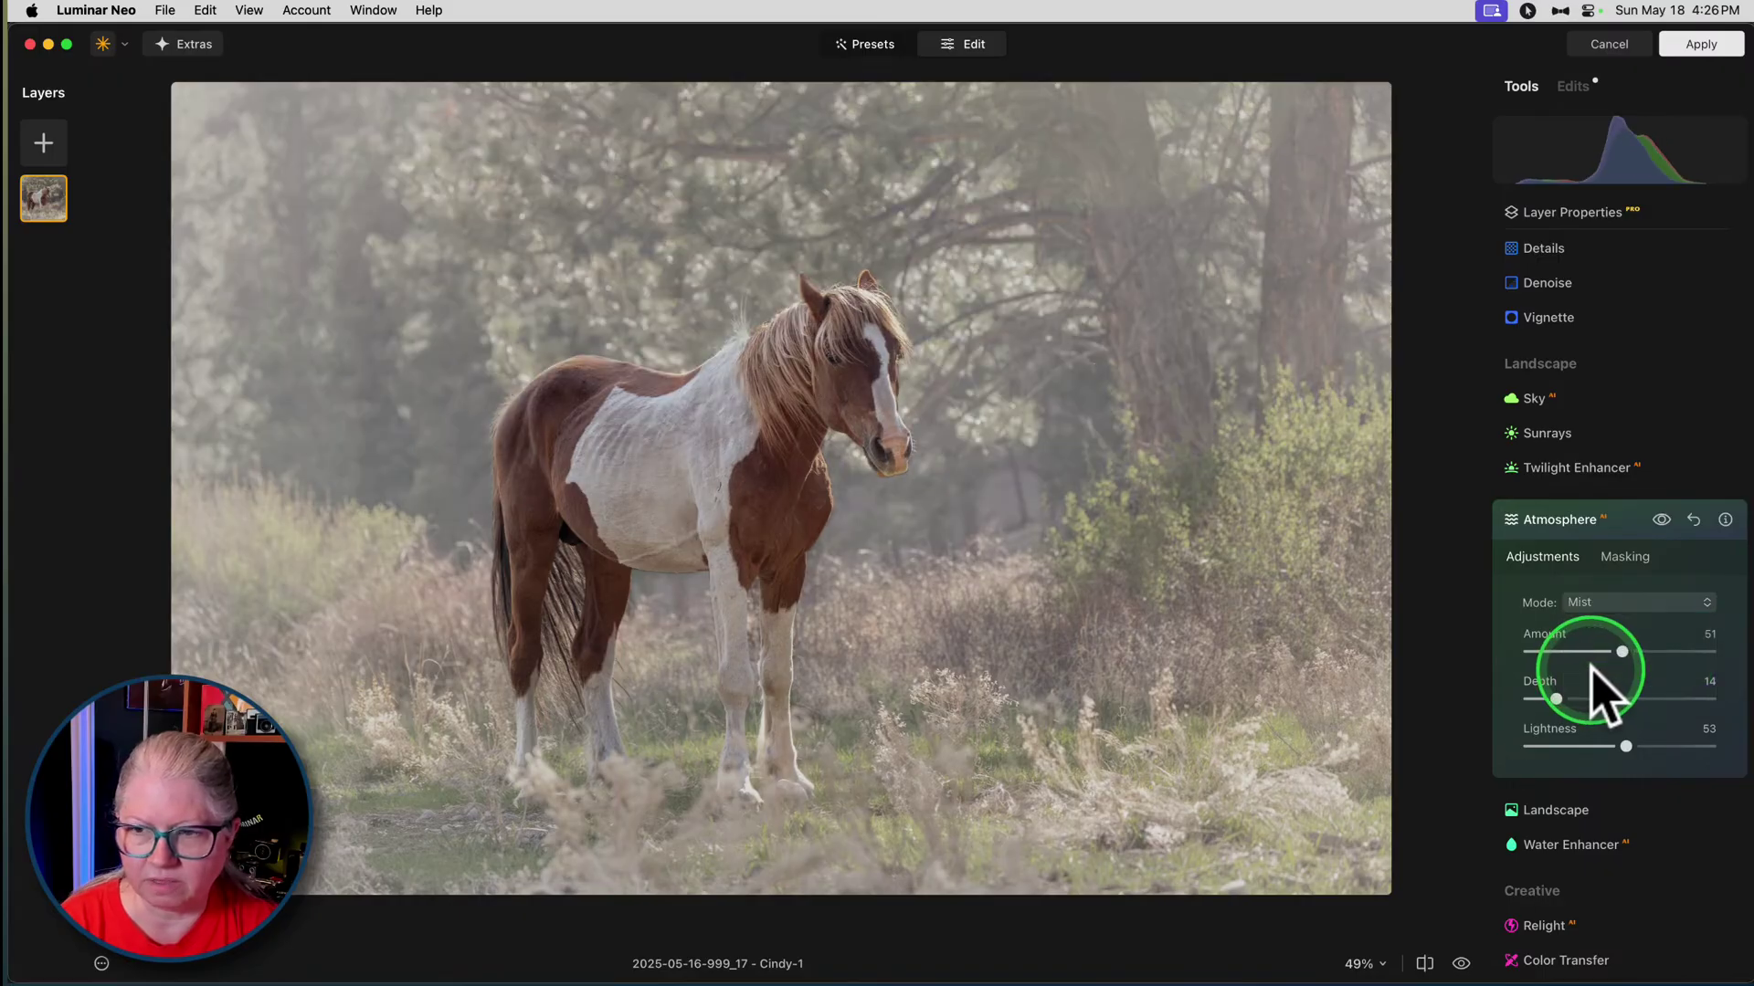
{"action": "mouse_move", "coordinate": [1626, 746]}
{"action": "left_mouse_down"}
{"action": "mouse_move", "coordinate": [1561, 744]}
{"action": "mouse_move", "coordinate": [1688, 744]}
{"action": "mouse_move", "coordinate": [1558, 744]}
{"action": "mouse_move", "coordinate": [1635, 744]}
{"action": "mouse_move", "coordinate": [1592, 745]}
{"action": "left_mouse_up"}
{"action": "mouse_move", "coordinate": [1622, 651]}
{"action": "left_mouse_down"}
{"action": "mouse_move", "coordinate": [1558, 650]}
{"action": "mouse_move", "coordinate": [1588, 650]}
{"action": "left_mouse_up"}
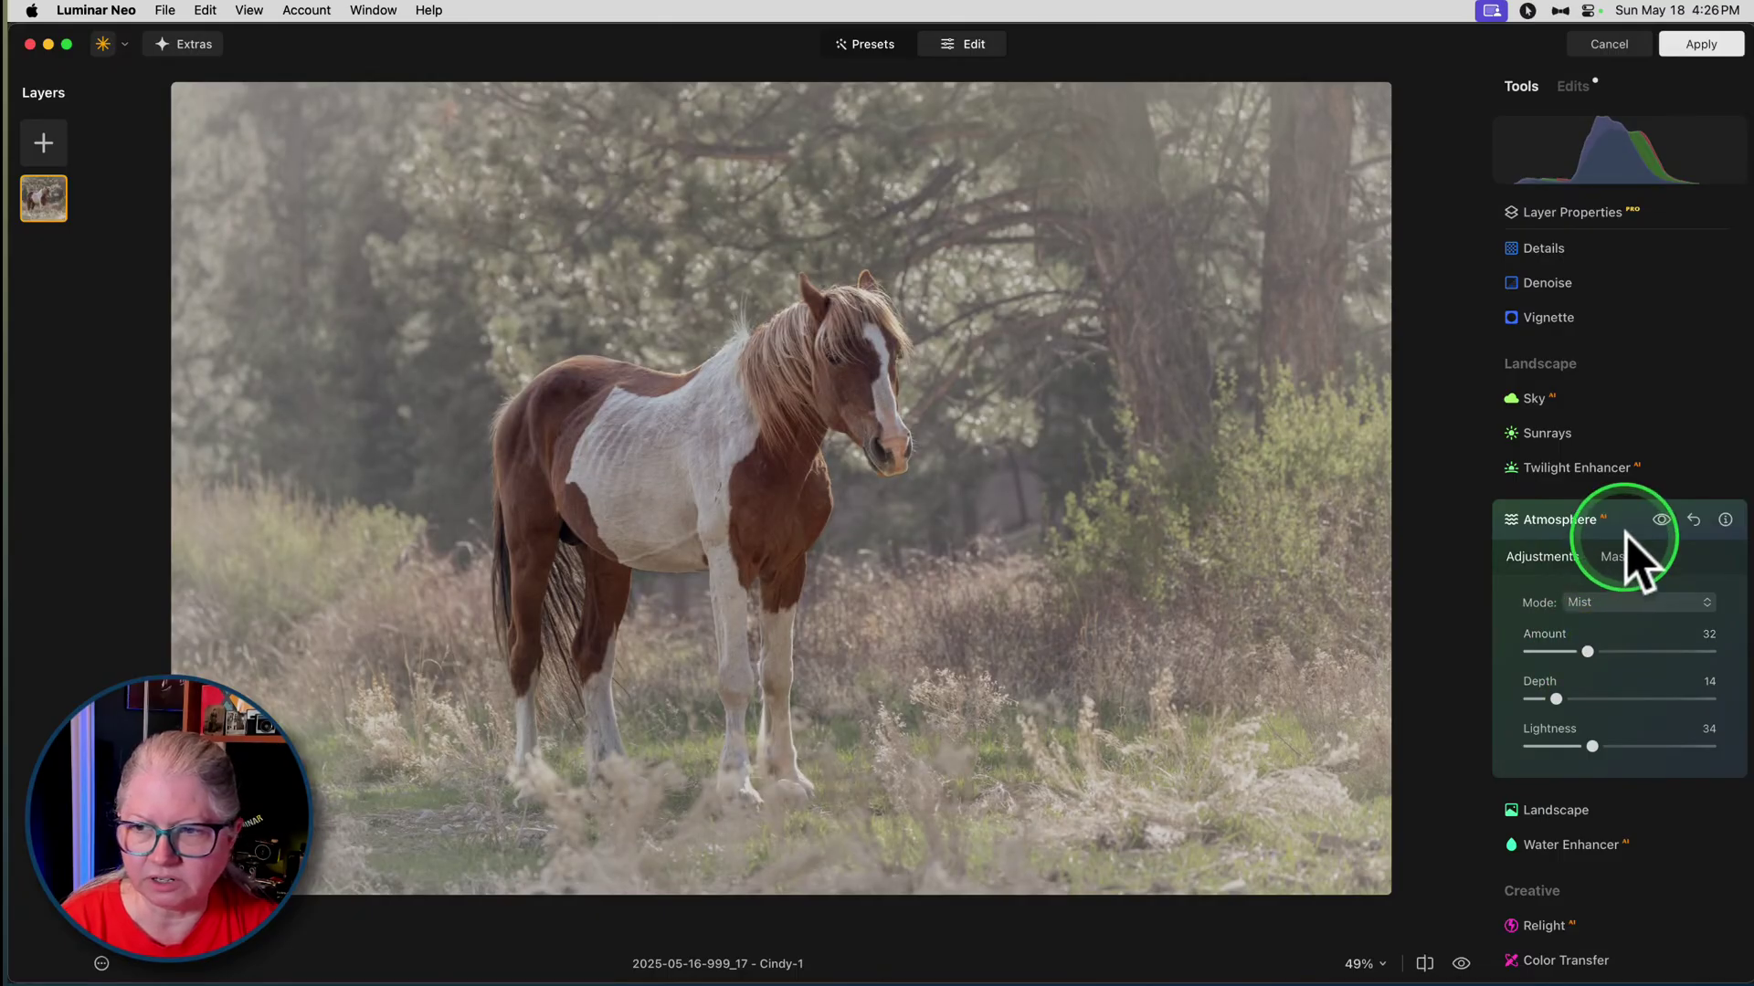
{"action": "left_click", "coordinate": [1660, 520]}
{"action": "left_click", "coordinate": [1660, 520]}
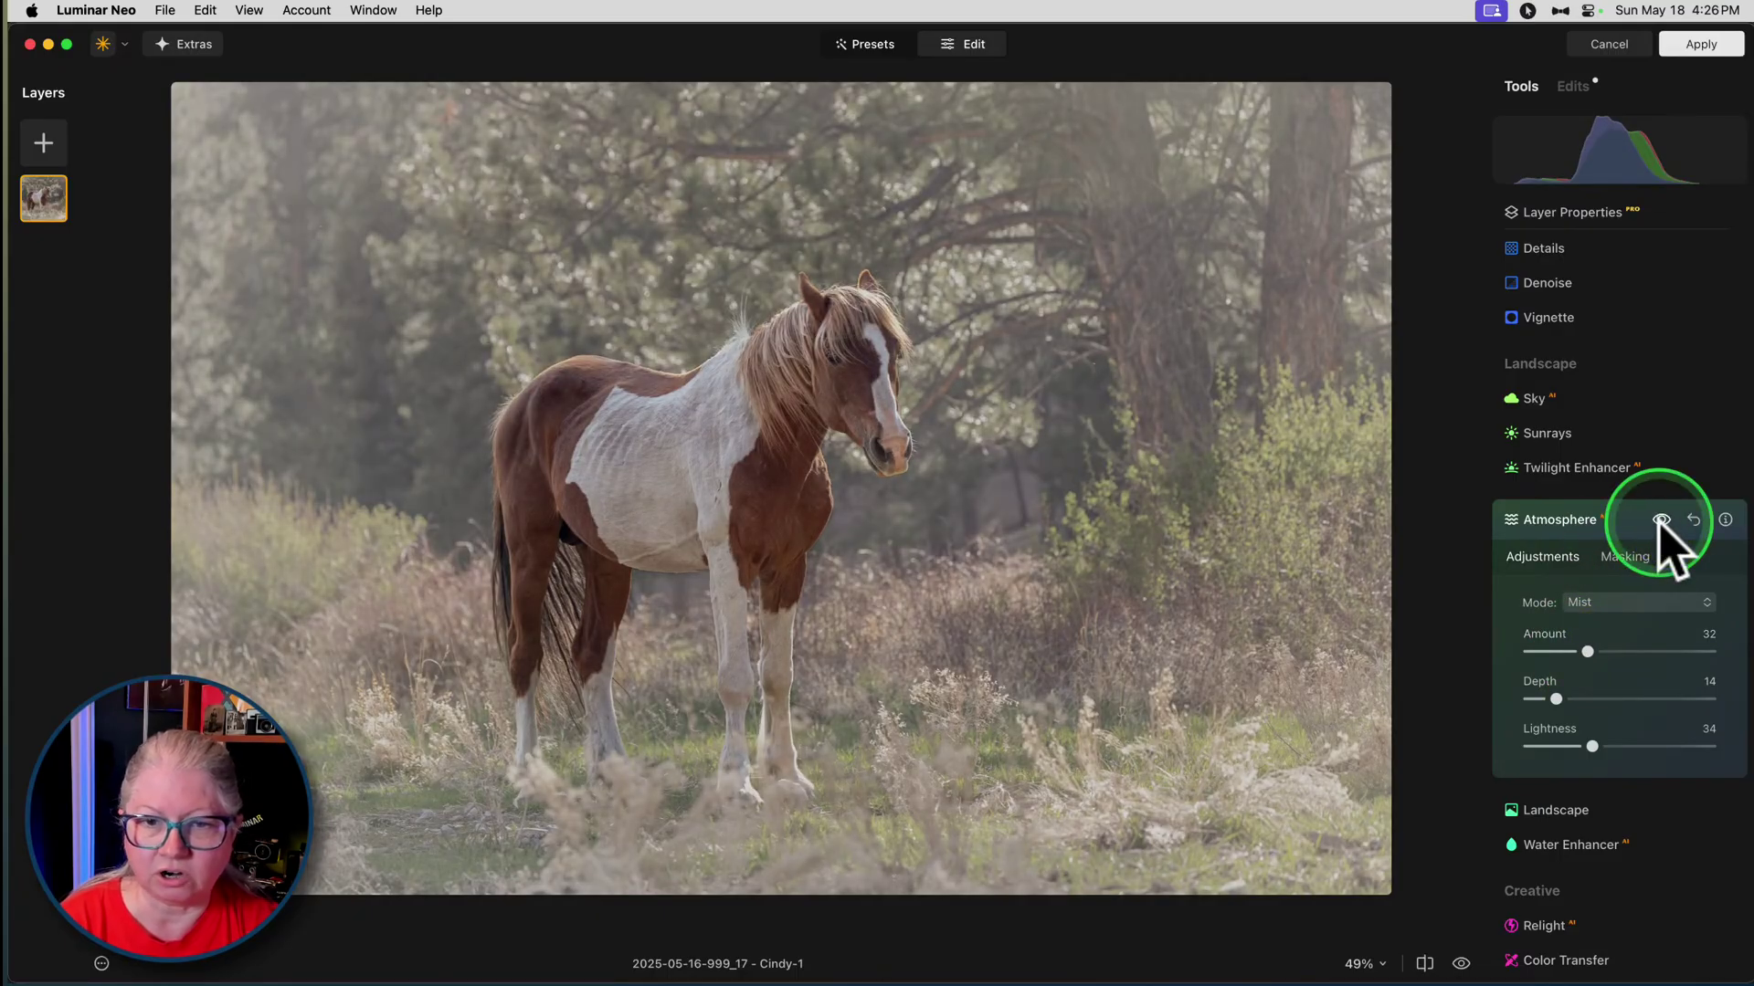
{"action": "left_click", "coordinate": [1661, 521]}
{"action": "left_click", "coordinate": [1660, 521]}
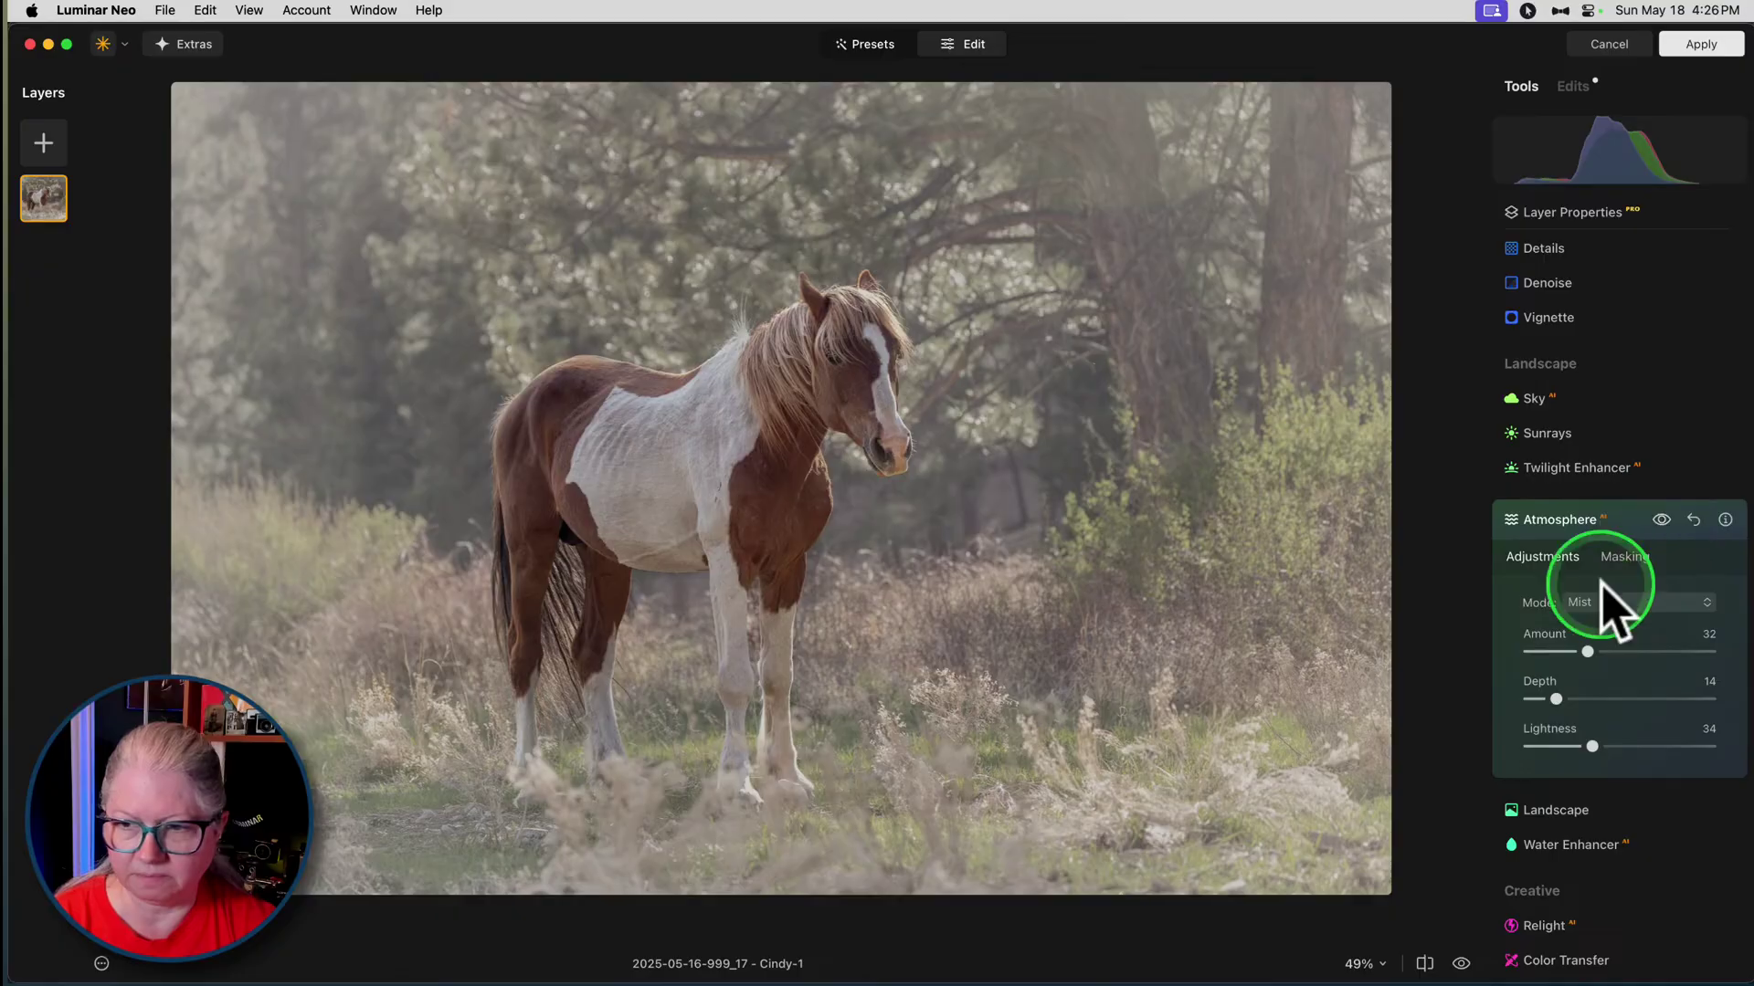
{"action": "mouse_move", "coordinate": [1560, 698]}
{"action": "left_mouse_down"}
{"action": "mouse_move", "coordinate": [1722, 699]}
{"action": "mouse_move", "coordinate": [1421, 696]}
{"action": "mouse_move", "coordinate": [1722, 704]}
{"action": "mouse_move", "coordinate": [1508, 683]}
{"action": "mouse_move", "coordinate": [1539, 676]}
{"action": "left_mouse_up"}
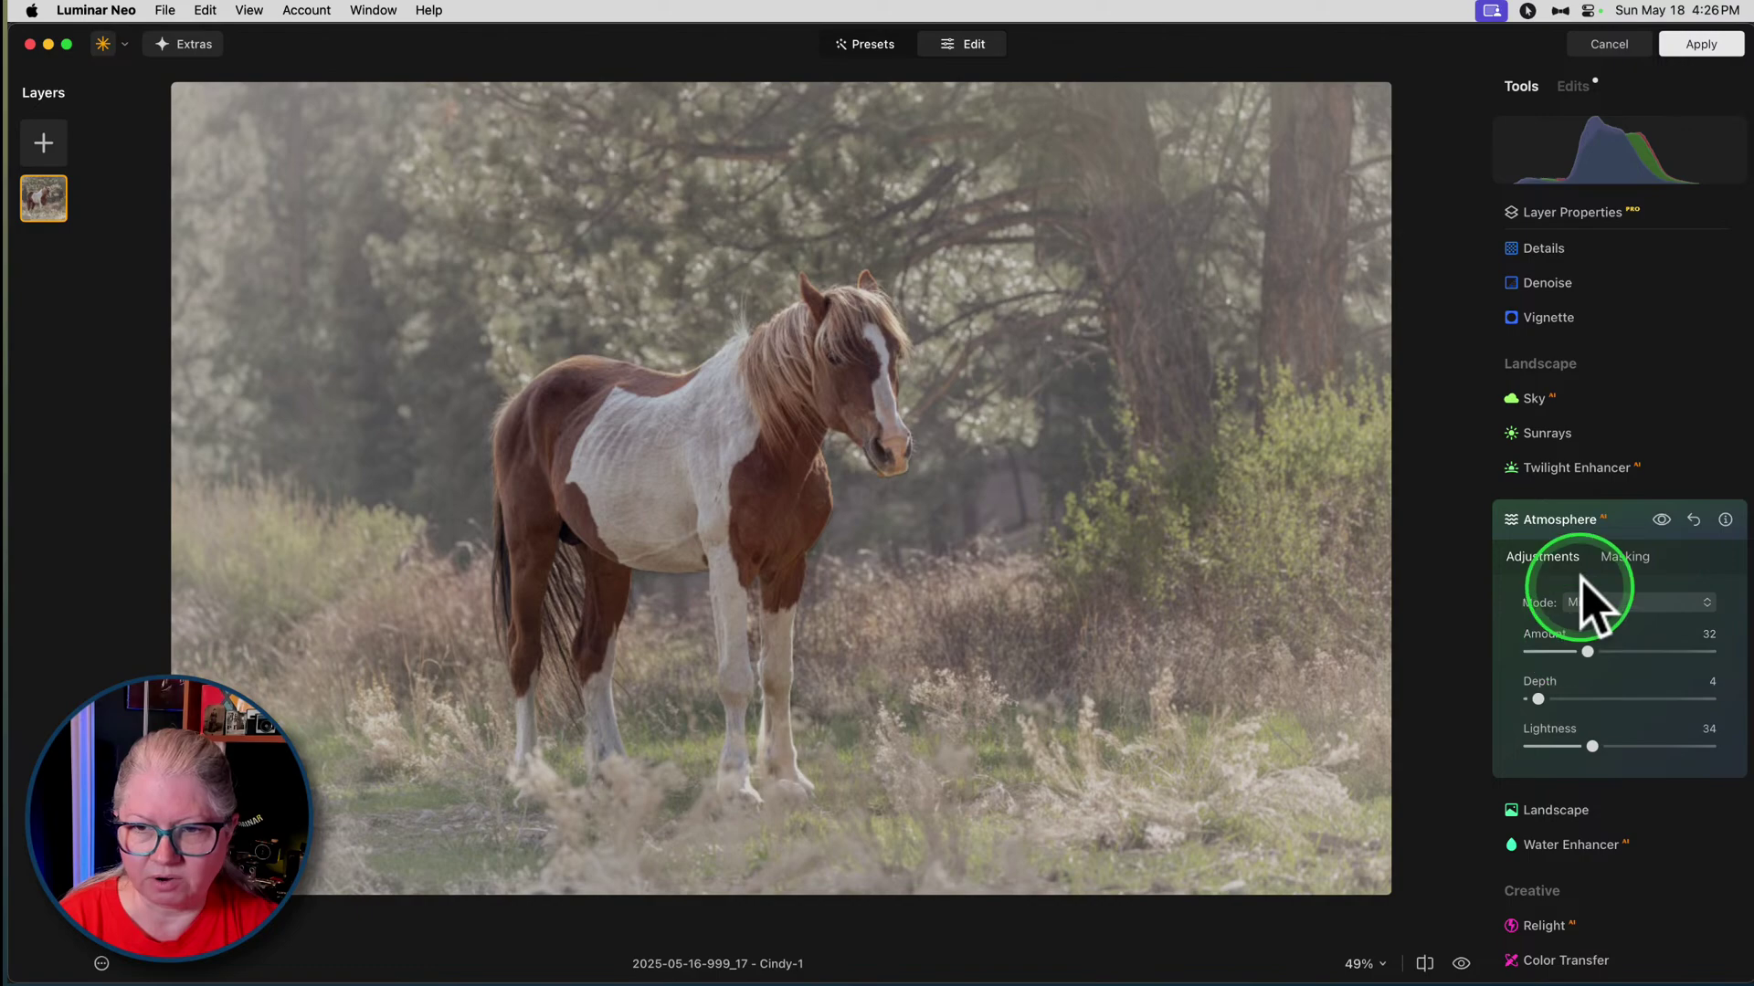
{"action": "left_click", "coordinate": [1594, 528]}
- Add a Motion blur to the whole photo with Amount 37 and Angle 0
{"action": "scroll", "coordinate": [1606, 528], "scroll_direction": "down", "scroll_amount": 1}
{"action": "scroll", "coordinate": [1606, 526], "scroll_direction": "down", "scroll_amount": 4}
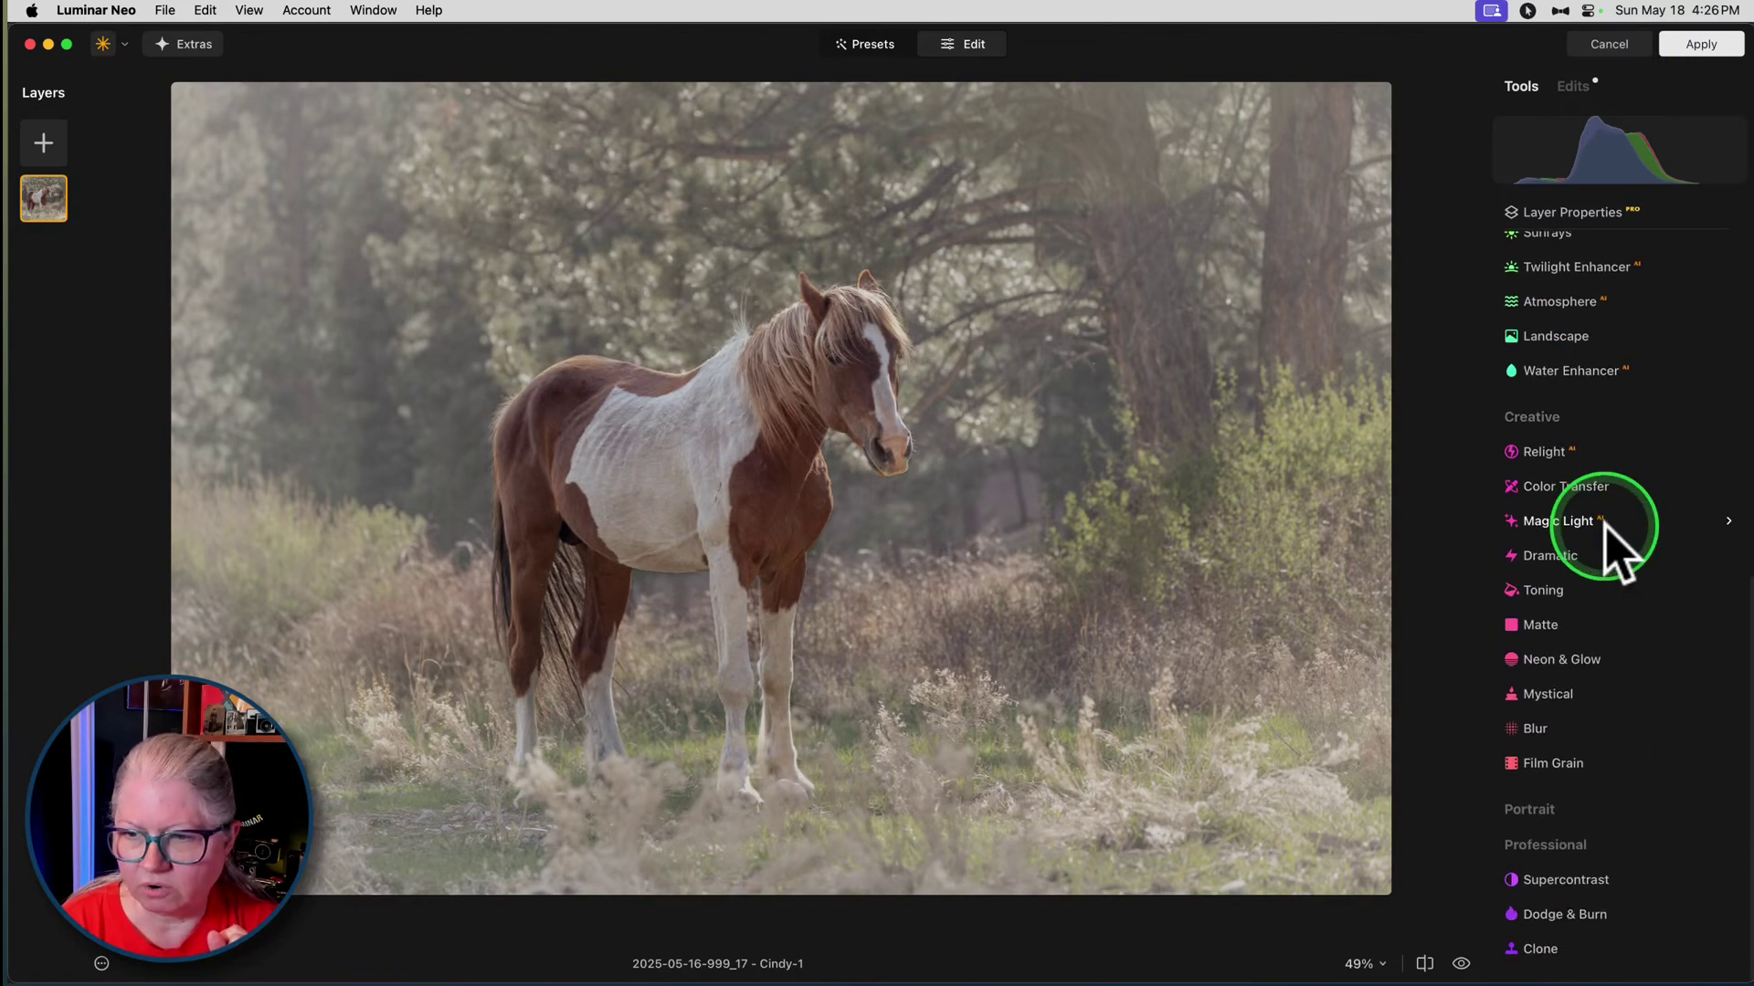
{"action": "left_click", "coordinate": [1535, 734]}
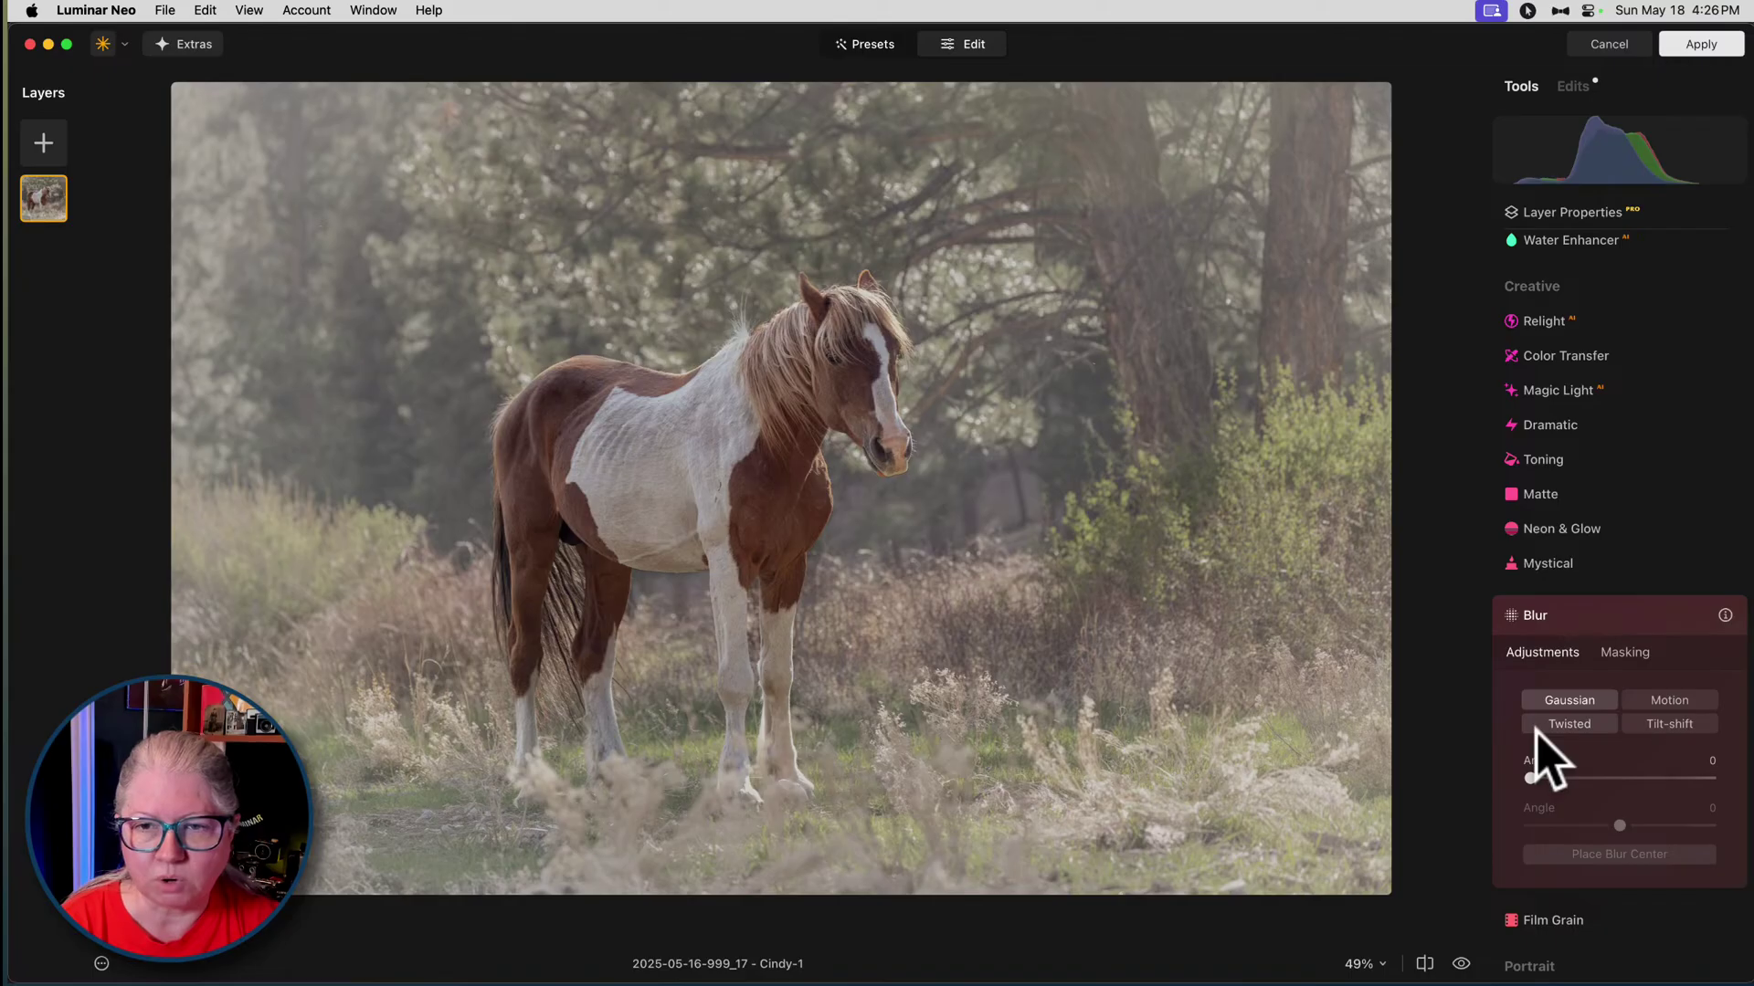
{"action": "scroll", "coordinate": [1534, 730], "scroll_direction": "down", "scroll_amount": 2}
{"action": "left_click", "coordinate": [1669, 617]}
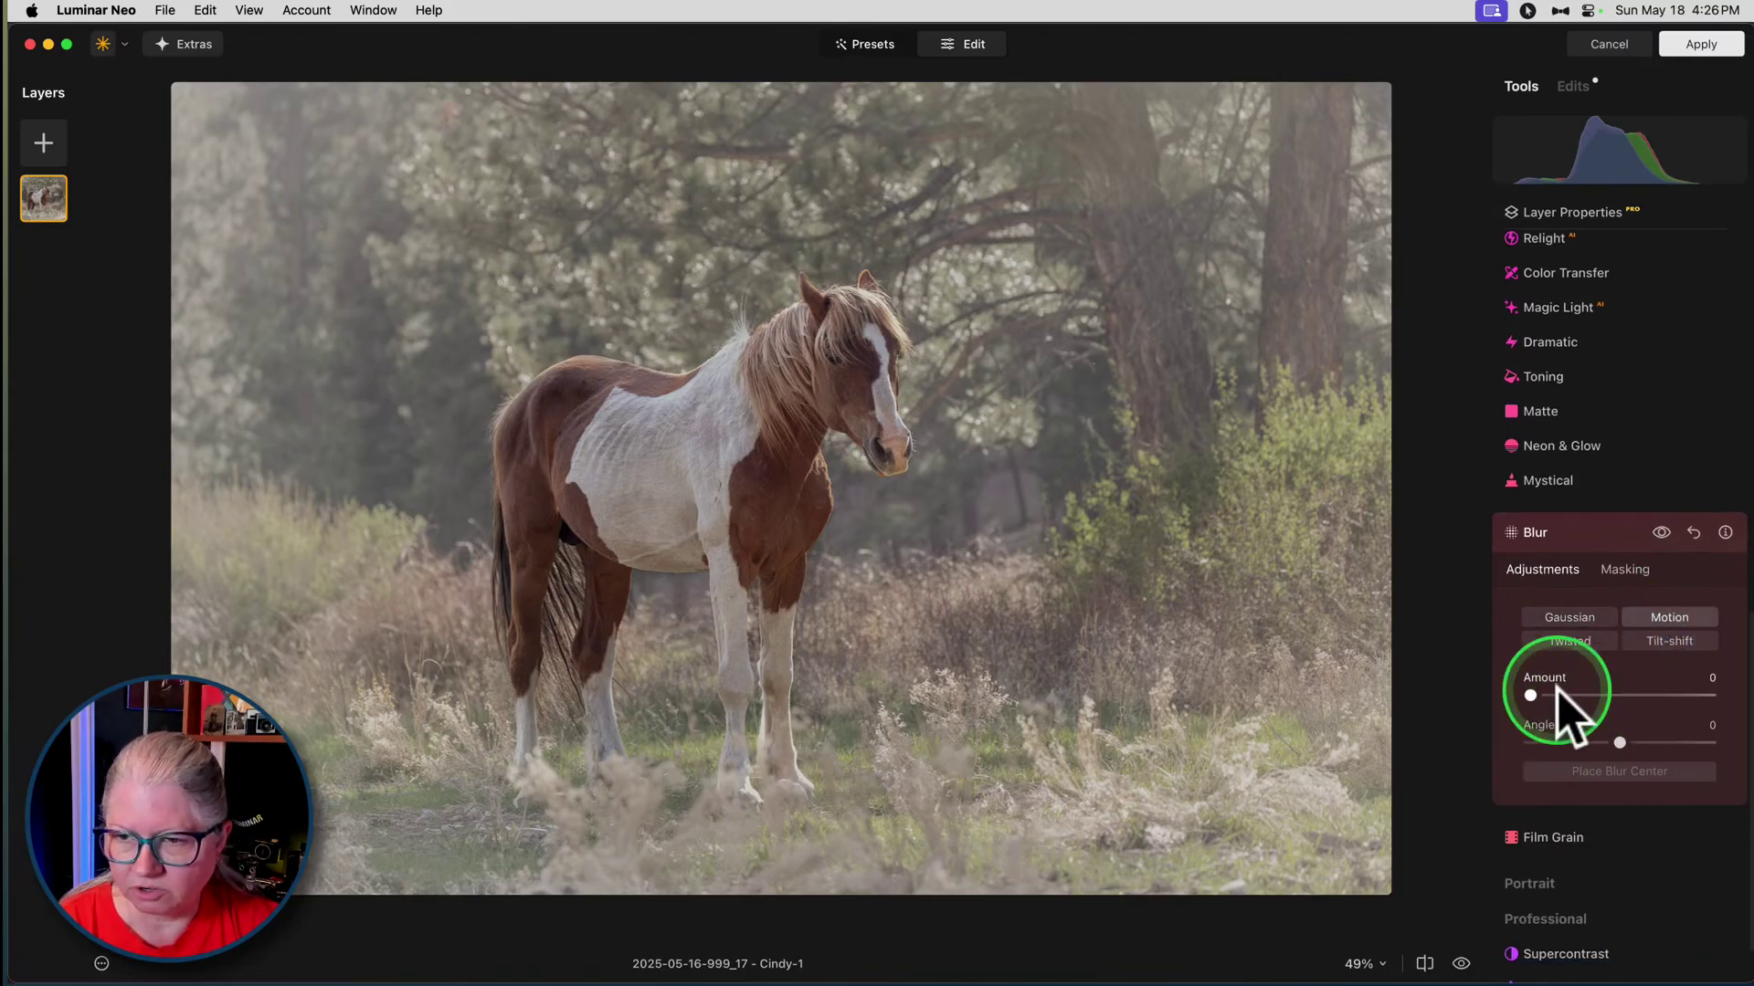
{"action": "left_click_drag", "start_coordinate": [1532, 696], "coordinate": [1600, 696]}
{"action": "left_click_drag", "start_coordinate": [1618, 742], "coordinate": [1729, 730]}
{"action": "left_click_drag", "start_coordinate": [1600, 696], "coordinate": [1735, 695]}
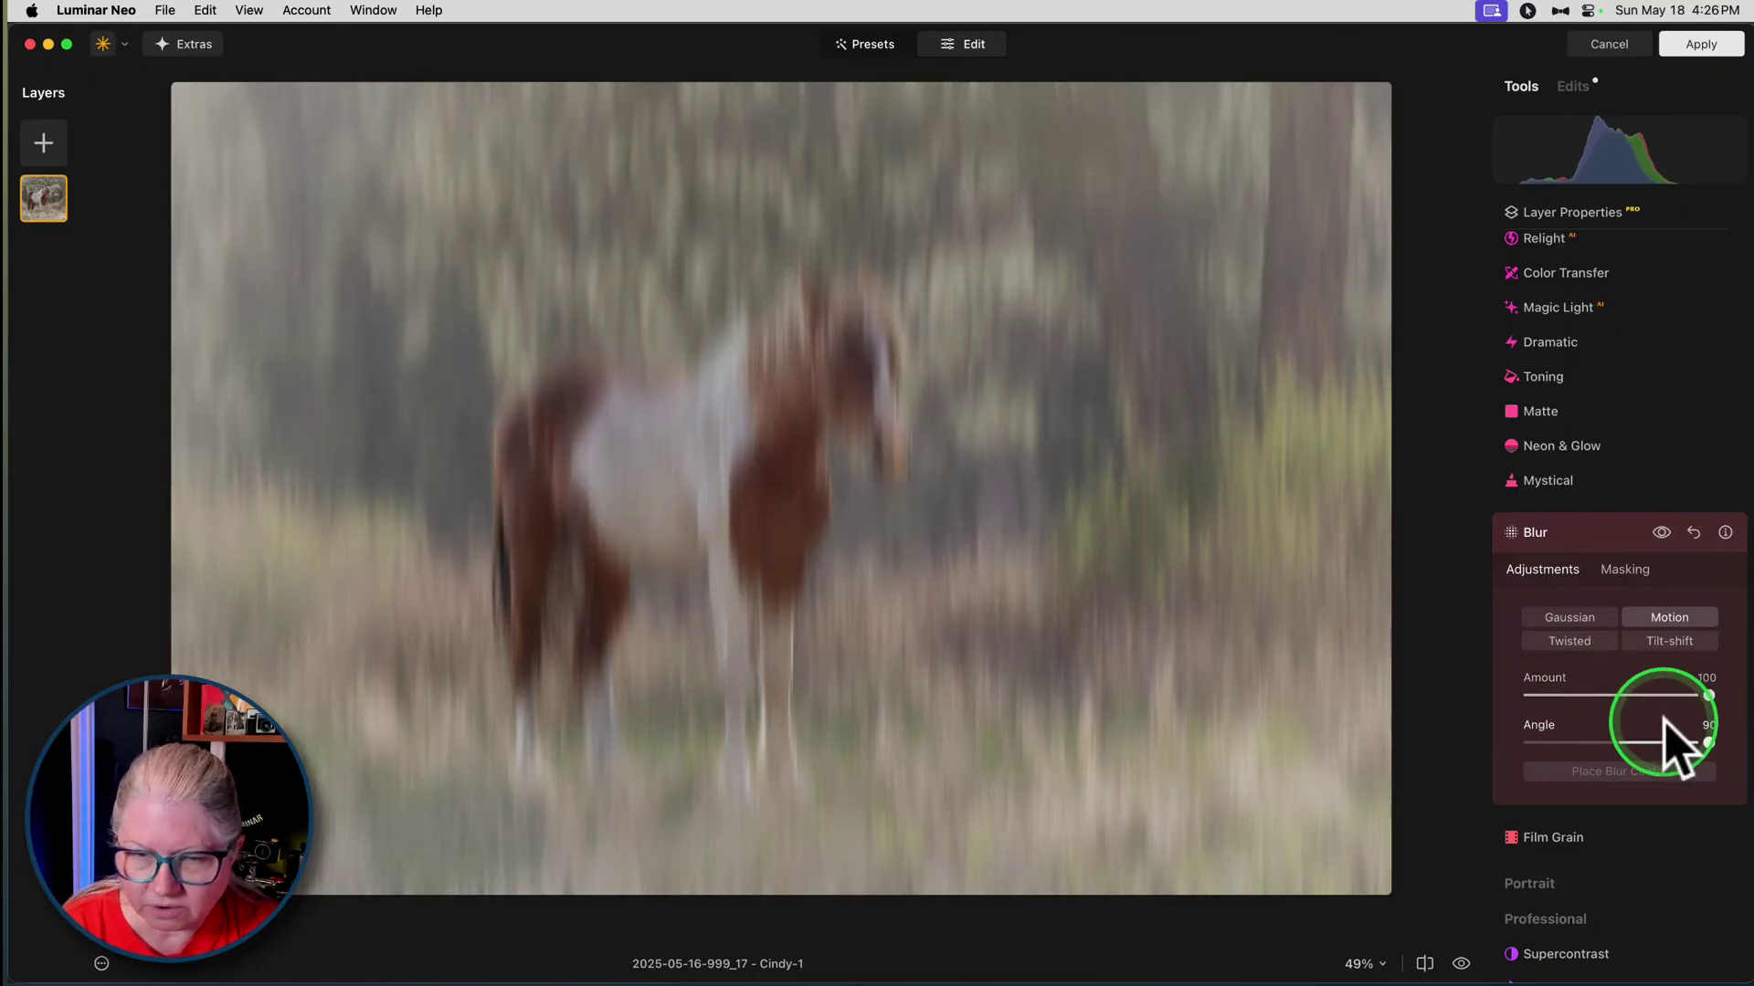
{"action": "left_click_drag", "start_coordinate": [1711, 742], "coordinate": [1621, 741]}
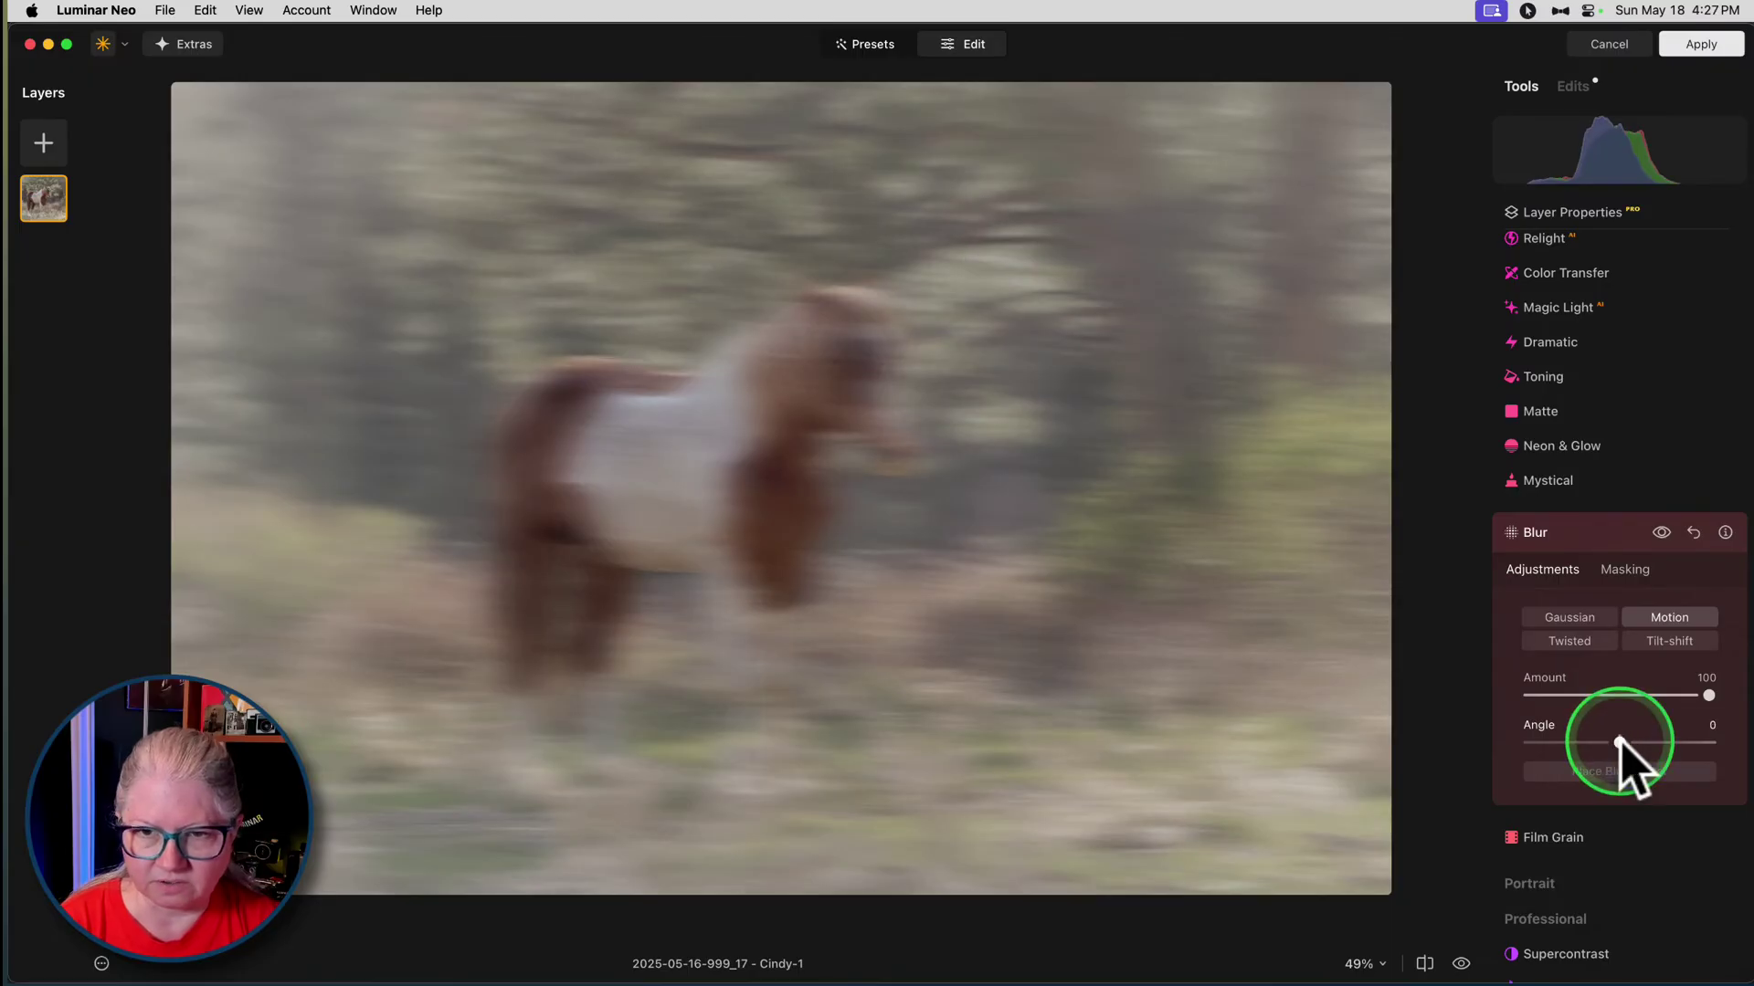
{"action": "left_click_drag", "start_coordinate": [1707, 695], "coordinate": [1597, 696]}
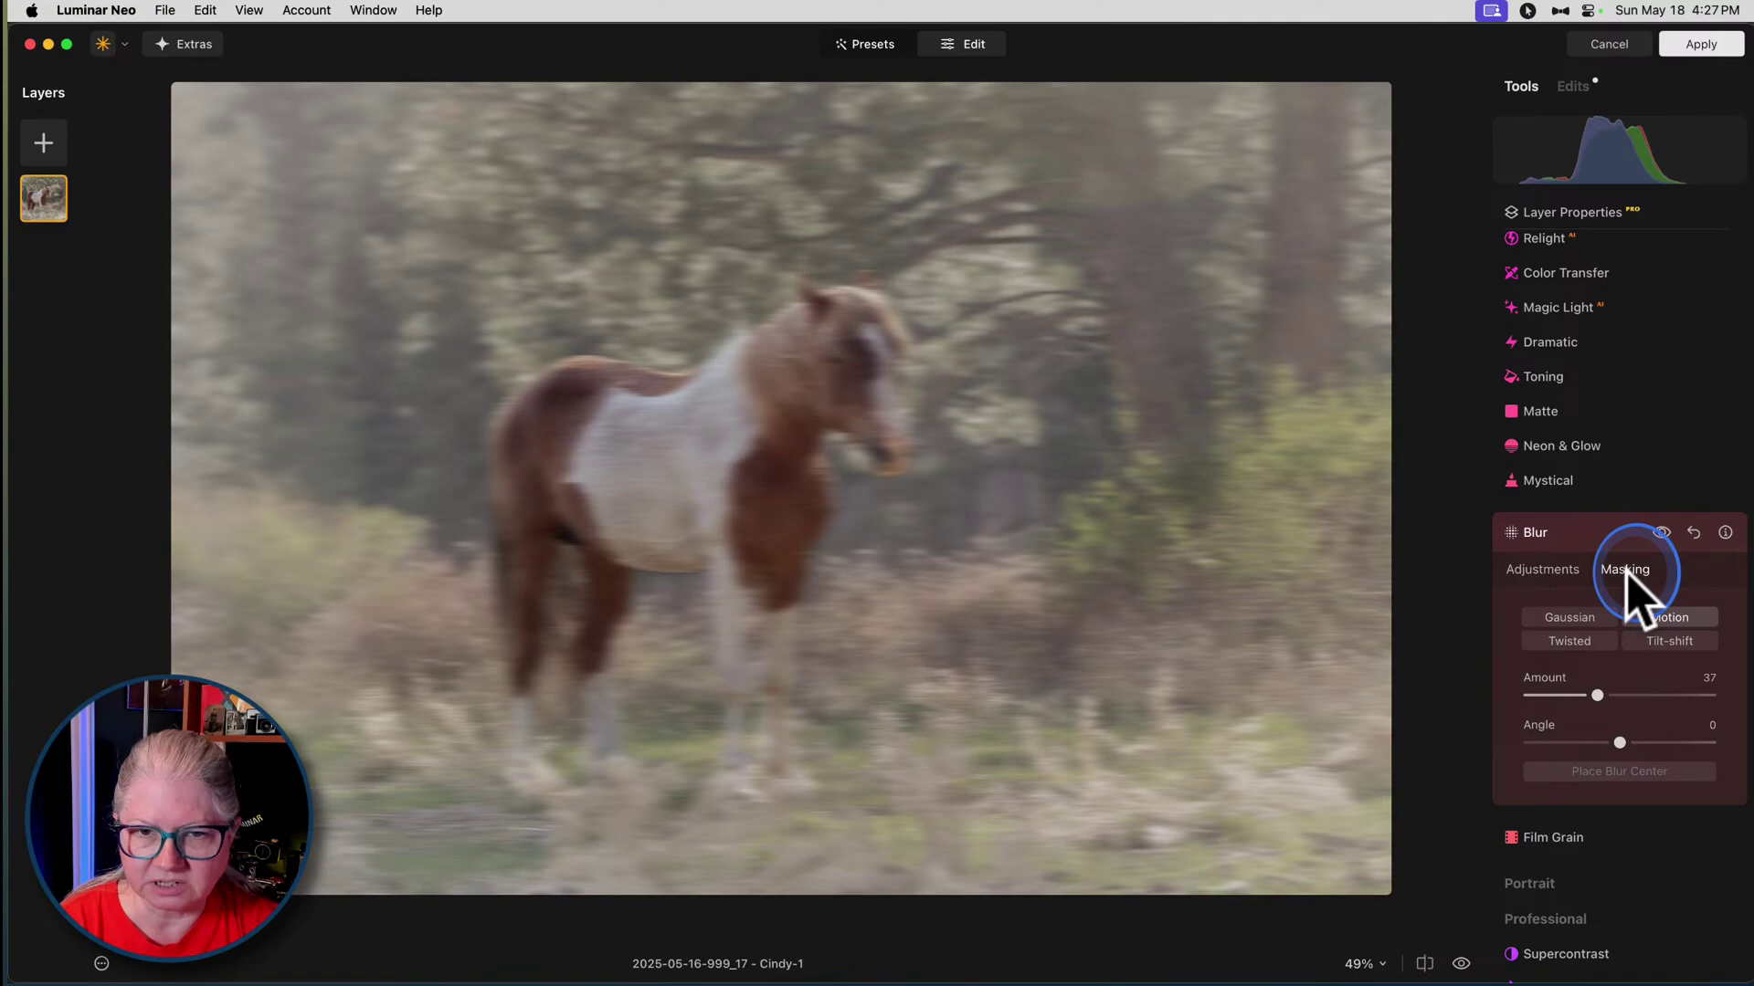
- Subtract the horse from the blur mask with Object Select so that only the surroundings are blurred
{"action": "left_click", "coordinate": [1625, 570]}
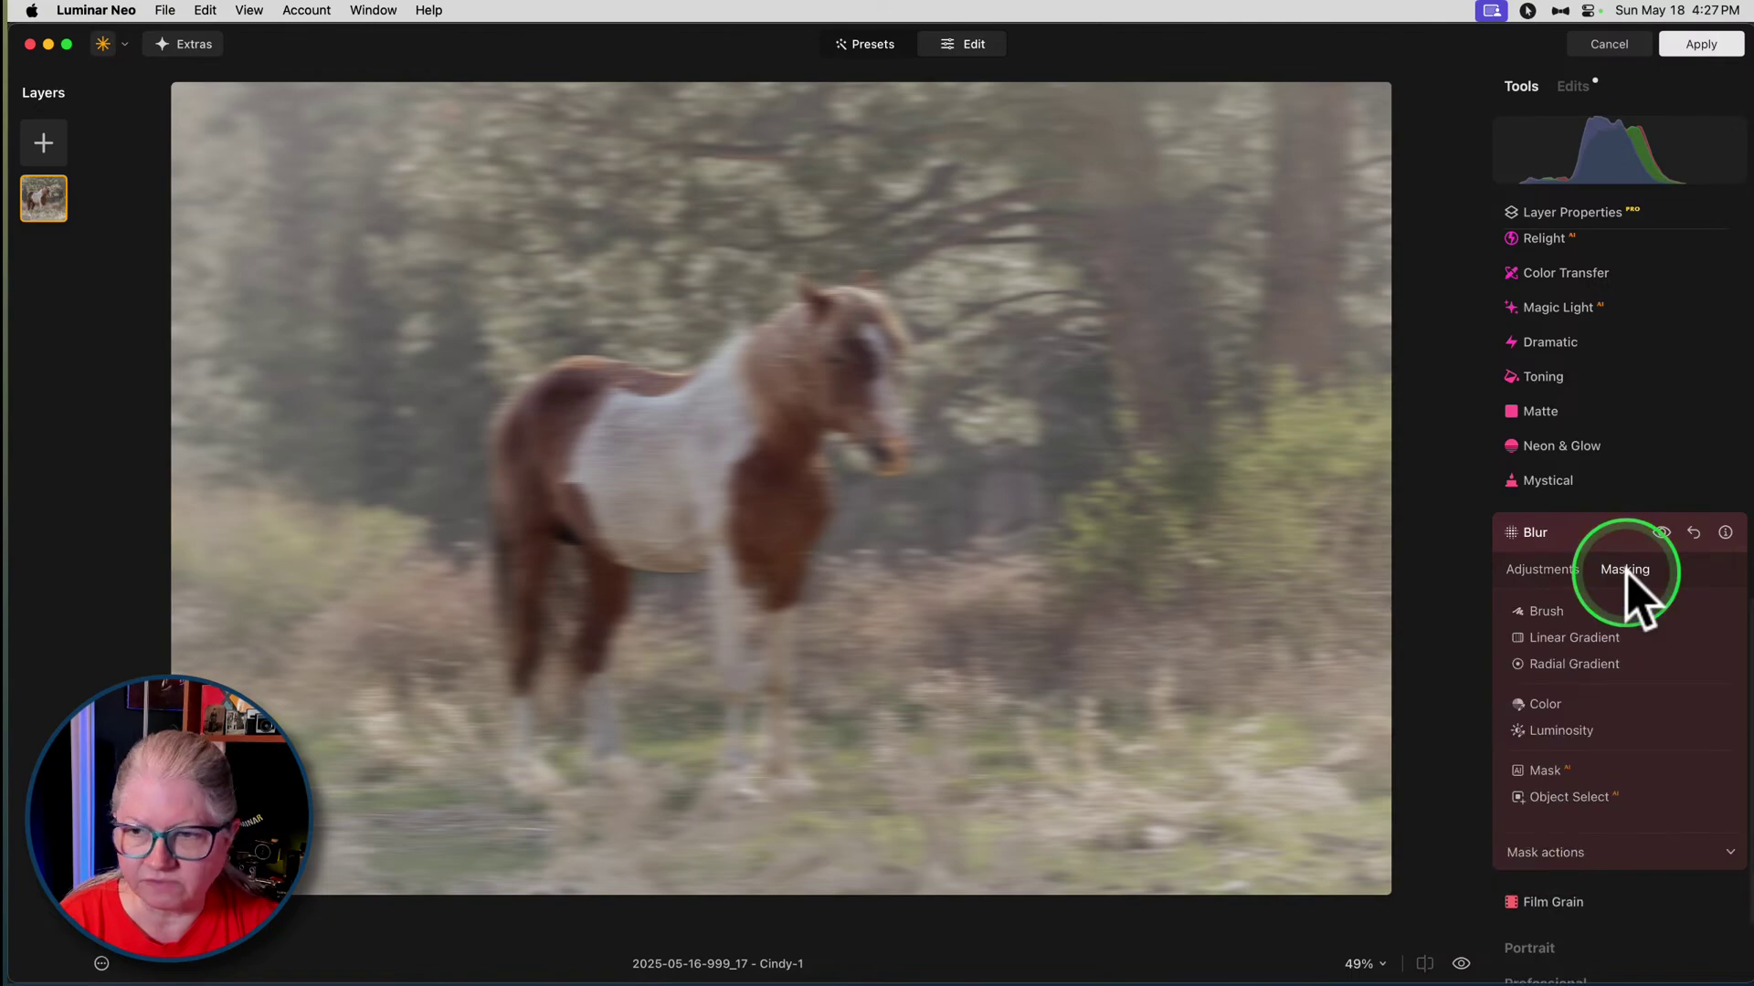
{"action": "left_click", "coordinate": [1569, 797]}
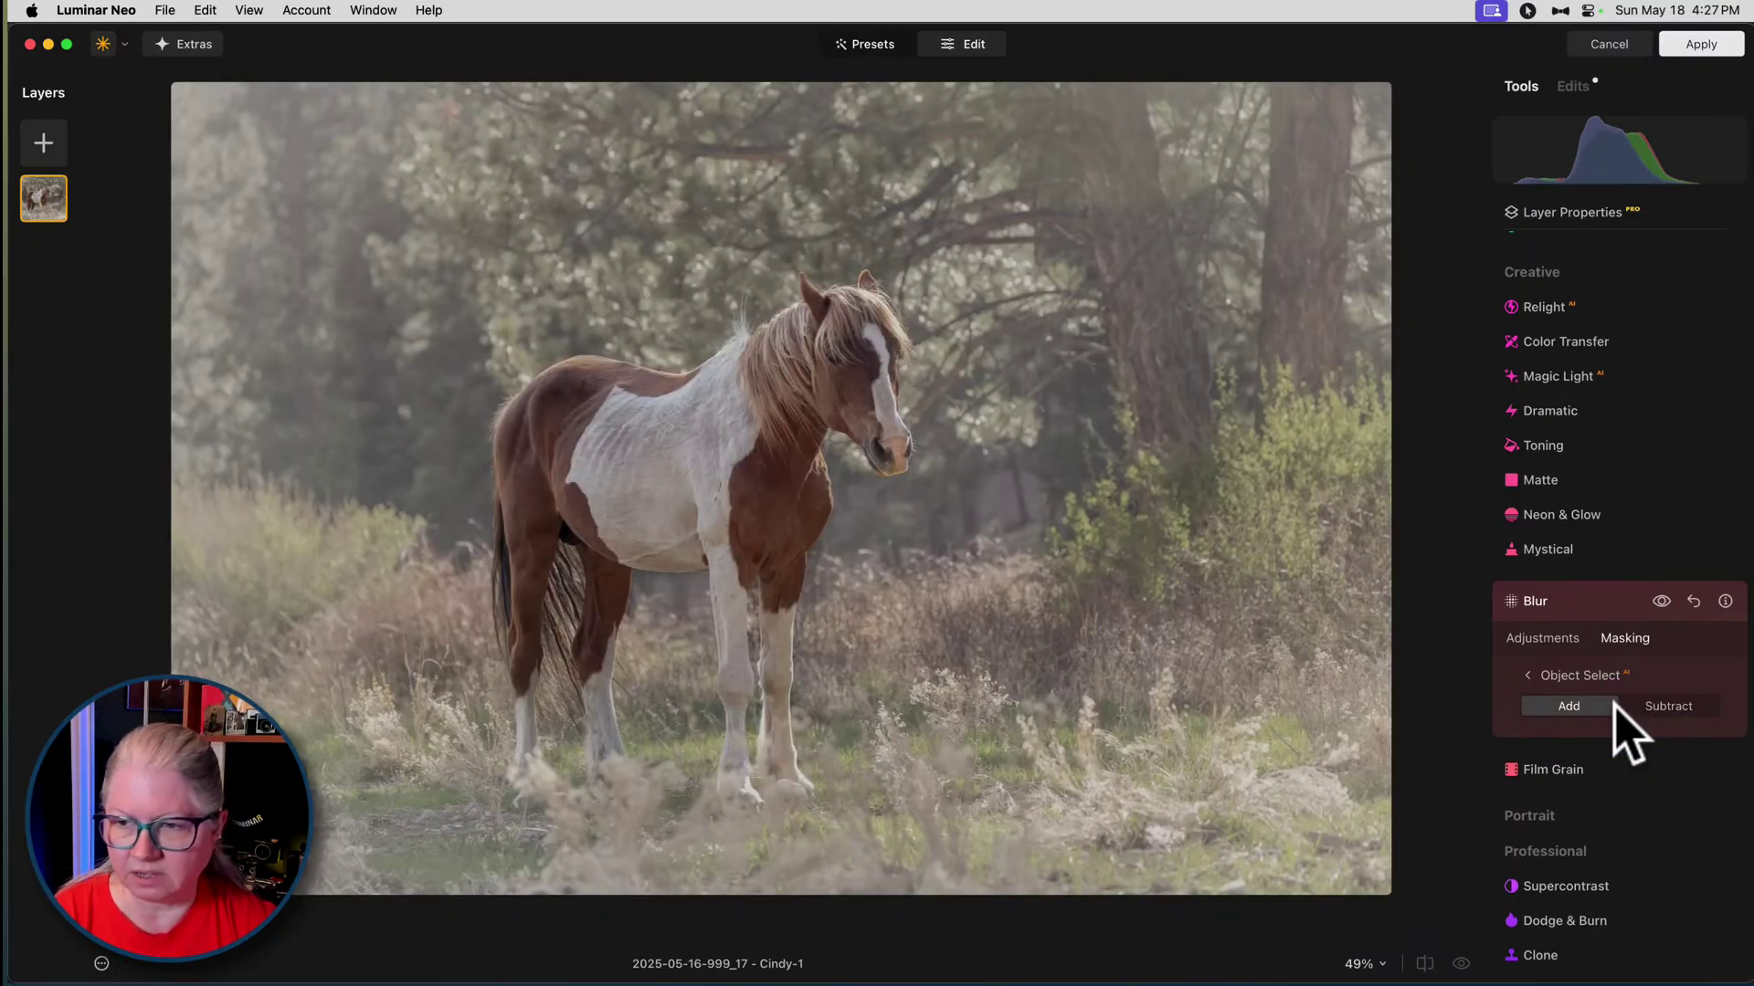
{"action": "left_click", "coordinate": [1668, 706]}
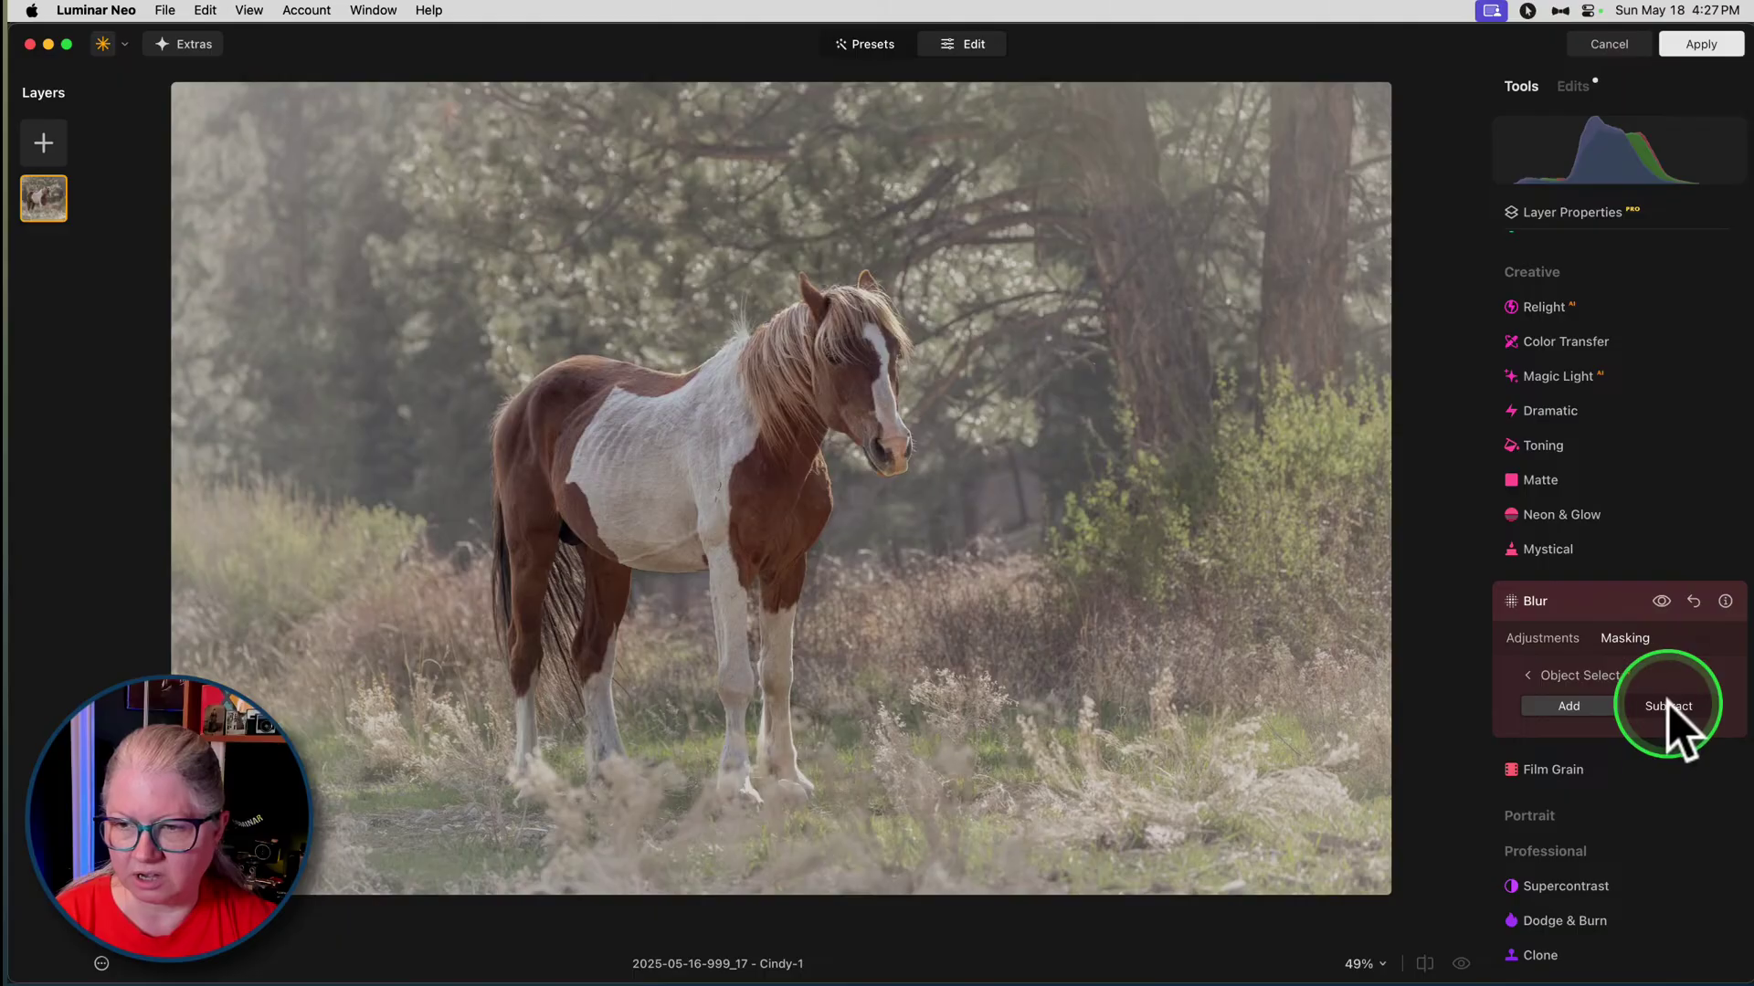
{"action": "left_click", "coordinate": [744, 490]}
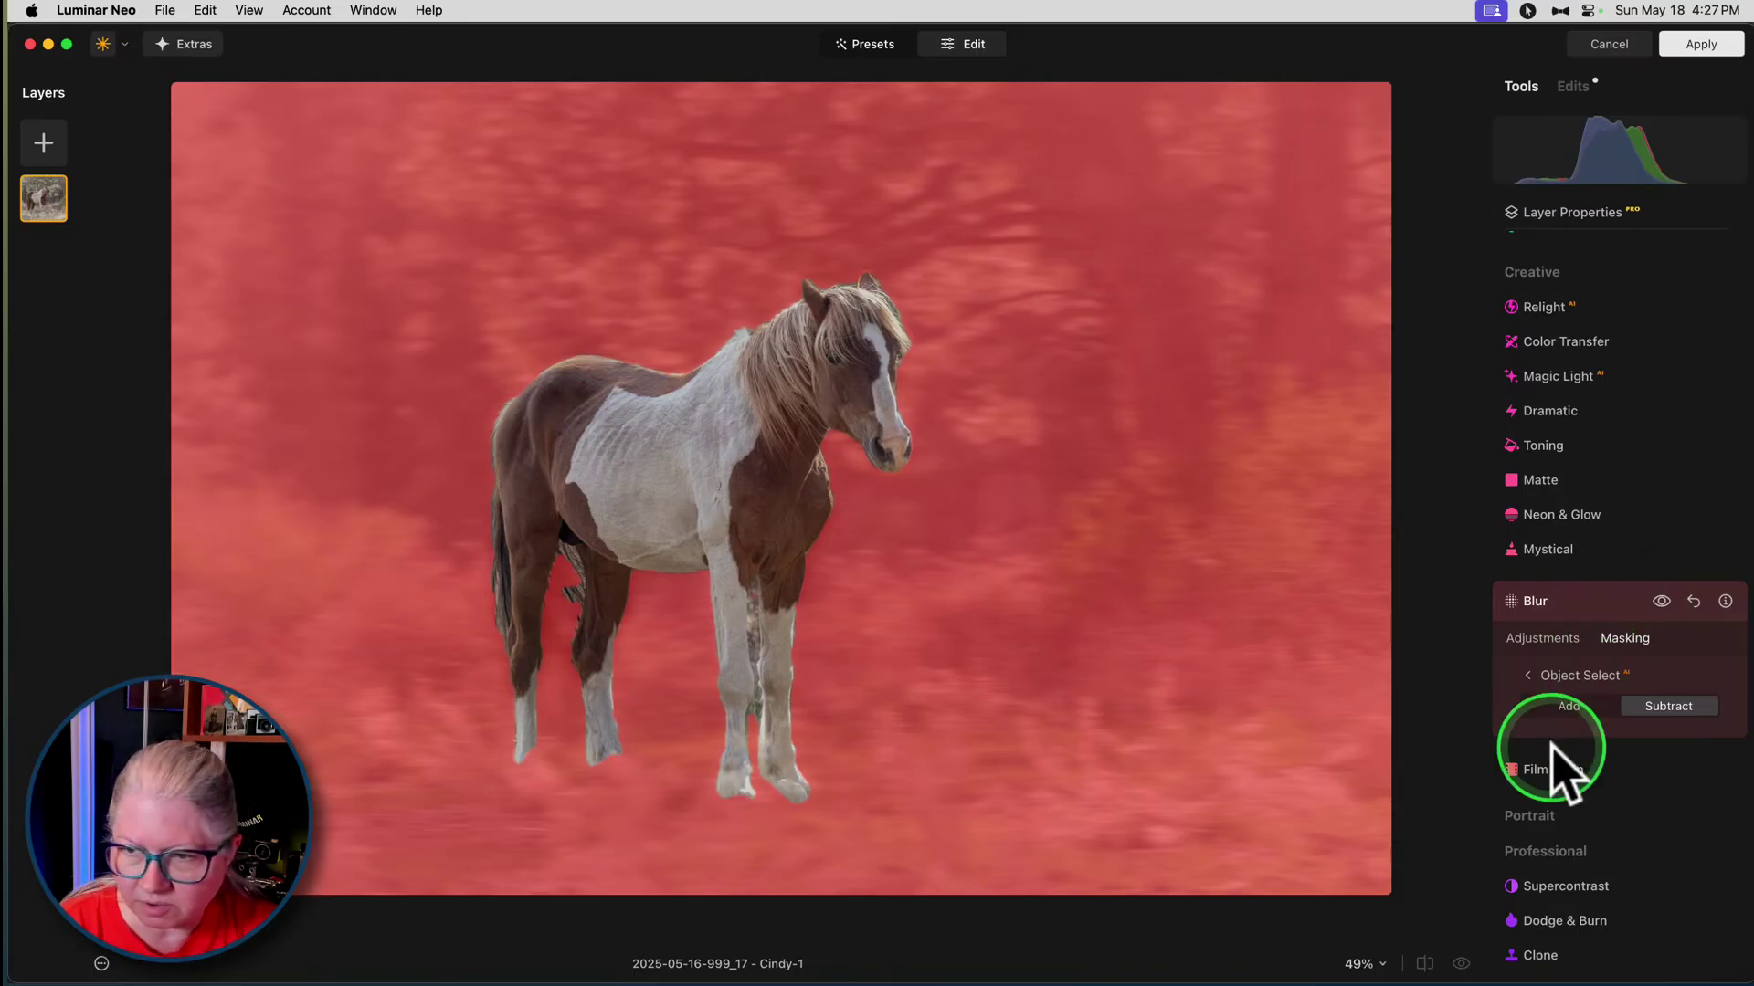
{"action": "left_click", "coordinate": [1548, 680]}
- Paint the blur mask into the gap between the hind legs, ending with brush Size 36, Softness 29 and Strength 100
{"action": "left_click", "coordinate": [1550, 696]}
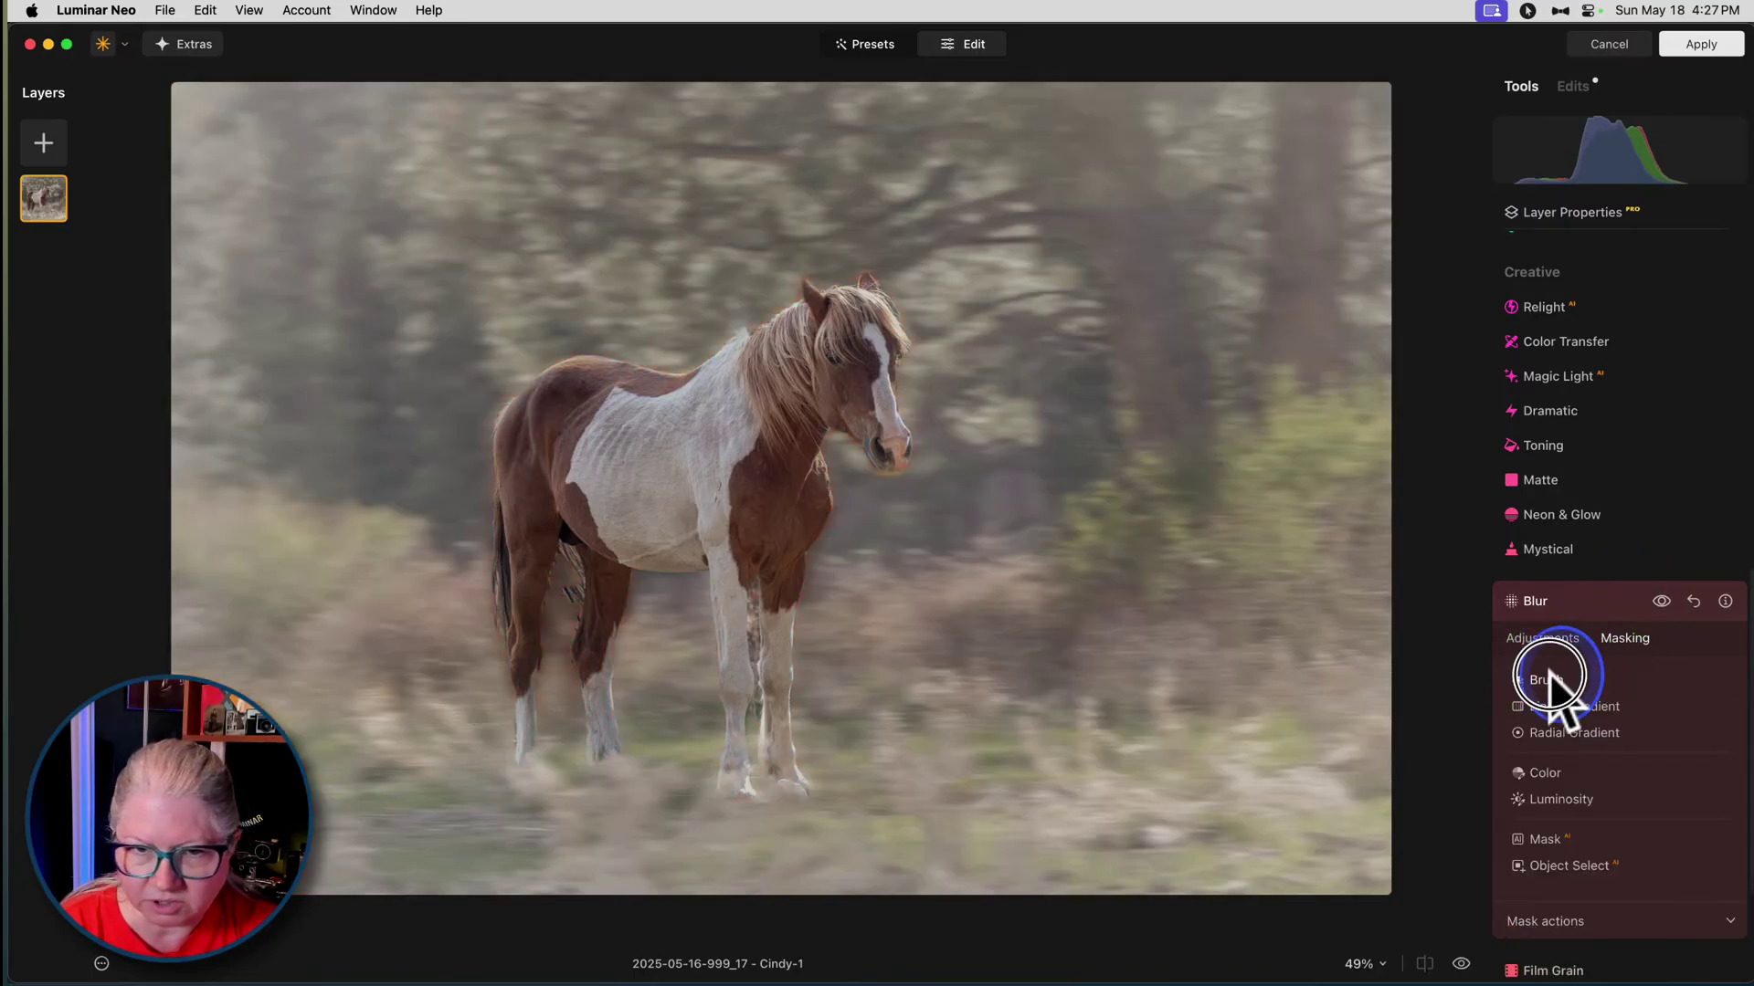
{"action": "left_click", "coordinate": [1665, 722]}
{"action": "left_click", "coordinate": [1570, 708]}
{"action": "left_click_drag", "start_coordinate": [1625, 845], "coordinate": [1633, 851]}
{"action": "left_click_drag", "start_coordinate": [1594, 804], "coordinate": [1578, 804]}
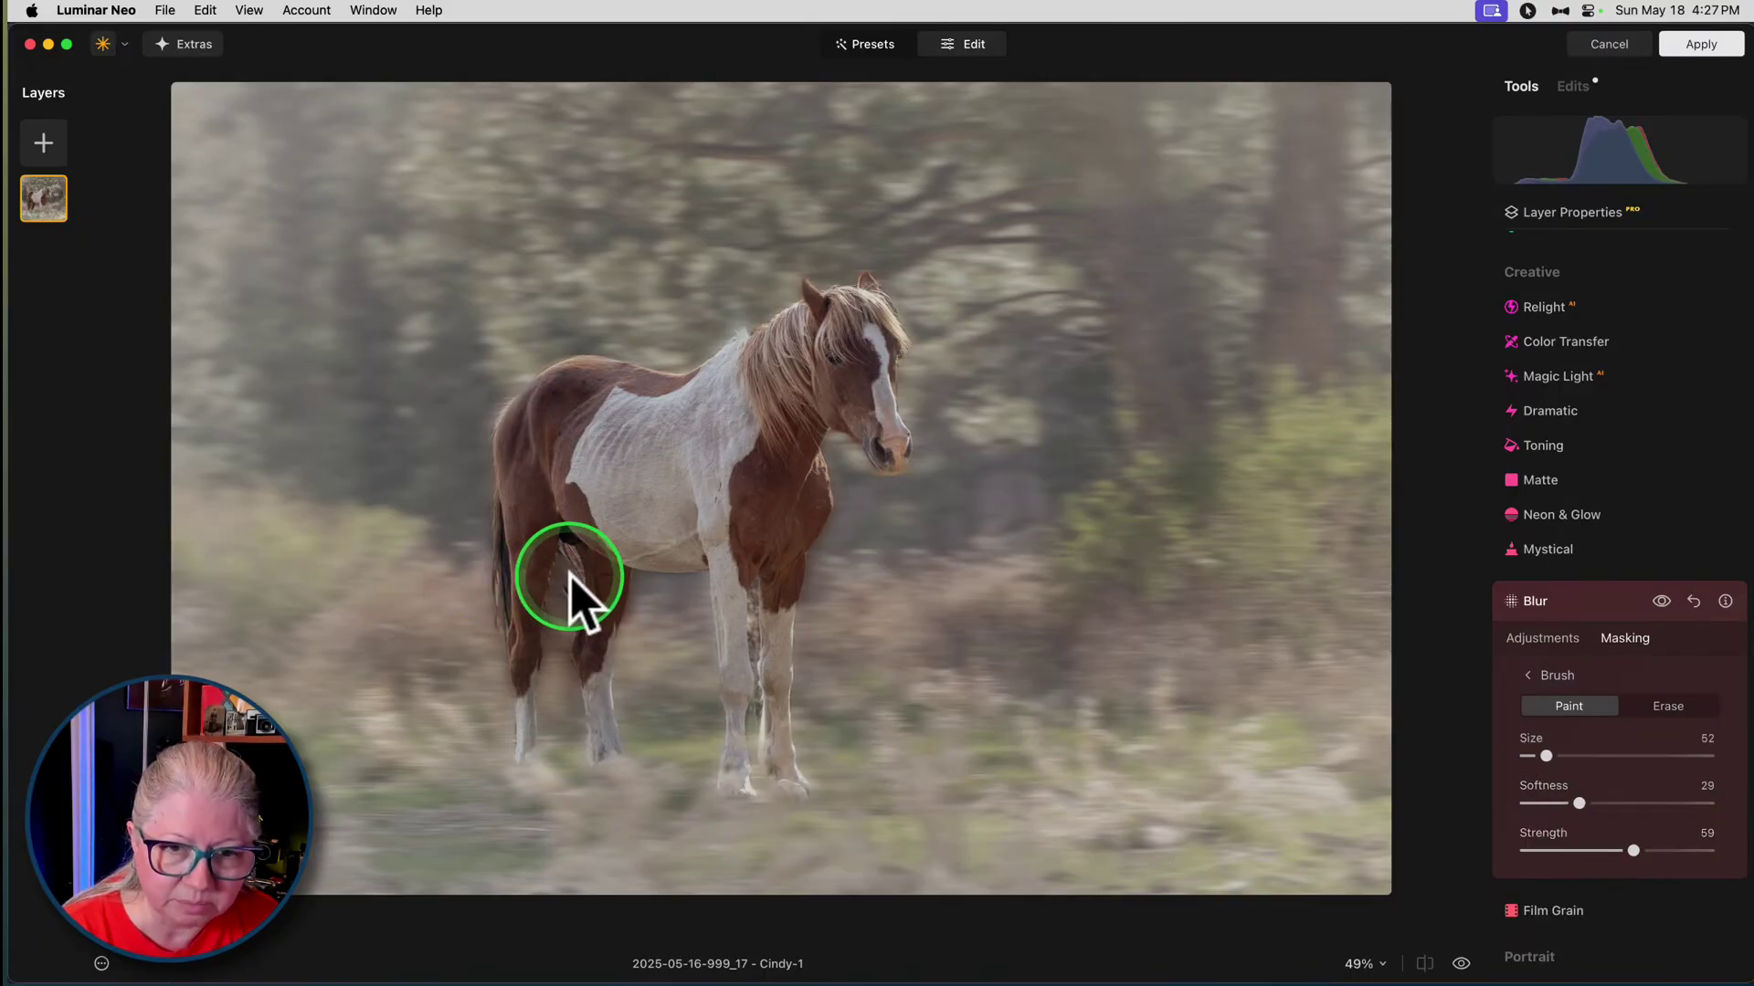
{"action": "left_click_drag", "start_coordinate": [568, 561], "coordinate": [559, 603]}
{"action": "left_click_drag", "start_coordinate": [1660, 848], "coordinate": [1708, 850]}
{"action": "left_click_drag", "start_coordinate": [1545, 757], "coordinate": [1538, 756]}
{"action": "mouse_move", "coordinate": [560, 579]}
{"action": "left_mouse_down"}
{"action": "mouse_move", "coordinate": [563, 559]}
{"action": "mouse_move", "coordinate": [570, 608]}
{"action": "left_mouse_up"}
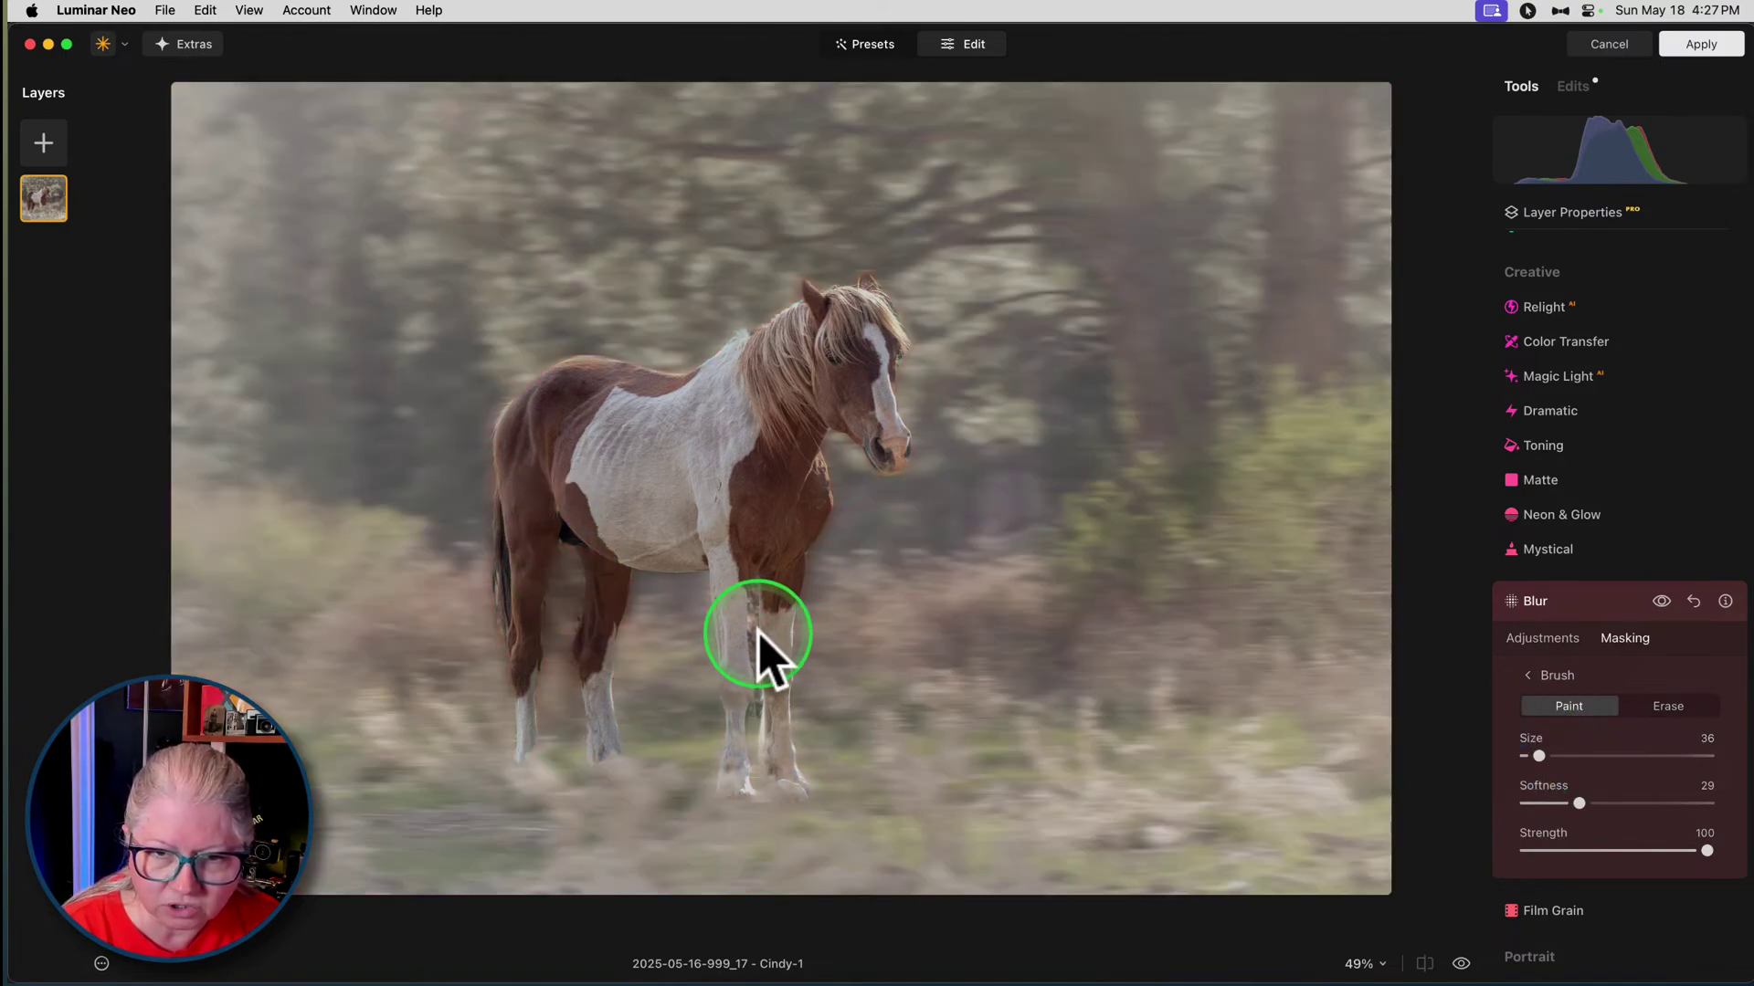
- Paint the blur mask into the gap between the front legs and touch up around the hind legs with brush Size 12
{"action": "key", "text": "bracketleft"}
{"action": "key", "text": "bracketleft"}
{"action": "key", "text": "bracketleft"}
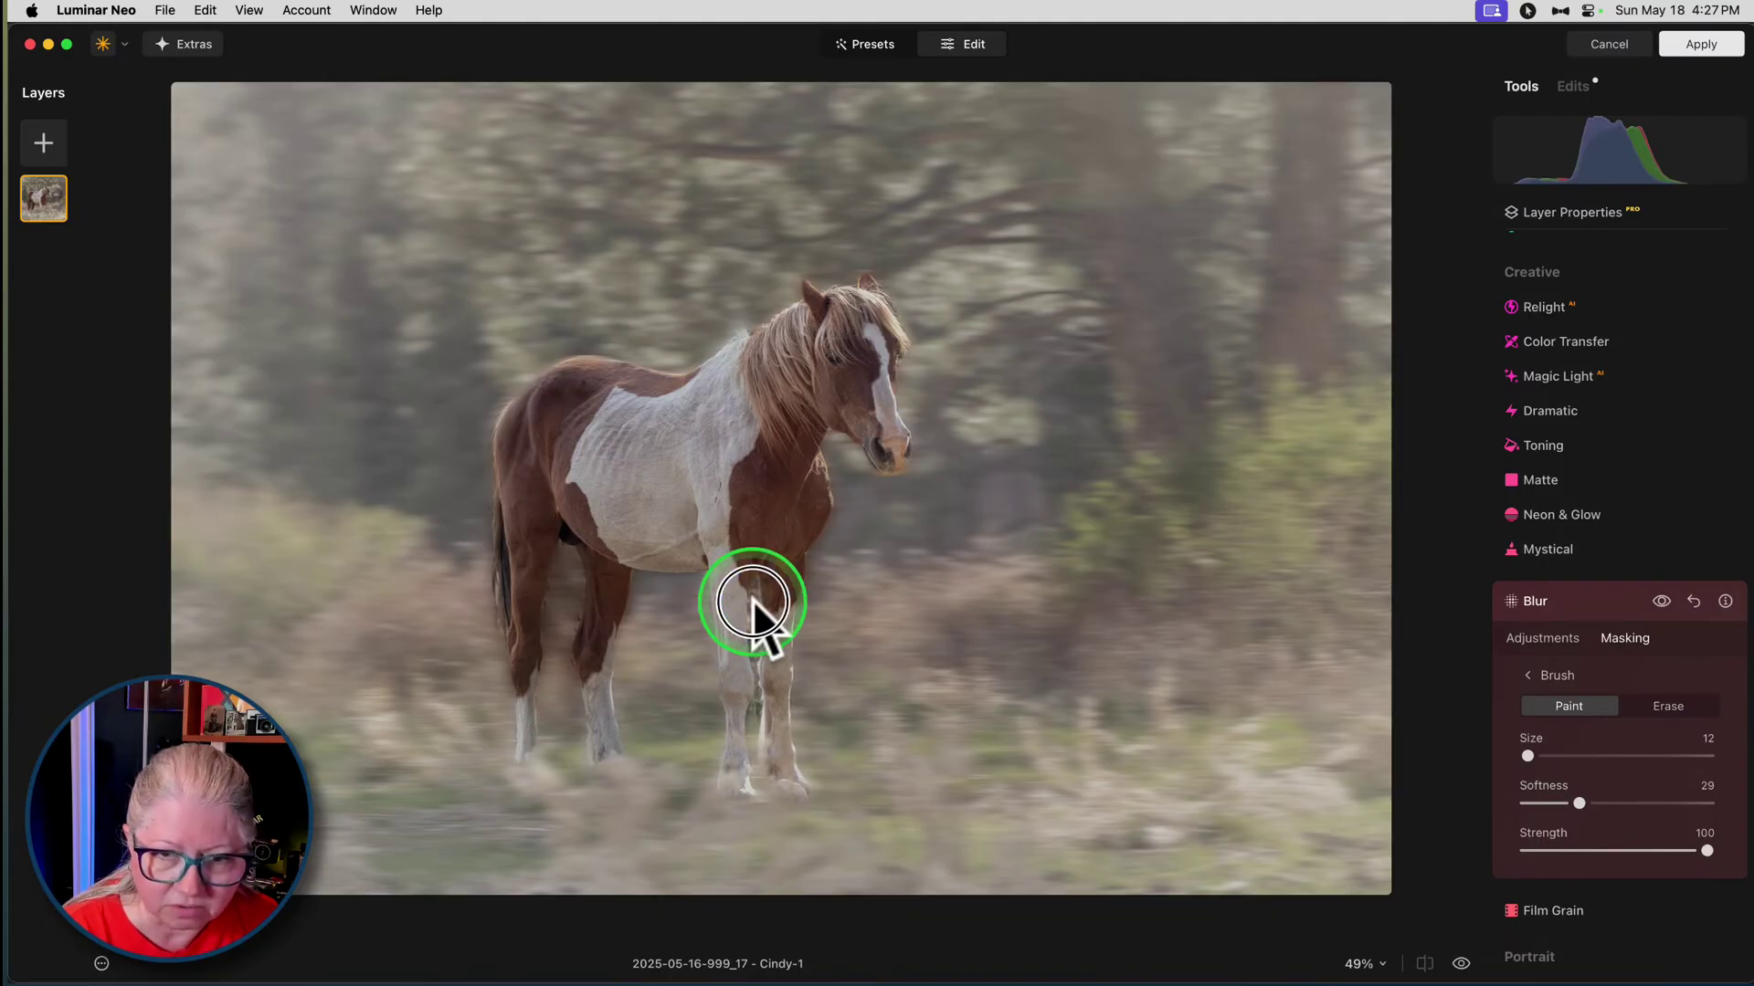
{"action": "left_click_drag", "start_coordinate": [752, 603], "coordinate": [755, 605]}
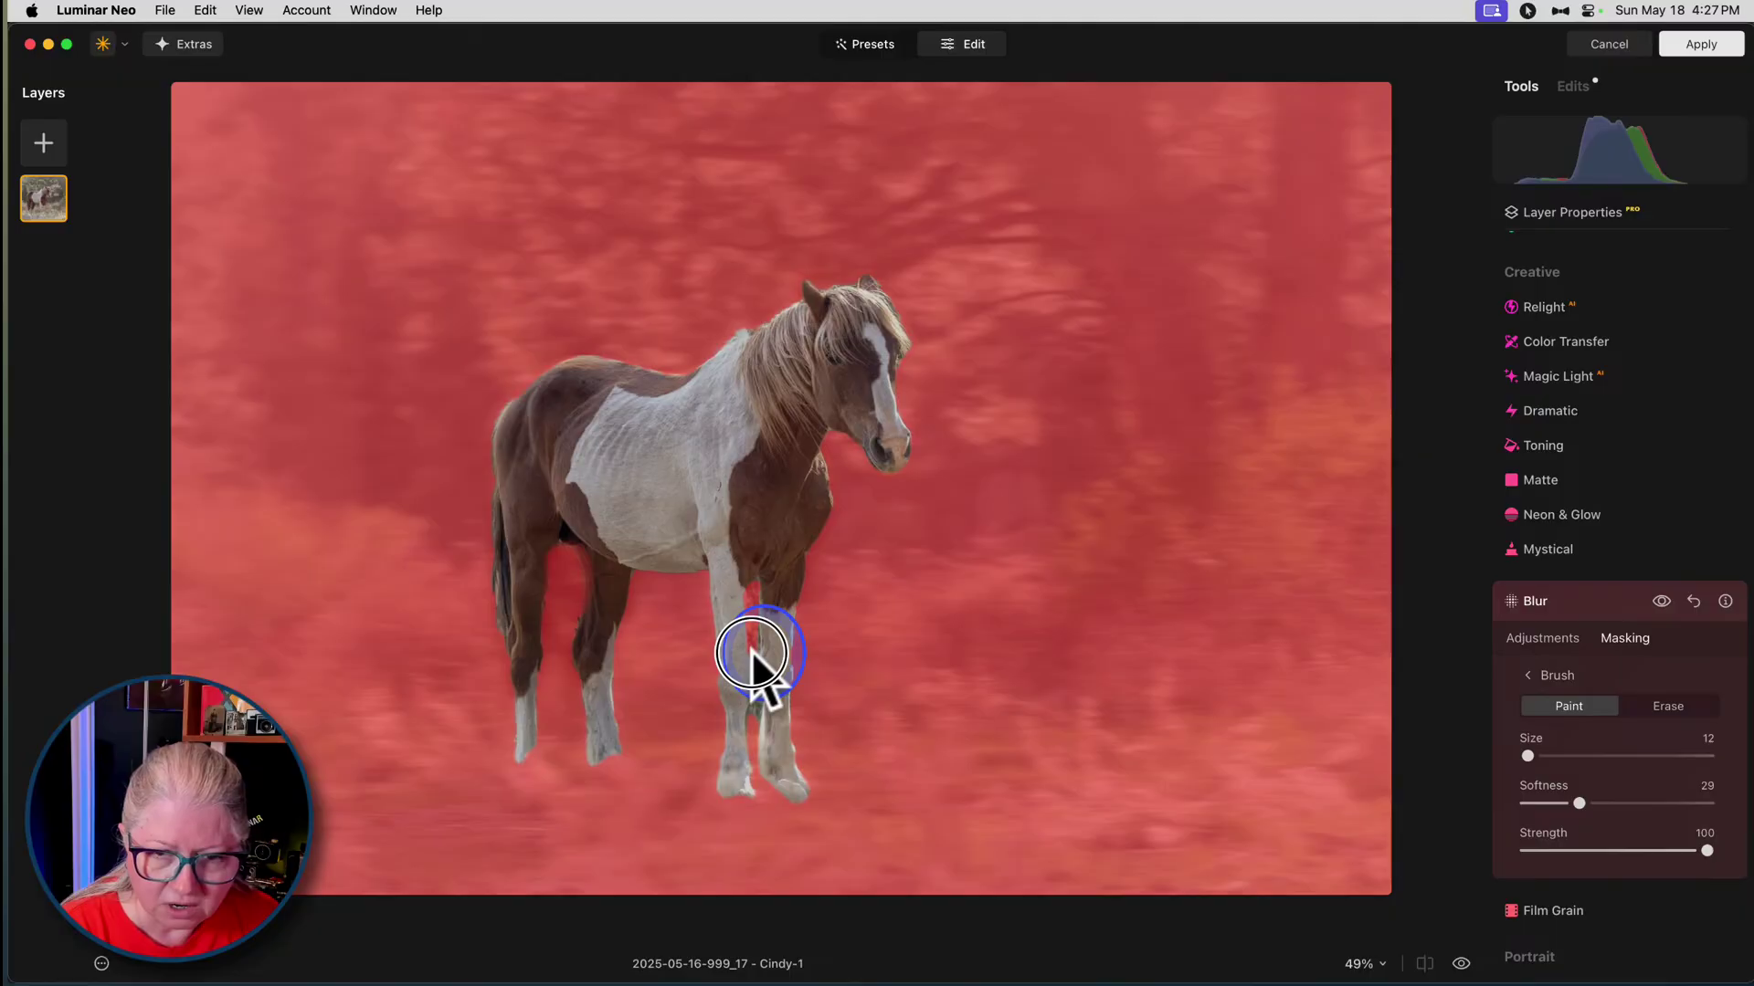
{"action": "mouse_move", "coordinate": [753, 665]}
{"action": "left_mouse_down"}
{"action": "mouse_move", "coordinate": [756, 698]}
{"action": "mouse_move", "coordinate": [731, 703]}
{"action": "left_mouse_up"}
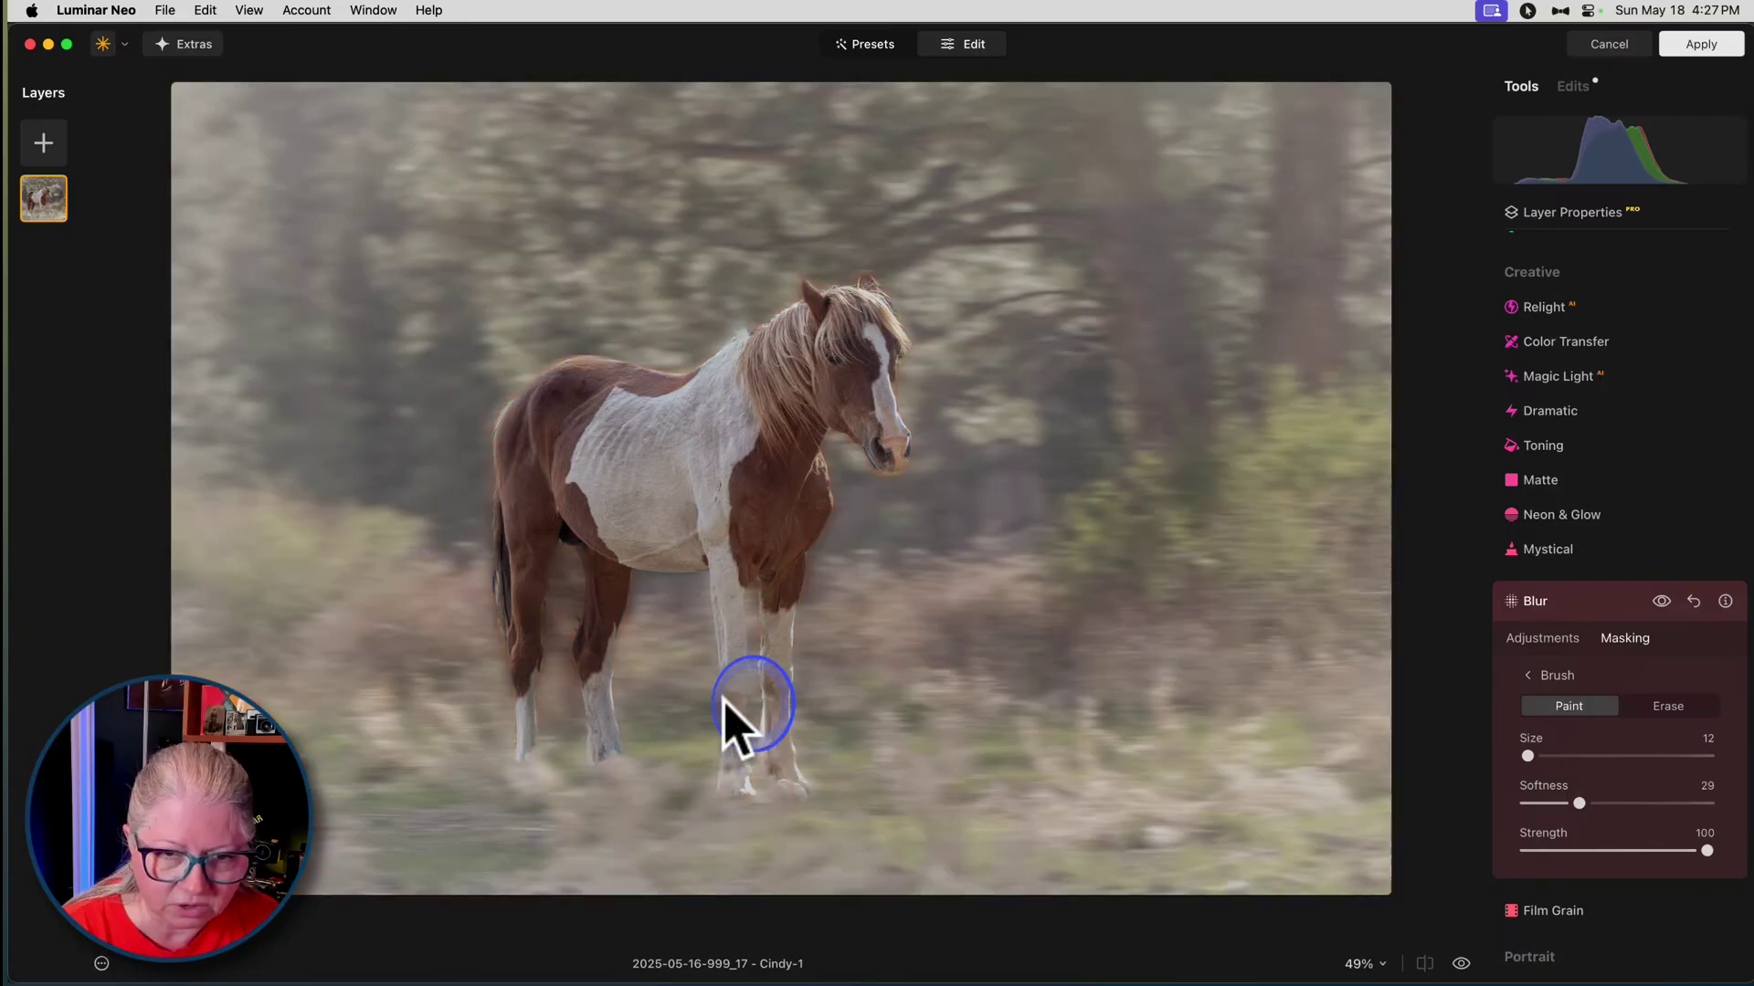
{"action": "mouse_move", "coordinate": [562, 639]}
{"action": "left_mouse_down"}
{"action": "mouse_move", "coordinate": [573, 569]}
{"action": "mouse_move", "coordinate": [512, 577]}
{"action": "left_mouse_up"}
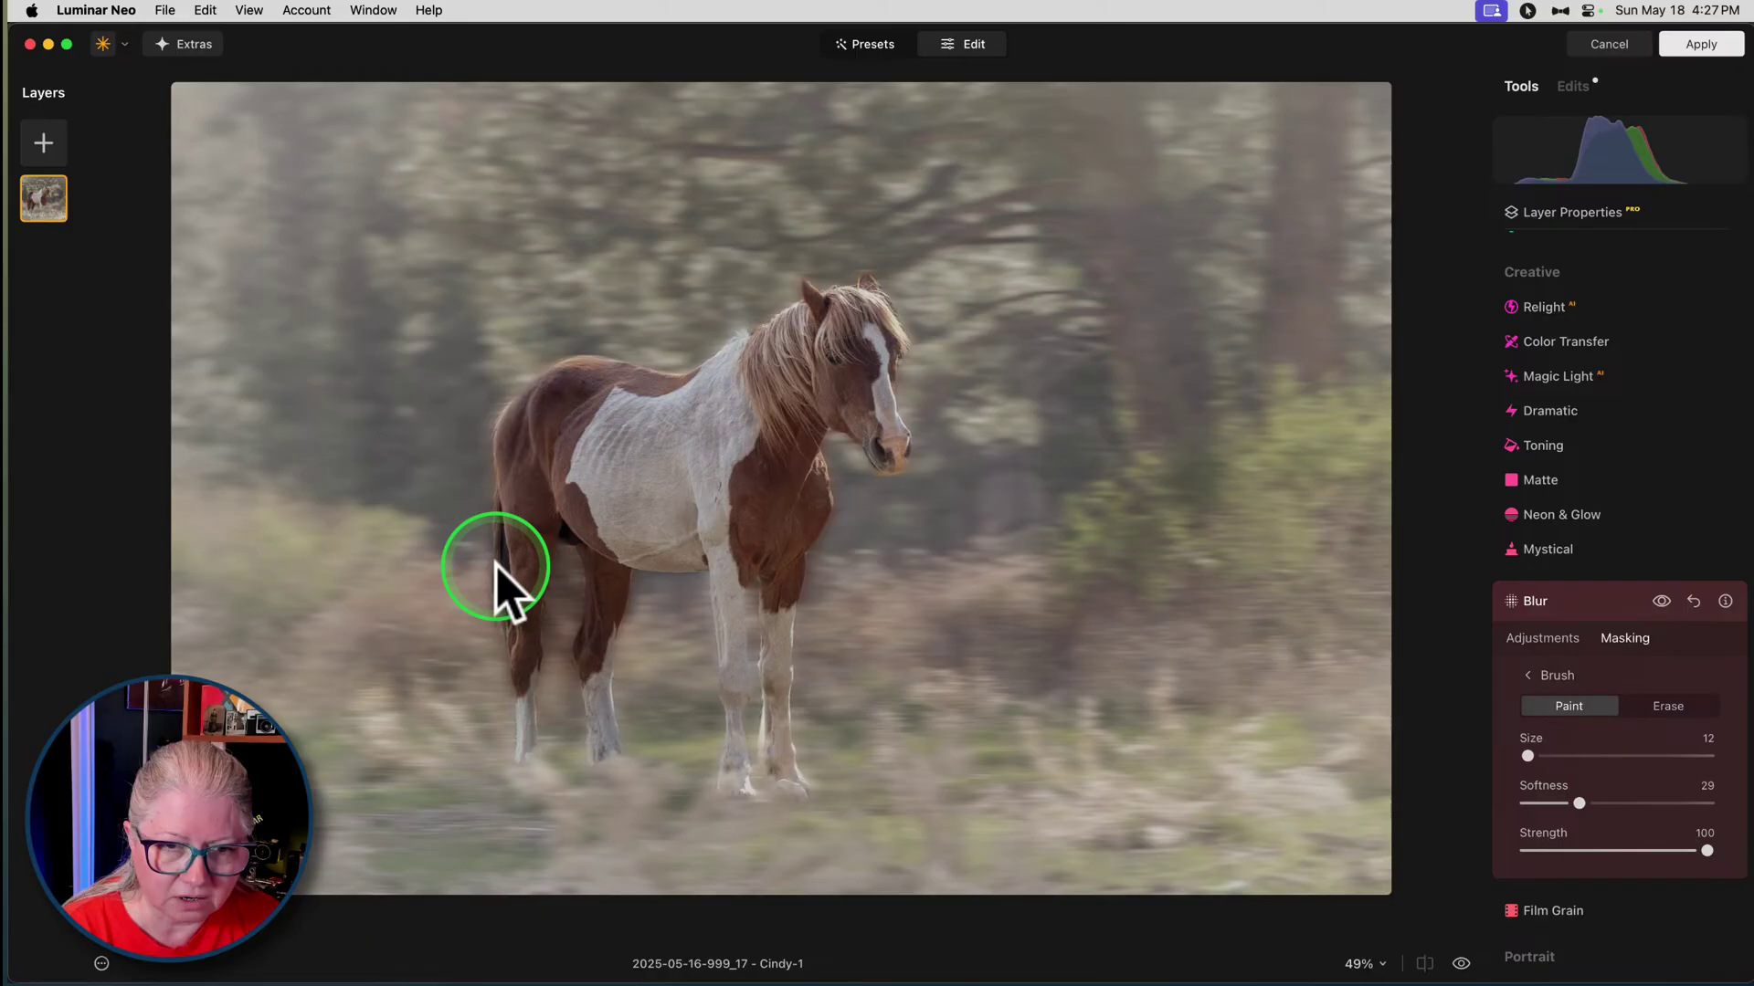
- Erase the blur mask over the tail with brush Size 60, Softness 77 and Strength 64, and repaint the background just behind it
{"action": "left_click", "coordinate": [1668, 706]}
{"action": "left_click_drag", "start_coordinate": [1579, 804], "coordinate": [1644, 850]}
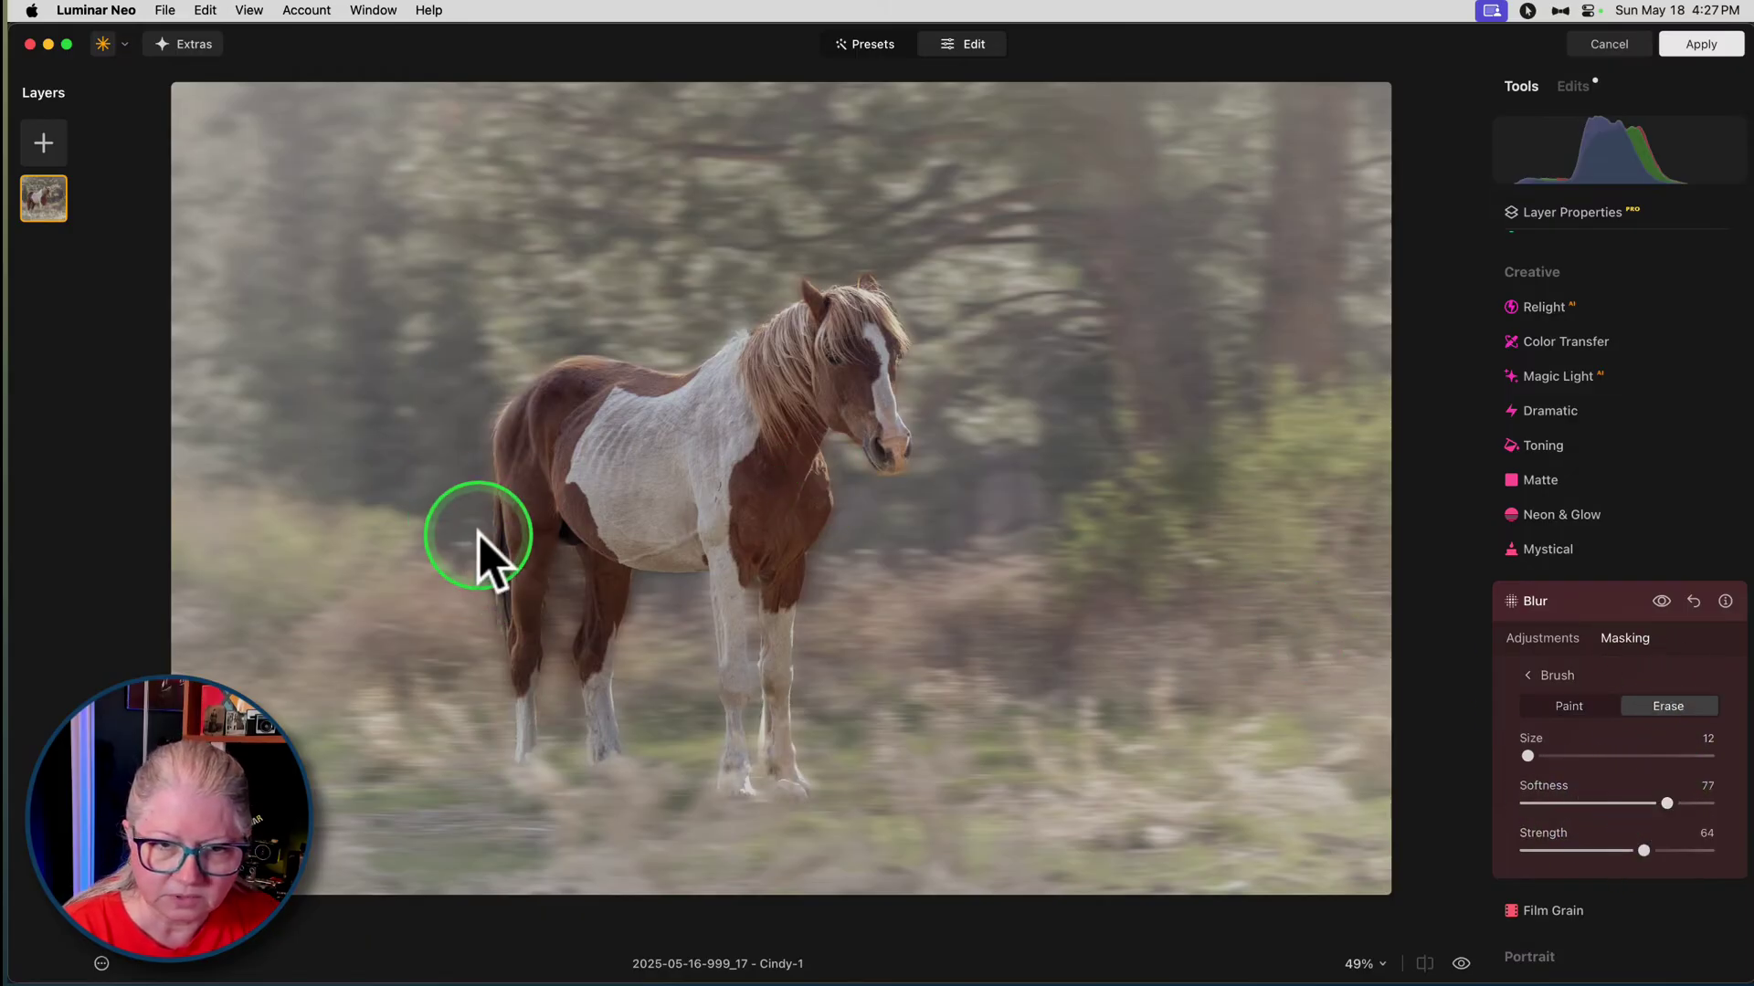
{"action": "key", "text": "bracketright"}
{"action": "key", "text": "bracketright"}
{"action": "key", "text": "bracketright"}
{"action": "key", "text": "bracketright"}
{"action": "key", "text": "bracketright"}
{"action": "mouse_move", "coordinate": [494, 551]}
{"action": "left_mouse_down"}
{"action": "mouse_move", "coordinate": [498, 490]}
{"action": "mouse_move", "coordinate": [486, 573]}
{"action": "mouse_move", "coordinate": [503, 657]}
{"action": "left_mouse_up"}
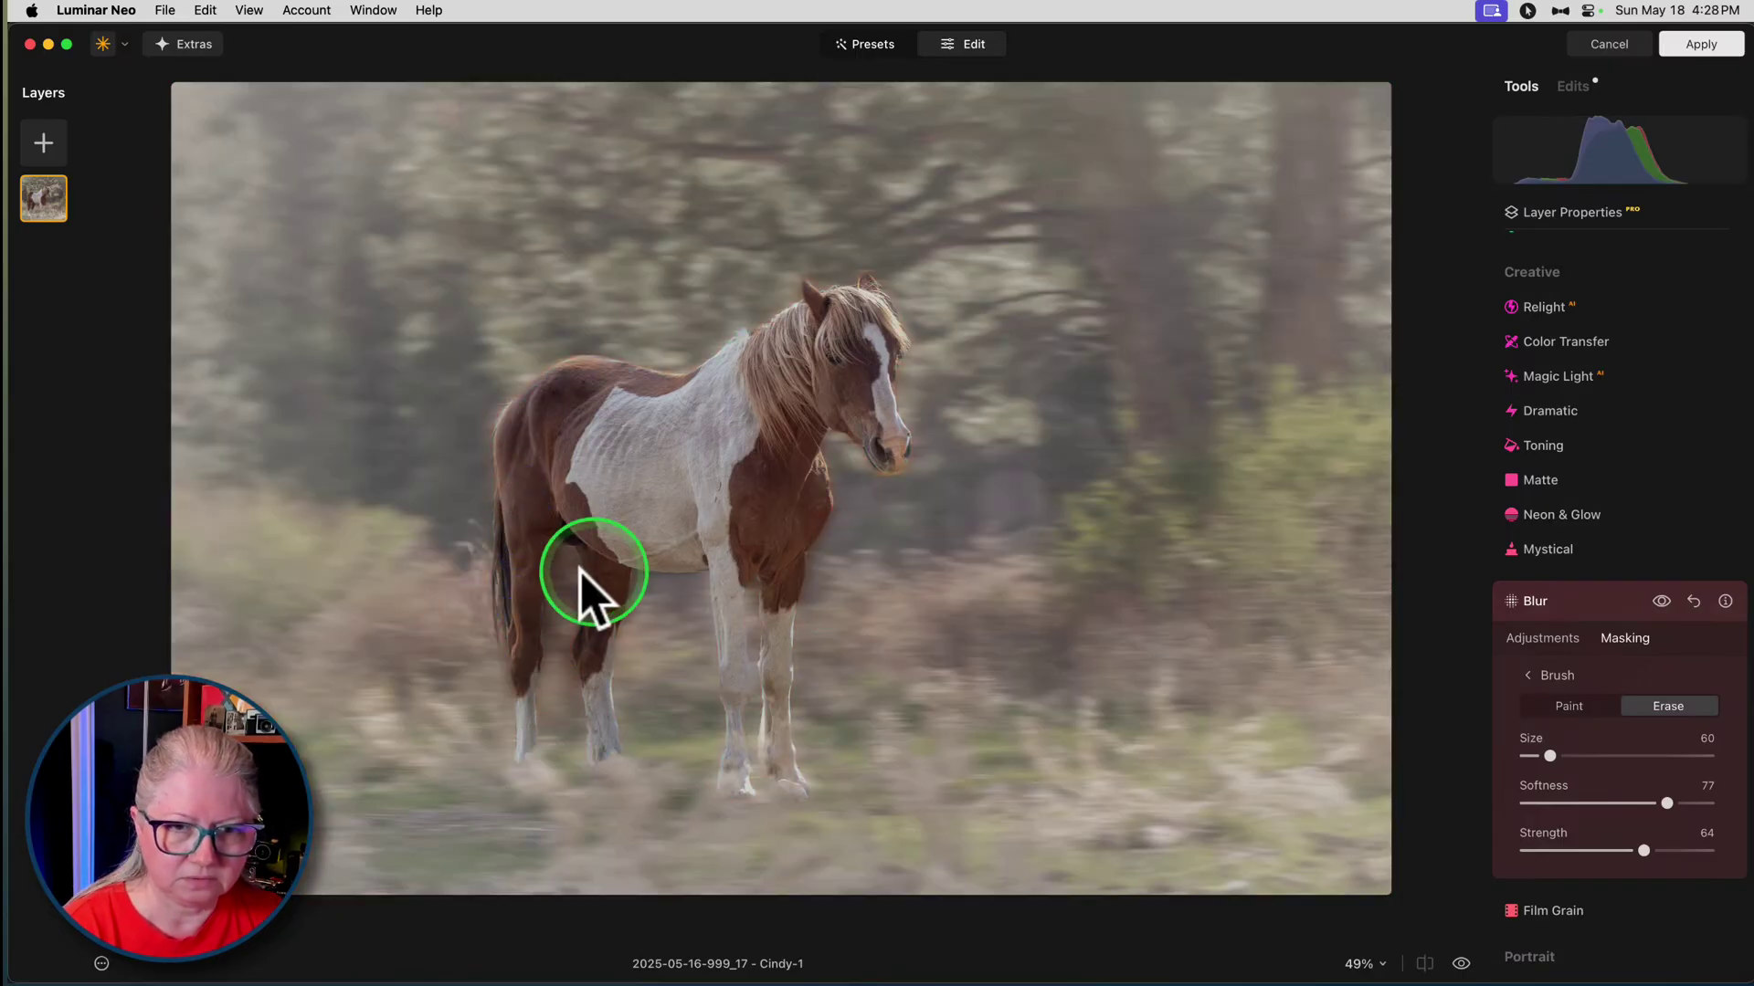
{"action": "left_click", "coordinate": [1575, 709]}
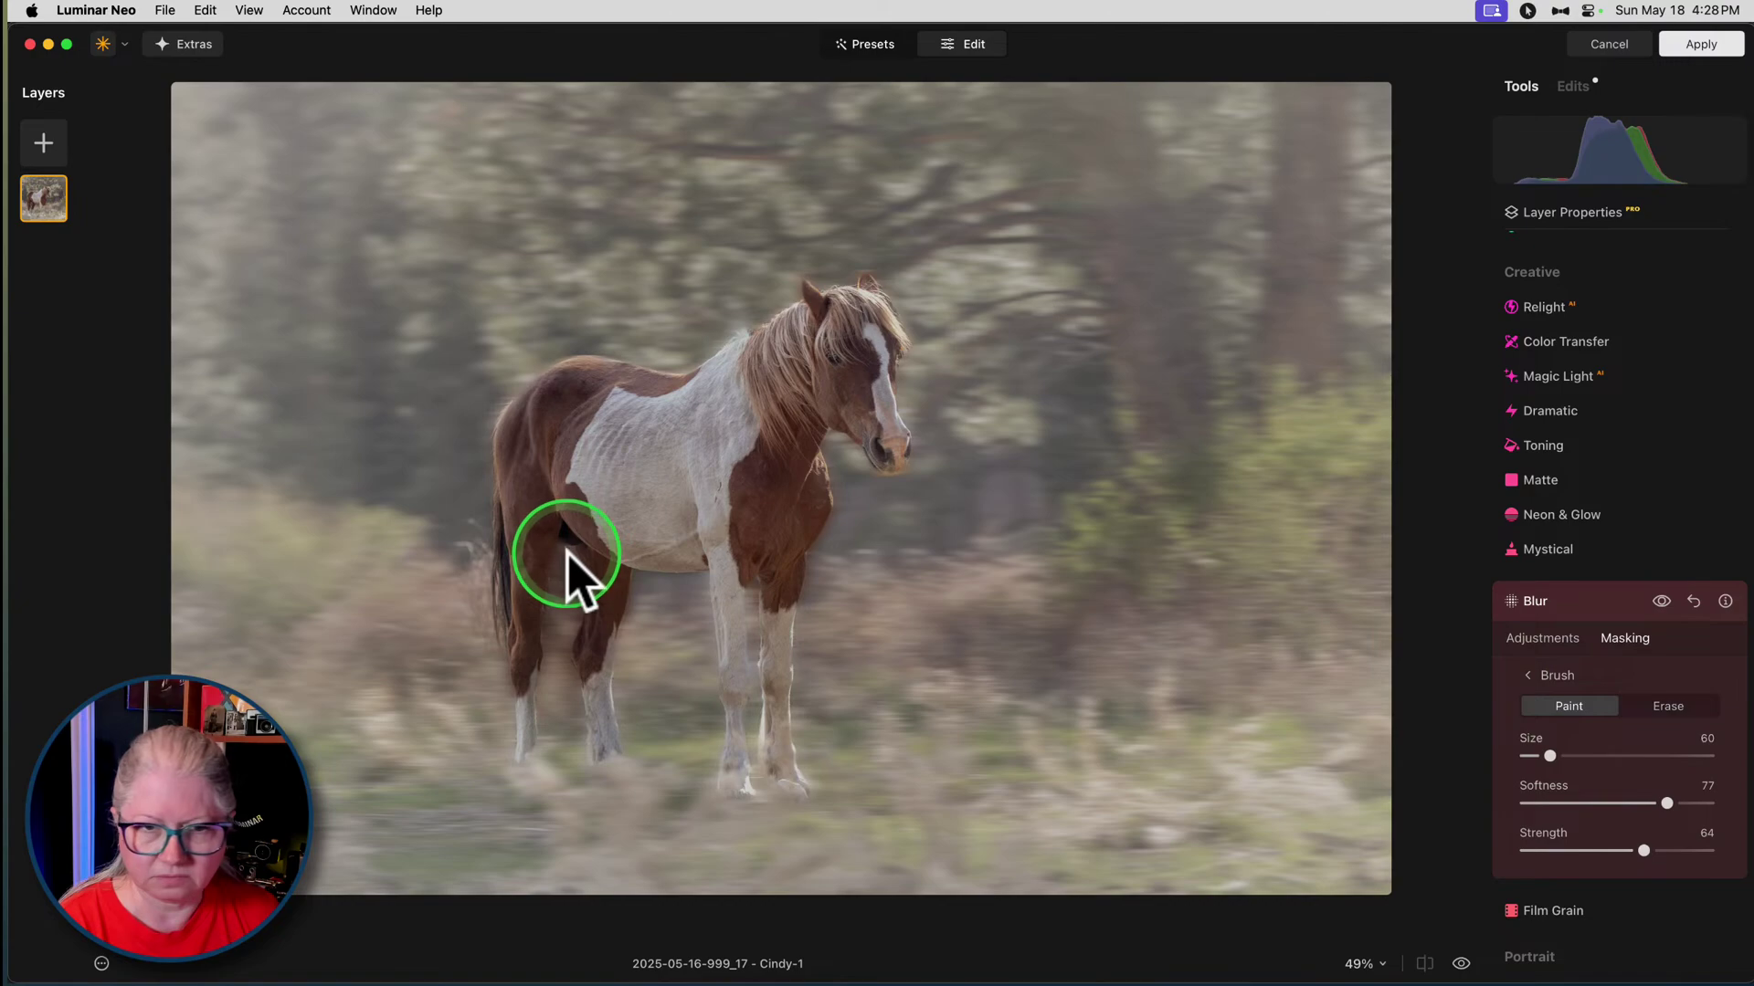
{"action": "mouse_move", "coordinate": [470, 567]}
{"action": "left_mouse_down"}
{"action": "mouse_move", "coordinate": [474, 493]}
{"action": "mouse_move", "coordinate": [471, 630]}
{"action": "left_mouse_up"}
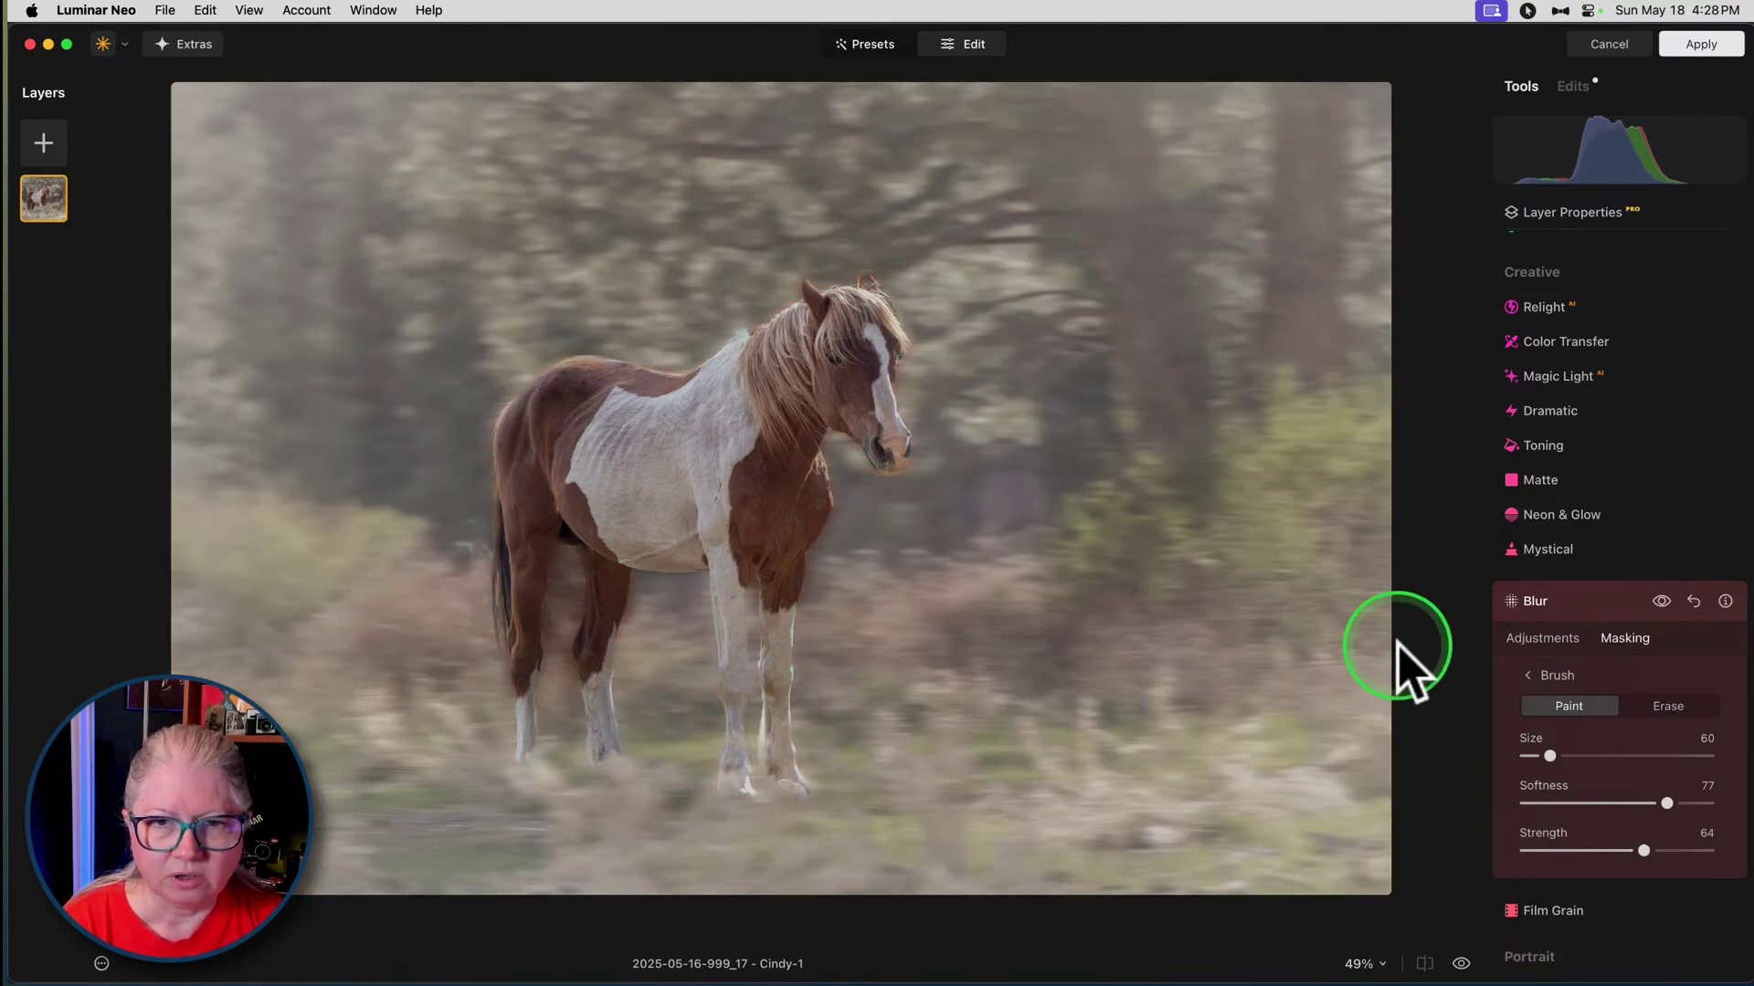
- Lightly erase the blur mask around the horse's hindquarters and legs with brush Size 94, Softness 52 and Strength 20
{"action": "left_click", "coordinate": [1671, 709]}
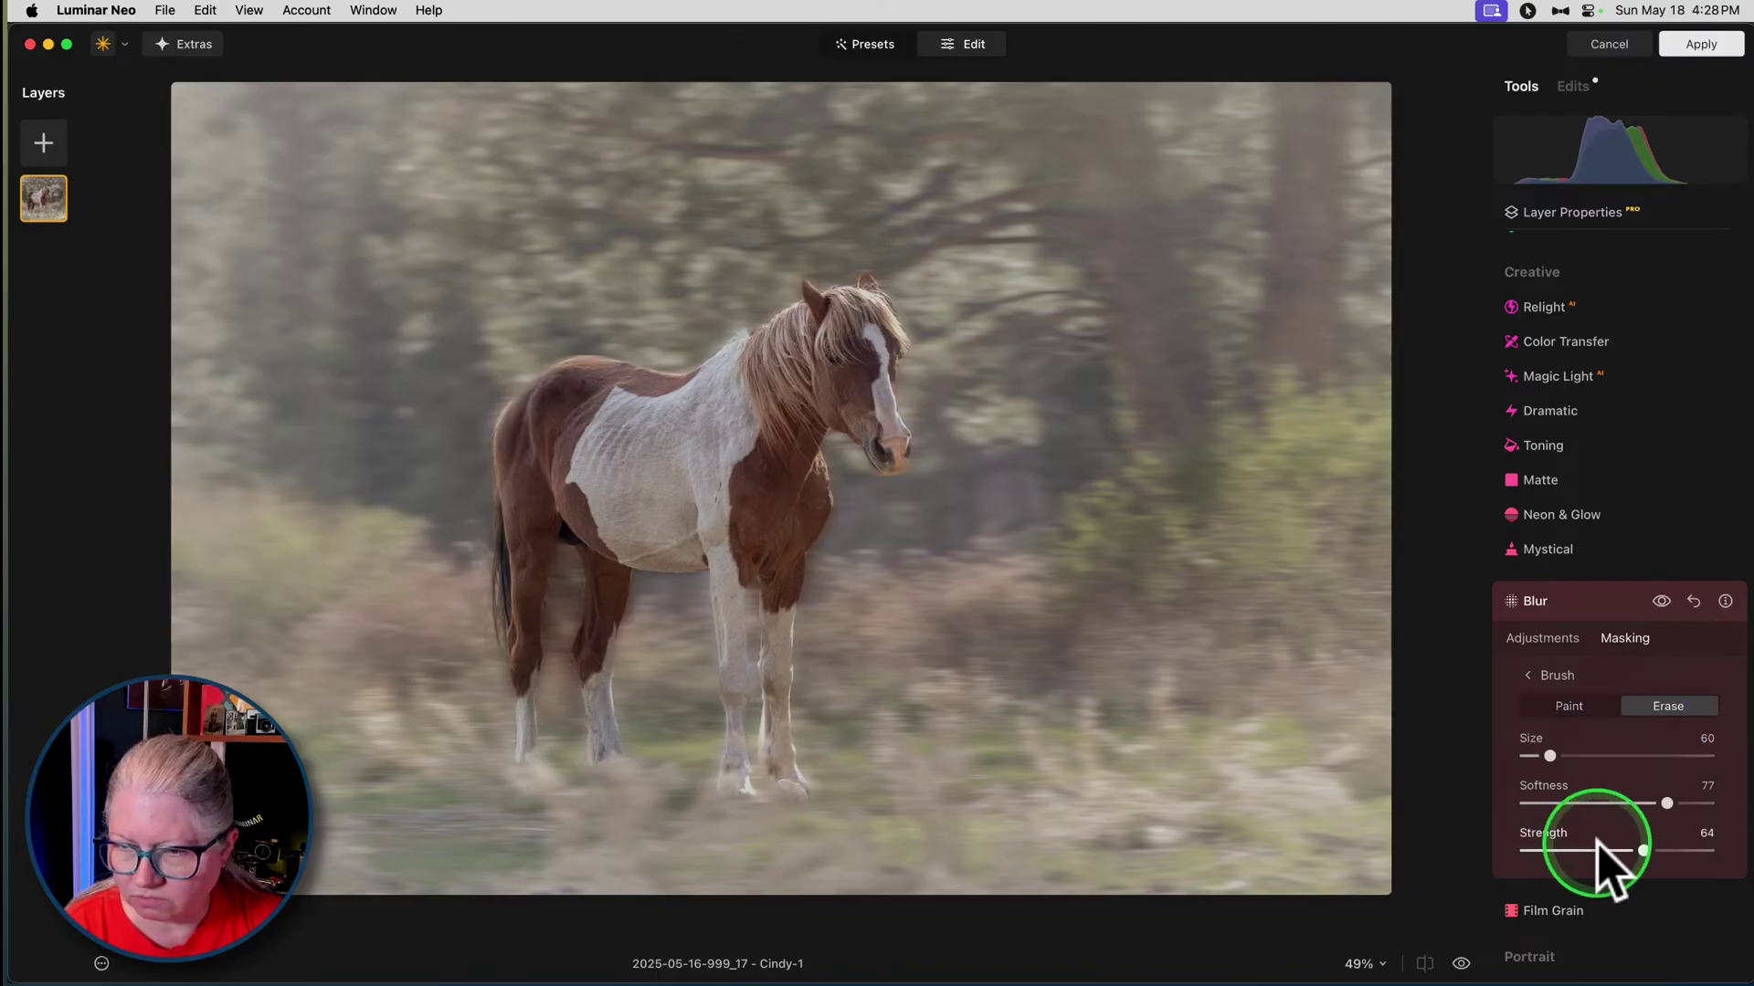
{"action": "left_click", "coordinate": [1598, 850]}
{"action": "left_click_drag", "start_coordinate": [1550, 756], "coordinate": [1564, 756]}
{"action": "left_click", "coordinate": [1621, 802]}
{"action": "left_click", "coordinate": [1562, 850]}
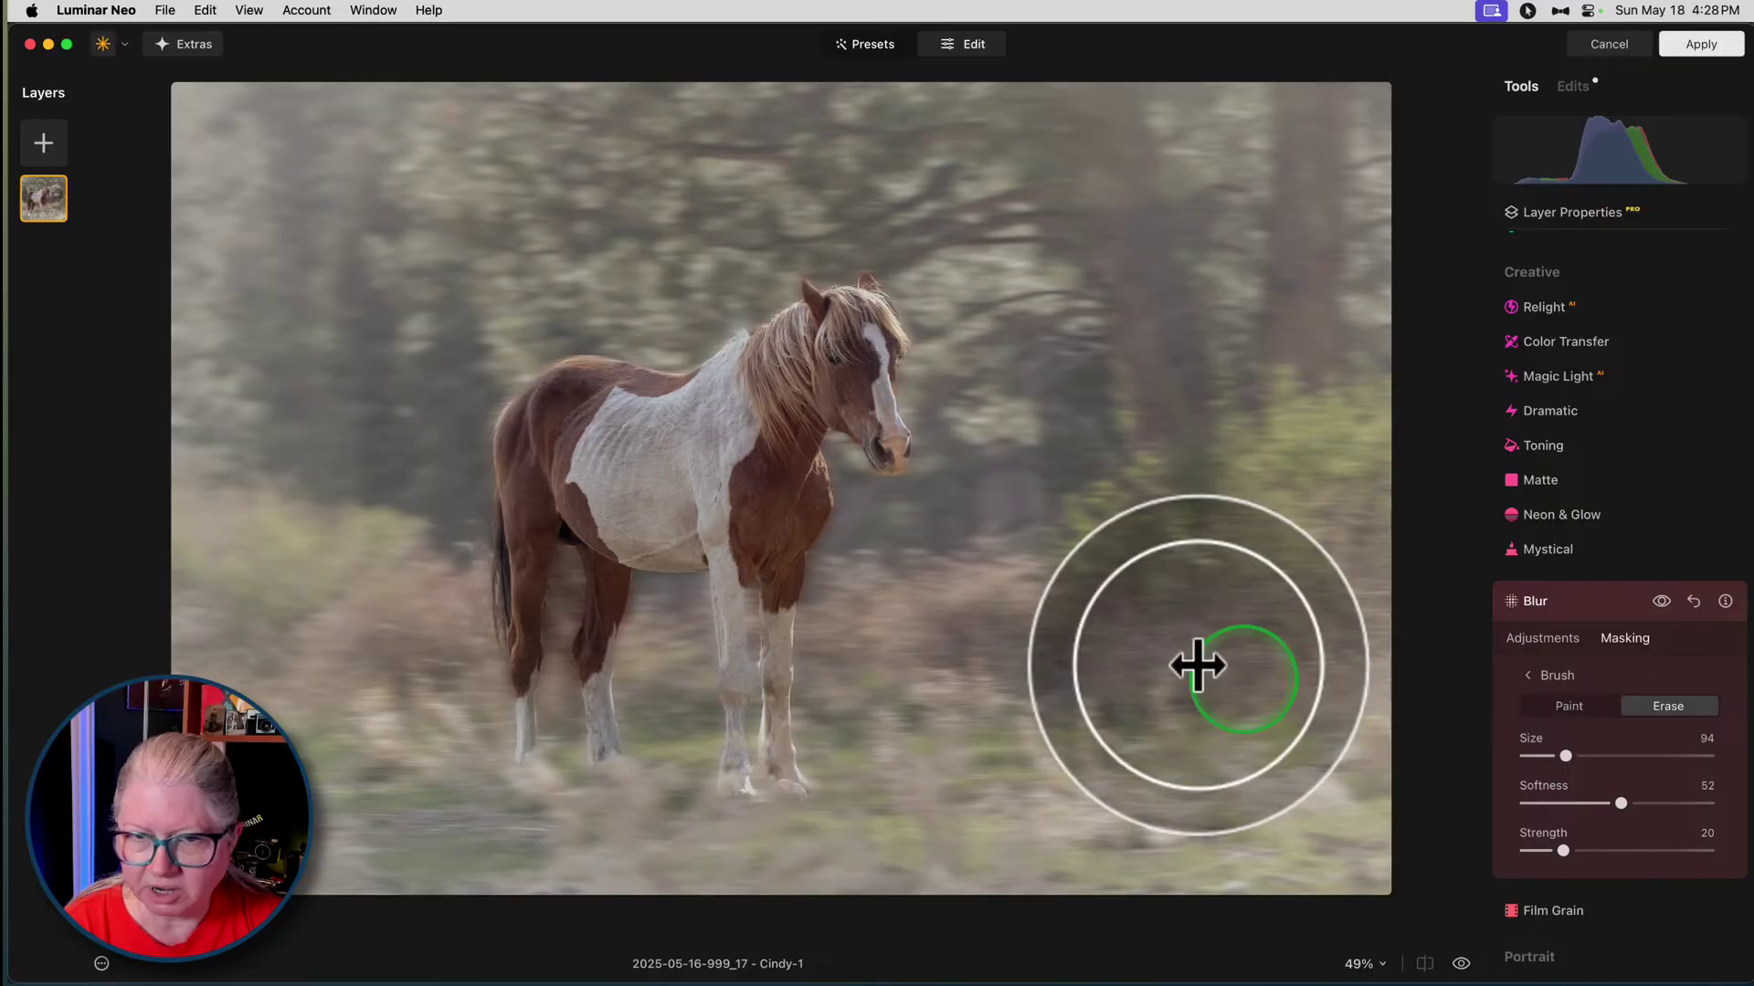
{"action": "mouse_move", "coordinate": [537, 391]}
{"action": "left_mouse_down"}
{"action": "mouse_move", "coordinate": [569, 355]}
{"action": "mouse_move", "coordinate": [699, 368]}
{"action": "mouse_move", "coordinate": [859, 282]}
{"action": "mouse_move", "coordinate": [888, 305]}
{"action": "mouse_move", "coordinate": [893, 448]}
{"action": "mouse_move", "coordinate": [826, 433]}
{"action": "mouse_move", "coordinate": [786, 649]}
{"action": "mouse_move", "coordinate": [795, 809]}
{"action": "mouse_move", "coordinate": [757, 779]}
{"action": "mouse_move", "coordinate": [751, 583]}
{"action": "mouse_move", "coordinate": [755, 766]}
{"action": "mouse_move", "coordinate": [733, 805]}
{"action": "mouse_move", "coordinate": [714, 786]}
{"action": "mouse_move", "coordinate": [701, 569]}
{"action": "mouse_move", "coordinate": [622, 586]}
{"action": "mouse_move", "coordinate": [528, 544]}
{"action": "mouse_move", "coordinate": [509, 496]}
{"action": "mouse_move", "coordinate": [504, 763]}
{"action": "mouse_move", "coordinate": [525, 776]}
{"action": "mouse_move", "coordinate": [538, 735]}
{"action": "mouse_move", "coordinate": [556, 540]}
{"action": "mouse_move", "coordinate": [573, 552]}
{"action": "mouse_move", "coordinate": [562, 663]}
{"action": "mouse_move", "coordinate": [608, 772]}
{"action": "mouse_move", "coordinate": [629, 743]}
{"action": "mouse_move", "coordinate": [634, 607]}
{"action": "left_mouse_up"}
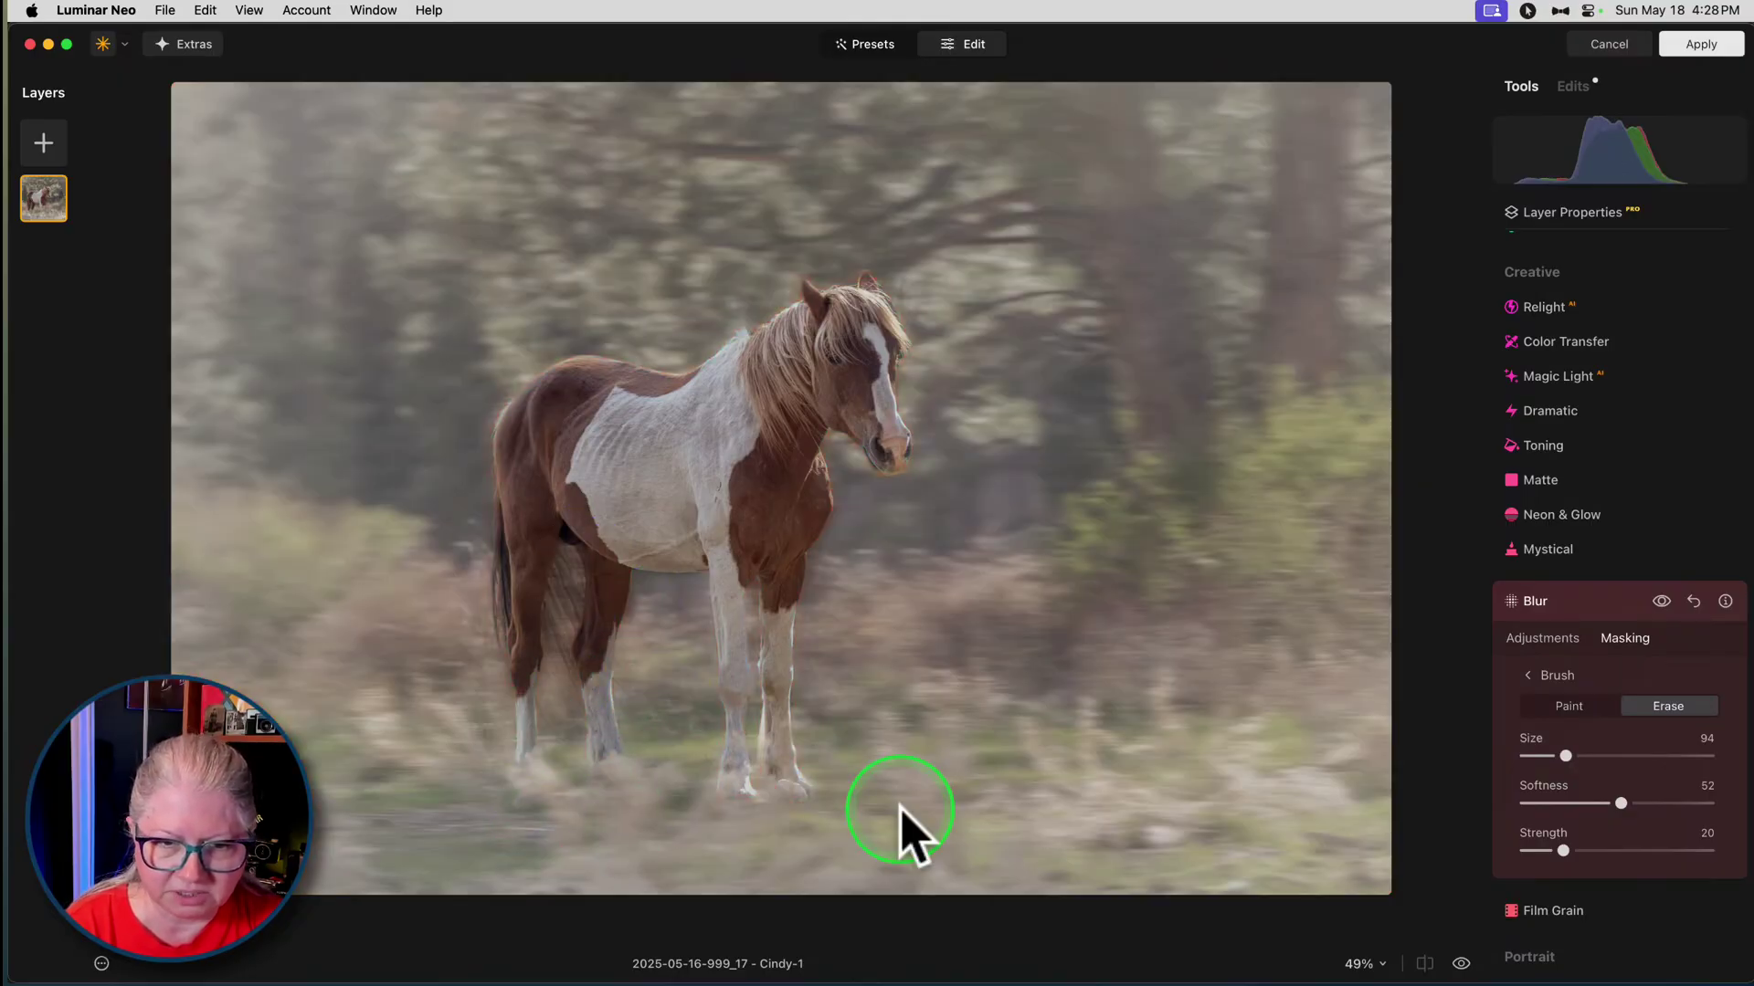
- Erase the blur mask around all the hooves with brush Size 27 and Strength 84
{"action": "left_click_drag", "start_coordinate": [1656, 847], "coordinate": [1678, 850]}
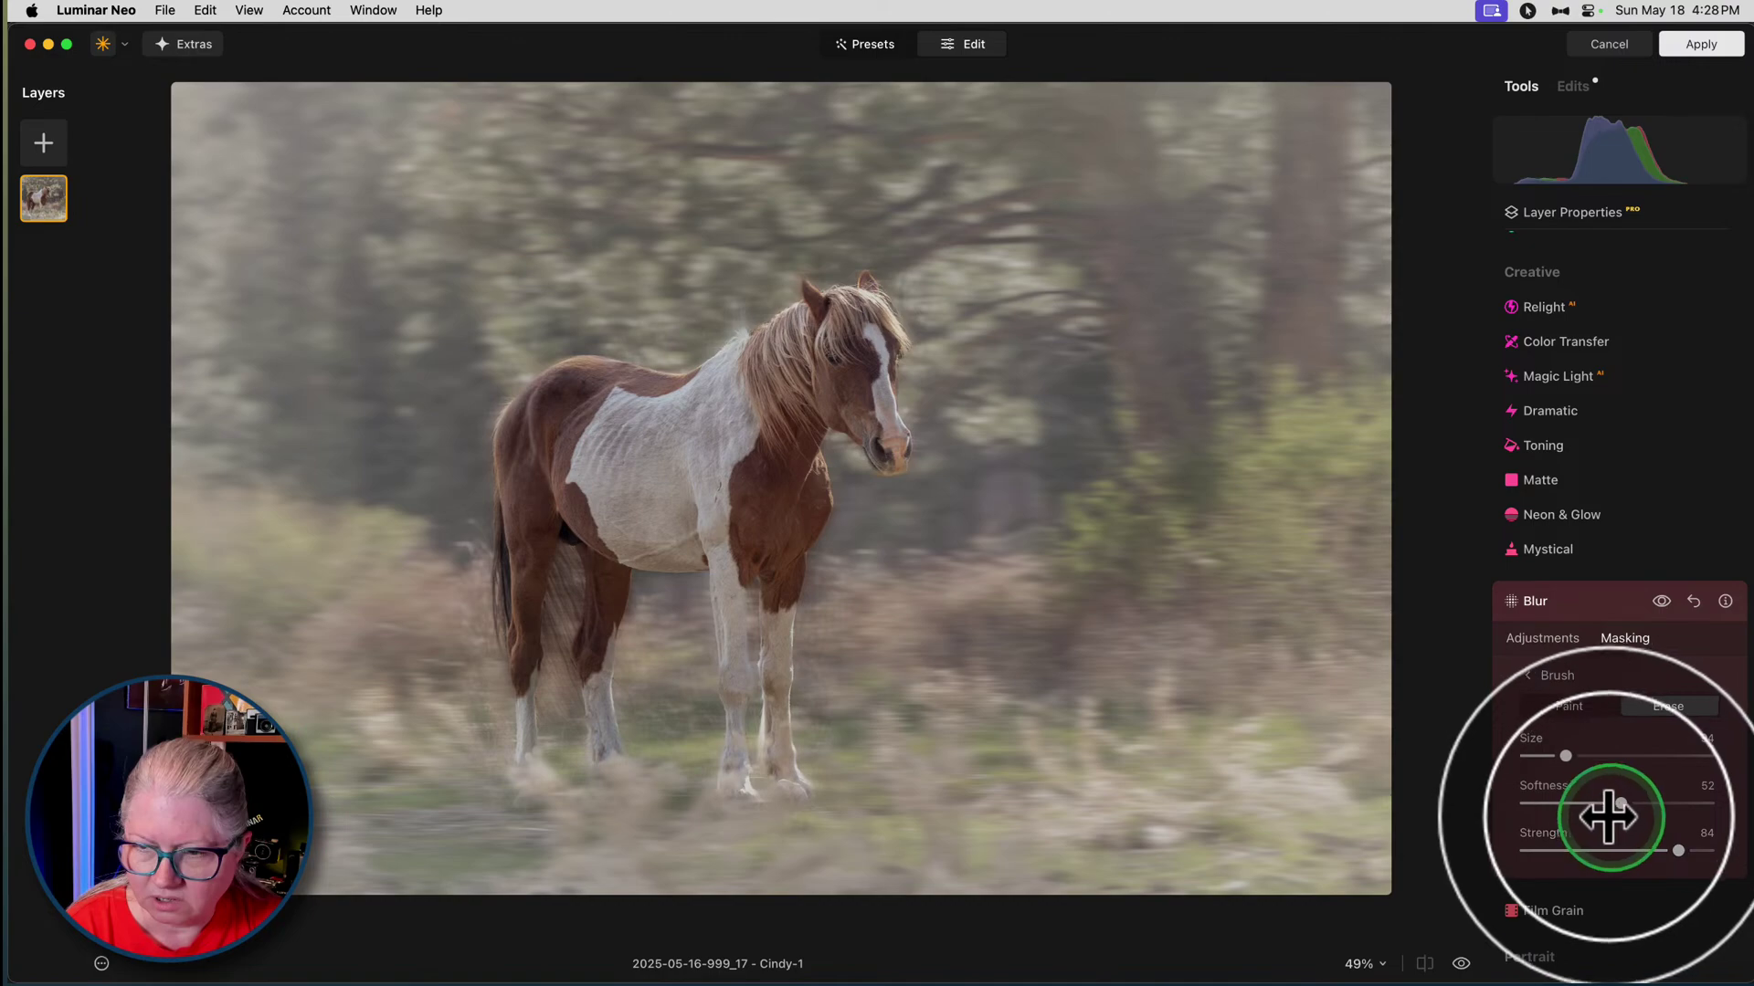
{"action": "left_click", "coordinate": [1534, 756]}
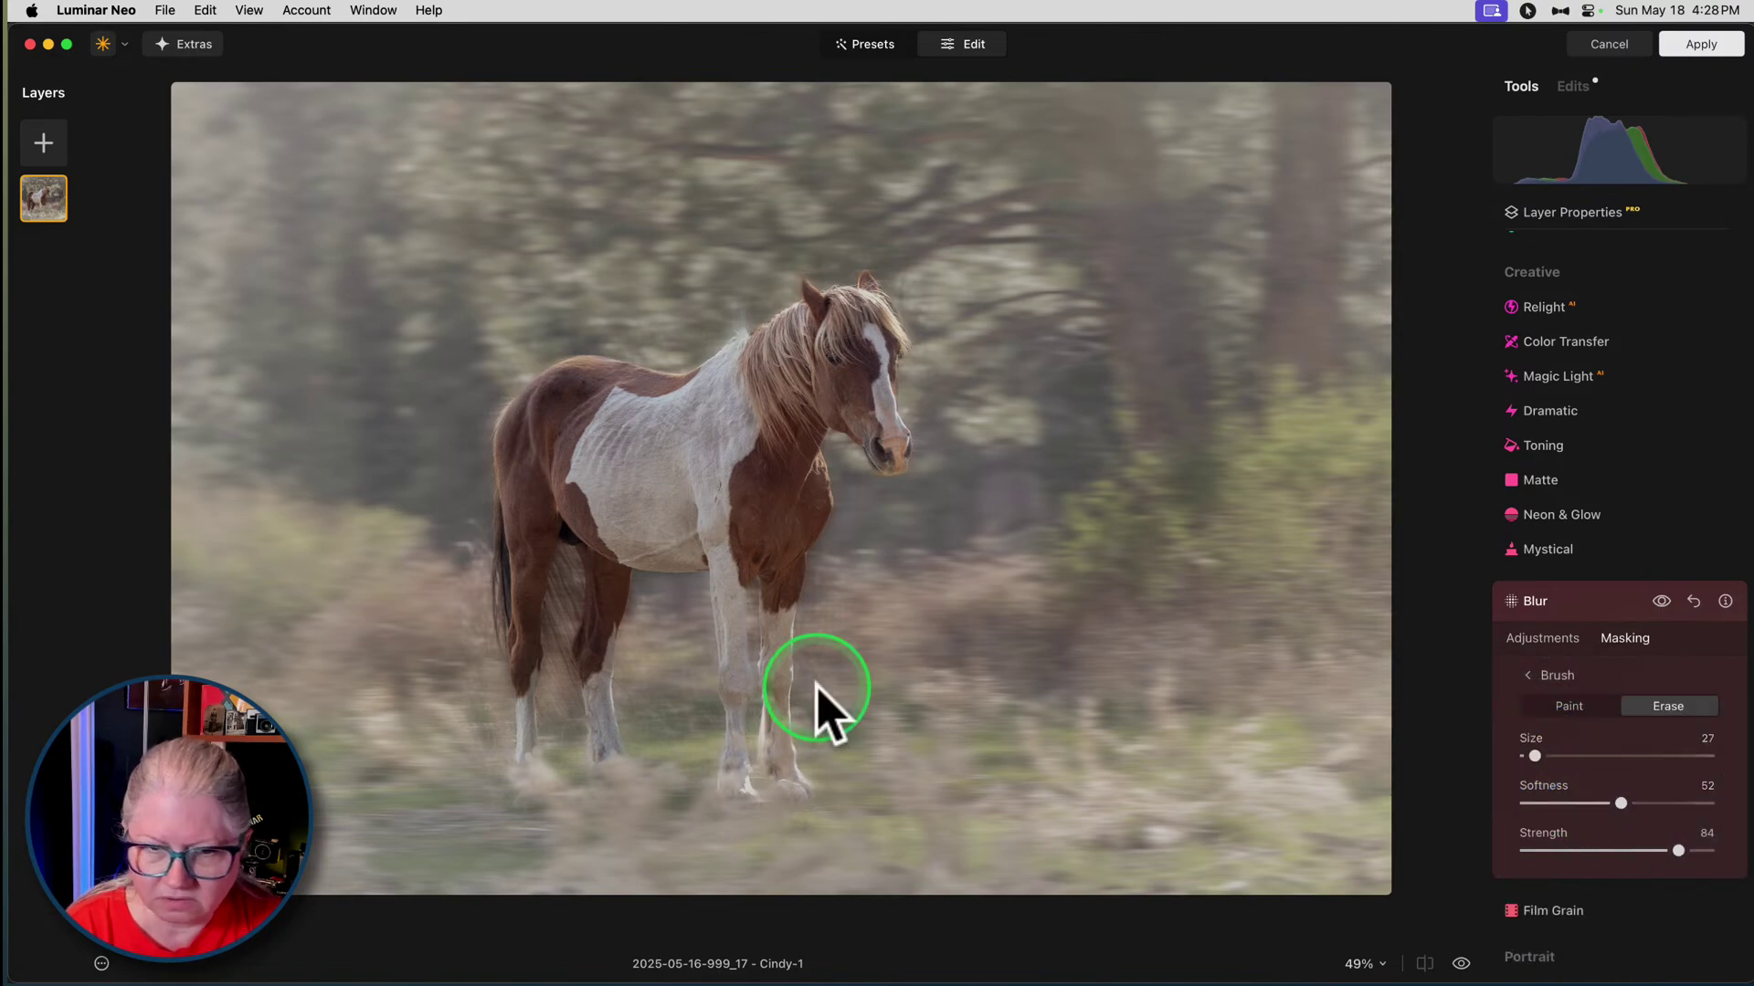
{"action": "mouse_move", "coordinate": [526, 747]}
{"action": "left_mouse_down"}
{"action": "mouse_move", "coordinate": [548, 783]}
{"action": "mouse_move", "coordinate": [607, 769]}
{"action": "left_mouse_up"}
{"action": "mouse_move", "coordinate": [721, 778]}
{"action": "left_mouse_down"}
{"action": "mouse_move", "coordinate": [800, 791]}
{"action": "mouse_move", "coordinate": [782, 799]}
{"action": "mouse_move", "coordinate": [772, 775]}
{"action": "left_mouse_up"}
{"action": "left_click_drag", "start_coordinate": [525, 784], "coordinate": [621, 769]}
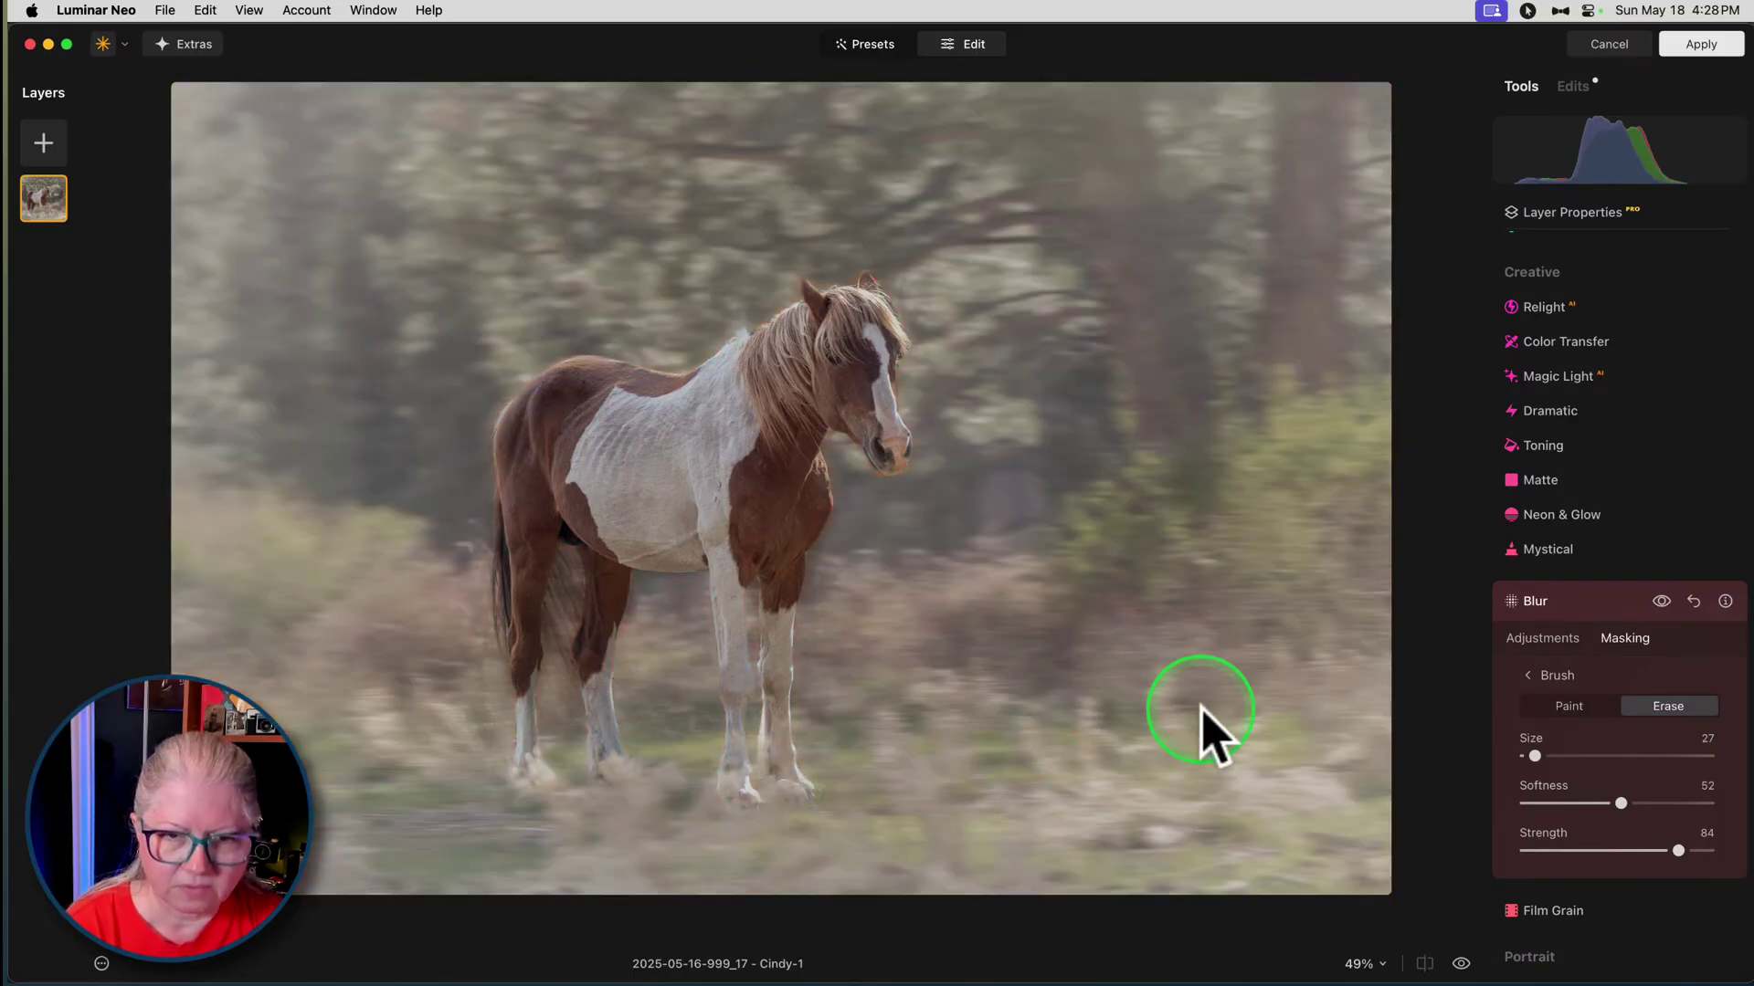
- Set the Motion blur to Amount 78 and Angle 90
{"action": "left_click", "coordinate": [1540, 639]}
{"action": "mouse_move", "coordinate": [1662, 764]}
{"action": "left_mouse_down"}
{"action": "mouse_move", "coordinate": [1685, 763]}
{"action": "mouse_move", "coordinate": [1519, 758]}
{"action": "mouse_move", "coordinate": [1709, 763]}
{"action": "mouse_move", "coordinate": [1669, 764]}
{"action": "mouse_move", "coordinate": [1740, 811]}
{"action": "mouse_move", "coordinate": [1519, 814]}
{"action": "mouse_move", "coordinate": [1710, 814]}
{"action": "left_mouse_up"}
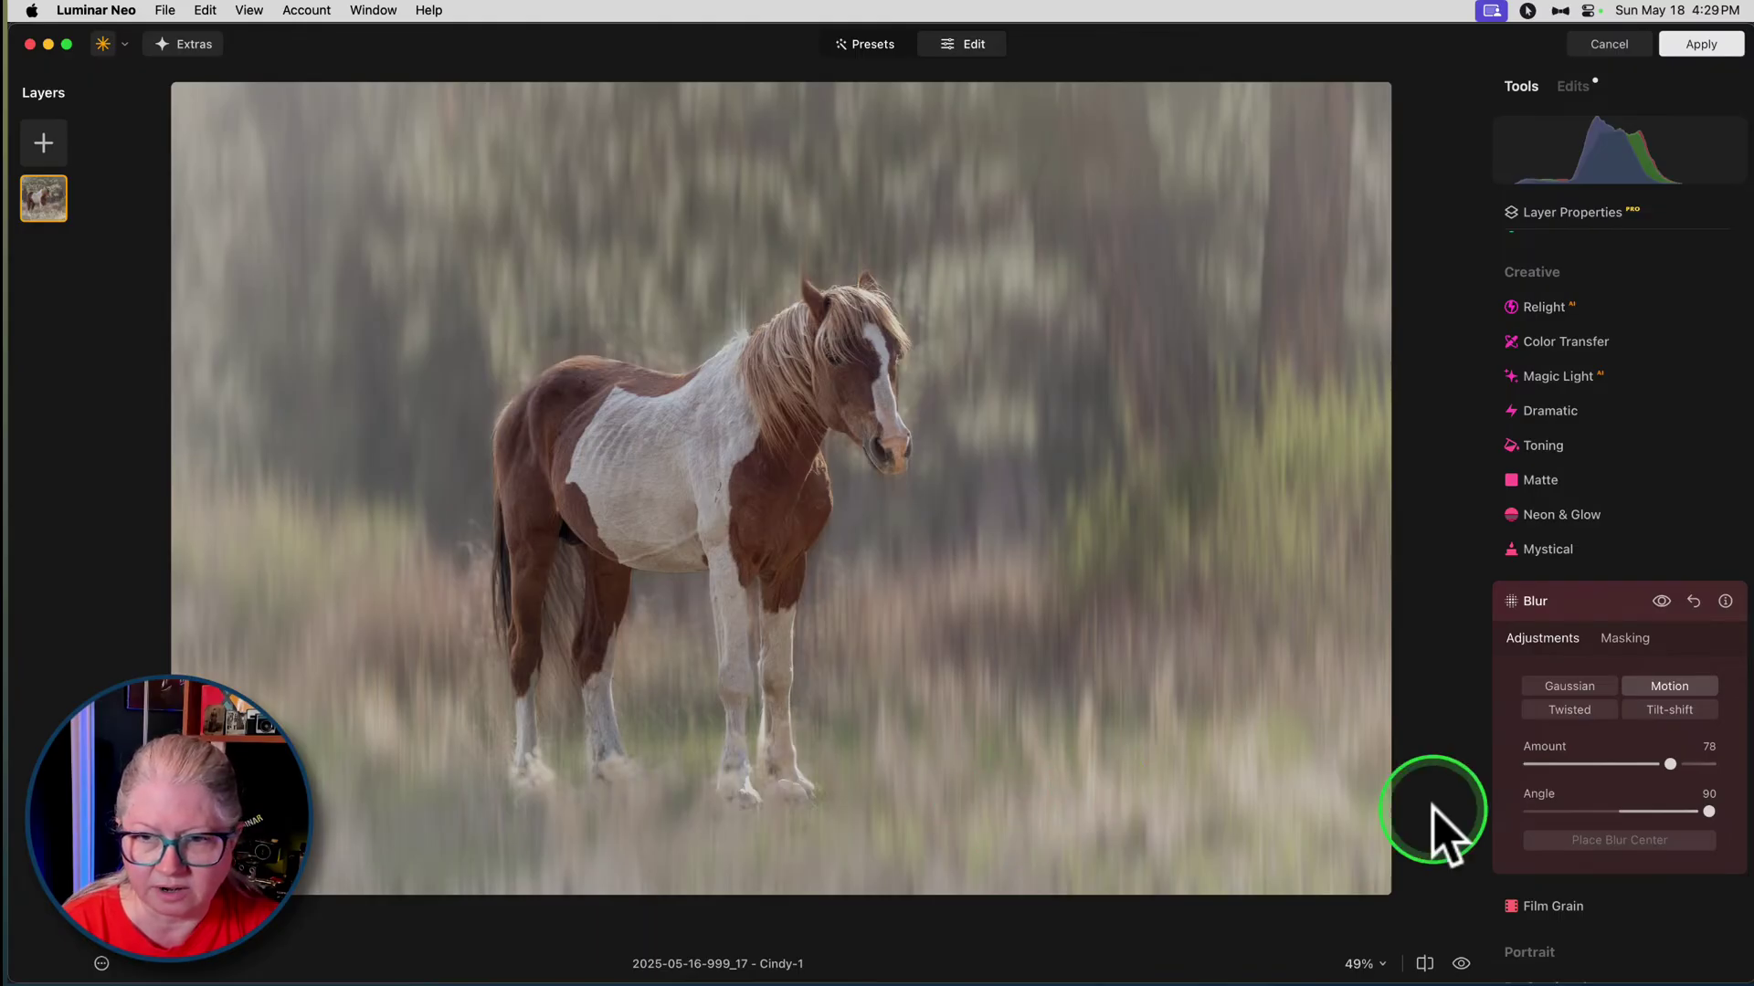
- Erase the blur mask over the foreground grass with brush Size 248 at Strength 84, blending its upper edge at Strength 38
{"action": "left_click", "coordinate": [1624, 637]}
{"action": "left_click", "coordinate": [1679, 708]}
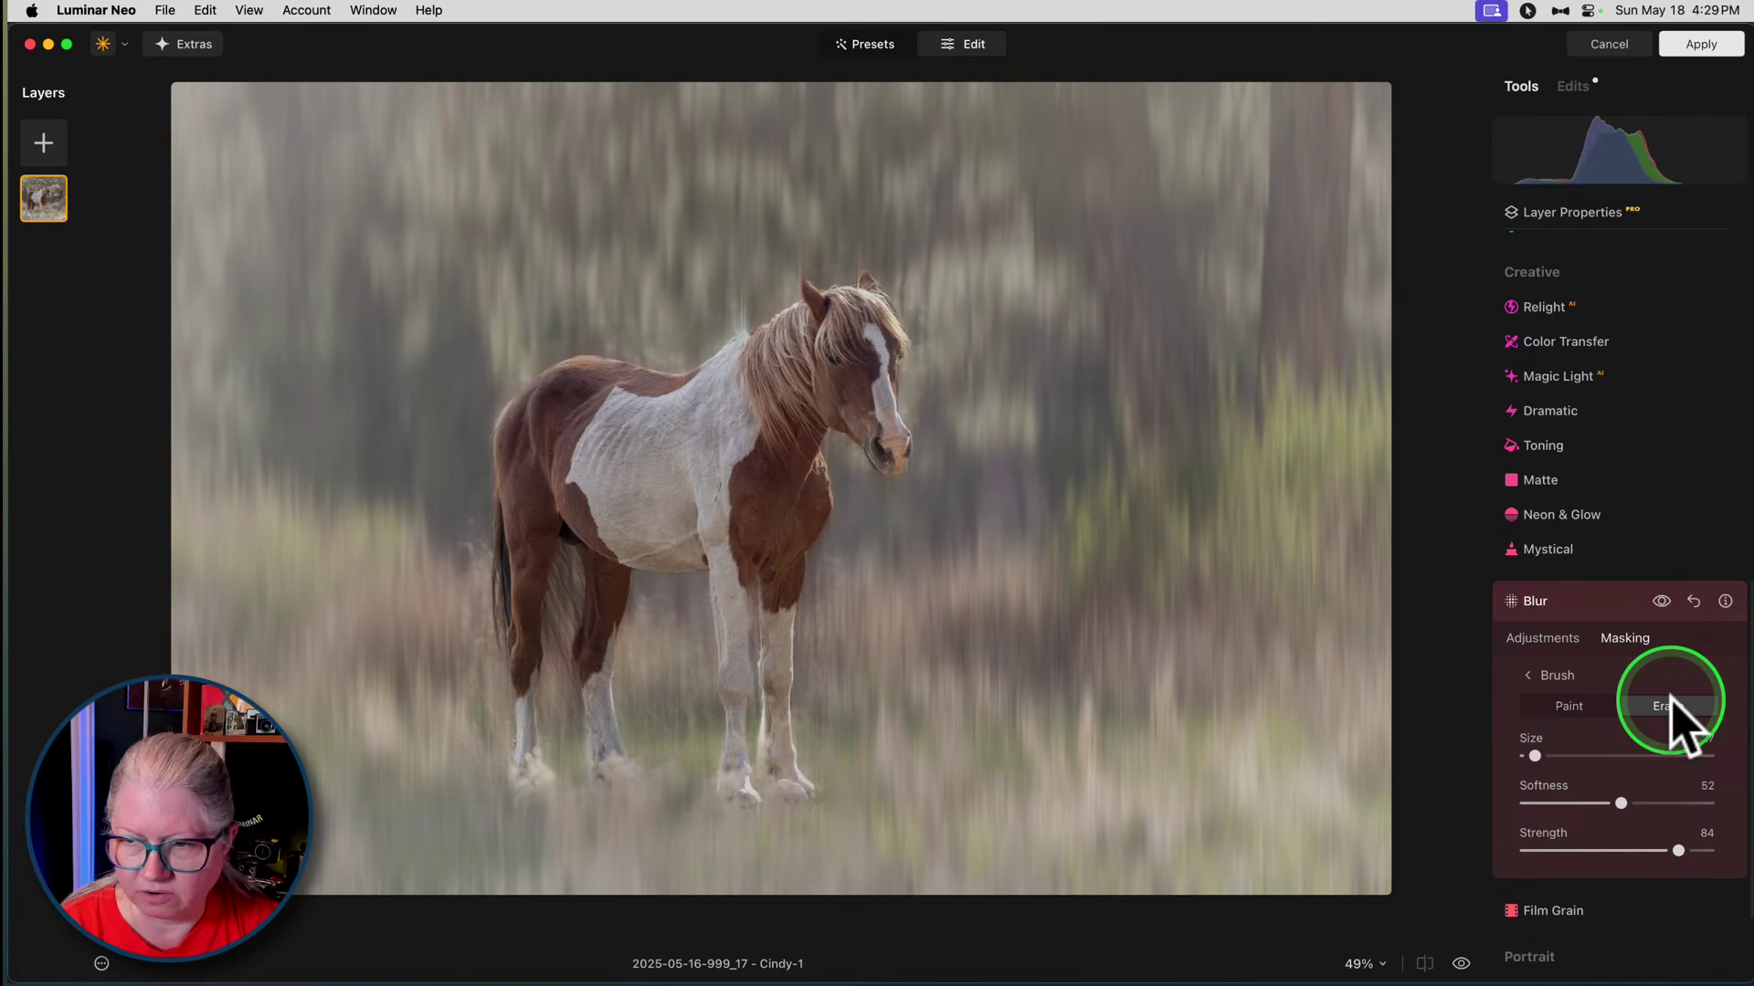
{"action": "left_click_drag", "start_coordinate": [1536, 757], "coordinate": [1637, 756]}
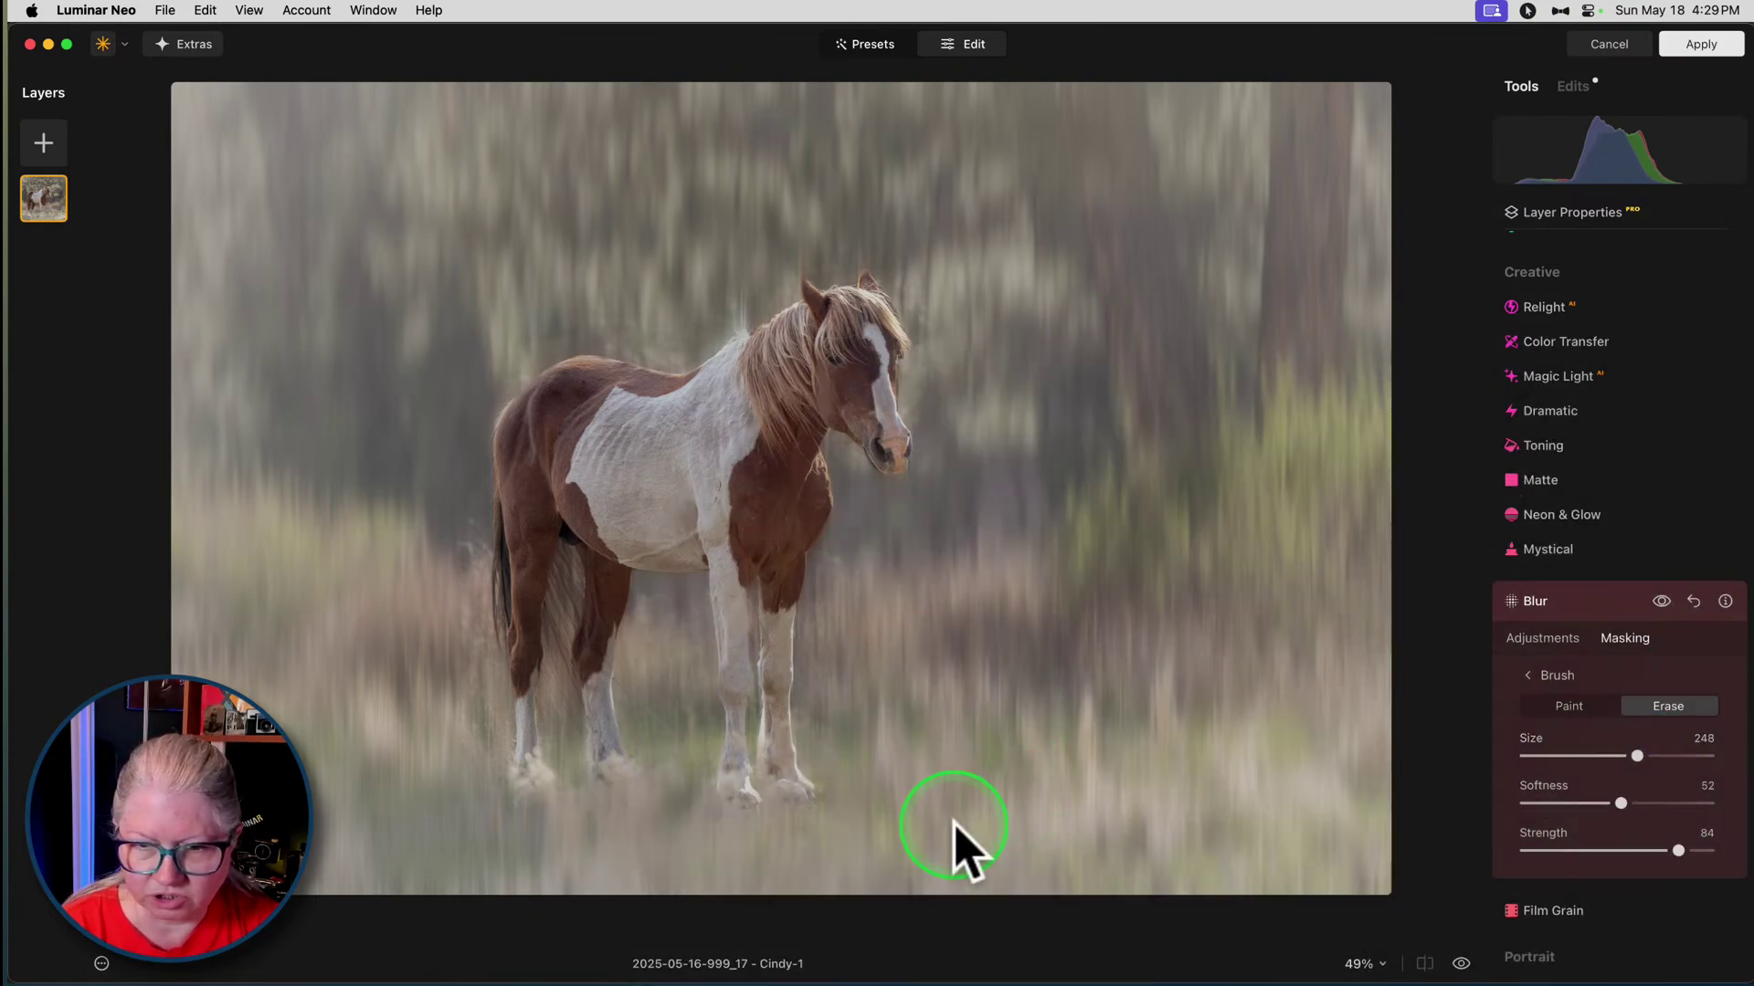
{"action": "mouse_move", "coordinate": [813, 840]}
{"action": "left_mouse_down"}
{"action": "mouse_move", "coordinate": [1272, 834]}
{"action": "mouse_move", "coordinate": [797, 845]}
{"action": "mouse_move", "coordinate": [315, 826]}
{"action": "left_mouse_up"}
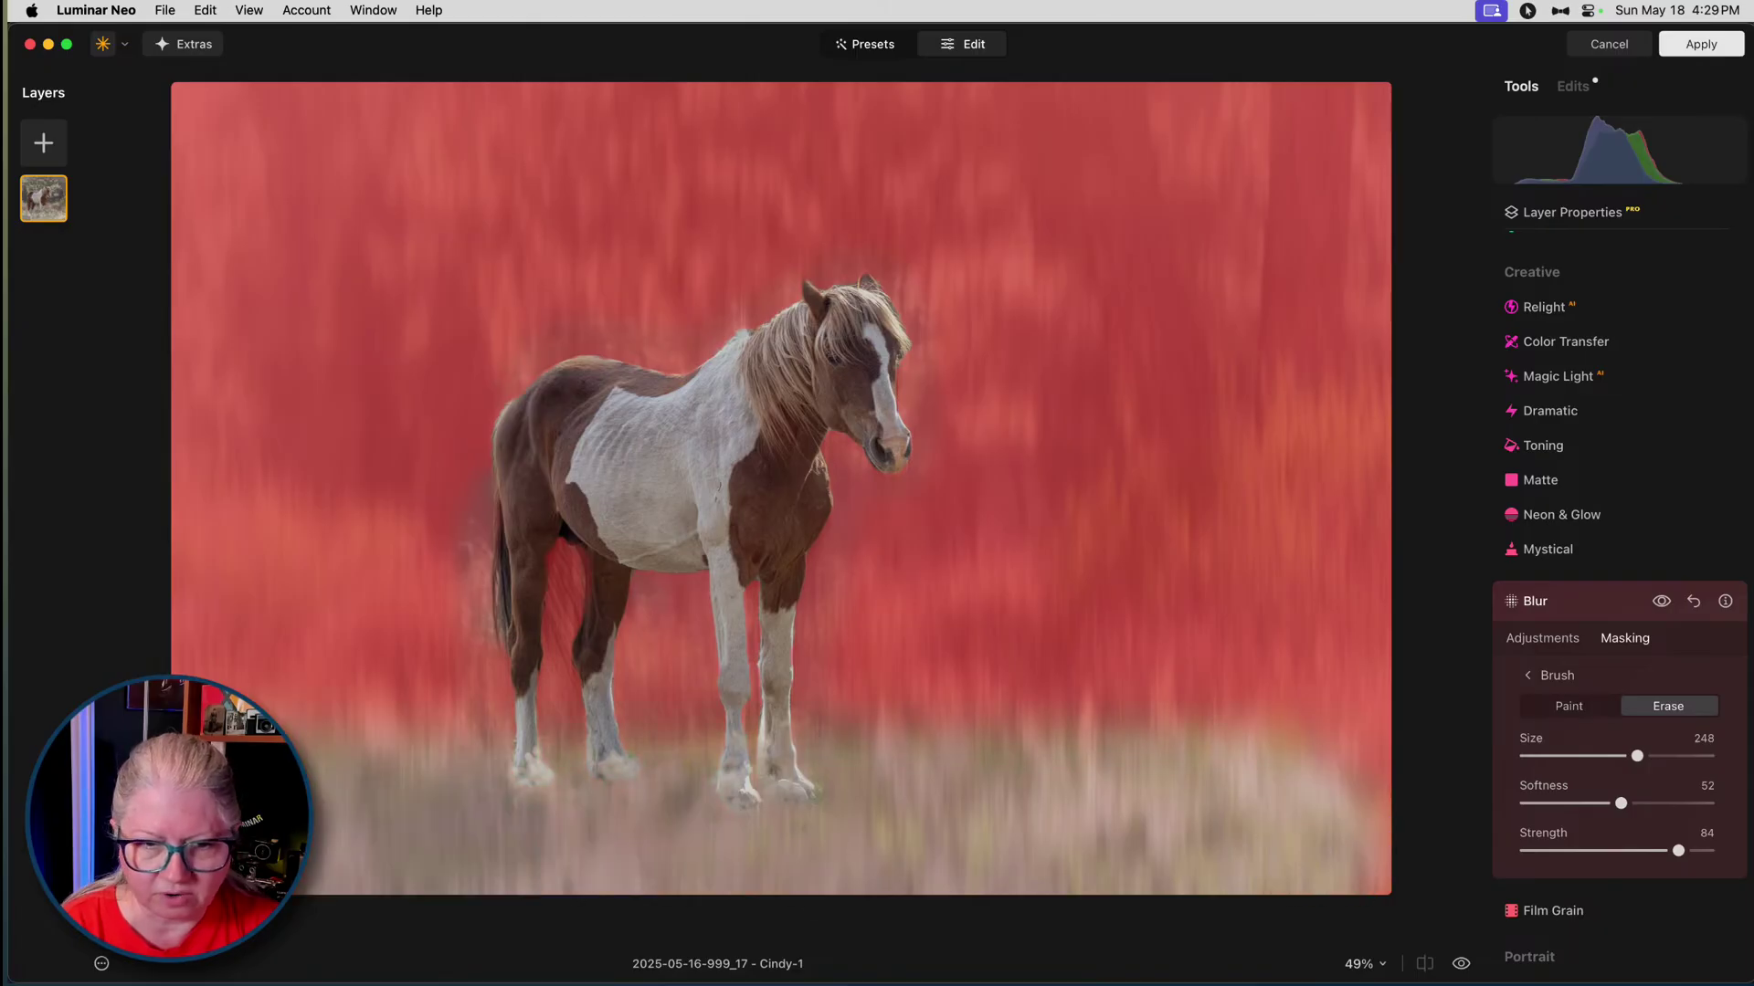
{"action": "left_click", "coordinate": [1640, 756]}
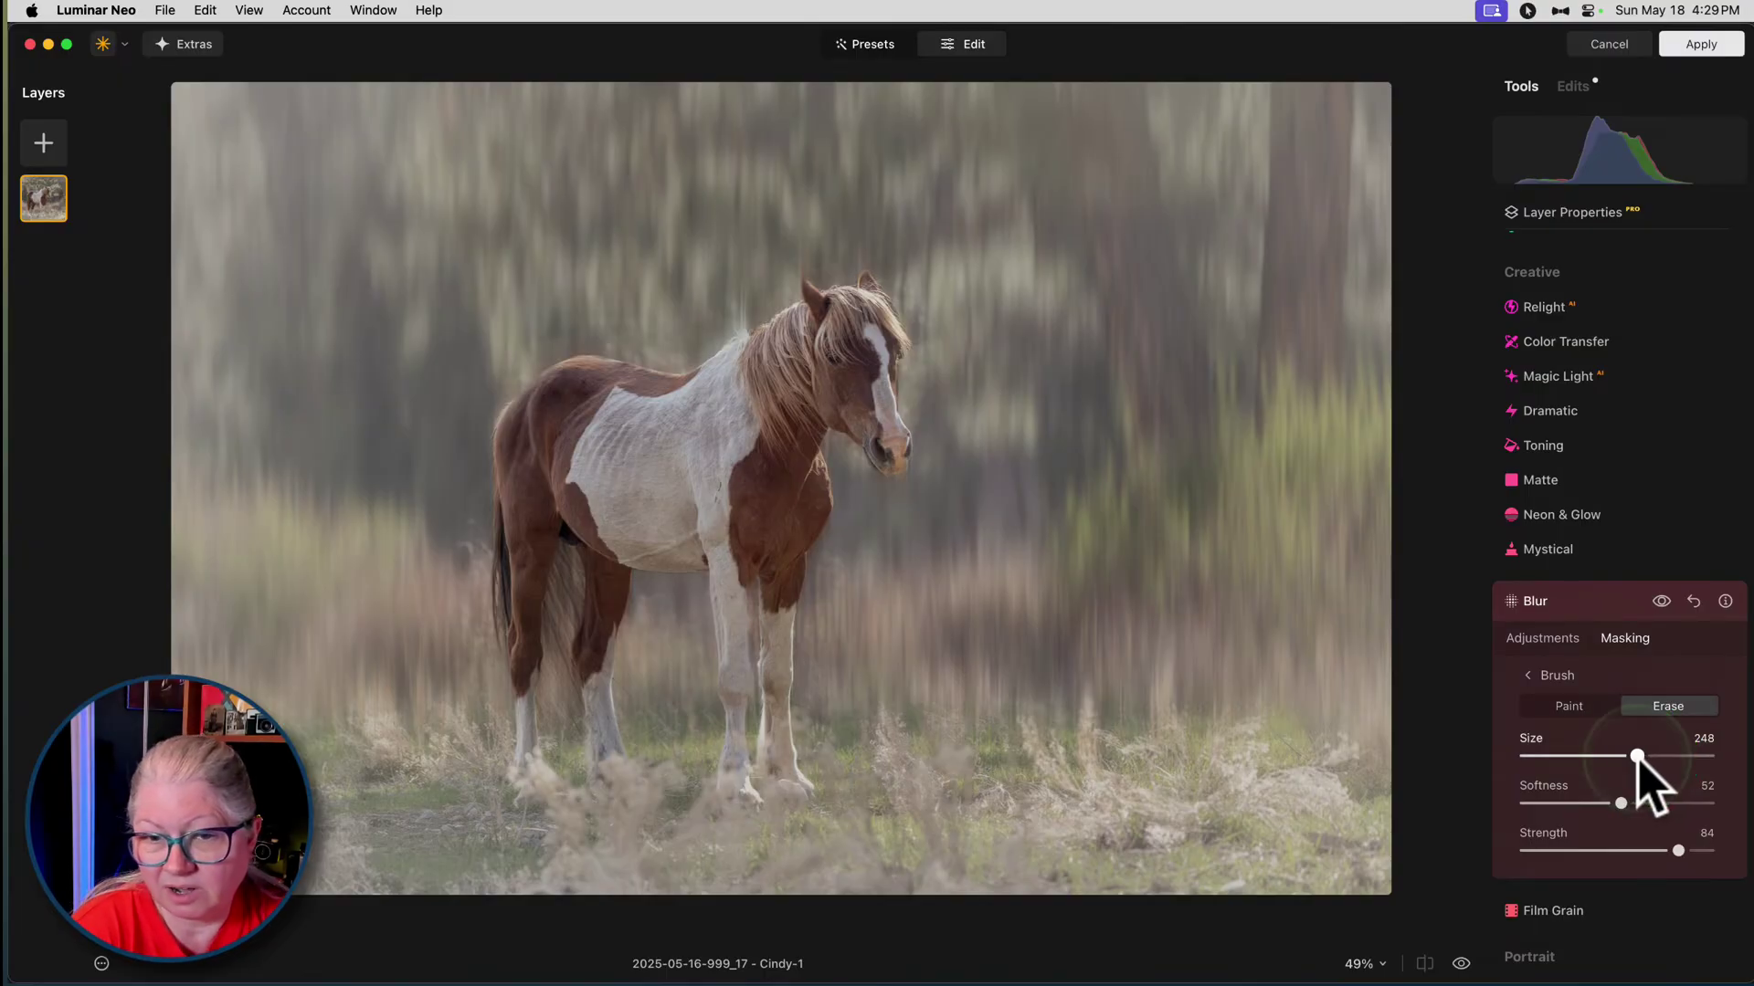
{"action": "left_click", "coordinate": [1597, 850]}
{"action": "mouse_move", "coordinate": [850, 738]}
{"action": "left_mouse_down"}
{"action": "mouse_move", "coordinate": [1214, 763]}
{"action": "mouse_move", "coordinate": [462, 818]}
{"action": "mouse_move", "coordinate": [383, 776]}
{"action": "left_mouse_up"}
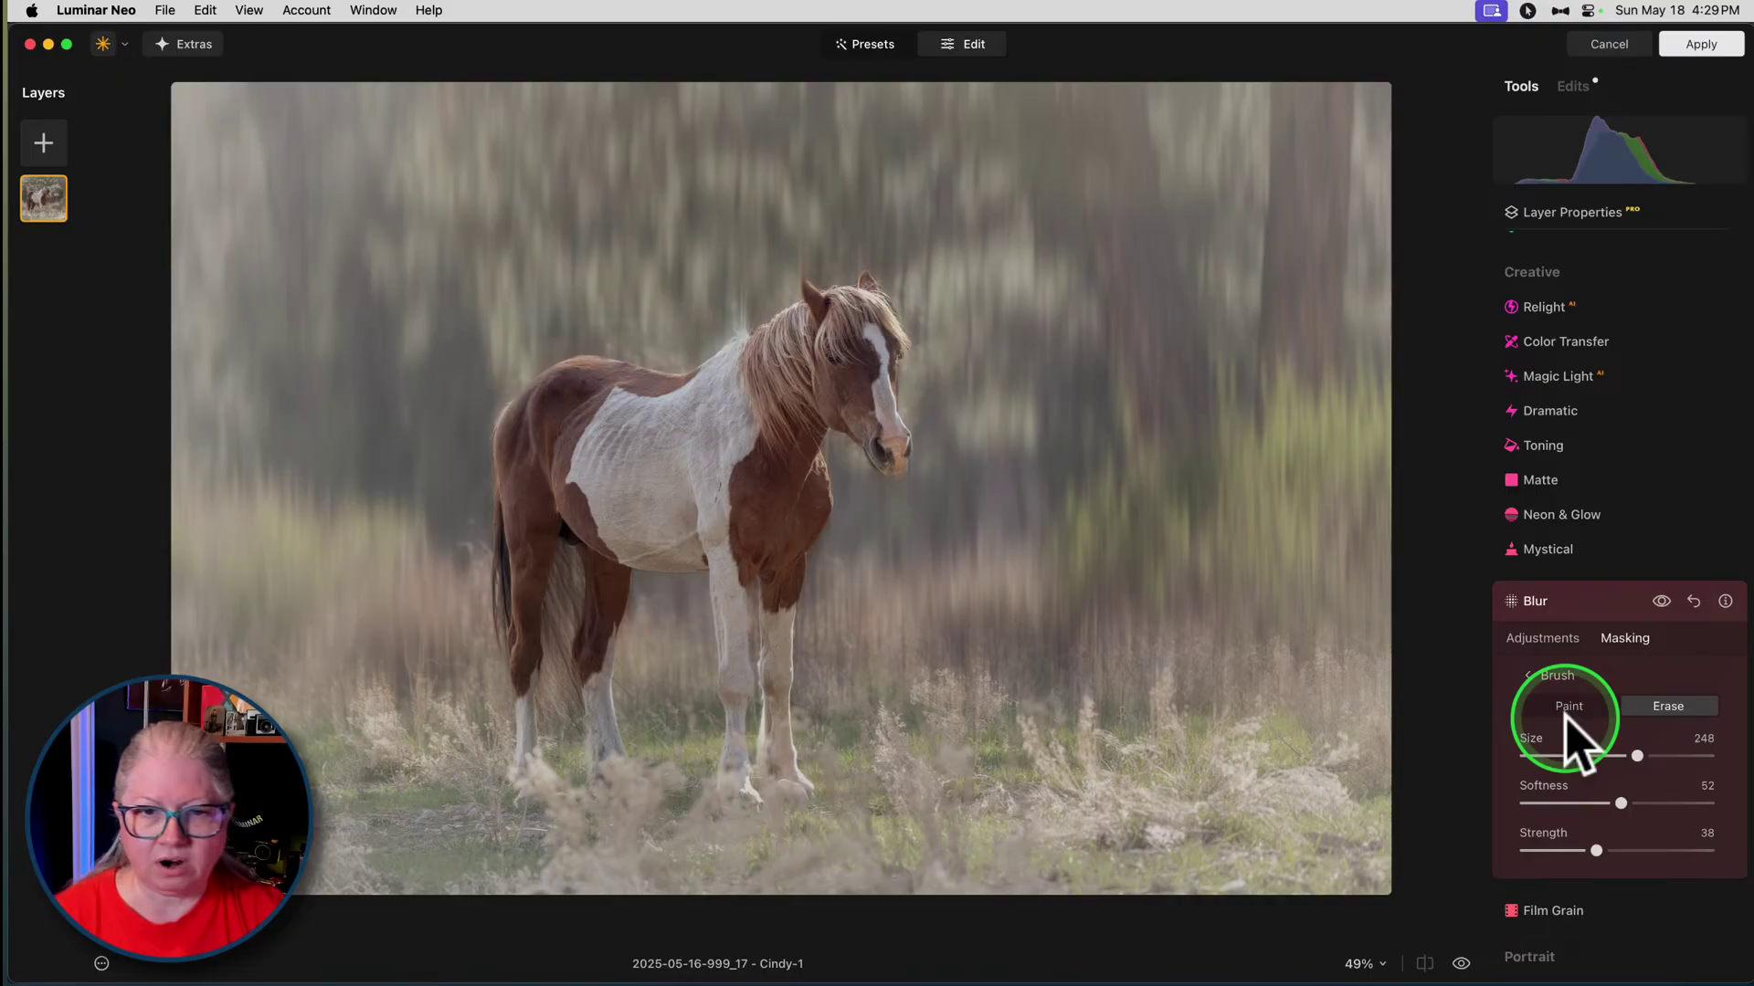
- Try a Twisted blur with Amount 78 and Angle 26, placing its center on the horse's body
{"action": "left_click", "coordinate": [1543, 639]}
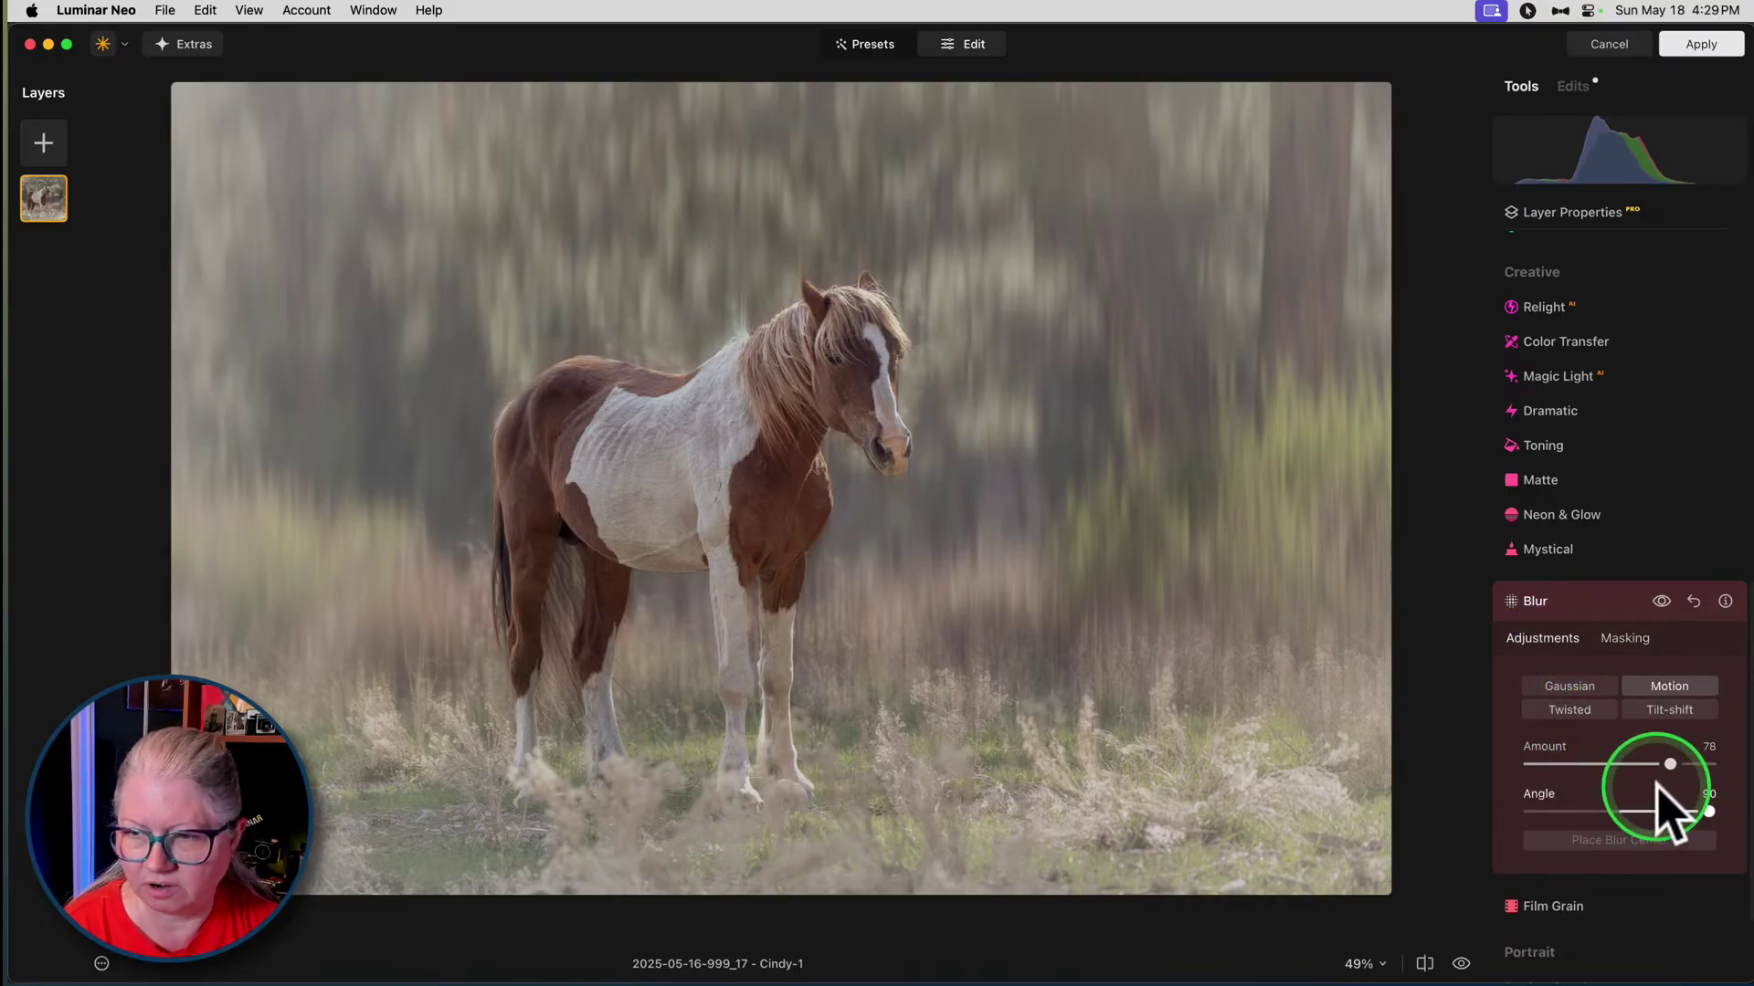
{"action": "mouse_move", "coordinate": [1705, 810]}
{"action": "left_mouse_down"}
{"action": "mouse_move", "coordinate": [1608, 813]}
{"action": "mouse_move", "coordinate": [1747, 805]}
{"action": "left_mouse_up"}
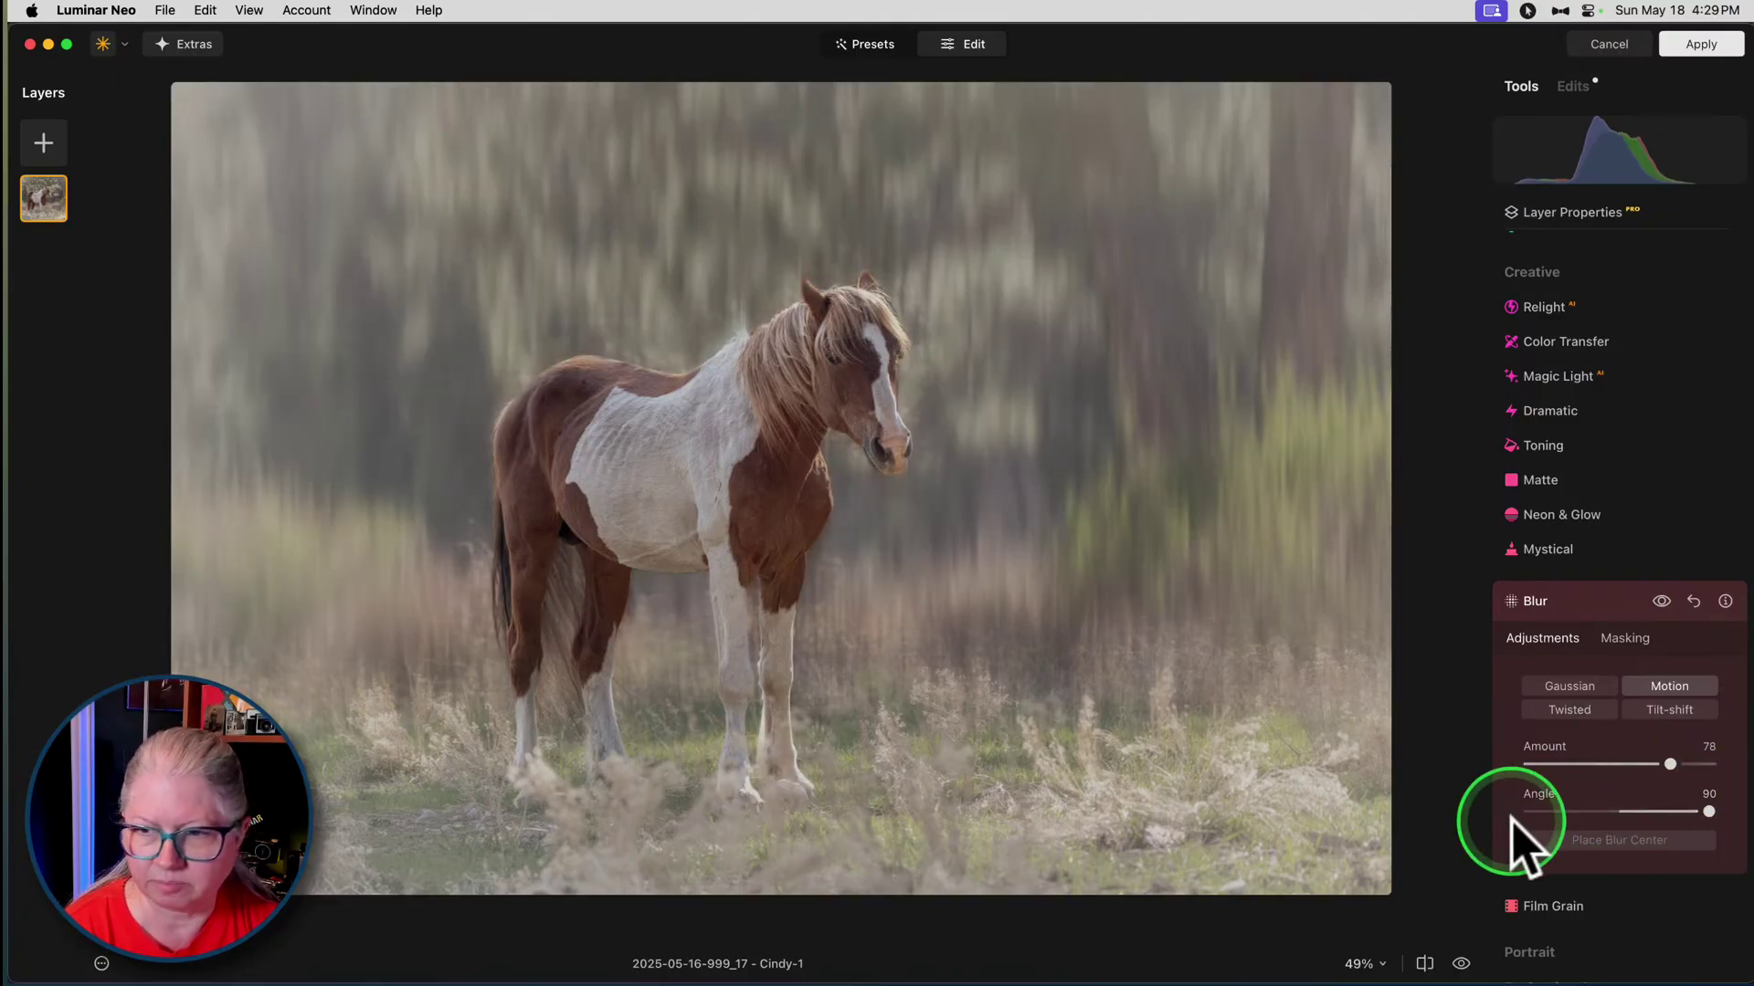
{"action": "left_click", "coordinate": [1567, 711]}
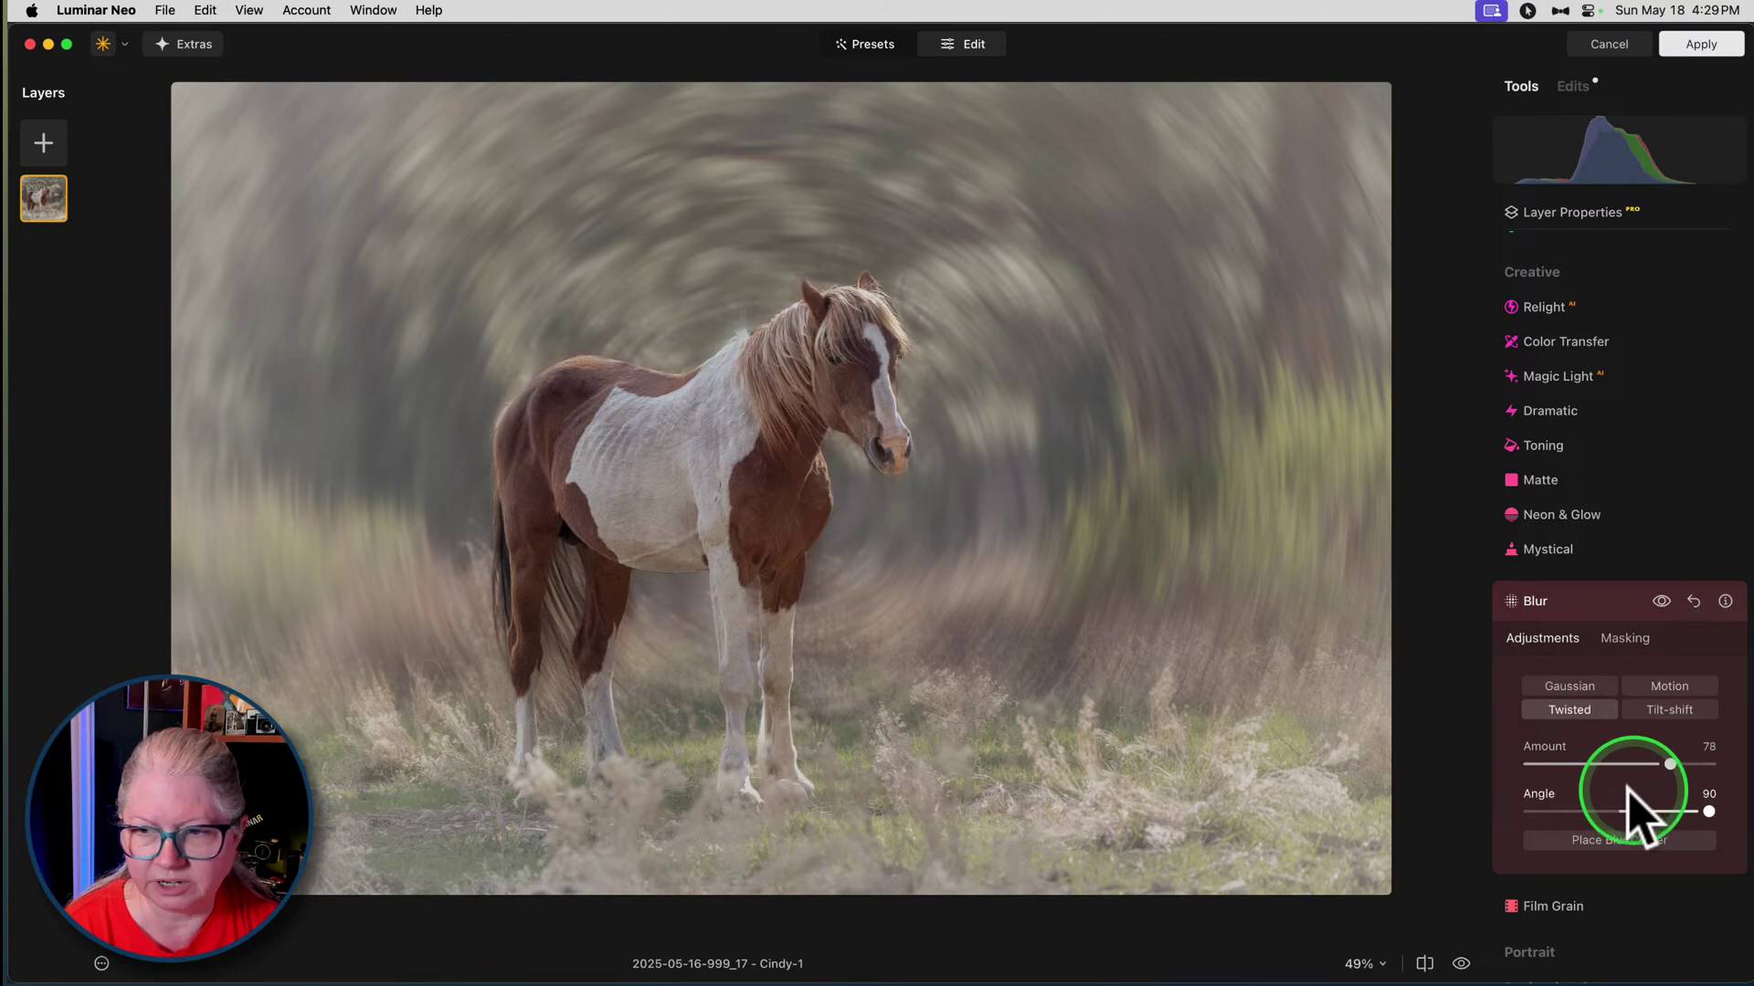
{"action": "left_click_drag", "start_coordinate": [1706, 811], "coordinate": [1637, 809]}
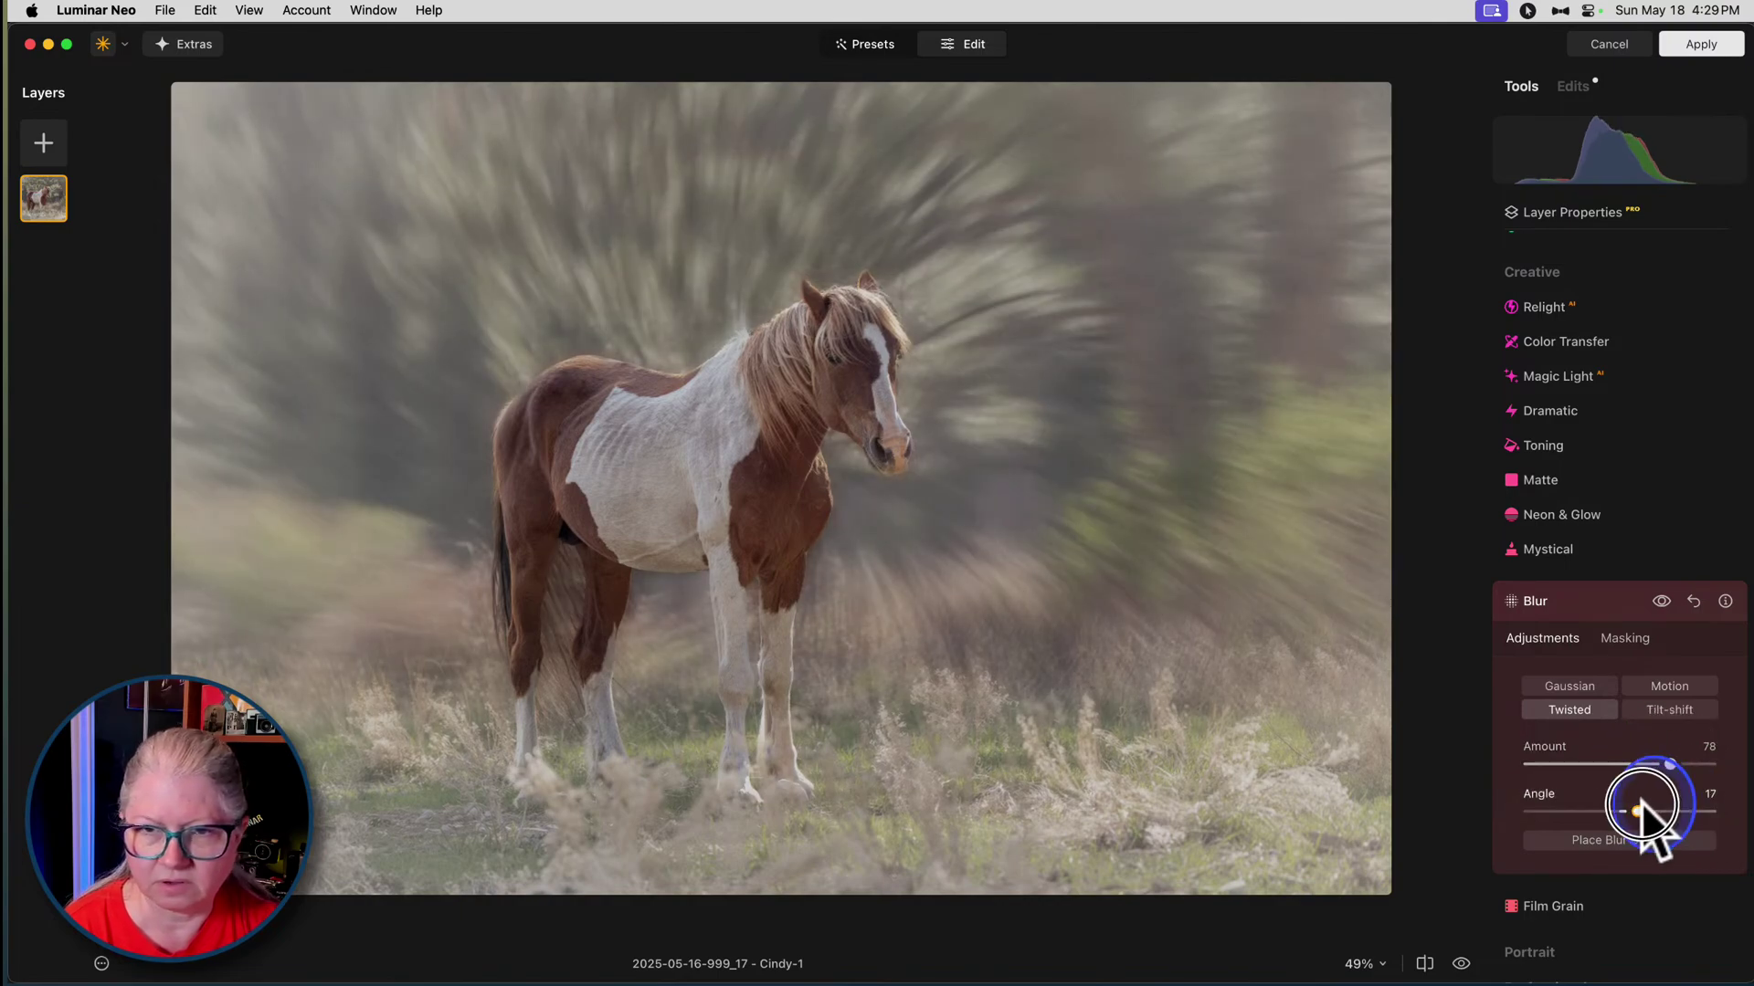
{"action": "left_click", "coordinate": [1613, 840]}
{"action": "left_click", "coordinate": [781, 489]}
{"action": "left_click_drag", "start_coordinate": [781, 489], "coordinate": [664, 462]}
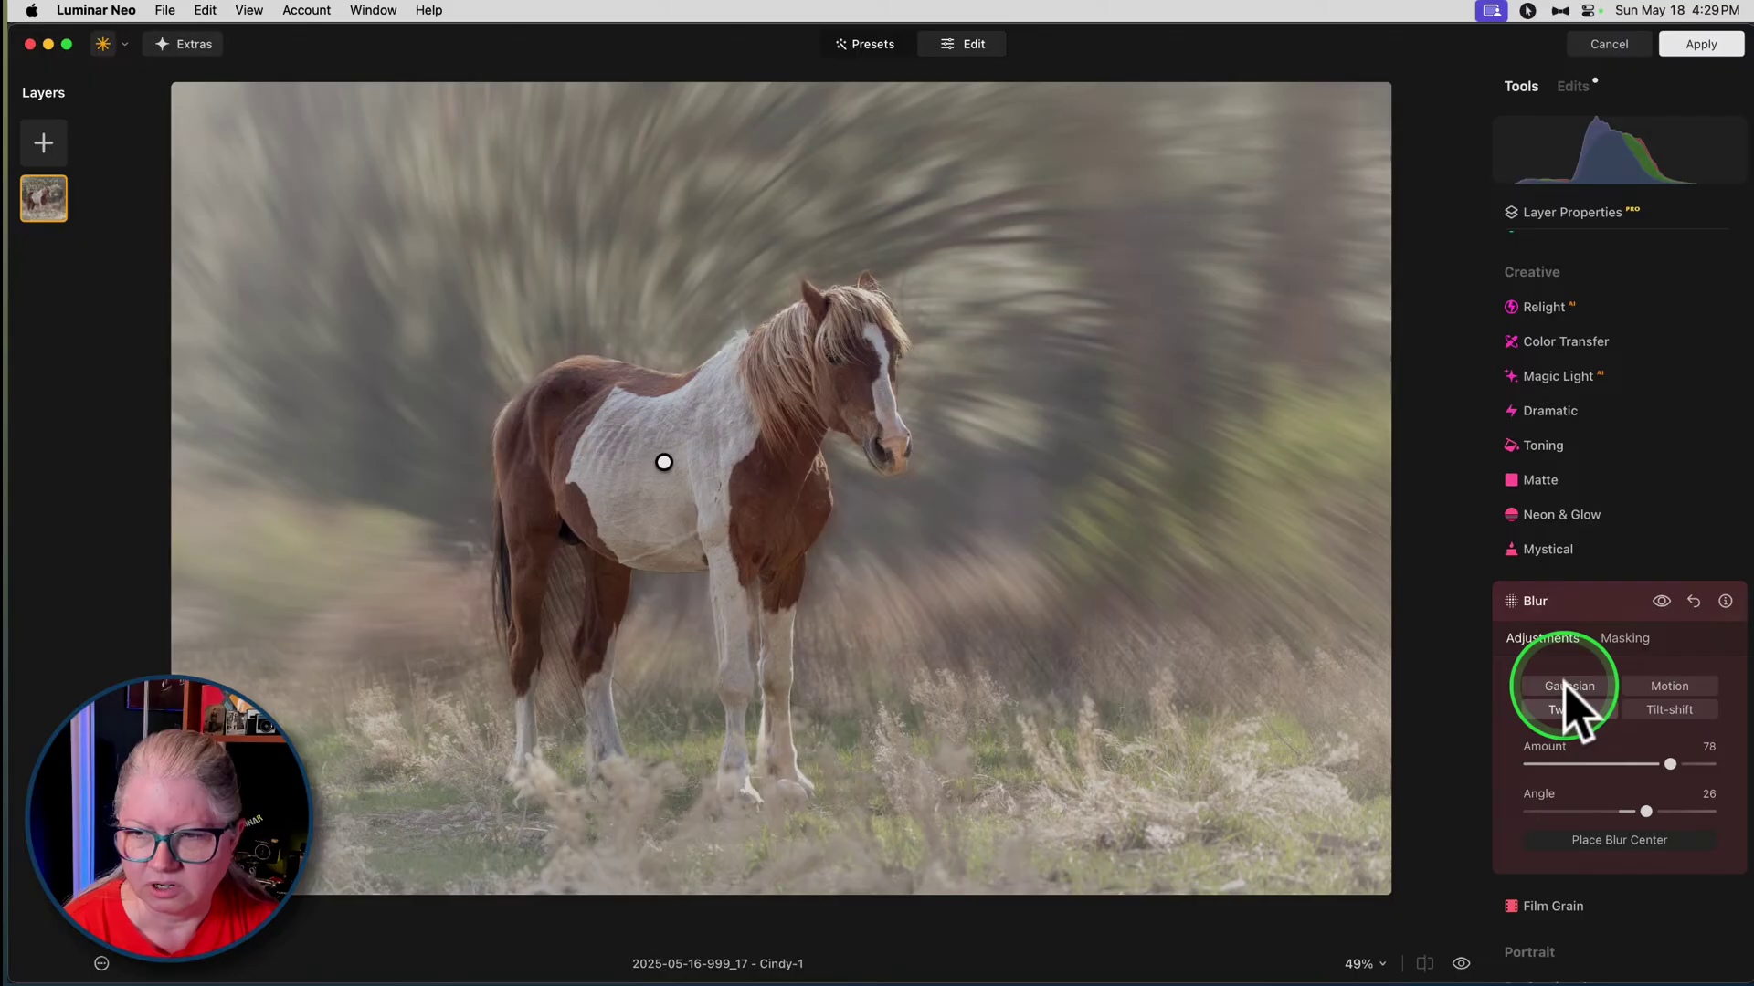
- Switch the background blur to Gaussian with Amount 13
{"action": "left_click", "coordinate": [1567, 687]}
{"action": "left_click_drag", "start_coordinate": [1669, 764], "coordinate": [1401, 761]}
{"action": "left_click_drag", "start_coordinate": [1514, 762], "coordinate": [1550, 765]}
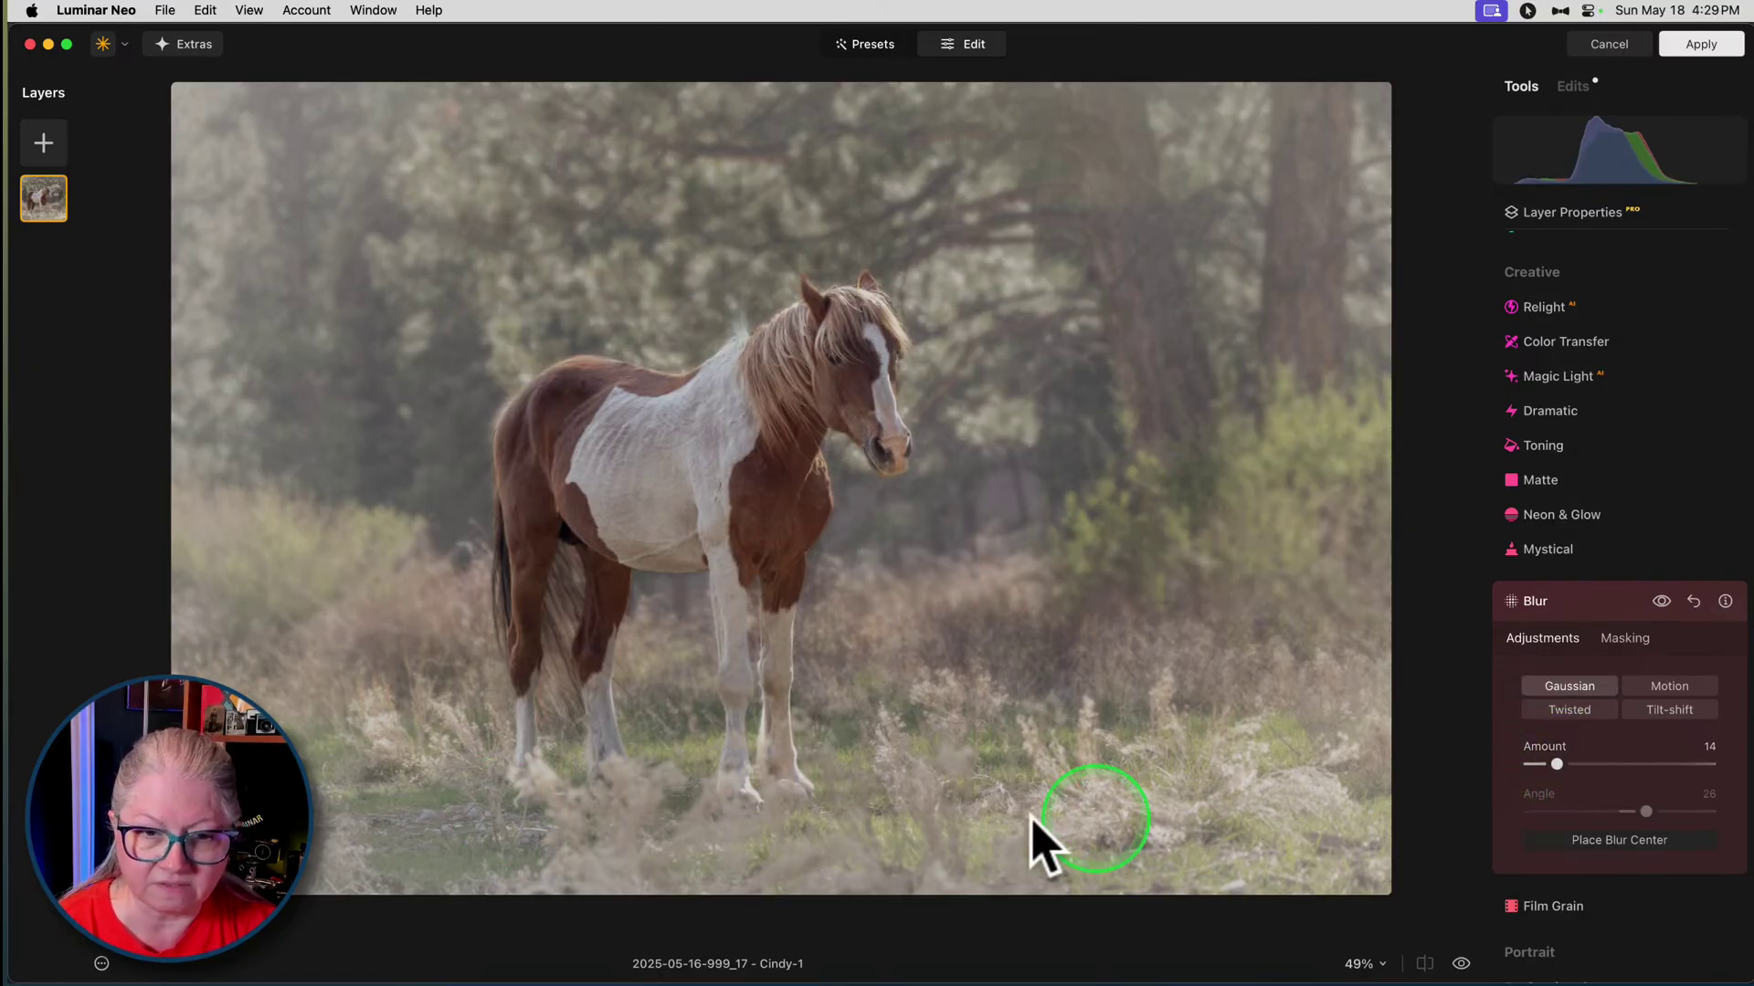
{"action": "left_click", "coordinate": [1553, 764]}
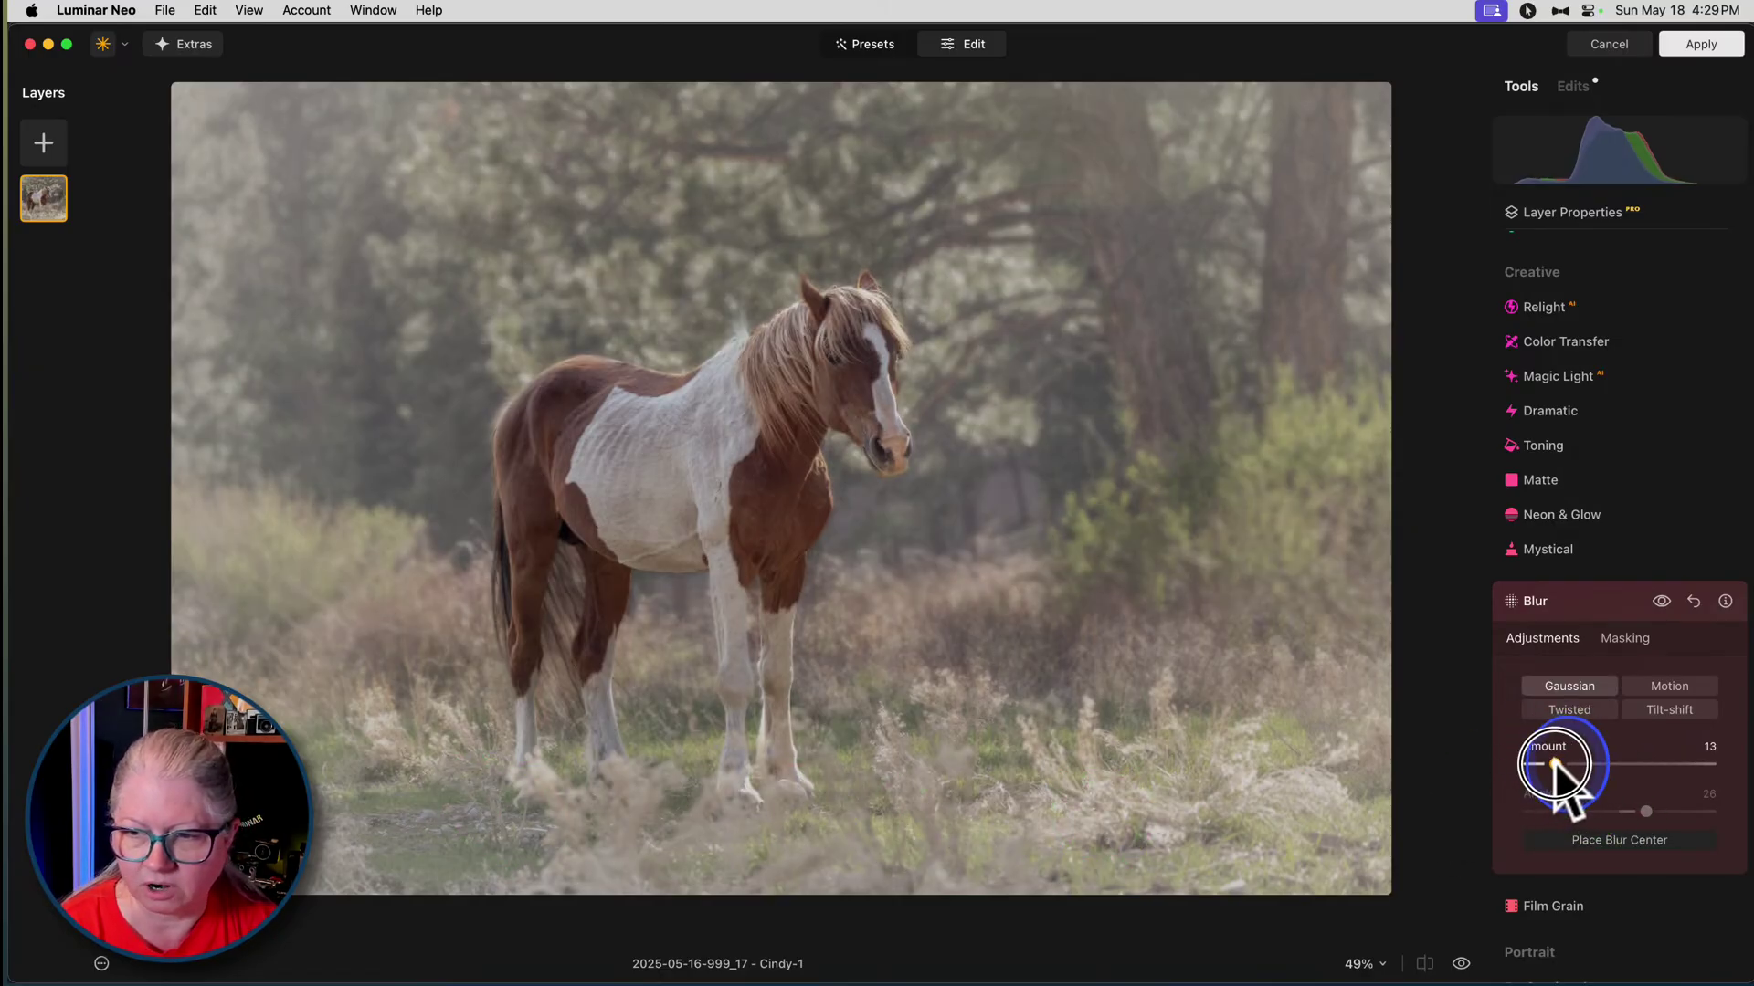
- Erase the remaining blur from the foreground grass at Strength 97 and compare the photo with and without the blur
{"action": "left_click", "coordinate": [1626, 640]}
{"action": "left_click", "coordinate": [1632, 694]}
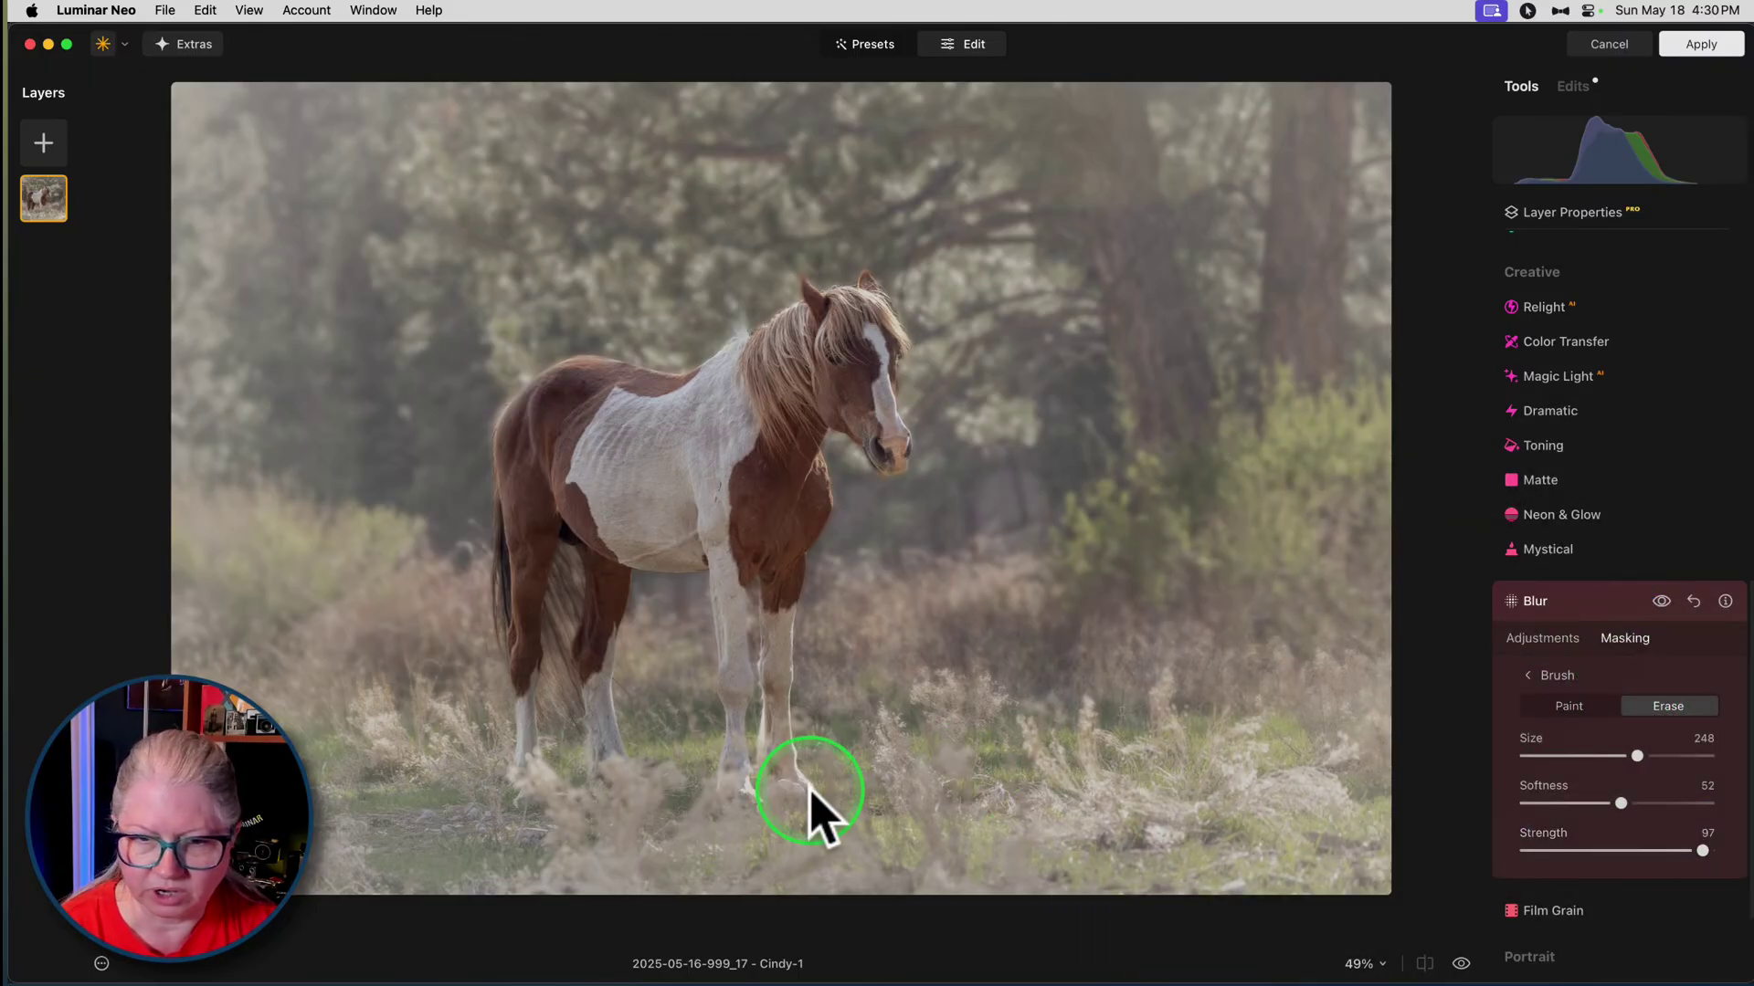
{"action": "mouse_move", "coordinate": [892, 810]}
{"action": "left_mouse_down"}
{"action": "mouse_move", "coordinate": [1240, 834]}
{"action": "mouse_move", "coordinate": [624, 808]}
{"action": "mouse_move", "coordinate": [1398, 835]}
{"action": "left_mouse_up"}
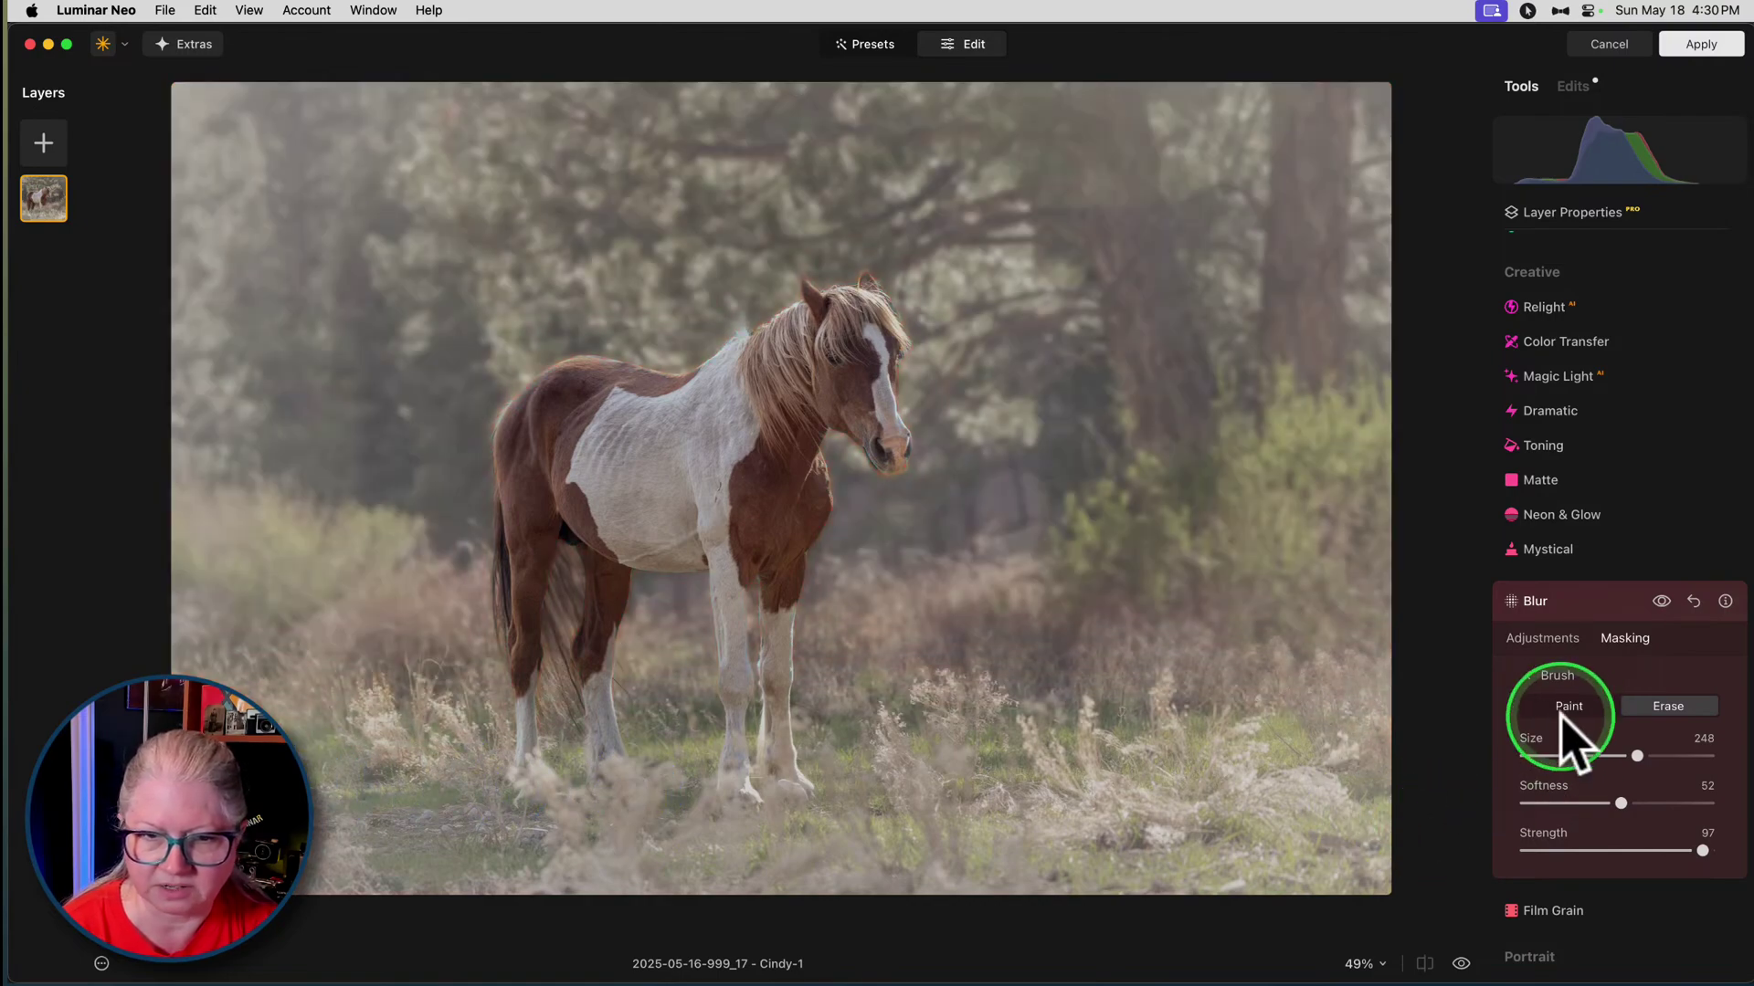
{"action": "left_click", "coordinate": [1548, 638]}
{"action": "left_click", "coordinate": [1662, 602]}
{"action": "left_click", "coordinate": [1661, 602]}
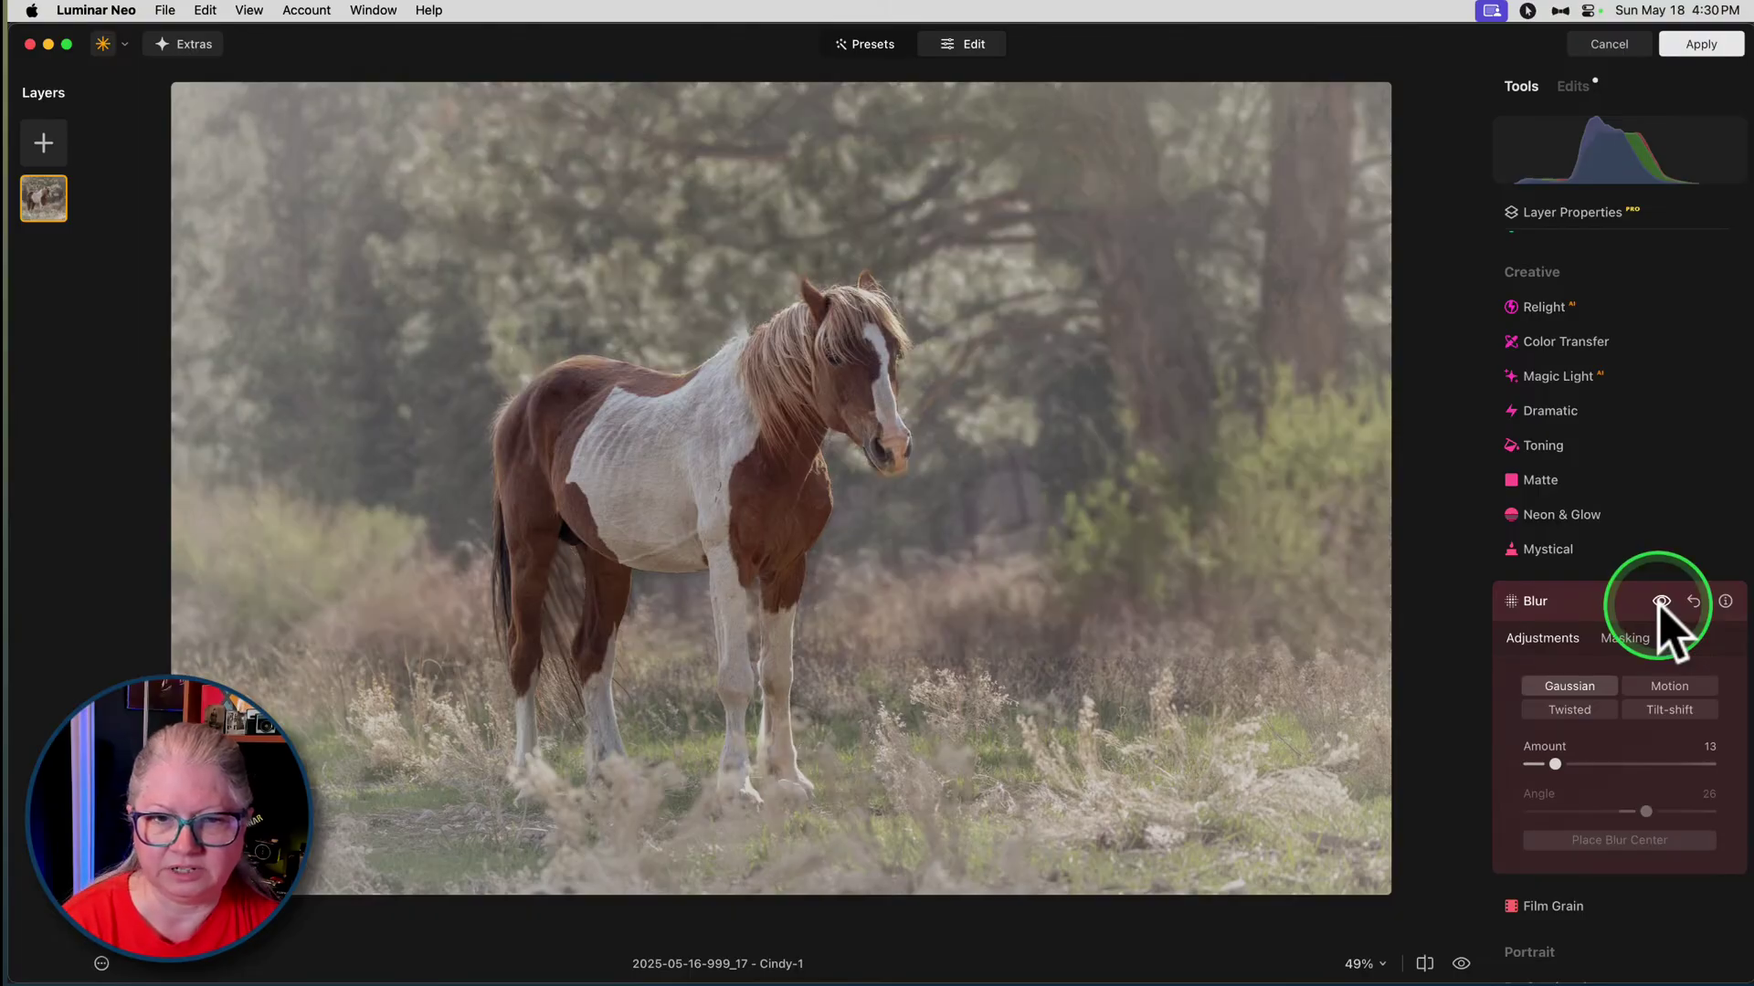
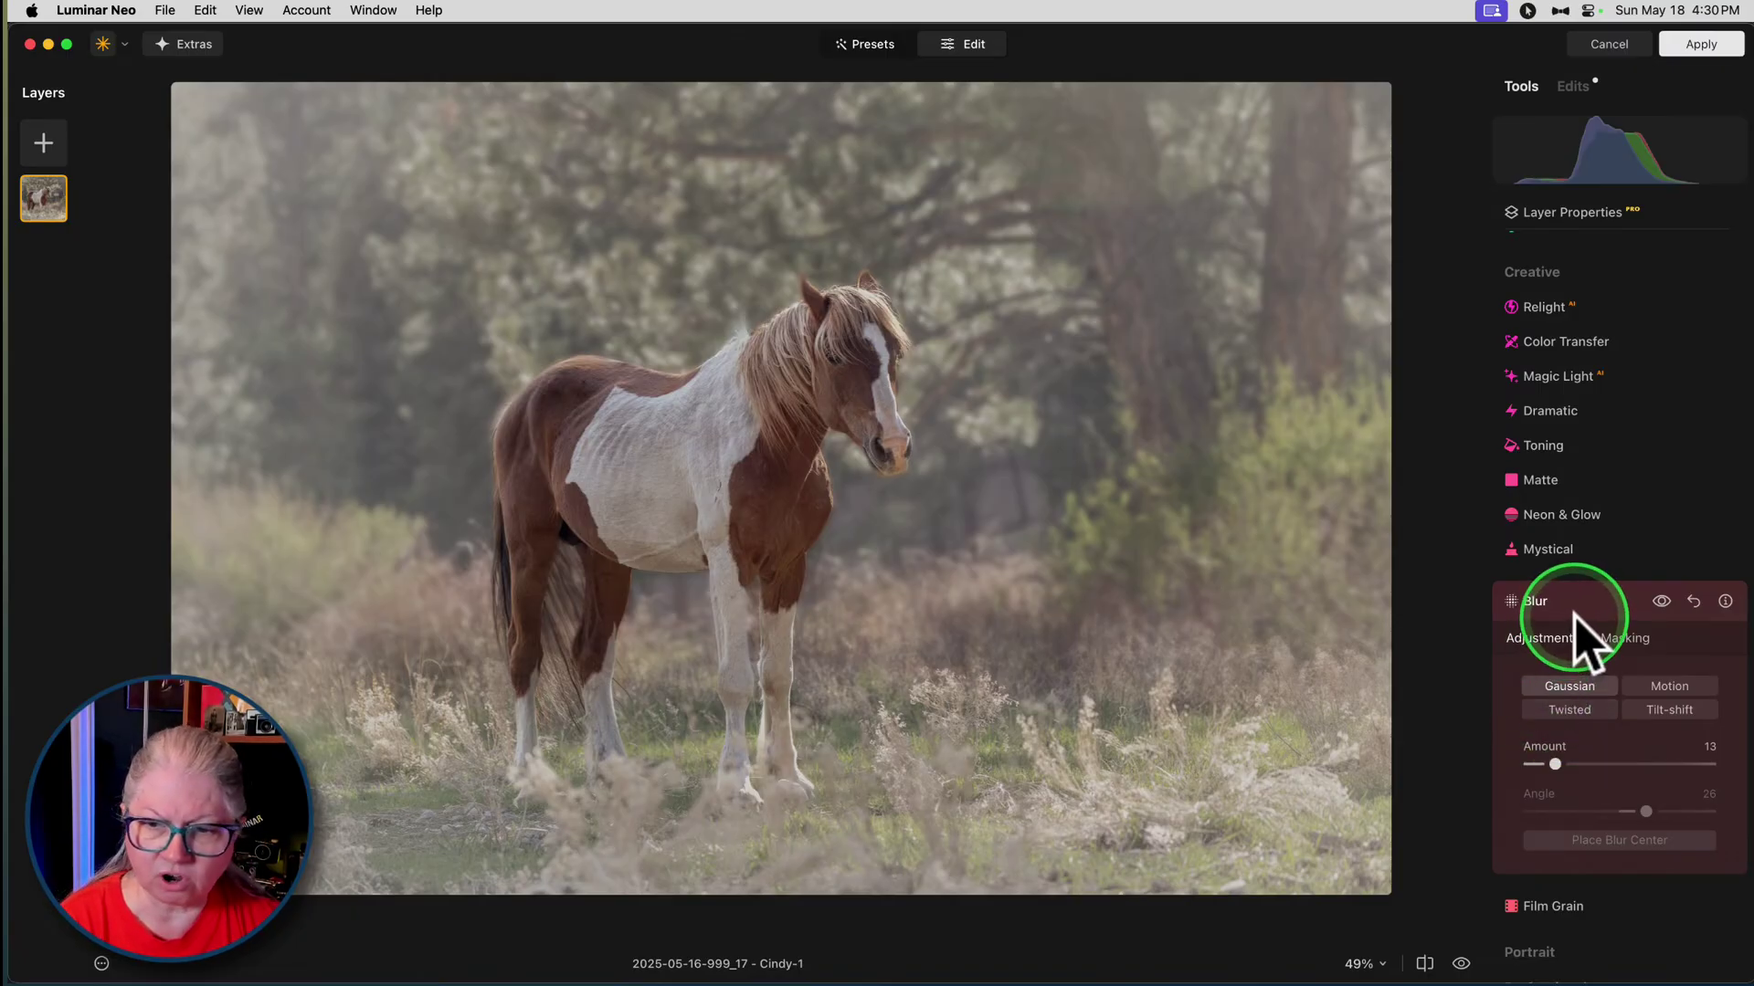
- Paint a soft blur back along the photo's bottom edge with brush Size 83 and Strength 31, and close the Blur tool
{"action": "left_click", "coordinate": [1620, 638]}
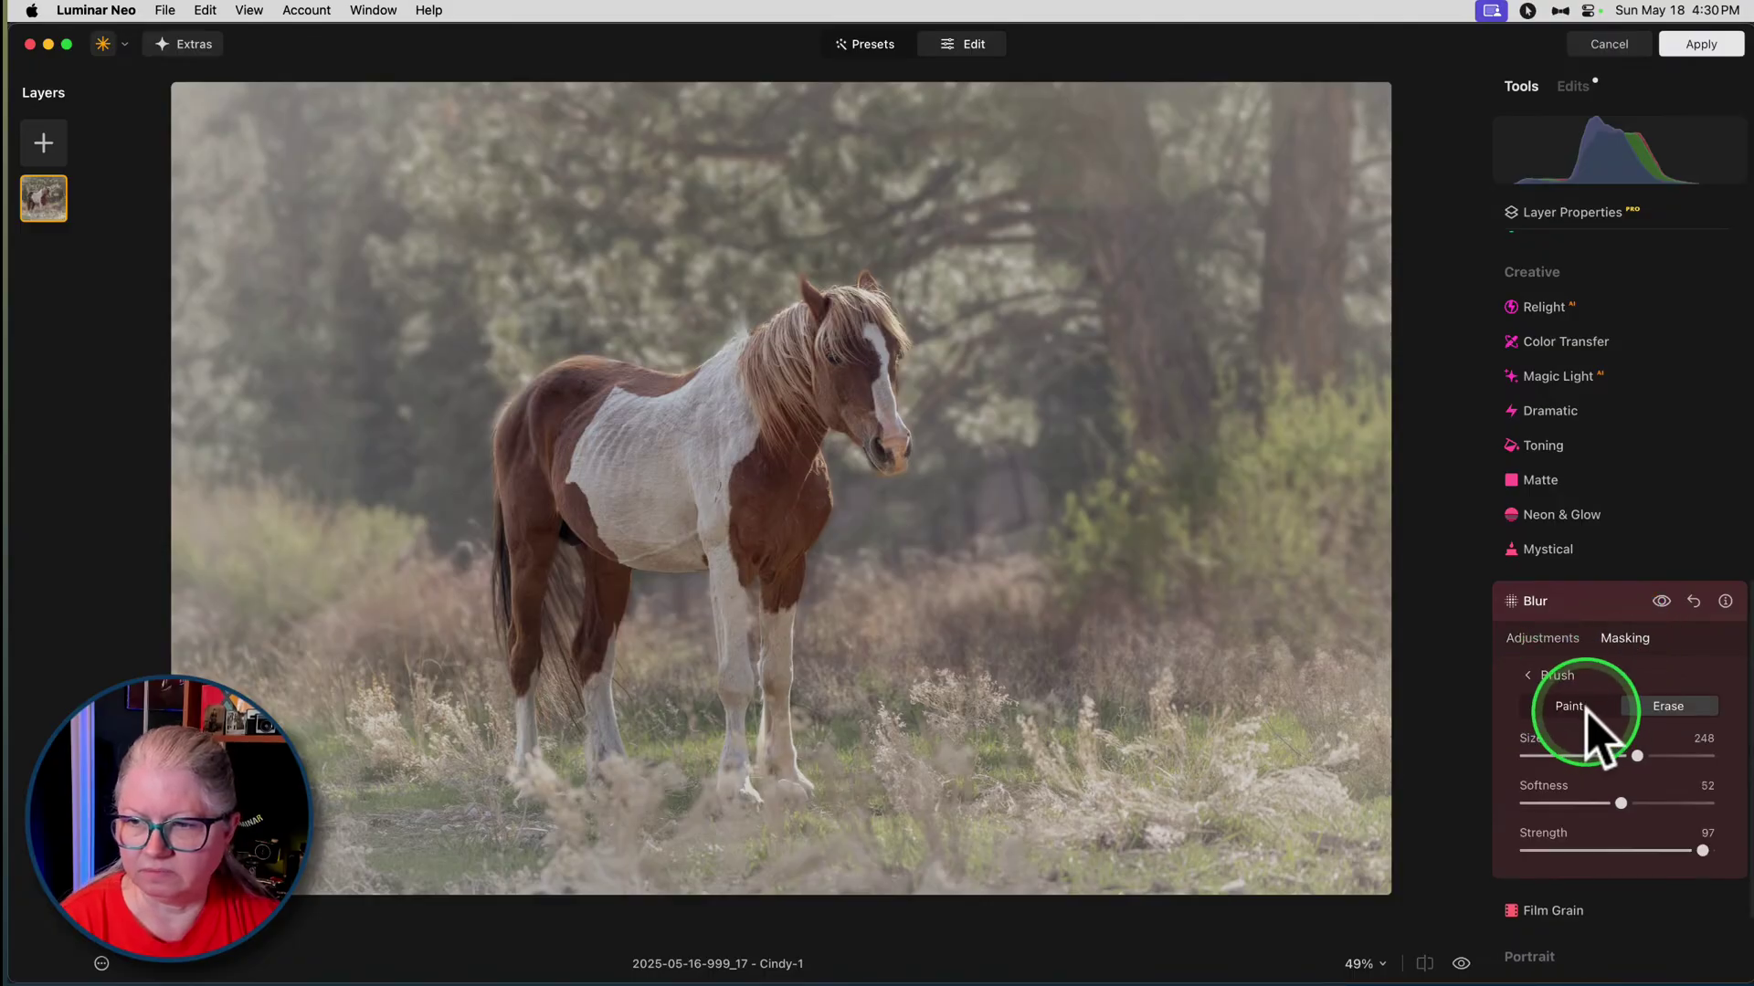
{"action": "left_click", "coordinate": [1569, 706]}
{"action": "left_click_drag", "start_coordinate": [1577, 851], "coordinate": [1582, 851]}
{"action": "left_click_drag", "start_coordinate": [1636, 756], "coordinate": [1560, 757]}
{"action": "mouse_move", "coordinate": [966, 873]}
{"action": "left_mouse_down"}
{"action": "mouse_move", "coordinate": [1353, 875]}
{"action": "mouse_move", "coordinate": [585, 878]}
{"action": "left_mouse_up"}
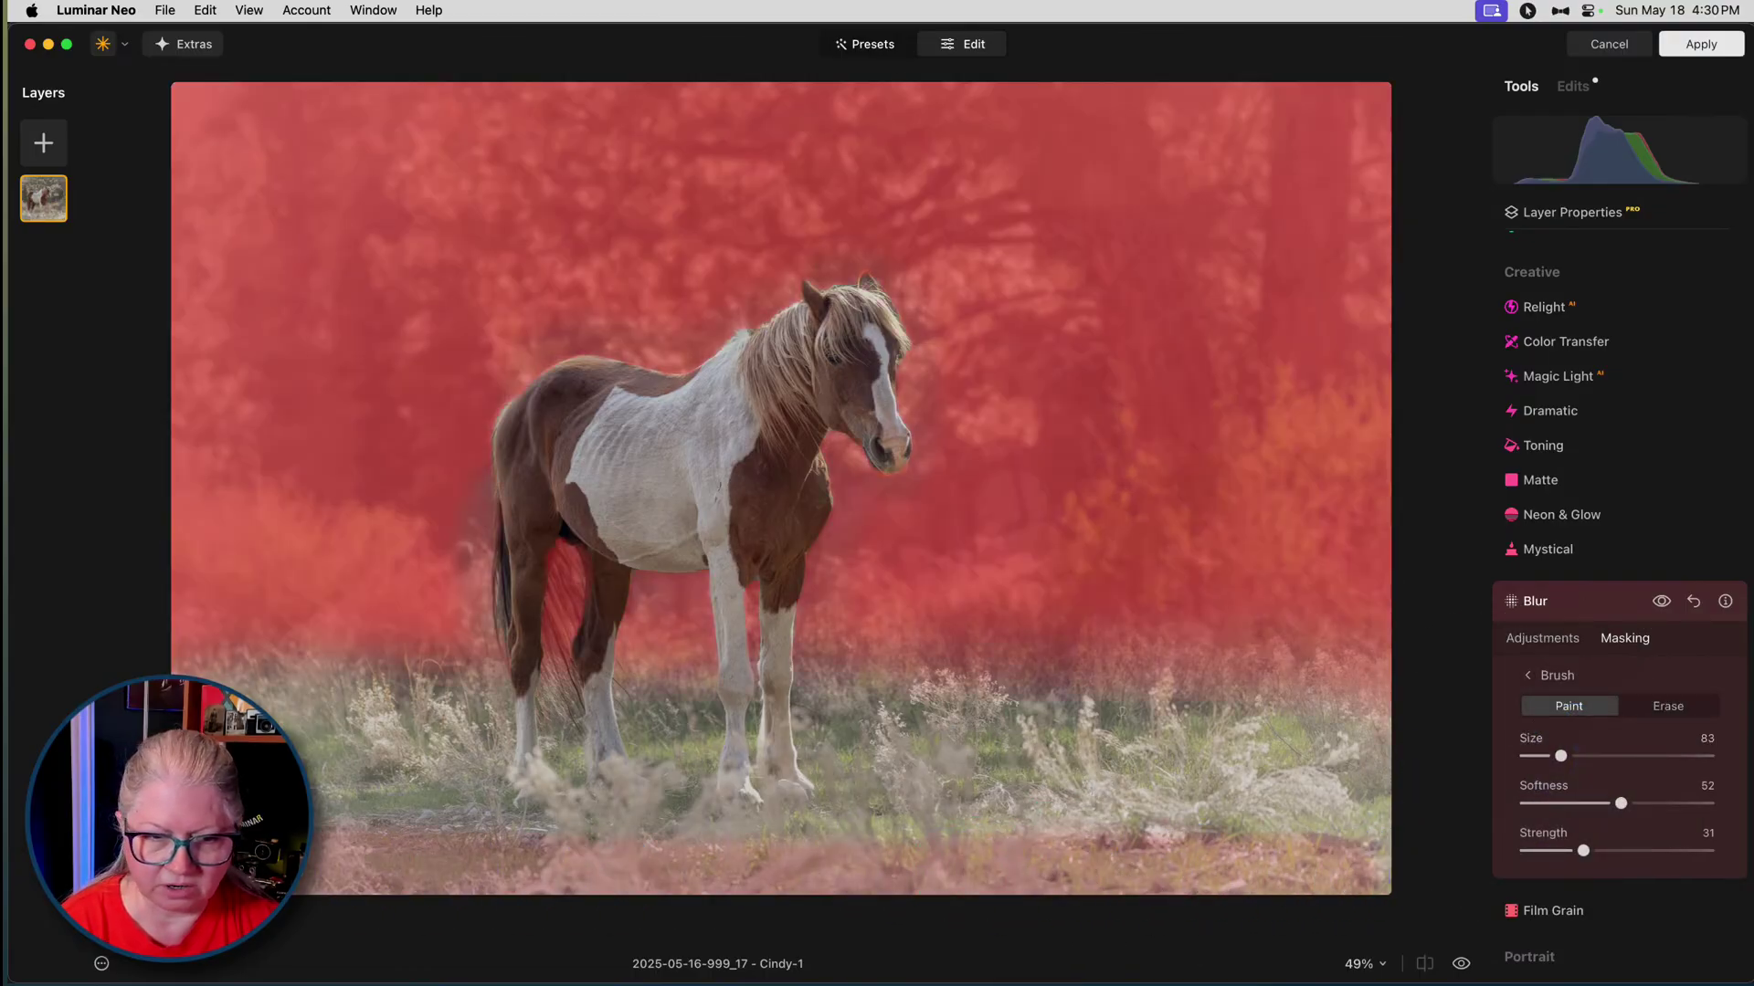
{"action": "left_click", "coordinate": [1542, 772]}
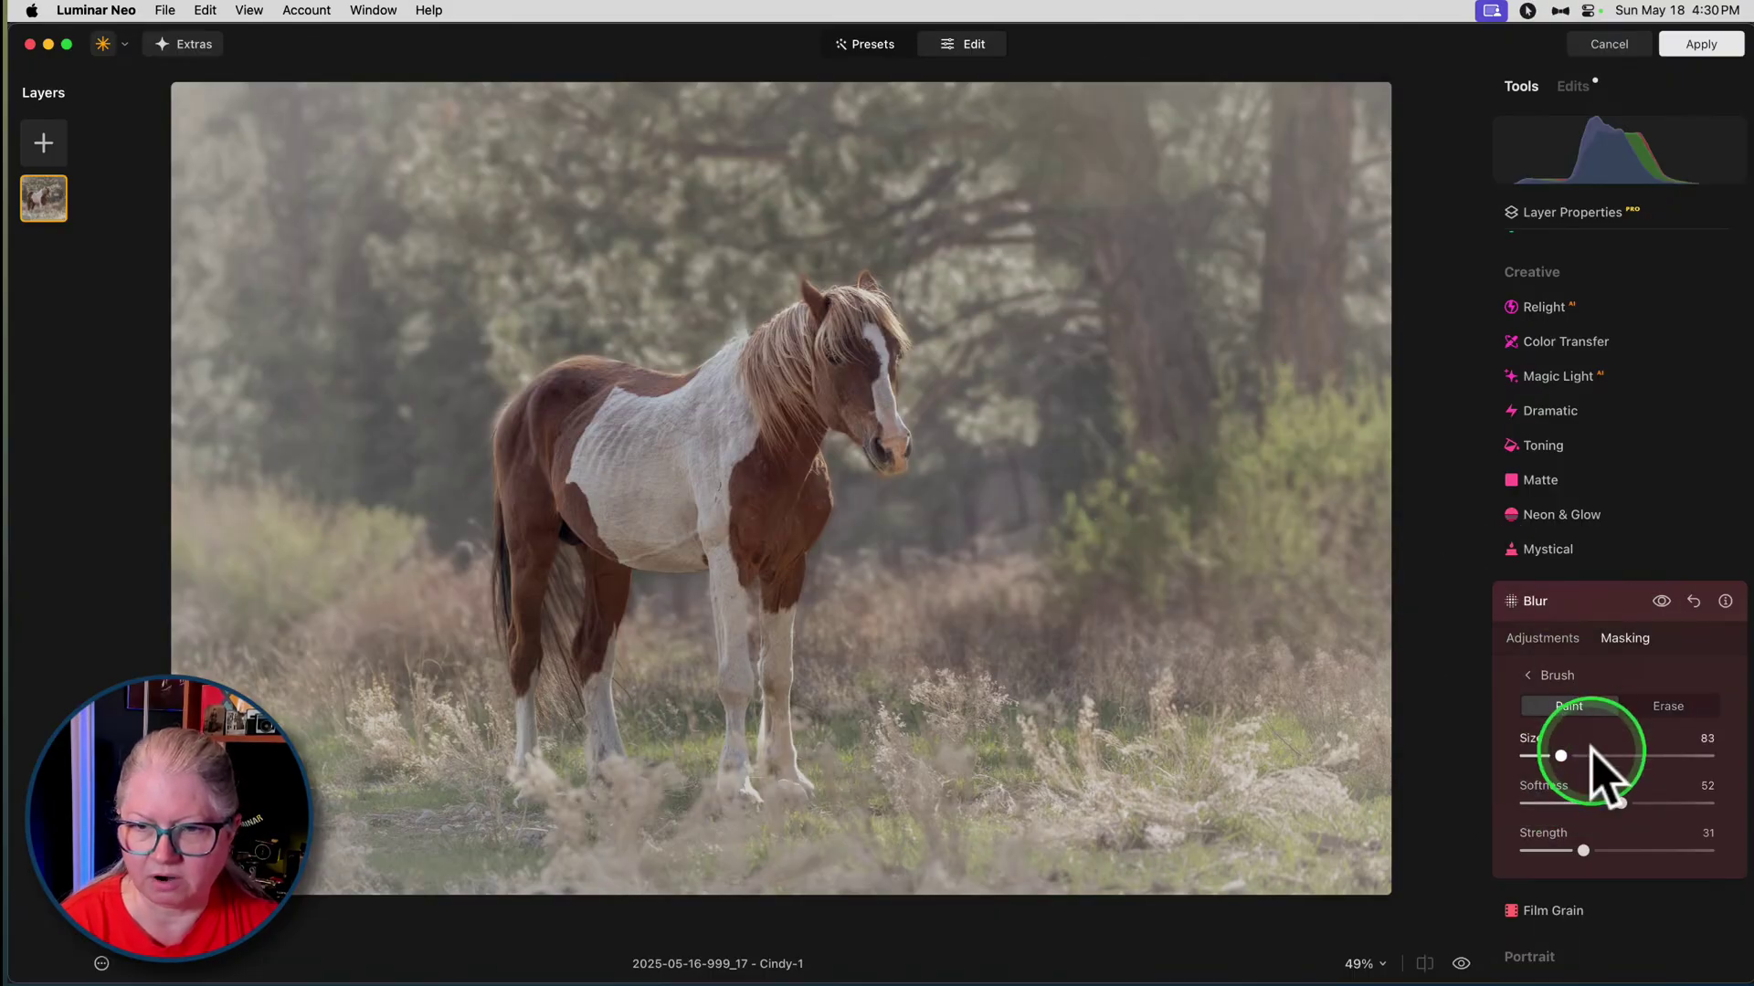
{"action": "left_click", "coordinate": [1541, 602]}
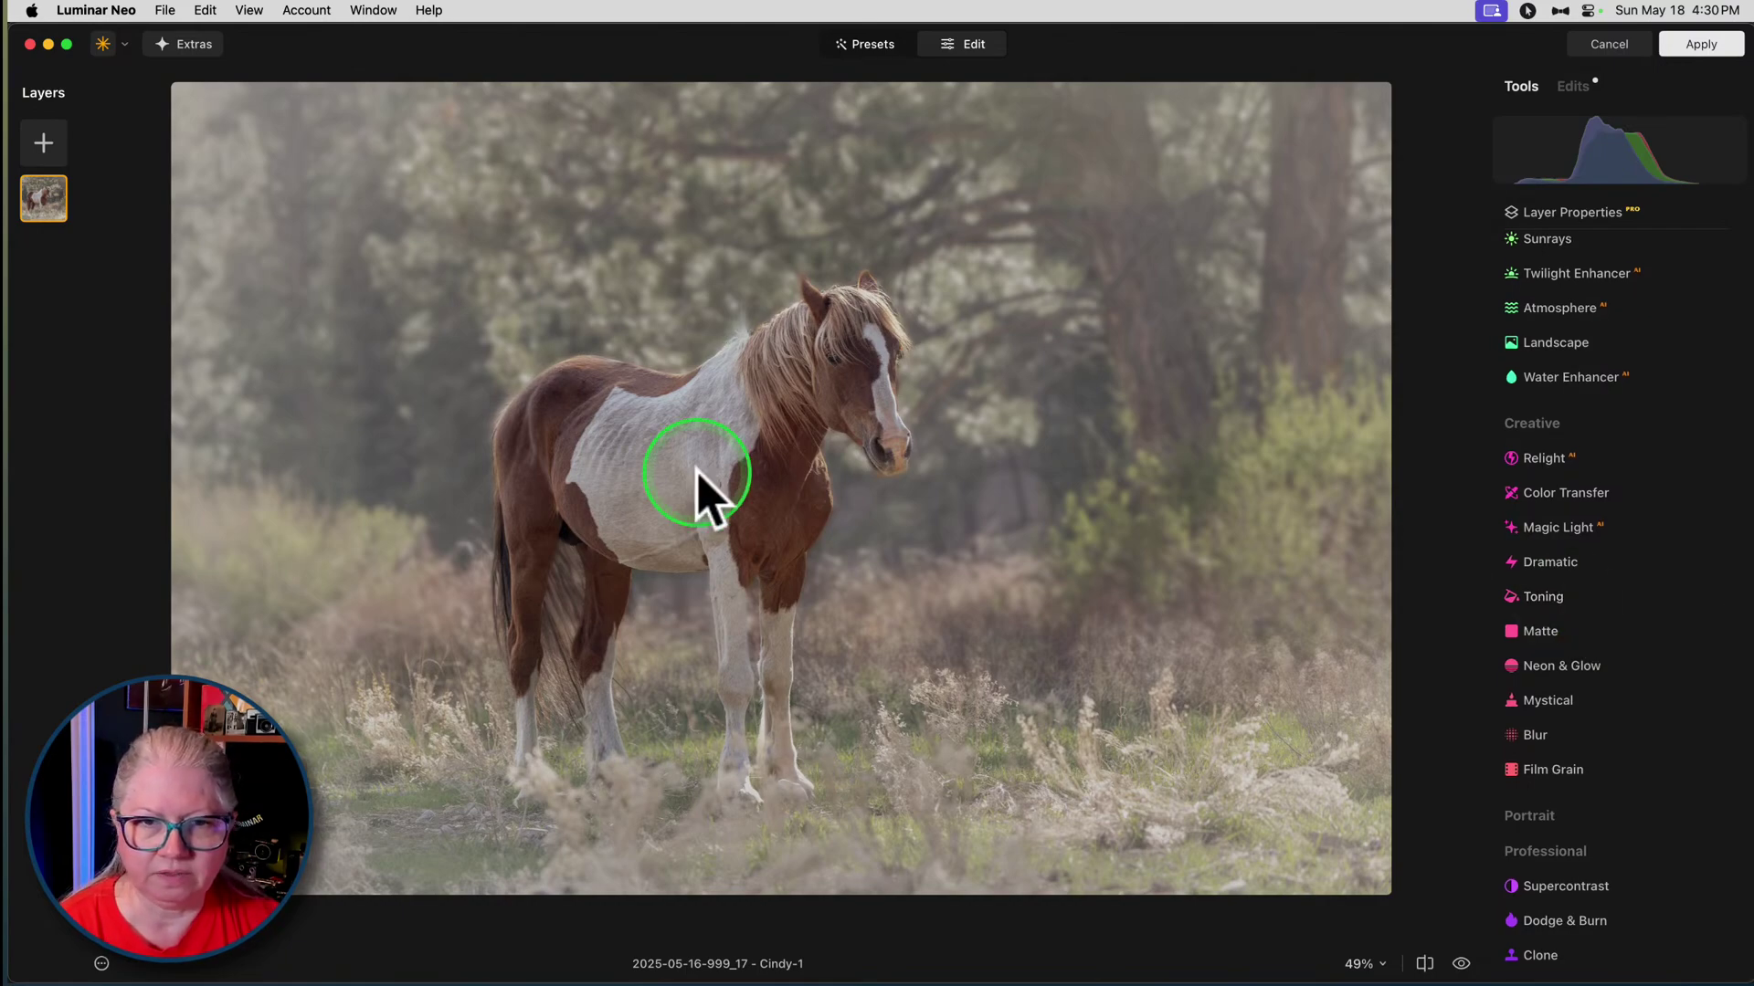
- Try the cracked bark texture from My Images as a new layer over the photo, and delete that layer
{"action": "left_click", "coordinate": [44, 139]}
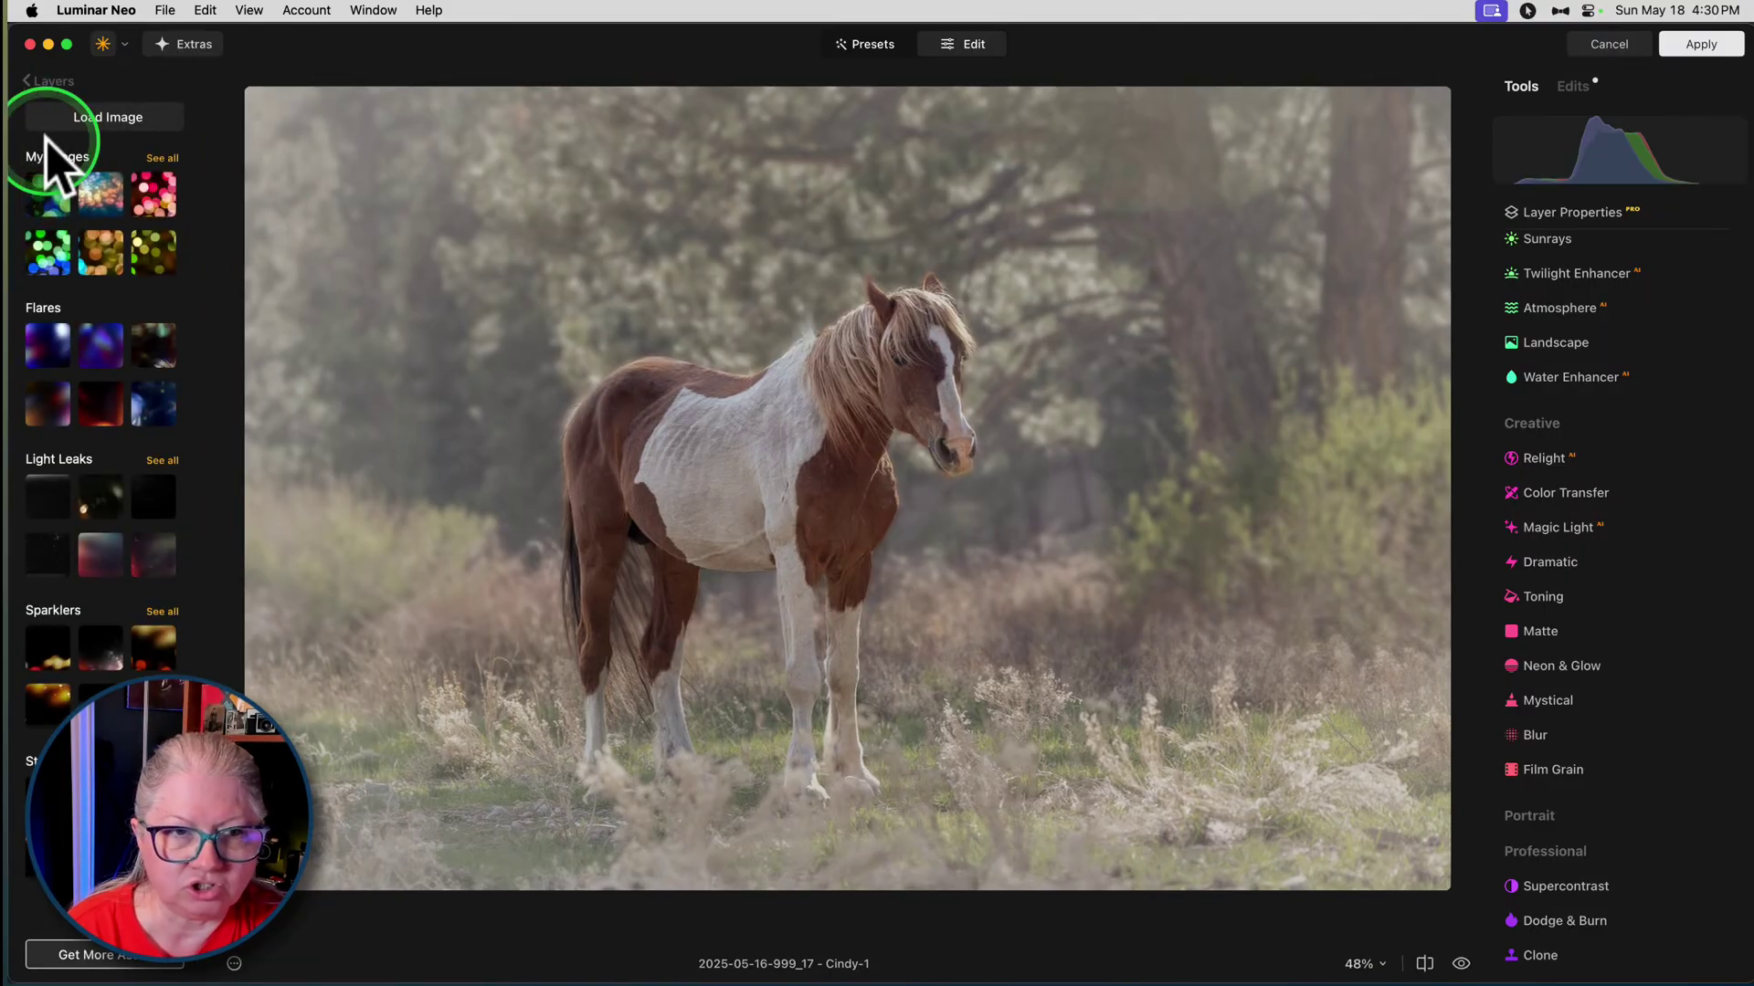
{"action": "left_click", "coordinate": [166, 163]}
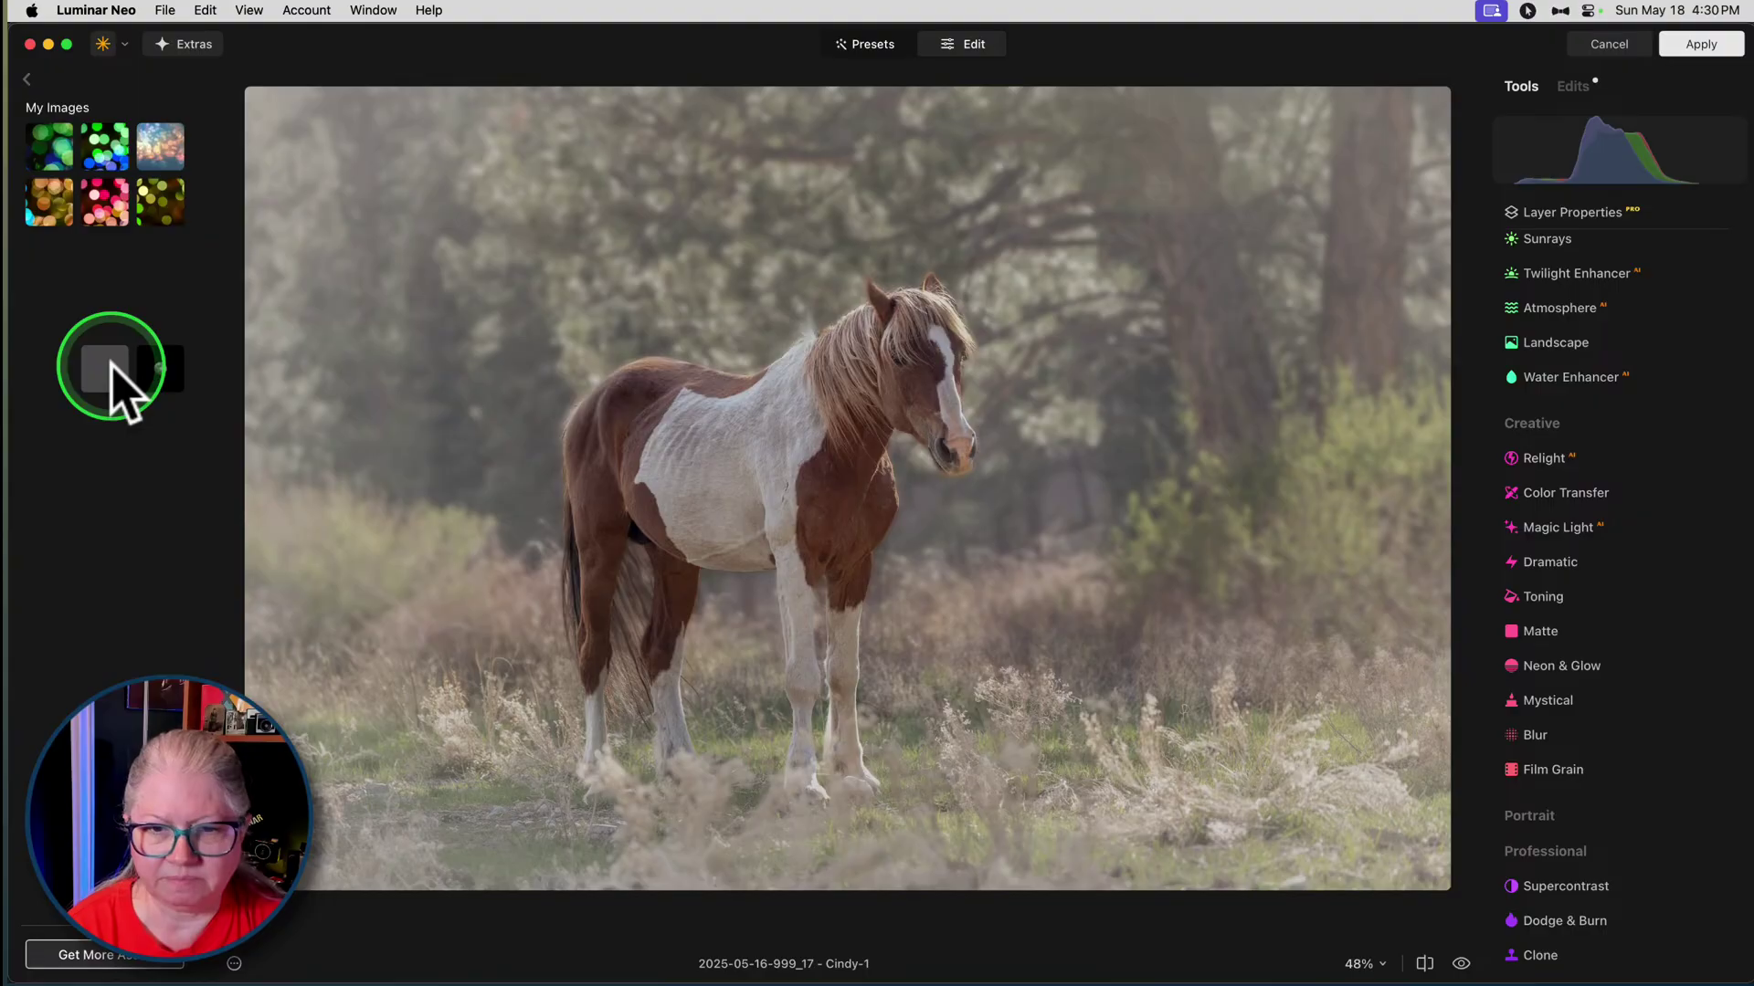
{"action": "left_click_drag", "start_coordinate": [110, 360], "coordinate": [187, 680]}
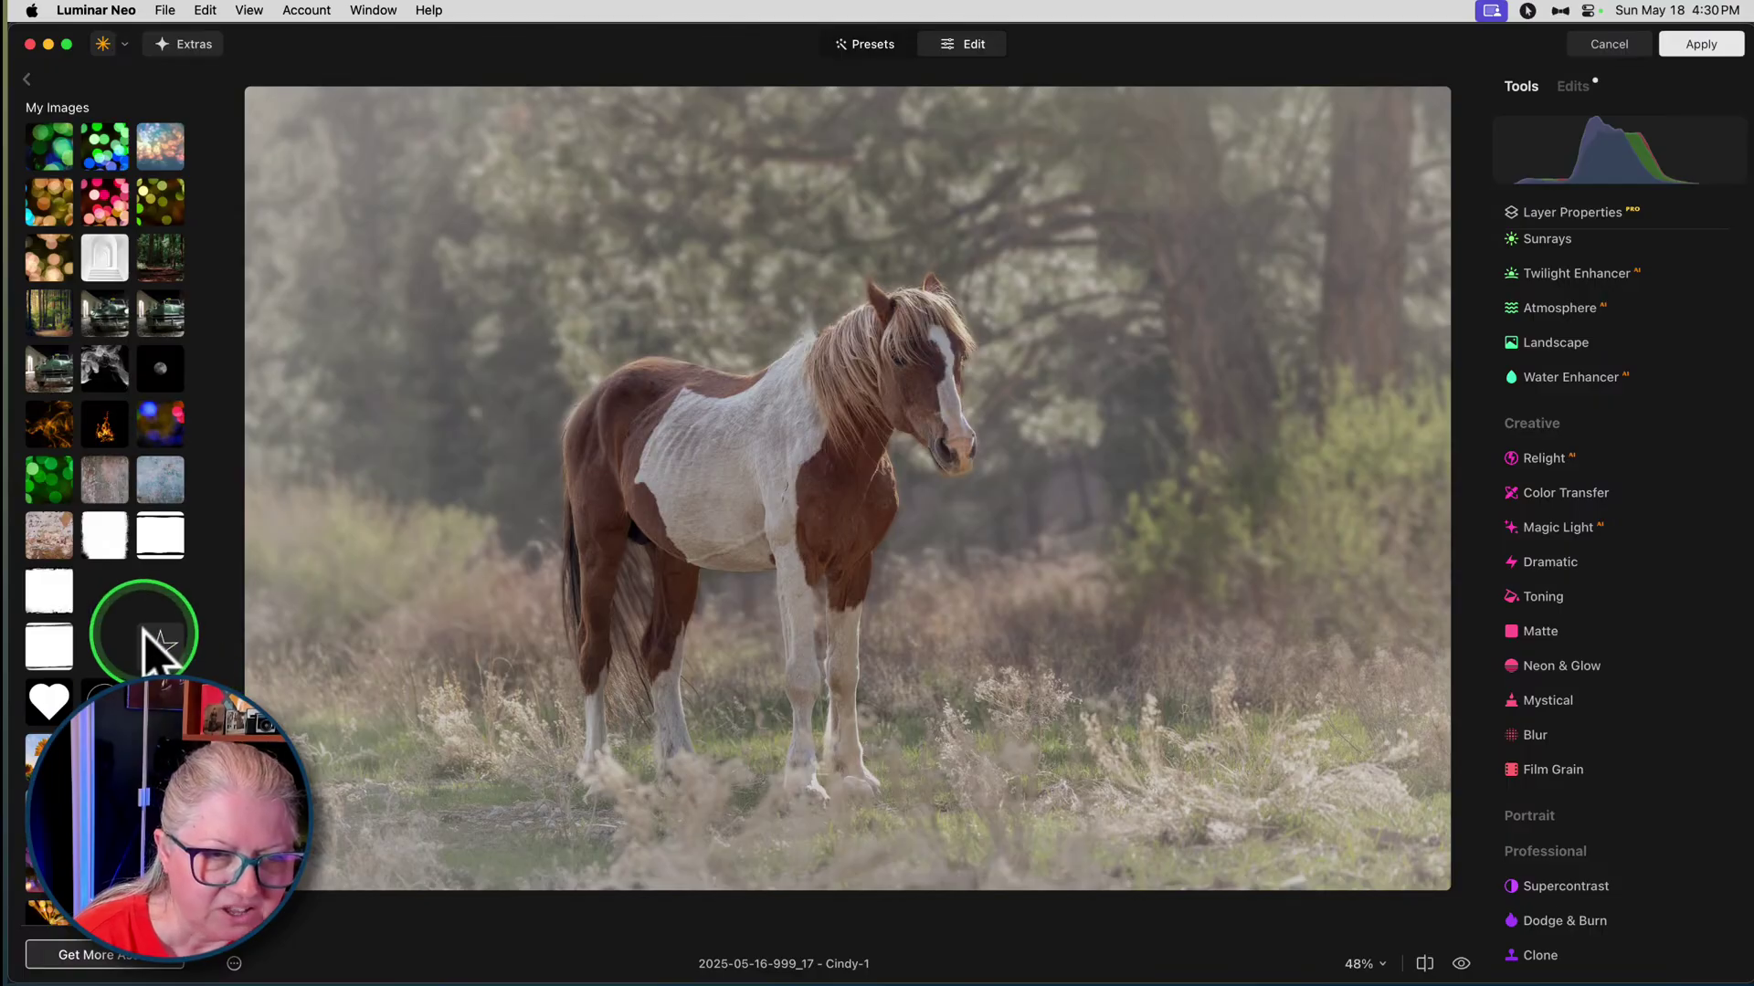
{"action": "scroll", "coordinate": [144, 632], "scroll_direction": "down", "scroll_amount": 1}
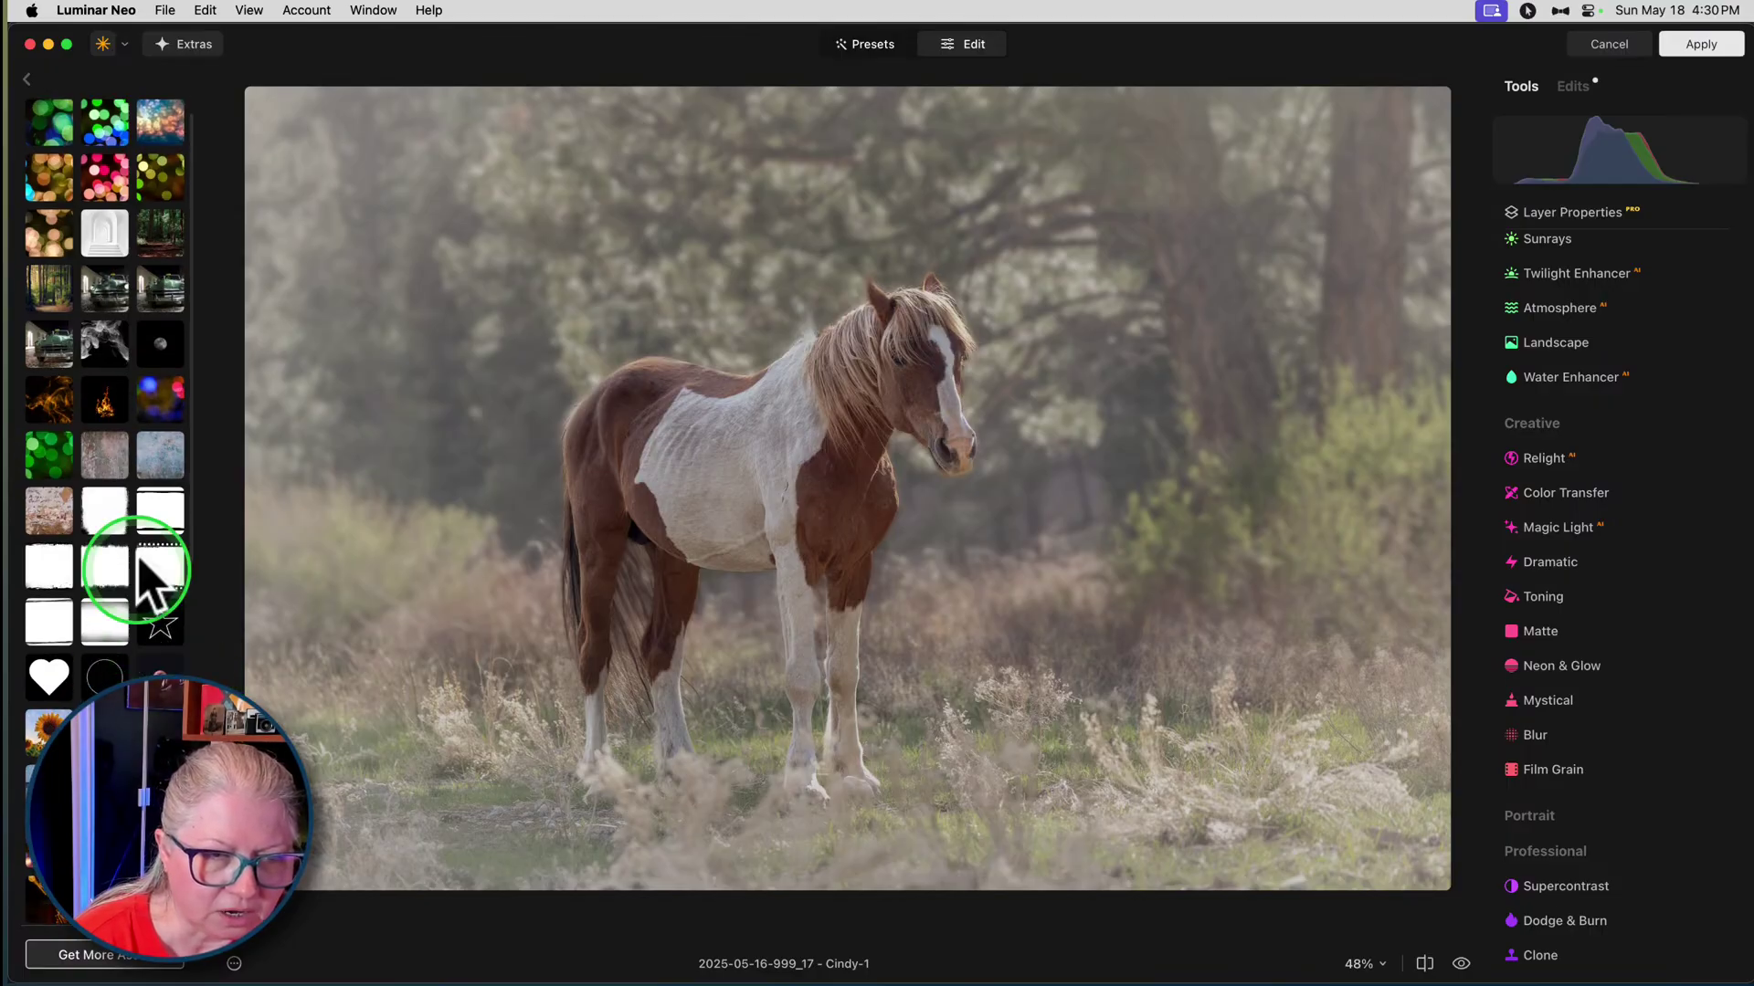
{"action": "left_click", "coordinate": [109, 470]}
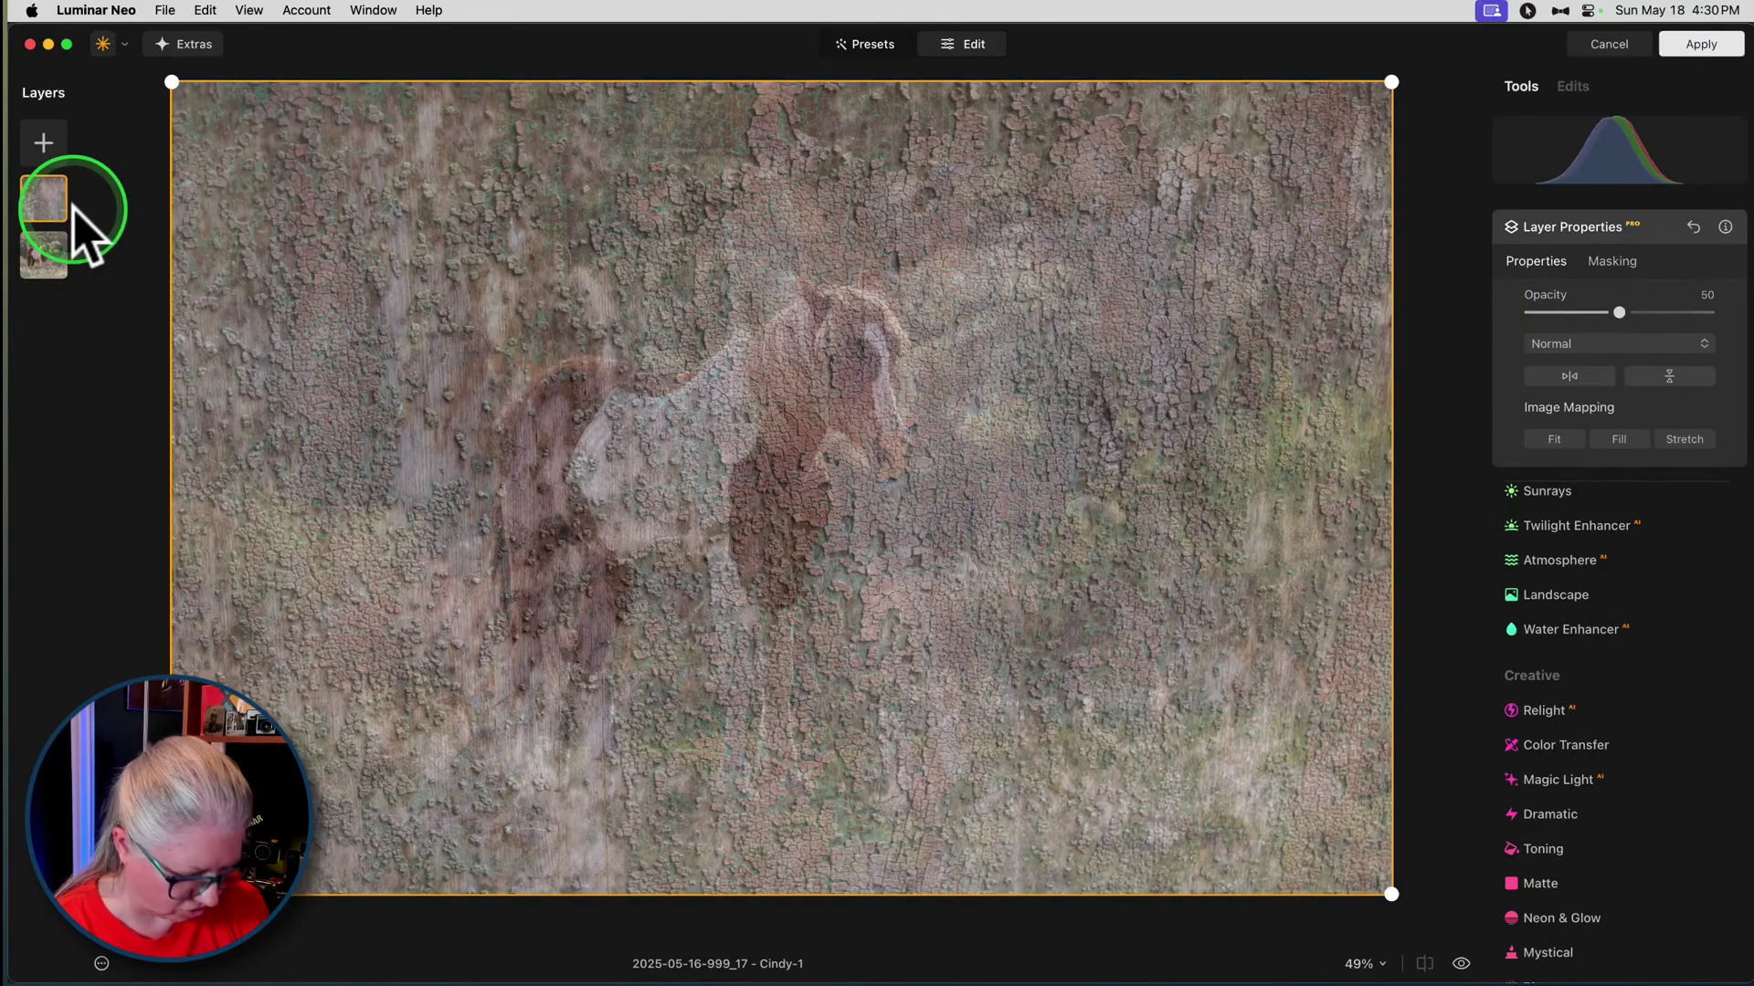
{"action": "key", "text": "Delete"}
- Add the peeling-paint texture from My Images as a layer over the photo and blend it with Soft Light at 50 opacity
{"action": "left_click", "coordinate": [44, 143]}
{"action": "left_click", "coordinate": [156, 156]}
{"action": "scroll", "coordinate": [88, 480], "scroll_direction": "down", "scroll_amount": 10}
{"action": "scroll", "coordinate": [103, 498], "scroll_direction": "down", "scroll_amount": 3}
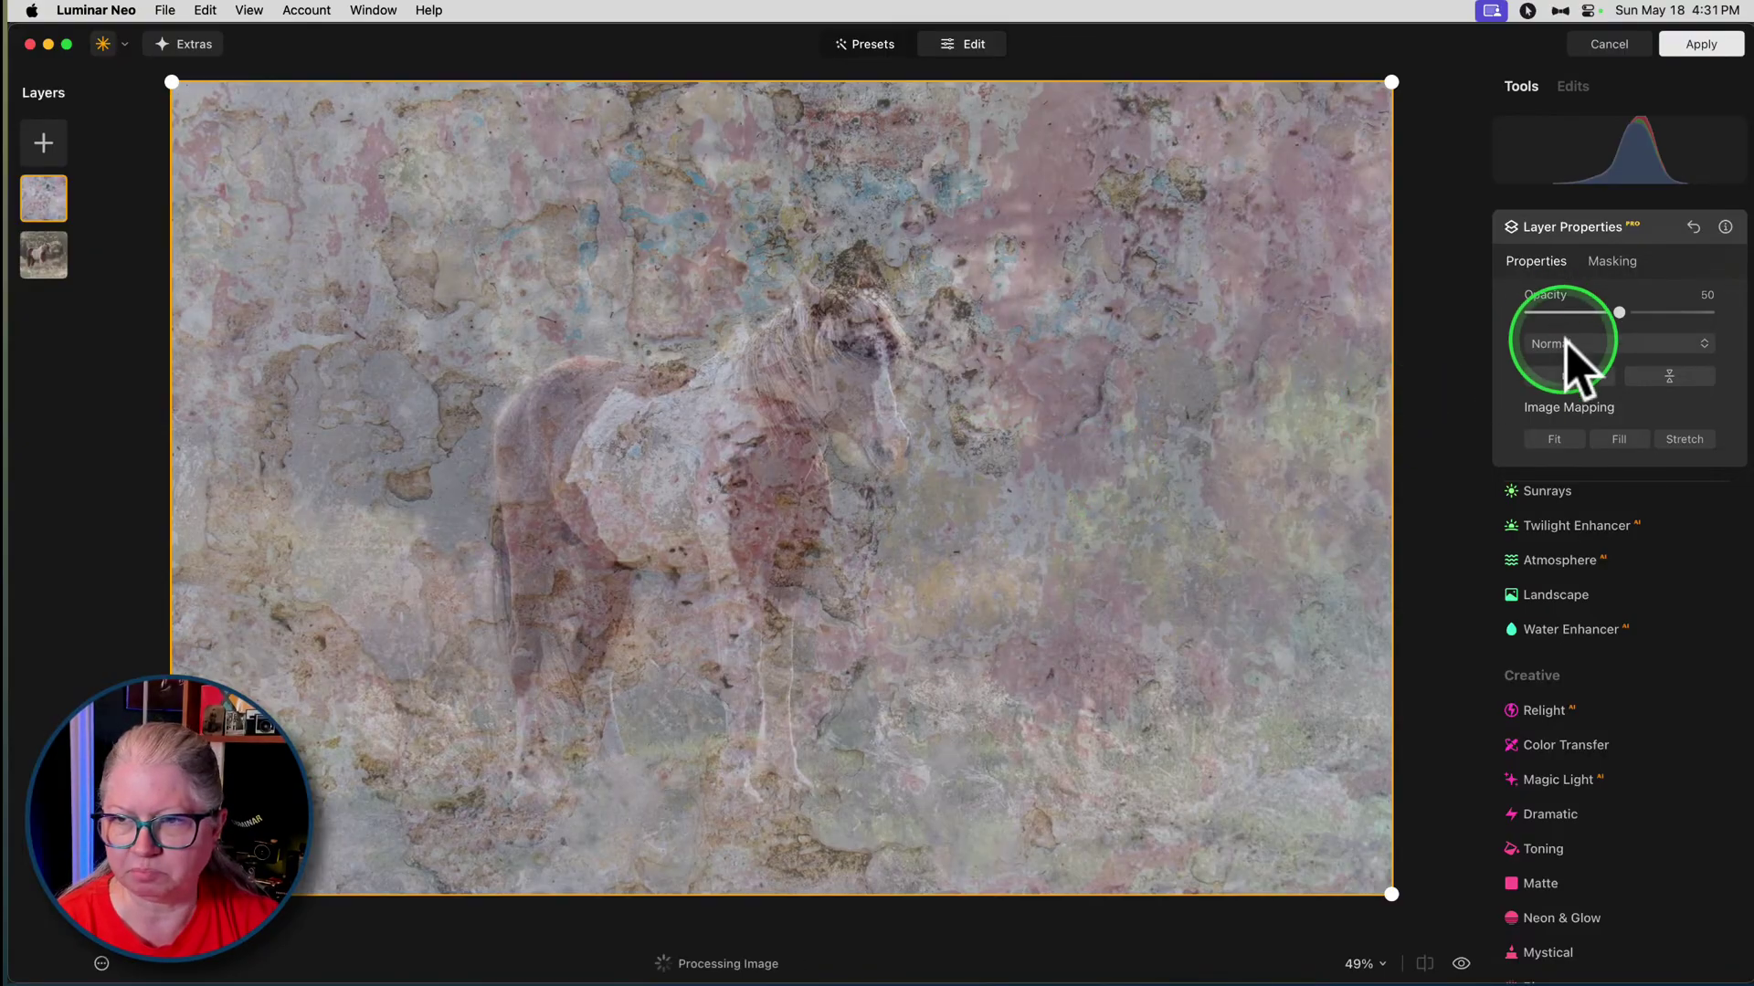
{"action": "left_click", "coordinate": [1557, 341]}
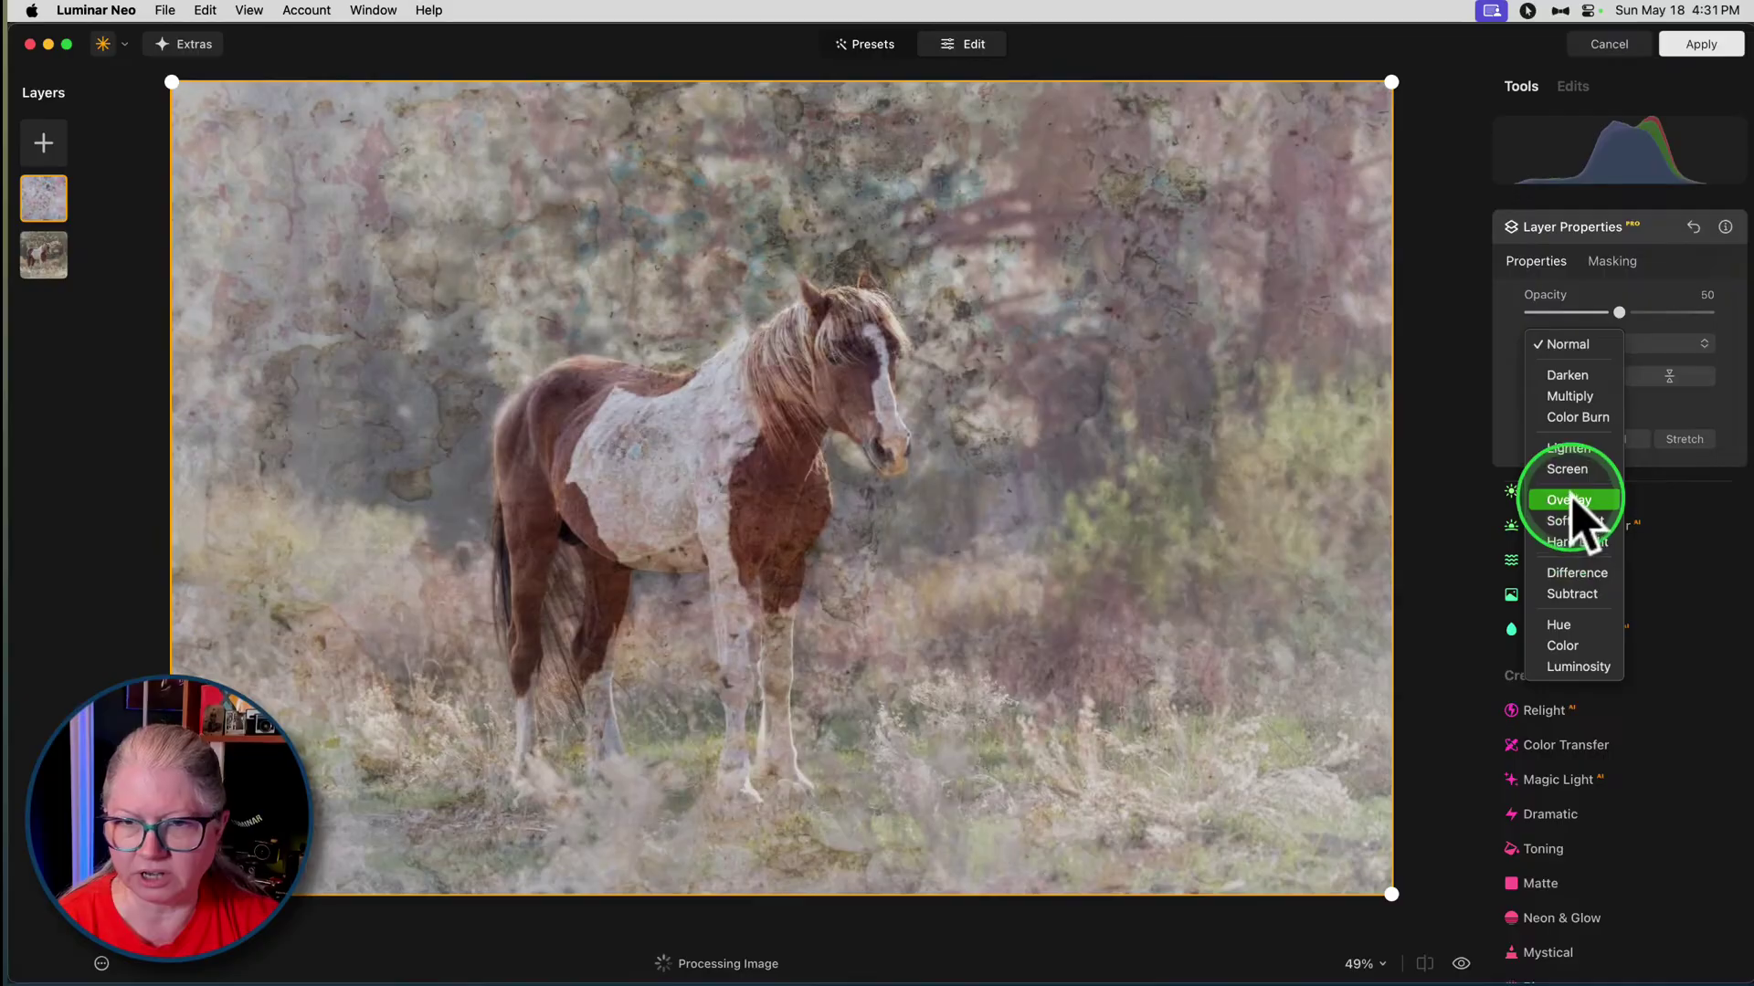
{"action": "left_click", "coordinate": [1575, 522]}
{"action": "mouse_move", "coordinate": [1618, 313]}
{"action": "left_mouse_down"}
{"action": "mouse_move", "coordinate": [1555, 313]}
{"action": "mouse_move", "coordinate": [1620, 313]}
{"action": "left_mouse_up"}
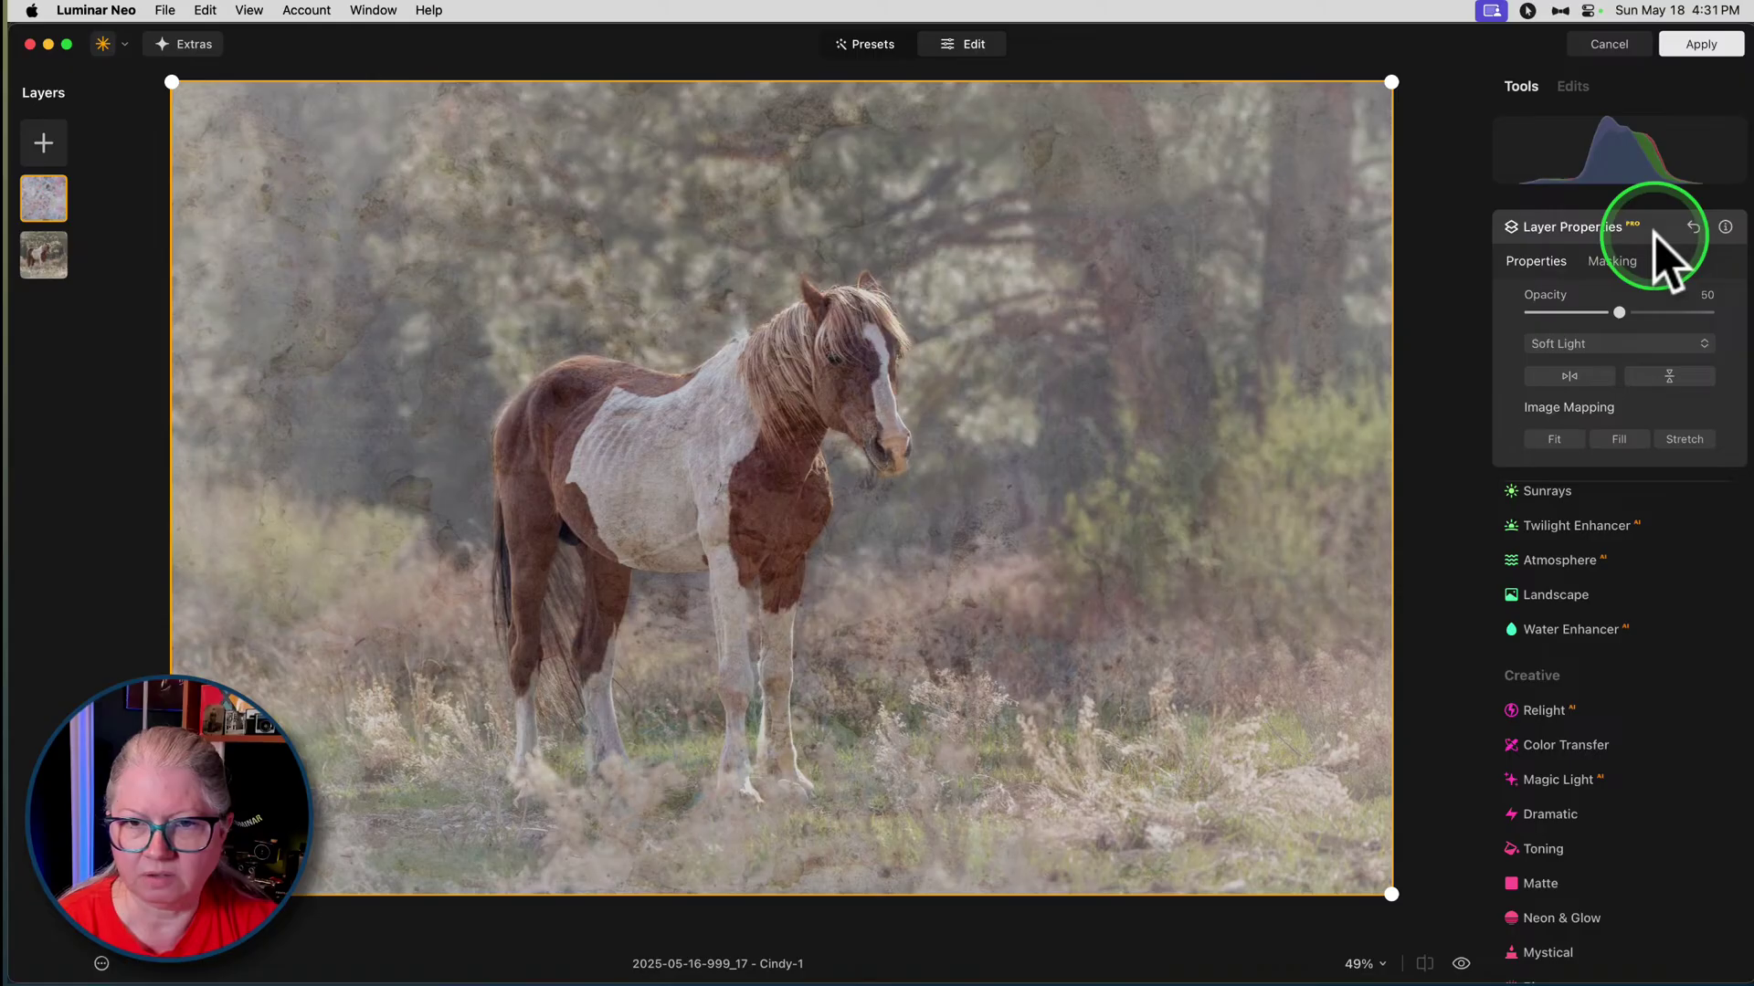
- Erase the texture from the horse with a layer mask brush at Size 100, Softness 100 and Strength 100
{"action": "left_click", "coordinate": [1615, 261]}
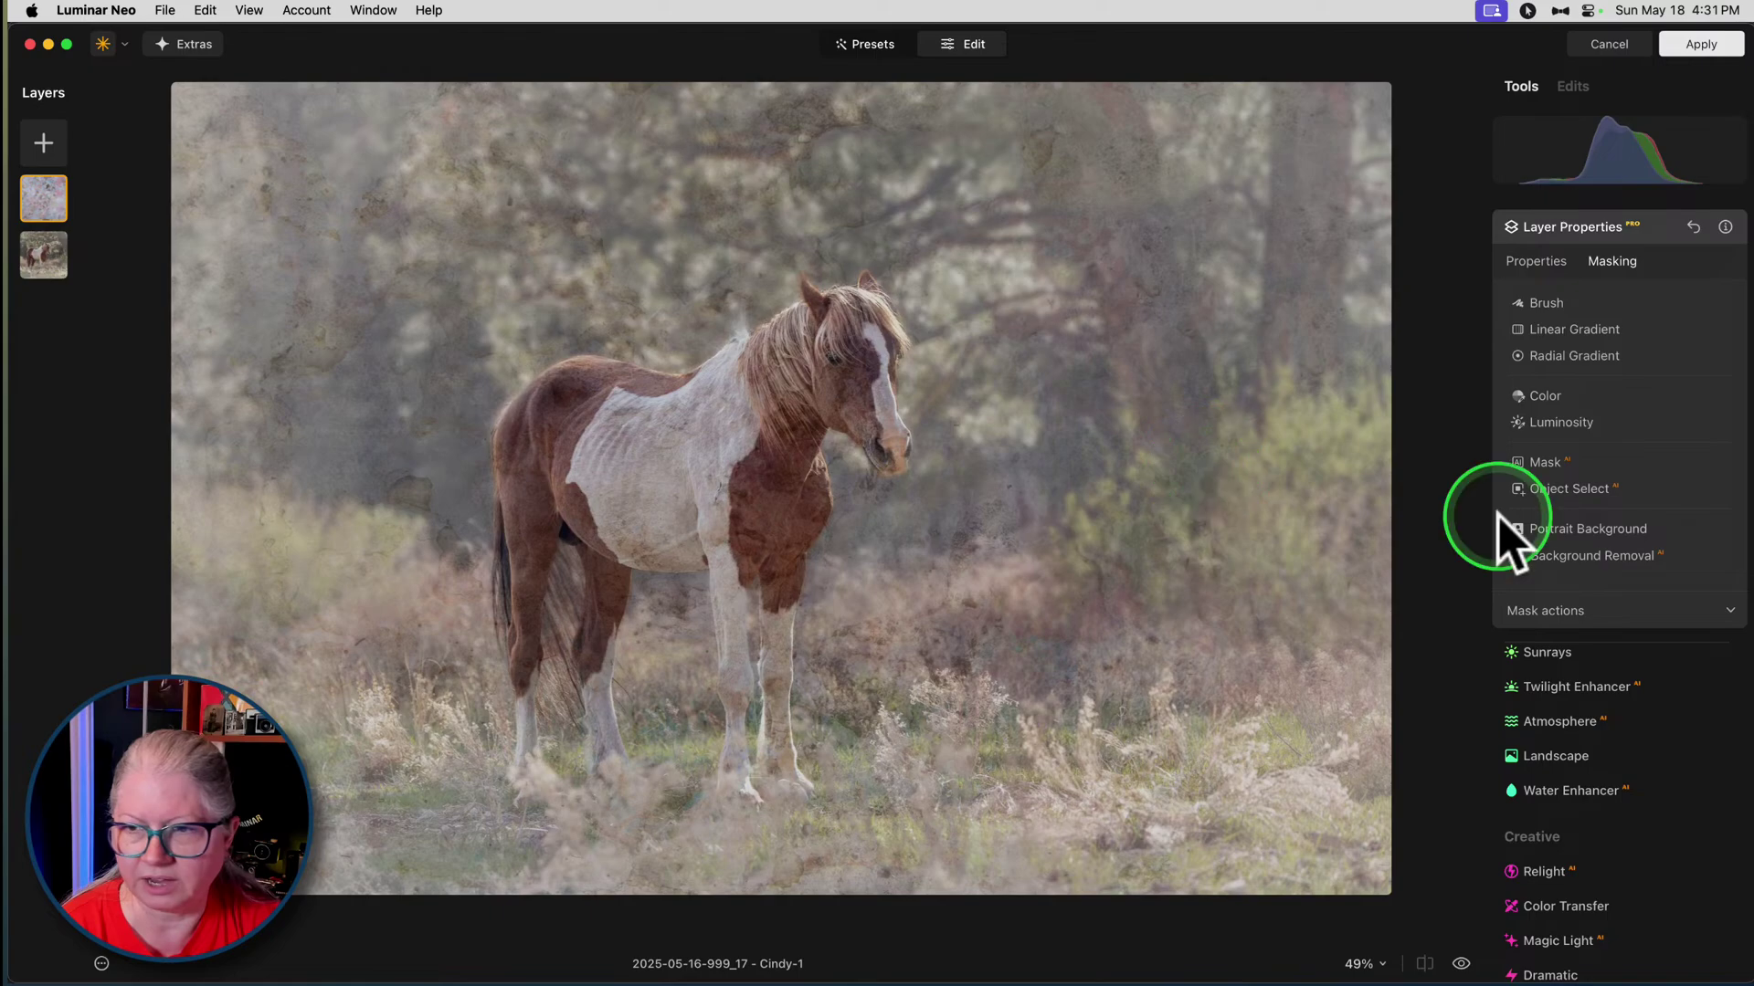
{"action": "left_click", "coordinate": [1544, 305]}
{"action": "left_click", "coordinate": [1651, 333]}
{"action": "mouse_move", "coordinate": [743, 411]}
{"action": "left_mouse_down"}
{"action": "mouse_move", "coordinate": [834, 338]}
{"action": "mouse_move", "coordinate": [691, 421]}
{"action": "mouse_move", "coordinate": [821, 374]}
{"action": "mouse_move", "coordinate": [854, 327]}
{"action": "mouse_move", "coordinate": [867, 433]}
{"action": "mouse_move", "coordinate": [872, 399]}
{"action": "mouse_move", "coordinate": [763, 389]}
{"action": "mouse_move", "coordinate": [611, 433]}
{"action": "mouse_move", "coordinate": [560, 403]}
{"action": "mouse_move", "coordinate": [657, 414]}
{"action": "mouse_move", "coordinate": [781, 514]}
{"action": "mouse_move", "coordinate": [712, 532]}
{"action": "mouse_move", "coordinate": [553, 468]}
{"action": "mouse_move", "coordinate": [523, 496]}
{"action": "mouse_move", "coordinate": [556, 706]}
{"action": "mouse_move", "coordinate": [702, 503]}
{"action": "mouse_move", "coordinate": [746, 636]}
{"action": "mouse_move", "coordinate": [749, 776]}
{"action": "left_mouse_up"}
{"action": "left_click", "coordinate": [1555, 325]}
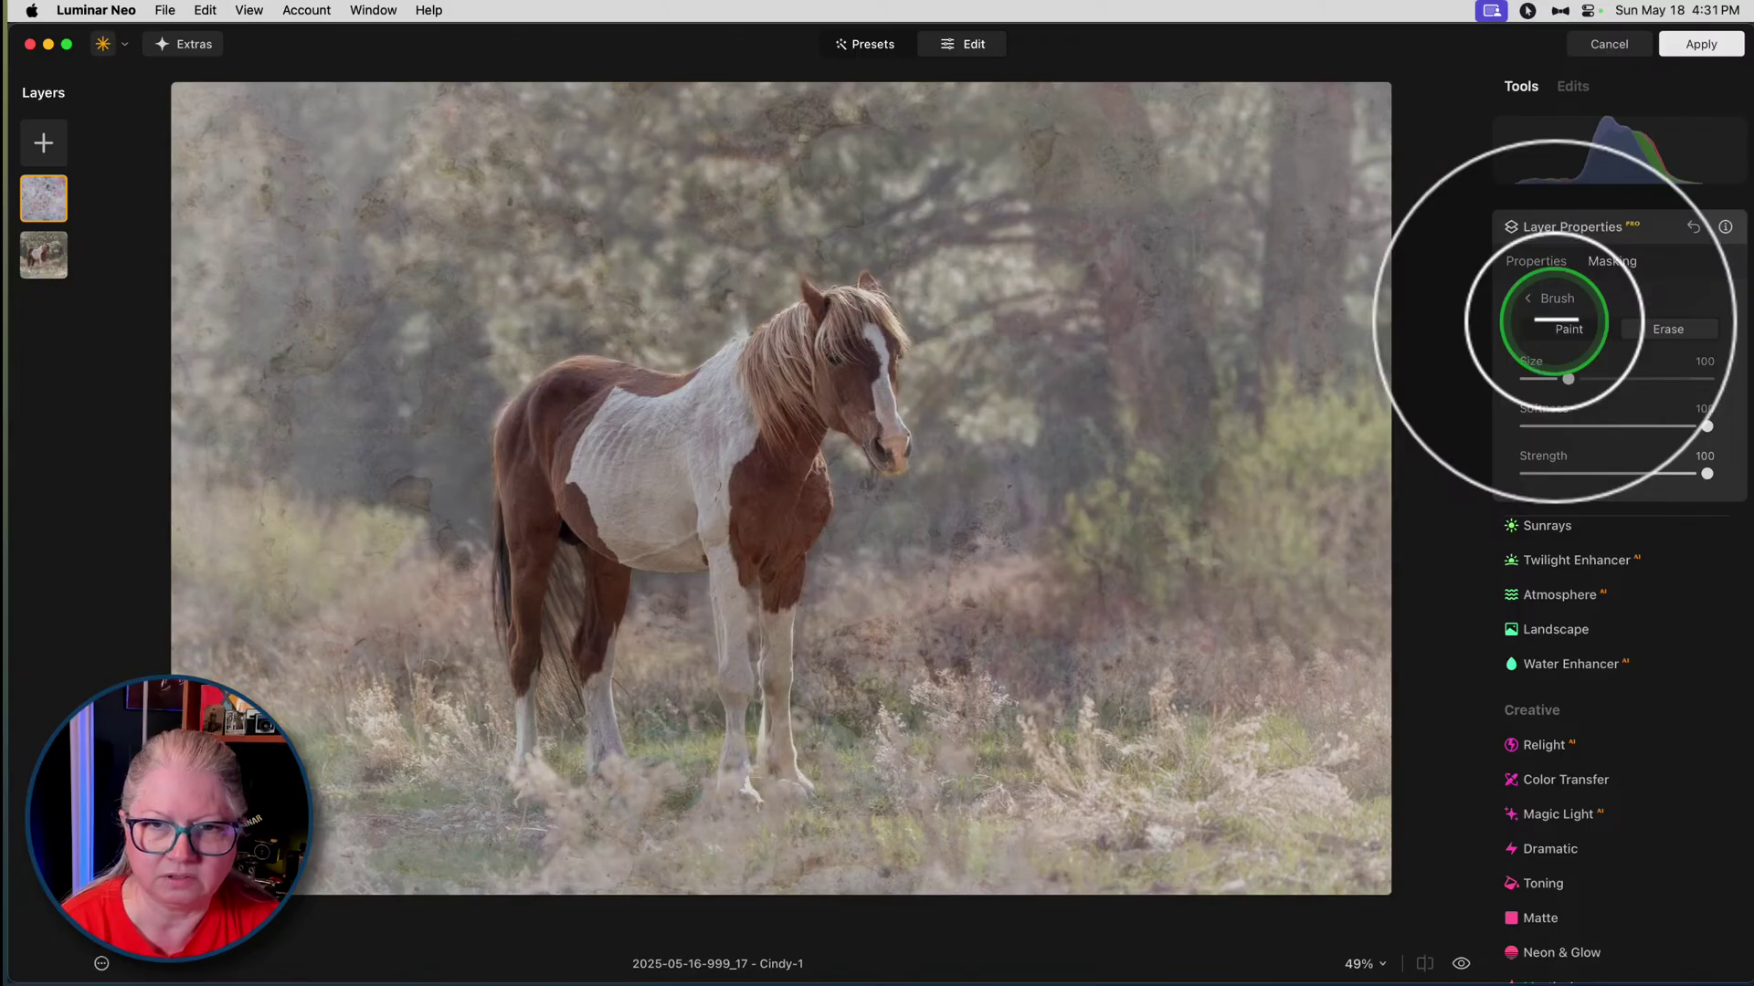
{"action": "left_click", "coordinate": [1517, 260]}
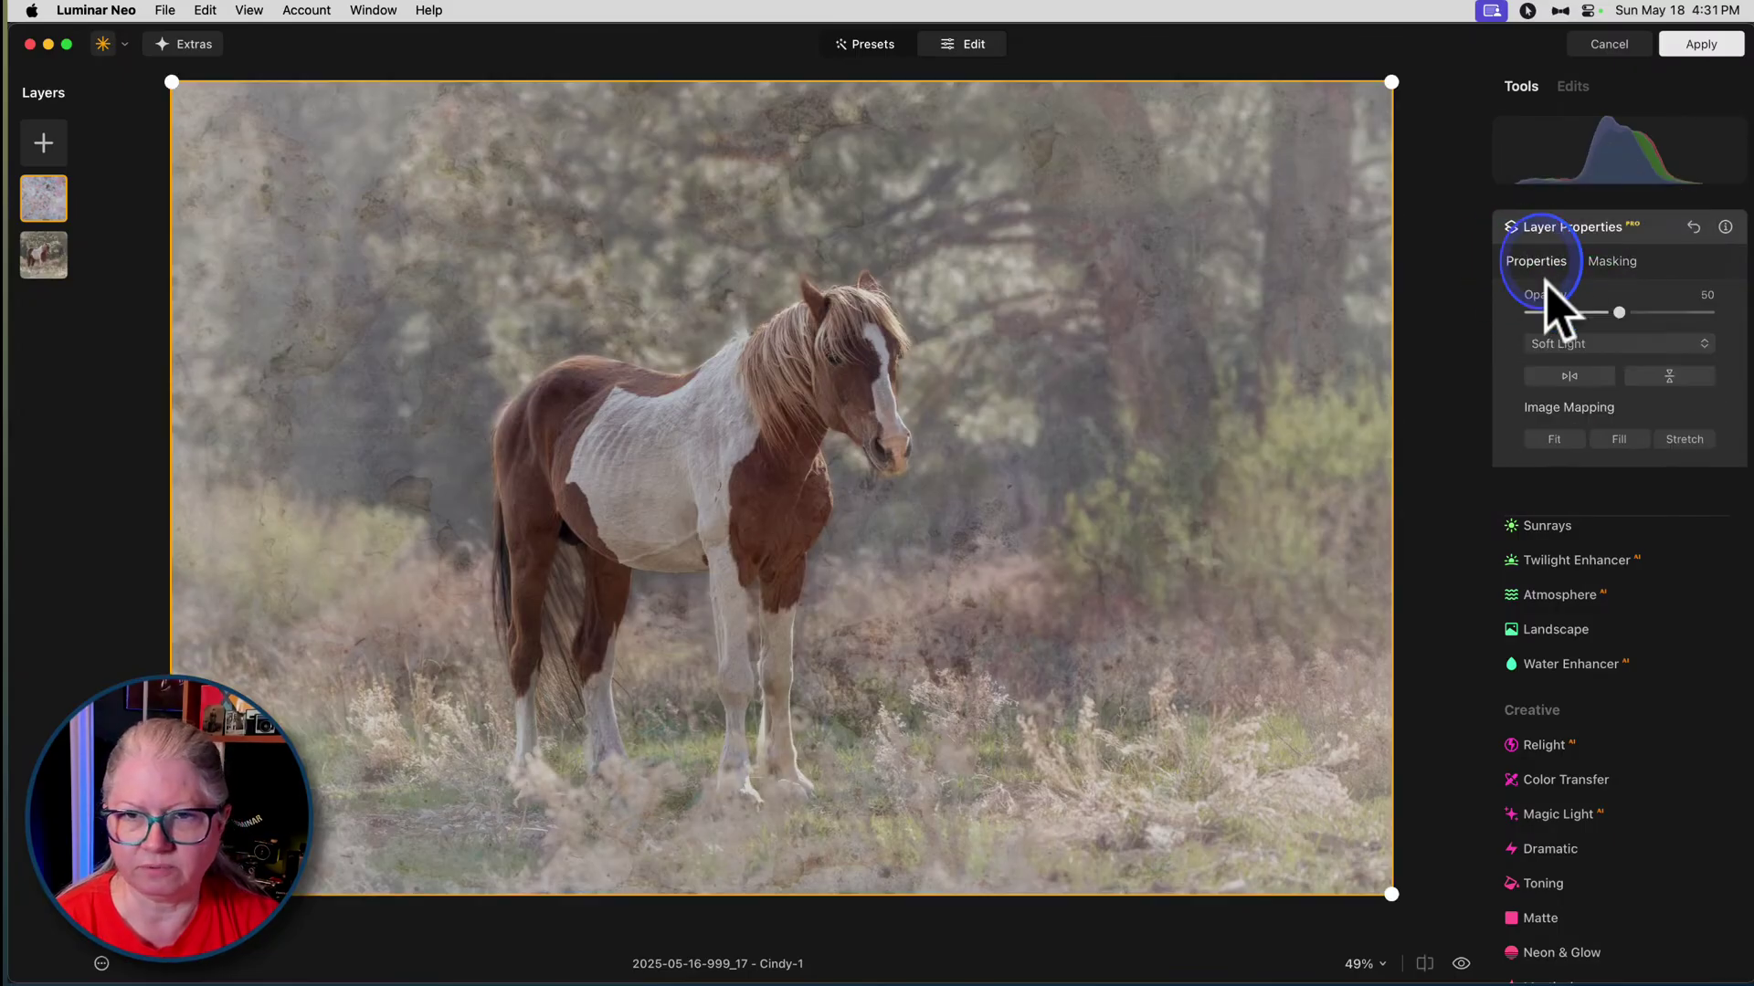
{"action": "left_click", "coordinate": [1660, 239]}
- Convert the peeling-paint texture layer to black and white
{"action": "scroll", "coordinate": [1558, 584], "scroll_direction": "up", "scroll_amount": 10}
{"action": "left_click", "coordinate": [1558, 617]}
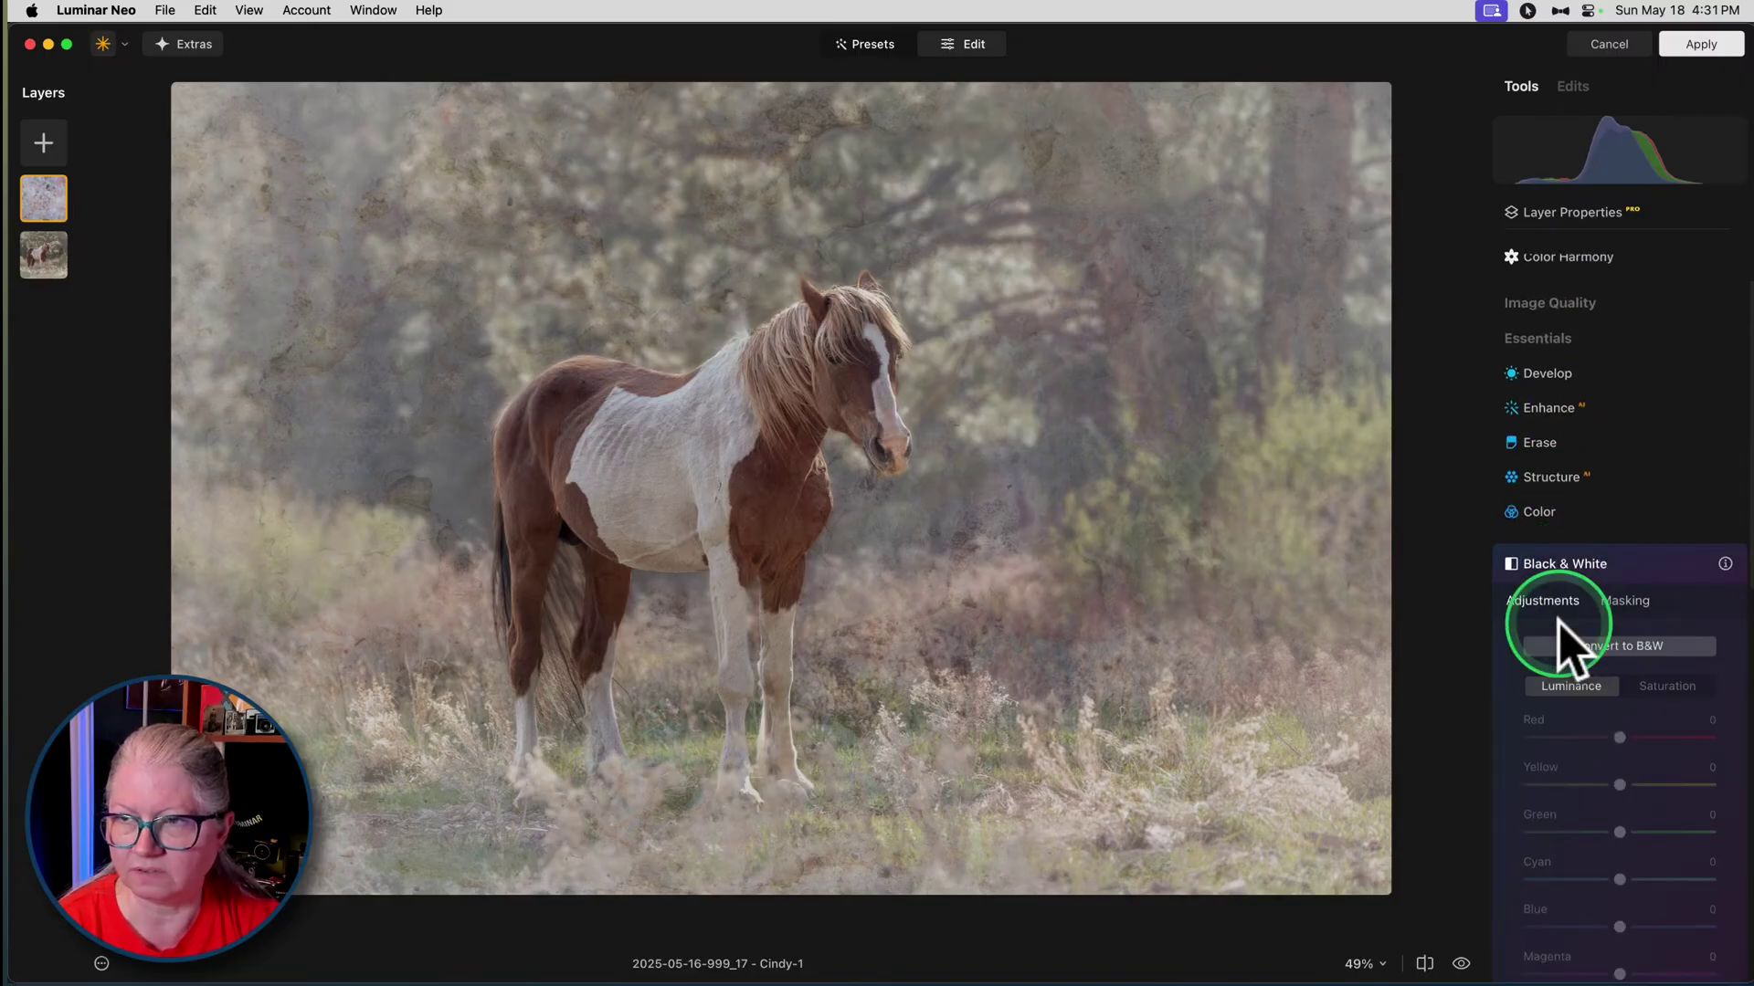
{"action": "left_click", "coordinate": [1612, 491]}
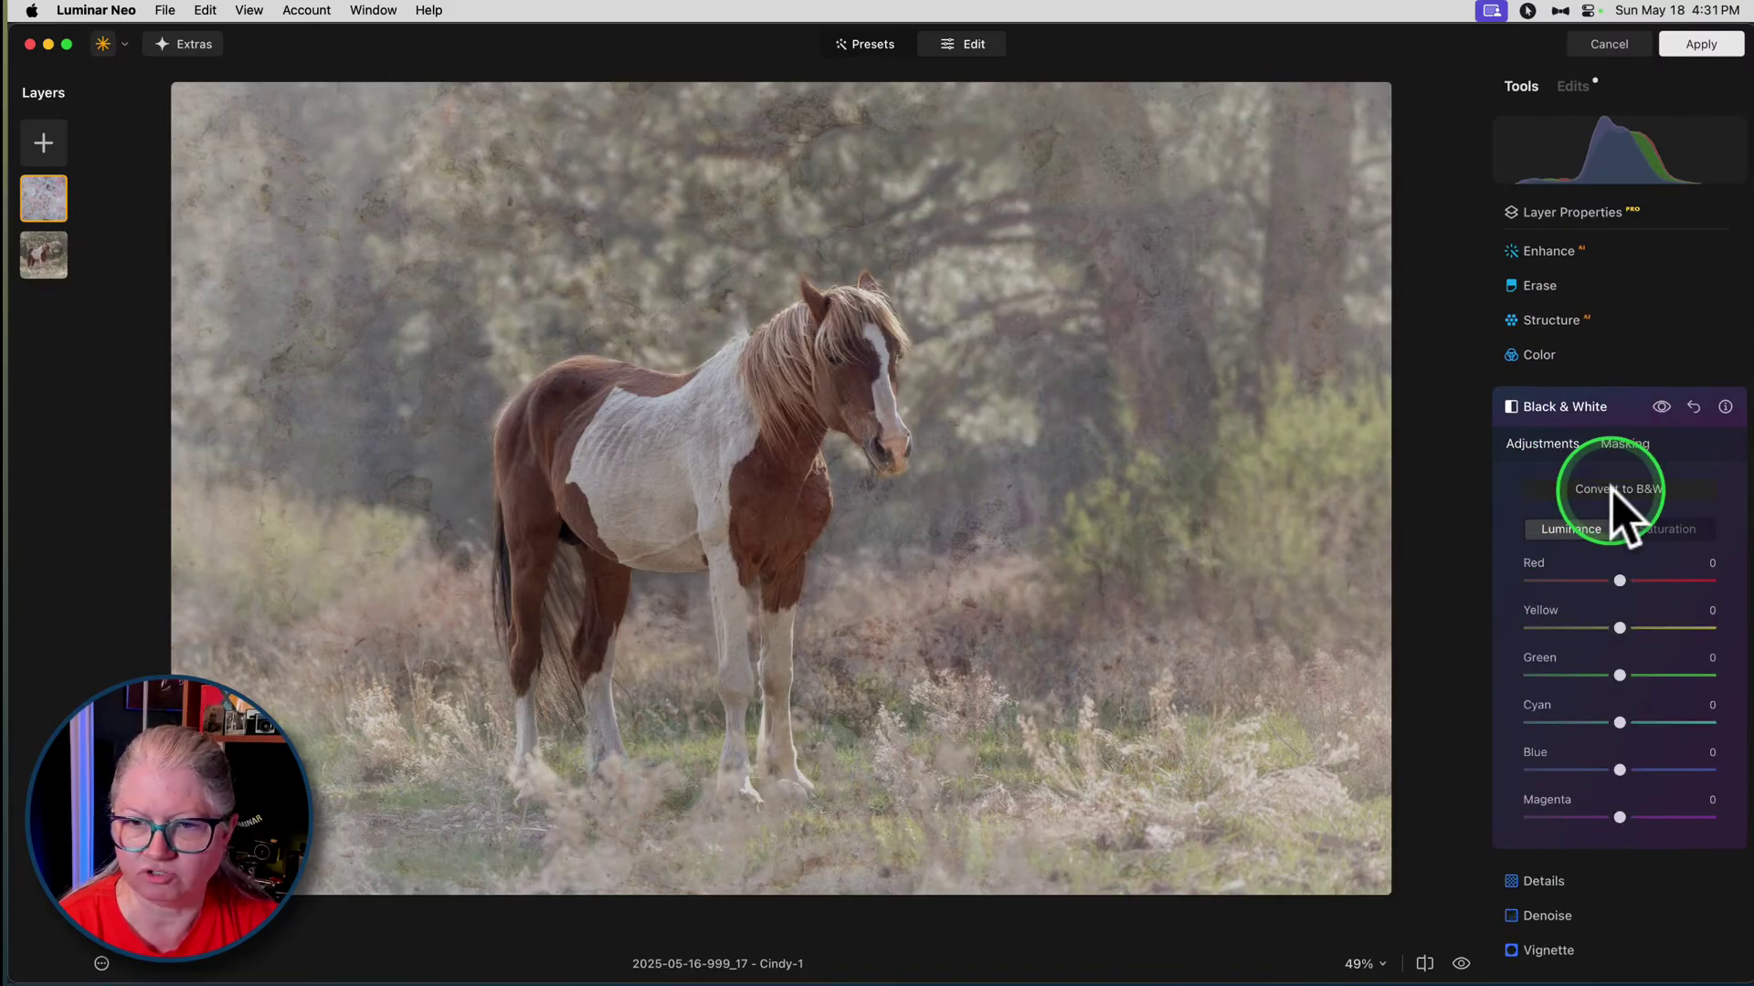
{"action": "left_click", "coordinate": [1603, 406]}
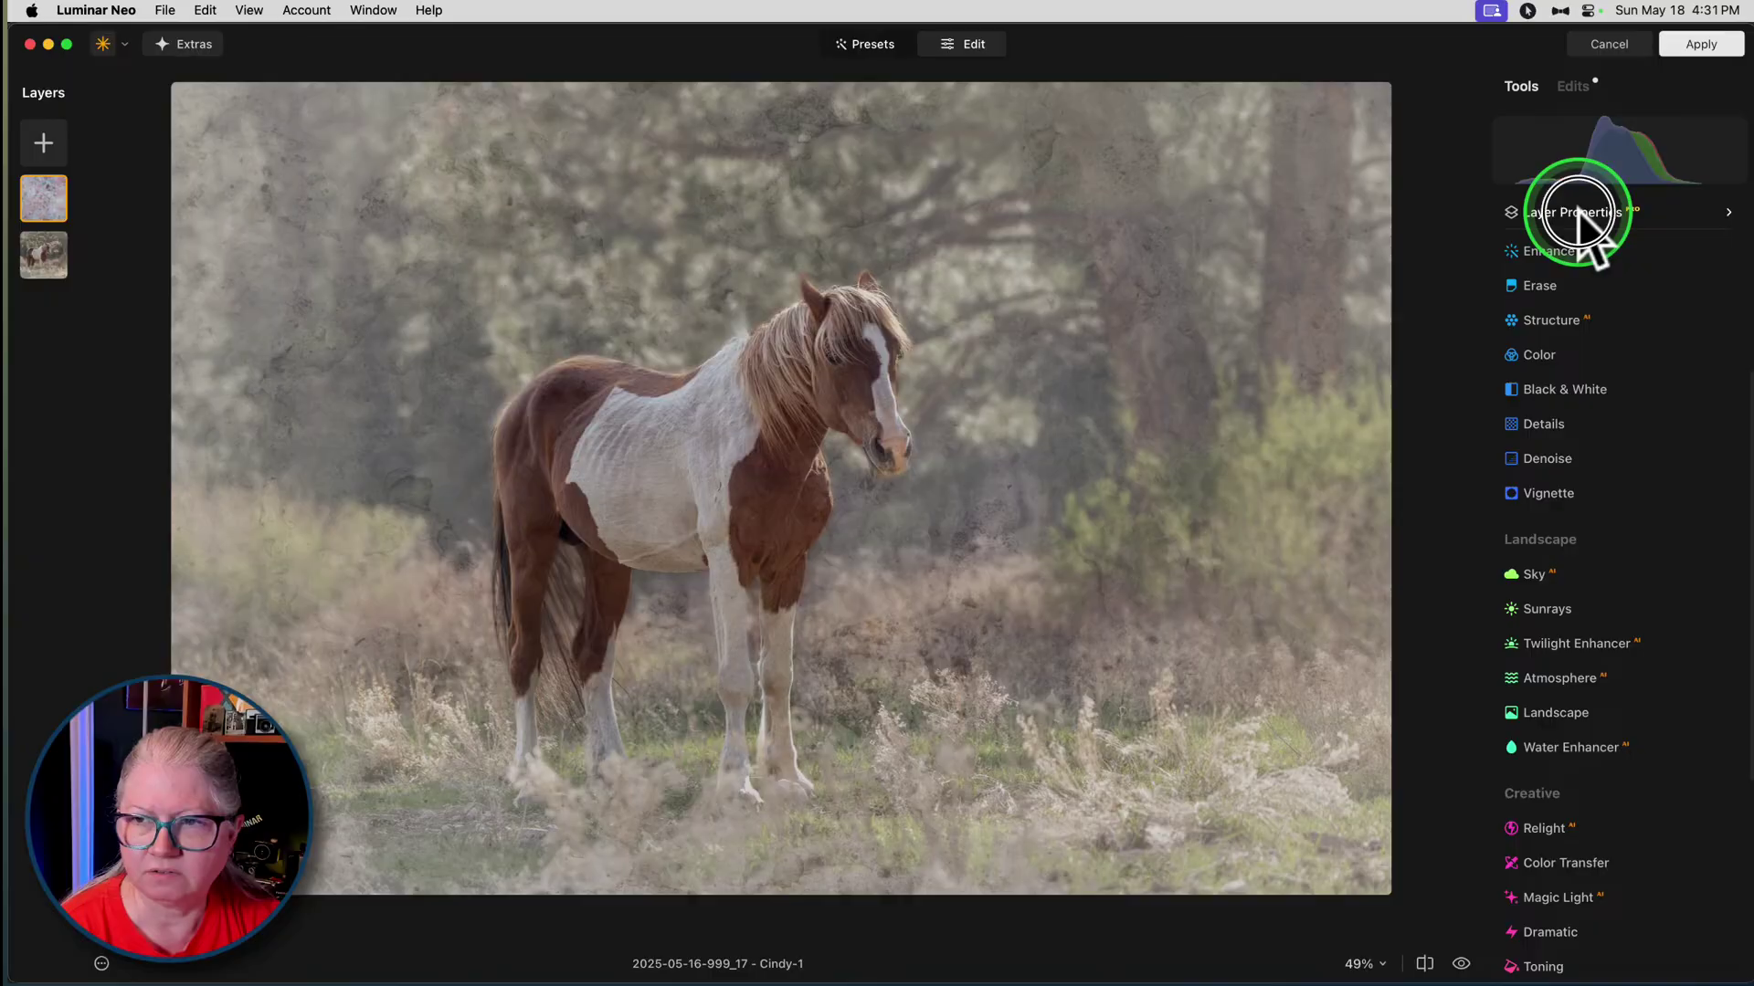
- Set the texture layer's opacity to 71, keep Soft Light blending, and try flipping the texture vertically and horizontally
{"action": "left_click", "coordinate": [1583, 215]}
{"action": "left_click_drag", "start_coordinate": [1619, 313], "coordinate": [1661, 310]}
{"action": "left_click", "coordinate": [1589, 346]}
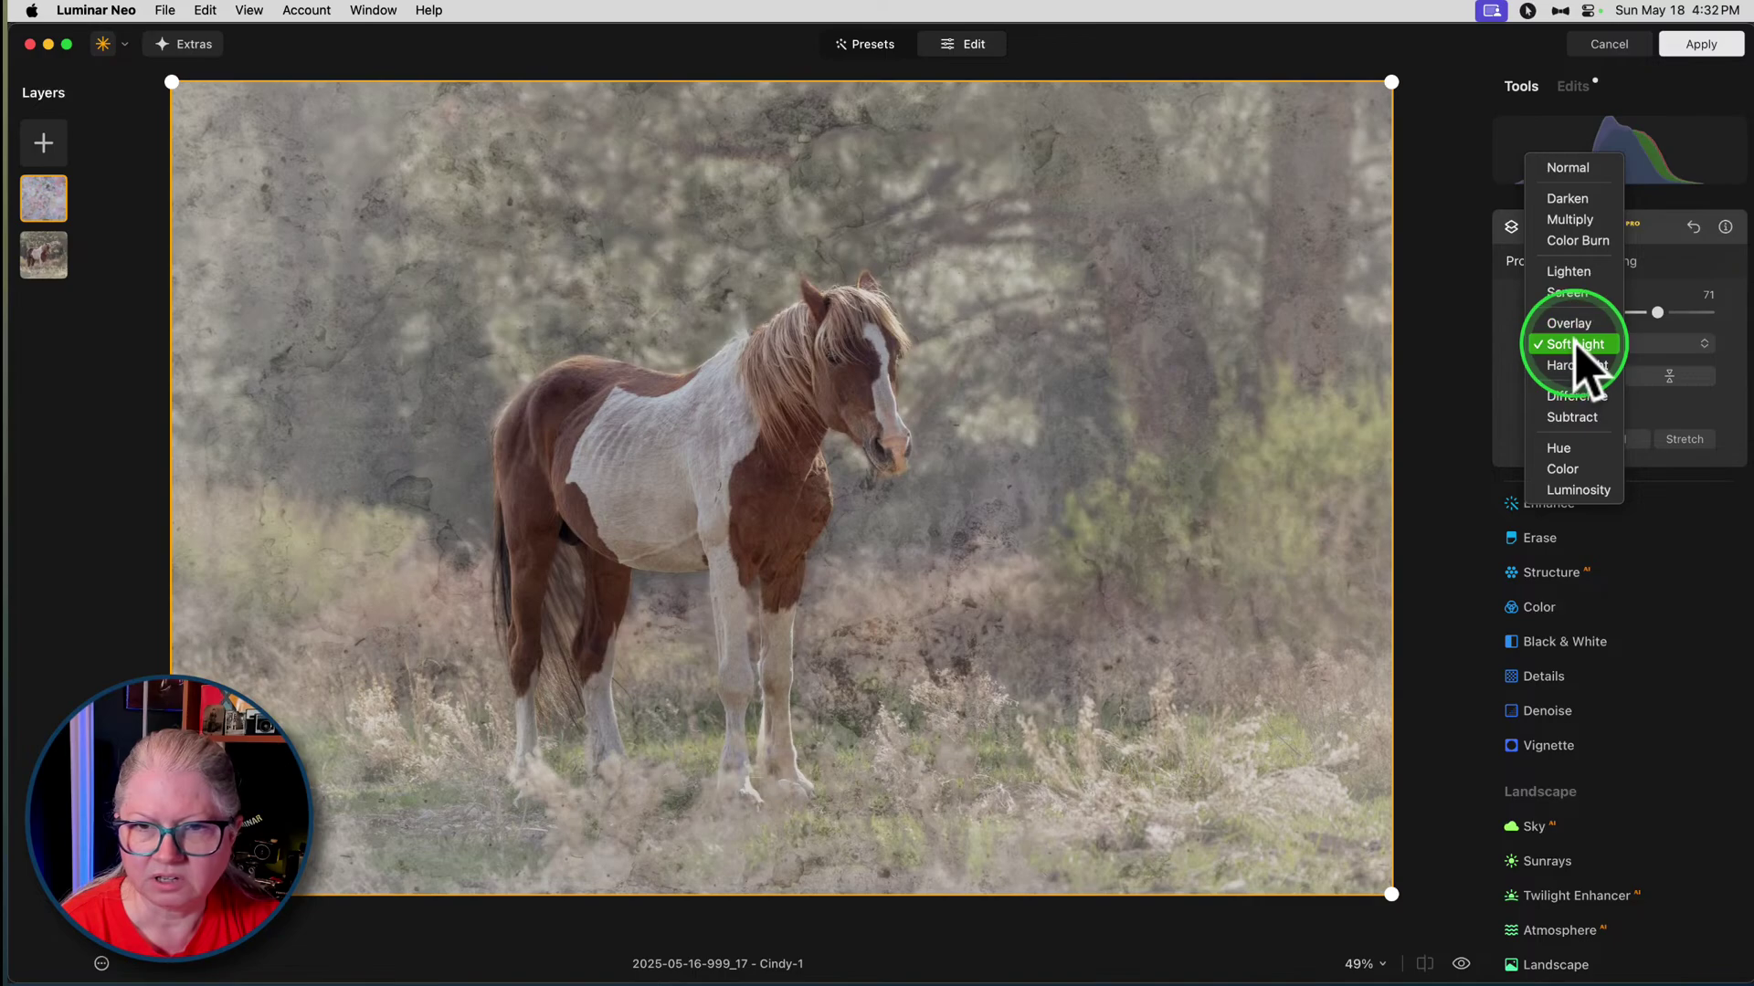
{"action": "left_click", "coordinate": [1612, 346]}
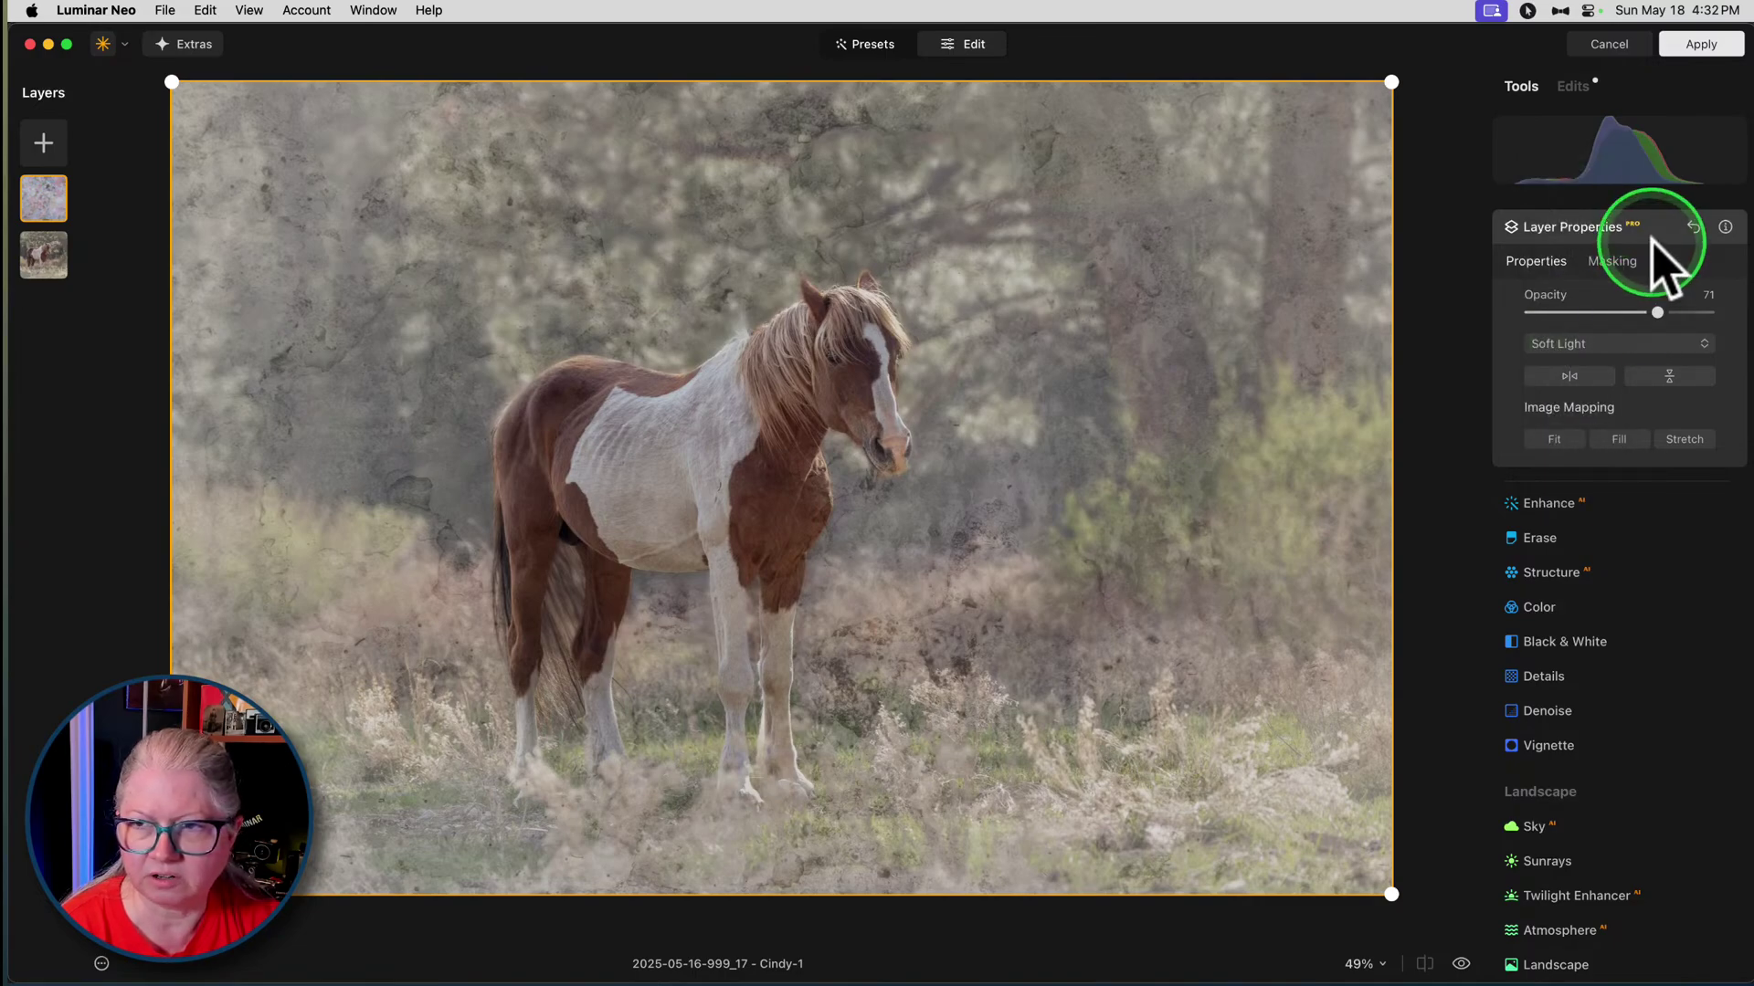
{"action": "left_click", "coordinate": [1660, 372]}
{"action": "left_click", "coordinate": [1589, 376]}
{"action": "left_click_drag", "start_coordinate": [1651, 394], "coordinate": [1683, 395]}
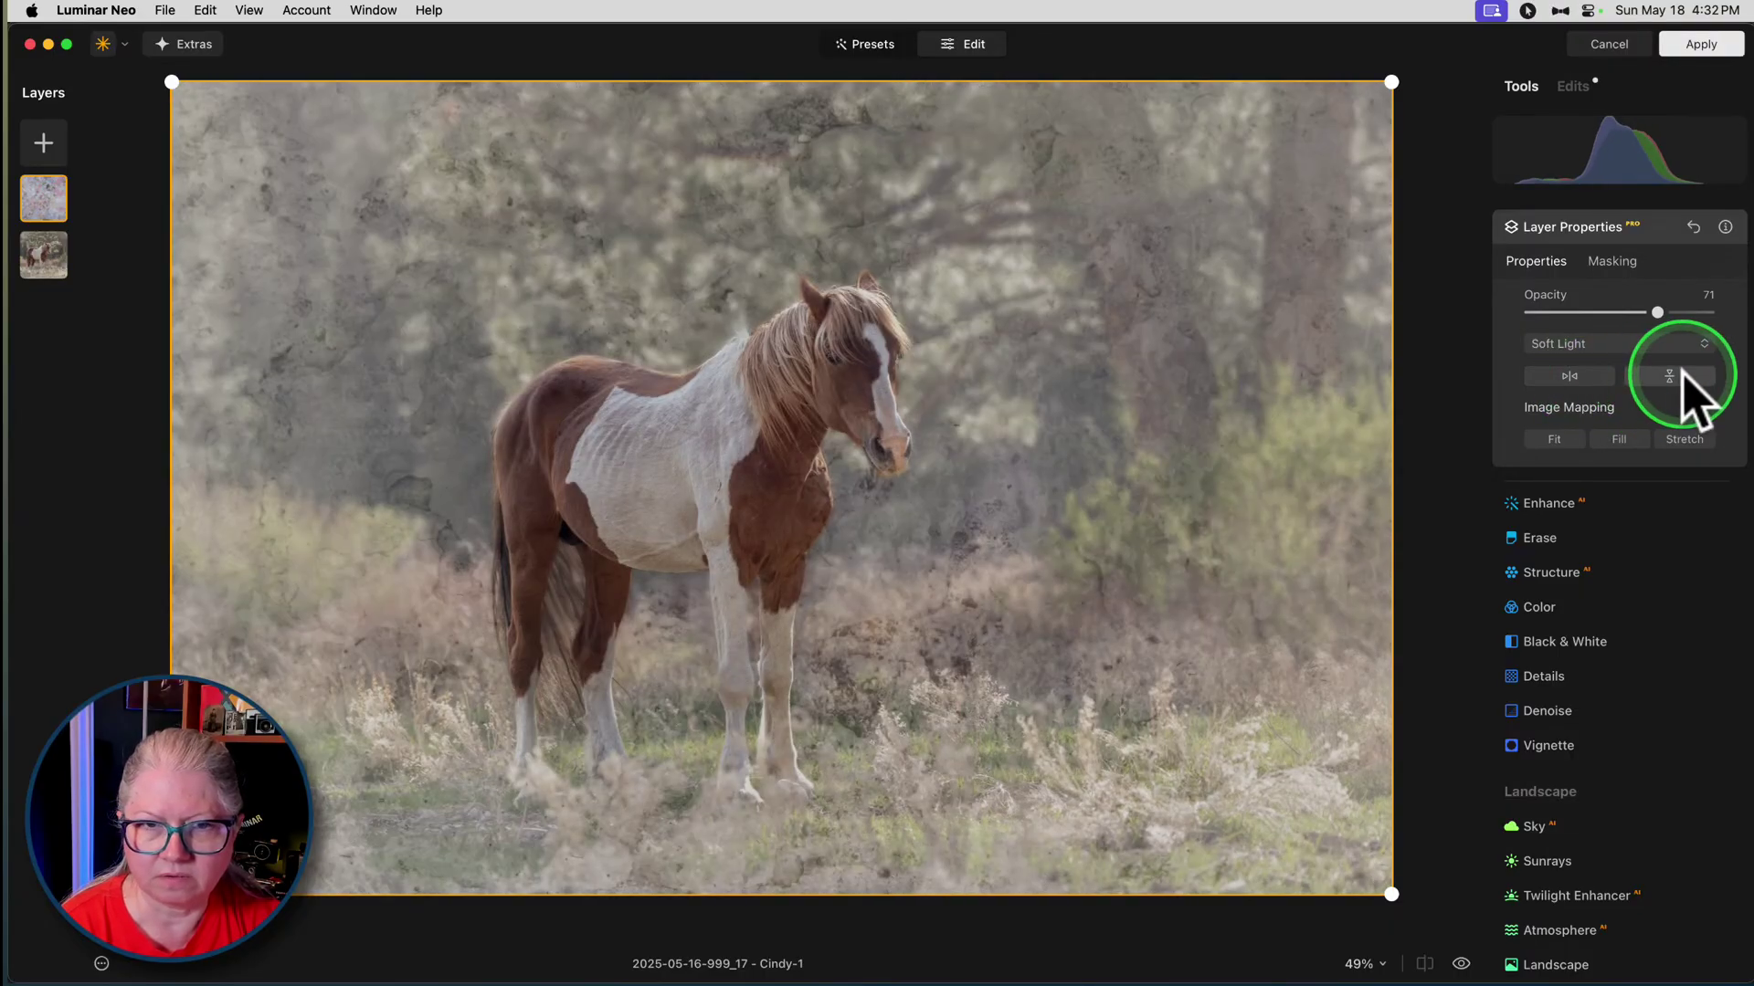
{"action": "left_click", "coordinate": [1651, 230]}
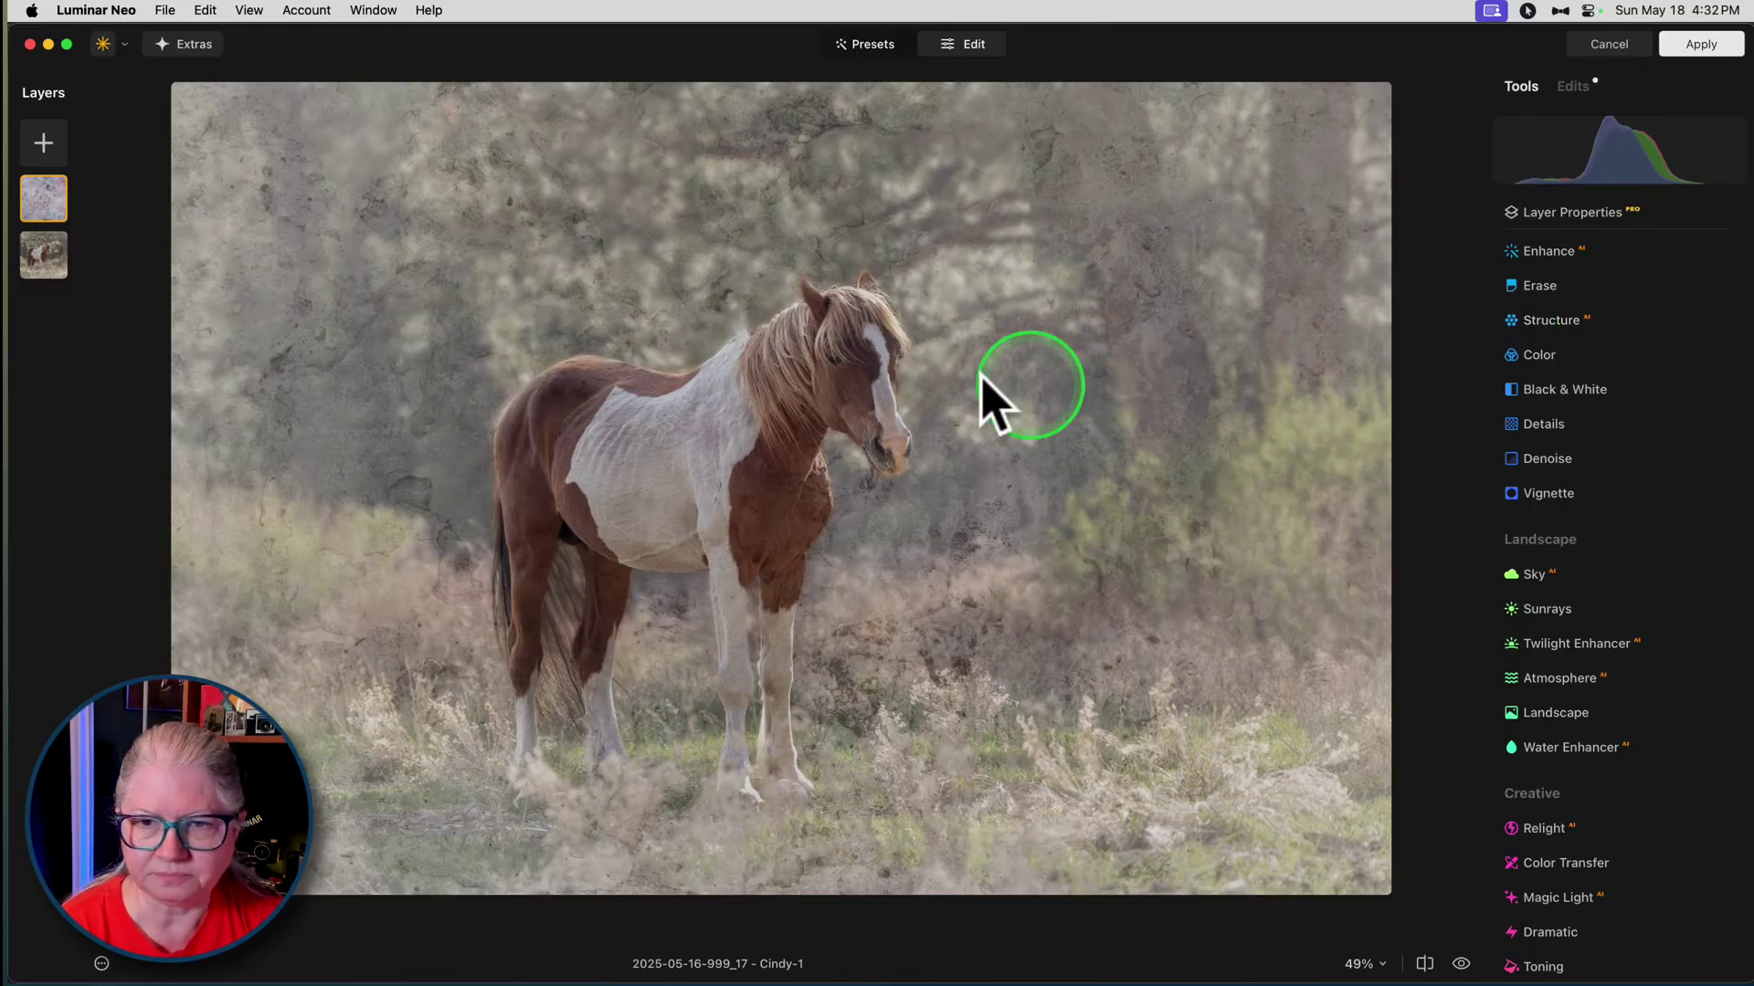
- Partly erase the texture around the horse's muzzle with the mask brush at Size 100 and Strength 63
{"action": "left_click", "coordinate": [1605, 214]}
{"action": "left_click", "coordinate": [1615, 267]}
{"action": "left_click", "coordinate": [1526, 313]}
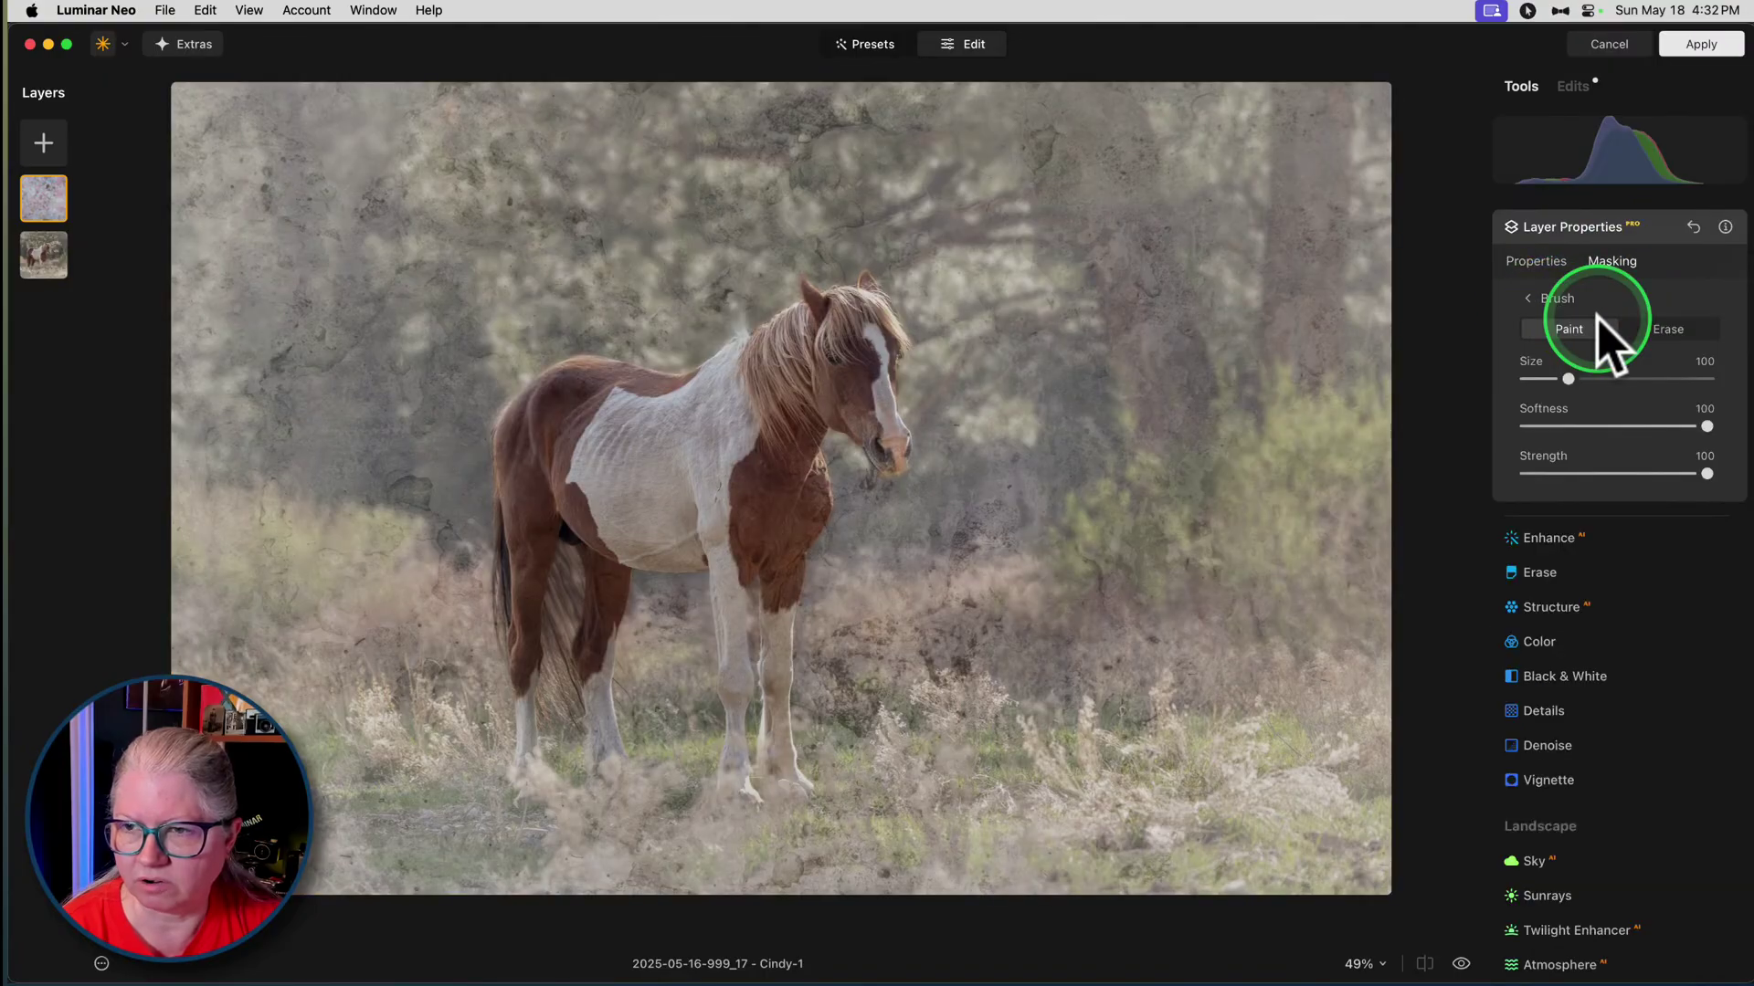
{"action": "left_click", "coordinate": [1667, 329]}
{"action": "left_click_drag", "start_coordinate": [1706, 473], "coordinate": [1641, 473]}
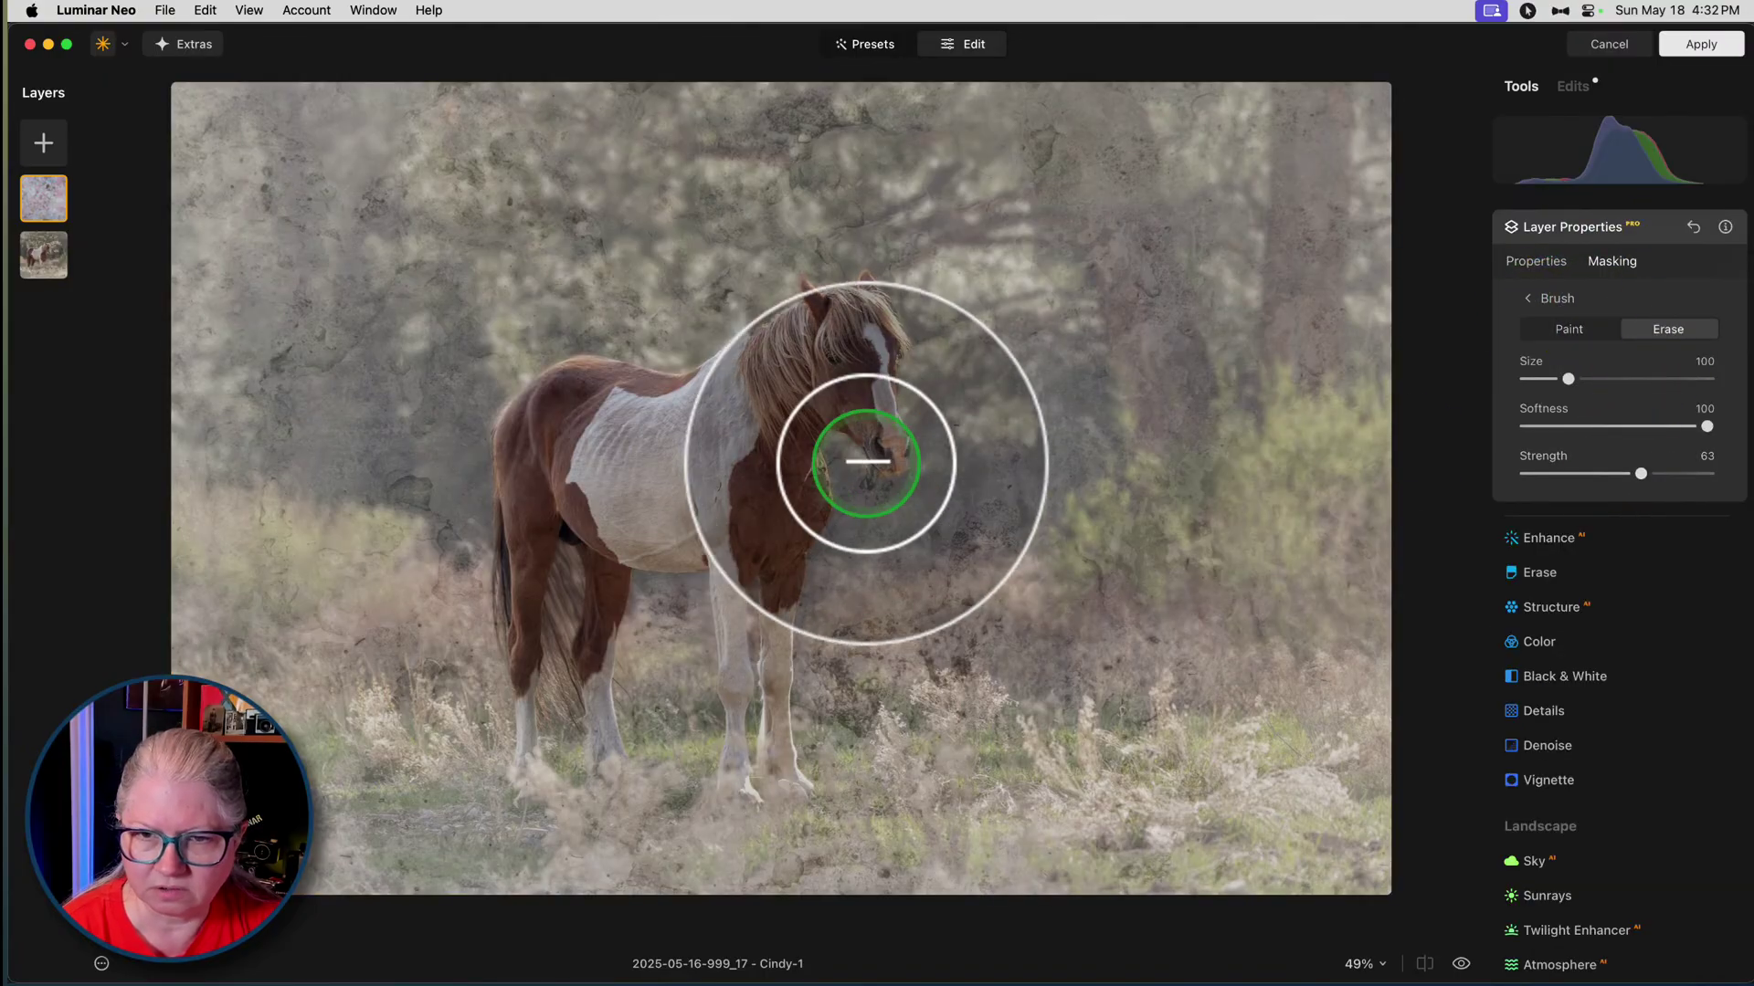
{"action": "mouse_move", "coordinate": [895, 475]}
{"action": "left_mouse_down"}
{"action": "mouse_move", "coordinate": [846, 451]}
{"action": "mouse_move", "coordinate": [889, 473]}
{"action": "mouse_move", "coordinate": [852, 453]}
{"action": "mouse_move", "coordinate": [745, 288]}
{"action": "mouse_move", "coordinate": [702, 300]}
{"action": "mouse_move", "coordinate": [726, 466]}
{"action": "mouse_move", "coordinate": [887, 467]}
{"action": "mouse_move", "coordinate": [870, 480]}
{"action": "mouse_move", "coordinate": [957, 461]}
{"action": "mouse_move", "coordinate": [938, 426]}
{"action": "mouse_move", "coordinate": [487, 529]}
{"action": "mouse_move", "coordinate": [485, 558]}
{"action": "mouse_move", "coordinate": [1111, 484]}
{"action": "mouse_move", "coordinate": [741, 523]}
{"action": "mouse_move", "coordinate": [596, 622]}
{"action": "mouse_move", "coordinate": [704, 582]}
{"action": "mouse_move", "coordinate": [949, 666]}
{"action": "mouse_move", "coordinate": [855, 659]}
{"action": "mouse_move", "coordinate": [916, 650]}
{"action": "mouse_move", "coordinate": [826, 713]}
{"action": "mouse_move", "coordinate": [834, 658]}
{"action": "mouse_move", "coordinate": [967, 623]}
{"action": "mouse_move", "coordinate": [975, 507]}
{"action": "mouse_move", "coordinate": [687, 669]}
{"action": "mouse_move", "coordinate": [1191, 599]}
{"action": "mouse_move", "coordinate": [1403, 456]}
{"action": "left_mouse_up"}
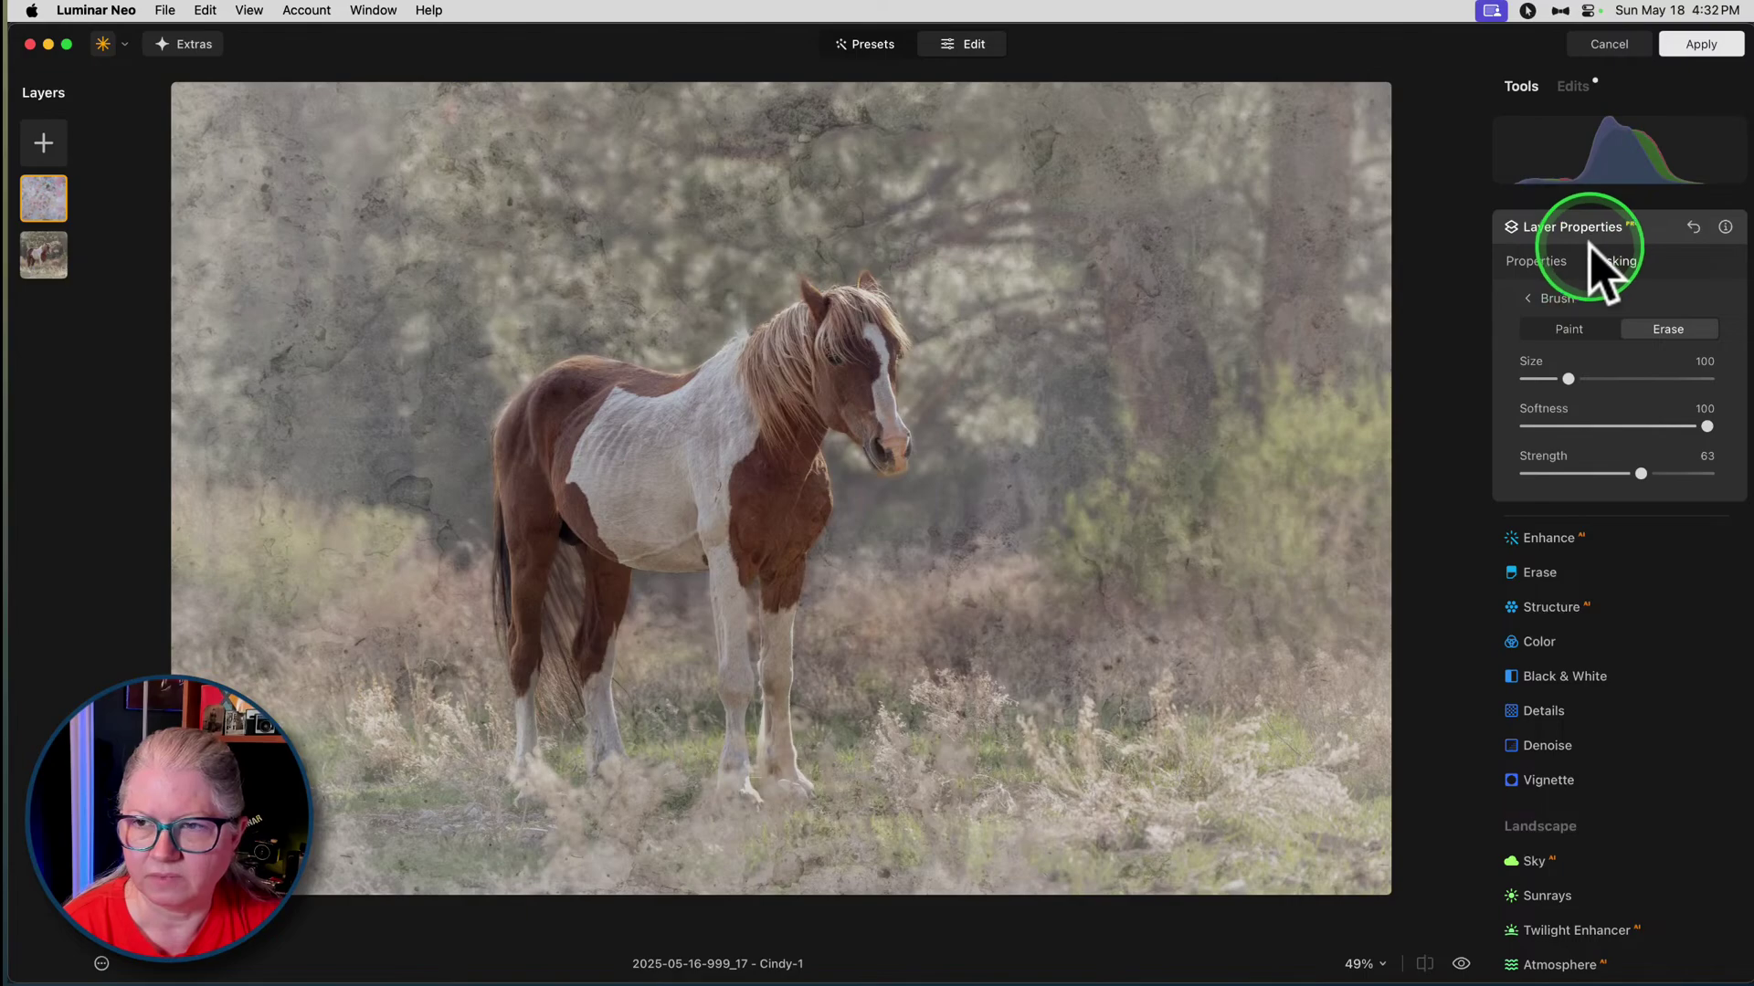
{"action": "left_click", "coordinate": [1557, 260]}
{"action": "left_click", "coordinate": [1648, 238]}
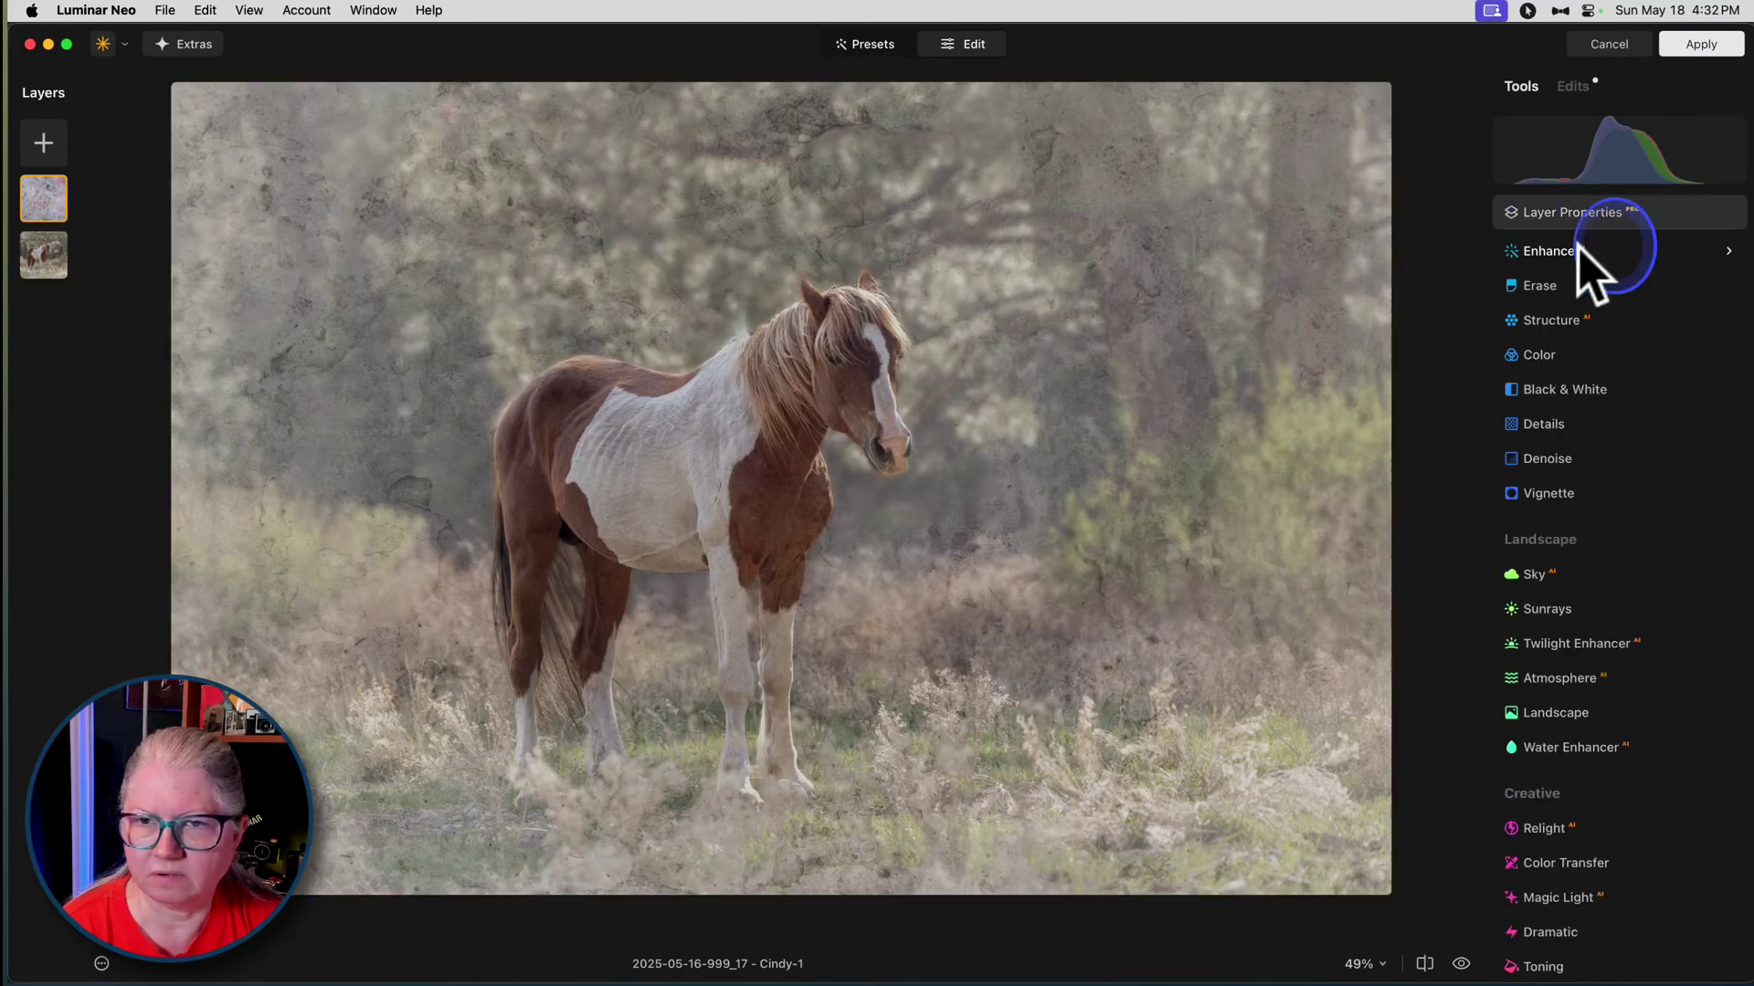
- Add the white grunge frame with ragged black edges from My Images as a new layer
{"action": "left_click", "coordinate": [43, 144]}
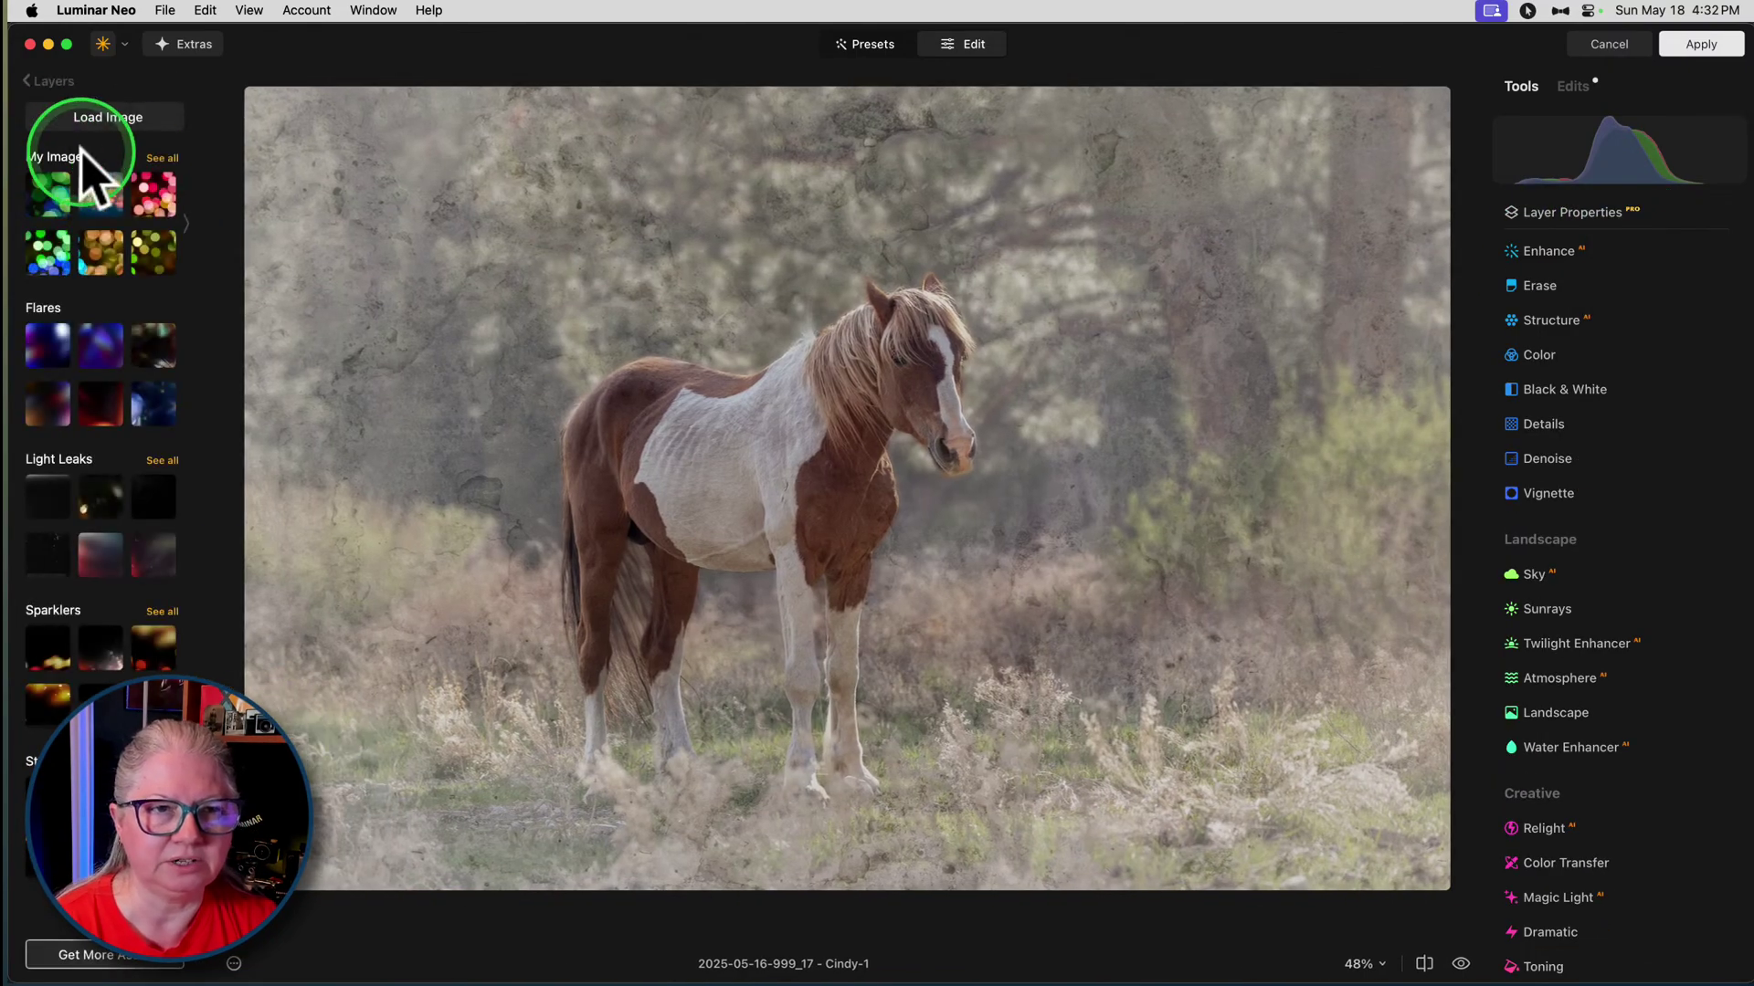
{"action": "left_click", "coordinate": [156, 174]}
{"action": "scroll", "coordinate": [109, 366], "scroll_direction": "down", "scroll_amount": 2}
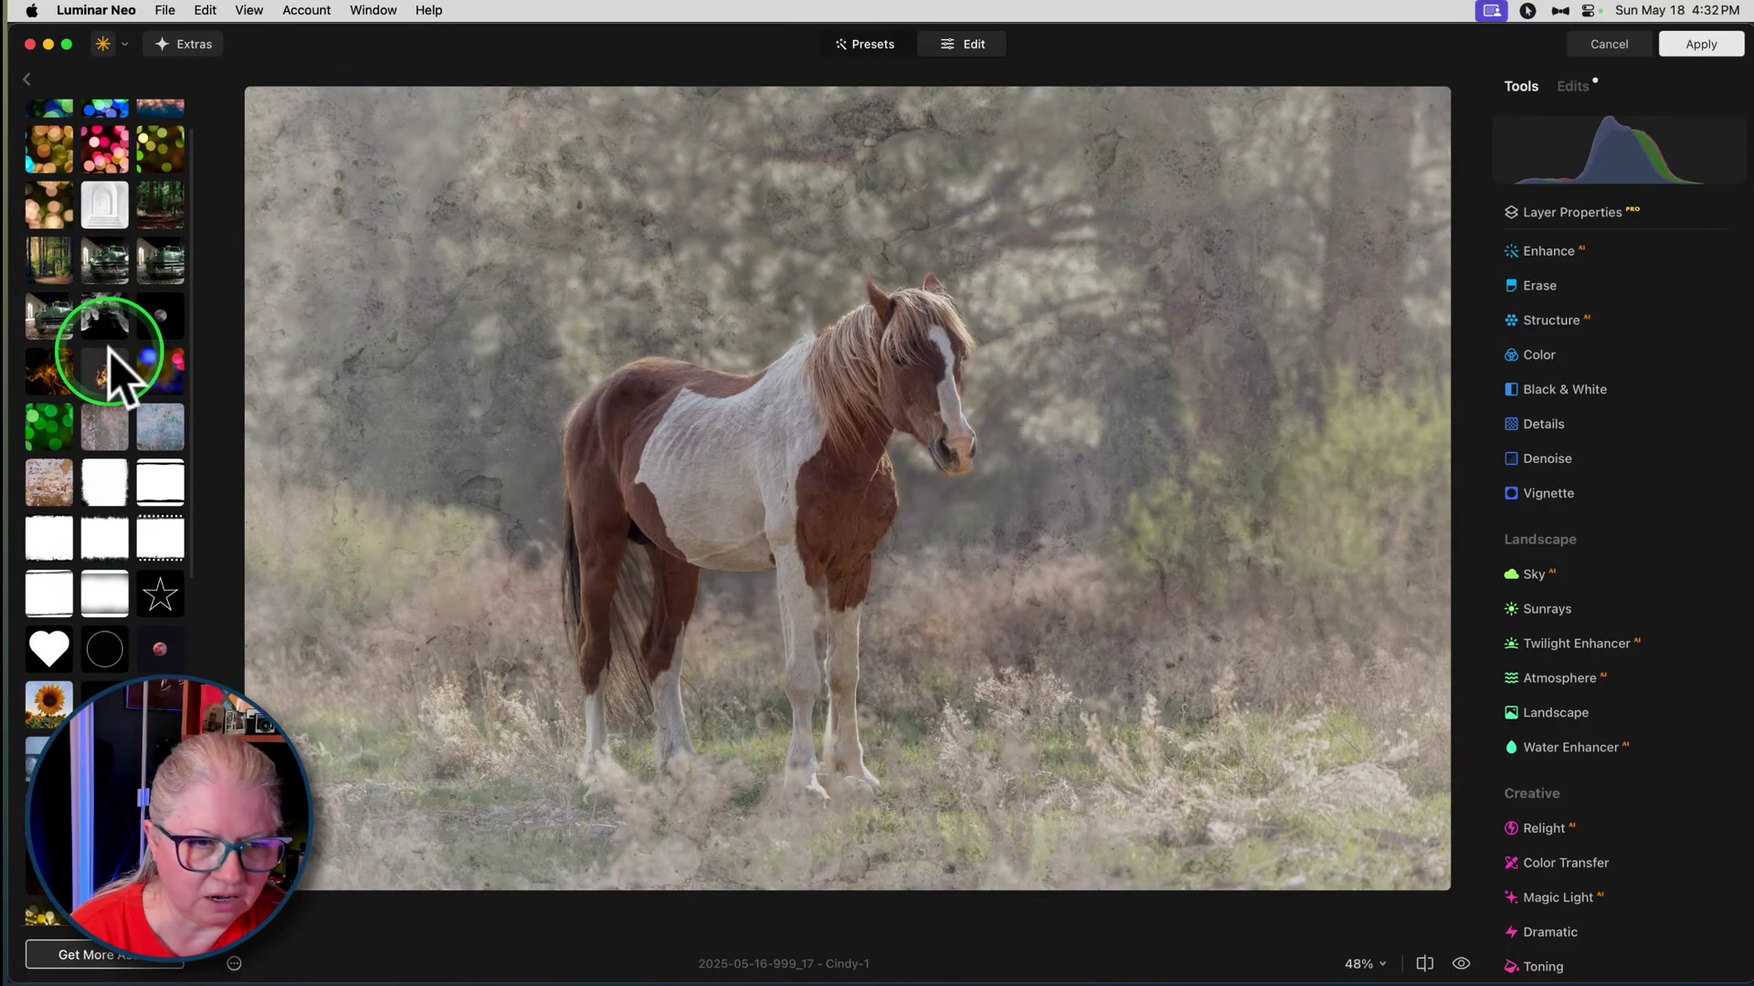
{"action": "scroll", "coordinate": [132, 621], "scroll_direction": "down", "scroll_amount": 10}
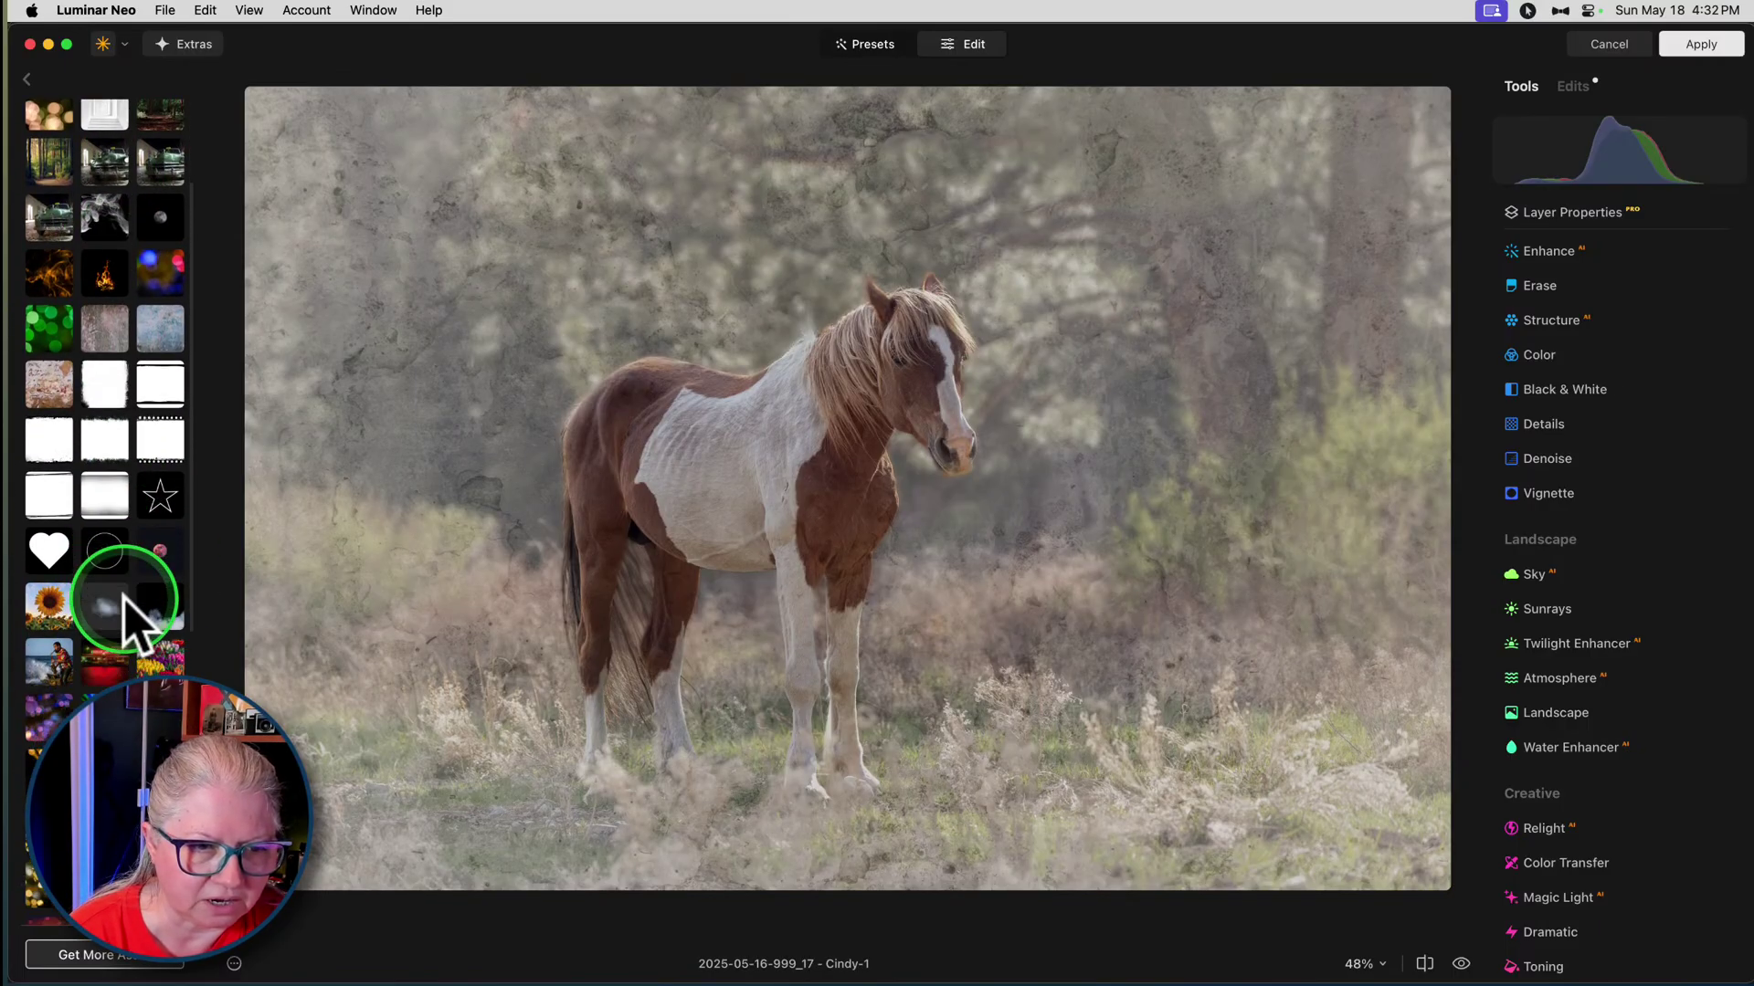
{"action": "scroll", "coordinate": [135, 626], "scroll_direction": "up", "scroll_amount": 12}
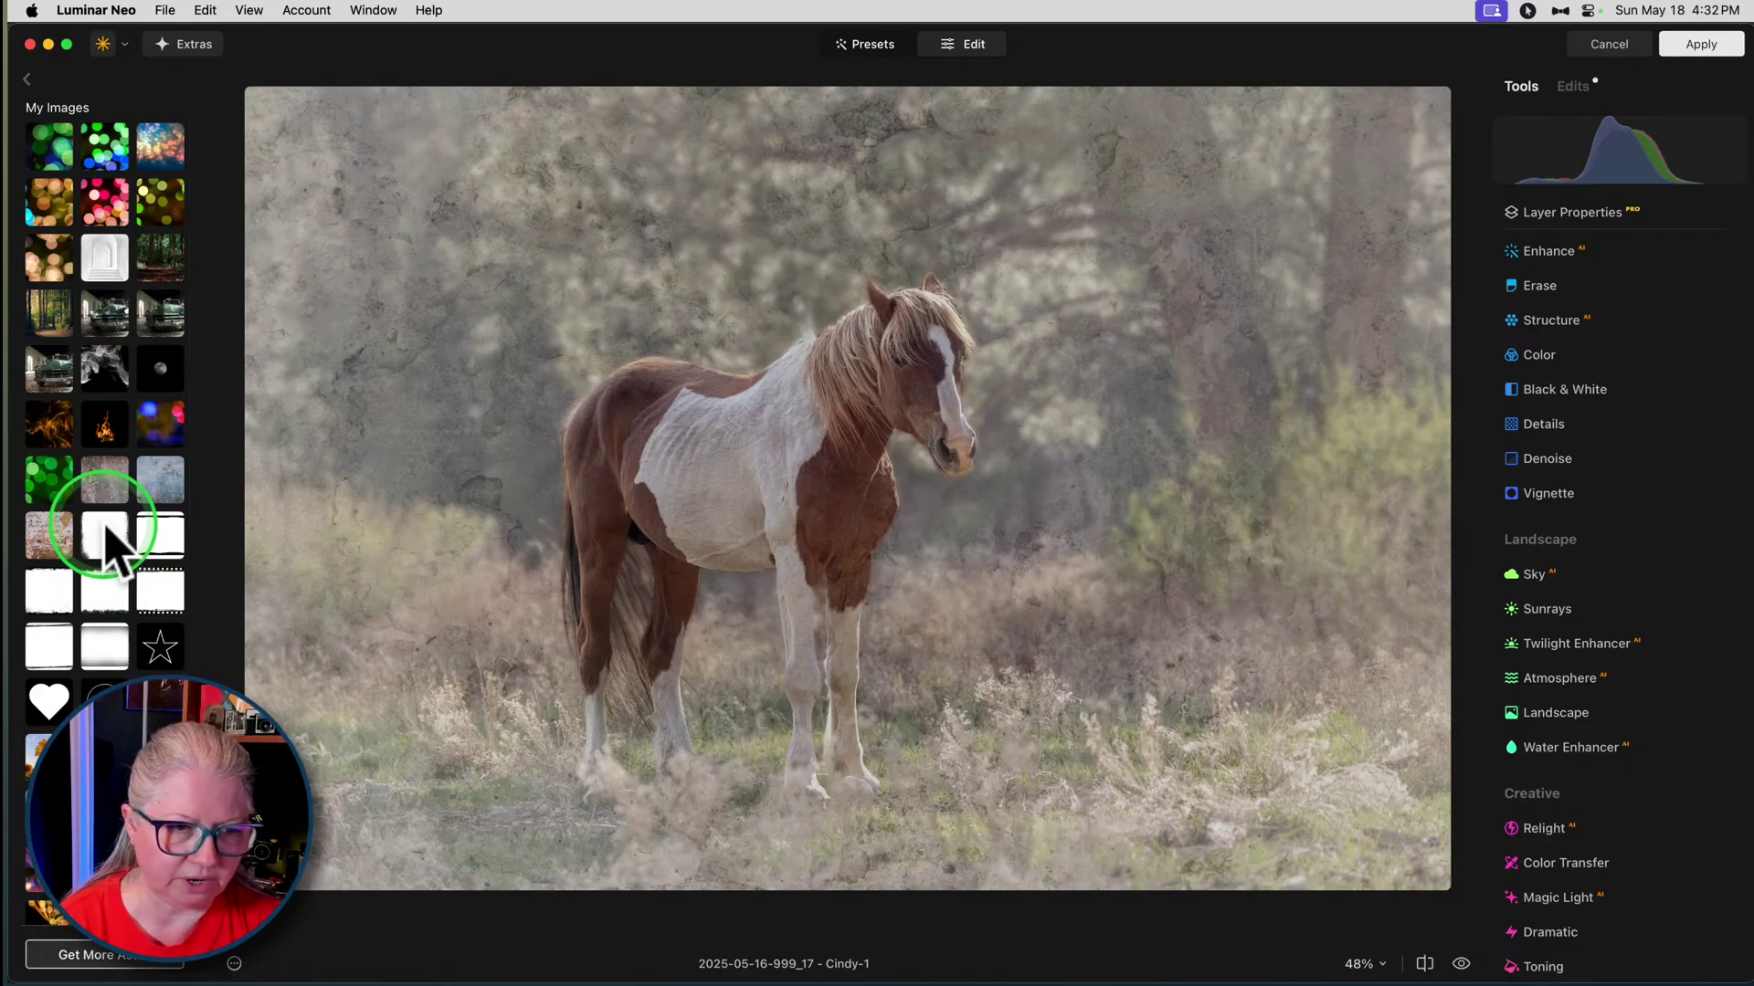
{"action": "left_click", "coordinate": [106, 530]}
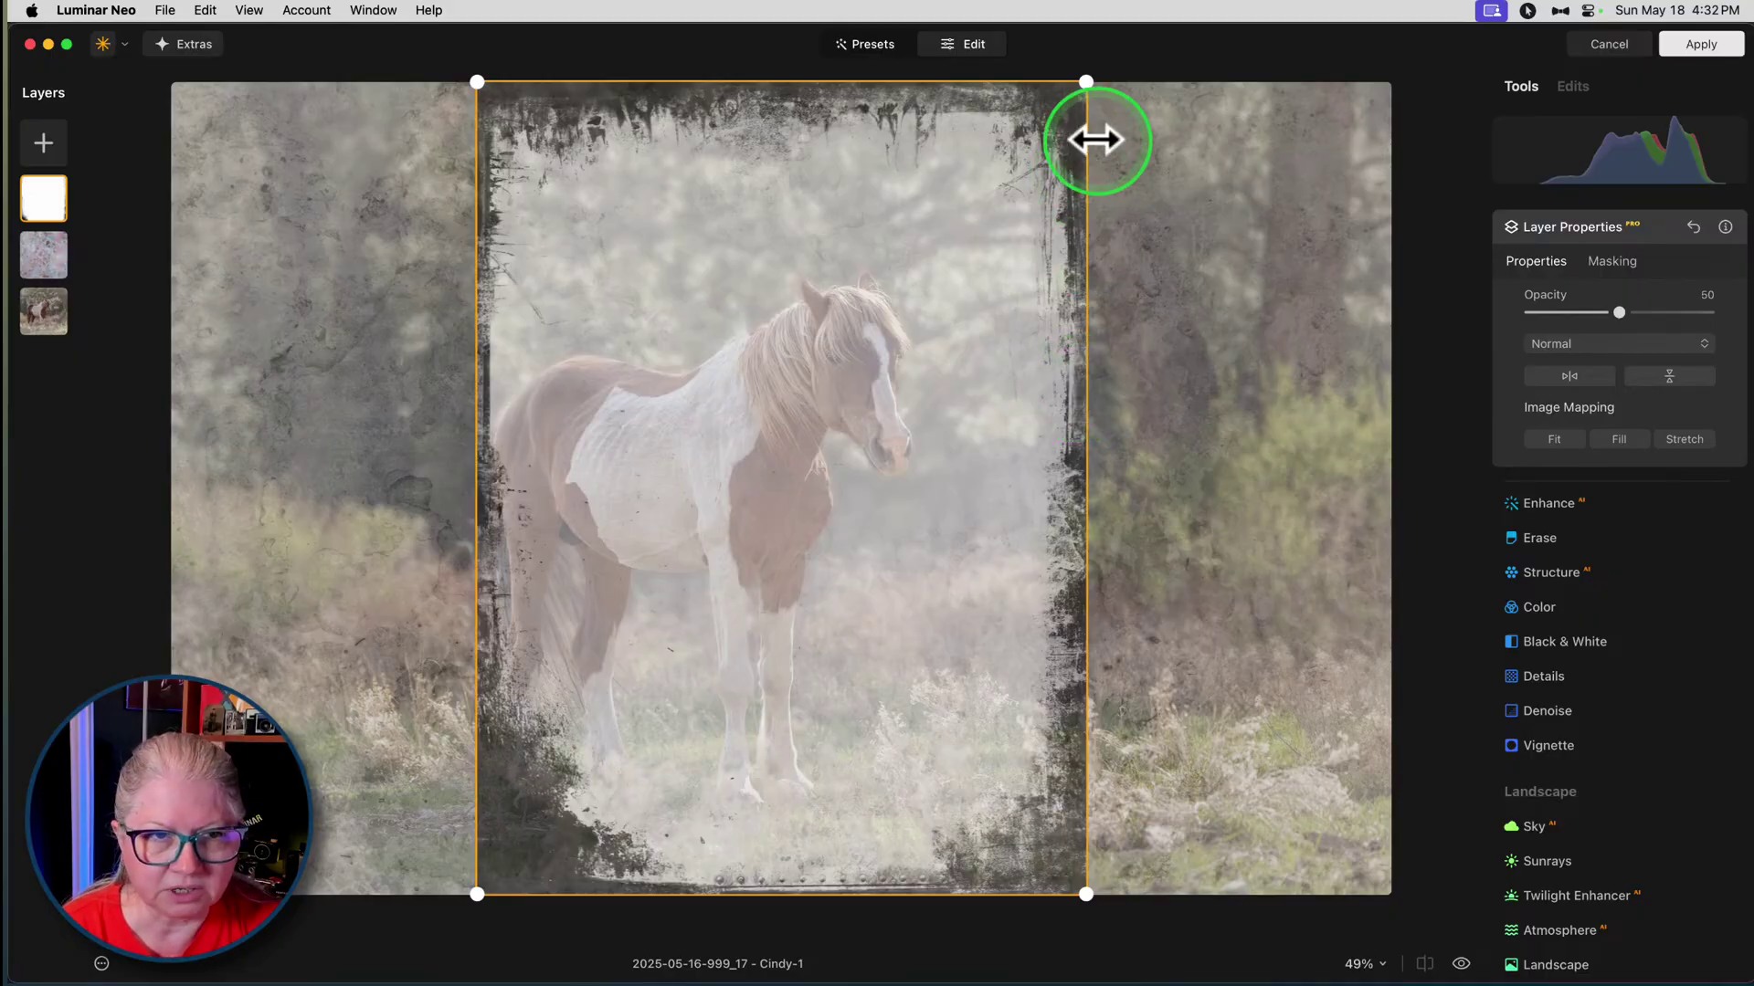
- Stretch the grunge frame layer over the whole photo and set its opacity to 100
{"action": "left_click_drag", "start_coordinate": [1114, 80], "coordinate": [1109, 726]}
{"action": "left_click", "coordinate": [1553, 440]}
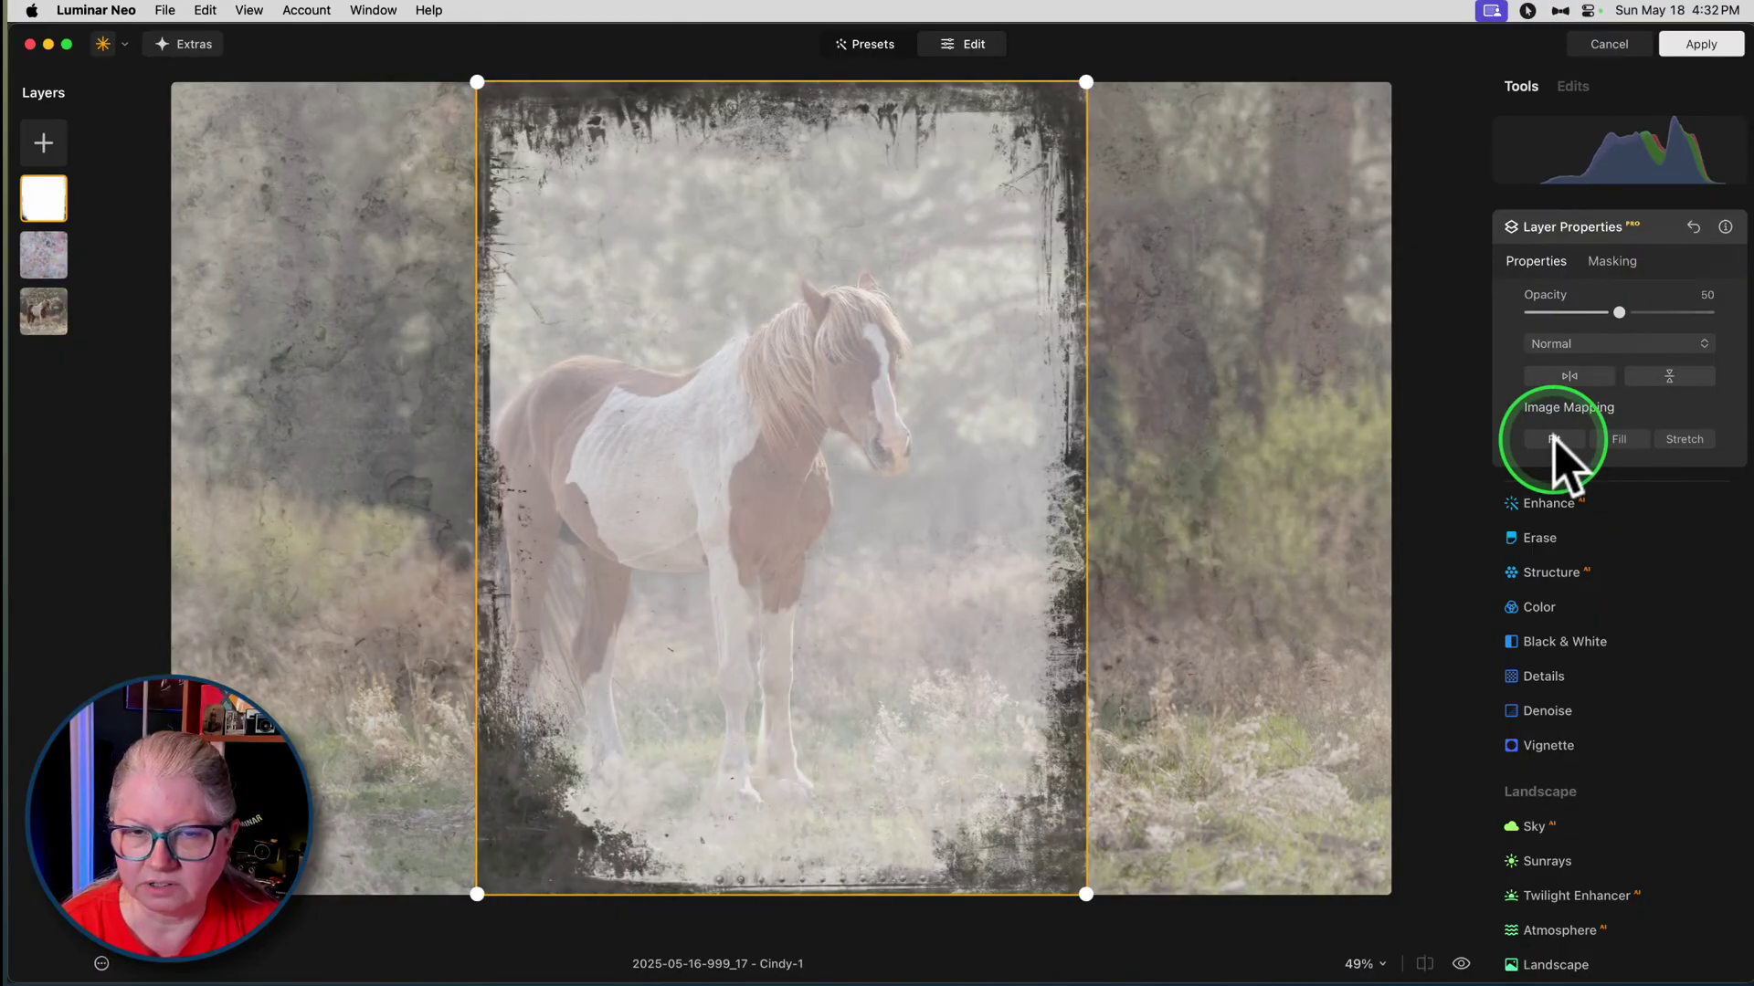
{"action": "left_click", "coordinate": [1683, 440]}
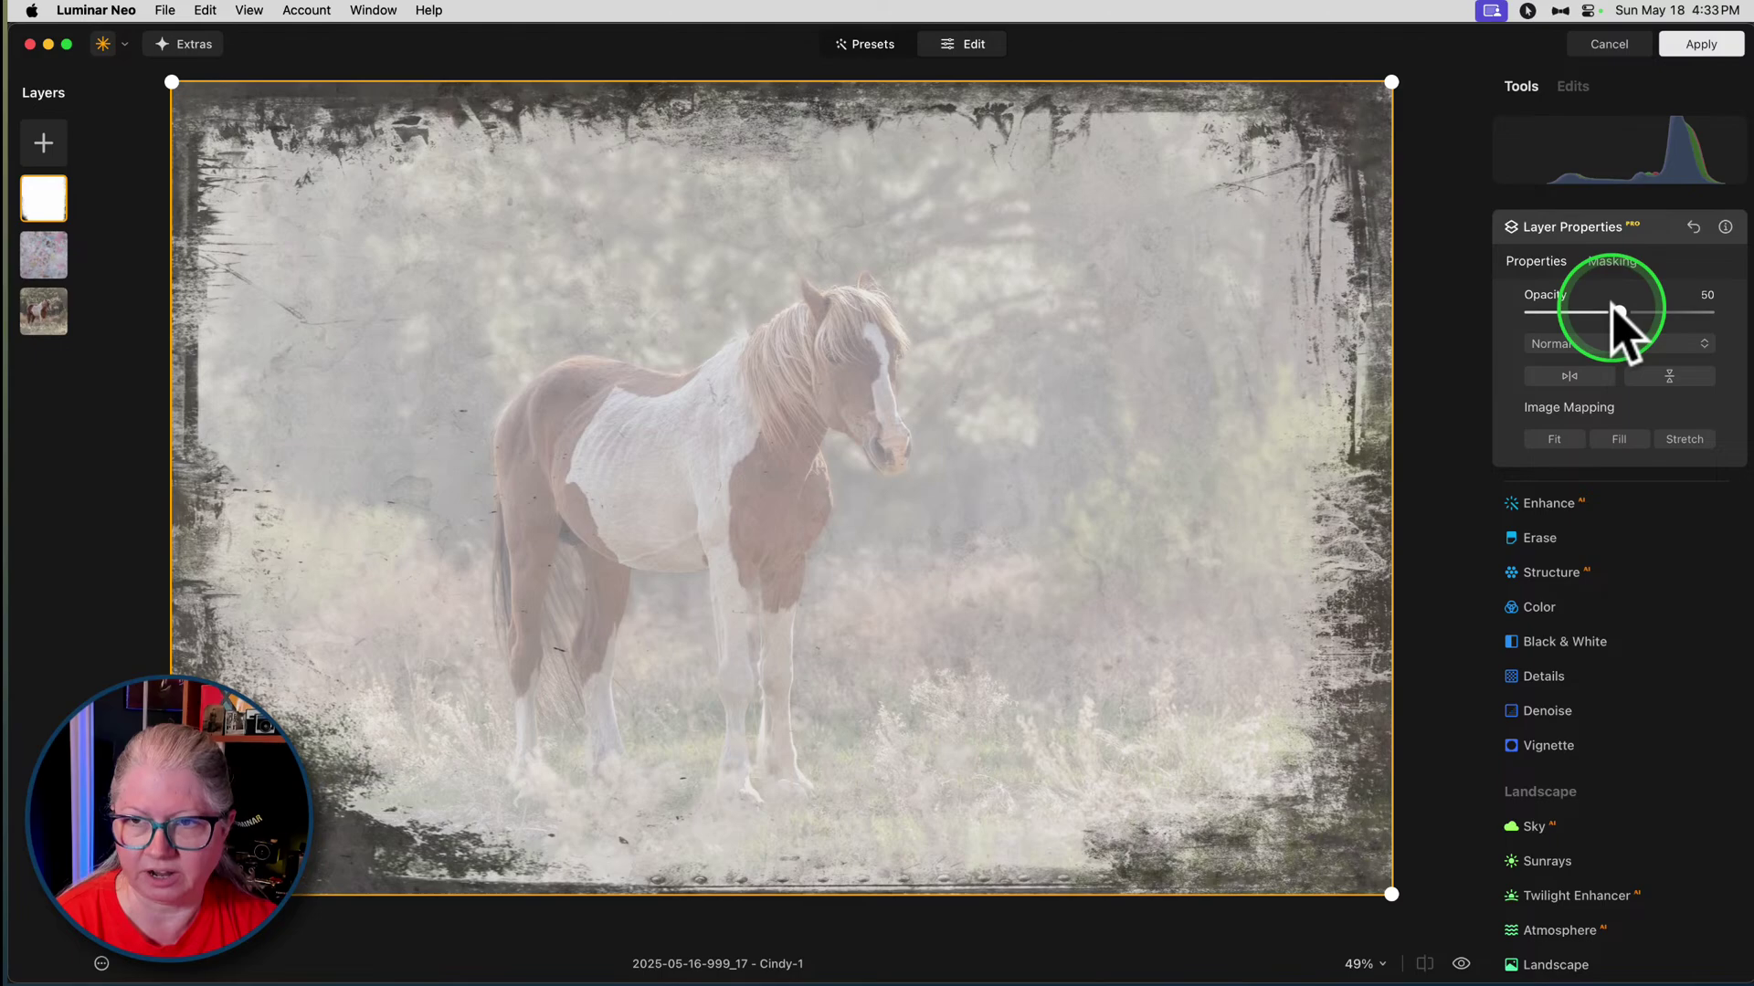
{"action": "left_click_drag", "start_coordinate": [1622, 313], "coordinate": [1747, 309]}
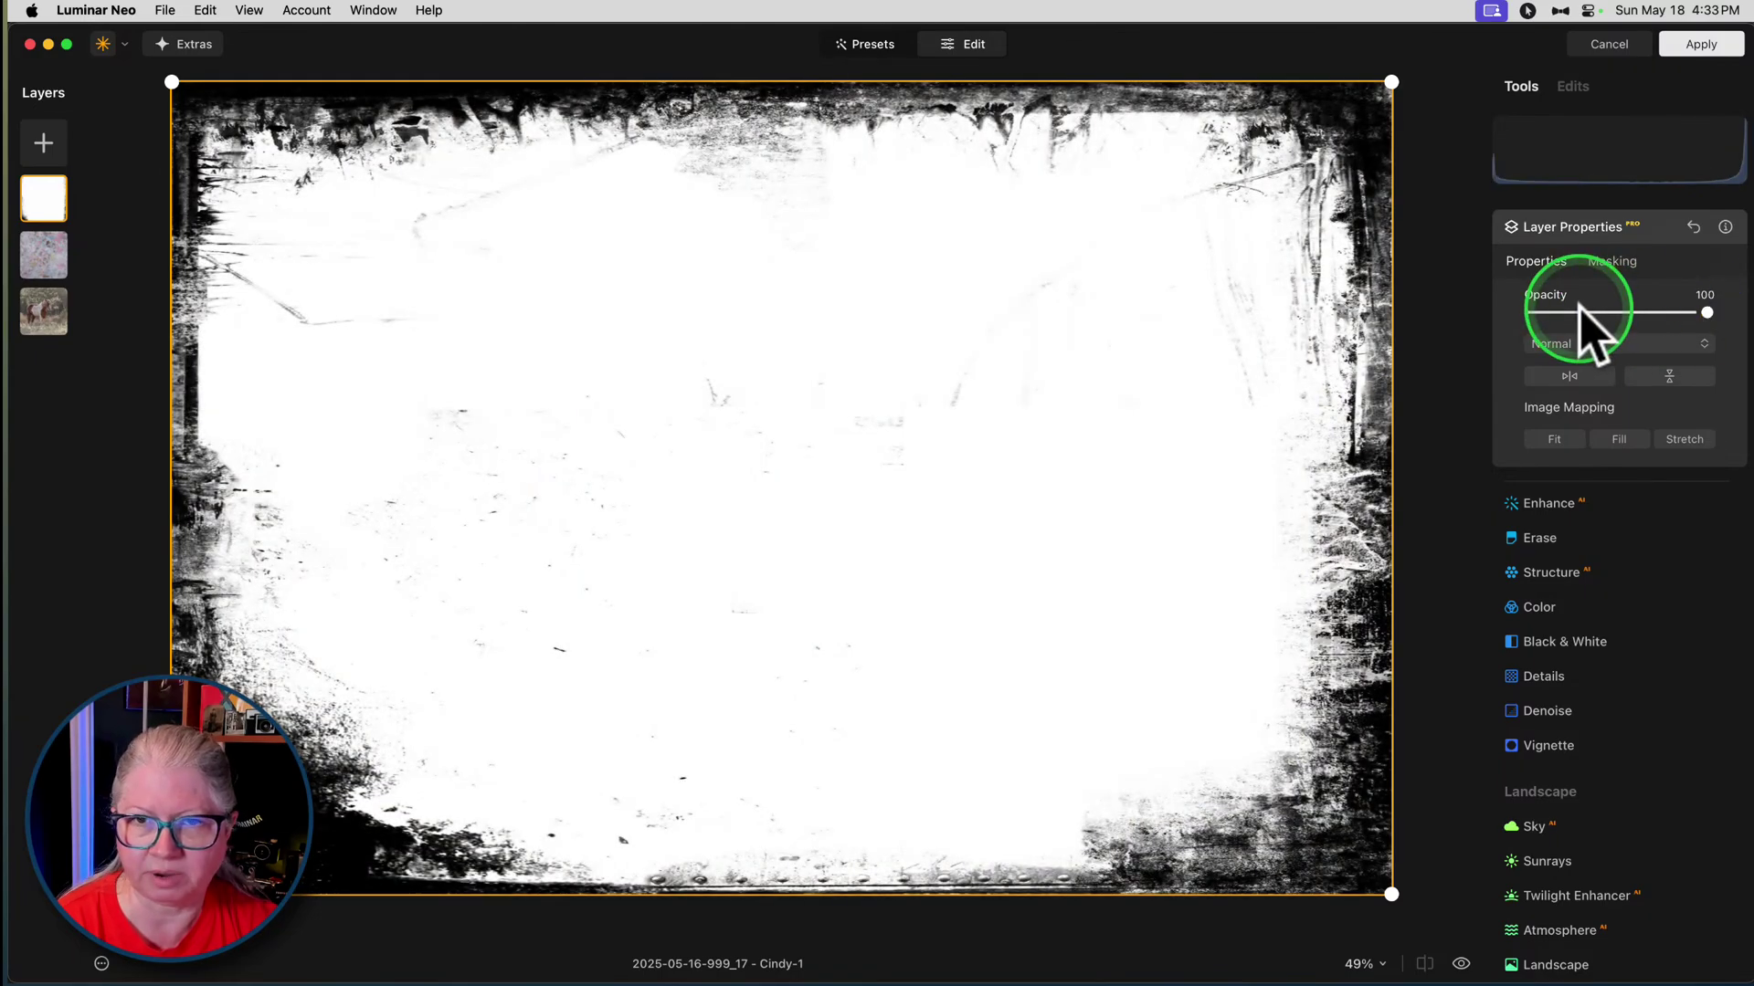
{"action": "left_click", "coordinate": [1663, 228]}
- Invert the grunge frame's tones by reversing both ends of its Develop curve, making the center black and the edges white
{"action": "scroll", "coordinate": [1563, 411], "scroll_direction": "up", "scroll_amount": 3}
{"action": "scroll", "coordinate": [1562, 365], "scroll_direction": "up", "scroll_amount": 2}
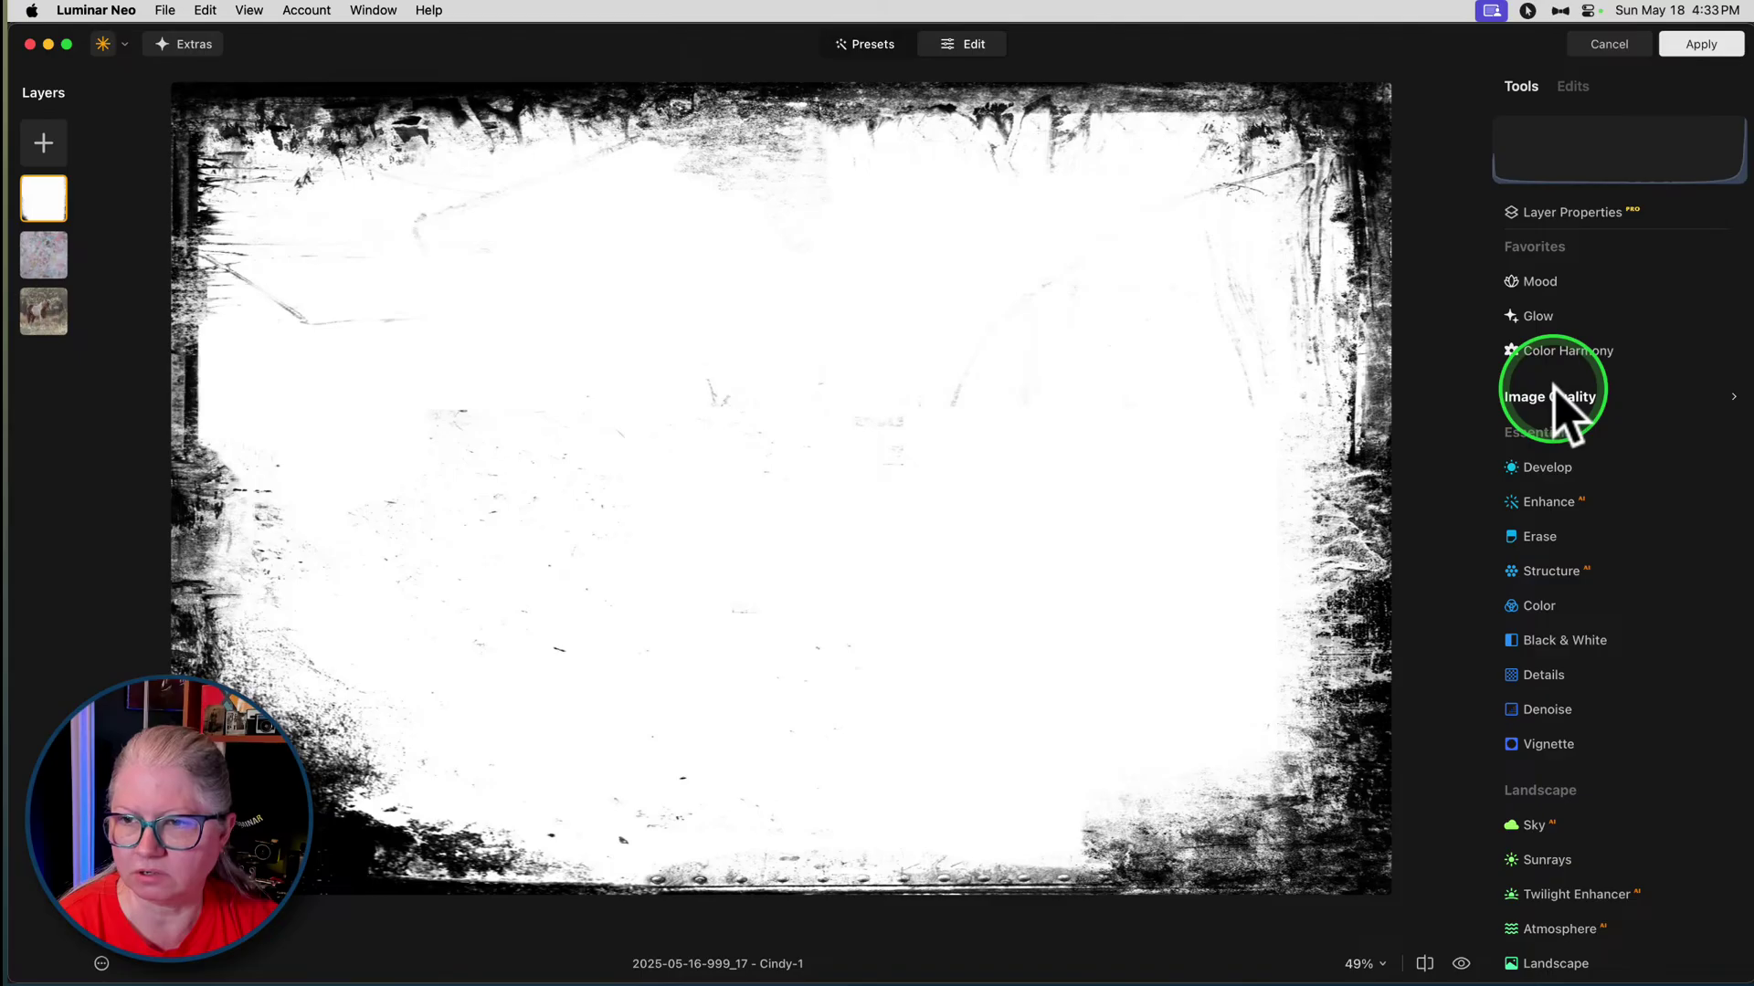
{"action": "left_click", "coordinate": [1550, 466]}
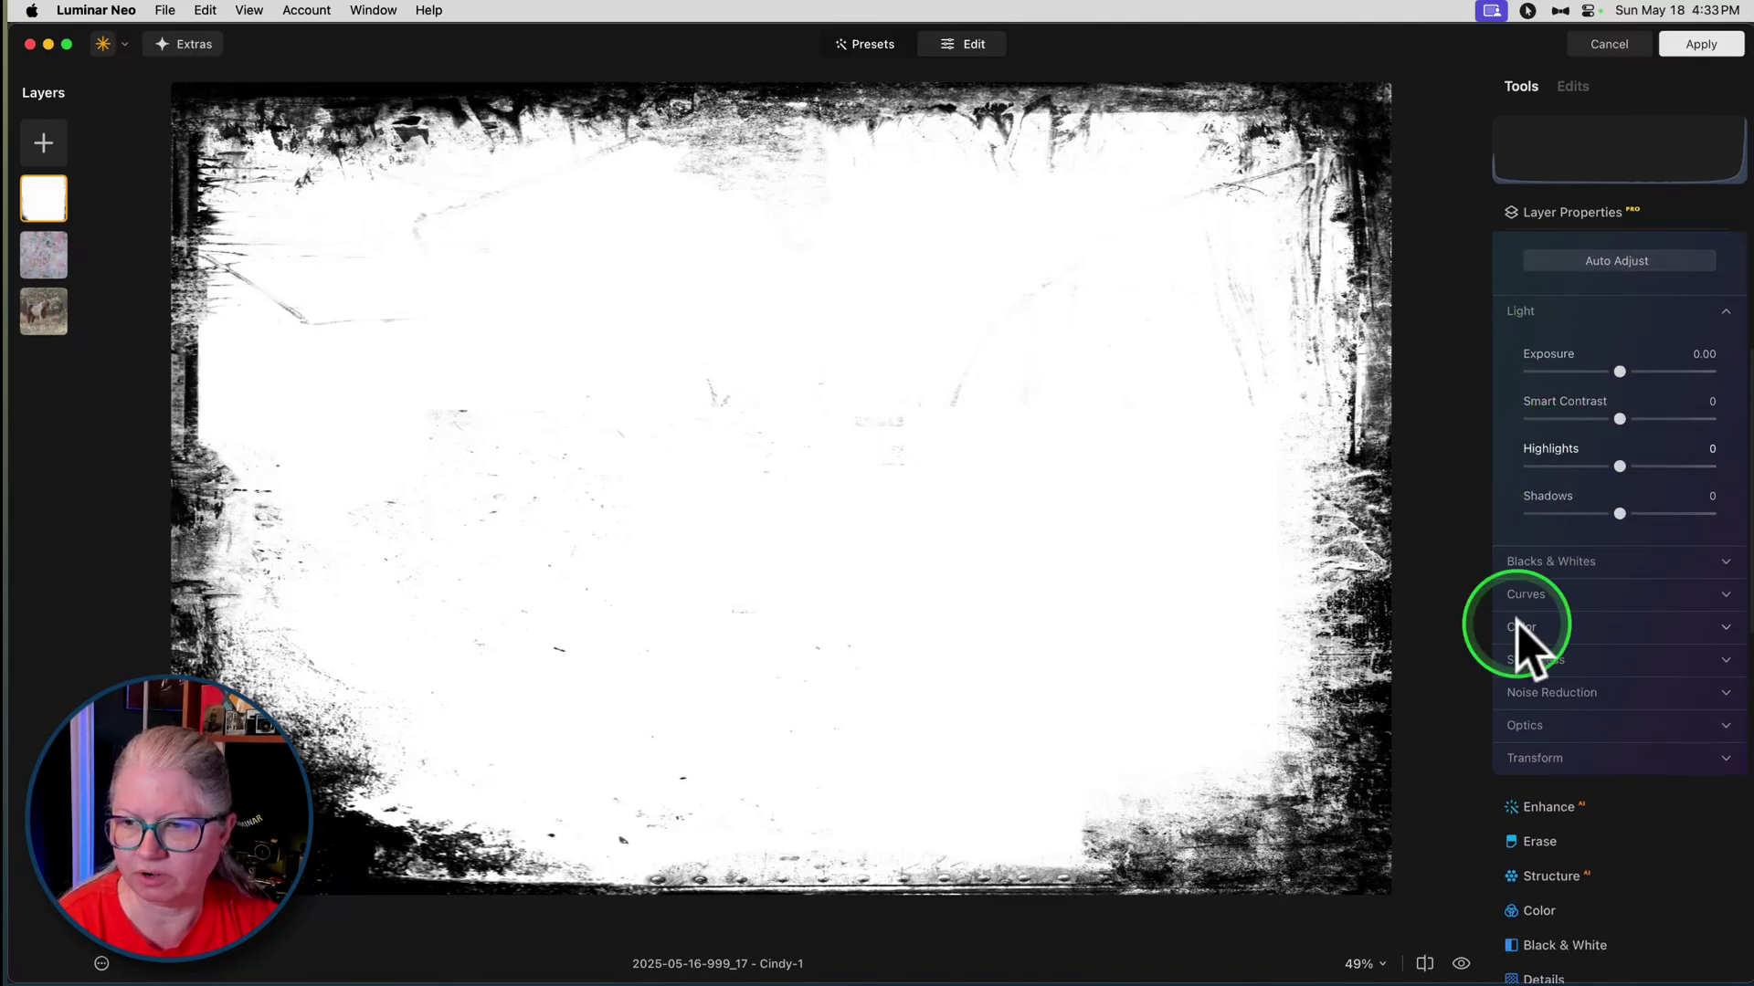
{"action": "left_click", "coordinate": [1523, 592]}
{"action": "scroll", "coordinate": [1516, 694], "scroll_direction": "down", "scroll_amount": 2}
{"action": "left_click_drag", "start_coordinate": [1505, 772], "coordinate": [1491, 520]}
{"action": "left_click_drag", "start_coordinate": [1735, 548], "coordinate": [1741, 849]}
{"action": "scroll", "coordinate": [1644, 575], "scroll_direction": "up", "scroll_amount": 5}
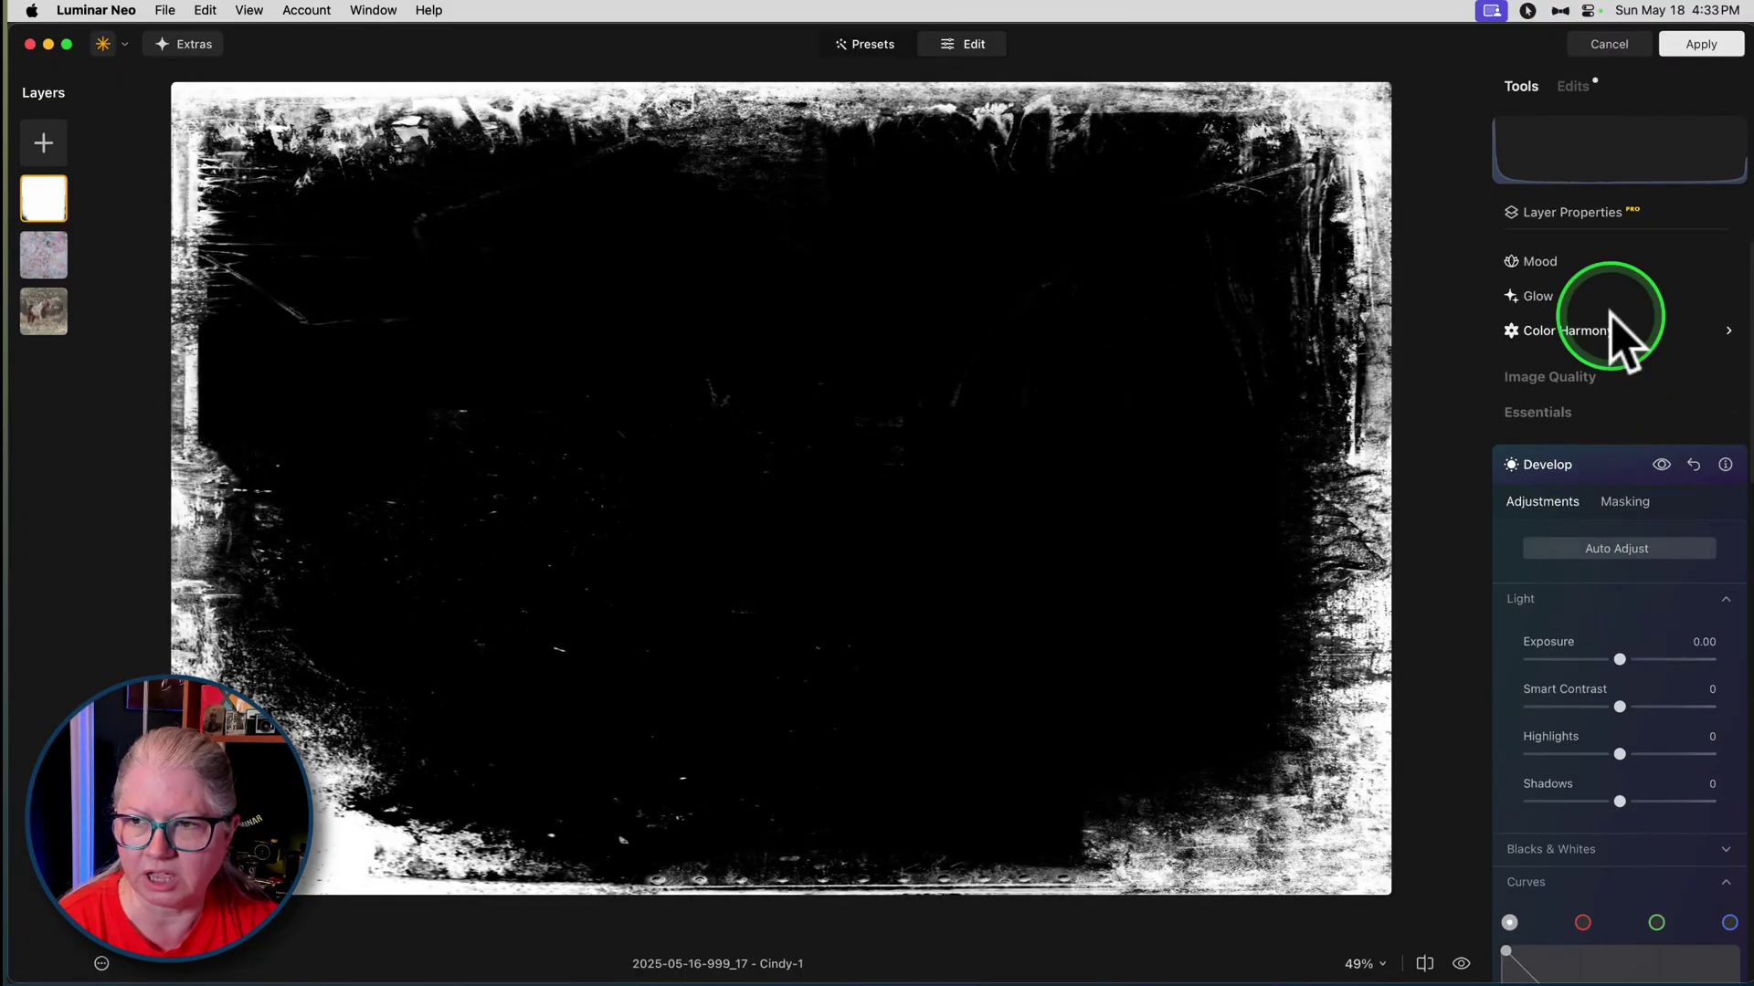
- Set the grunge frame layer's blend mode to Screen, keeping its opacity at 100
{"action": "left_click", "coordinate": [1573, 226]}
{"action": "left_click", "coordinate": [1565, 347]}
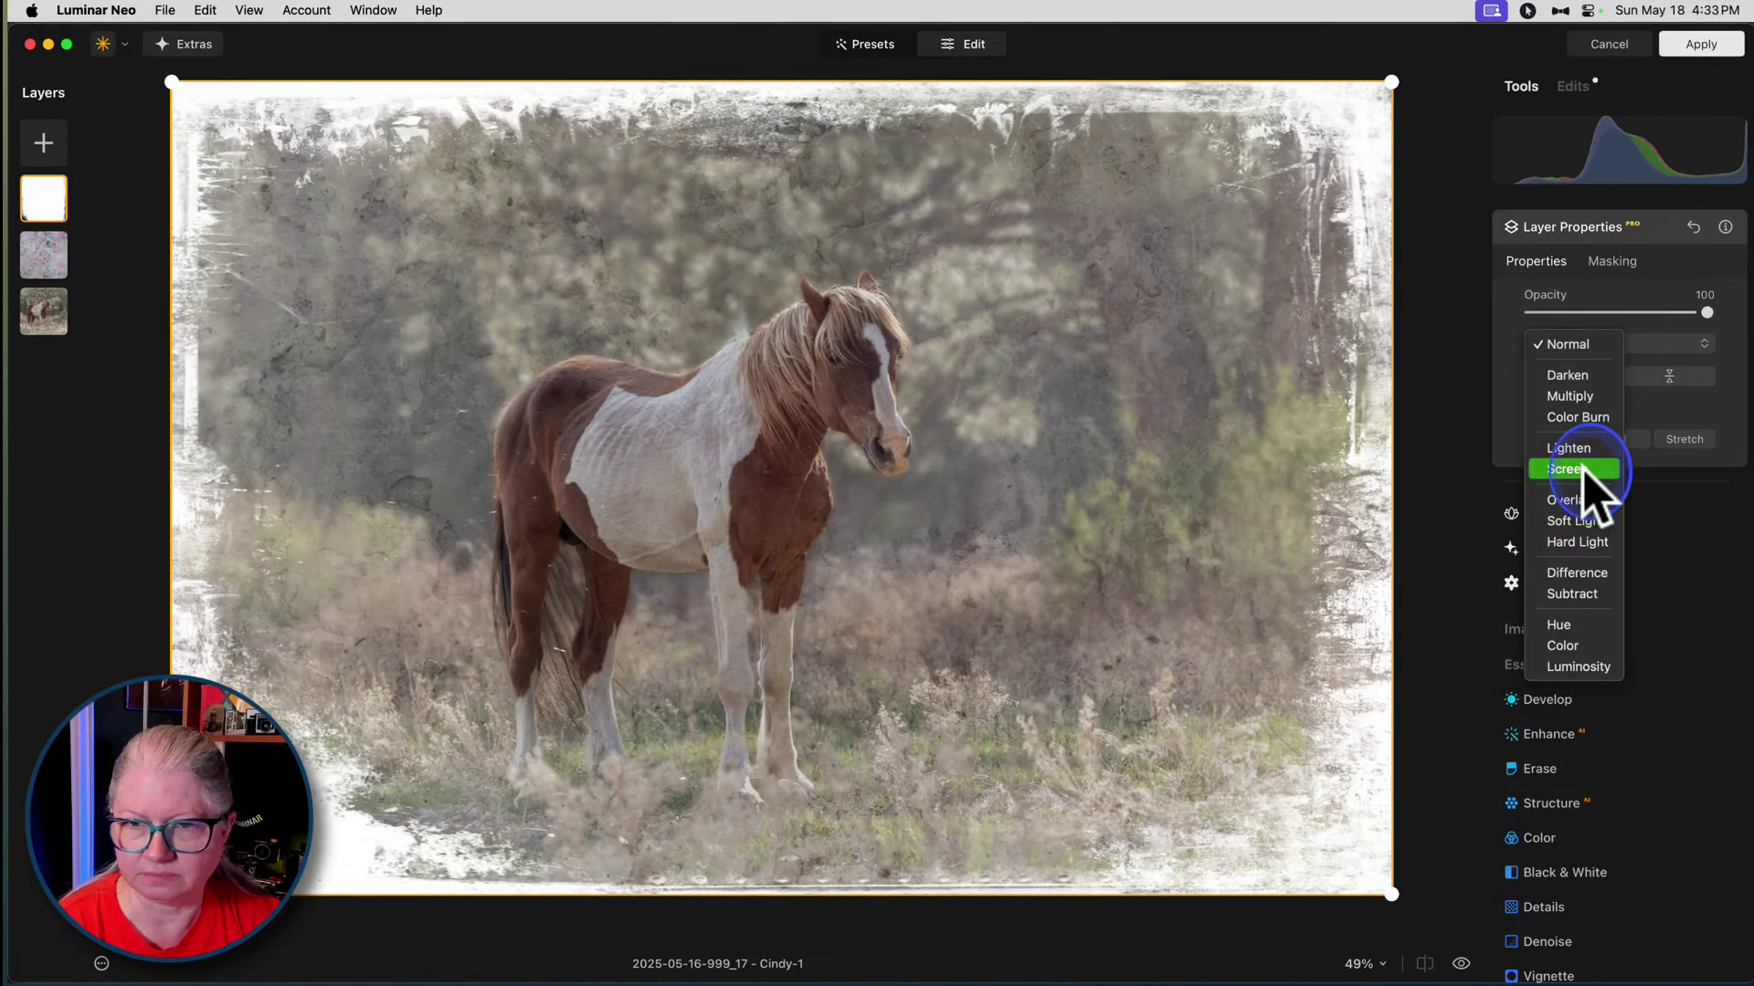
{"action": "left_click", "coordinate": [1576, 470]}
{"action": "mouse_move", "coordinate": [1706, 311]}
{"action": "left_mouse_down"}
{"action": "mouse_move", "coordinate": [1636, 316]}
{"action": "mouse_move", "coordinate": [1710, 309]}
{"action": "left_mouse_up"}
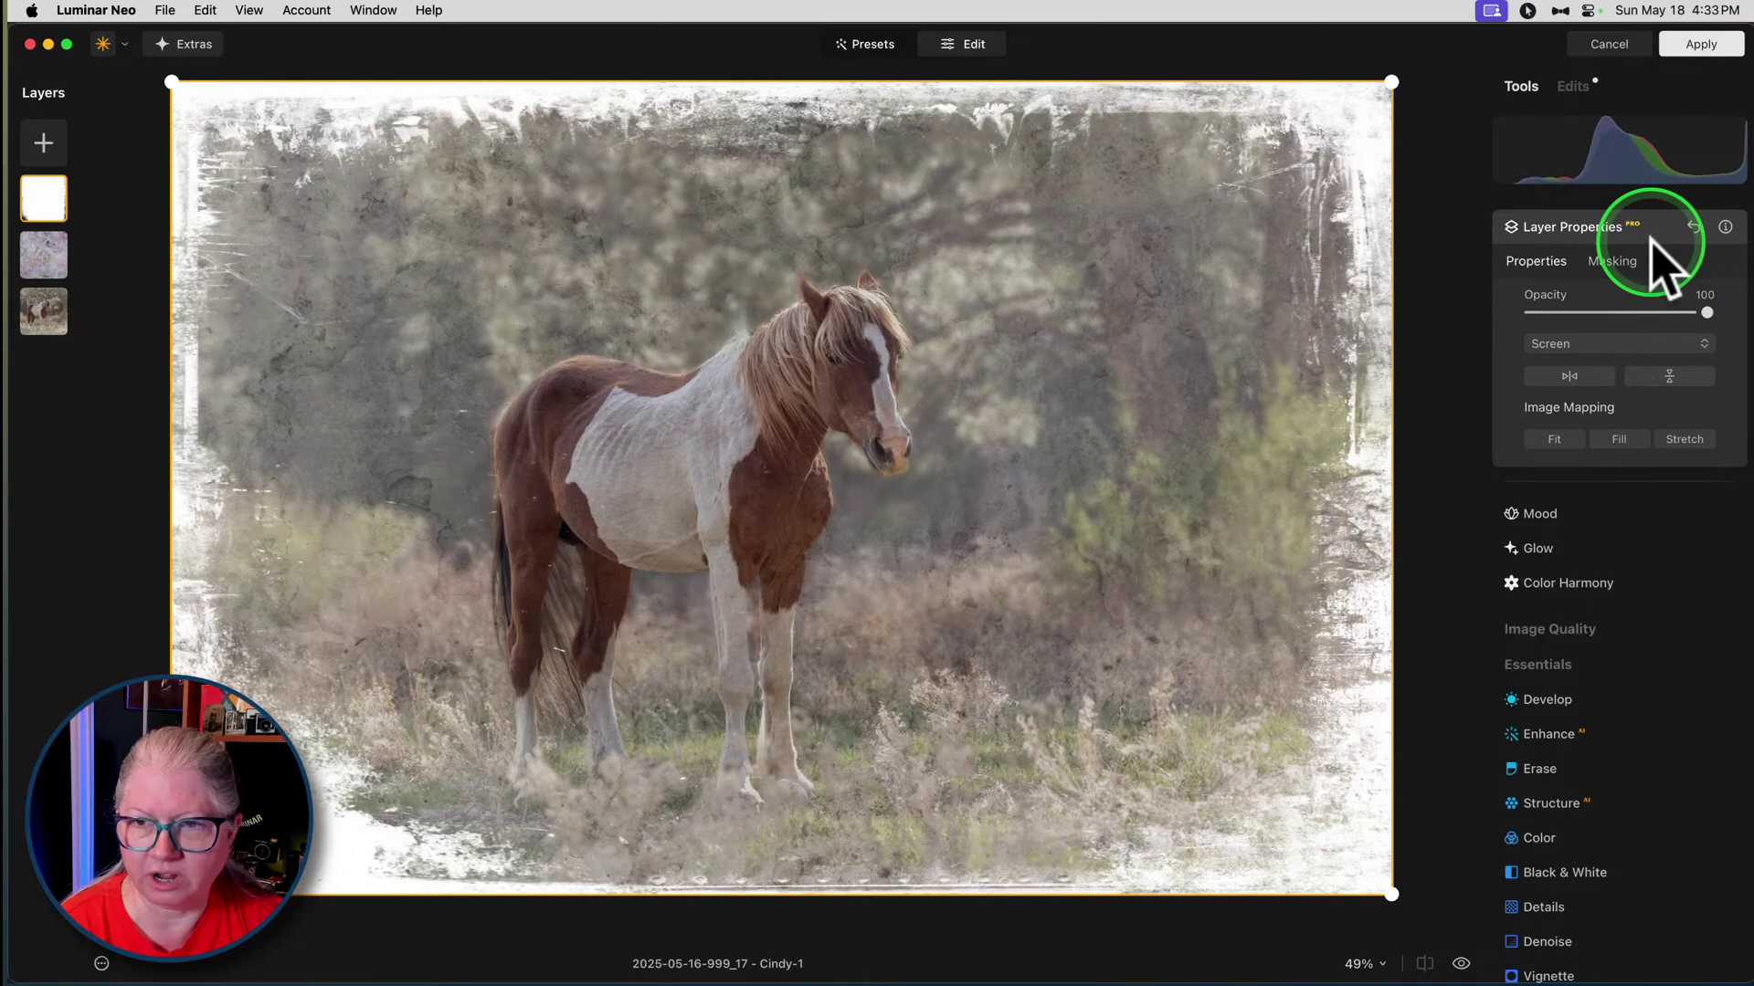
- Flip the grunge frame layer until its heaviest white corner sits at the photo's upper left, and compare the image before and after
{"action": "left_click", "coordinate": [1571, 374]}
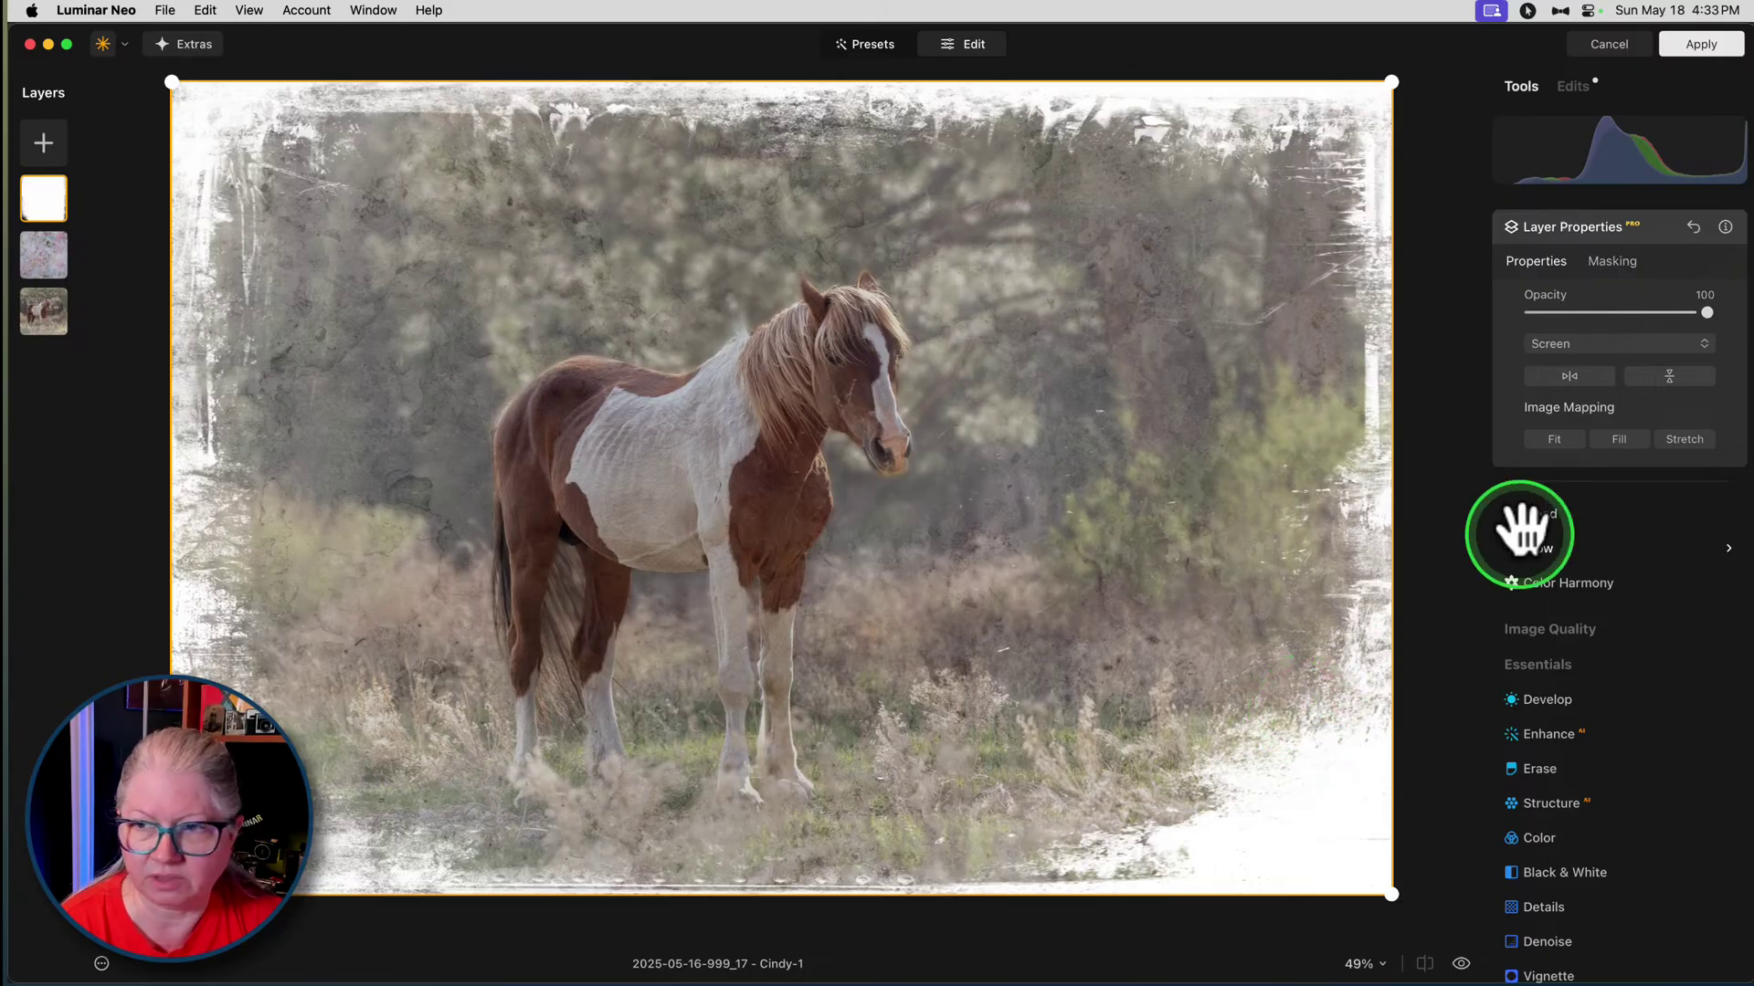
{"action": "left_click", "coordinate": [1657, 374]}
{"action": "left_click", "coordinate": [1571, 376]}
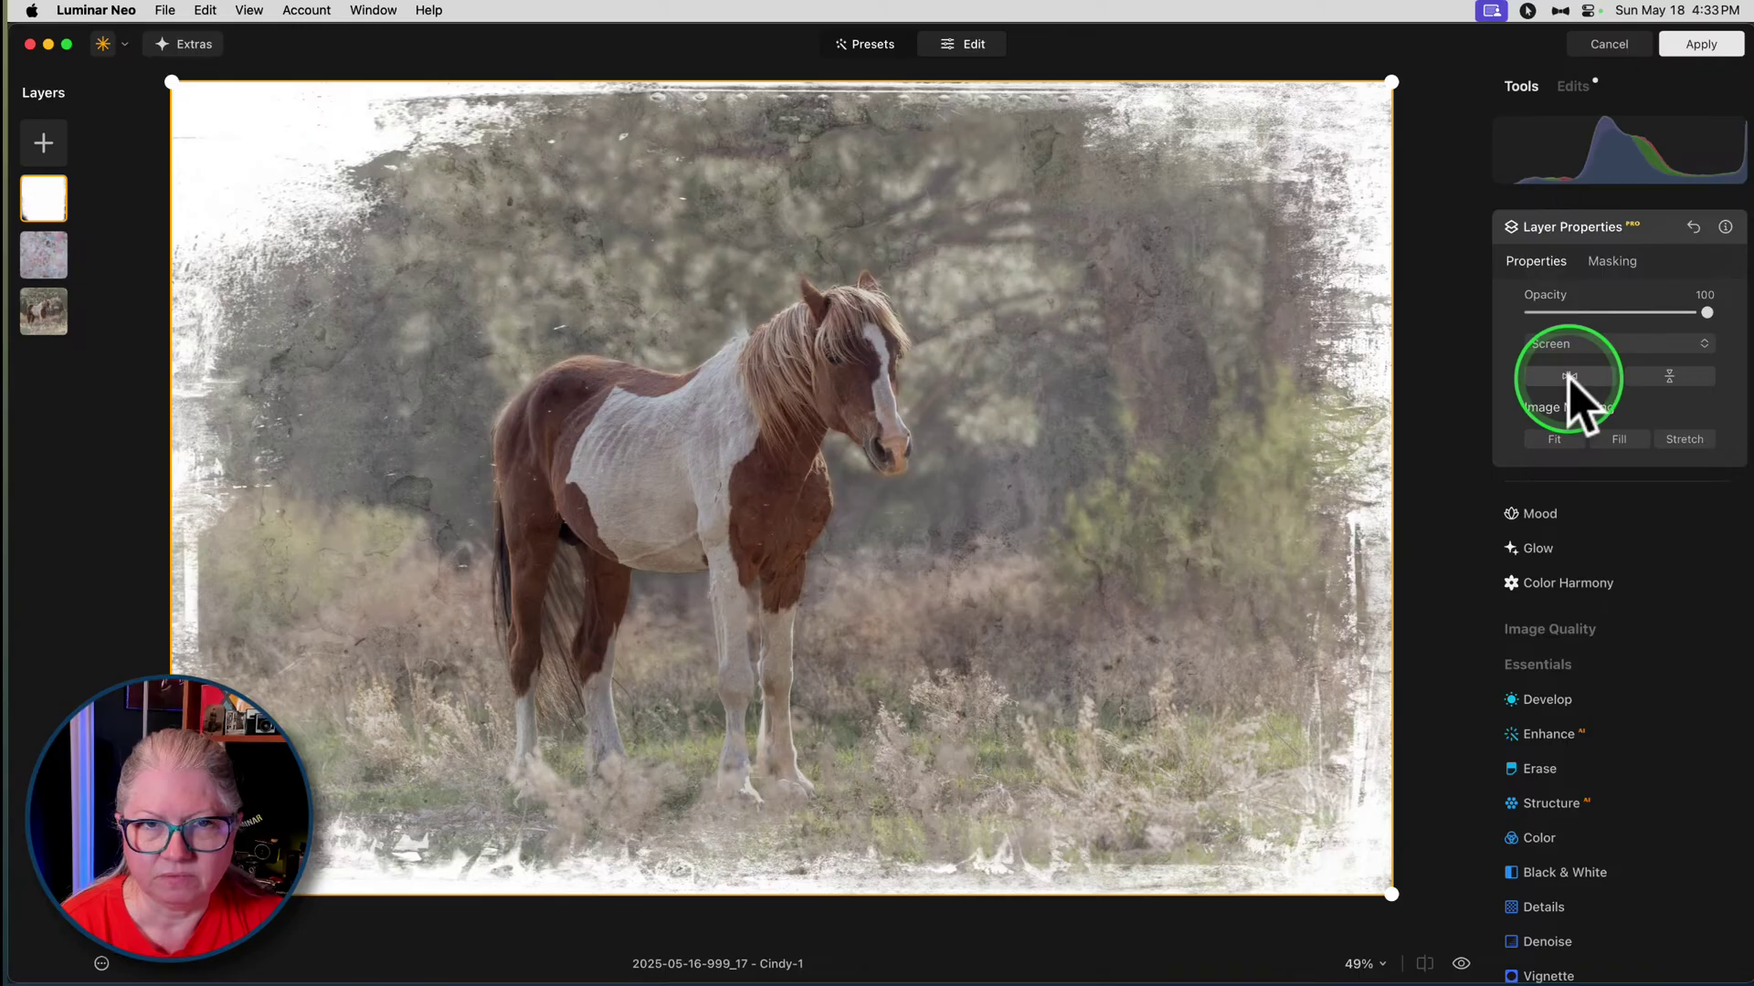
{"action": "left_click", "coordinate": [1639, 236]}
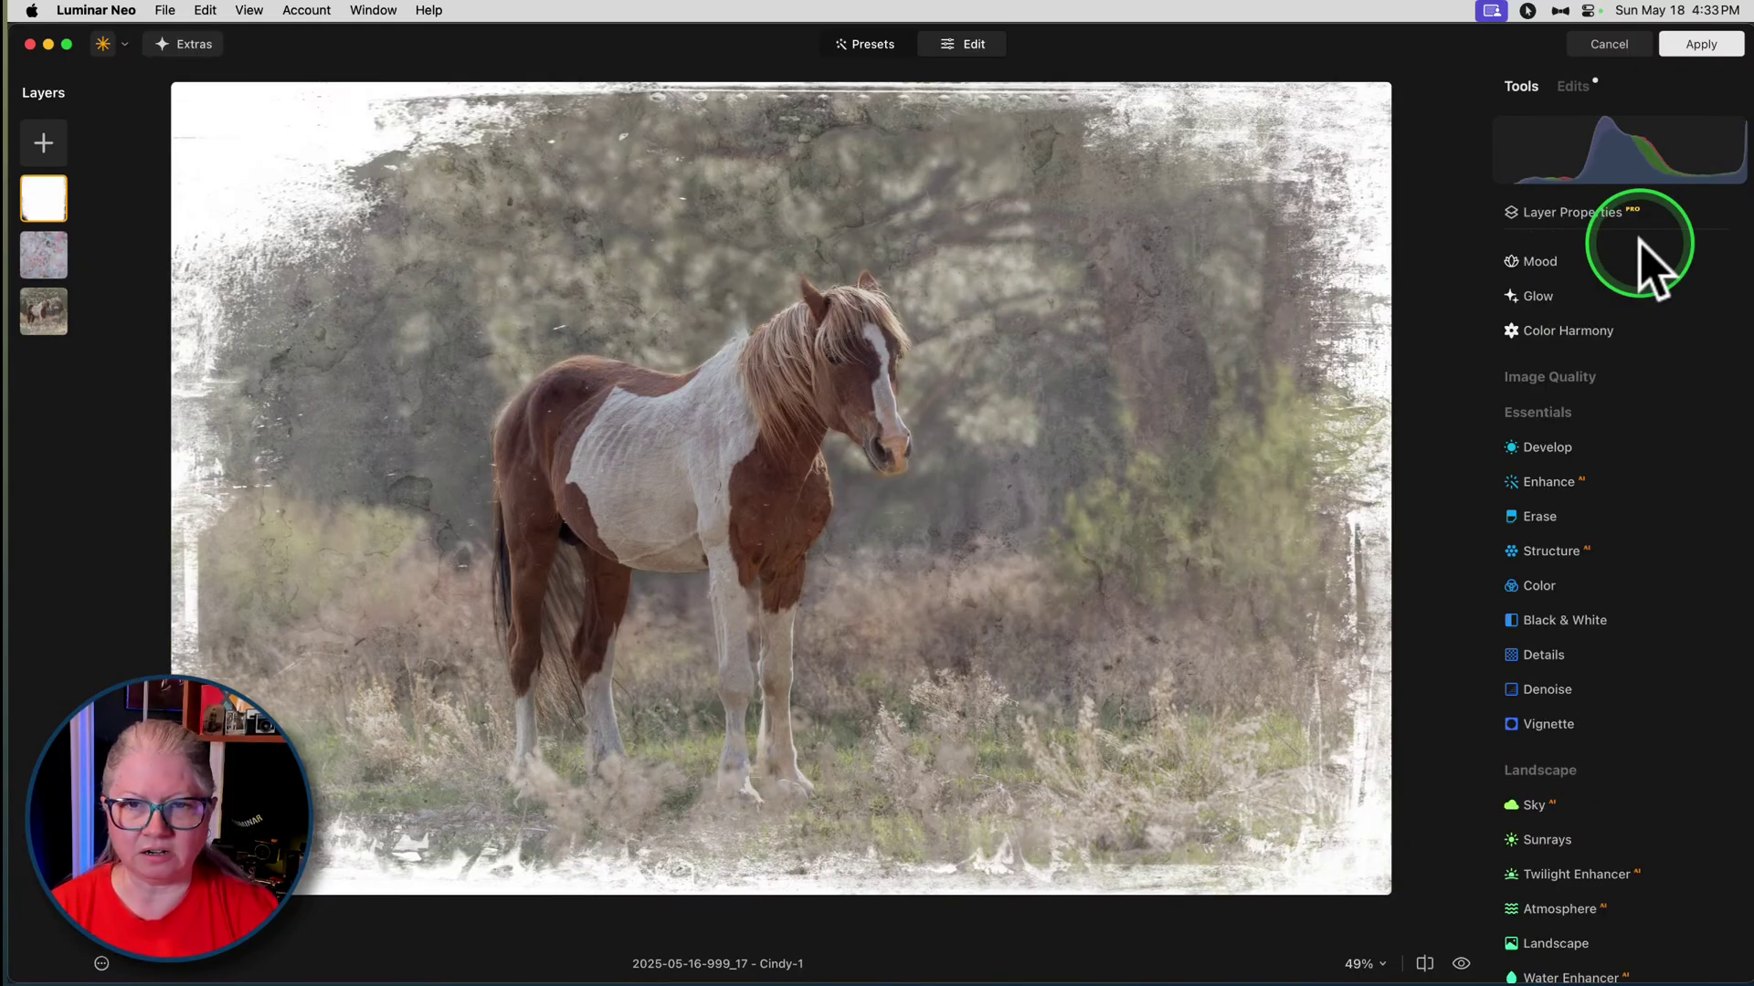
{"action": "key", "text": "backslash"}
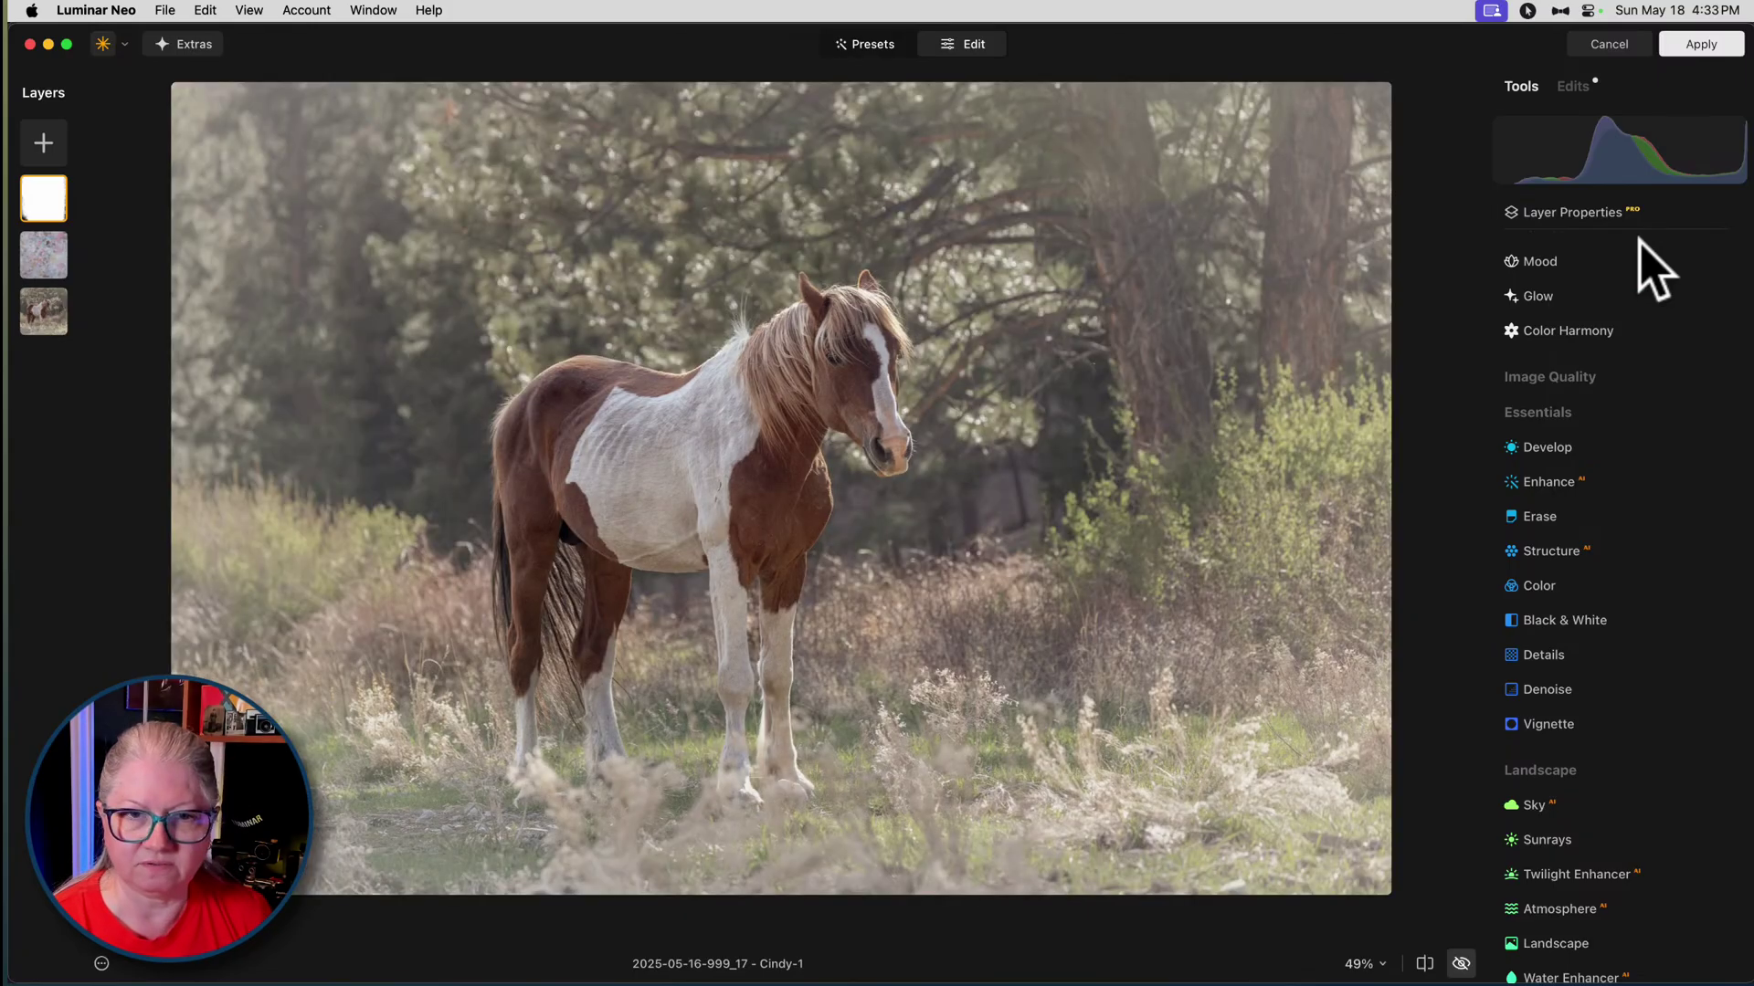
{"action": "key", "text": "backslash"}
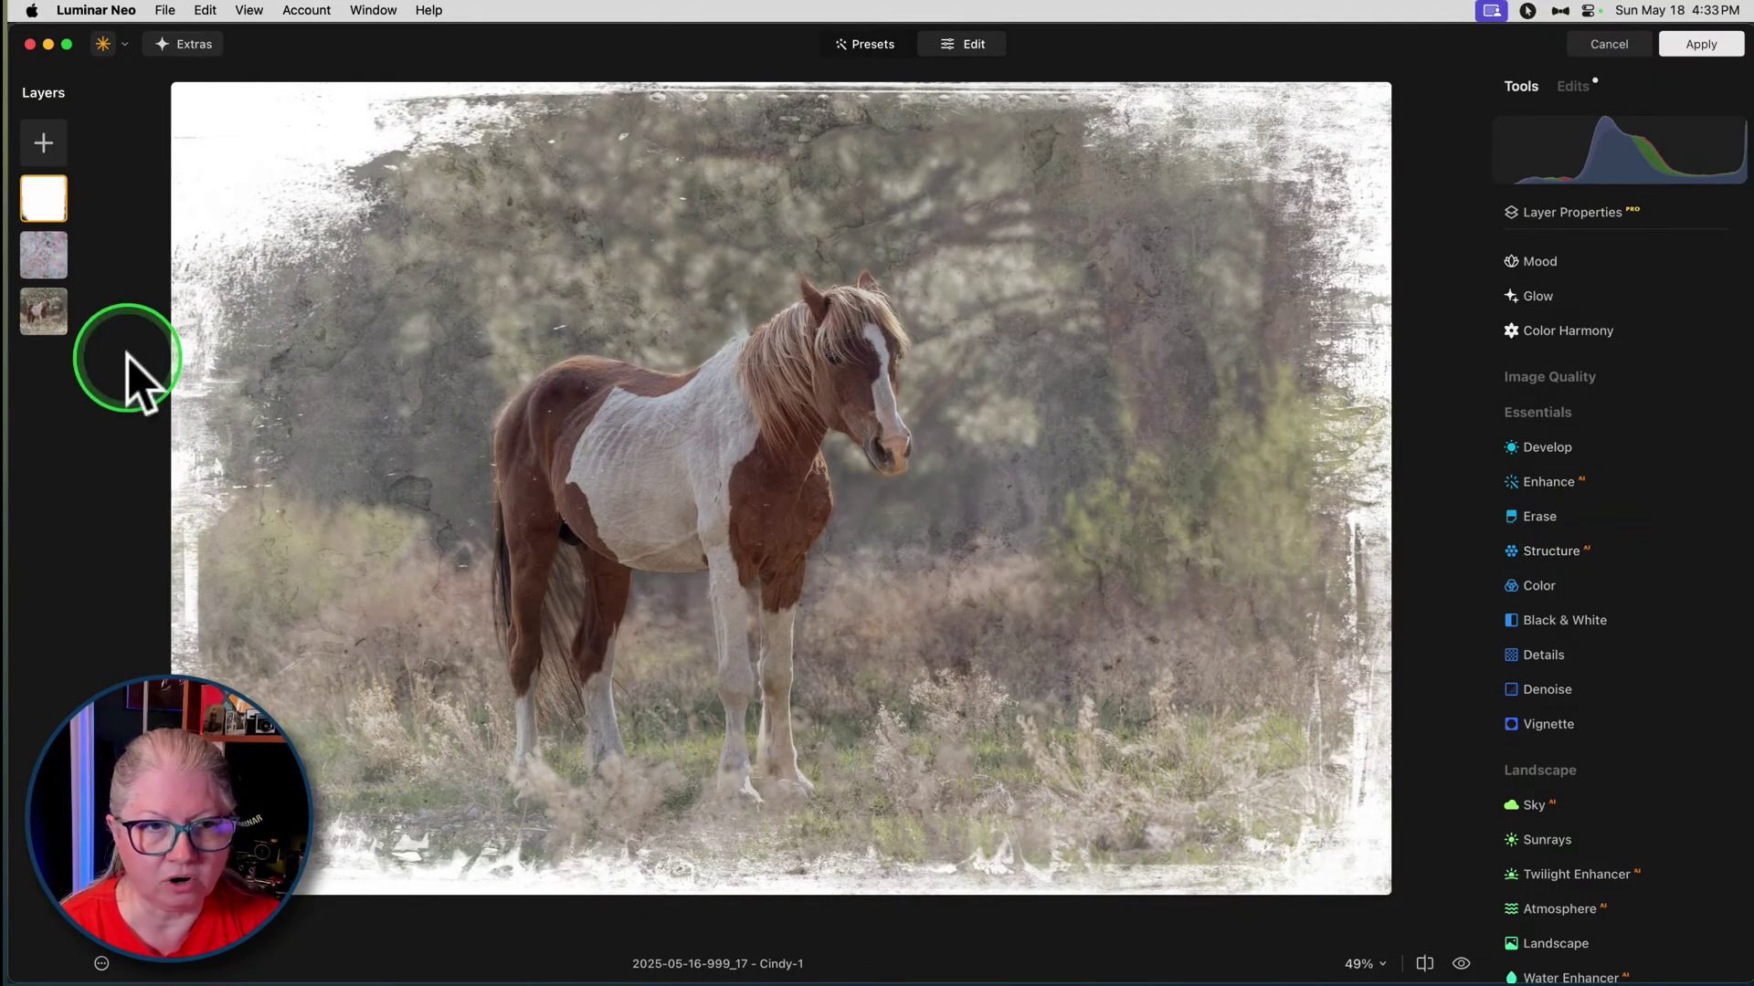
- Apply the Mystical effect to the horse photo's base layer with an Amount of 25
{"action": "left_click", "coordinate": [41, 310]}
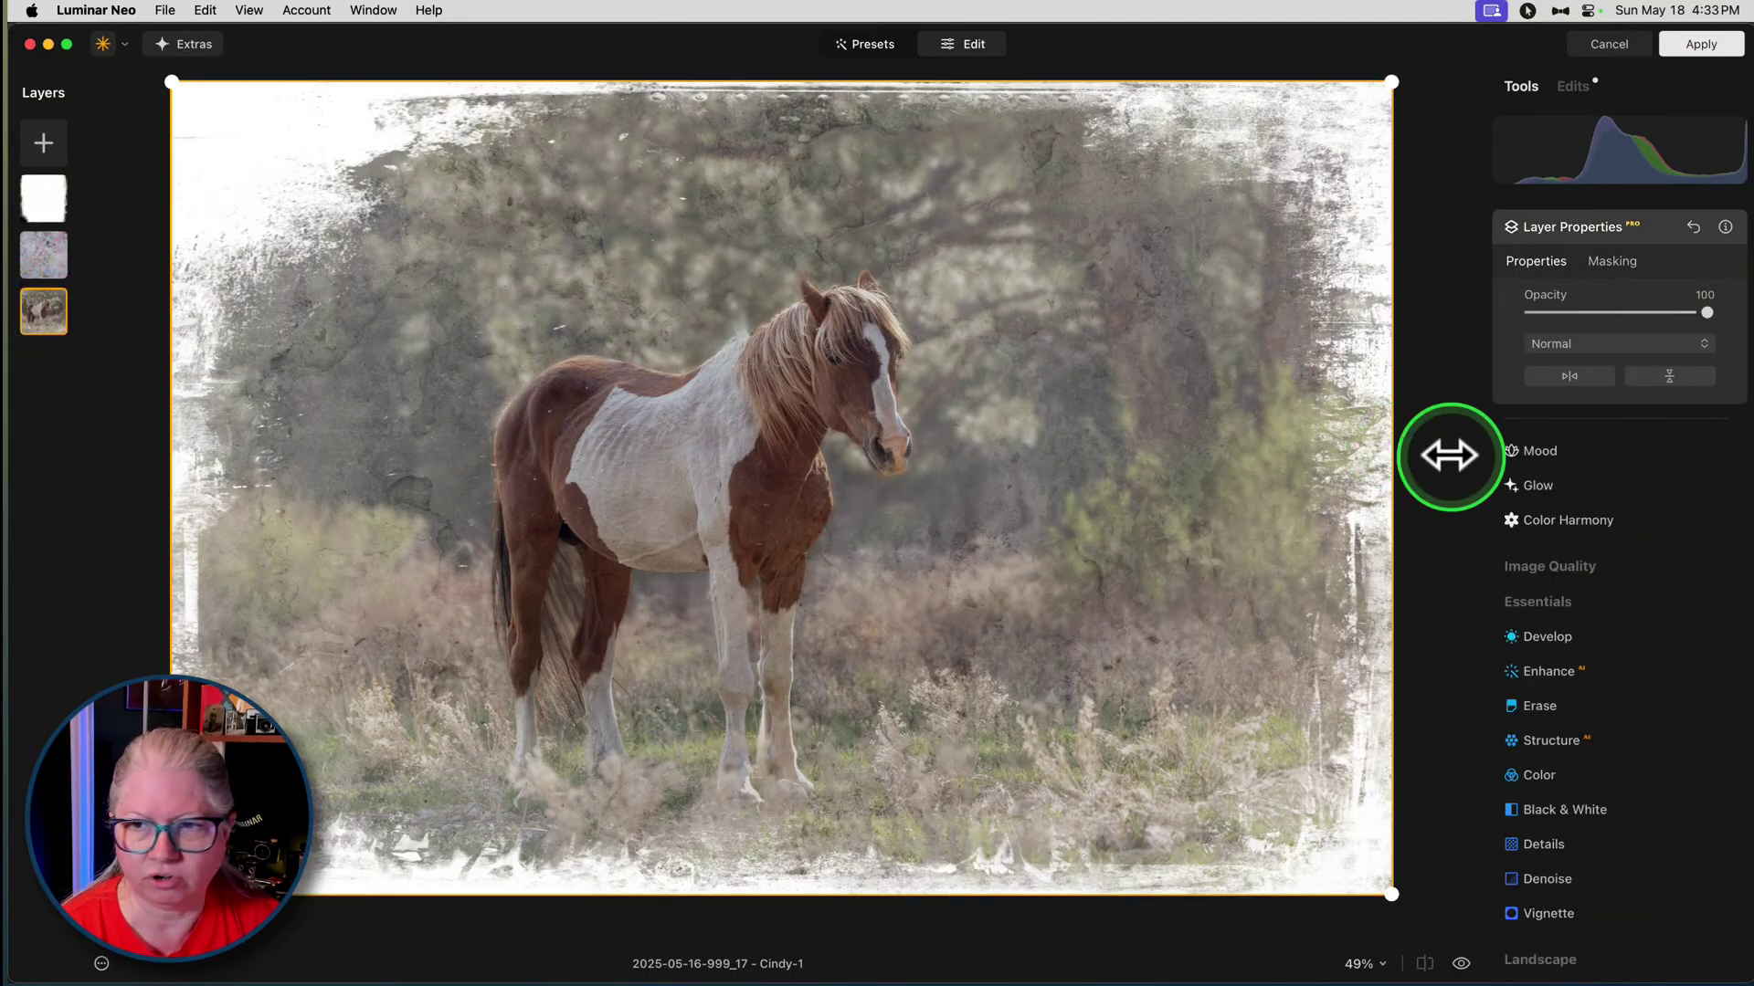
{"action": "scroll", "coordinate": [1567, 498], "scroll_direction": "down", "scroll_amount": 5}
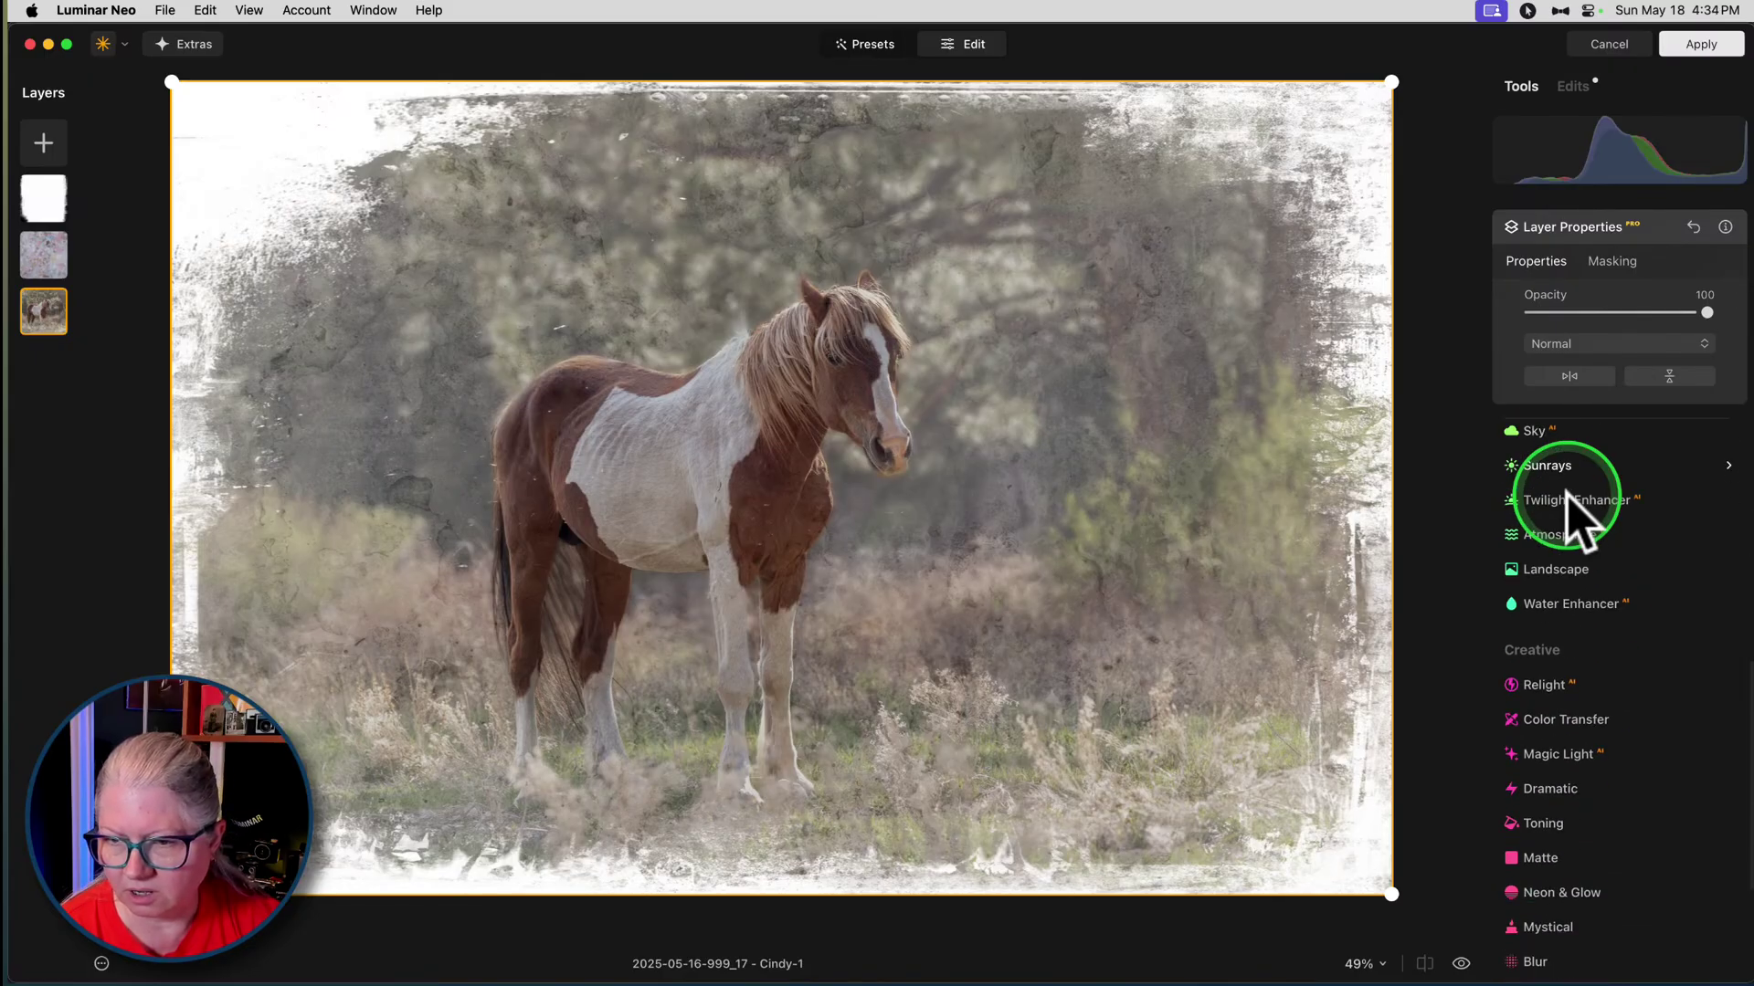
{"action": "scroll", "coordinate": [1568, 498], "scroll_direction": "up", "scroll_amount": 7}
{"action": "scroll", "coordinate": [1565, 528], "scroll_direction": "down", "scroll_amount": 5}
{"action": "scroll", "coordinate": [1568, 539], "scroll_direction": "down", "scroll_amount": 5}
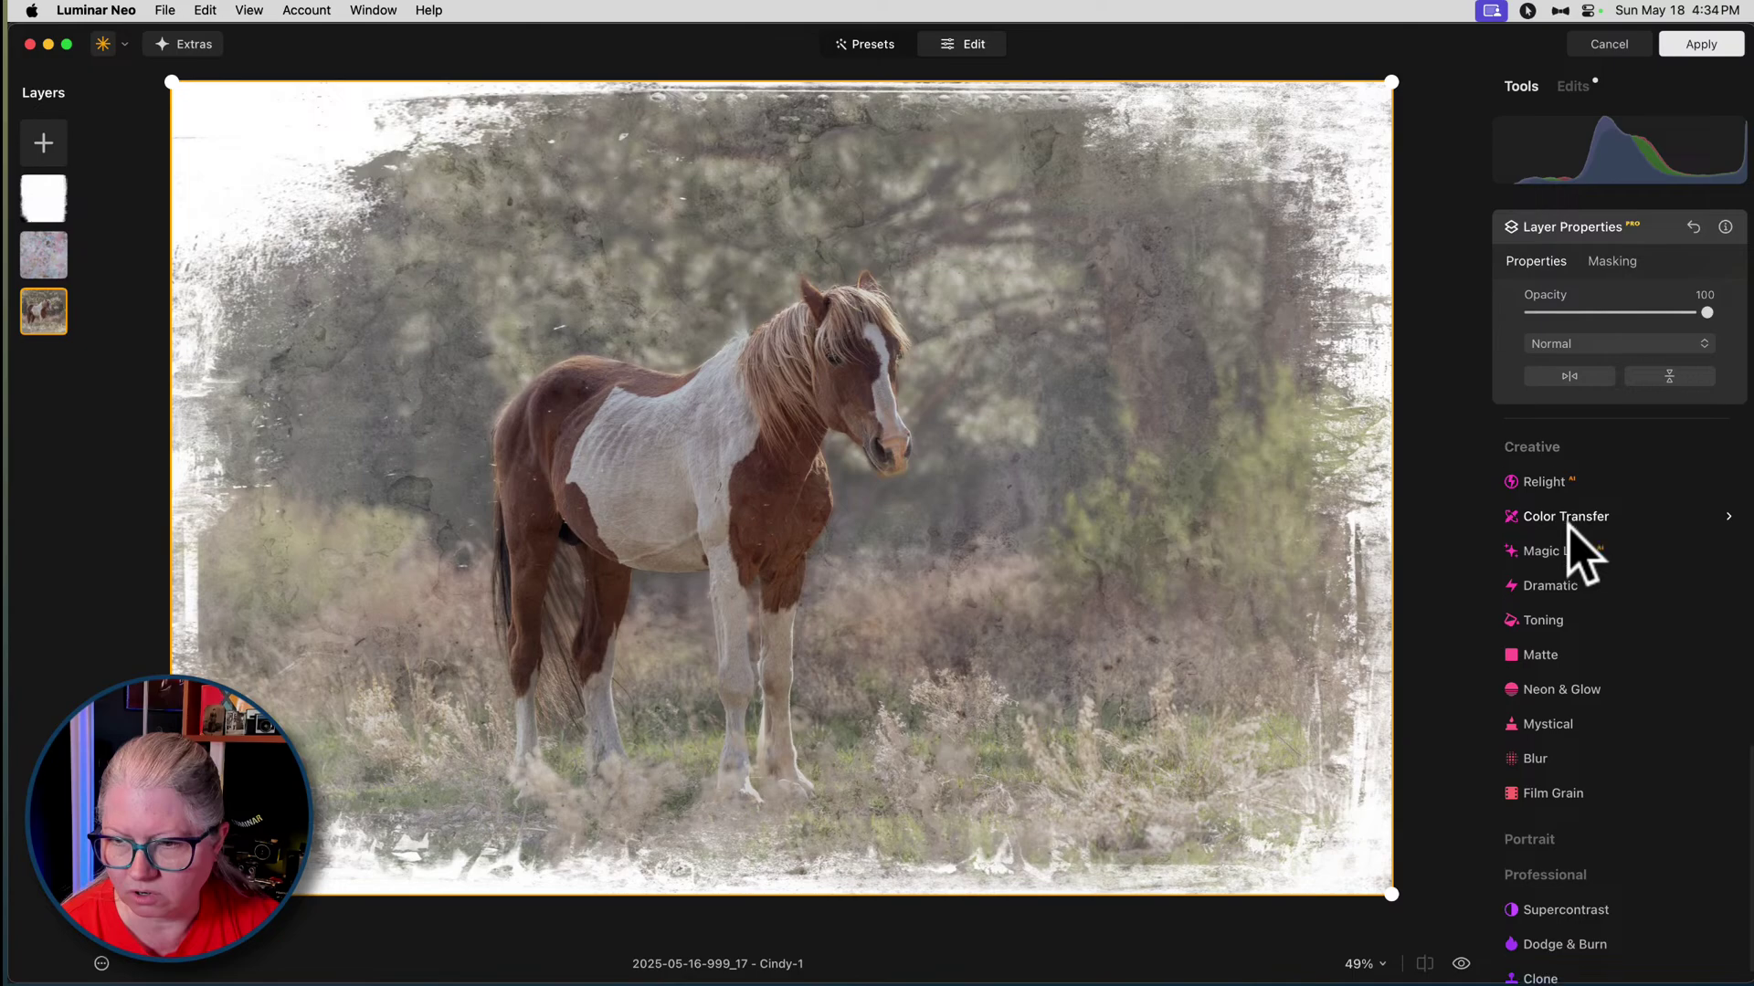
{"action": "left_click", "coordinate": [1542, 719]}
{"action": "left_click_drag", "start_coordinate": [1534, 642], "coordinate": [1577, 639]}
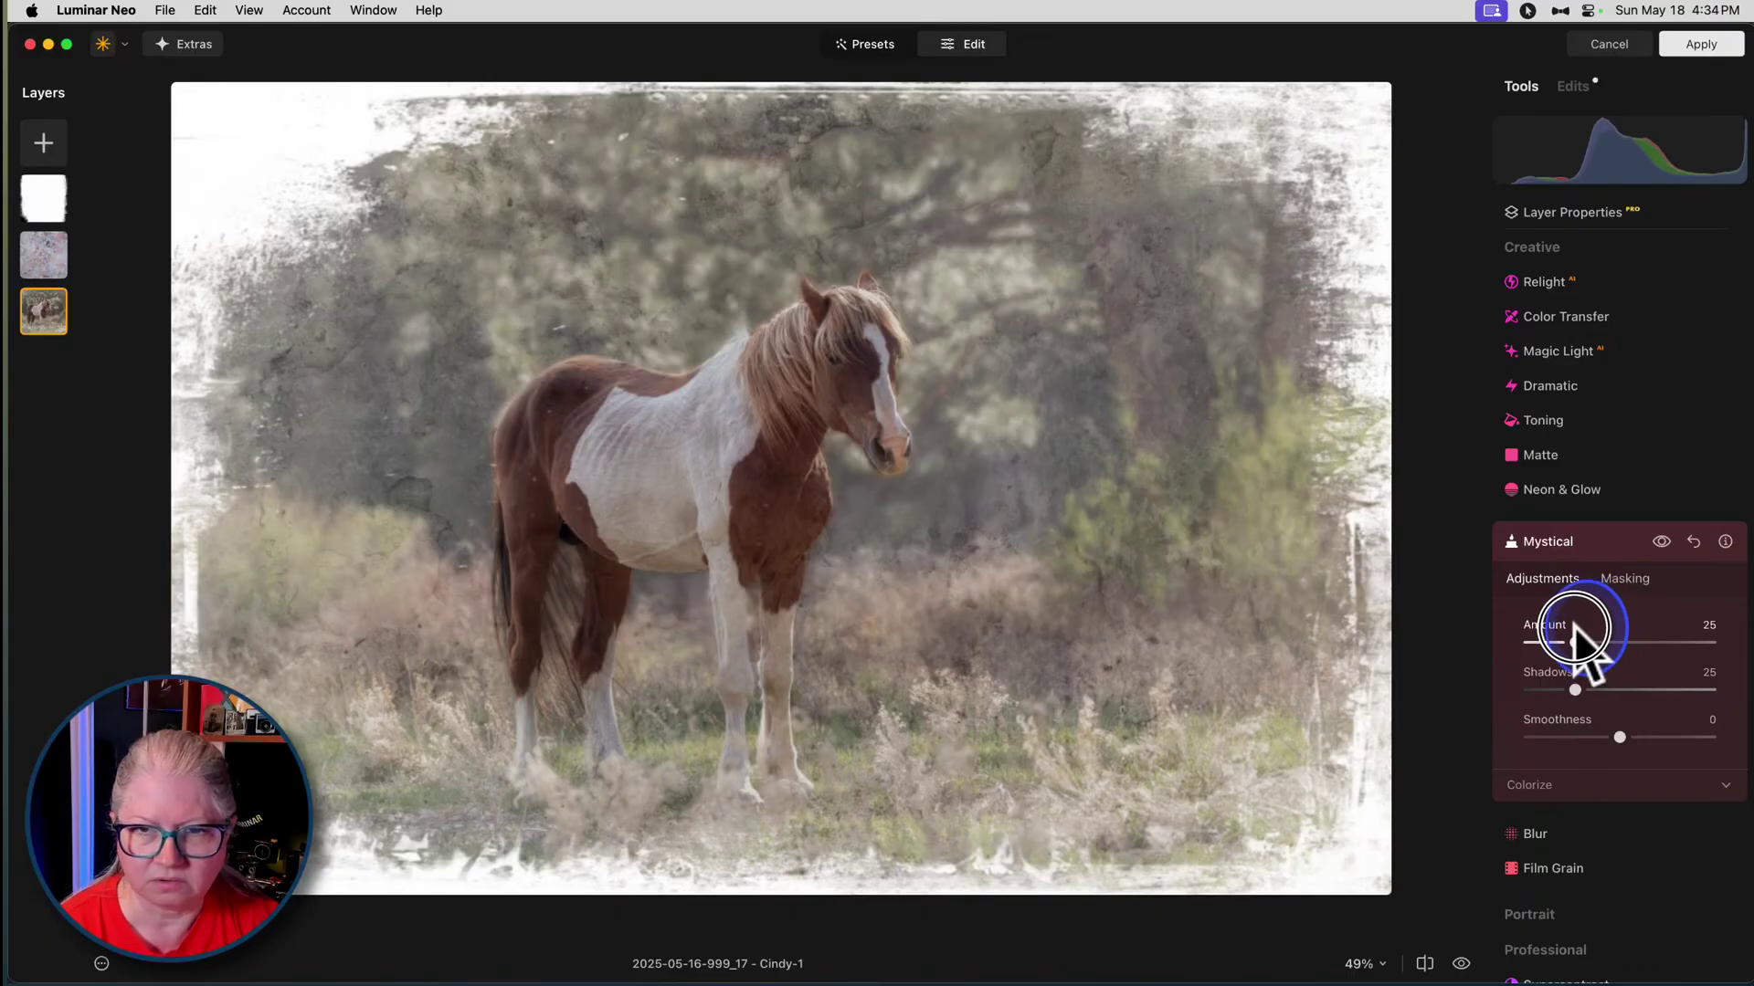
{"action": "left_click", "coordinate": [1605, 545]}
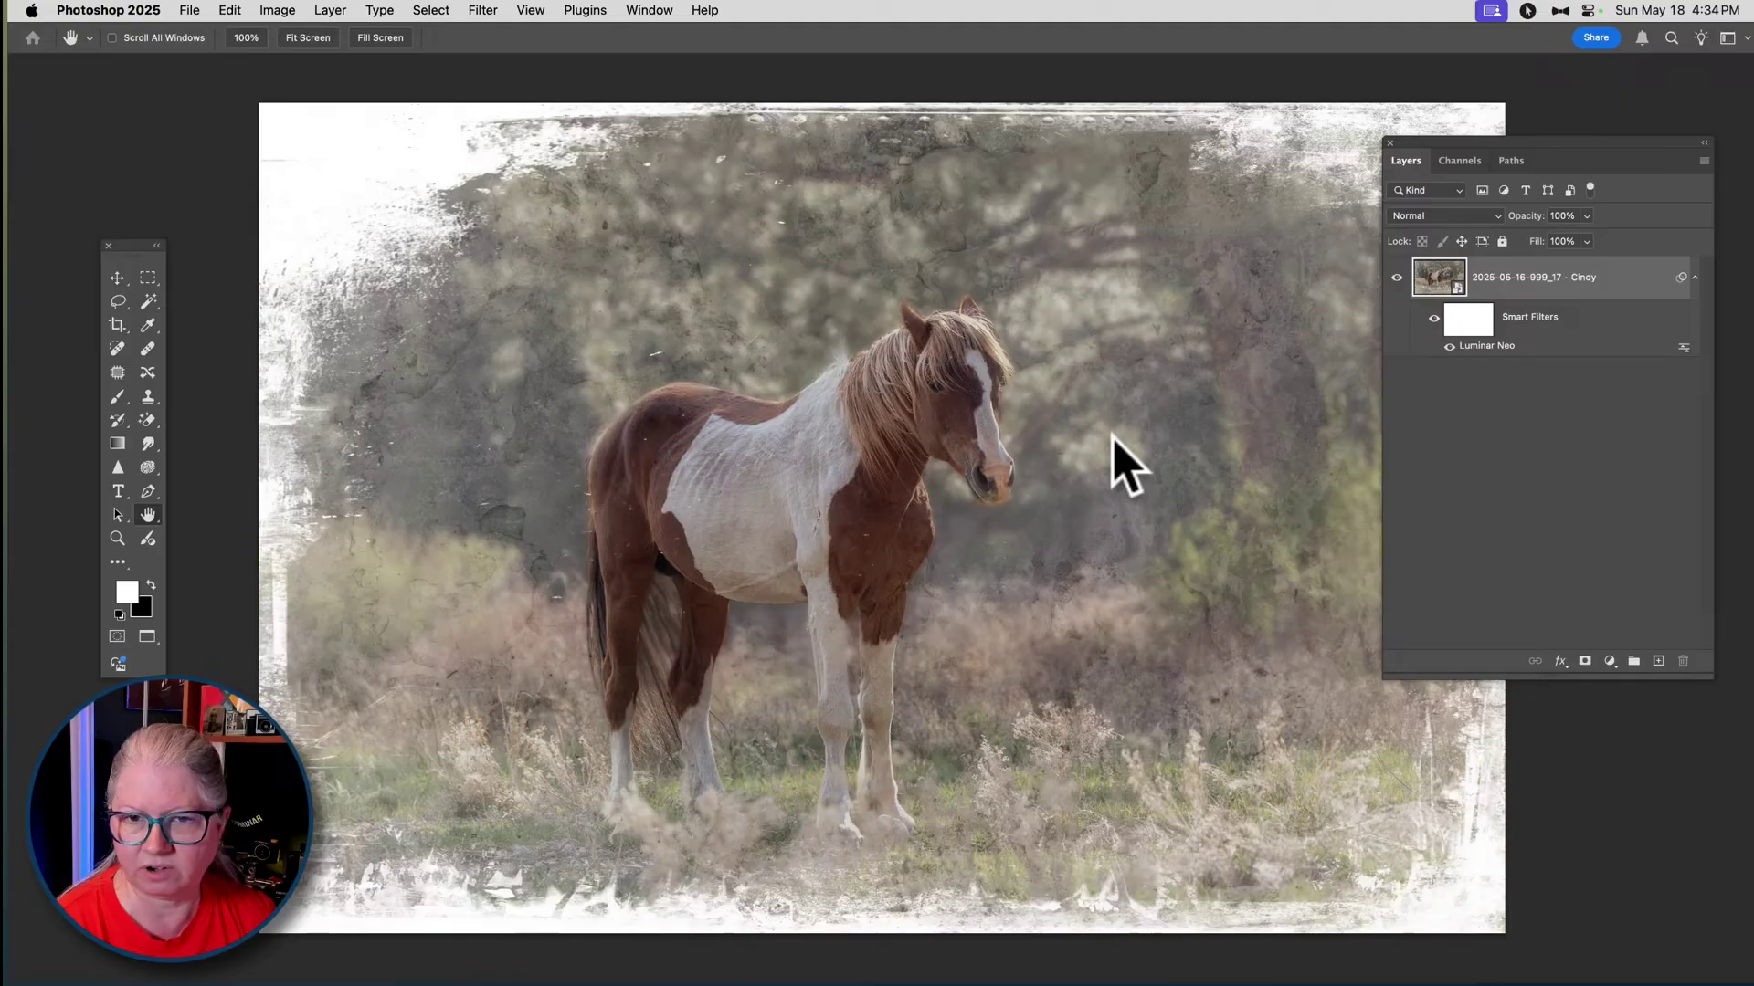
- Save the hazy framed horse photo in Photoshop and close the document
{"action": "left_click", "coordinate": [1111, 442]}
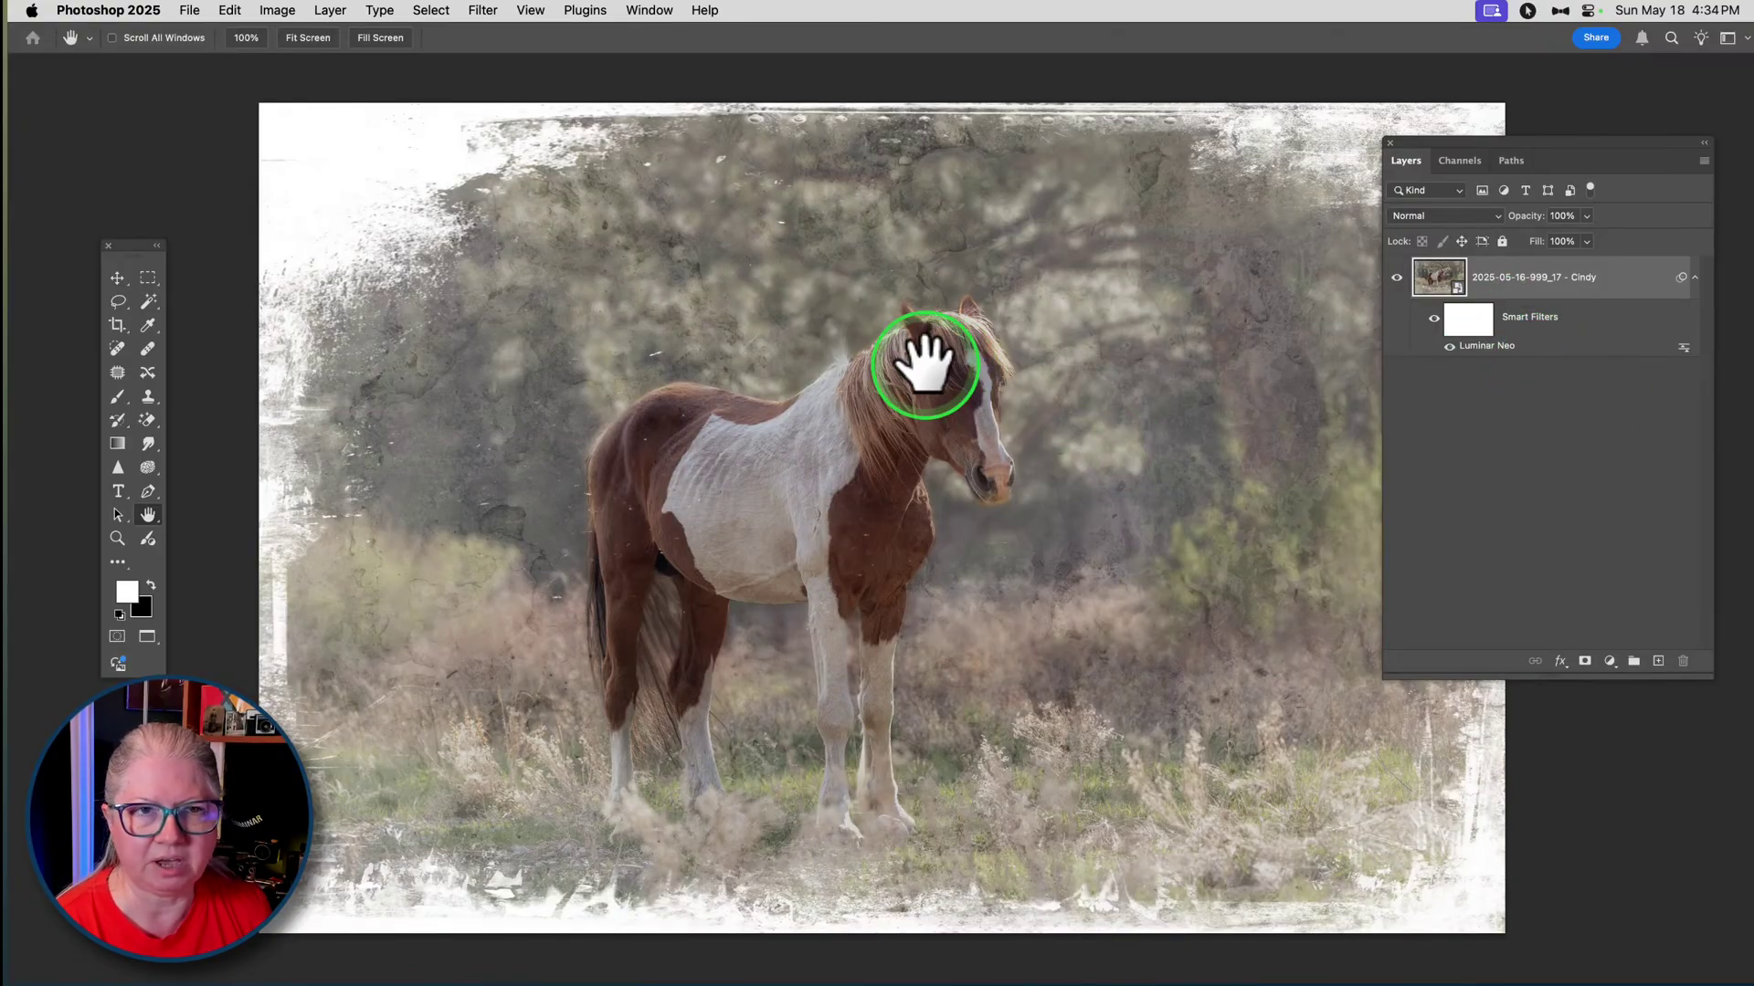
{"action": "left_click", "coordinate": [193, 10]}
{"action": "left_click_drag", "start_coordinate": [199, 9], "coordinate": [258, 207]}
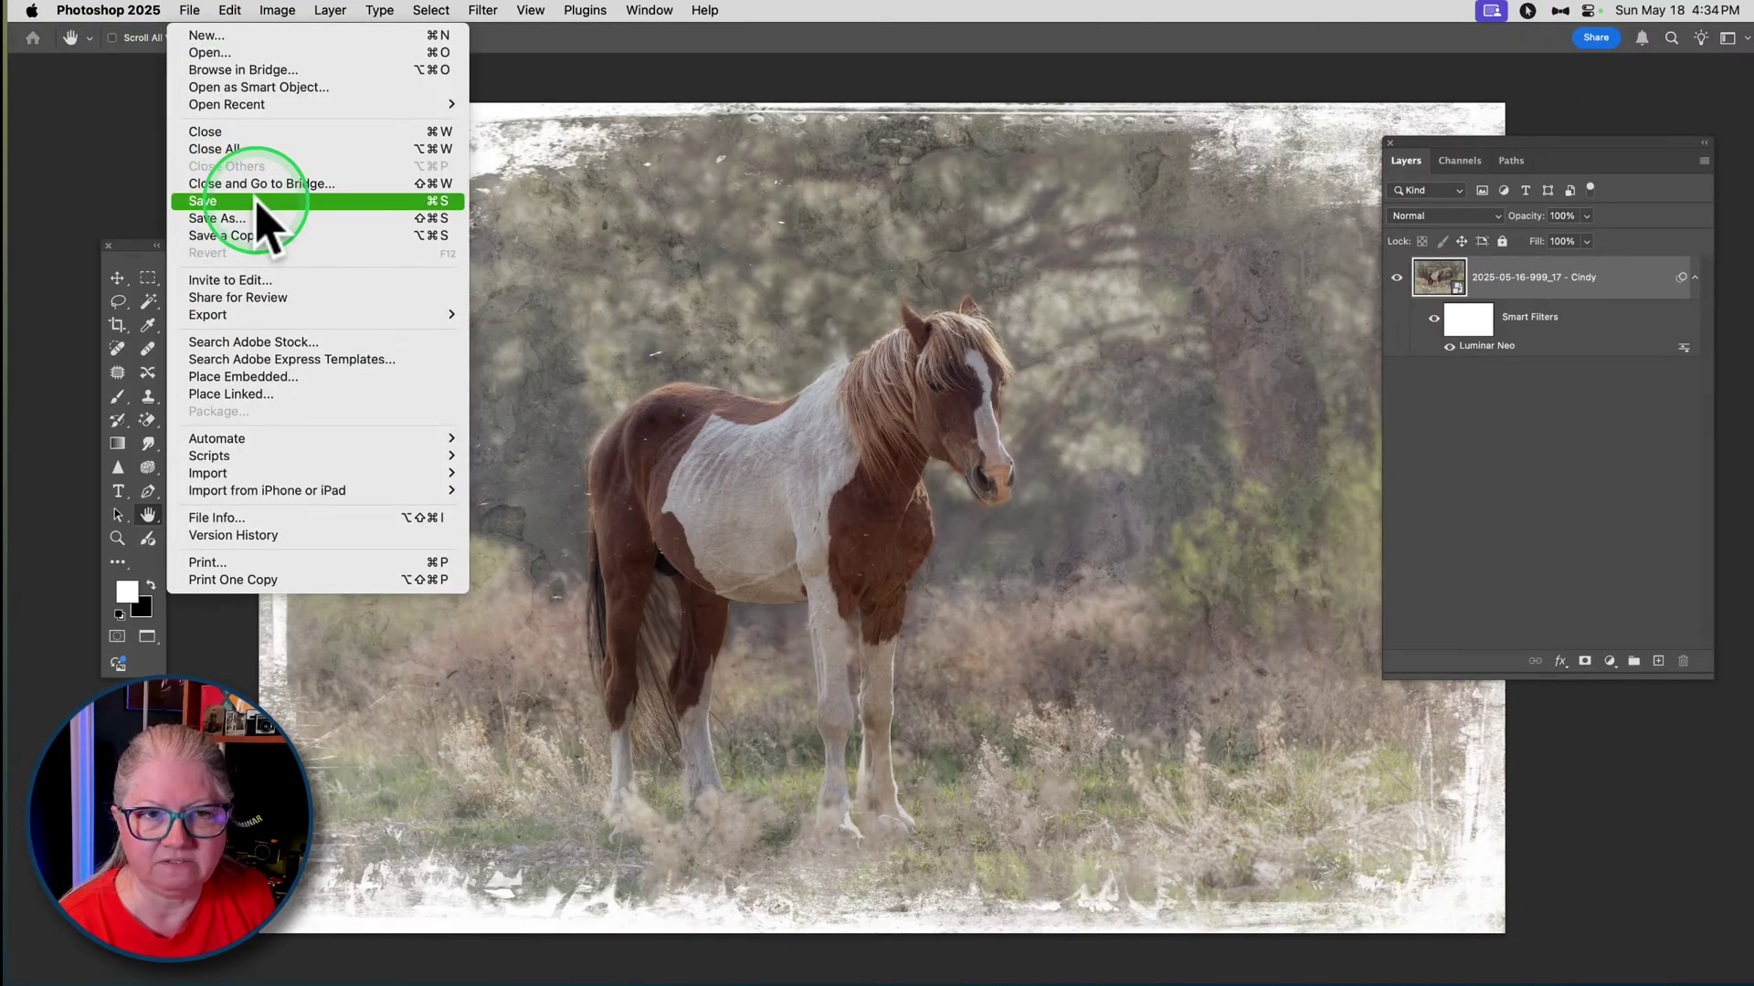
{"action": "left_click", "coordinate": [258, 204]}
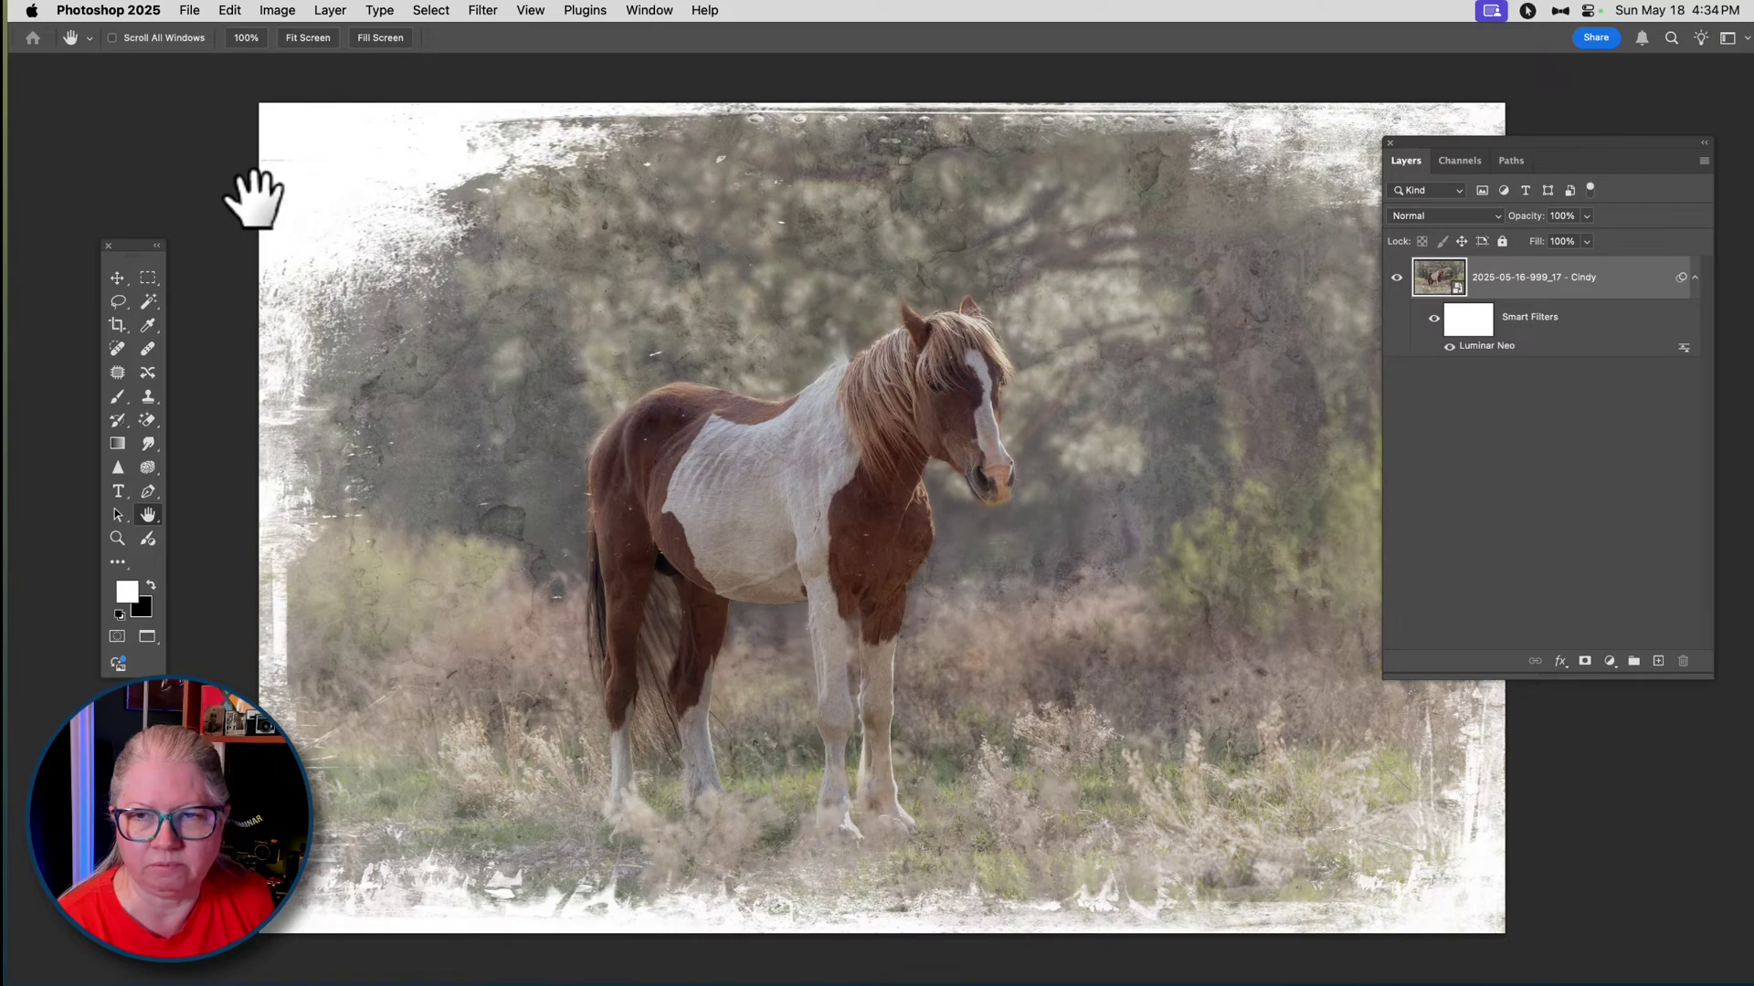
{"action": "left_click", "coordinate": [194, 10]}
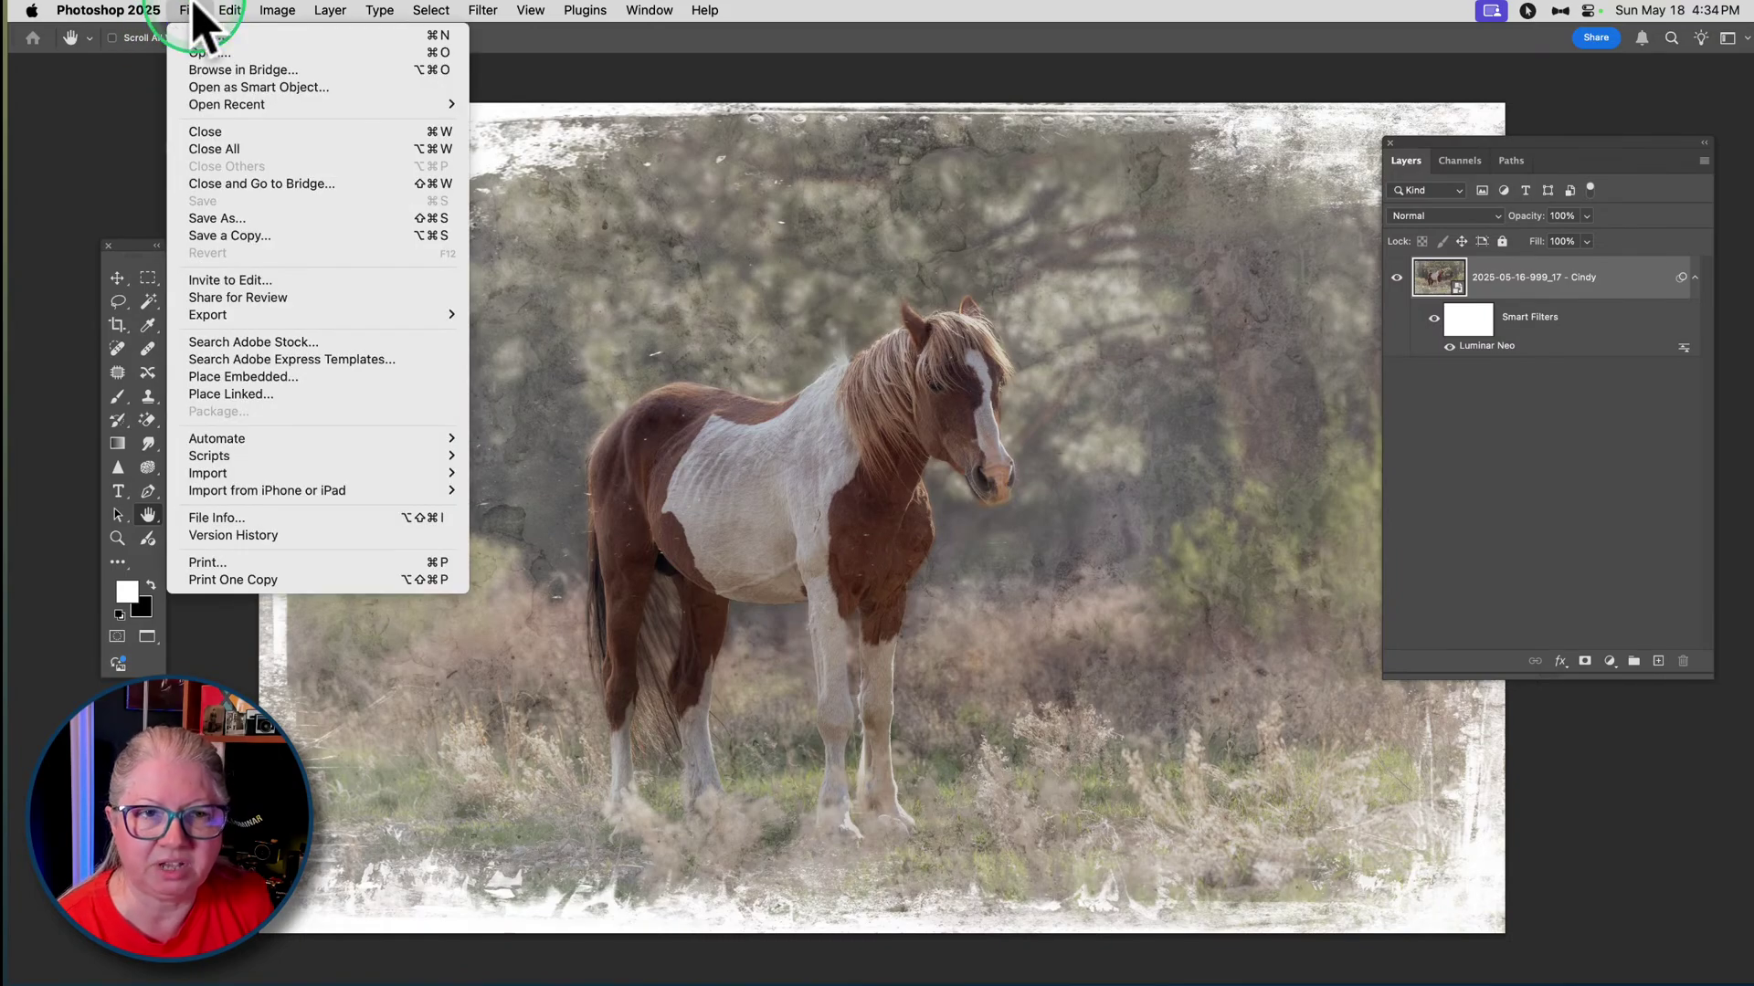
{"action": "left_click", "coordinate": [205, 132]}
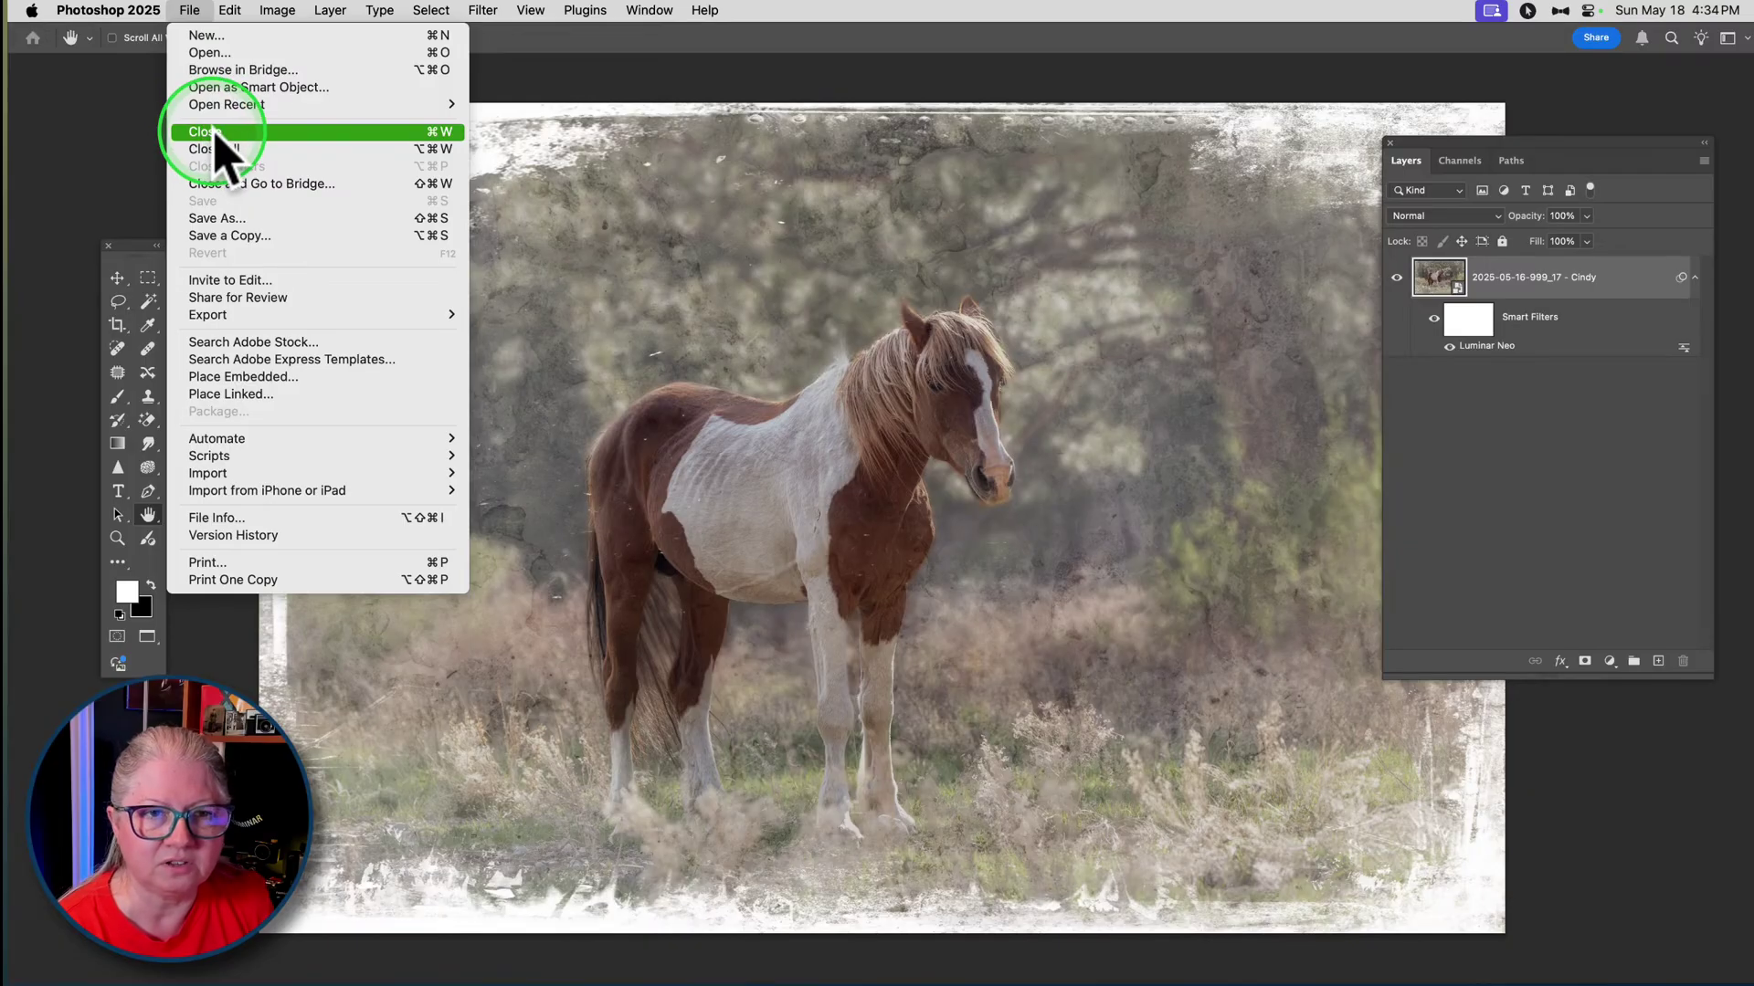
{"action": "left_click", "coordinate": [210, 133]}
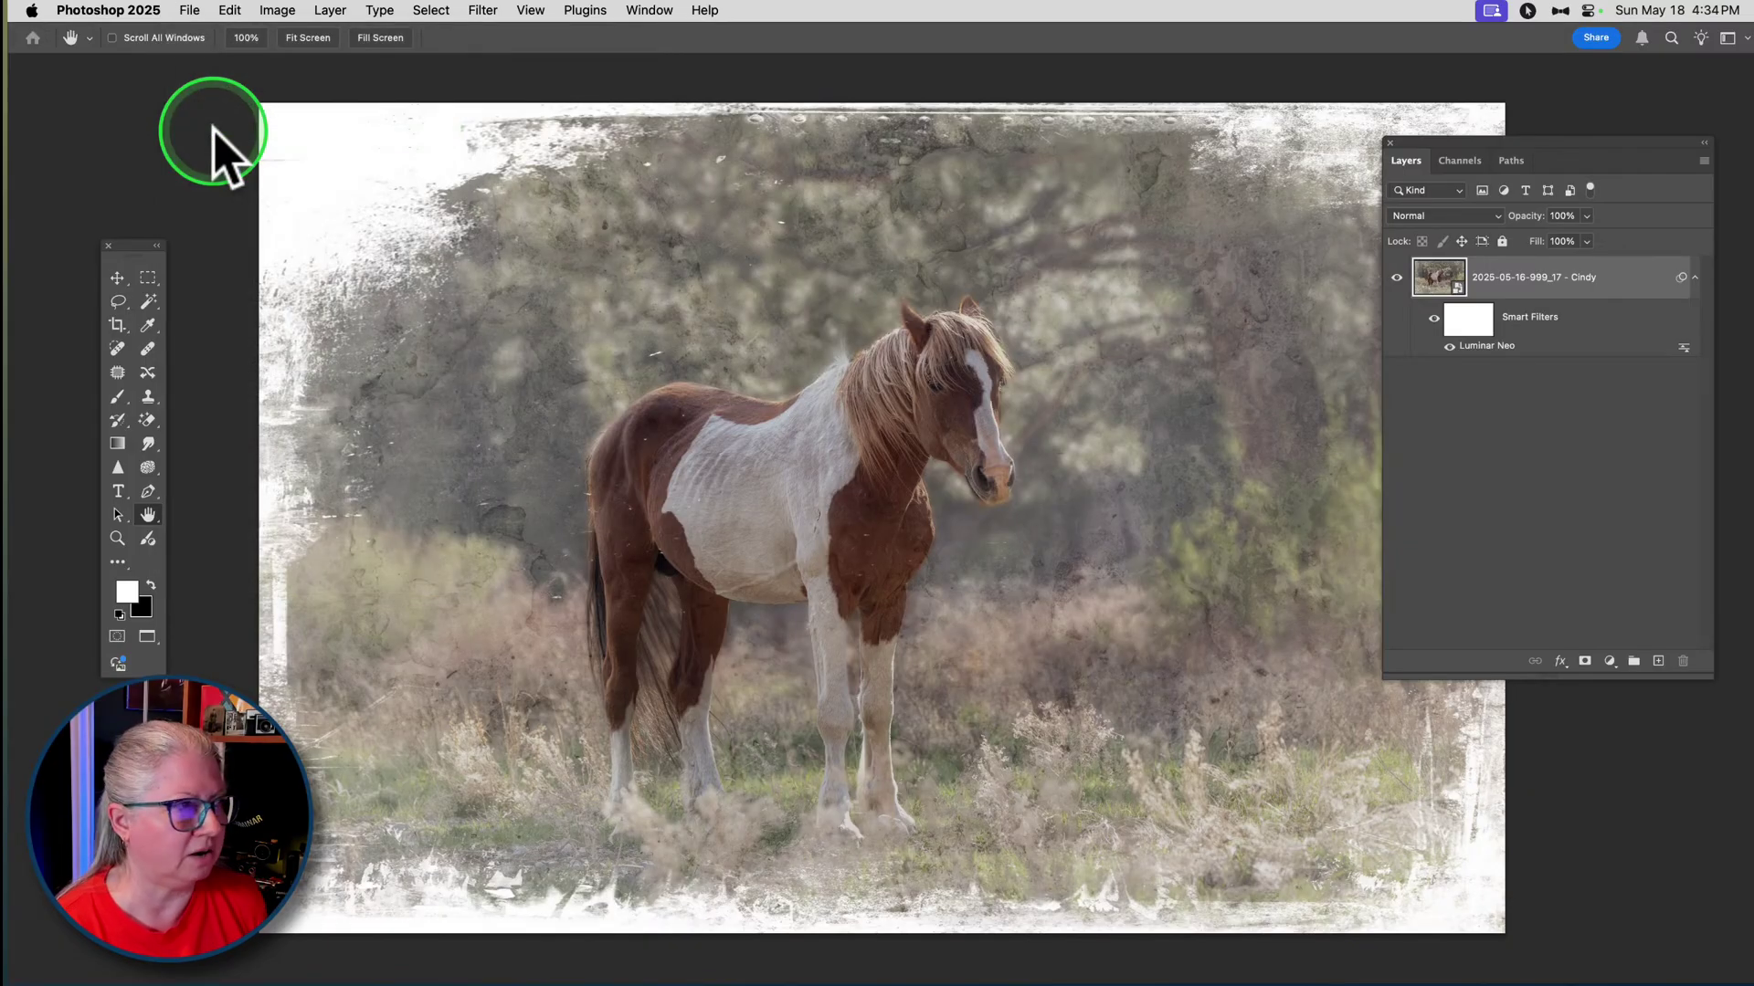
- Switch to Lightroom Classic and select the unframed hazy virtual copy of the horse photo, Copy 1
{"action": "key", "text": "super+Tab"}
{"action": "key", "text": "super+Tab"}
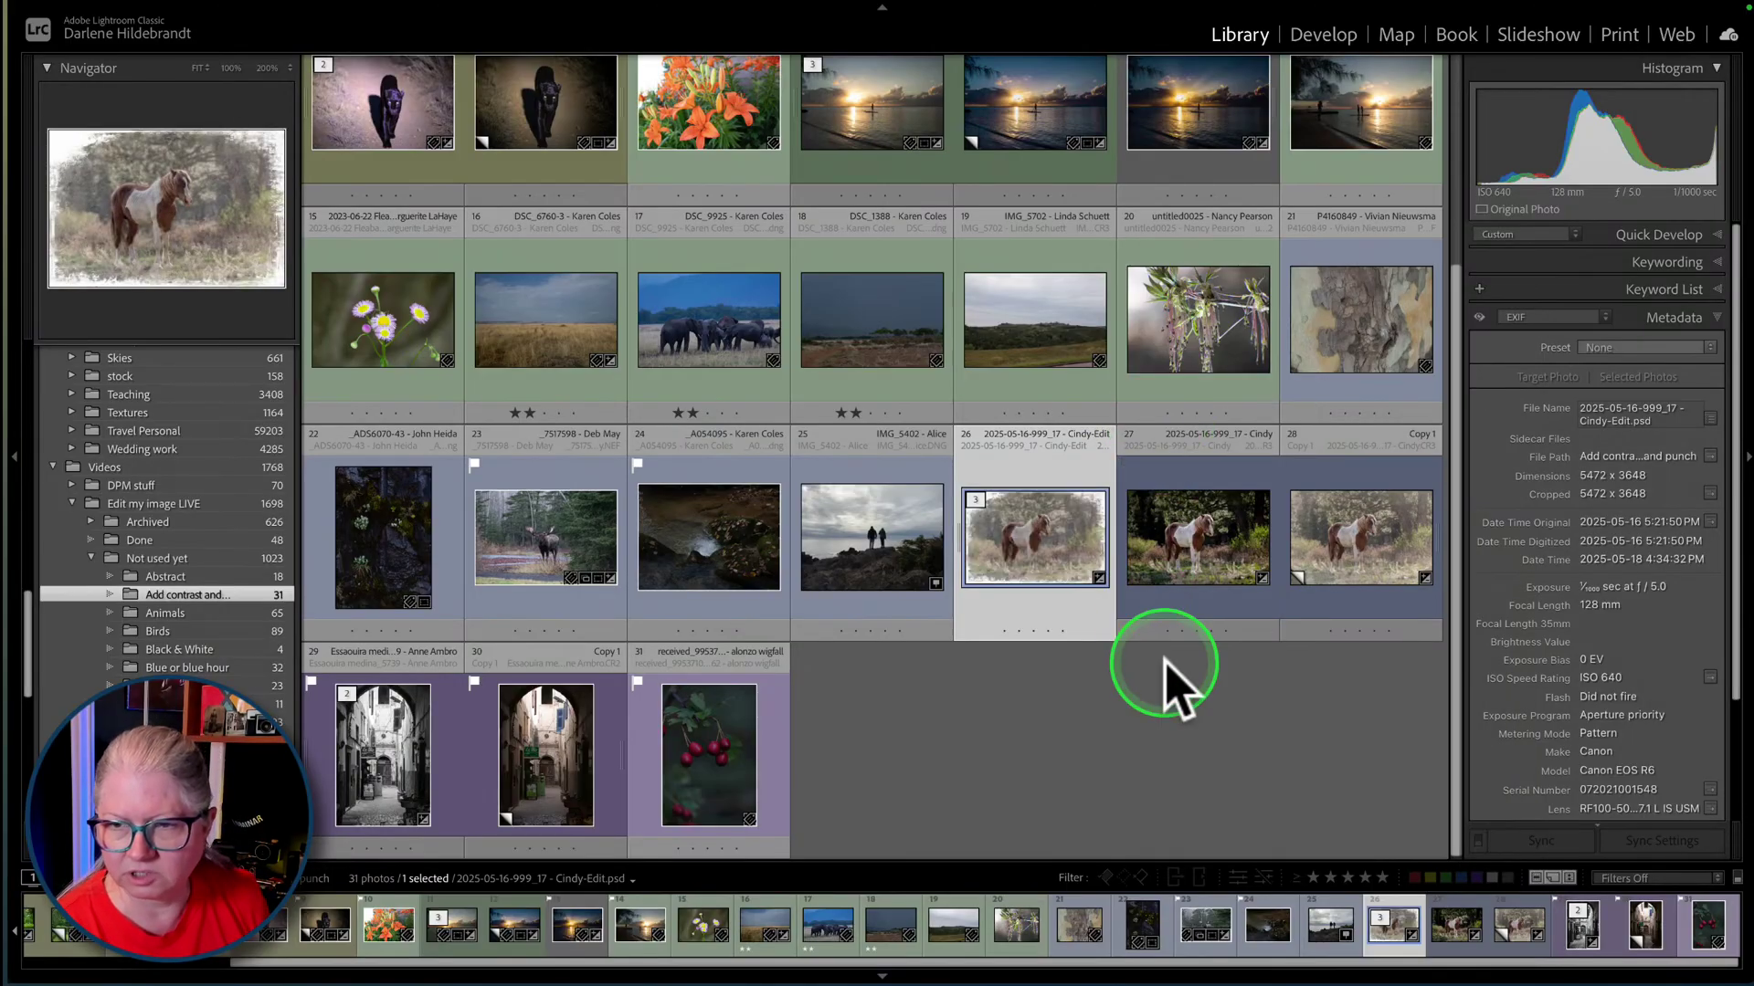
{"action": "left_click", "coordinate": [1256, 779]}
{"action": "left_click", "coordinate": [1039, 575]}
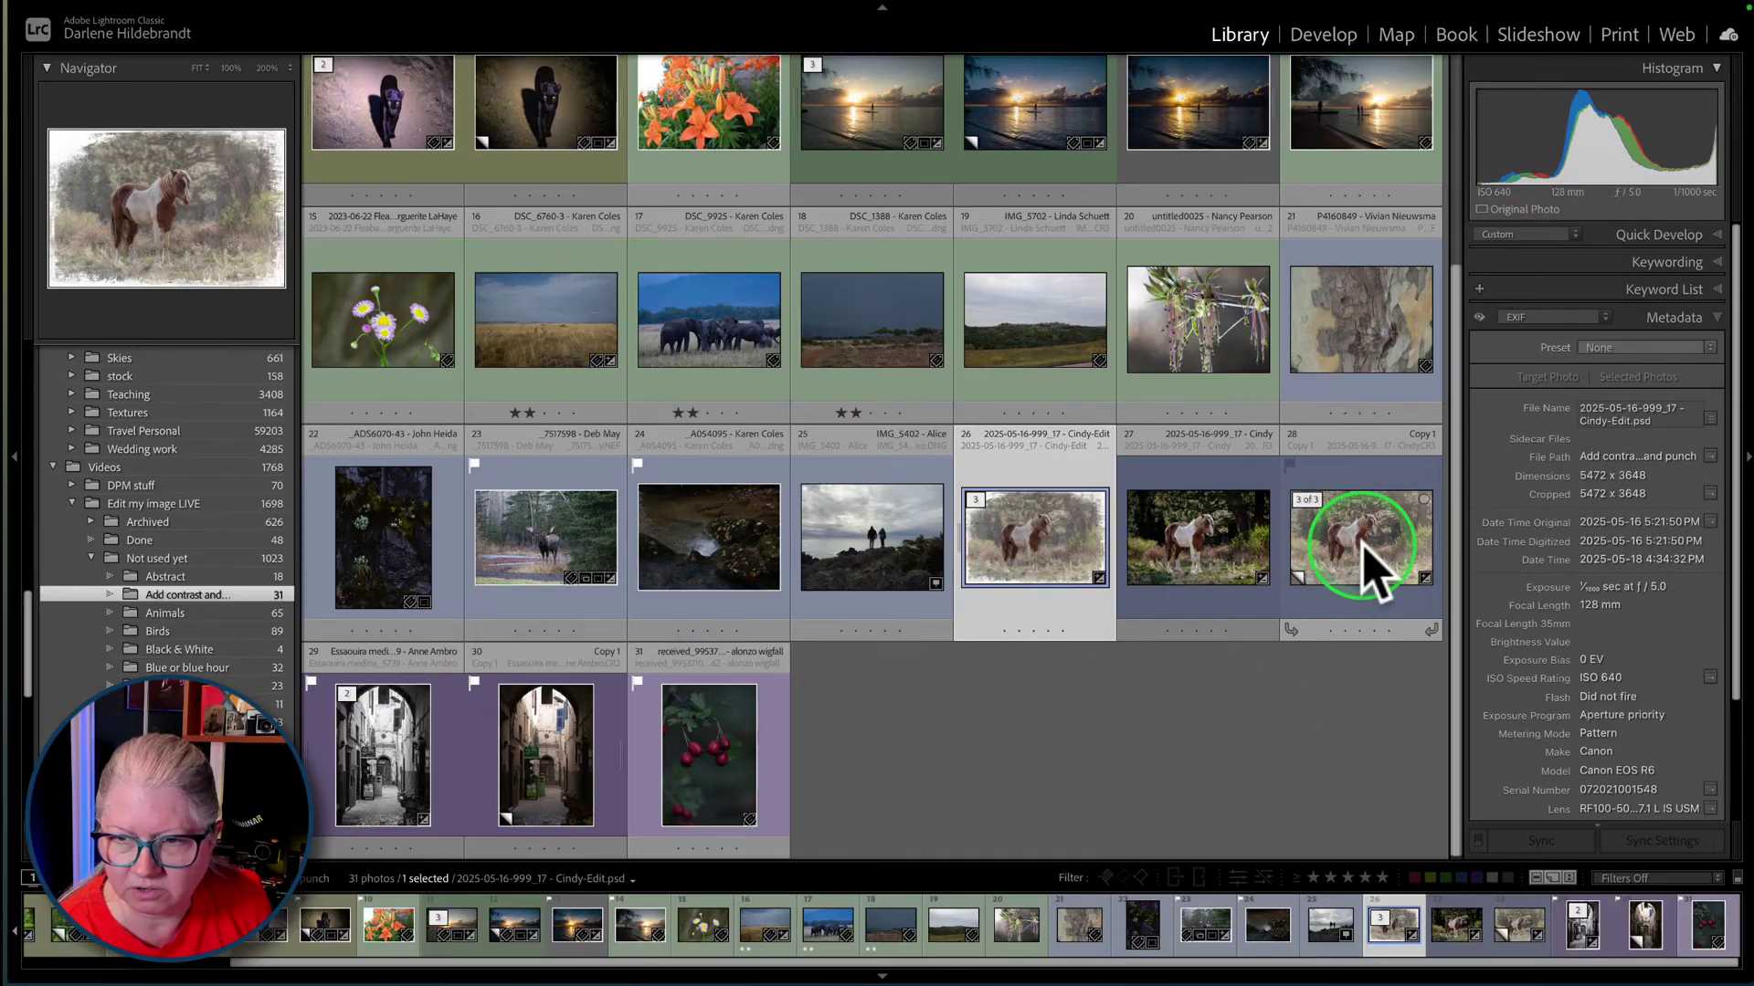
{"action": "left_click", "coordinate": [1363, 541]}
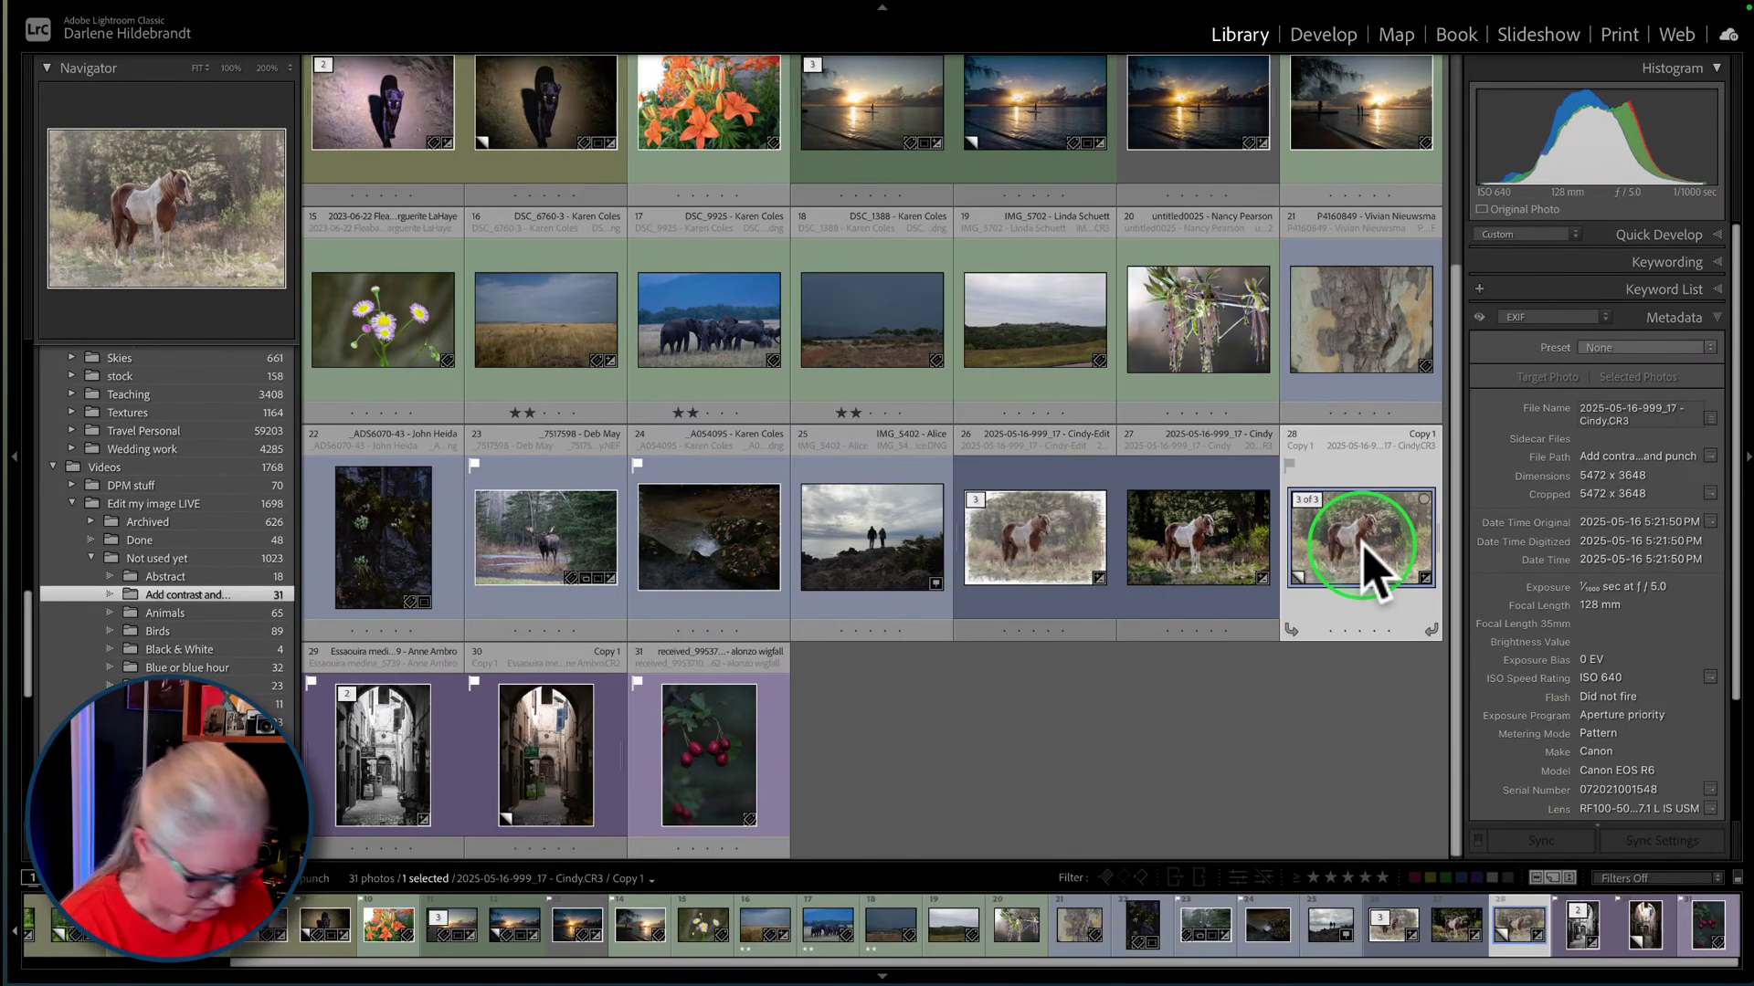
- Create a virtual copy of the faded horse photo, check it in the Develop module, and return to the grid
{"action": "key", "text": "ctrl+apostrophe"}
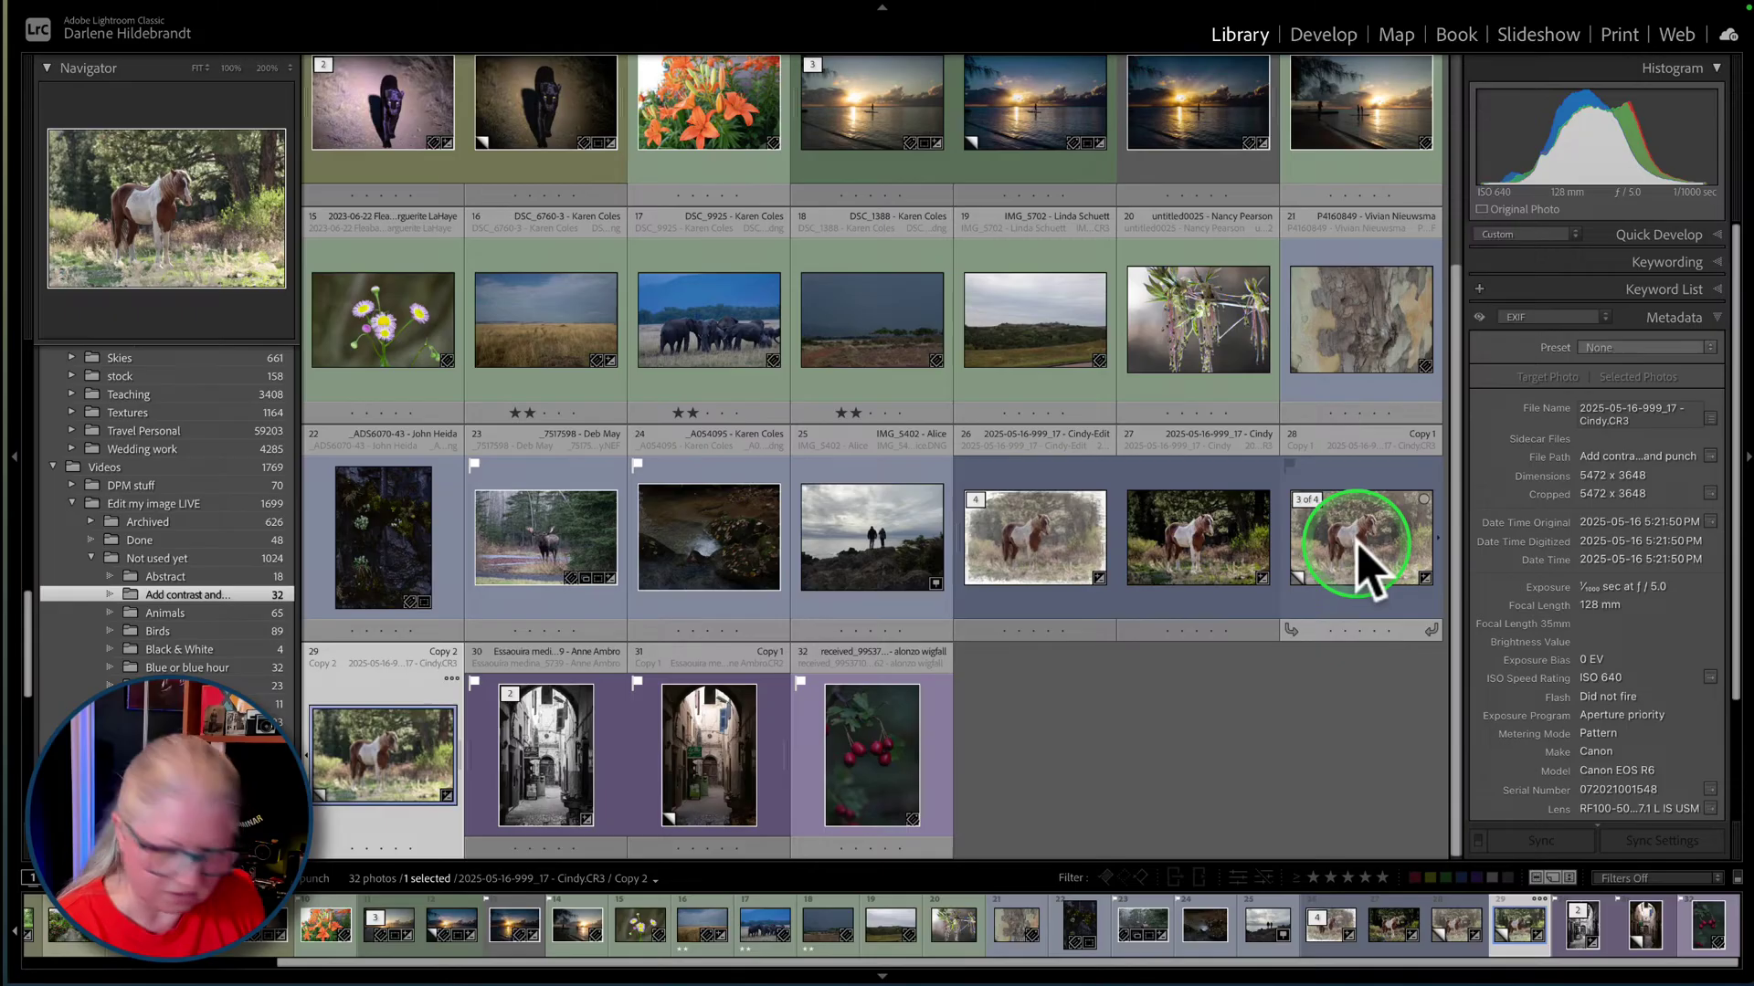
{"action": "key", "text": "d"}
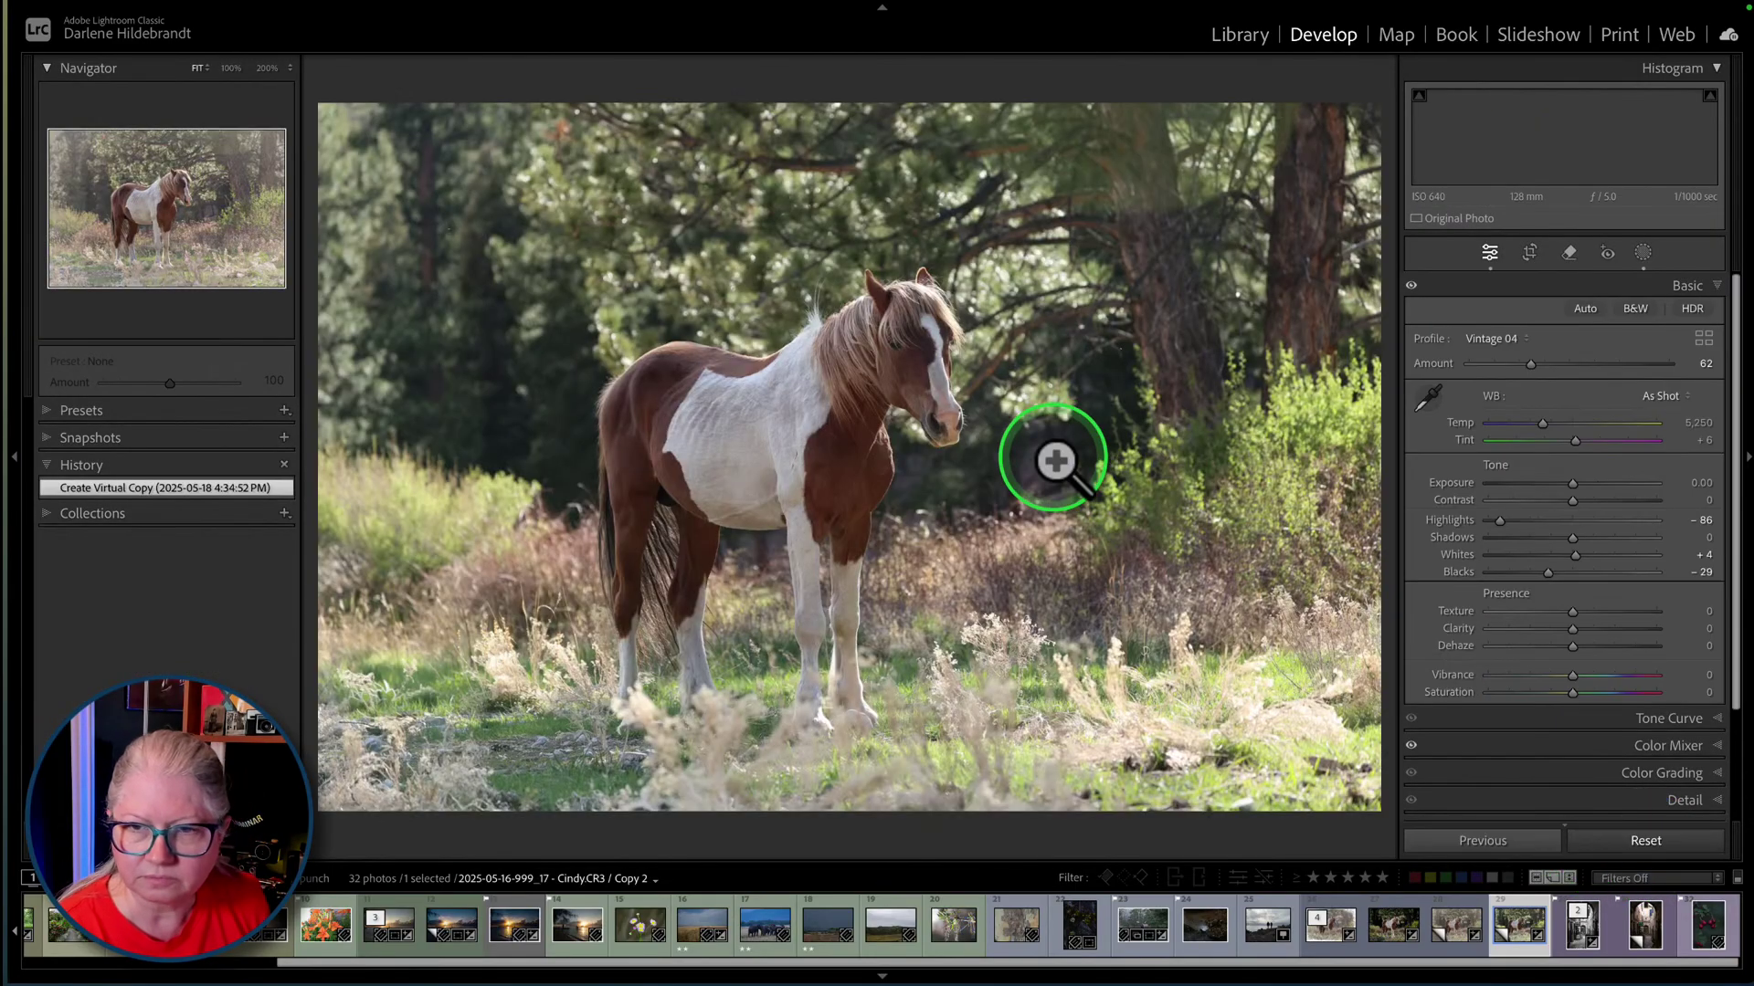
{"action": "key", "text": "g"}
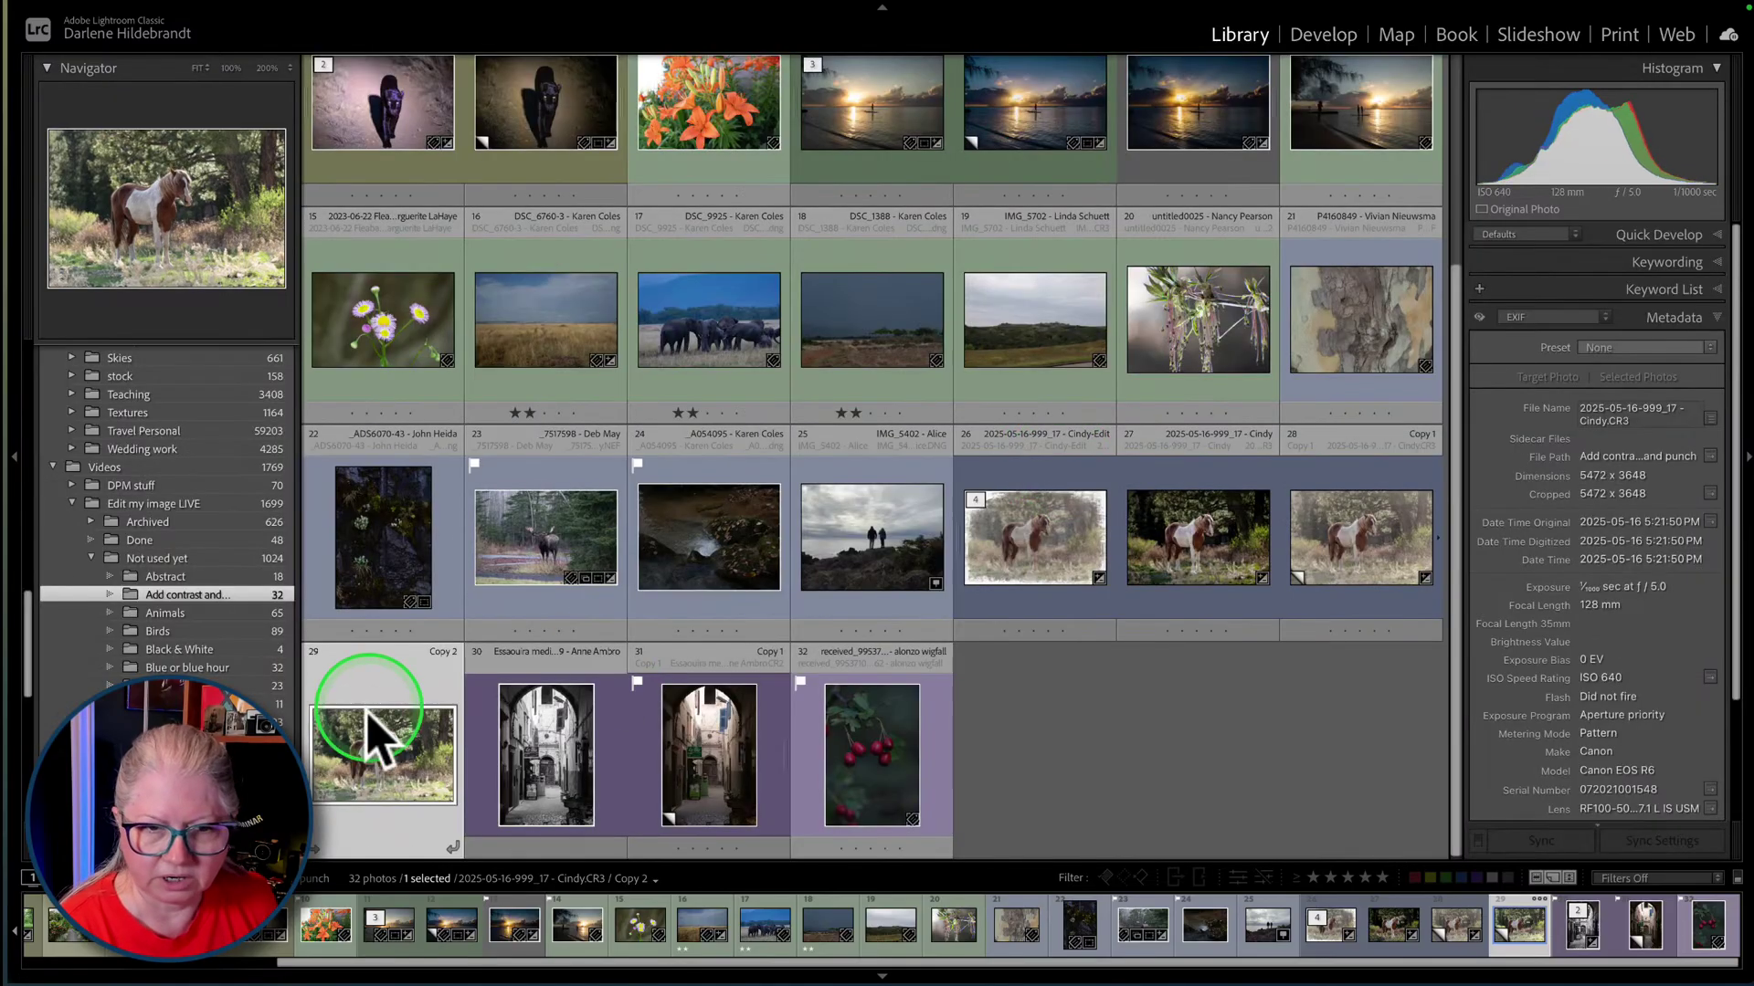
- Reorder the horse photos as the new virtual copy, the dark version, the faded copy, and the textured white-border PSD edit
{"action": "left_click_drag", "start_coordinate": [399, 762], "coordinate": [980, 555]}
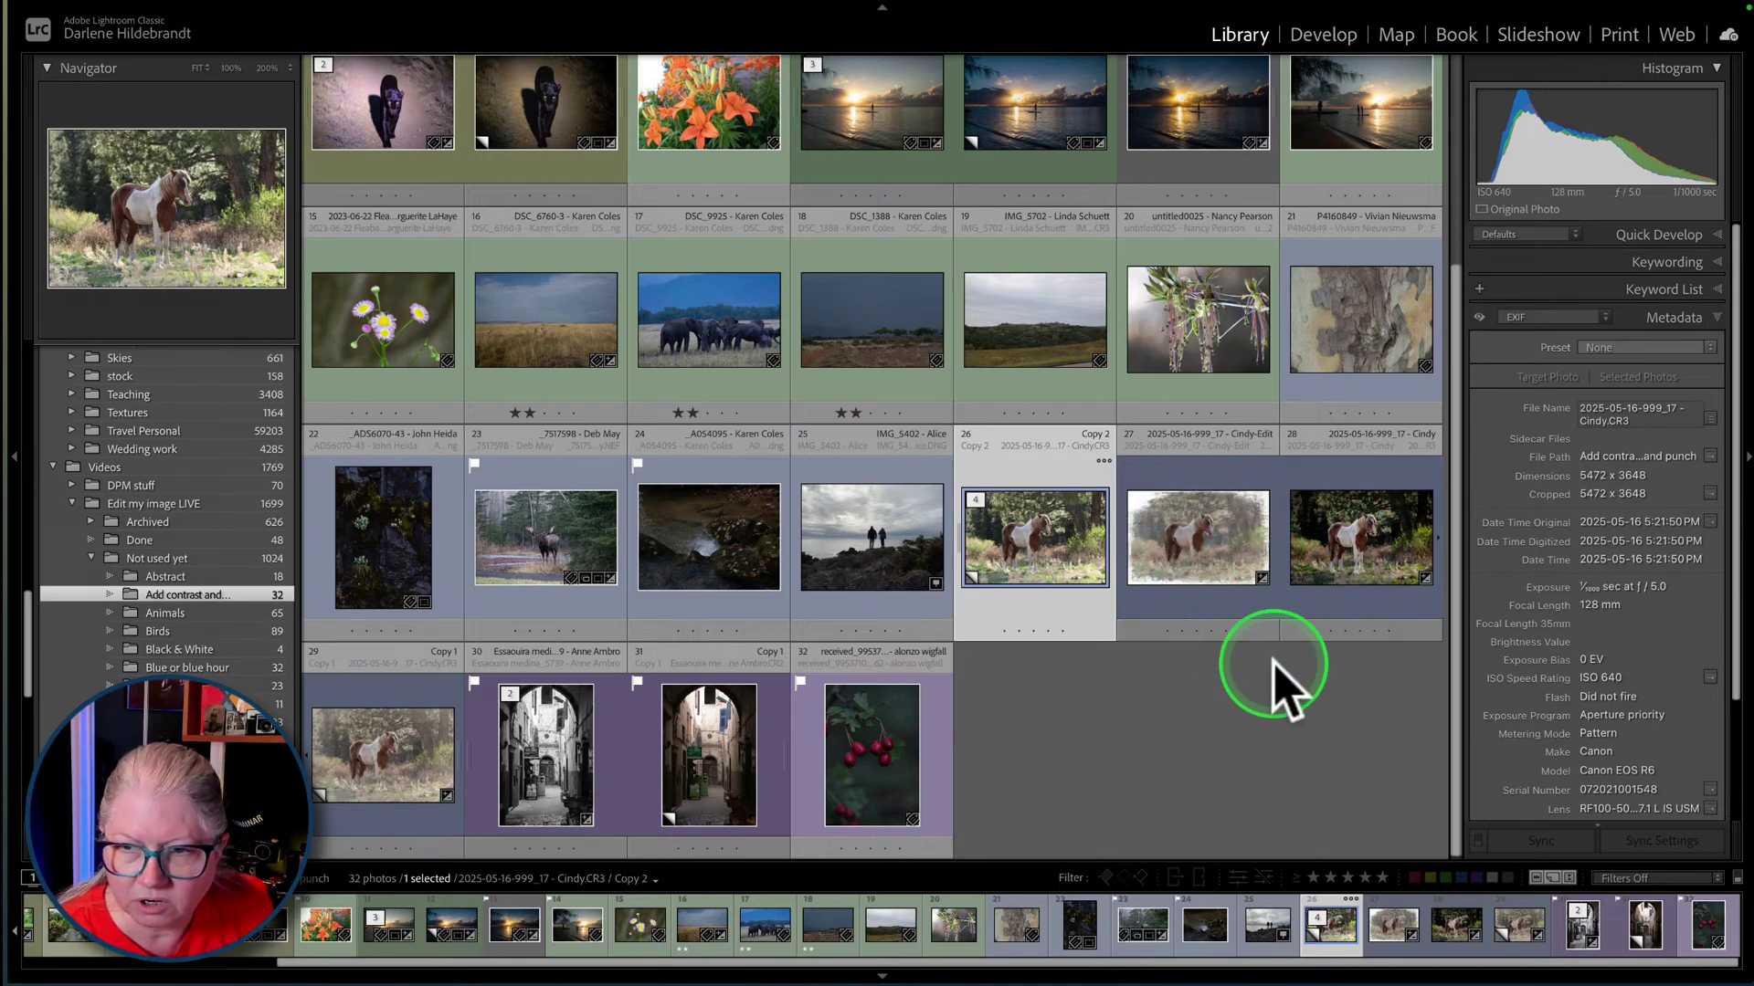
{"action": "left_click_drag", "start_coordinate": [1260, 610], "coordinate": [357, 713]}
{"action": "left_click_drag", "start_coordinate": [1187, 585], "coordinate": [593, 745]}
{"action": "left_click_drag", "start_coordinate": [1026, 540], "coordinate": [833, 725]}
- Compare the four horse versions in Survey view without side panels, narrowing the comparison to the dark version and the textured edit
{"action": "left_click", "coordinate": [1022, 541], "text": "shift"}
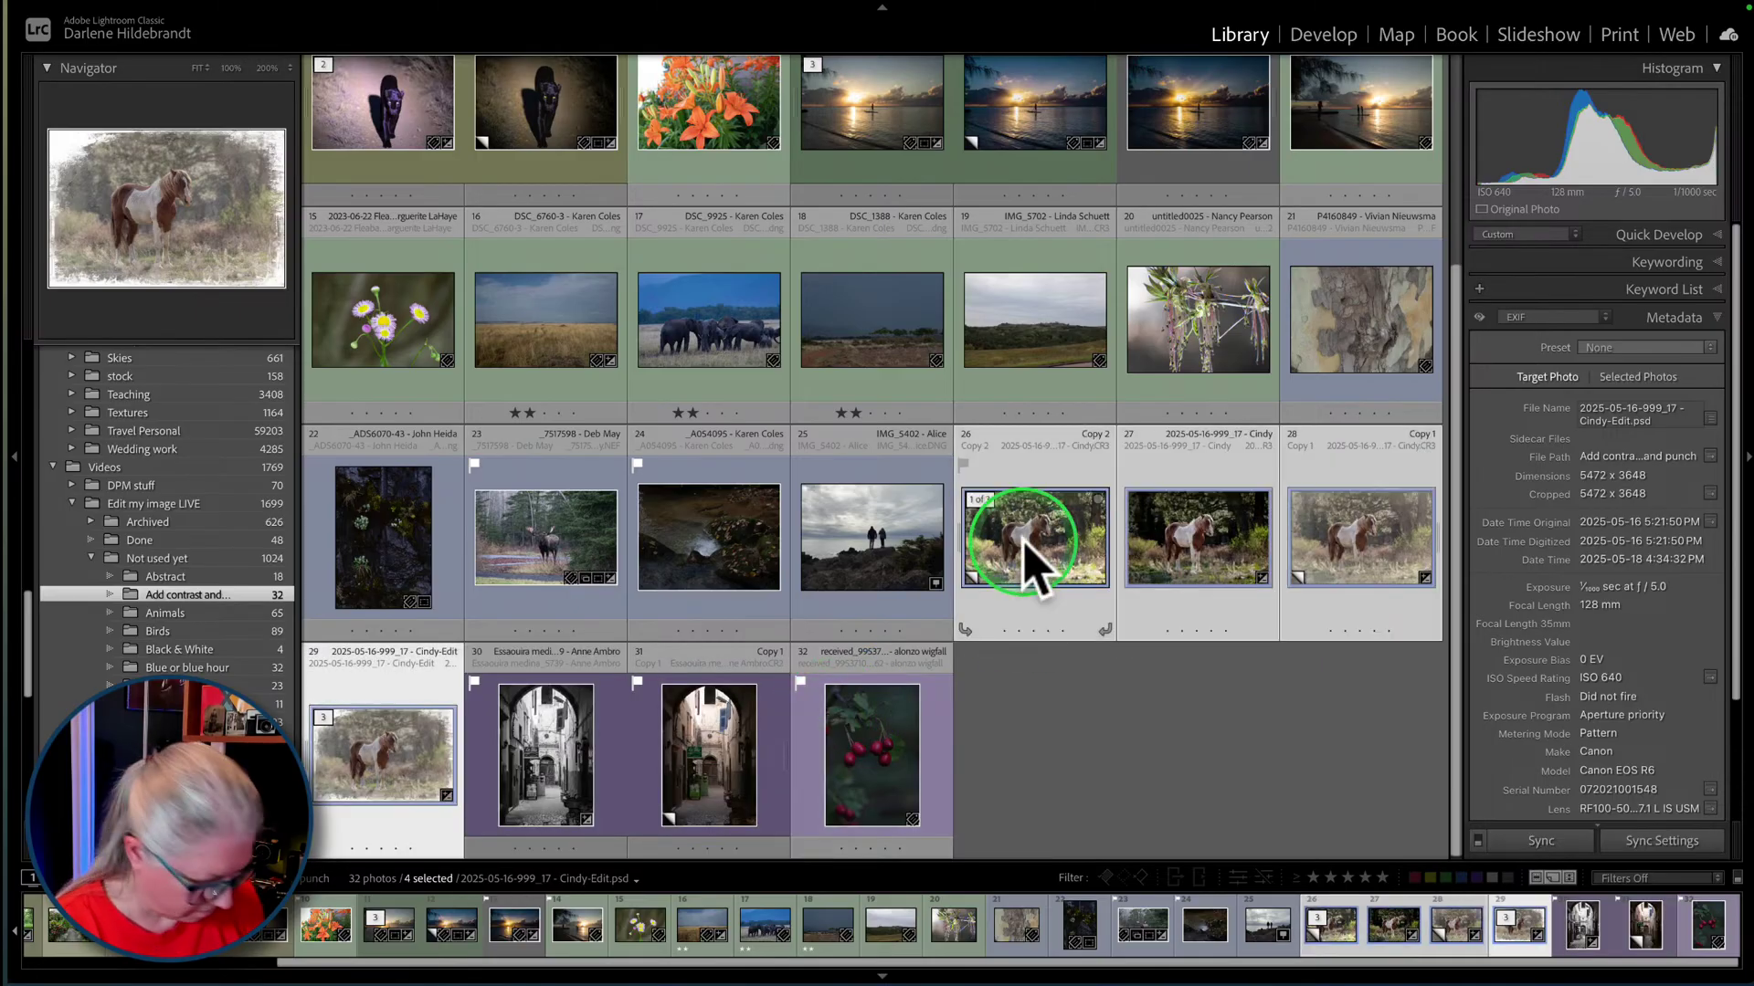
{"action": "key", "text": "n"}
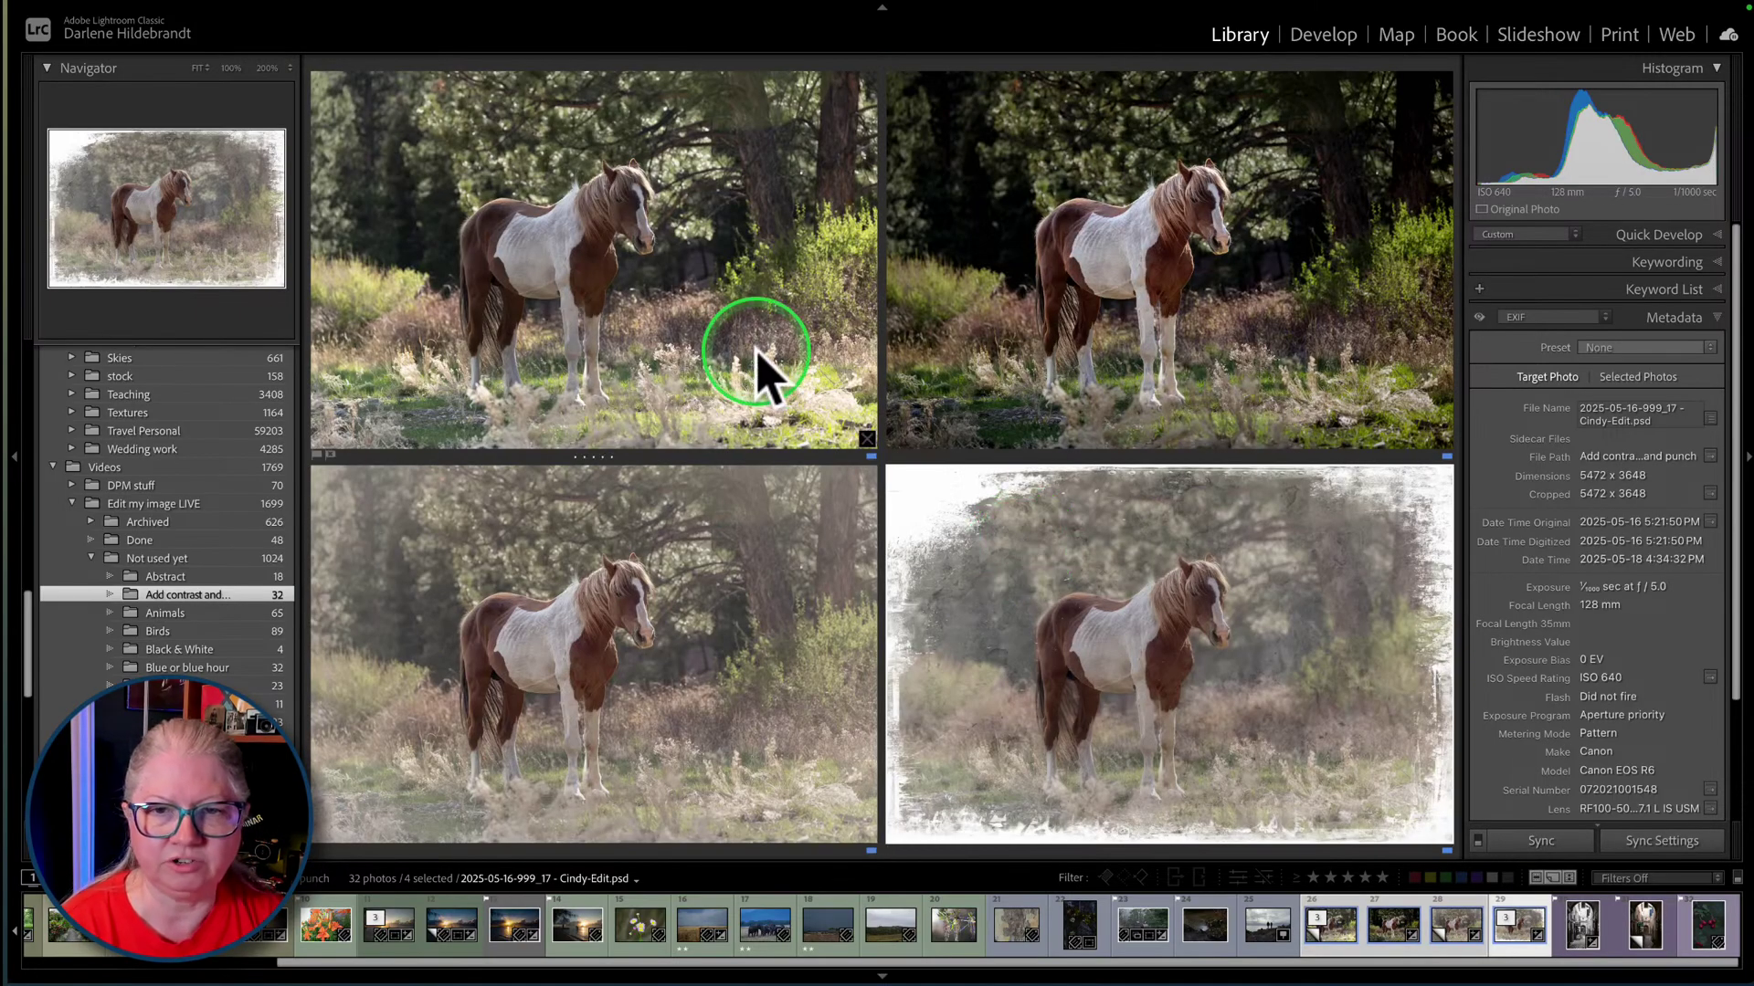
{"action": "key", "text": "Tab"}
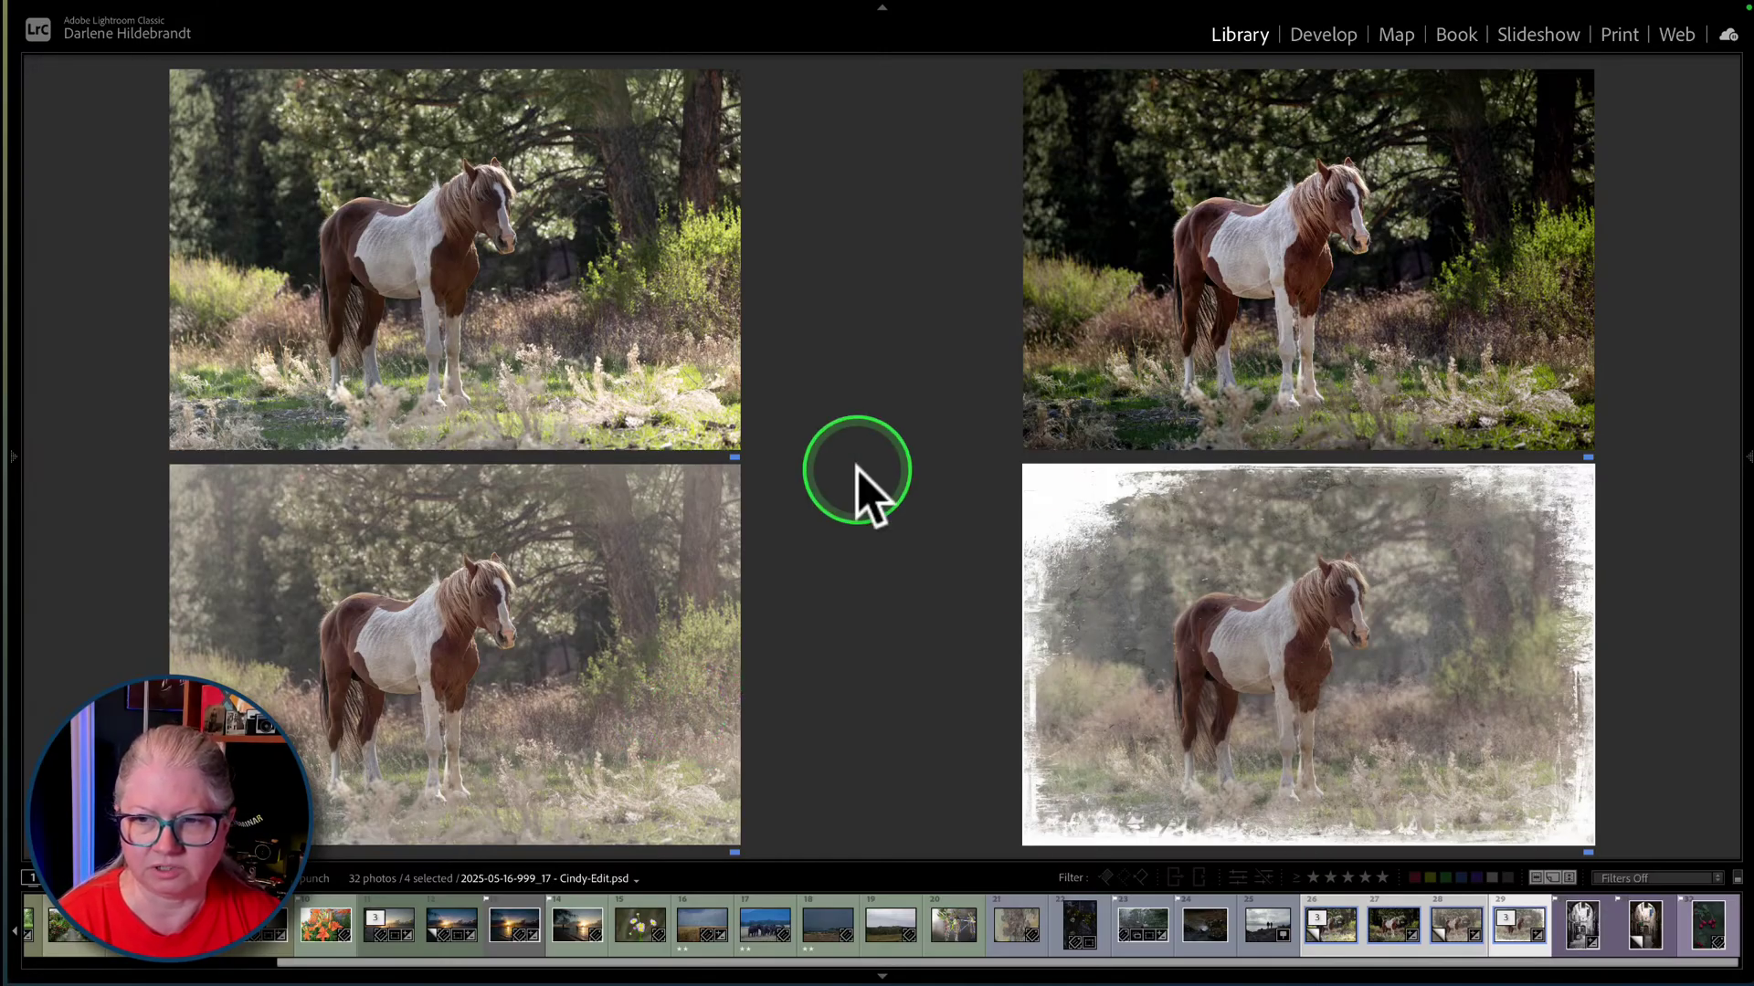
{"action": "mouse_move", "coordinate": [858, 472]}
{"action": "left_mouse_down"}
{"action": "mouse_move", "coordinate": [795, 587]}
{"action": "mouse_move", "coordinate": [825, 528]}
{"action": "mouse_move", "coordinate": [1296, 411]}
{"action": "mouse_move", "coordinate": [1553, 454]}
{"action": "left_mouse_up"}
{"action": "left_click", "coordinate": [1583, 441]}
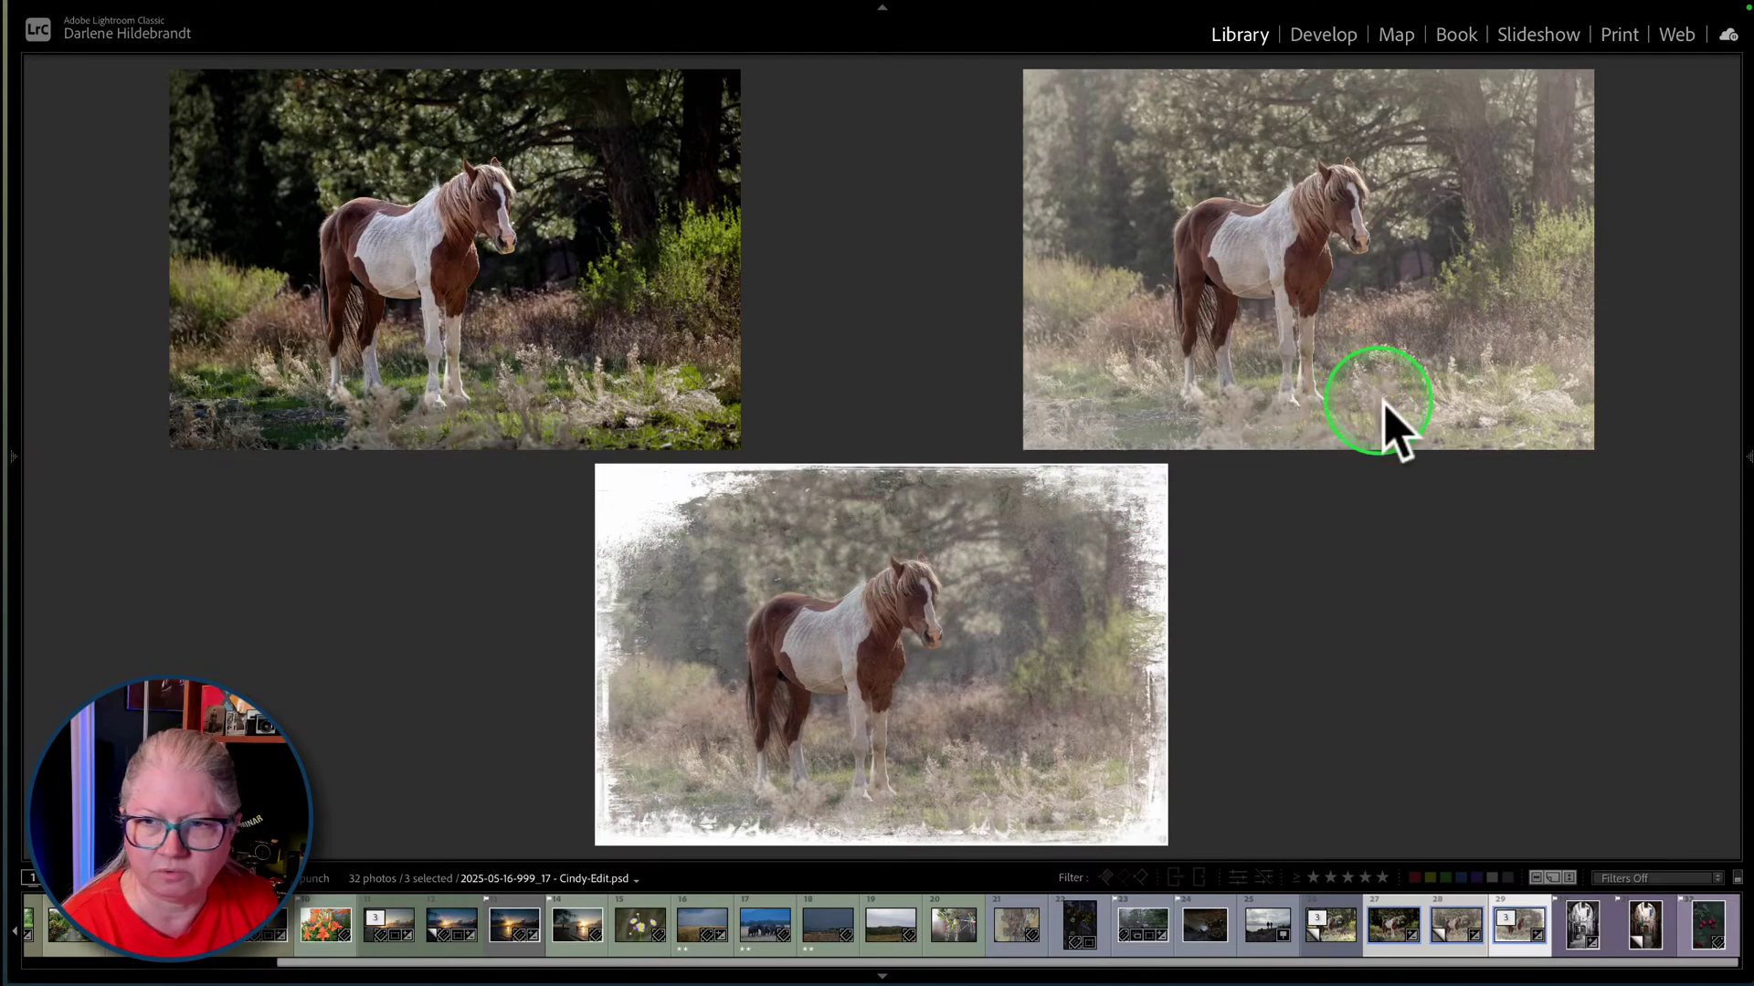
{"action": "left_click", "coordinate": [1581, 441]}
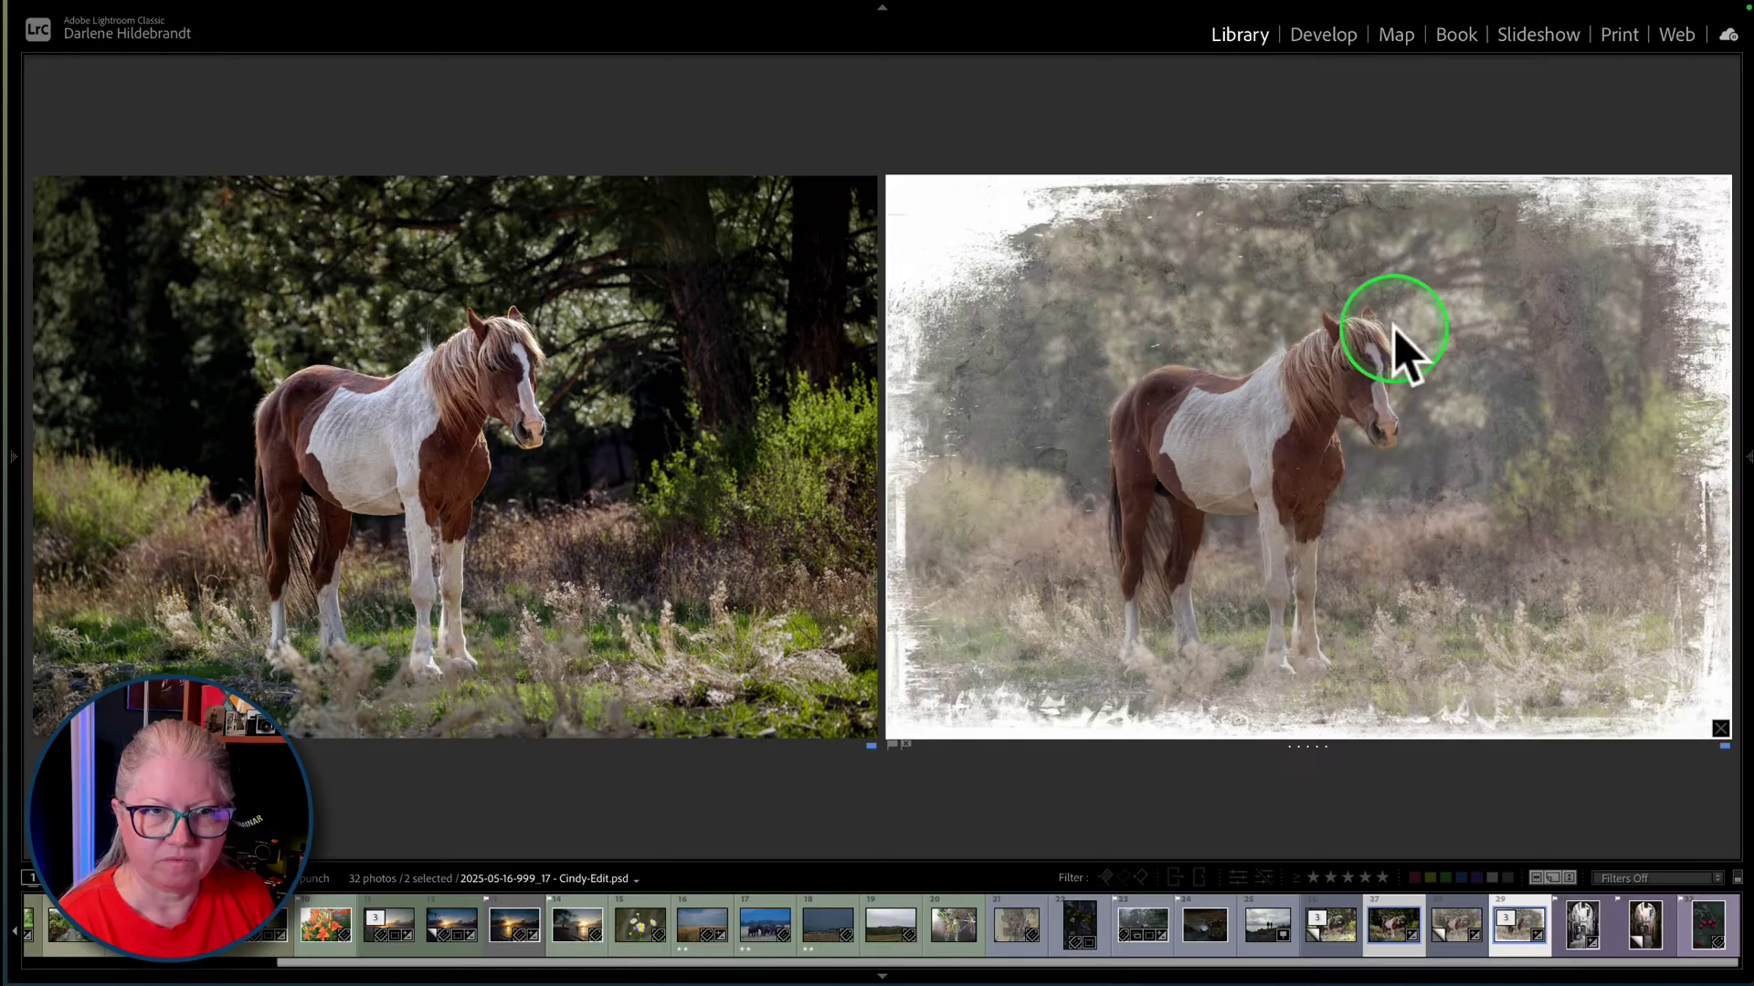
- Restore the side panels, return to the thumbnail grid, and deselect all photos
{"action": "key", "text": "Tab"}
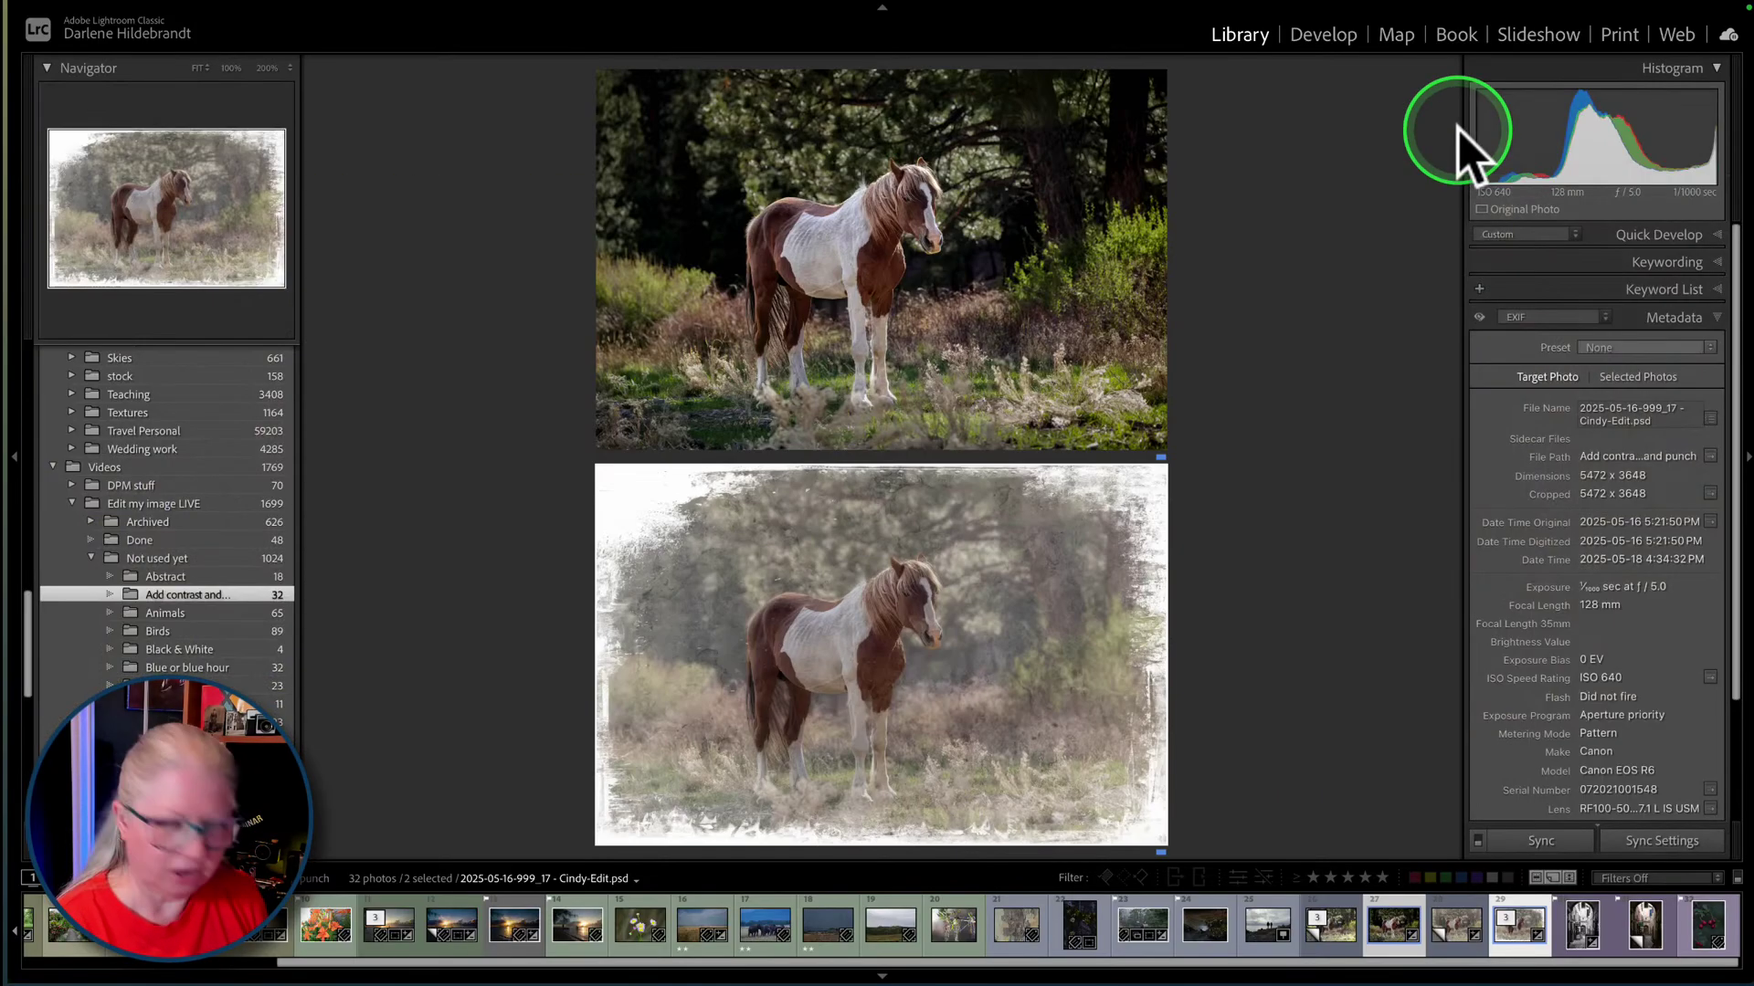
{"action": "key", "text": "g"}
{"action": "scroll", "coordinate": [1398, 233], "scroll_direction": "down", "scroll_amount": 3}
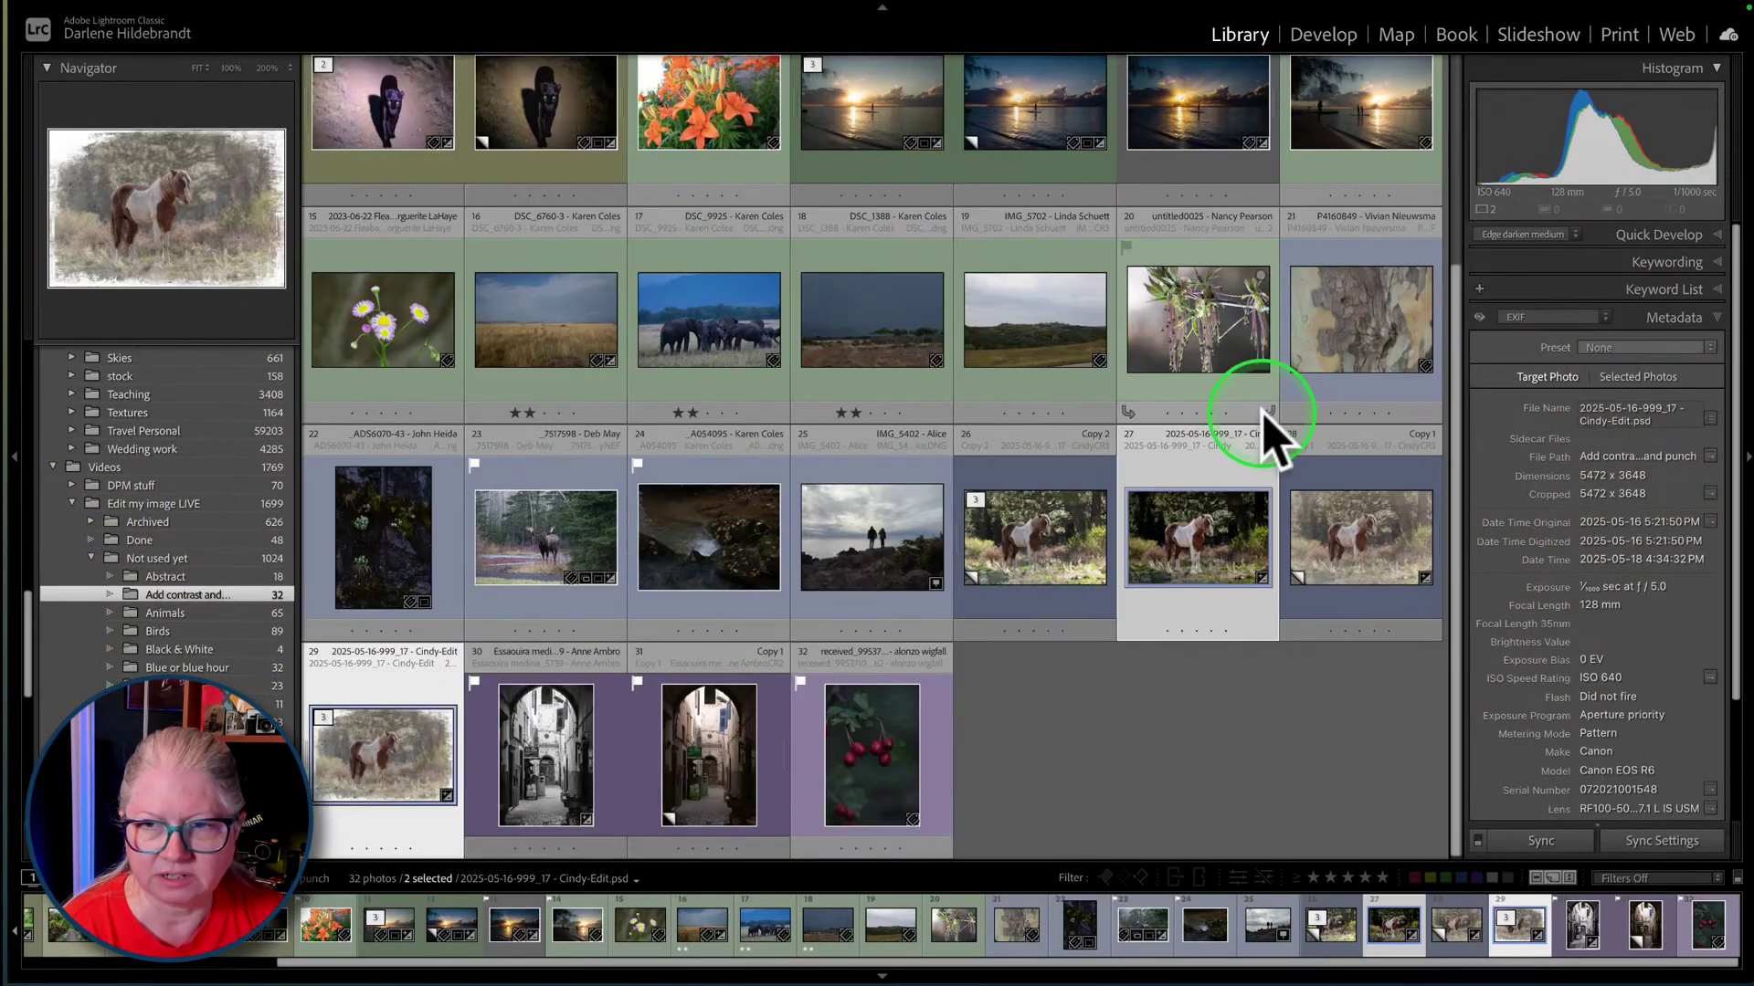
{"action": "left_click", "coordinate": [1182, 767]}
- Browse the folder and view the tropical garden photos _DSC0885 and _DSC0909 enlarged, ending back in the grid
{"action": "scroll", "coordinate": [1187, 758], "scroll_direction": "up", "scroll_amount": 2}
{"action": "scroll", "coordinate": [1187, 767], "scroll_direction": "up", "scroll_amount": 2}
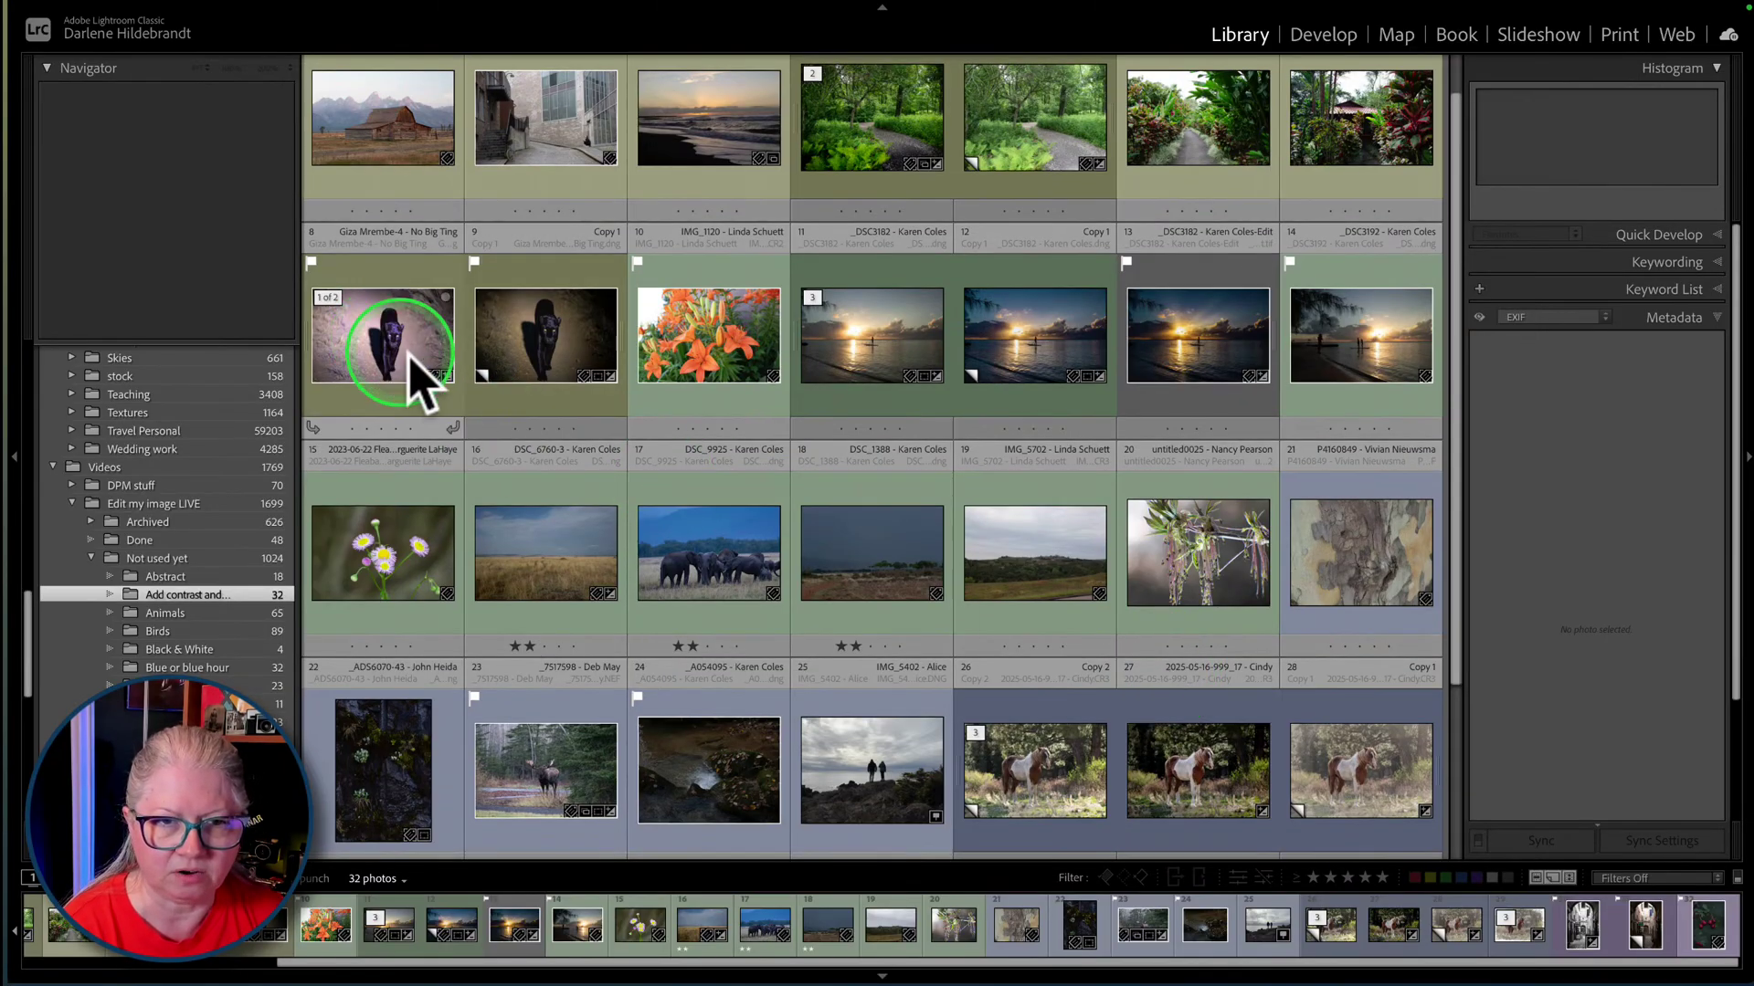
{"action": "scroll", "coordinate": [842, 395], "scroll_direction": "up", "scroll_amount": 1}
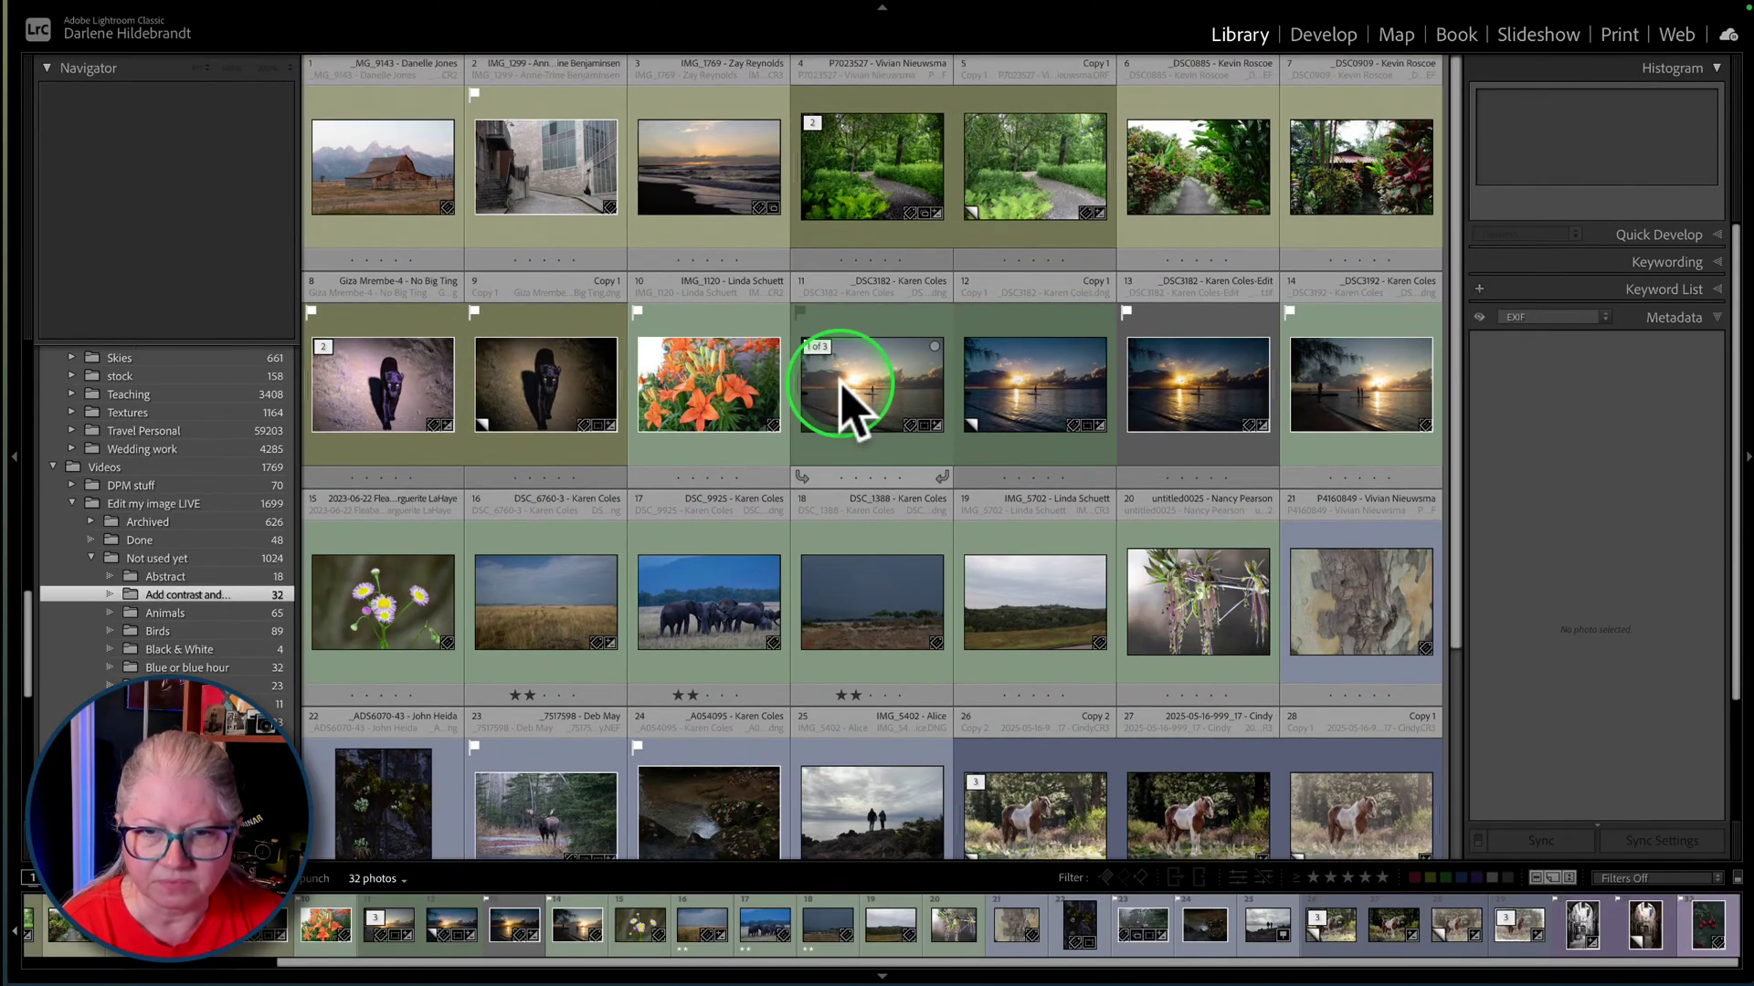
{"action": "scroll", "coordinate": [841, 394], "scroll_direction": "down", "scroll_amount": 3}
{"action": "scroll", "coordinate": [842, 395], "scroll_direction": "up", "scroll_amount": 3}
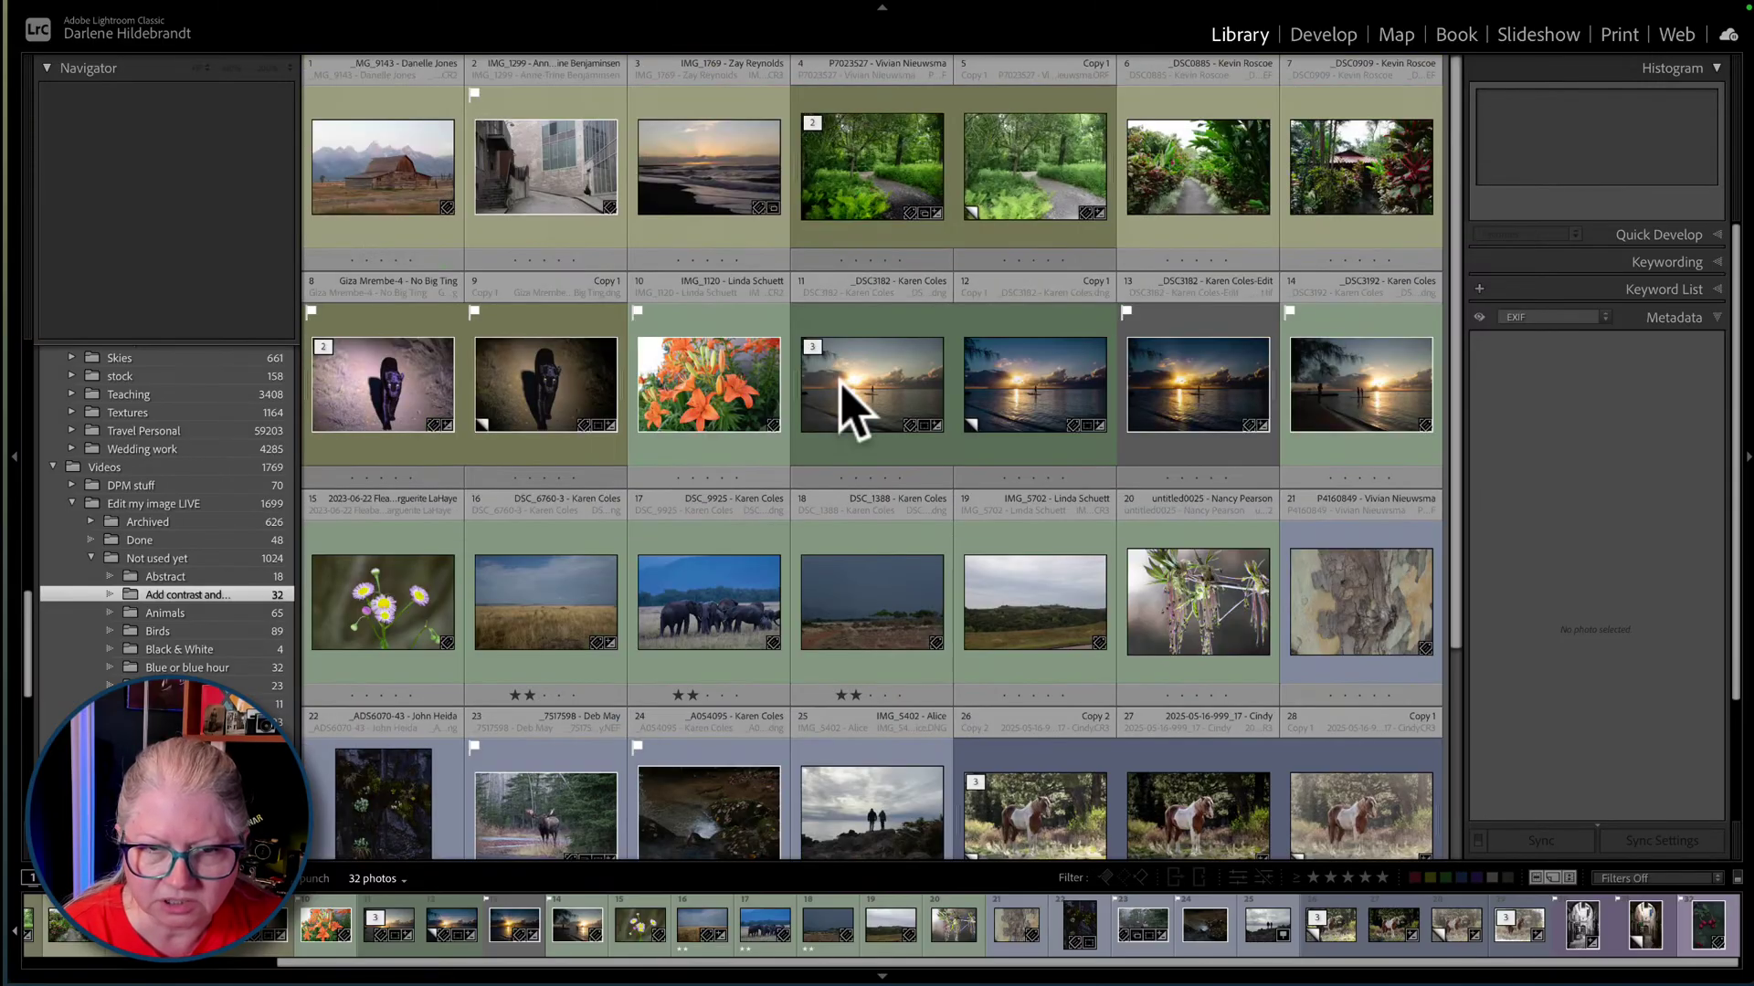
{"action": "left_click", "coordinate": [841, 384]}
{"action": "double_click", "coordinate": [1183, 188]}
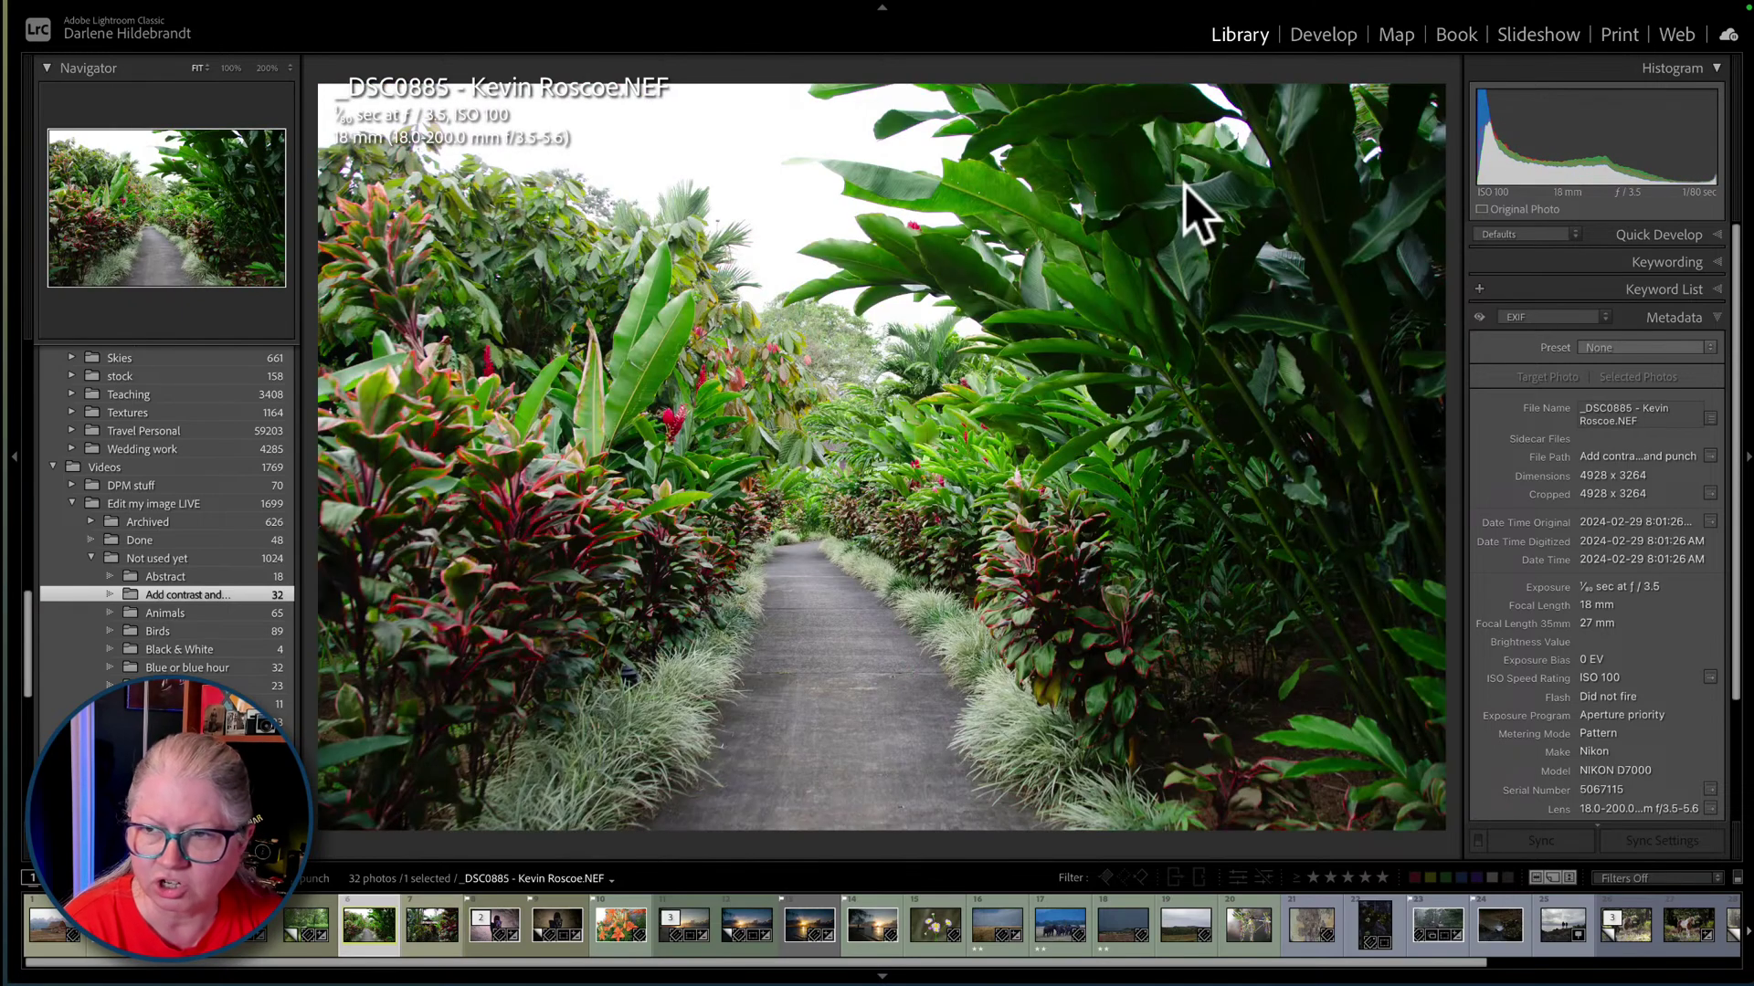
{"action": "key", "text": "Right"}
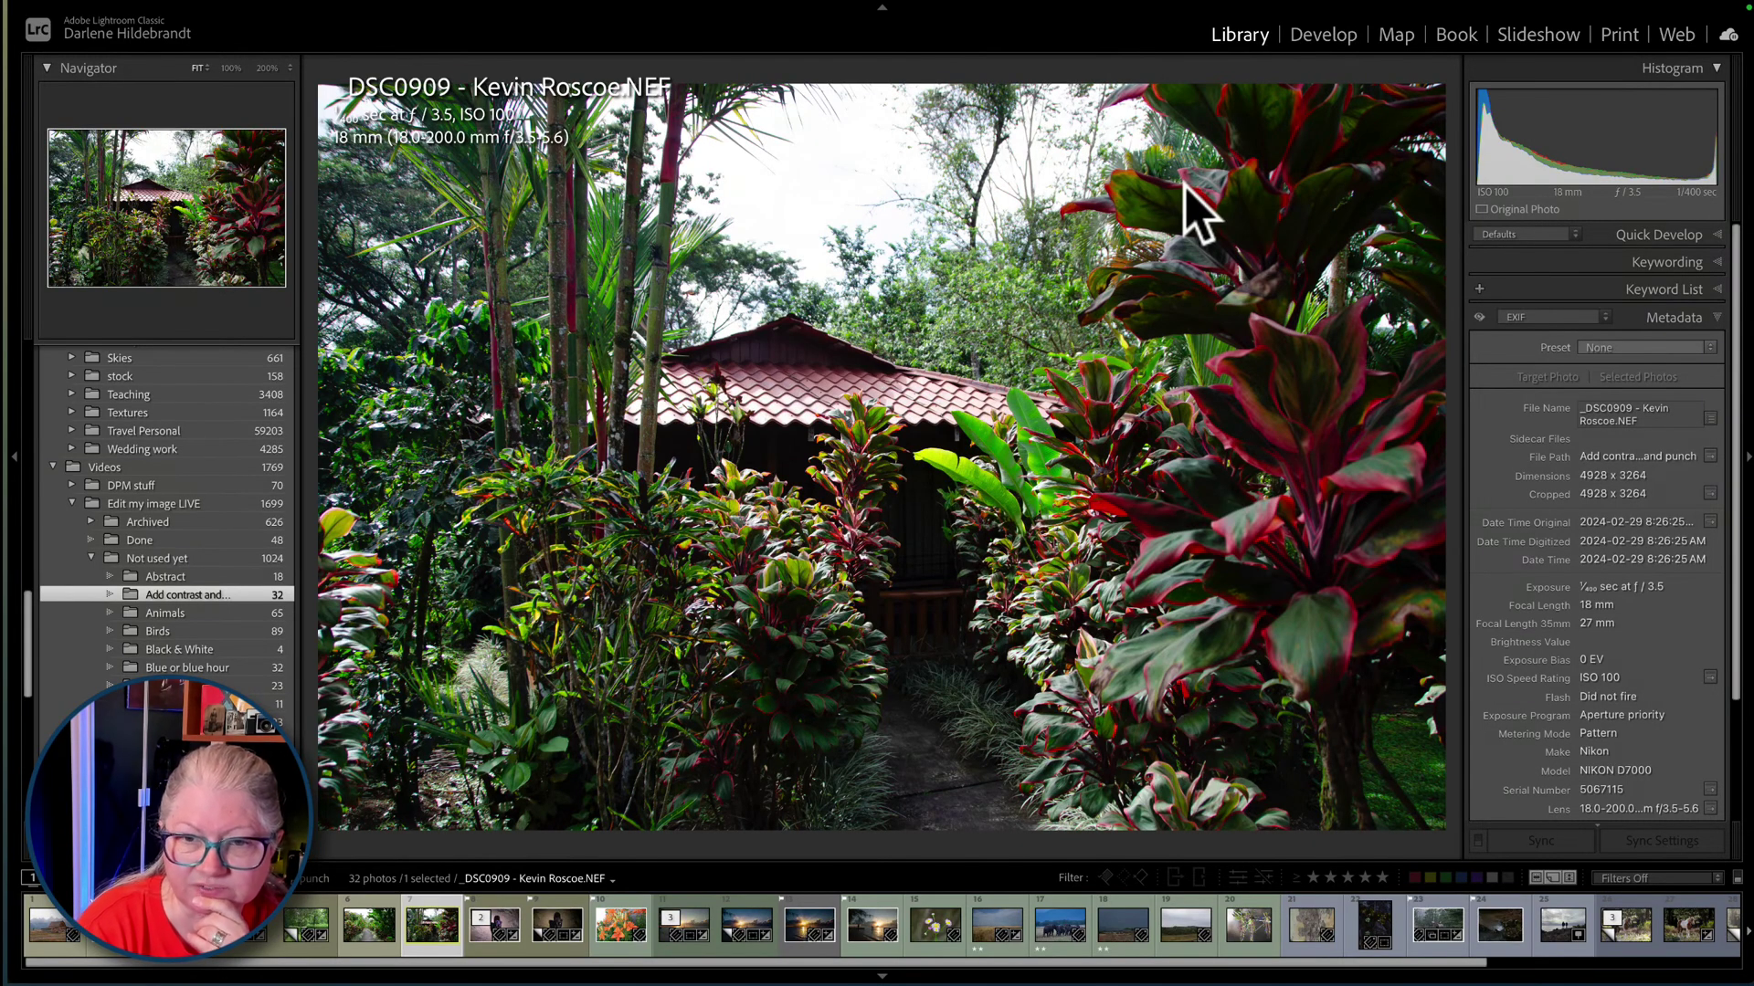
{"action": "key", "text": "Left"}
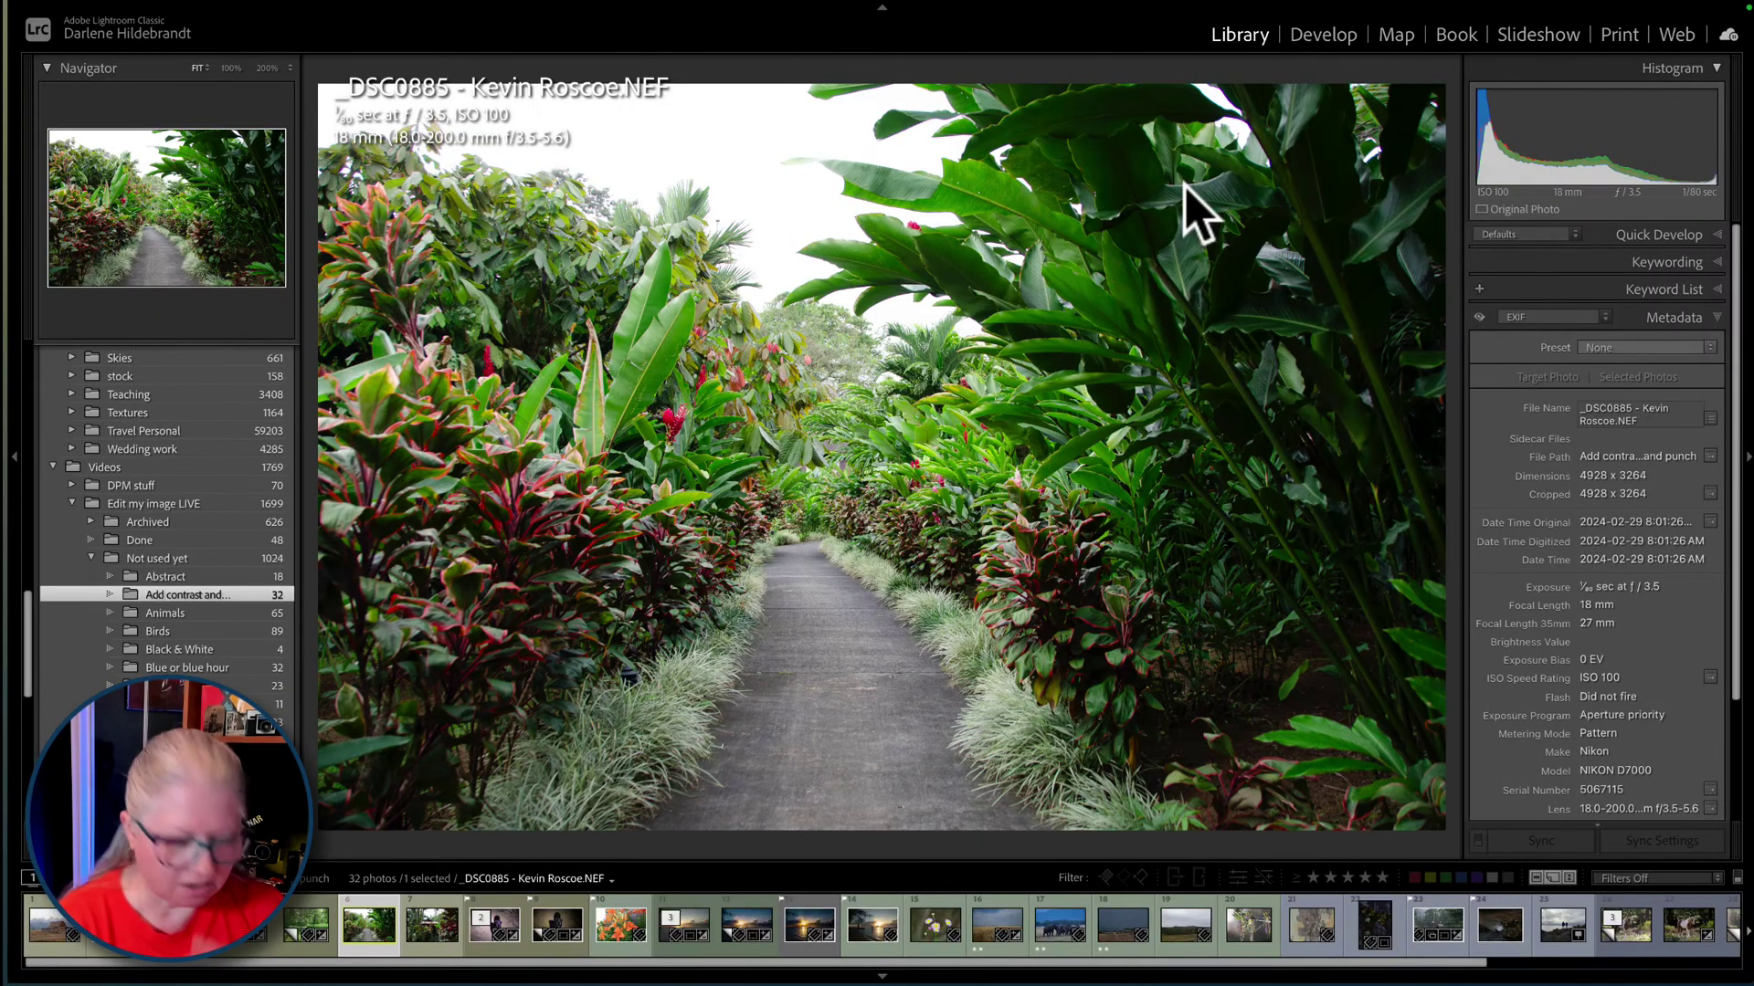
{"action": "key", "text": "g"}
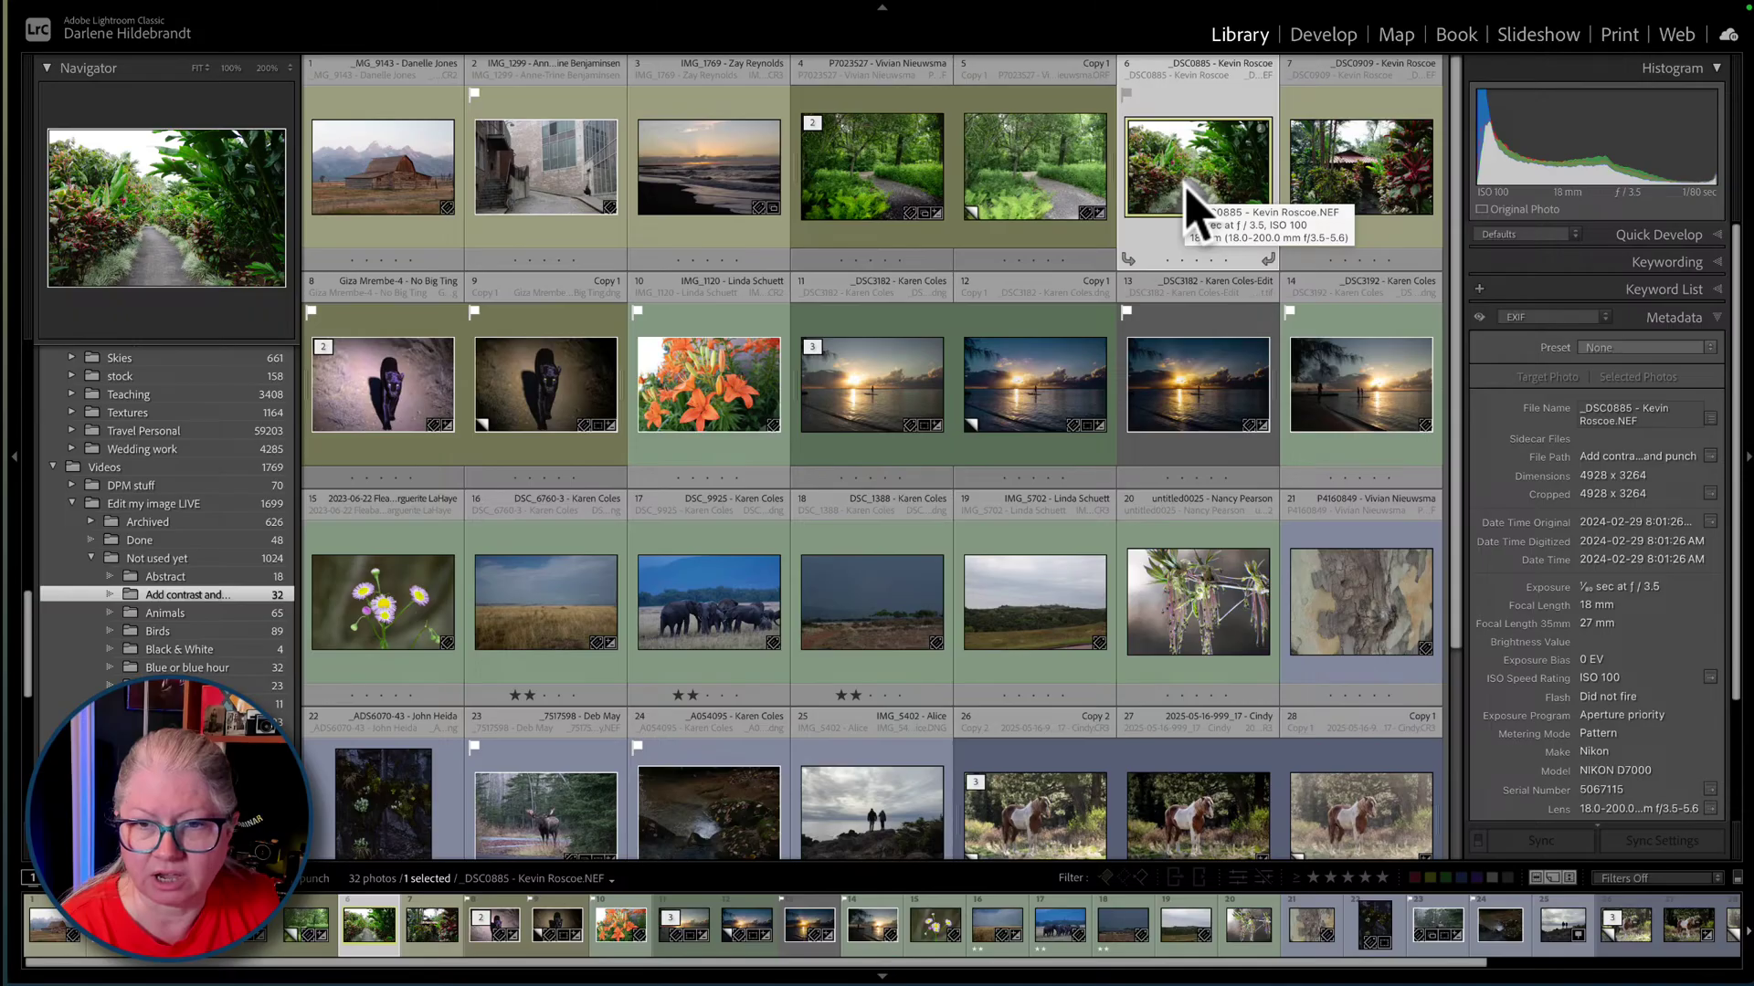
- View the original, virtual copy, and TIF edit of the _DSC3182 paddleboarder sunset enlarged, and return to the grid
{"action": "left_click", "coordinate": [866, 411]}
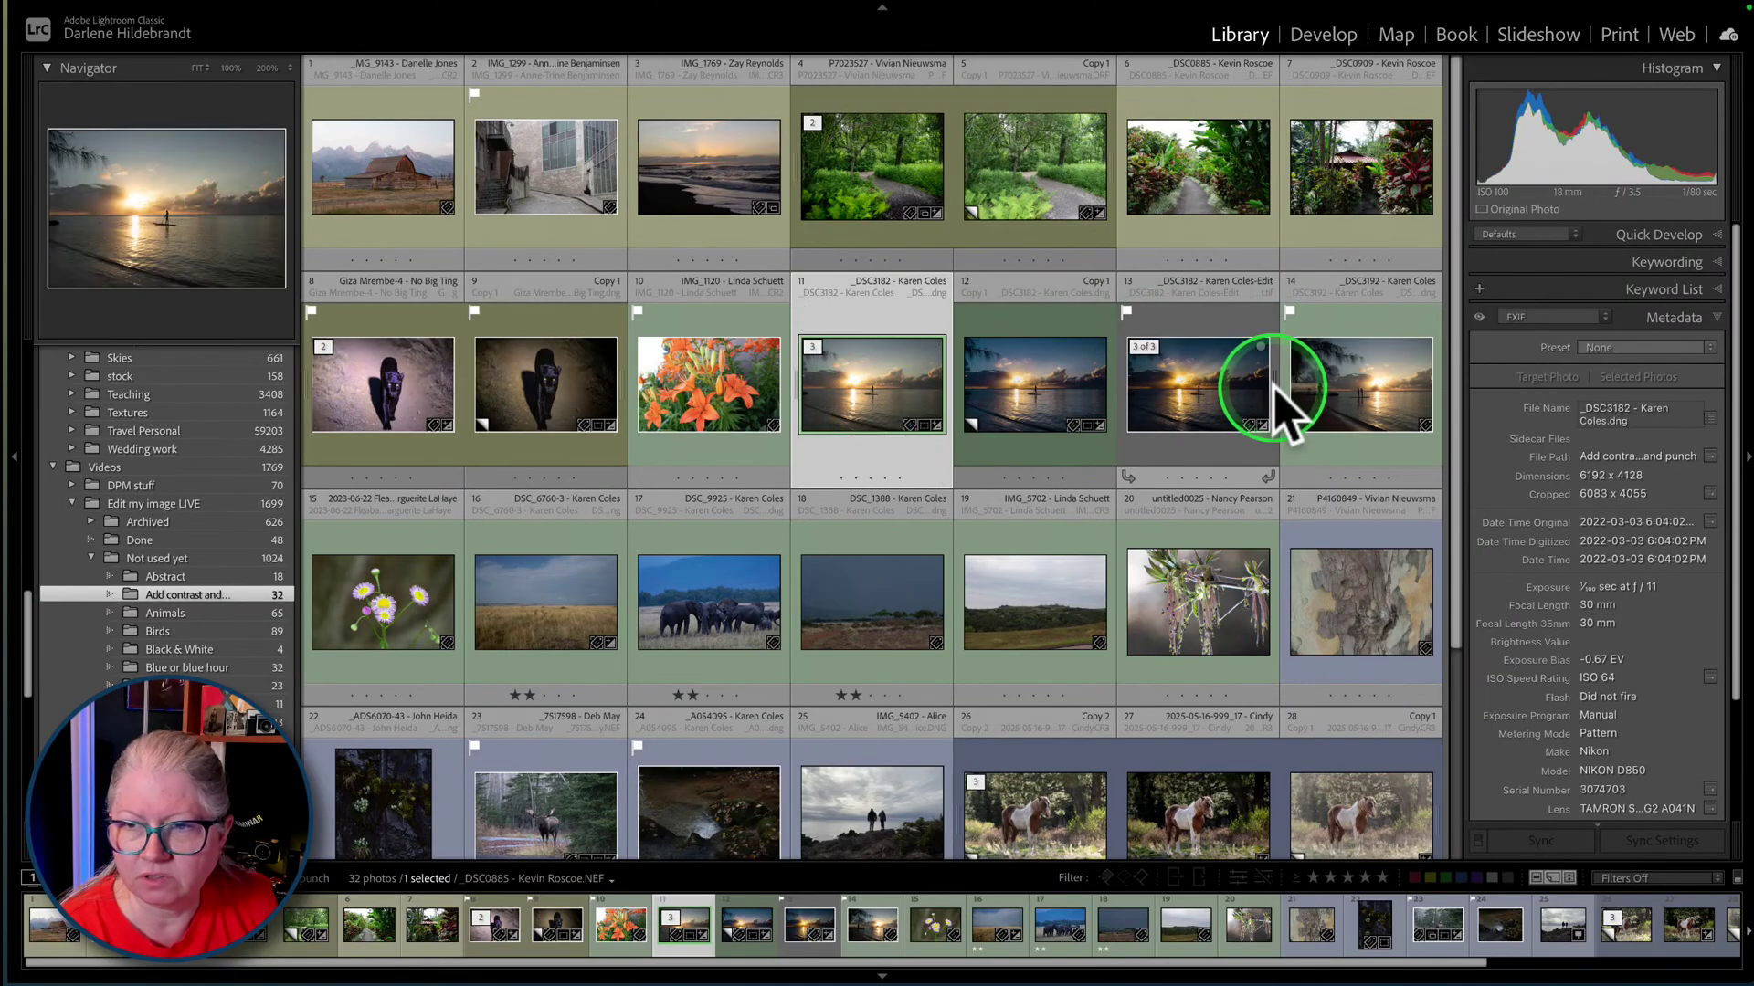
{"action": "double_click", "coordinate": [884, 406]}
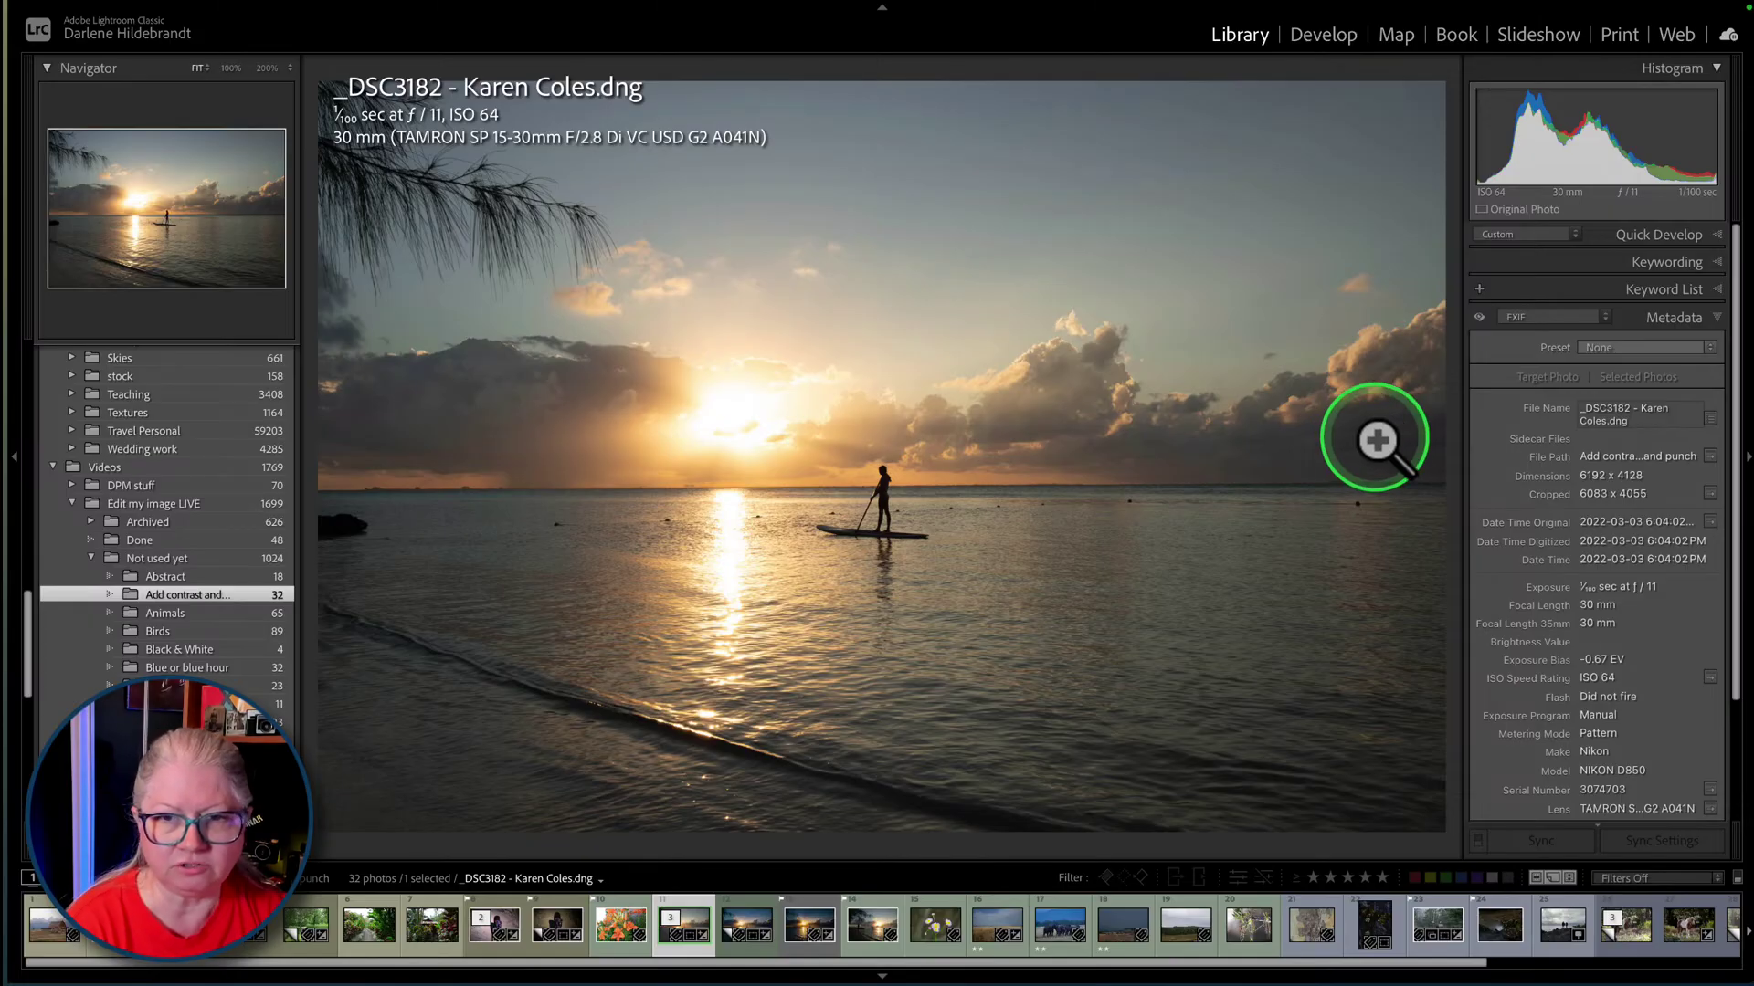
{"action": "key", "text": "Right"}
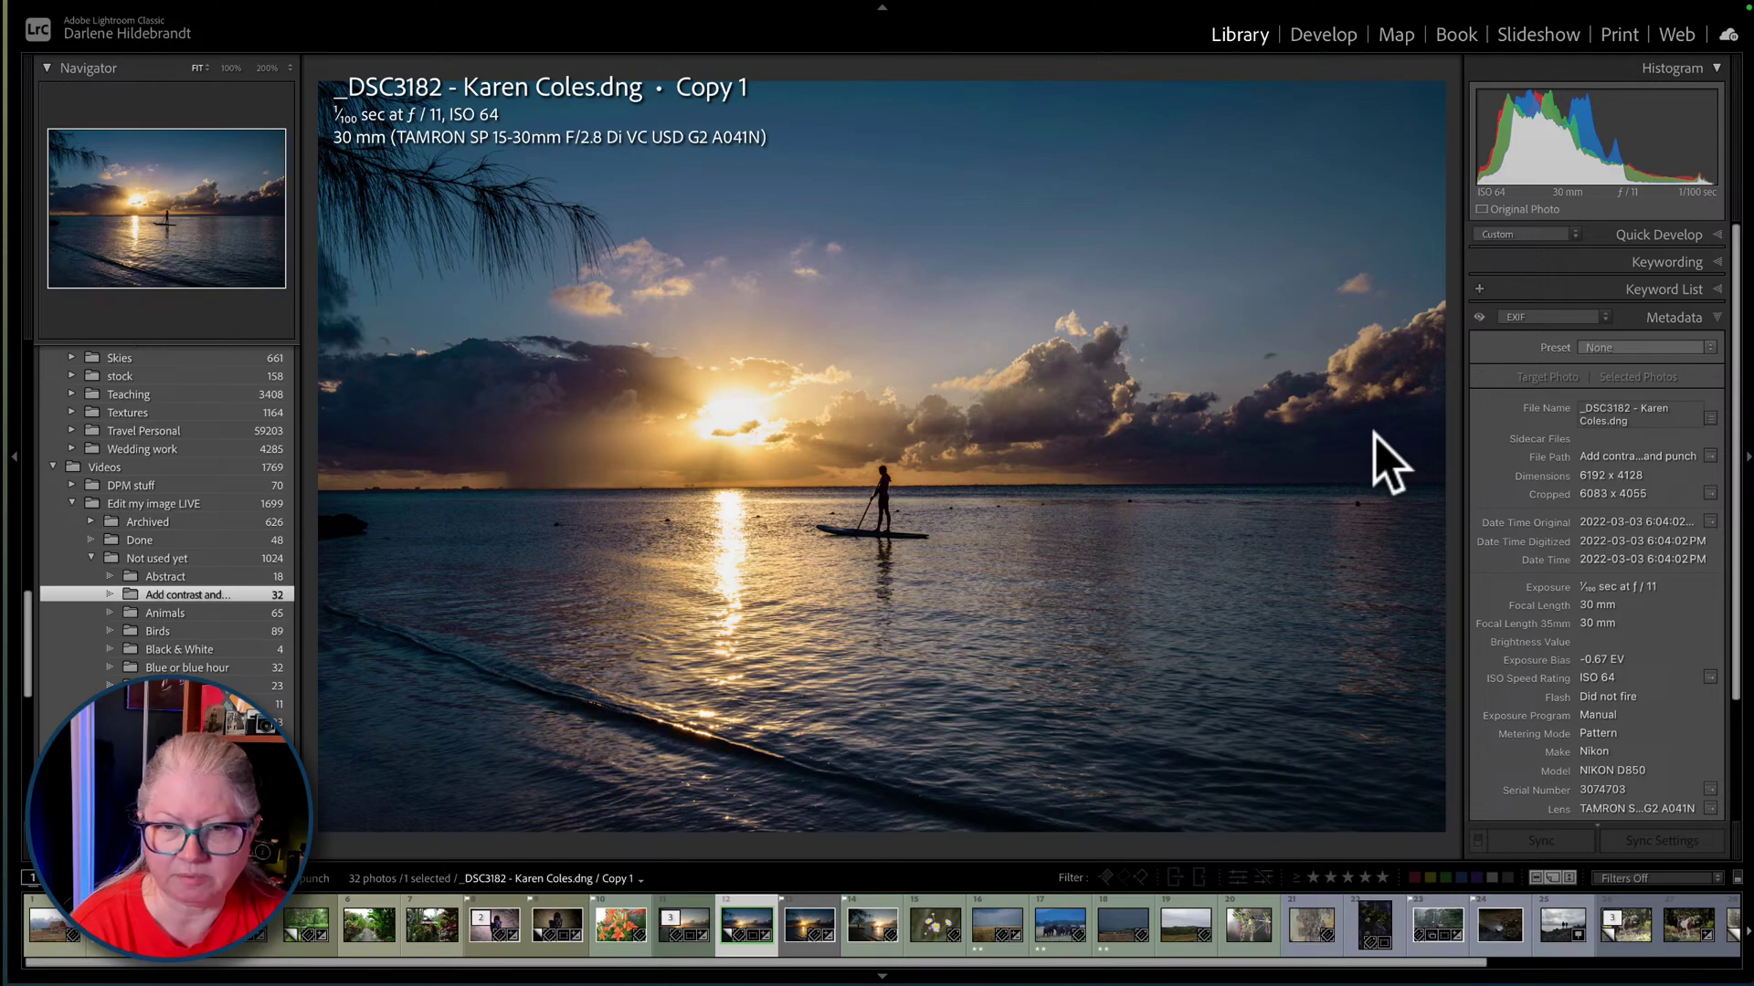
{"action": "key", "text": "Right"}
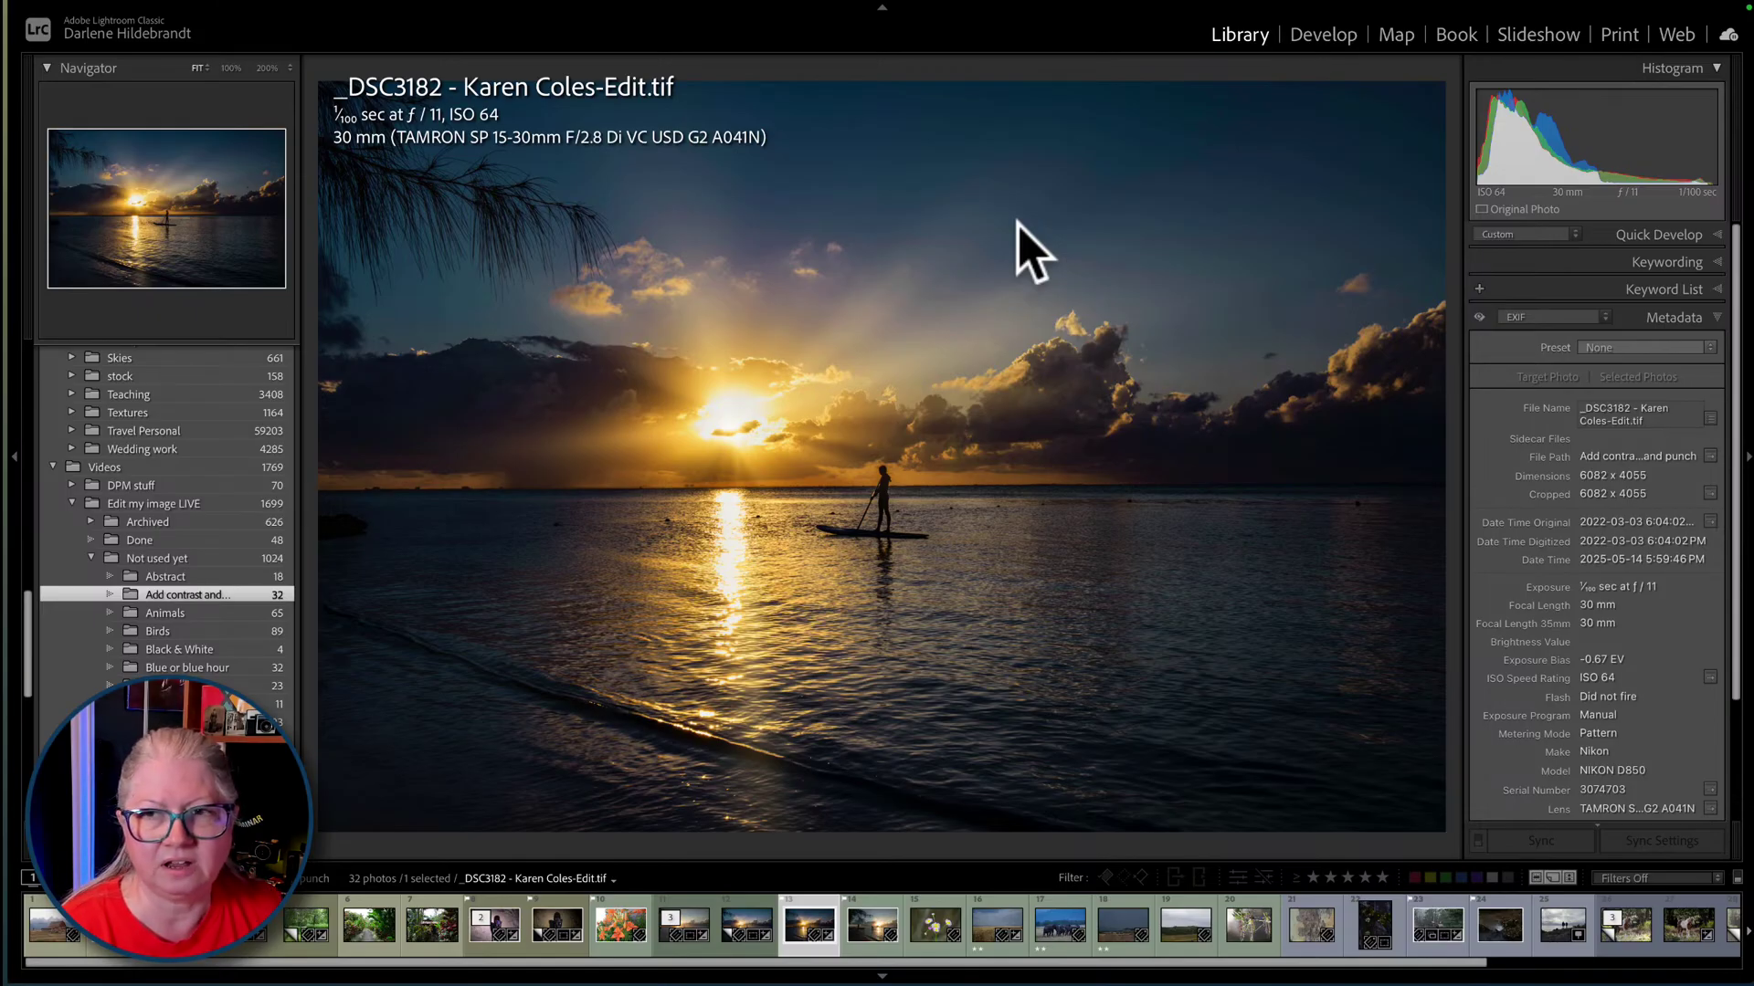
{"action": "key", "text": "g"}
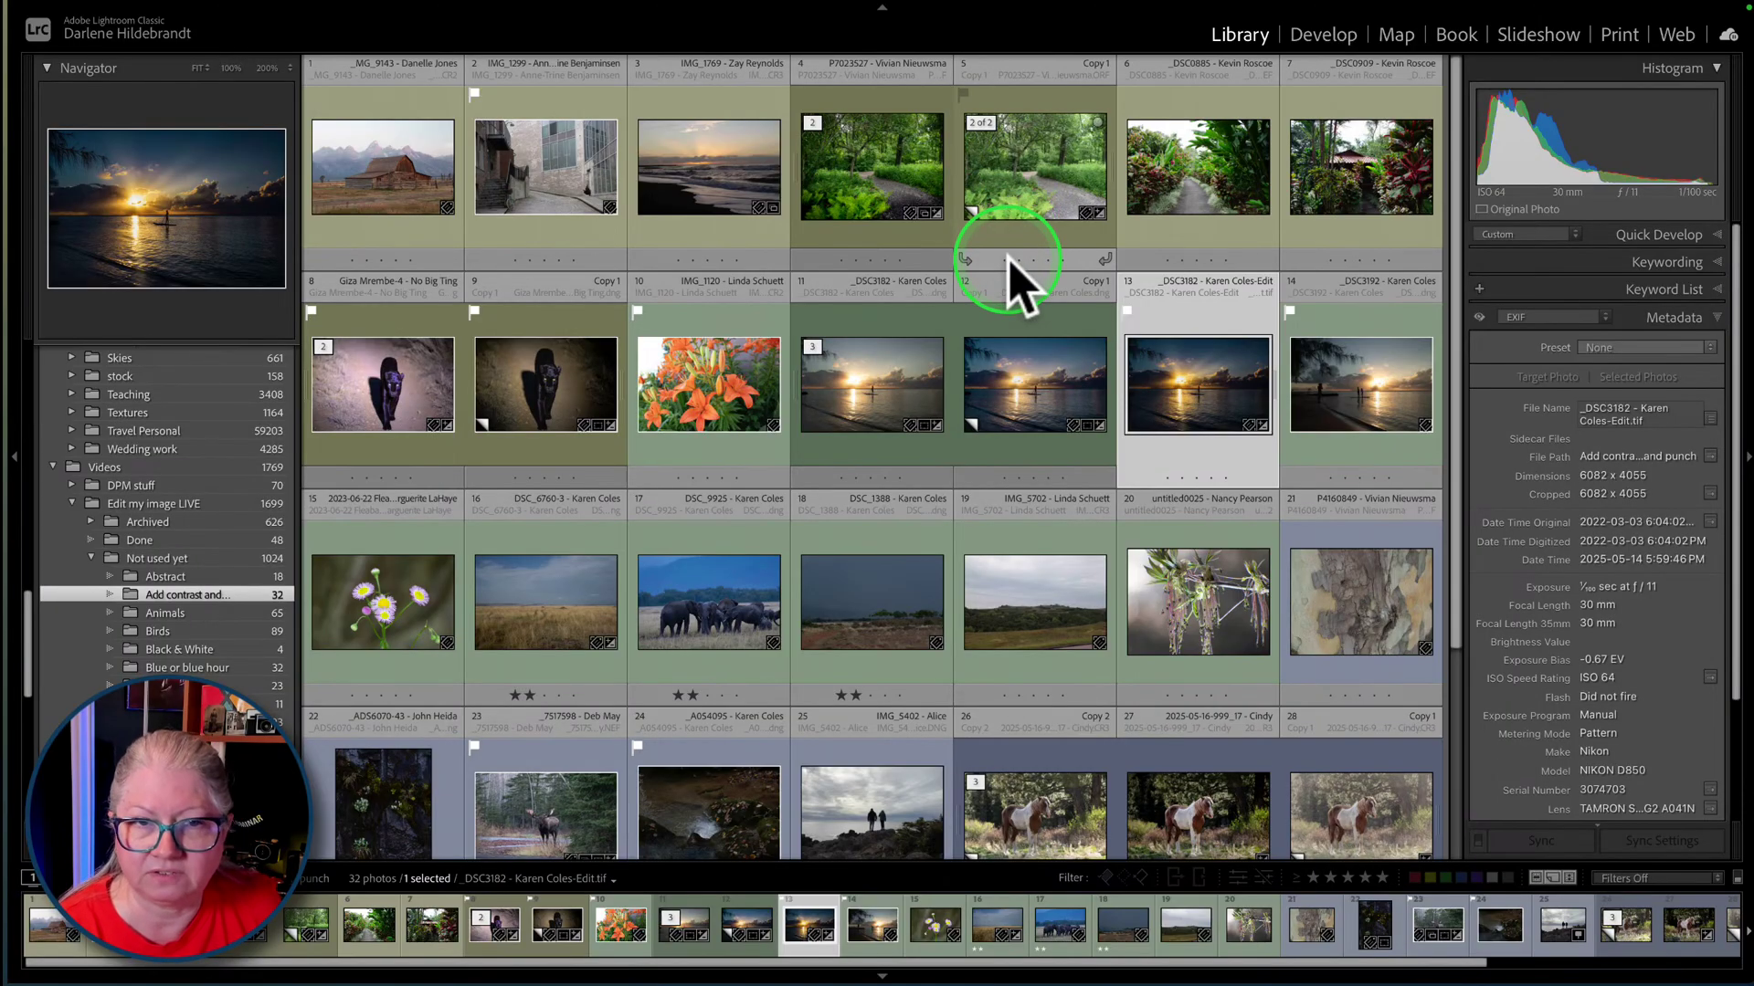
- Open the IMG_5402 photo of two people on the rocks in the Develop module and expand the presets list
{"action": "scroll", "coordinate": [1012, 265], "scroll_direction": "down", "scroll_amount": 3}
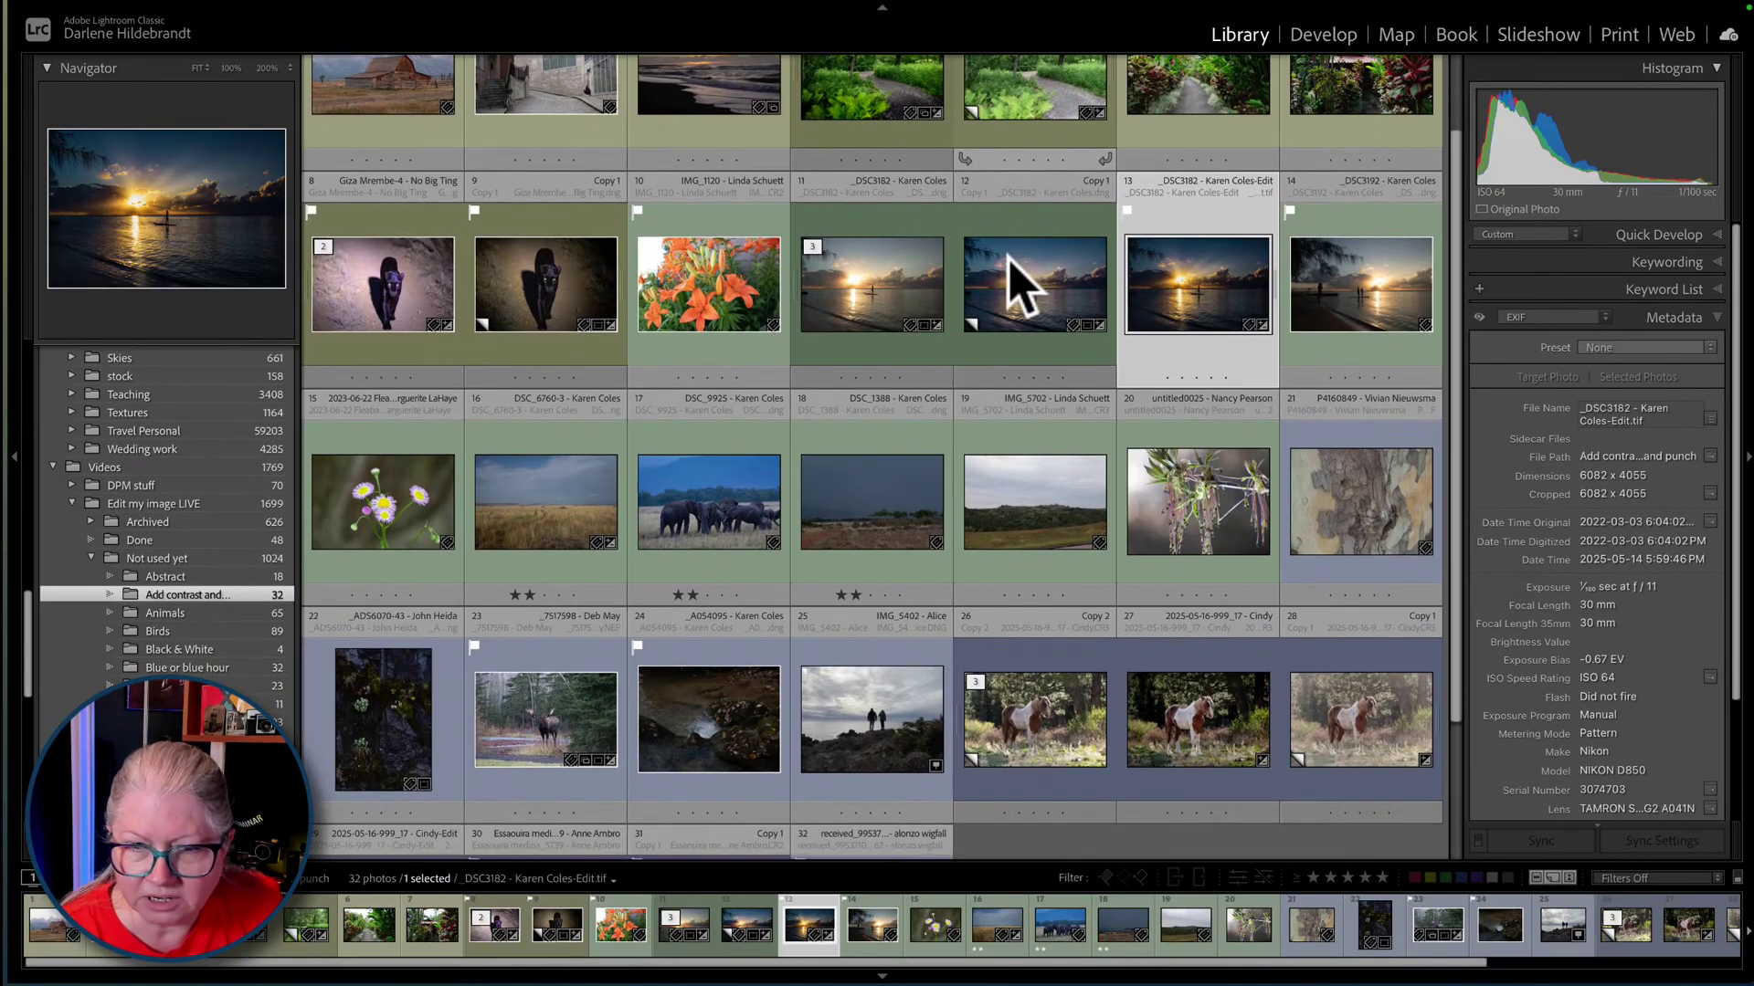
{"action": "scroll", "coordinate": [1012, 264], "scroll_direction": "down", "scroll_amount": 1}
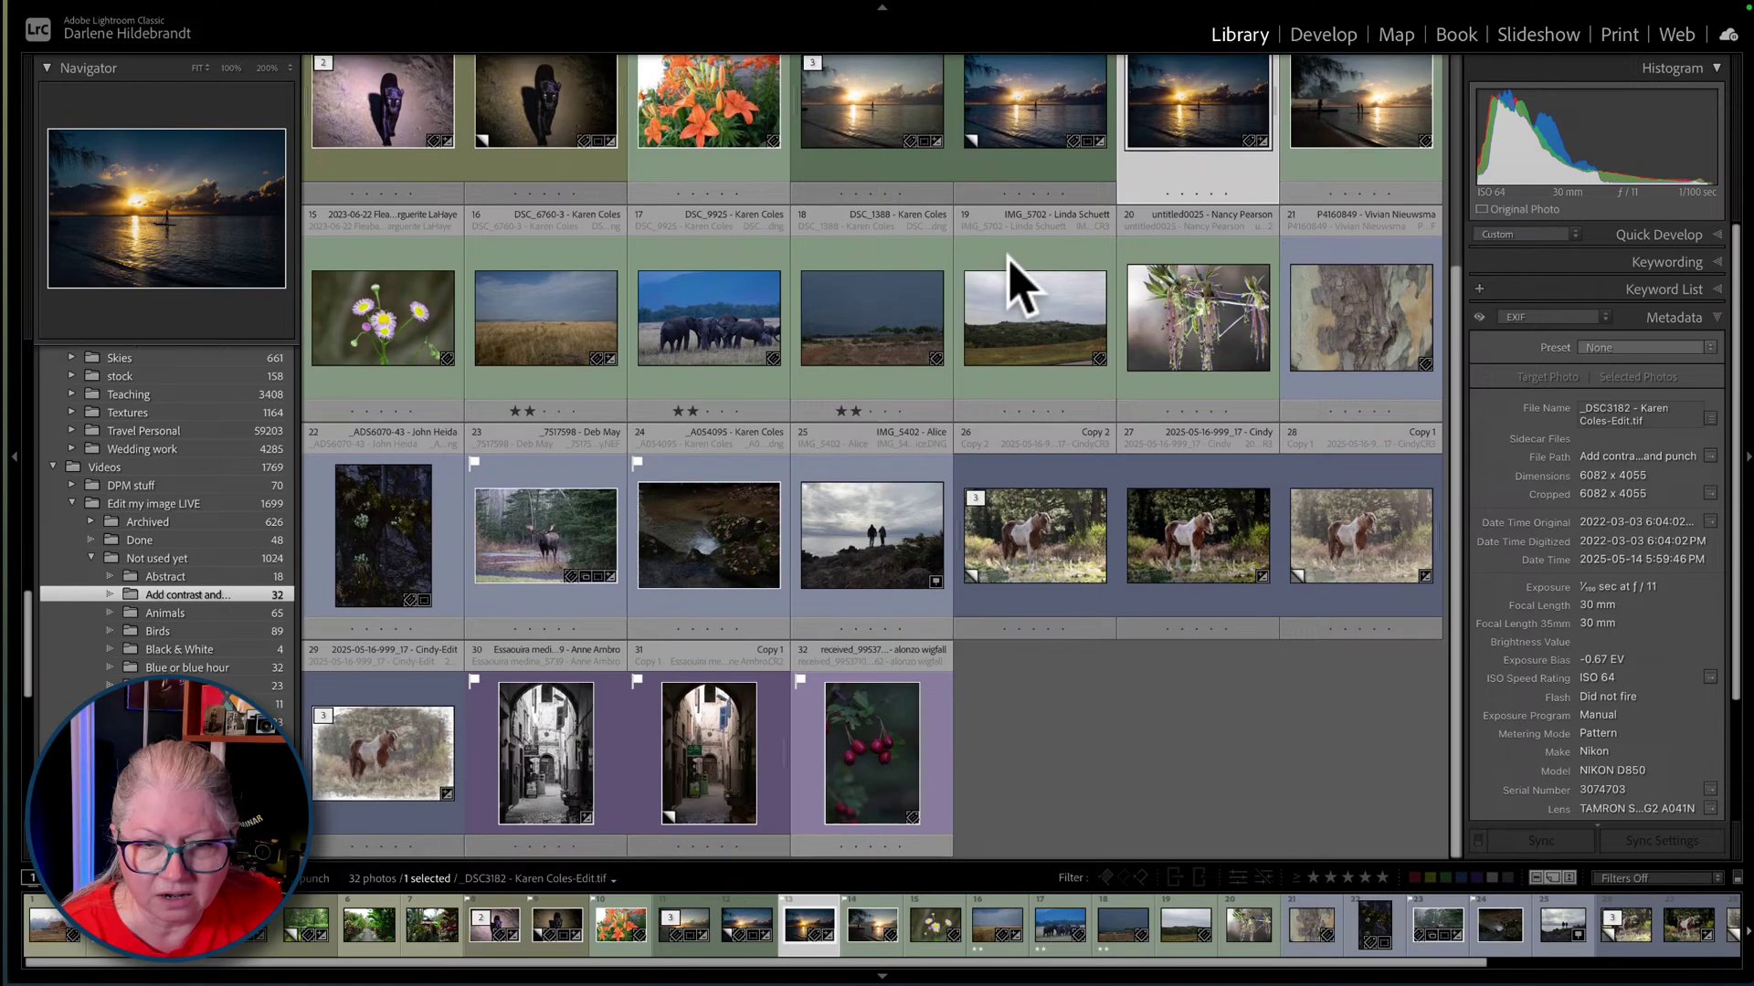
{"action": "left_click", "coordinate": [850, 548]}
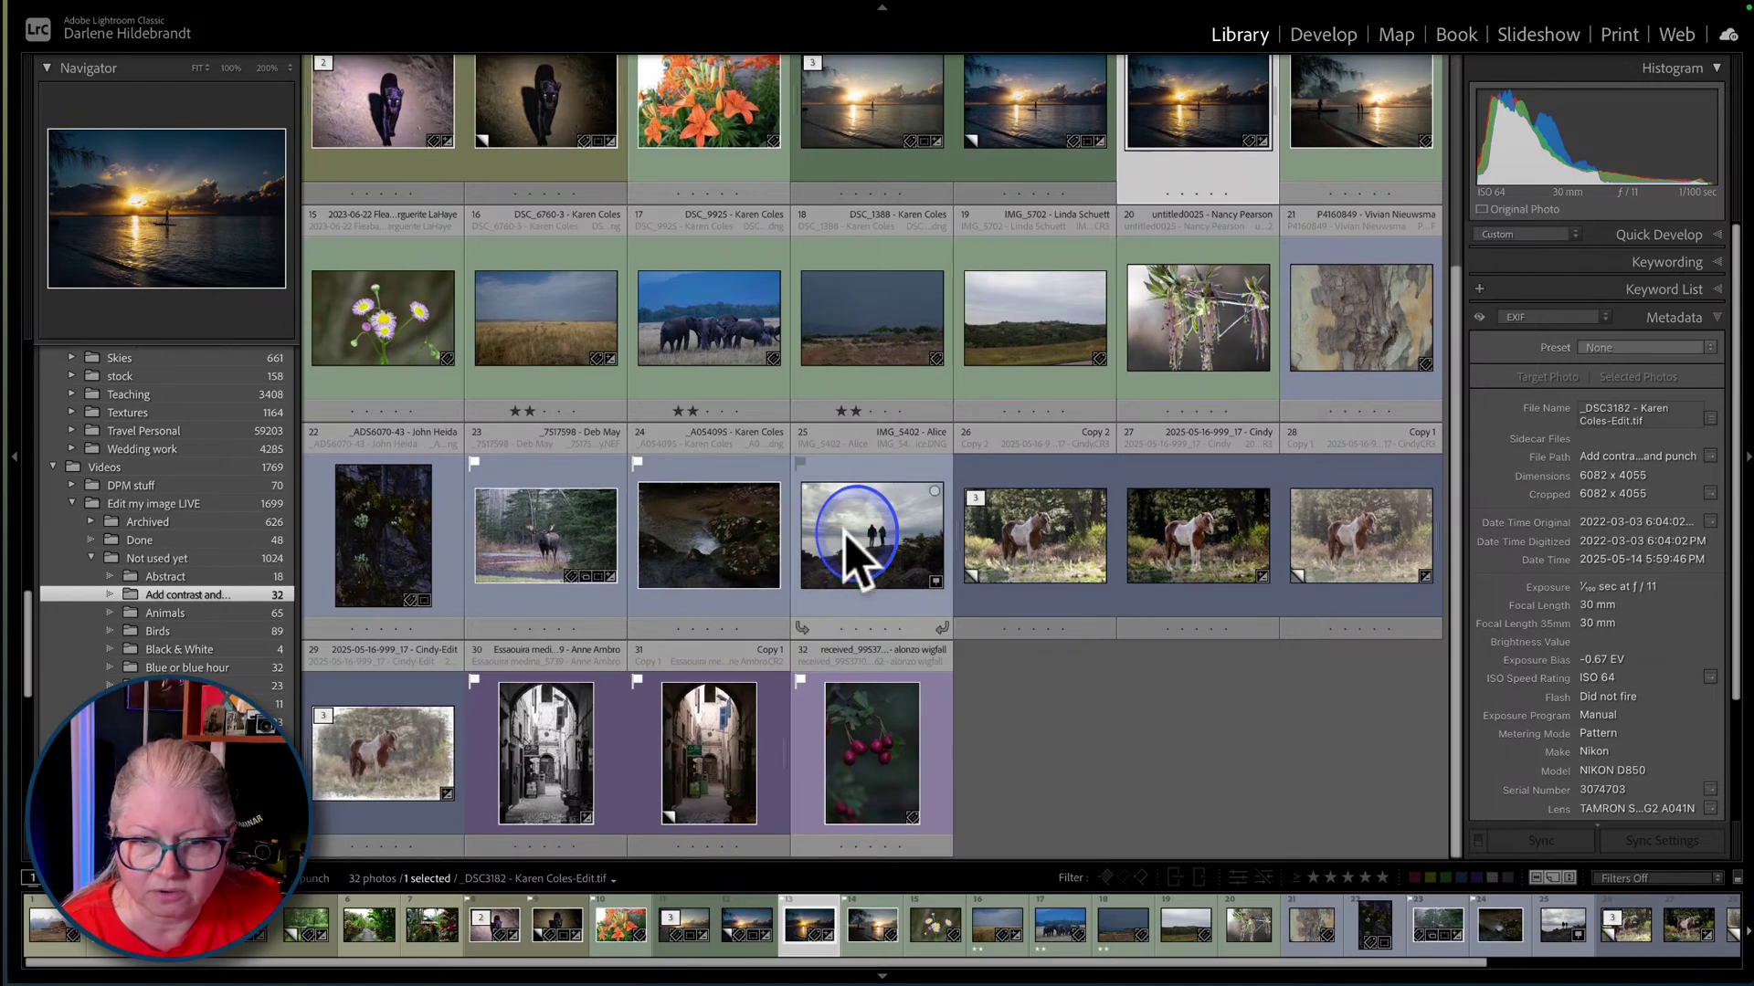
{"action": "key", "text": "d"}
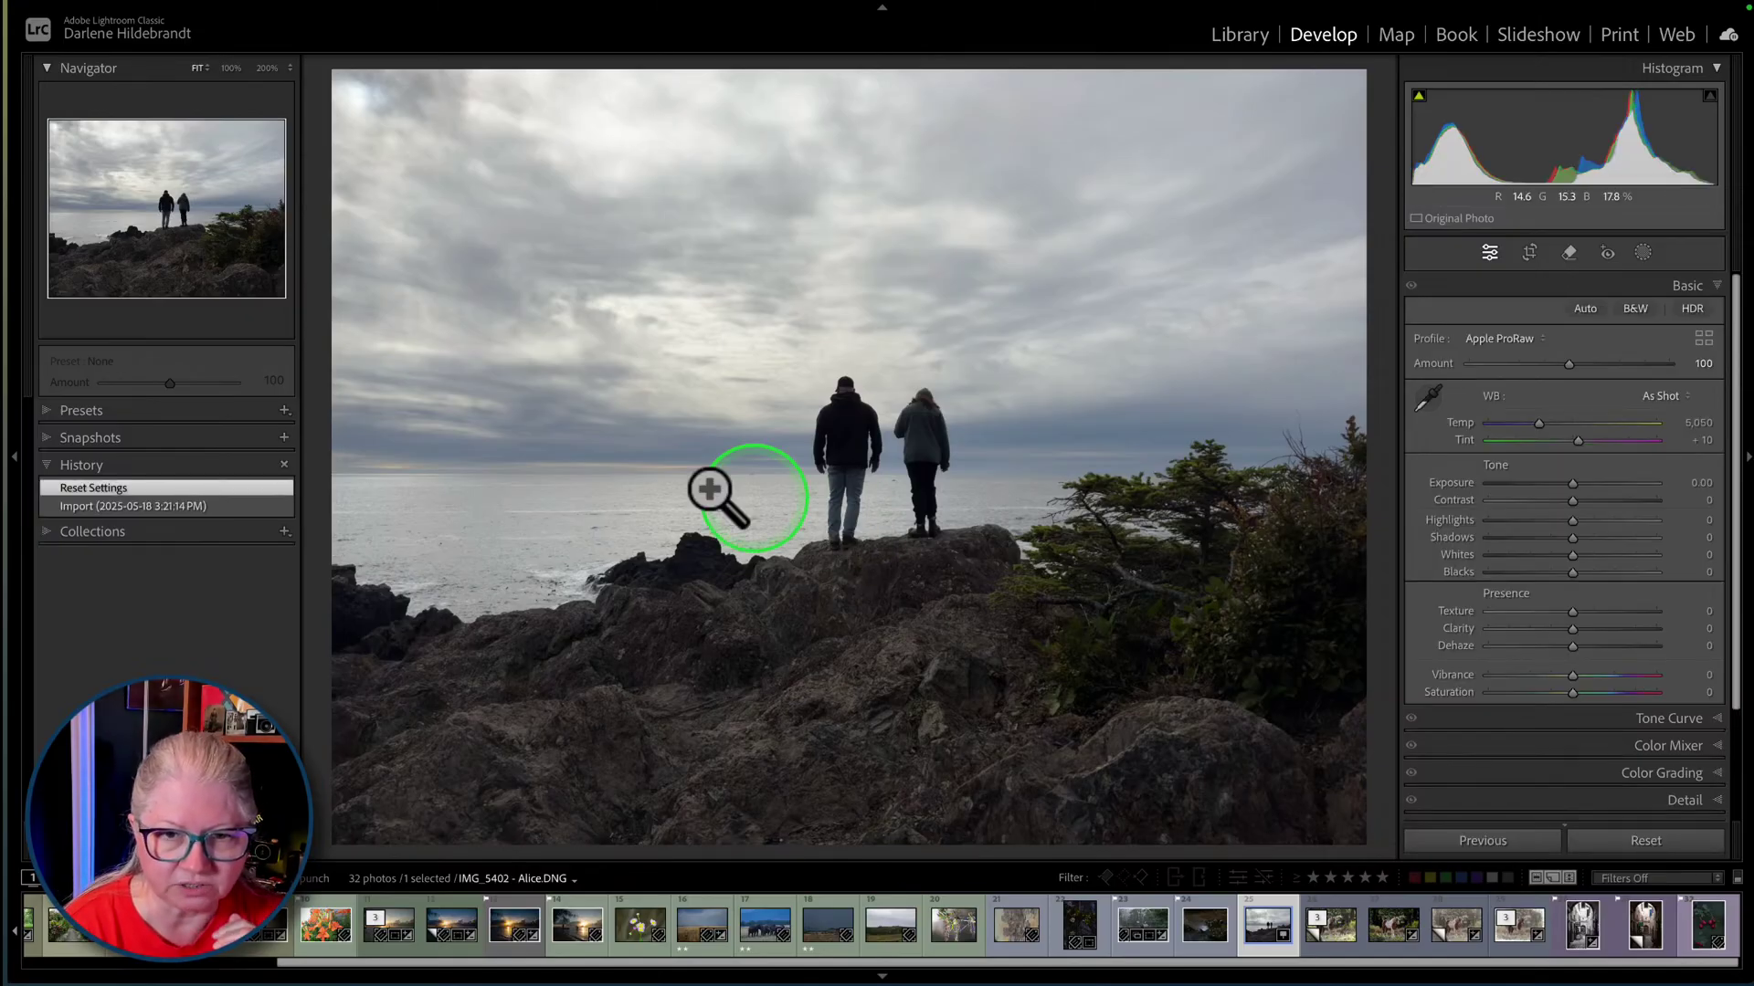
{"action": "left_click", "coordinate": [84, 412]}
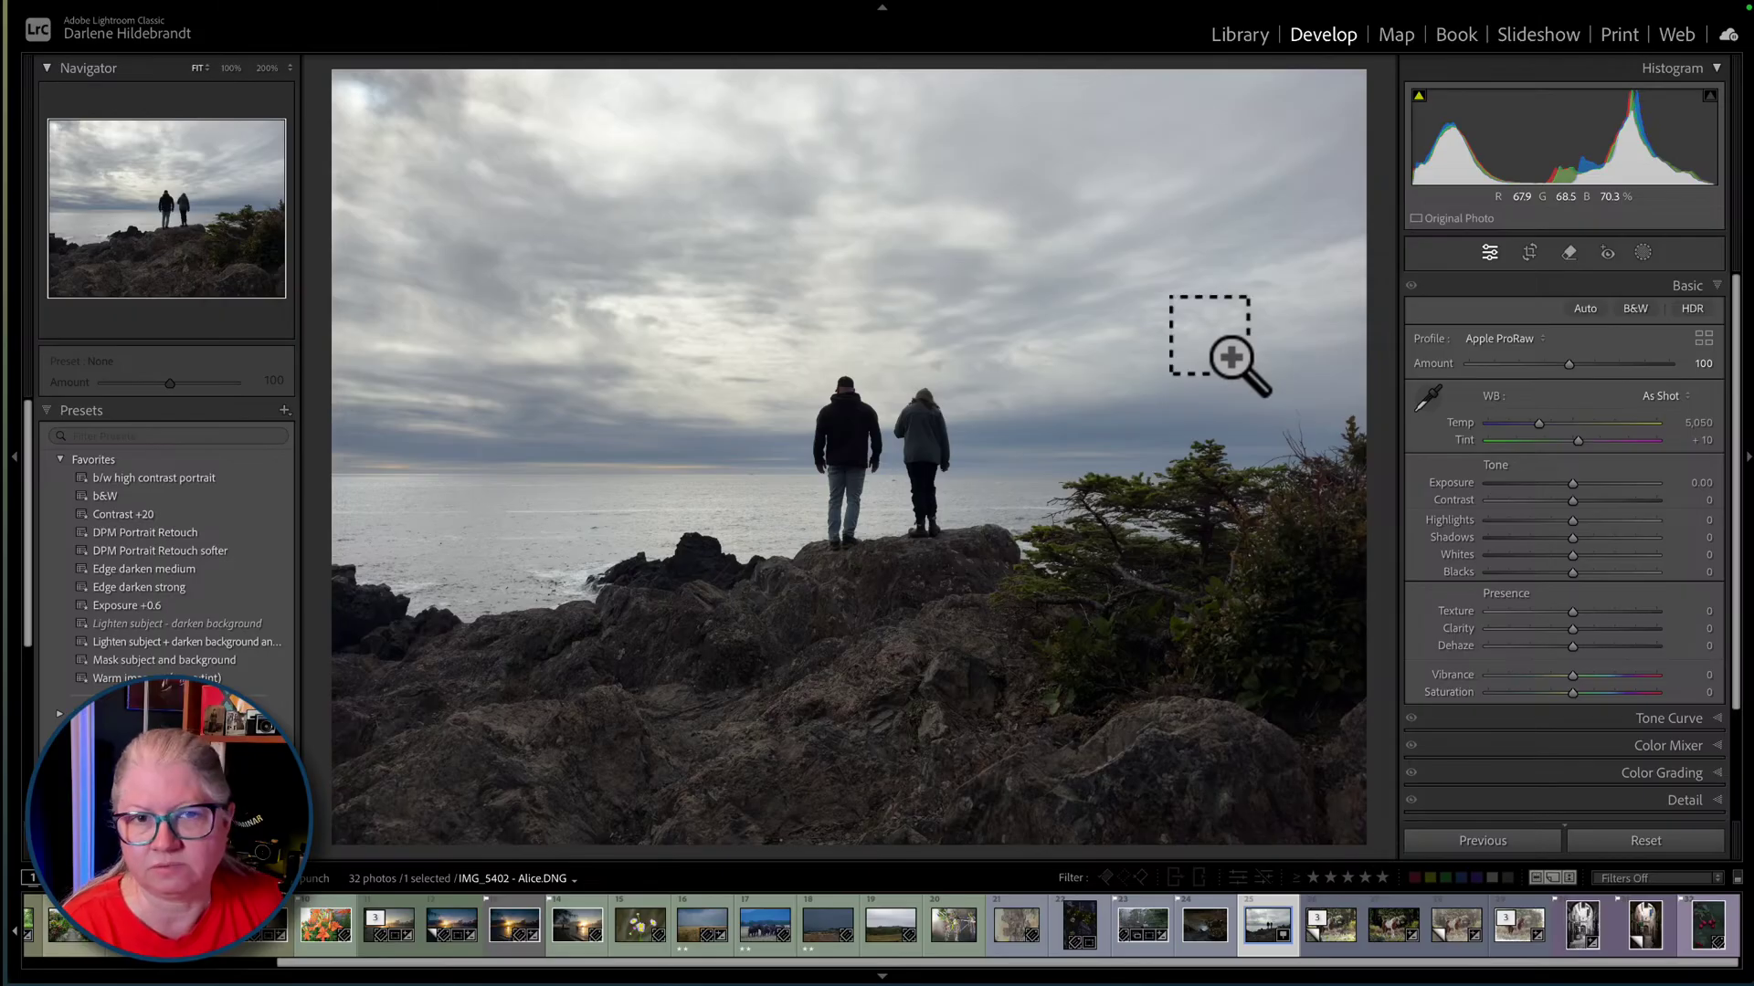
- Switch to Luminar Neo
{"action": "key", "text": "super+Tab"}
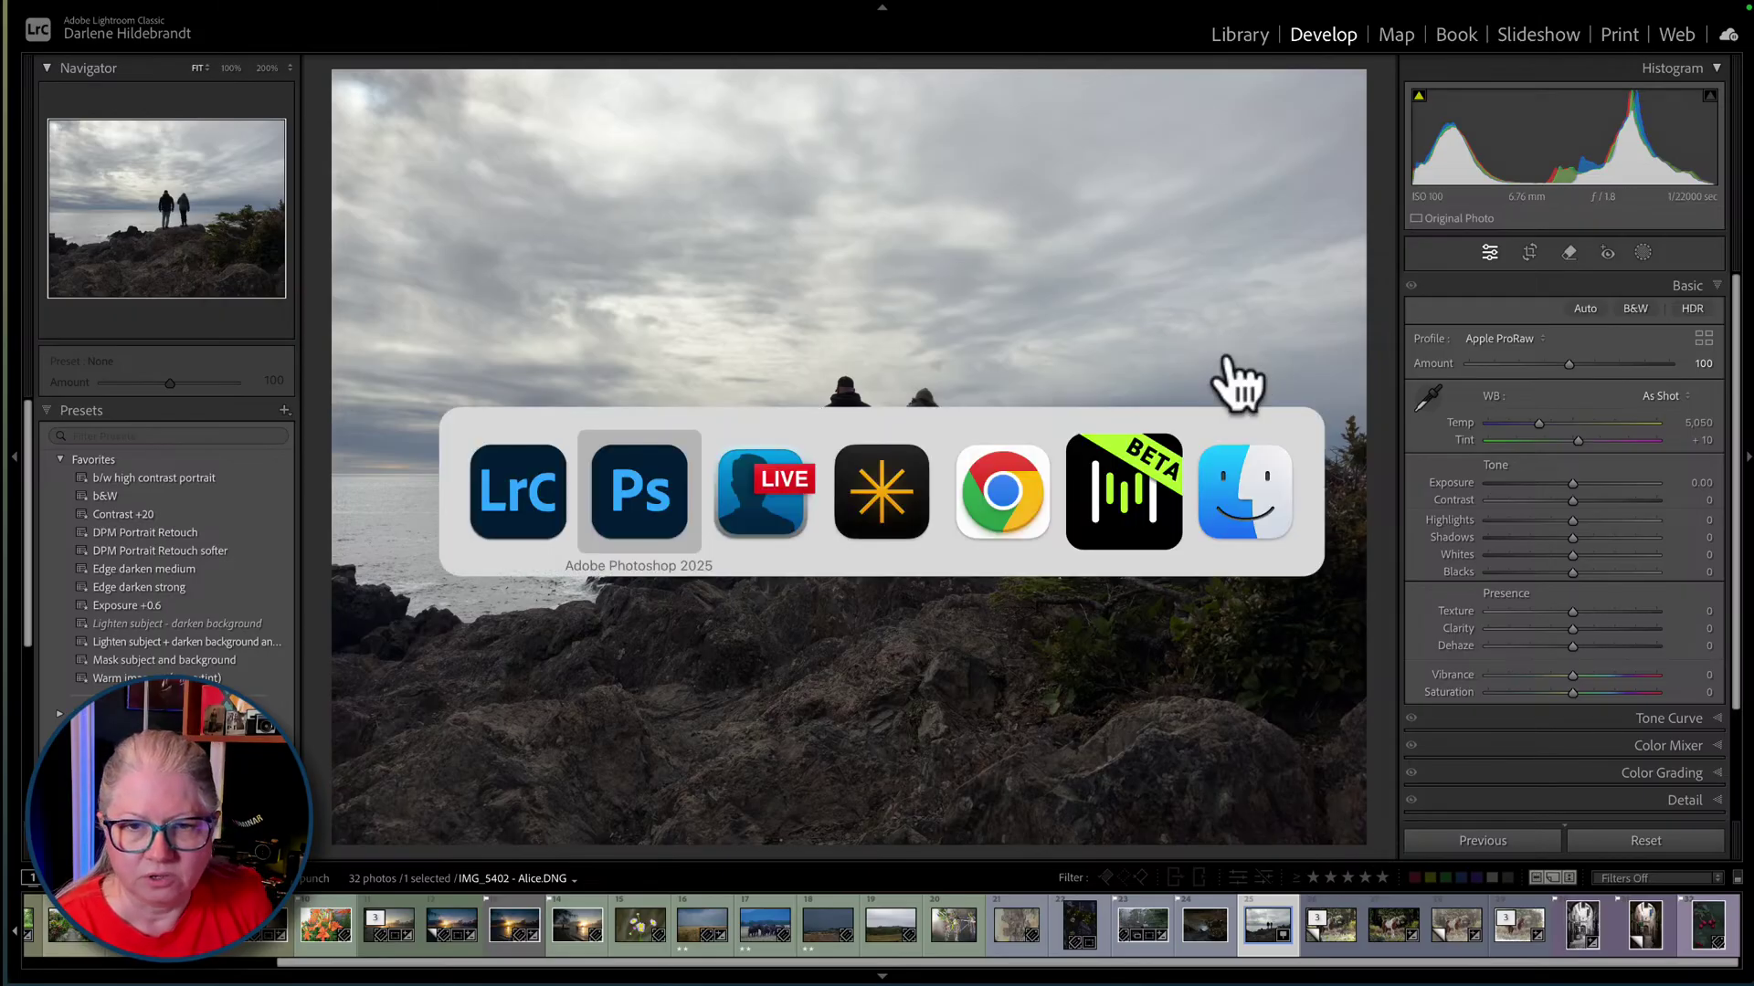
{"action": "key", "text": "super+Tab"}
{"action": "key", "text": "super+Tab"}
{"action": "key", "text": "super+Tab"}
{"action": "key", "text": "super+Tab"}
{"action": "key", "text": "super+Tab"}
{"action": "key", "text": "super+Tab"}
{"action": "key", "text": "super+Tab"}
{"action": "key", "text": "super+Tab"}
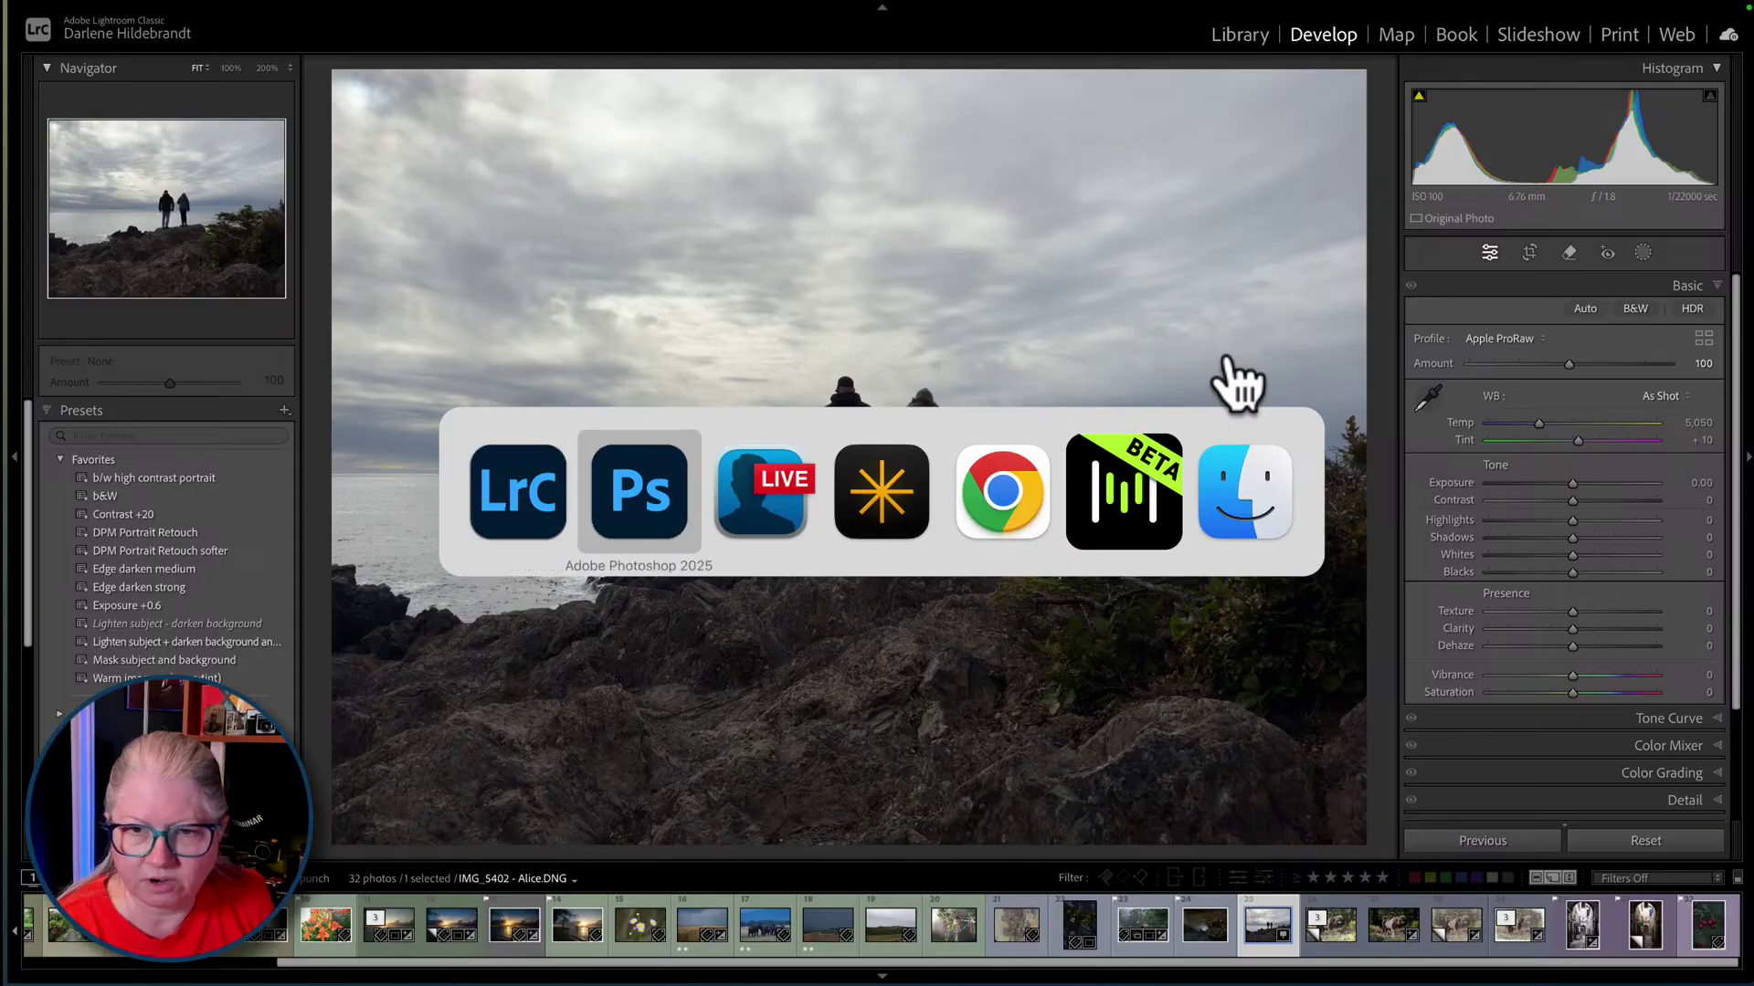
{"action": "key", "text": "Escape"}
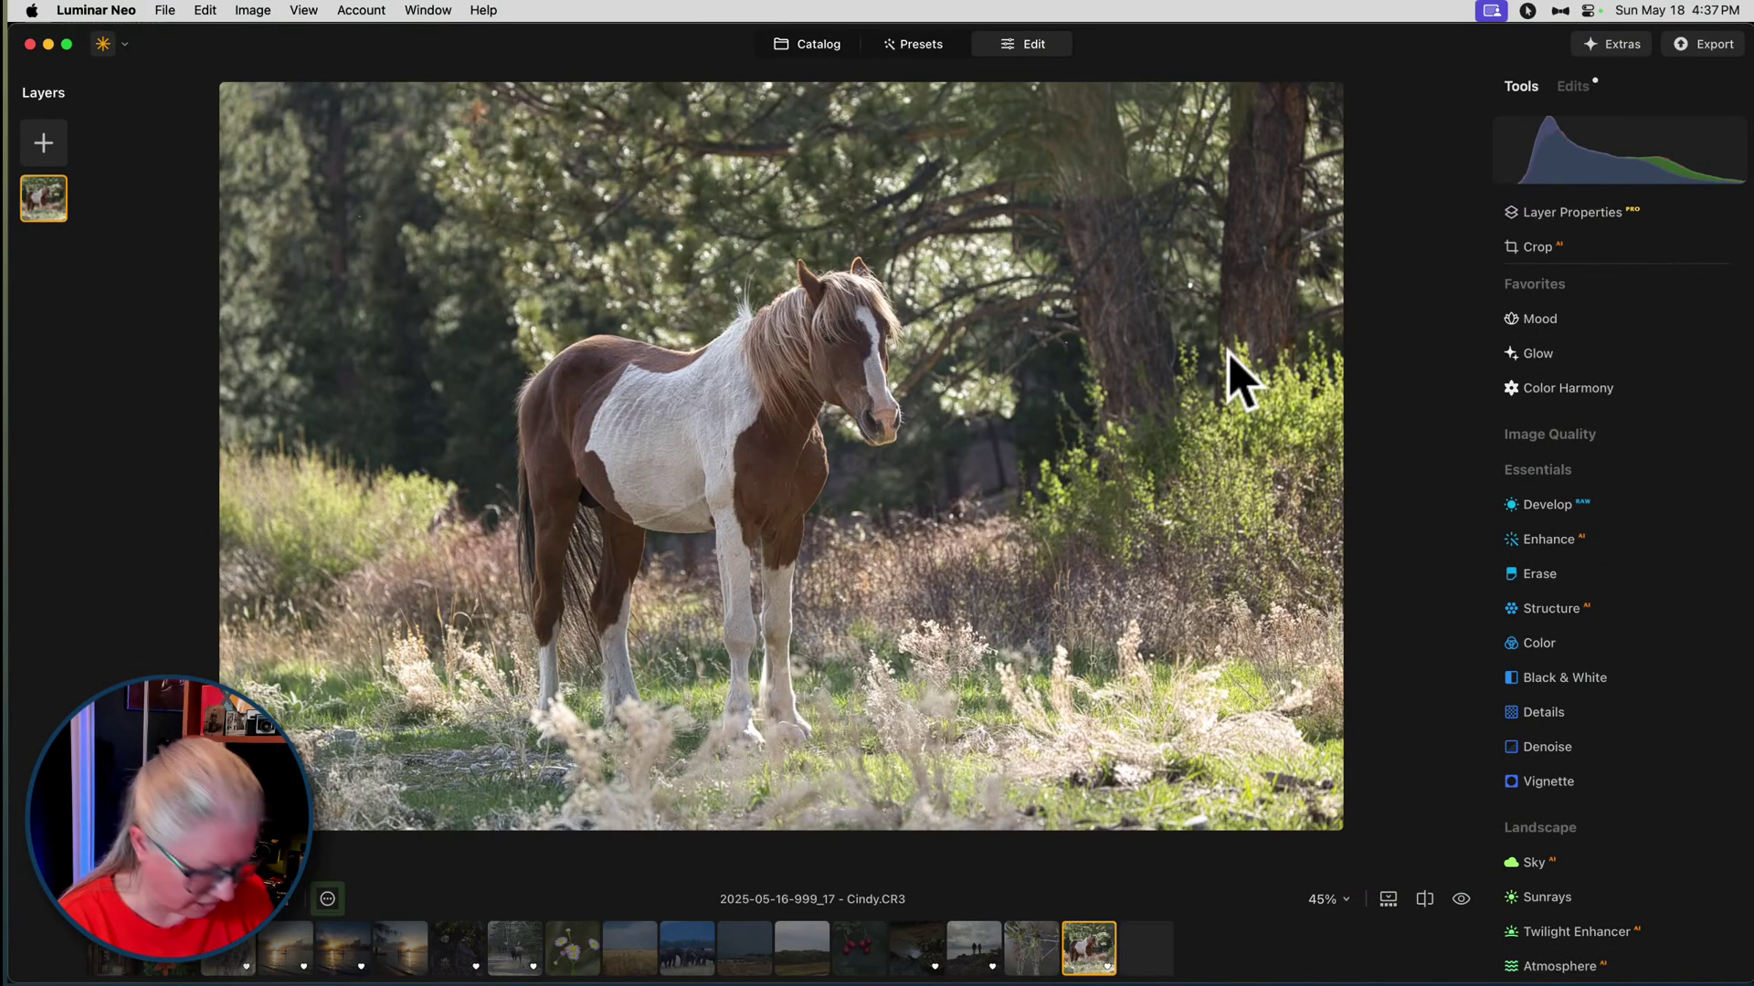
- Open the IMG_5402 photo of two people on the rocks in the Edit workspace for viewing, and return to the catalog
{"action": "key", "text": "g"}
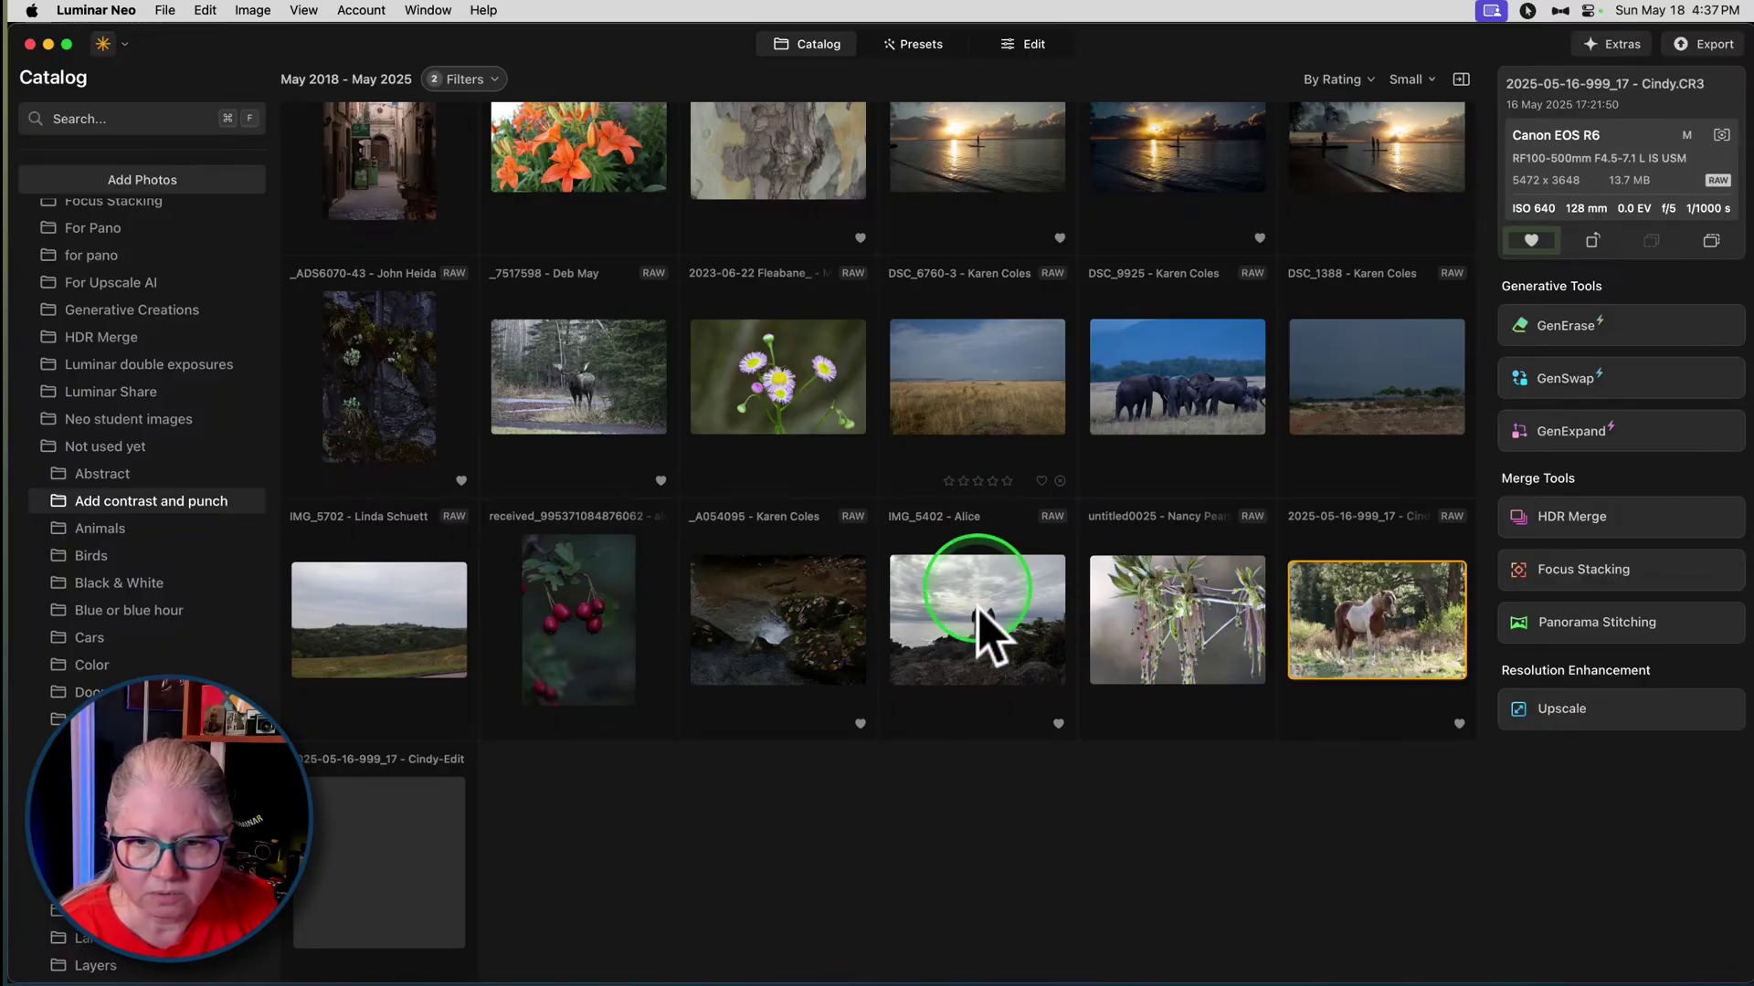
{"action": "left_click", "coordinate": [990, 630]}
{"action": "left_click", "coordinate": [1014, 46]}
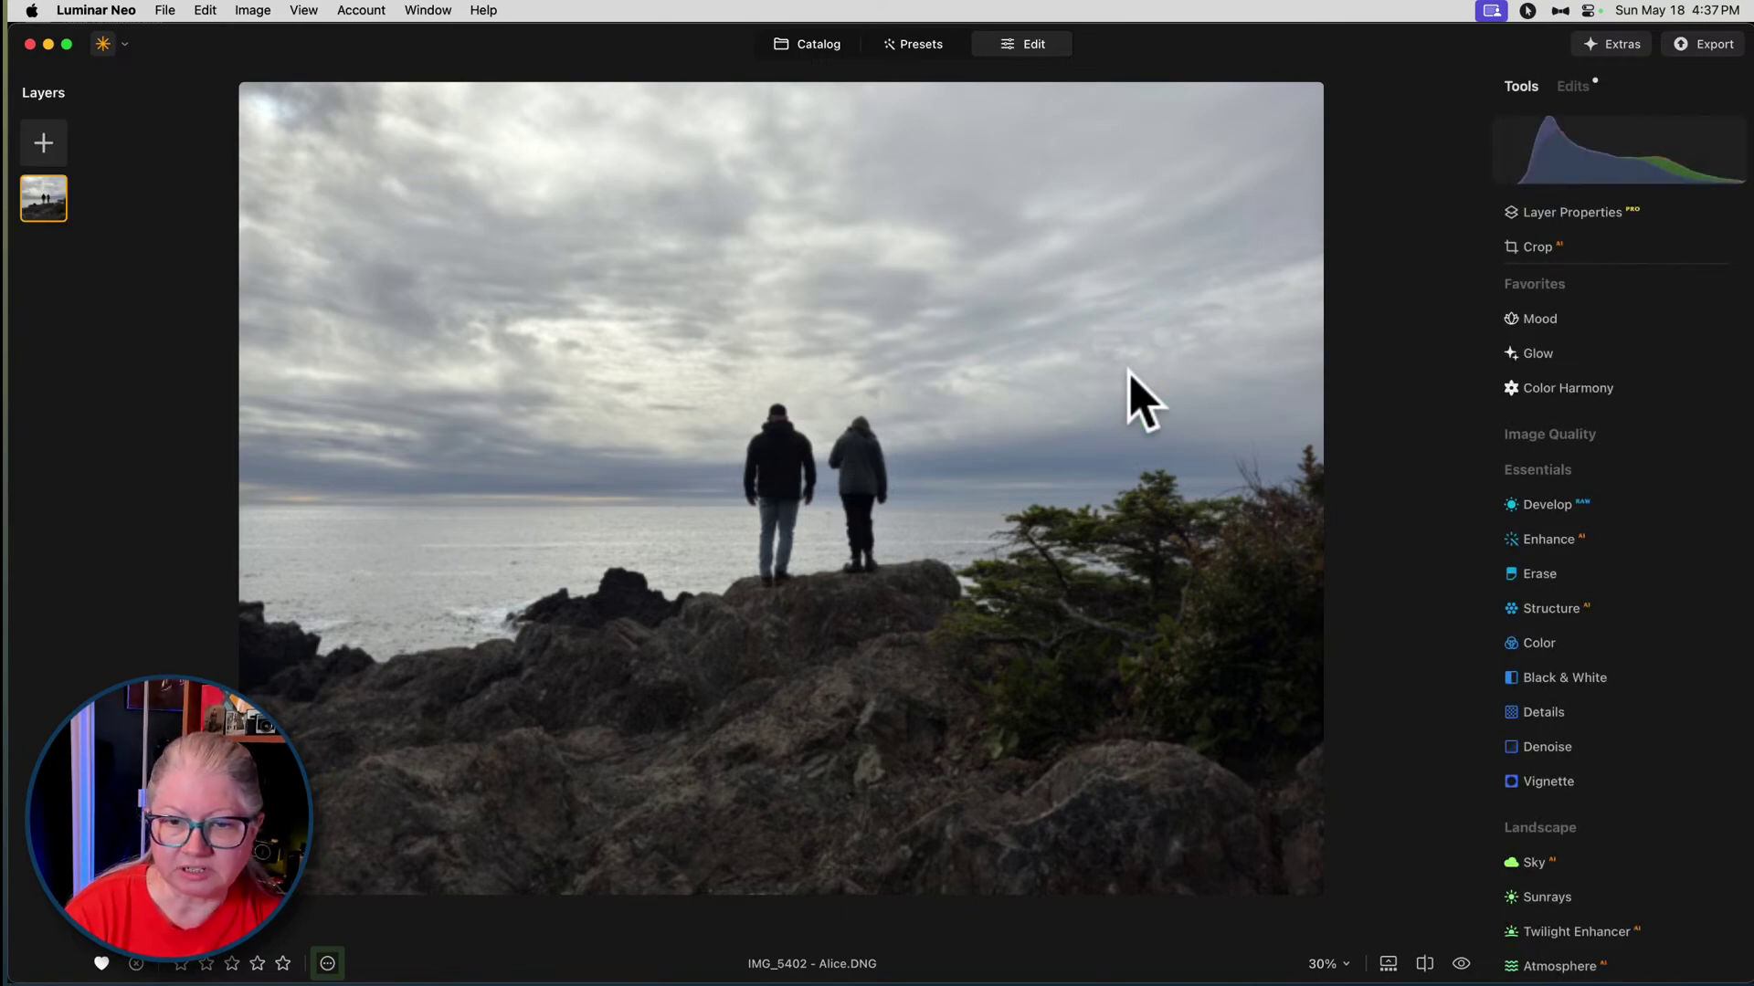
{"action": "mouse_move", "coordinate": [1129, 370]}
{"action": "left_mouse_down"}
{"action": "mouse_move", "coordinate": [1296, 419]}
{"action": "mouse_move", "coordinate": [1379, 391]}
{"action": "left_mouse_up"}
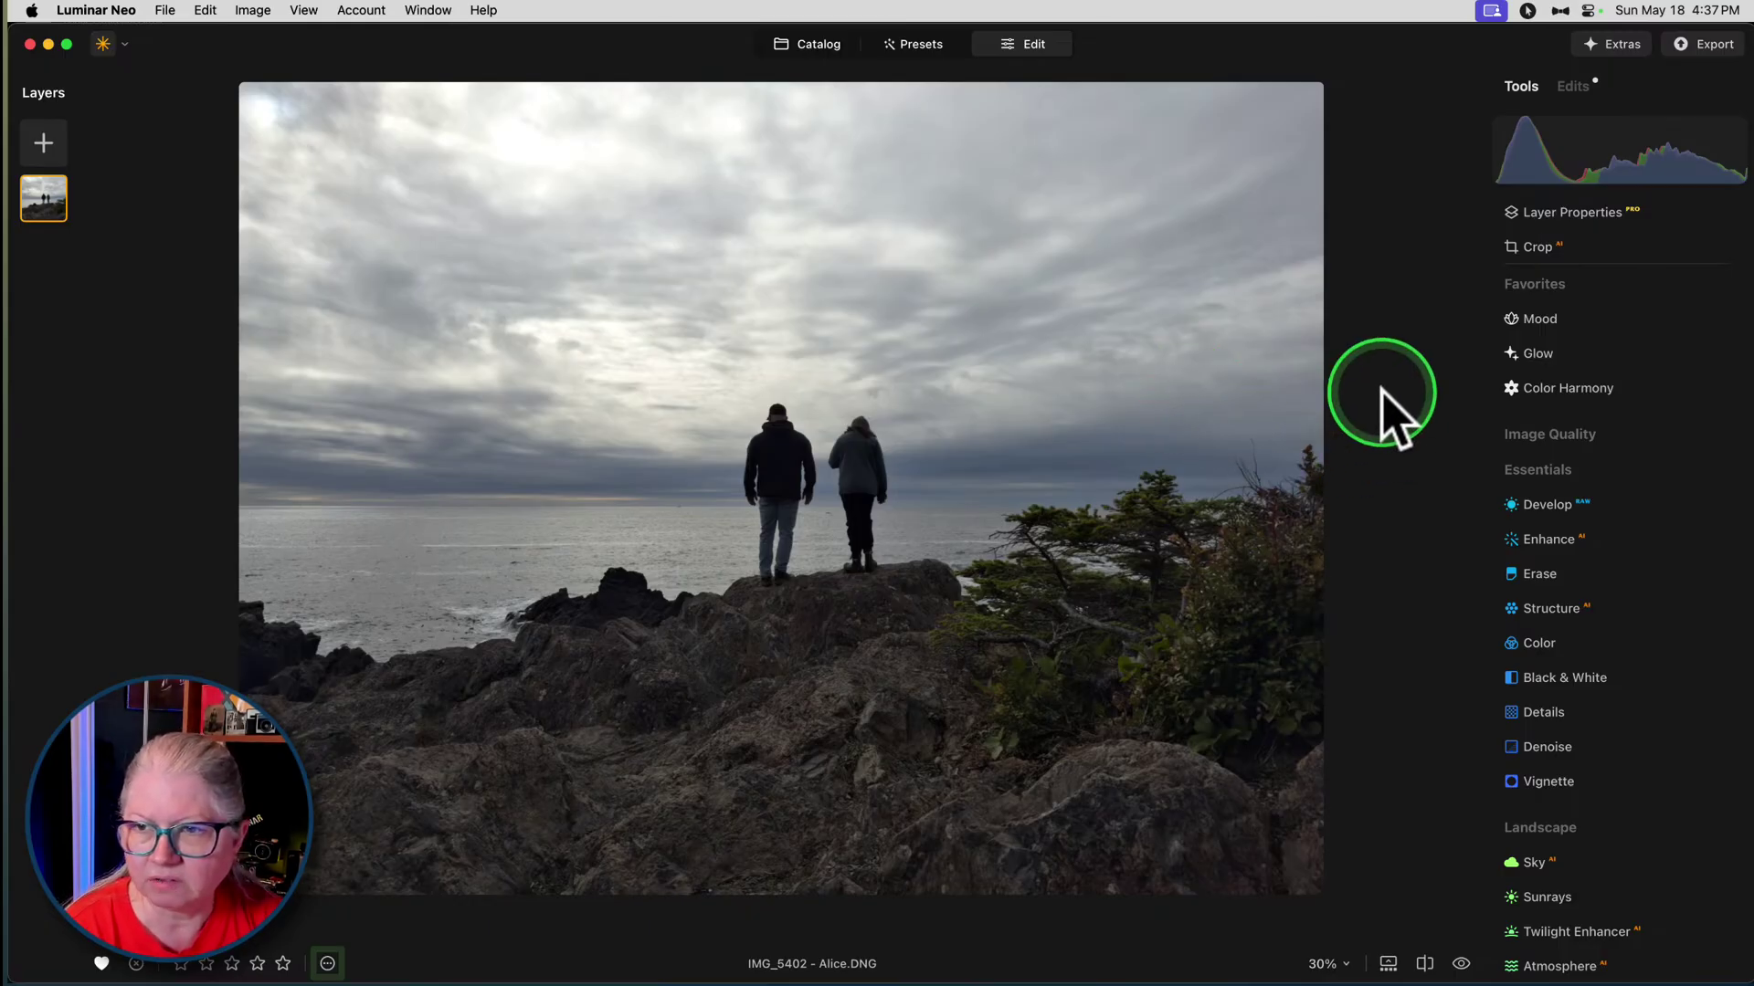
{"action": "left_click", "coordinate": [807, 45]}
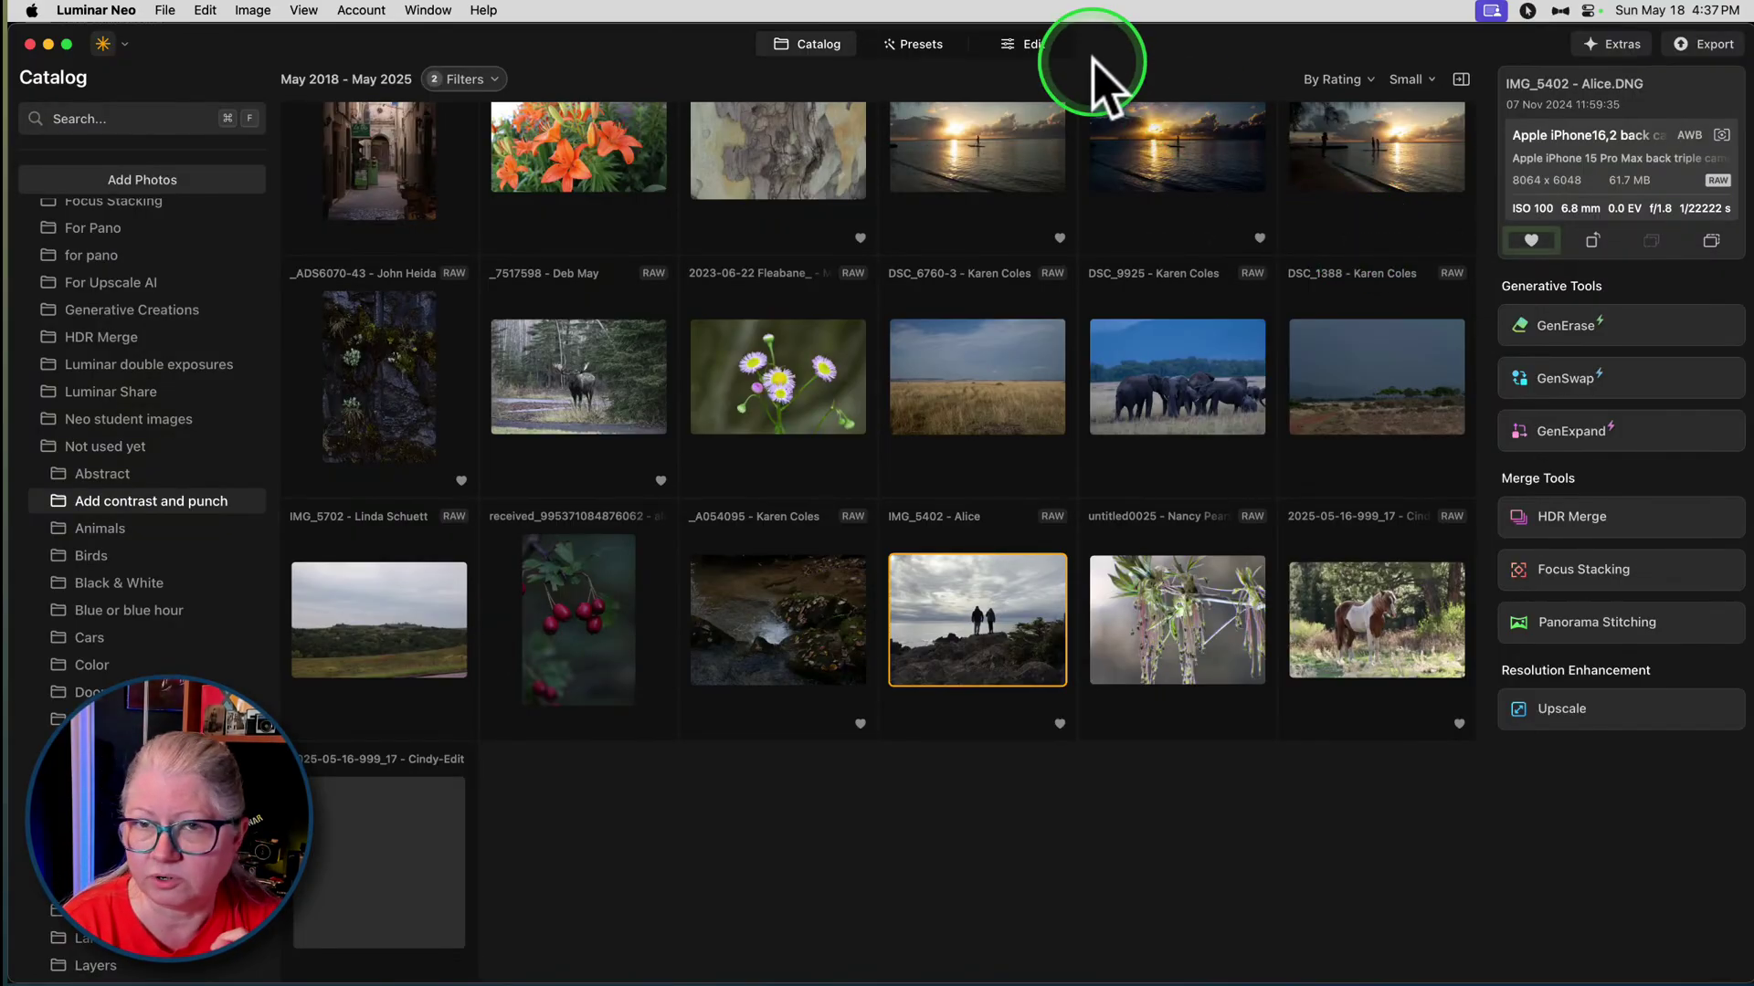
- Open the coastal photo for editing, expand the Develop tool, and view the available camera profiles, keeping Luminar Default
{"action": "left_click", "coordinate": [1032, 46]}
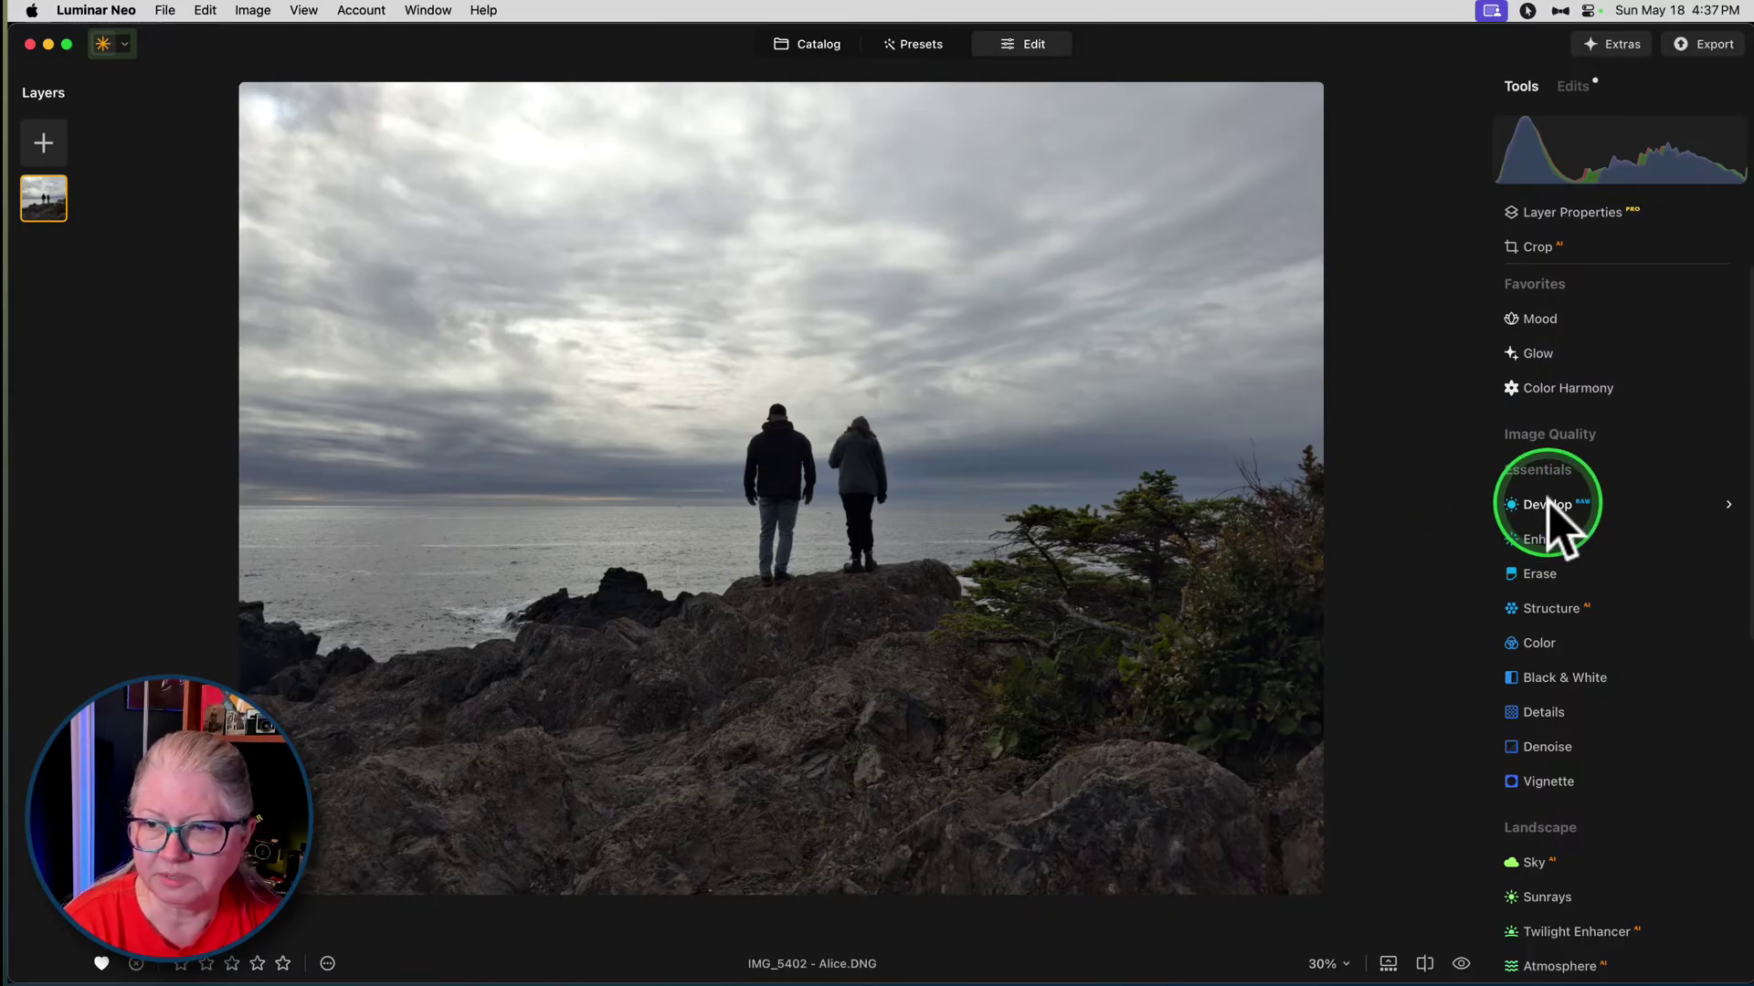
{"action": "left_click", "coordinate": [1550, 505]}
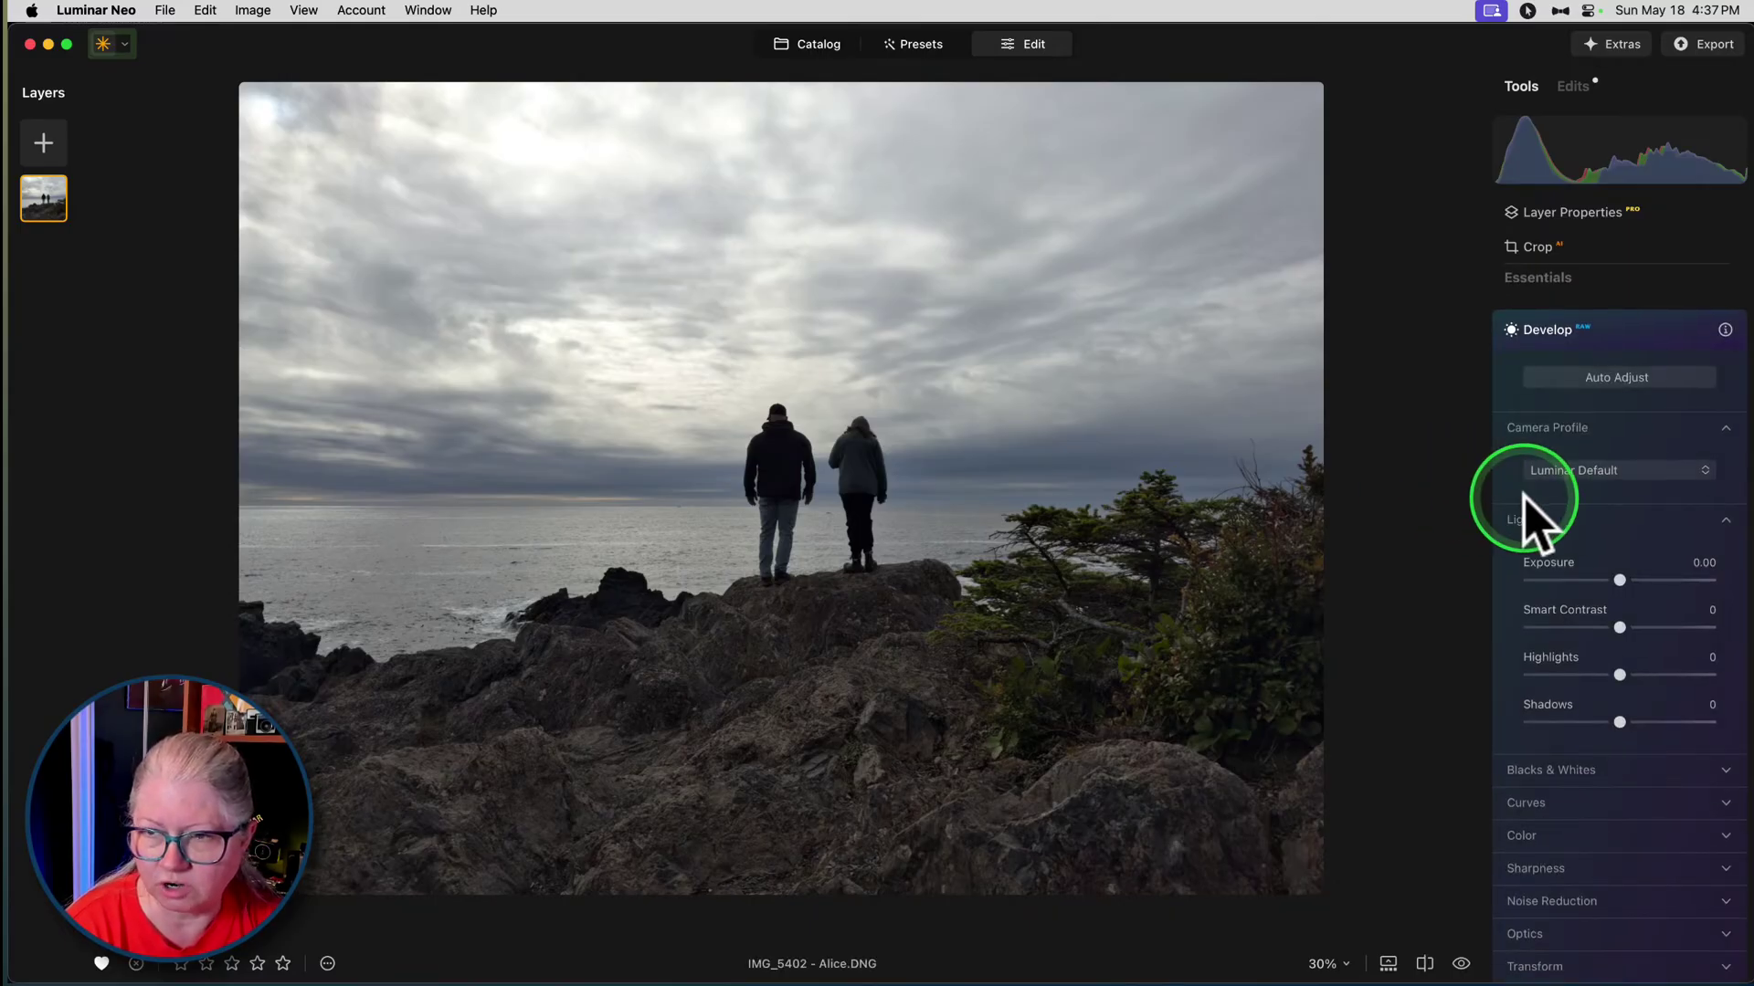
{"action": "left_click", "coordinate": [1572, 471]}
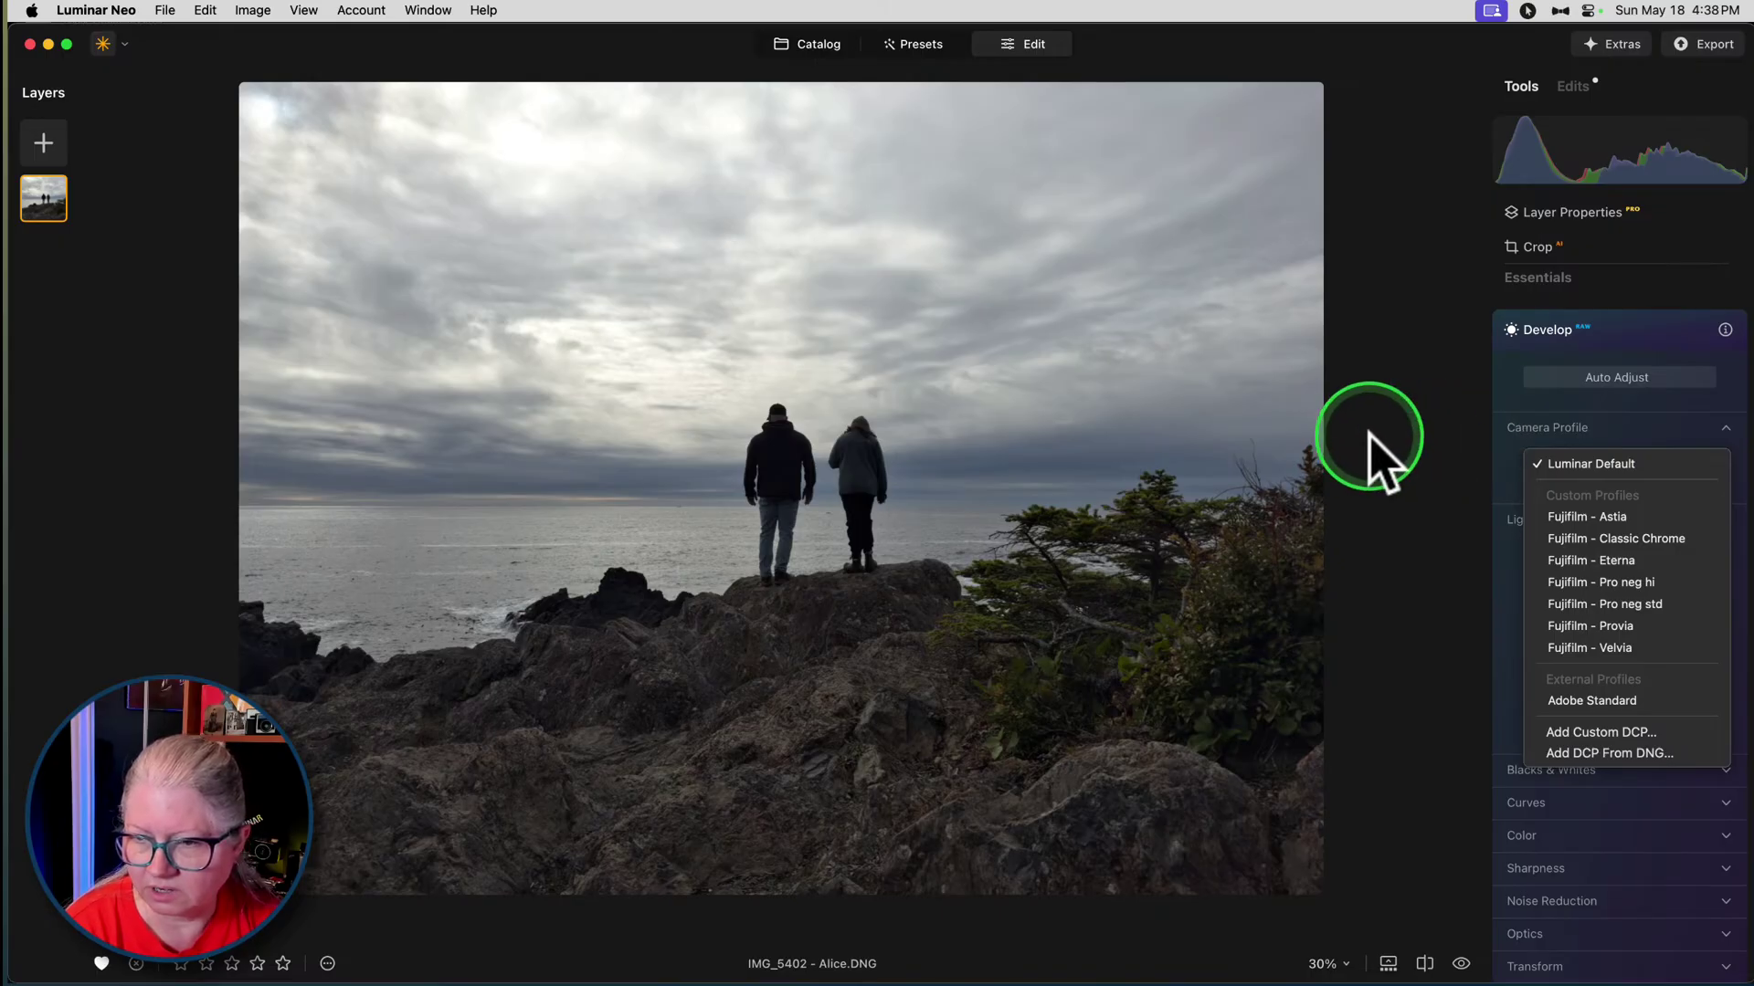
{"action": "left_click", "coordinate": [1516, 460]}
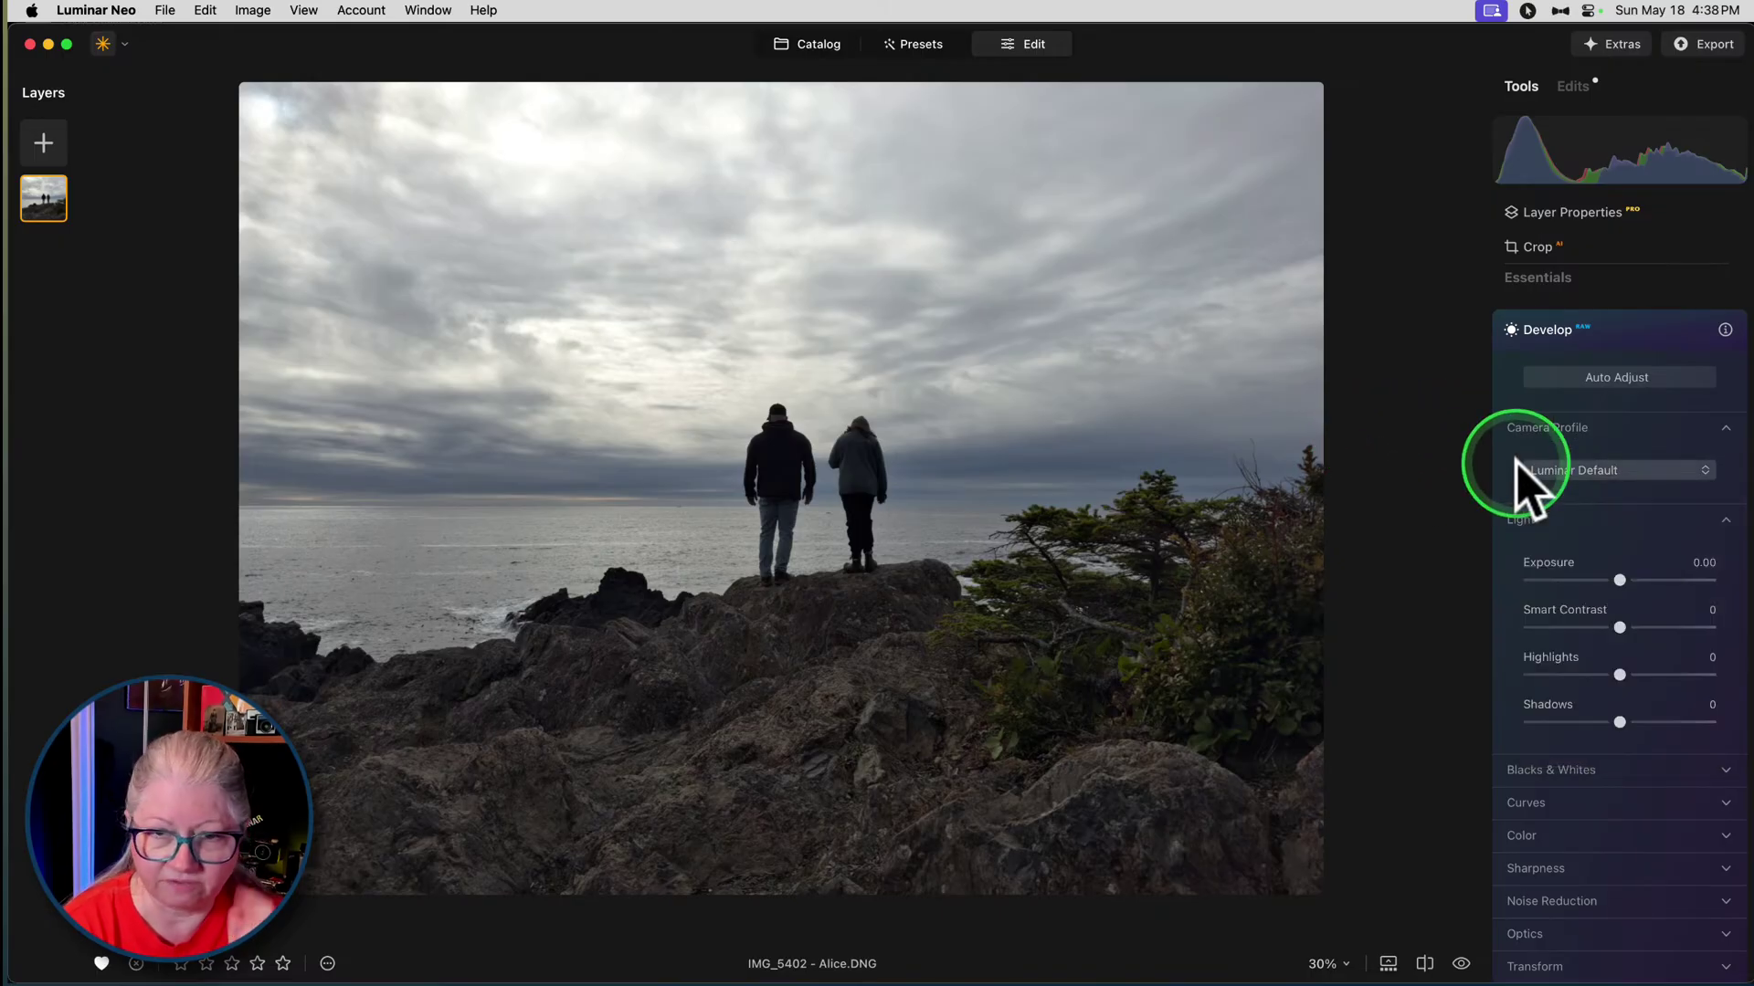
- Try raising Smart Contrast to 70 in the Develop tool's Light settings
{"action": "scroll", "coordinate": [1518, 468], "scroll_direction": "down", "scroll_amount": 2}
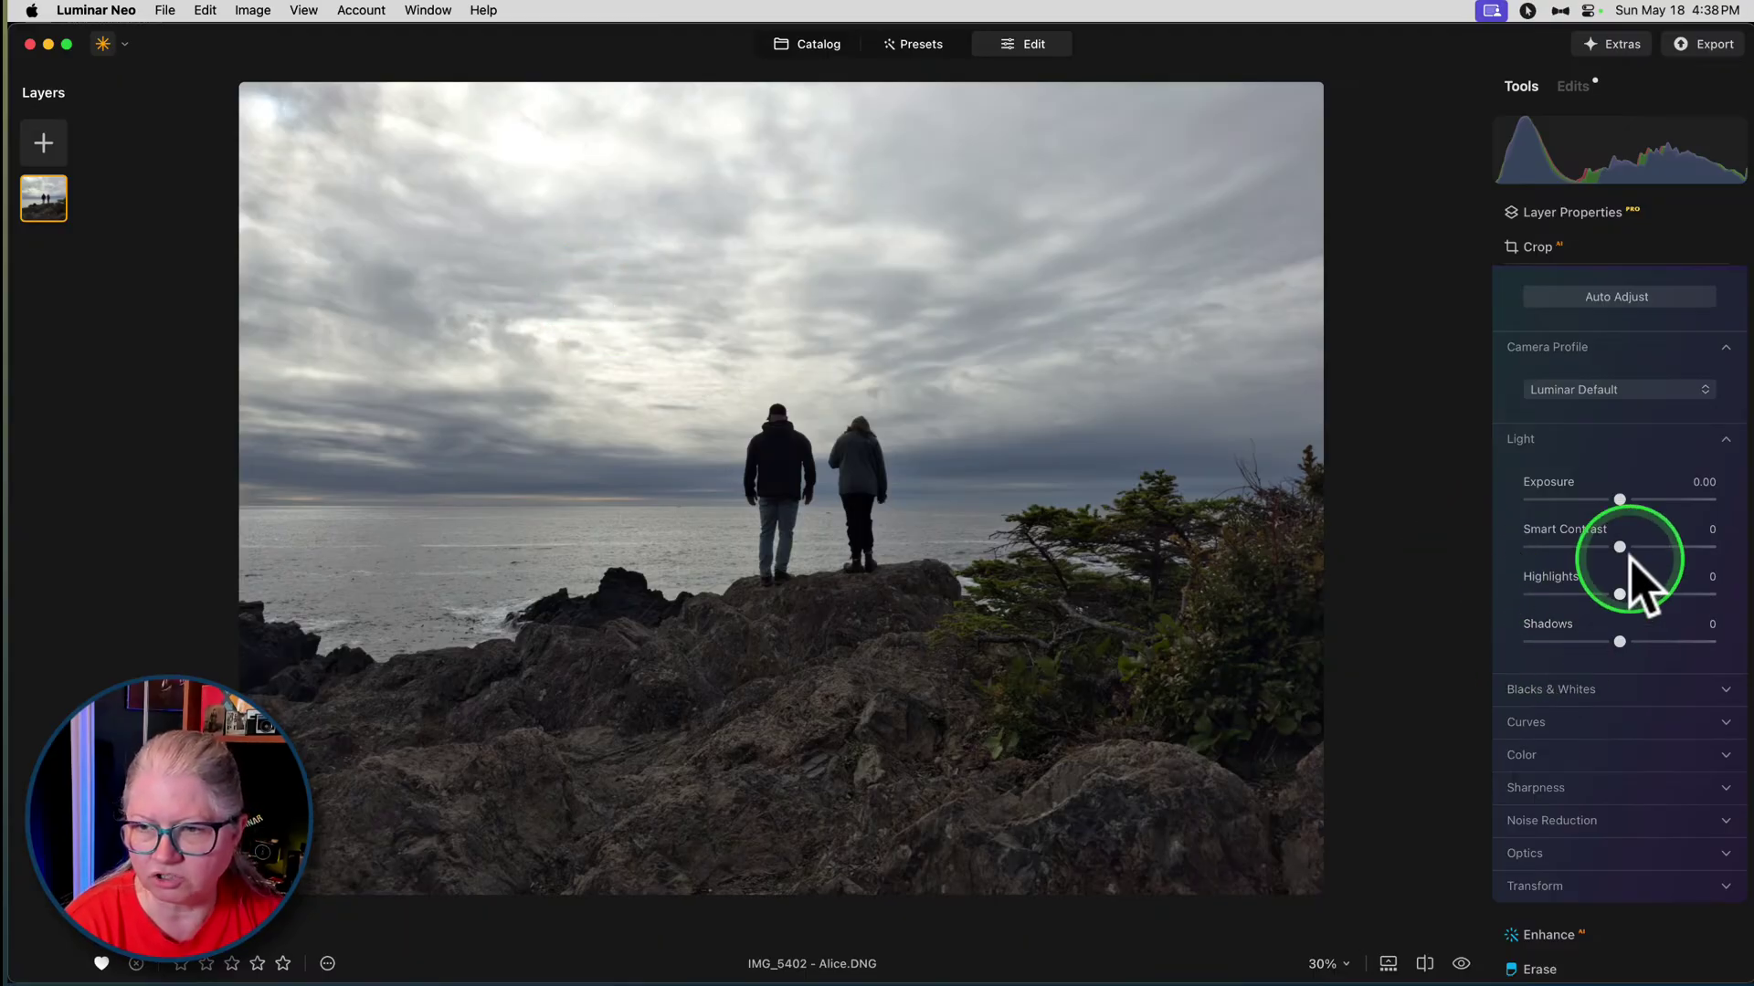
{"action": "left_click_drag", "start_coordinate": [1619, 547], "coordinate": [1683, 546]}
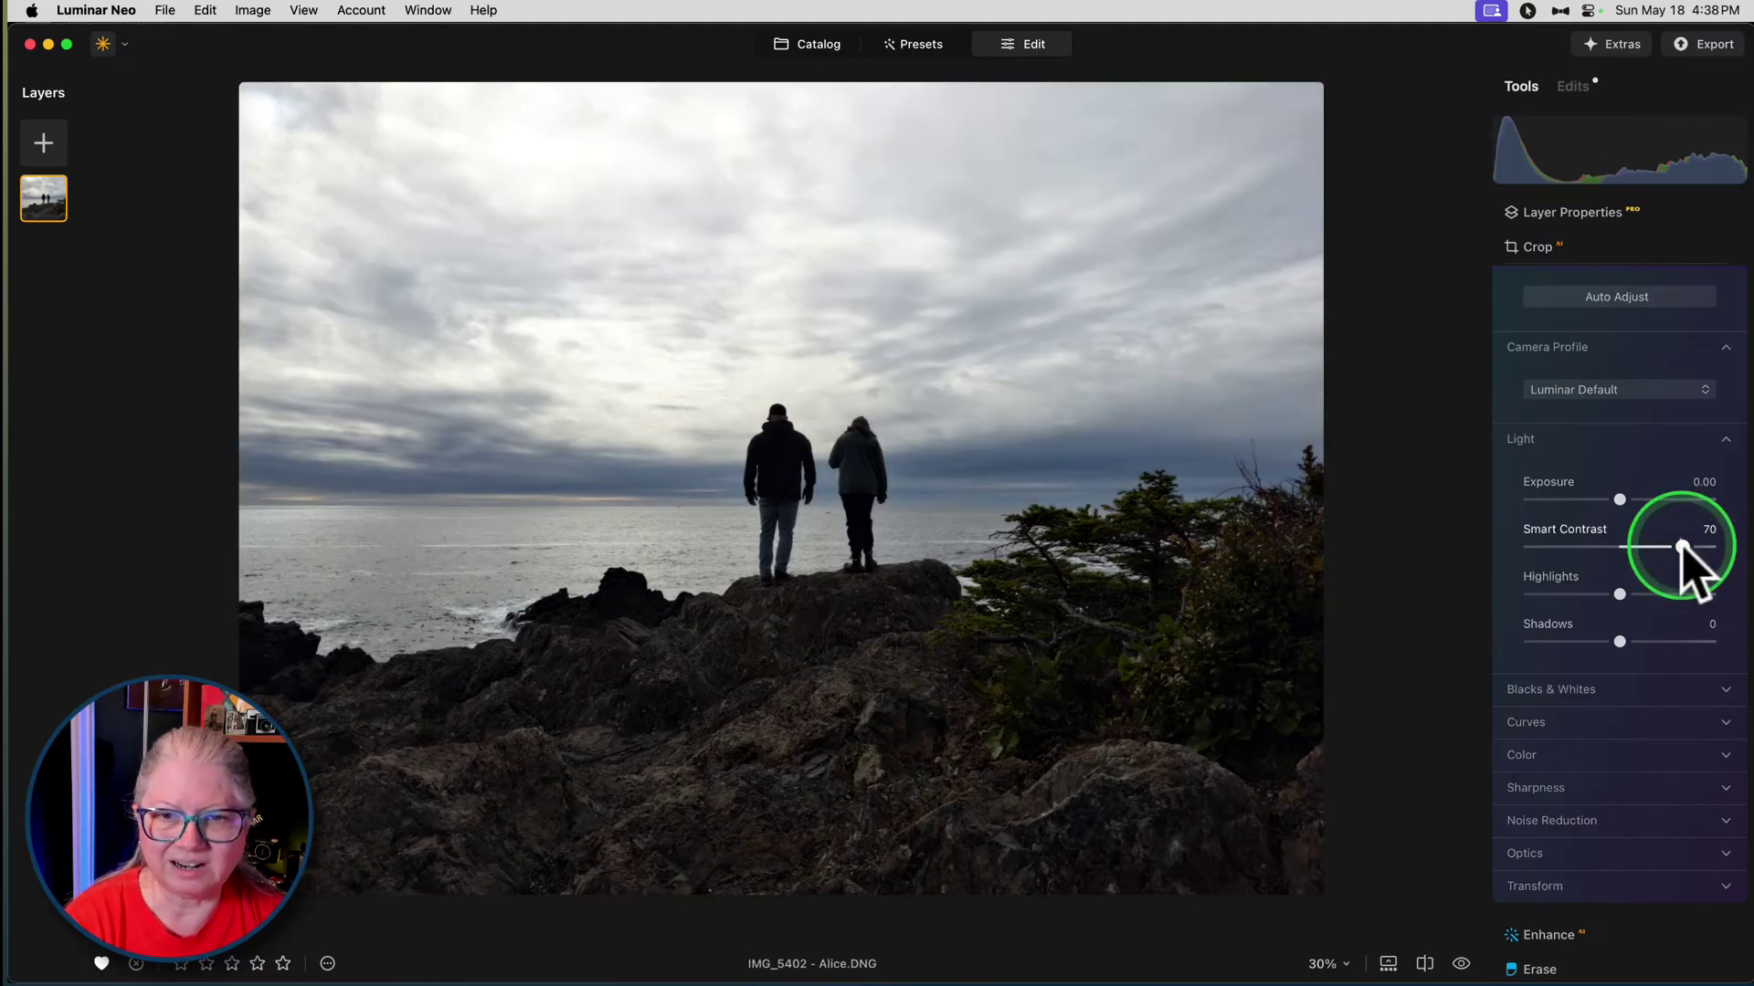
{"action": "left_click", "coordinate": [1683, 548]}
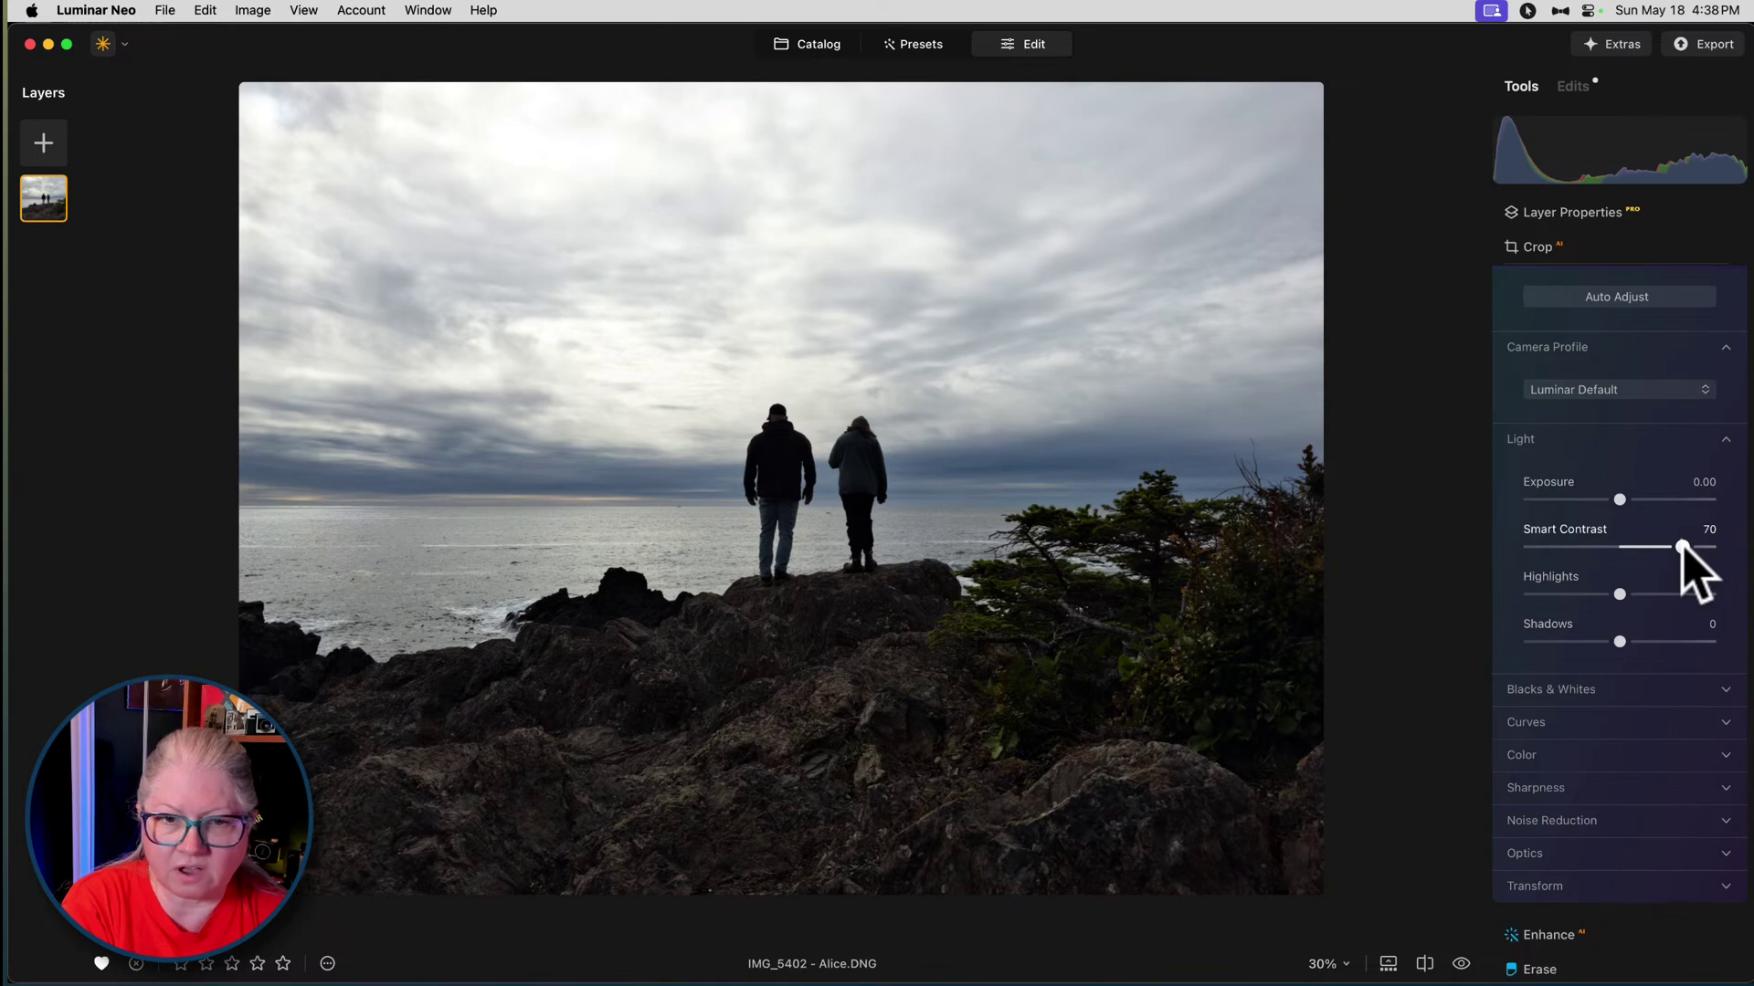
{"action": "left_click", "coordinate": [1684, 548]}
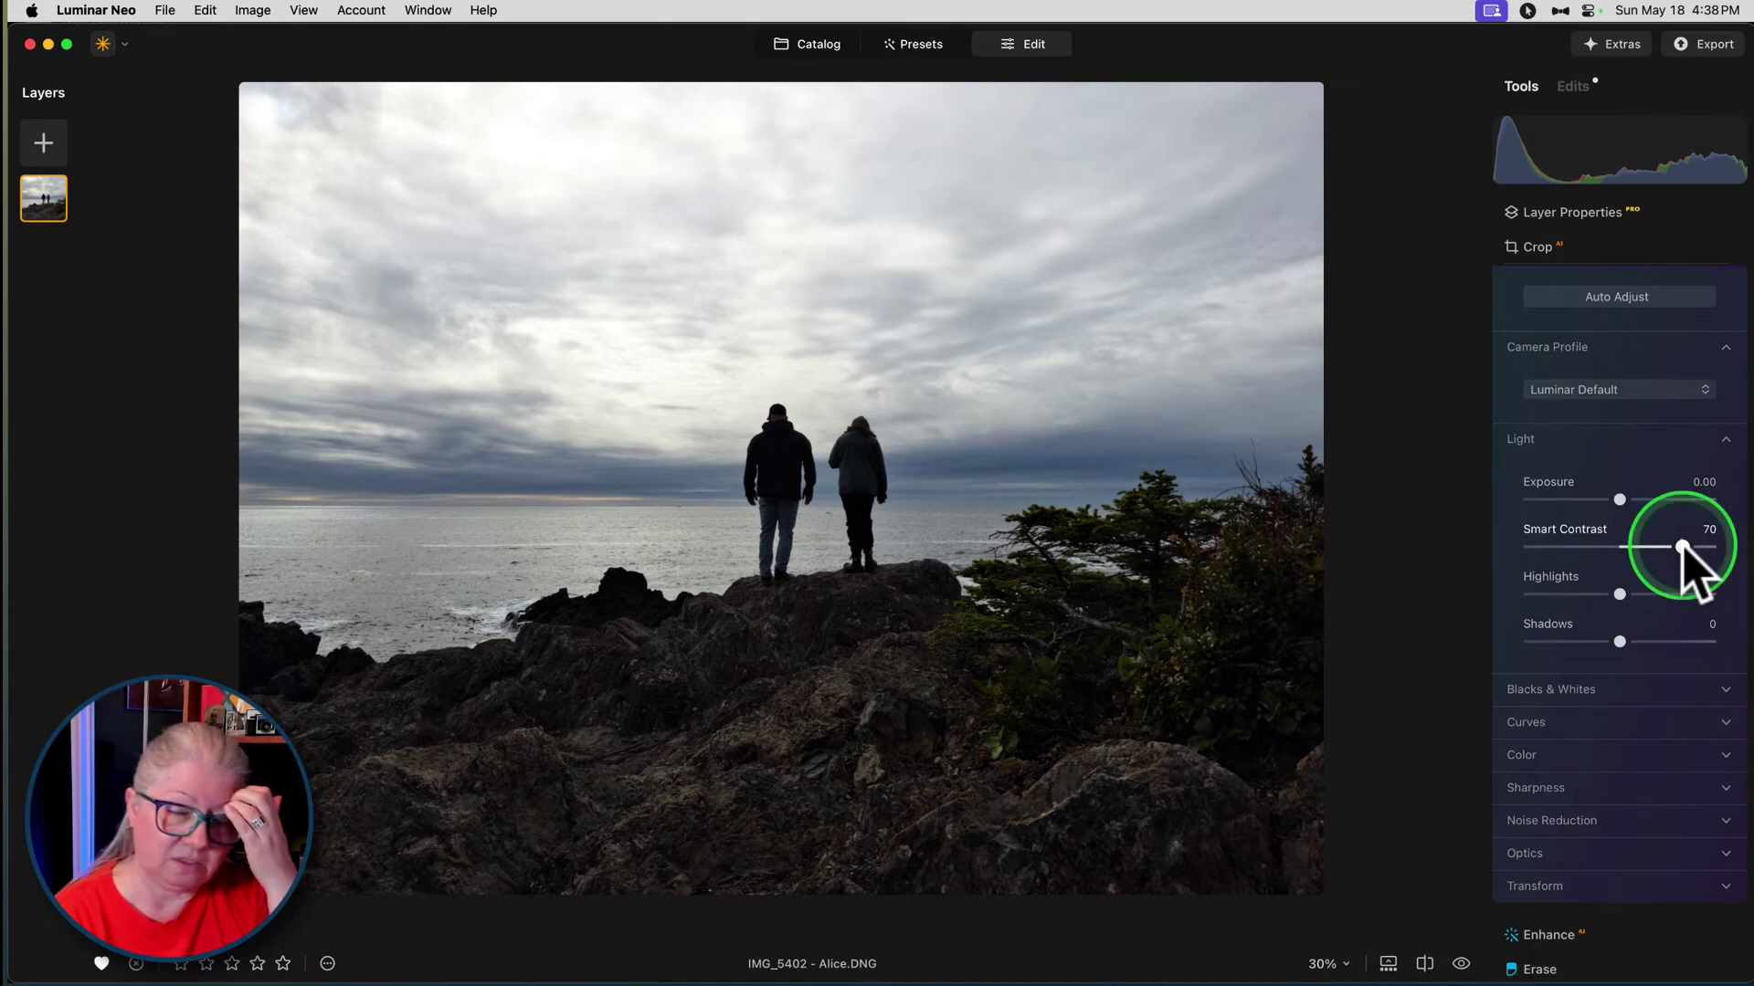
{"action": "left_click", "coordinate": [1683, 548]}
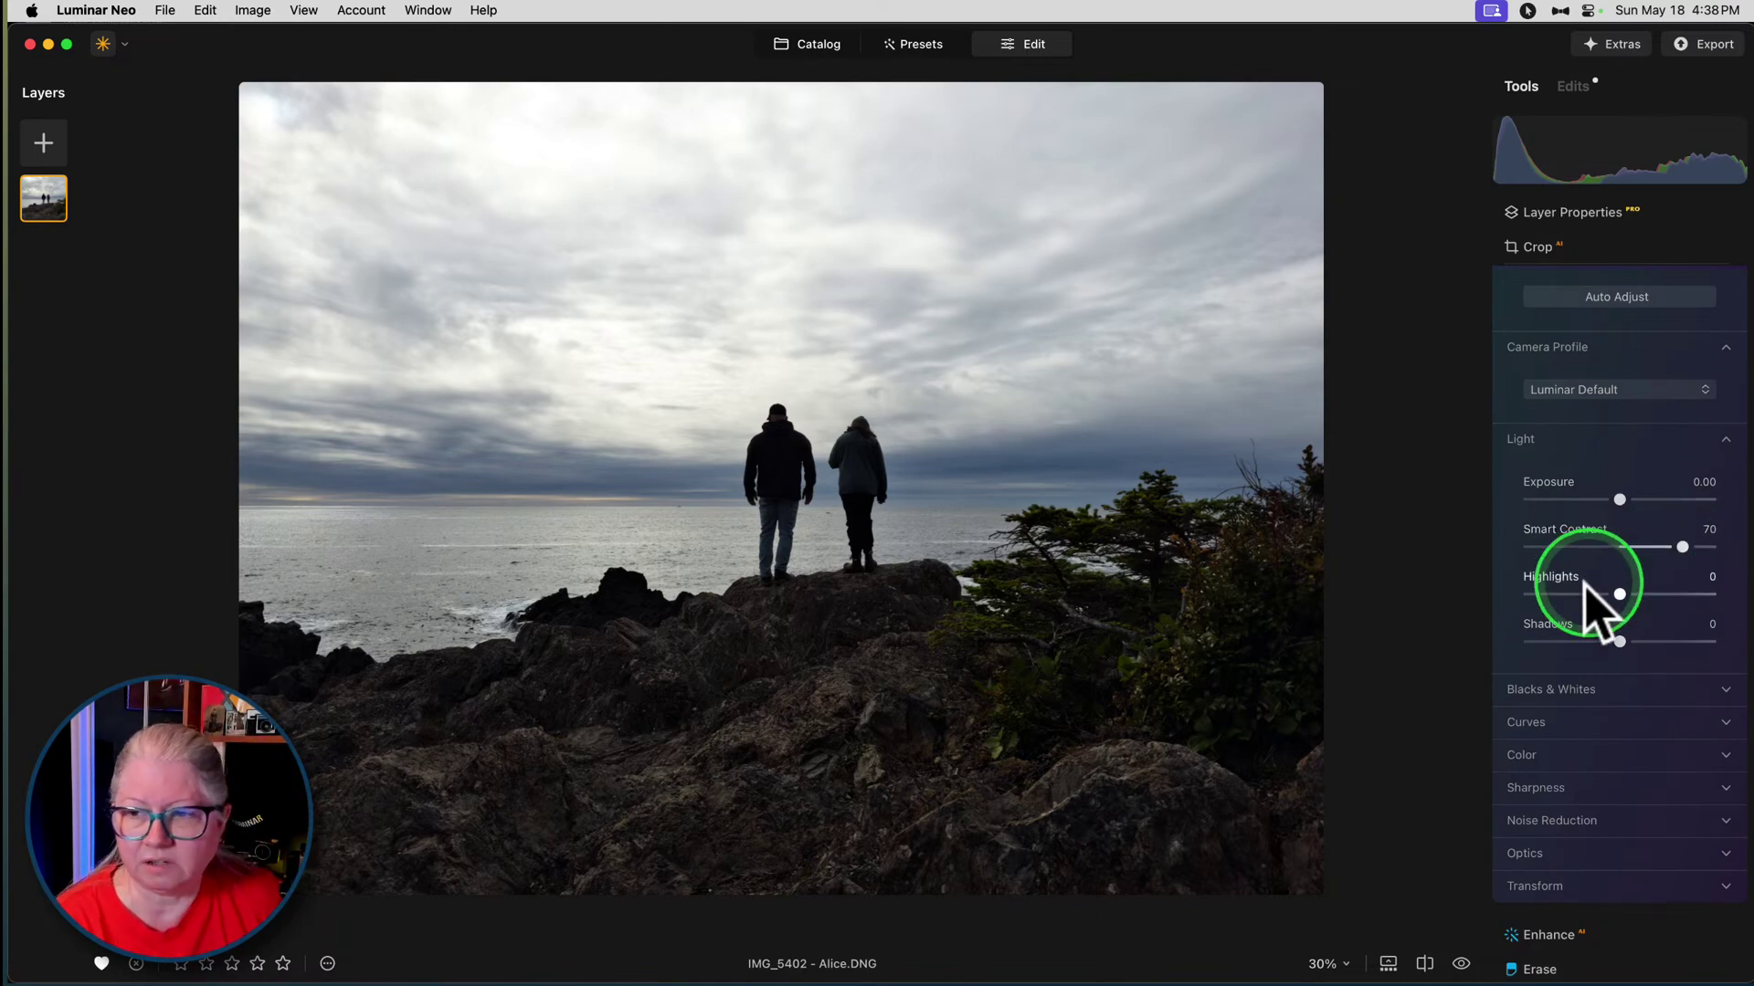
- Try Highlights at -45 and Shadows at -30, and reset all the Develop adjustments
{"action": "left_click_drag", "start_coordinate": [1618, 595], "coordinate": [1581, 596]}
{"action": "left_click_drag", "start_coordinate": [1615, 642], "coordinate": [1594, 642]}
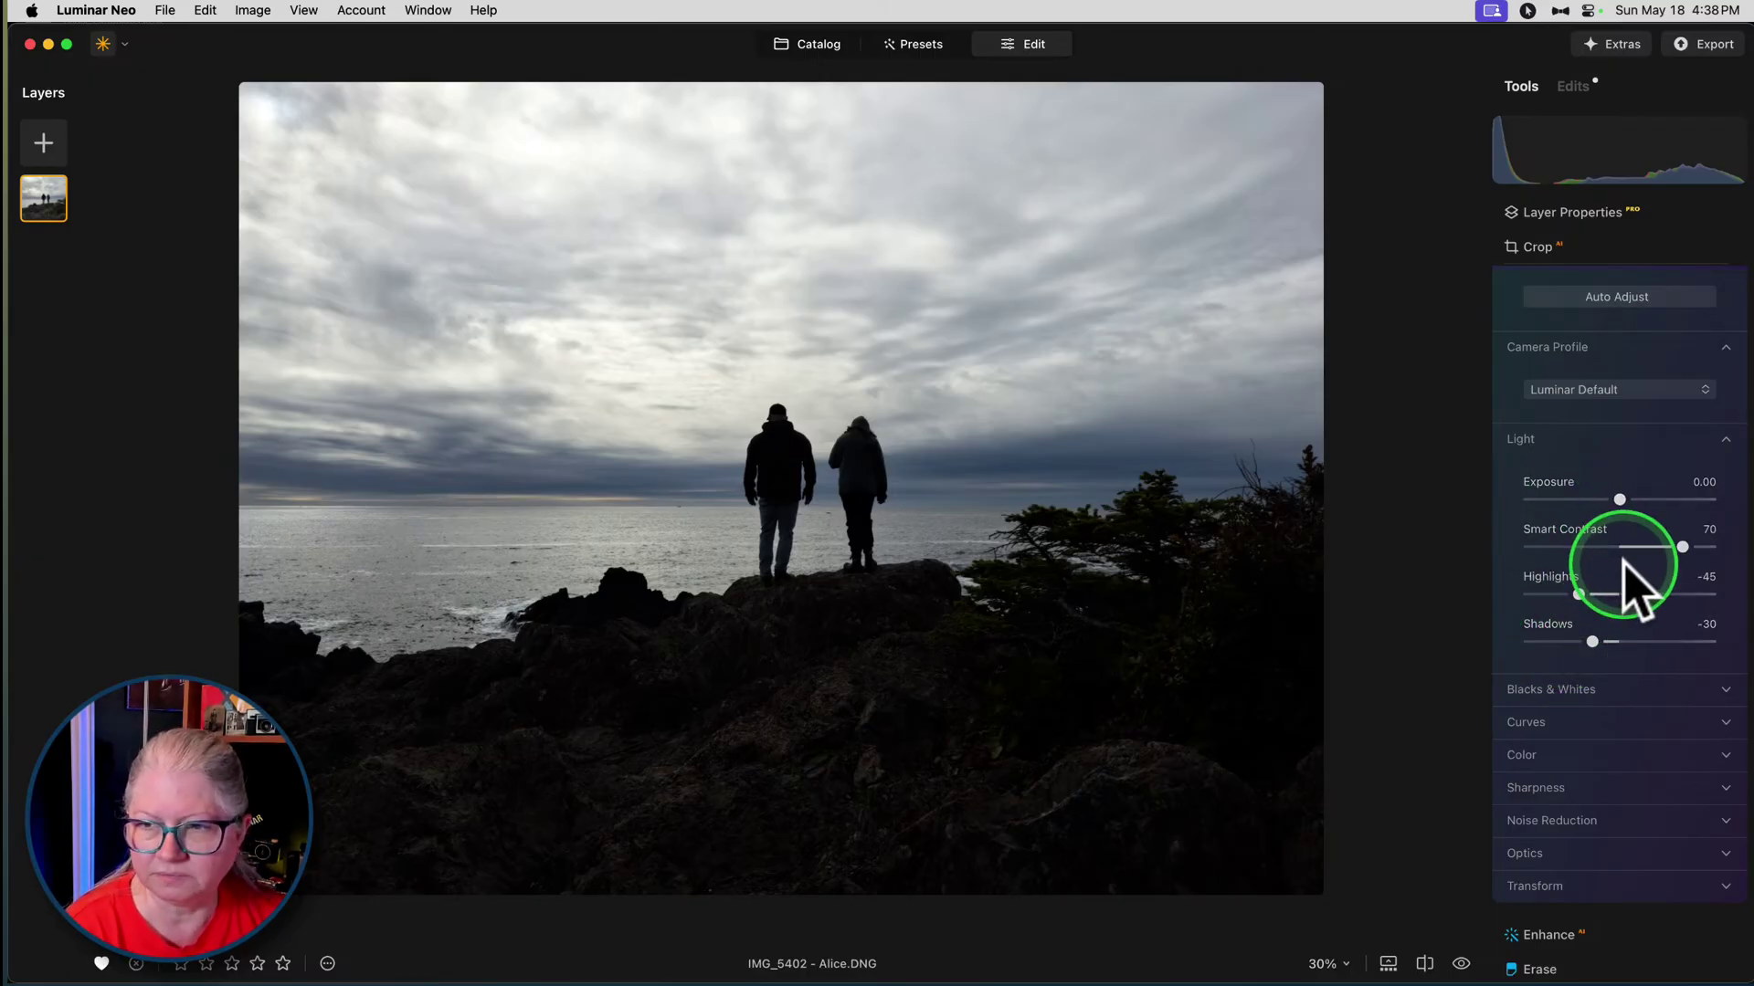
{"action": "scroll", "coordinate": [1663, 384], "scroll_direction": "up", "scroll_amount": 2}
{"action": "left_click", "coordinate": [1692, 348]}
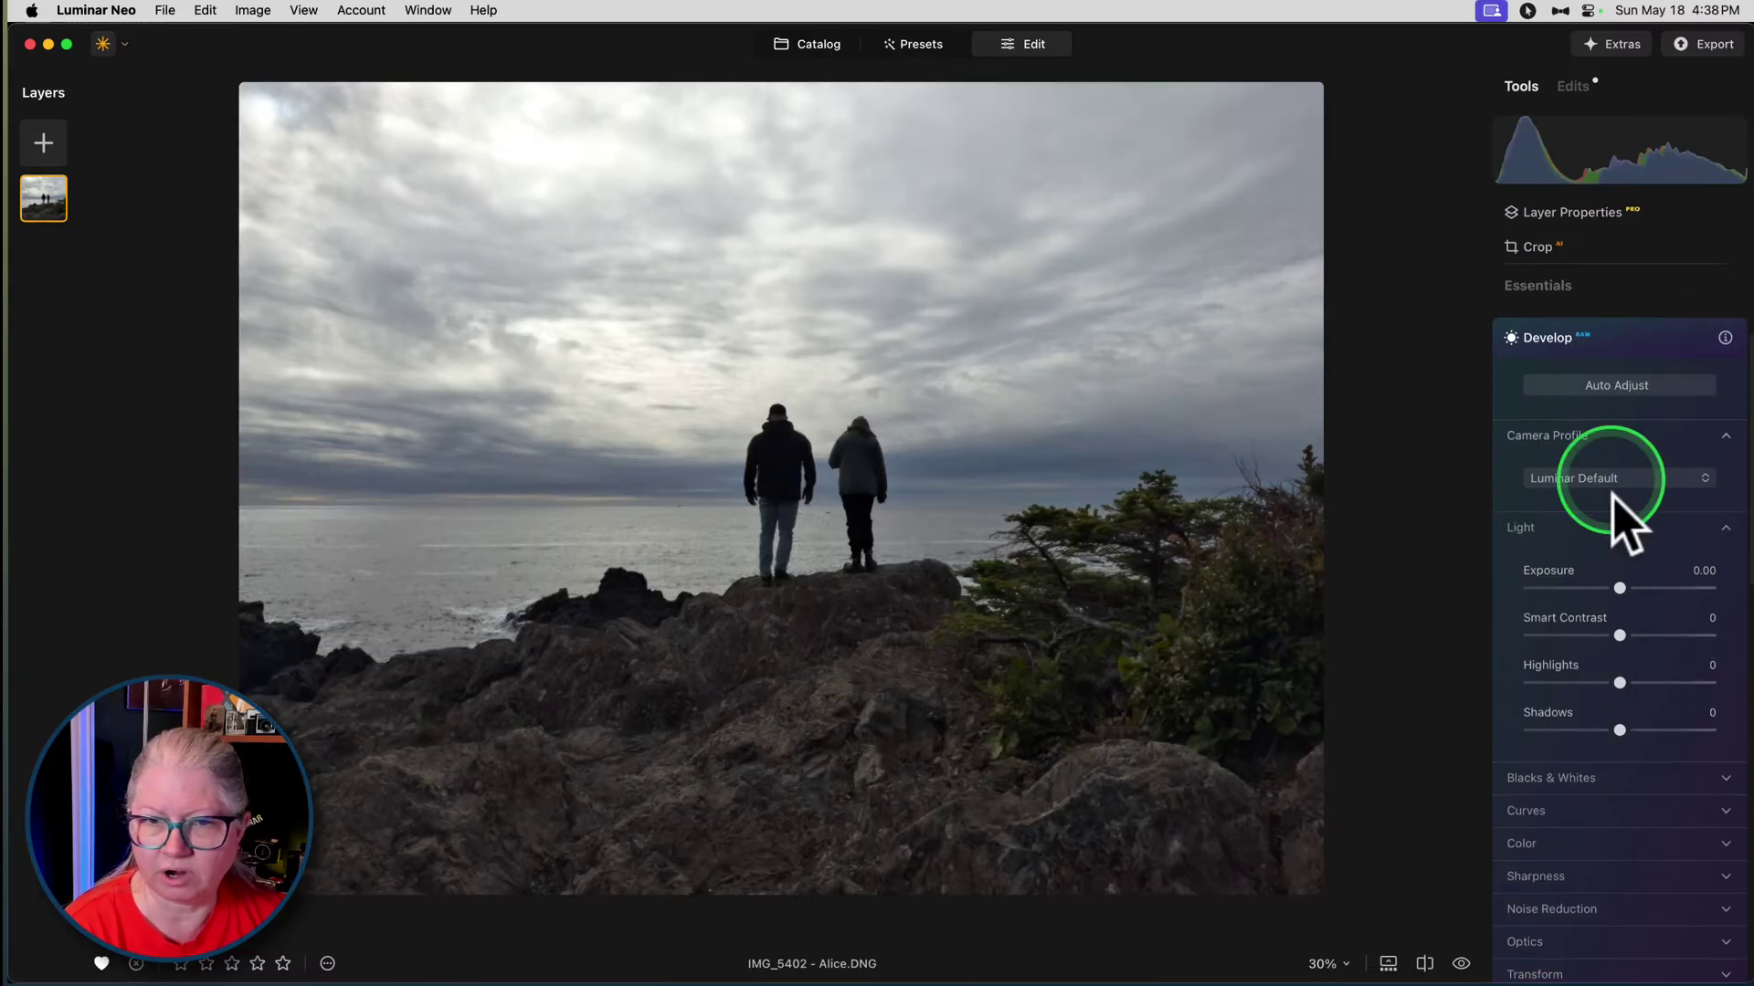
- Try Shadows at 39 and Highlights at -83, and reset Highlights to 0
{"action": "scroll", "coordinate": [1615, 544], "scroll_direction": "down", "scroll_amount": 2}
{"action": "left_click_drag", "start_coordinate": [1616, 667], "coordinate": [1543, 617]}
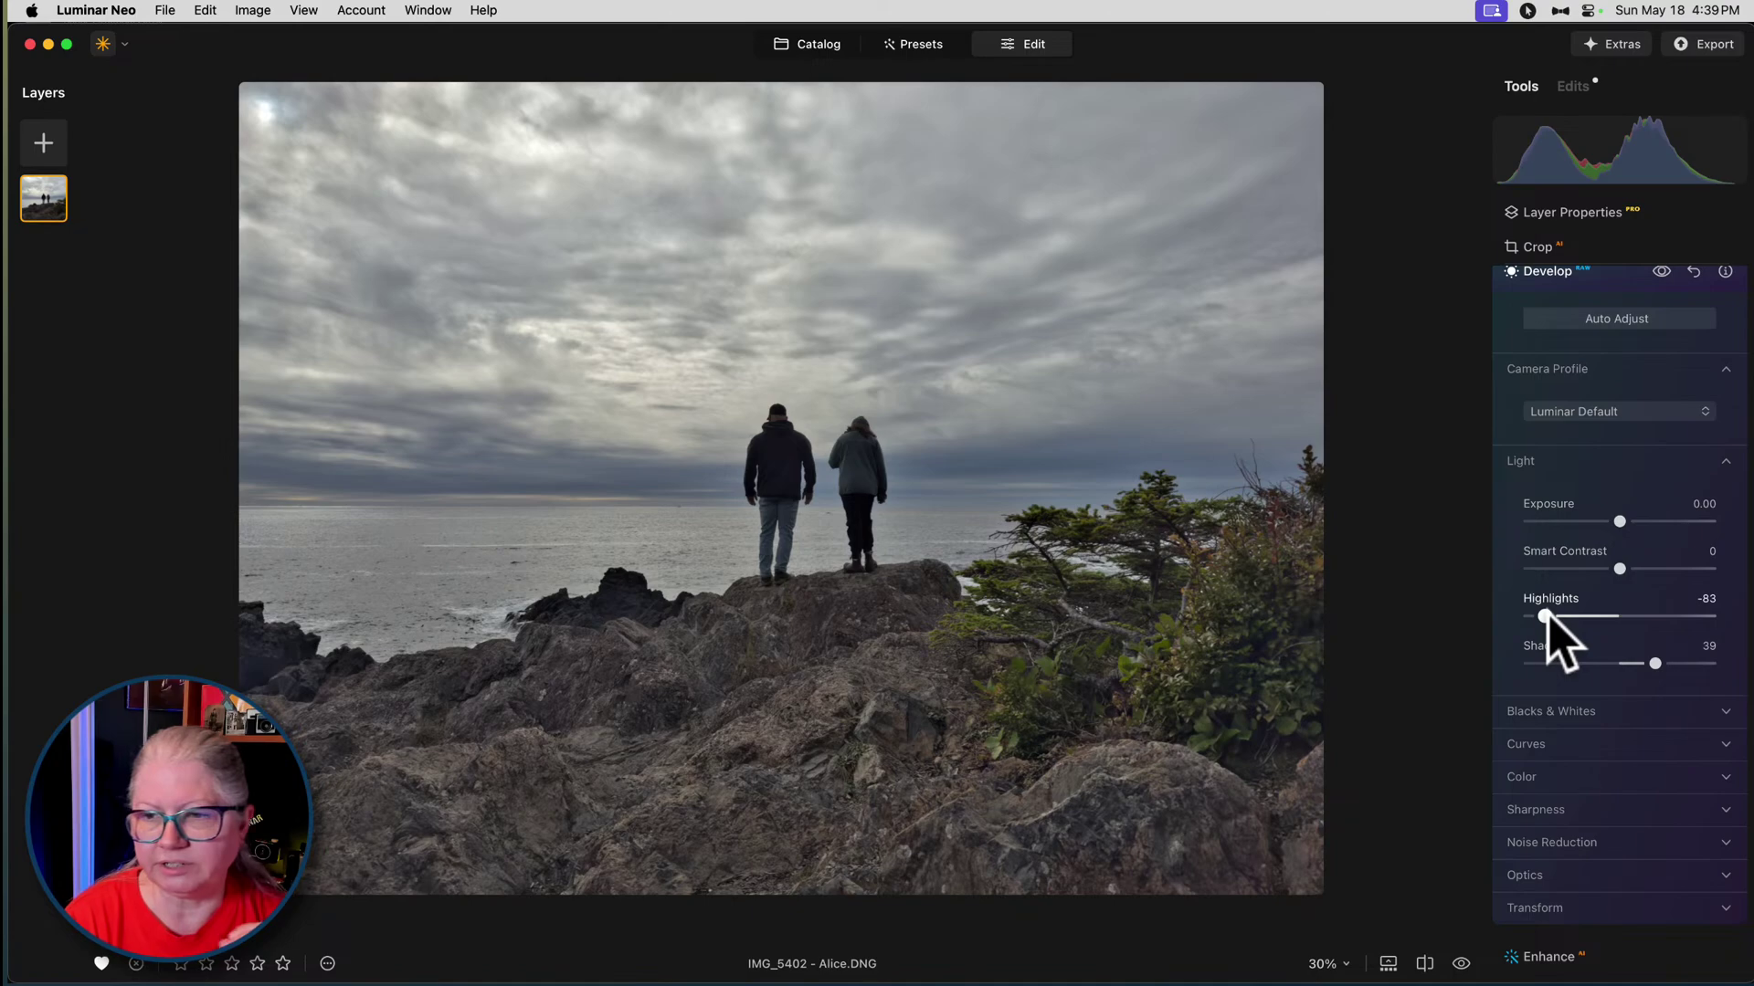
{"action": "double_click", "coordinate": [1544, 616]}
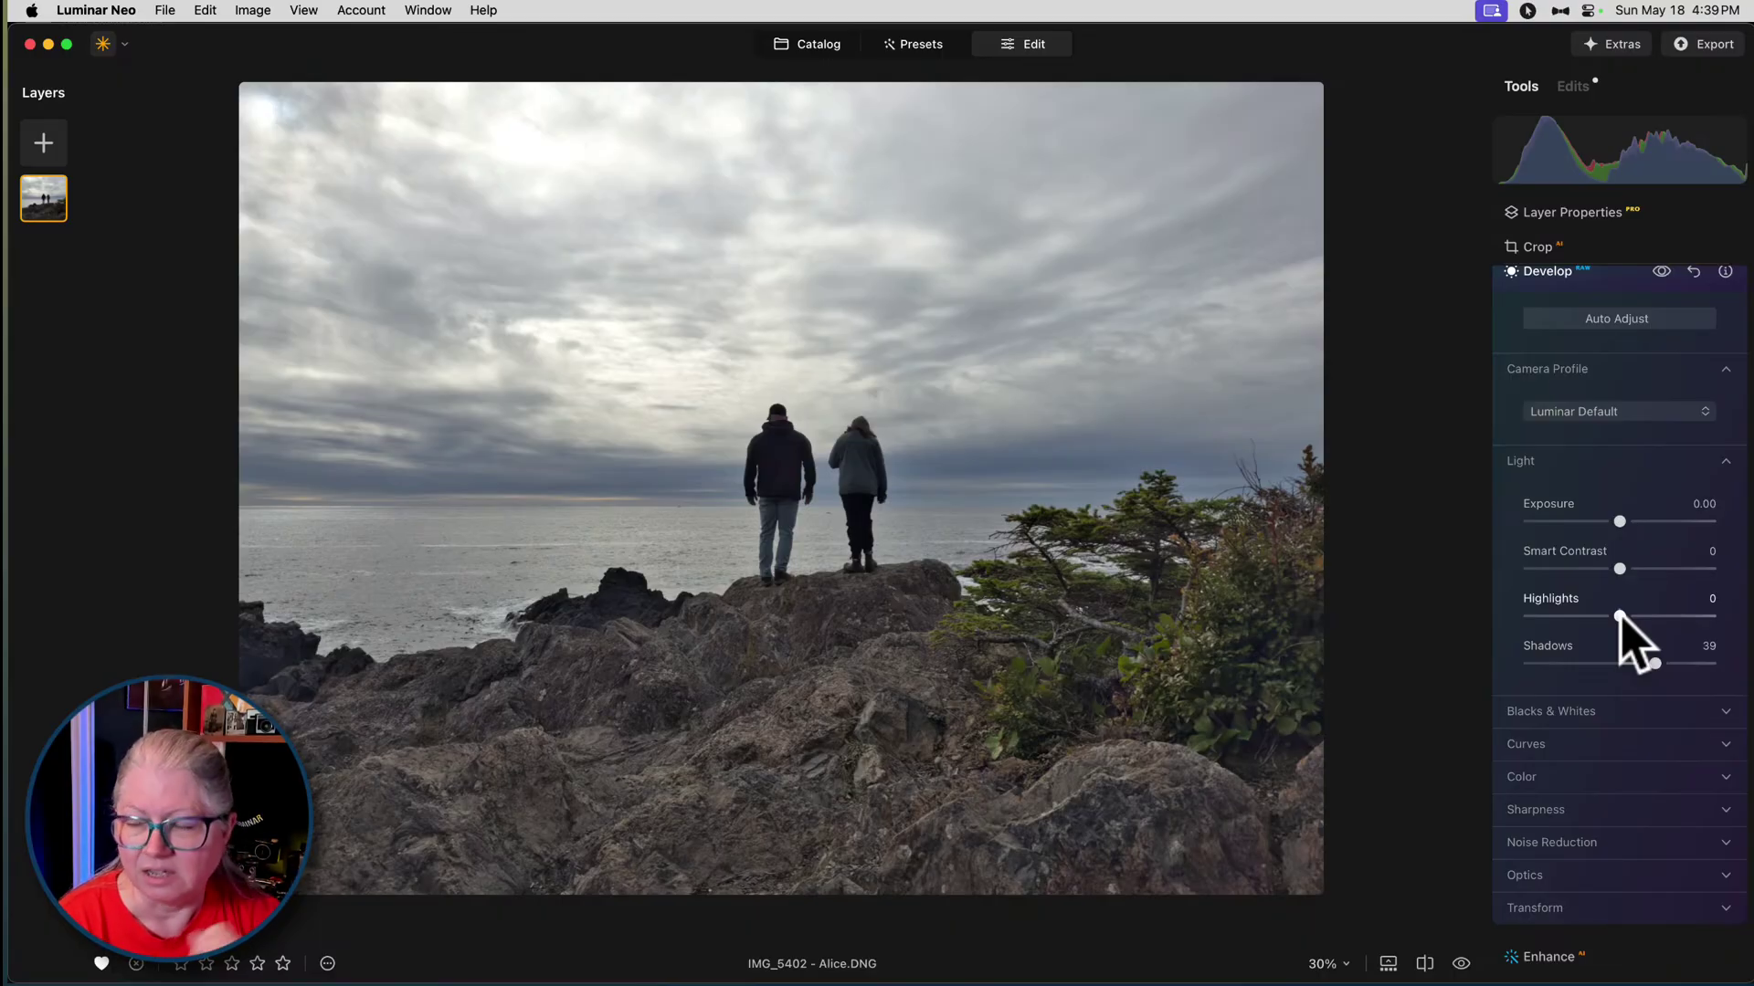
- Expand the Curves section and show the clipping indicators to check the photo's highlights and shadows
{"action": "scroll", "coordinate": [1630, 639], "scroll_direction": "down", "scroll_amount": 1}
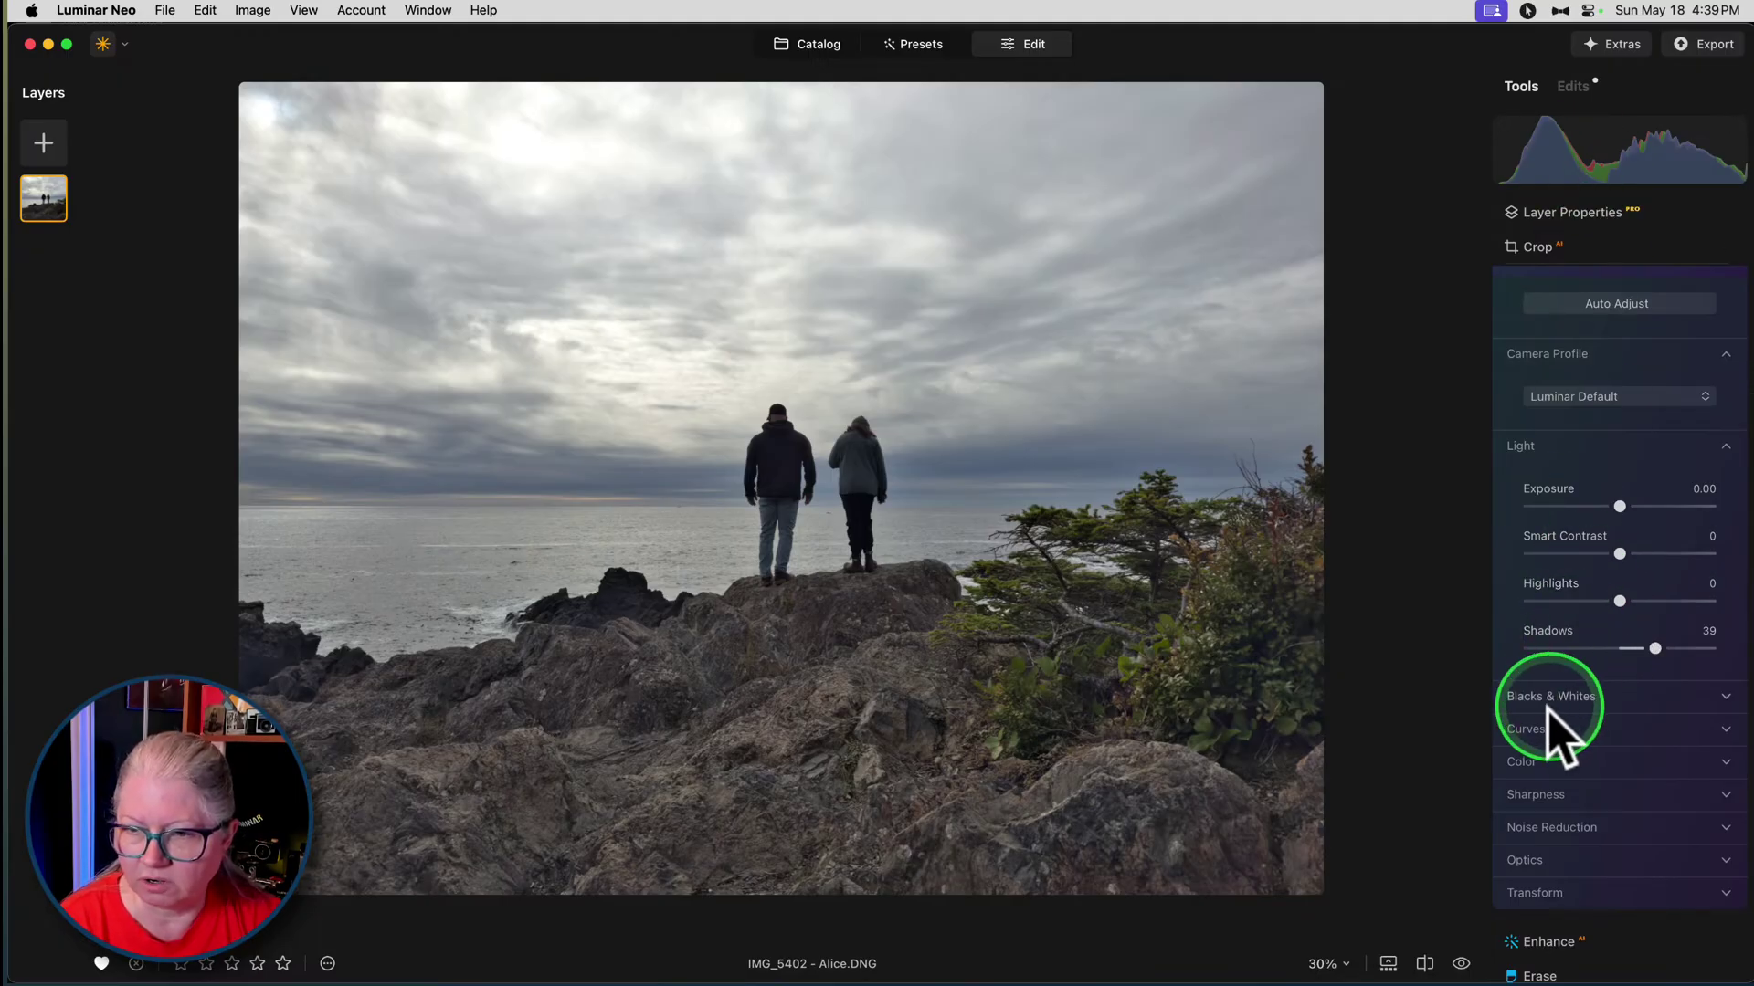
{"action": "left_click", "coordinate": [1529, 728]}
{"action": "scroll", "coordinate": [1530, 736], "scroll_direction": "down", "scroll_amount": 5}
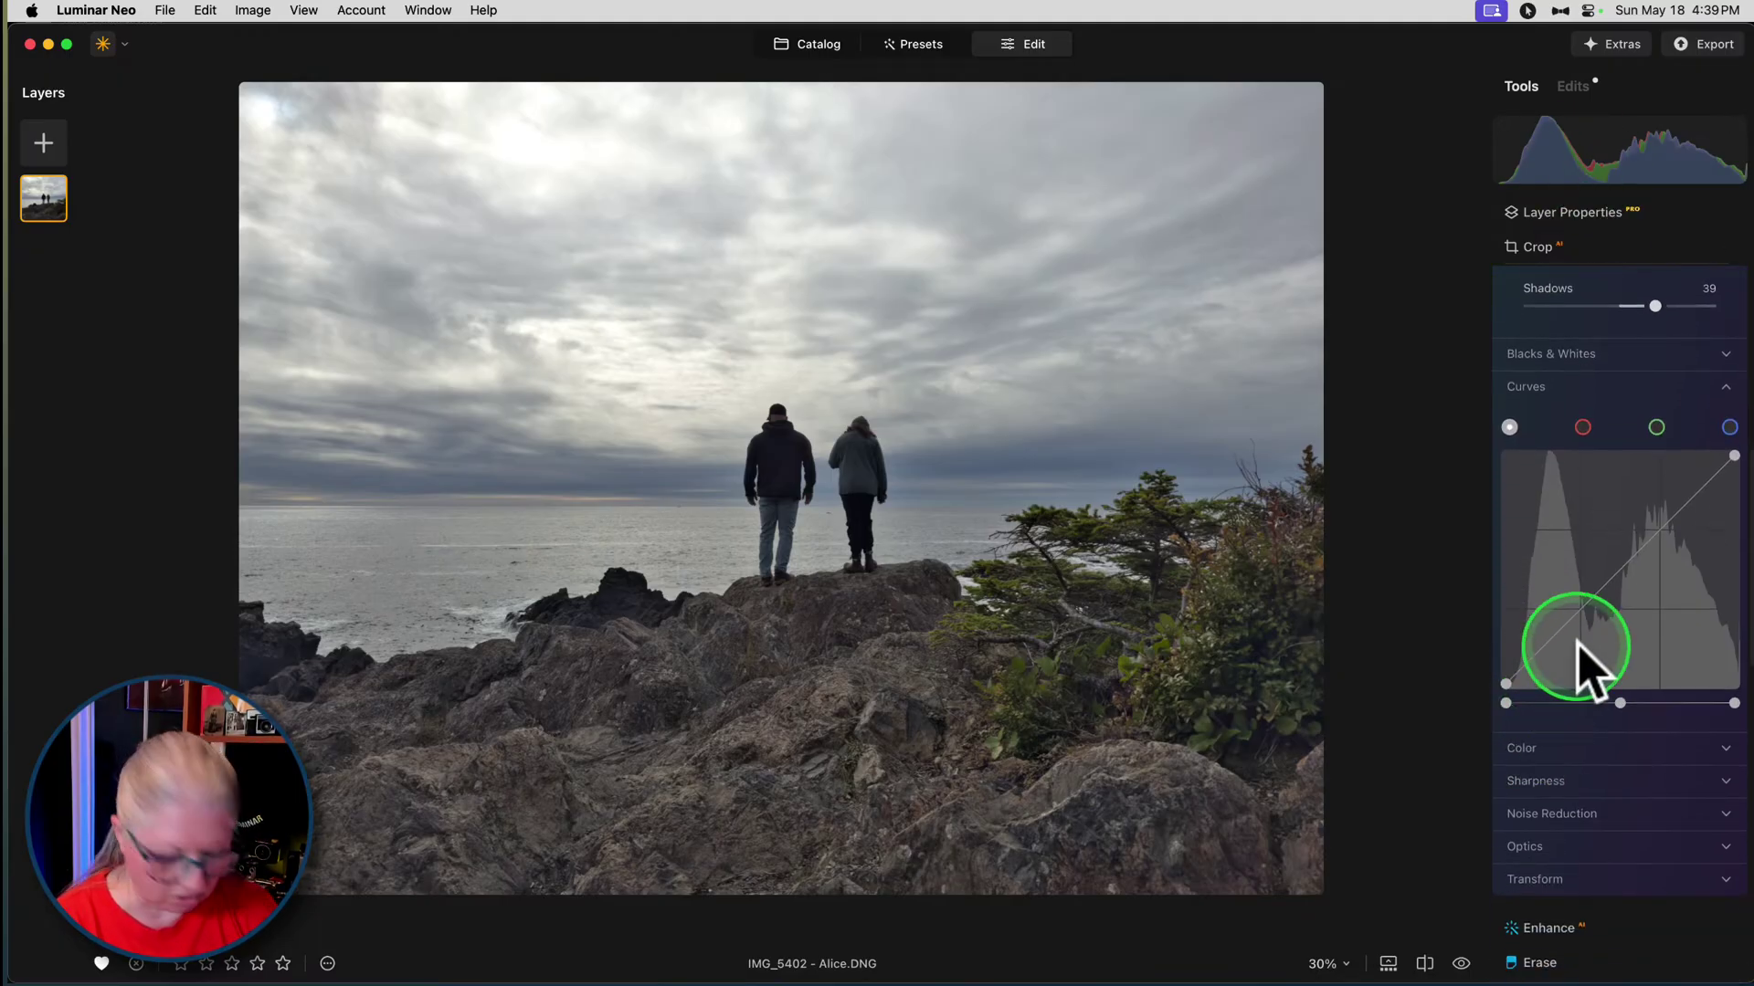
{"action": "key", "text": "j"}
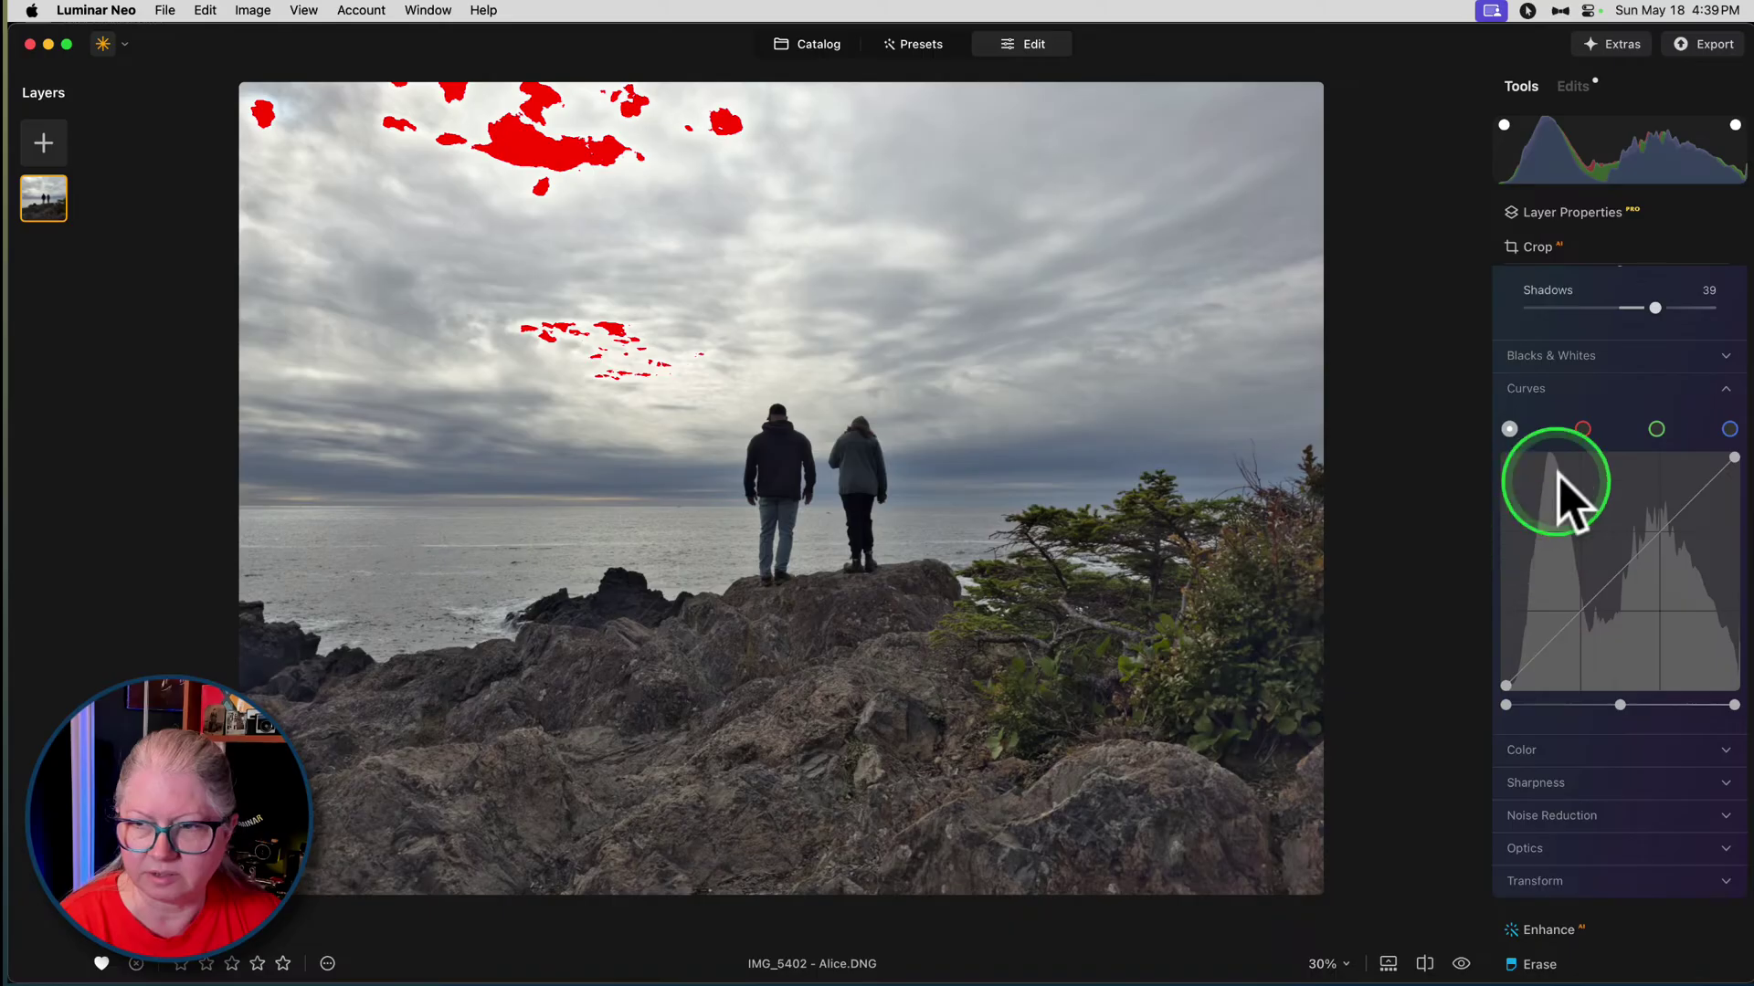
- Set Highlights to -47 and Shadows to 9 in the Light settings, and collapse the Curves section
{"action": "scroll", "coordinate": [1566, 511], "scroll_direction": "up", "scroll_amount": 2}
{"action": "scroll", "coordinate": [1568, 463], "scroll_direction": "up", "scroll_amount": 3}
{"action": "left_click_drag", "start_coordinate": [1620, 443], "coordinate": [1577, 442]}
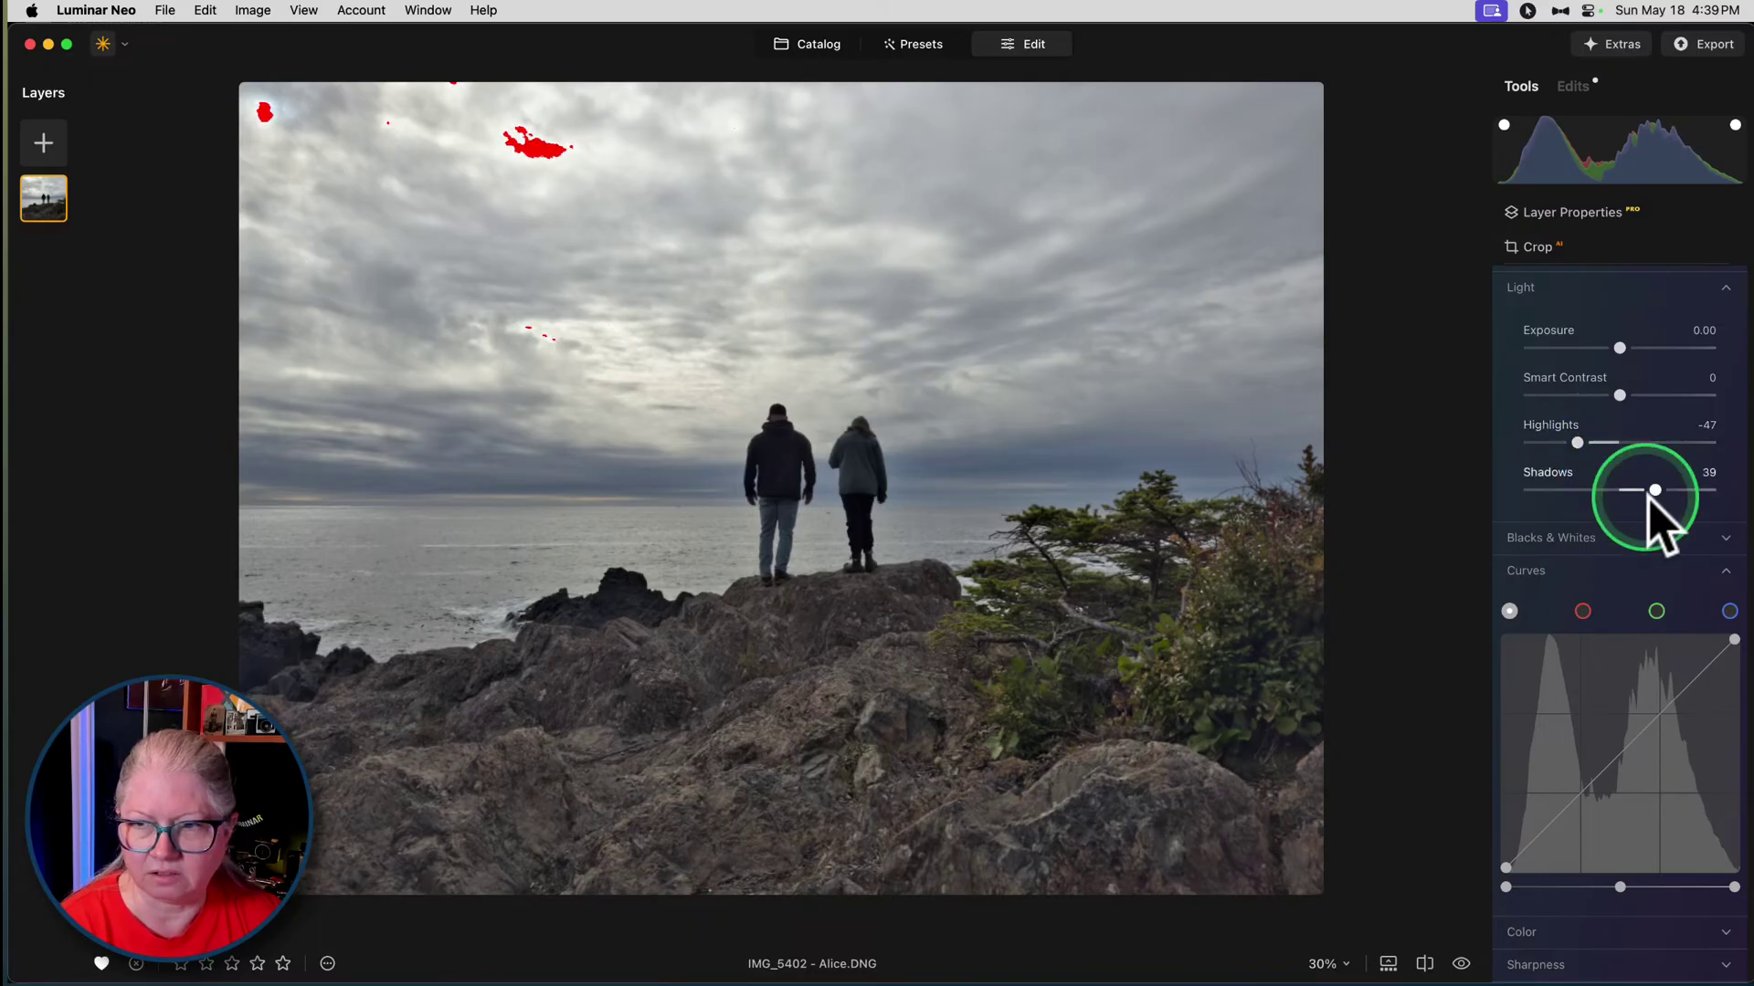
{"action": "left_click_drag", "start_coordinate": [1655, 489], "coordinate": [1627, 488]}
{"action": "scroll", "coordinate": [1589, 608], "scroll_direction": "up", "scroll_amount": 3}
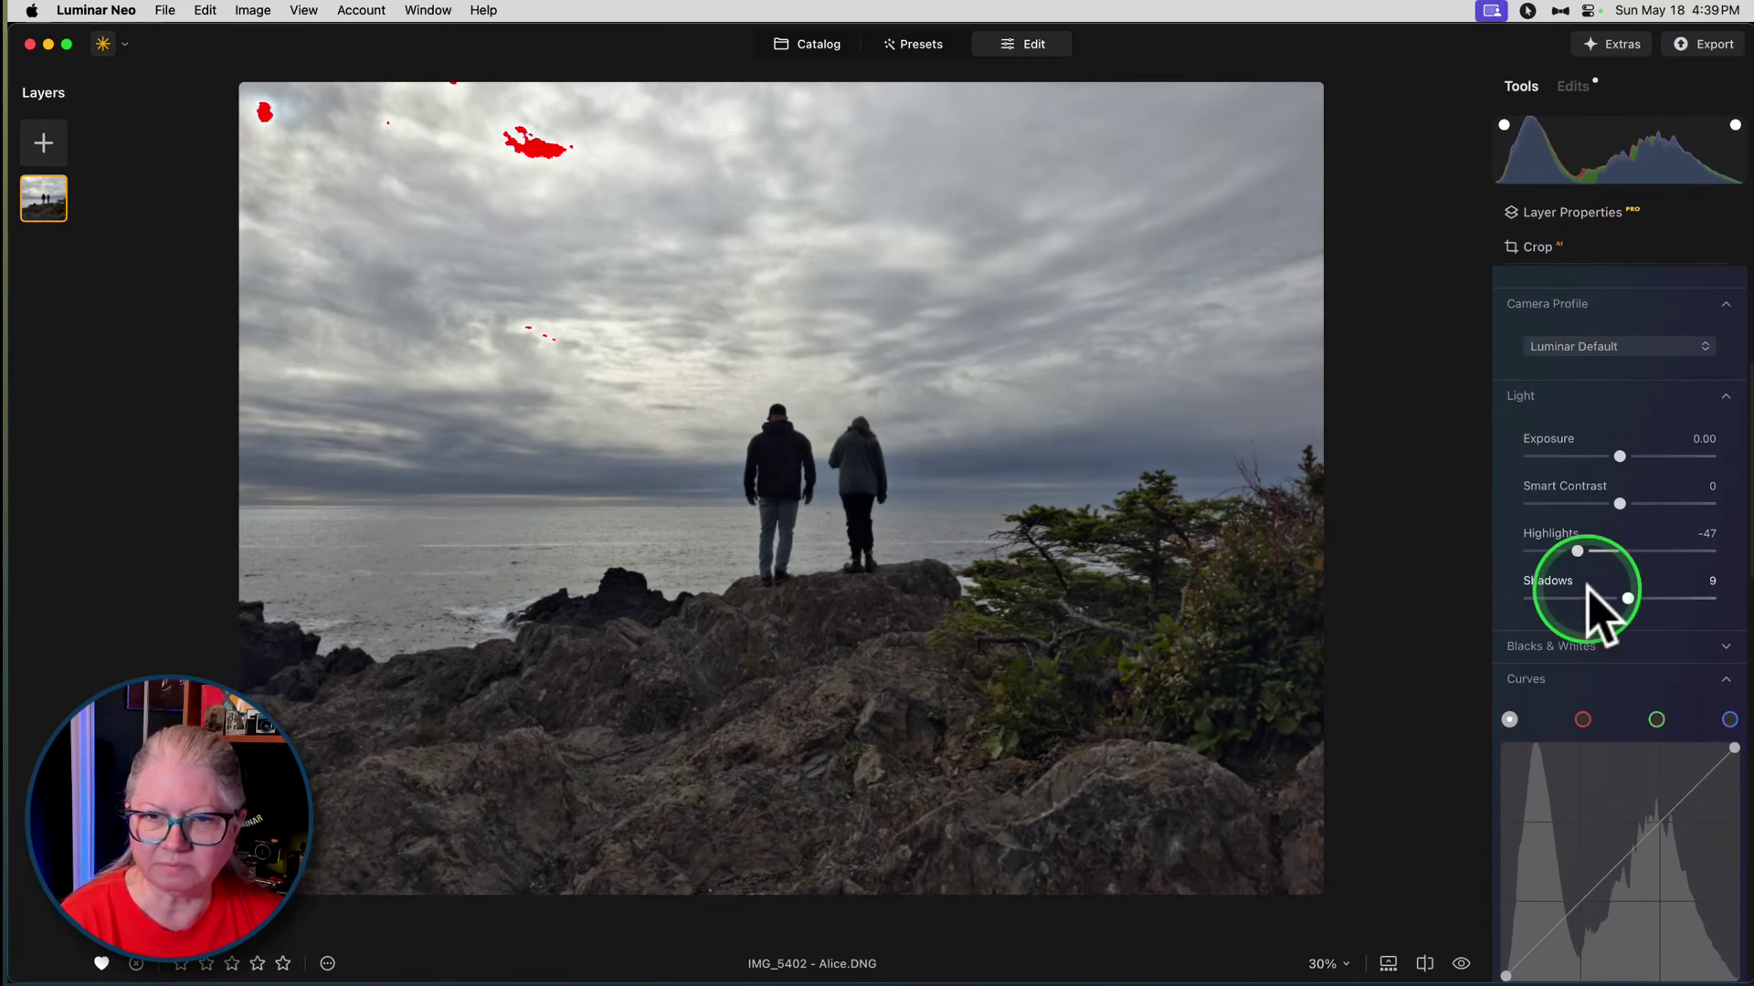
{"action": "scroll", "coordinate": [1598, 615], "scroll_direction": "down", "scroll_amount": 2}
{"action": "left_click", "coordinate": [1537, 602]}
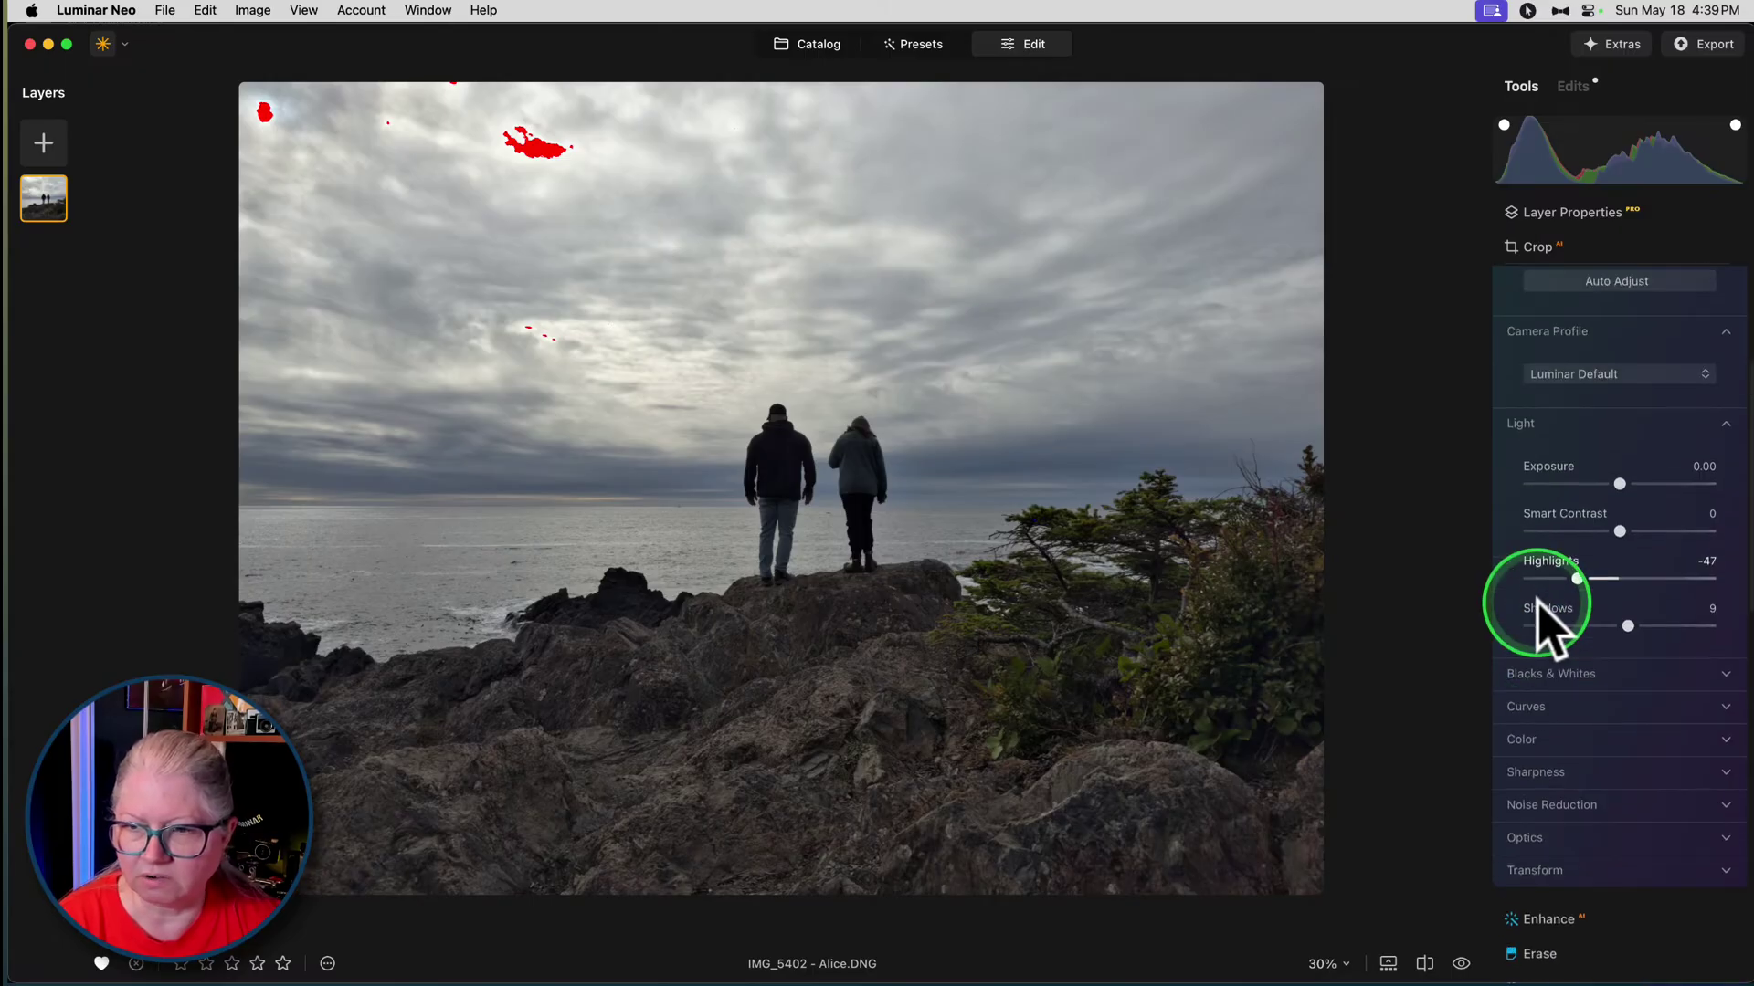
- Try the Daylight white balance, switch to Cloudy, and adjust the temperature to 5908
{"action": "left_click", "coordinate": [1521, 730]}
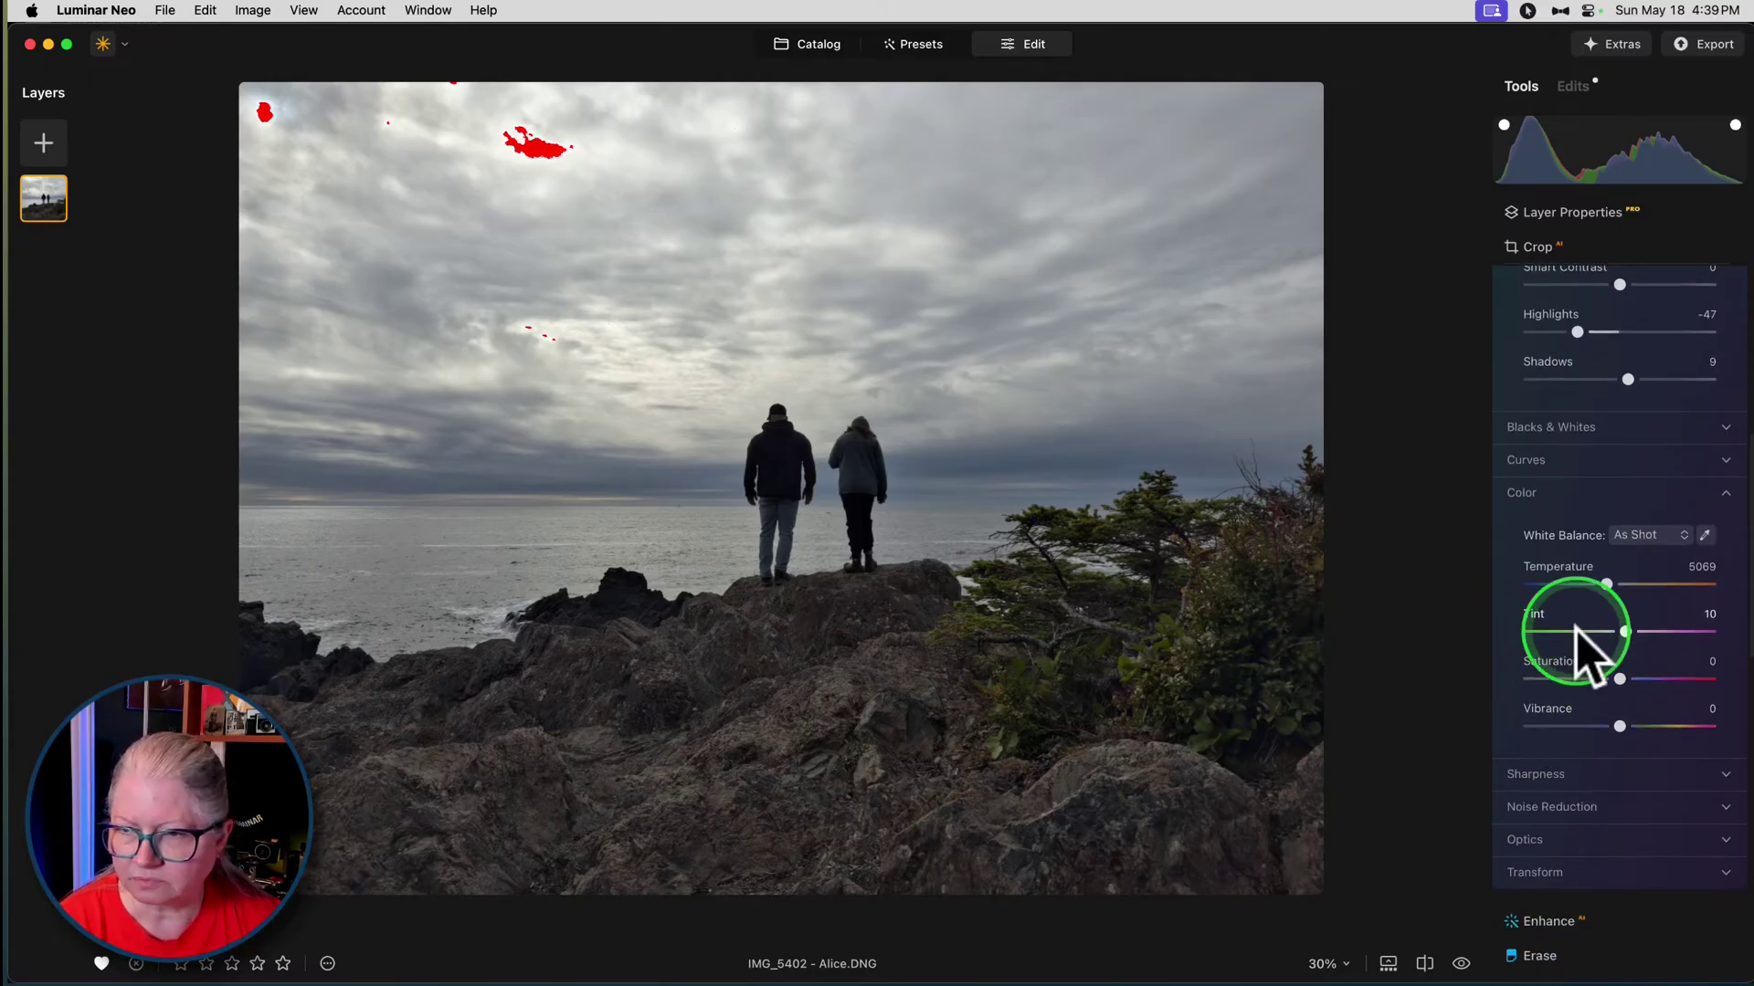
{"action": "left_click", "coordinate": [1648, 537]}
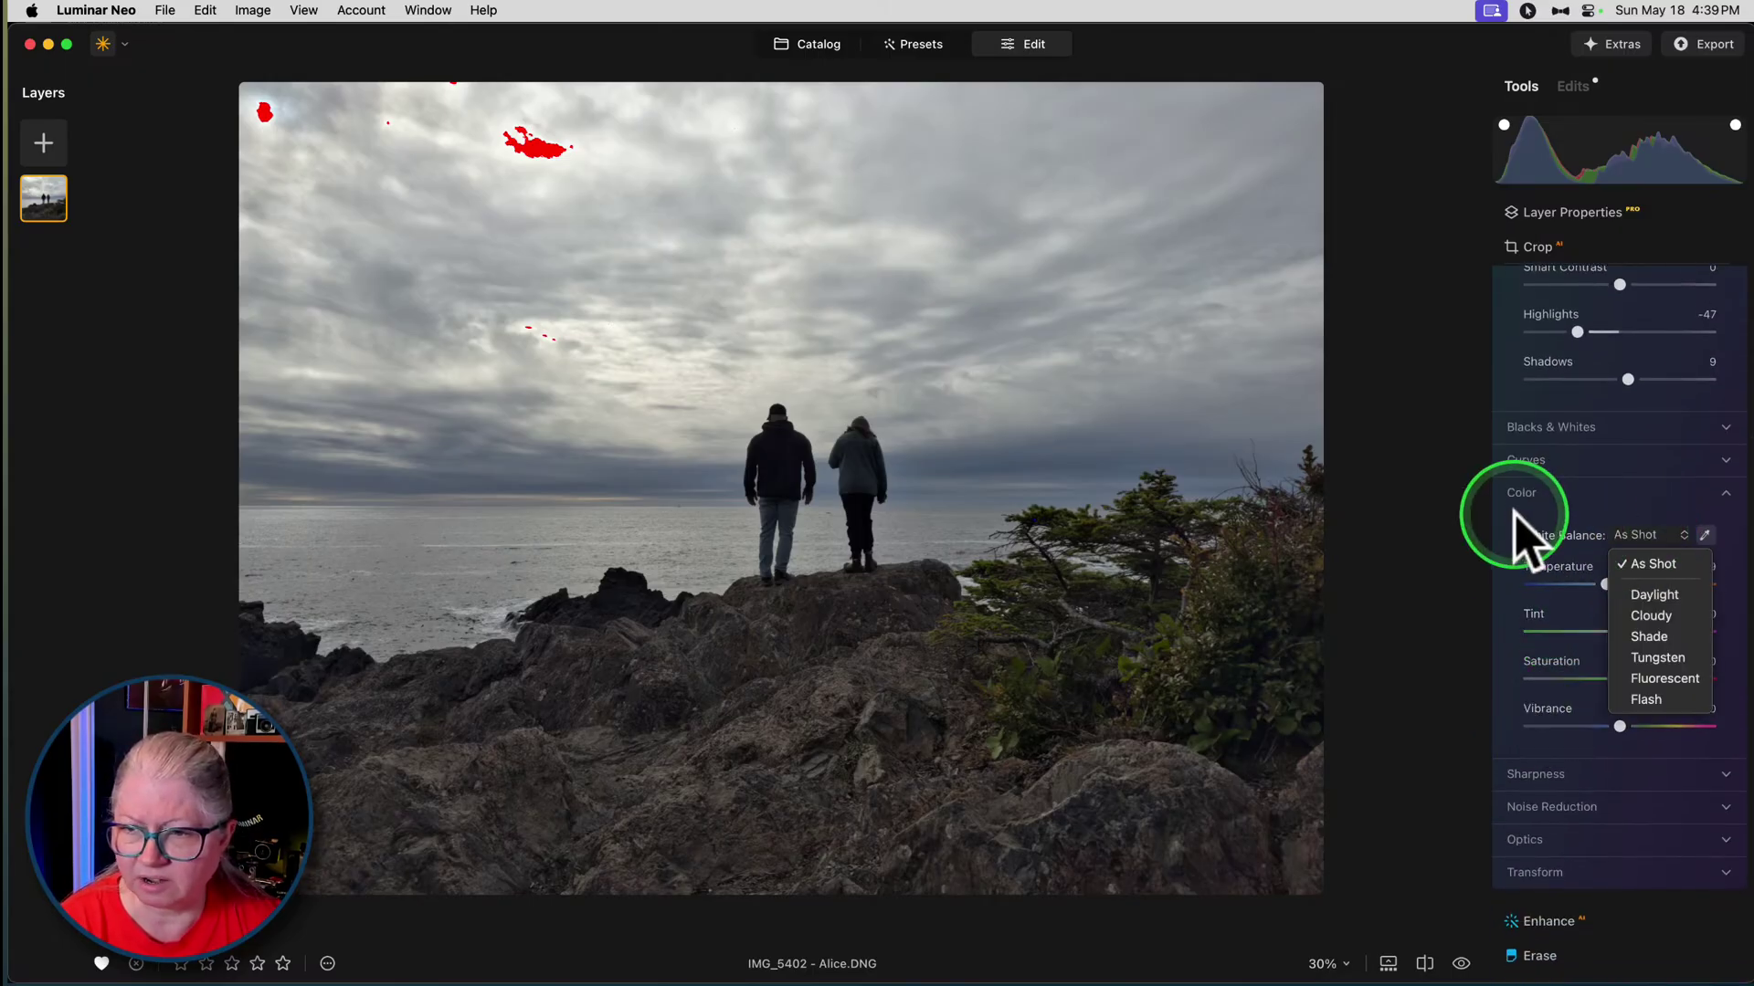
{"action": "left_click", "coordinate": [1649, 593]}
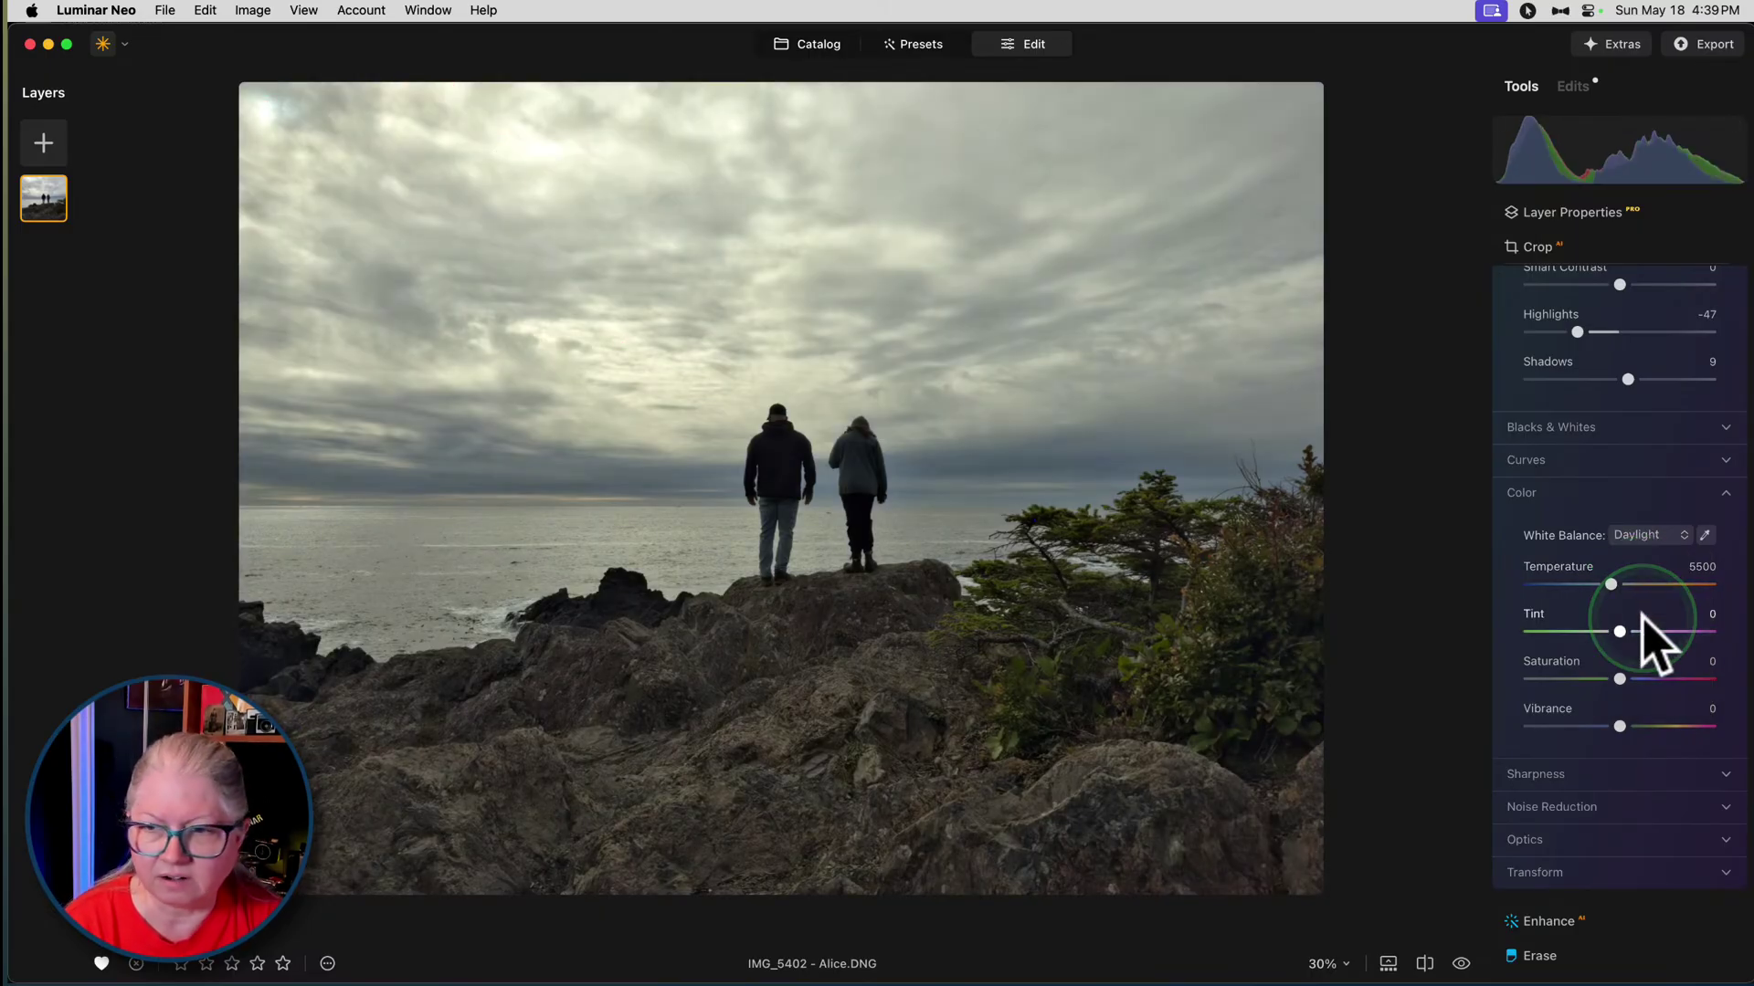
{"action": "left_click", "coordinate": [1648, 537]}
{"action": "left_click", "coordinate": [1647, 615]}
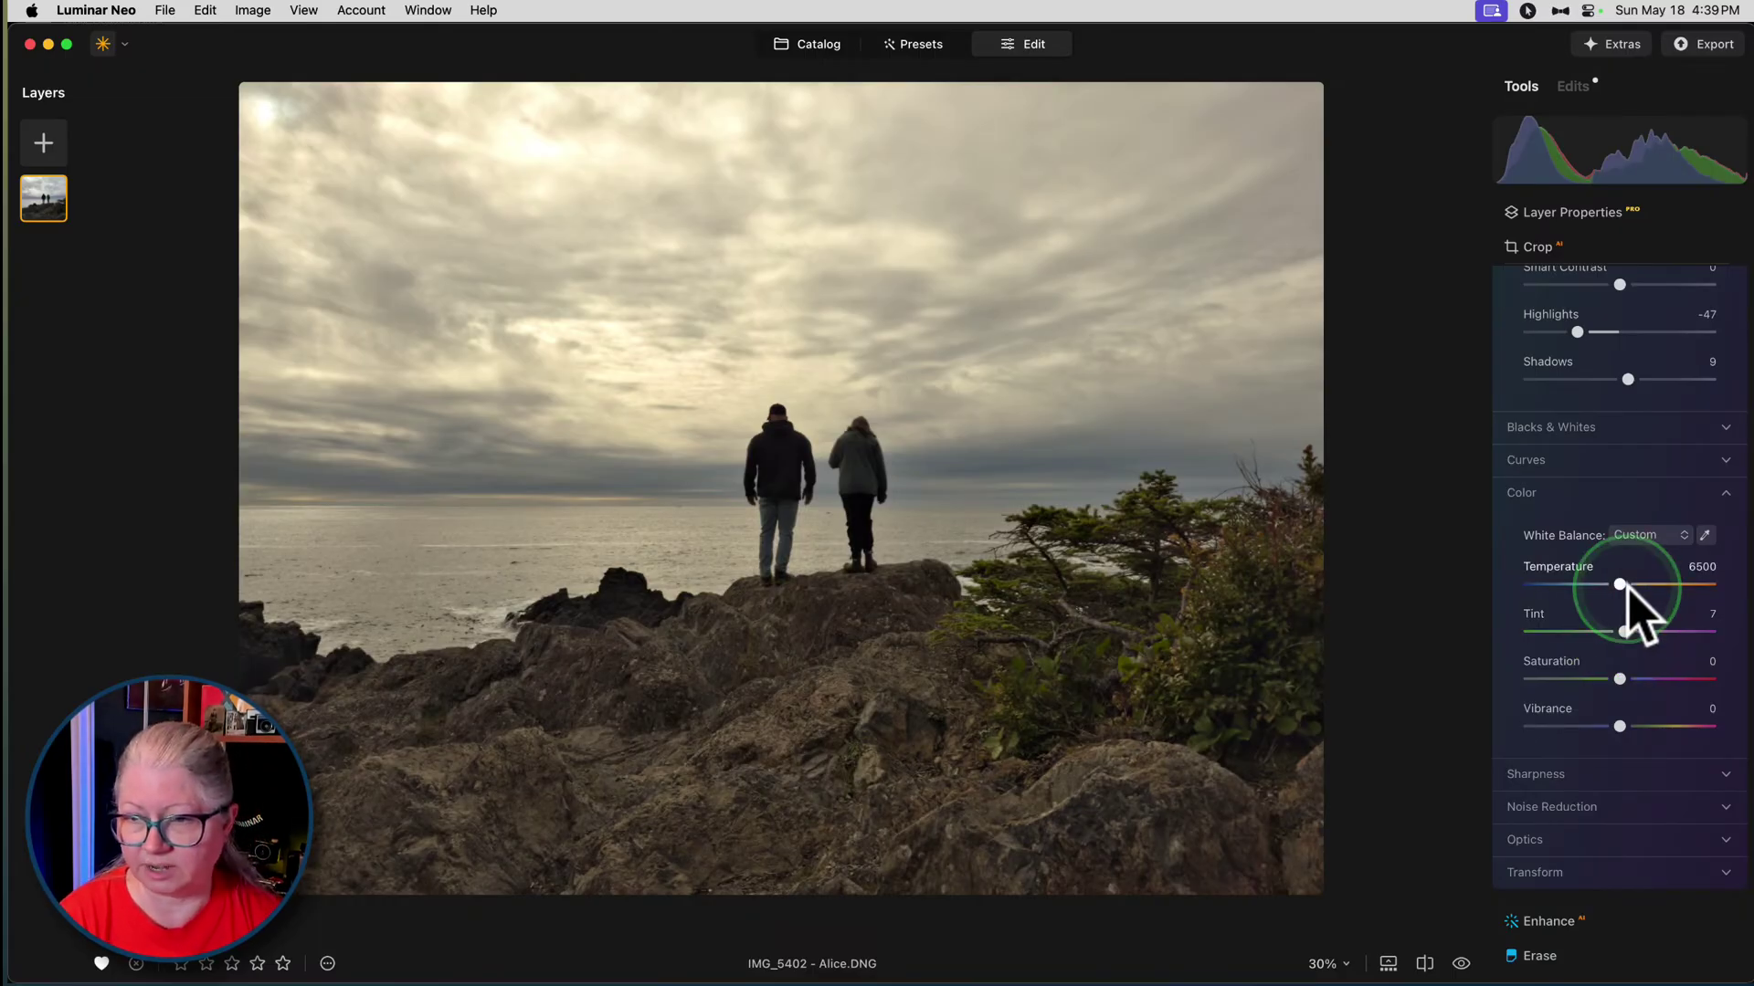
{"action": "left_click_drag", "start_coordinate": [1619, 585], "coordinate": [1611, 584]}
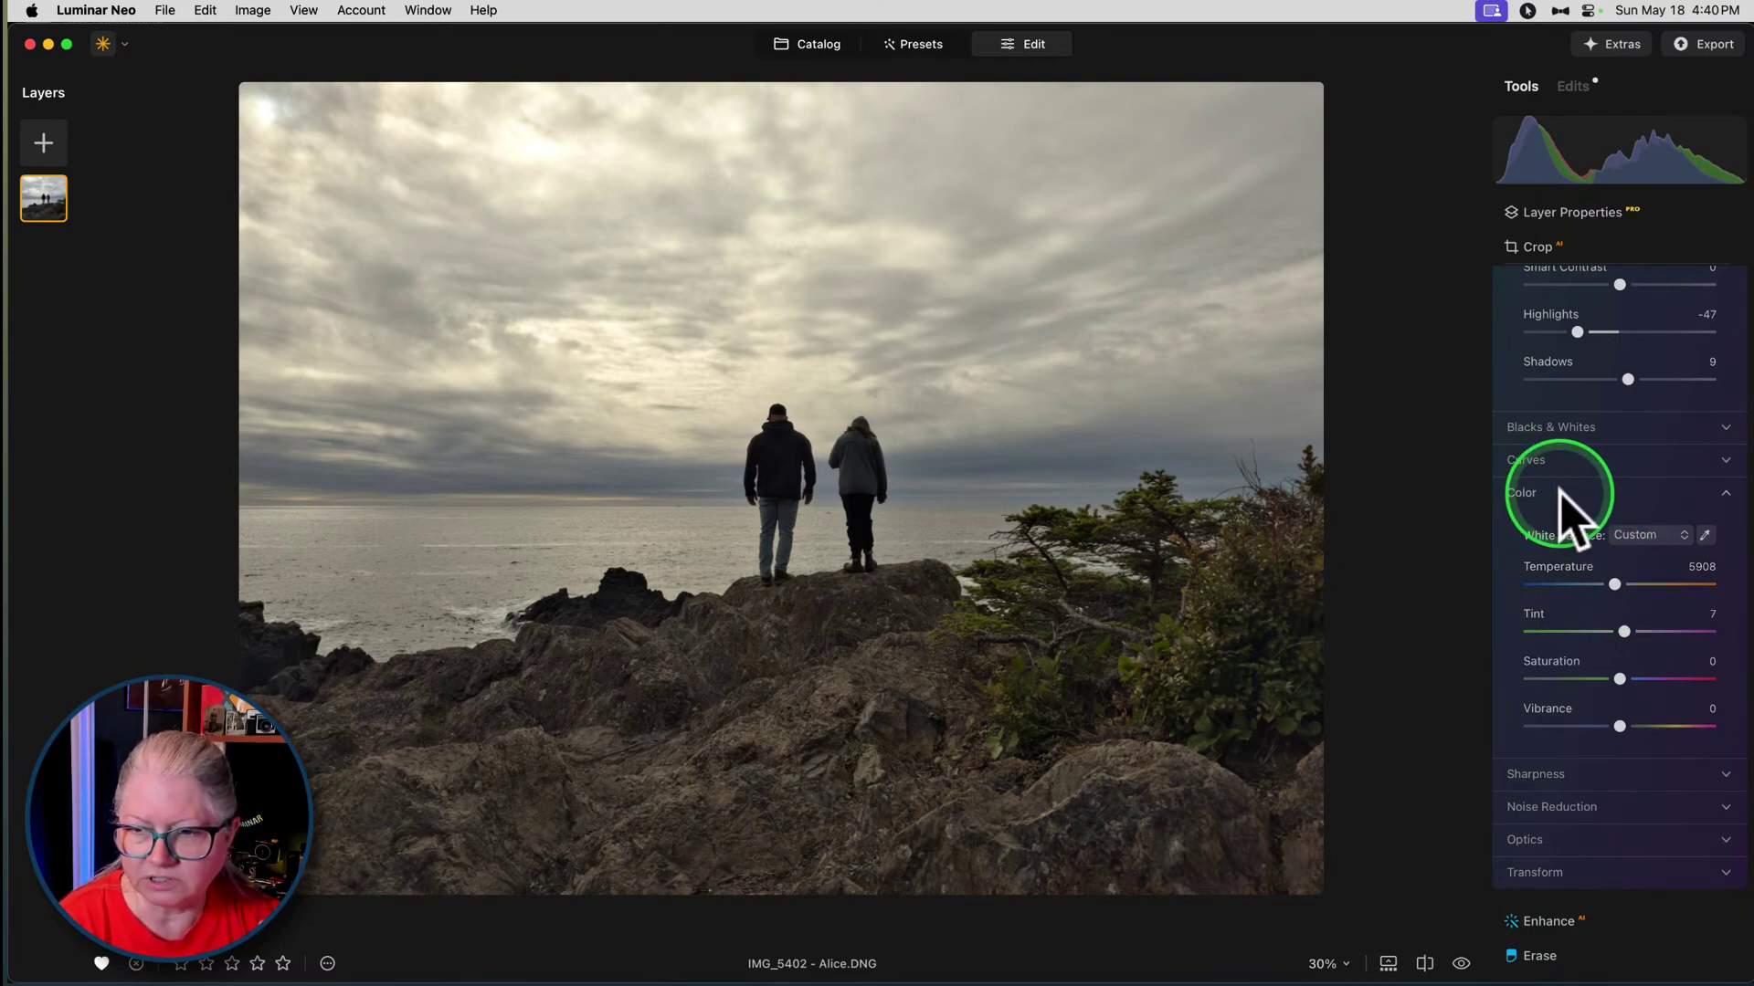
- Close the Develop tool and use Enhance to set Accent to 11 and Sky Enhancer to 52
{"action": "scroll", "coordinate": [1563, 510], "scroll_direction": "up", "scroll_amount": 8}
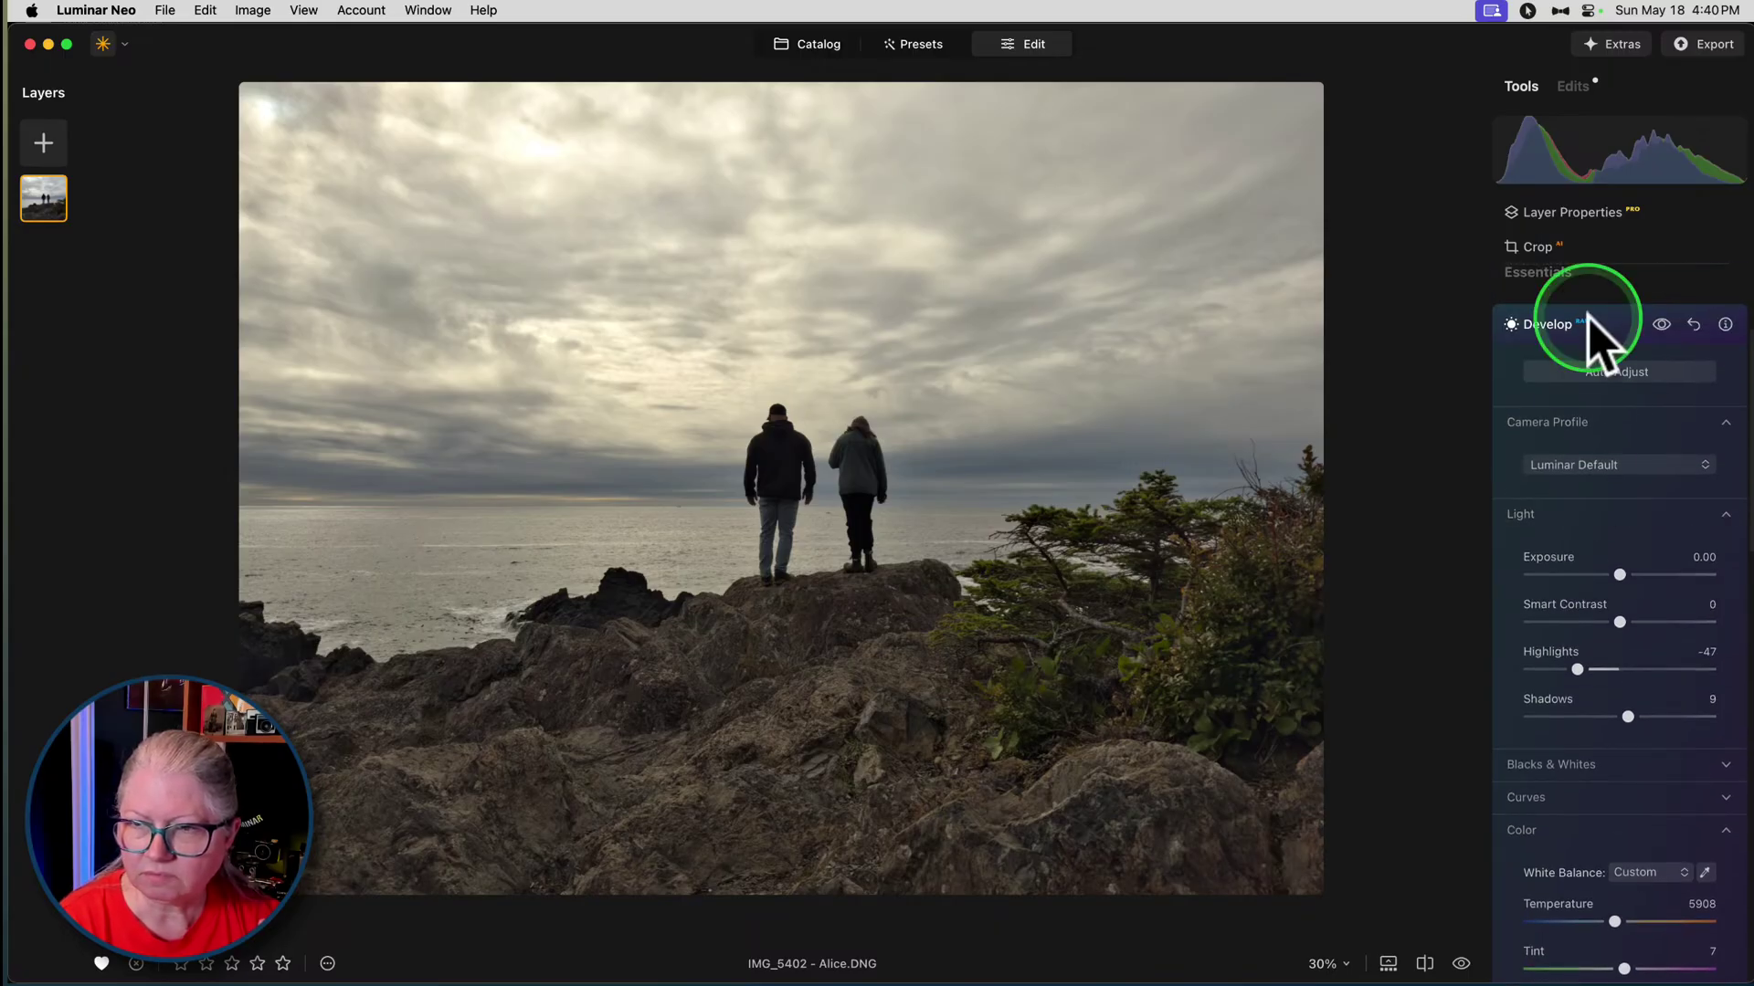
{"action": "left_click", "coordinate": [1603, 331]}
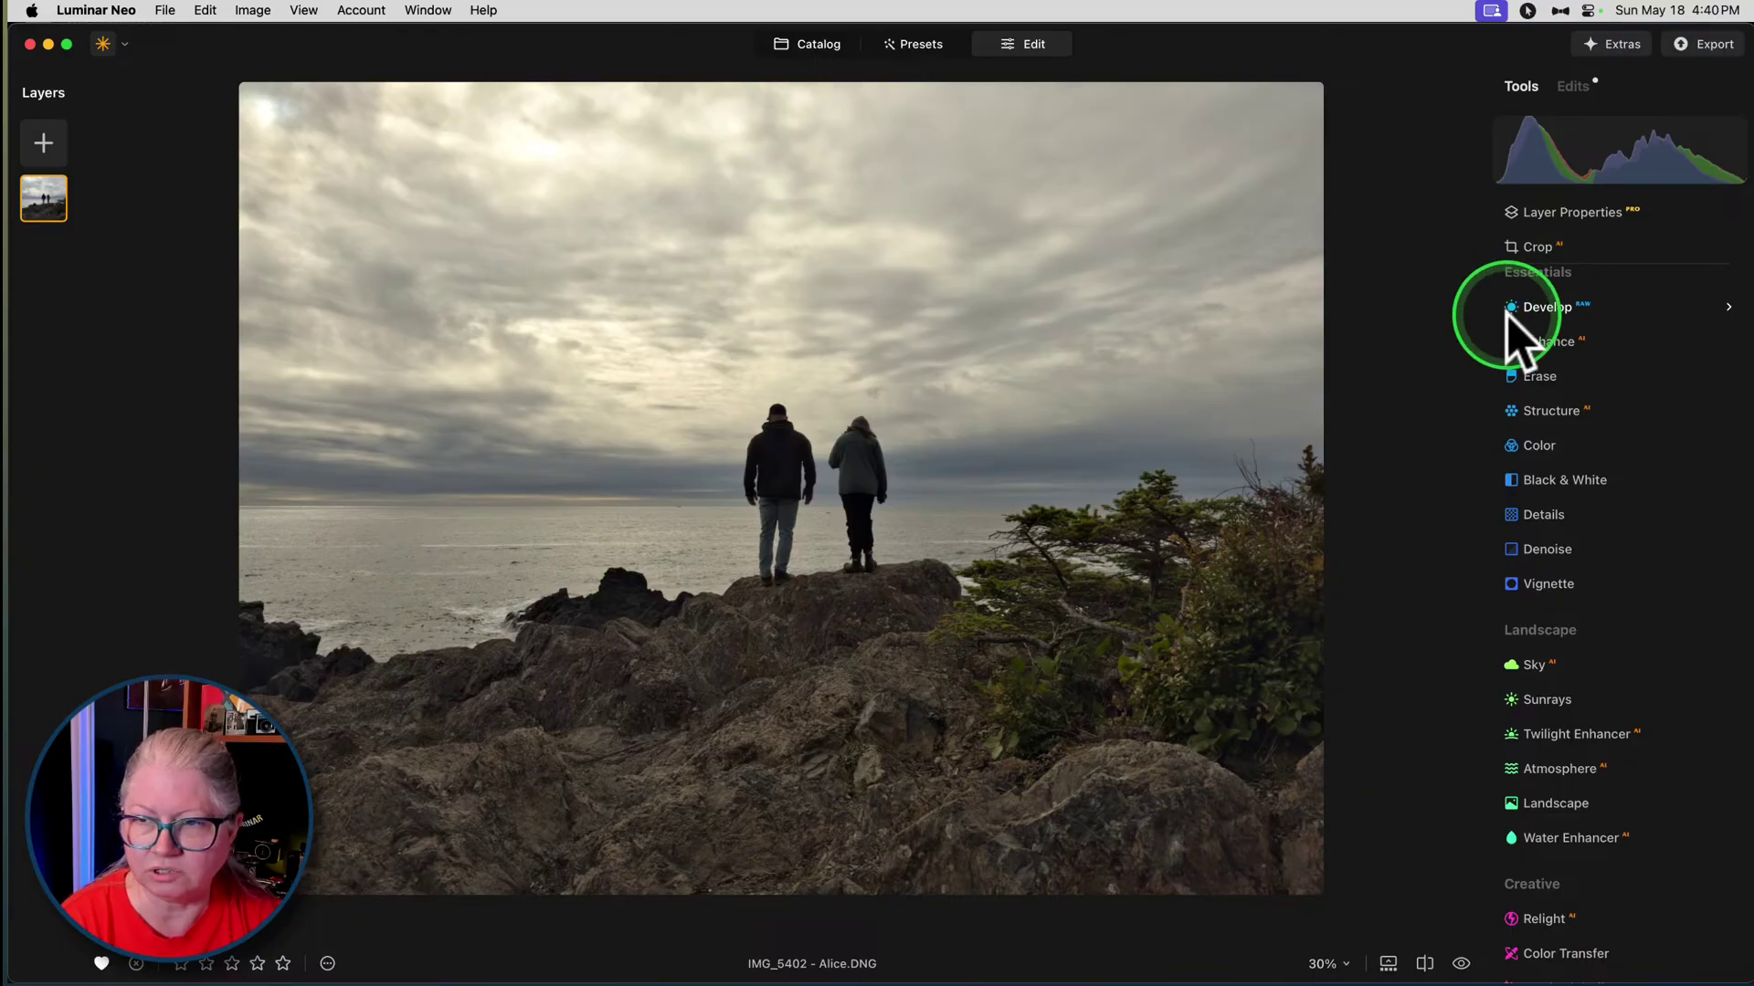
{"action": "left_click", "coordinate": [1541, 310]}
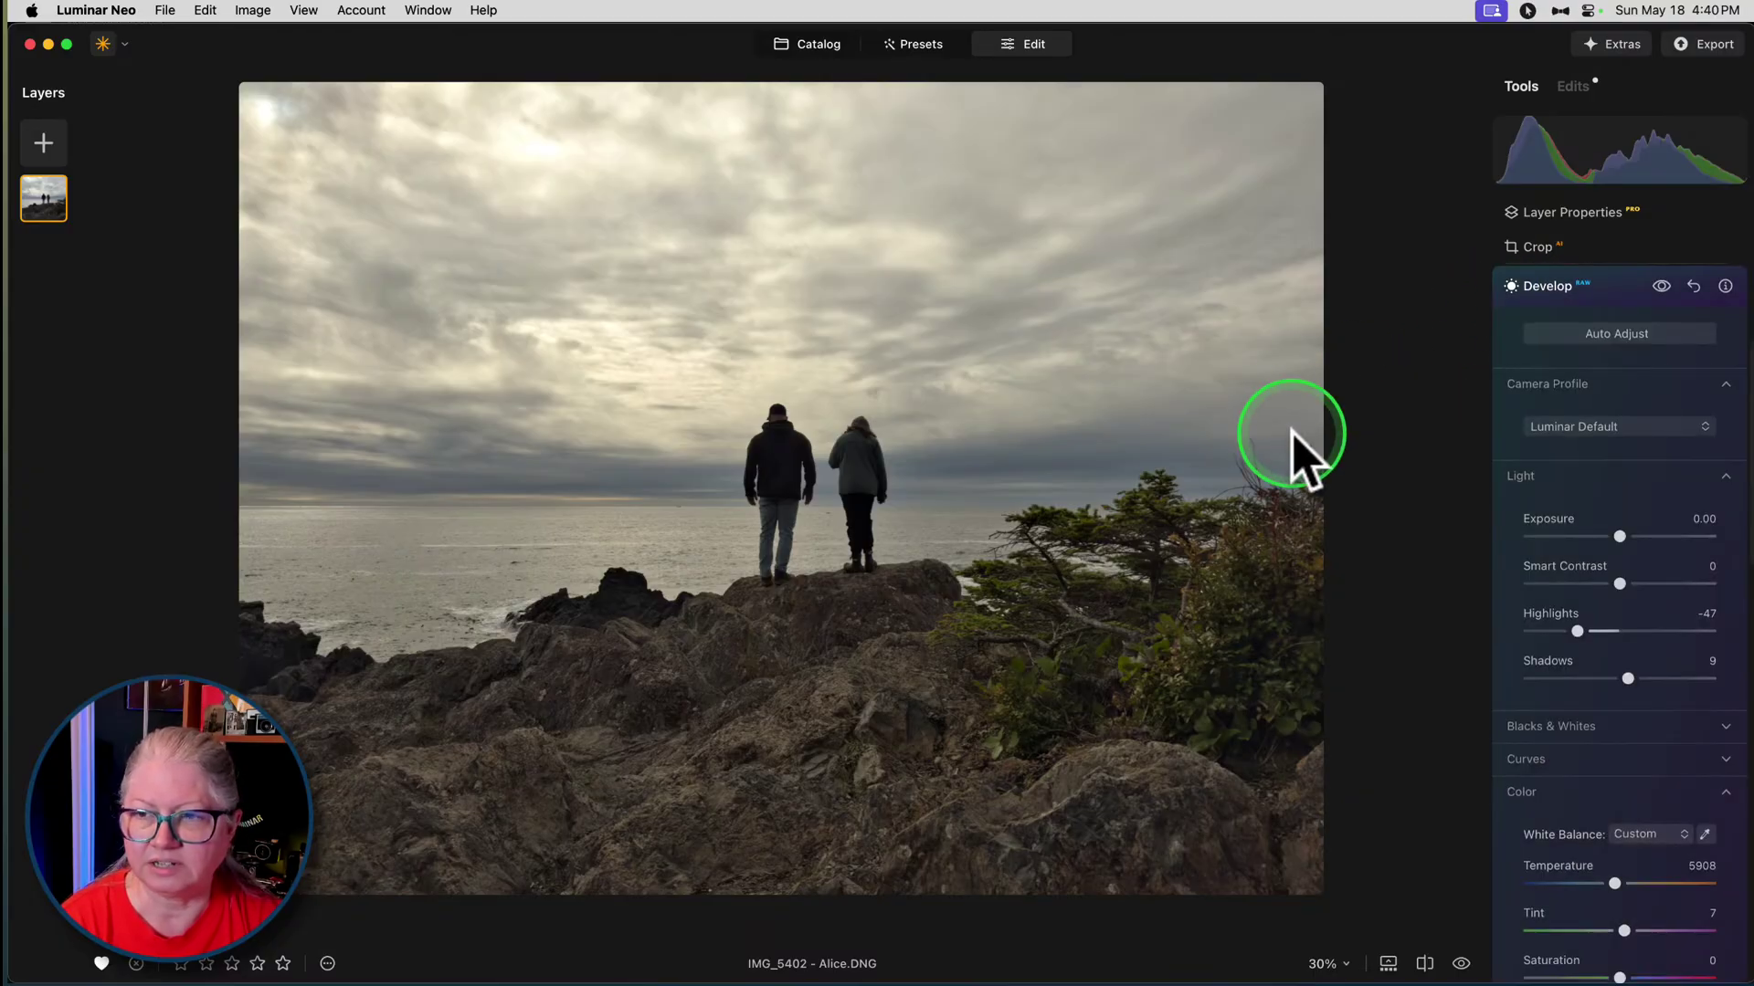
{"action": "left_click", "coordinate": [1585, 304]}
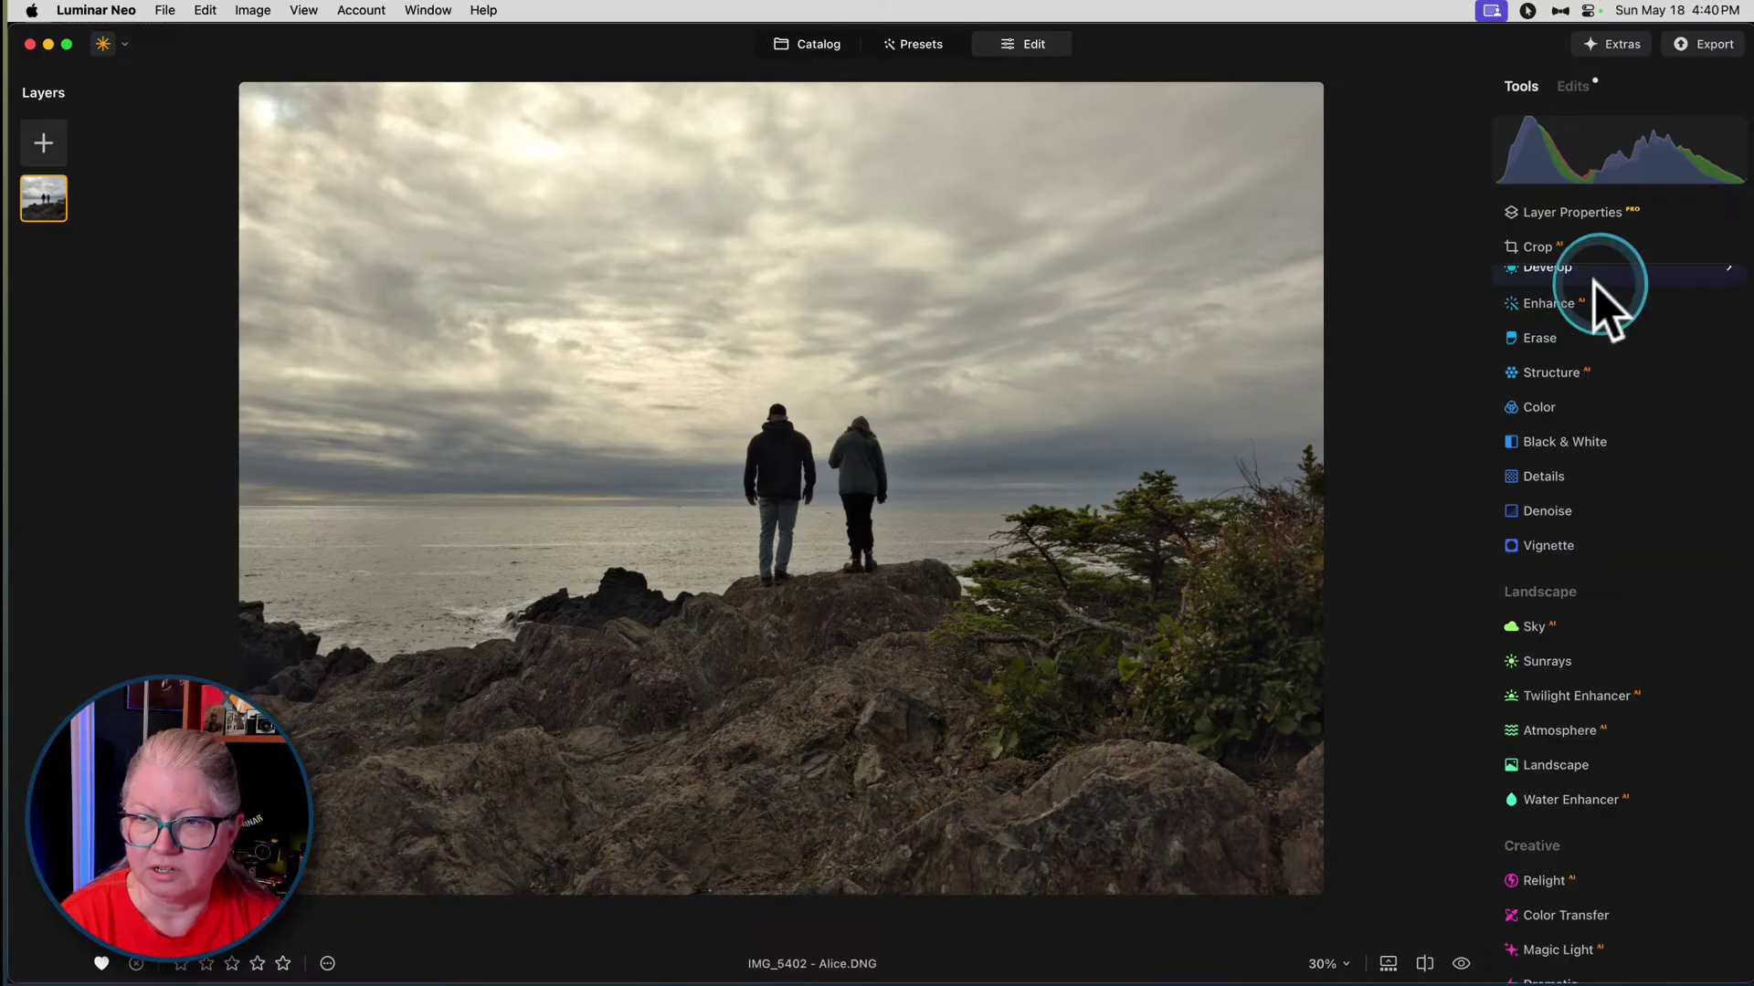
{"action": "left_click", "coordinate": [1544, 307]}
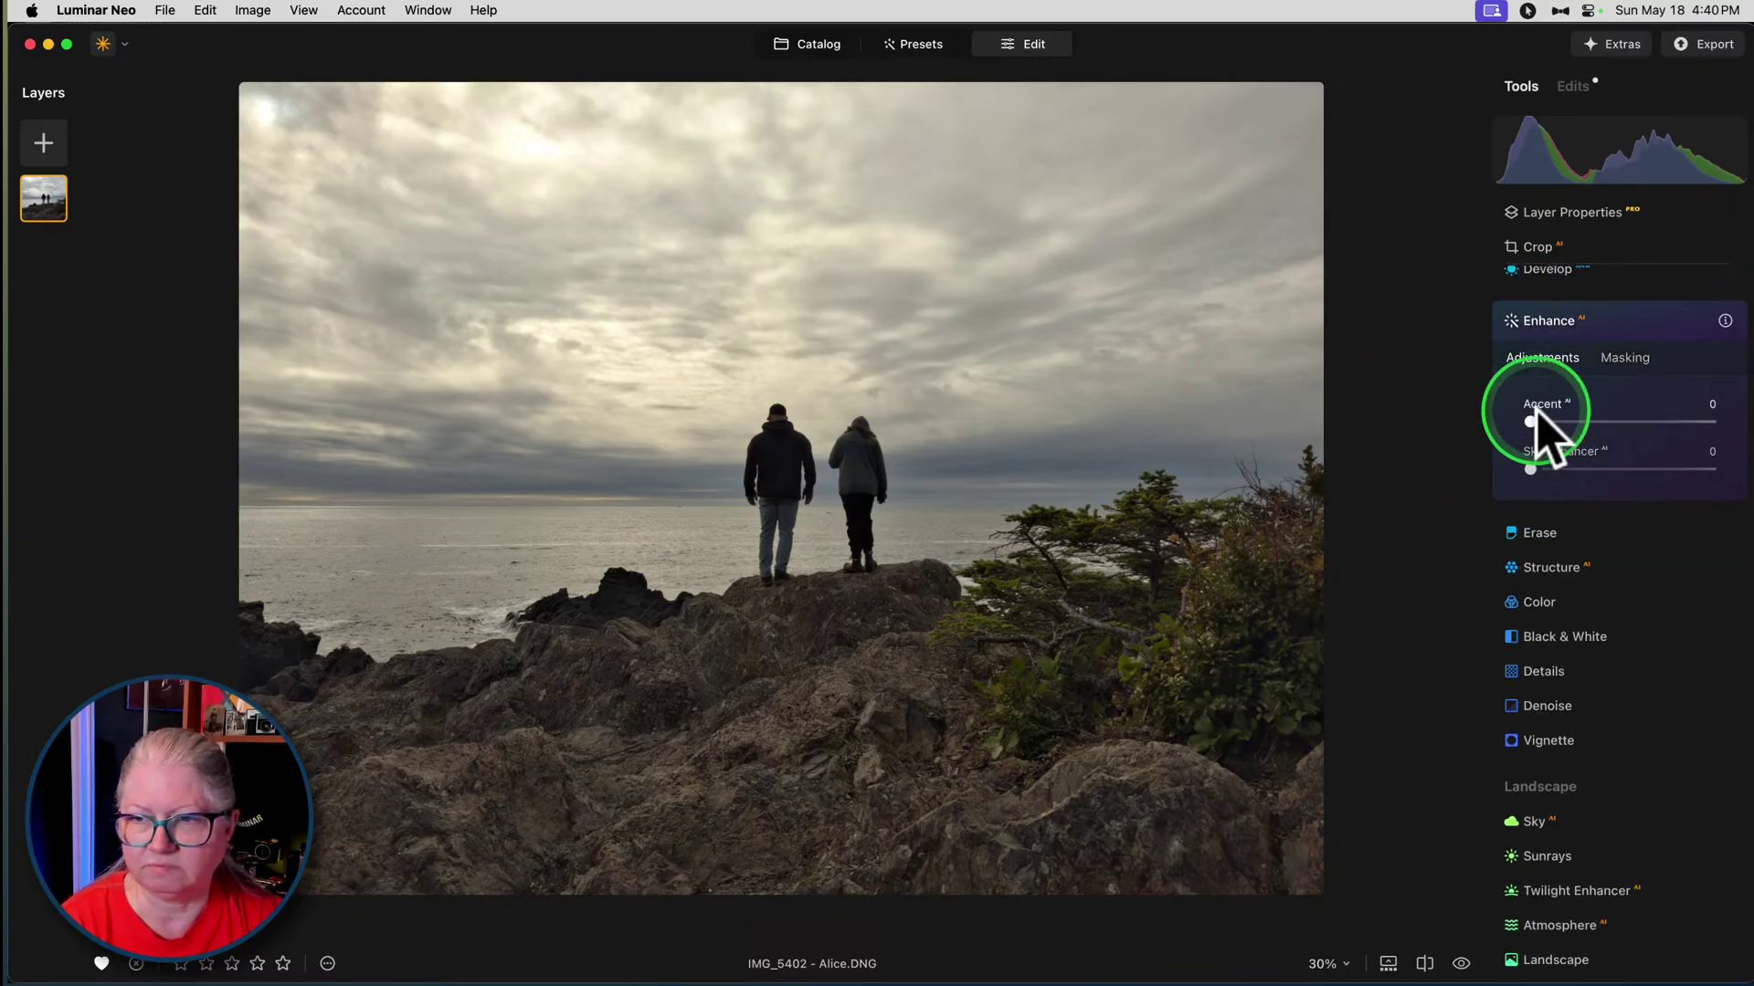
{"action": "left_click_drag", "start_coordinate": [1553, 420], "coordinate": [1629, 448]}
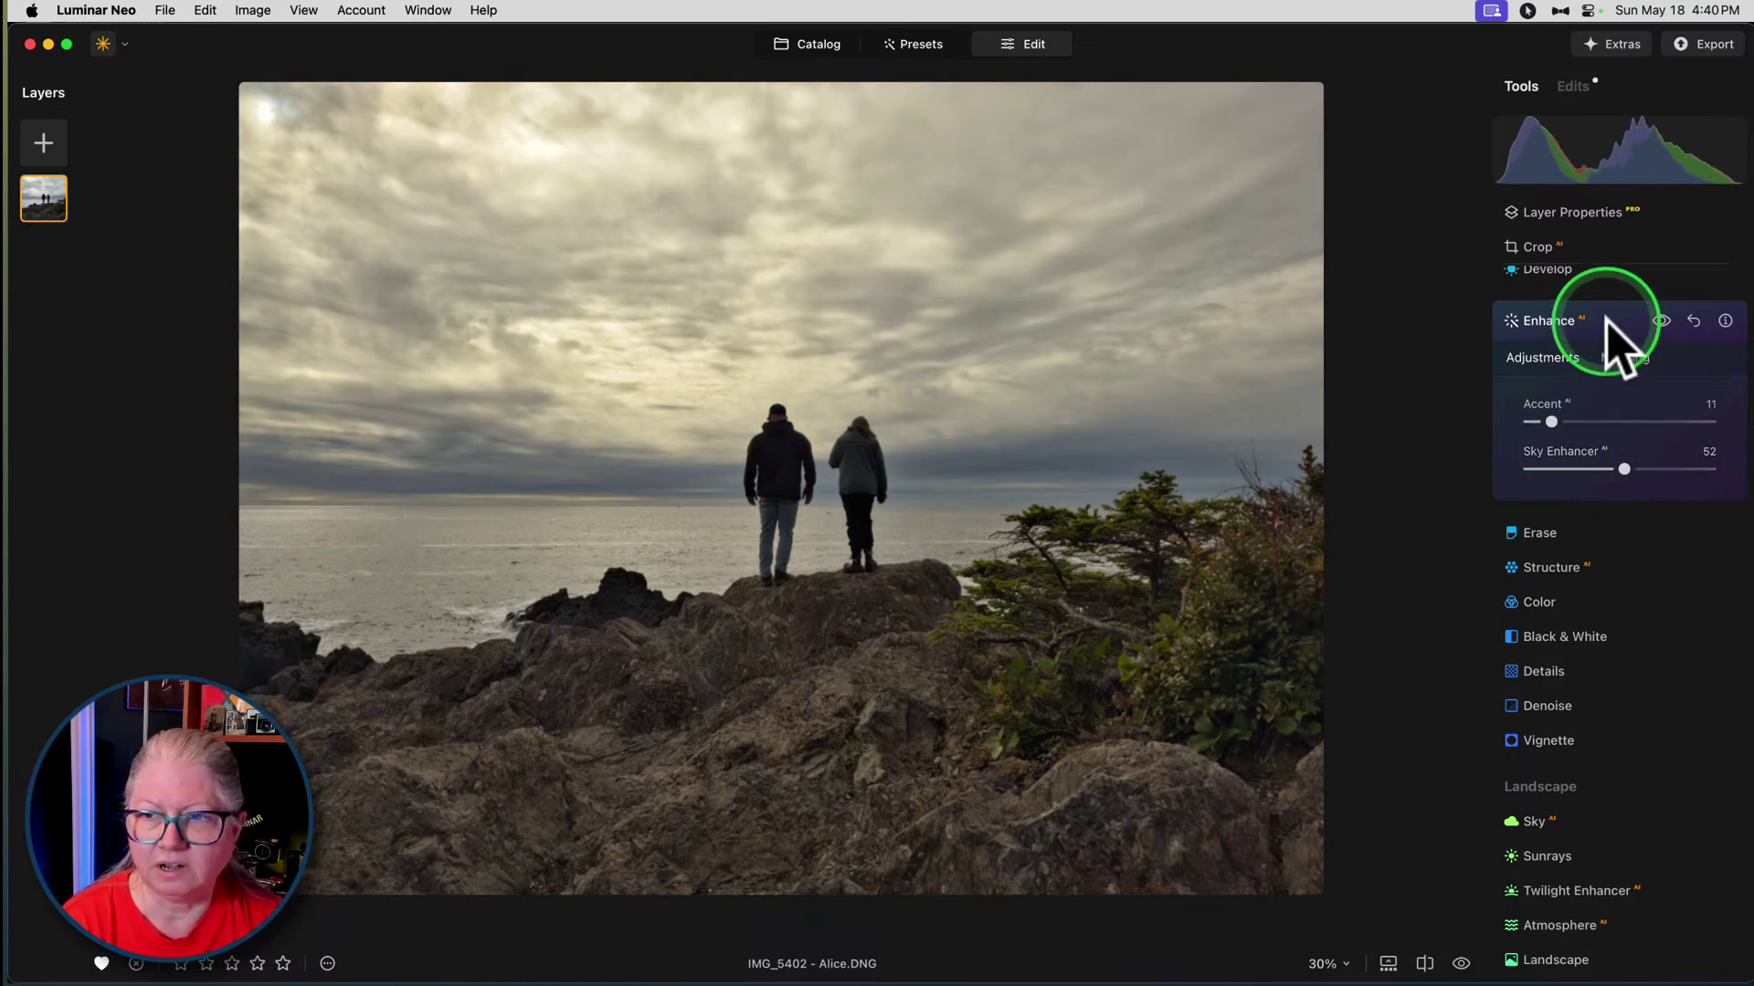
{"action": "left_click", "coordinate": [1609, 351]}
- Start a second Develop adjustment and mask it to Sky and Water using the AI mask
{"action": "scroll", "coordinate": [1625, 497], "scroll_direction": "up", "scroll_amount": 4}
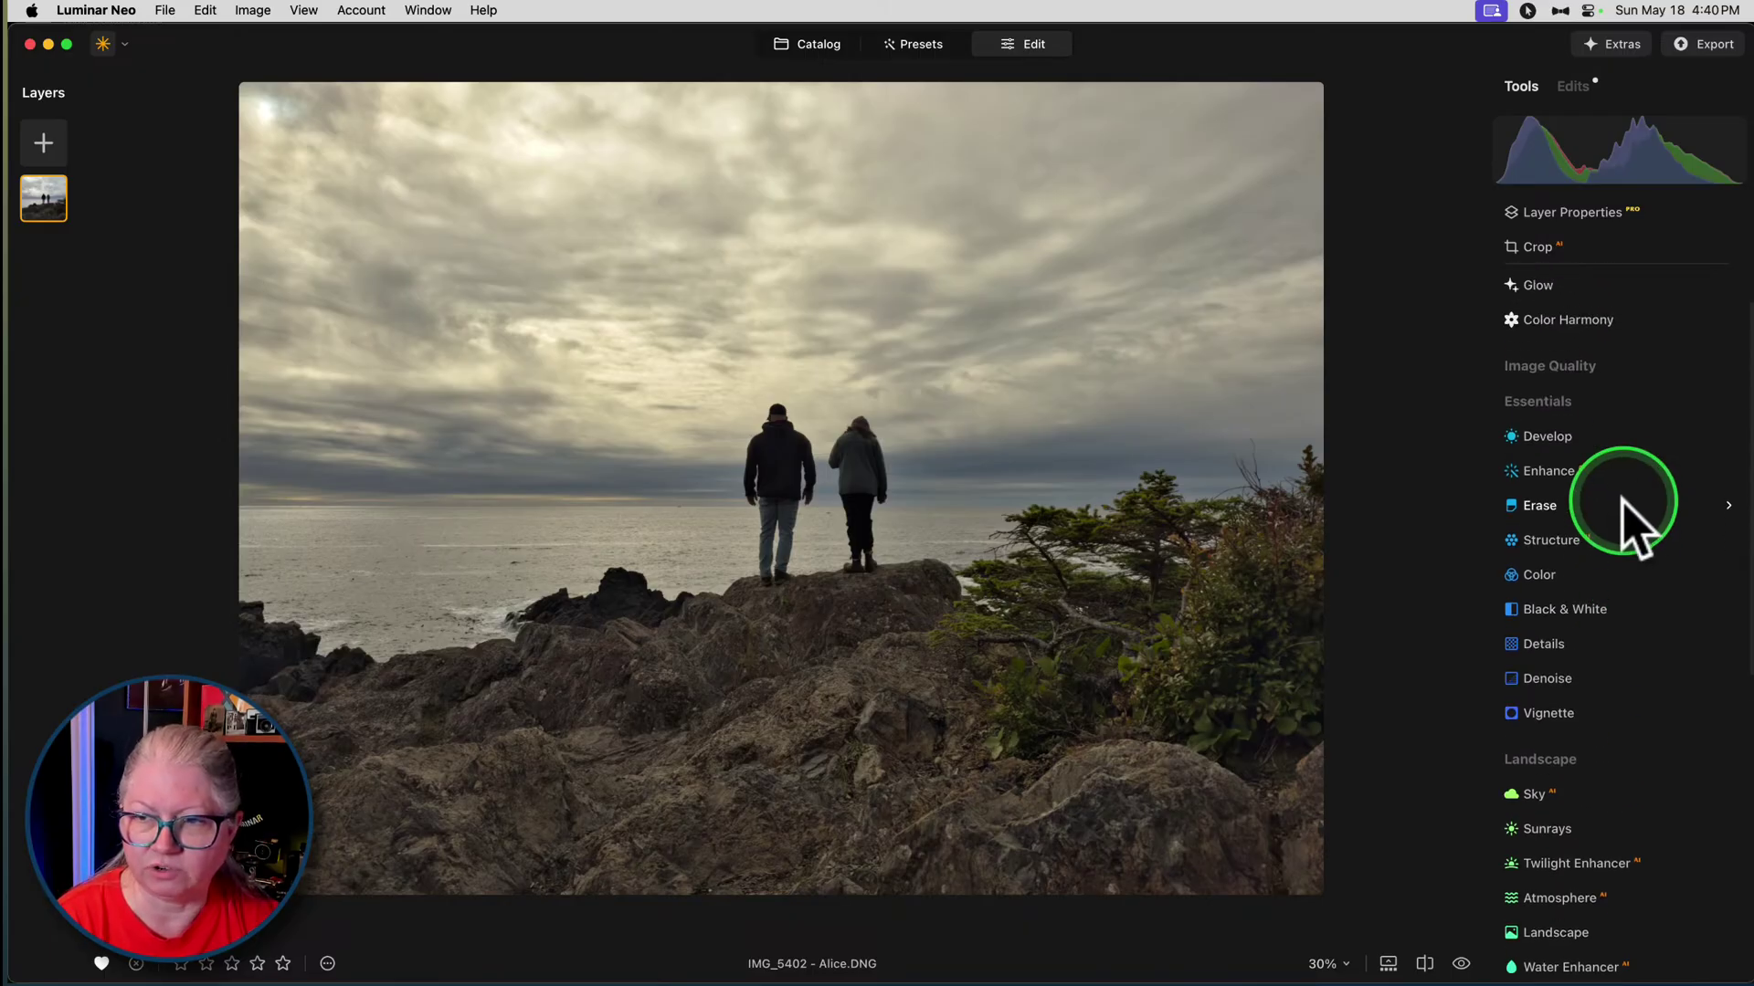
{"action": "left_click", "coordinate": [1542, 436]}
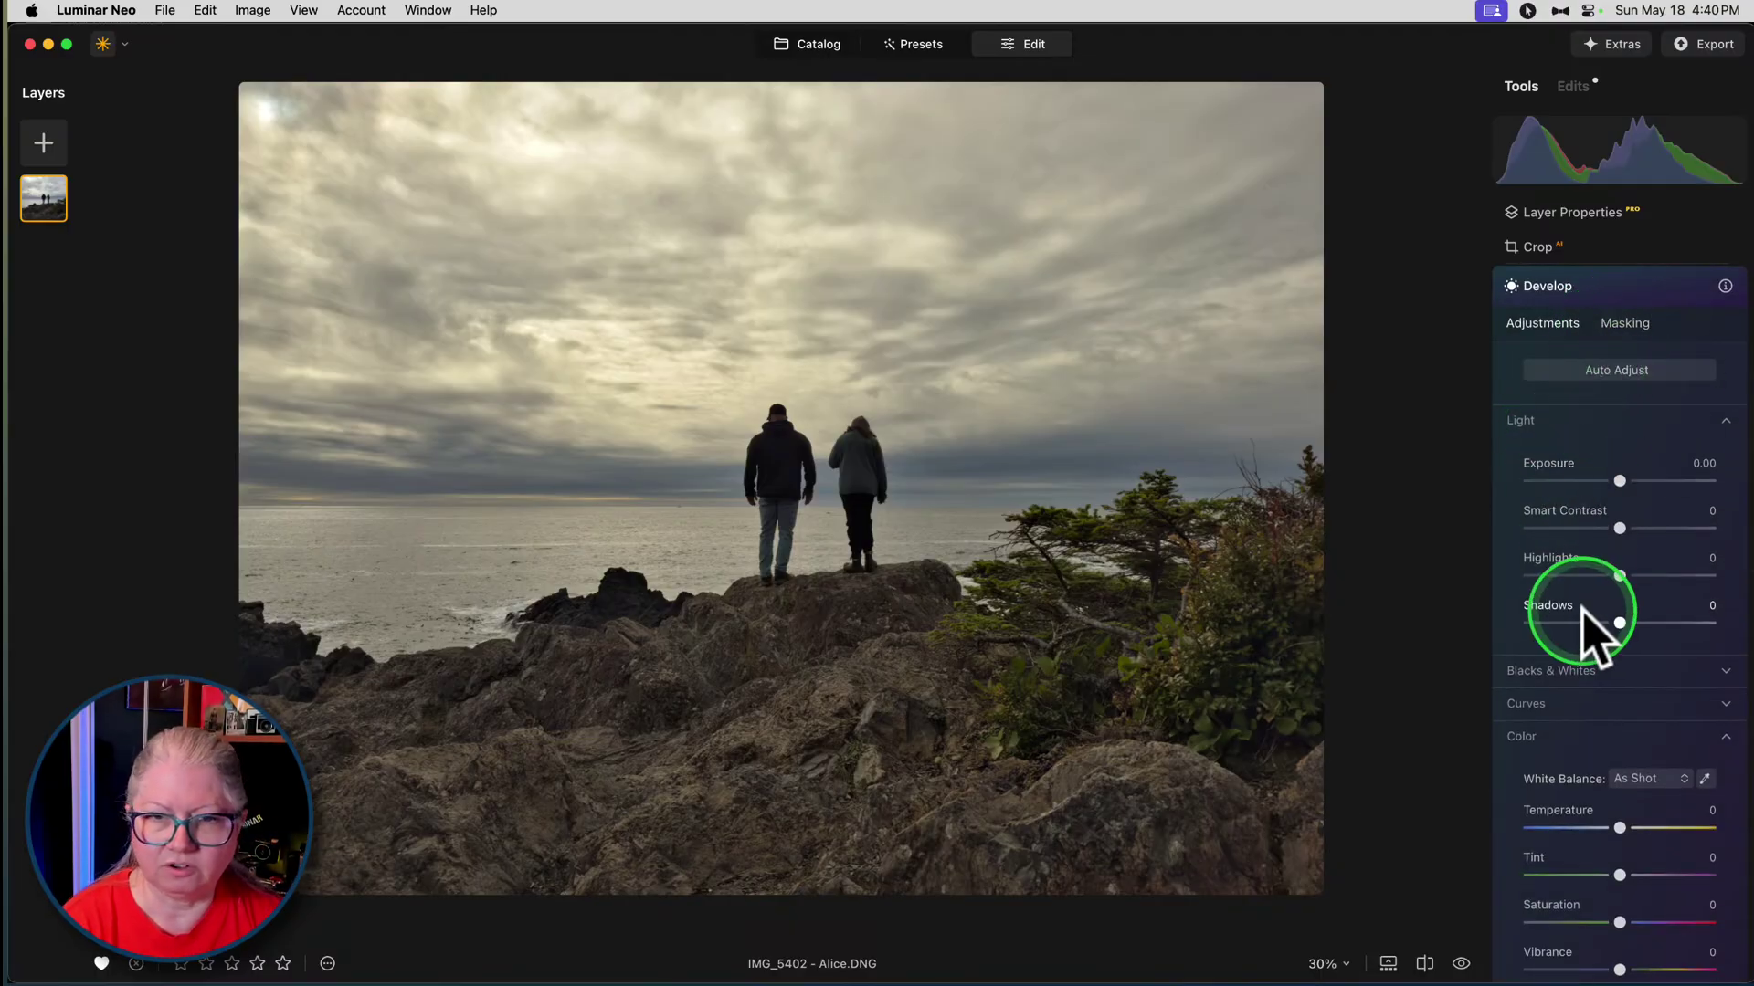
{"action": "left_click", "coordinate": [1626, 324]}
{"action": "left_click", "coordinate": [1519, 546]}
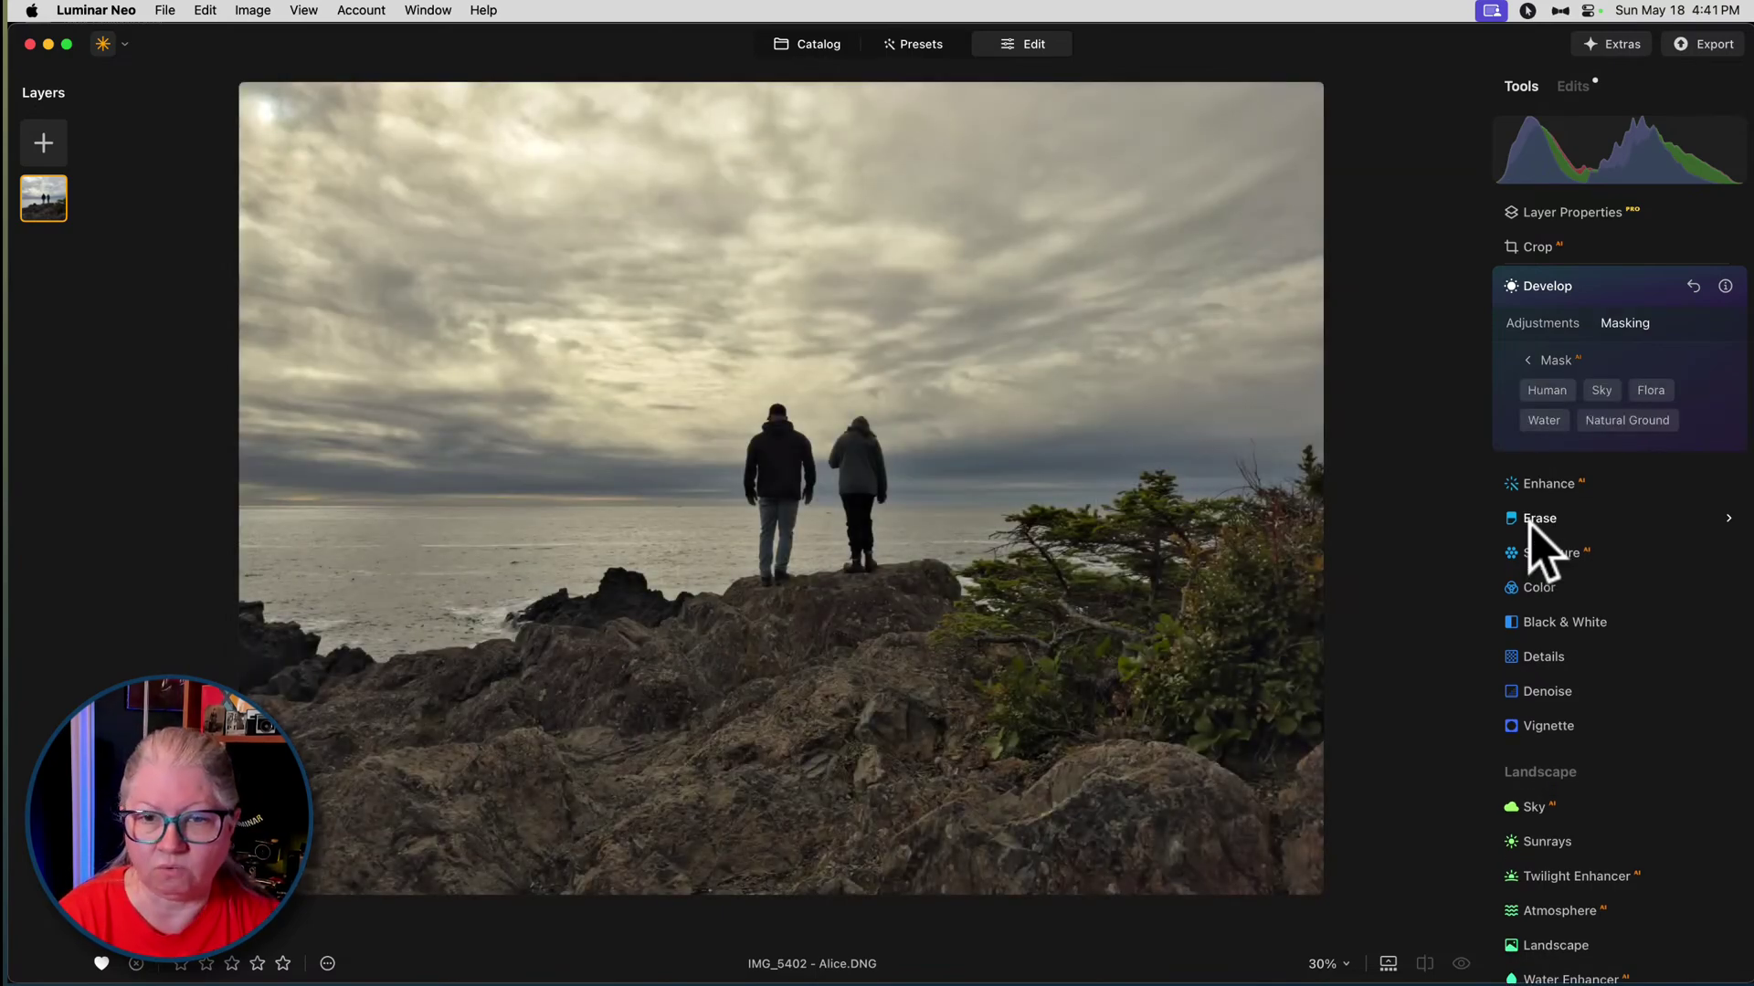
{"action": "left_click", "coordinate": [1601, 393]}
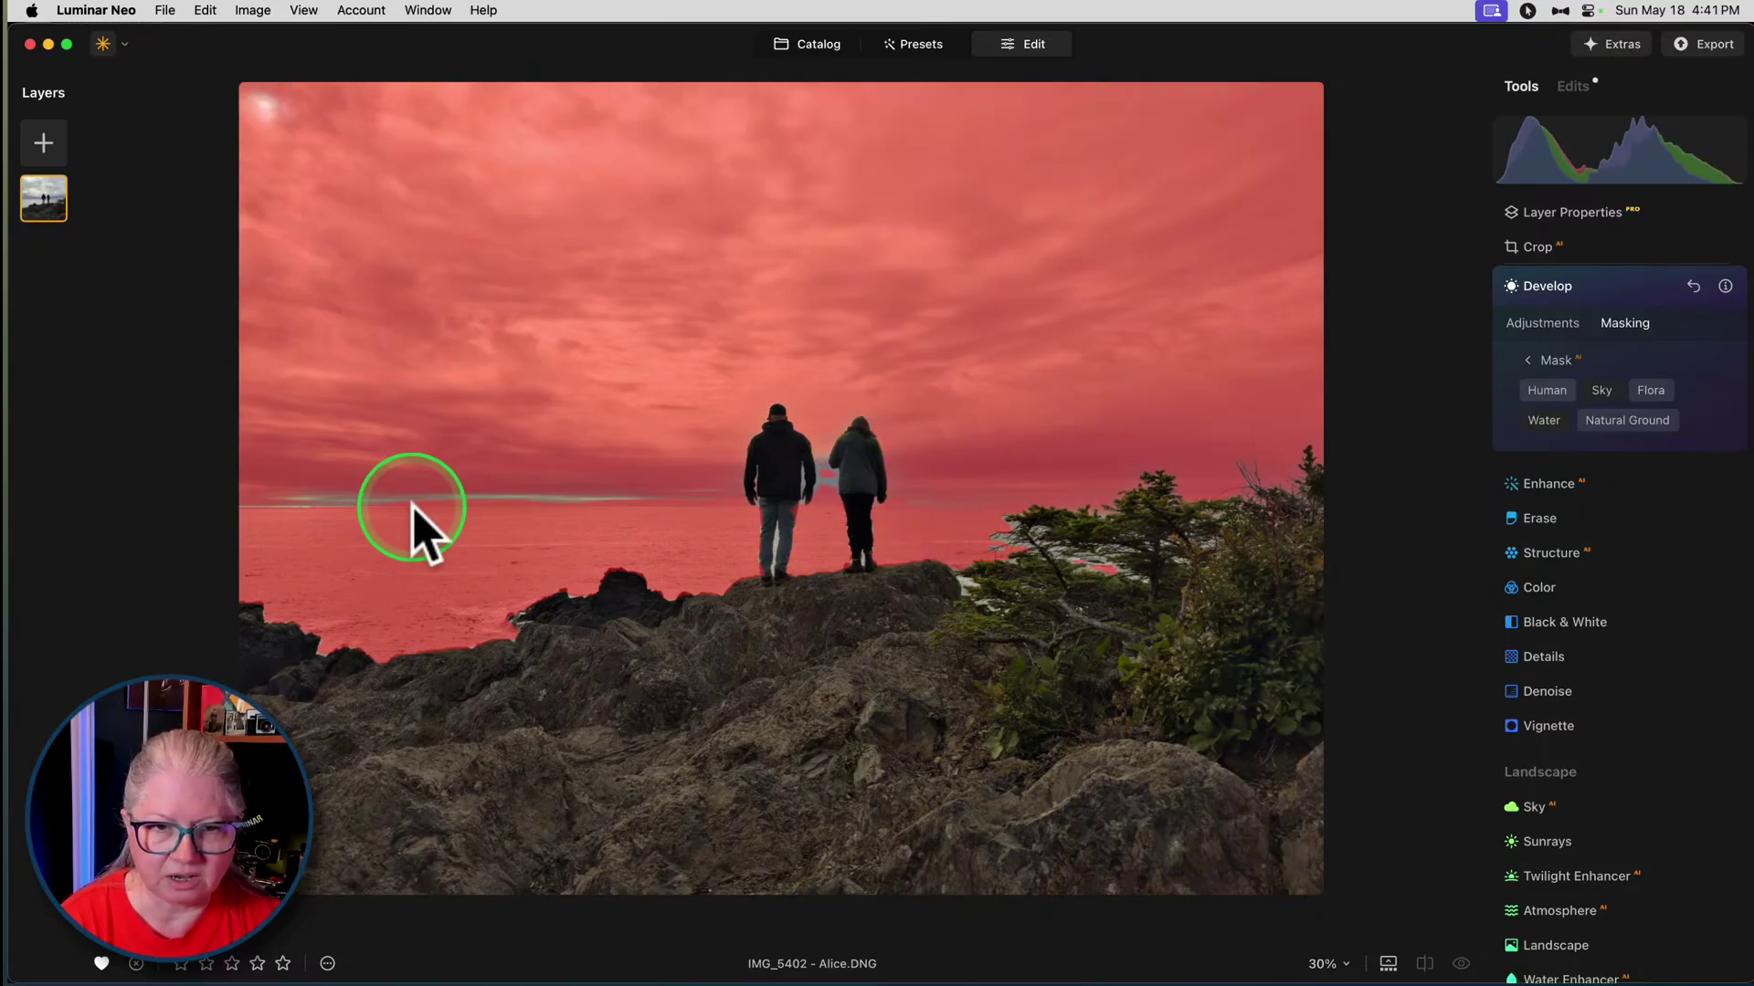
{"action": "left_click", "coordinate": [1543, 360]}
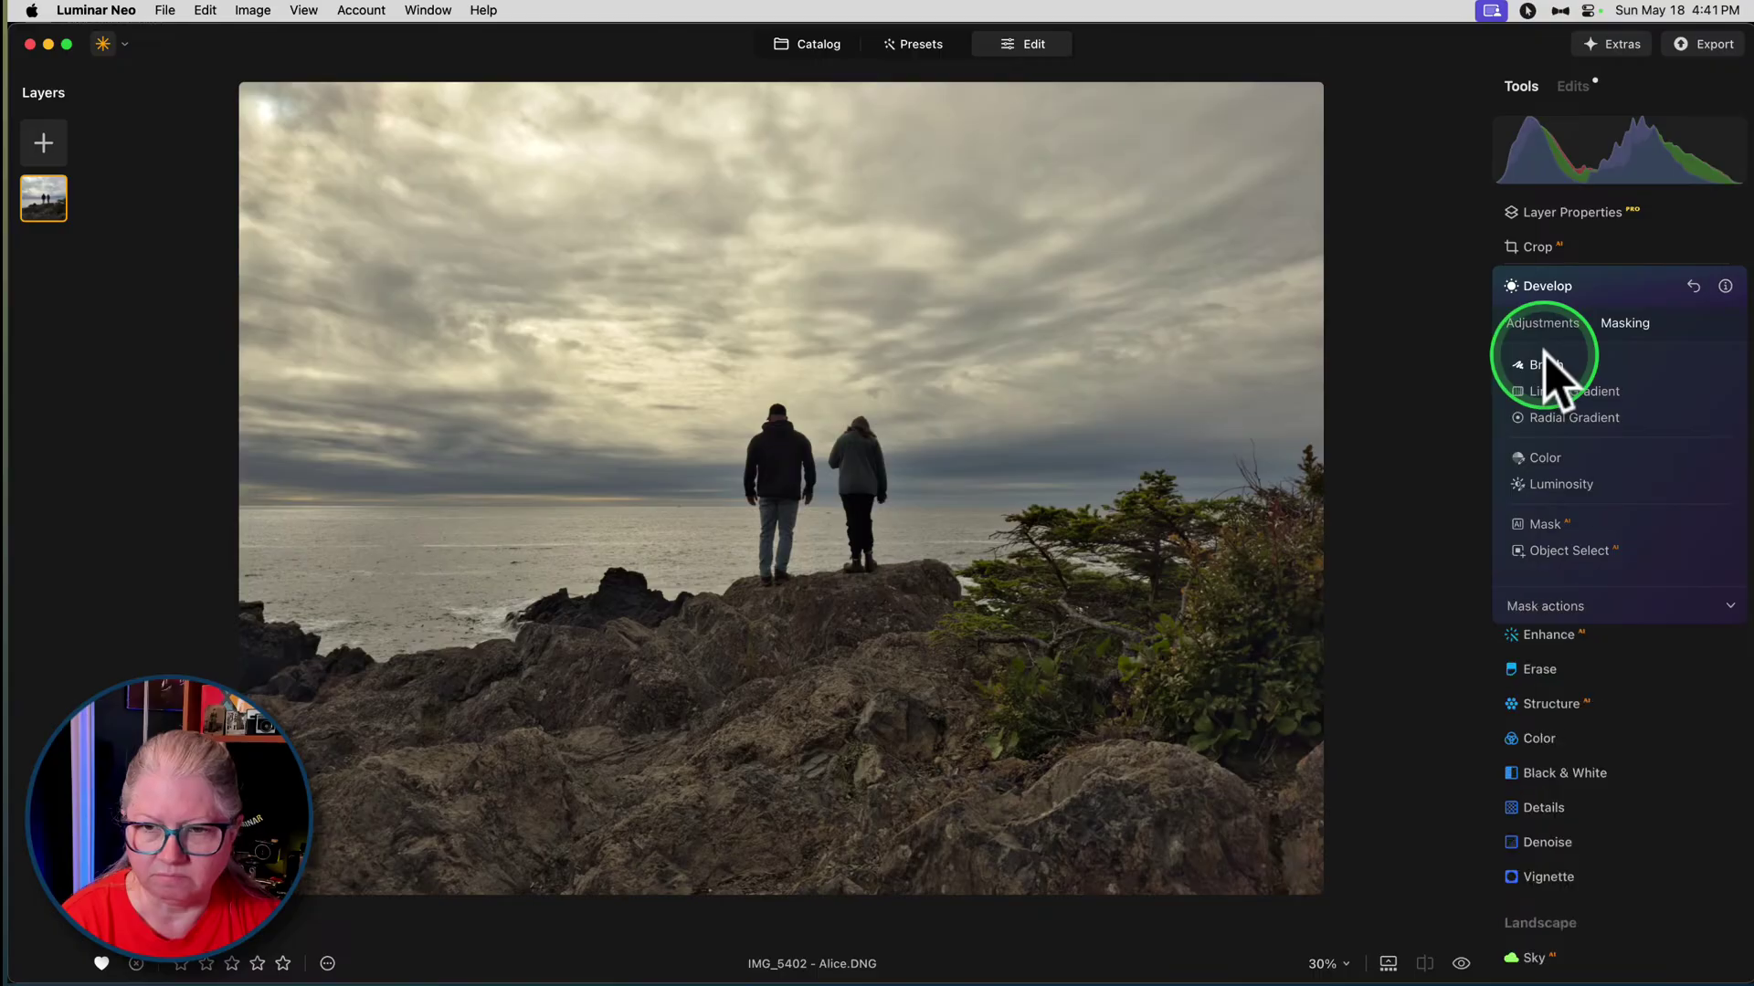
- Brush missed horizon areas and the gap between the two people into the sky-and-water mask, ending at size 56 and softness 32
{"action": "left_click", "coordinate": [1543, 365]}
{"action": "mouse_move", "coordinate": [598, 496]}
{"action": "left_mouse_down"}
{"action": "mouse_move", "coordinate": [376, 501]}
{"action": "mouse_move", "coordinate": [609, 498]}
{"action": "mouse_move", "coordinate": [236, 496]}
{"action": "left_mouse_up"}
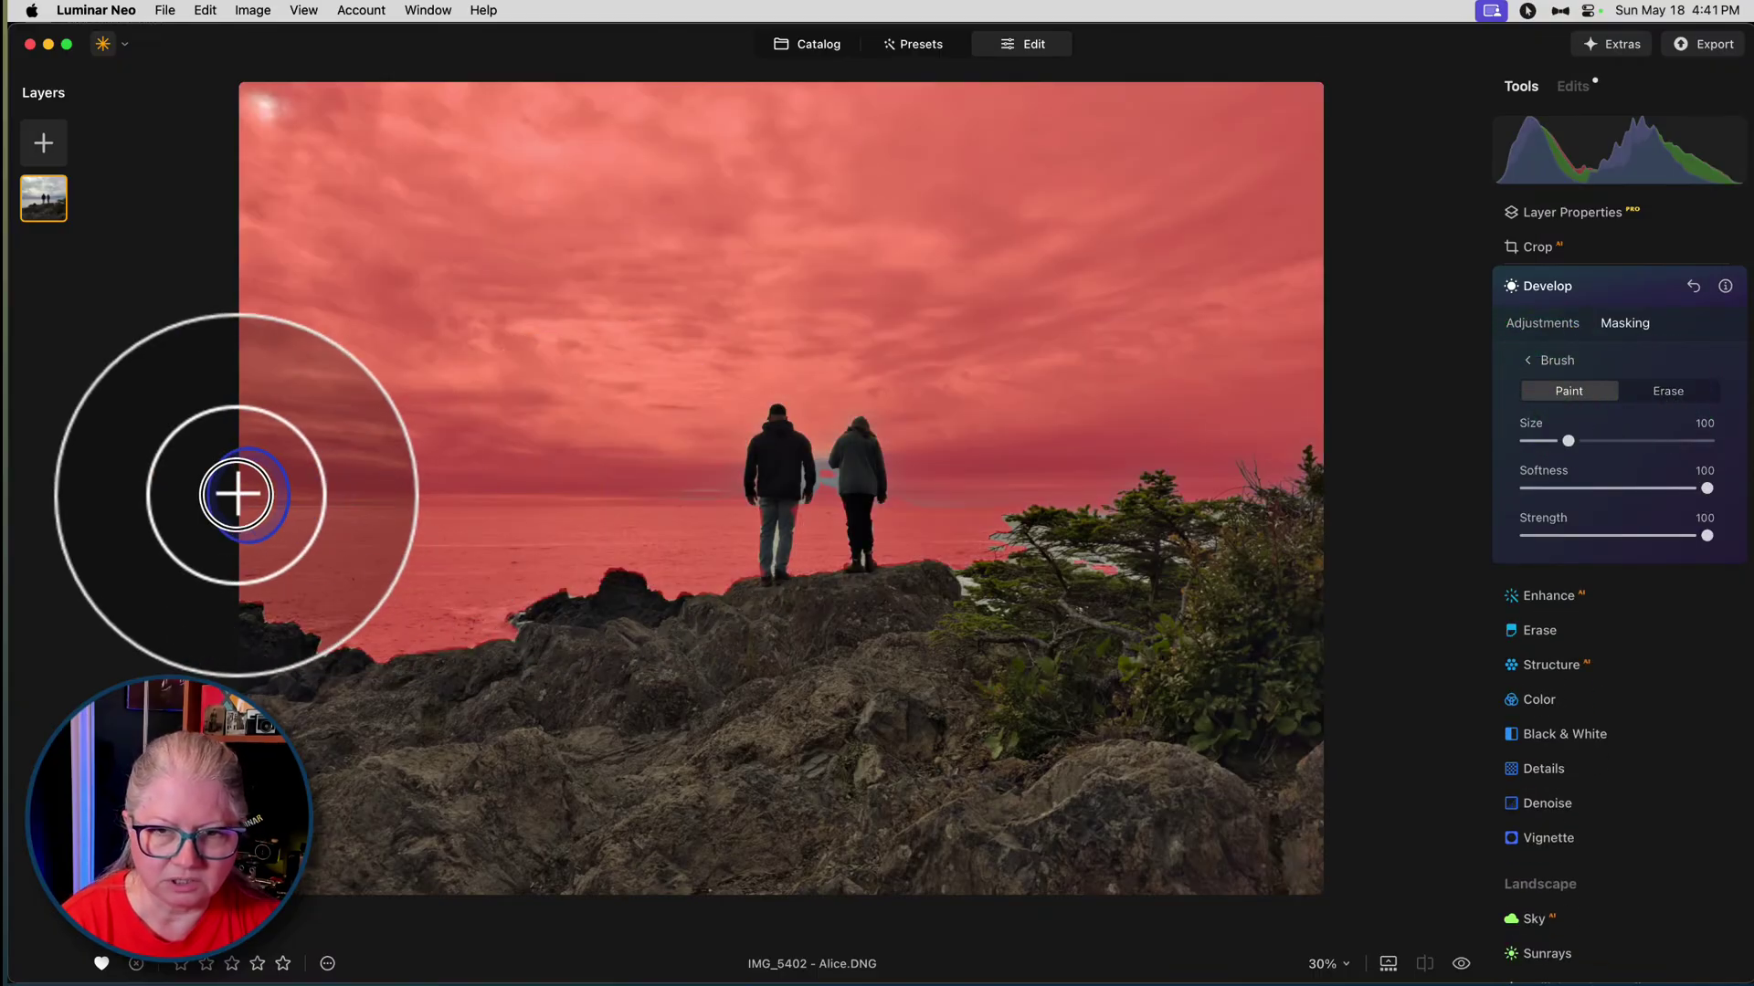
{"action": "scroll", "coordinate": [822, 493], "scroll_direction": "up", "scroll_amount": 3}
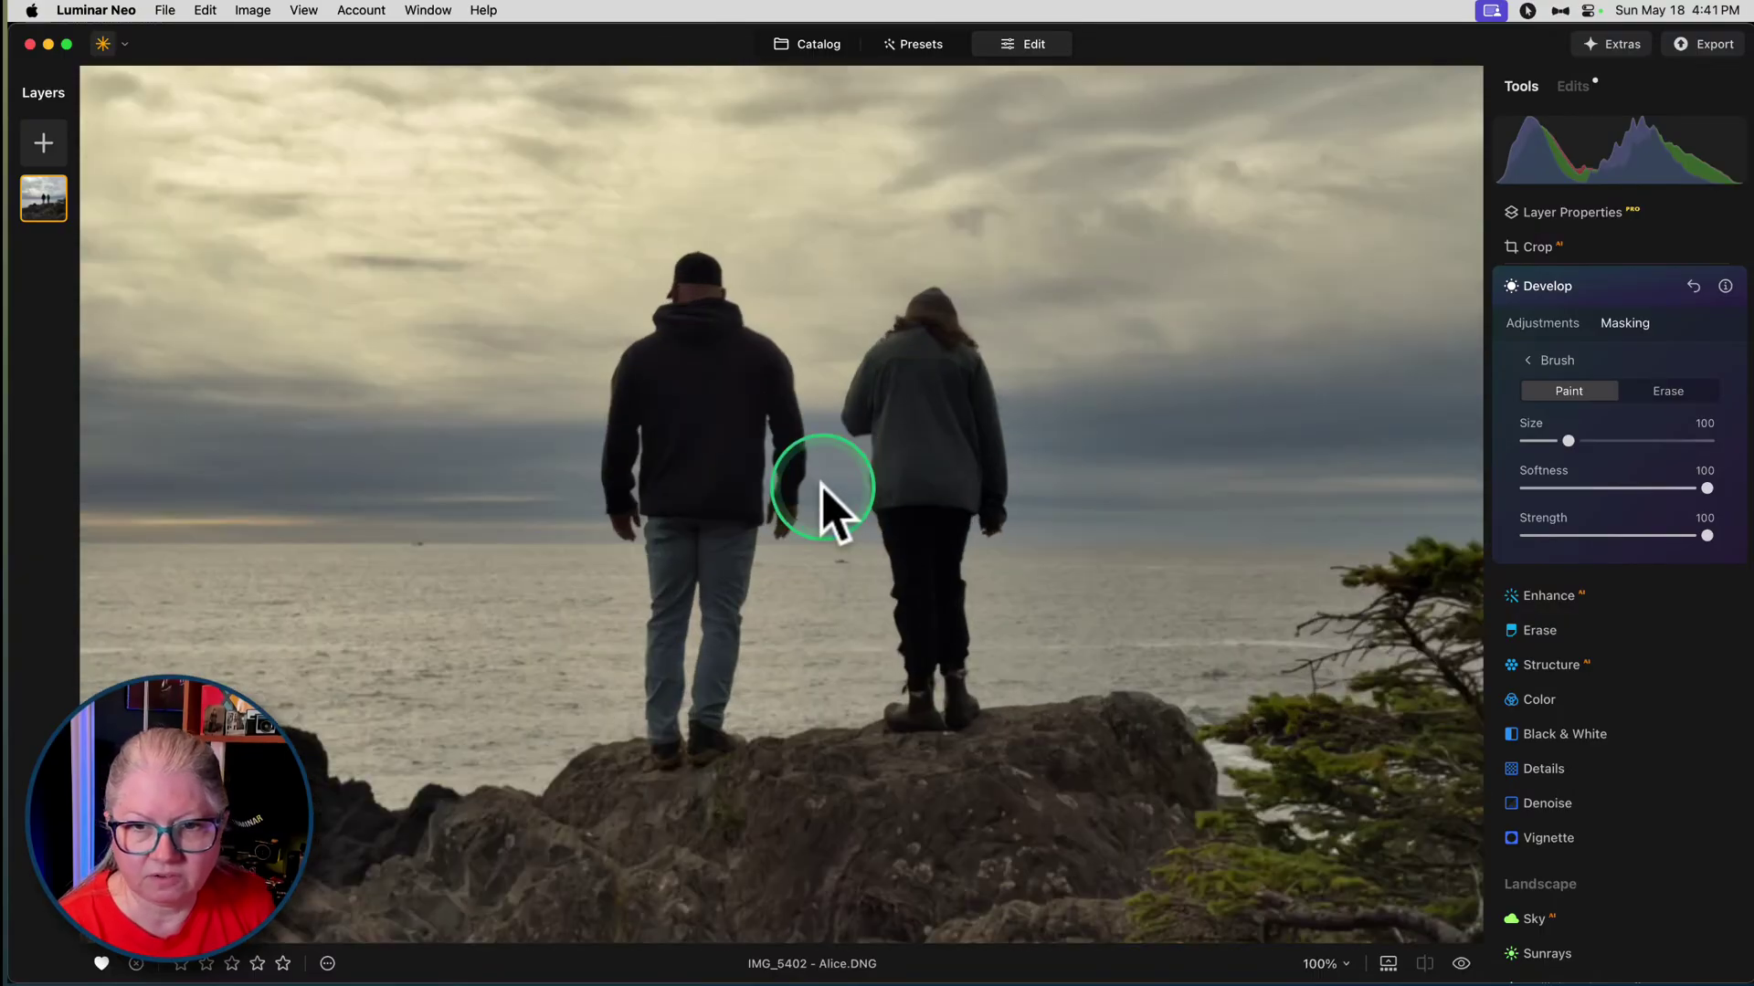
{"action": "left_click", "coordinate": [1566, 488]}
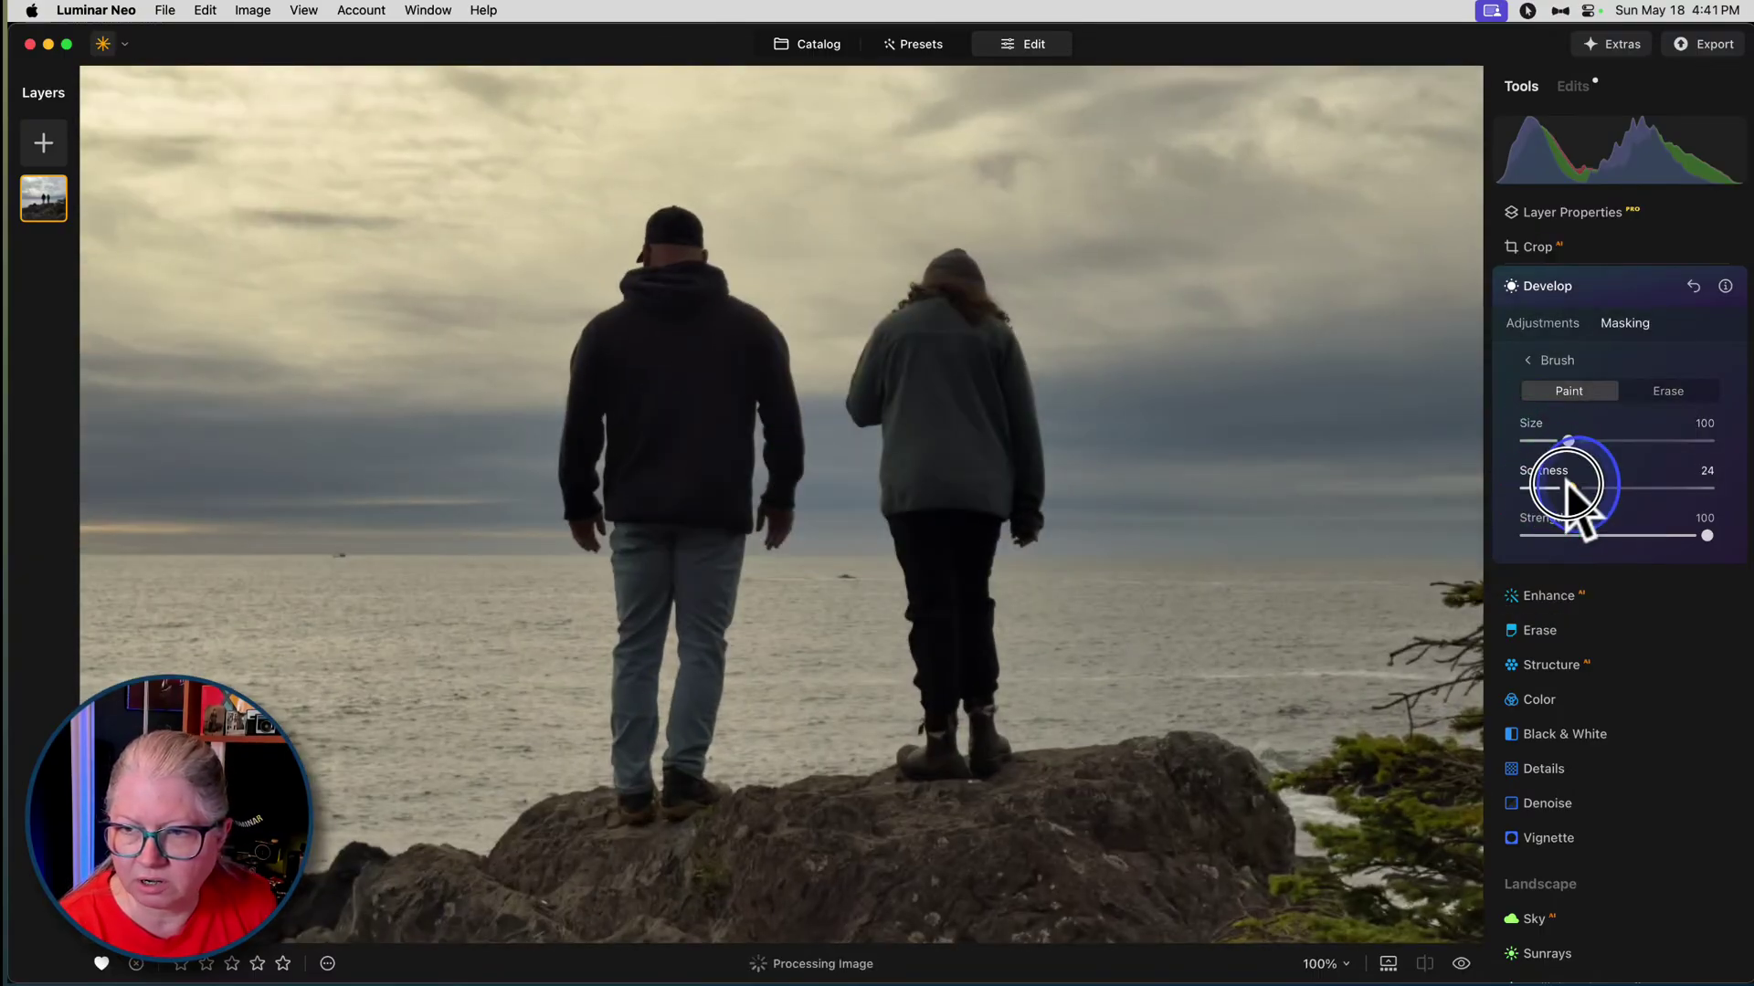
{"action": "mouse_move", "coordinate": [1568, 441]}
{"action": "left_mouse_down"}
{"action": "mouse_move", "coordinate": [1553, 457]}
{"action": "mouse_move", "coordinate": [1545, 441]}
{"action": "left_mouse_up"}
{"action": "left_click", "coordinate": [1585, 488]}
{"action": "mouse_move", "coordinate": [820, 434]}
{"action": "left_mouse_down"}
{"action": "mouse_move", "coordinate": [826, 320]}
{"action": "mouse_move", "coordinate": [813, 359]}
{"action": "mouse_move", "coordinate": [833, 474]}
{"action": "mouse_move", "coordinate": [860, 451]}
{"action": "mouse_move", "coordinate": [859, 557]}
{"action": "left_mouse_up"}
{"action": "mouse_move", "coordinate": [1041, 583]}
{"action": "left_mouse_down"}
{"action": "mouse_move", "coordinate": [1084, 579]}
{"action": "mouse_move", "coordinate": [1096, 510]}
{"action": "mouse_move", "coordinate": [1158, 532]}
{"action": "mouse_move", "coordinate": [1432, 530]}
{"action": "mouse_move", "coordinate": [1134, 529]}
{"action": "mouse_move", "coordinate": [1204, 510]}
{"action": "mouse_move", "coordinate": [1382, 523]}
{"action": "mouse_move", "coordinate": [1097, 527]}
{"action": "mouse_move", "coordinate": [1076, 499]}
{"action": "mouse_move", "coordinate": [1162, 607]}
{"action": "left_mouse_up"}
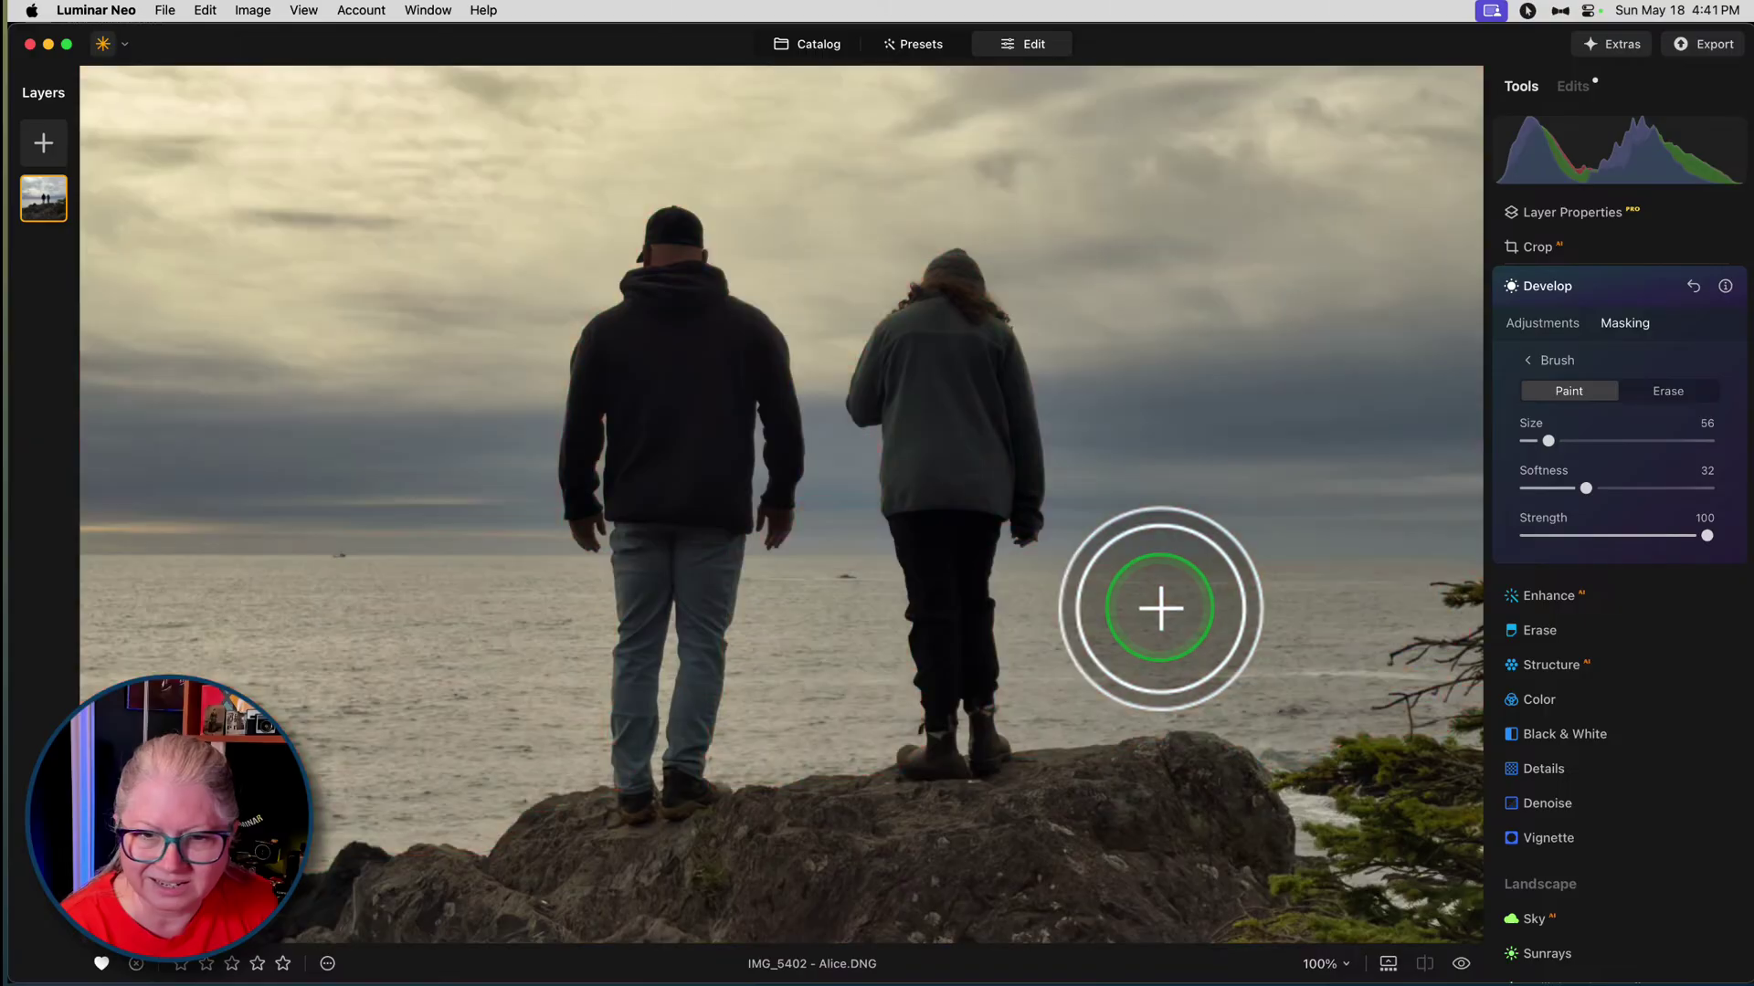
- Set the brush to size 10, softness 29 and strength 84, and paint the water between the man's legs into the mask
{"action": "left_click_drag", "start_coordinate": [1704, 537], "coordinate": [1680, 536]}
{"action": "left_click_drag", "start_coordinate": [1586, 488], "coordinate": [1531, 443]}
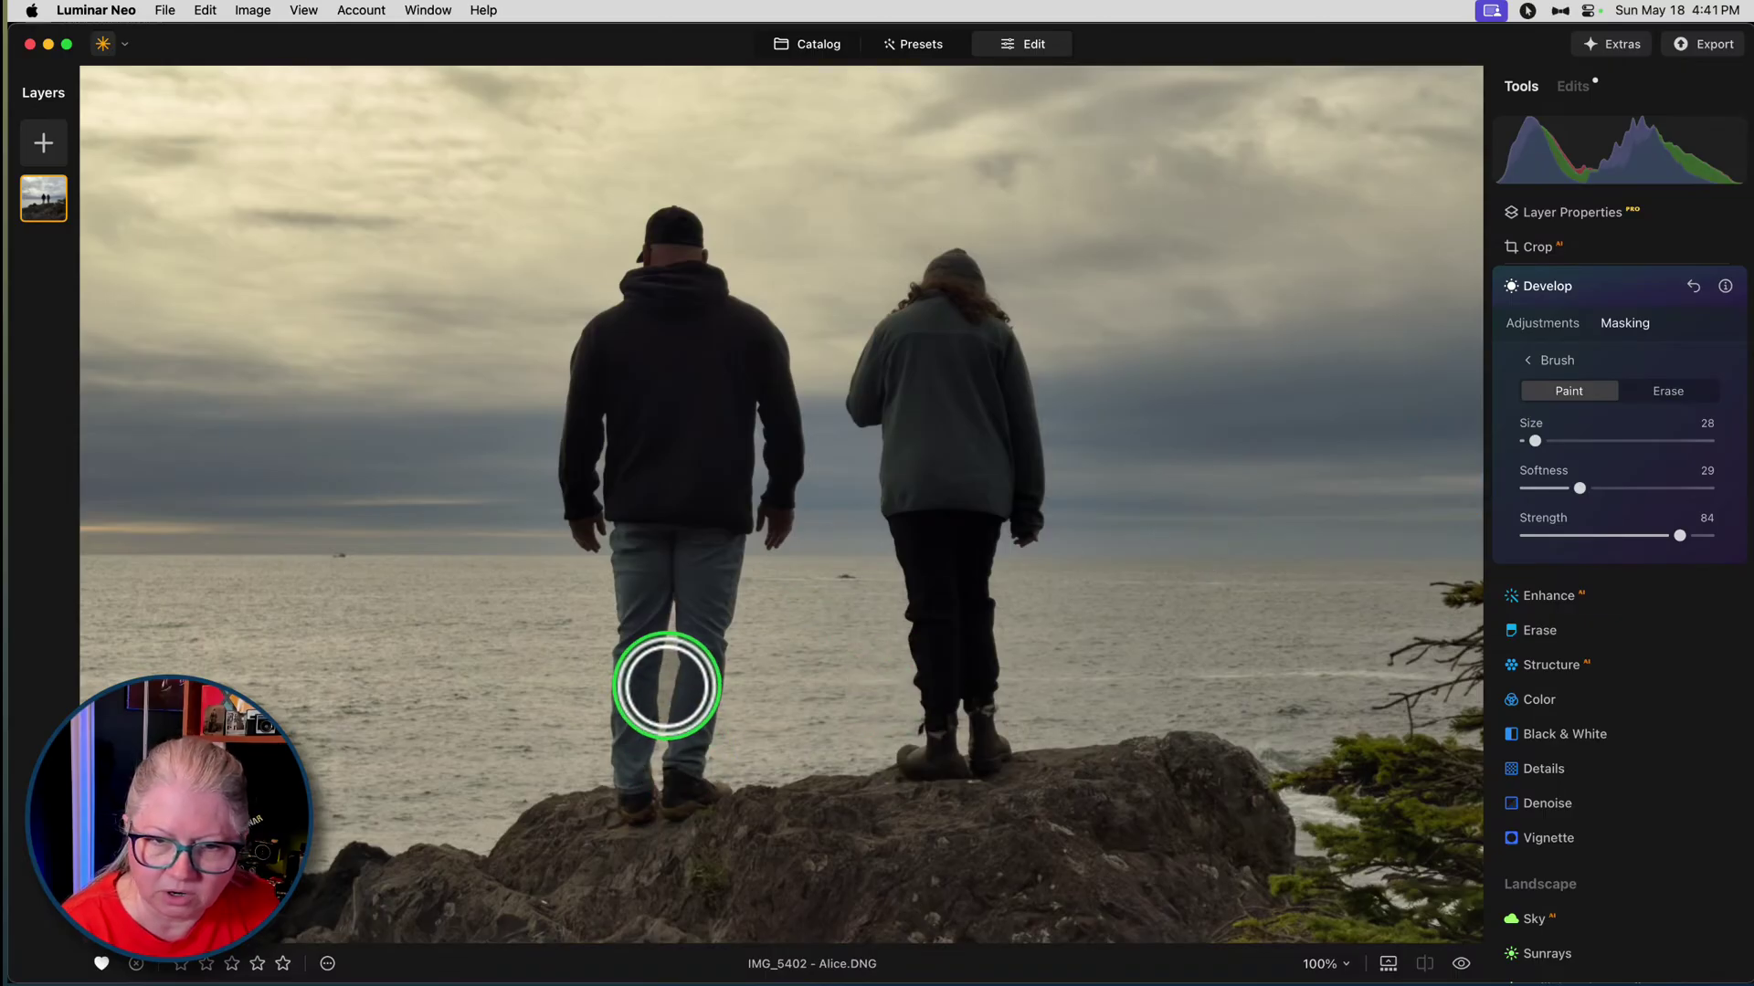
{"action": "key", "text": "bracketleft"}
{"action": "key", "text": "bracketleft"}
{"action": "key", "text": "bracketleft"}
{"action": "key", "text": "bracketleft"}
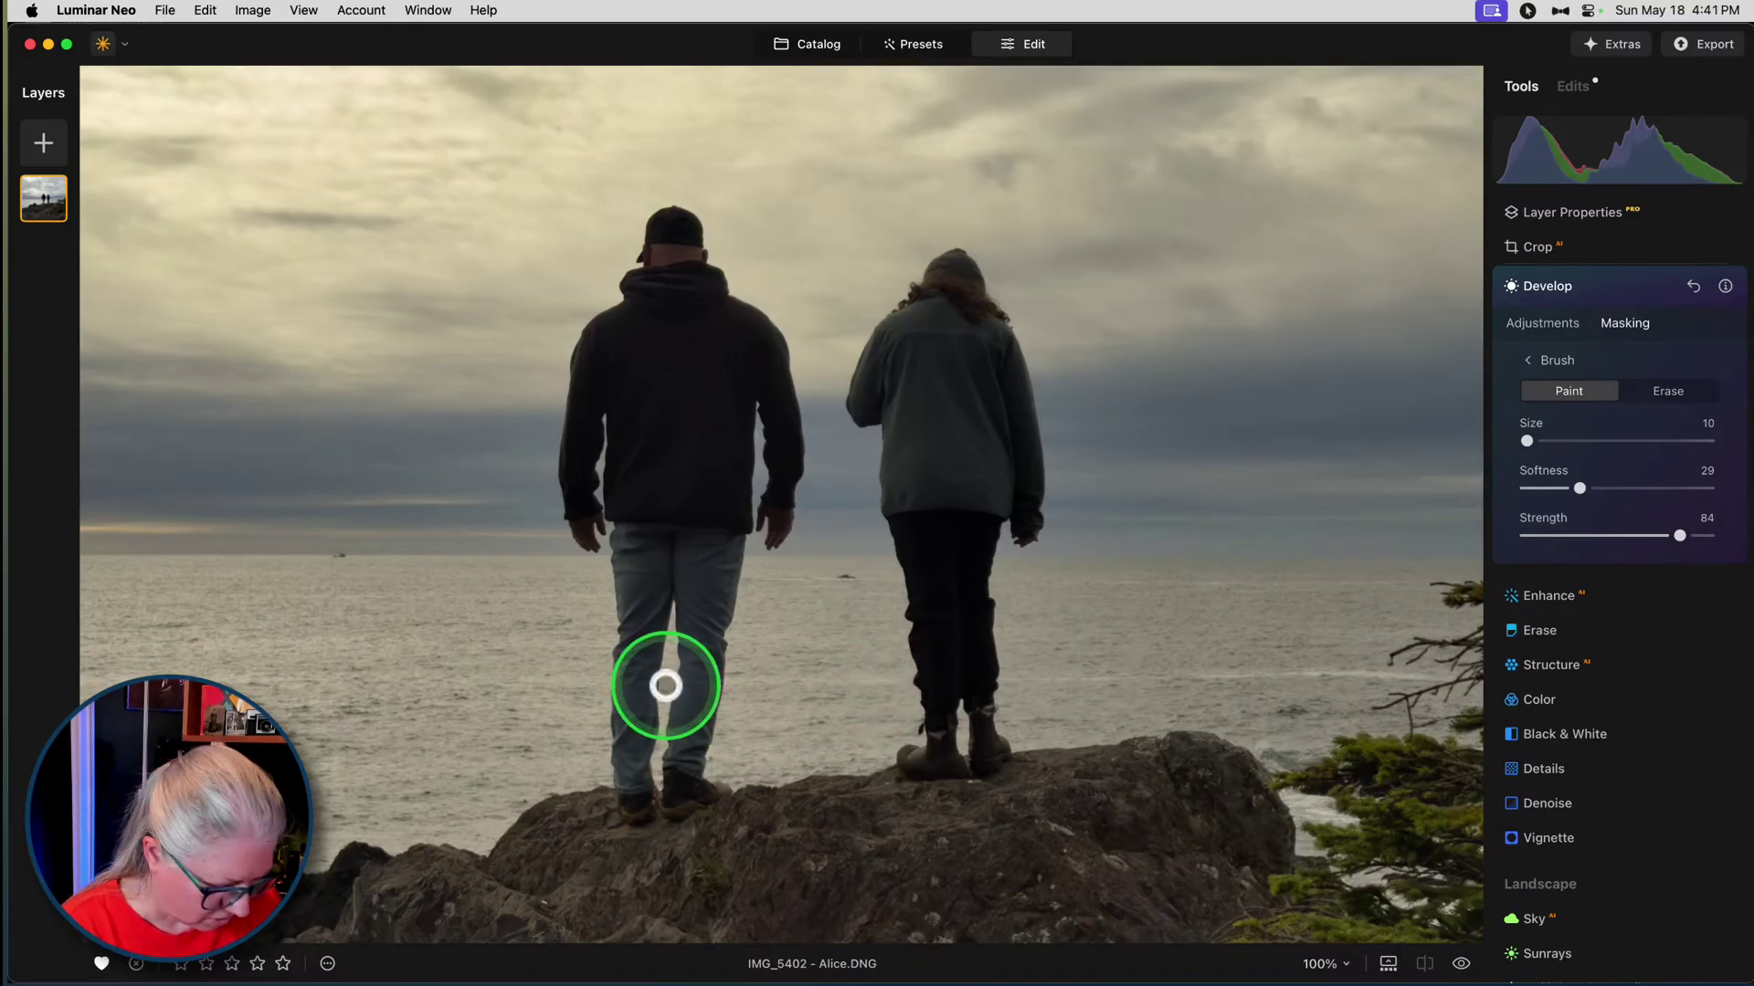
{"action": "left_click_drag", "start_coordinate": [666, 683], "coordinate": [671, 655]}
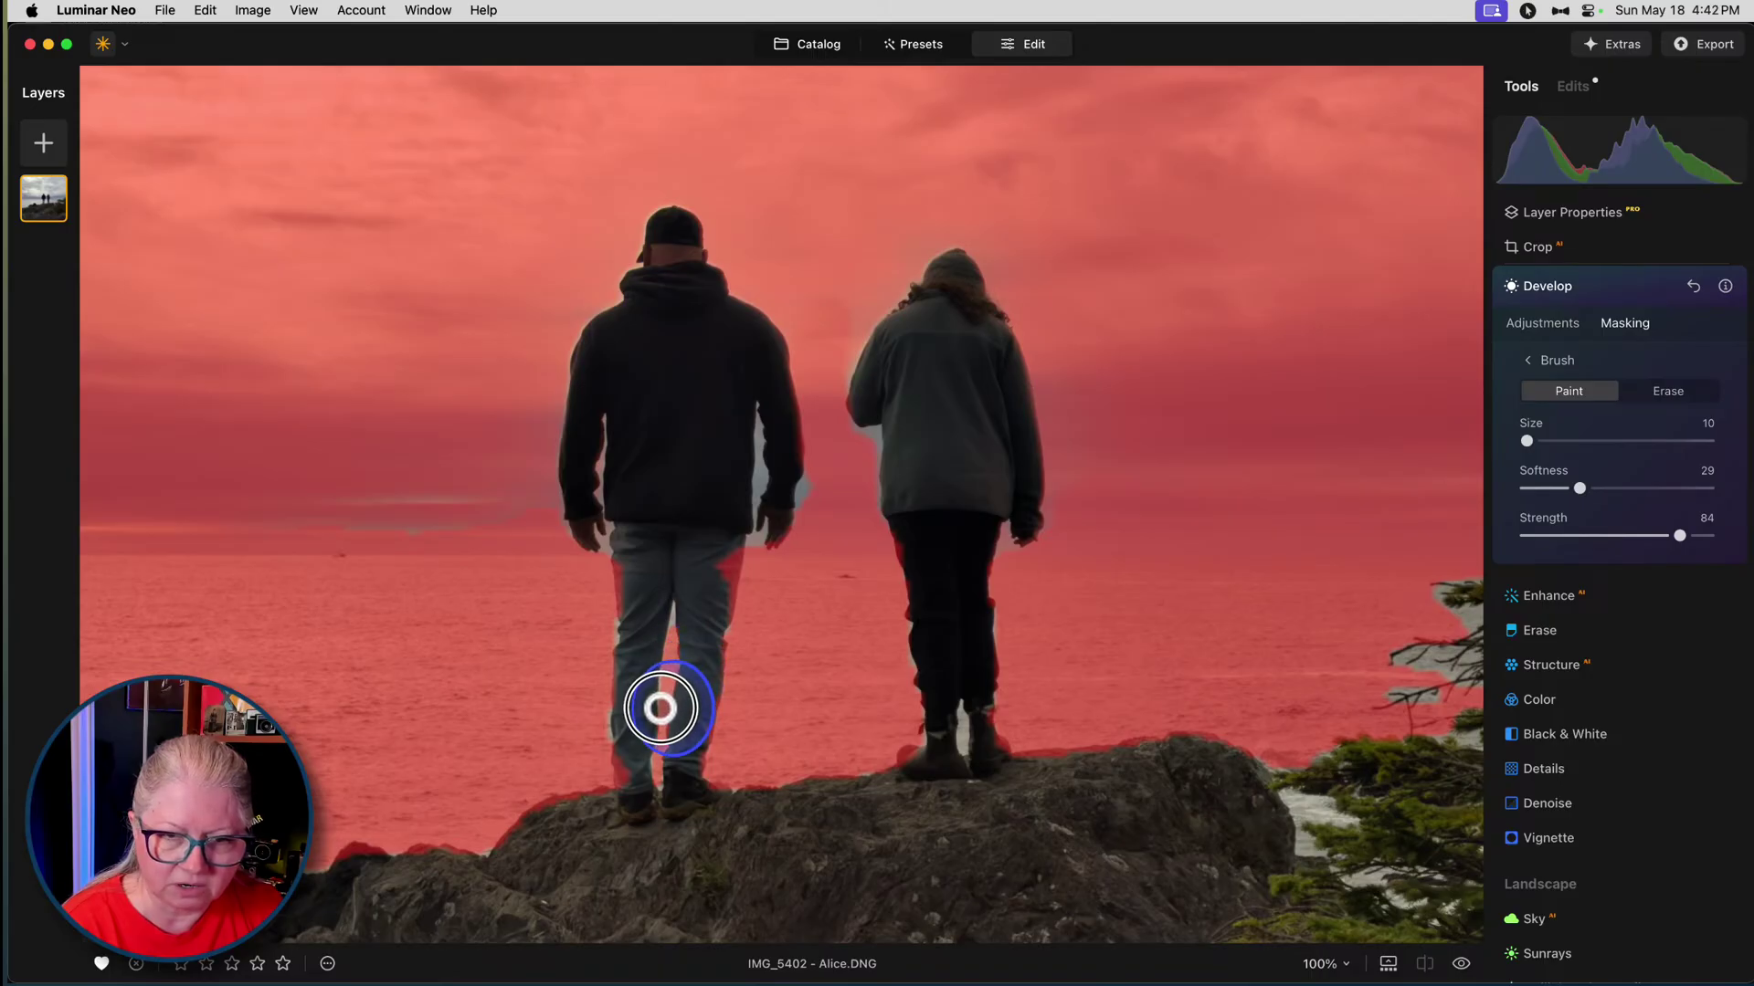
{"action": "left_click_drag", "start_coordinate": [669, 647], "coordinate": [667, 647]}
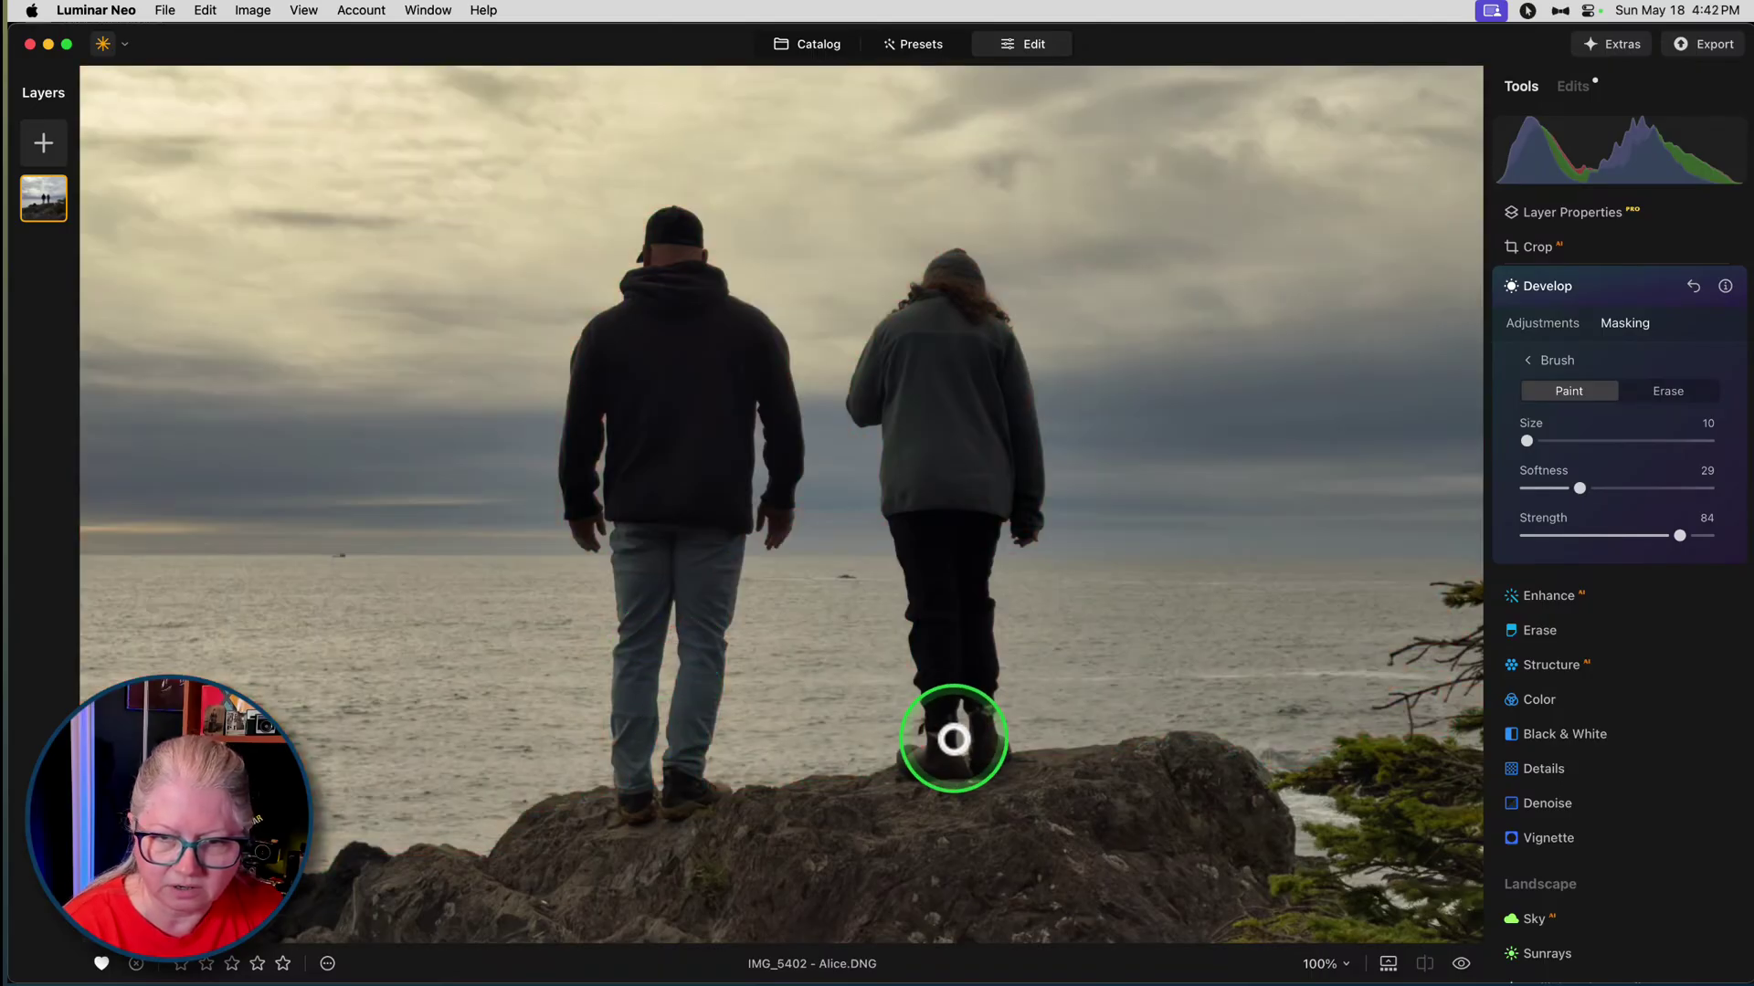
- Paint the gaps between the woman's boots and between the man's arms and body into the mask
{"action": "mouse_move", "coordinate": [965, 749]}
{"action": "left_mouse_down"}
{"action": "mouse_move", "coordinate": [959, 716]}
{"action": "mouse_move", "coordinate": [957, 734]}
{"action": "left_mouse_up"}
{"action": "mouse_move", "coordinate": [861, 435]}
{"action": "left_mouse_down"}
{"action": "mouse_move", "coordinate": [877, 430]}
{"action": "mouse_move", "coordinate": [877, 455]}
{"action": "mouse_move", "coordinate": [795, 508]}
{"action": "mouse_move", "coordinate": [800, 488]}
{"action": "mouse_move", "coordinate": [758, 470]}
{"action": "left_mouse_up"}
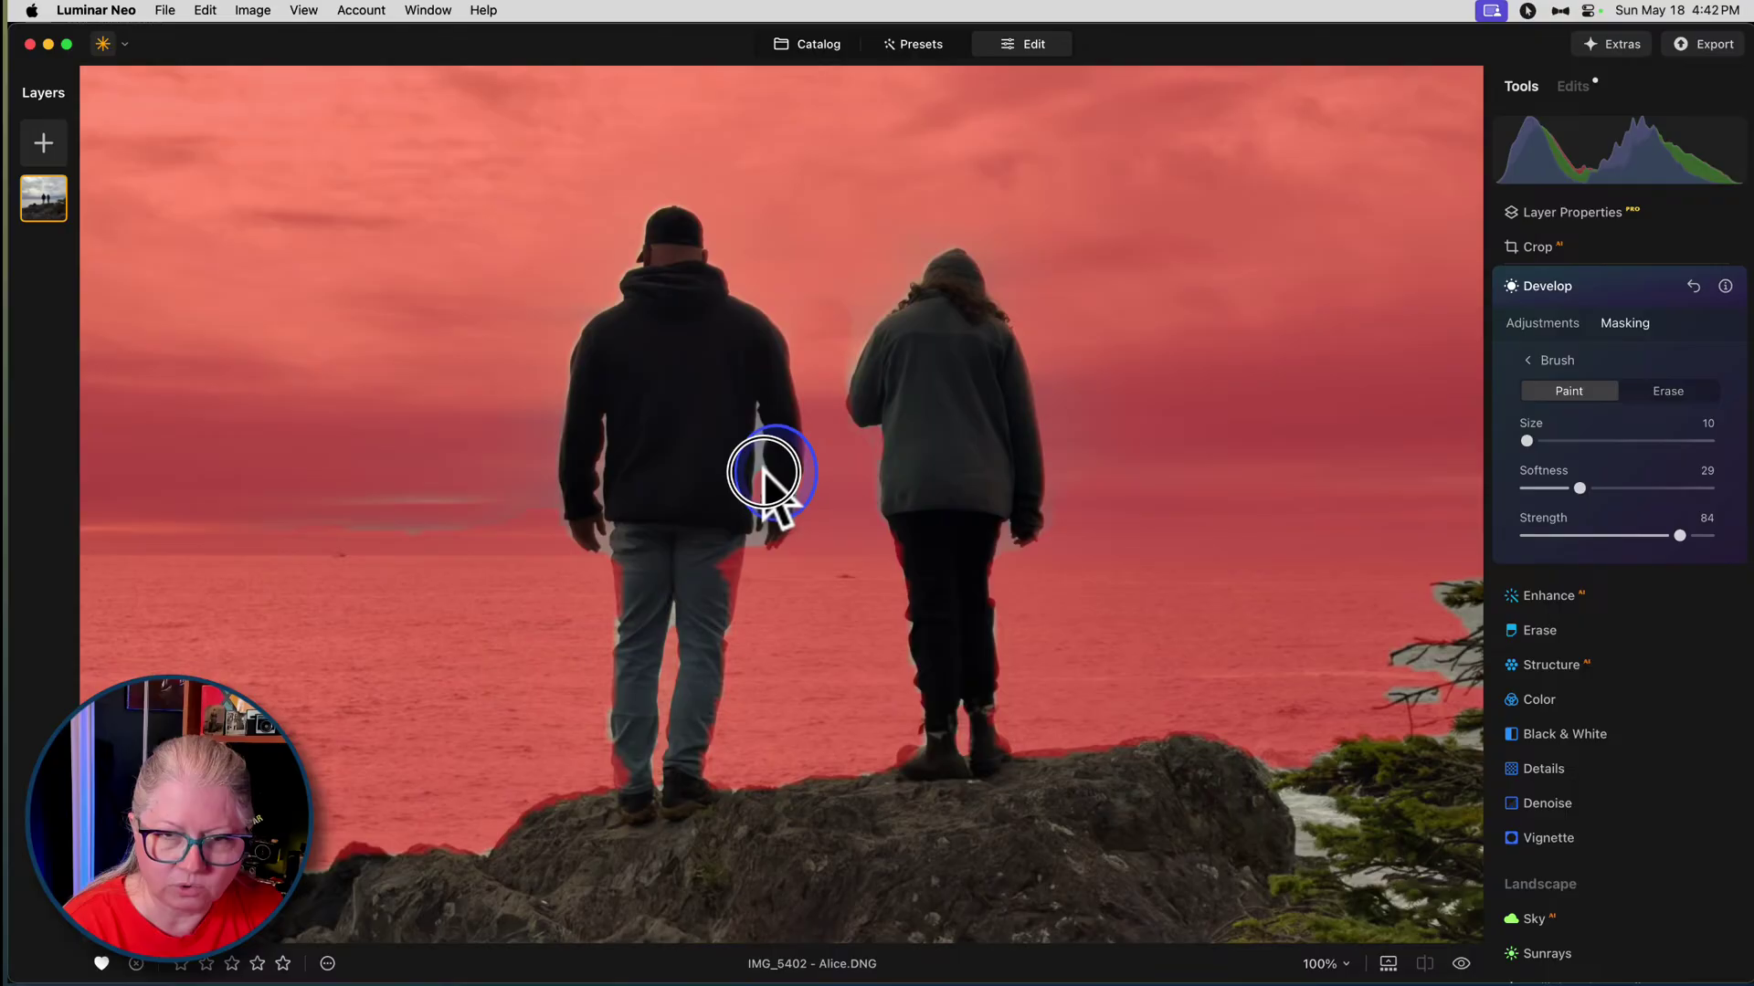
{"action": "mouse_move", "coordinate": [758, 424]}
{"action": "left_mouse_down"}
{"action": "mouse_move", "coordinate": [763, 528]}
{"action": "mouse_move", "coordinate": [747, 543]}
{"action": "mouse_move", "coordinate": [869, 579]}
{"action": "left_mouse_up"}
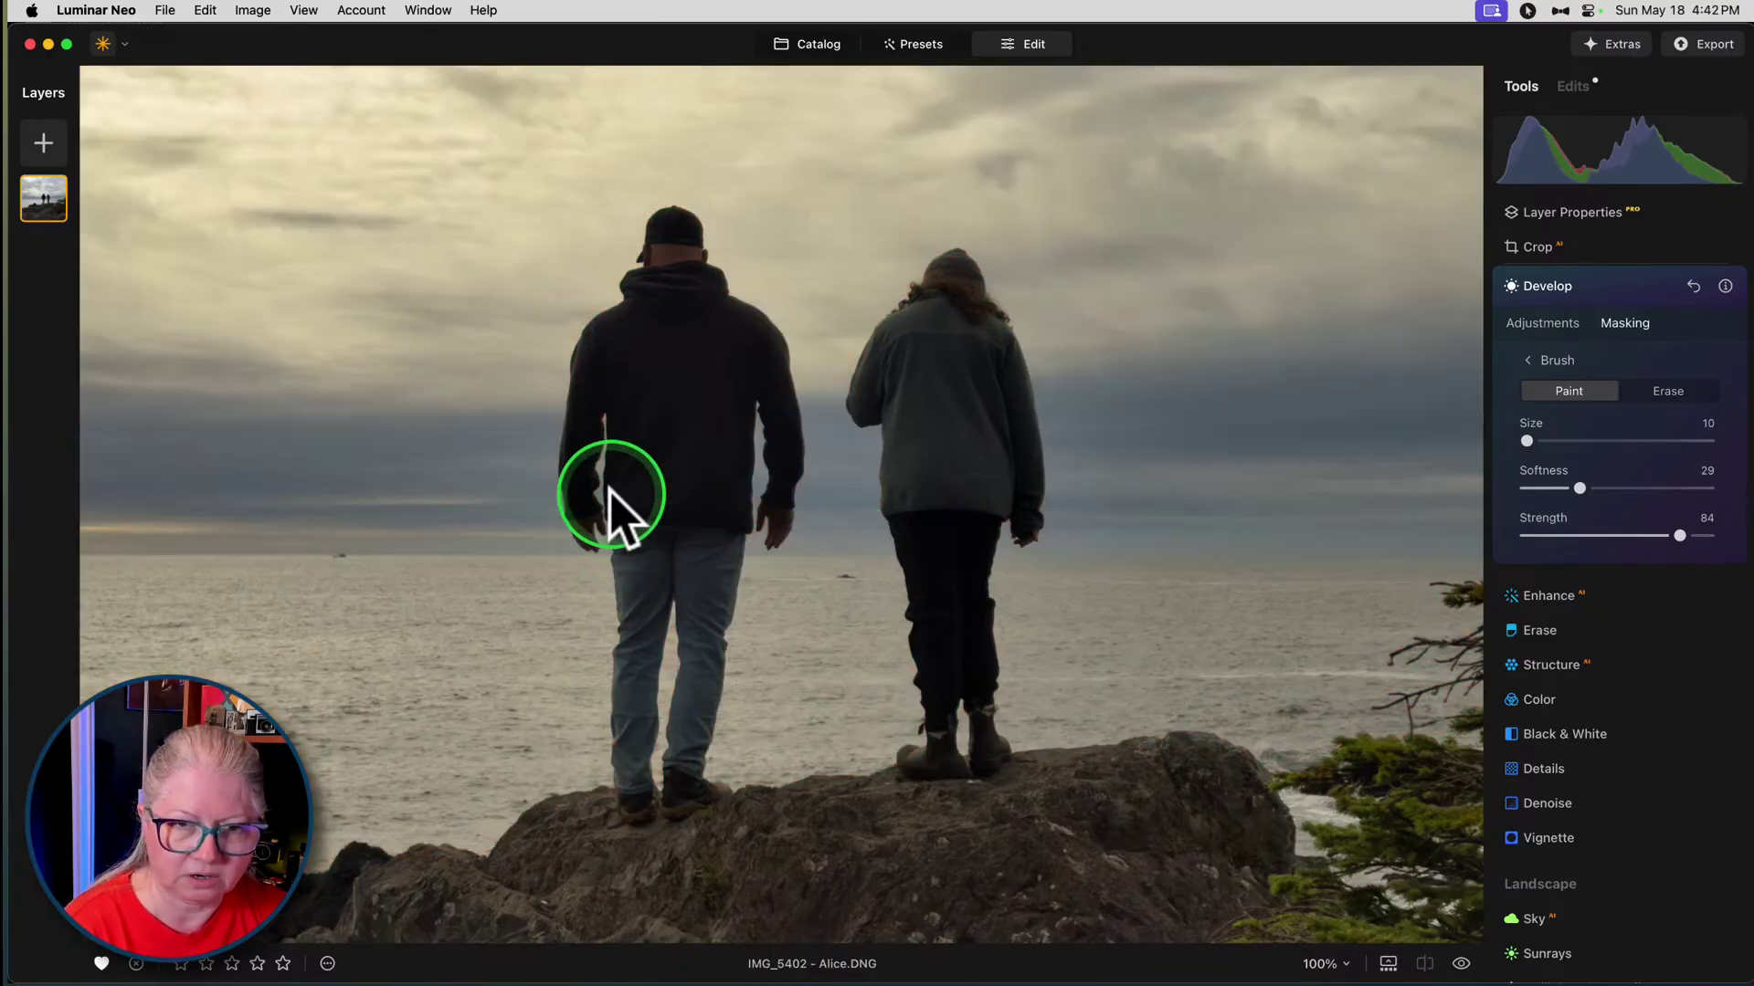
{"action": "mouse_move", "coordinate": [598, 541]}
{"action": "left_mouse_down"}
{"action": "mouse_move", "coordinate": [501, 510]}
{"action": "mouse_move", "coordinate": [391, 533]}
{"action": "mouse_move", "coordinate": [351, 527]}
{"action": "mouse_move", "coordinate": [451, 523]}
{"action": "mouse_move", "coordinate": [271, 521]}
{"action": "mouse_move", "coordinate": [490, 506]}
{"action": "mouse_move", "coordinate": [513, 528]}
{"action": "mouse_move", "coordinate": [503, 306]}
{"action": "left_mouse_up"}
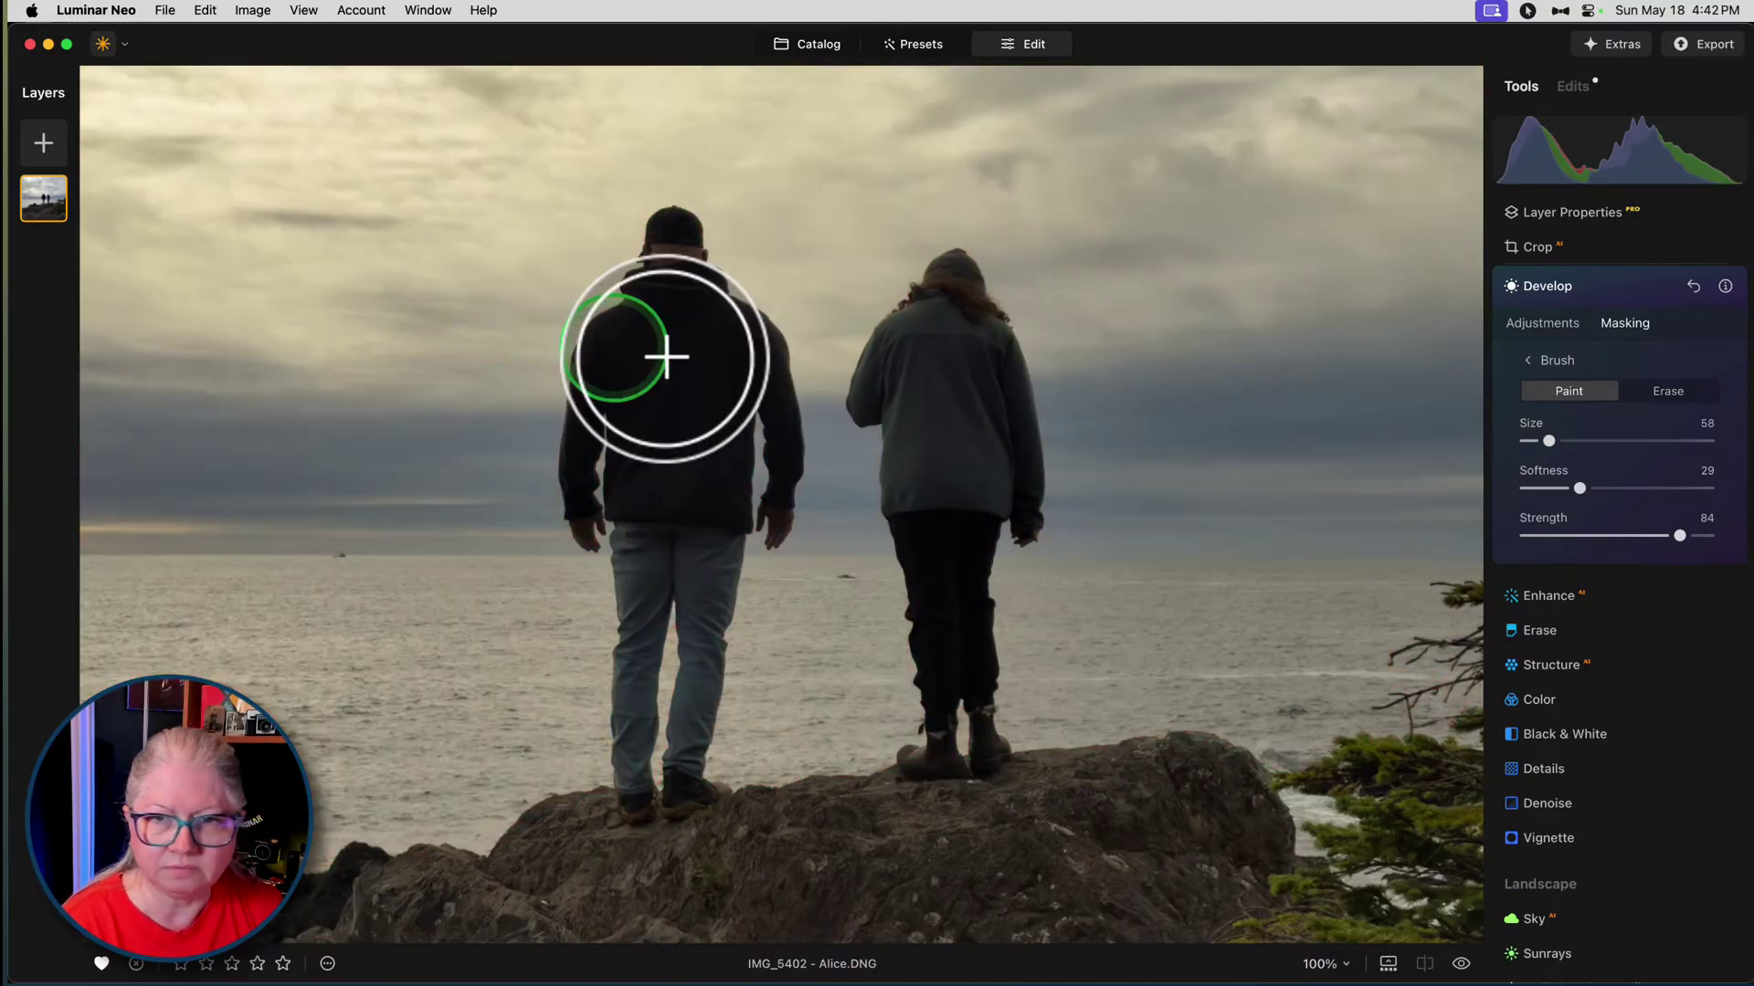
- Erase mask spill from the man's and woman's clothing and legs, reducing the eraser to size 10 for the woman
{"action": "left_click", "coordinate": [1673, 394]}
{"action": "left_click_drag", "start_coordinate": [1546, 441], "coordinate": [1541, 442]}
{"action": "mouse_move", "coordinate": [634, 453]}
{"action": "left_mouse_down"}
{"action": "mouse_move", "coordinate": [689, 440]}
{"action": "mouse_move", "coordinate": [717, 592]}
{"action": "mouse_move", "coordinate": [723, 545]}
{"action": "mouse_move", "coordinate": [715, 609]}
{"action": "mouse_move", "coordinate": [638, 605]}
{"action": "mouse_move", "coordinate": [633, 545]}
{"action": "mouse_move", "coordinate": [635, 587]}
{"action": "mouse_move", "coordinate": [643, 561]}
{"action": "mouse_move", "coordinate": [584, 532]}
{"action": "mouse_move", "coordinate": [602, 521]}
{"action": "mouse_move", "coordinate": [539, 512]}
{"action": "left_mouse_up"}
{"action": "key", "text": "bracketleft"}
{"action": "key", "text": "bracketleft"}
{"action": "key", "text": "bracketleft"}
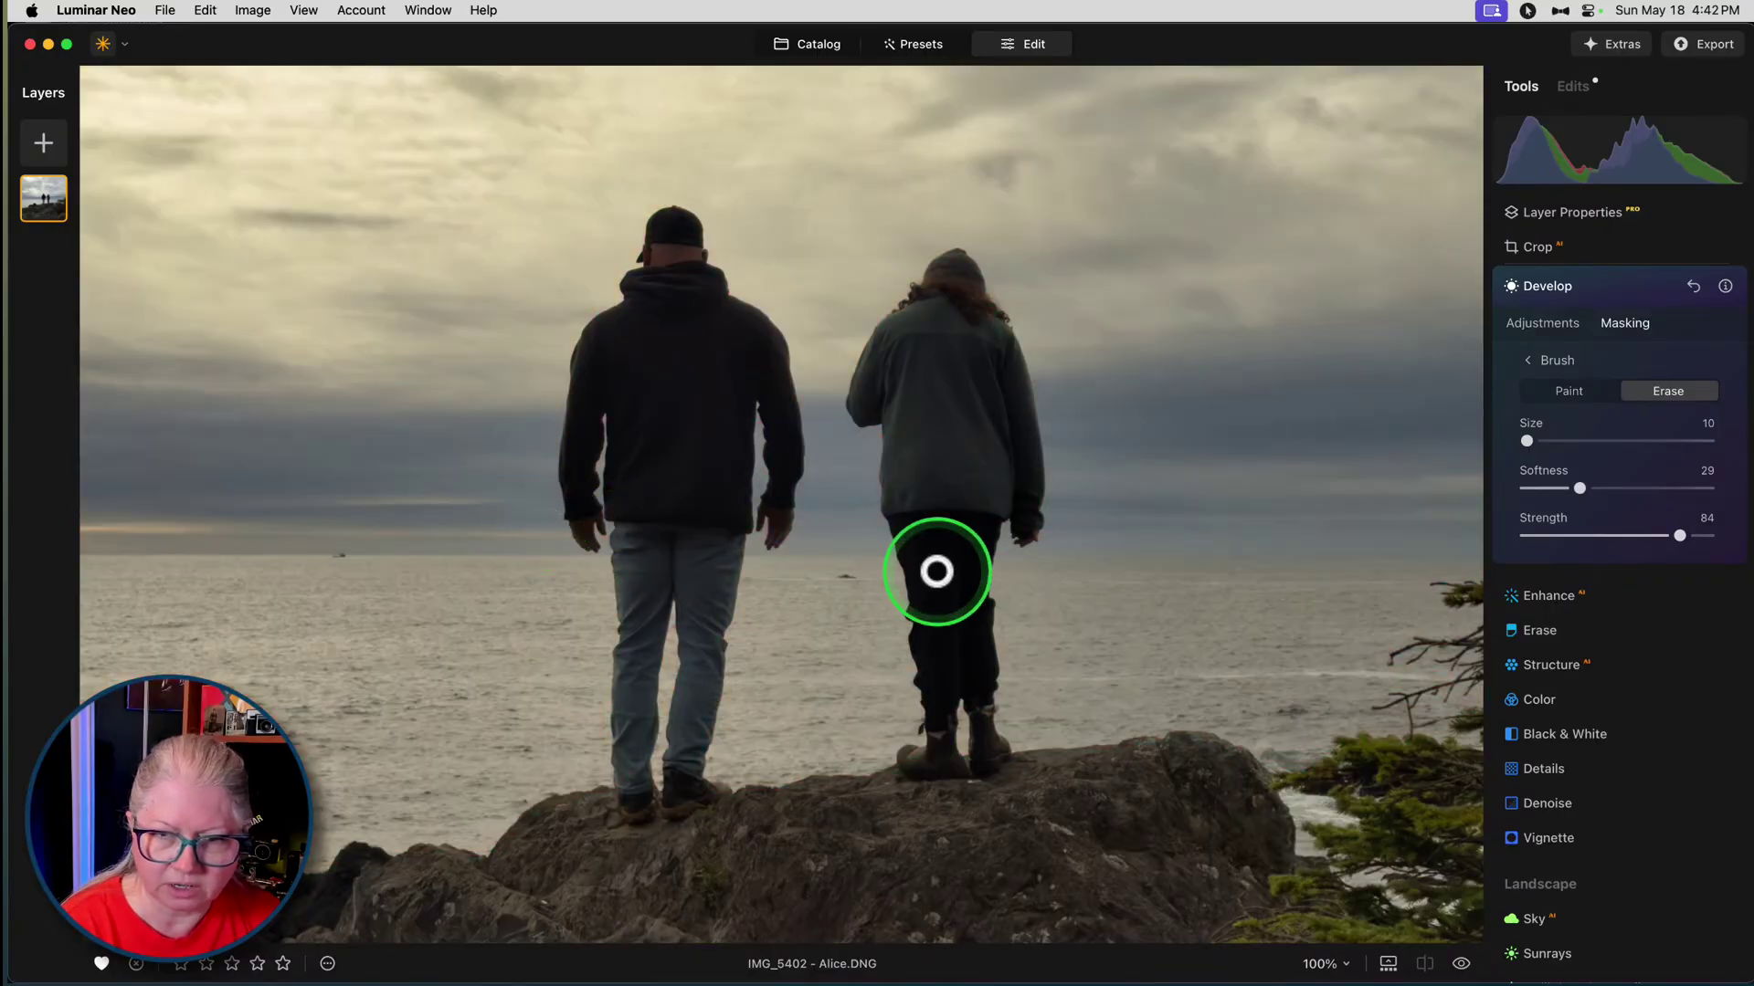
{"action": "left_click_drag", "start_coordinate": [916, 539], "coordinate": [893, 502]}
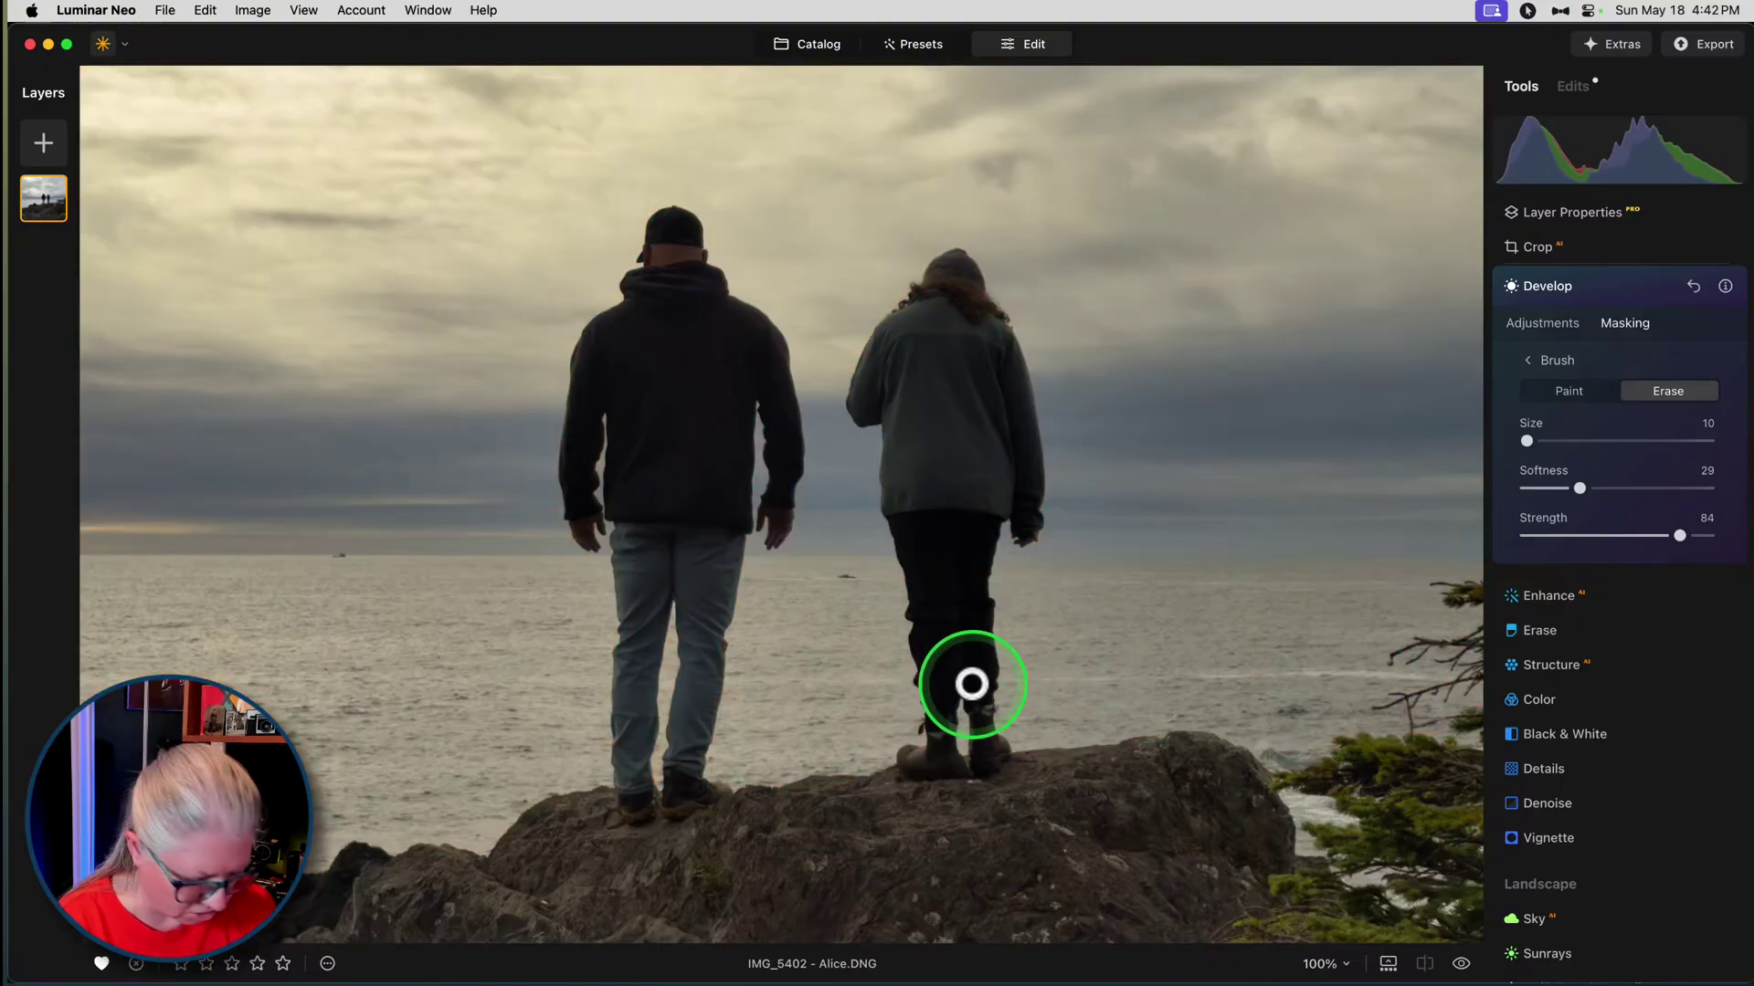
{"action": "mouse_move", "coordinate": [976, 687]}
{"action": "left_mouse_down"}
{"action": "mouse_move", "coordinate": [997, 748]}
{"action": "mouse_move", "coordinate": [913, 762]}
{"action": "mouse_move", "coordinate": [931, 769]}
{"action": "mouse_move", "coordinate": [932, 713]}
{"action": "left_mouse_up"}
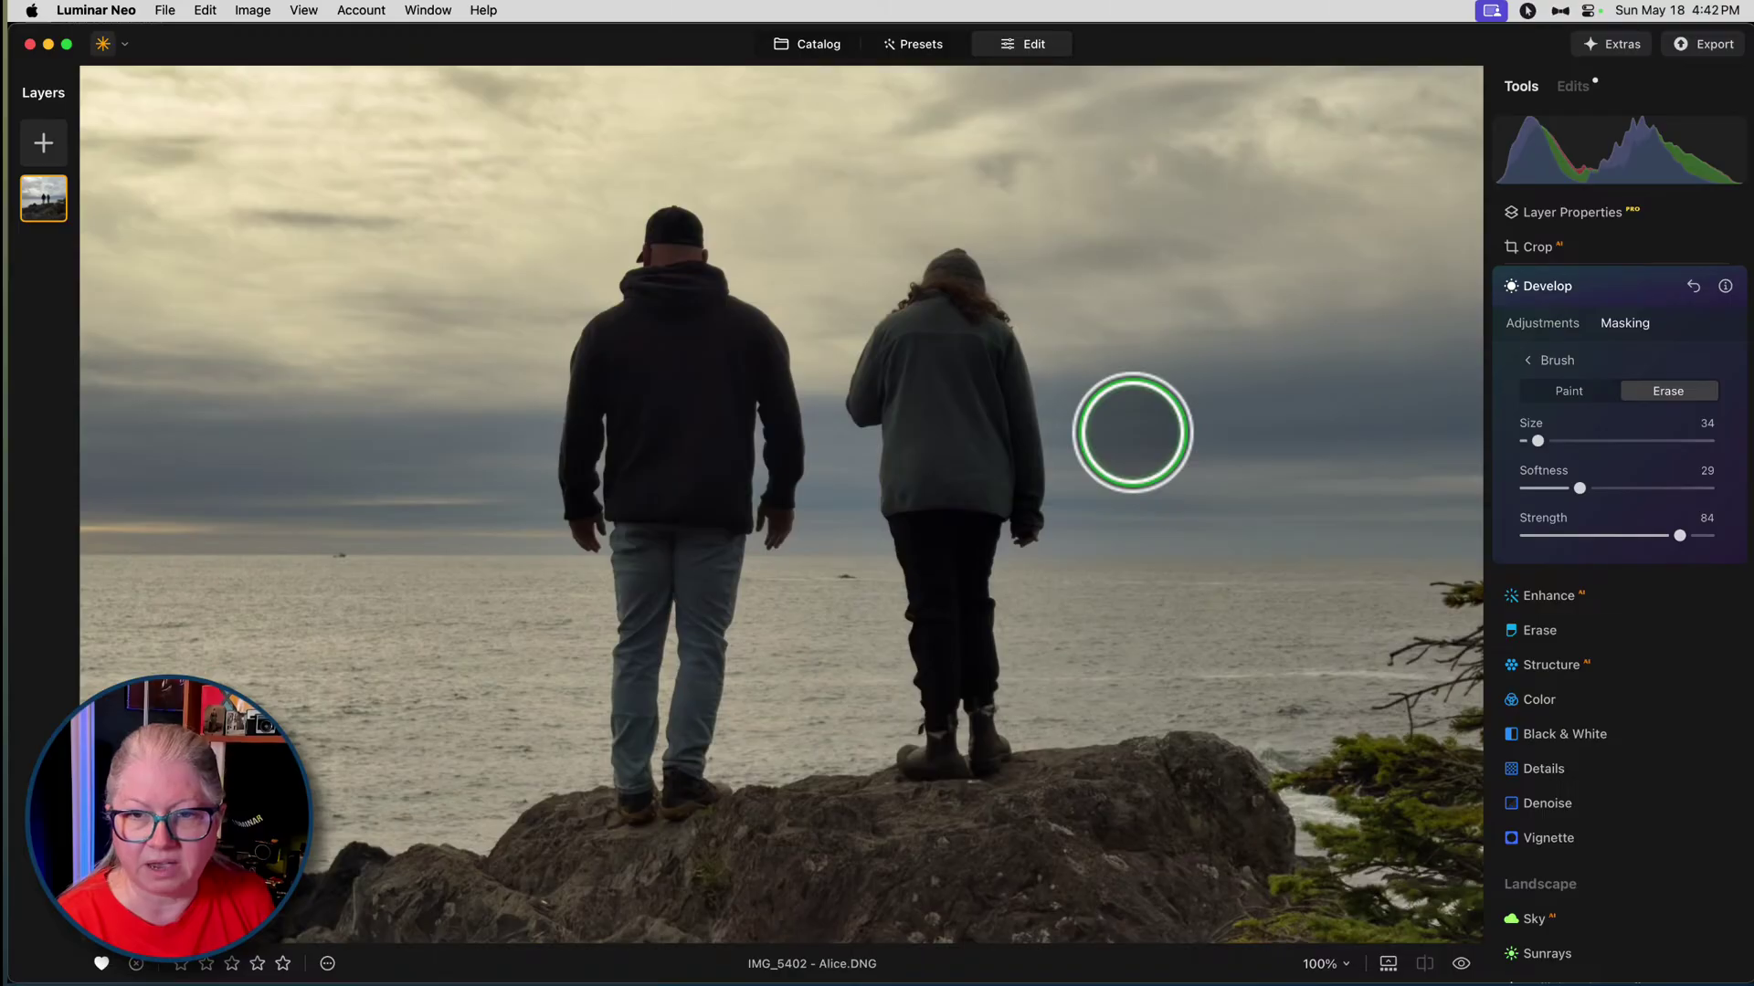
- Fit the whole photo in view, show the mask overlay, and copy the refined mask
{"action": "key", "text": "super+0"}
{"action": "left_click", "coordinate": [1553, 361]}
{"action": "left_click", "coordinate": [1552, 608]}
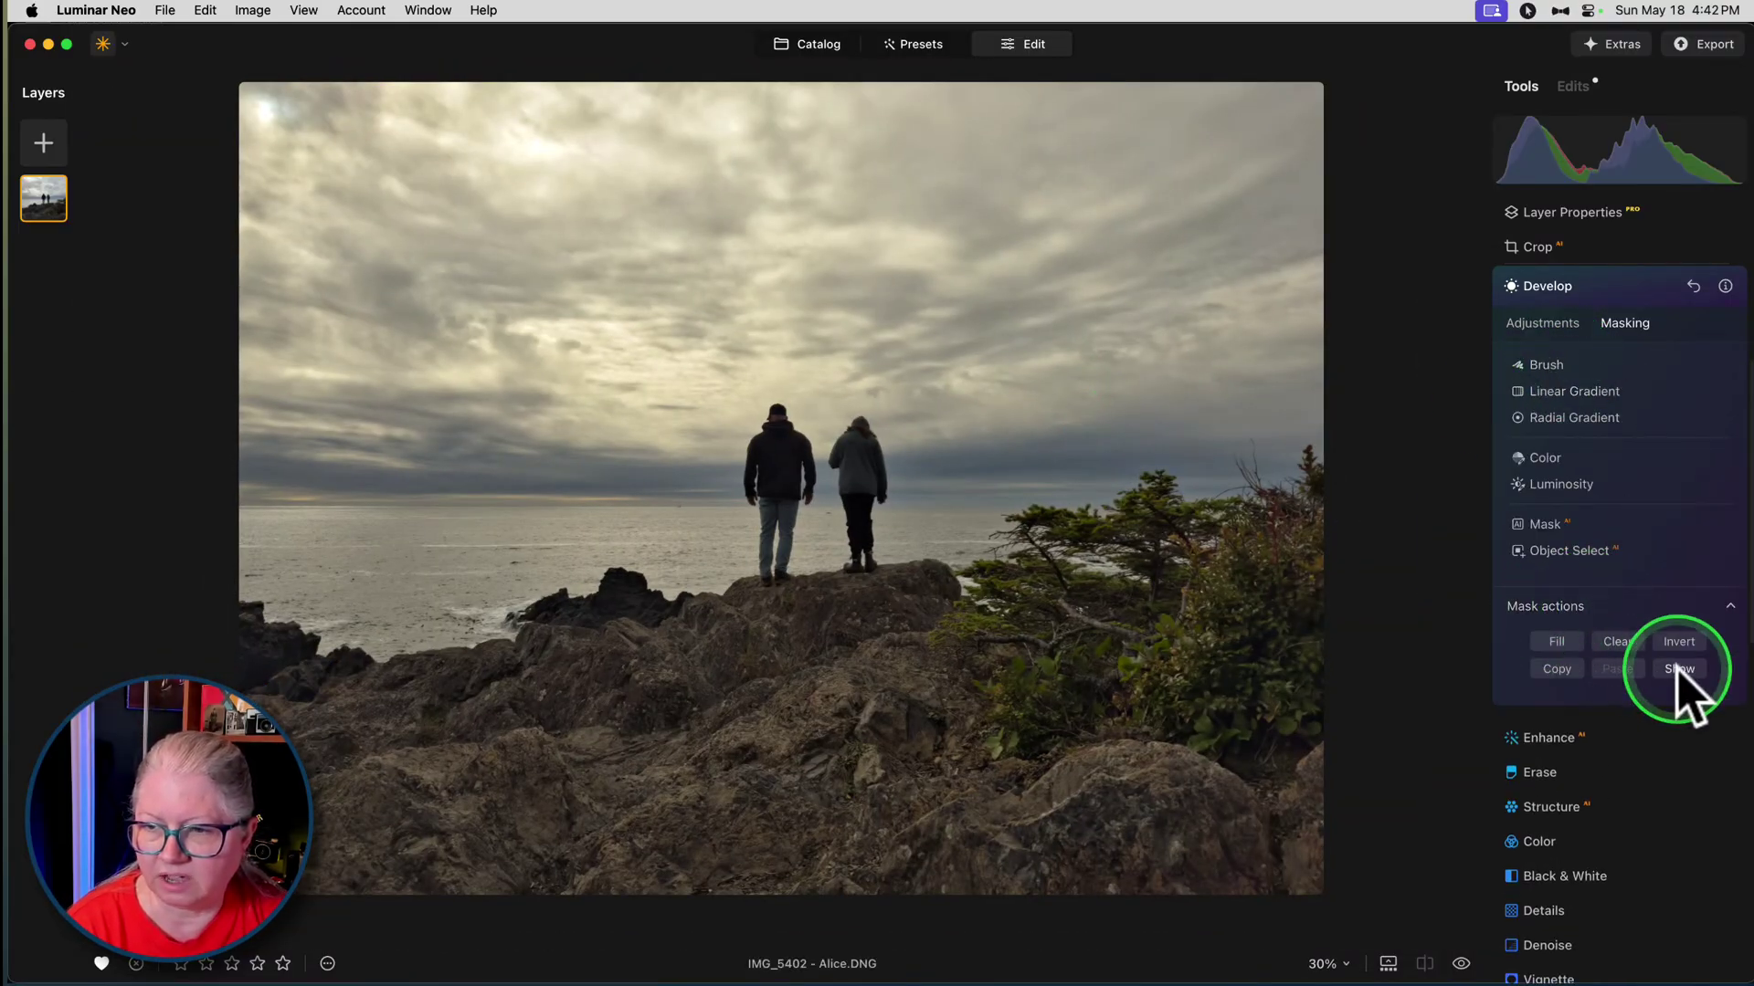
{"action": "left_click", "coordinate": [1678, 669]}
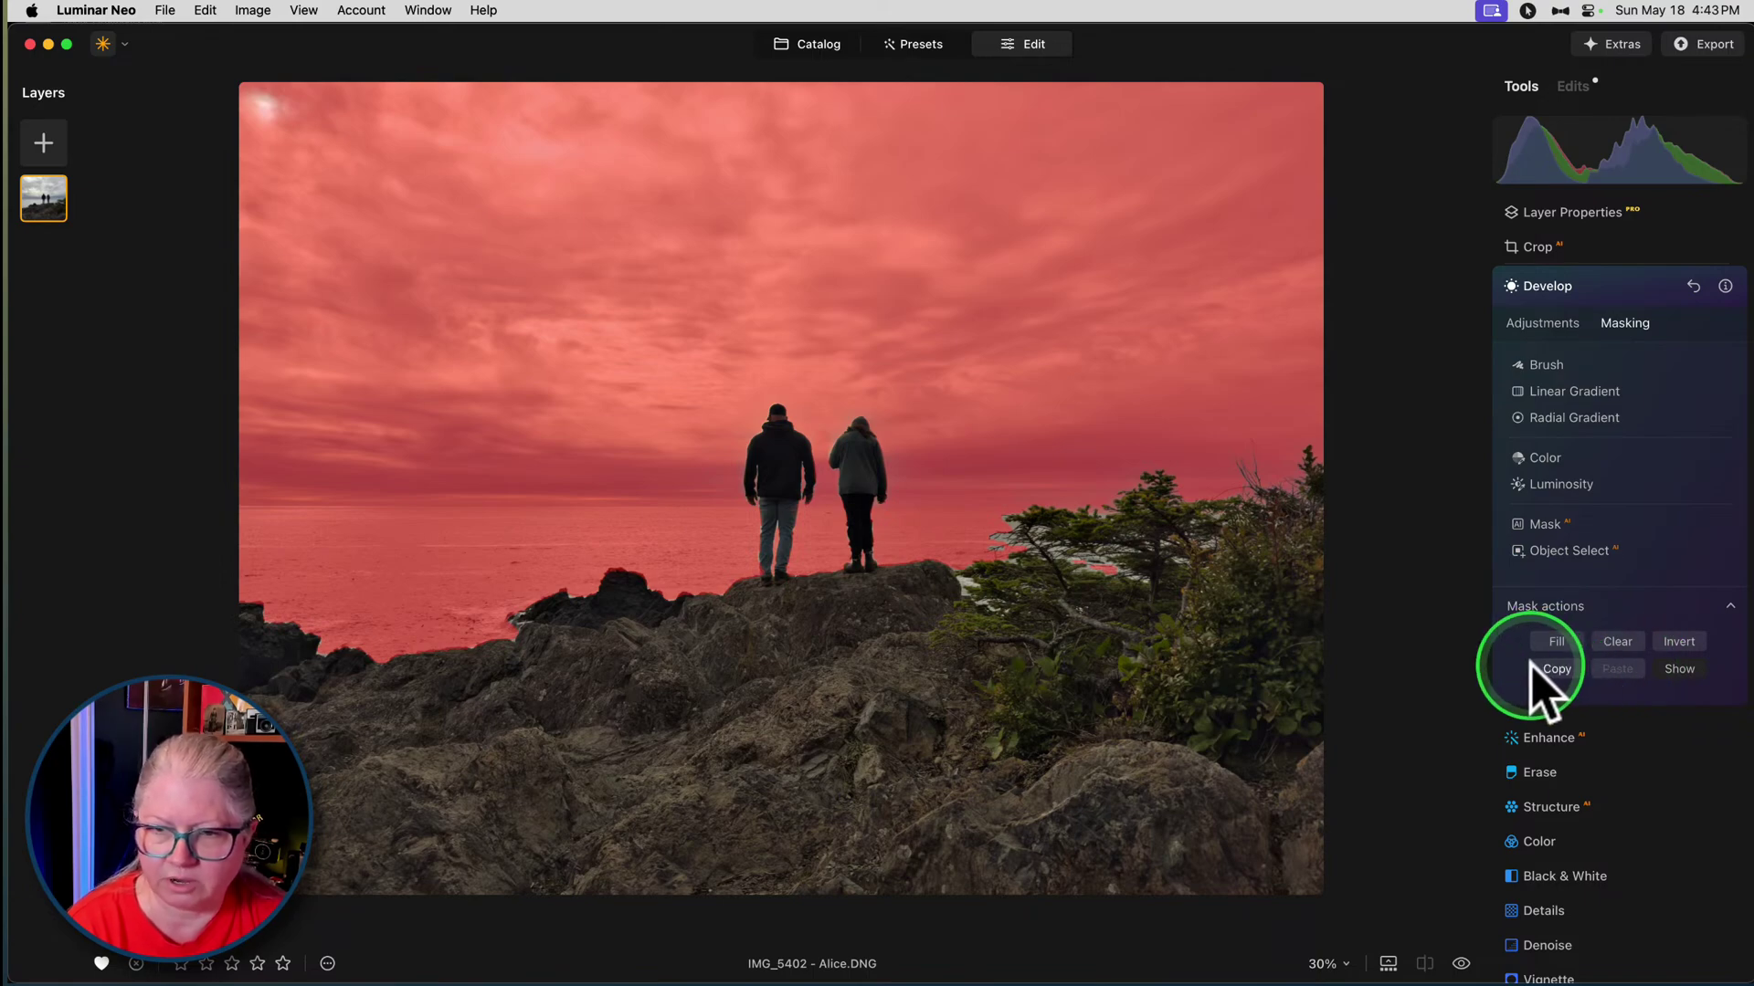
{"action": "left_click", "coordinate": [1555, 674]}
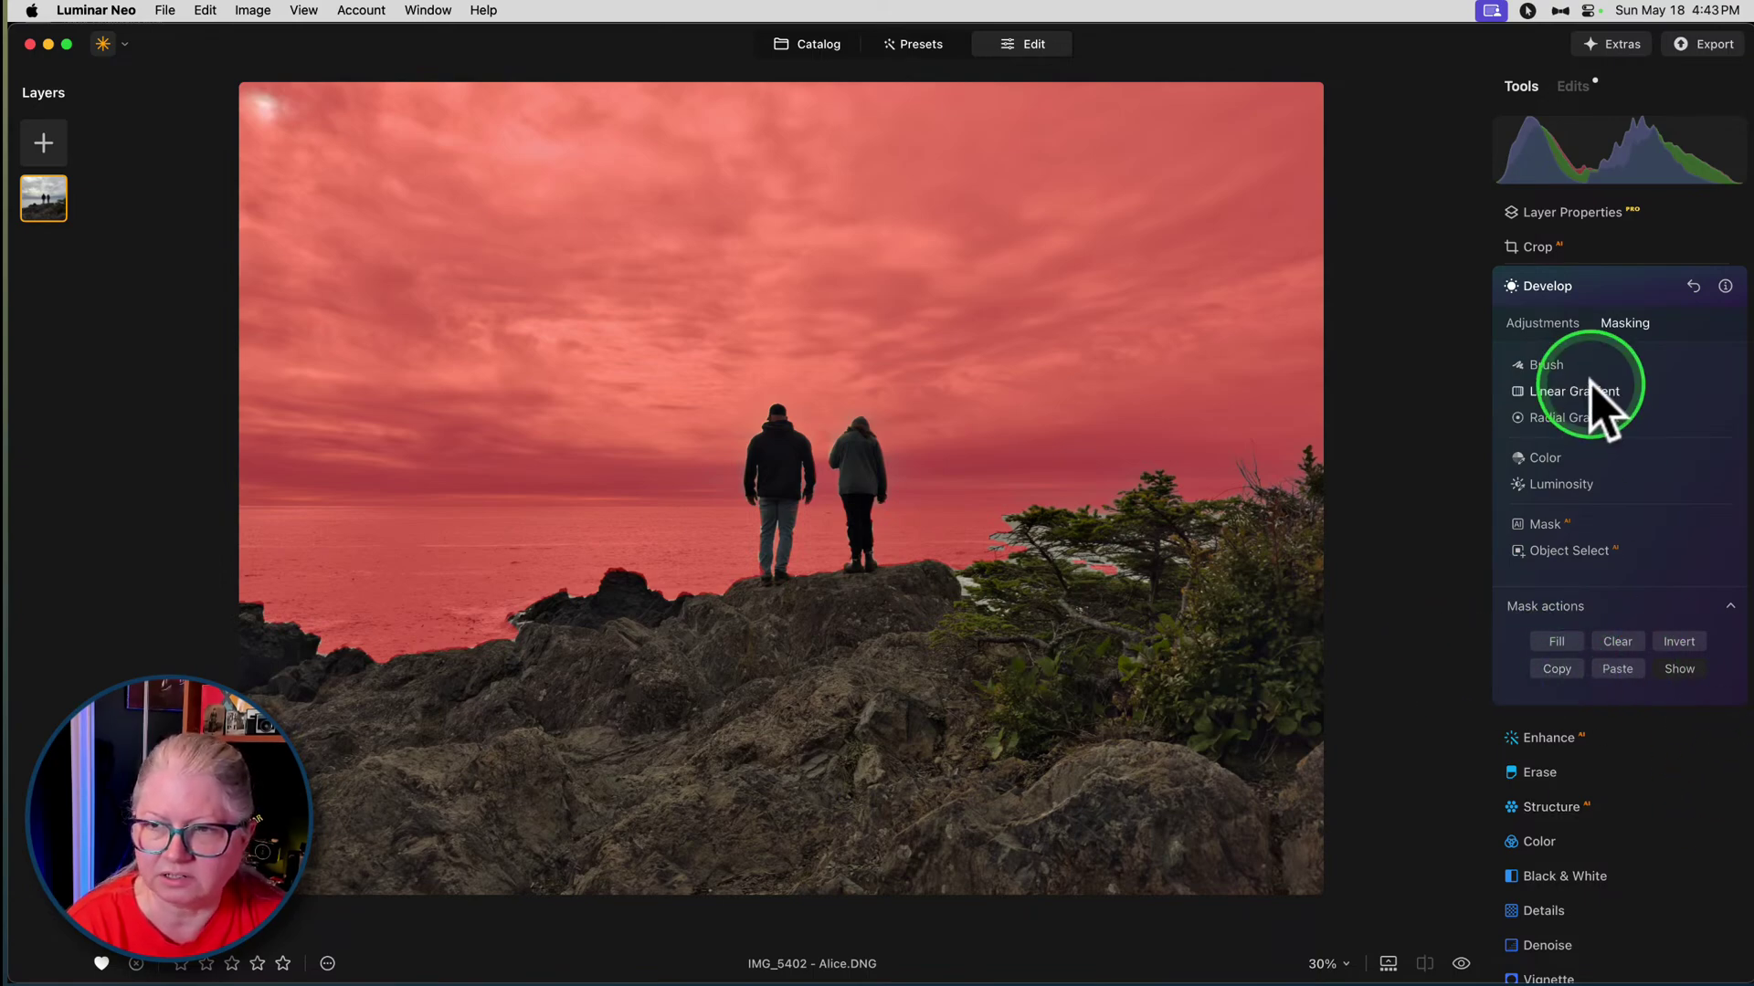
- Set Smart Contrast to 25, Highlights to -55, Temperature to 3 and Tint to 10 for the masked sky and water
{"action": "left_click", "coordinate": [1552, 325]}
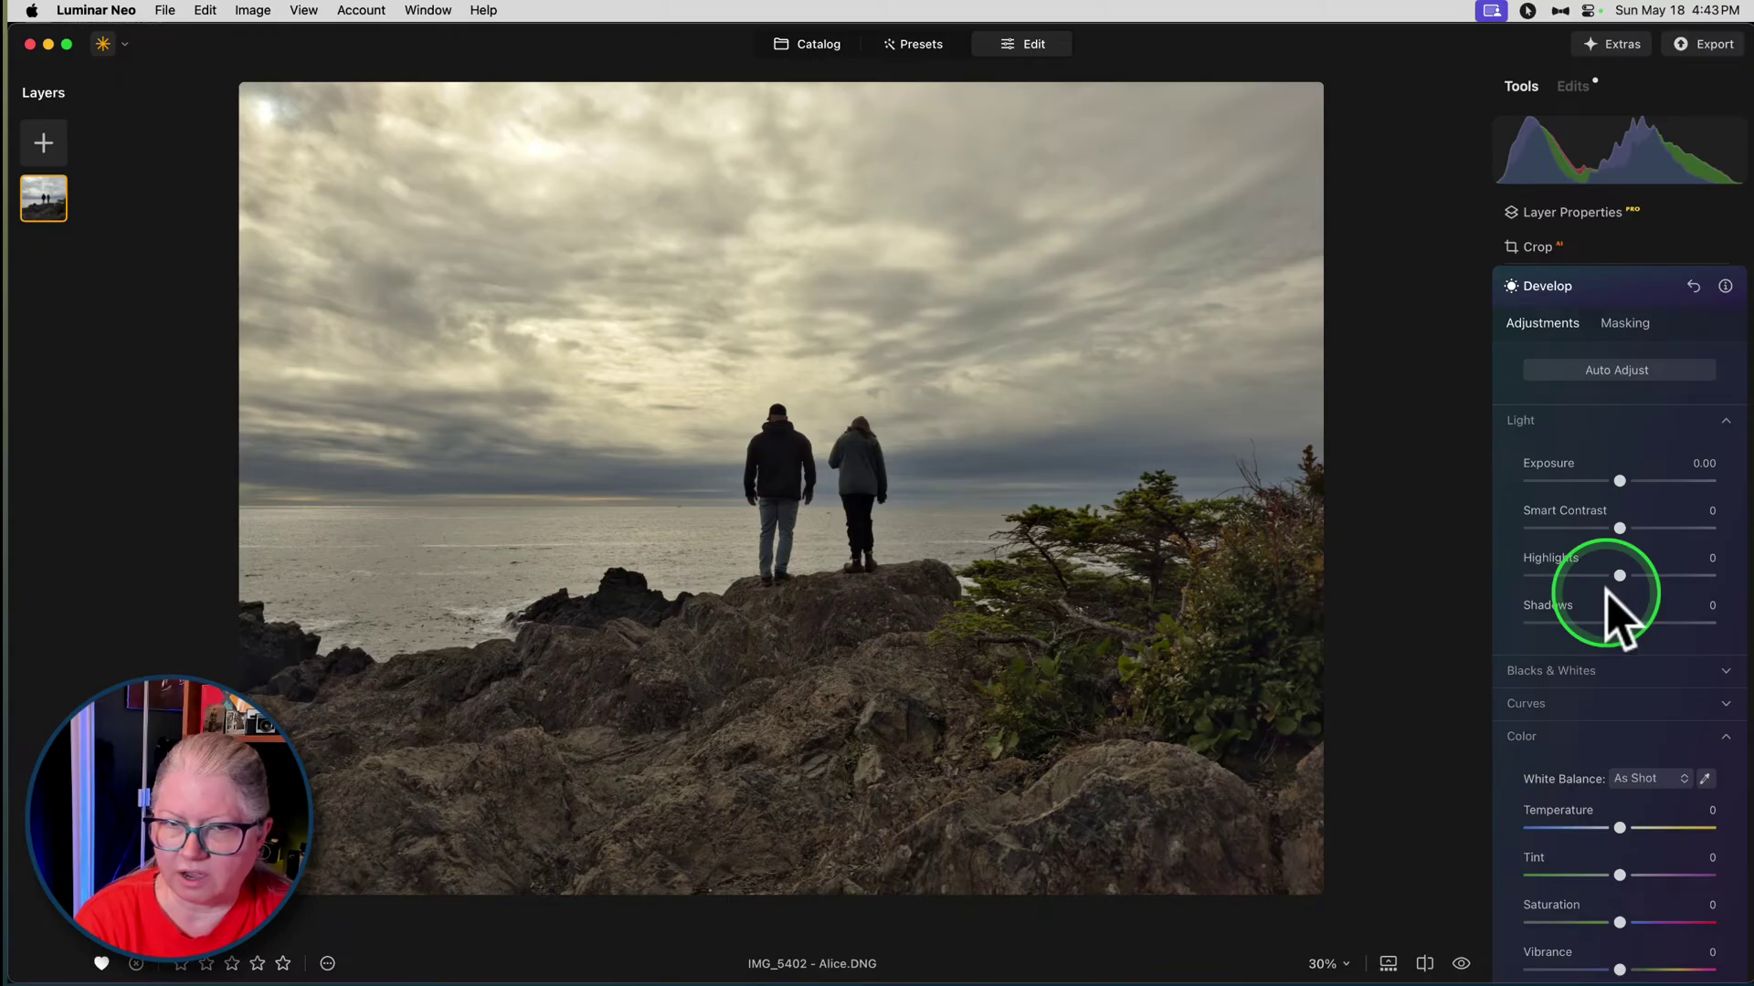
{"action": "scroll", "coordinate": [1605, 596], "scroll_direction": "down", "scroll_amount": 5}
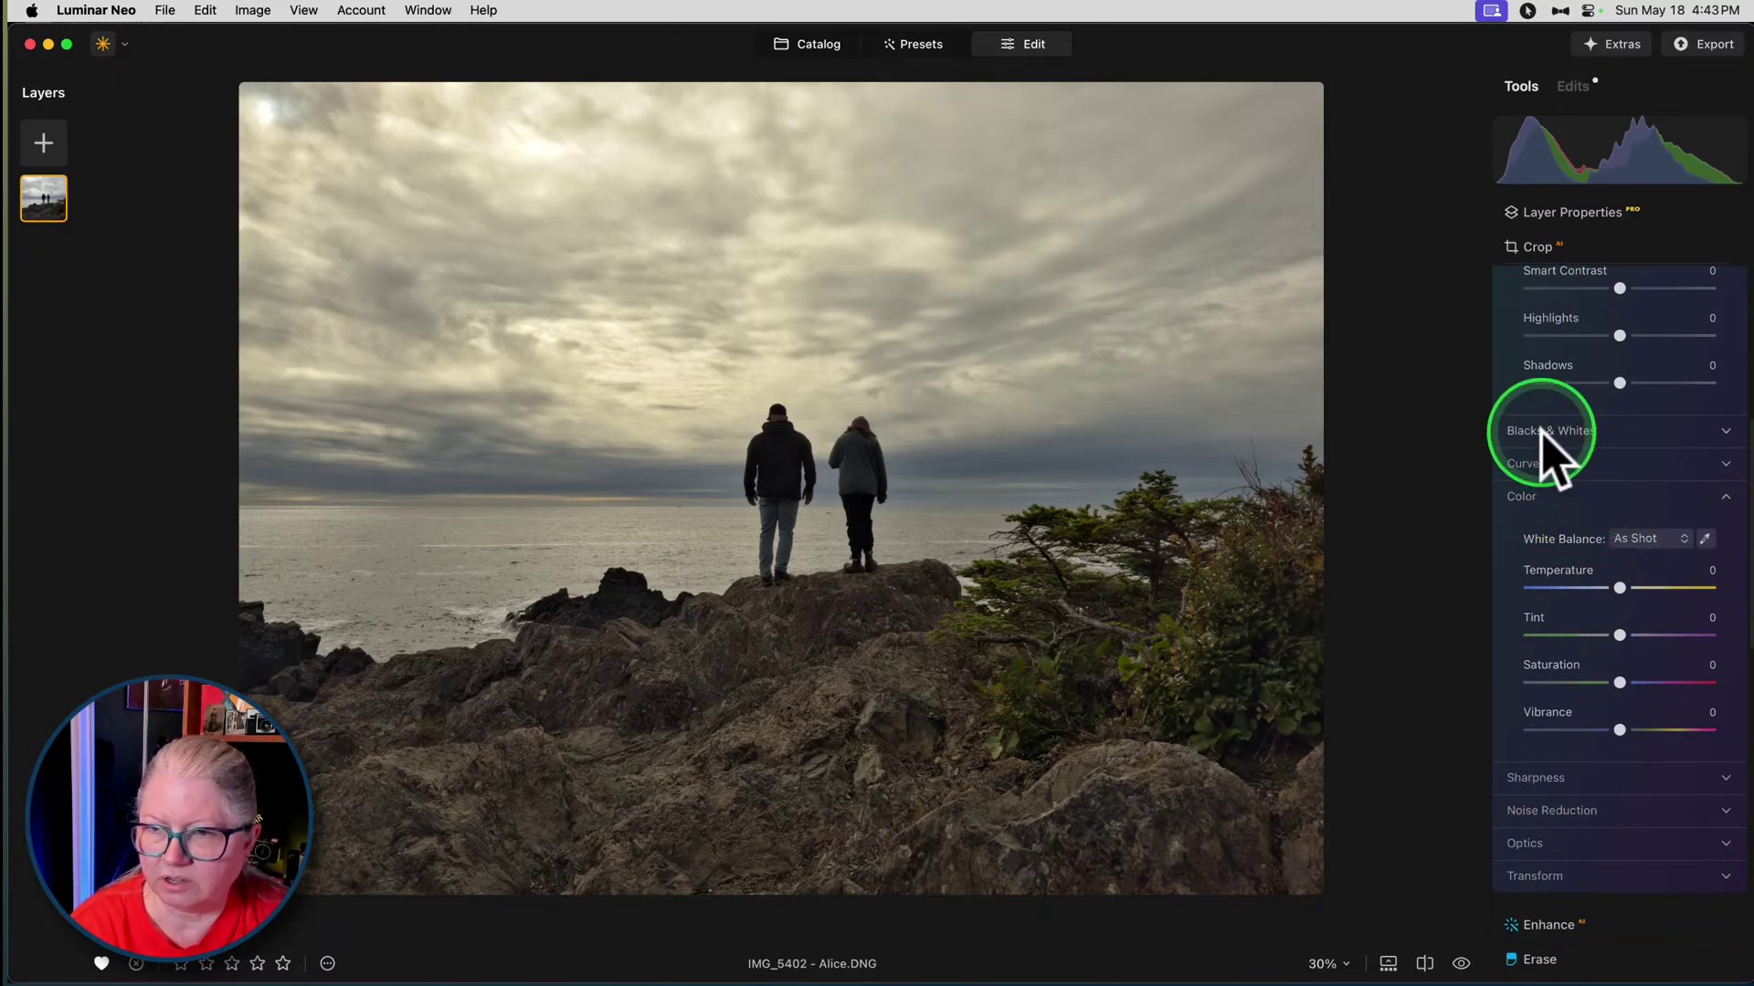
{"action": "scroll", "coordinate": [1544, 439], "scroll_direction": "up", "scroll_amount": 3}
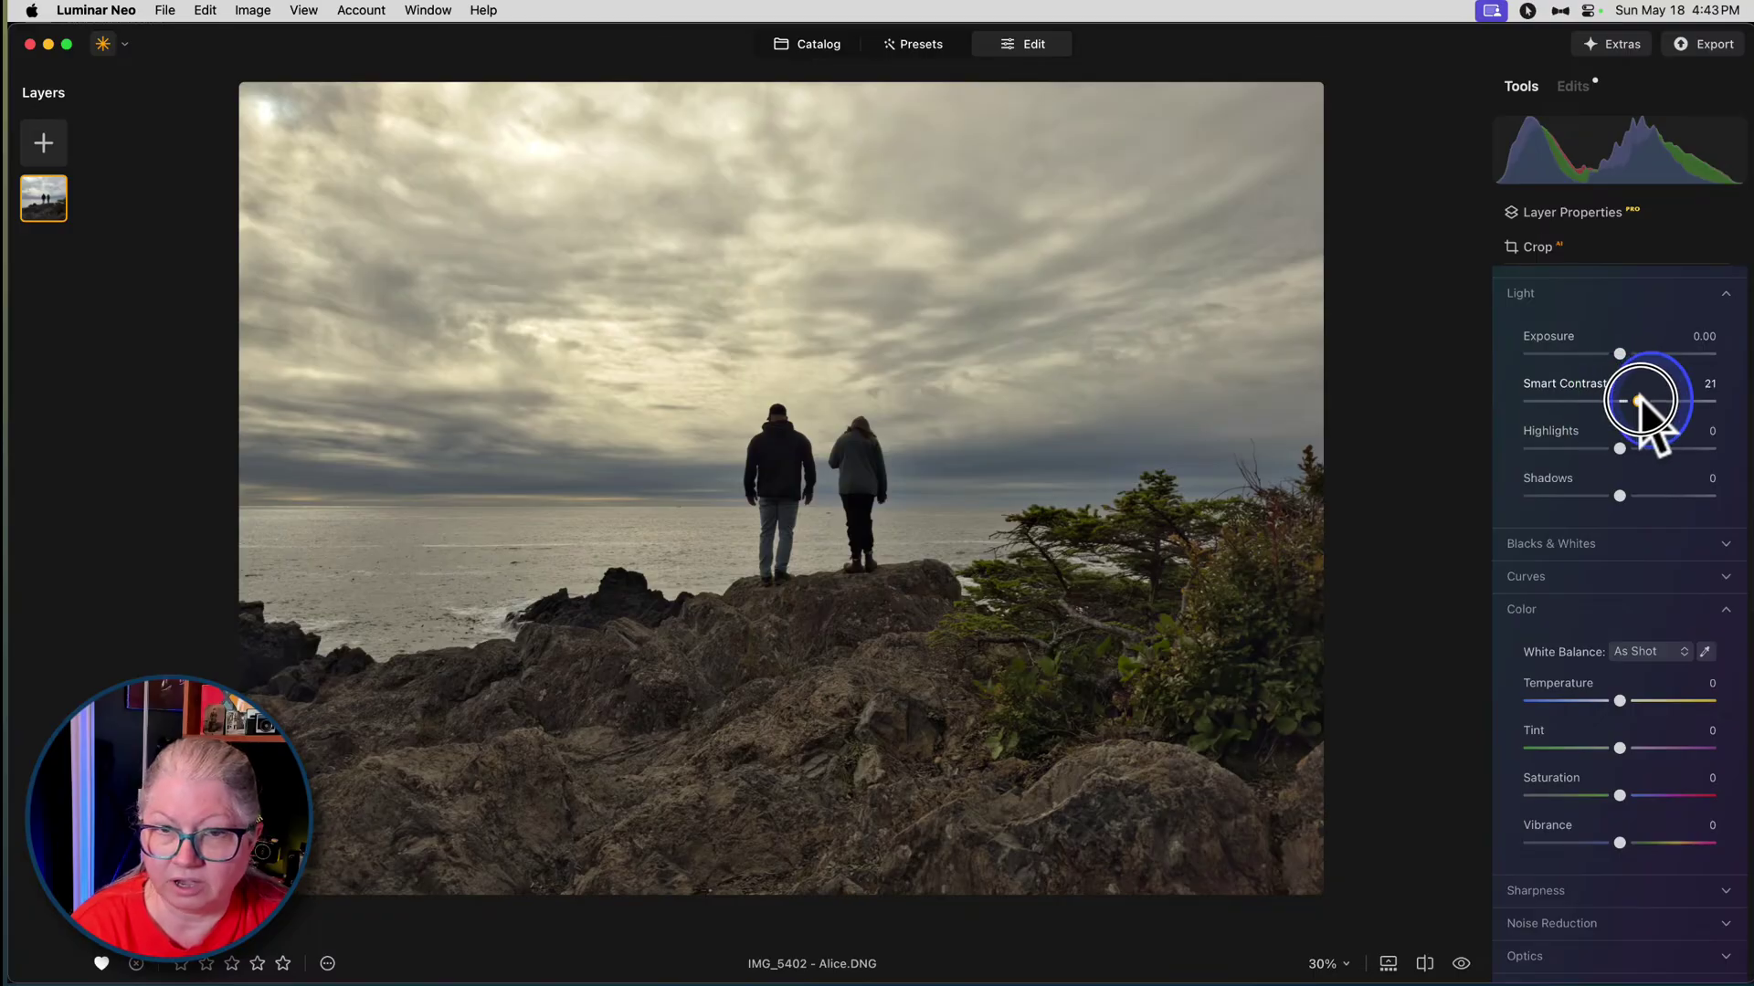
{"action": "left_click_drag", "start_coordinate": [1641, 401], "coordinate": [1638, 402]}
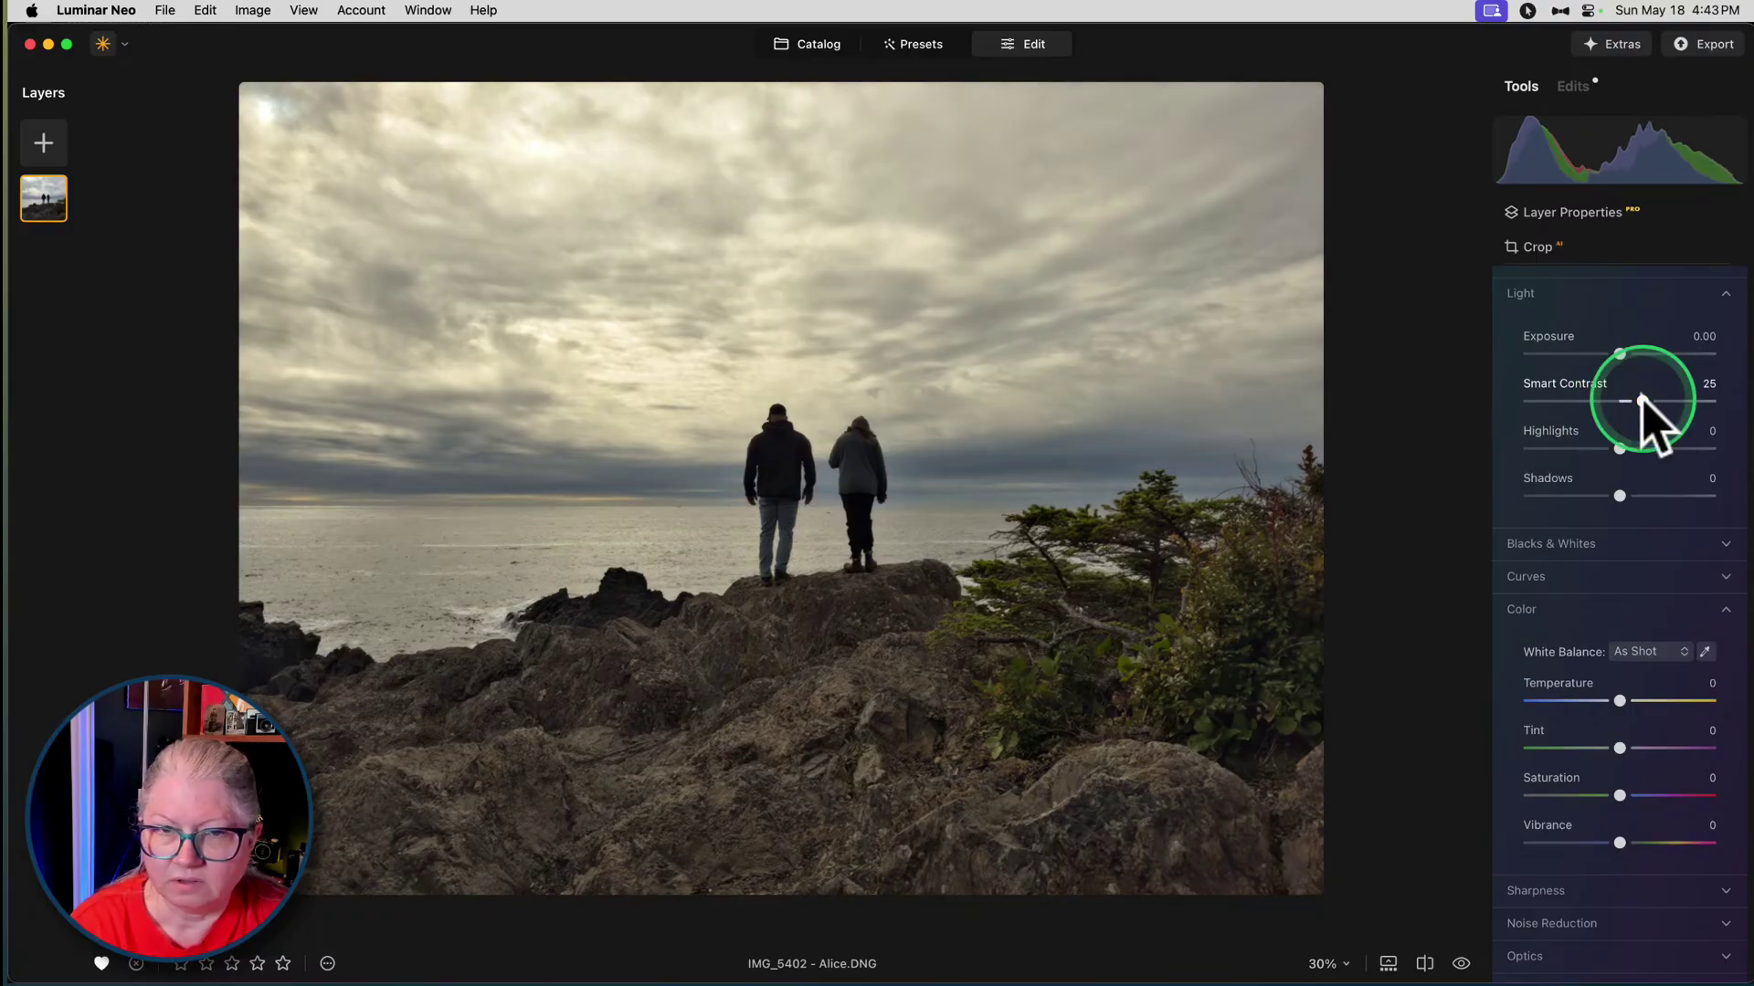
{"action": "left_click_drag", "start_coordinate": [1619, 448], "coordinate": [1594, 448]}
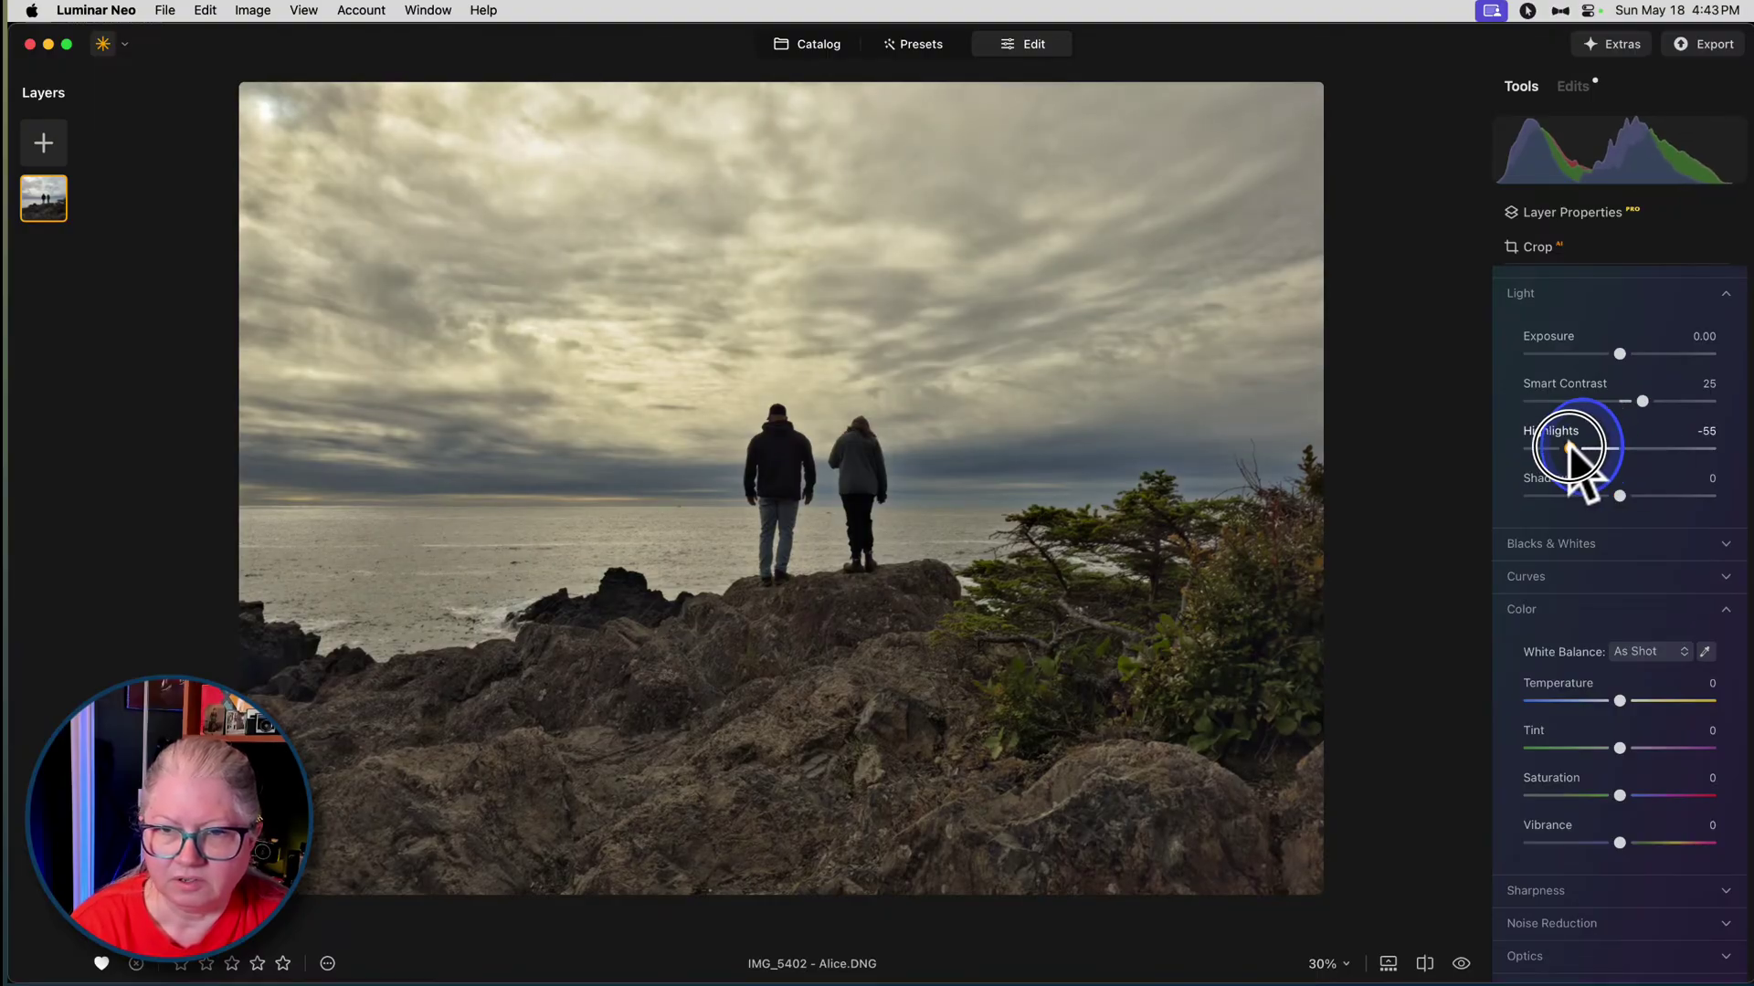
{"action": "scroll", "coordinate": [1566, 462], "scroll_direction": "down", "scroll_amount": 4}
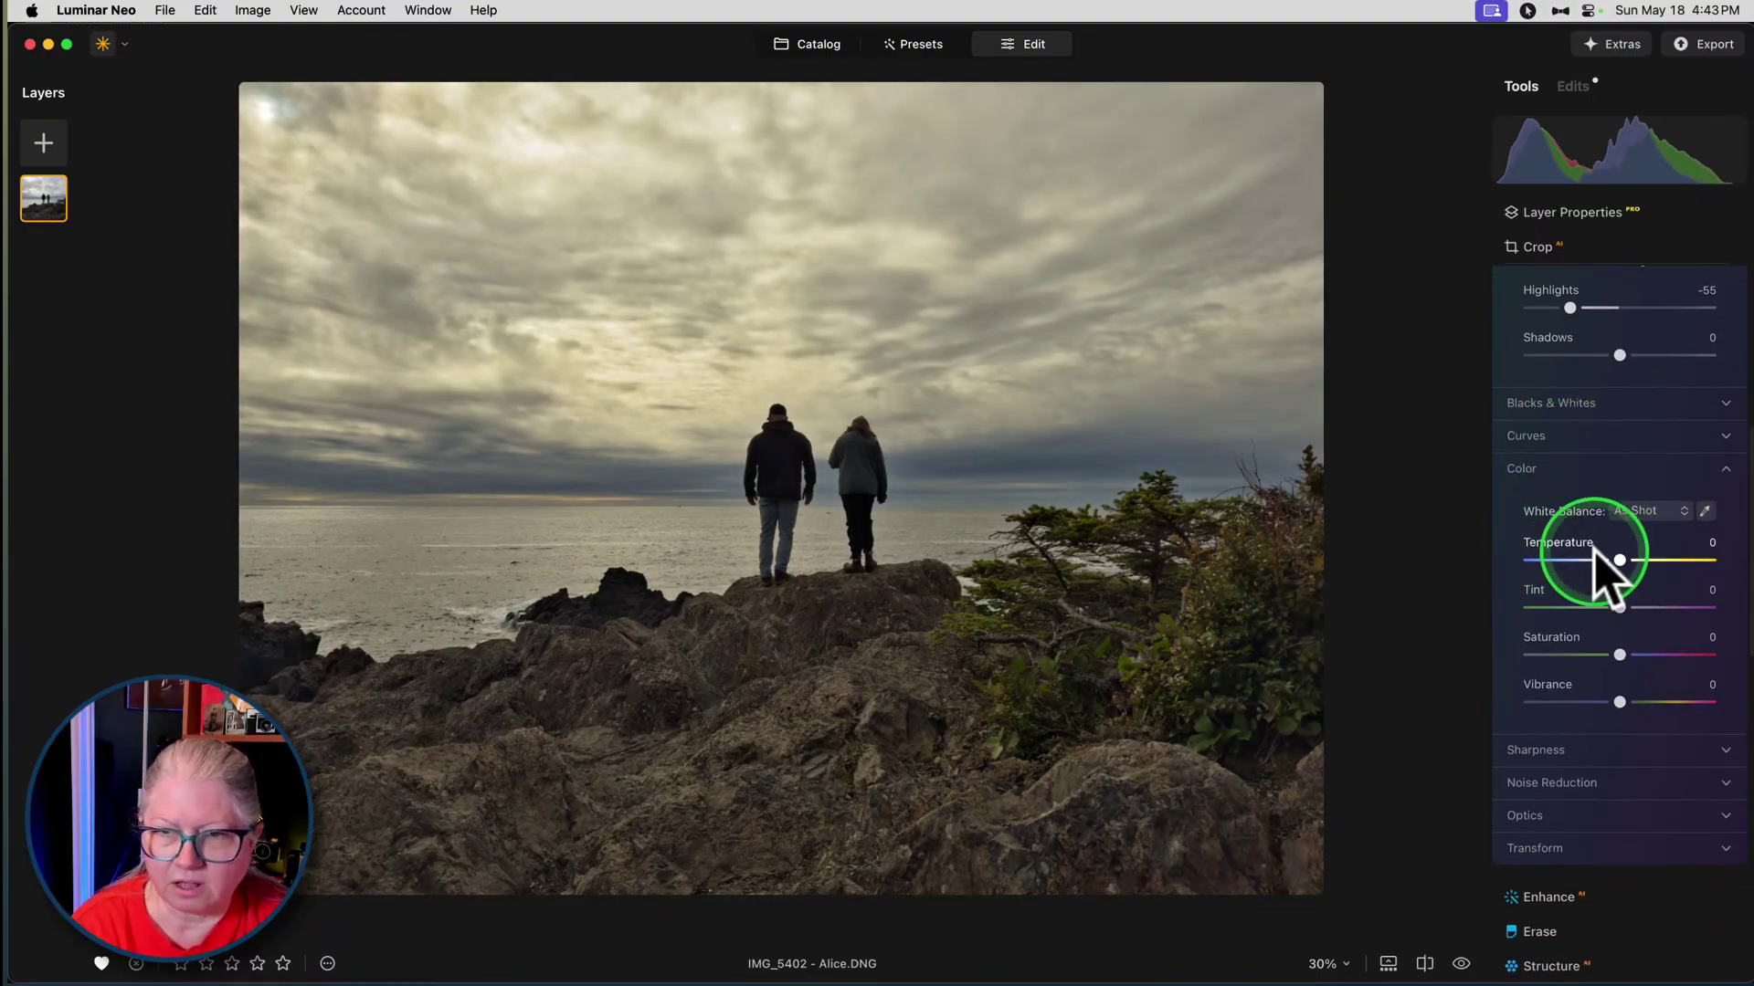
{"action": "mouse_move", "coordinate": [1619, 560]}
{"action": "left_mouse_down"}
{"action": "mouse_move", "coordinate": [1636, 560]}
{"action": "mouse_move", "coordinate": [1570, 560]}
{"action": "mouse_move", "coordinate": [1628, 560]}
{"action": "left_mouse_up"}
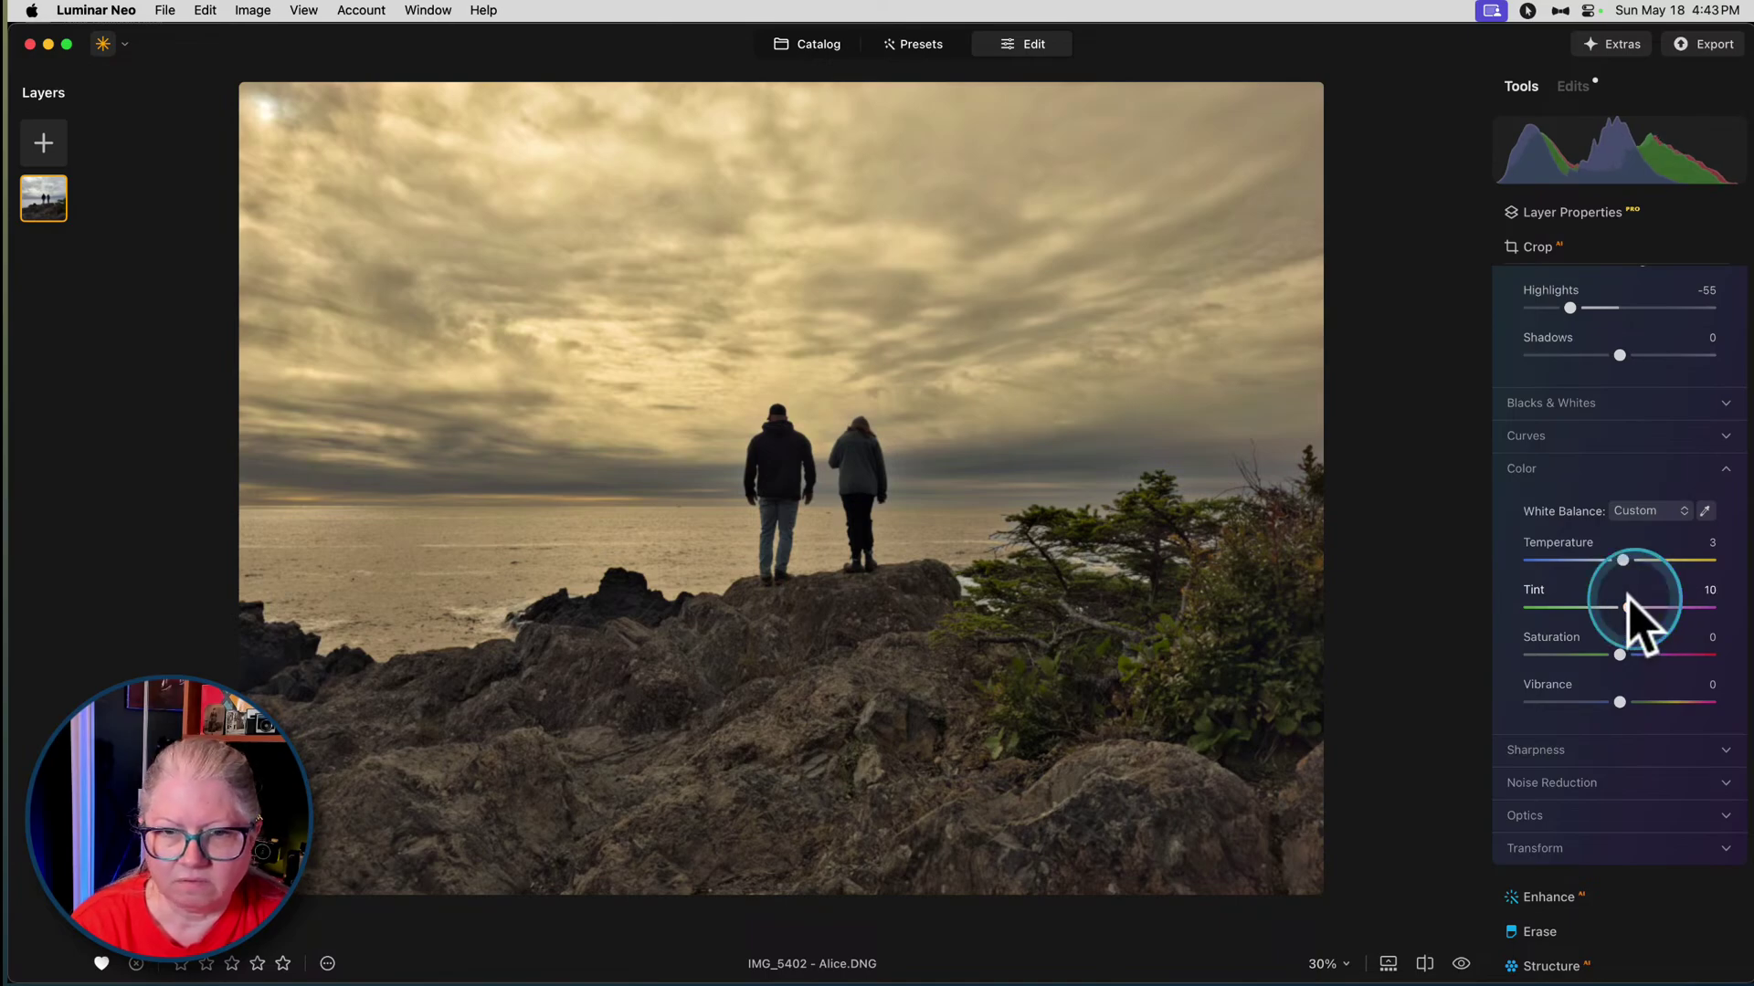
- Return to the mask brush for the tree area and set it to paint at size 26 and strength 47
{"action": "scroll", "coordinate": [1624, 578], "scroll_direction": "up", "scroll_amount": 1}
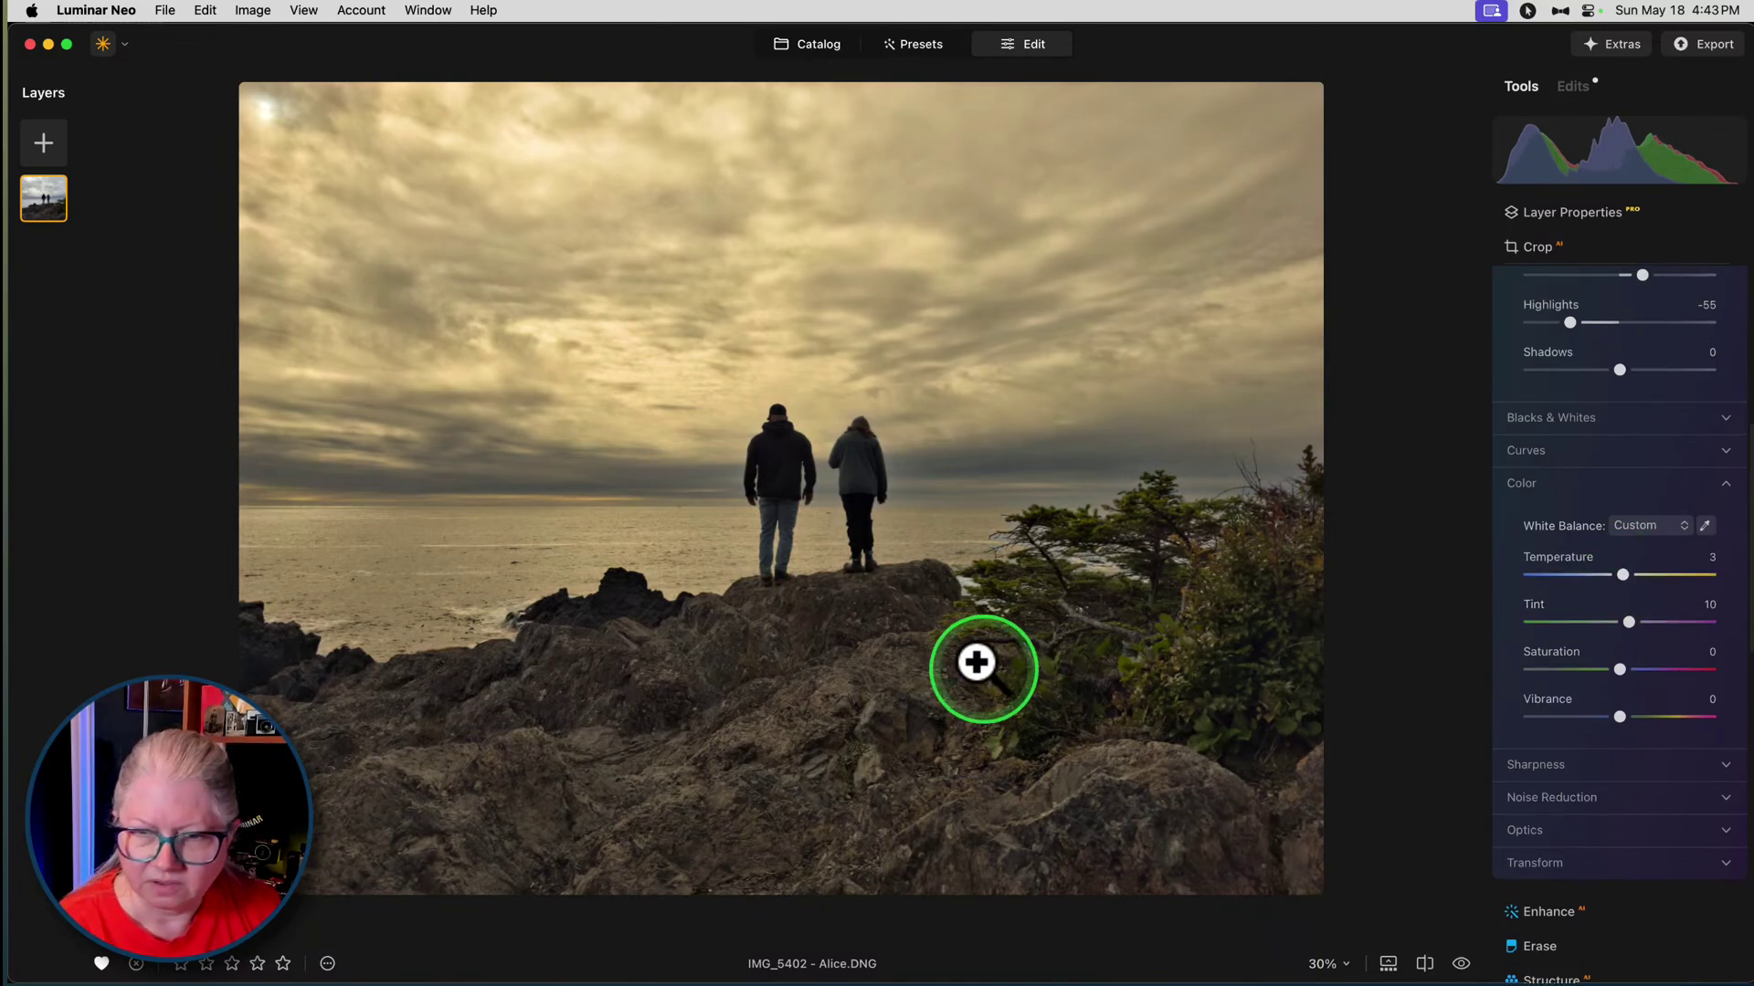
{"action": "left_click", "coordinate": [1048, 566]}
{"action": "left_click", "coordinate": [1049, 566]}
{"action": "left_click", "coordinate": [986, 594]}
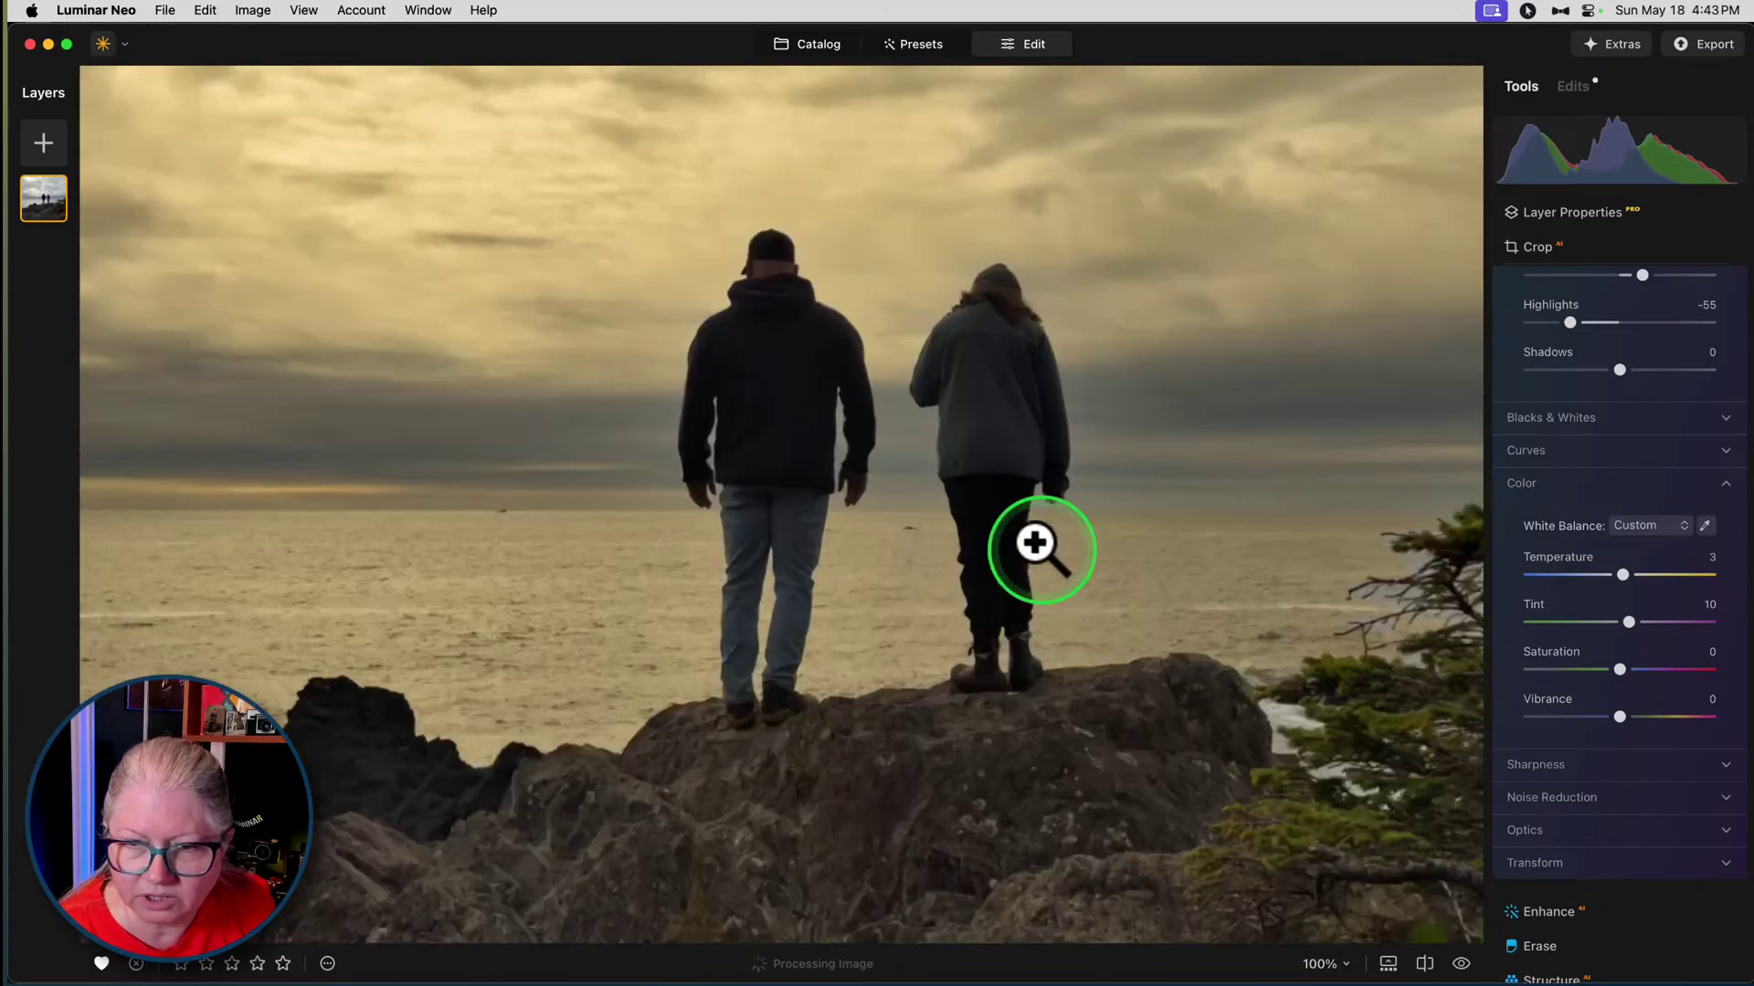
{"action": "scroll", "coordinate": [1291, 646], "scroll_direction": "right", "scroll_amount": 5}
{"action": "scroll", "coordinate": [1291, 645], "scroll_direction": "down", "scroll_amount": 2}
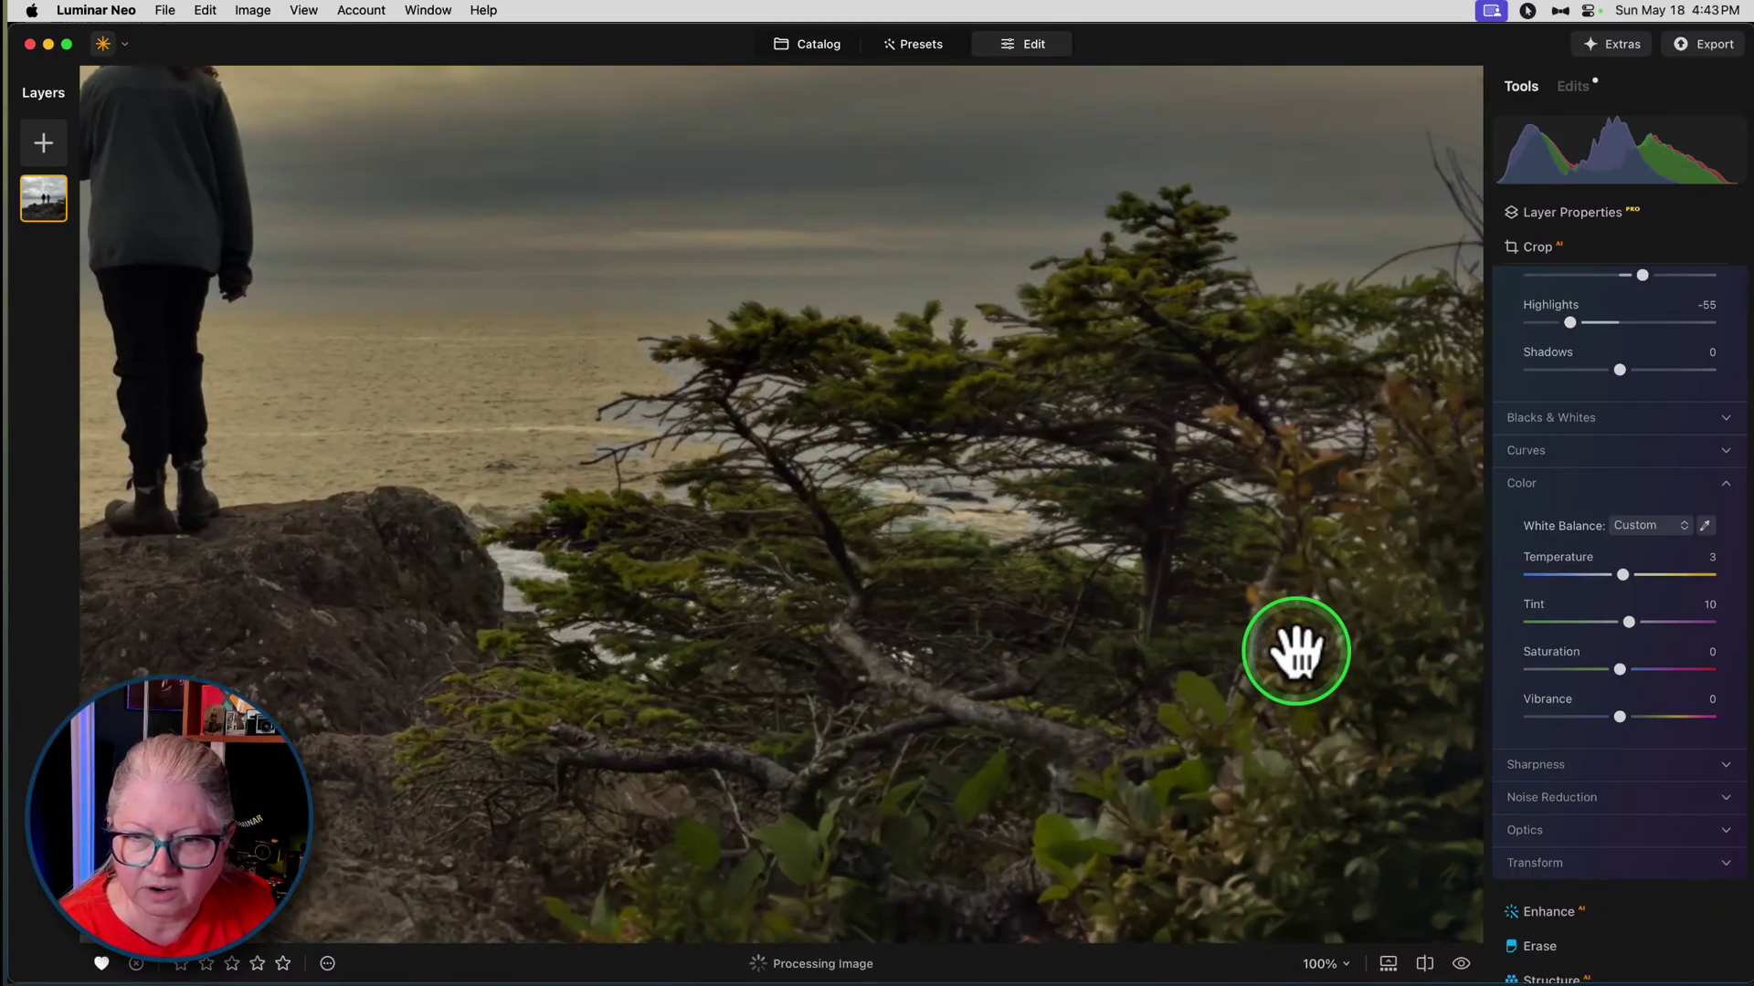
{"action": "scroll", "coordinate": [1607, 314], "scroll_direction": "up", "scroll_amount": 5}
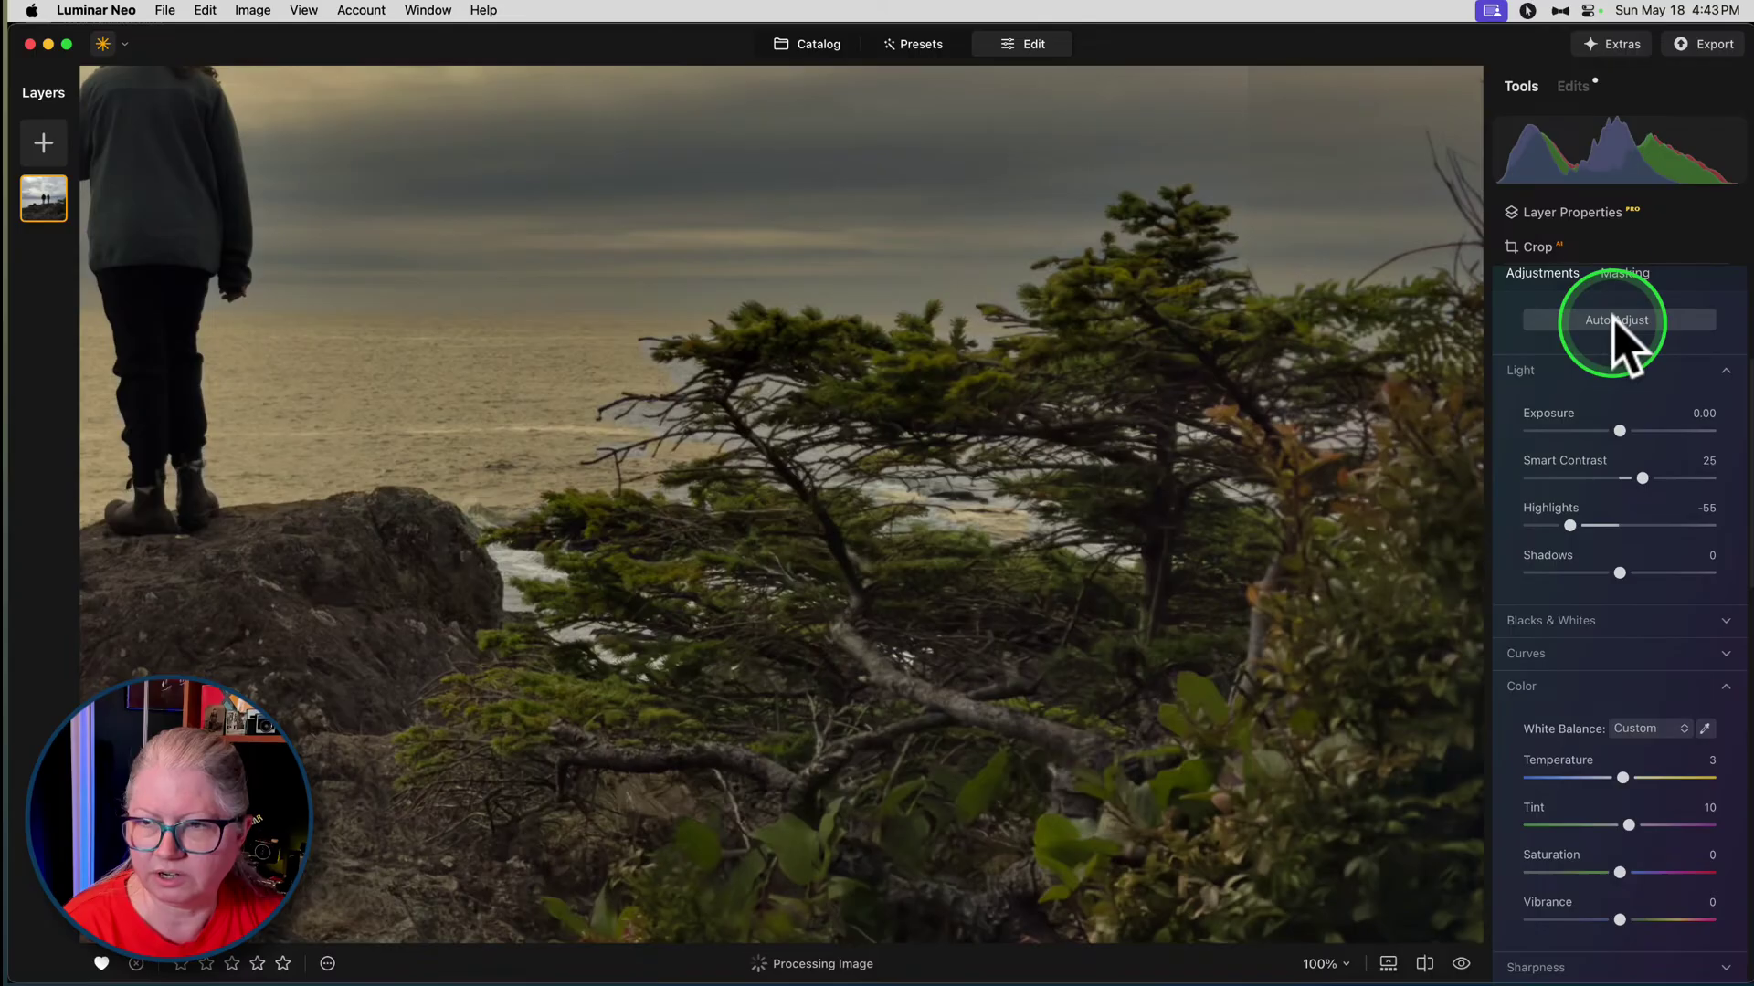
{"action": "left_click", "coordinate": [1623, 318]}
{"action": "left_click", "coordinate": [1573, 360]}
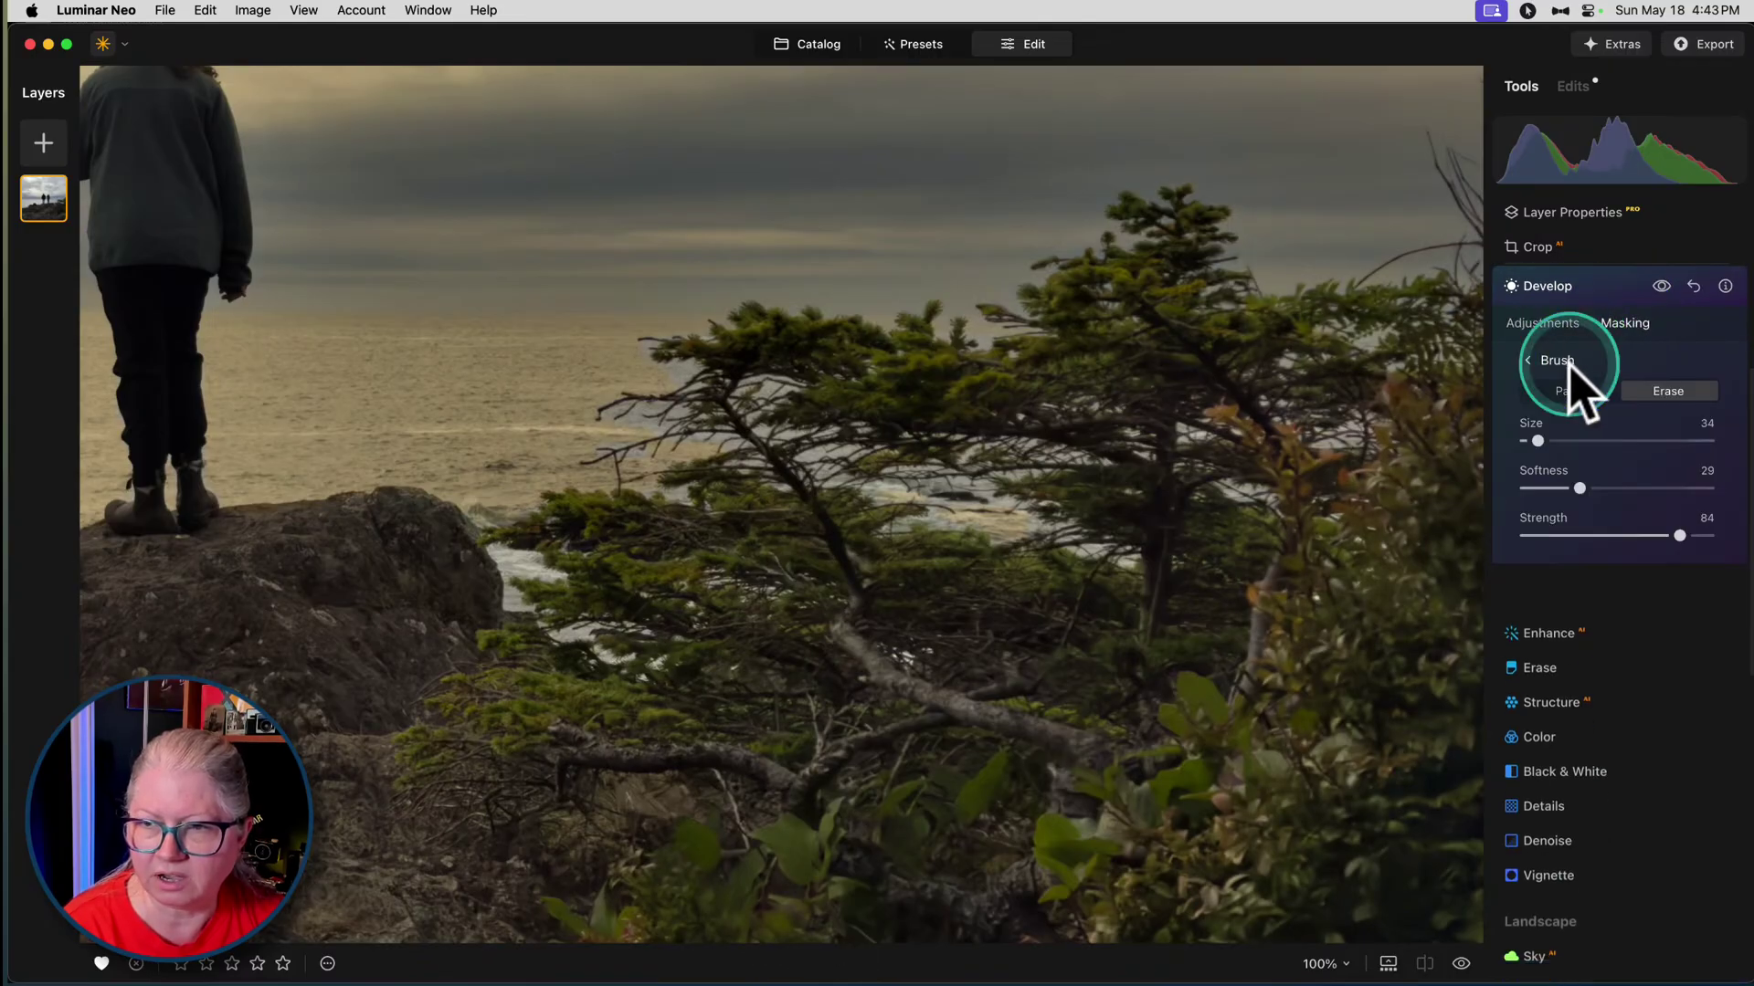
{"action": "left_click", "coordinate": [1612, 535]}
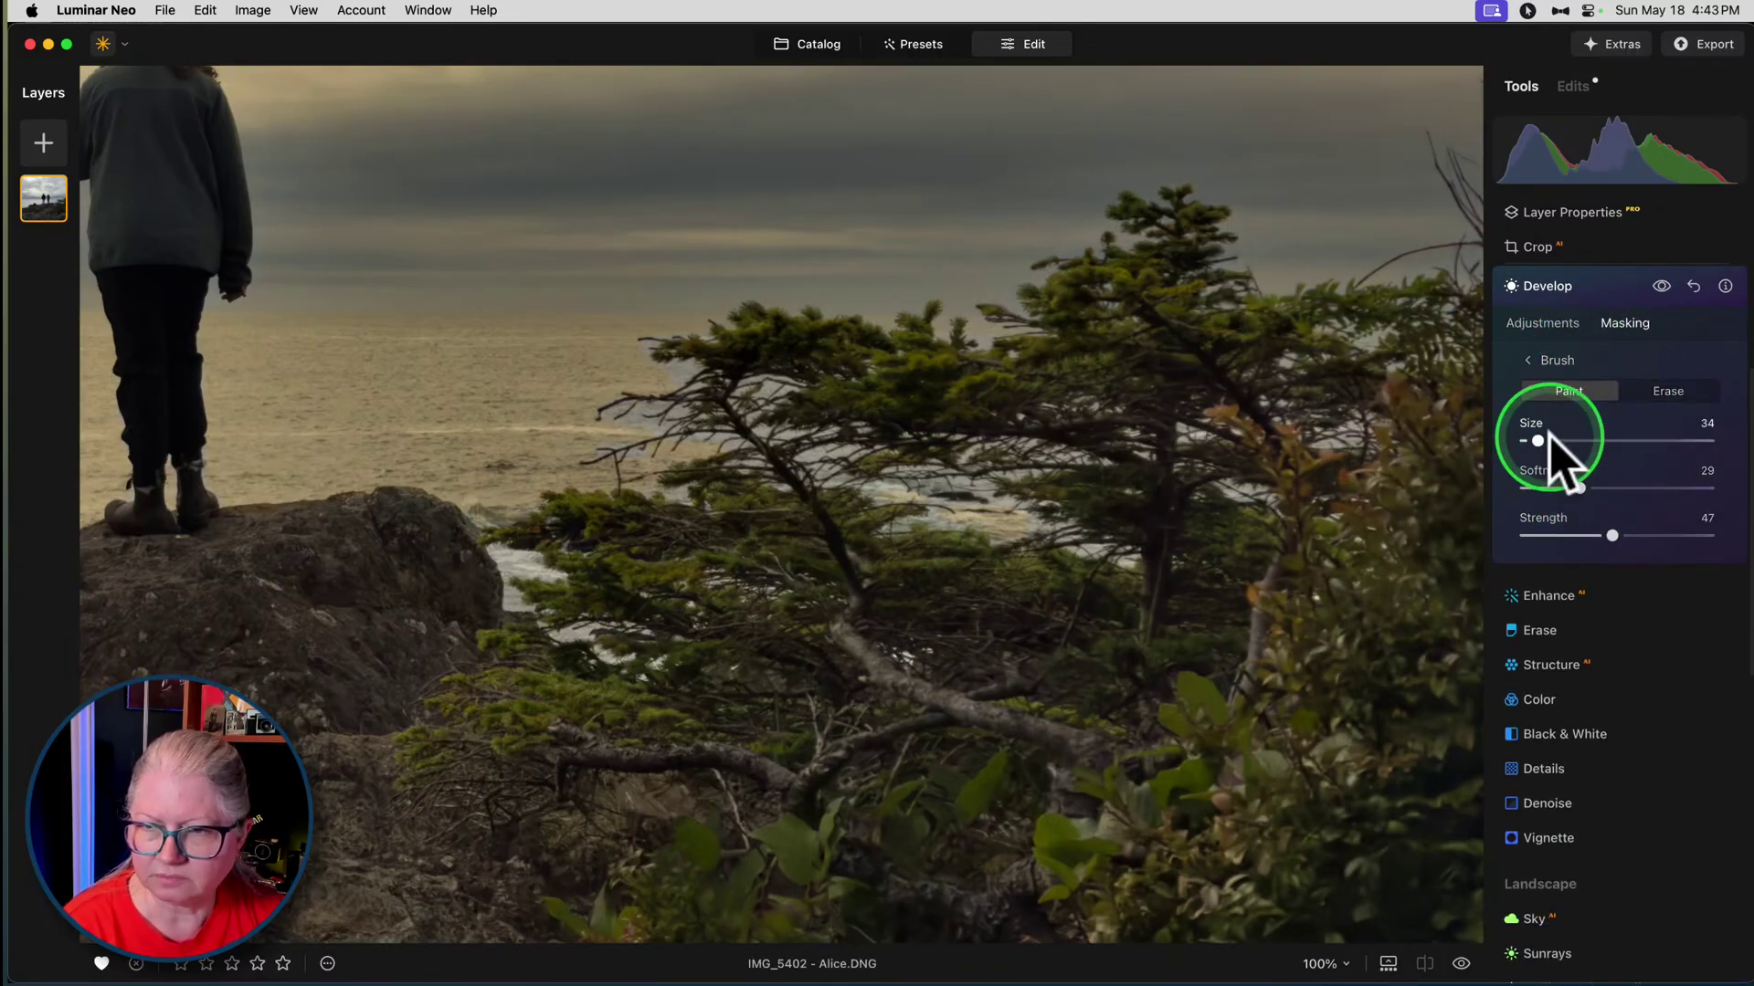
{"action": "left_click_drag", "start_coordinate": [1538, 441], "coordinate": [1534, 441]}
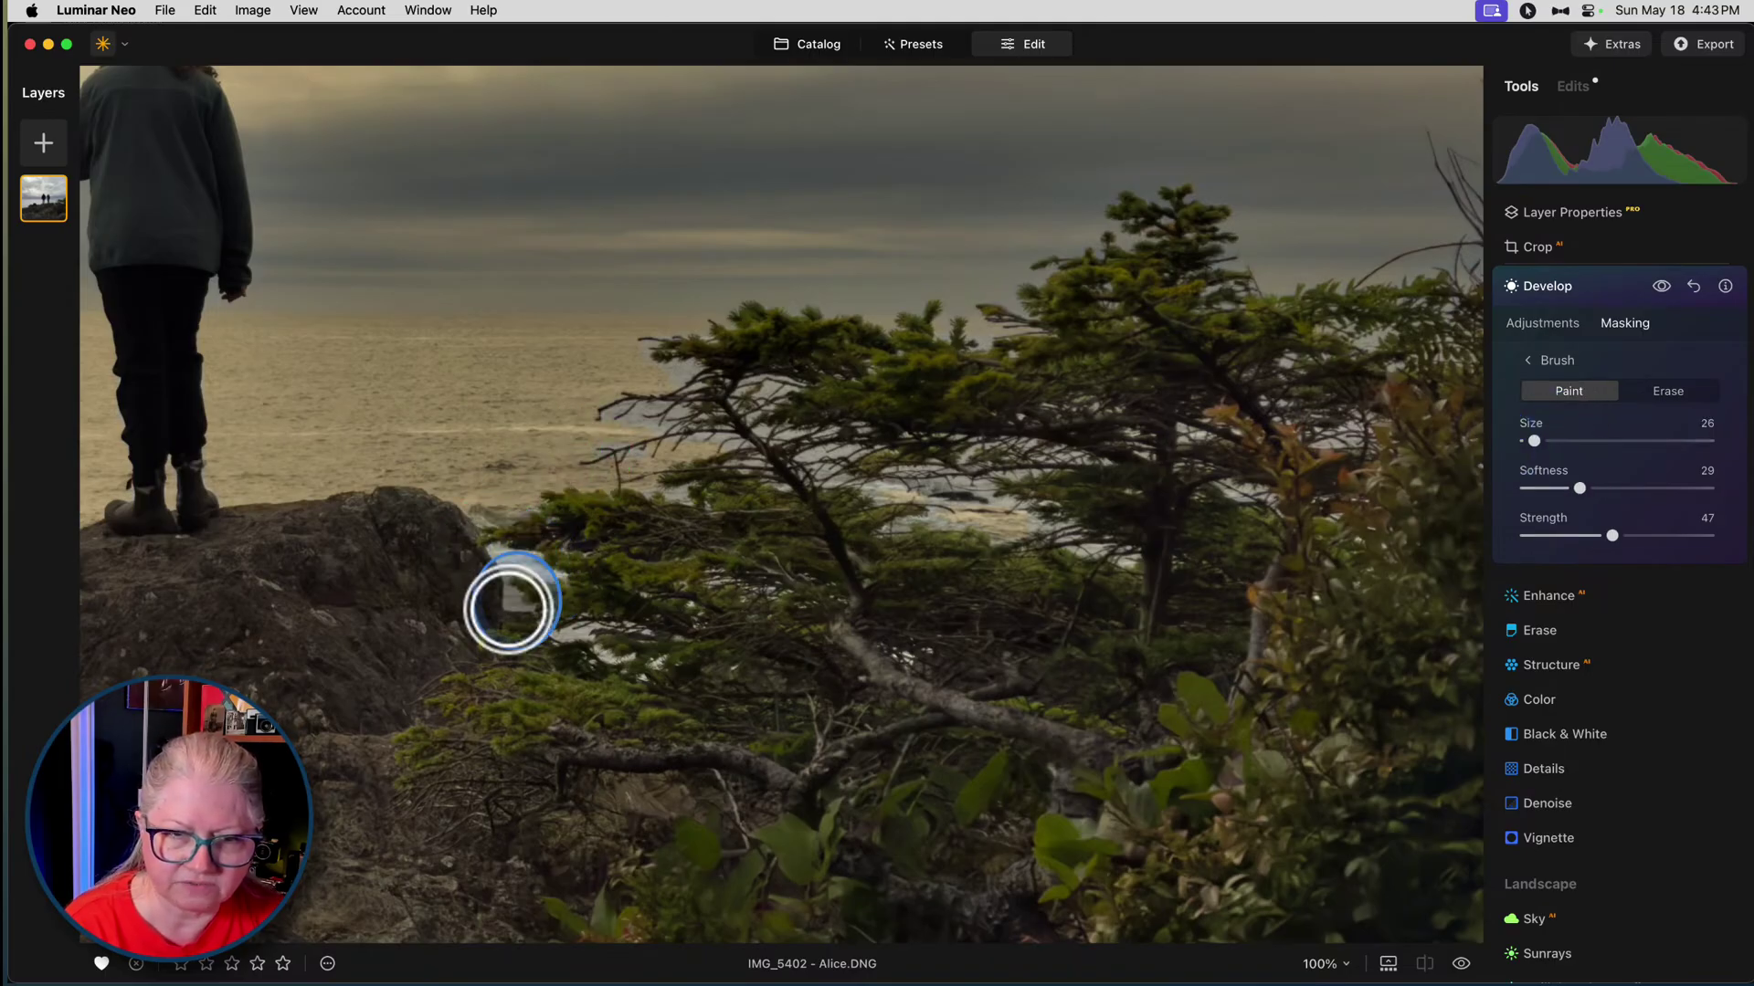
- Paint the water and sky around and between the tree branches into the mask
{"action": "mouse_move", "coordinate": [515, 601]}
{"action": "left_mouse_down"}
{"action": "mouse_move", "coordinate": [509, 566]}
{"action": "mouse_move", "coordinate": [516, 585]}
{"action": "left_mouse_up"}
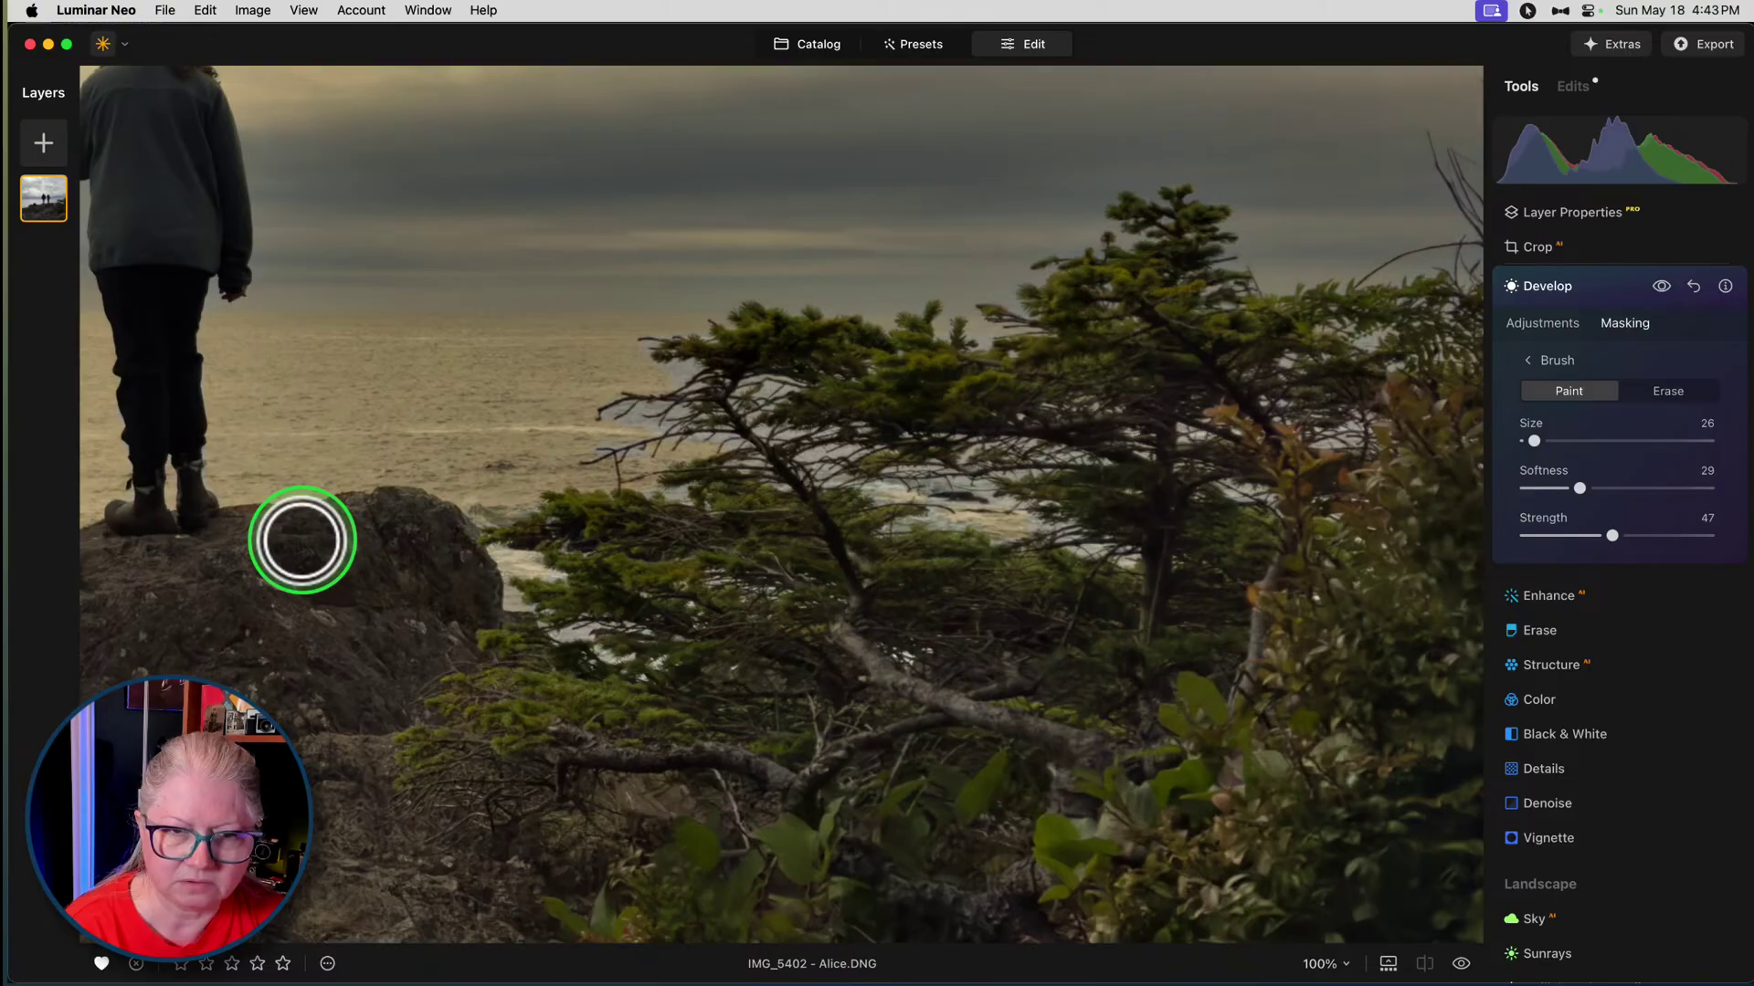
{"action": "mouse_move", "coordinate": [704, 442]}
{"action": "left_mouse_down"}
{"action": "mouse_move", "coordinate": [600, 446]}
{"action": "mouse_move", "coordinate": [673, 414]}
{"action": "mouse_move", "coordinate": [609, 414]}
{"action": "mouse_move", "coordinate": [691, 369]}
{"action": "mouse_move", "coordinate": [657, 369]}
{"action": "mouse_move", "coordinate": [657, 323]}
{"action": "mouse_move", "coordinate": [693, 328]}
{"action": "mouse_move", "coordinate": [502, 356]}
{"action": "left_mouse_up"}
{"action": "mouse_move", "coordinate": [630, 430]}
{"action": "left_mouse_down"}
{"action": "mouse_move", "coordinate": [637, 471]}
{"action": "mouse_move", "coordinate": [670, 484]}
{"action": "left_mouse_up"}
{"action": "mouse_move", "coordinate": [529, 439]}
{"action": "left_mouse_down"}
{"action": "mouse_move", "coordinate": [438, 419]}
{"action": "mouse_move", "coordinate": [439, 434]}
{"action": "left_mouse_up"}
{"action": "mouse_move", "coordinate": [555, 626]}
{"action": "left_mouse_down"}
{"action": "mouse_move", "coordinate": [579, 627]}
{"action": "mouse_move", "coordinate": [548, 572]}
{"action": "mouse_move", "coordinate": [584, 562]}
{"action": "left_mouse_up"}
{"action": "mouse_move", "coordinate": [1005, 502]}
{"action": "left_mouse_down"}
{"action": "mouse_move", "coordinate": [912, 469]}
{"action": "mouse_move", "coordinate": [879, 491]}
{"action": "mouse_move", "coordinate": [946, 511]}
{"action": "mouse_move", "coordinate": [897, 527]}
{"action": "mouse_move", "coordinate": [1023, 519]}
{"action": "mouse_move", "coordinate": [1135, 560]}
{"action": "mouse_move", "coordinate": [857, 453]}
{"action": "mouse_move", "coordinate": [808, 463]}
{"action": "mouse_move", "coordinate": [829, 482]}
{"action": "mouse_move", "coordinate": [853, 483]}
{"action": "mouse_move", "coordinate": [761, 423]}
{"action": "mouse_move", "coordinate": [779, 388]}
{"action": "mouse_move", "coordinate": [697, 402]}
{"action": "left_mouse_up"}
{"action": "mouse_move", "coordinate": [1351, 439]}
{"action": "left_mouse_down"}
{"action": "mouse_move", "coordinate": [1297, 467]}
{"action": "mouse_move", "coordinate": [1221, 470]}
{"action": "mouse_move", "coordinate": [1212, 428]}
{"action": "left_mouse_up"}
{"action": "mouse_move", "coordinate": [1375, 345]}
{"action": "left_mouse_down"}
{"action": "mouse_move", "coordinate": [1333, 370]}
{"action": "mouse_move", "coordinate": [1238, 363]}
{"action": "left_mouse_up"}
{"action": "mouse_move", "coordinate": [972, 333]}
{"action": "left_mouse_down"}
{"action": "mouse_move", "coordinate": [984, 349]}
{"action": "mouse_move", "coordinate": [935, 332]}
{"action": "left_mouse_up"}
{"action": "mouse_move", "coordinate": [798, 399]}
{"action": "left_mouse_down"}
{"action": "mouse_move", "coordinate": [709, 381]}
{"action": "mouse_move", "coordinate": [673, 406]}
{"action": "mouse_move", "coordinate": [890, 413]}
{"action": "left_mouse_up"}
- Fit the whole photo in view, copy the updated mask, and close the Develop tool
{"action": "key", "text": "super+0"}
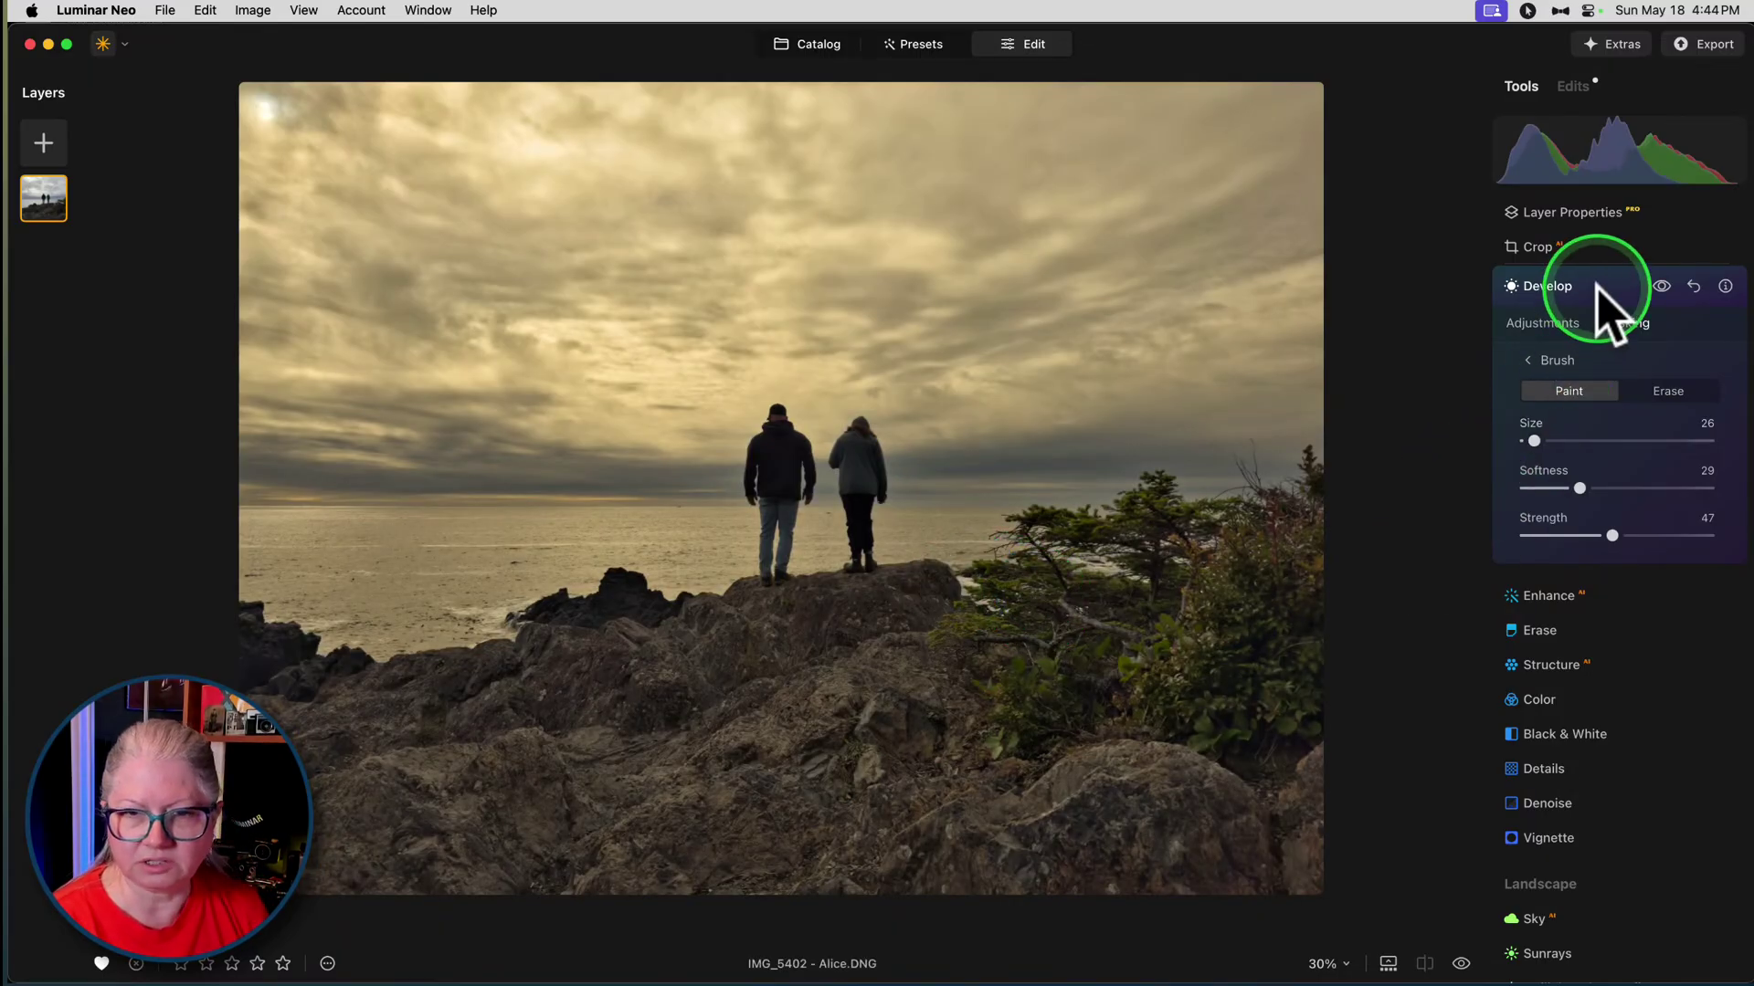
{"action": "left_click", "coordinate": [1548, 359]}
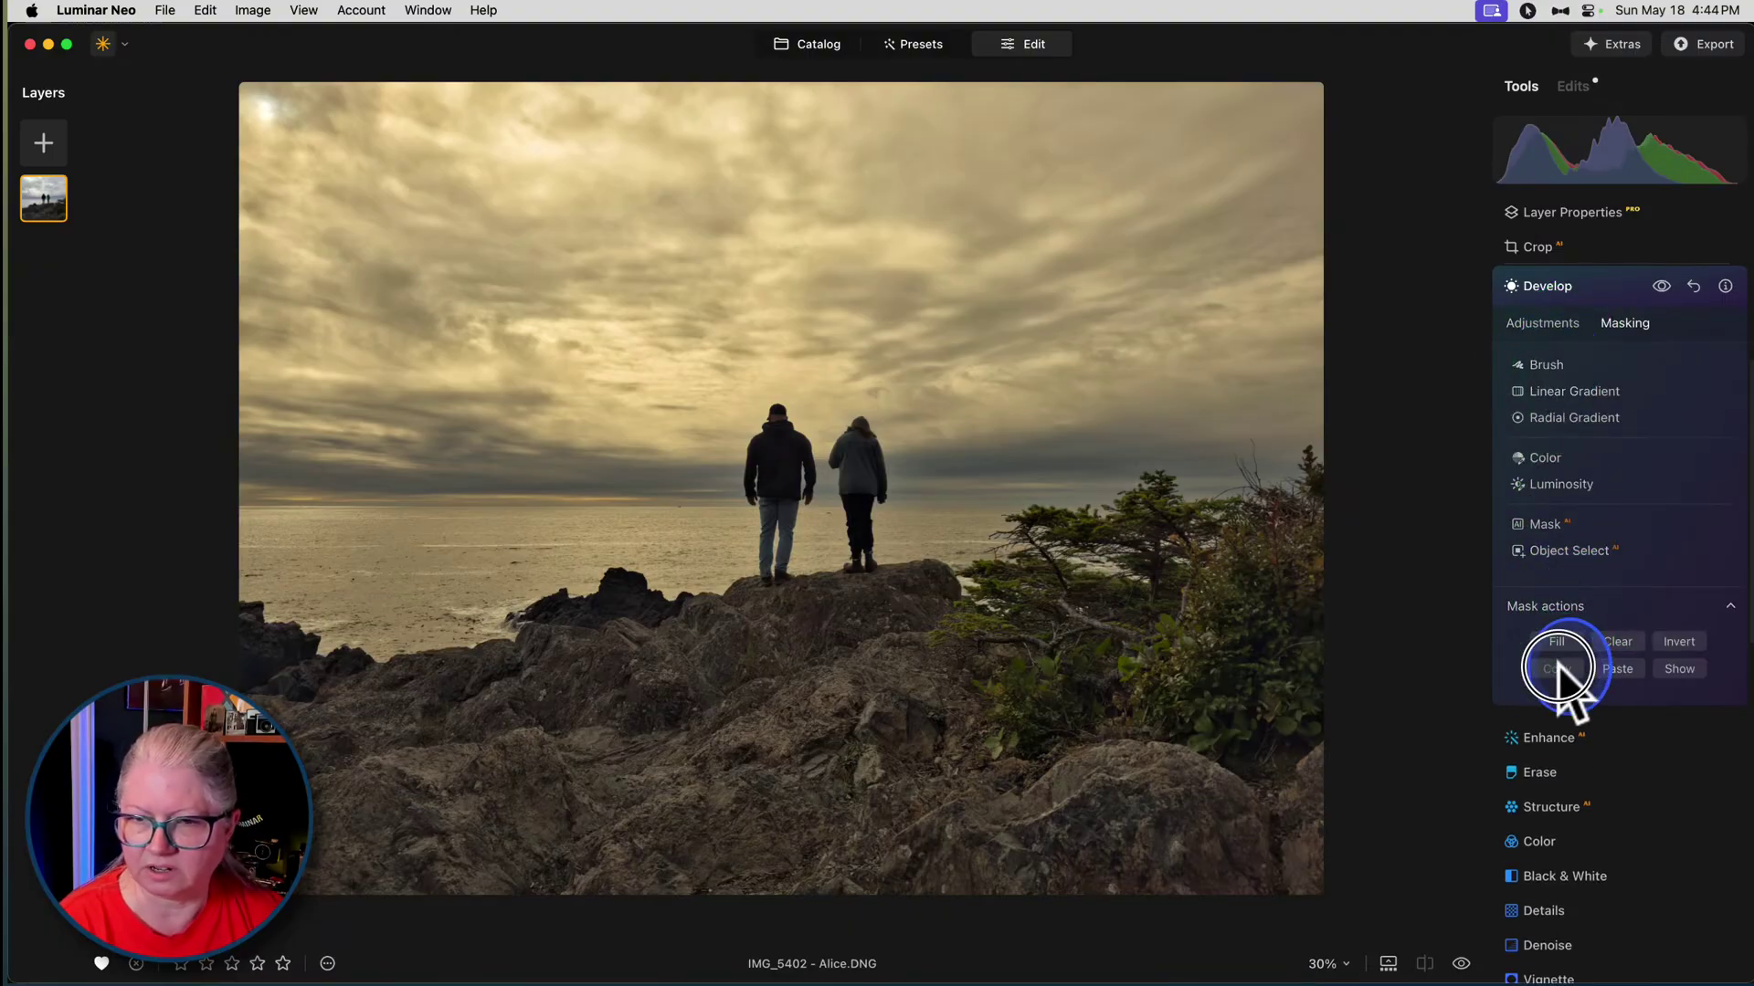
{"action": "left_click", "coordinate": [1607, 294]}
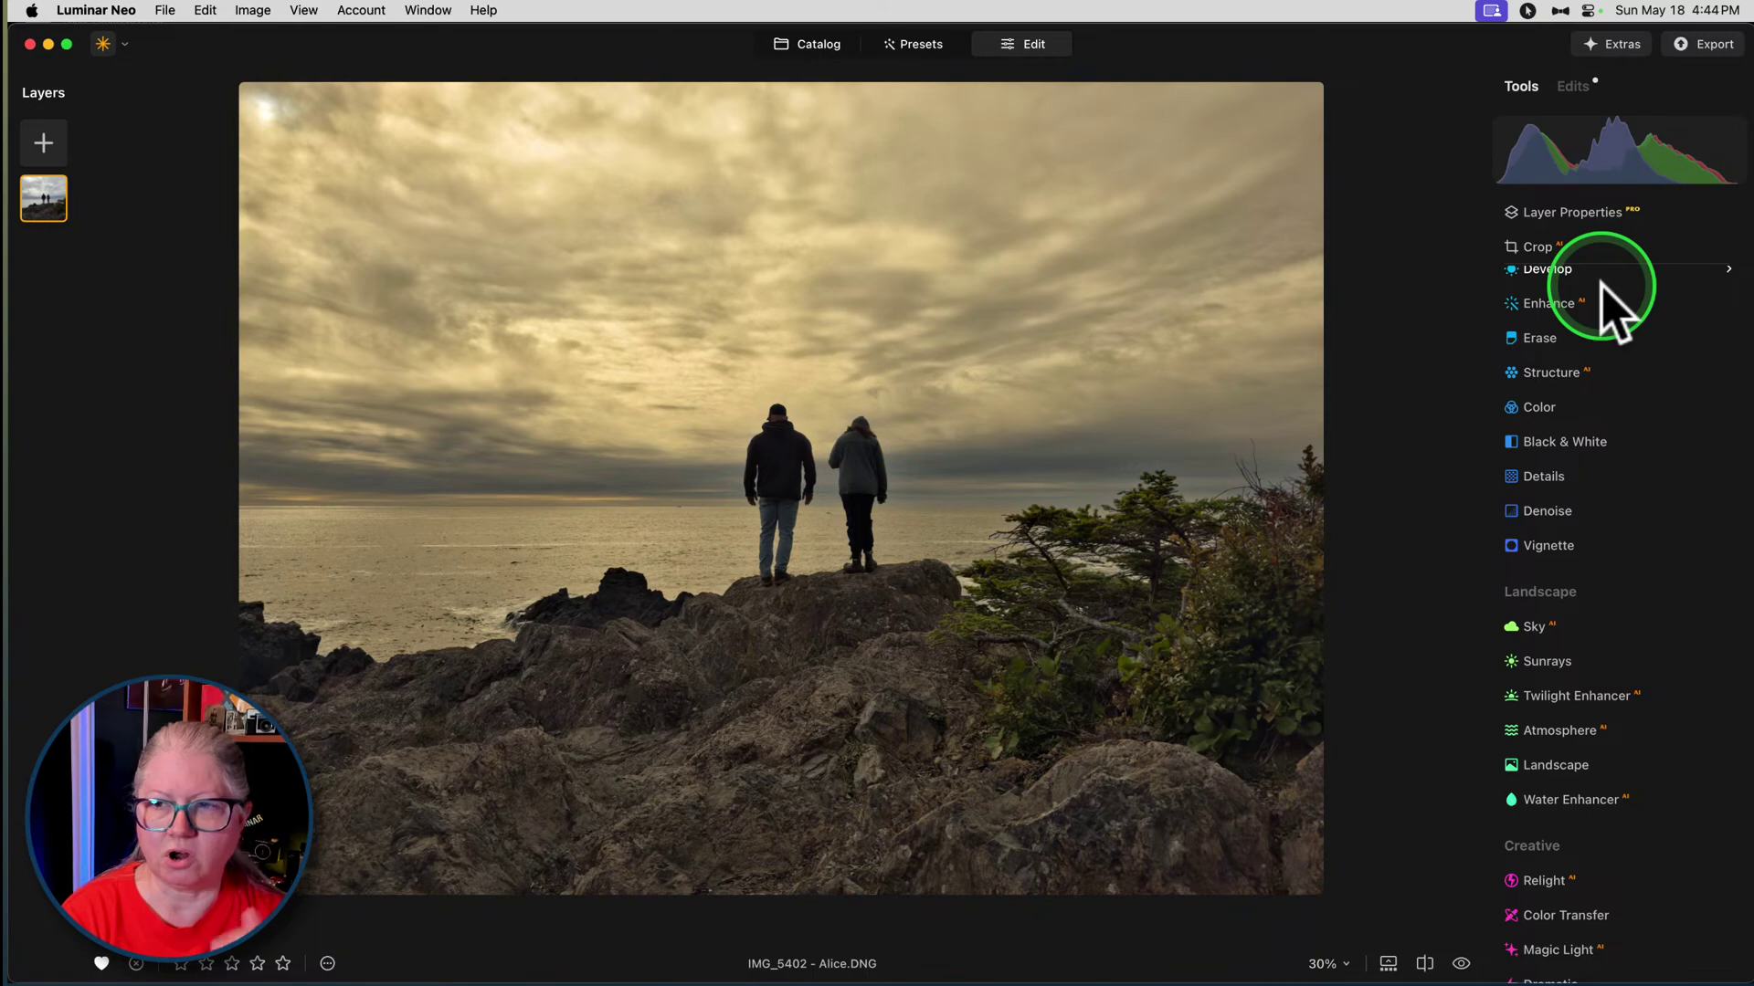
- In a new Develop adjustment, set Exposure to 0.45, pull the curve's white point inward and set Blacks to -28
{"action": "scroll", "coordinate": [1614, 308], "scroll_direction": "up", "scroll_amount": 3}
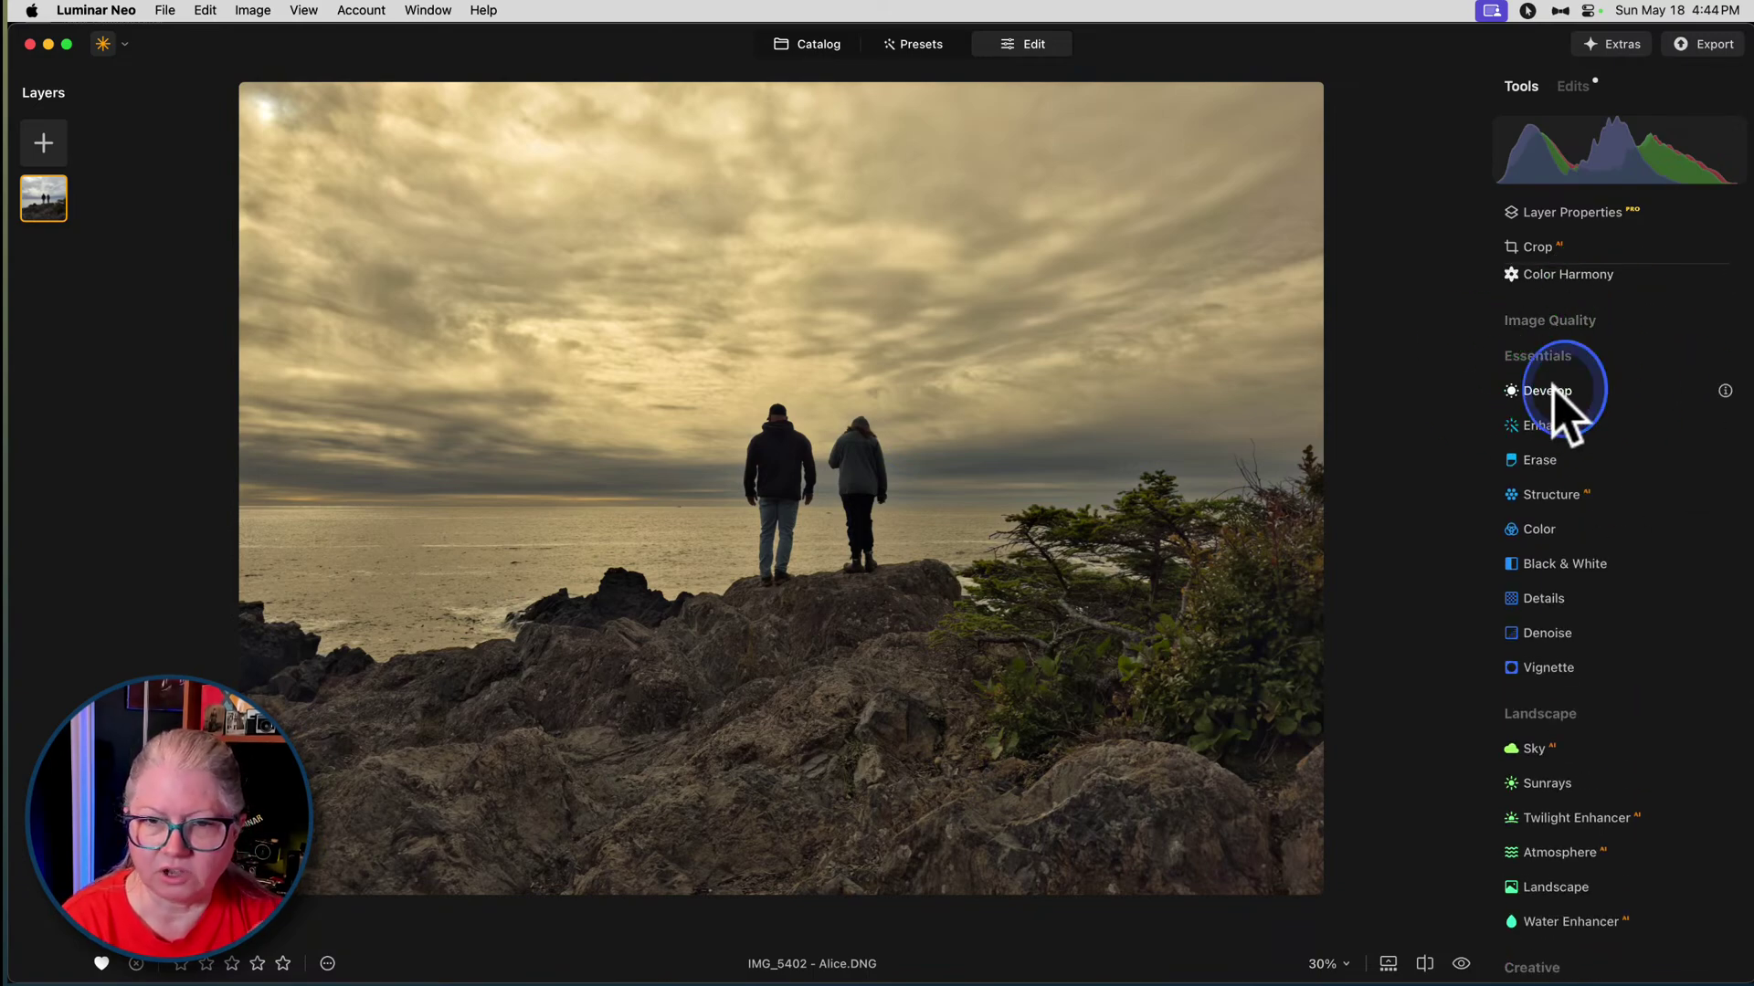
{"action": "left_click", "coordinate": [1553, 391]}
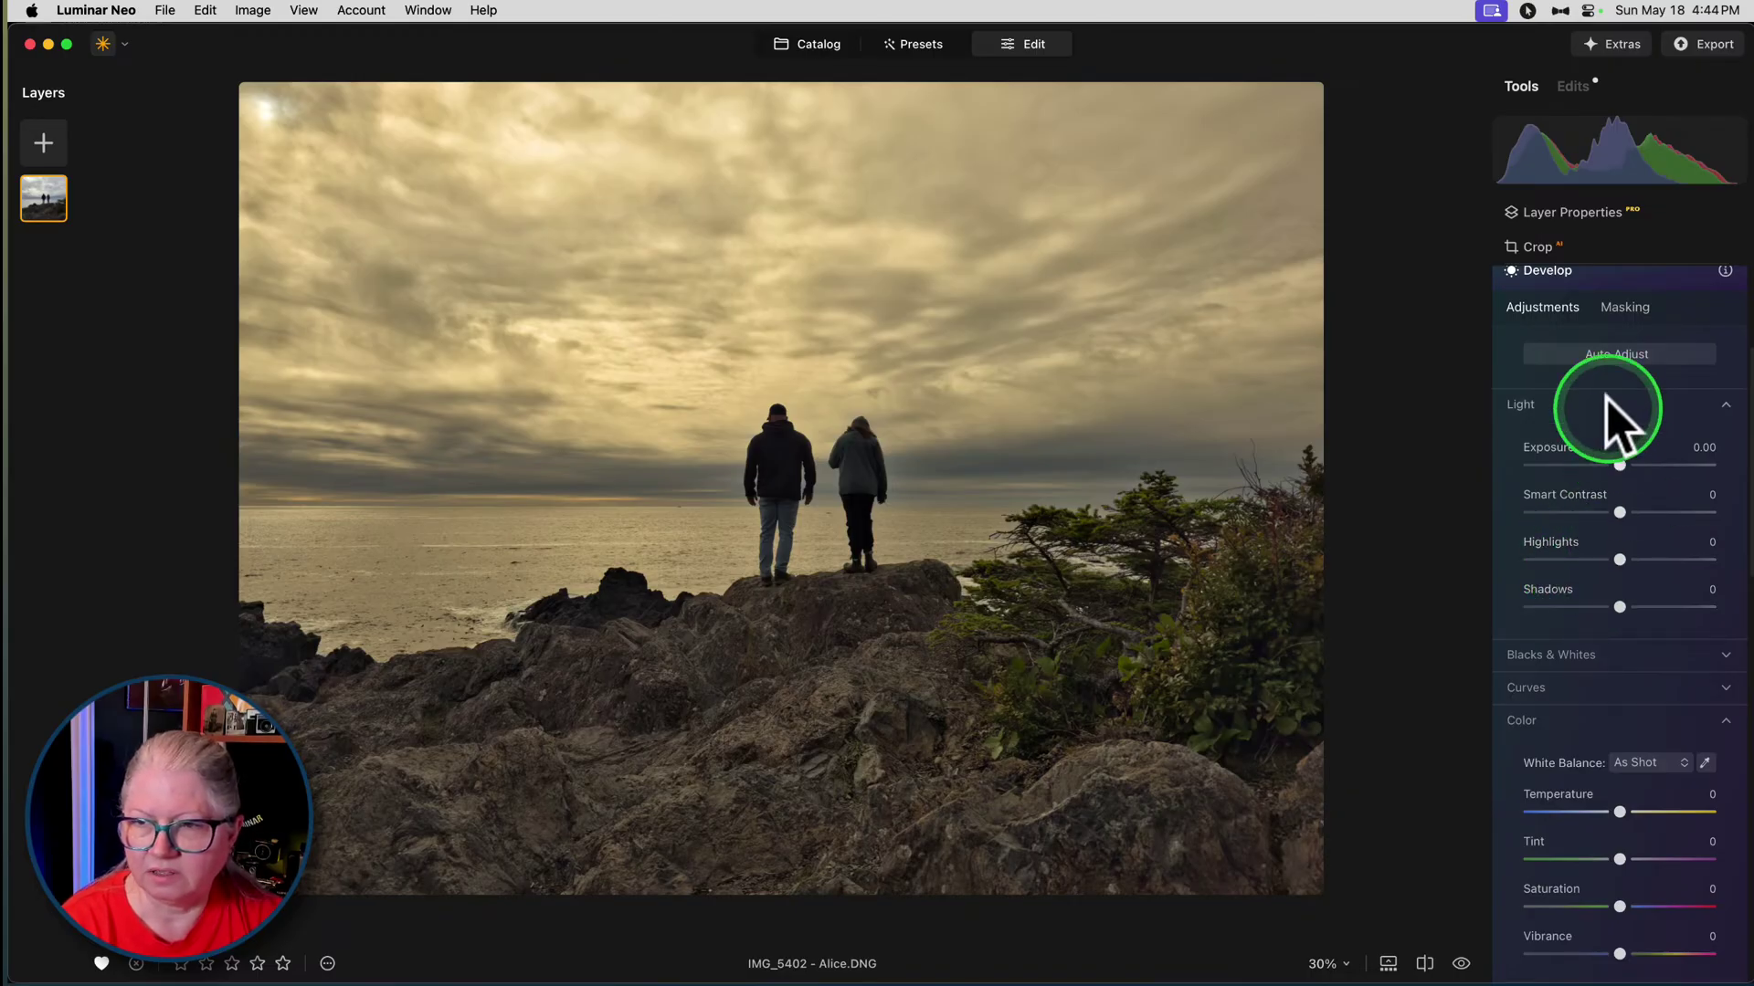
{"action": "left_click_drag", "start_coordinate": [1627, 462], "coordinate": [1632, 463]}
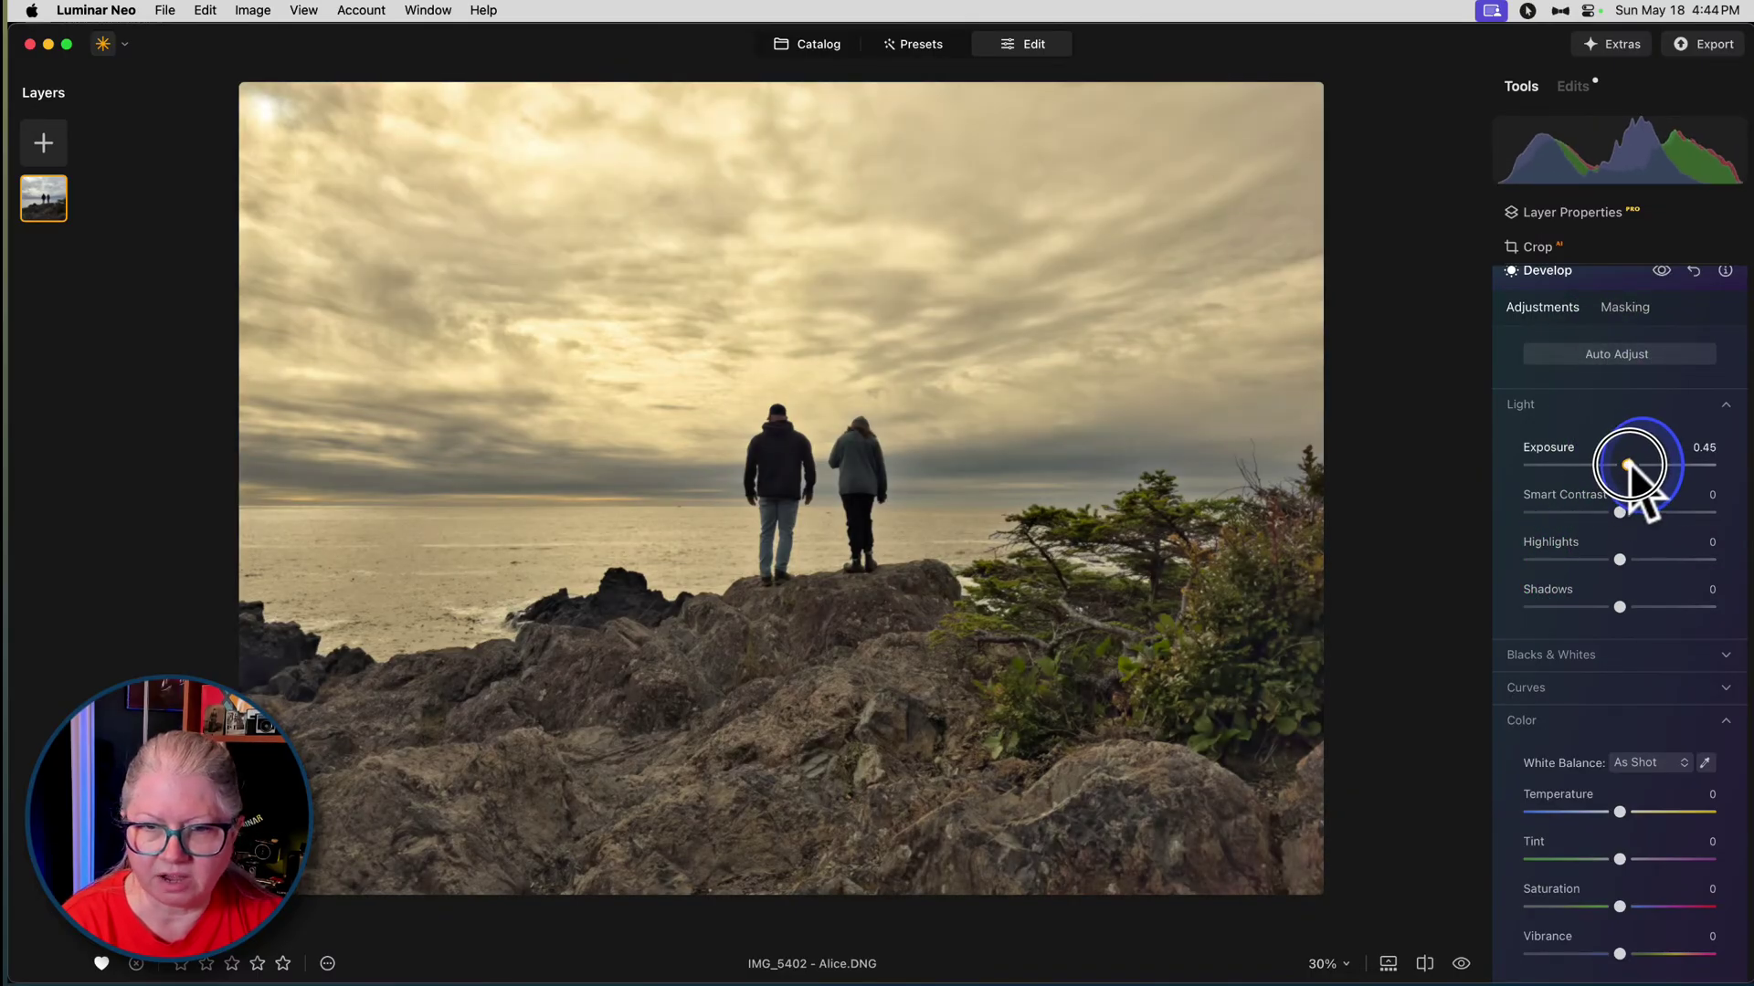
{"action": "scroll", "coordinate": [1605, 633], "scroll_direction": "down", "scroll_amount": 1}
{"action": "left_click", "coordinate": [1527, 639]}
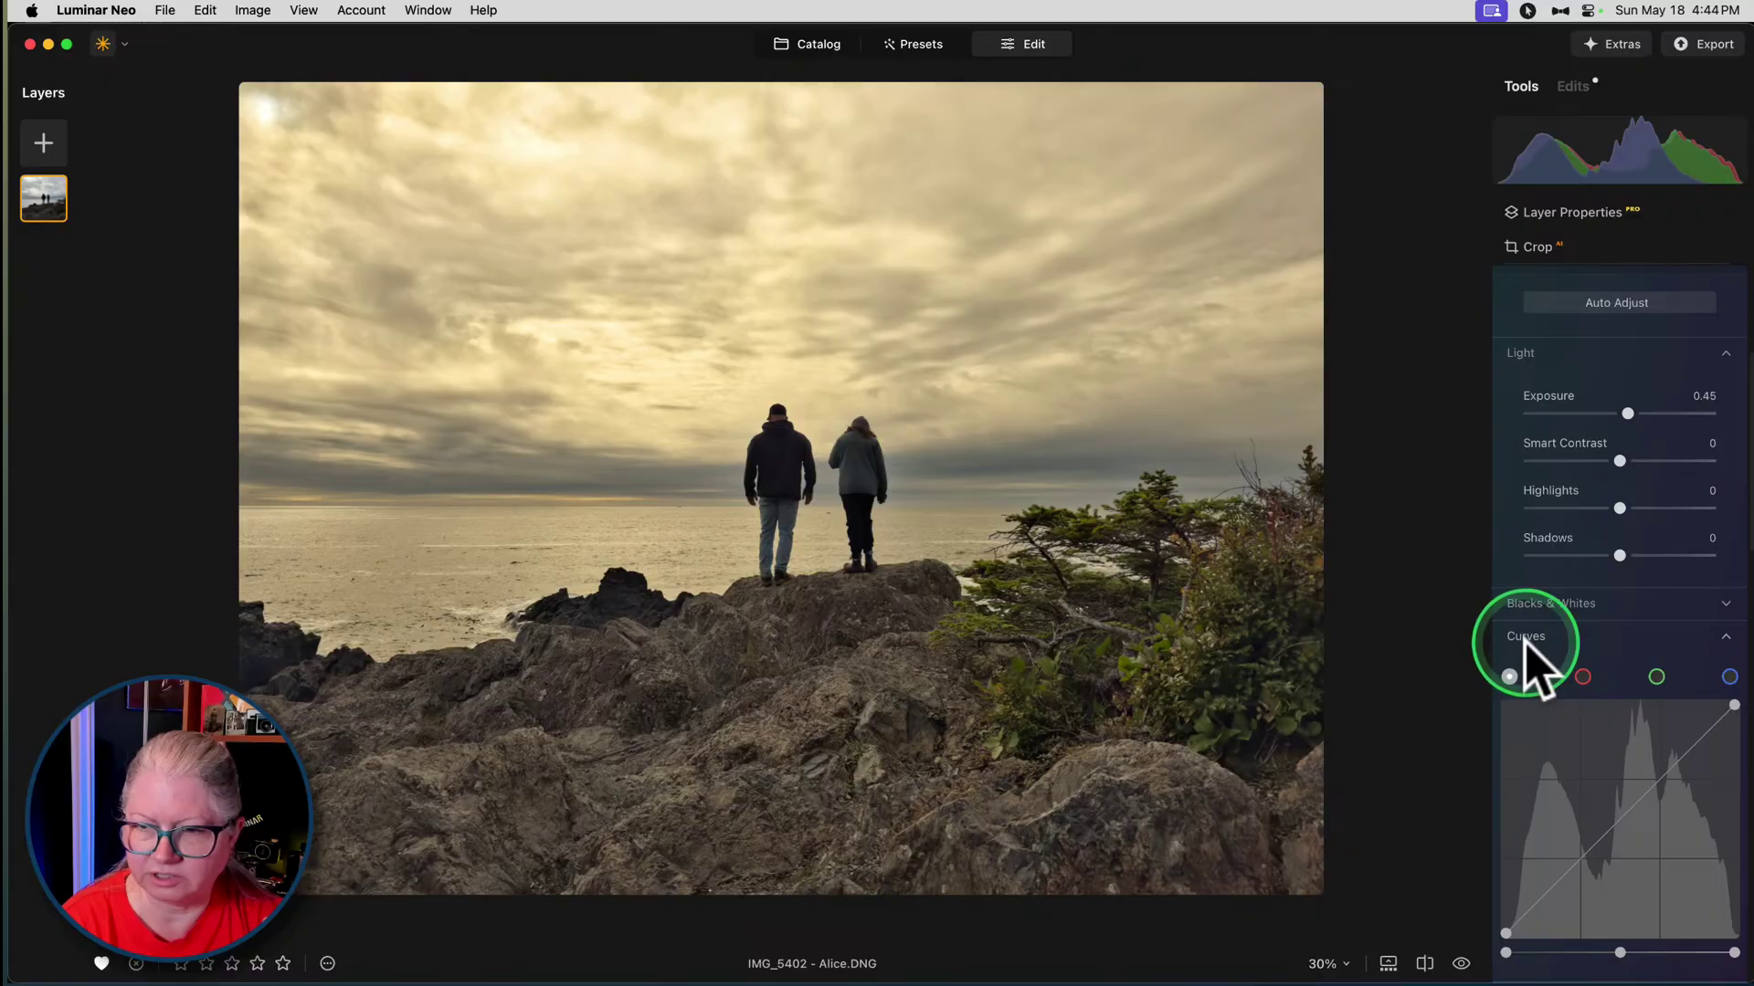
{"action": "scroll", "coordinate": [1527, 645], "scroll_direction": "down", "scroll_amount": 2}
{"action": "left_click_drag", "start_coordinate": [1718, 871], "coordinate": [1718, 872]}
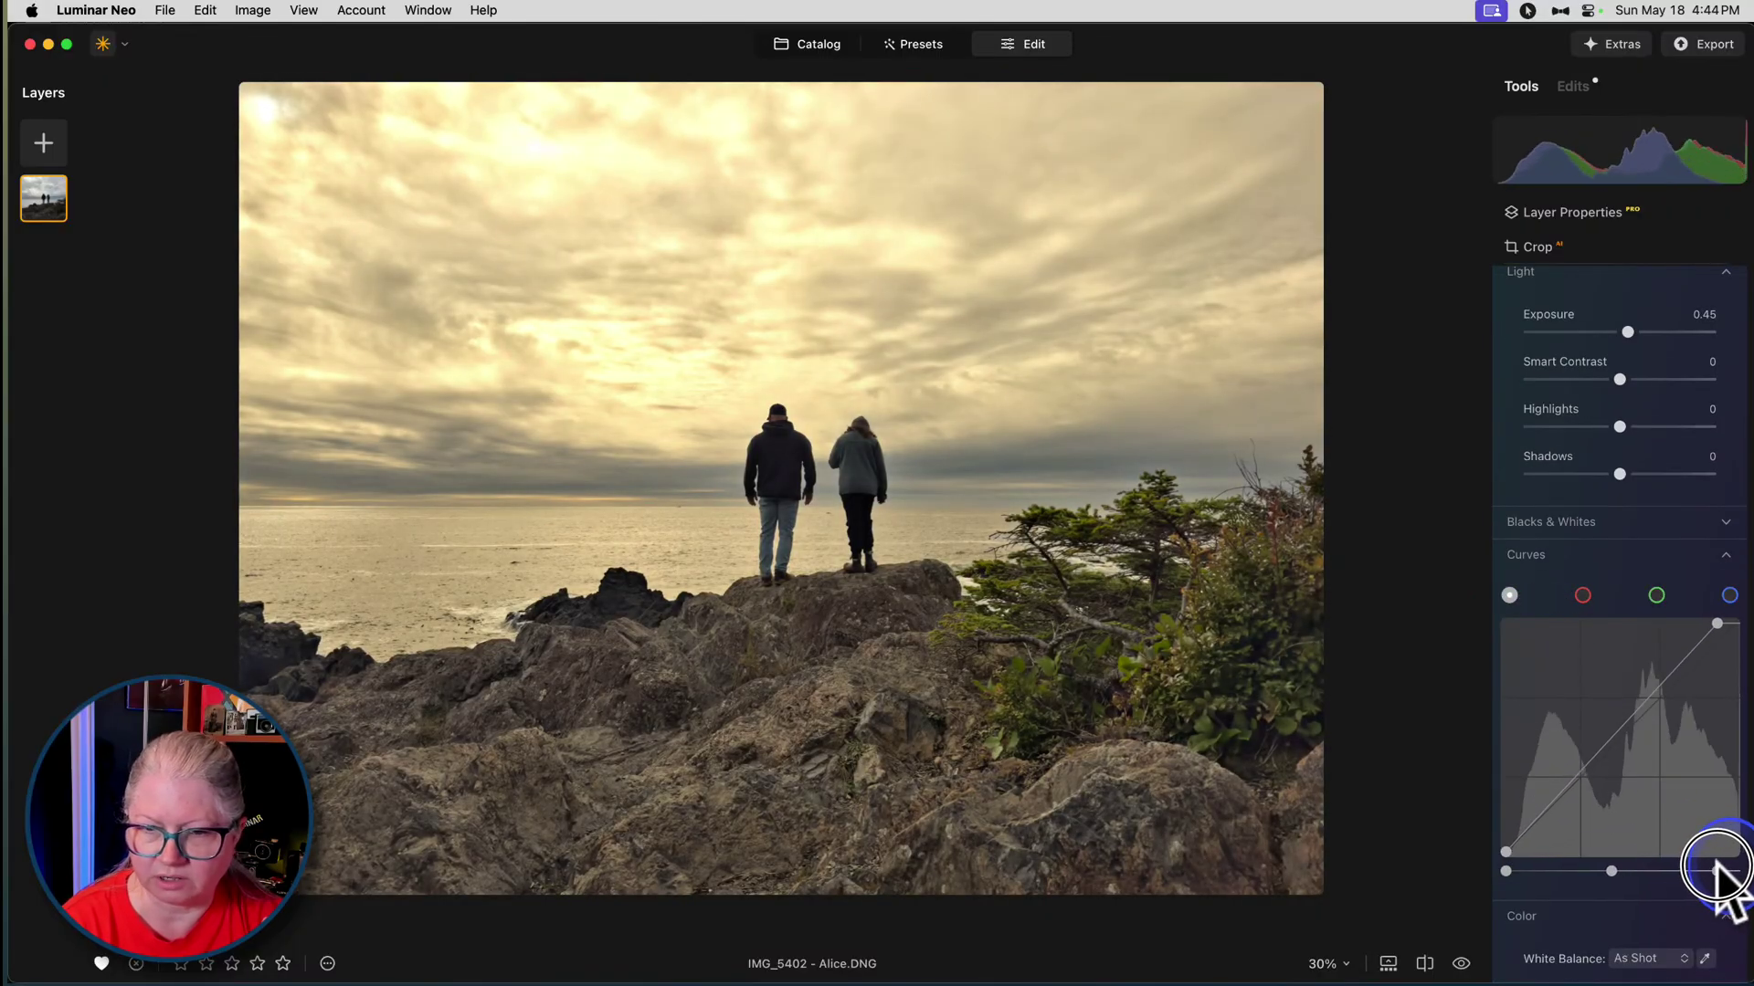
{"action": "left_click", "coordinate": [1550, 523]}
{"action": "left_click_drag", "start_coordinate": [1620, 629], "coordinate": [1590, 630]}
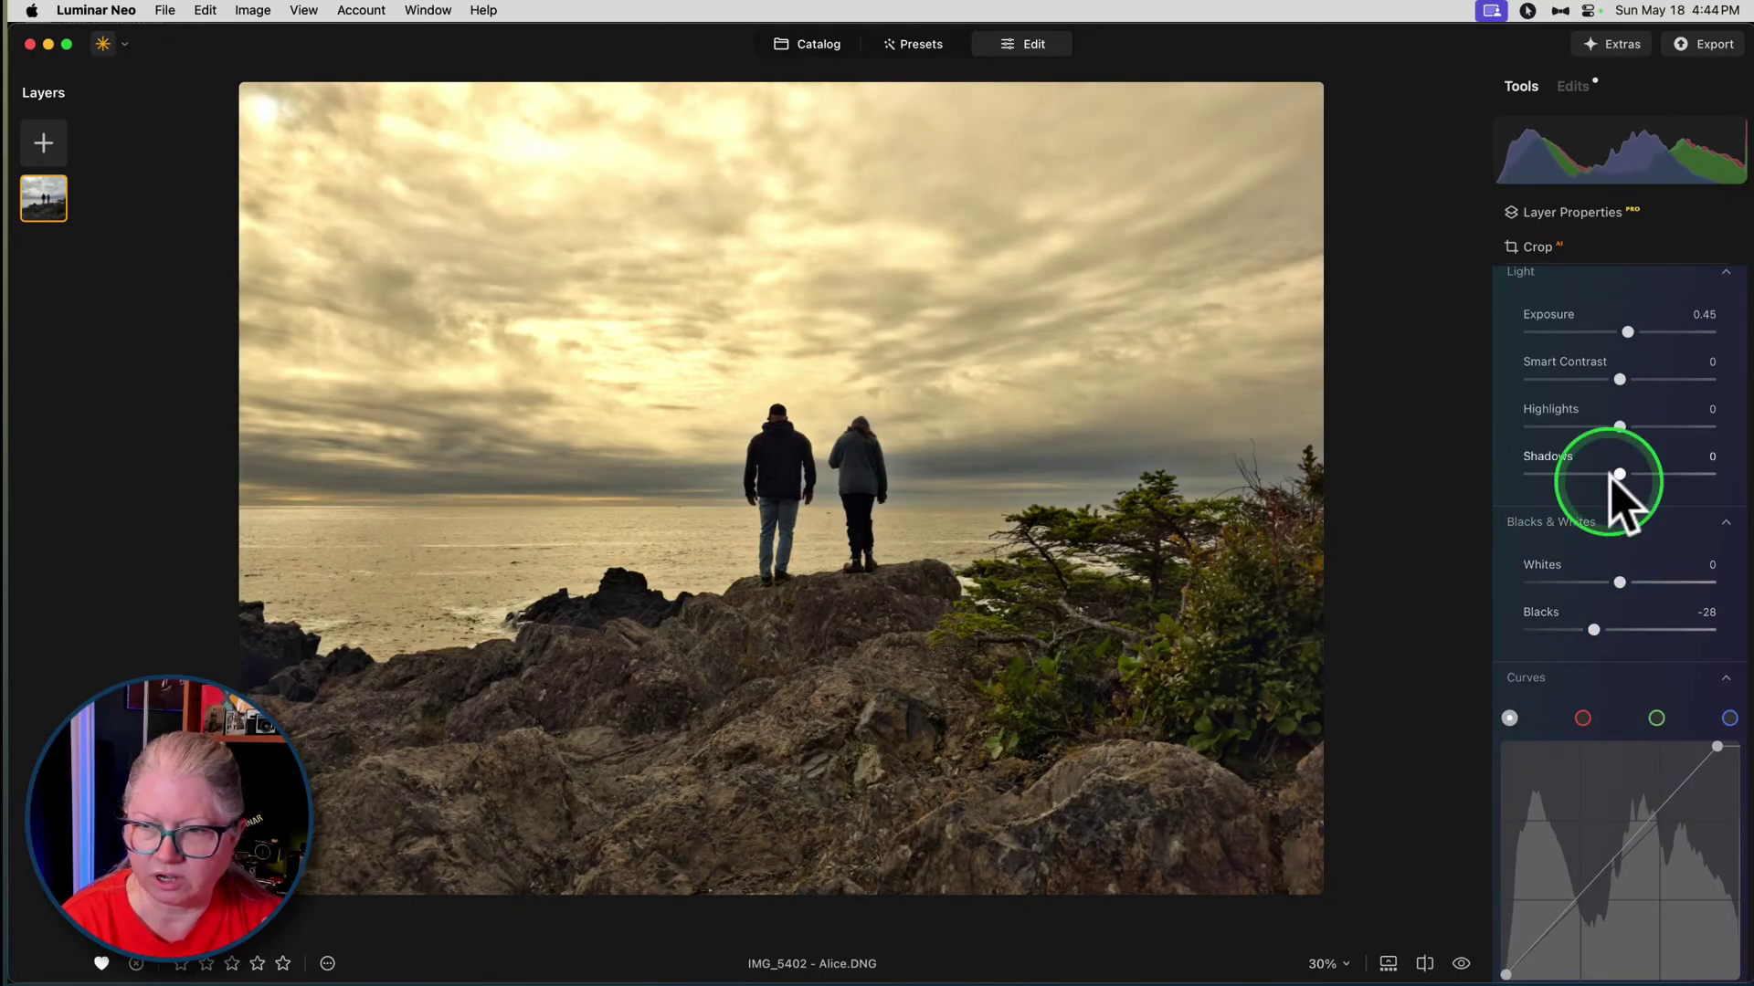
- Paste the copied sky-and-water mask, invert it to cover the rocks, couple and tree, and set Shadows to 24
{"action": "scroll", "coordinate": [1617, 365], "scroll_direction": "up", "scroll_amount": 3}
{"action": "left_click", "coordinate": [1625, 324]}
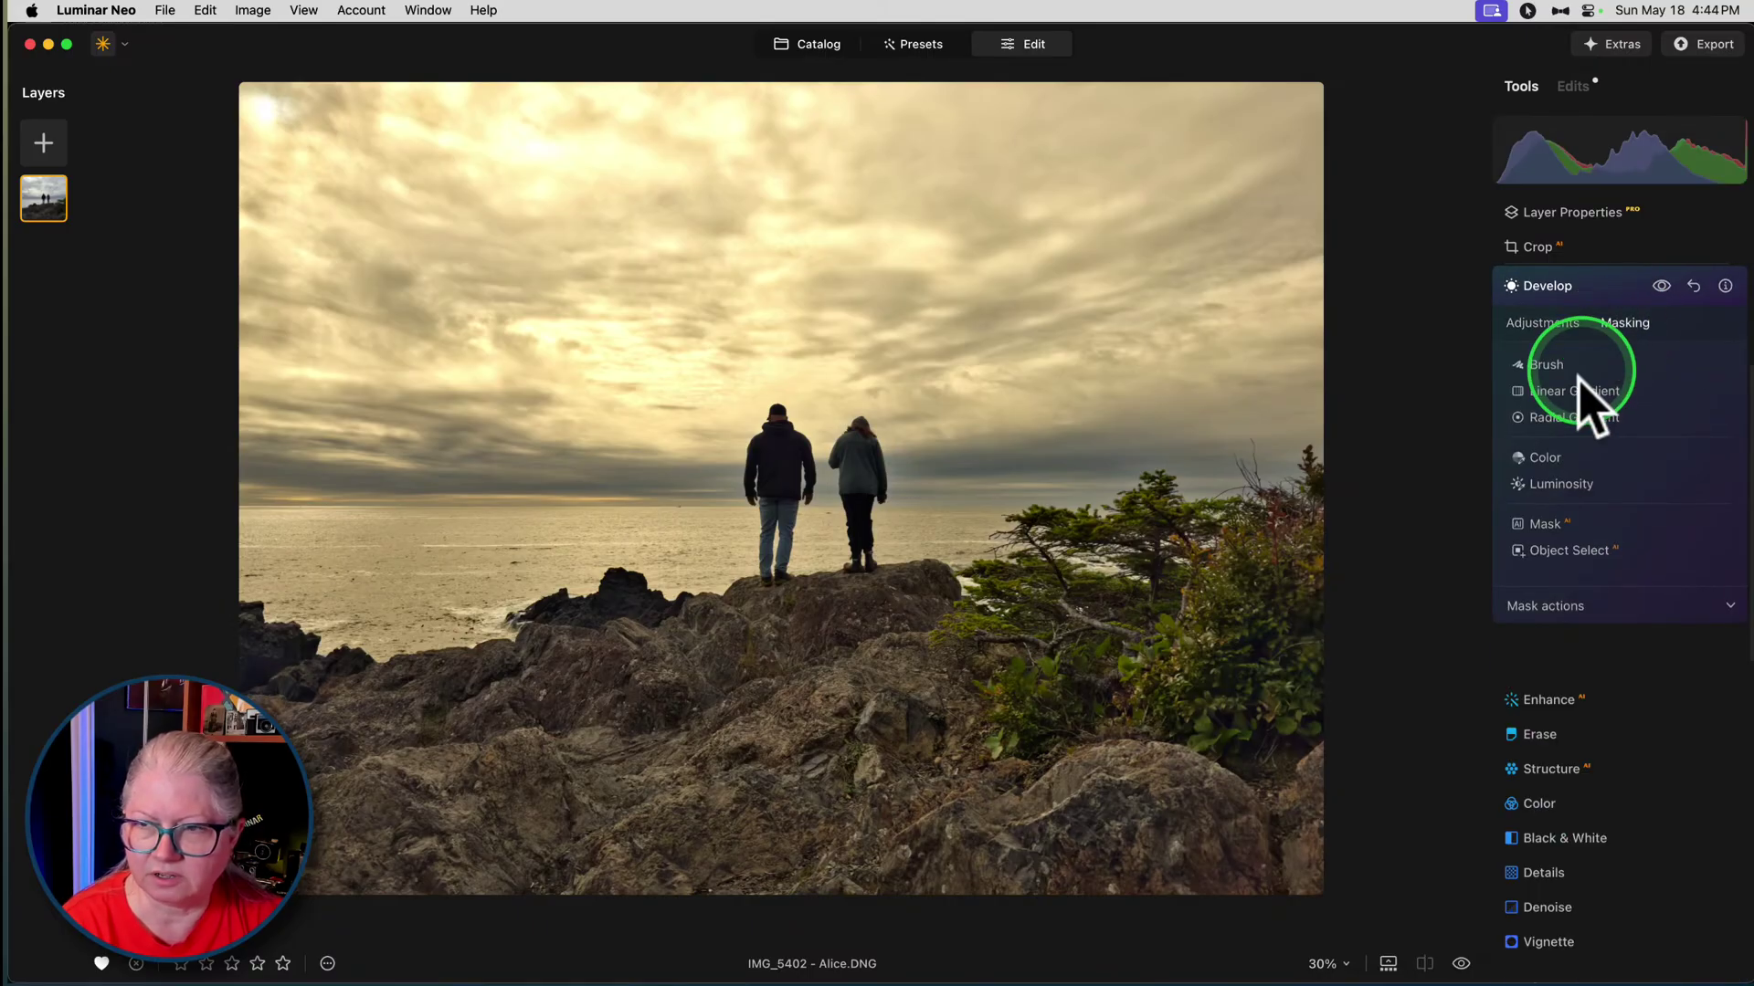
{"action": "left_click", "coordinate": [1562, 607]}
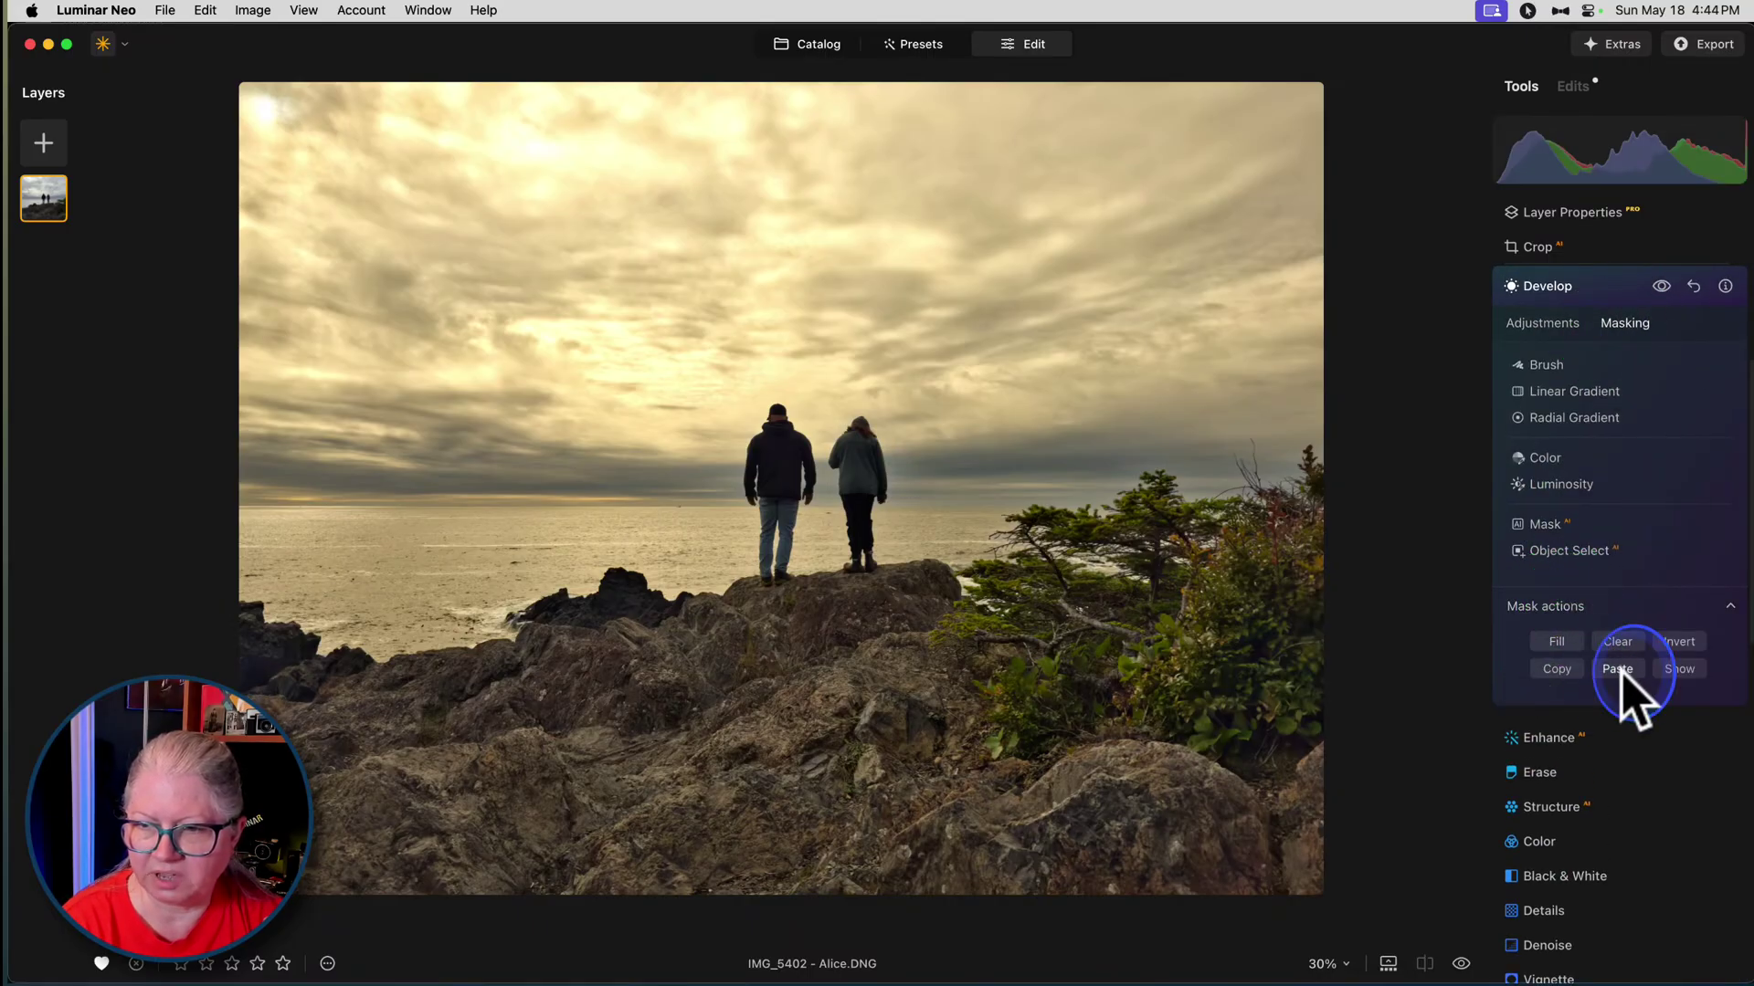
{"action": "left_click", "coordinate": [1679, 670]}
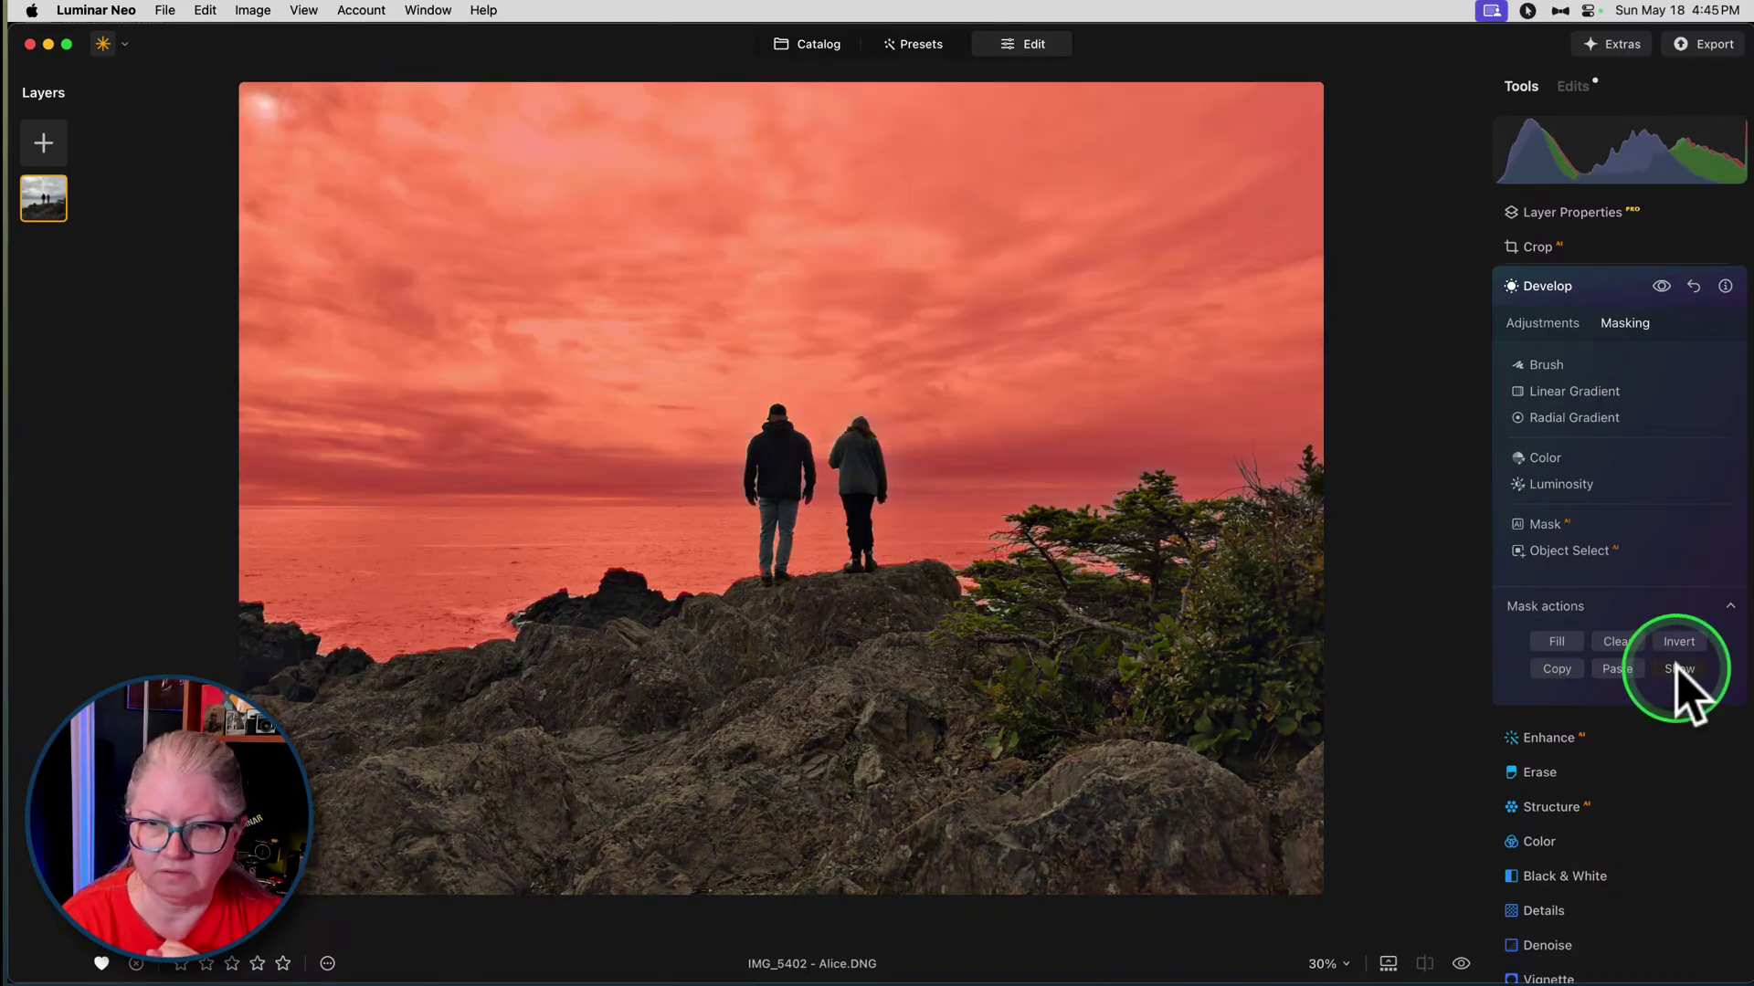
{"action": "left_click", "coordinate": [1678, 642]}
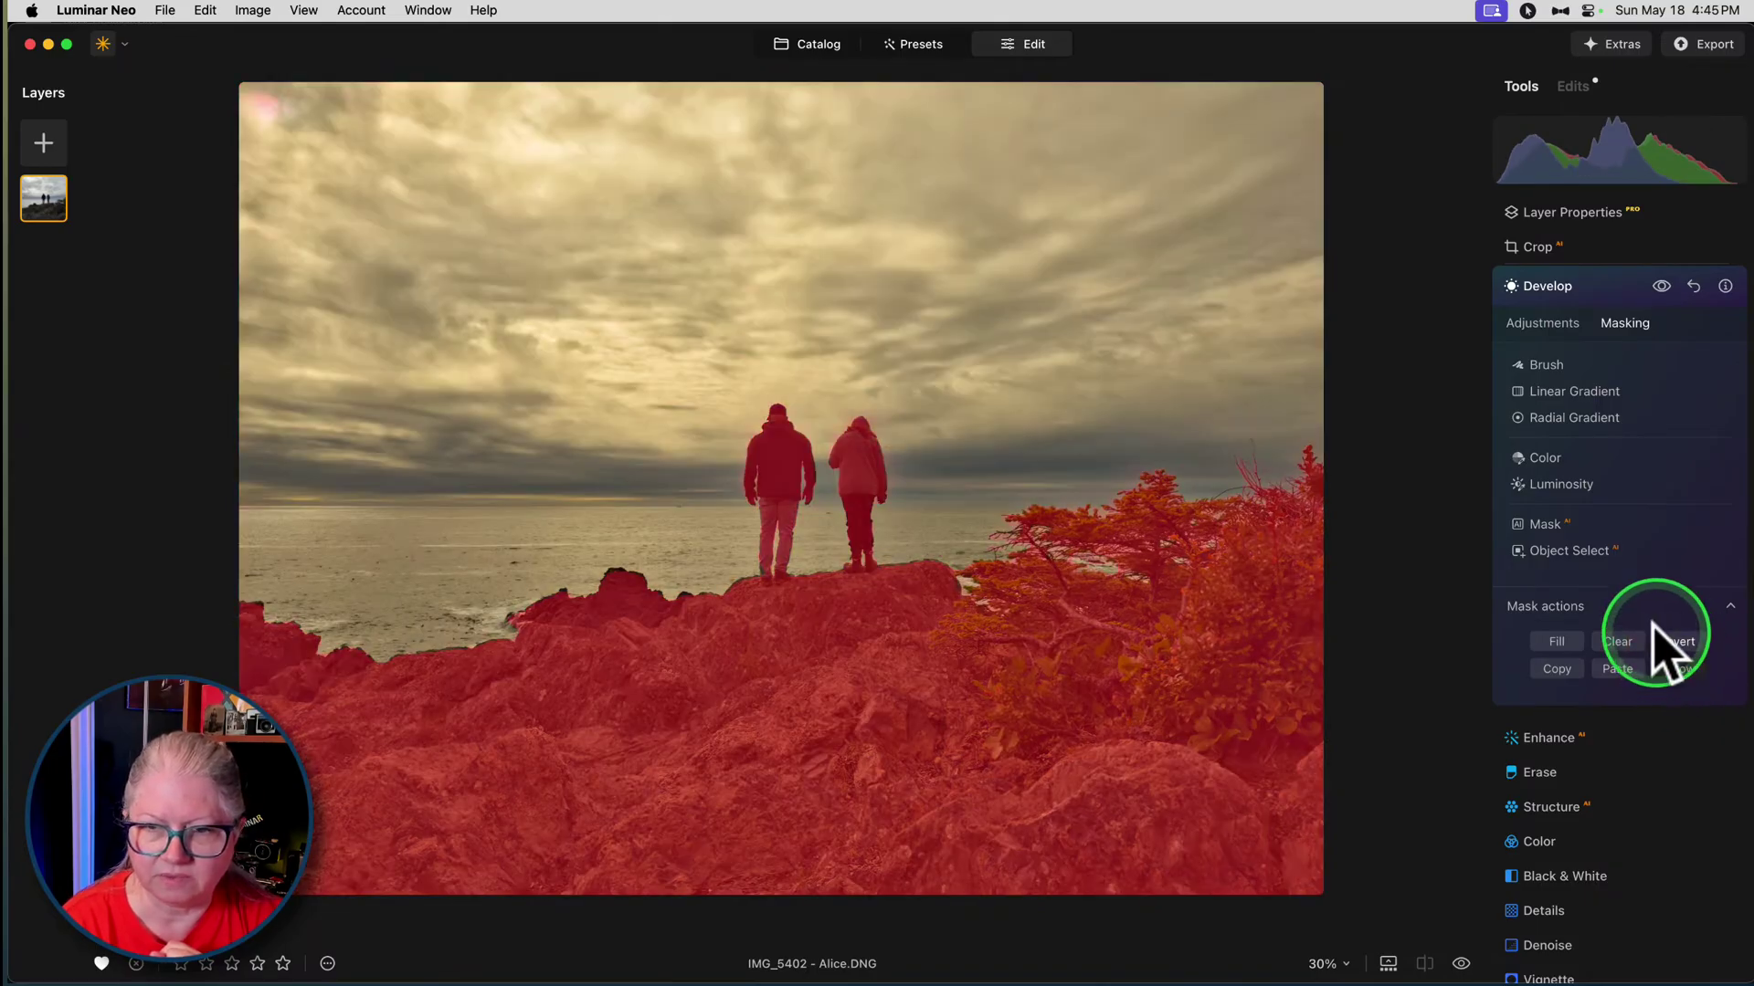
{"action": "left_click", "coordinate": [1548, 333]}
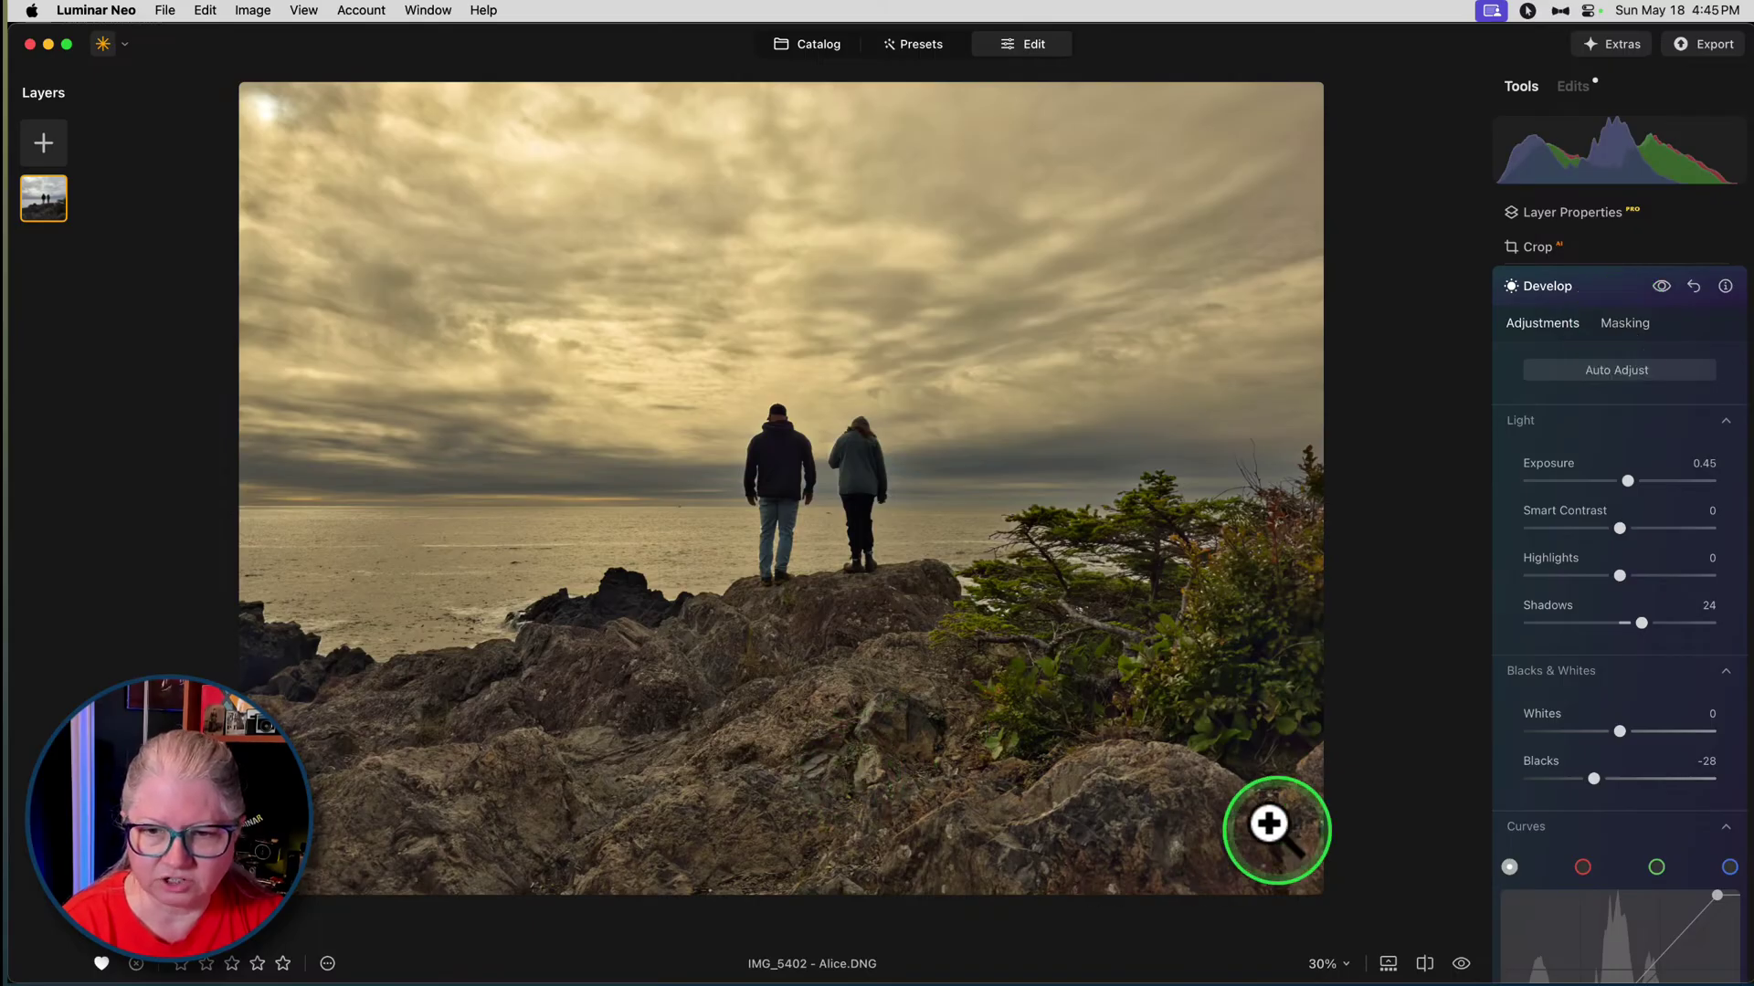
- Erase part of the mask across the foreground rocks with a brush at size 184, softness 100 and strength 34
{"action": "left_click", "coordinate": [1627, 325]}
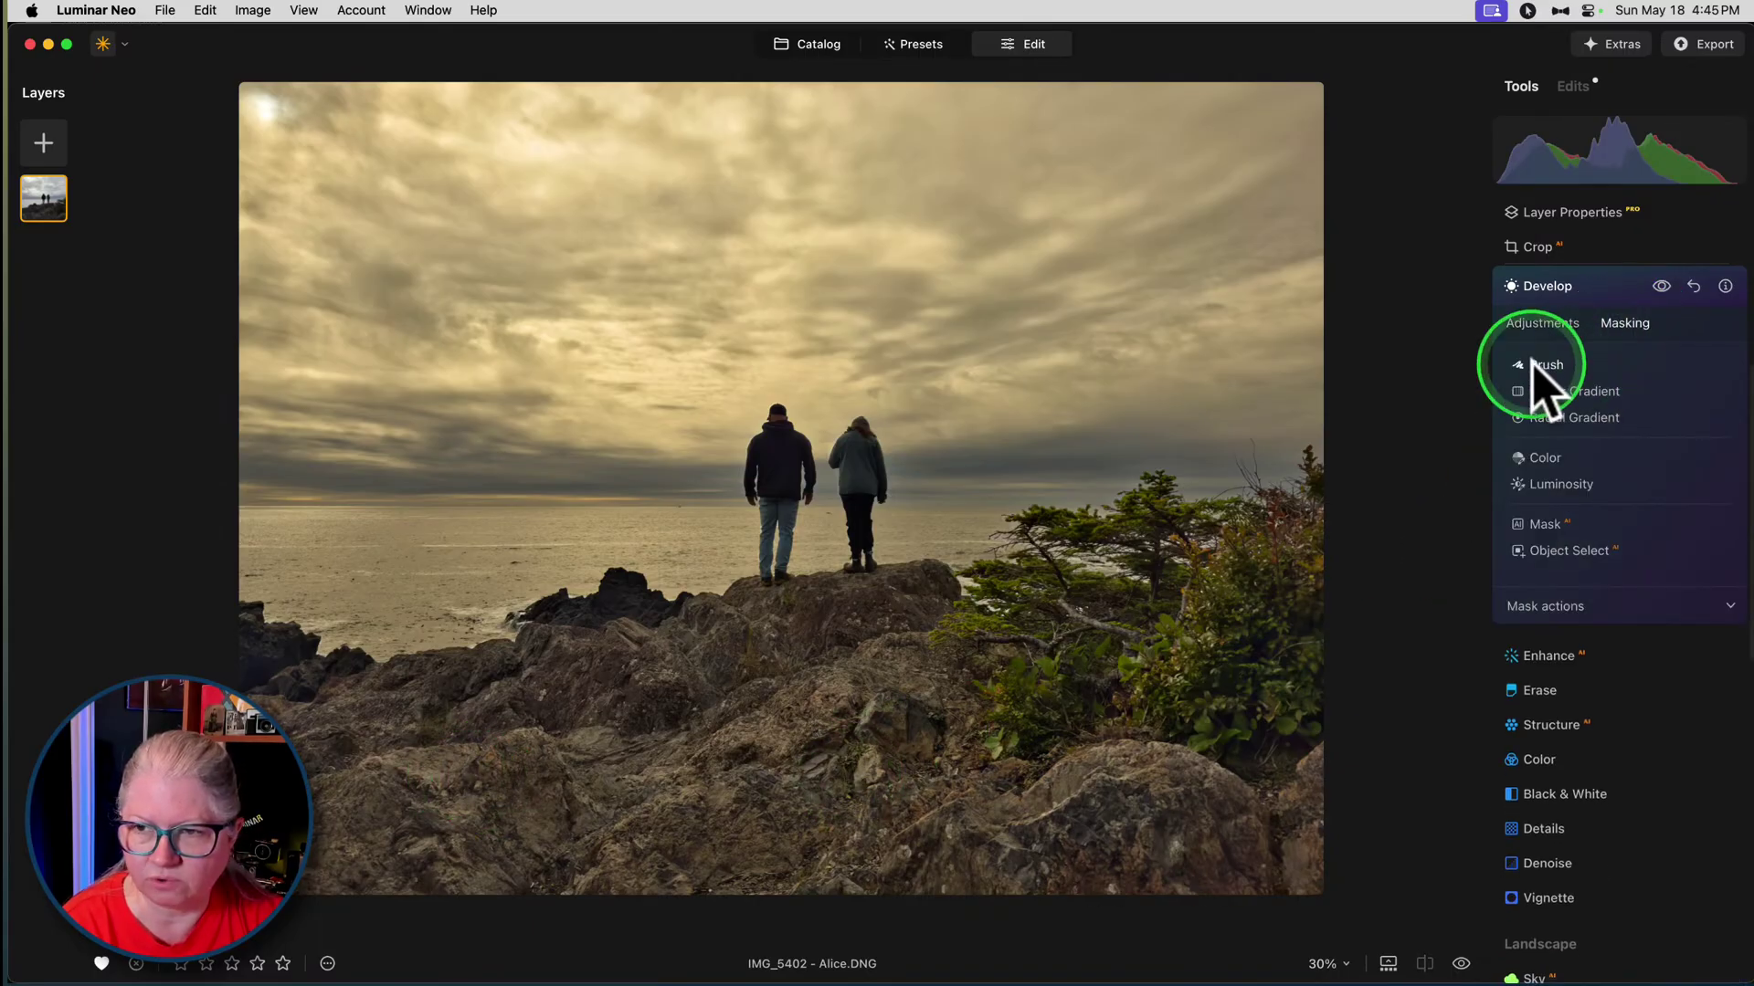
{"action": "left_click", "coordinate": [1534, 365]}
{"action": "left_click", "coordinate": [1668, 393]}
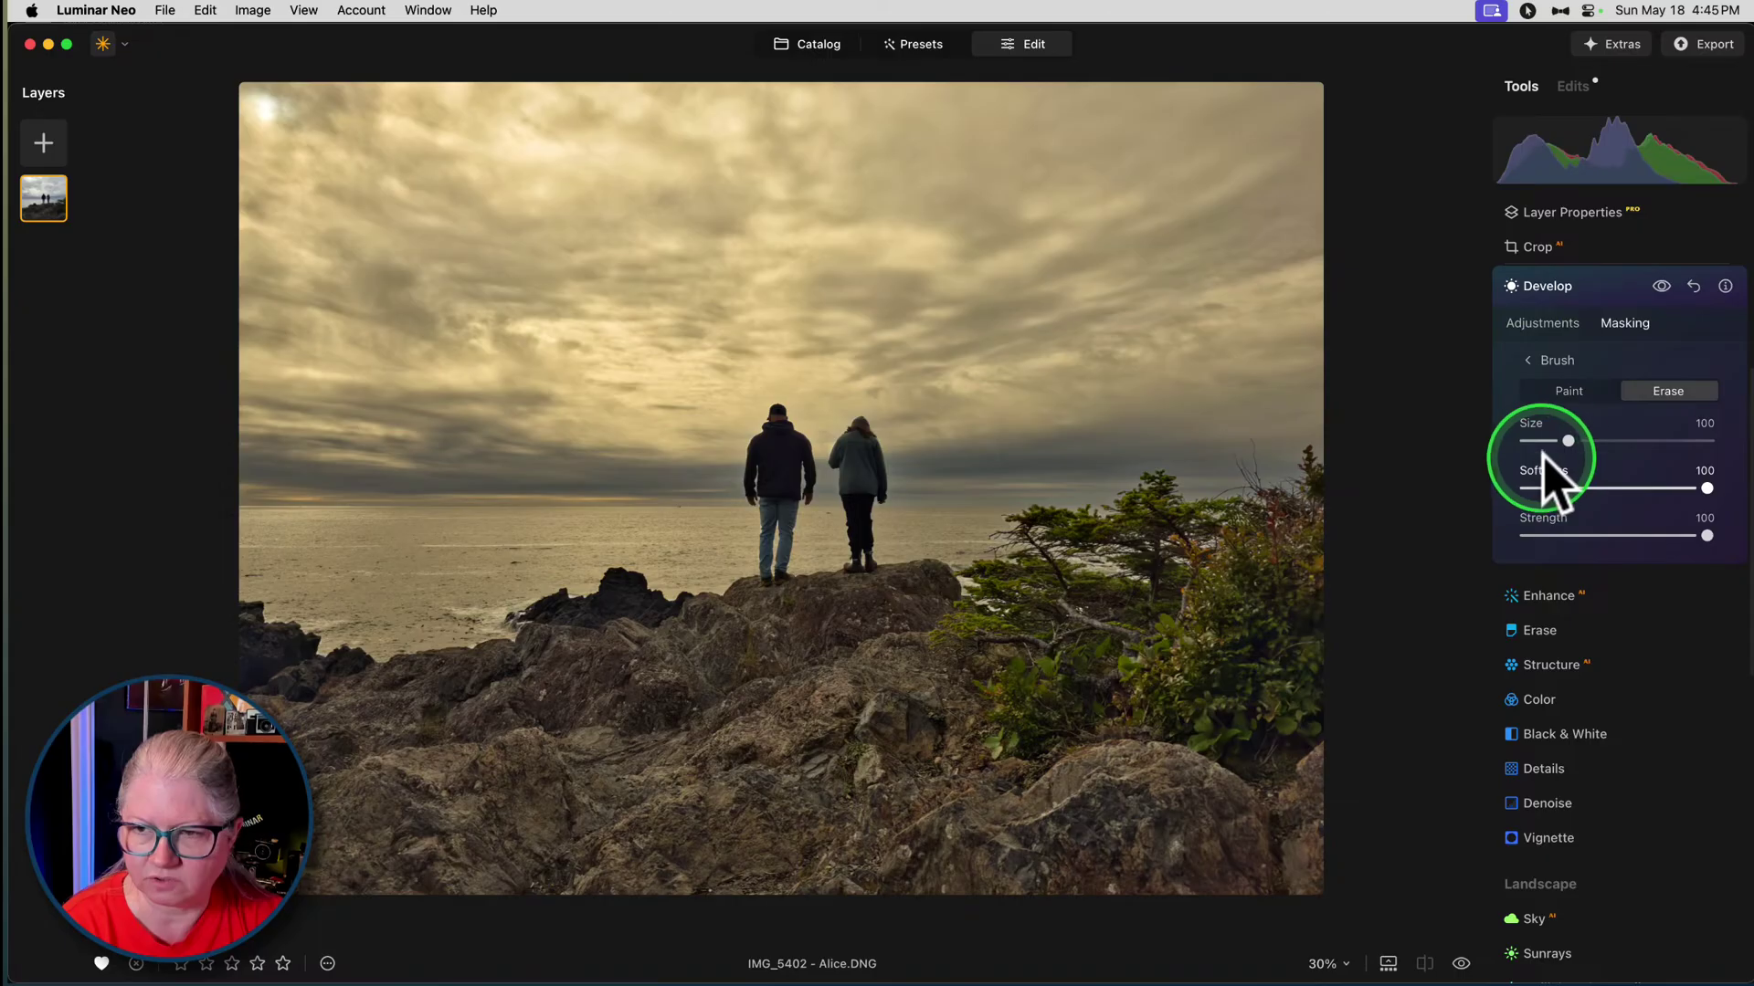
{"action": "left_click_drag", "start_coordinate": [1569, 440], "coordinate": [1605, 441]}
{"action": "left_click_drag", "start_coordinate": [1622, 535], "coordinate": [1589, 535]}
{"action": "mouse_move", "coordinate": [1018, 853]}
{"action": "left_mouse_down"}
{"action": "mouse_move", "coordinate": [1330, 841]}
{"action": "mouse_move", "coordinate": [228, 844]}
{"action": "mouse_move", "coordinate": [1229, 850]}
{"action": "mouse_move", "coordinate": [447, 877]}
{"action": "mouse_move", "coordinate": [219, 863]}
{"action": "mouse_move", "coordinate": [238, 858]}
{"action": "left_mouse_up"}
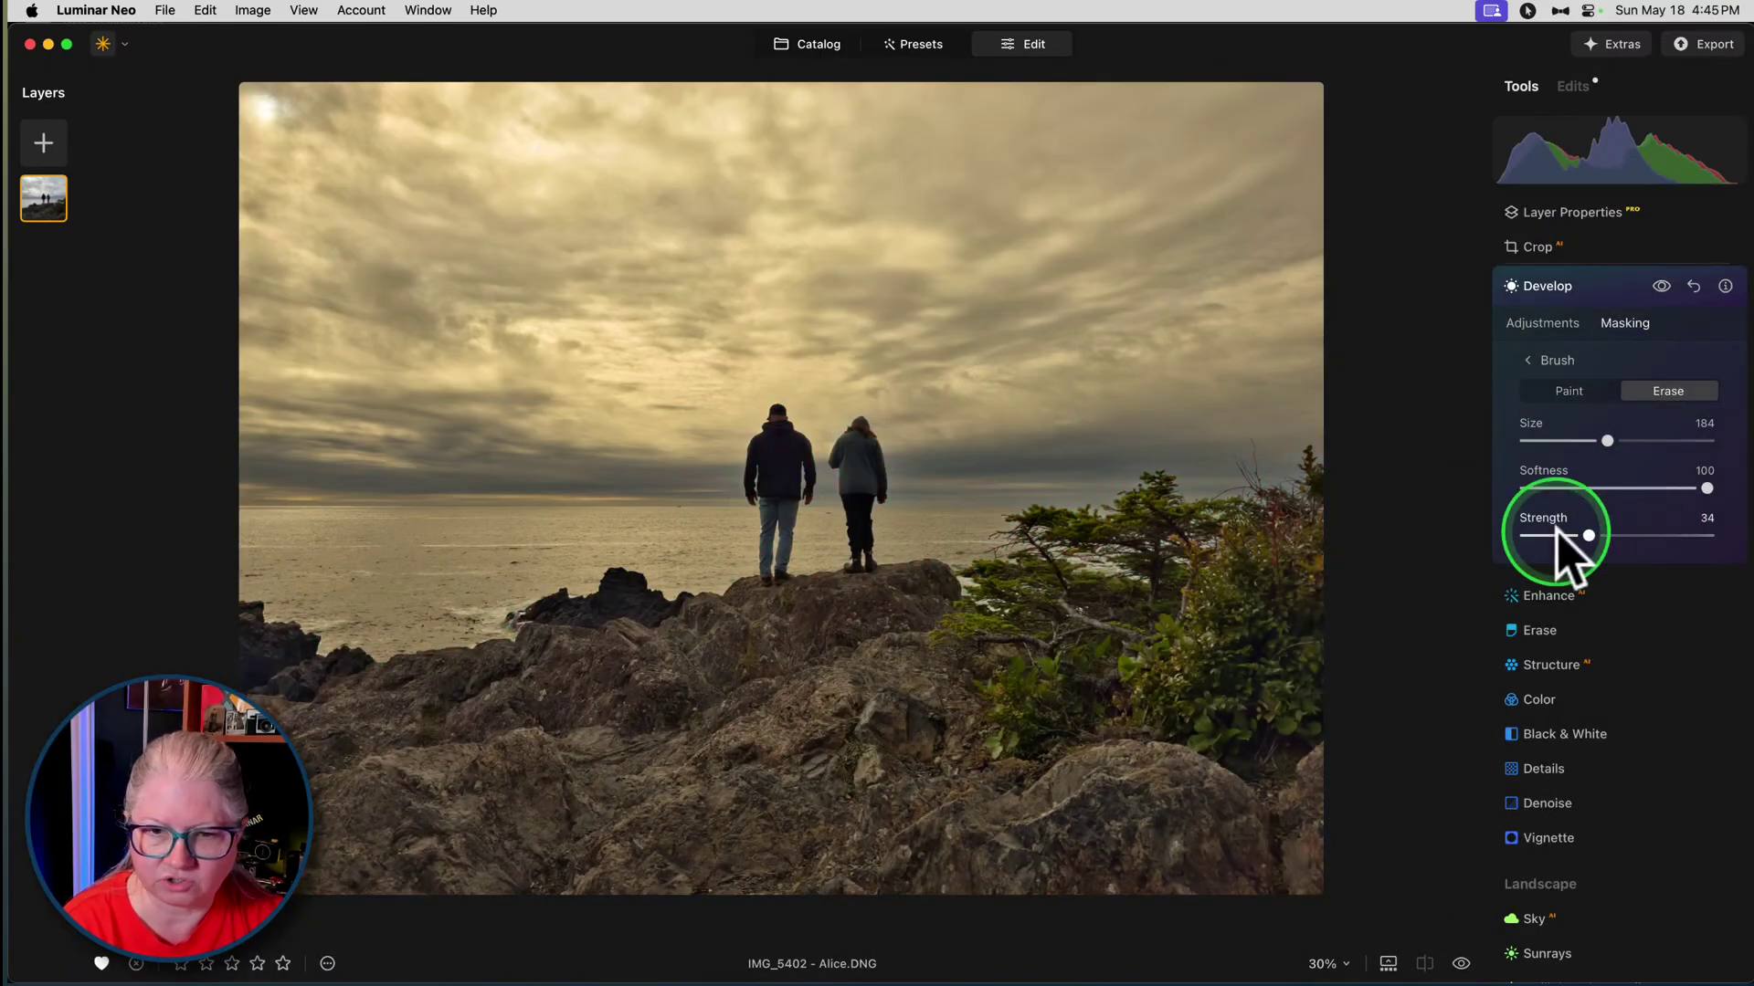
{"action": "mouse_move", "coordinate": [1081, 767]}
{"action": "left_mouse_down"}
{"action": "mouse_move", "coordinate": [491, 866]}
{"action": "mouse_move", "coordinate": [412, 791]}
{"action": "mouse_move", "coordinate": [407, 831]}
{"action": "mouse_move", "coordinate": [315, 818]}
{"action": "left_mouse_up"}
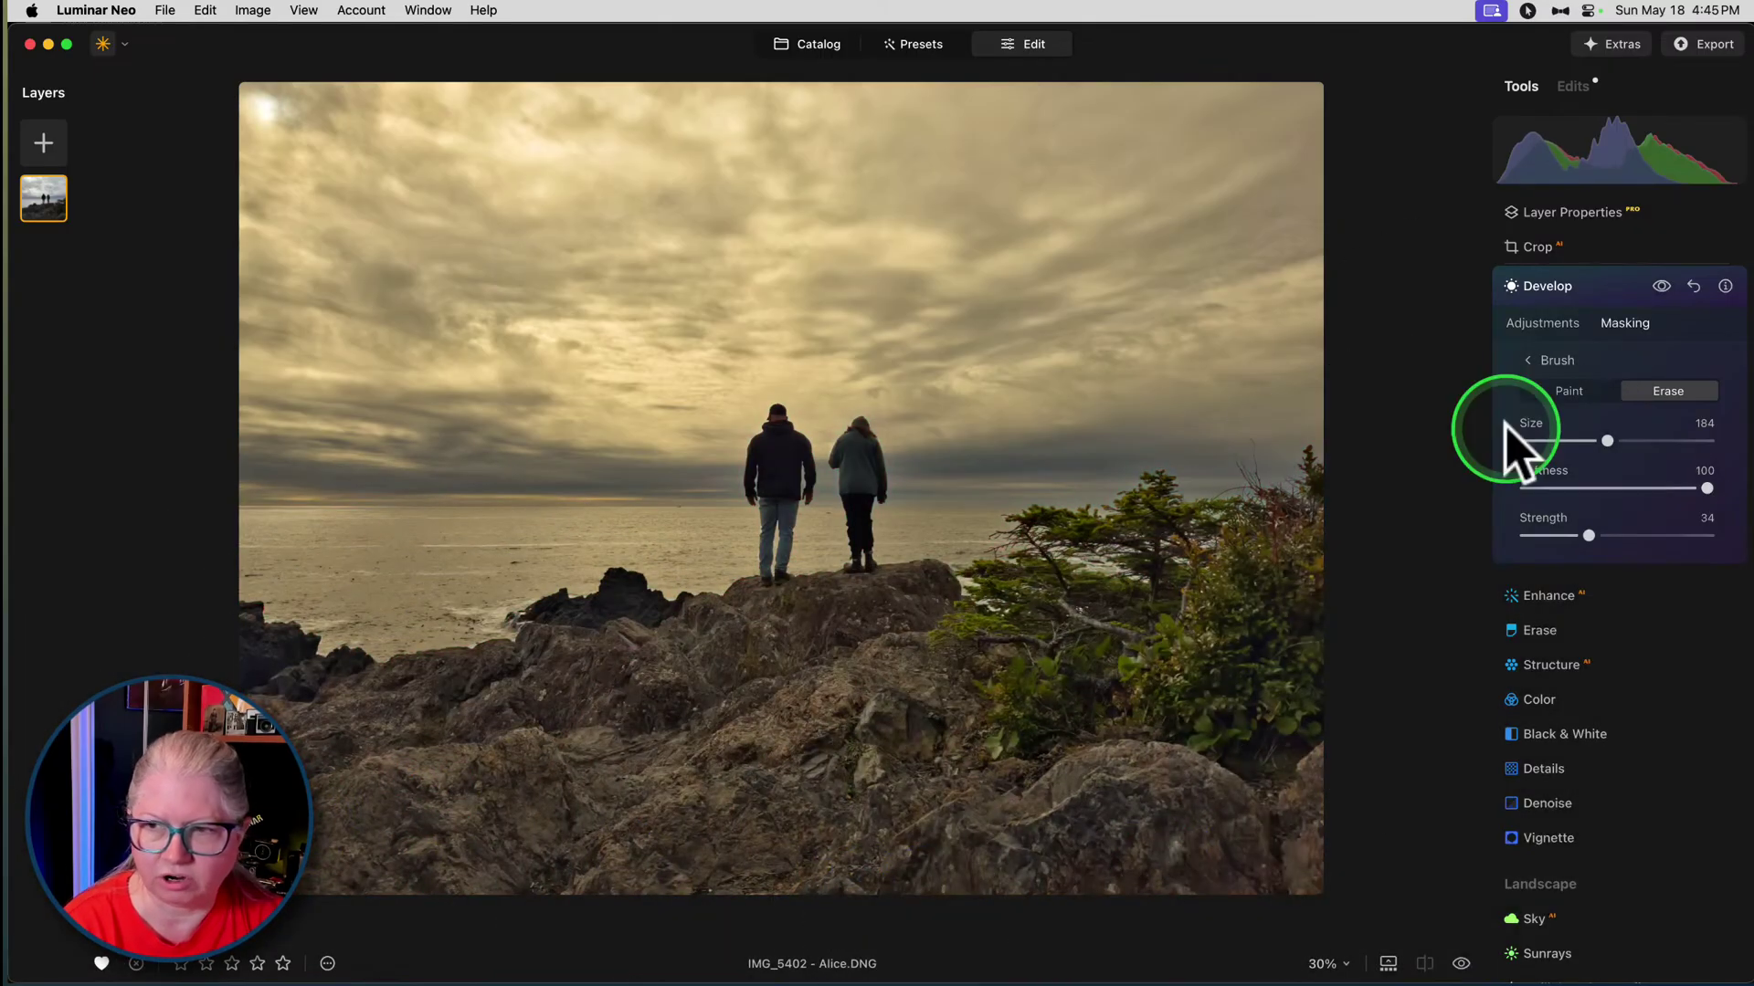
{"action": "left_click", "coordinate": [1531, 360]}
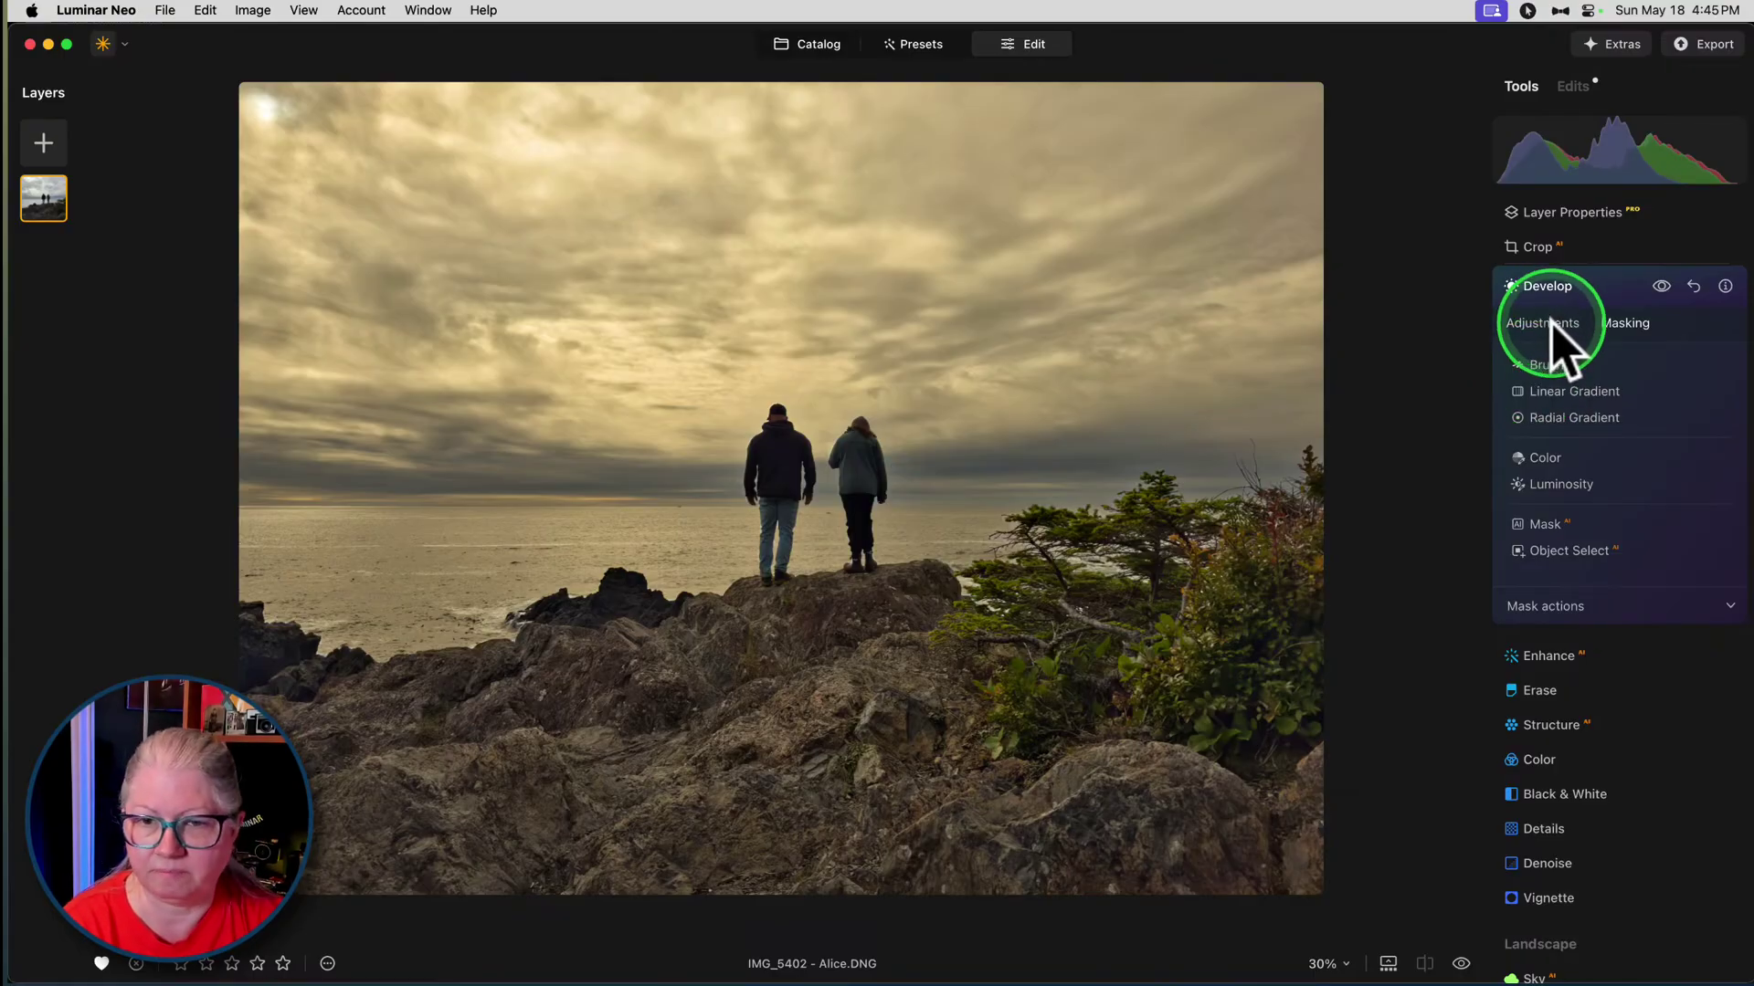
{"action": "left_click", "coordinate": [1550, 324]}
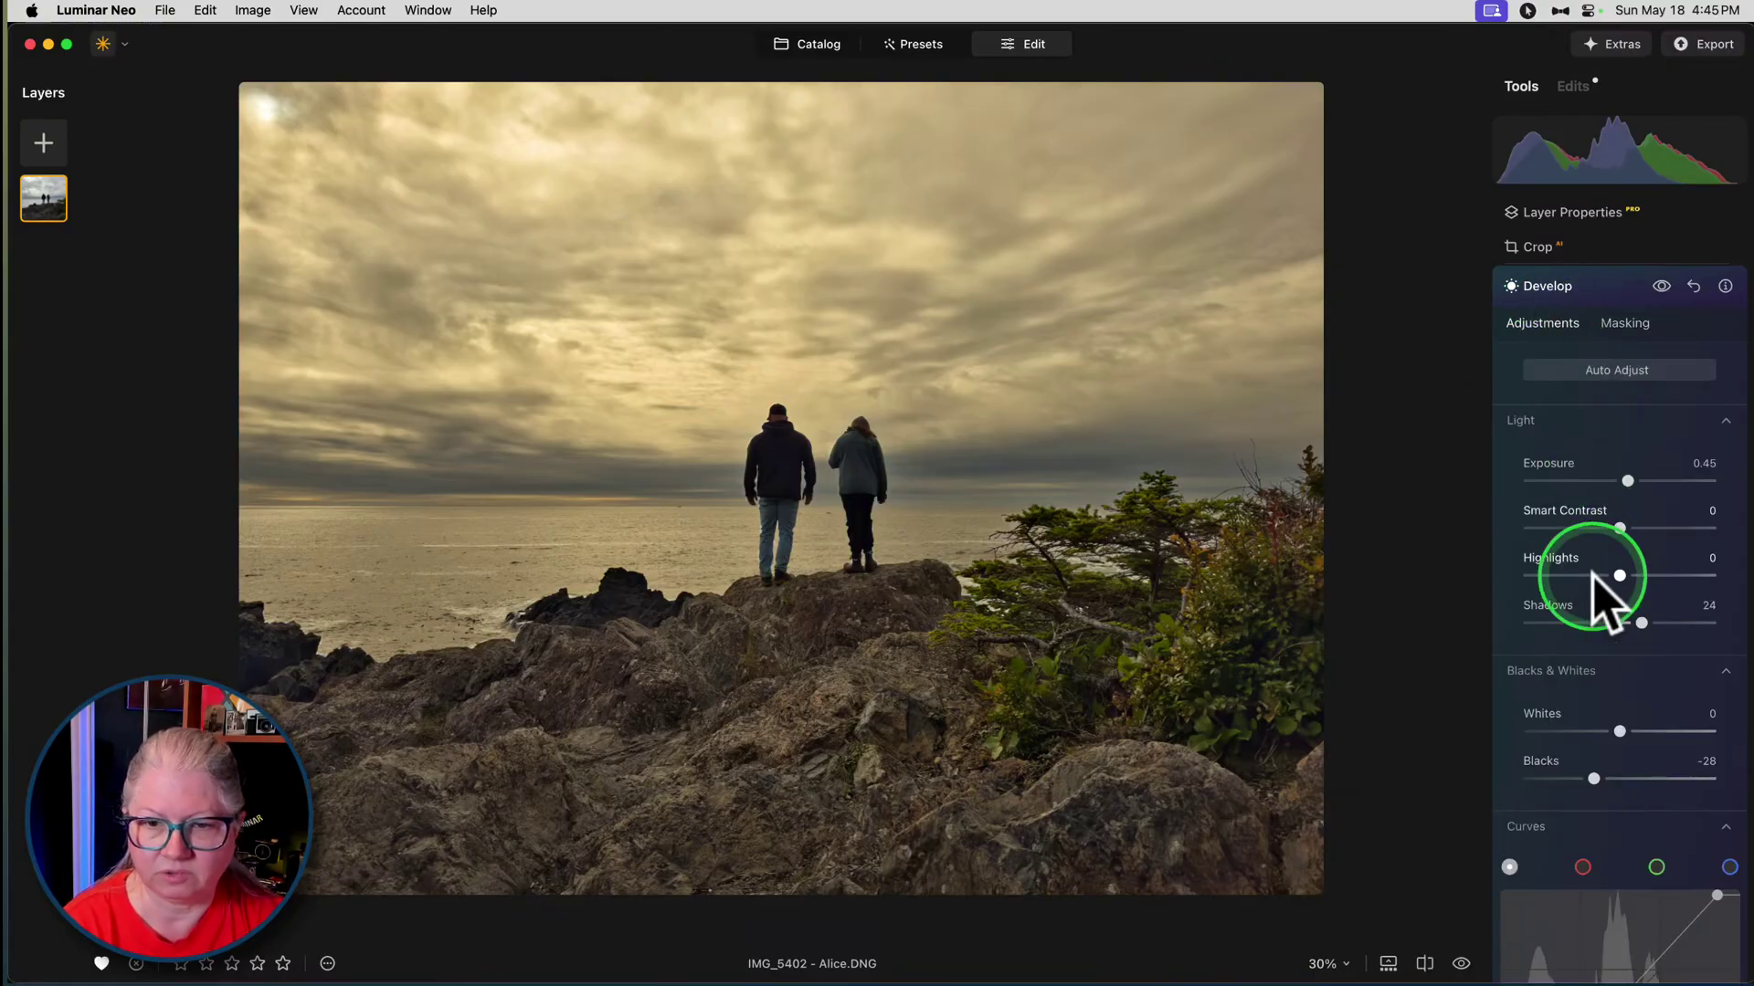
- Compare the photo with and without the foreground Develop adjustment, and close the tool
{"action": "left_click", "coordinate": [1661, 287]}
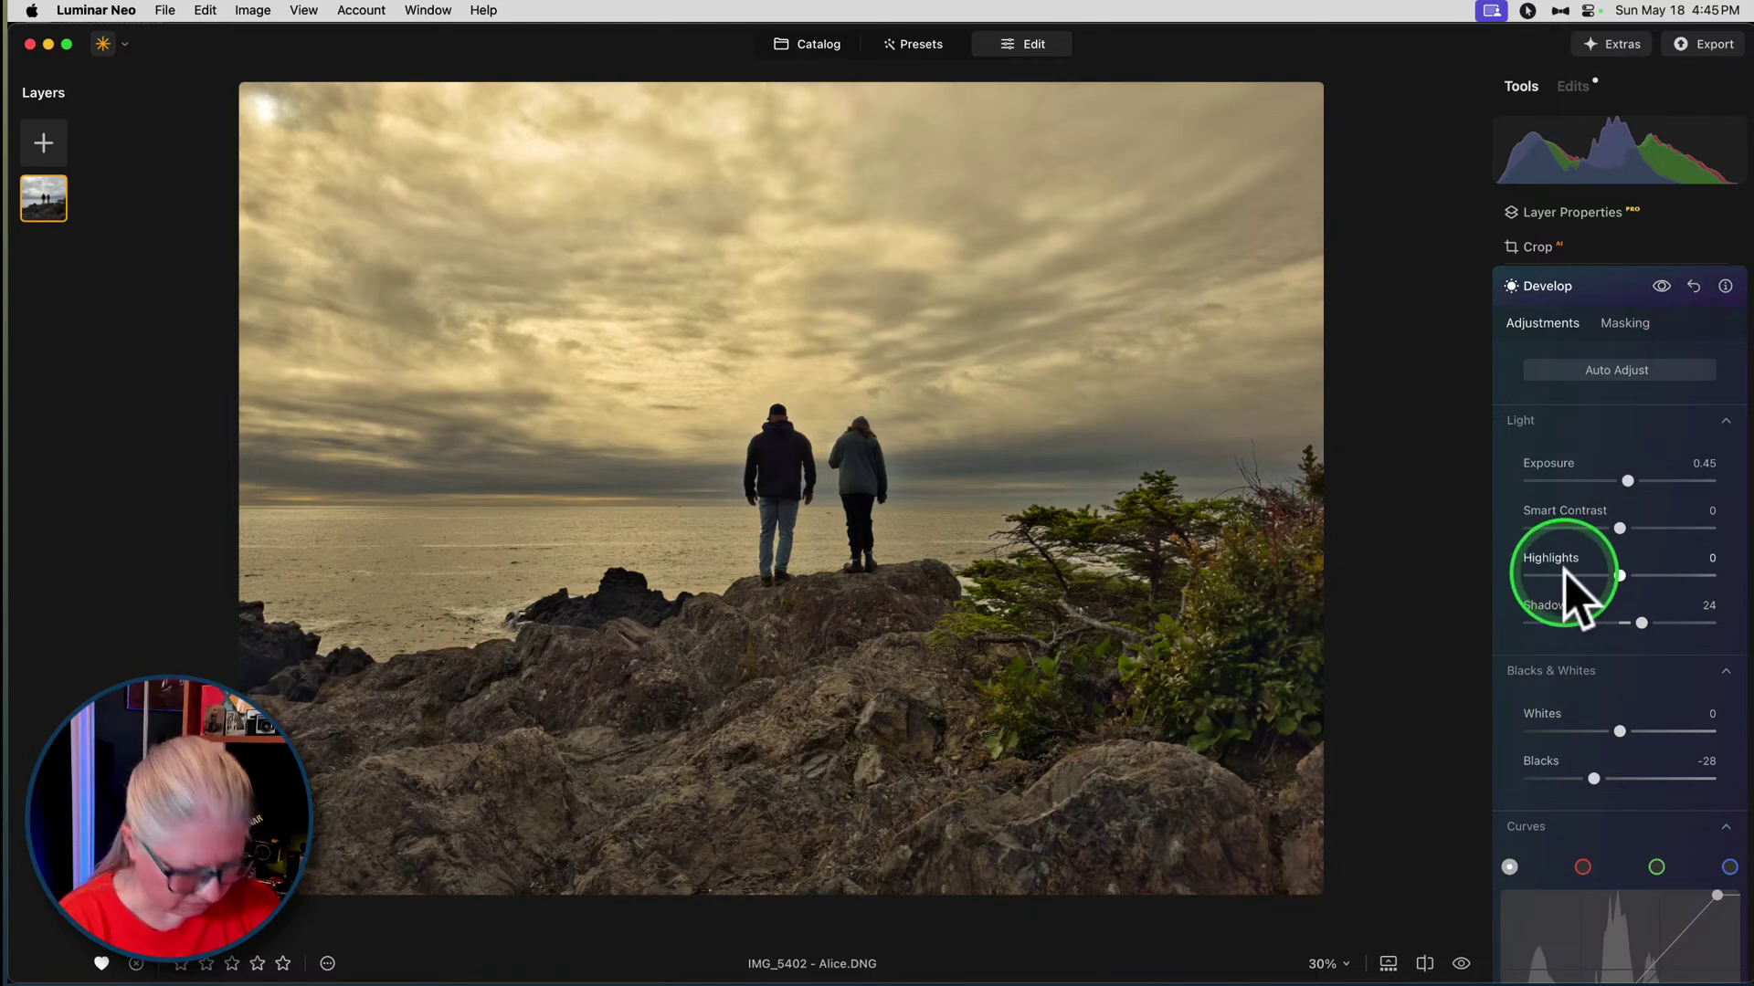
{"action": "left_click", "coordinate": [1660, 287]}
{"action": "left_click", "coordinate": [1661, 287]}
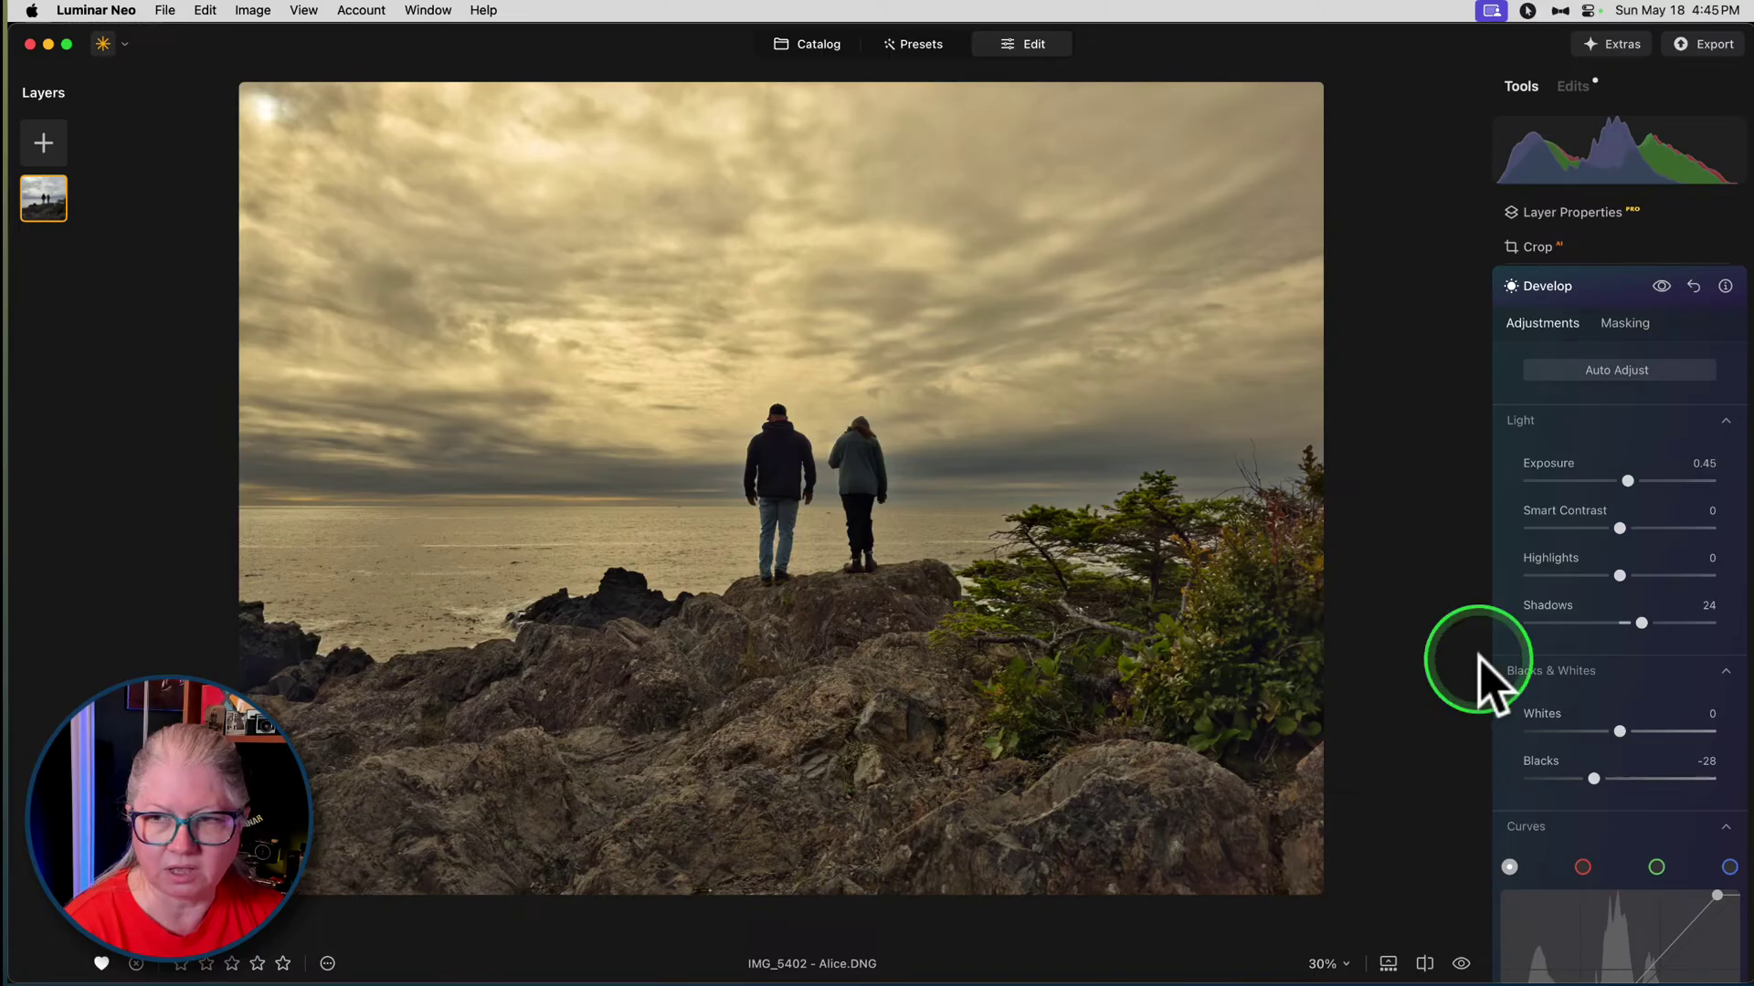
{"action": "scroll", "coordinate": [1497, 657], "scroll_direction": "up", "scroll_amount": 1}
{"action": "left_click", "coordinate": [1597, 329]}
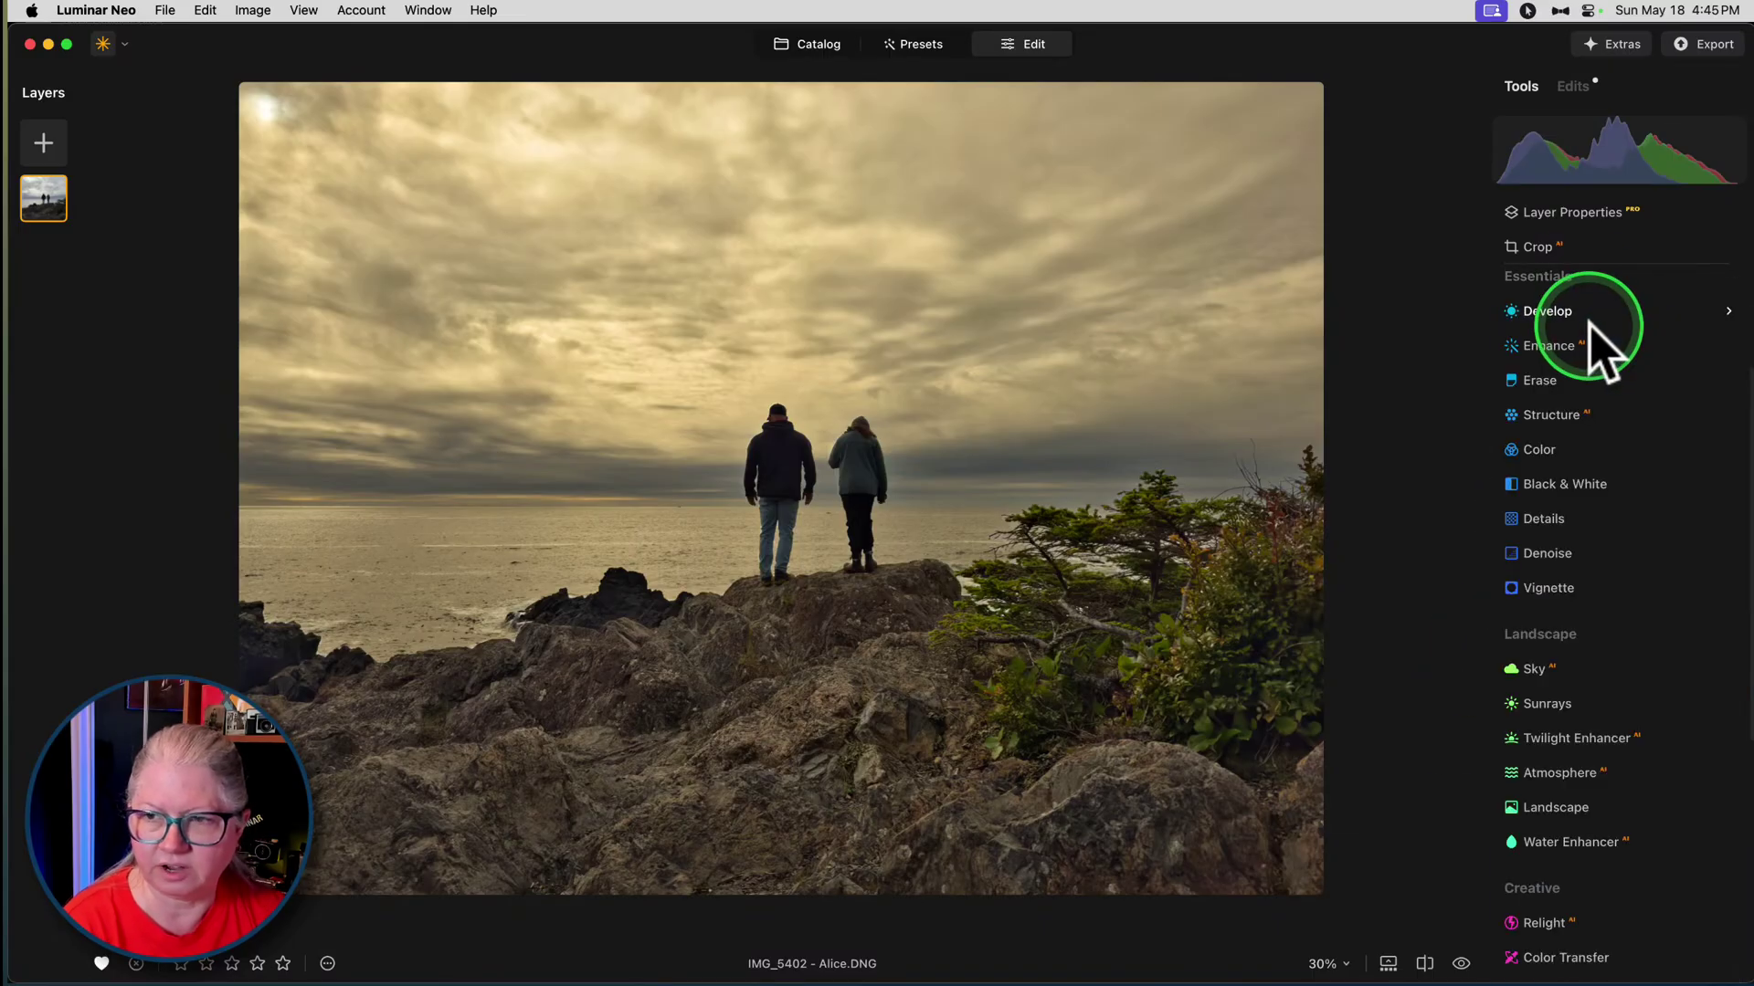
- Start another Develop adjustment with Exposure at 0.70 and collapse its Curves section
{"action": "left_click", "coordinate": [1557, 316]}
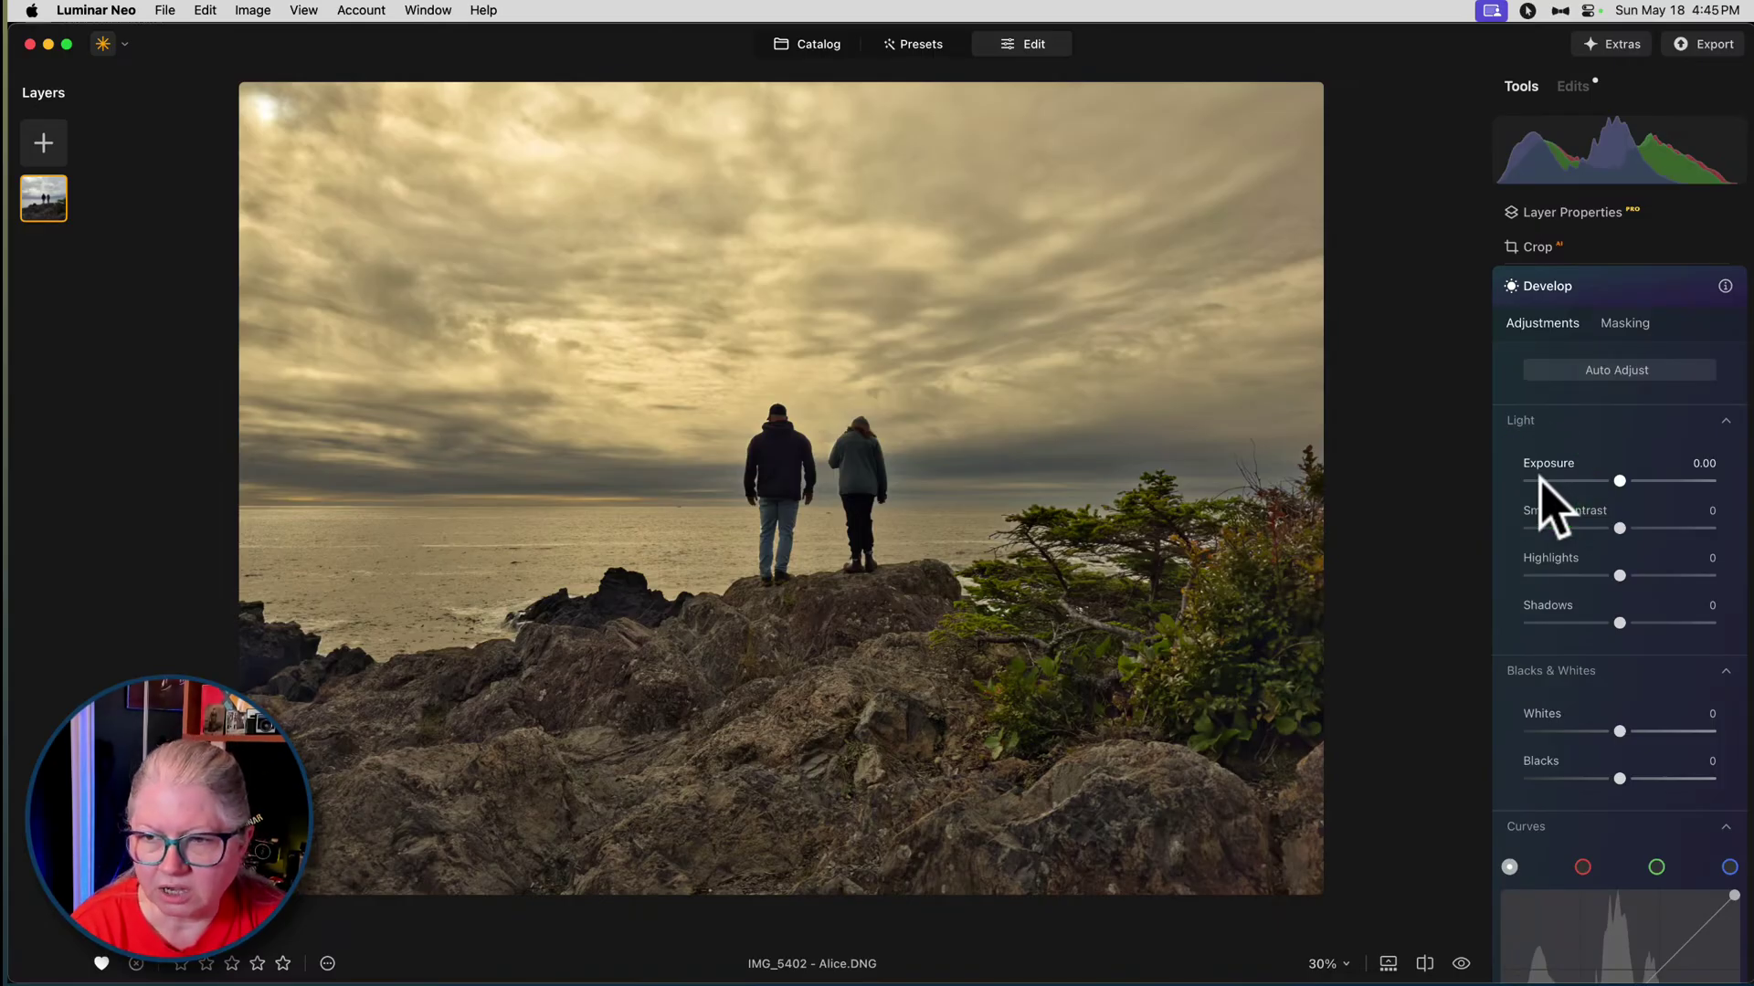
{"action": "left_click_drag", "start_coordinate": [1620, 481], "coordinate": [1632, 481]}
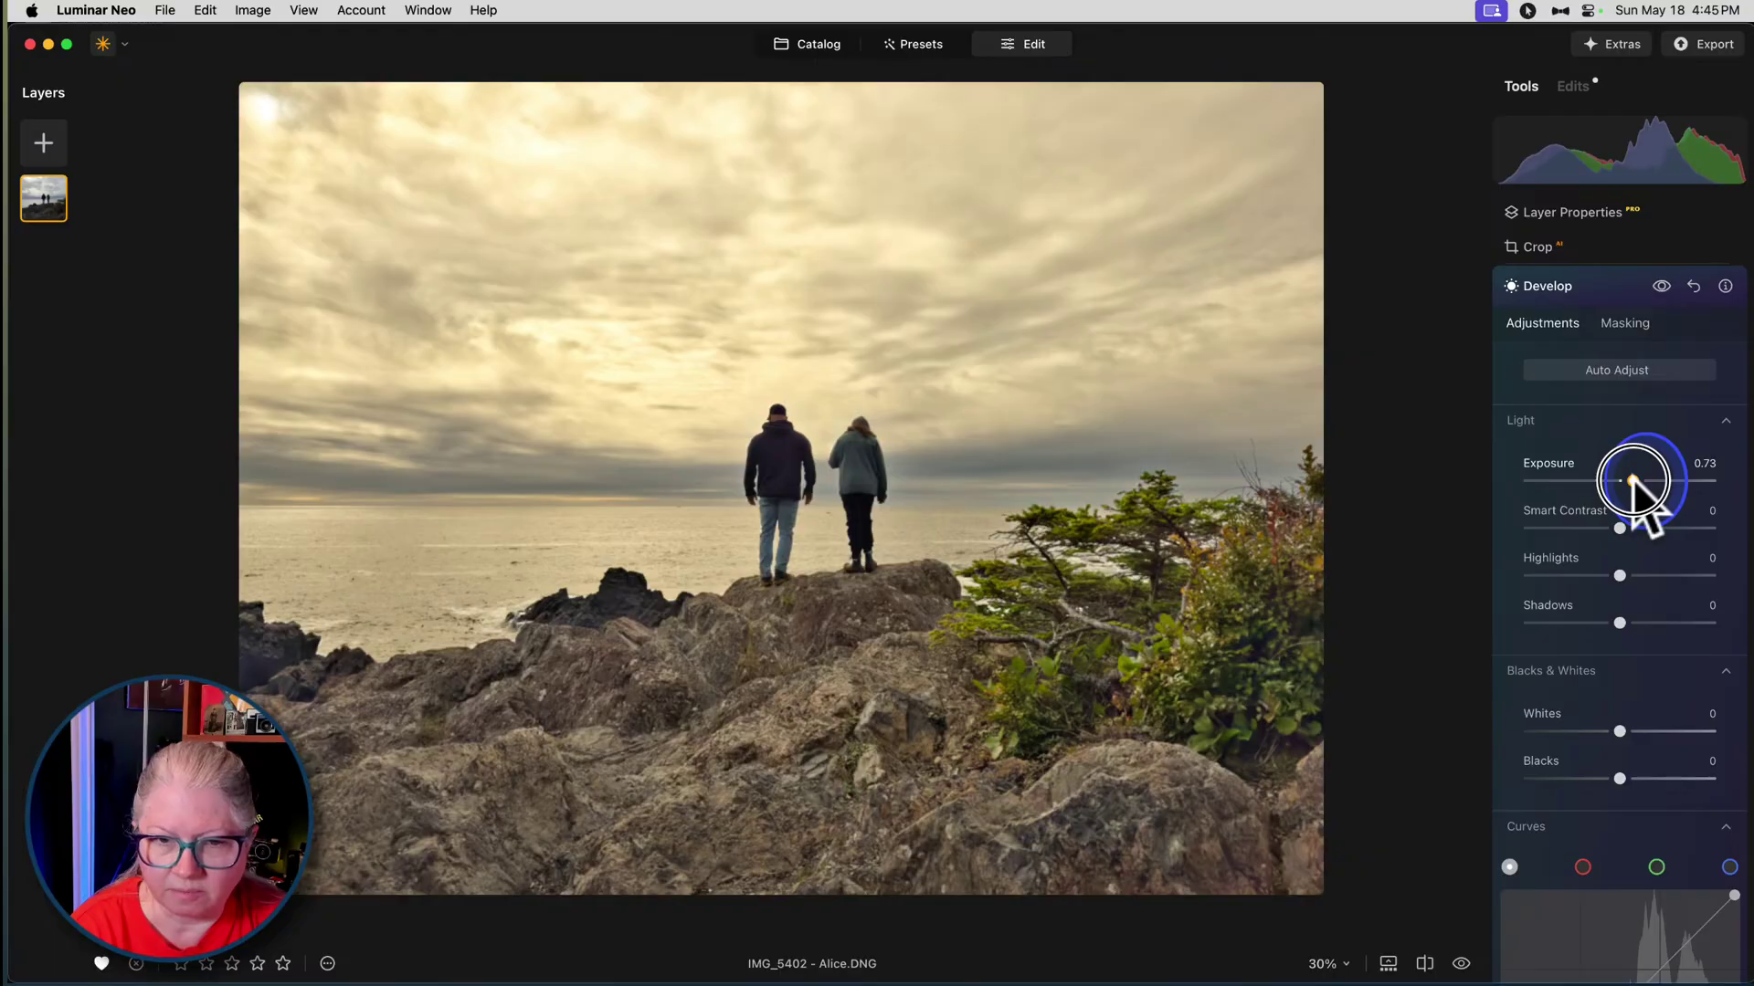
{"action": "left_click", "coordinate": [1621, 532]}
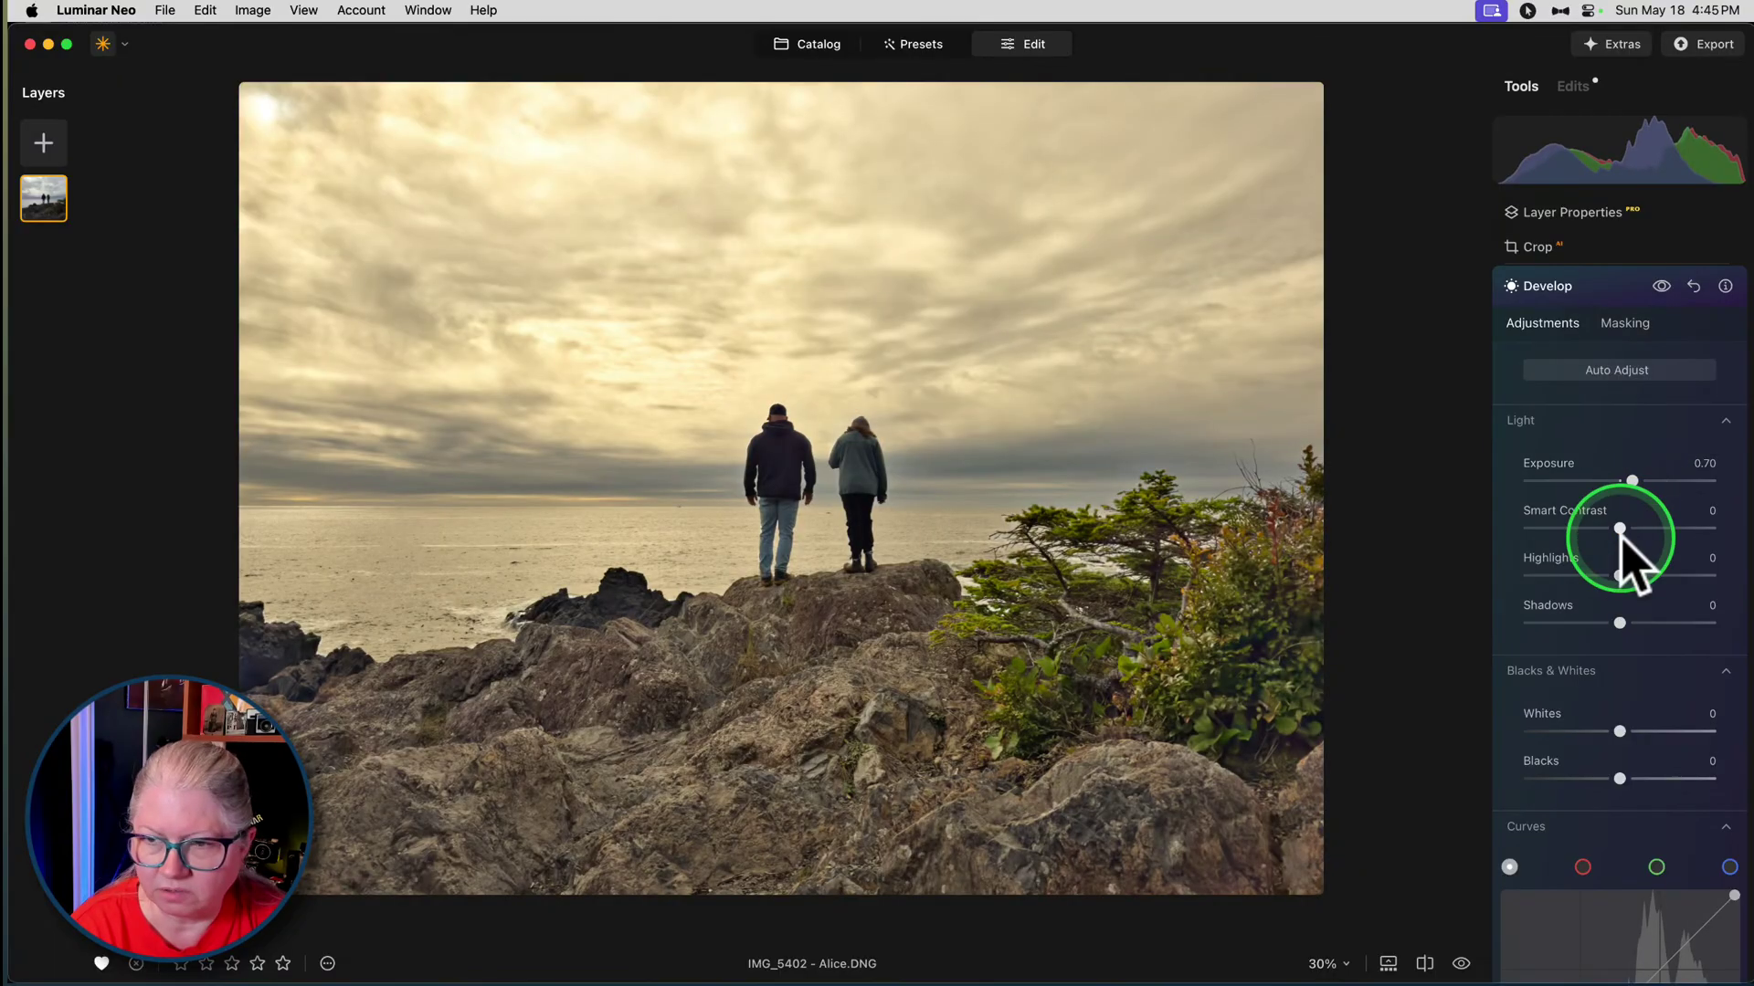
{"action": "left_click", "coordinate": [1552, 833]}
{"action": "scroll", "coordinate": [1553, 837], "scroll_direction": "down", "scroll_amount": 3}
{"action": "scroll", "coordinate": [1571, 695], "scroll_direction": "up", "scroll_amount": 3}
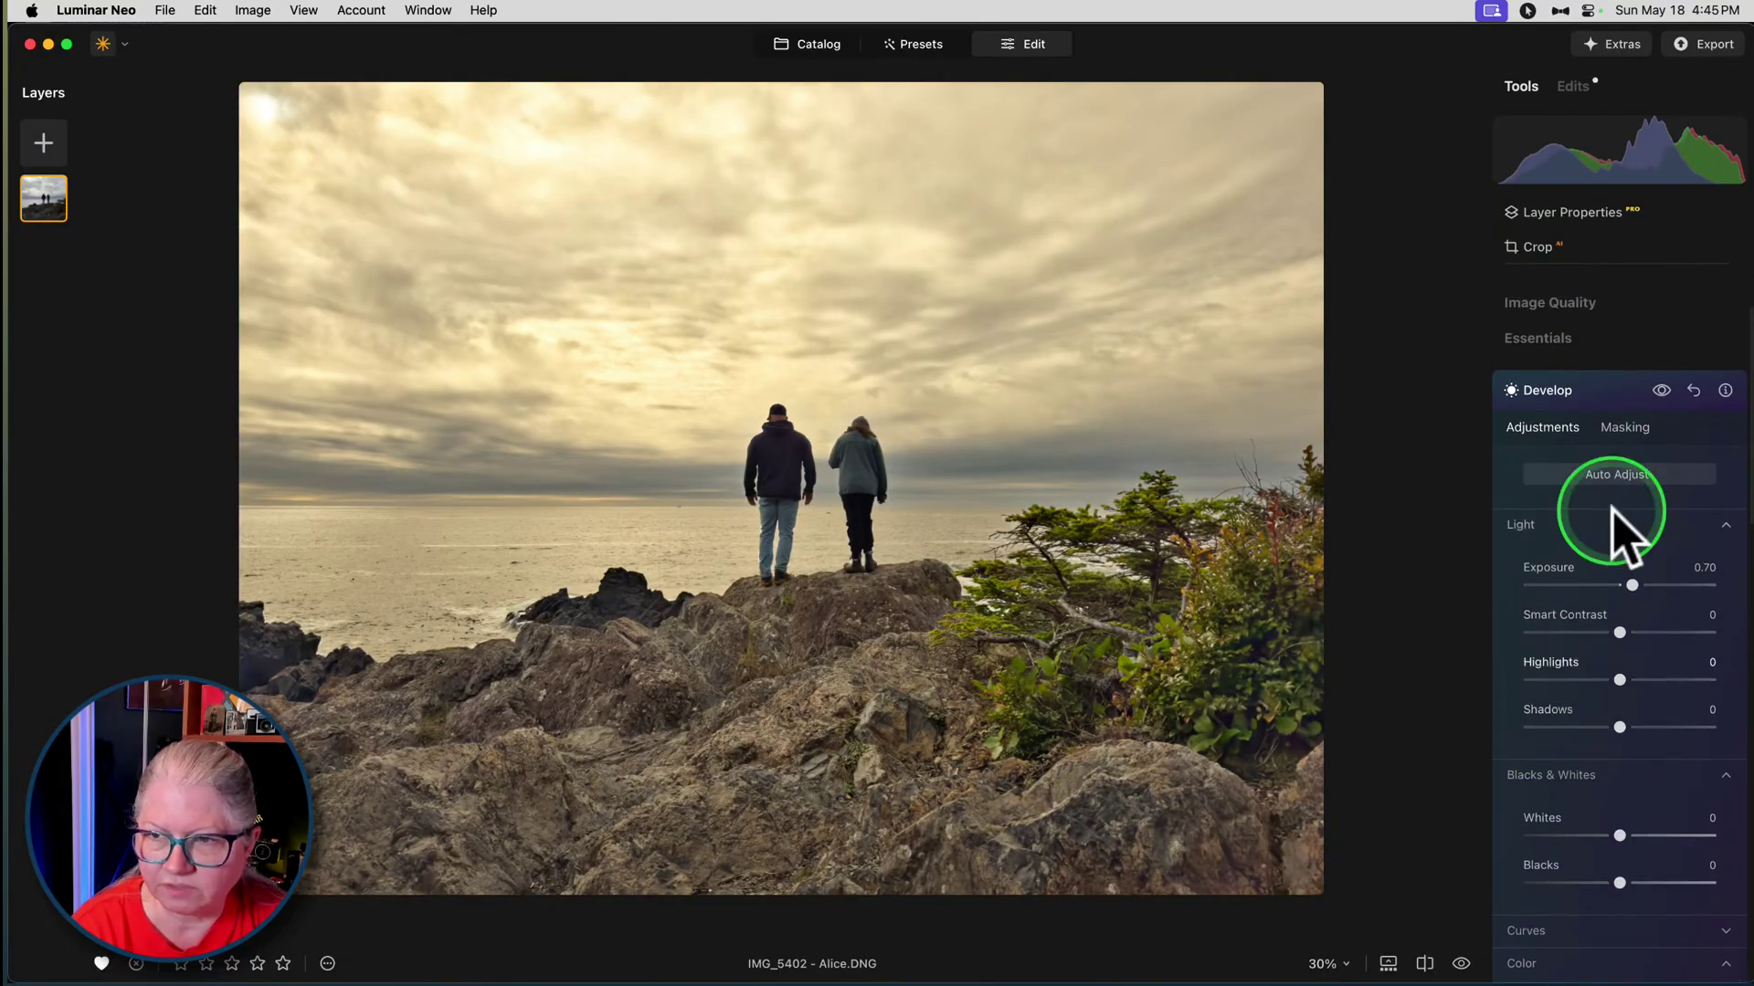
- Paint the two people and the shoreline rocks into the mask with a brush at size 50, softness 73 and strength 71
{"action": "left_click", "coordinate": [1625, 427]}
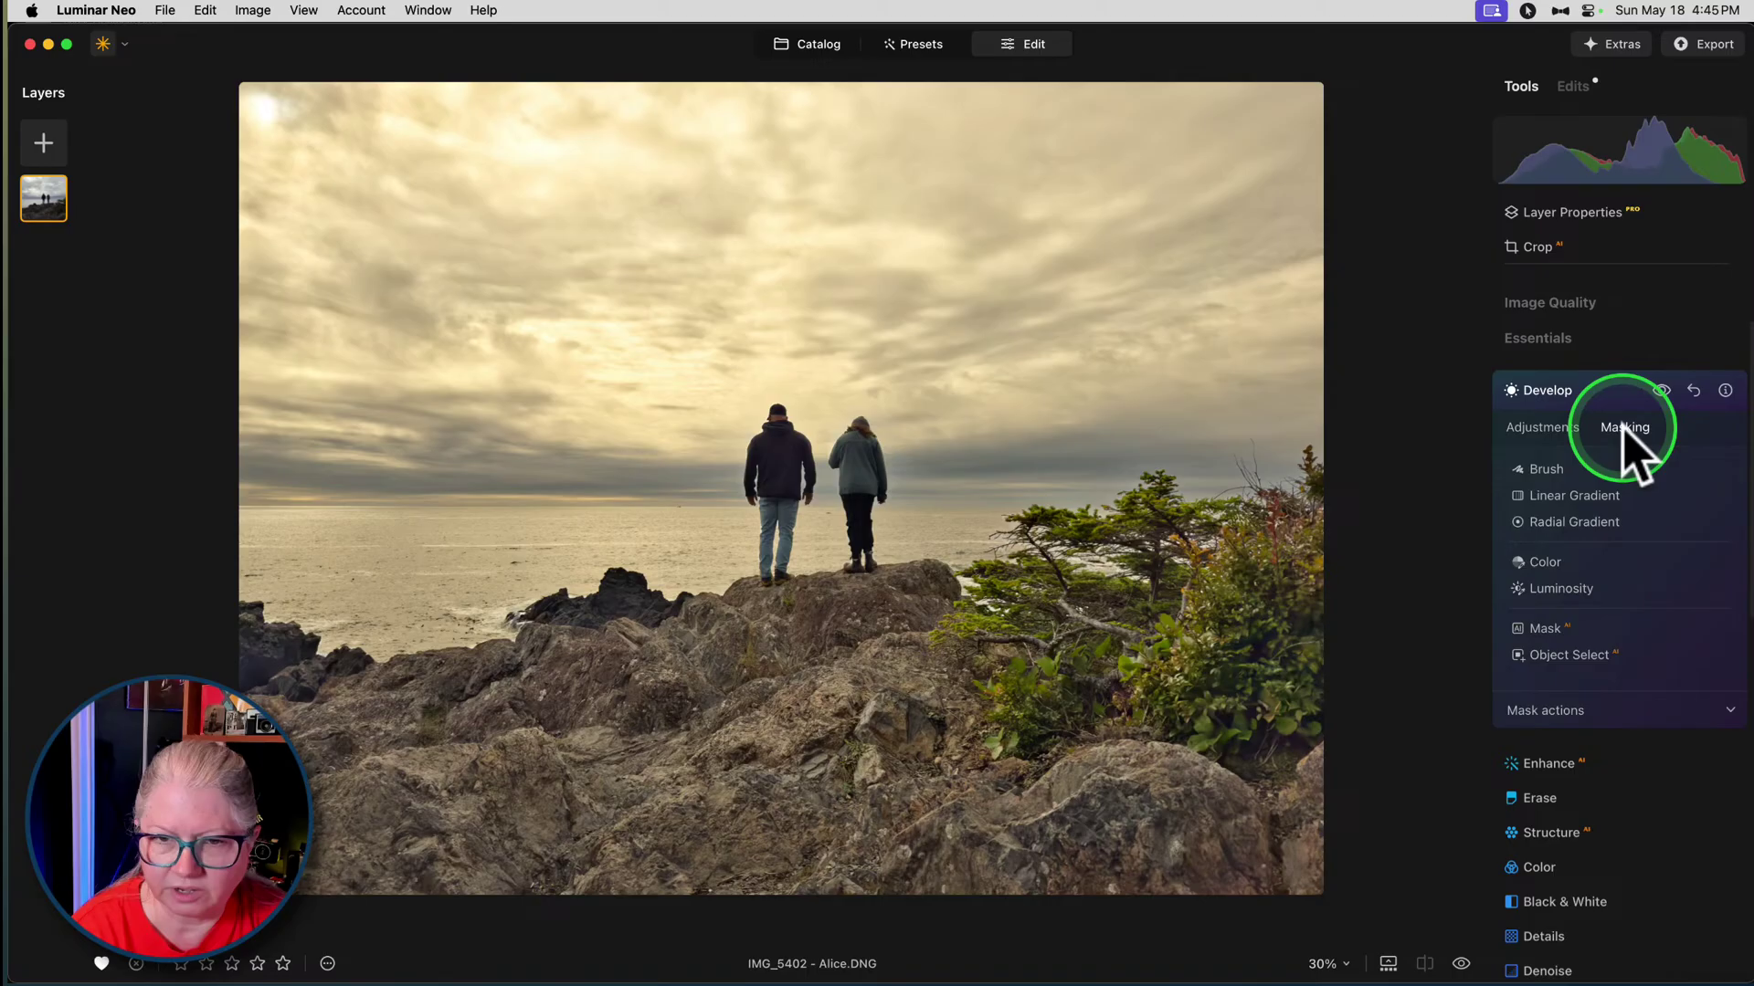
{"action": "left_click", "coordinate": [1537, 470]}
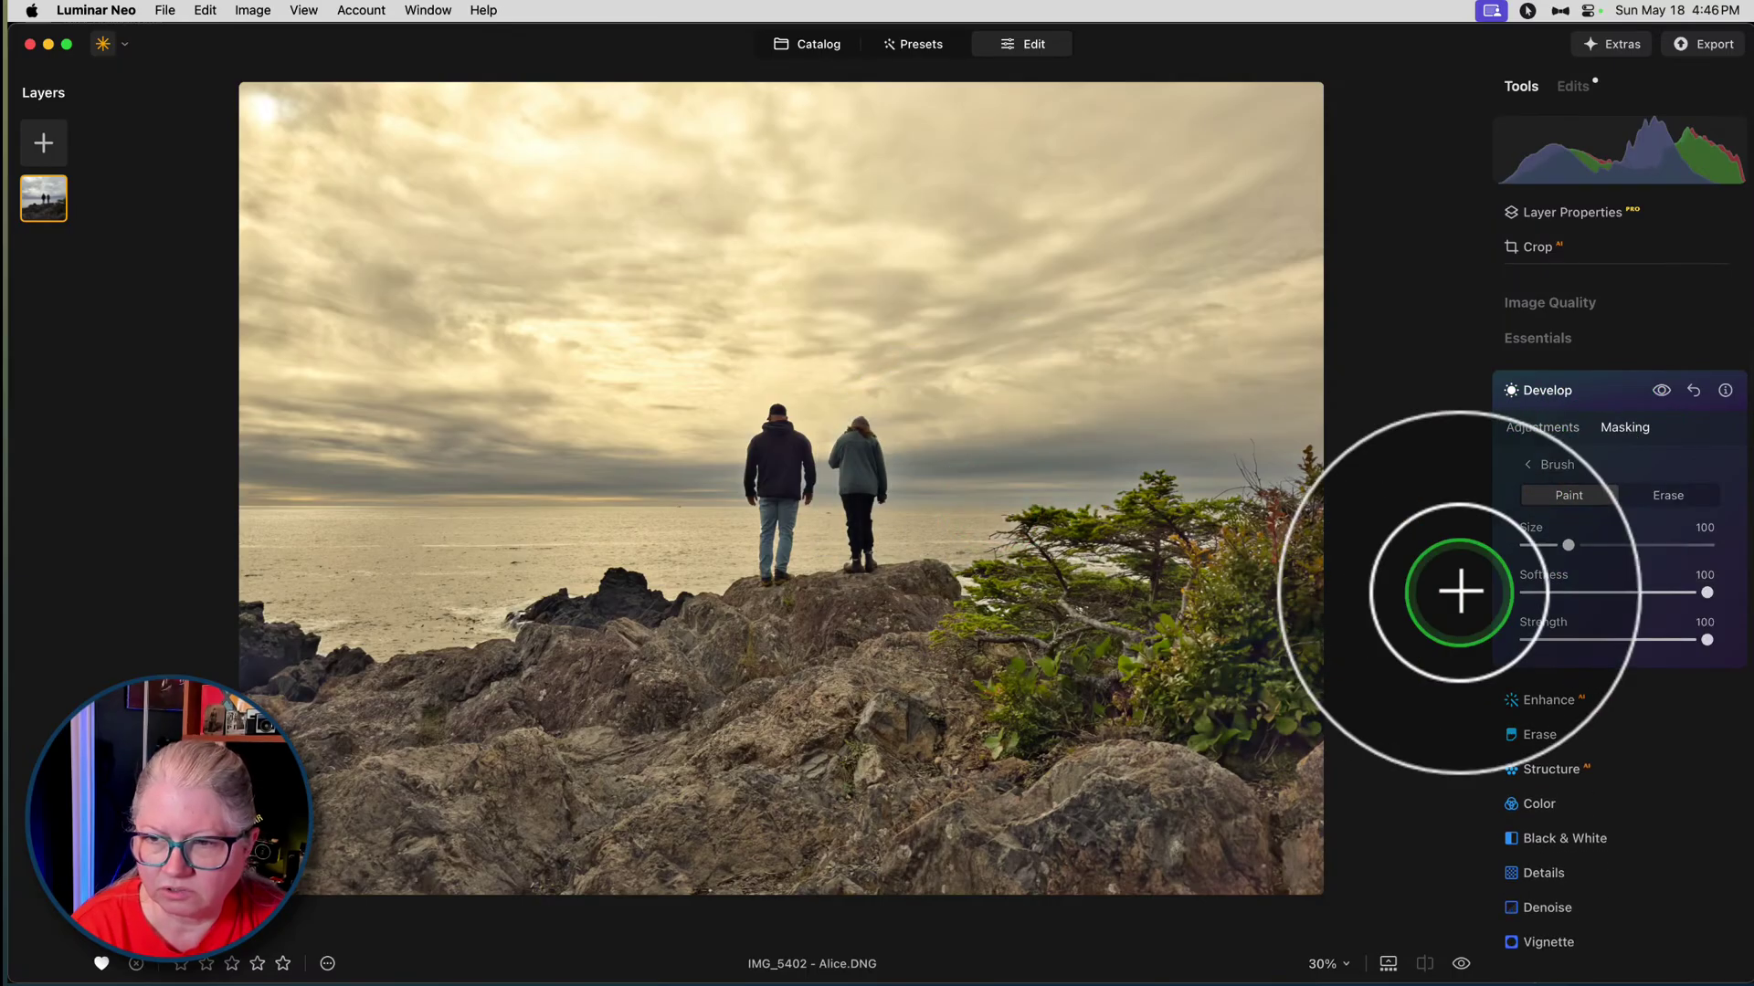
{"action": "mouse_move", "coordinate": [1583, 562]}
{"action": "left_mouse_down"}
{"action": "mouse_move", "coordinate": [1534, 539]}
{"action": "mouse_move", "coordinate": [1549, 548]}
{"action": "left_mouse_up"}
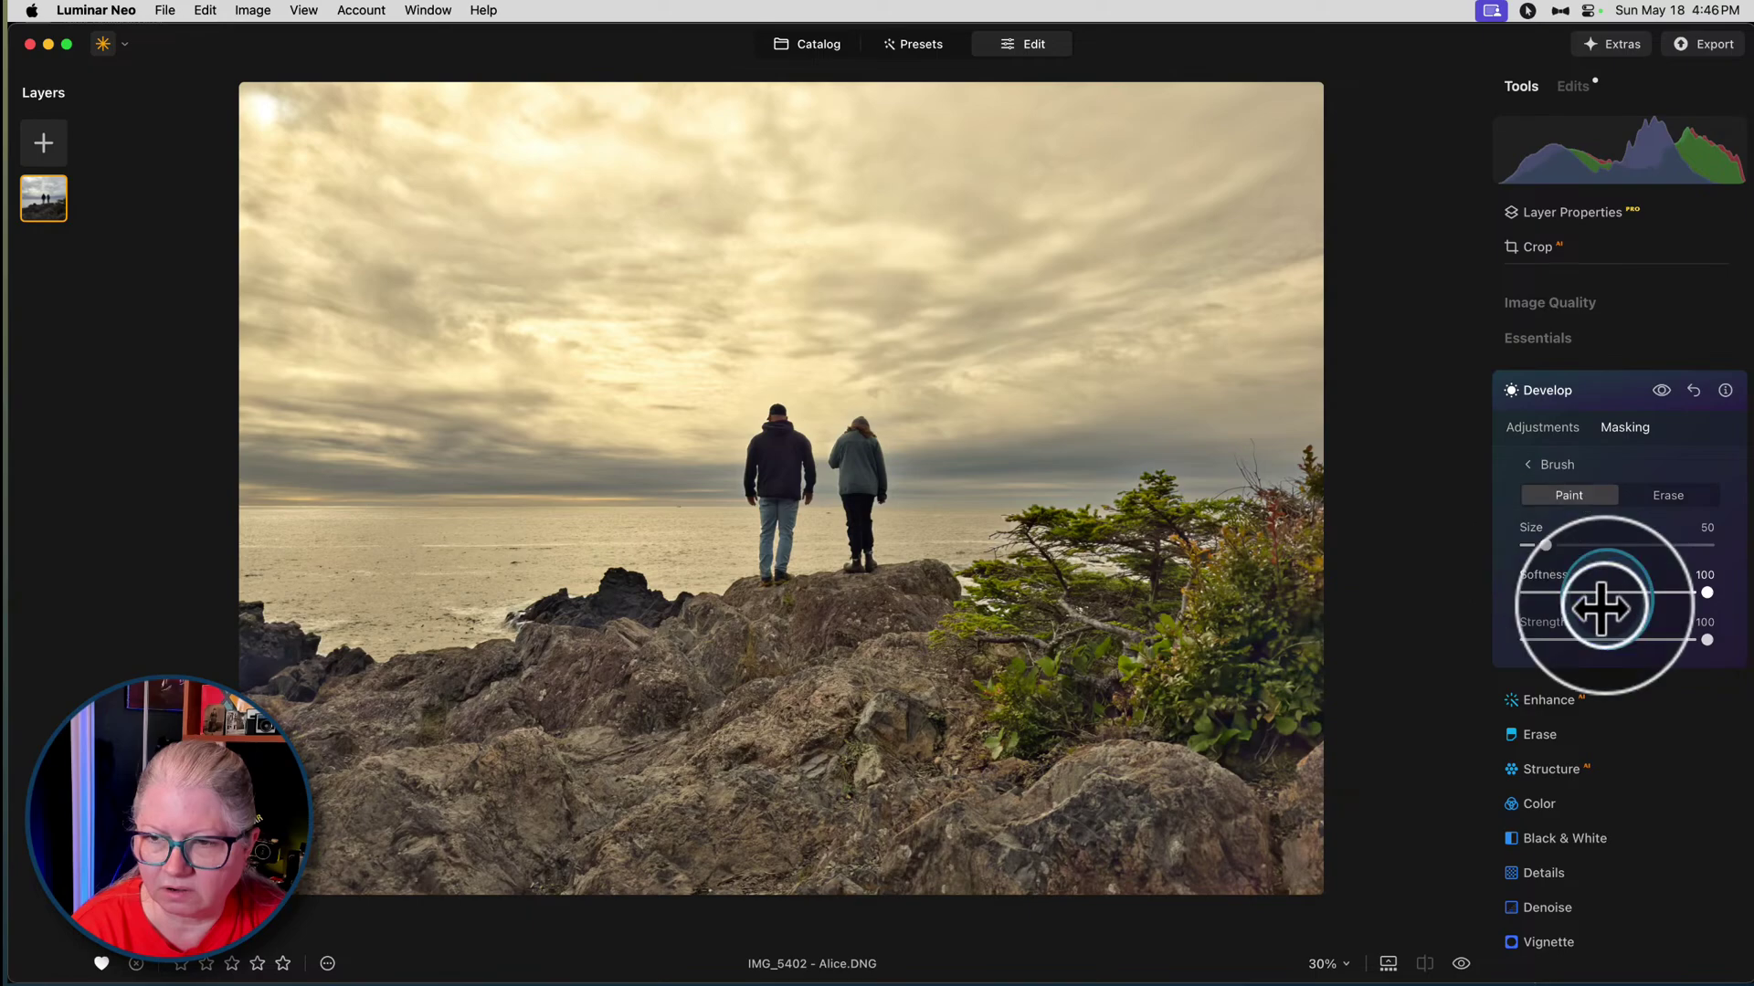
{"action": "left_click_drag", "start_coordinate": [1707, 640], "coordinate": [1656, 639]}
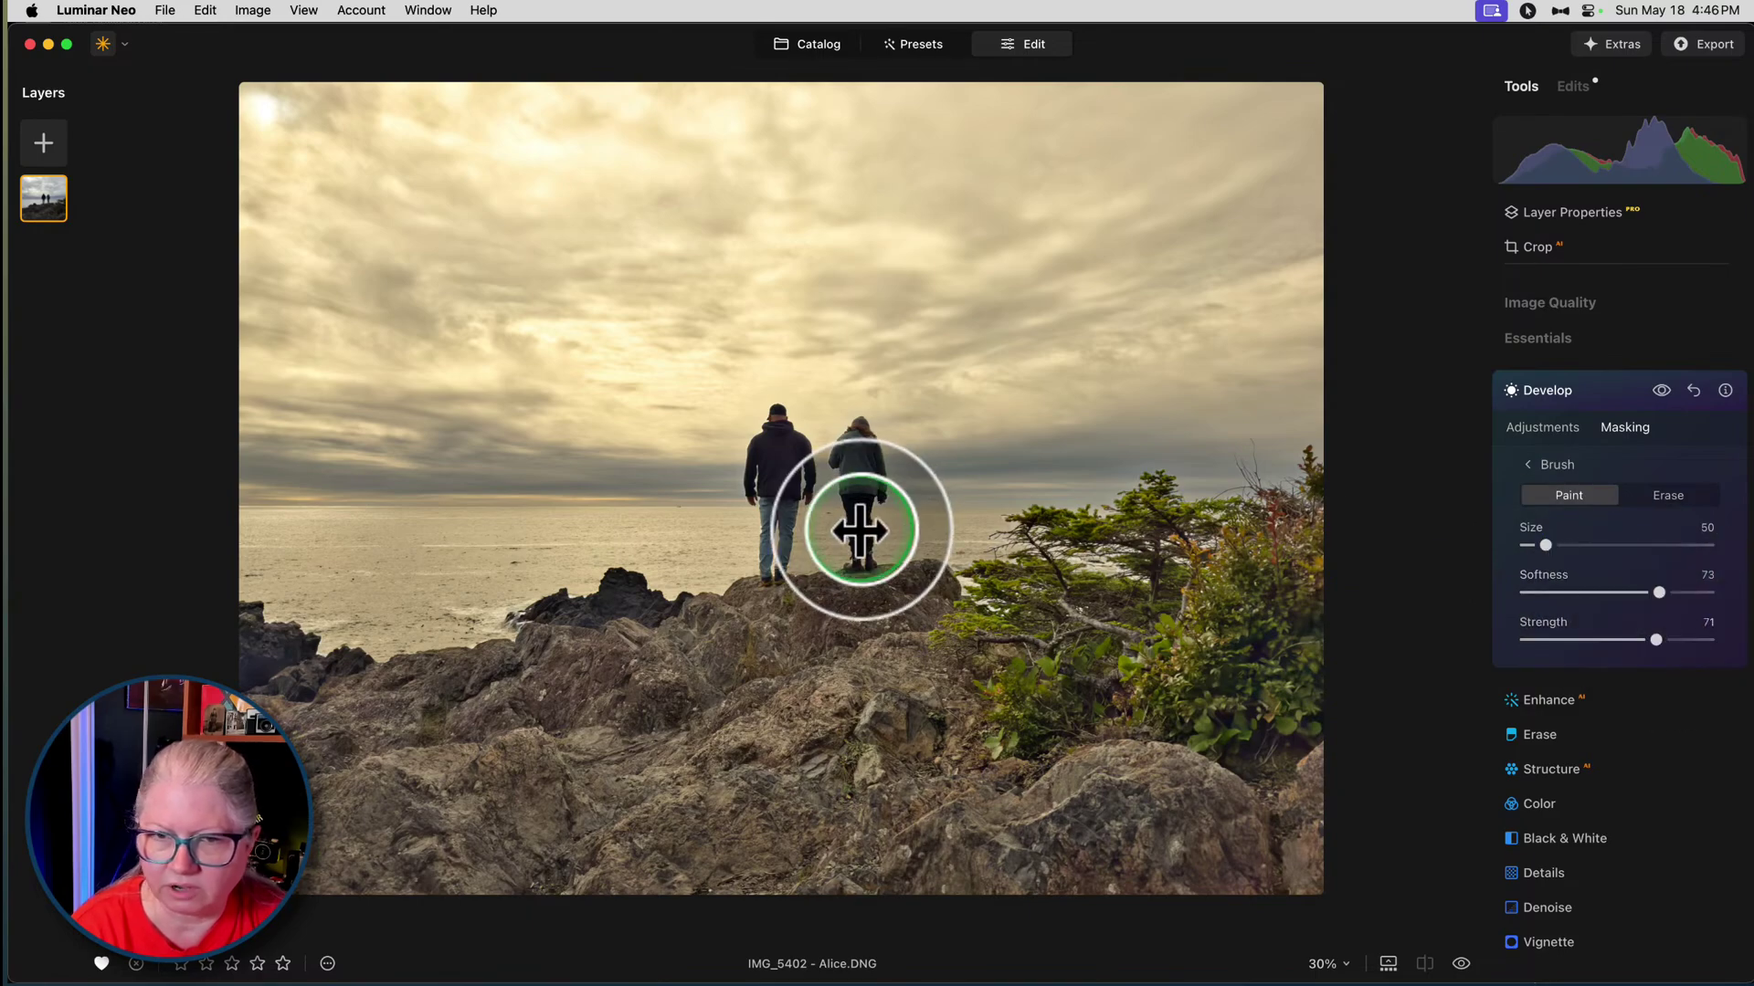
{"action": "left_click_drag", "start_coordinate": [858, 445], "coordinate": [857, 560]}
{"action": "mouse_move", "coordinate": [701, 497]}
{"action": "left_mouse_down"}
{"action": "mouse_move", "coordinate": [779, 443]}
{"action": "mouse_move", "coordinate": [777, 568]}
{"action": "left_mouse_up"}
{"action": "mouse_move", "coordinate": [614, 618]}
{"action": "left_mouse_down"}
{"action": "mouse_move", "coordinate": [673, 621]}
{"action": "mouse_move", "coordinate": [620, 593]}
{"action": "mouse_move", "coordinate": [563, 618]}
{"action": "left_mouse_up"}
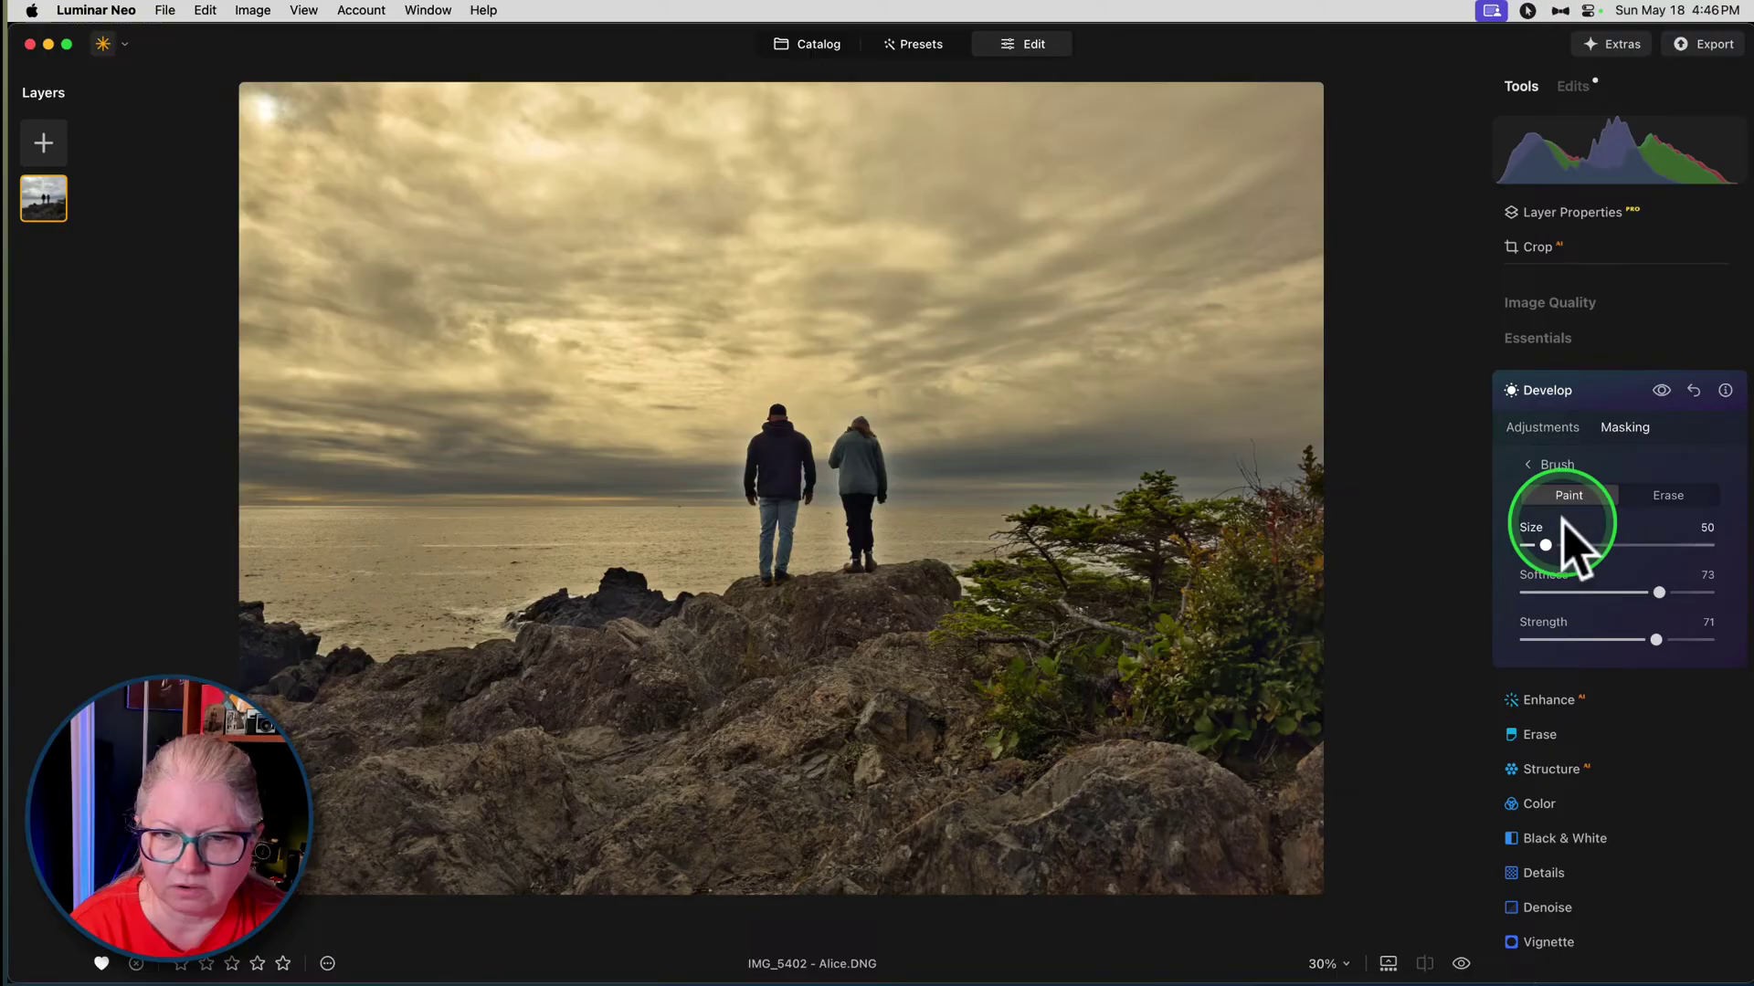
- Try shifting the Temperature of the painted areas, and reset this Develop adjustment
{"action": "left_click", "coordinate": [1547, 465]}
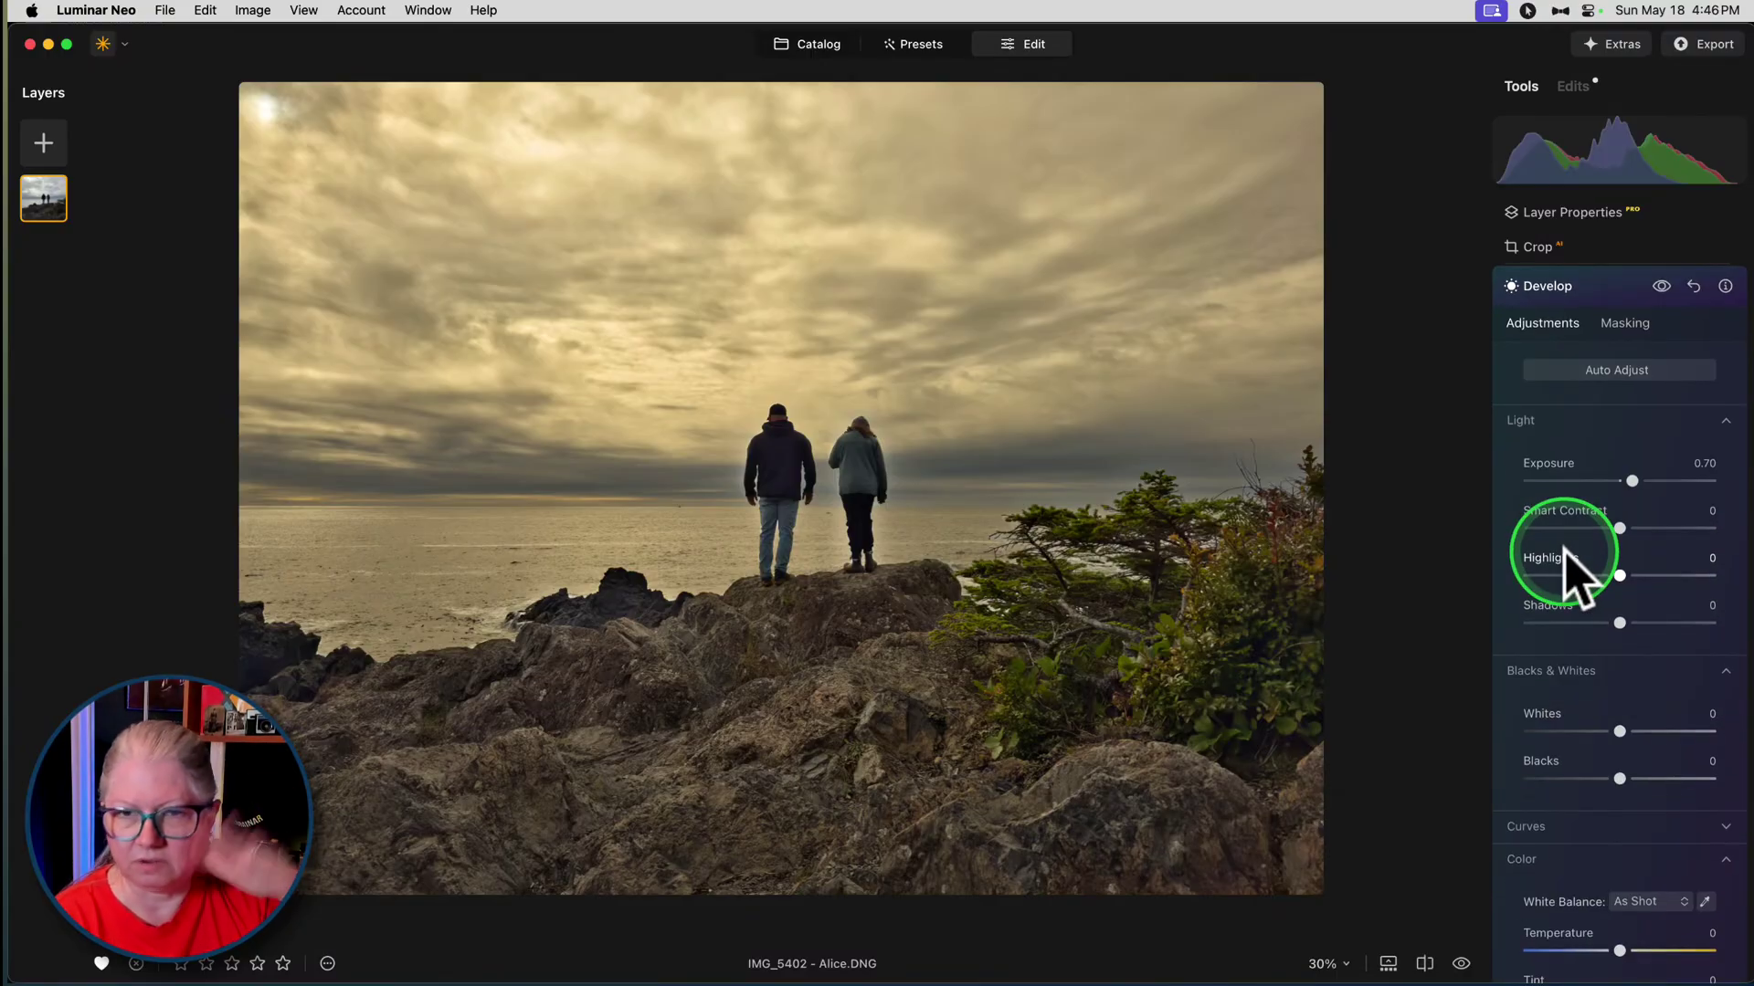
{"action": "scroll", "coordinate": [1605, 740], "scroll_direction": "down", "scroll_amount": 3}
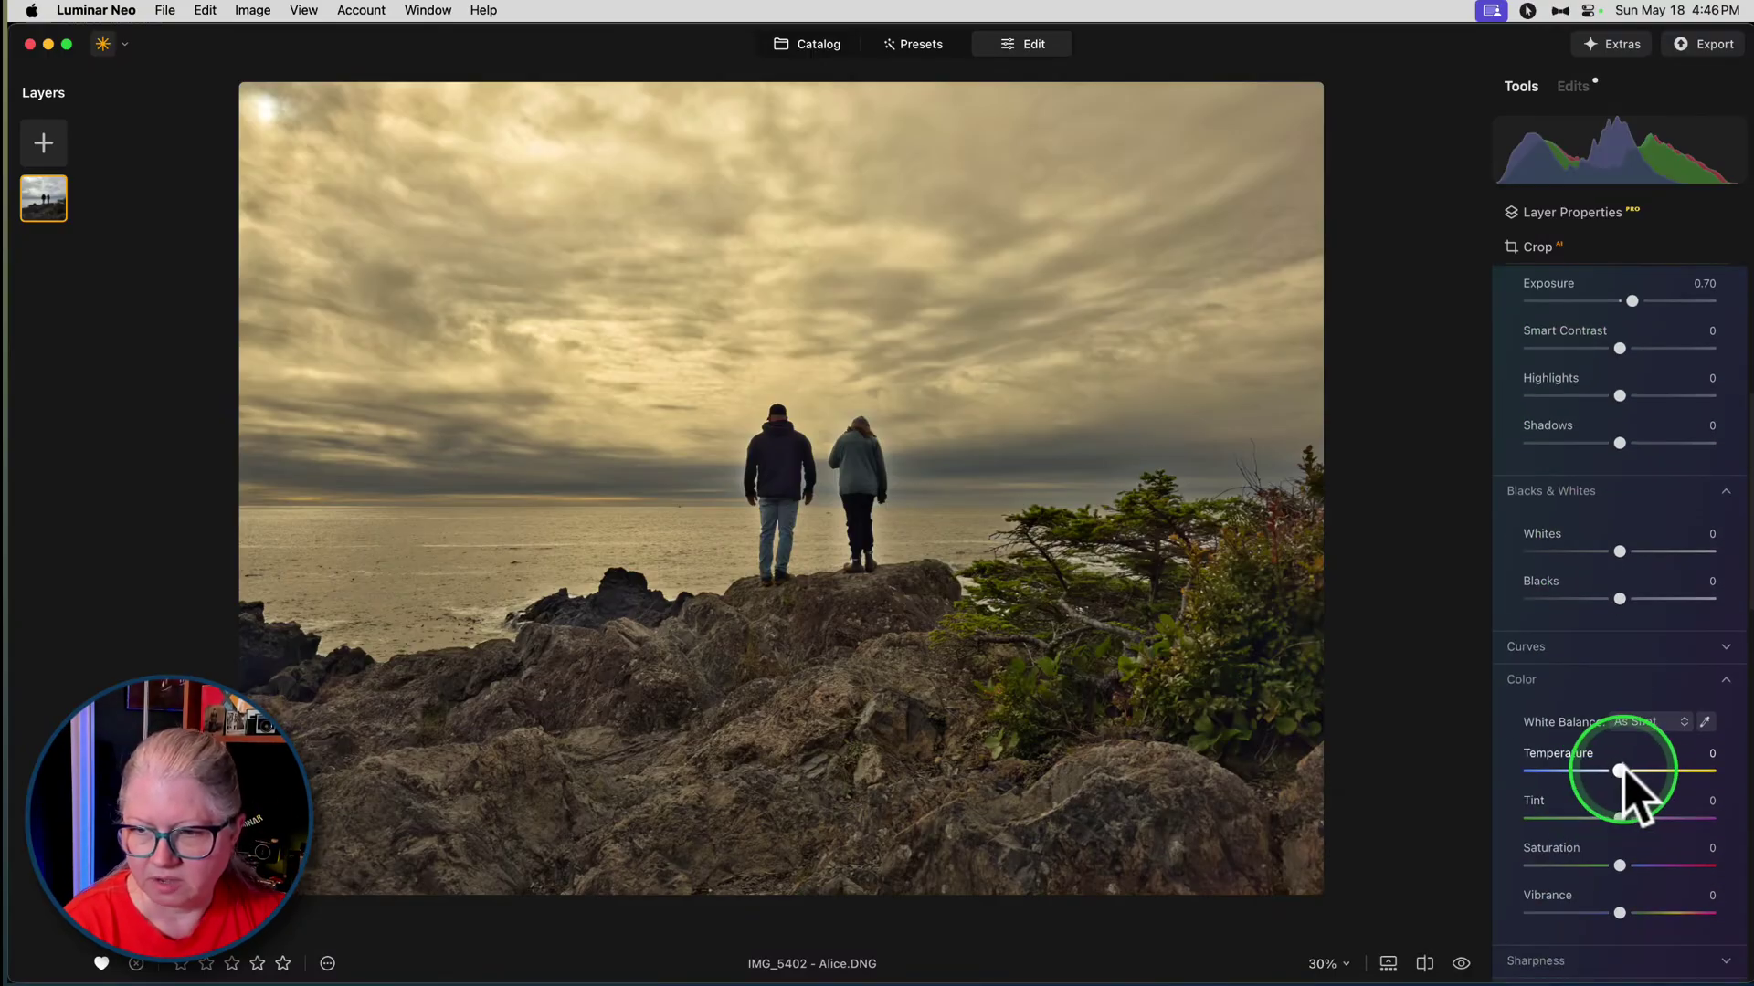
{"action": "mouse_move", "coordinate": [1632, 770]}
{"action": "left_mouse_down"}
{"action": "mouse_move", "coordinate": [1572, 769]}
{"action": "mouse_move", "coordinate": [1691, 770]}
{"action": "mouse_move", "coordinate": [1375, 770]}
{"action": "mouse_move", "coordinate": [1600, 772]}
{"action": "left_mouse_up"}
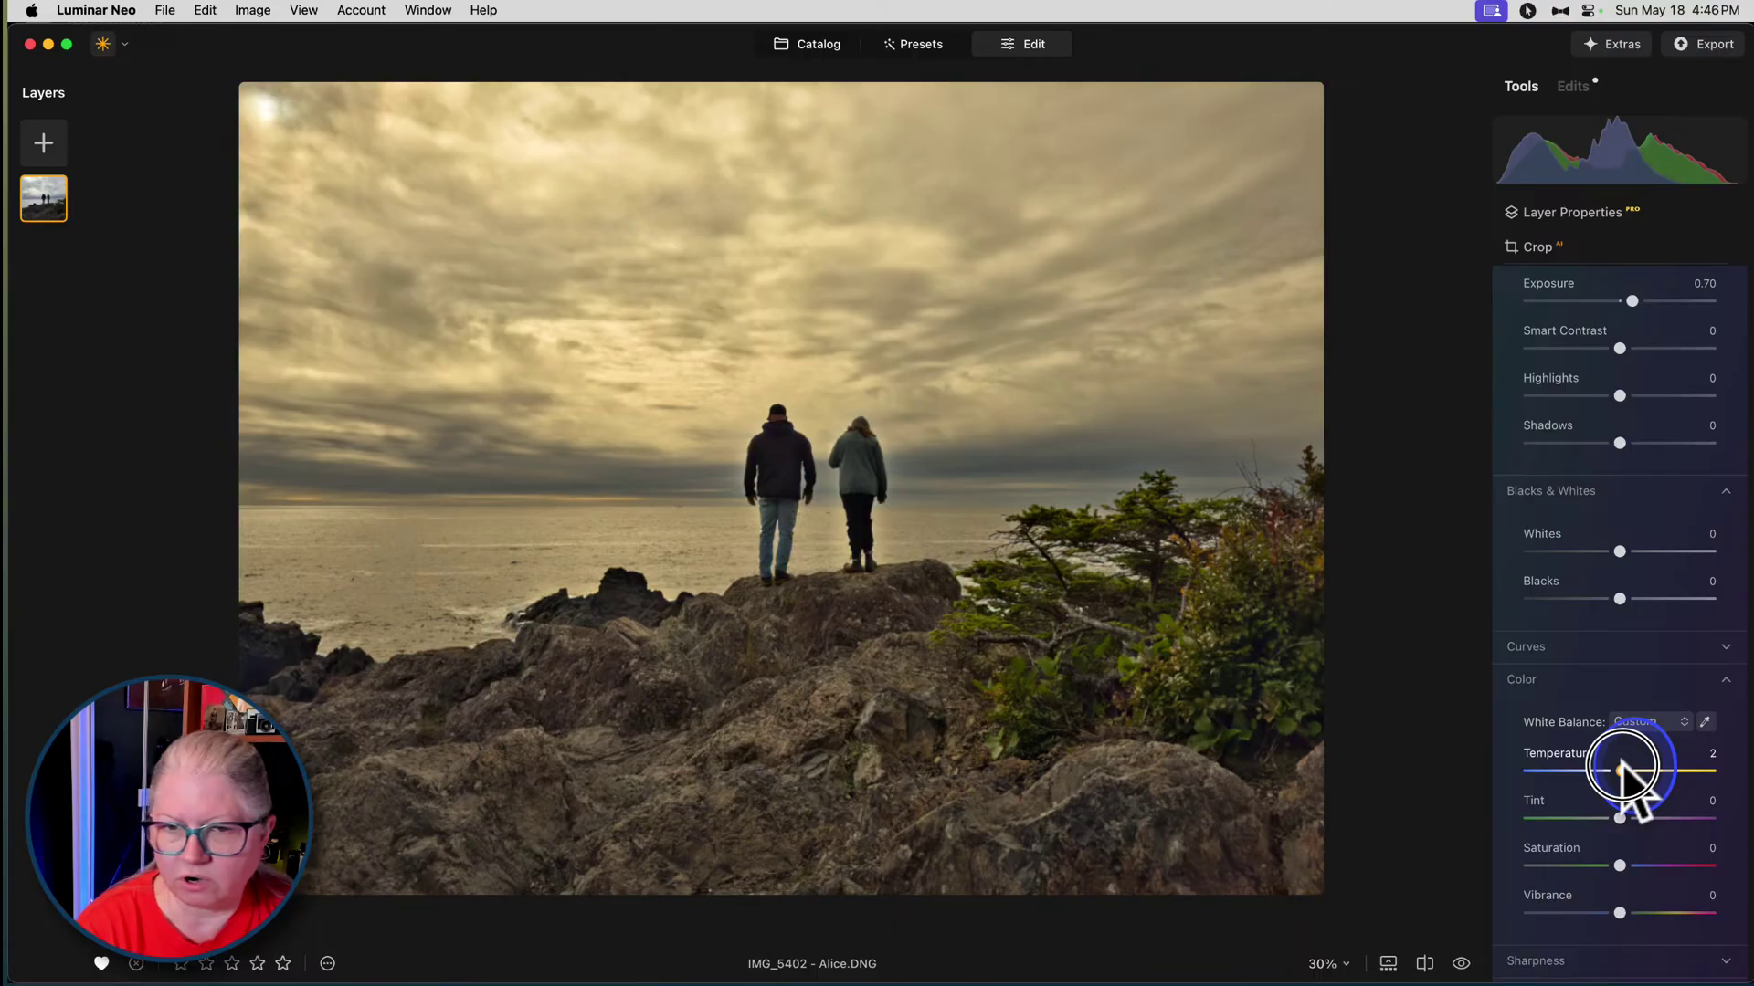
{"action": "scroll", "coordinate": [1621, 785], "scroll_direction": "up", "scroll_amount": 5}
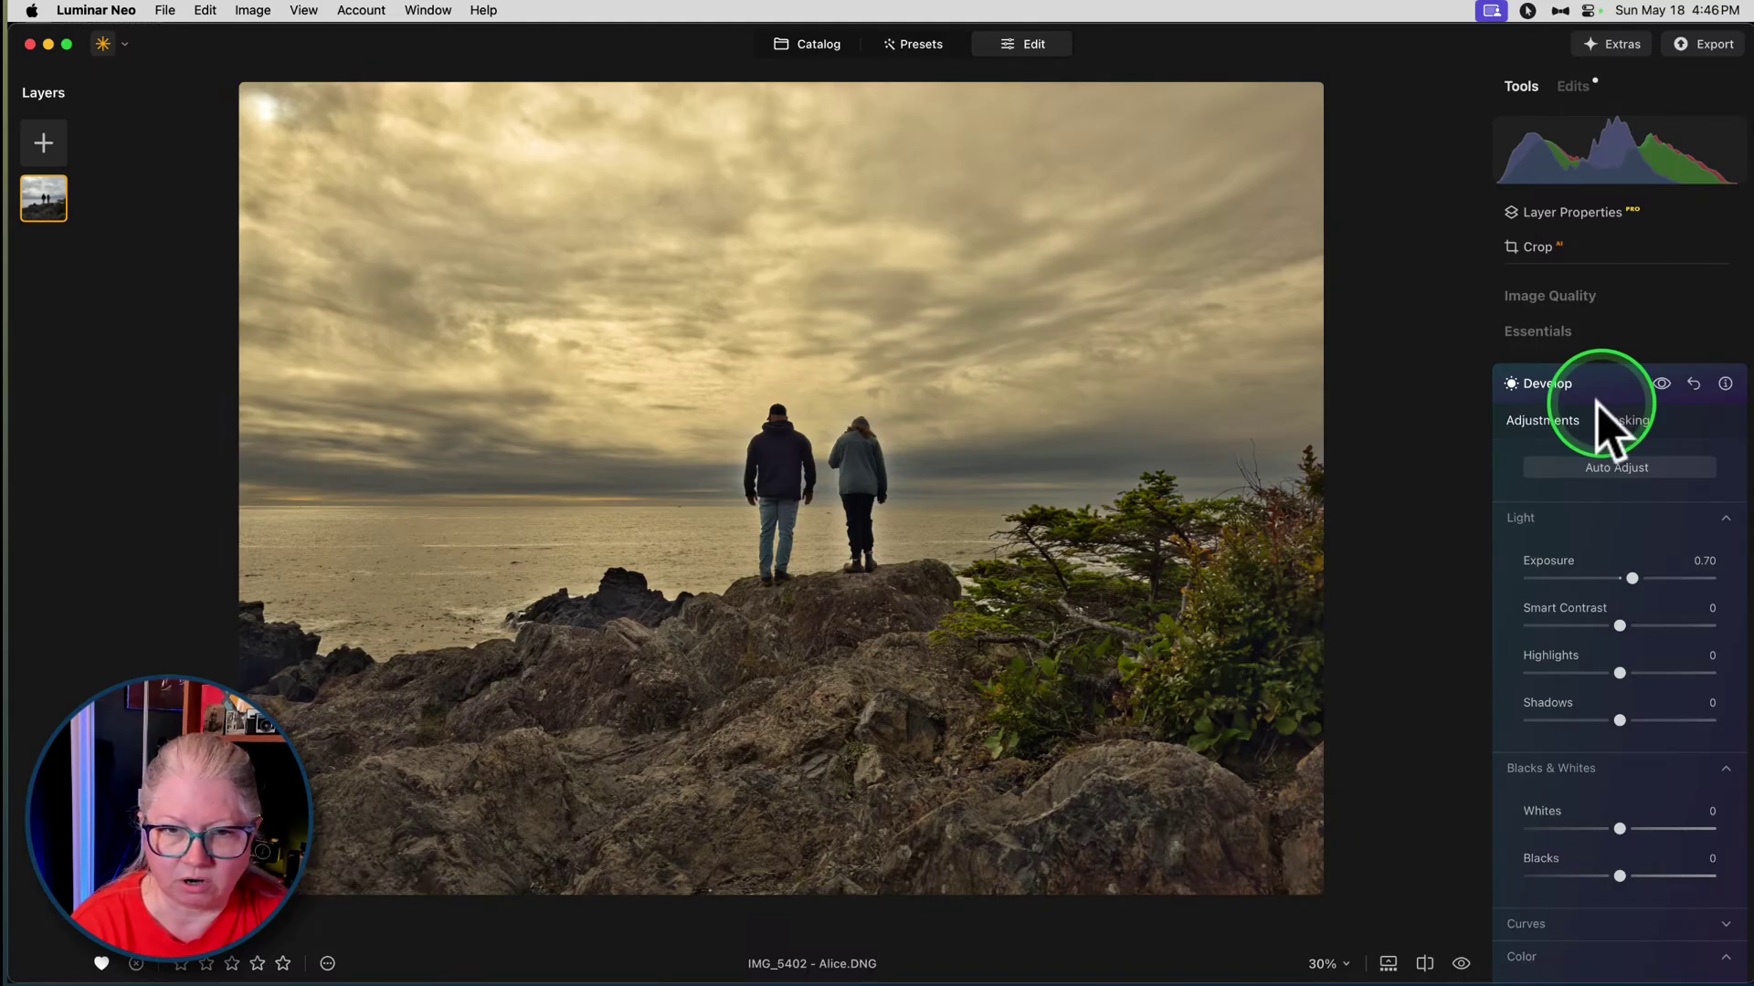
{"action": "left_click", "coordinate": [1692, 383]}
{"action": "scroll", "coordinate": [1563, 430], "scroll_direction": "down", "scroll_amount": 2}
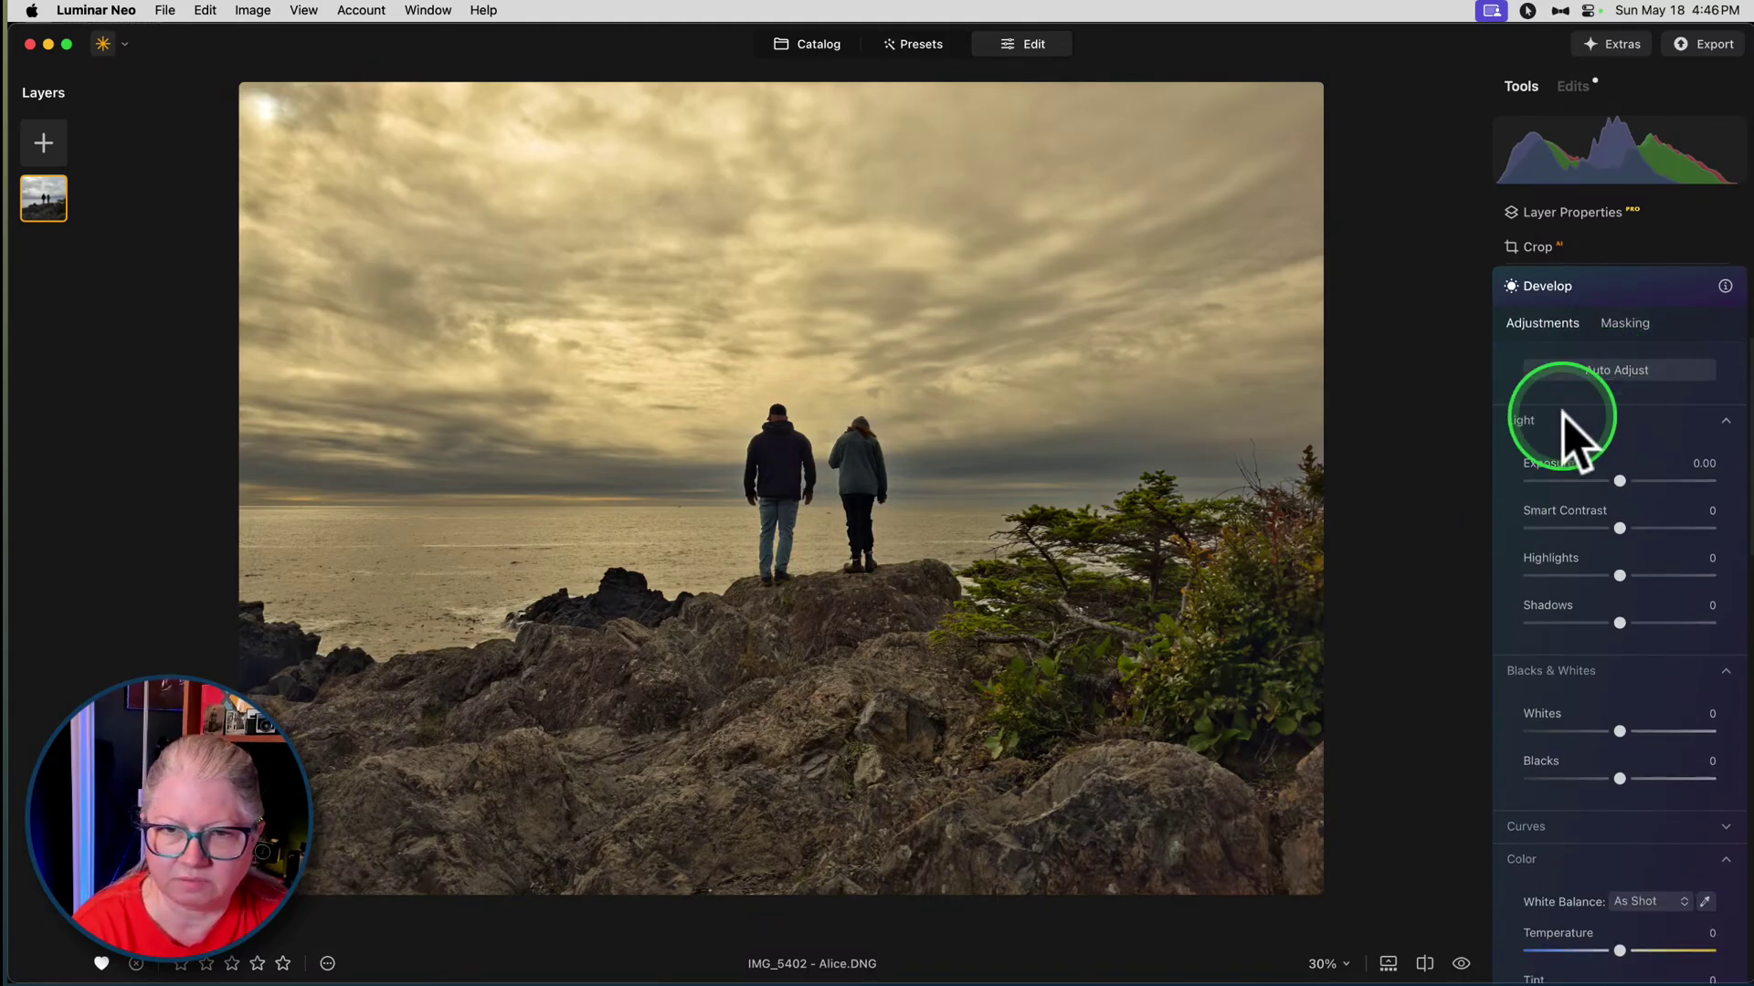
- Reopen the foreground Develop adjustment with Exposure 0.45 and Shadows 24 from the list of applied edits
{"action": "left_click", "coordinate": [1616, 223]}
{"action": "left_click", "coordinate": [1608, 219]}
{"action": "left_click", "coordinate": [1607, 224]}
{"action": "left_click", "coordinate": [1606, 229]}
{"action": "left_click", "coordinate": [1544, 663]}
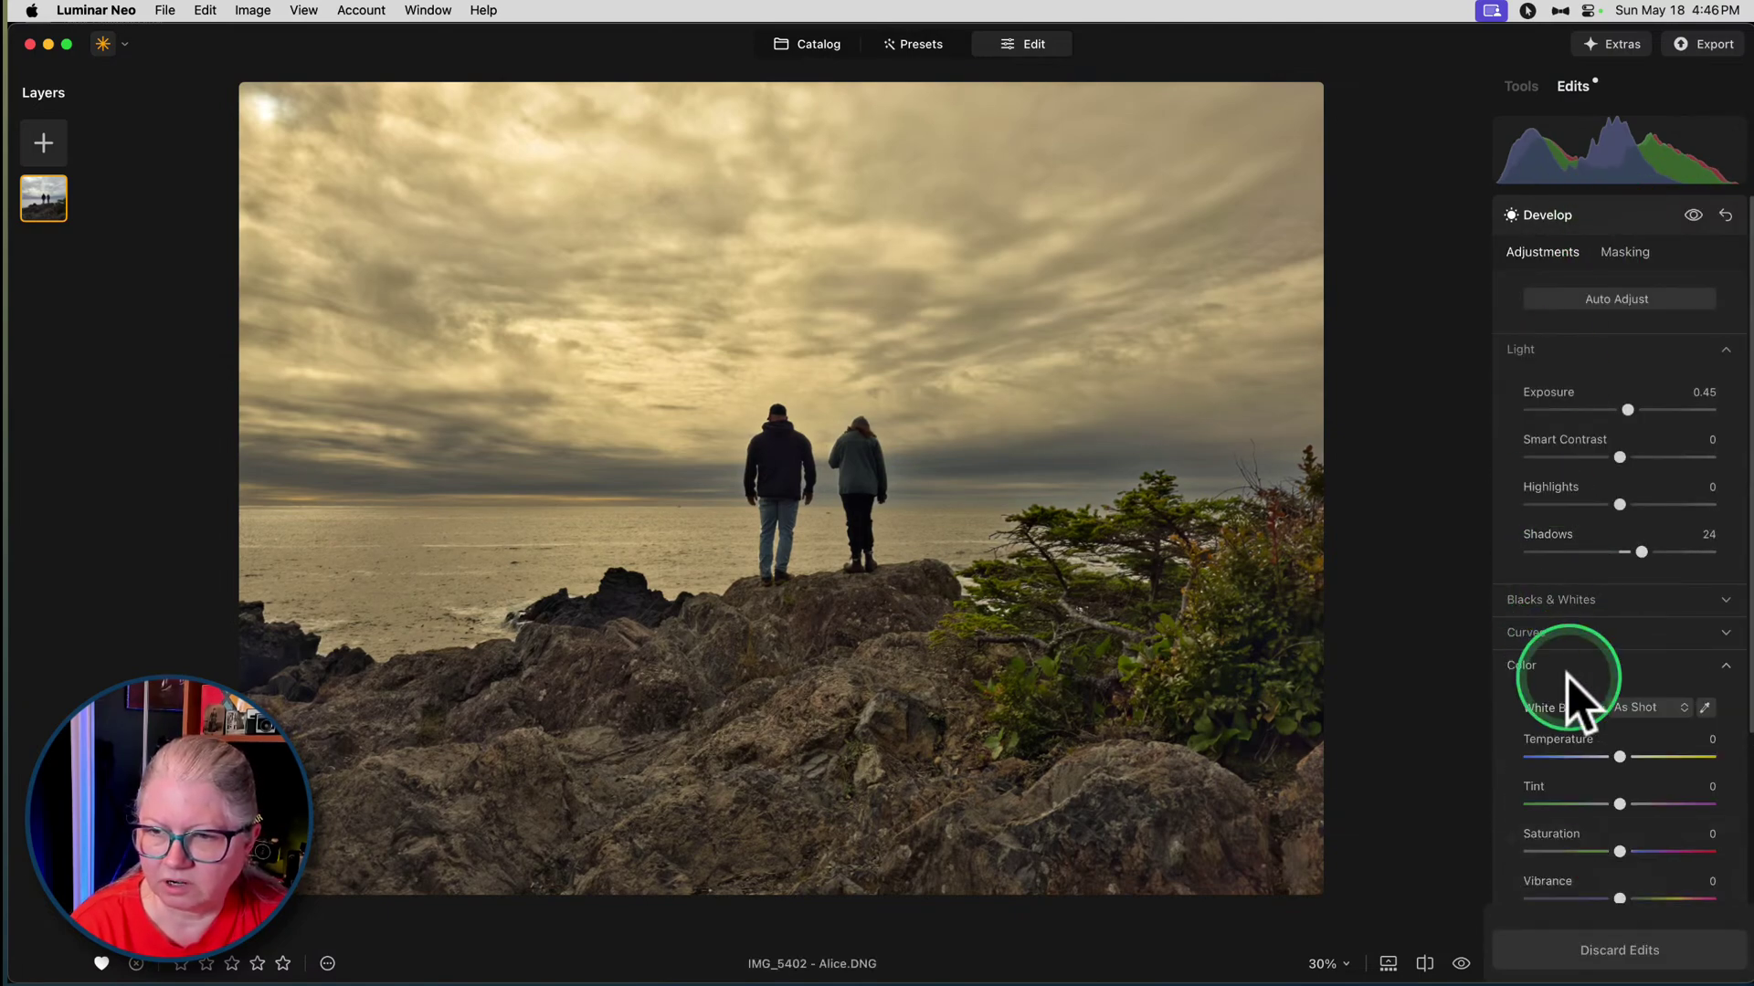
- Warm the foreground Develop adjustment with Temperature 4 and Tint 3
{"action": "left_click_drag", "start_coordinate": [1621, 757], "coordinate": [1440, 758]}
{"action": "left_click_drag", "start_coordinate": [1671, 743], "coordinate": [1622, 804]}
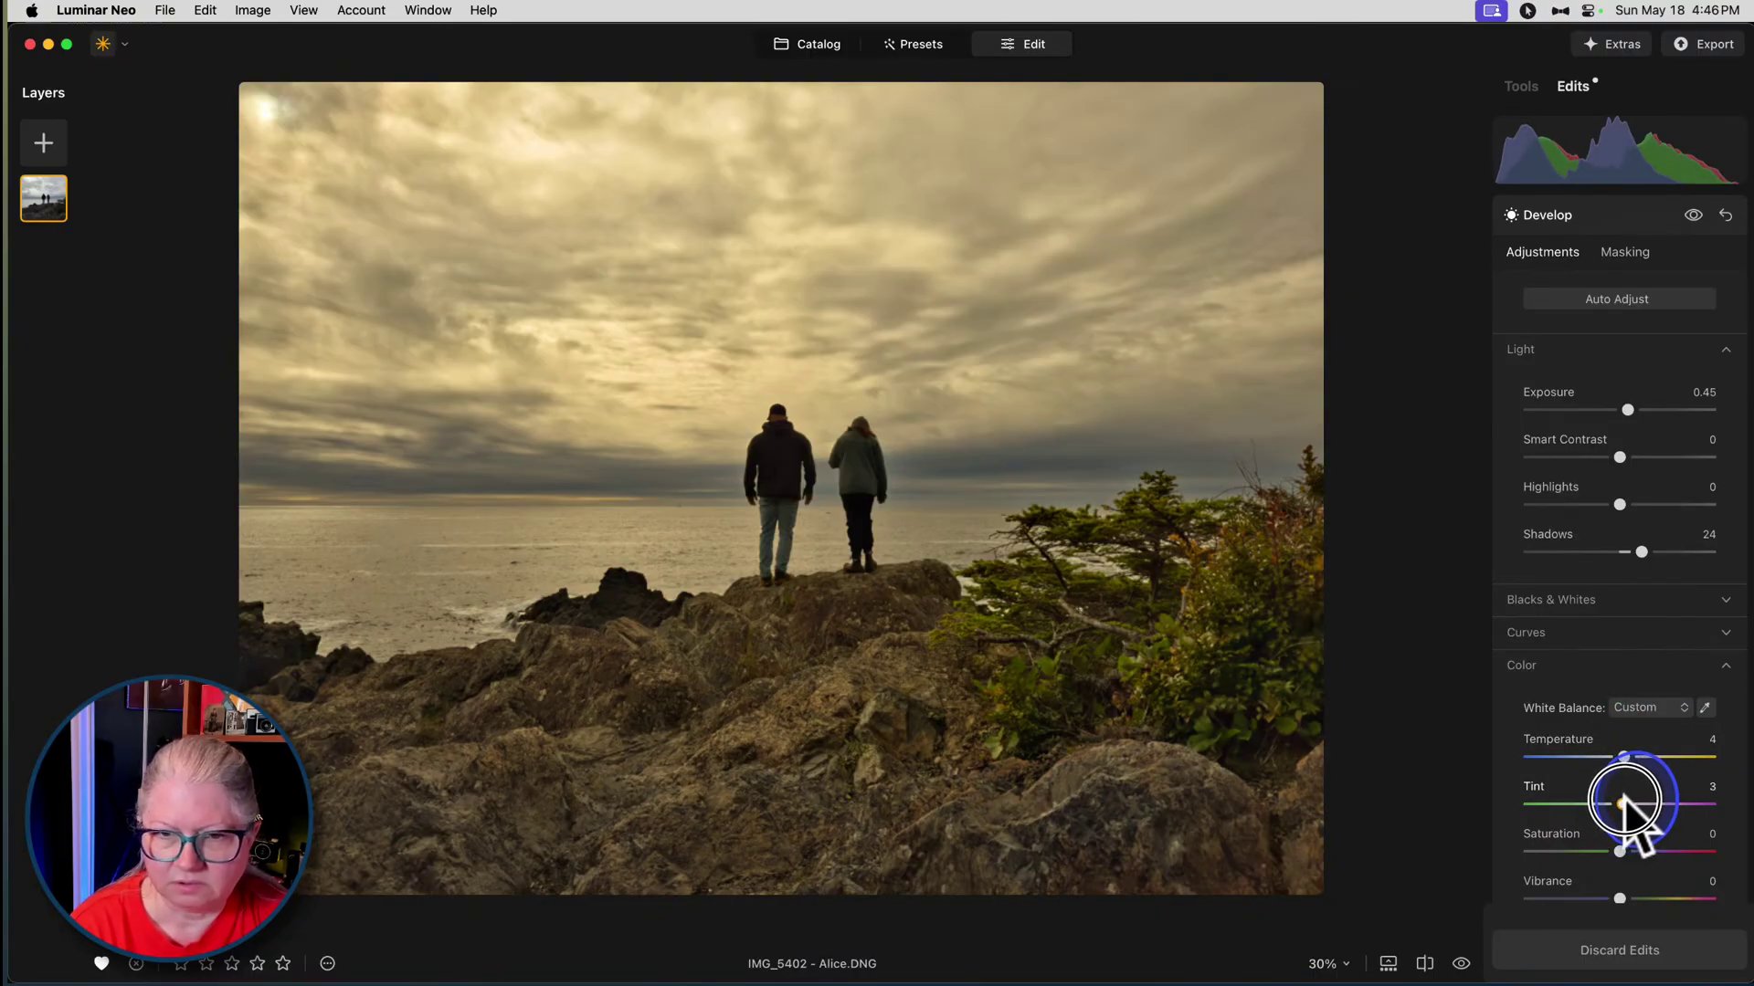
{"action": "left_click", "coordinate": [1609, 227]}
- Apply the Twilight Enhancer with the Emerald preset and reduce its Amount to 36
{"action": "left_click", "coordinate": [1520, 86]}
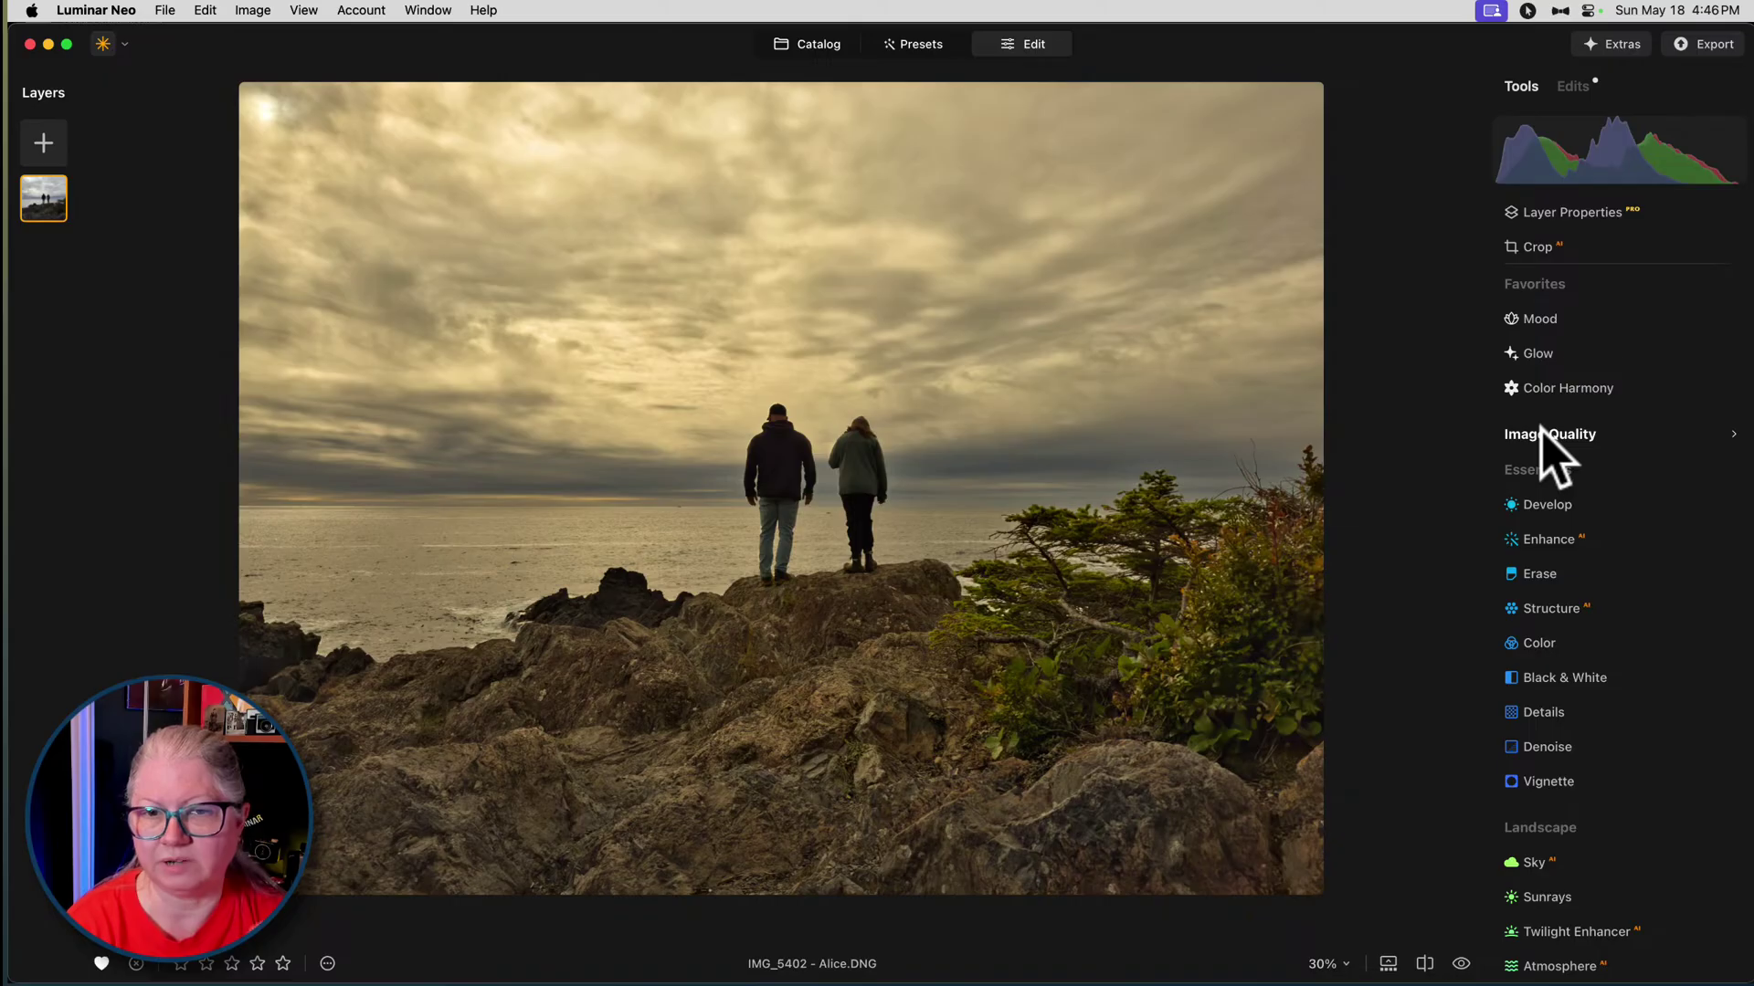
{"action": "scroll", "coordinate": [1566, 603], "scroll_direction": "down", "scroll_amount": 5}
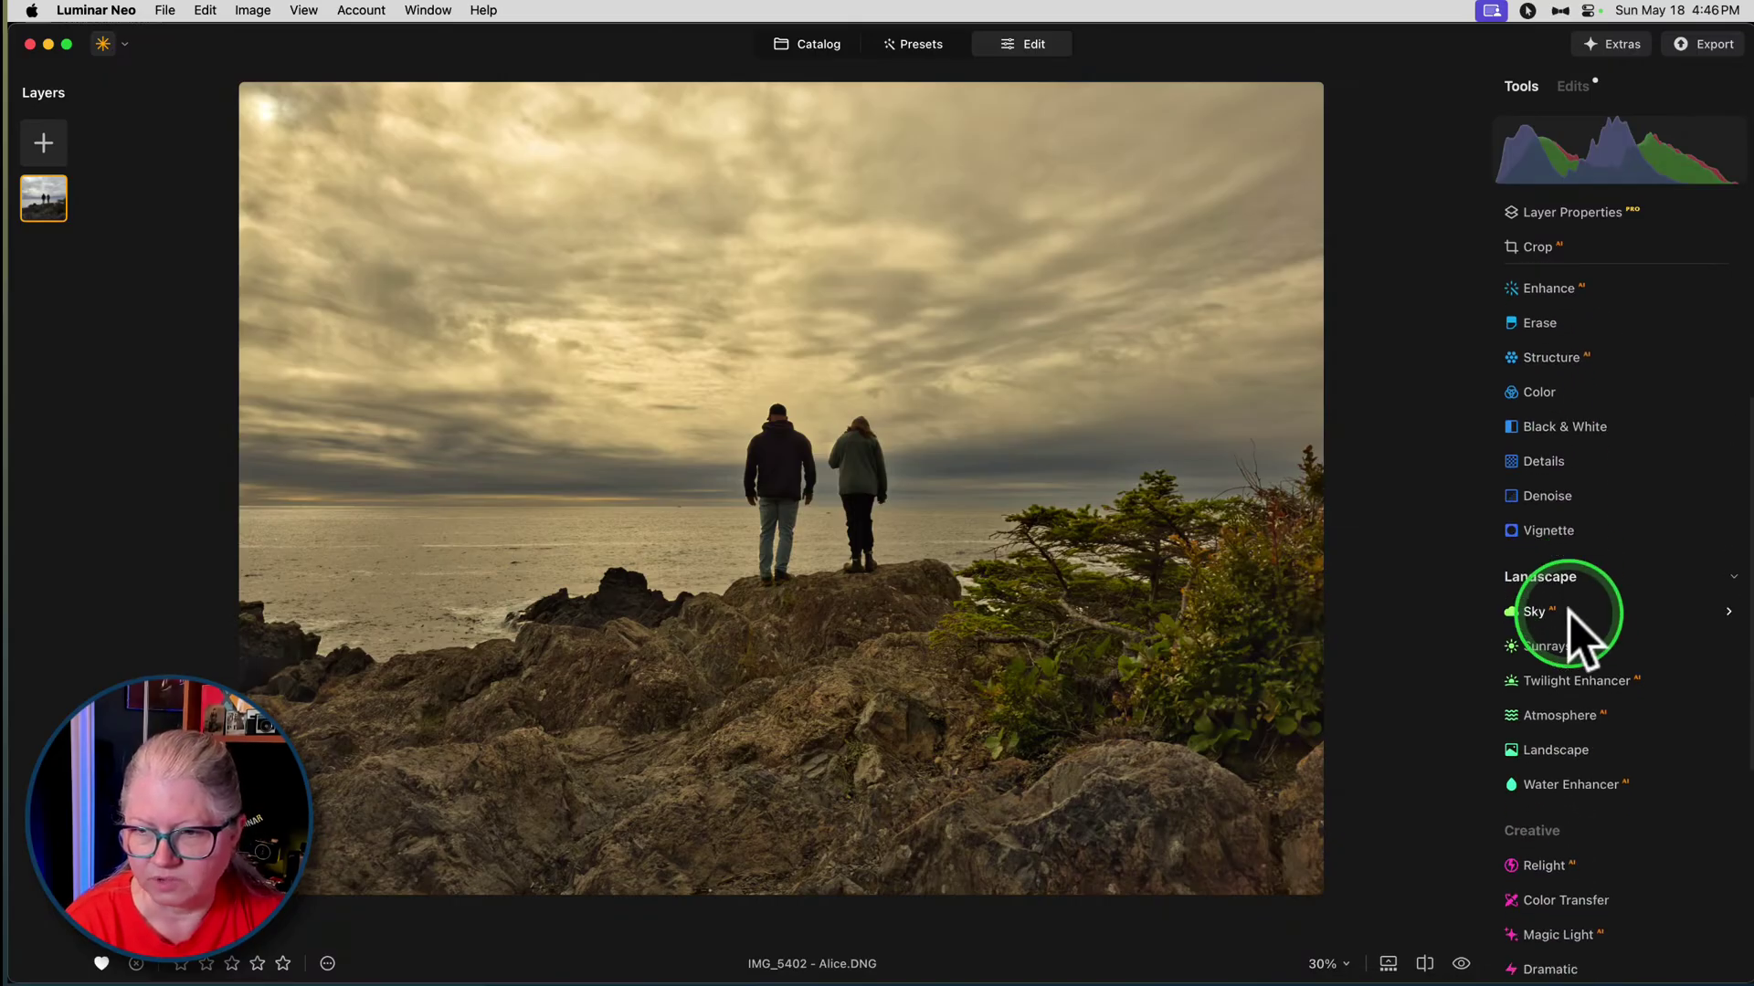
{"action": "left_click", "coordinate": [1538, 613]}
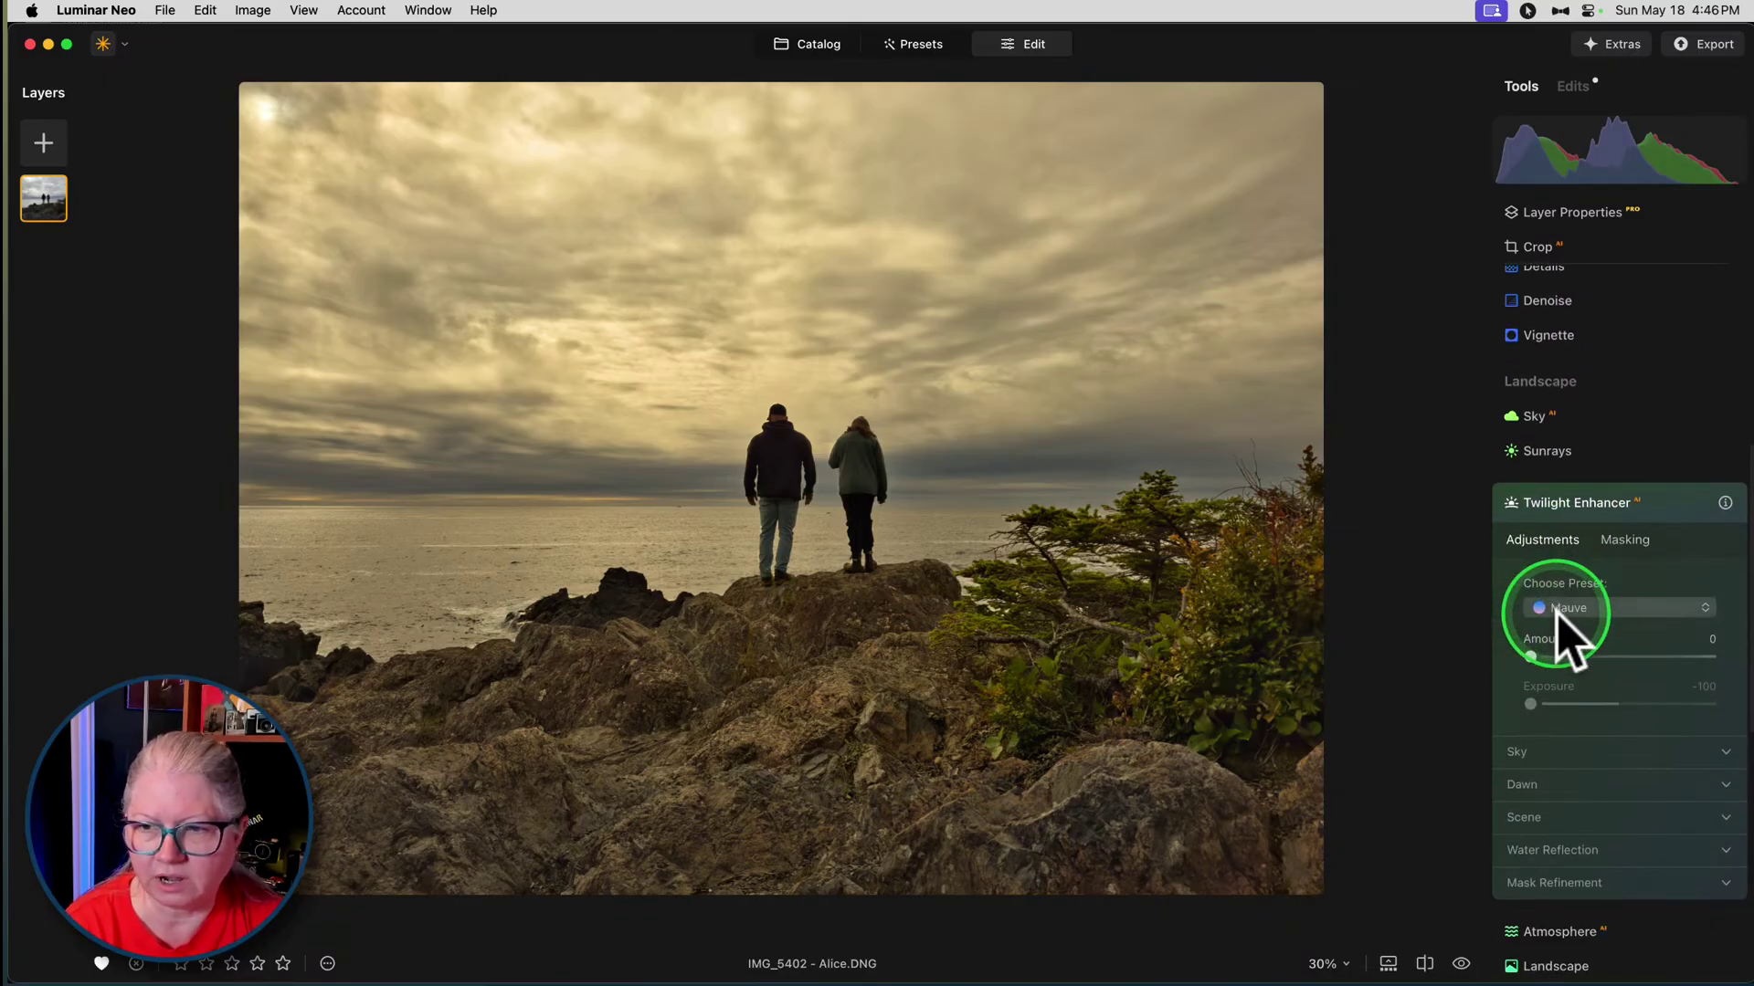
{"action": "left_click", "coordinate": [1564, 570]}
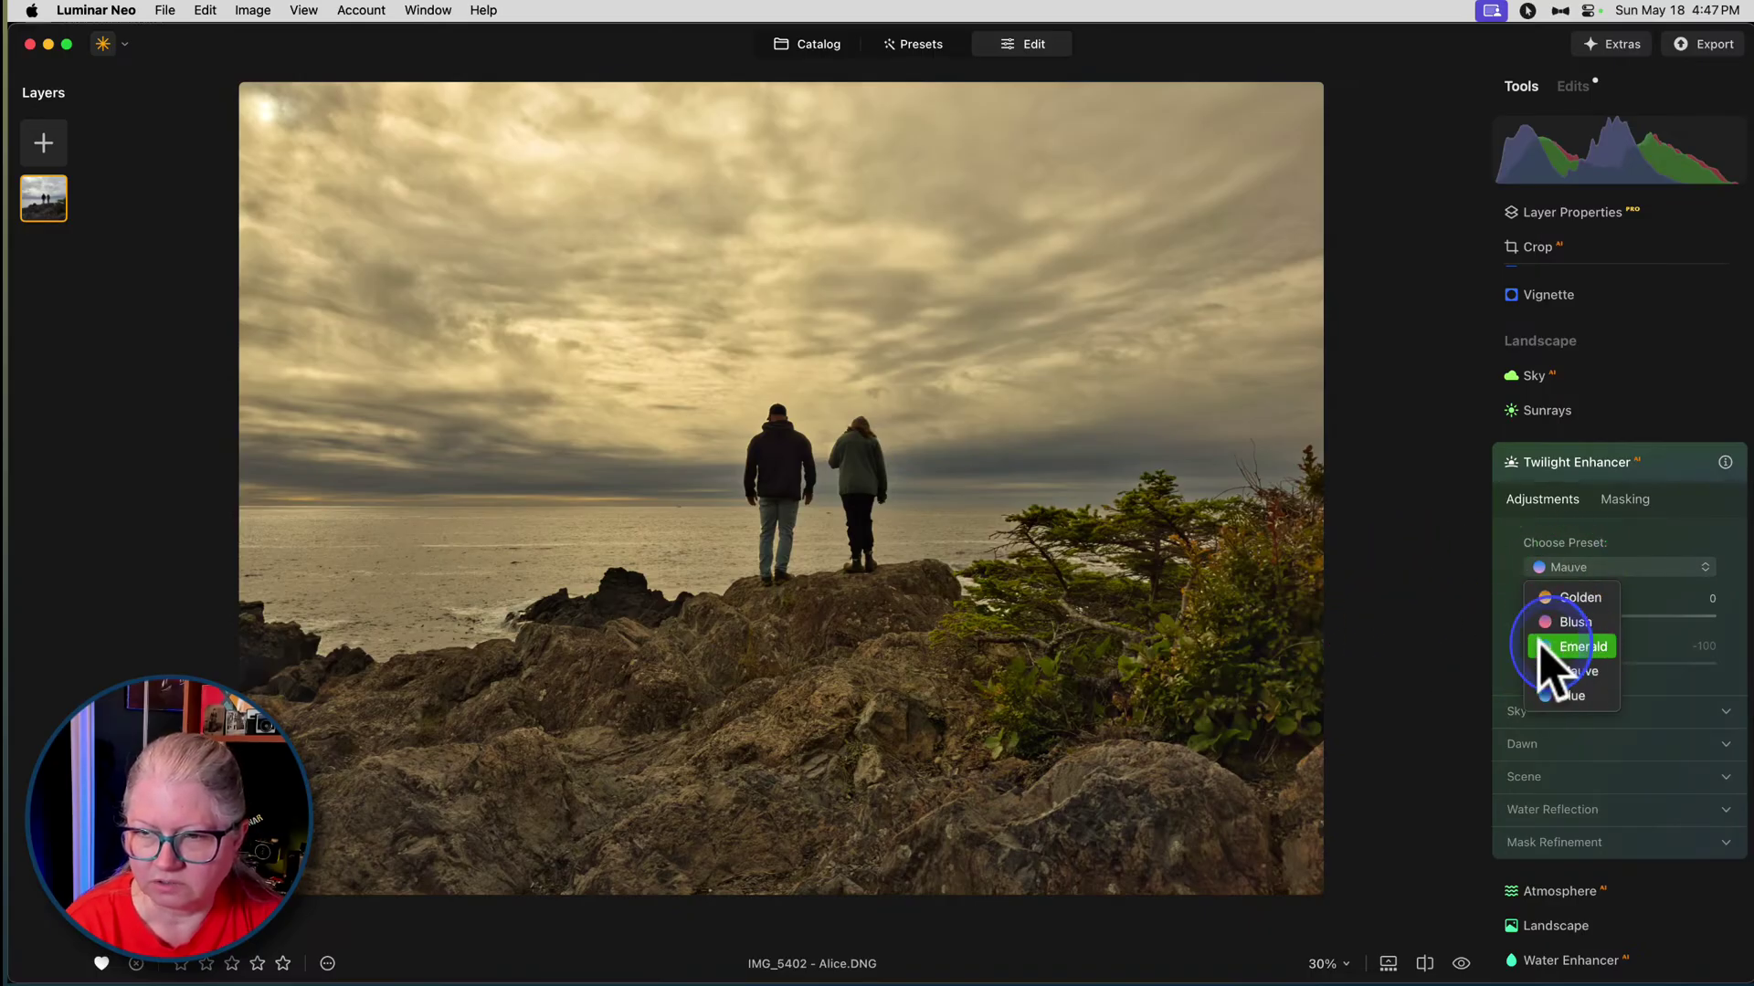
{"action": "left_click", "coordinate": [1576, 646]}
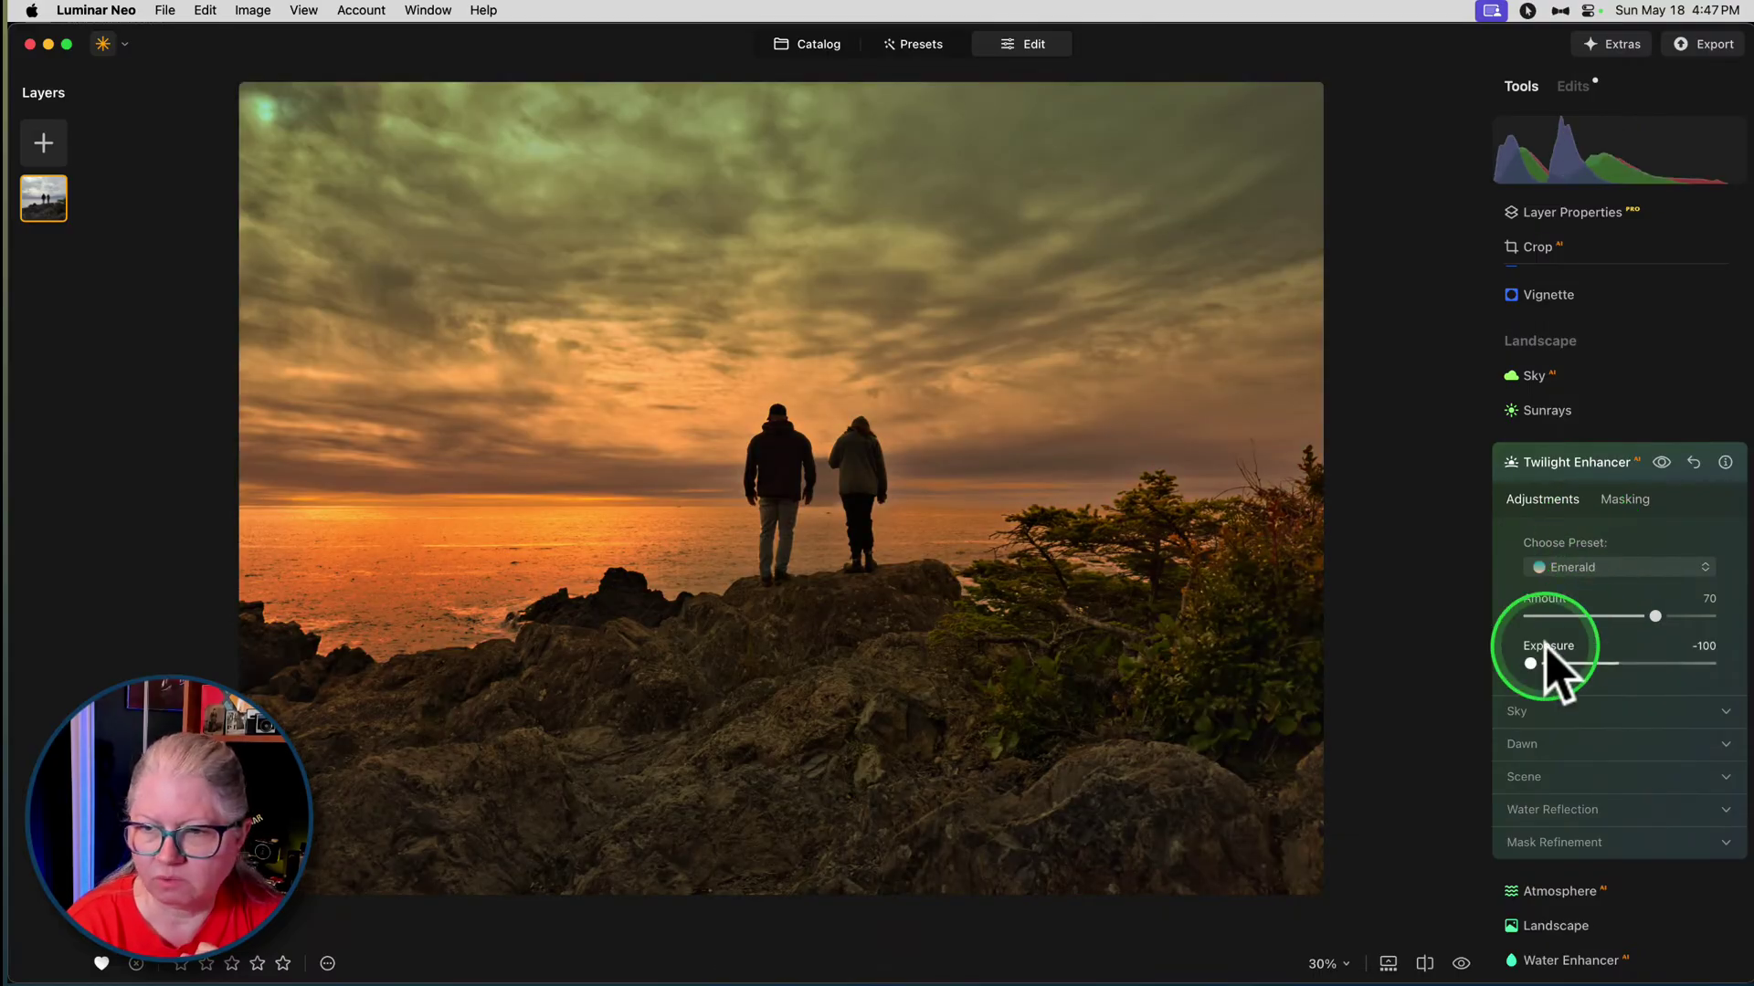
{"action": "left_click_drag", "start_coordinate": [1655, 616], "coordinate": [1594, 616]}
- In the Twilight Enhancer, set the Dawn Amount to 37 and Size to 63, and refine the mask with Sky Horizon 6
{"action": "left_click", "coordinate": [1534, 721]}
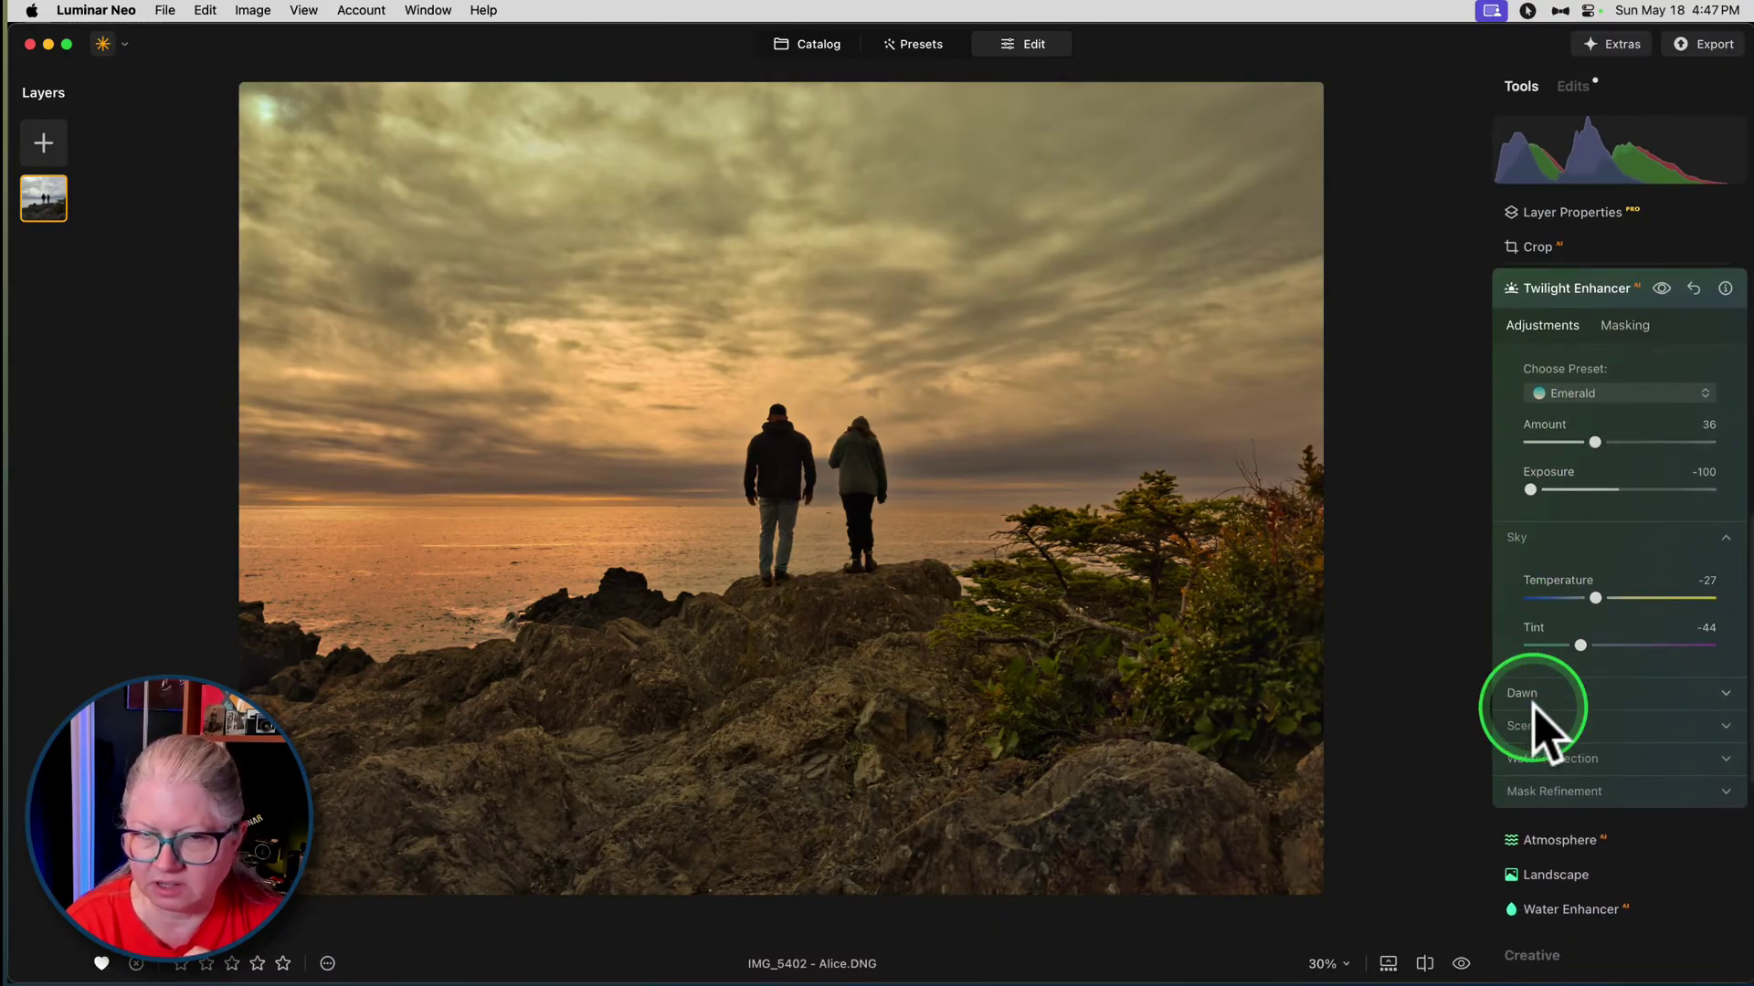
{"action": "left_click", "coordinate": [1562, 676]}
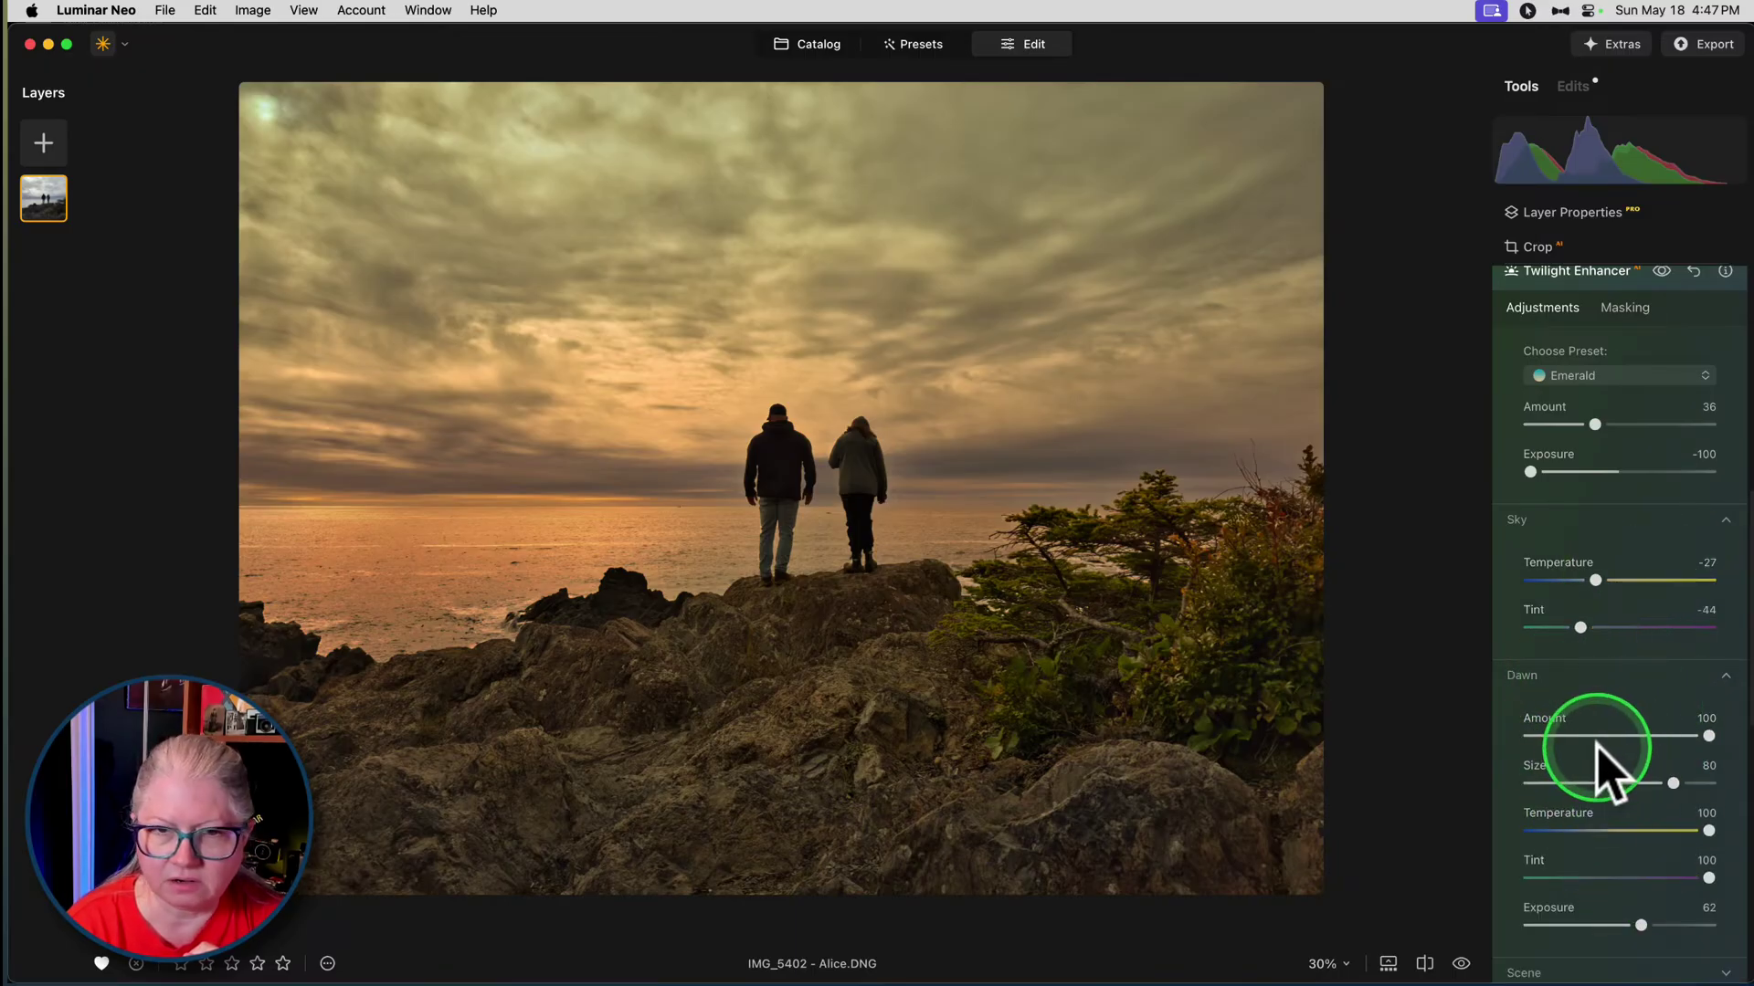
{"action": "left_click_drag", "start_coordinate": [1714, 747], "coordinate": [1614, 721]}
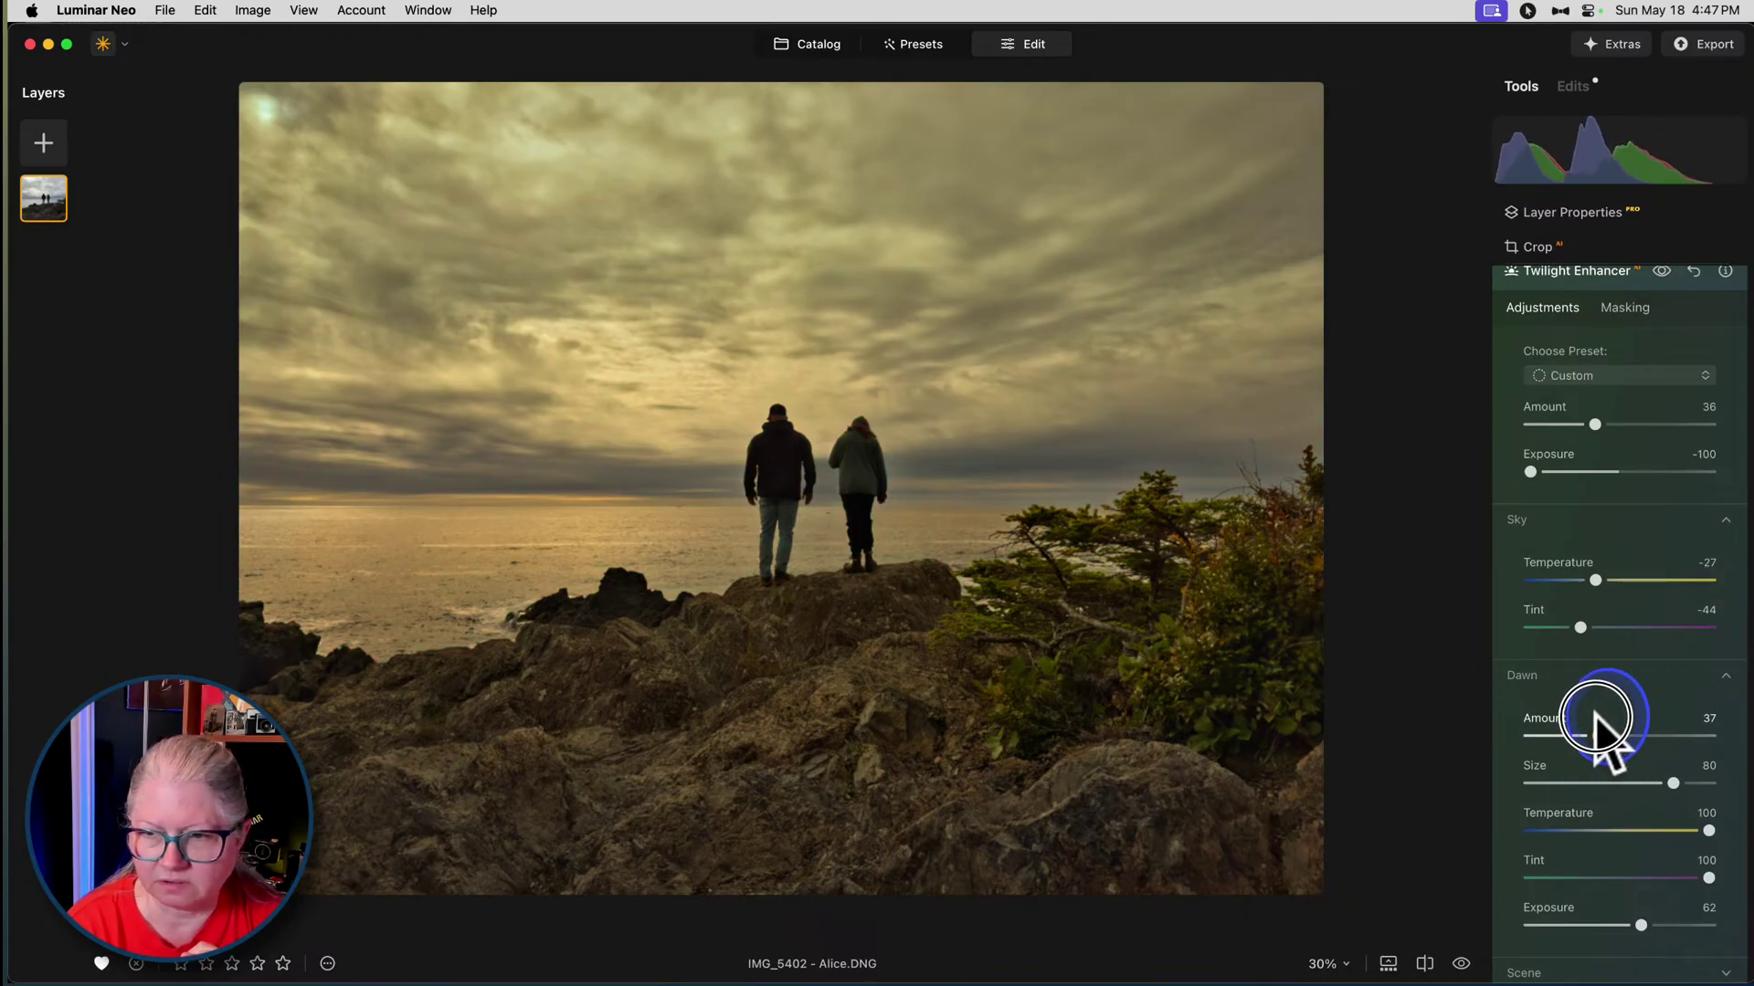
{"action": "mouse_move", "coordinate": [1675, 783]}
{"action": "left_mouse_down"}
{"action": "mouse_move", "coordinate": [1564, 776]}
{"action": "mouse_move", "coordinate": [1675, 783]}
{"action": "mouse_move", "coordinate": [1629, 775]}
{"action": "mouse_move", "coordinate": [1644, 772]}
{"action": "left_mouse_up"}
{"action": "scroll", "coordinate": [1598, 557], "scroll_direction": "down", "scroll_amount": 5}
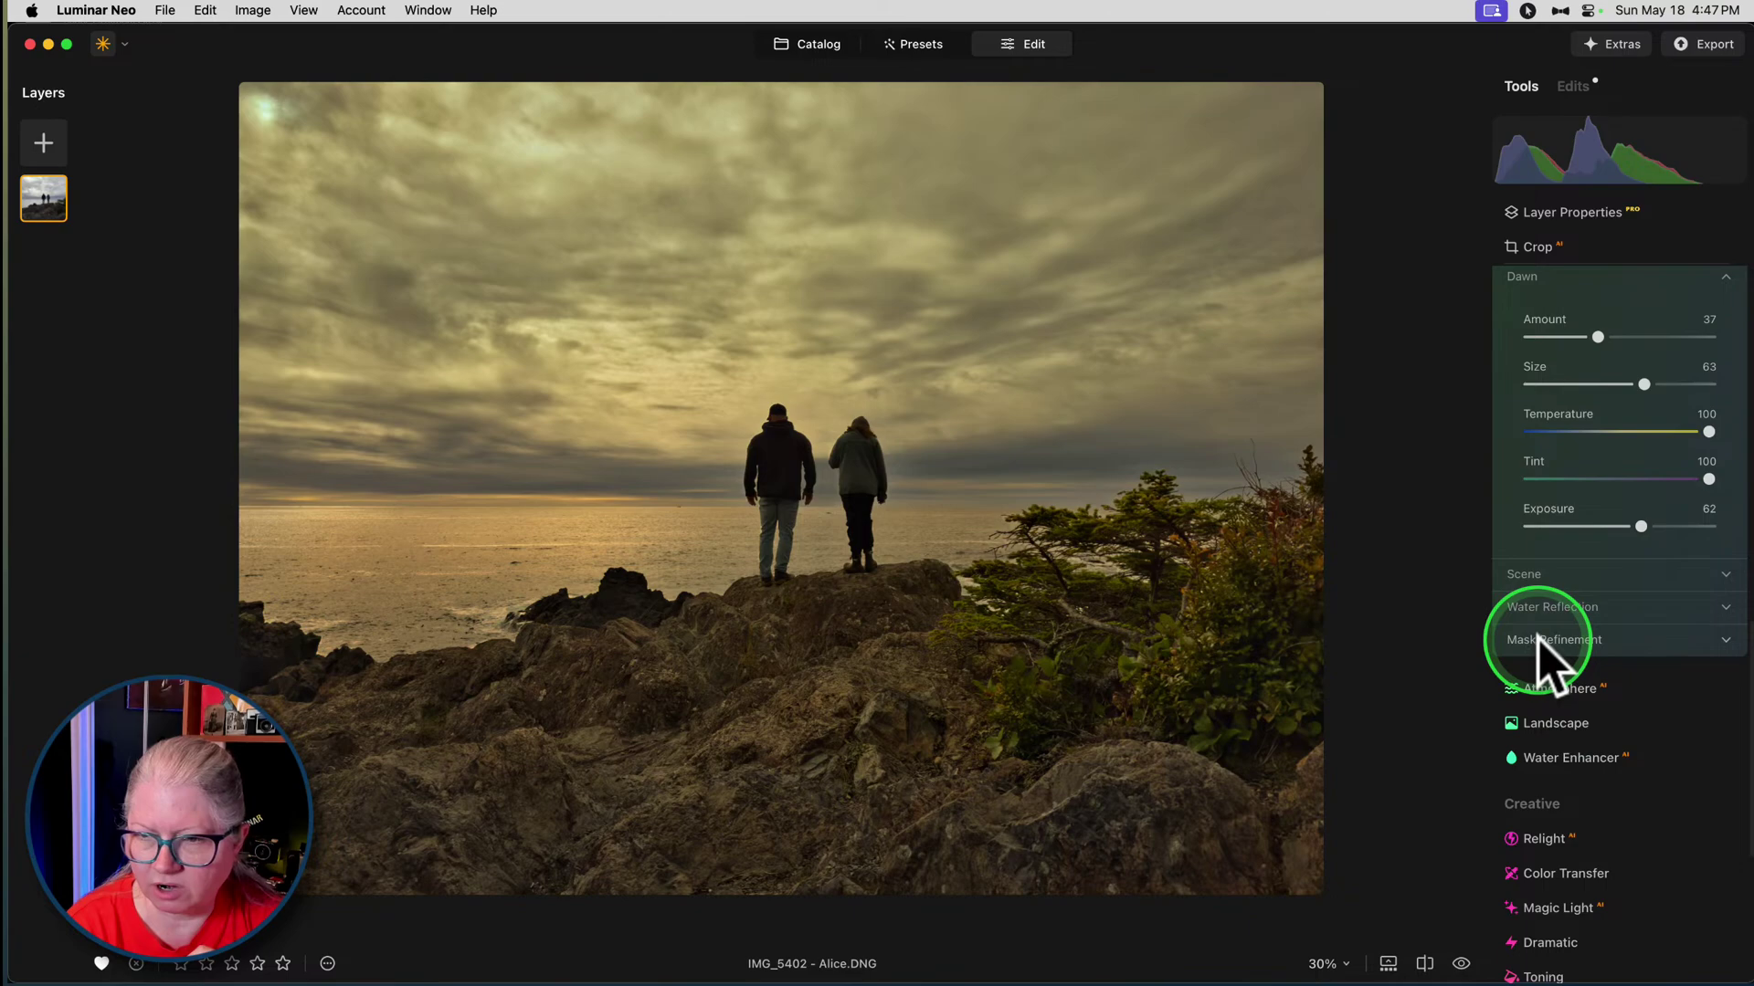
{"action": "left_click", "coordinate": [1550, 640]}
{"action": "mouse_move", "coordinate": [1613, 855]}
{"action": "left_mouse_down"}
{"action": "mouse_move", "coordinate": [1657, 849]}
{"action": "mouse_move", "coordinate": [1623, 850]}
{"action": "left_mouse_up"}
- Set the Twilight Enhancer's Sky Temperature to 25 and Tint to -17, and its Dawn Tint to 41
{"action": "scroll", "coordinate": [1614, 731], "scroll_direction": "up", "scroll_amount": 5}
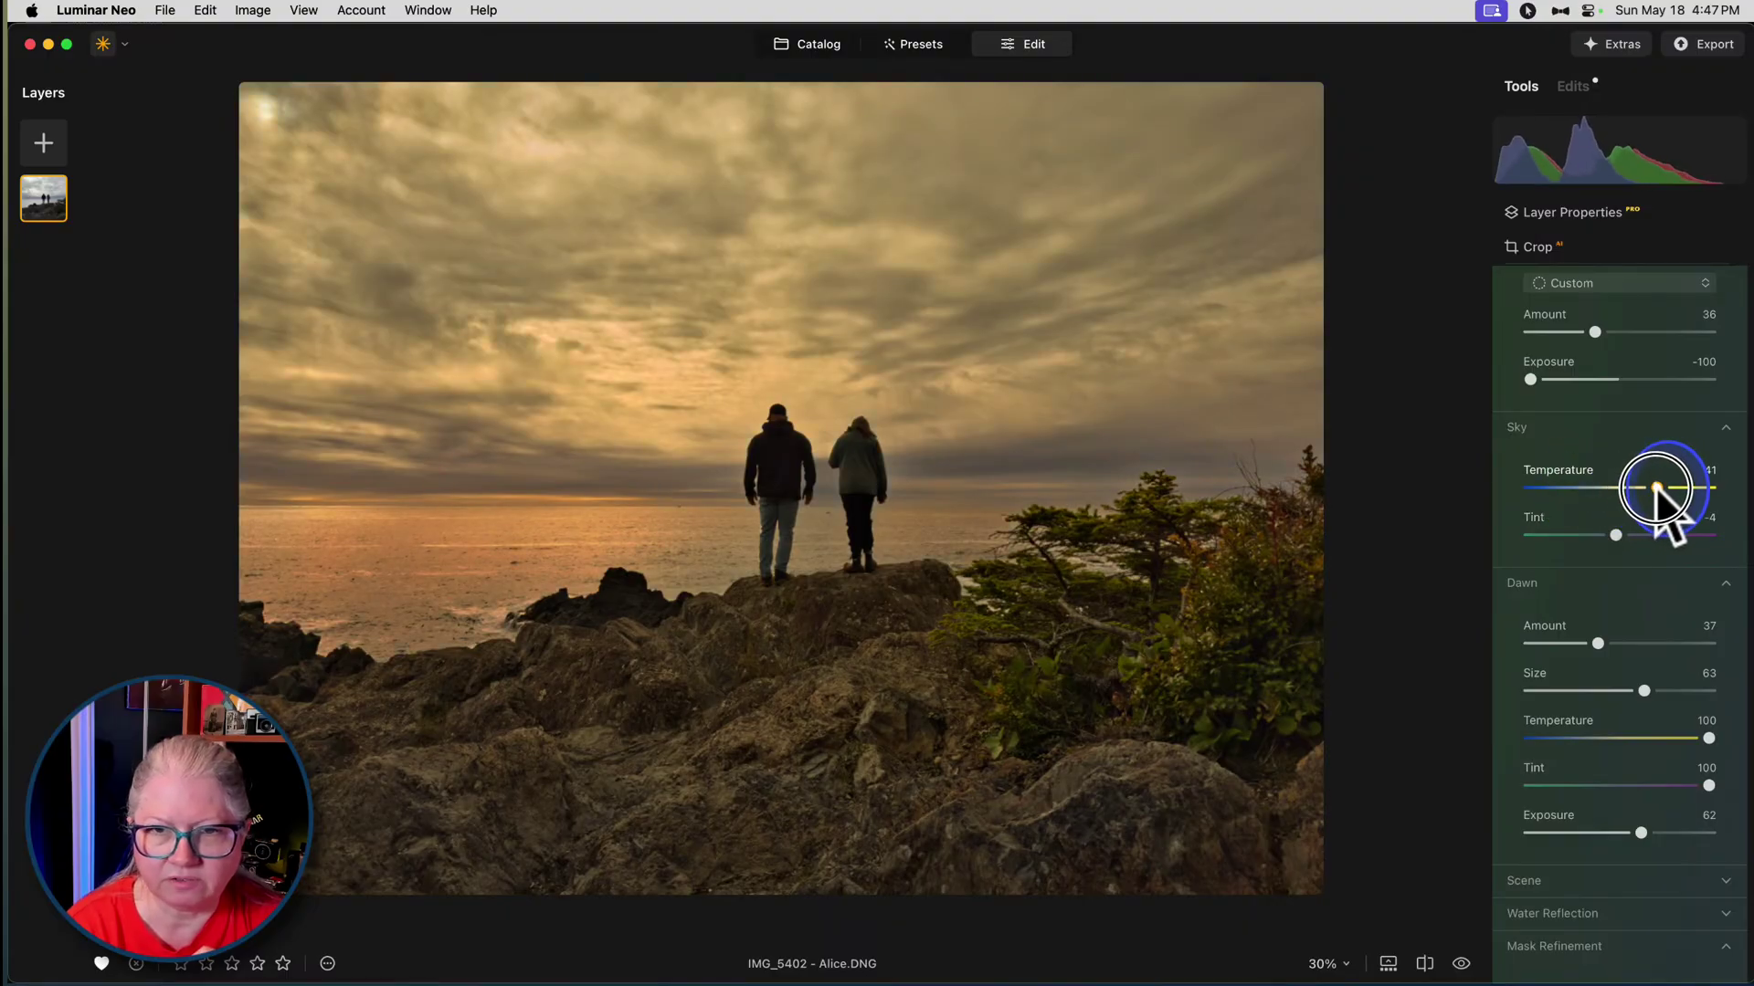
{"action": "left_click_drag", "start_coordinate": [1574, 488], "coordinate": [1626, 488]}
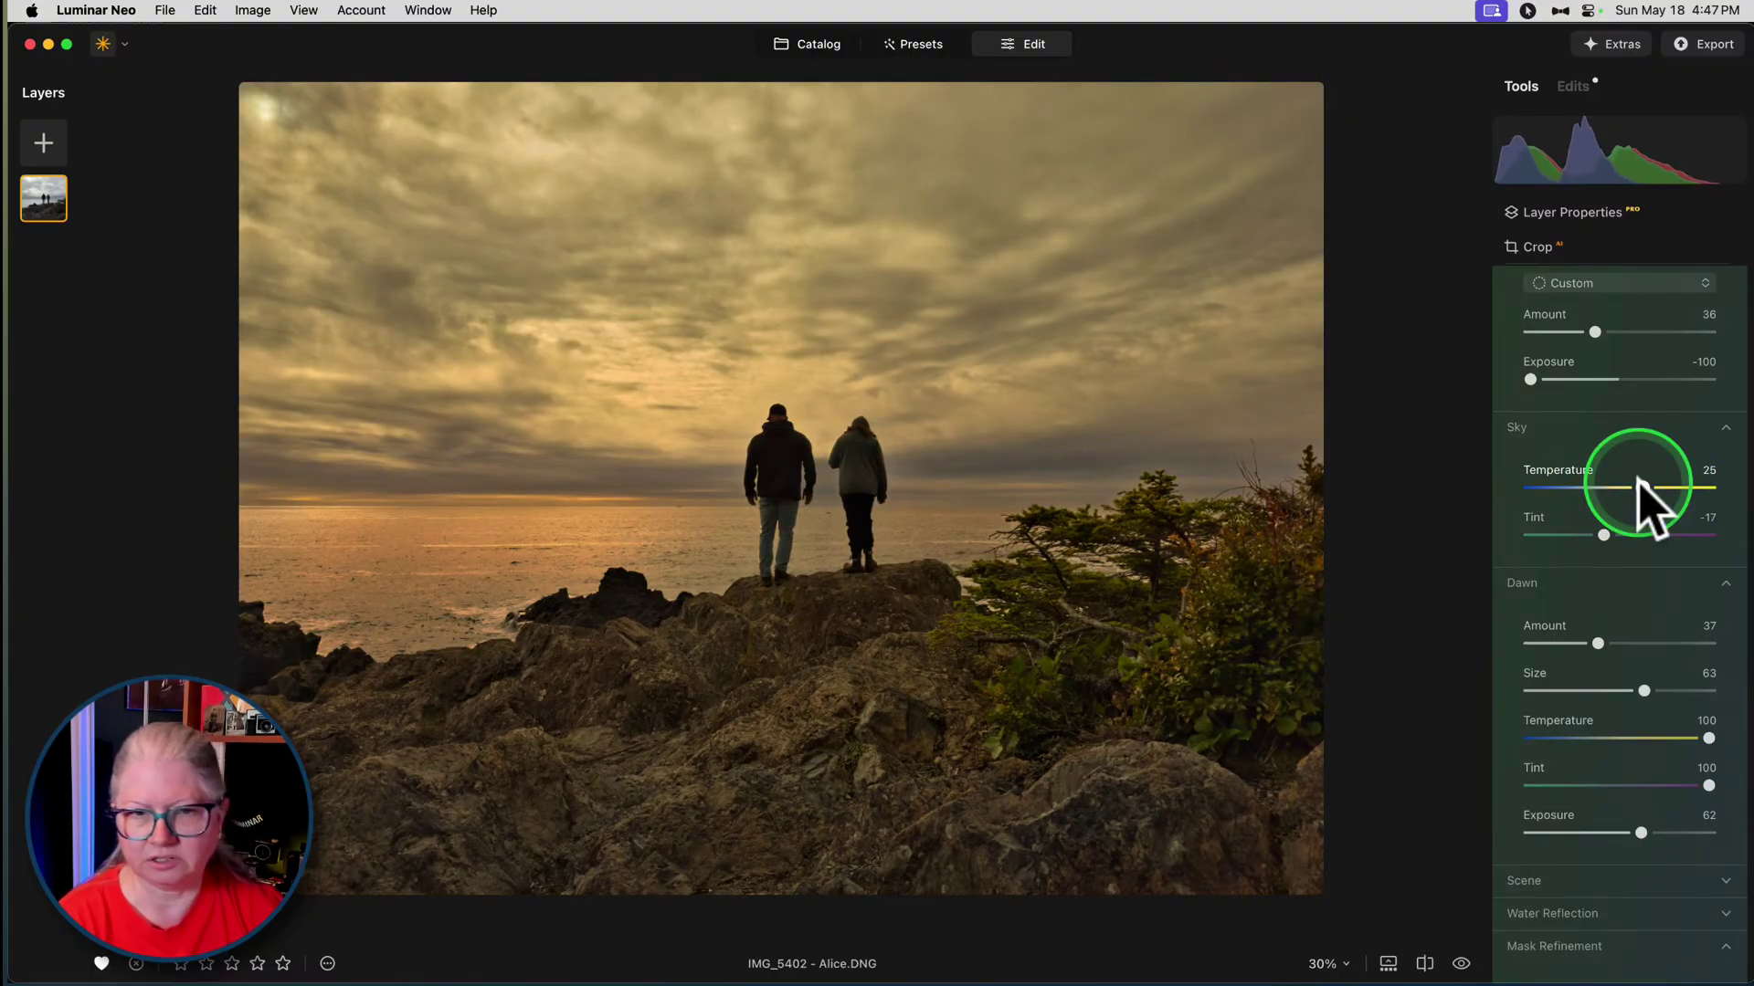
{"action": "scroll", "coordinate": [1625, 548], "scroll_direction": "down", "scroll_amount": 2}
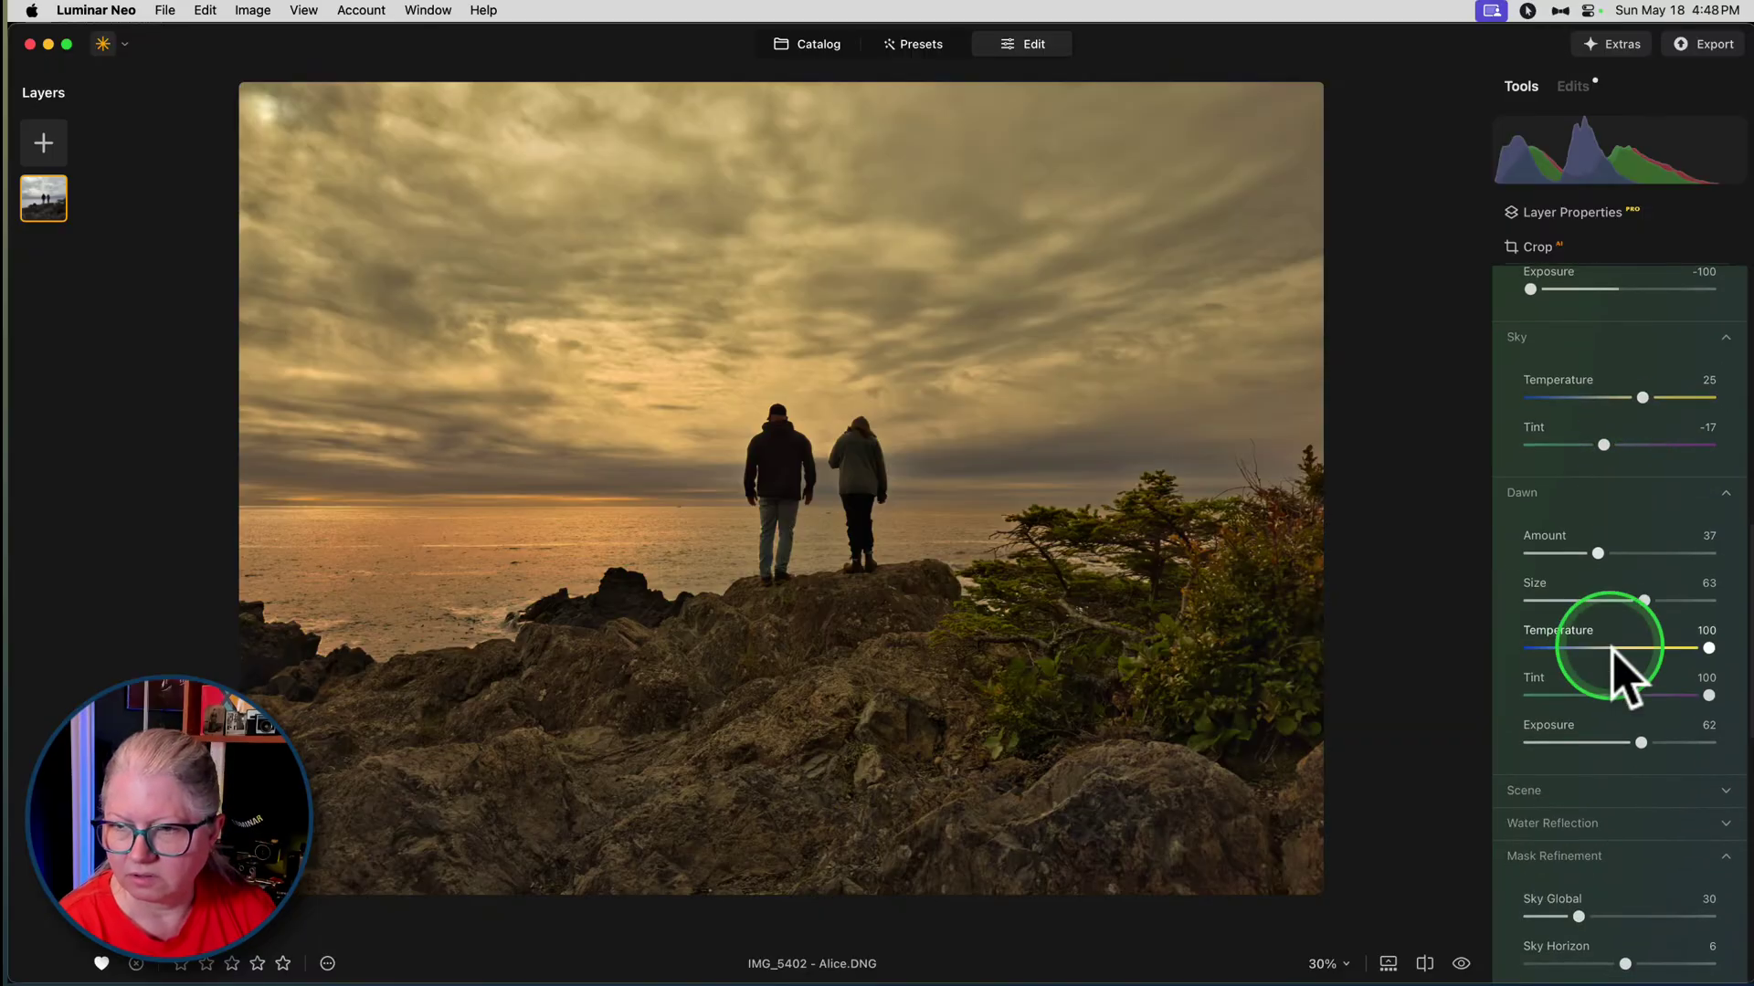
{"action": "left_click_drag", "start_coordinate": [1708, 696], "coordinate": [1655, 692]}
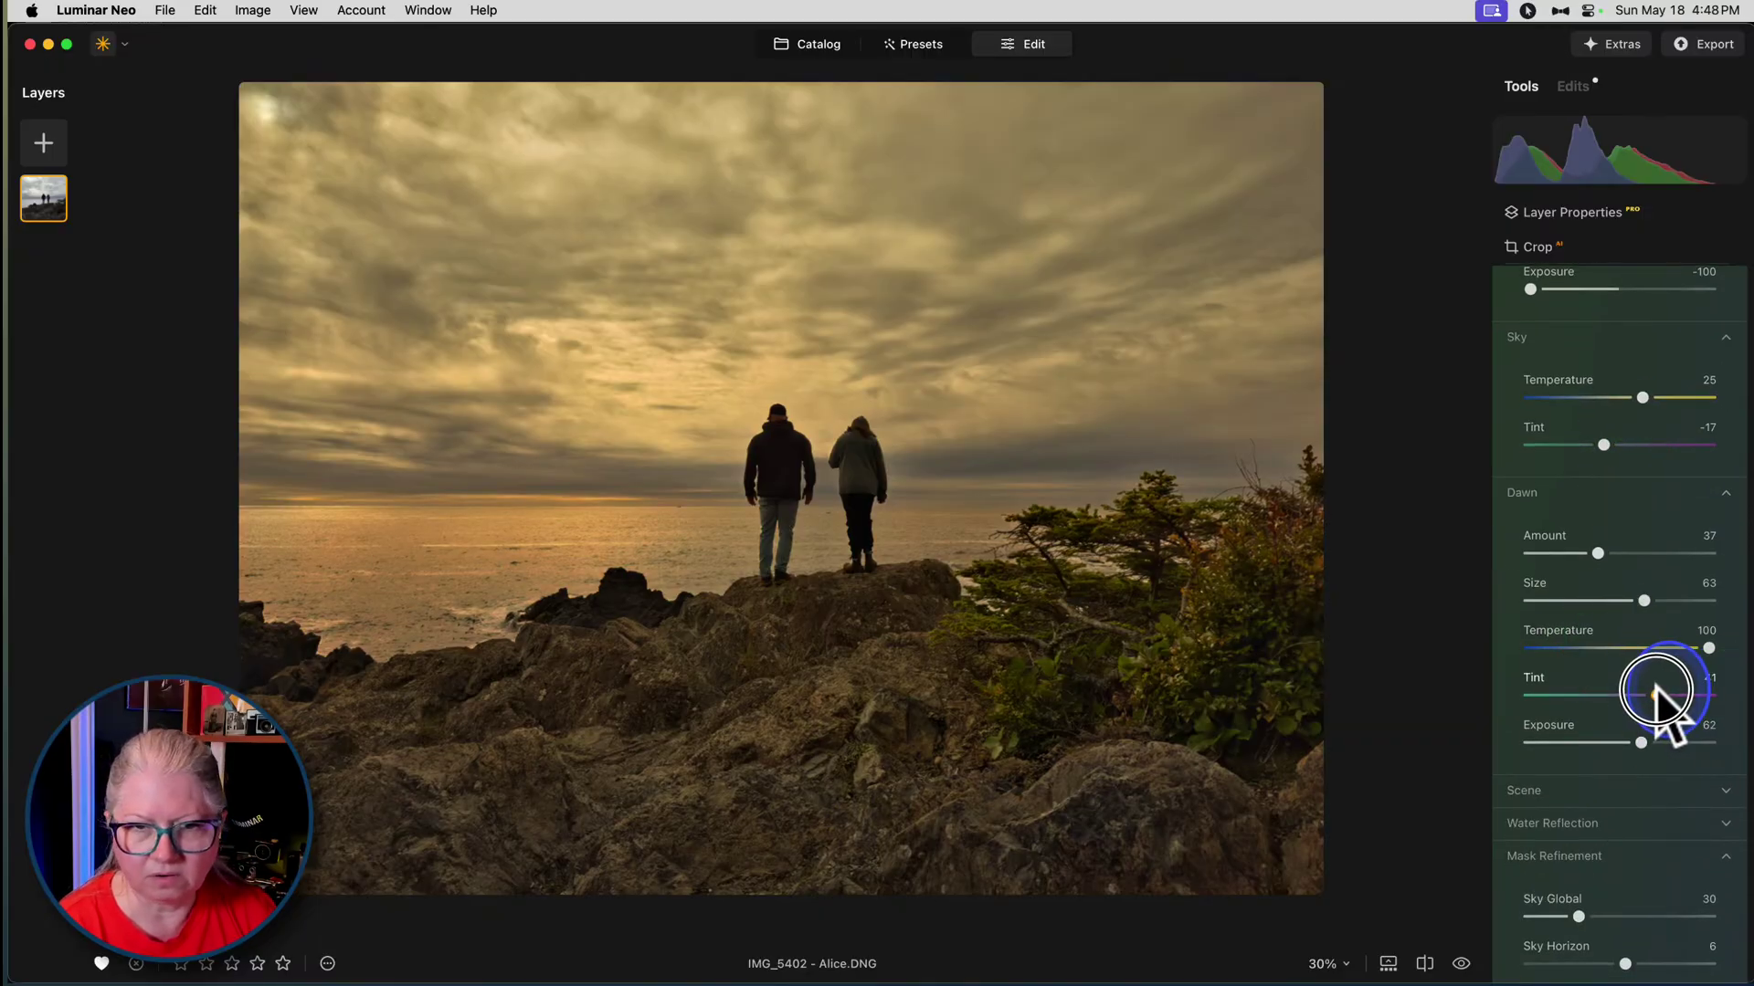
{"action": "scroll", "coordinate": [1644, 639], "scroll_direction": "up", "scroll_amount": 5}
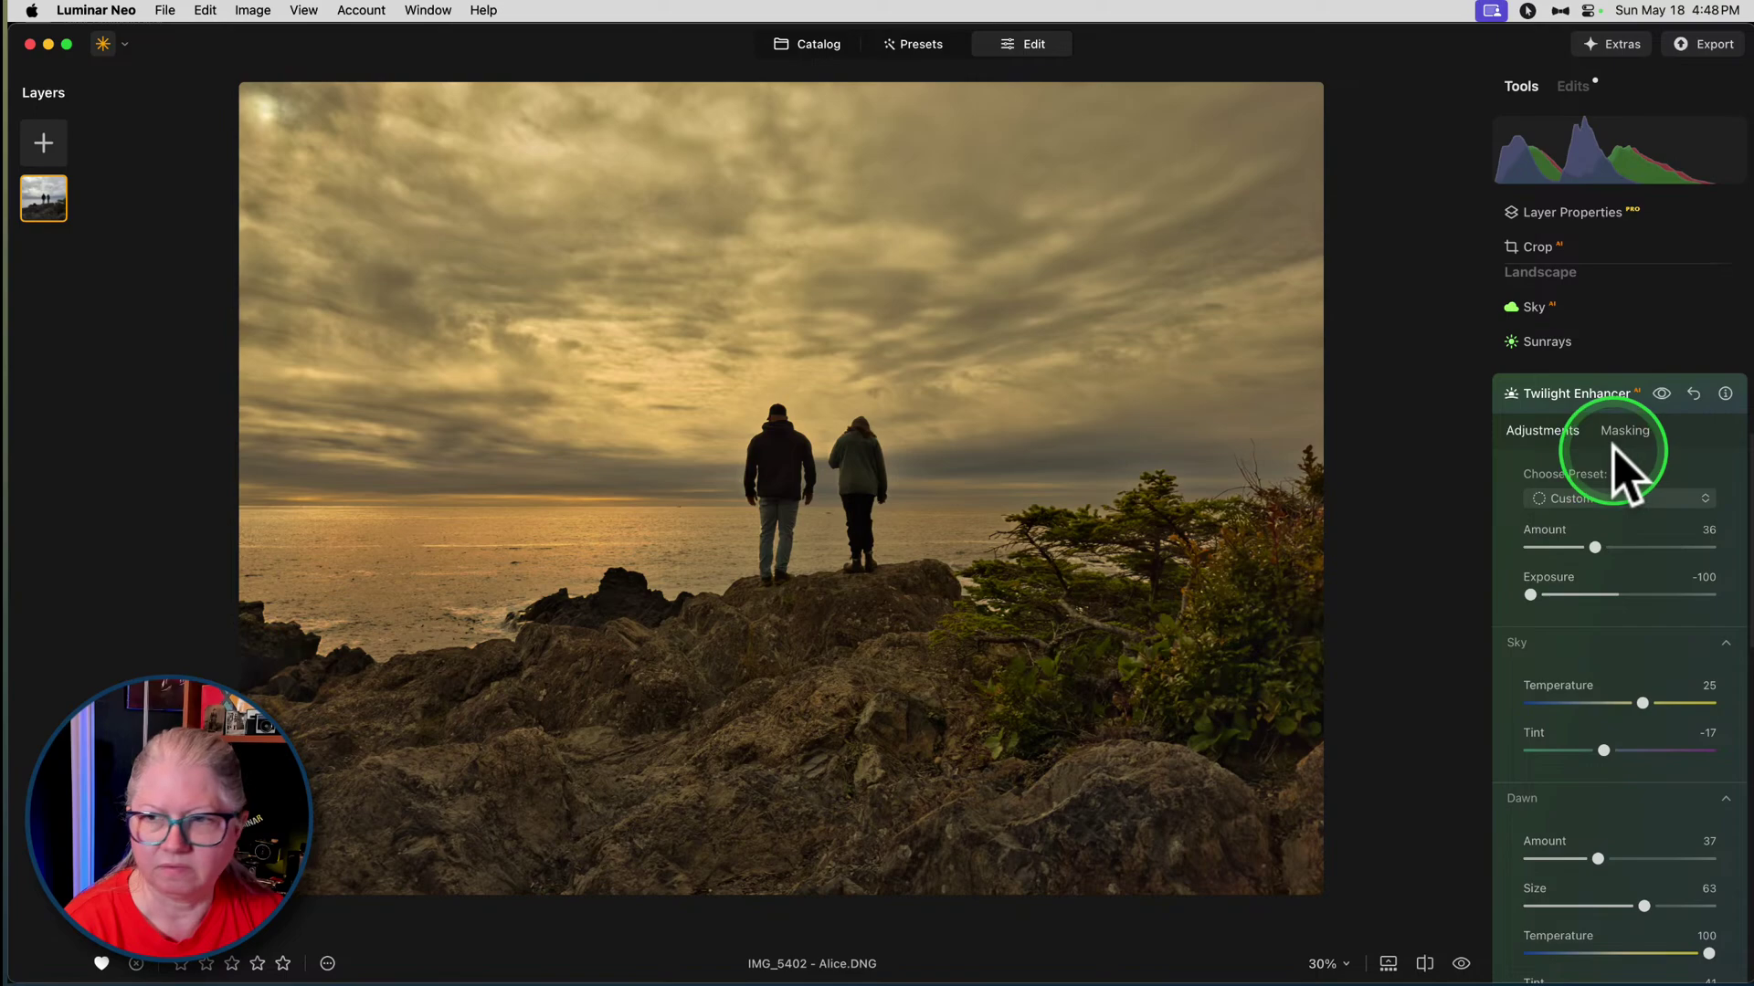
{"action": "left_click", "coordinate": [1598, 394]}
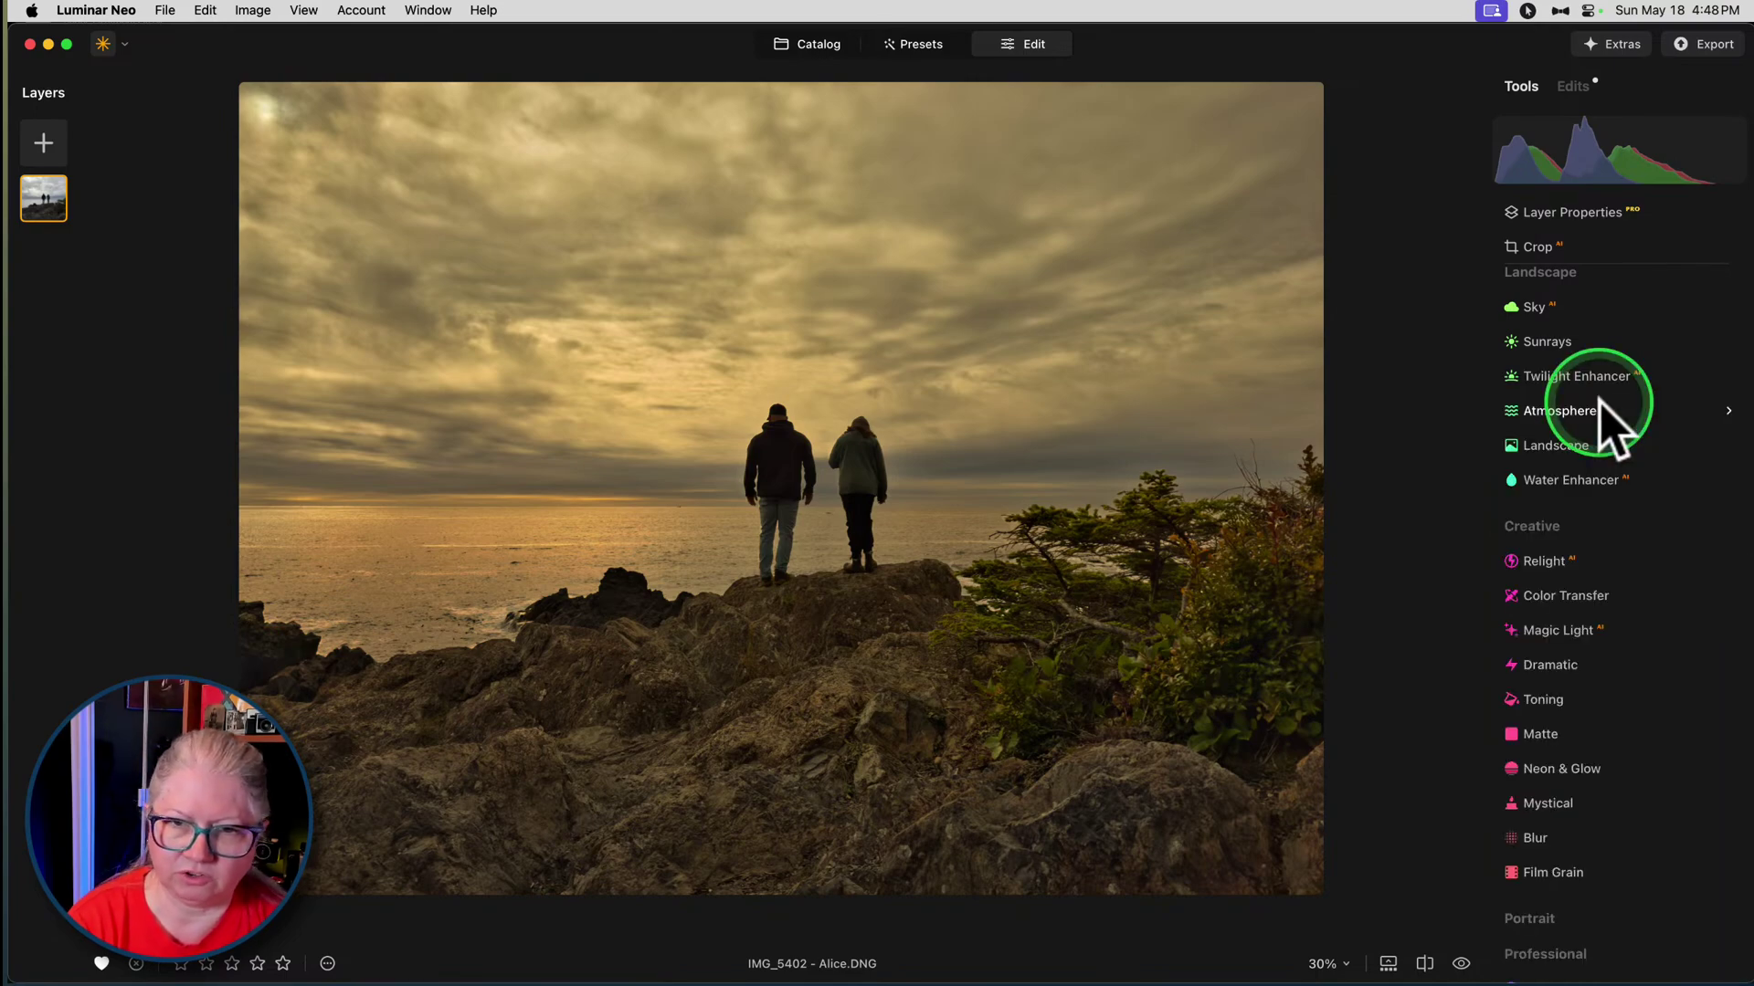
- Try Color Transfer with the purple-orange sunset sky reference, Luminosity Intensity 13 and Color Intensity 82
{"action": "left_click", "coordinate": [1566, 596]}
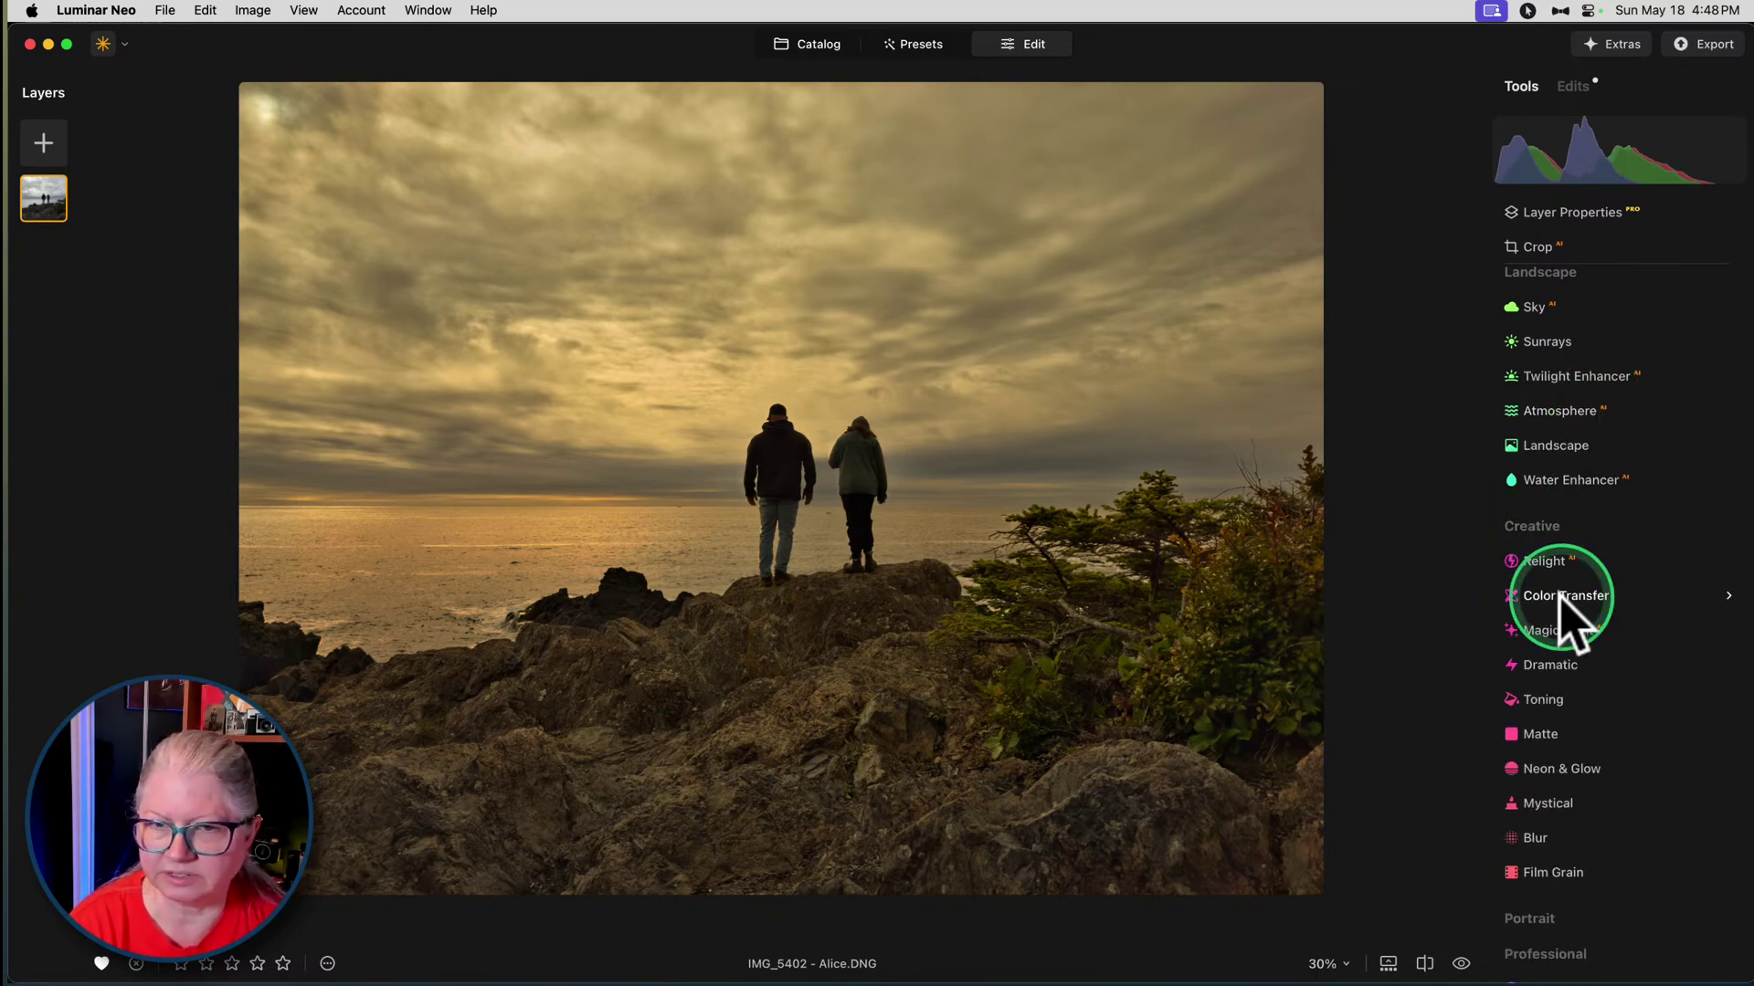
{"action": "left_click", "coordinate": [1602, 580]}
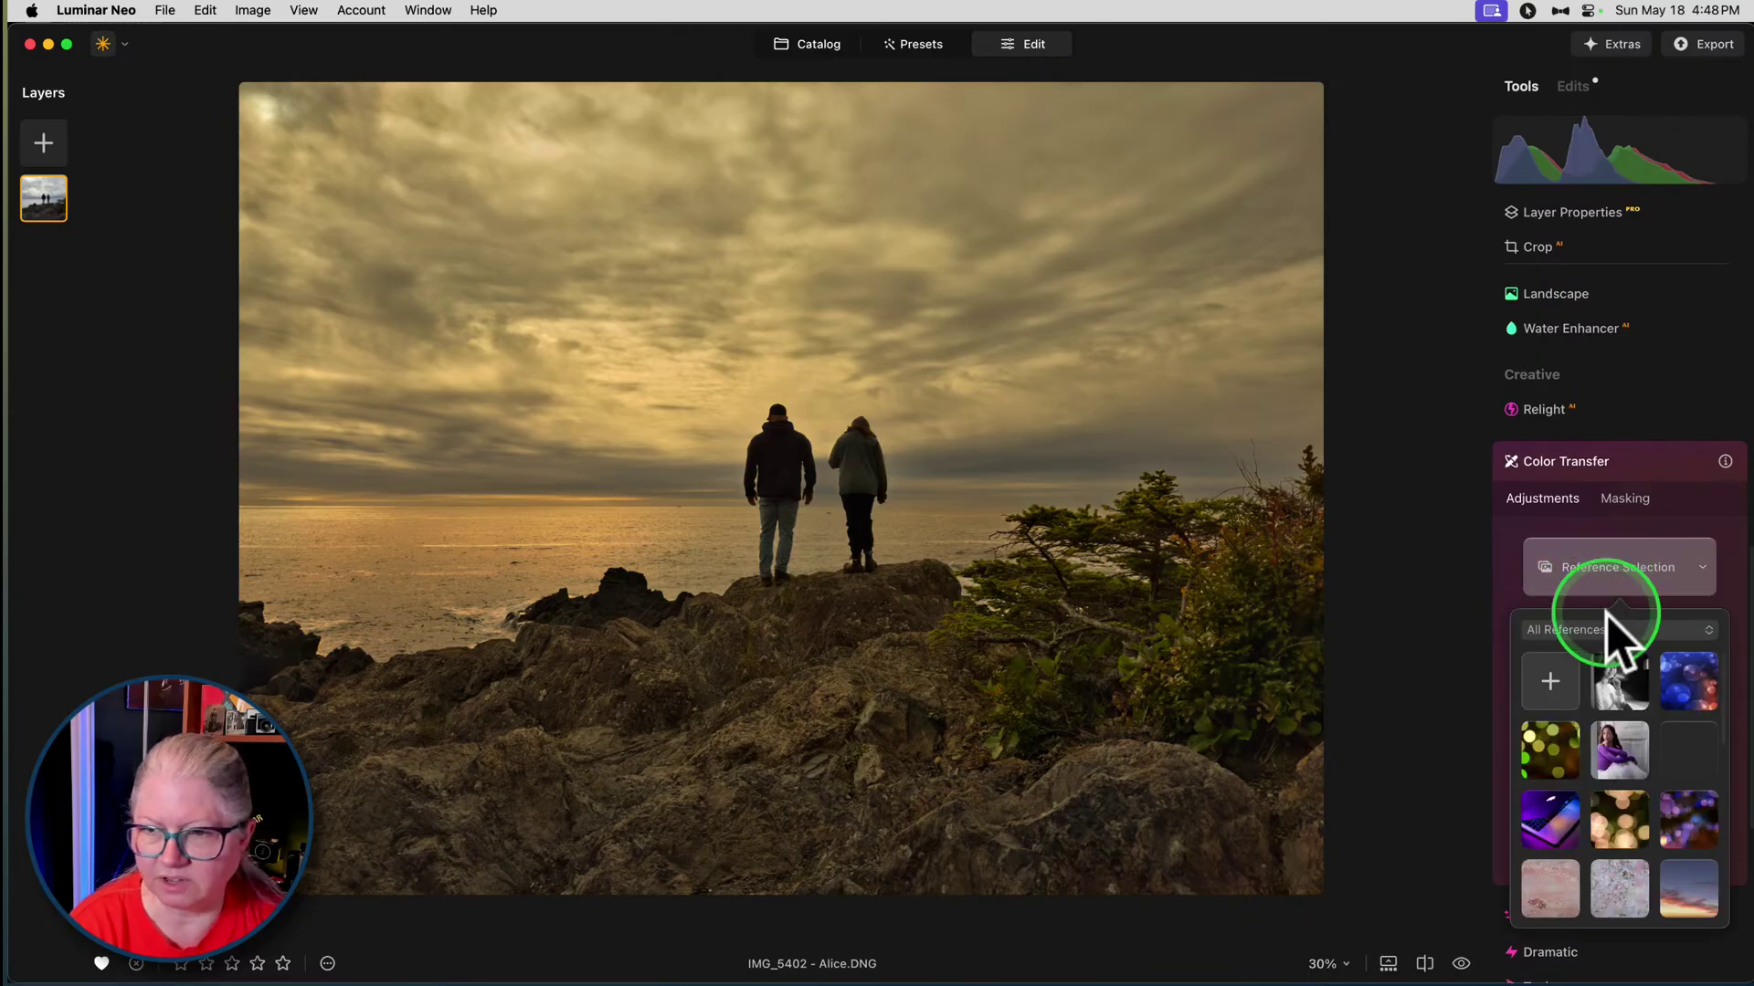
{"action": "scroll", "coordinate": [1598, 704], "scroll_direction": "down", "scroll_amount": 3}
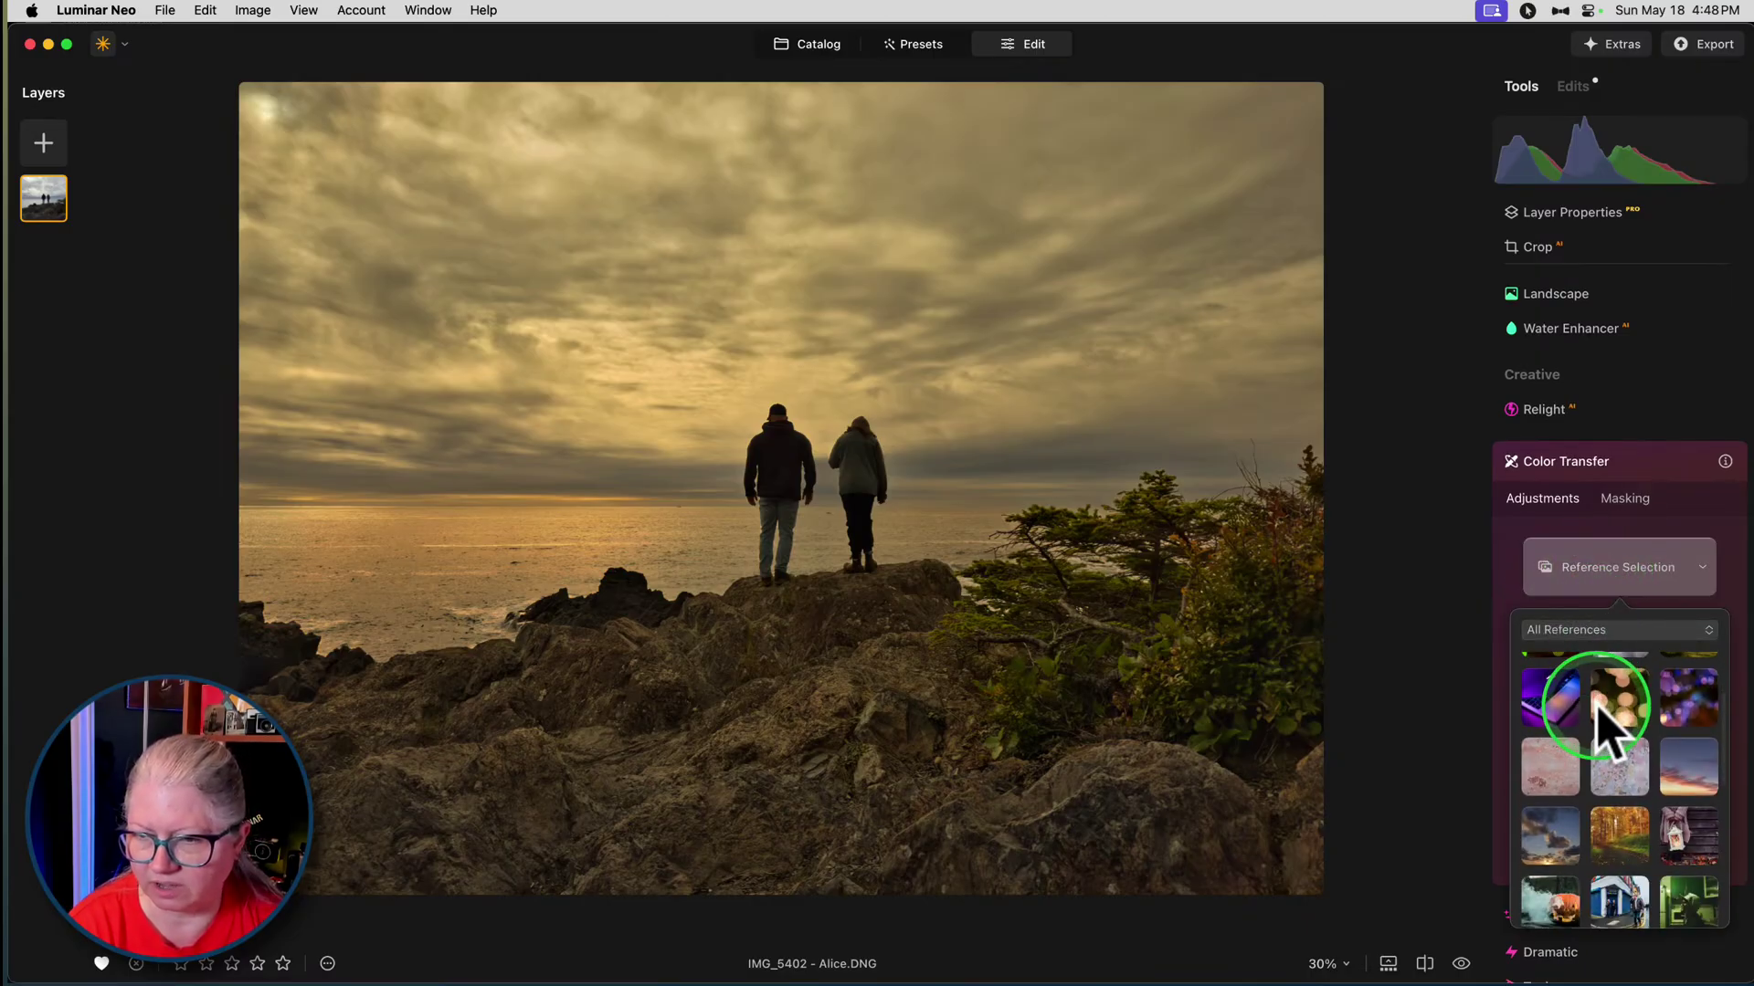
{"action": "scroll", "coordinate": [1544, 845], "scroll_direction": "down", "scroll_amount": 3}
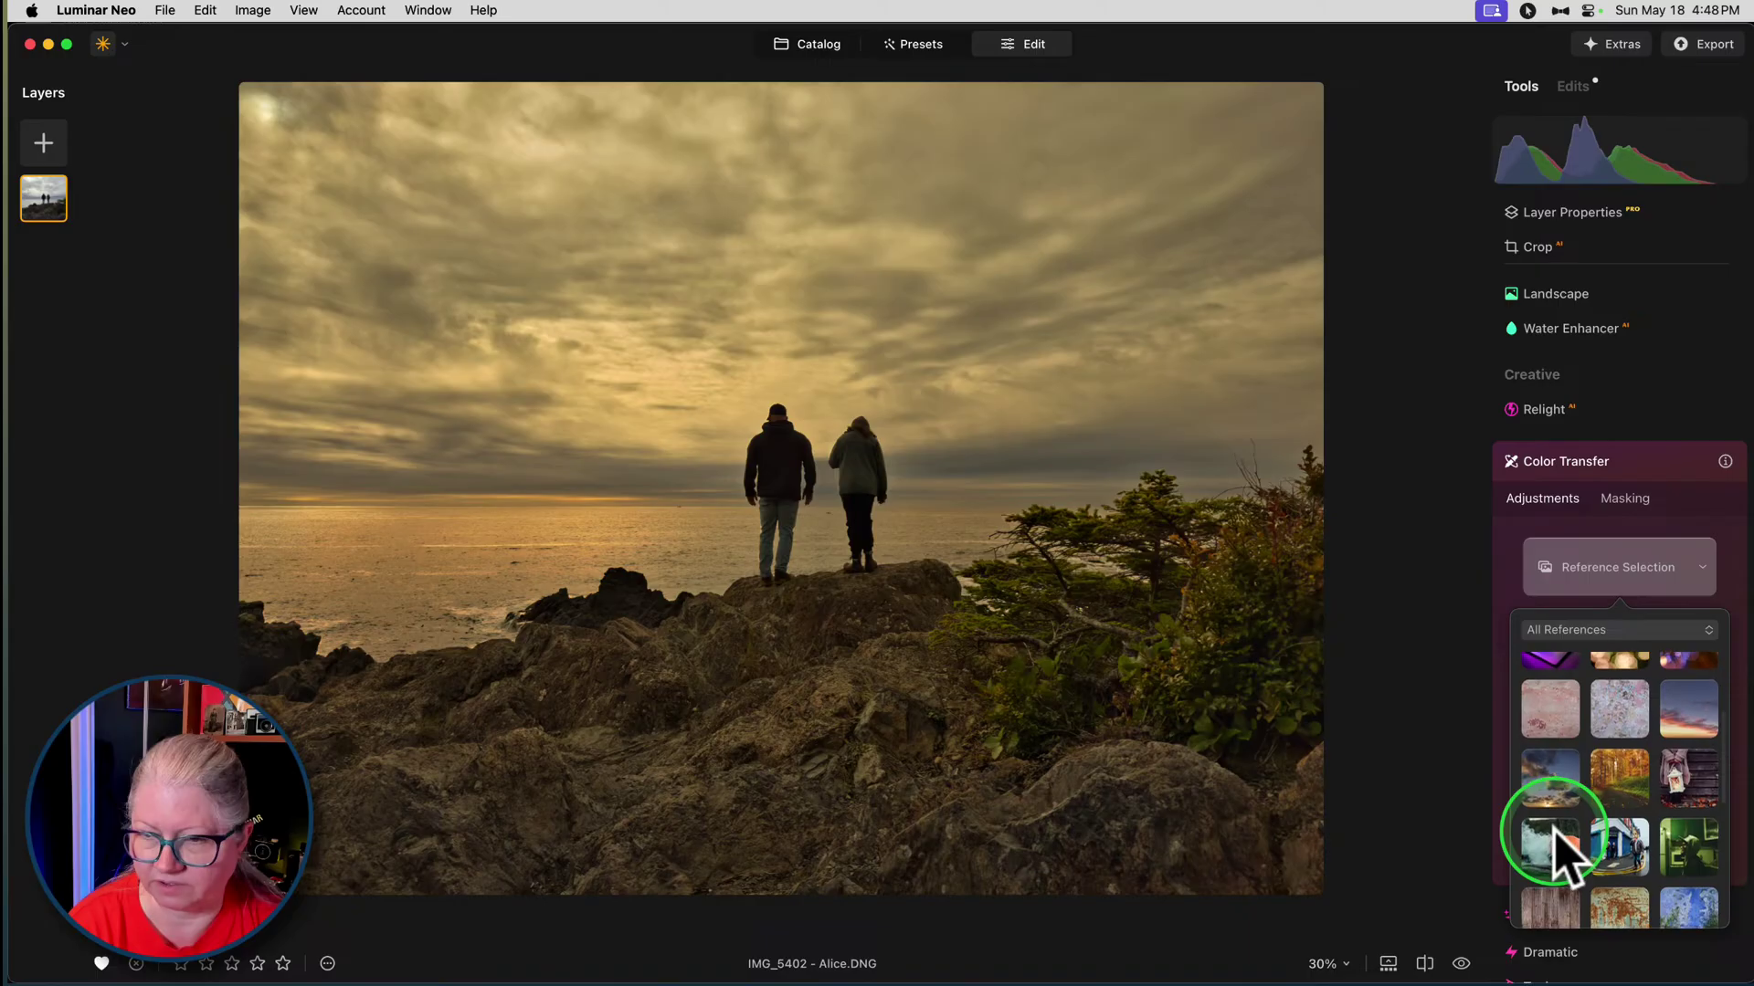
{"action": "scroll", "coordinate": [1563, 845], "scroll_direction": "down", "scroll_amount": 4}
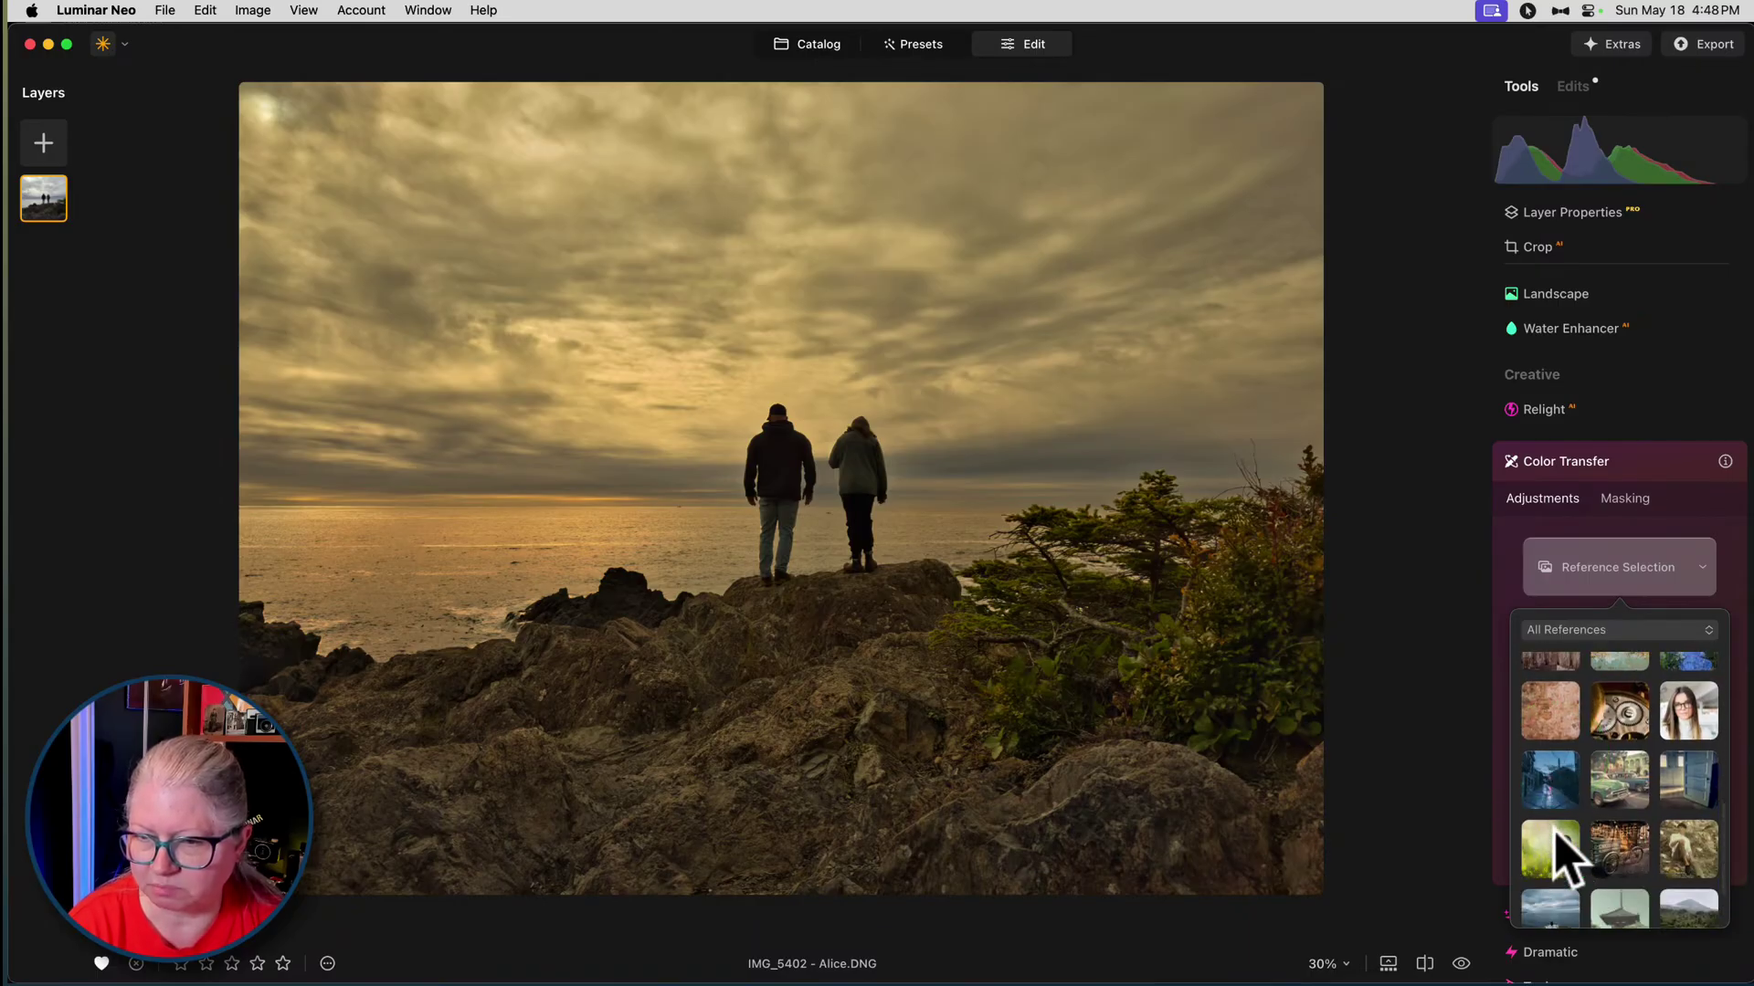
{"action": "scroll", "coordinate": [1618, 863], "scroll_direction": "up", "scroll_amount": 4}
{"action": "scroll", "coordinate": [1618, 870], "scroll_direction": "up", "scroll_amount": 2}
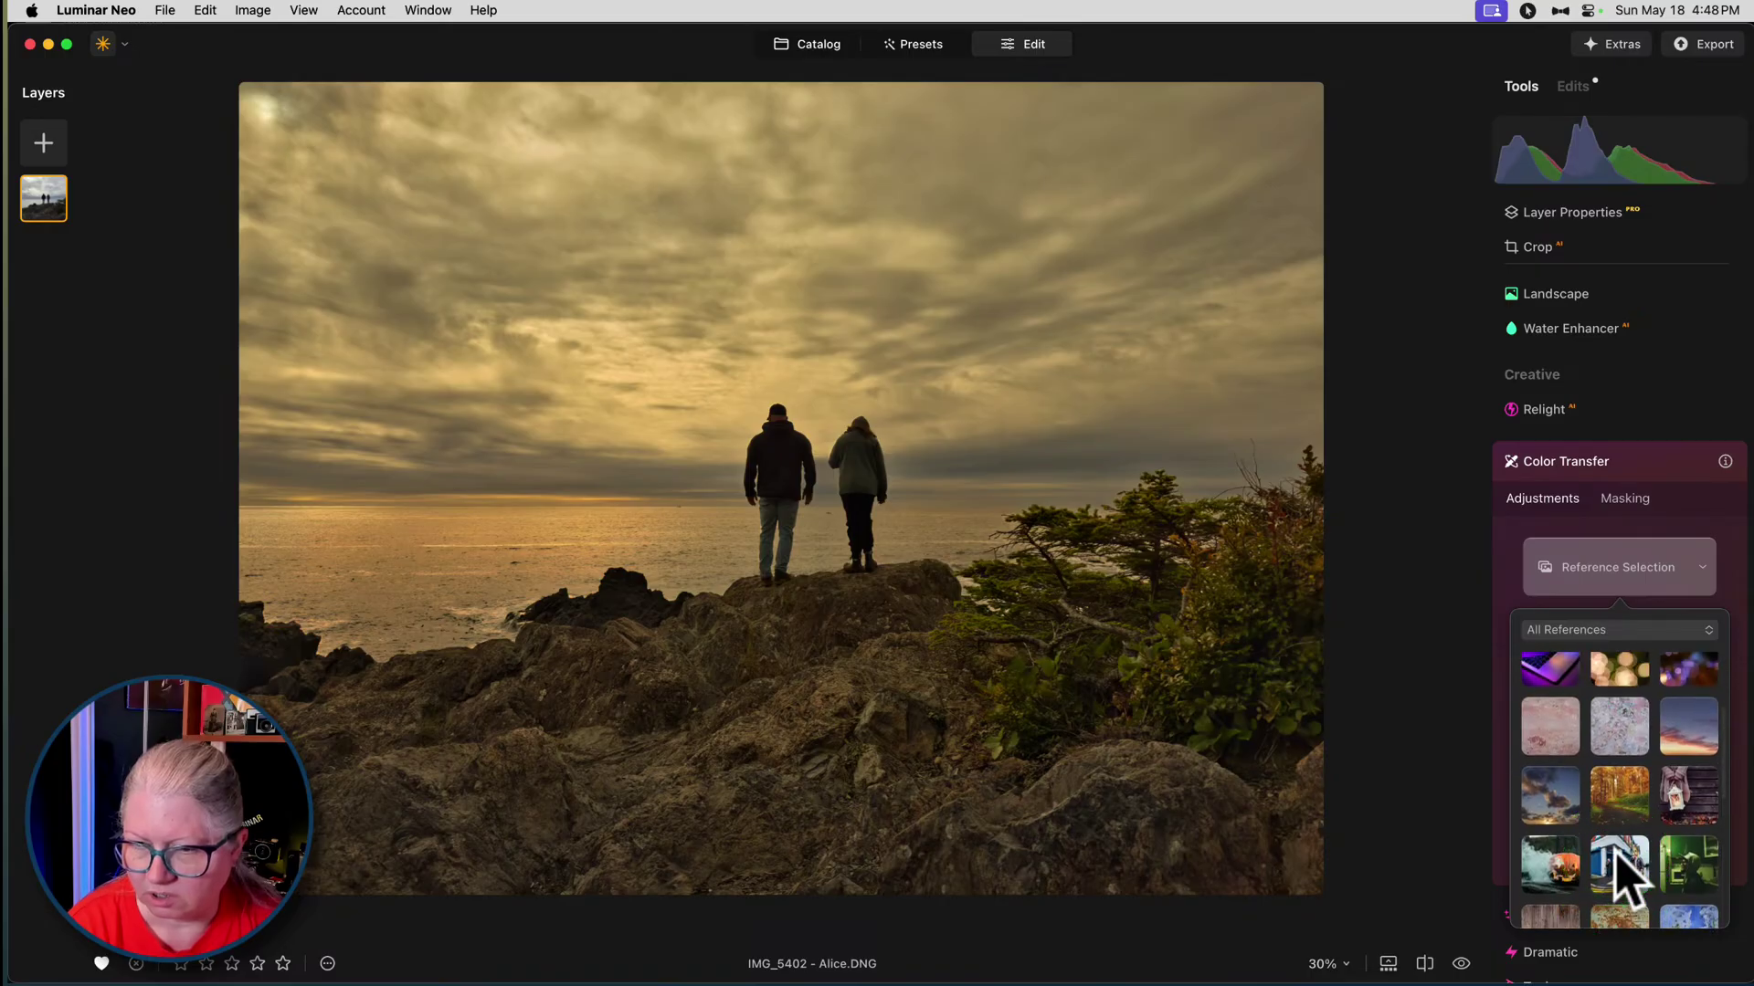
{"action": "left_click", "coordinate": [1686, 736]}
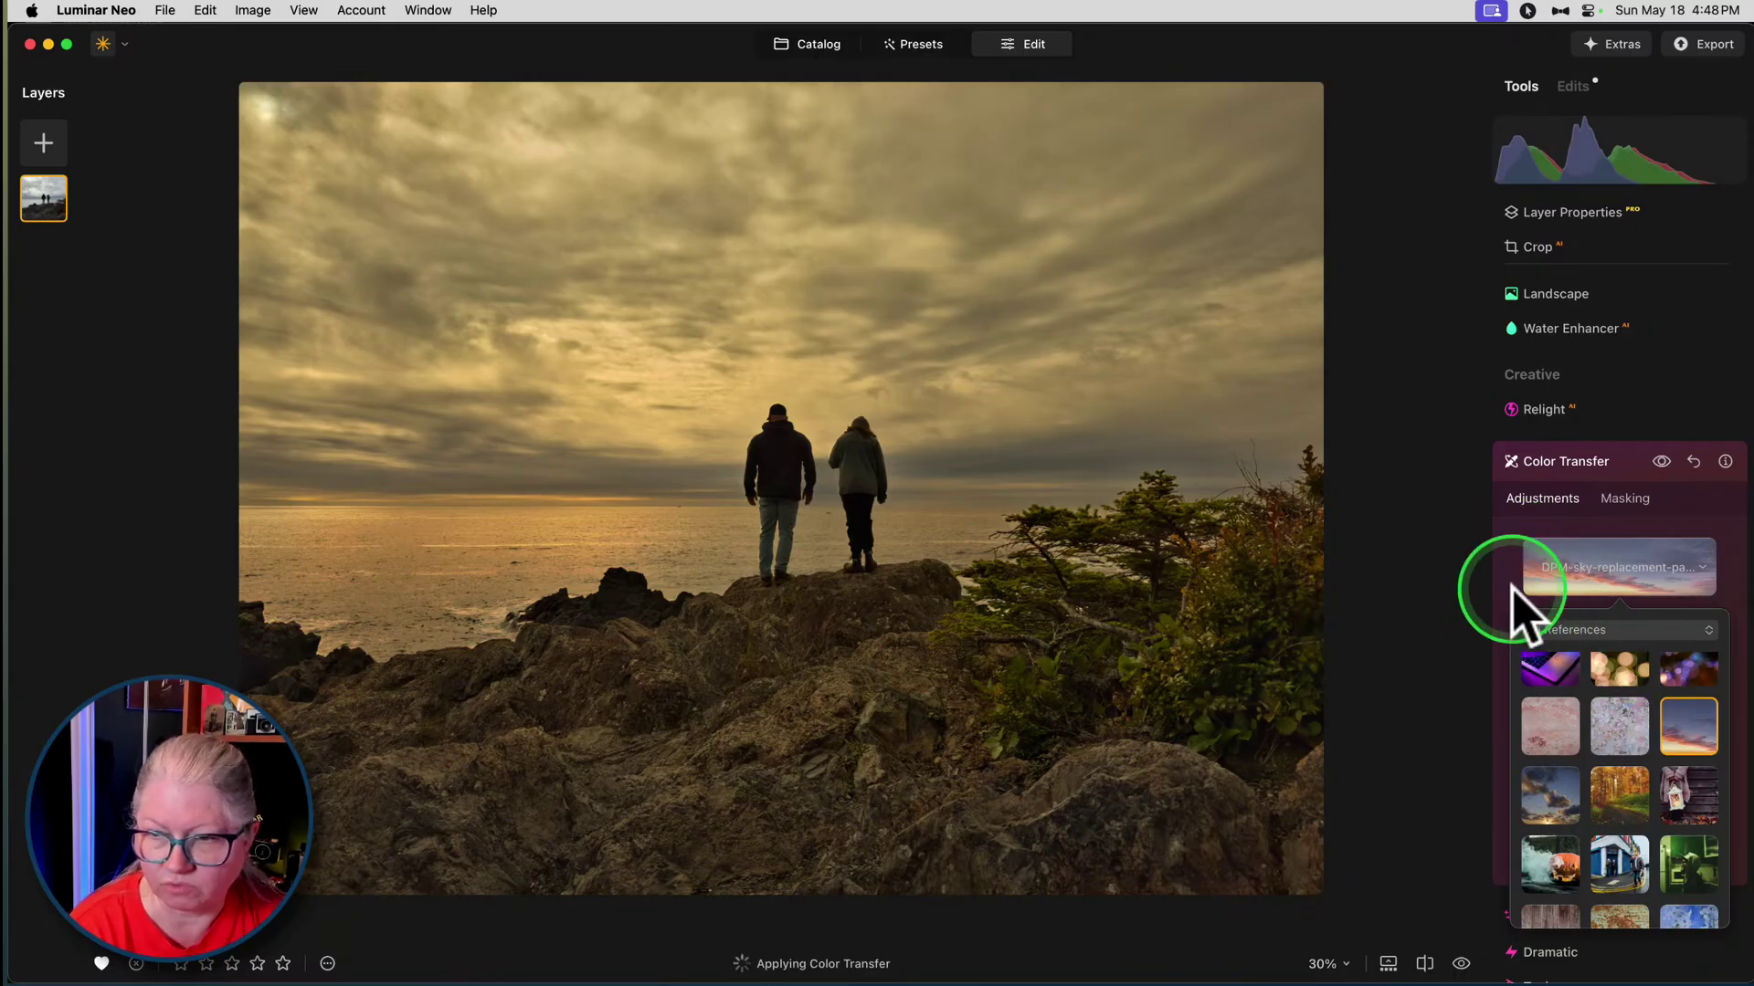
{"action": "left_click", "coordinate": [1514, 577]}
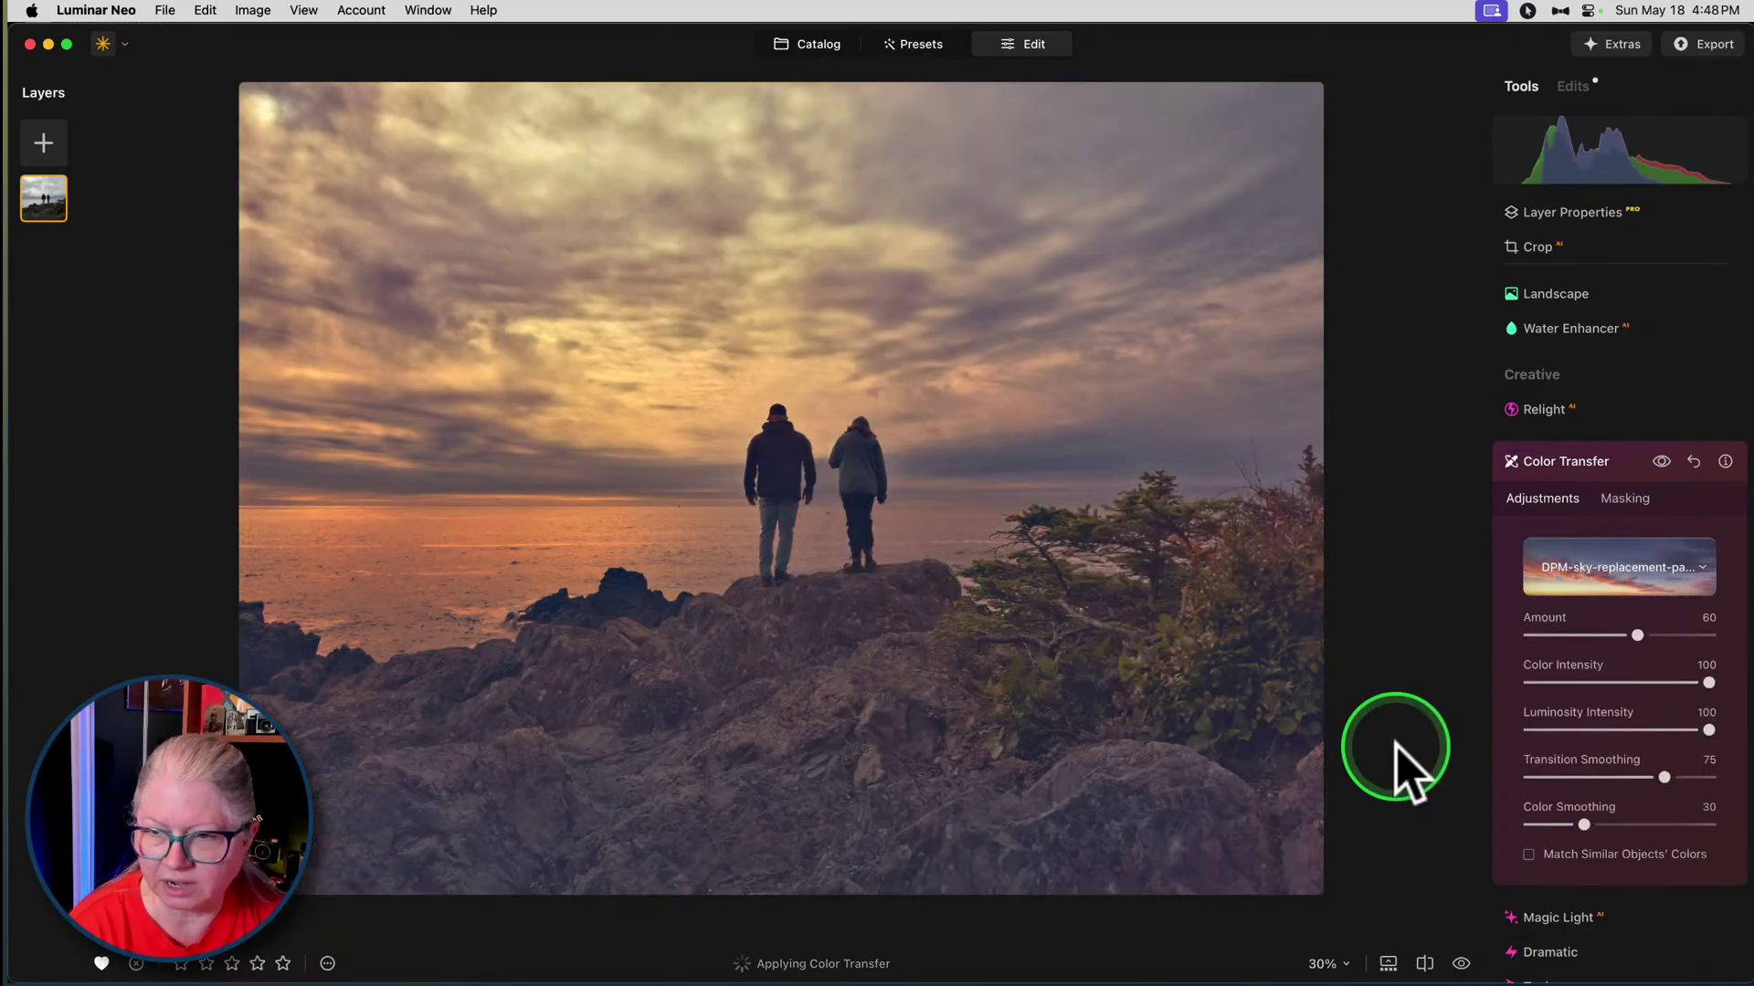
{"action": "left_click_drag", "start_coordinate": [1695, 728], "coordinate": [1554, 730]}
{"action": "mouse_move", "coordinate": [1709, 687]}
{"action": "left_mouse_down"}
{"action": "mouse_move", "coordinate": [1530, 685]}
{"action": "mouse_move", "coordinate": [1677, 675]}
{"action": "left_mouse_up"}
- Try the cloudy evening sky and the pinkish-brown texture as Color Transfer references
{"action": "left_click", "coordinate": [1617, 576]}
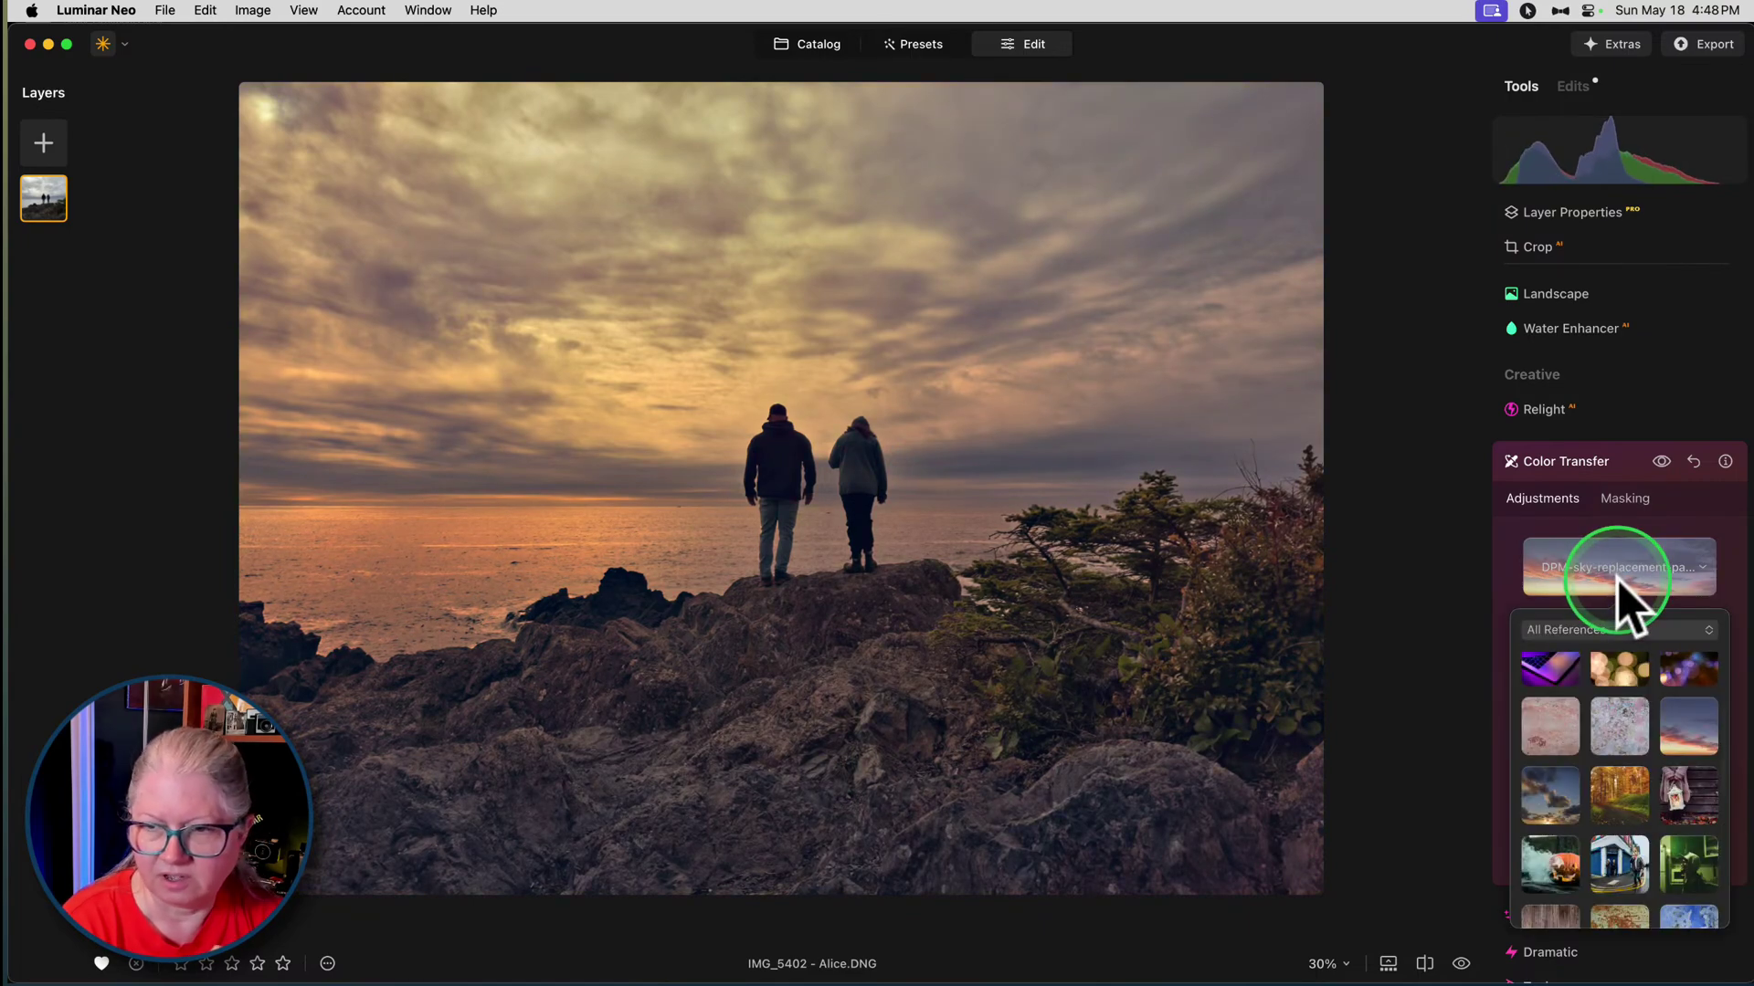
{"action": "left_click", "coordinate": [1546, 799]}
{"action": "scroll", "coordinate": [1544, 813], "scroll_direction": "down", "scroll_amount": 4}
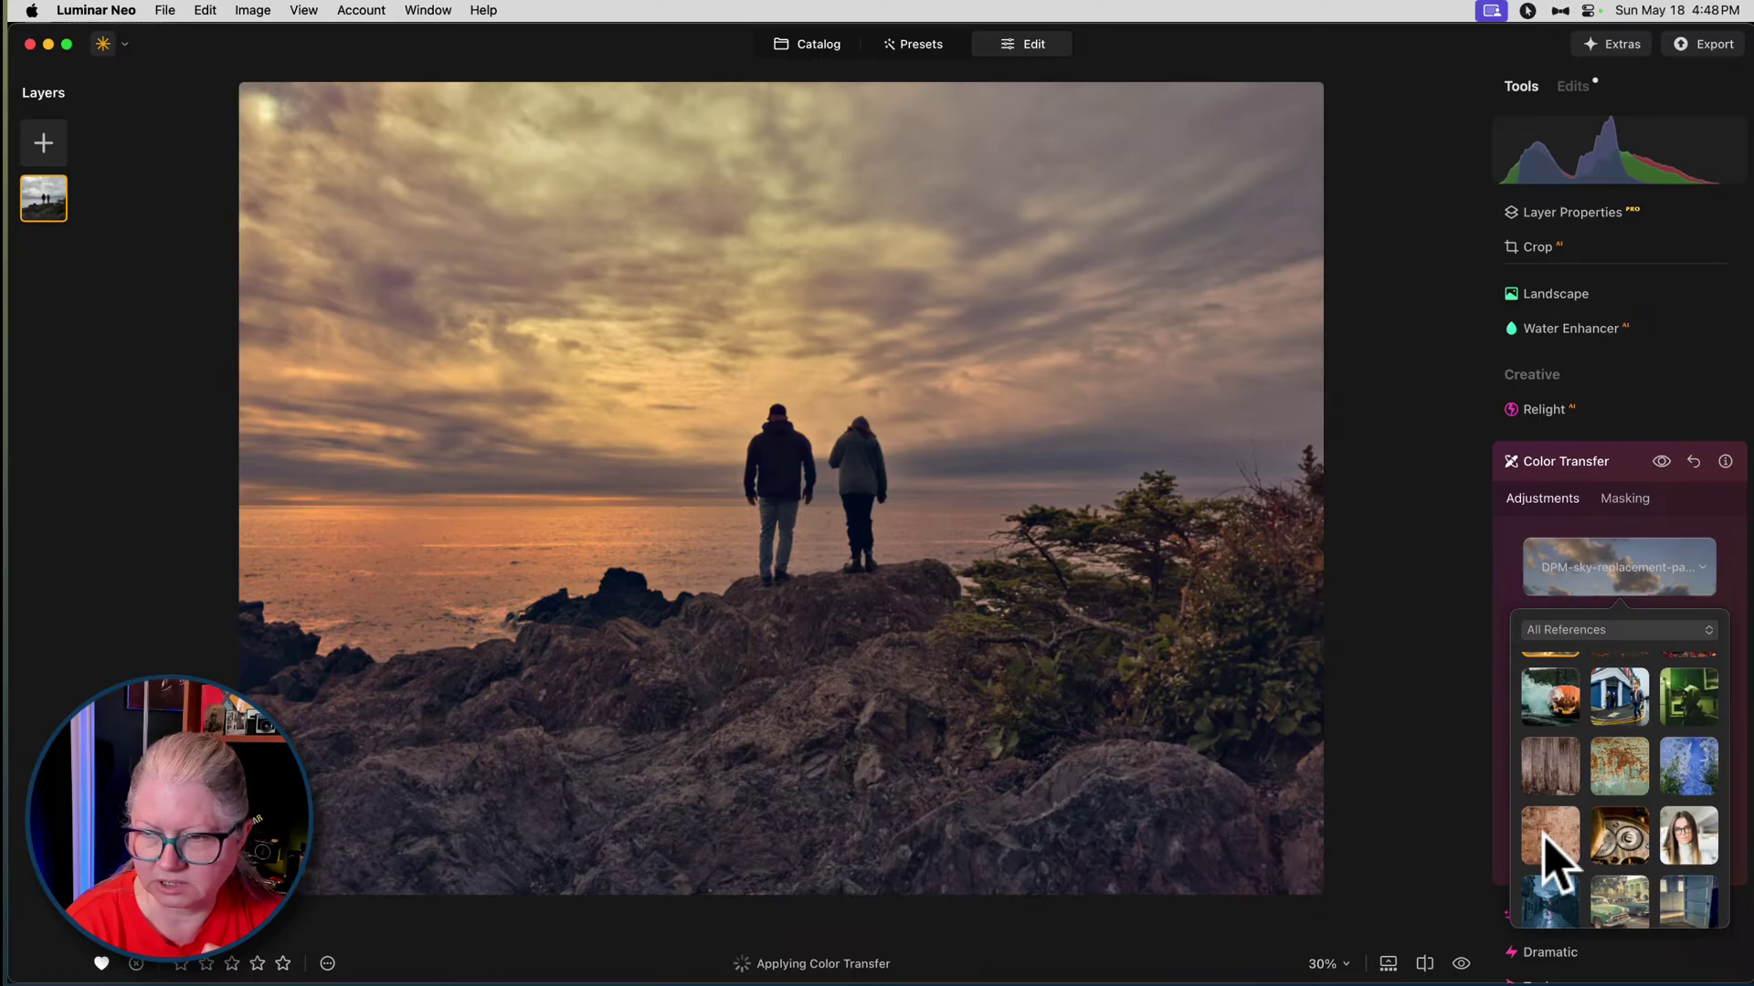
{"action": "left_click", "coordinate": [1547, 834]}
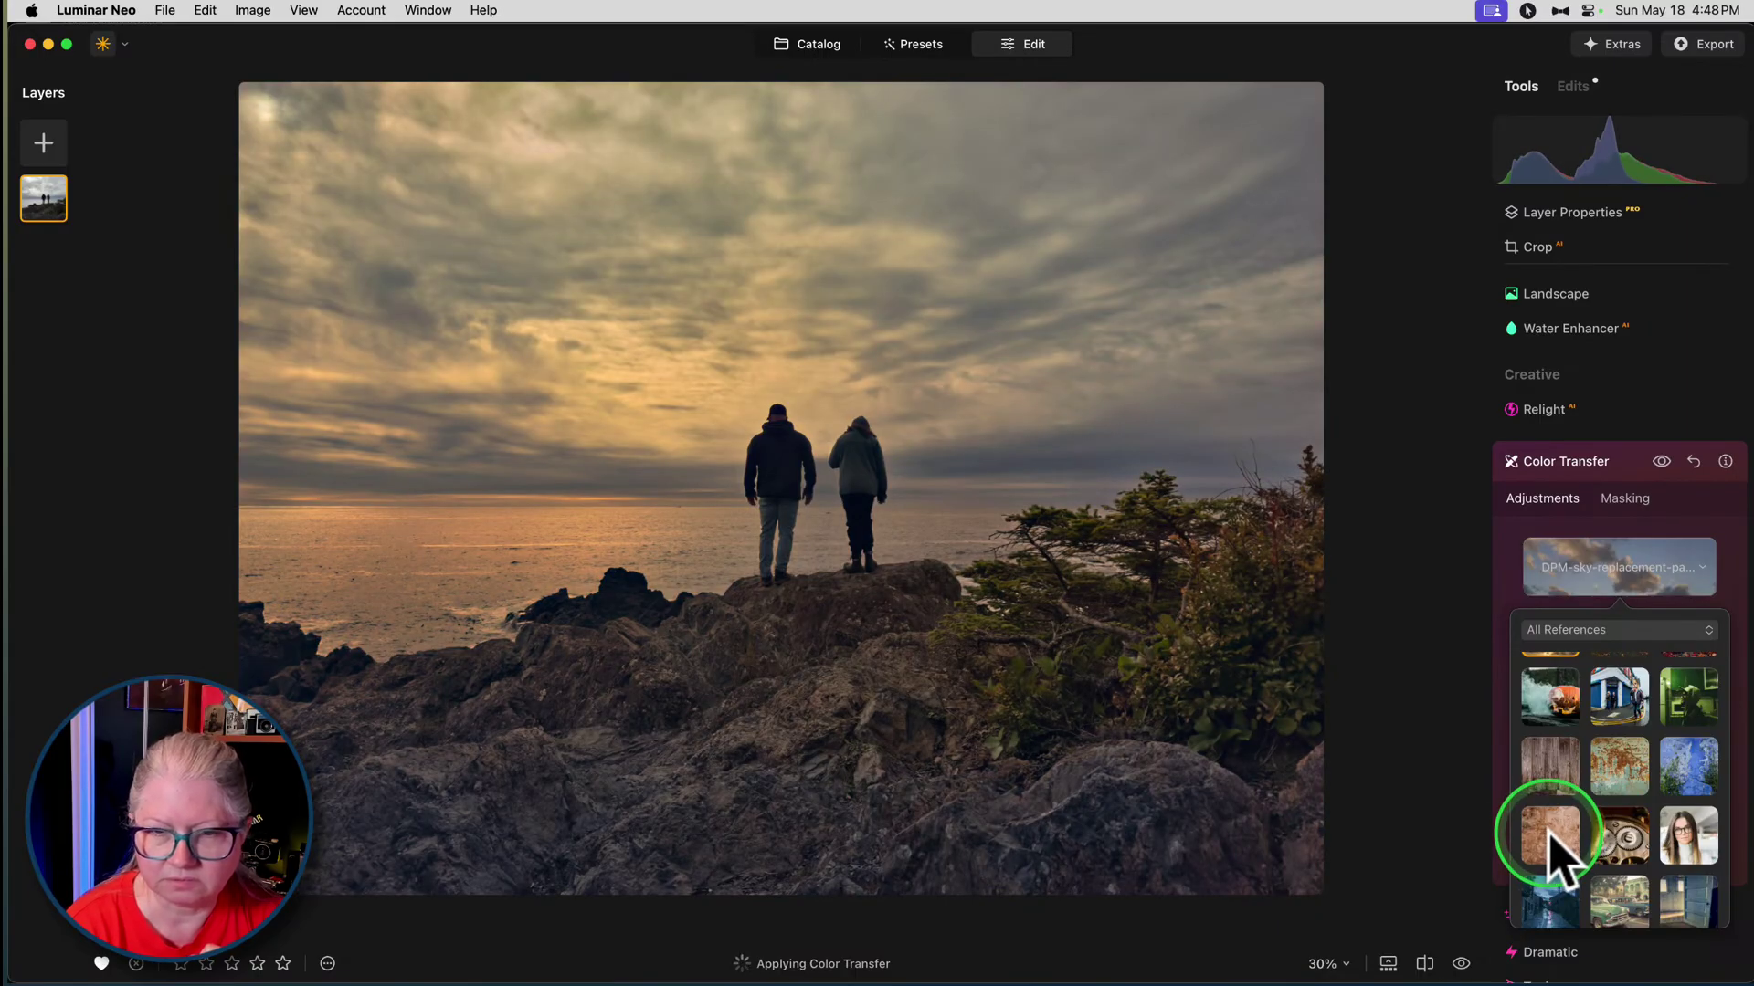
{"action": "left_click", "coordinate": [1550, 836]}
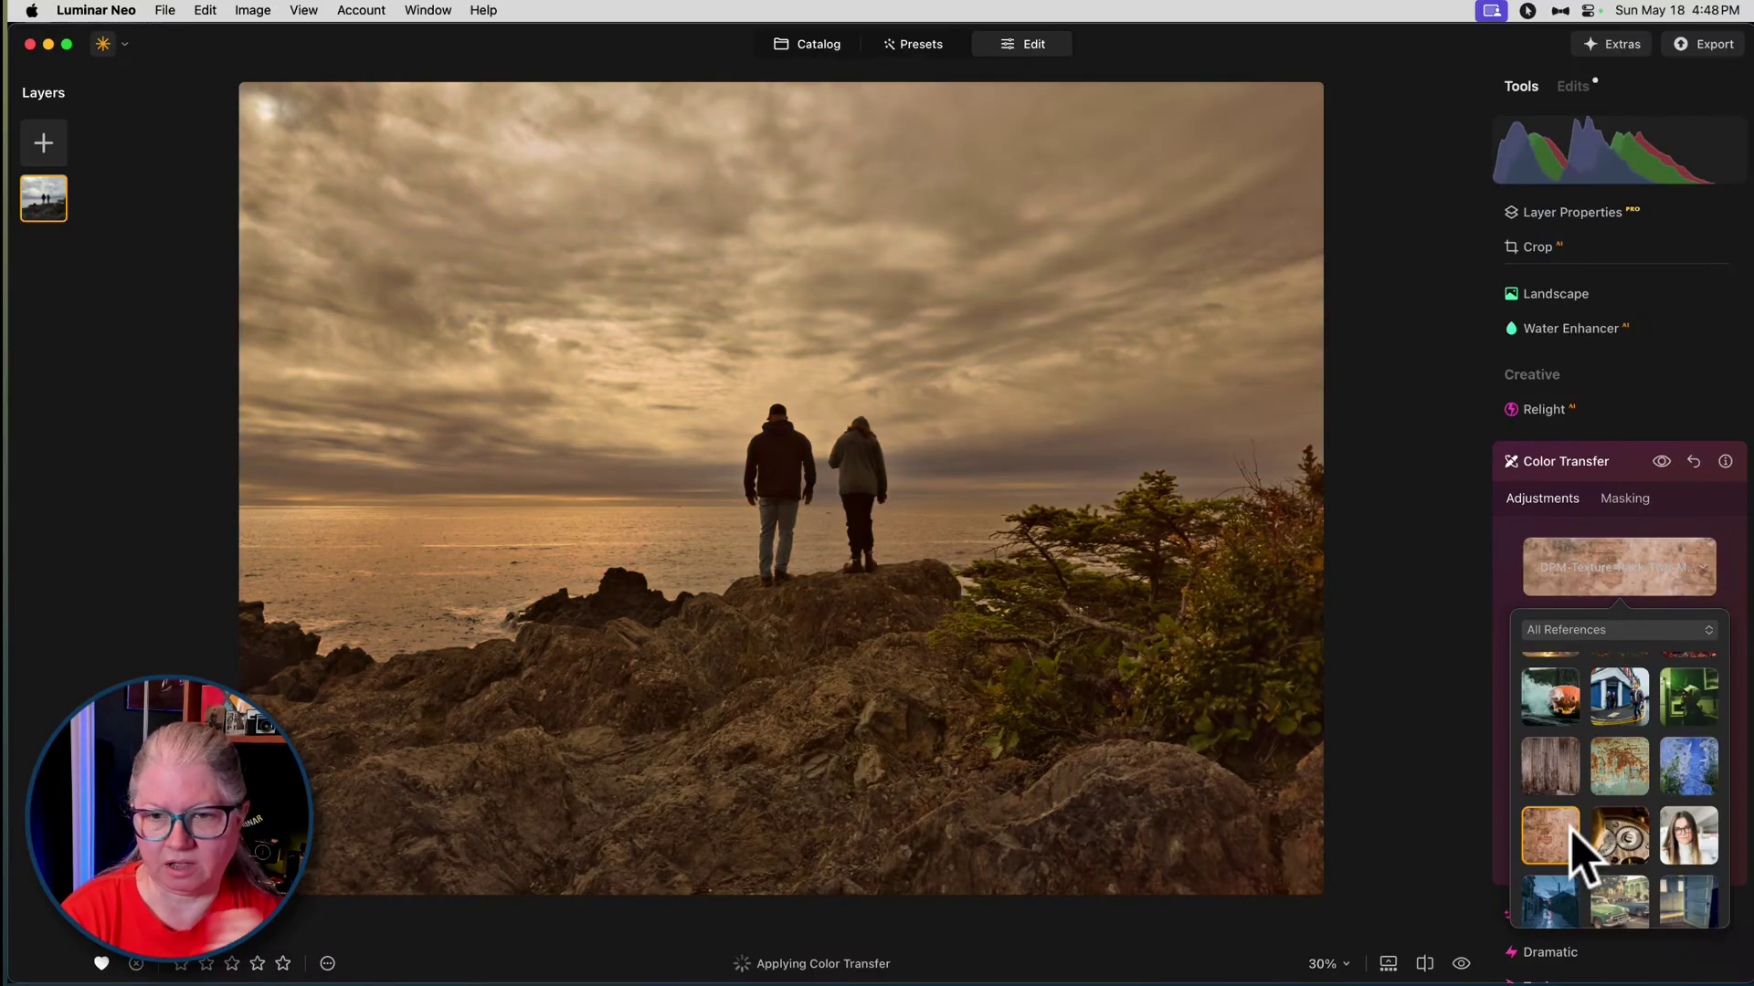
- Try the Twilight Cityscape image as the Color Transfer reference
{"action": "scroll", "coordinate": [1589, 812], "scroll_direction": "down", "scroll_amount": 4}
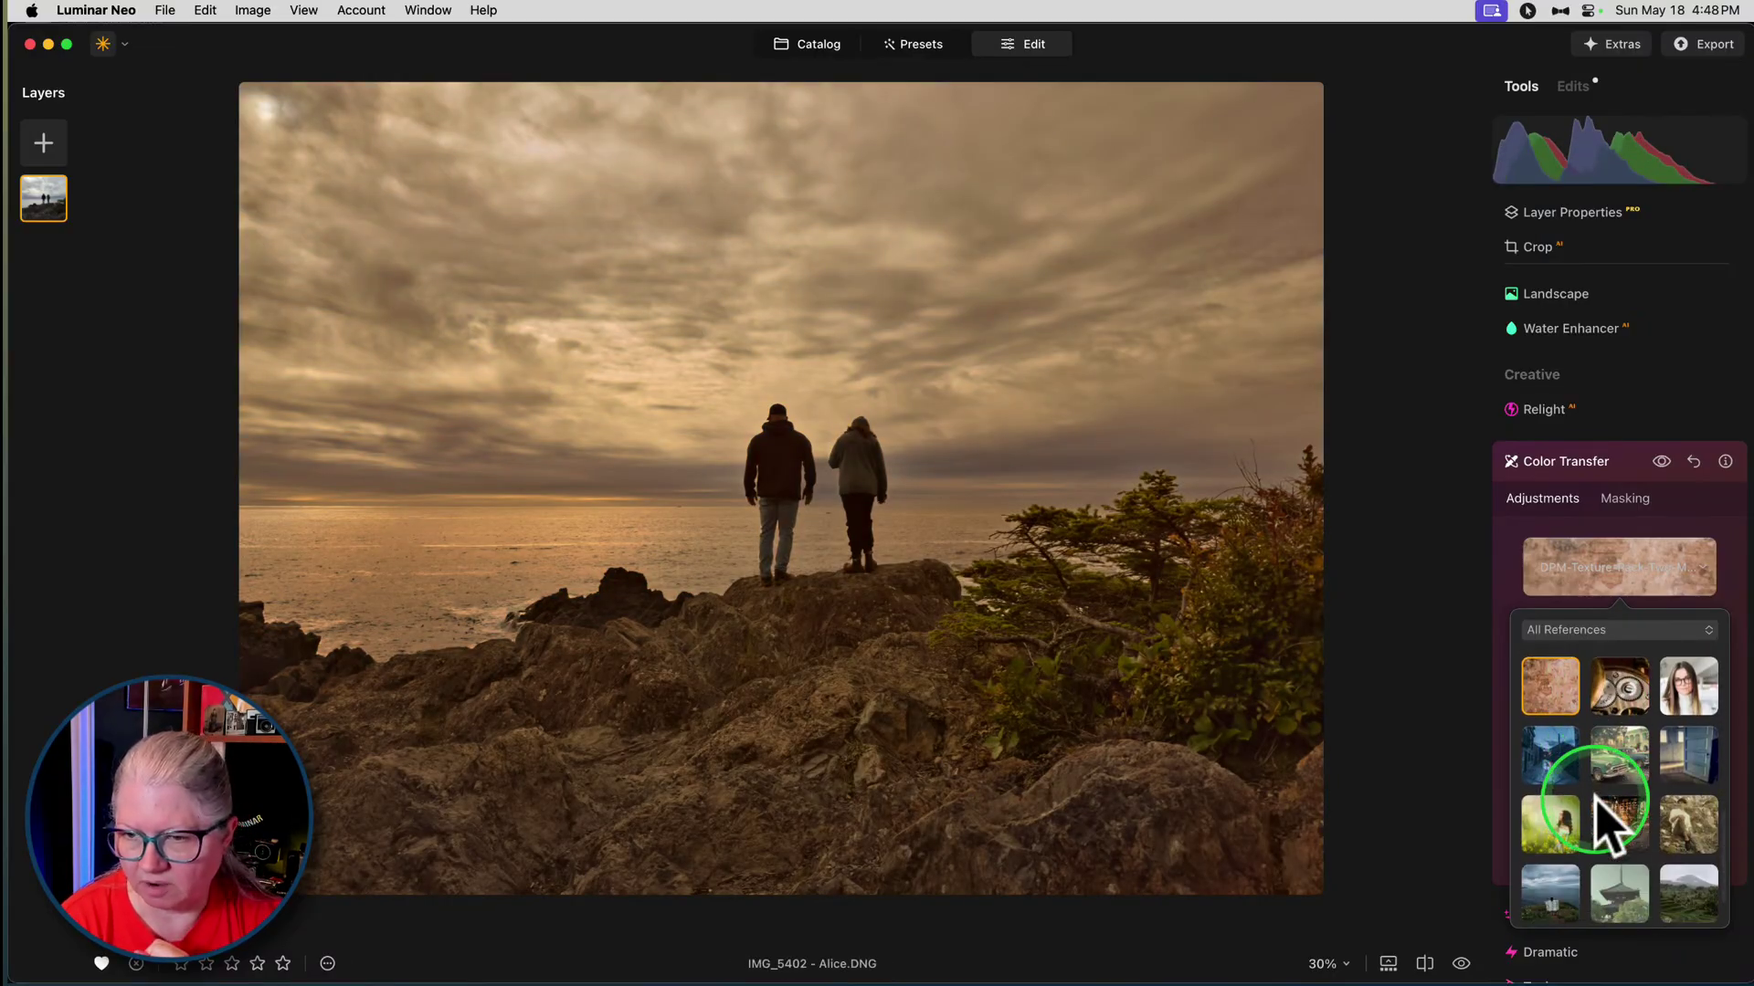
{"action": "scroll", "coordinate": [1608, 822], "scroll_direction": "down", "scroll_amount": 2}
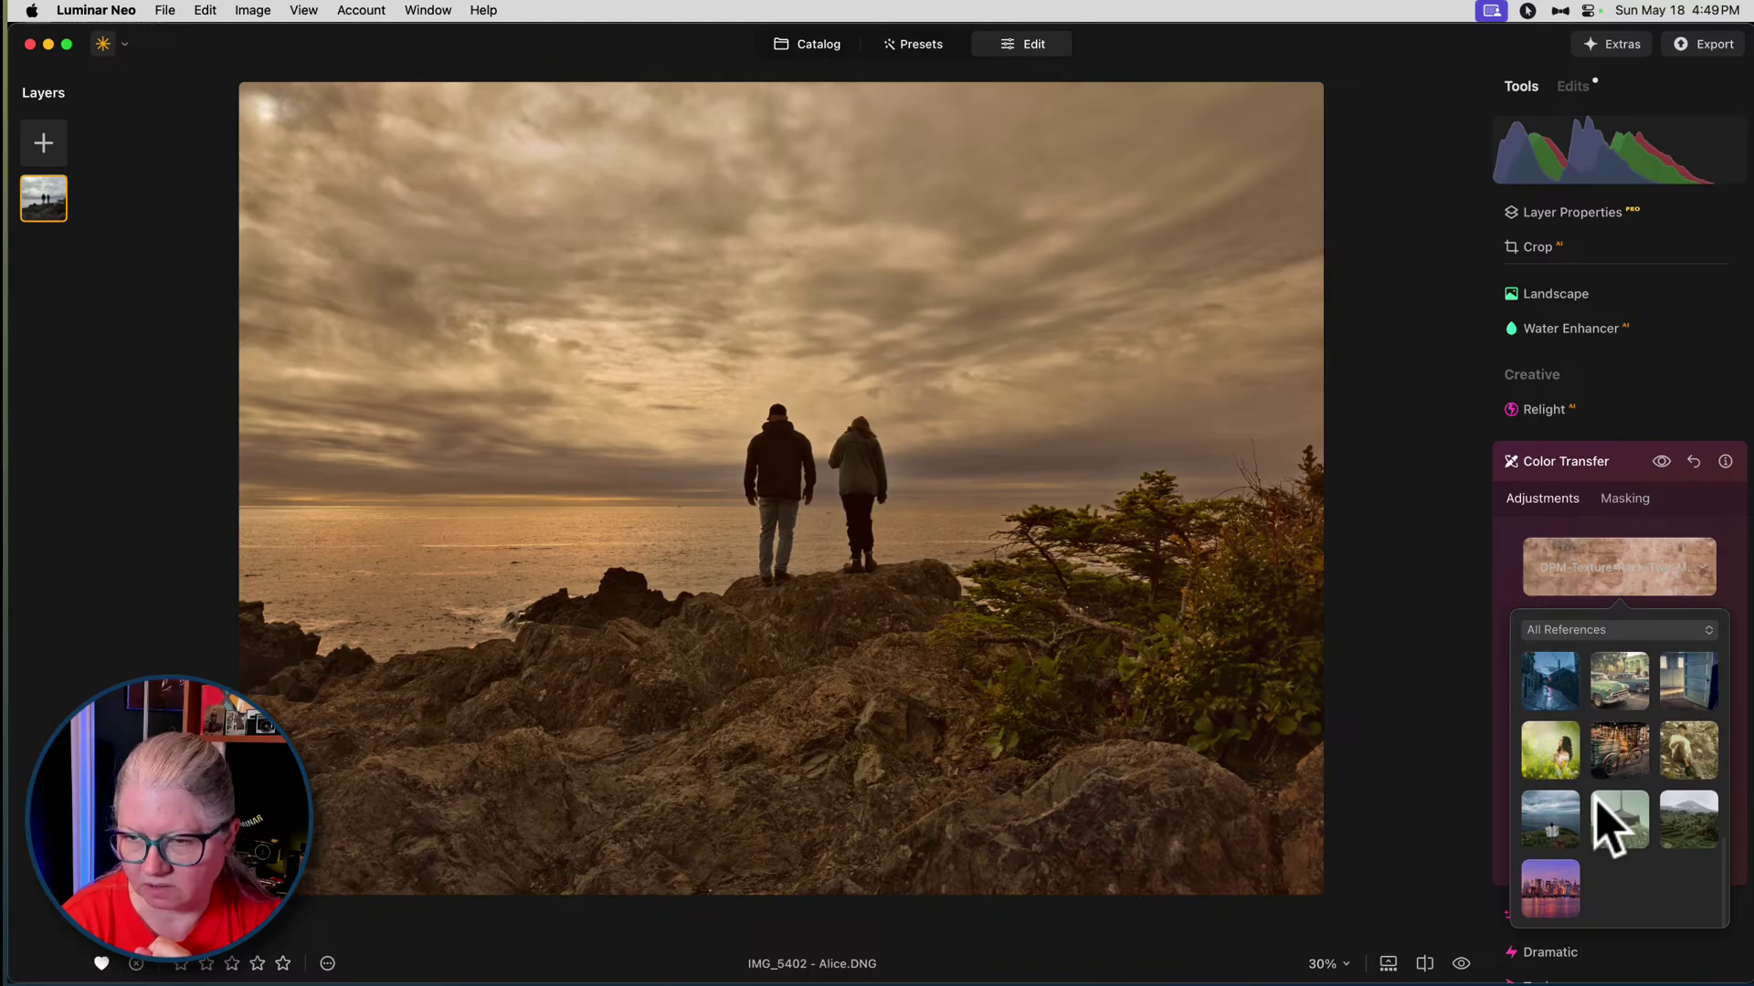
{"action": "left_click", "coordinate": [1552, 888]}
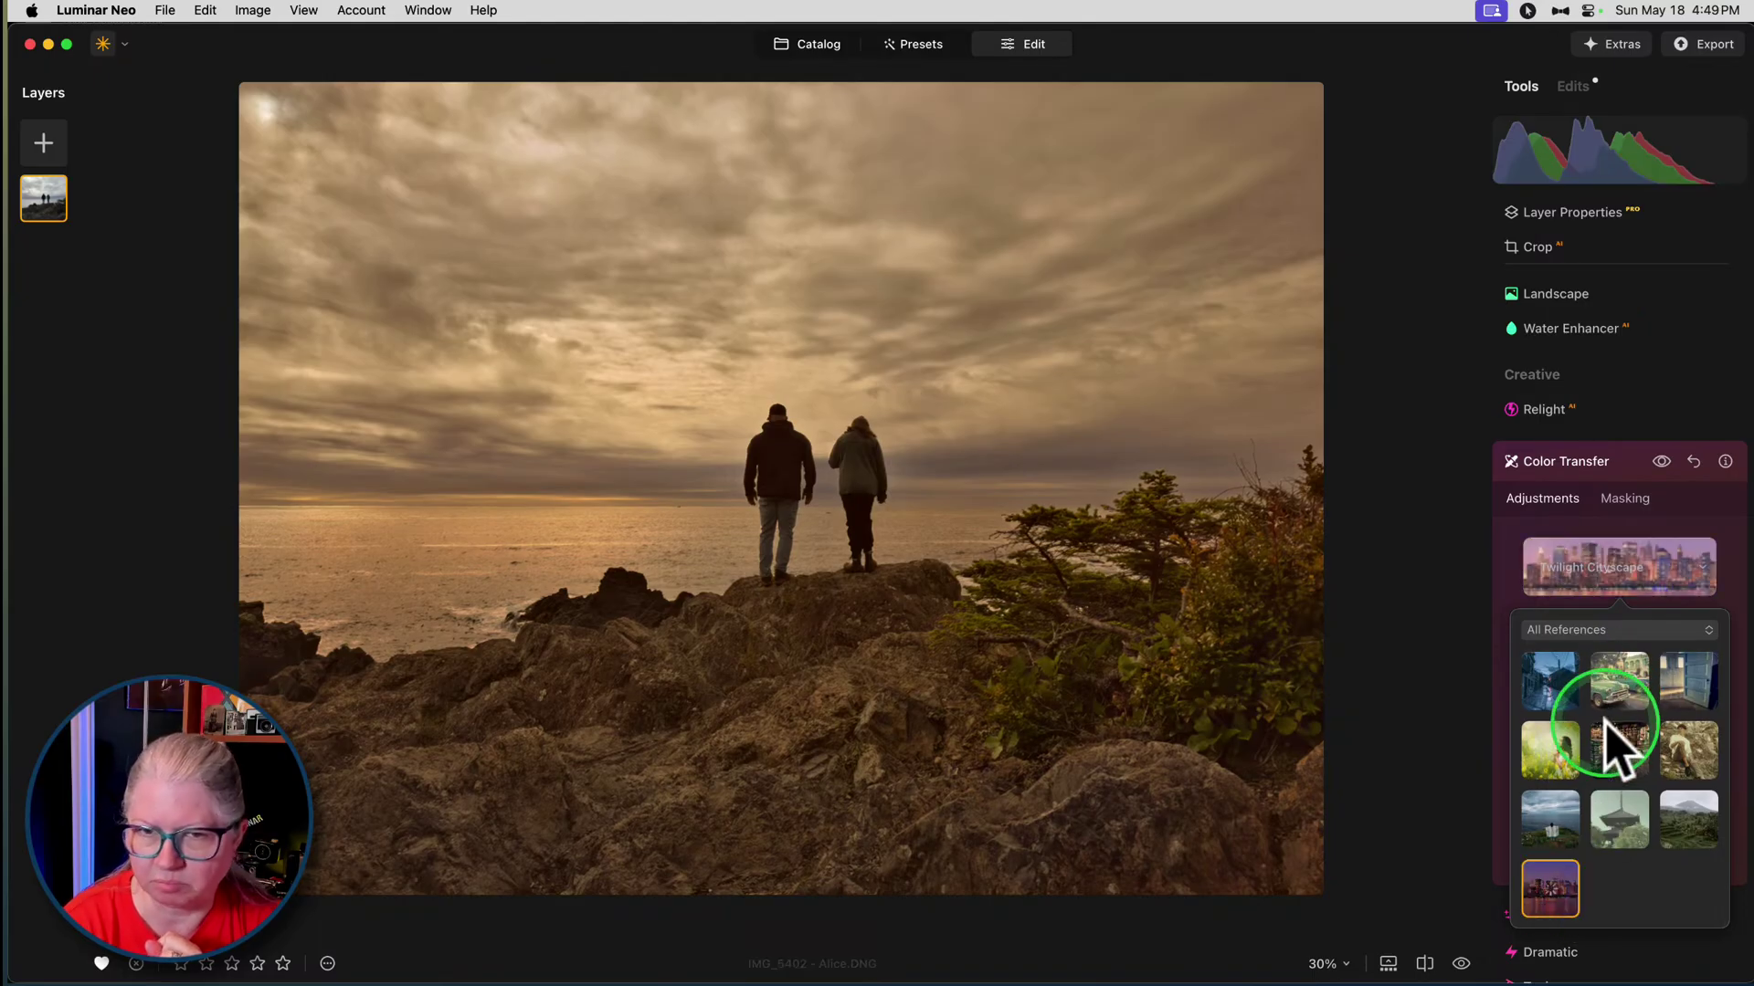
{"action": "scroll", "coordinate": [1606, 726], "scroll_direction": "up", "scroll_amount": 3}
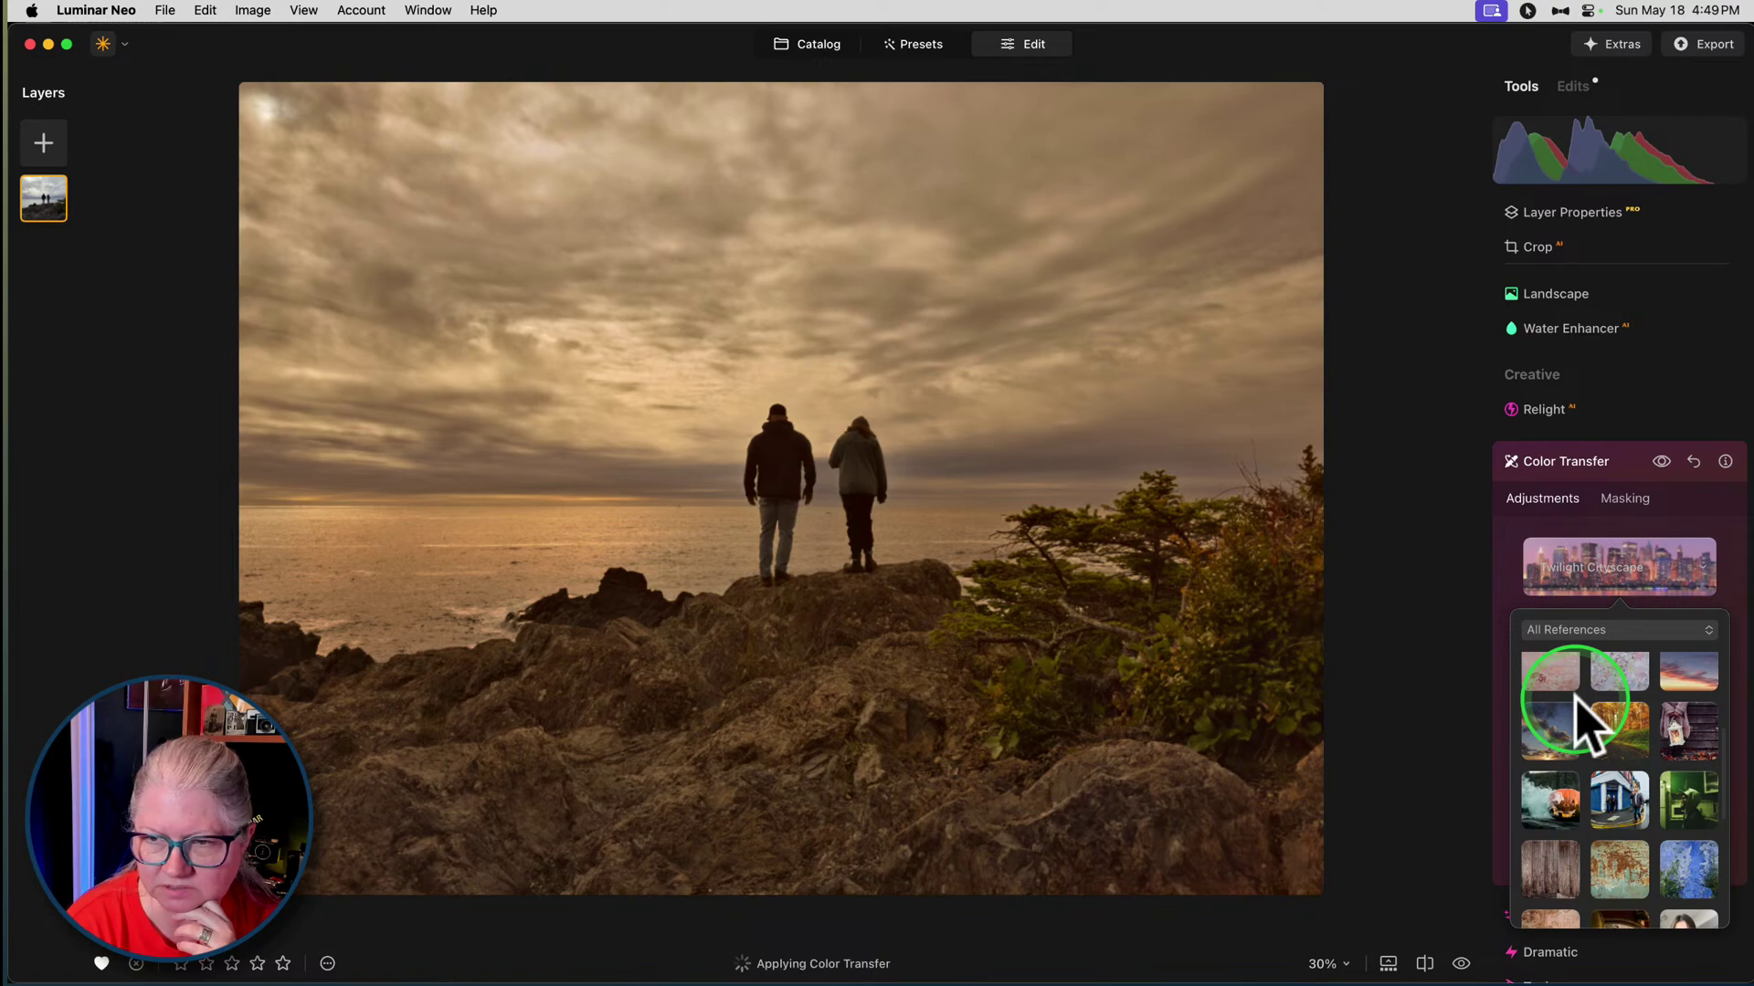
{"action": "left_click", "coordinate": [1508, 562]}
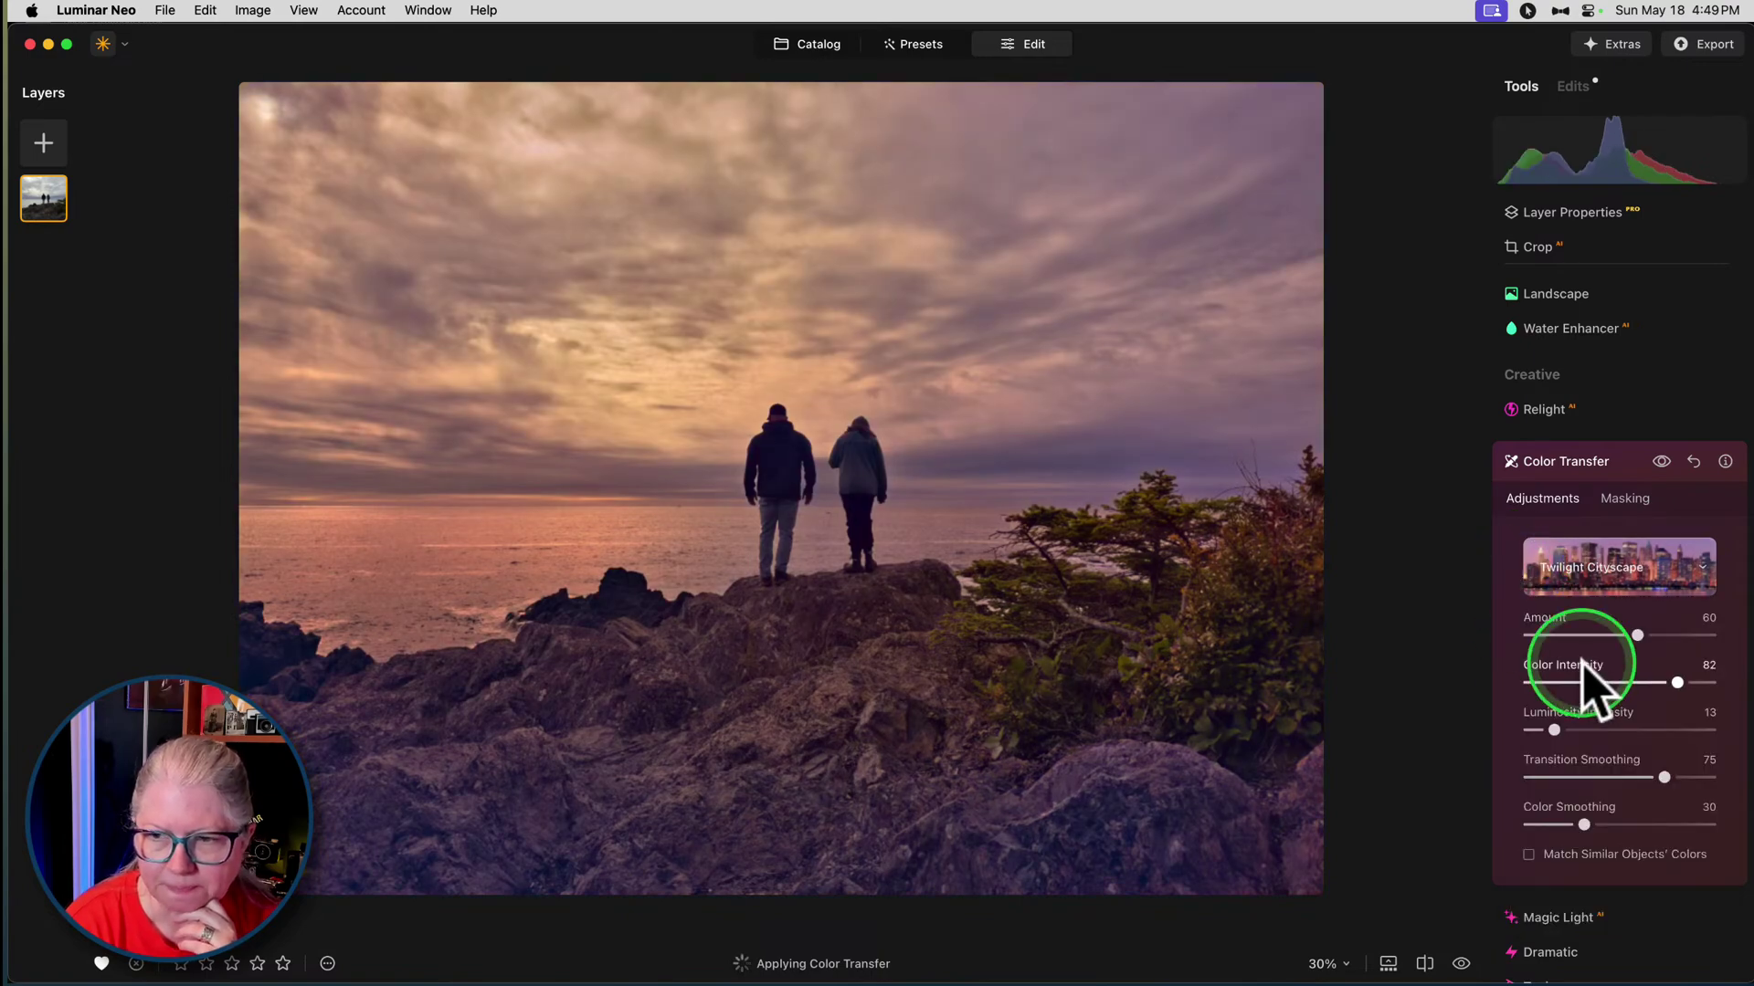
- Try Color Transfer at Luminosity Intensity 9, Color Intensity 14 and Amount 83, and discard the effect
{"action": "mouse_move", "coordinate": [1554, 729]}
{"action": "left_mouse_down"}
{"action": "mouse_move", "coordinate": [1533, 729]}
{"action": "mouse_move", "coordinate": [1671, 736]}
{"action": "mouse_move", "coordinate": [1547, 728]}
{"action": "left_mouse_up"}
{"action": "left_click_drag", "start_coordinate": [1676, 683], "coordinate": [1557, 682]}
{"action": "left_click_drag", "start_coordinate": [1636, 634], "coordinate": [1678, 636]}
{"action": "left_click", "coordinate": [1660, 461]}
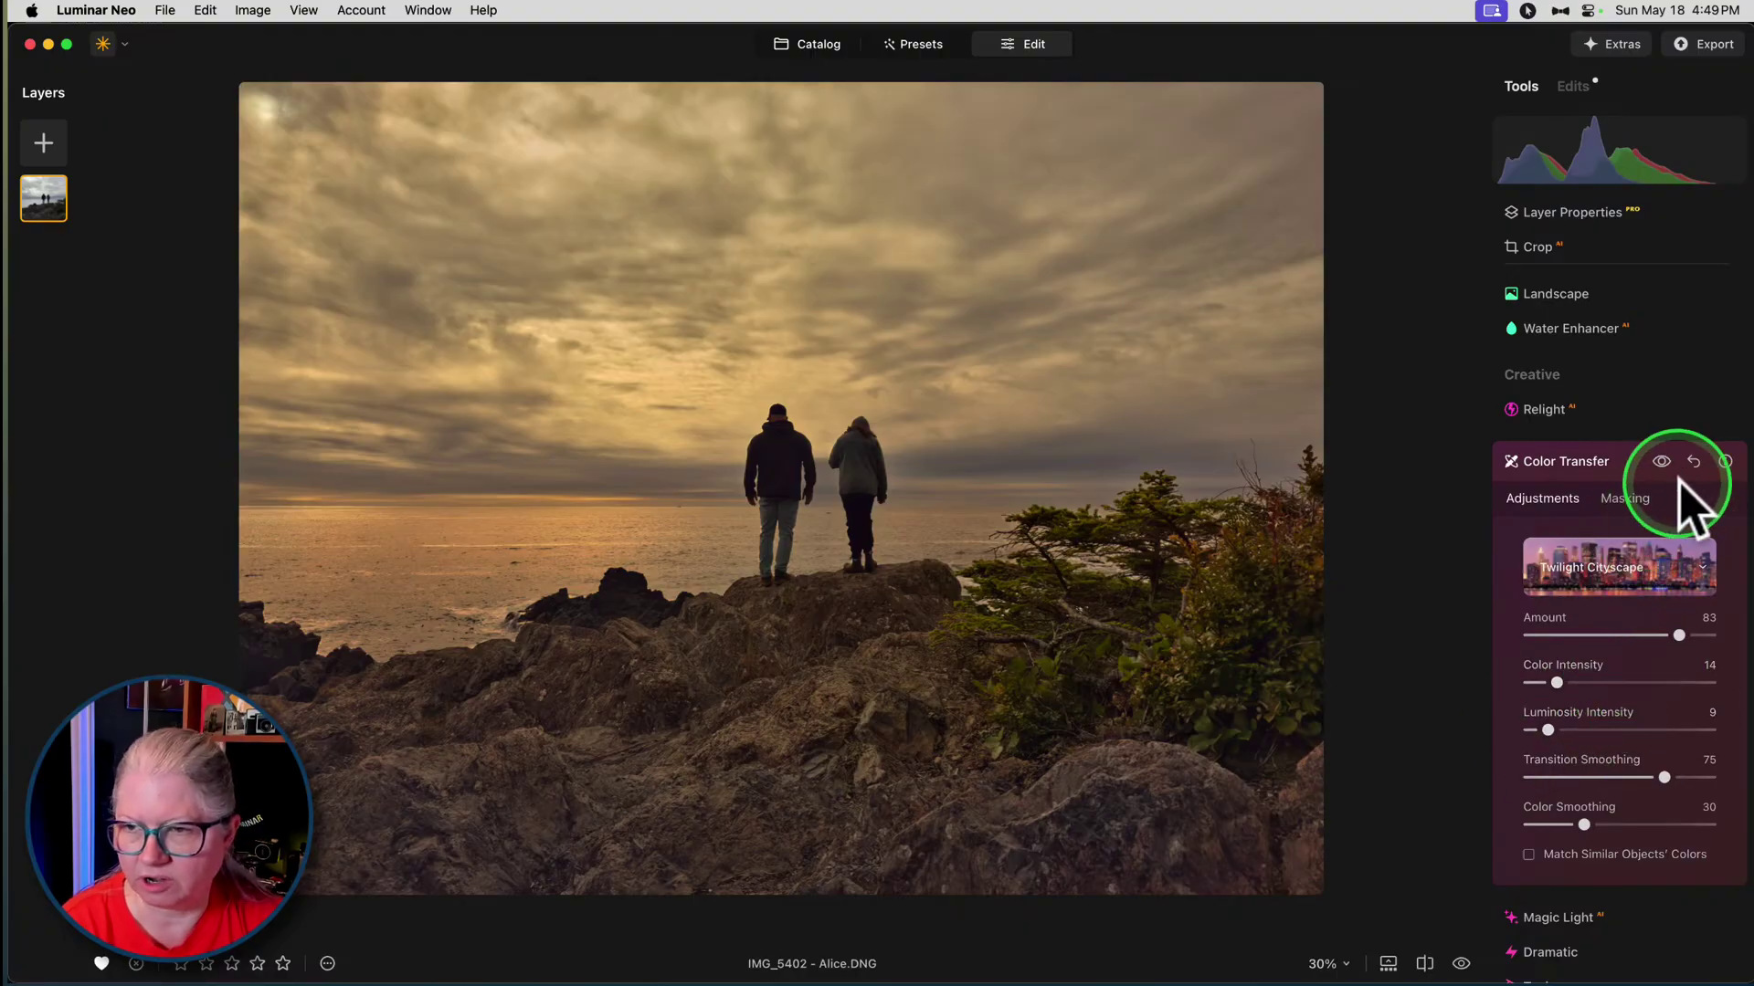
{"action": "left_click", "coordinate": [1603, 461]}
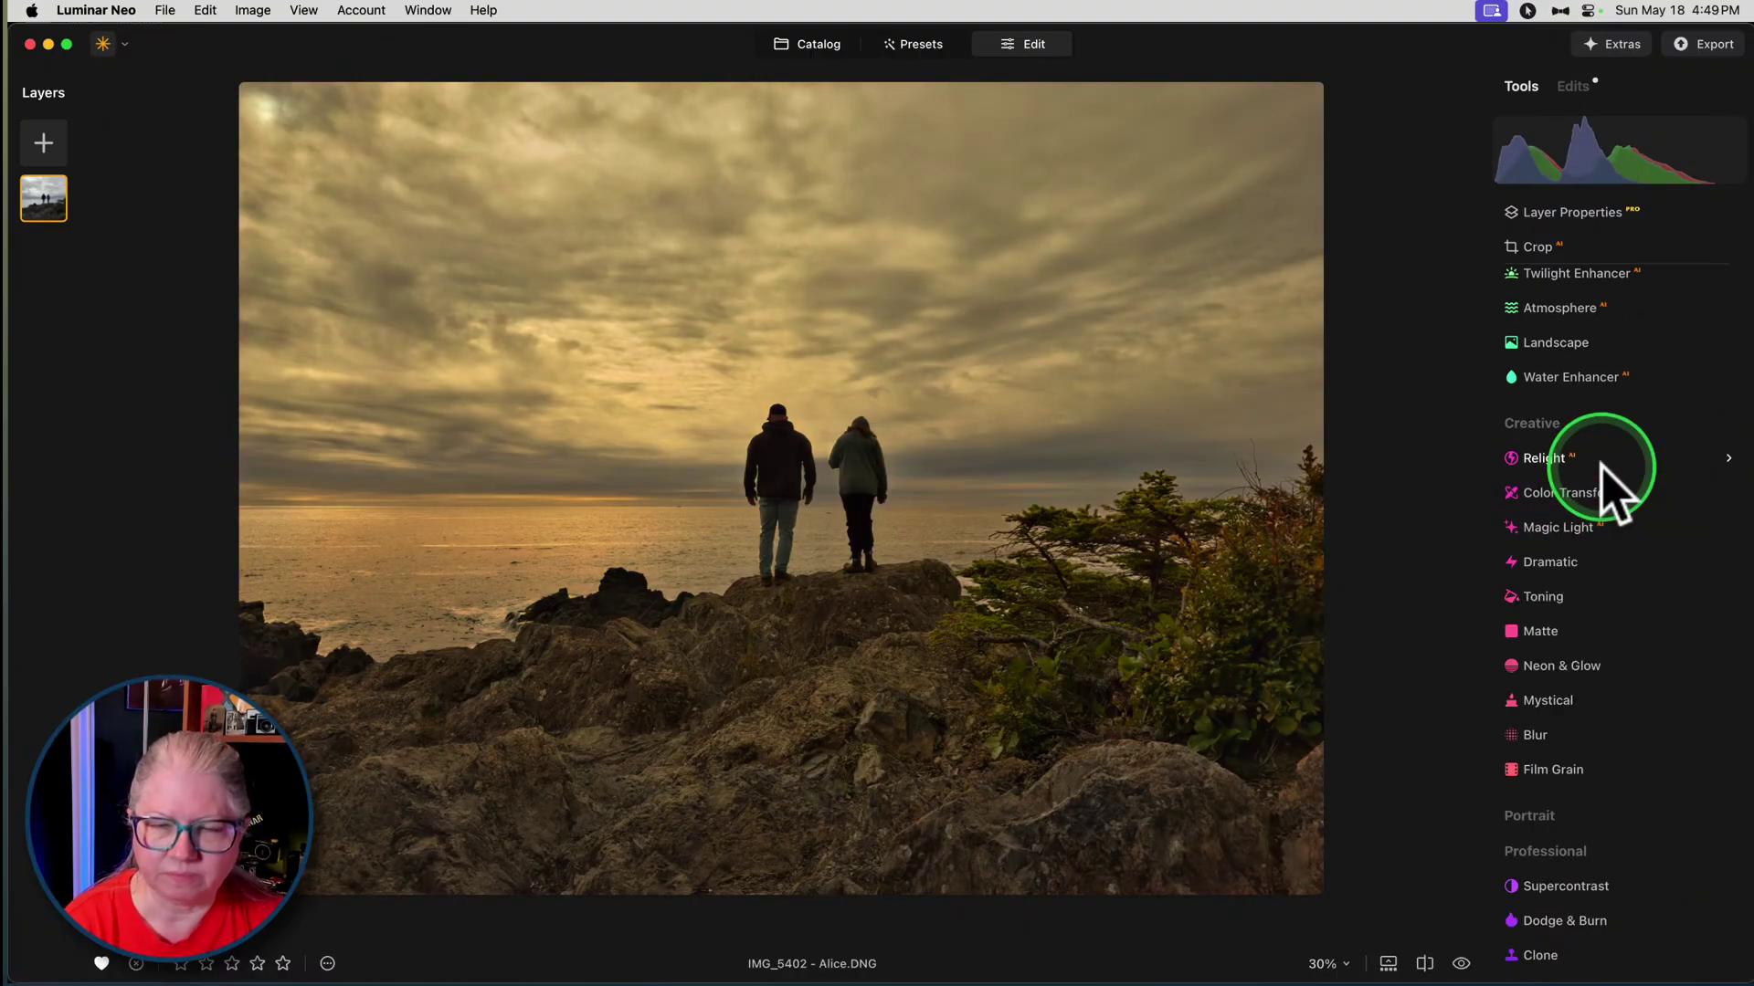
- Compare the edit with the original photo and raise the Develop Exposure to about 0.34
{"action": "key", "text": "backslash"}
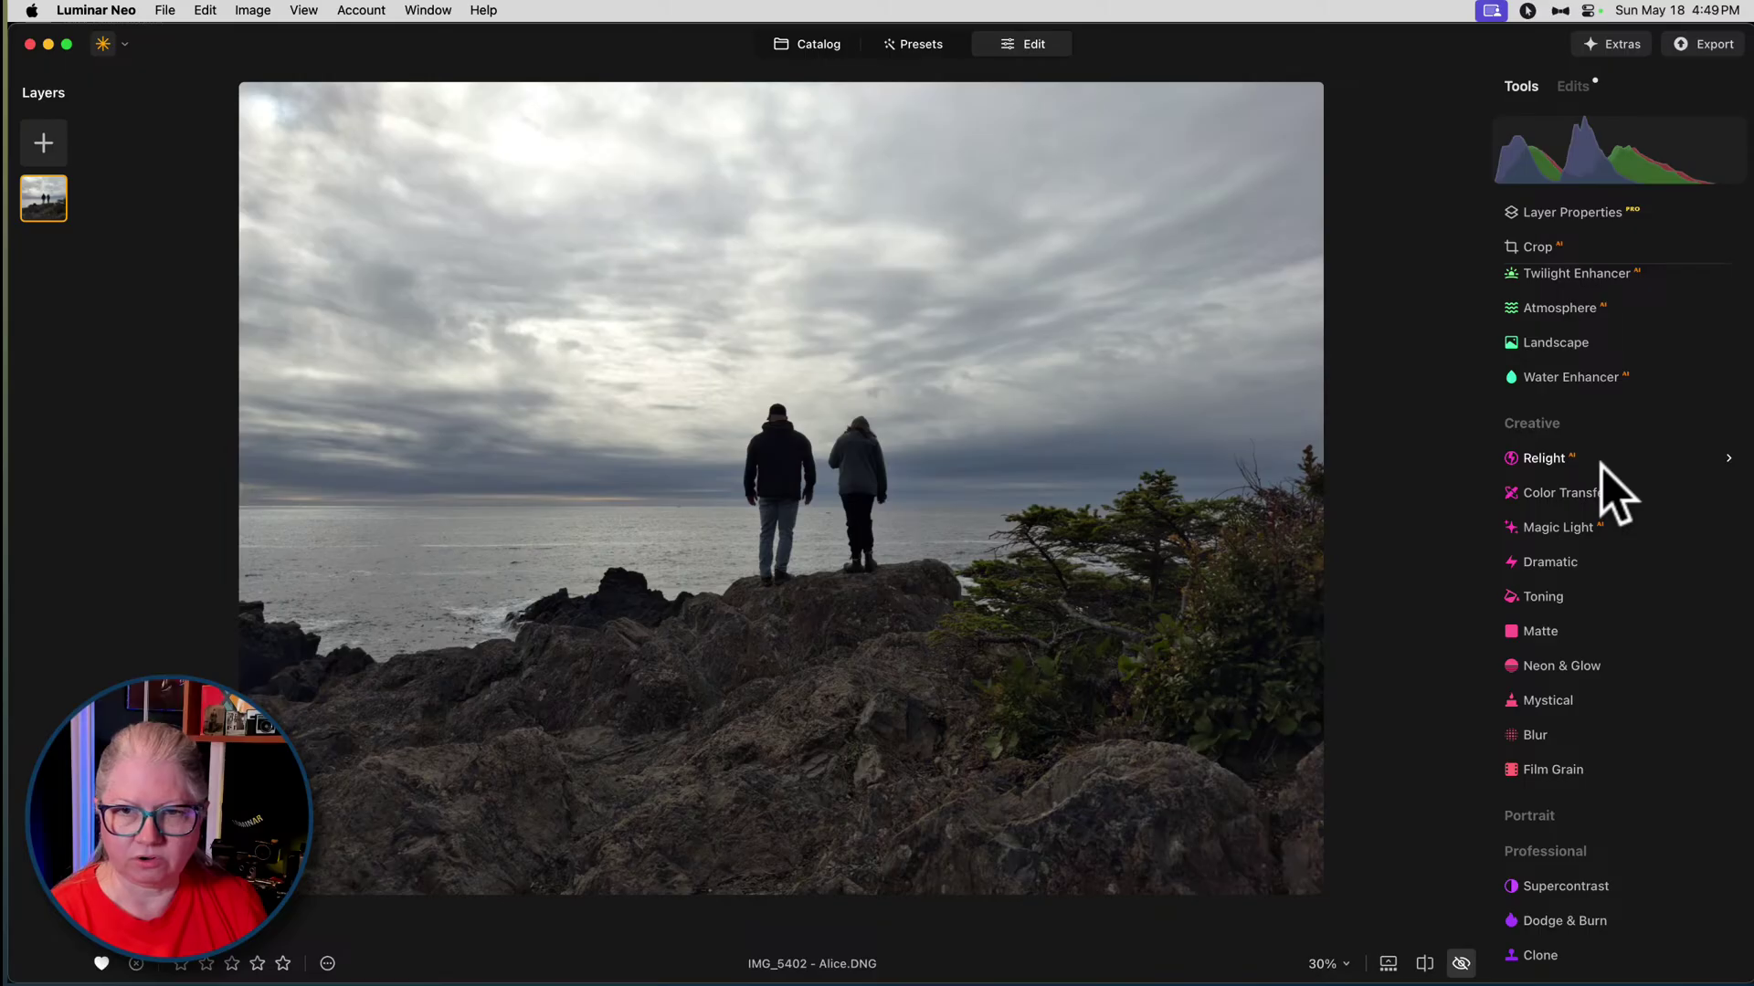
{"action": "key", "text": "backslash"}
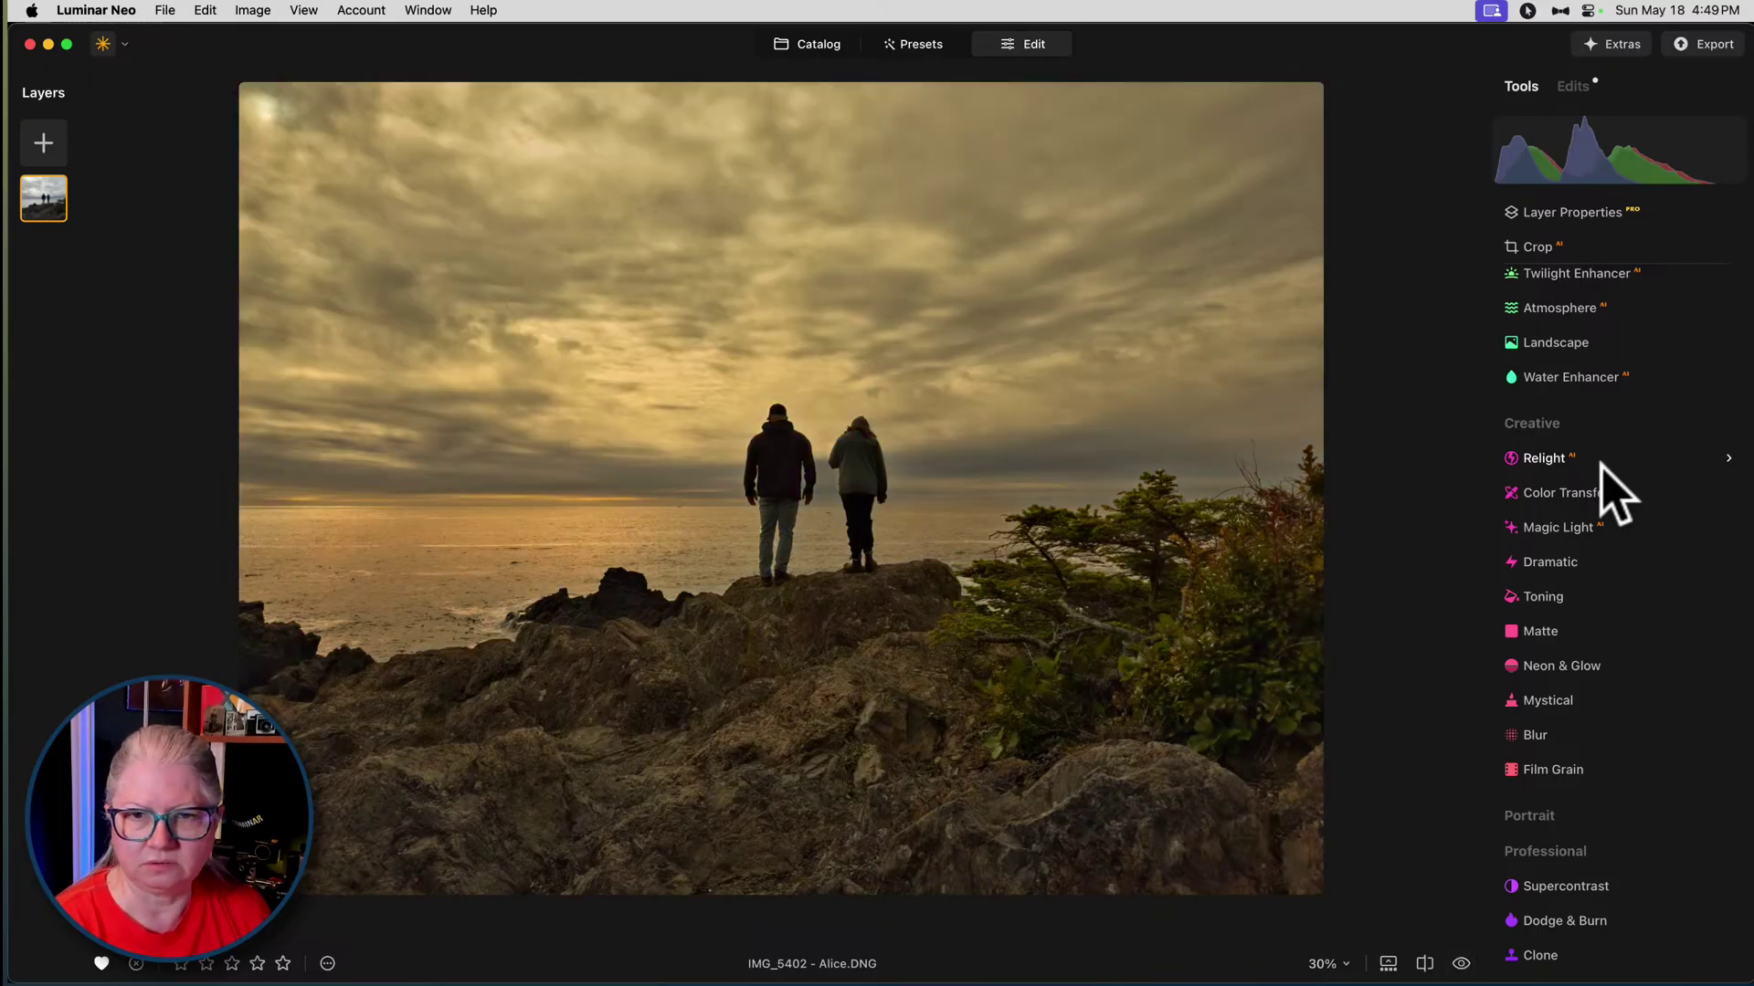
{"action": "scroll", "coordinate": [1607, 493], "scroll_direction": "up", "scroll_amount": 8}
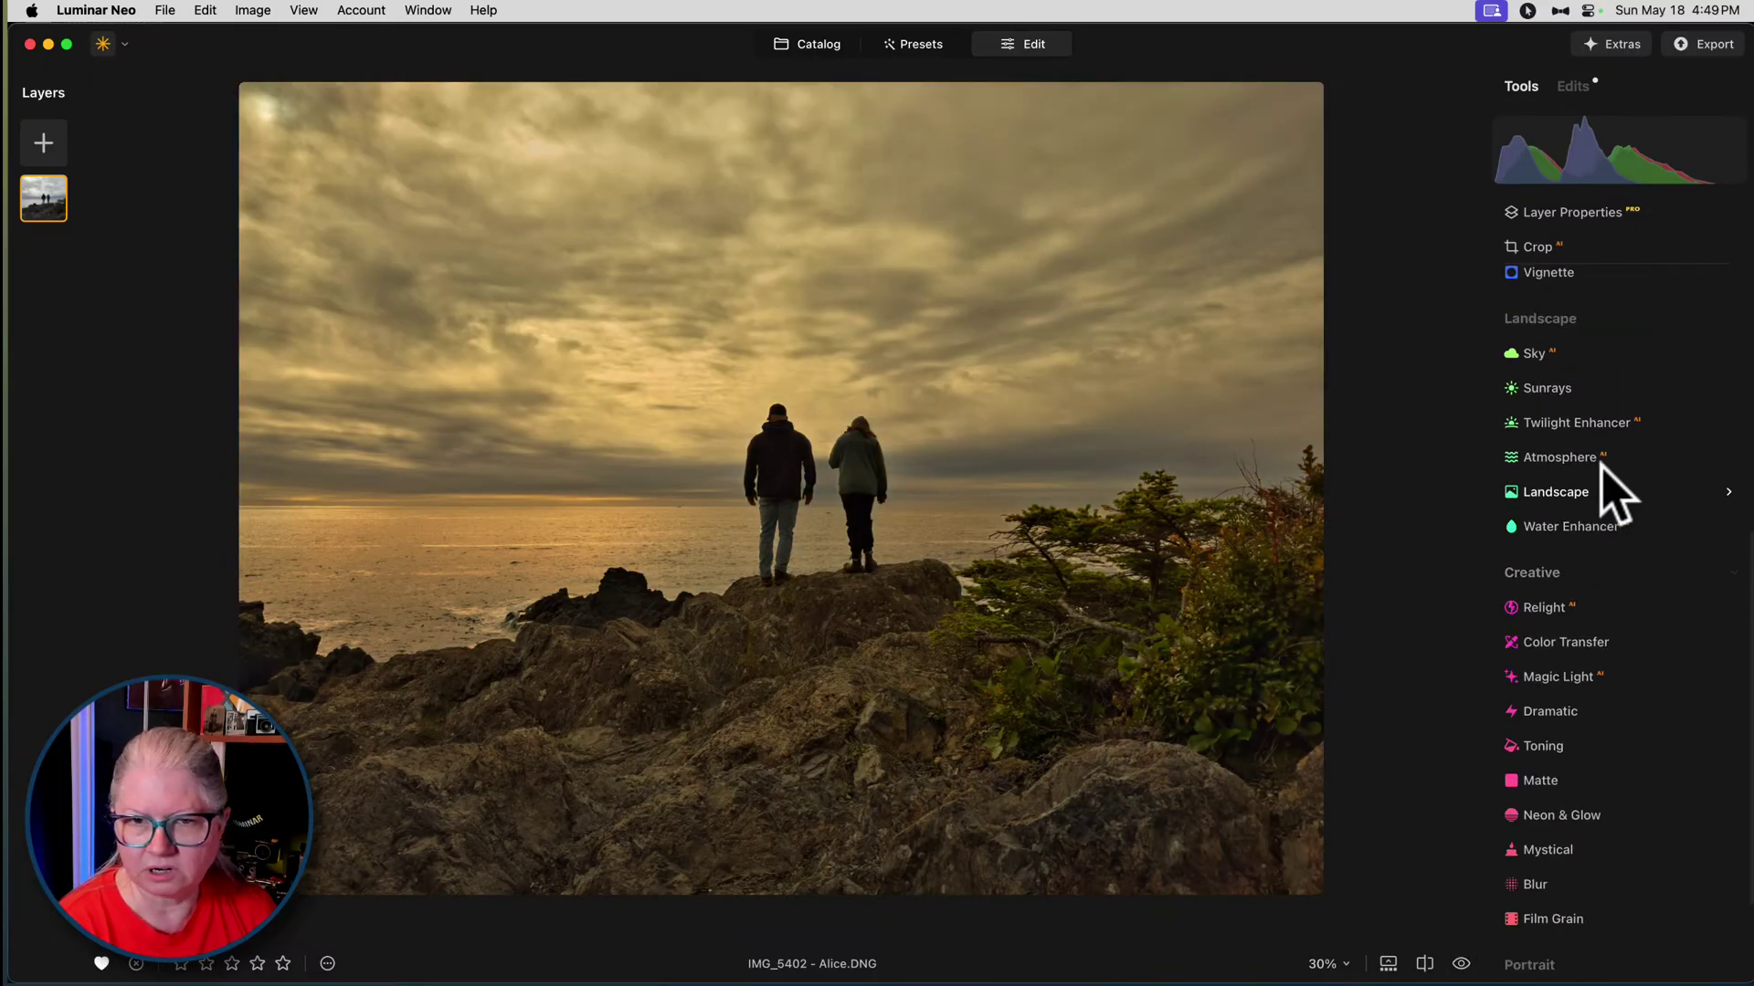
{"action": "left_click", "coordinate": [1585, 480]}
{"action": "scroll", "coordinate": [1571, 452], "scroll_direction": "up", "scroll_amount": 3}
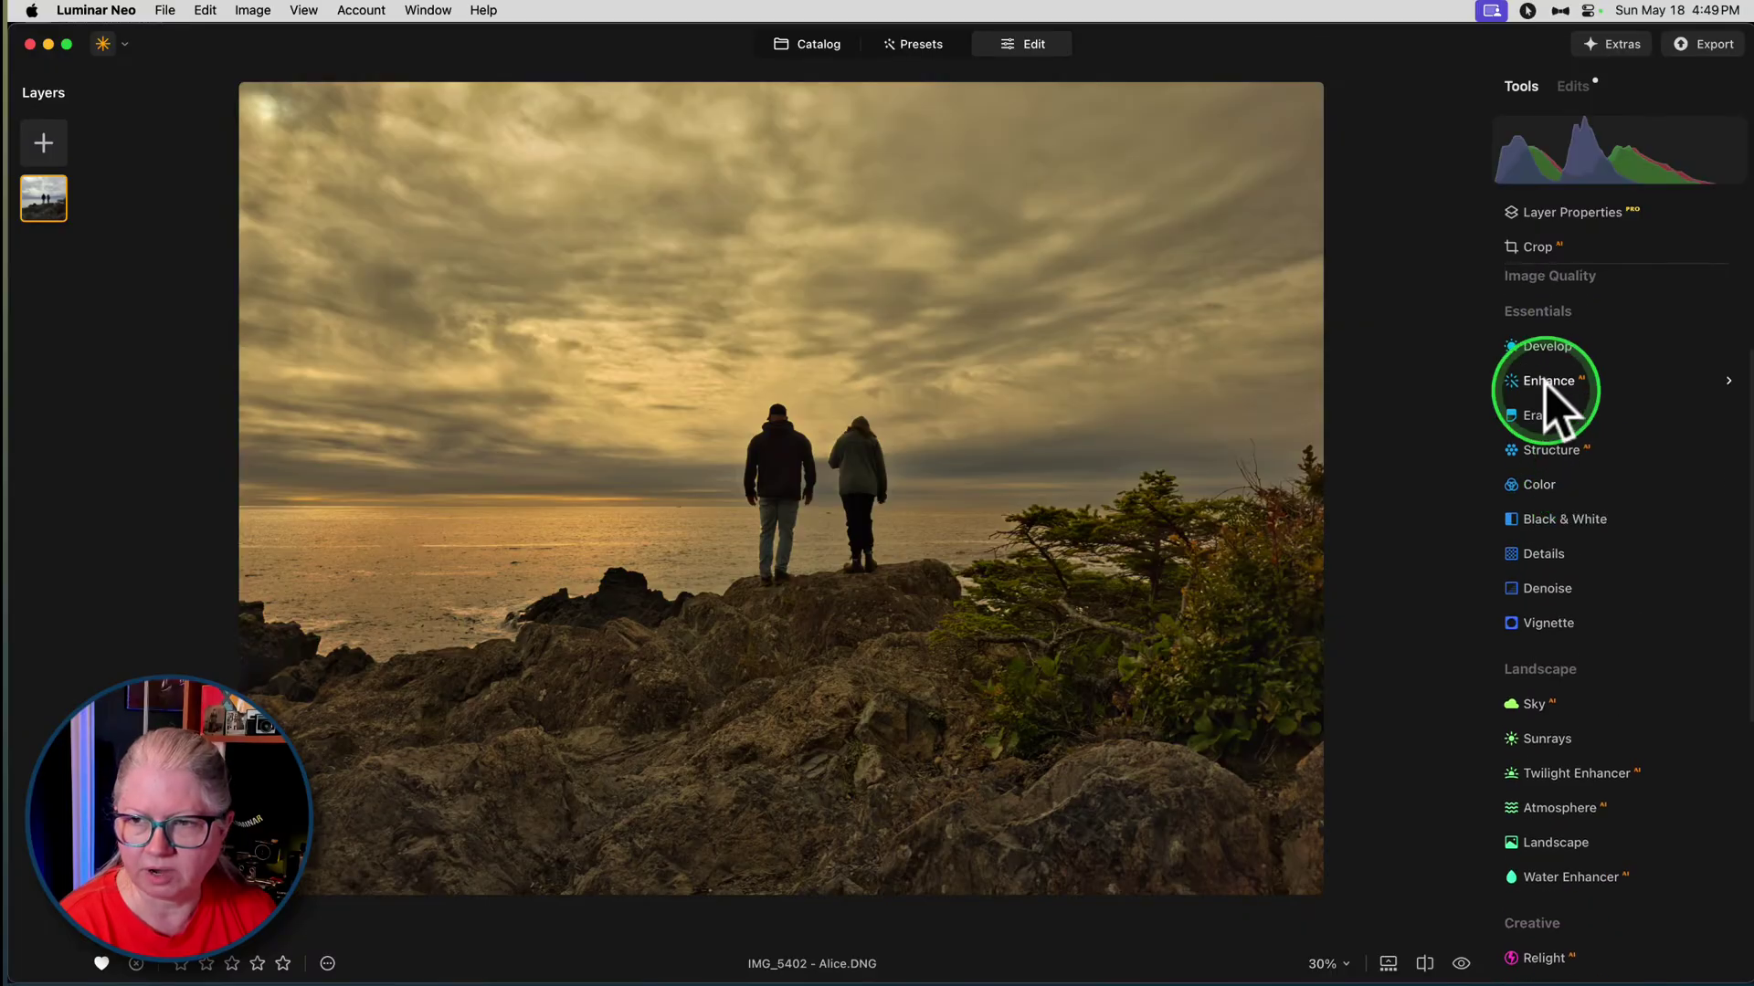
{"action": "left_click", "coordinate": [1548, 352]}
{"action": "left_click_drag", "start_coordinate": [1621, 482], "coordinate": [1628, 480]}
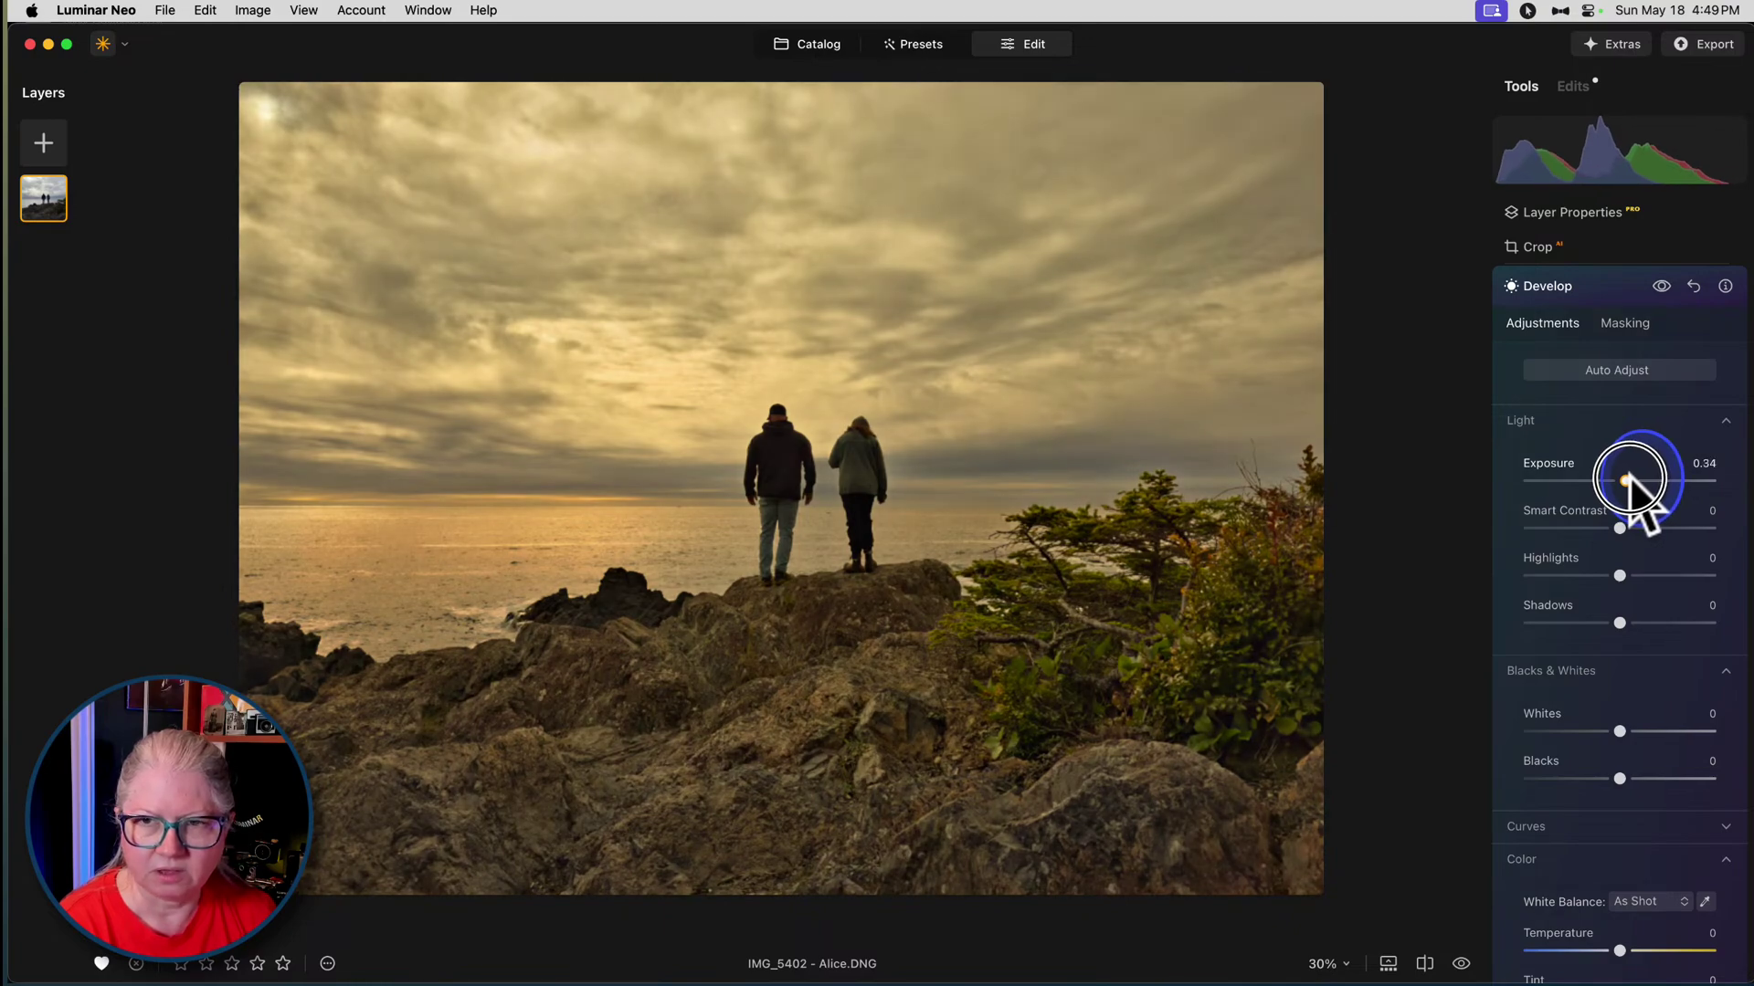
{"action": "left_click", "coordinate": [1598, 294]}
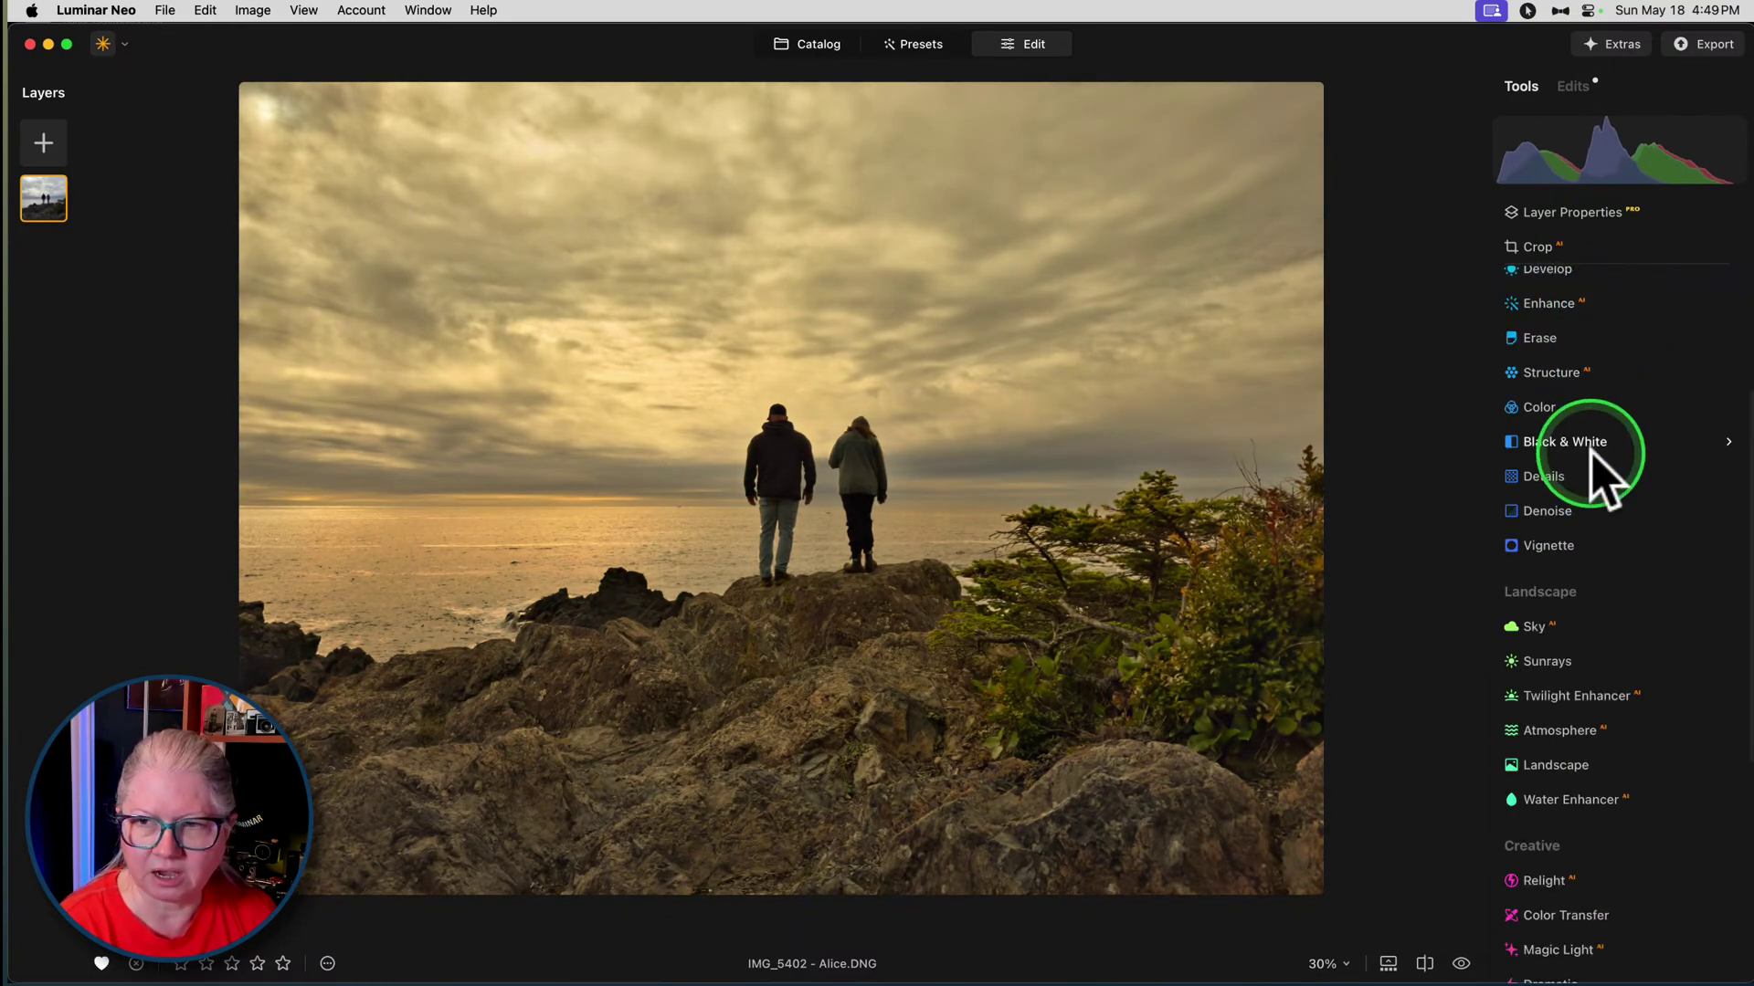
- Add a dark, hard-edged vignette with Amount -63, Size 5, Roundness 45 and Feather -100
{"action": "left_click", "coordinate": [1564, 548]}
{"action": "left_click_drag", "start_coordinate": [1605, 632], "coordinate": [1564, 645]}
{"action": "left_click", "coordinate": [1549, 755]}
{"action": "left_click_drag", "start_coordinate": [1620, 893], "coordinate": [1468, 893]}
{"action": "left_click_drag", "start_coordinate": [1568, 659], "coordinate": [1563, 657]}
{"action": "left_click_drag", "start_coordinate": [1619, 706], "coordinate": [1578, 706]}
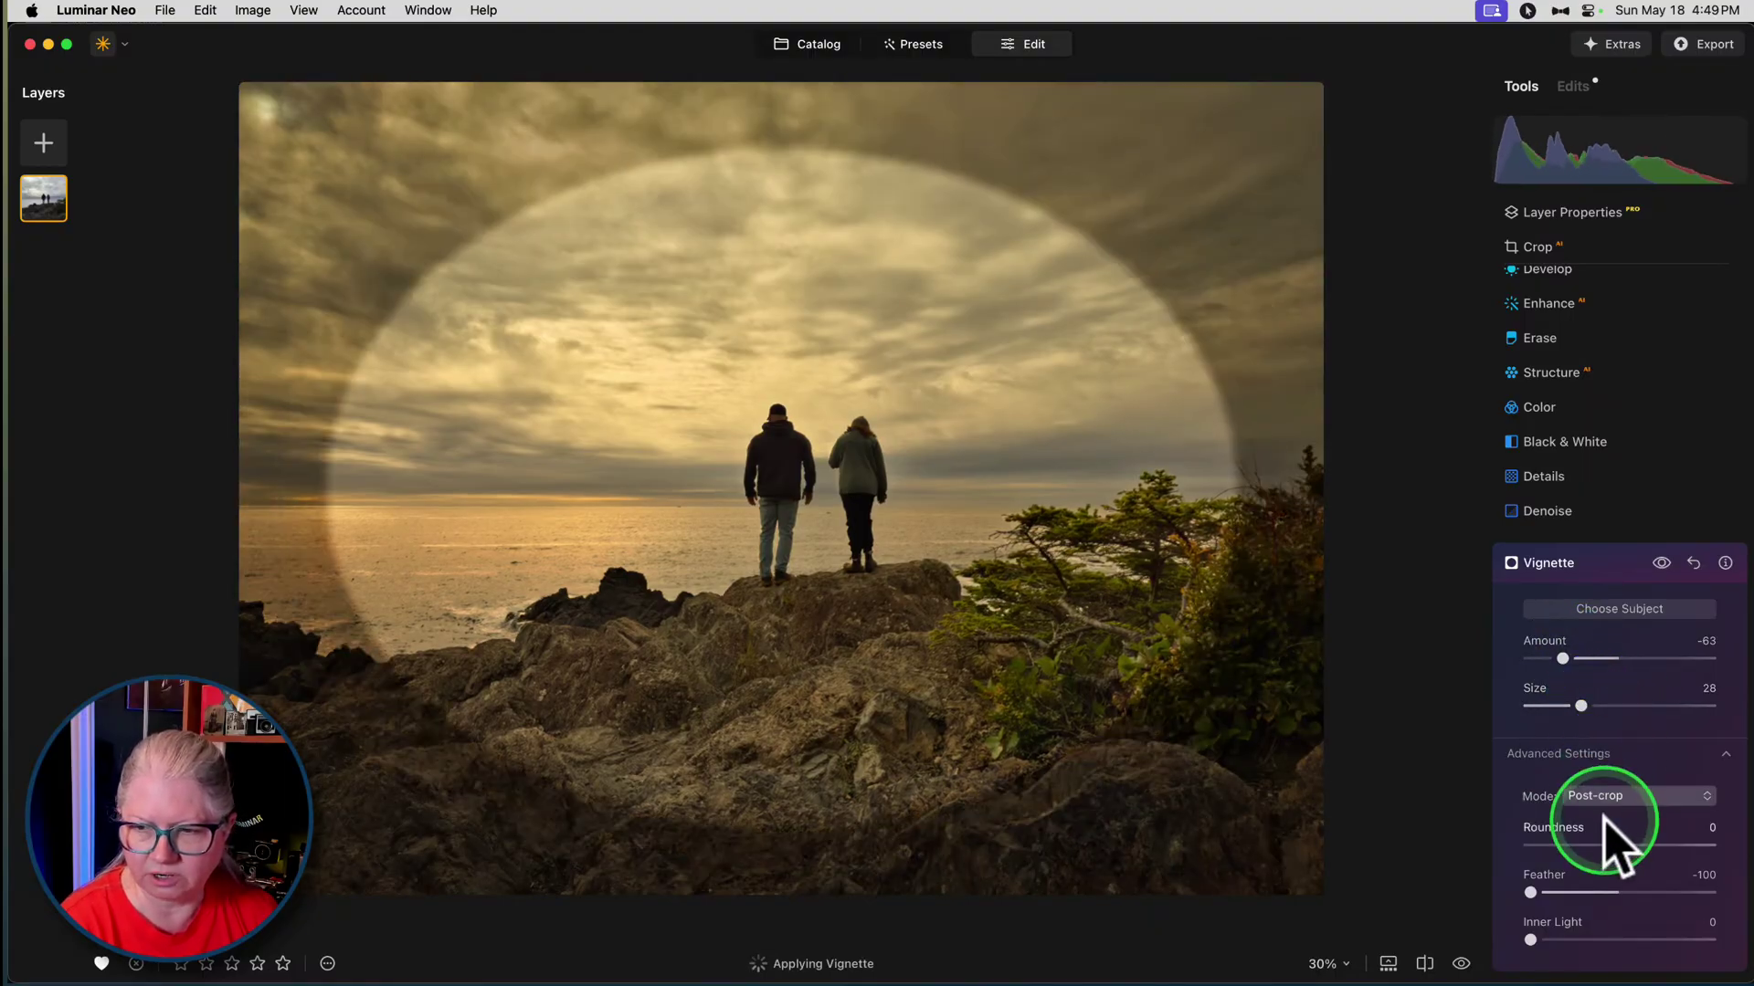
{"action": "left_click_drag", "start_coordinate": [1620, 845], "coordinate": [1660, 845]}
{"action": "left_click_drag", "start_coordinate": [1585, 713], "coordinate": [1554, 709]}
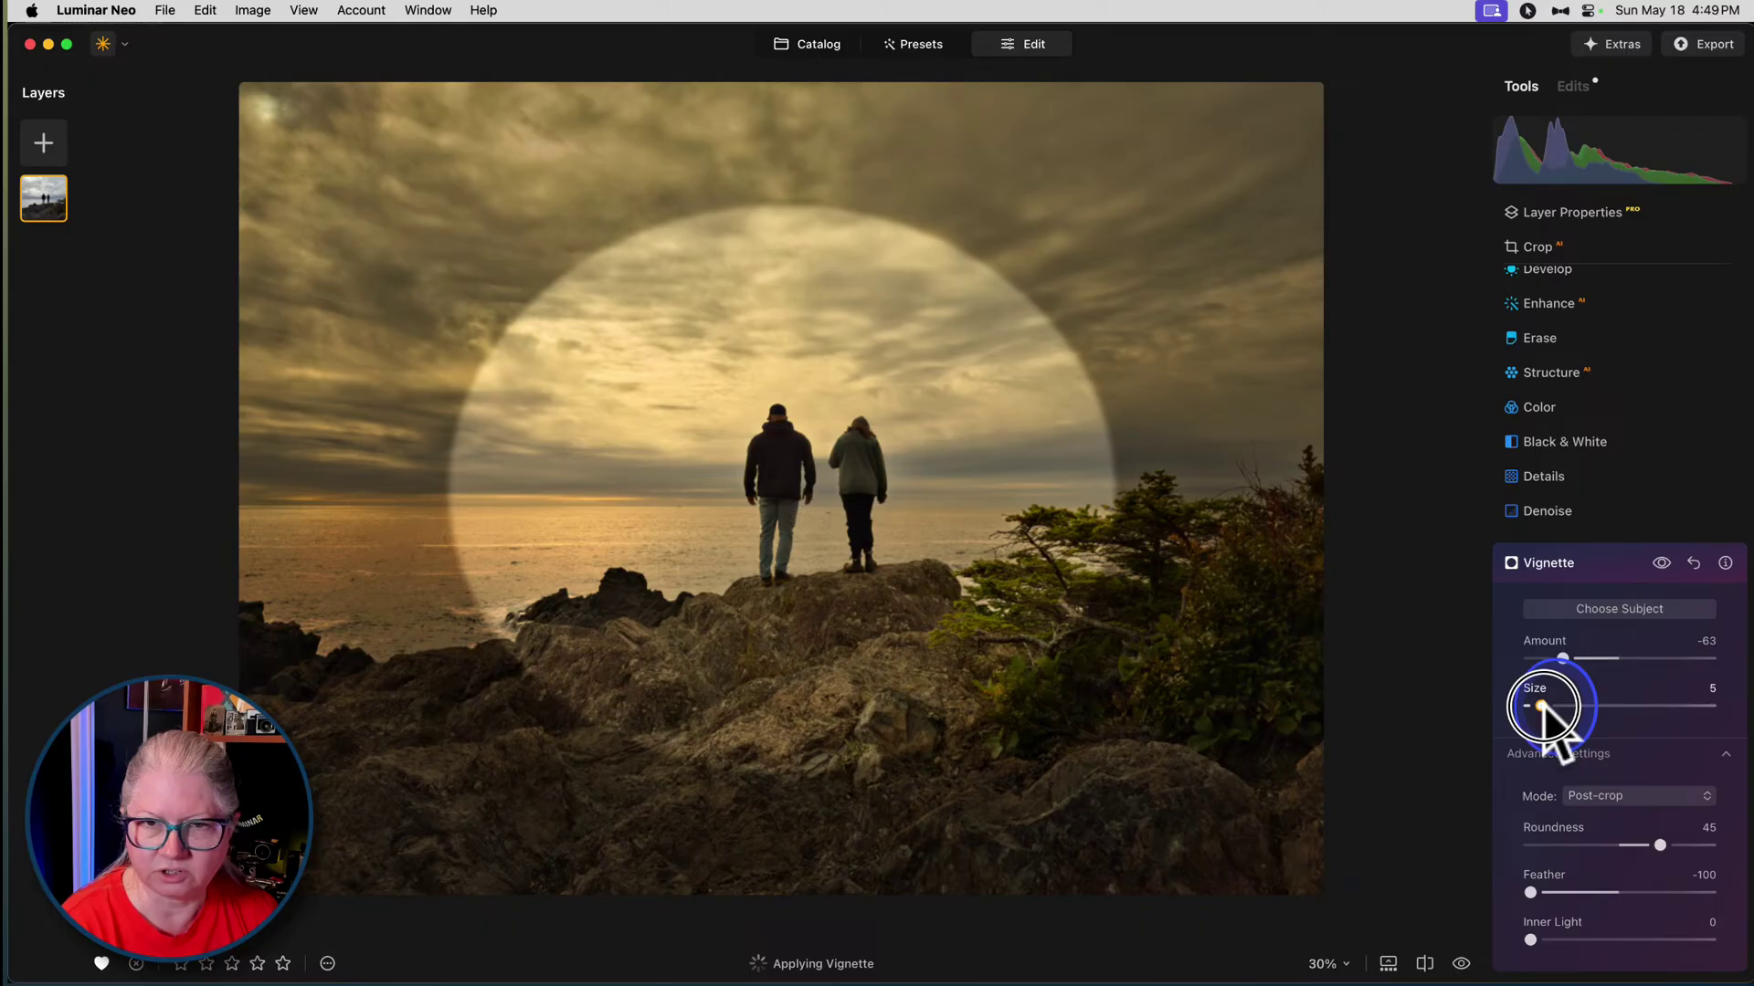
- Choose the vignette's subject point on the standing couple, settling on a spot at the man's side
{"action": "left_click", "coordinate": [1616, 609]}
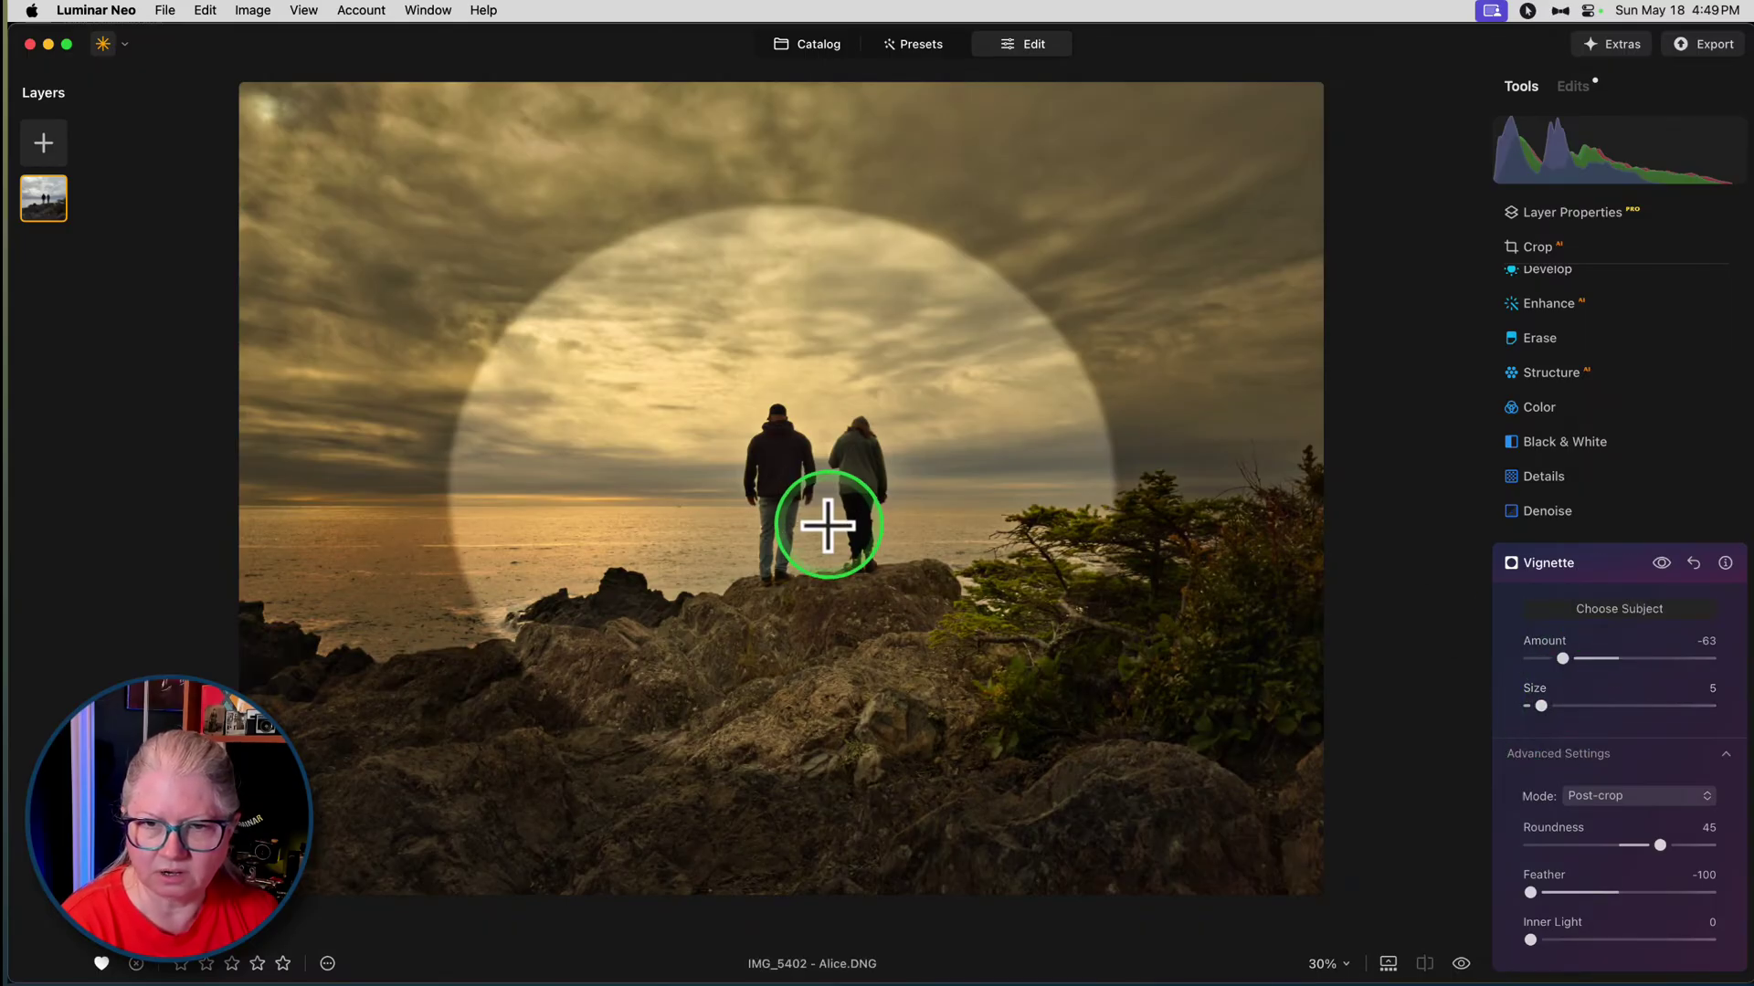
{"action": "left_click", "coordinate": [839, 488]}
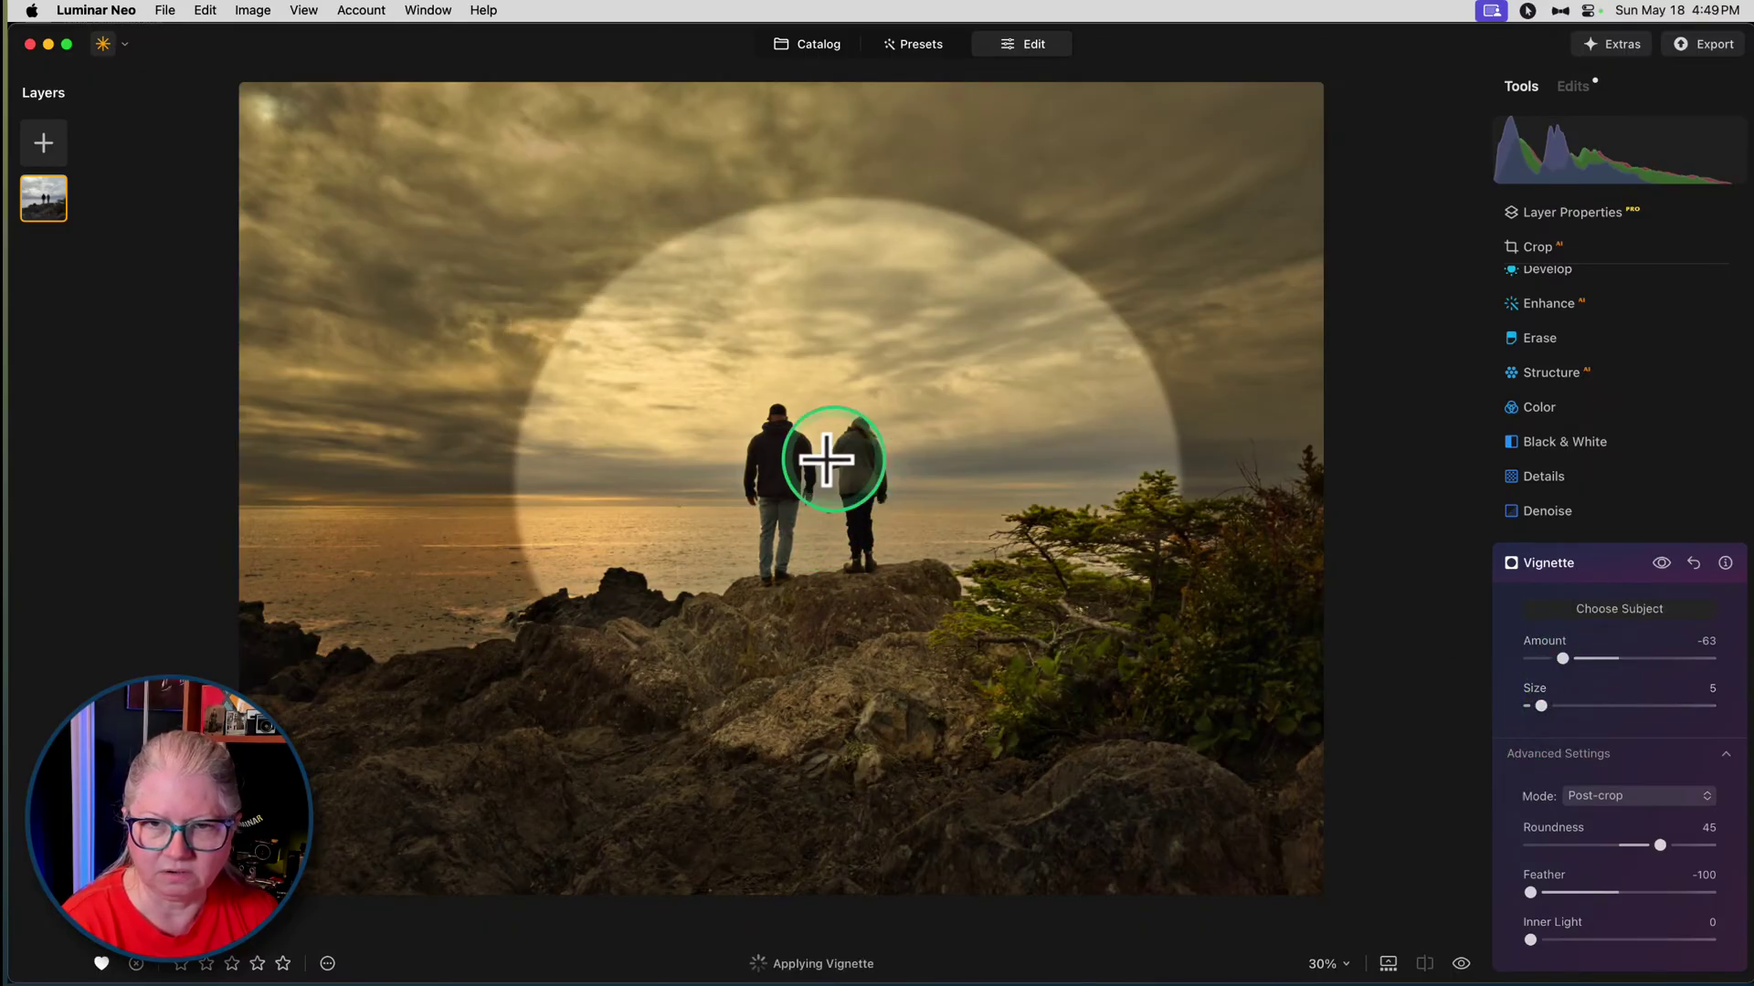
{"action": "left_click", "coordinate": [795, 460]}
{"action": "left_click", "coordinate": [812, 527]}
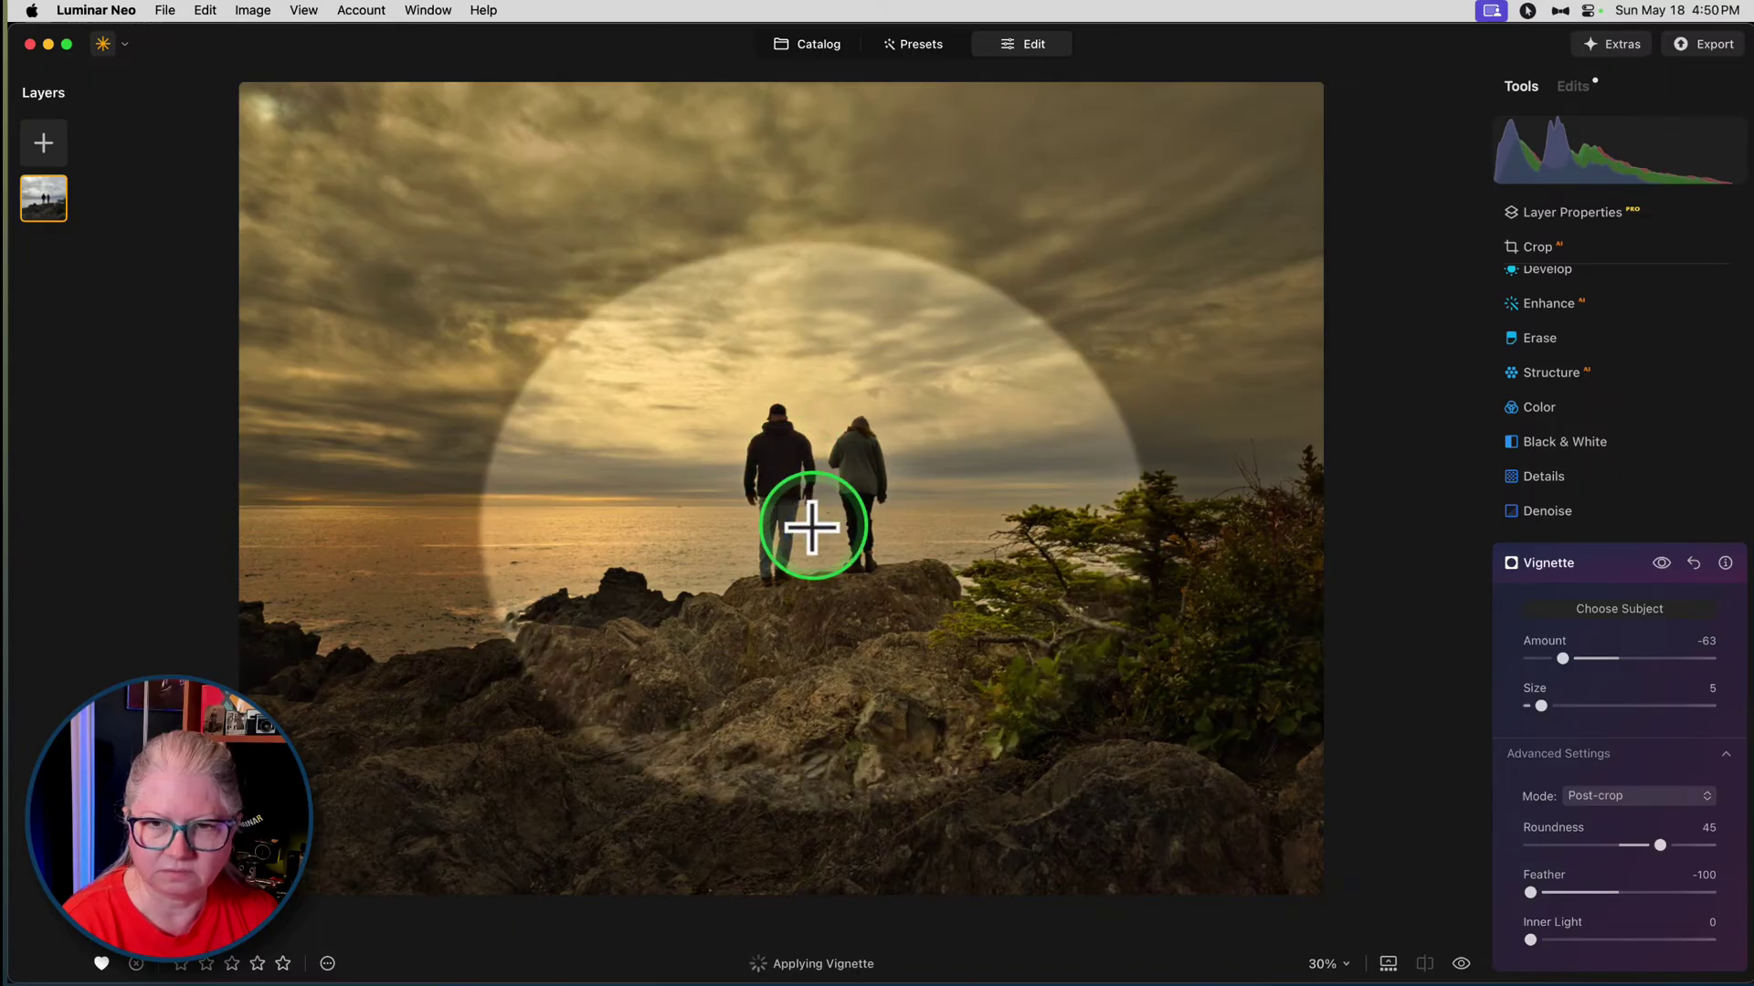
{"action": "left_click", "coordinate": [755, 476]}
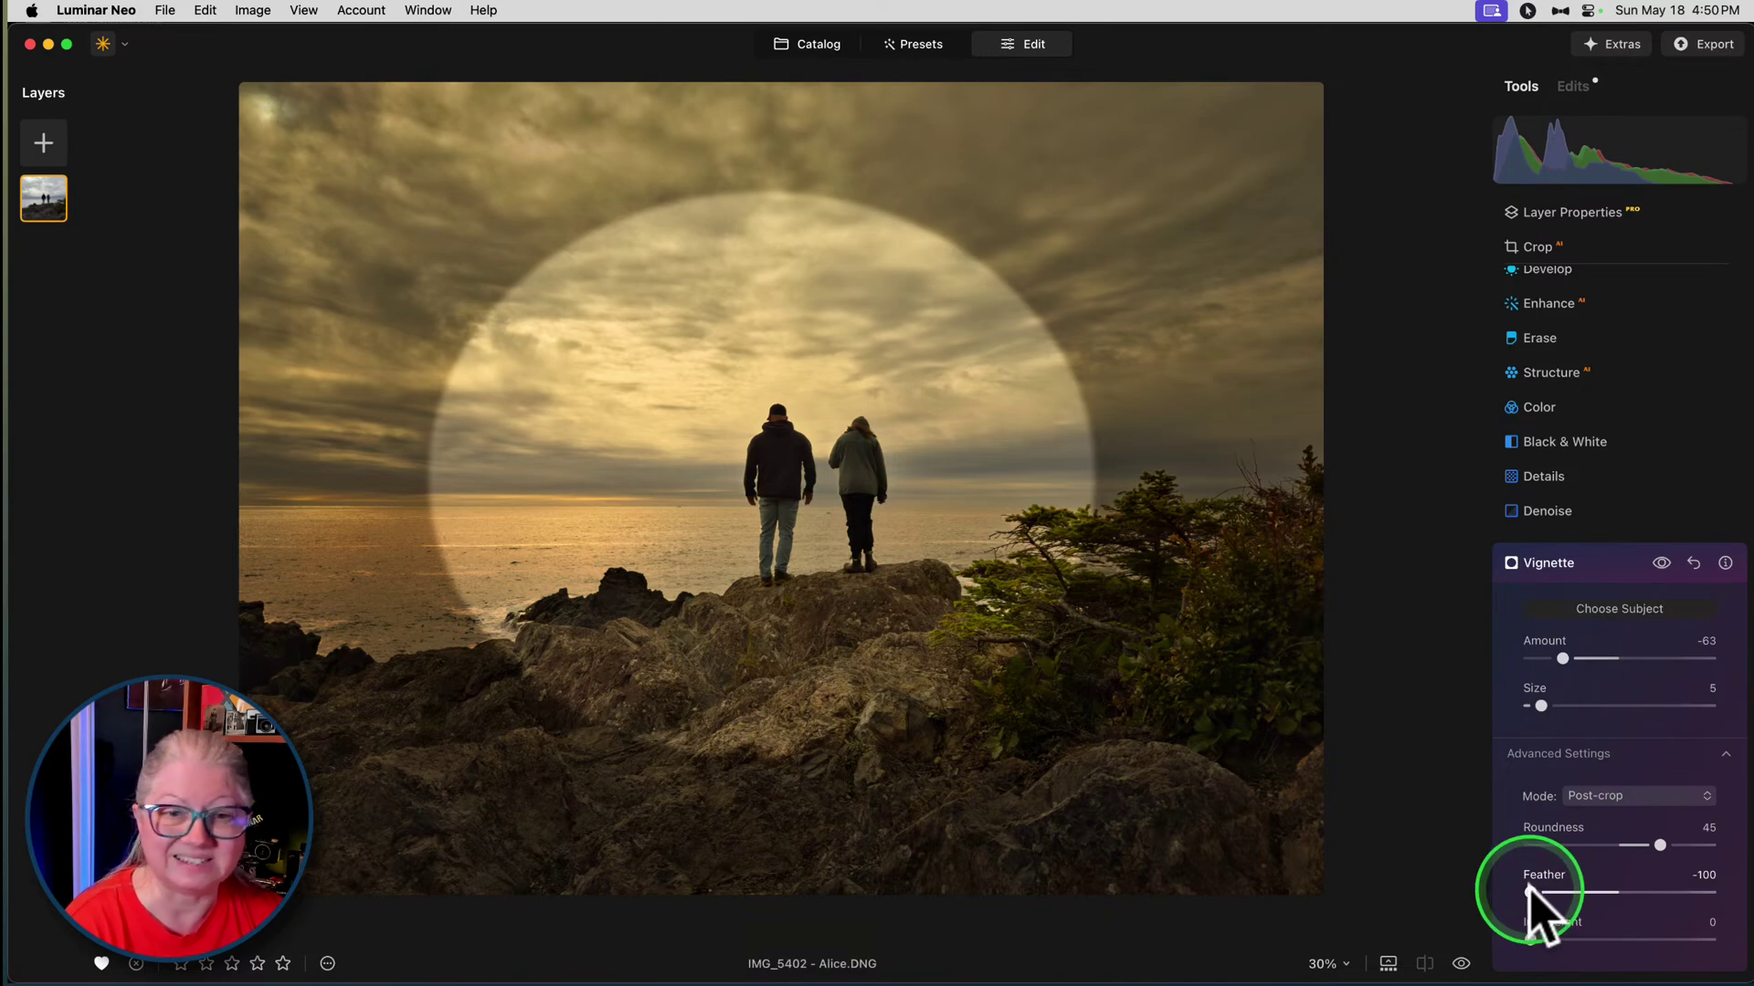
- Soften the vignette to Feather 73, set its Amount to -52 and raise the Inner Light slightly
{"action": "left_click_drag", "start_coordinate": [1531, 892], "coordinate": [1686, 892]}
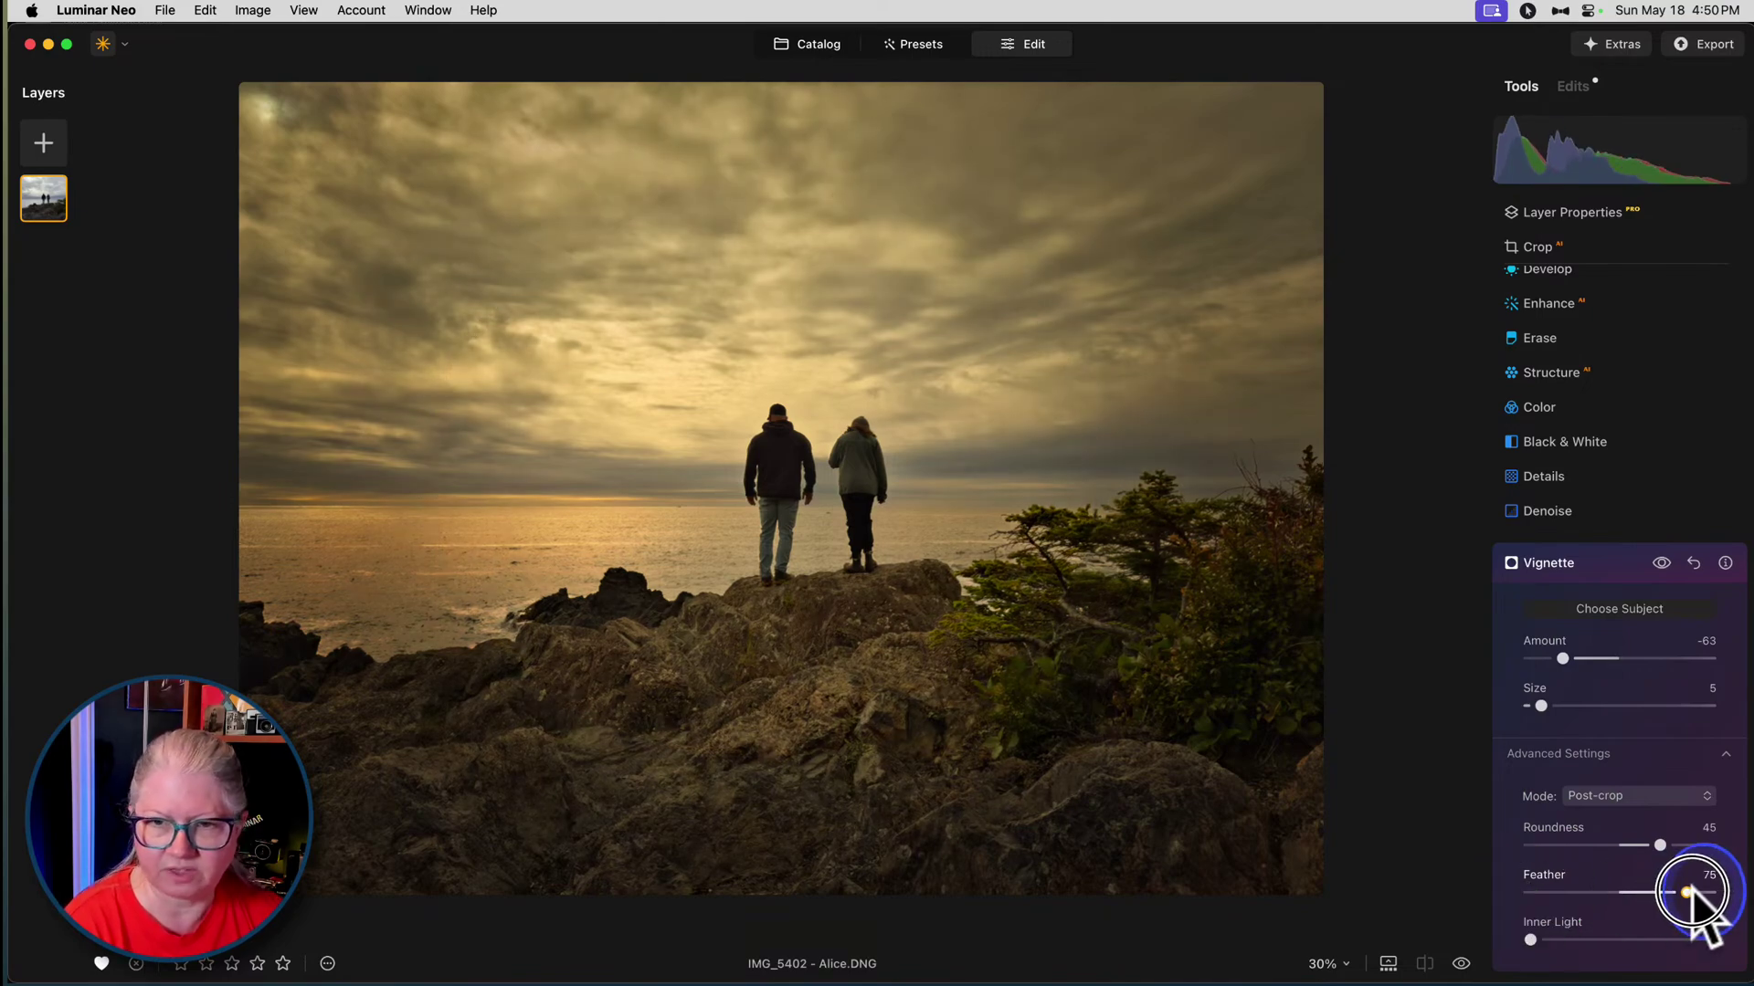
{"action": "left_click_drag", "start_coordinate": [1562, 658], "coordinate": [1584, 658]}
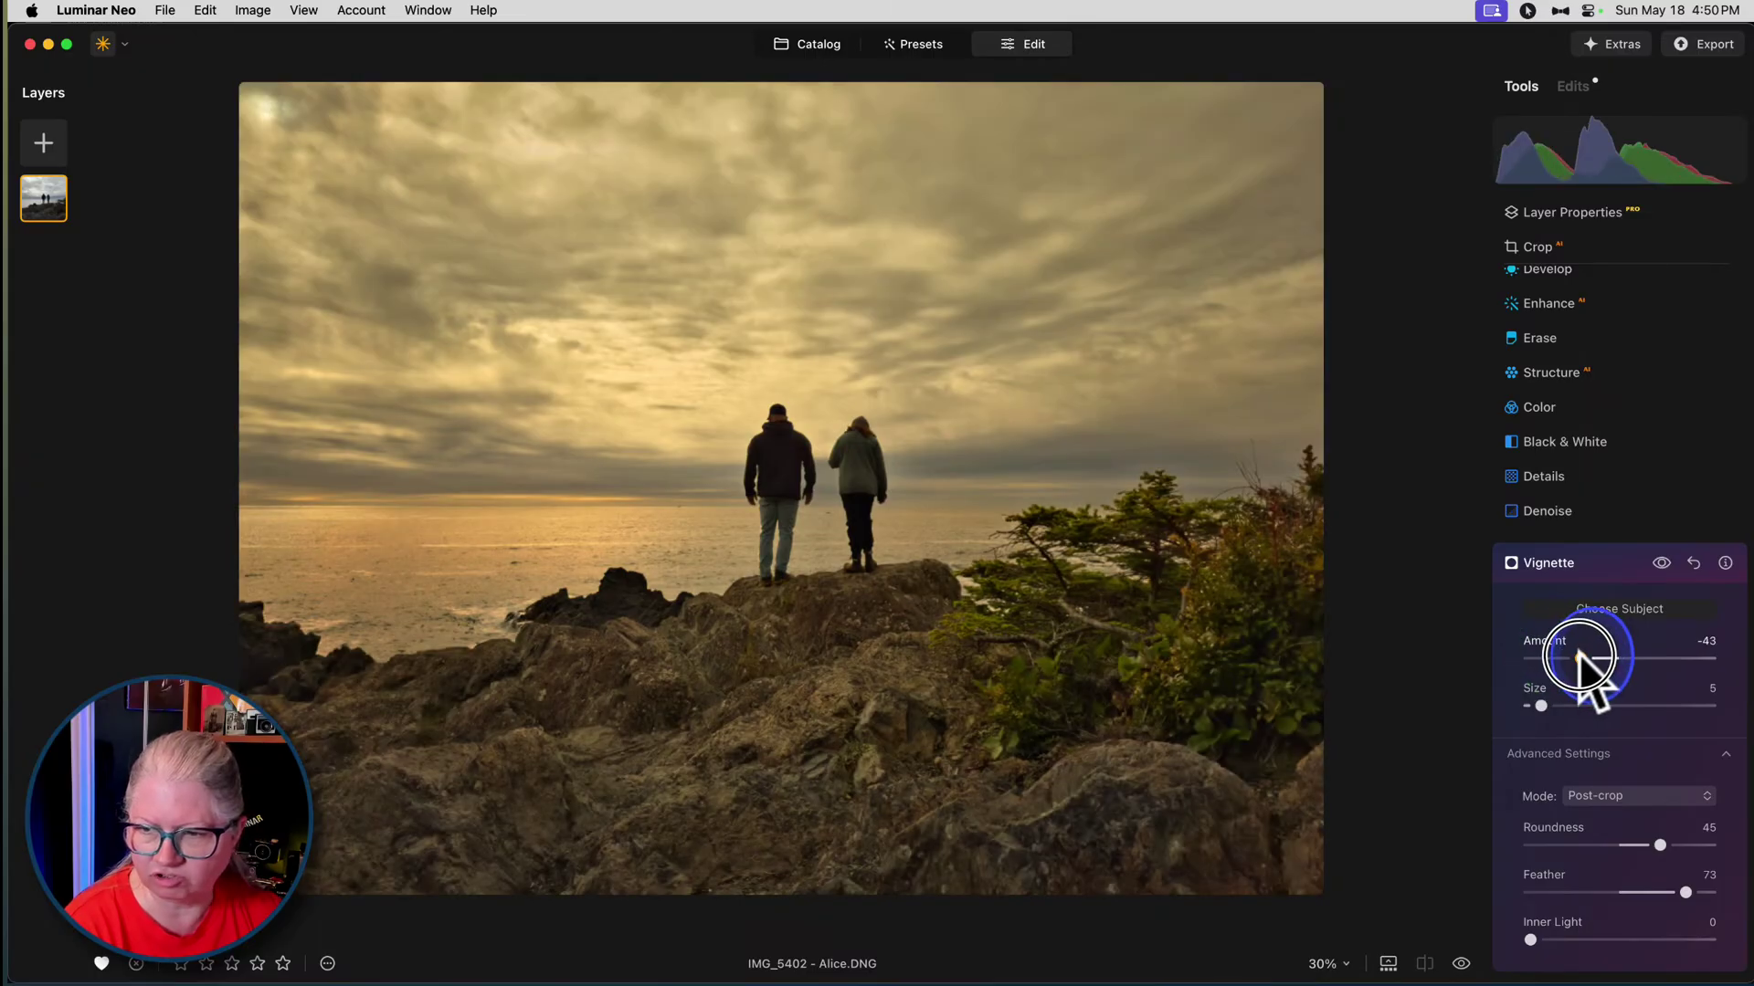
{"action": "left_click", "coordinate": [1659, 564]}
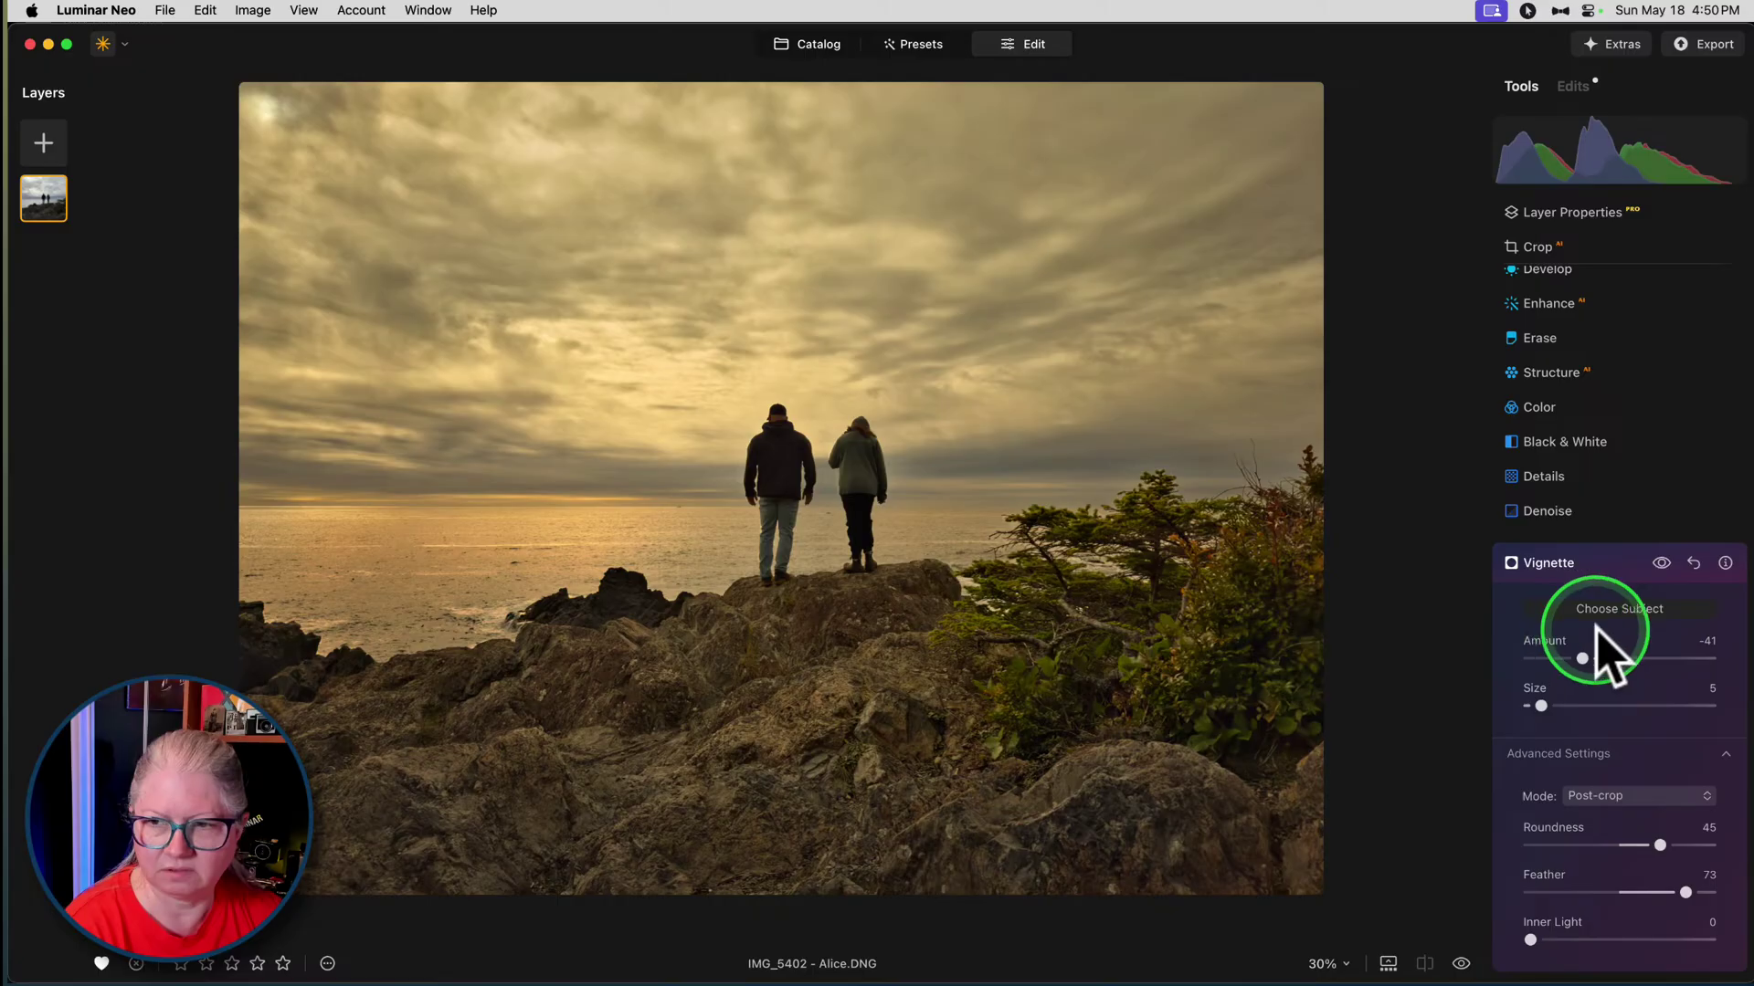
{"action": "left_click_drag", "start_coordinate": [1583, 658], "coordinate": [1574, 656]}
{"action": "mouse_move", "coordinate": [1531, 940]}
{"action": "left_mouse_down"}
{"action": "mouse_move", "coordinate": [1586, 938]}
{"action": "mouse_move", "coordinate": [1565, 935]}
{"action": "left_mouse_up"}
{"action": "left_click_drag", "start_coordinate": [1685, 892], "coordinate": [1691, 892]}
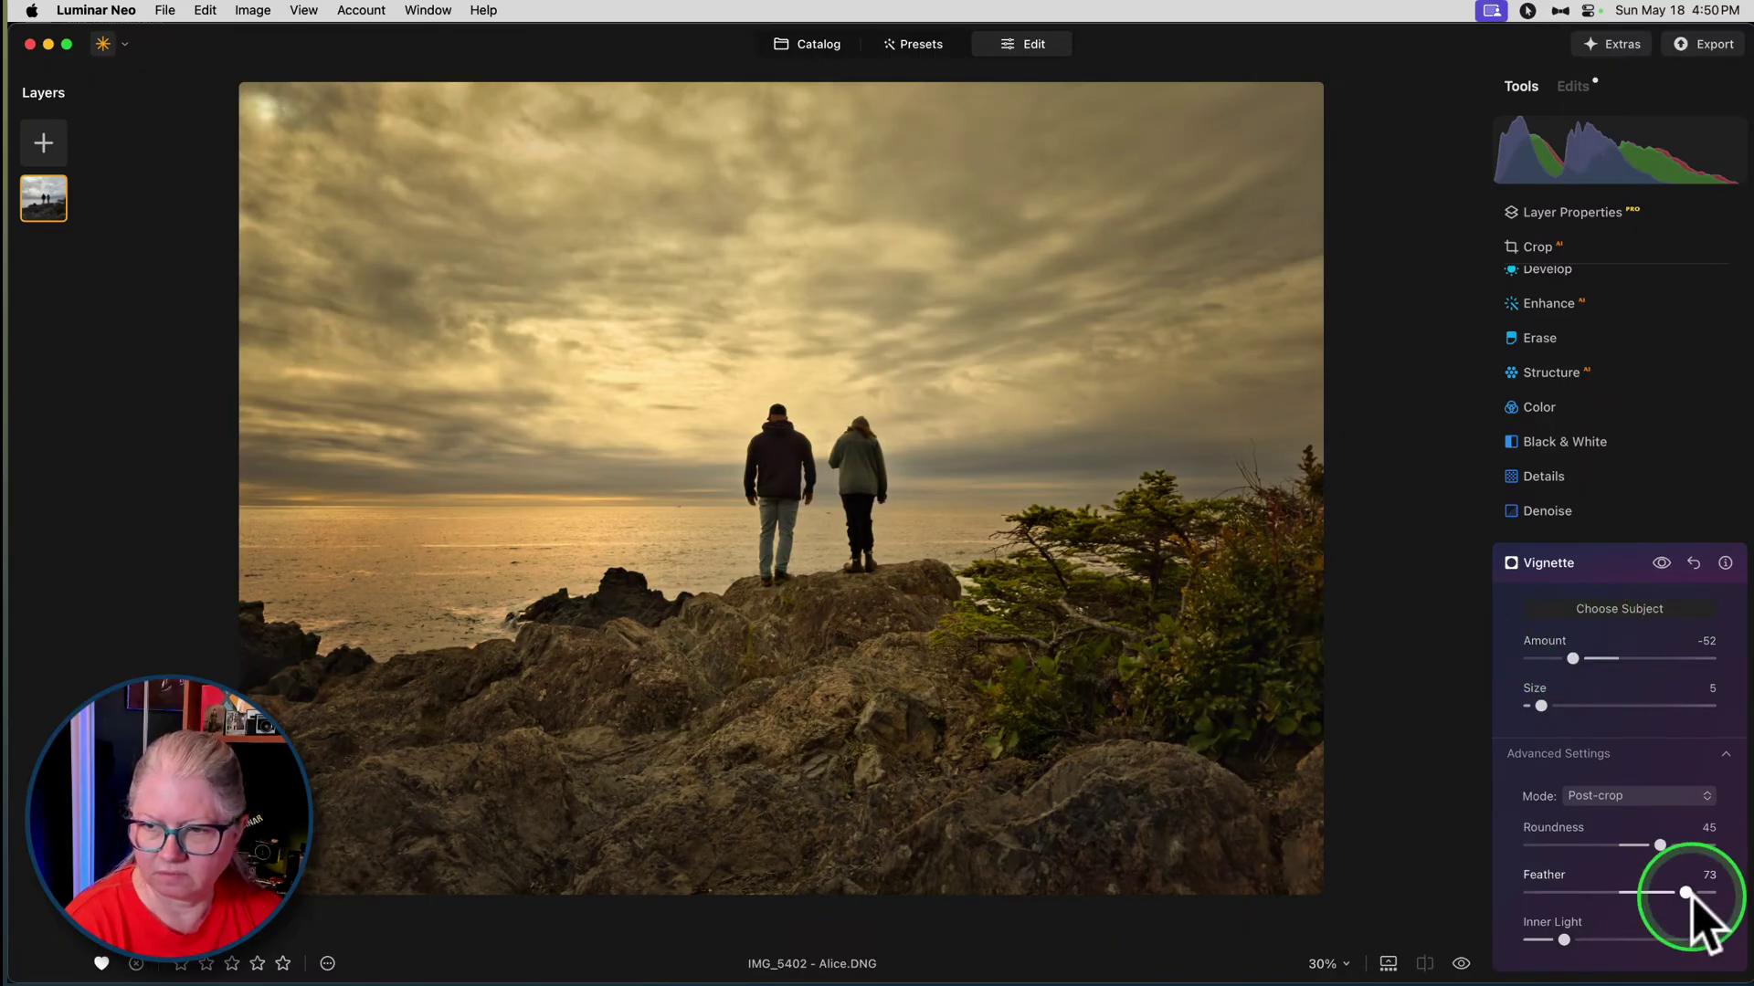
{"action": "left_click", "coordinate": [1603, 557]}
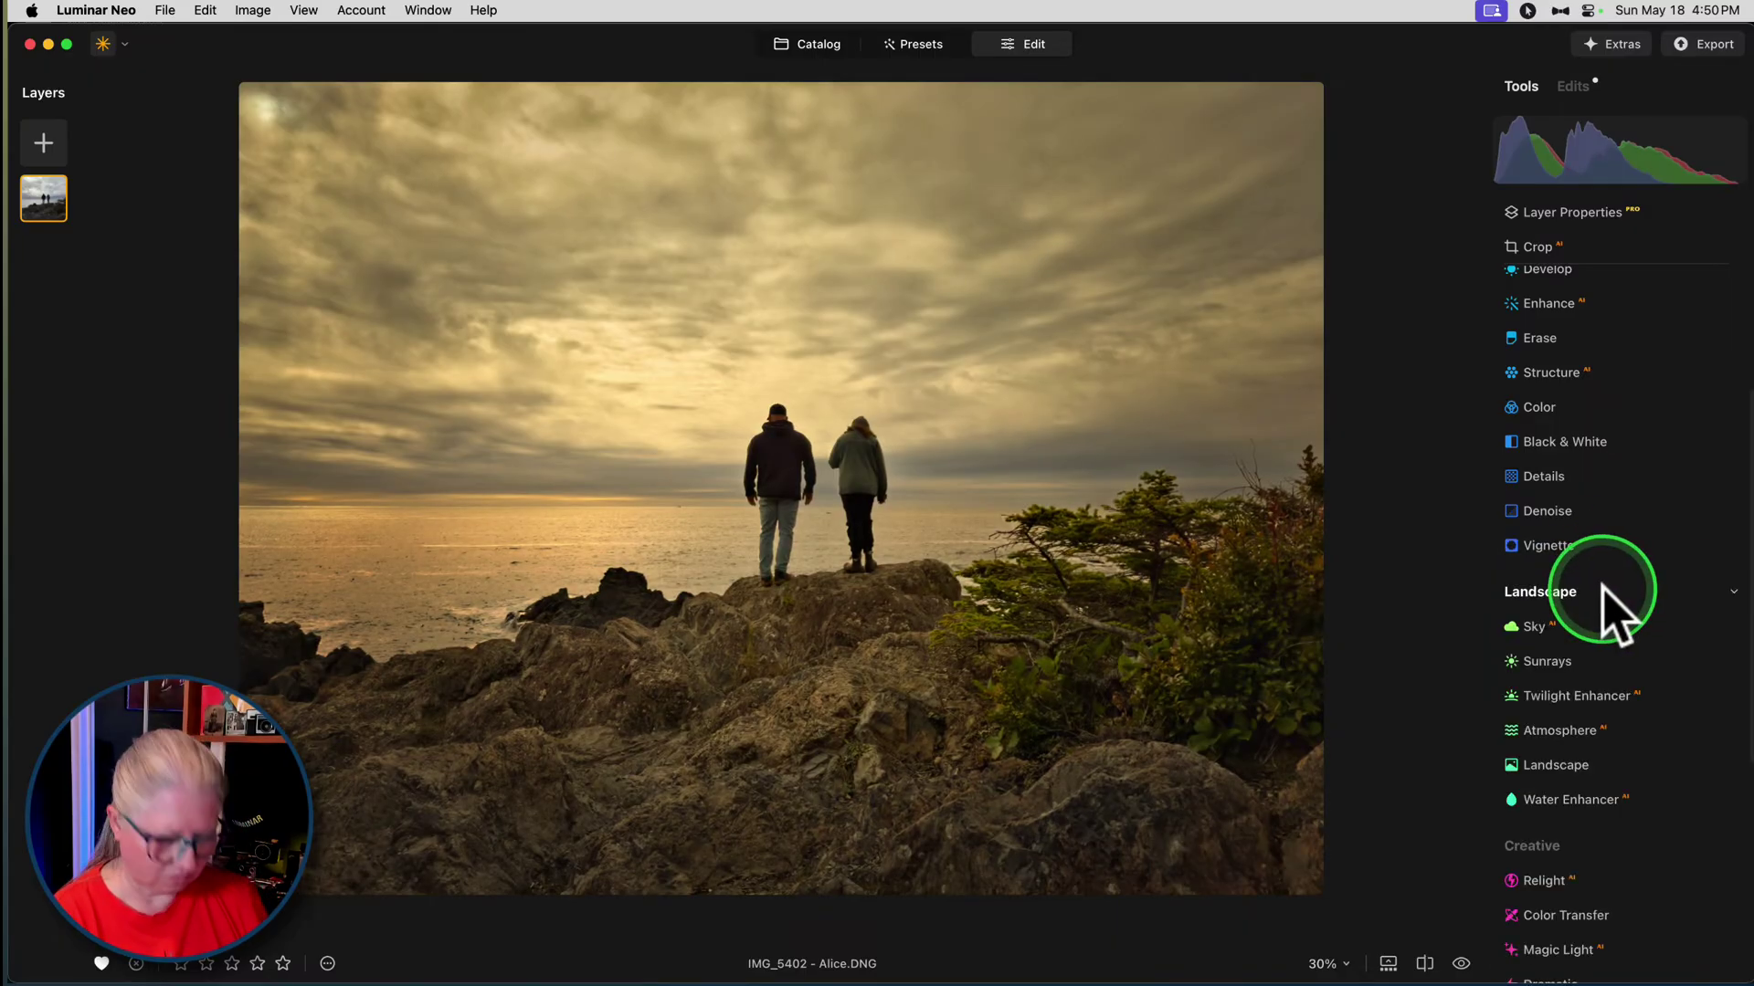
- Compare the vignetted photo with the original and look at the Toning settings
{"action": "key", "text": "backslash"}
{"action": "key", "text": "backslash"}
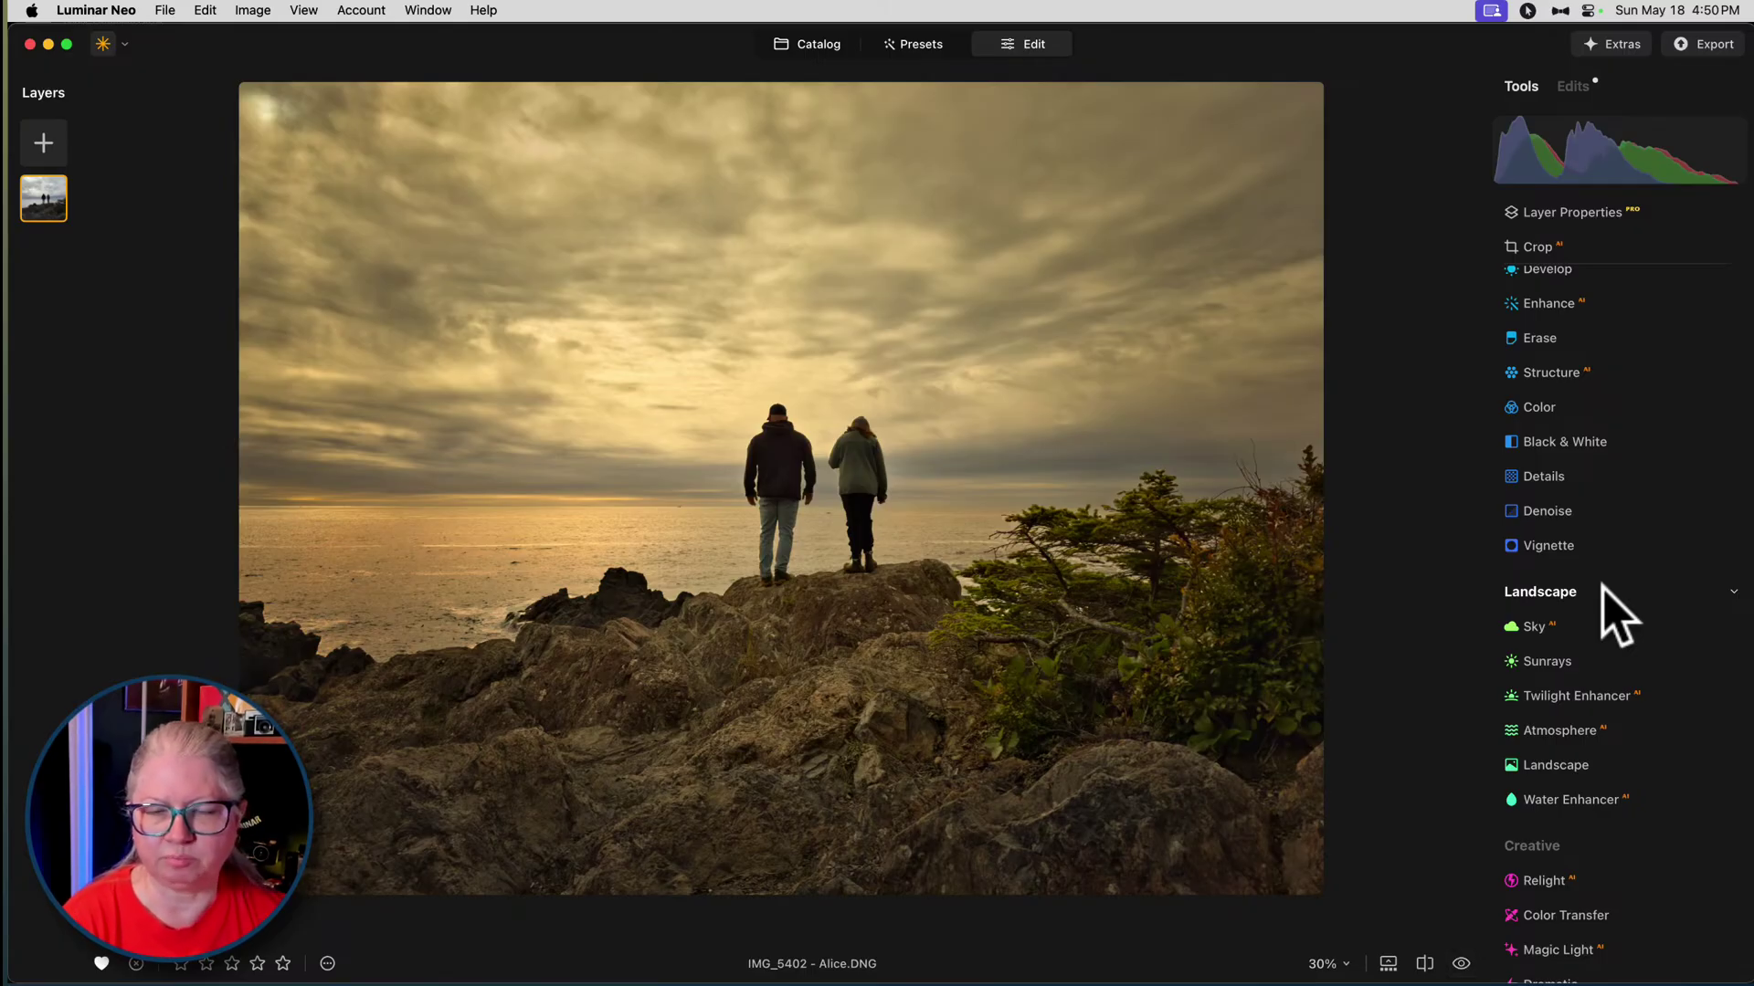
{"action": "scroll", "coordinate": [1617, 616], "scroll_direction": "down", "scroll_amount": 5}
{"action": "left_click", "coordinate": [1562, 598]}
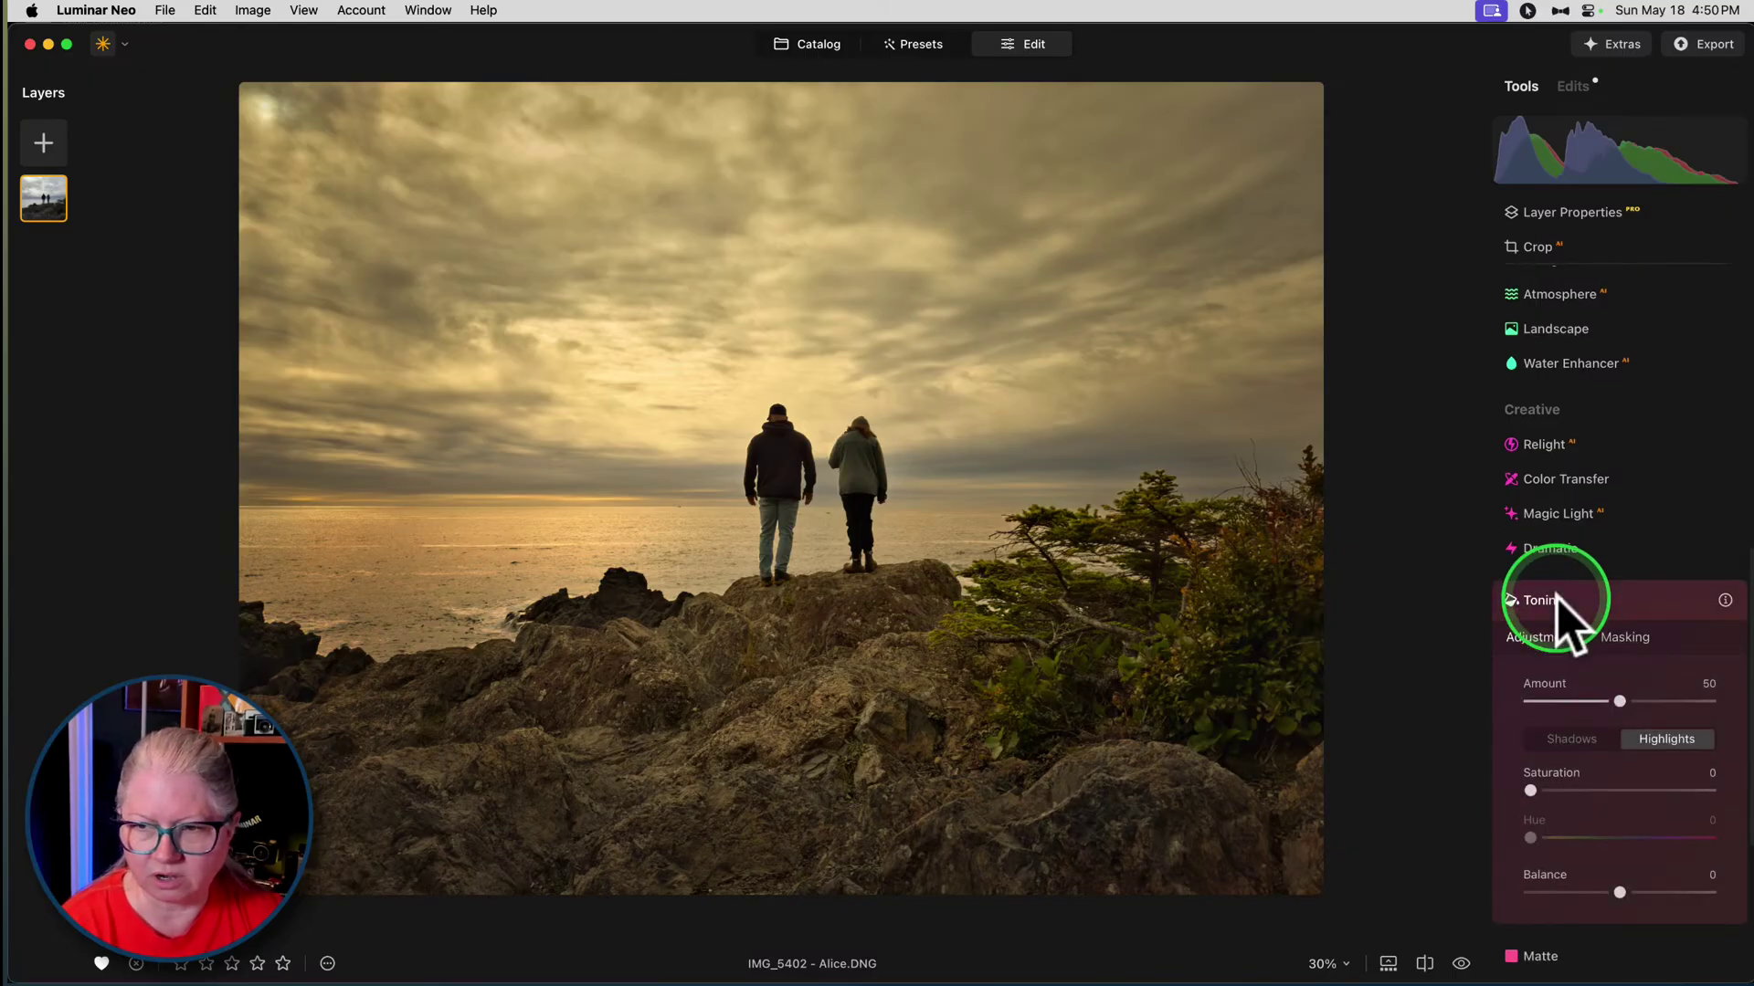
{"action": "left_click", "coordinate": [1578, 426]}
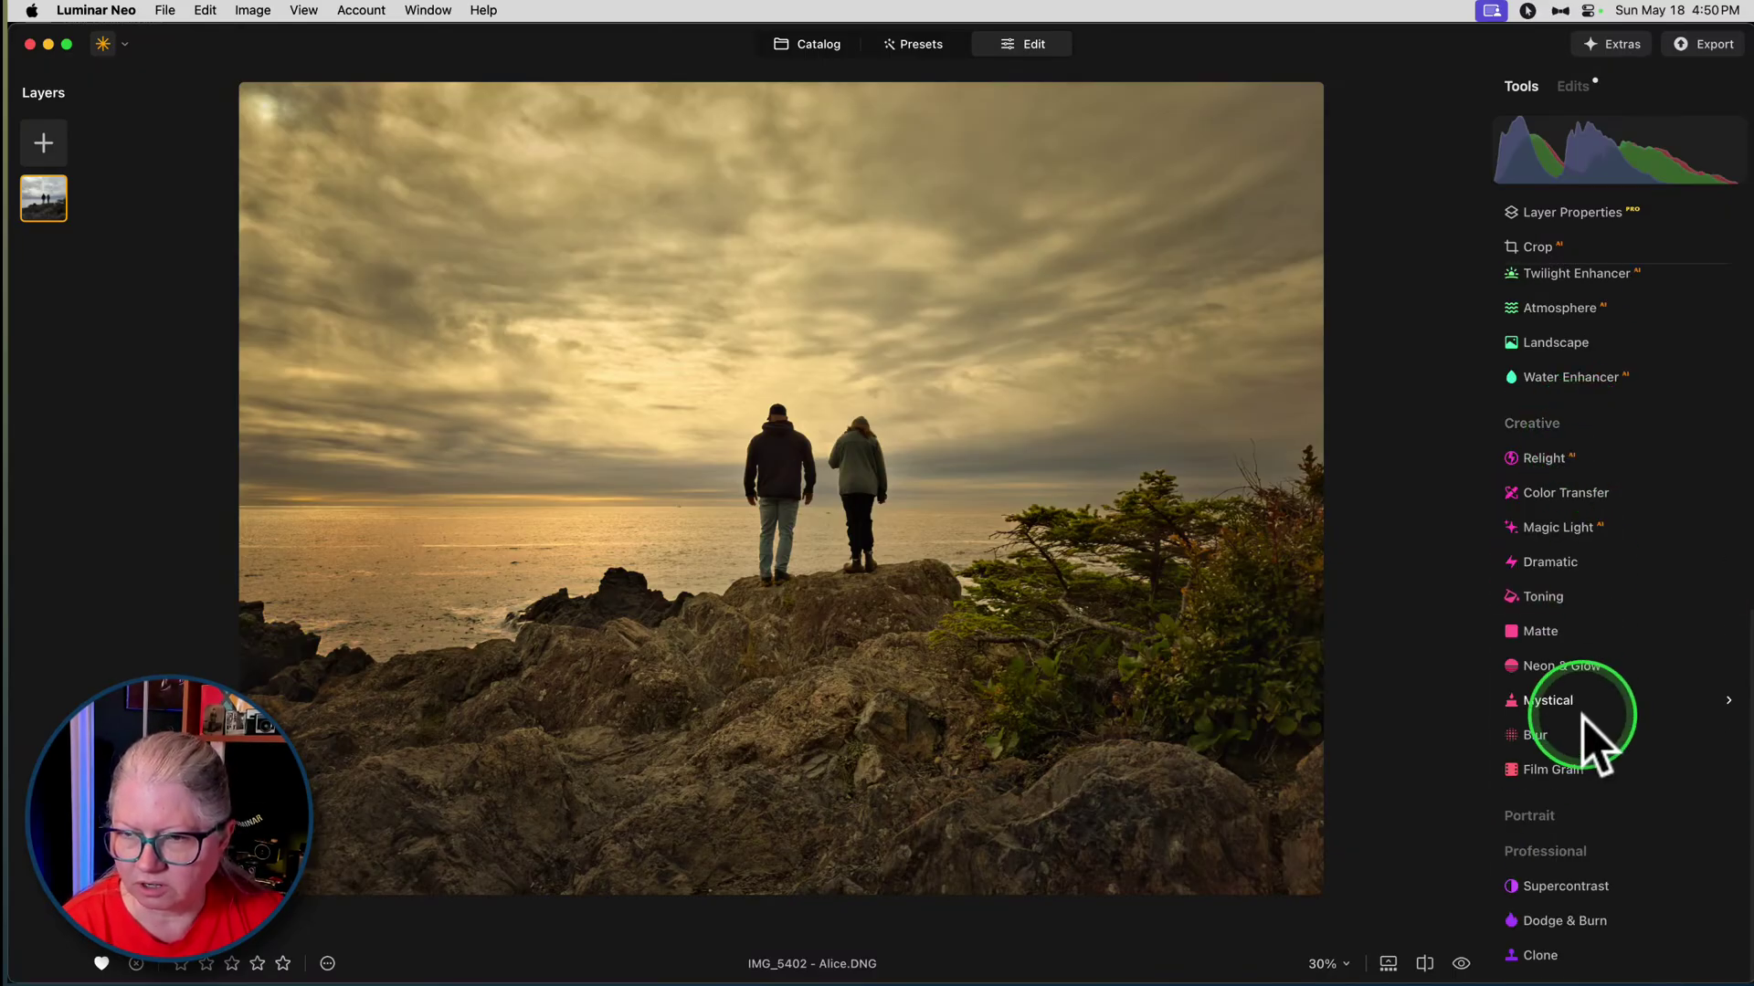
- Browse the Mood LUT collections and apply the London LUT from Cross Processing
{"action": "scroll", "coordinate": [1589, 580], "scroll_direction": "up", "scroll_amount": 10}
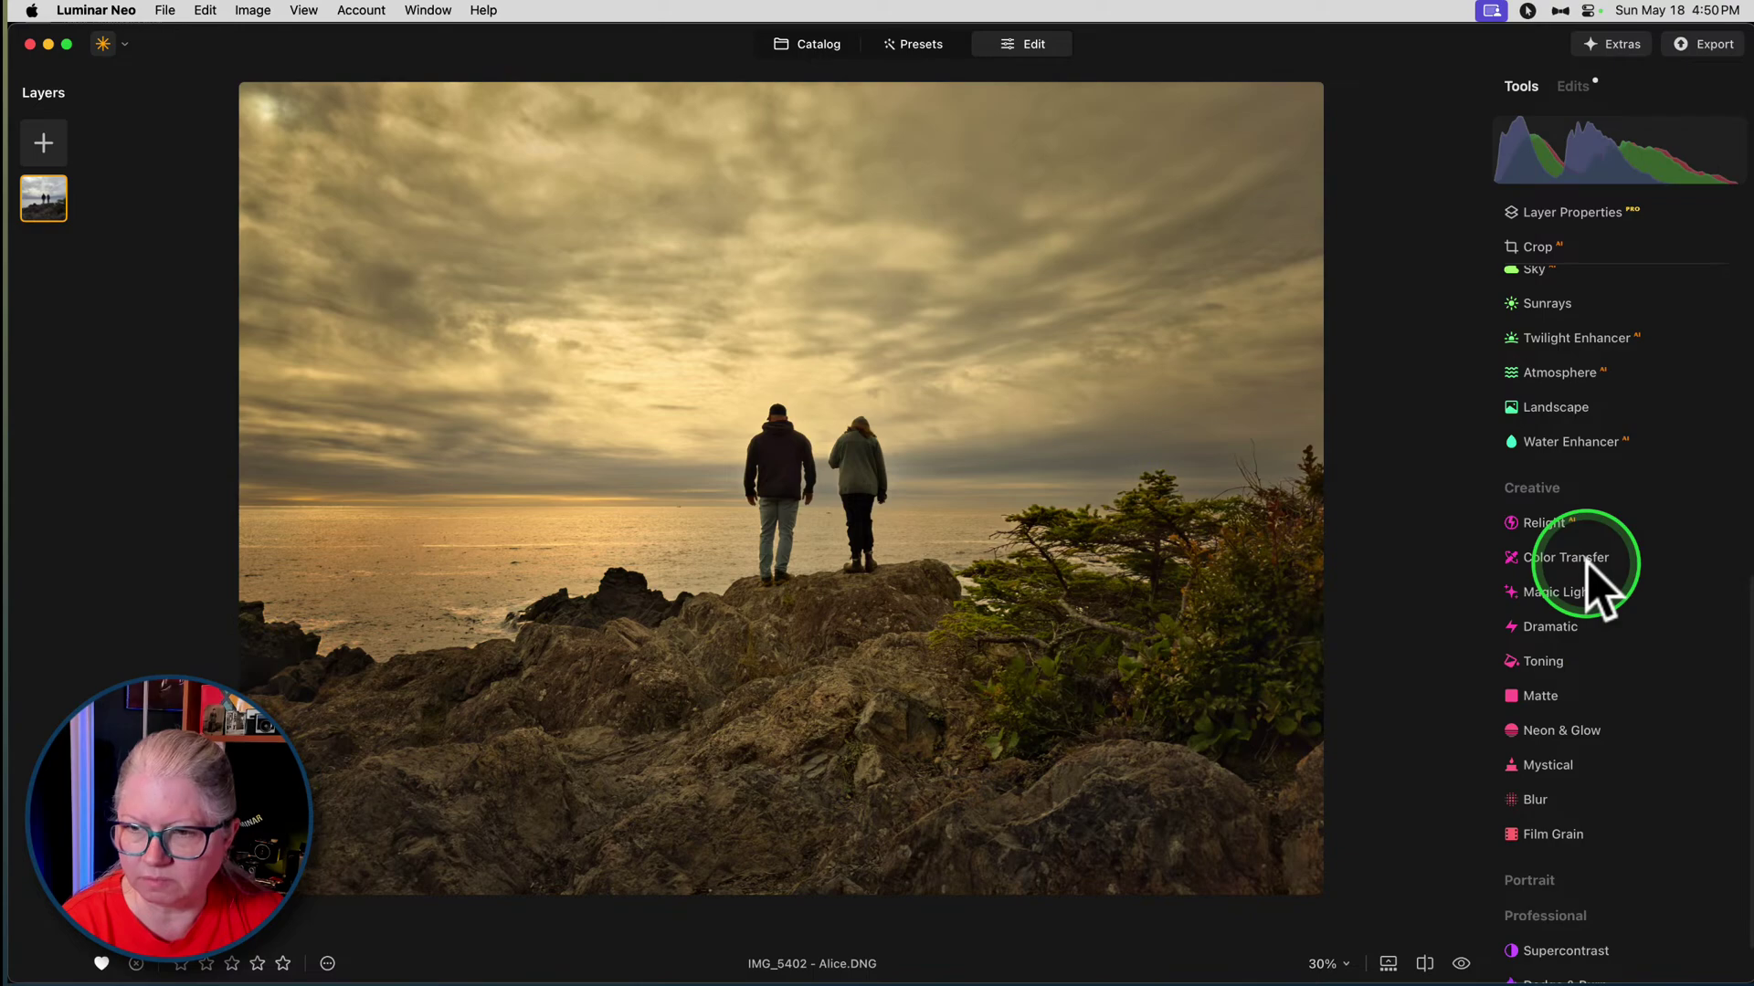
{"action": "left_click", "coordinate": [1571, 319]}
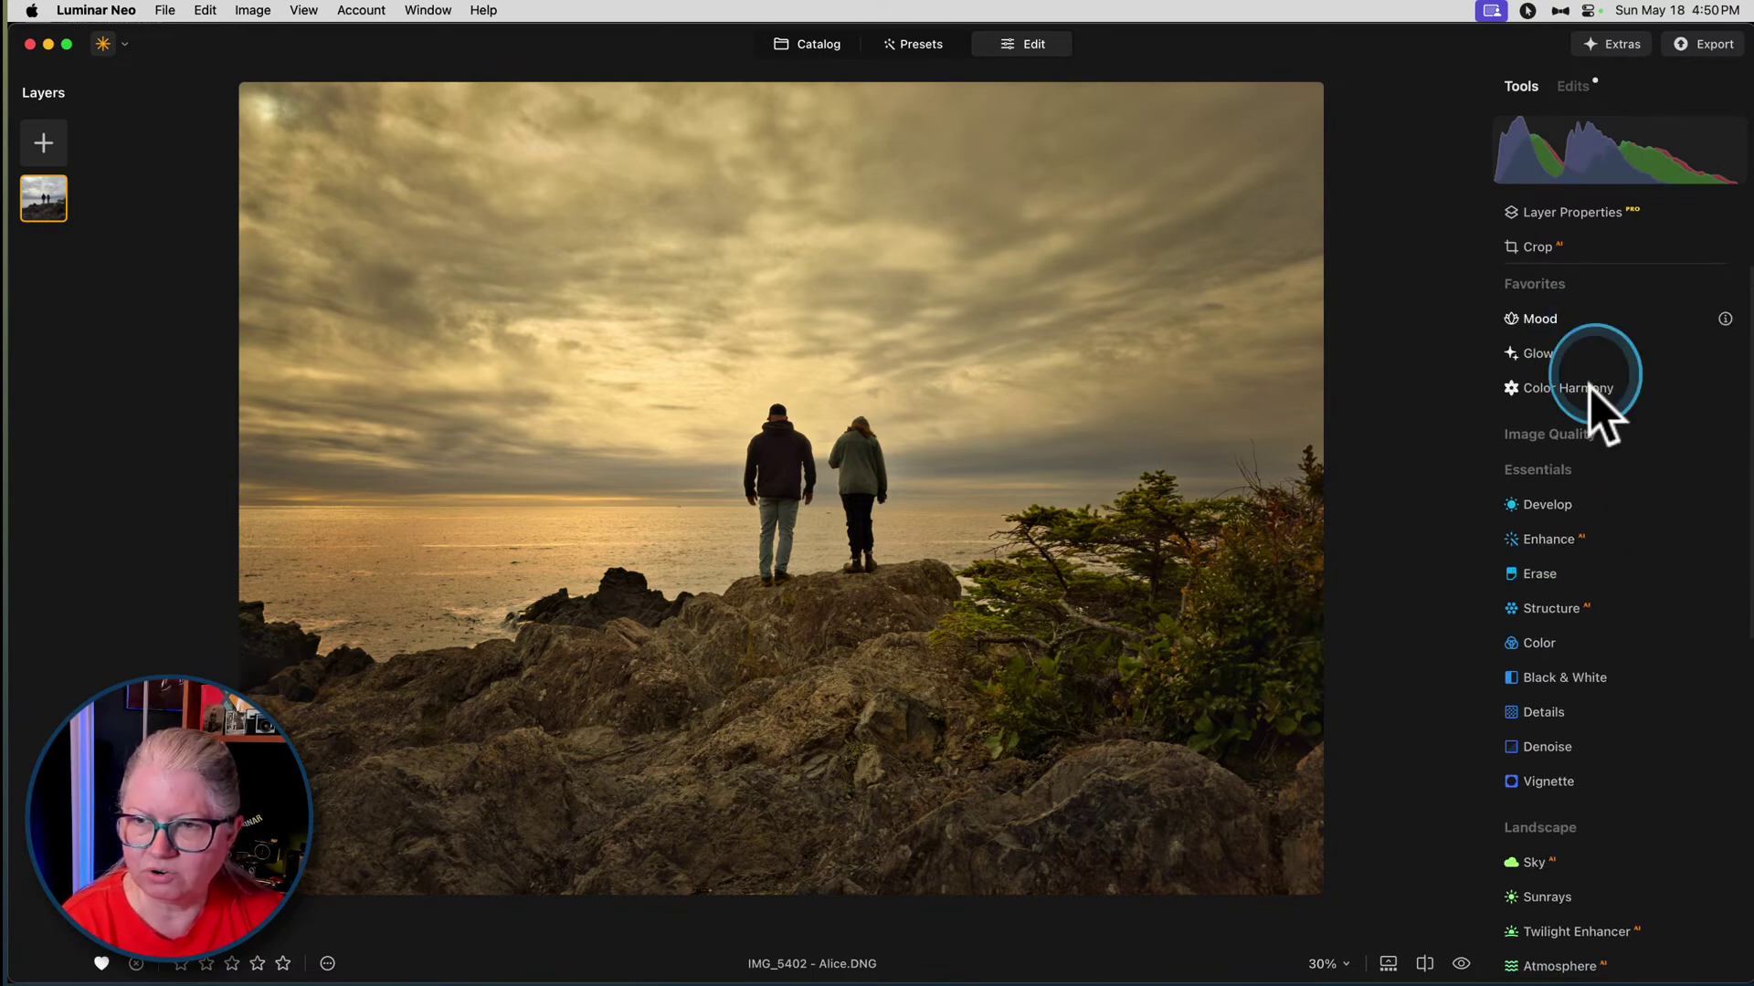
{"action": "left_click", "coordinate": [1615, 468]}
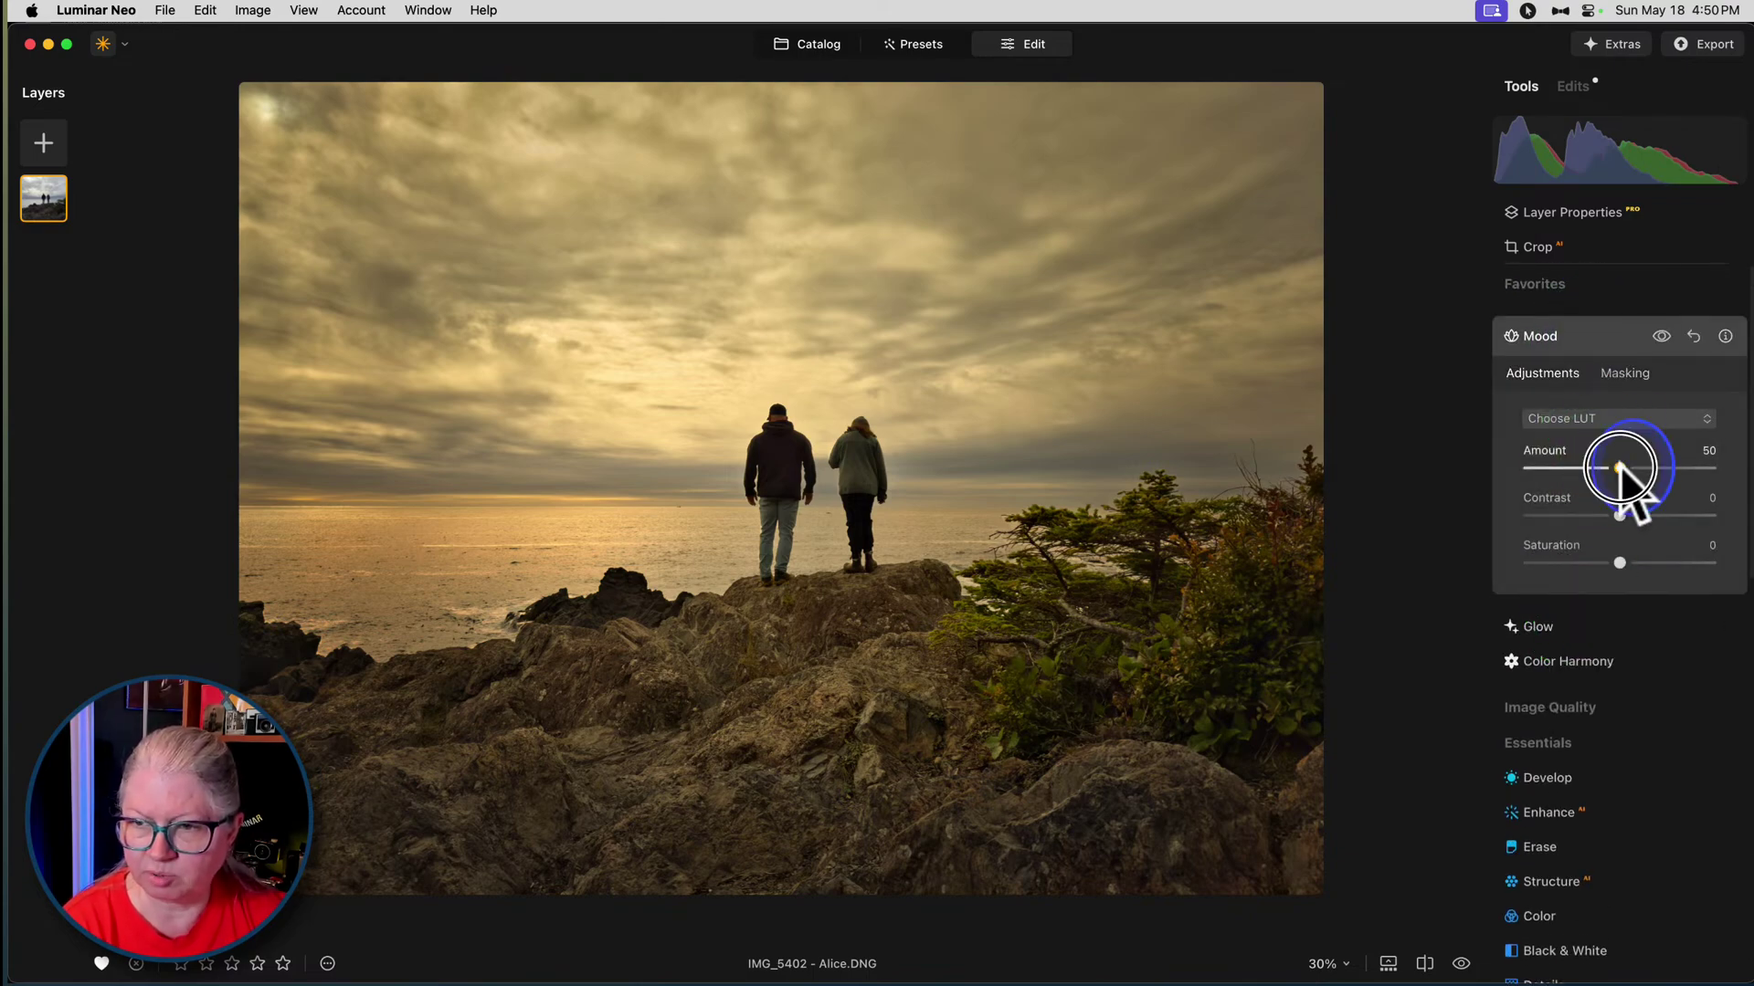
{"action": "left_click", "coordinate": [1593, 420]}
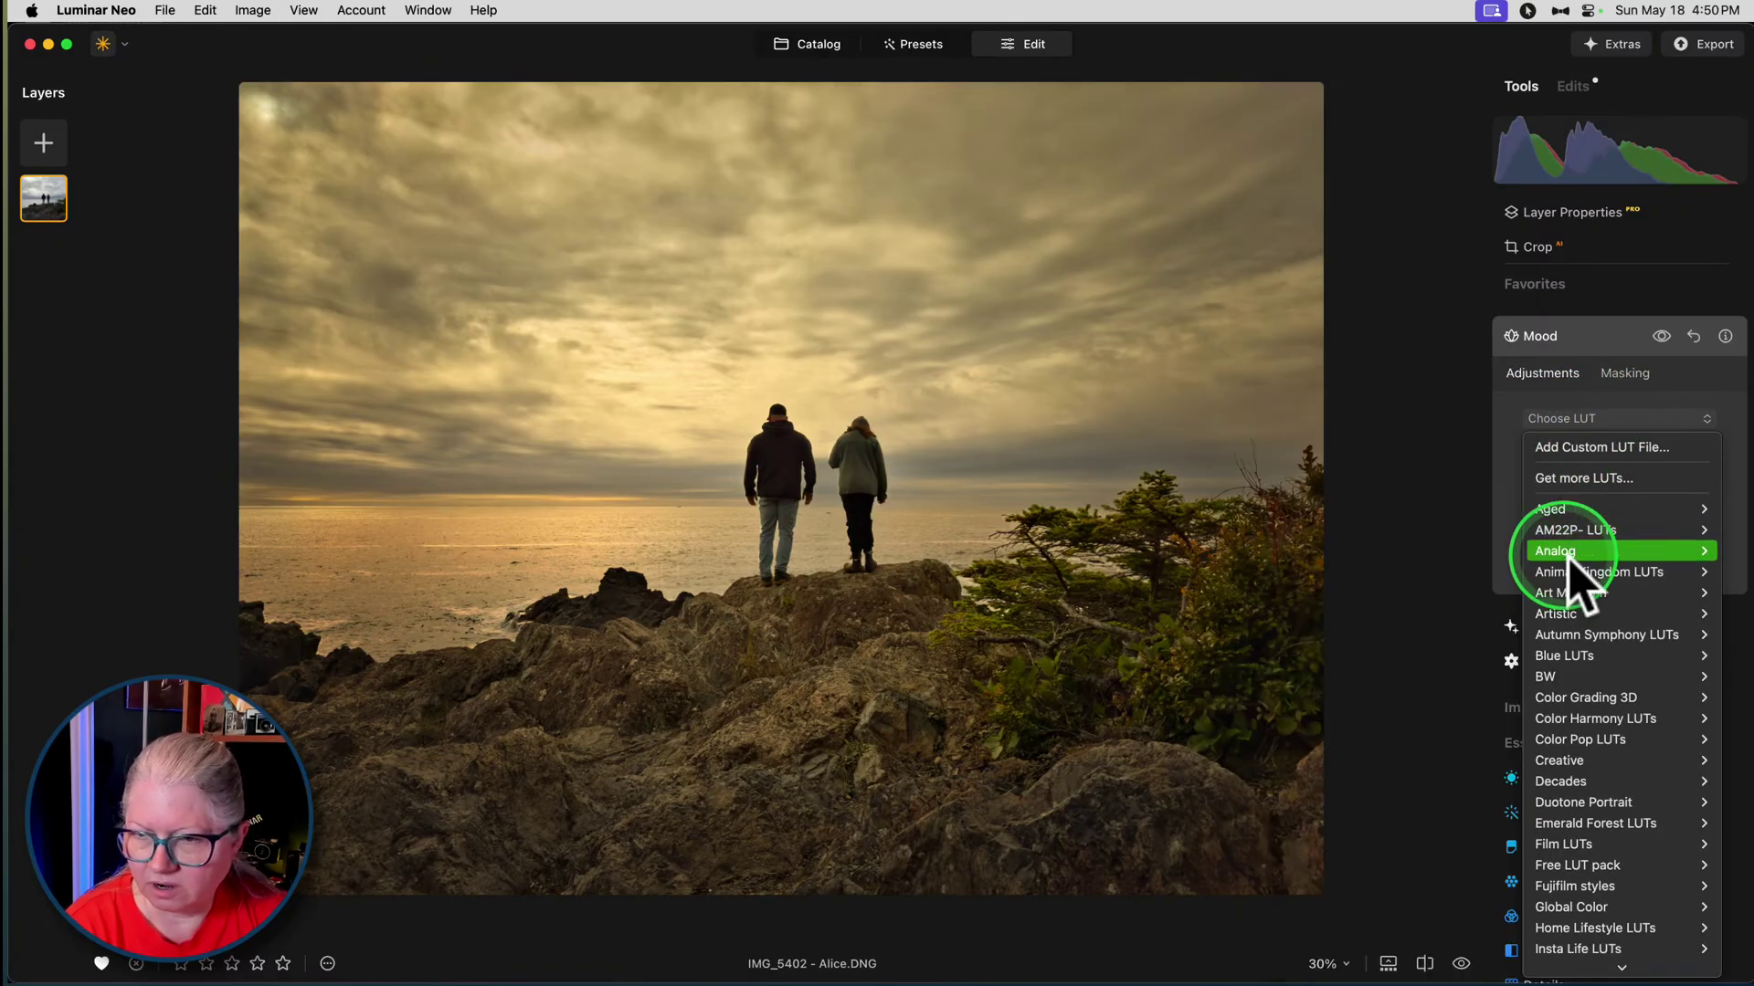
{"action": "mouse_move", "coordinate": [1564, 742]}
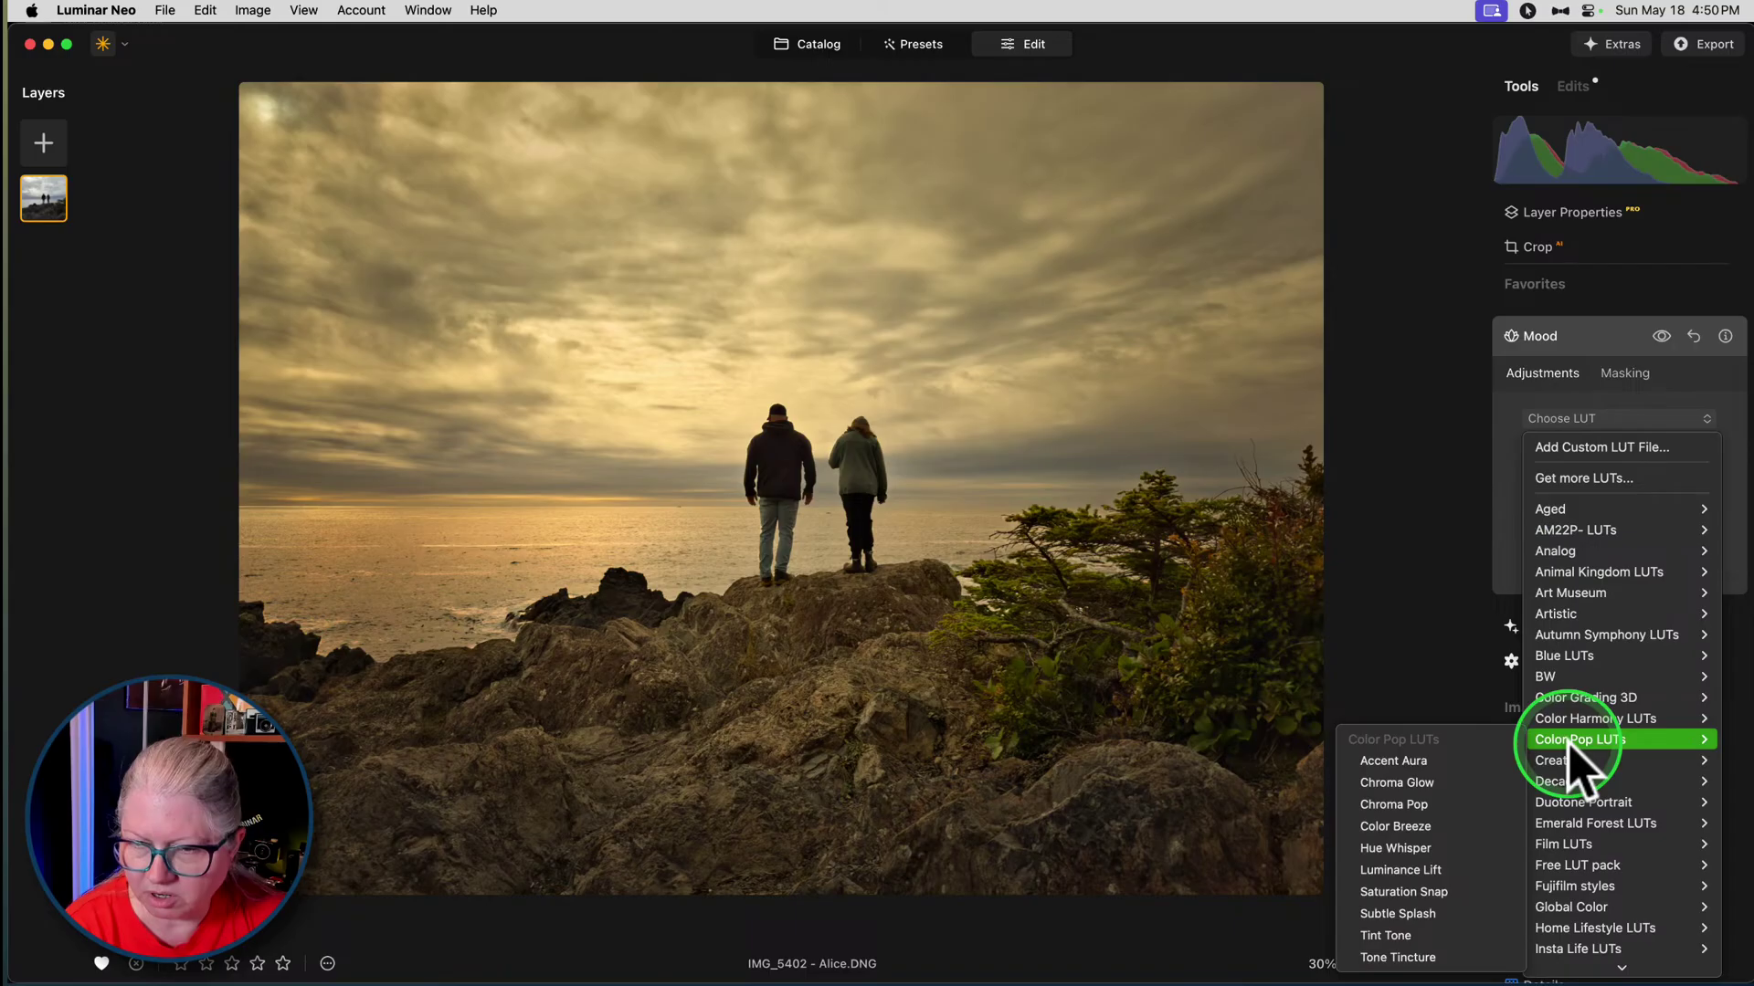
{"action": "scroll", "coordinate": [1569, 747], "scroll_direction": "down", "scroll_amount": 7}
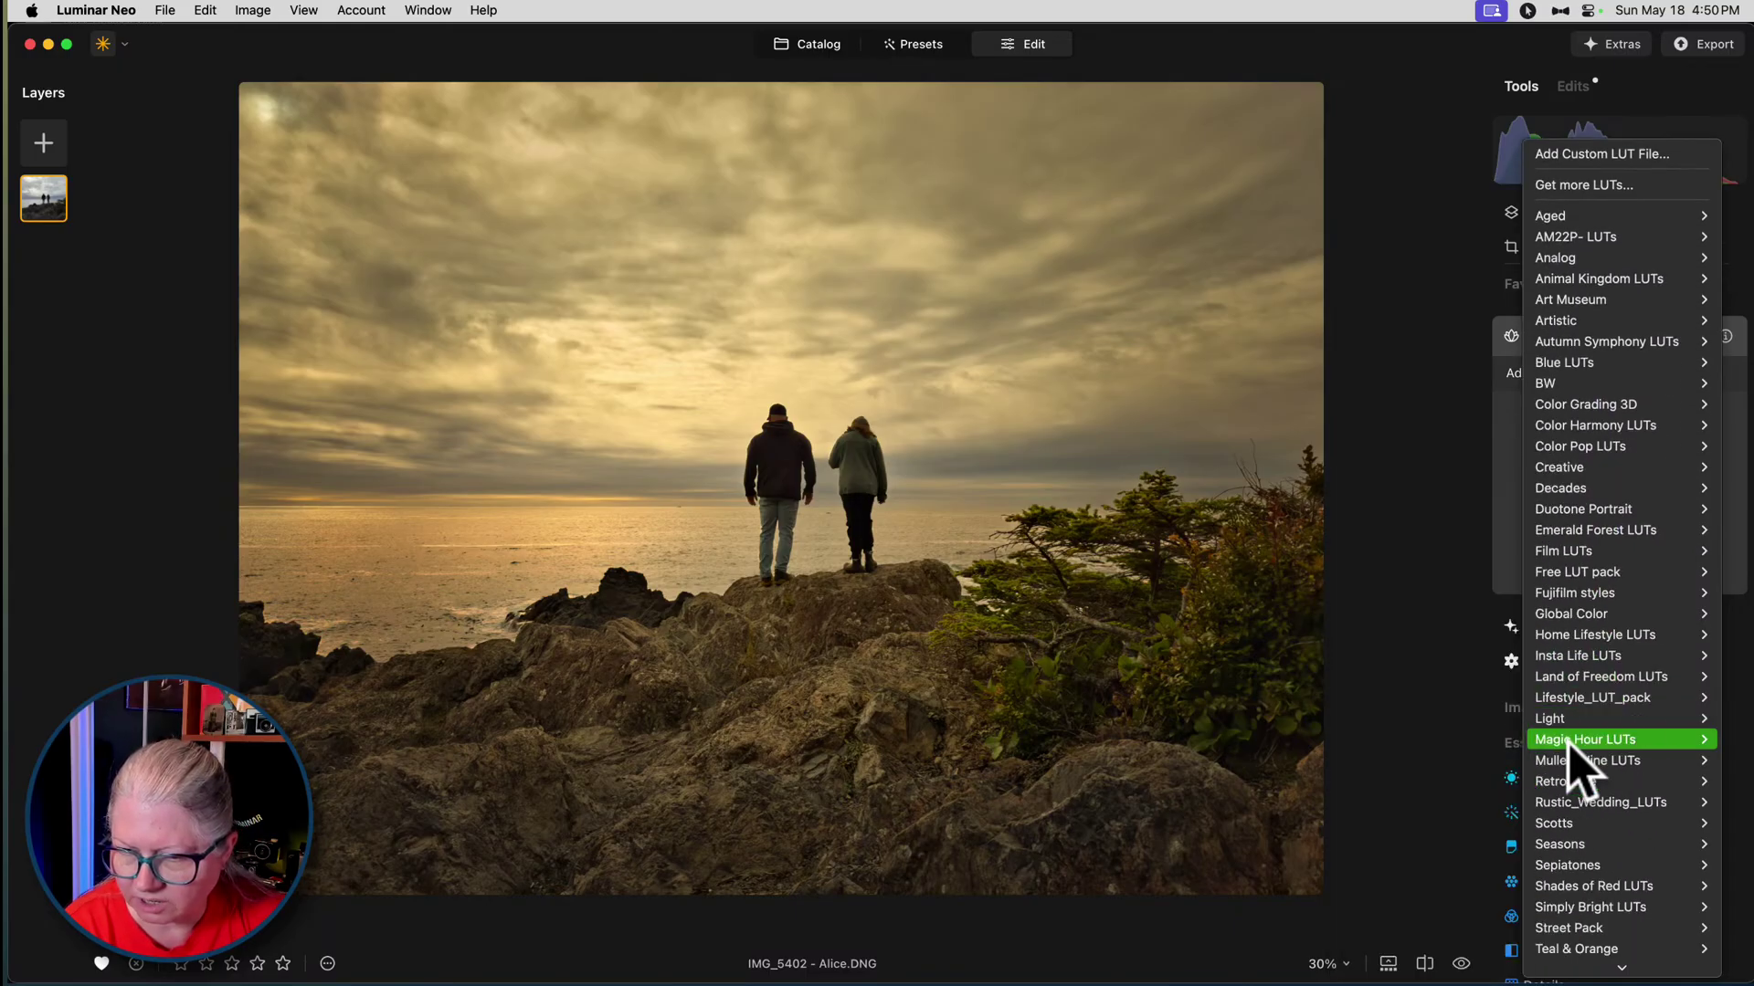
{"action": "scroll", "coordinate": [1568, 744], "scroll_direction": "down", "scroll_amount": 4}
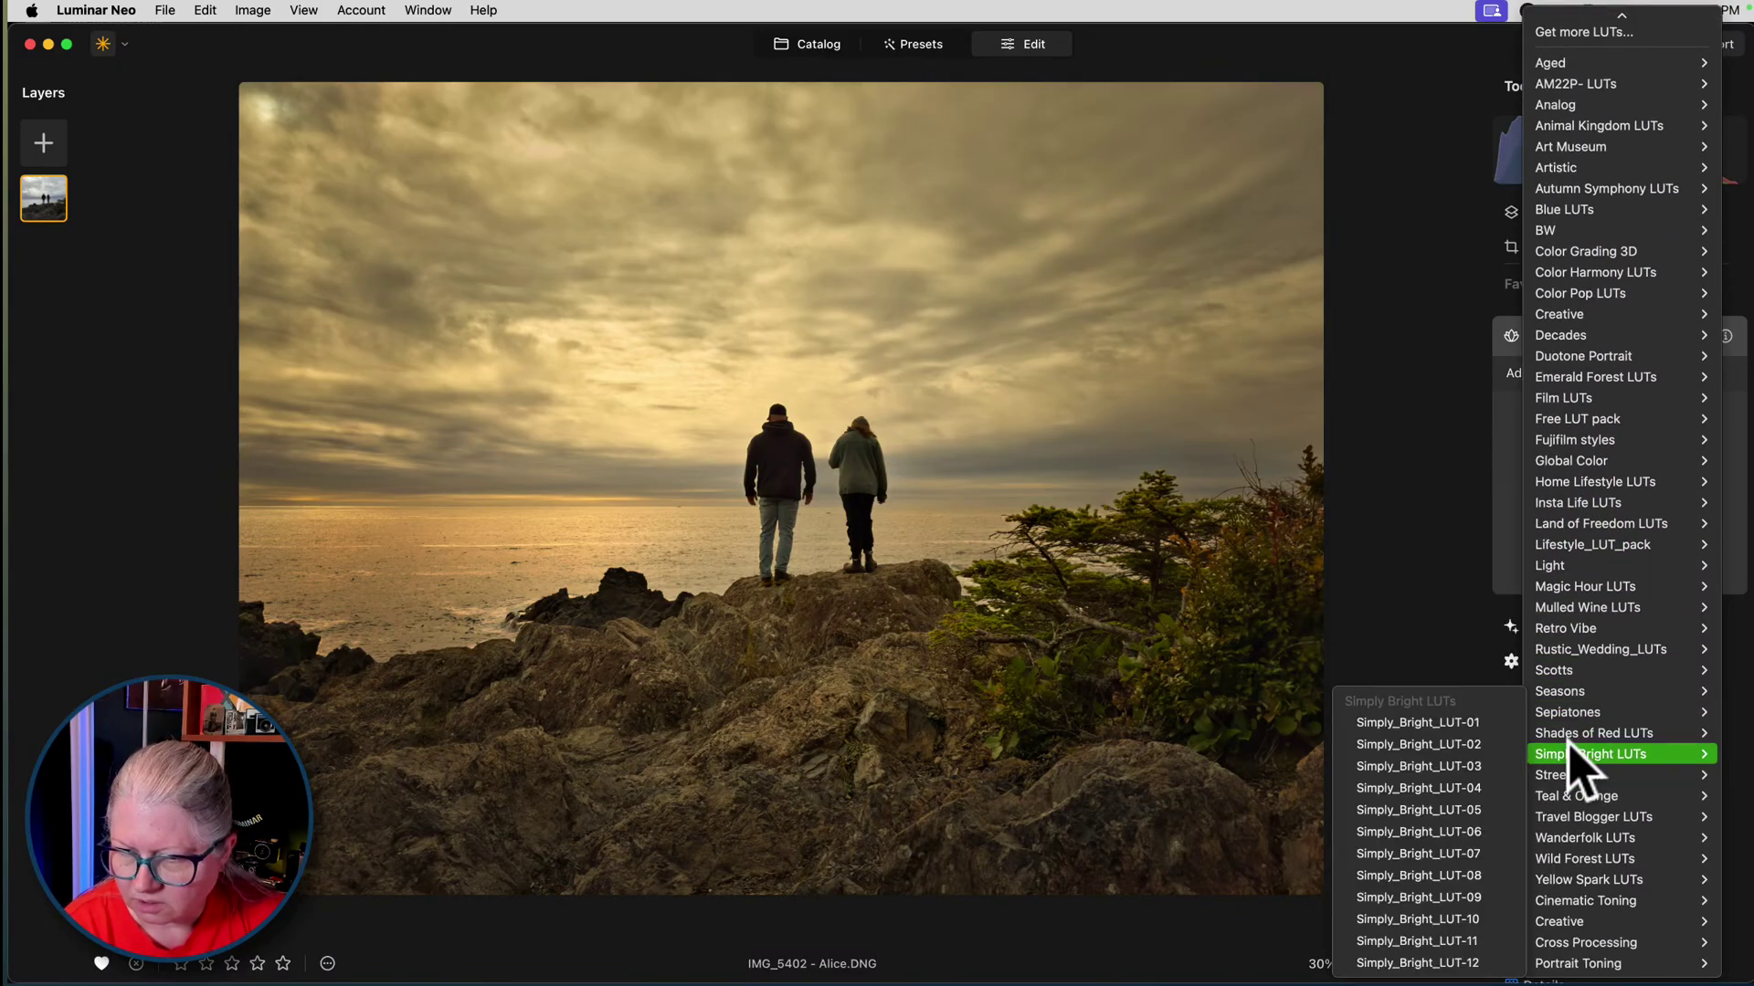
{"action": "left_click", "coordinate": [1561, 740]}
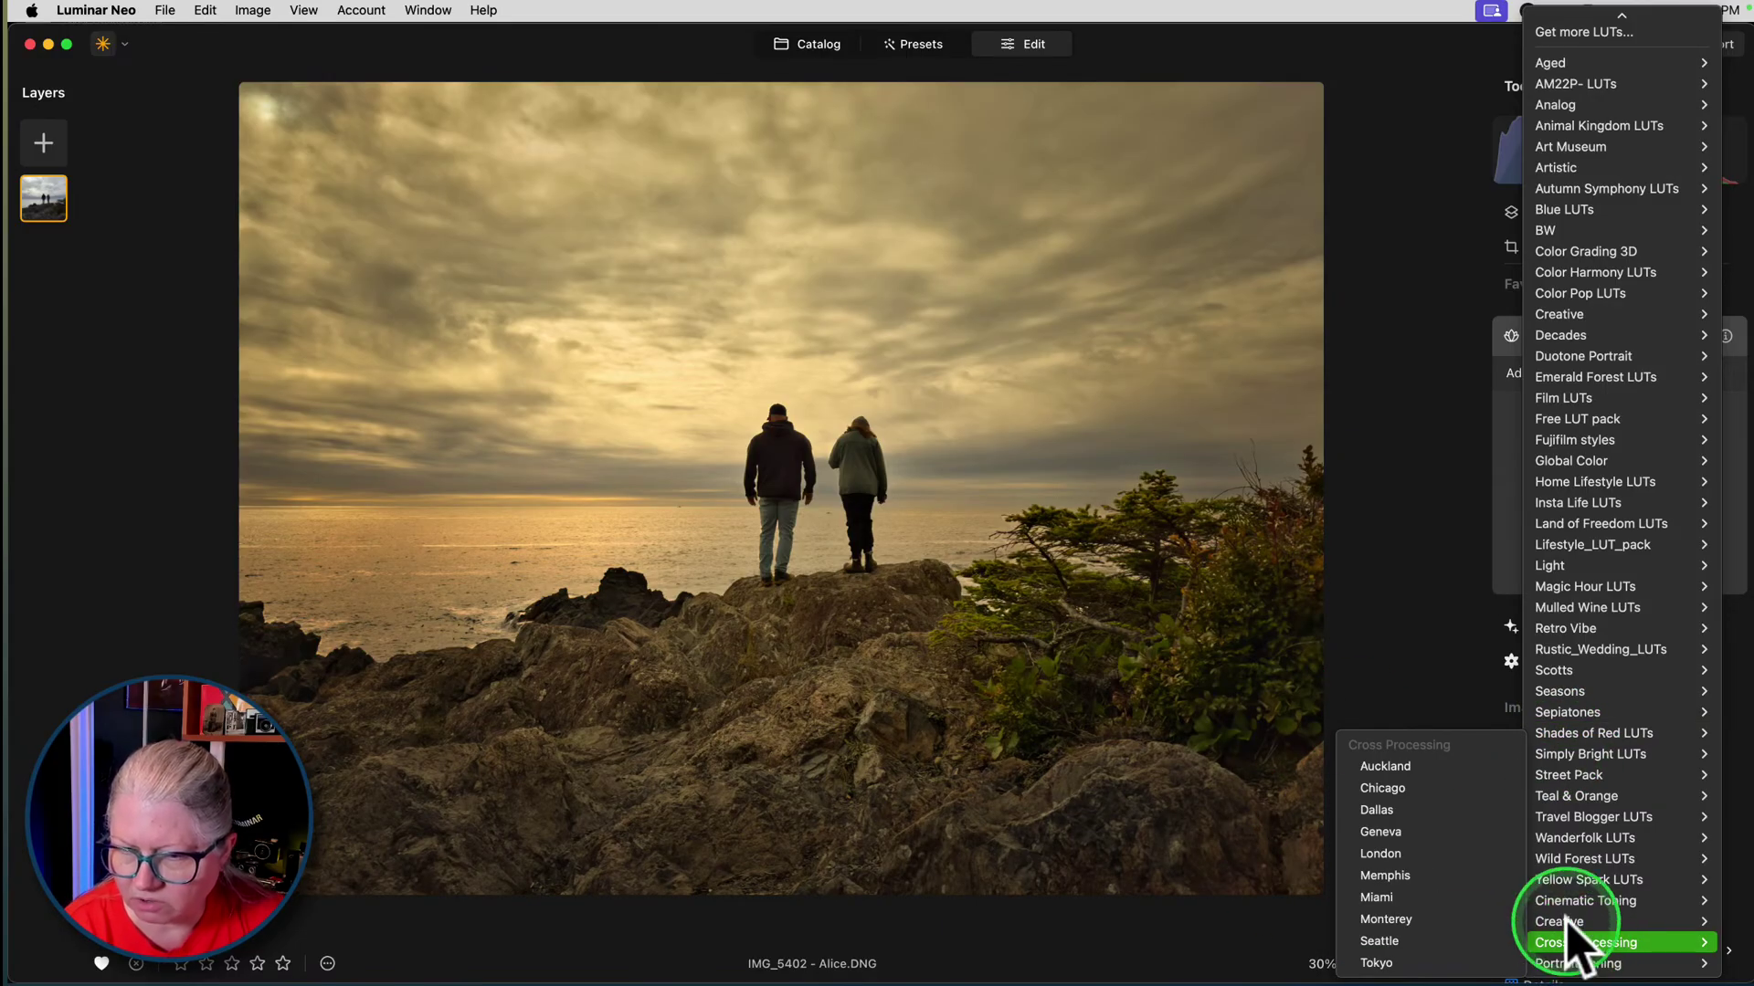
{"action": "mouse_move", "coordinate": [1564, 924]}
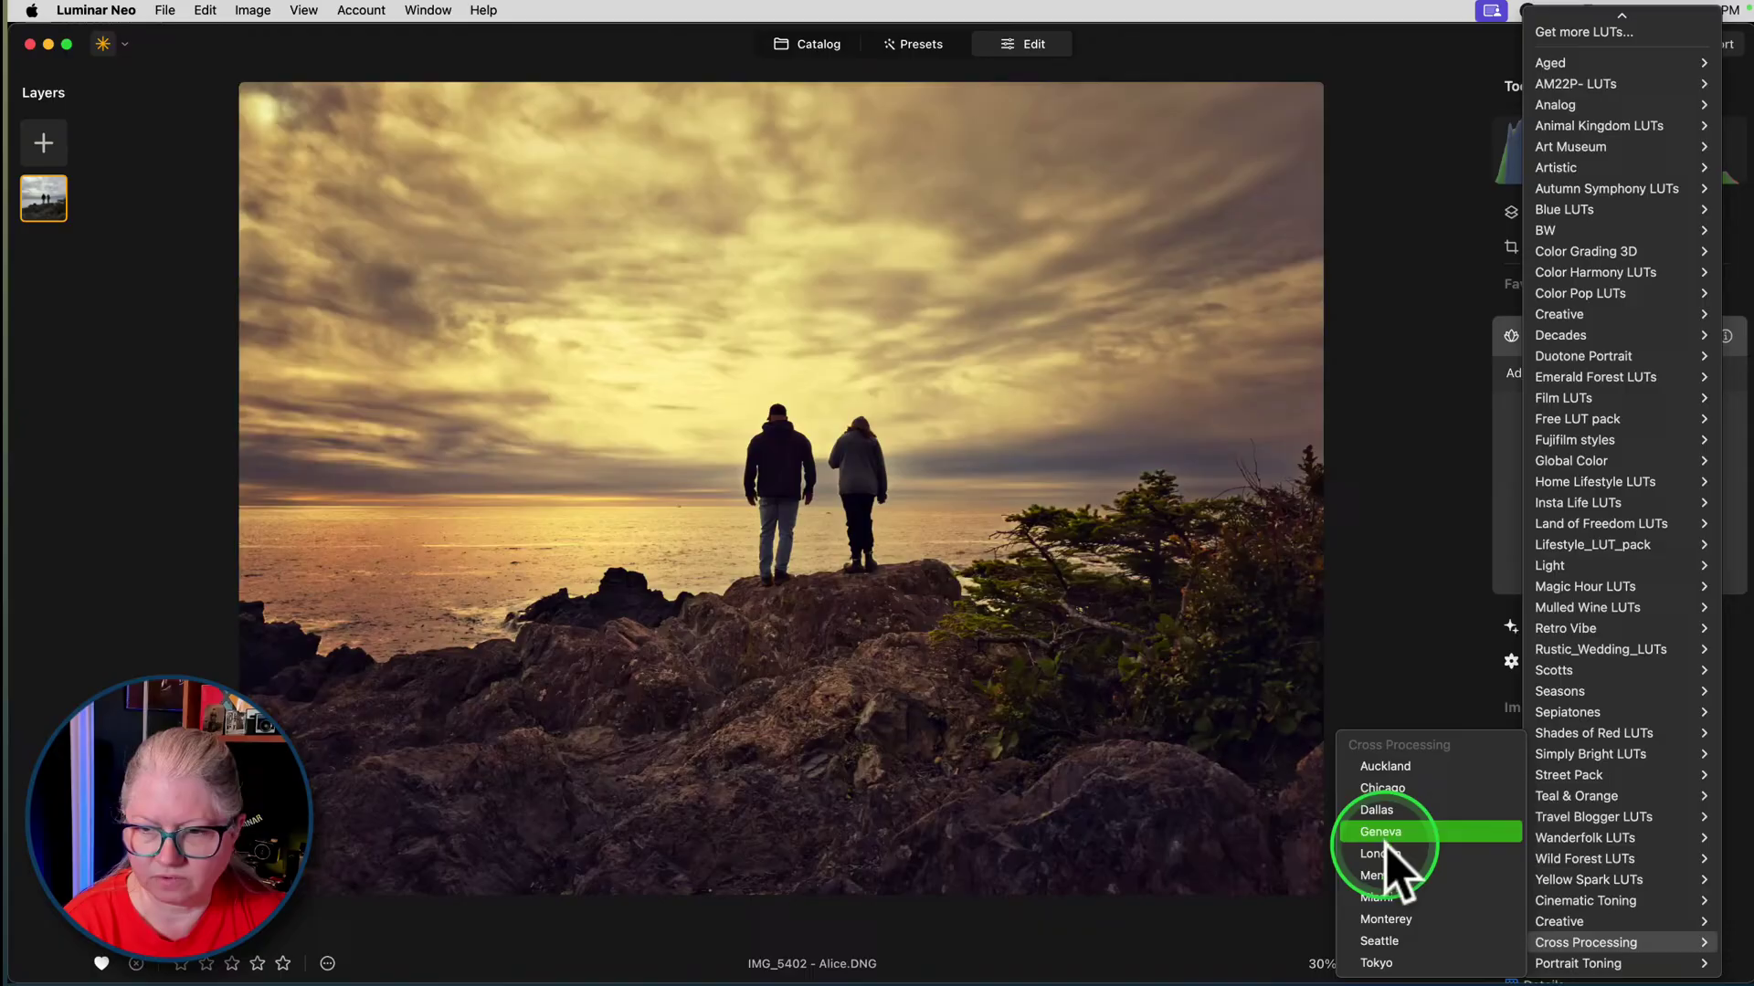
{"action": "left_click", "coordinate": [1383, 854]}
- Set the London LUT's Amount to 18 and raise the Mood Saturation to about 65
{"action": "left_click_drag", "start_coordinate": [1619, 469], "coordinate": [1563, 477]}
{"action": "left_click_drag", "start_coordinate": [1620, 563], "coordinate": [1663, 569]}
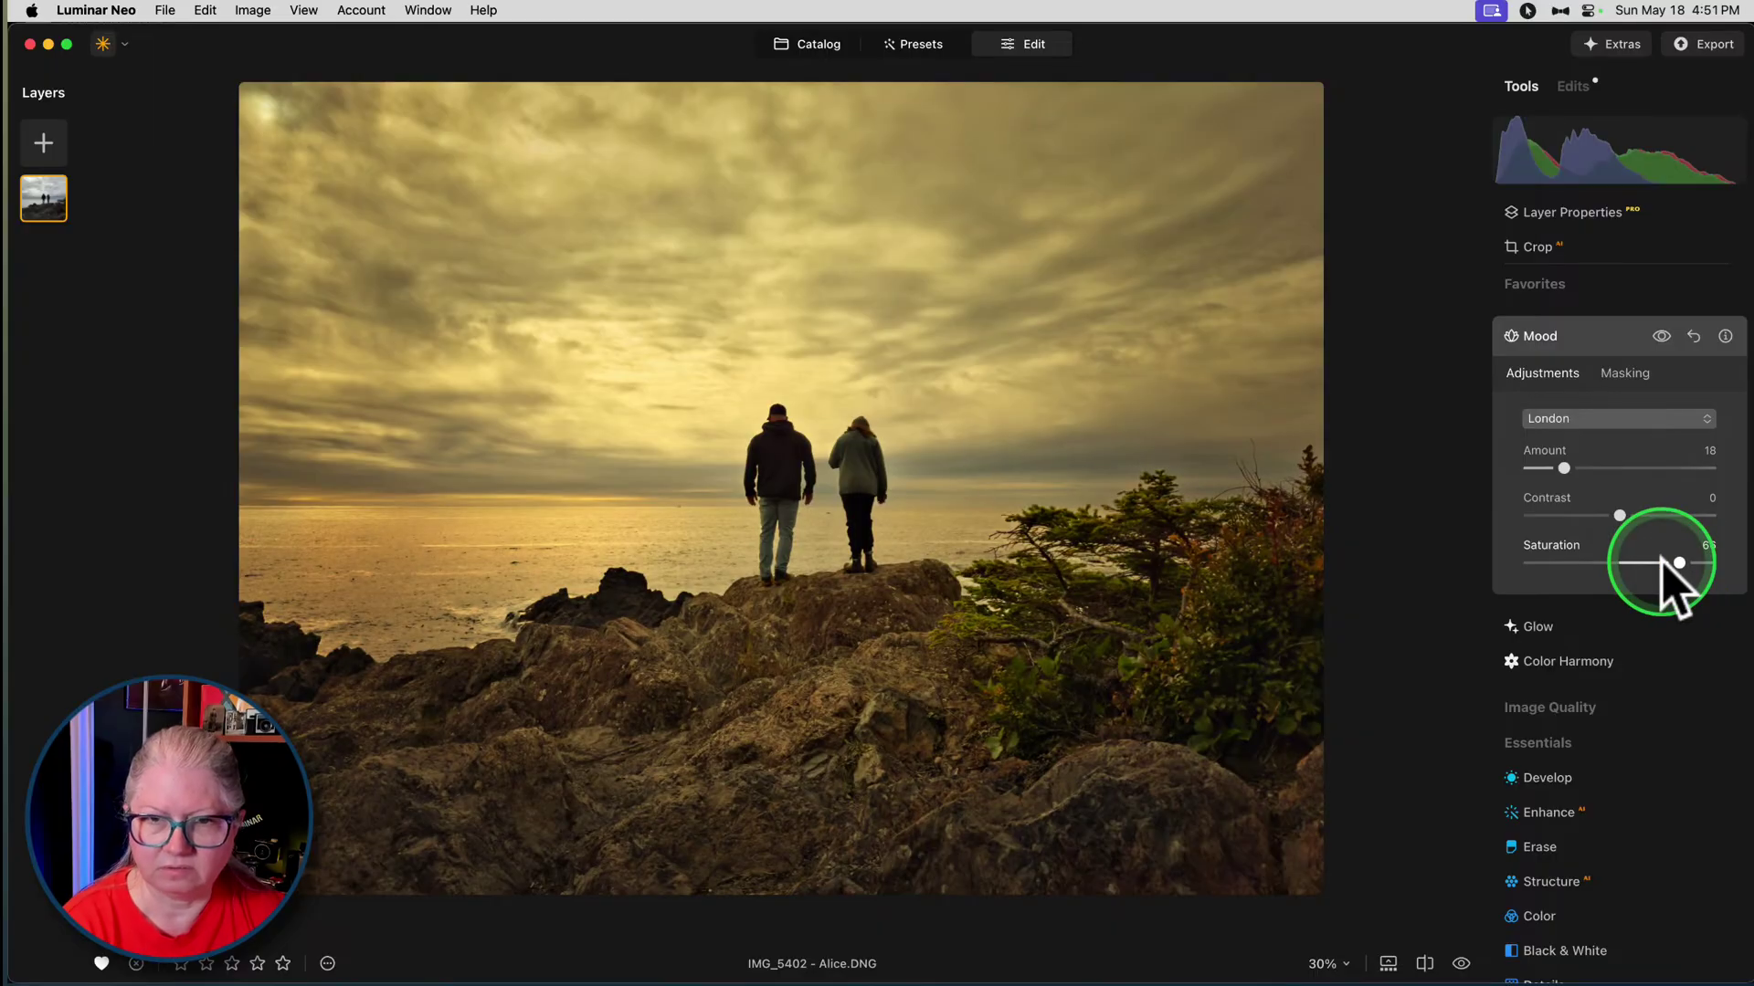
{"action": "left_click", "coordinate": [1615, 352]}
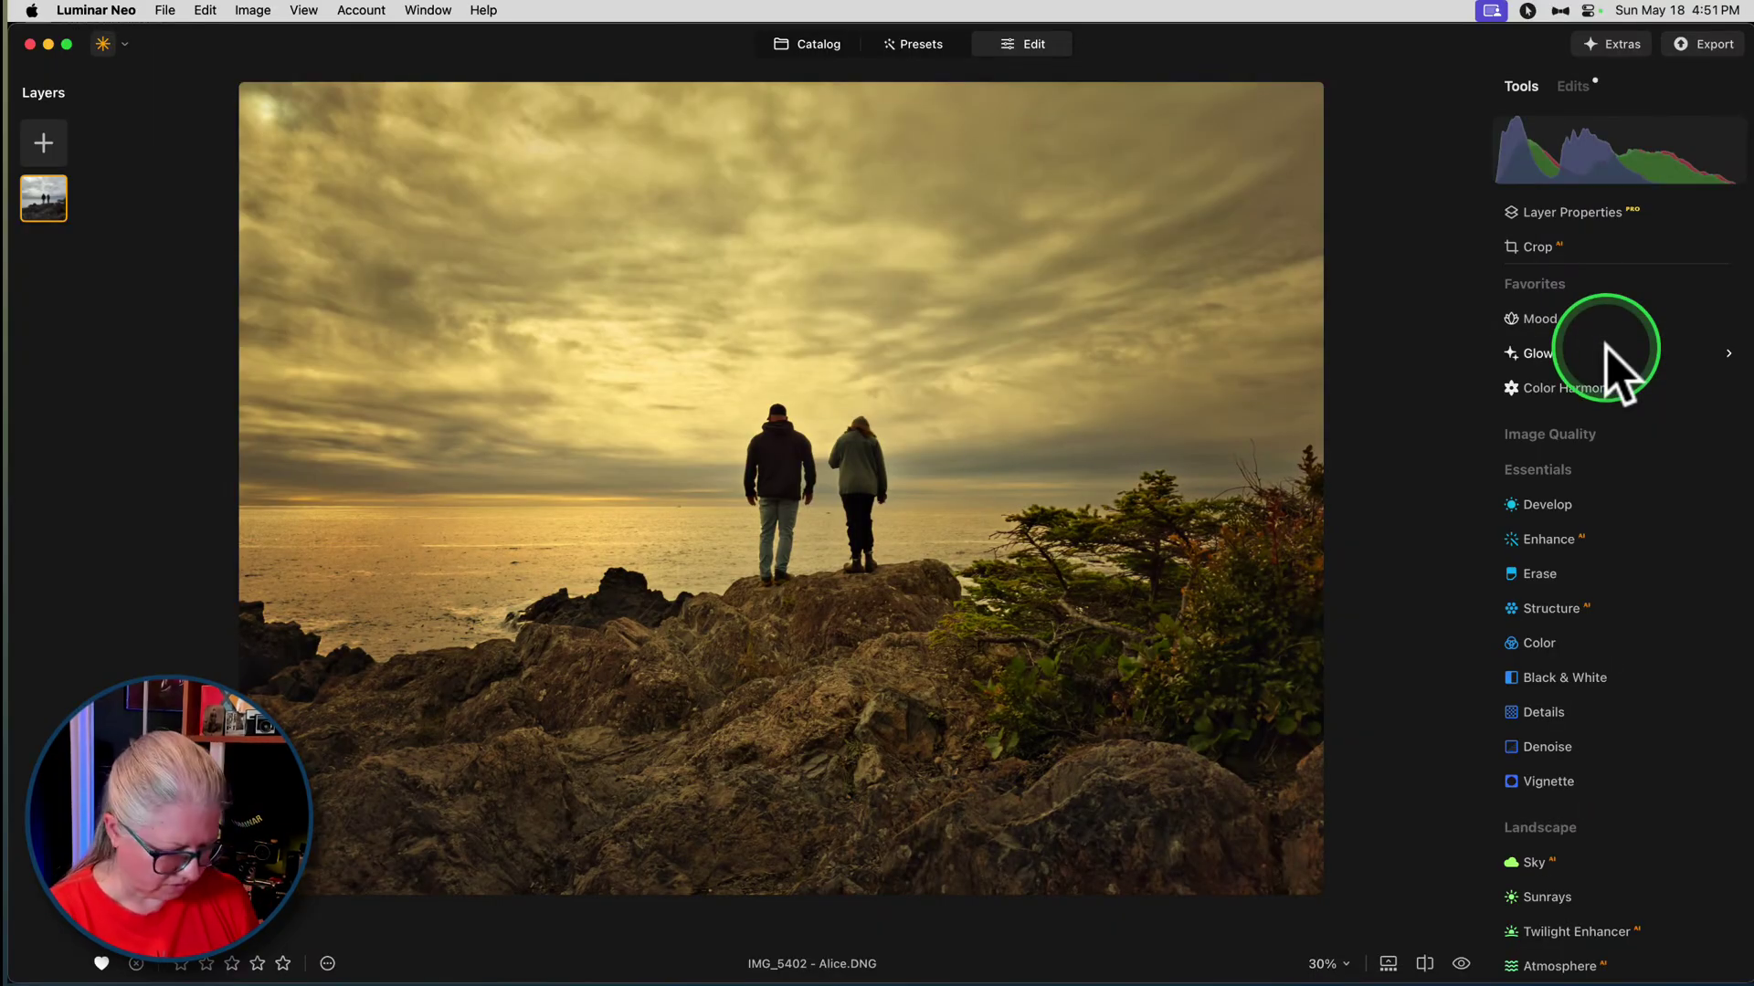
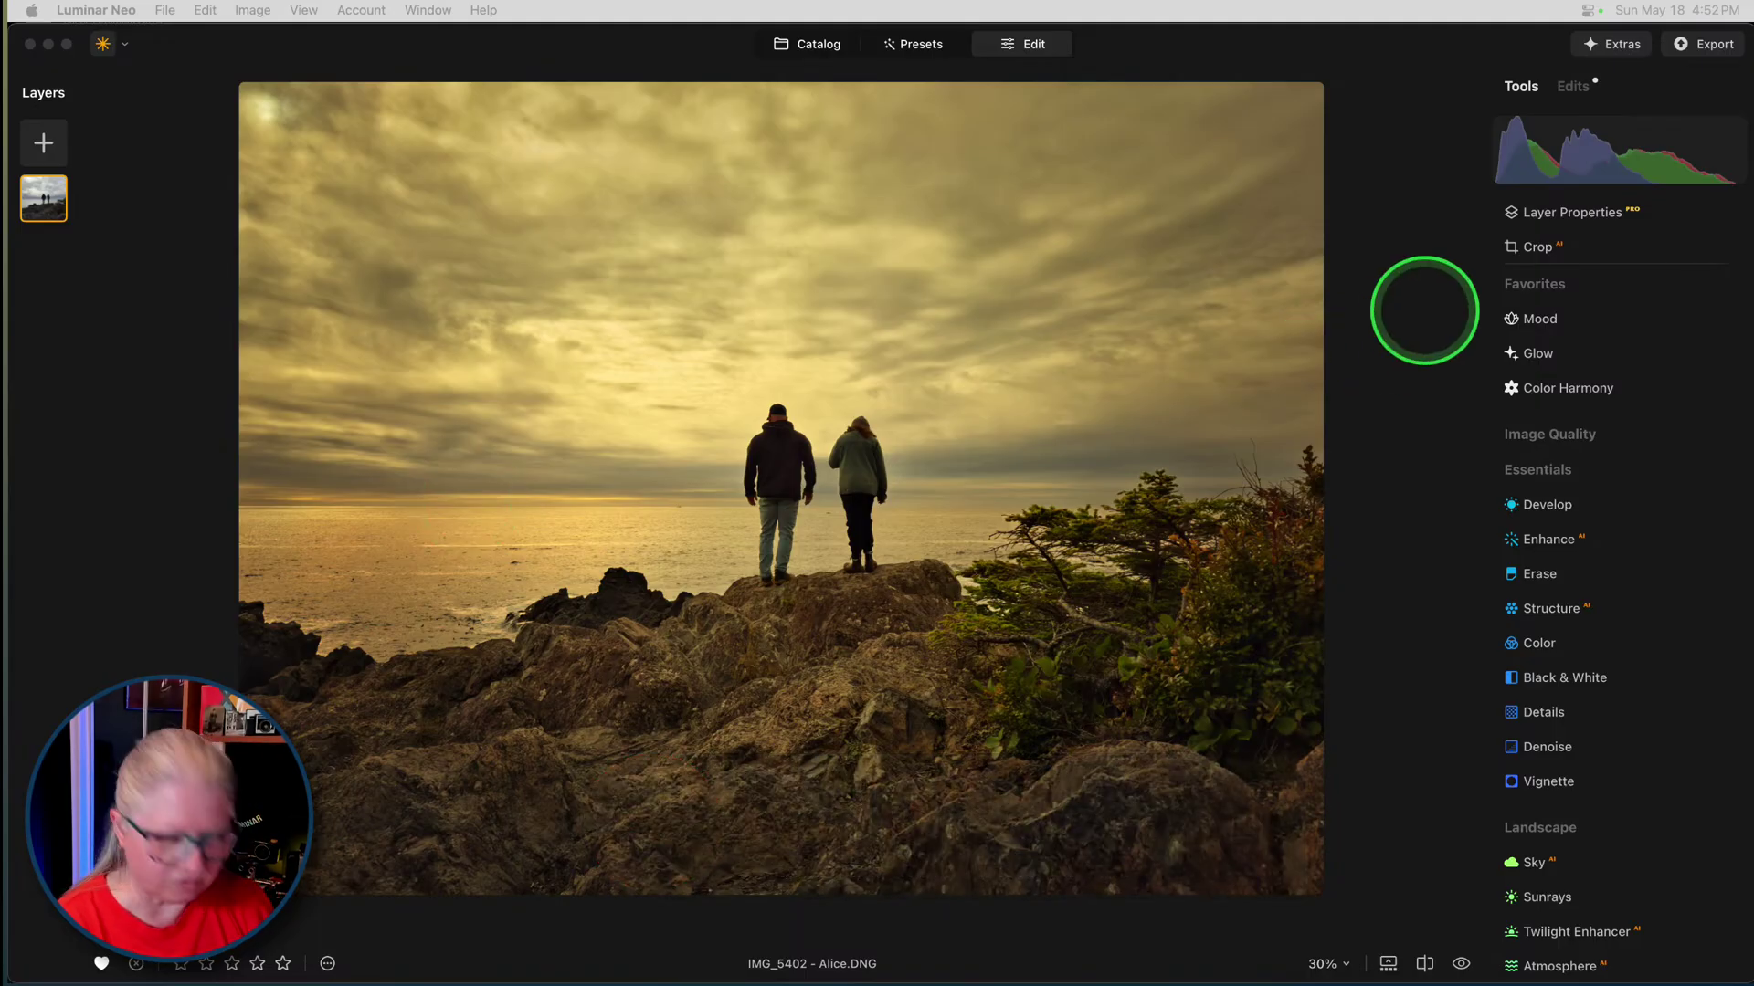
- Compare the Mood-toned photo with the original version before and after the edits
{"action": "left_click", "coordinate": [1425, 310]}
{"action": "key", "text": "backslash"}
{"action": "key", "text": "backslash"}
{"action": "key", "text": "backslash"}
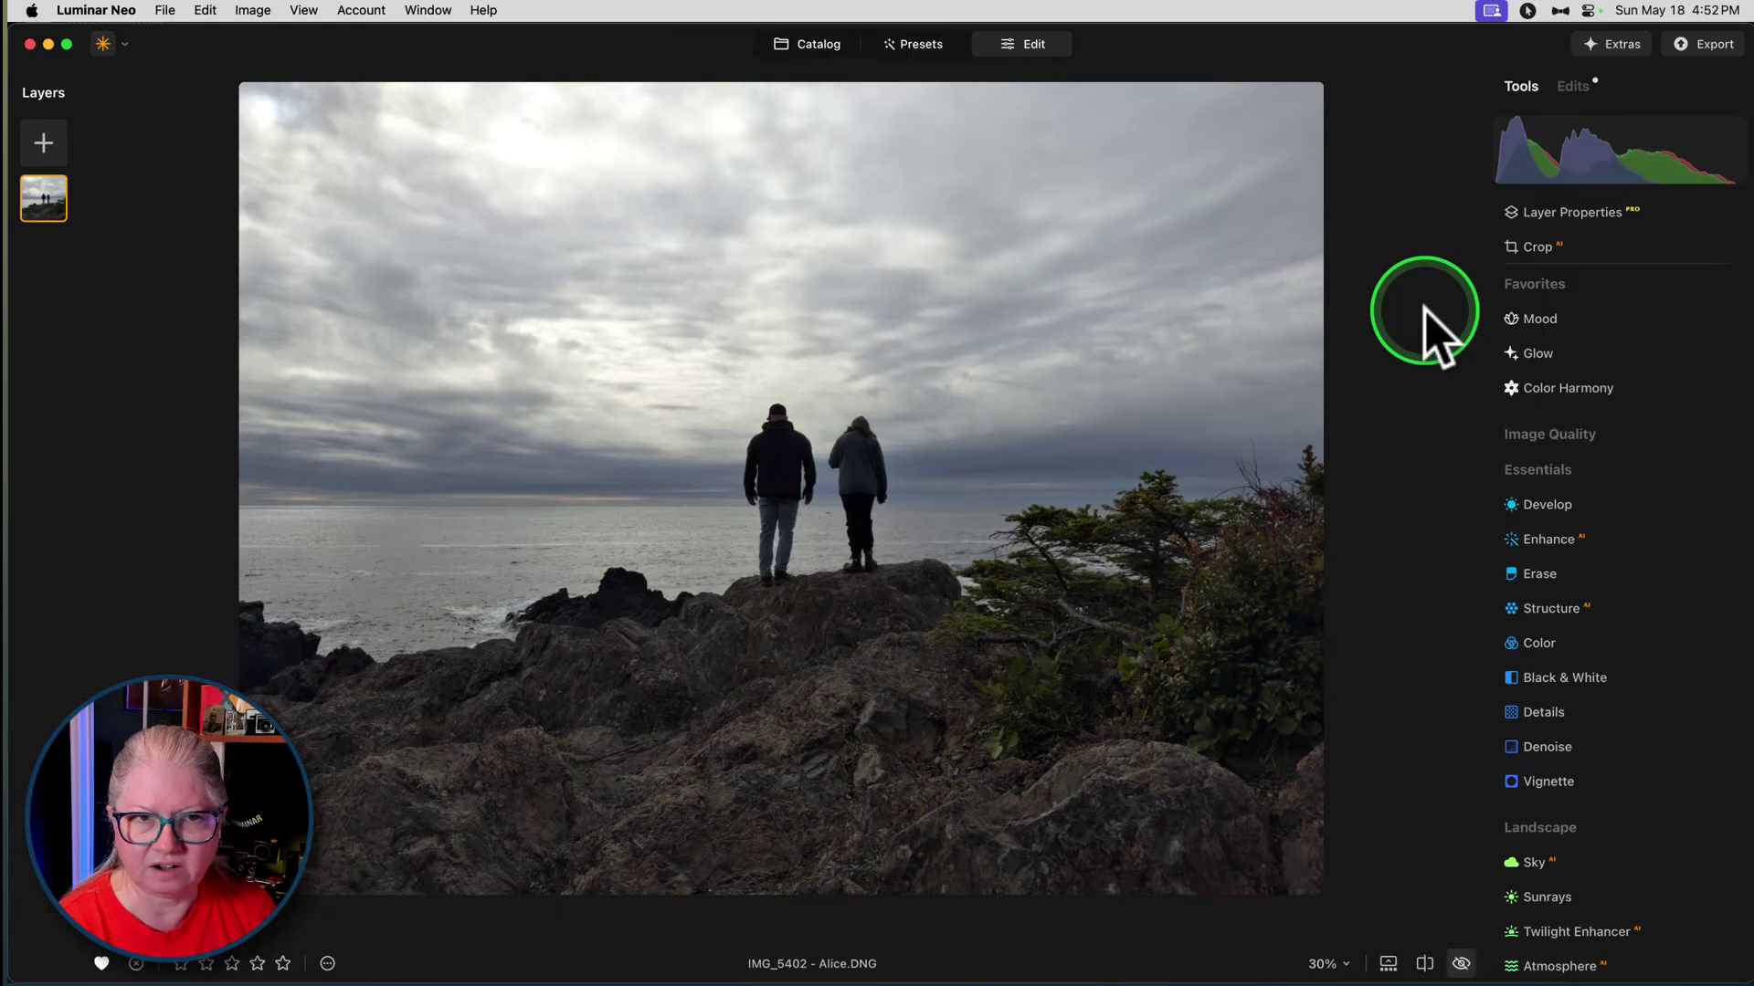
{"action": "key", "text": "backslash"}
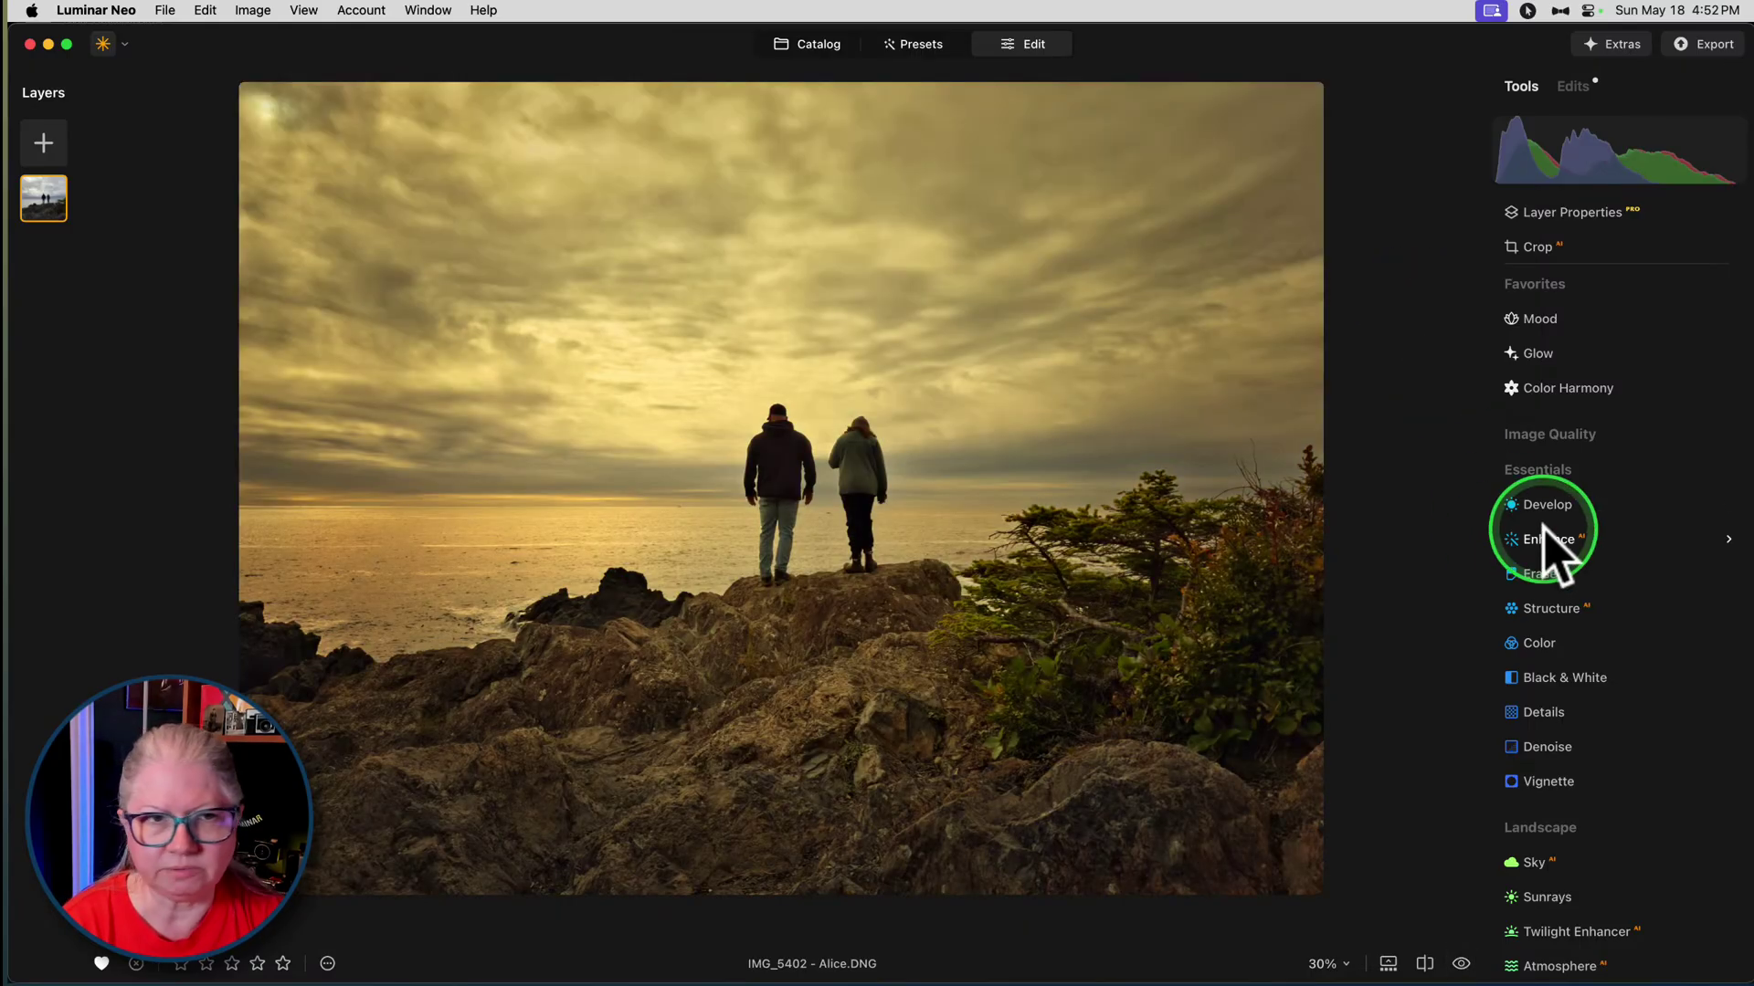
- Raise the Structure Amount and restrict it with an AI mask covering Natural Ground and Flora
{"action": "left_click", "coordinate": [1555, 610]}
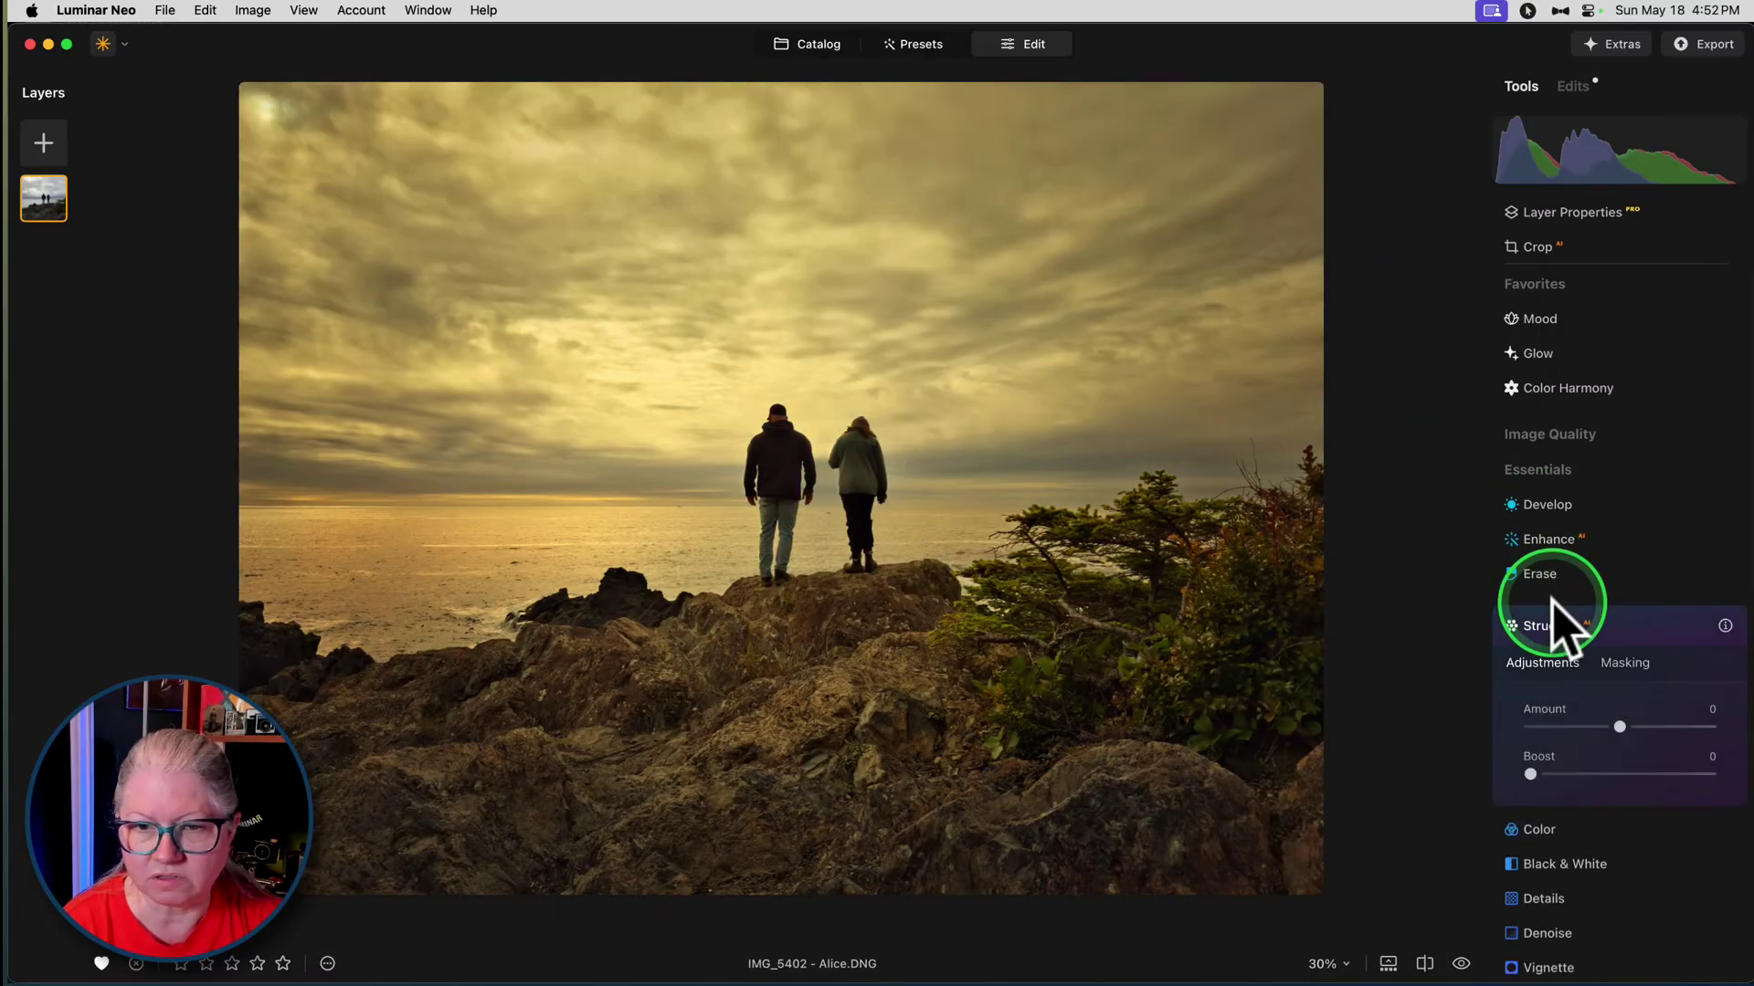
{"action": "mouse_move", "coordinate": [1610, 538]}
{"action": "left_mouse_down"}
{"action": "mouse_move", "coordinate": [1679, 536]}
{"action": "mouse_move", "coordinate": [1665, 539]}
{"action": "left_mouse_up"}
{"action": "left_click", "coordinate": [1626, 473]}
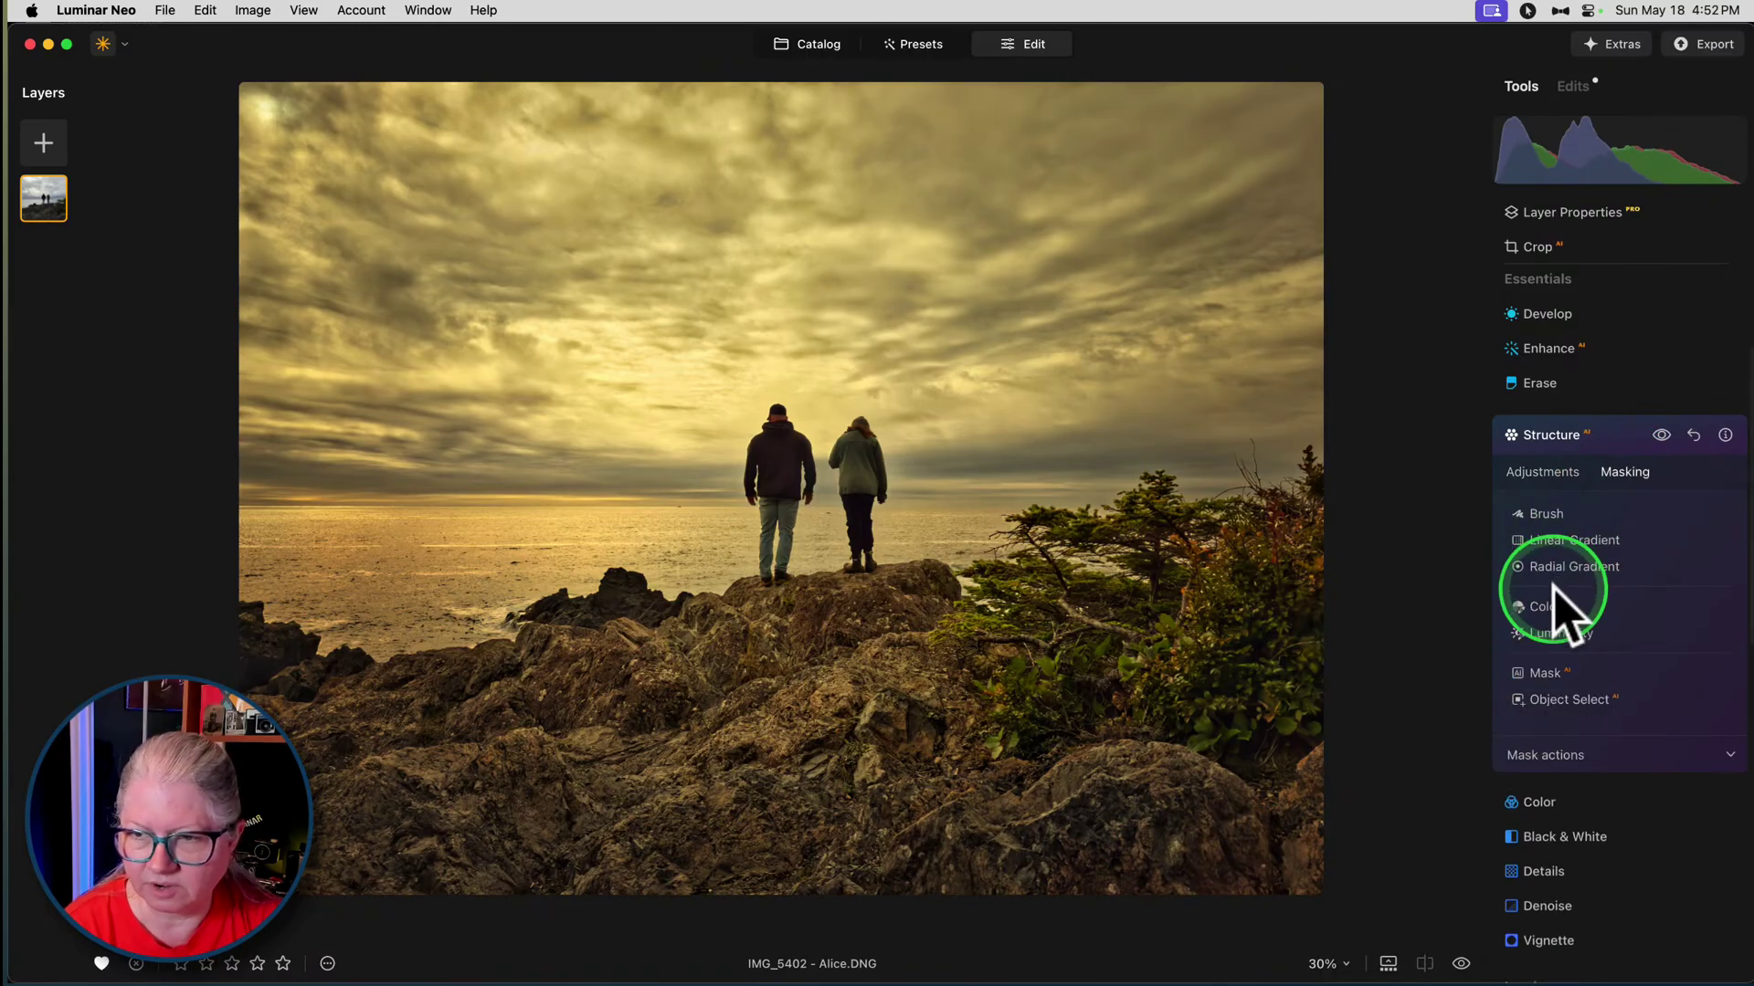
{"action": "left_click", "coordinate": [1557, 758]}
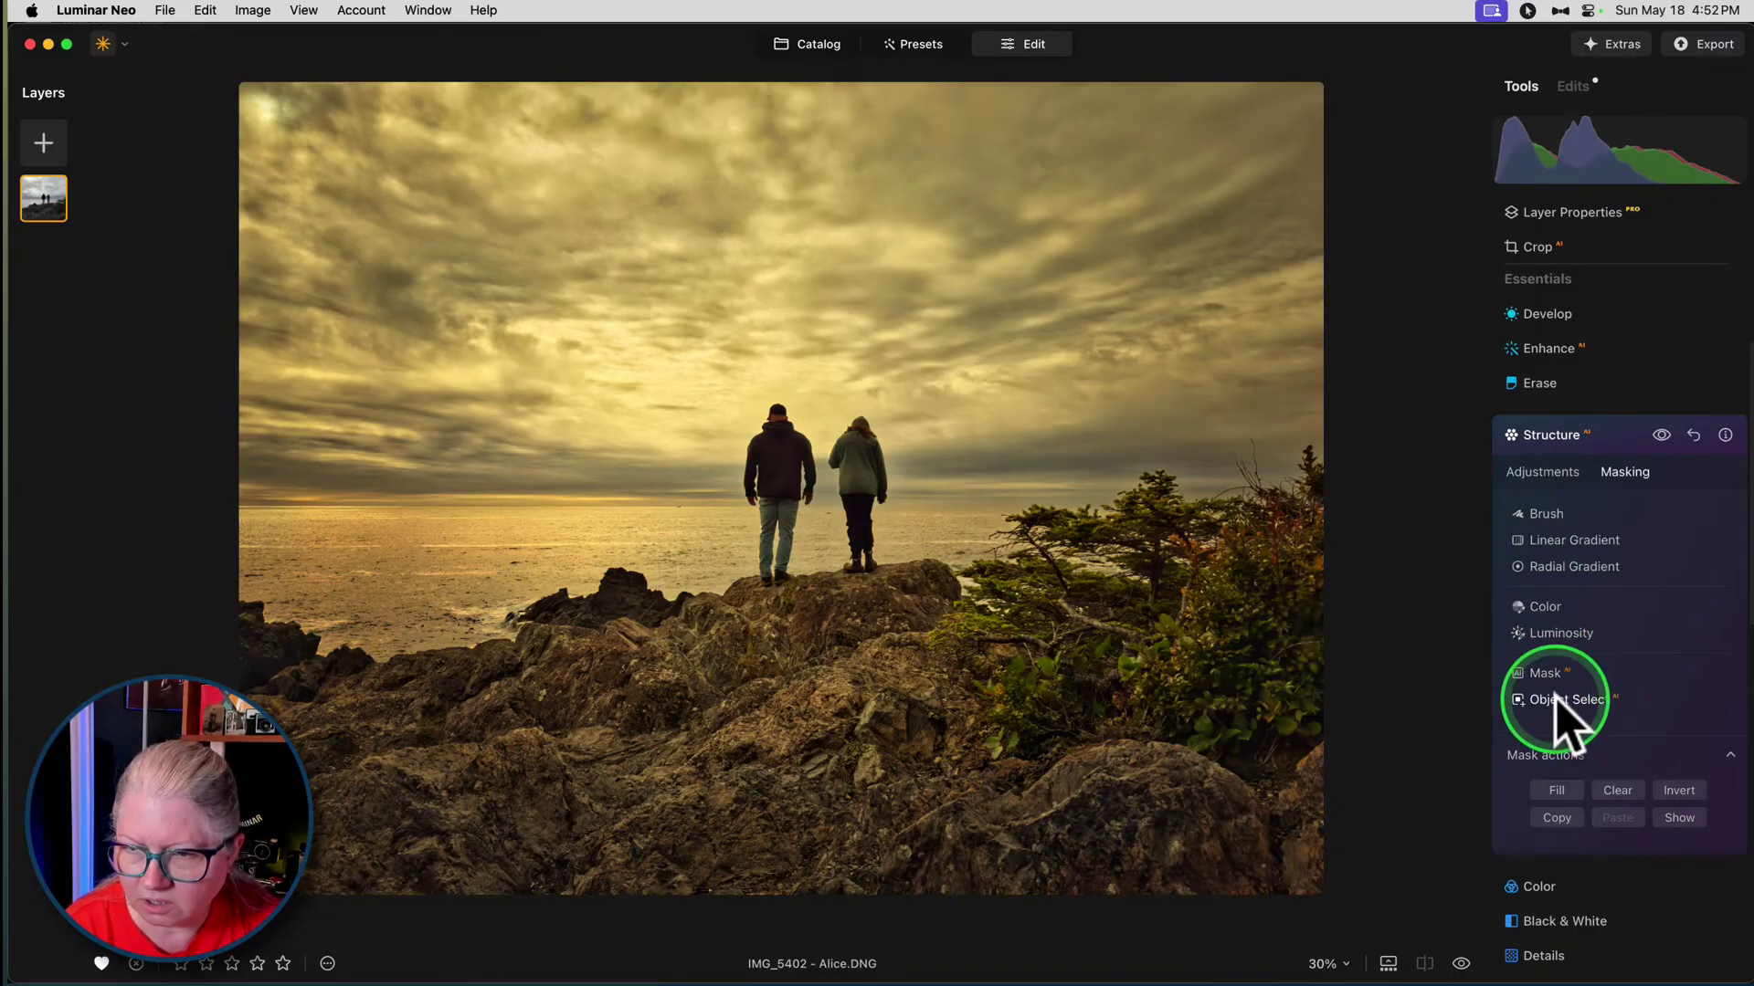
{"action": "left_click", "coordinate": [1545, 673]}
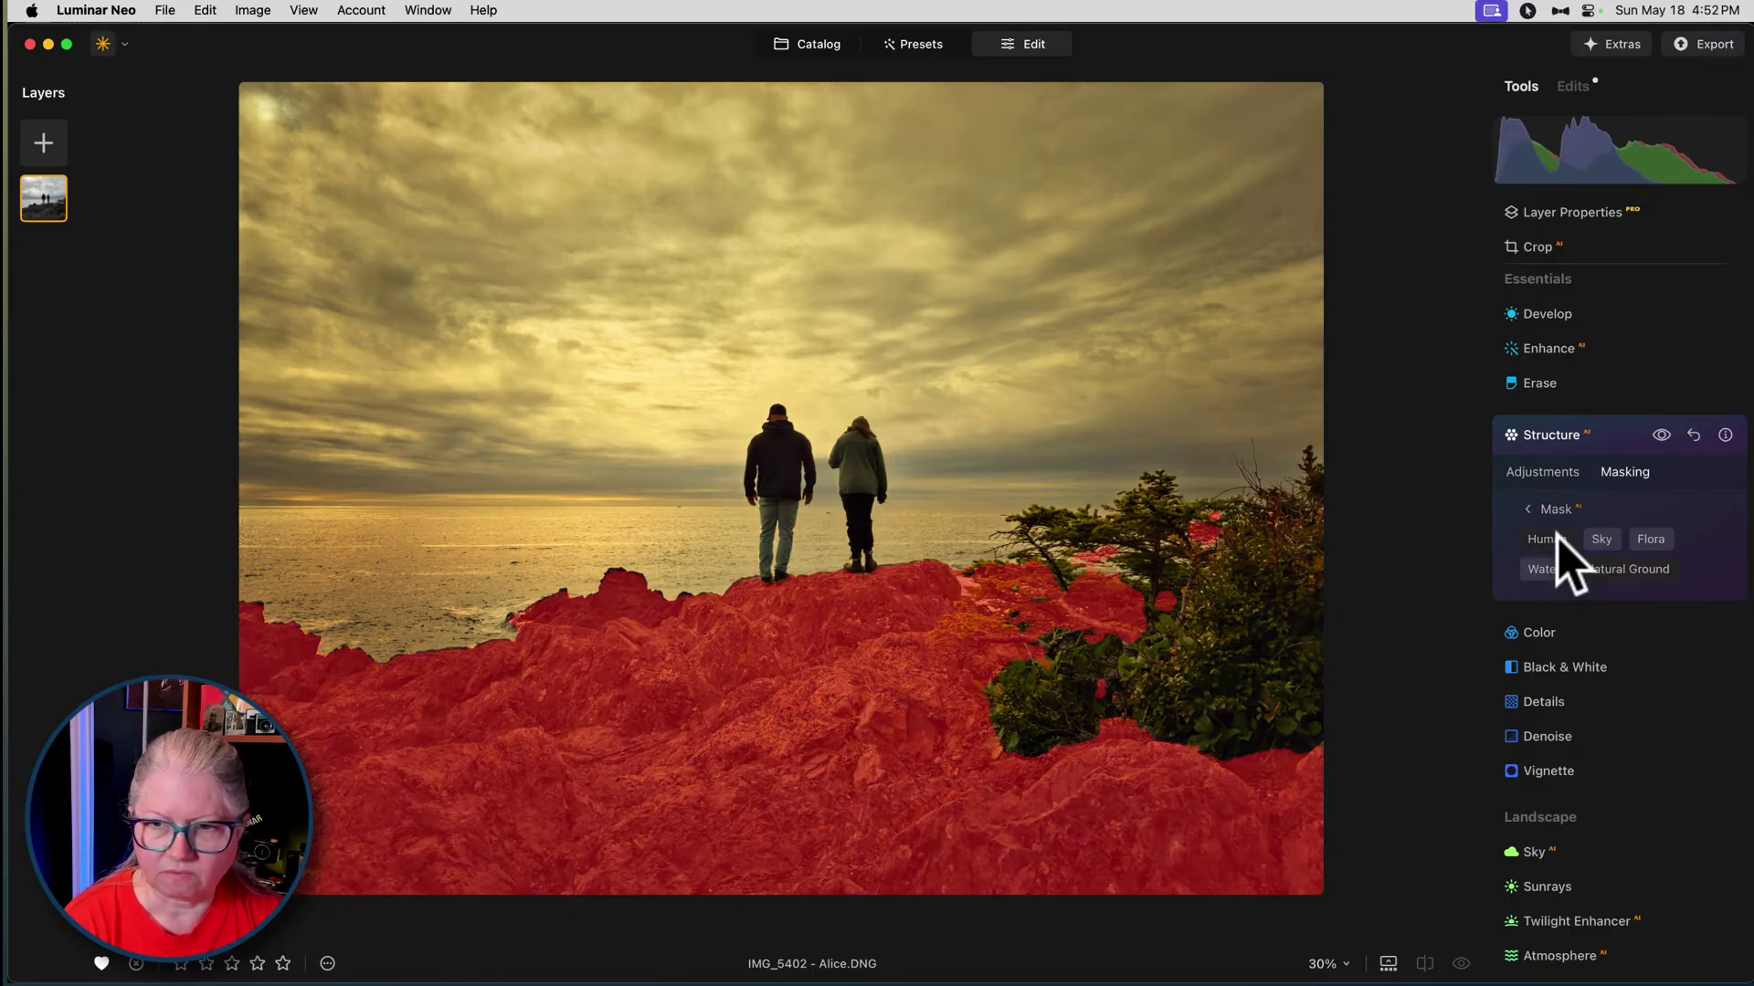
{"action": "left_click", "coordinate": [1649, 540]}
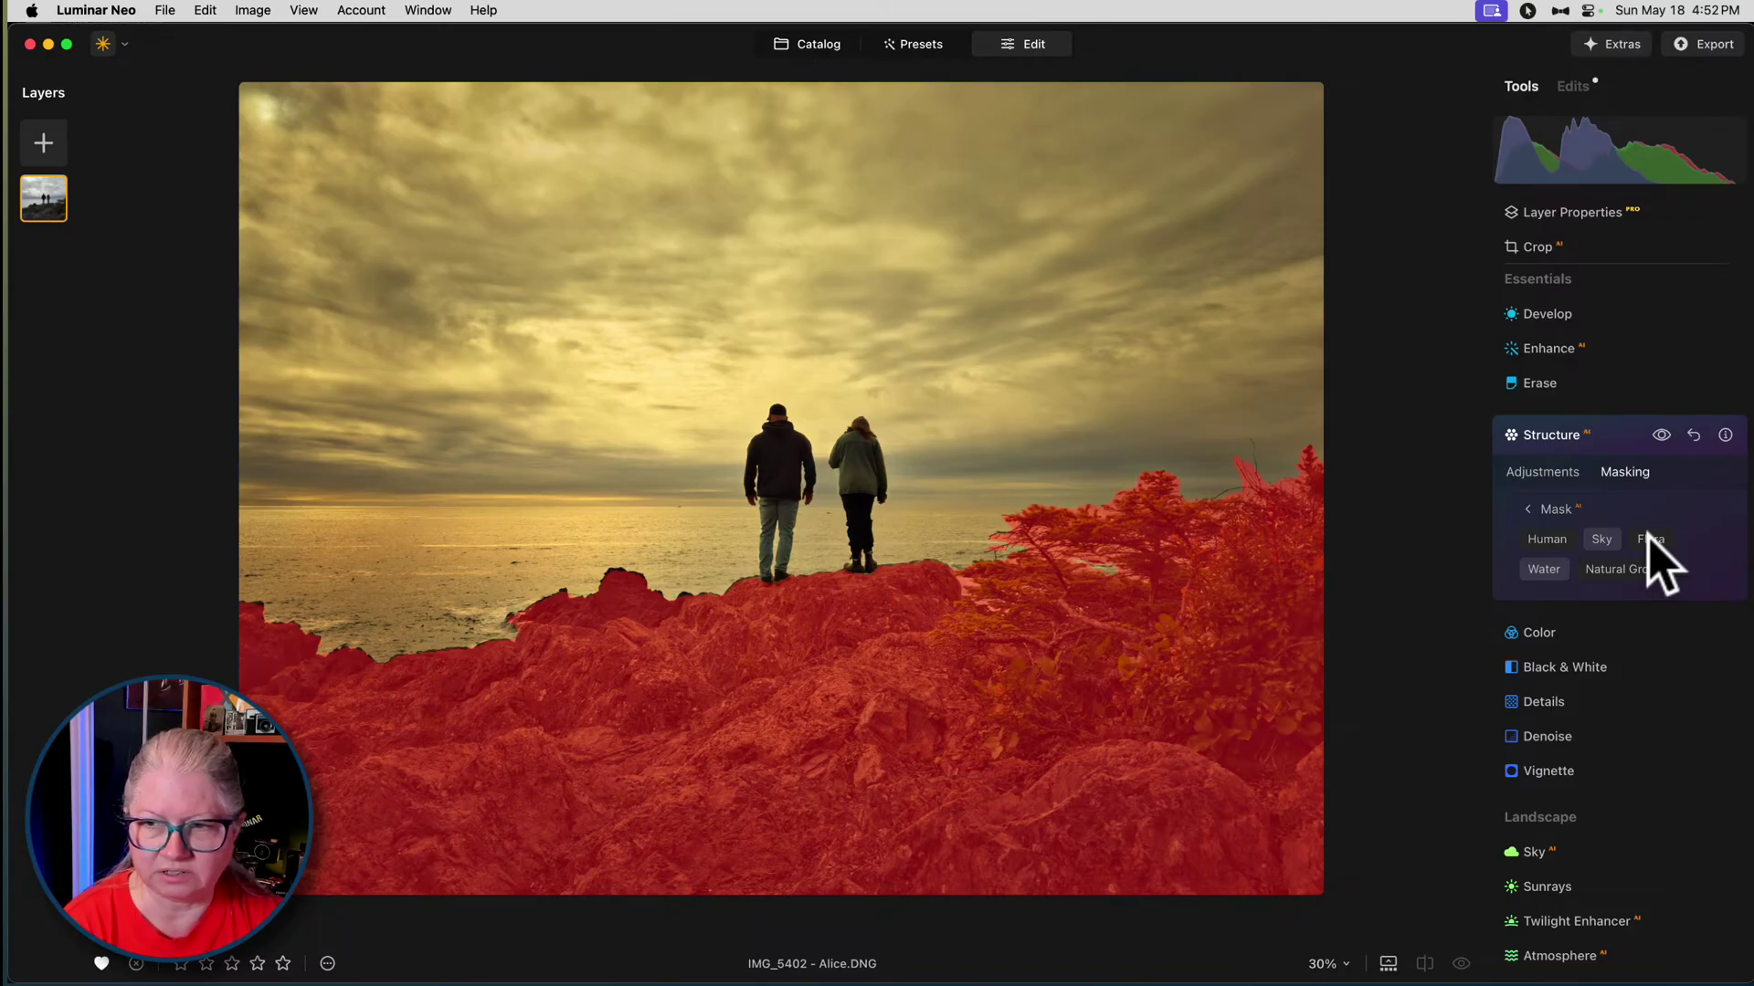
{"action": "left_click", "coordinate": [1539, 511]}
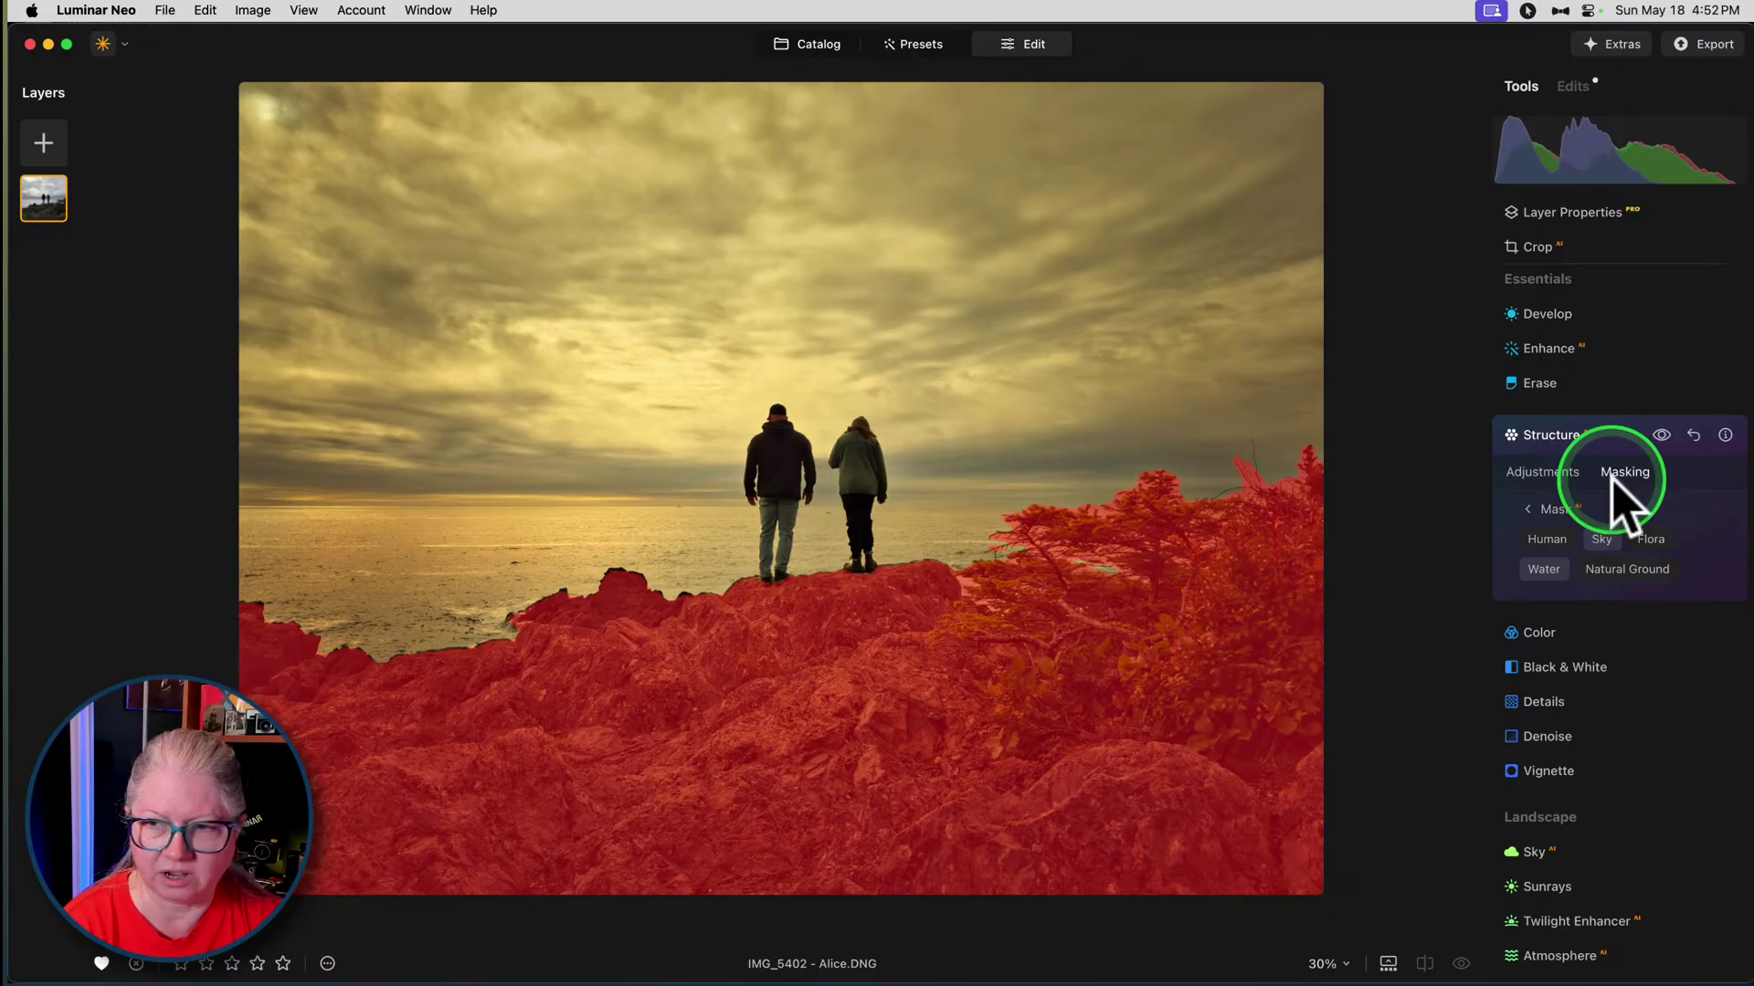
{"action": "left_click", "coordinate": [1553, 548]}
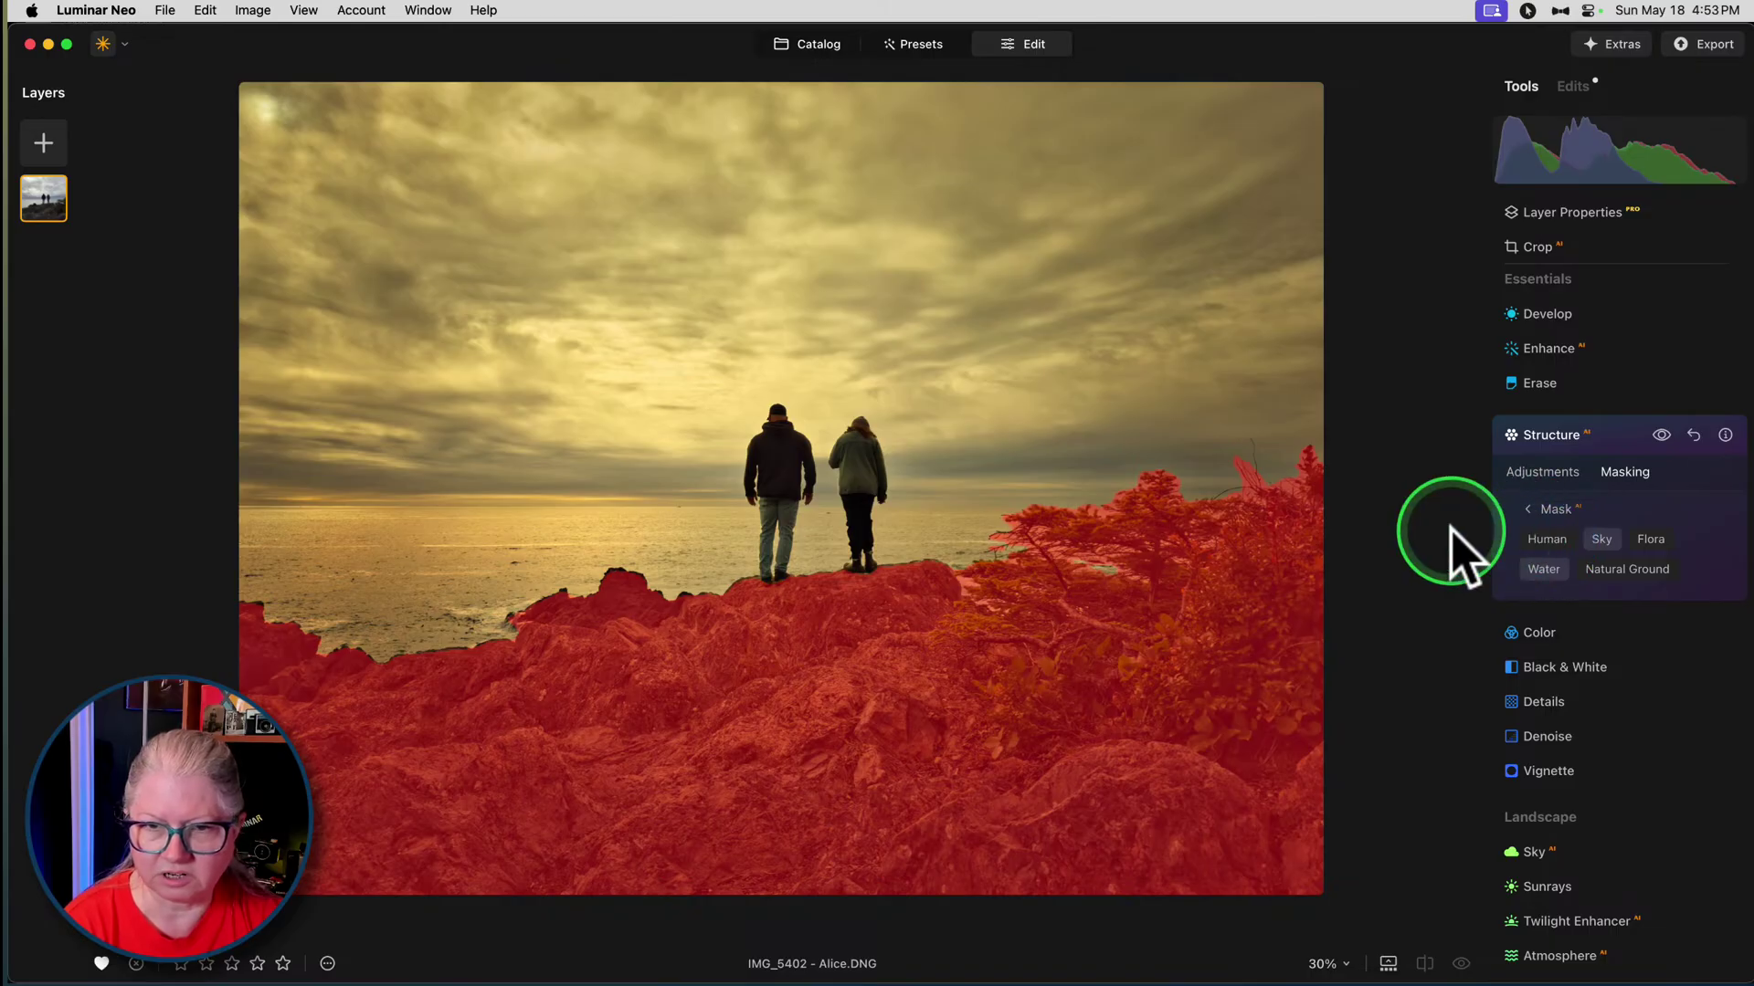
{"action": "left_click", "coordinate": [1600, 450]}
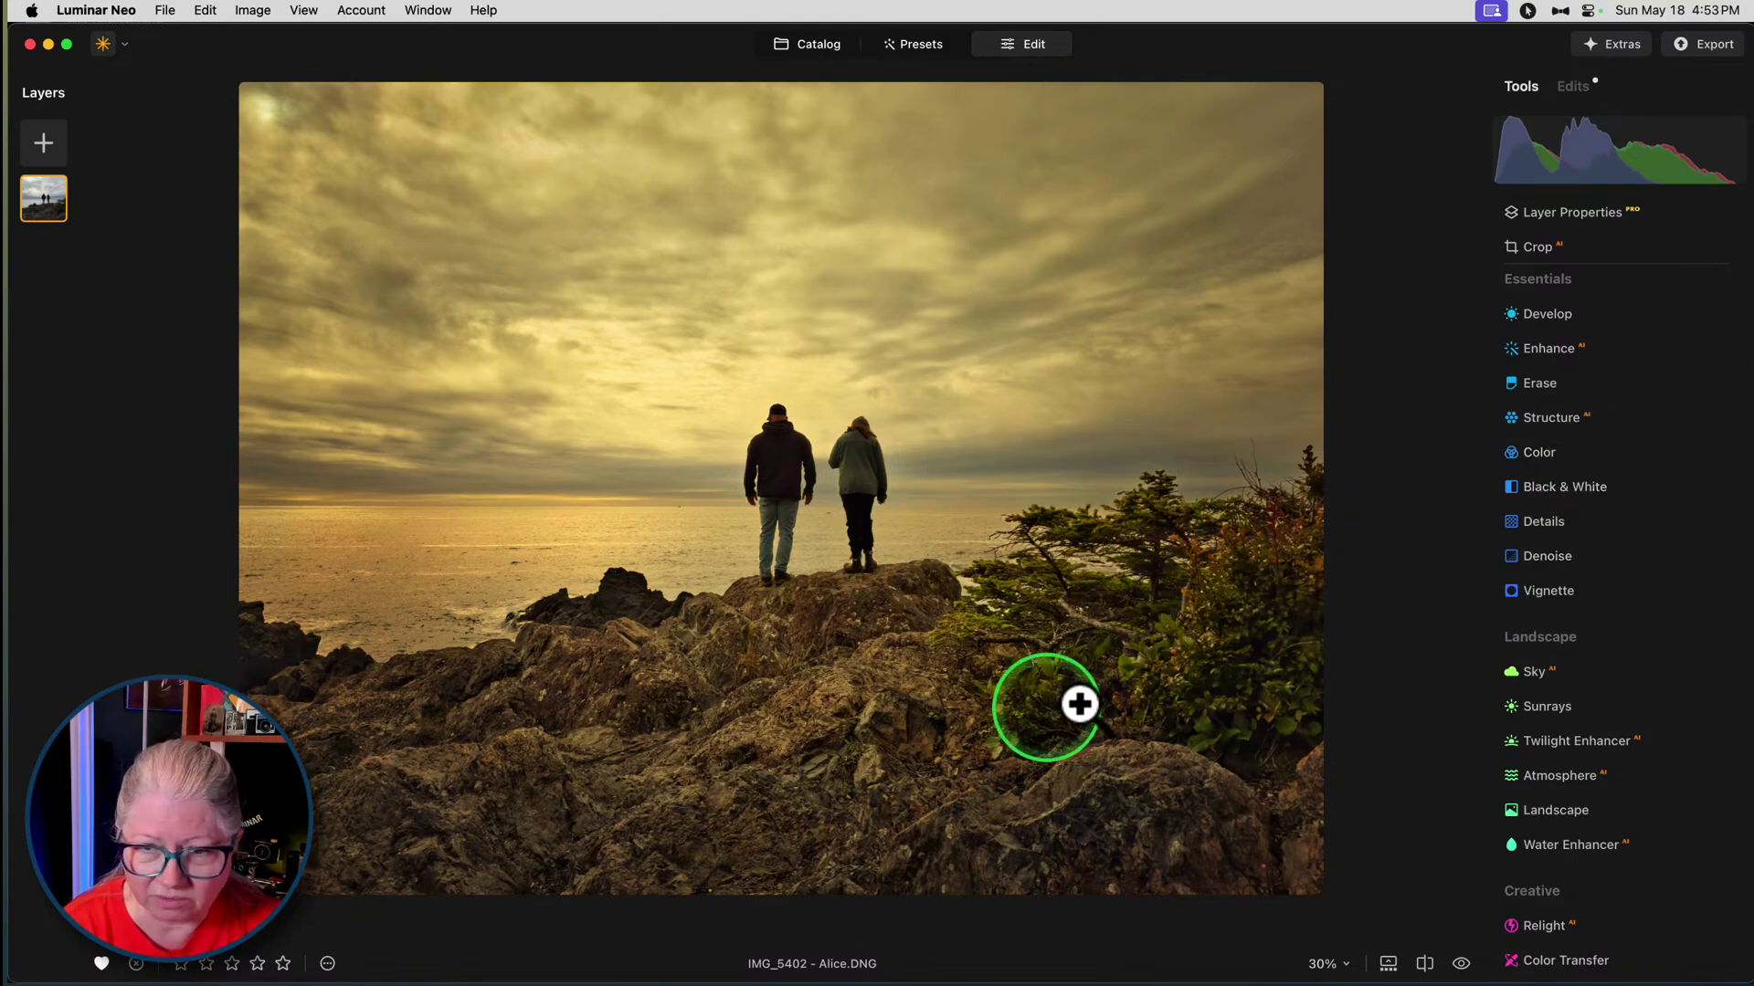
- Reopen the Structure edit to check its mask categories and mask display, and compare the coastal photo with its original
{"action": "left_click", "coordinate": [1574, 88]}
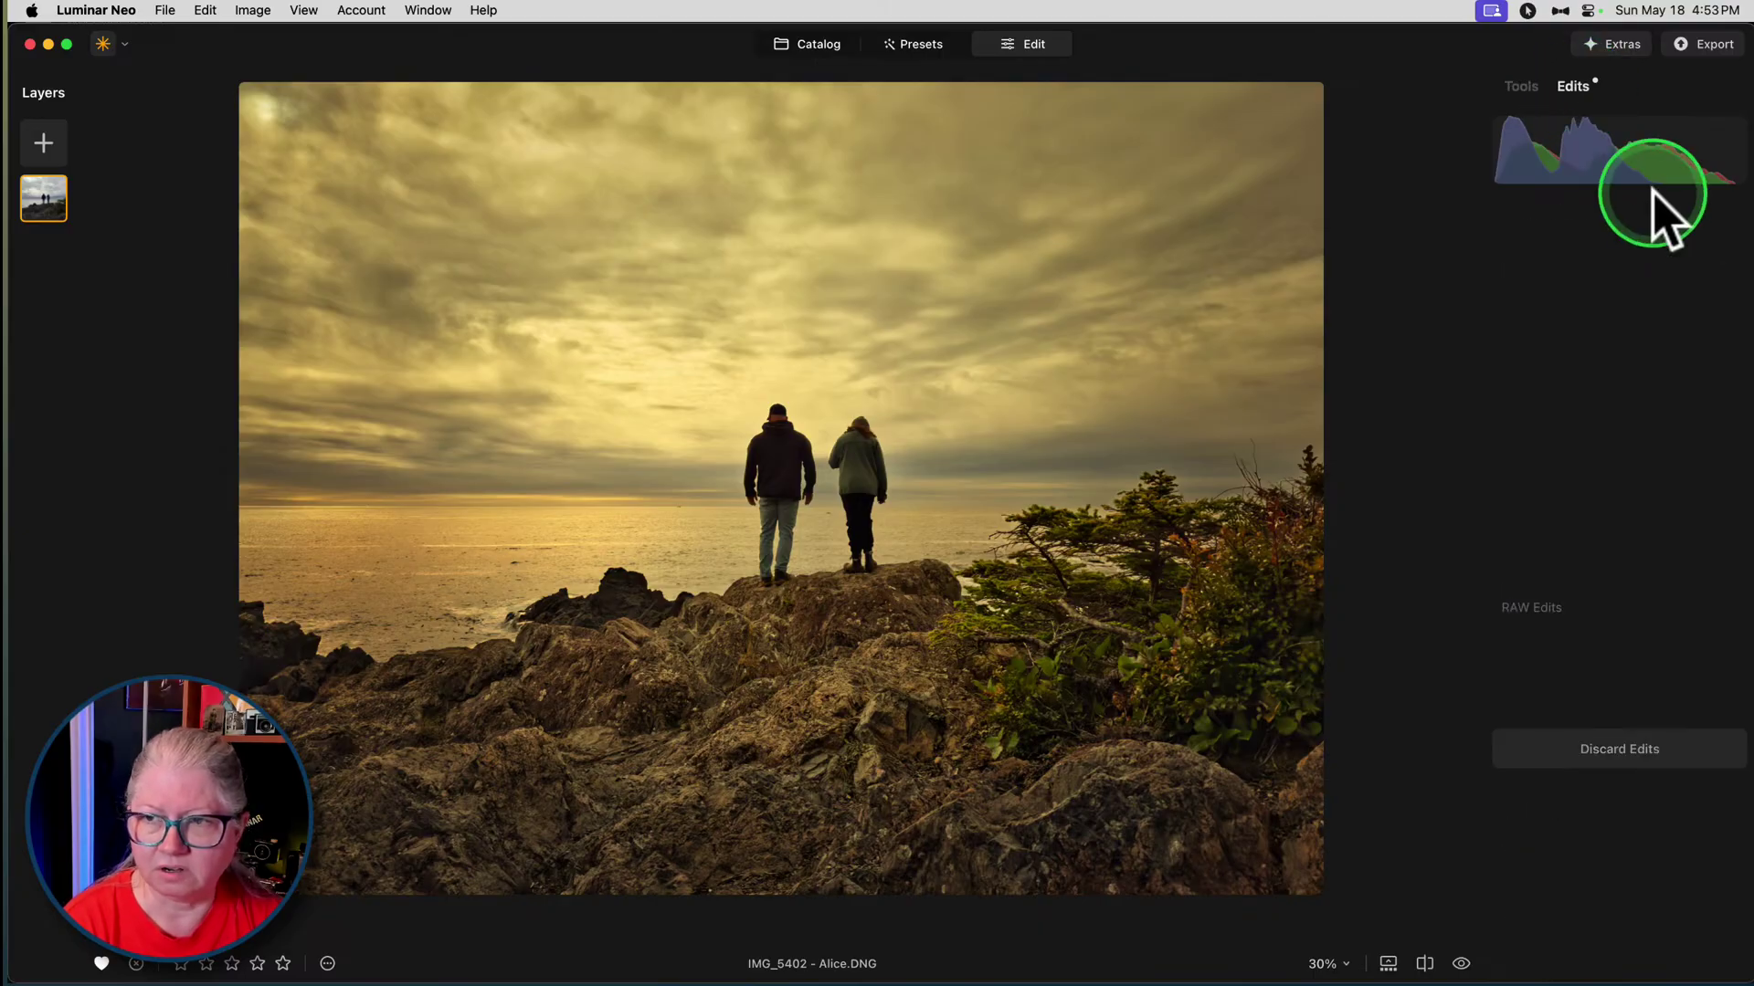
{"action": "left_click", "coordinate": [1625, 252]}
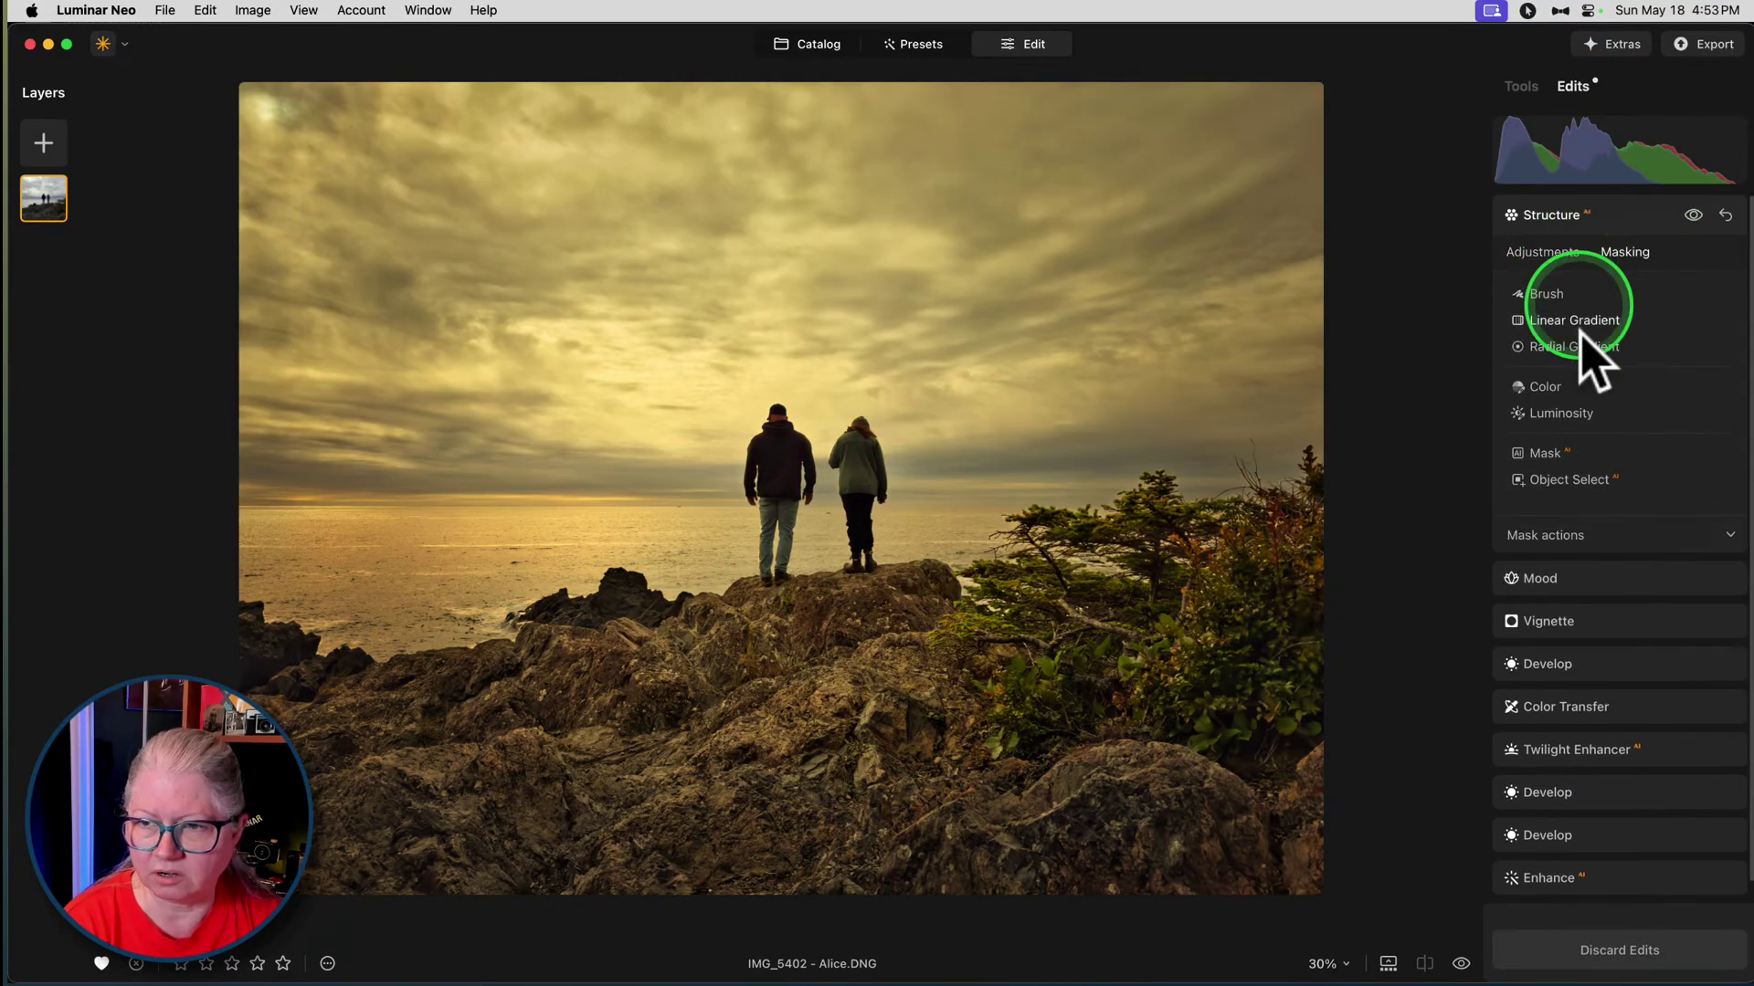
{"action": "left_click", "coordinate": [1563, 445]}
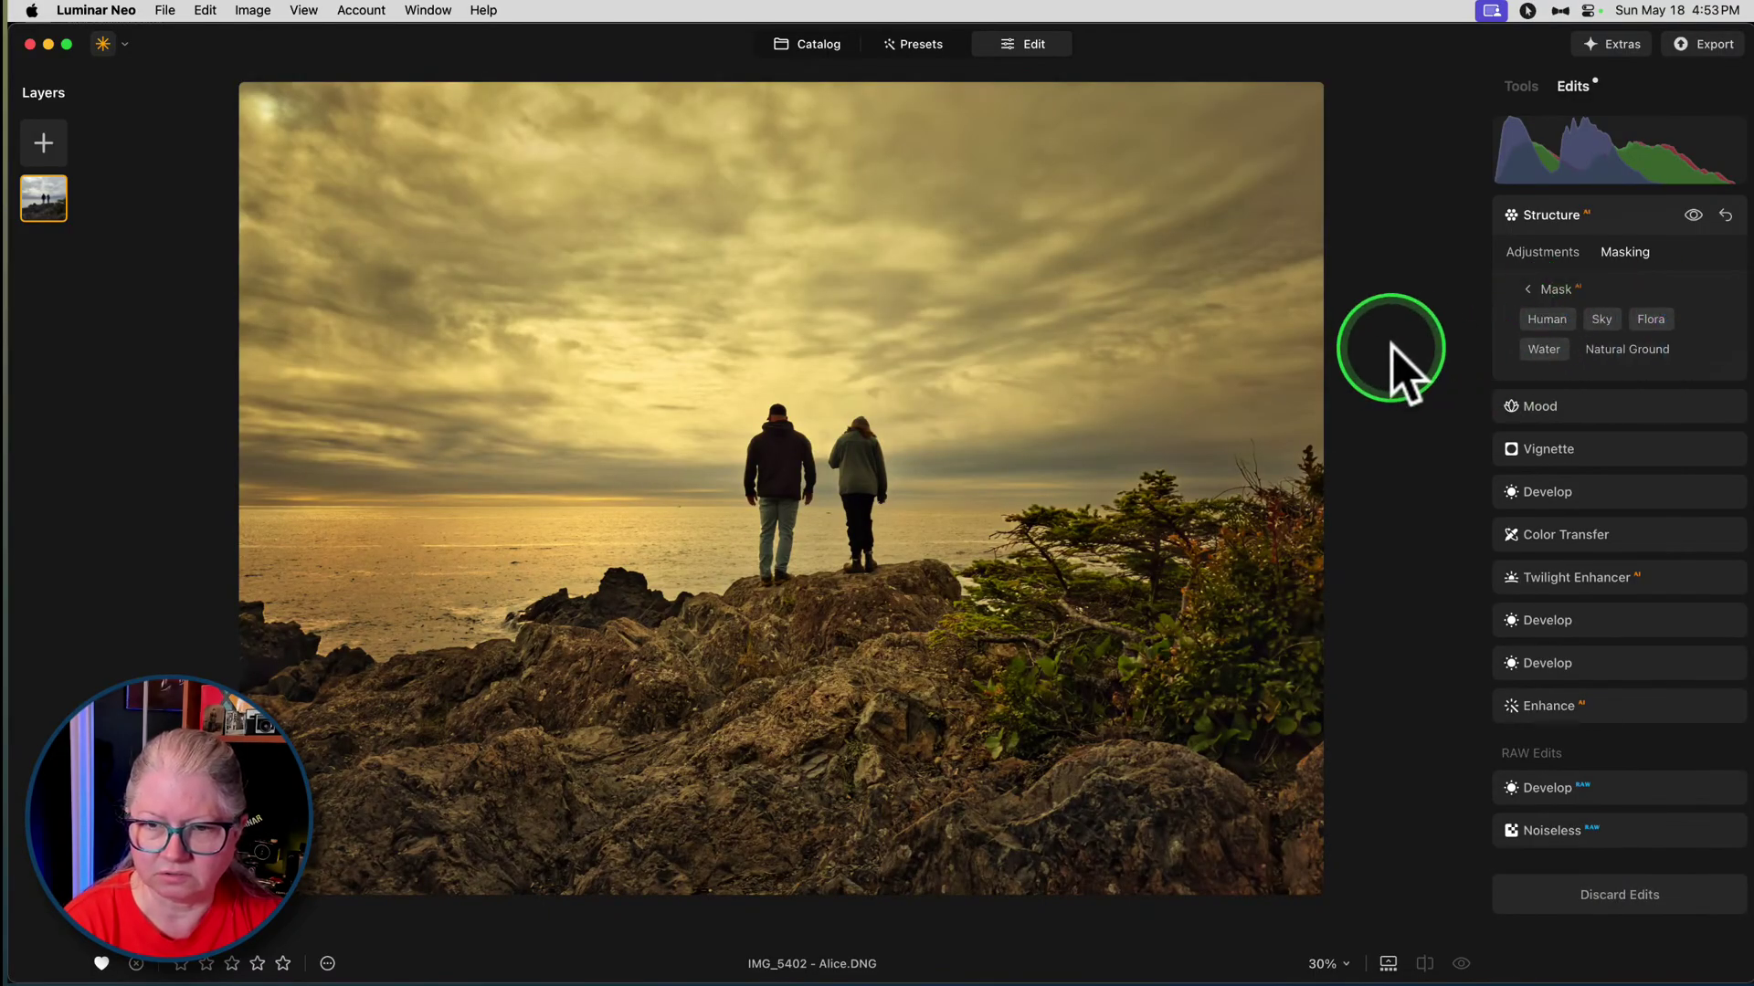
{"action": "left_click", "coordinate": [1658, 321]}
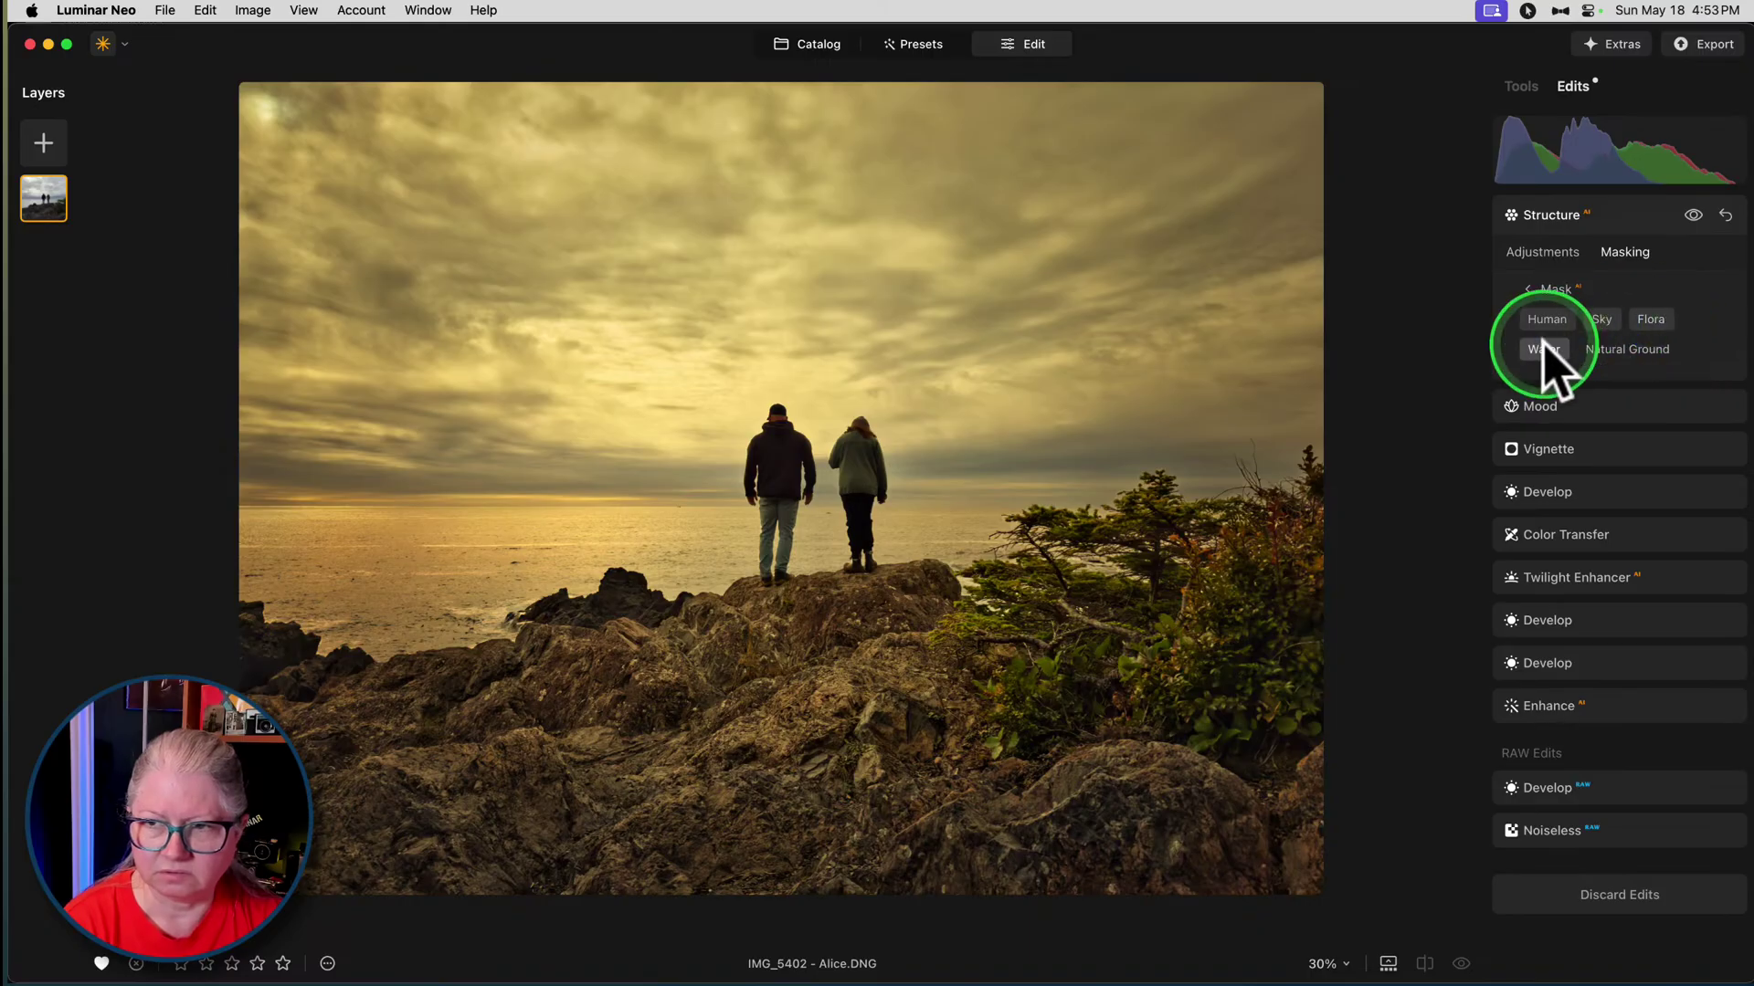
{"action": "left_click", "coordinate": [1528, 285]}
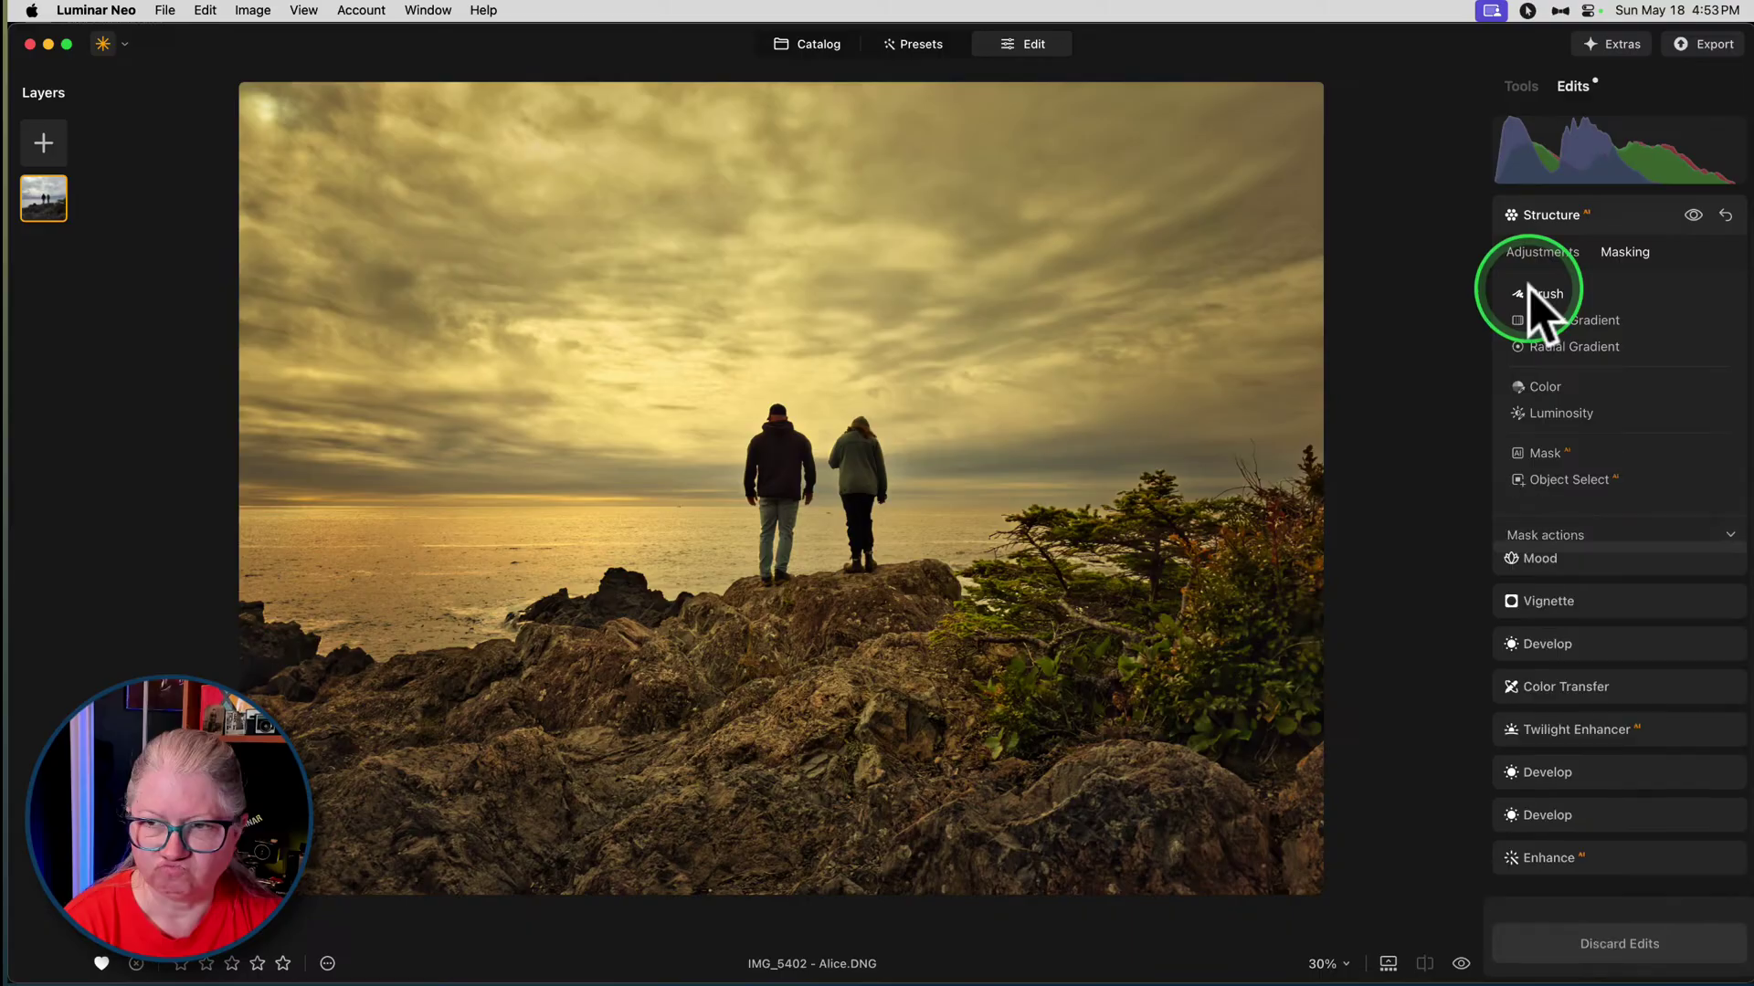
{"action": "left_click", "coordinate": [1534, 537]}
{"action": "left_click", "coordinate": [1677, 598]}
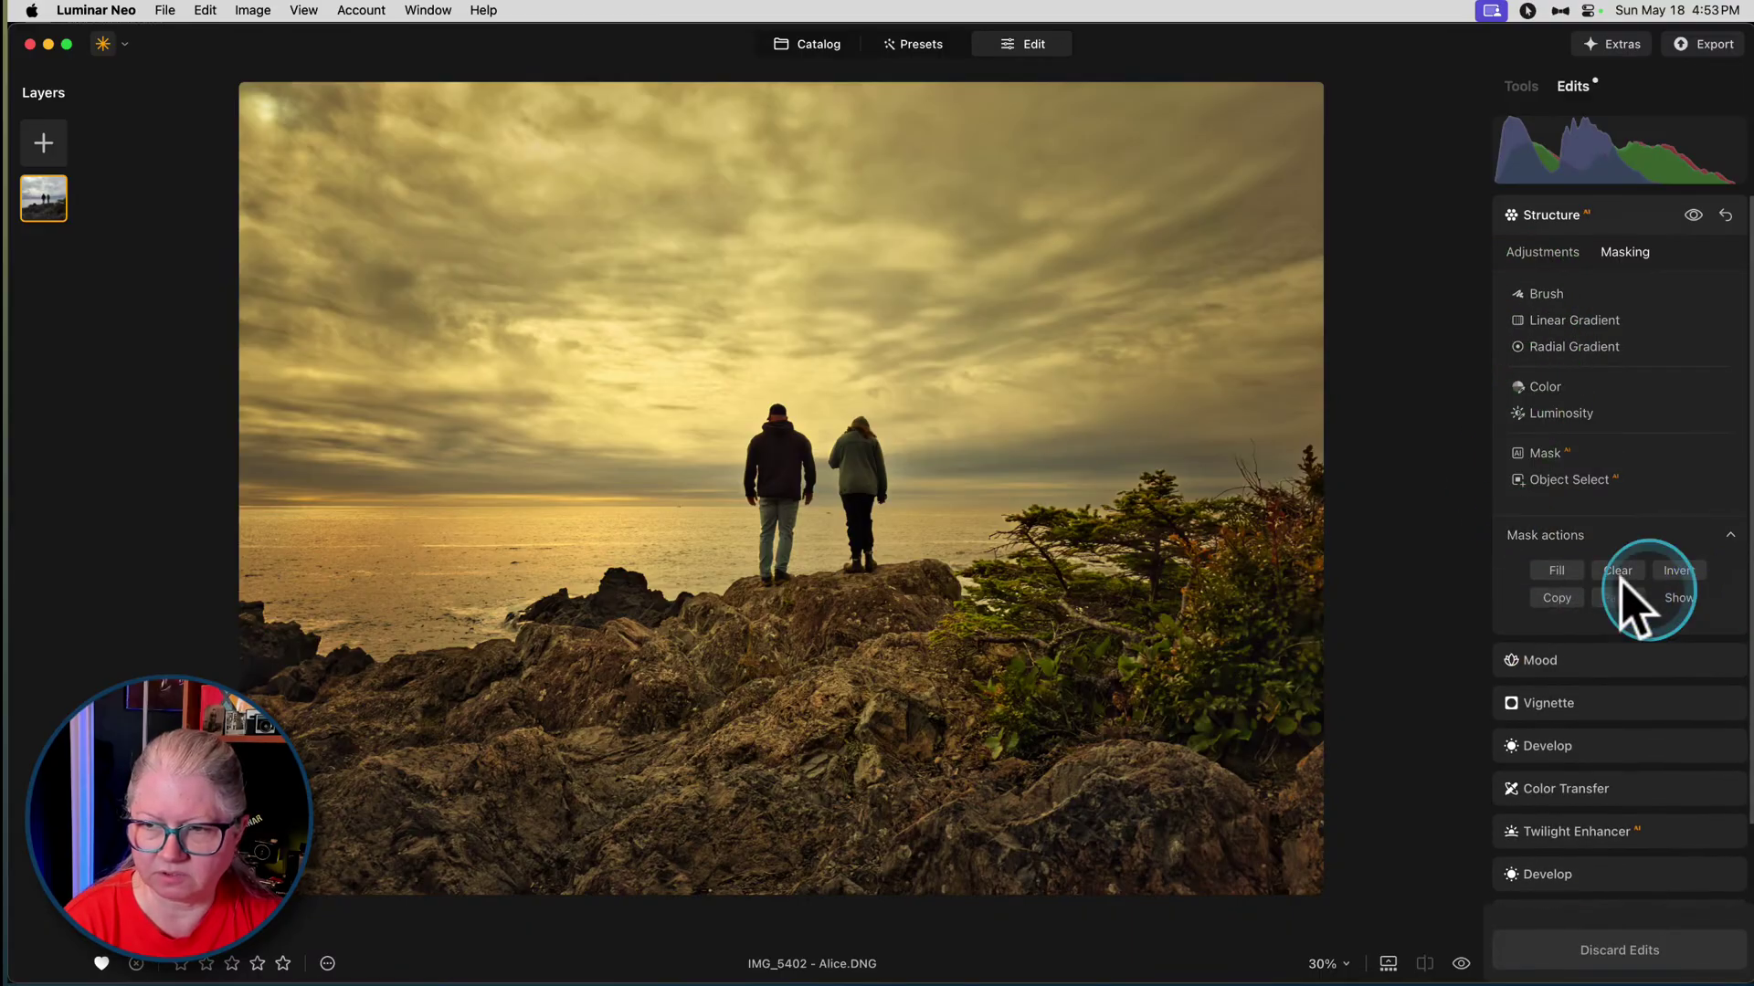
{"action": "left_click", "coordinate": [1543, 254]}
{"action": "left_click", "coordinate": [1617, 219]}
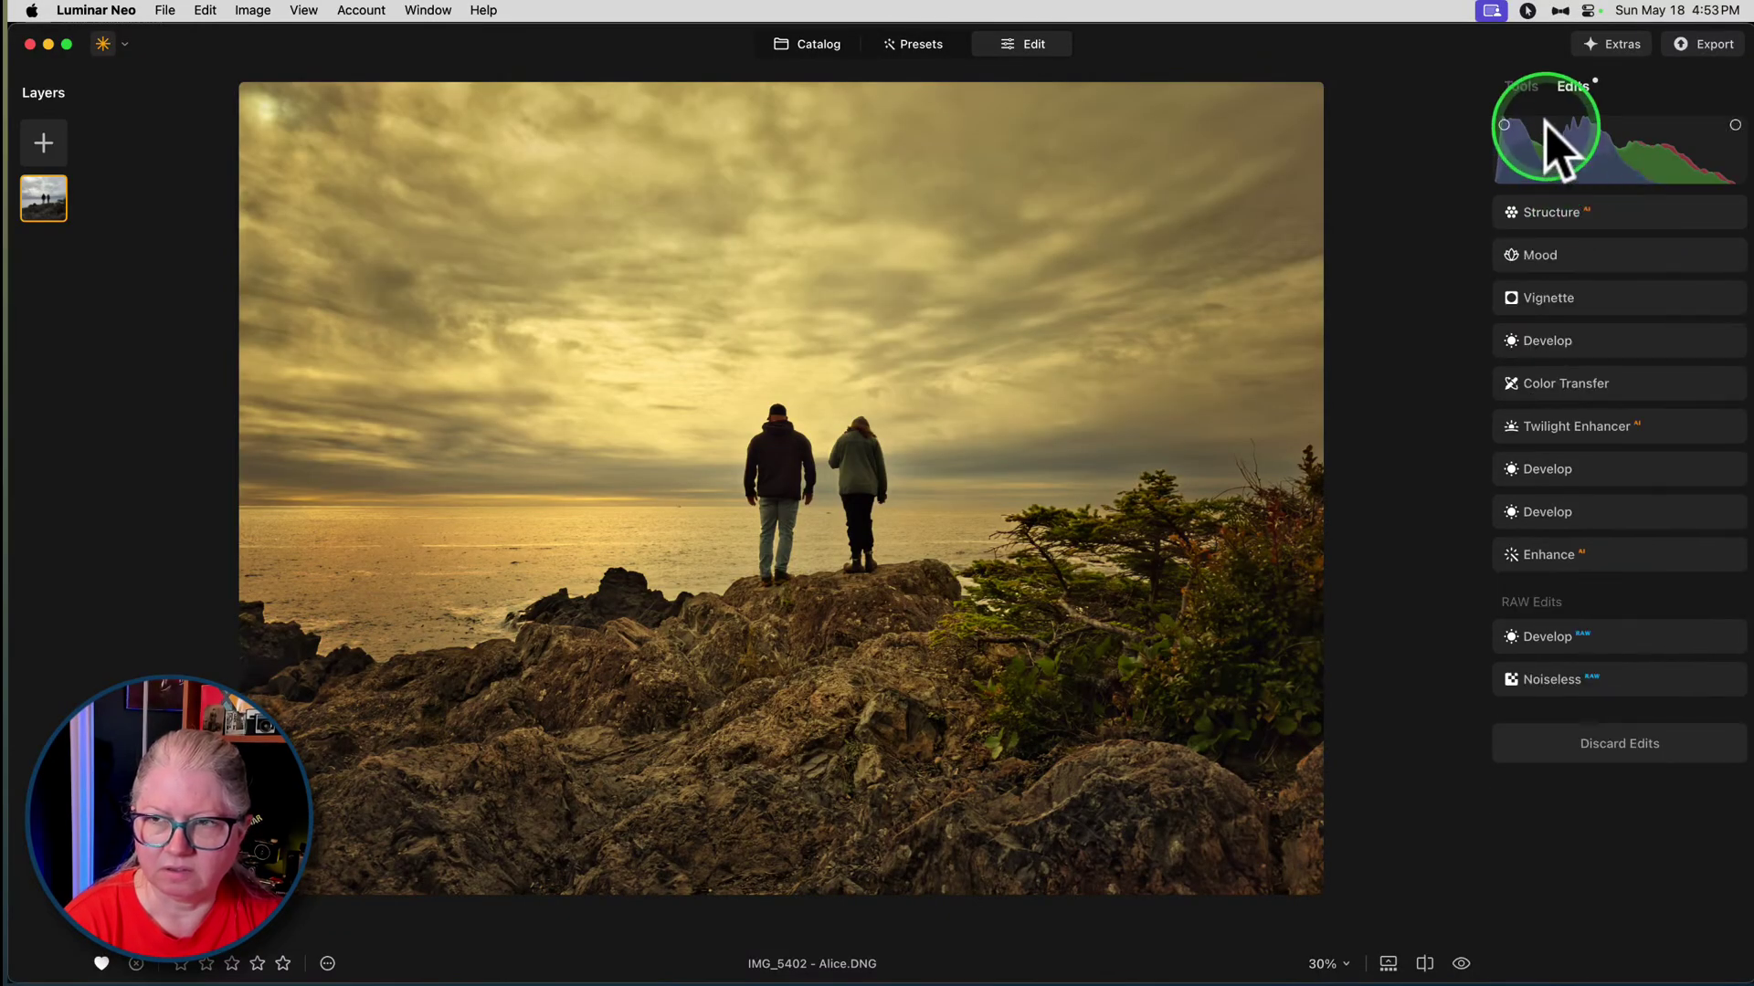
{"action": "left_click", "coordinate": [1521, 86]}
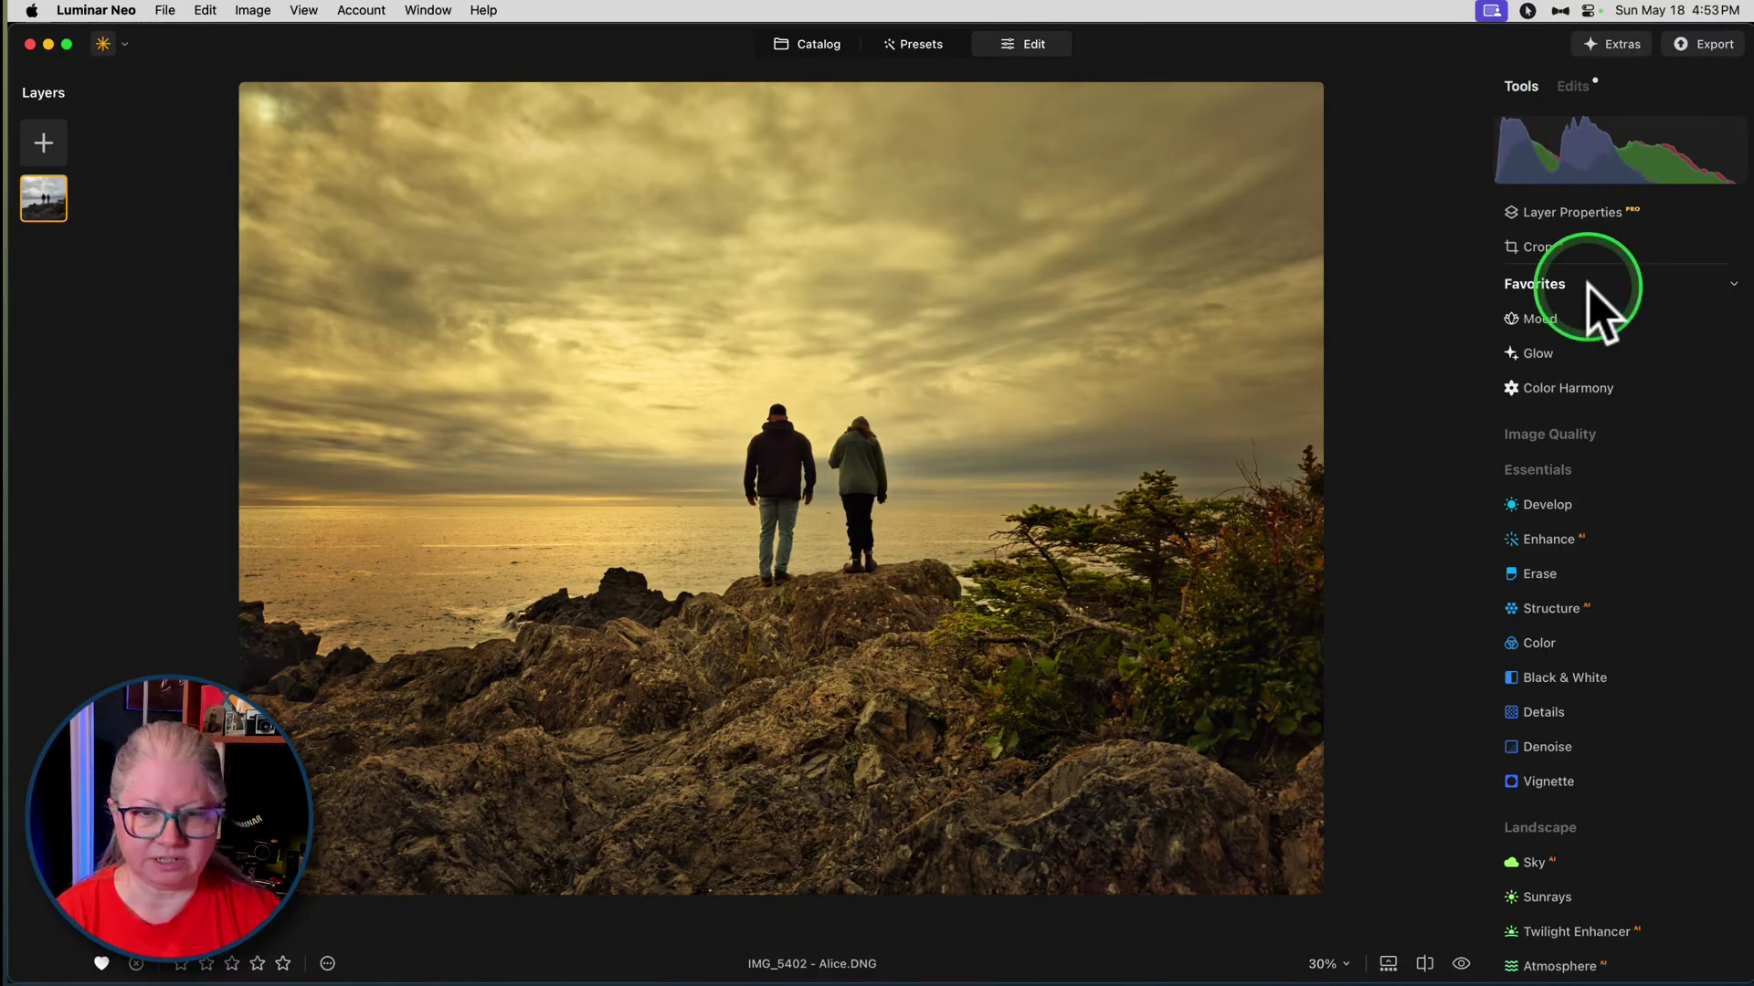
{"action": "key", "text": "backslash"}
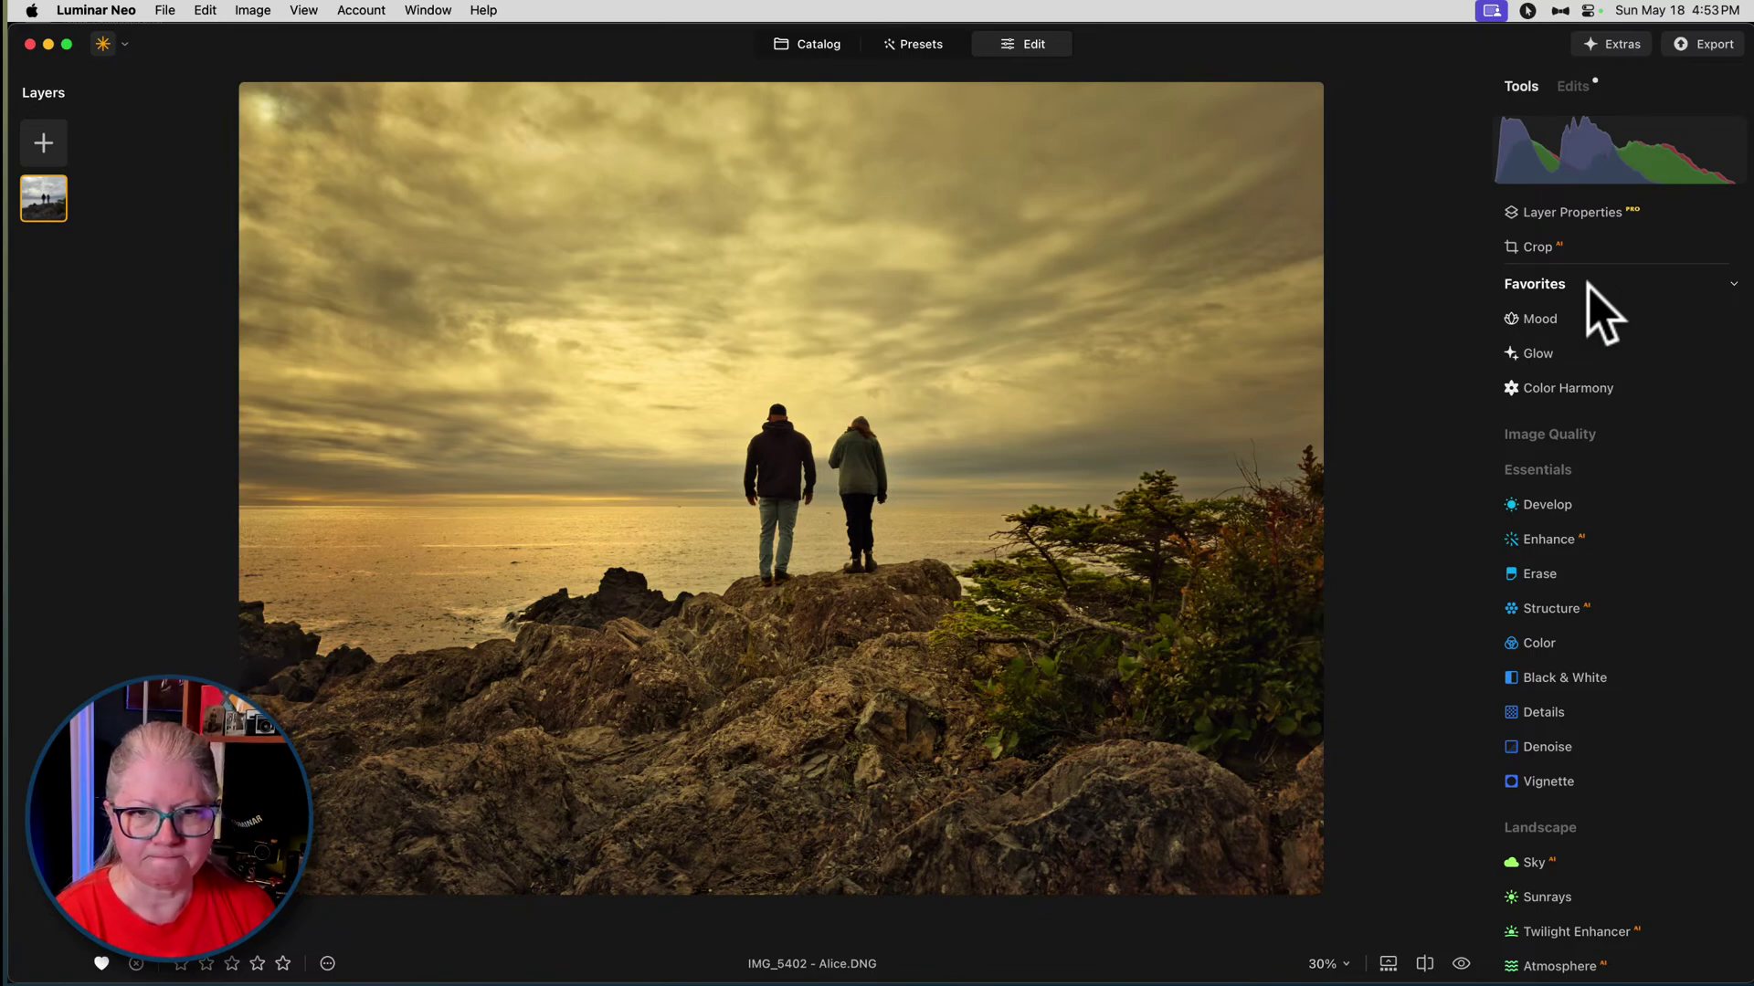
- Return to the catalog and preview the creek photo _A054095 at full size
{"action": "key", "text": "g"}
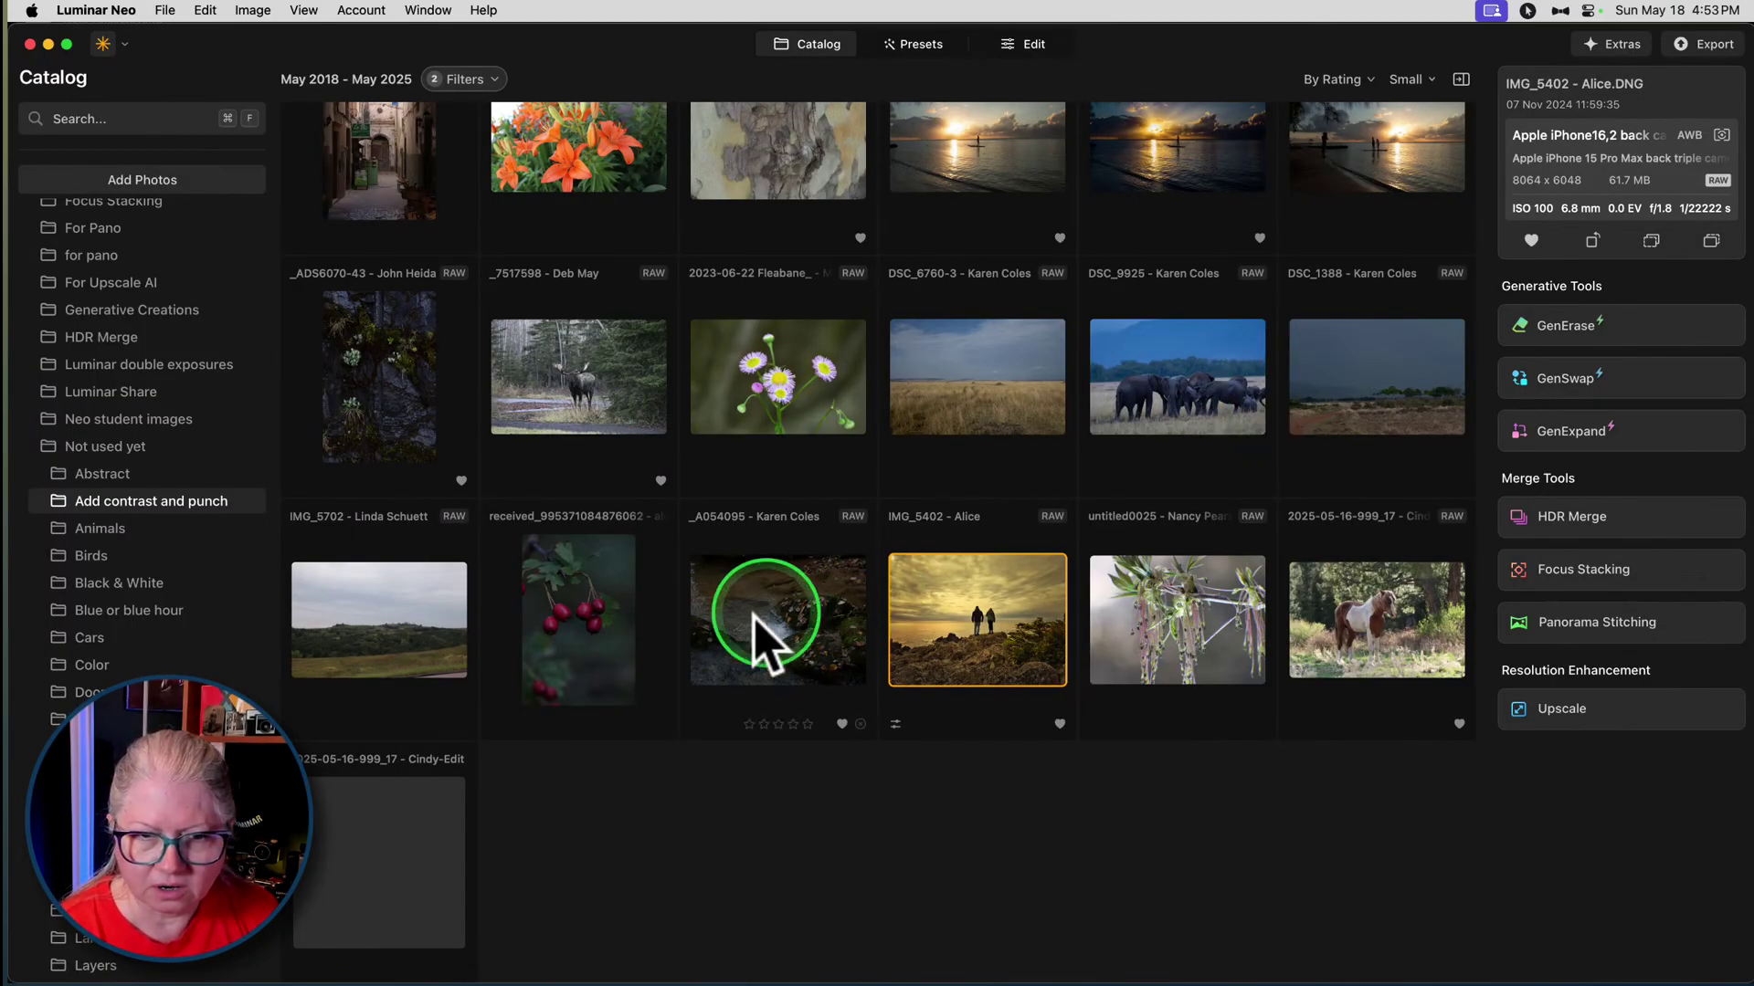
{"action": "left_click", "coordinate": [775, 655]}
{"action": "double_click", "coordinate": [736, 639]}
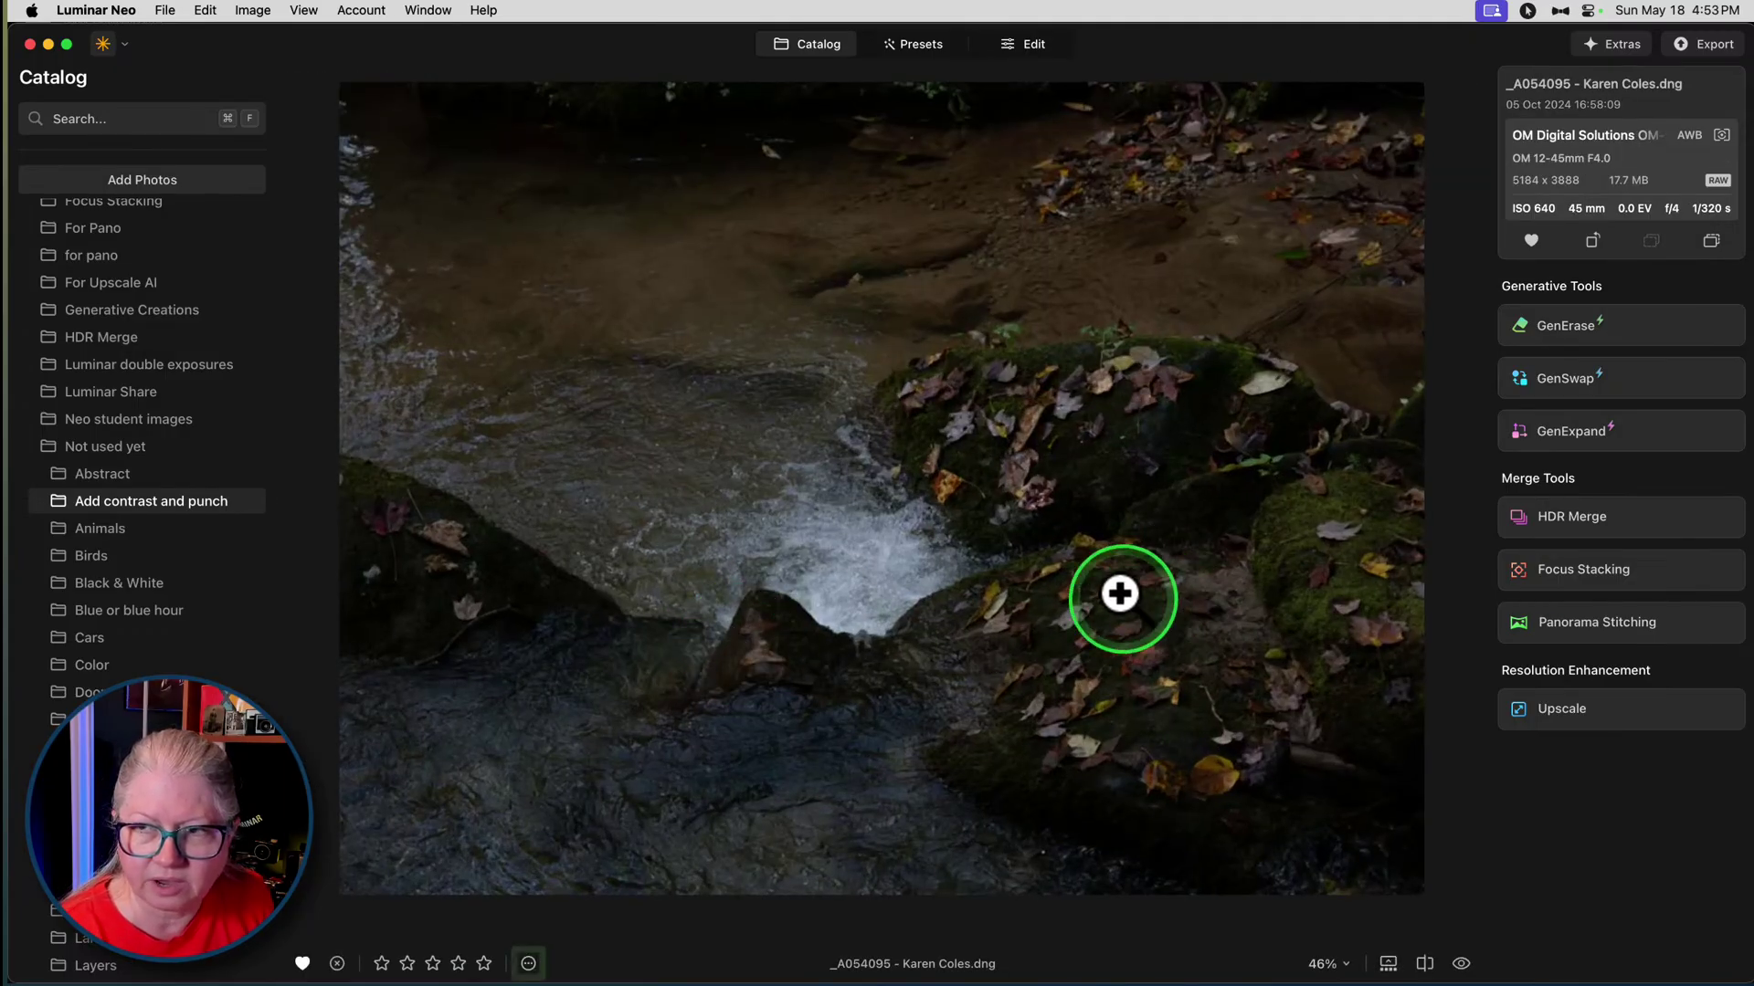
{"action": "double_click", "coordinate": [1195, 585]}
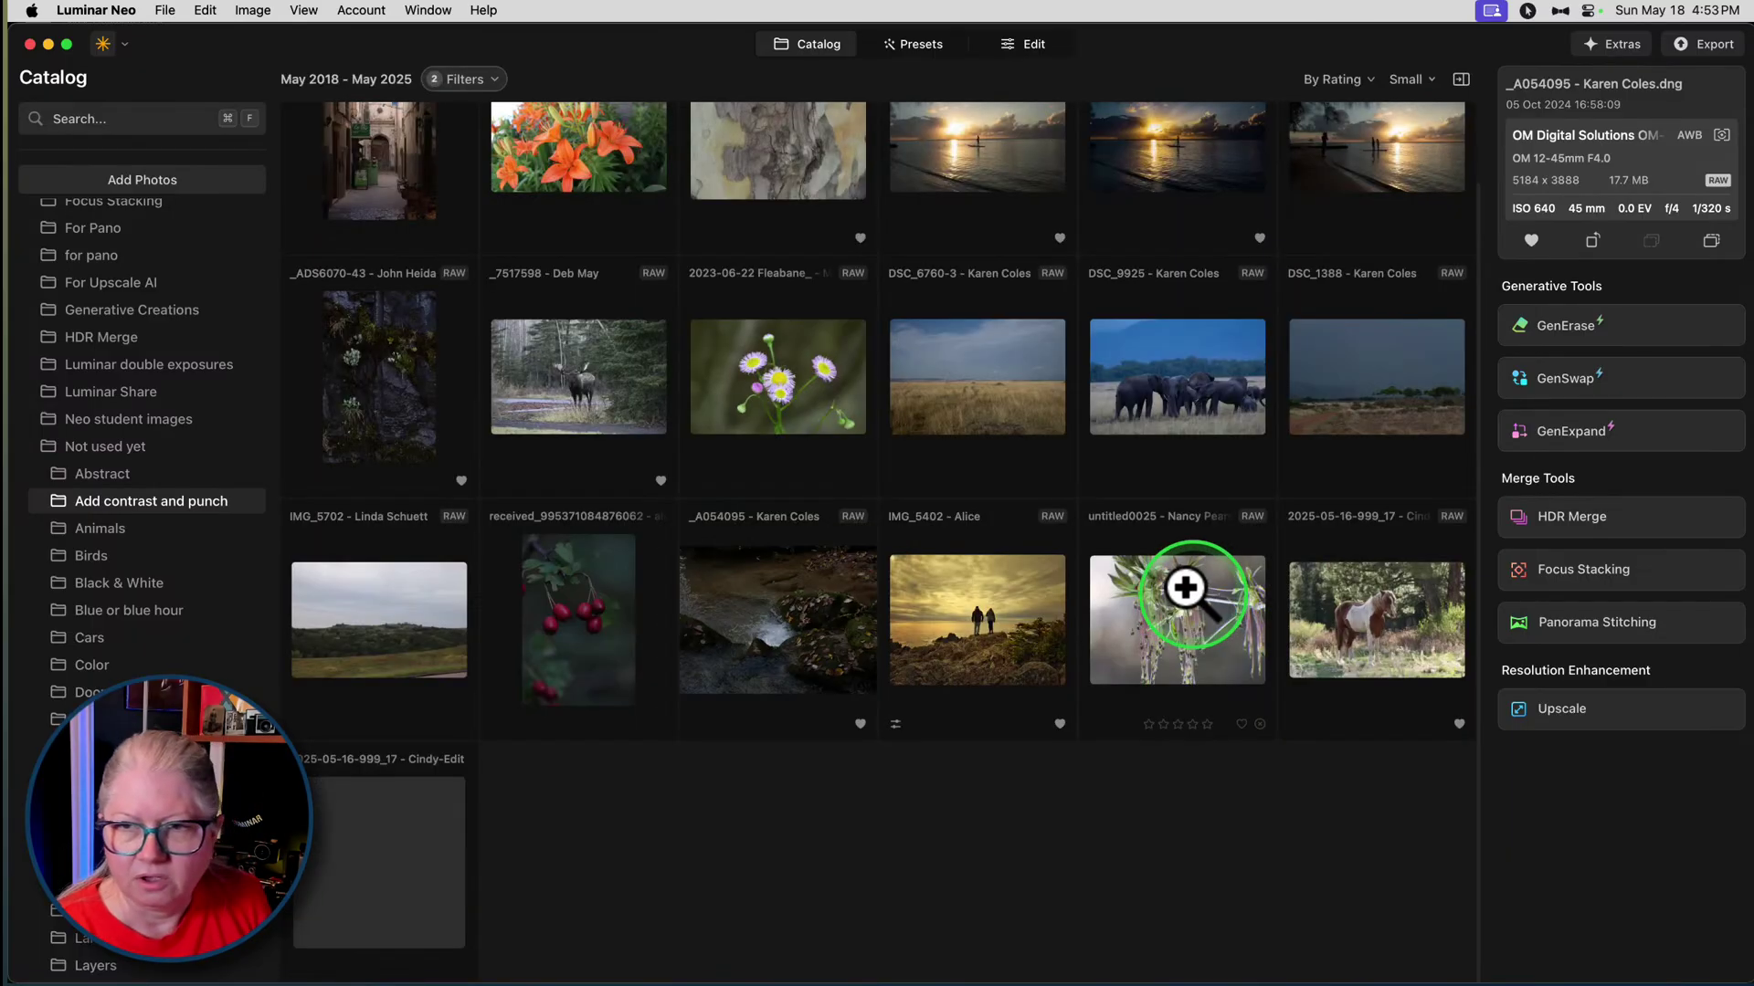
- Preview the elephant photo DSC_9925, the grassland photo DSC_6760-3 and the creek photo to compare them as editing candidates
{"action": "double_click", "coordinate": [1189, 425]}
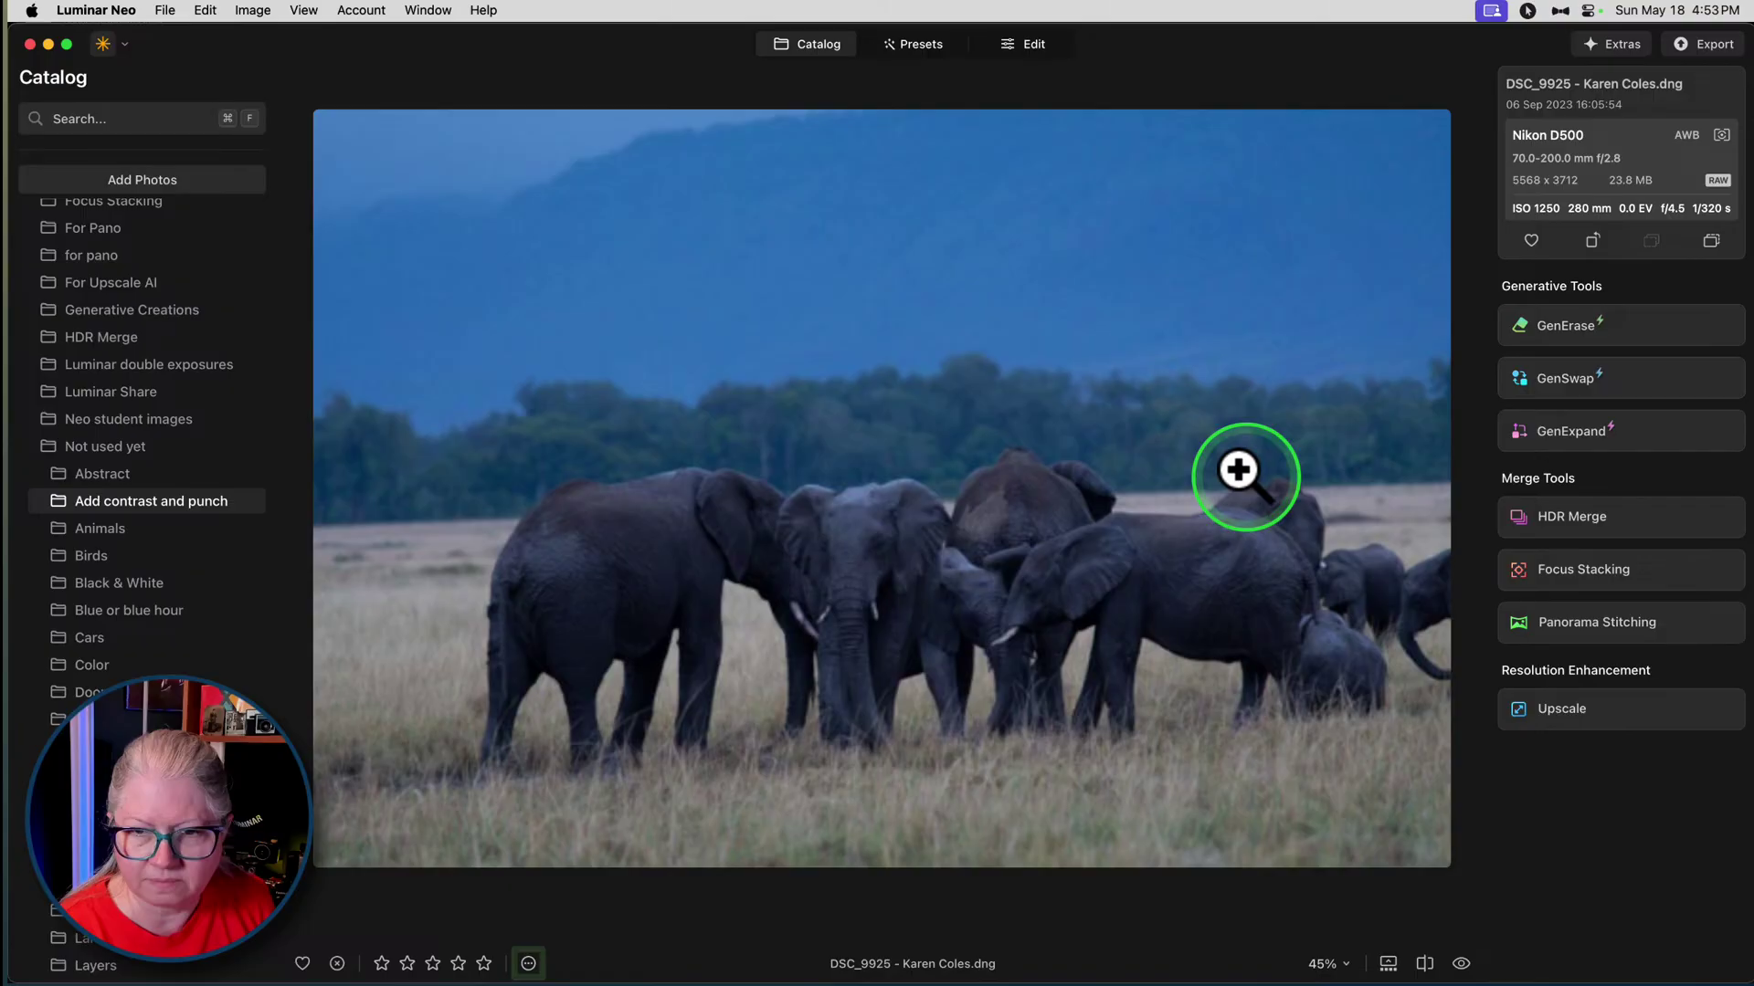
{"action": "key", "text": "Right"}
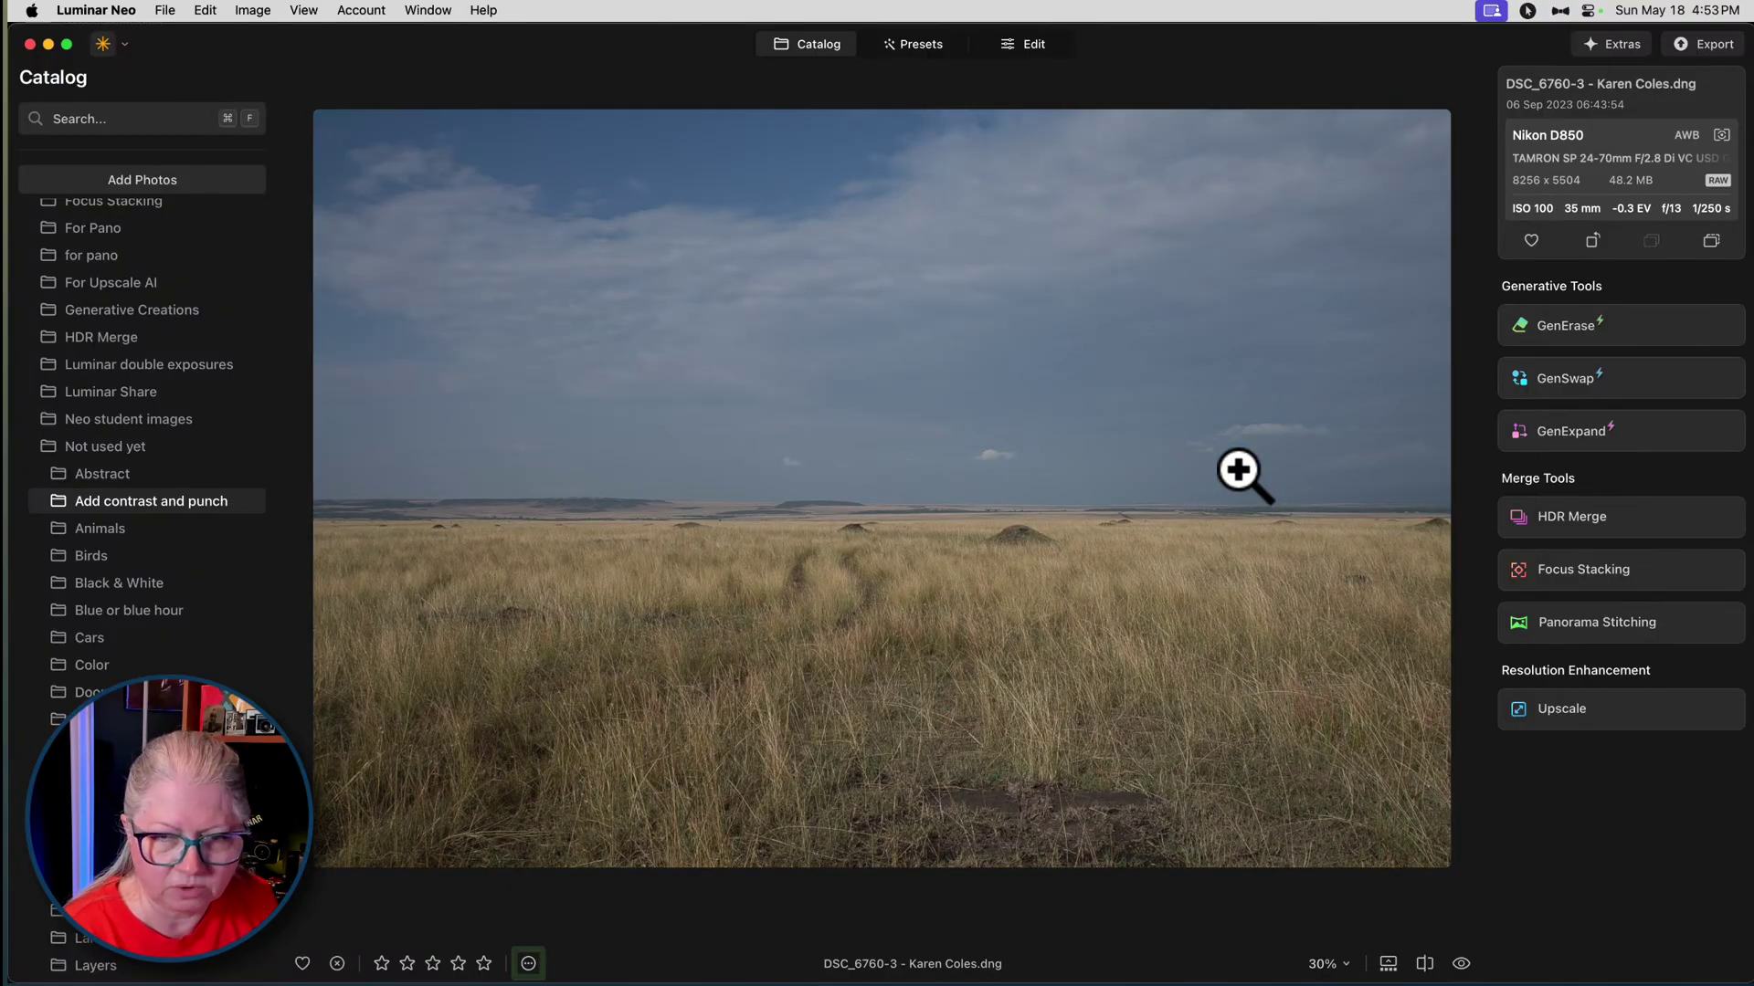
{"action": "key", "text": "Left"}
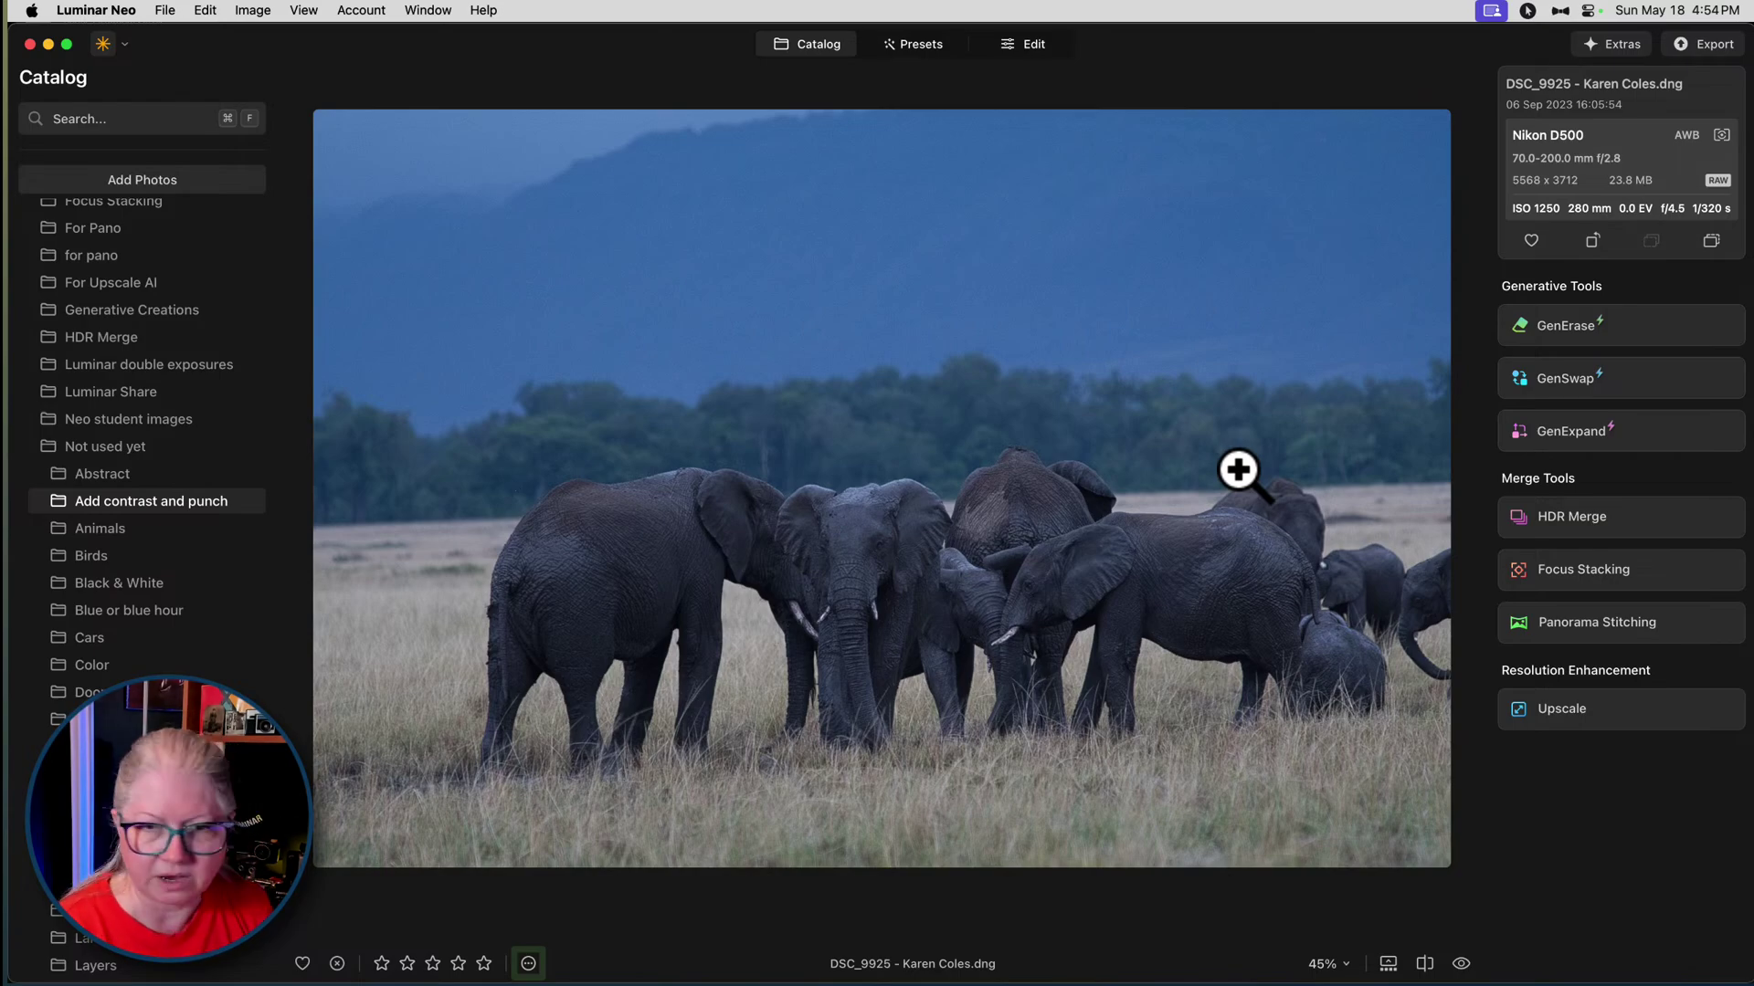
{"action": "double_click", "coordinate": [1239, 470]}
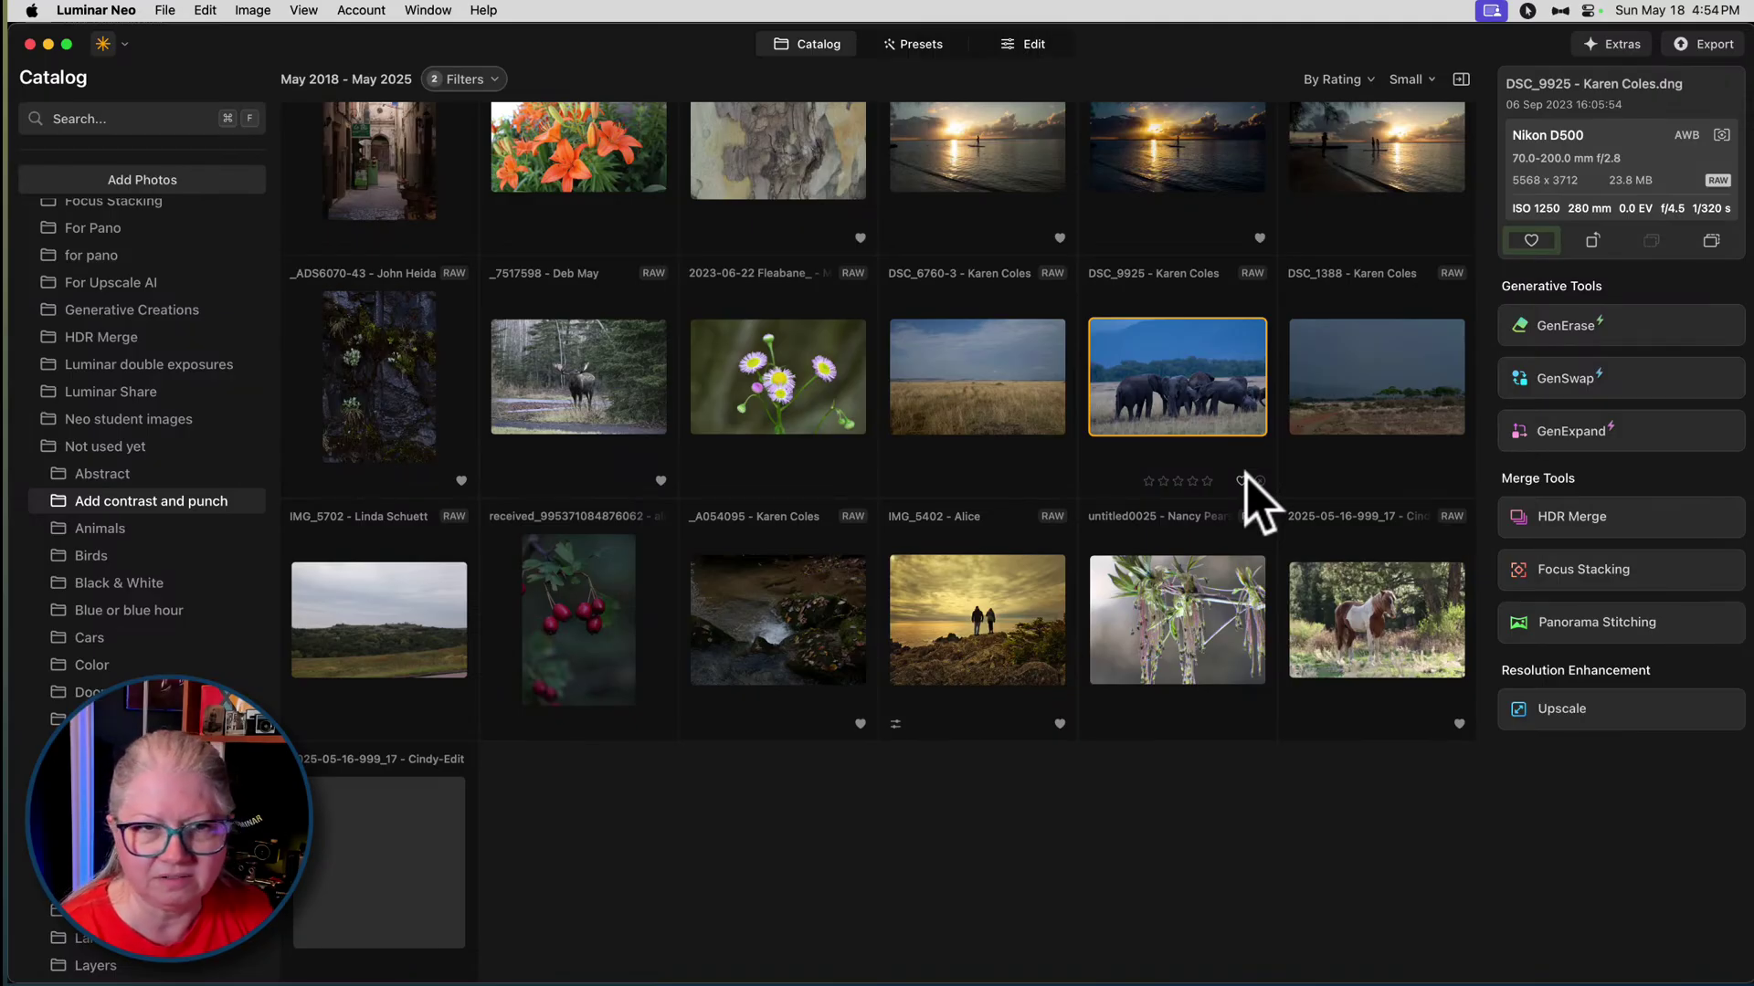
{"action": "scroll", "coordinate": [1259, 507], "scroll_direction": "up", "scroll_amount": 2}
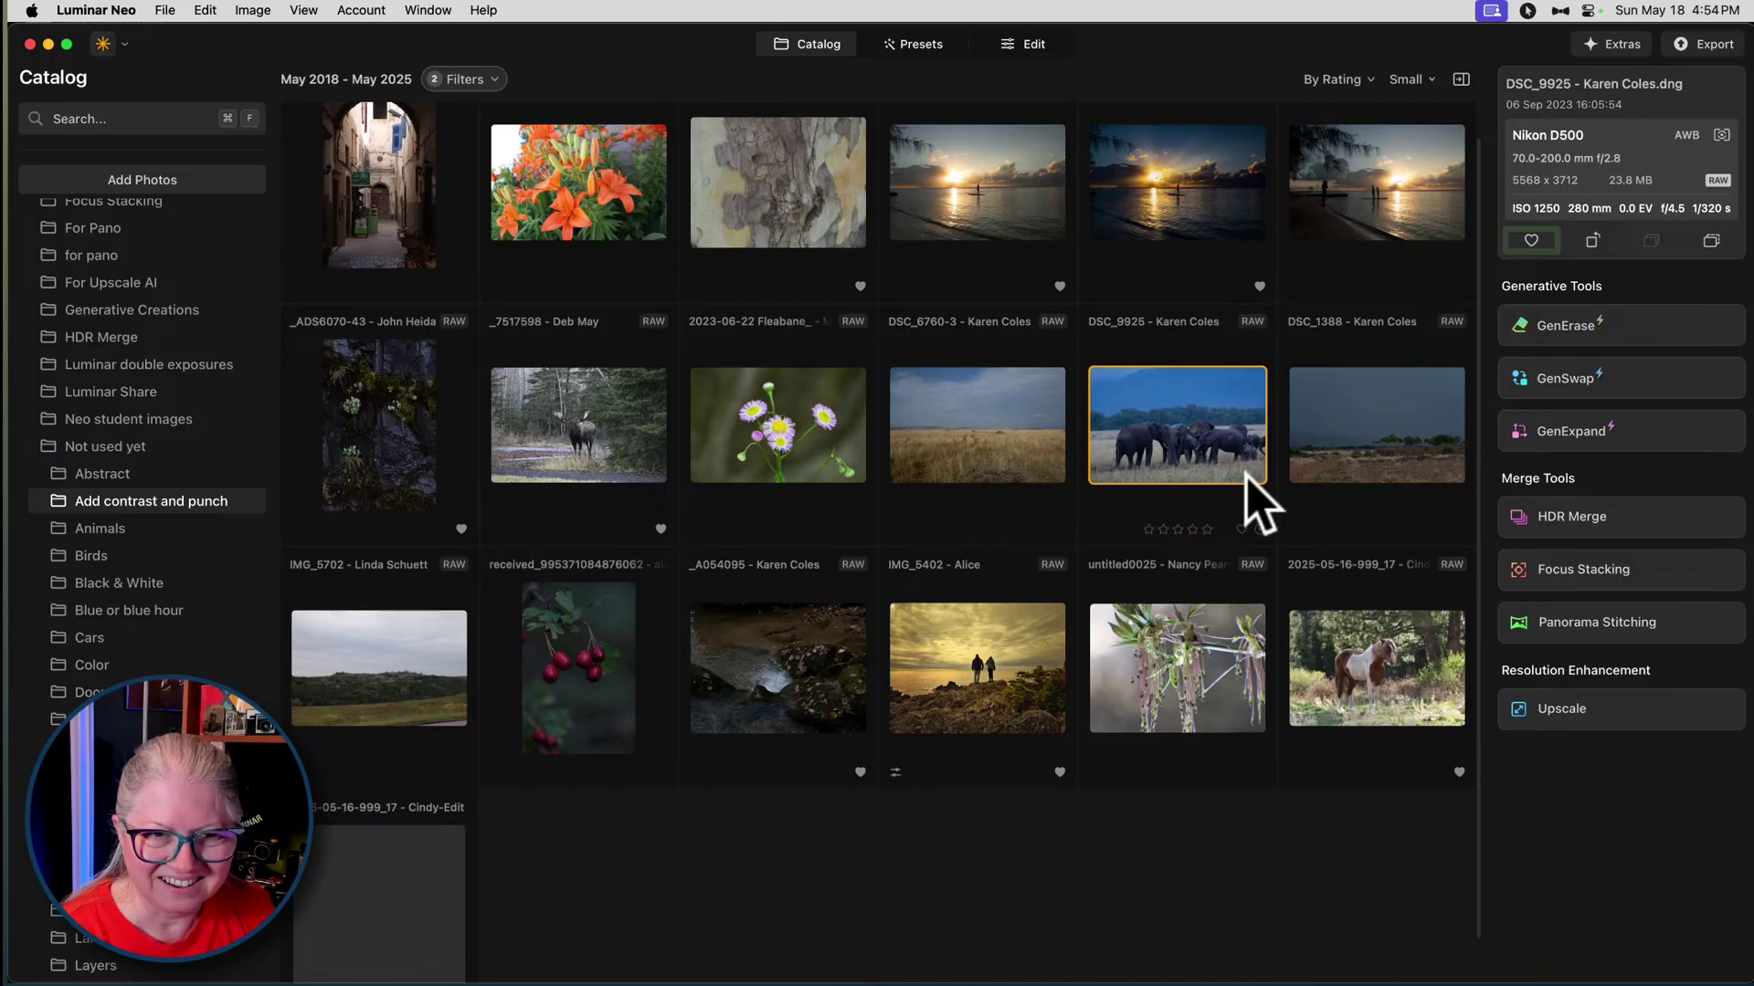
{"action": "scroll", "coordinate": [1248, 476], "scroll_direction": "down", "scroll_amount": 2}
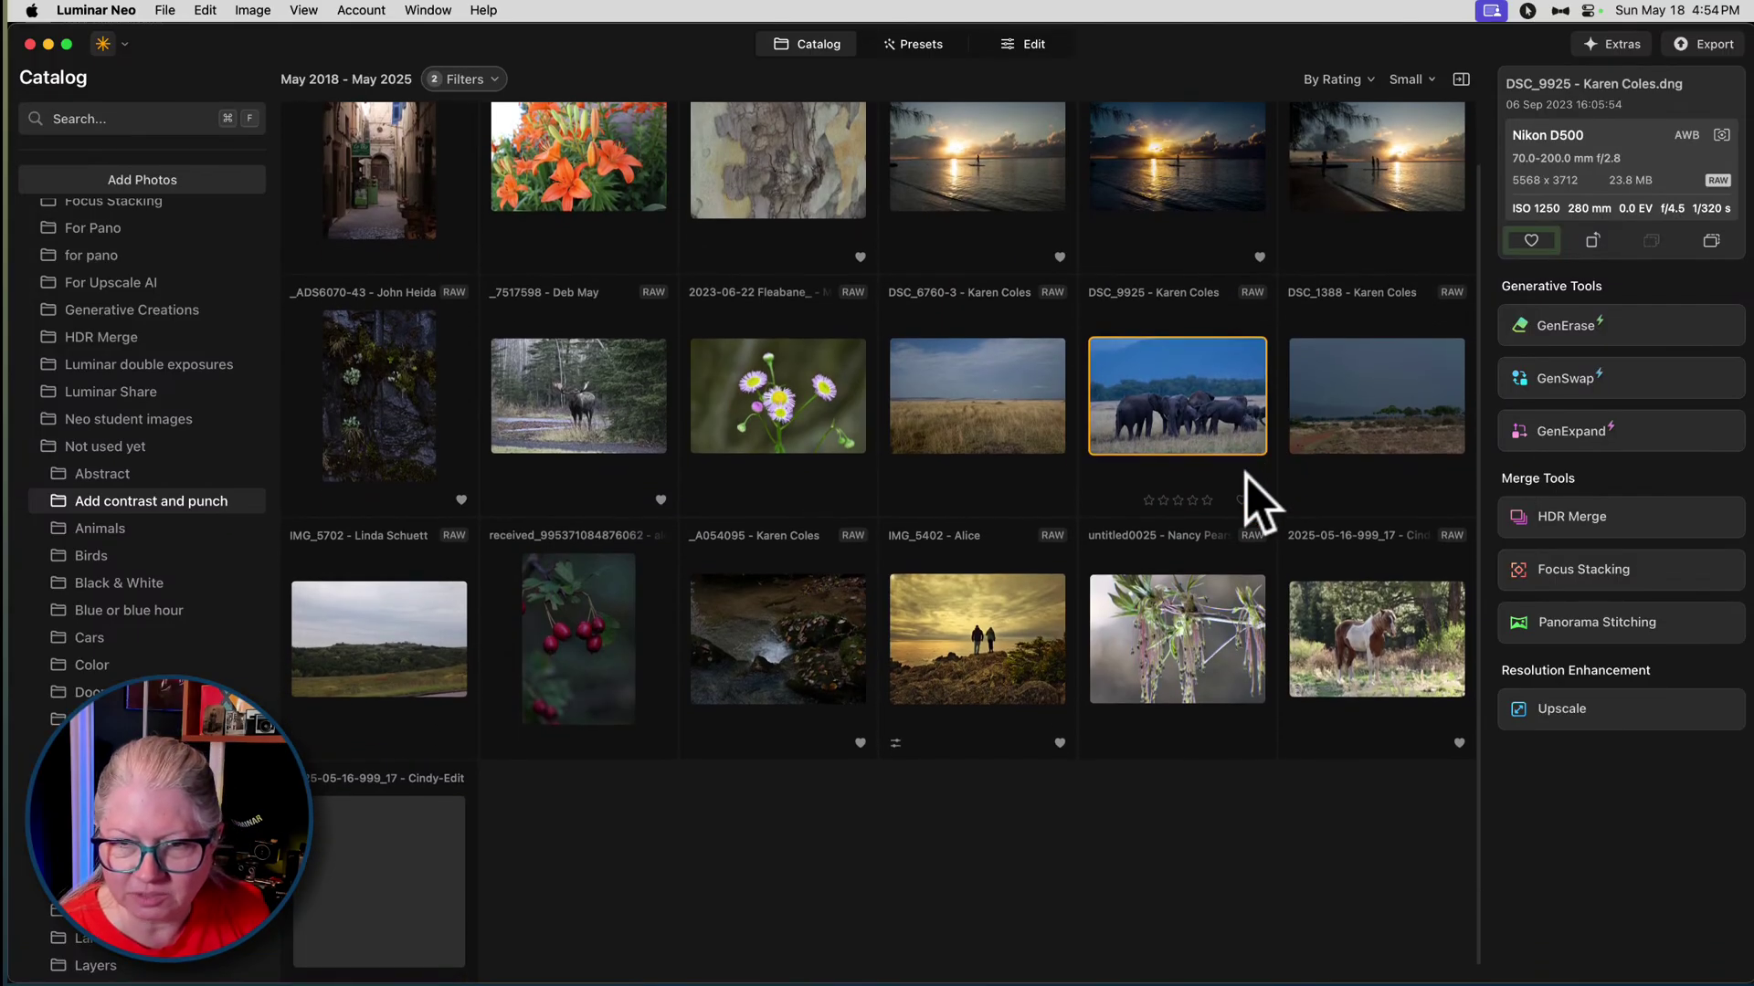
{"action": "scroll", "coordinate": [1259, 500], "scroll_direction": "down", "scroll_amount": 1}
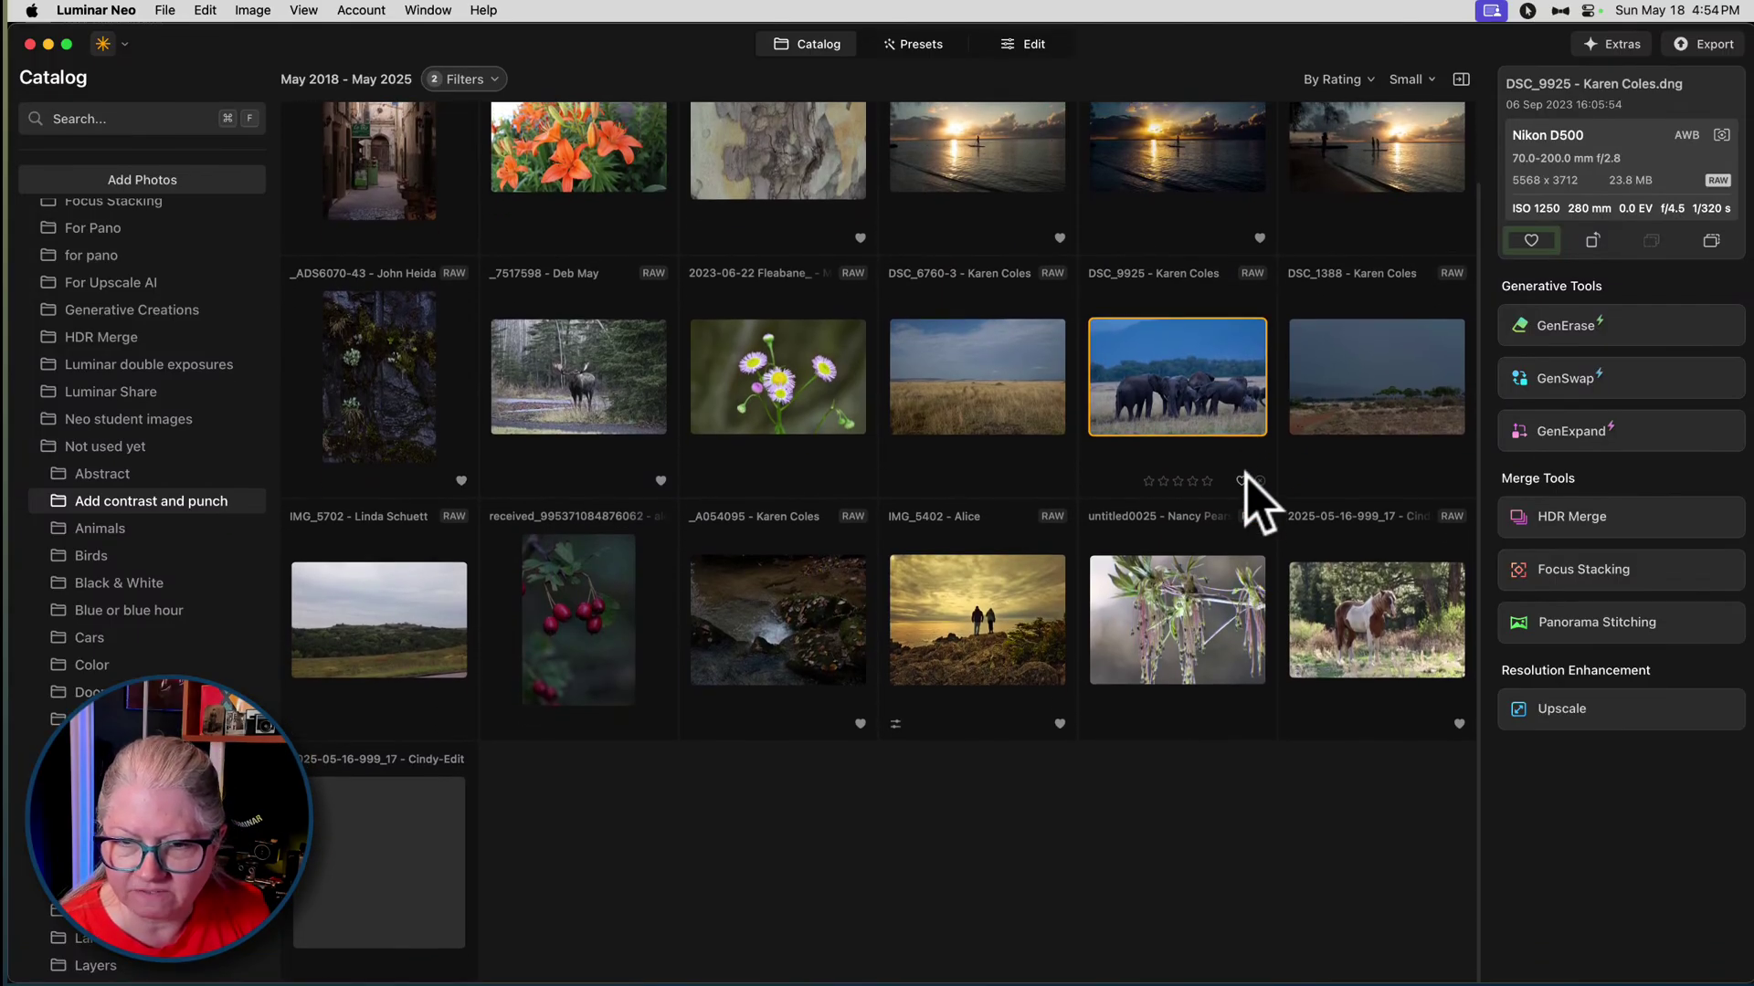
{"action": "left_click", "coordinate": [1174, 430]}
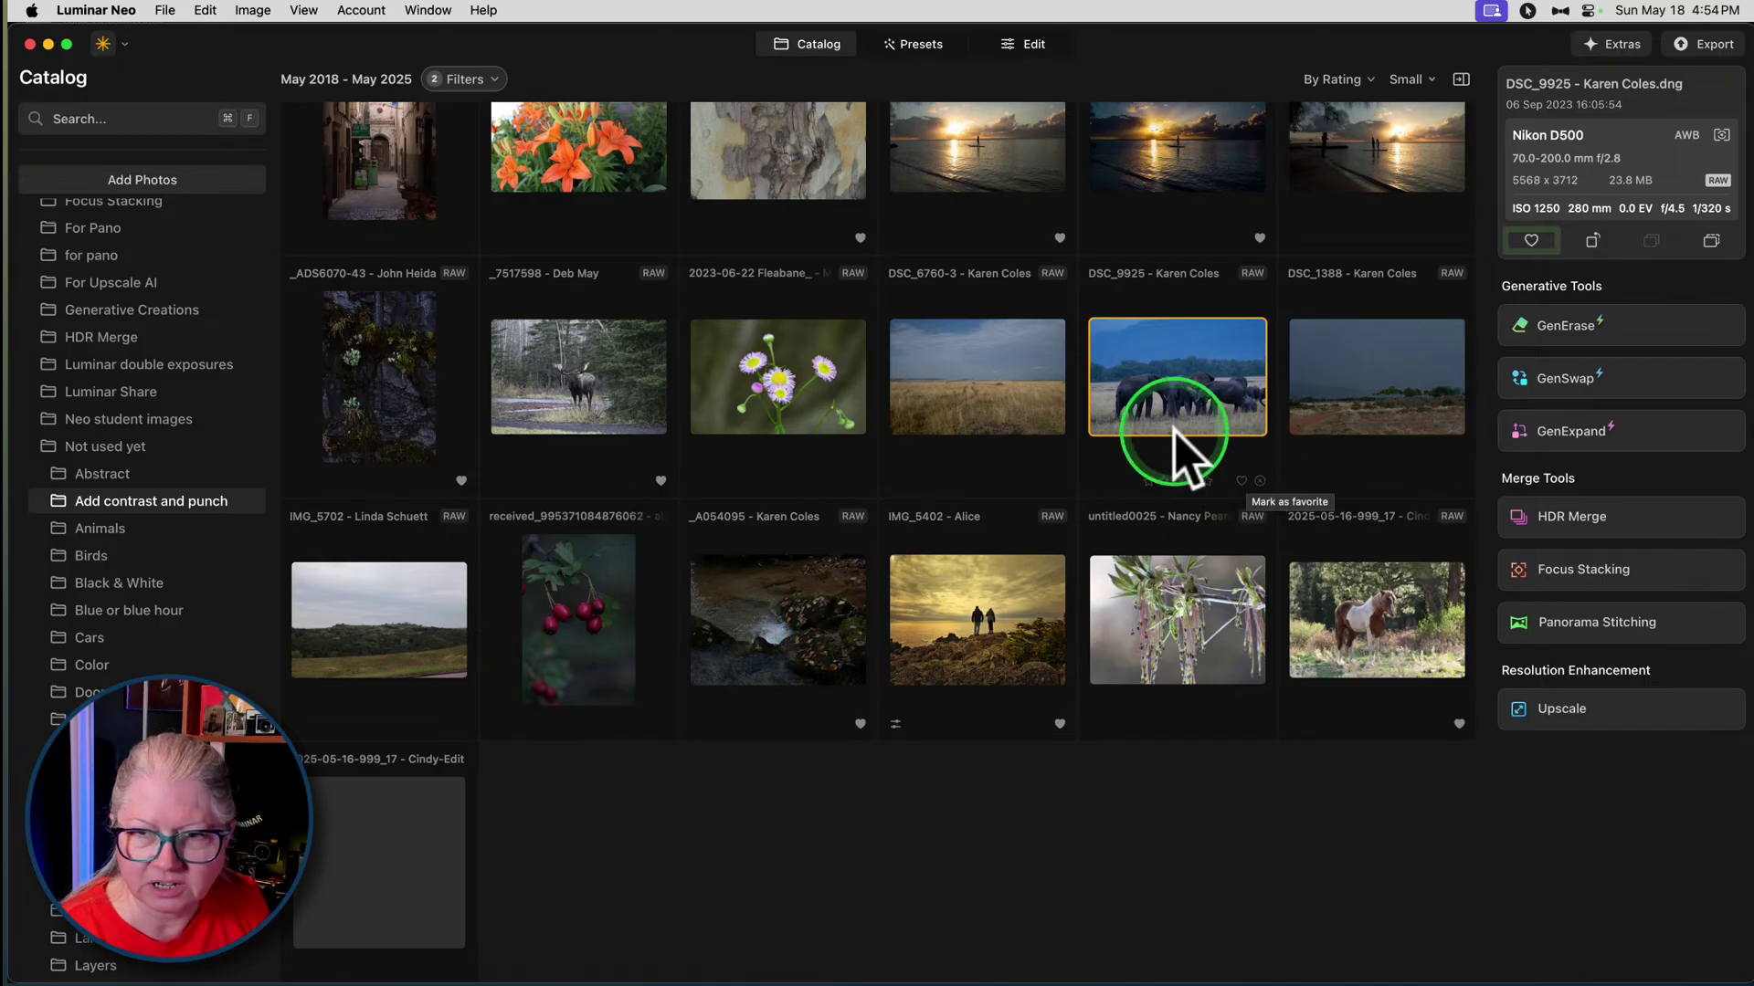
{"action": "double_click", "coordinate": [776, 640]}
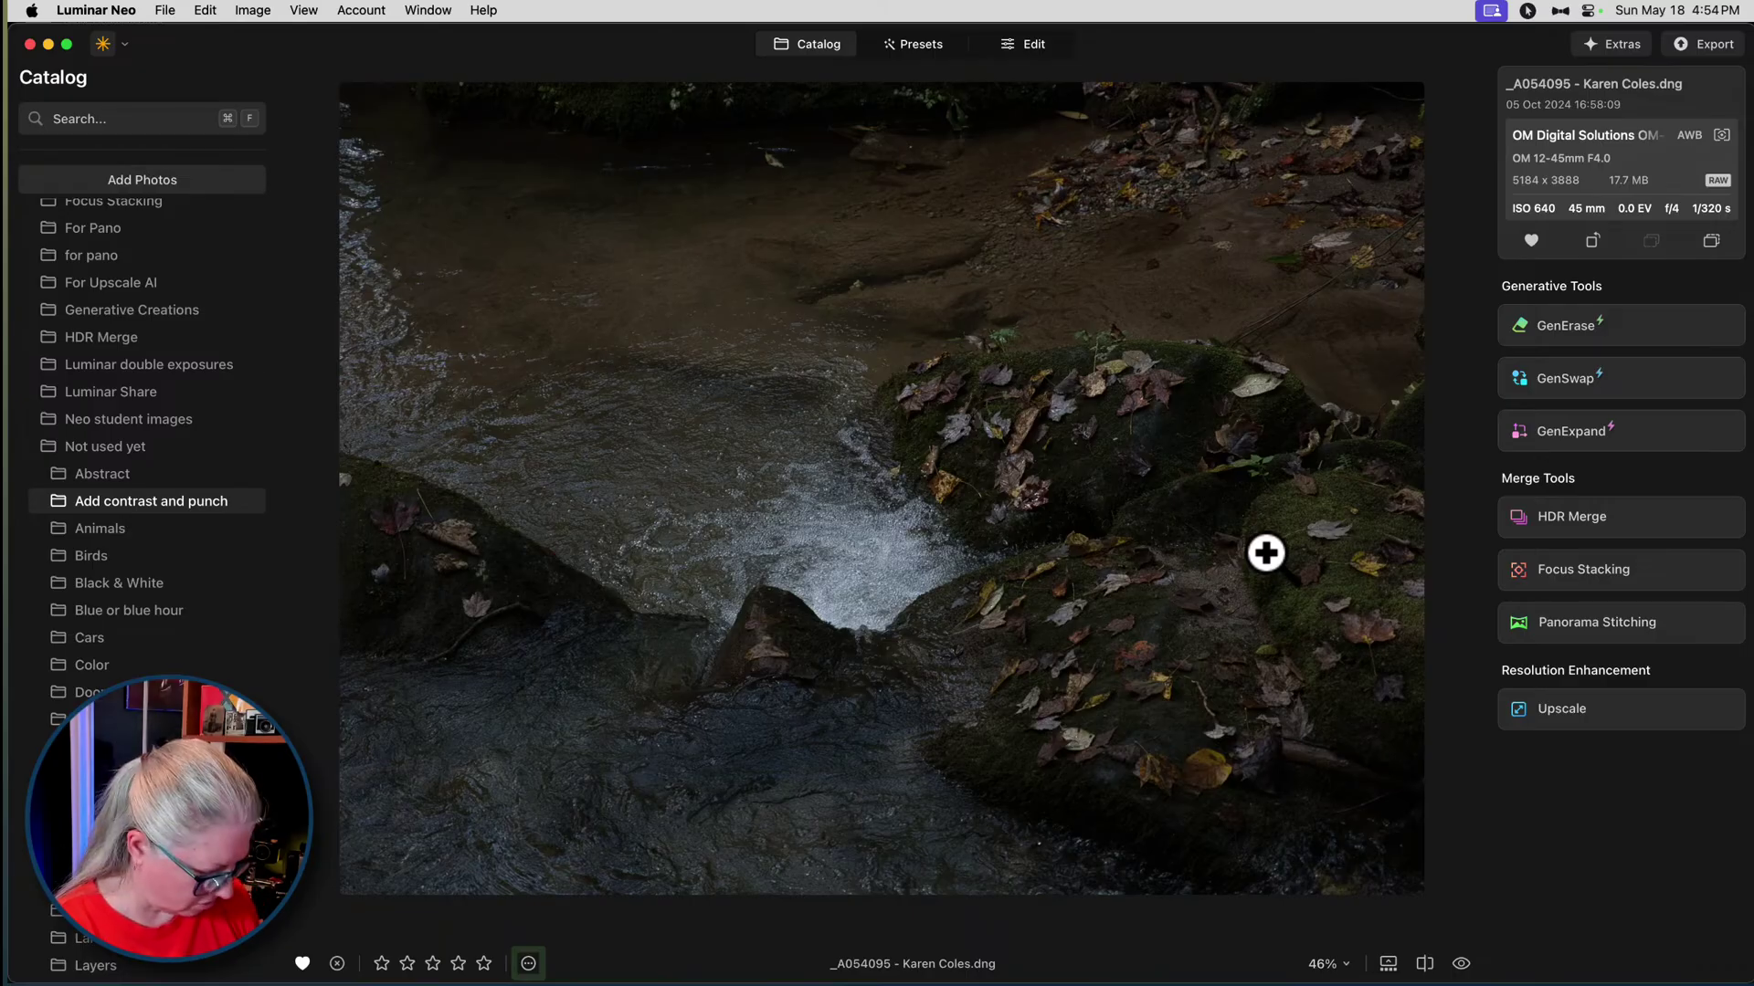
{"action": "double_click", "coordinate": [1265, 552]}
- Open the elephant photo DSC_9925 for editing and check its available photo actions
{"action": "left_click", "coordinate": [1169, 383]}
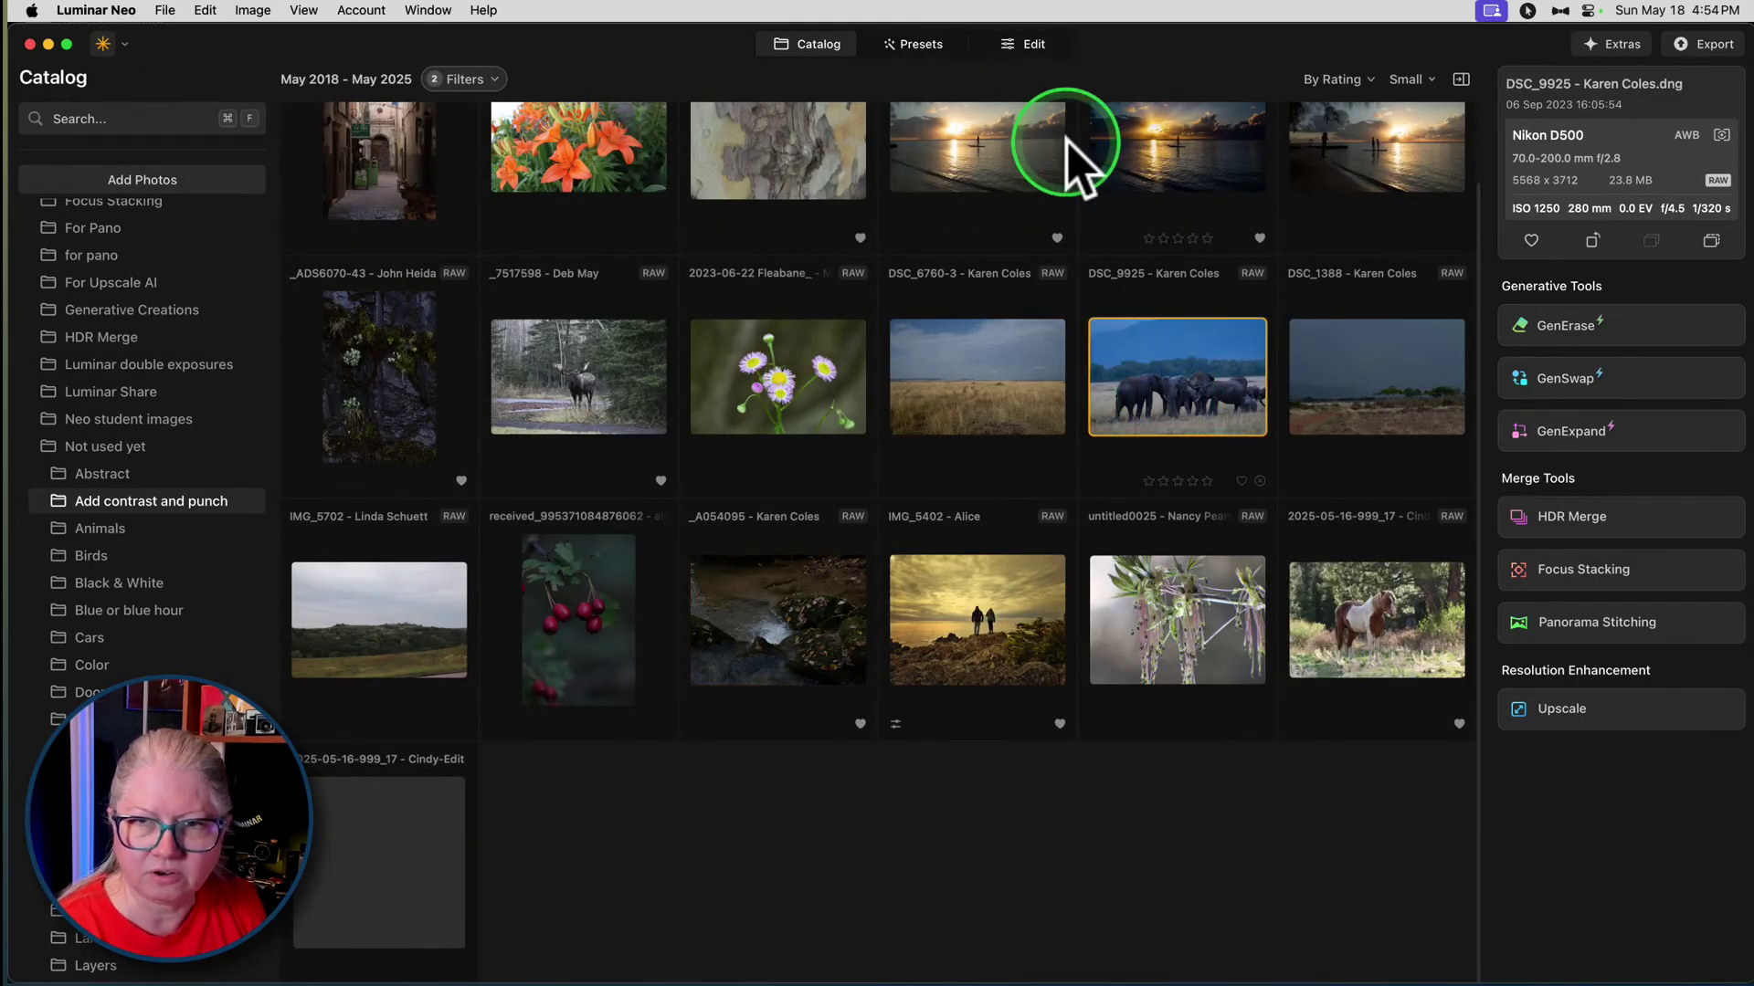
{"action": "left_click", "coordinate": [1027, 44]}
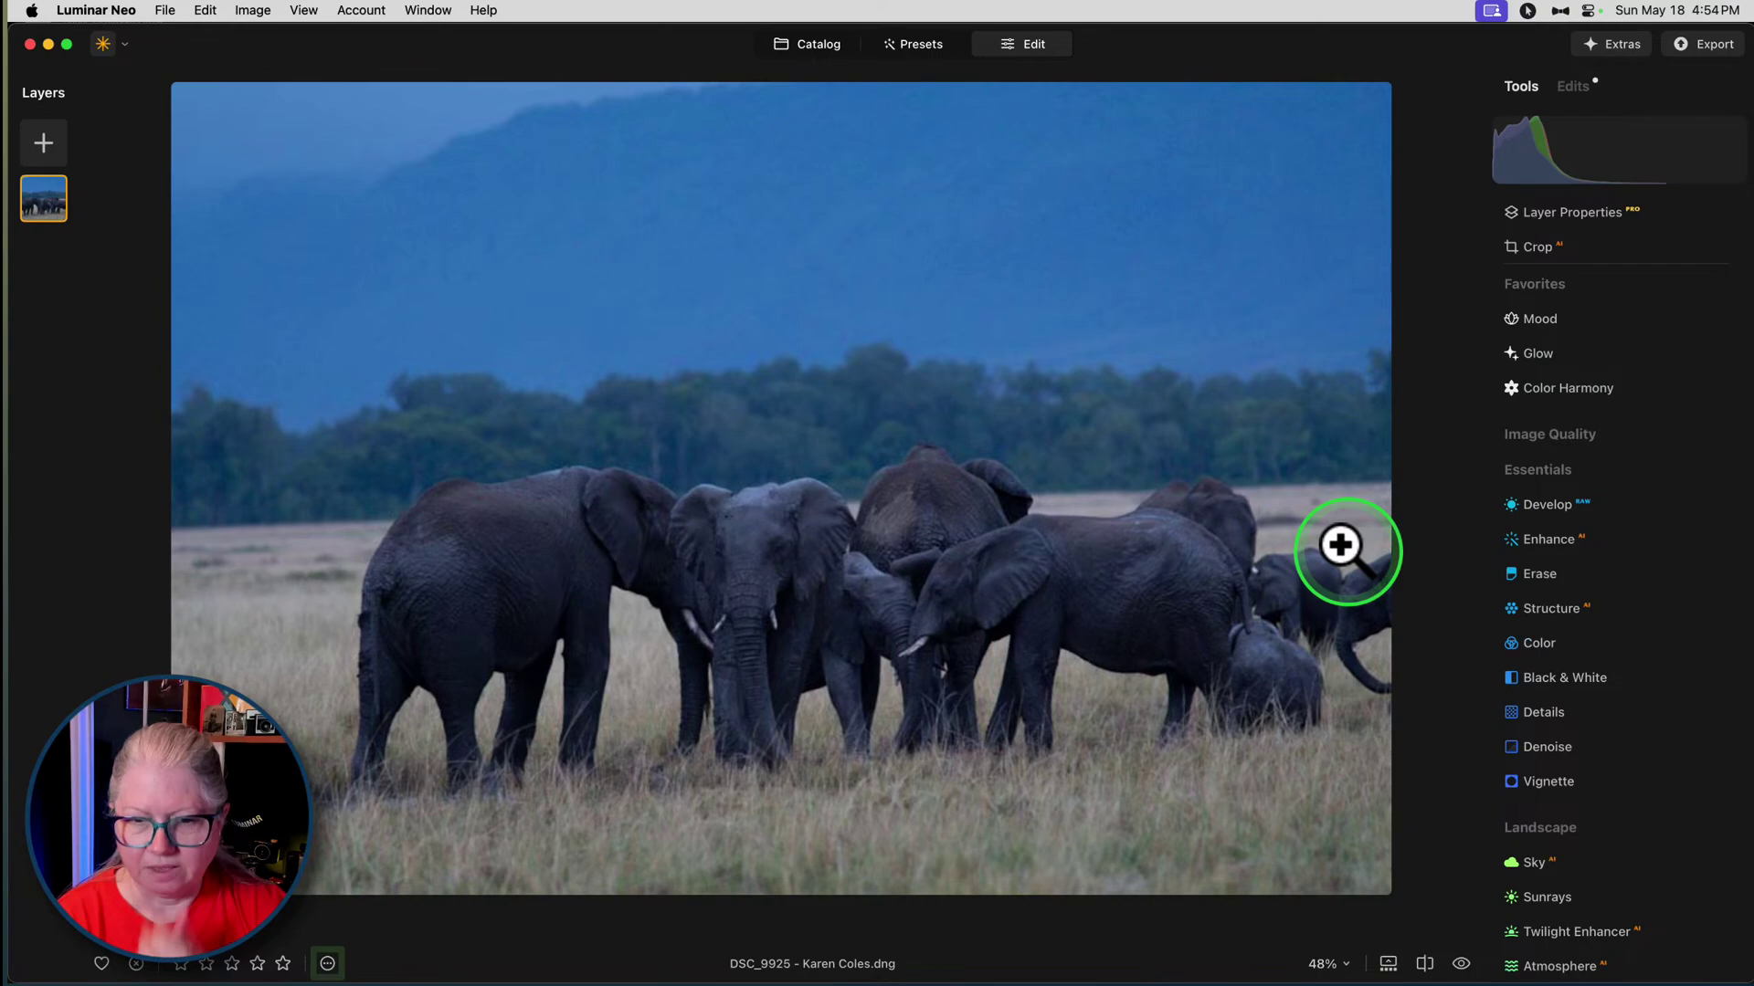
{"action": "left_click", "coordinate": [328, 962]}
{"action": "left_click", "coordinate": [853, 917]}
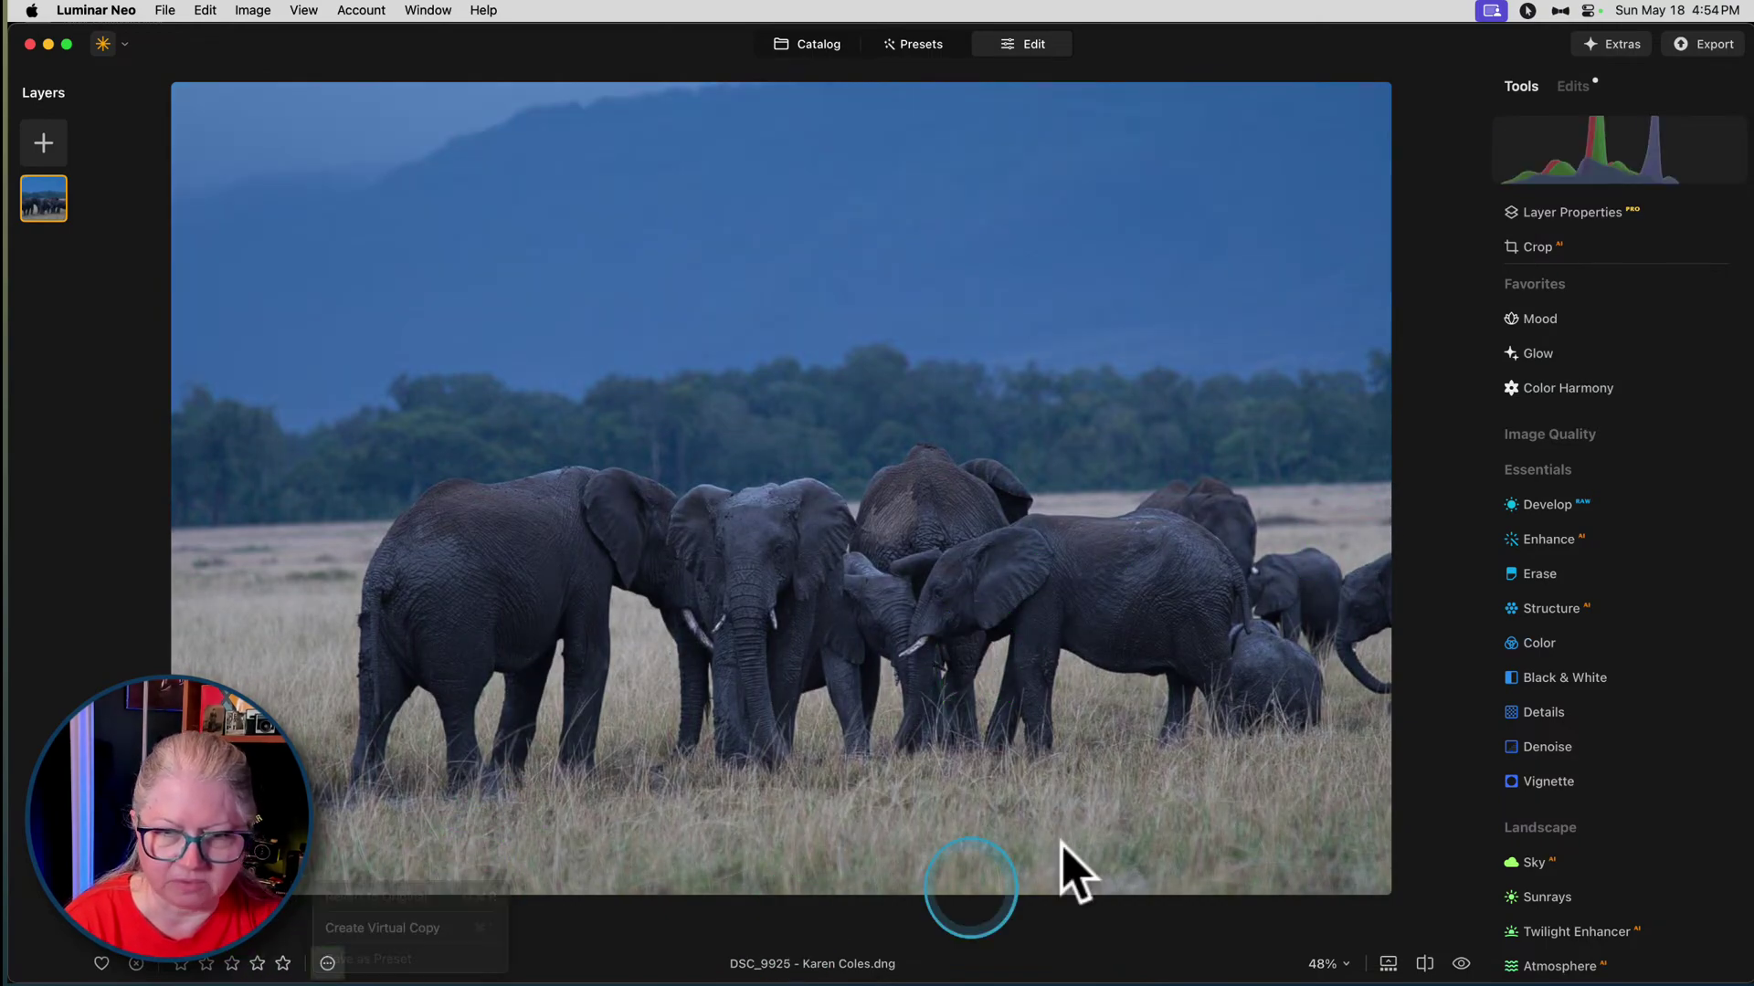
- Open the Develop tool for the elephant photo and set its camera profile to Adobe Standard
{"action": "left_click", "coordinate": [1548, 504]}
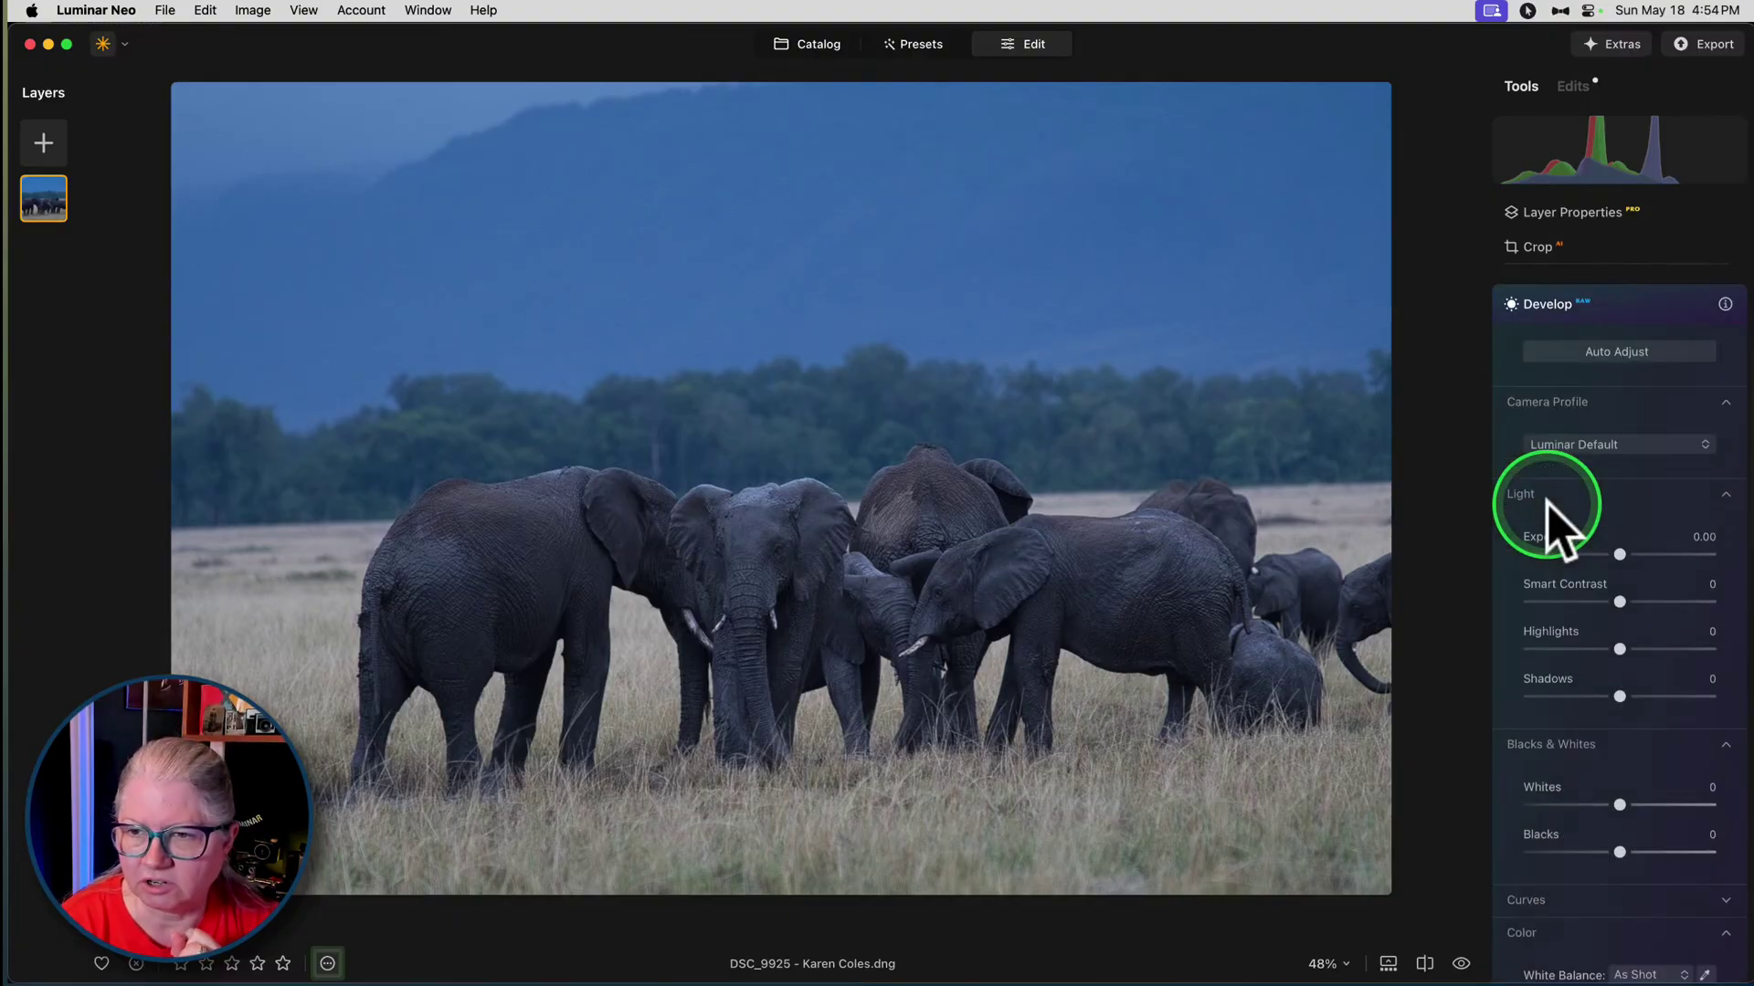
{"action": "left_click", "coordinate": [1571, 421]}
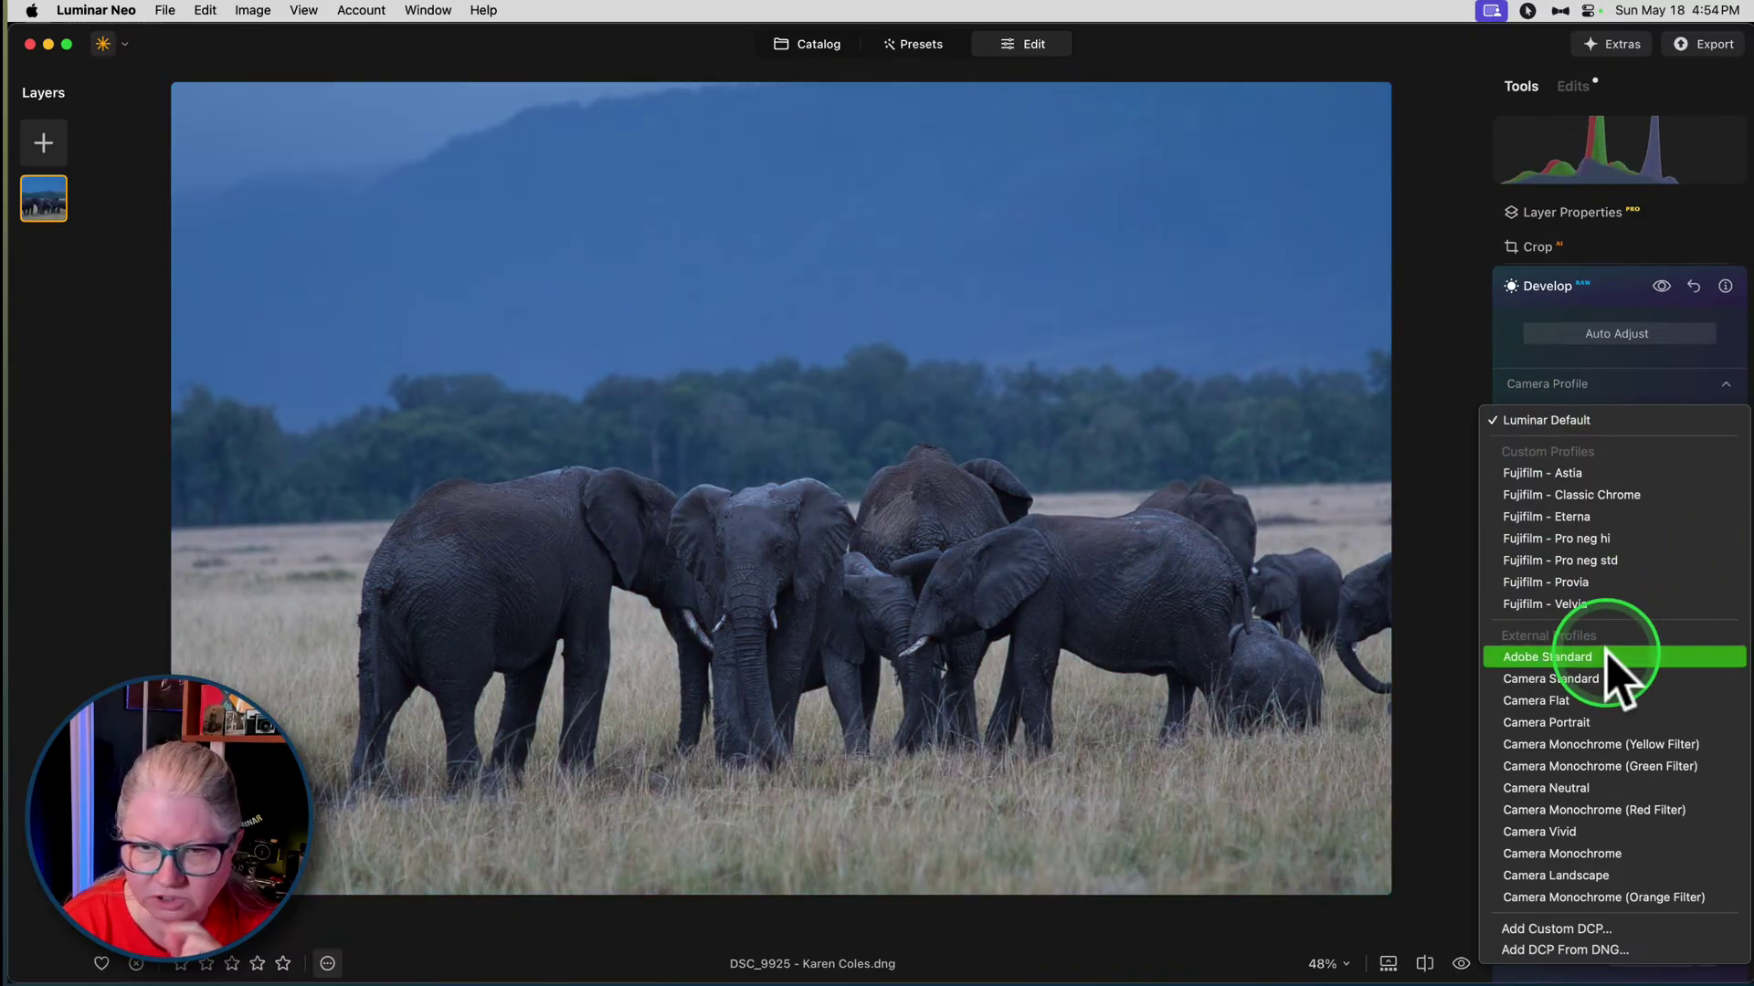
{"action": "left_click", "coordinate": [1610, 653]}
- Switch to Lightroom Classic and select the elephant photo DSC_9925 in the library grid to check its file information
{"action": "key", "text": "super+Tab"}
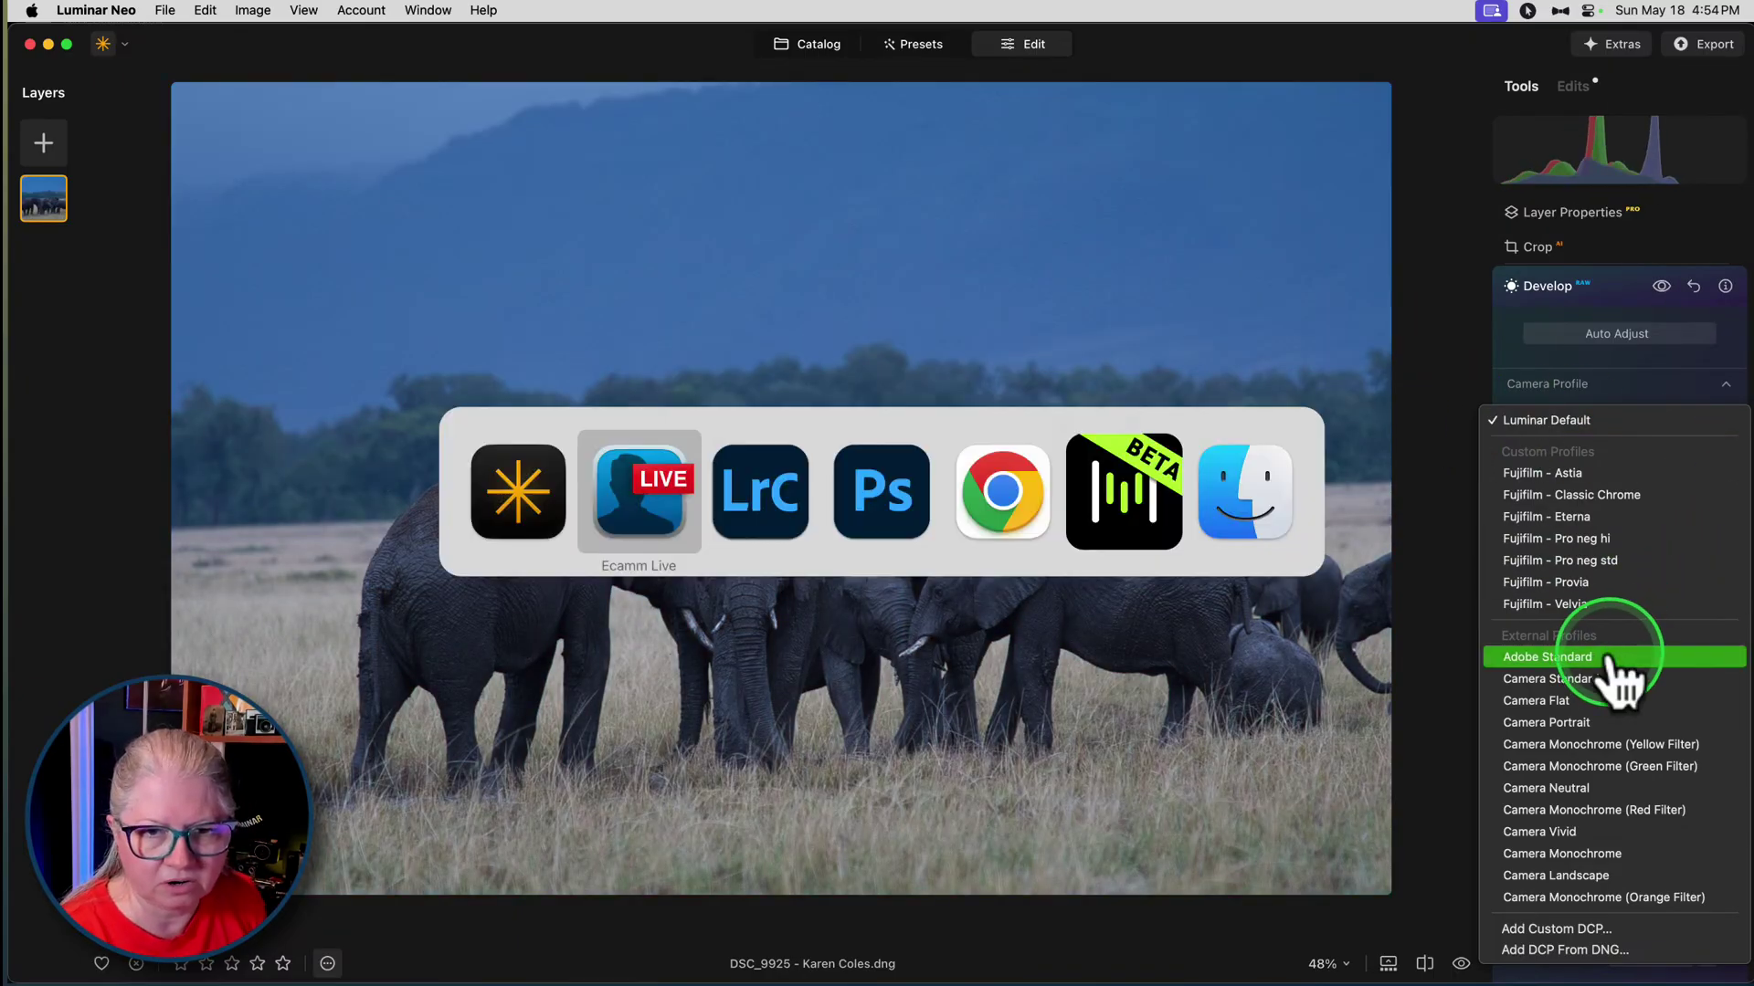
{"action": "key", "text": "super+Tab"}
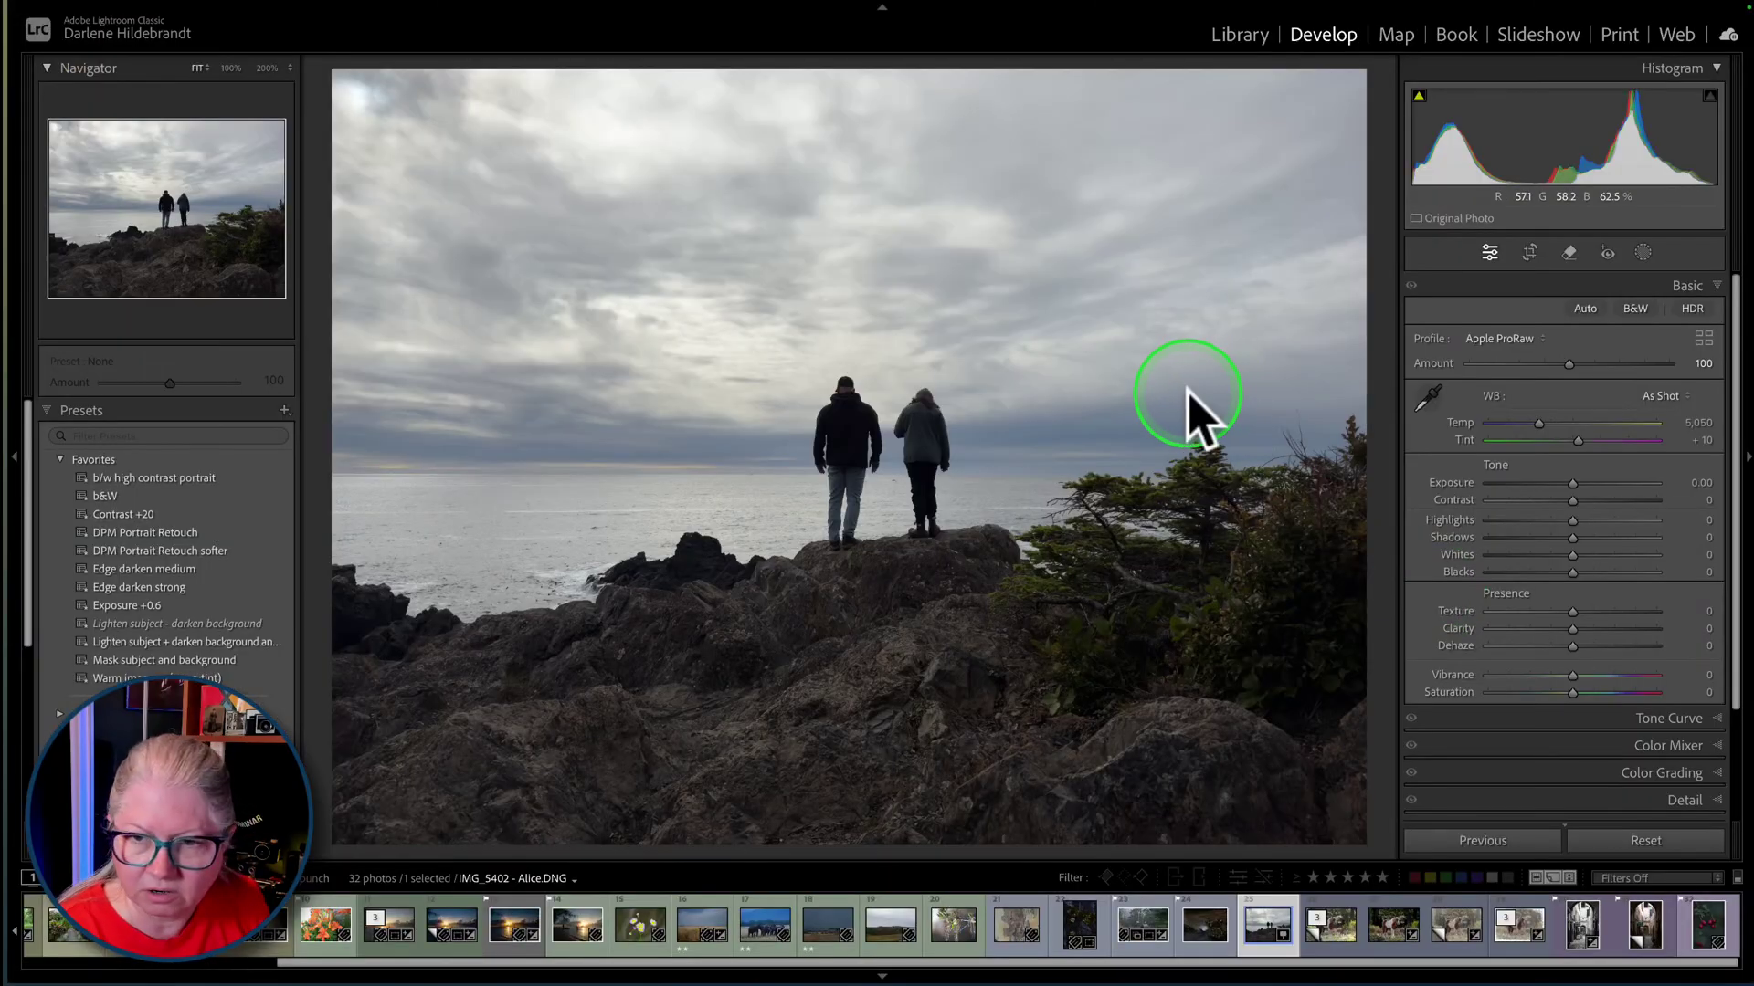
{"action": "key", "text": "g"}
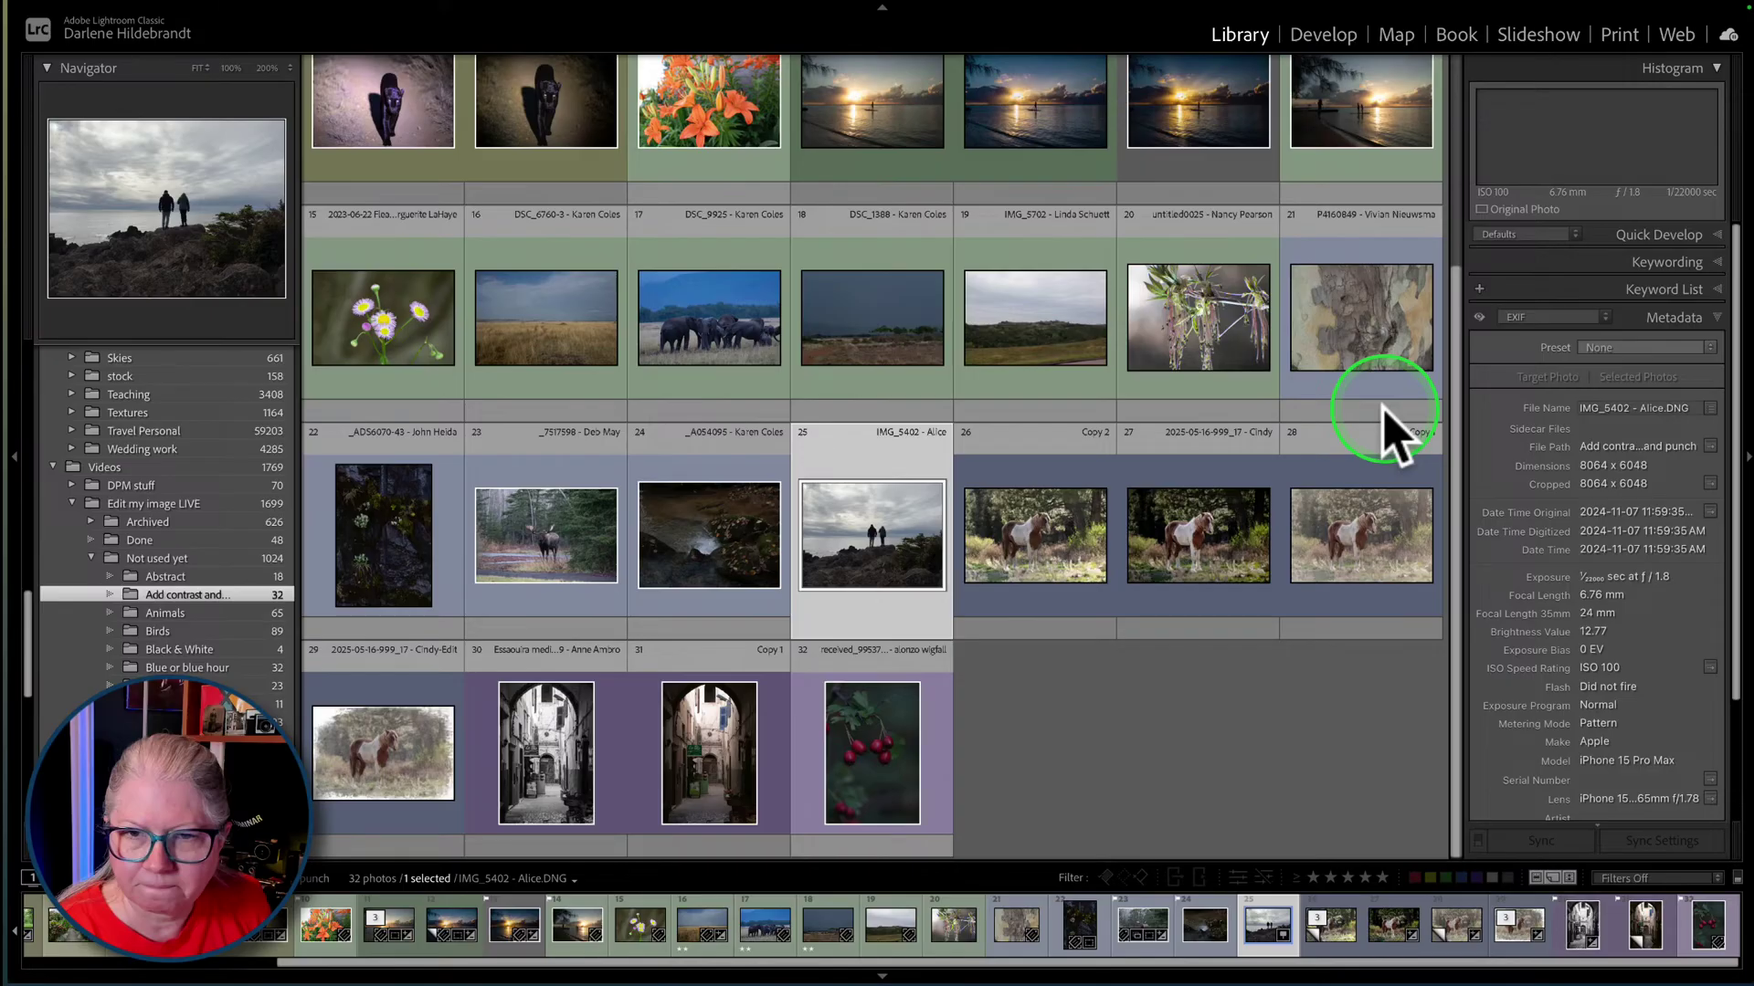
{"action": "left_click", "coordinate": [704, 338]}
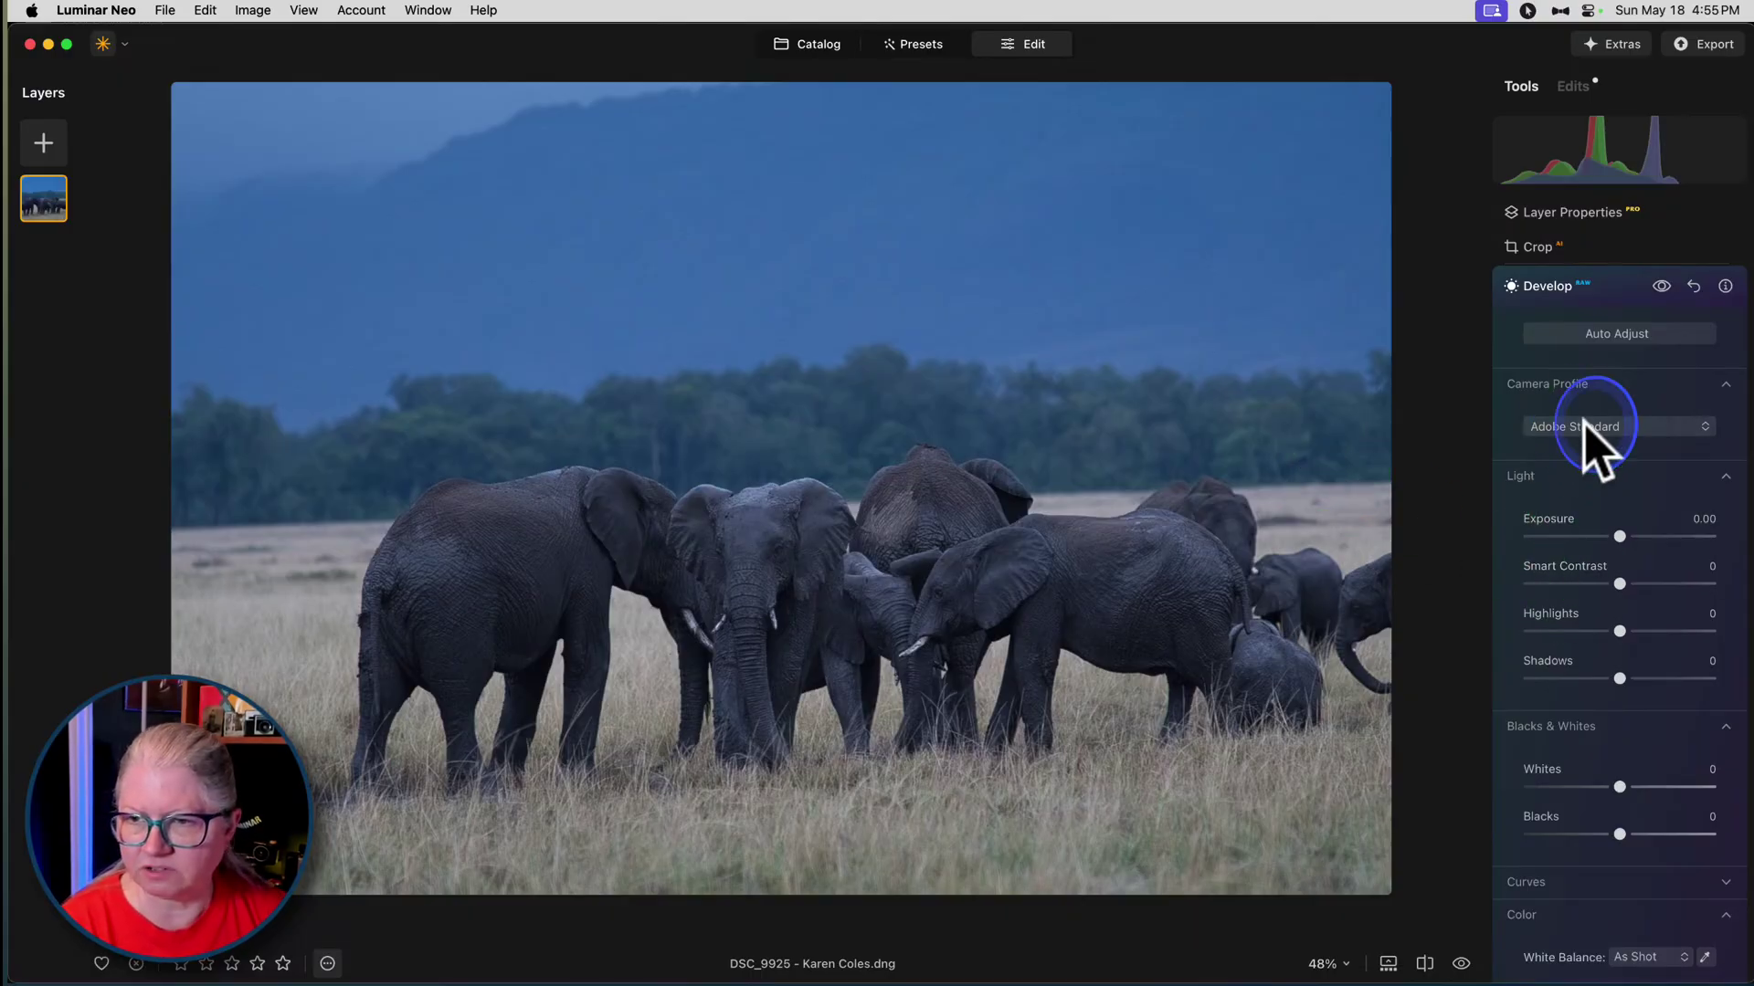
- Back in Luminar Neo, try the Camera Monochrome profile on the elephant photo and look over the remaining Develop settings
{"action": "left_click", "coordinate": [1583, 426]}
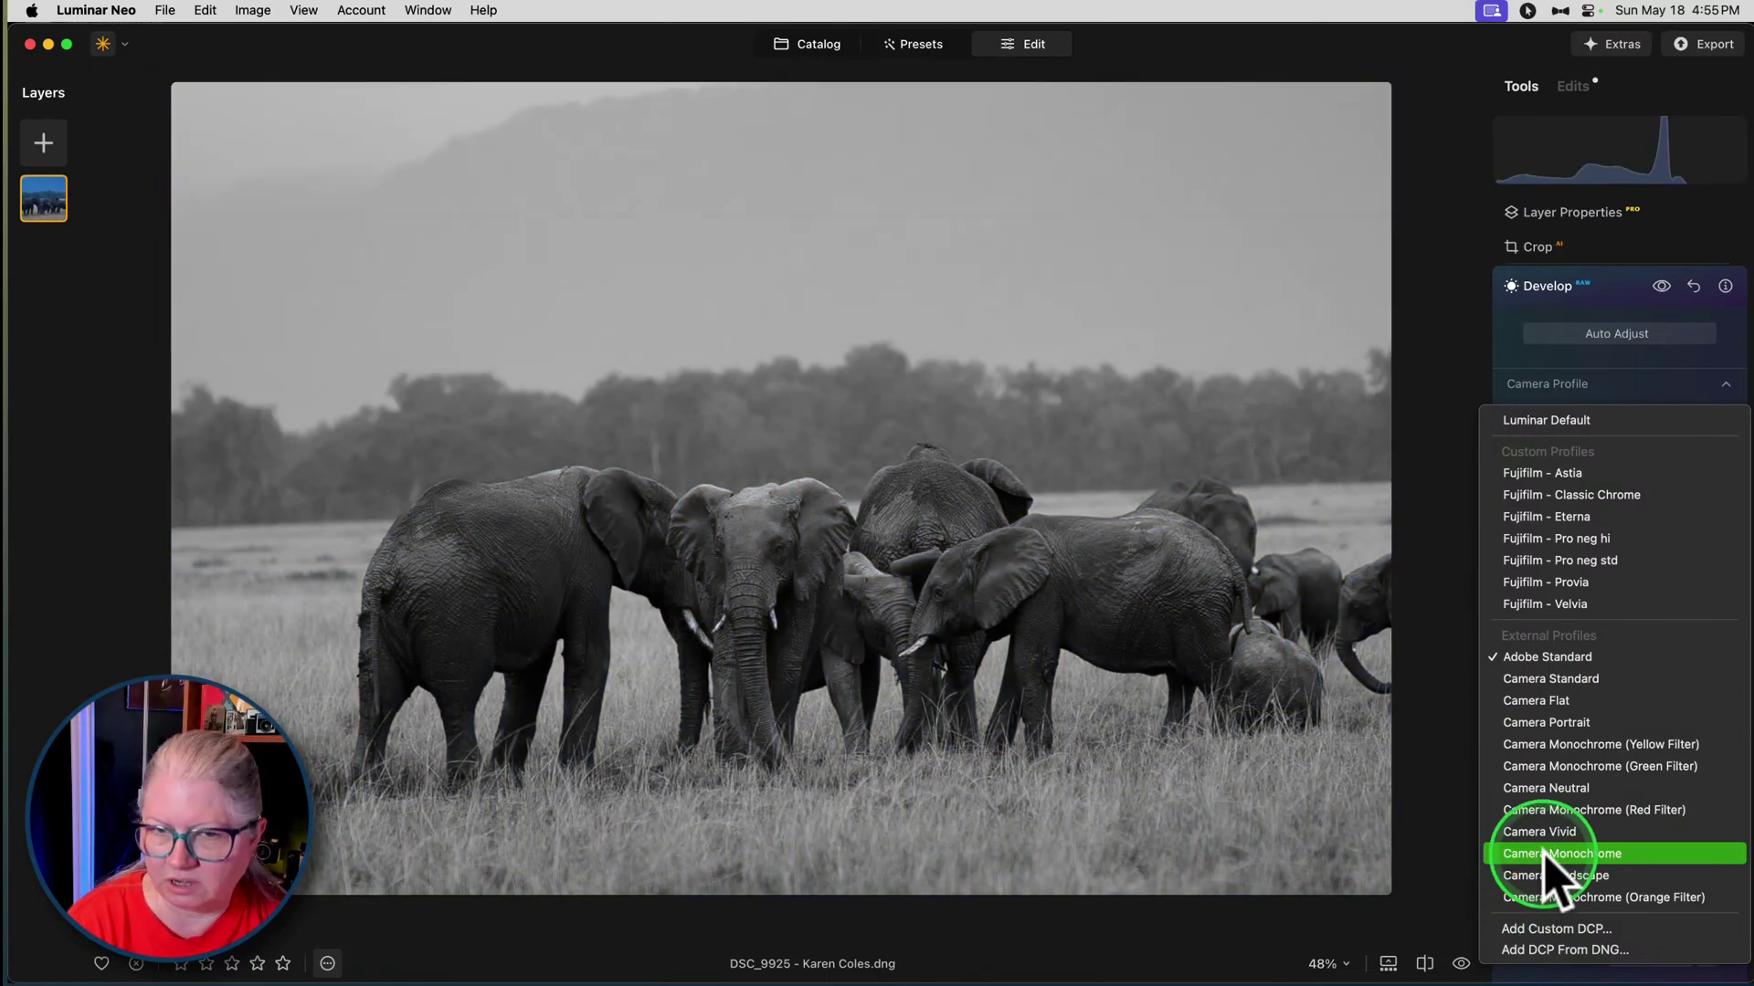
{"action": "left_click", "coordinate": [1544, 854]}
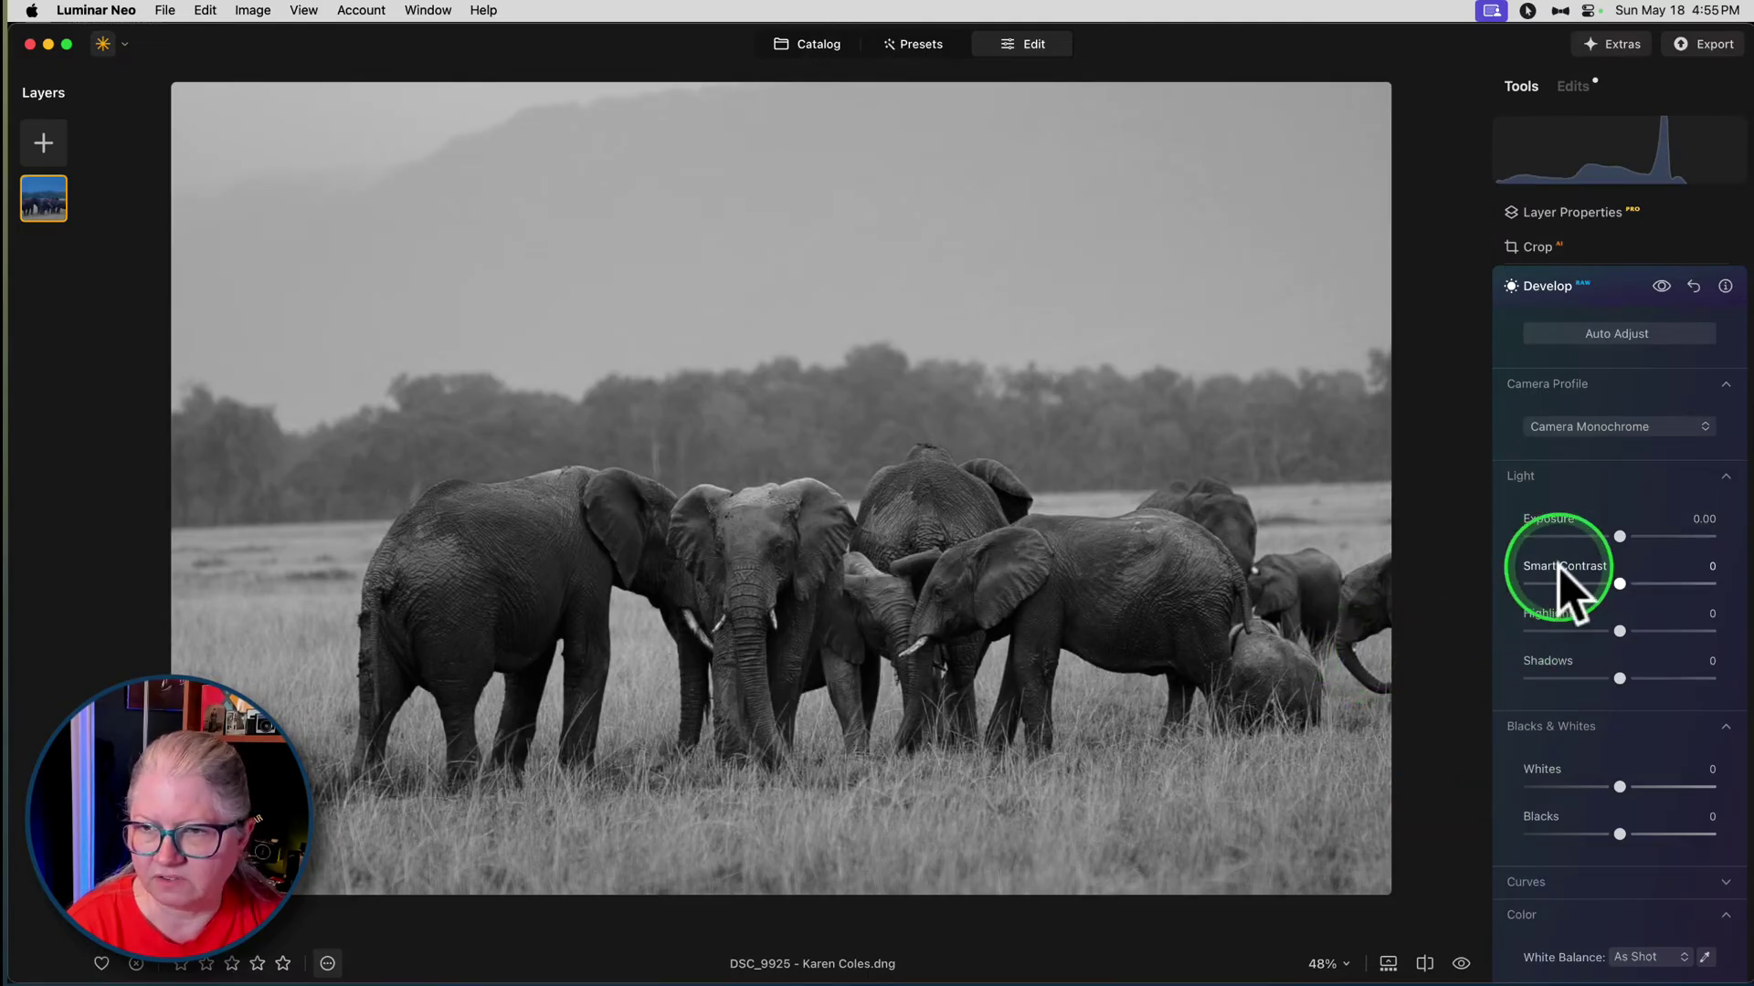
{"action": "scroll", "coordinate": [1564, 585], "scroll_direction": "down", "scroll_amount": 2}
{"action": "scroll", "coordinate": [1559, 564], "scroll_direction": "down", "scroll_amount": 10}
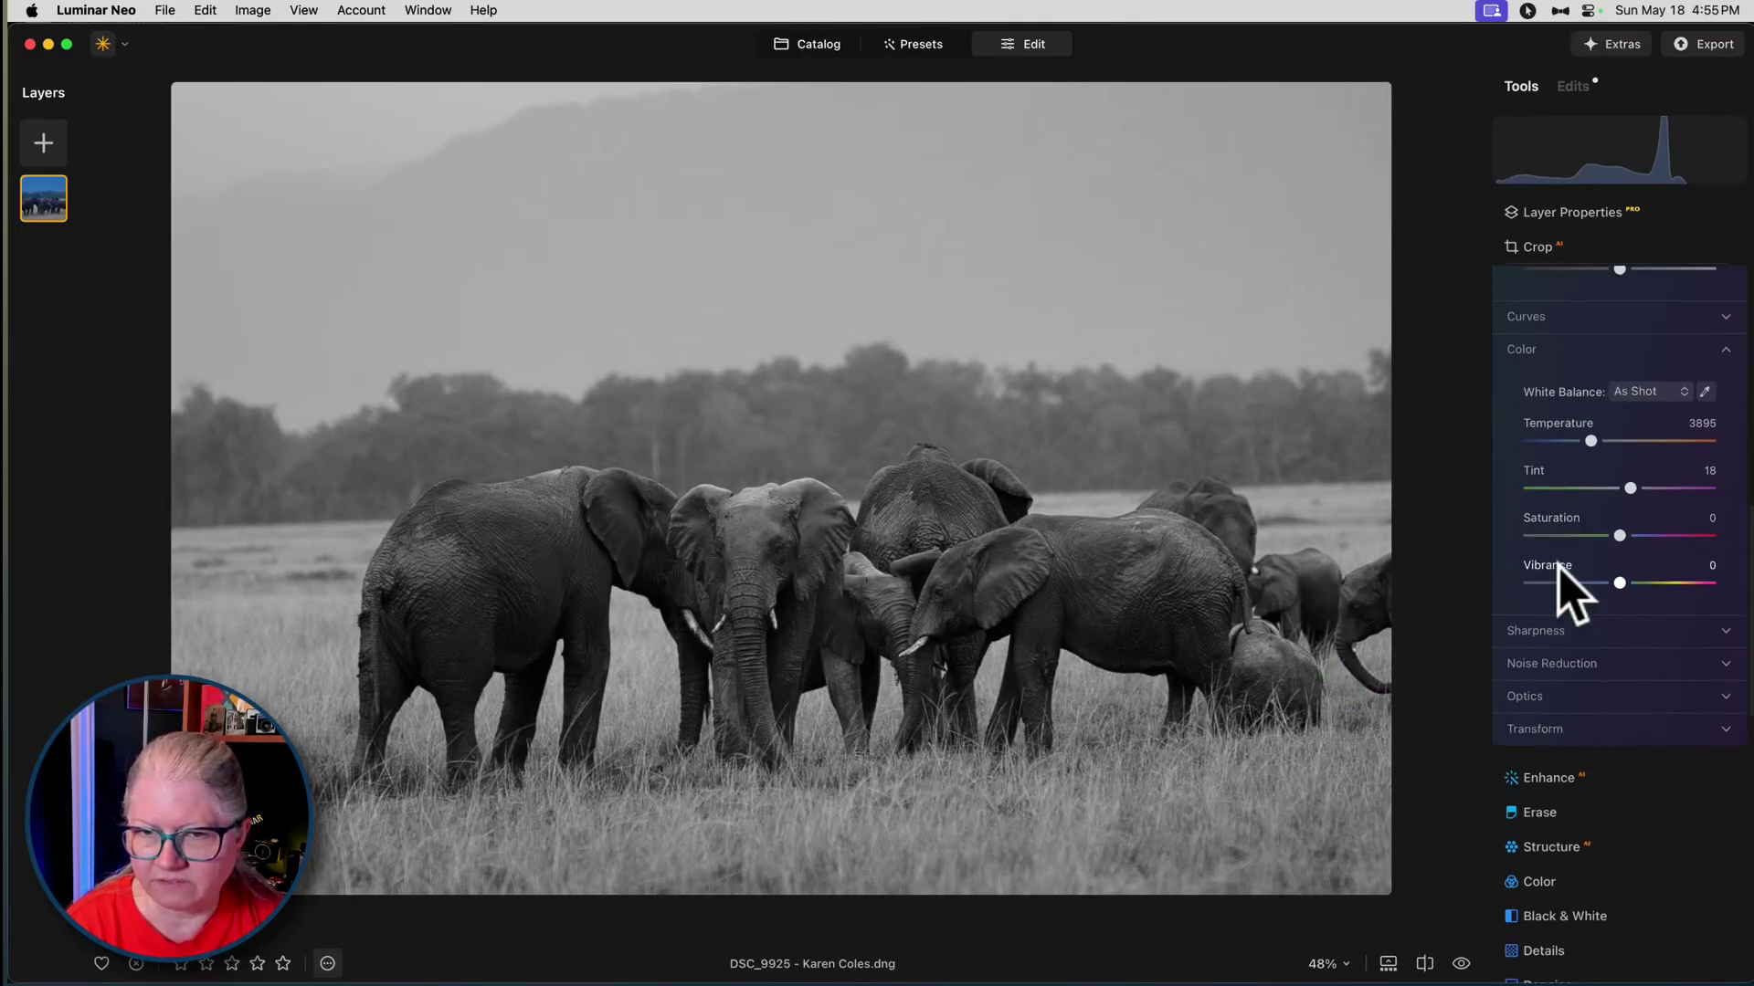
{"action": "scroll", "coordinate": [1573, 592], "scroll_direction": "up", "scroll_amount": 8}
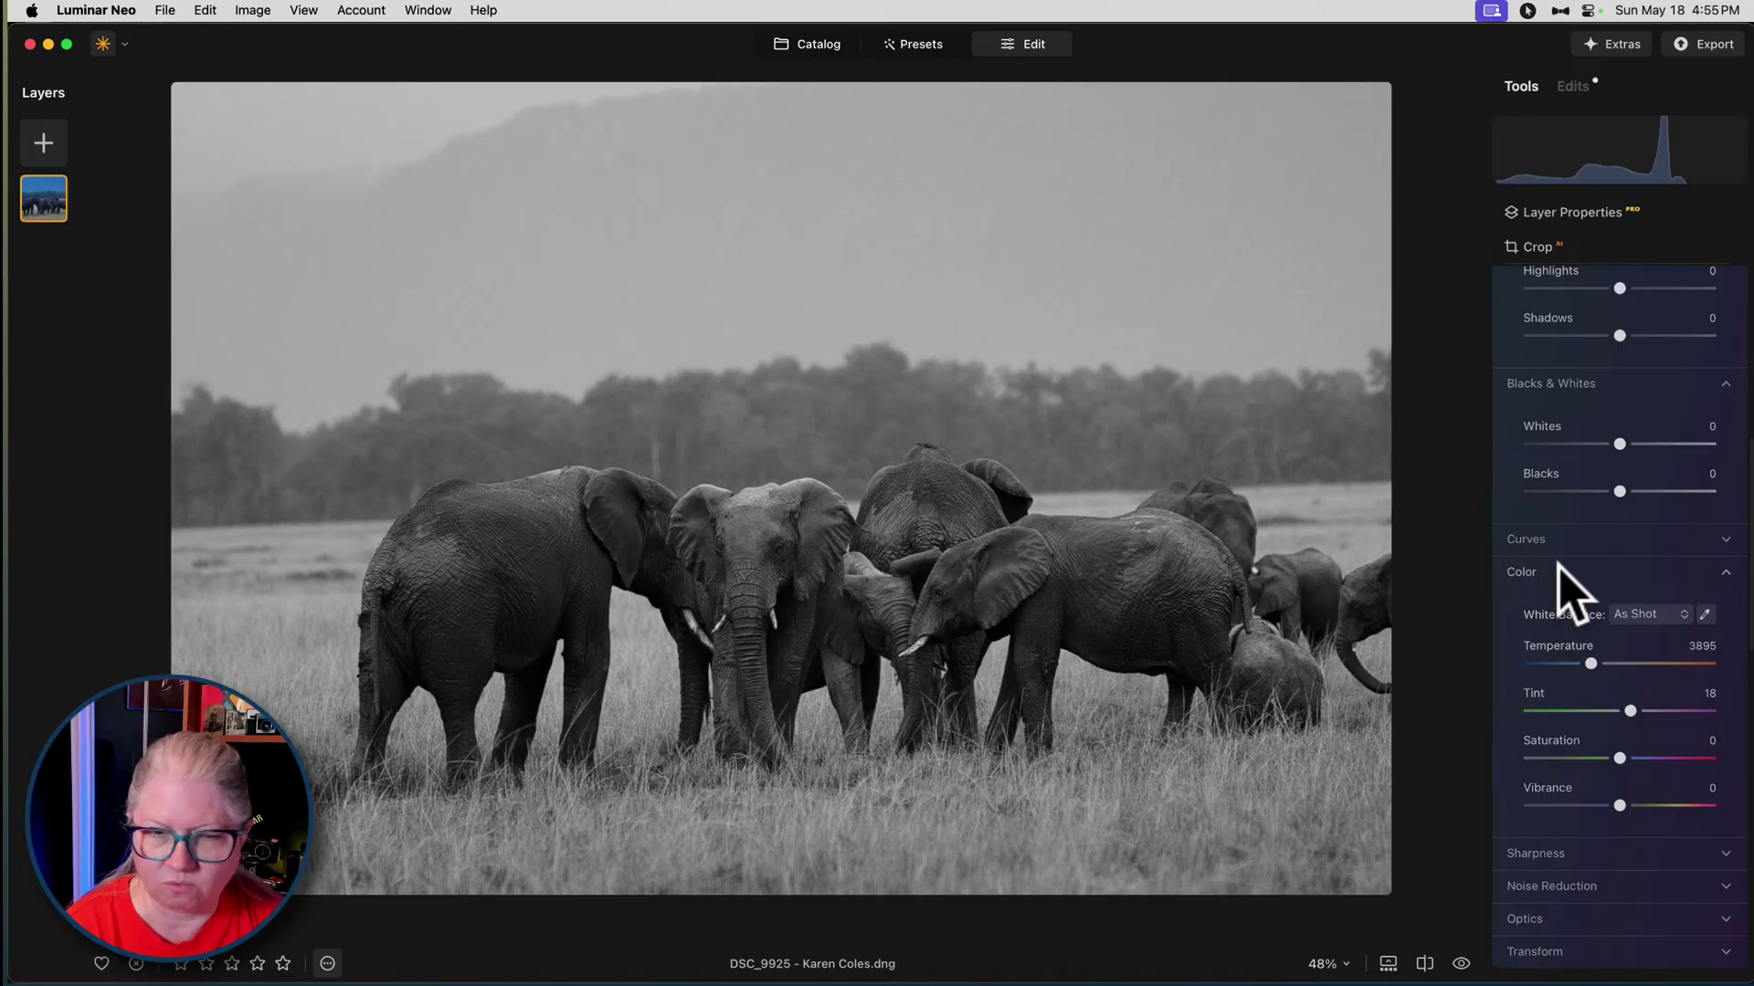
{"action": "scroll", "coordinate": [1558, 590], "scroll_direction": "up", "scroll_amount": 9}
- Preview the Camera Vivid profile among the alternatives and set the elephant photo's camera profile to Camera Neutral
{"action": "left_click", "coordinate": [1591, 461]}
{"action": "left_click", "coordinate": [1572, 584]}
{"action": "left_click", "coordinate": [1636, 694]}
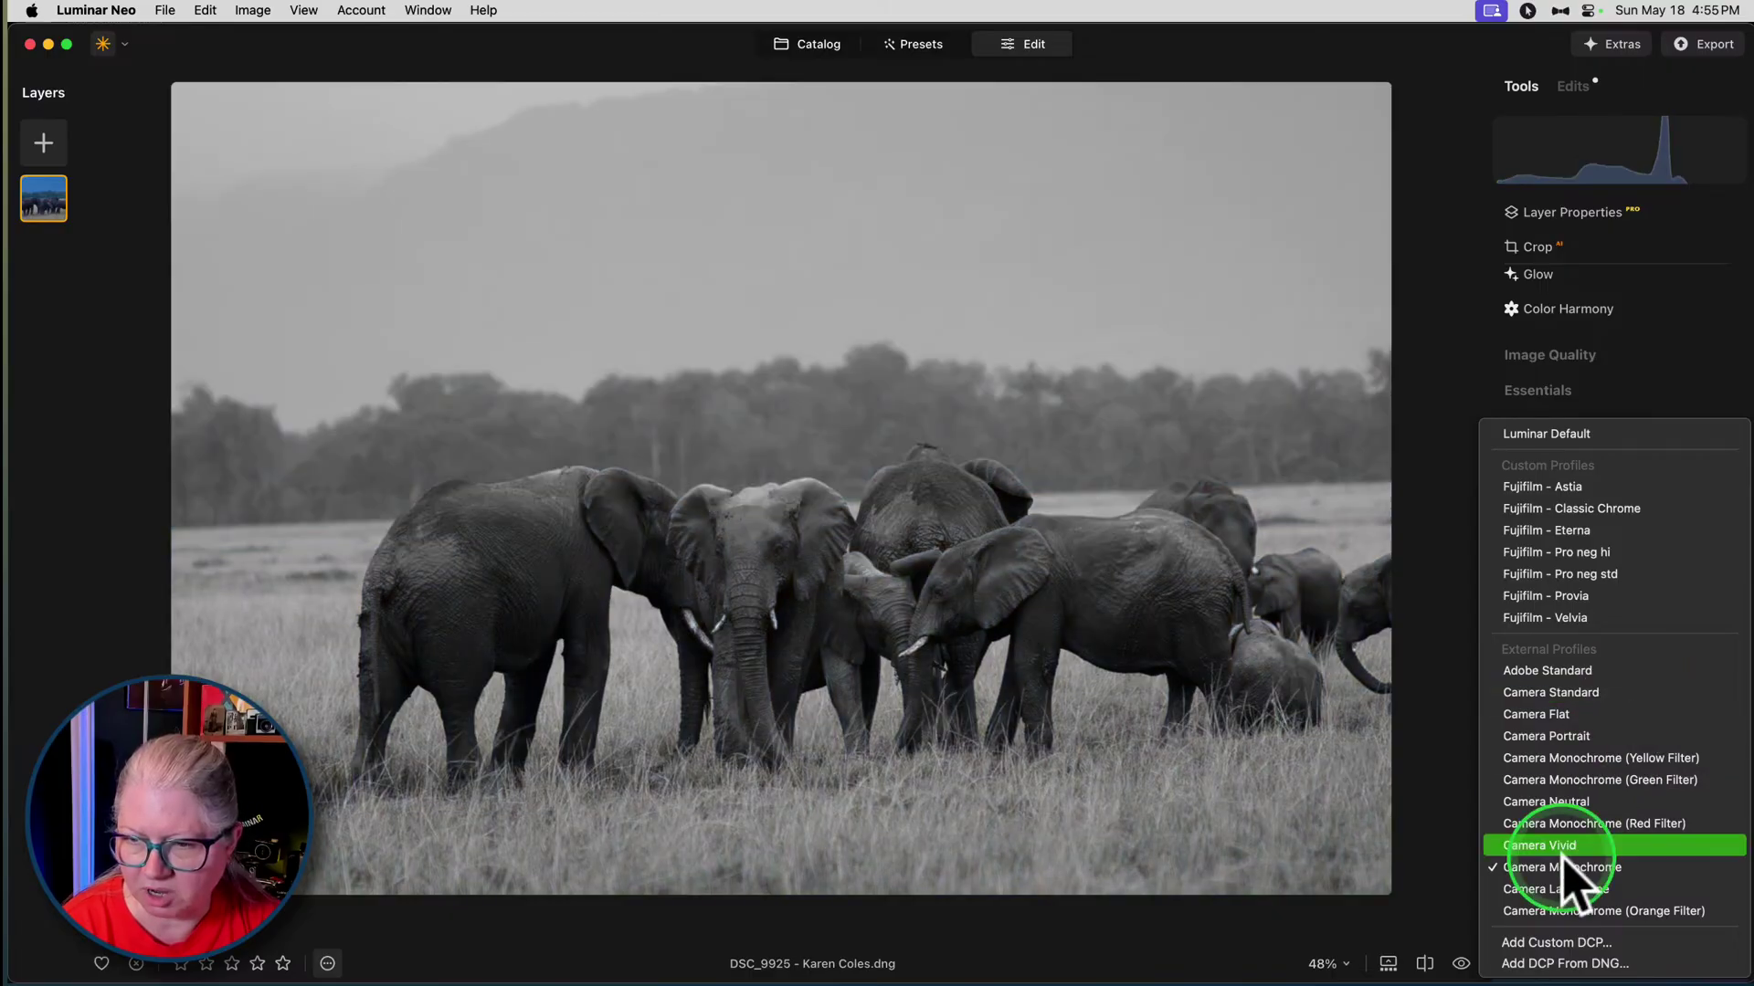
{"action": "left_click", "coordinate": [1561, 847]}
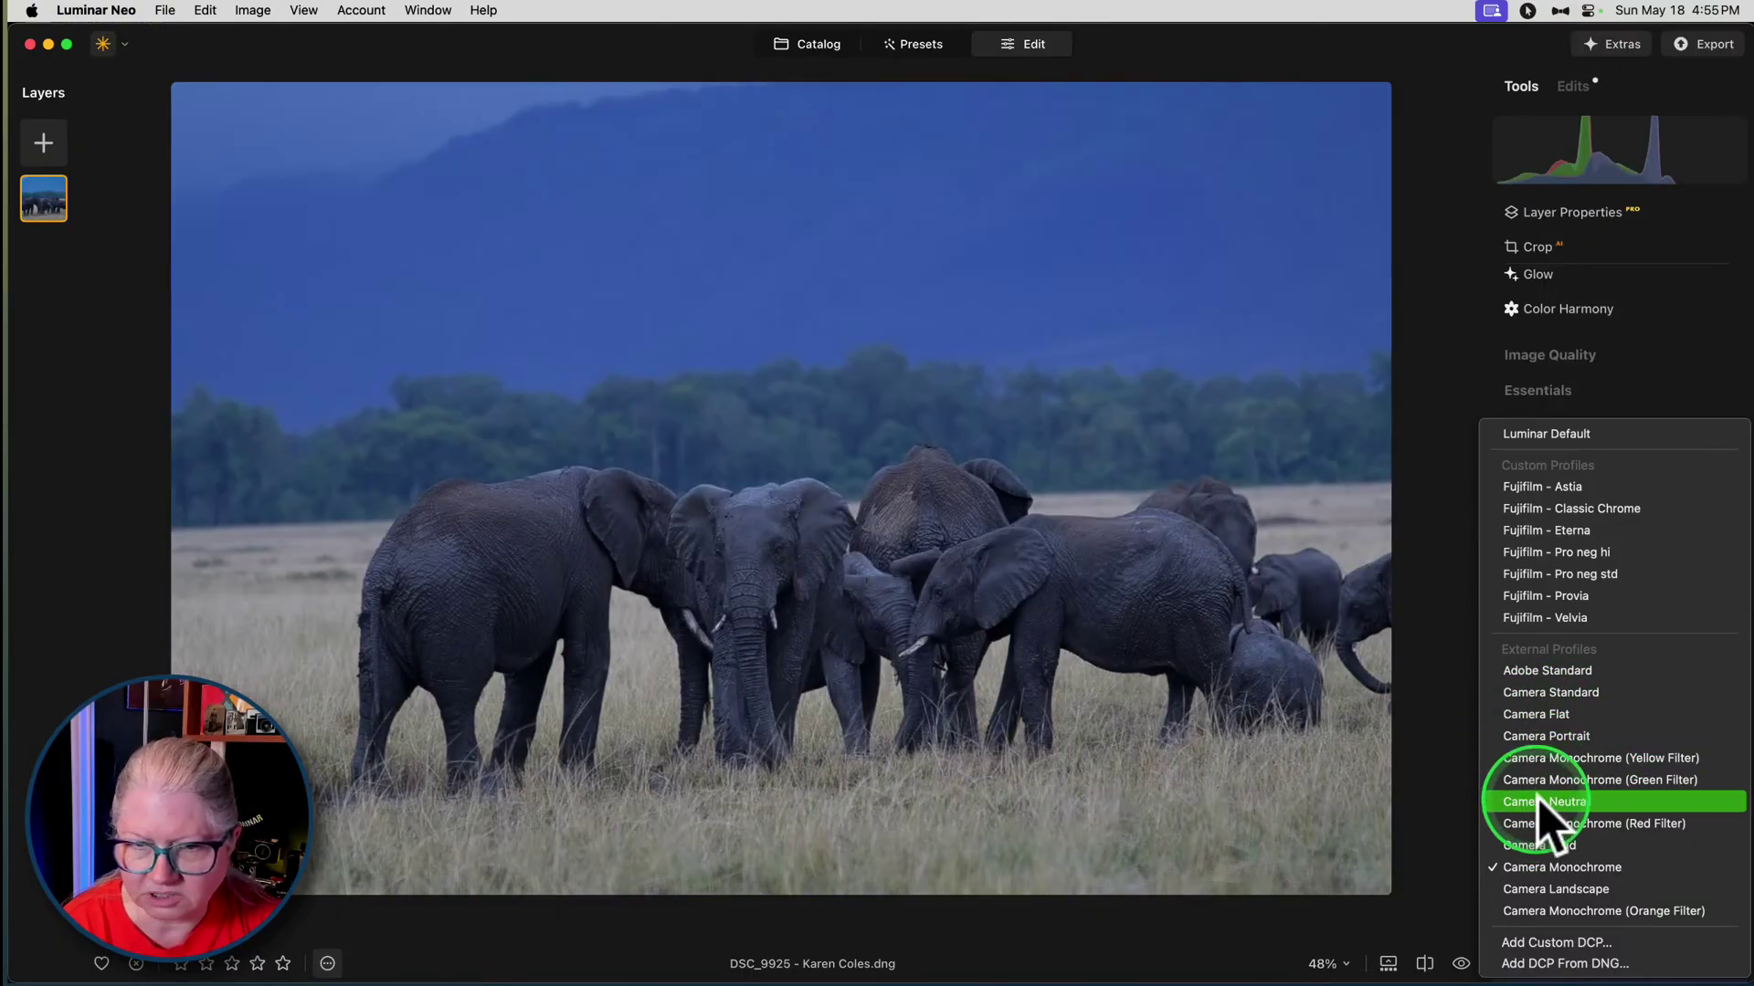
{"action": "left_click", "coordinate": [1536, 801]}
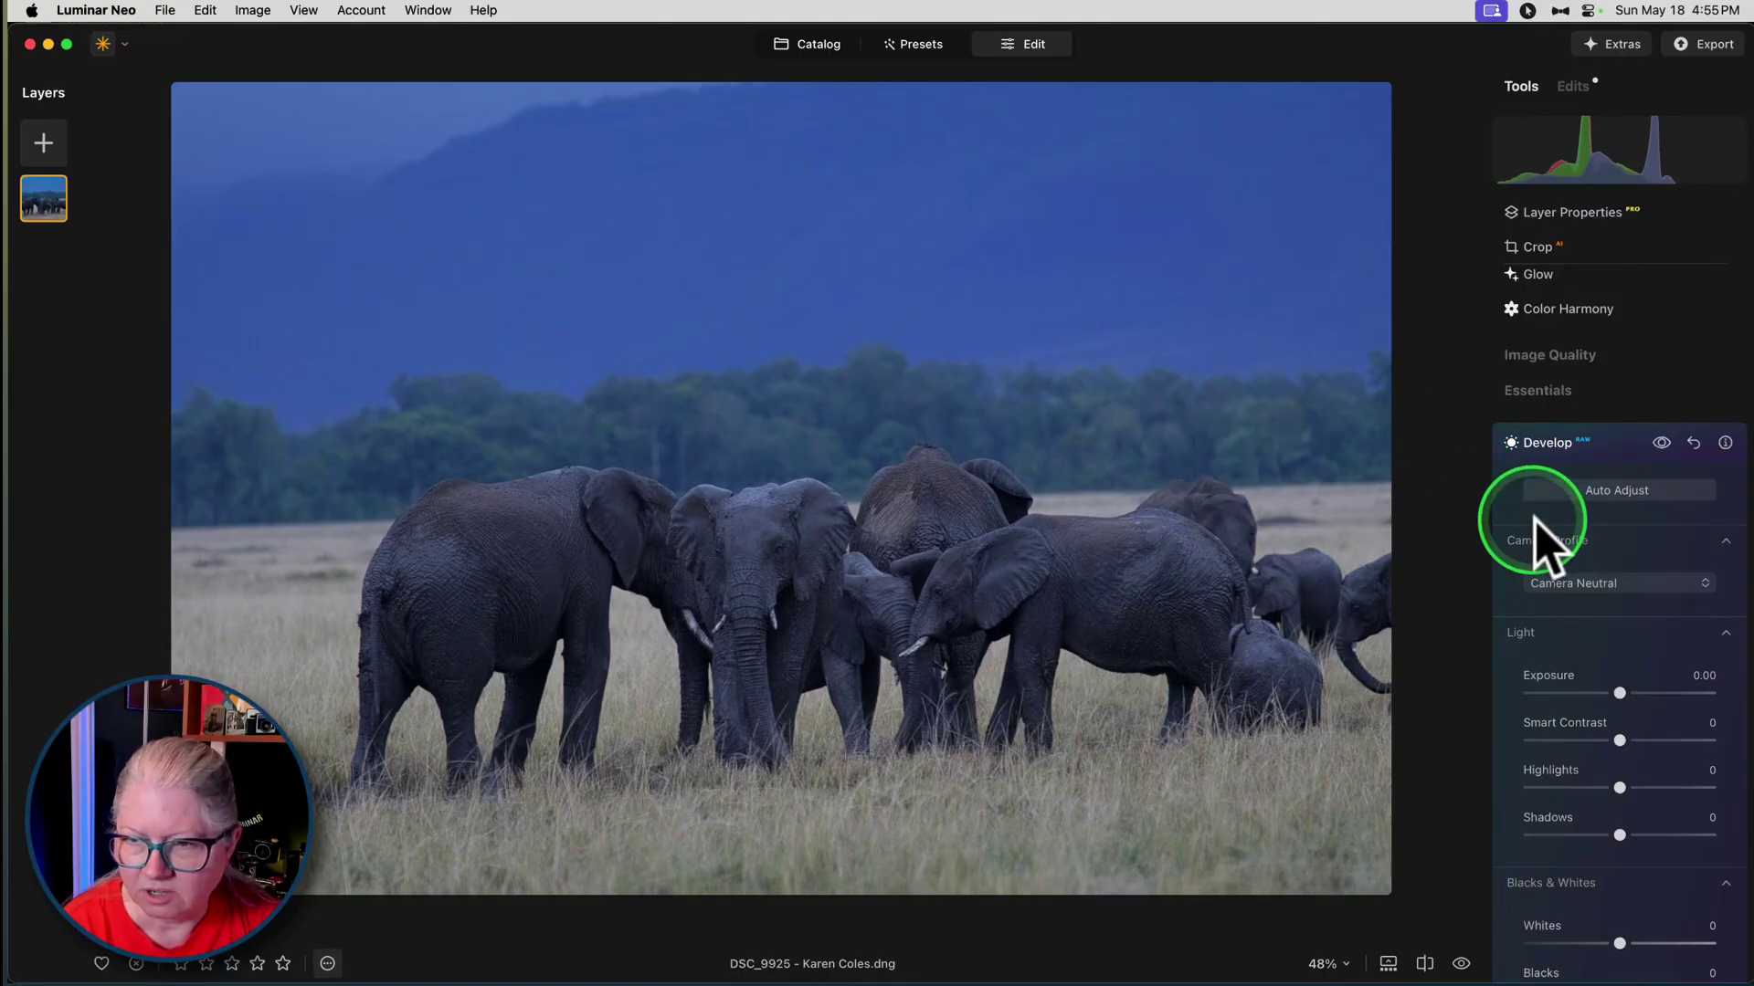
- Set a custom white balance by sampling the front-facing elephant's forehead as the neutral target
{"action": "scroll", "coordinate": [1535, 607], "scroll_direction": "down", "scroll_amount": 5}
{"action": "scroll", "coordinate": [1565, 639], "scroll_direction": "down", "scroll_amount": 7}
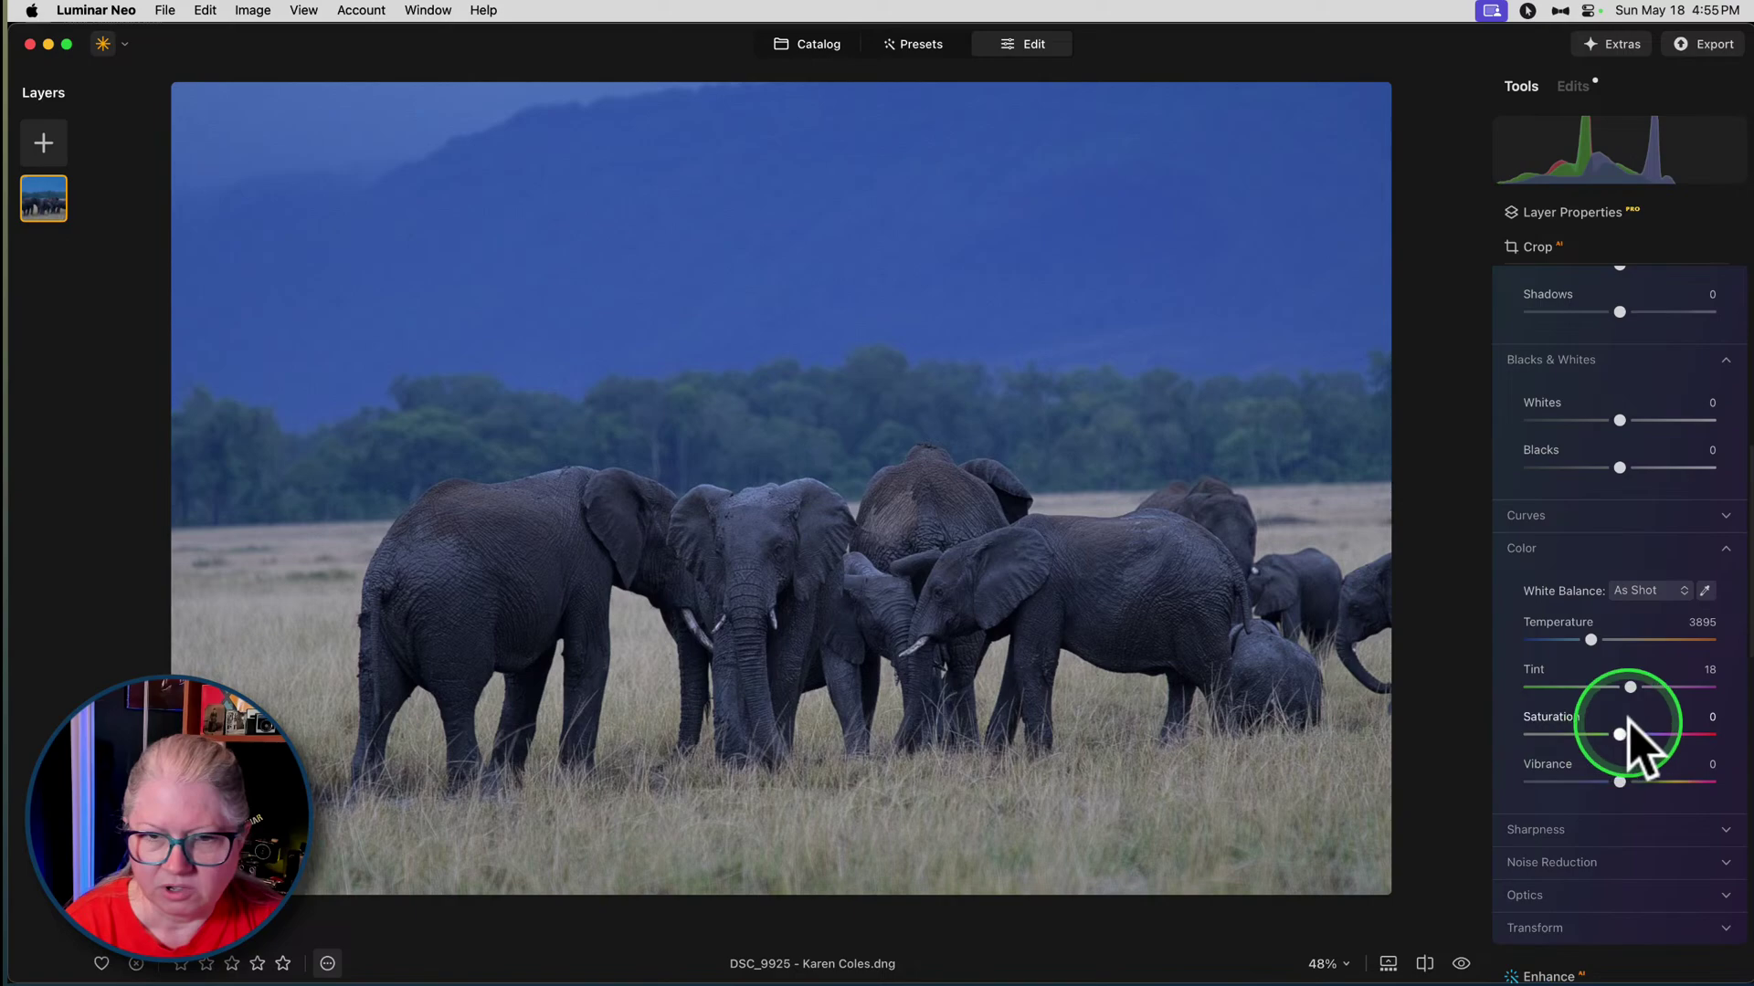
{"action": "left_click", "coordinate": [1704, 591]}
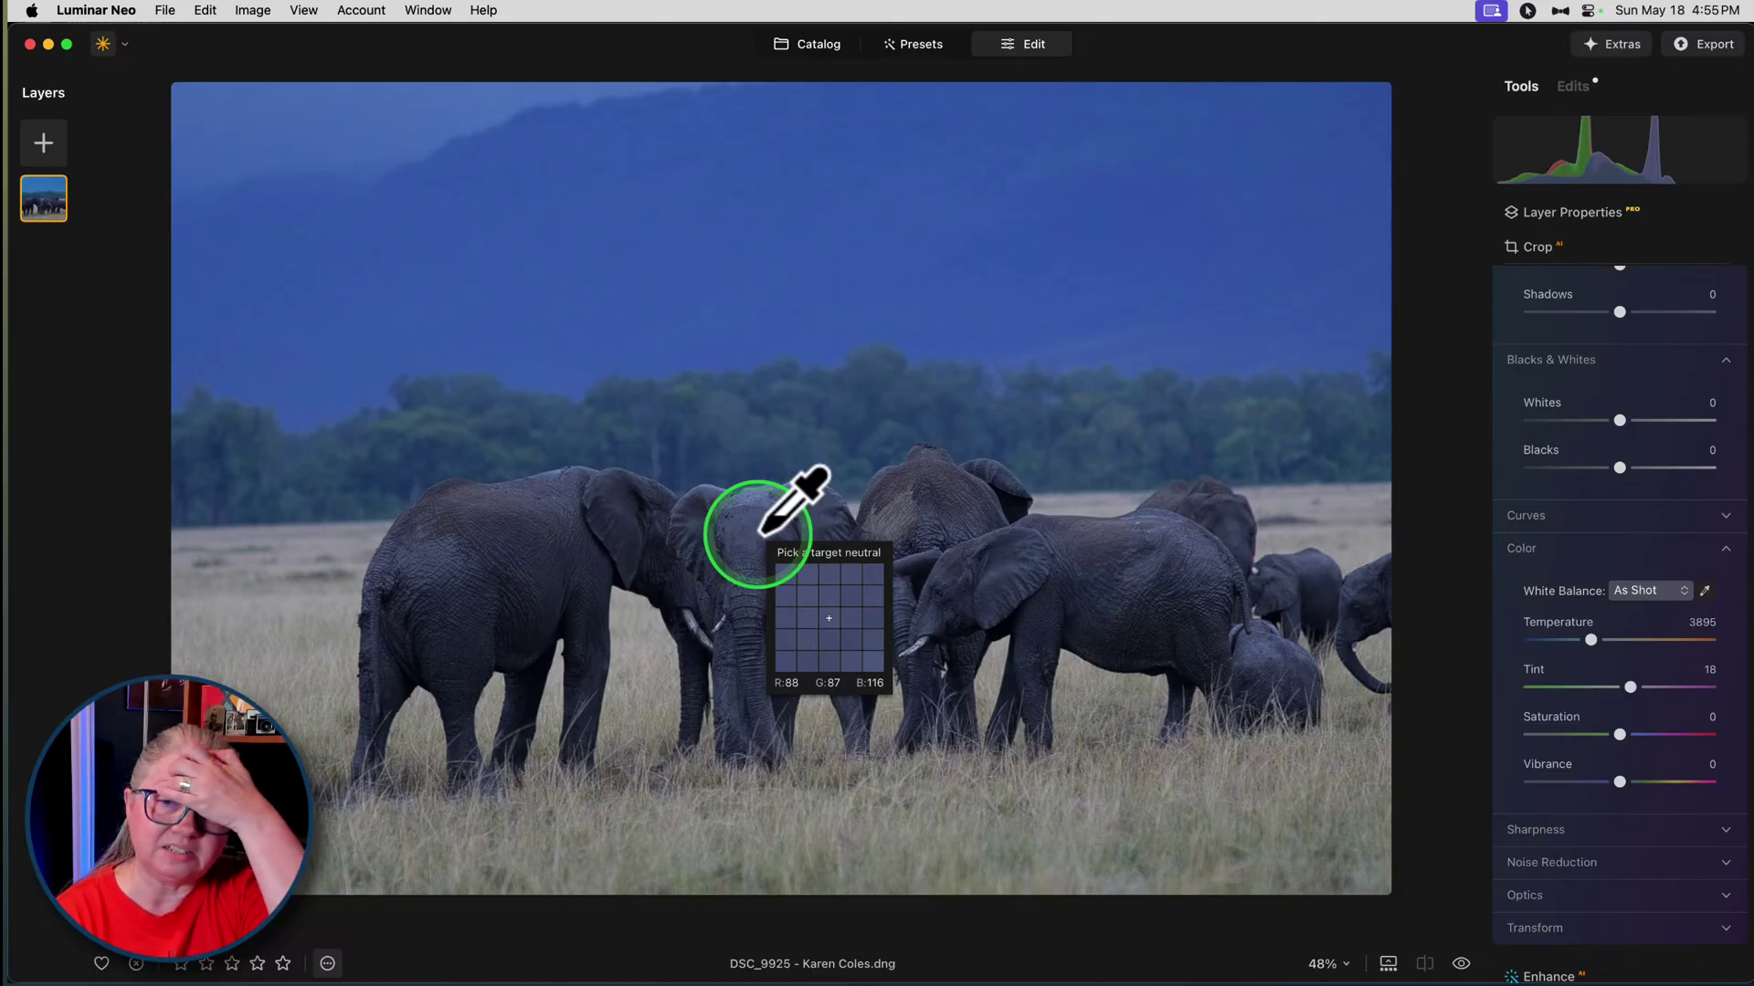
{"action": "left_click", "coordinate": [761, 531]}
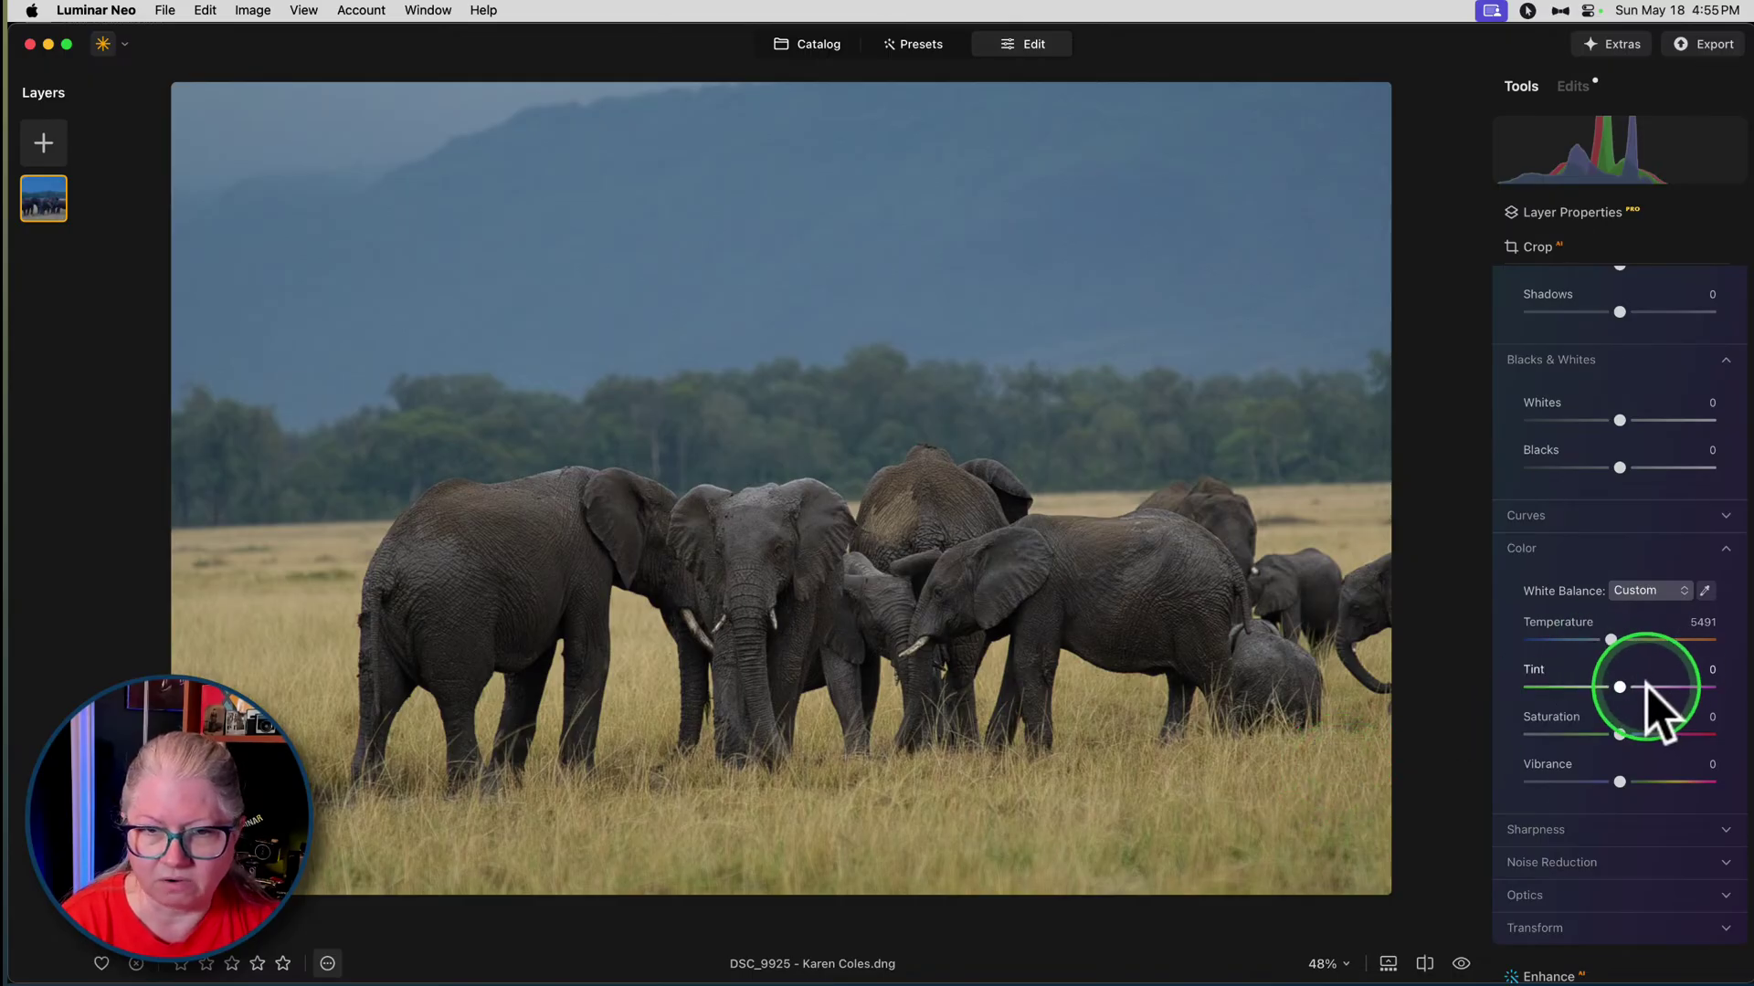
- Toggle between the original and the edited elephant photo to compare the white balance correction
{"action": "scroll", "coordinate": [1655, 713], "scroll_direction": "up", "scroll_amount": 1}
{"action": "scroll", "coordinate": [1655, 712], "scroll_direction": "up", "scroll_amount": 1}
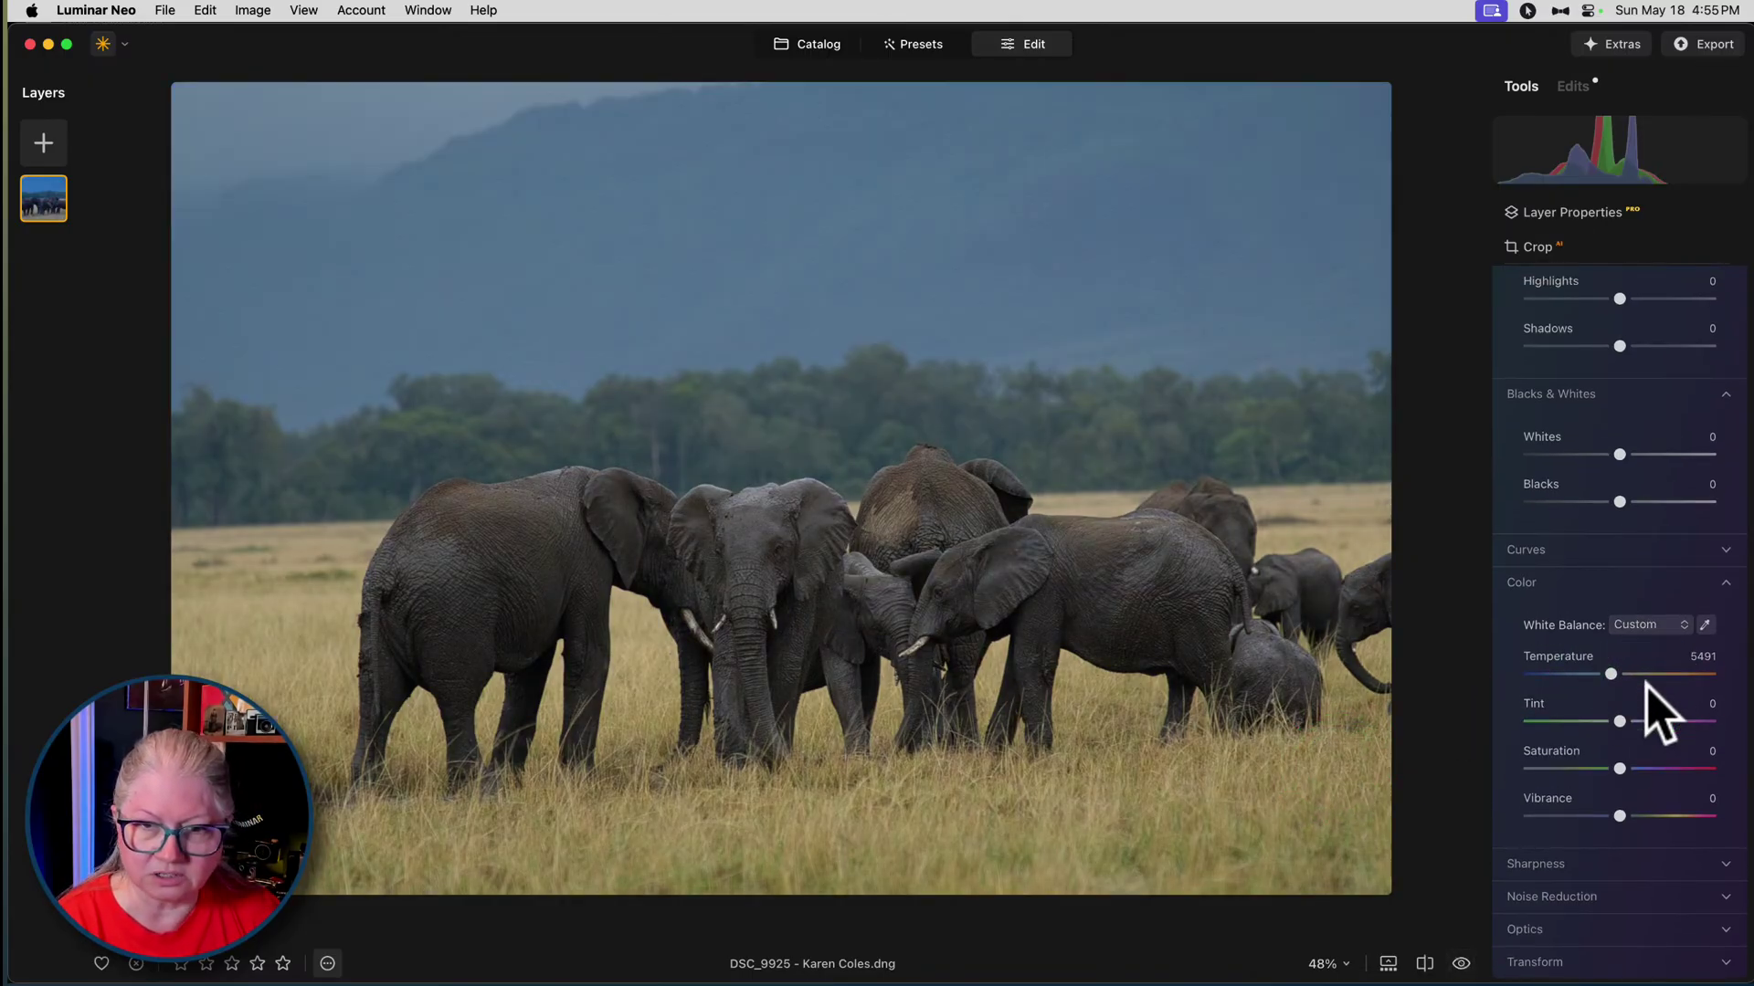
{"action": "key", "text": "backslash"}
{"action": "key", "text": "backslash"}
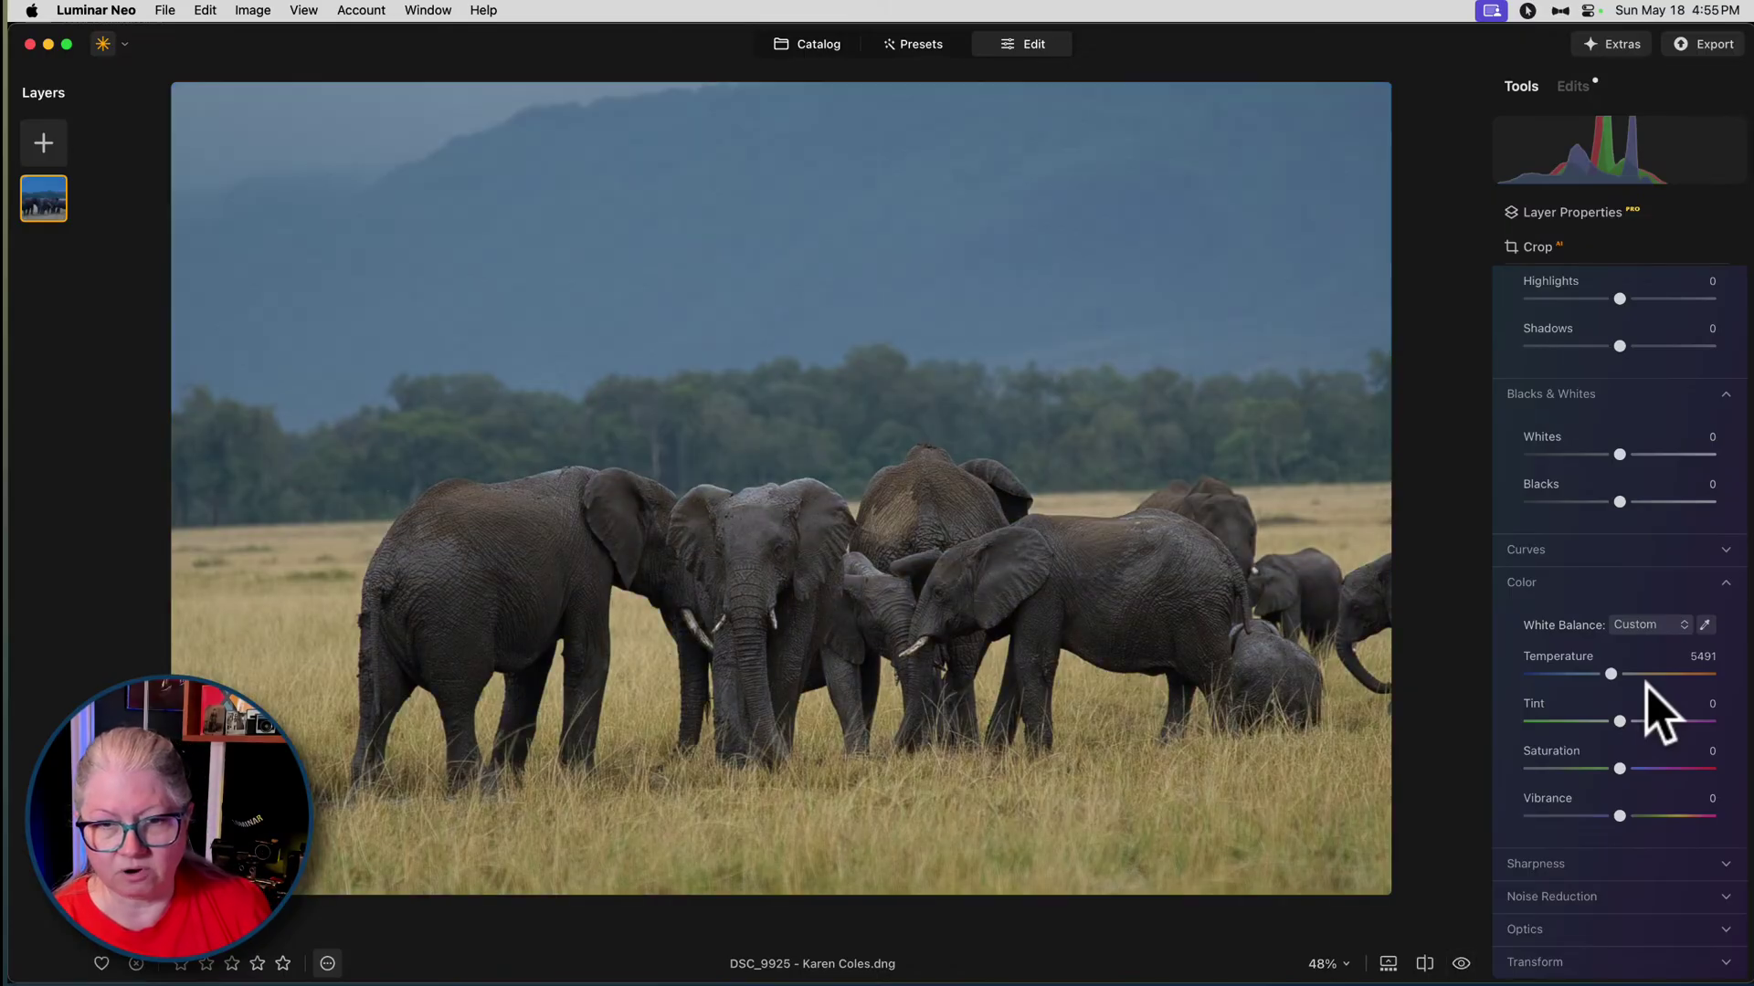
{"action": "key", "text": "backslash"}
{"action": "key", "text": "backslash"}
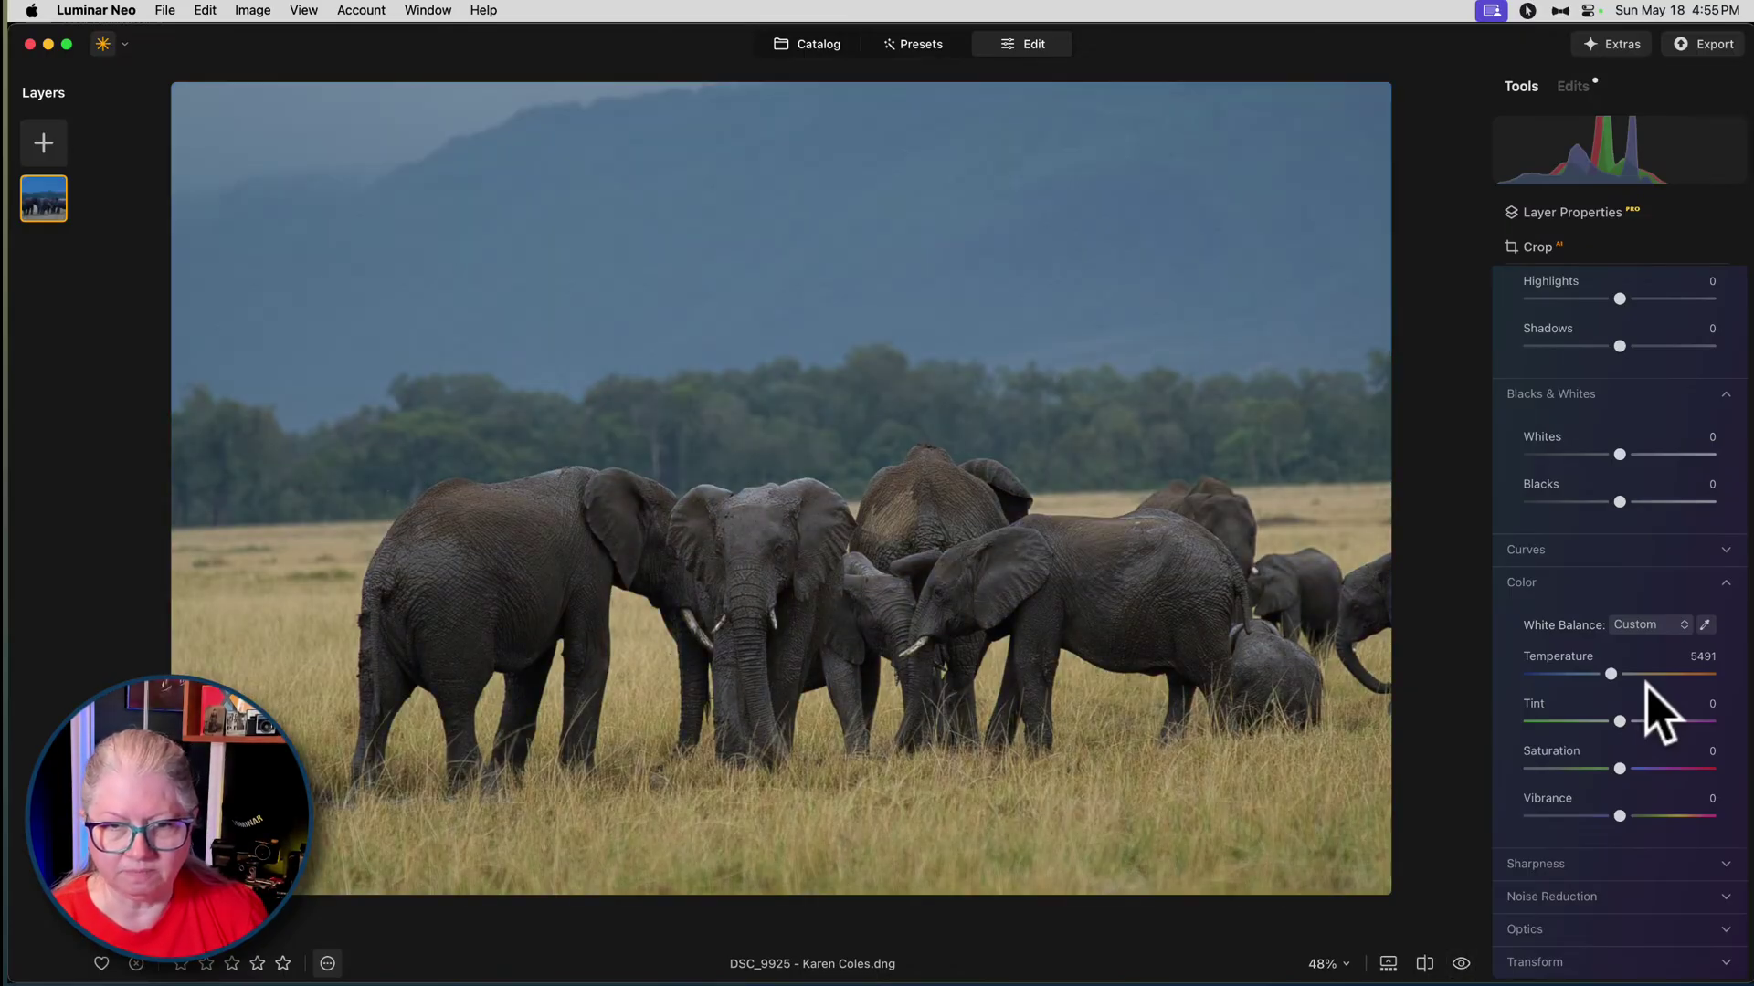
{"action": "scroll", "coordinate": [1644, 676], "scroll_direction": "down", "scroll_amount": 1}
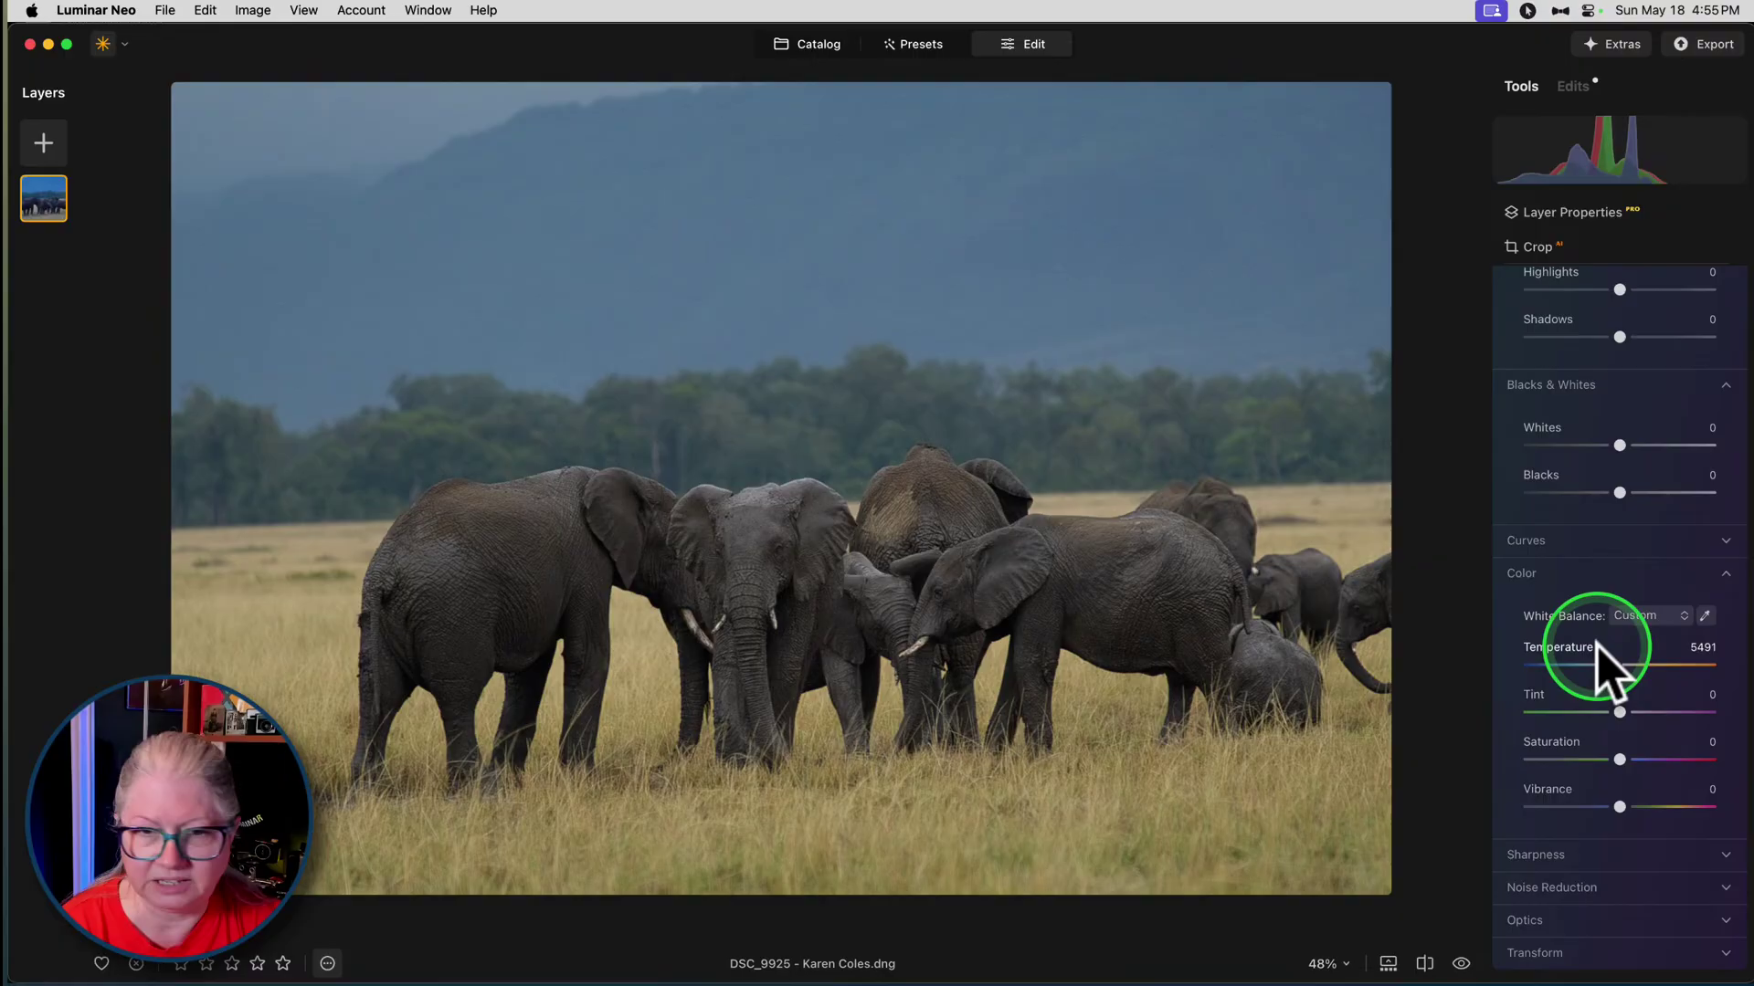
- Brighten the elephant photo by moving the white point of the RGB curve inward to the edge of the histogram data
{"action": "scroll", "coordinate": [1594, 657], "scroll_direction": "up", "scroll_amount": 3}
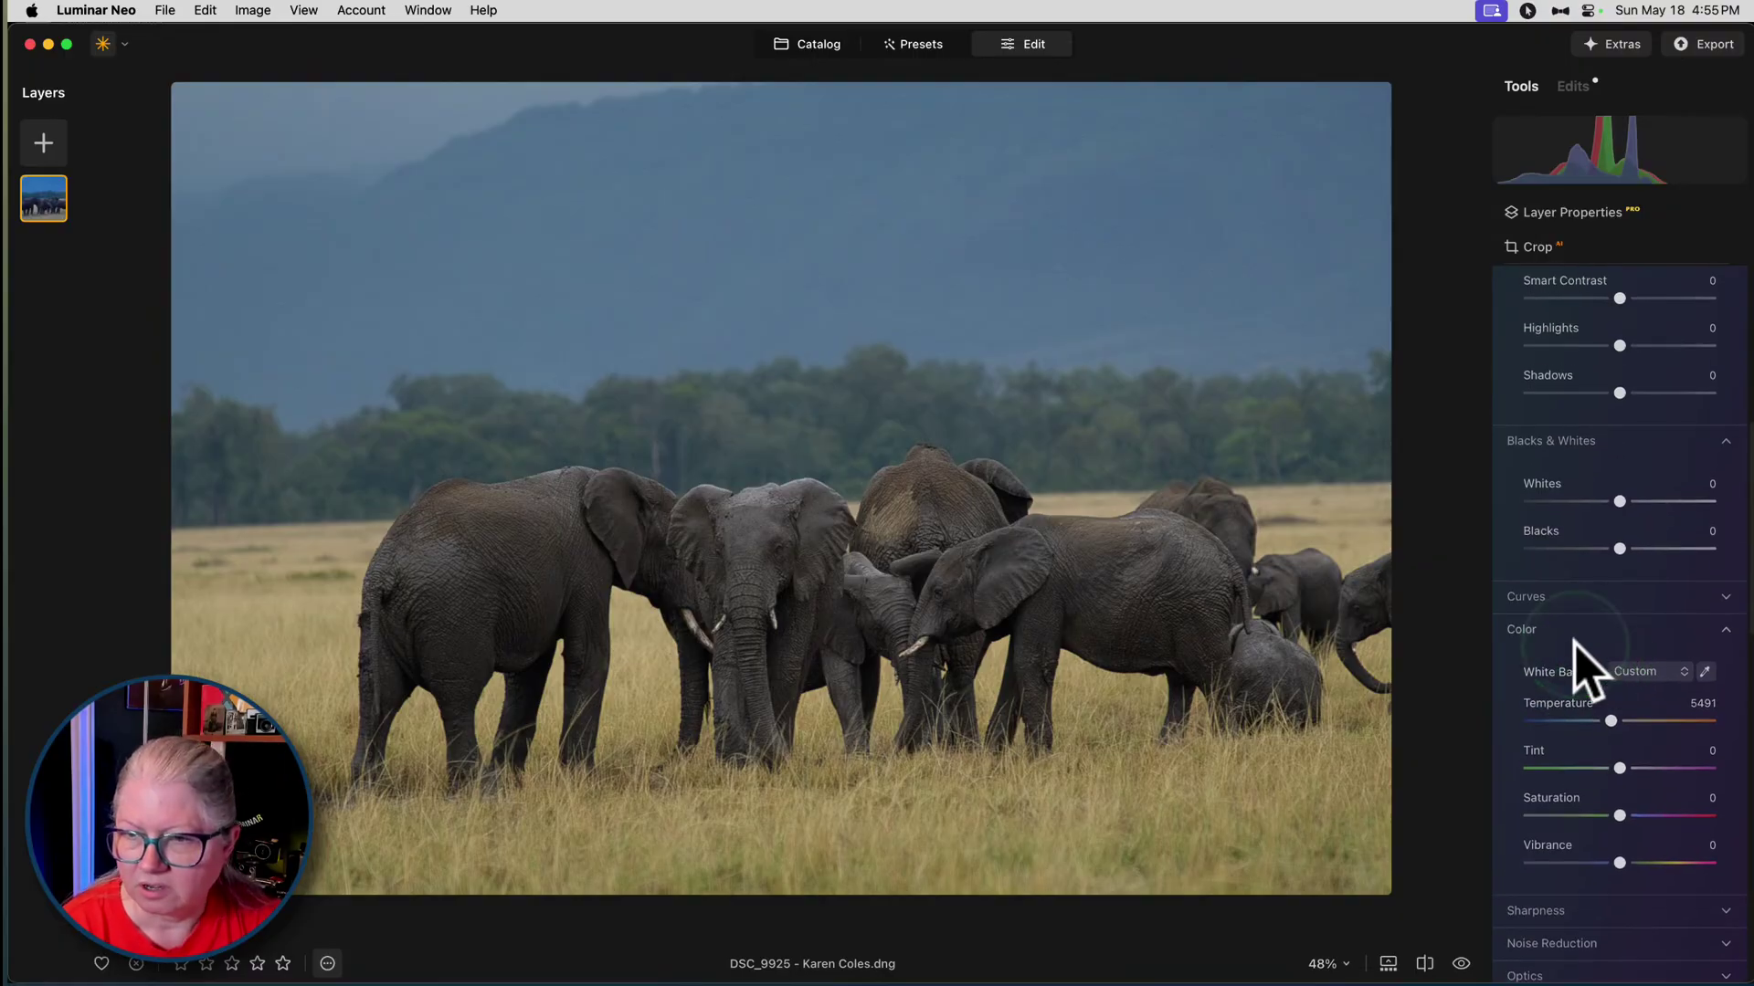
{"action": "left_click", "coordinate": [1531, 596]}
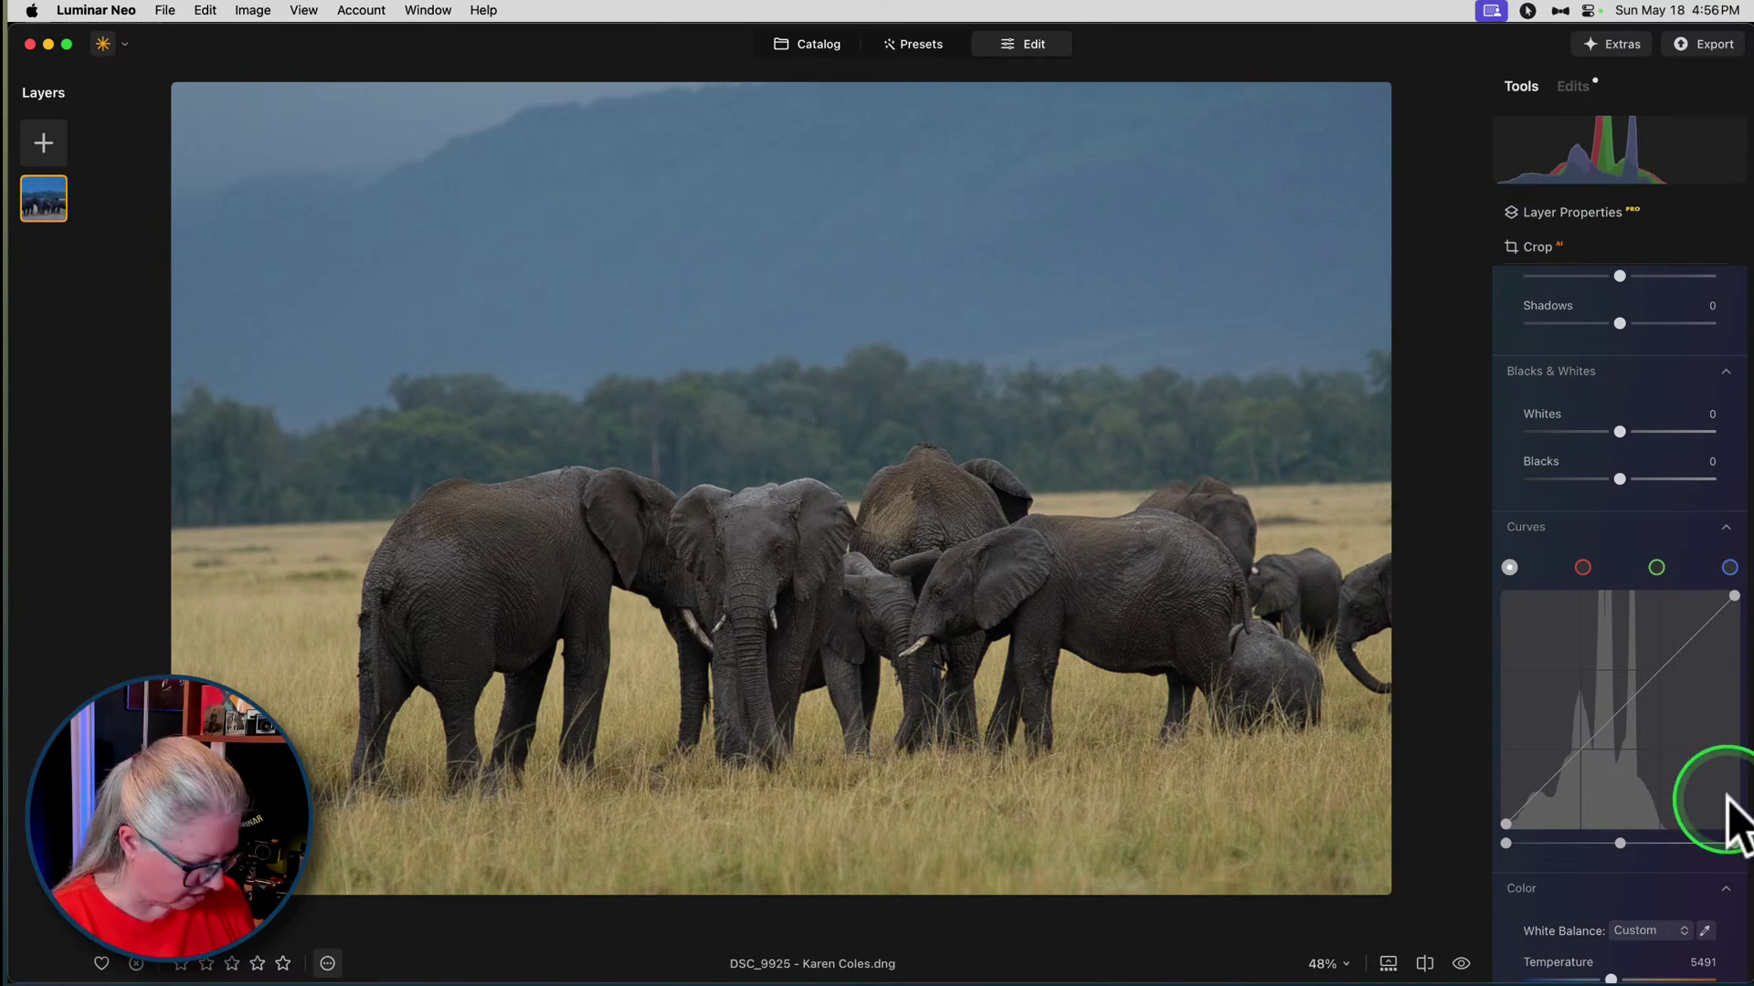
{"action": "mouse_move", "coordinate": [1729, 845]}
{"action": "left_mouse_down"}
{"action": "mouse_move", "coordinate": [1661, 843]}
{"action": "mouse_move", "coordinate": [1699, 832]}
{"action": "left_mouse_up"}
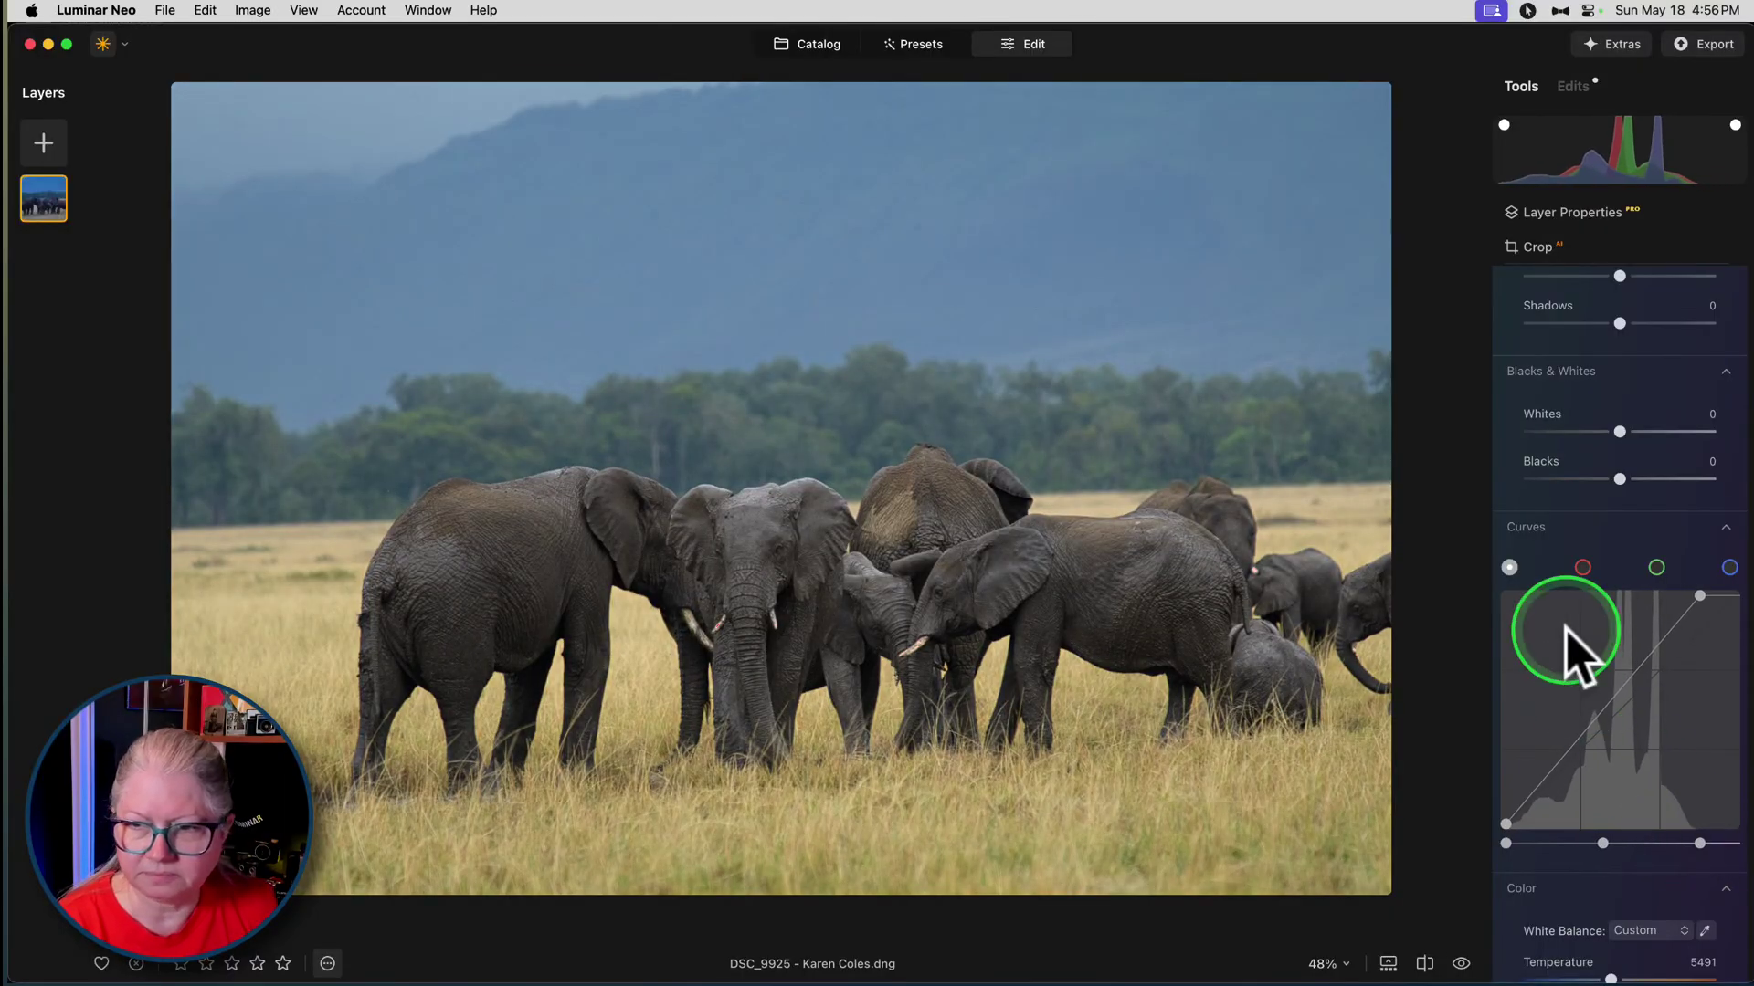
{"action": "left_click", "coordinate": [1558, 532]}
- Set Whites to 28 and Blacks to -18 in Develop, and compare the elephant photo with its original
{"action": "scroll", "coordinate": [1596, 704], "scroll_direction": "up", "scroll_amount": 3}
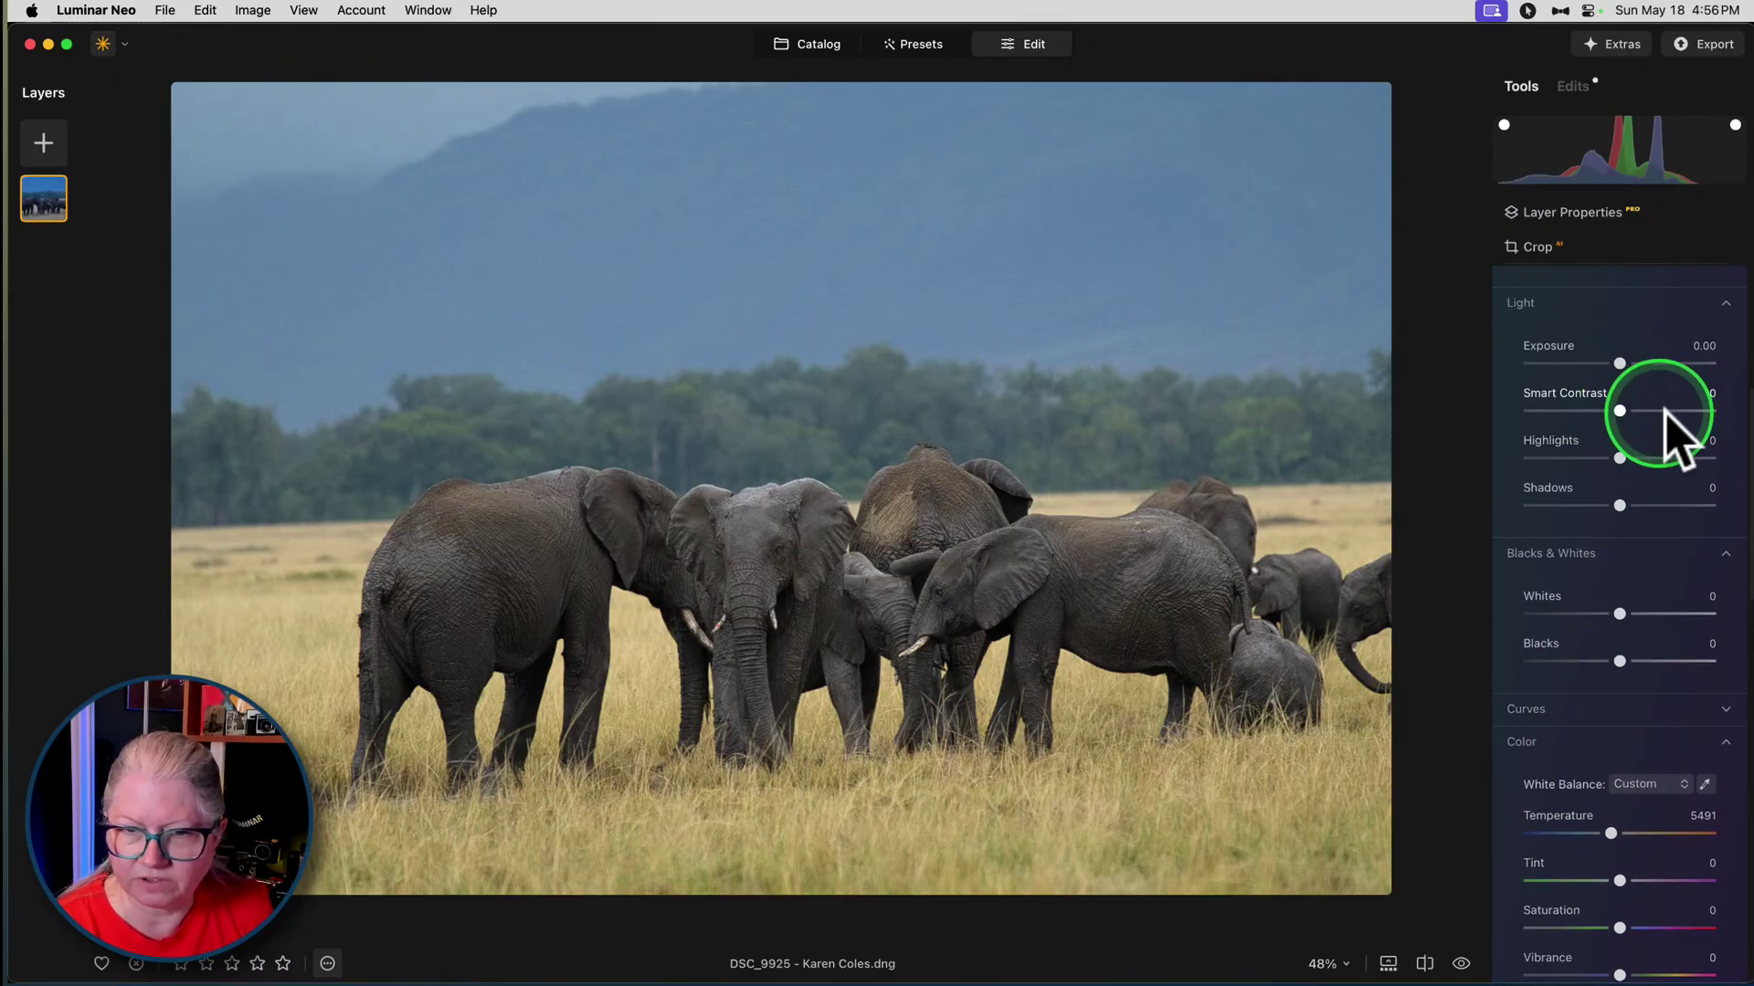
{"action": "left_click_drag", "start_coordinate": [1620, 662], "coordinate": [1644, 614]}
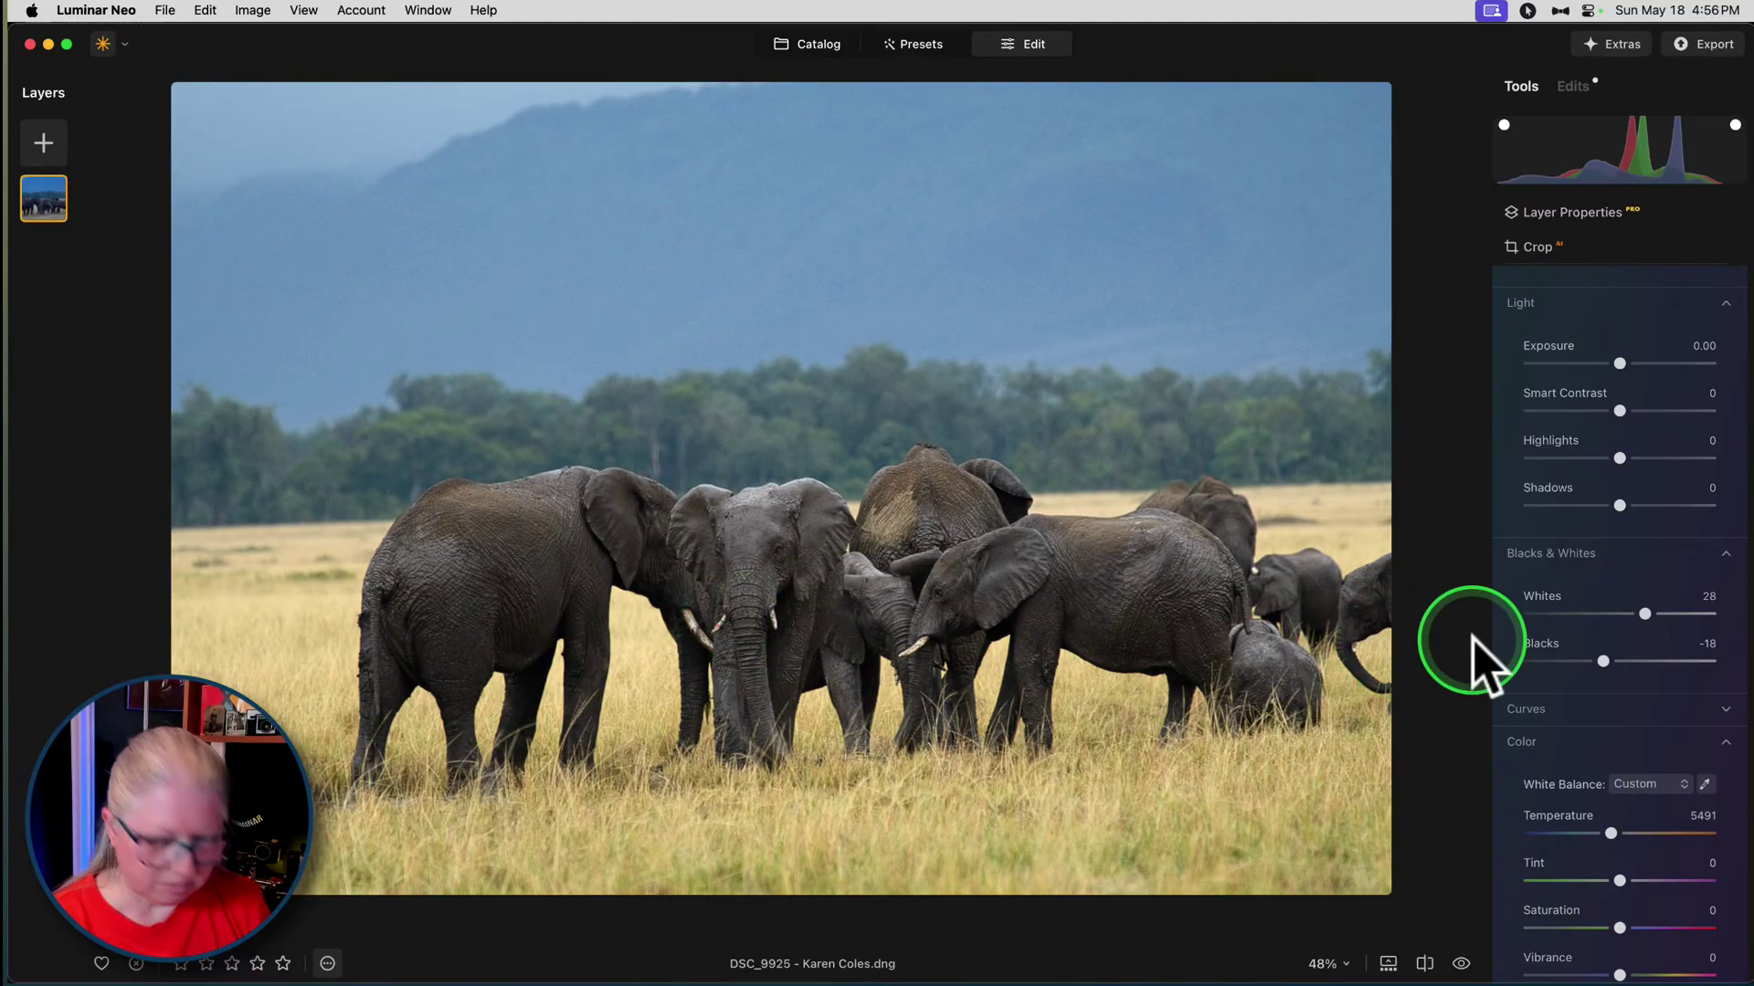
{"action": "key", "text": "backslash"}
{"action": "key", "text": "backslash"}
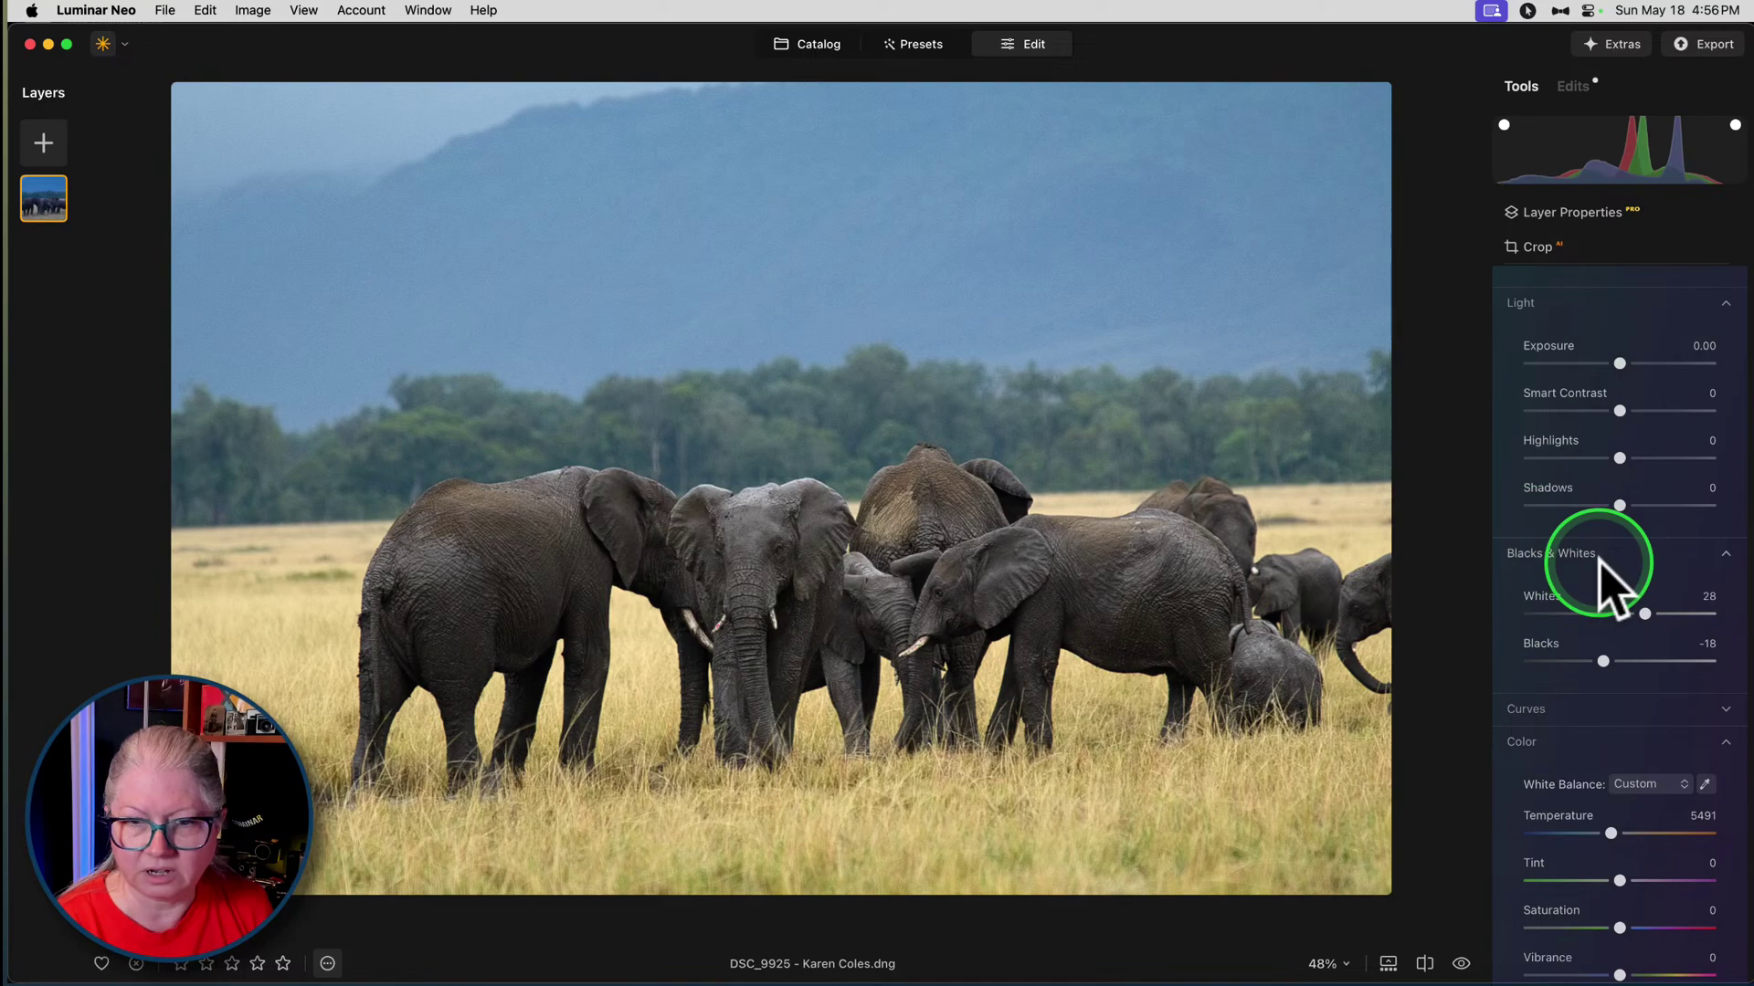
{"action": "key", "text": "backslash"}
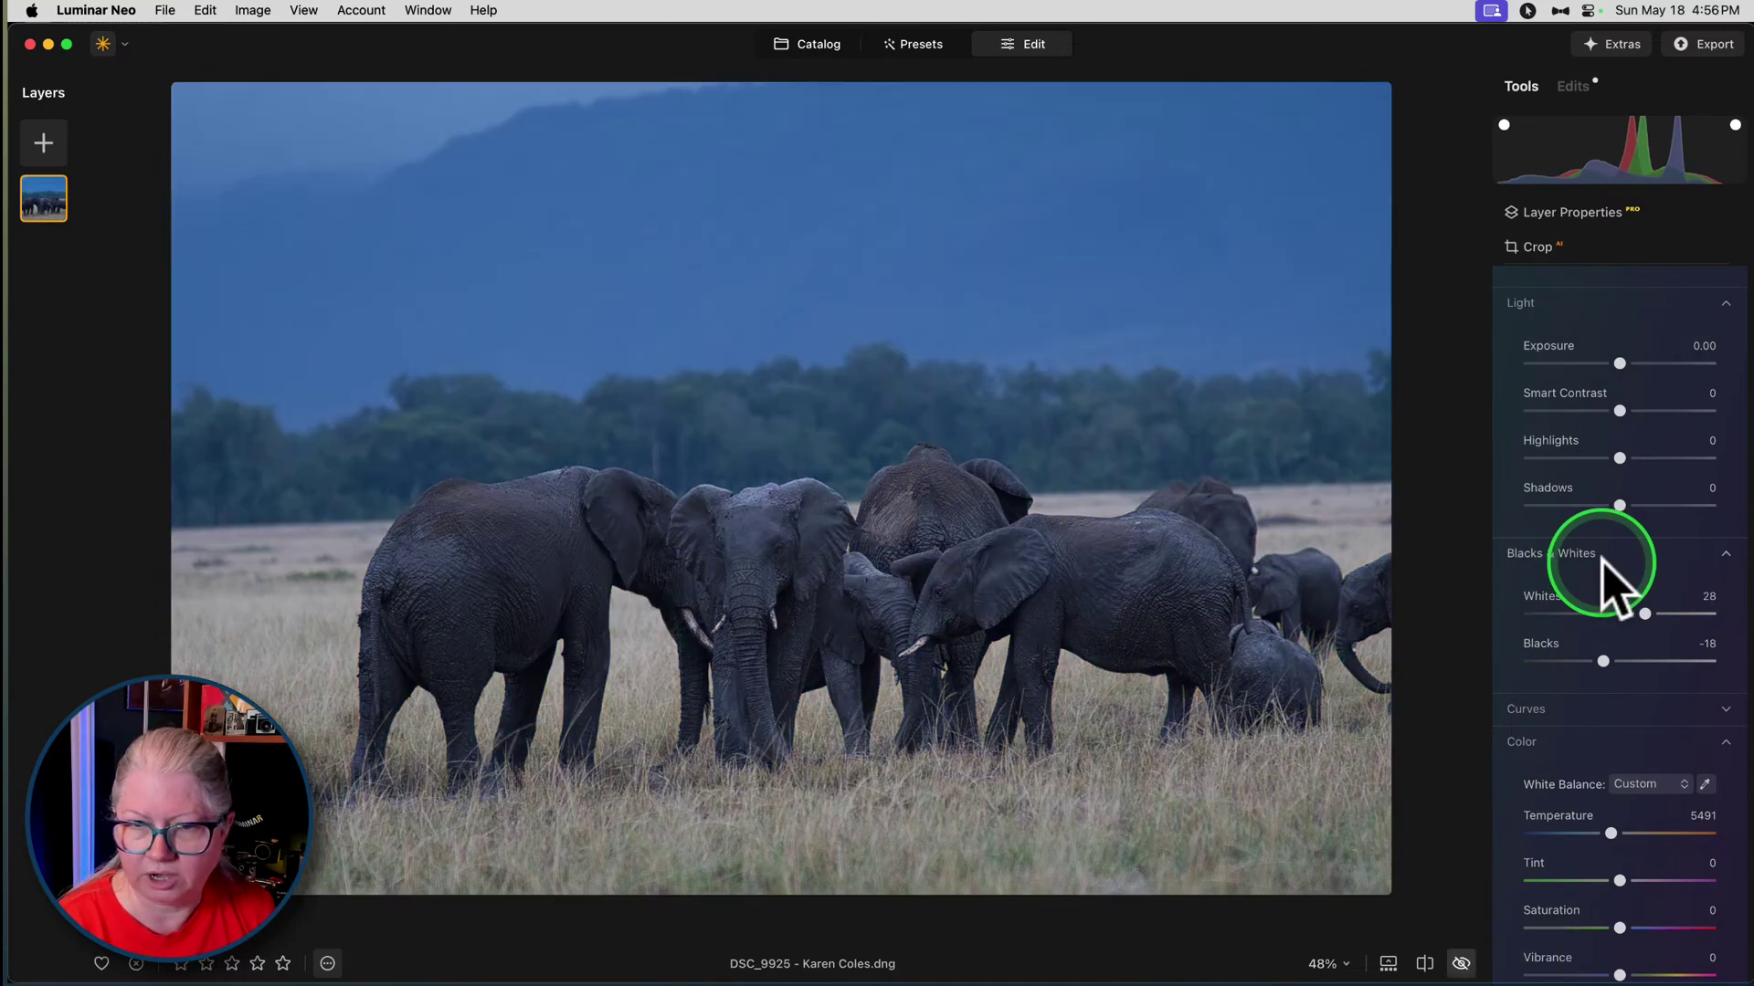
{"action": "key", "text": "backslash"}
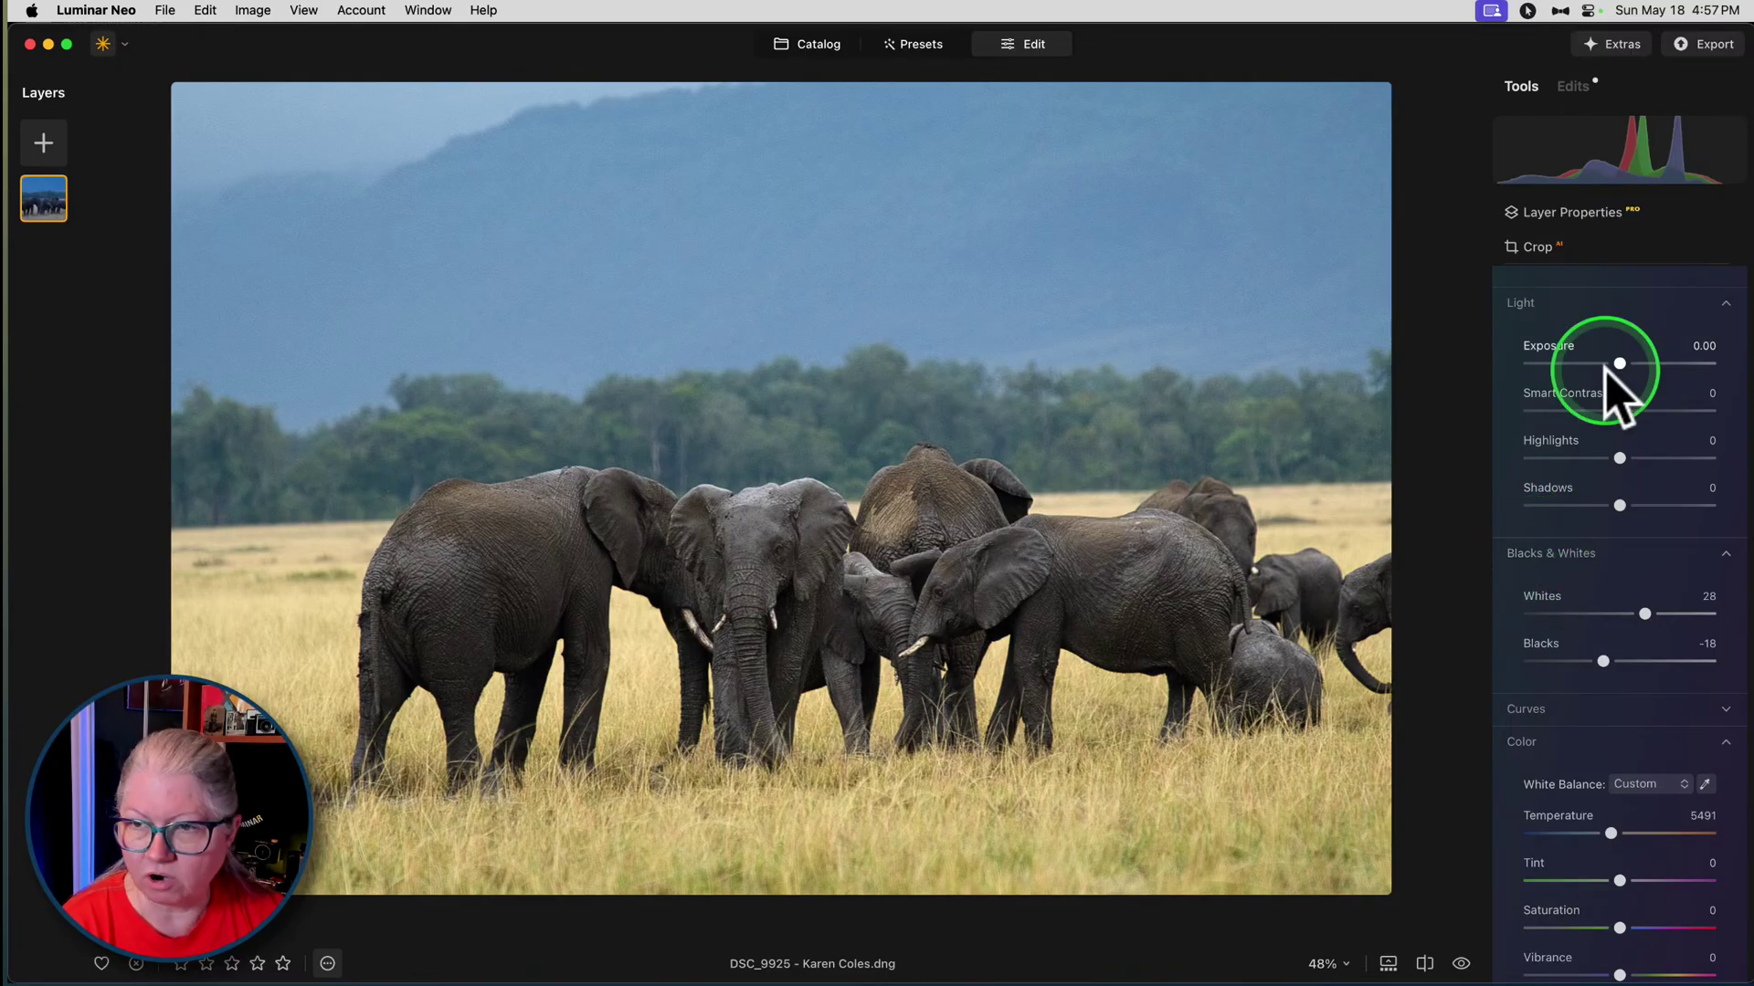
- Inspect the elephants at 100% and set the noise reduction Luminosity to 10
{"action": "scroll", "coordinate": [1606, 370], "scroll_direction": "down", "scroll_amount": 8}
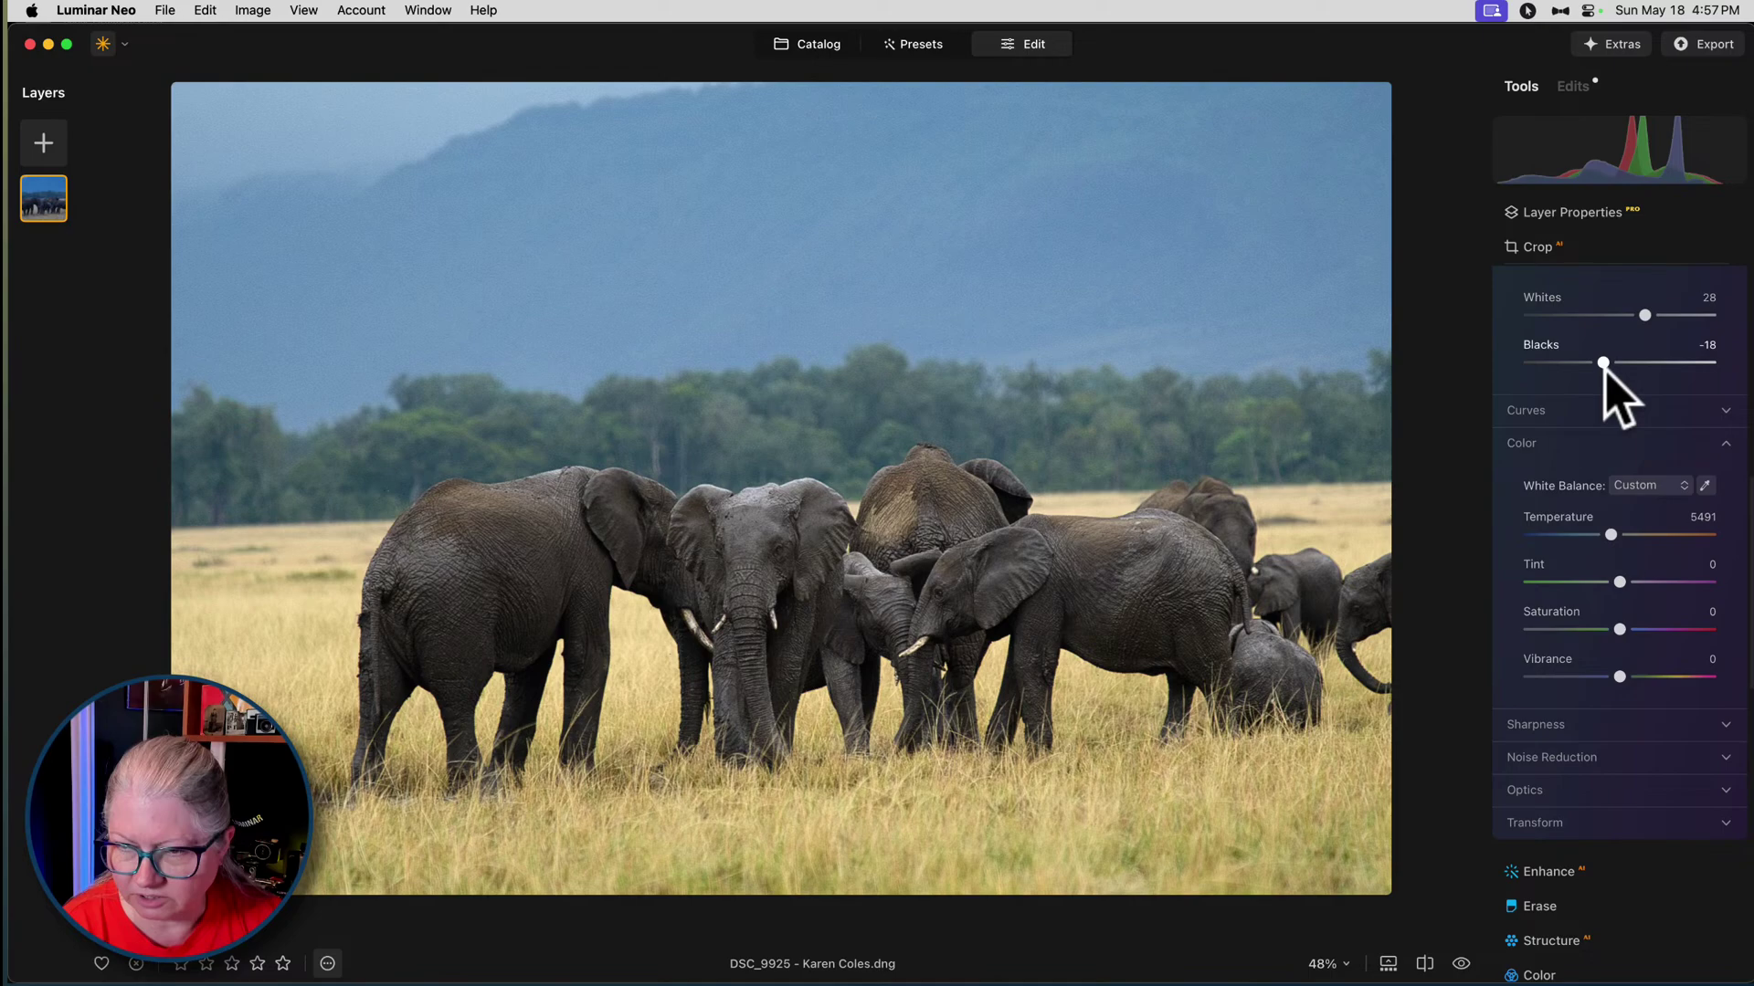
{"action": "left_click", "coordinate": [1532, 659]}
{"action": "left_click", "coordinate": [818, 539]}
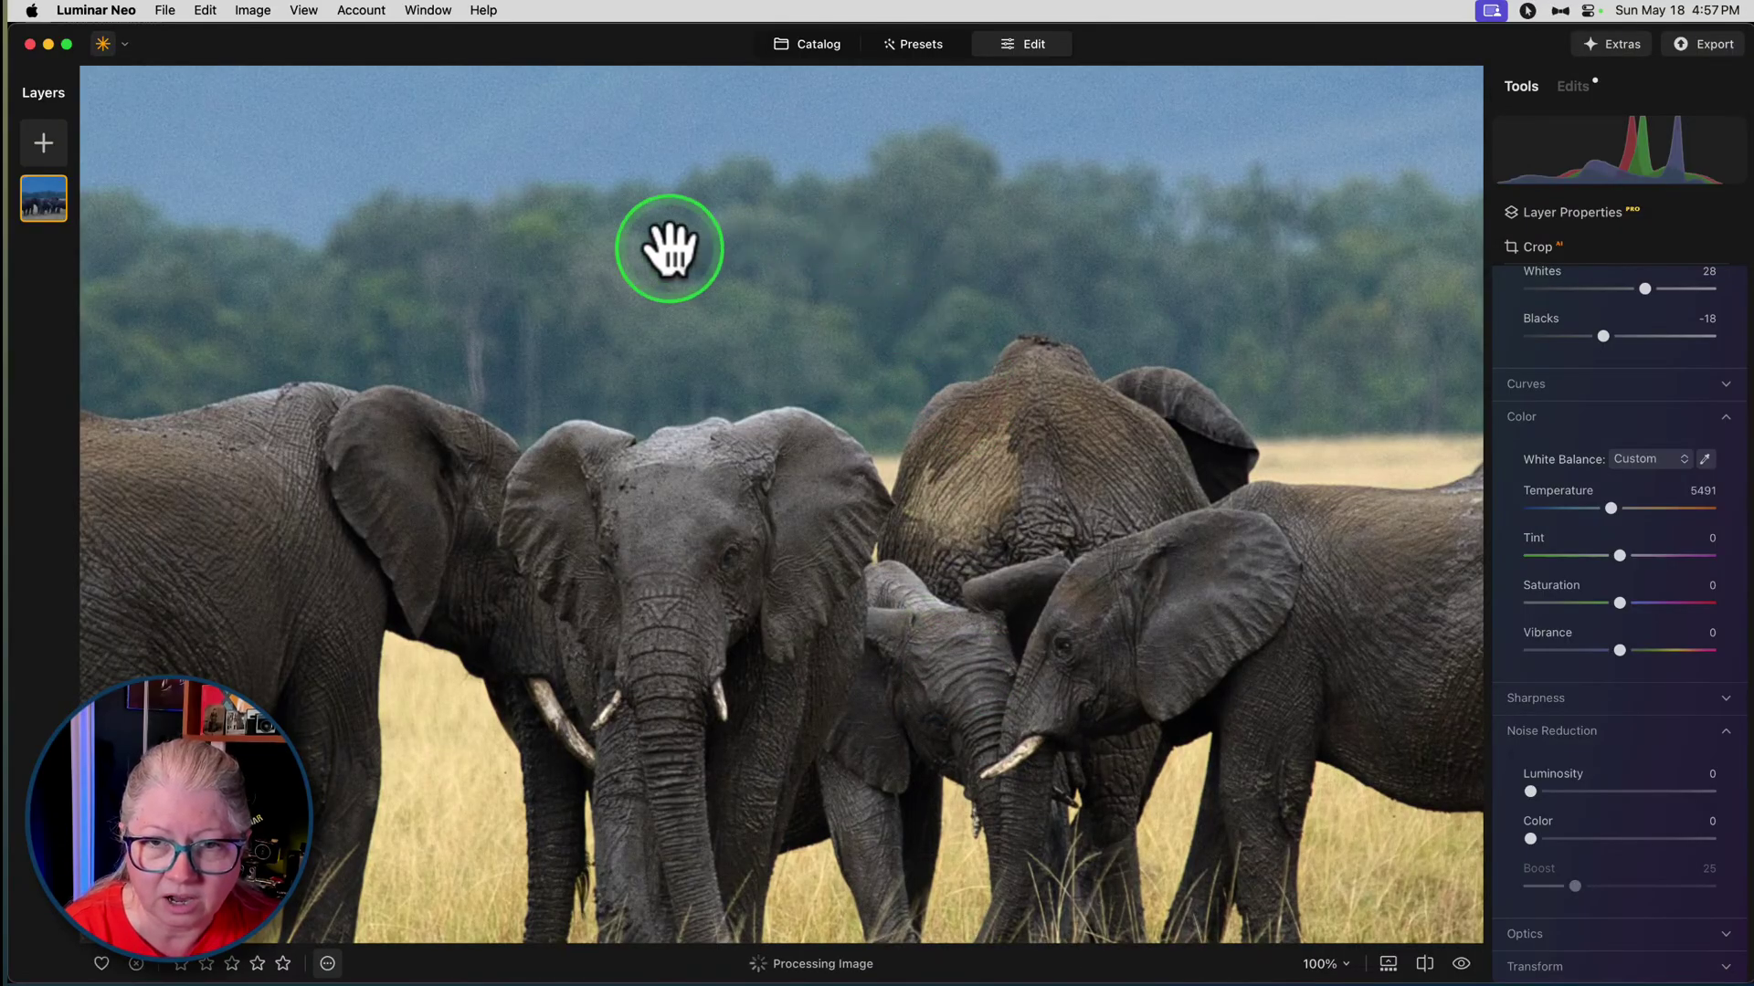
{"action": "left_click_drag", "start_coordinate": [1531, 790], "coordinate": [1546, 791]}
- Enable Auto Fix Chromatic Aberrations in the Develop optics settings
{"action": "scroll", "coordinate": [1550, 803], "scroll_direction": "down", "scroll_amount": 3}
{"action": "left_click", "coordinate": [1543, 840]}
{"action": "scroll", "coordinate": [1544, 850], "scroll_direction": "down", "scroll_amount": 6}
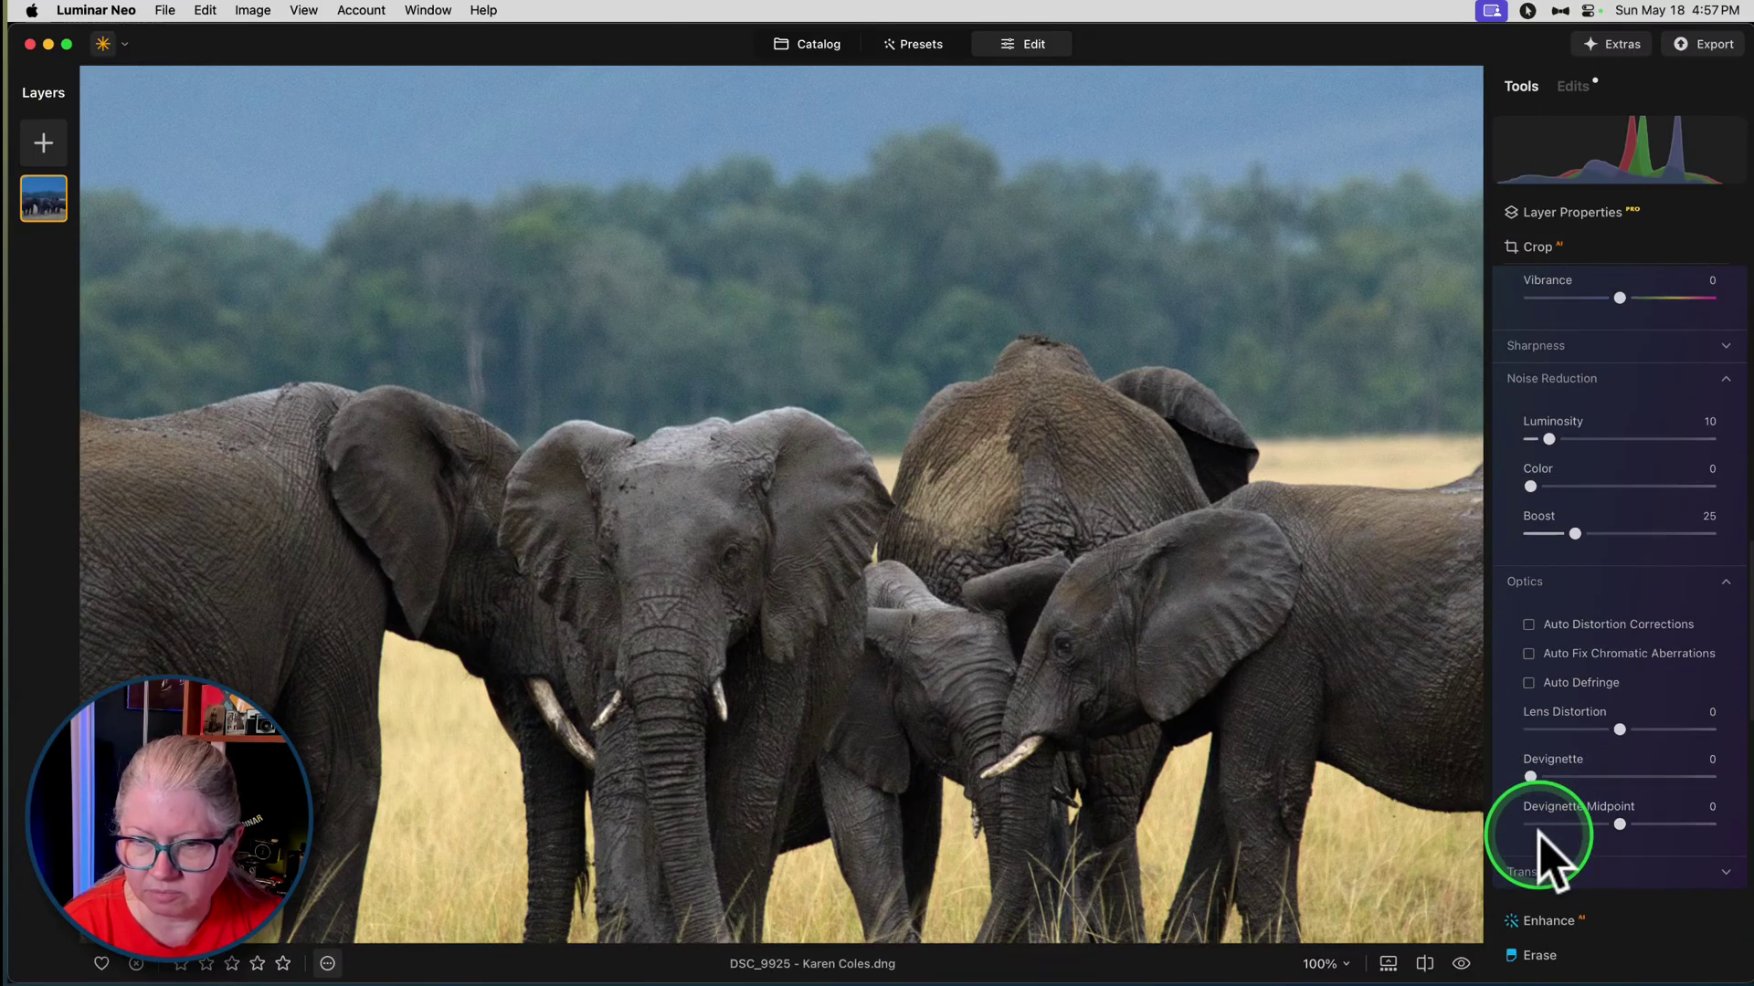
{"action": "left_click", "coordinate": [1528, 645]}
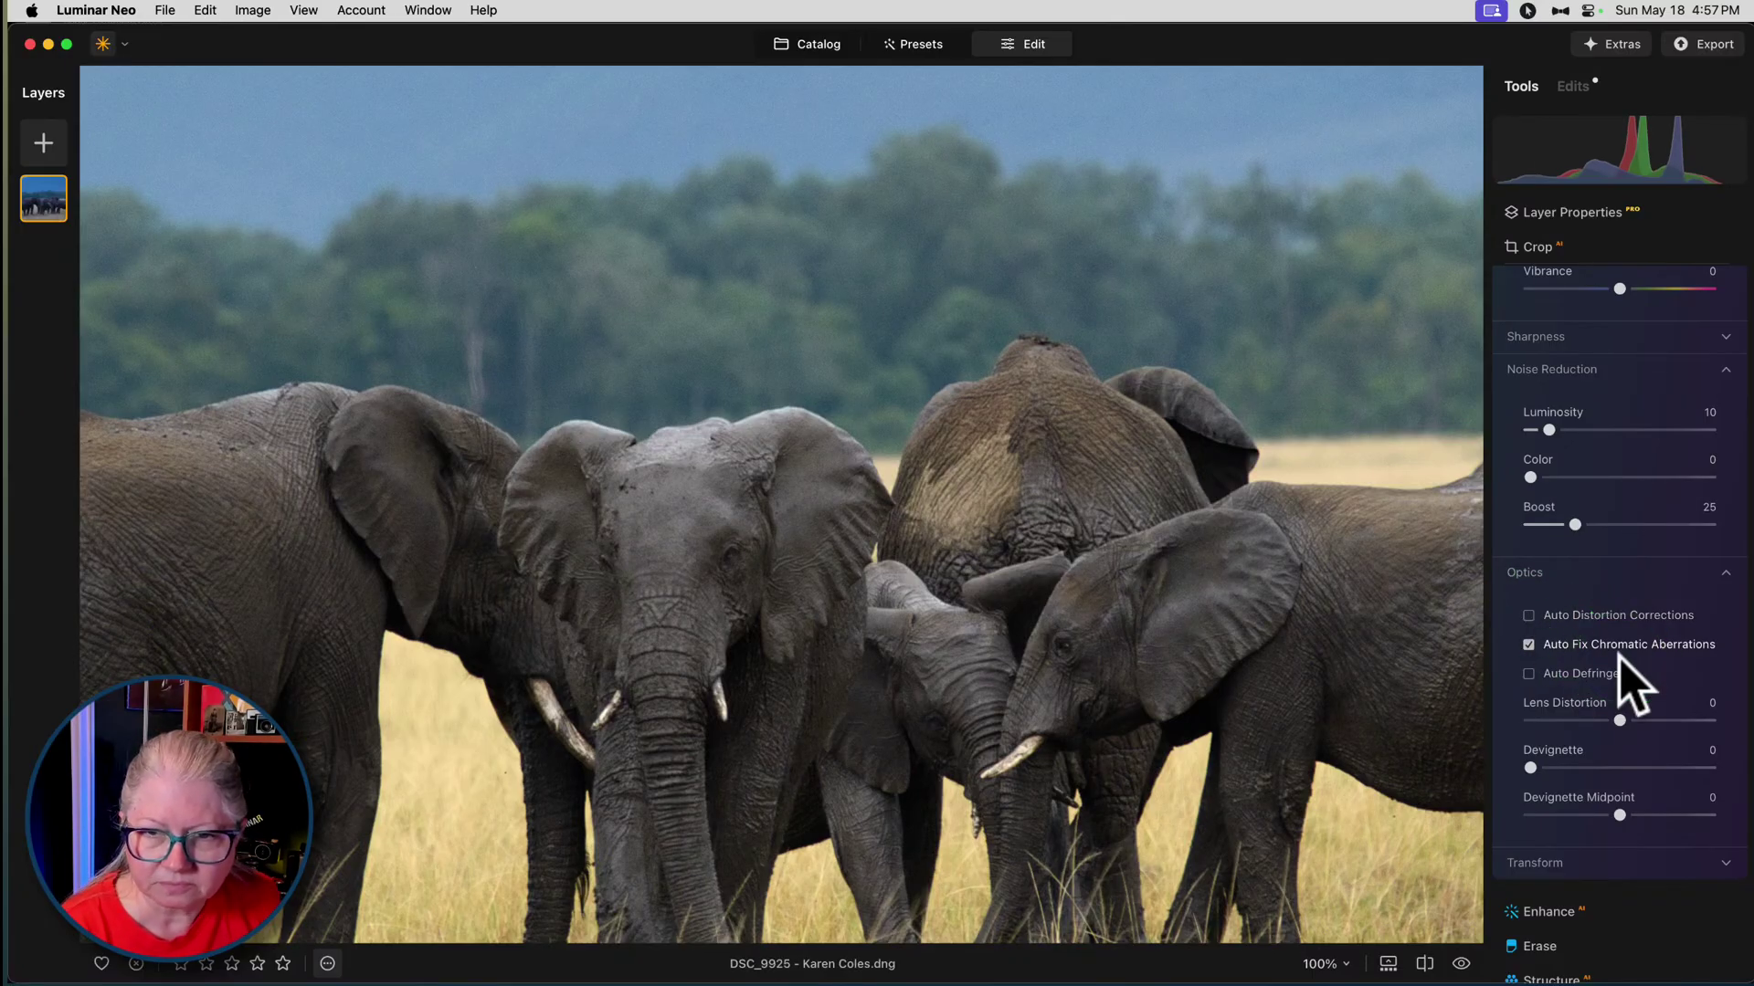
- Reduce the noise reduction Luminosity to 8, and sharpen the photo with Sharpen 12 and Masking 65
{"action": "scroll", "coordinate": [1631, 687], "scroll_direction": "up", "scroll_amount": 10}
{"action": "scroll", "coordinate": [1619, 654], "scroll_direction": "down", "scroll_amount": 9}
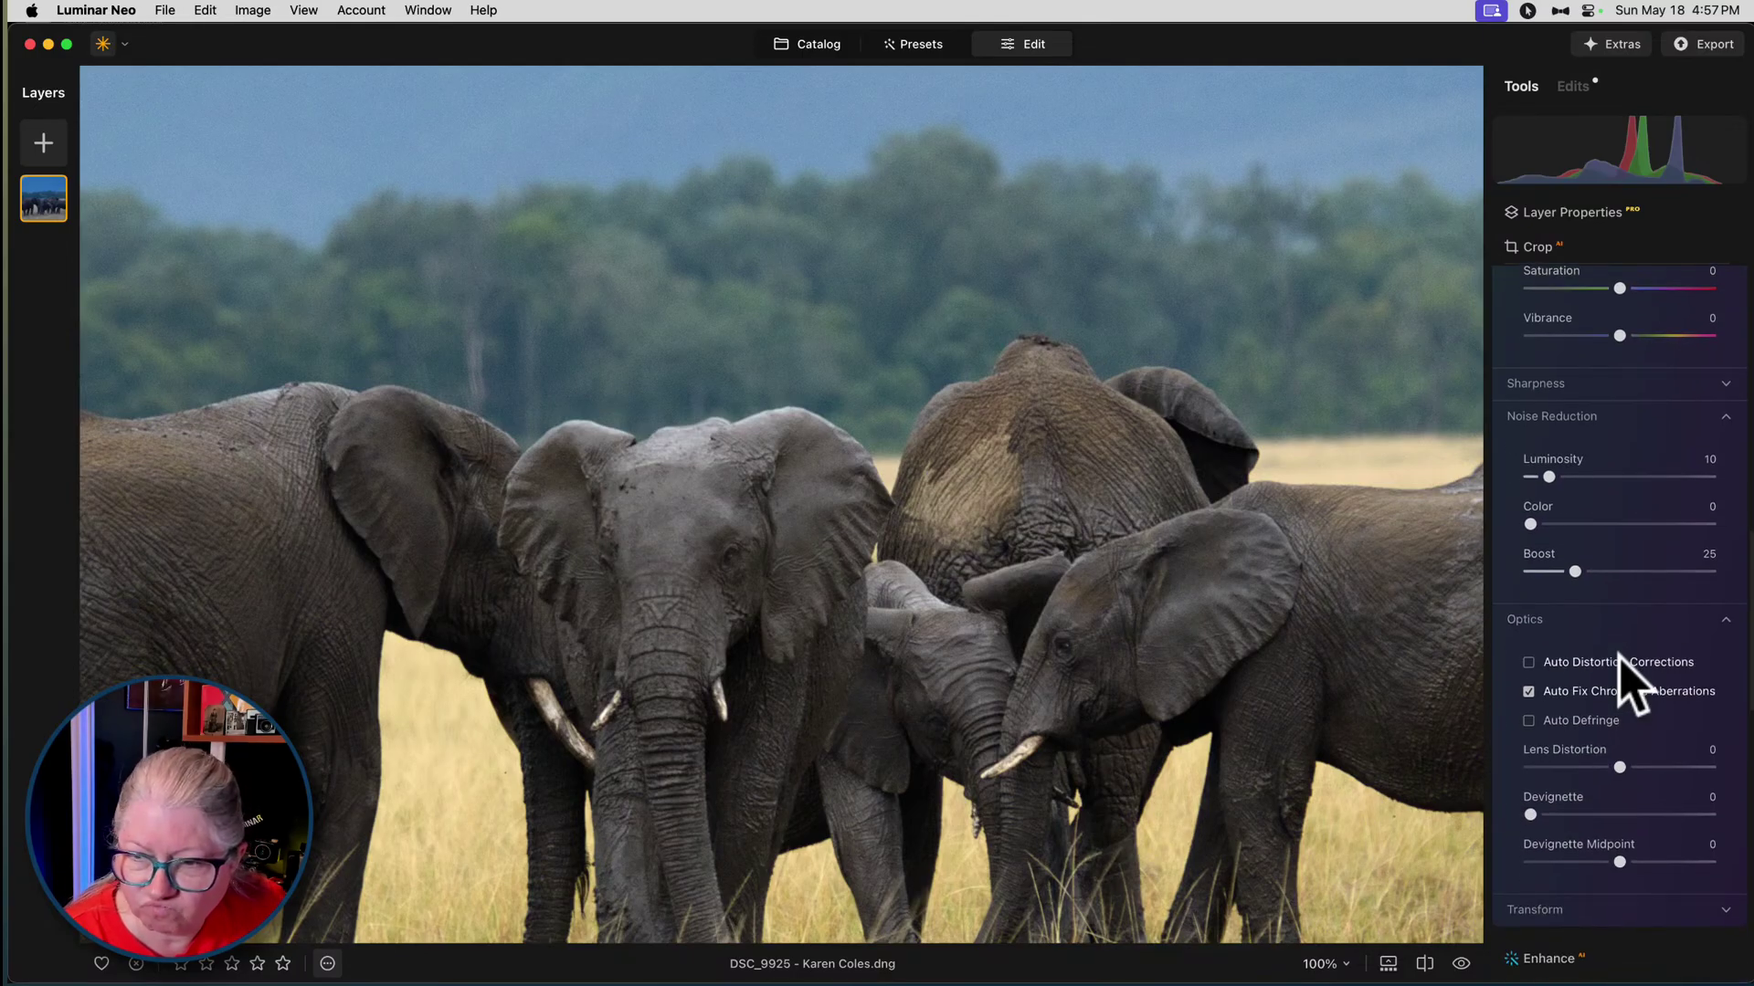
{"action": "left_click", "coordinate": [1619, 767]}
{"action": "left_click", "coordinate": [1574, 571]}
{"action": "left_click", "coordinate": [1549, 477]}
{"action": "mouse_move", "coordinate": [1550, 477]}
{"action": "left_mouse_down"}
{"action": "mouse_move", "coordinate": [1498, 470]}
{"action": "mouse_move", "coordinate": [1526, 490]}
{"action": "mouse_move", "coordinate": [1546, 477]}
{"action": "mouse_move", "coordinate": [1532, 444]}
{"action": "mouse_move", "coordinate": [1552, 444]}
{"action": "left_mouse_up"}
{"action": "left_click", "coordinate": [1537, 388]}
{"action": "left_click_drag", "start_coordinate": [1592, 538], "coordinate": [1641, 527]}
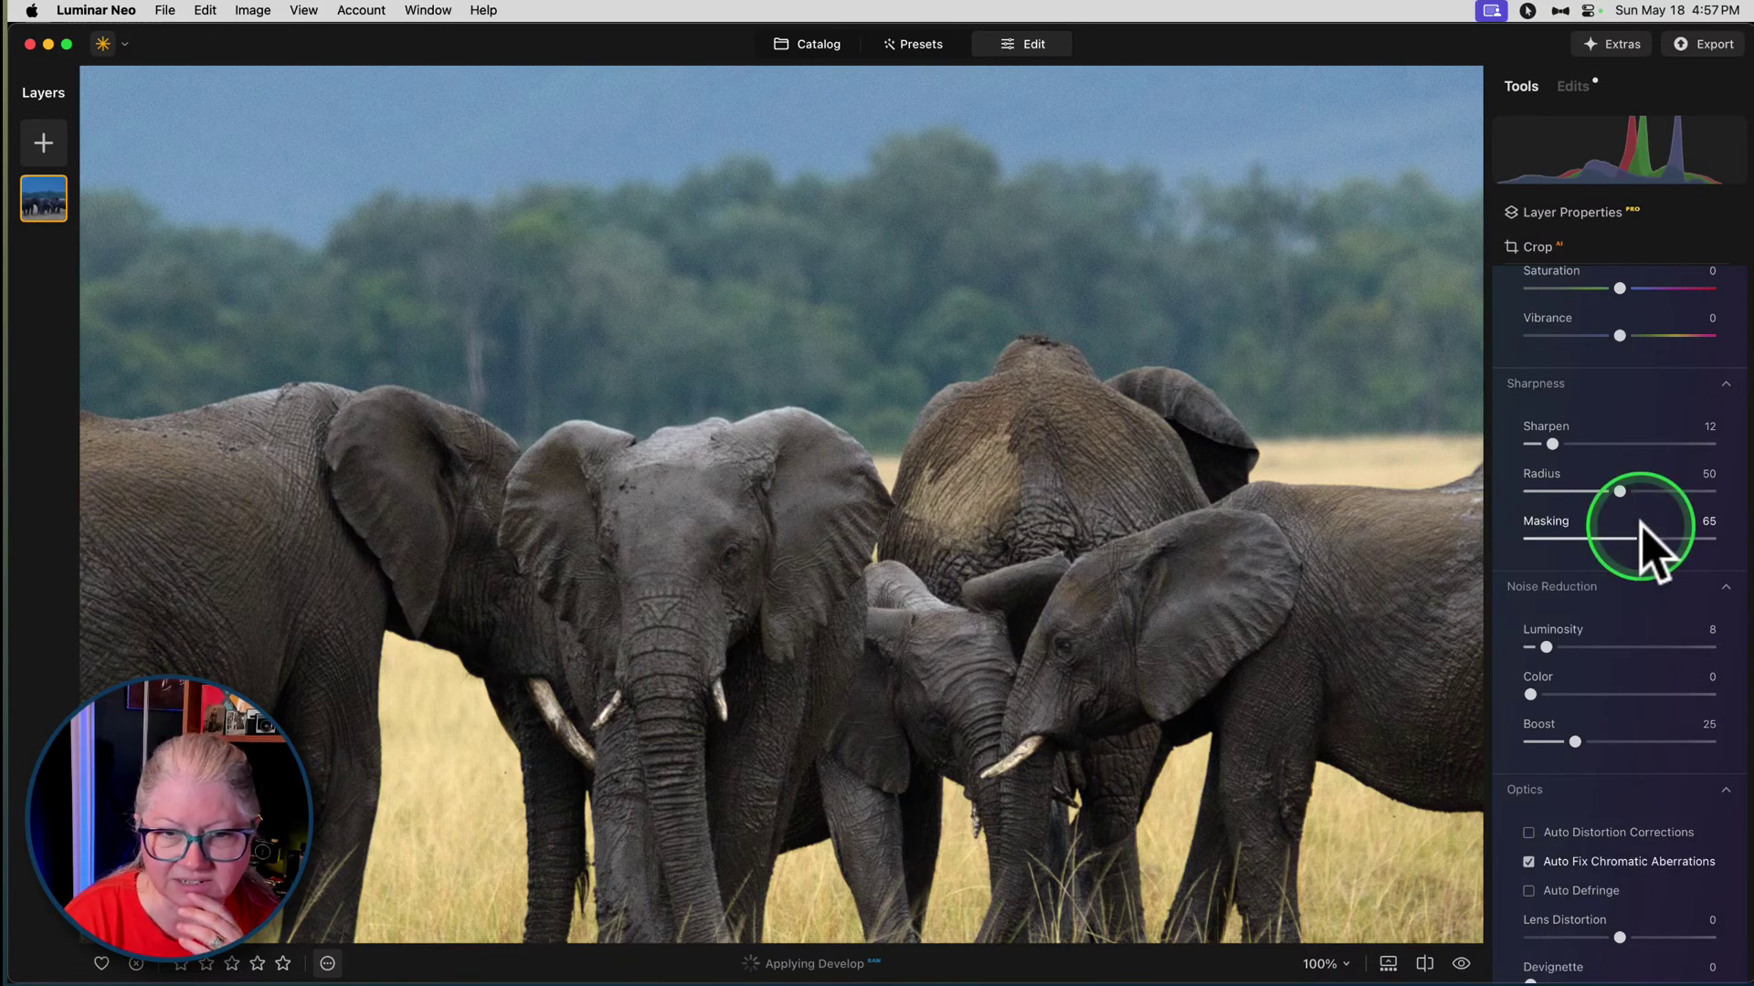
{"action": "scroll", "coordinate": [1649, 548], "scroll_direction": "up", "scroll_amount": 10}
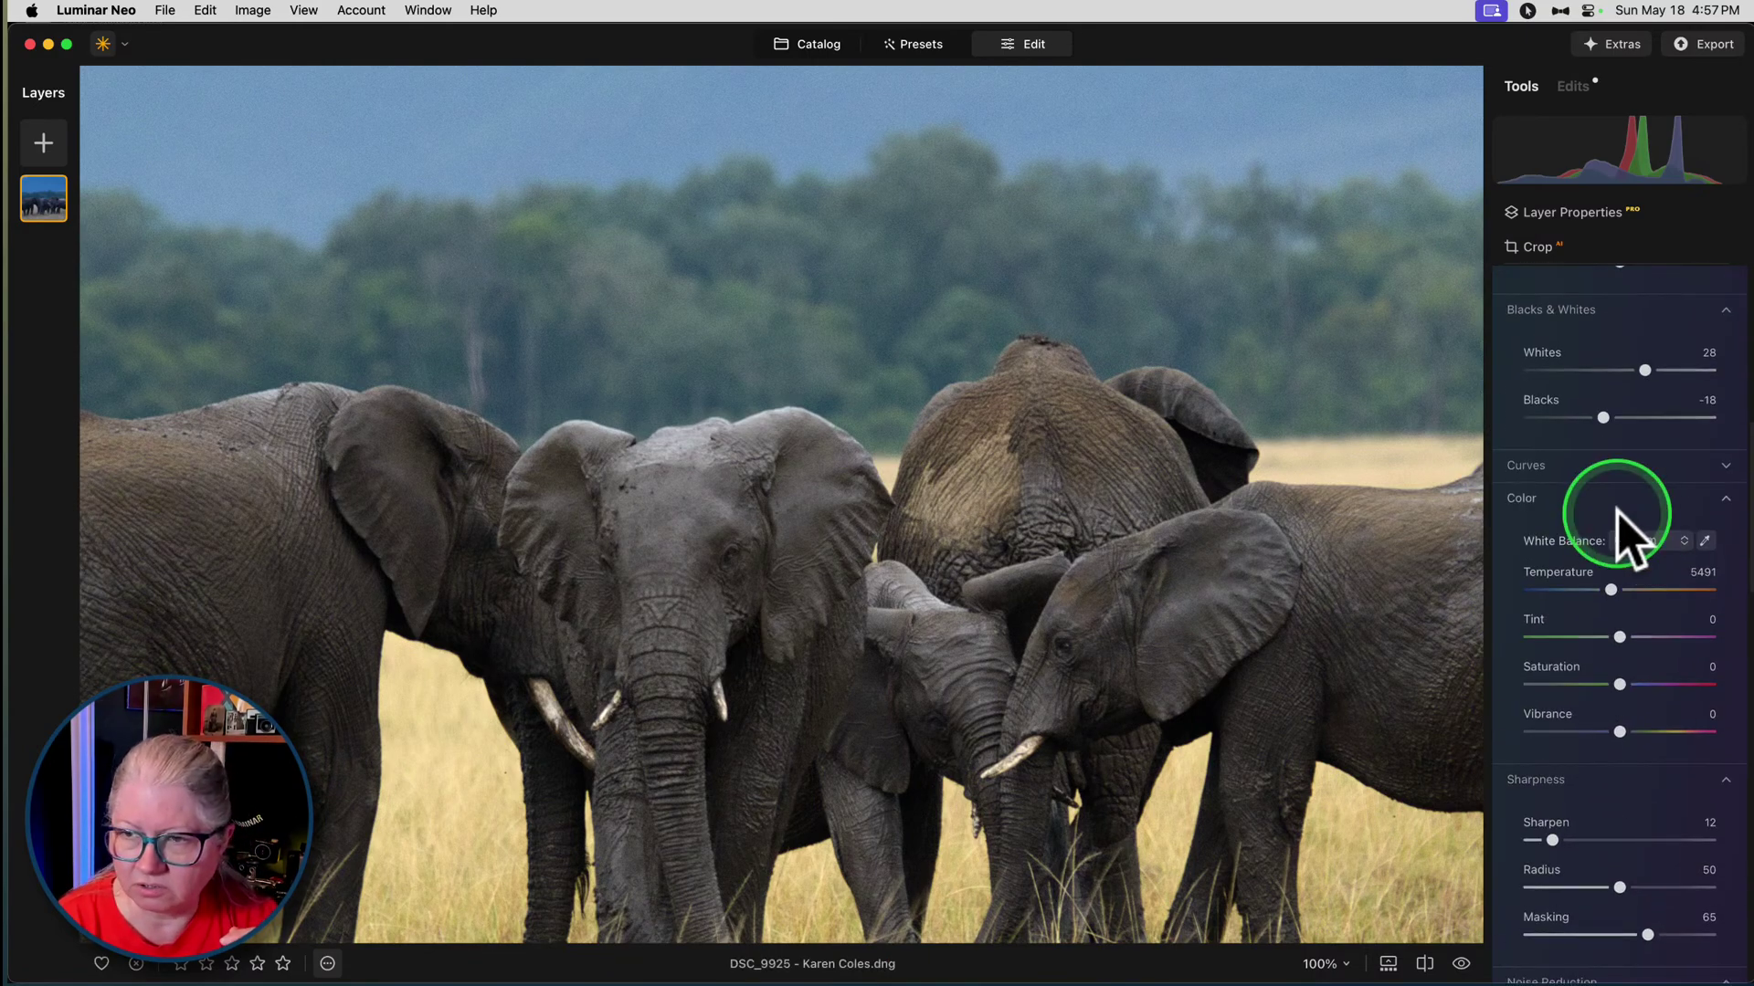
- Close Develop, fit the elephant photo in view, and place a 10:5 crop around the herd with less sky and foreground grass
{"action": "scroll", "coordinate": [1617, 513], "scroll_direction": "up", "scroll_amount": 3}
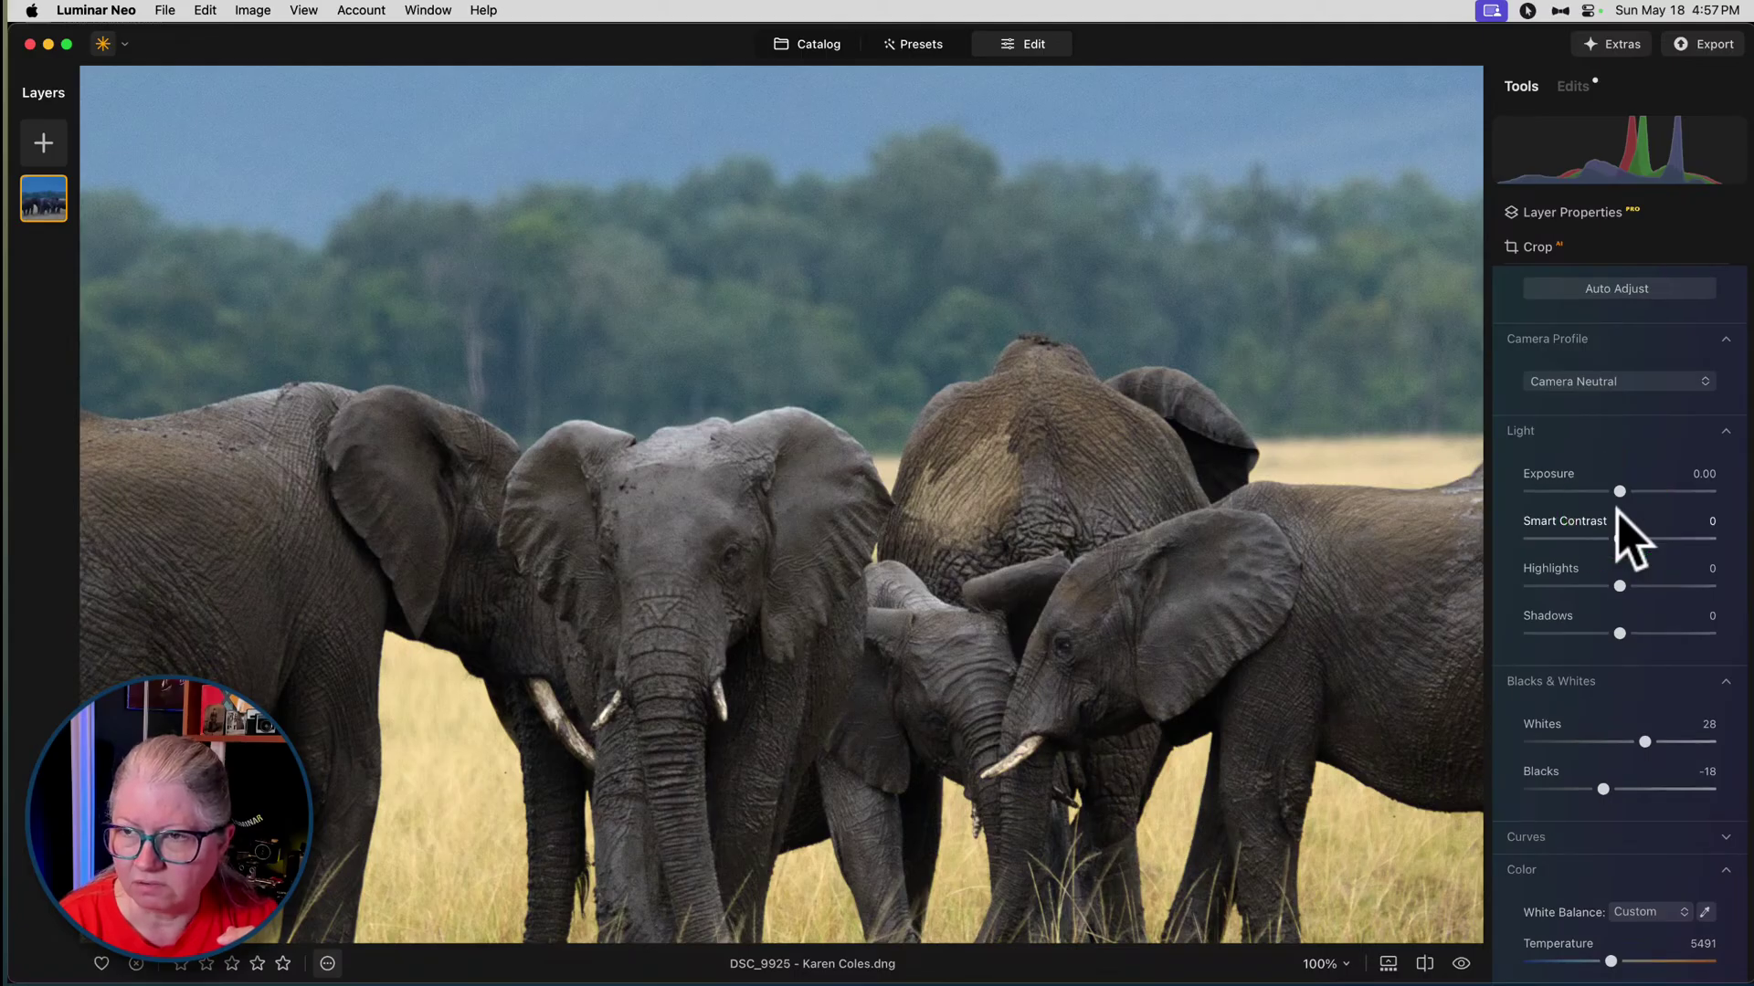
{"action": "scroll", "coordinate": [1624, 539], "scroll_direction": "up", "scroll_amount": 5}
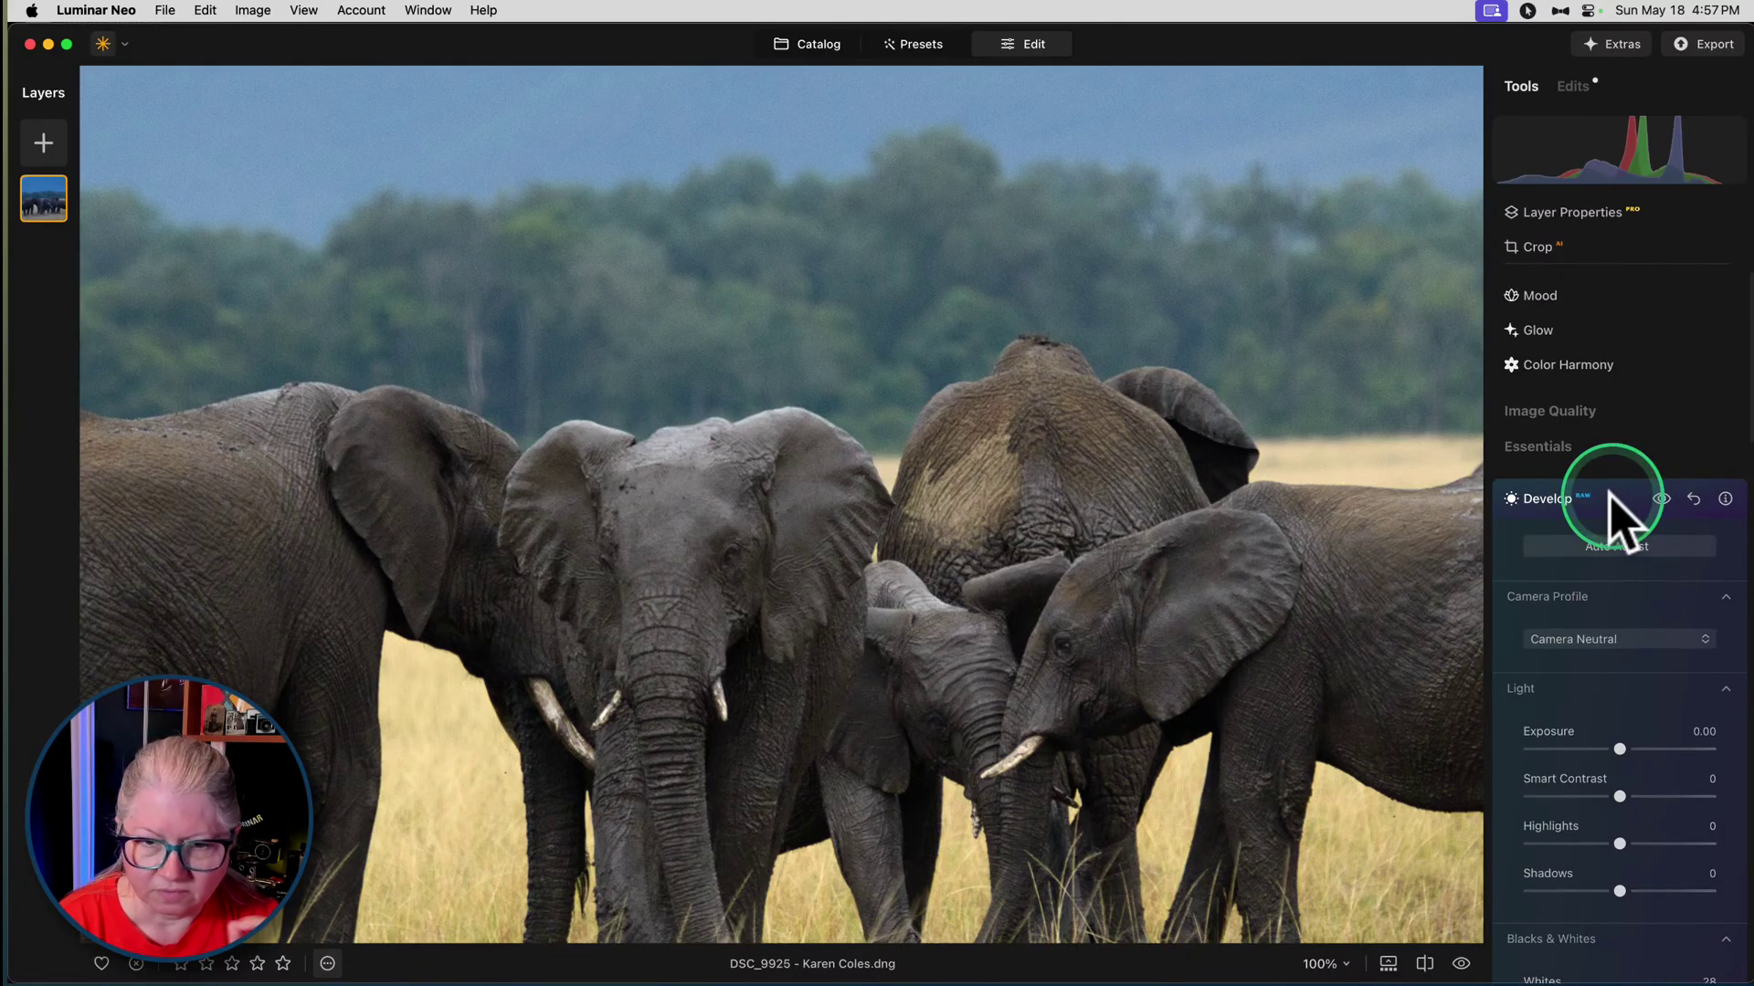
{"action": "left_click", "coordinate": [1609, 496]}
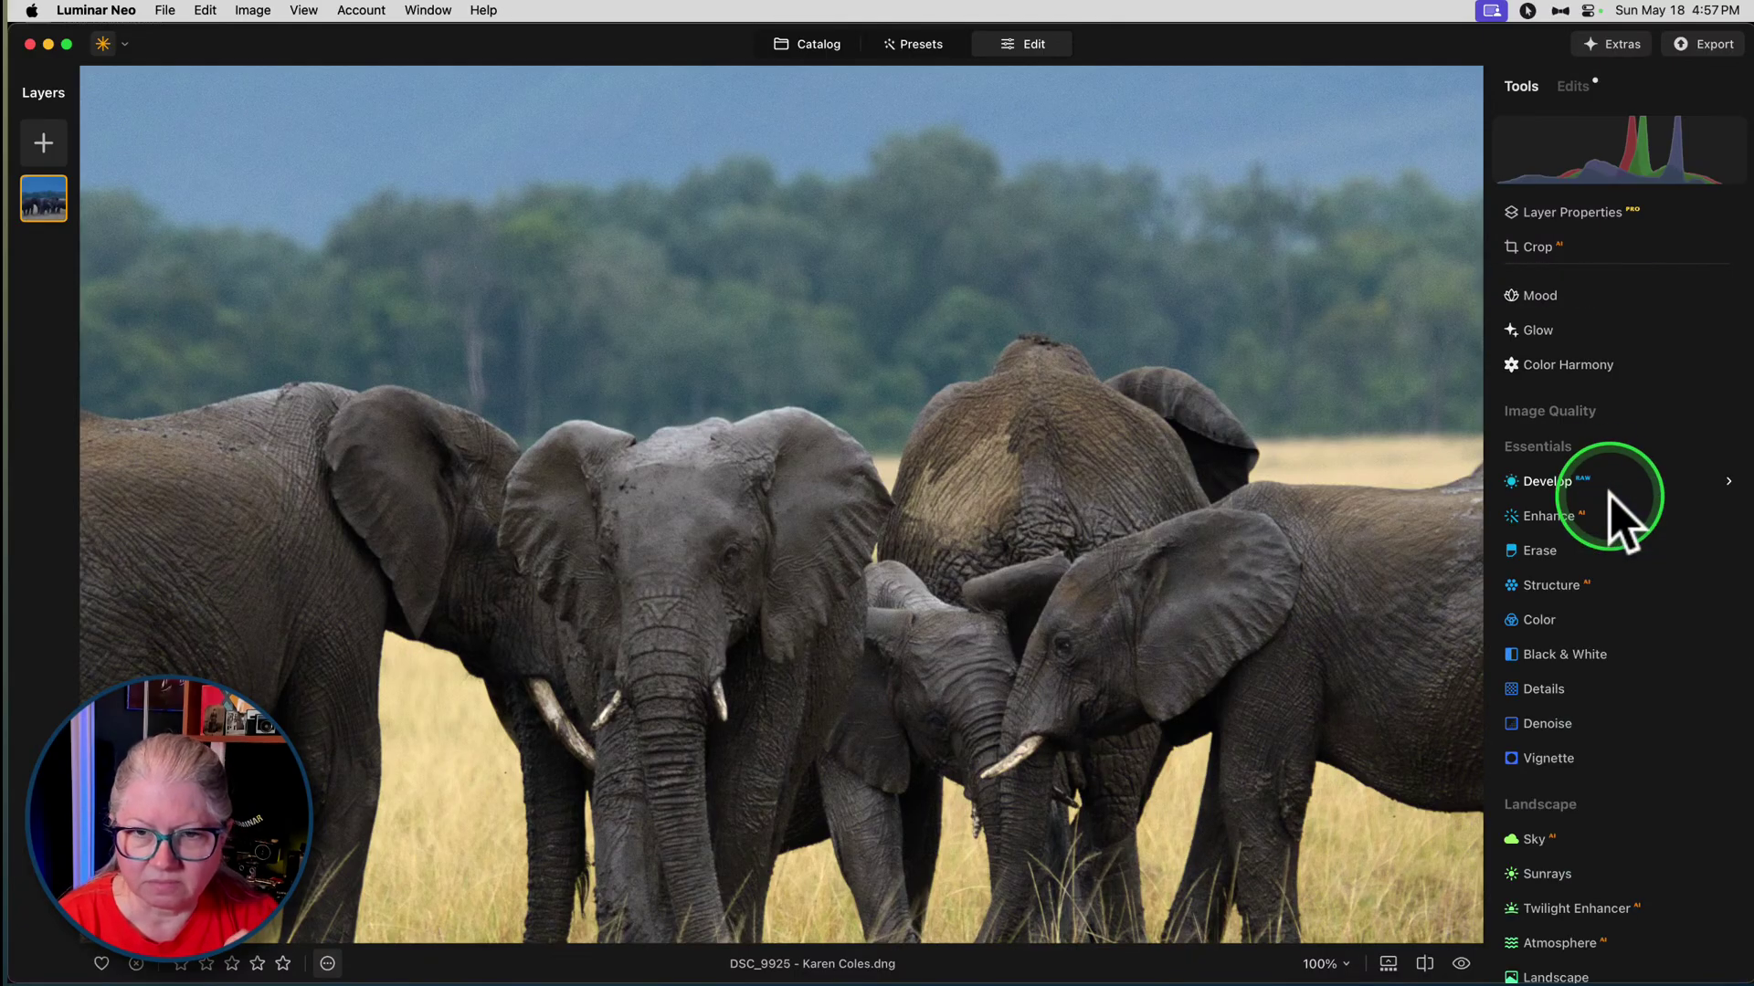
{"action": "left_click", "coordinate": [1125, 443]}
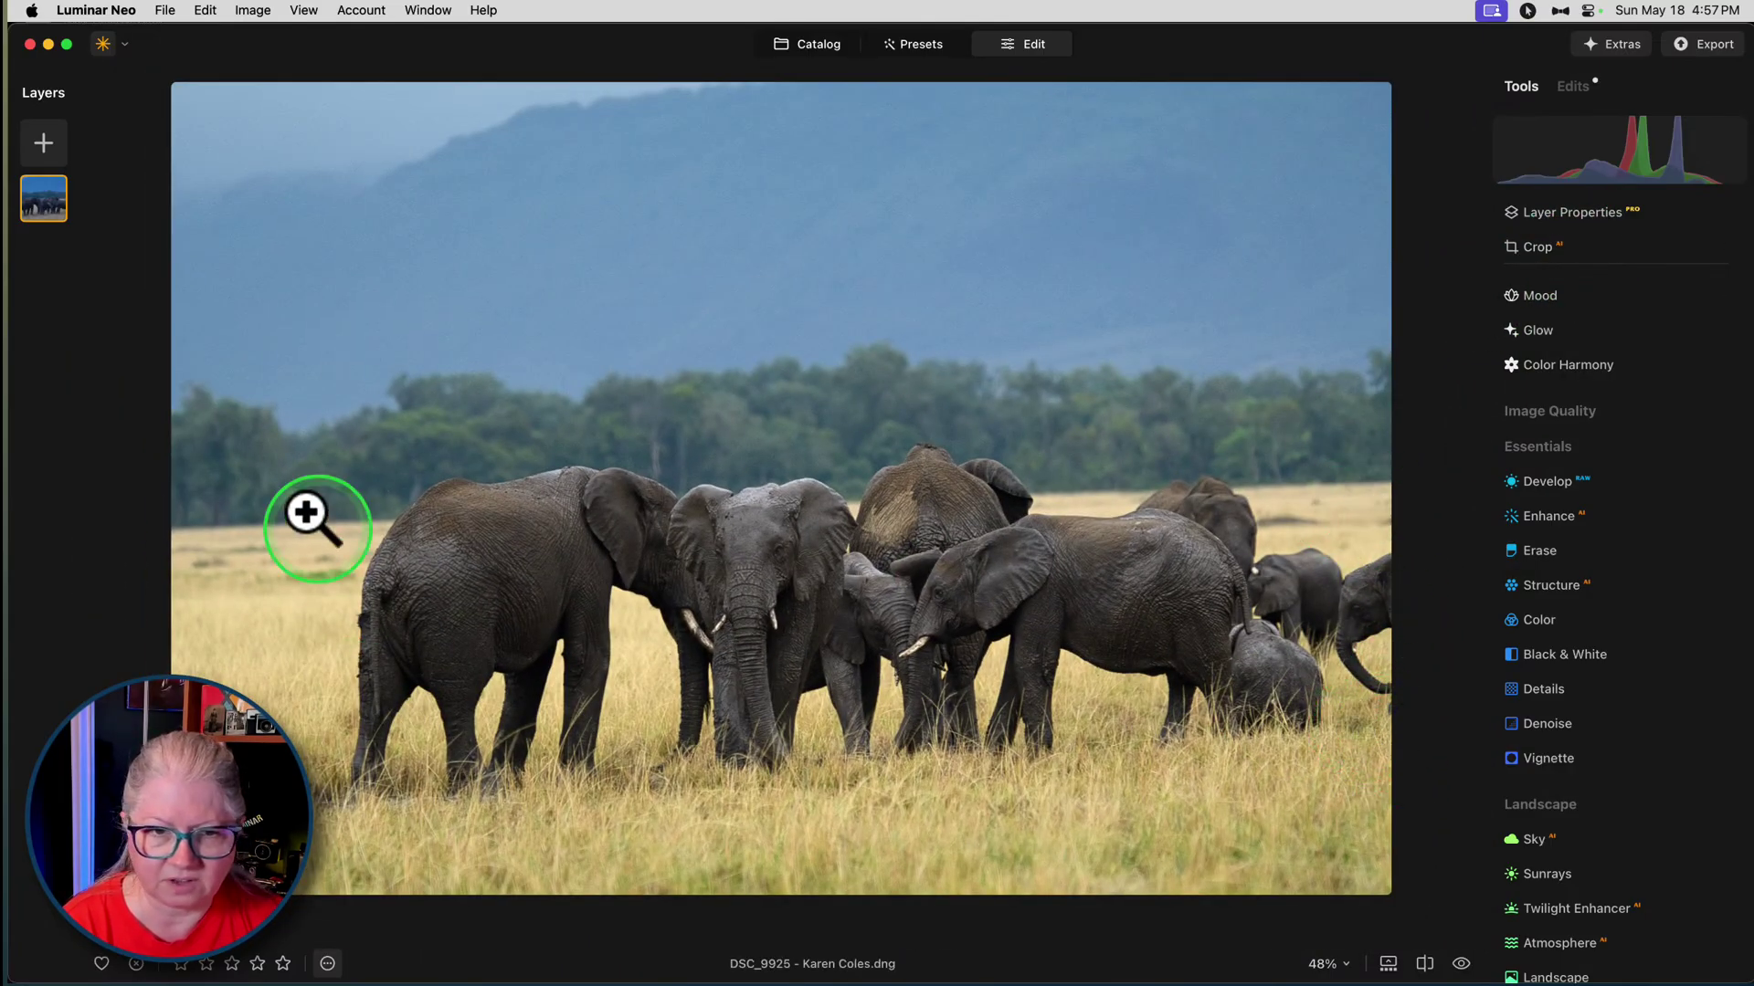
{"action": "left_click", "coordinate": [1600, 247]}
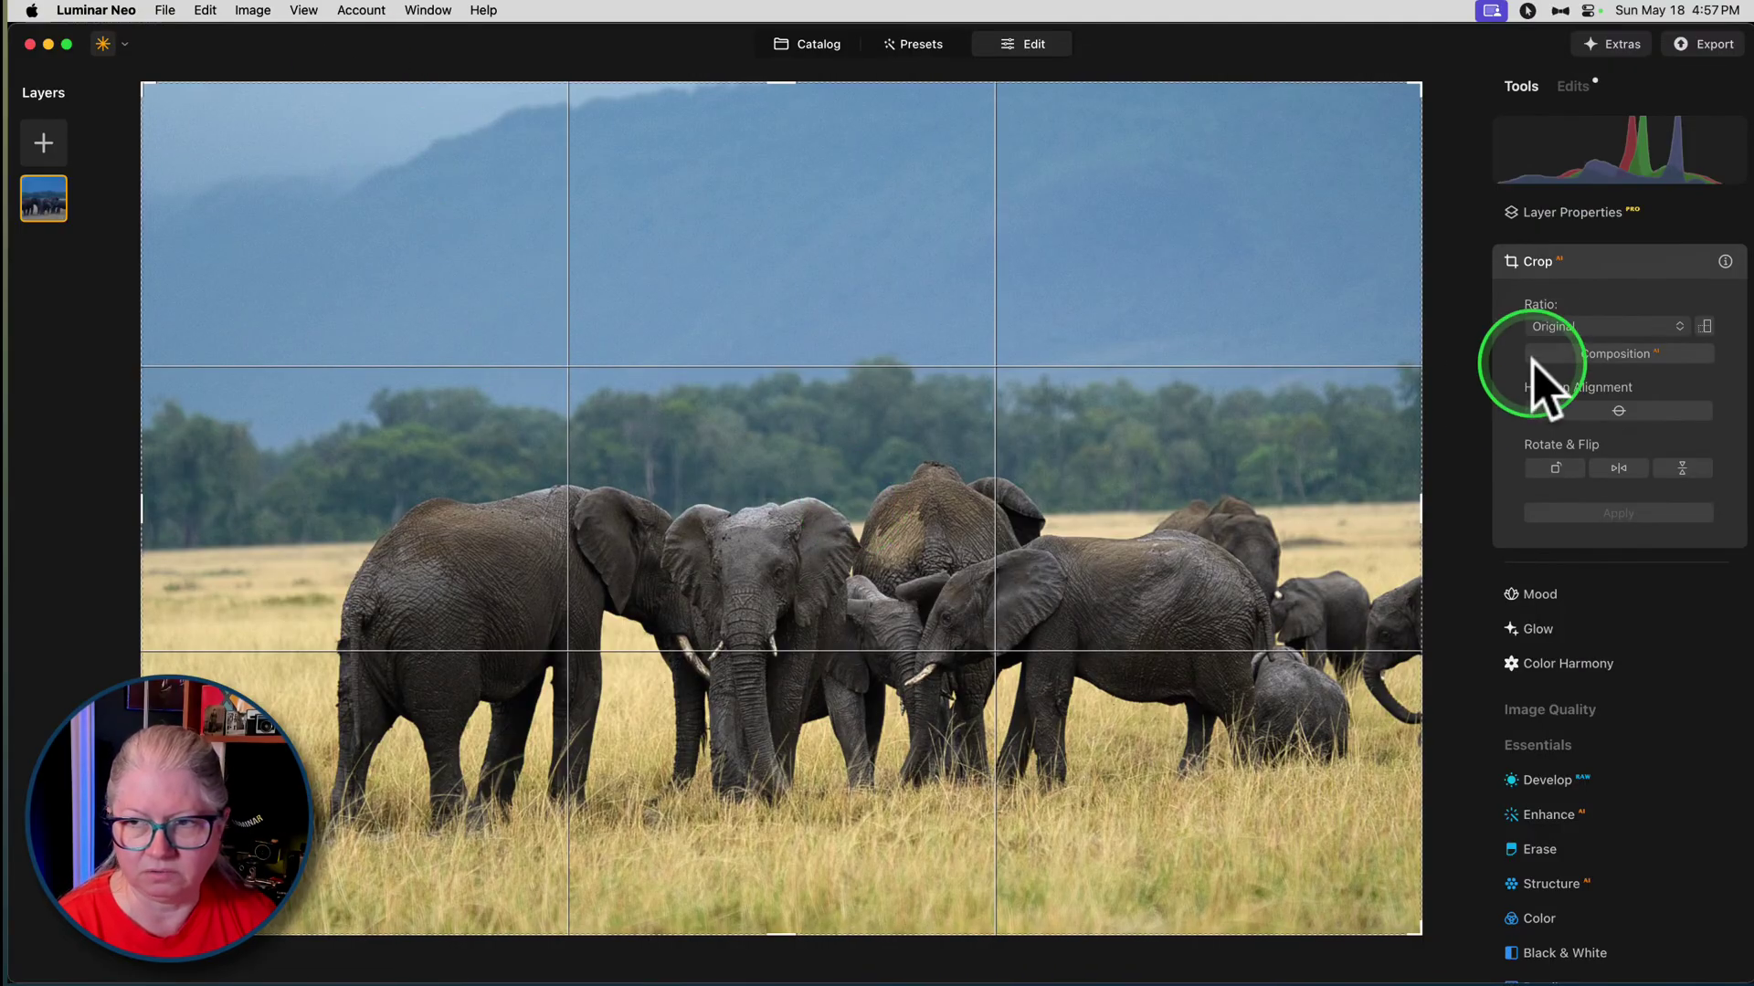
{"action": "left_click", "coordinate": [1576, 329]}
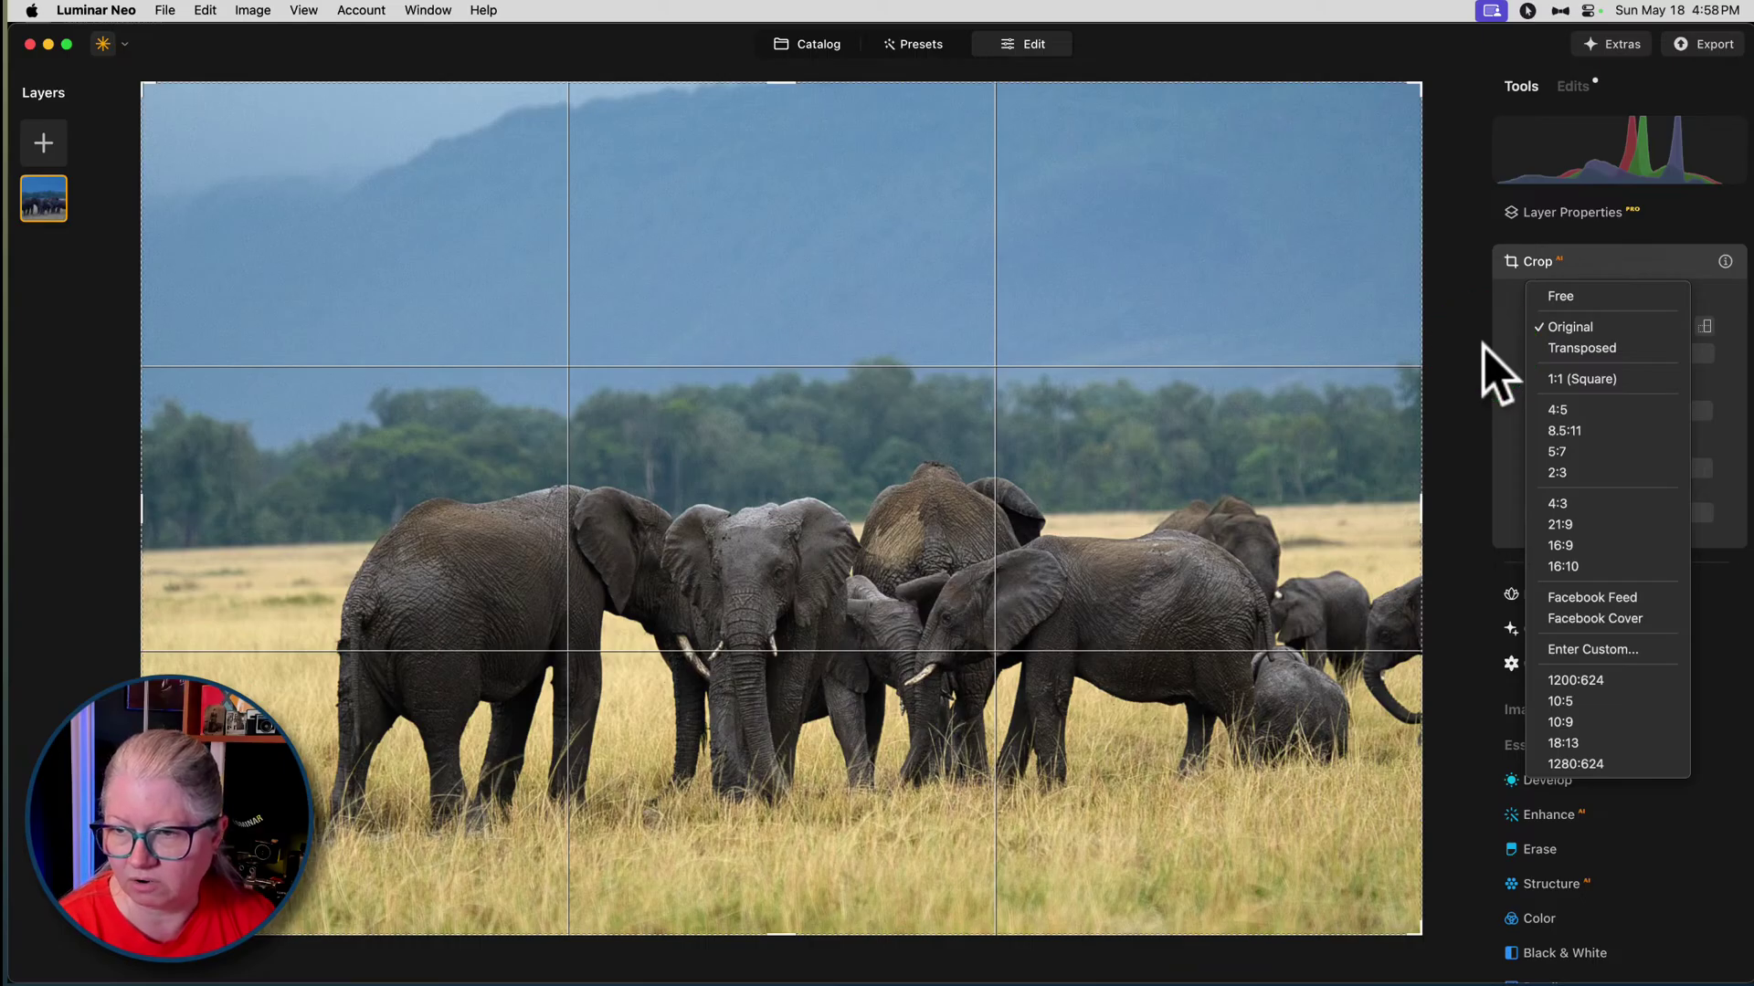
{"action": "left_click", "coordinate": [1553, 701]}
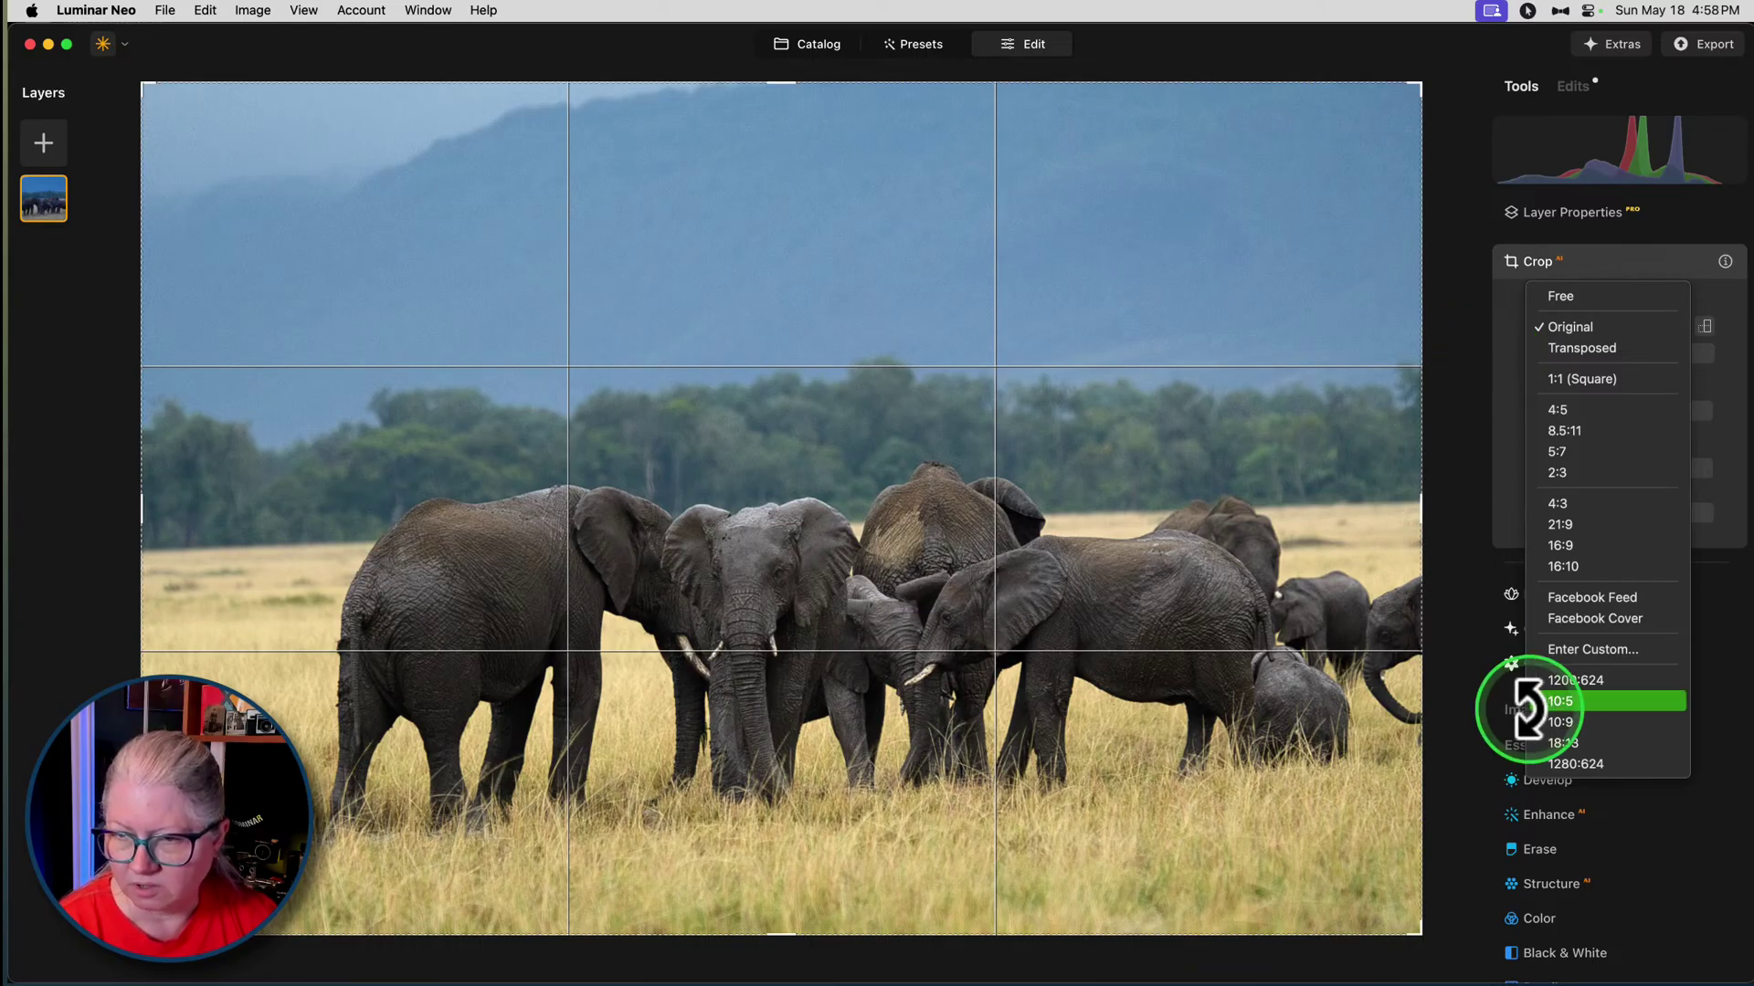
{"action": "left_click", "coordinate": [1194, 672]}
{"action": "left_click_drag", "start_coordinate": [1194, 671], "coordinate": [1076, 615]}
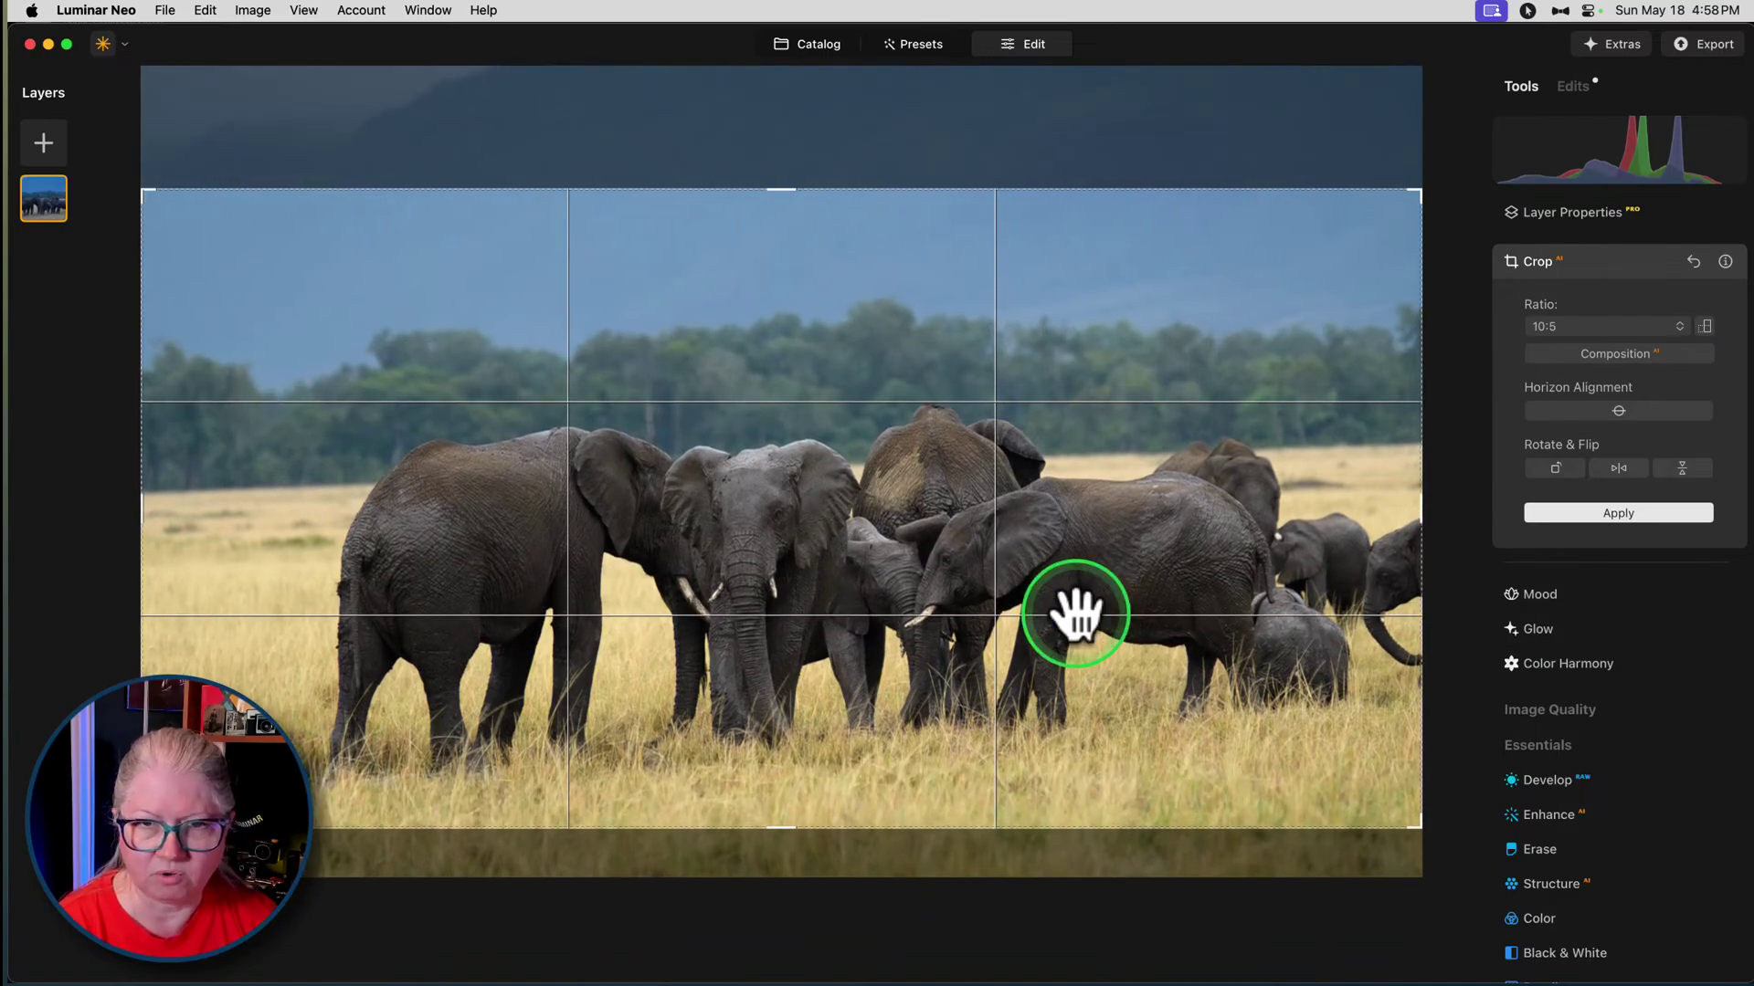
- Switch the crop to a Free ratio, trim empty grass beside the leftmost elephant, close Crop, and compare the photo with its original
{"action": "left_click", "coordinate": [1598, 328]}
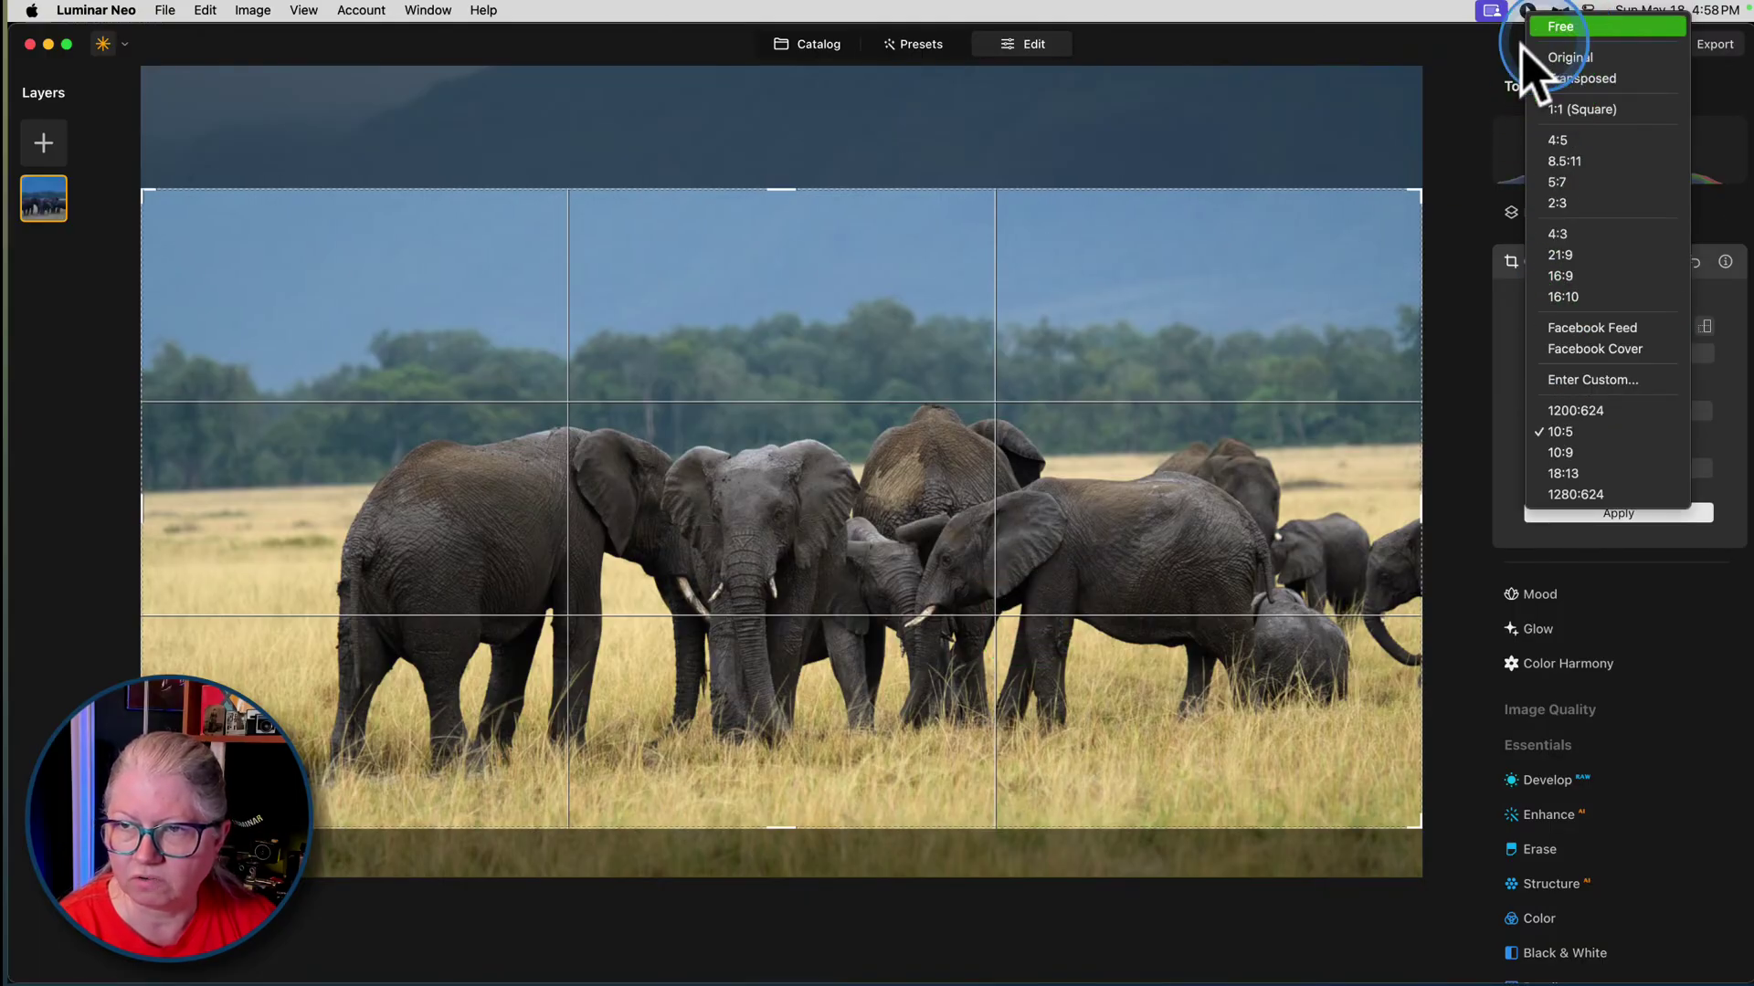
{"action": "left_click", "coordinate": [1543, 46]}
{"action": "left_click_drag", "start_coordinate": [139, 190], "coordinate": [266, 188]}
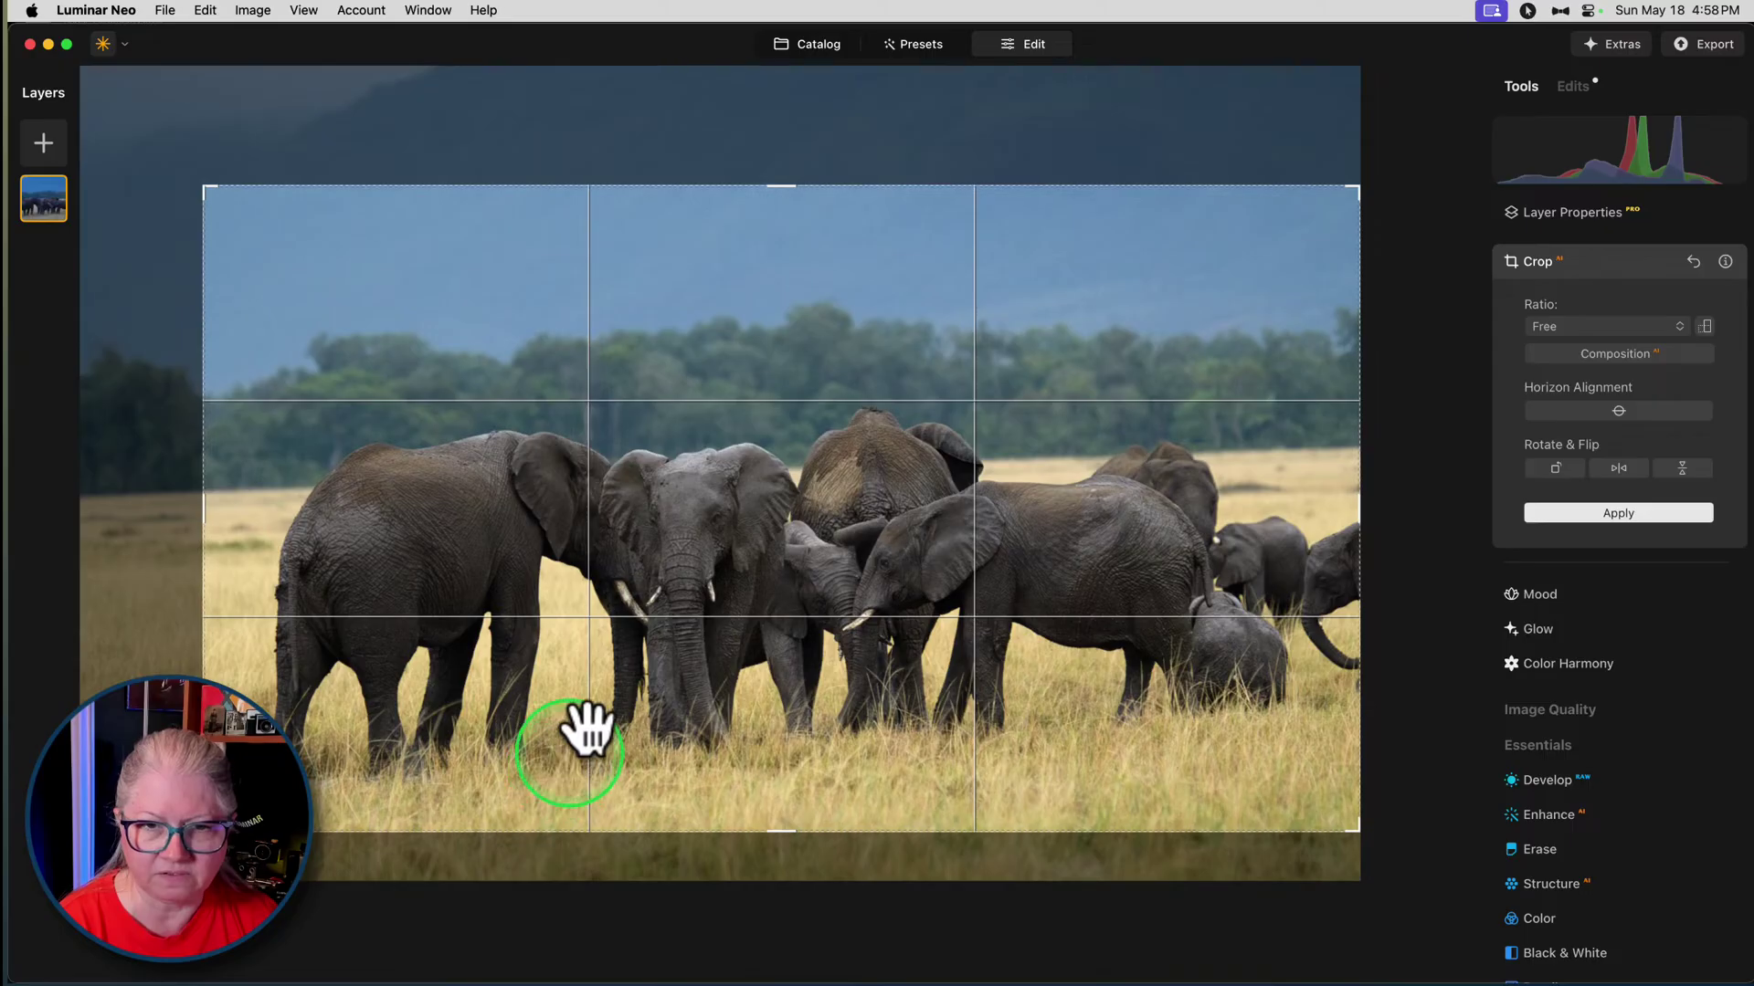
{"action": "left_click", "coordinate": [1594, 264]}
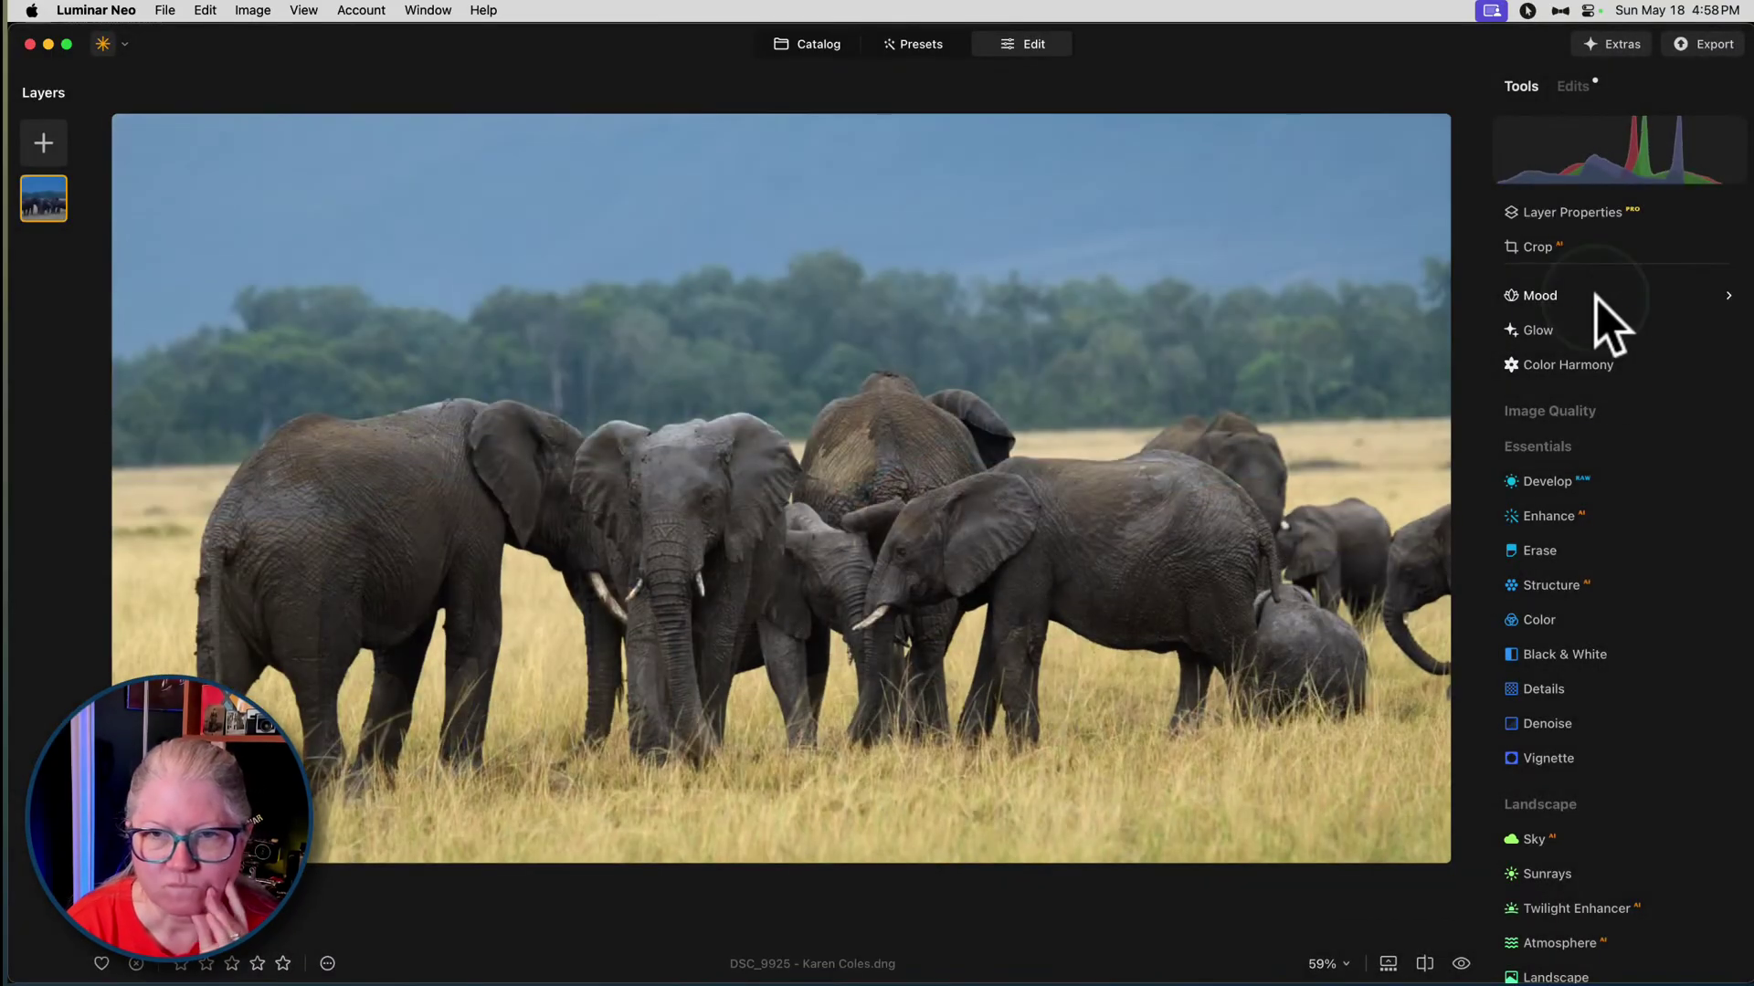
{"action": "left_click", "coordinate": [1606, 389]}
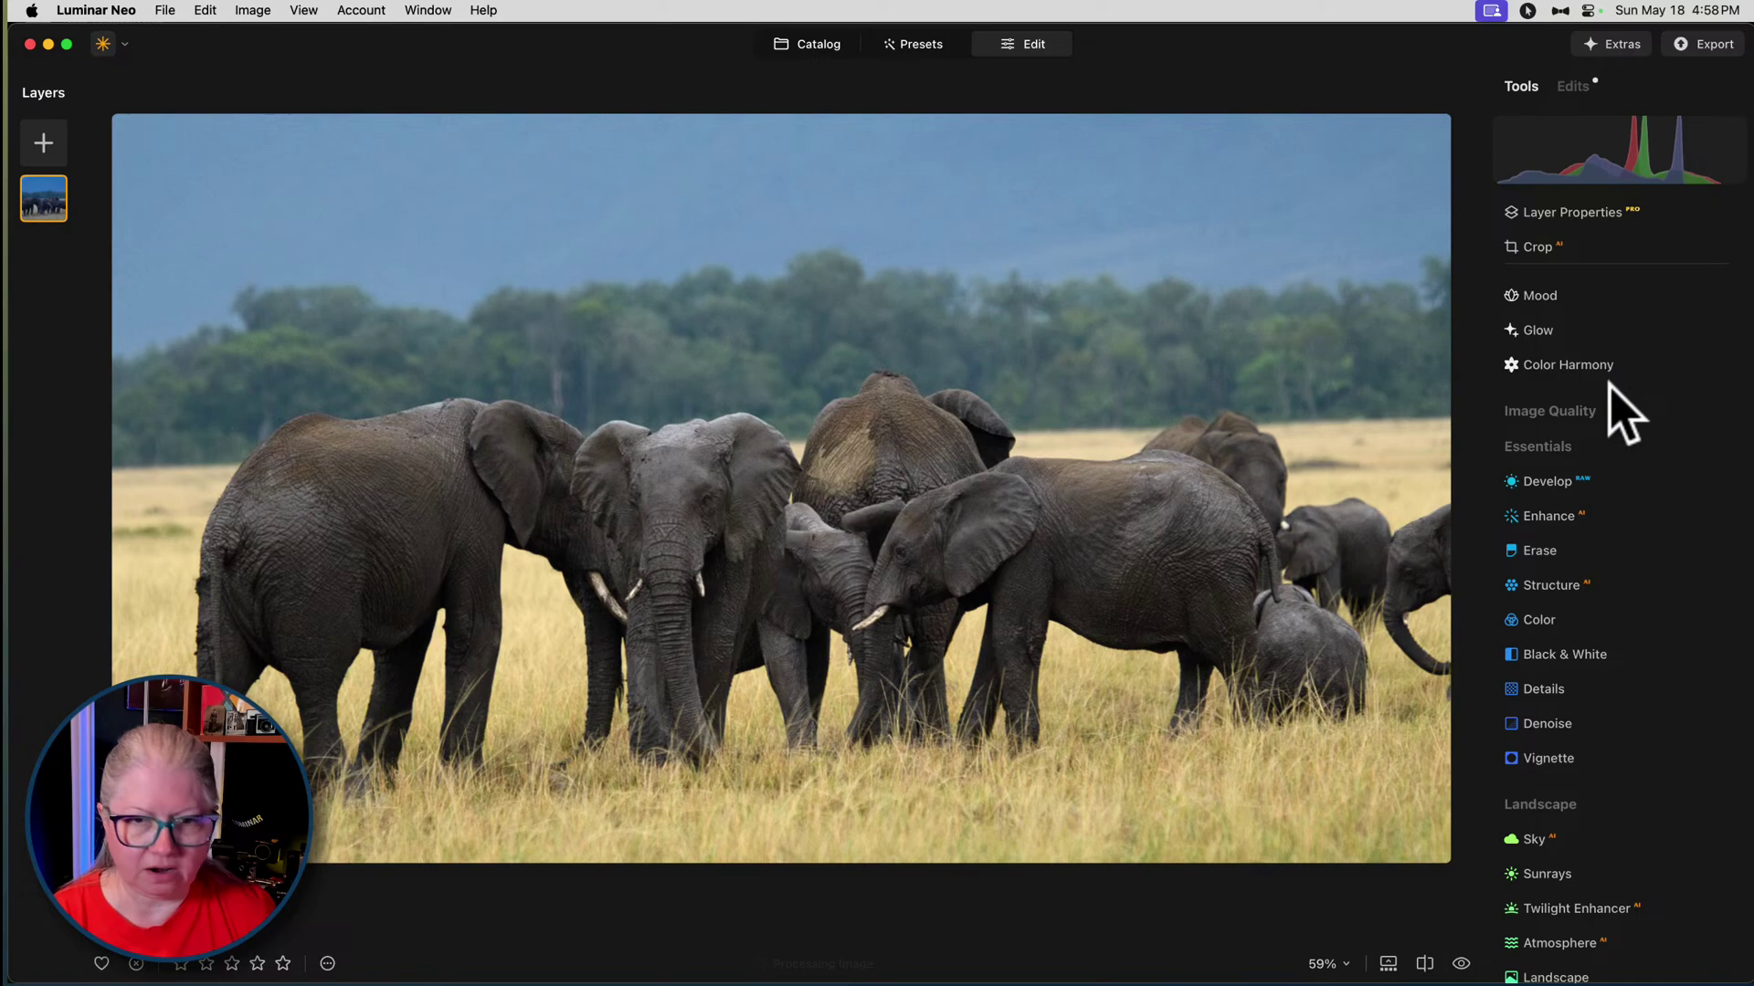
{"action": "key", "text": "backslash"}
{"action": "key", "text": "backslash"}
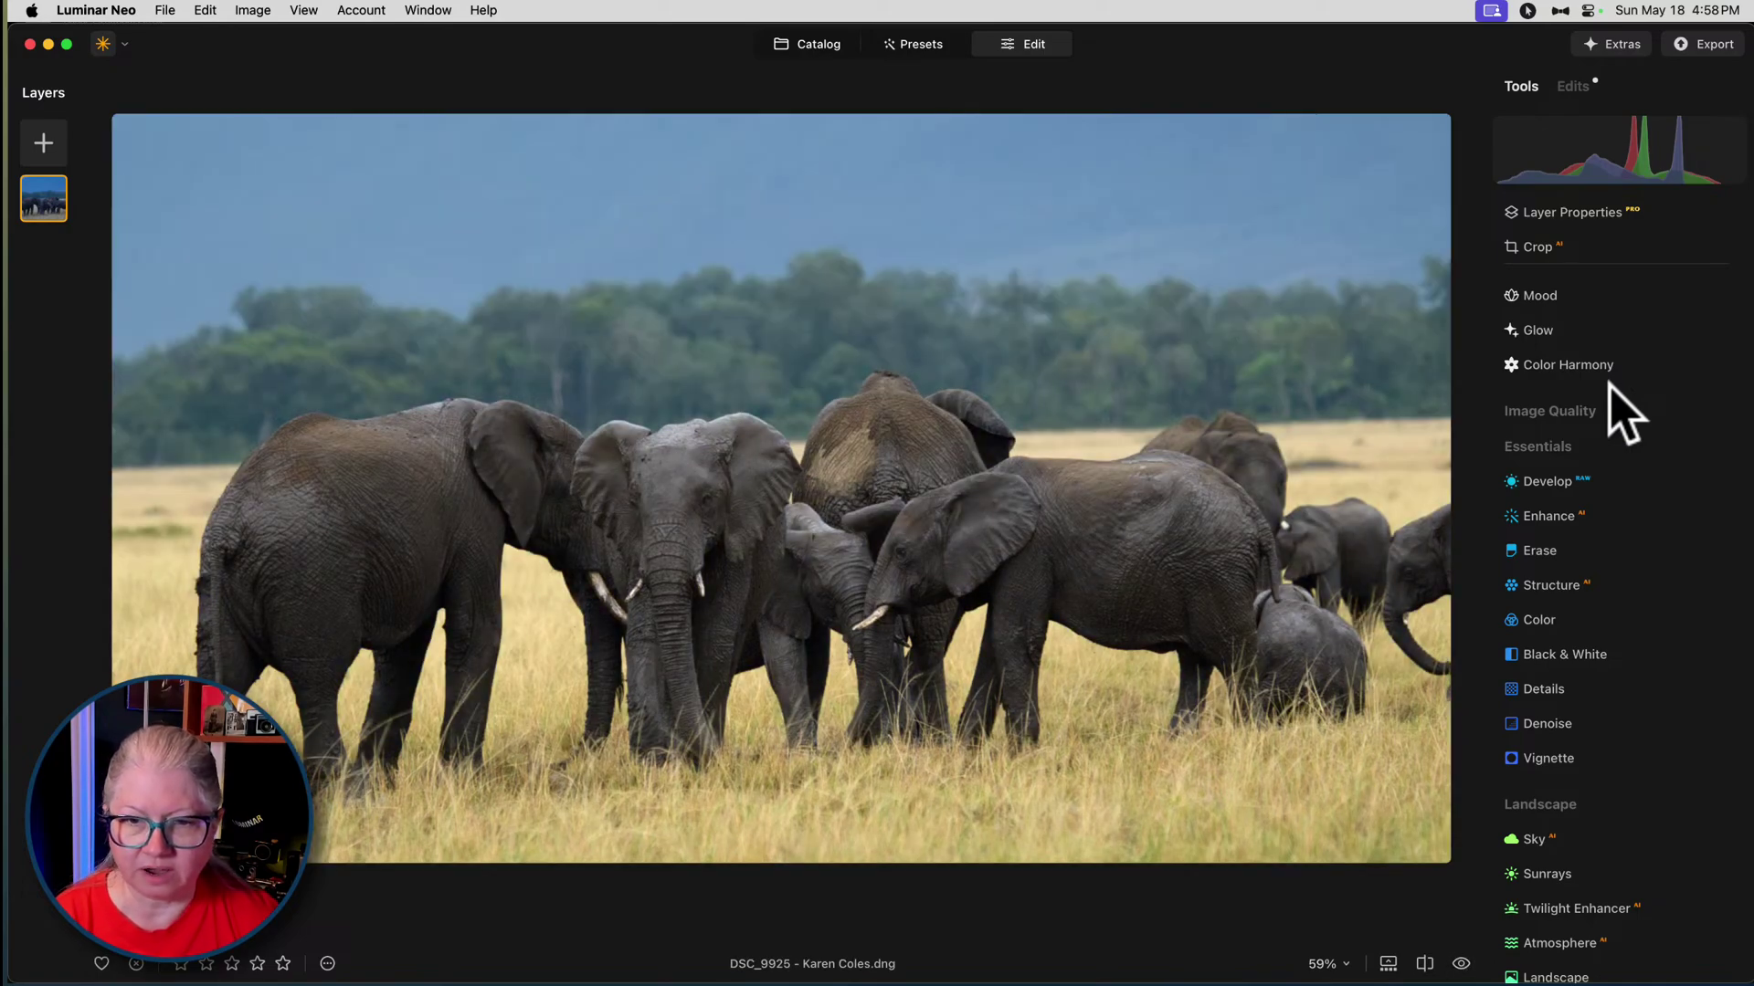
- Darken the blues by setting the Blue luminance to -41 in the Color tool's HSL settings
{"action": "left_click", "coordinate": [1545, 621]}
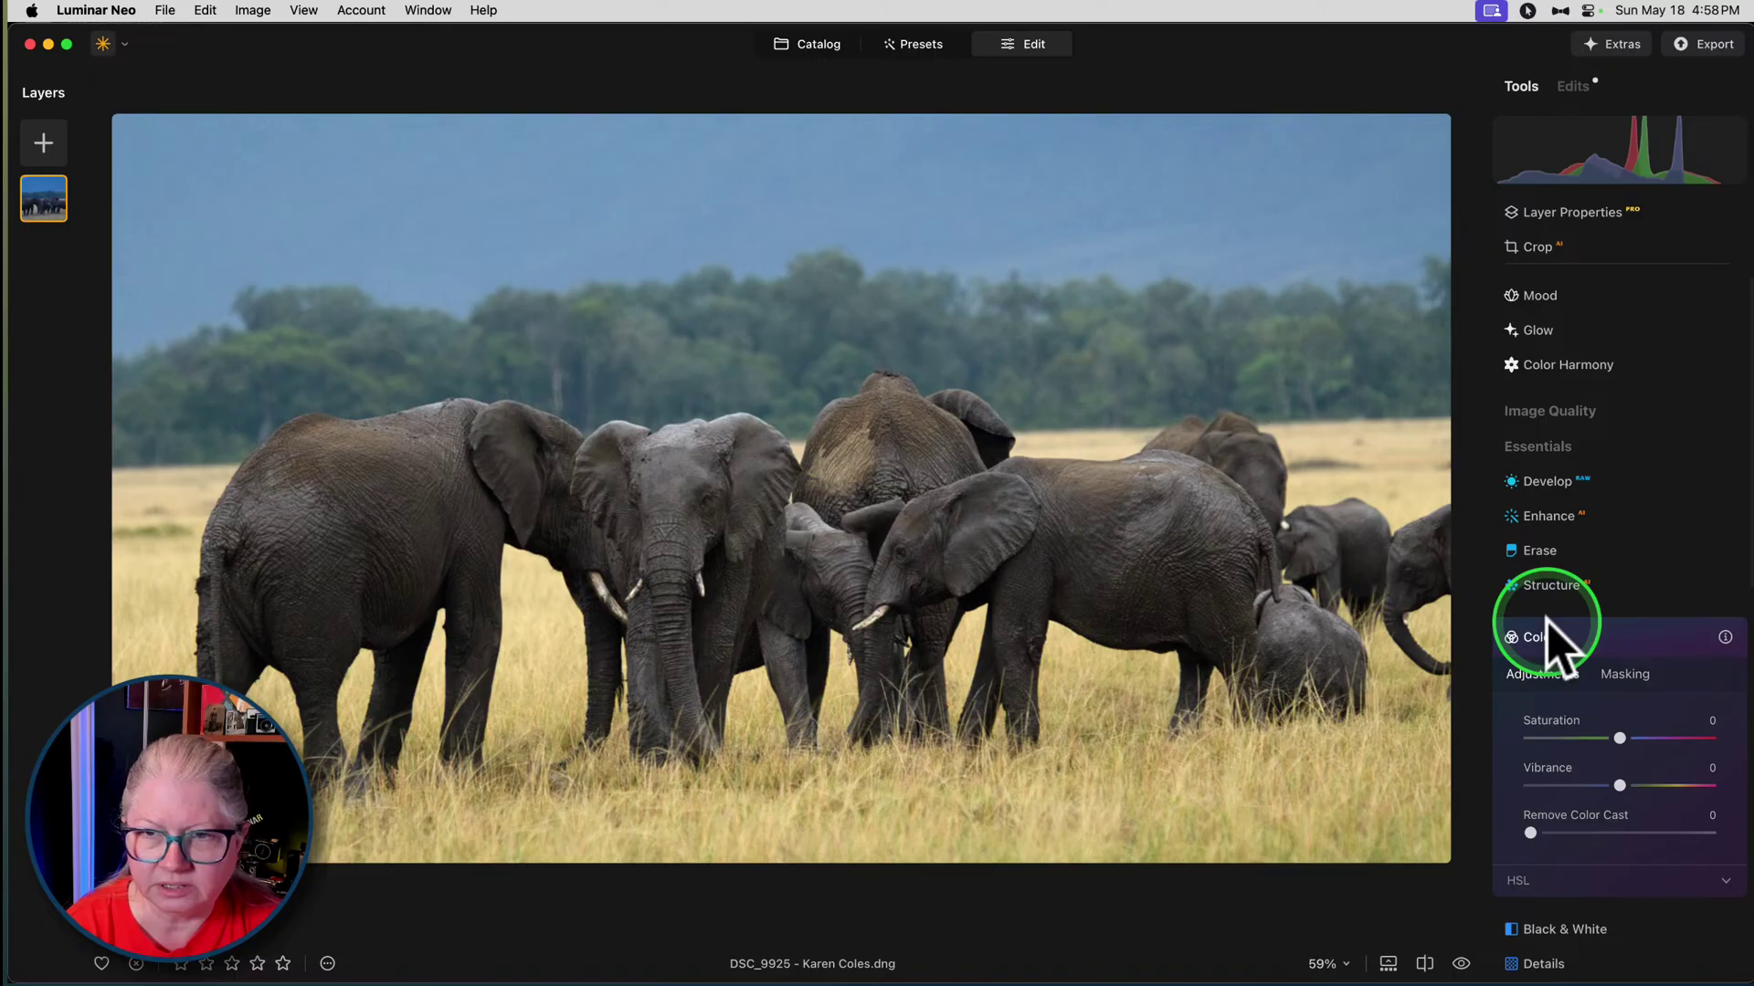
{"action": "left_click", "coordinate": [1552, 648]}
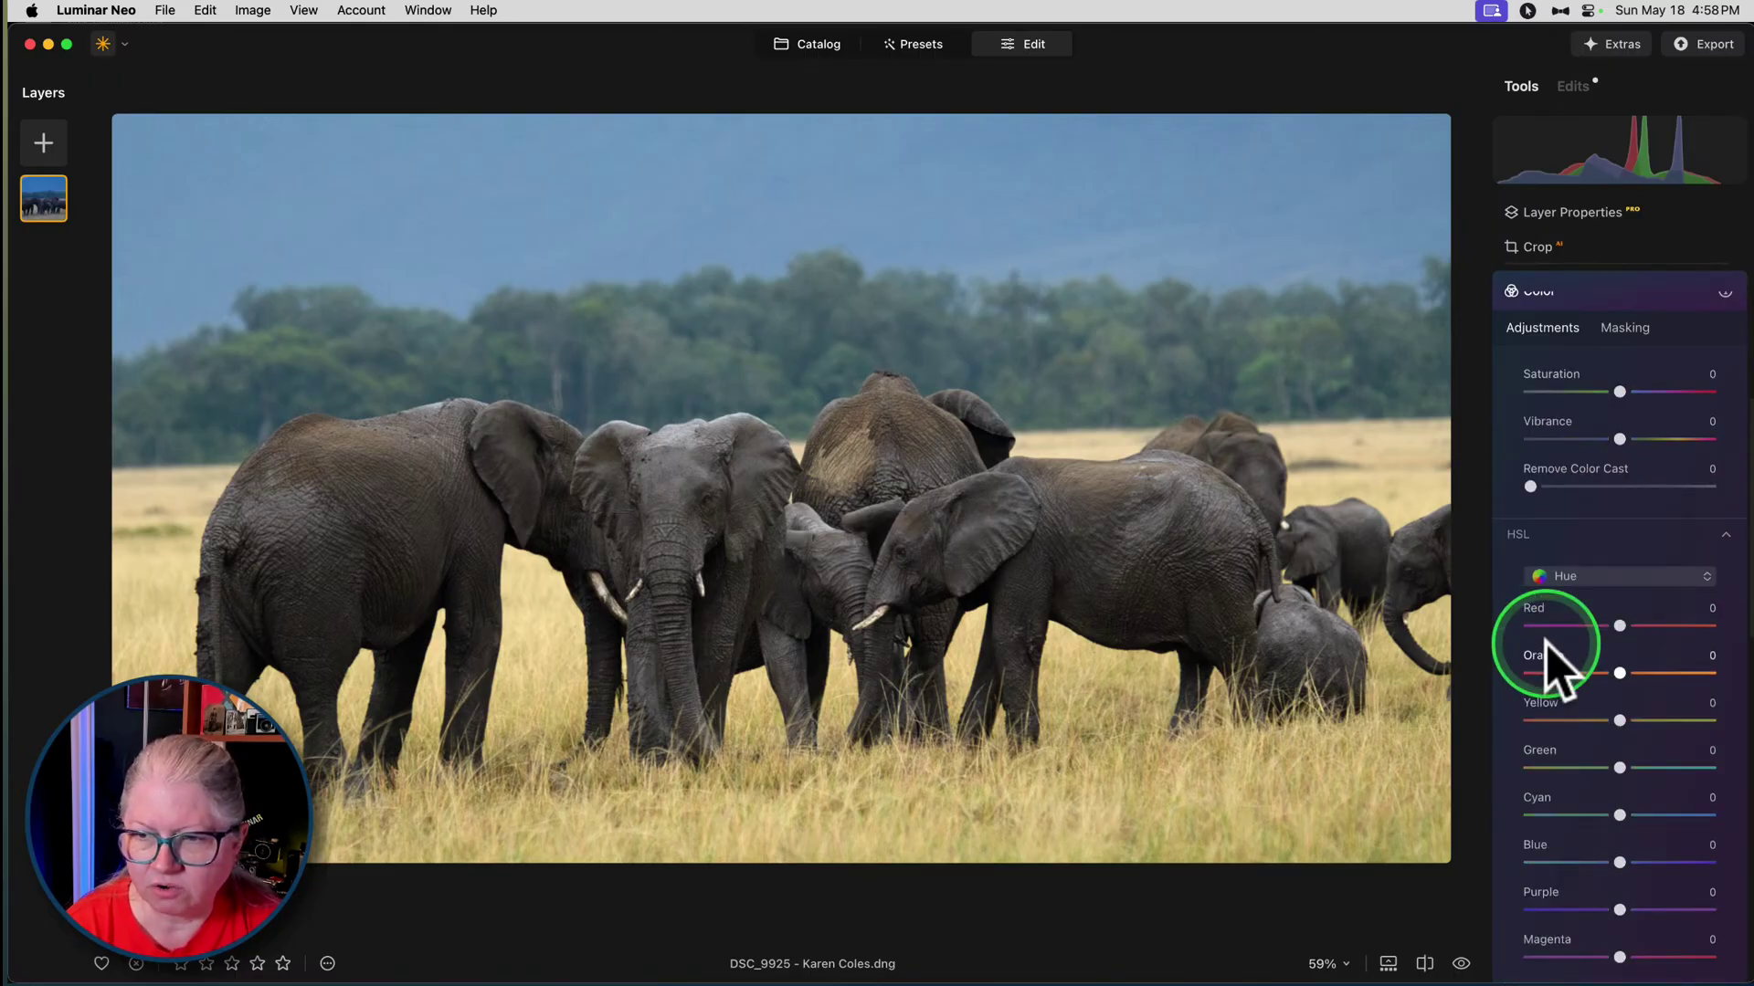
{"action": "left_click", "coordinate": [1593, 450]}
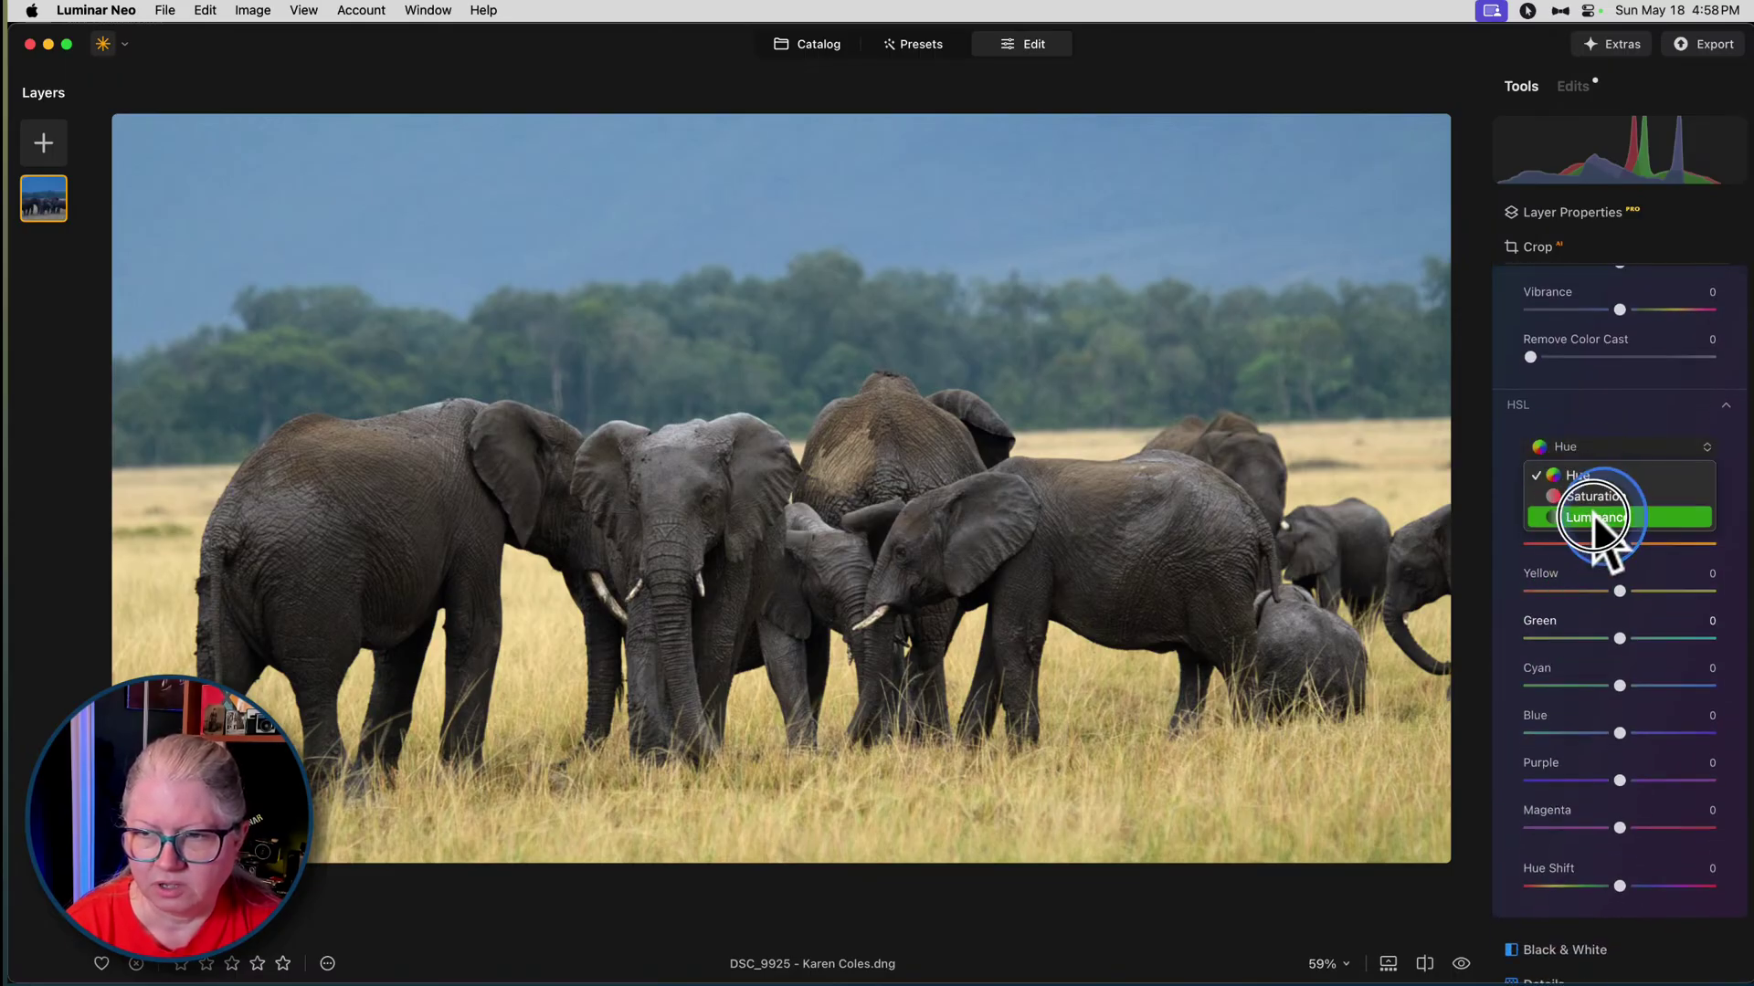
{"action": "left_click", "coordinate": [1594, 517]}
{"action": "left_click_drag", "start_coordinate": [1621, 730], "coordinate": [1581, 705]}
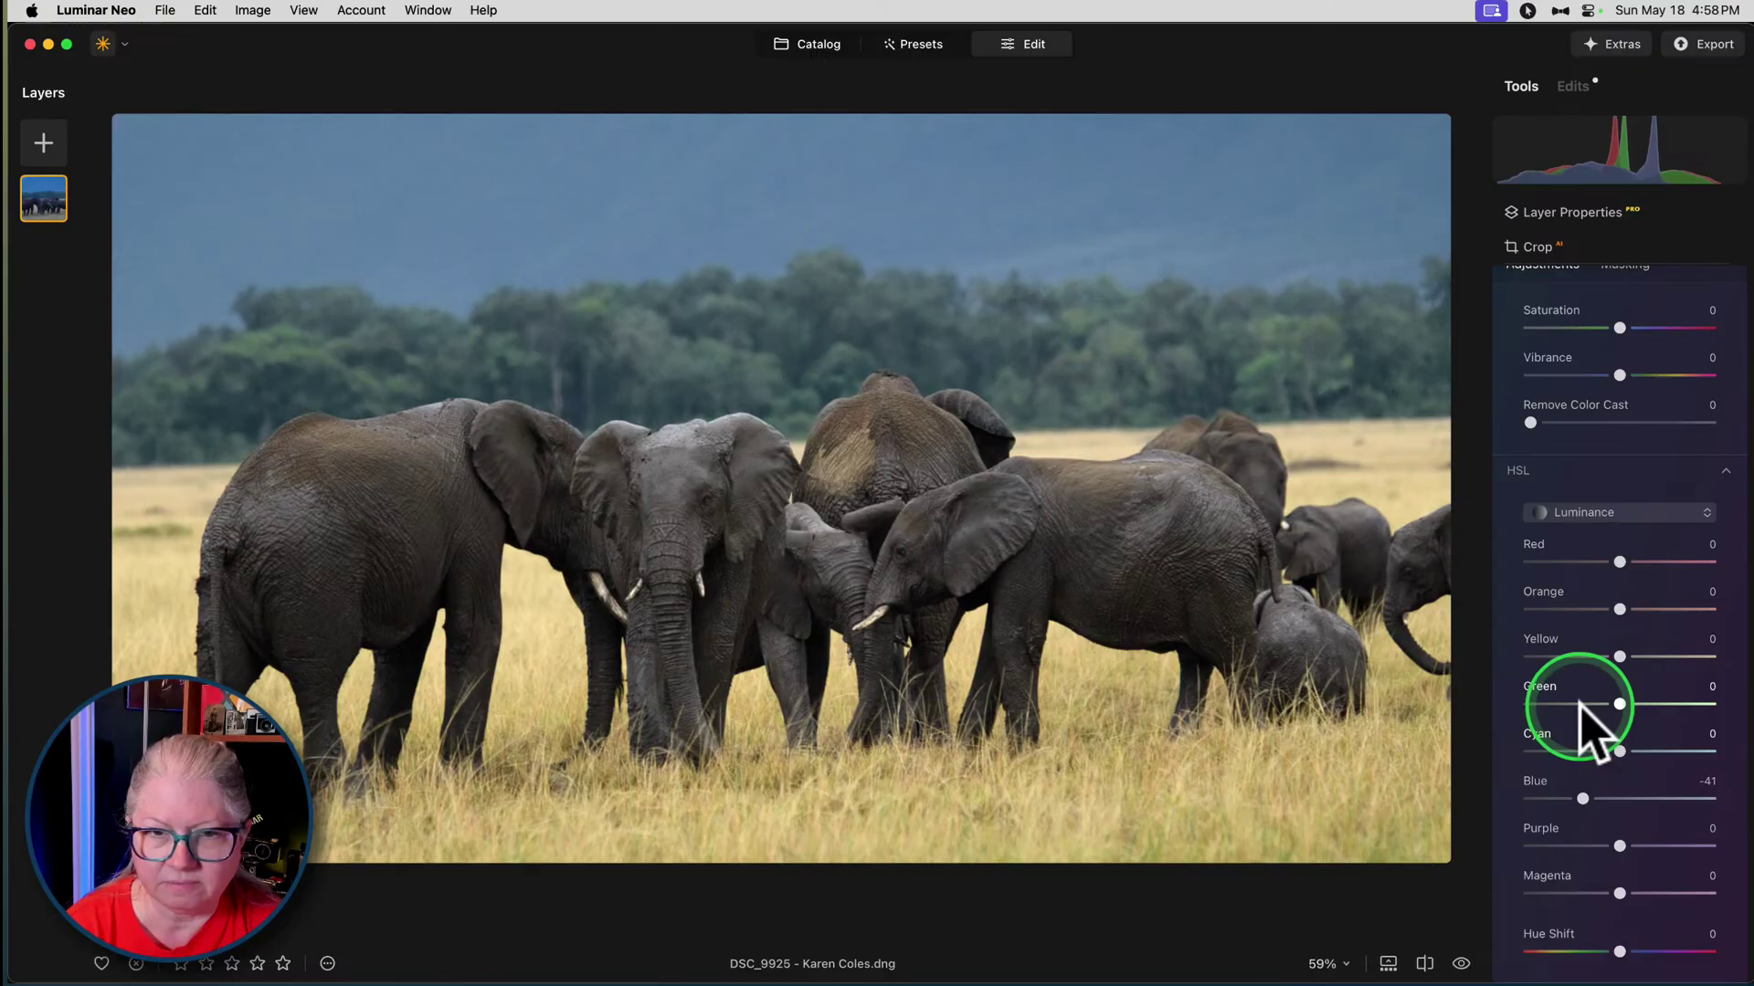
- Try raising the HSL saturation of Green to 19 and Yellow to 25, and reset both
{"action": "scroll", "coordinate": [1594, 640], "scroll_direction": "down", "scroll_amount": 2}
{"action": "left_click", "coordinate": [1589, 461]}
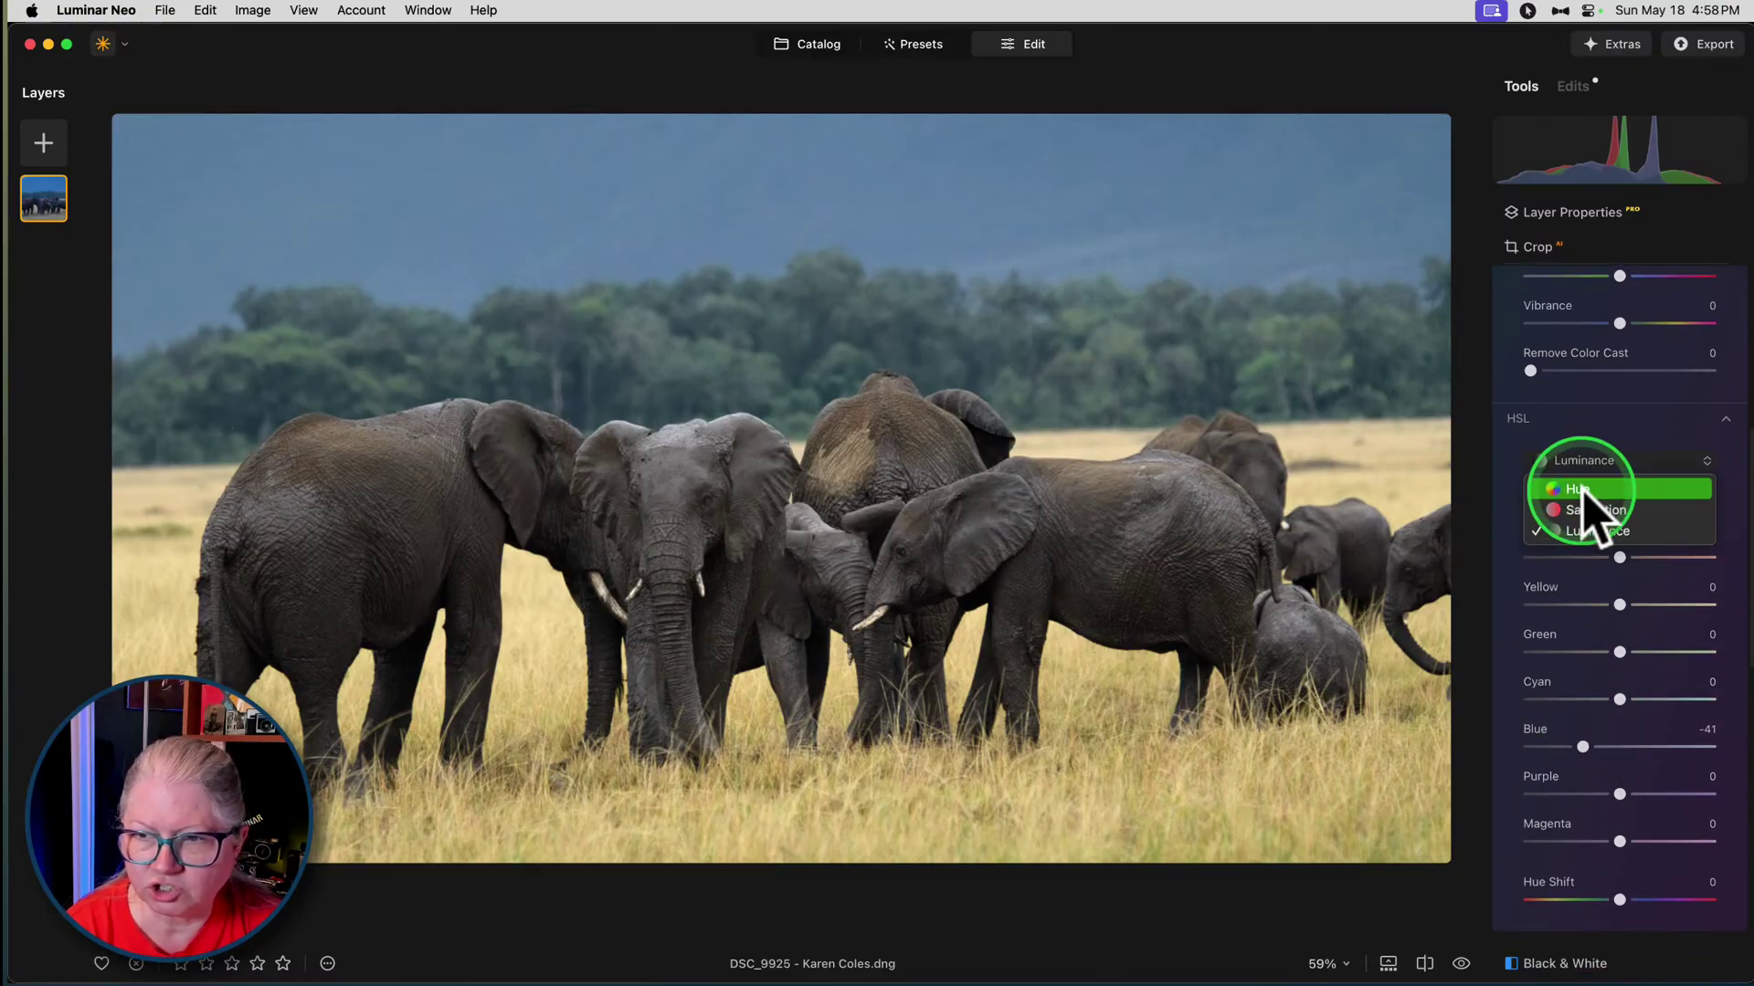
{"action": "left_click", "coordinate": [1583, 512]}
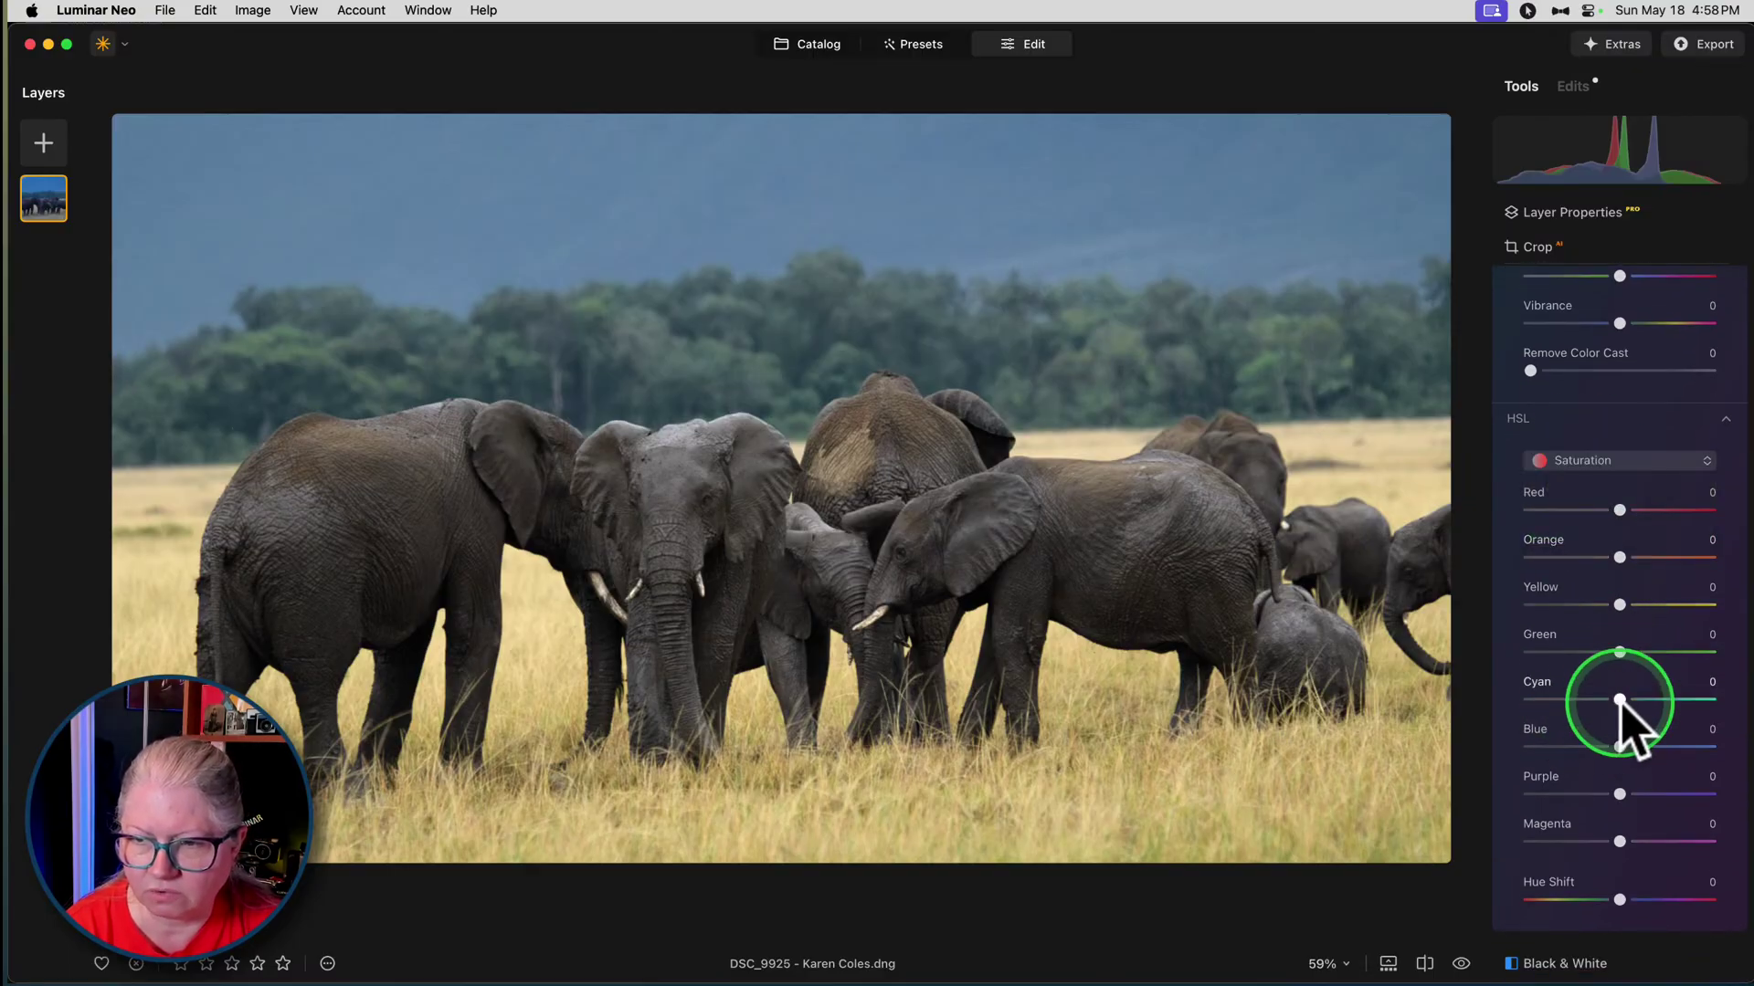
{"action": "left_click_drag", "start_coordinate": [1620, 651], "coordinate": [1710, 654]}
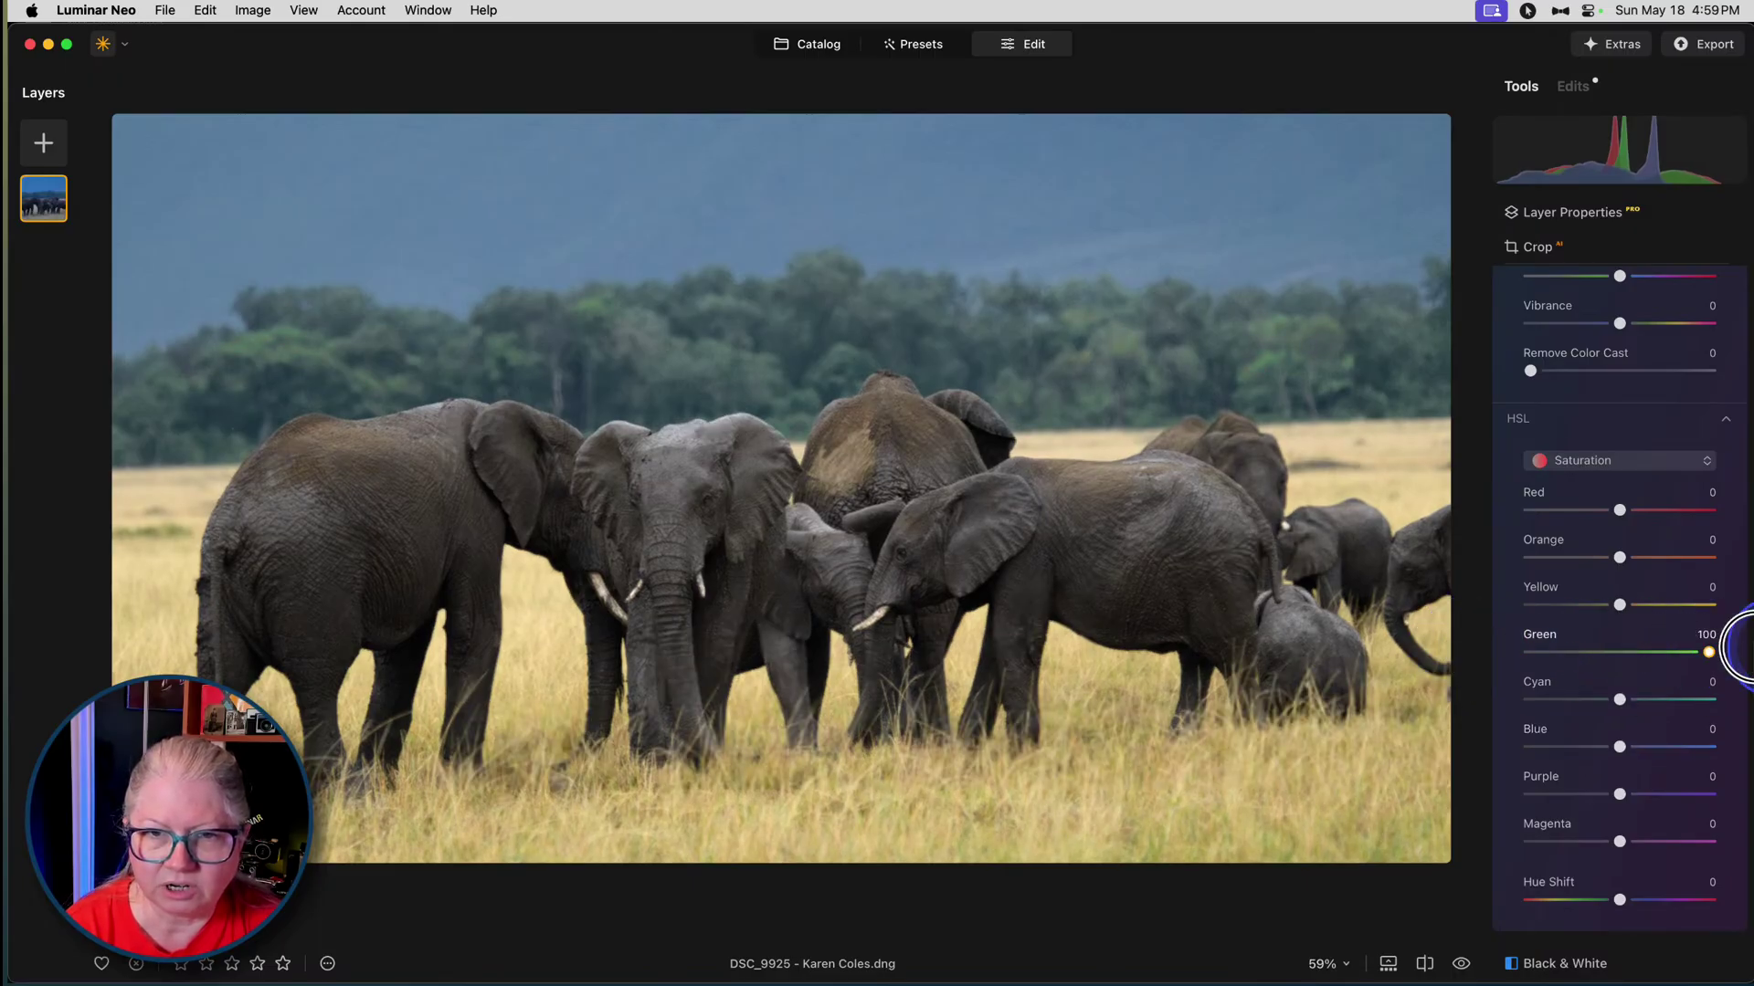
{"action": "mouse_move", "coordinate": [1619, 604]}
{"action": "left_mouse_down"}
{"action": "mouse_move", "coordinate": [1692, 604]}
{"action": "mouse_move", "coordinate": [1534, 606]}
{"action": "mouse_move", "coordinate": [1683, 607]}
{"action": "mouse_move", "coordinate": [1601, 602]}
{"action": "left_mouse_up"}
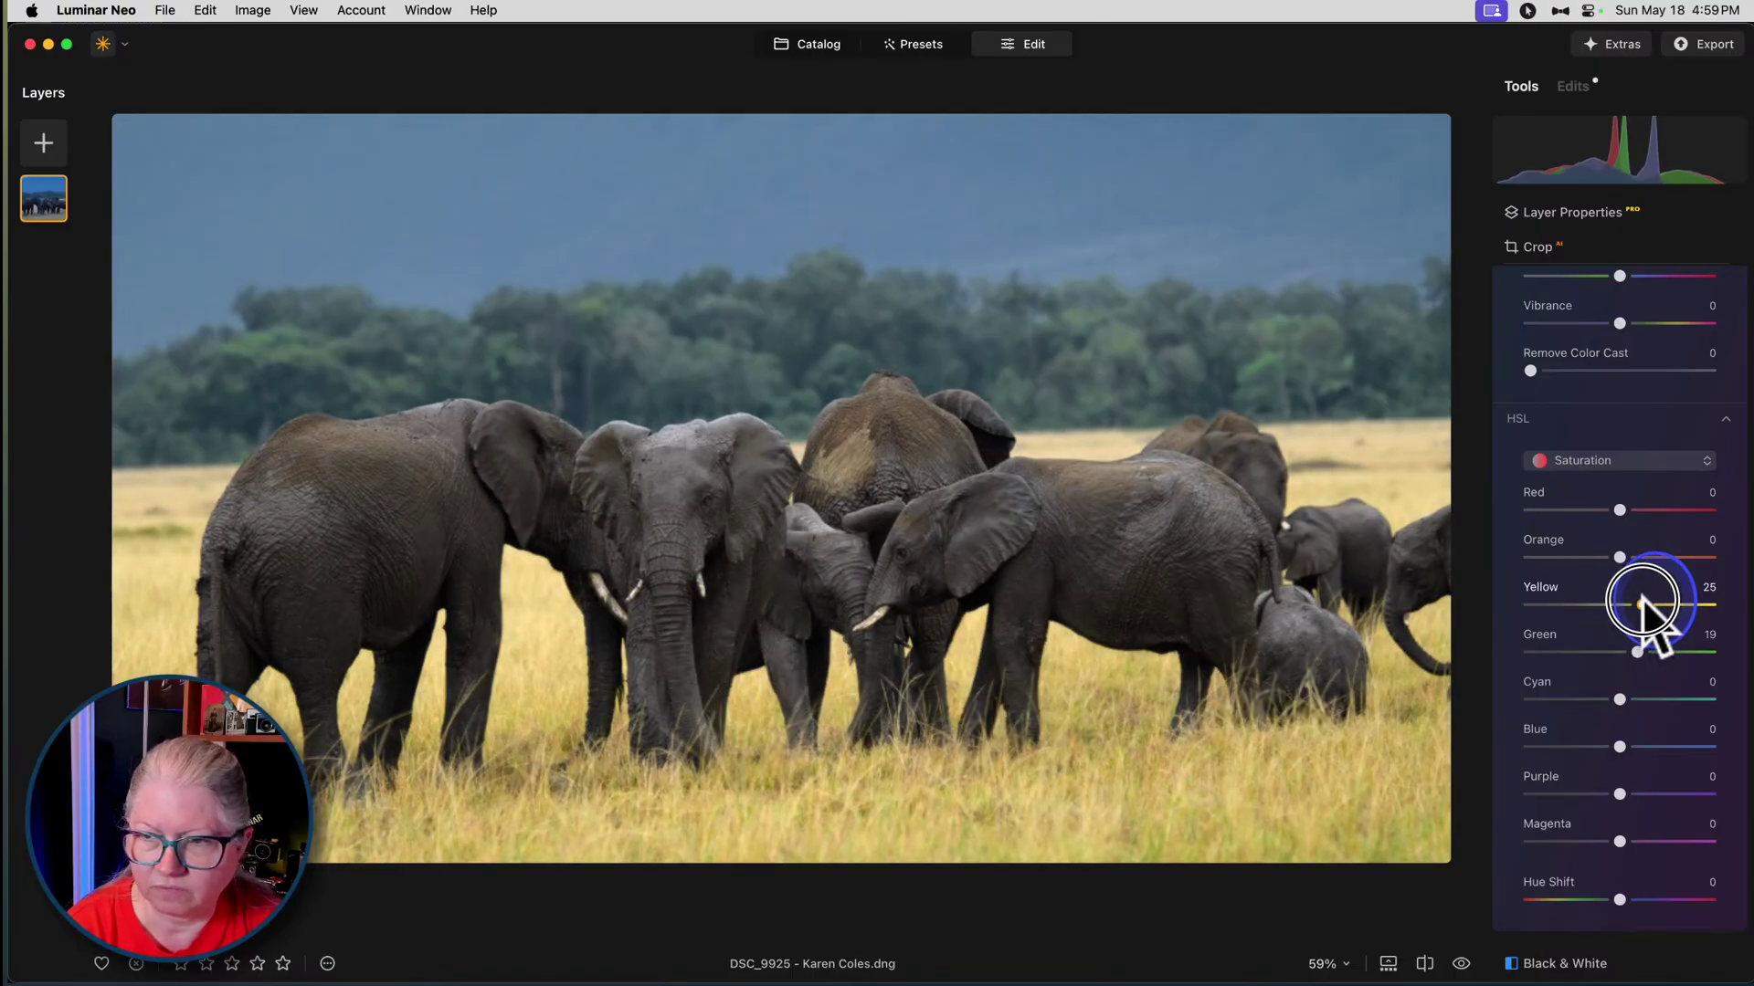
{"action": "double_click", "coordinate": [1623, 604]}
{"action": "double_click", "coordinate": [1635, 651]}
- Shift the HSL hues of the photo, with Green at -35, Yellow at 5 and Orange at 10
{"action": "left_click", "coordinate": [1581, 461]}
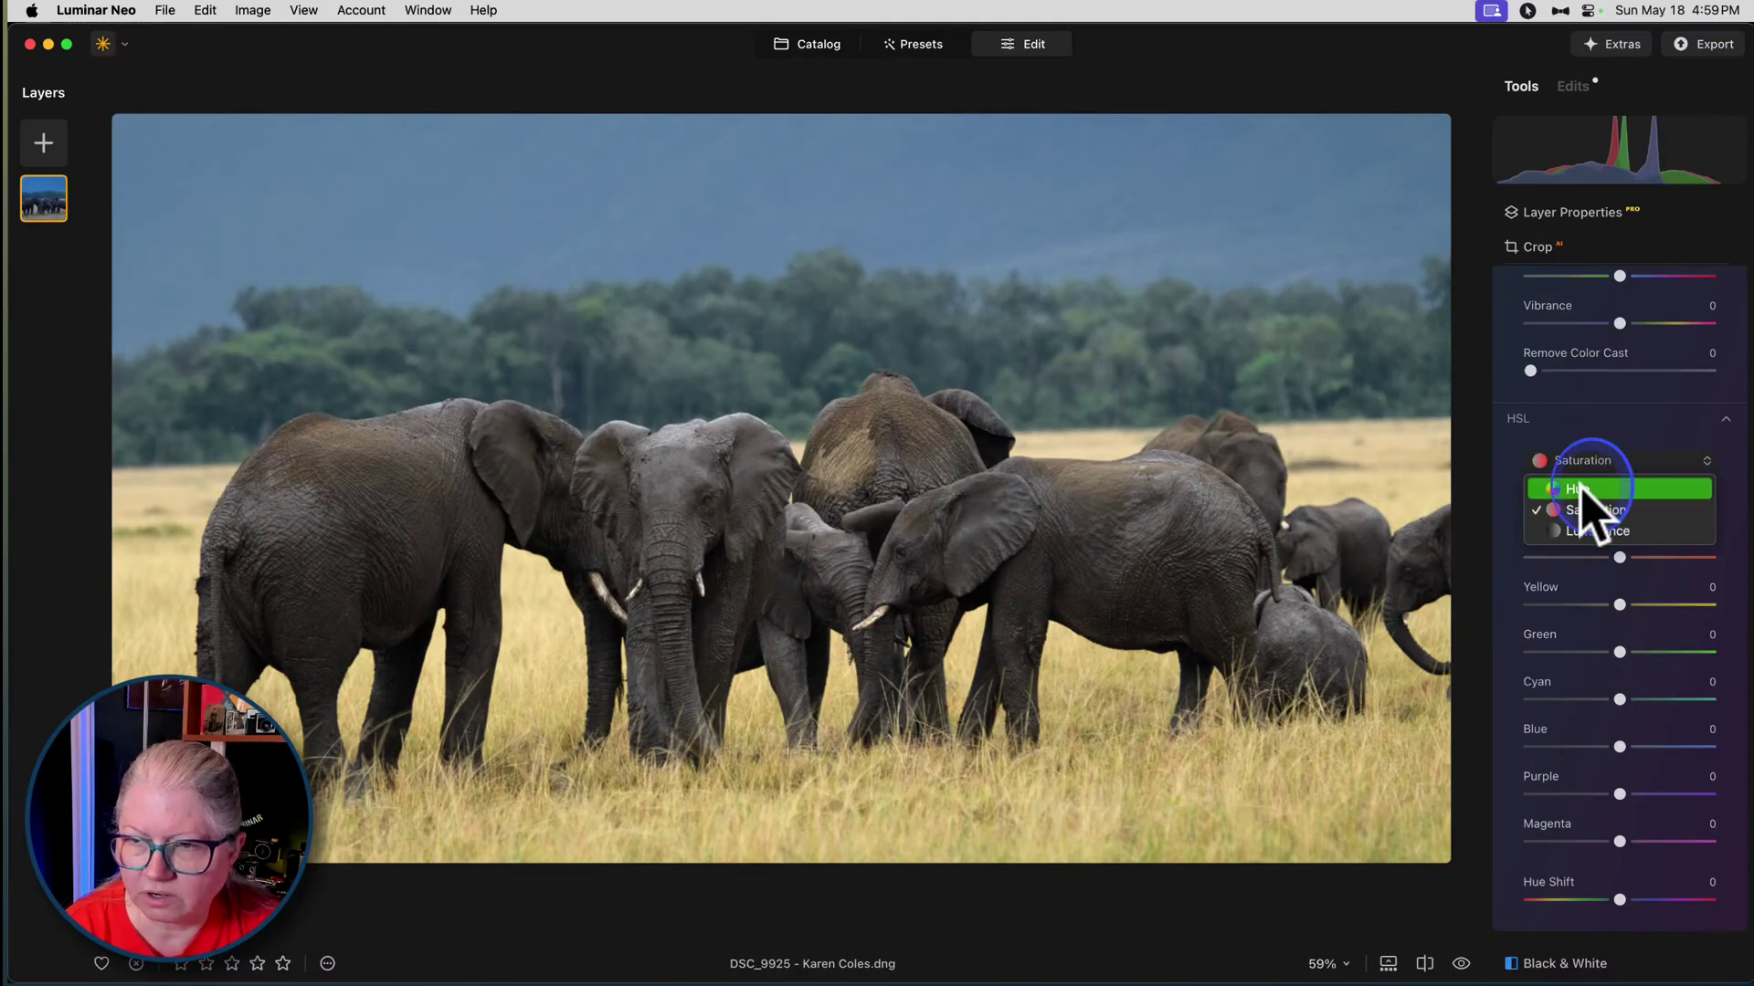
{"action": "left_click_drag", "start_coordinate": [1619, 650], "coordinate": [1594, 651]}
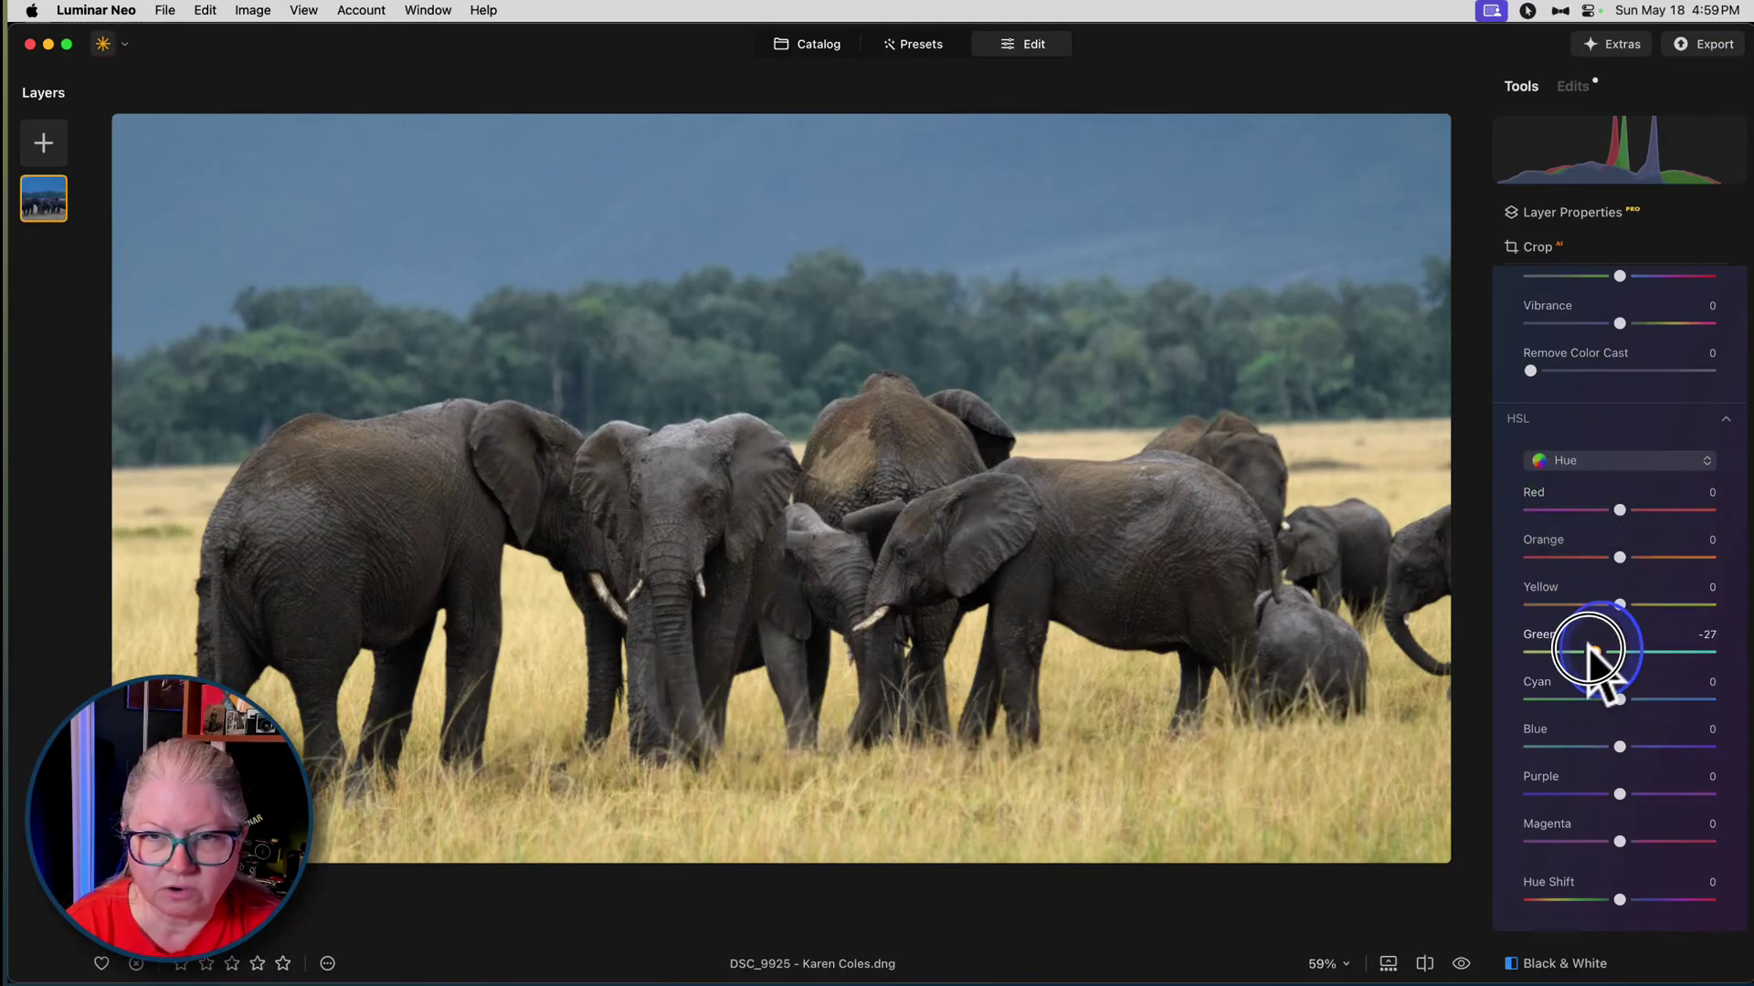
{"action": "left_click_drag", "start_coordinate": [1729, 650], "coordinate": [1589, 662]}
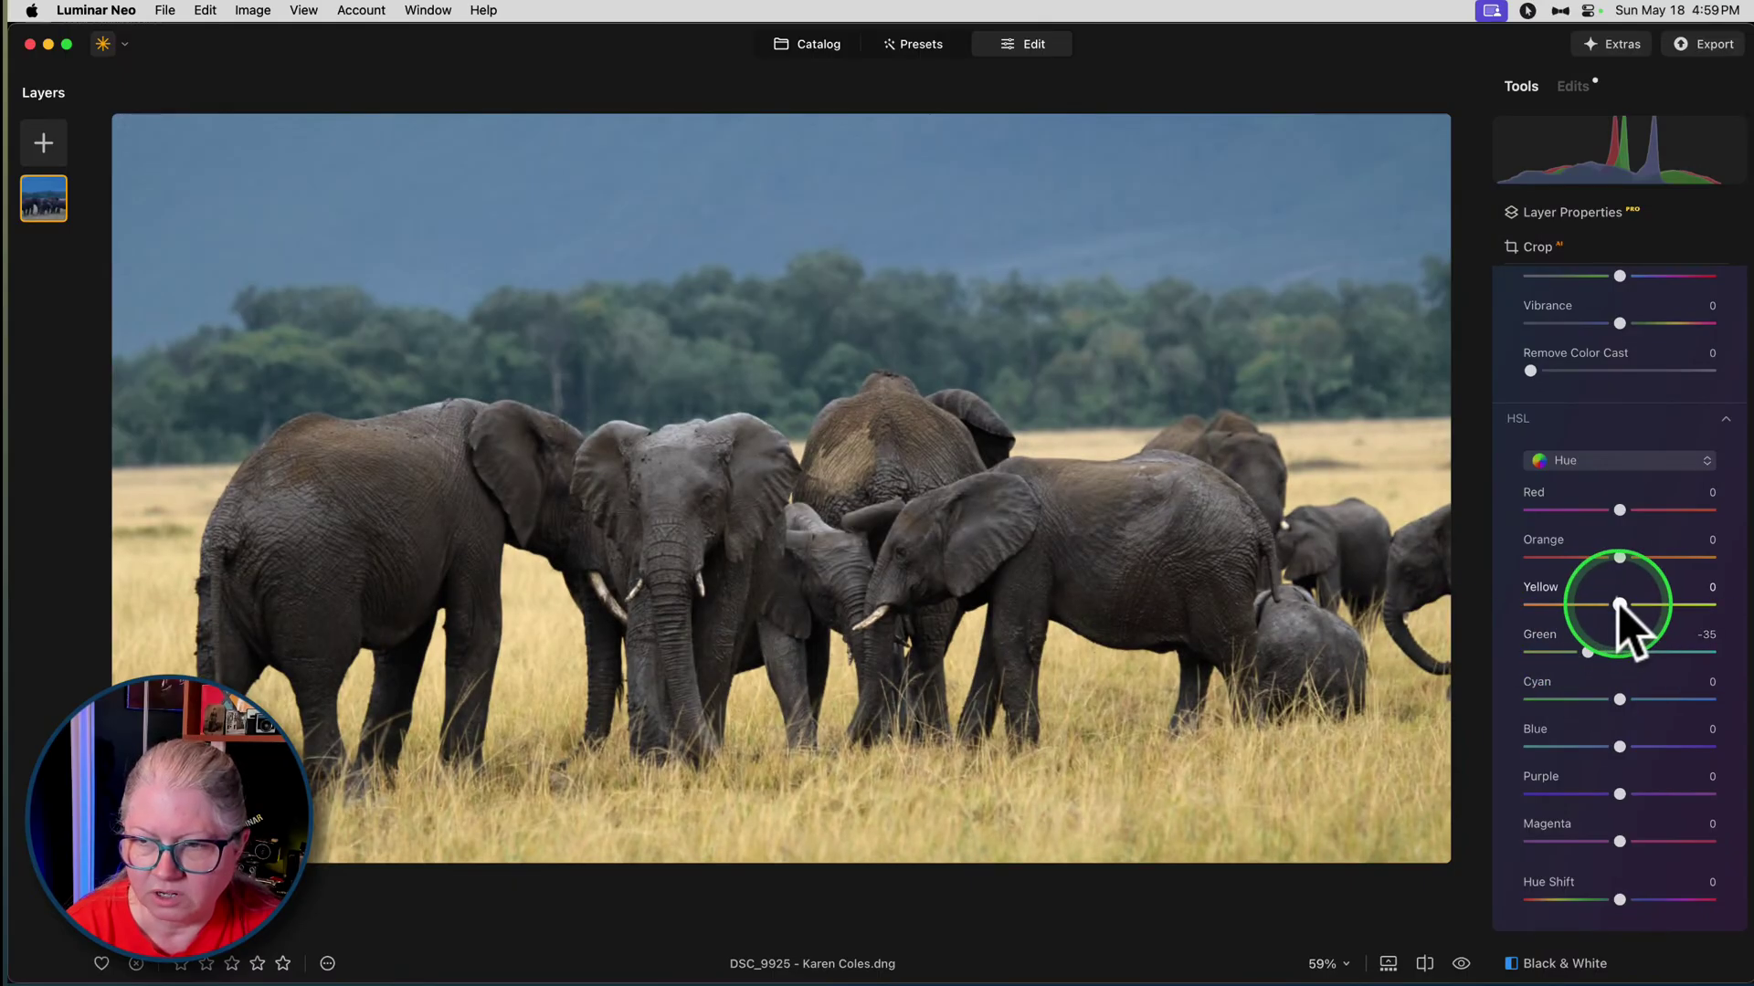
{"action": "left_click_drag", "start_coordinate": [1620, 604], "coordinate": [1605, 605]}
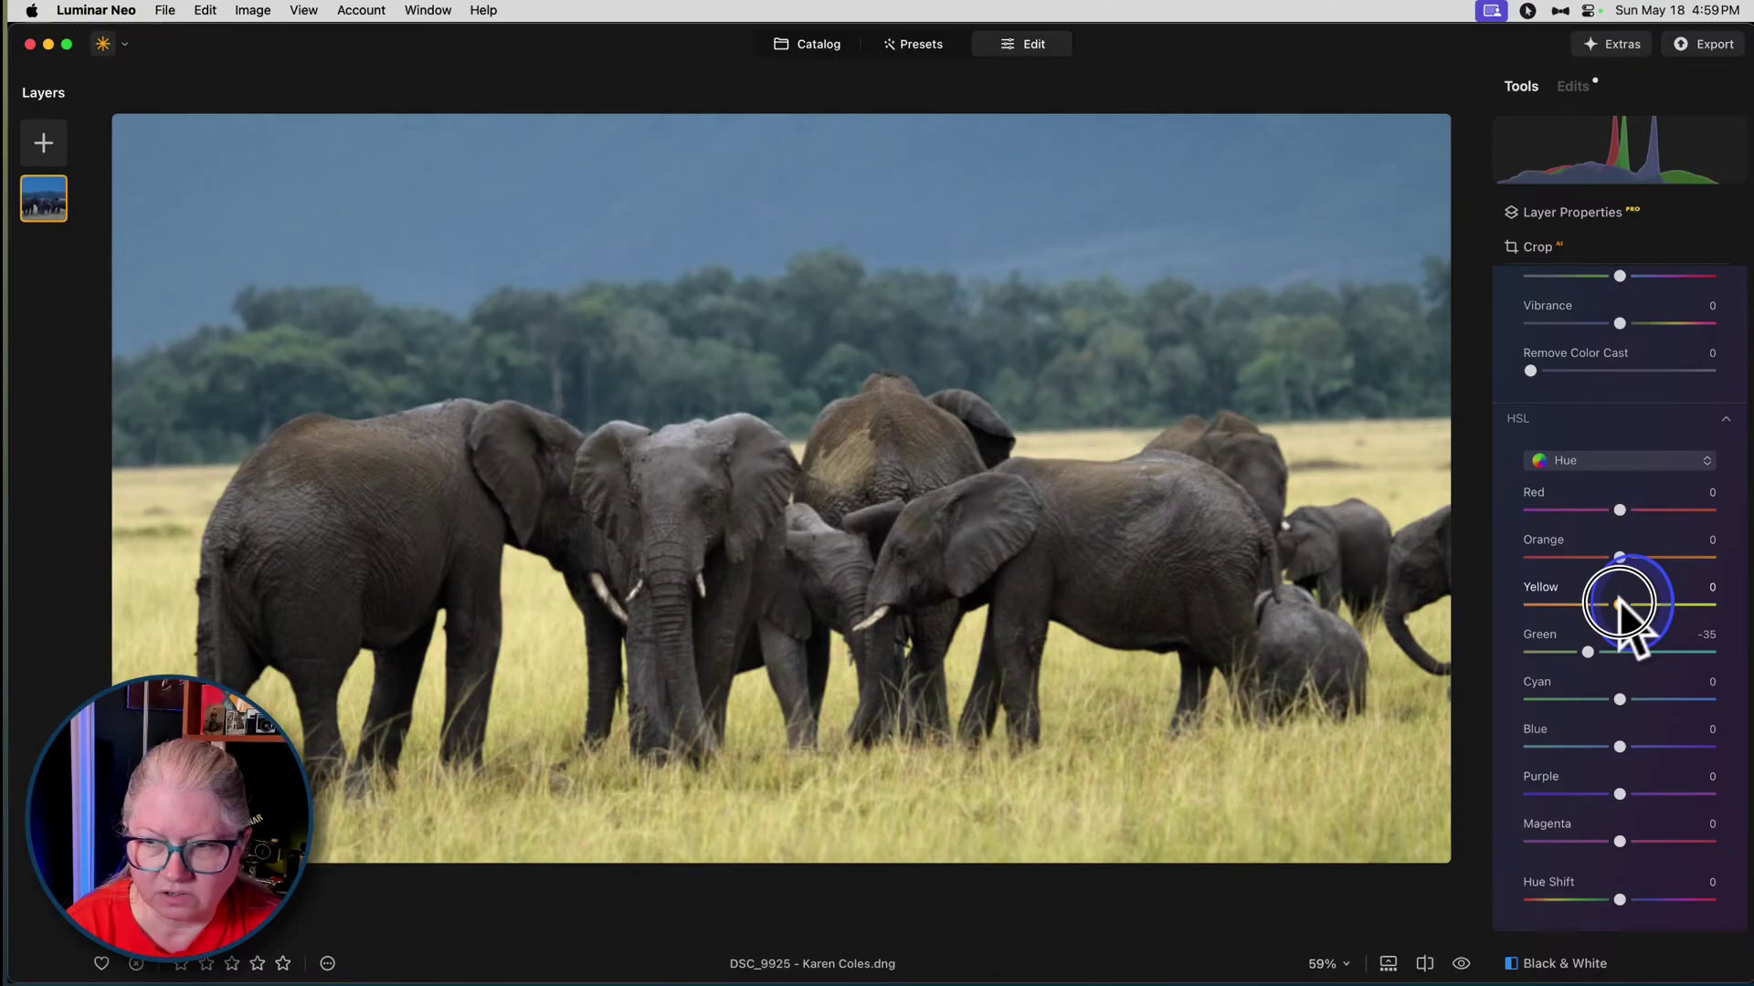
{"action": "left_click_drag", "start_coordinate": [1620, 557], "coordinate": [1629, 560]}
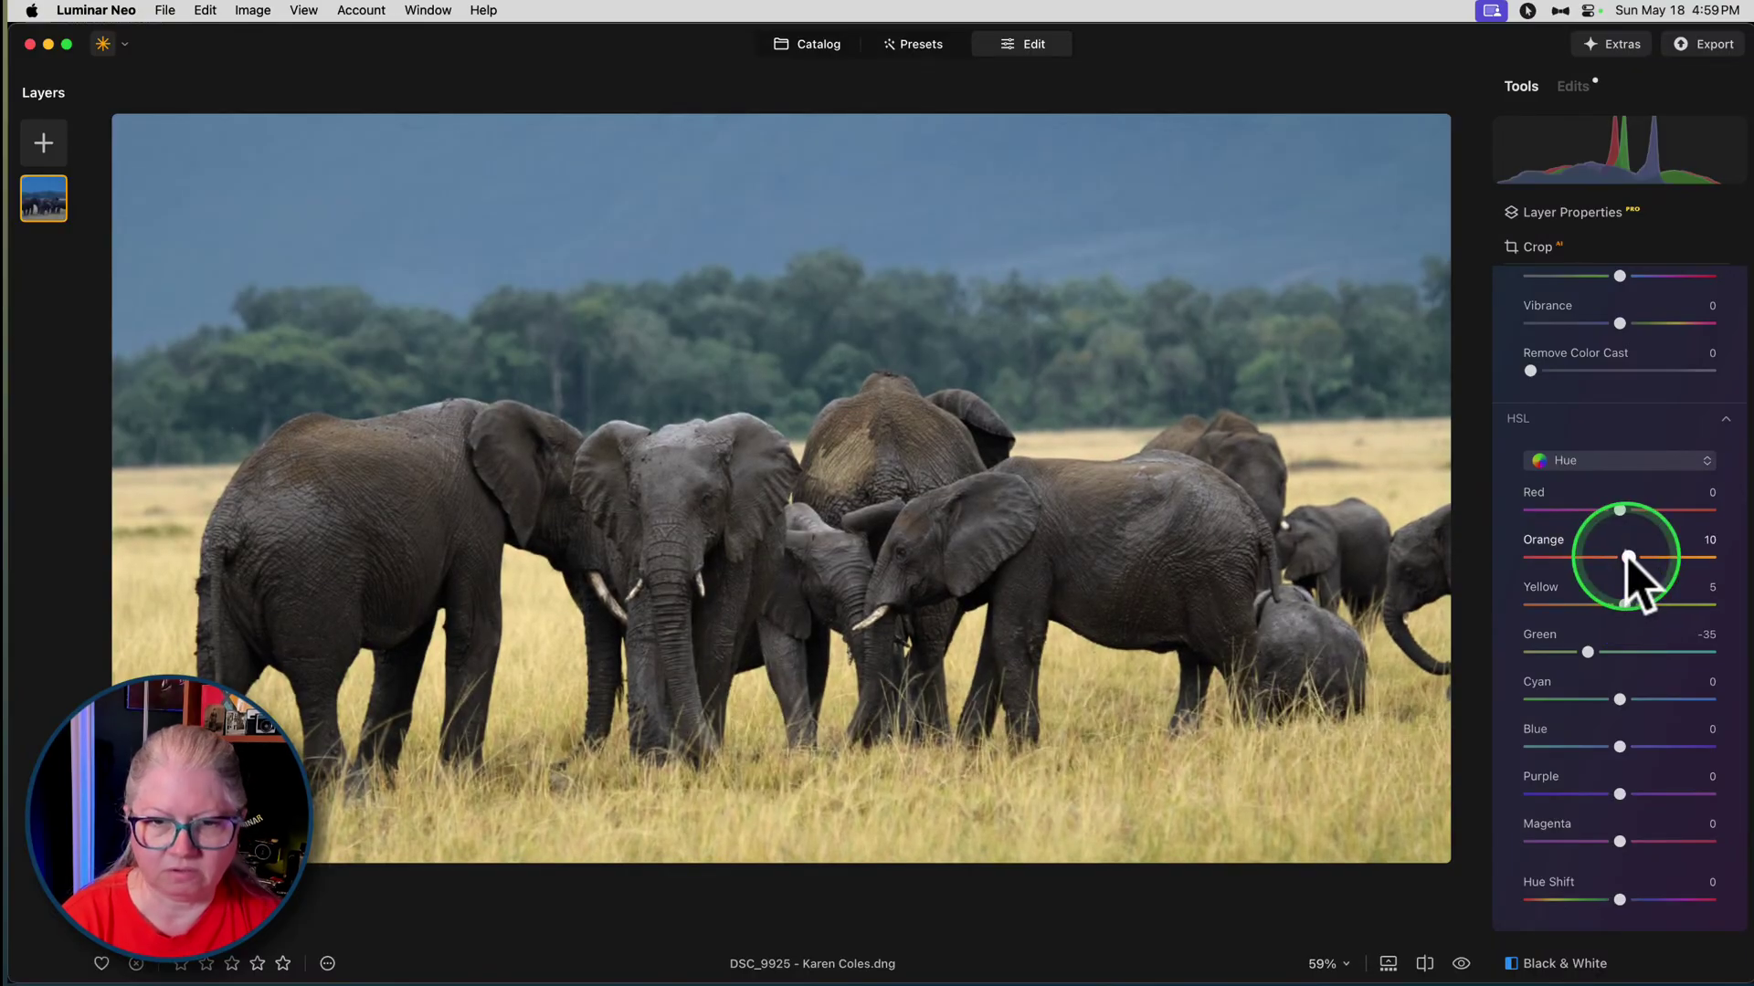
- Set the HSL luminance of Cyan to -12 and Green to -92, and close the Color tool
{"action": "scroll", "coordinate": [1629, 559], "scroll_direction": "up", "scroll_amount": 2}
{"action": "left_click", "coordinate": [1612, 510]}
{"action": "left_click", "coordinate": [1596, 580]}
{"action": "mouse_move", "coordinate": [1600, 738]}
{"action": "left_mouse_down"}
{"action": "mouse_move", "coordinate": [1629, 744]}
{"action": "mouse_move", "coordinate": [1581, 743]}
{"action": "mouse_move", "coordinate": [1651, 747]}
{"action": "mouse_move", "coordinate": [1608, 747]}
{"action": "left_mouse_up"}
{"action": "left_click_drag", "start_coordinate": [1619, 701], "coordinate": [1537, 703]}
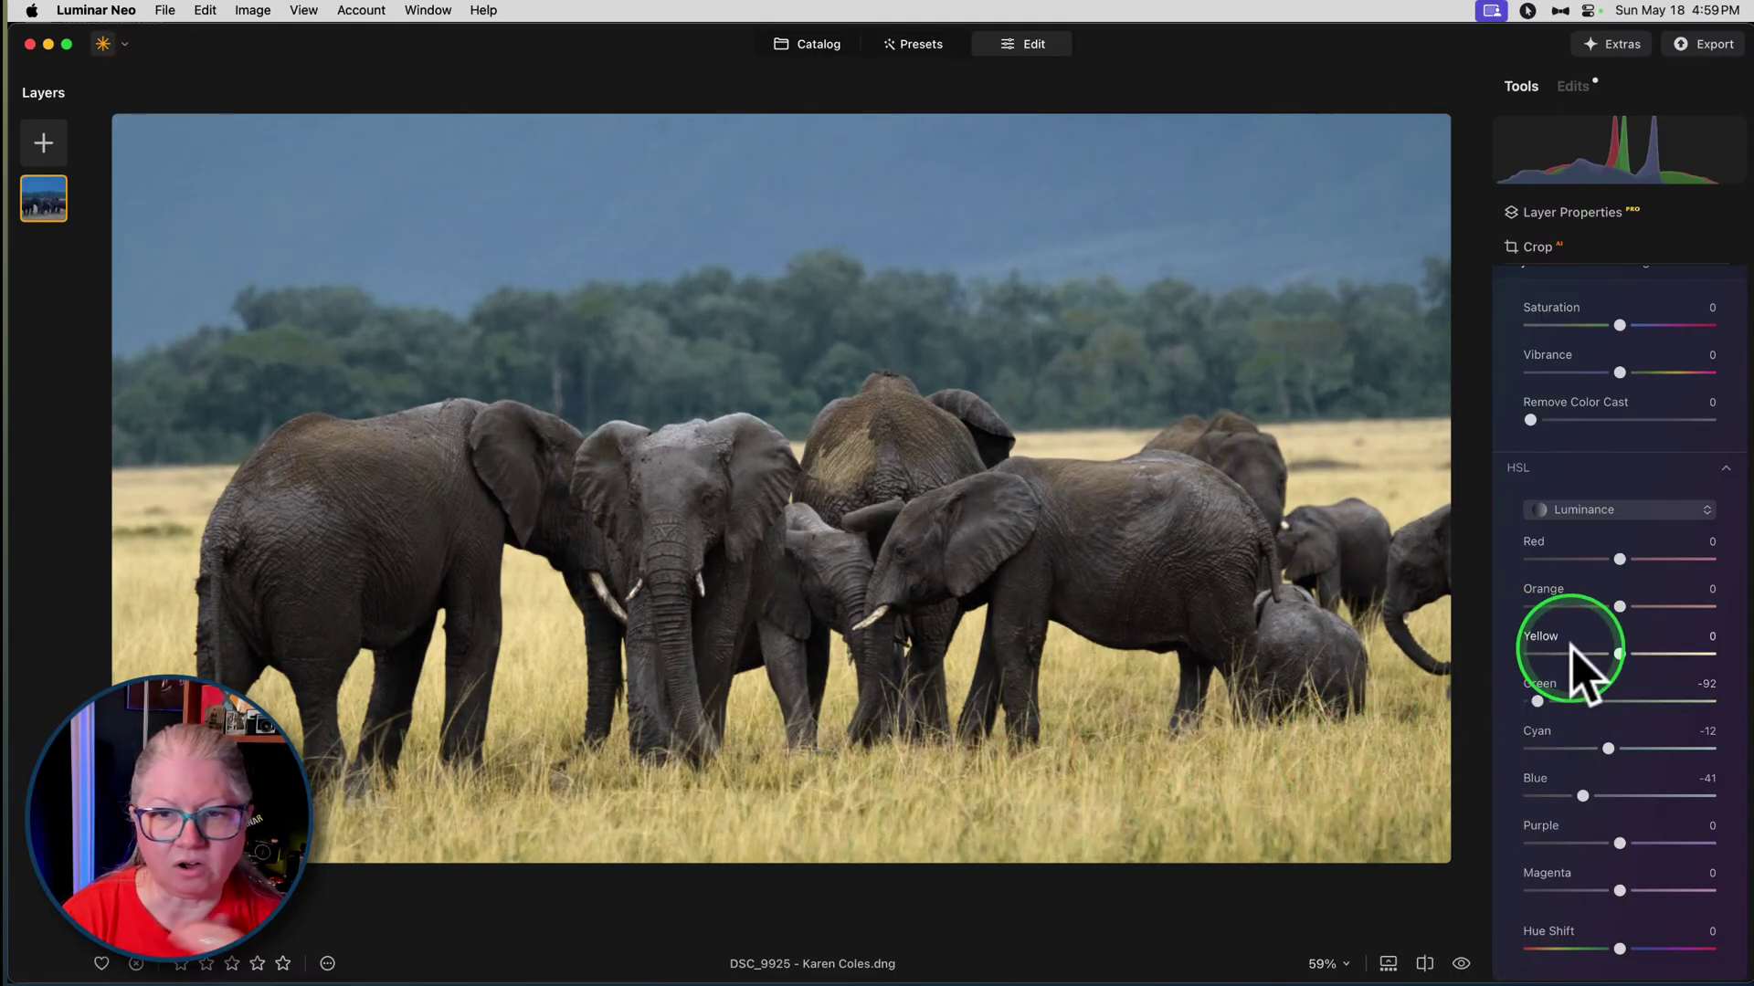
{"action": "scroll", "coordinate": [1580, 671], "scroll_direction": "up", "scroll_amount": 5}
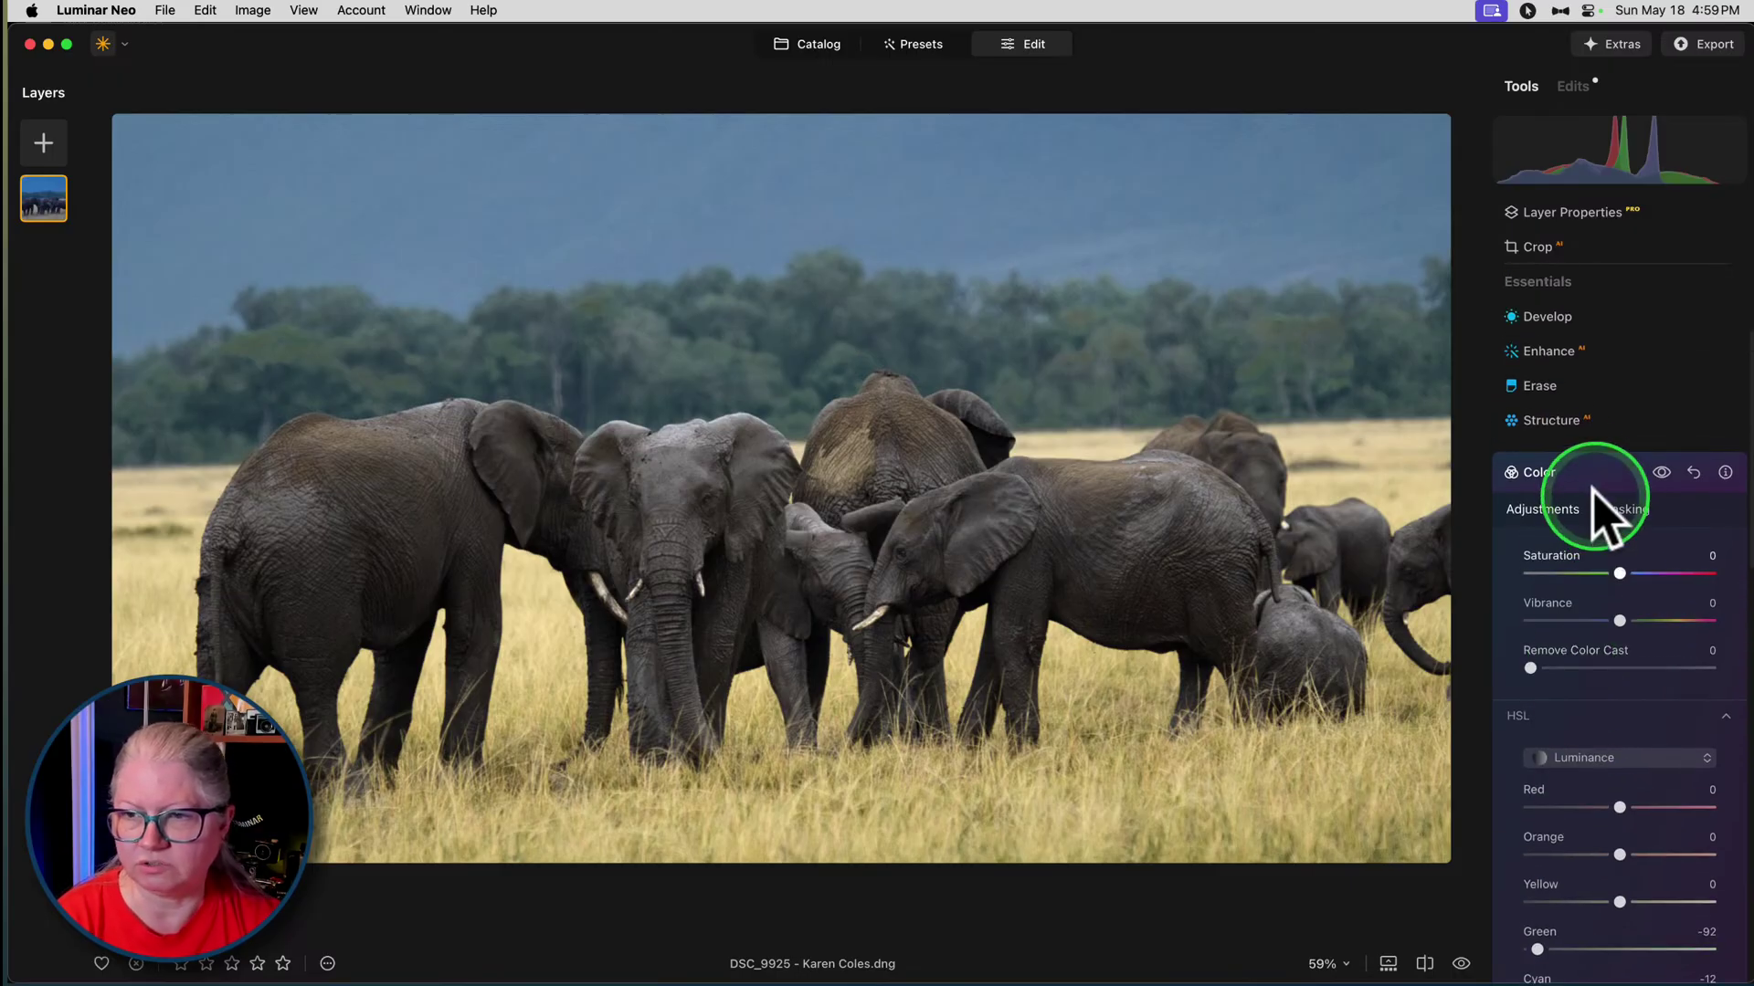
{"action": "left_click", "coordinate": [1587, 475]}
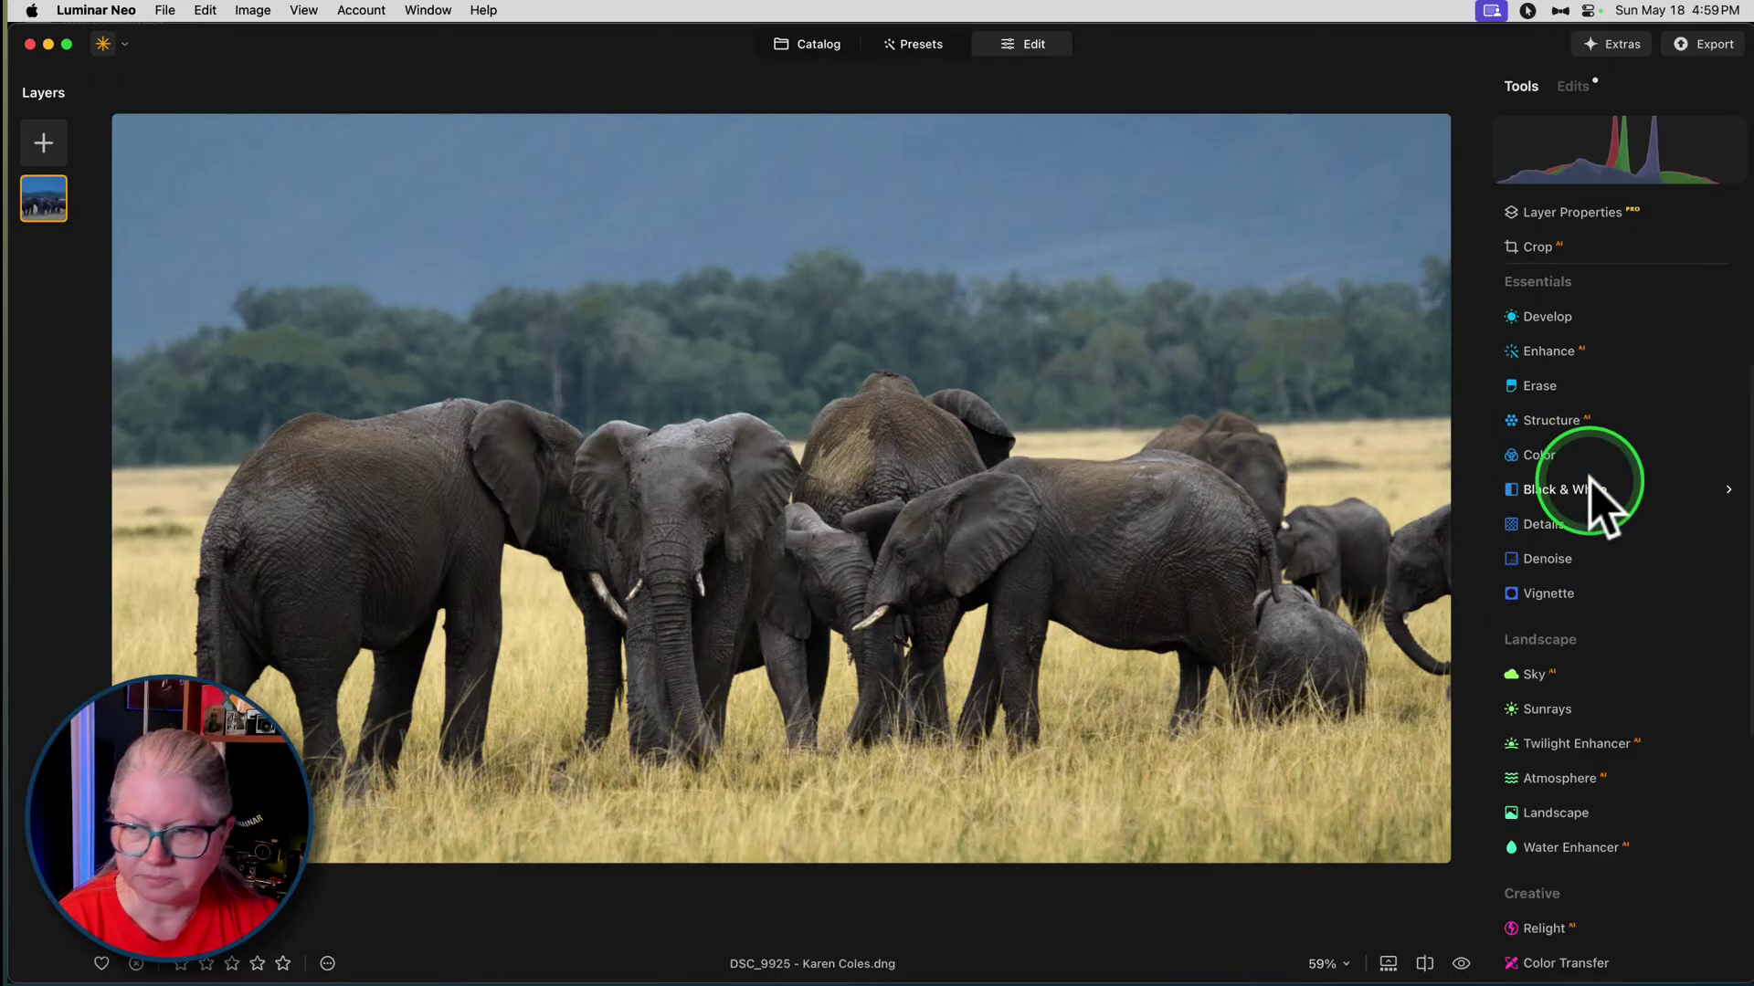
- Convert the elephant photo to black and white with luminance Yellow 39, Green -71 and Blue 6, and compare it with the color version
{"action": "left_click", "coordinate": [1563, 490]}
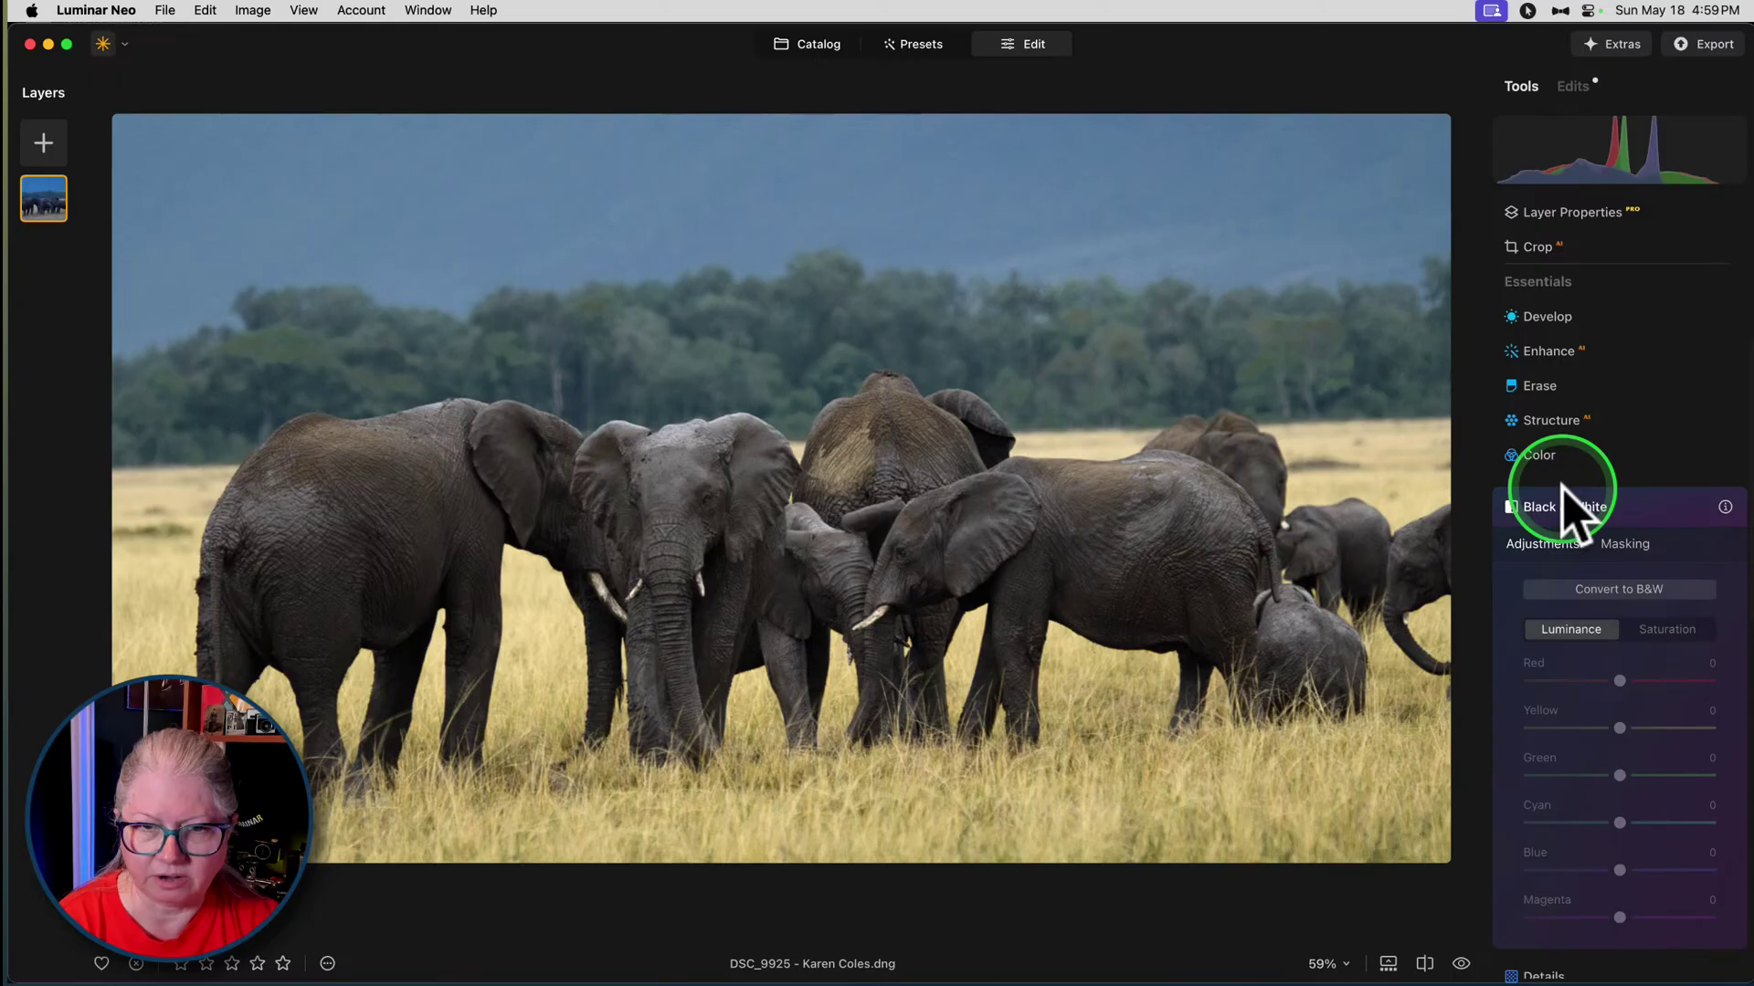
{"action": "left_click", "coordinate": [1612, 549]}
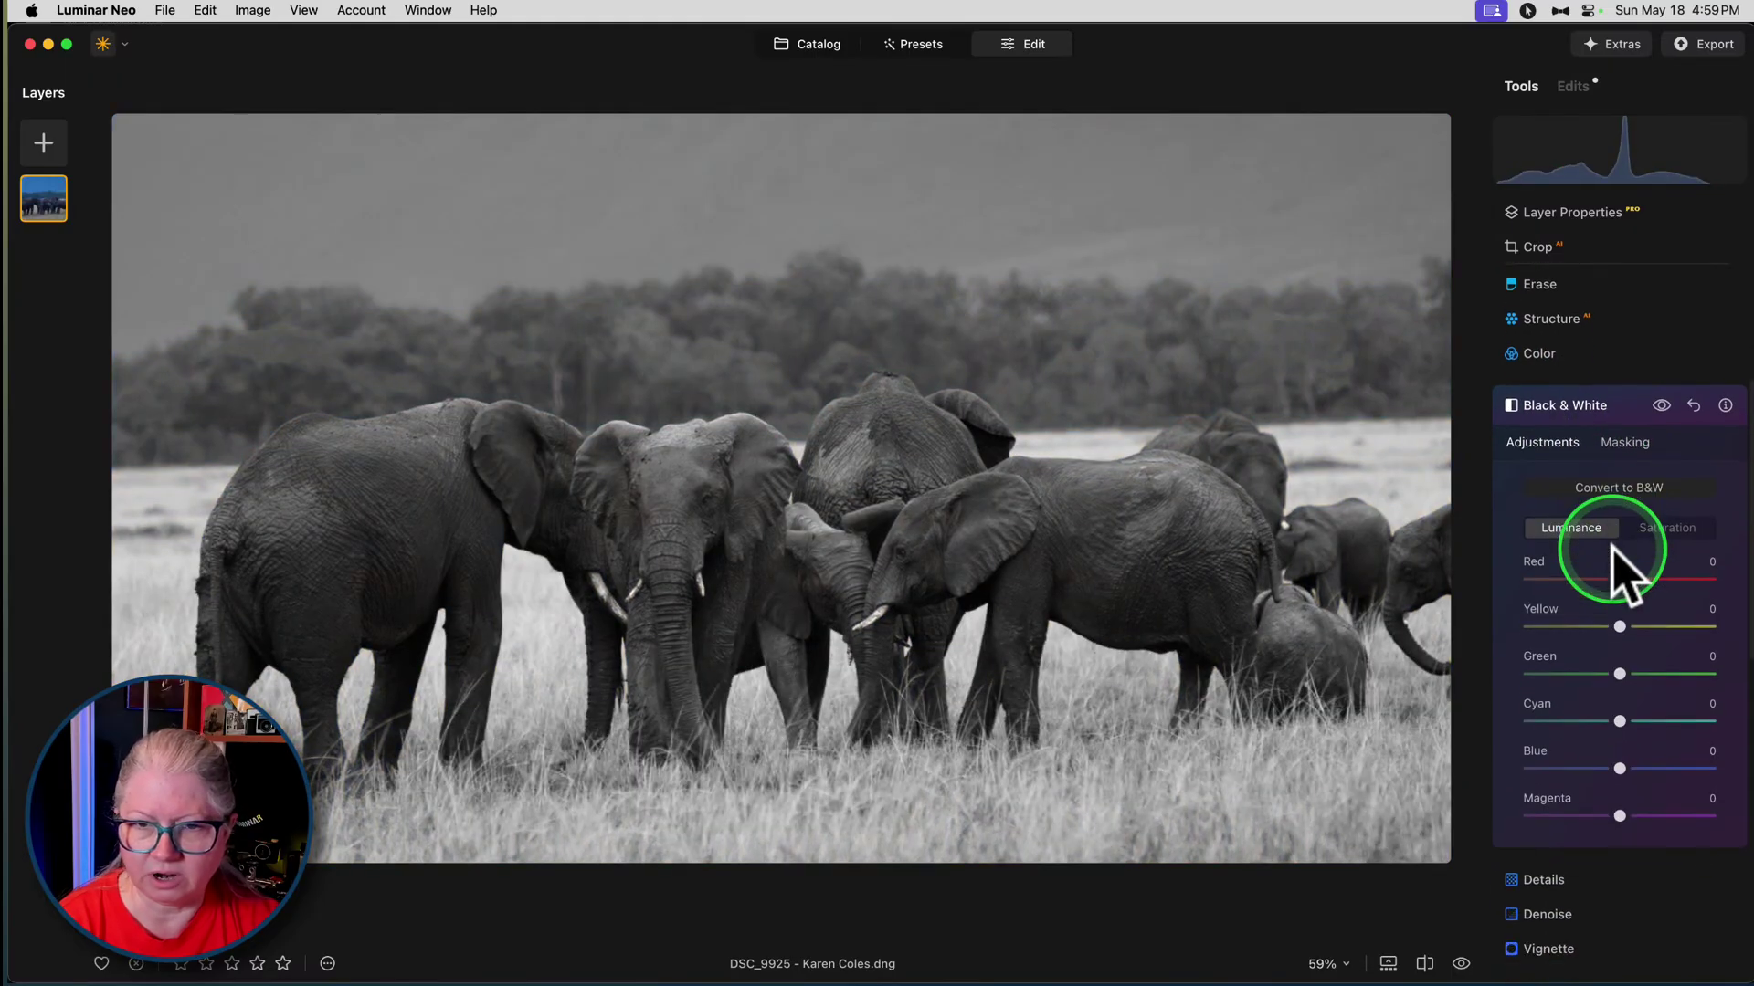
{"action": "left_click", "coordinate": [1623, 784]}
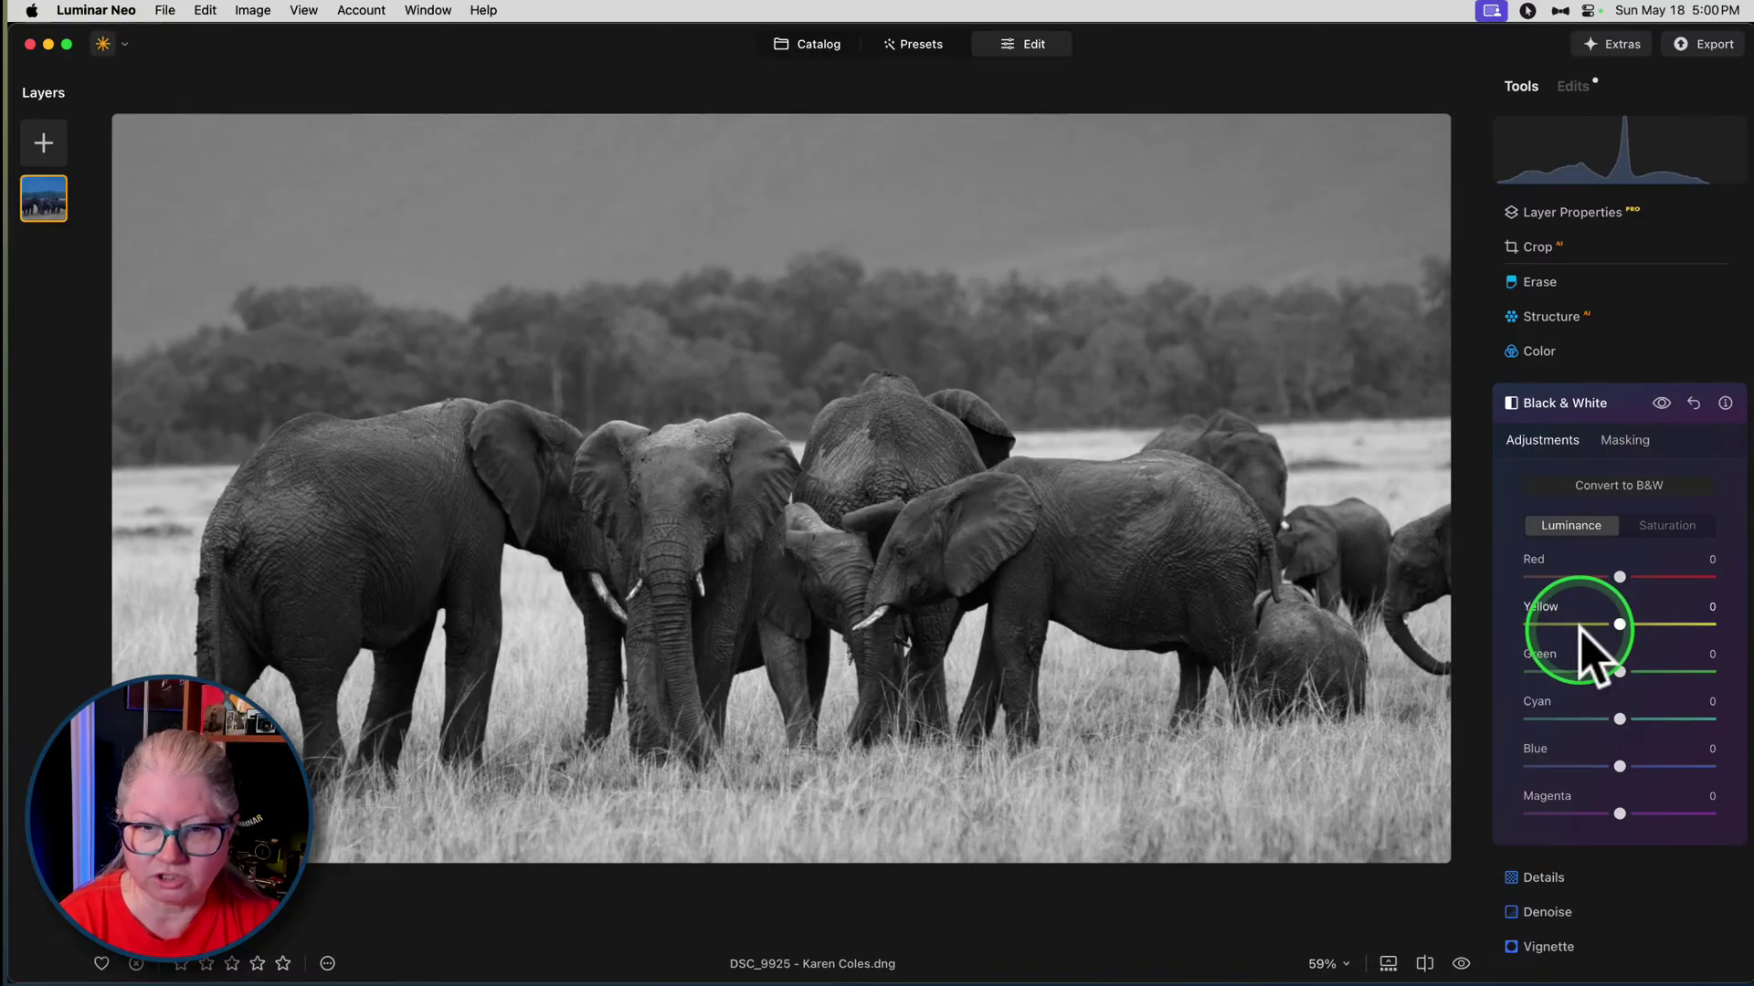
{"action": "left_click_drag", "start_coordinate": [1619, 671], "coordinate": [1555, 673]}
{"action": "mouse_move", "coordinate": [1619, 624]}
{"action": "left_mouse_down"}
{"action": "mouse_move", "coordinate": [1565, 625]}
{"action": "mouse_move", "coordinate": [1728, 630]}
{"action": "mouse_move", "coordinate": [1546, 625]}
{"action": "mouse_move", "coordinate": [1654, 625]}
{"action": "left_mouse_up"}
{"action": "mouse_move", "coordinate": [1611, 765]}
{"action": "left_mouse_down"}
{"action": "mouse_move", "coordinate": [1538, 769]}
{"action": "mouse_move", "coordinate": [1682, 754]}
{"action": "mouse_move", "coordinate": [1598, 750]}
{"action": "mouse_move", "coordinate": [1671, 763]}
{"action": "mouse_move", "coordinate": [1604, 751]}
{"action": "mouse_move", "coordinate": [1624, 754]}
{"action": "left_mouse_up"}
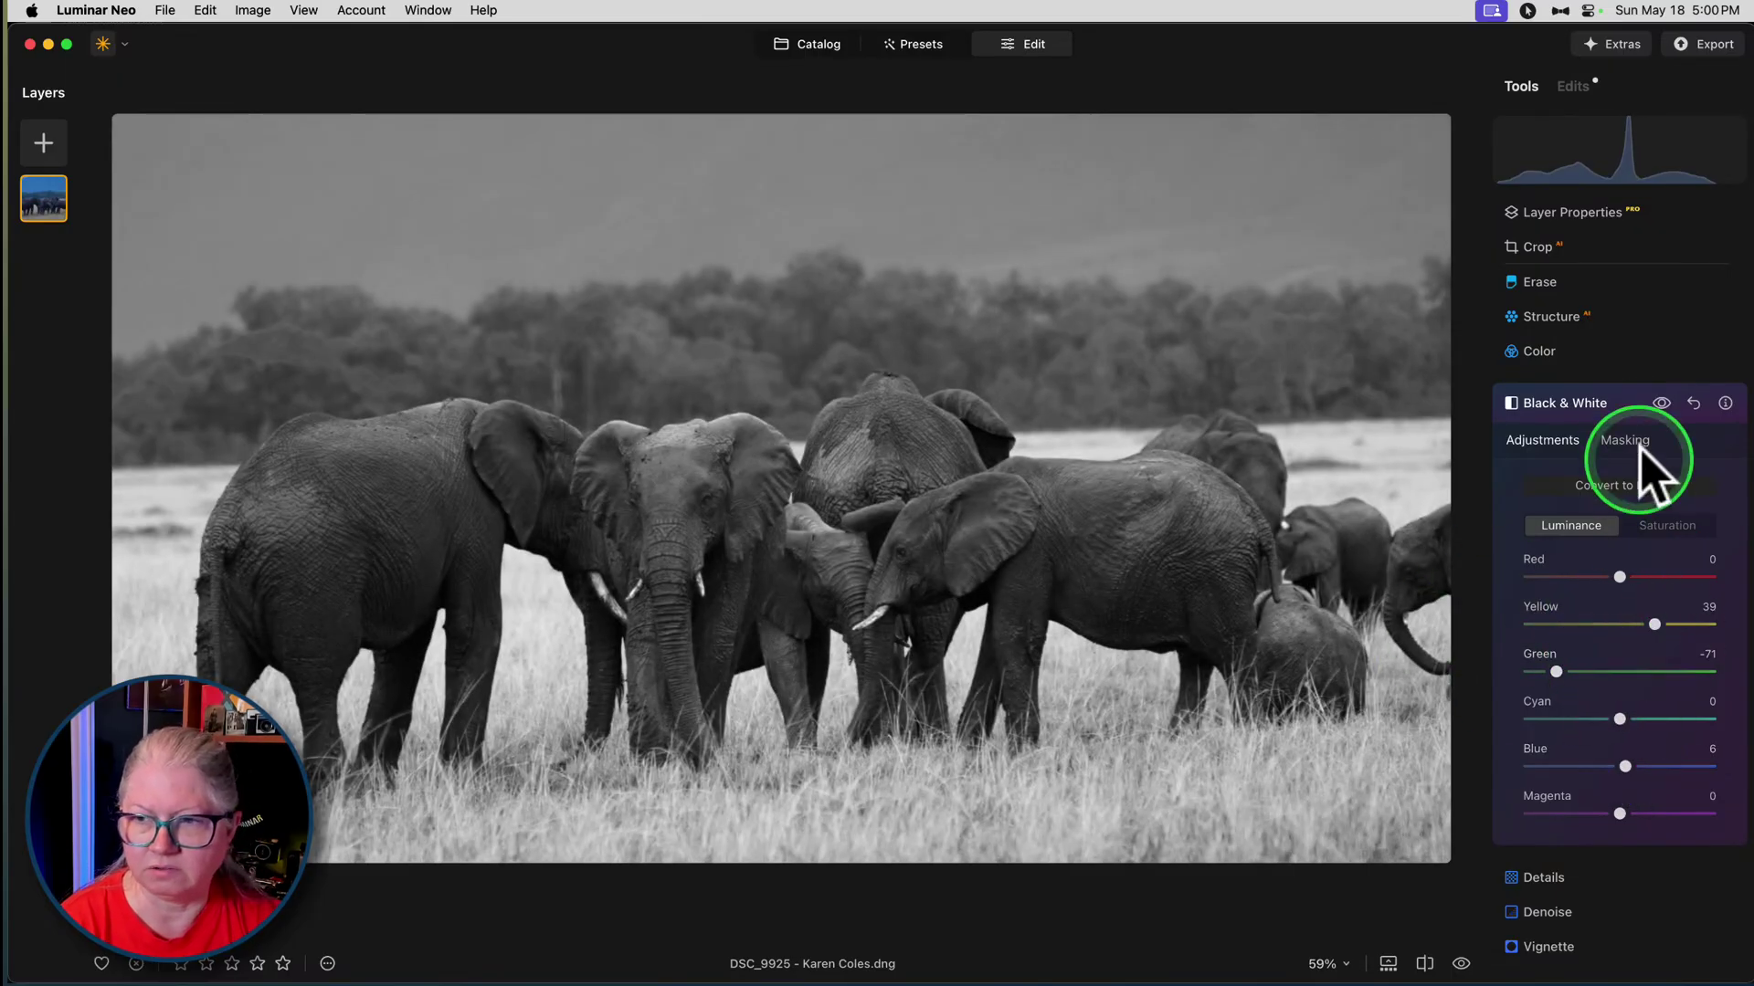
{"action": "left_click", "coordinate": [1659, 404]}
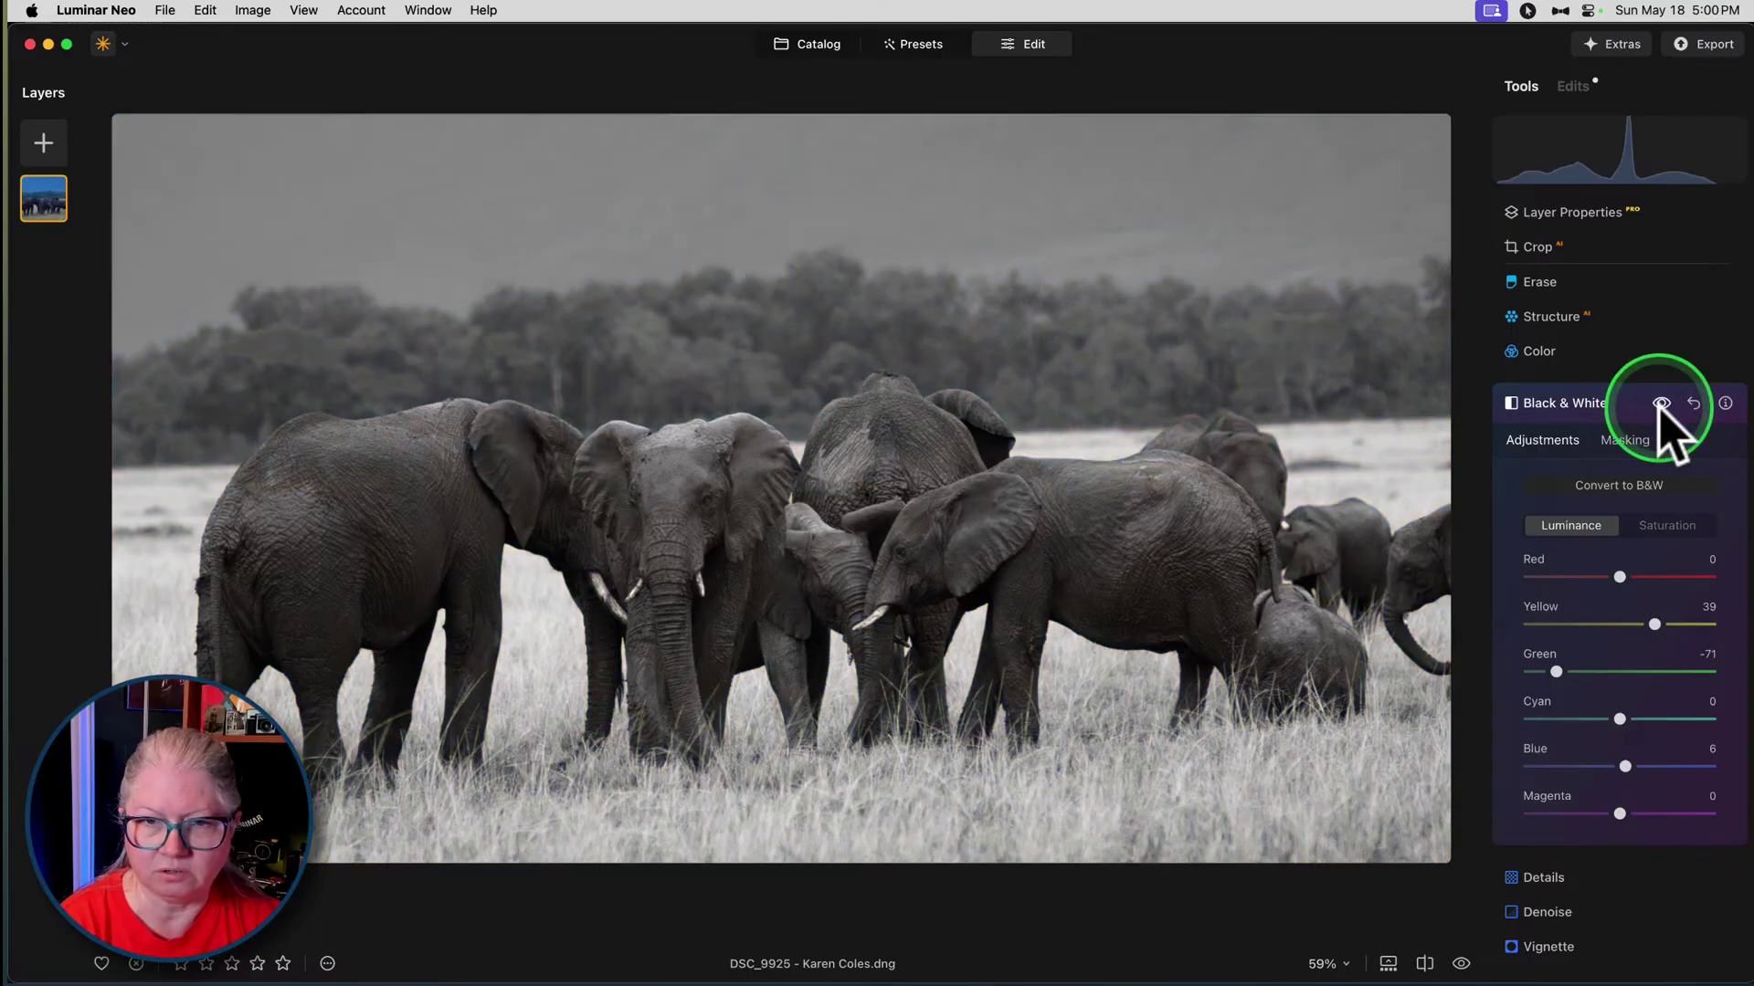
{"action": "left_click", "coordinate": [1659, 404]}
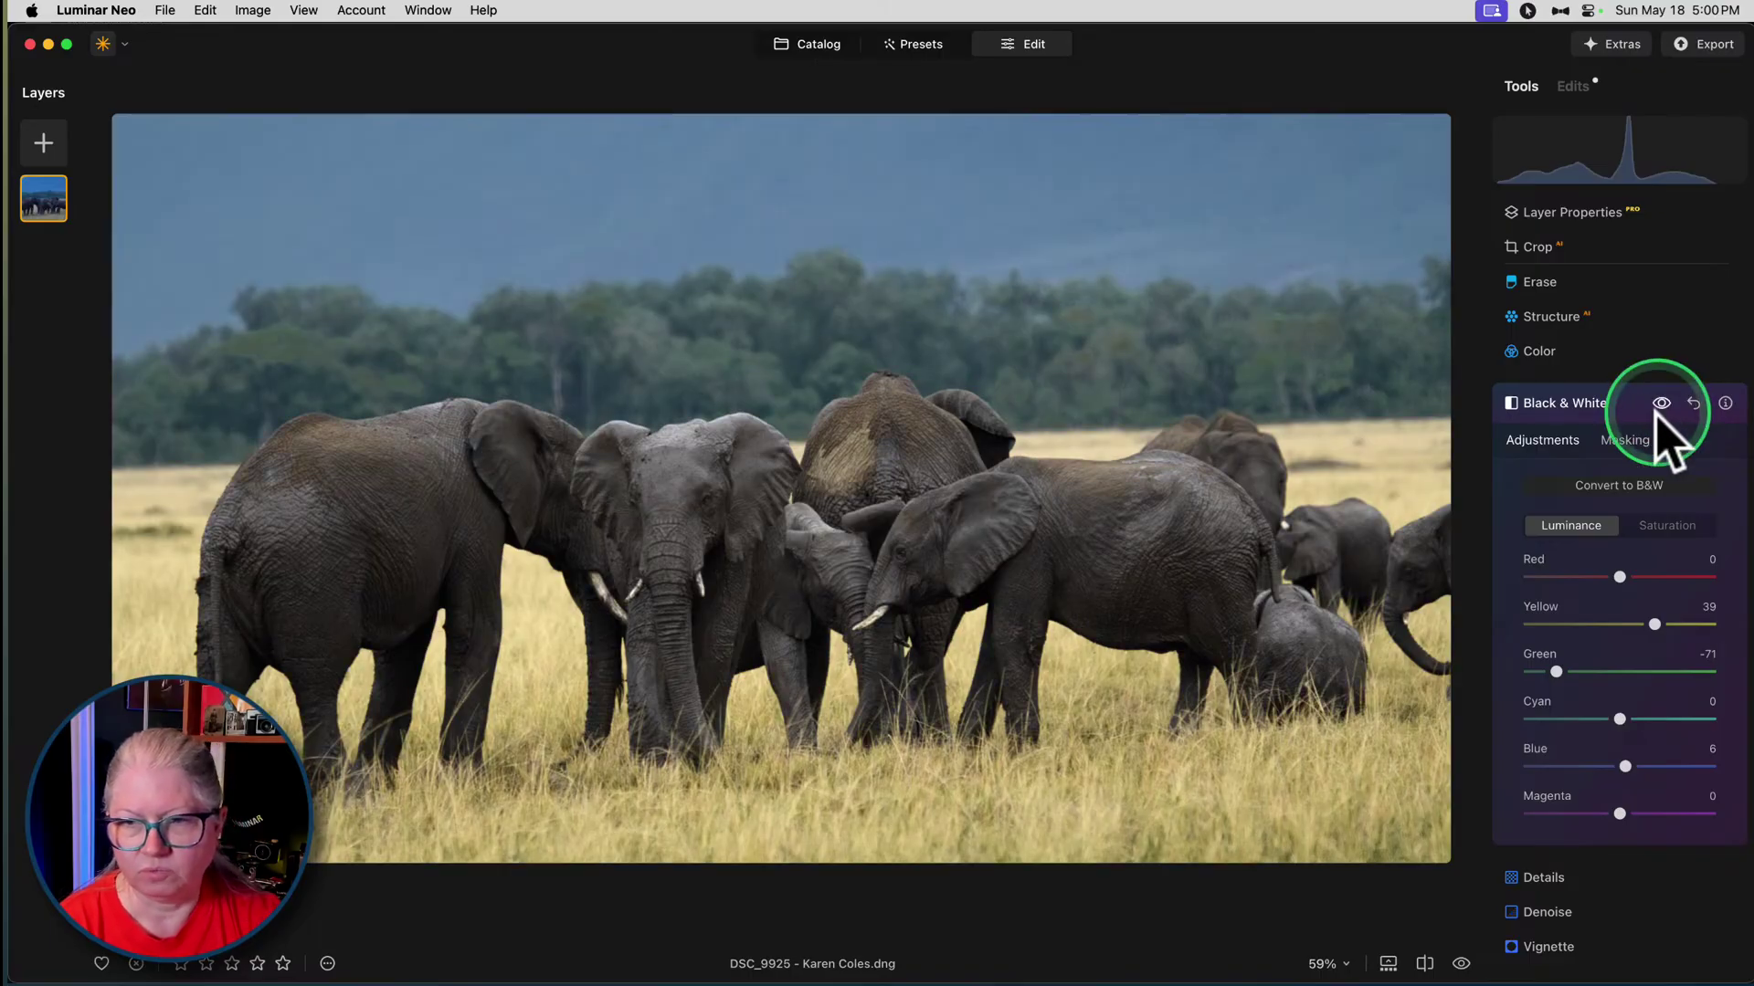
- Bring color back into the black-and-white conversion with saturation Red 50, Yellow 49, Green 51, Cyan 51, Blue 50 and Magenta 52
{"action": "left_click", "coordinate": [1663, 525]}
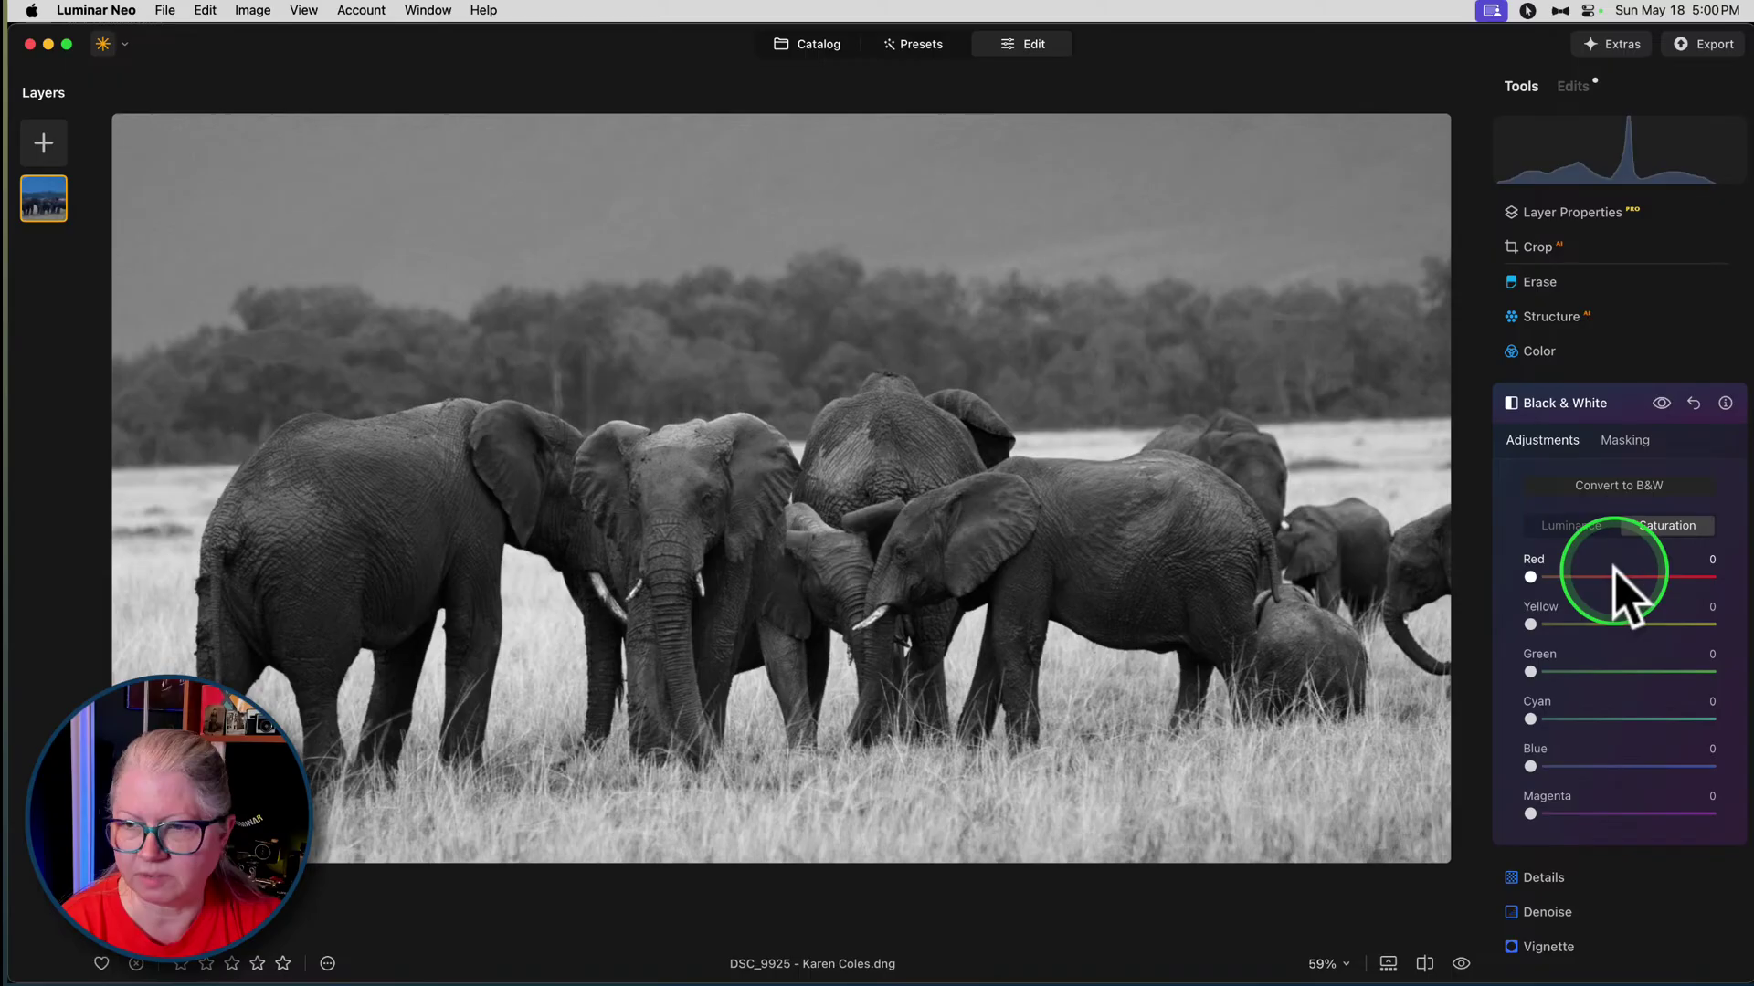
{"action": "left_click", "coordinate": [1709, 559]}
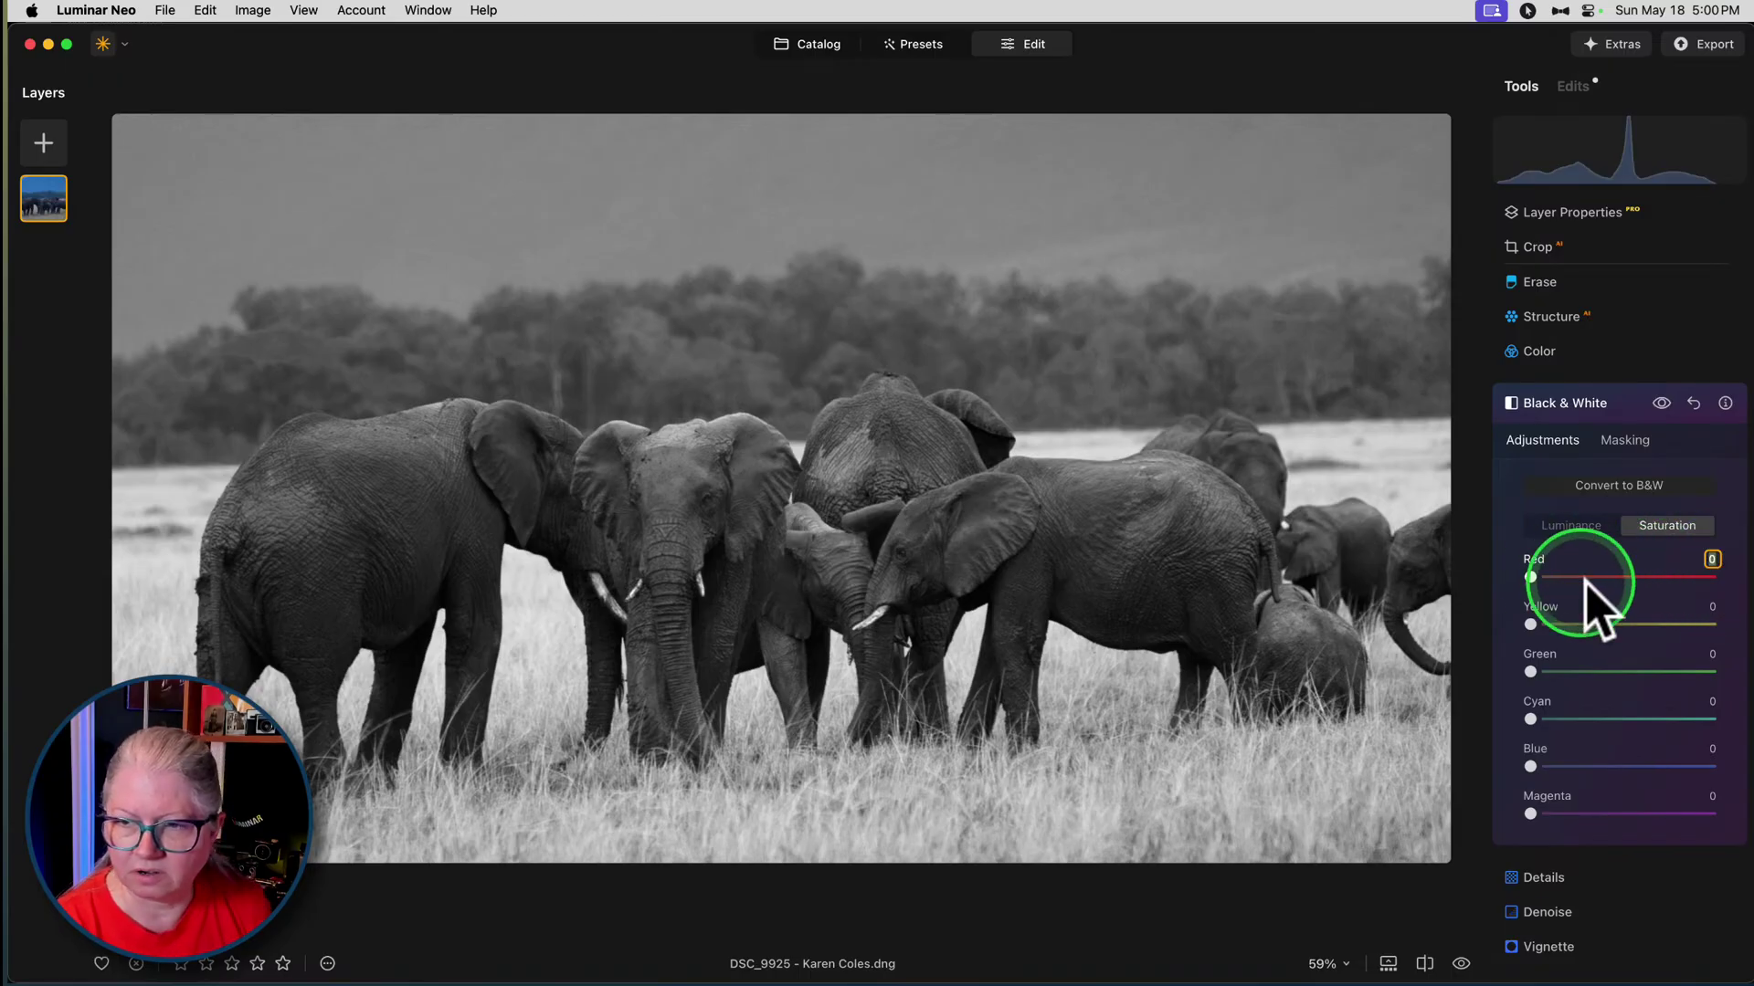
{"action": "type", "text": "50"}
{"action": "key", "text": "Return"}
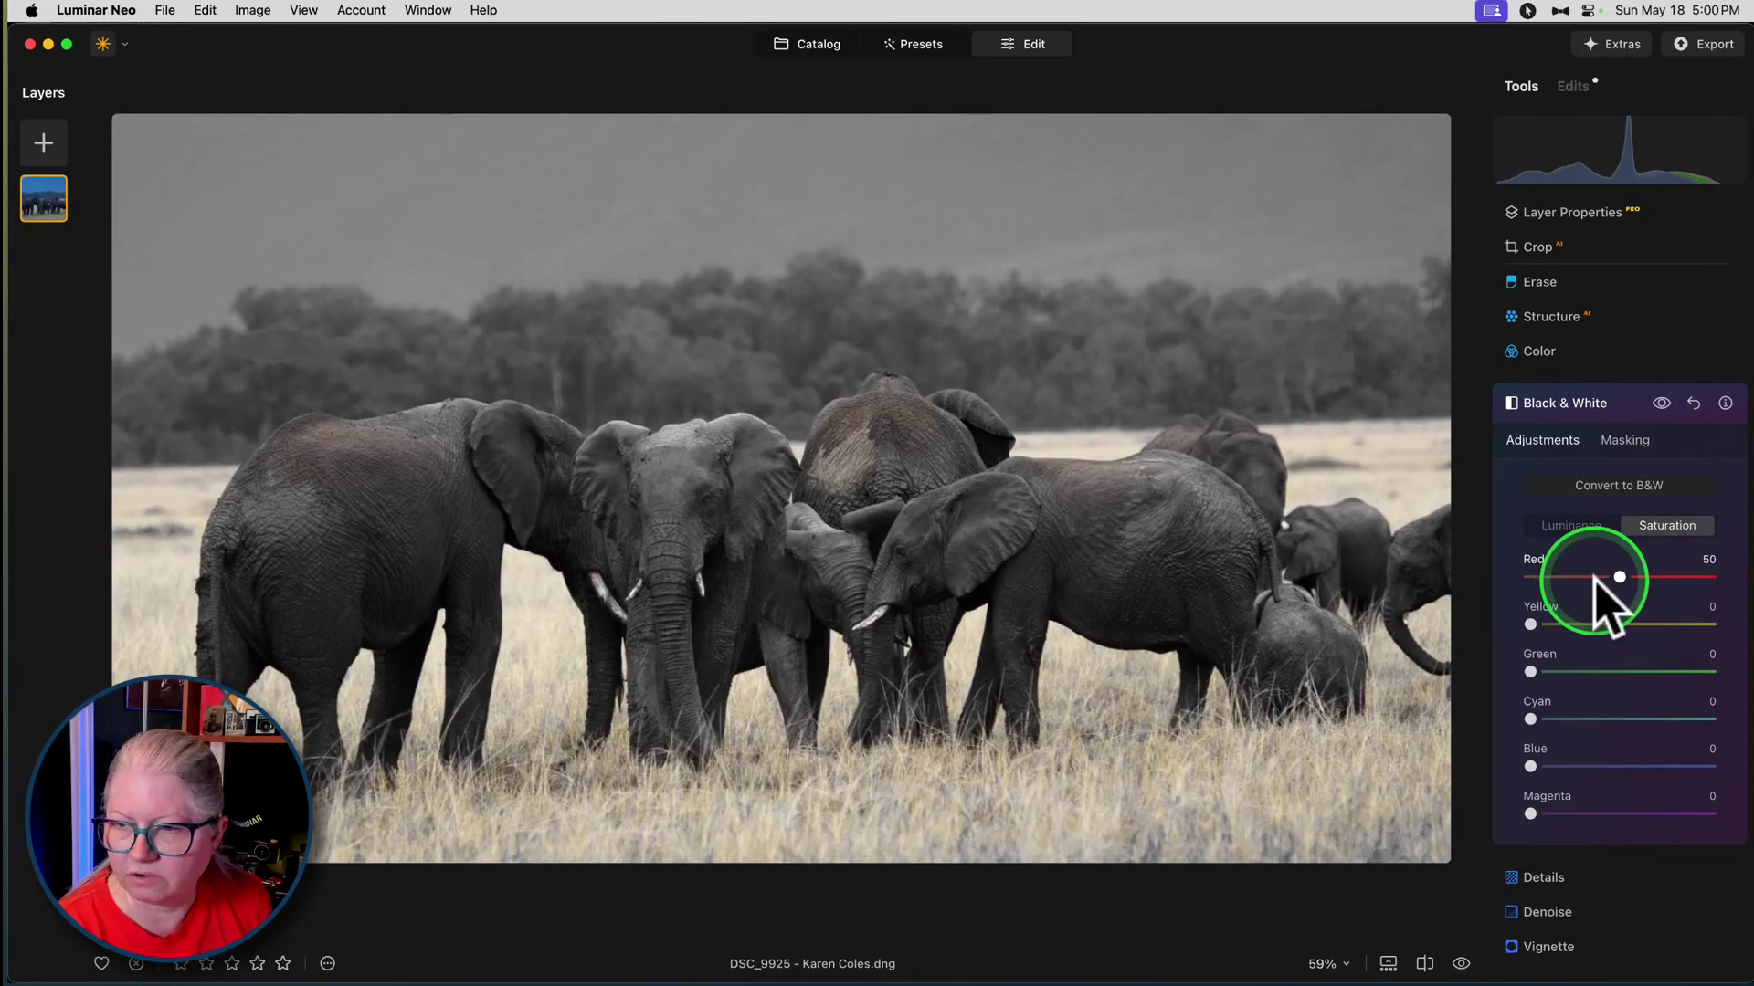
{"action": "left_click_drag", "start_coordinate": [1570, 624], "coordinate": [1631, 608]}
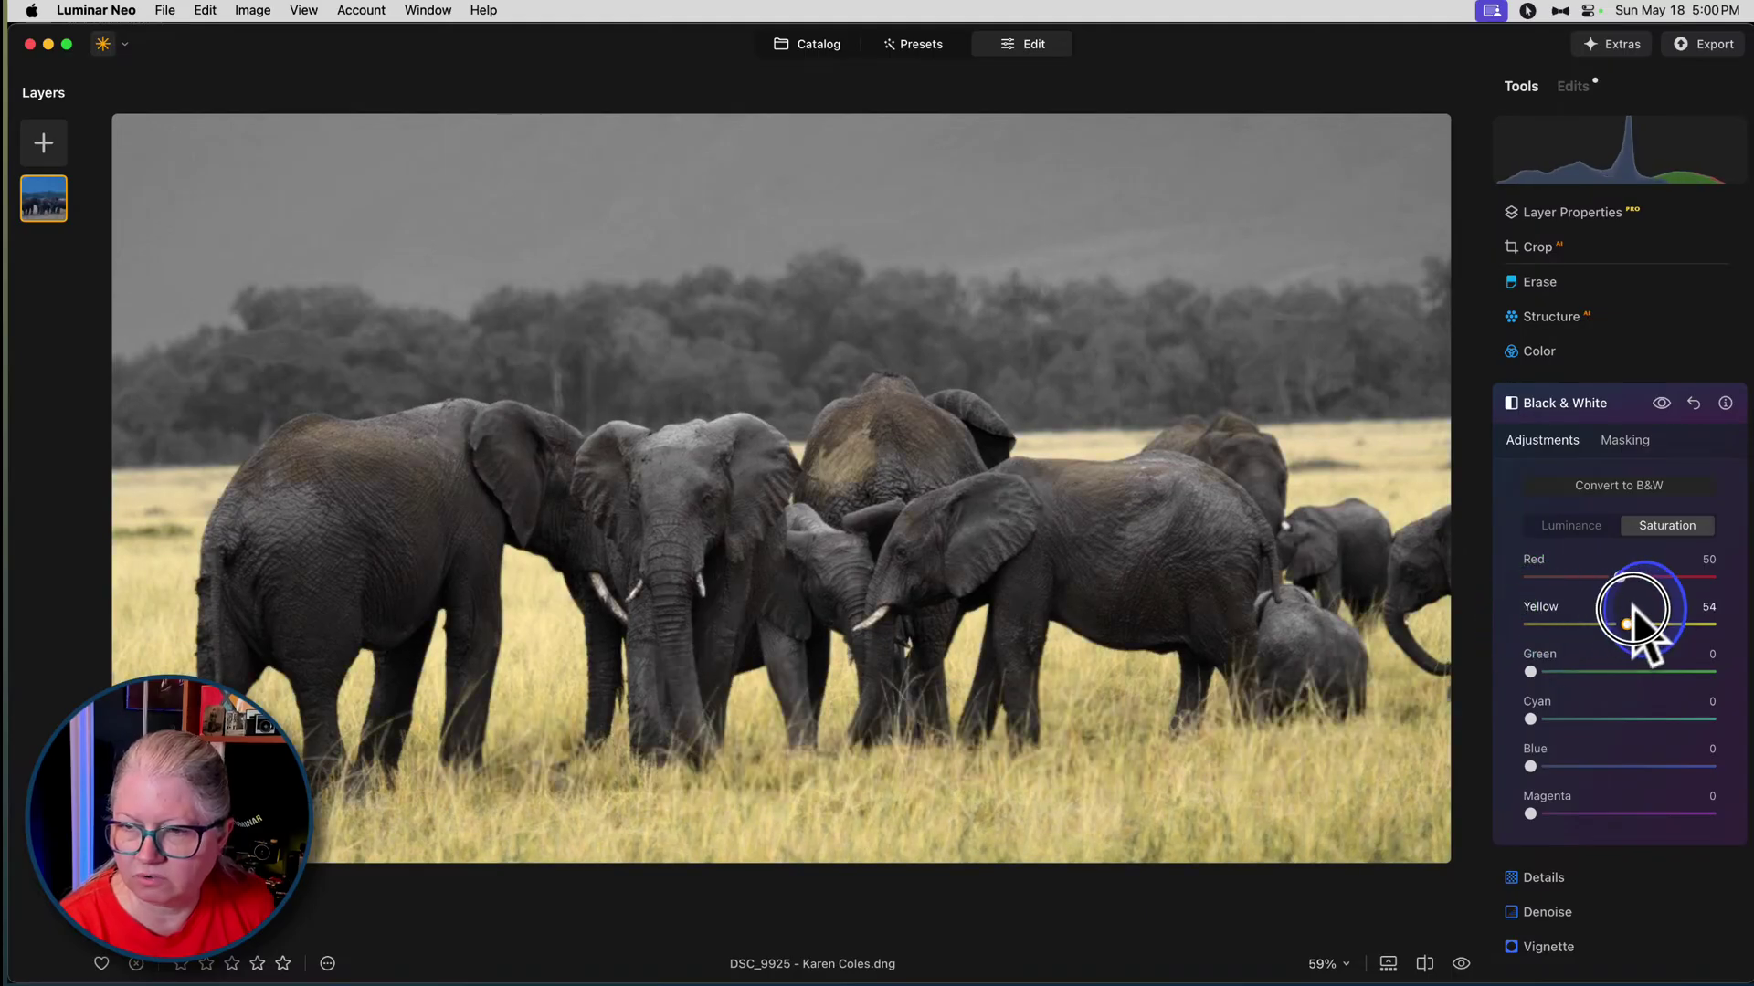
{"action": "left_click", "coordinate": [1622, 672]}
{"action": "left_click", "coordinate": [1621, 719]}
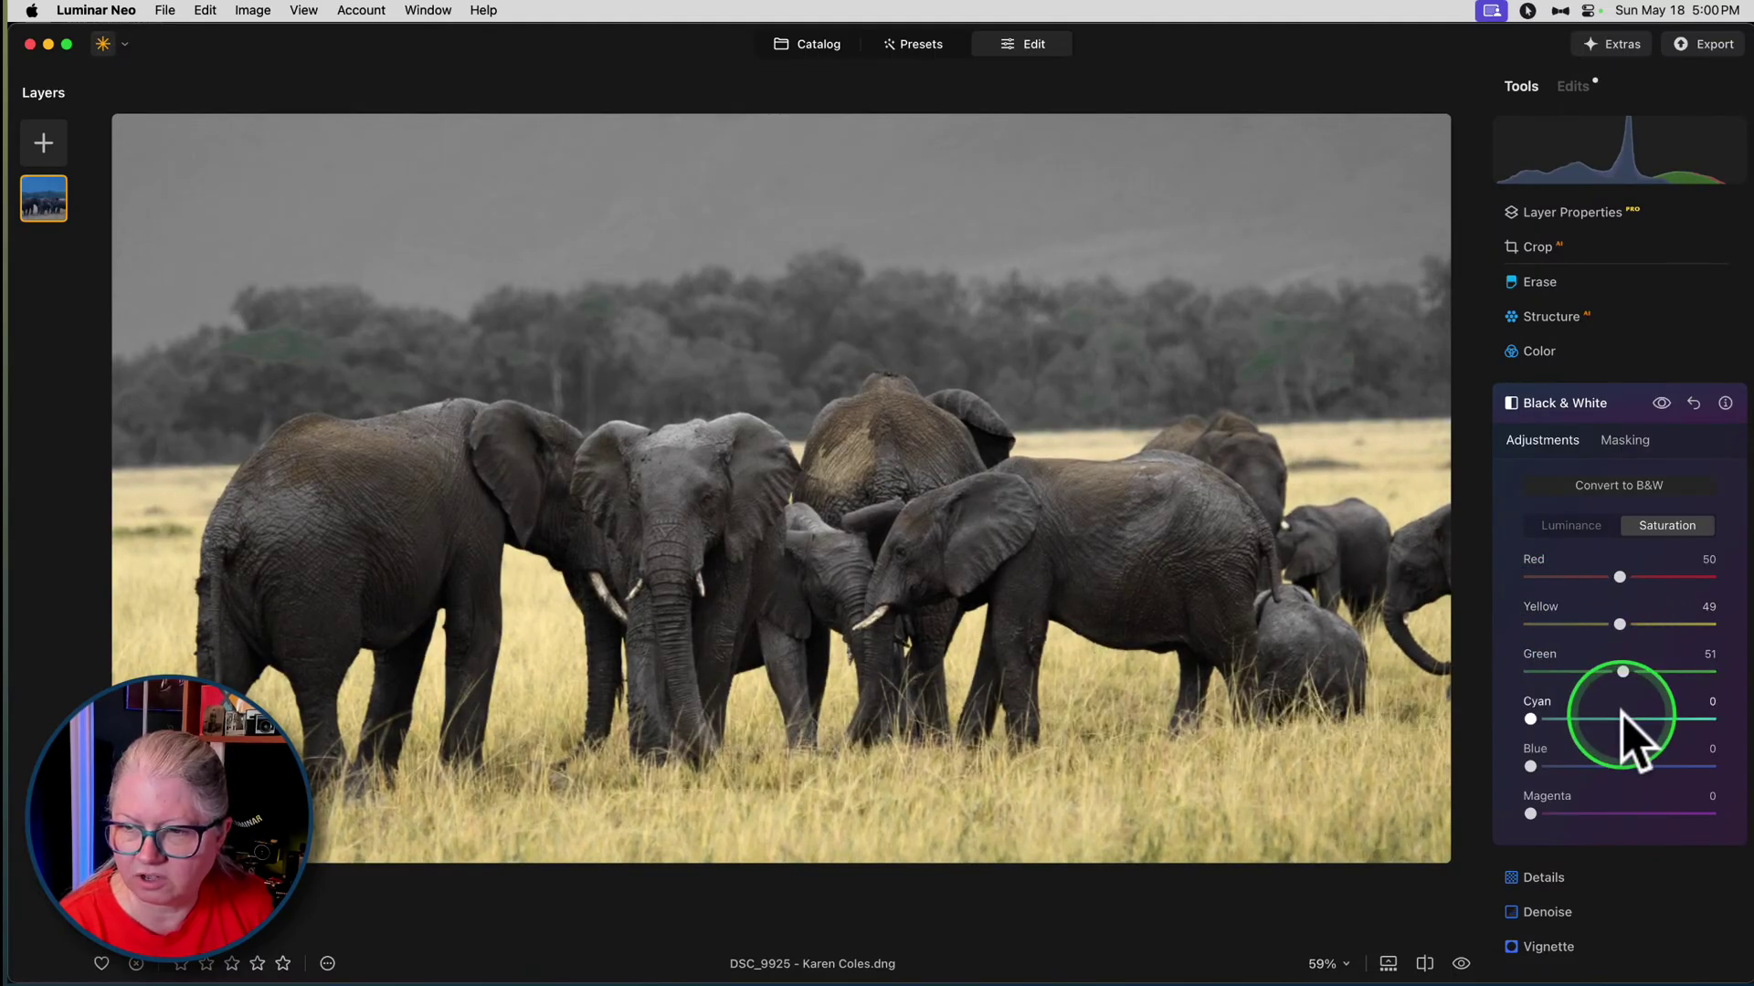
{"action": "left_click", "coordinate": [1622, 766]}
{"action": "left_click", "coordinate": [1623, 814]}
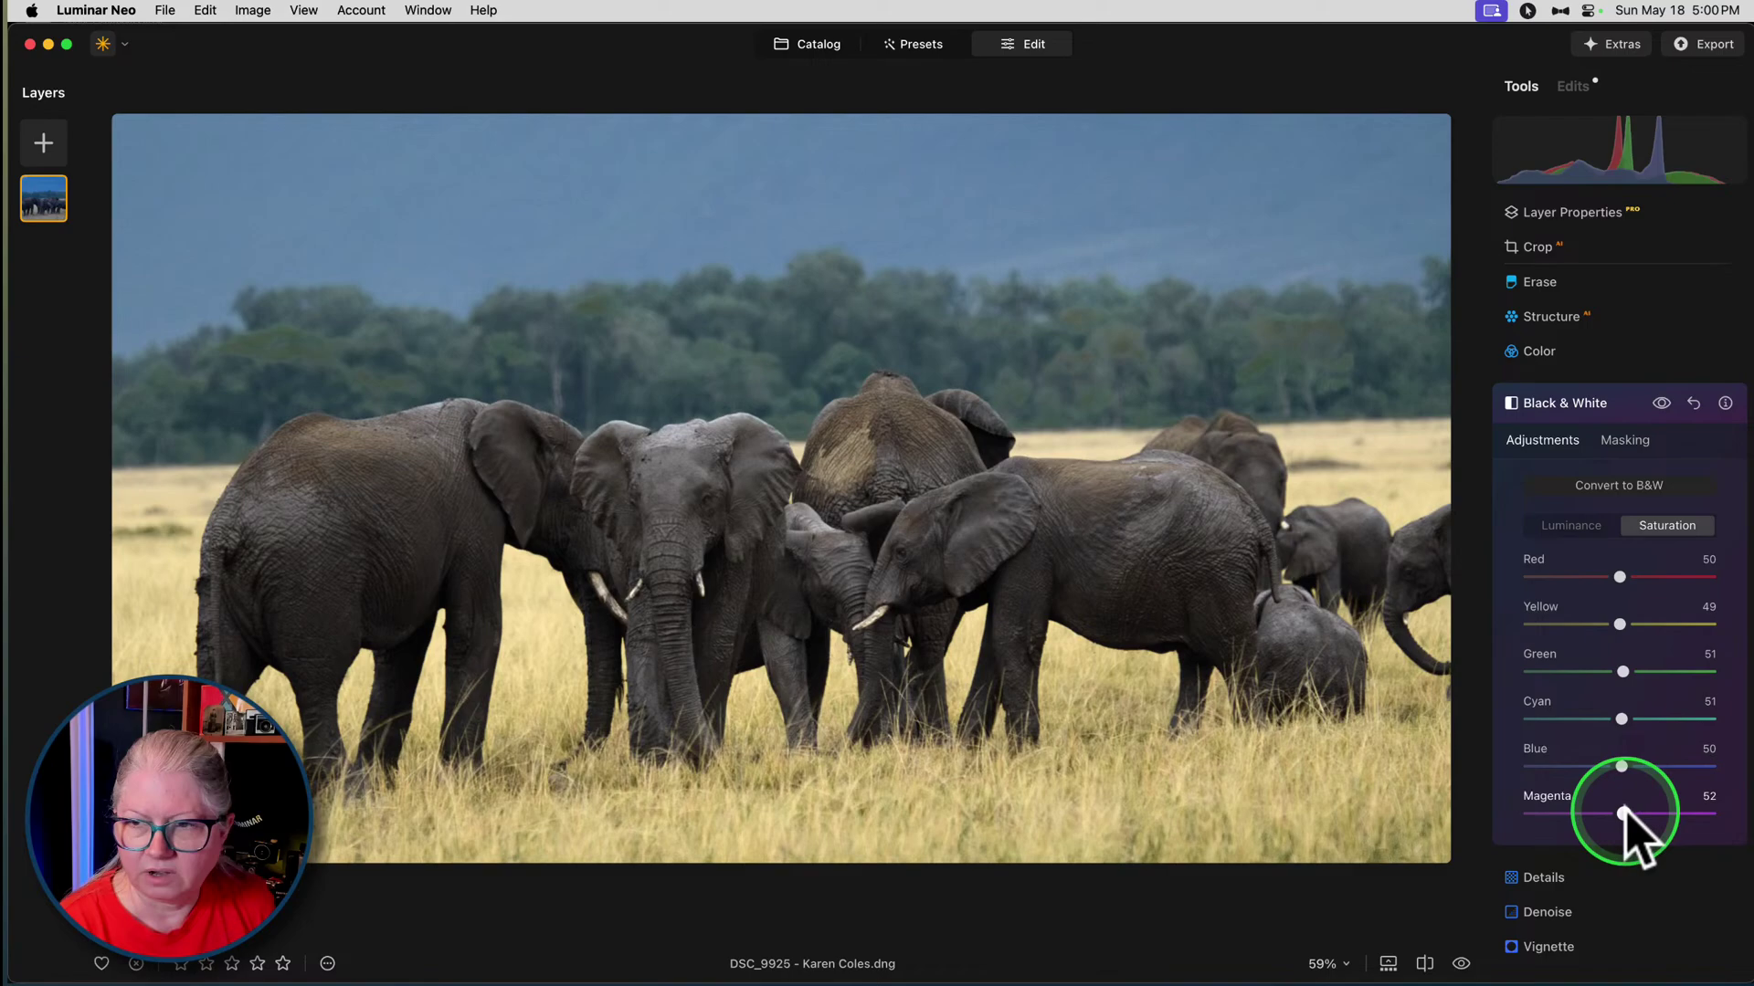
- Lower the Black & White saturation of all six colors to 30 or less for a muted look, and close the tool
{"action": "left_click_drag", "start_coordinate": [1619, 577], "coordinate": [1586, 718]}
{"action": "left_click_drag", "start_coordinate": [1621, 766], "coordinate": [1586, 769]}
{"action": "left_click_drag", "start_coordinate": [1623, 813], "coordinate": [1588, 808]}
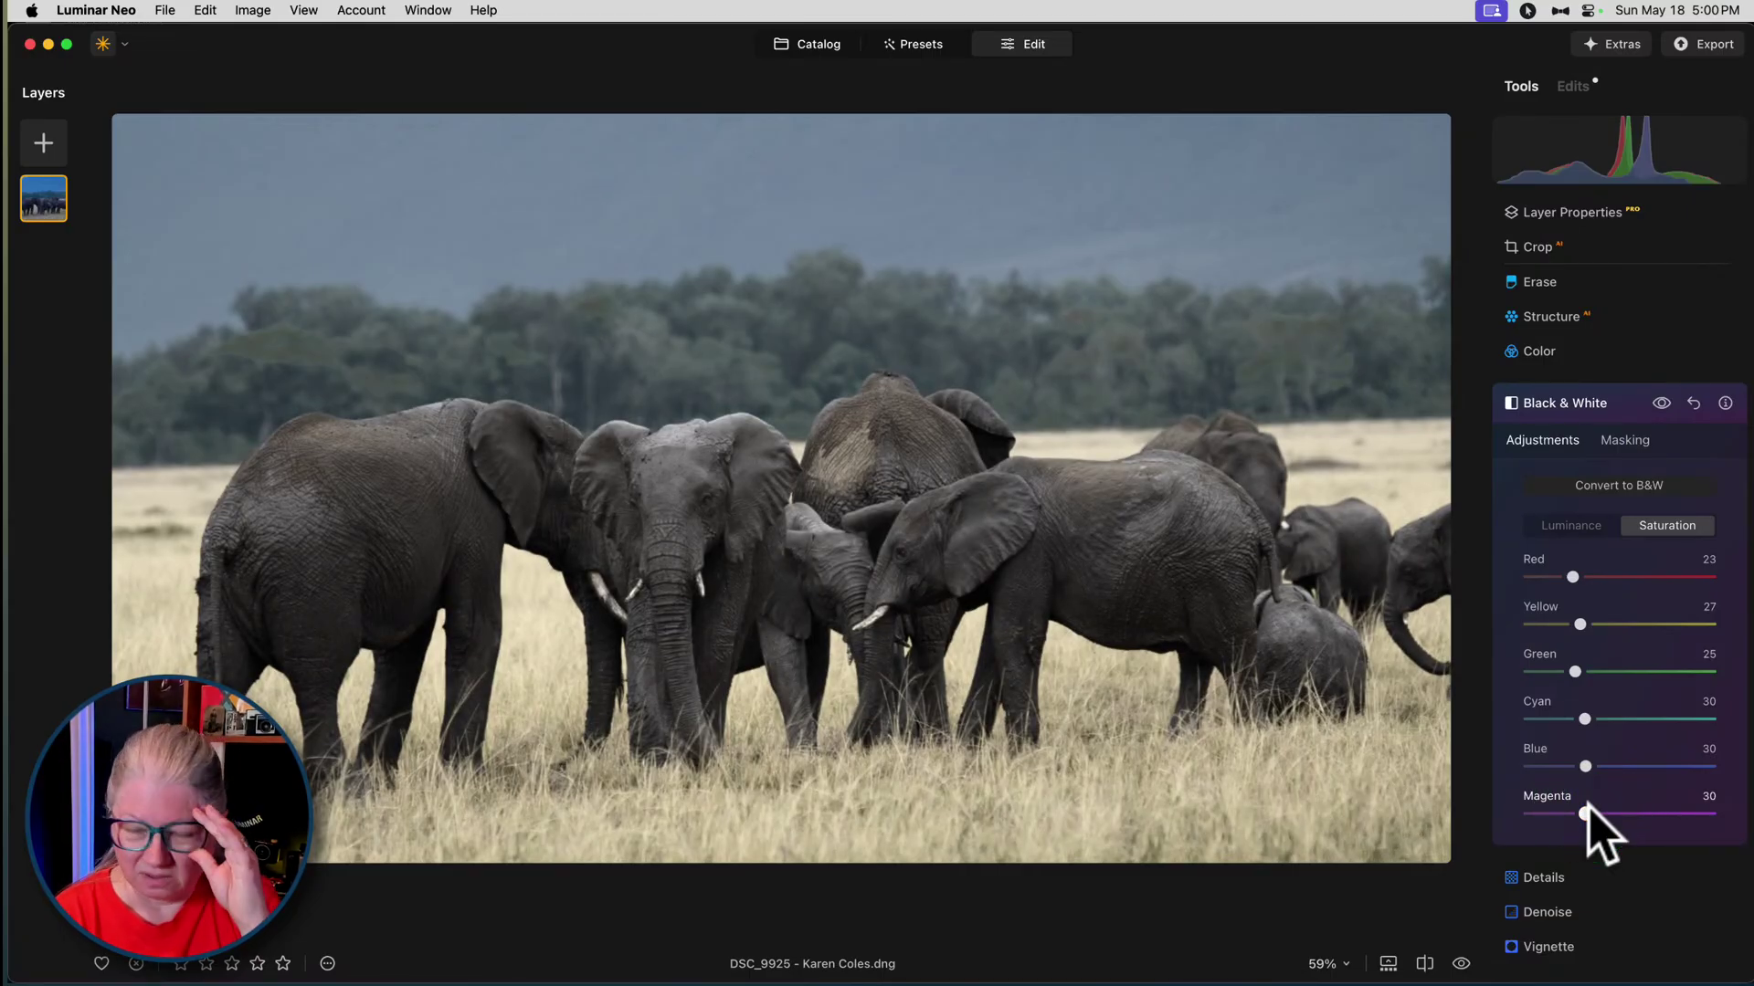
{"action": "left_click_drag", "start_coordinate": [1589, 813], "coordinate": [1568, 672]}
{"action": "left_click_drag", "start_coordinate": [1580, 624], "coordinate": [1568, 576]}
{"action": "left_click", "coordinate": [1617, 409]}
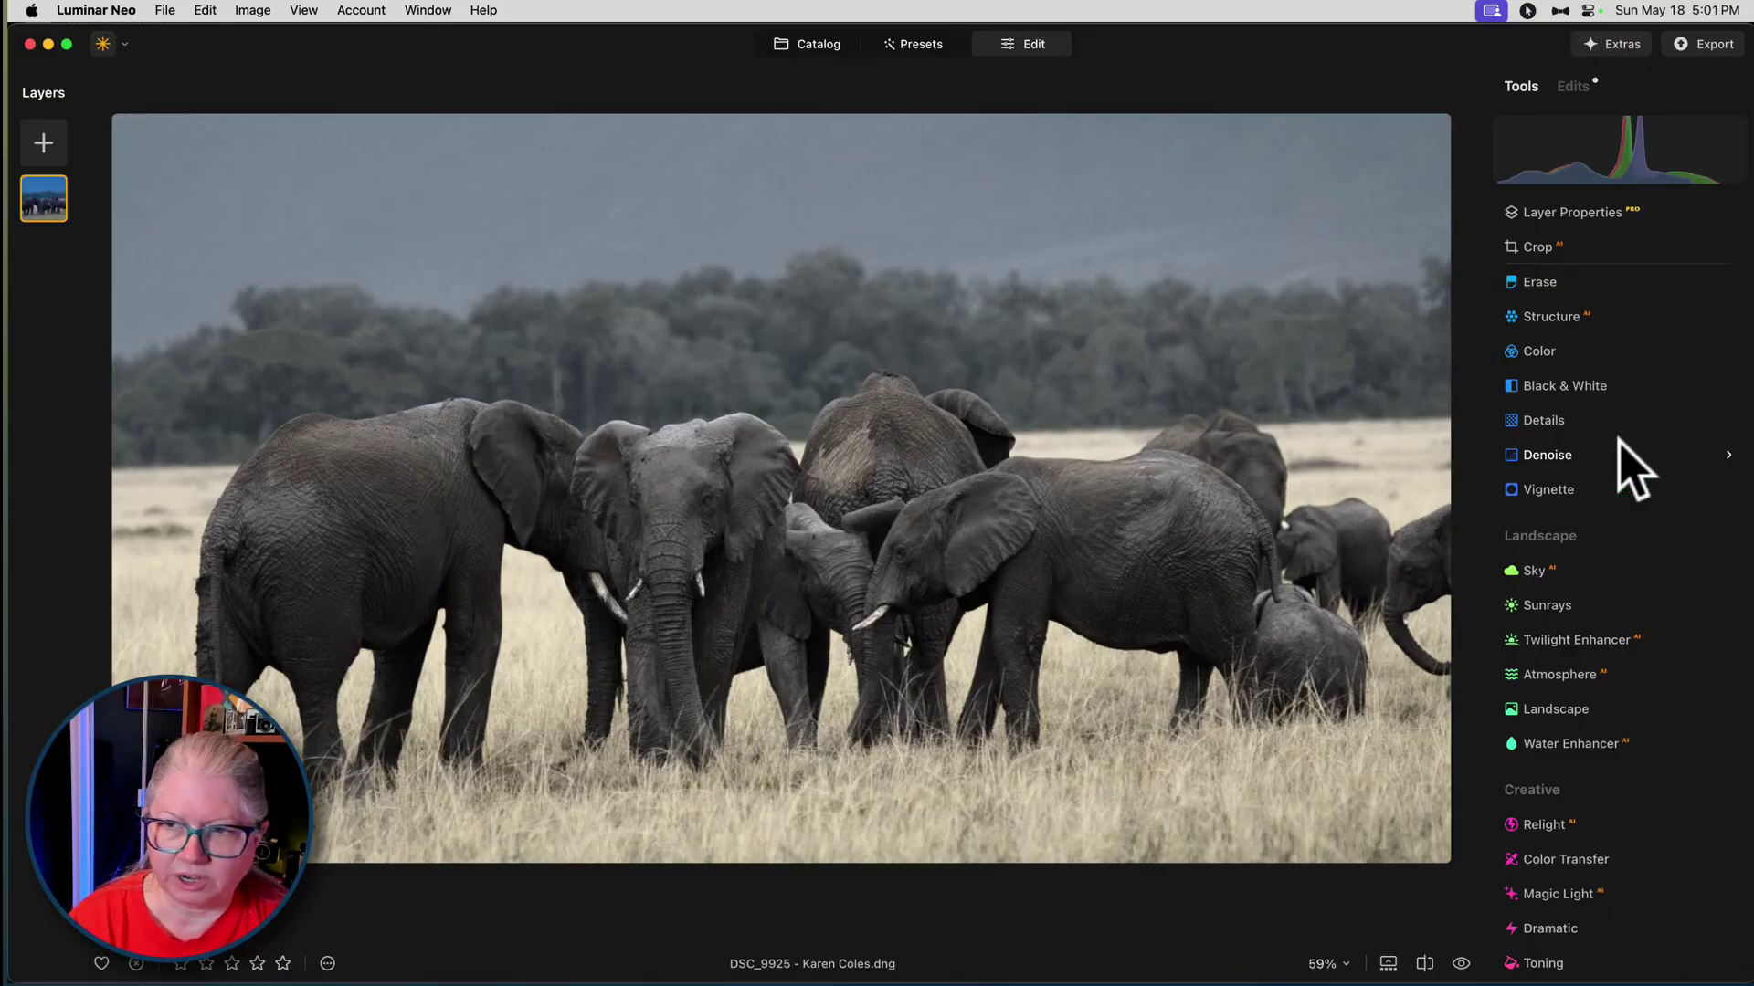
- Shape a gentle S-curve on the Develop tool's main RGB curve, lifting the upper midtones and slightly lowering the shadows
{"action": "scroll", "coordinate": [1589, 411], "scroll_direction": "up", "scroll_amount": 3}
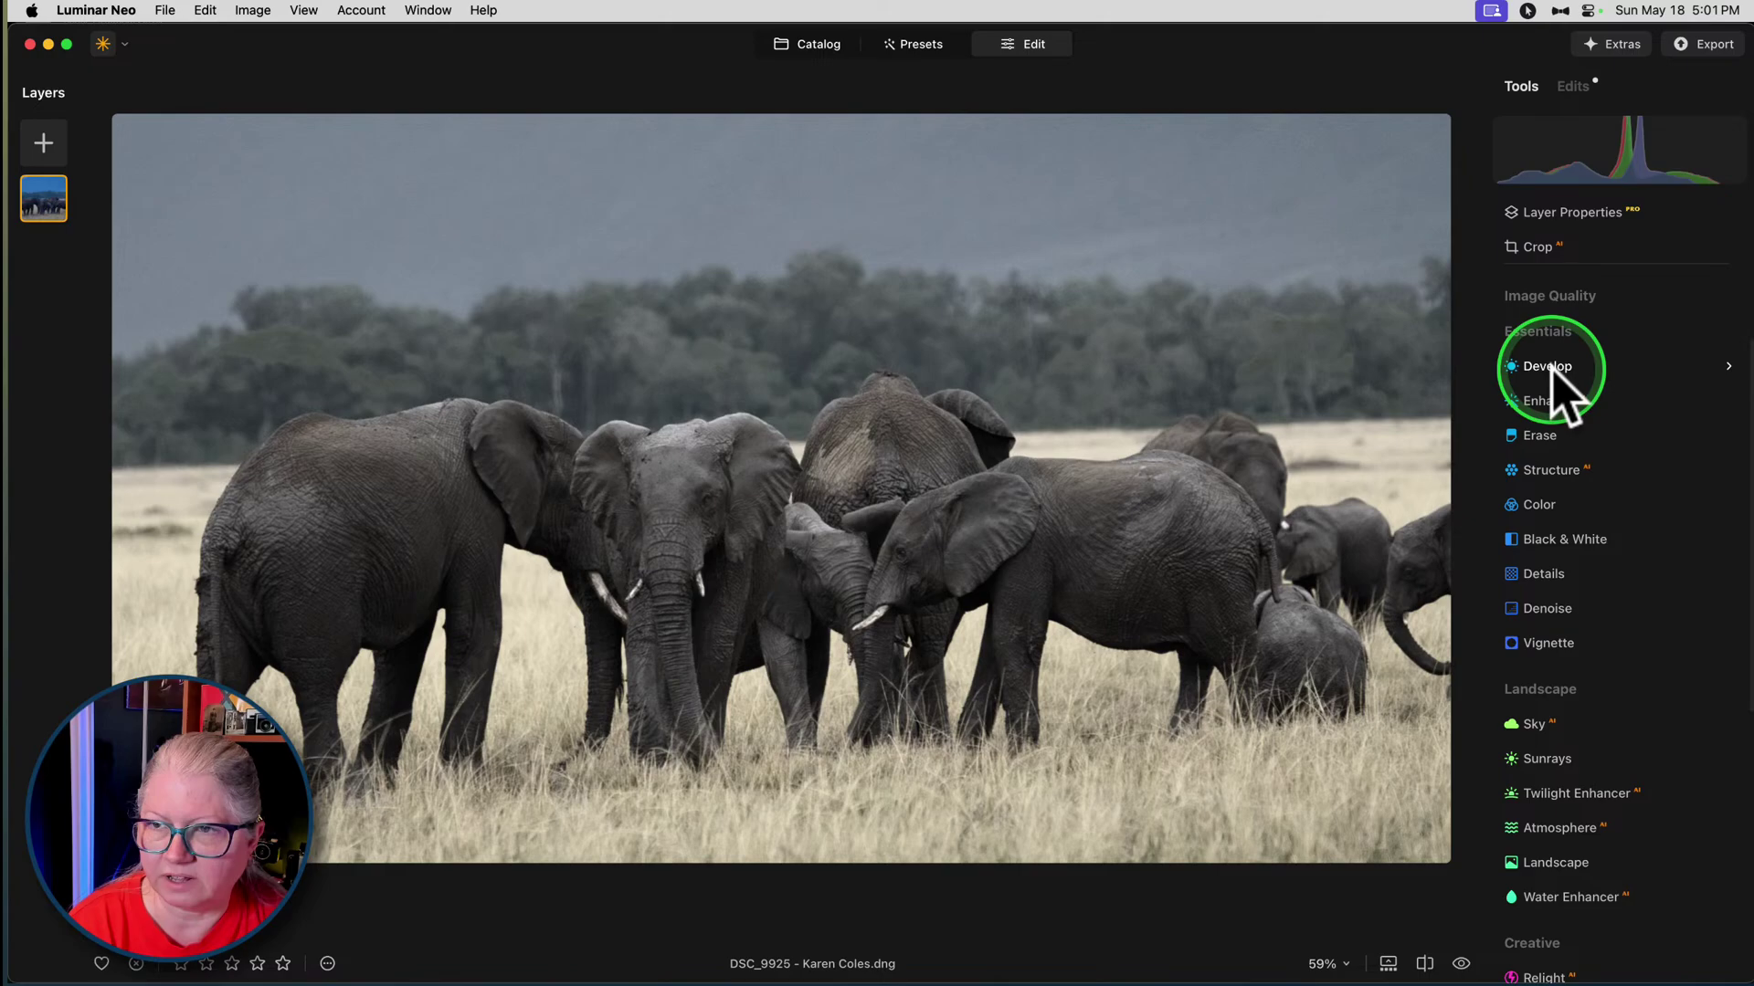
{"action": "left_click", "coordinate": [1551, 368]}
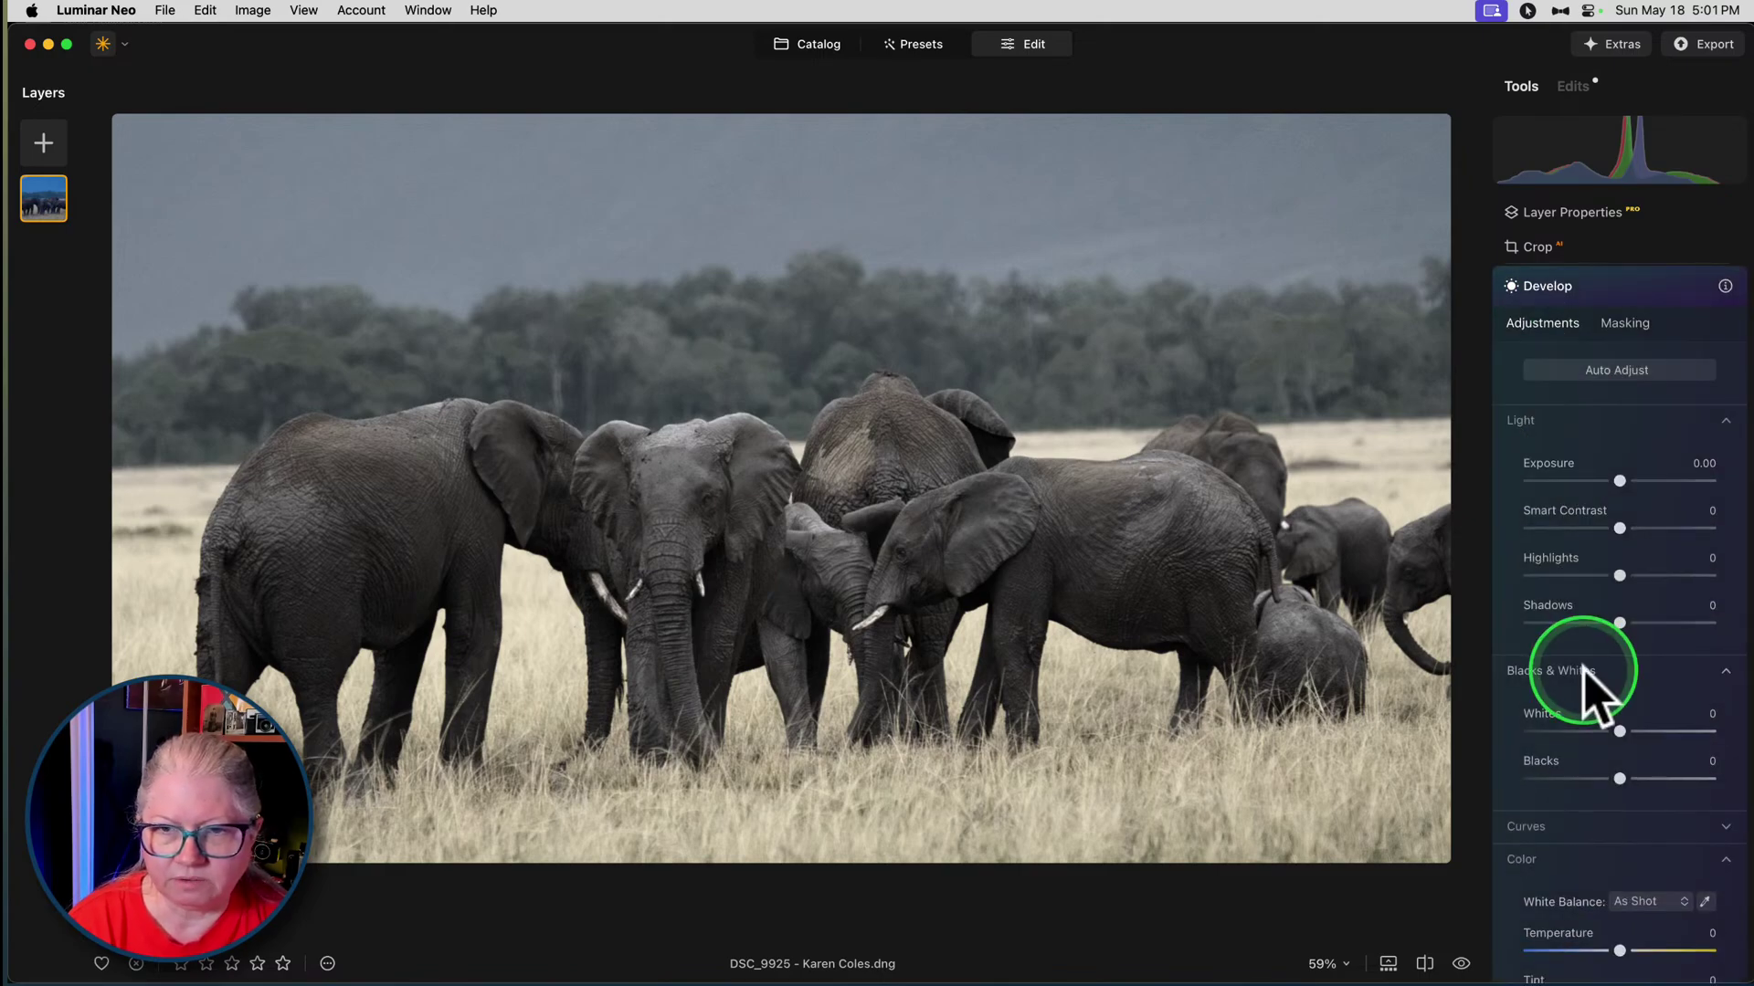
{"action": "scroll", "coordinate": [1585, 696], "scroll_direction": "down", "scroll_amount": 2}
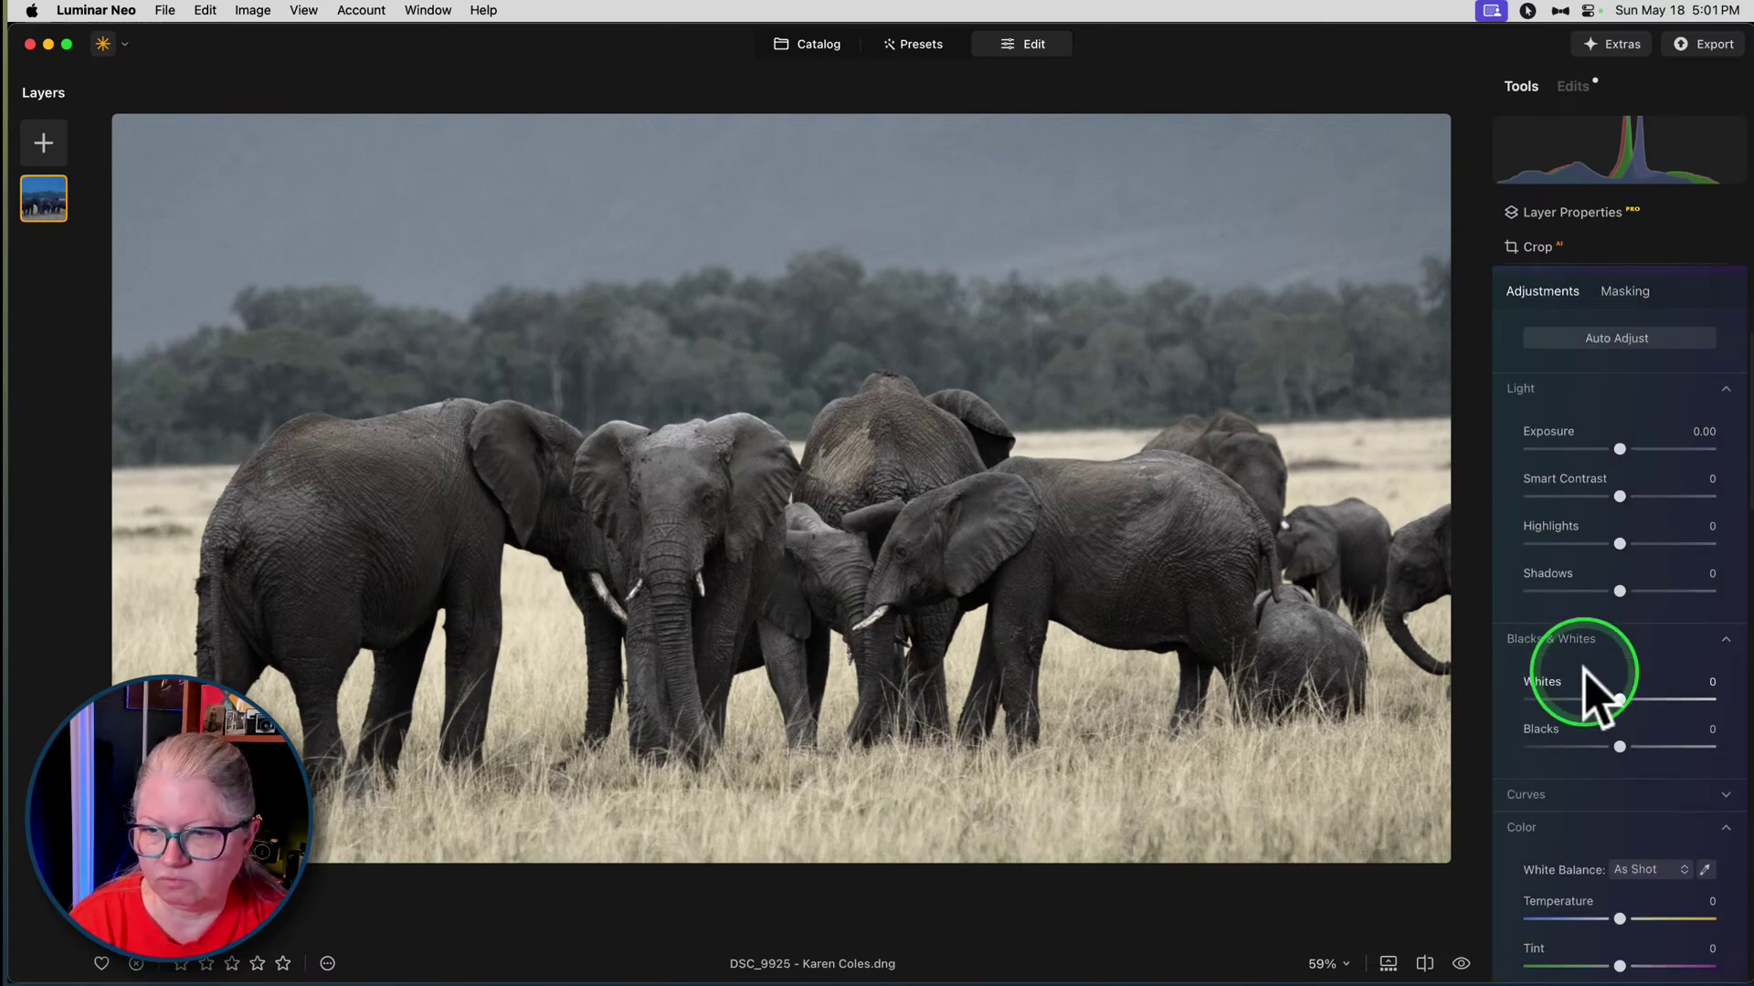
{"action": "left_click", "coordinate": [1550, 783]}
{"action": "scroll", "coordinate": [1550, 786], "scroll_direction": "down", "scroll_amount": 5}
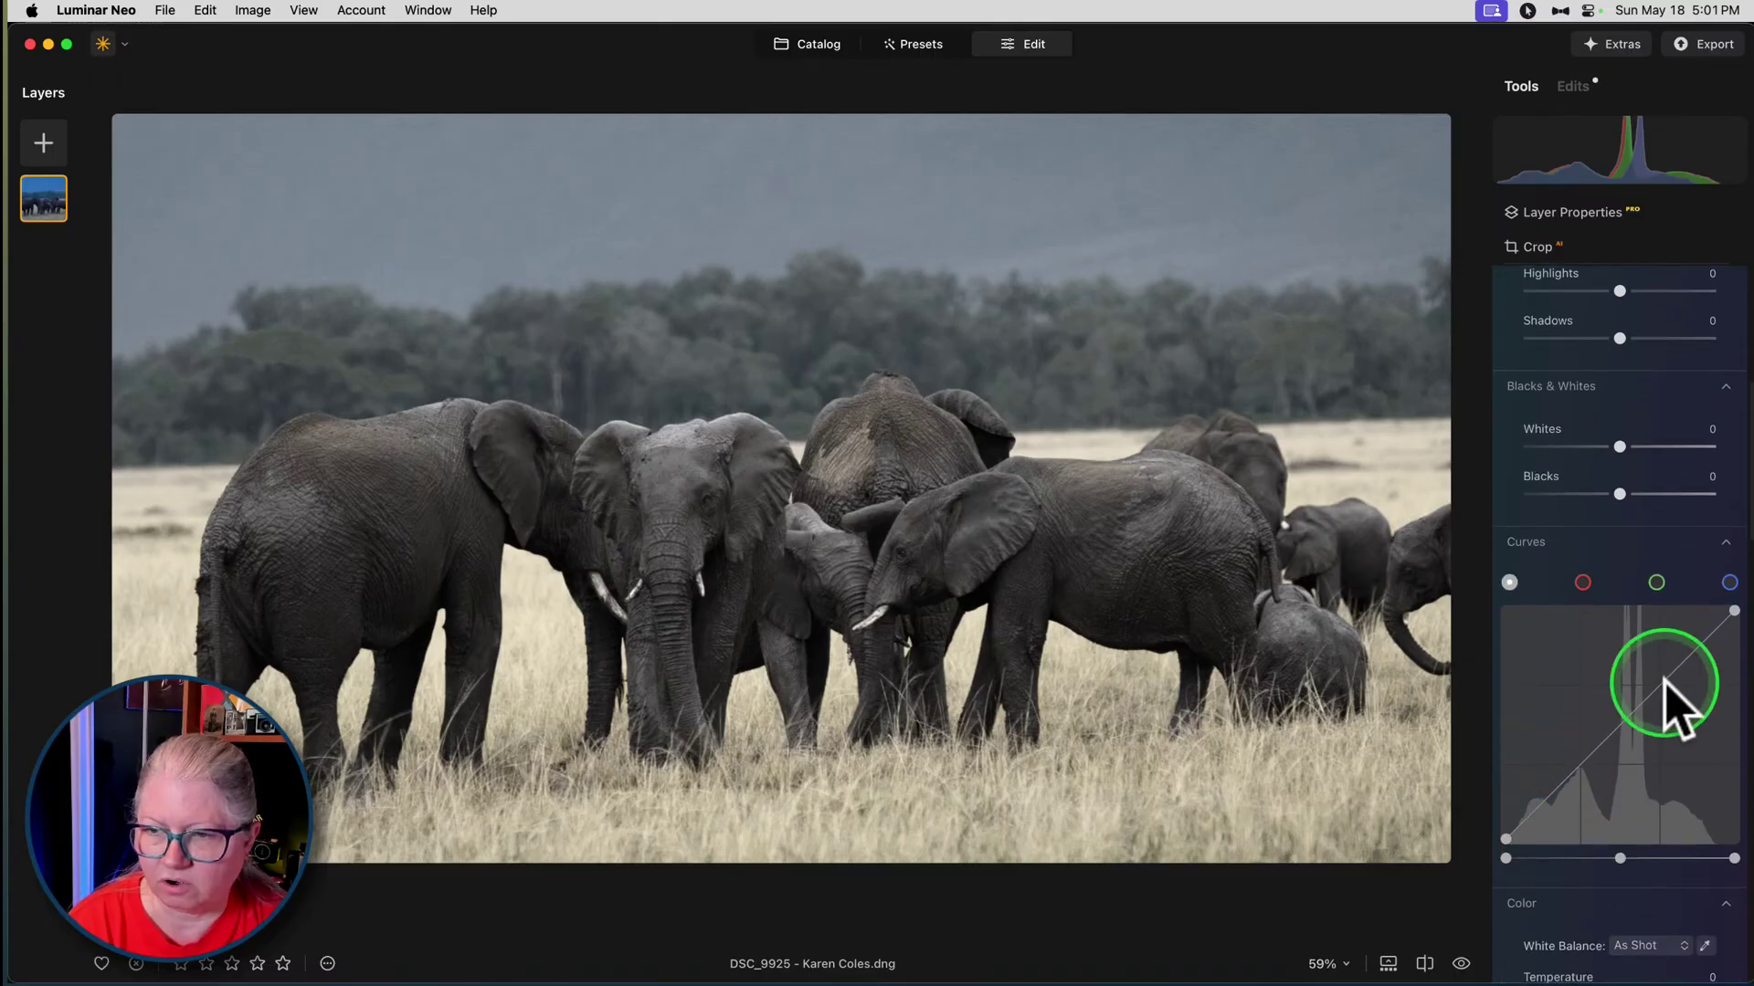
{"action": "left_click_drag", "start_coordinate": [1657, 680], "coordinate": [1651, 673]}
{"action": "left_click", "coordinate": [1581, 765]}
{"action": "left_click_drag", "start_coordinate": [1581, 766], "coordinate": [1583, 770]}
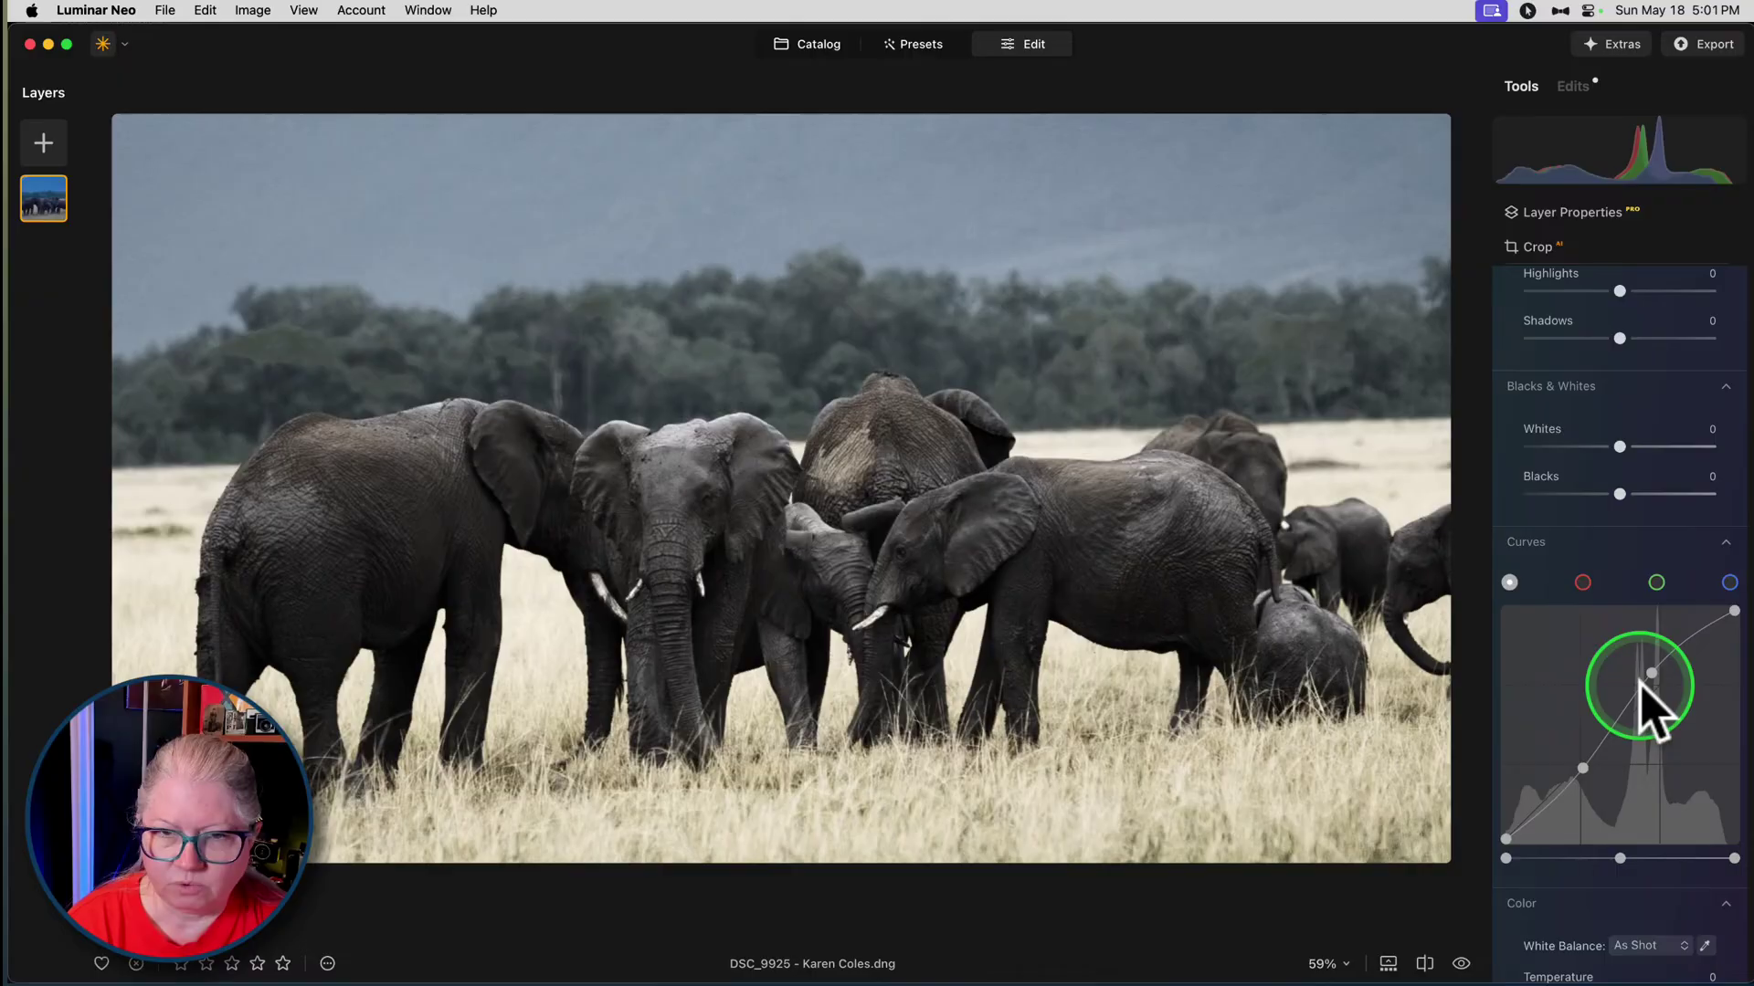
{"action": "left_click_drag", "start_coordinate": [1649, 673], "coordinate": [1653, 676]}
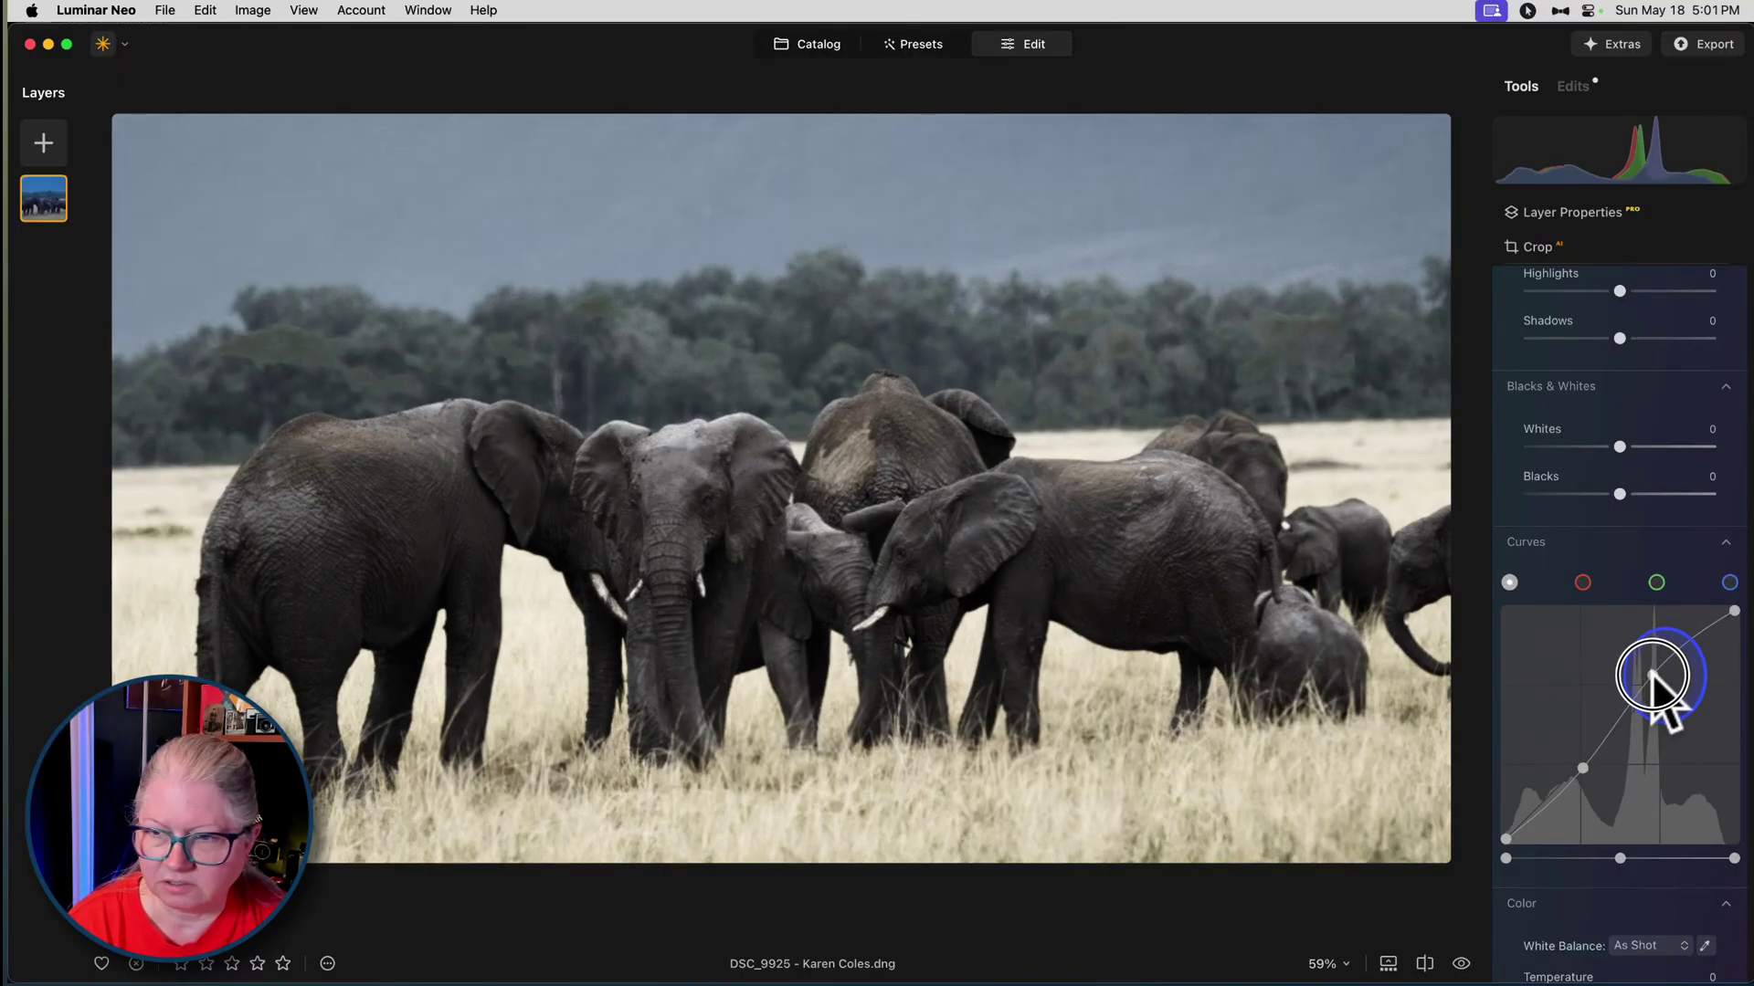
{"action": "left_click_drag", "start_coordinate": [1582, 768], "coordinate": [1586, 765]}
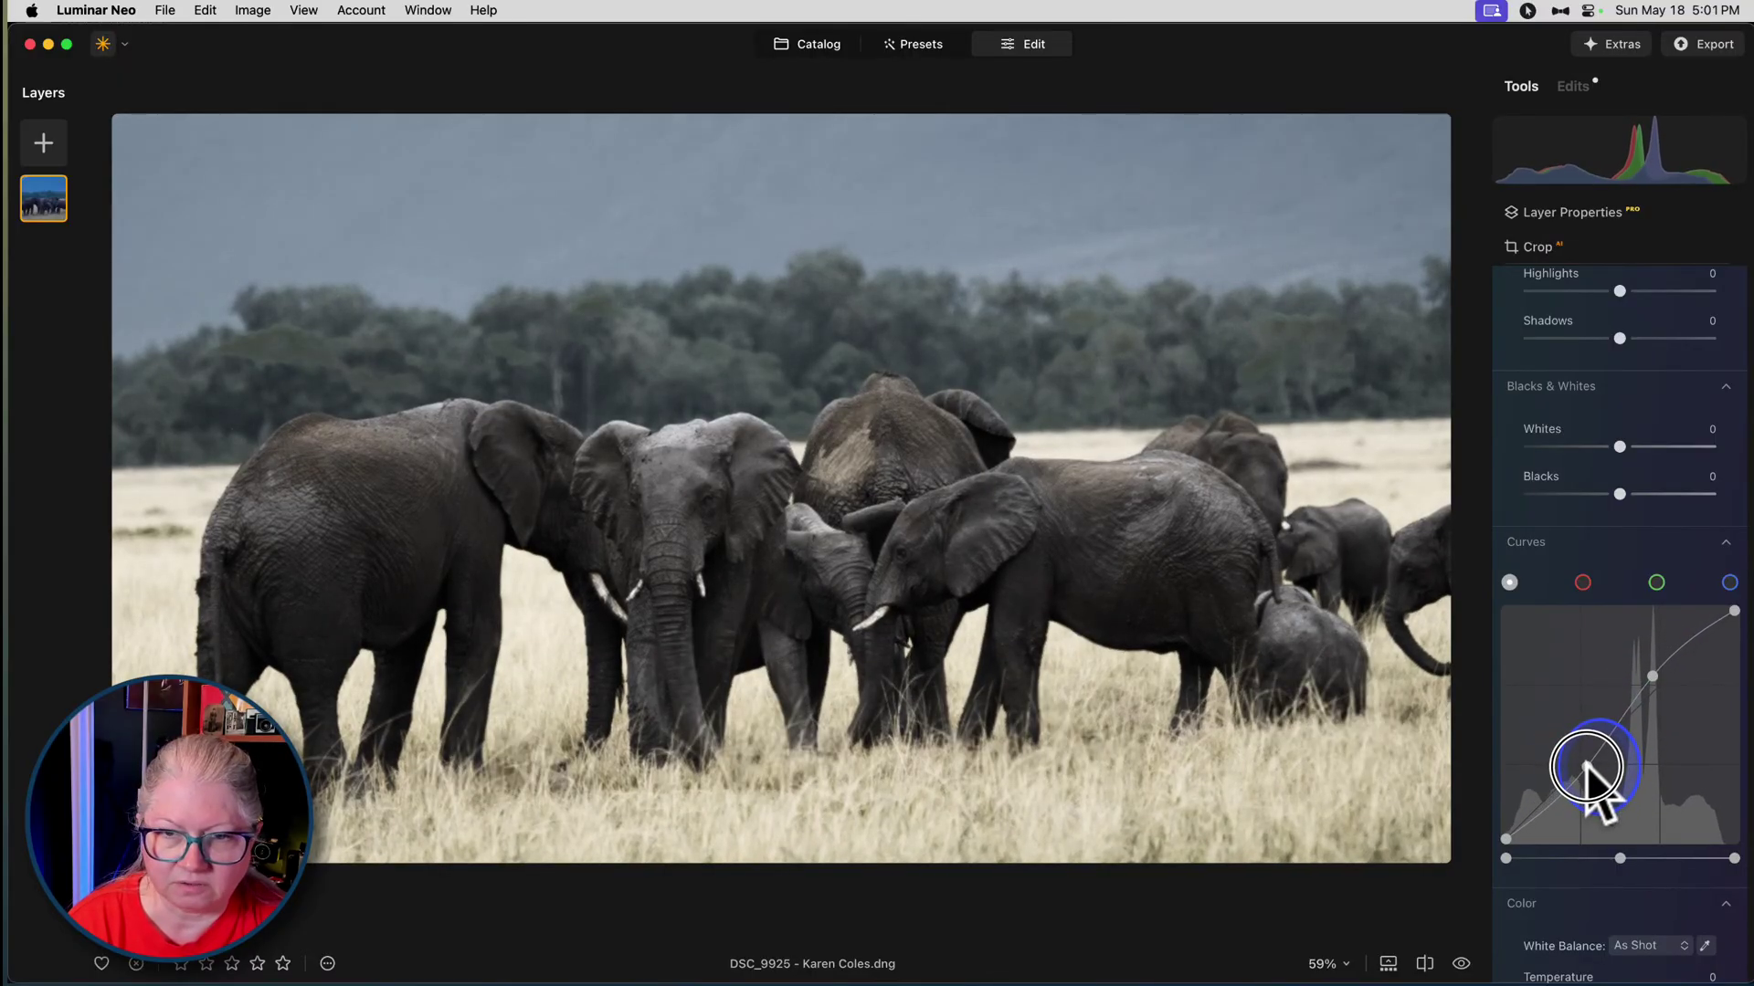
- Set the Develop Exposure to 0.26 and Highlights to -61, and compare the photo with and without the Develop edit
{"action": "left_click", "coordinate": [1647, 728]}
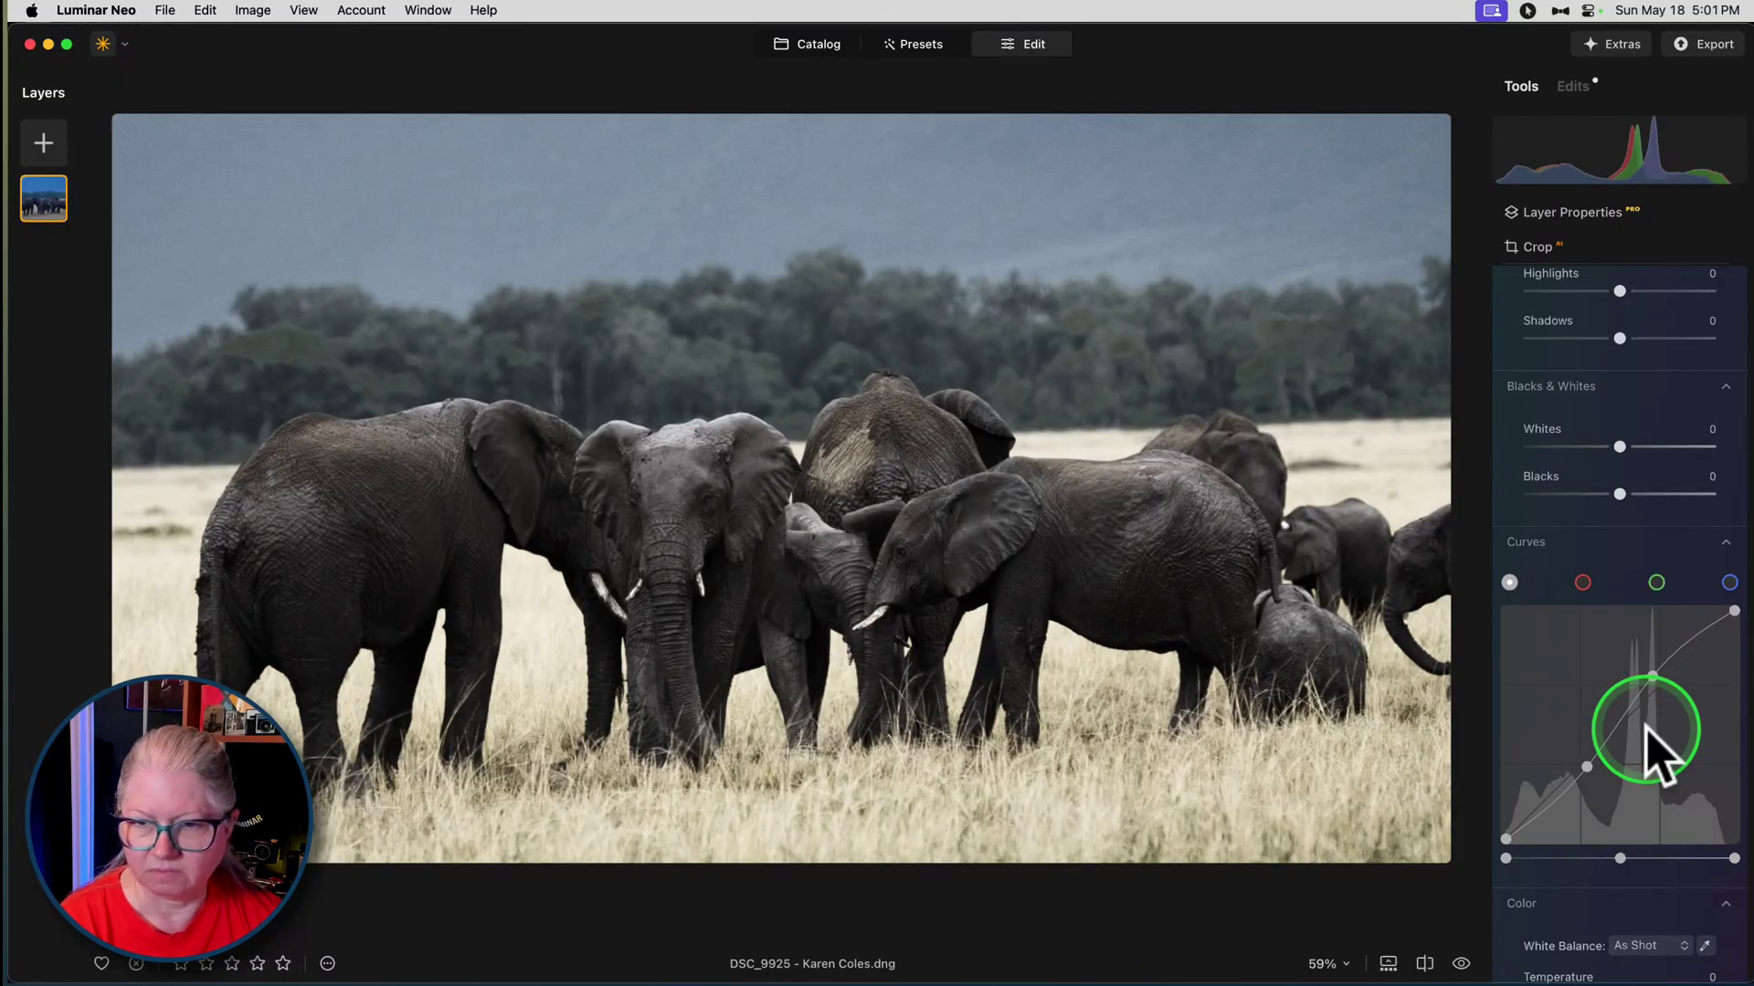
{"action": "scroll", "coordinate": [1617, 347], "scroll_direction": "up", "scroll_amount": 3}
{"action": "left_click_drag", "start_coordinate": [1621, 362], "coordinate": [1623, 429]}
{"action": "scroll", "coordinate": [1580, 438], "scroll_direction": "up", "scroll_amount": 5}
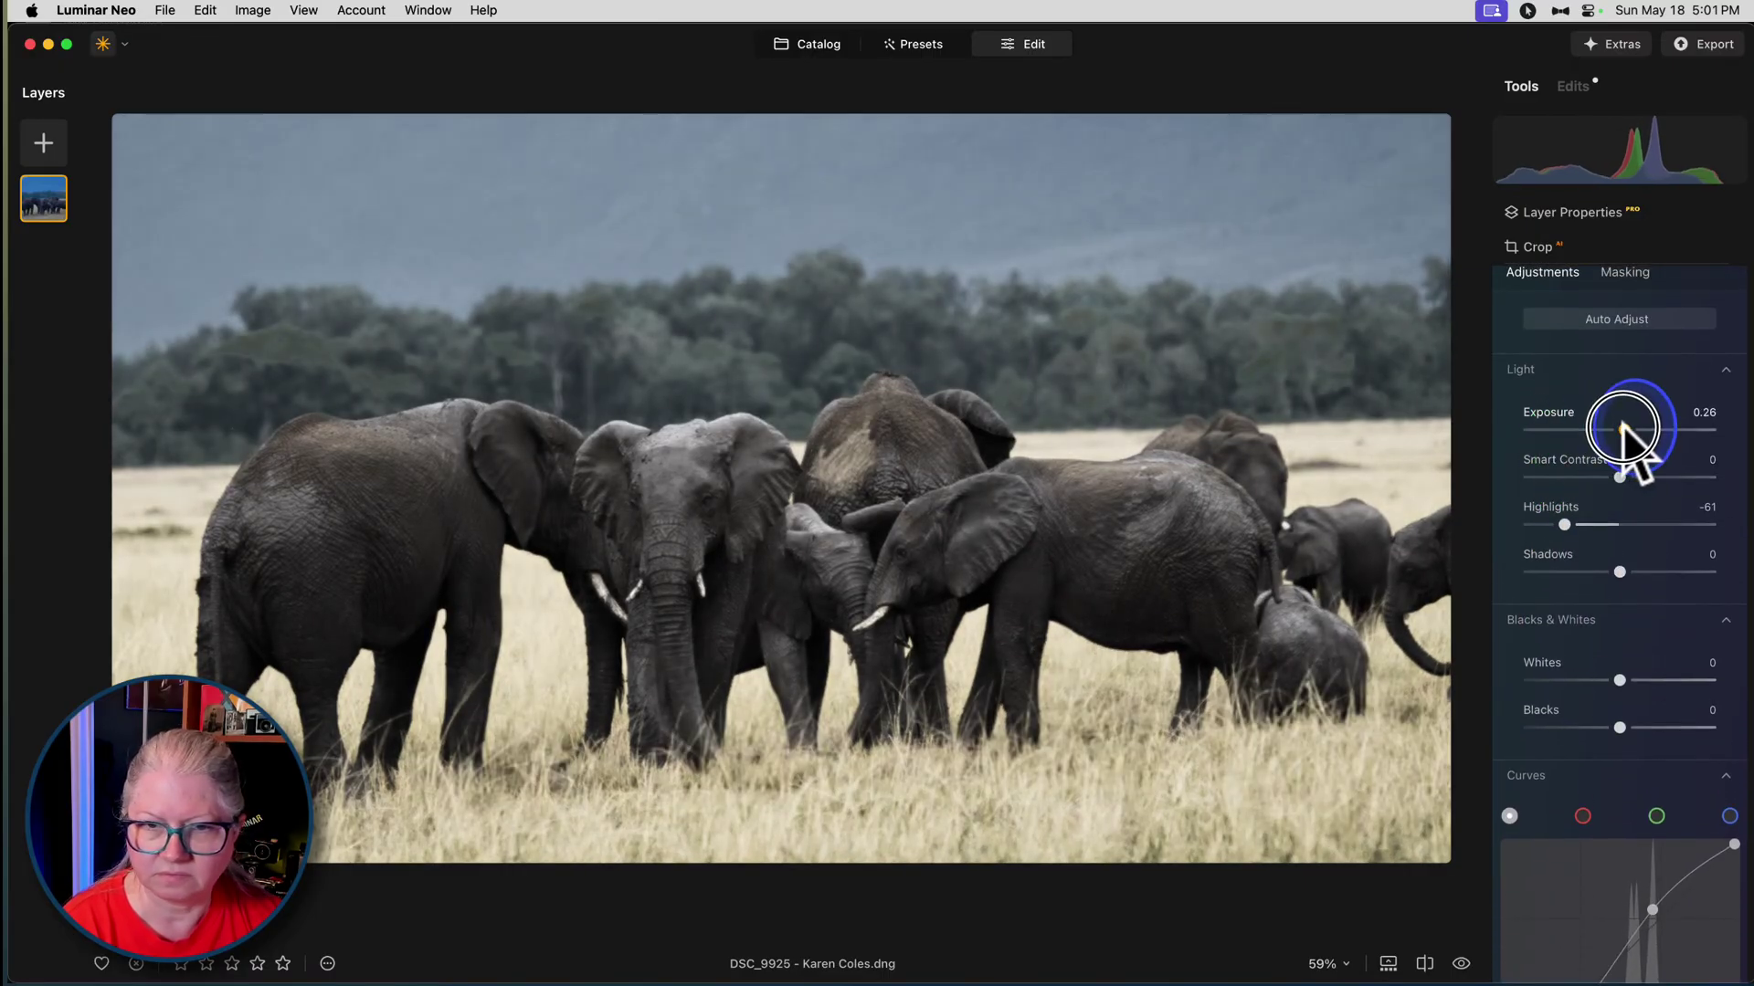
{"action": "scroll", "coordinate": [1623, 434], "scroll_direction": "up", "scroll_amount": 1}
{"action": "scroll", "coordinate": [1630, 448], "scroll_direction": "up", "scroll_amount": 1}
{"action": "left_click", "coordinate": [1660, 290]}
{"action": "left_click", "coordinate": [1661, 291]}
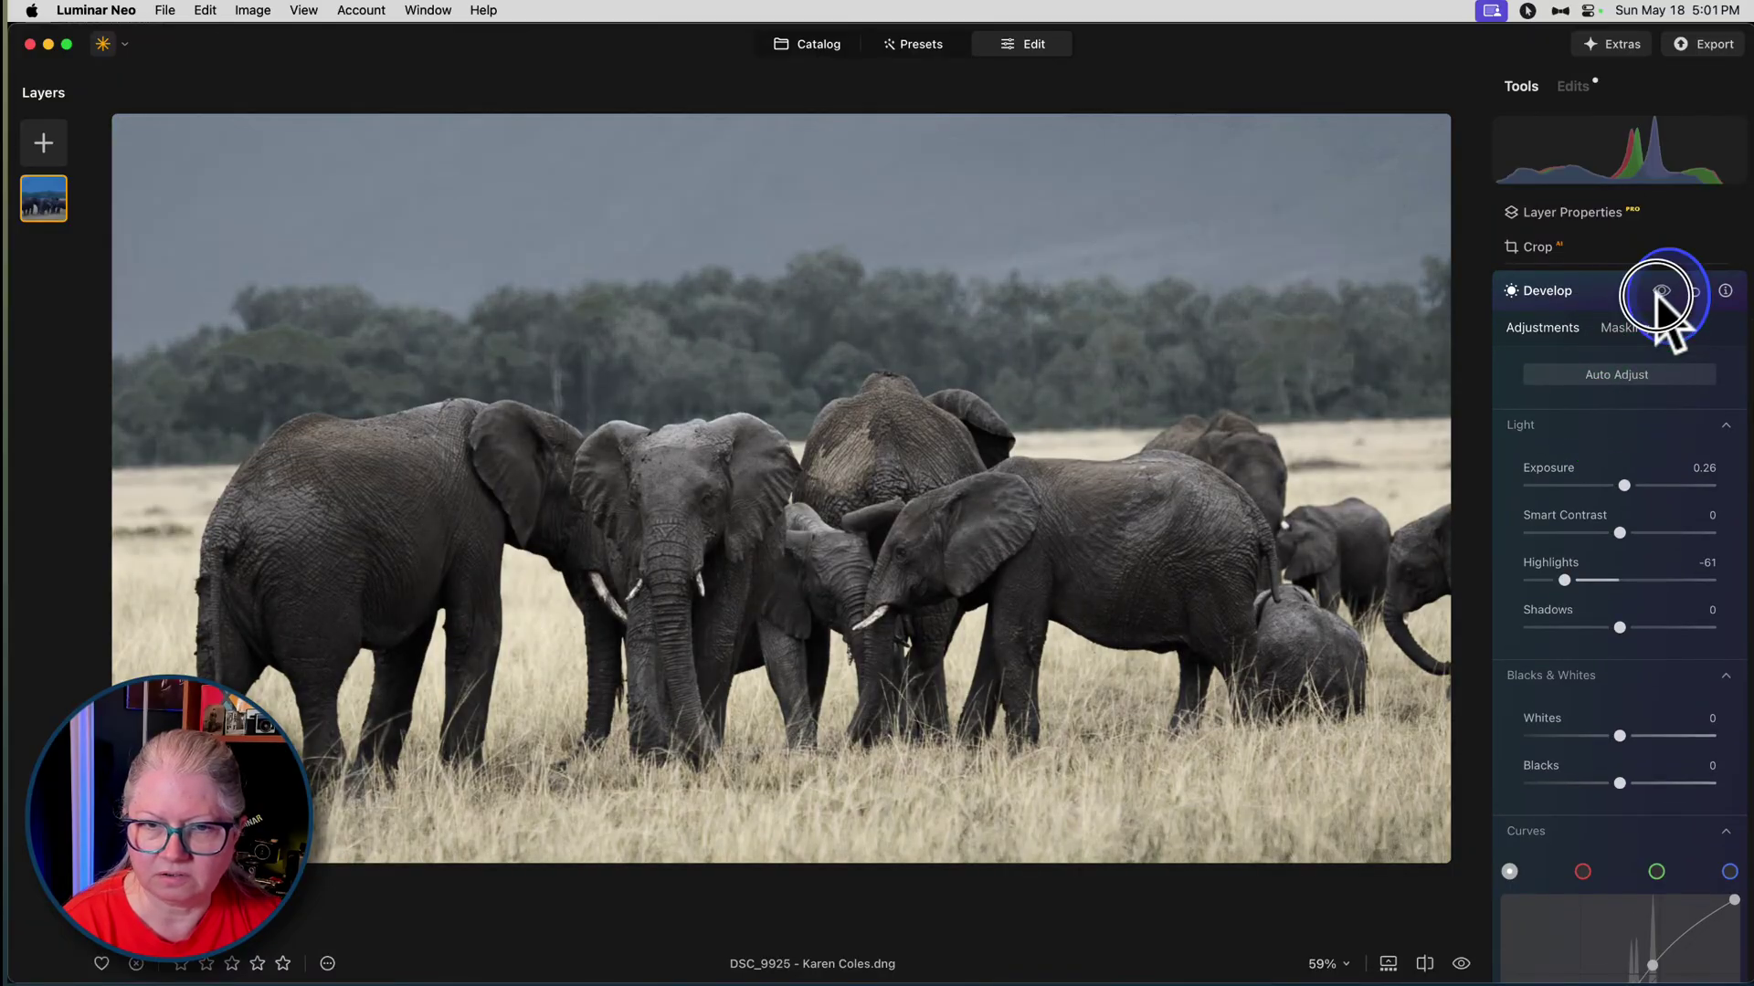
{"action": "left_click", "coordinate": [1607, 306]}
- Apply a vignette with Amount -46 and Feather 69, and compare the photo with and without it
{"action": "scroll", "coordinate": [1605, 305], "scroll_direction": "down", "scroll_amount": 1}
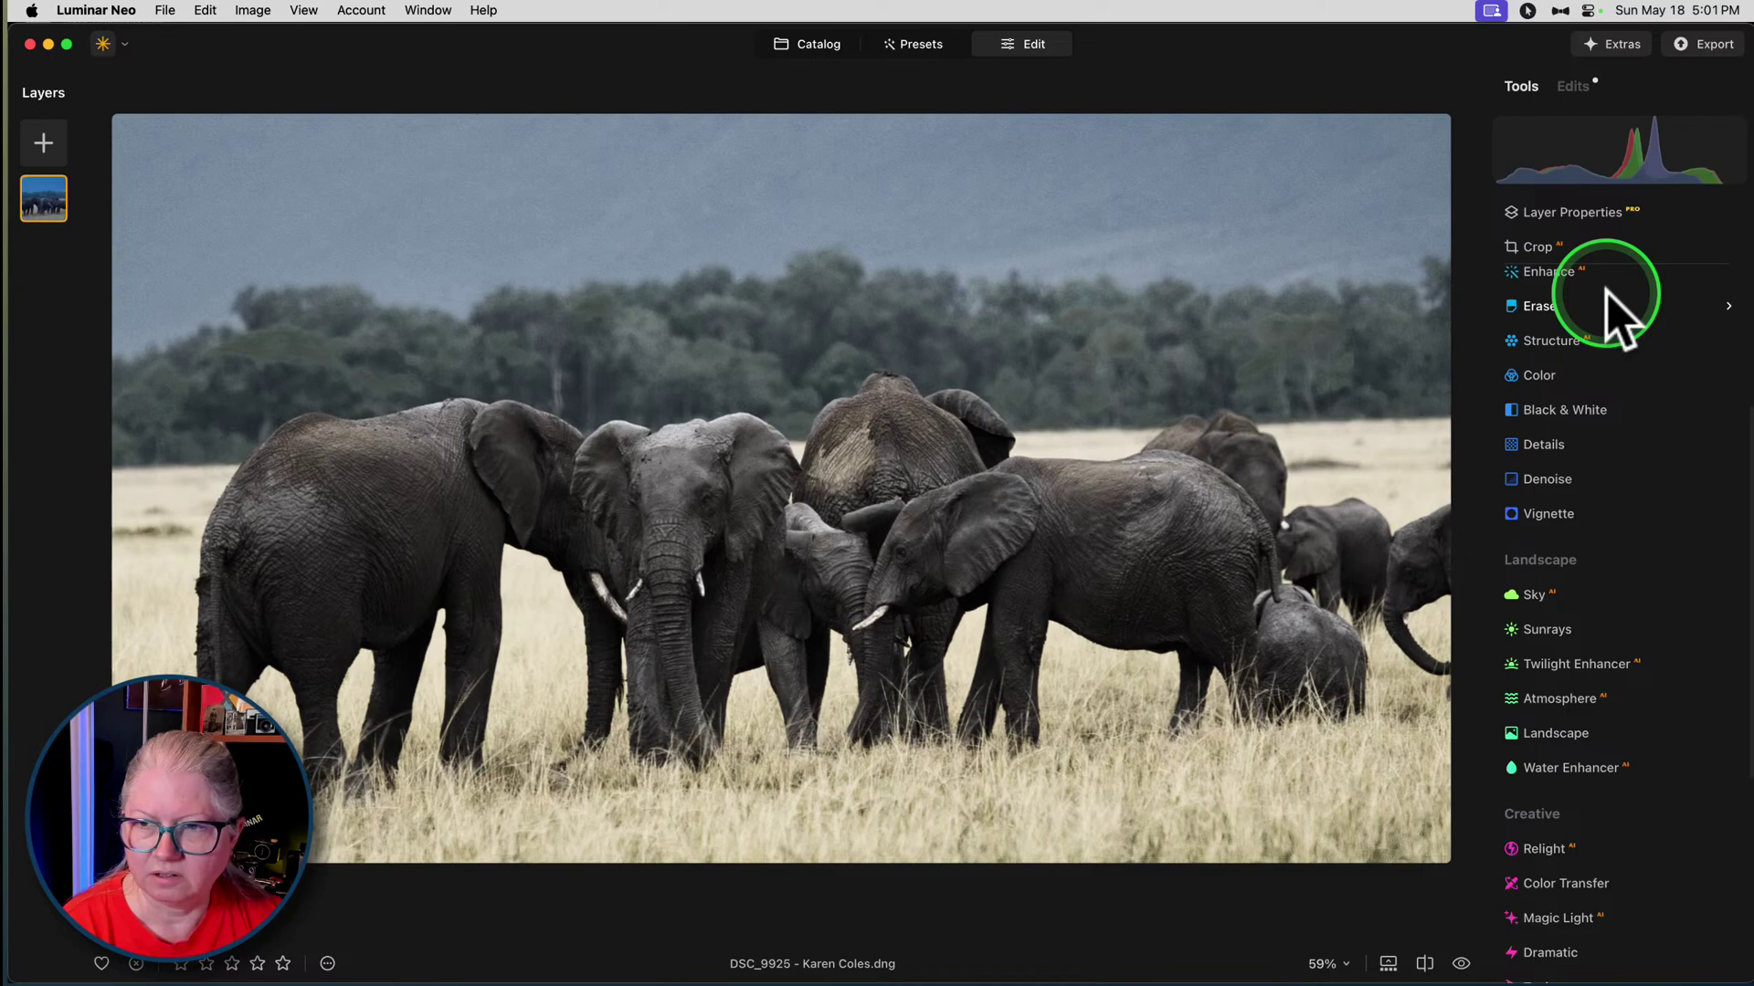
{"action": "left_click", "coordinate": [1563, 457]}
{"action": "left_click_drag", "start_coordinate": [1617, 463], "coordinate": [1552, 466]}
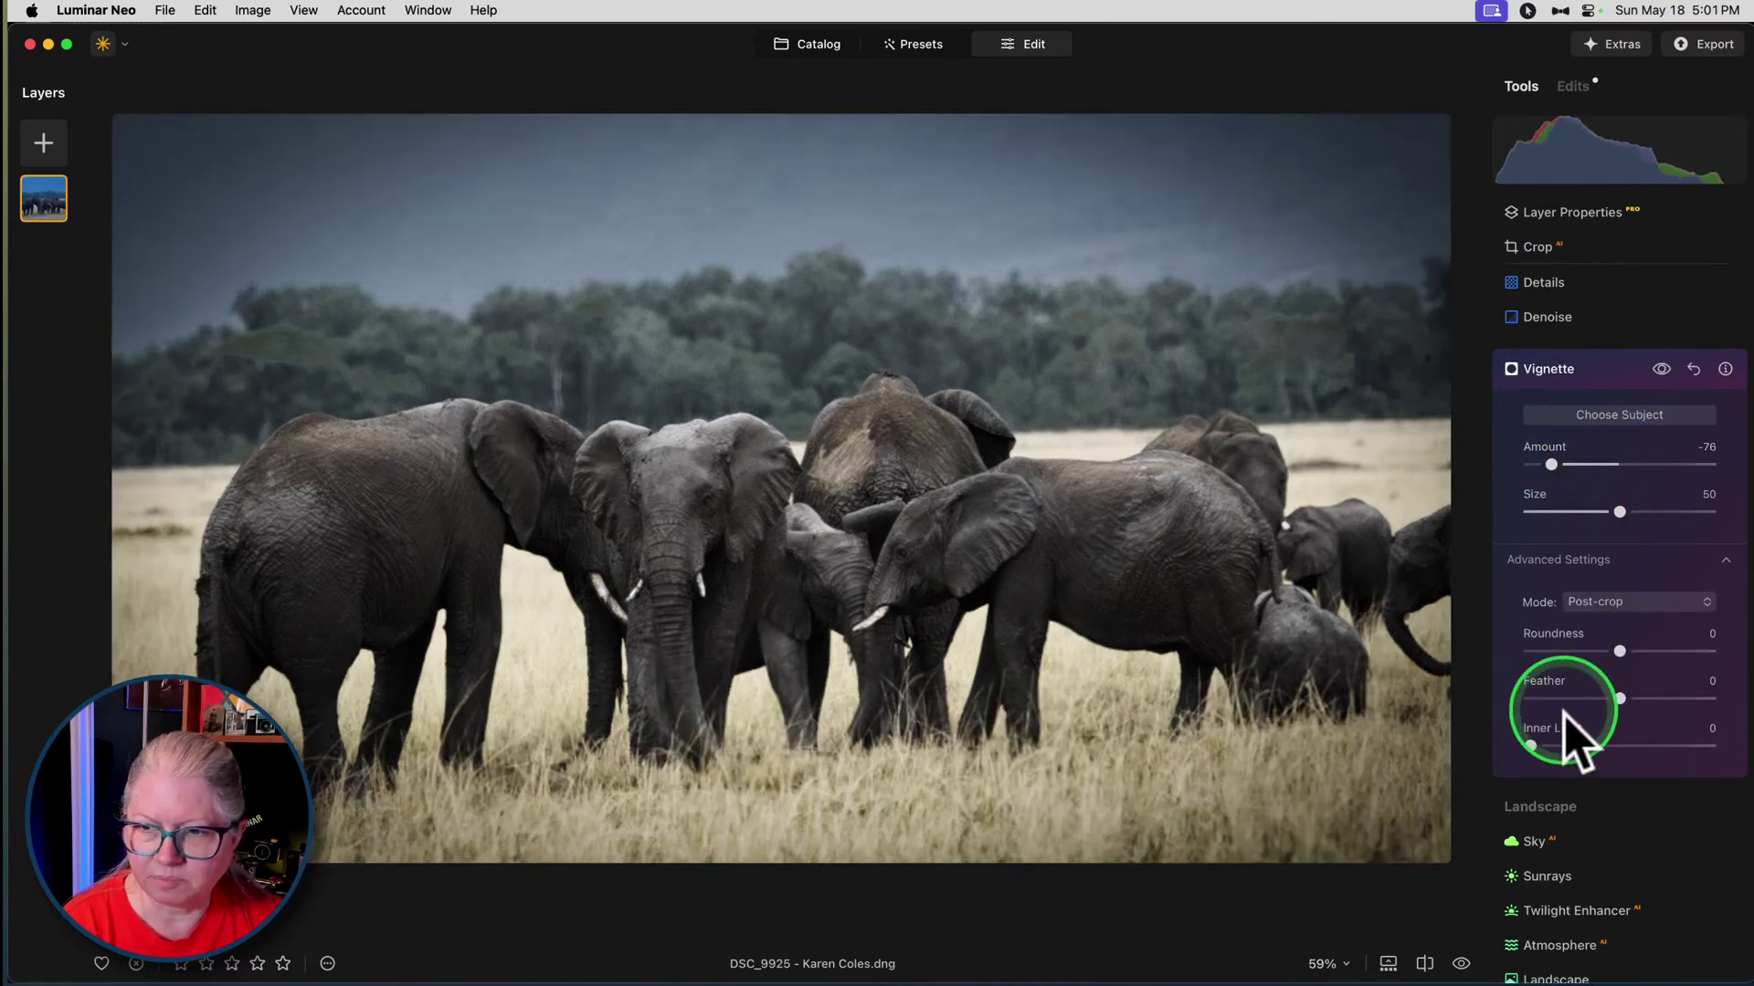
{"action": "left_click_drag", "start_coordinate": [1621, 699], "coordinate": [1318, 664]}
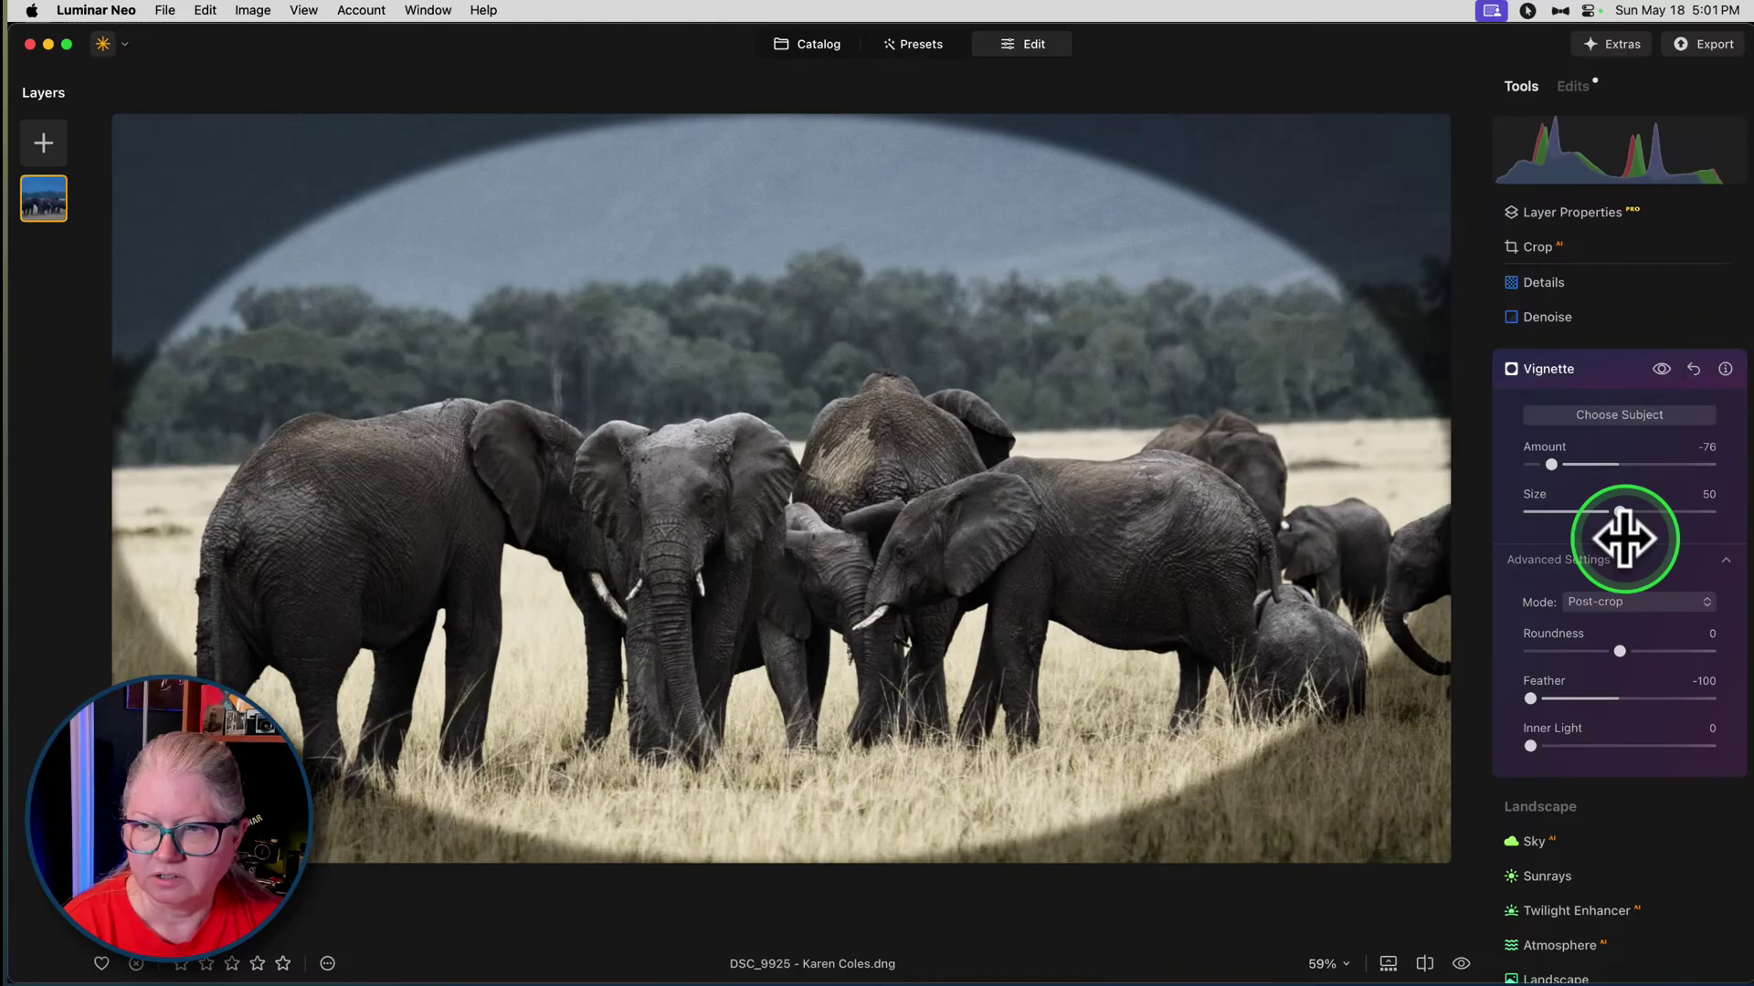
{"action": "left_click_drag", "start_coordinate": [1550, 465], "coordinate": [1584, 465]}
{"action": "left_click_drag", "start_coordinate": [1531, 699], "coordinate": [1689, 693]}
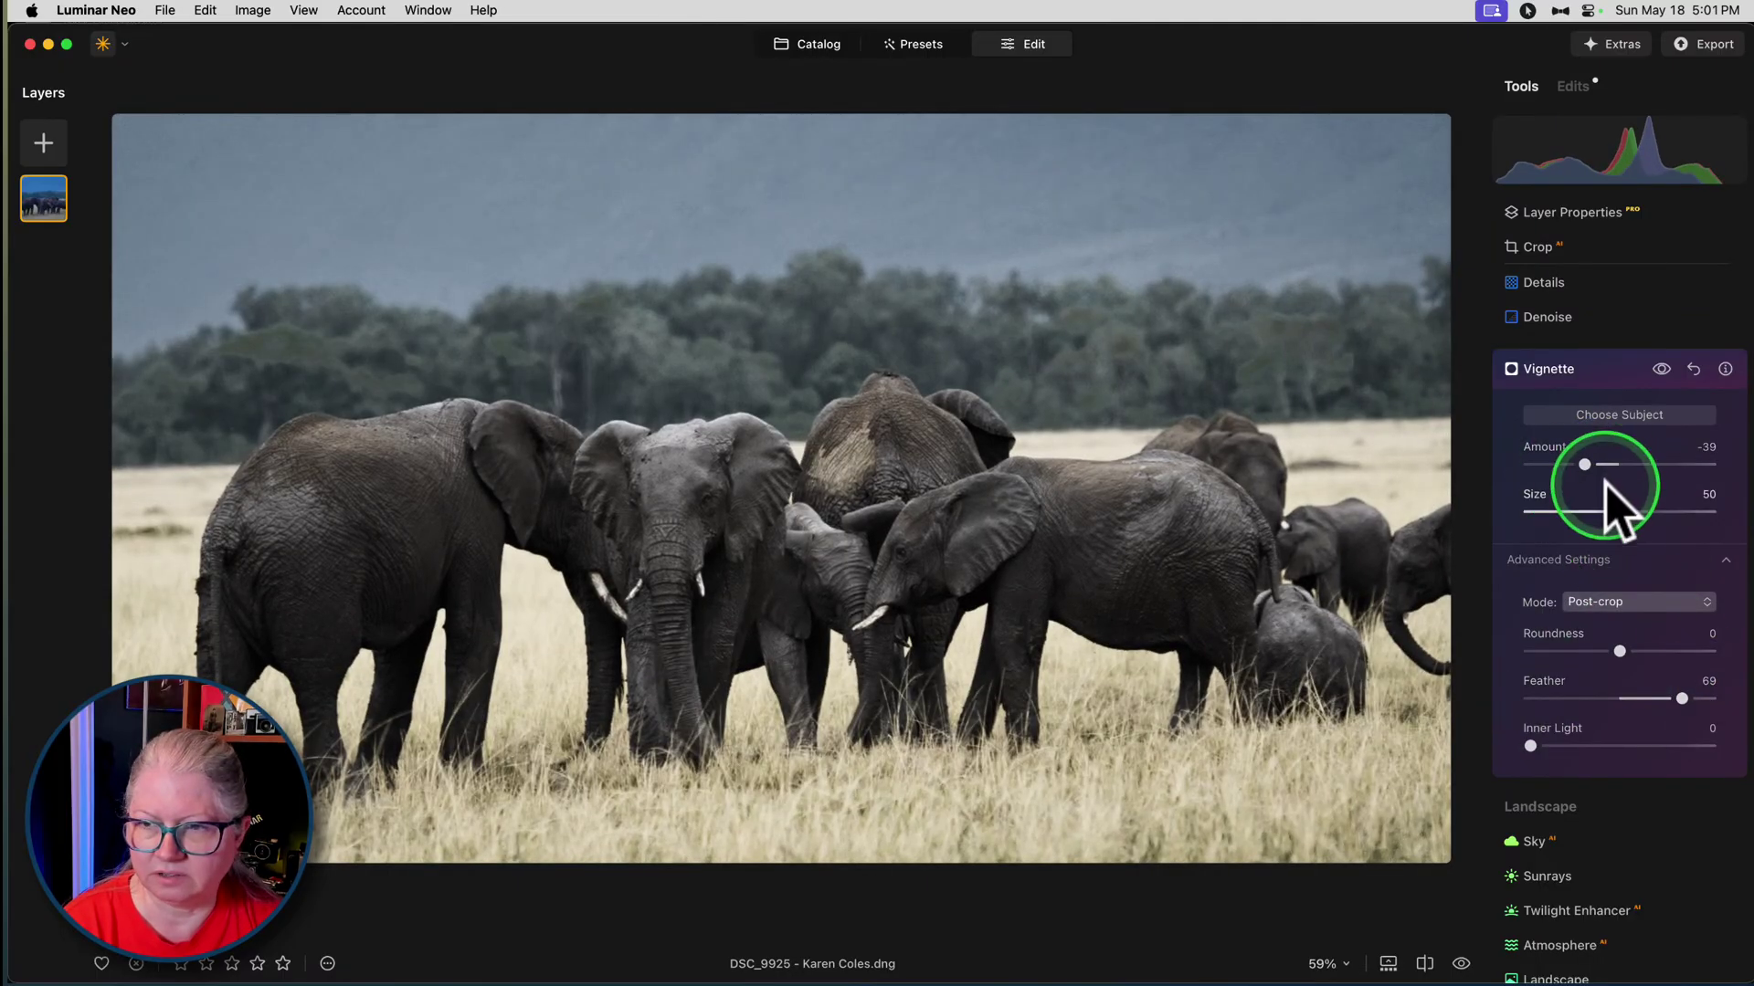
{"action": "left_click_drag", "start_coordinate": [1584, 465], "coordinate": [1577, 468]}
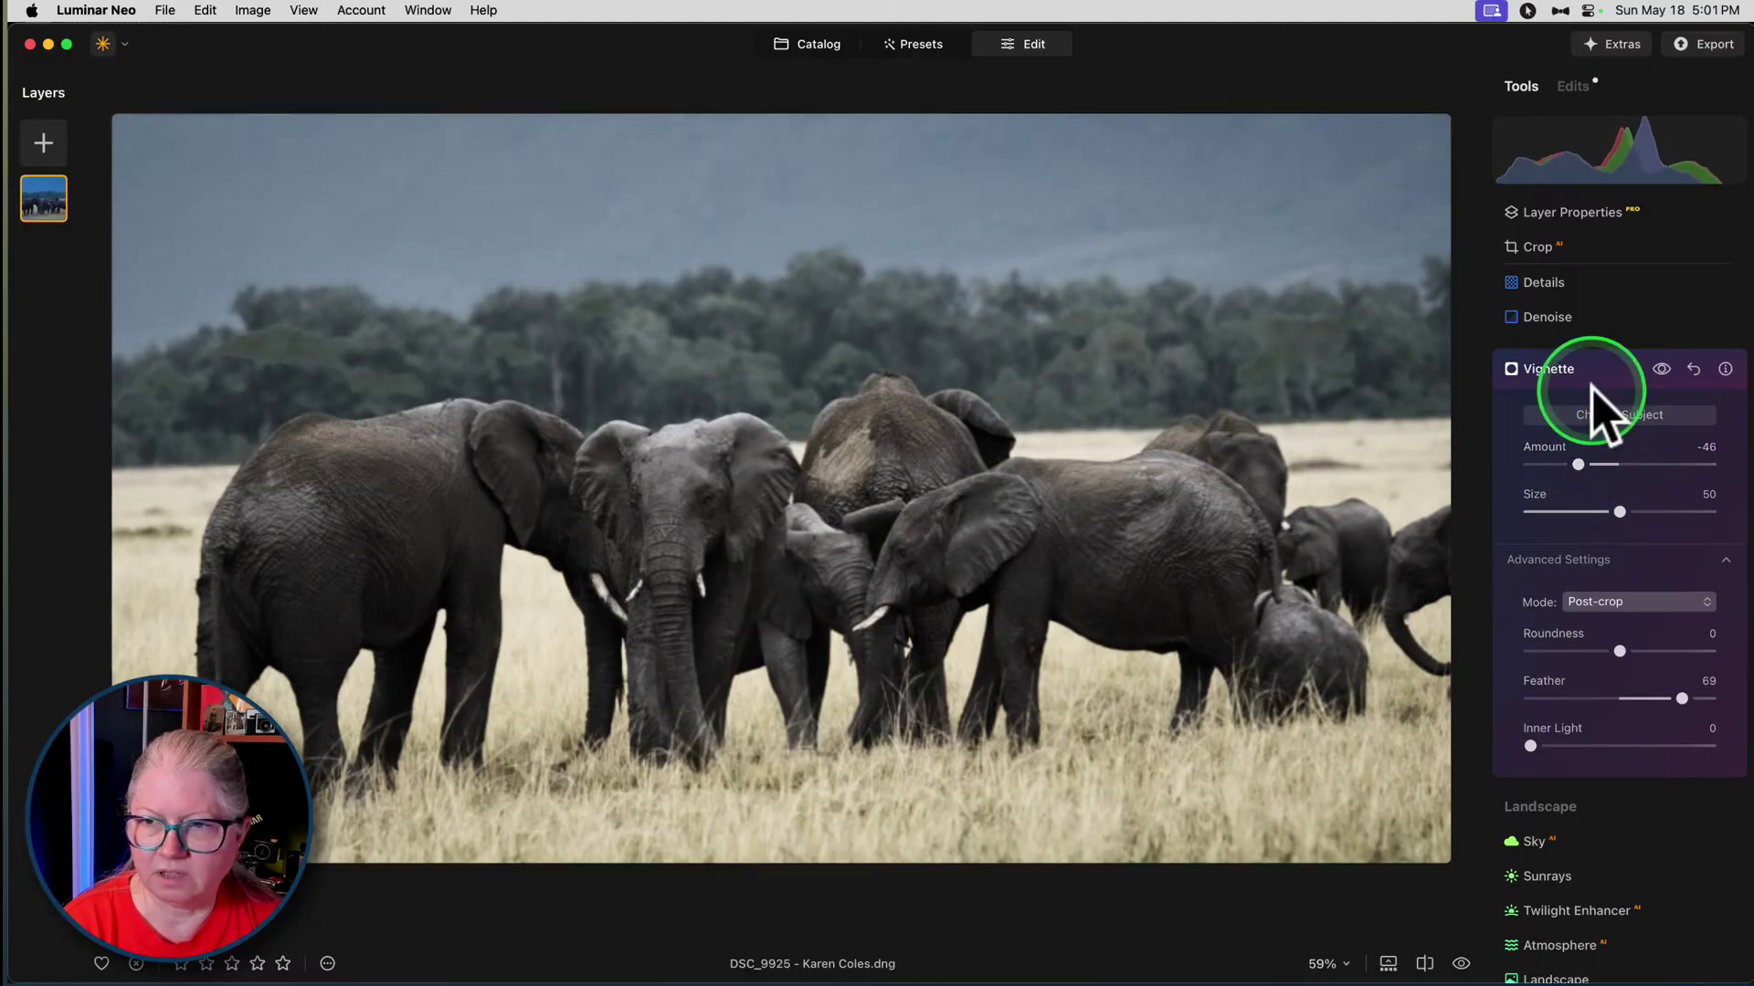
{"action": "left_click", "coordinate": [1661, 369]}
{"action": "left_click", "coordinate": [1660, 369]}
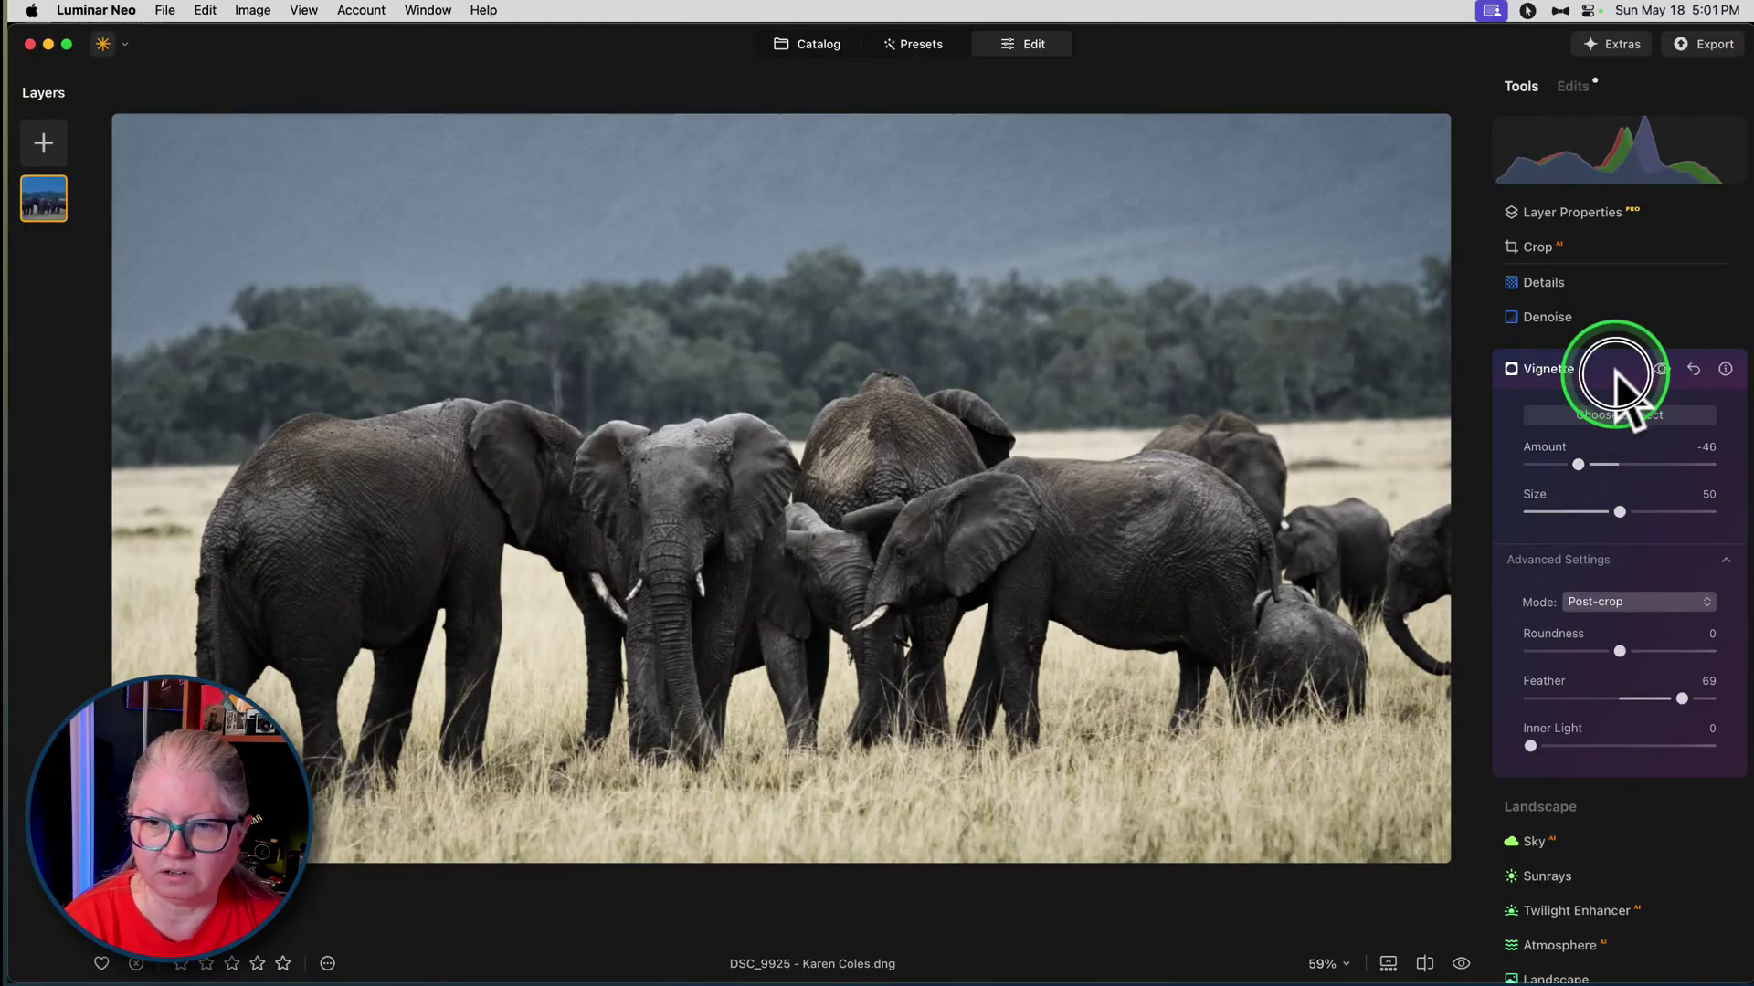
{"action": "left_click", "coordinate": [1624, 374]}
- Start another Develop adjustment with Exposure at -0.68 and Blacks at -60
{"action": "scroll", "coordinate": [1630, 538], "scroll_direction": "up", "scroll_amount": 5}
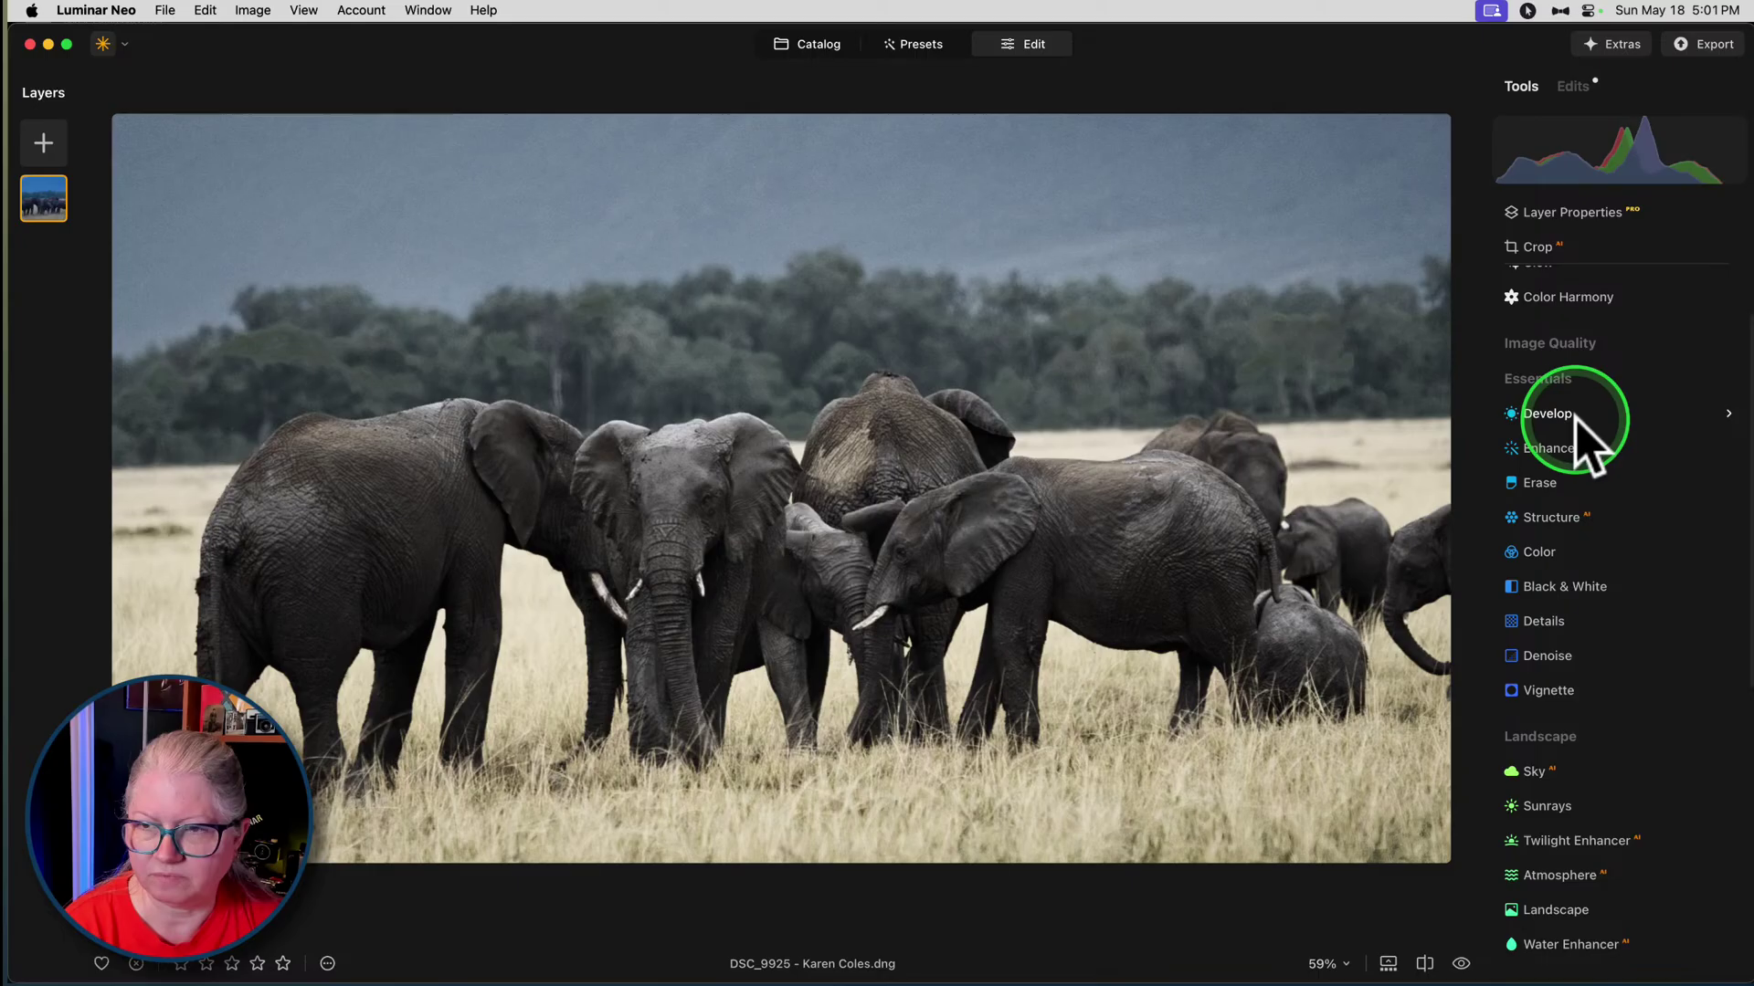
{"action": "left_click", "coordinate": [1557, 415]}
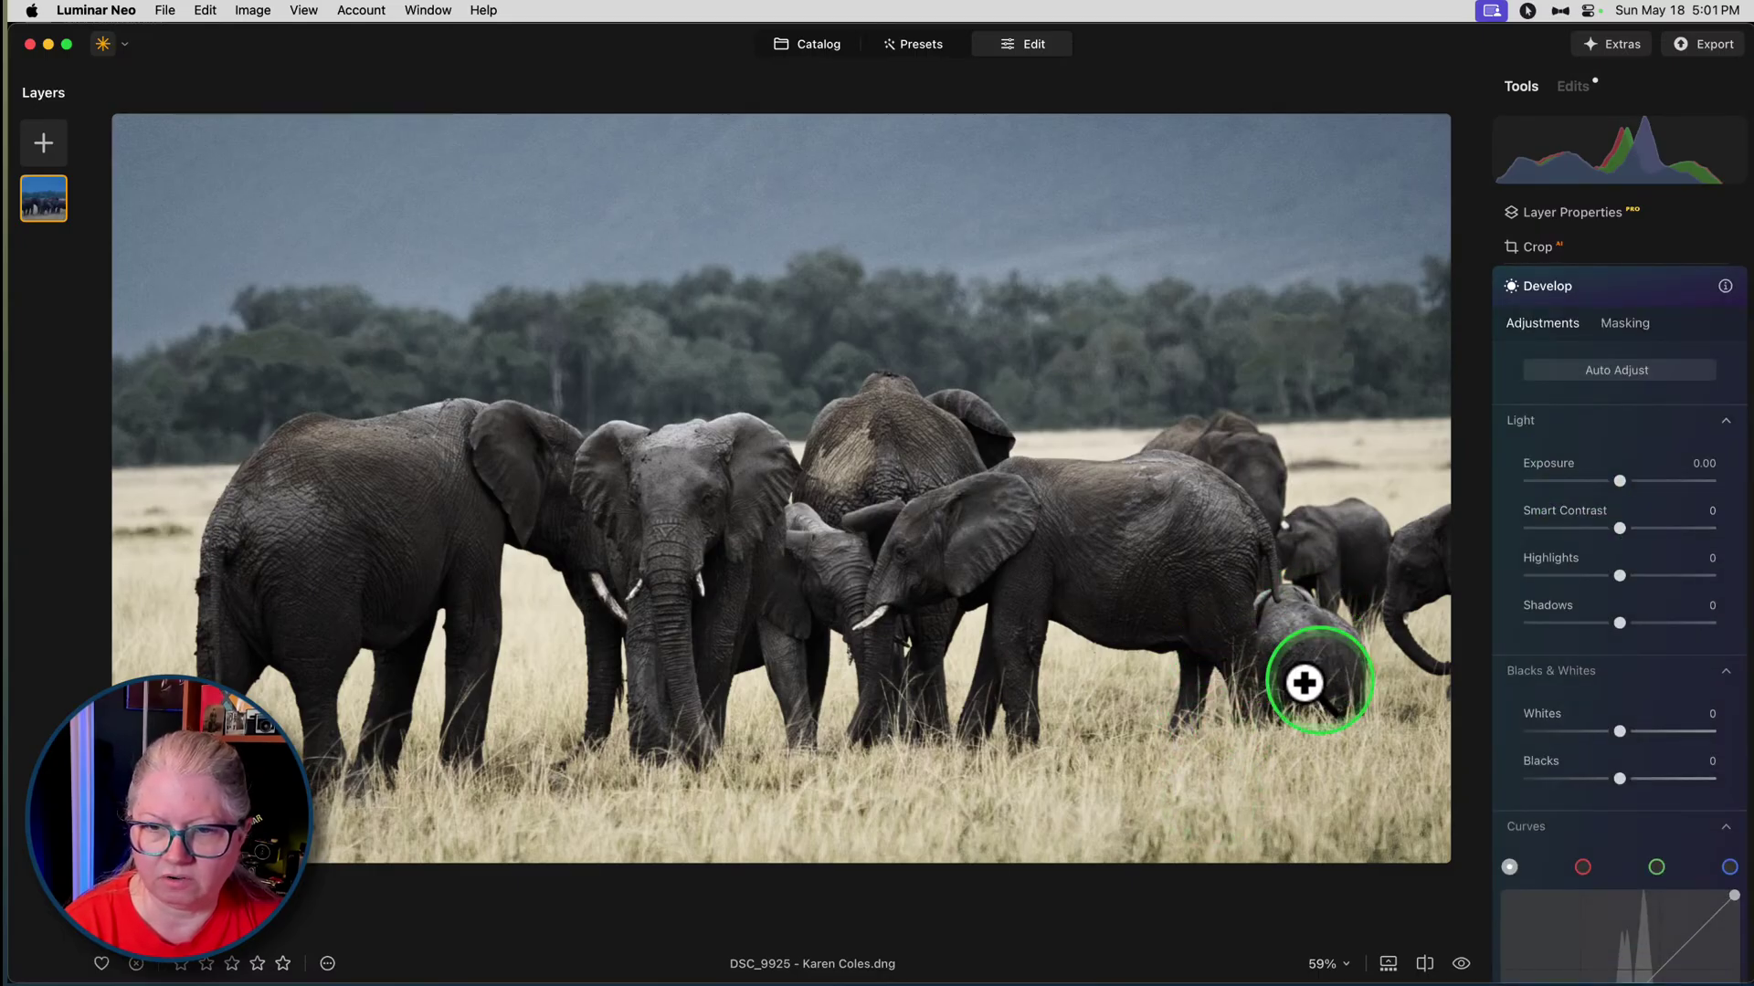
{"action": "left_click_drag", "start_coordinate": [1608, 481], "coordinate": [1606, 481]}
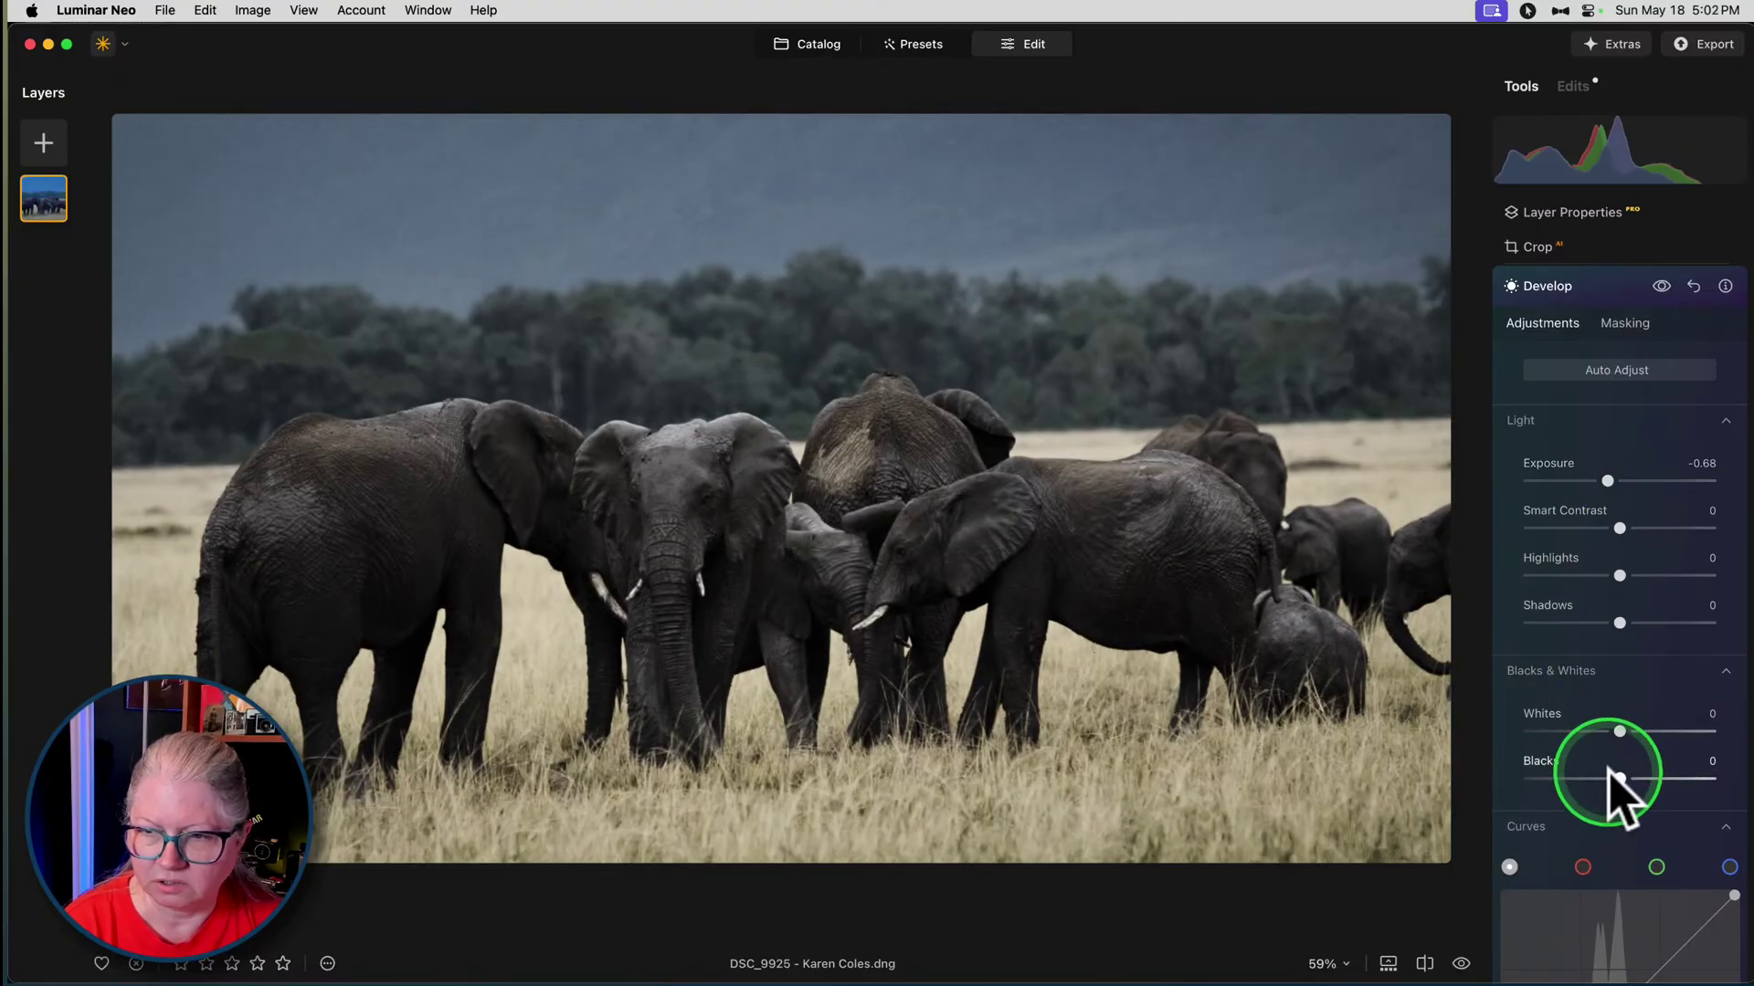
{"action": "left_click_drag", "start_coordinate": [1620, 778], "coordinate": [1564, 779]}
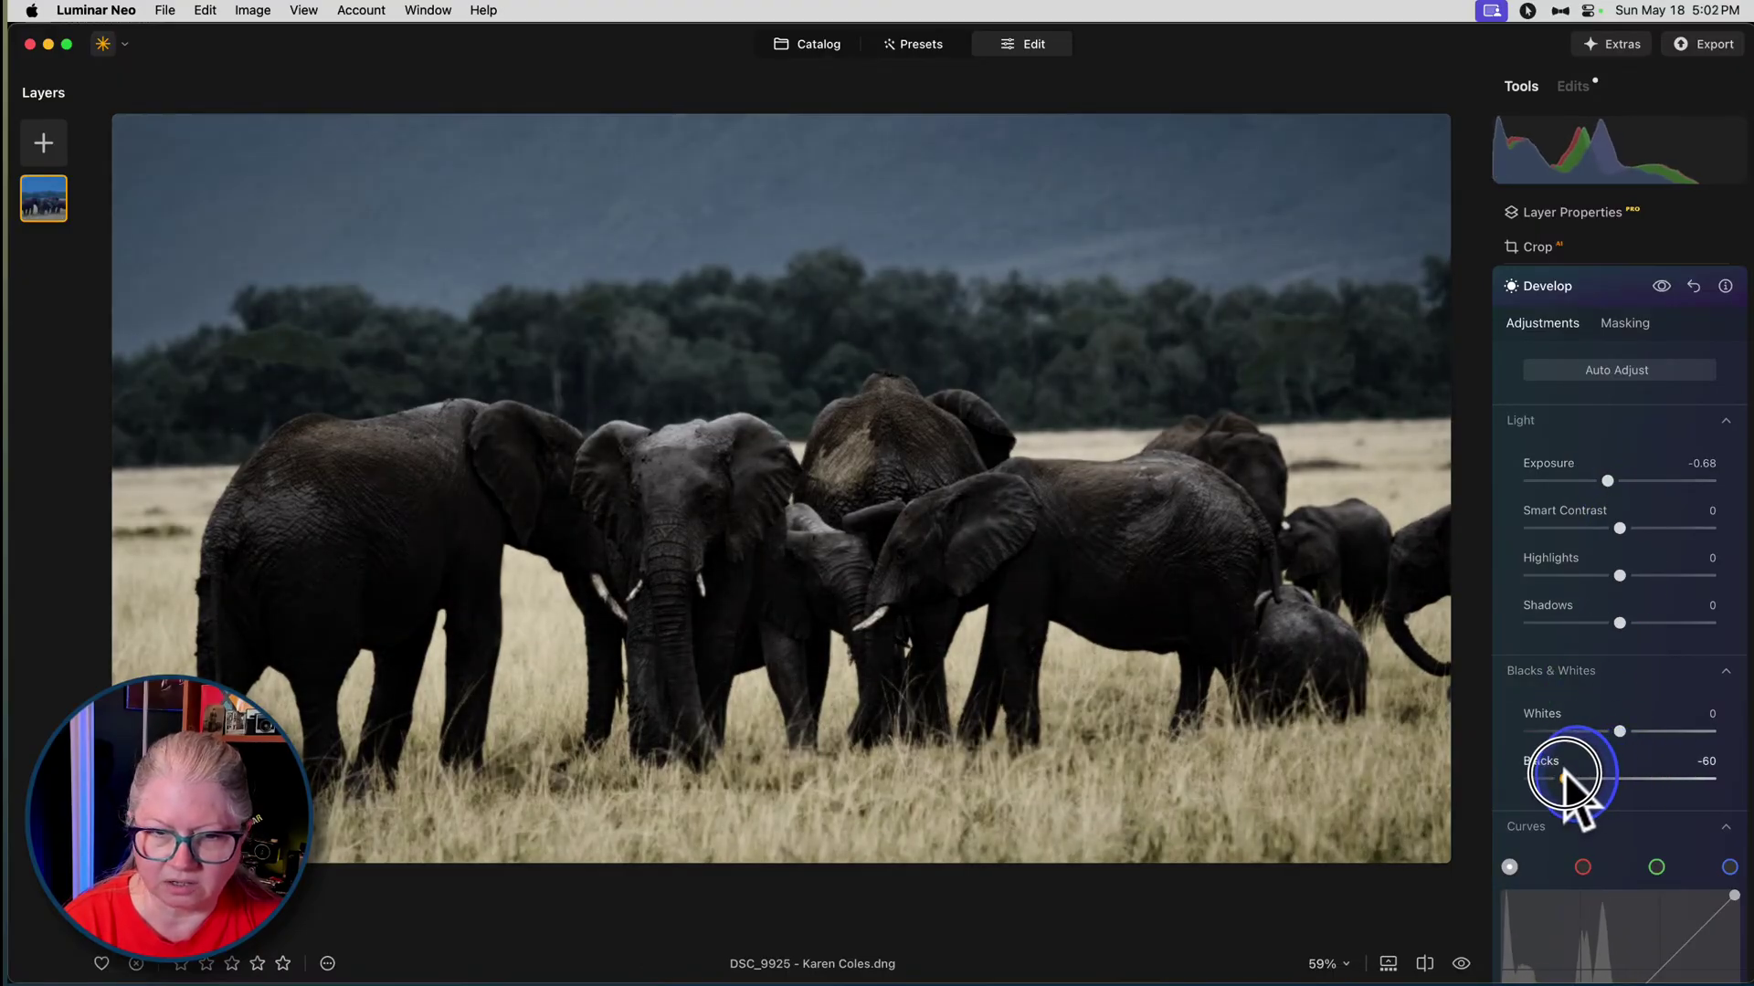
- Mask the new Develop adjustment with a linear gradient over the grass in the photo's foreground
{"action": "left_click", "coordinate": [1601, 340]}
{"action": "left_click", "coordinate": [1553, 402]}
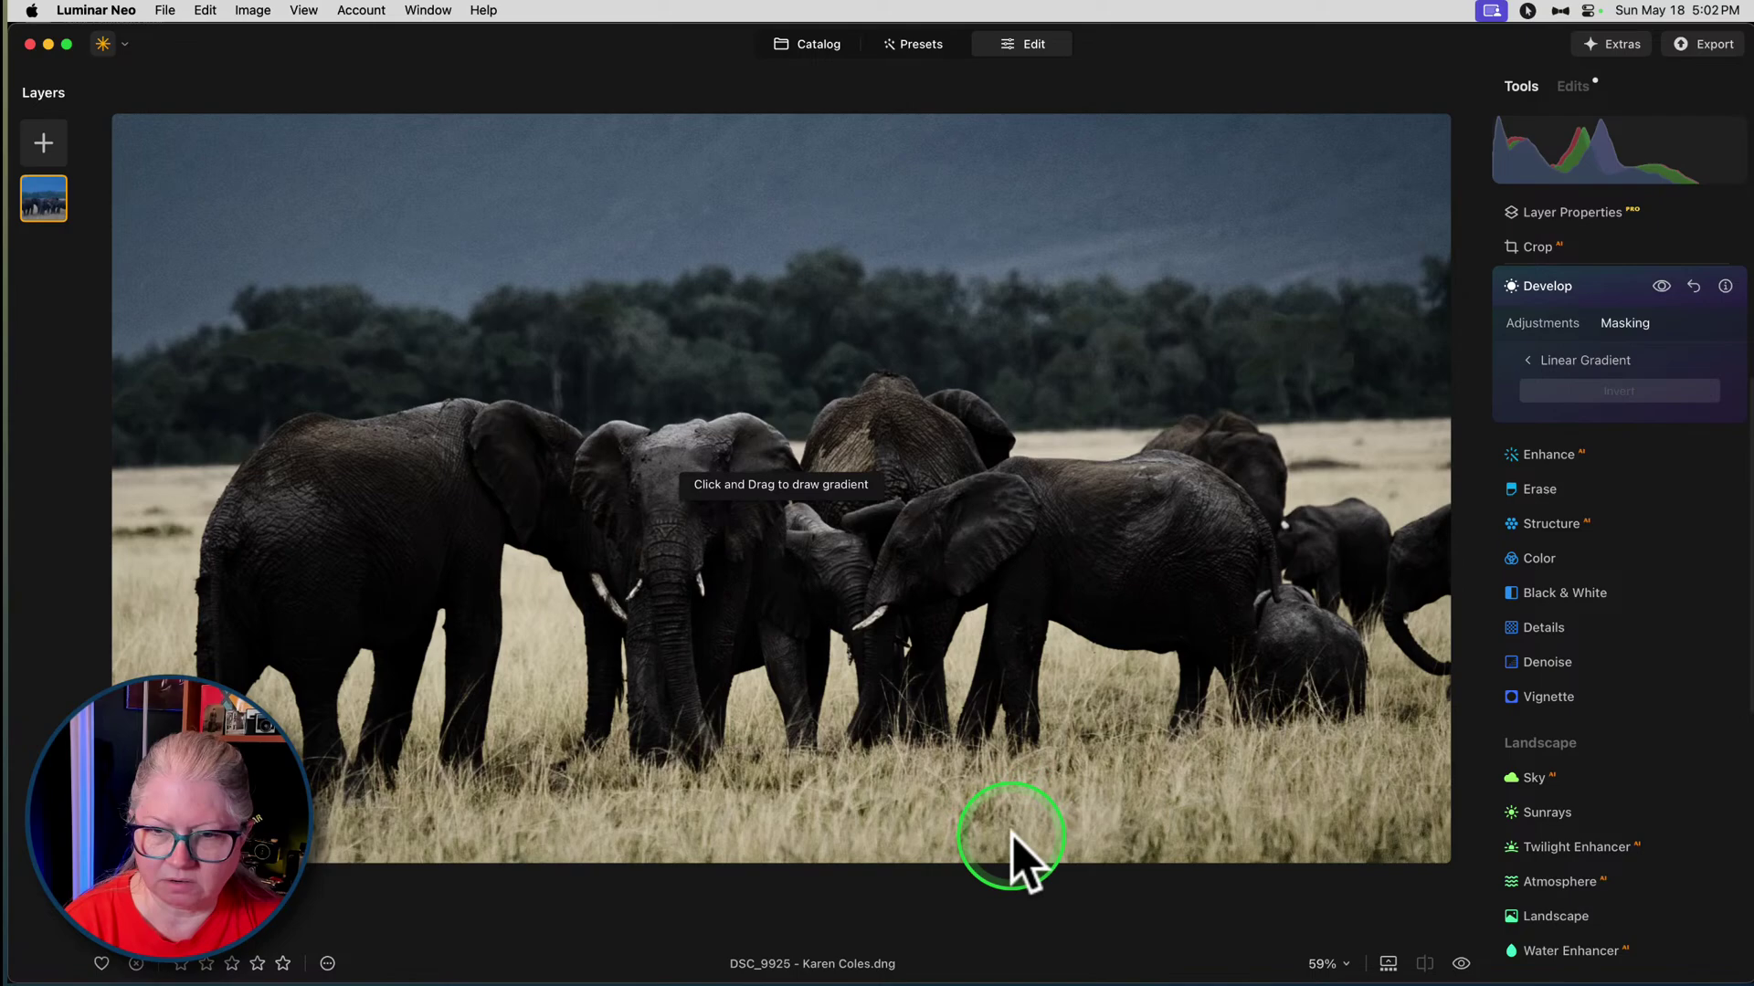
{"action": "left_click_drag", "start_coordinate": [1007, 776], "coordinate": [1007, 699]}
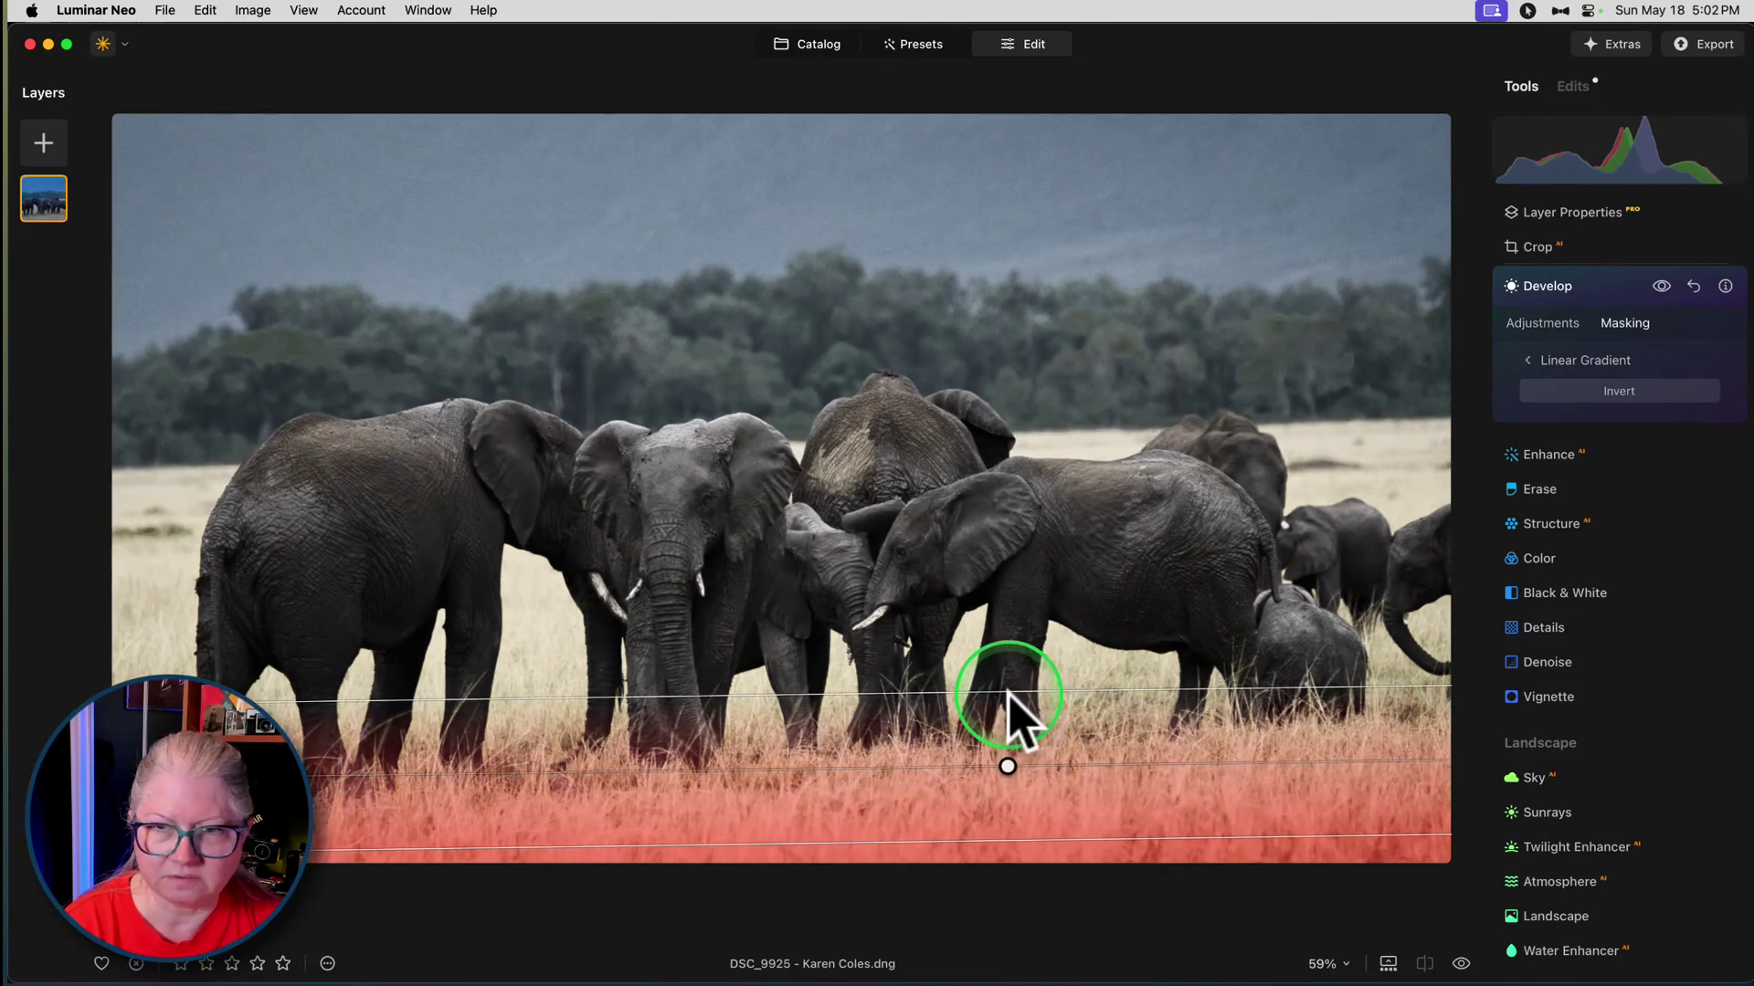
{"action": "left_click", "coordinate": [1571, 365]}
- Brush the Develop mask onto the sky and photo edges at size 235 and strength 42, and reduce the brush size to 186
{"action": "left_click", "coordinate": [1545, 366]}
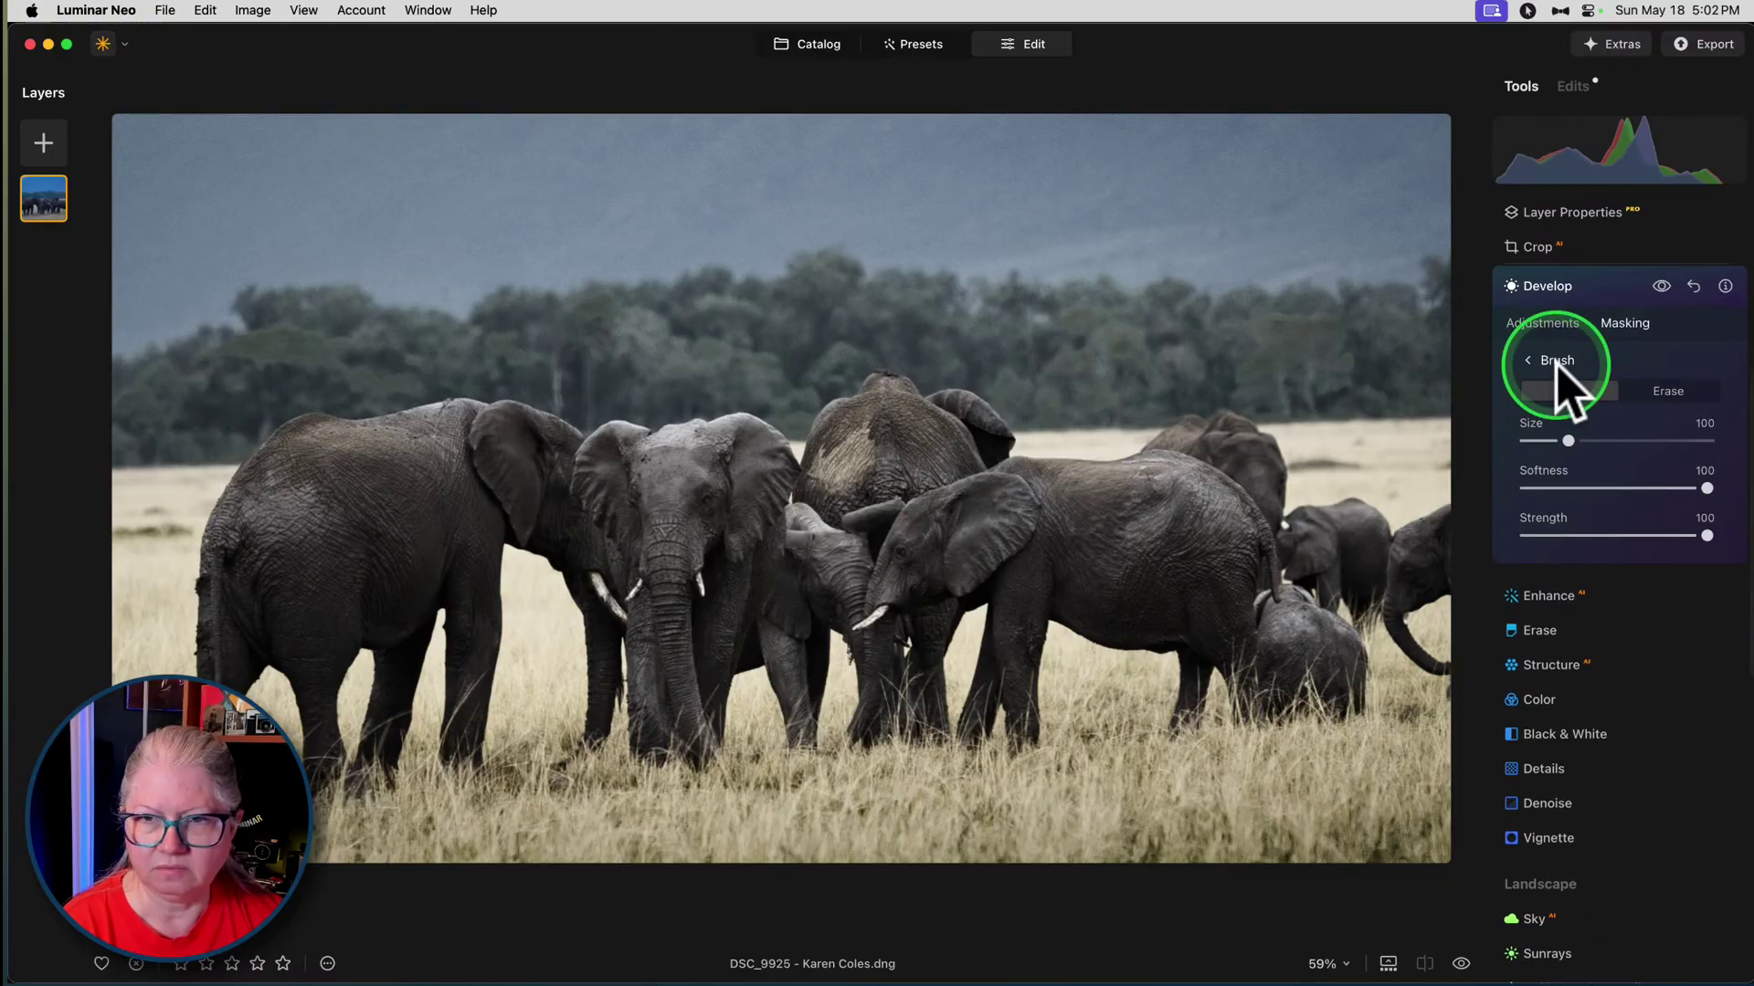
{"action": "left_click_drag", "start_coordinate": [1651, 539], "coordinate": [1603, 537]}
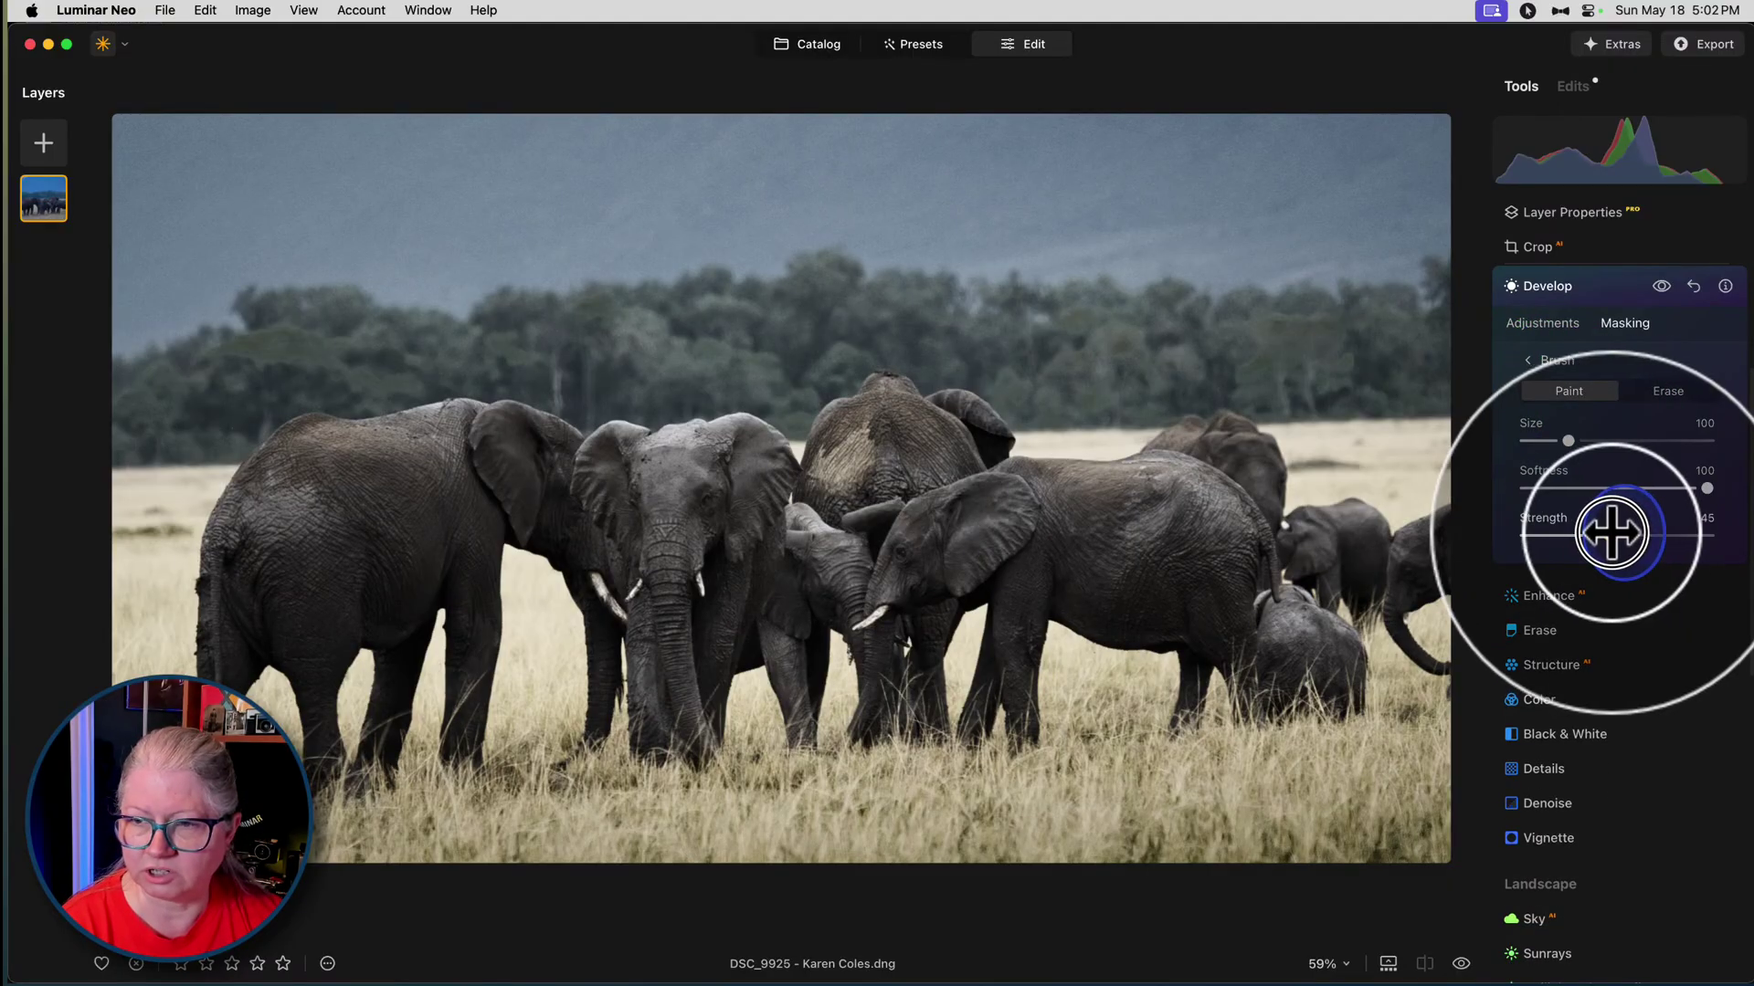
{"action": "left_click_drag", "start_coordinate": [1570, 441], "coordinate": [1631, 441]}
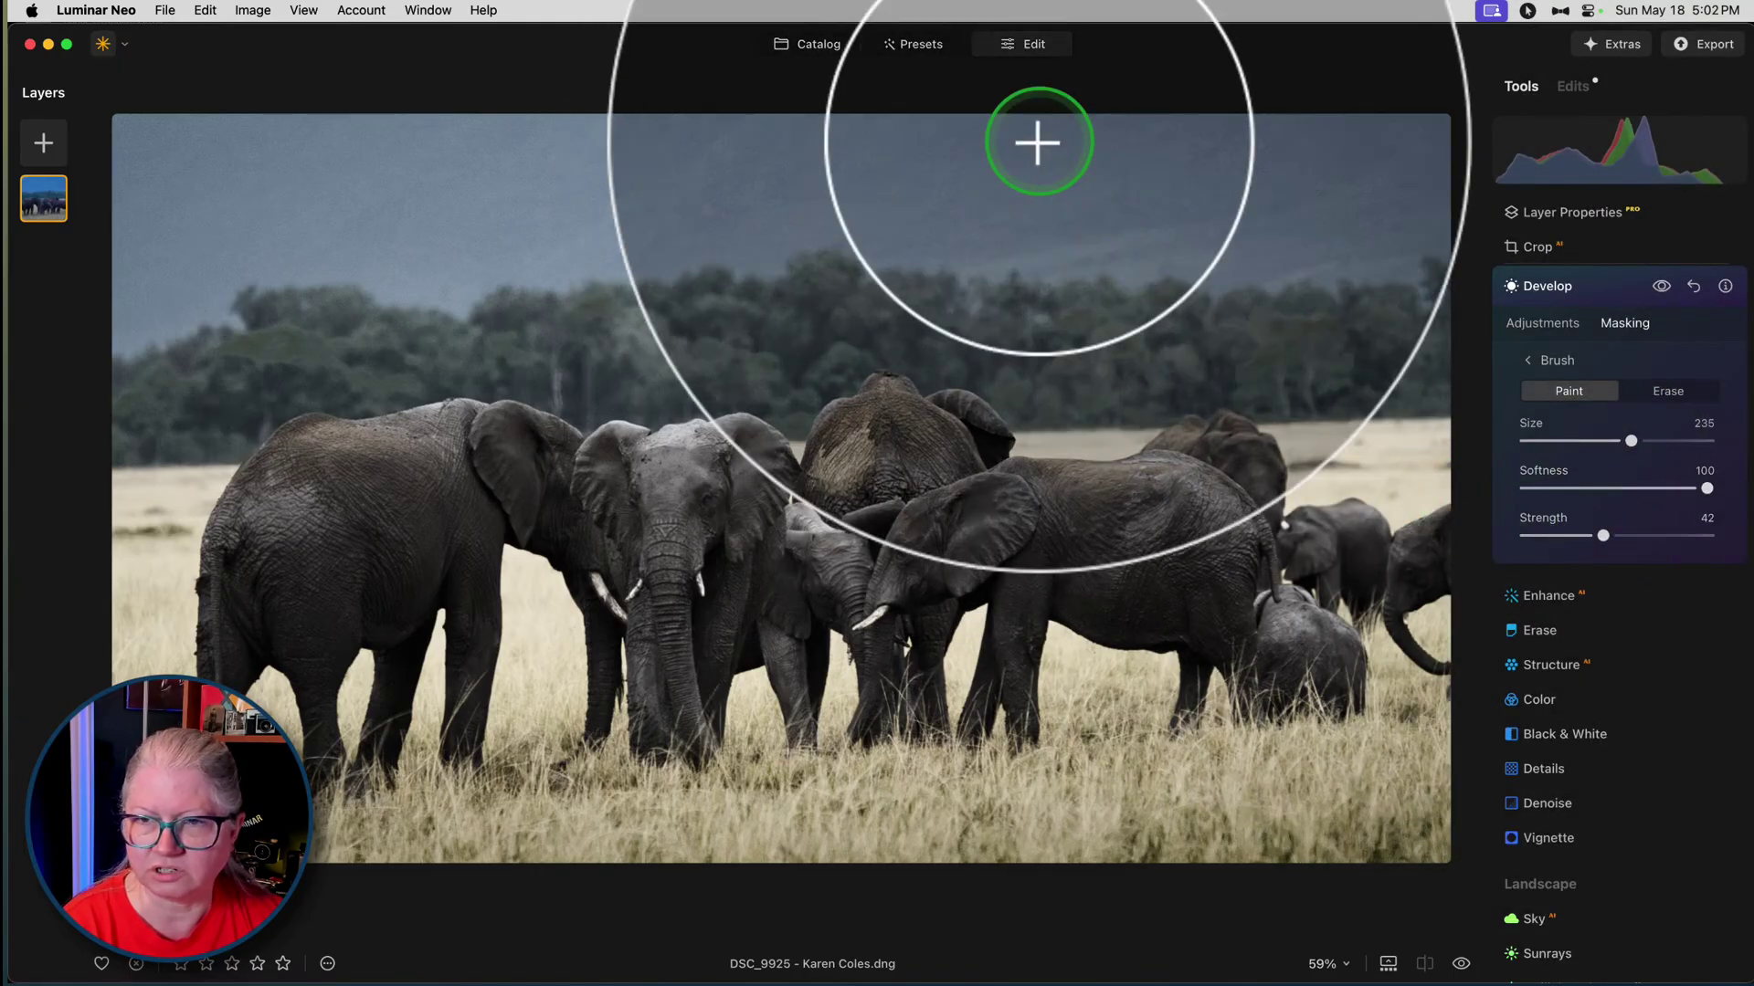
{"action": "left_click", "coordinate": [668, 165]}
{"action": "mouse_move", "coordinate": [668, 164]}
{"action": "left_mouse_down"}
{"action": "mouse_move", "coordinate": [137, 160]}
{"action": "mouse_move", "coordinate": [1552, 190]}
{"action": "mouse_move", "coordinate": [141, 171]}
{"action": "mouse_move", "coordinate": [129, 215]}
{"action": "left_mouse_up"}
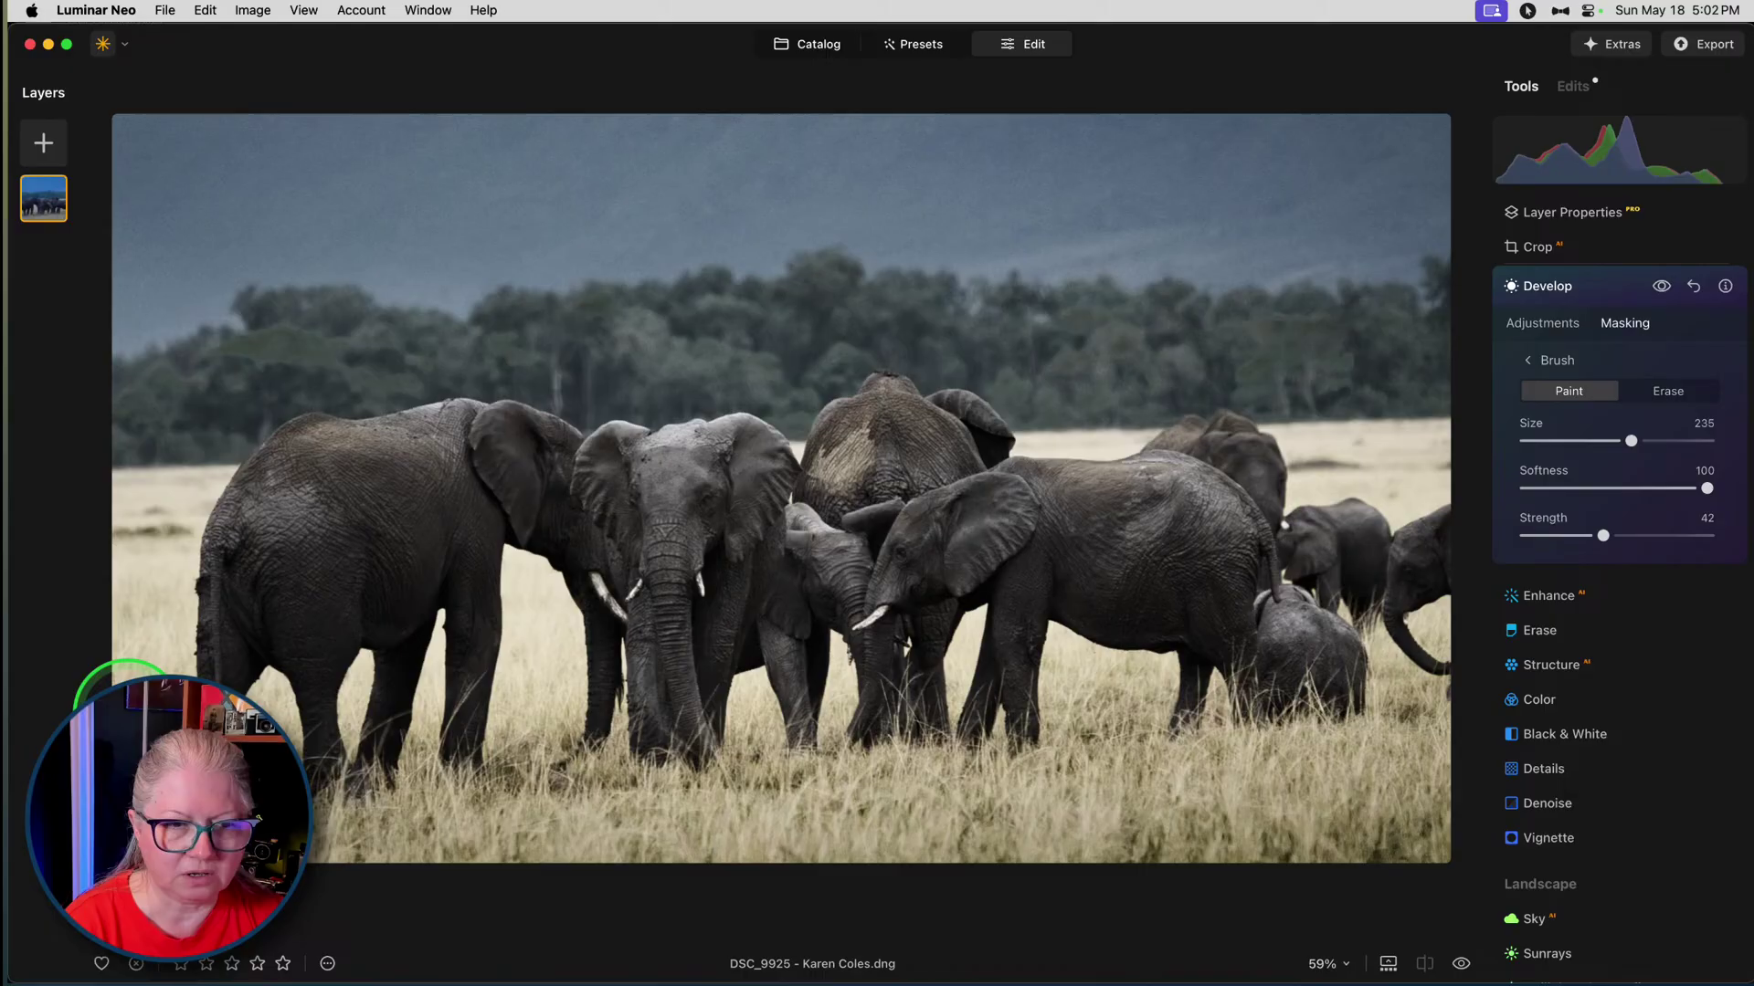
{"action": "left_click", "coordinate": [980, 850]}
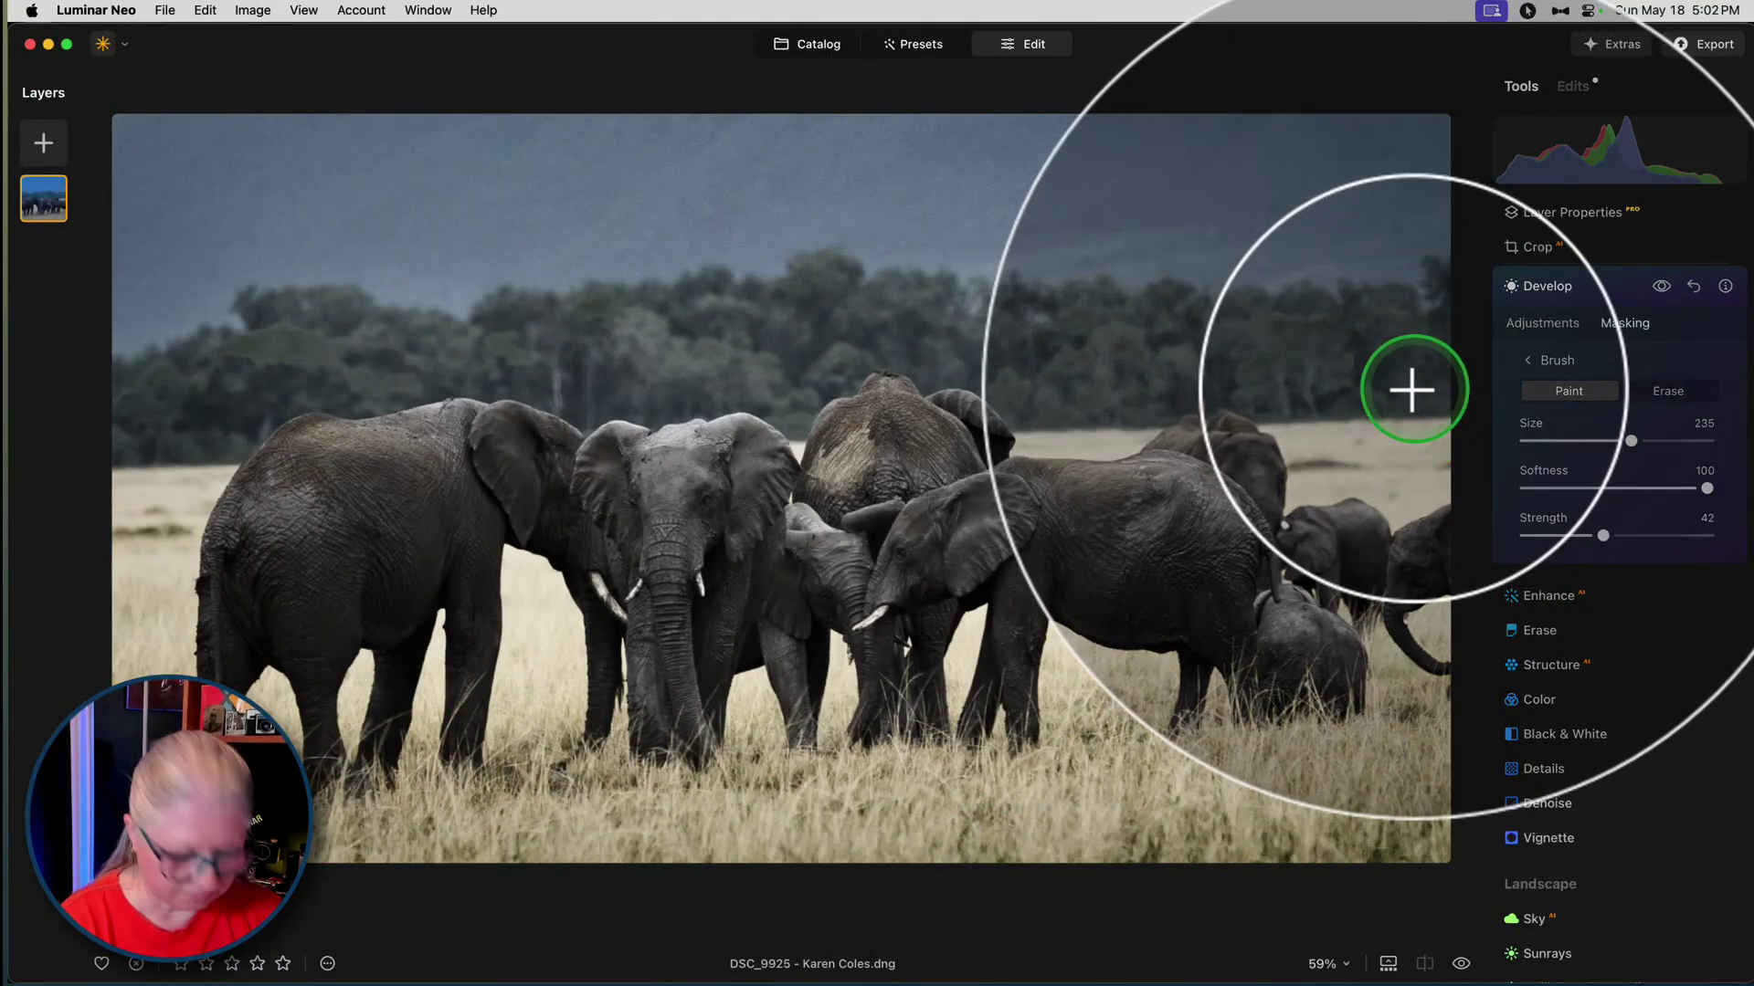
{"action": "key", "text": "bracketleft"}
{"action": "key", "text": "bracketleft"}
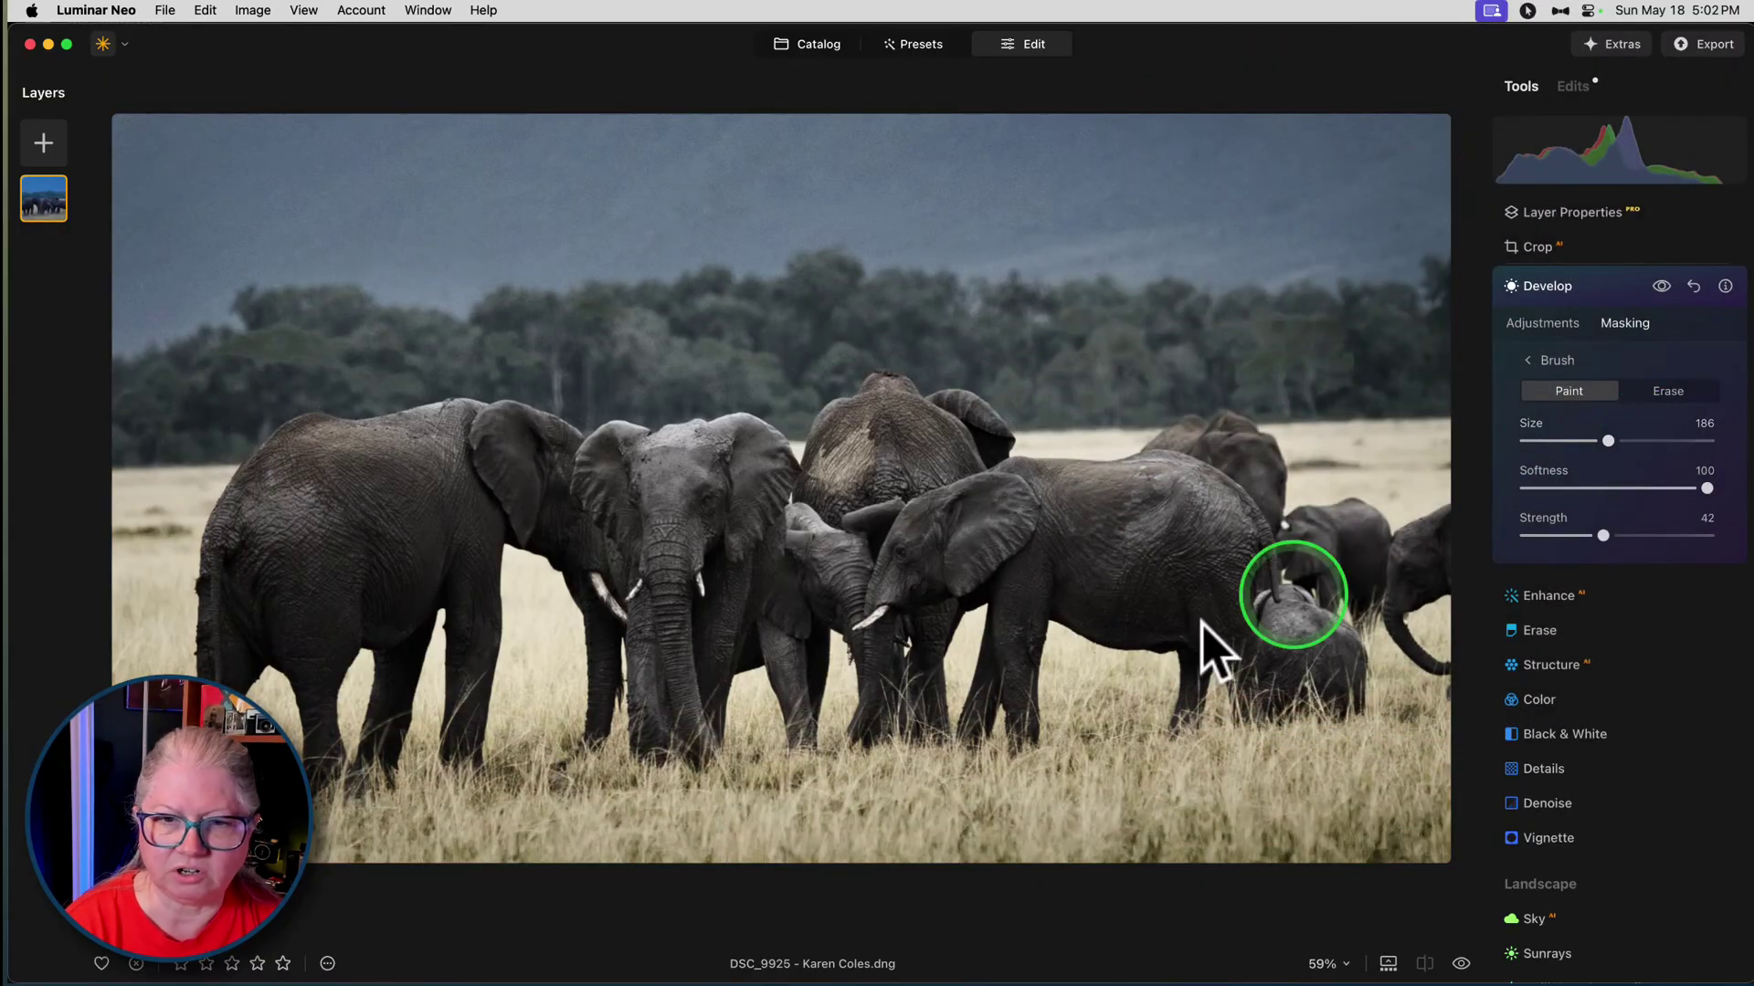
- Compare the photo with and without the masked Develop adjustment, and close the tool
{"action": "left_click", "coordinate": [1546, 321]}
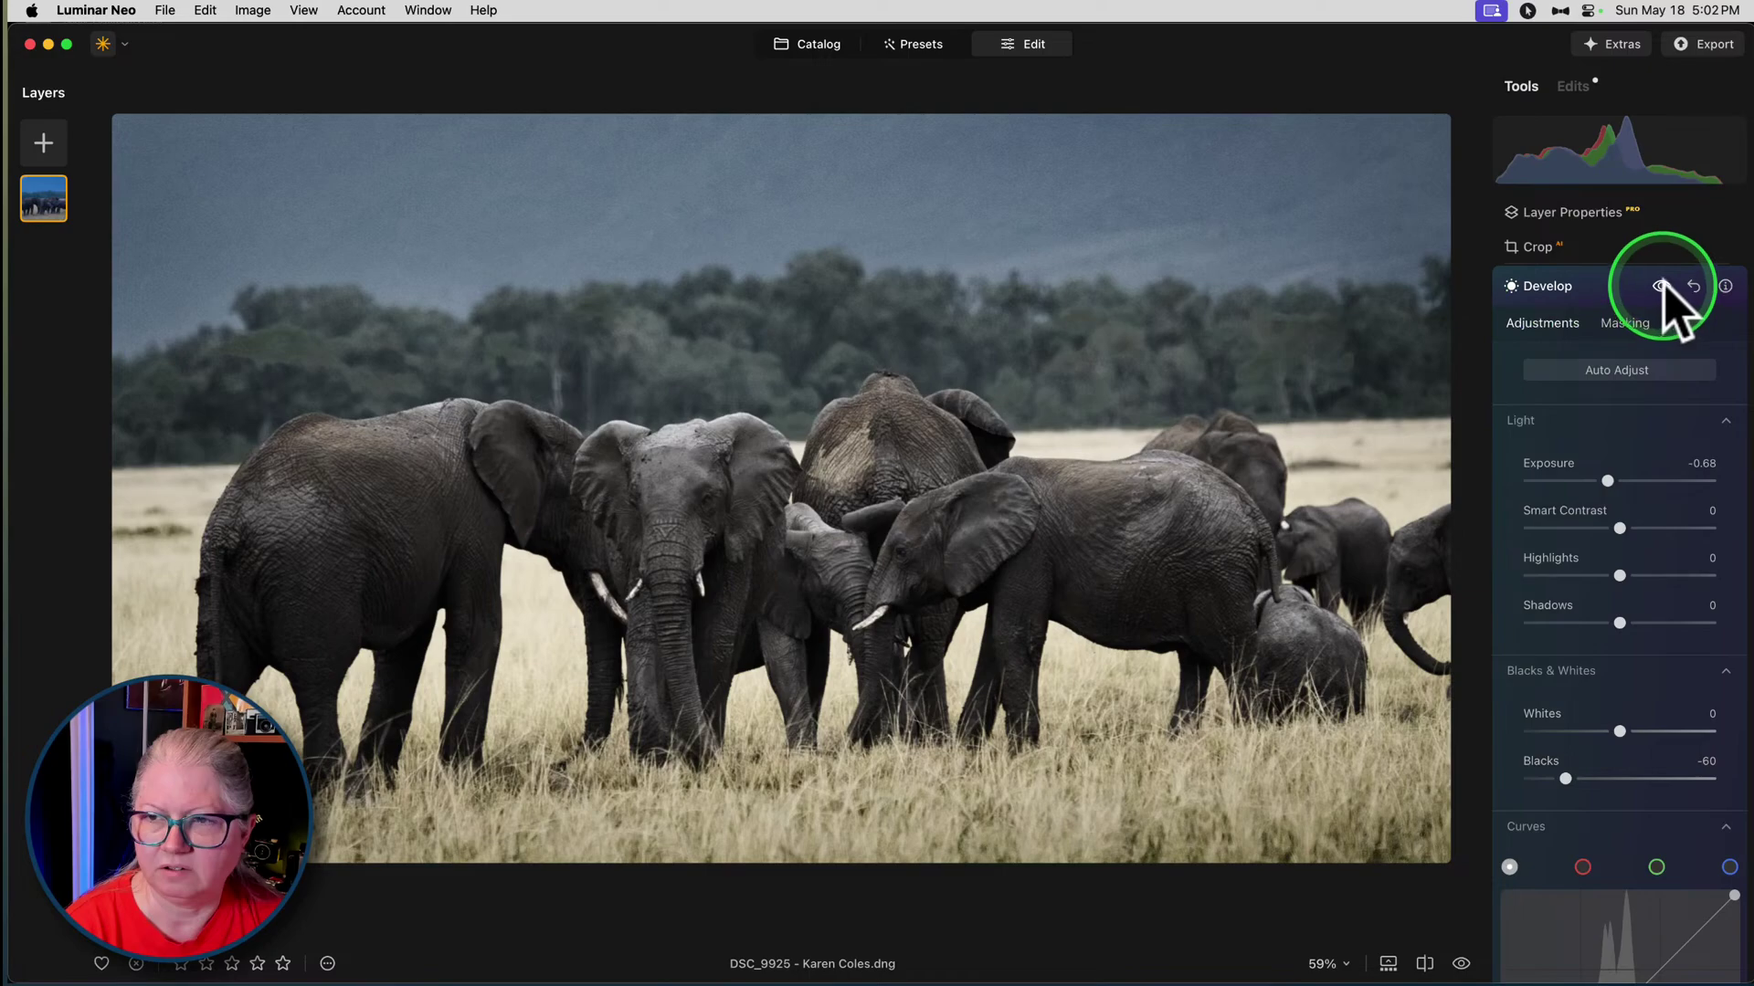
{"action": "left_click", "coordinate": [1661, 286]}
{"action": "left_click", "coordinate": [1661, 286]}
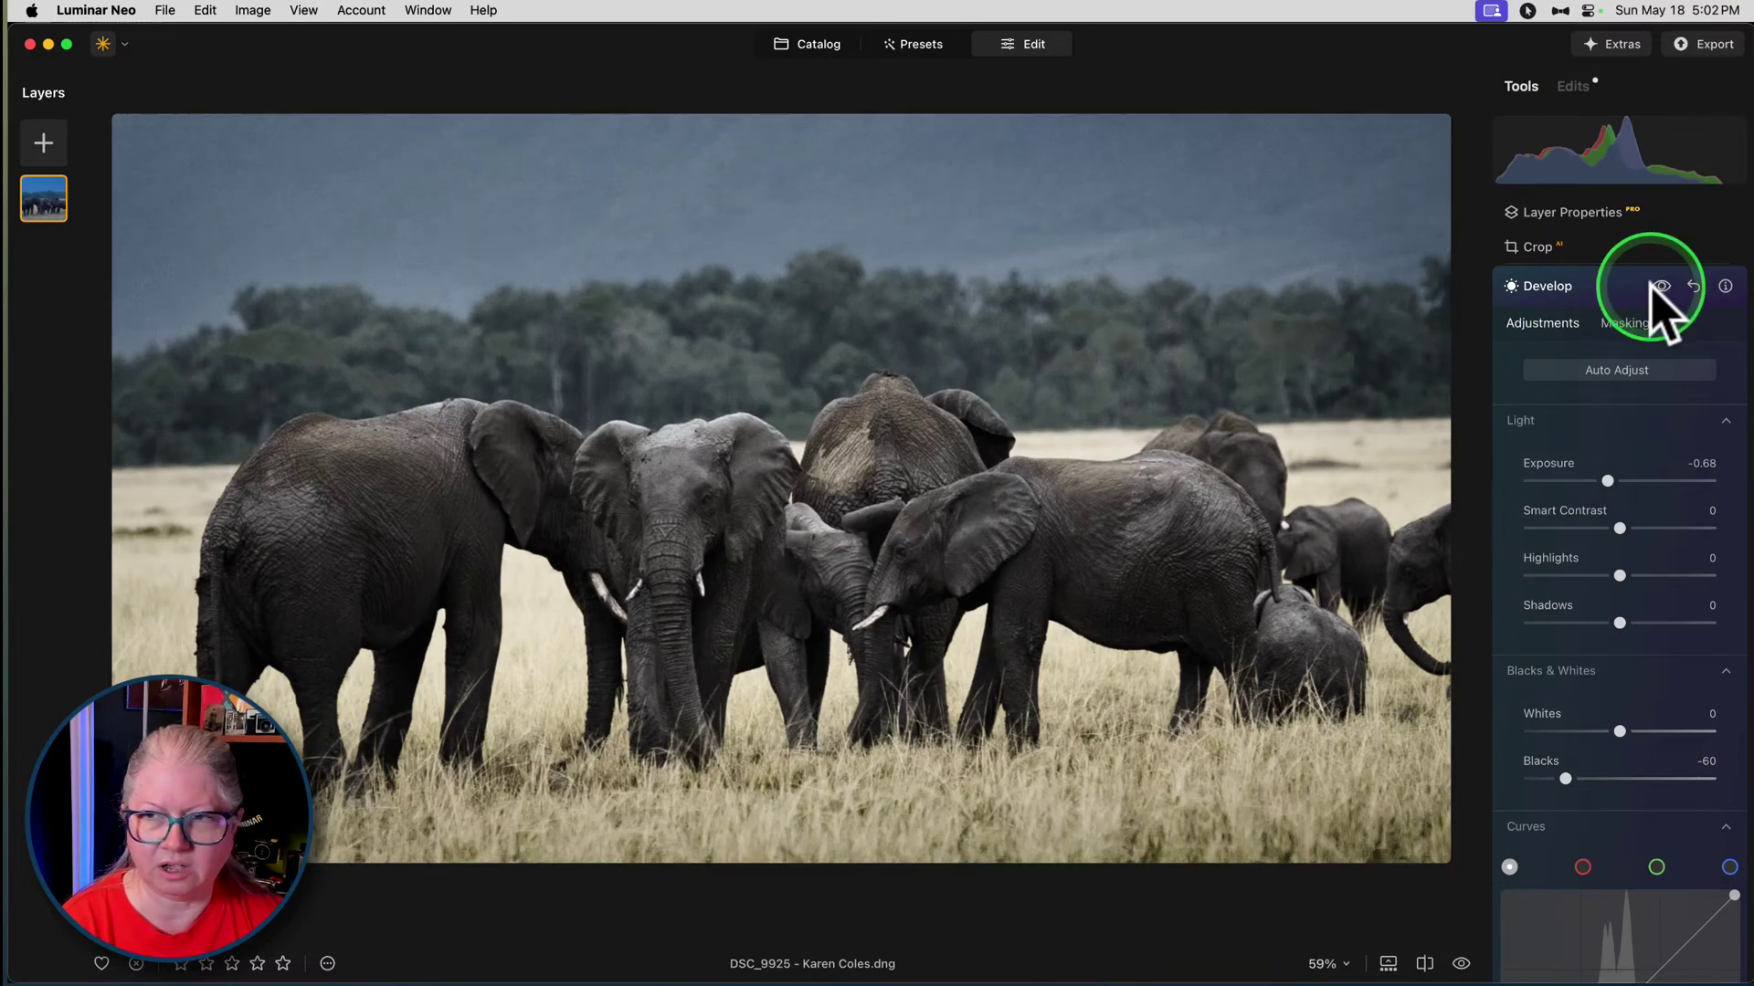
{"action": "left_click", "coordinate": [1609, 286]}
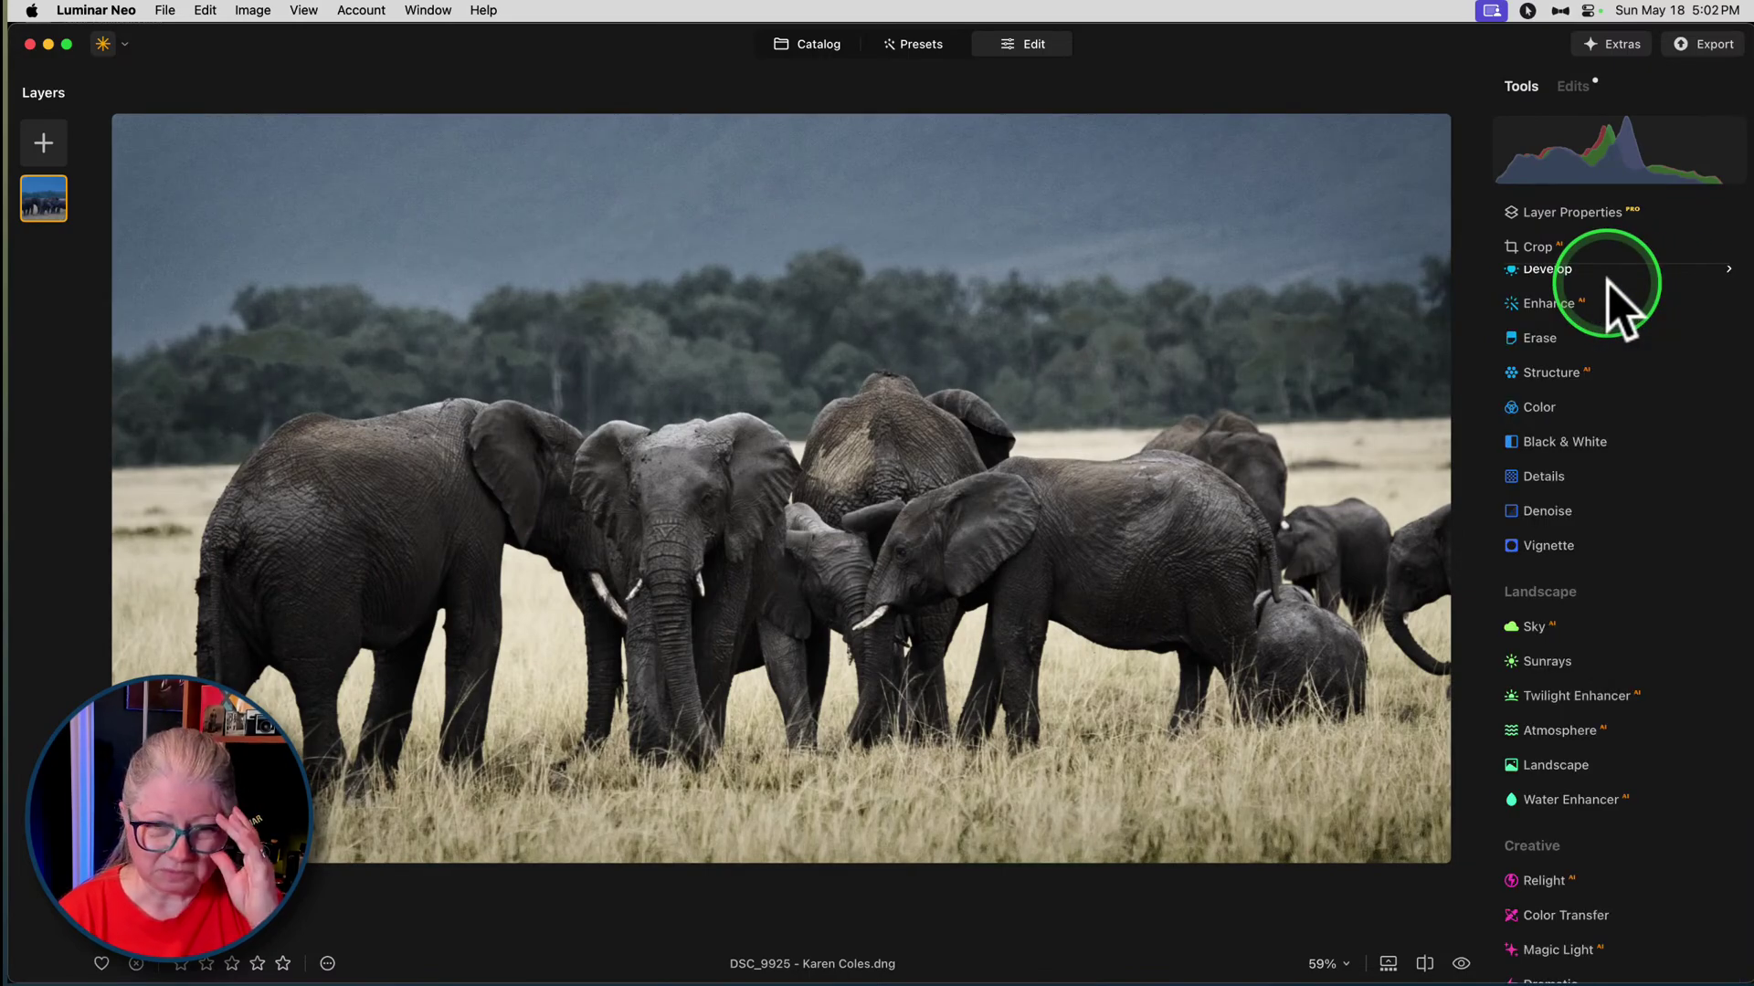
- Apply Structure with Amount 49 and Boost 10, and open its masking options
{"action": "left_click", "coordinate": [1562, 372]}
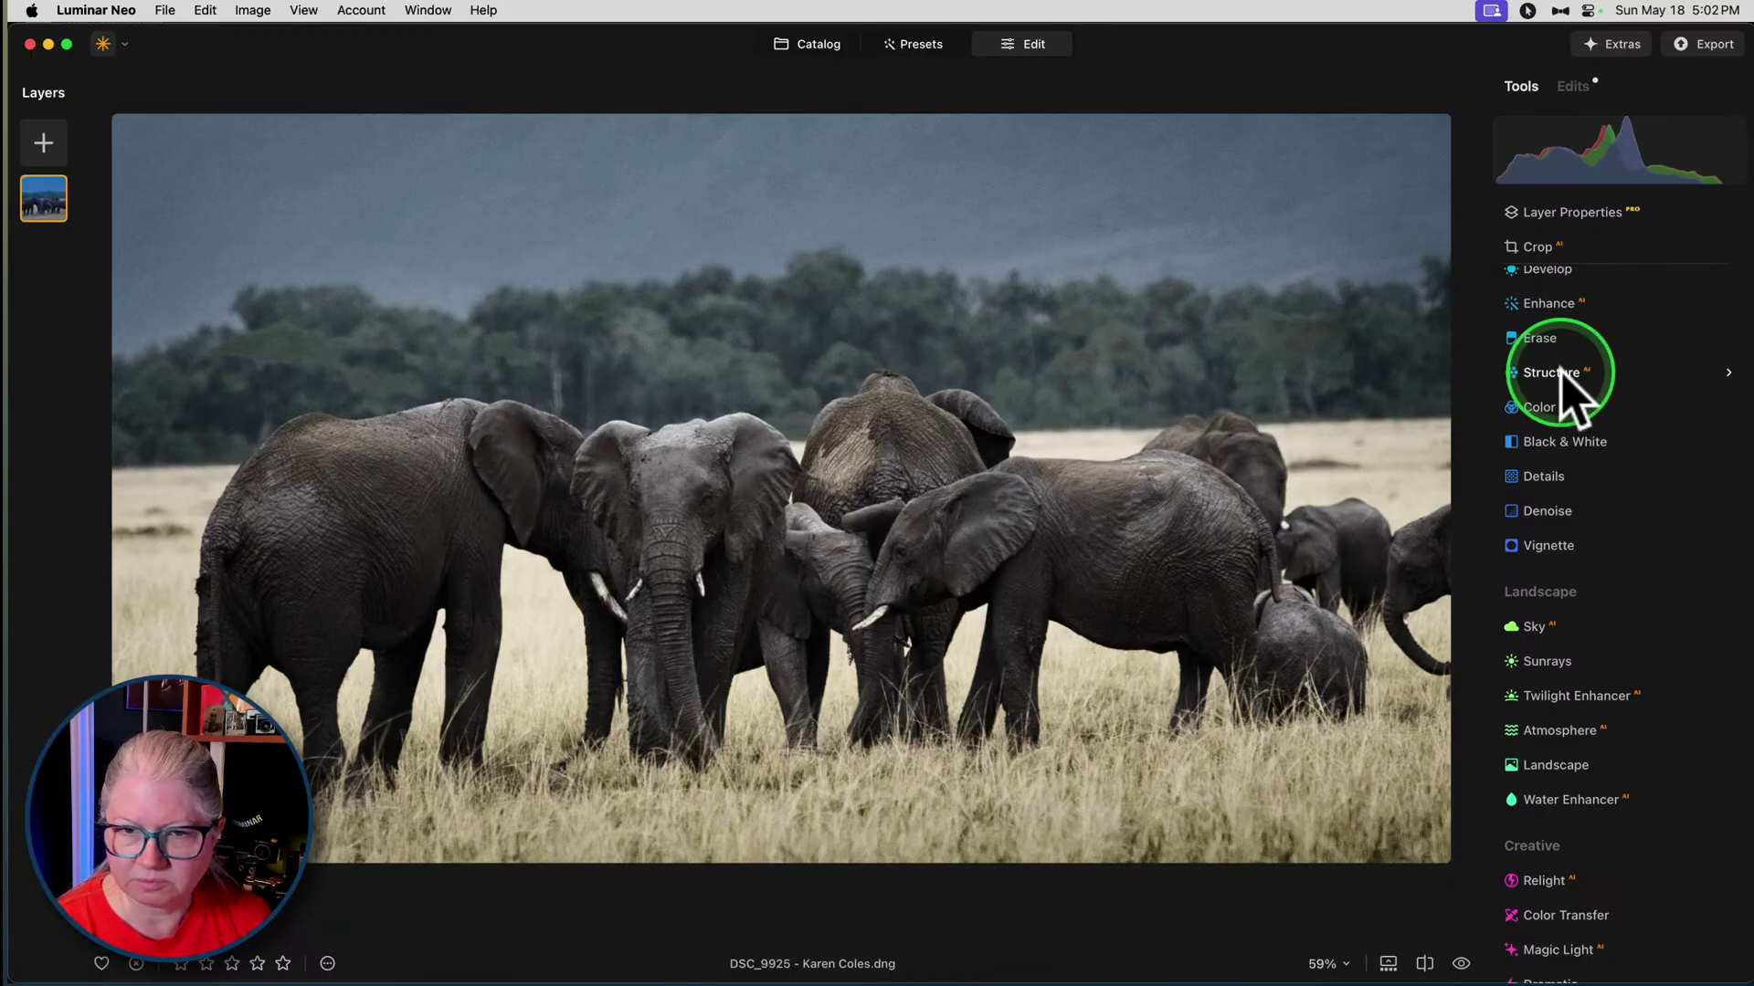
{"action": "left_click_drag", "start_coordinate": [1580, 494], "coordinate": [1662, 490]}
{"action": "left_click", "coordinate": [1538, 538]}
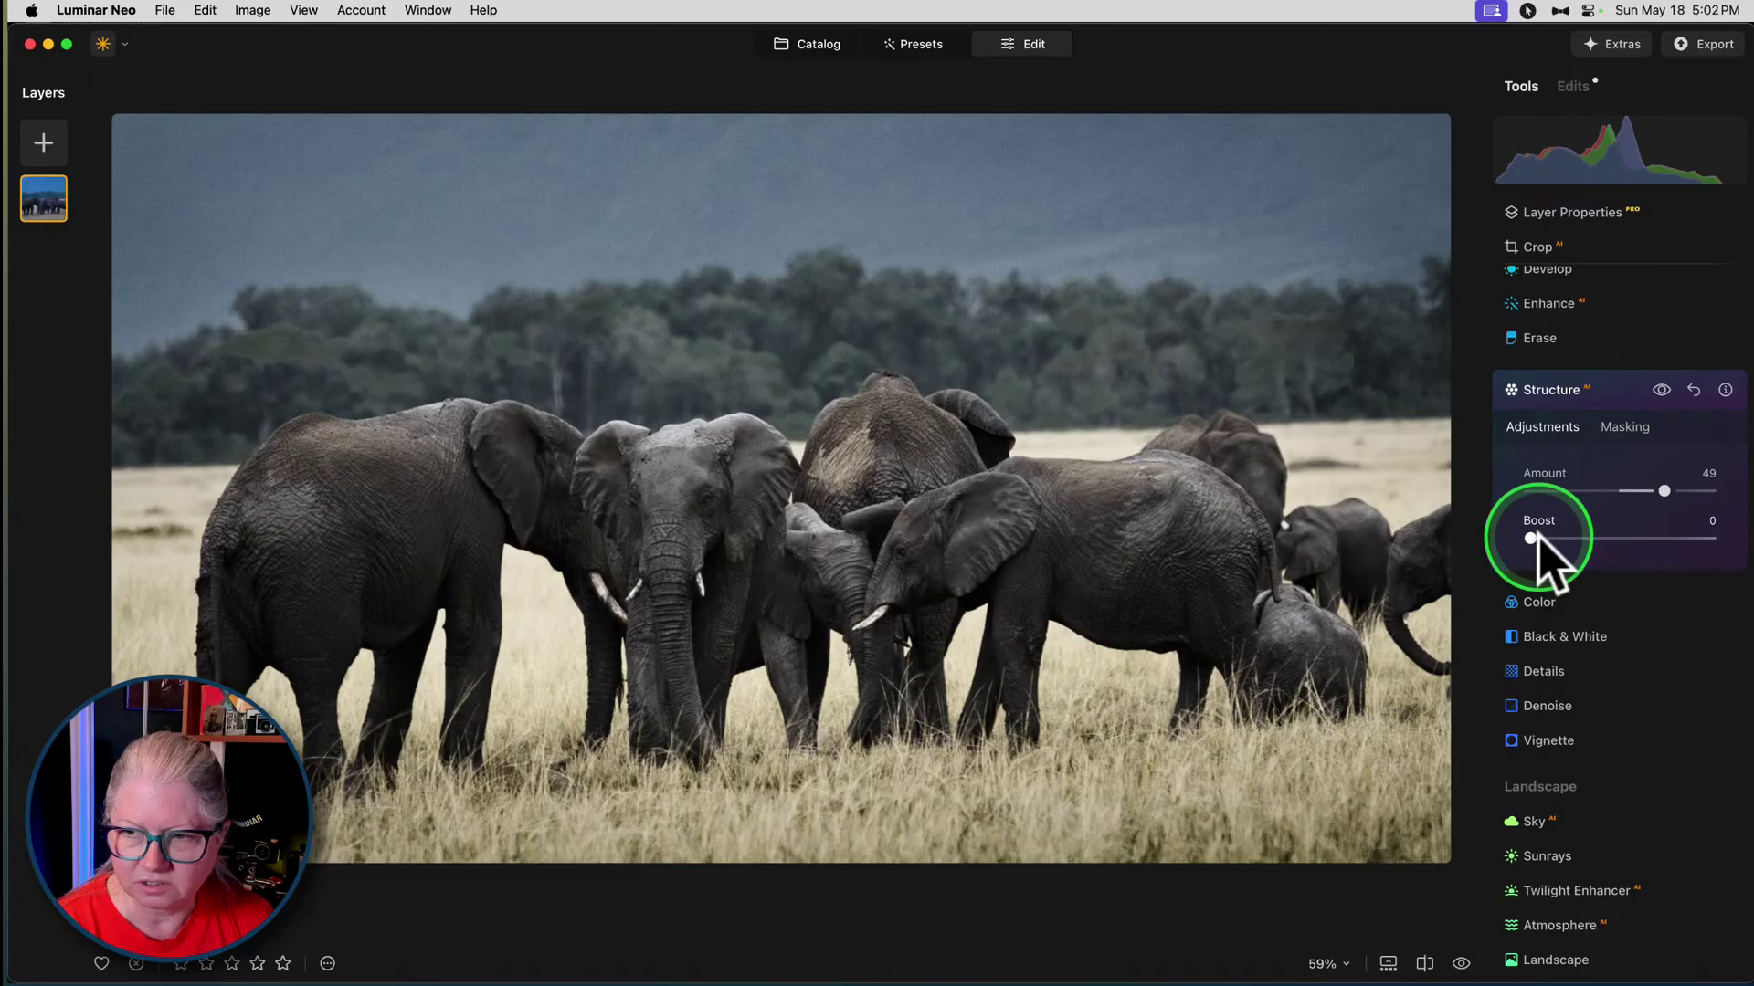
{"action": "left_click", "coordinate": [1619, 431]}
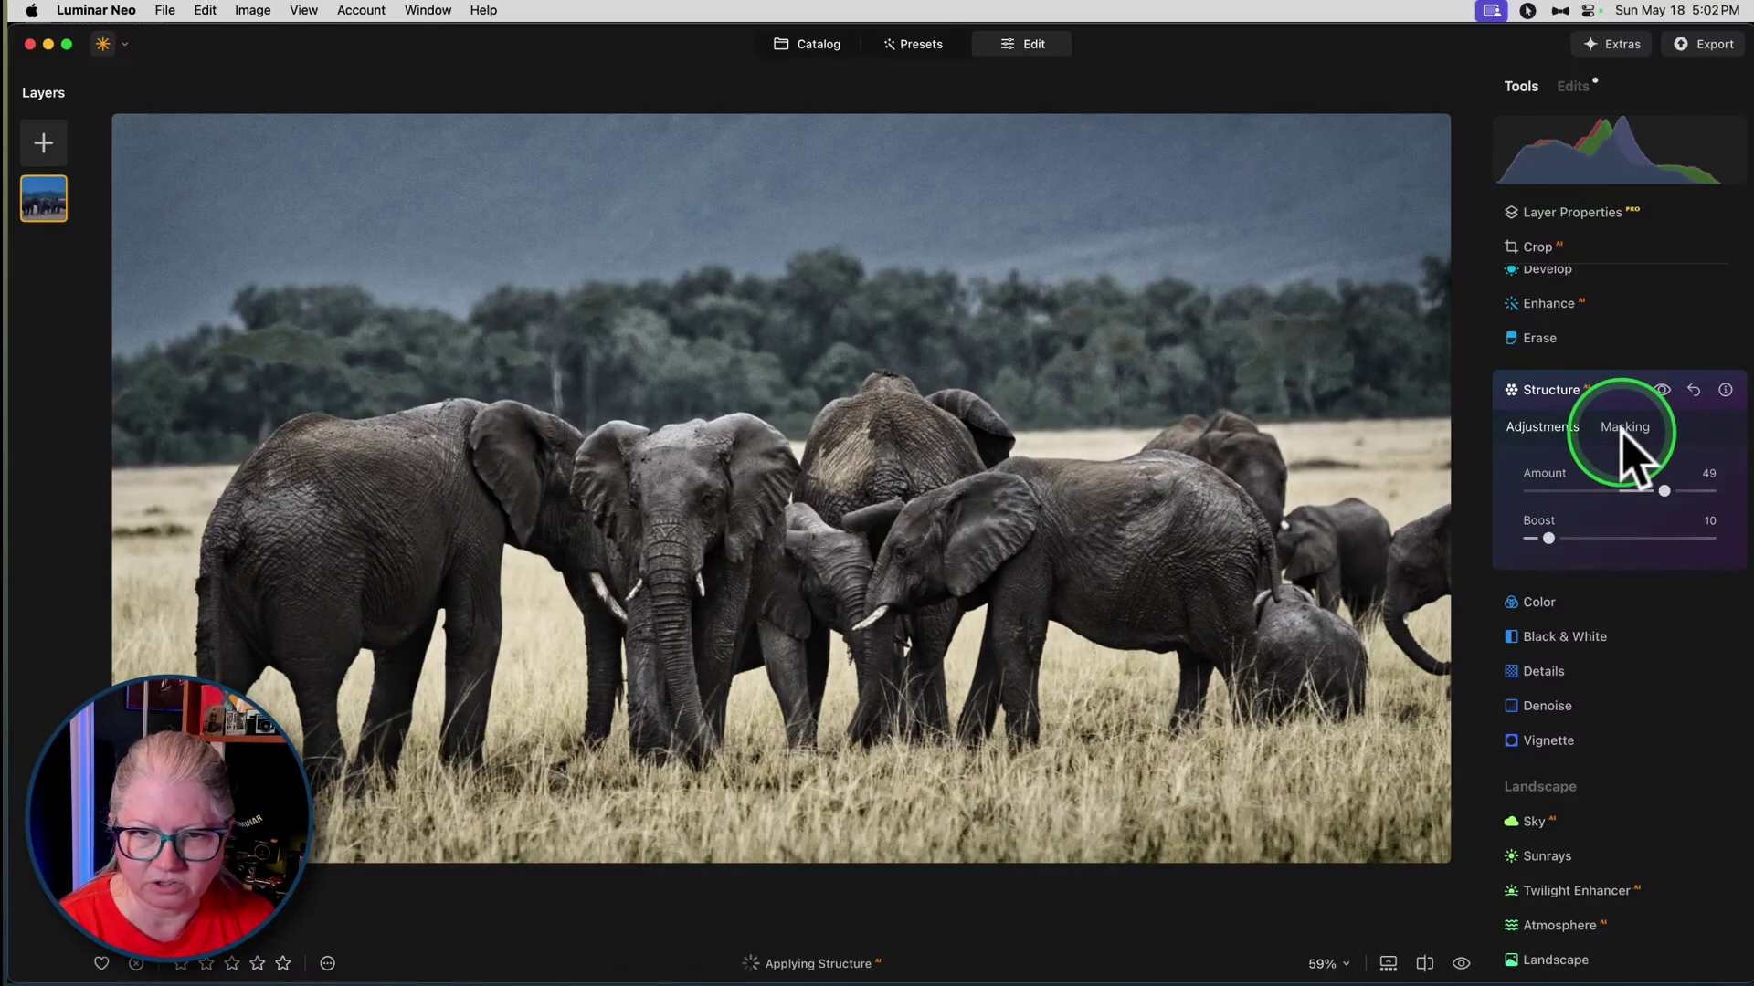
{"action": "left_click", "coordinate": [1623, 429]}
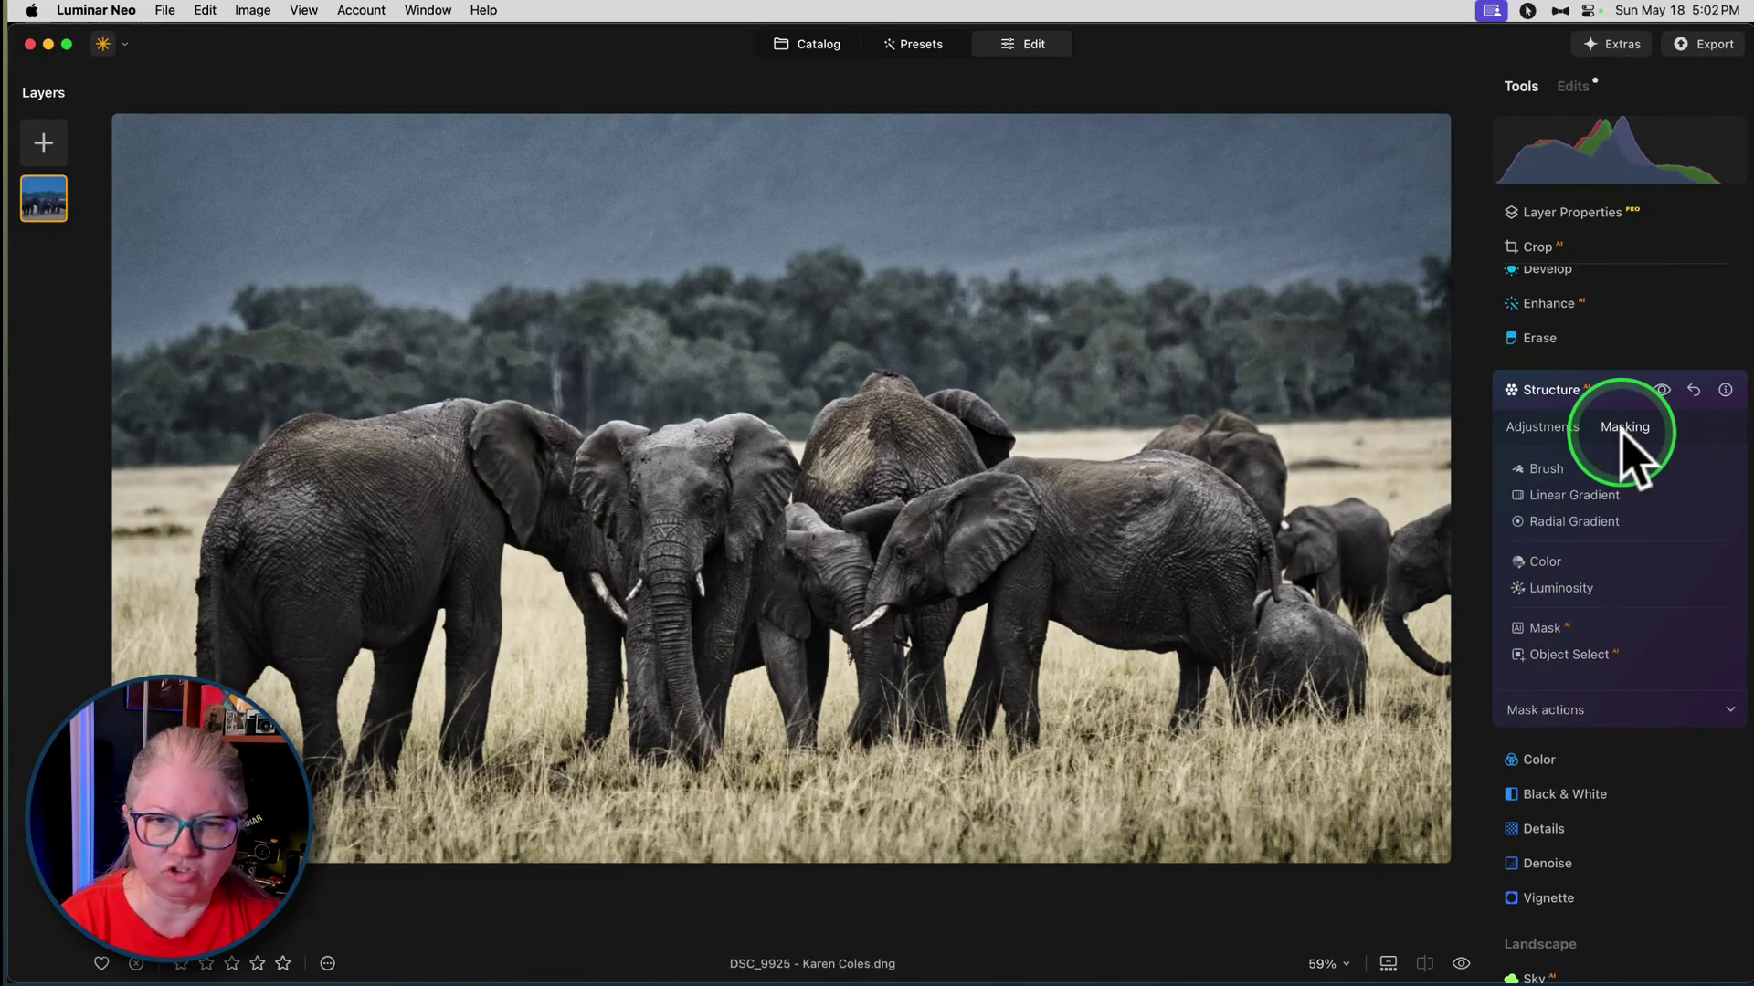
{"action": "scroll", "coordinate": [1598, 511], "scroll_direction": "down", "scroll_amount": 2}
{"action": "left_click", "coordinate": [1575, 586]}
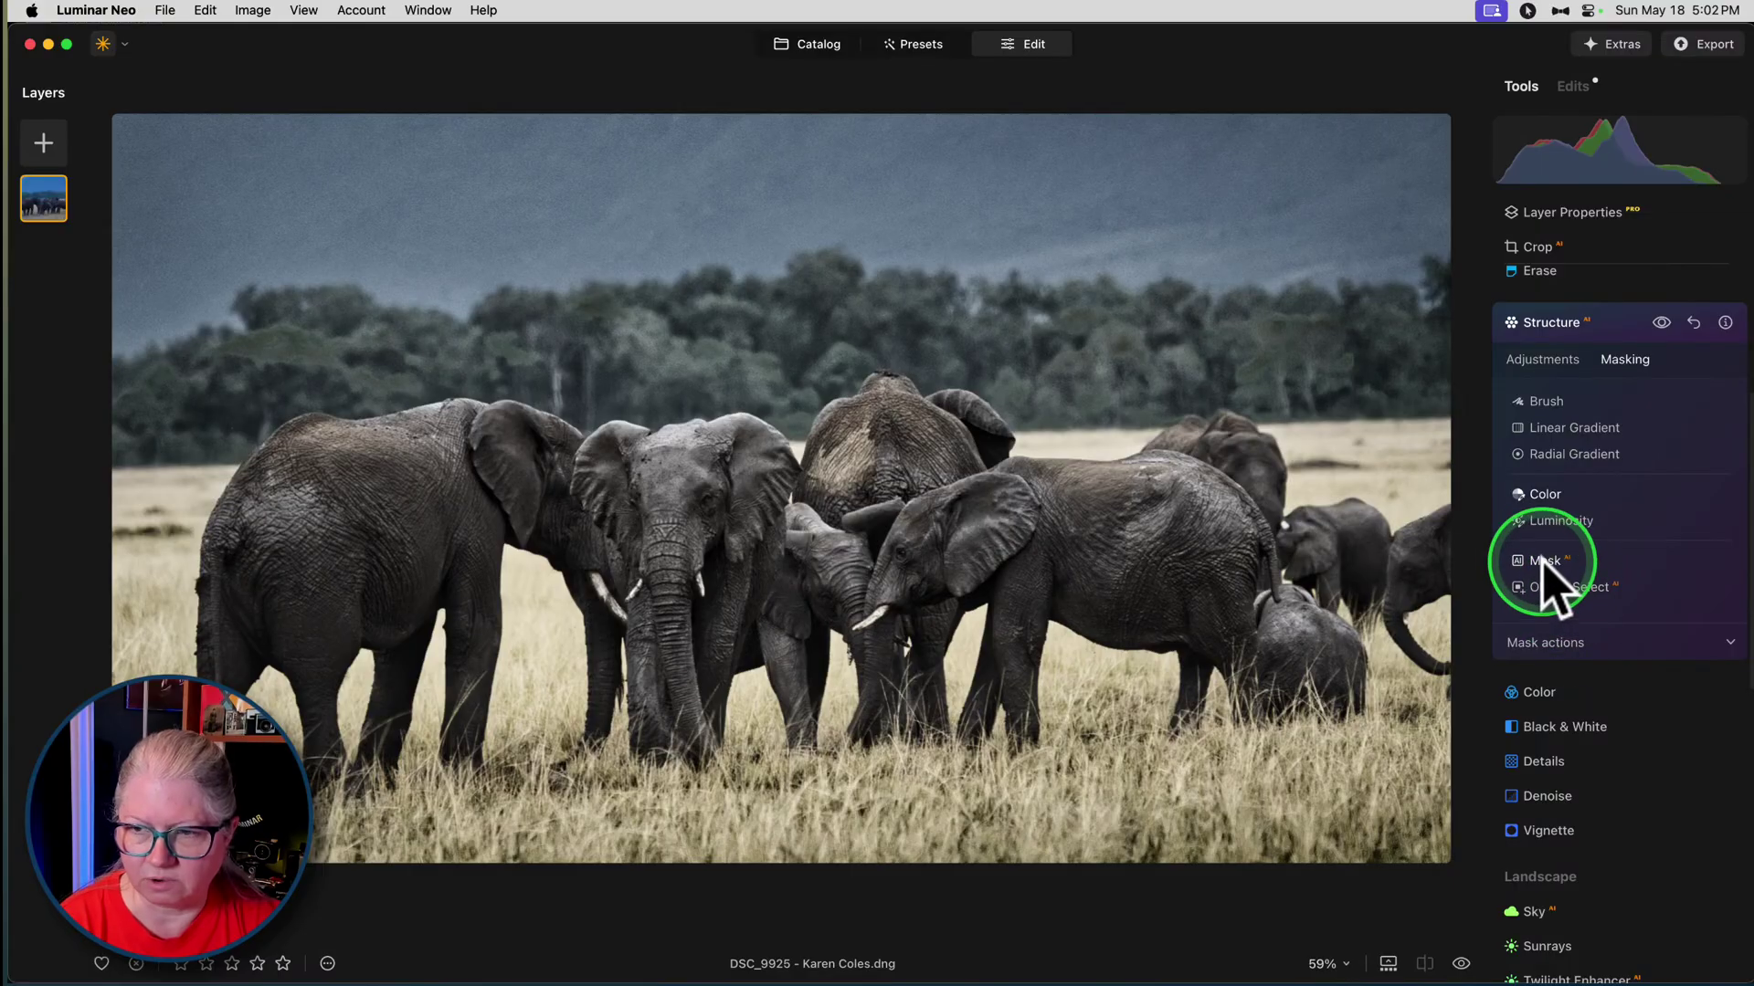
{"action": "left_click", "coordinate": [1543, 560]}
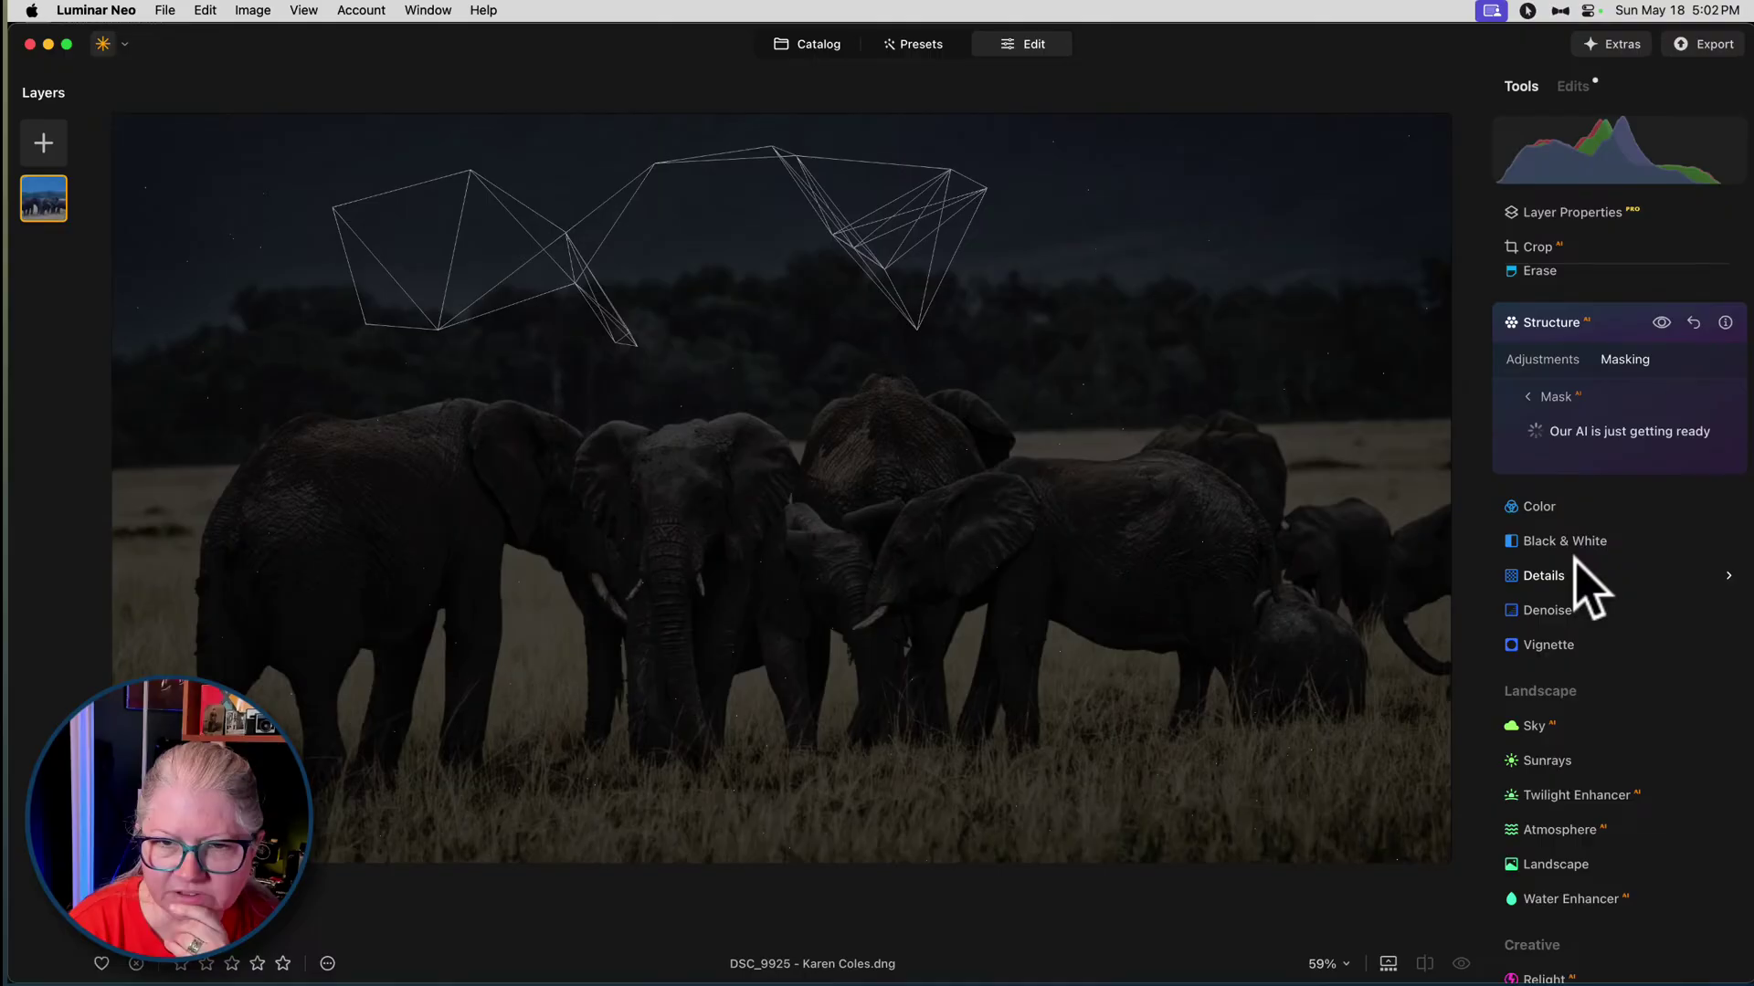
{"action": "left_click", "coordinate": [1597, 537]}
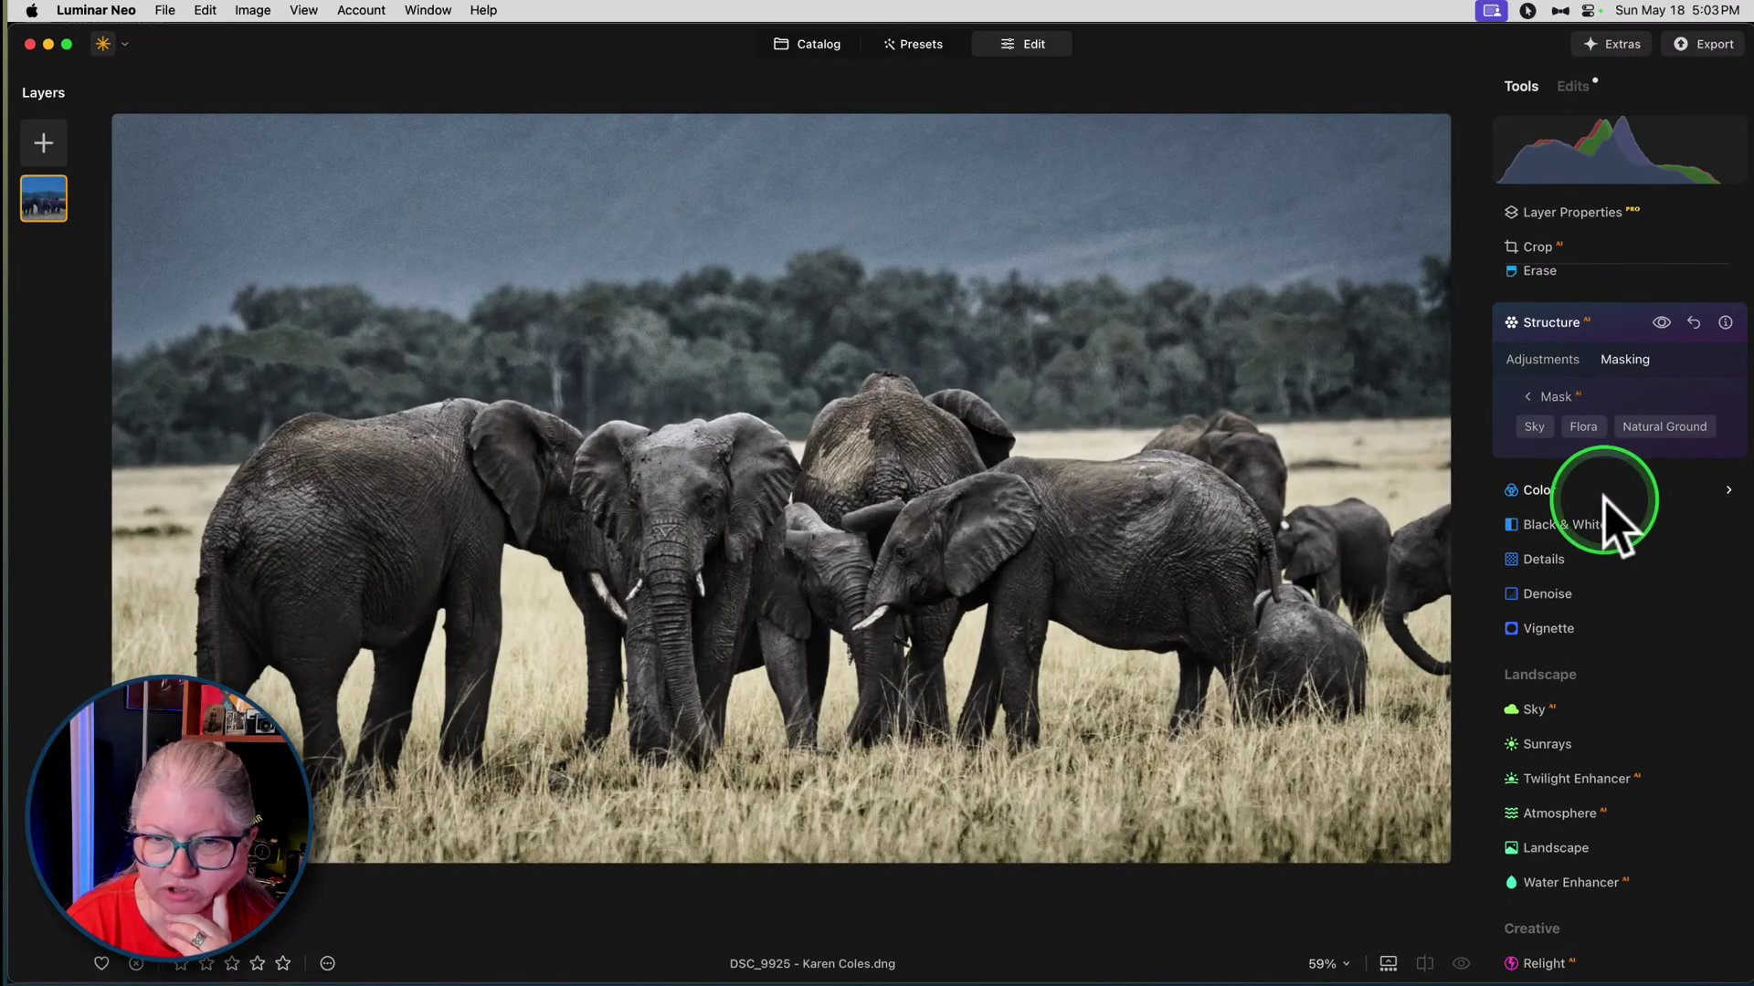
{"action": "left_click", "coordinate": [1558, 400]}
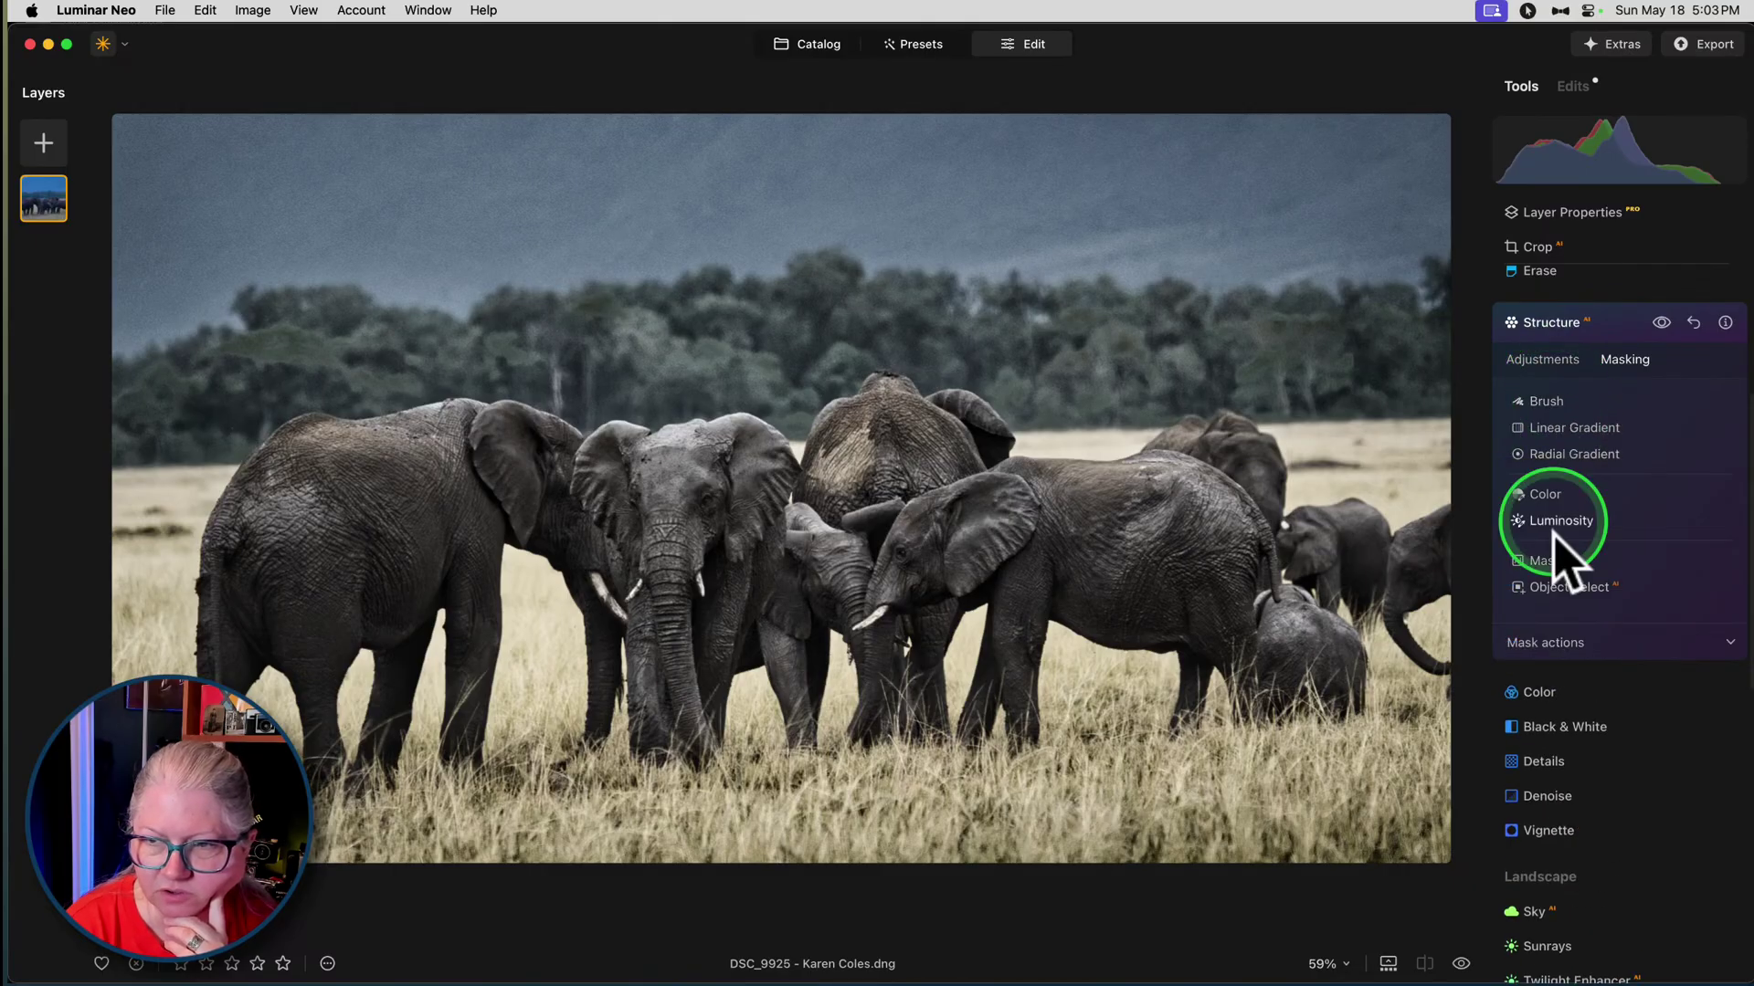
- Select the five large foreground elephants for the Structure mask with Object Select in Add mode
{"action": "left_click", "coordinate": [1561, 587]}
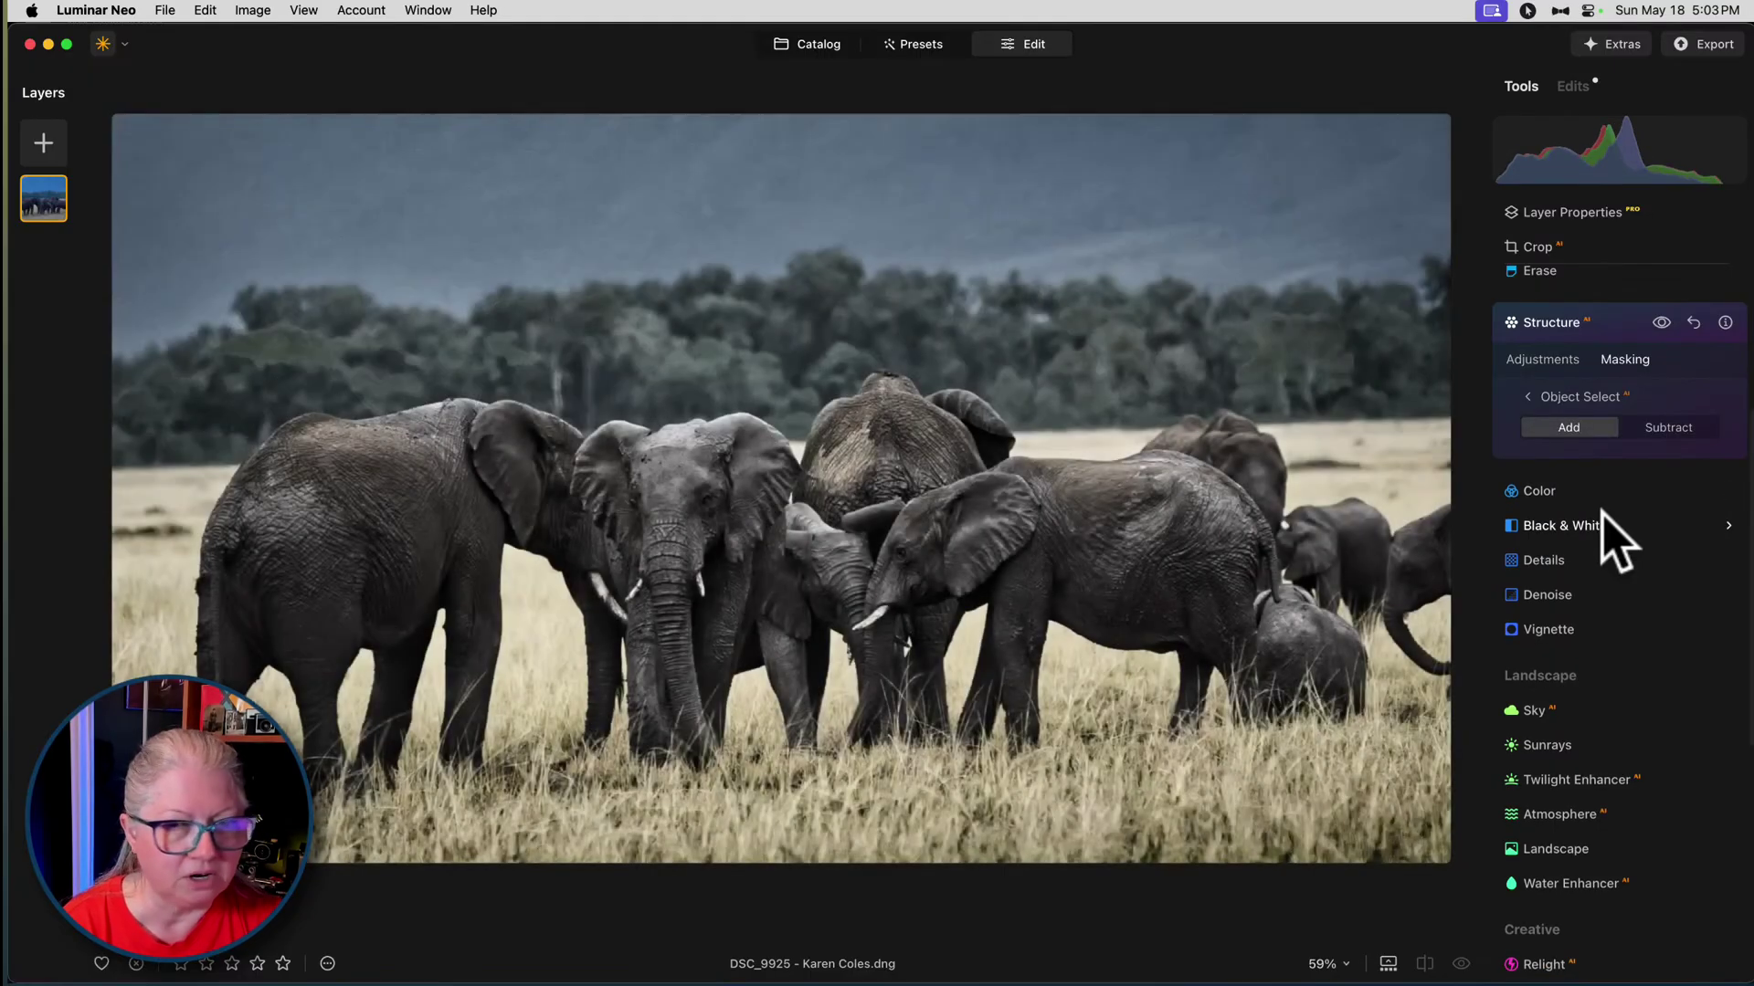
{"action": "left_click", "coordinate": [1567, 431]}
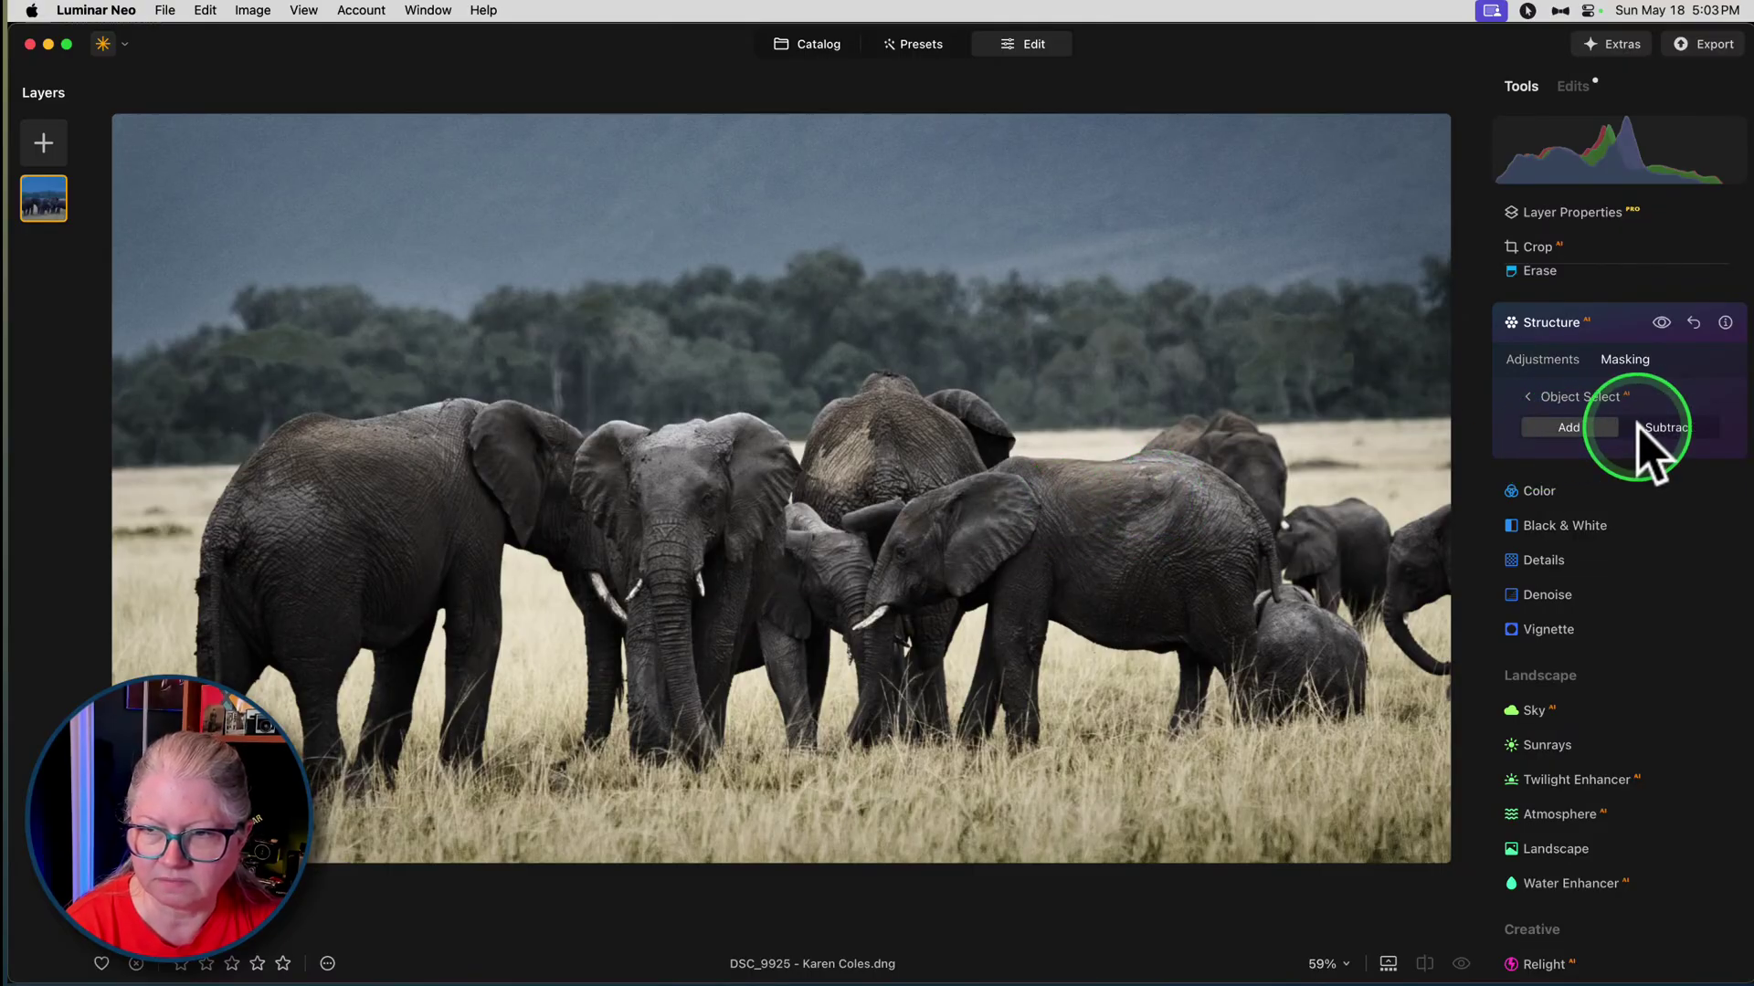
{"action": "left_click", "coordinate": [666, 488]}
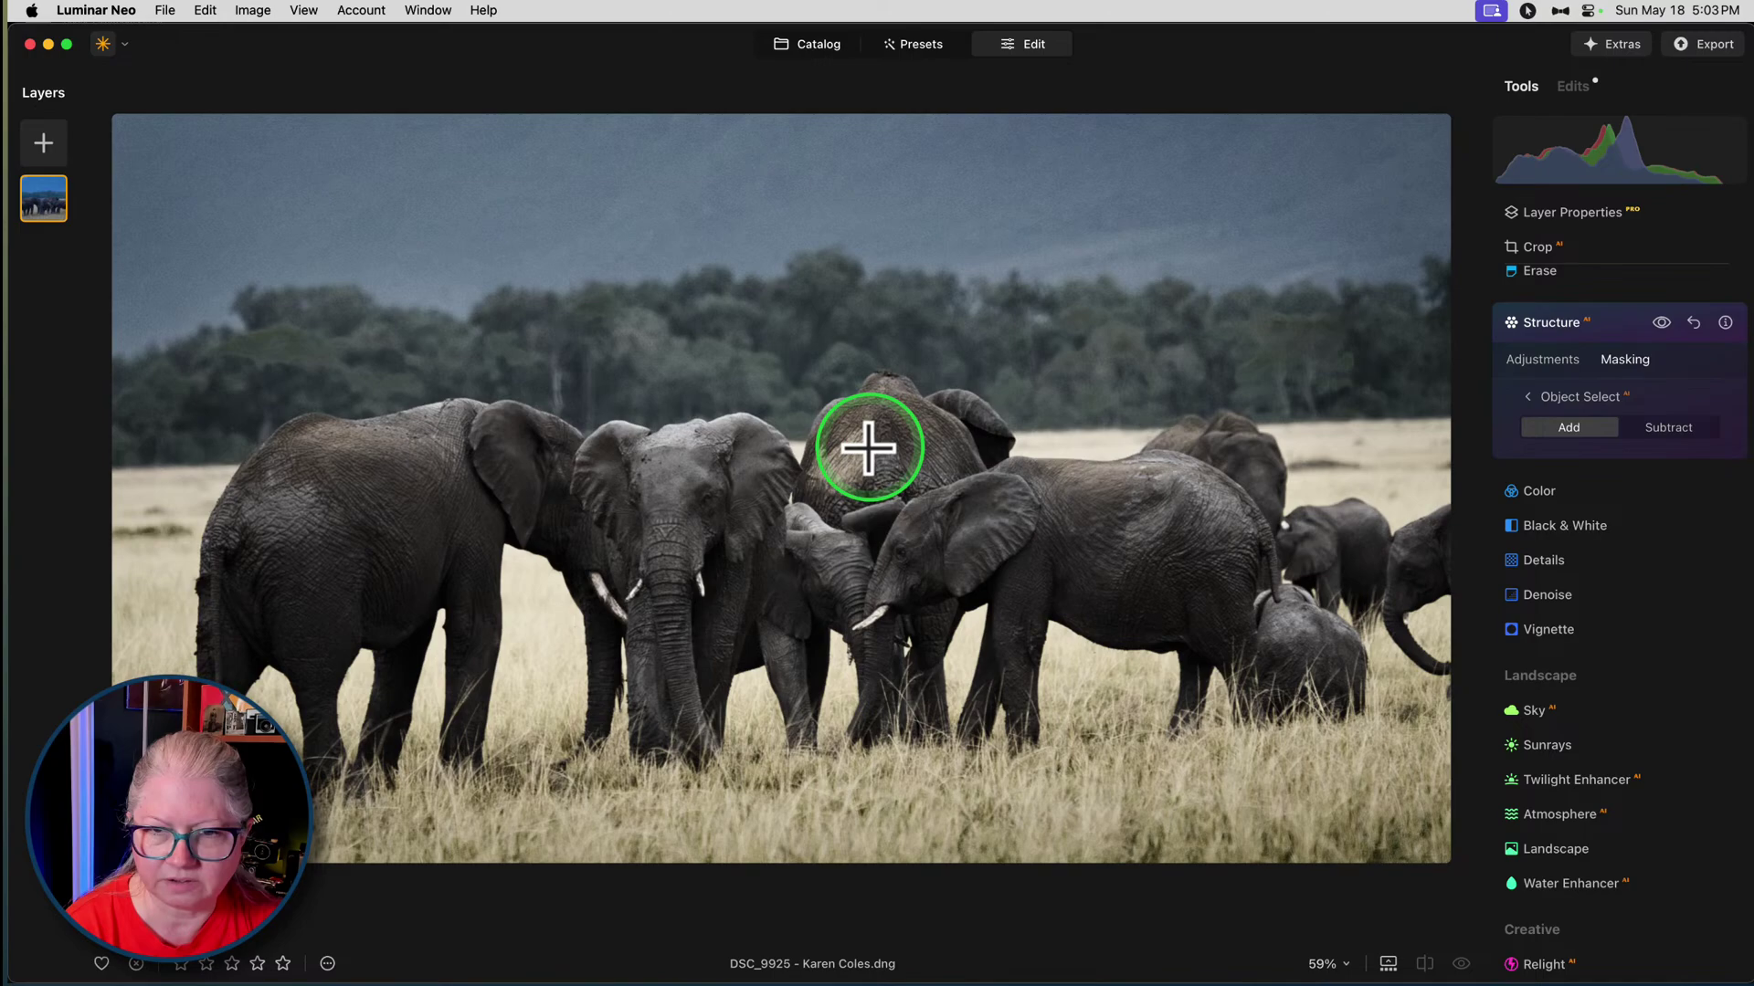
{"action": "left_click", "coordinate": [1669, 427]}
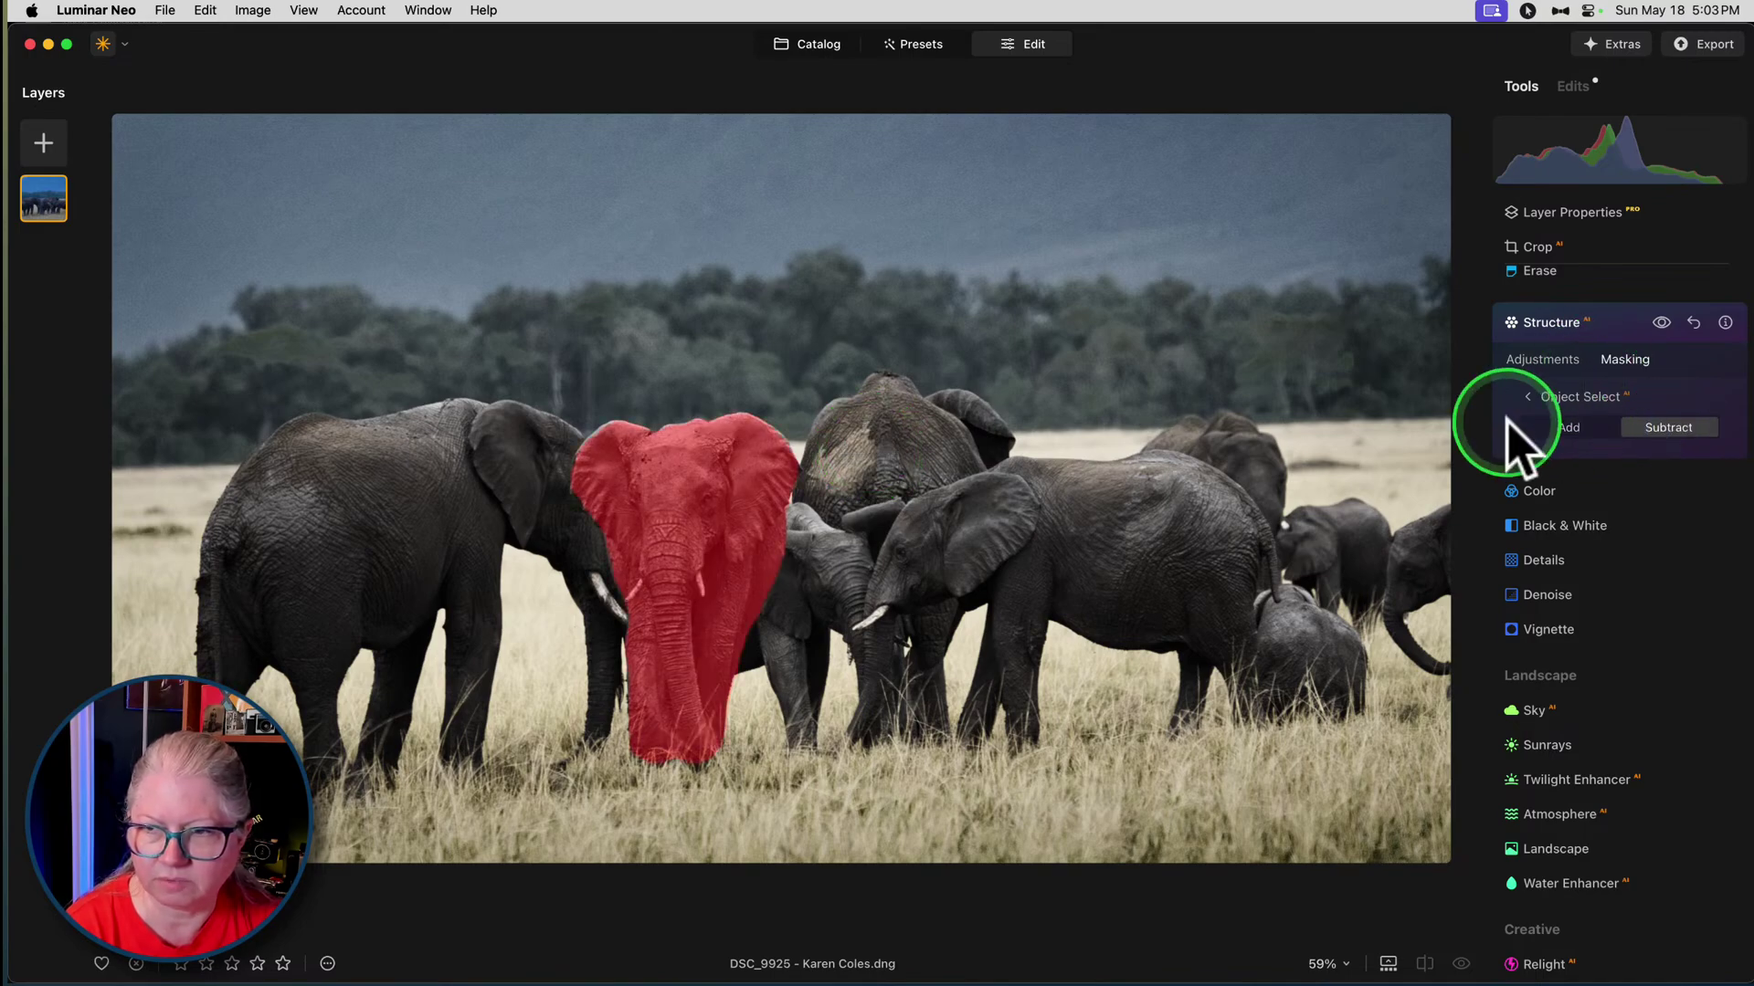
{"action": "left_click", "coordinate": [1543, 428]}
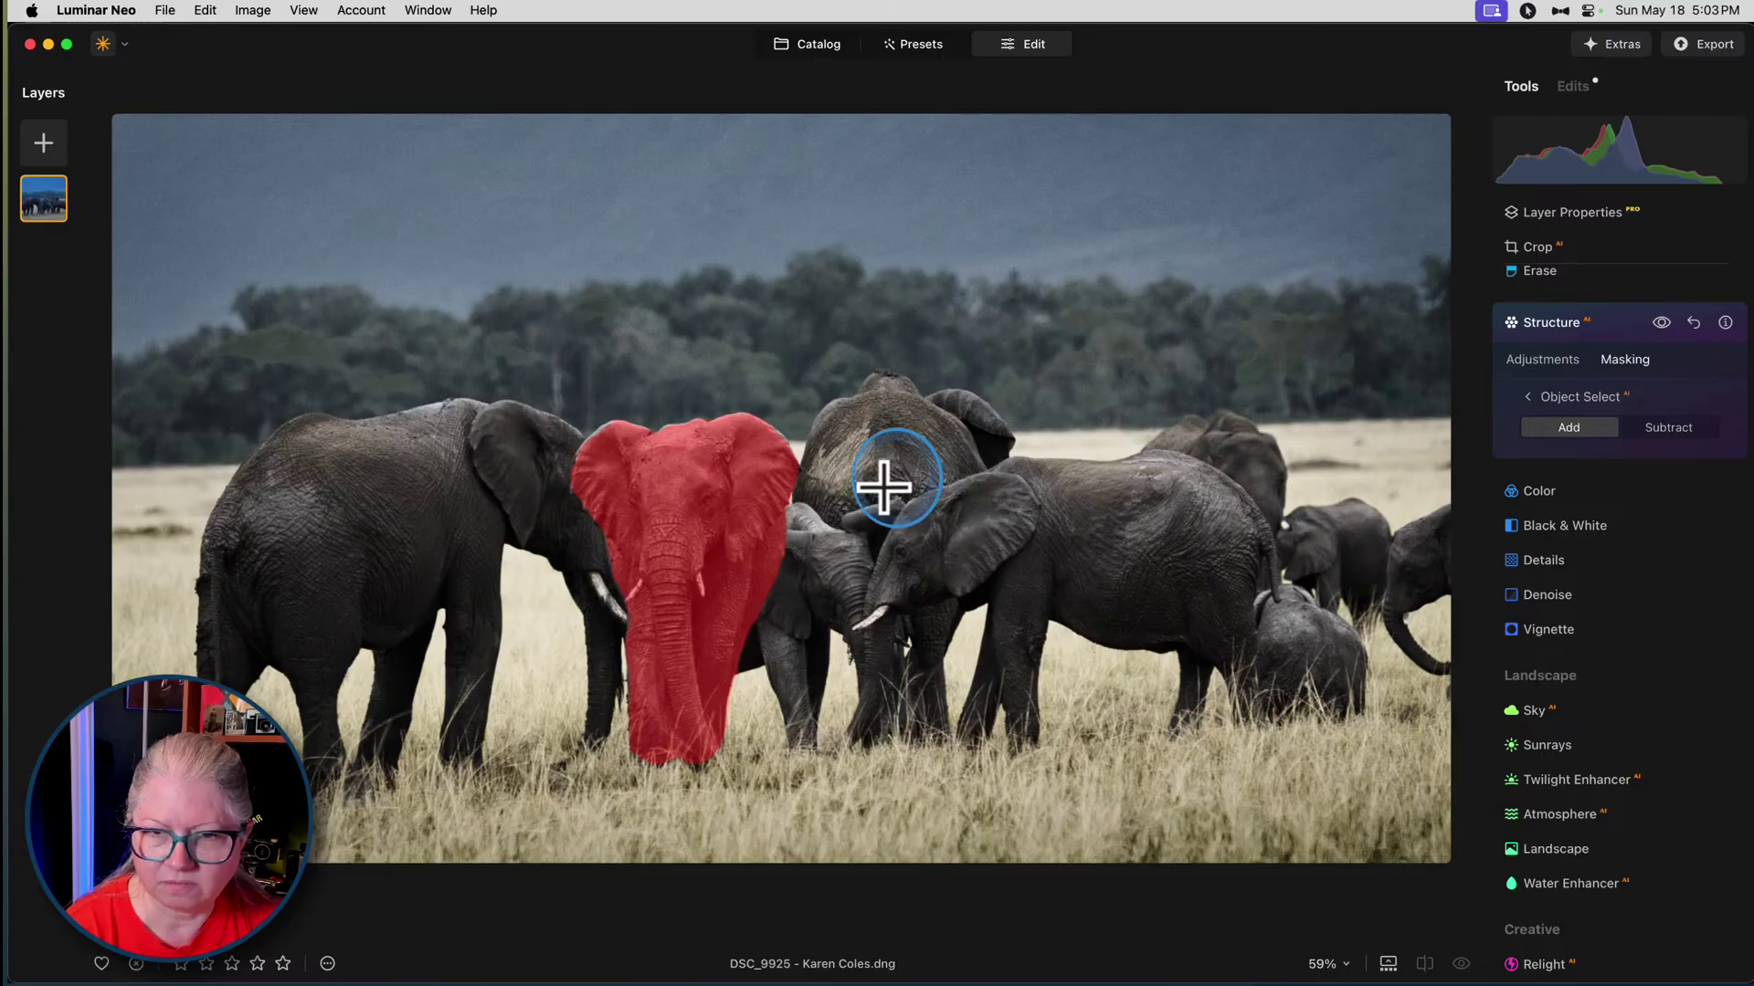
{"action": "left_click", "coordinate": [352, 527]}
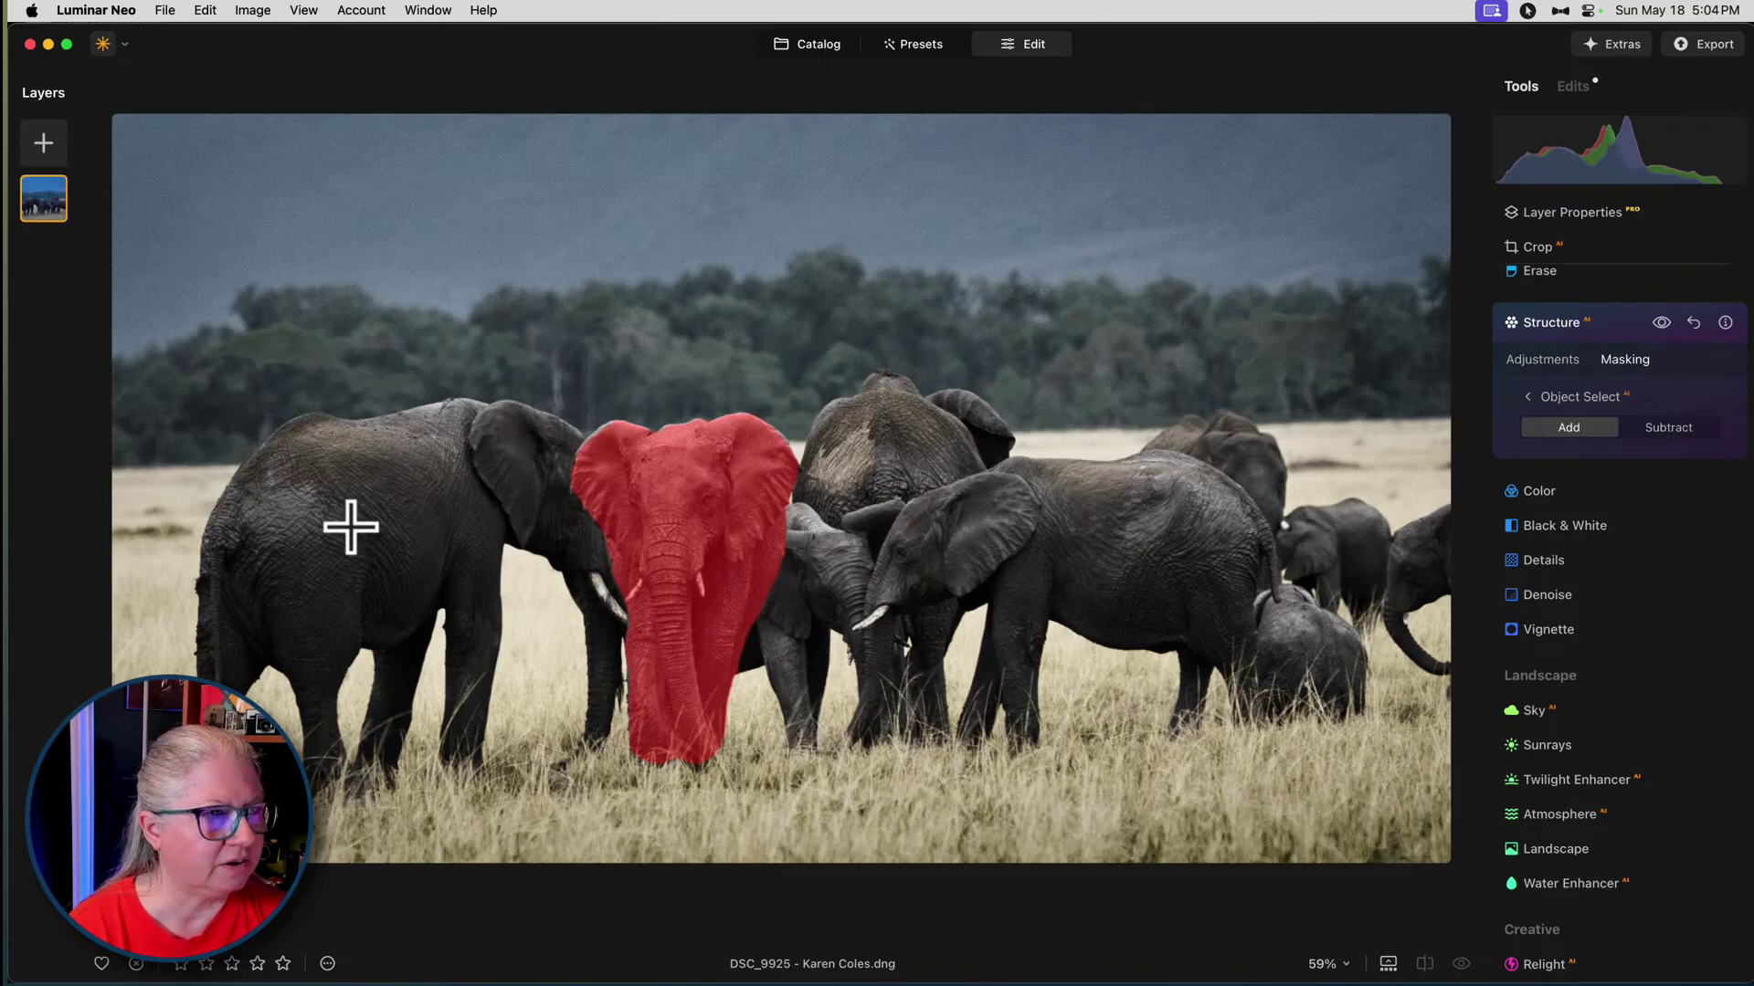
{"action": "left_click", "coordinate": [352, 525]}
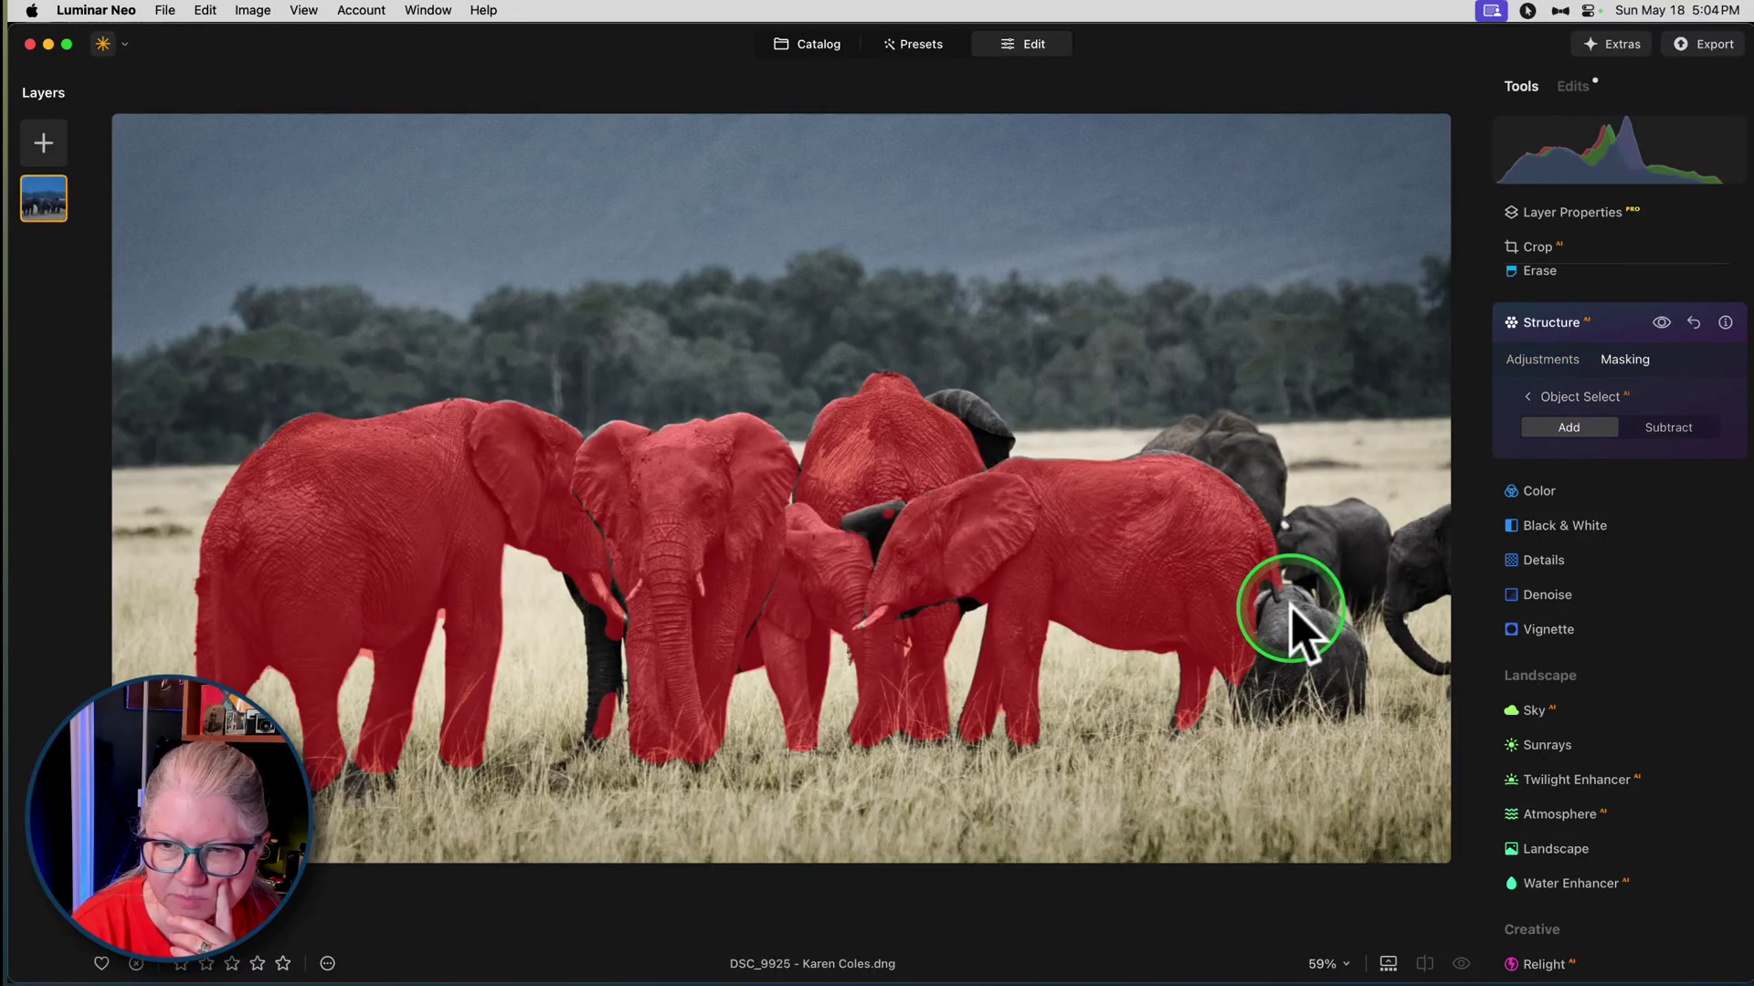
- Touch up the Structure mask over the elephants with the painting brush at size 100
{"action": "left_click", "coordinate": [1564, 400]}
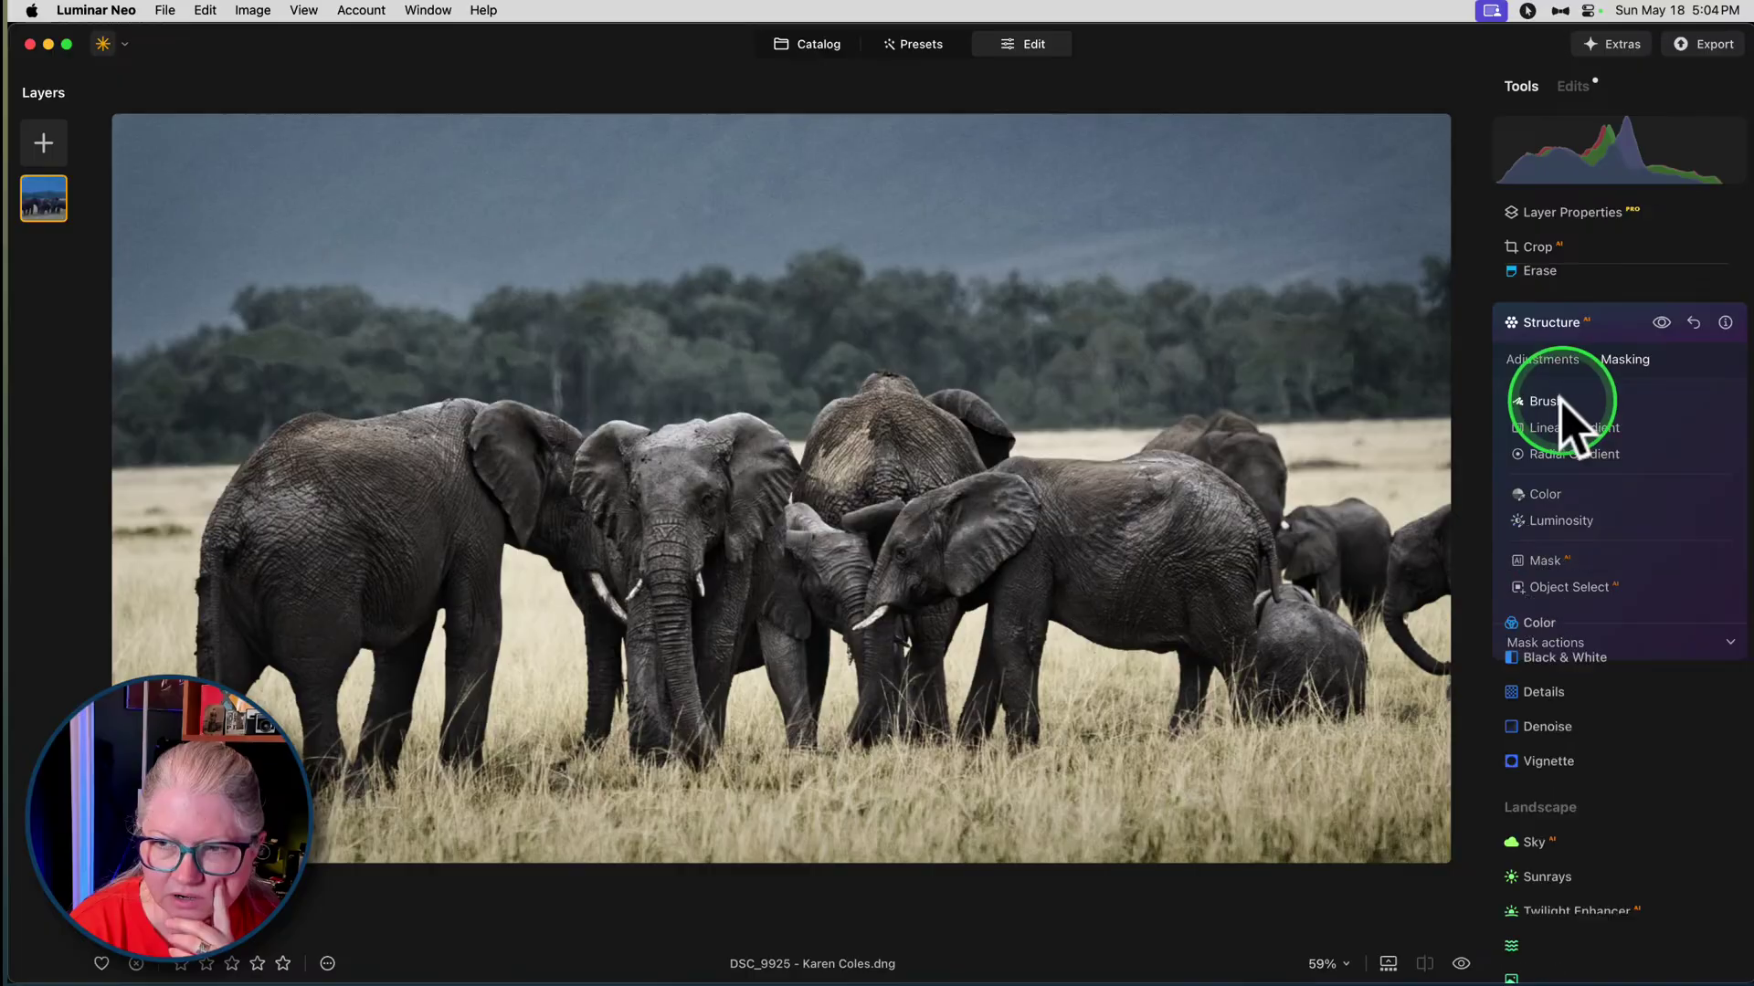
{"action": "left_click", "coordinate": [1555, 422]}
{"action": "mouse_move", "coordinate": [1041, 466]}
{"action": "left_mouse_down"}
{"action": "mouse_move", "coordinate": [696, 614]}
{"action": "mouse_move", "coordinate": [971, 548]}
{"action": "mouse_move", "coordinate": [957, 433]}
{"action": "mouse_move", "coordinate": [944, 423]}
{"action": "mouse_move", "coordinate": [626, 567]}
{"action": "mouse_move", "coordinate": [619, 595]}
{"action": "mouse_move", "coordinate": [621, 473]}
{"action": "left_mouse_up"}
{"action": "mouse_move", "coordinate": [1276, 607]}
{"action": "left_mouse_down"}
{"action": "mouse_move", "coordinate": [1317, 642]}
{"action": "mouse_move", "coordinate": [1248, 601]}
{"action": "mouse_move", "coordinate": [1220, 457]}
{"action": "mouse_move", "coordinate": [1205, 493]}
{"action": "mouse_move", "coordinate": [1540, 449]}
{"action": "mouse_move", "coordinate": [1558, 380]}
{"action": "left_mouse_up"}
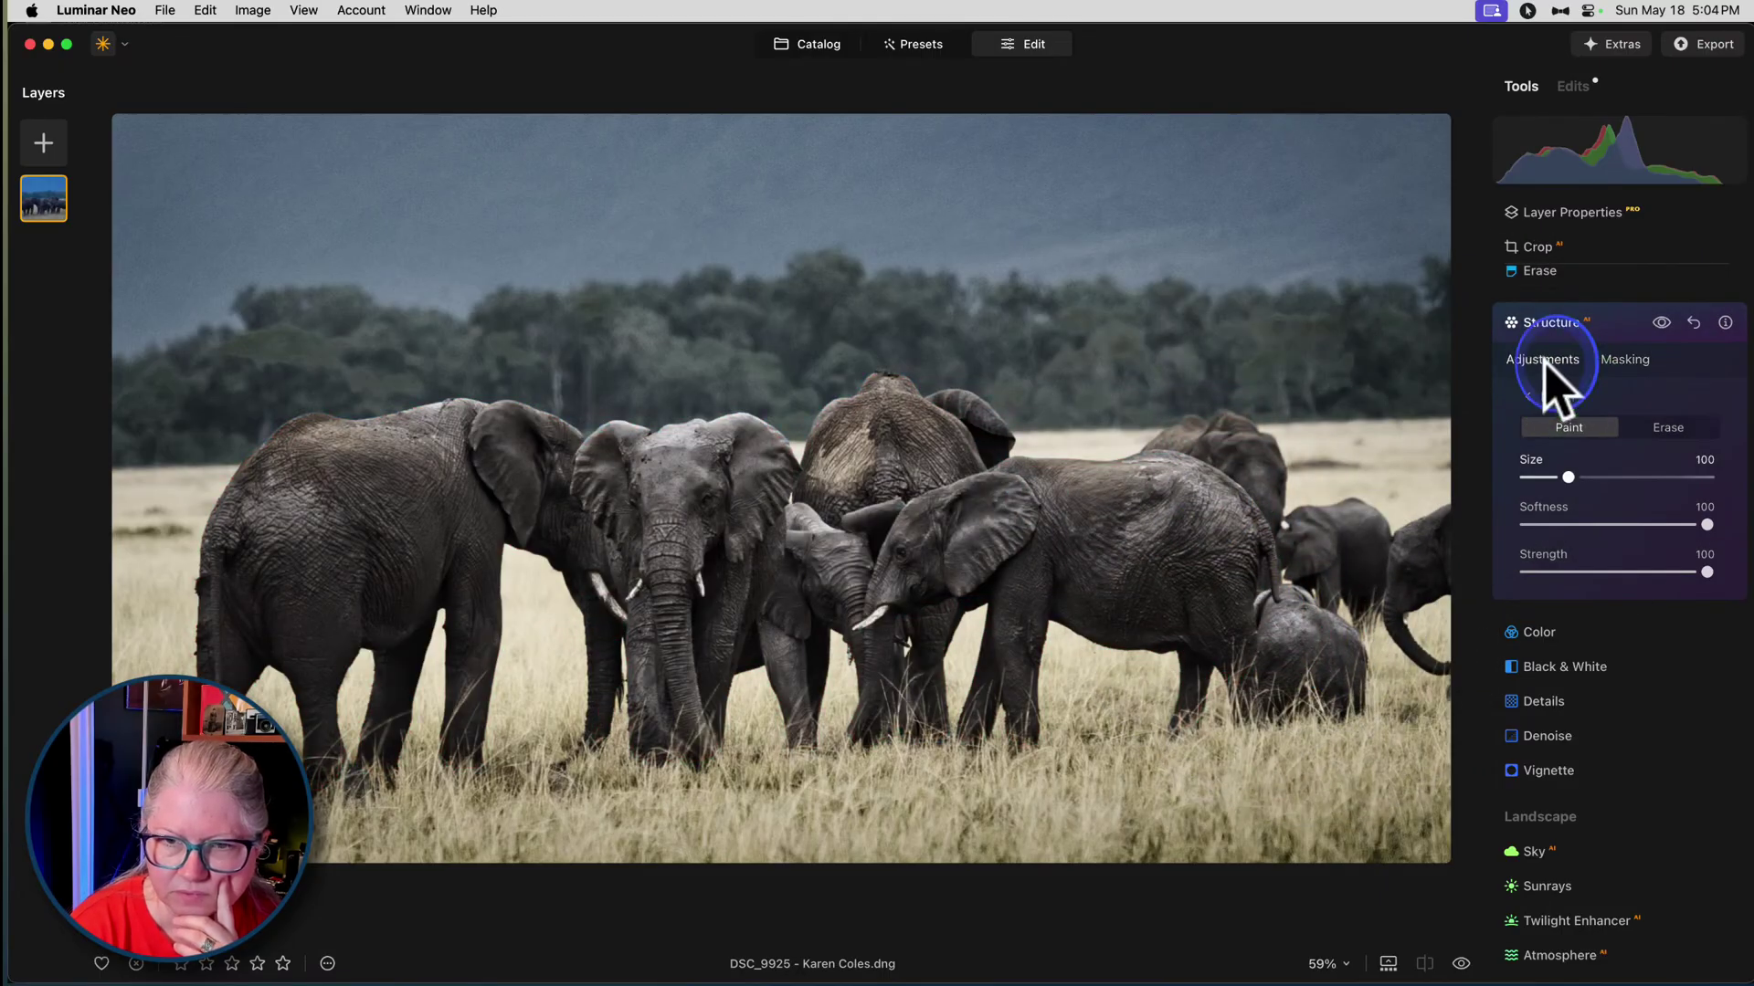
- Copy the Structure mask of the elephants, compare the photo with and without Structure, and close the tool
{"action": "left_click", "coordinate": [1554, 419]}
{"action": "left_click", "coordinate": [1635, 360]}
{"action": "left_click", "coordinate": [1554, 587]}
{"action": "left_click", "coordinate": [1543, 401]}
{"action": "left_click", "coordinate": [1558, 587]}
{"action": "left_click", "coordinate": [1575, 645]}
{"action": "left_click", "coordinate": [1544, 342]}
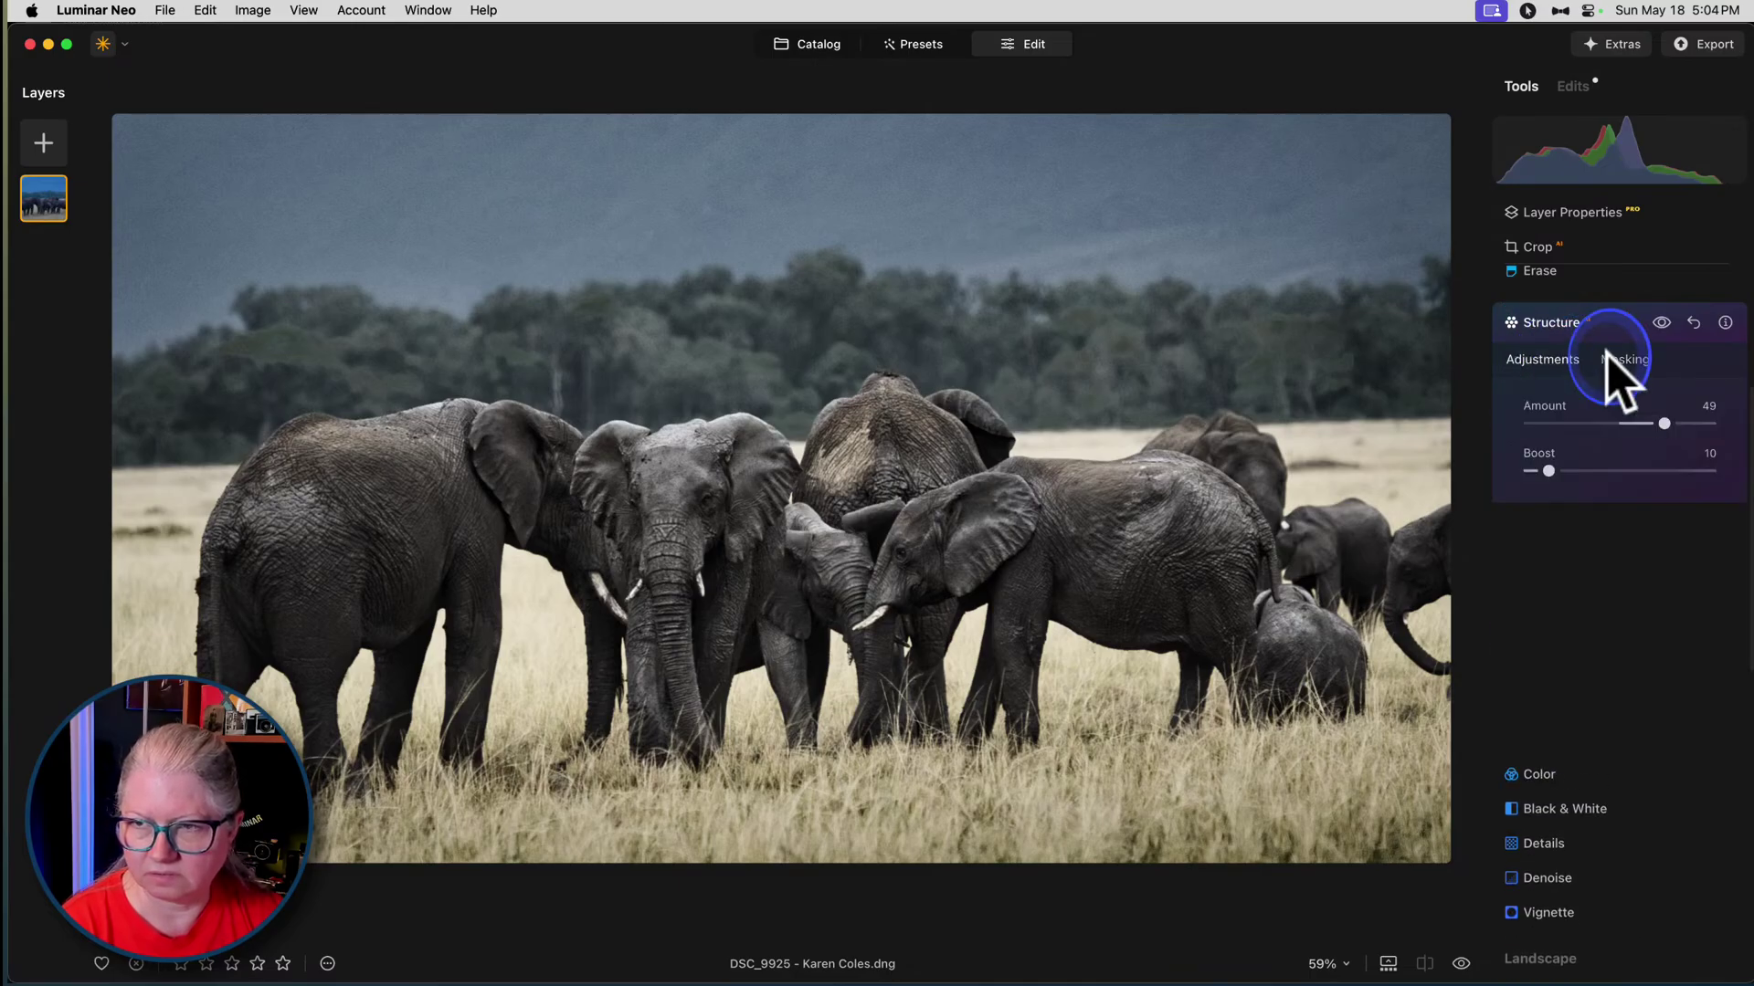
{"action": "left_click", "coordinate": [1661, 322]}
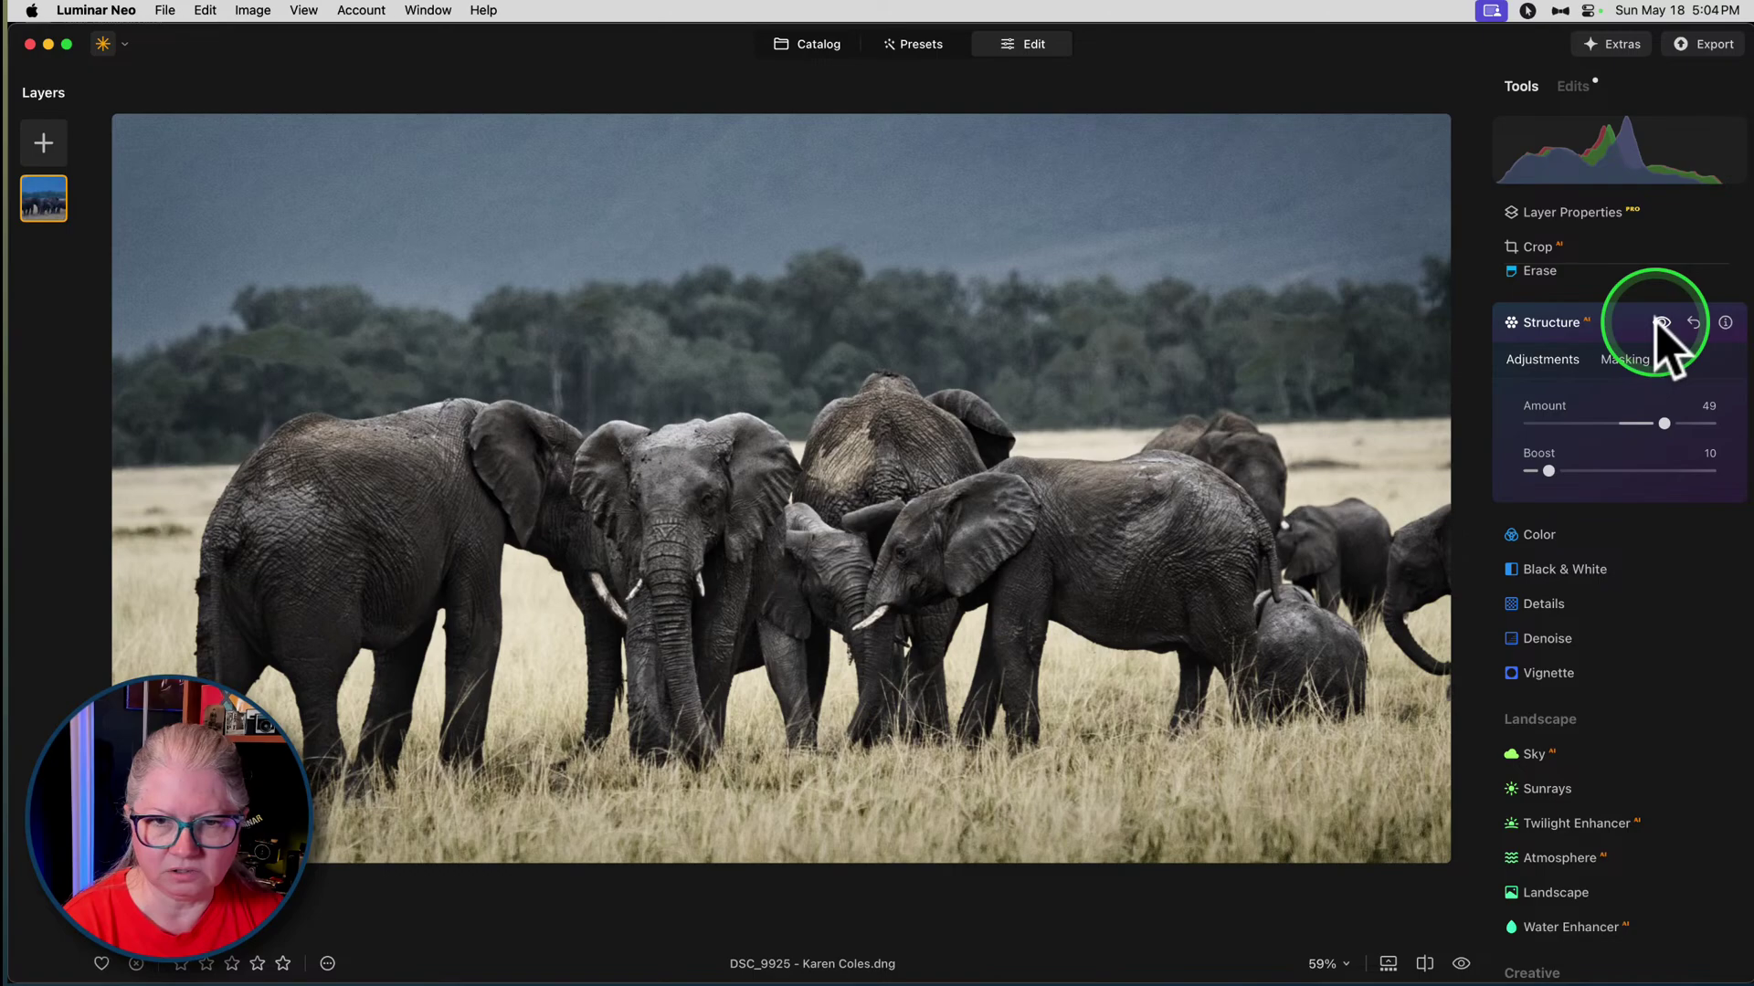
{"action": "left_click", "coordinate": [1607, 323]}
- Apply the Dramatic effect with Amount 18 and Local Contrast 17
{"action": "scroll", "coordinate": [1612, 351], "scroll_direction": "down", "scroll_amount": 5}
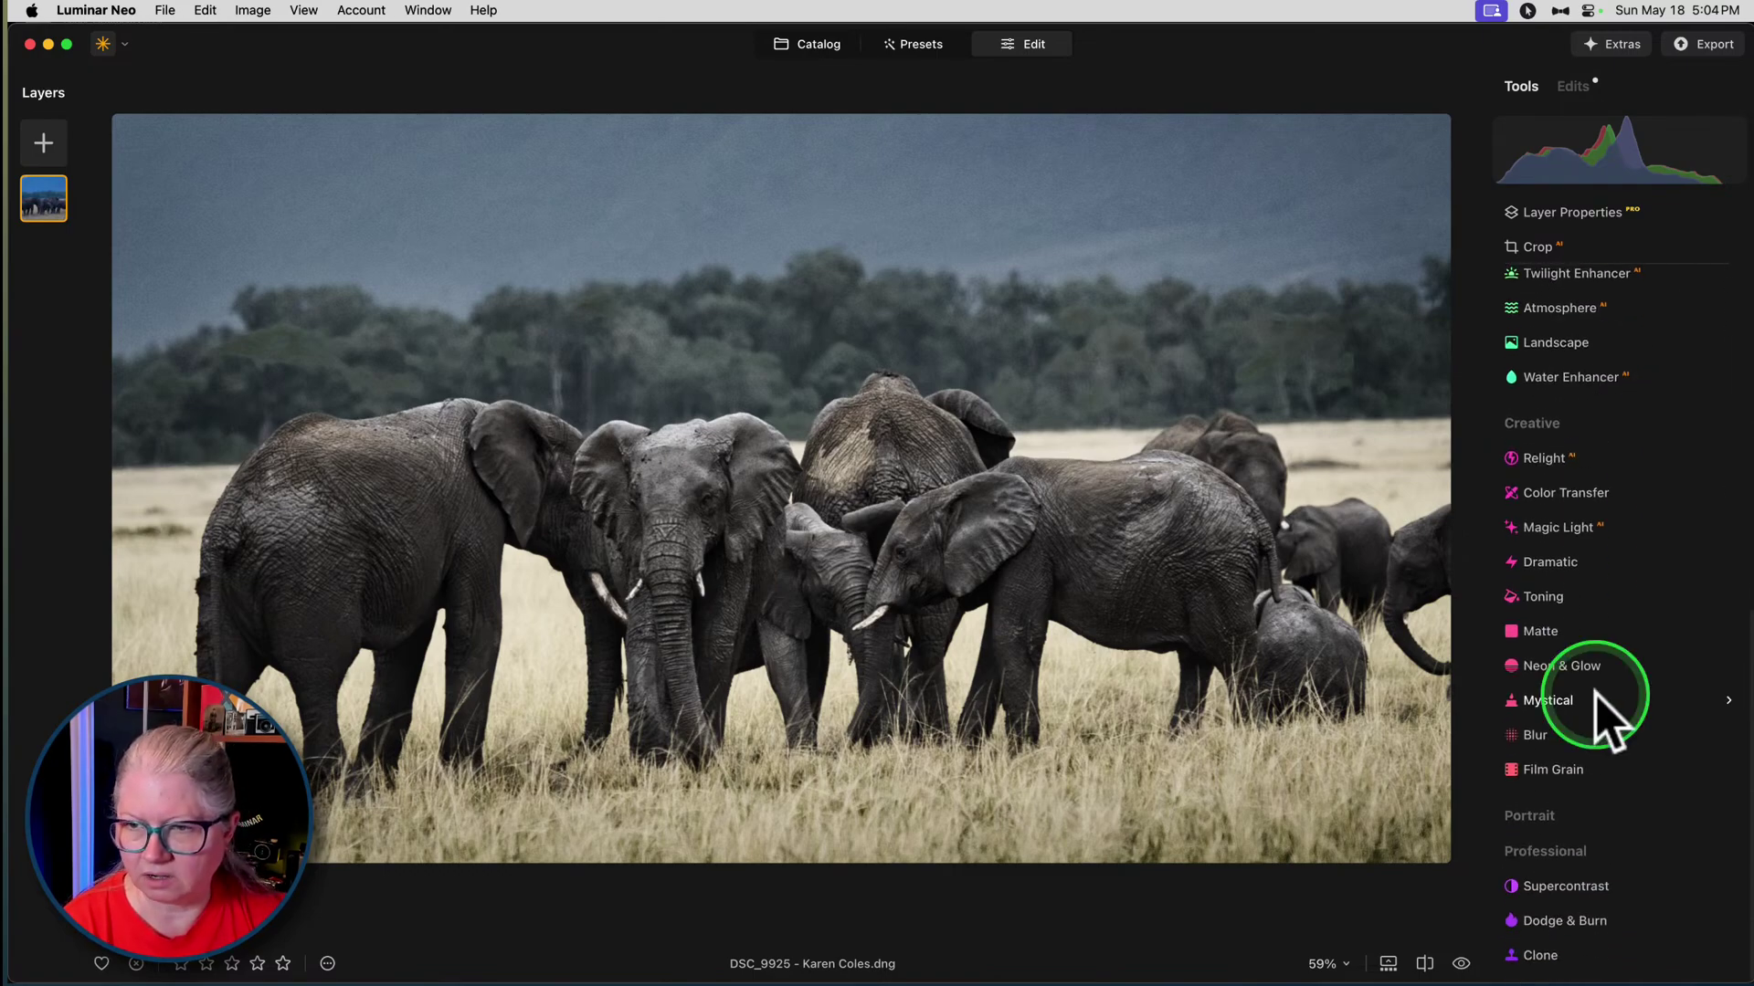
{"action": "left_click", "coordinate": [1546, 562]}
{"action": "mouse_move", "coordinate": [1538, 573]}
{"action": "left_mouse_down"}
{"action": "mouse_move", "coordinate": [1644, 574]}
{"action": "mouse_move", "coordinate": [1583, 573]}
{"action": "mouse_move", "coordinate": [1609, 614]}
{"action": "mouse_move", "coordinate": [1542, 617]}
{"action": "mouse_move", "coordinate": [1560, 622]}
{"action": "mouse_move", "coordinate": [1565, 572]}
{"action": "left_mouse_up"}
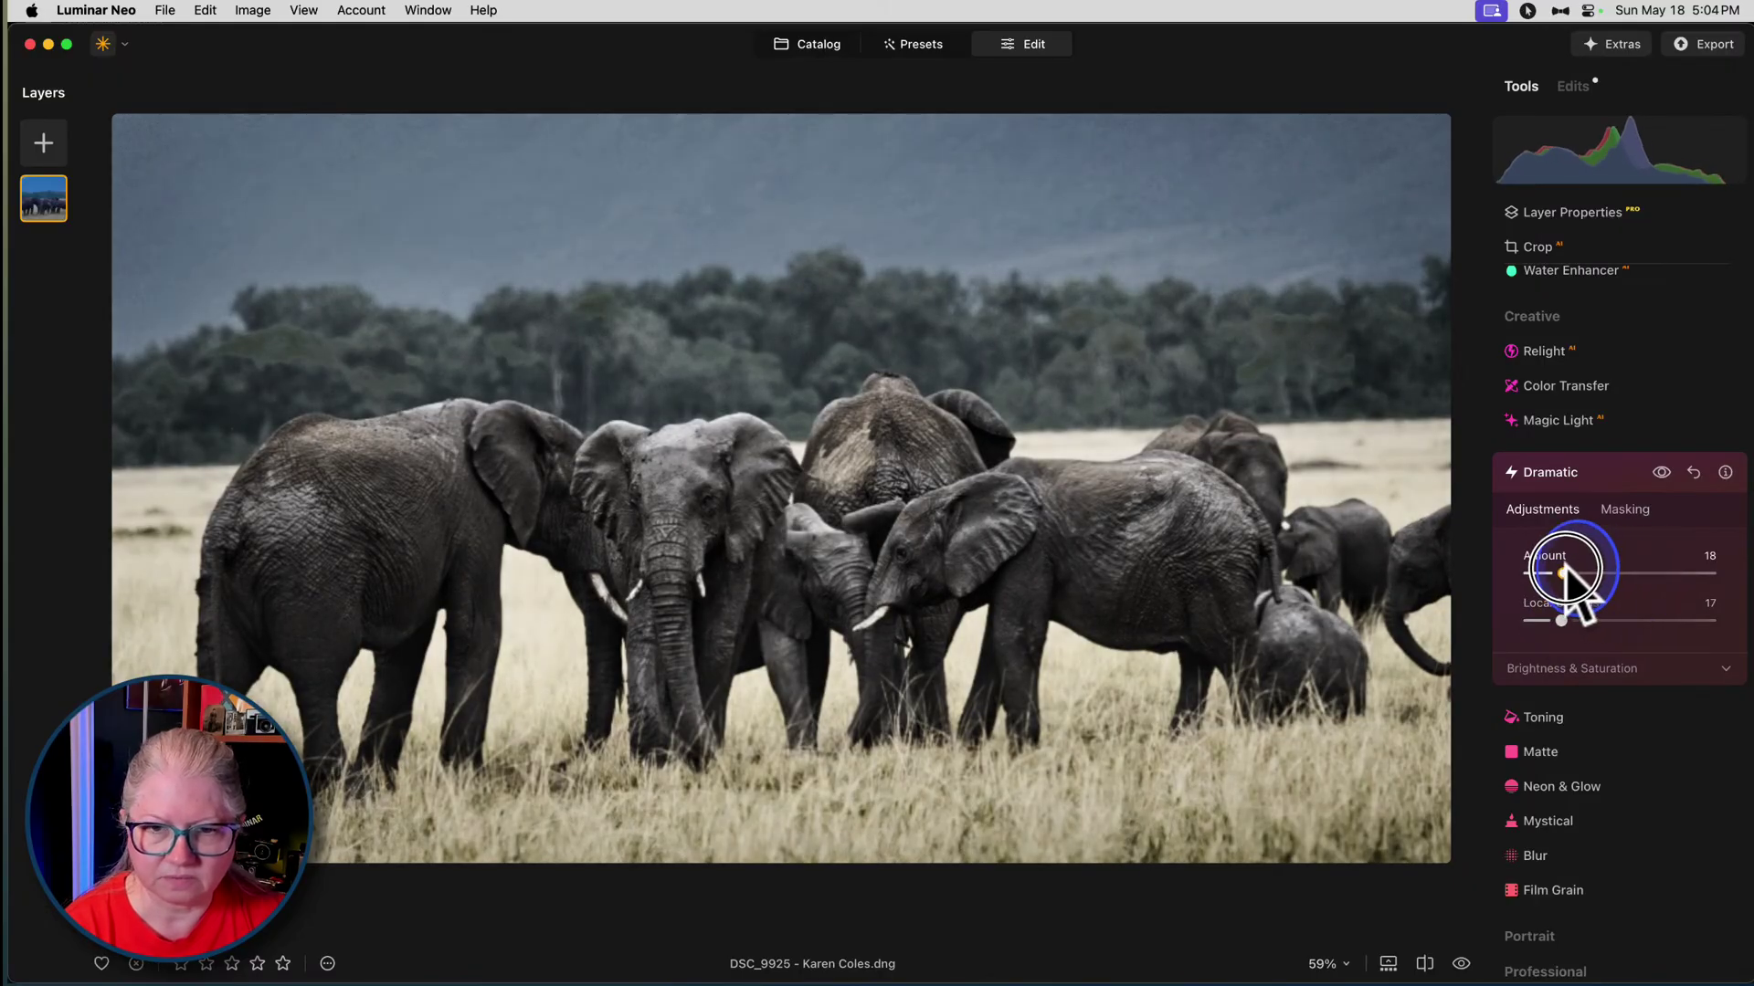
- Paste the copied elephant mask onto the Dramatic effect and close the tool
{"action": "left_click", "coordinate": [1624, 509]}
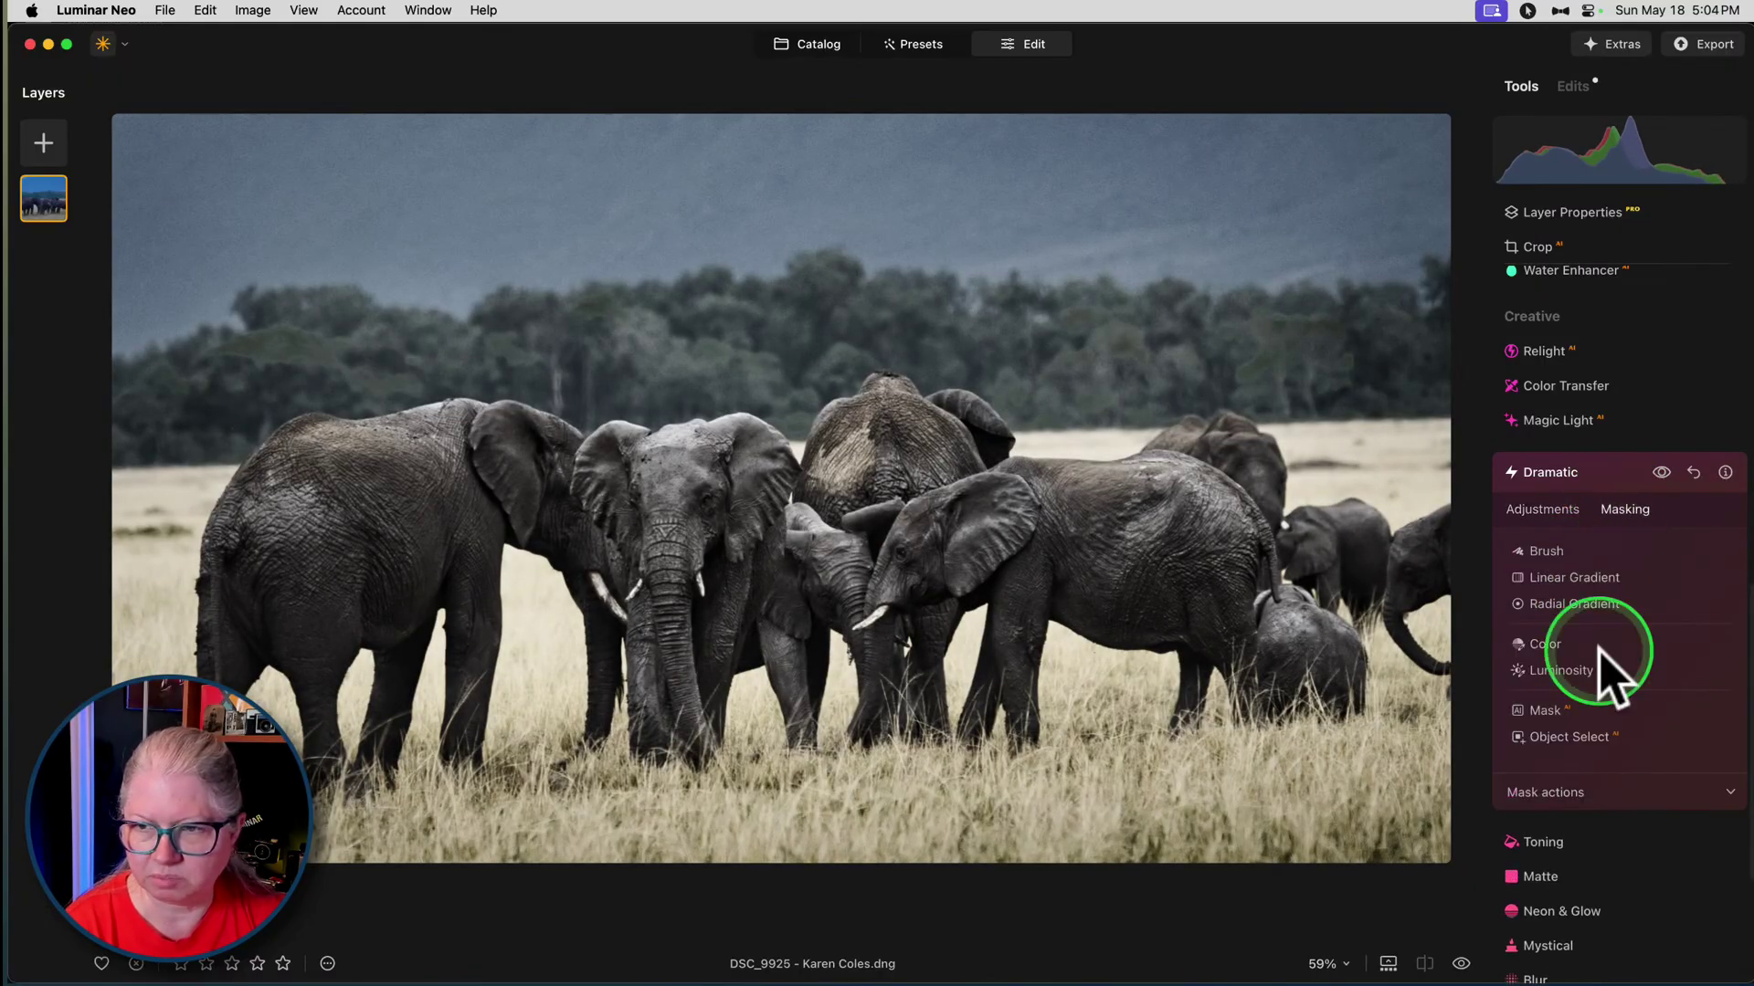
{"action": "left_click", "coordinate": [1589, 795]}
{"action": "left_click", "coordinate": [1615, 855]}
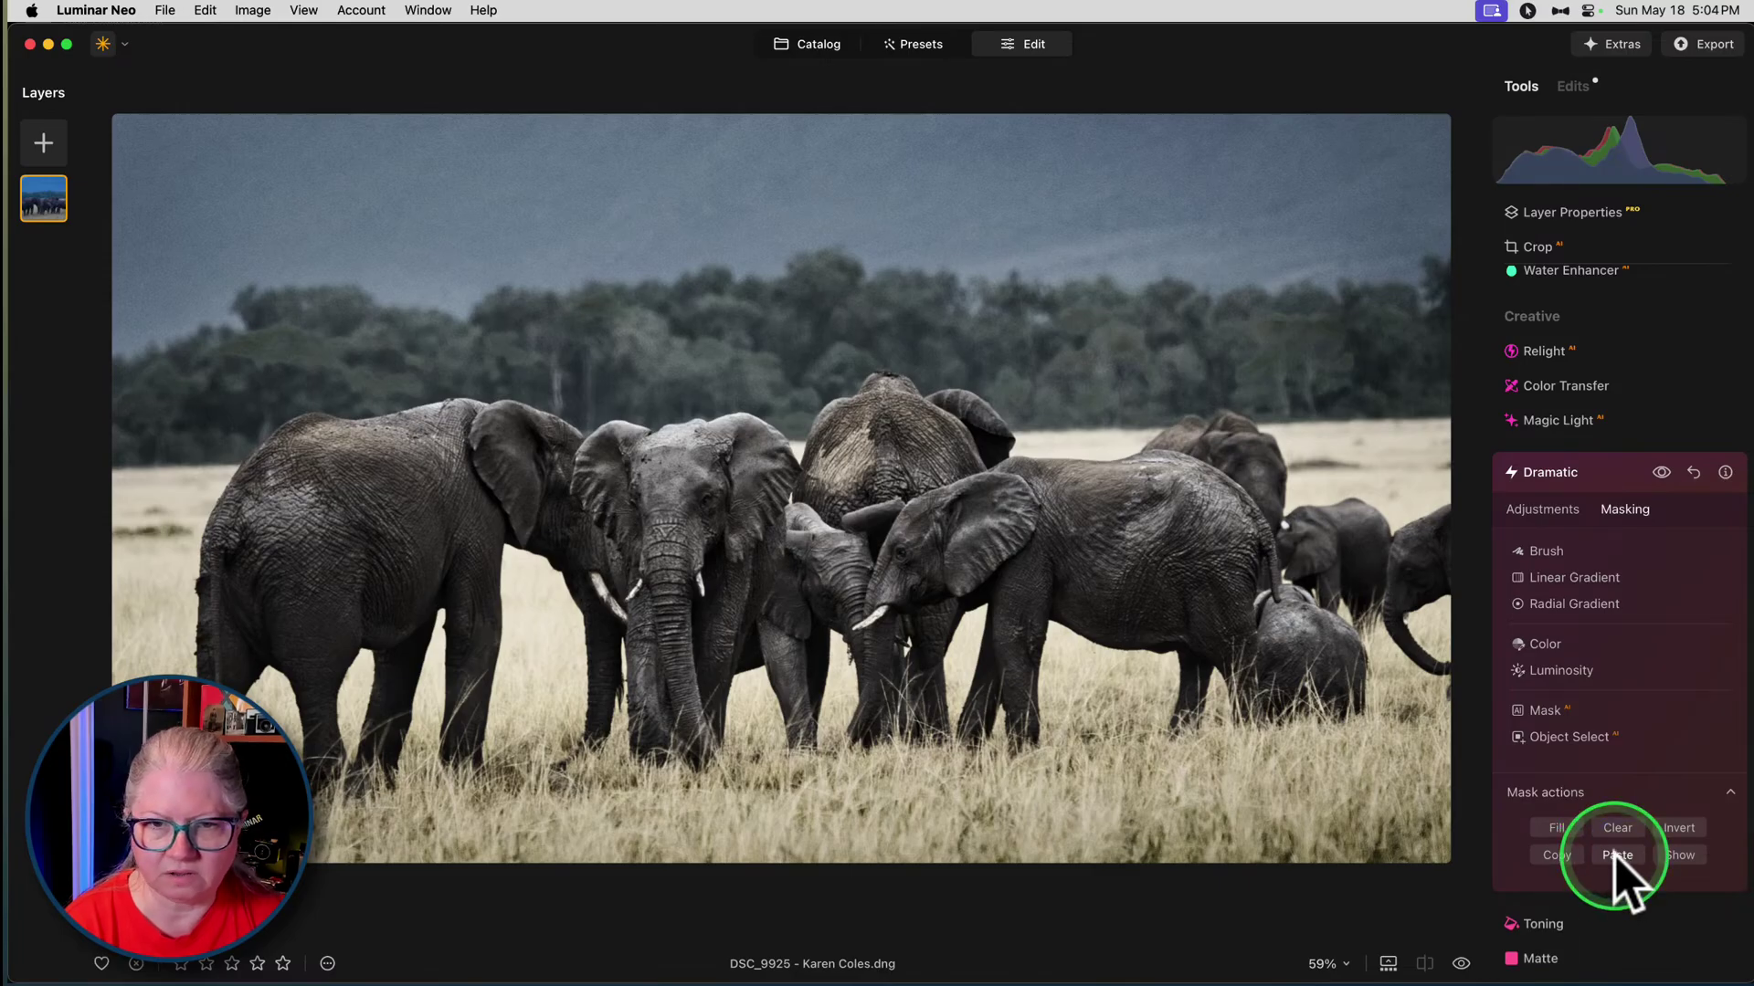
{"action": "left_click", "coordinate": [1595, 475]}
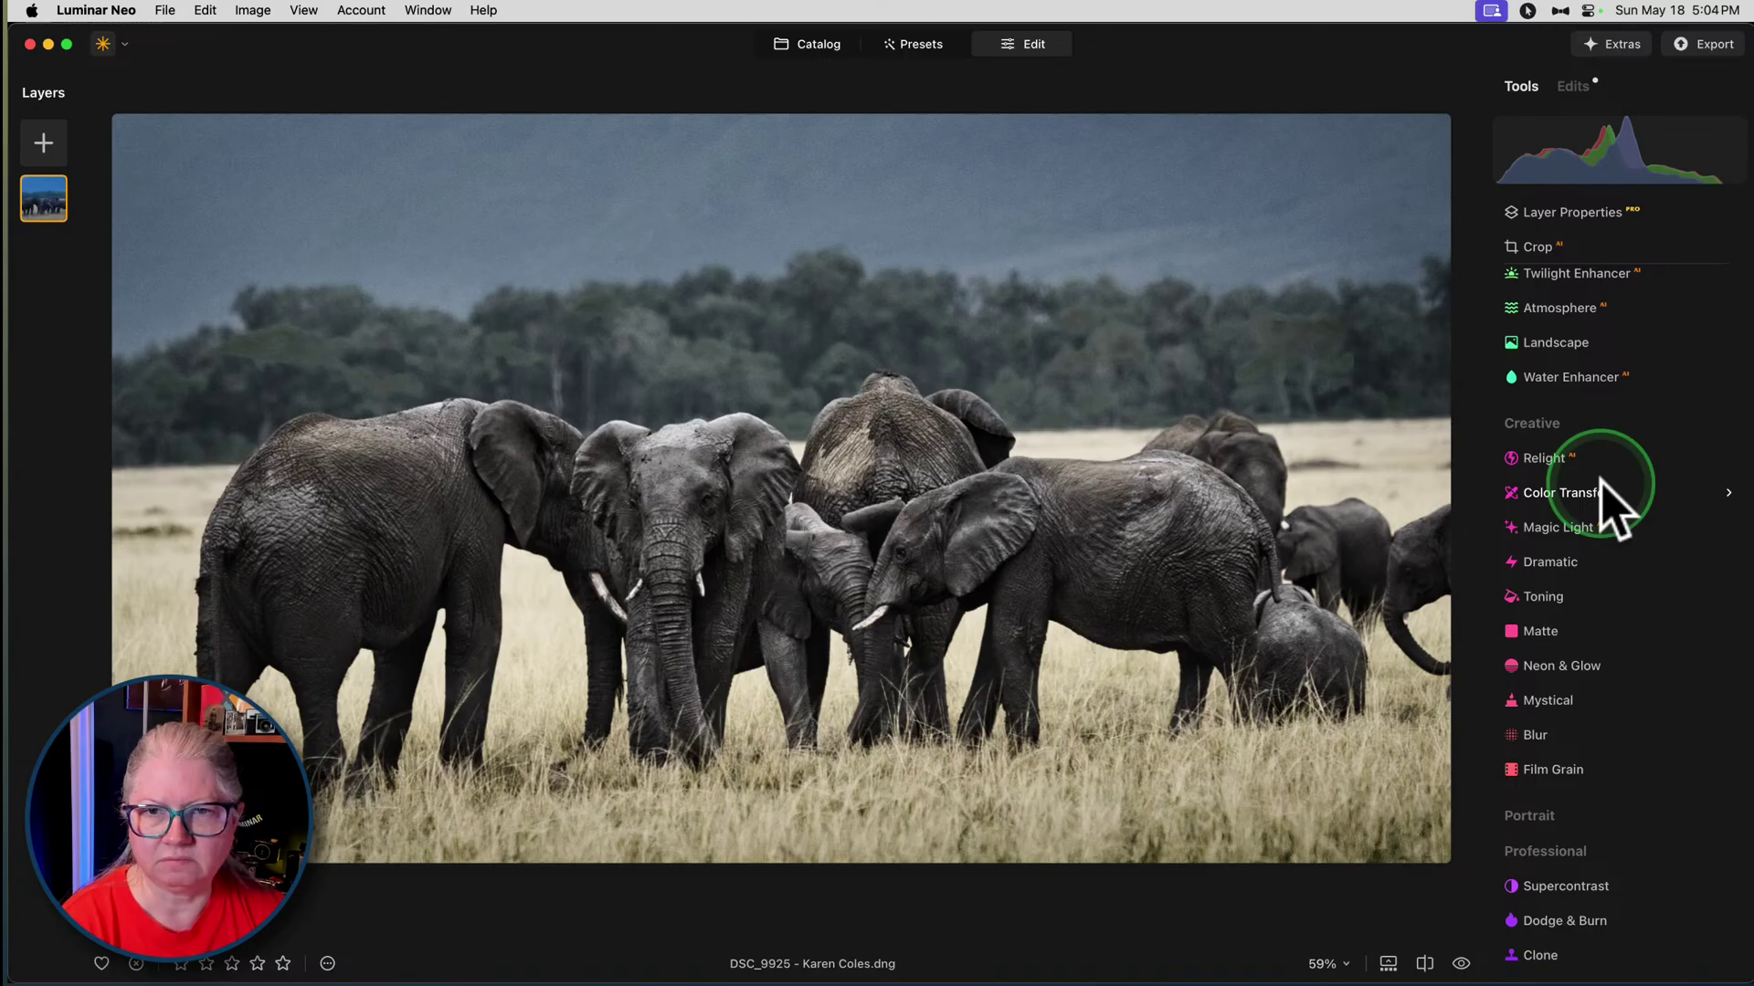
- Set the saturation of red, yellow, green, cyan, blue and magenta to 0 in the existing Black & White edit
{"action": "left_click", "coordinate": [1575, 86]}
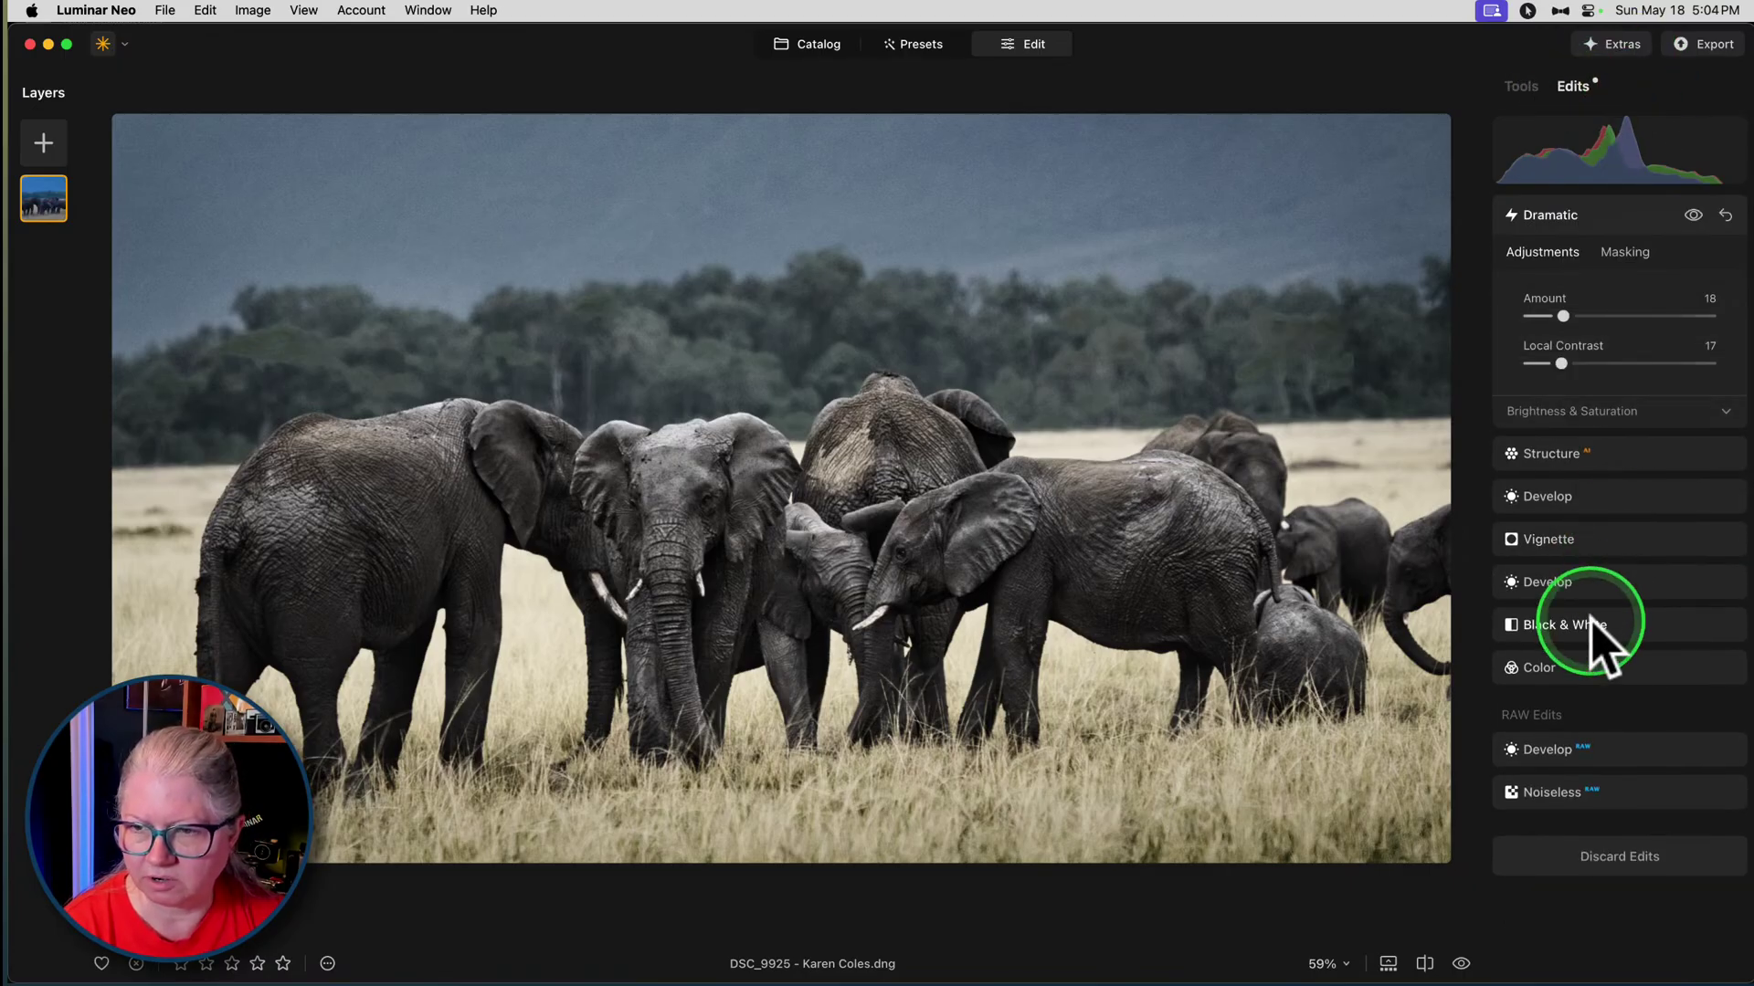
{"action": "left_click", "coordinate": [1597, 621]}
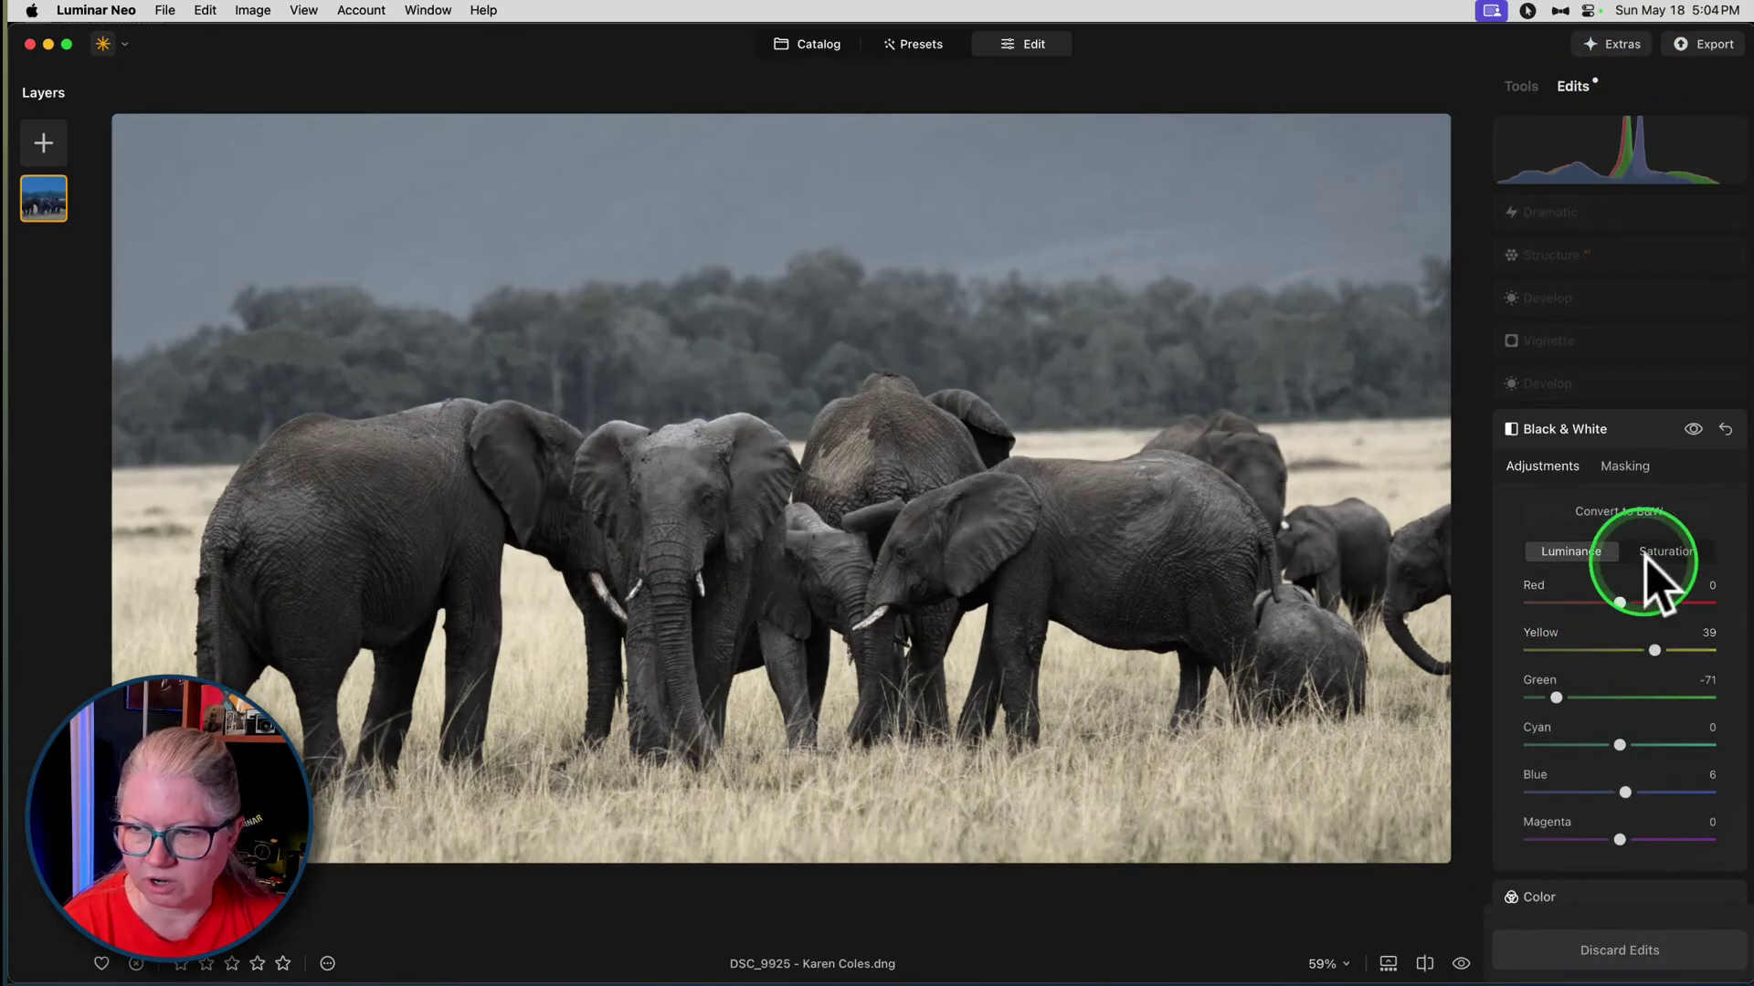
{"action": "left_click", "coordinate": [1664, 551]}
{"action": "double_click", "coordinate": [1567, 651]}
{"action": "double_click", "coordinate": [1565, 697]}
{"action": "double_click", "coordinate": [1566, 746]}
{"action": "double_click", "coordinate": [1564, 793]}
{"action": "double_click", "coordinate": [1564, 841]}
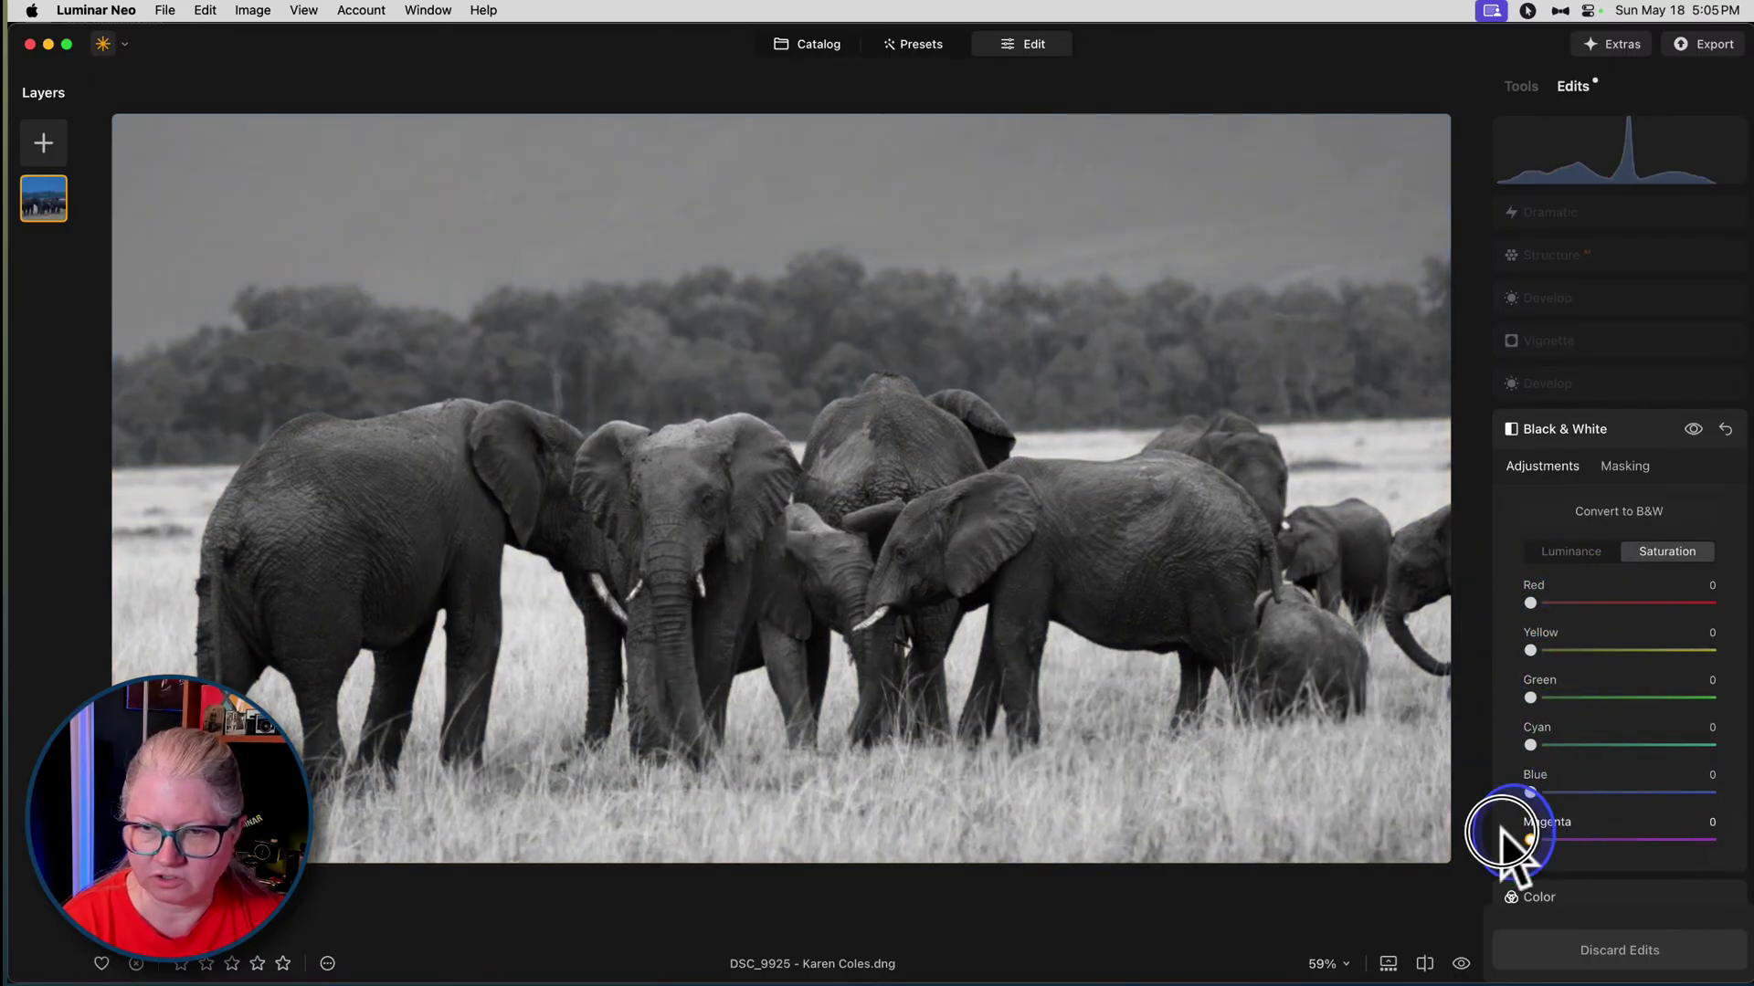
- Review the Develop, Vignette and Dramatic edits stacked above Black & White, and compare the photo with its original
{"action": "left_click", "coordinate": [1589, 384]}
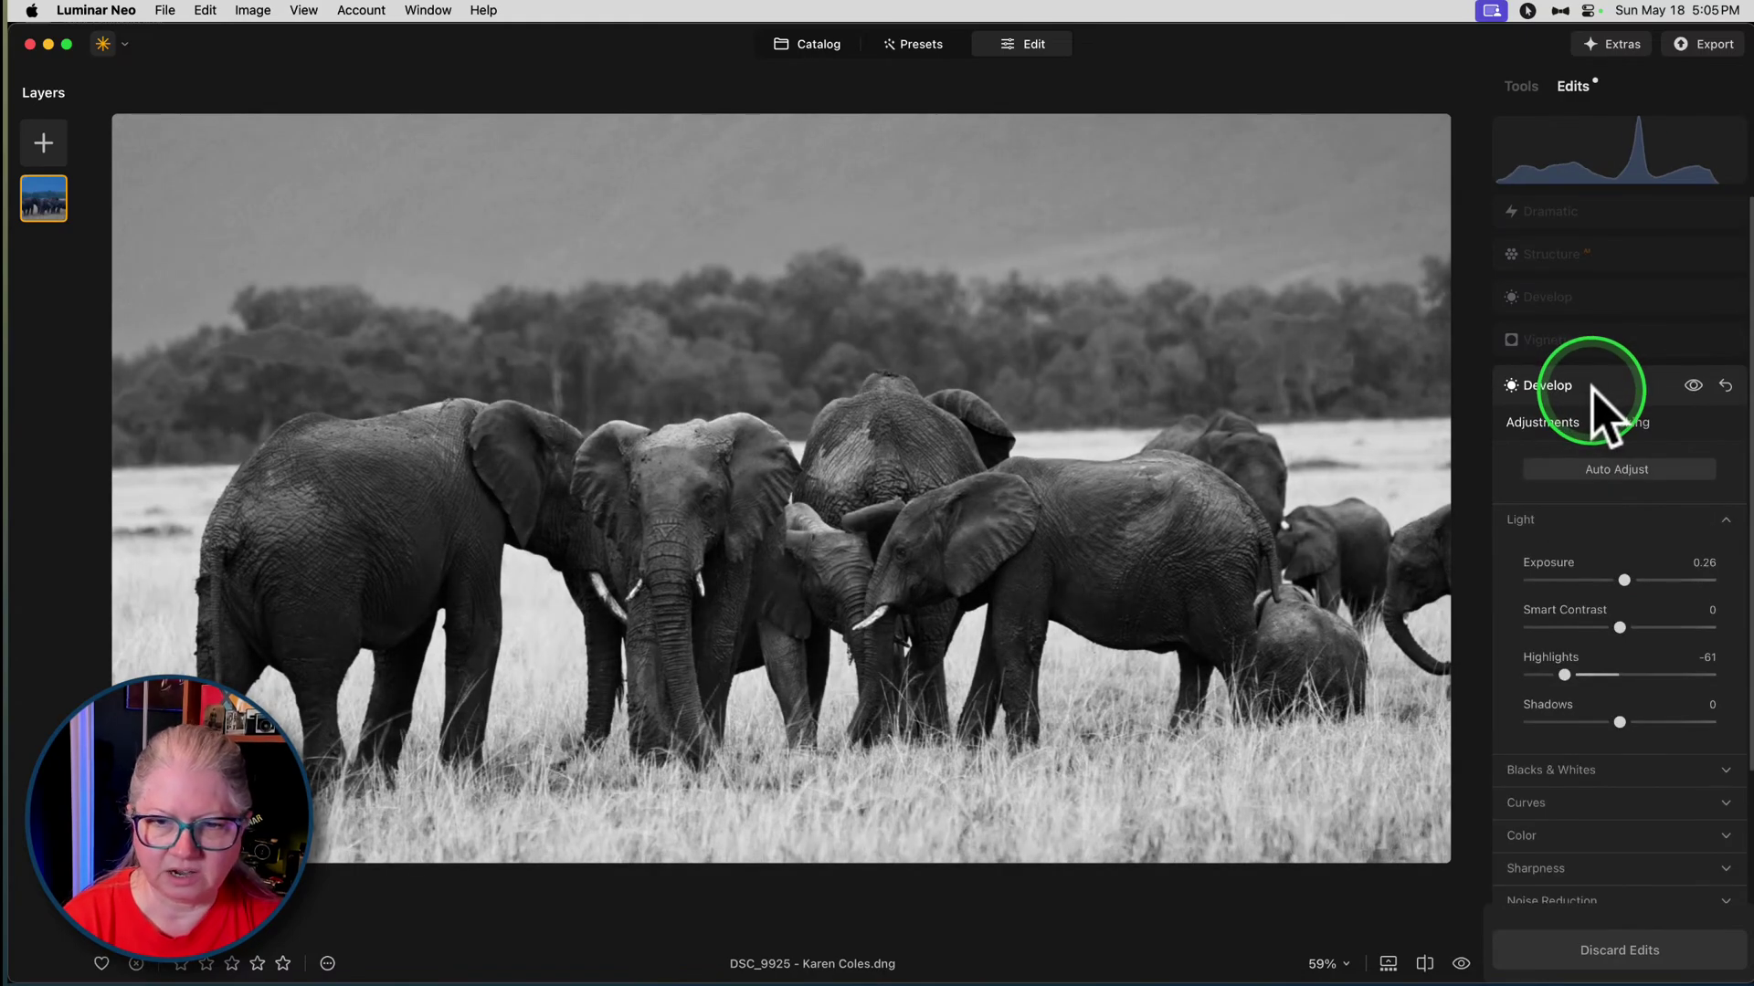
{"action": "left_click", "coordinate": [1589, 341]}
{"action": "left_click", "coordinate": [1594, 300]}
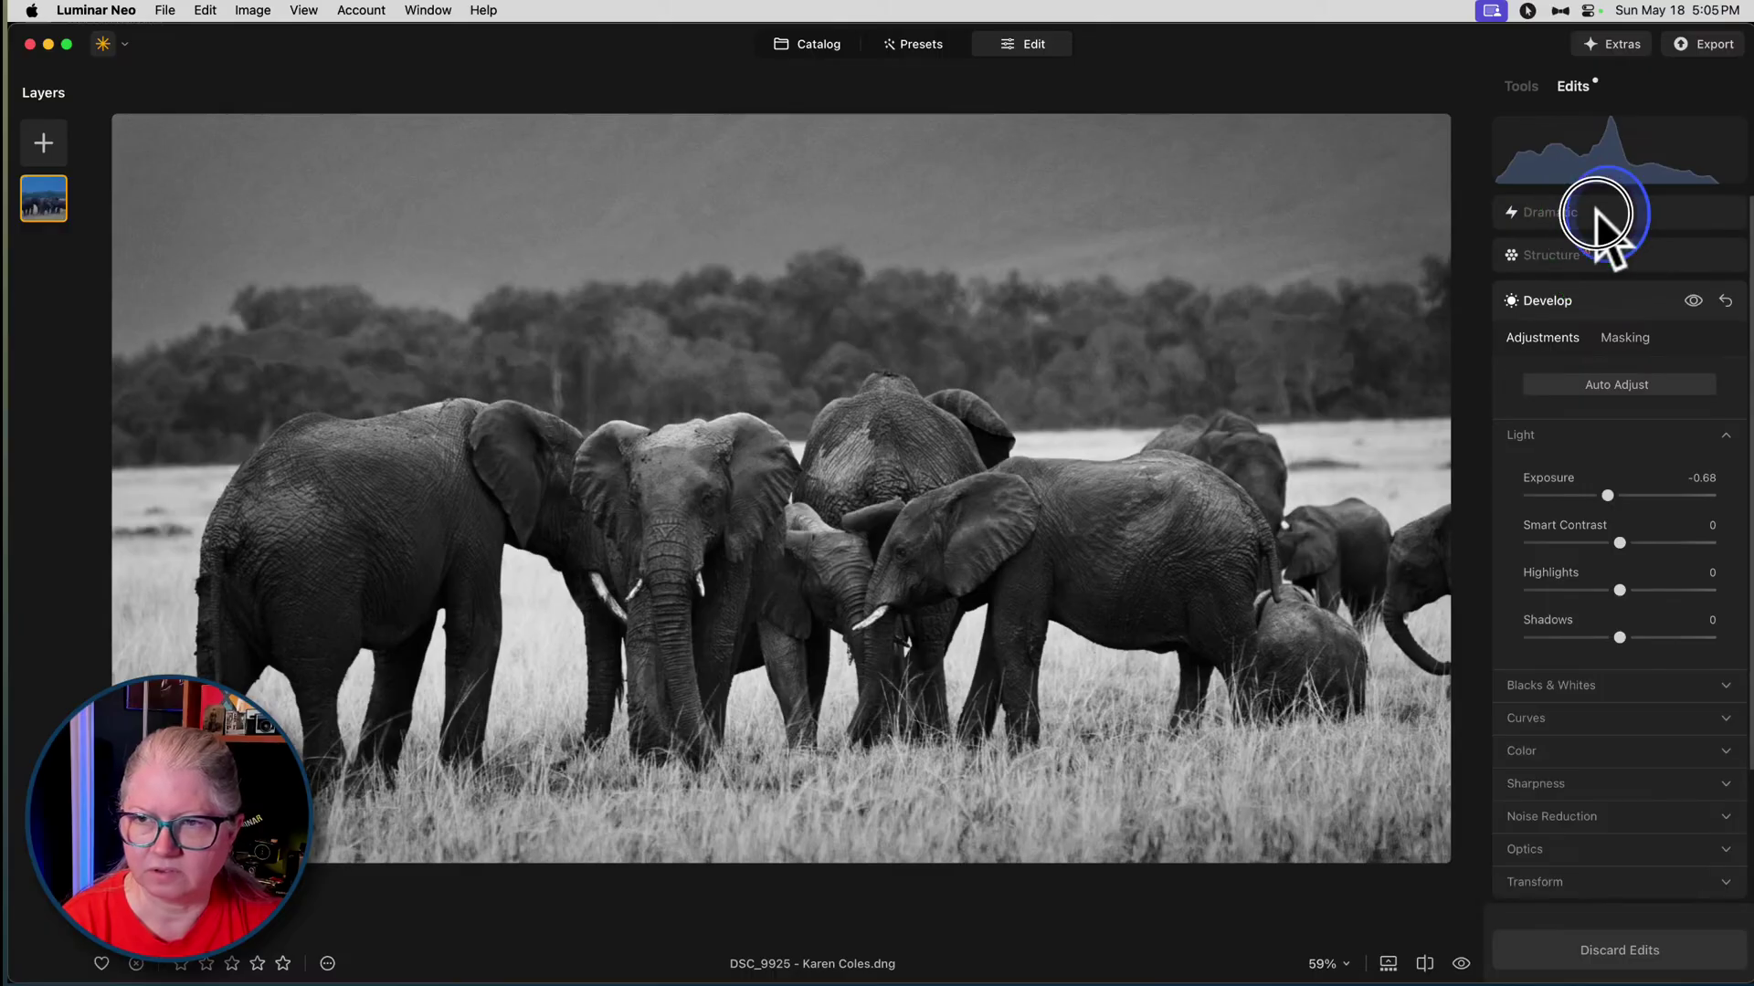
{"action": "left_click", "coordinate": [1596, 214]}
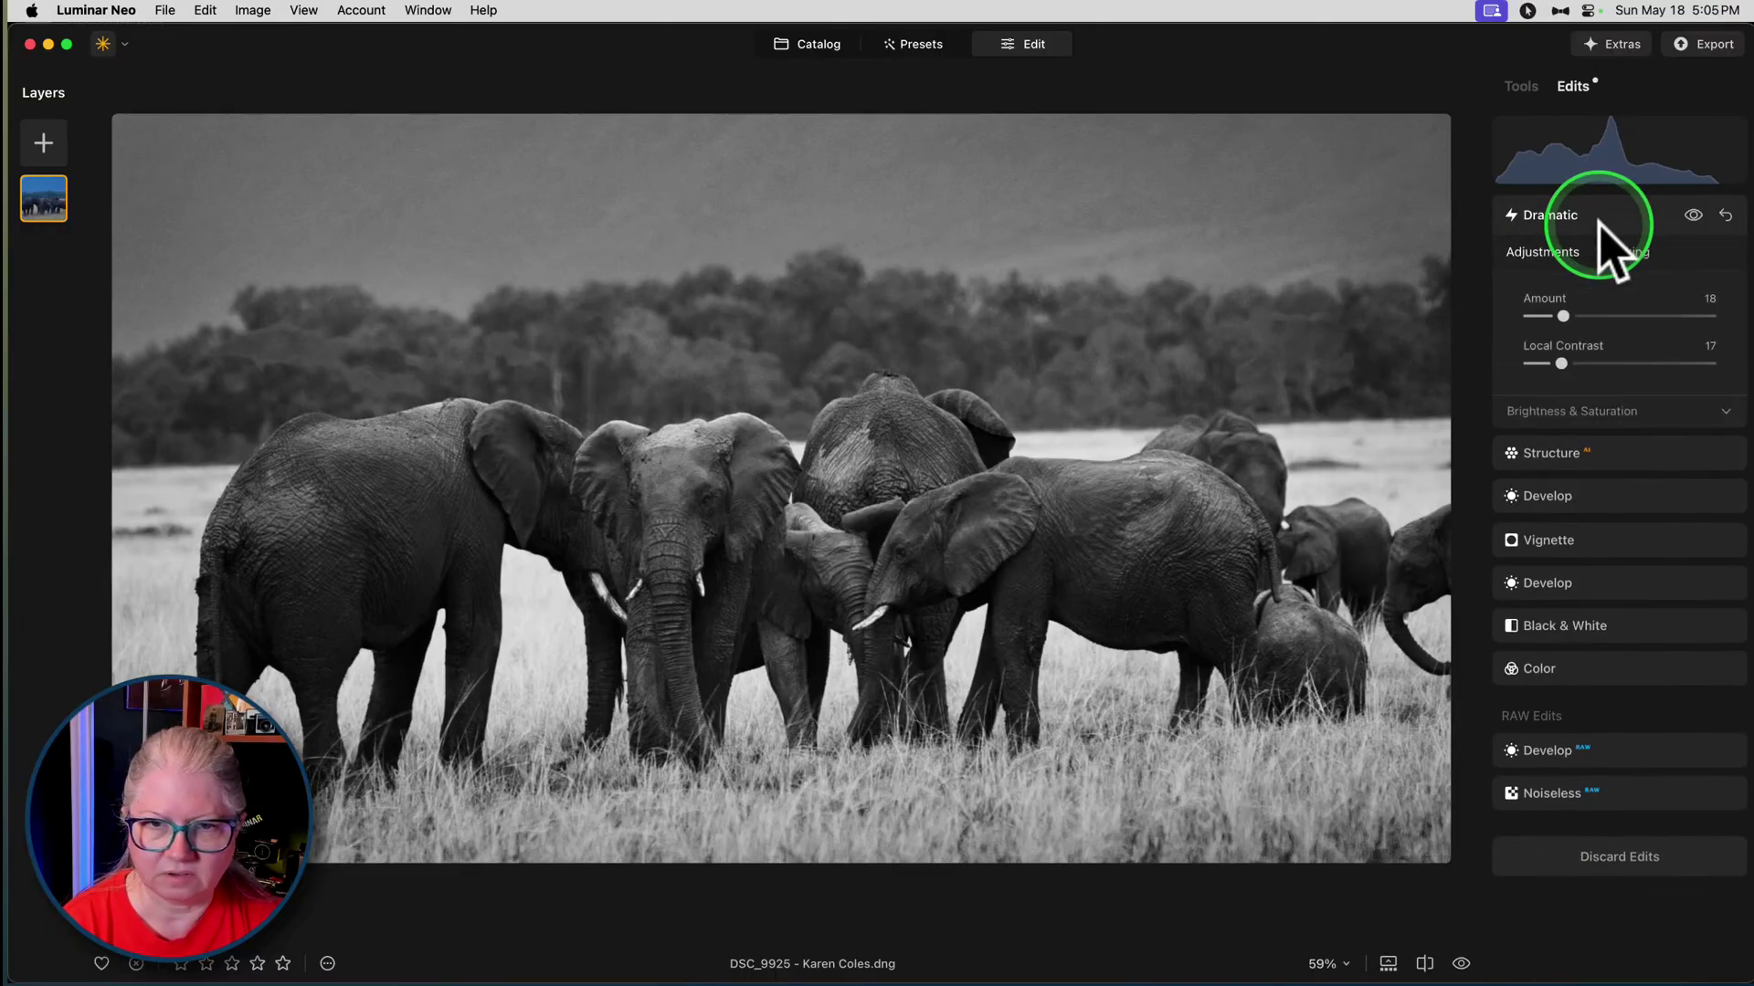
{"action": "left_click", "coordinate": [1521, 86]}
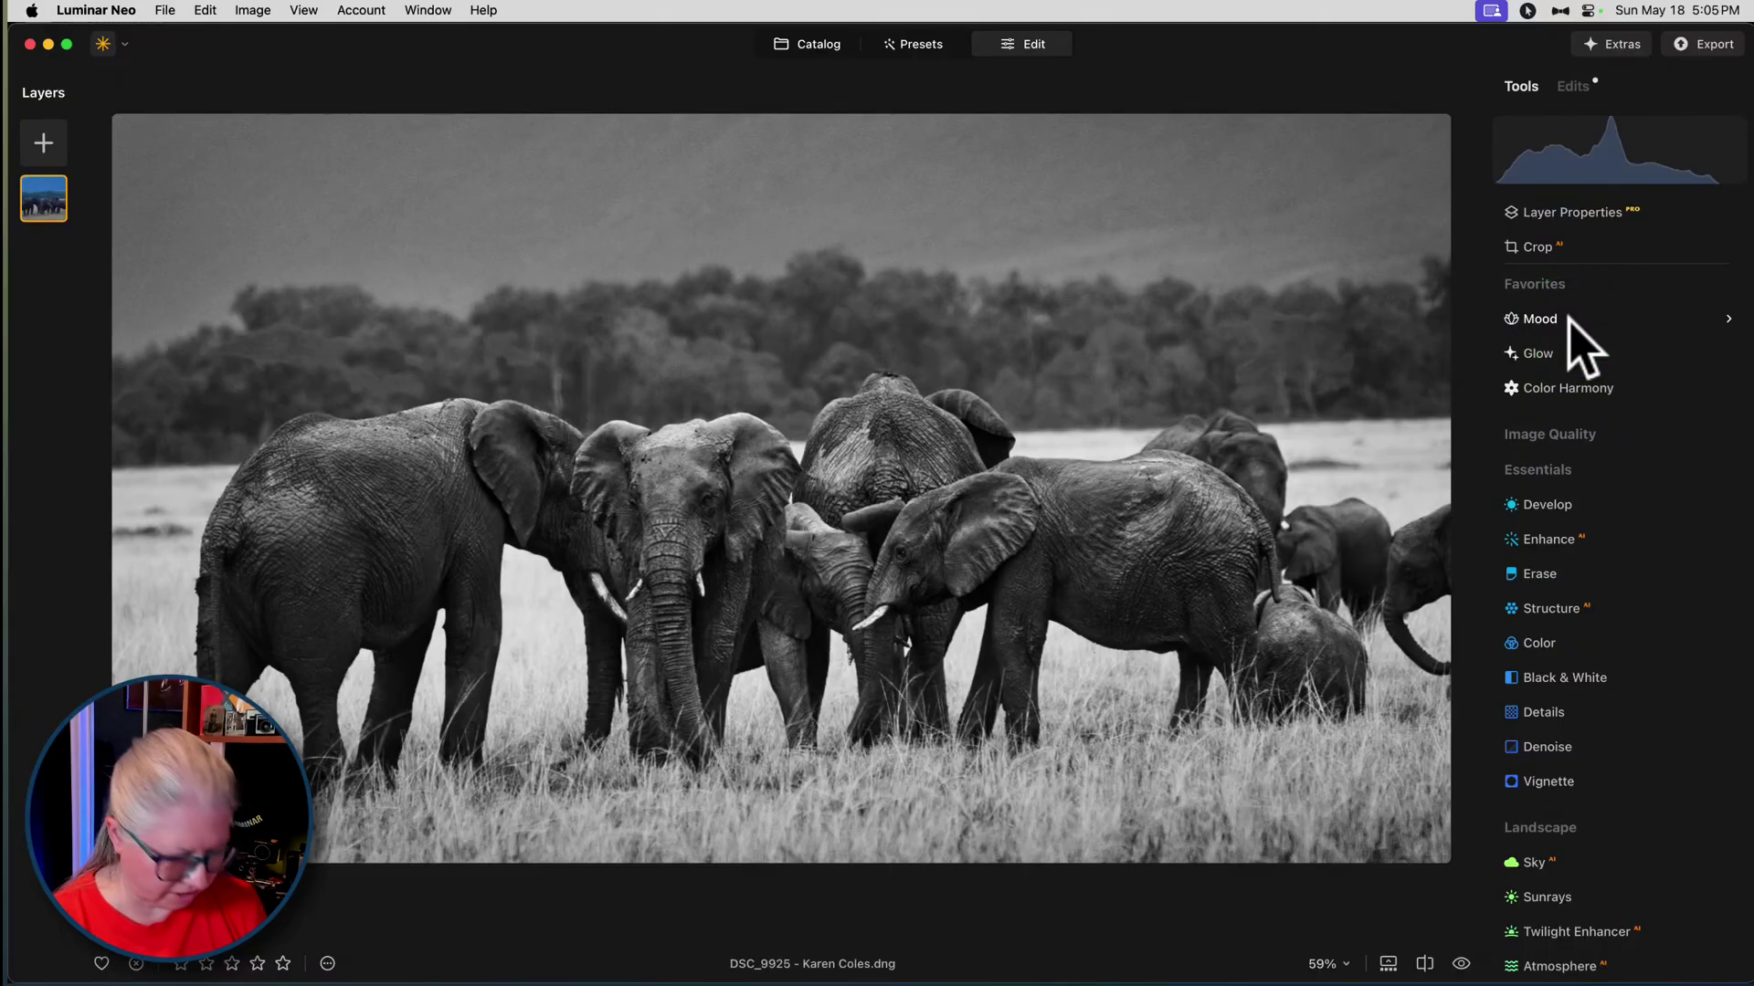
{"action": "key", "text": "backslash"}
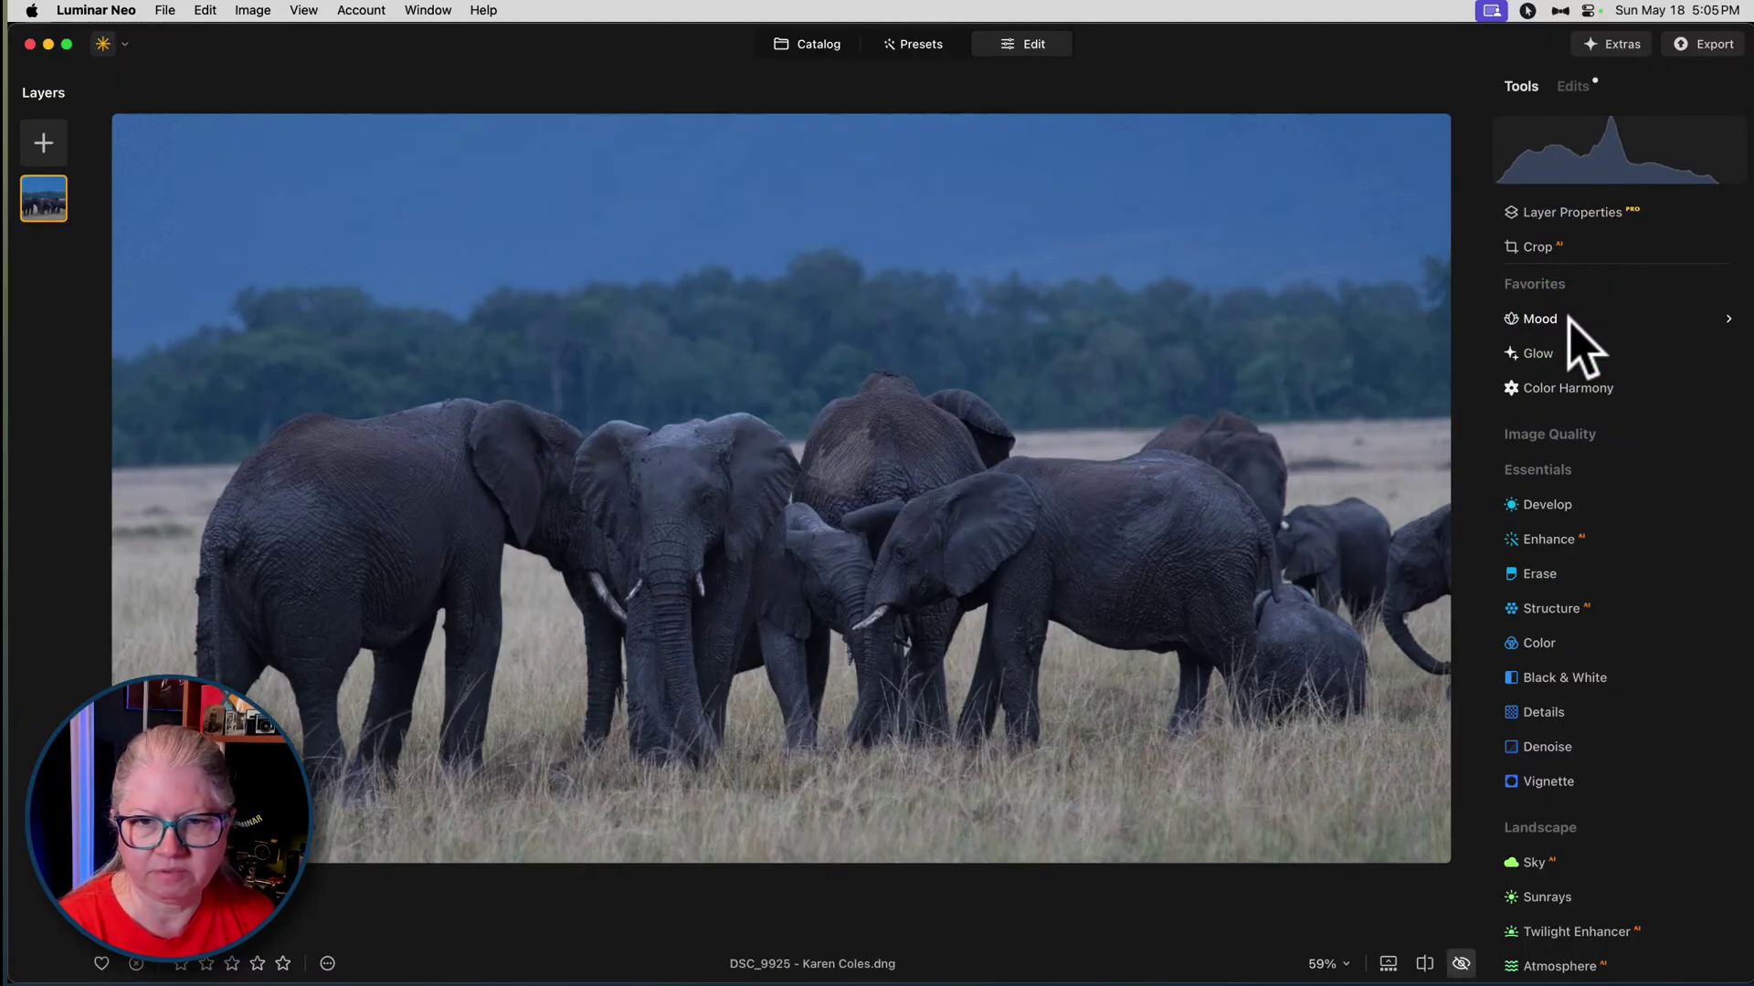
{"action": "key", "text": "backslash"}
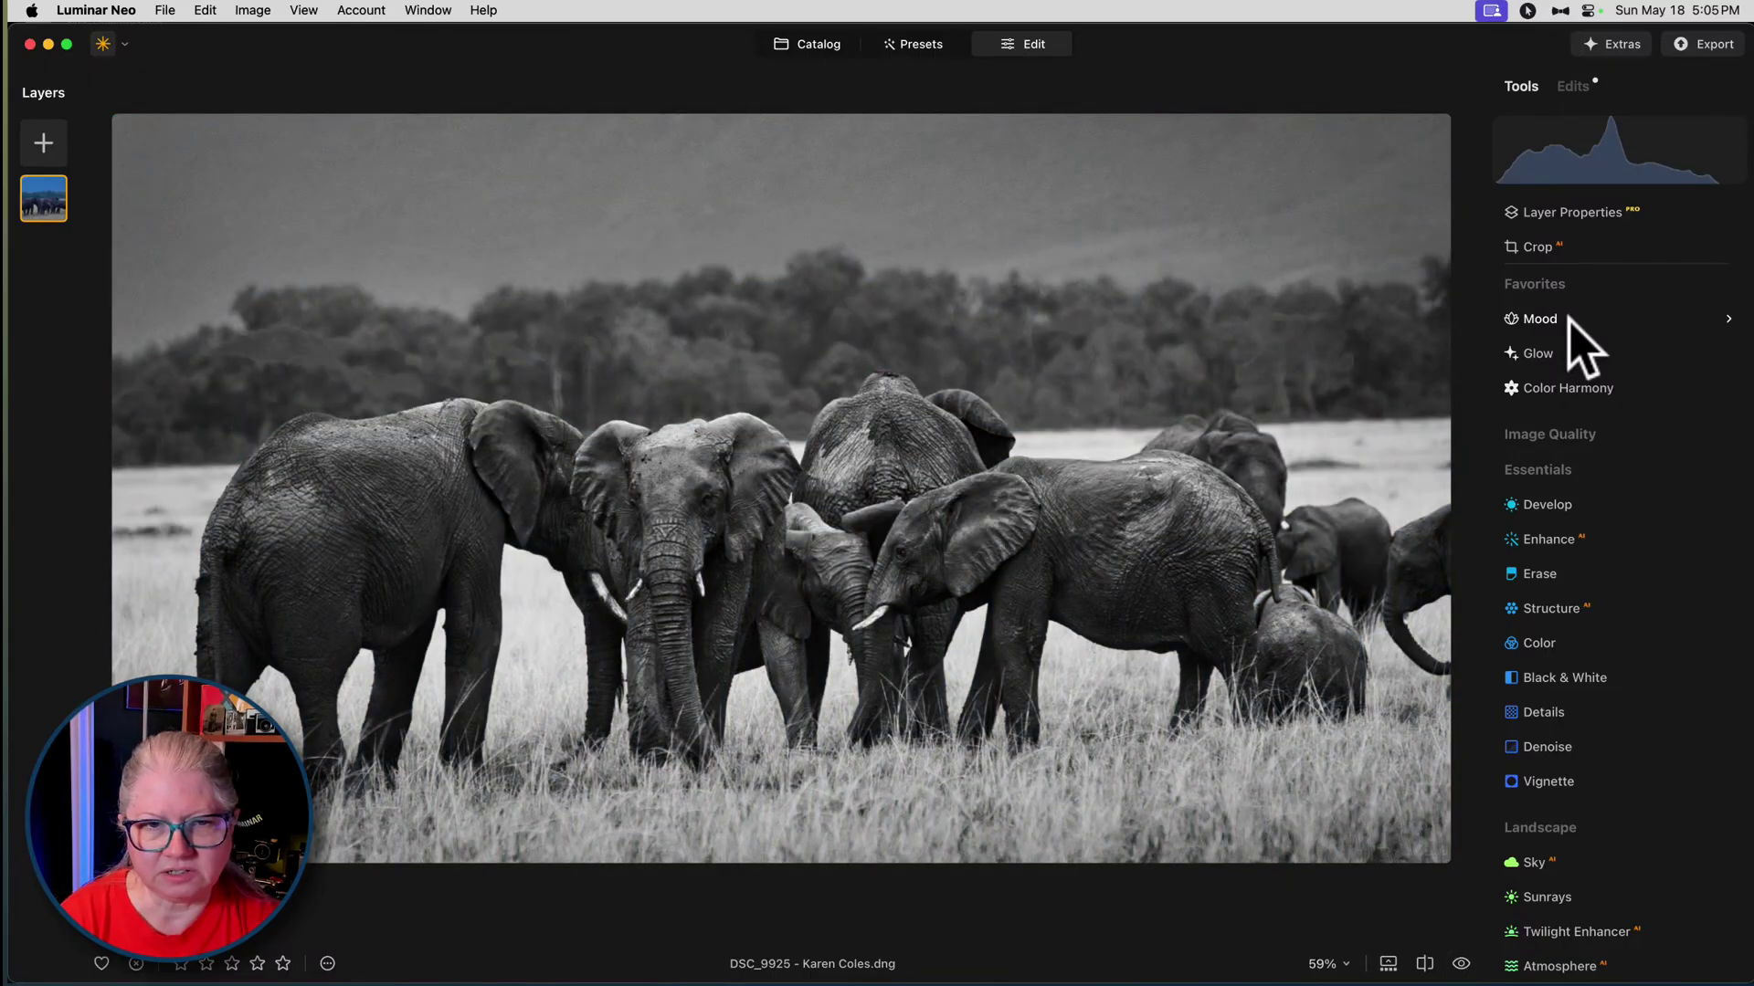
- Straighten the photo with Crop by rotating it slightly clockwise so the horizon is level
{"action": "left_click", "coordinate": [1552, 249]}
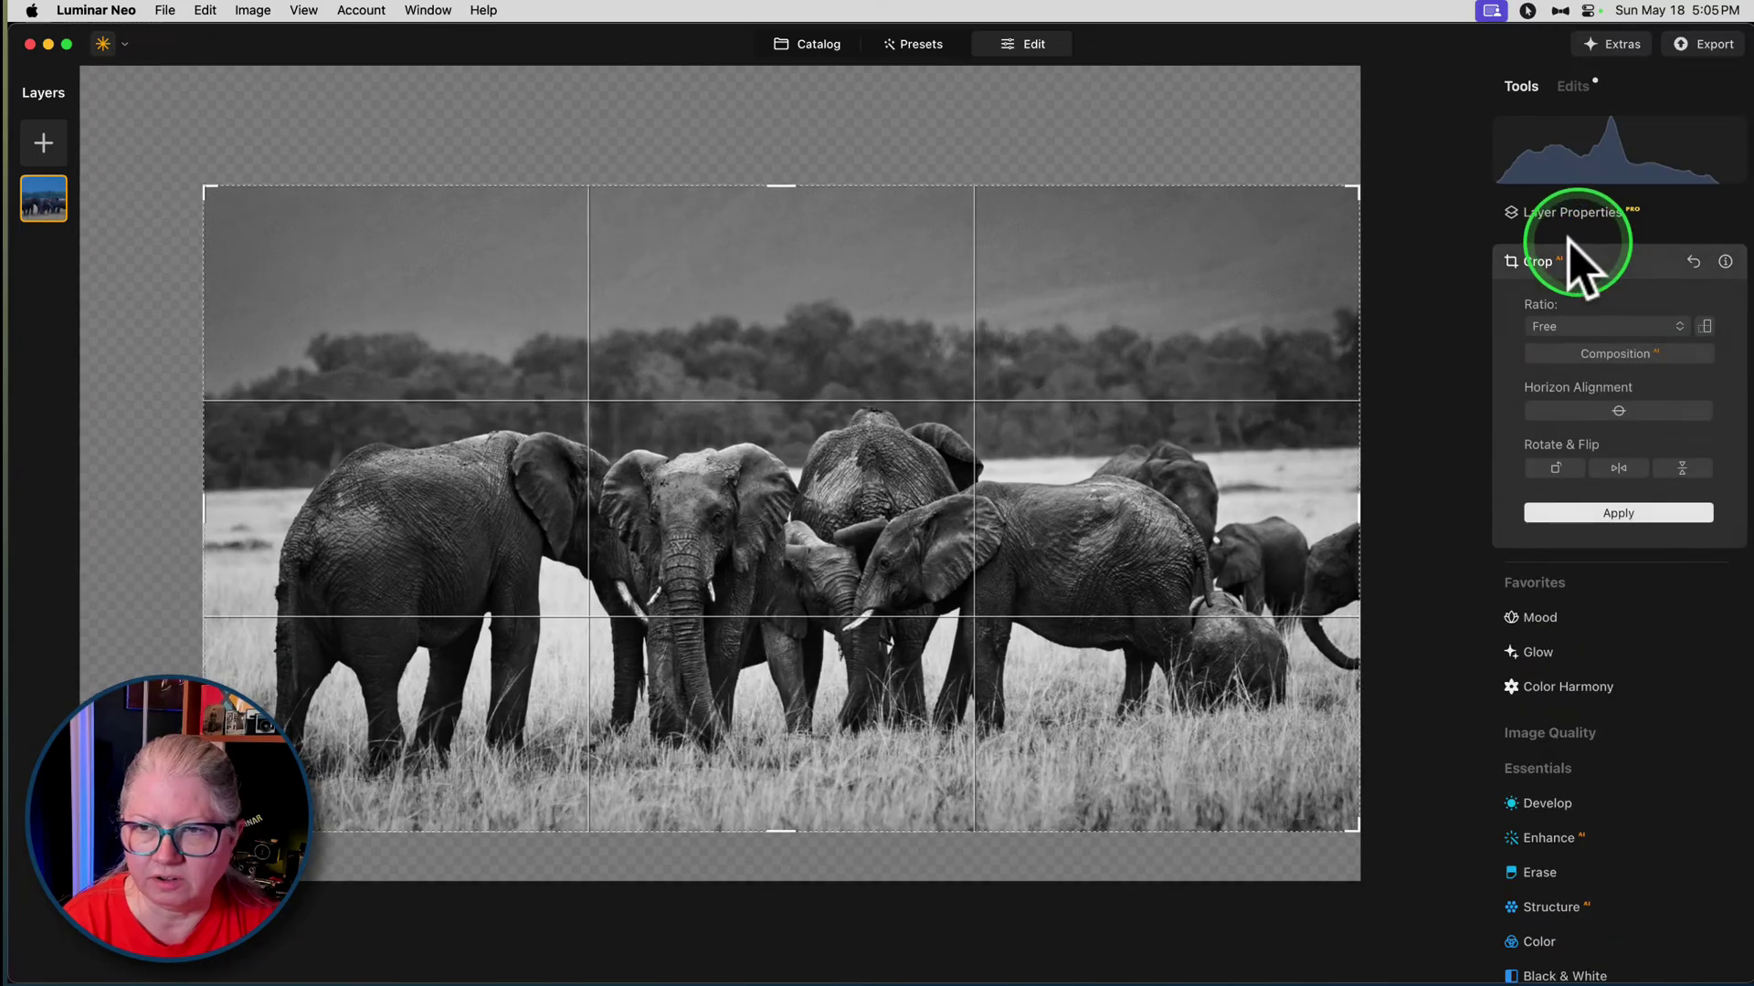
{"action": "left_click", "coordinate": [1425, 297]}
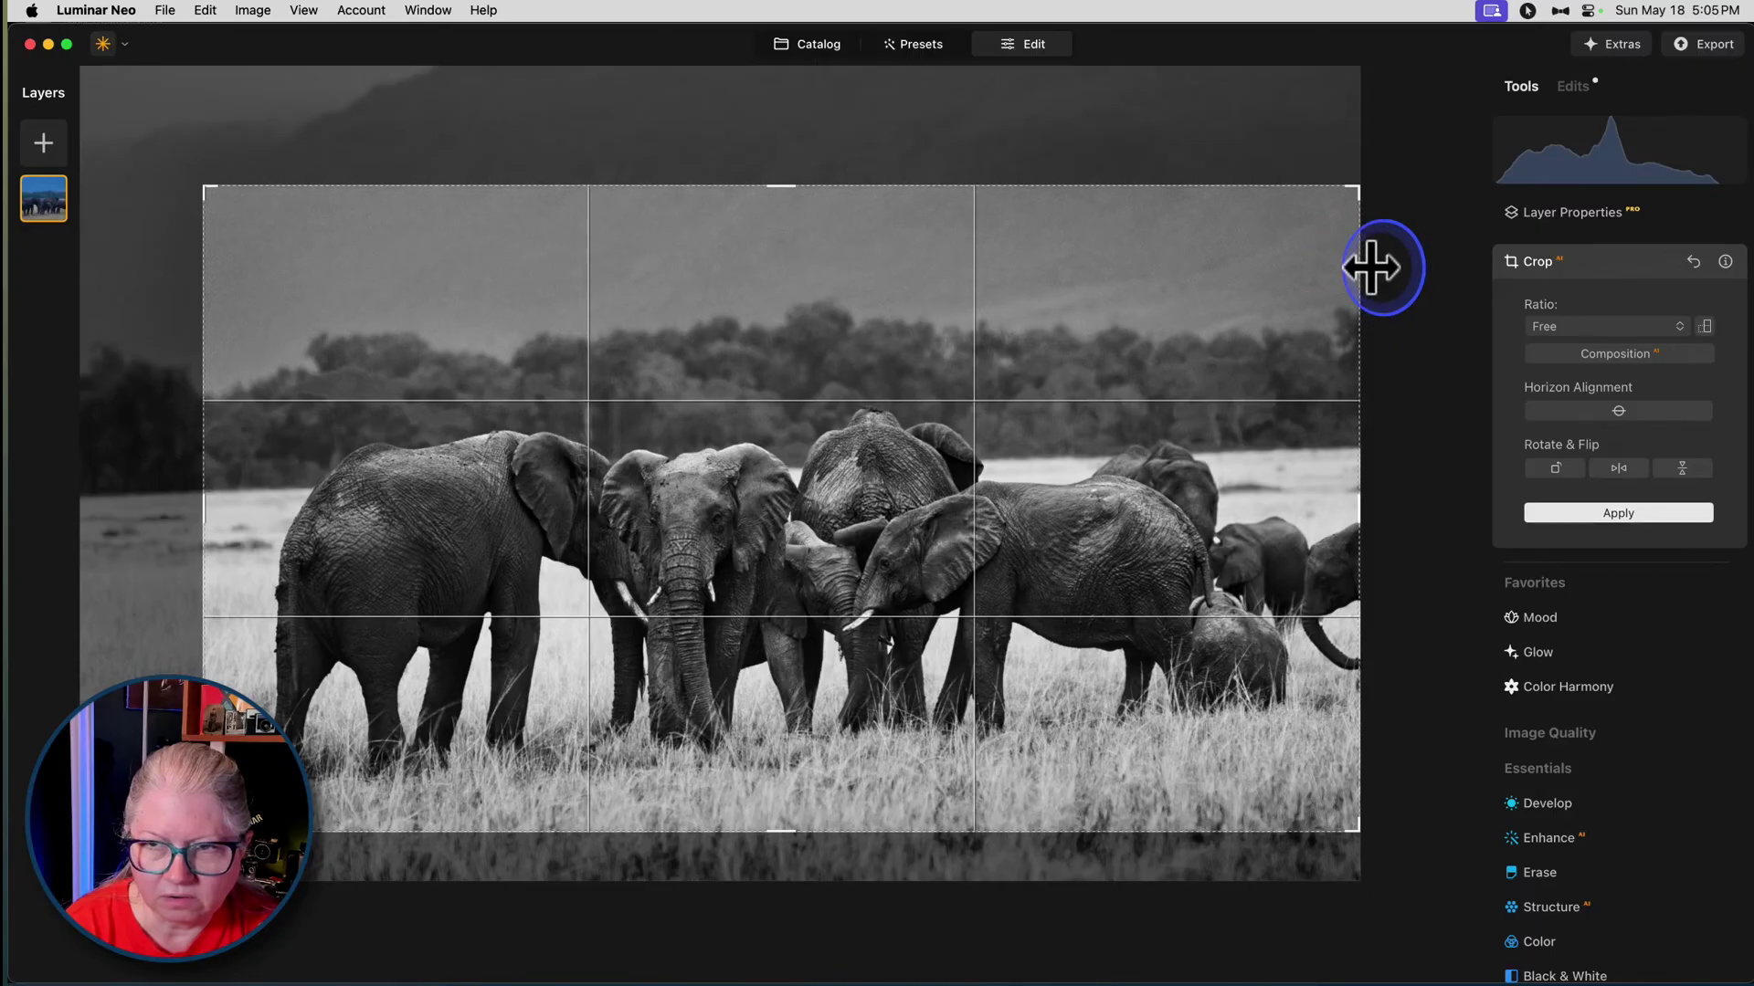
{"action": "left_click_drag", "start_coordinate": [1397, 266], "coordinate": [1409, 294]}
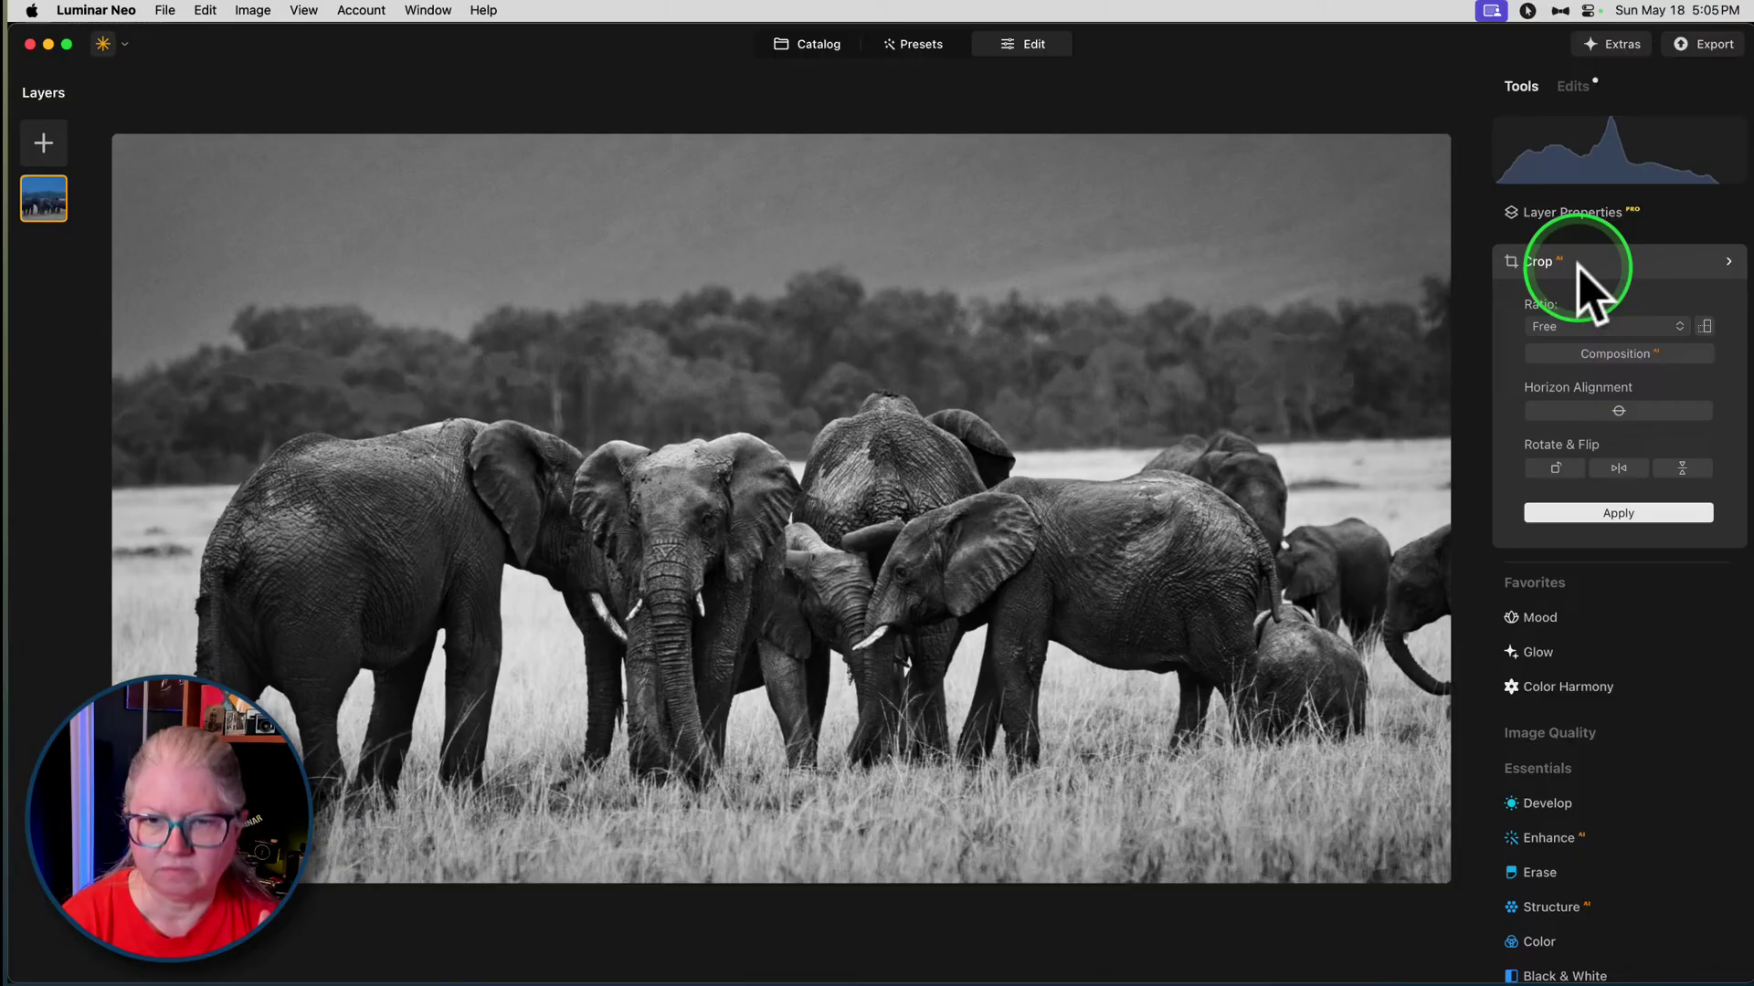
{"action": "left_click", "coordinate": [1579, 265]}
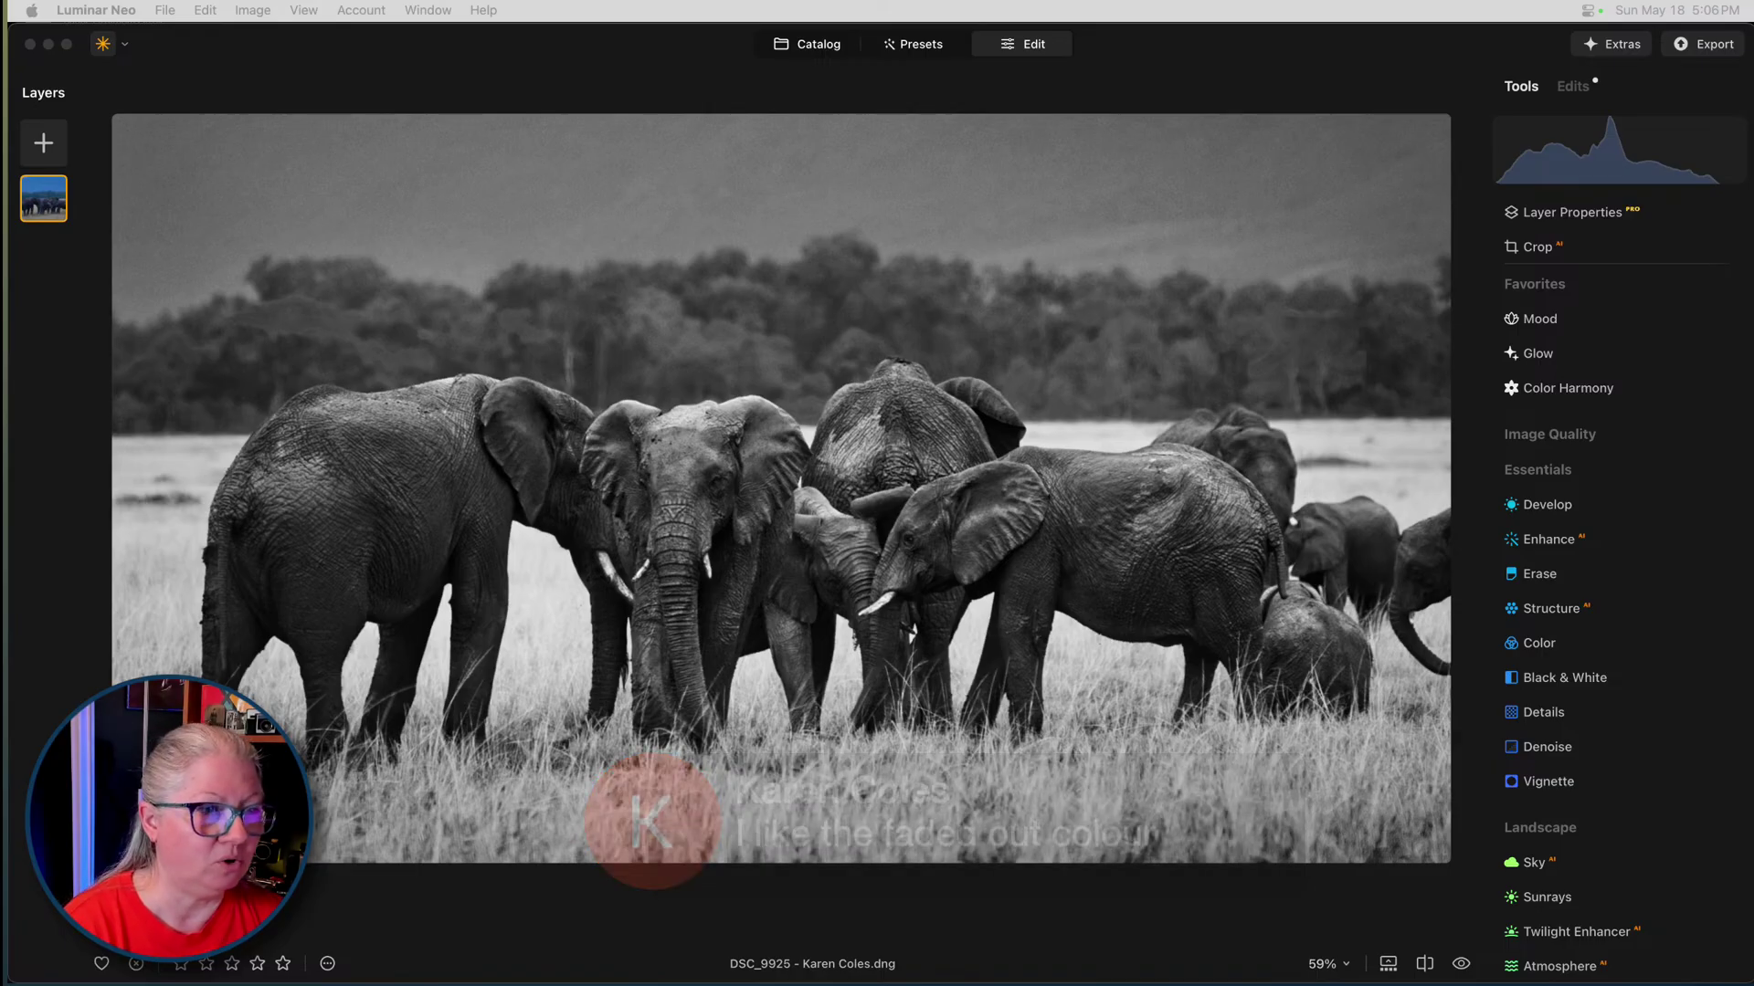
- Compare the straightened photo with its original, and open the list of applied edits
{"action": "left_click", "coordinate": [1337, 70]}
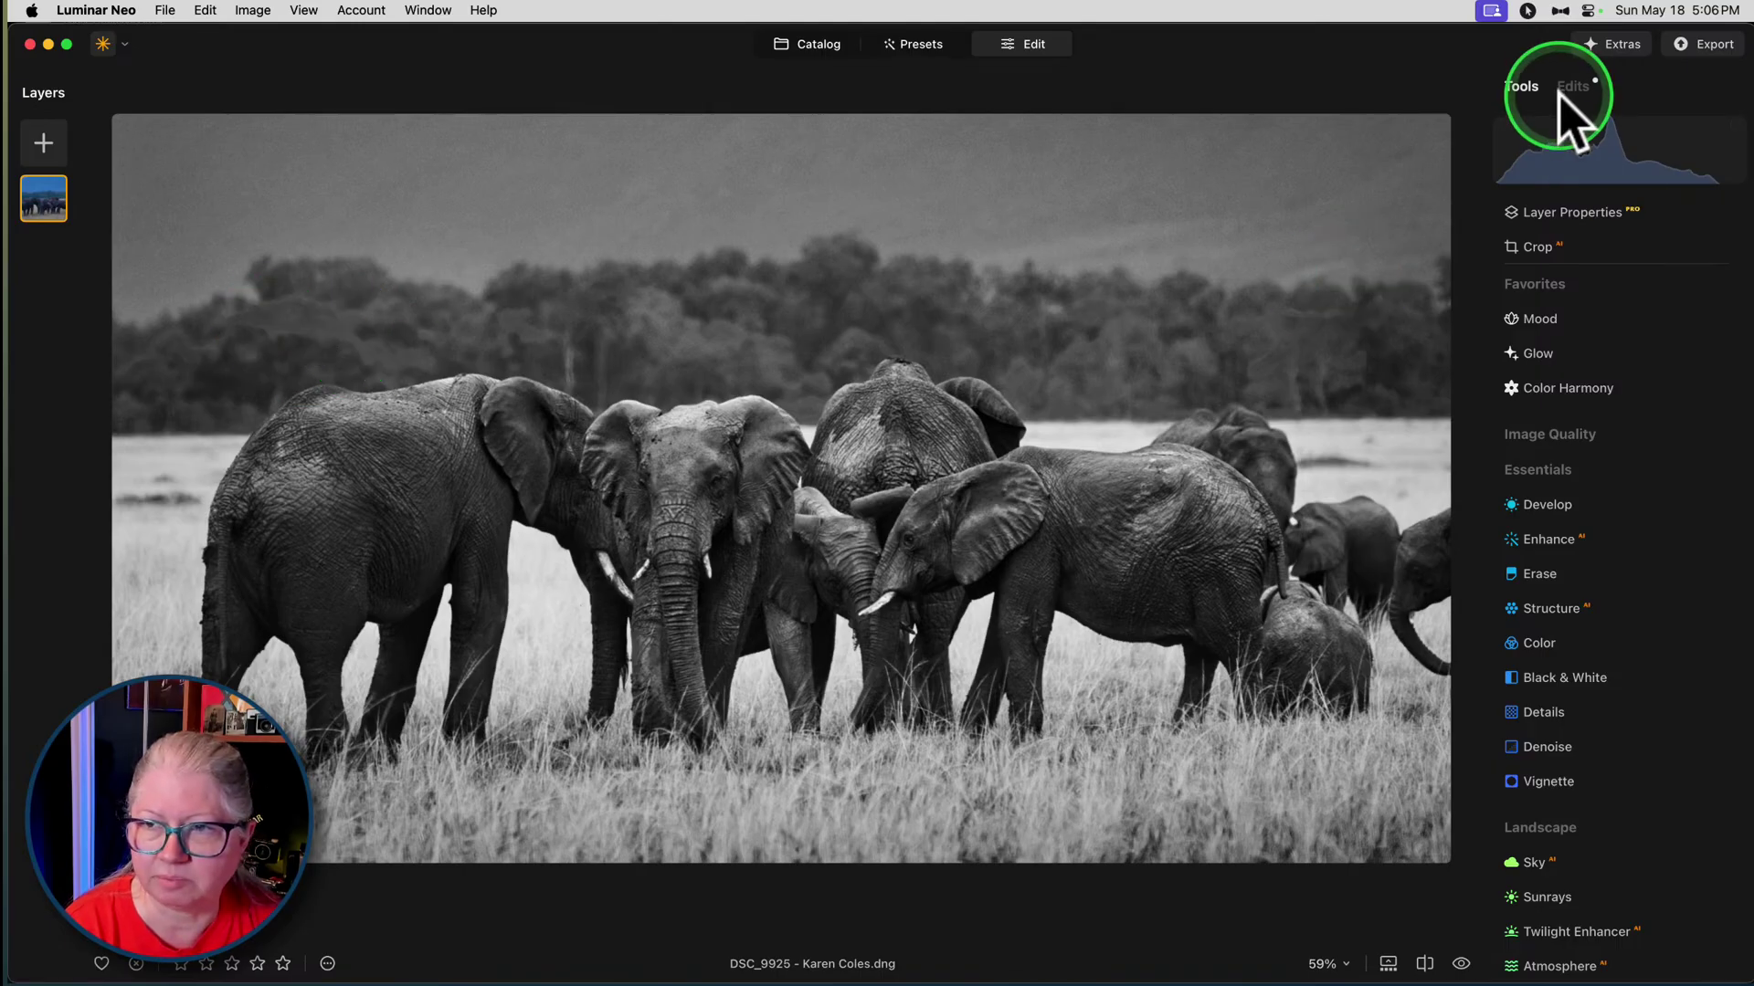
{"action": "key", "text": "backslash"}
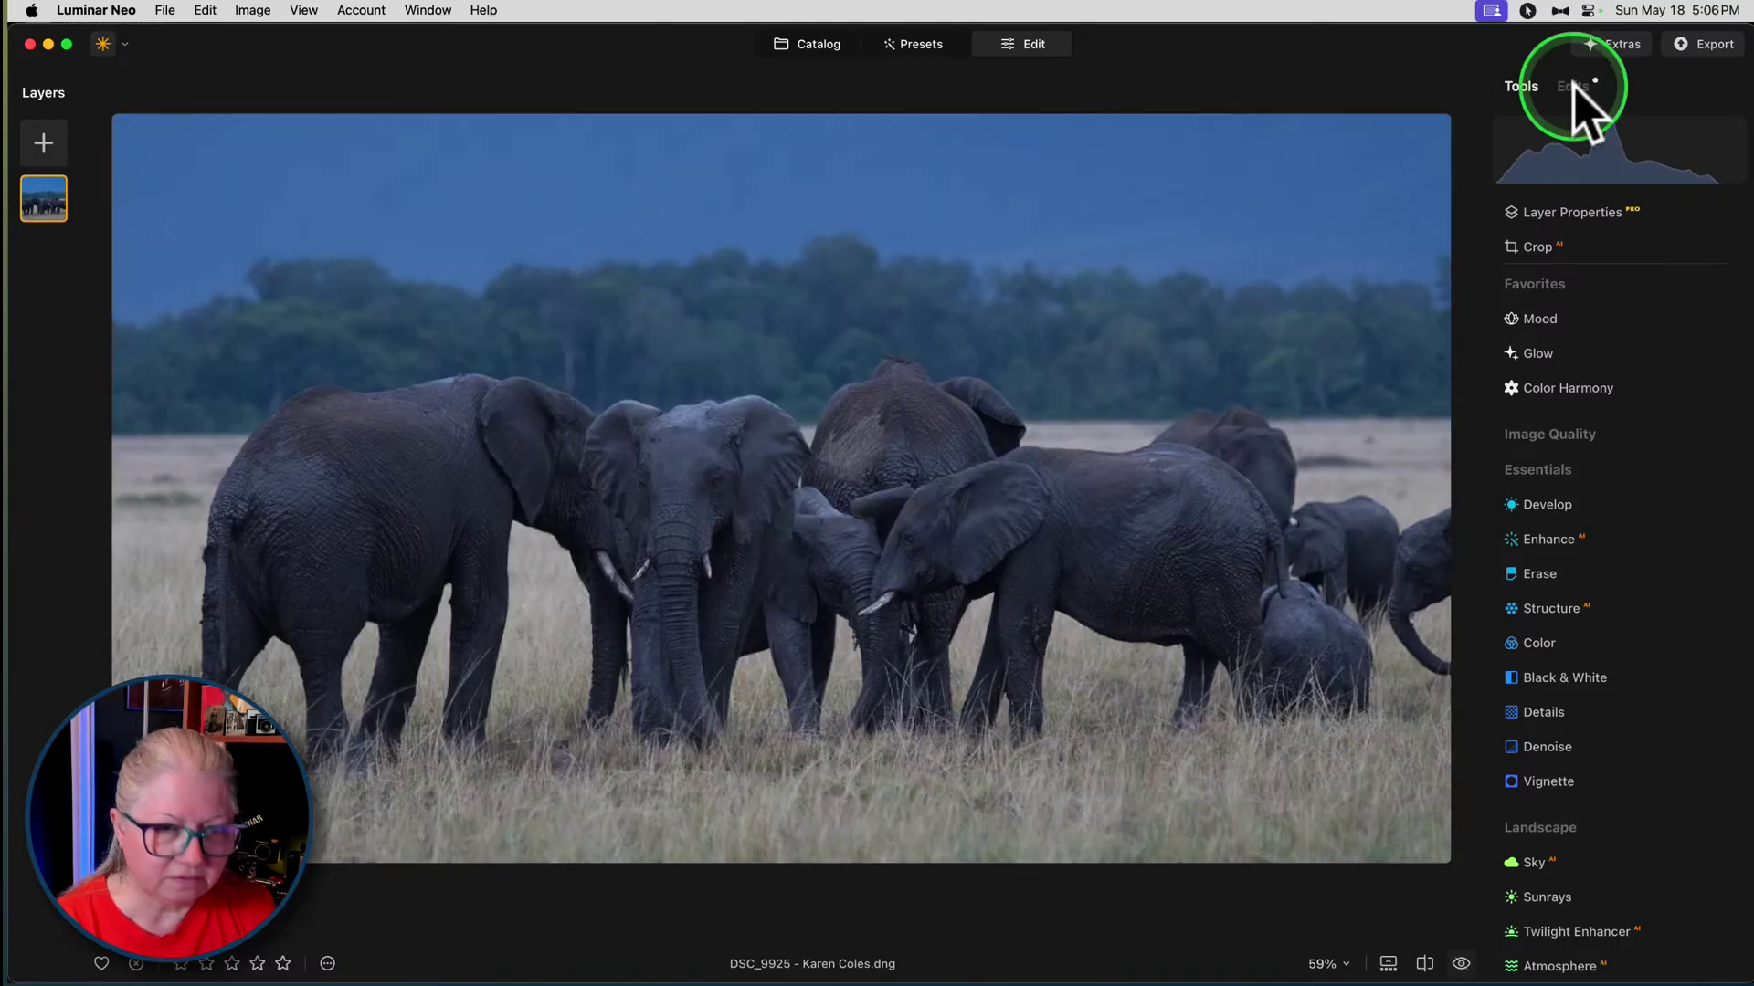
{"action": "key", "text": "backslash"}
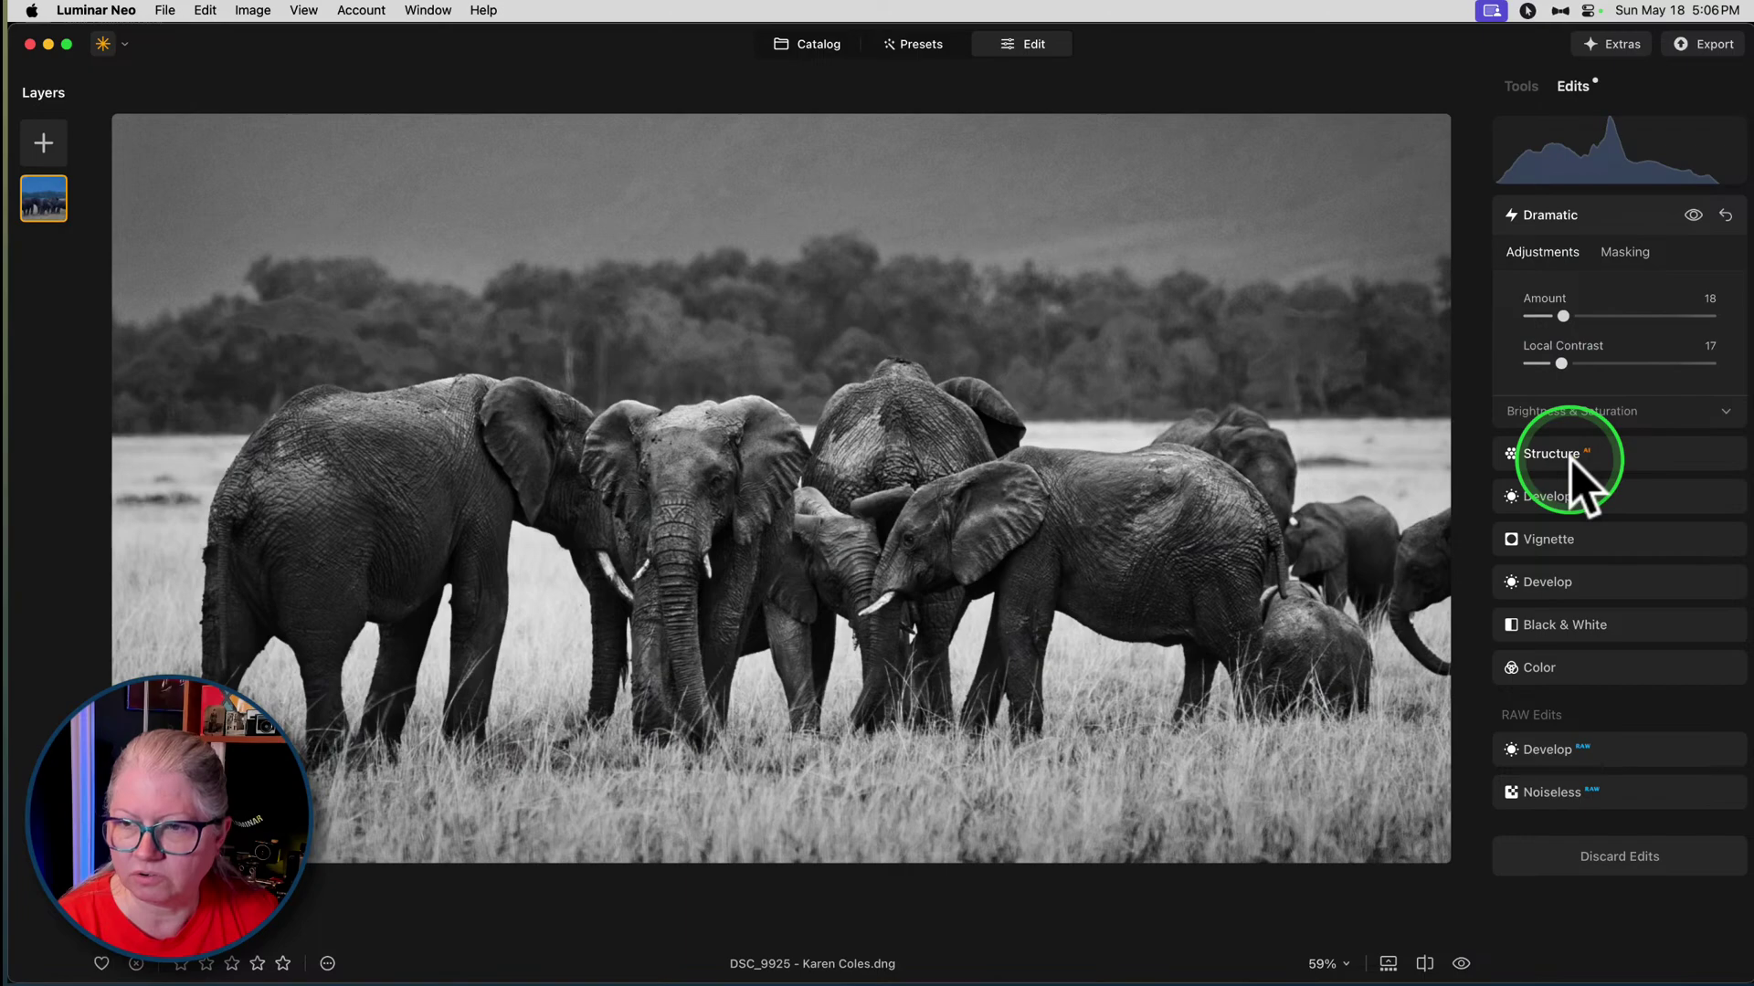
- Set the green hue to about -8 in the HSL controls of the existing Color edit
{"action": "left_click", "coordinate": [1564, 671]}
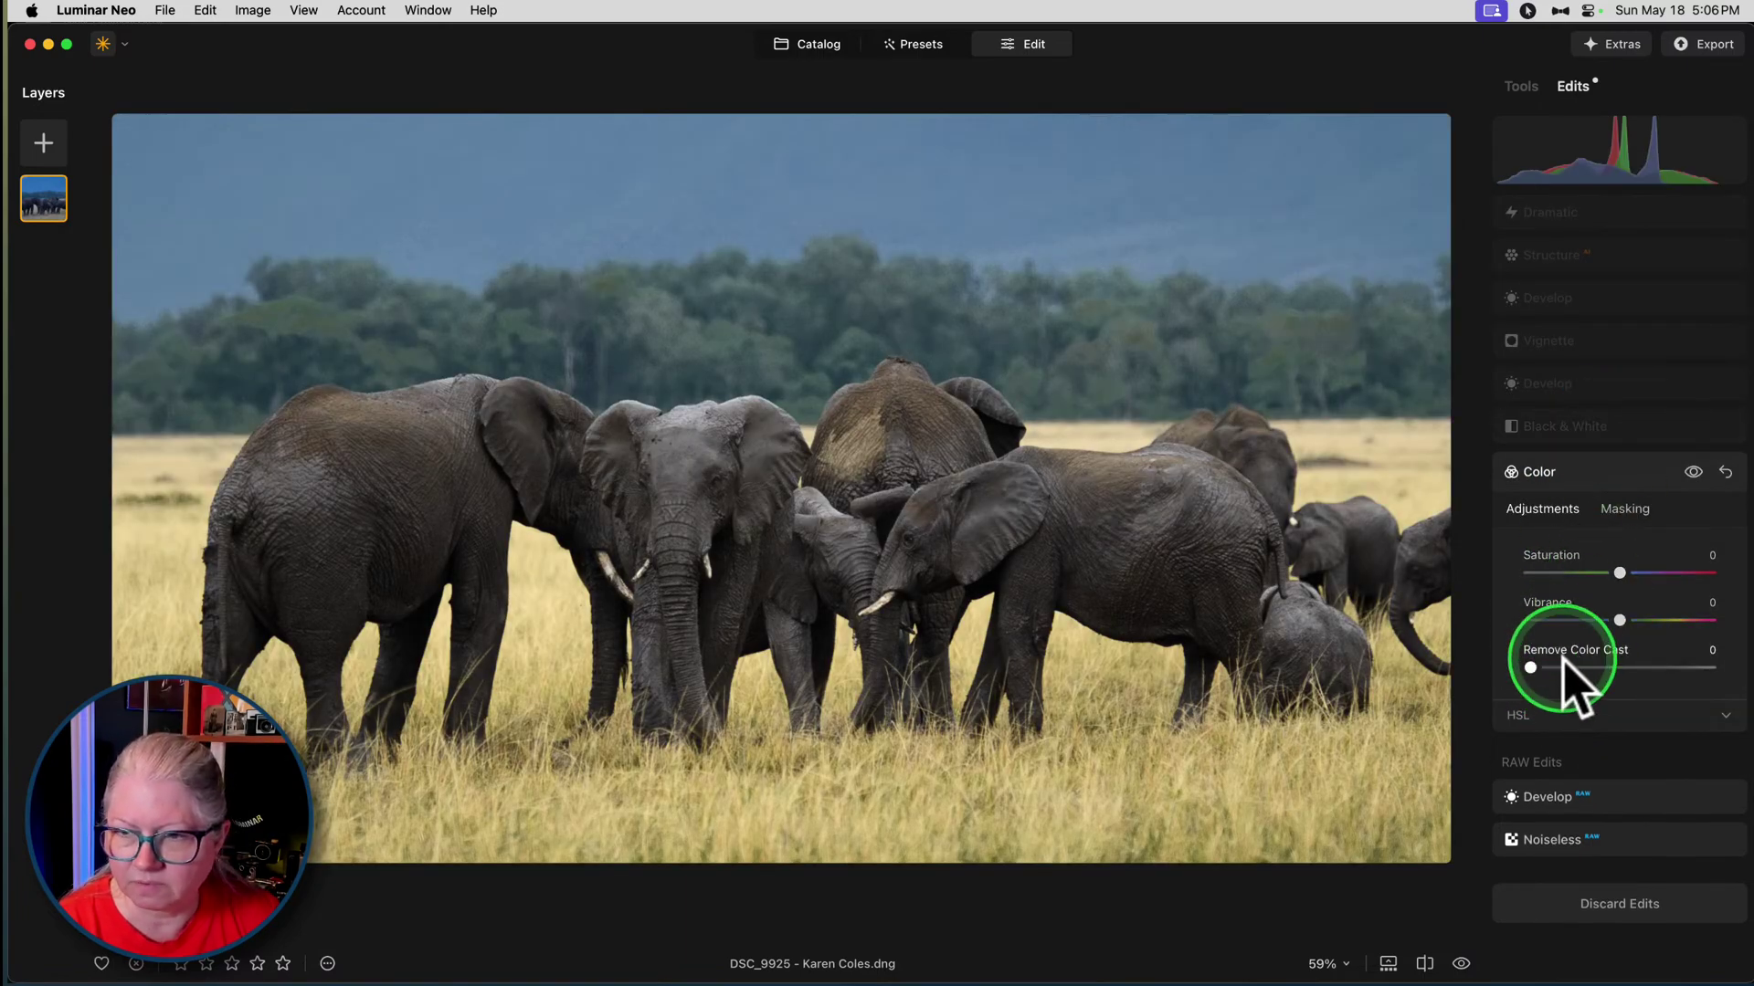
{"action": "left_click", "coordinate": [1550, 715]}
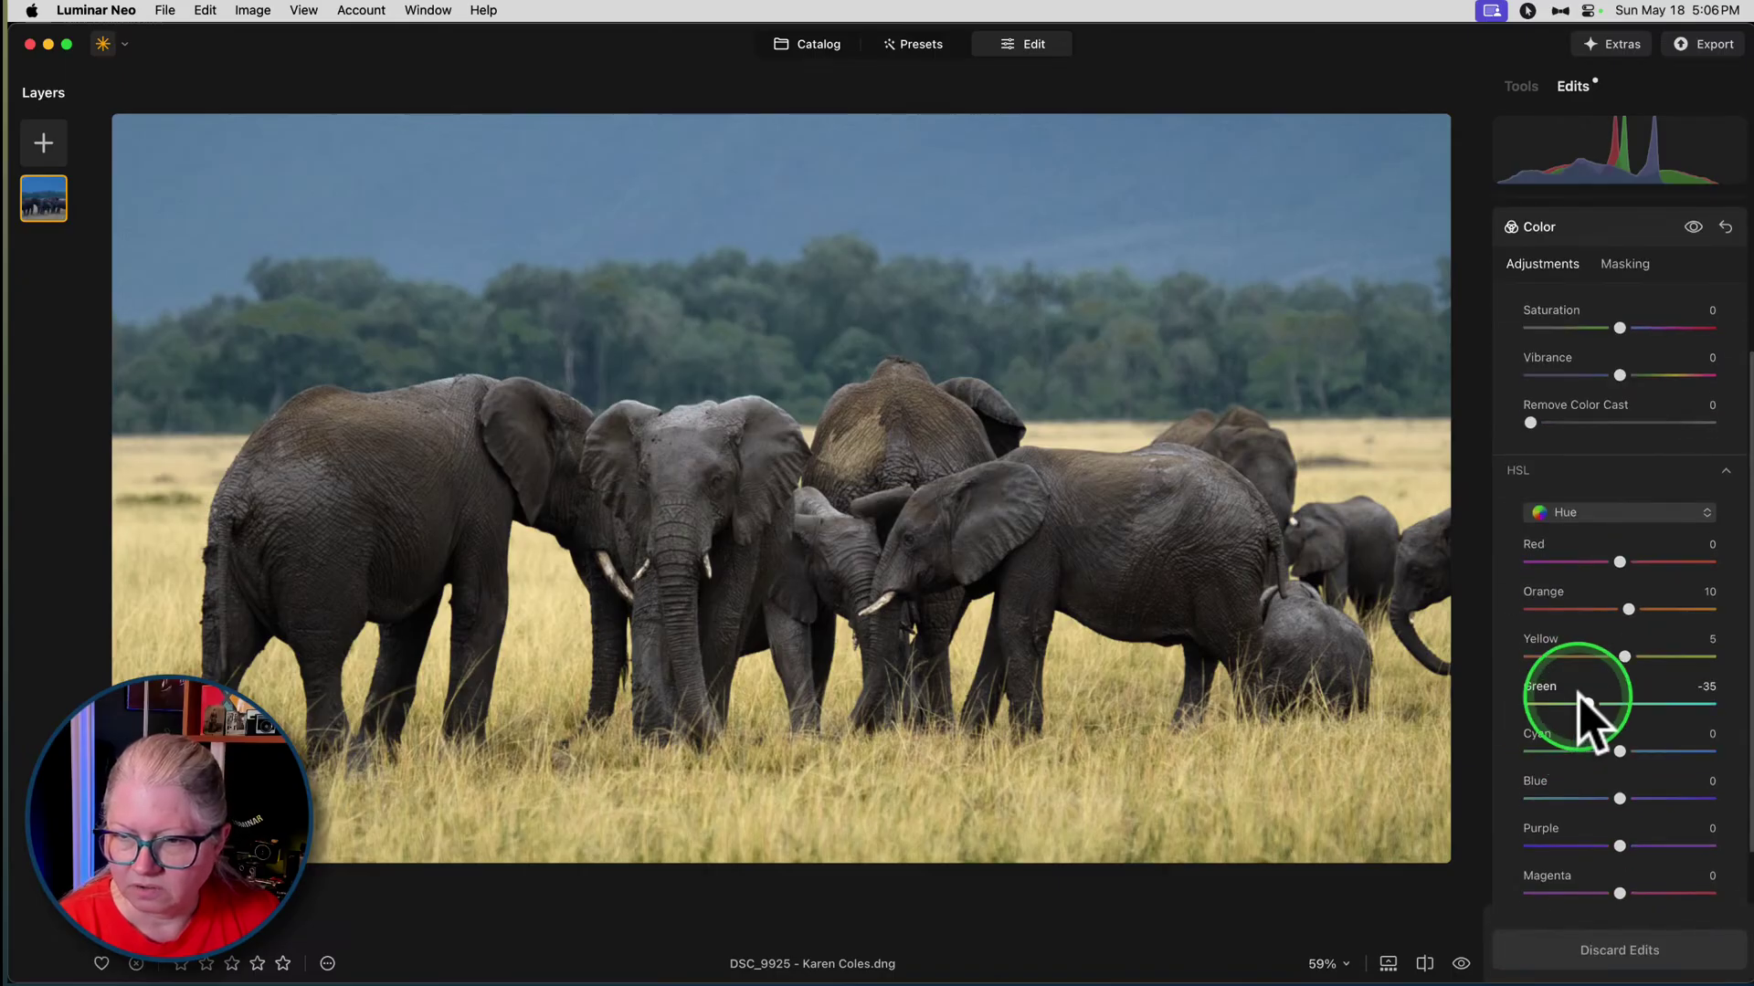
{"action": "left_click_drag", "start_coordinate": [1585, 701], "coordinate": [1614, 701]}
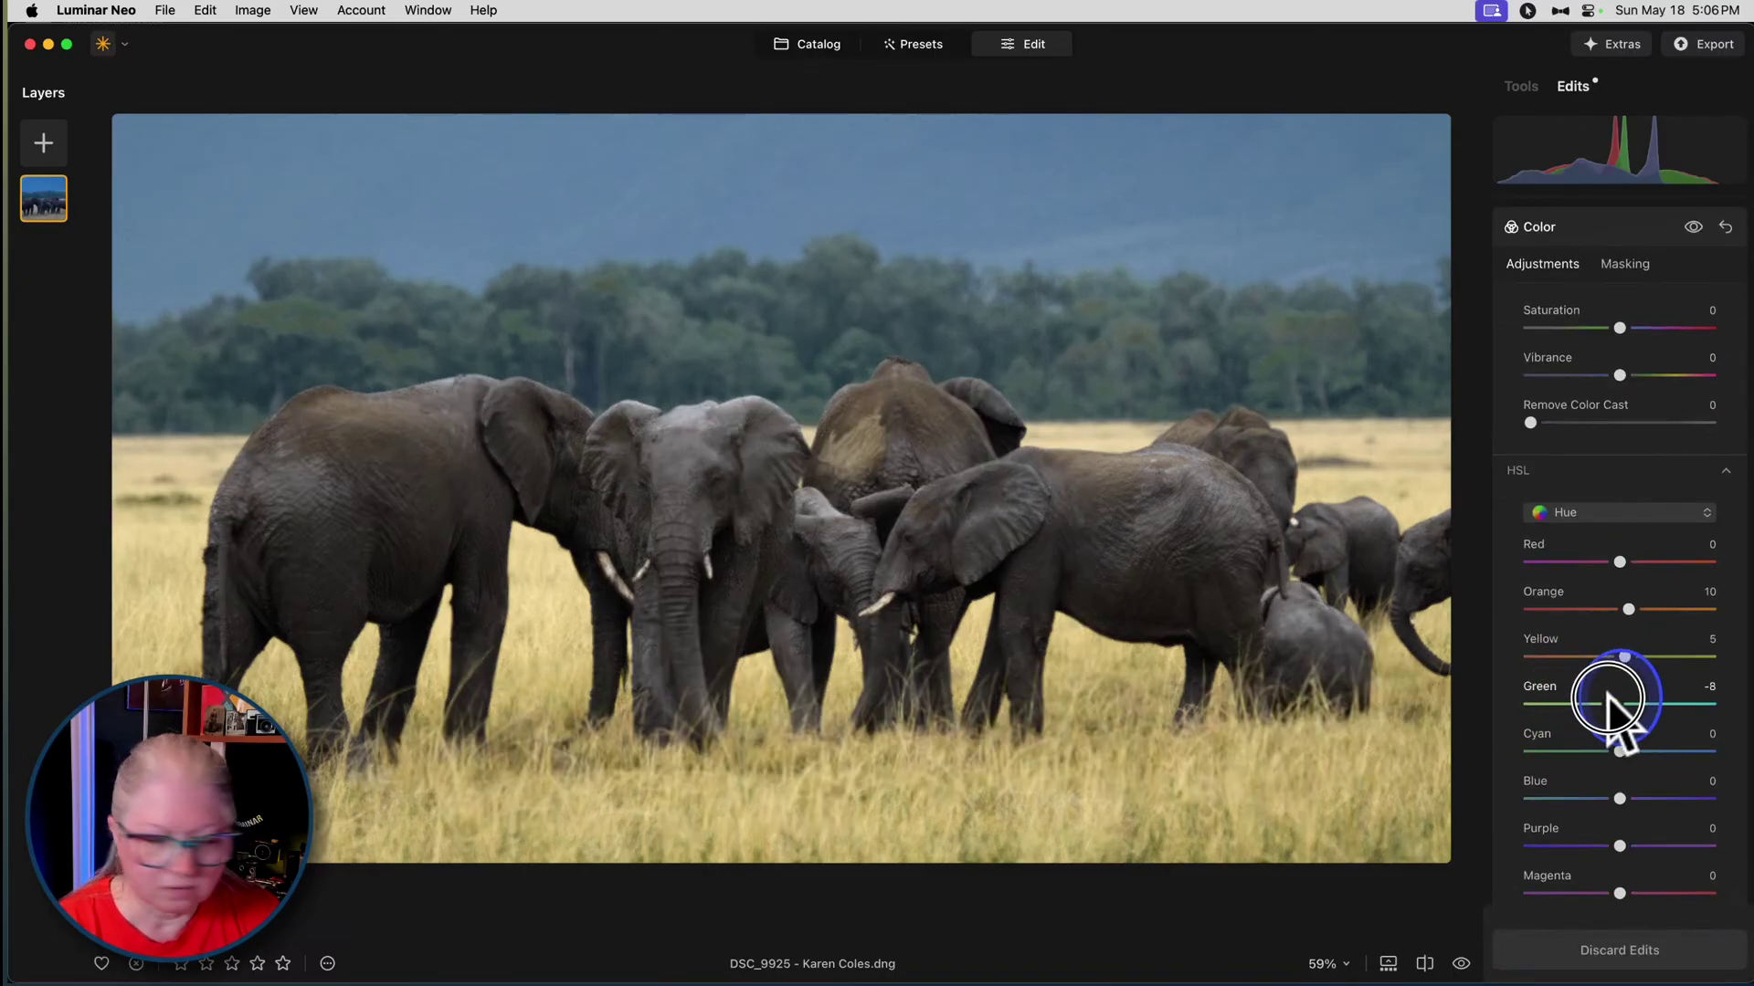
{"action": "left_click_drag", "start_coordinate": [1609, 699], "coordinate": [1612, 704]}
- Raise the green luminance in the Color edit's HSL controls, and return to the topmost Dramatic edit
{"action": "left_click", "coordinate": [1617, 538]}
{"action": "left_click", "coordinate": [1609, 594]}
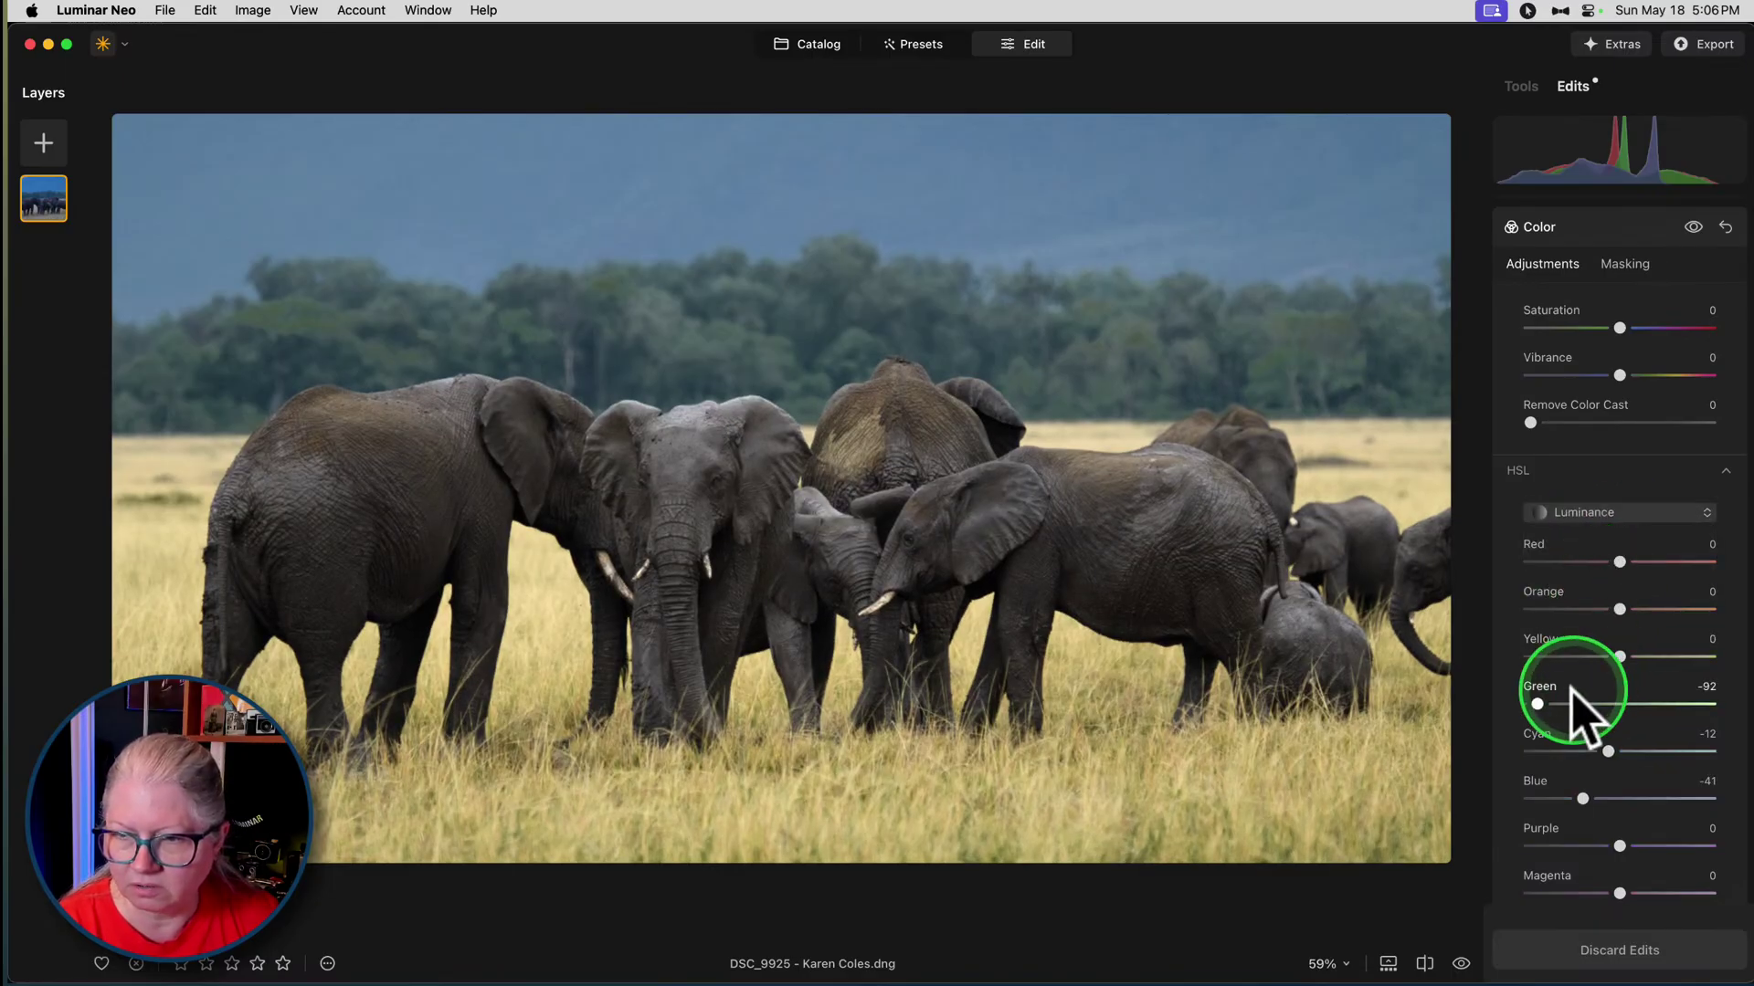
{"action": "left_click_drag", "start_coordinate": [1544, 703], "coordinate": [1603, 702]}
{"action": "scroll", "coordinate": [1605, 703], "scroll_direction": "up", "scroll_amount": 5}
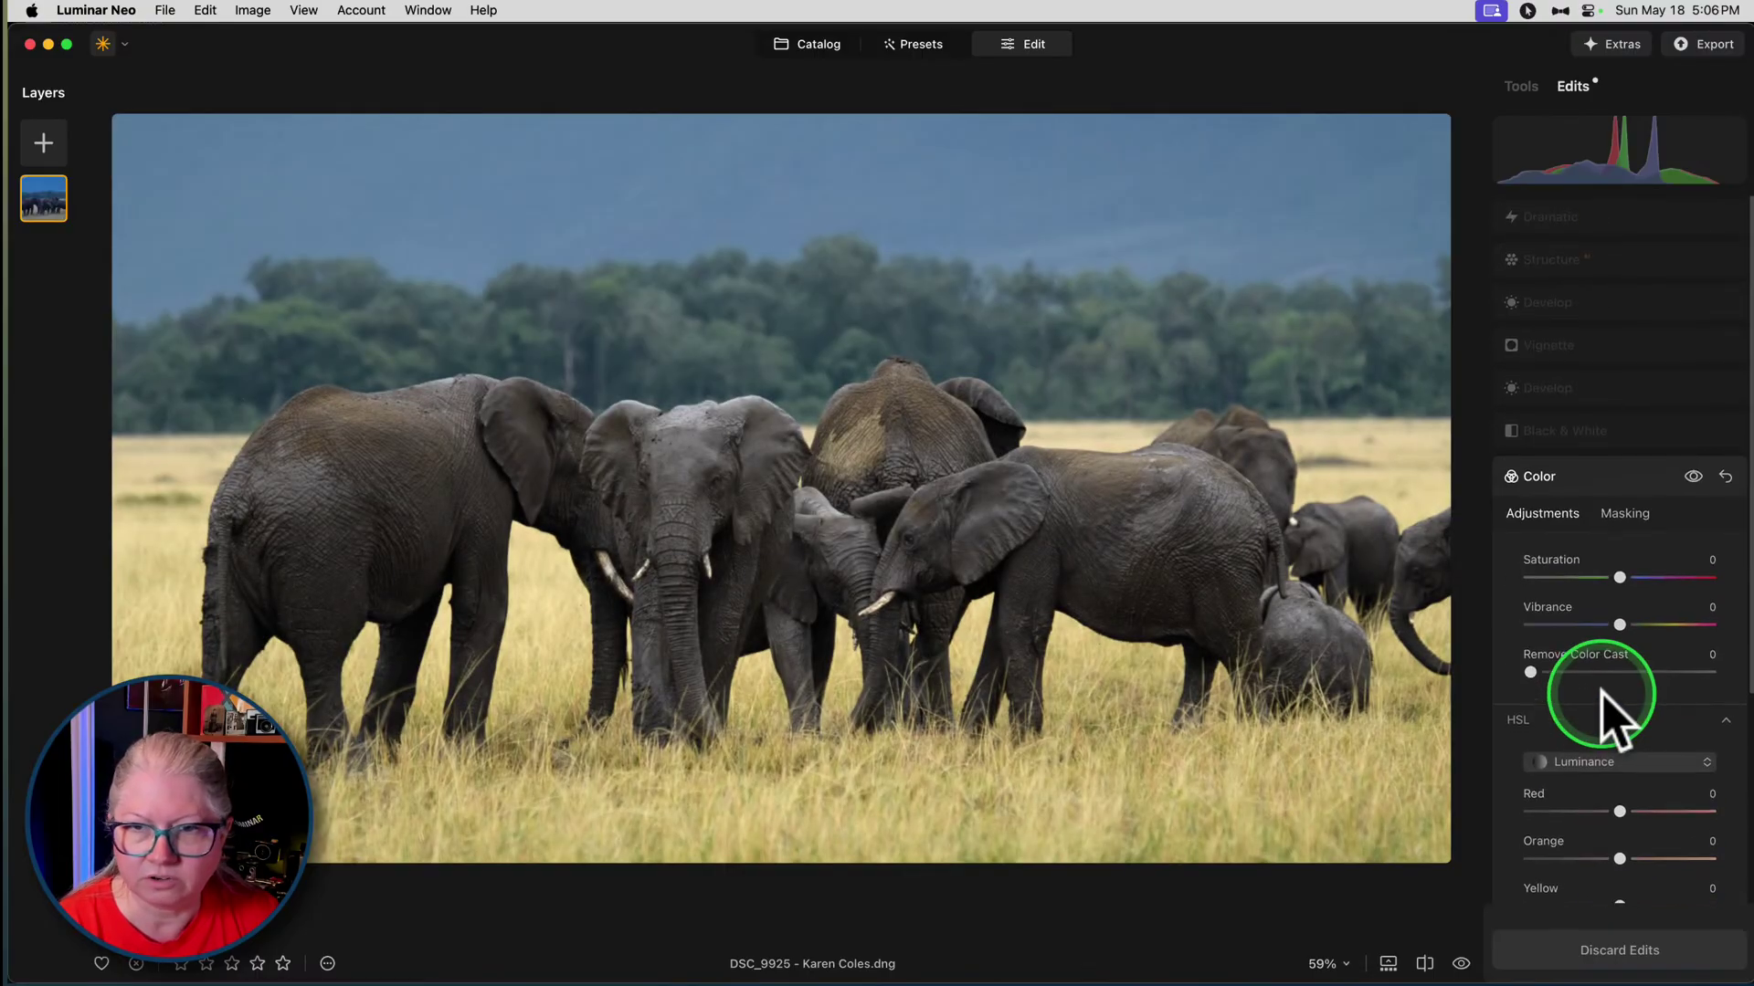
{"action": "left_click", "coordinate": [1598, 217]}
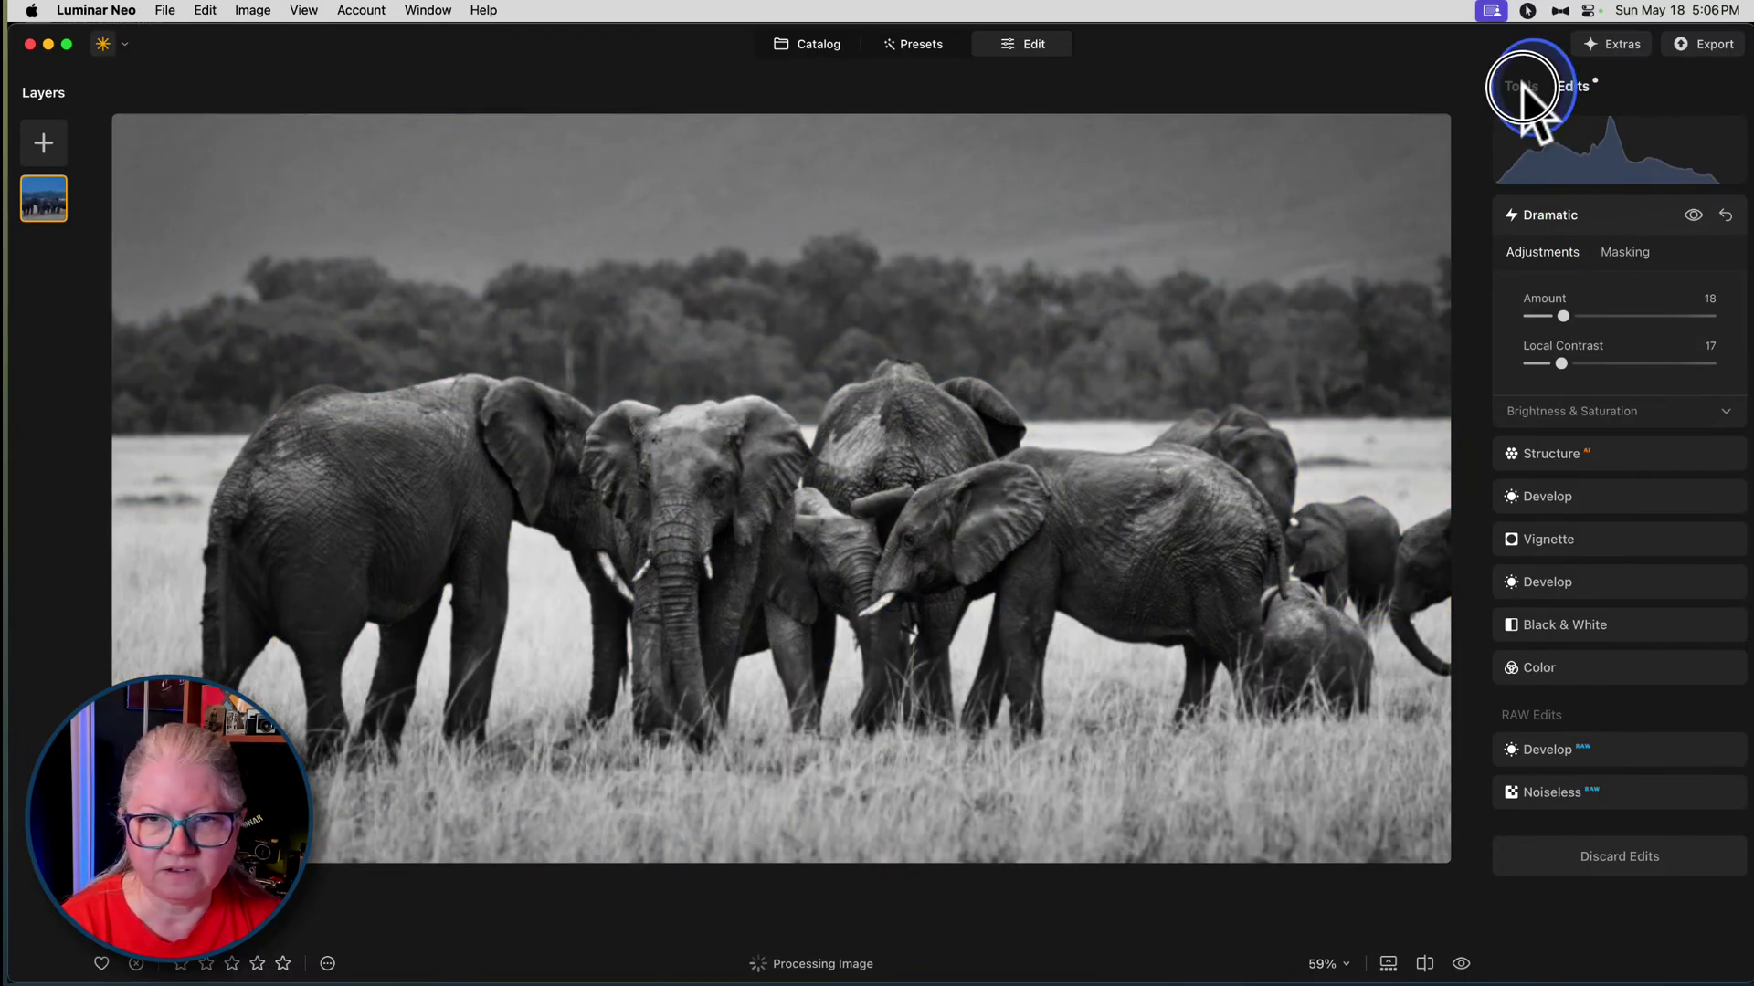
- Apply the Low noise reduction level in the photo's RAW Noiseless edit
{"action": "left_click", "coordinate": [1521, 87]}
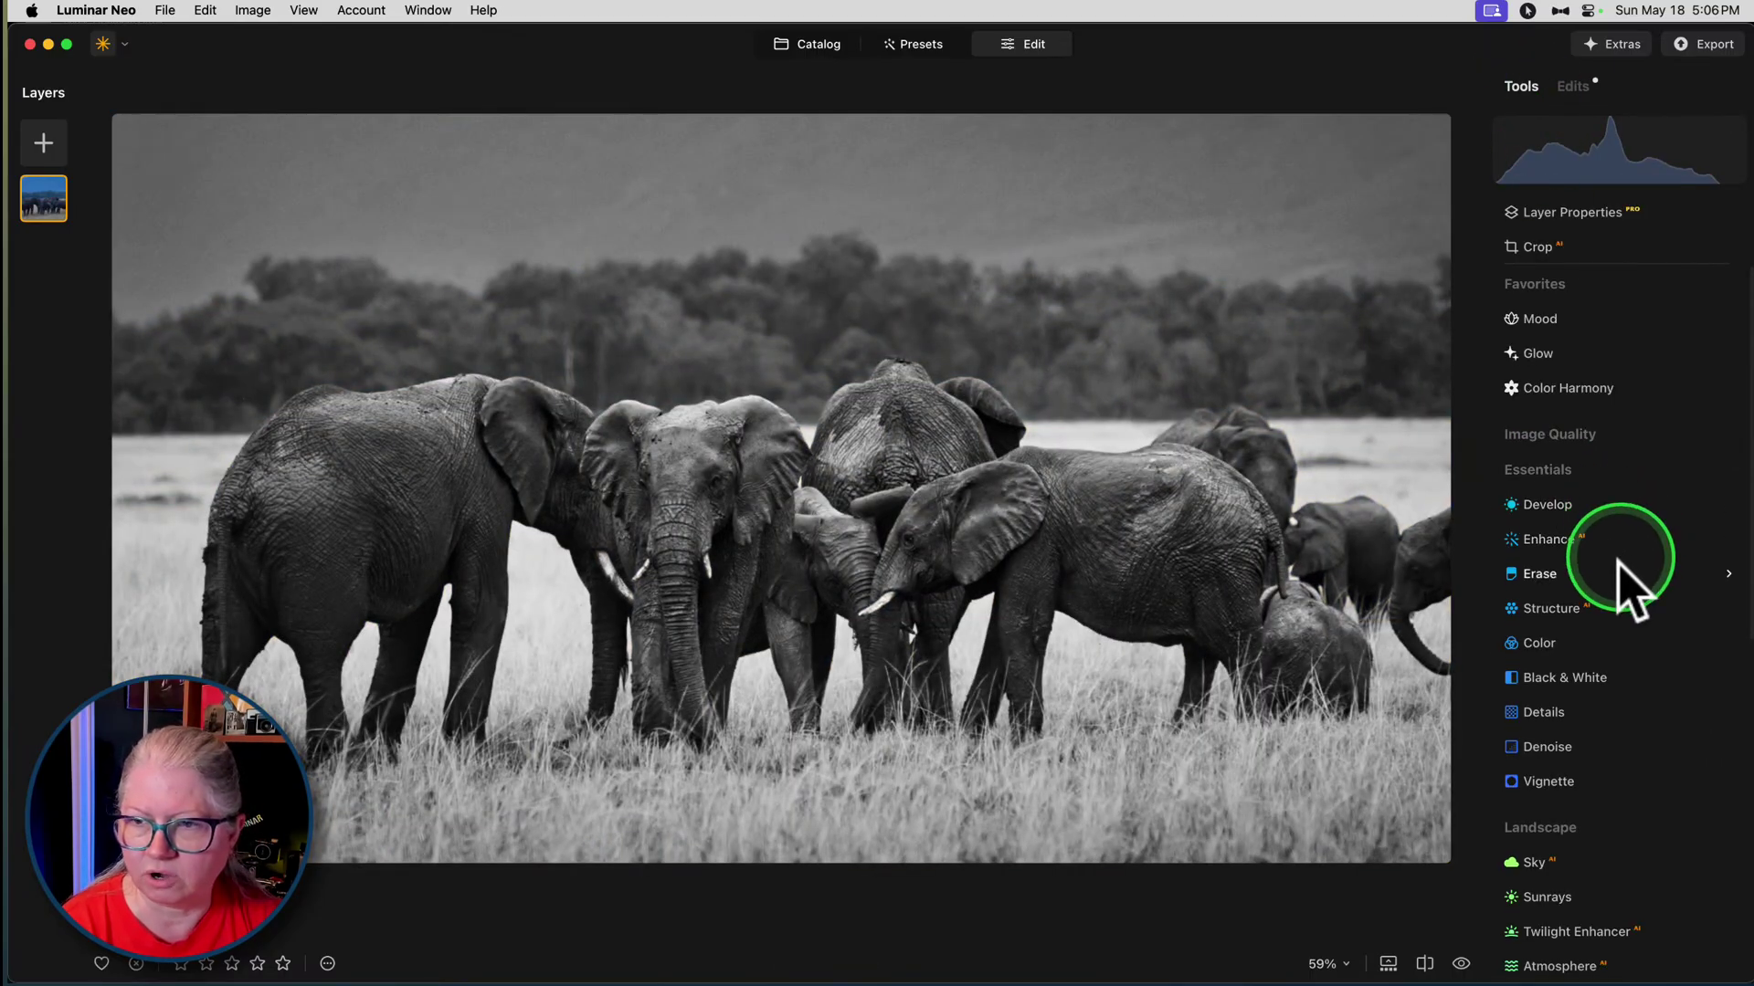
{"action": "left_click", "coordinate": [1553, 435]}
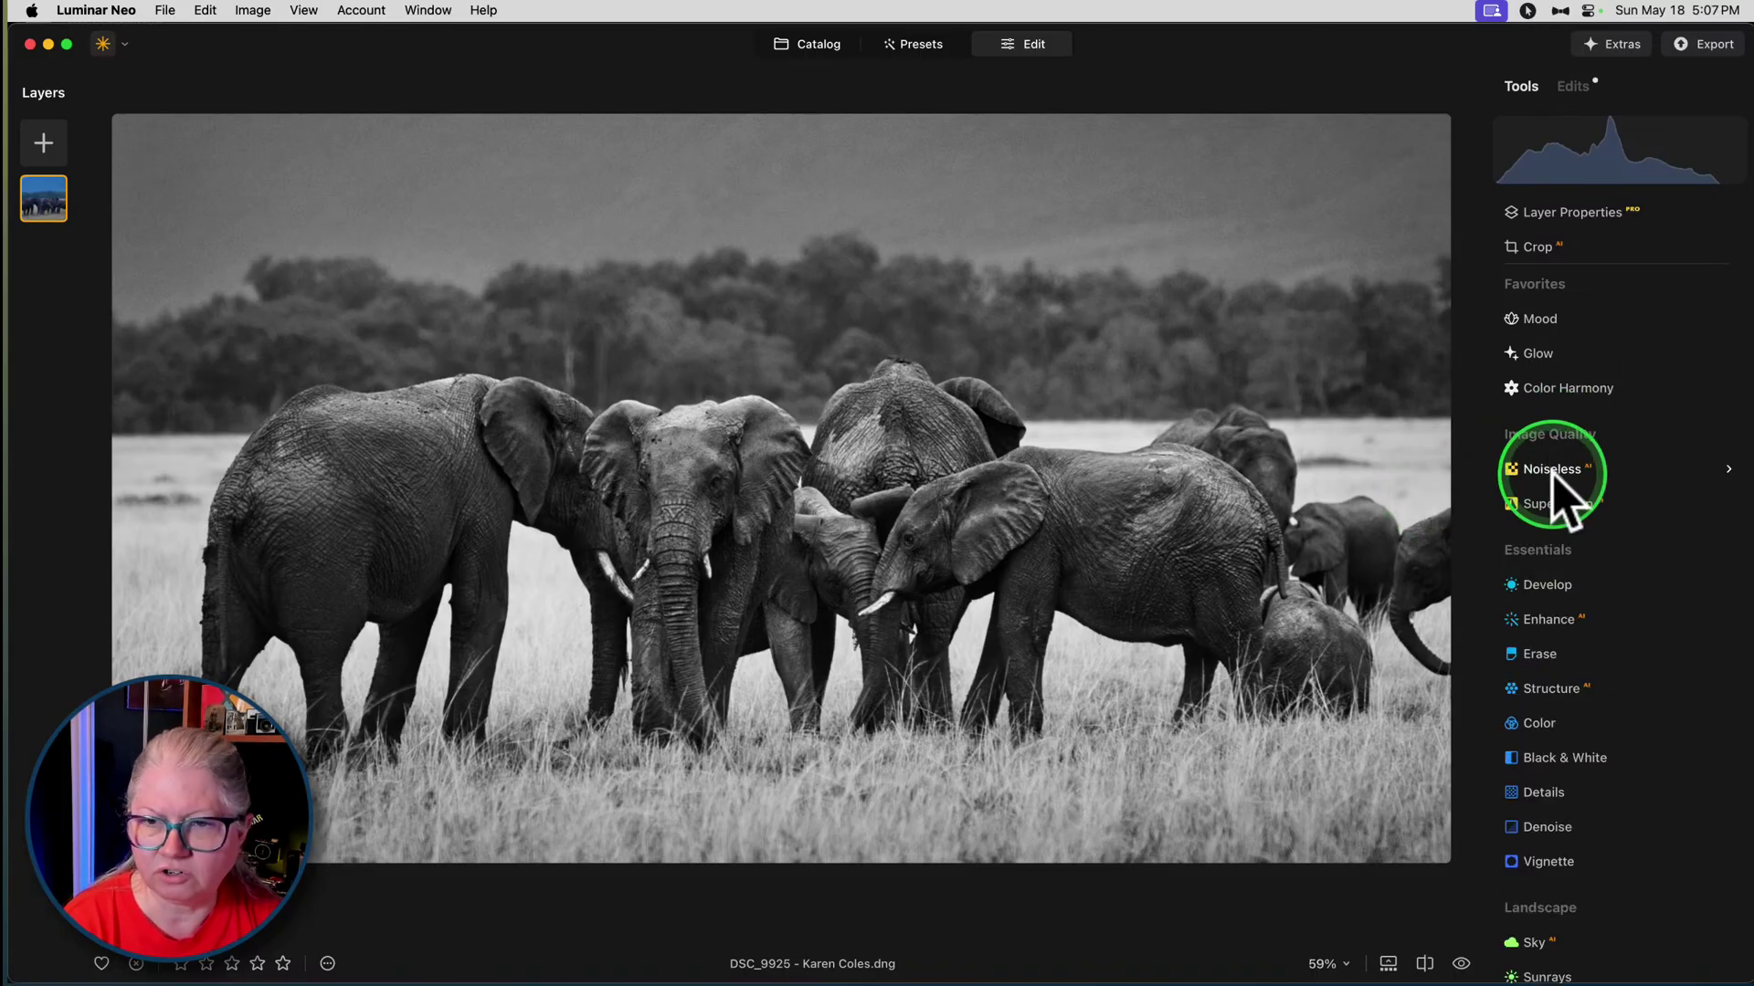
{"action": "left_click", "coordinate": [1575, 87]}
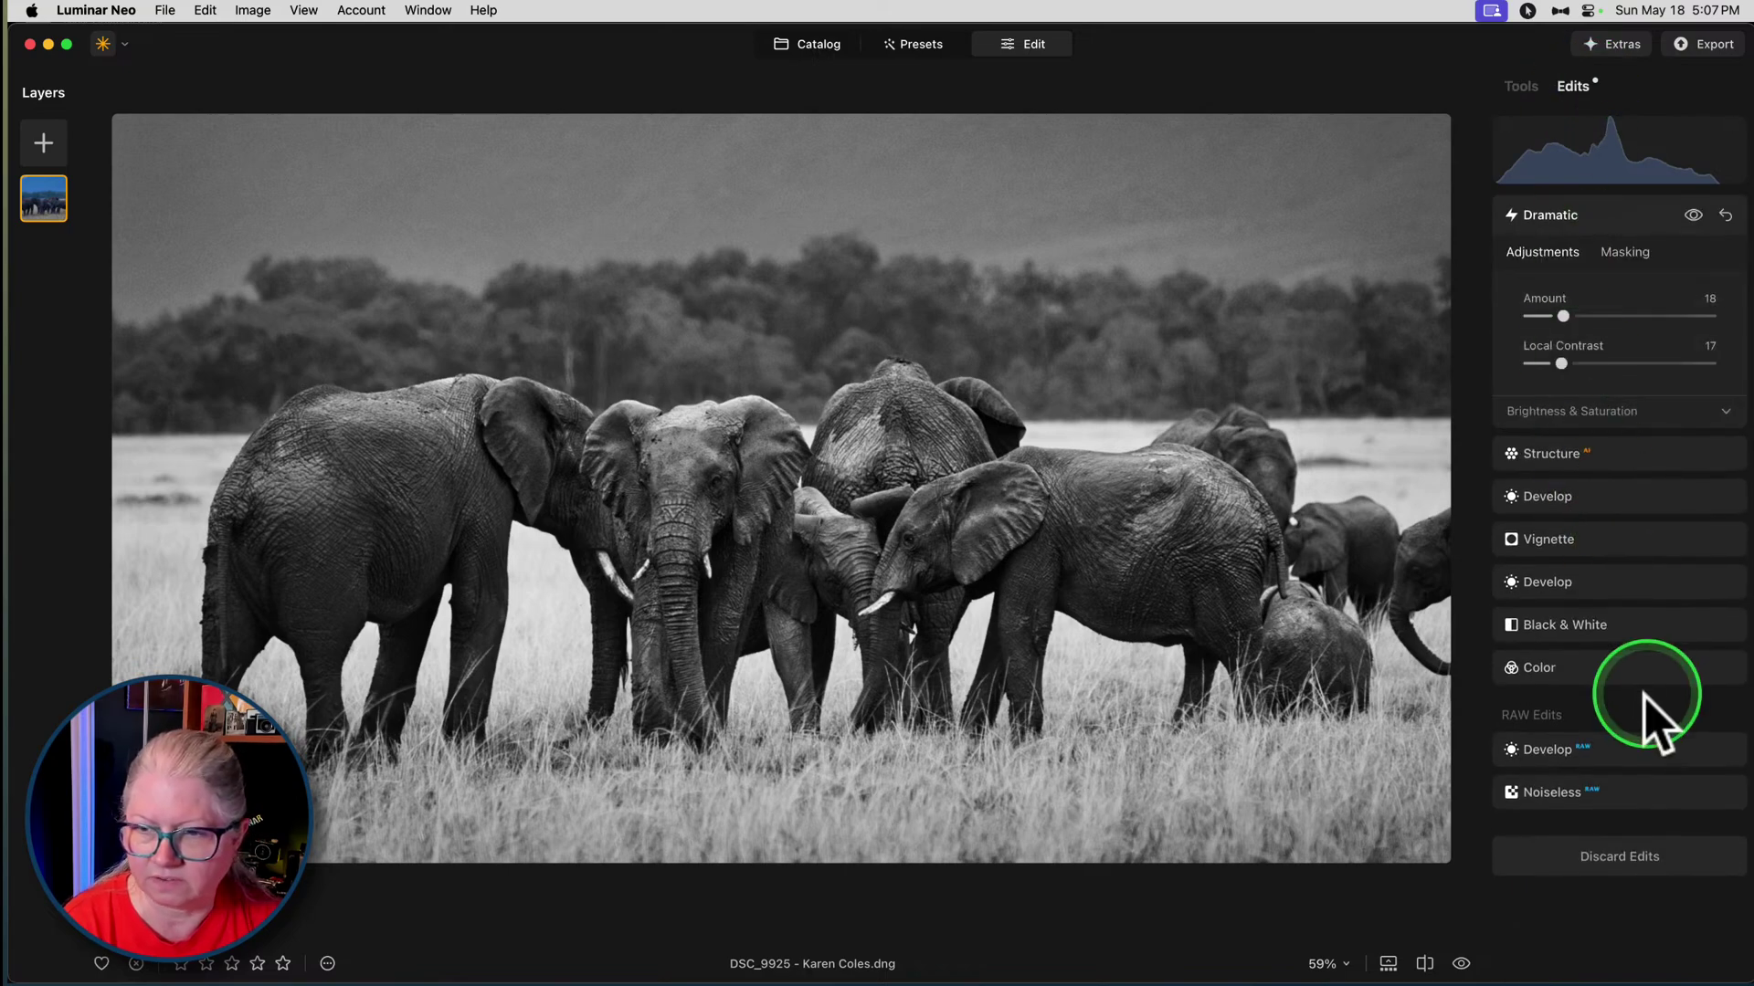
{"action": "left_click", "coordinate": [1543, 792]}
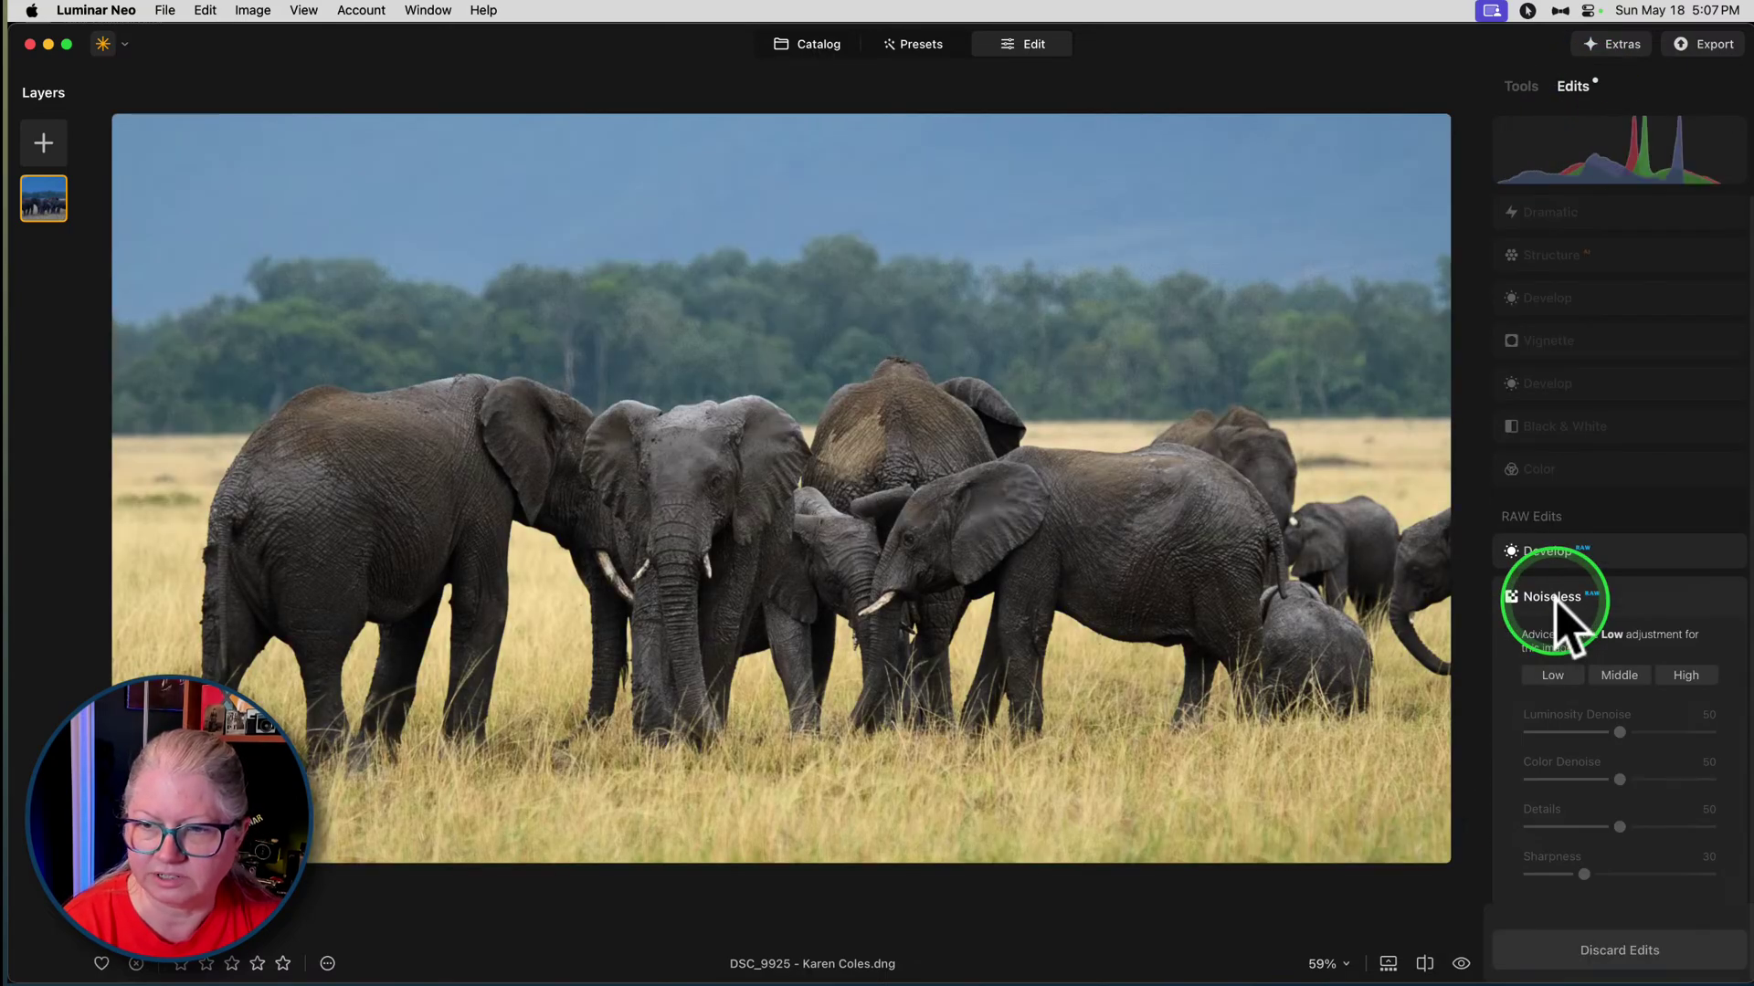
{"action": "left_click", "coordinate": [1557, 672]}
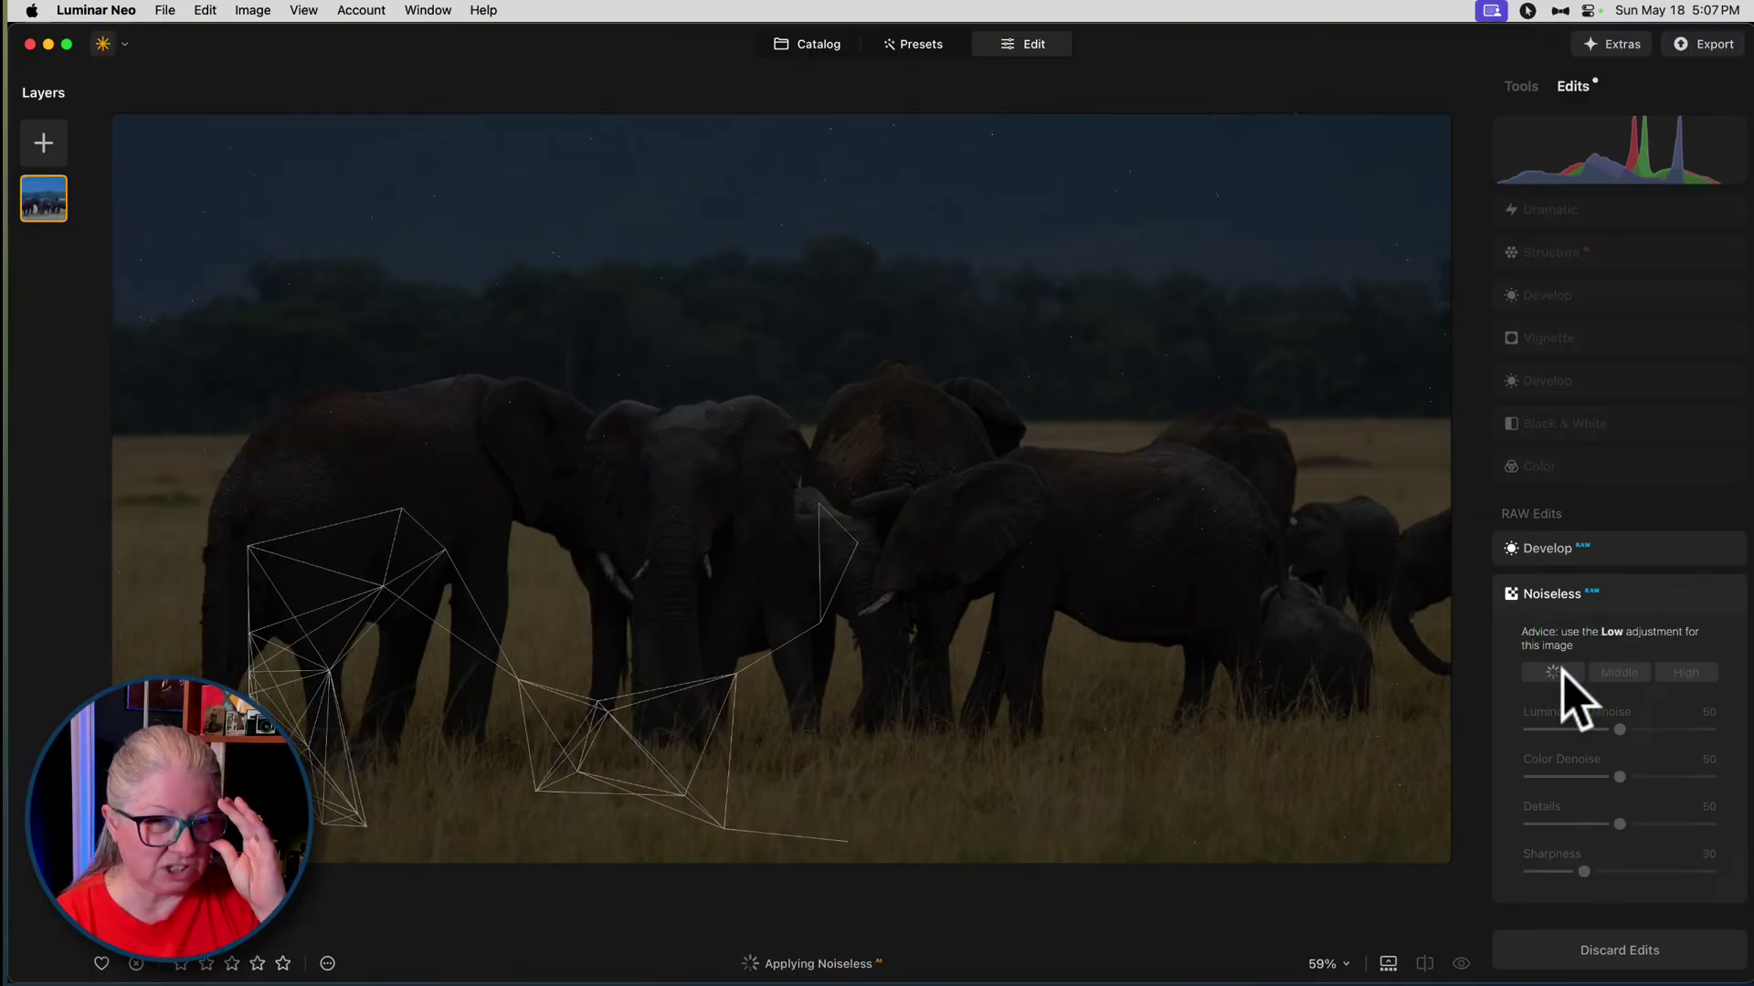
- Set the Noiseless sharpness to 37, and return from the RAW edit to the editing tools
{"action": "left_click", "coordinate": [1574, 294]}
{"action": "left_click", "coordinate": [1580, 518]}
{"action": "left_click", "coordinate": [1569, 405]}
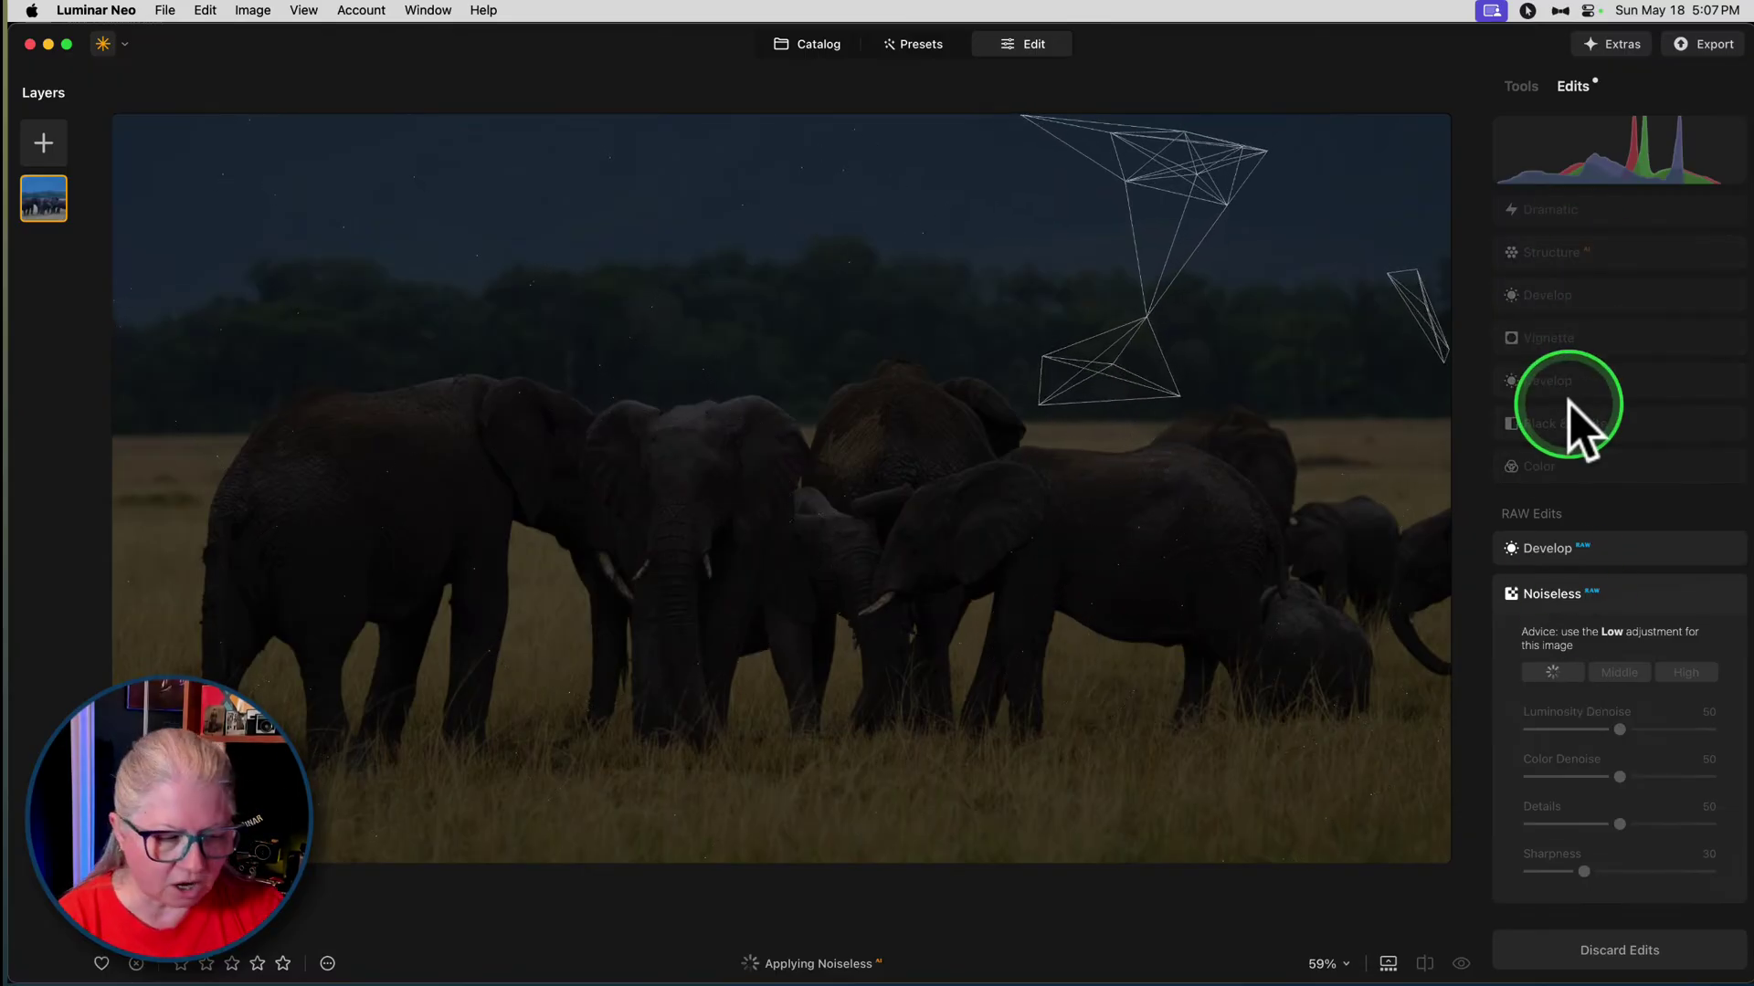
{"action": "left_click", "coordinate": [1615, 628]}
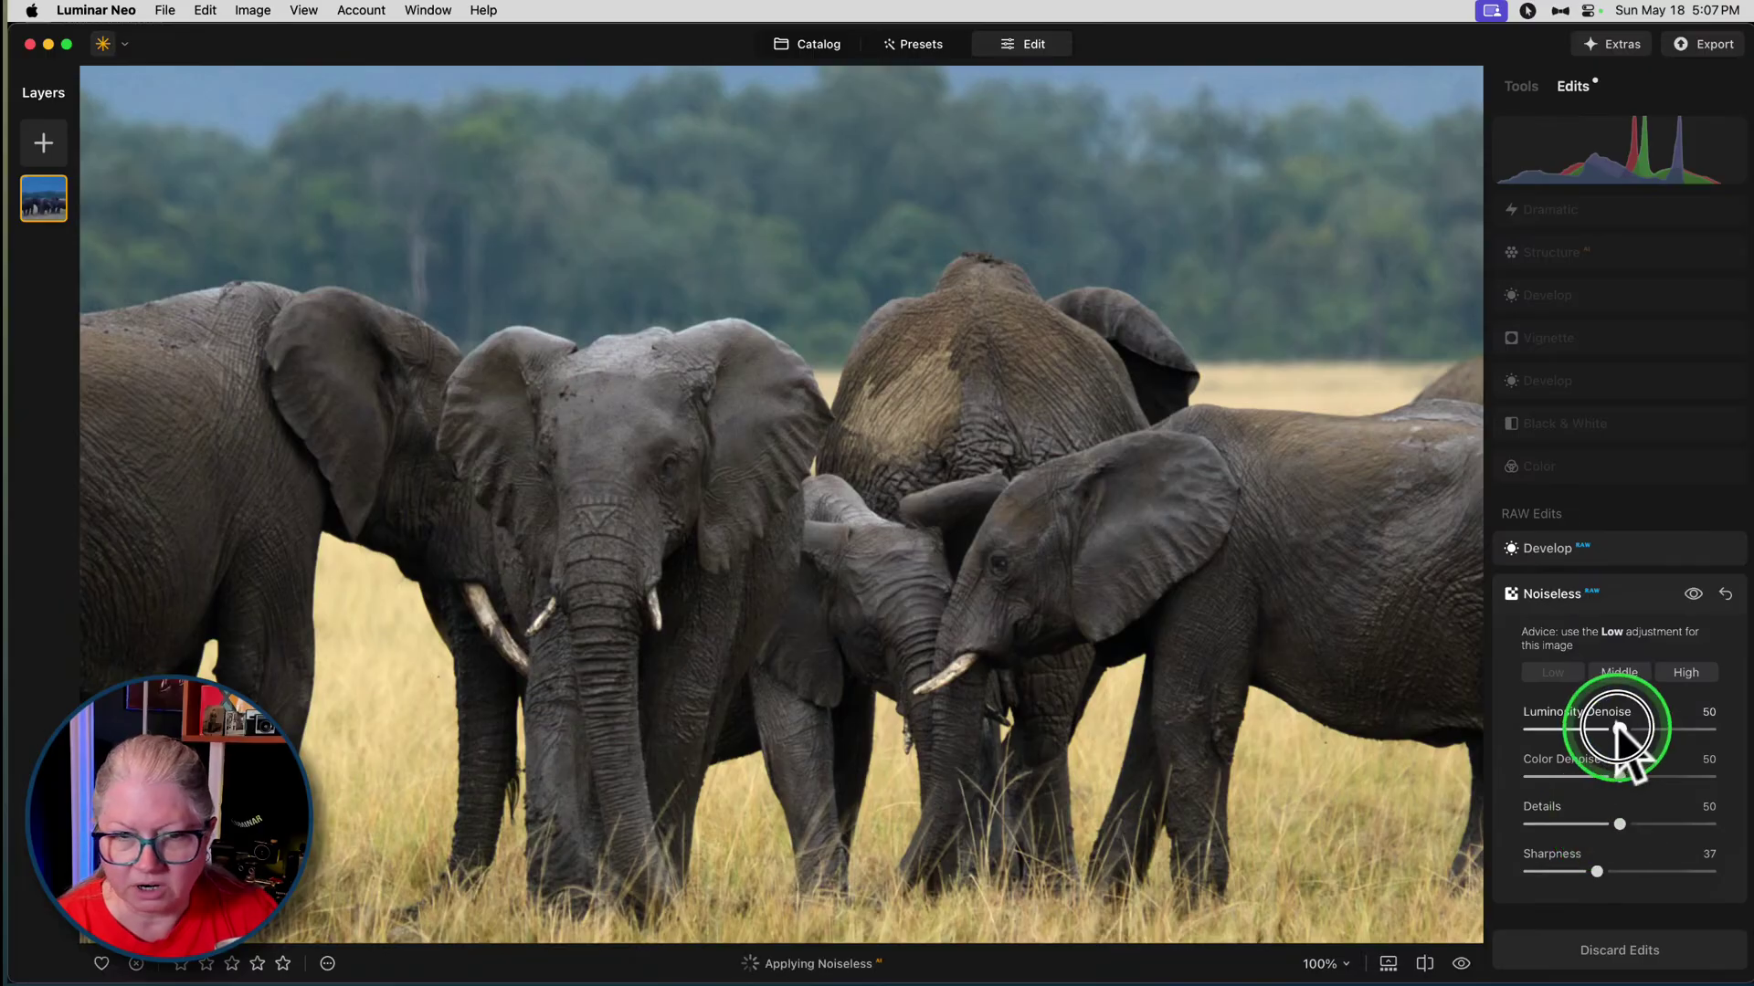
{"action": "left_click", "coordinate": [1612, 218]}
{"action": "left_click", "coordinate": [1521, 86]}
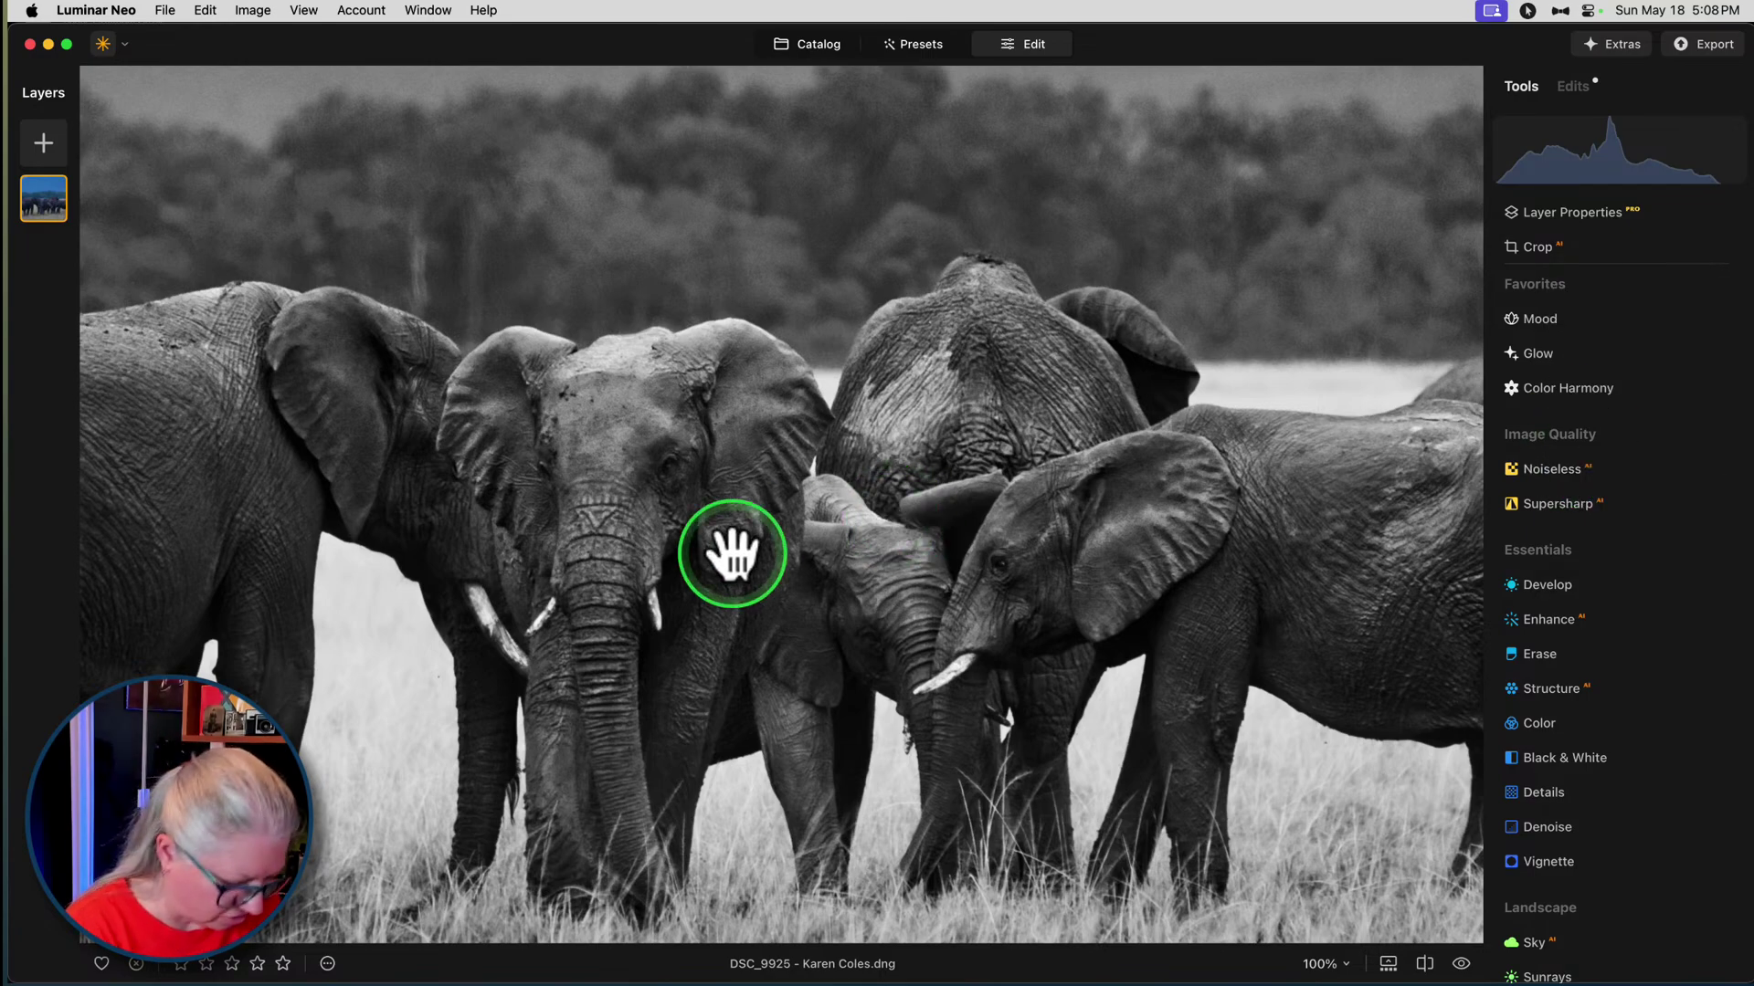
- Inspect the elephants' skin at 200%, and briefly switch to Lightroom Classic and back to Luminar Neo
{"action": "key", "text": "super+equal"}
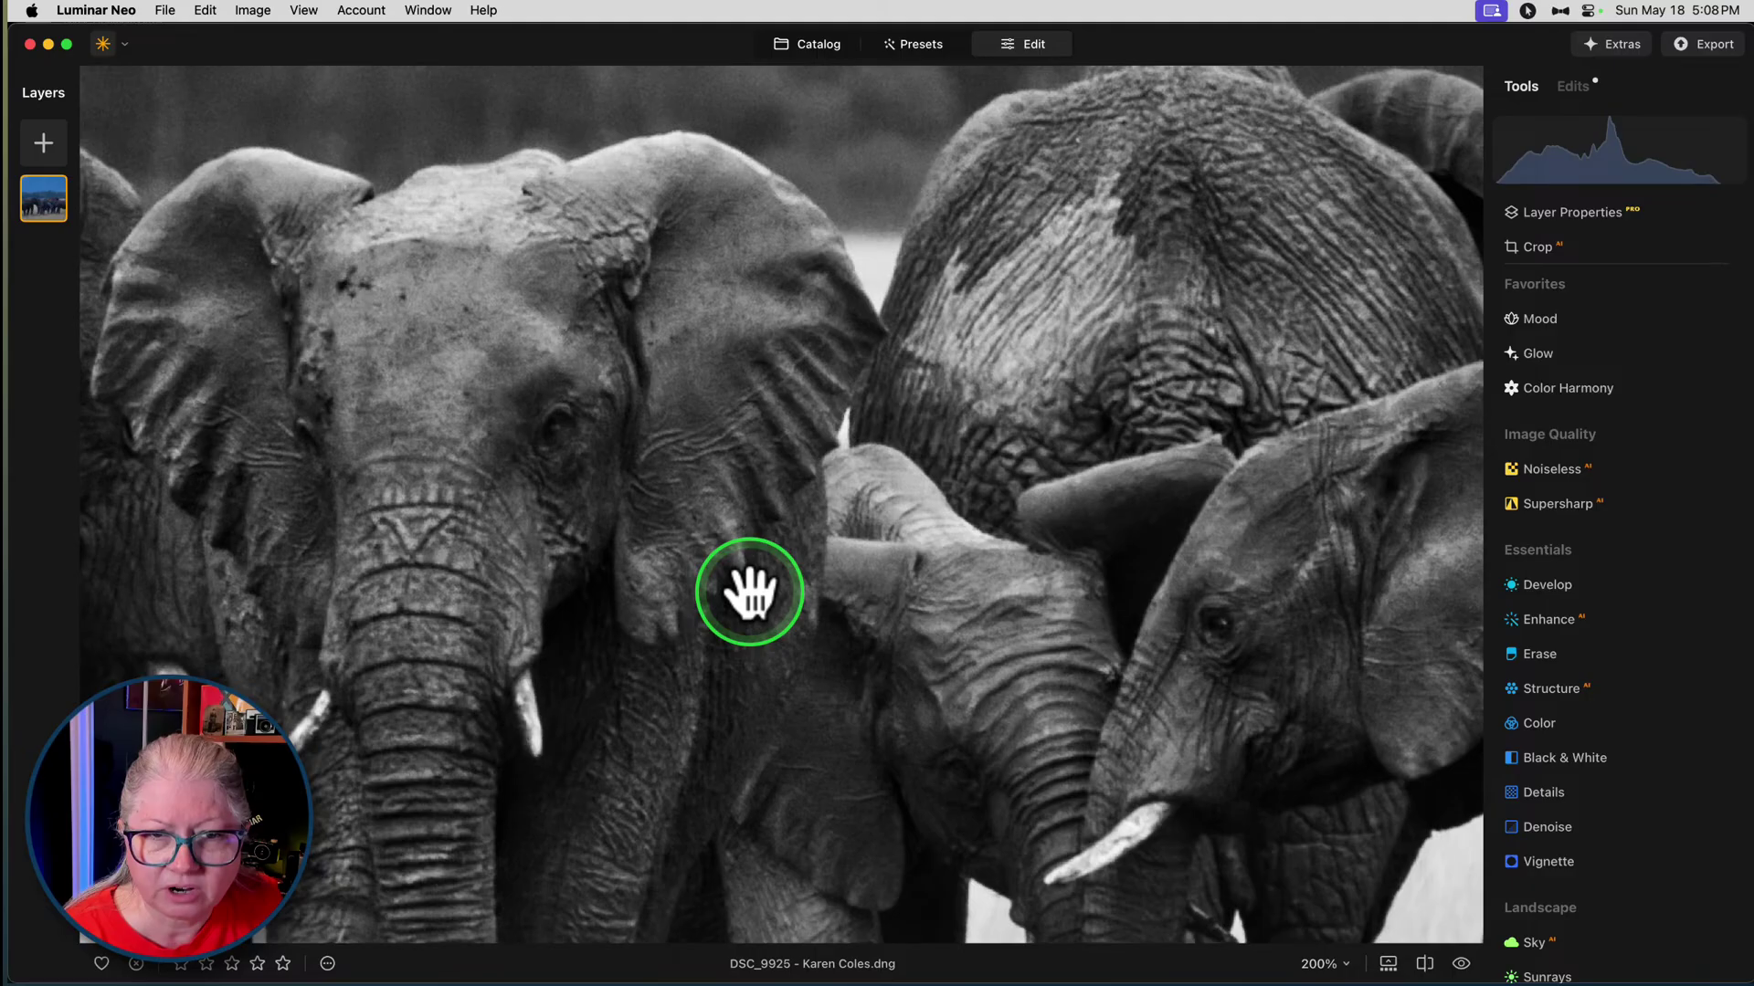
{"action": "key", "text": "super+Tab"}
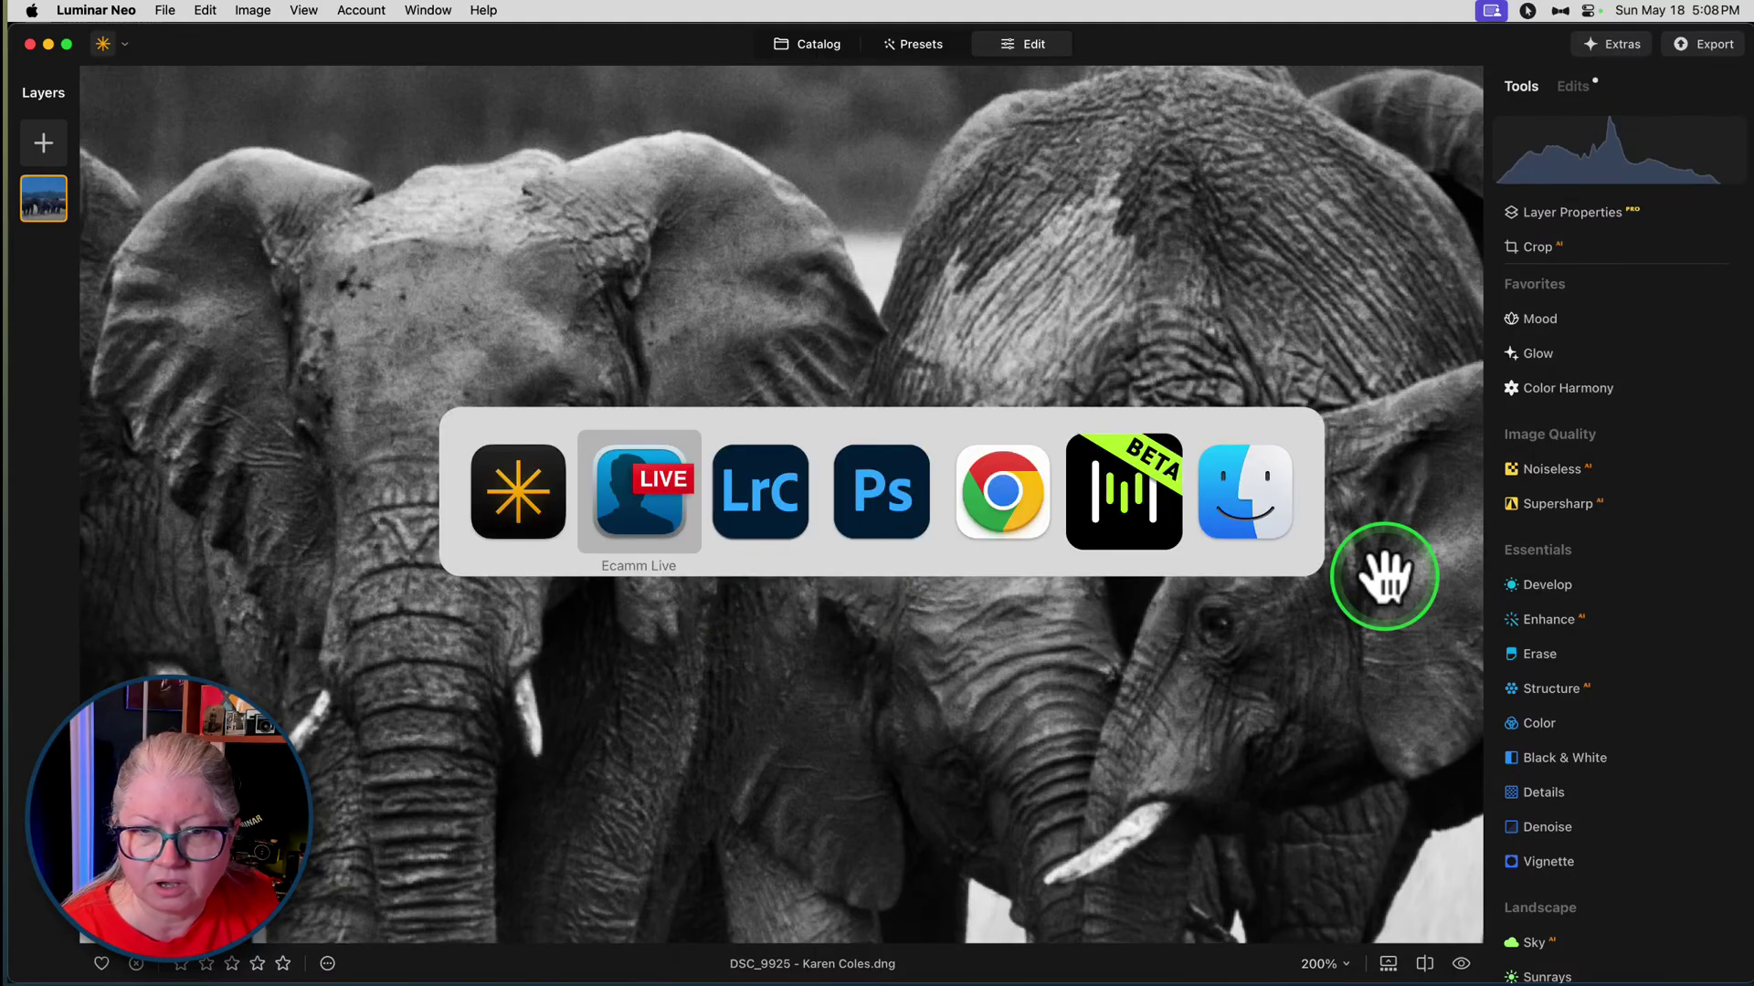
{"action": "key", "text": "super+Tab"}
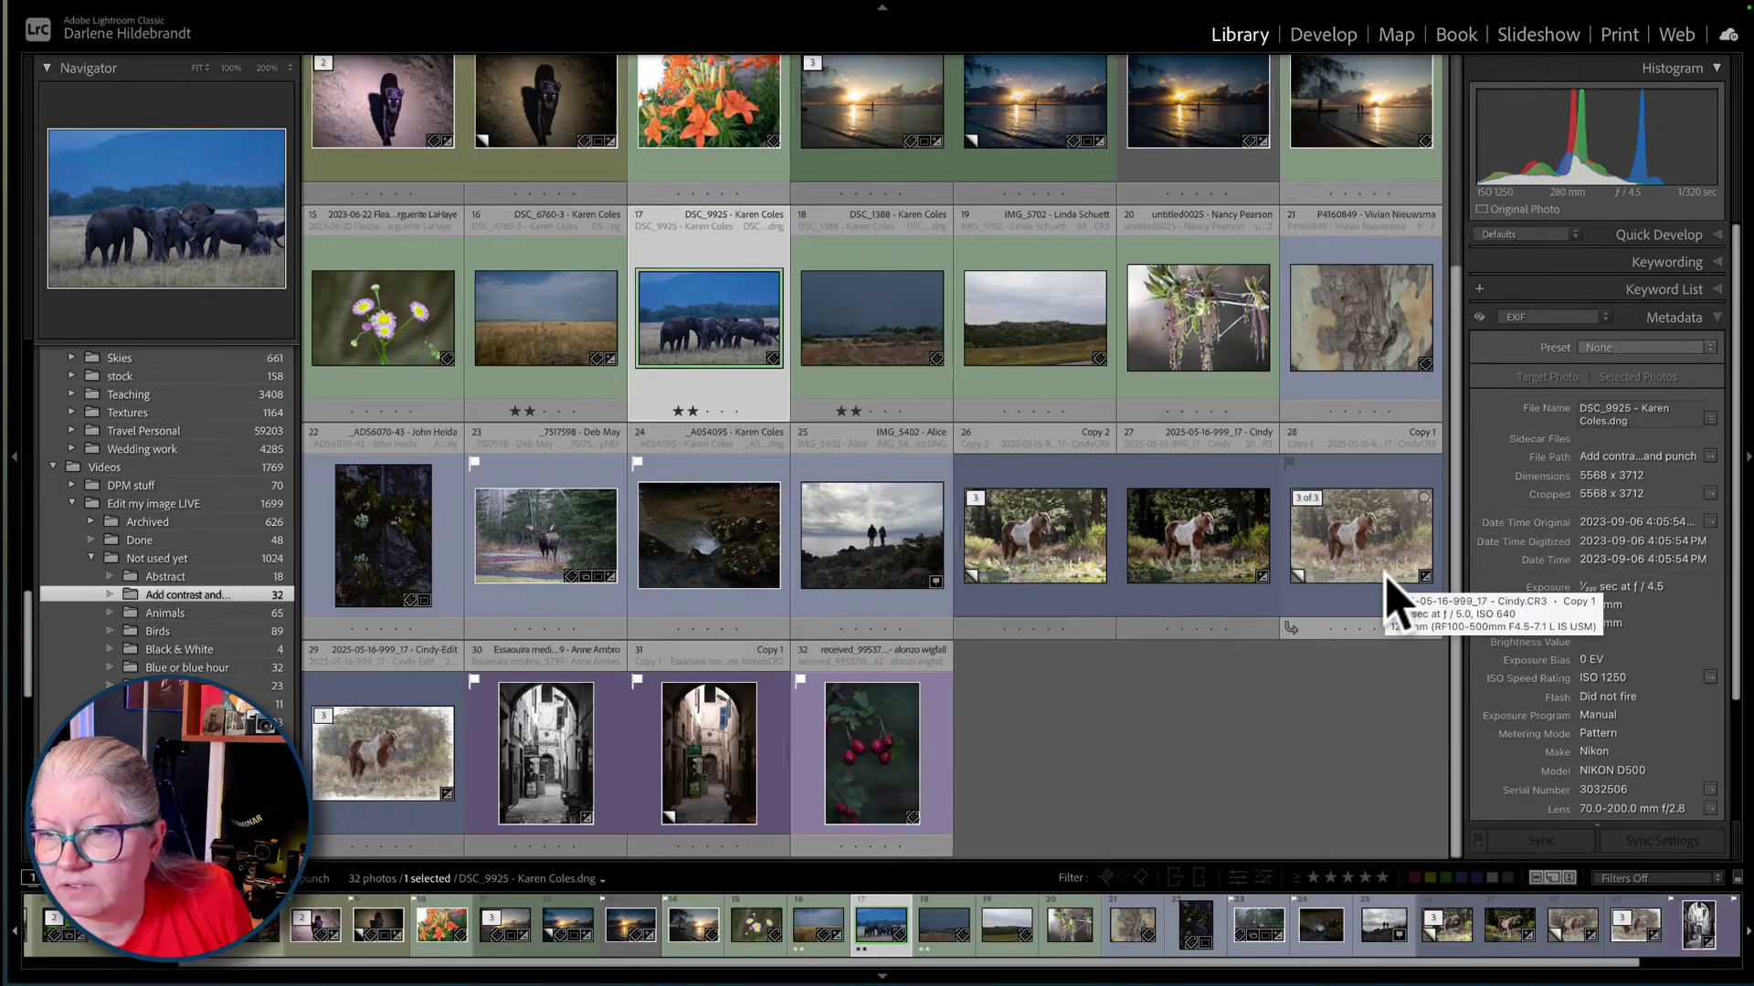
{"action": "key", "text": "super+Tab"}
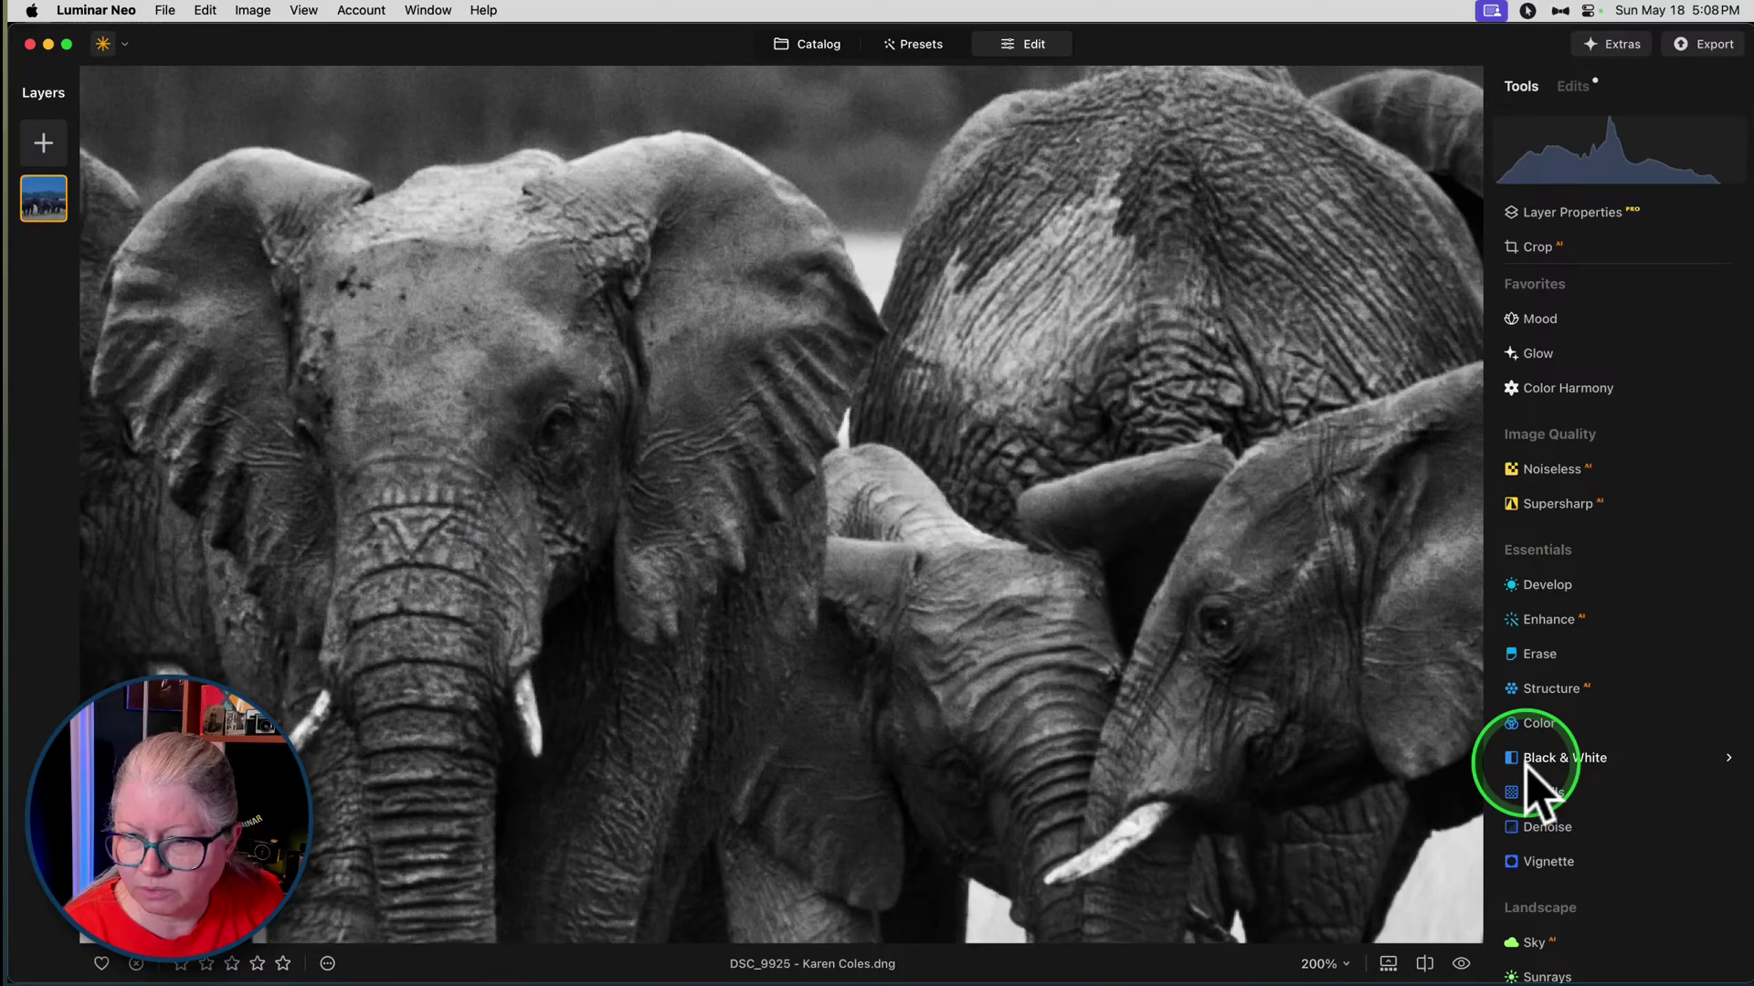
- Add a Details edit with Small Details at 34 and Medium Details at 14
{"action": "left_click", "coordinate": [1545, 793]}
{"action": "key", "text": "super+0"}
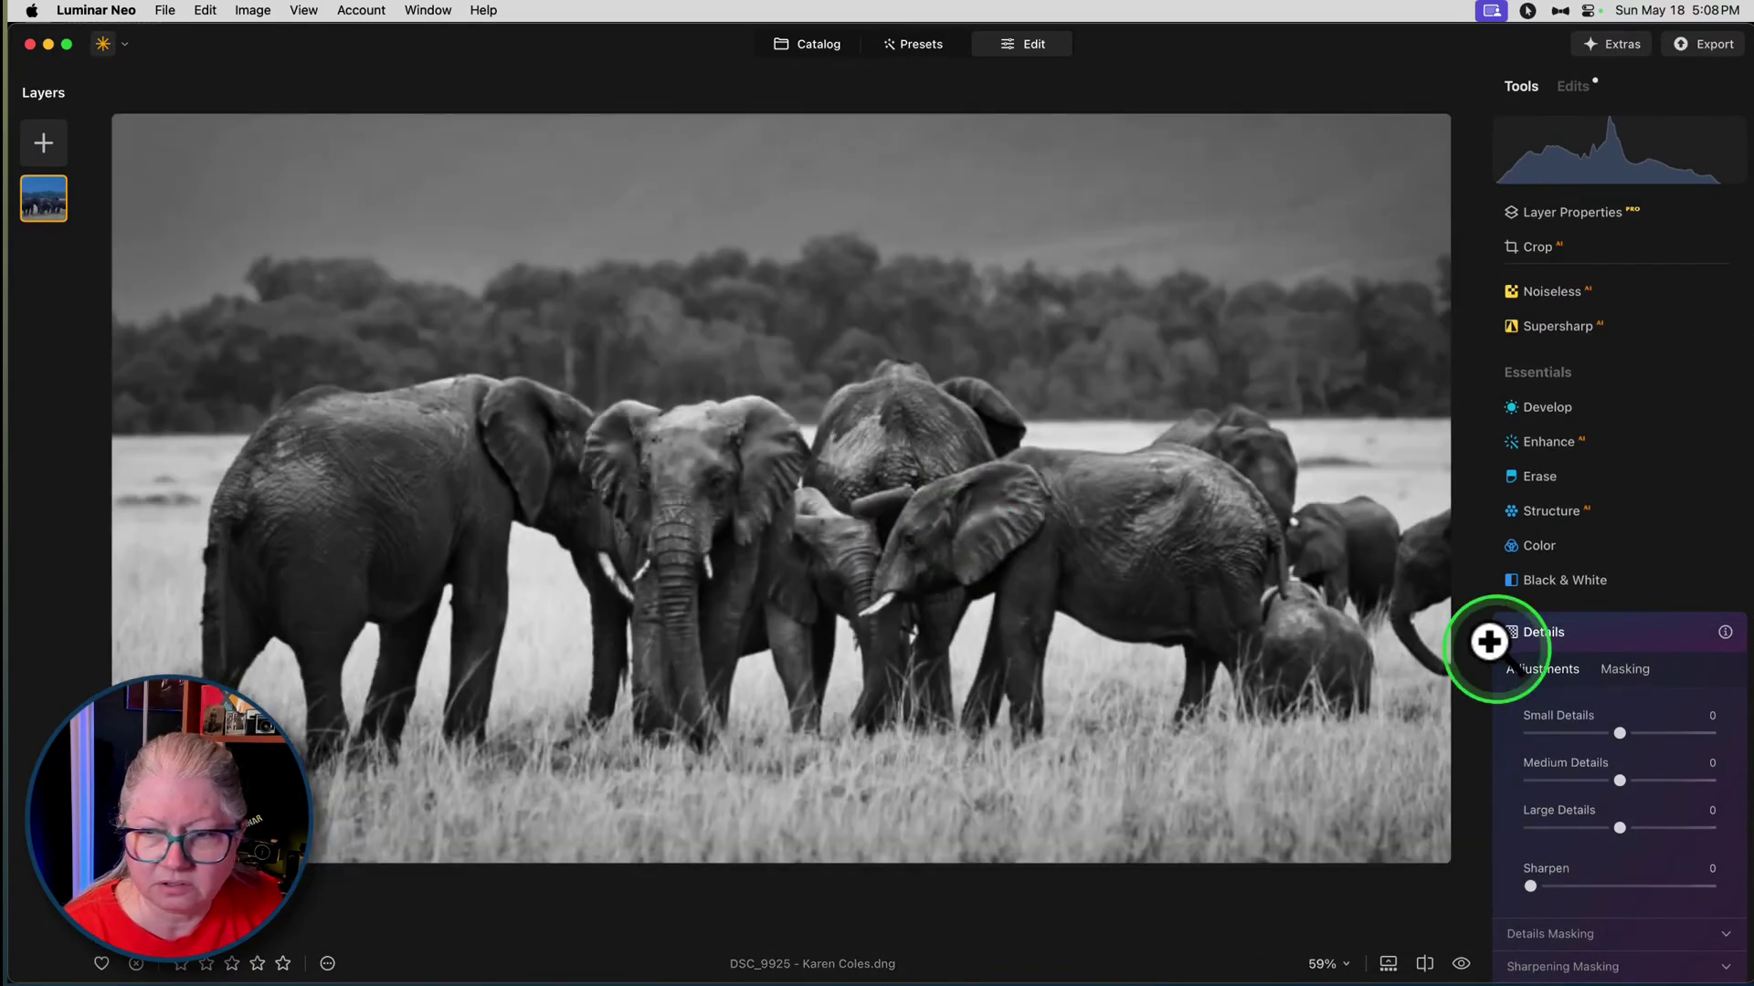
{"action": "left_click_drag", "start_coordinate": [1648, 734], "coordinate": [1651, 733]}
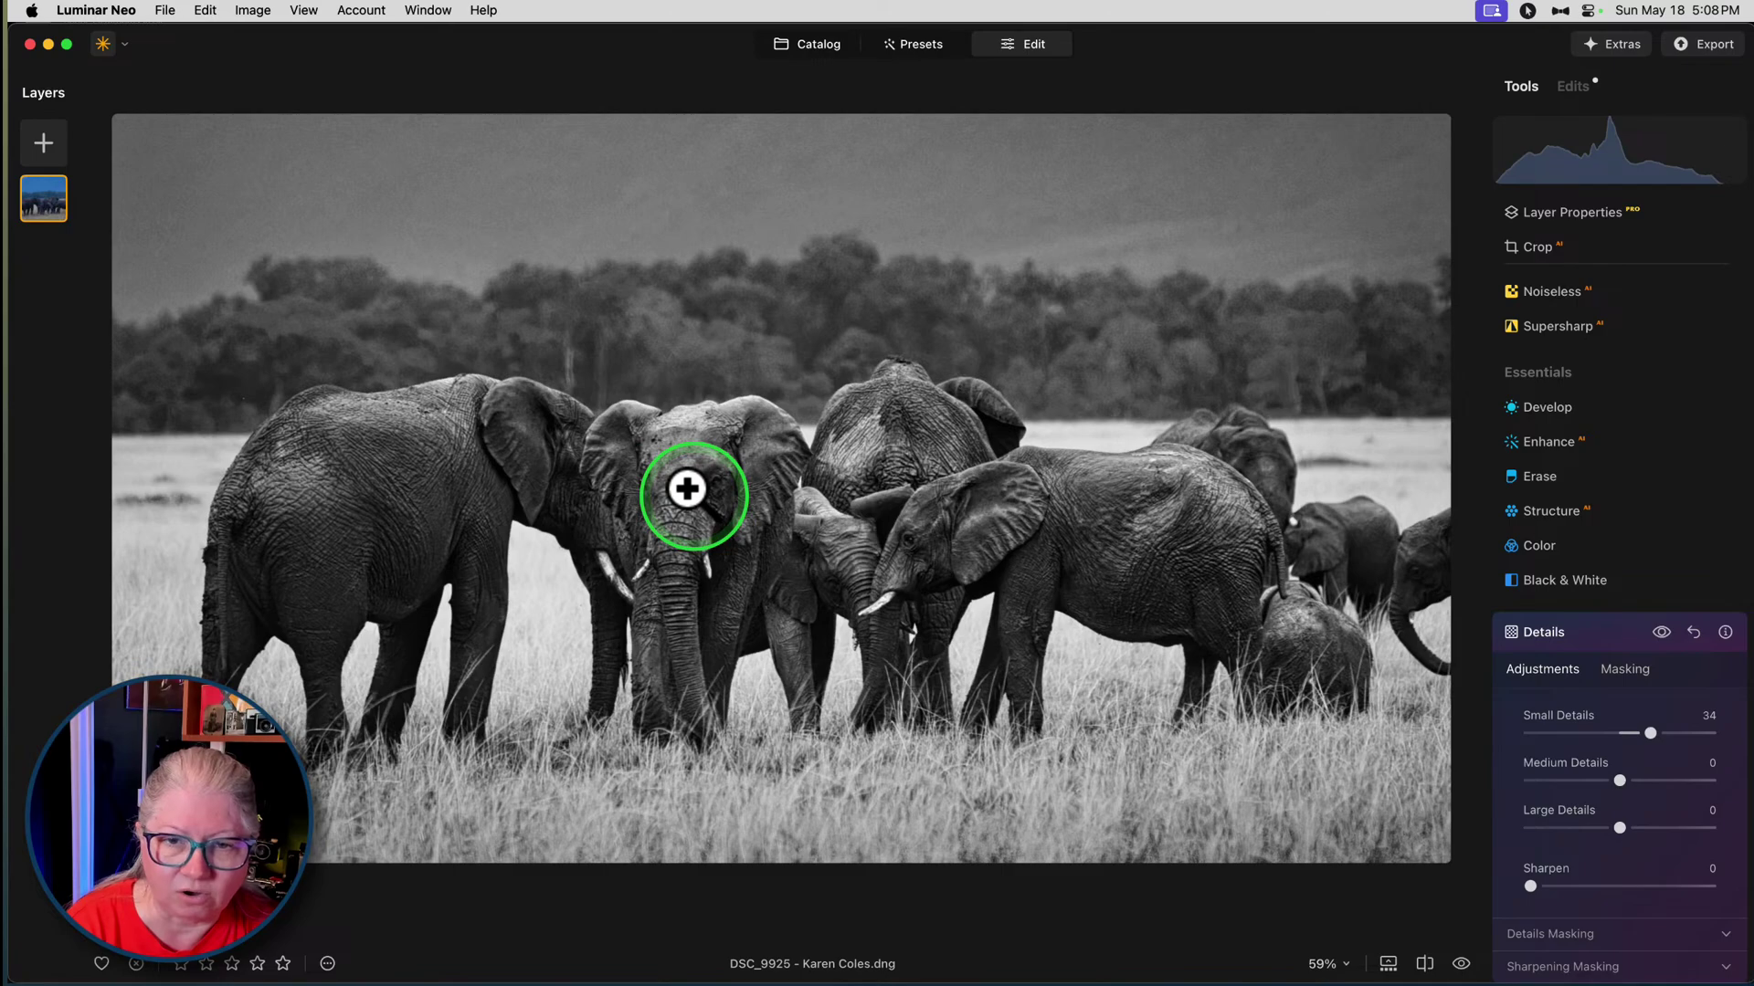
{"action": "left_click", "coordinate": [687, 490]}
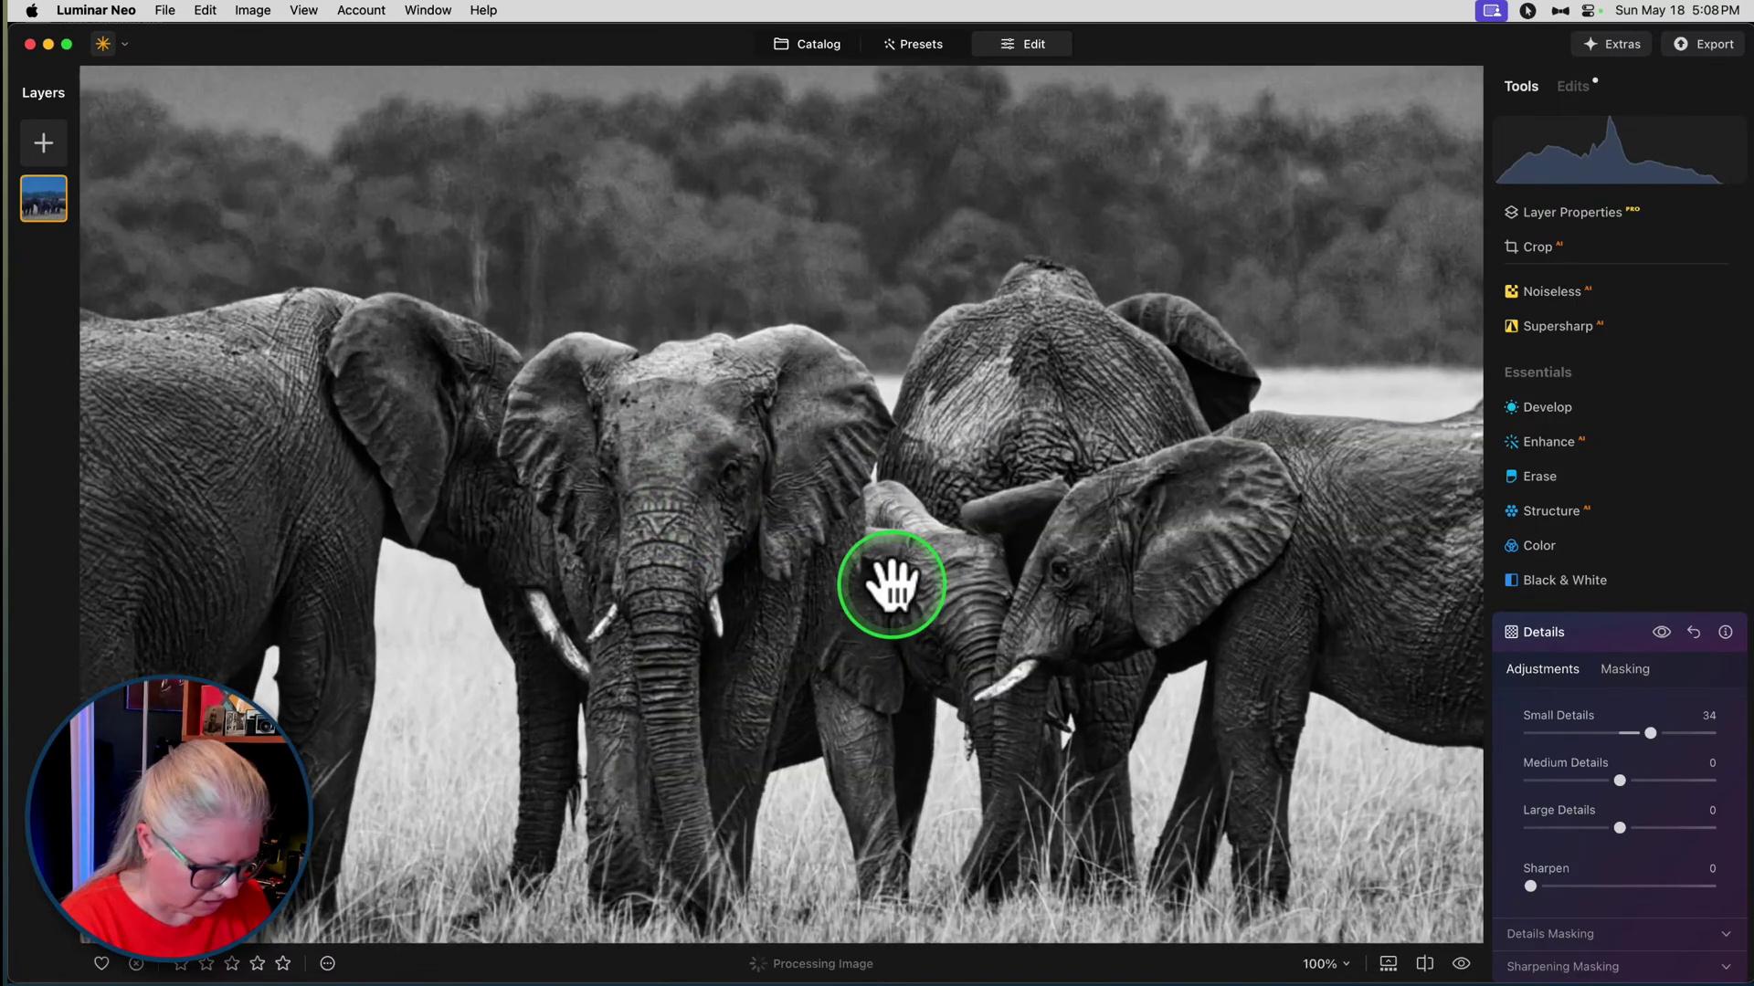
{"action": "key", "text": "super+equal"}
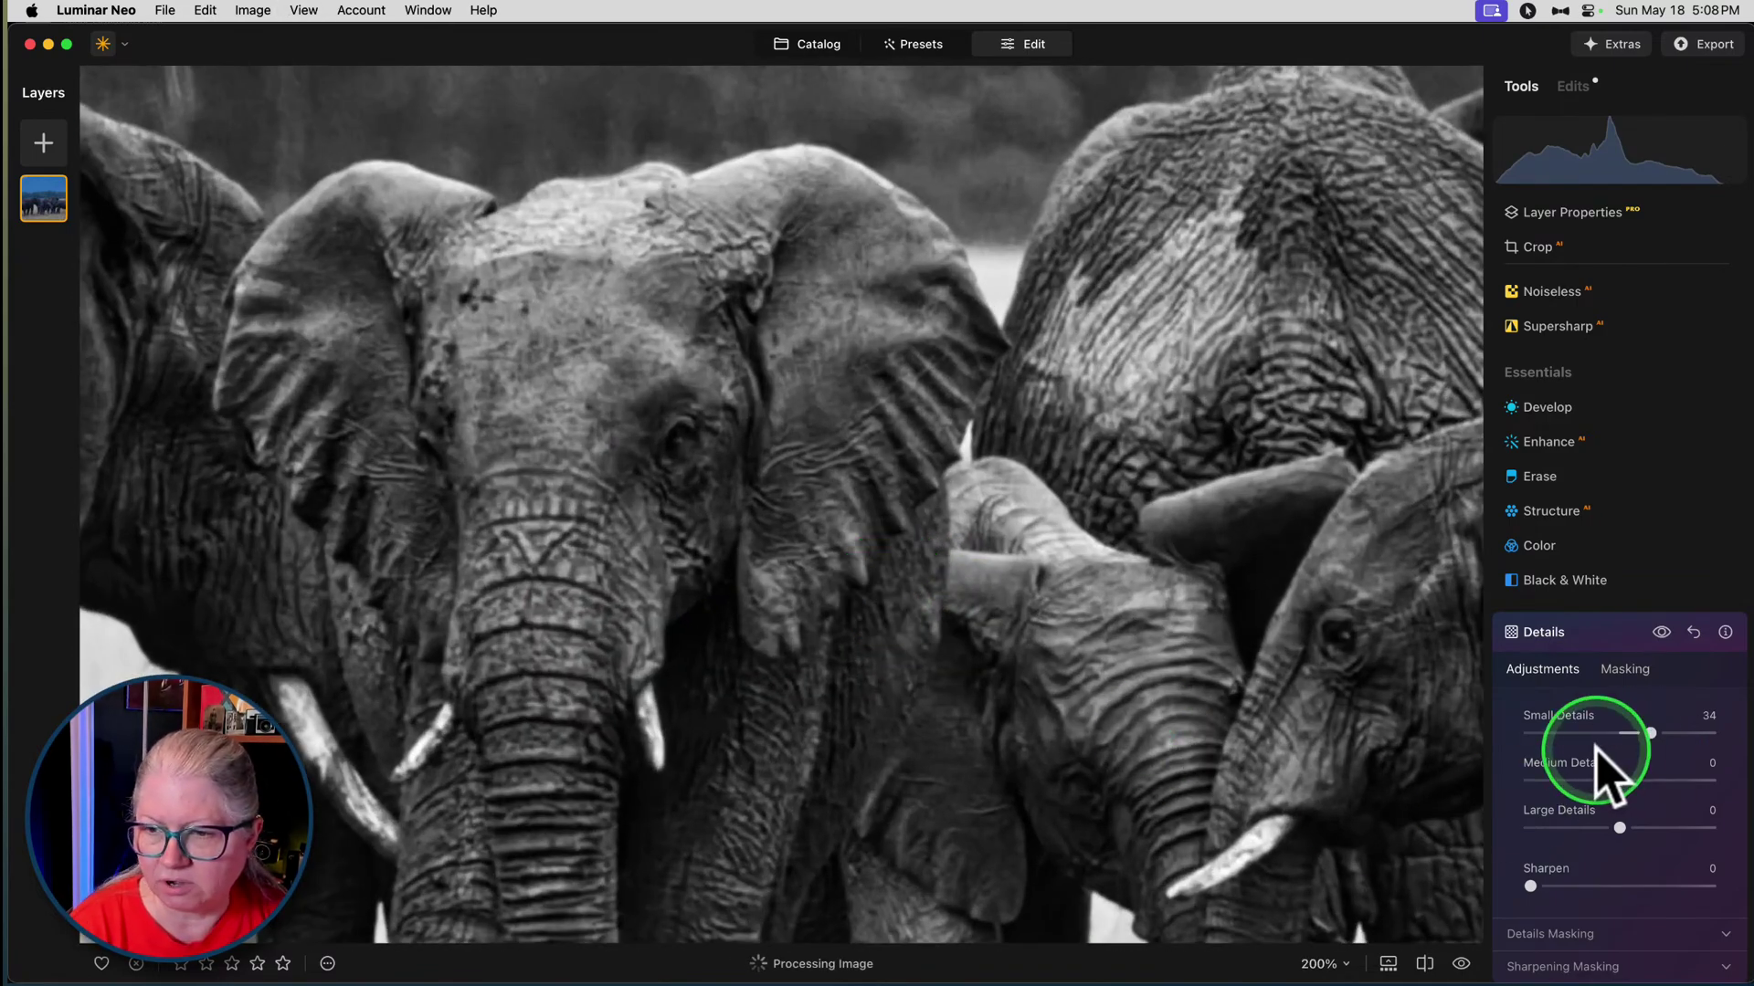
{"action": "left_click_drag", "start_coordinate": [1633, 782], "coordinate": [1635, 782]}
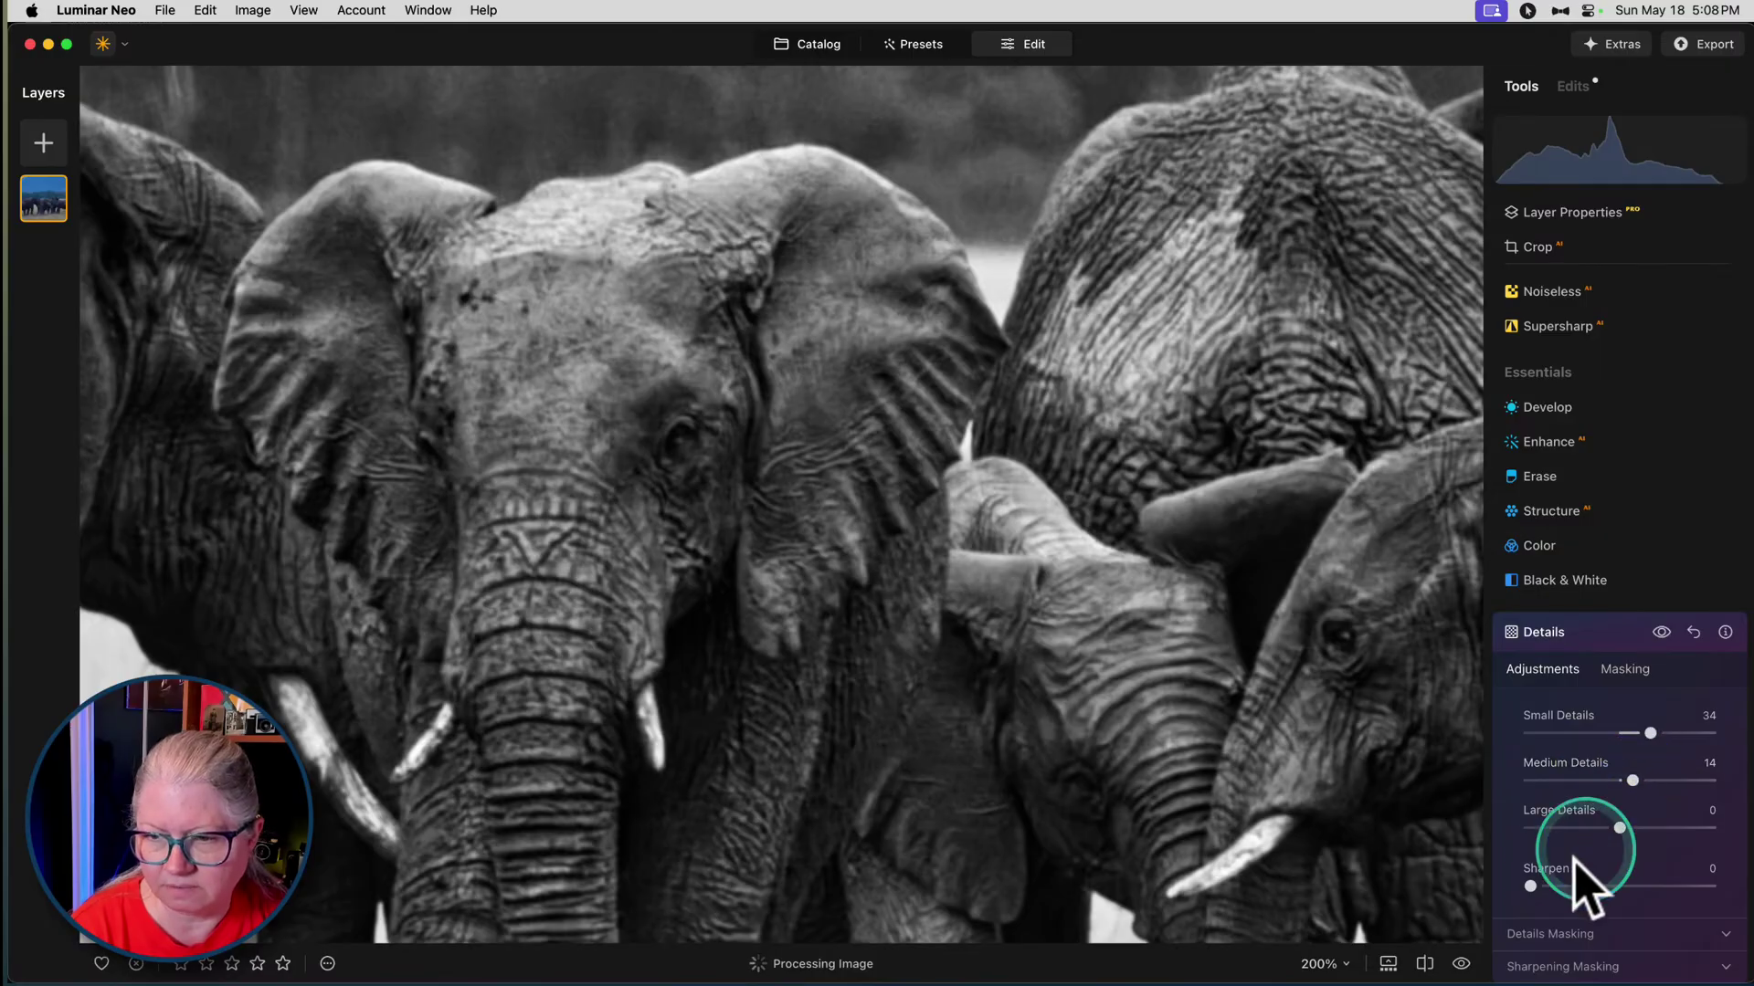
- Set Sharpen to 14 and its sharpening masking to 64 in the Details edit
{"action": "left_click_drag", "start_coordinate": [1530, 886], "coordinate": [1644, 927]}
{"action": "scroll", "coordinate": [1558, 900], "scroll_direction": "down", "scroll_amount": 2}
{"action": "left_click", "coordinate": [1547, 834]}
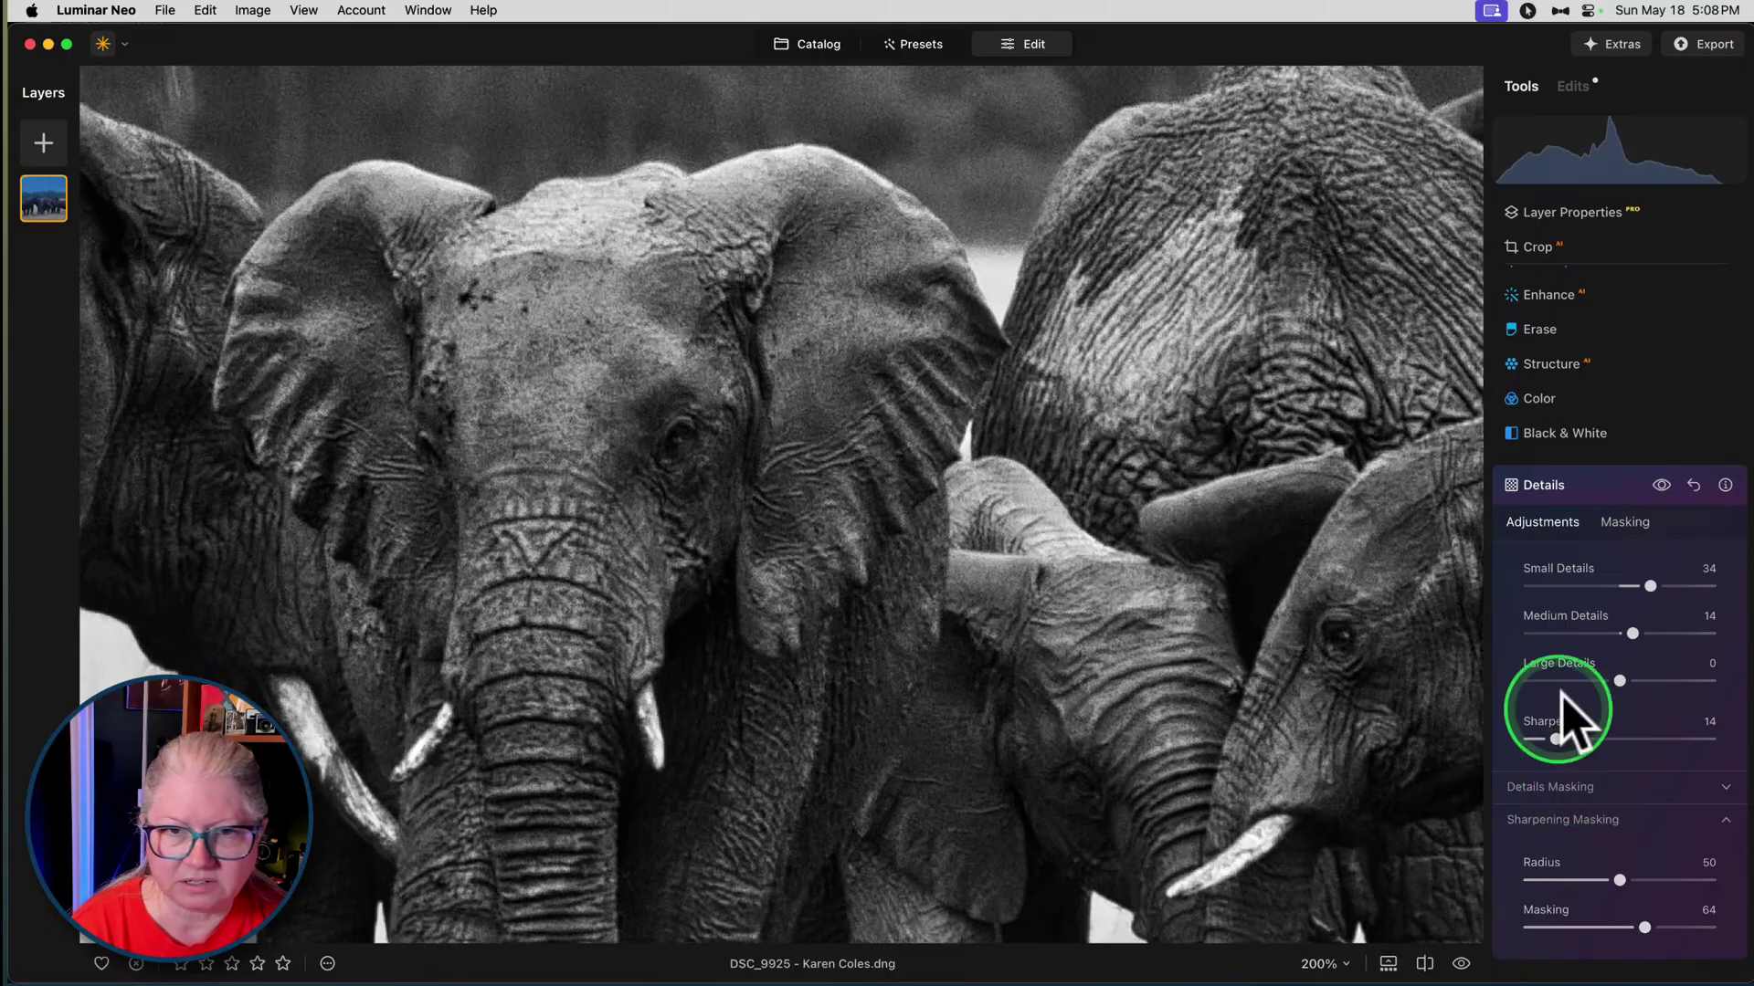
- Start a brush mask for the Details edit by painting the front elephant's eye at strength 100
{"action": "left_click", "coordinate": [1635, 522]}
{"action": "left_click", "coordinate": [1560, 564]}
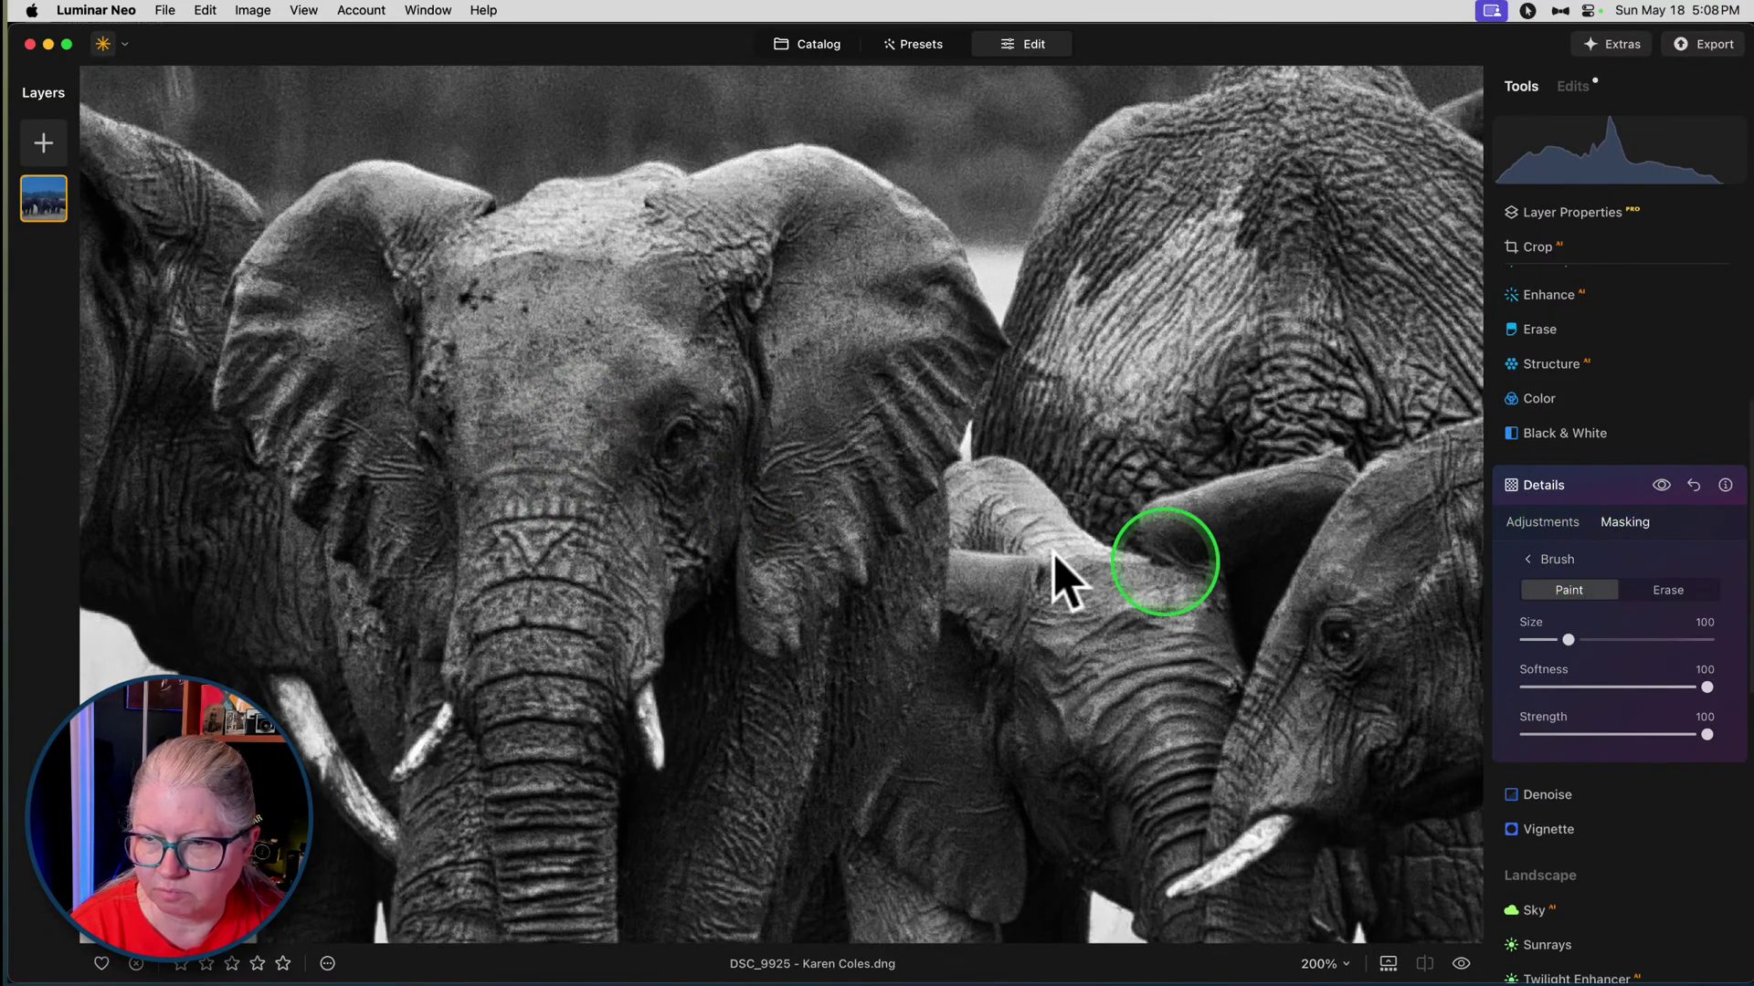
{"action": "mouse_move", "coordinate": [615, 450]}
{"action": "left_mouse_down"}
{"action": "mouse_move", "coordinate": [675, 469]}
{"action": "mouse_move", "coordinate": [649, 464]}
{"action": "mouse_move", "coordinate": [687, 421]}
{"action": "left_mouse_up"}
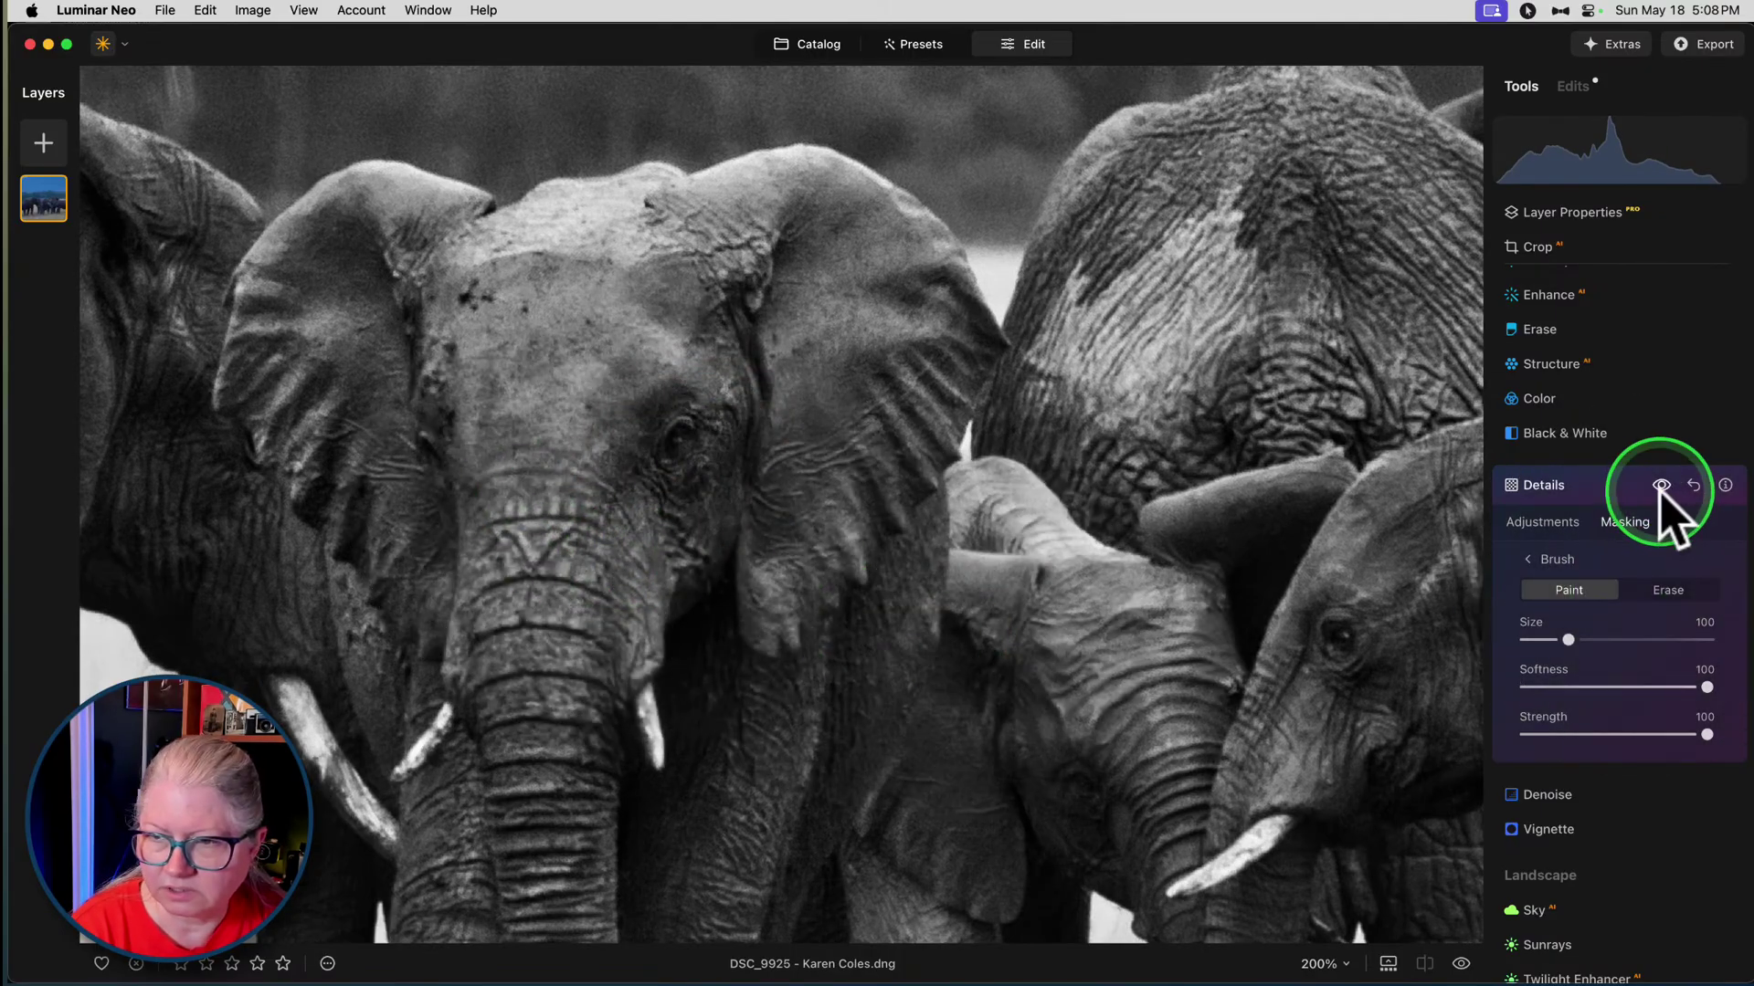
- Extend the Details mask over the front elephant's face, ears and trunk at brush strength 56, and review the effect
{"action": "left_click", "coordinate": [1630, 734]}
{"action": "mouse_move", "coordinate": [689, 429]}
{"action": "left_mouse_down"}
{"action": "mouse_move", "coordinate": [520, 509]}
{"action": "mouse_move", "coordinate": [549, 807]}
{"action": "mouse_move", "coordinate": [646, 387]}
{"action": "mouse_move", "coordinate": [724, 255]}
{"action": "mouse_move", "coordinate": [798, 423]}
{"action": "mouse_move", "coordinate": [800, 392]}
{"action": "mouse_move", "coordinate": [419, 293]}
{"action": "mouse_move", "coordinate": [411, 458]}
{"action": "mouse_move", "coordinate": [305, 595]}
{"action": "left_mouse_up"}
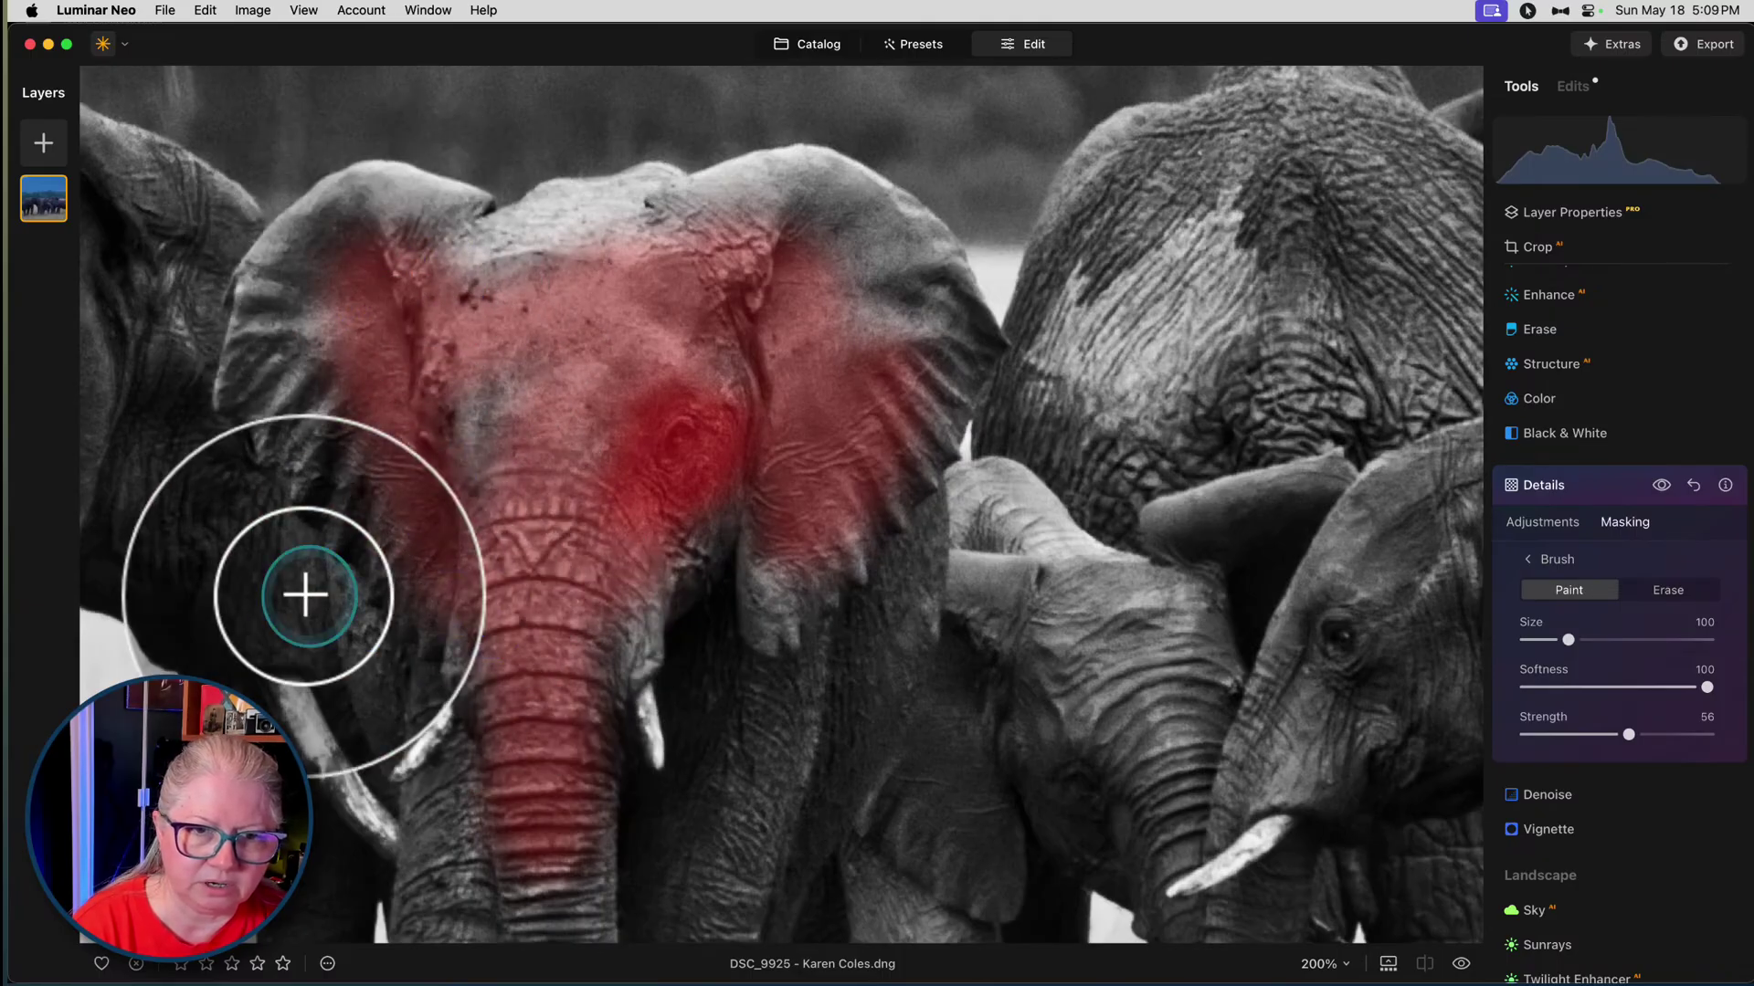
{"action": "mouse_move", "coordinate": [455, 648]}
{"action": "left_mouse_down"}
{"action": "mouse_move", "coordinate": [468, 410]}
{"action": "mouse_move", "coordinate": [570, 865]}
{"action": "mouse_move", "coordinate": [531, 543]}
{"action": "mouse_move", "coordinate": [476, 892]}
{"action": "mouse_move", "coordinate": [467, 780]}
{"action": "mouse_move", "coordinate": [499, 487]}
{"action": "mouse_move", "coordinate": [849, 575]}
{"action": "mouse_move", "coordinate": [753, 806]}
{"action": "mouse_move", "coordinate": [751, 525]}
{"action": "mouse_move", "coordinate": [720, 667]}
{"action": "mouse_move", "coordinate": [885, 347]}
{"action": "mouse_move", "coordinate": [633, 615]}
{"action": "mouse_move", "coordinate": [629, 540]}
{"action": "mouse_move", "coordinate": [535, 583]}
{"action": "mouse_move", "coordinate": [639, 748]}
{"action": "mouse_move", "coordinate": [580, 657]}
{"action": "mouse_move", "coordinate": [412, 751]}
{"action": "mouse_move", "coordinate": [441, 715]}
{"action": "mouse_move", "coordinate": [415, 756]}
{"action": "mouse_move", "coordinate": [429, 695]}
{"action": "mouse_move", "coordinate": [330, 524]}
{"action": "mouse_move", "coordinate": [318, 363]}
{"action": "mouse_move", "coordinate": [345, 396]}
{"action": "left_mouse_up"}
{"action": "left_click", "coordinate": [1542, 524]}
{"action": "left_click", "coordinate": [1658, 487]}
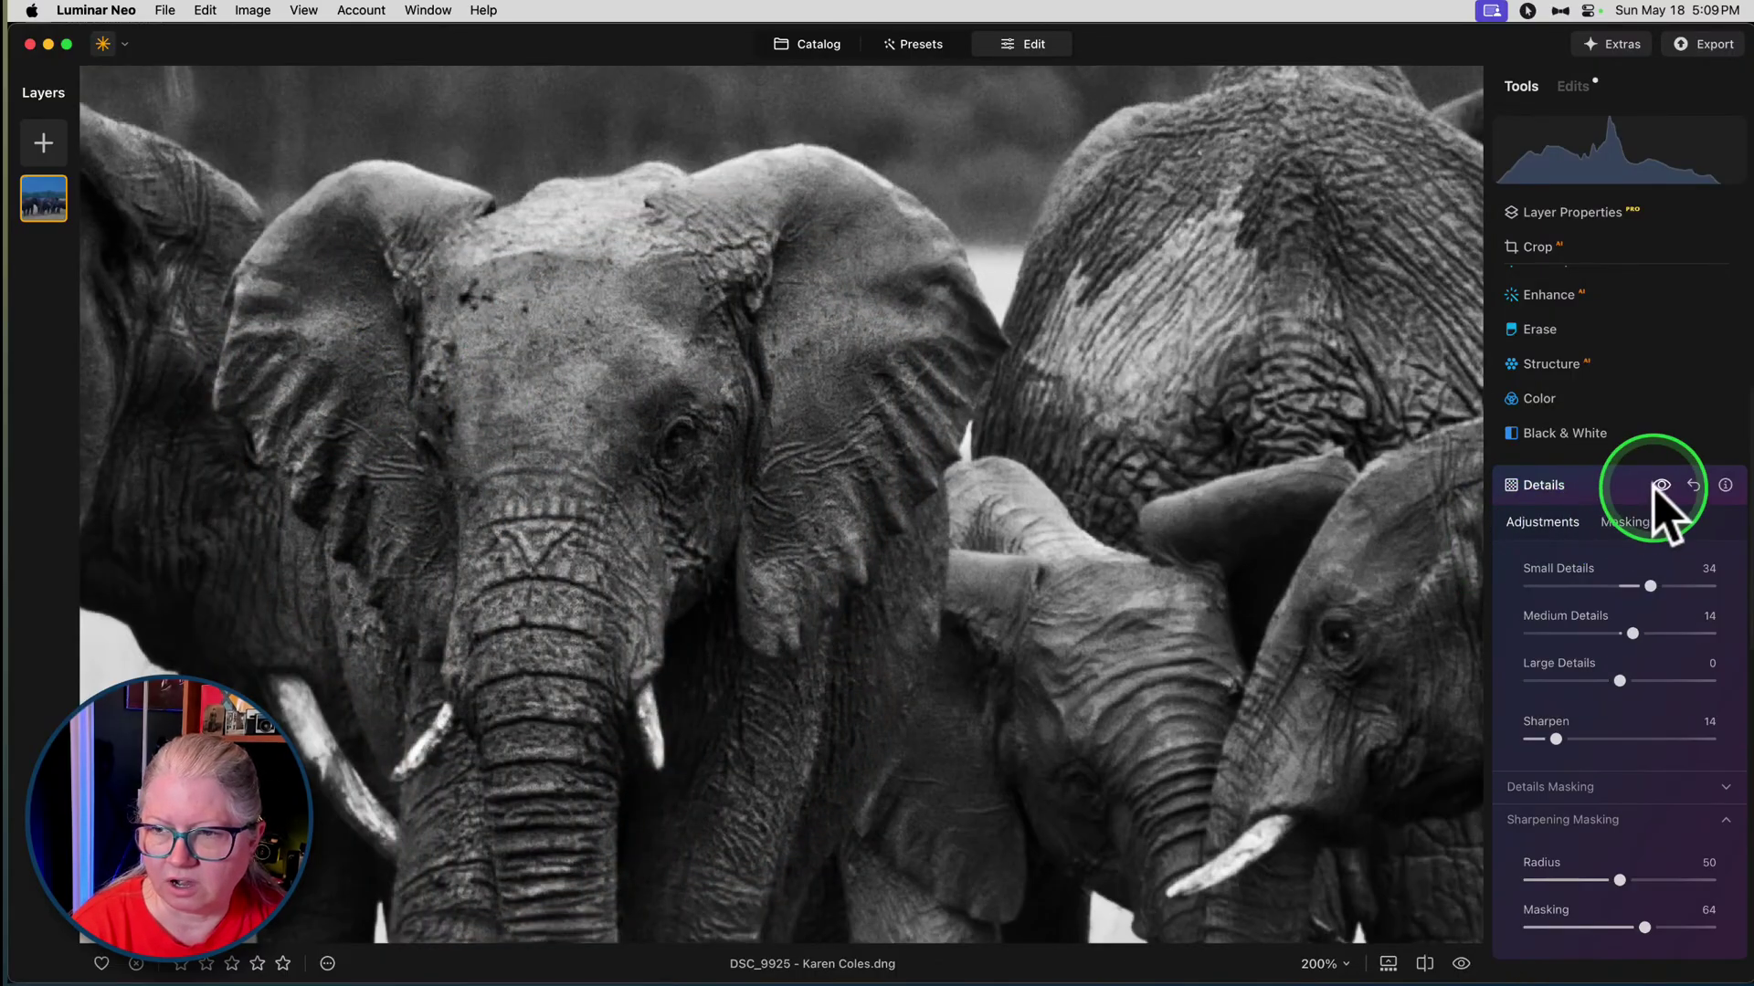
- Enlarge the mask brush to size 207 and paint over the rear elephant and the calf beside the front elephant
{"action": "left_click", "coordinate": [1625, 522]}
{"action": "left_click_drag", "start_coordinate": [1568, 639], "coordinate": [1618, 639]}
{"action": "mouse_move", "coordinate": [1073, 371]}
{"action": "left_mouse_down"}
{"action": "mouse_move", "coordinate": [1188, 393]}
{"action": "mouse_move", "coordinate": [1274, 354]}
{"action": "mouse_move", "coordinate": [1239, 215]}
{"action": "mouse_move", "coordinate": [1159, 414]}
{"action": "mouse_move", "coordinate": [1237, 570]}
{"action": "mouse_move", "coordinate": [1212, 839]}
{"action": "mouse_move", "coordinate": [1349, 636]}
{"action": "mouse_move", "coordinate": [1123, 738]}
{"action": "mouse_move", "coordinate": [1185, 580]}
{"action": "mouse_move", "coordinate": [1062, 629]}
{"action": "left_mouse_up"}
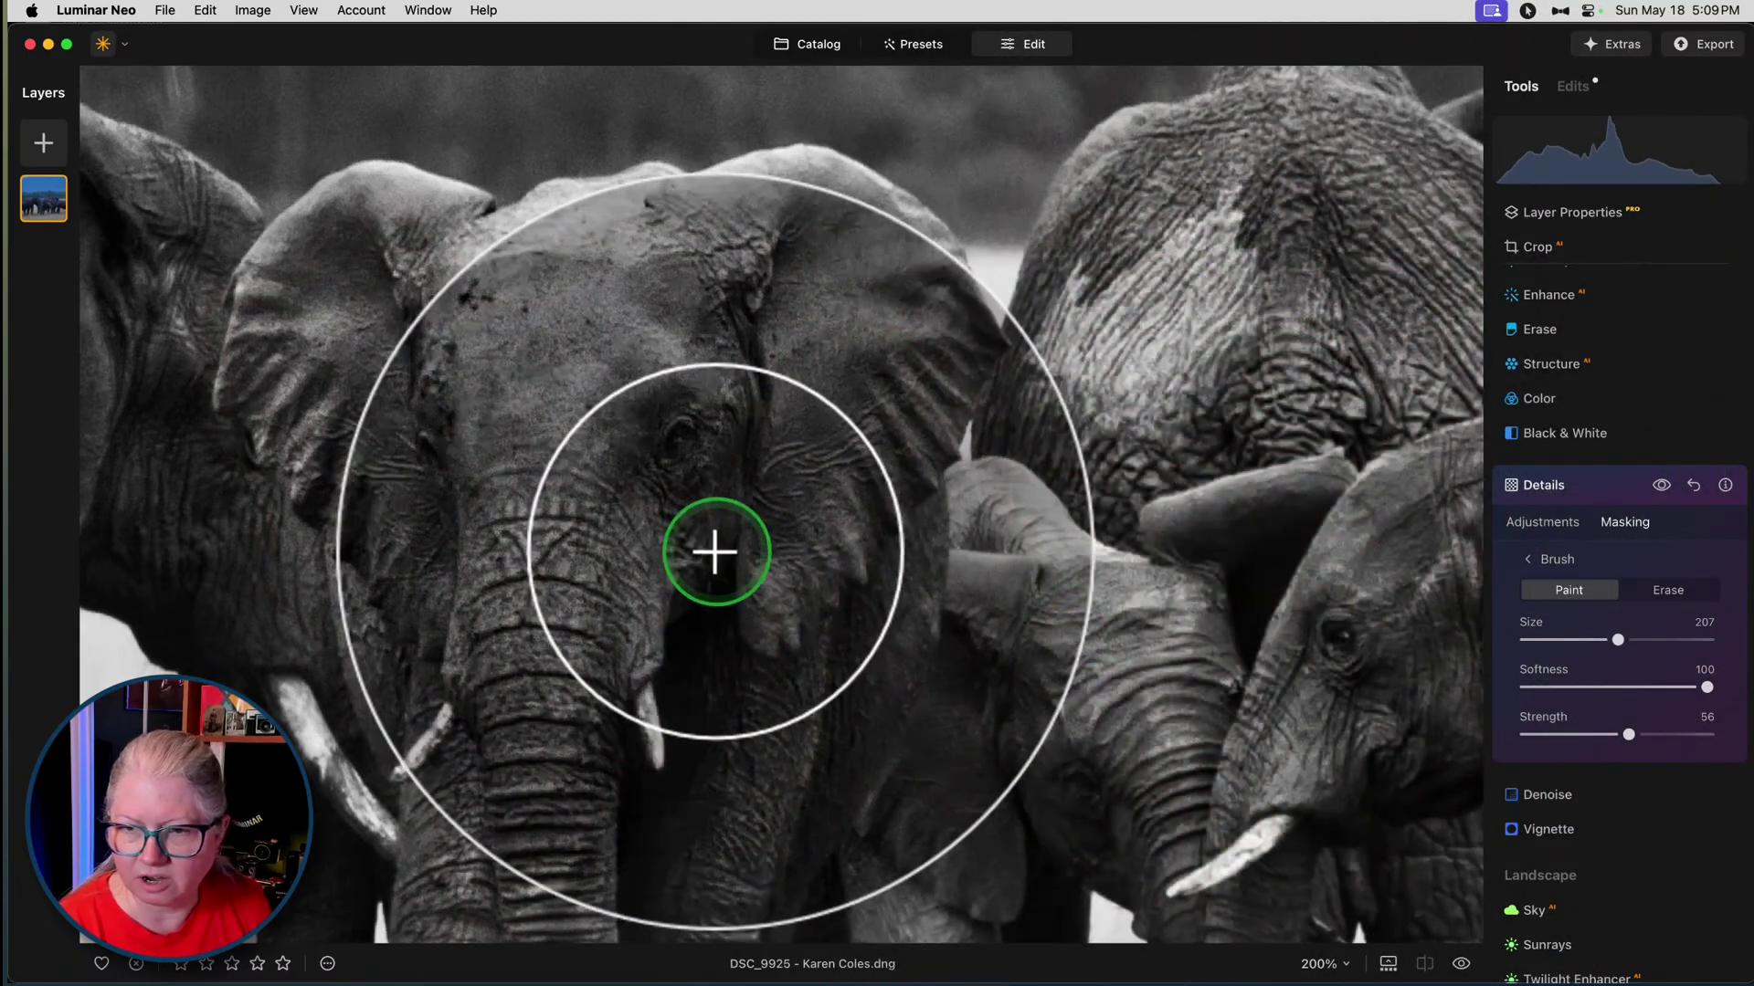
- Paint the Details mask over the leftmost elephant's body and head, compare the effect, and close the Details edit
{"action": "left_click_drag", "start_coordinate": [677, 552], "coordinate": [1185, 568]}
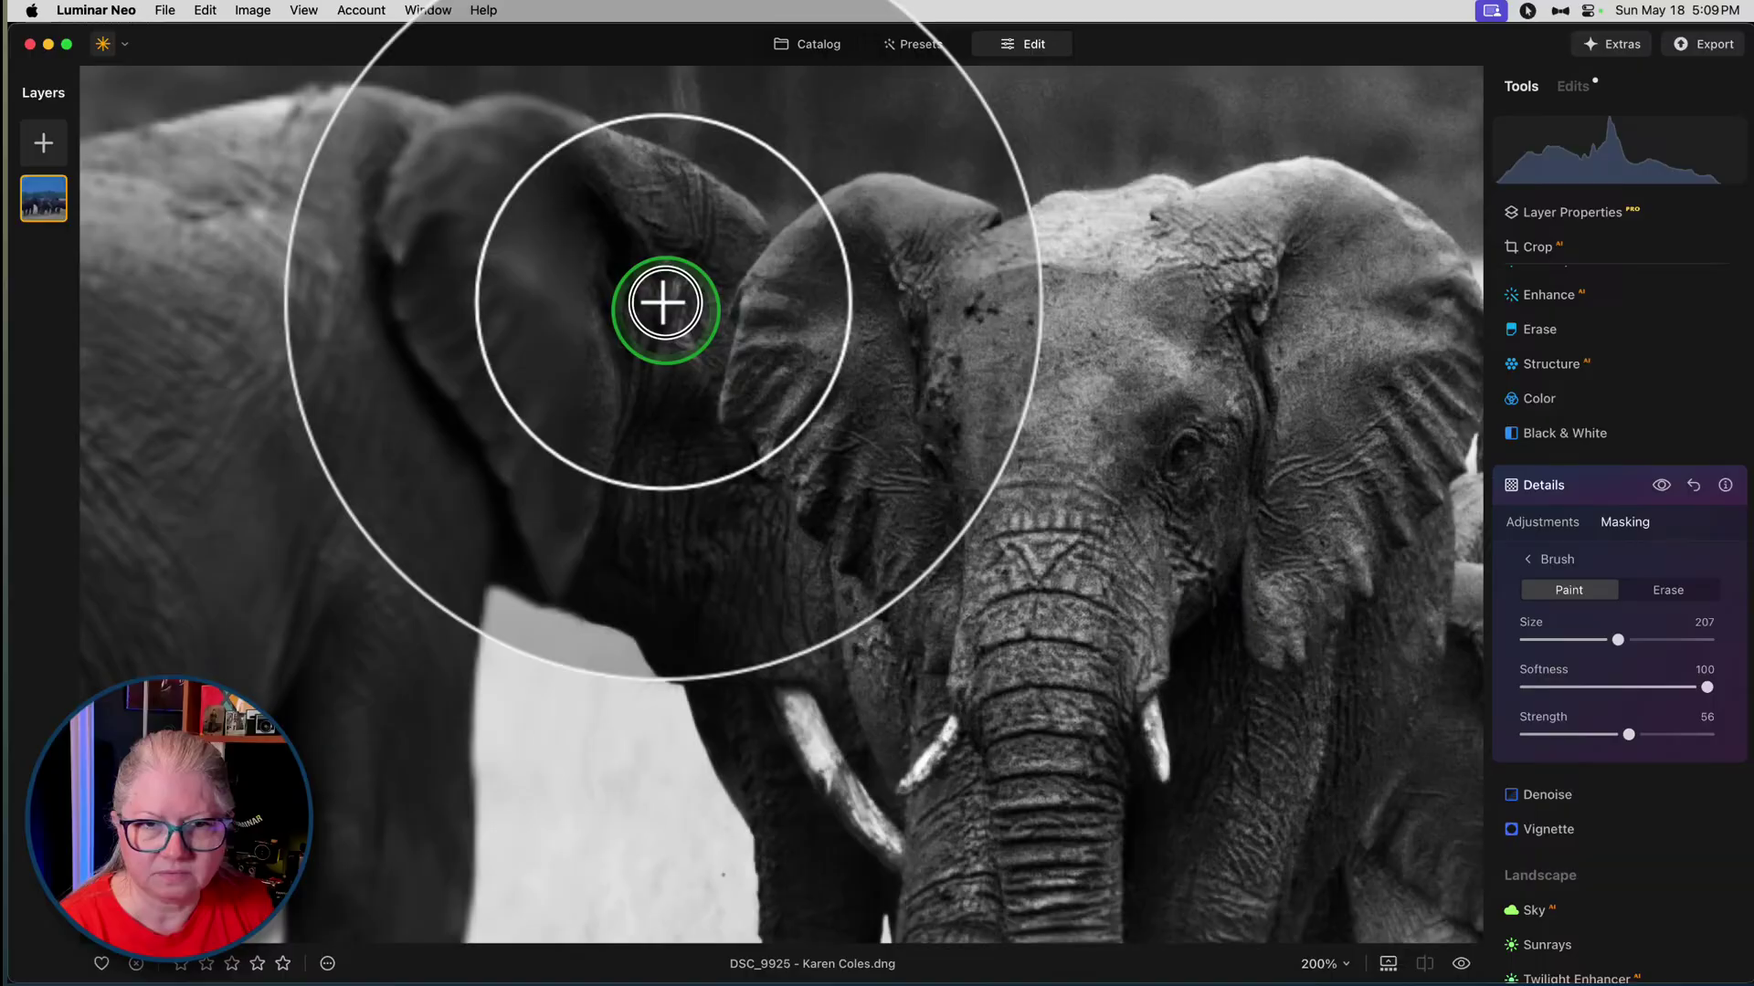
{"action": "mouse_move", "coordinate": [767, 512]}
{"action": "left_mouse_down"}
{"action": "mouse_move", "coordinate": [627, 274]}
{"action": "mouse_move", "coordinate": [724, 482]}
{"action": "mouse_move", "coordinate": [346, 275]}
{"action": "mouse_move", "coordinate": [313, 195]}
{"action": "mouse_move", "coordinate": [262, 502]}
{"action": "mouse_move", "coordinate": [934, 426]}
{"action": "mouse_move", "coordinate": [1050, 665]}
{"action": "mouse_move", "coordinate": [932, 192]}
{"action": "mouse_move", "coordinate": [845, 301]}
{"action": "left_mouse_up"}
{"action": "key", "text": "super+minus"}
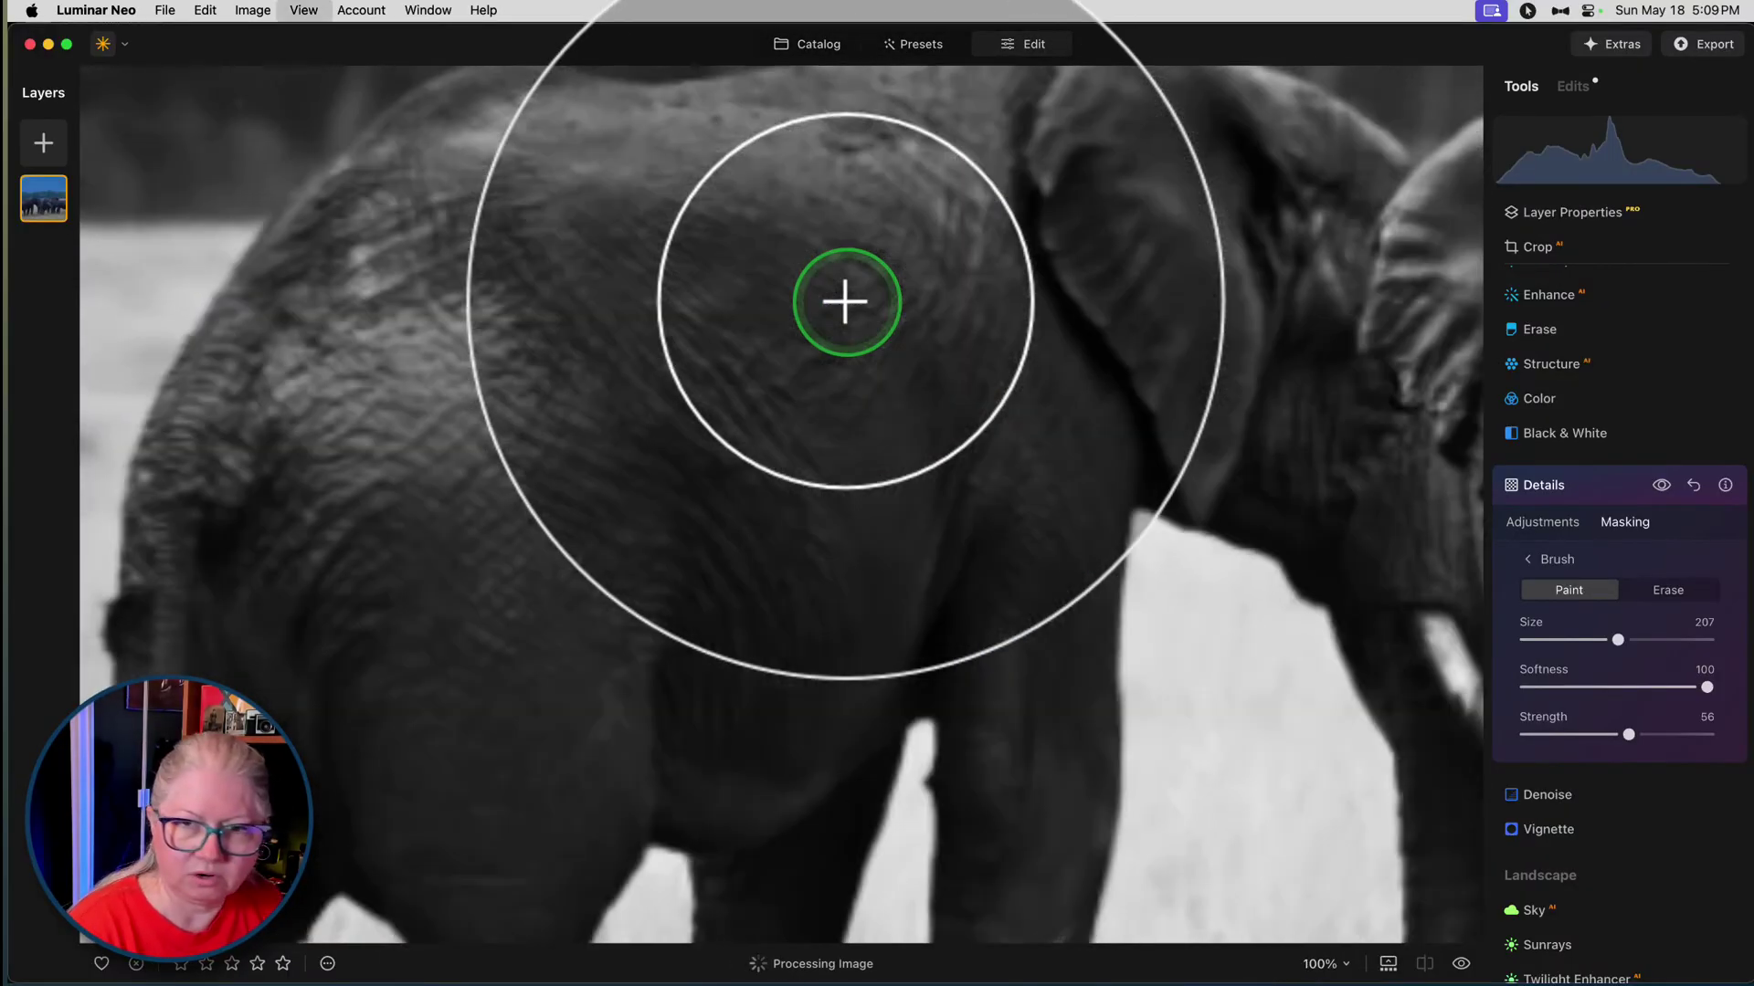
{"action": "mouse_move", "coordinate": [654, 402]}
{"action": "left_mouse_down"}
{"action": "mouse_move", "coordinate": [557, 590]}
{"action": "mouse_move", "coordinate": [544, 404]}
{"action": "mouse_move", "coordinate": [506, 408]}
{"action": "mouse_move", "coordinate": [456, 540]}
{"action": "mouse_move", "coordinate": [547, 417]}
{"action": "mouse_move", "coordinate": [729, 397]}
{"action": "mouse_move", "coordinate": [683, 422]}
{"action": "mouse_move", "coordinate": [652, 390]}
{"action": "left_mouse_up"}
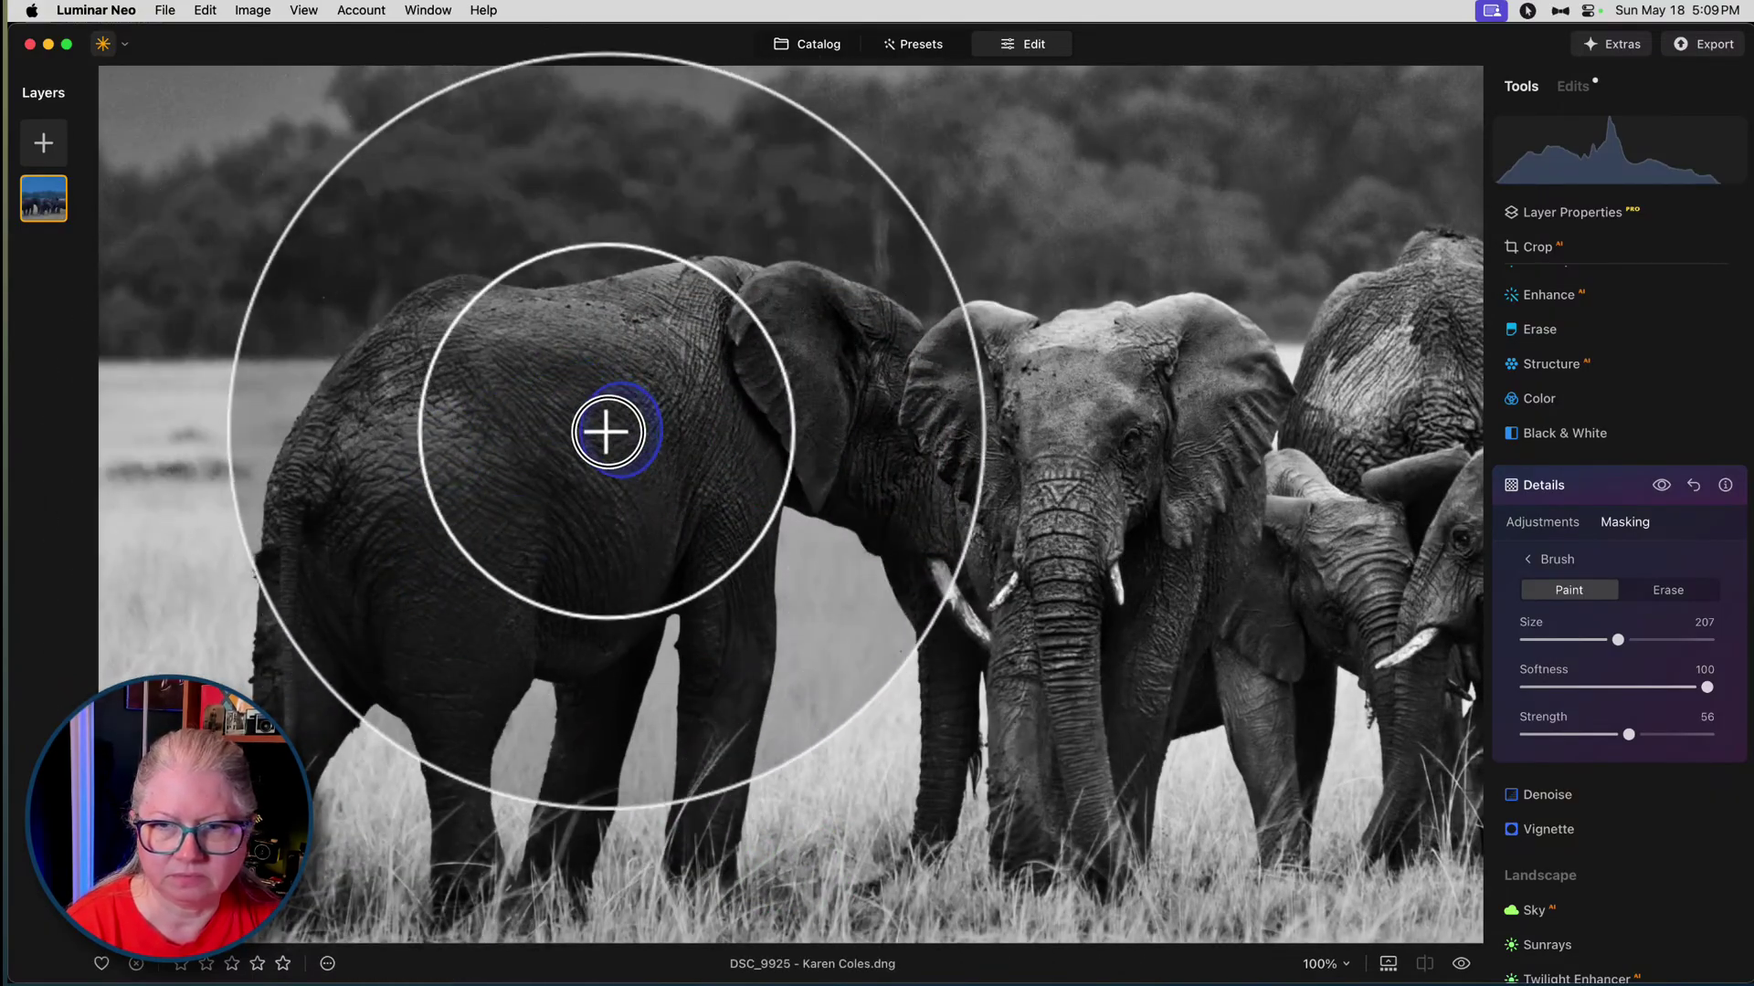
{"action": "left_click_drag", "start_coordinate": [603, 421], "coordinate": [896, 407]}
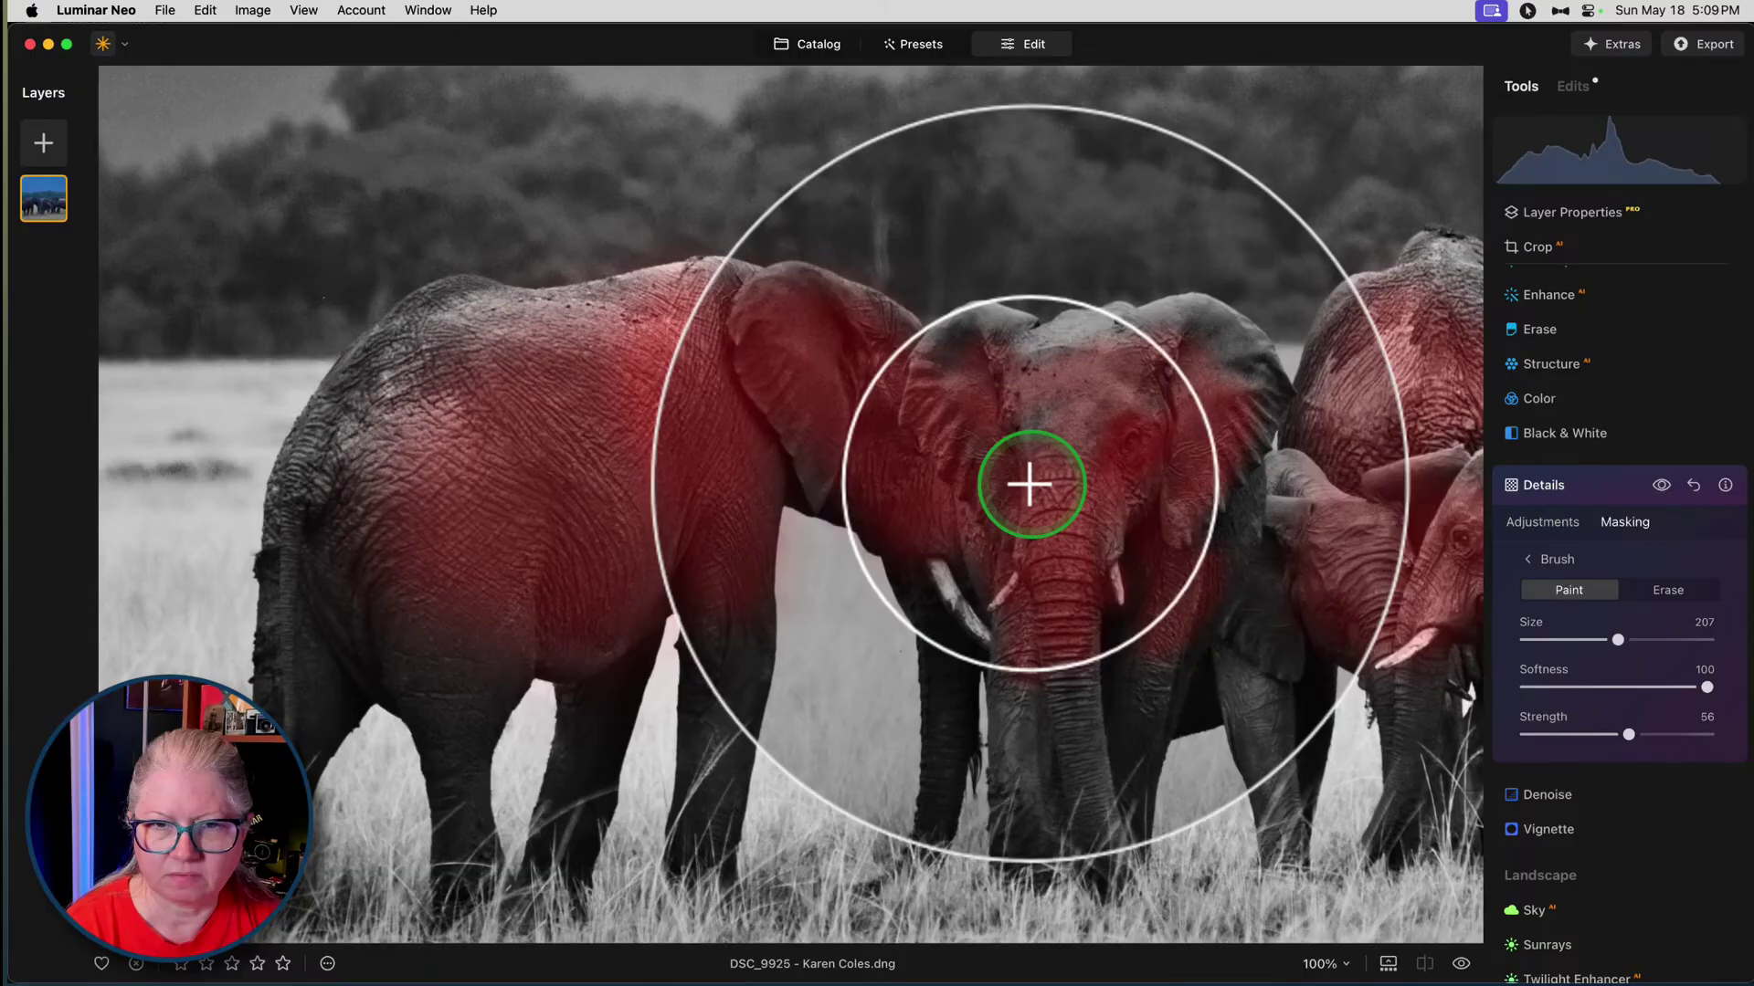
{"action": "left_click", "coordinate": [1542, 521]}
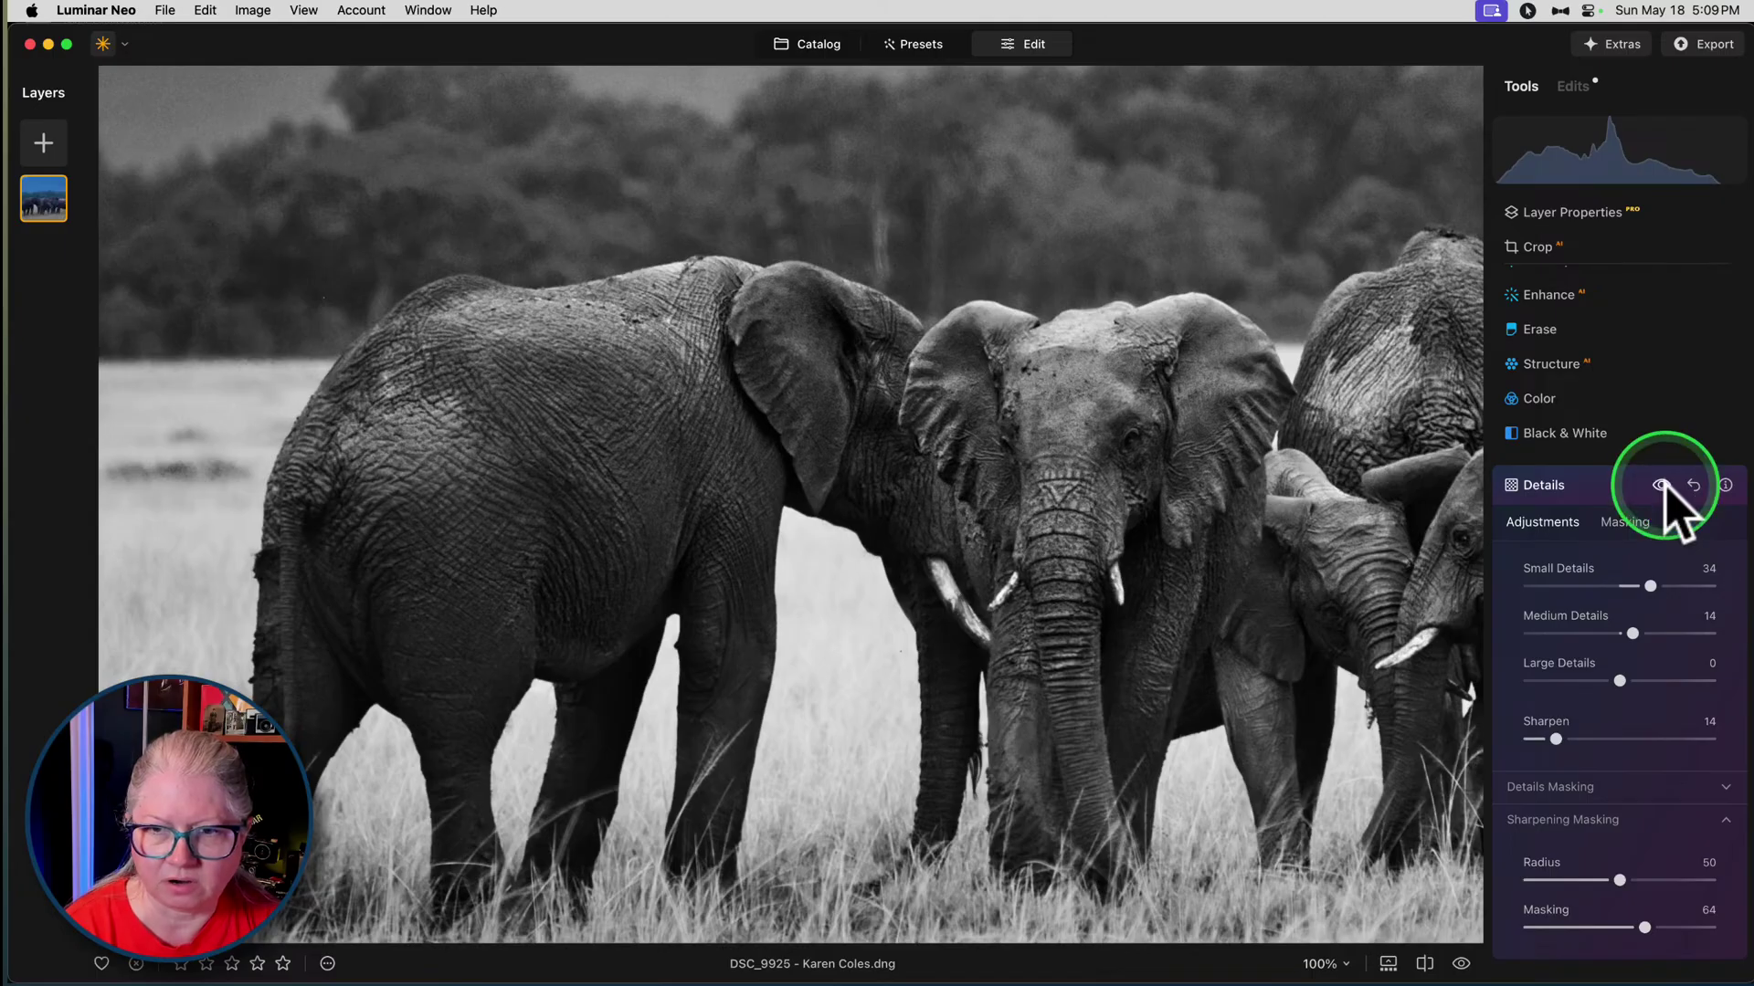
{"action": "left_click", "coordinate": [1607, 484]}
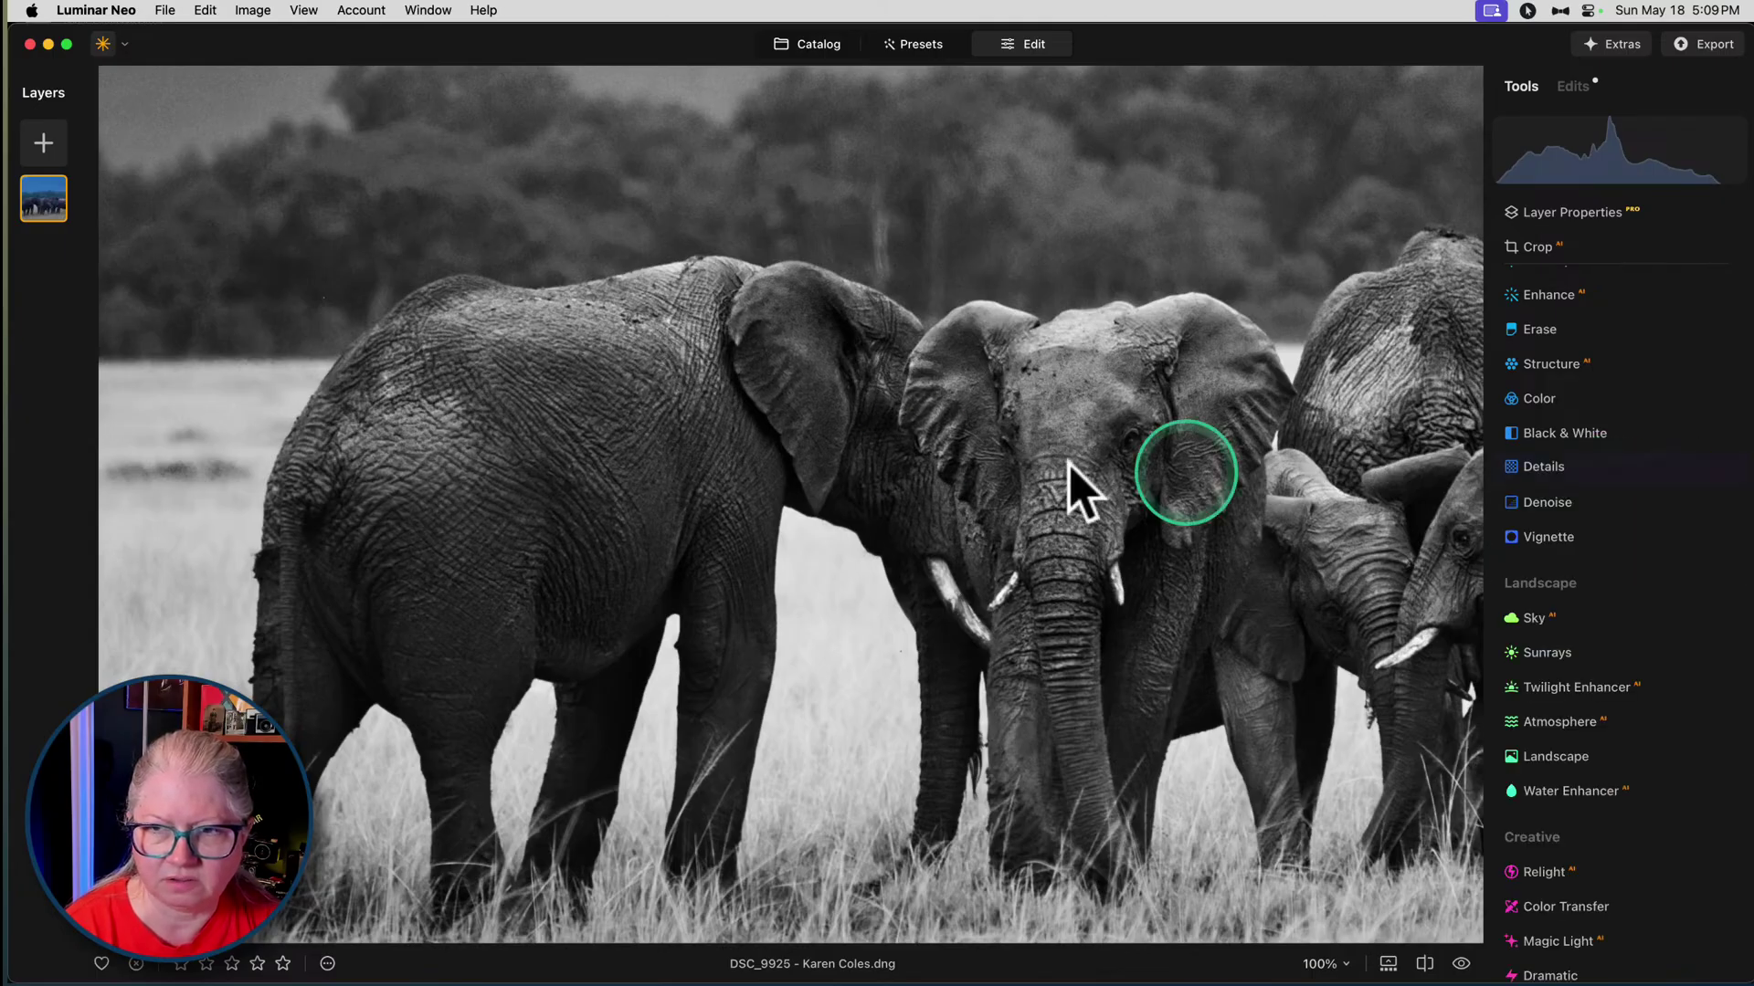
- Extend the Details edit's brush mask over the elephant facing left beside the calf, using brush strength 76
{"action": "left_click", "coordinate": [918, 387]}
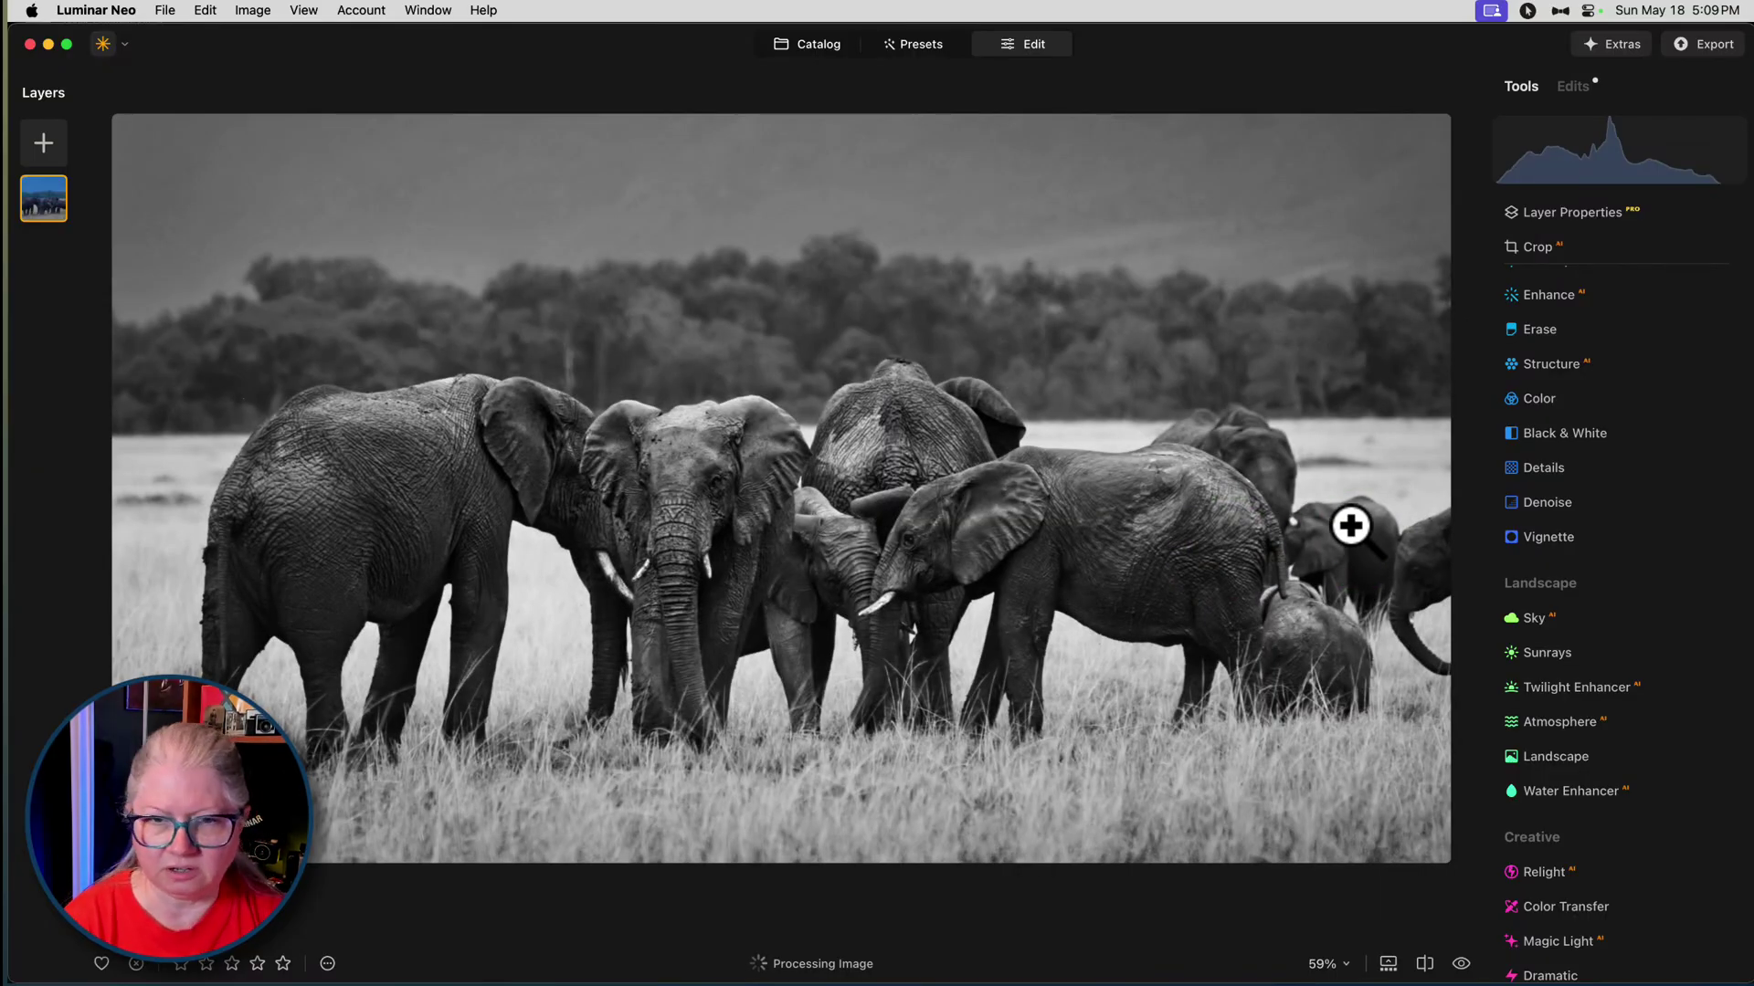
{"action": "left_click", "coordinate": [1573, 86]}
{"action": "left_click", "coordinate": [1623, 253]}
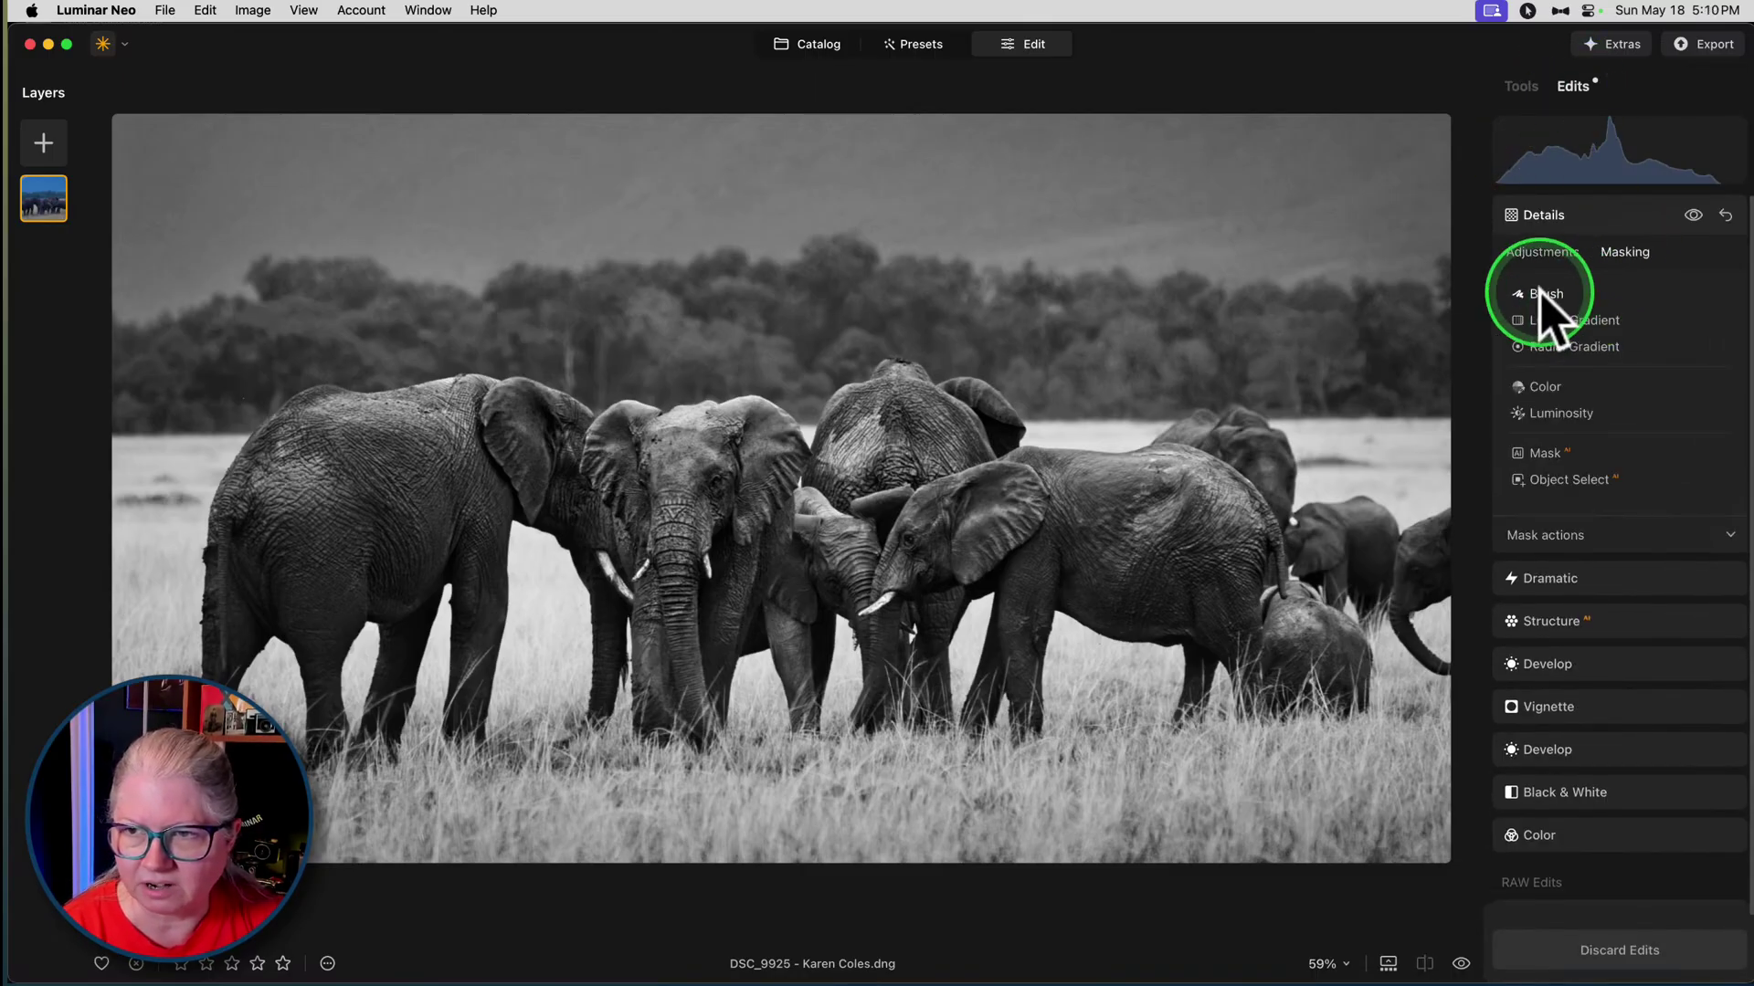
{"action": "left_click", "coordinate": [1543, 297]}
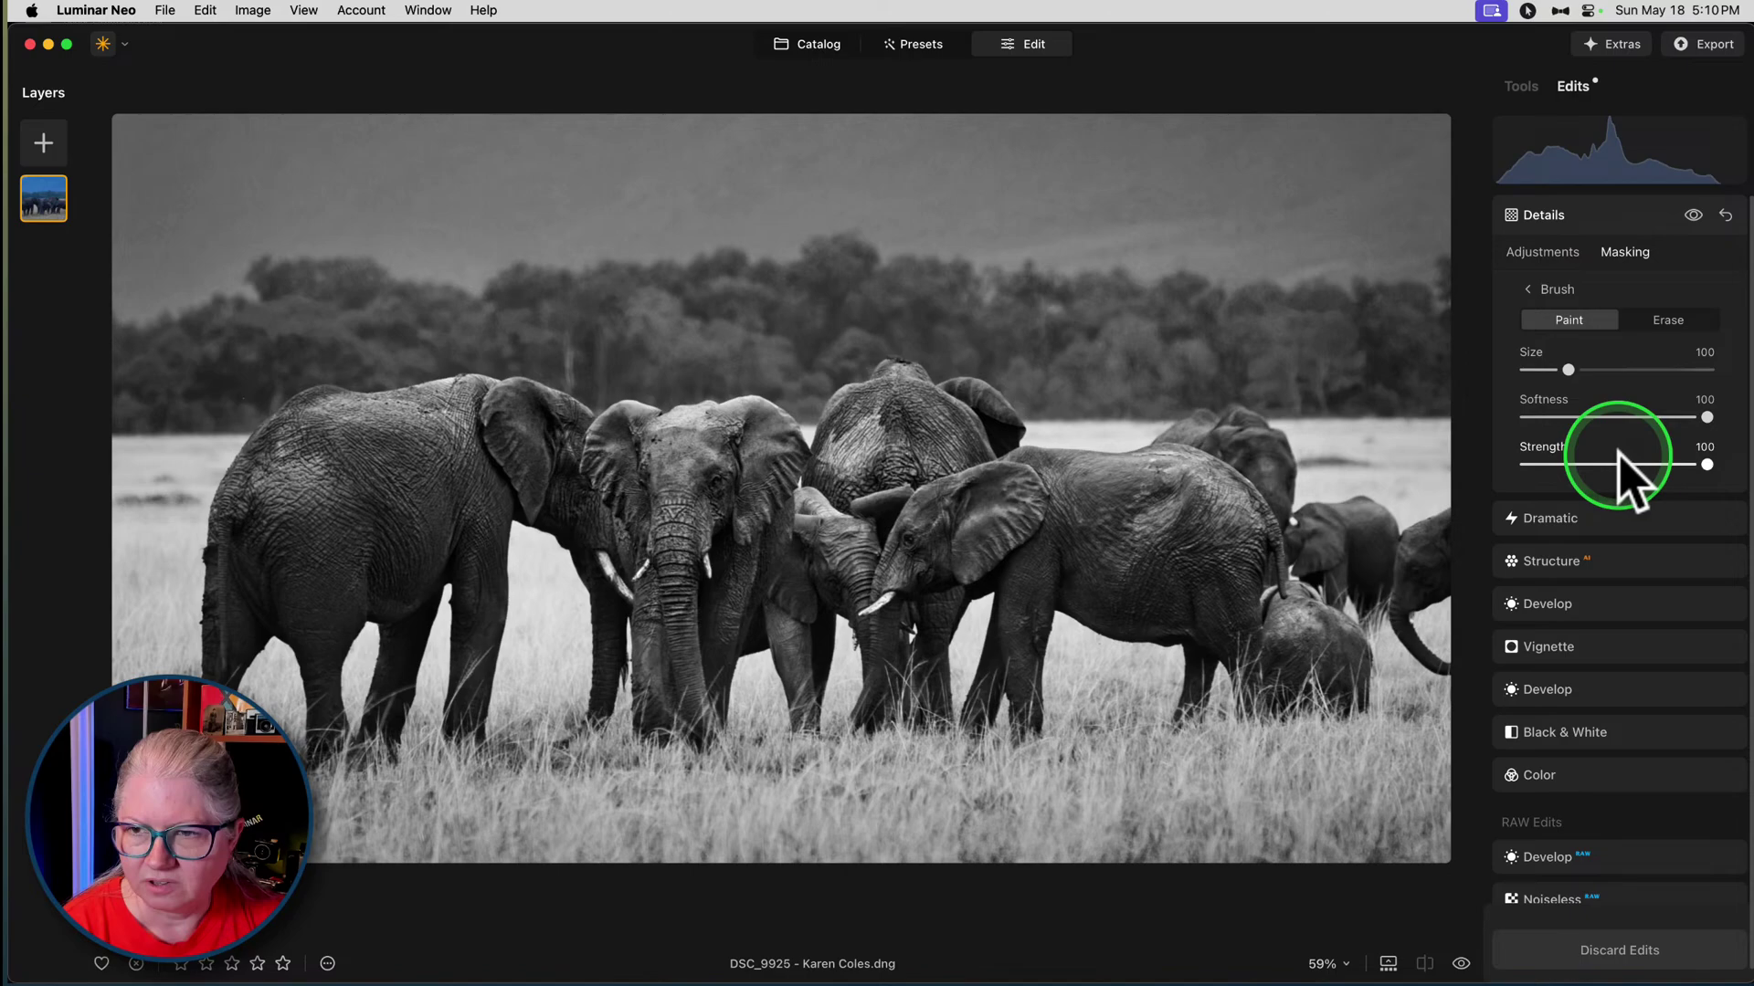
{"action": "left_click_drag", "start_coordinate": [1704, 465], "coordinate": [1665, 465]}
{"action": "mouse_move", "coordinate": [924, 520]}
{"action": "left_mouse_down"}
{"action": "mouse_move", "coordinate": [1070, 510]}
{"action": "mouse_move", "coordinate": [902, 527]}
{"action": "mouse_move", "coordinate": [839, 566]}
{"action": "mouse_move", "coordinate": [856, 607]}
{"action": "mouse_move", "coordinate": [992, 524]}
{"action": "mouse_move", "coordinate": [1110, 572]}
{"action": "mouse_move", "coordinate": [1162, 555]}
{"action": "mouse_move", "coordinate": [1233, 574]}
{"action": "mouse_move", "coordinate": [1224, 515]}
{"action": "mouse_move", "coordinate": [1065, 496]}
{"action": "mouse_move", "coordinate": [905, 563]}
{"action": "mouse_move", "coordinate": [902, 414]}
{"action": "mouse_move", "coordinate": [863, 529]}
{"action": "mouse_move", "coordinate": [801, 561]}
{"action": "mouse_move", "coordinate": [794, 531]}
{"action": "mouse_move", "coordinate": [706, 536]}
{"action": "mouse_move", "coordinate": [692, 687]}
{"action": "mouse_move", "coordinate": [746, 447]}
{"action": "mouse_move", "coordinate": [314, 517]}
{"action": "mouse_move", "coordinate": [262, 547]}
{"action": "mouse_move", "coordinate": [318, 572]}
{"action": "mouse_move", "coordinate": [289, 483]}
{"action": "mouse_move", "coordinate": [334, 452]}
{"action": "mouse_move", "coordinate": [736, 484]}
{"action": "mouse_move", "coordinate": [784, 458]}
{"action": "mouse_move", "coordinate": [737, 474]}
{"action": "mouse_move", "coordinate": [921, 474]}
{"action": "mouse_move", "coordinate": [937, 550]}
{"action": "mouse_move", "coordinate": [885, 590]}
{"action": "mouse_move", "coordinate": [1042, 512]}
{"action": "mouse_move", "coordinate": [1041, 548]}
{"action": "left_mouse_up"}
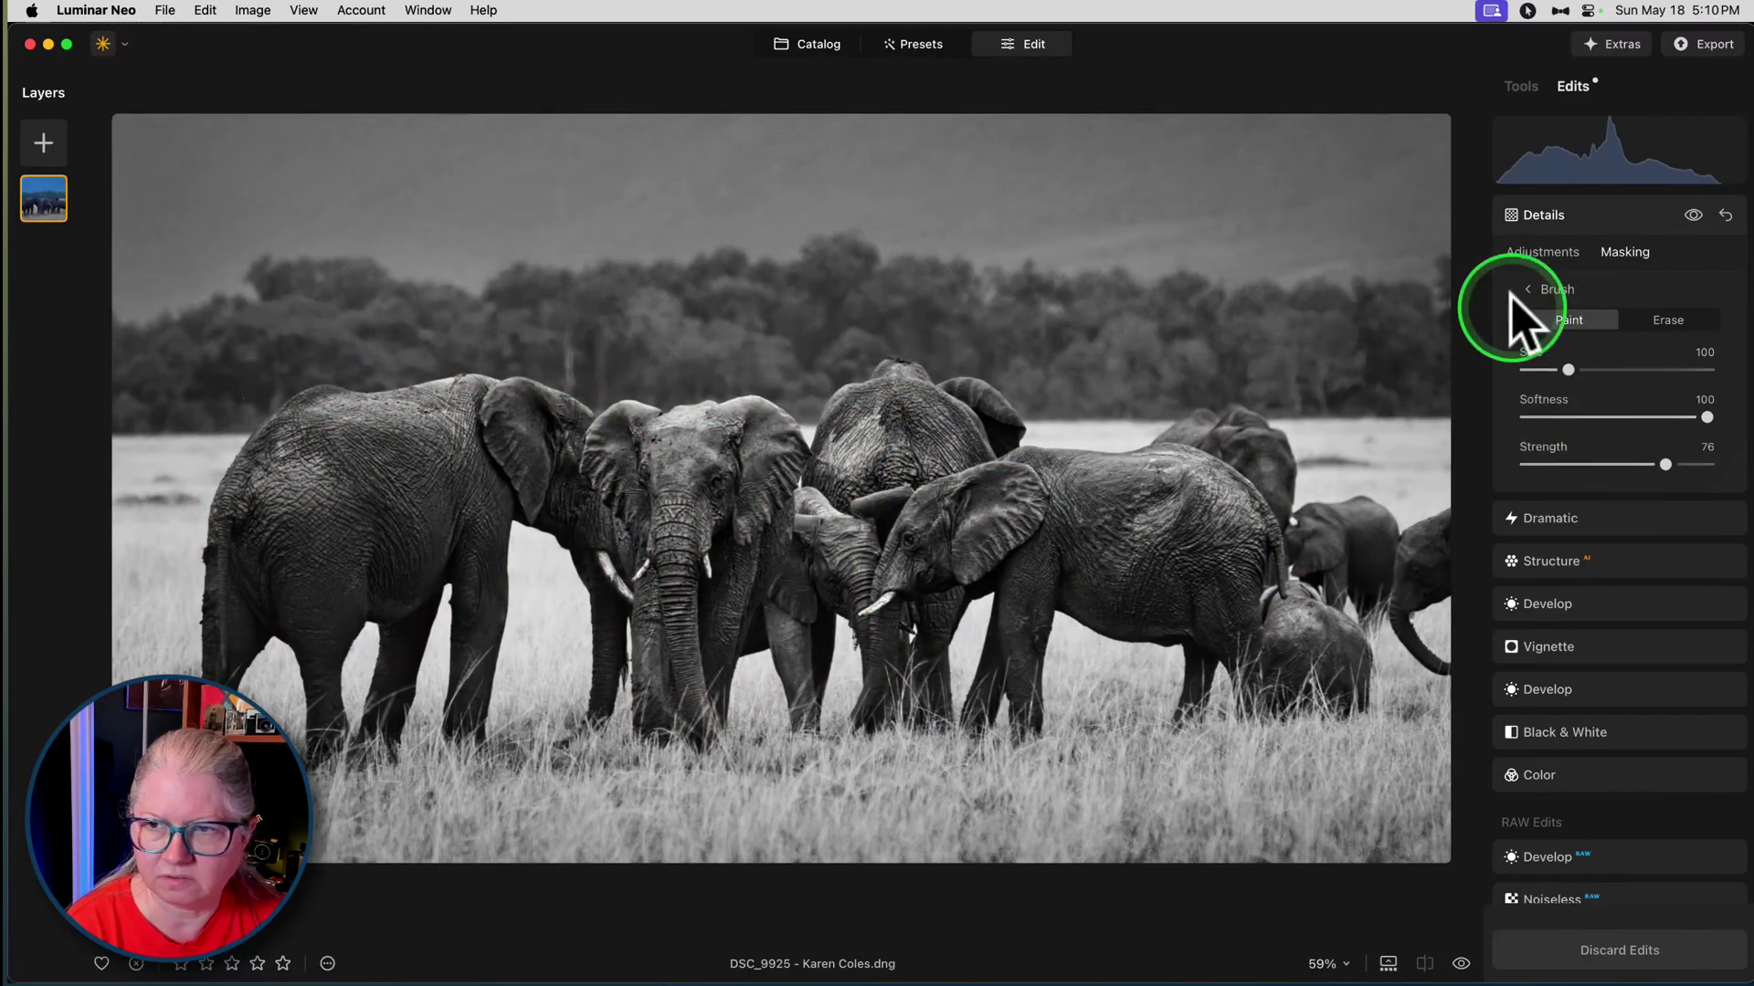
- Compare the photo with and without the Details edit, both in full view and at 100% zoom
{"action": "left_click", "coordinate": [1541, 254]}
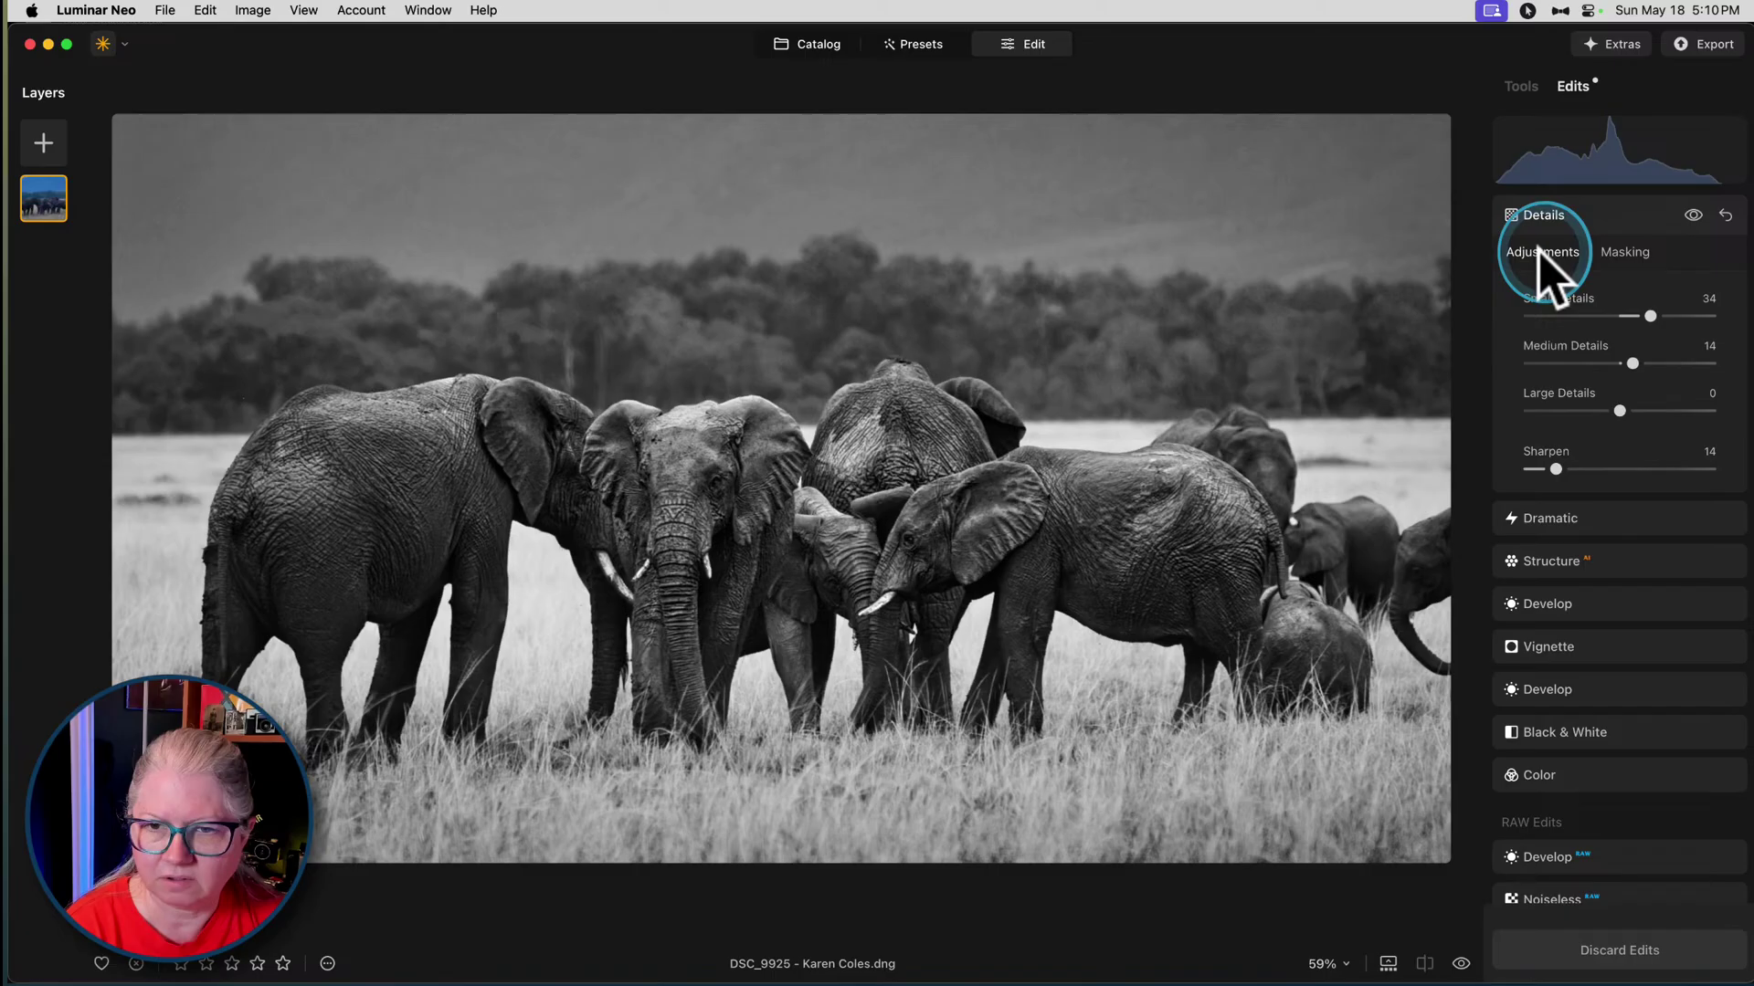
{"action": "left_click", "coordinate": [1692, 215]}
{"action": "left_click", "coordinate": [1692, 215]}
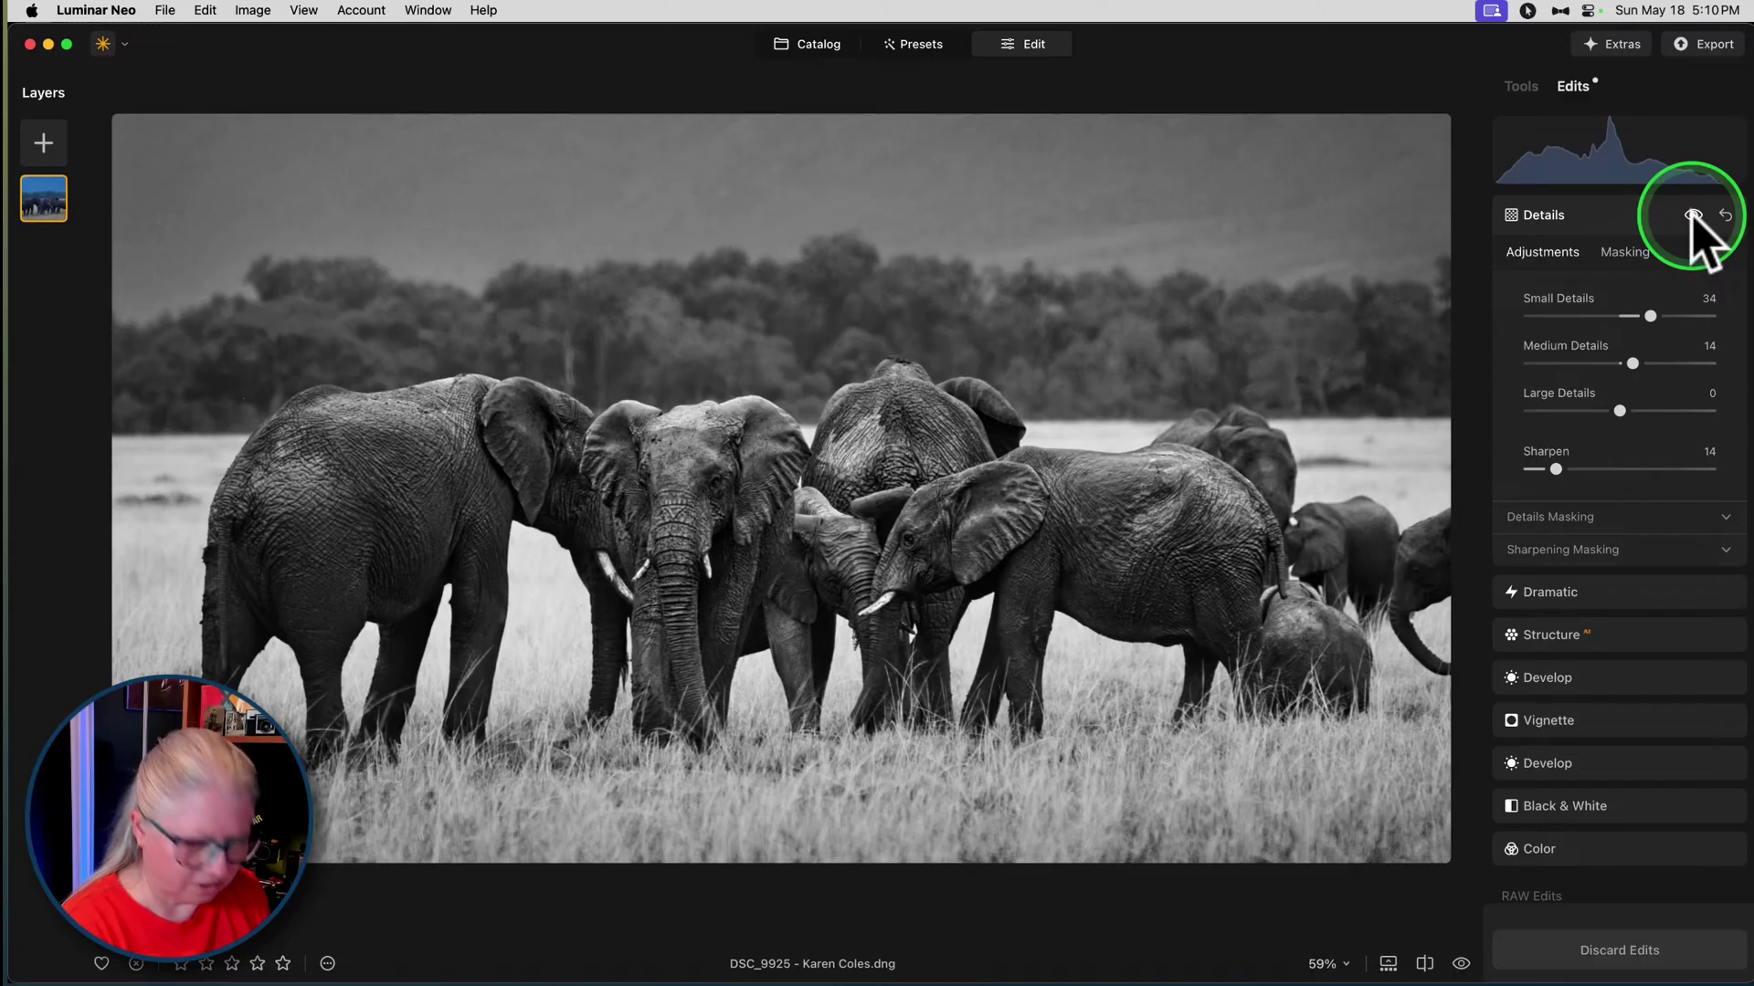
{"action": "key", "text": "super+1"}
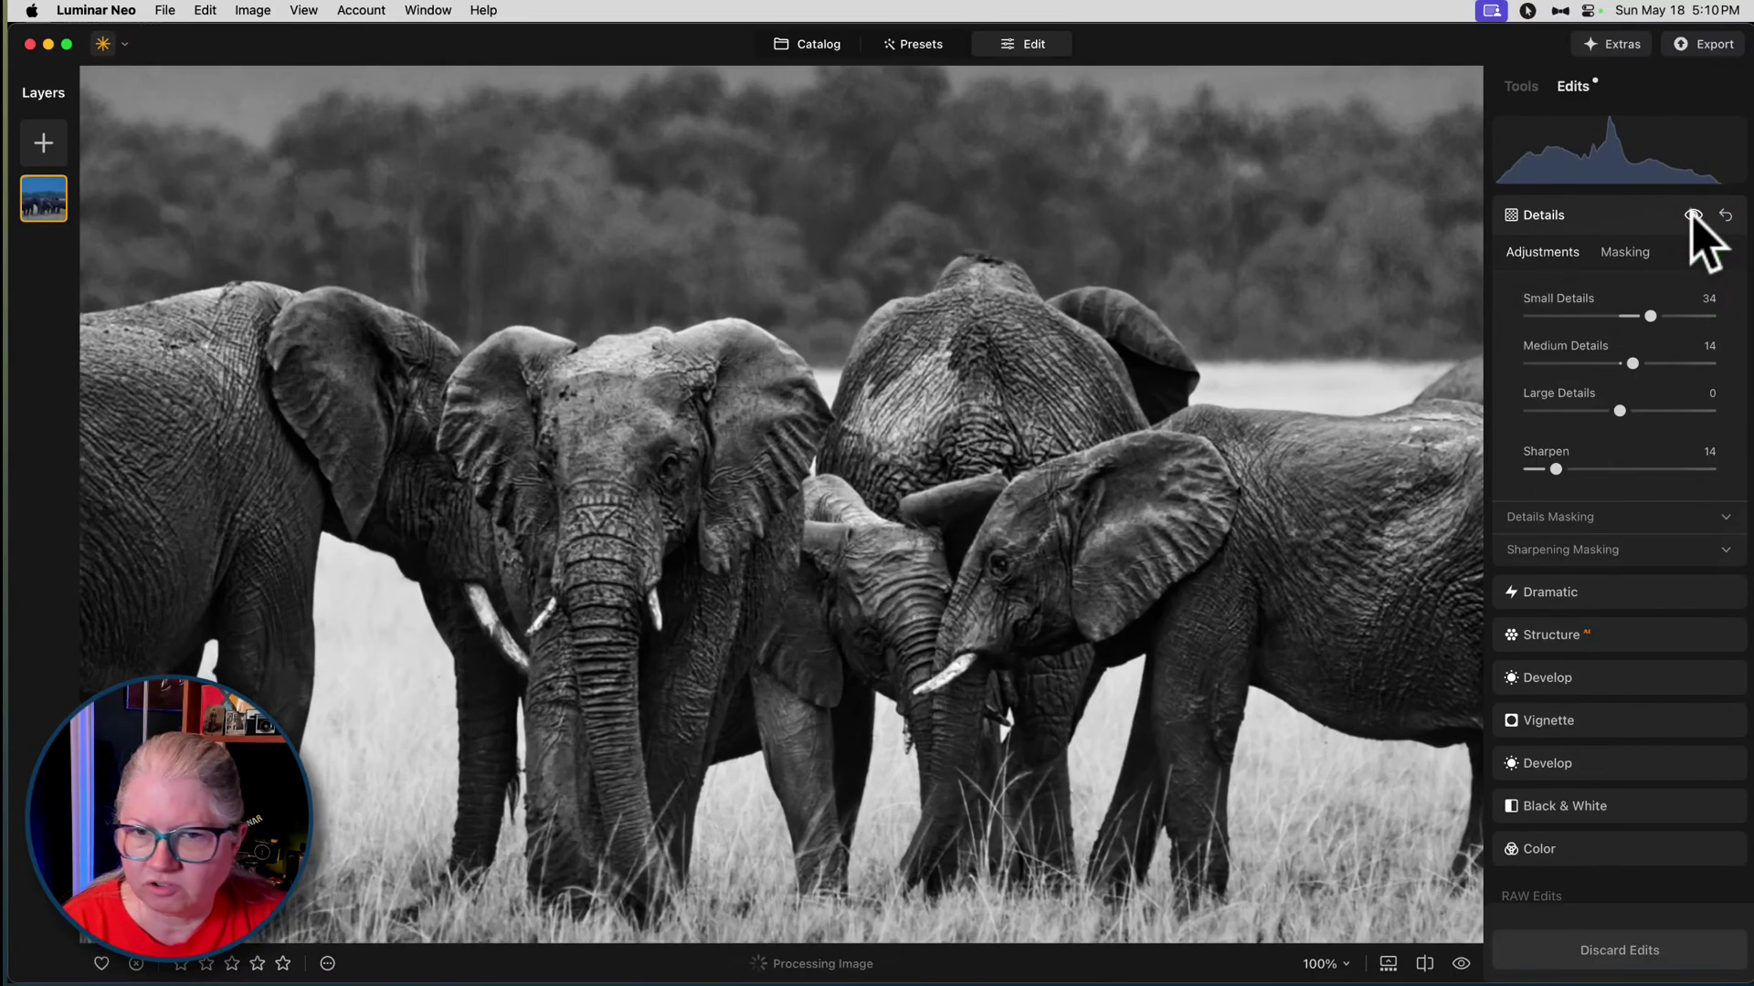
{"action": "left_click", "coordinate": [1692, 216]}
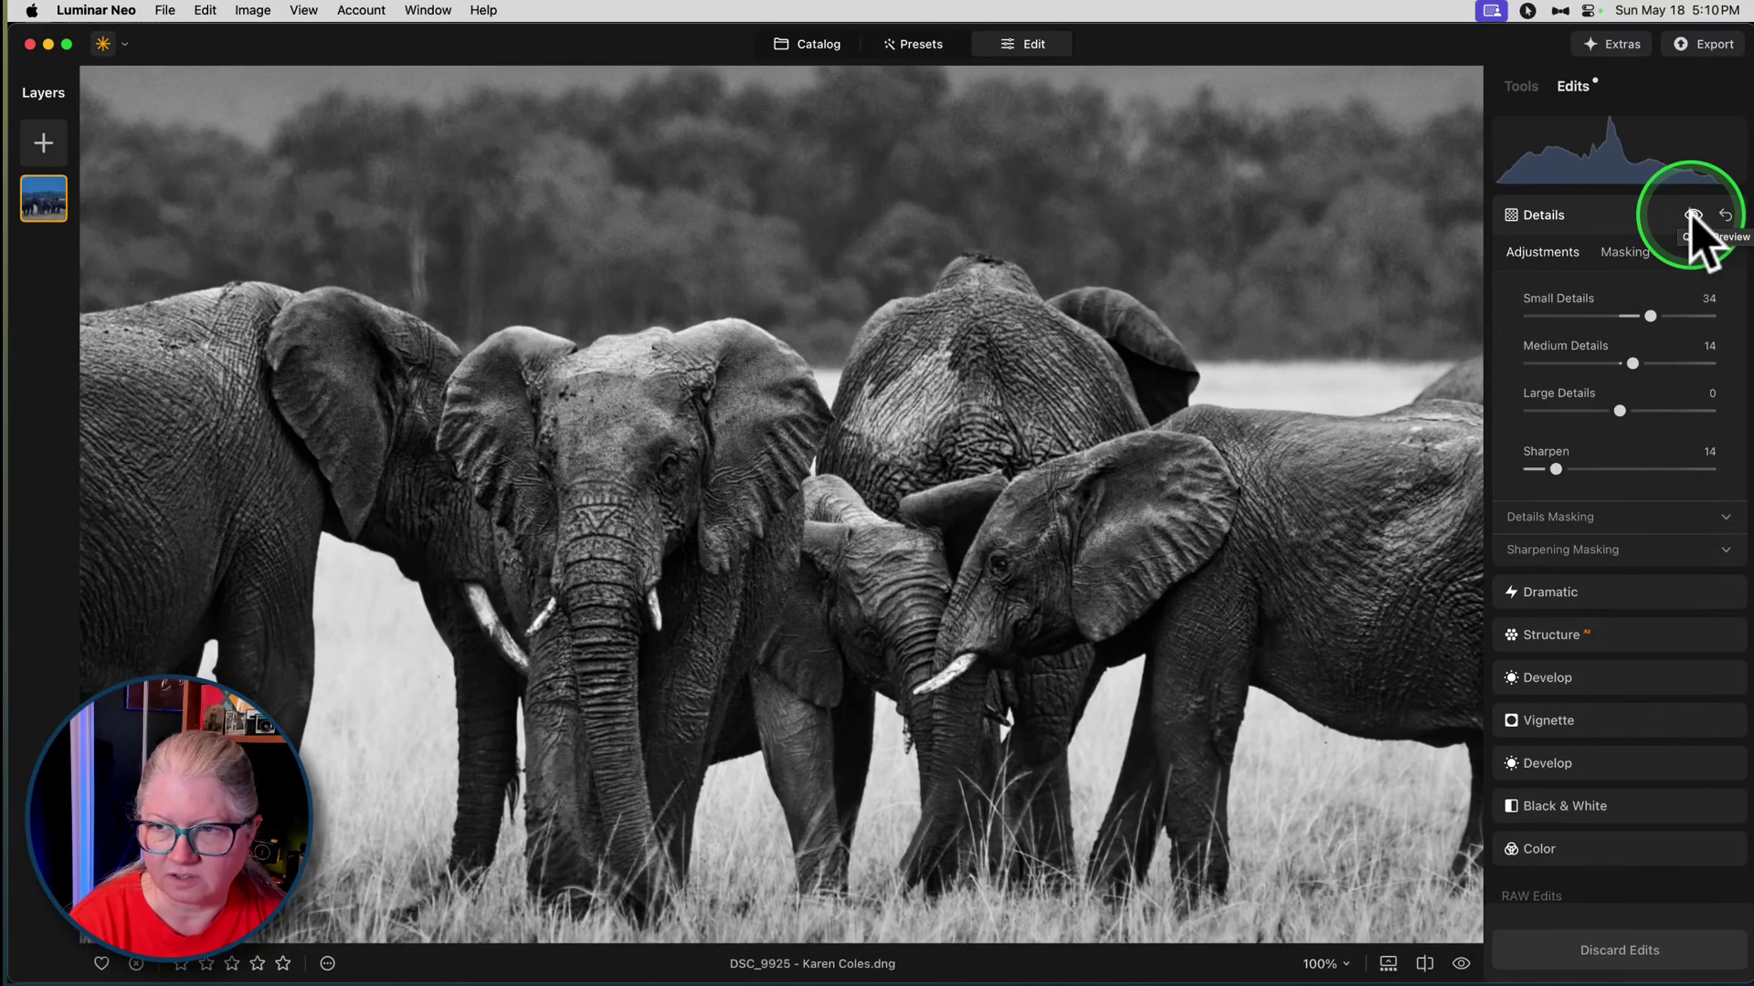
- Try exaggerated Details values of Small 83, Medium 92 and Sharpen 66, and compare with the effect off
{"action": "left_click_drag", "start_coordinate": [1649, 316], "coordinate": [1693, 316]}
{"action": "left_click_drag", "start_coordinate": [1632, 363], "coordinate": [1702, 363]}
{"action": "left_click_drag", "start_coordinate": [1555, 468], "coordinate": [1650, 466]}
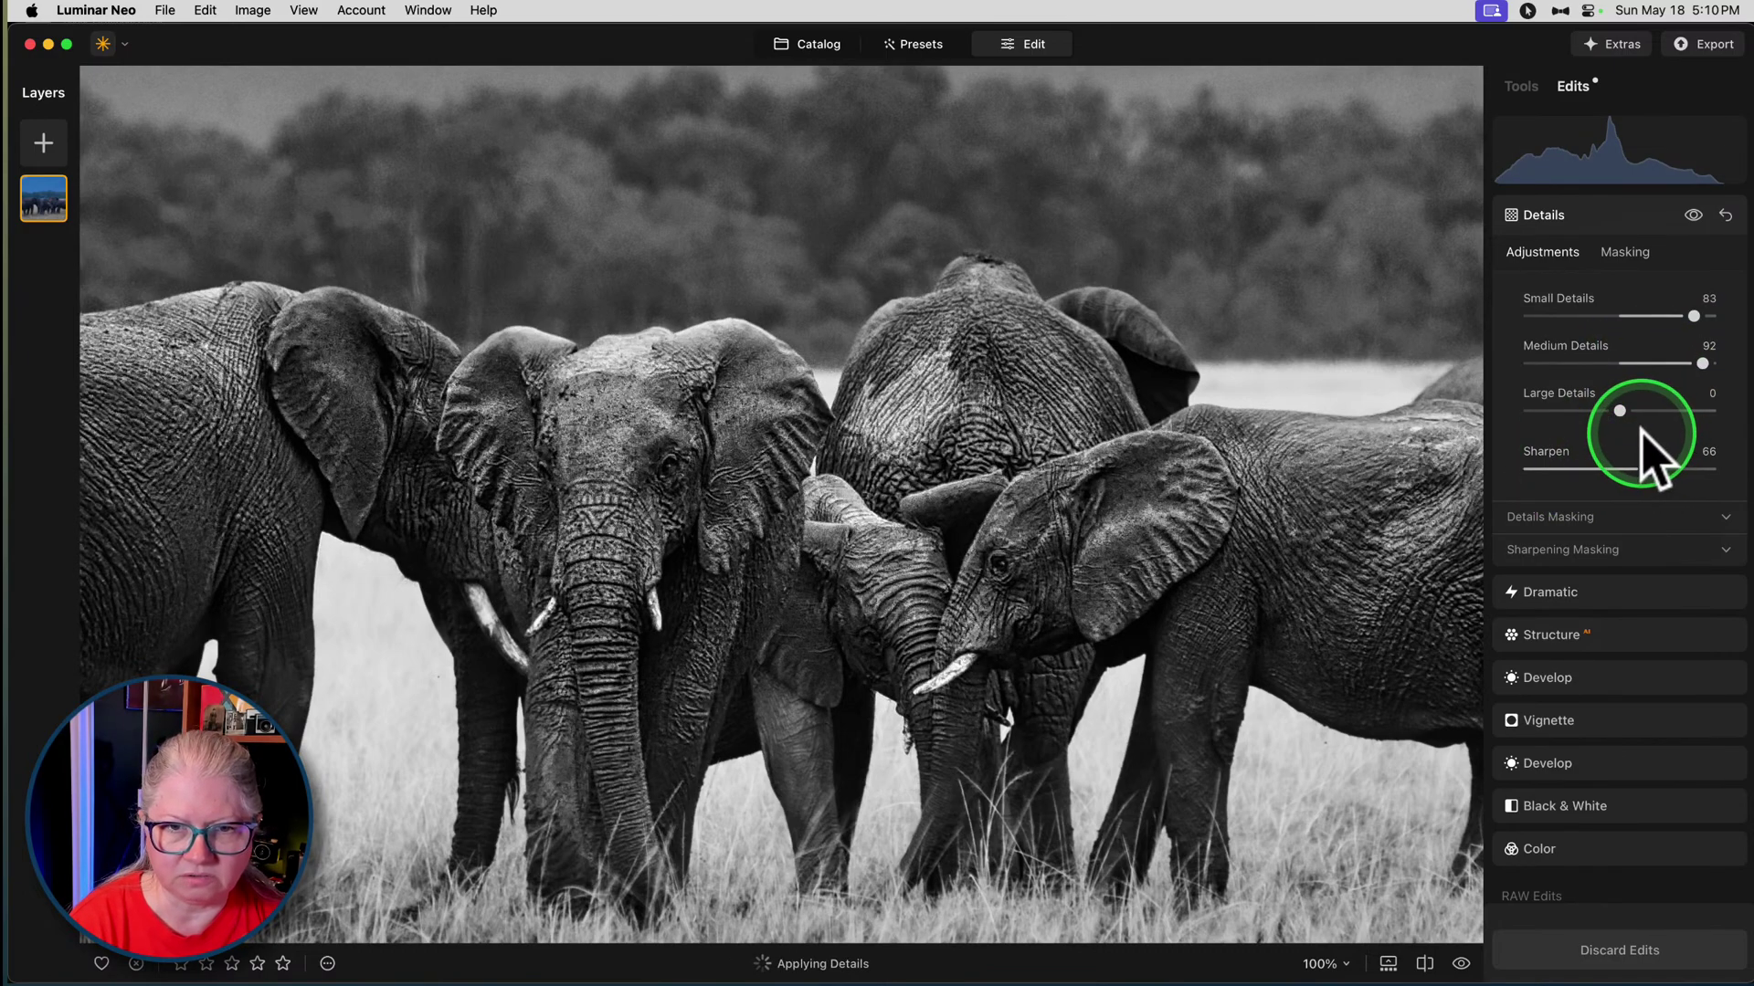
{"action": "left_click", "coordinate": [1693, 216]}
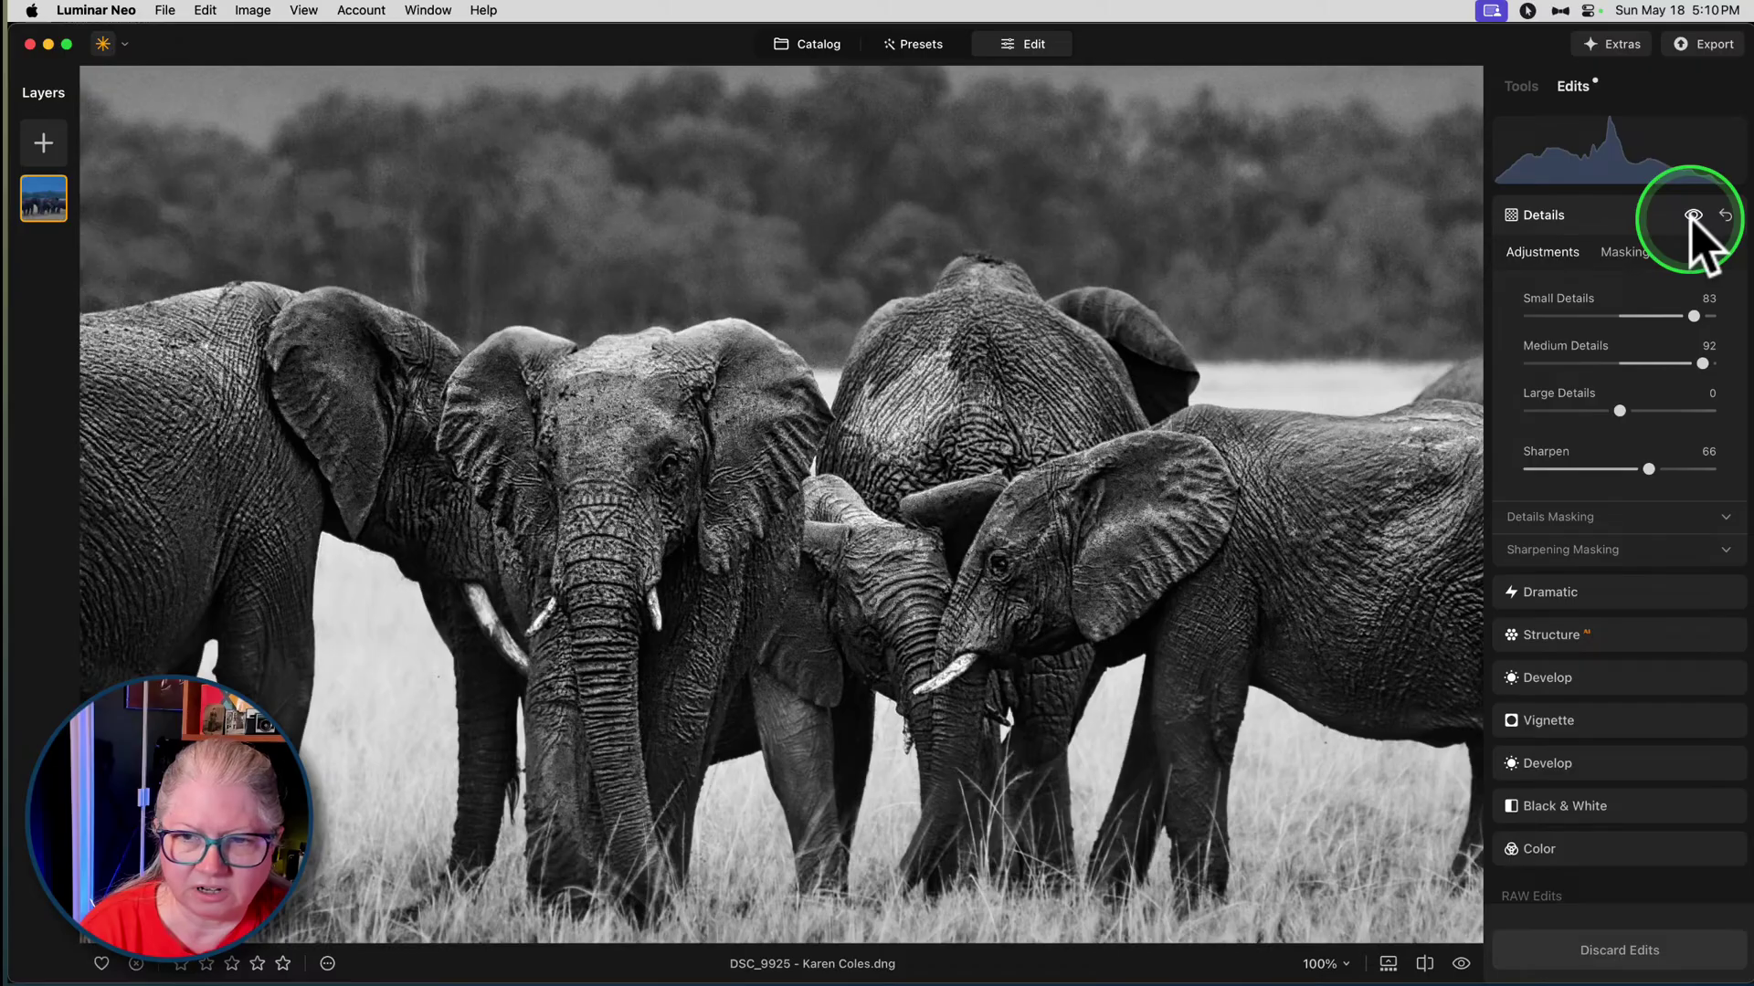
{"action": "left_click", "coordinate": [1693, 216]}
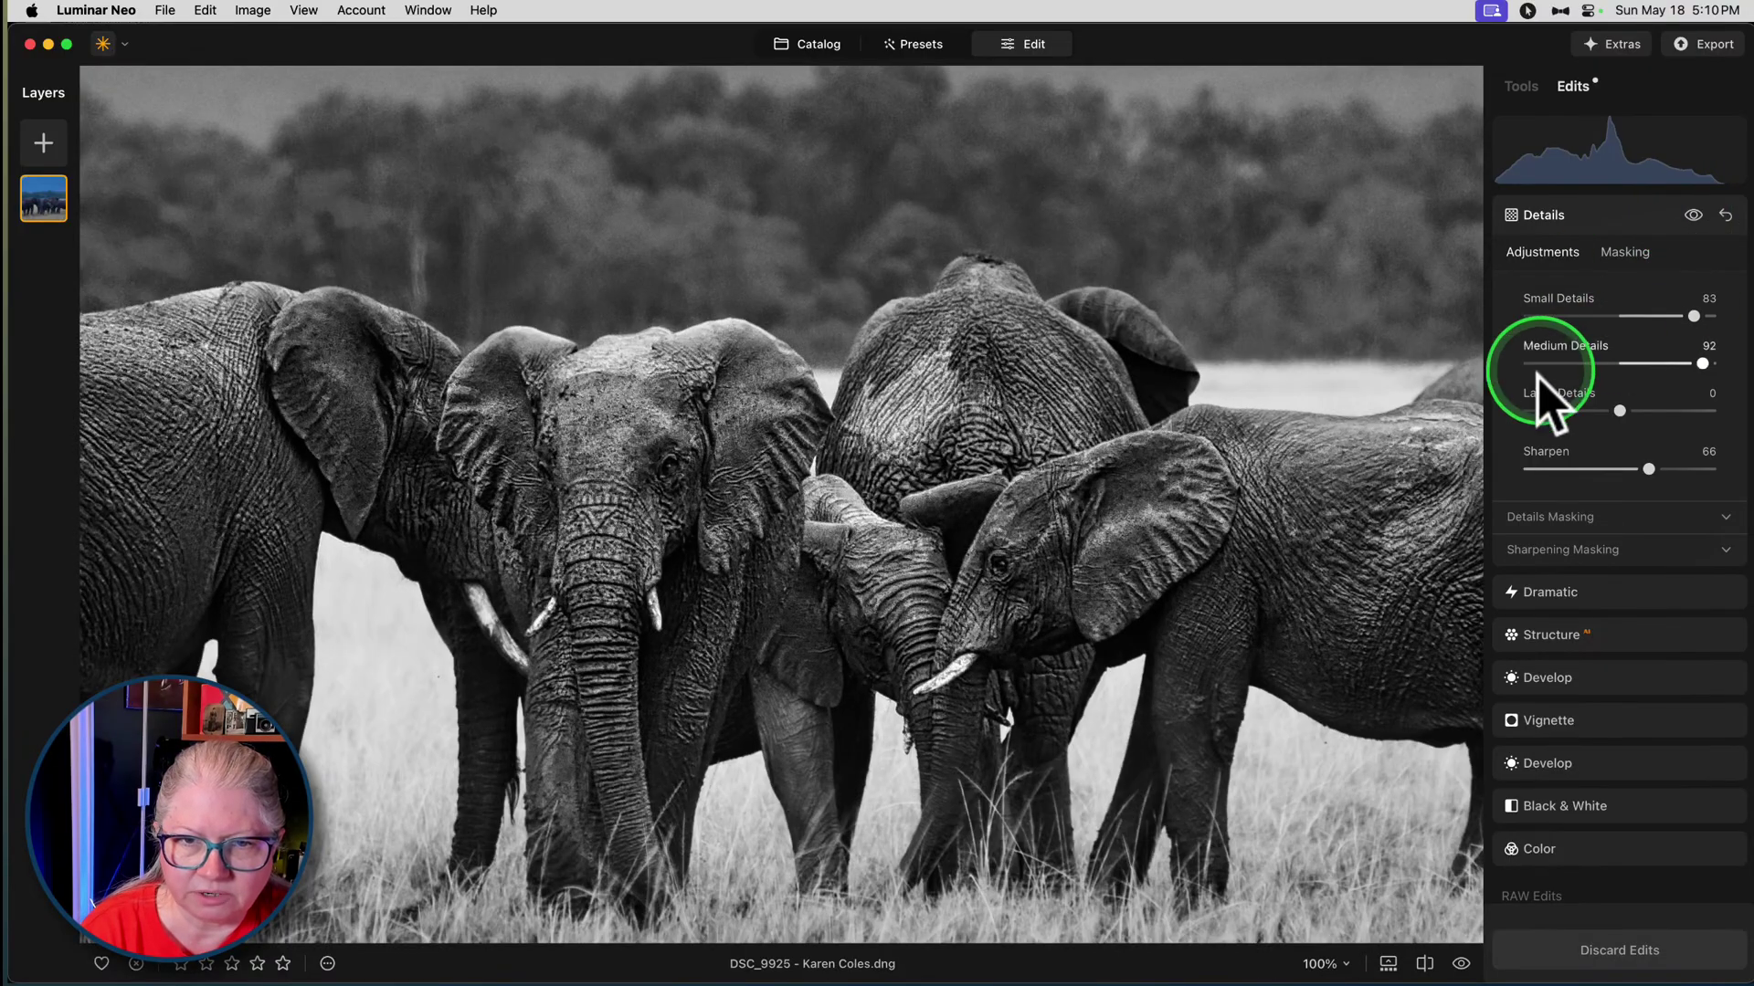
- Set the Details edit to Small Details 40, Medium Details 32 and Sharpen 20, and finish with the whole photo in view
{"action": "left_click_drag", "start_coordinate": [1648, 469], "coordinate": [1567, 469]}
{"action": "left_click_drag", "start_coordinate": [1701, 364], "coordinate": [1655, 315]}
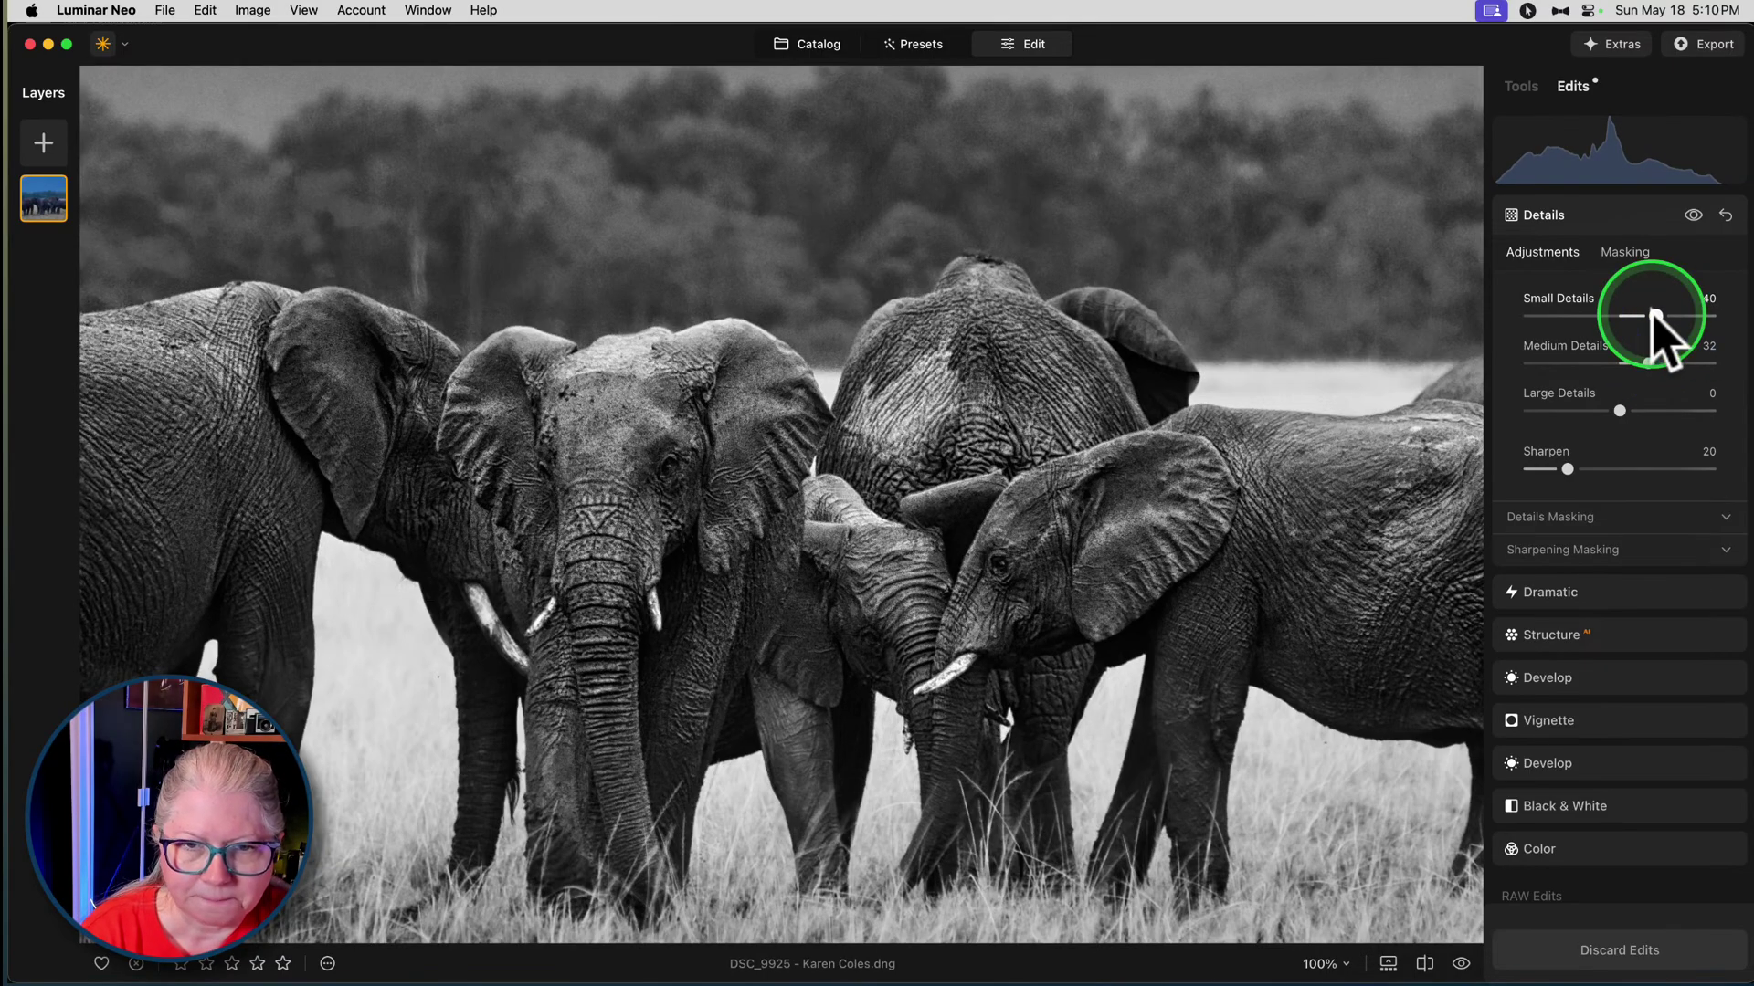
{"action": "left_click", "coordinate": [1520, 86]}
{"action": "left_click", "coordinate": [1430, 361]}
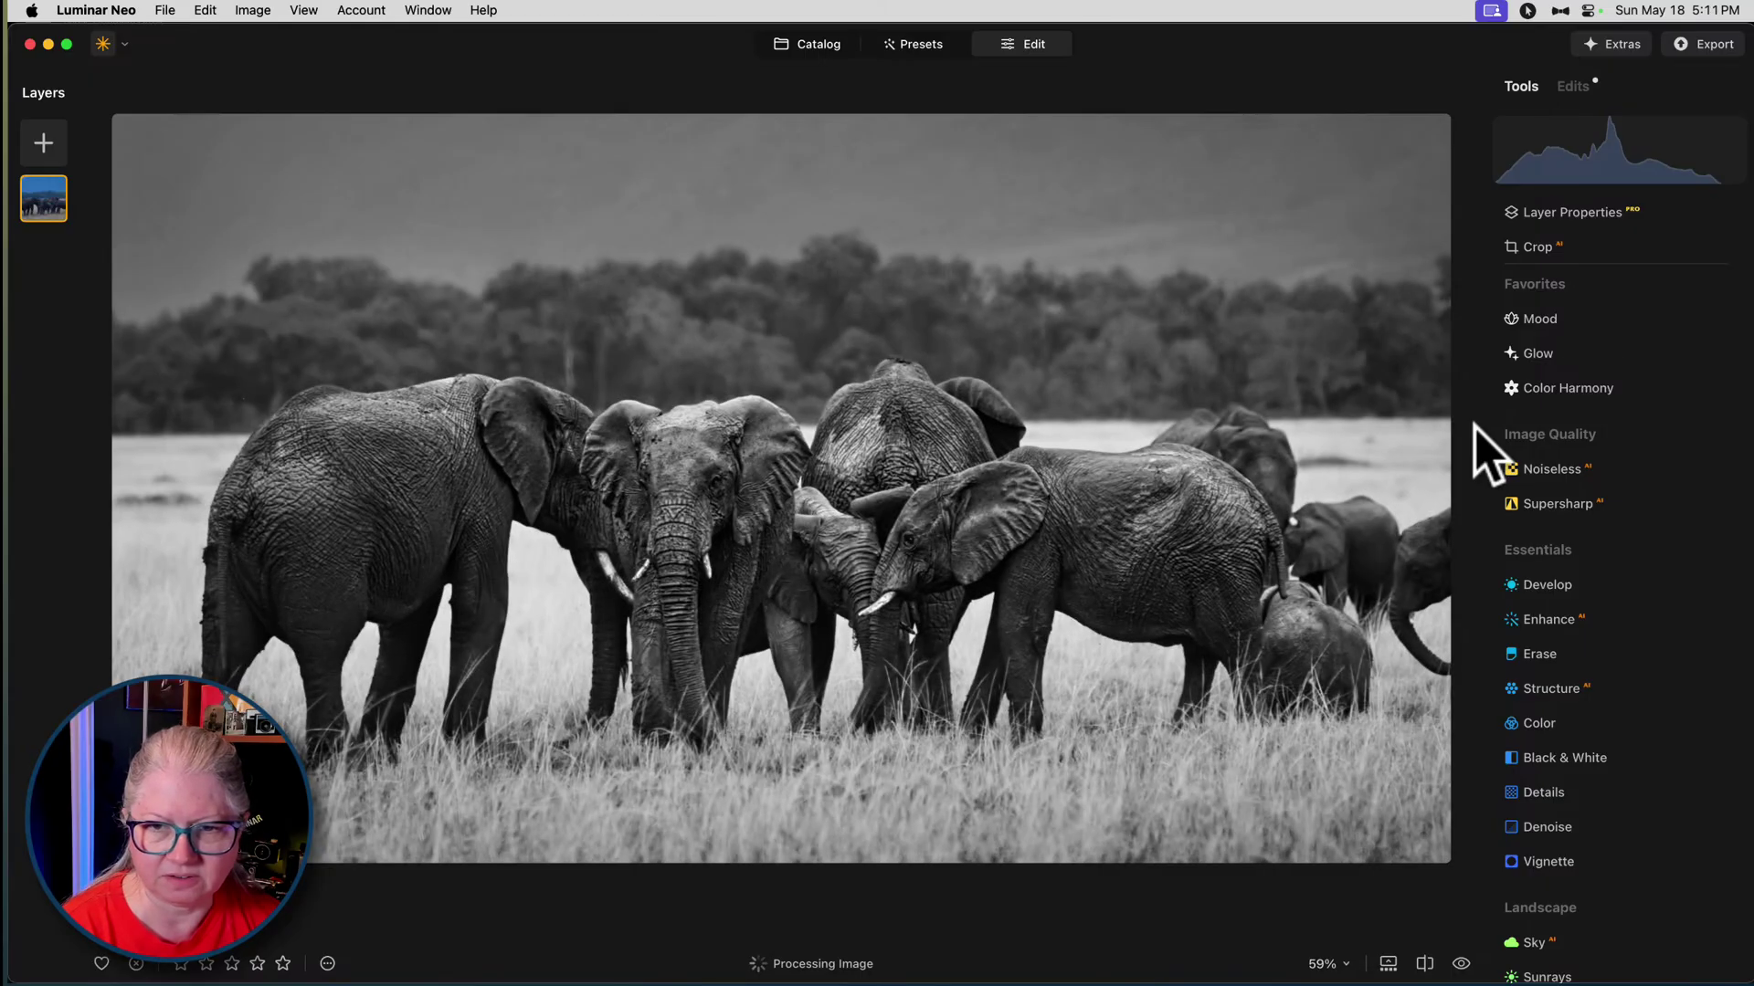
- Compare the finished black-and-white elephant photo with its original
{"action": "key", "text": "backslash"}
{"action": "key", "text": "backslash"}
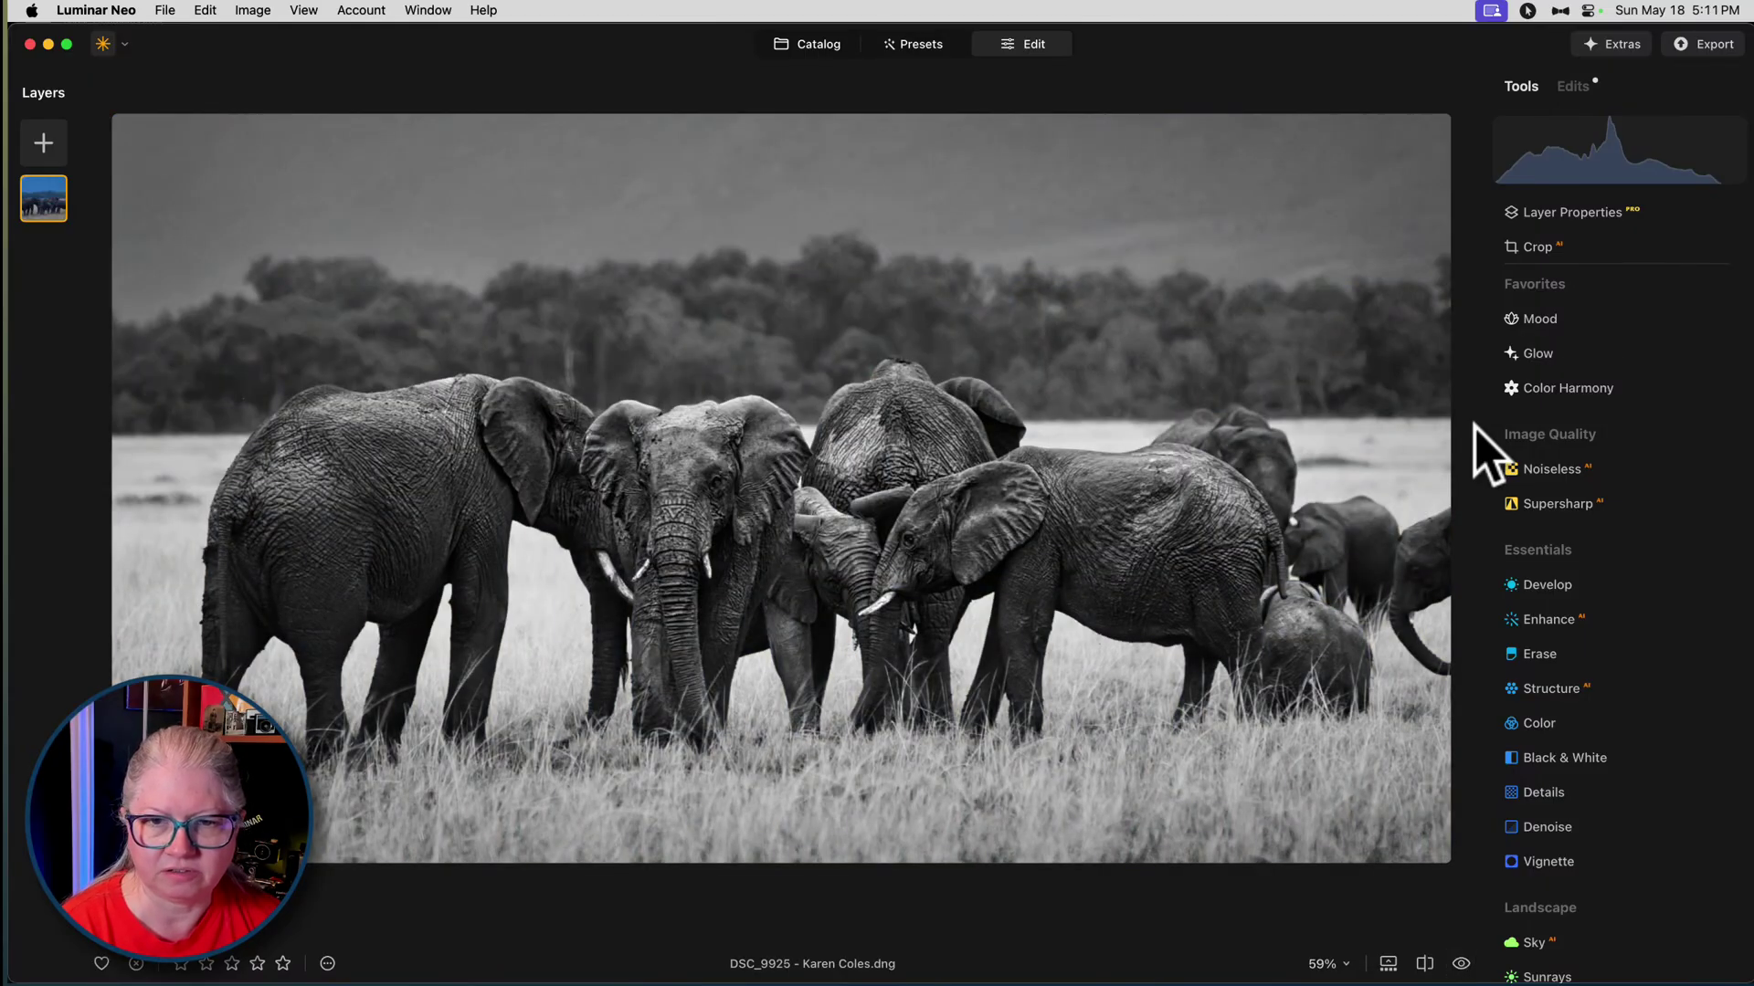
{"action": "key", "text": "backslash"}
{"action": "key", "text": "backslash"}
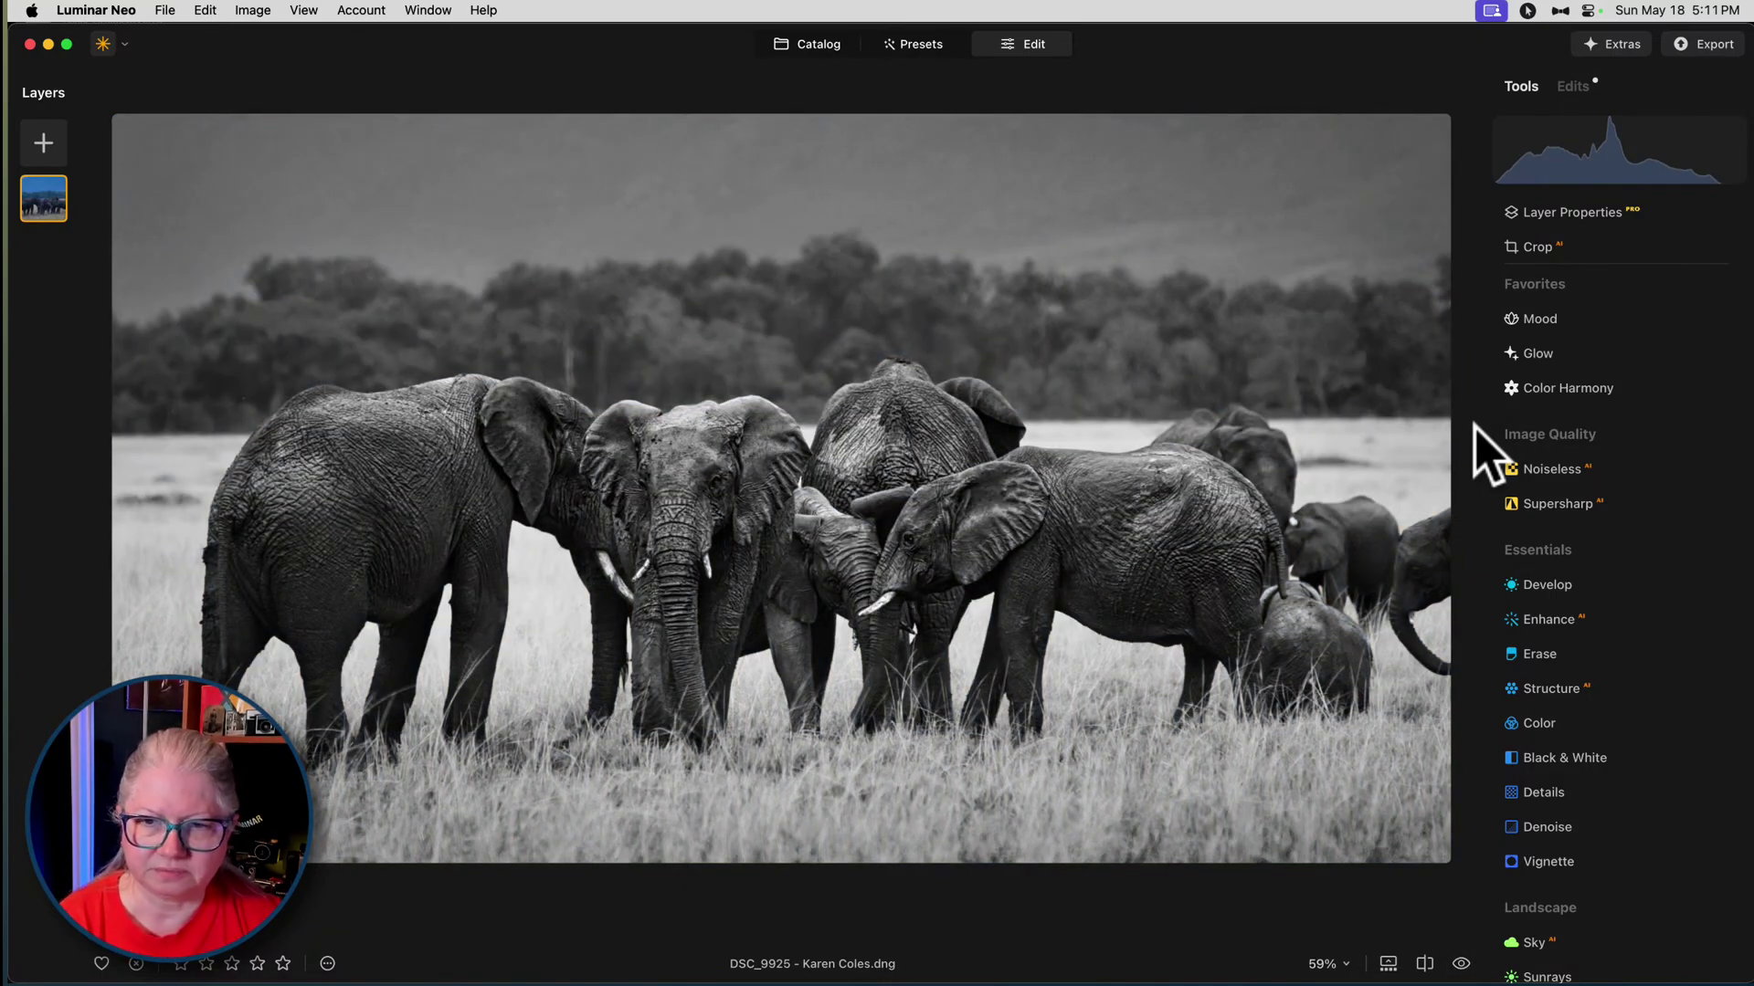
- Return to the catalog, switch to Lightroom Classic, and open the unedited black panther photo in the Add contrast and punch folder
{"action": "key", "text": "g"}
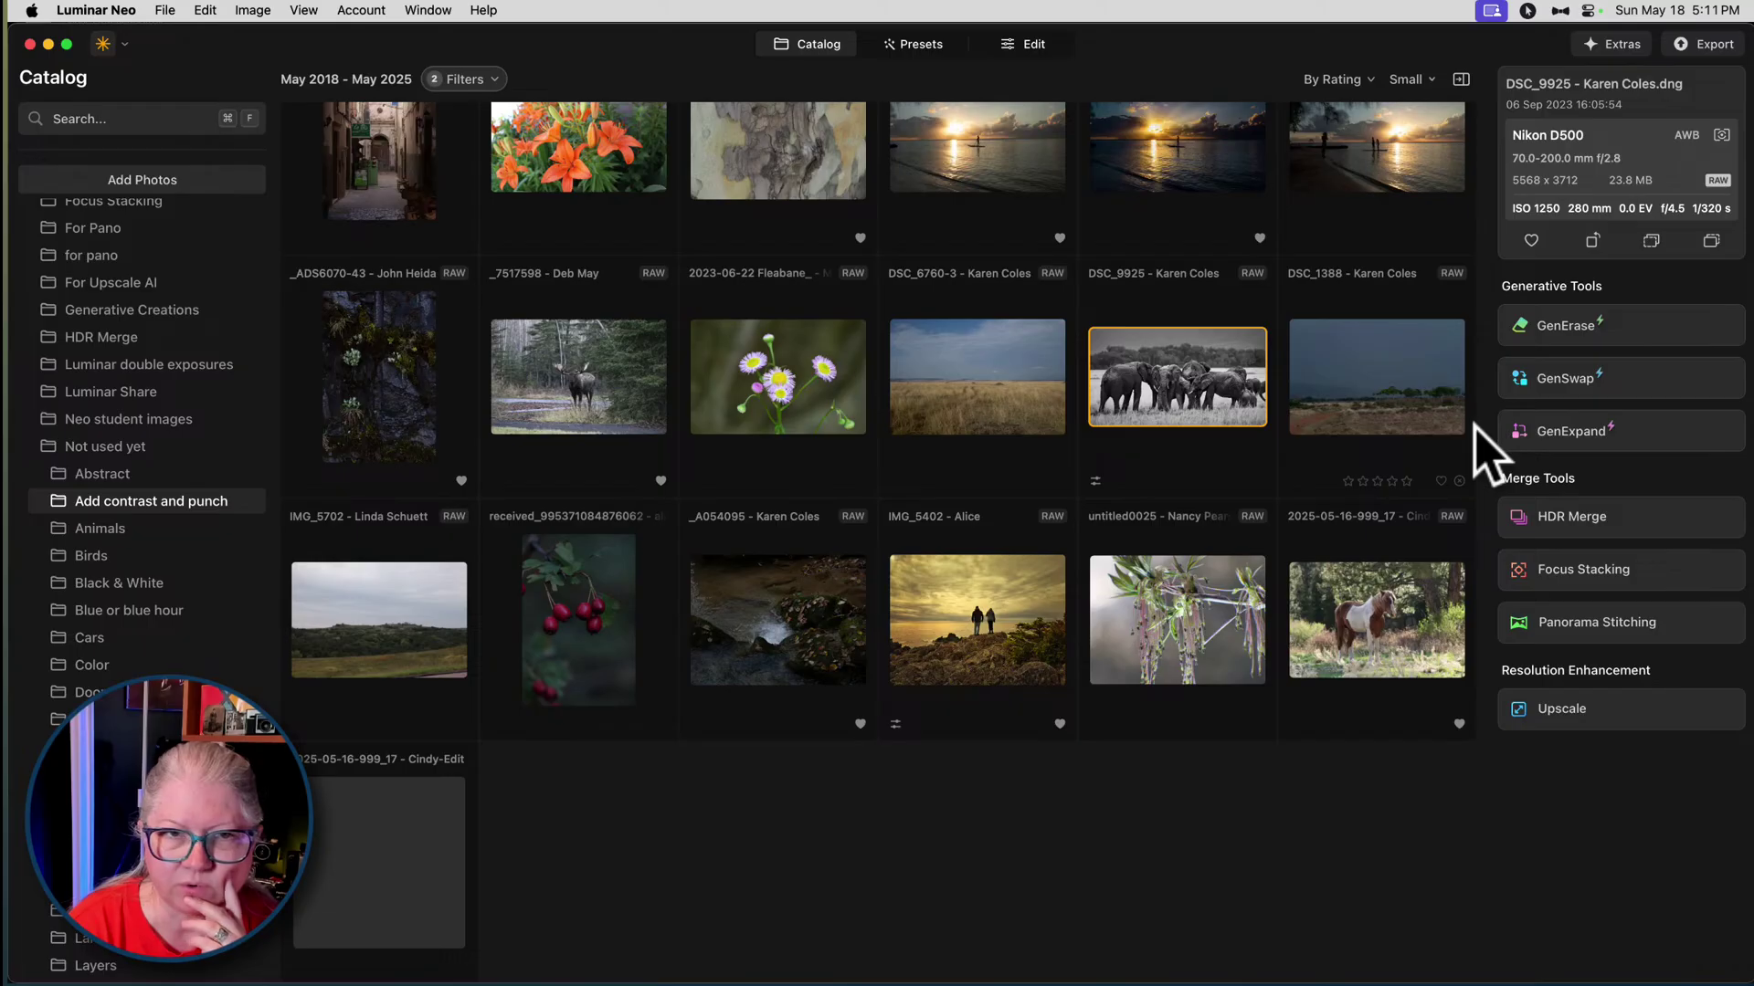
{"action": "scroll", "coordinate": [1474, 423], "scroll_direction": "up", "scroll_amount": 2}
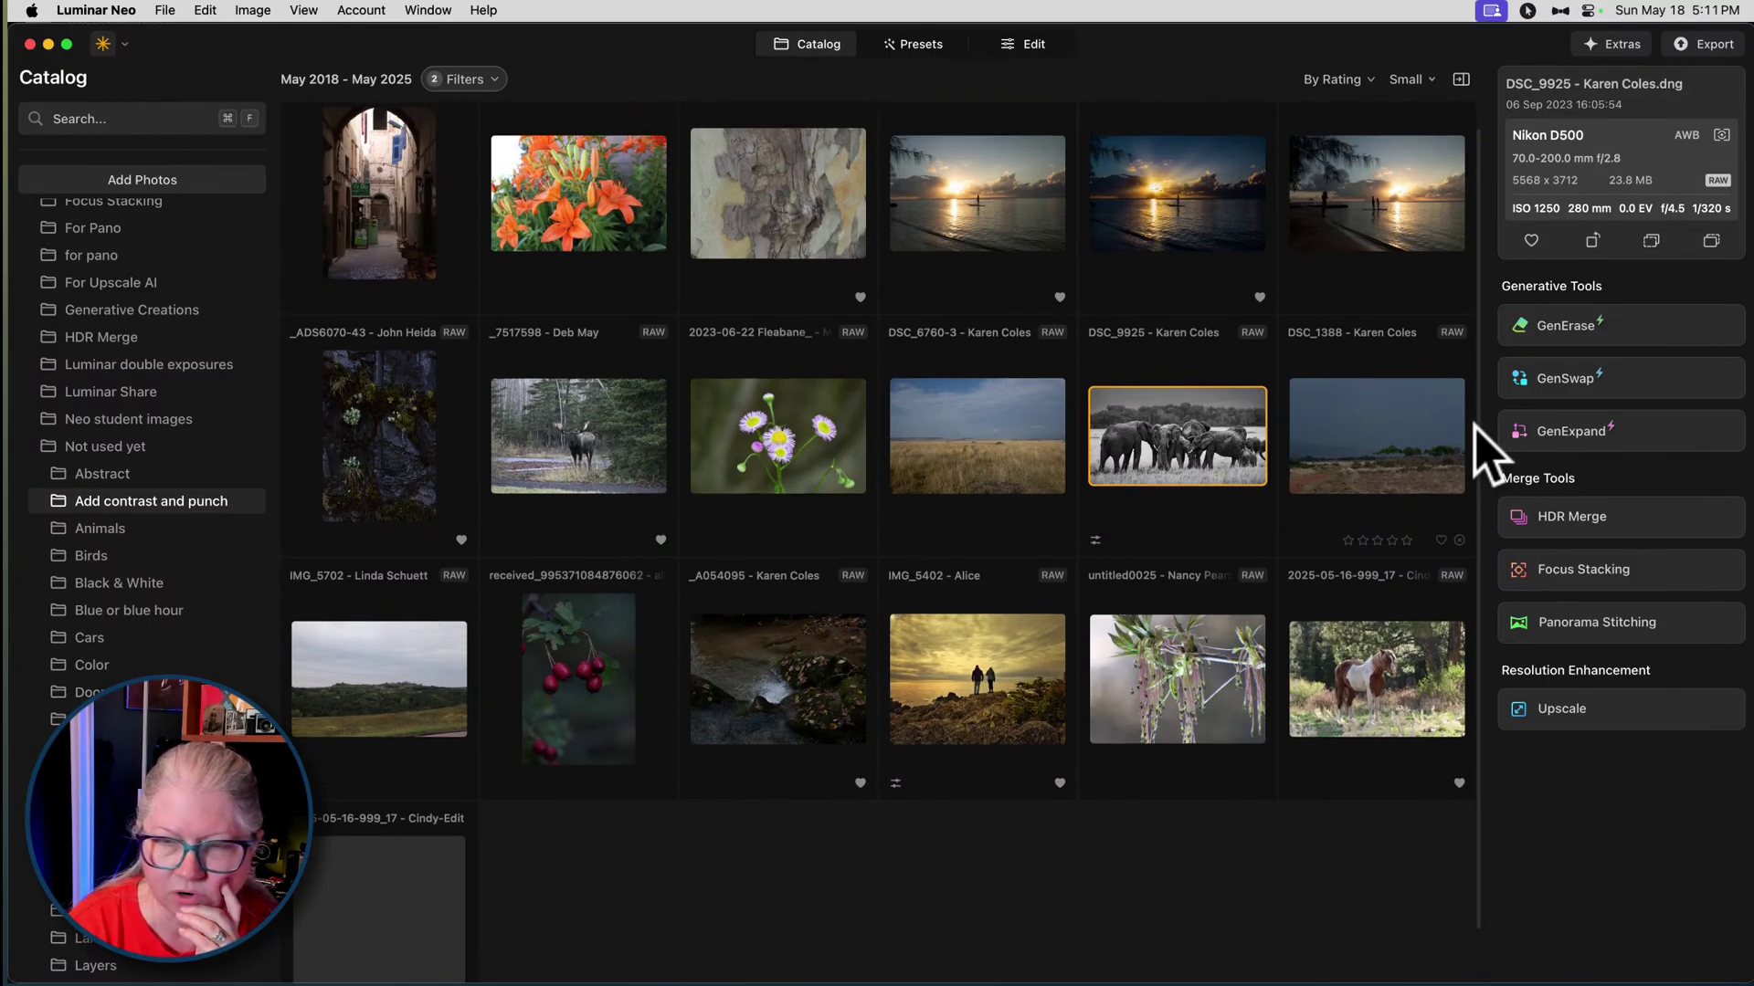
{"action": "key", "text": "super+Tab"}
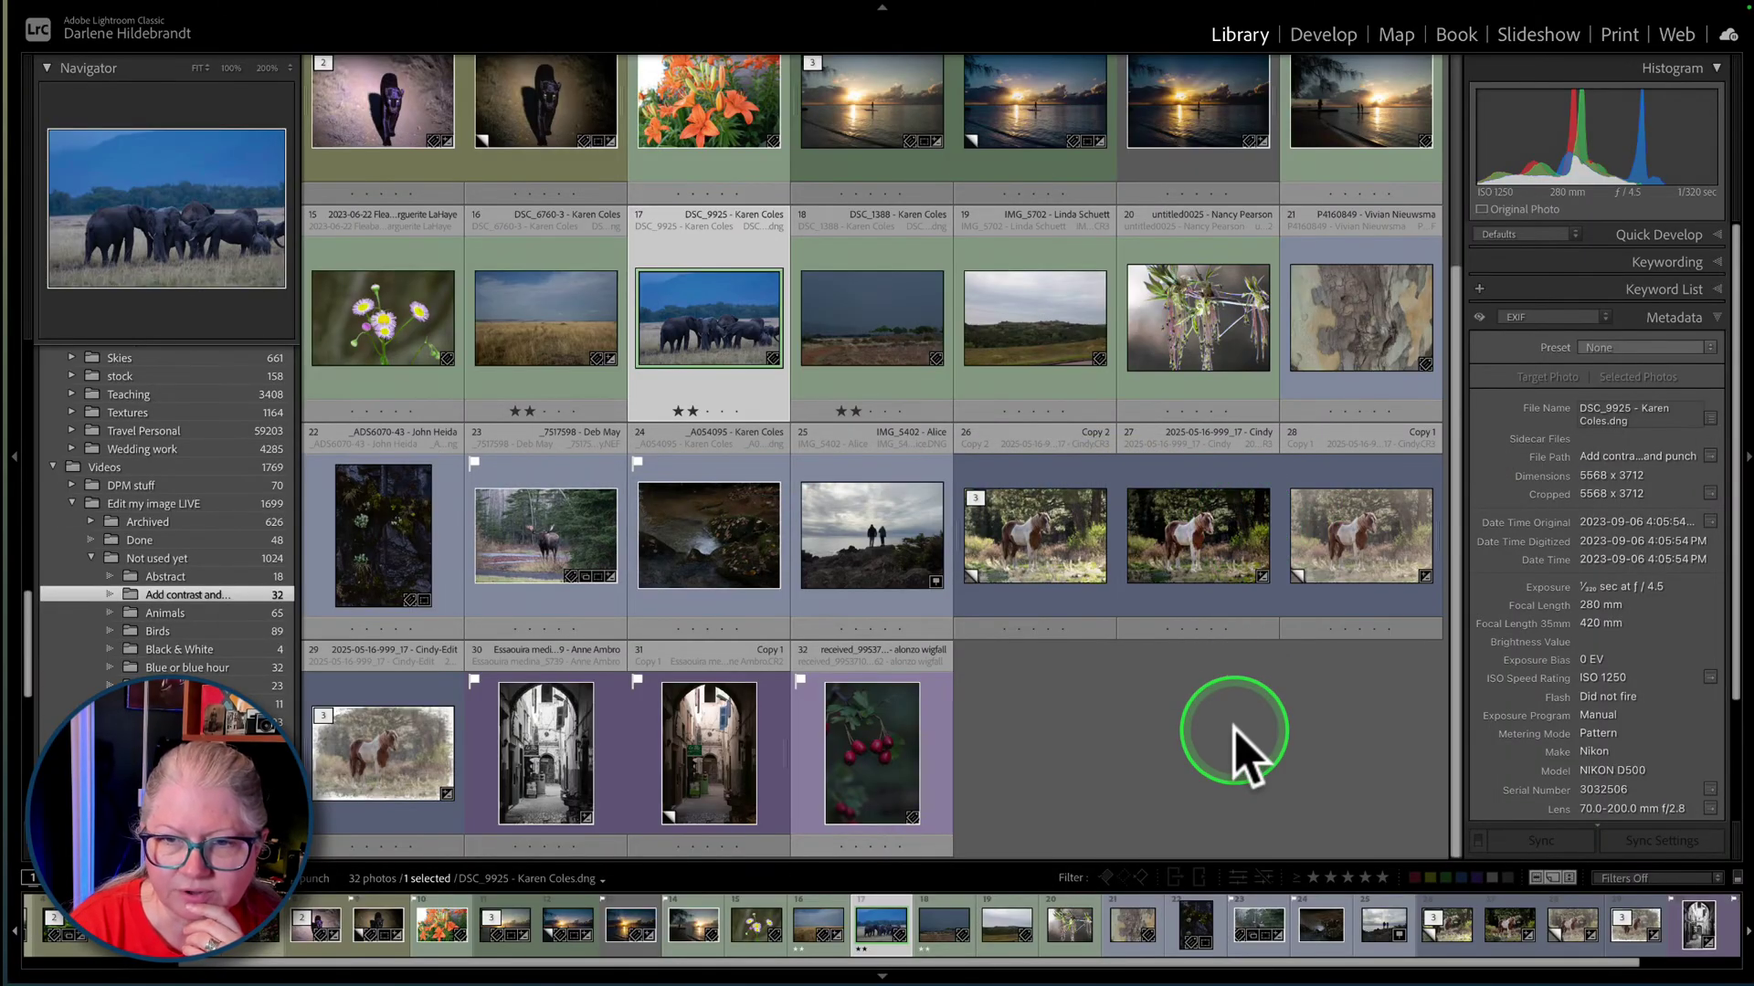
{"action": "scroll", "coordinate": [1234, 742], "scroll_direction": "up", "scroll_amount": 3}
{"action": "scroll", "coordinate": [1234, 742], "scroll_direction": "up", "scroll_amount": 5}
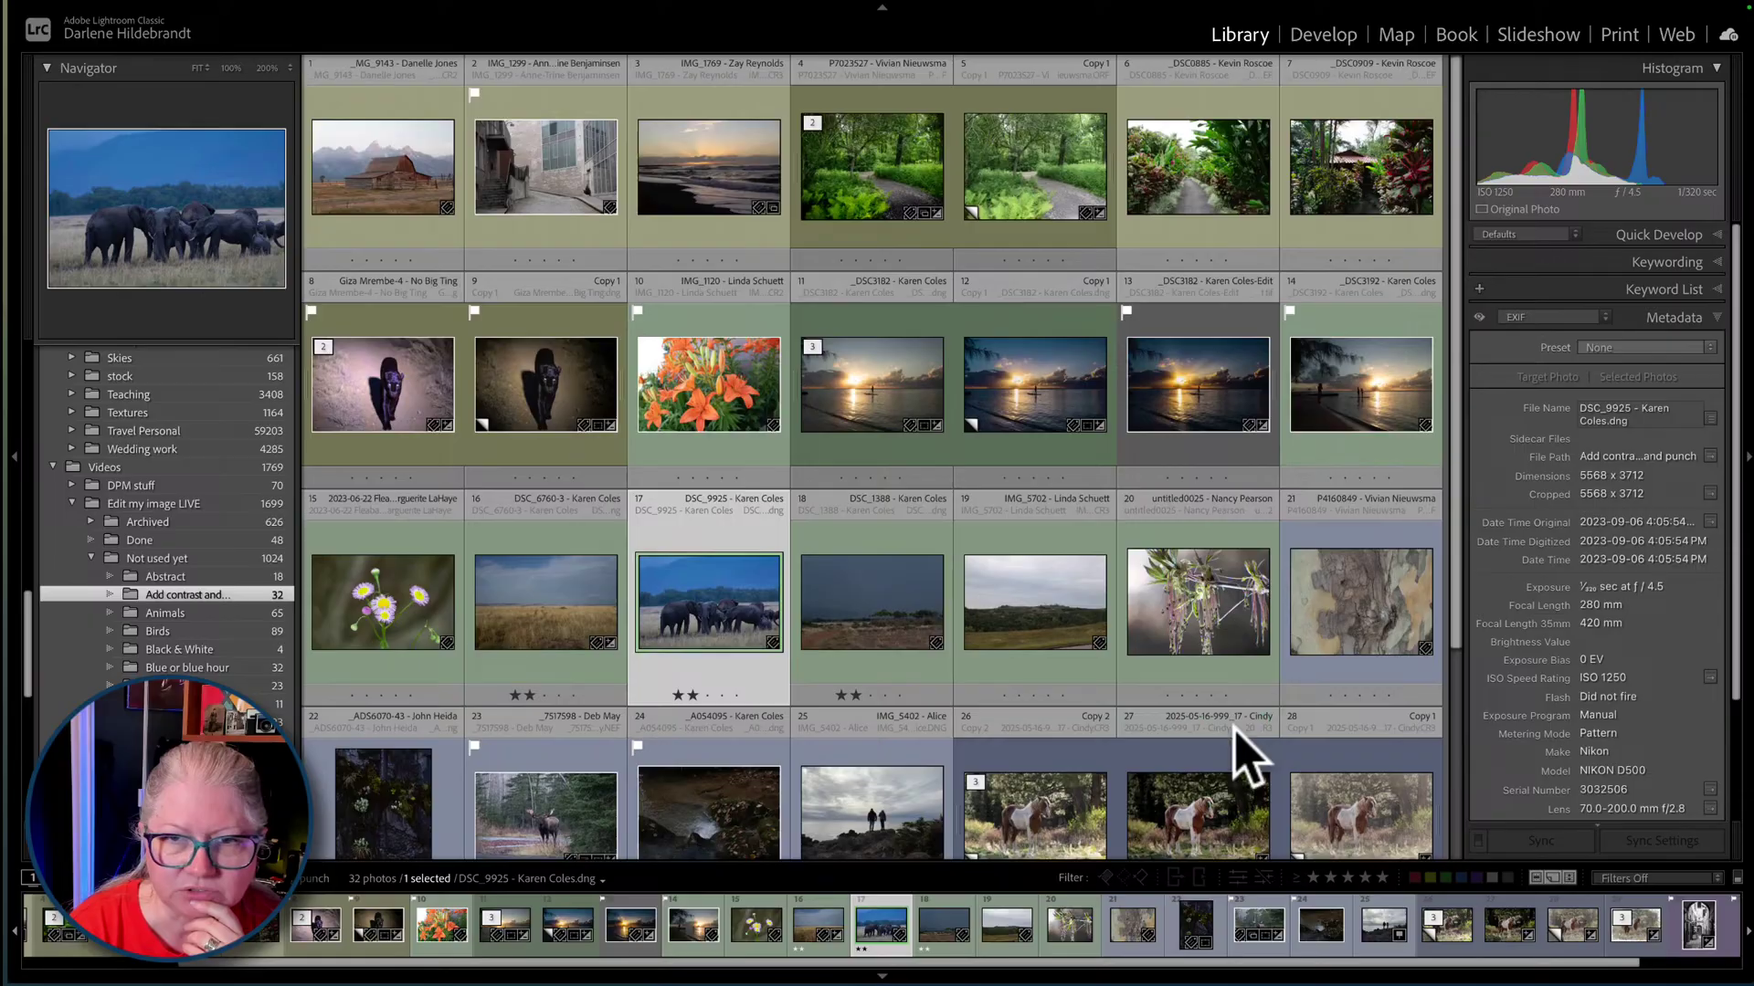
{"action": "double_click", "coordinate": [370, 411]}
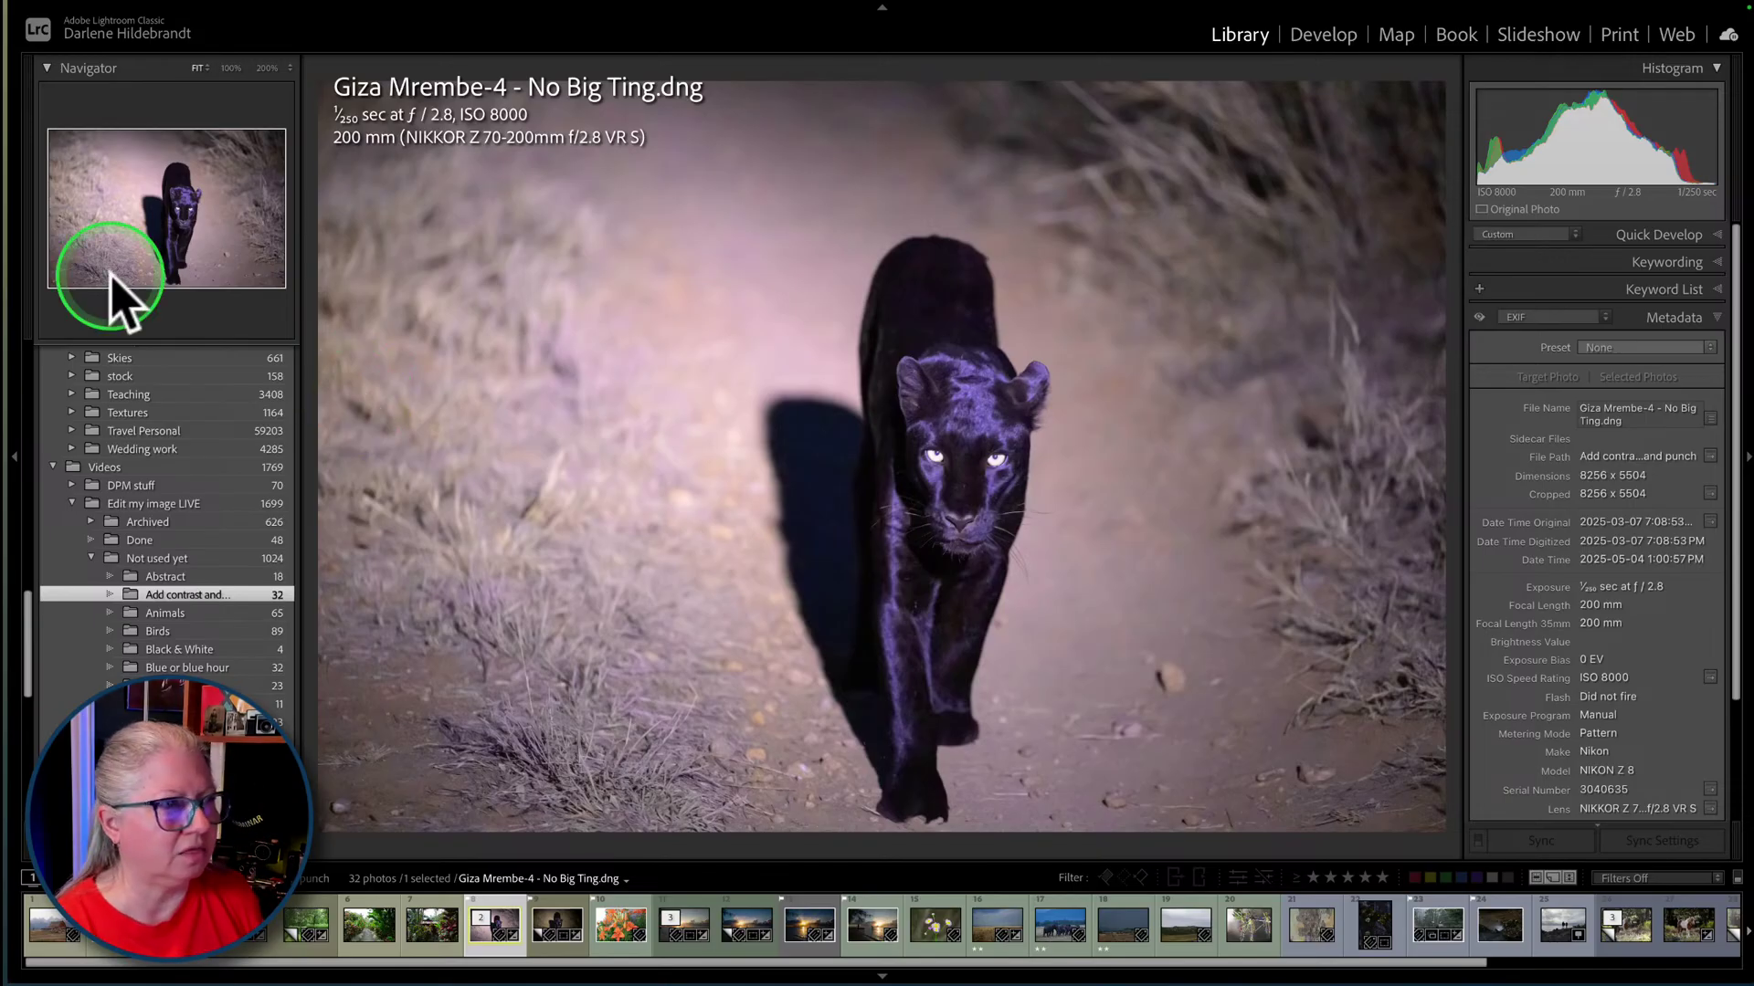
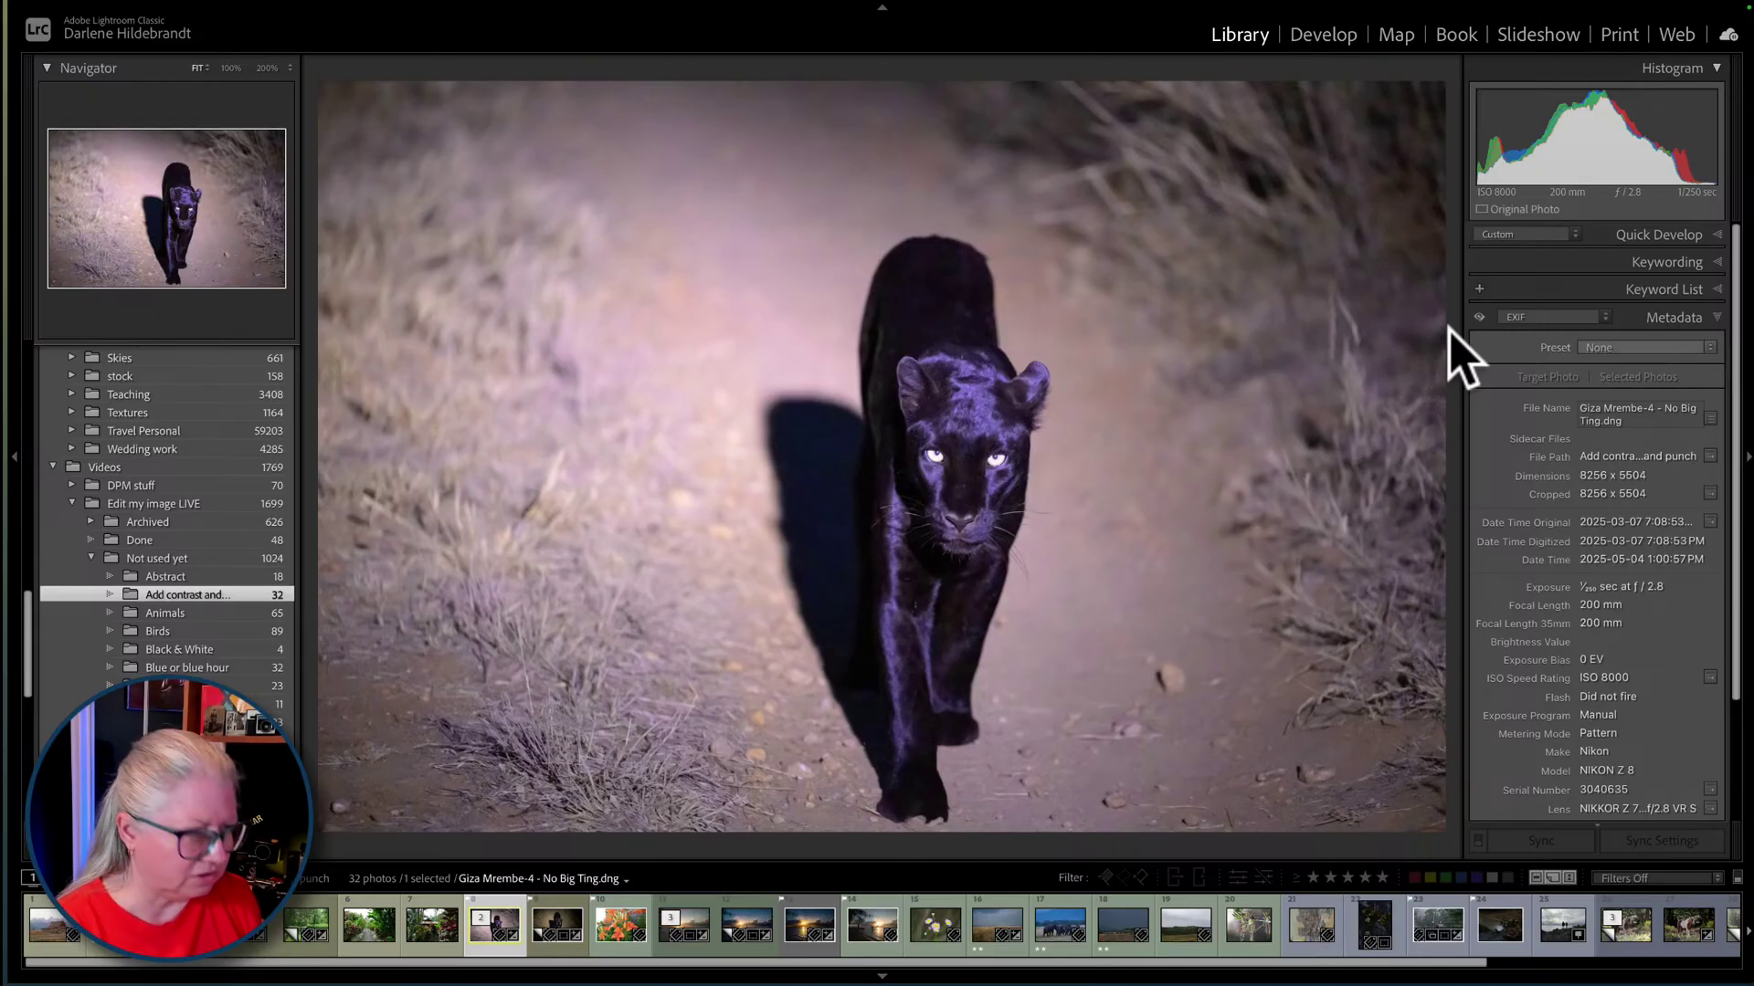
- Bring the panther photo into the Develop module and compare its before and after versions
{"action": "key", "text": "d"}
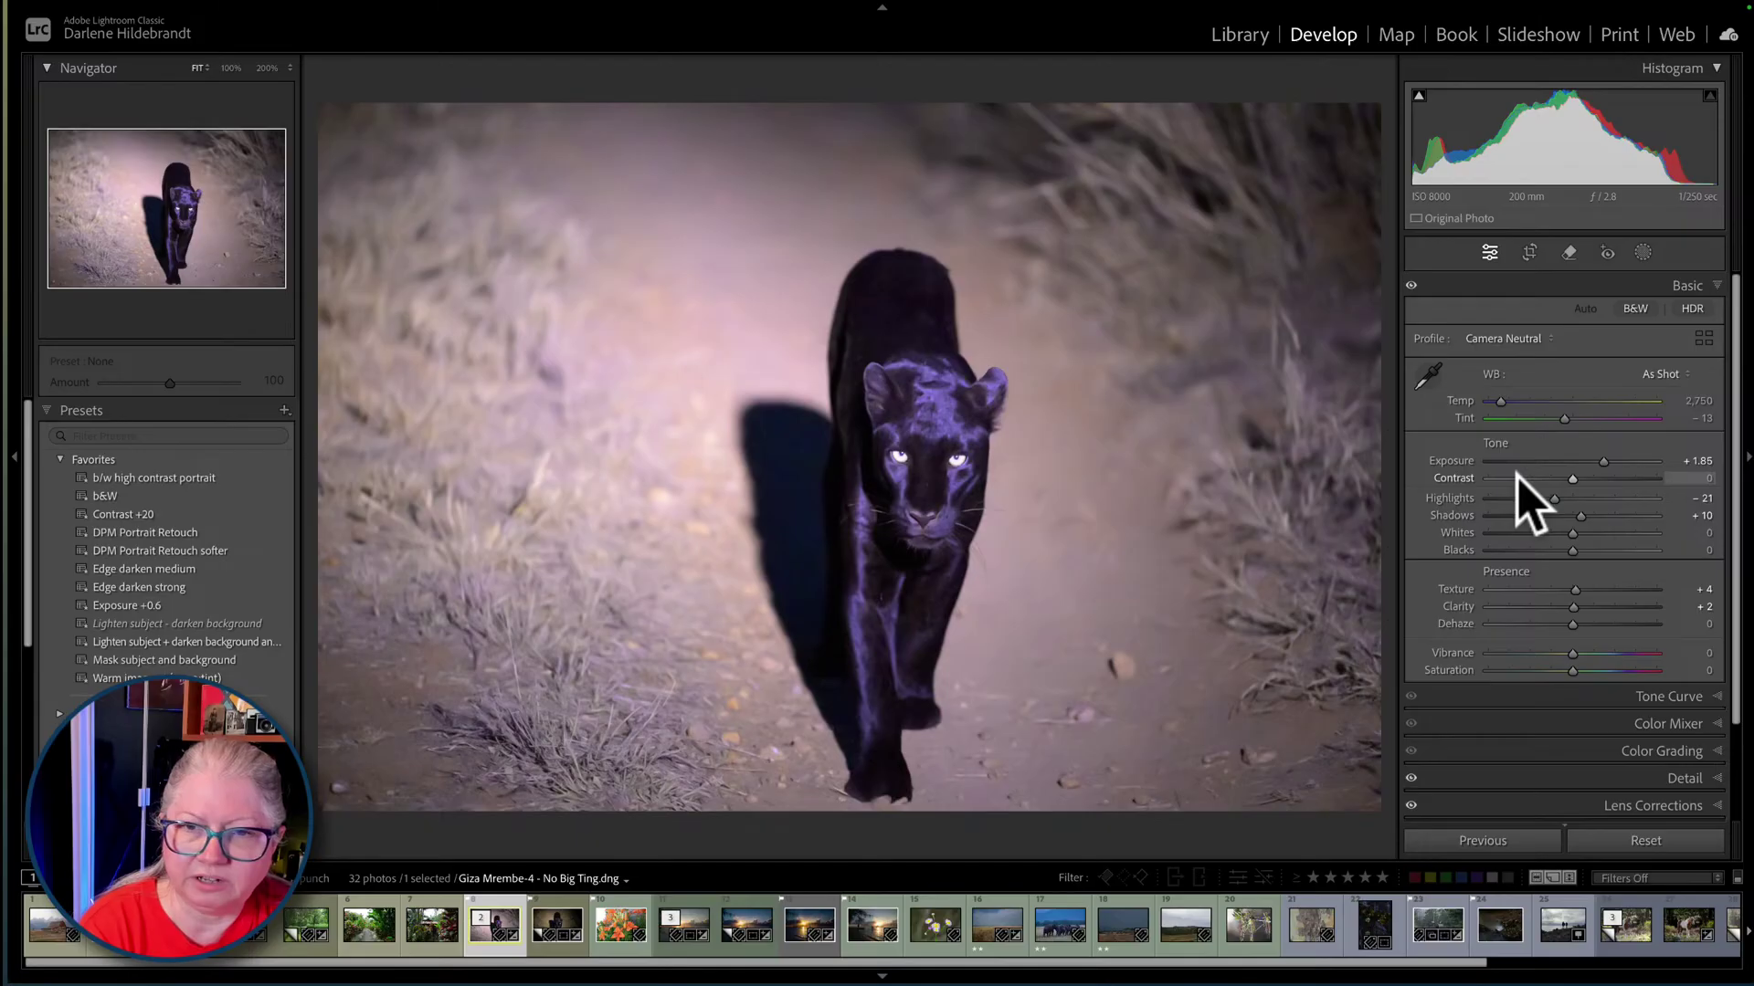
{"action": "key", "text": "backslash"}
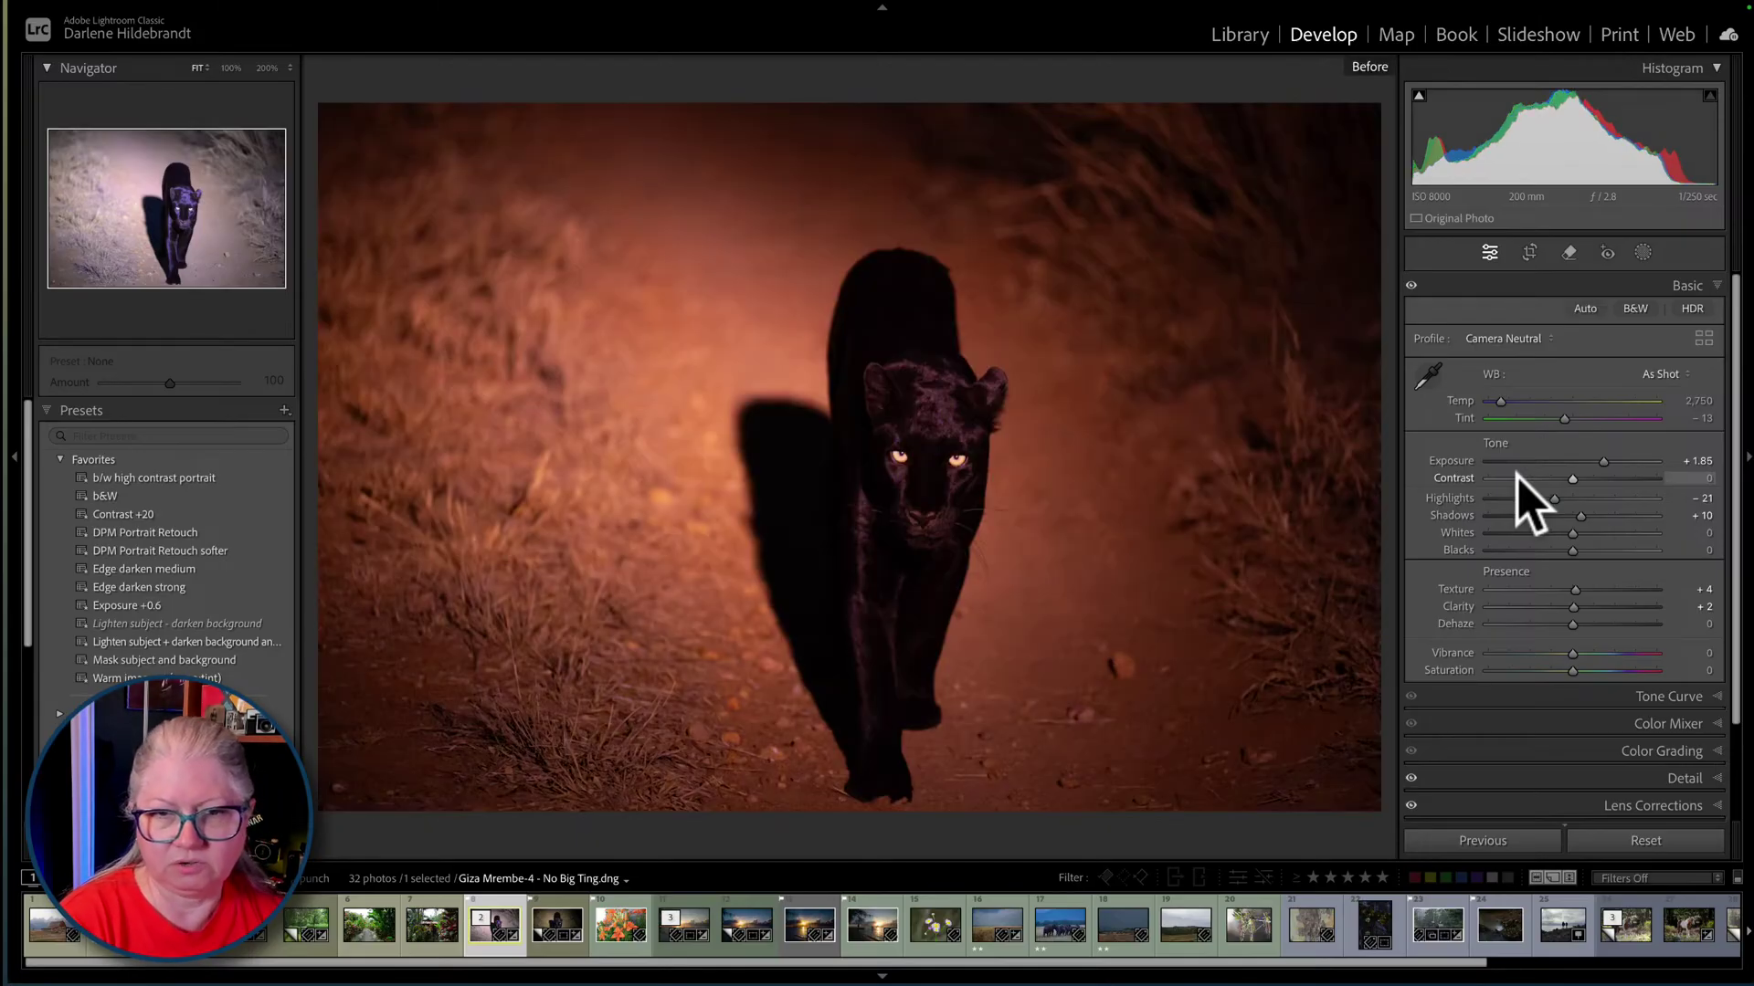
{"action": "key", "text": "backslash"}
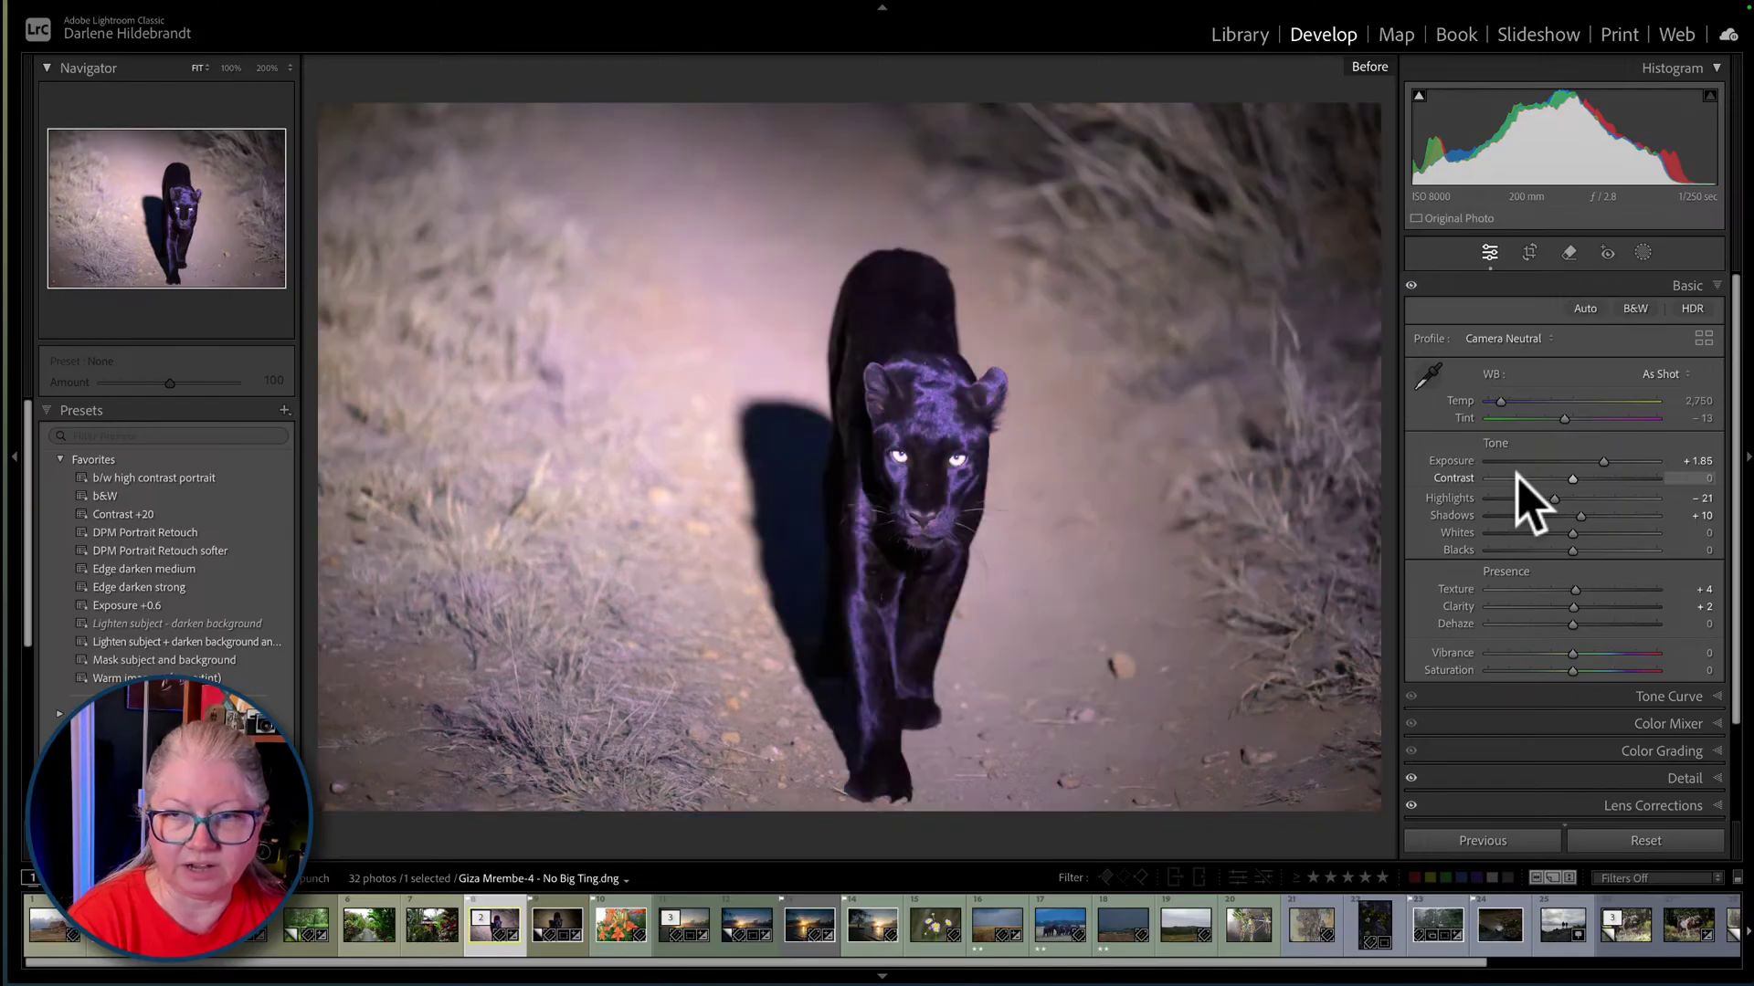
{"action": "key", "text": "backslash"}
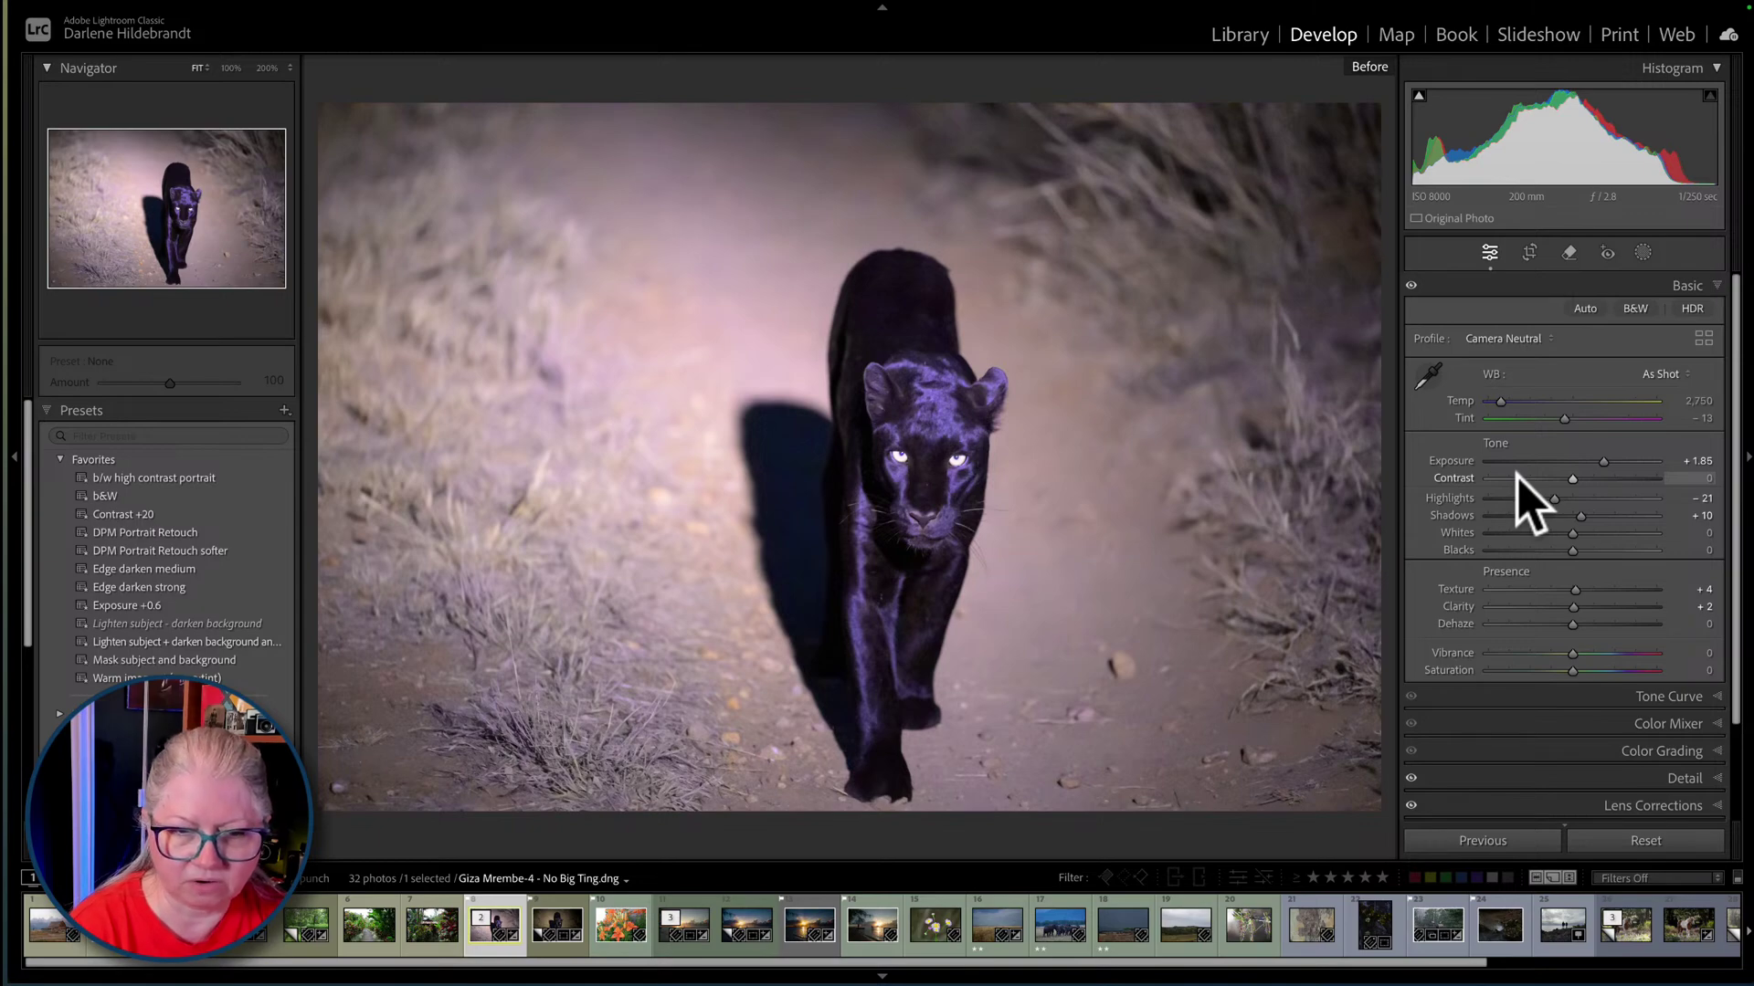
- Go to the edited virtual copy of the panther photo and compare its before and after versions
{"action": "key", "text": "Right"}
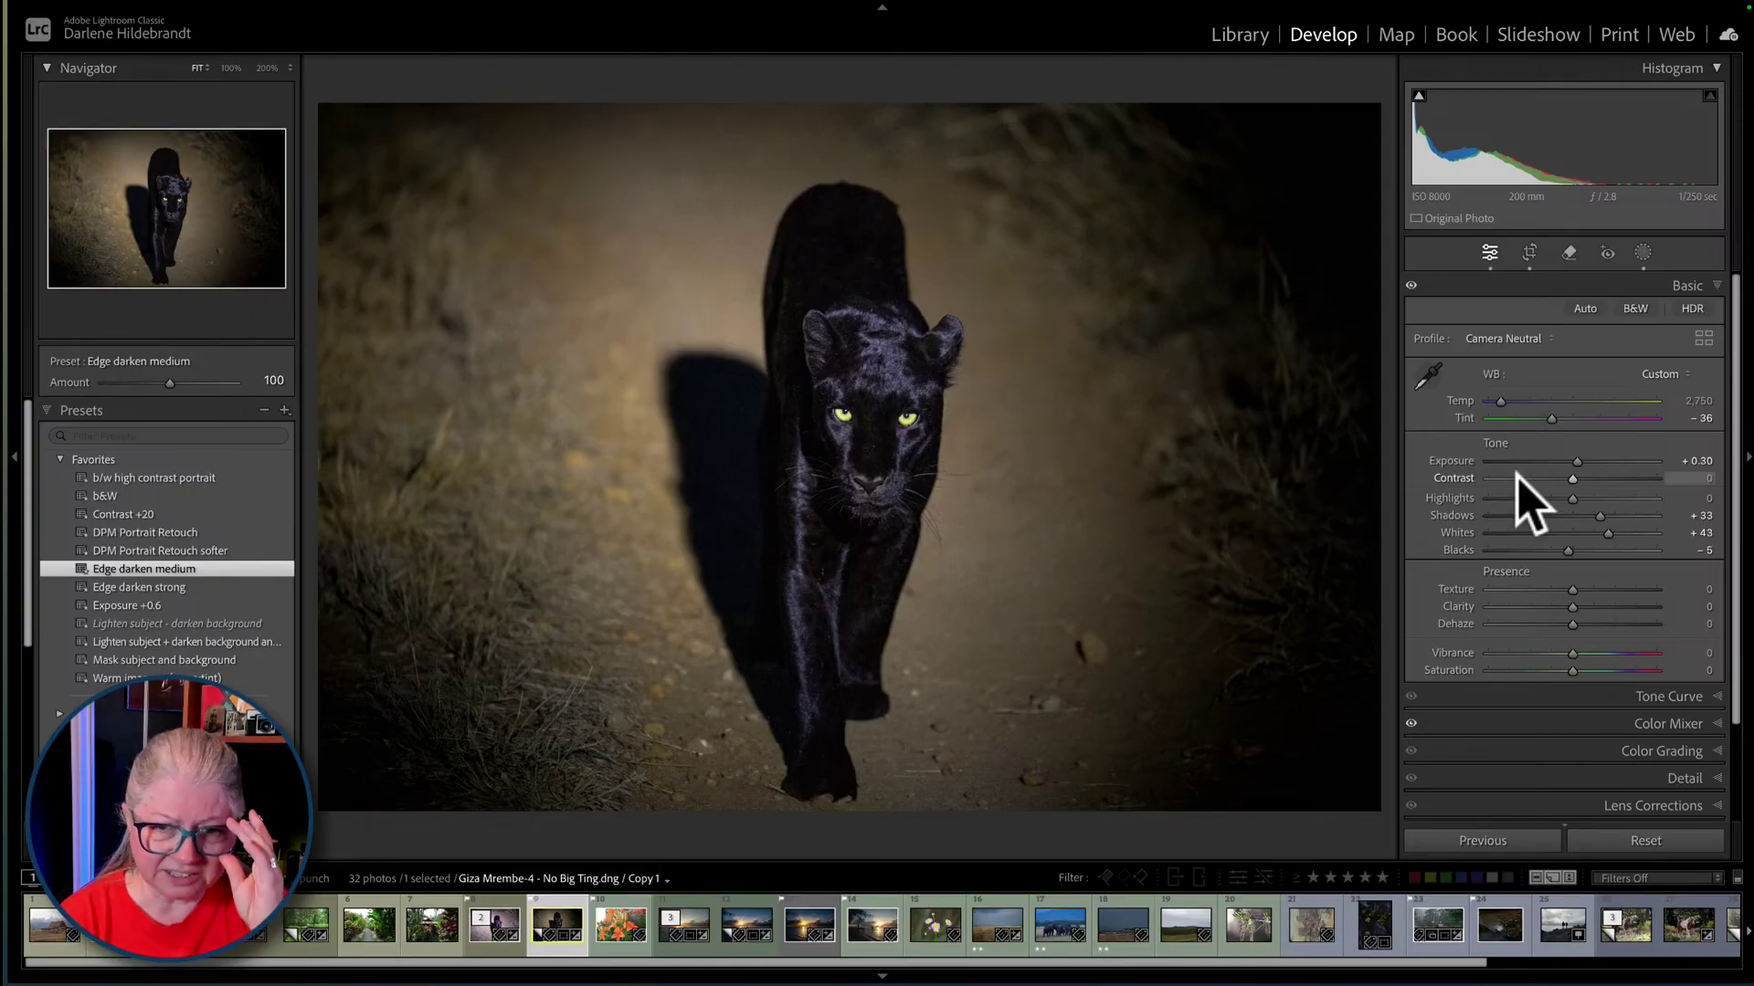
{"action": "key", "text": "backslash"}
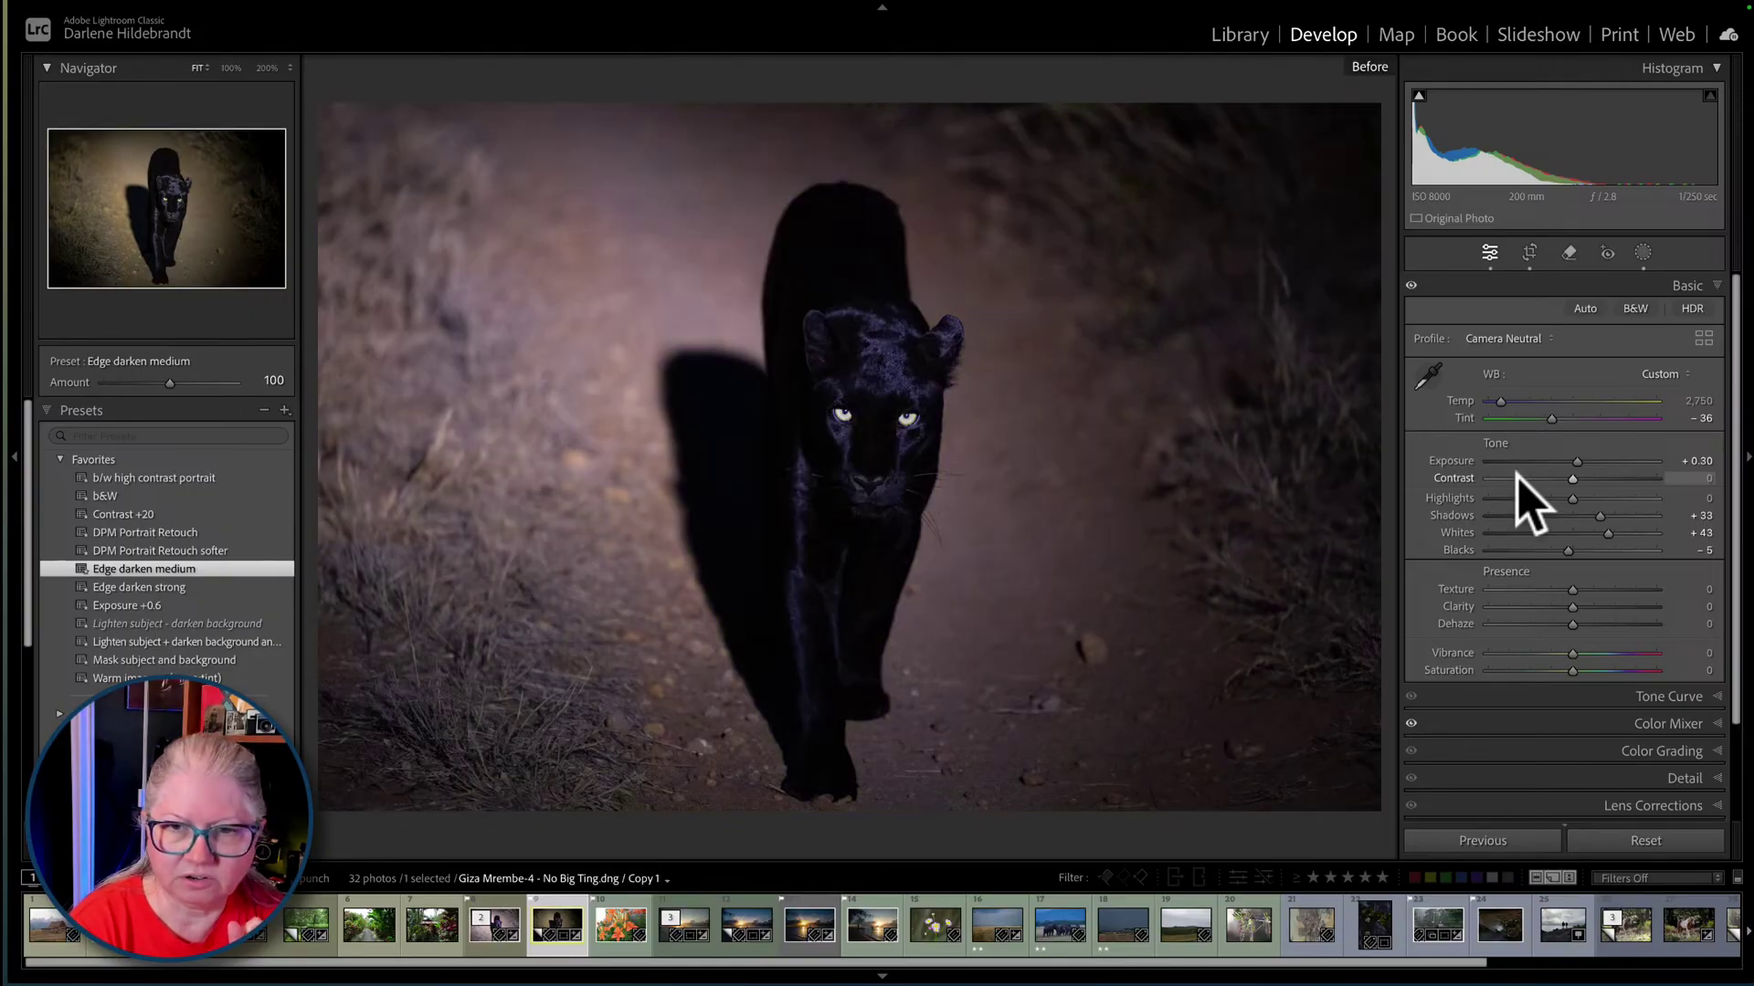
{"action": "key", "text": "backslash"}
{"action": "key", "text": "backslash"}
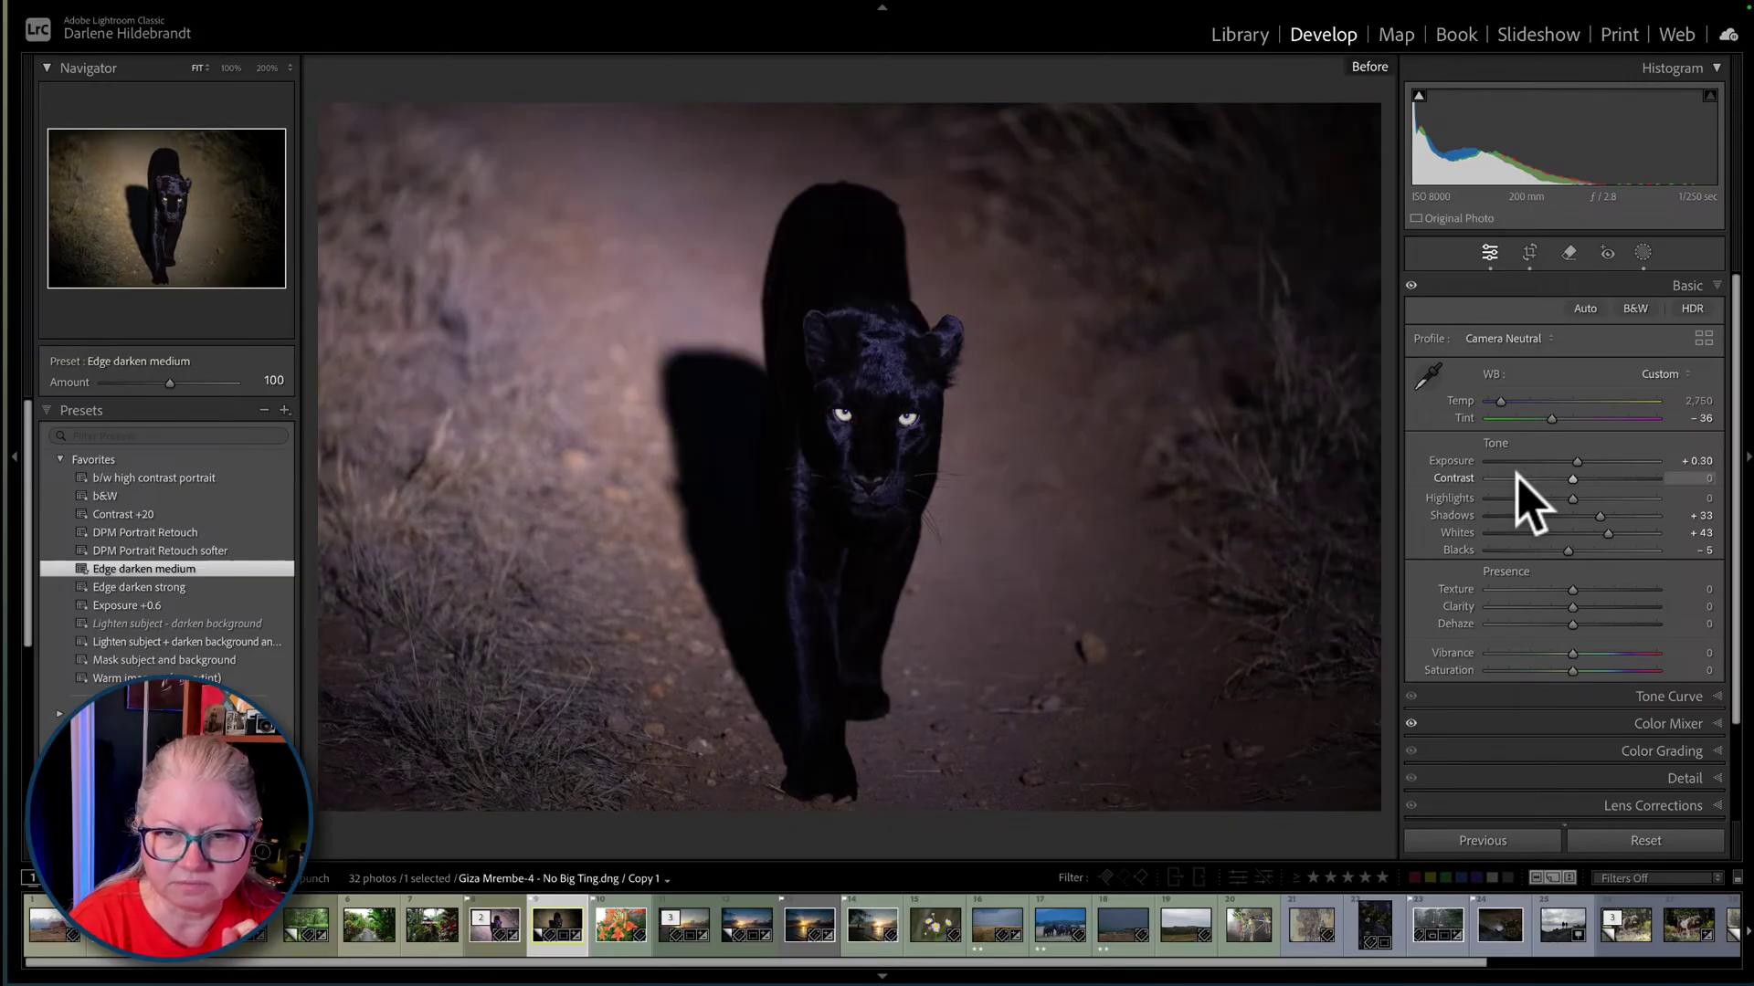
- Reset all develop settings on the panther's virtual copy and bring up its edit history
{"action": "left_click", "coordinate": [1644, 840]}
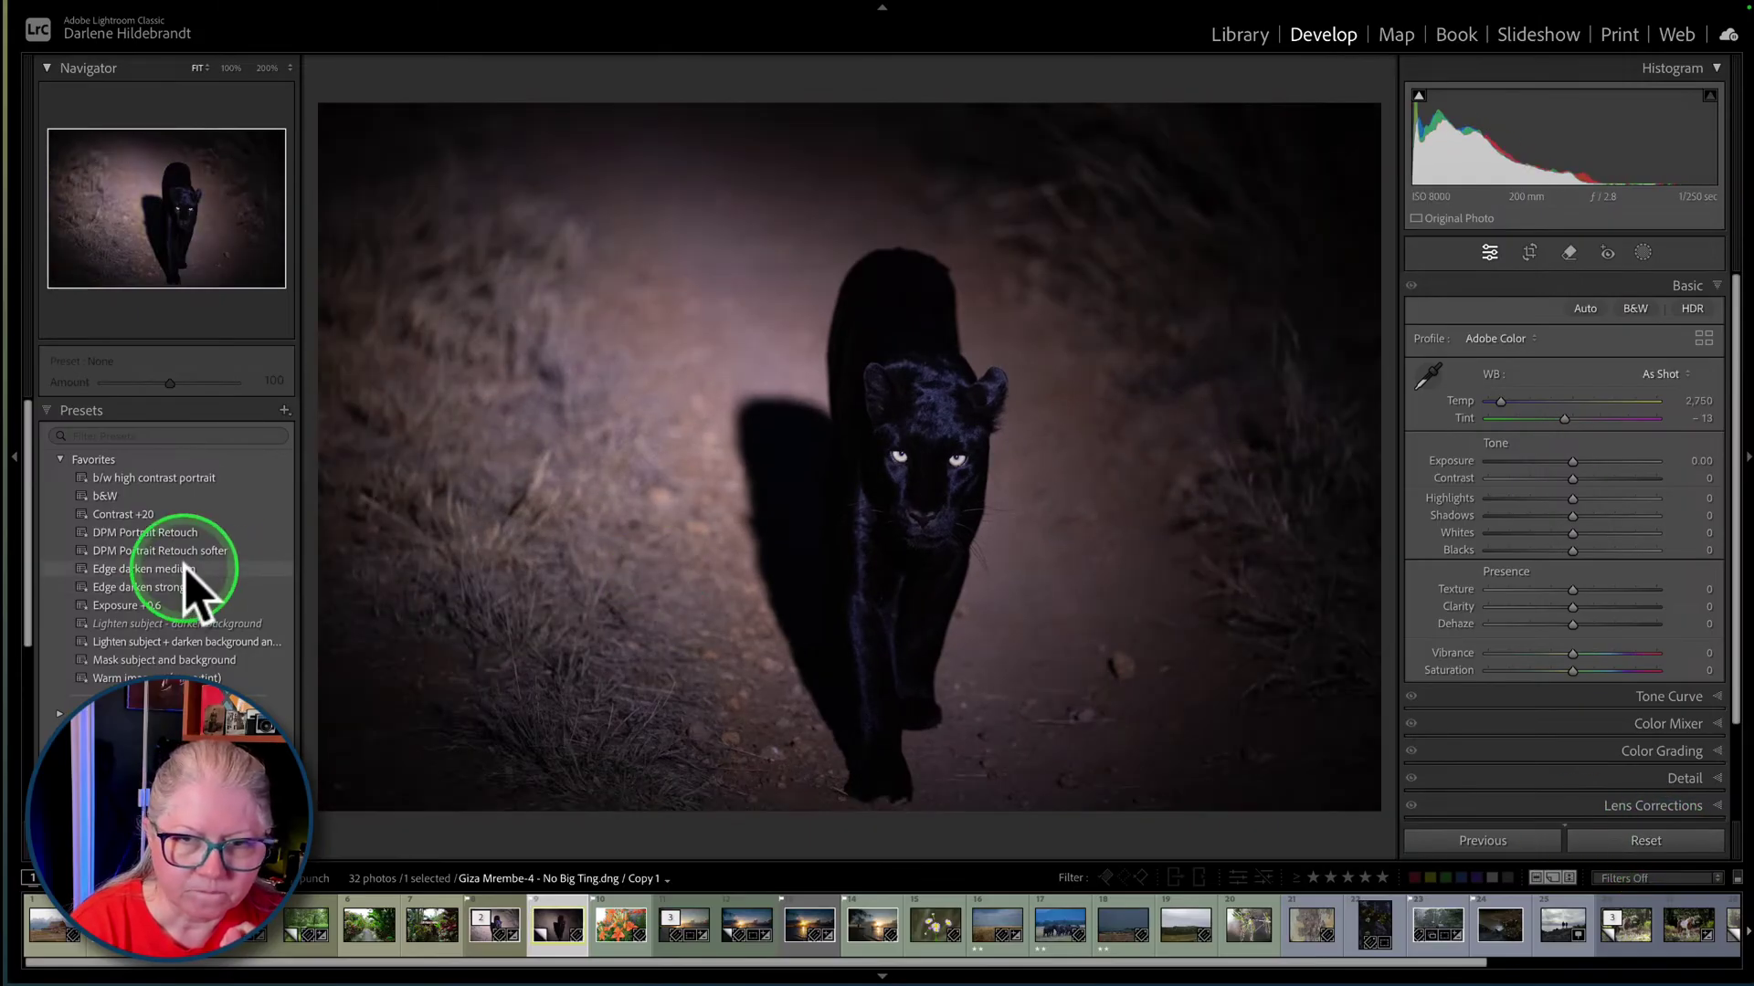
{"action": "scroll", "coordinate": [191, 584], "scroll_direction": "down", "scroll_amount": 2}
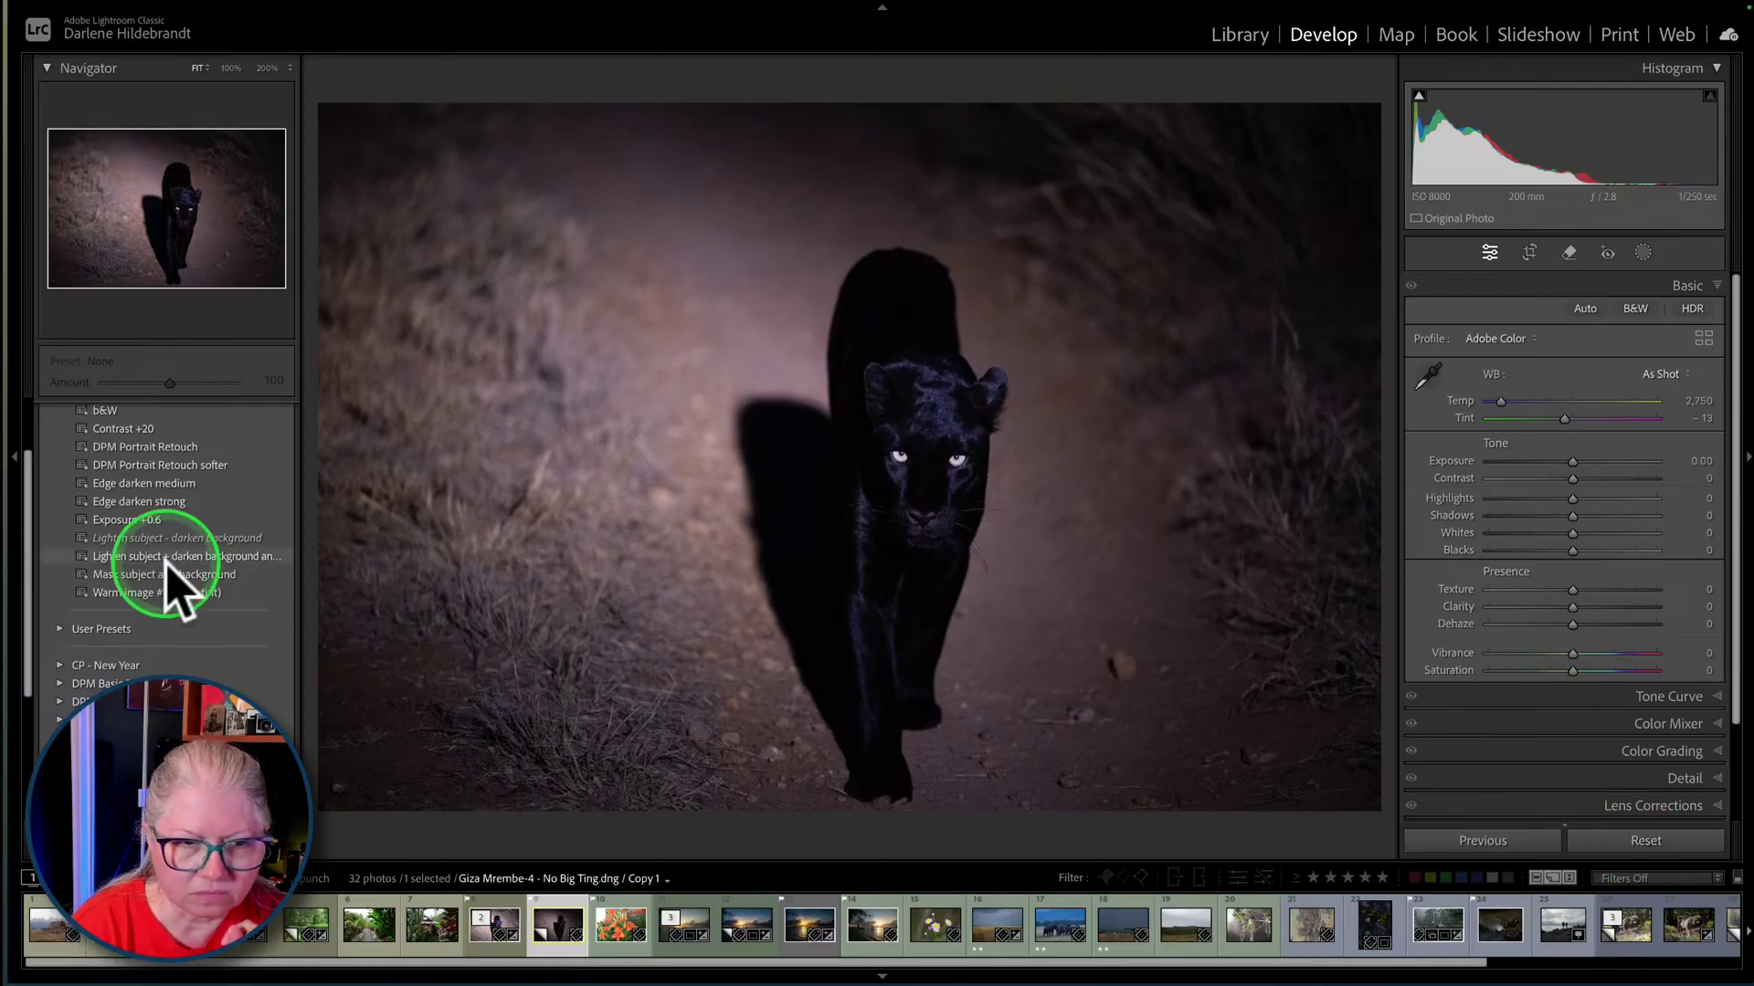
{"action": "scroll", "coordinate": [172, 587], "scroll_direction": "up", "scroll_amount": 3}
{"action": "scroll", "coordinate": [174, 584], "scroll_direction": "down", "scroll_amount": 10}
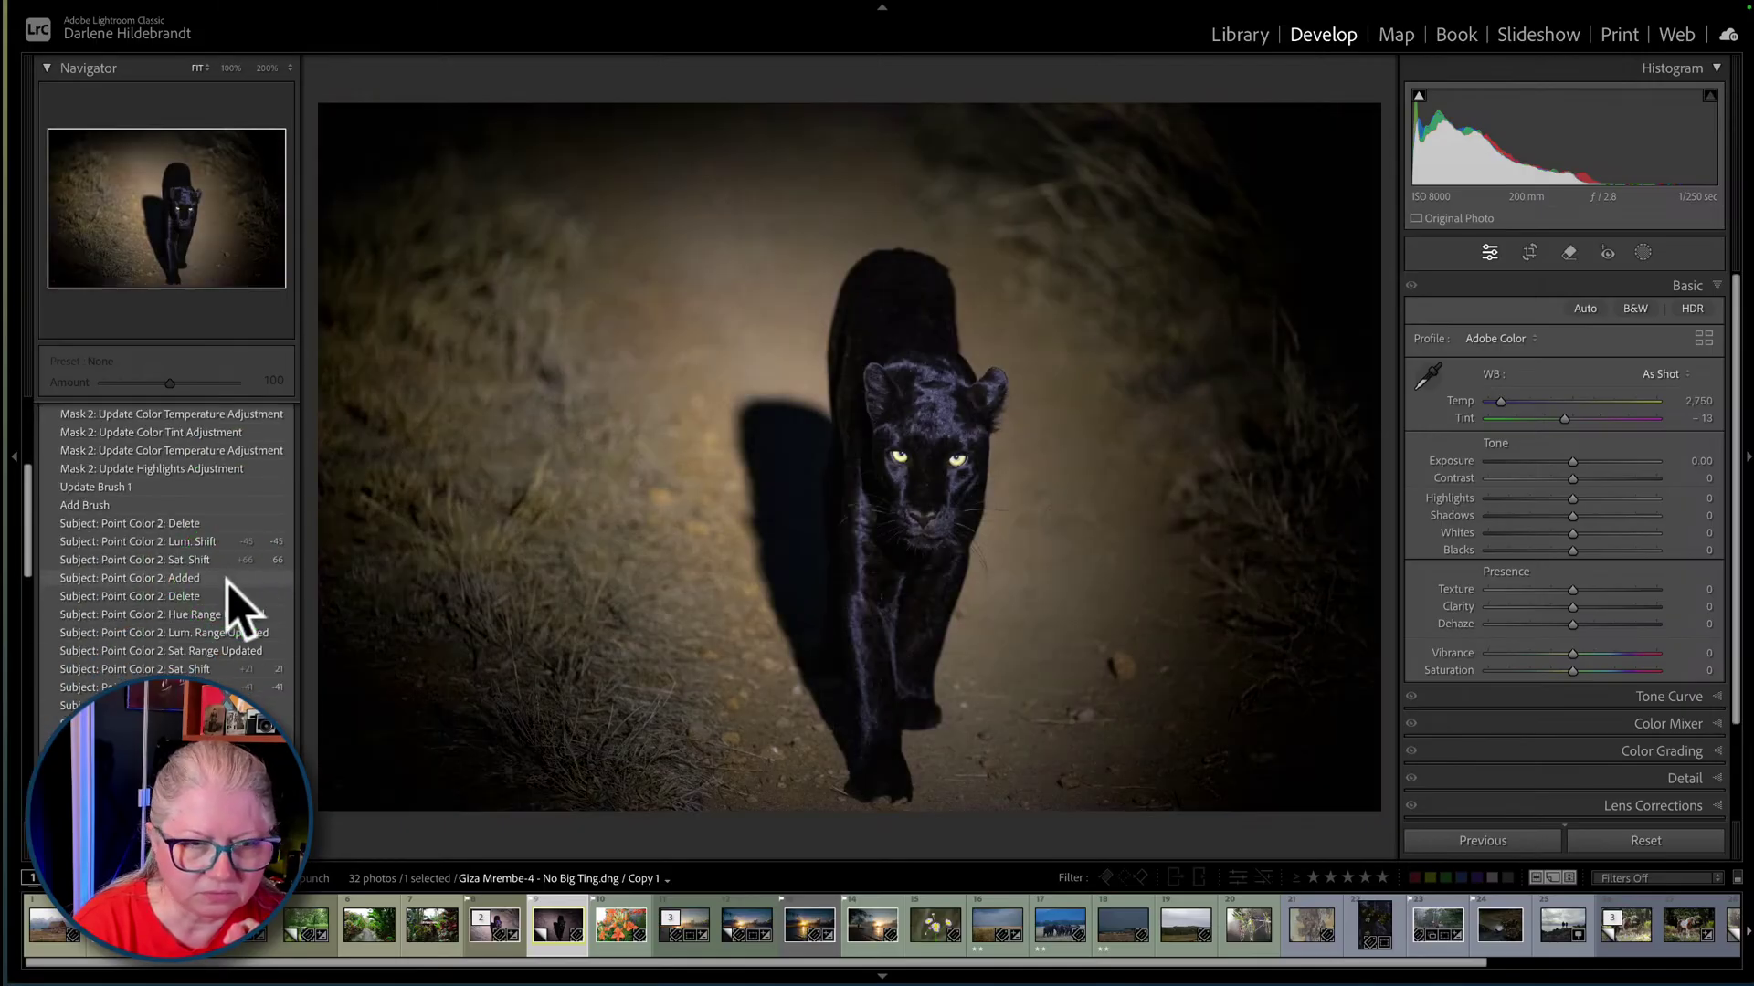
{"action": "scroll", "coordinate": [210, 571], "scroll_direction": "up", "scroll_amount": 2}
{"action": "left_click", "coordinate": [183, 490]}
{"action": "scroll", "coordinate": [183, 493], "scroll_direction": "down", "scroll_amount": 1}
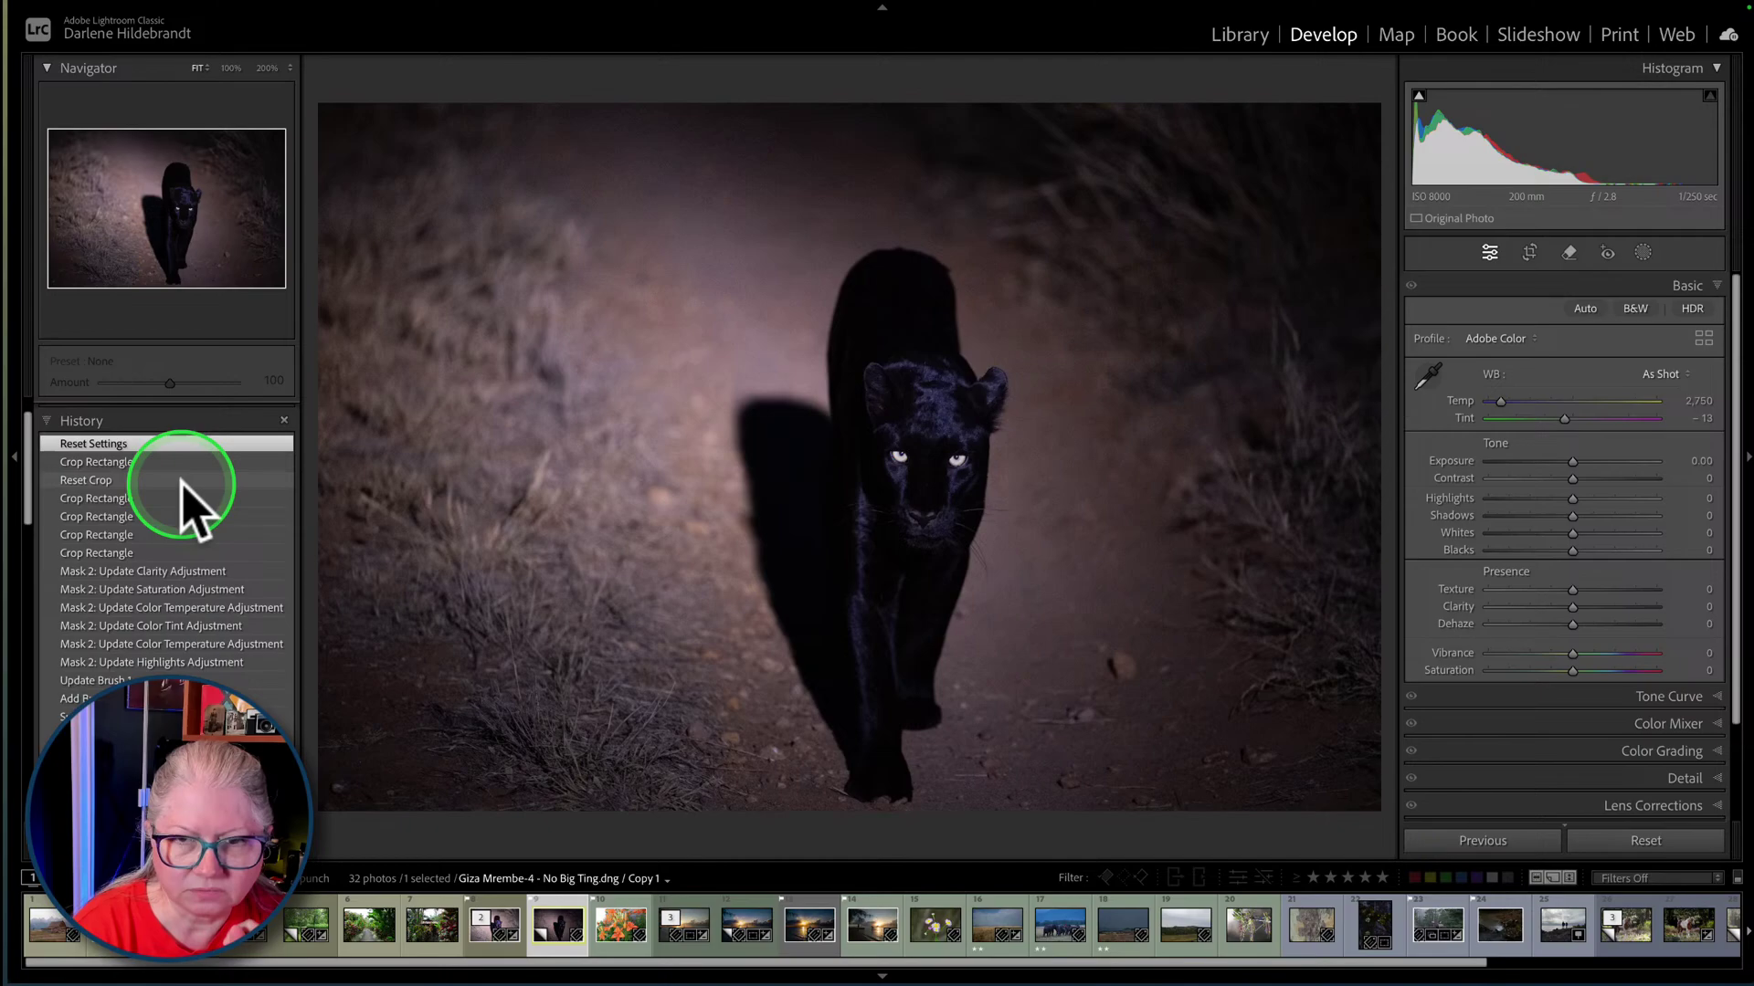
- Copy the Reset Settings history state to Before, and restore the copy to its most recent Crop Rectangle state
{"action": "right_click", "coordinate": [175, 438]}
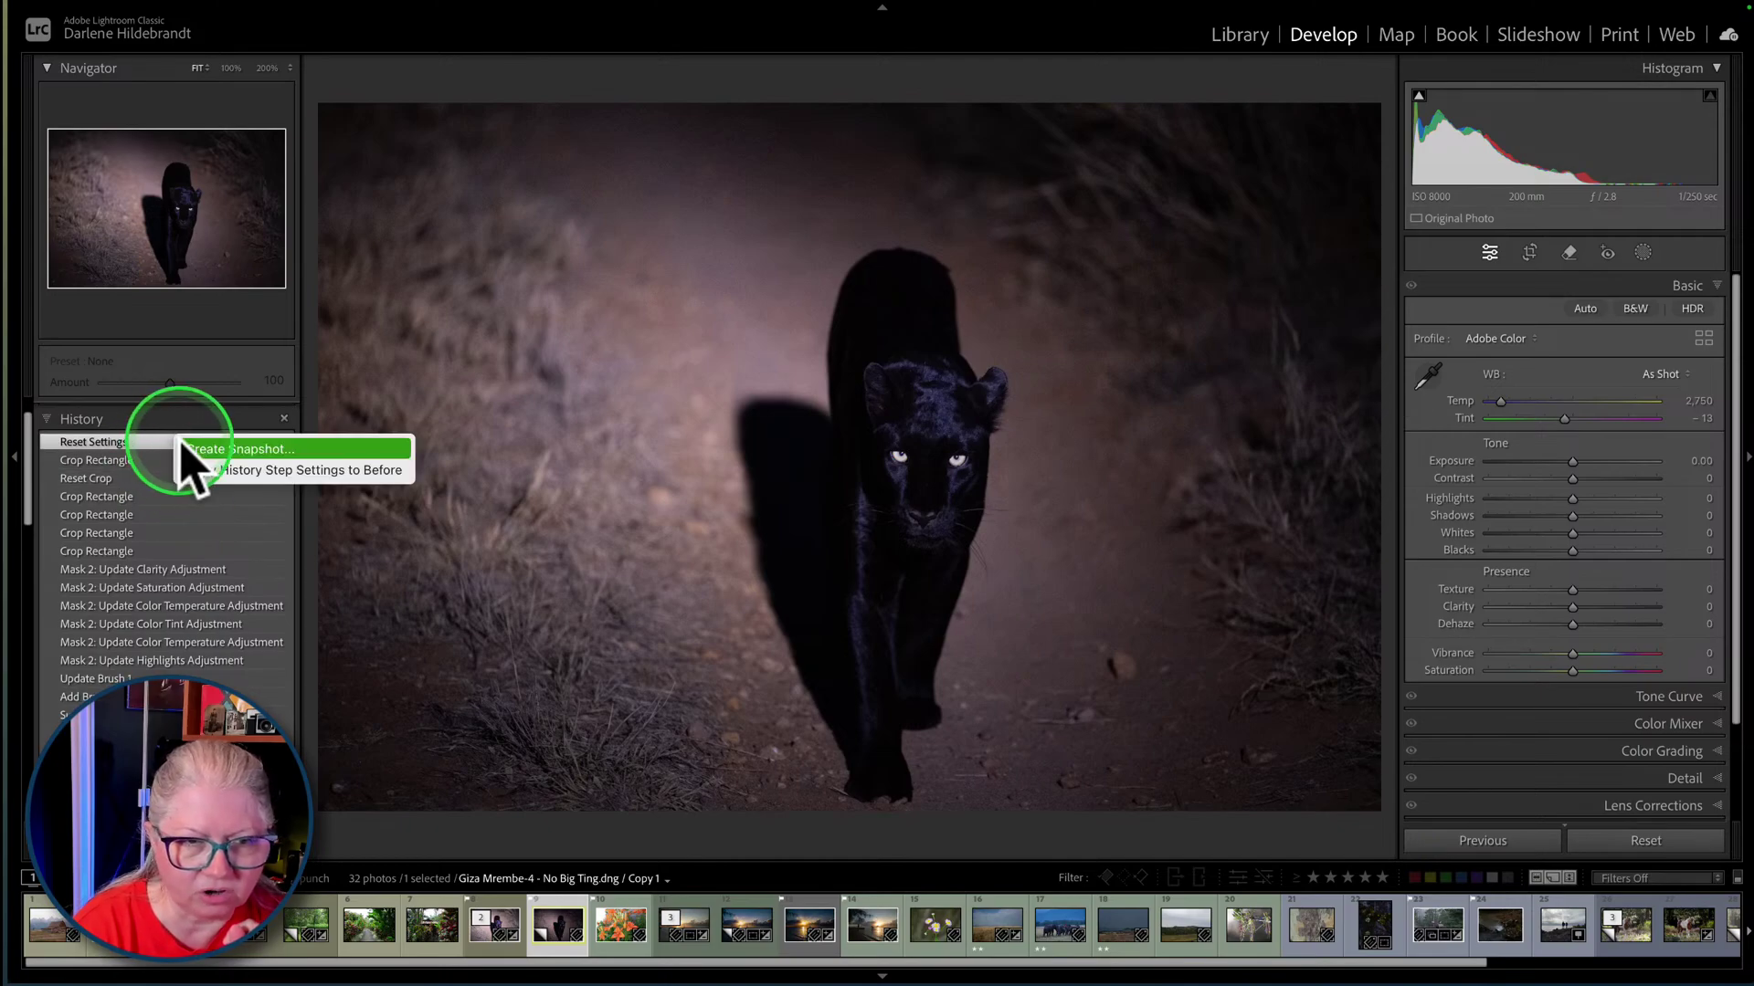
{"action": "left_click", "coordinate": [208, 469]}
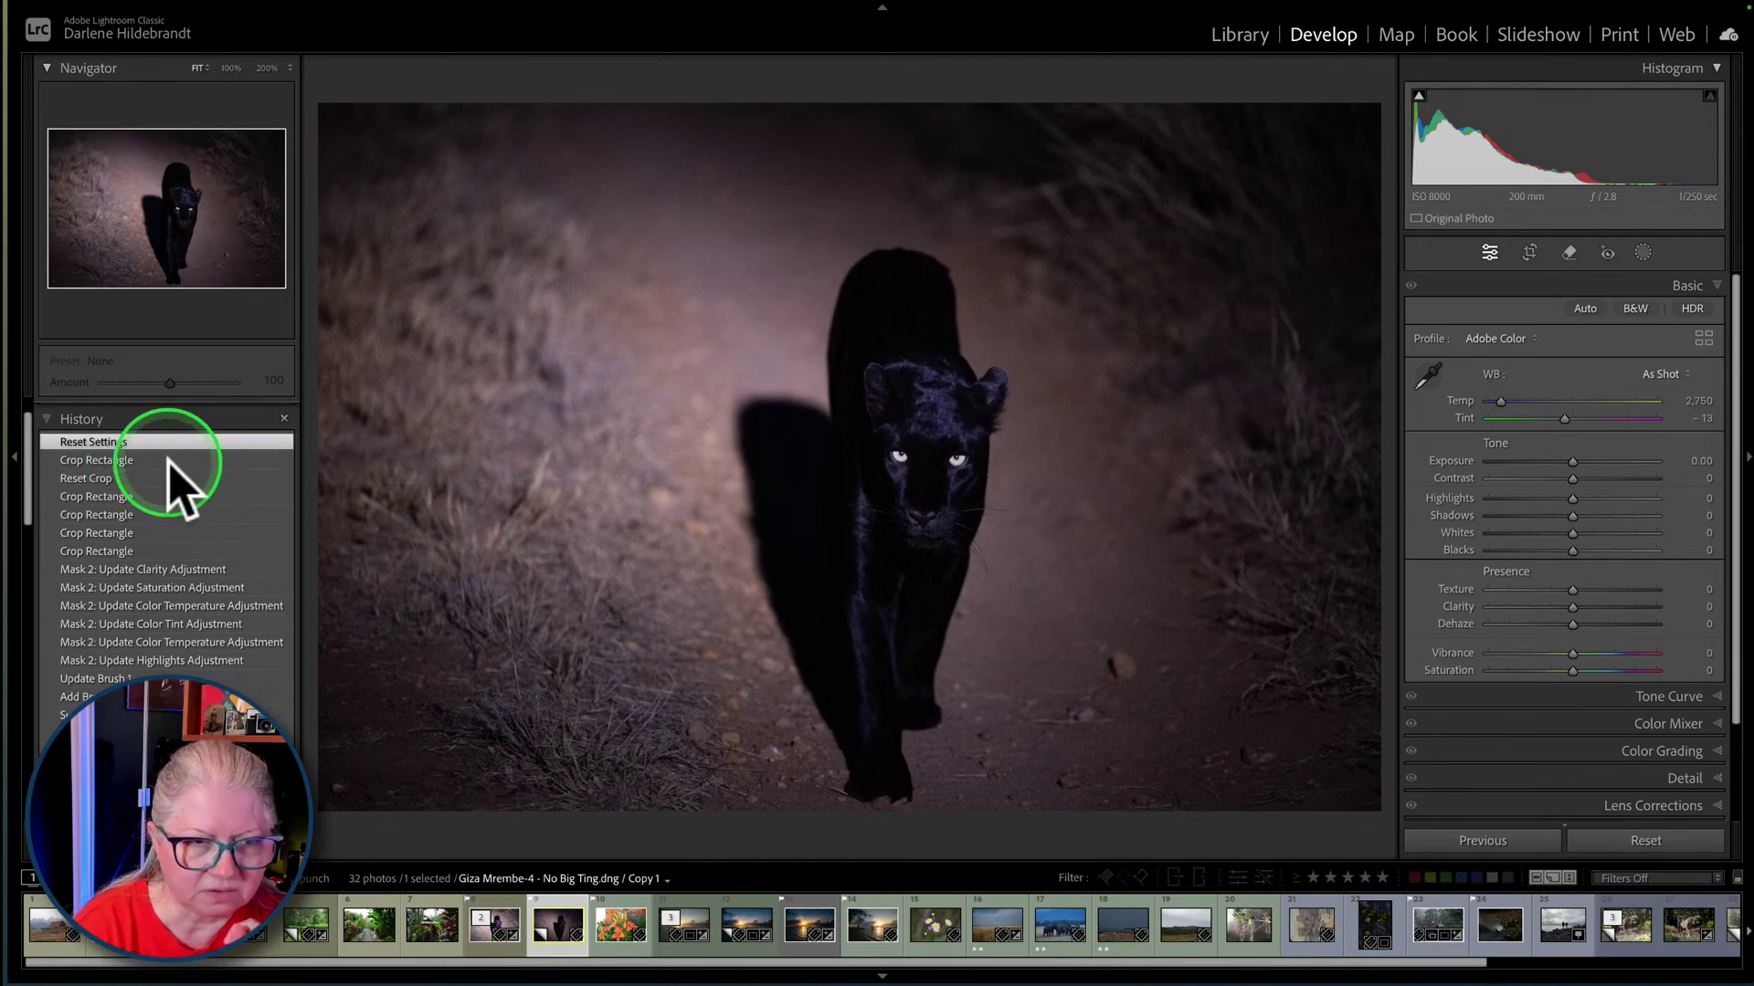
{"action": "left_click", "coordinate": [177, 460]}
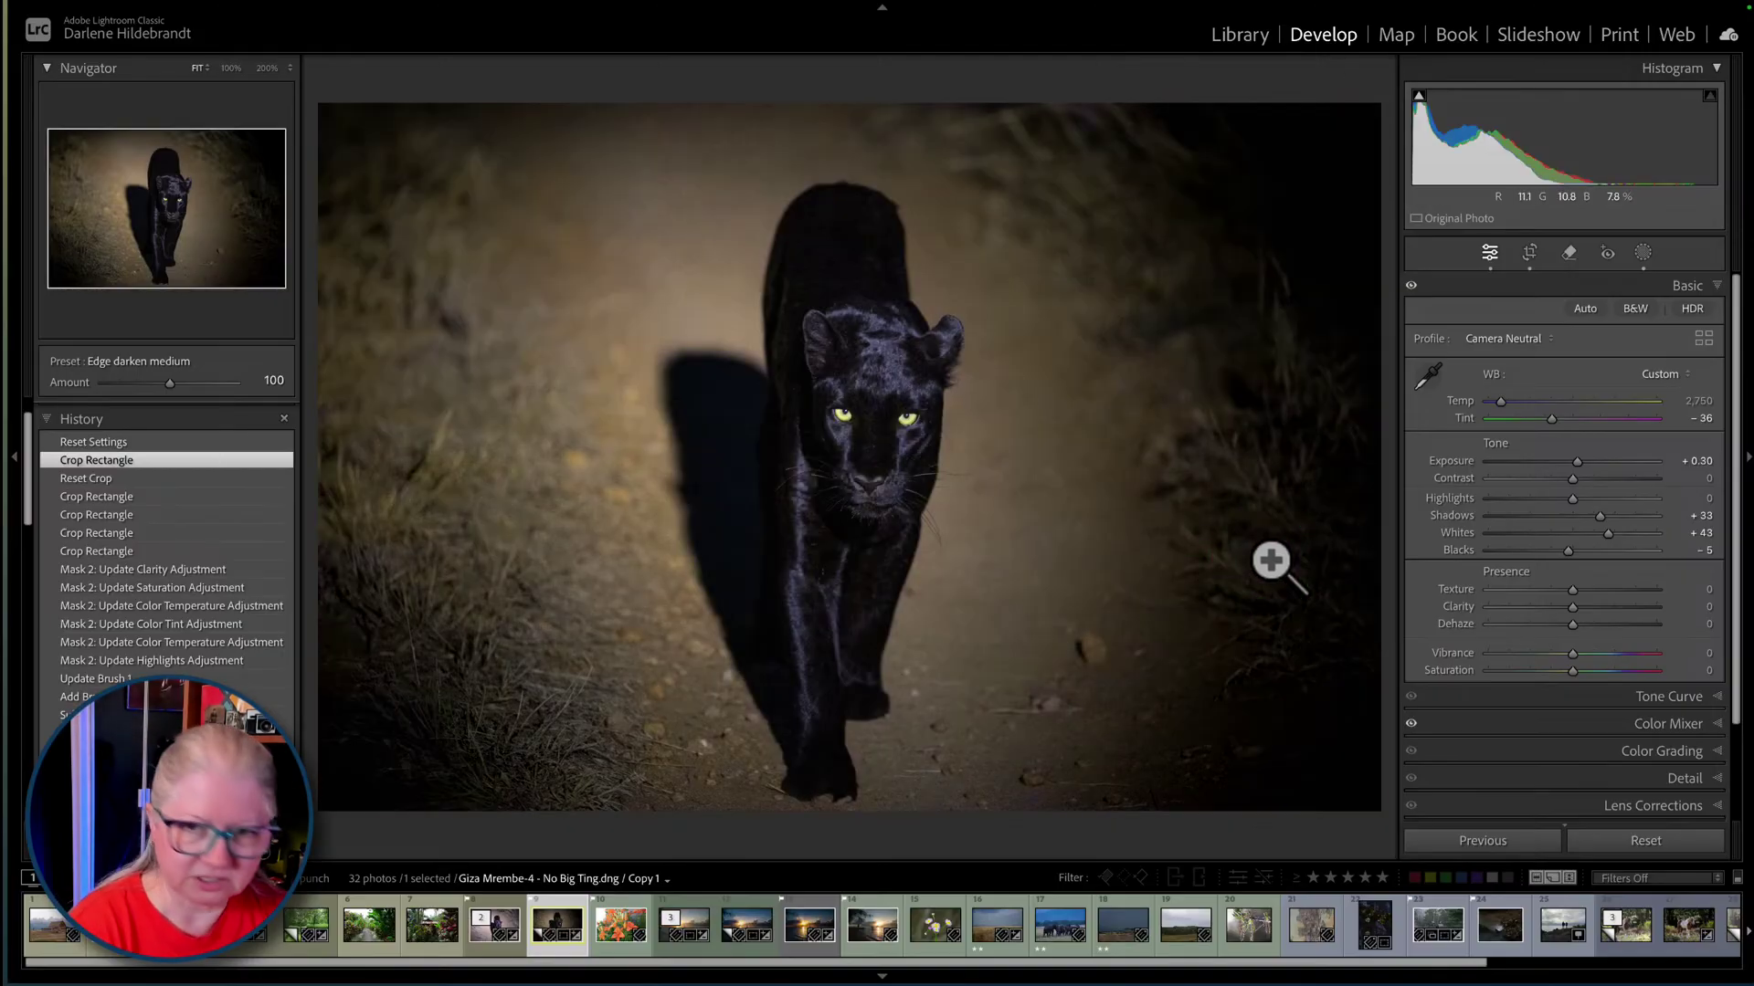
- Compare the before and after versions of the panther's virtual copy, and go to the original panther photo
{"action": "key", "text": "backslash"}
{"action": "key", "text": "backslash"}
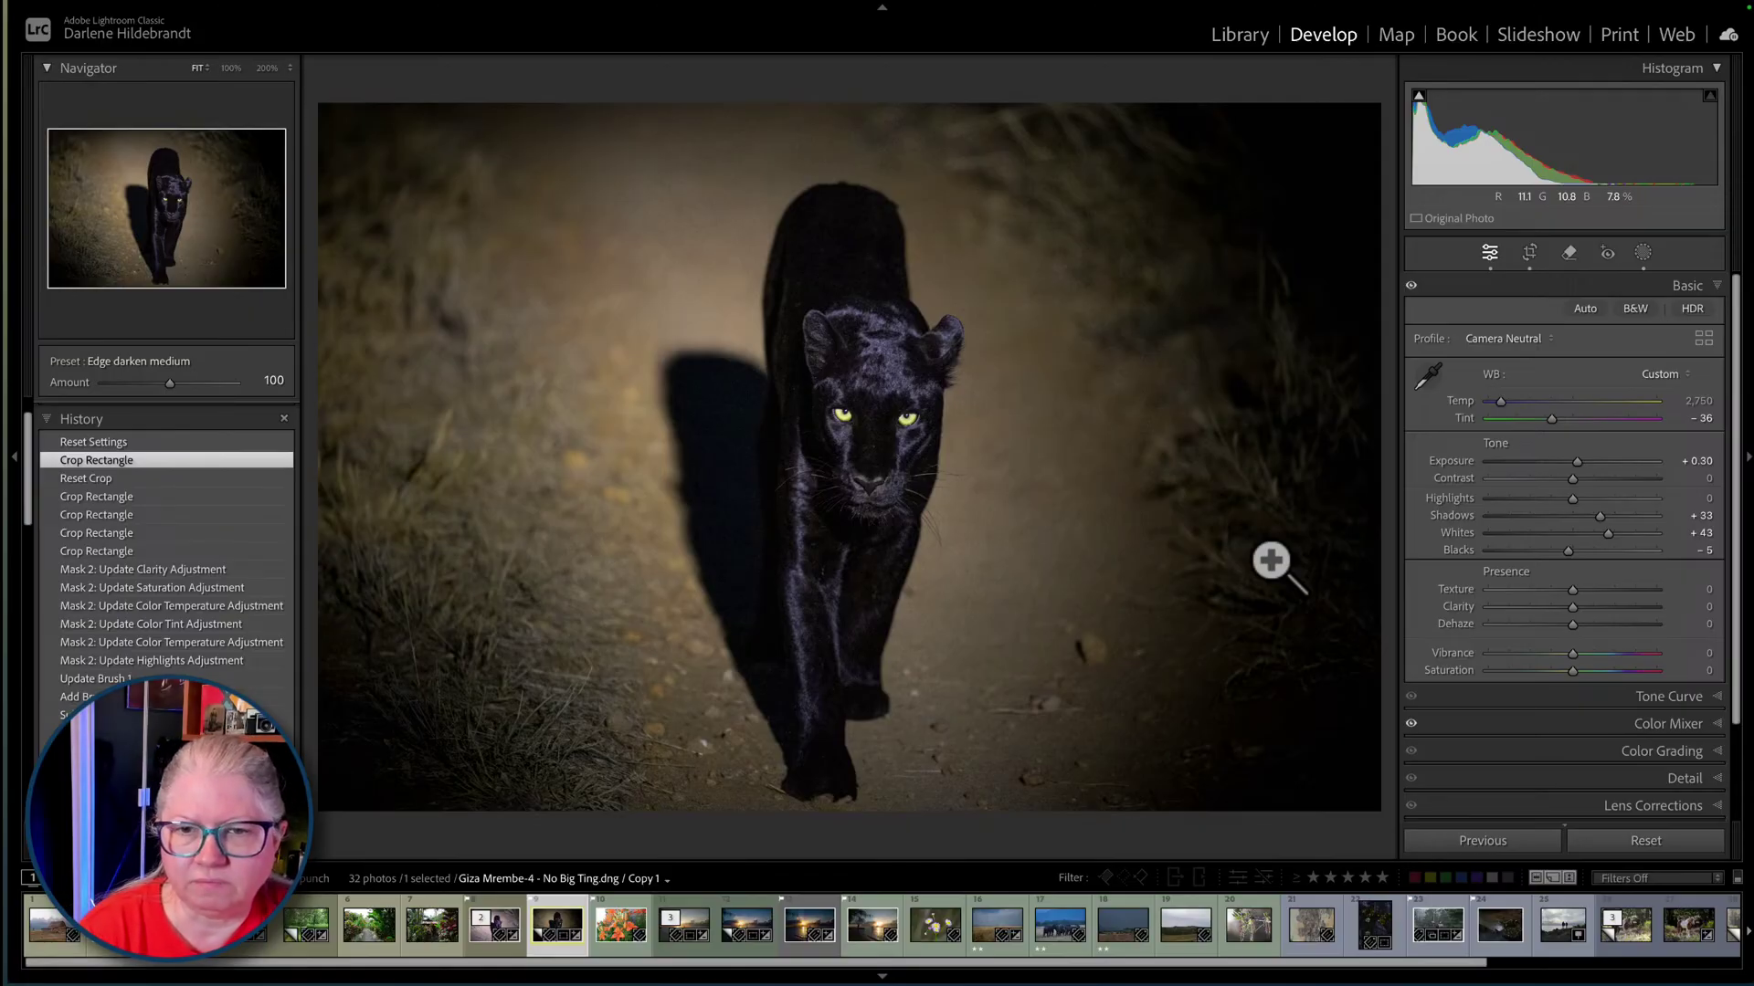
{"action": "key", "text": "Left"}
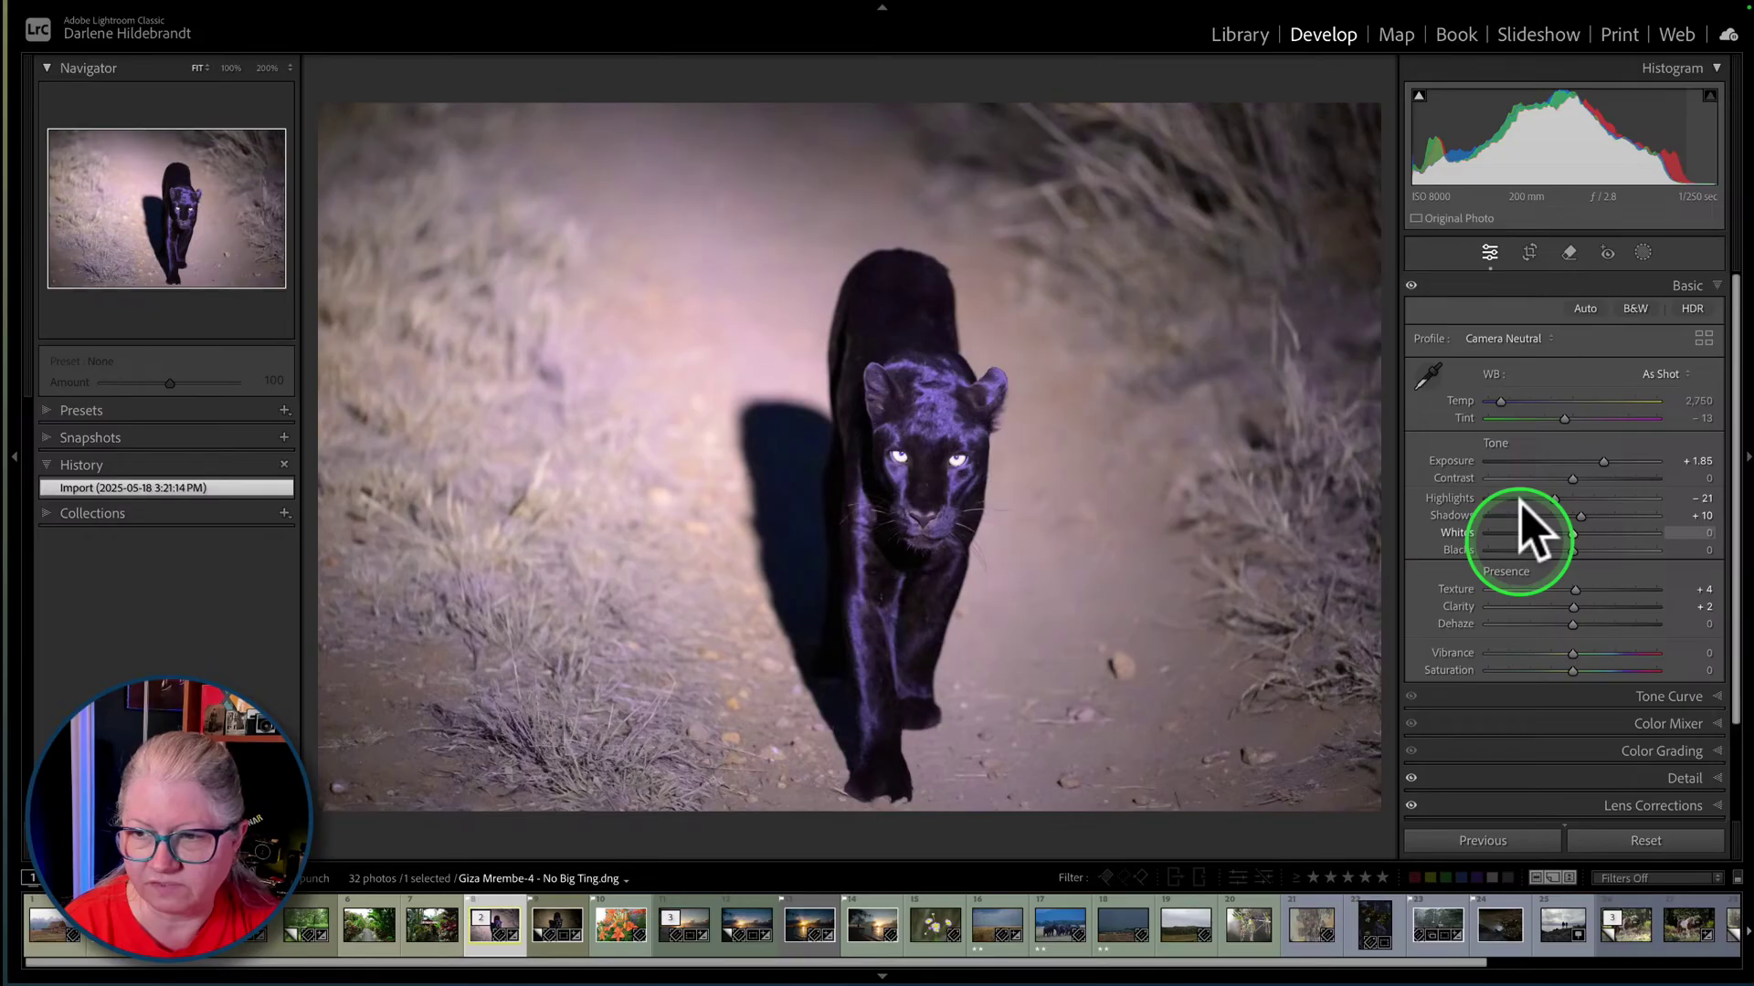
- Sharpen the original panther photo with an Amount of 63 and edge Masking of 54
{"action": "left_click", "coordinate": [1640, 700]}
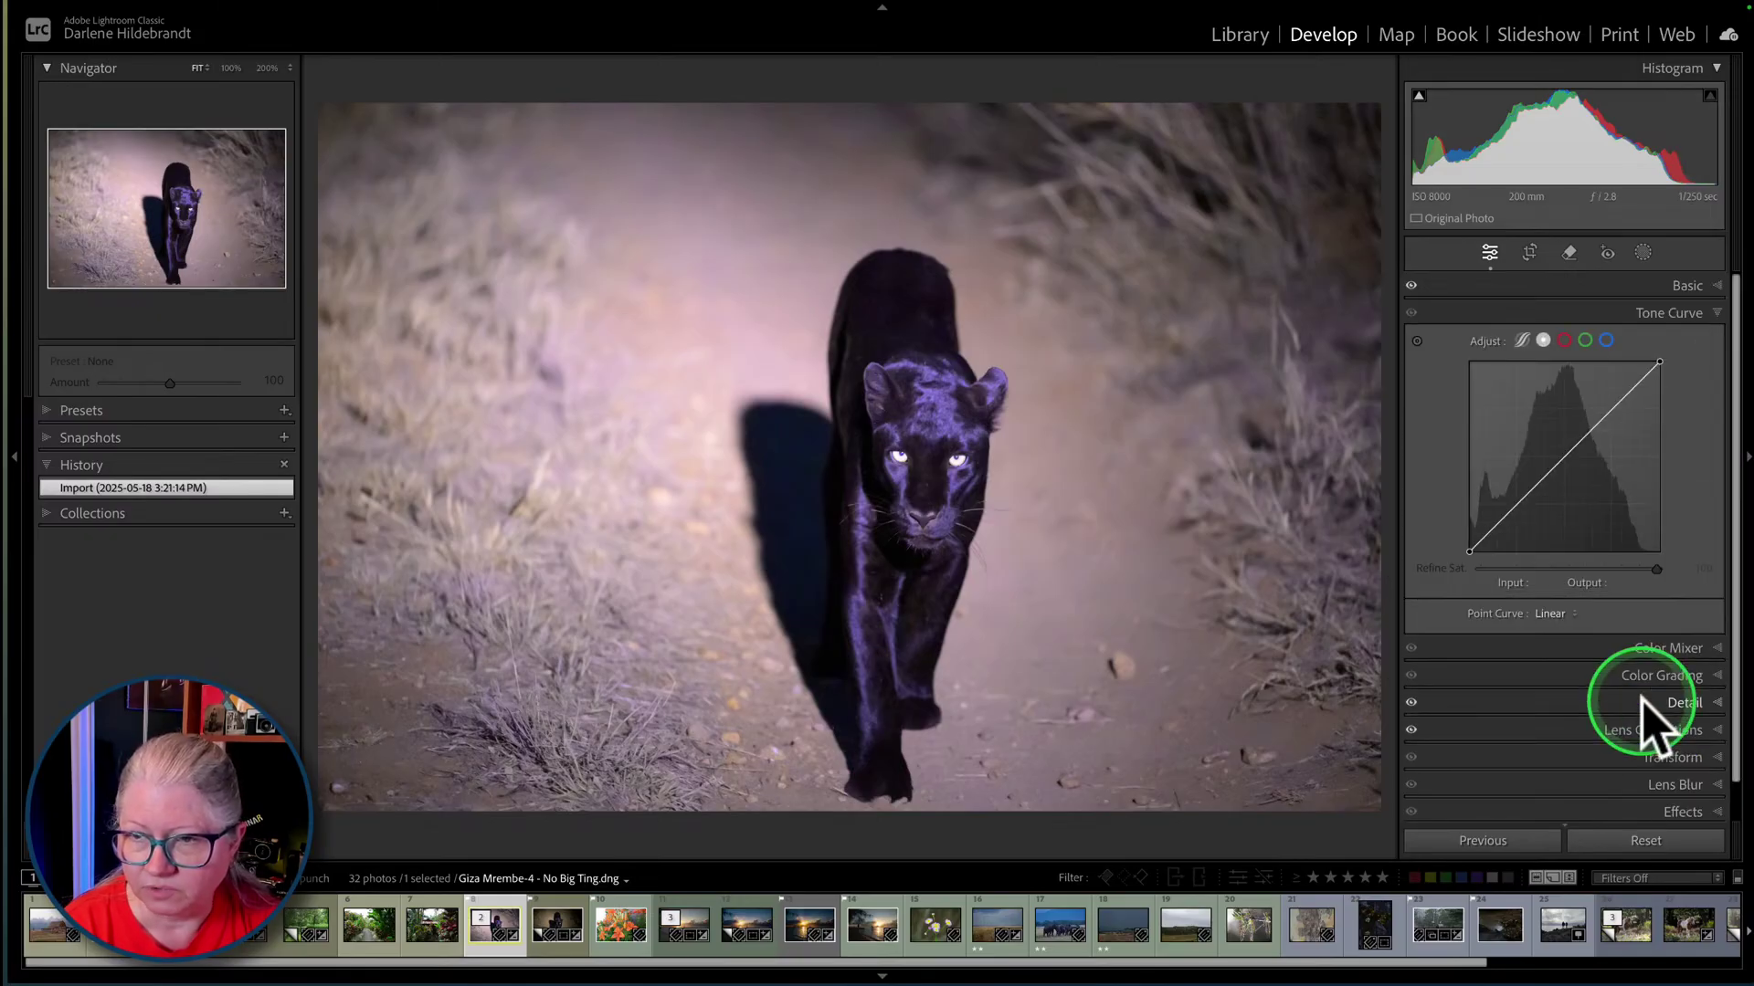
{"action": "left_click", "coordinate": [1600, 313]}
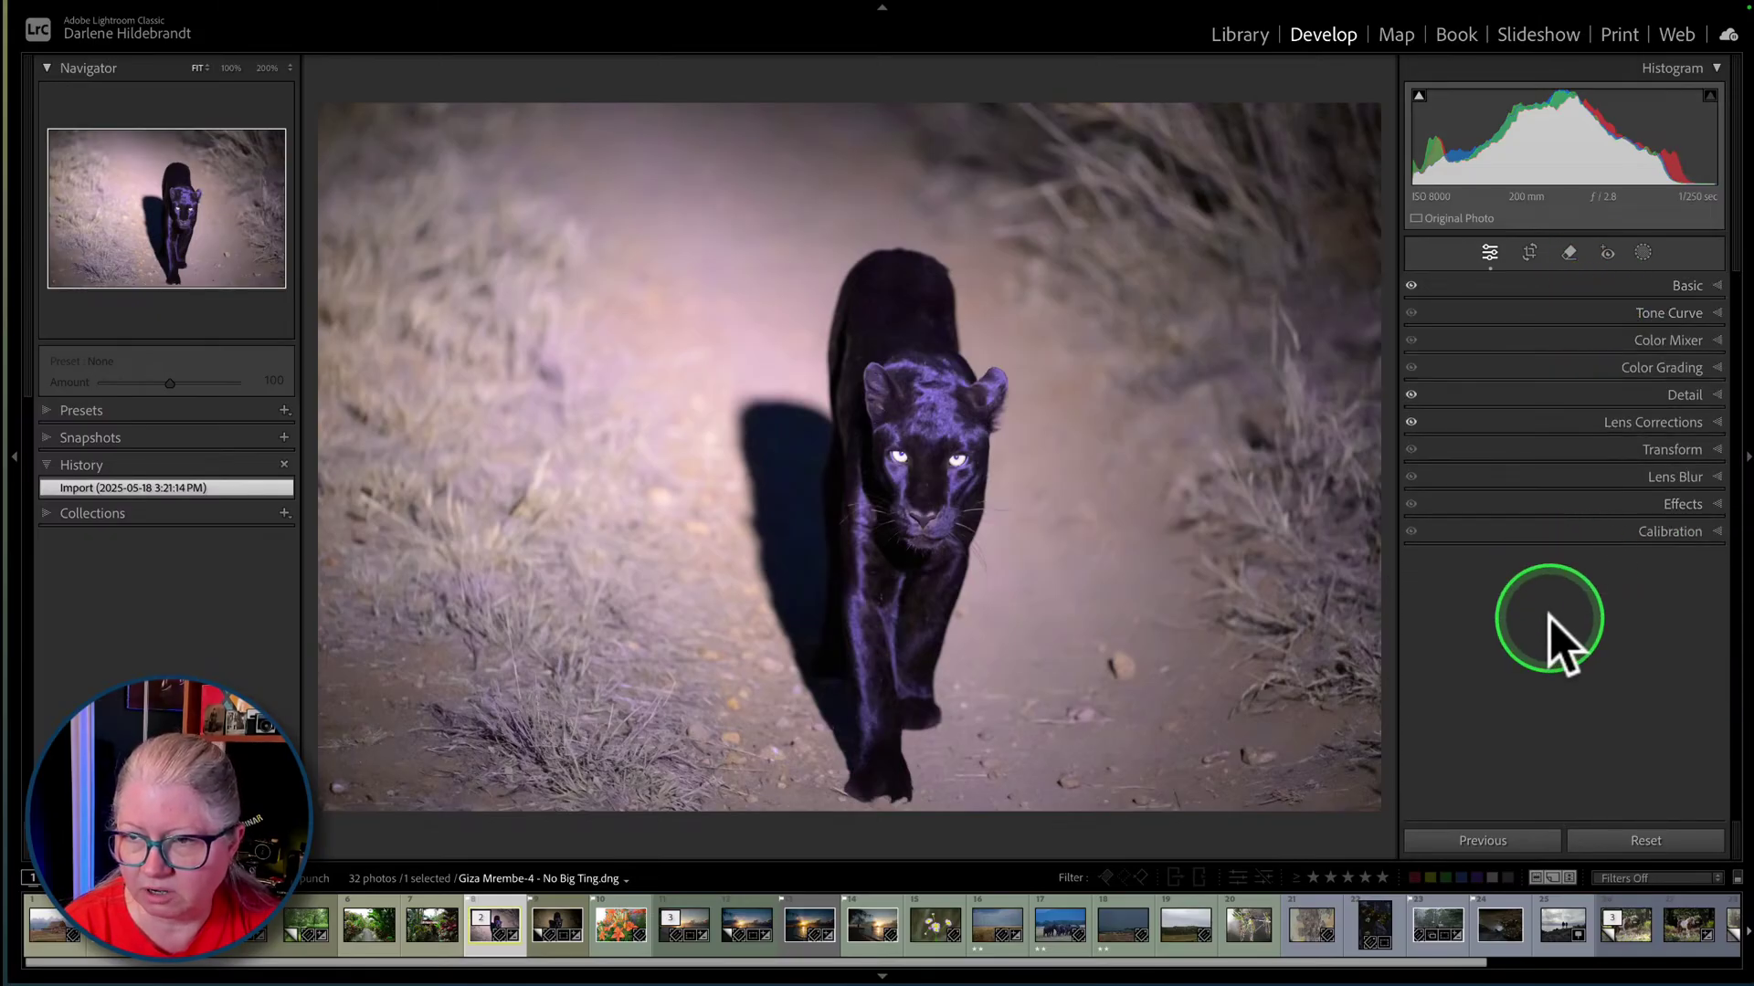
{"action": "left_click", "coordinate": [1625, 395]}
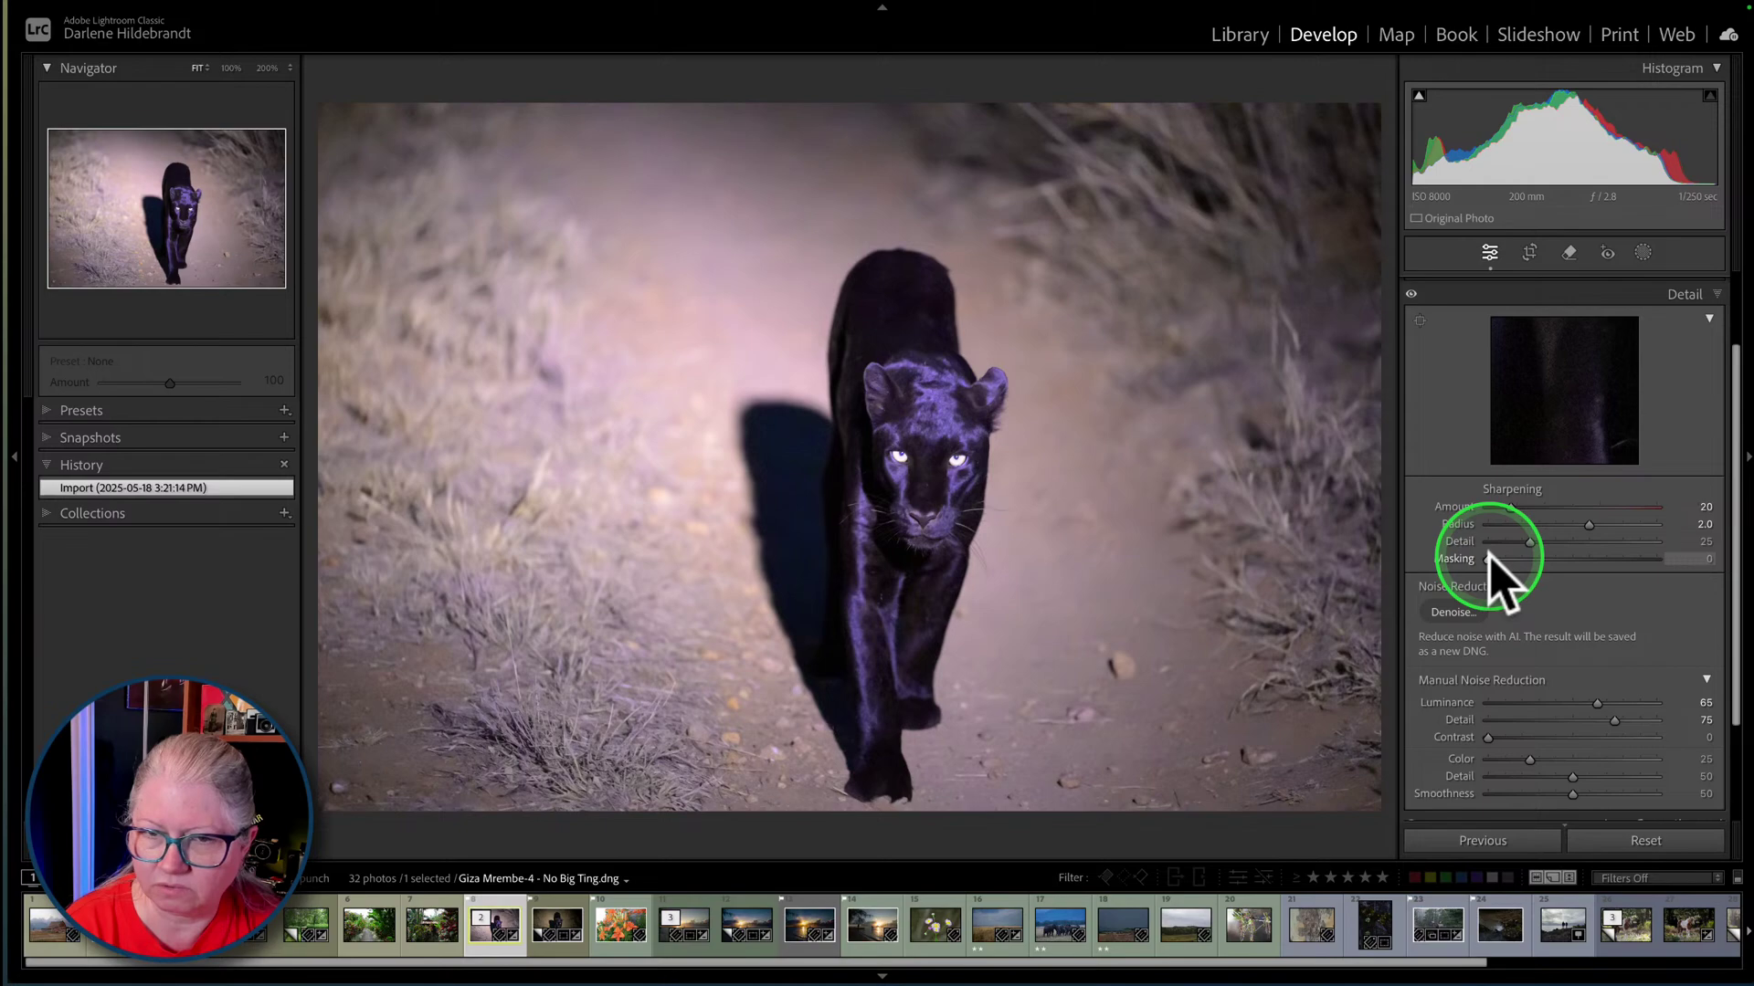
{"action": "left_click_drag", "start_coordinate": [1513, 510], "coordinate": [1559, 507]}
{"action": "left_click_drag", "start_coordinate": [1491, 559], "coordinate": [1585, 559]}
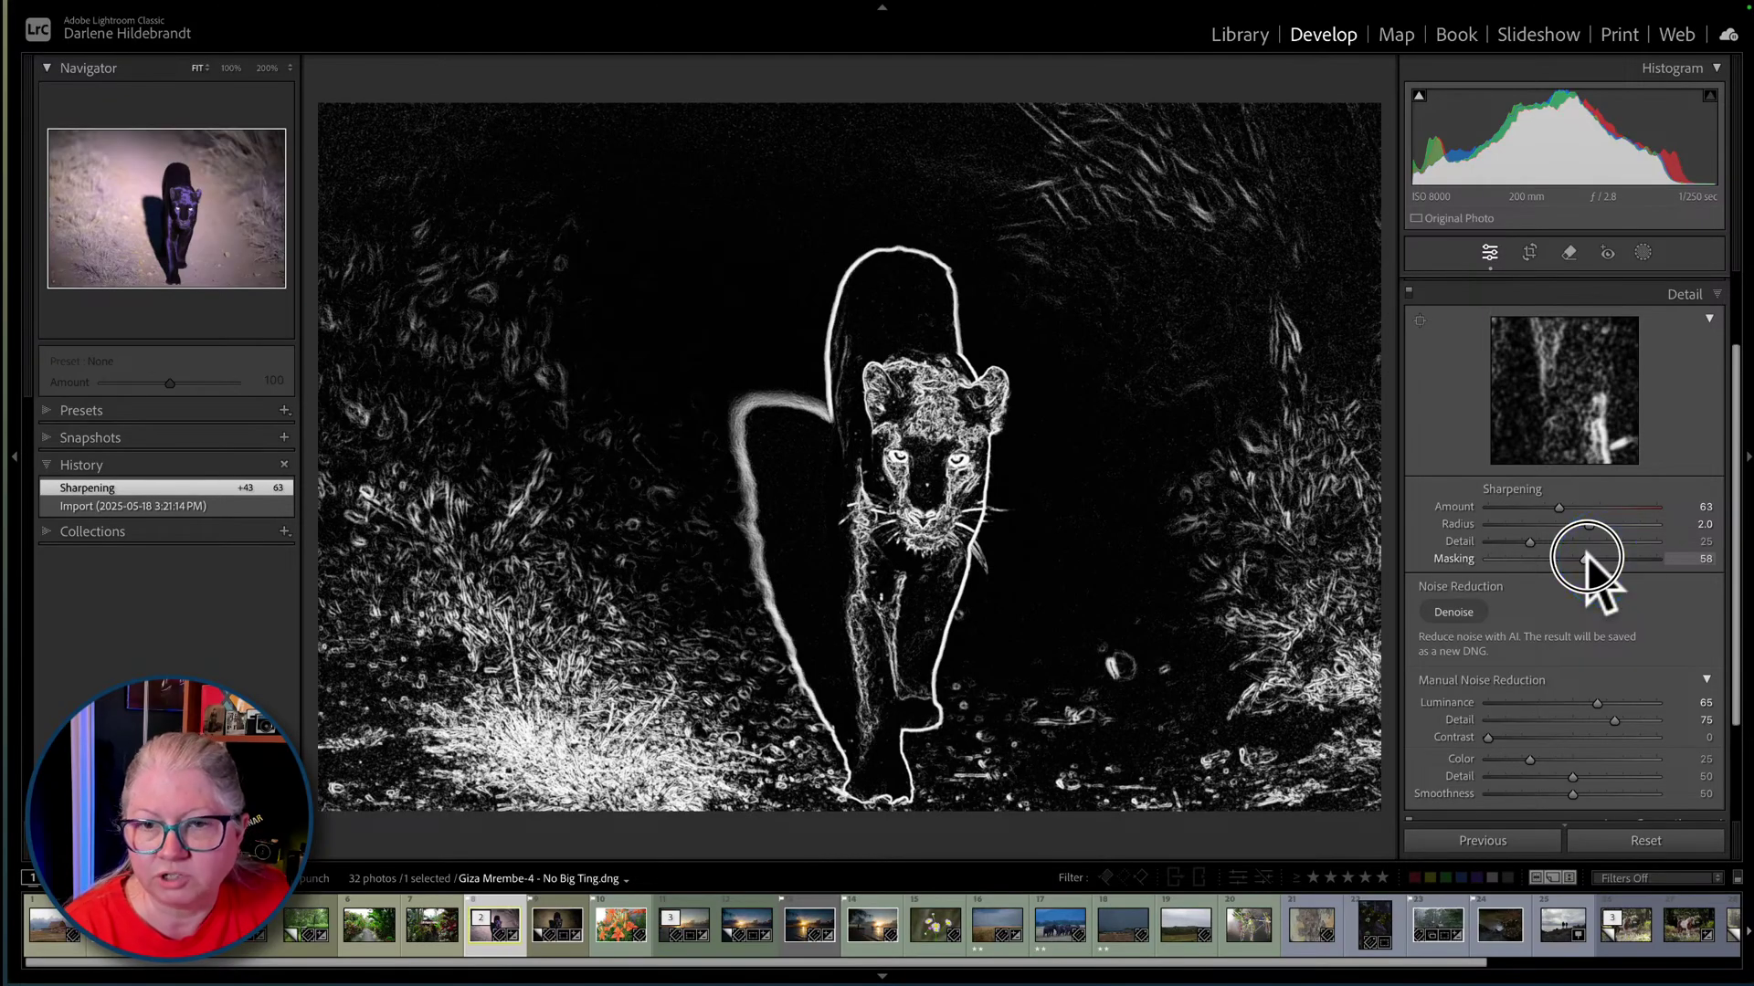
{"action": "left_click_drag", "start_coordinate": [1578, 559], "coordinate": [1560, 561]}
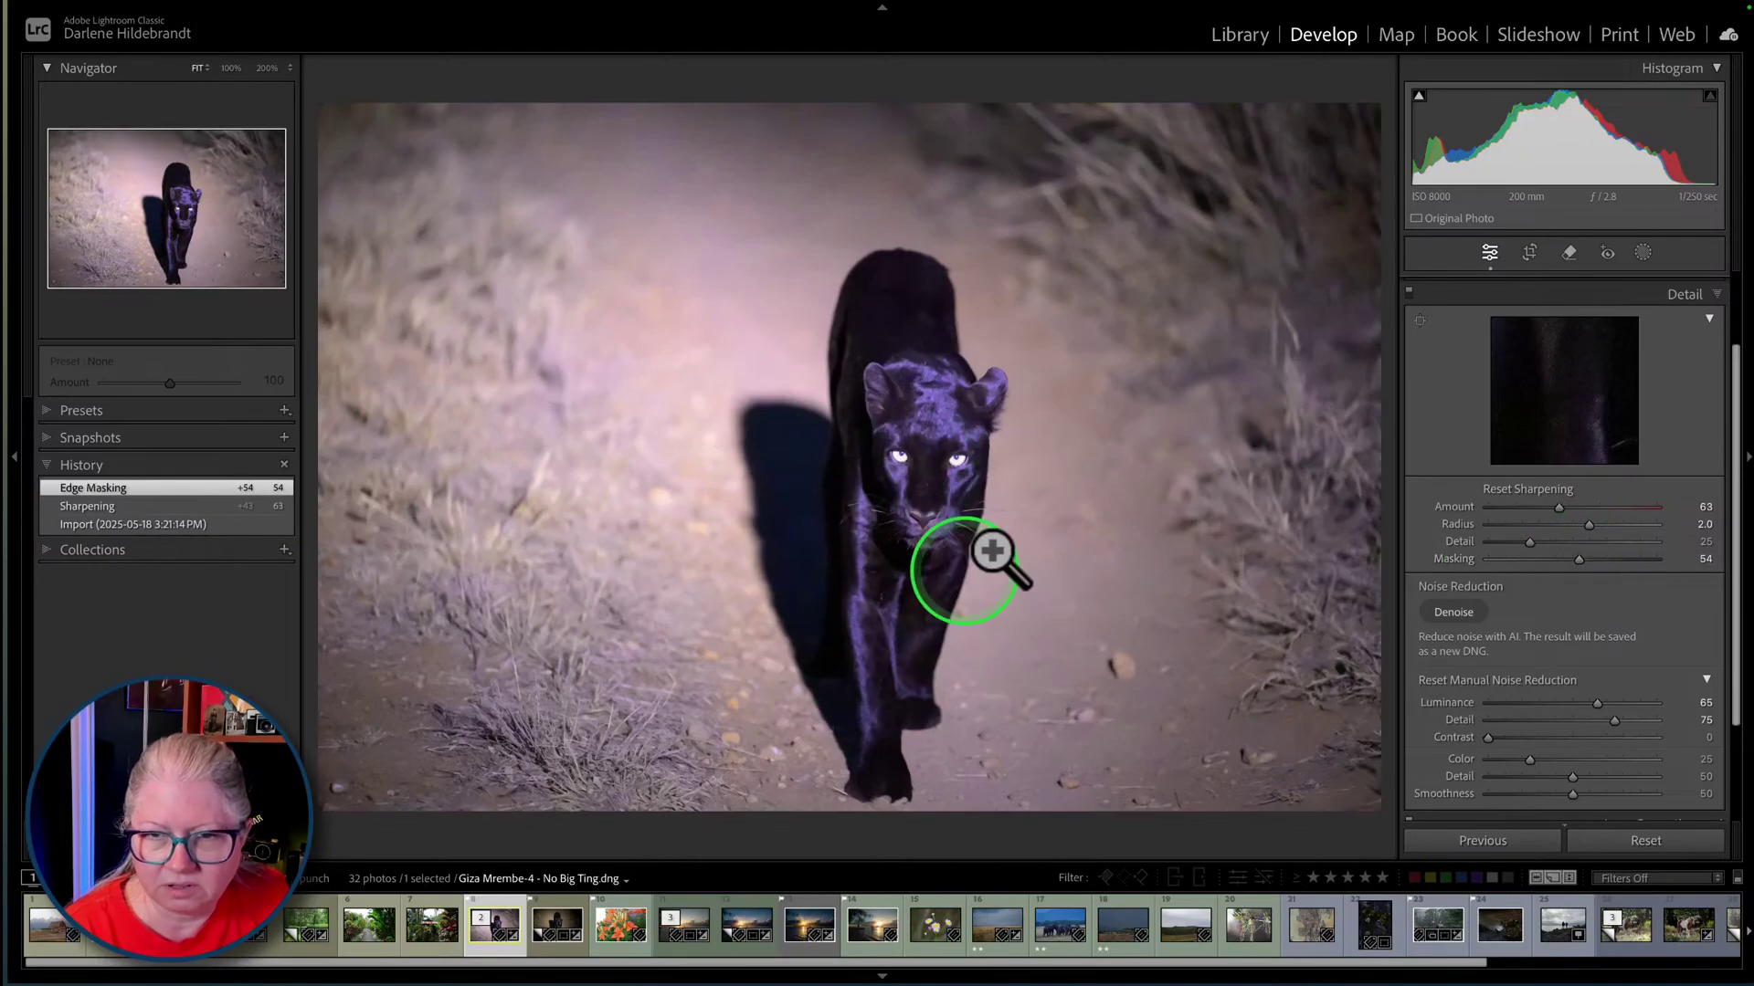
- Reset the Luminance noise reduction to 0 and examine the grain on the panther's face at 200%
{"action": "scroll", "coordinate": [1534, 683], "scroll_direction": "down", "scroll_amount": 2}
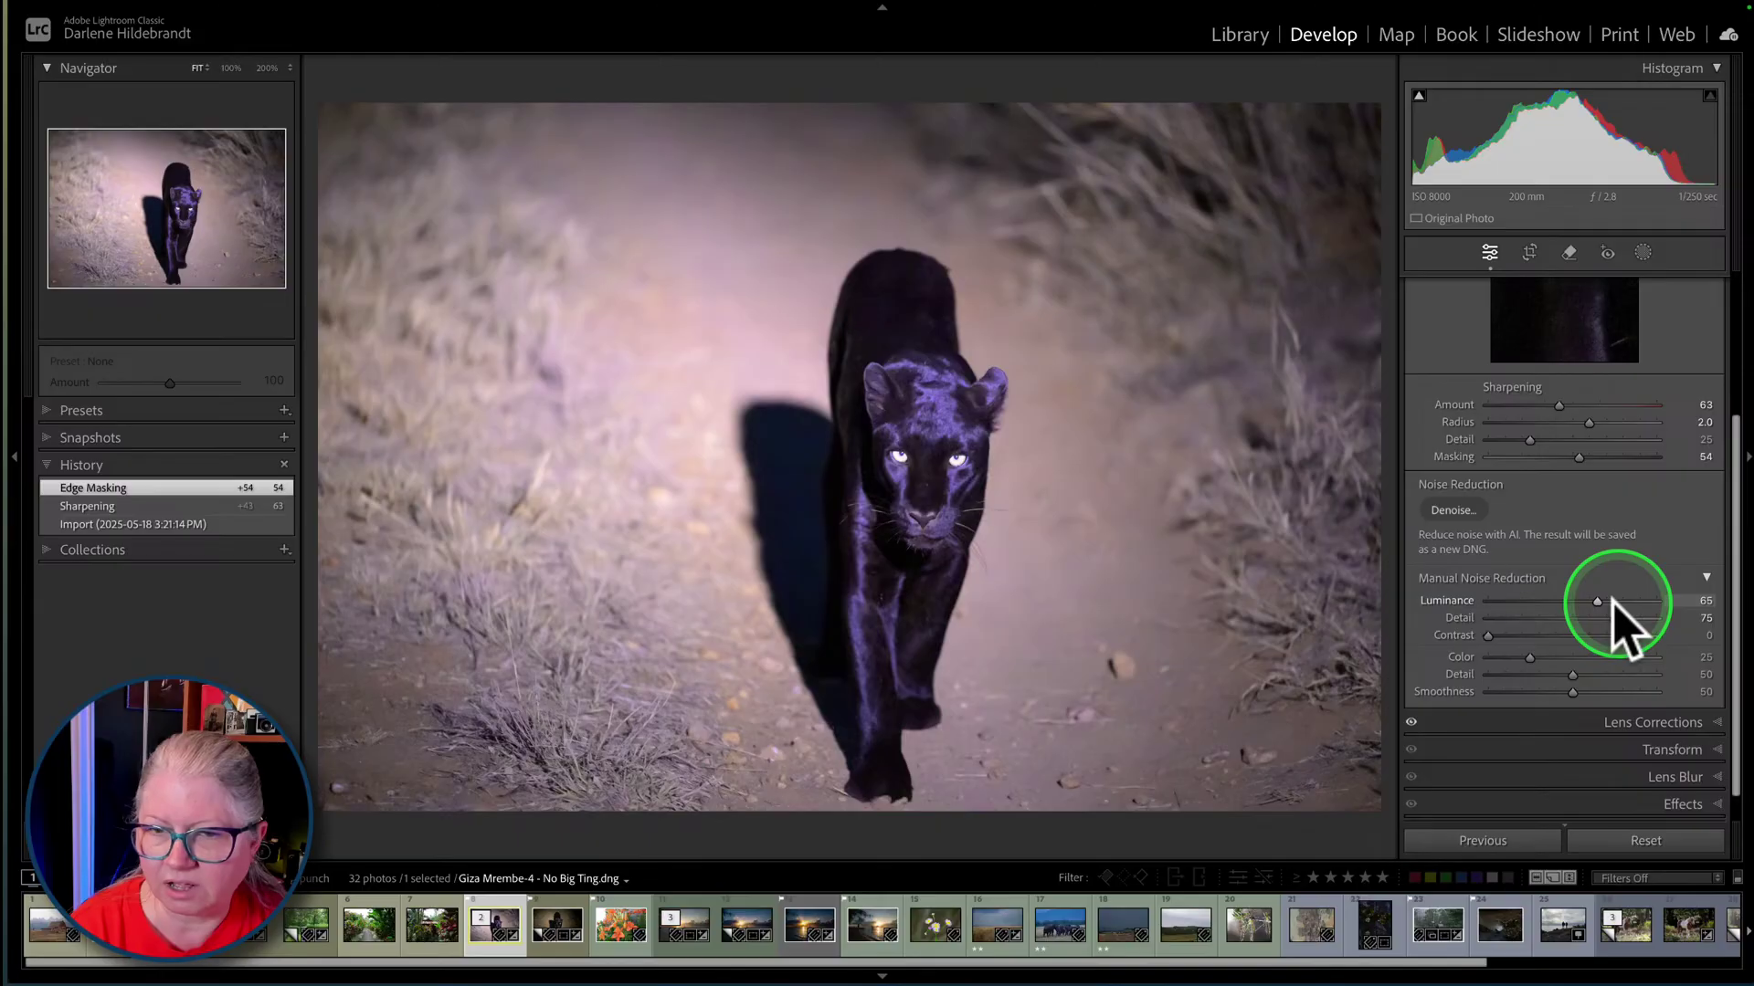
{"action": "left_click_drag", "start_coordinate": [1600, 601], "coordinate": [1591, 601]}
{"action": "double_click", "coordinate": [1591, 601]}
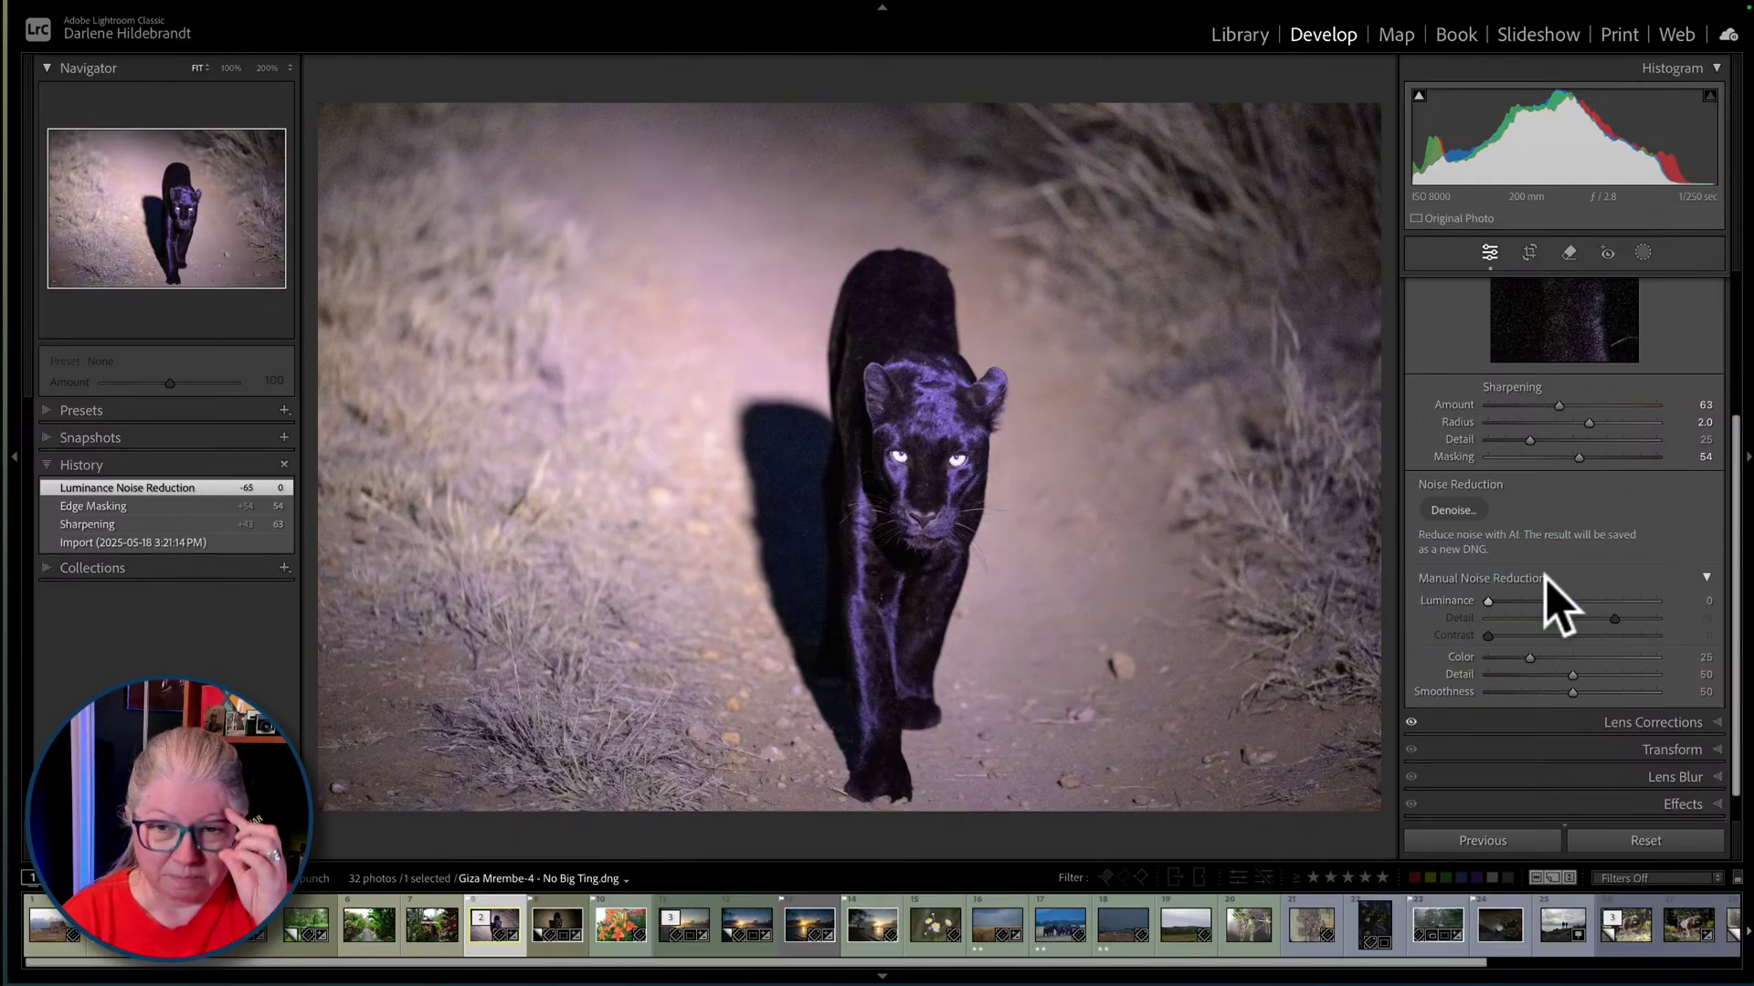
{"action": "left_click", "coordinate": [885, 536]}
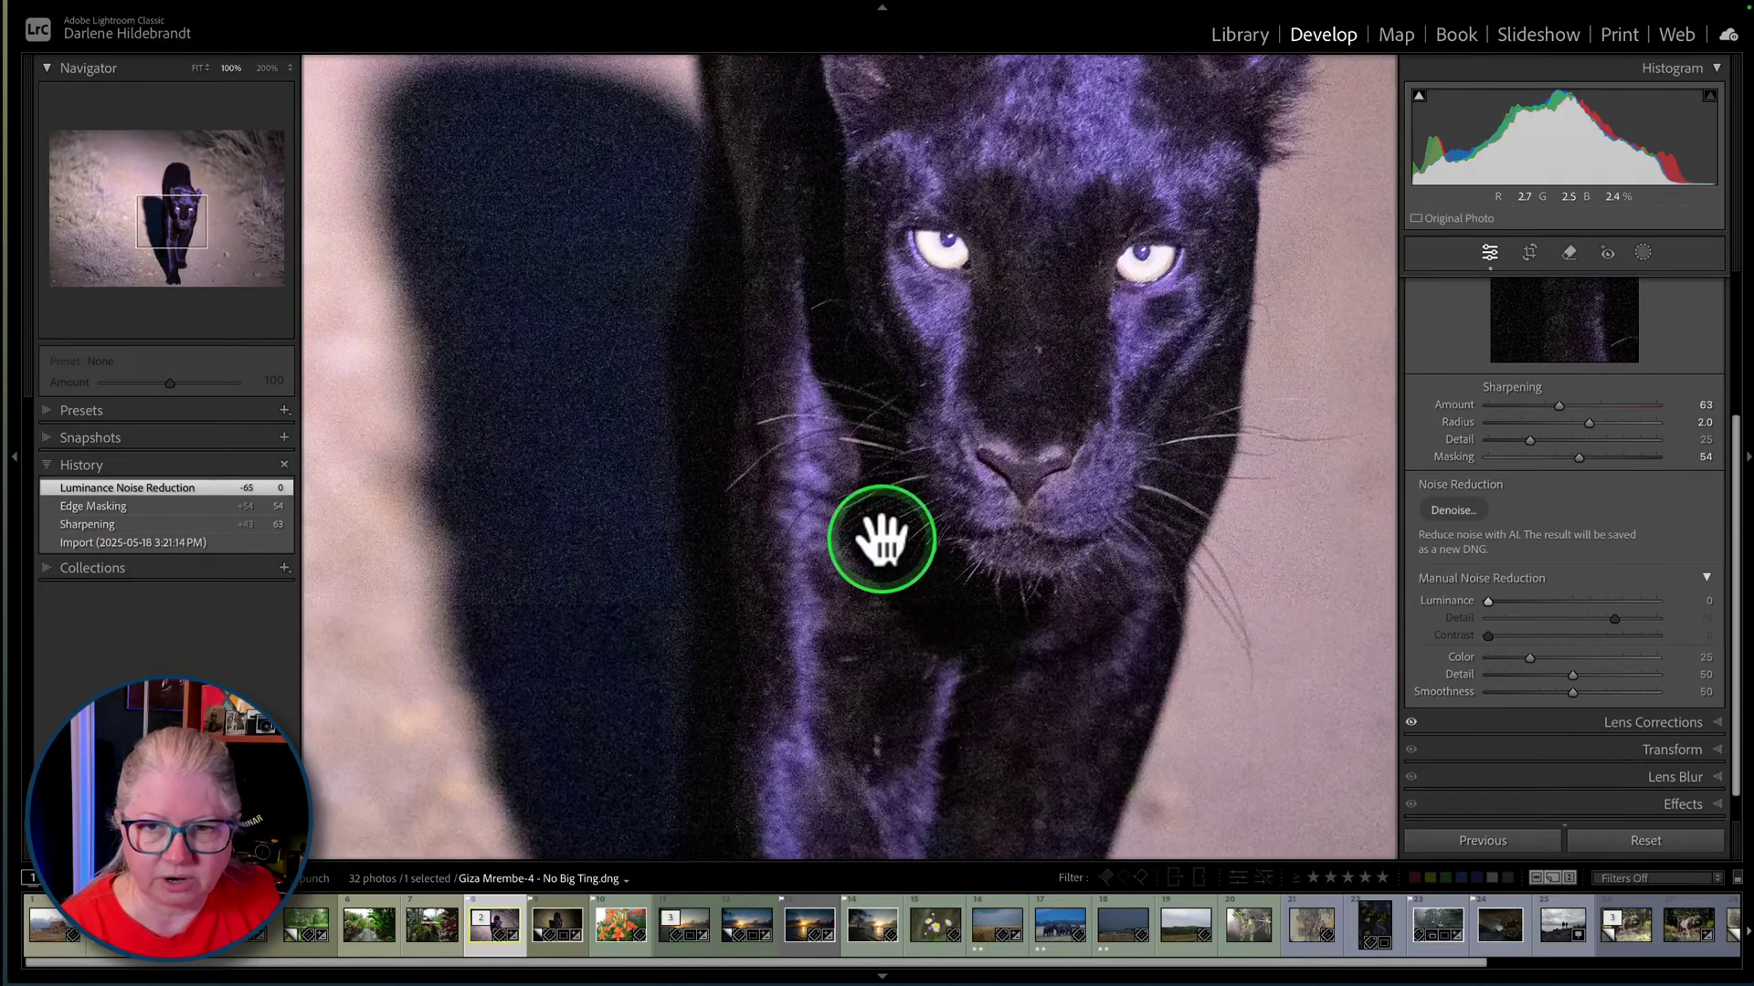
{"action": "left_click", "coordinate": [1150, 621]}
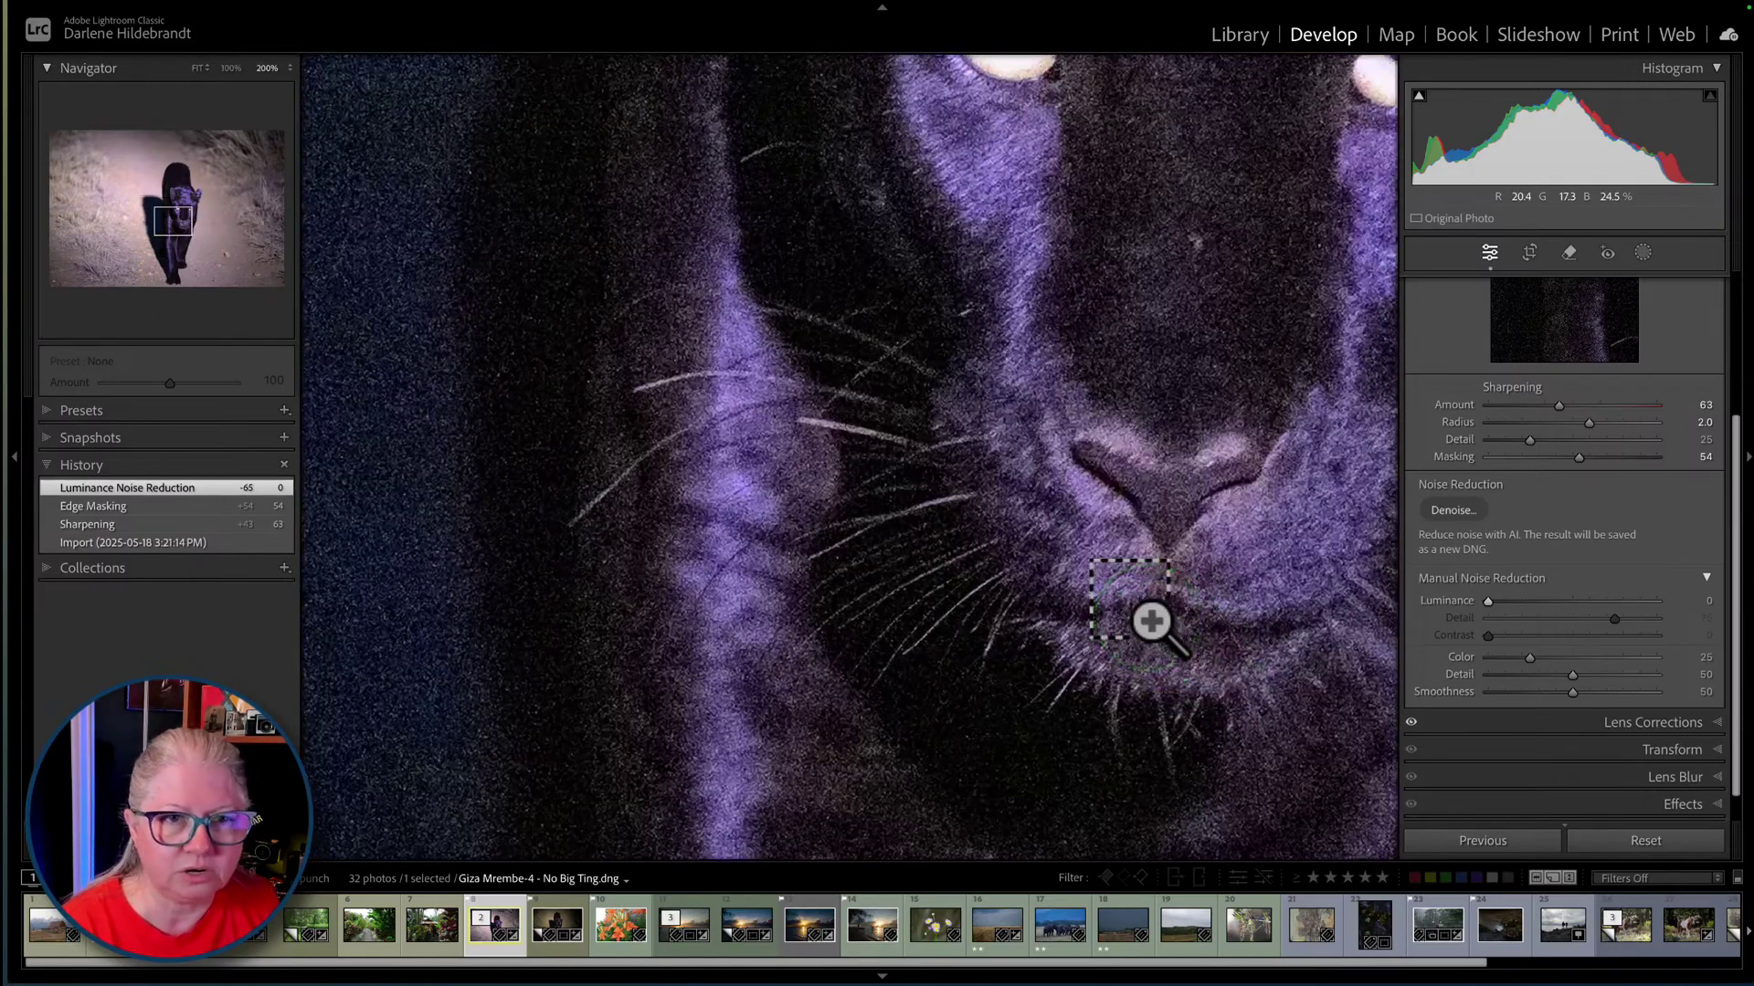
{"action": "left_click_drag", "start_coordinate": [1179, 595], "coordinate": [822, 610]}
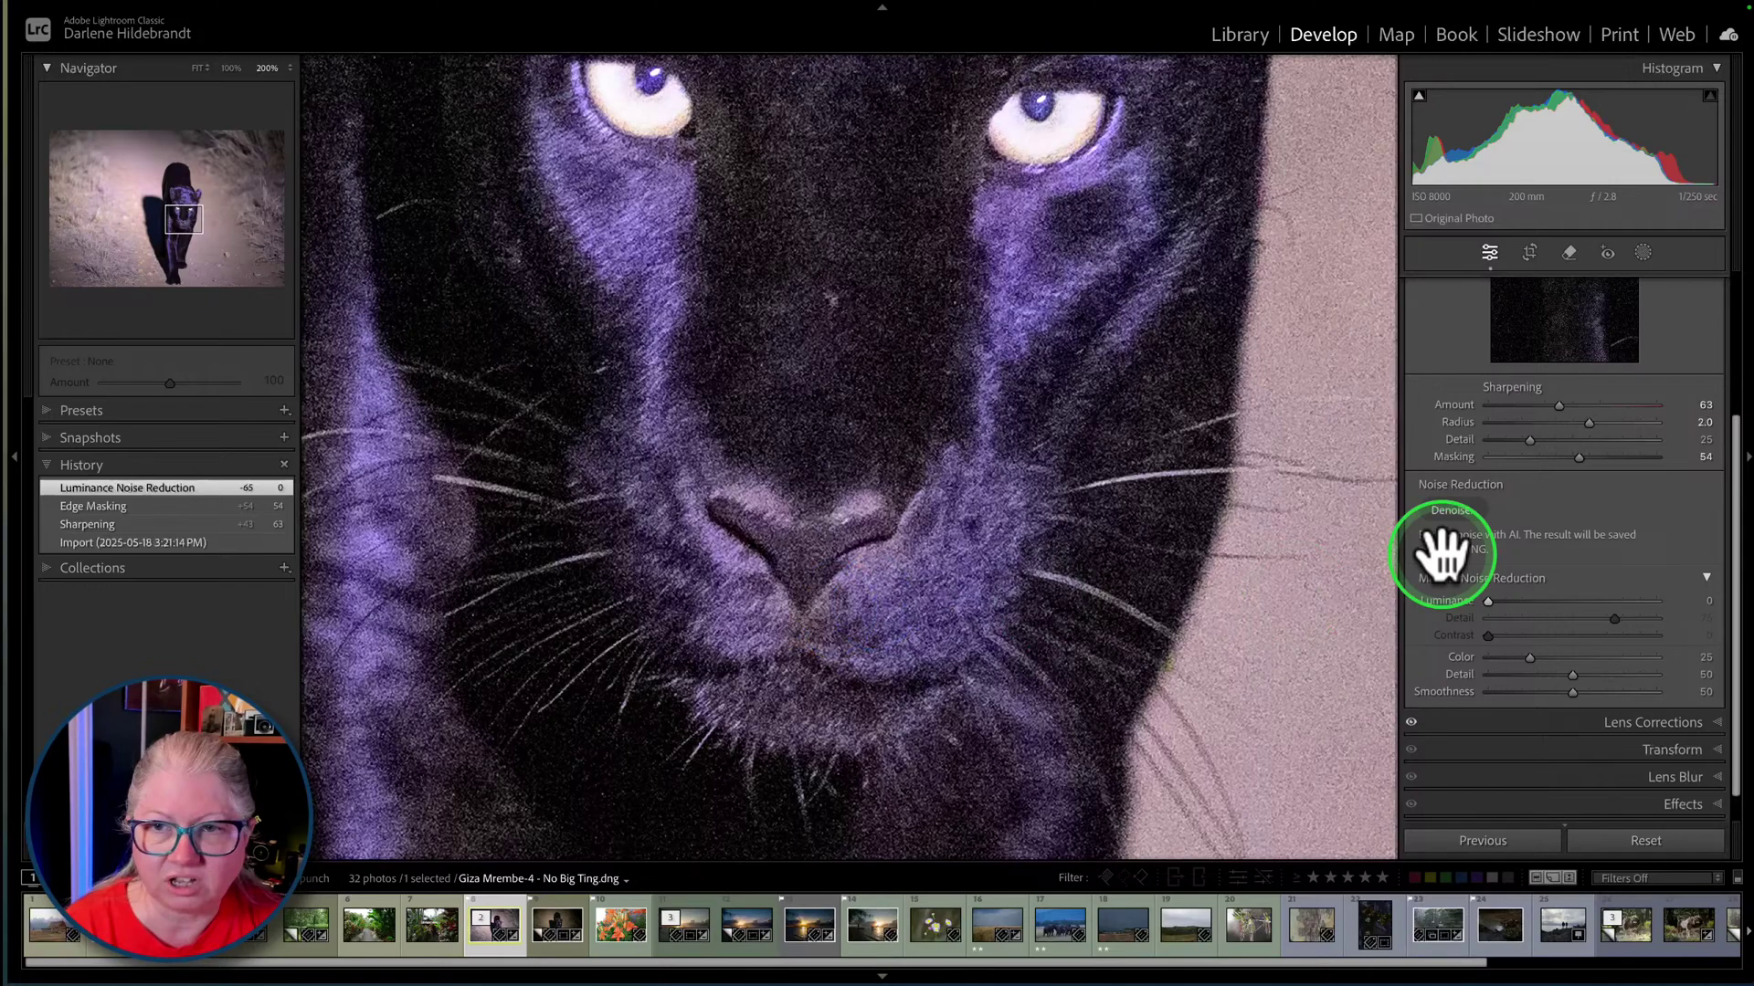
- Raise the Luminance noise reduction to 76 and check the panther's eyes and nose
{"action": "left_click_drag", "start_coordinate": [1485, 600], "coordinate": [1607, 595]}
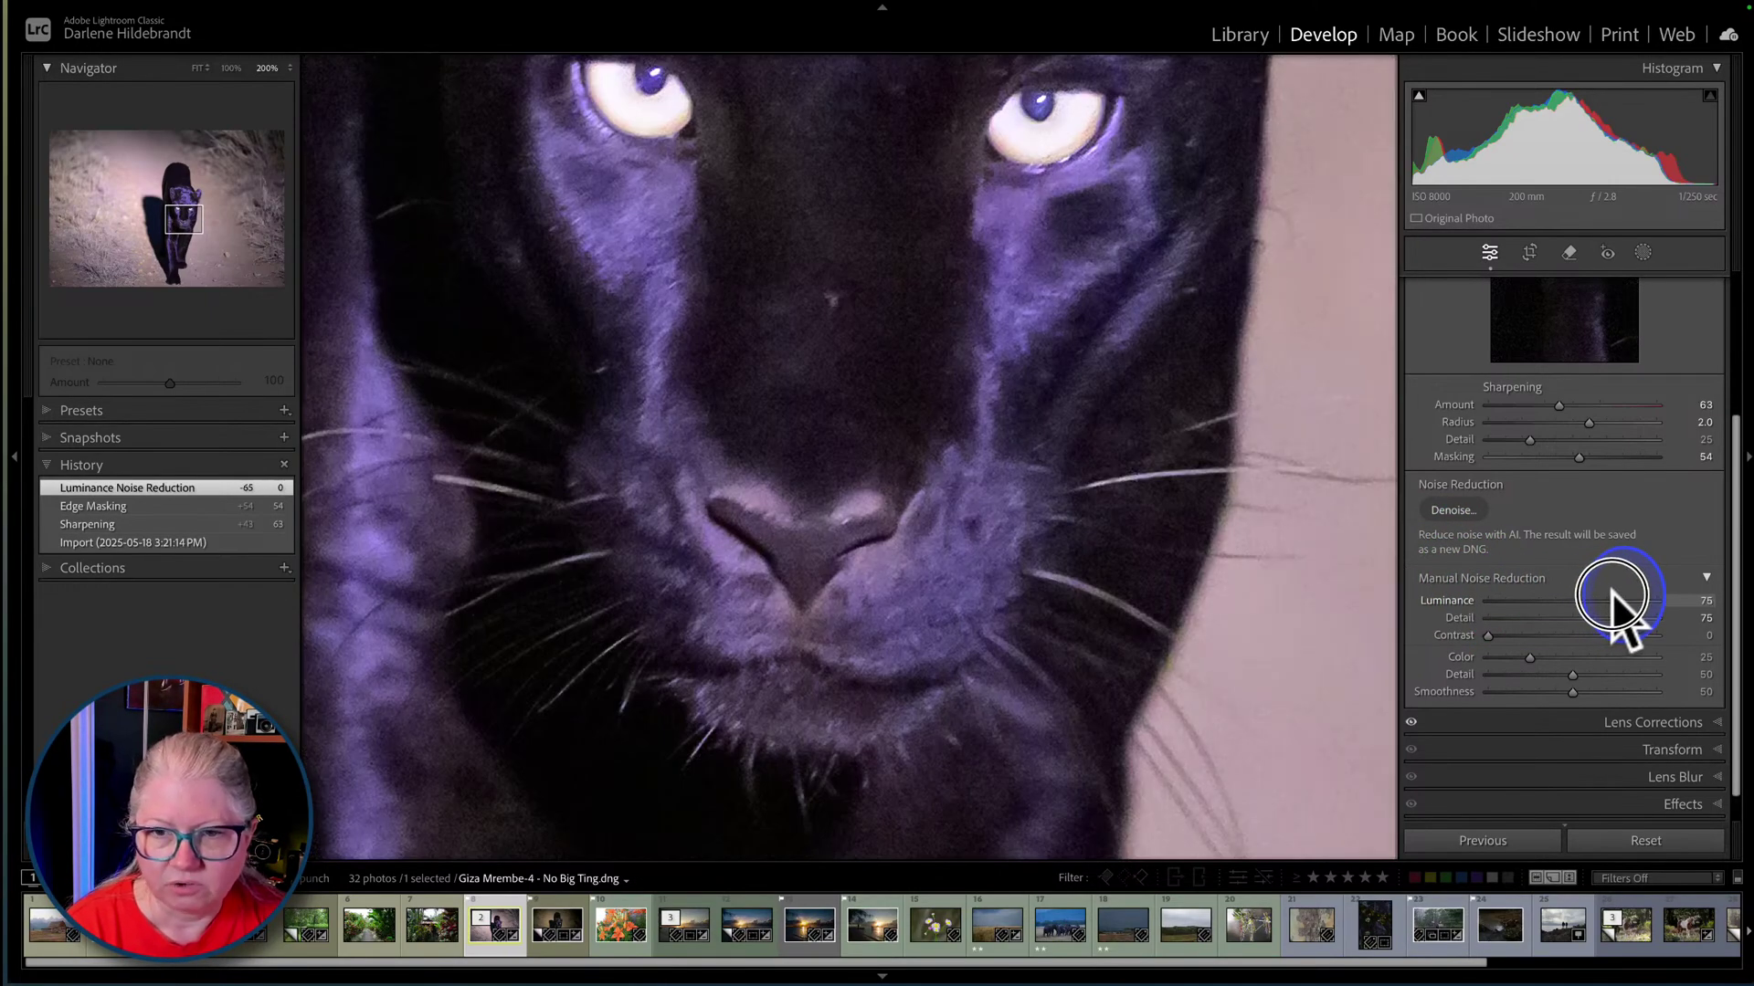
{"action": "left_click_drag", "start_coordinate": [1612, 598], "coordinate": [1613, 599]}
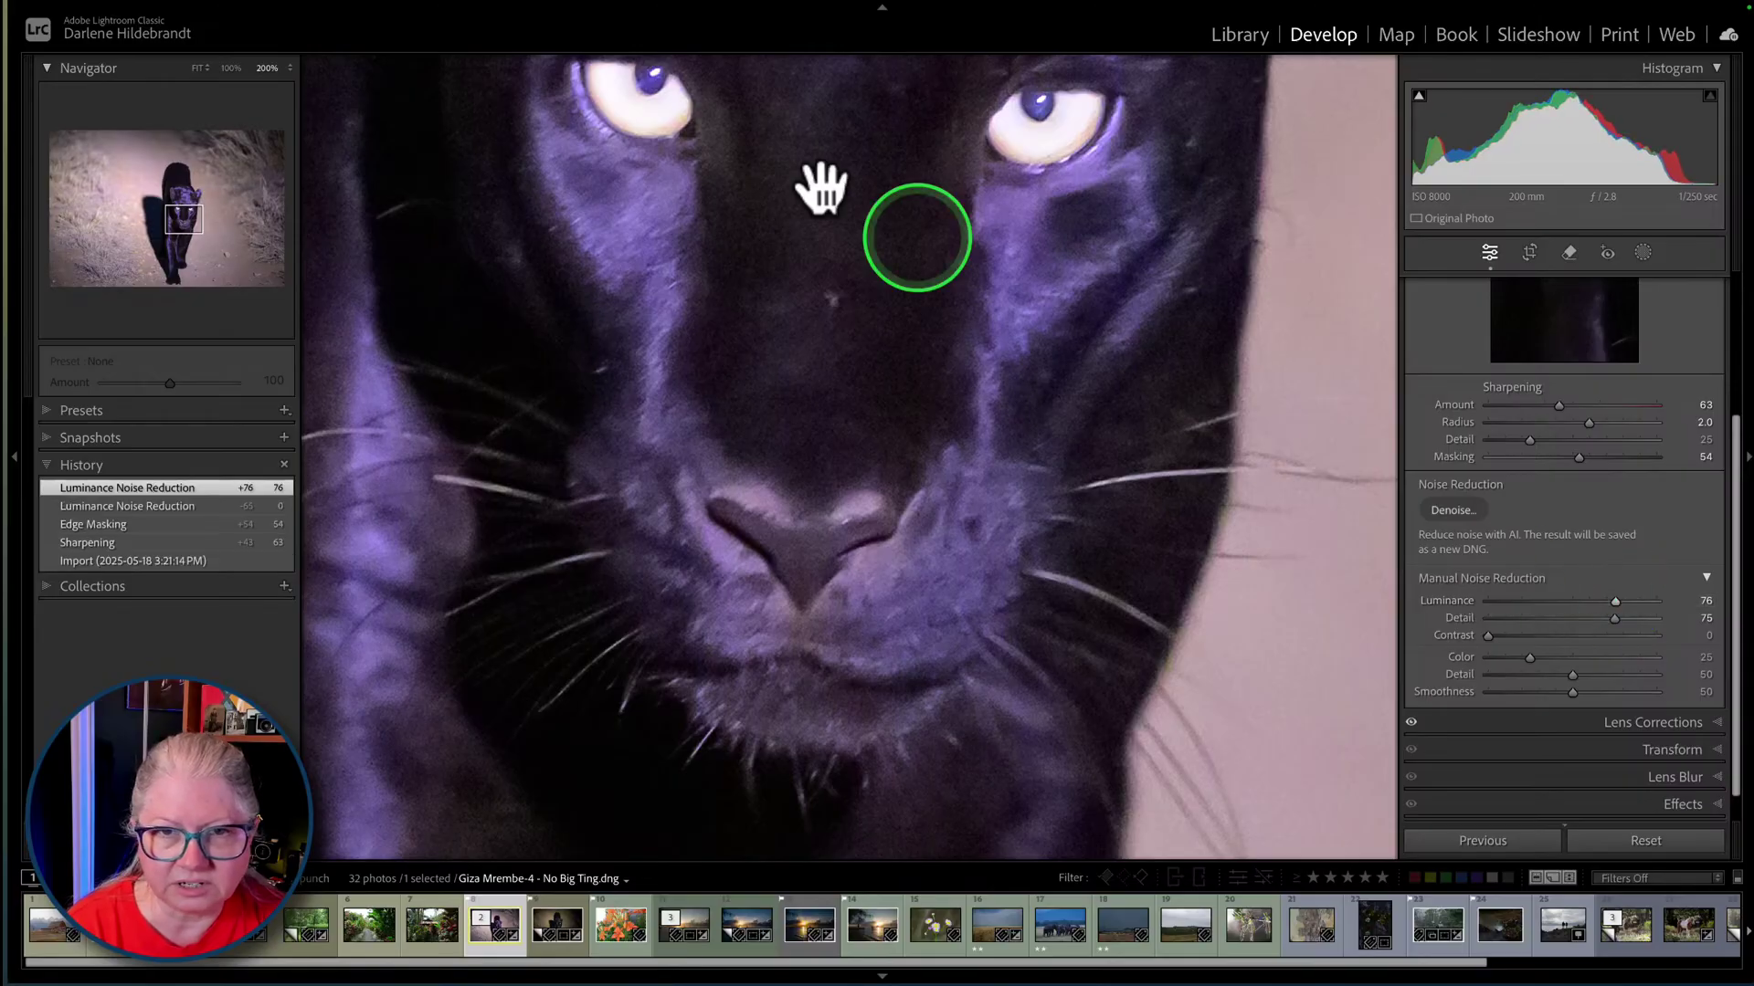
{"action": "left_click_drag", "start_coordinate": [904, 266], "coordinate": [975, 415]}
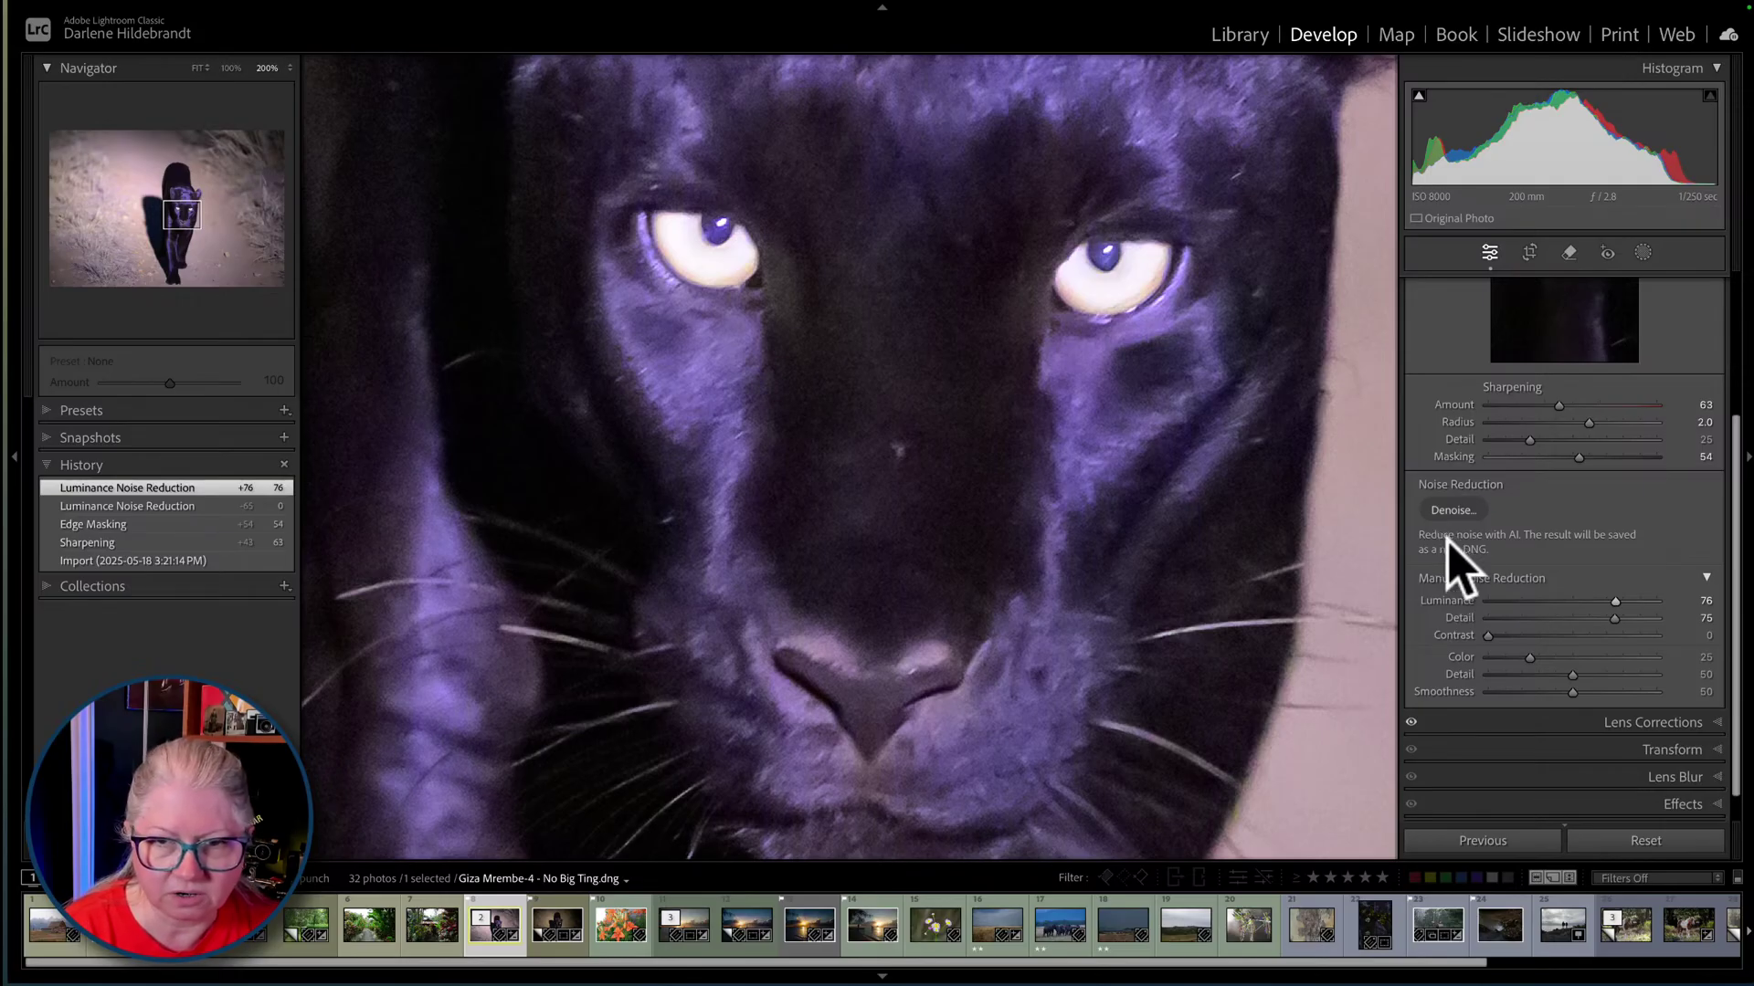
- Reset all settings, copy that history state to Before, and restore the state with Luminance Noise Reduction at 76
{"action": "left_click", "coordinate": [1645, 840]}
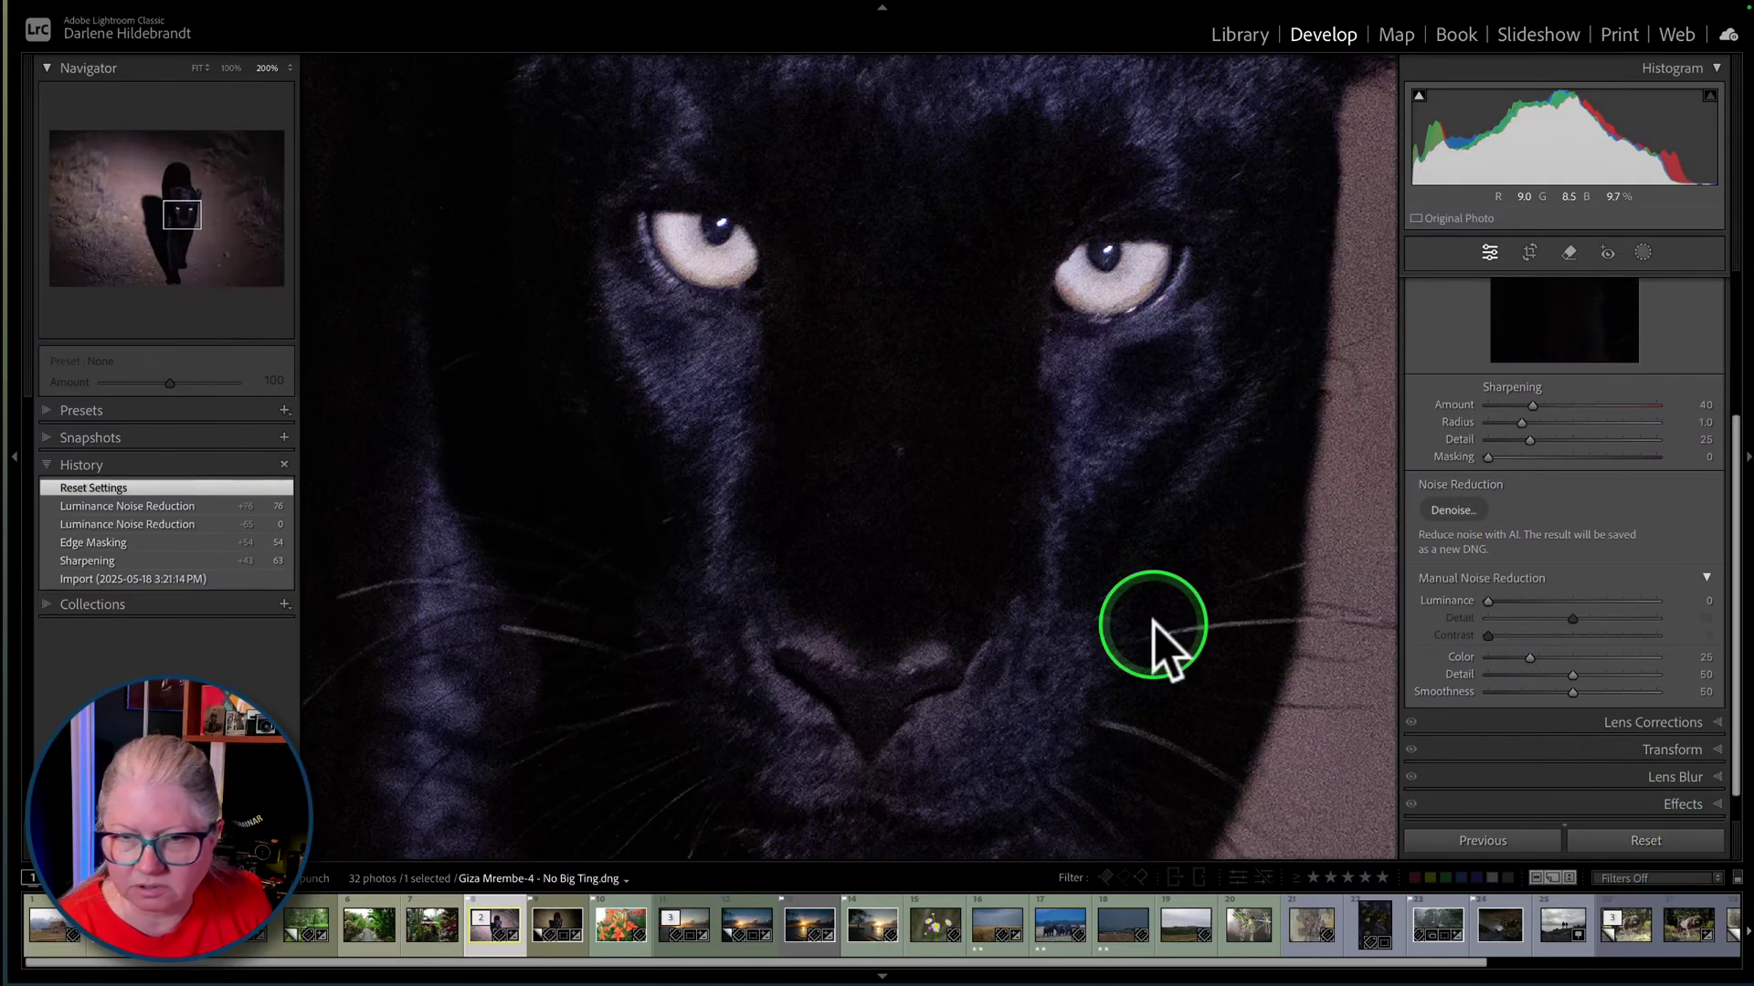
{"action": "right_click", "coordinate": [193, 489]}
{"action": "left_click", "coordinate": [218, 516]}
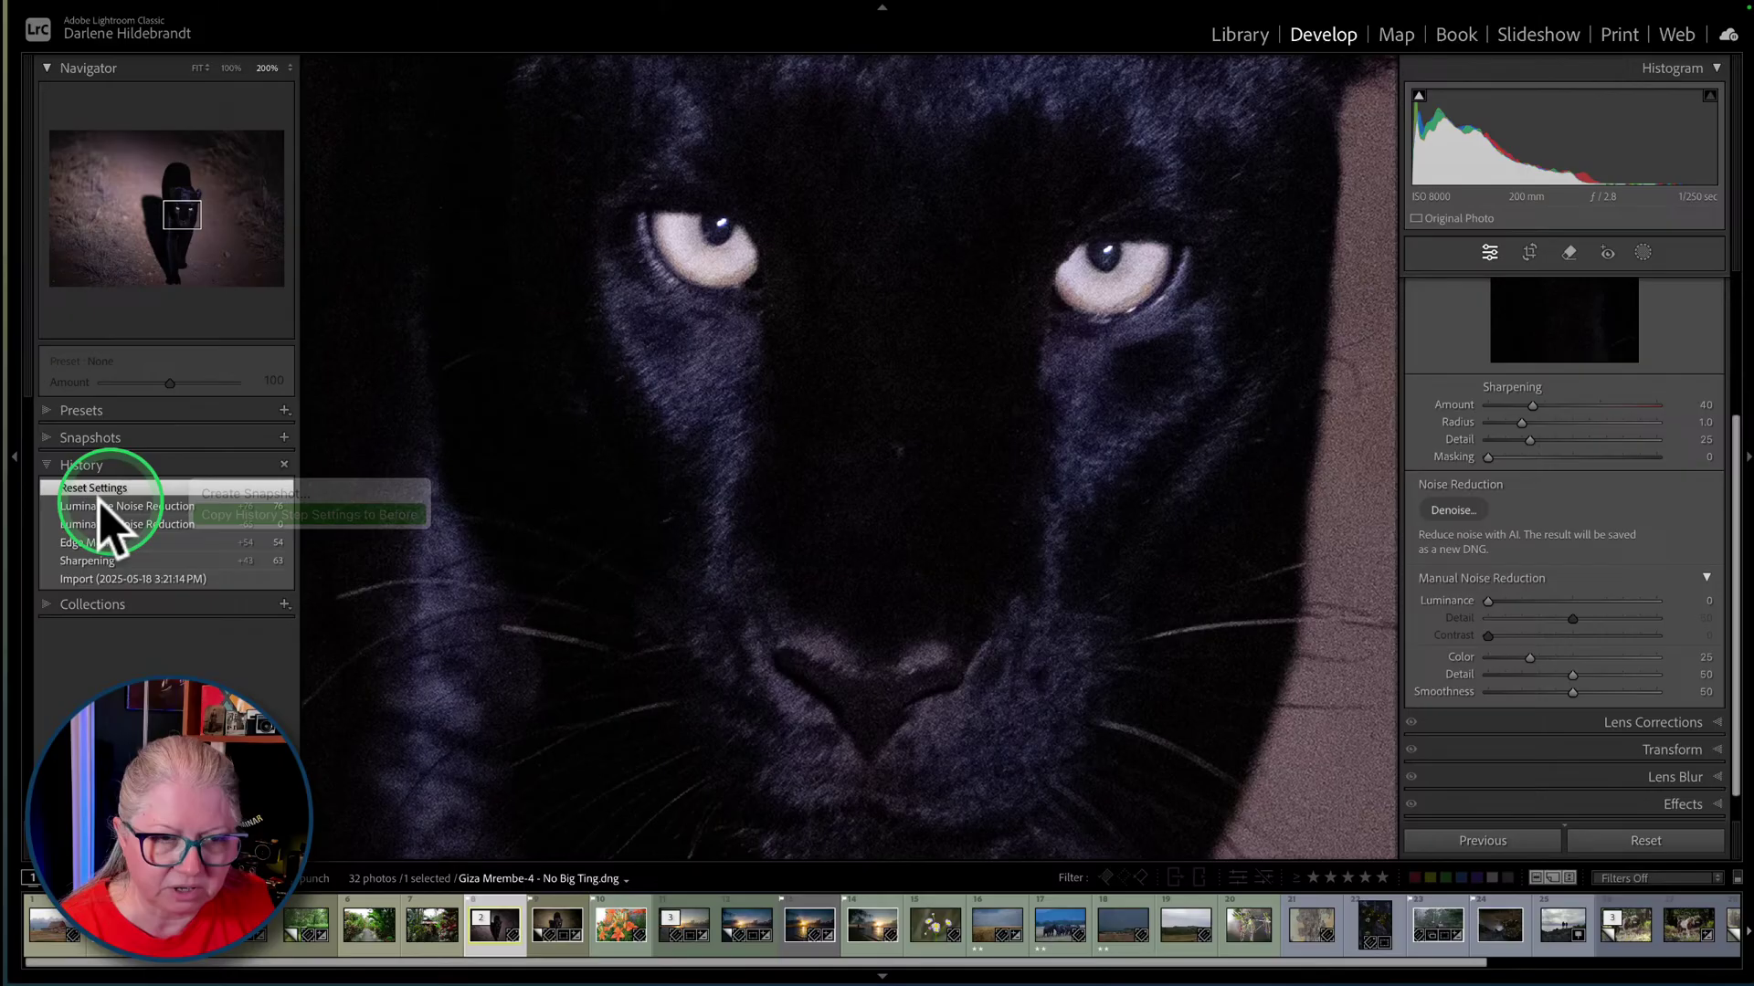
{"action": "left_click", "coordinate": [102, 506]}
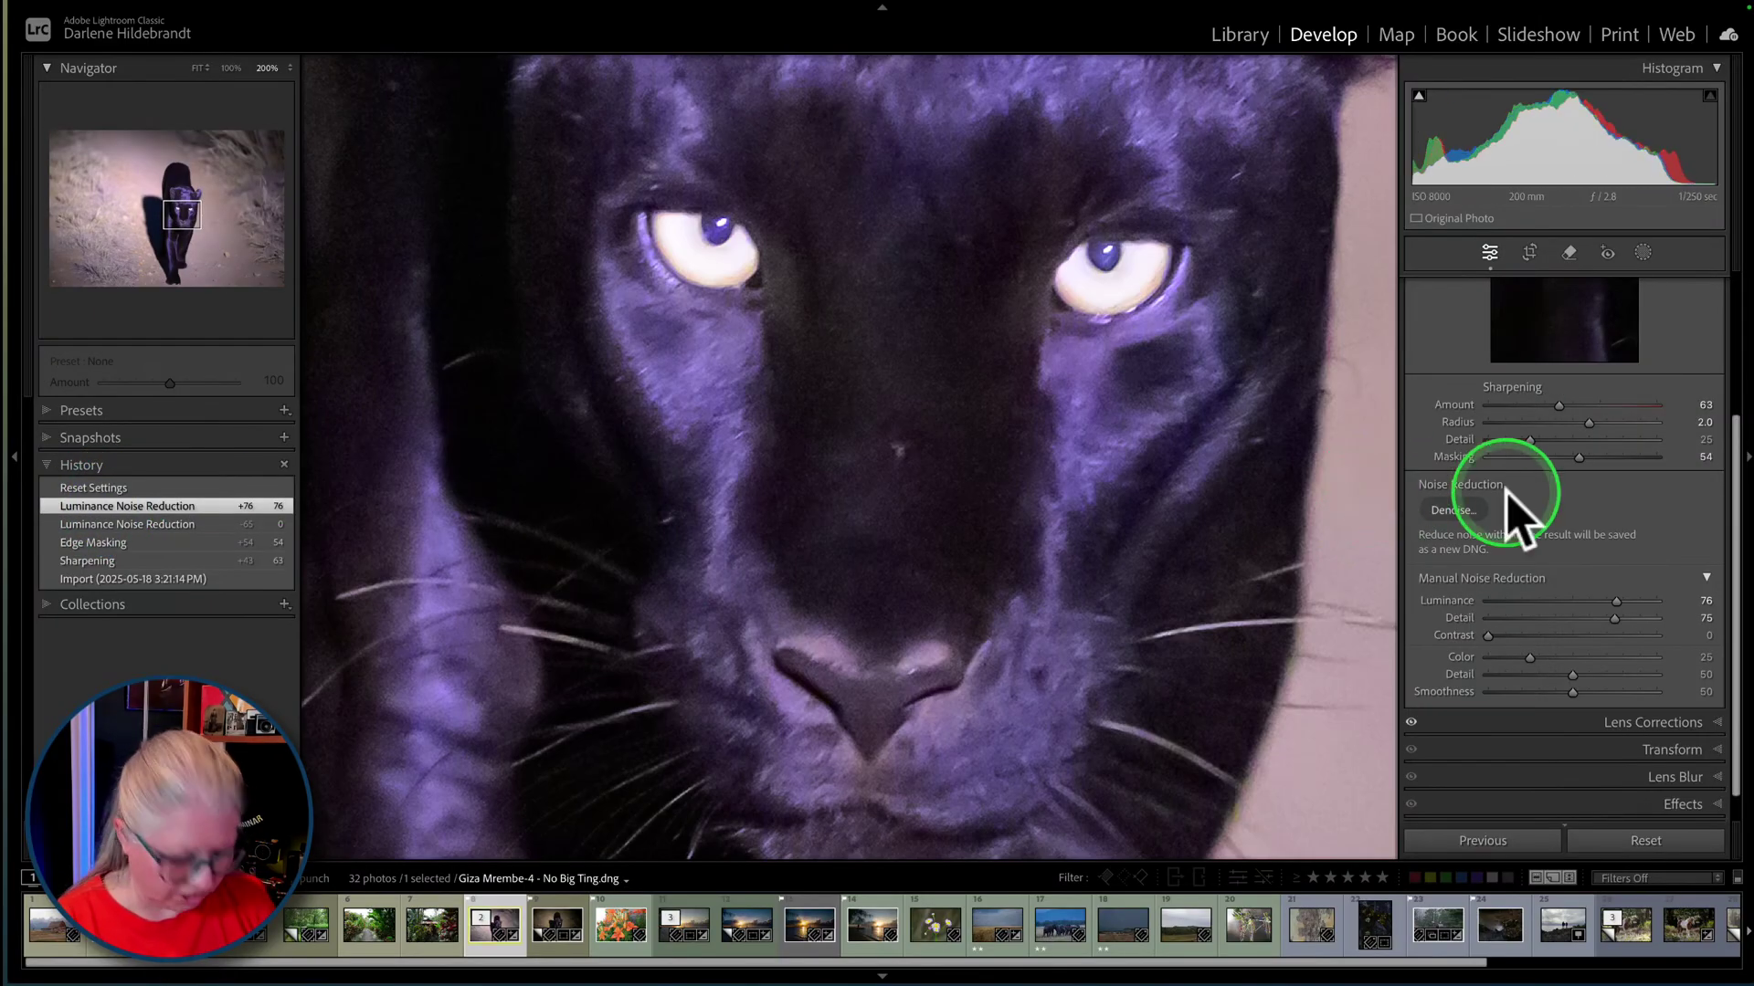
- Compare the original panther photo's before and after versions up close, and return to 100% magnification
{"action": "key", "text": "backslash"}
{"action": "key", "text": "backslash"}
{"action": "left_click_drag", "start_coordinate": [1213, 485], "coordinate": [1022, 442]}
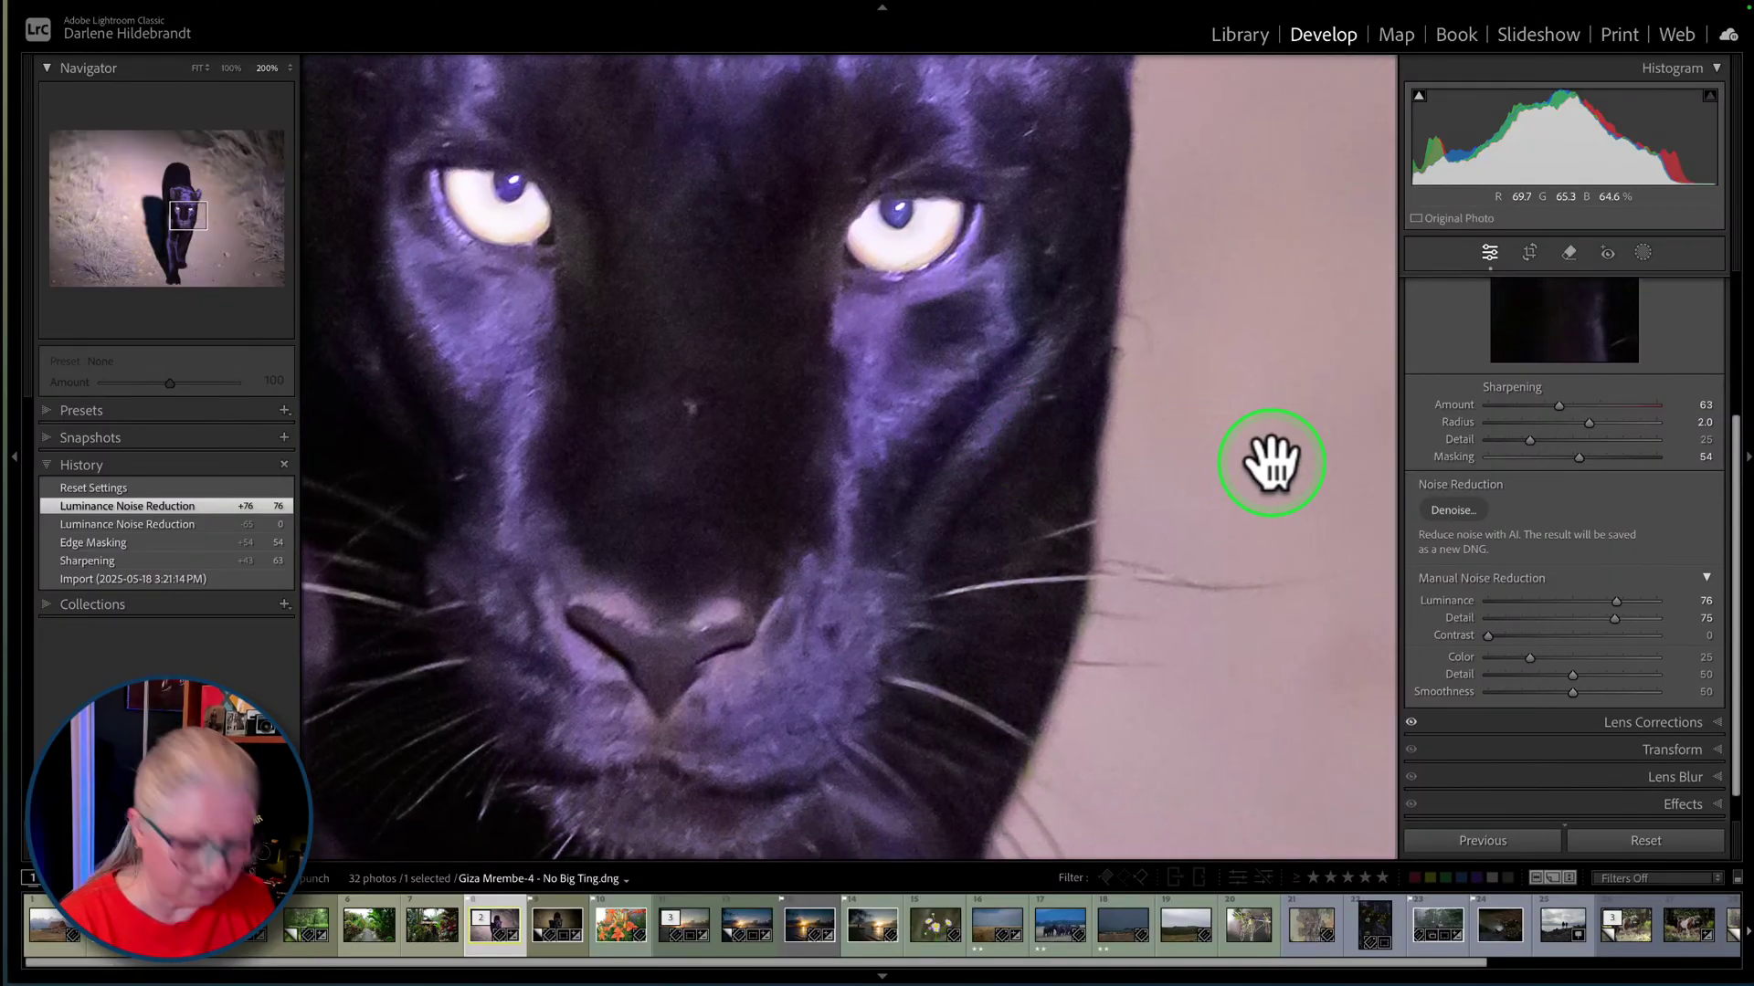
{"action": "key", "text": "ctrl+minus"}
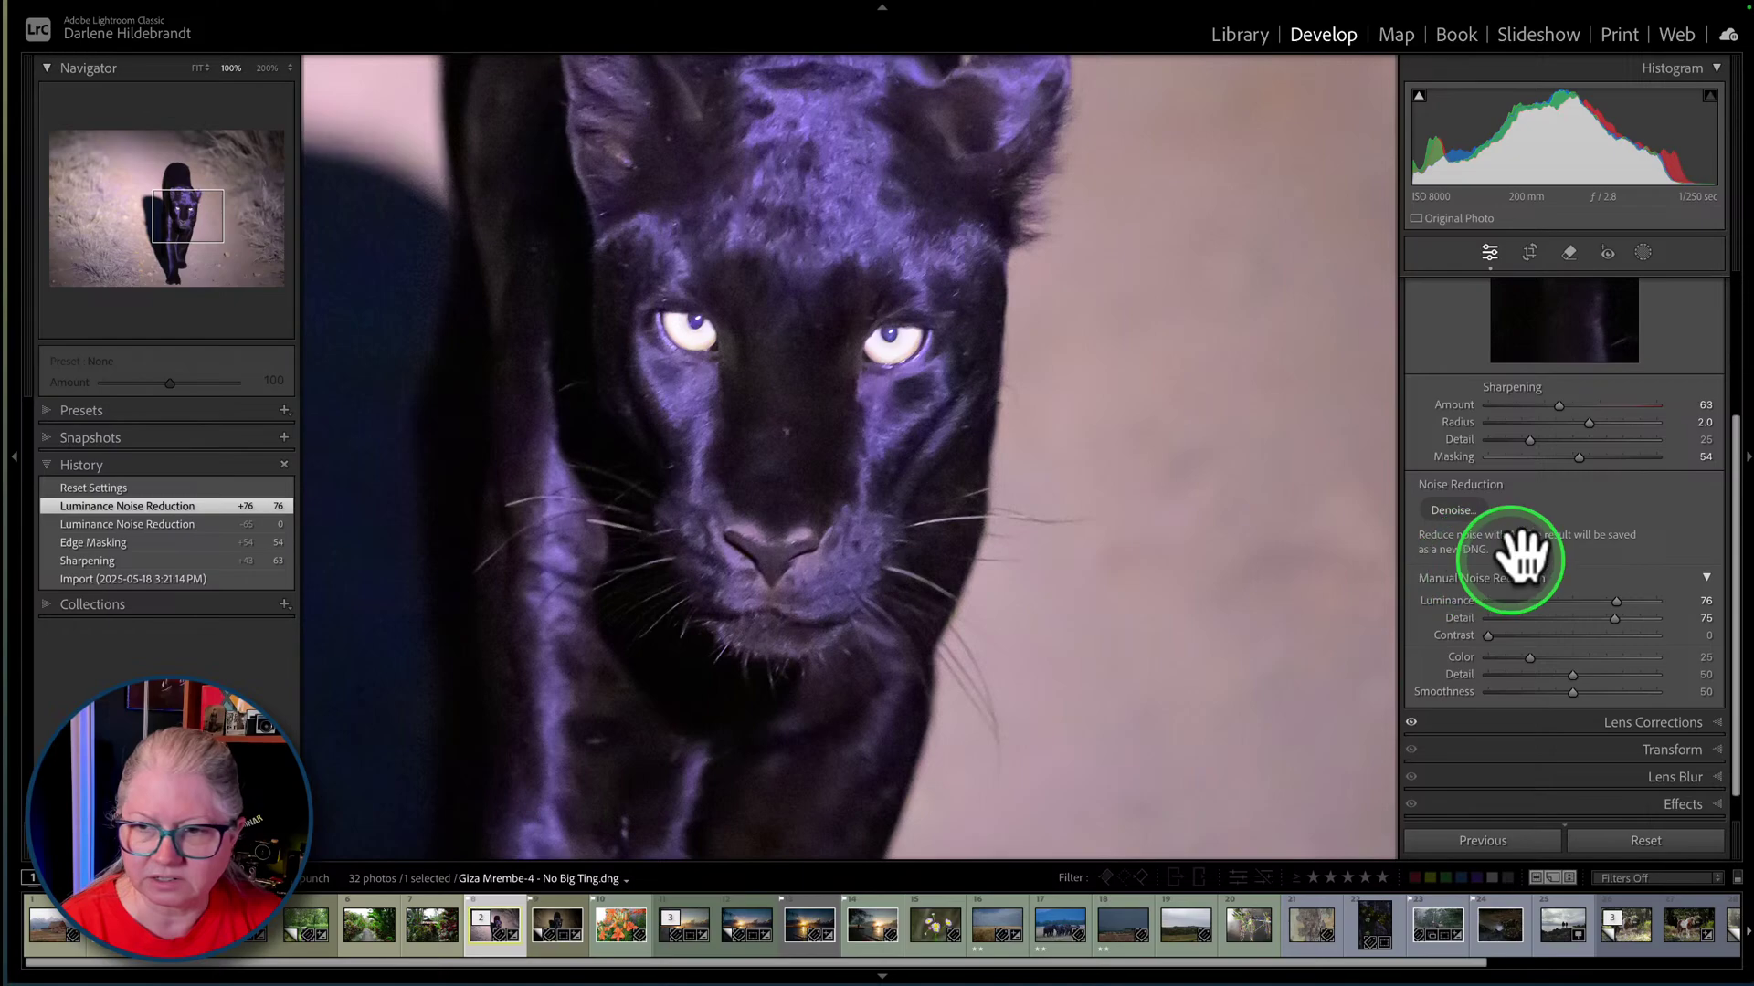
- Switch the Detail adjustments off and on to compare their effect on the panther's face
{"action": "scroll", "coordinate": [1466, 610], "scroll_direction": "up", "scroll_amount": 2}
{"action": "scroll", "coordinate": [1471, 612], "scroll_direction": "up", "scroll_amount": 2}
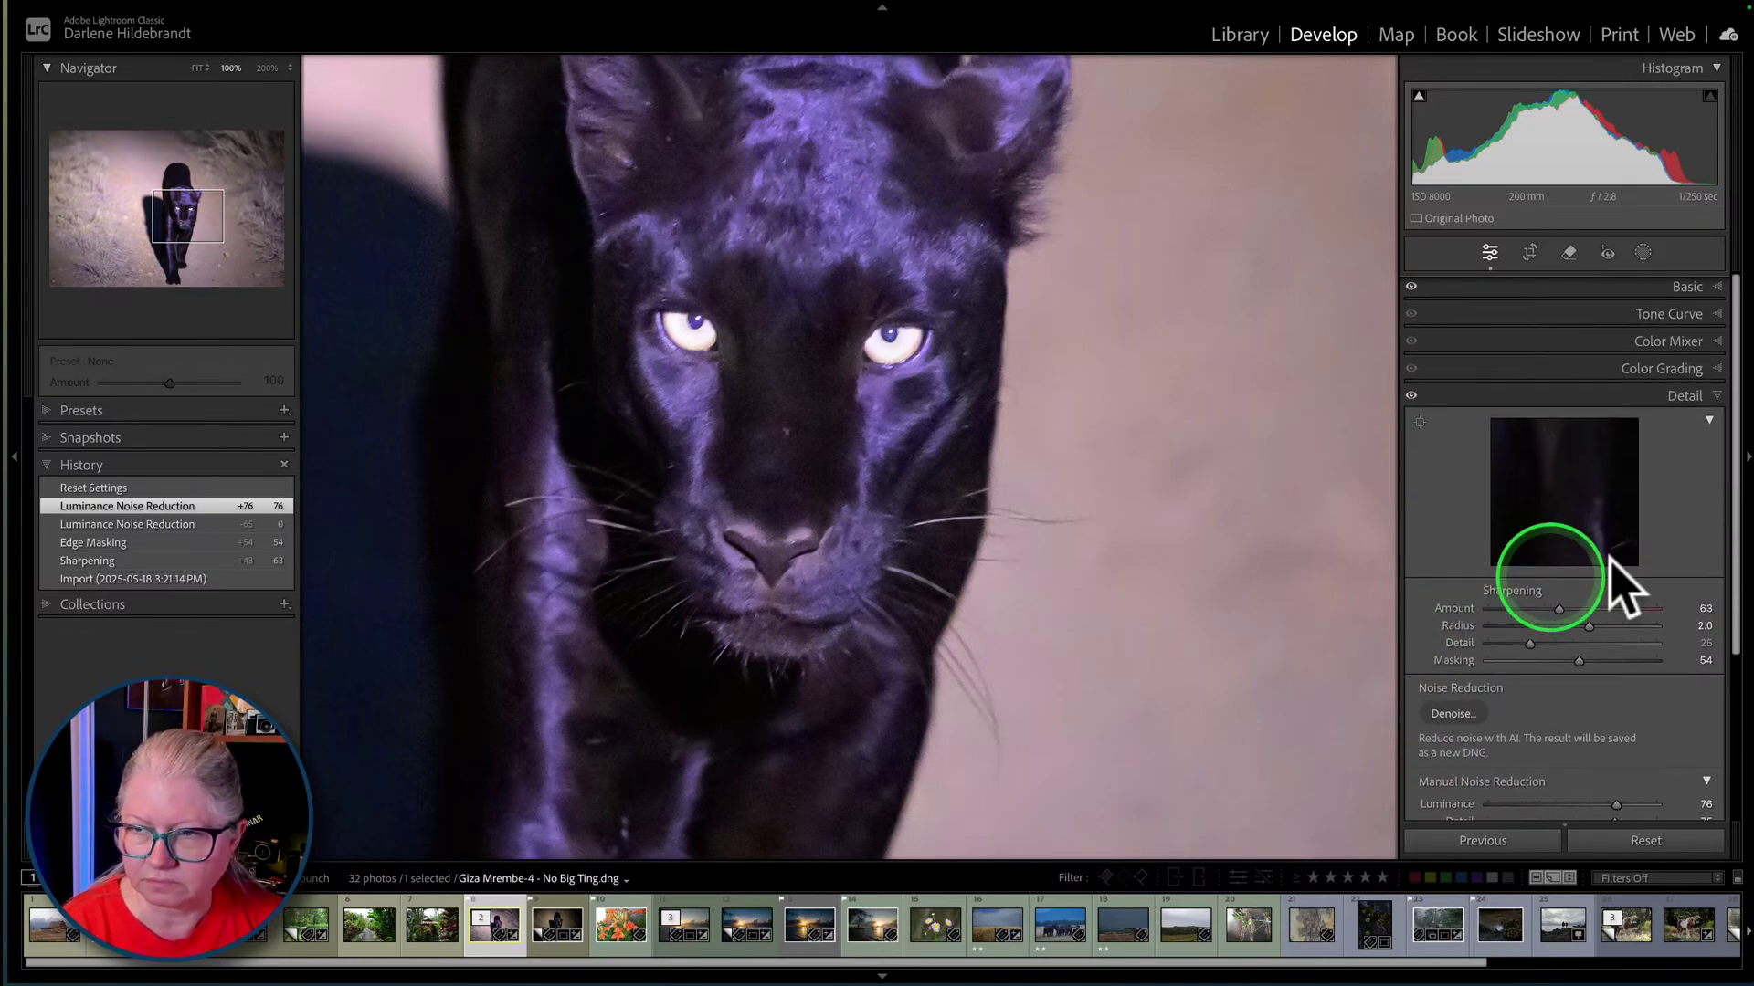
{"action": "left_click", "coordinate": [1412, 394]}
{"action": "left_click", "coordinate": [1411, 394]}
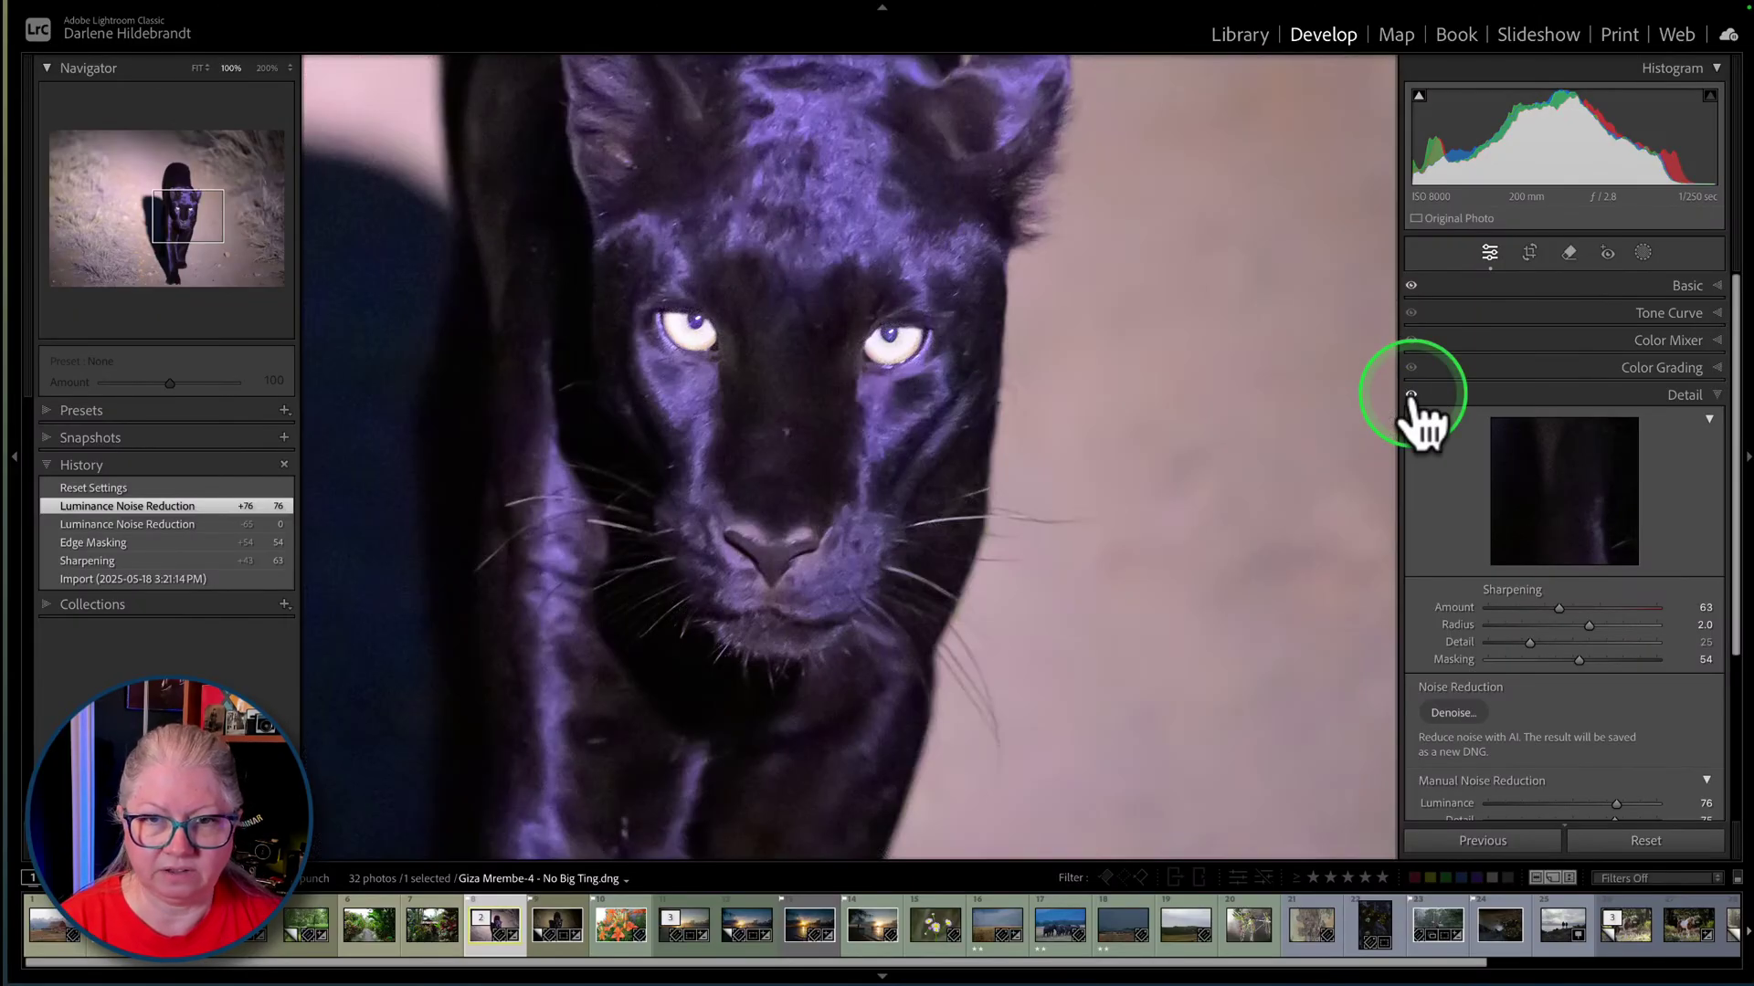
{"action": "left_click", "coordinate": [1411, 394]}
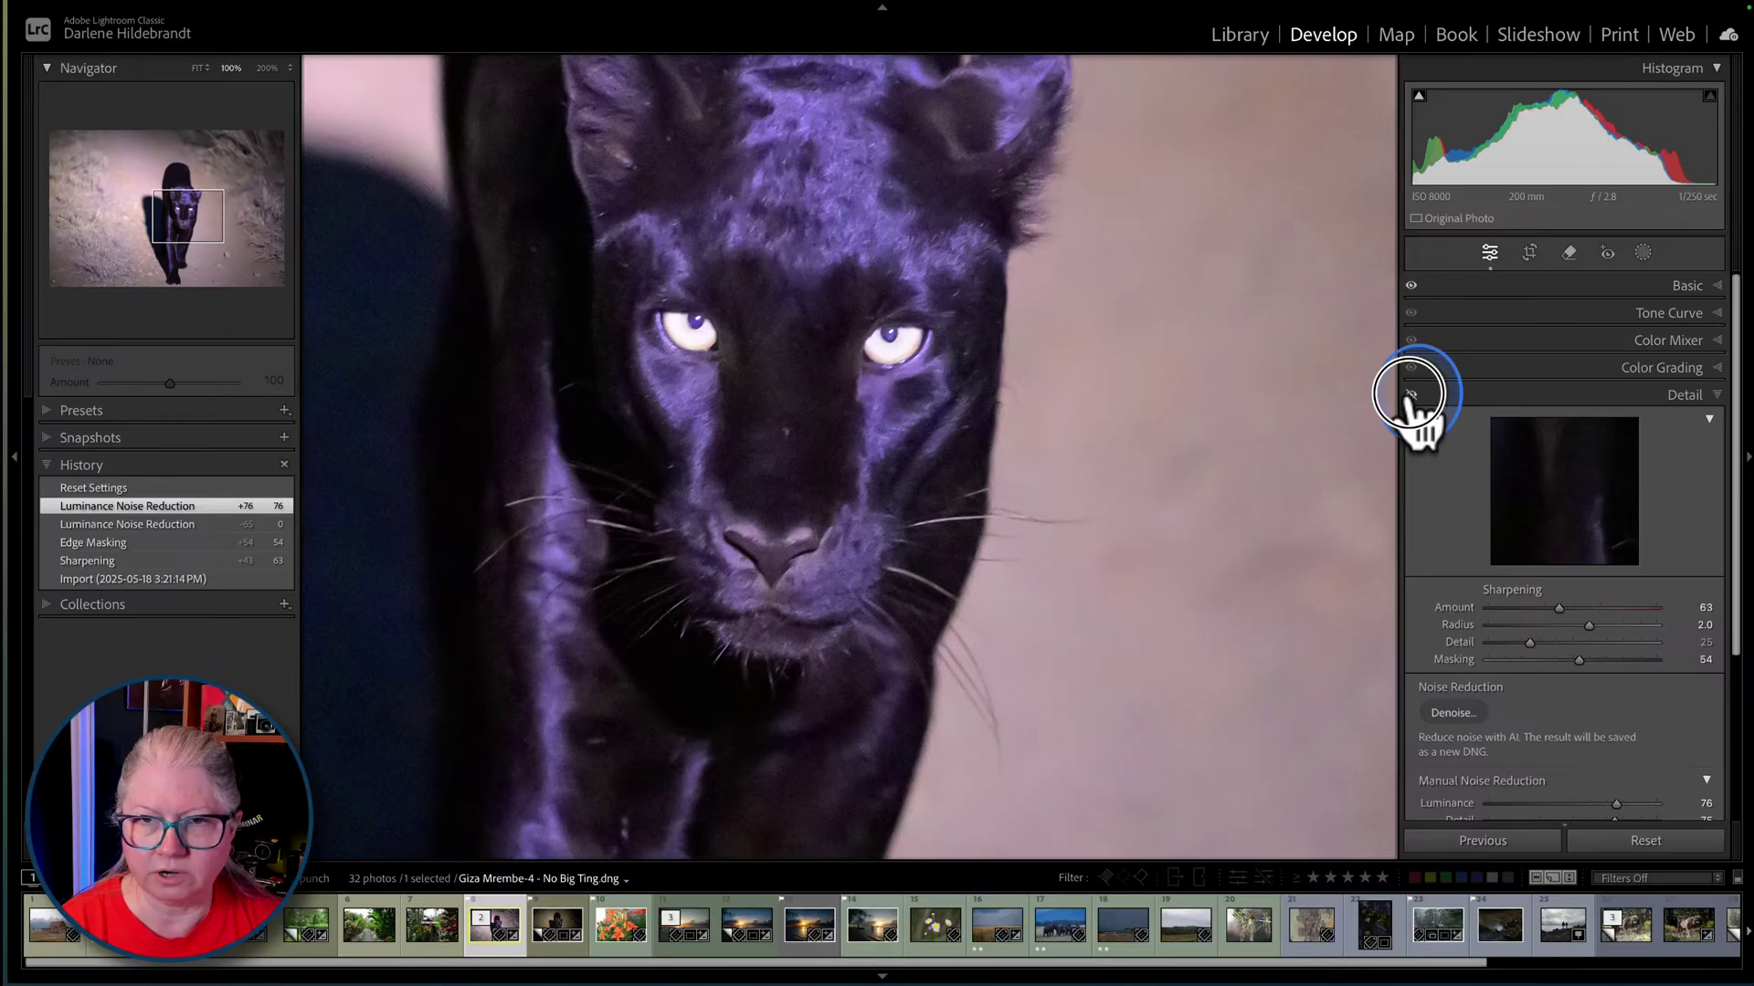
{"action": "left_click", "coordinate": [1411, 394]}
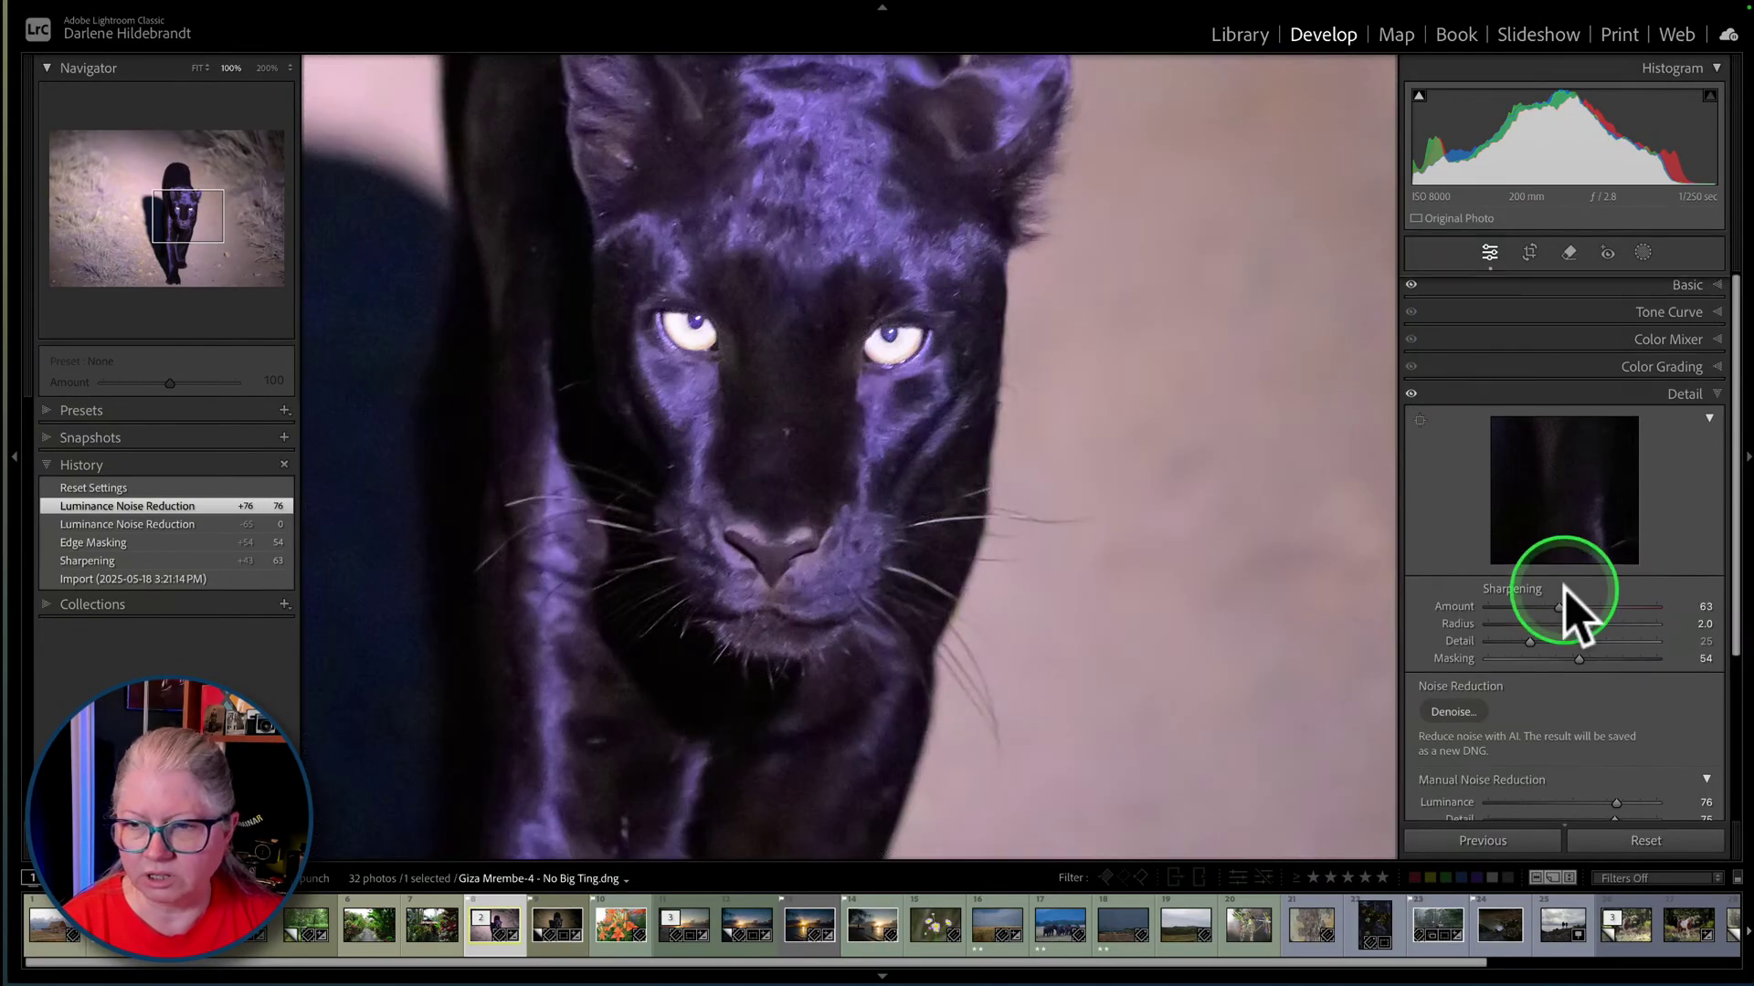
- Reset the original photo's Luminance noise reduction to 0 and go to the edited virtual copy
{"action": "scroll", "coordinate": [1578, 612], "scroll_direction": "down", "scroll_amount": 3}
{"action": "double_click", "coordinate": [1612, 599]}
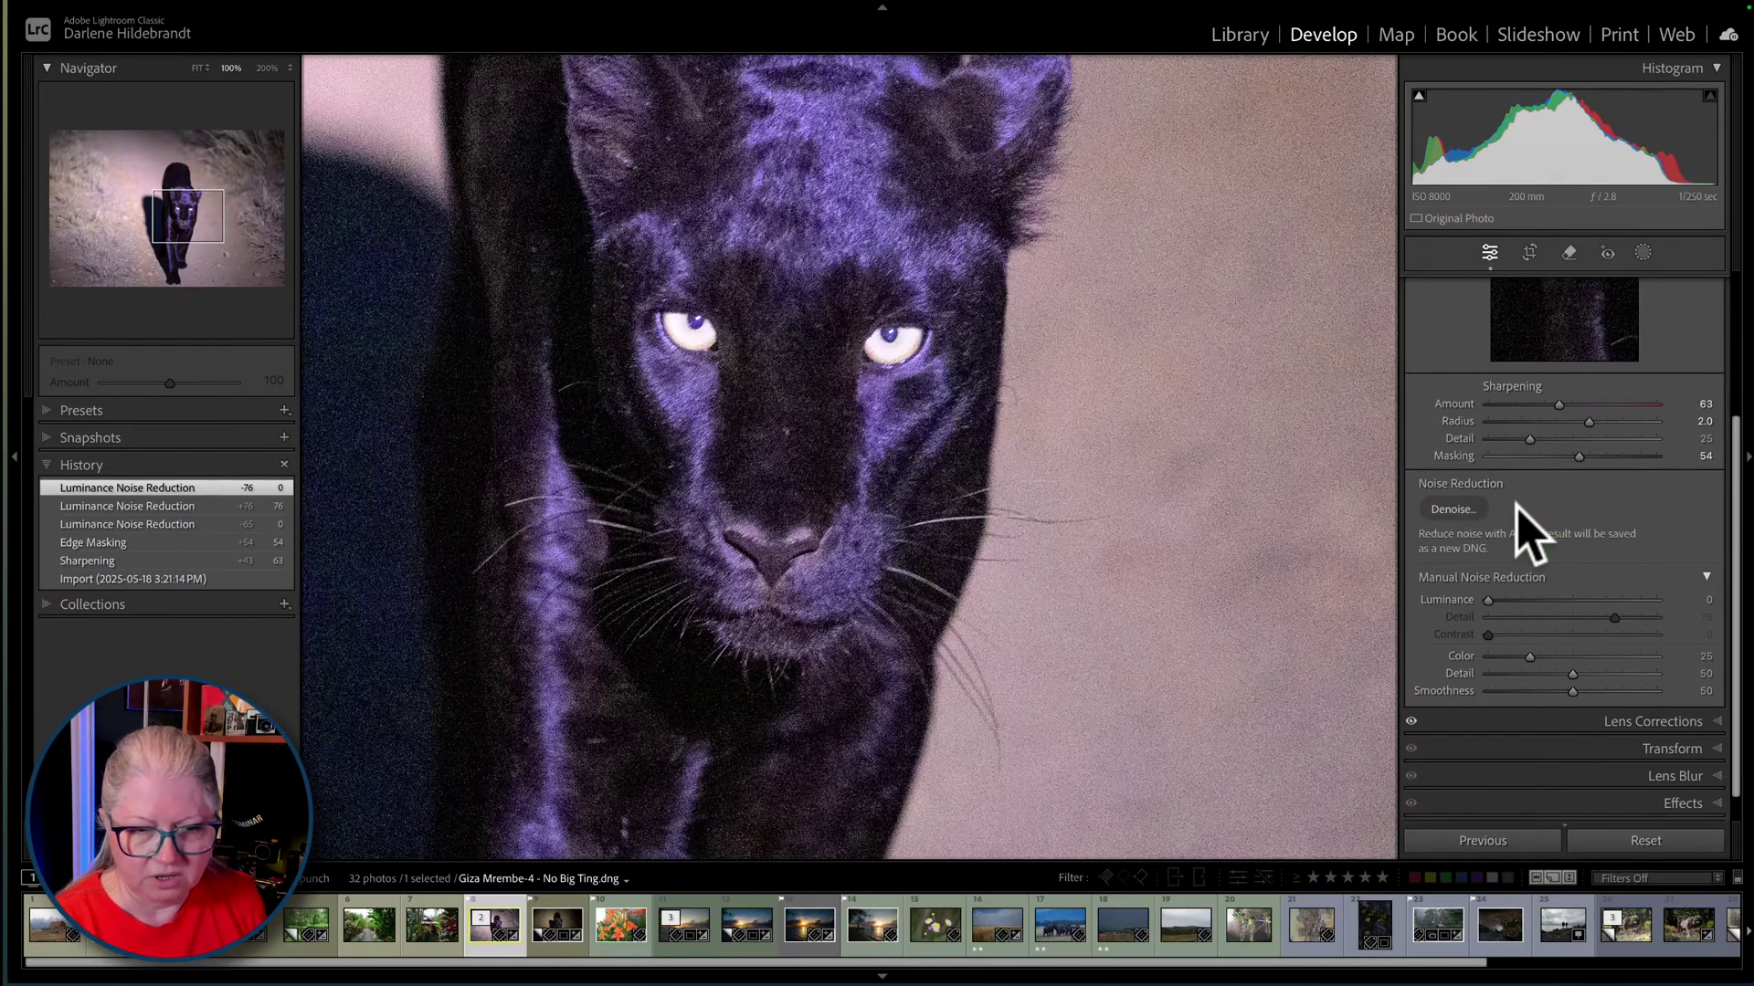
{"action": "key", "text": "Right"}
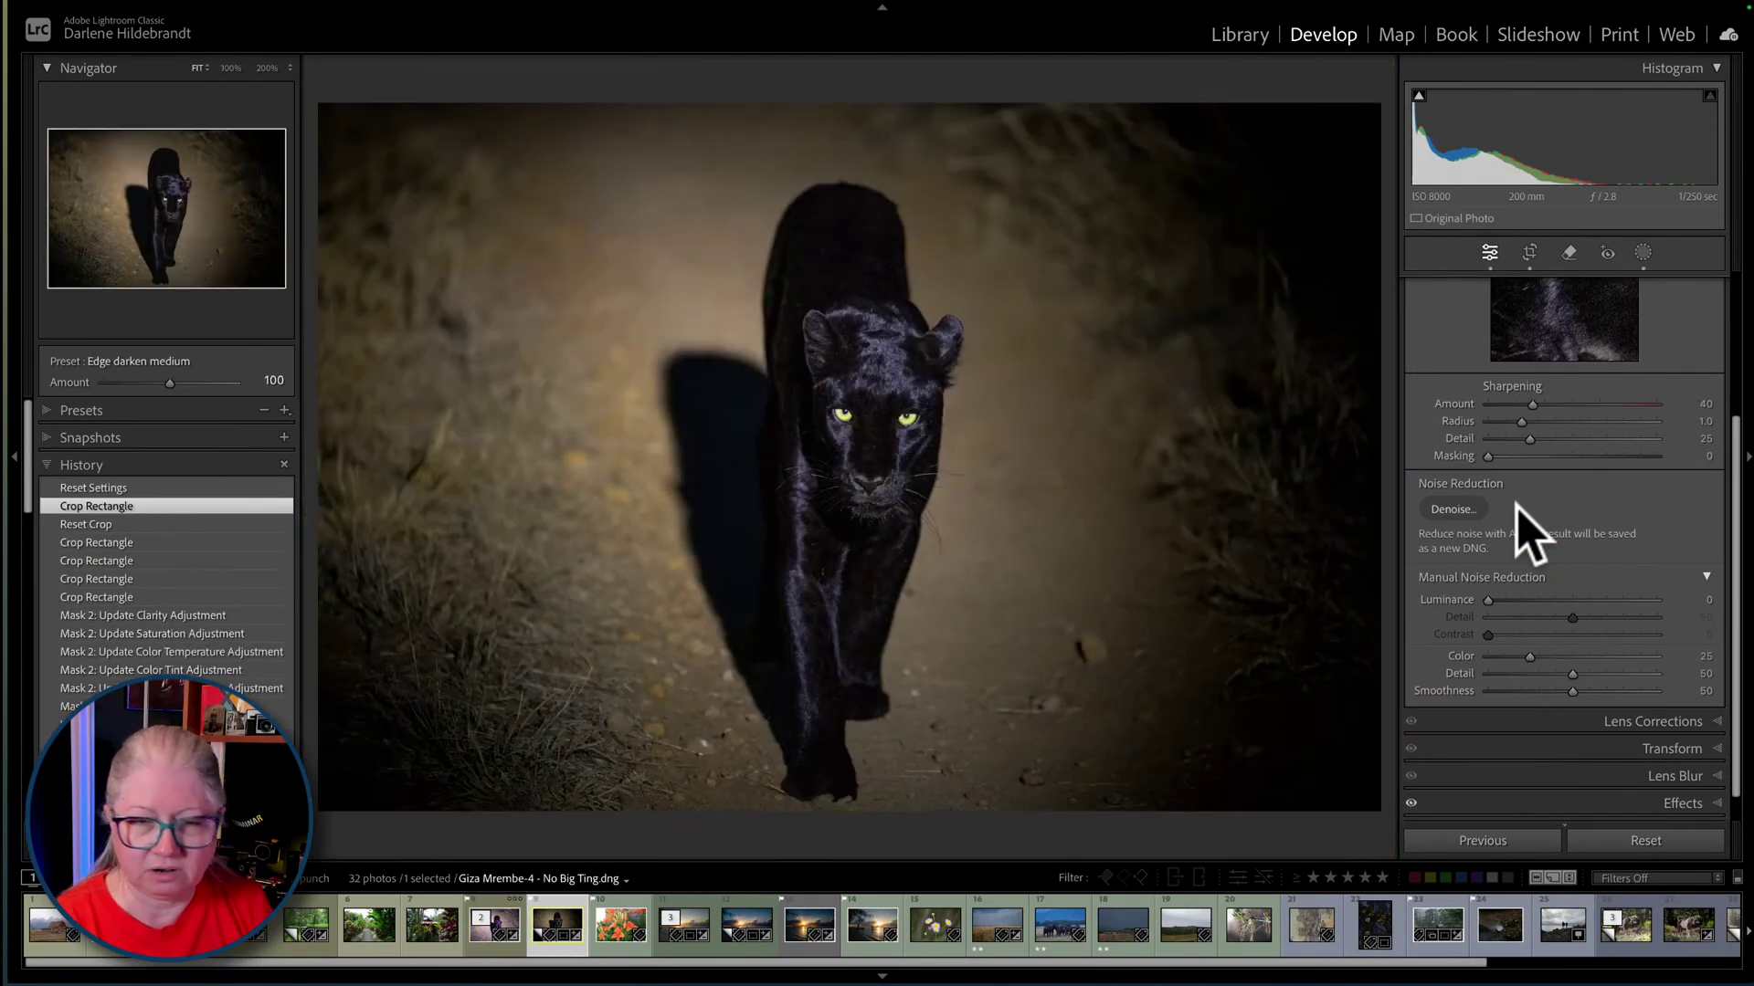
- Switch the virtual copy's Basic adjustments off and on to compare their effect
{"action": "scroll", "coordinate": [1565, 594], "scroll_direction": "up", "scroll_amount": 5}
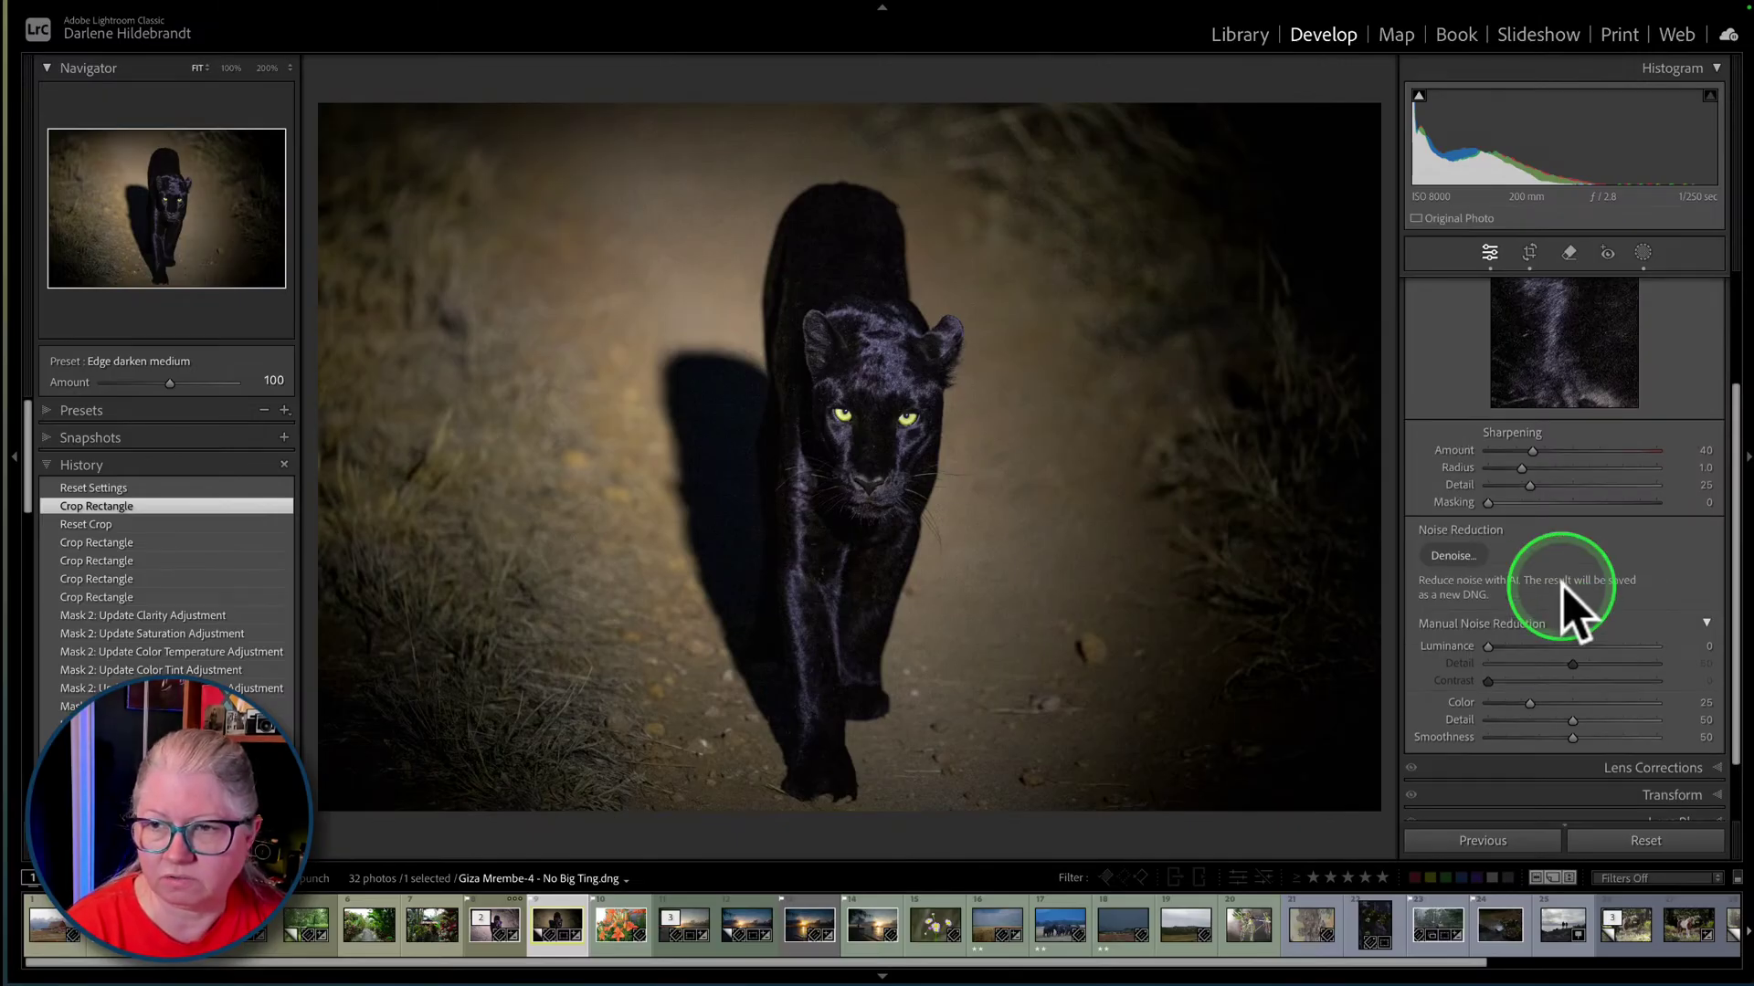
{"action": "left_click", "coordinate": [1685, 286]}
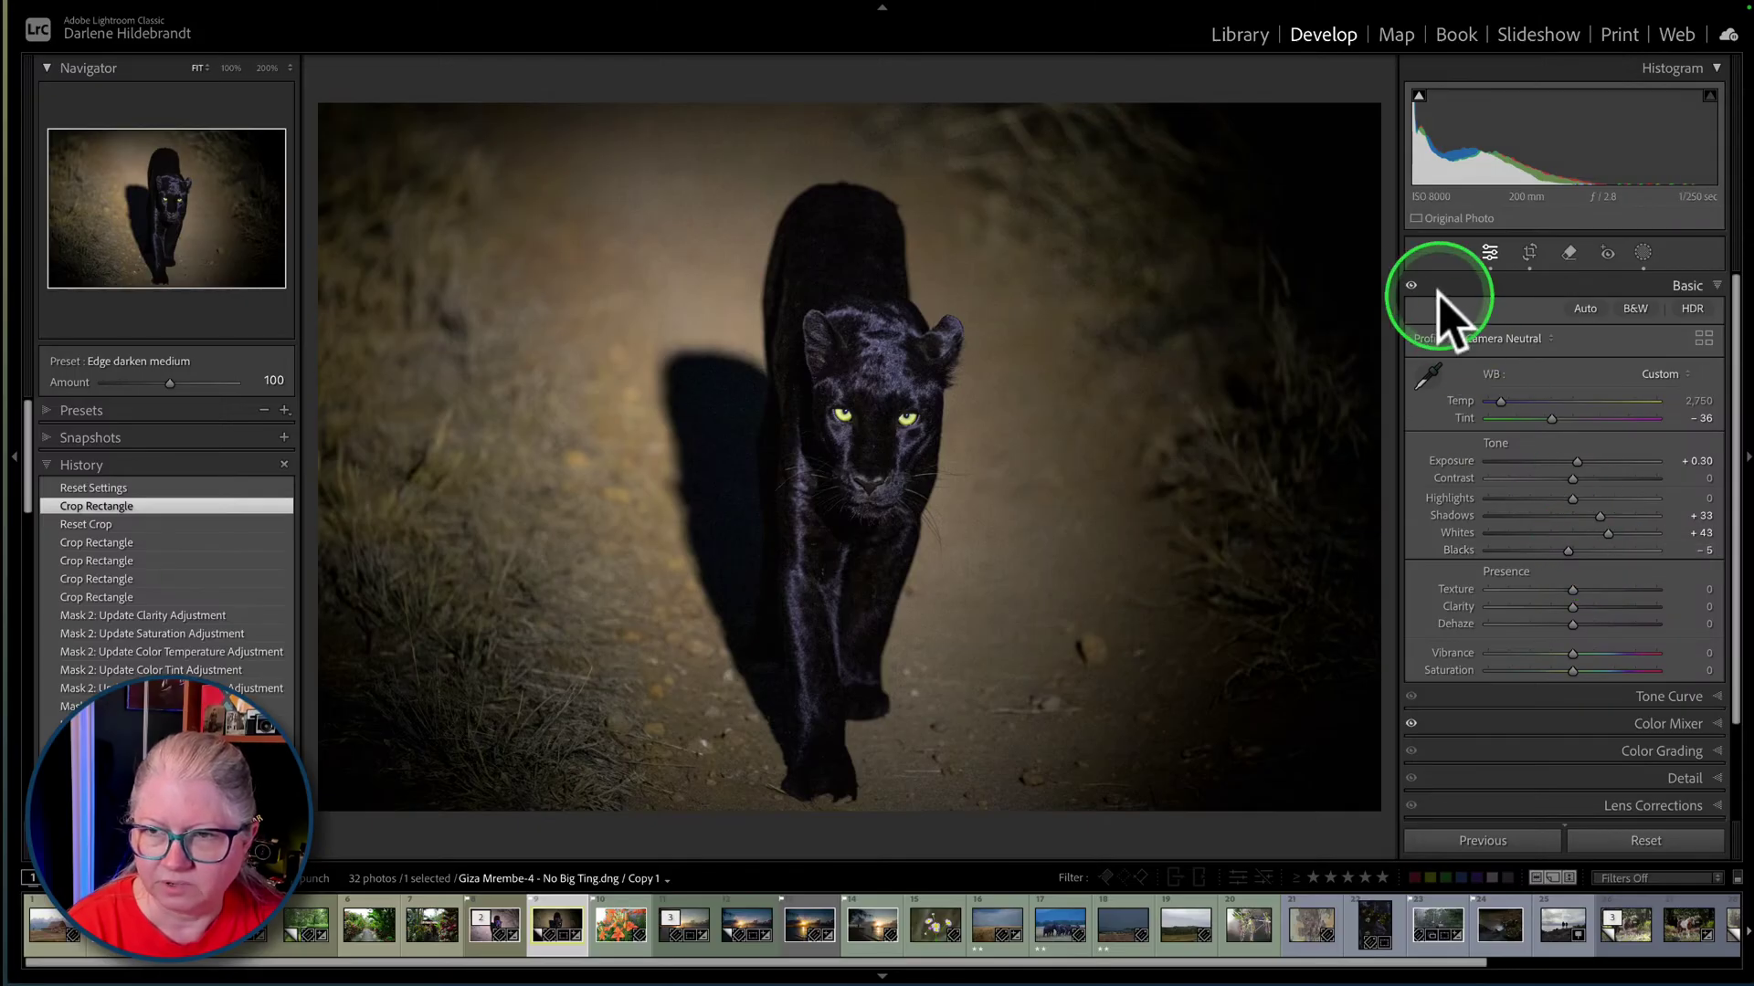
{"action": "left_click", "coordinate": [1411, 285]}
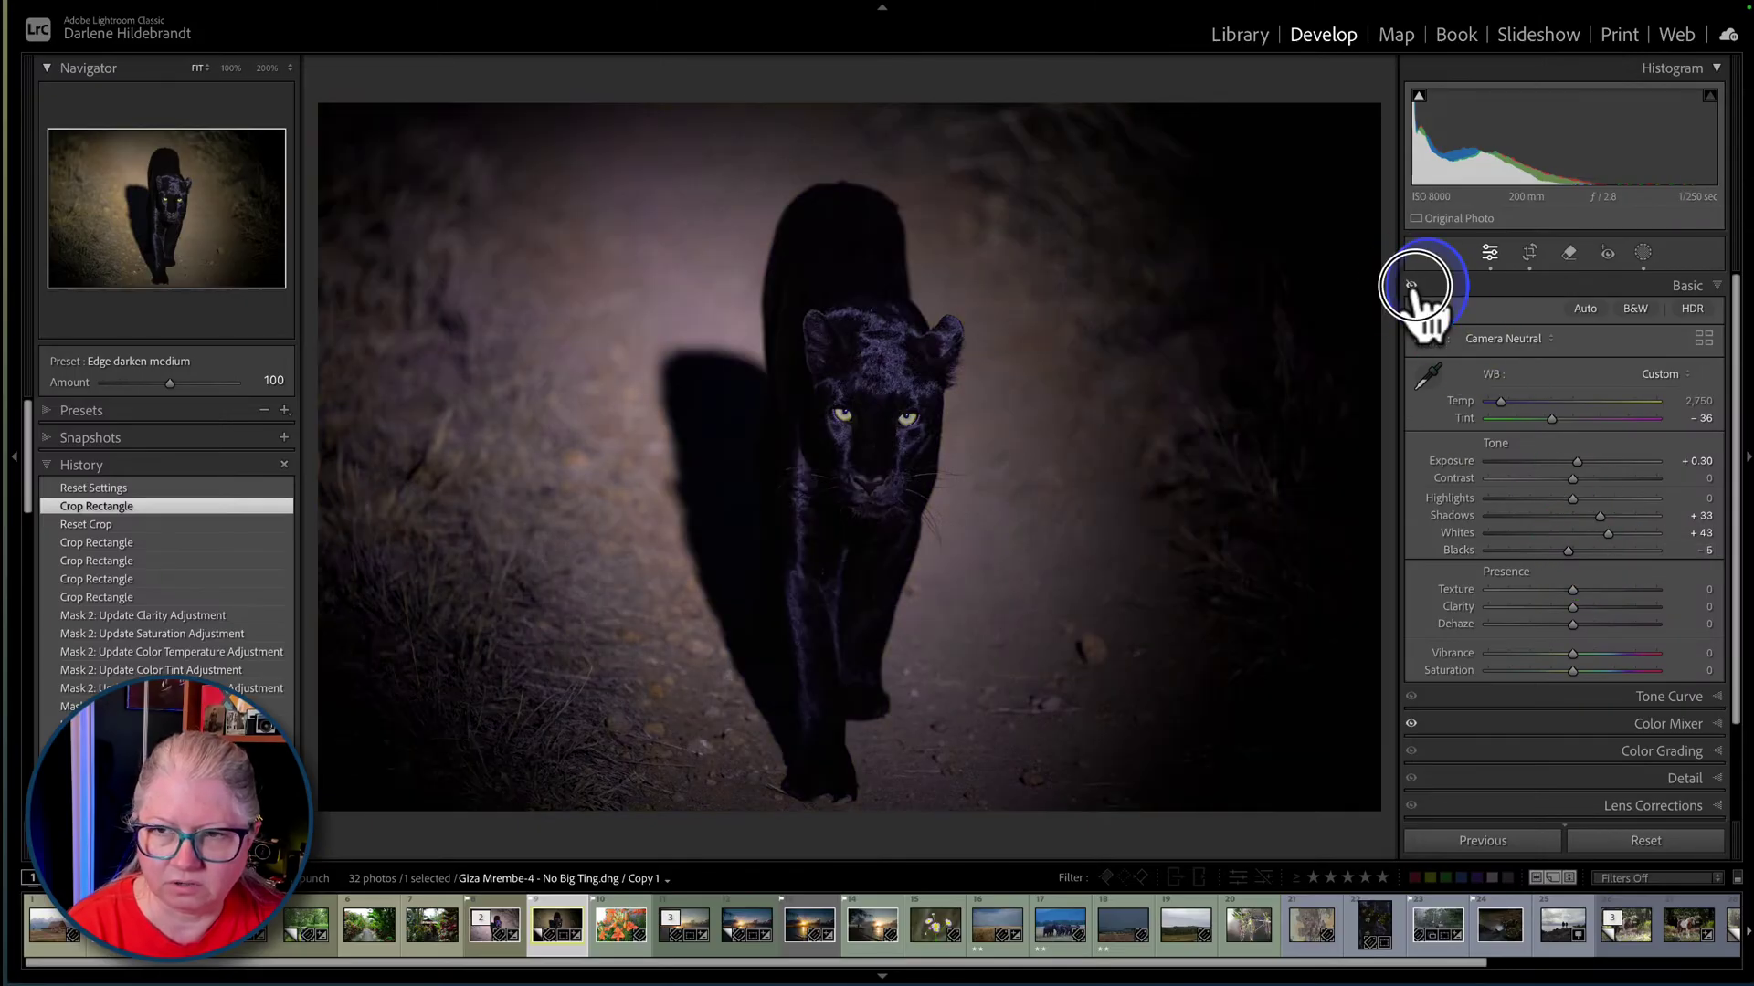
{"action": "left_click", "coordinate": [1411, 285]}
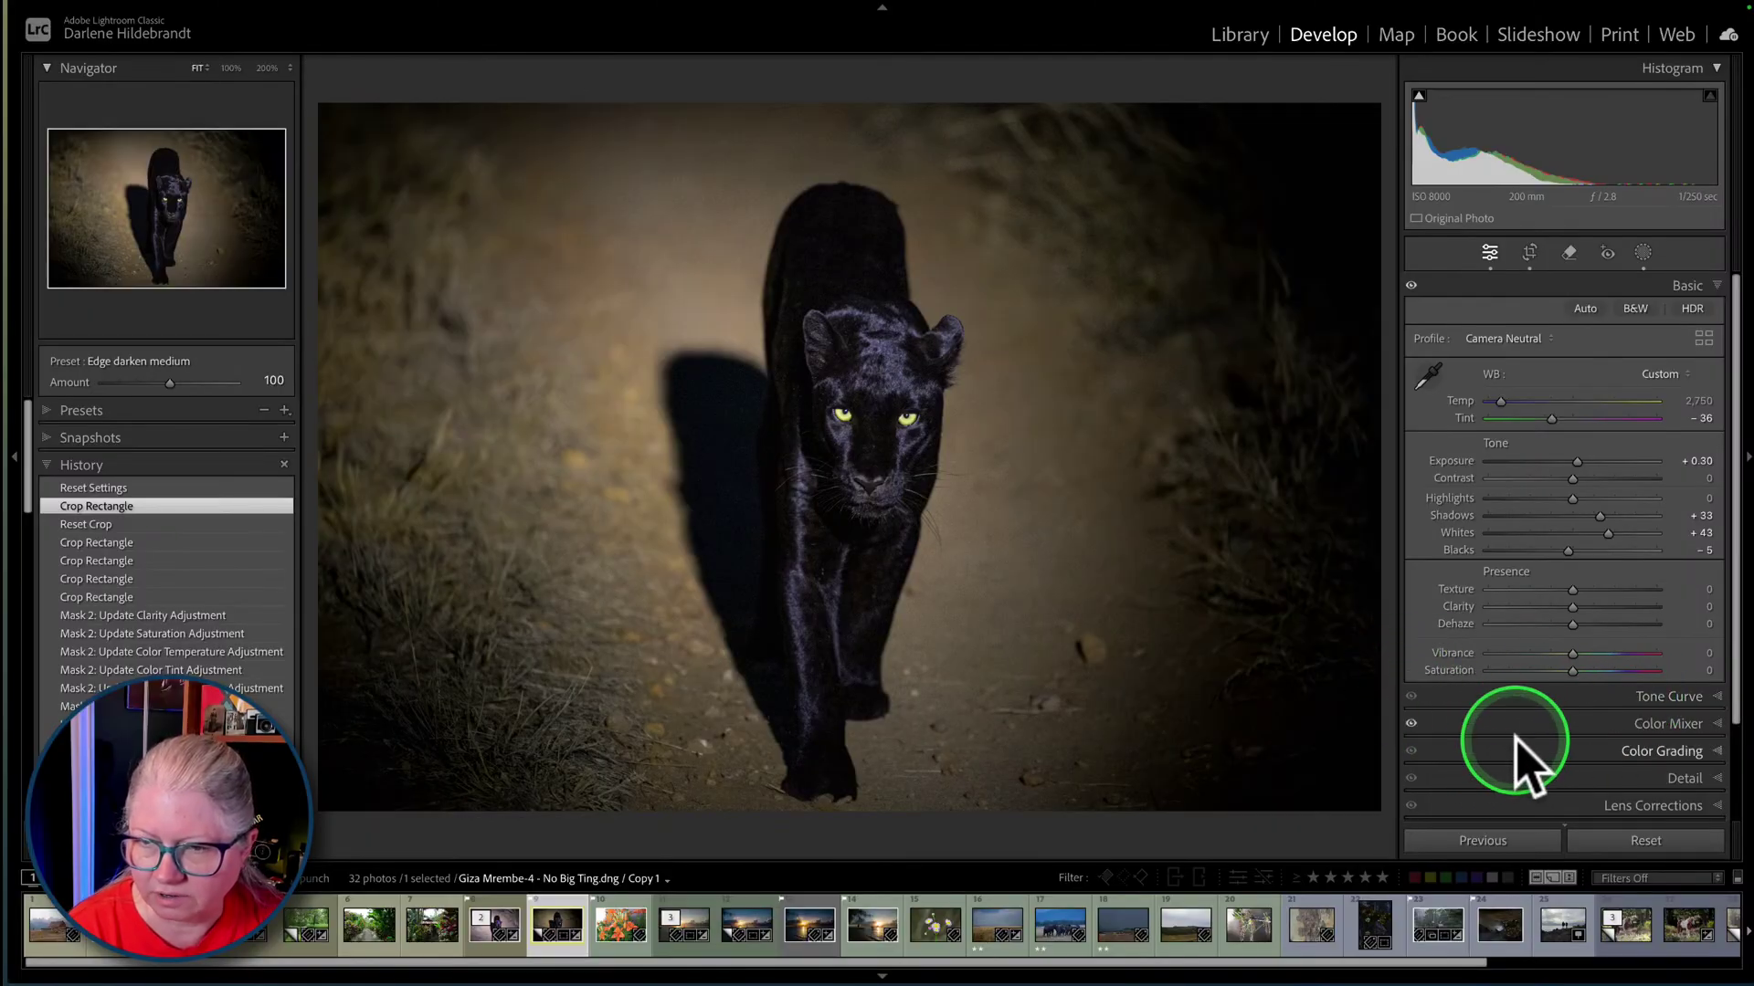
- Try the As Shot white balance on the virtual copy and undo it
{"action": "left_click", "coordinate": [1670, 377]}
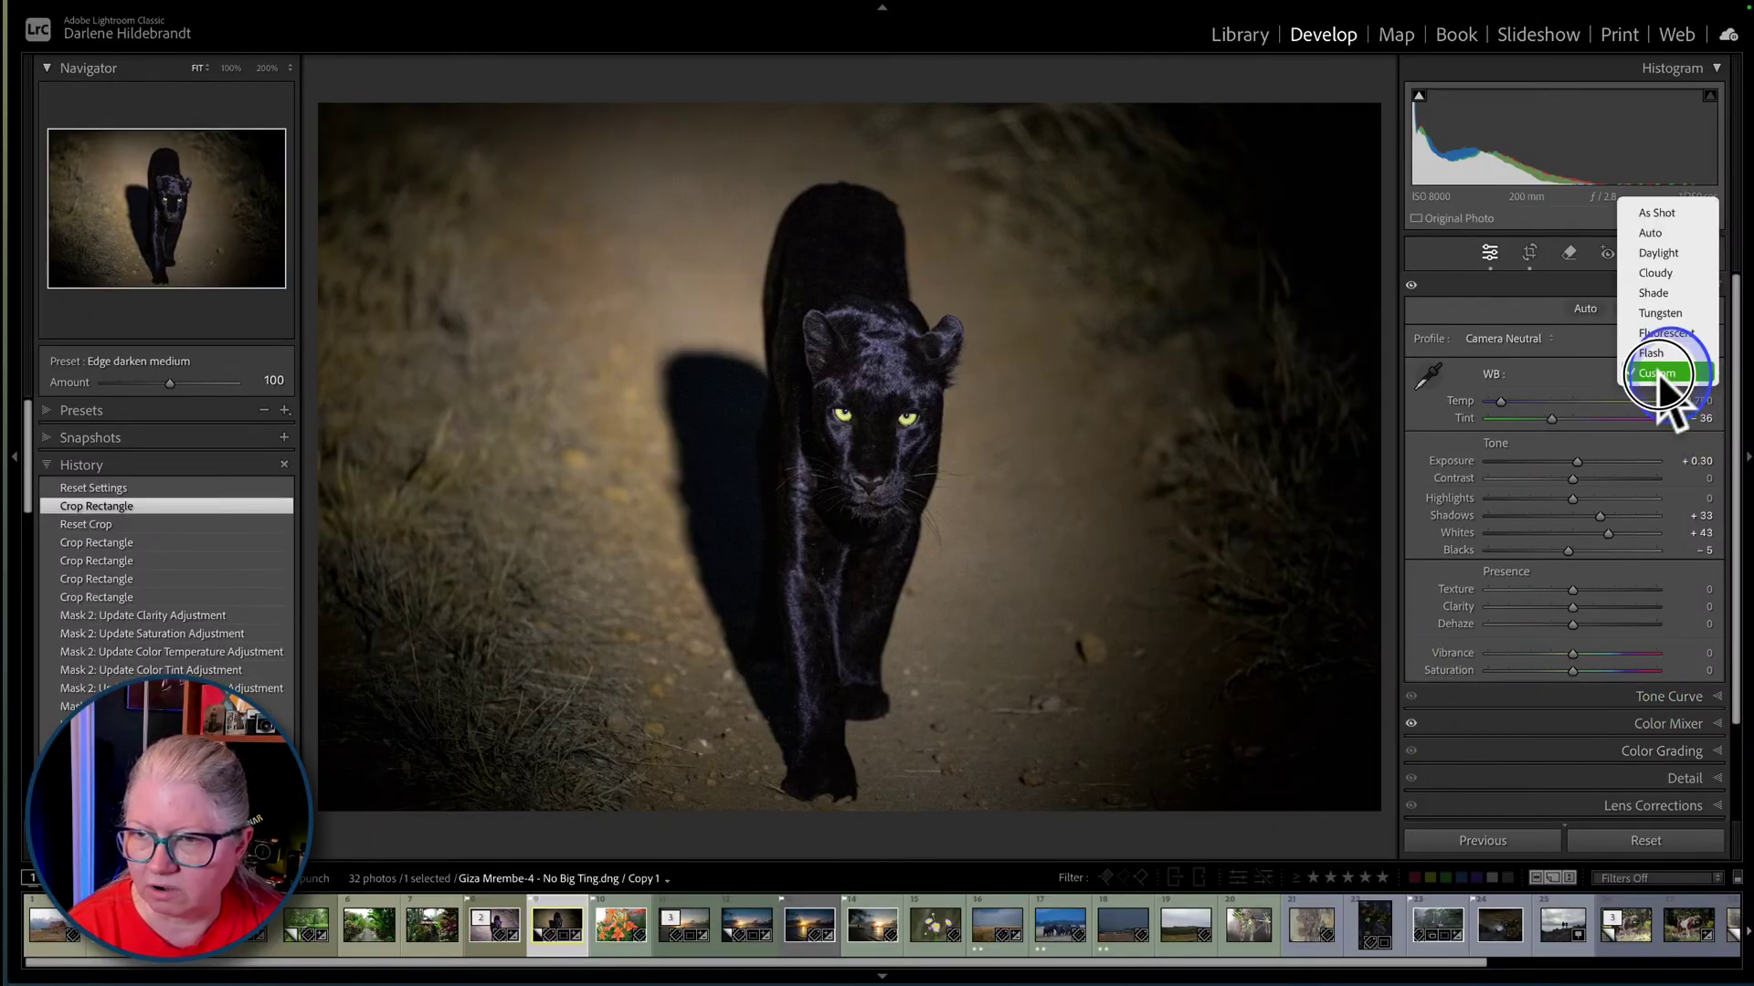
{"action": "left_click", "coordinate": [1655, 214]}
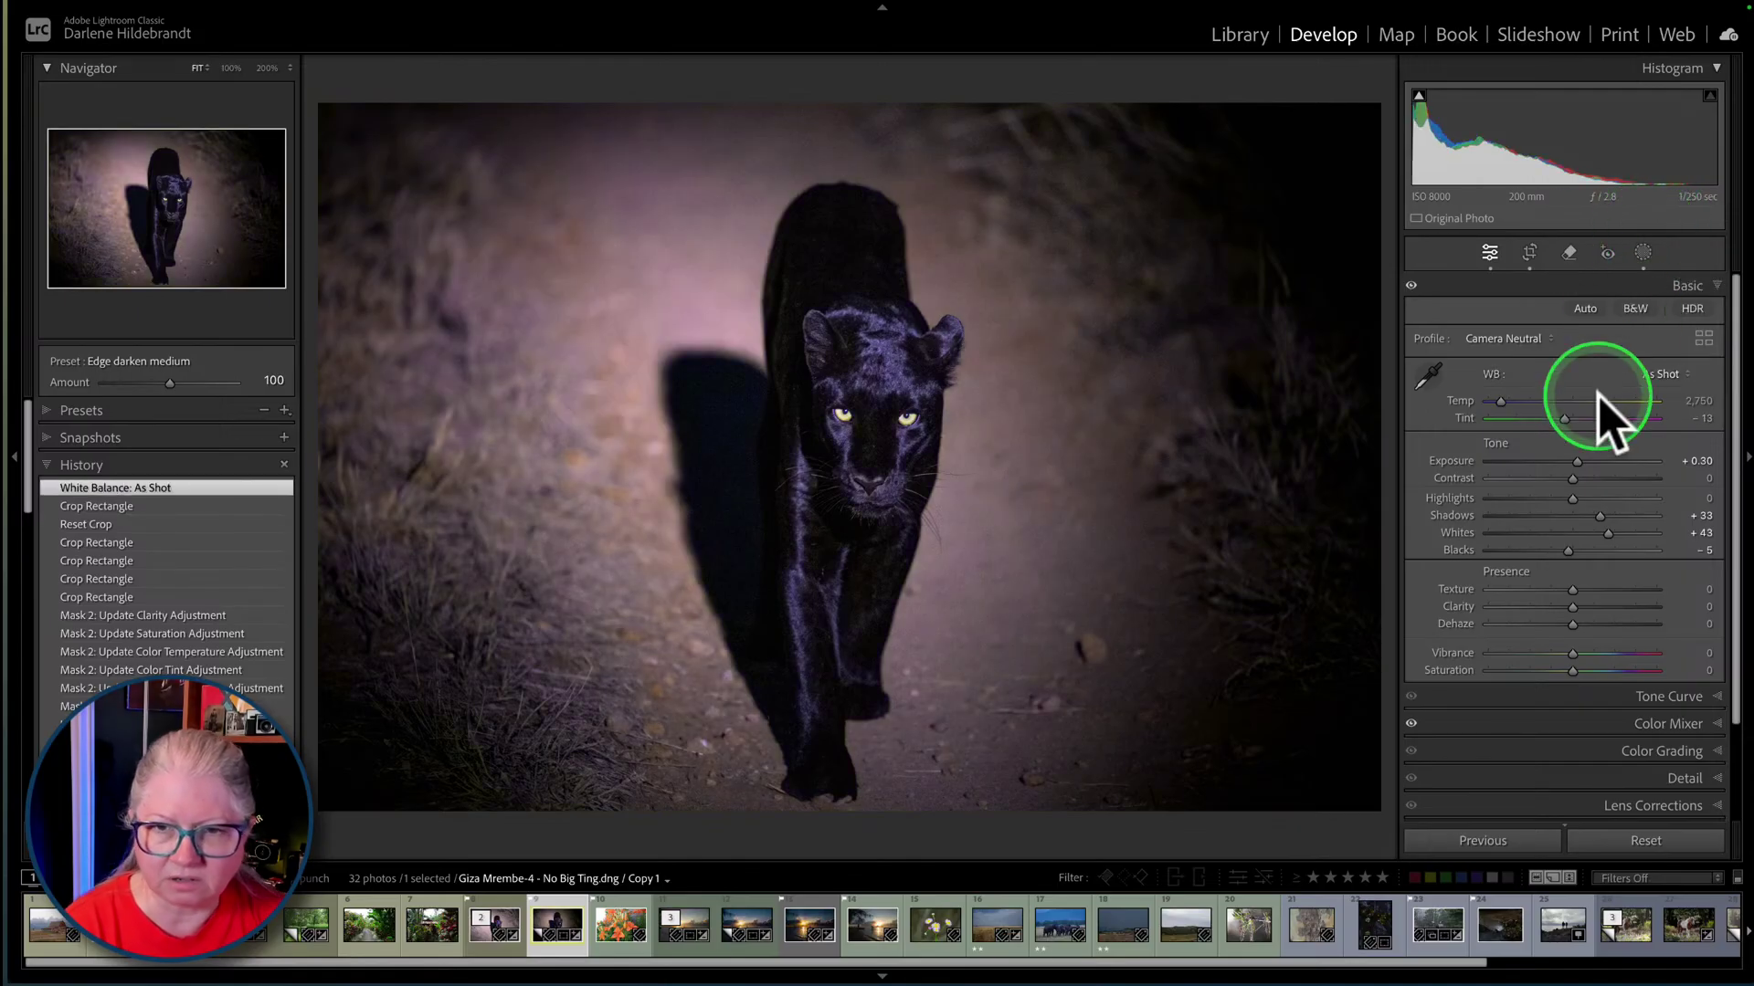
{"action": "key", "text": "ctrl+z"}
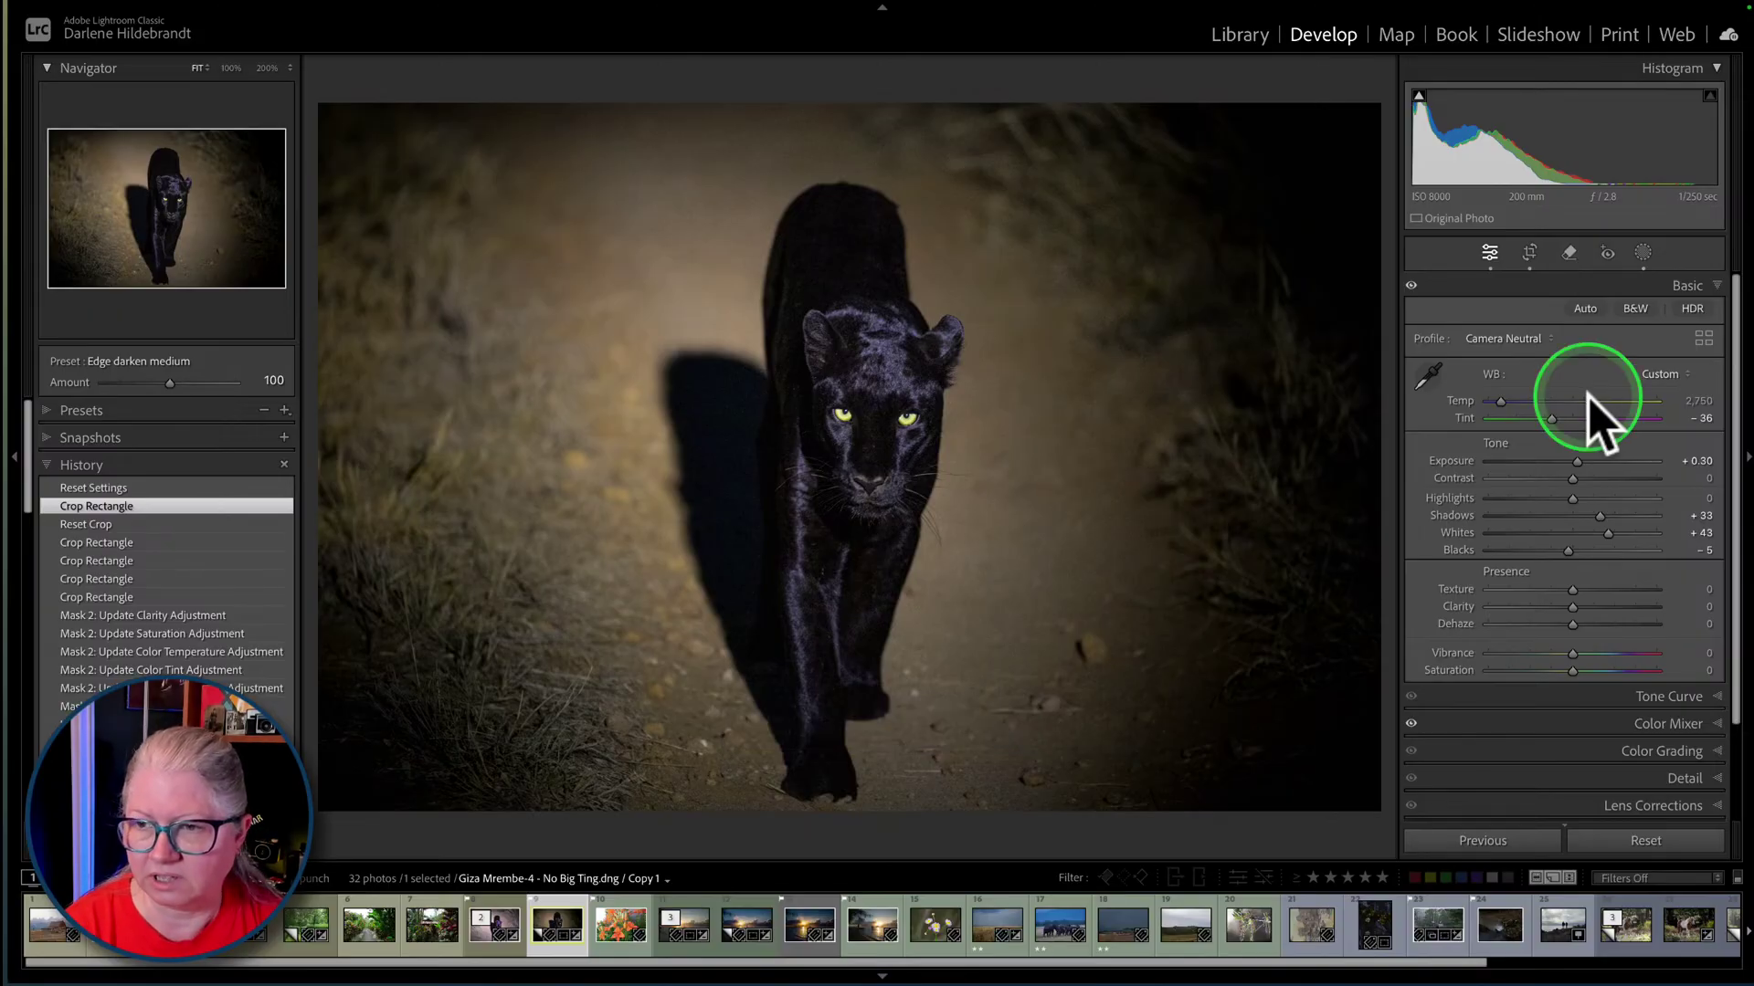
- Lower the virtual copy's overall Saturation to -21
{"action": "mouse_move", "coordinate": [1571, 671]}
{"action": "left_mouse_down"}
{"action": "mouse_move", "coordinate": [1544, 671]}
{"action": "mouse_move", "coordinate": [1562, 669]}
{"action": "left_mouse_up"}
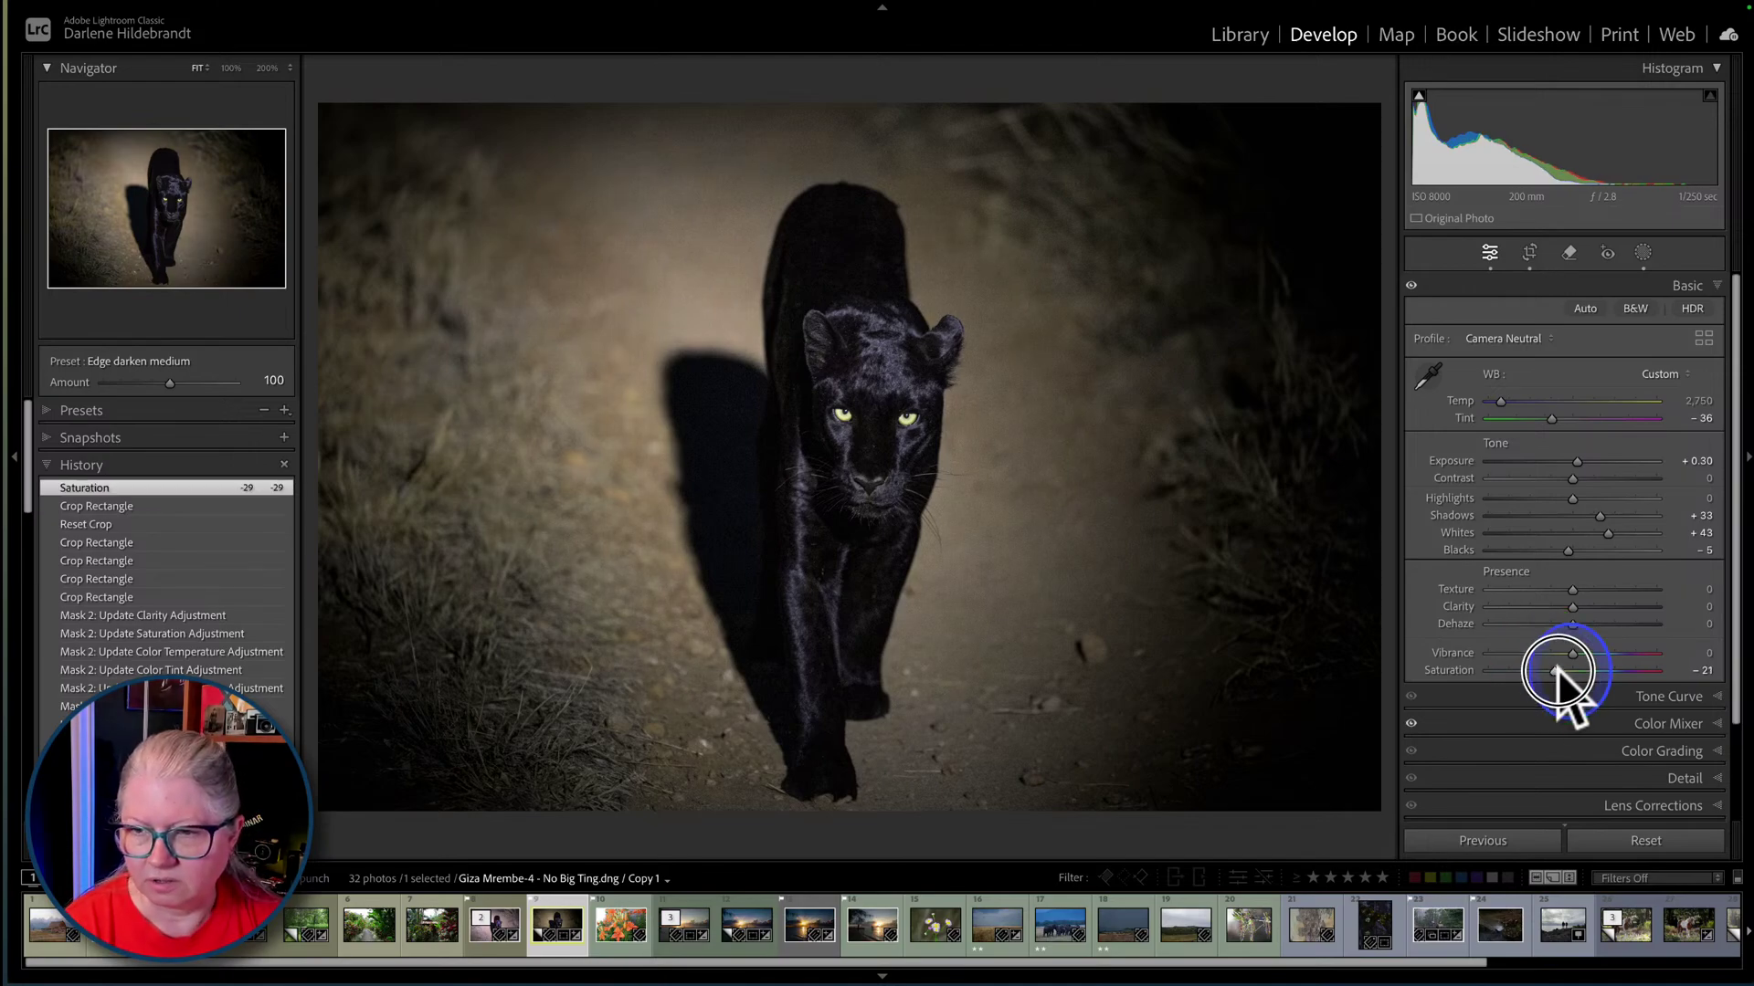
{"action": "scroll", "coordinate": [1554, 561], "scroll_direction": "down", "scroll_amount": 2}
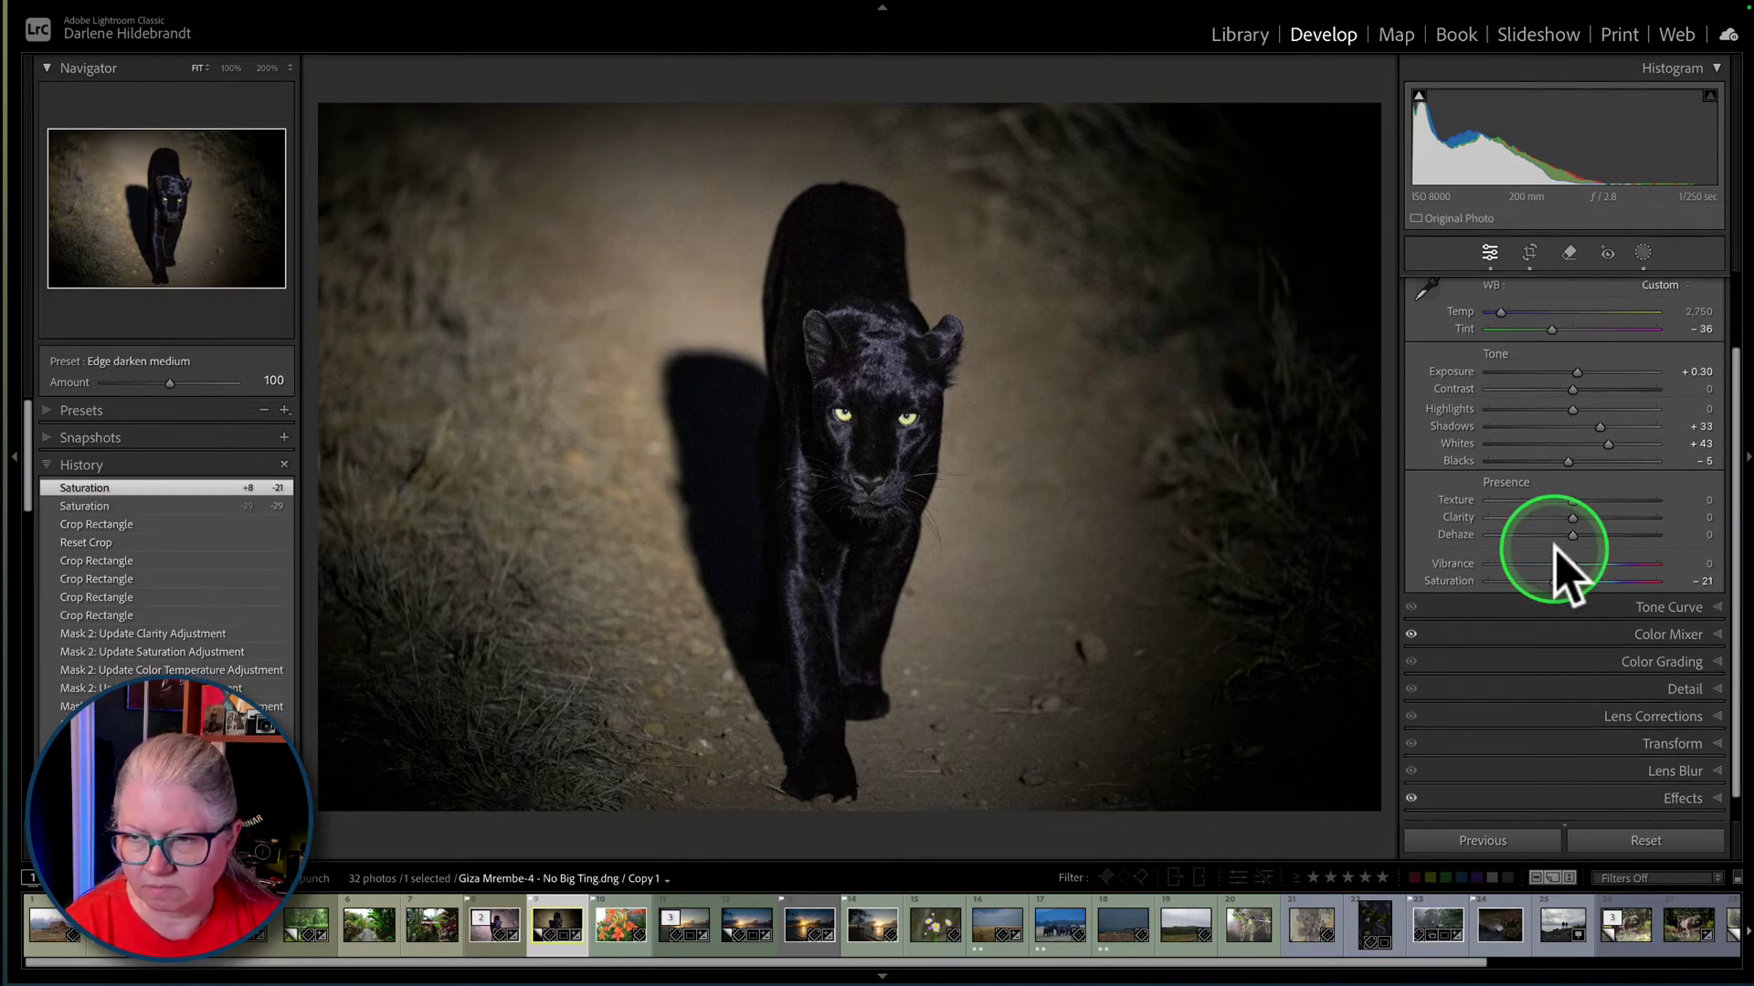
- Review the virtual copy's Color Mixer saturation, hue and luminance settings and compare the photo with the Color Mixer off and on
{"action": "left_click", "coordinate": [1663, 637]}
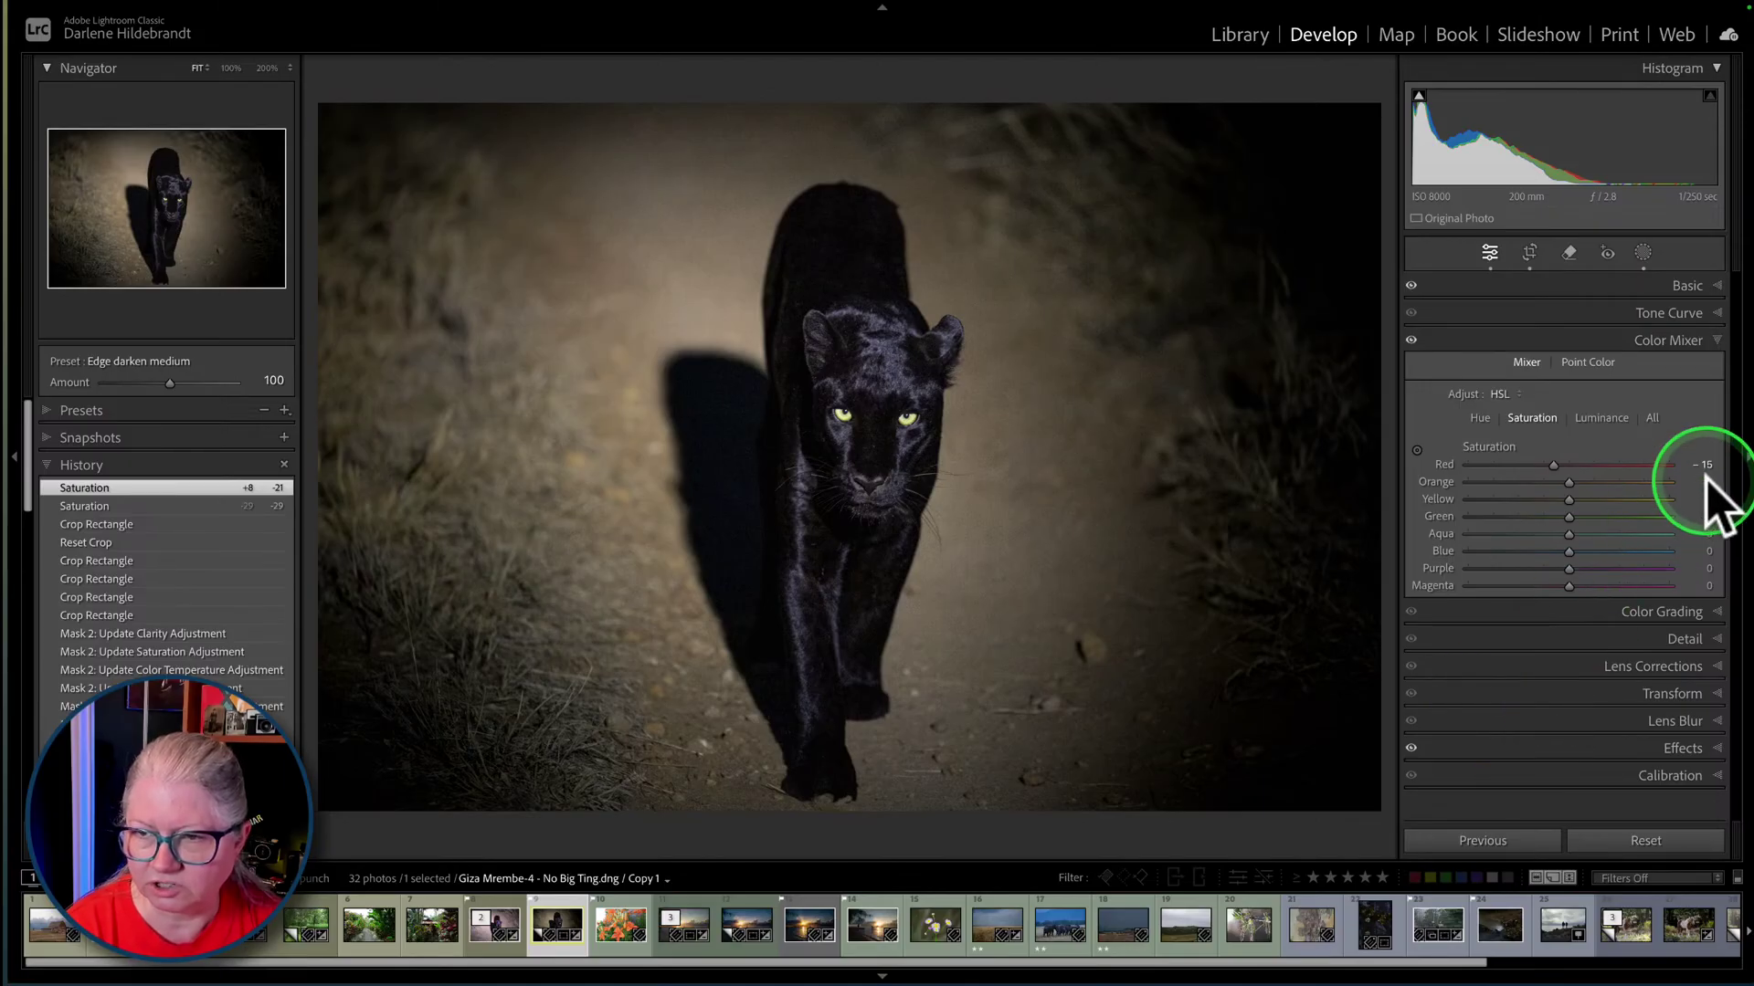
{"action": "left_click", "coordinate": [1605, 422]}
{"action": "left_click_drag", "start_coordinate": [1568, 498], "coordinate": [1544, 479]}
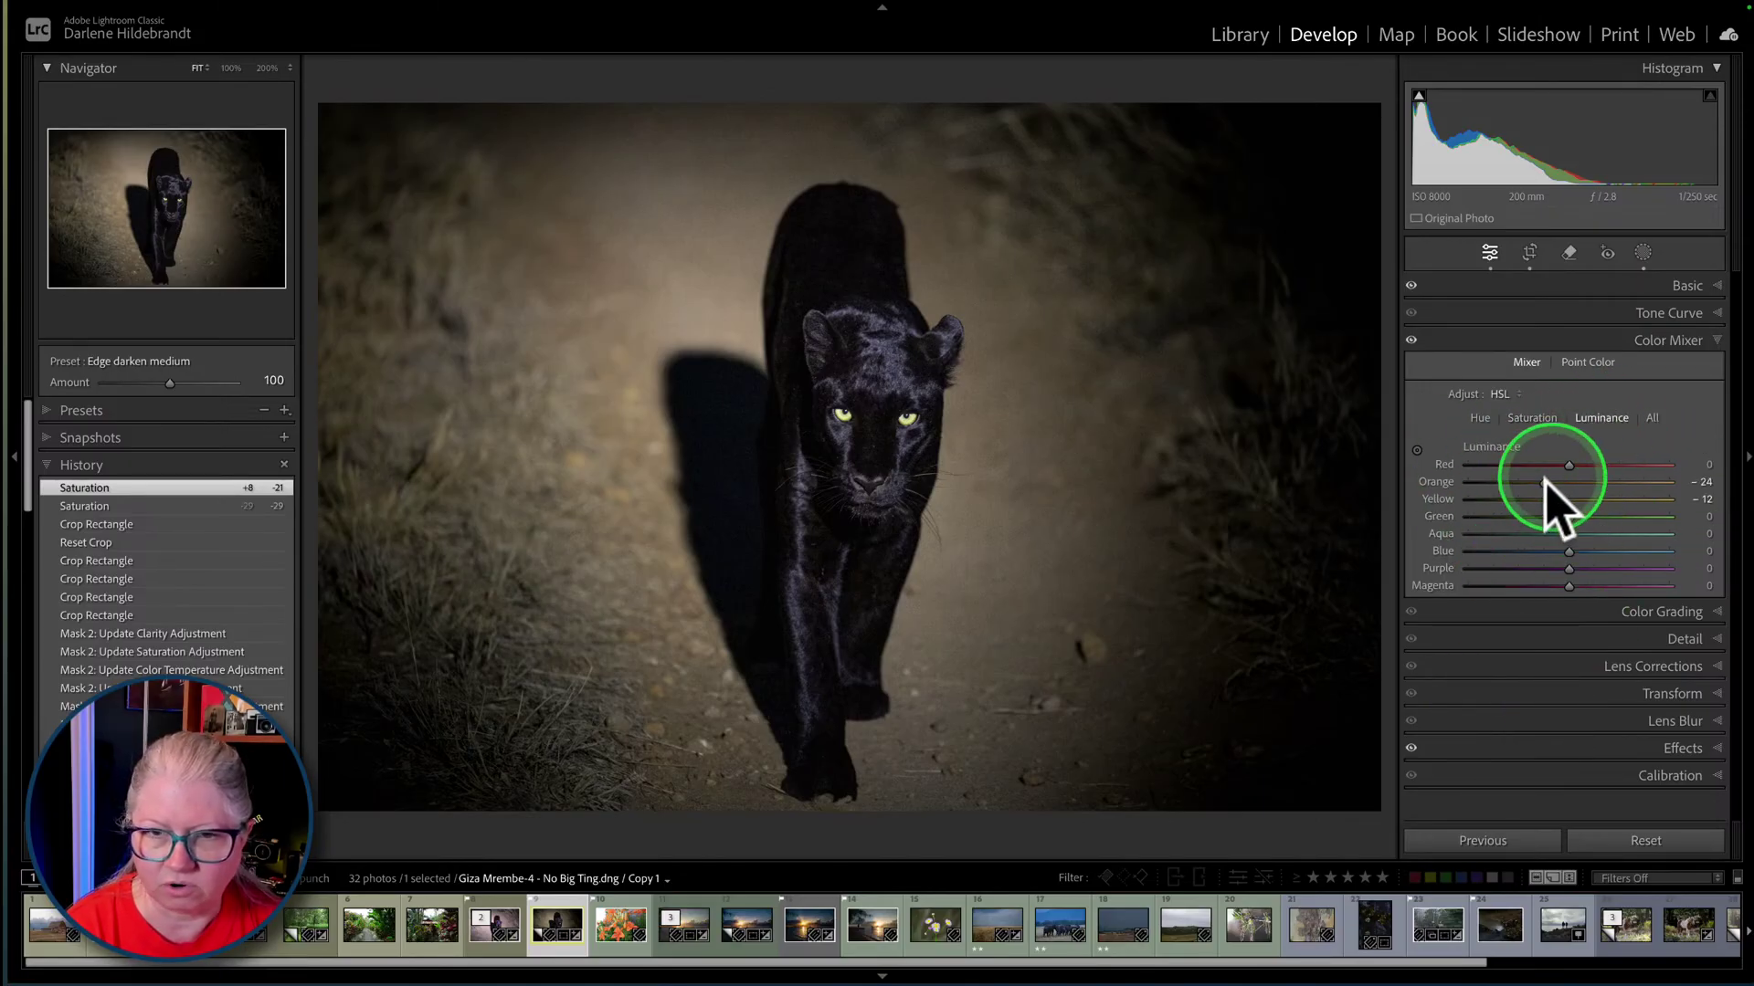
{"action": "left_click", "coordinate": [1480, 418]}
{"action": "left_click", "coordinate": [1601, 419]}
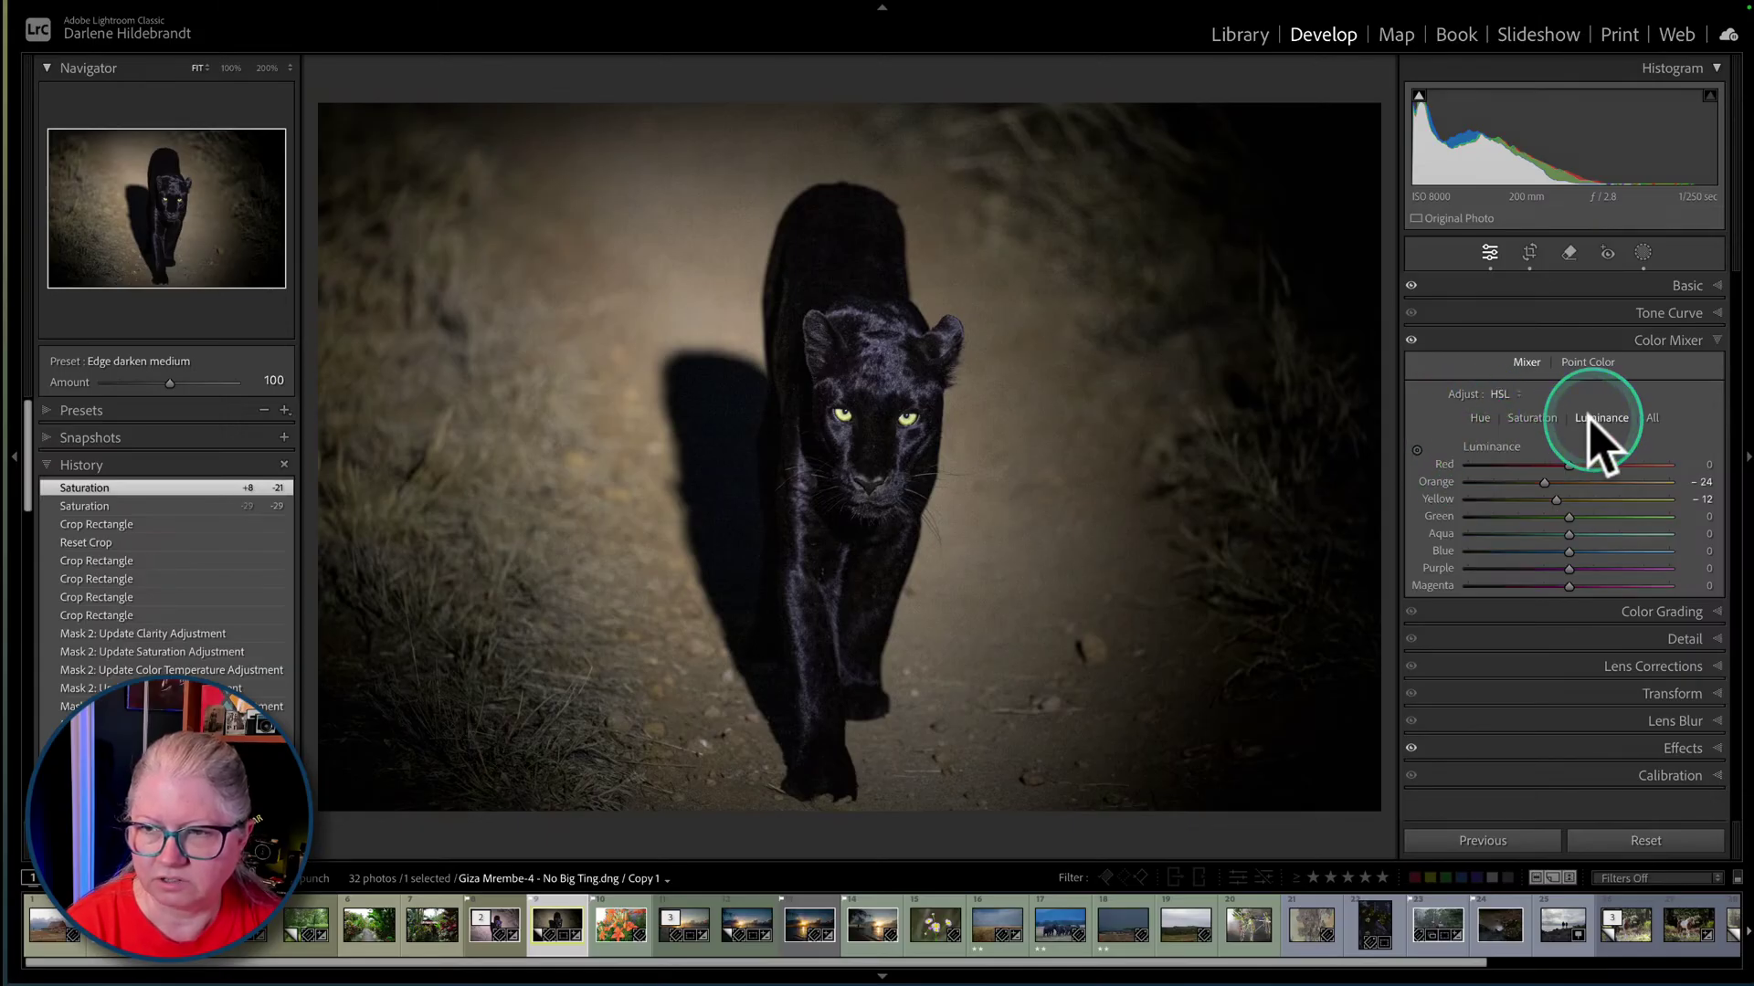
{"action": "left_click", "coordinate": [1411, 341]}
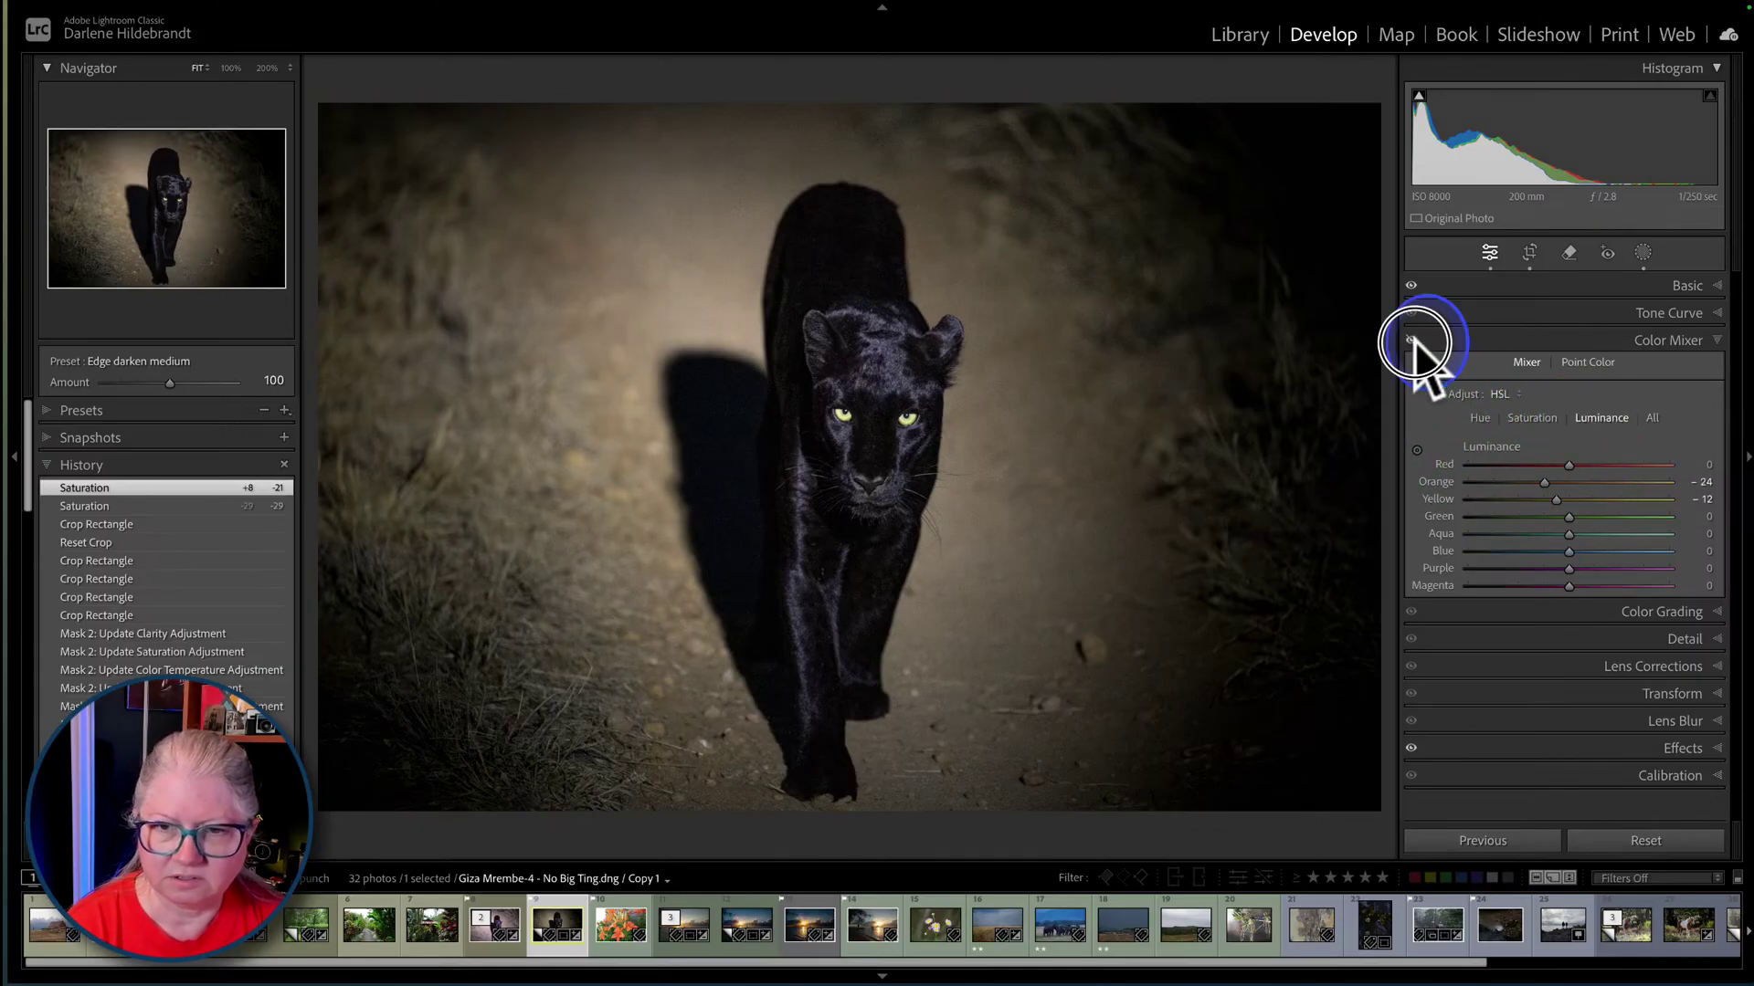
{"action": "left_click", "coordinate": [1411, 340]}
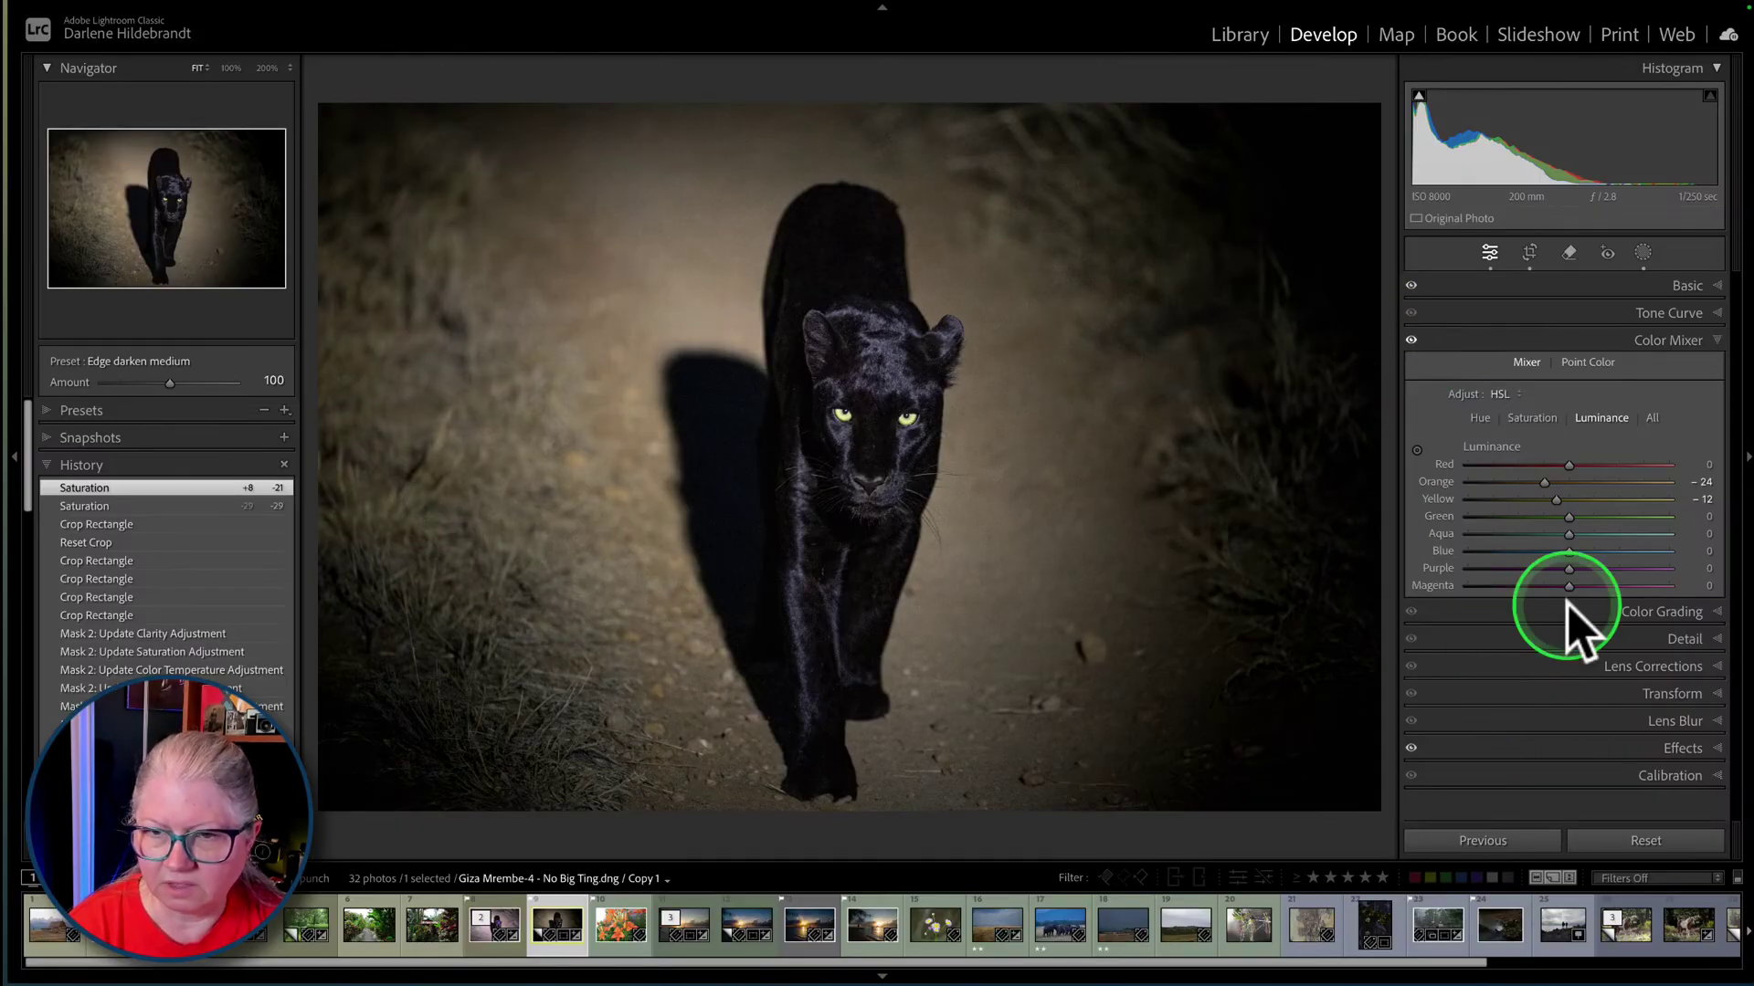
- Examine the post-crop vignette settings and compare the photo with Mask 1's linear gradients hidden and shown
{"action": "left_click", "coordinate": [1681, 751]}
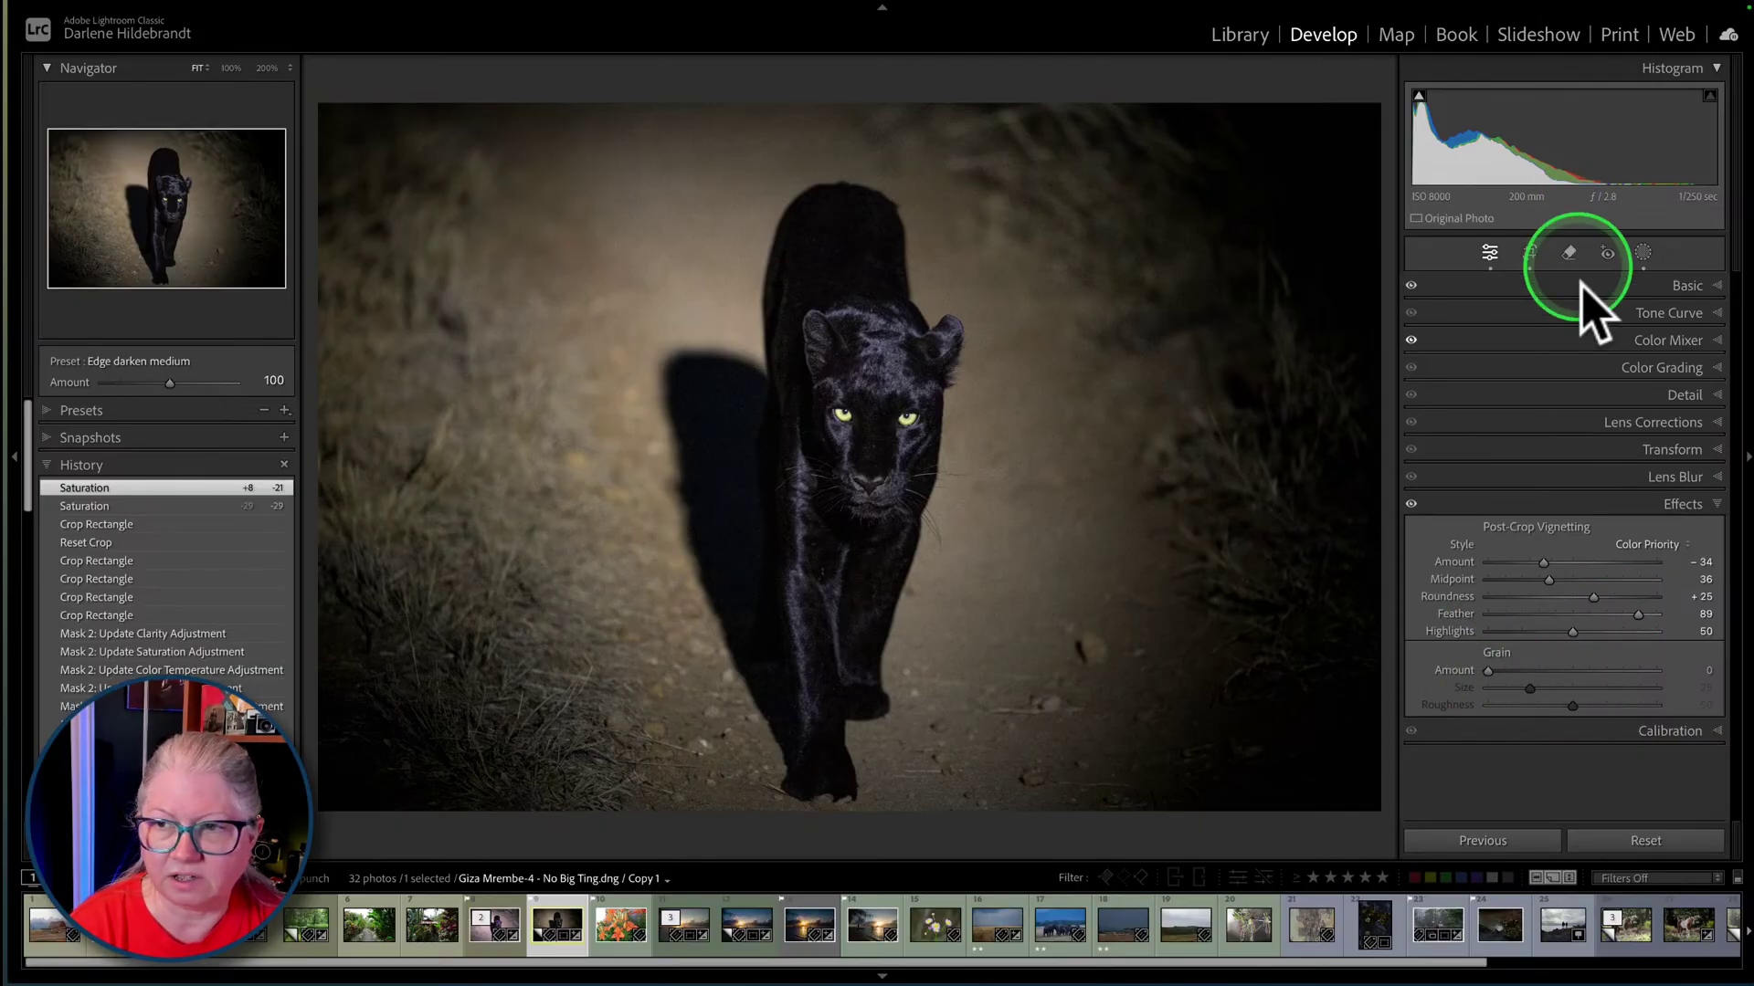
{"action": "left_click", "coordinate": [1671, 285]}
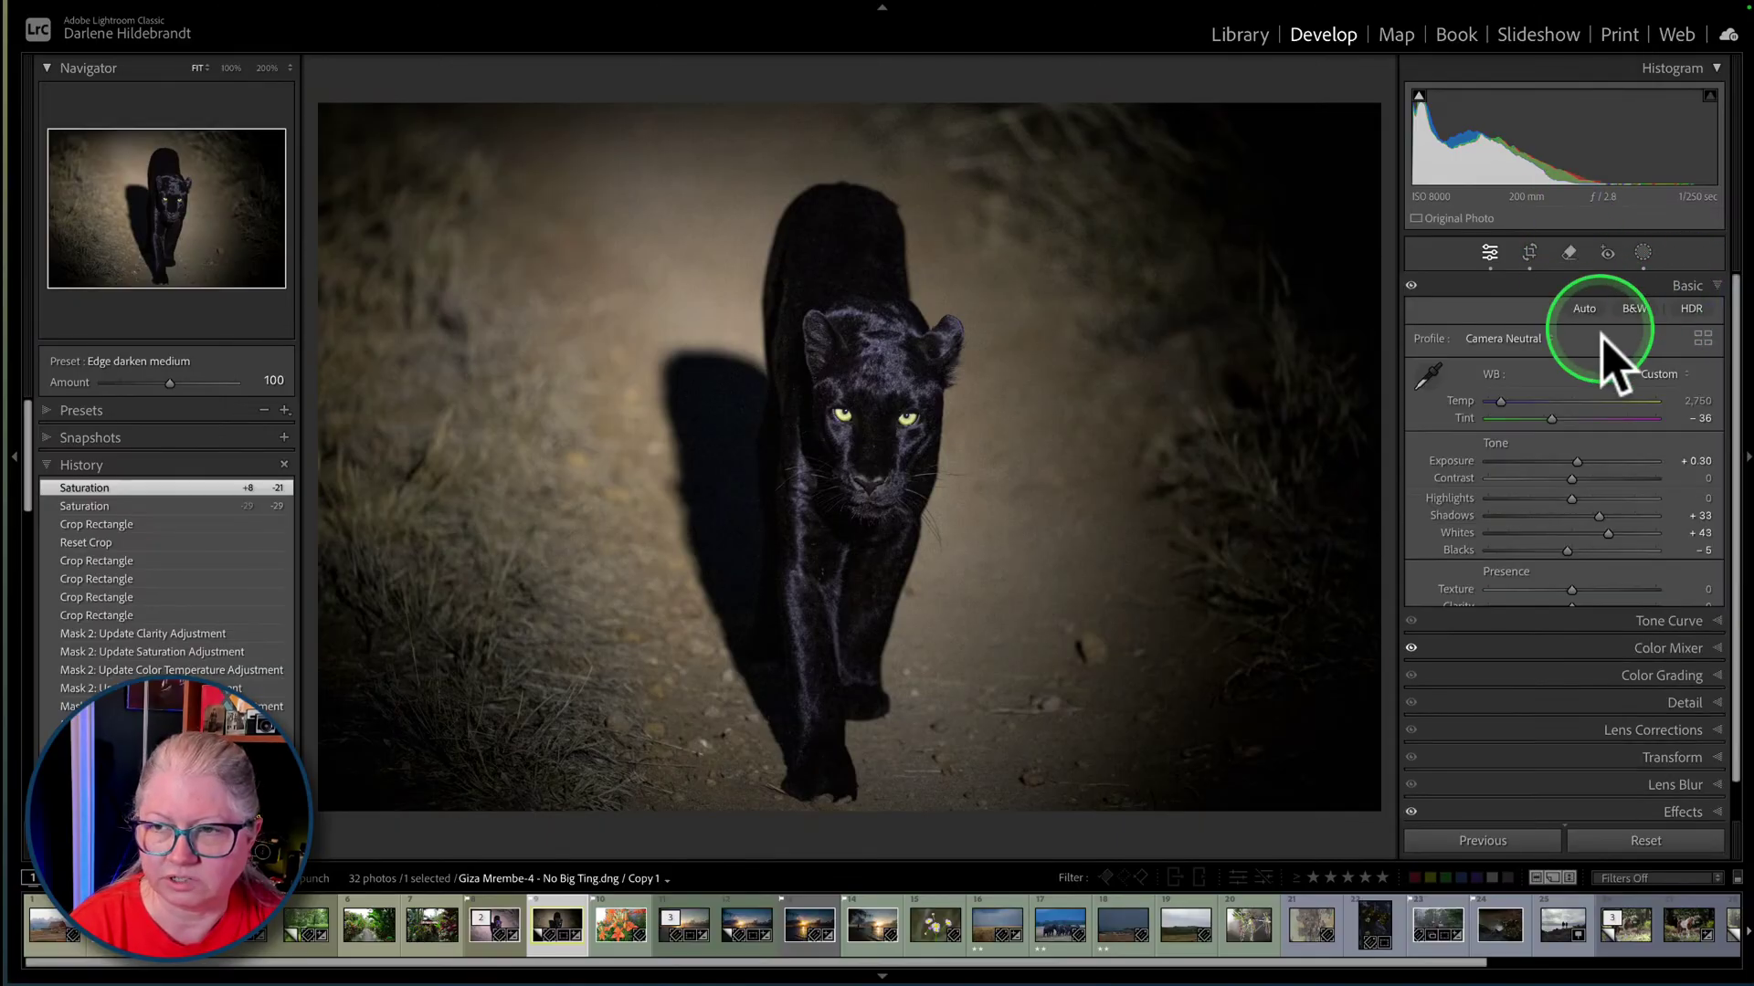
{"action": "left_click", "coordinate": [1640, 256]}
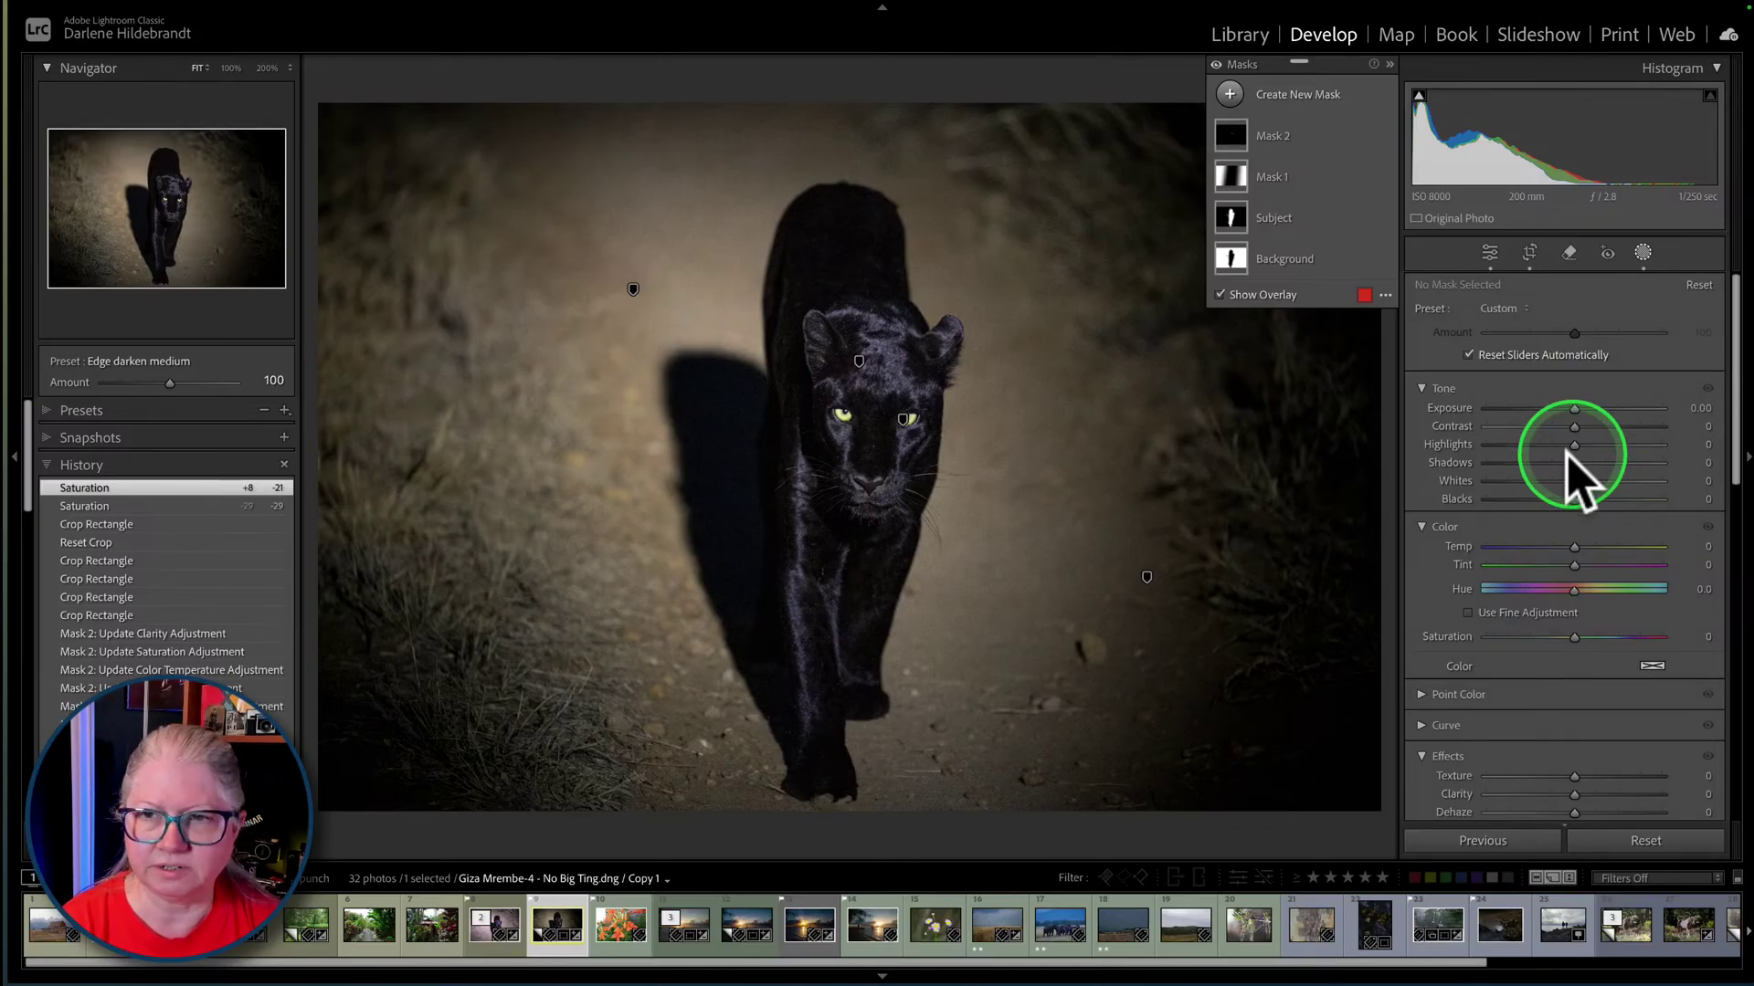
{"action": "left_click", "coordinate": [1320, 176]}
{"action": "left_click", "coordinate": [1367, 177]}
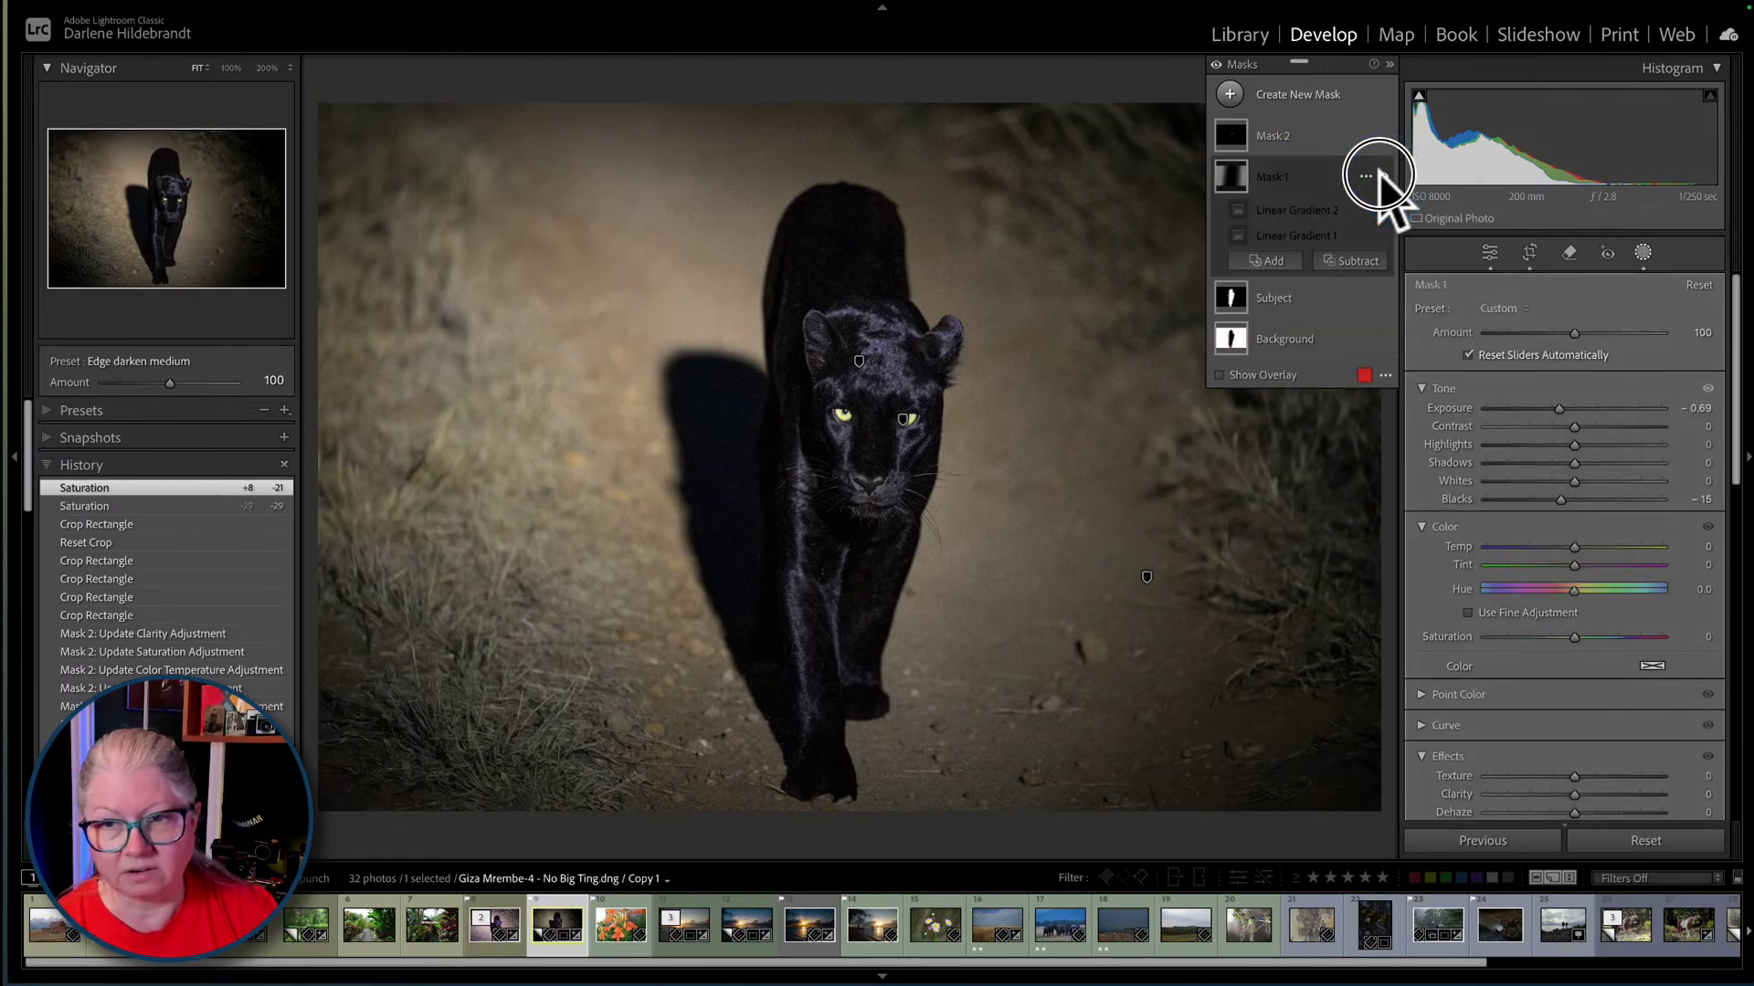
{"action": "left_click", "coordinate": [1366, 176]}
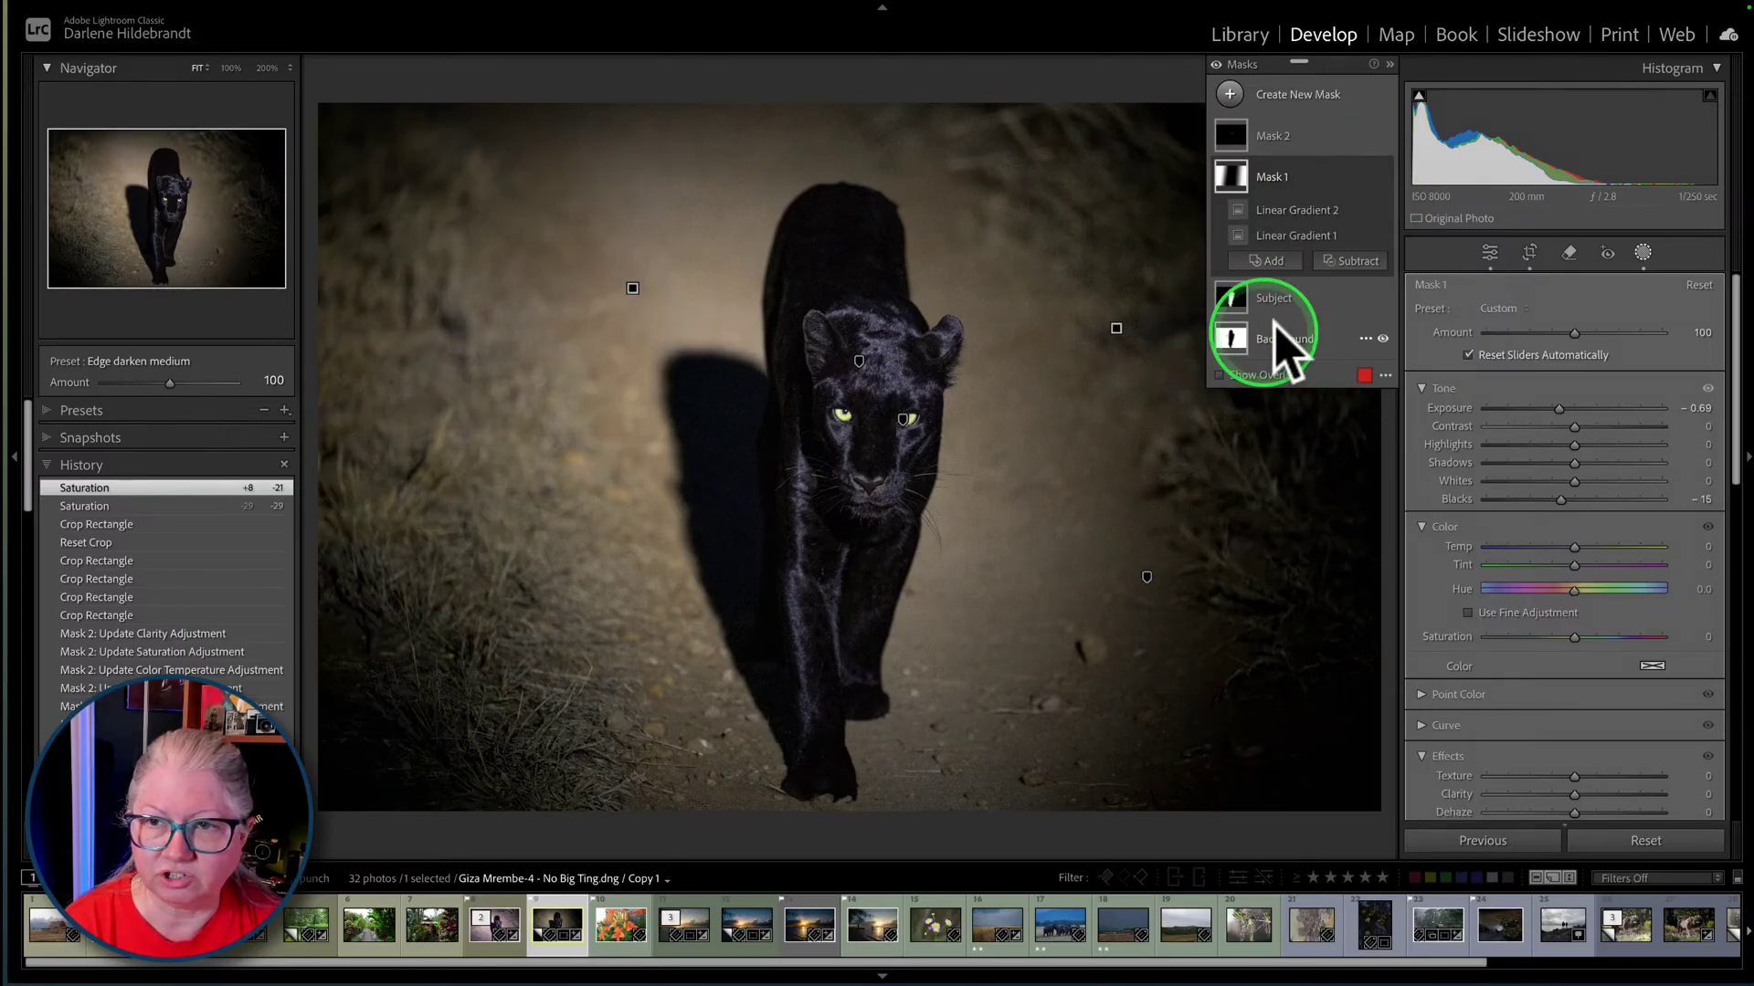
- Rename the brush mask Mask 2 as eyes
{"action": "left_click", "coordinate": [1322, 137]}
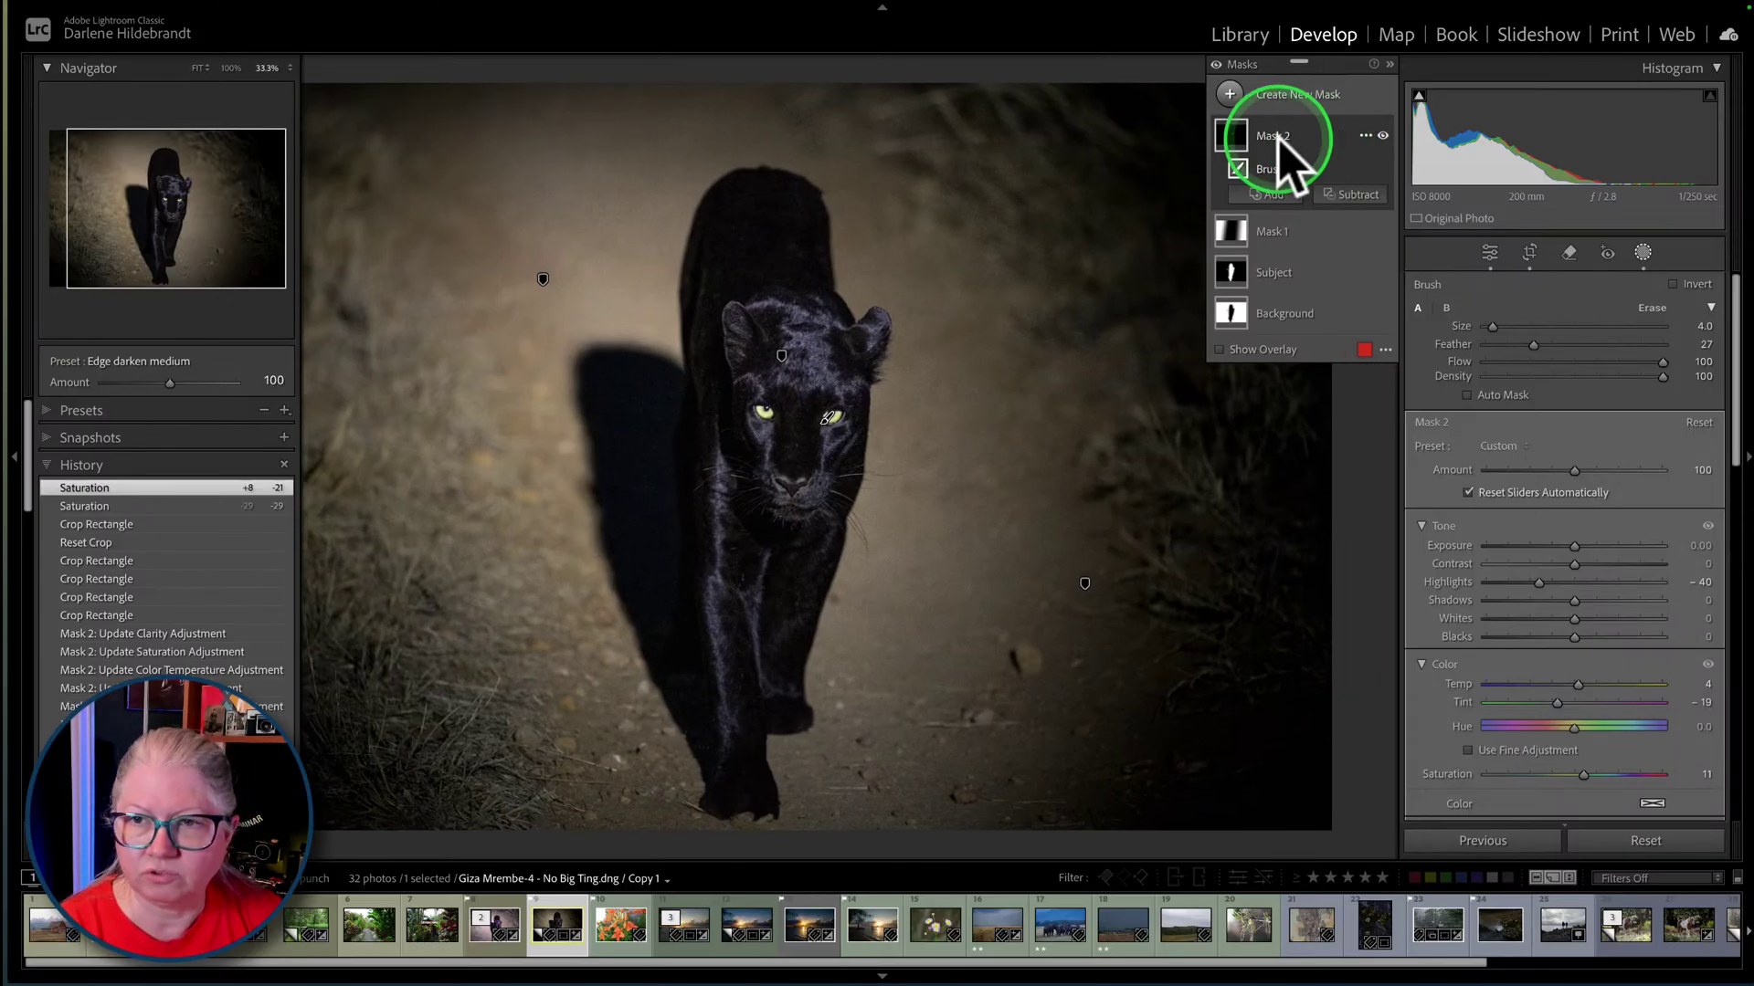
{"action": "double_click", "coordinate": [1277, 137]}
{"action": "type", "text": "eyes"}
{"action": "key", "text": "Return"}
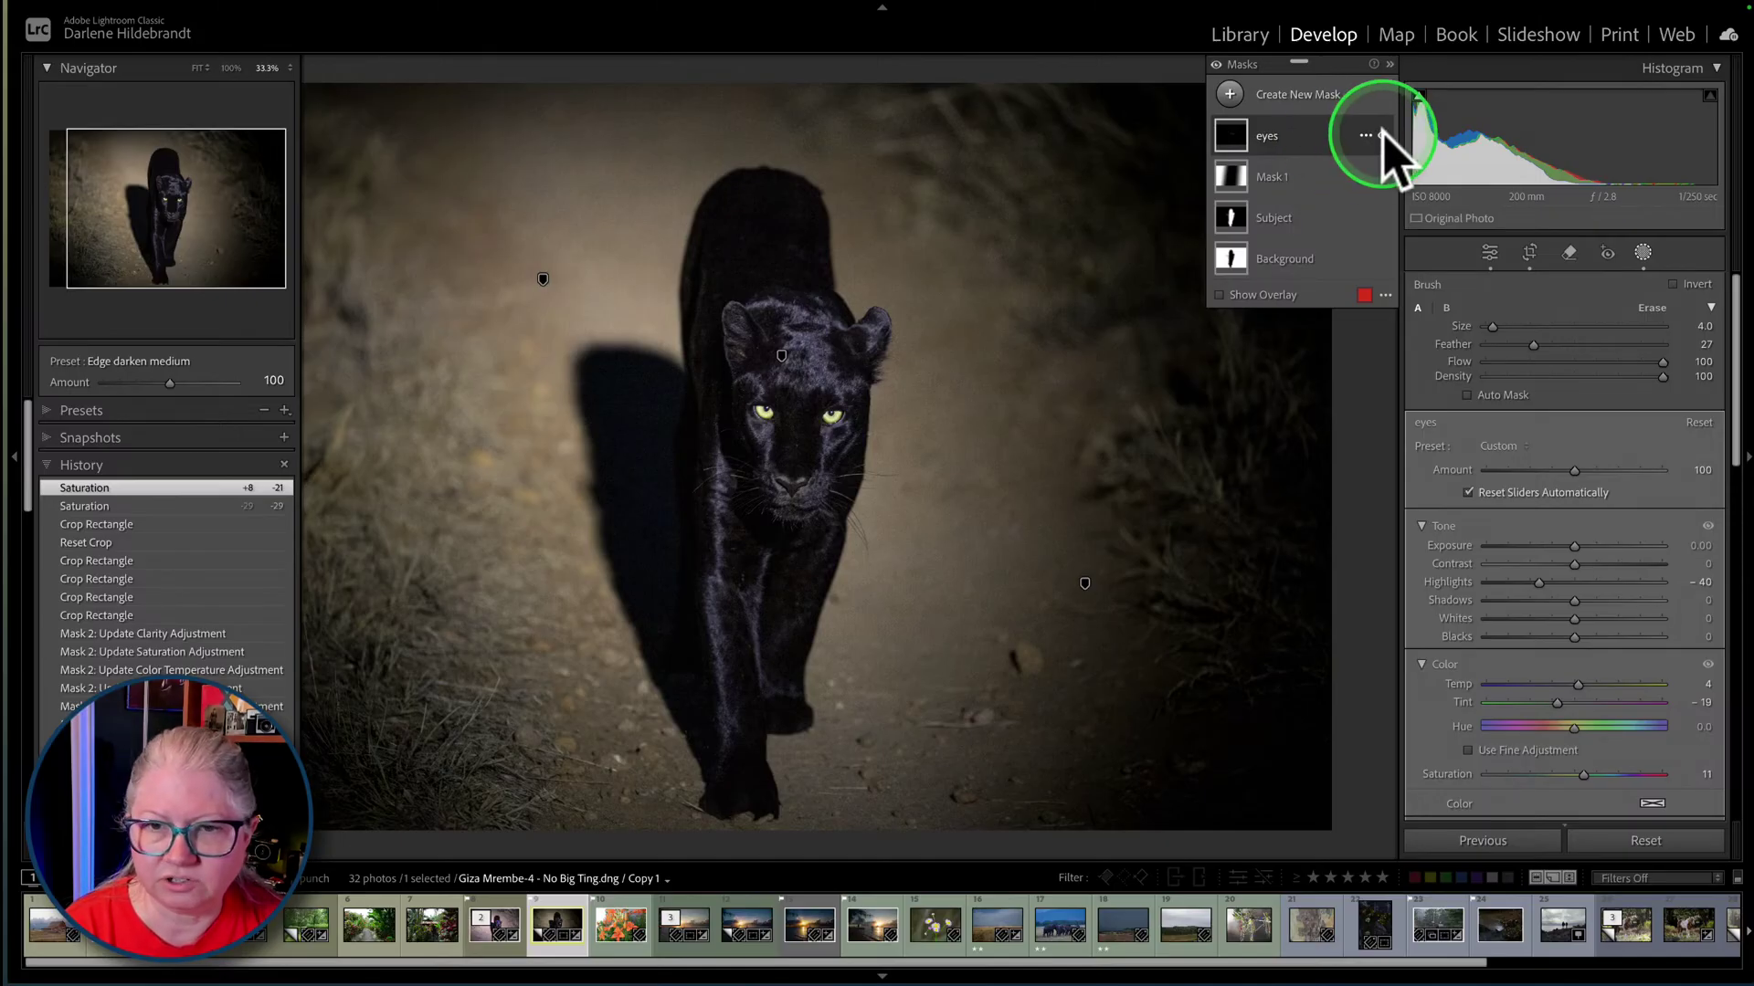
- Compare the panther's eyes up close with the eyes mask hidden and shown
{"action": "left_click", "coordinate": [1379, 133]}
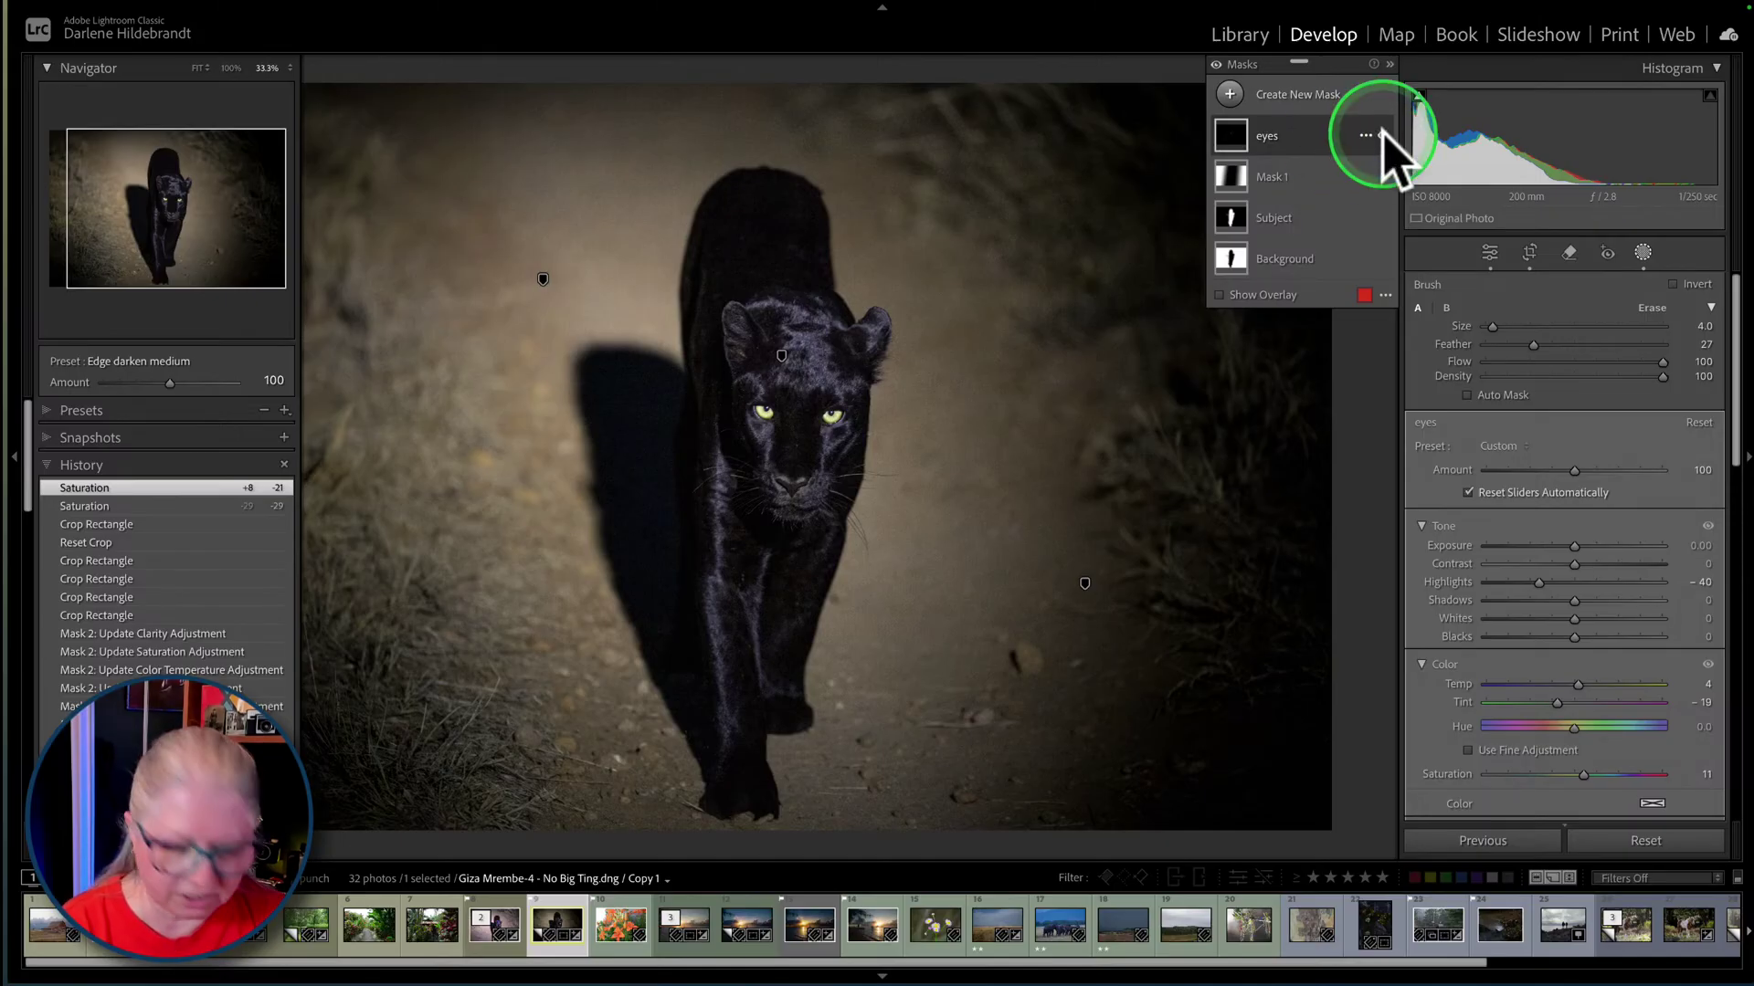
{"action": "key", "text": "ctrl+="}
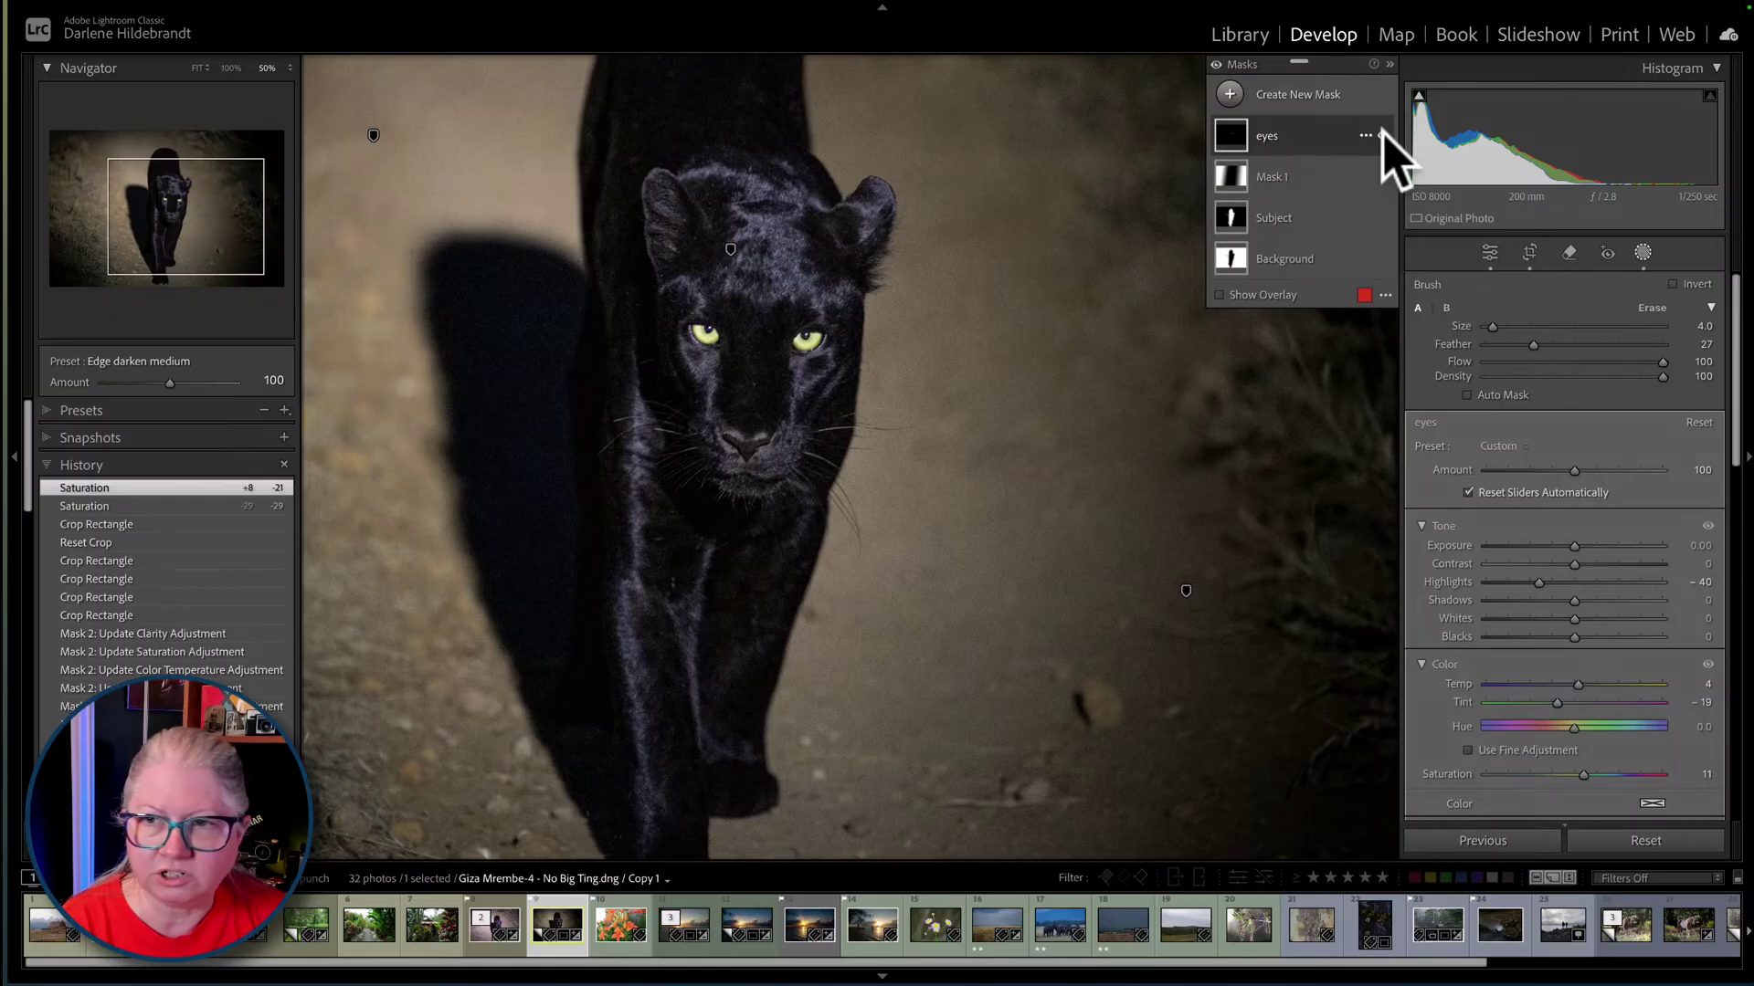
{"action": "left_click", "coordinate": [1379, 134]}
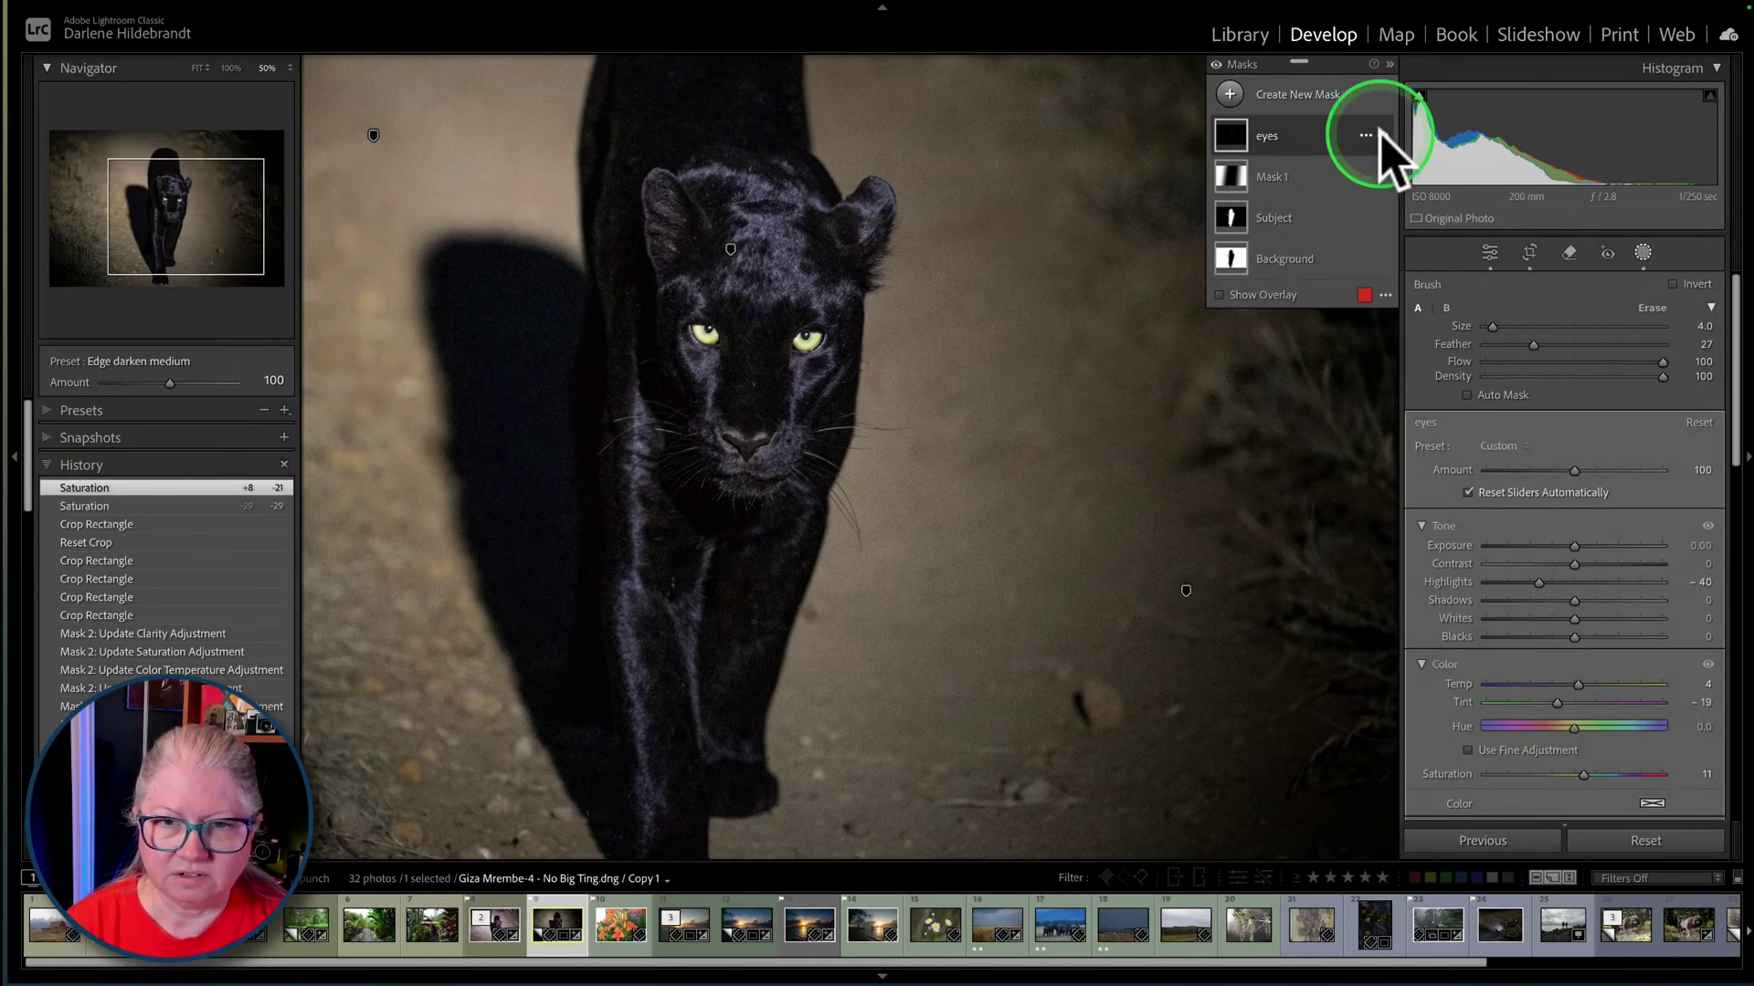
{"action": "left_click", "coordinate": [1379, 135]}
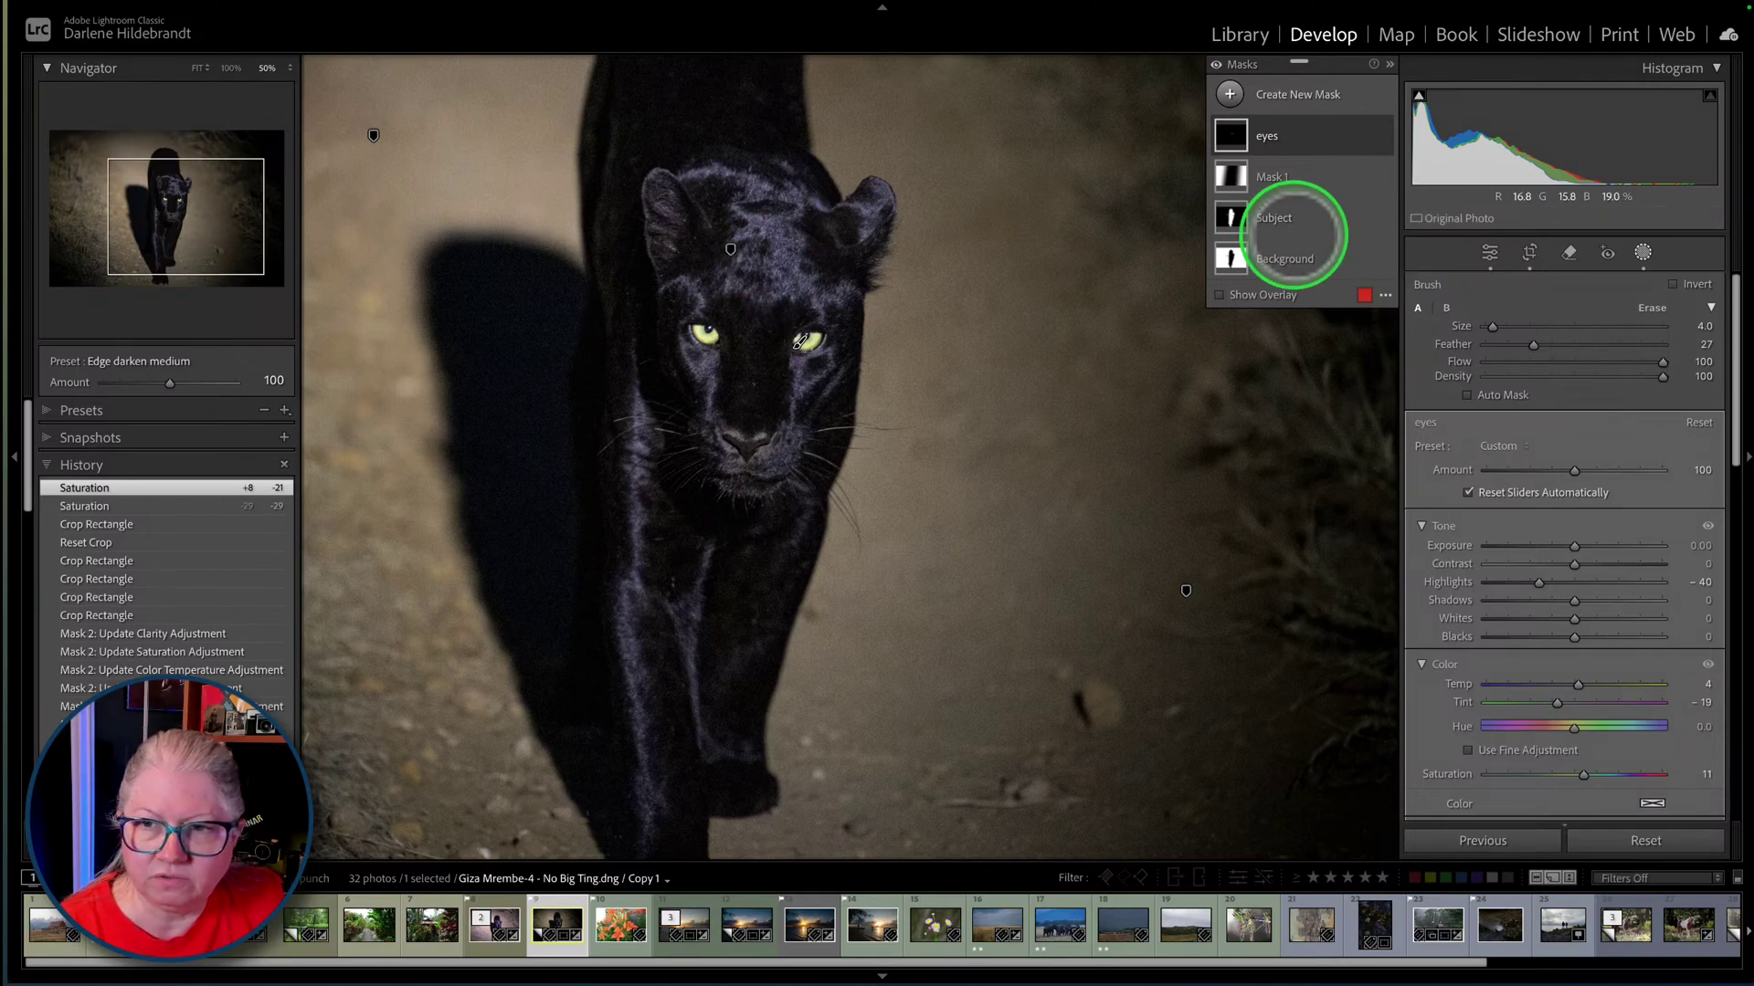
- Delete the existing Point Color swatch from the Subject mask
{"action": "left_click", "coordinate": [1311, 217]}
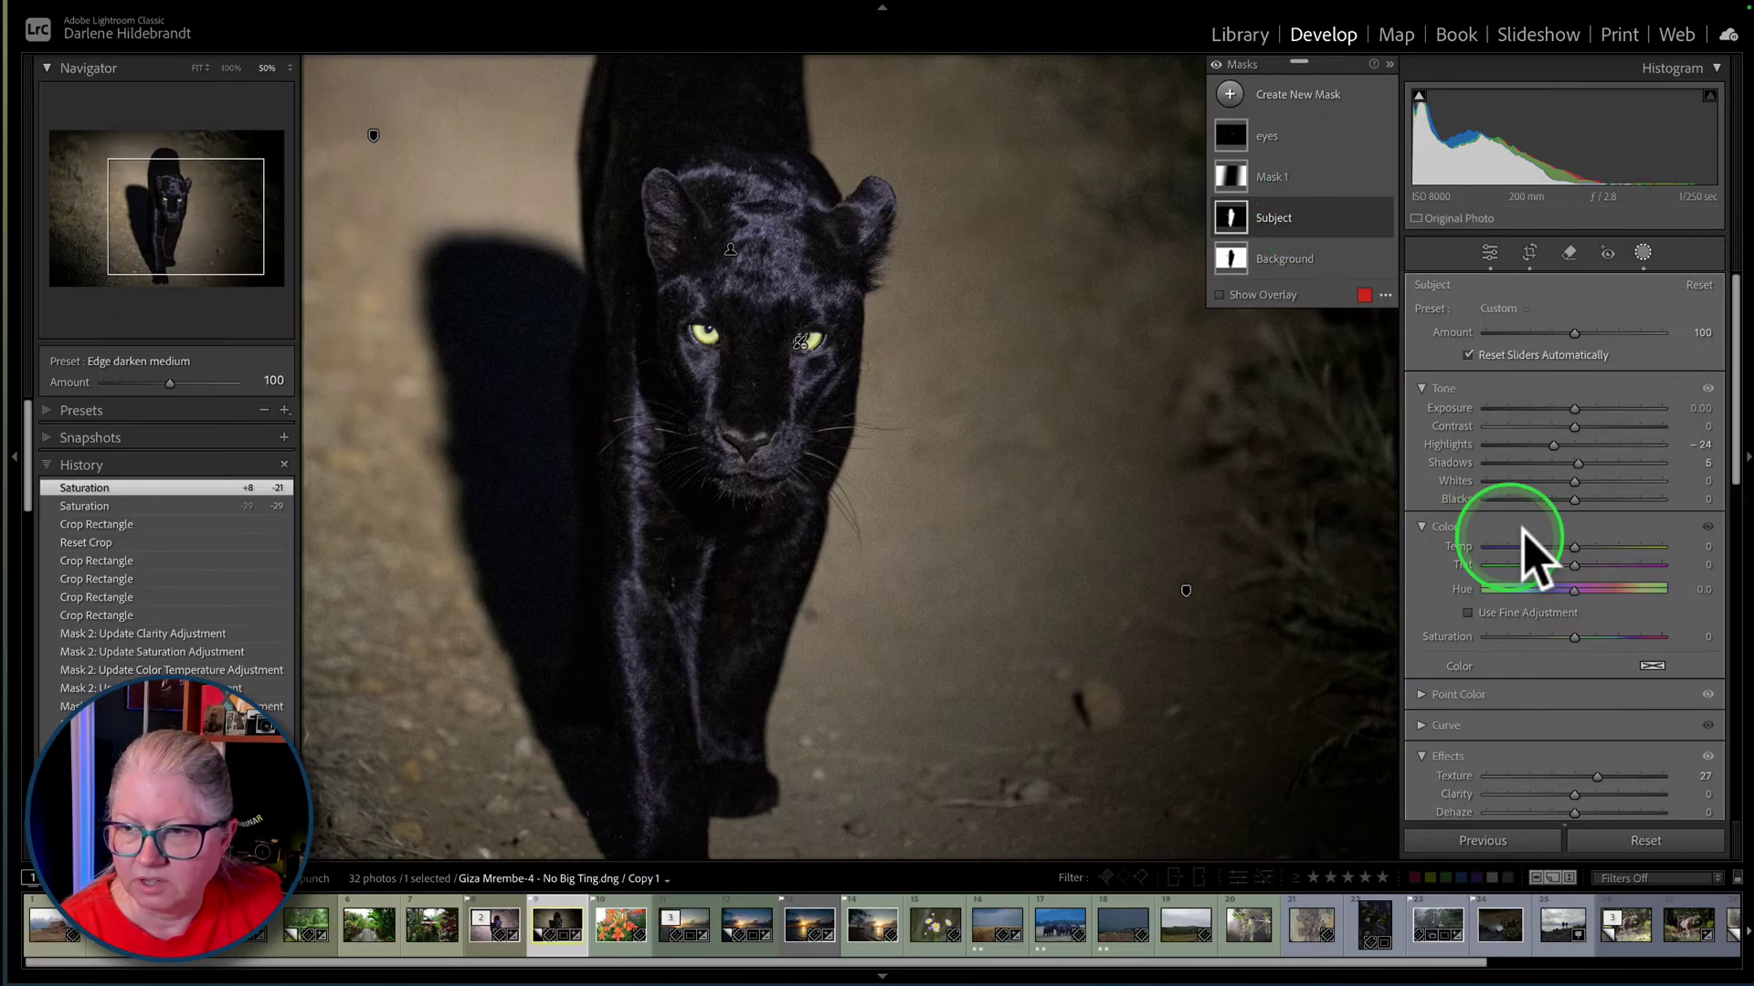
{"action": "scroll", "coordinate": [1557, 461], "scroll_direction": "down", "scroll_amount": 3}
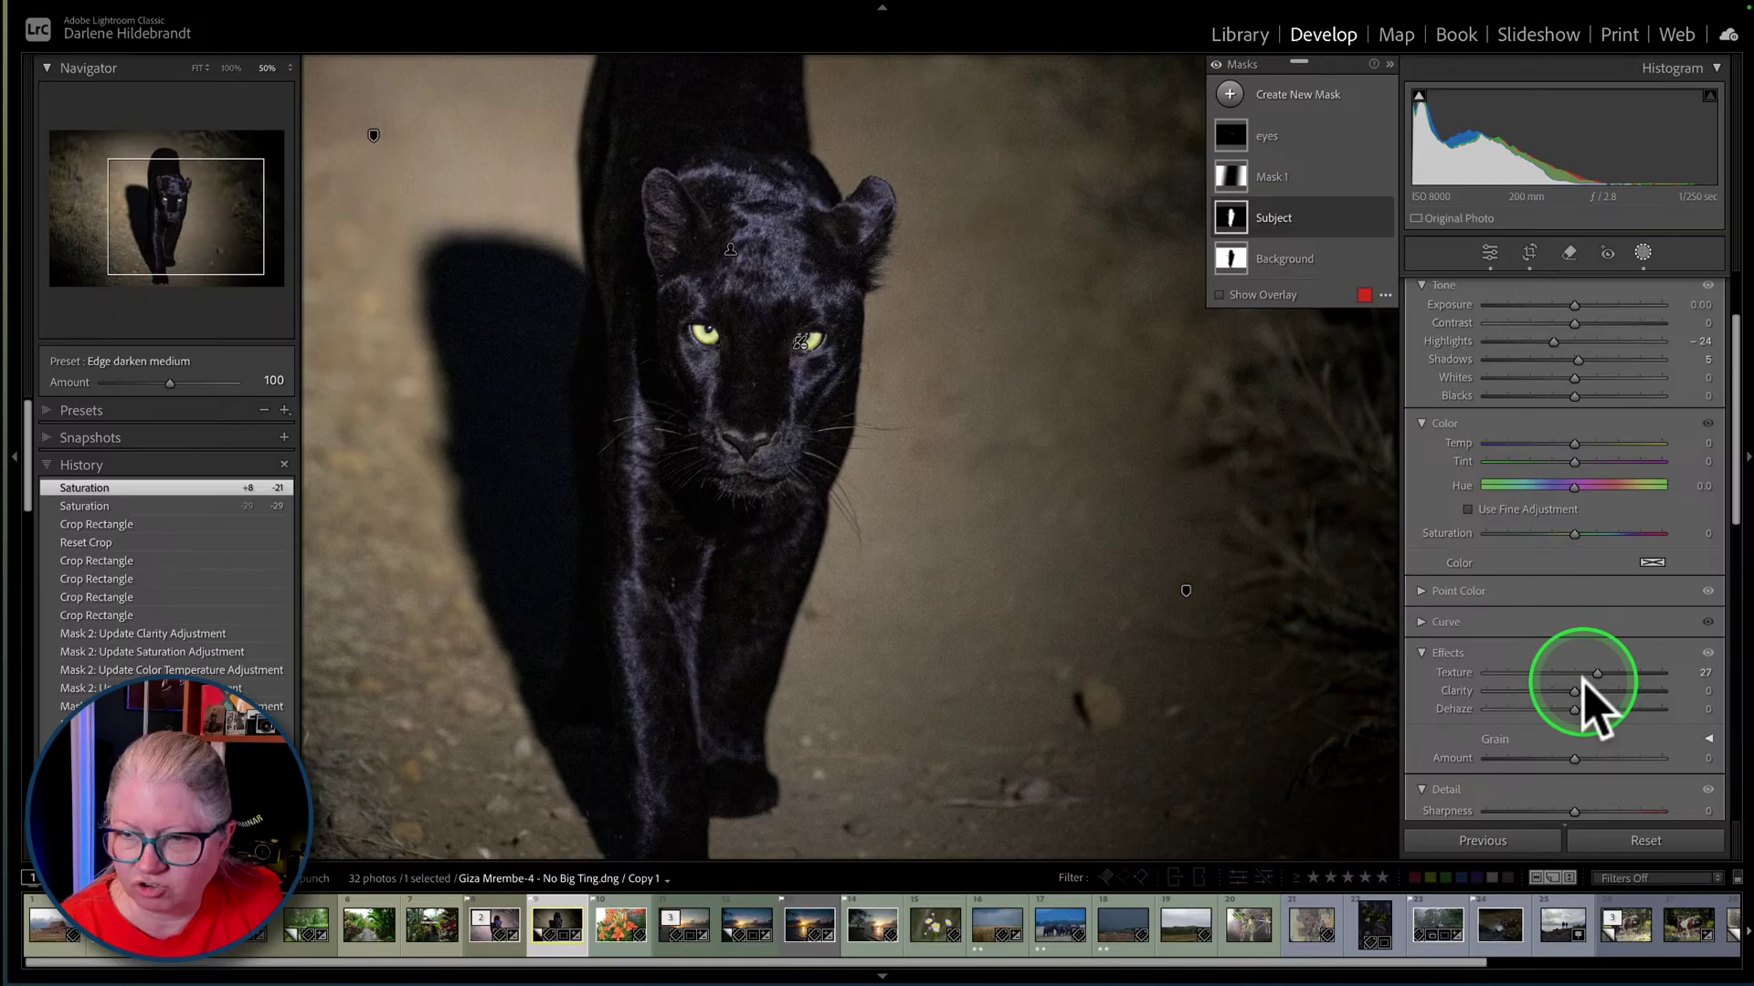
{"action": "scroll", "coordinate": [1589, 703], "scroll_direction": "up", "scroll_amount": 2}
{"action": "left_click", "coordinate": [1447, 658]}
{"action": "scroll", "coordinate": [1452, 680], "scroll_direction": "down", "scroll_amount": 5}
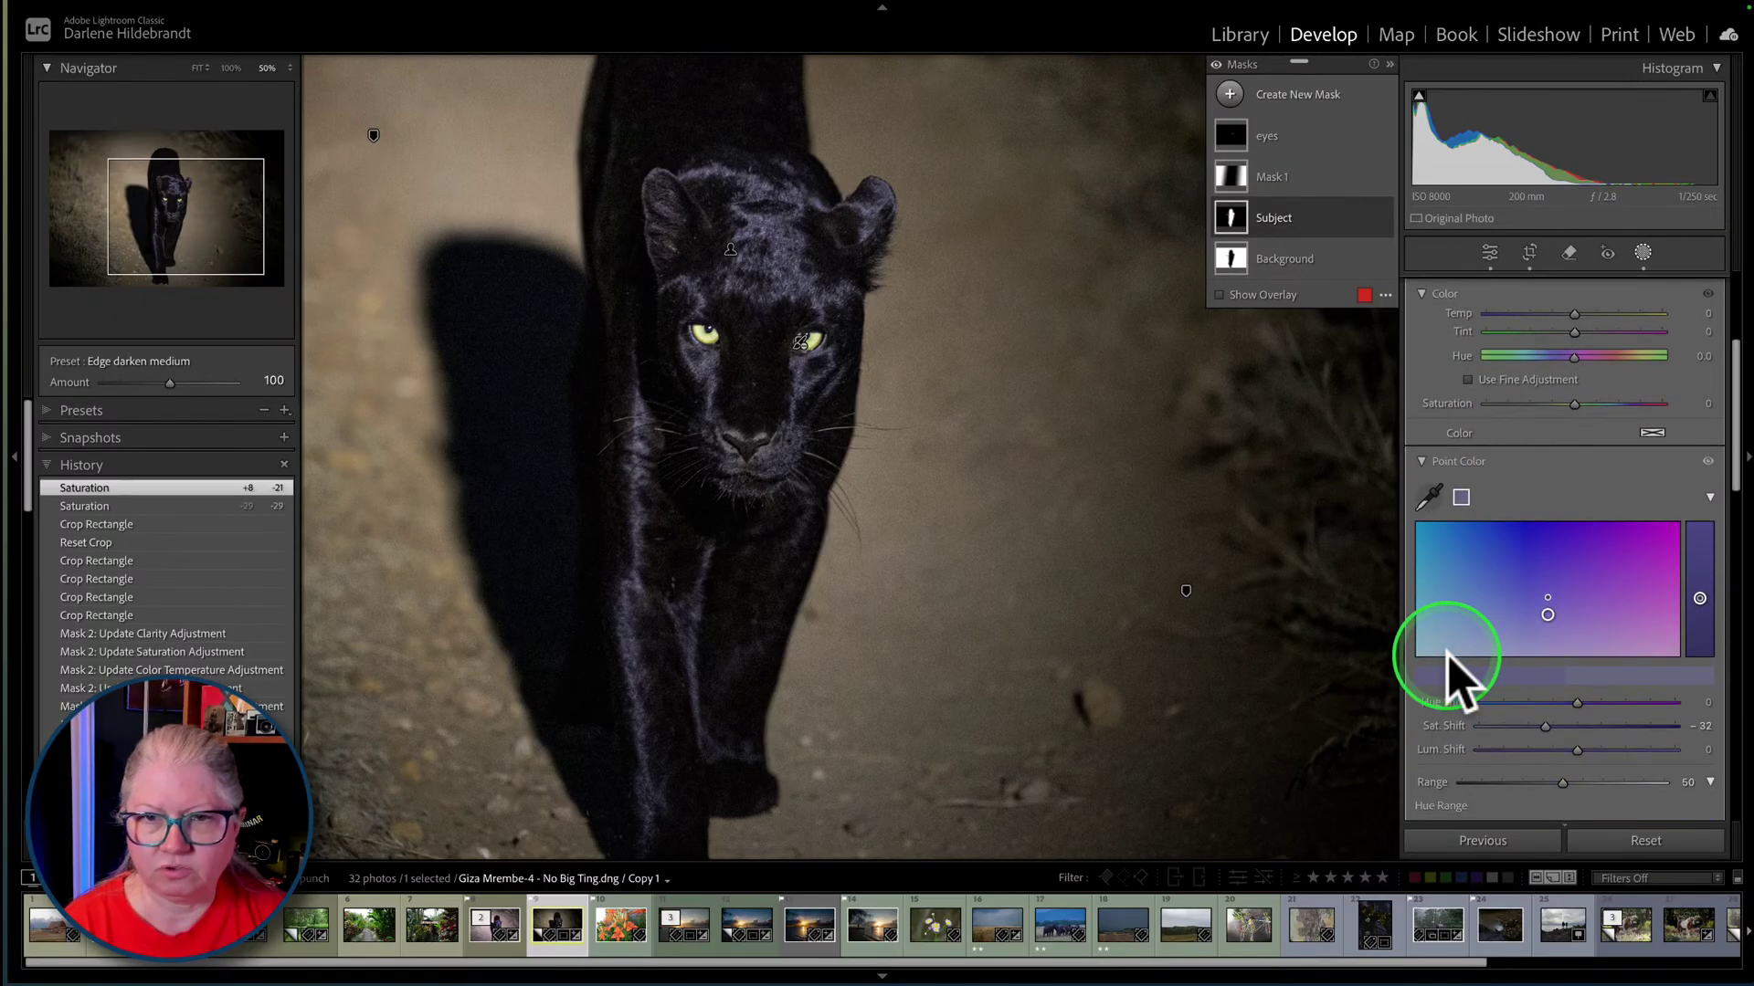
{"action": "right_click", "coordinate": [1461, 497]}
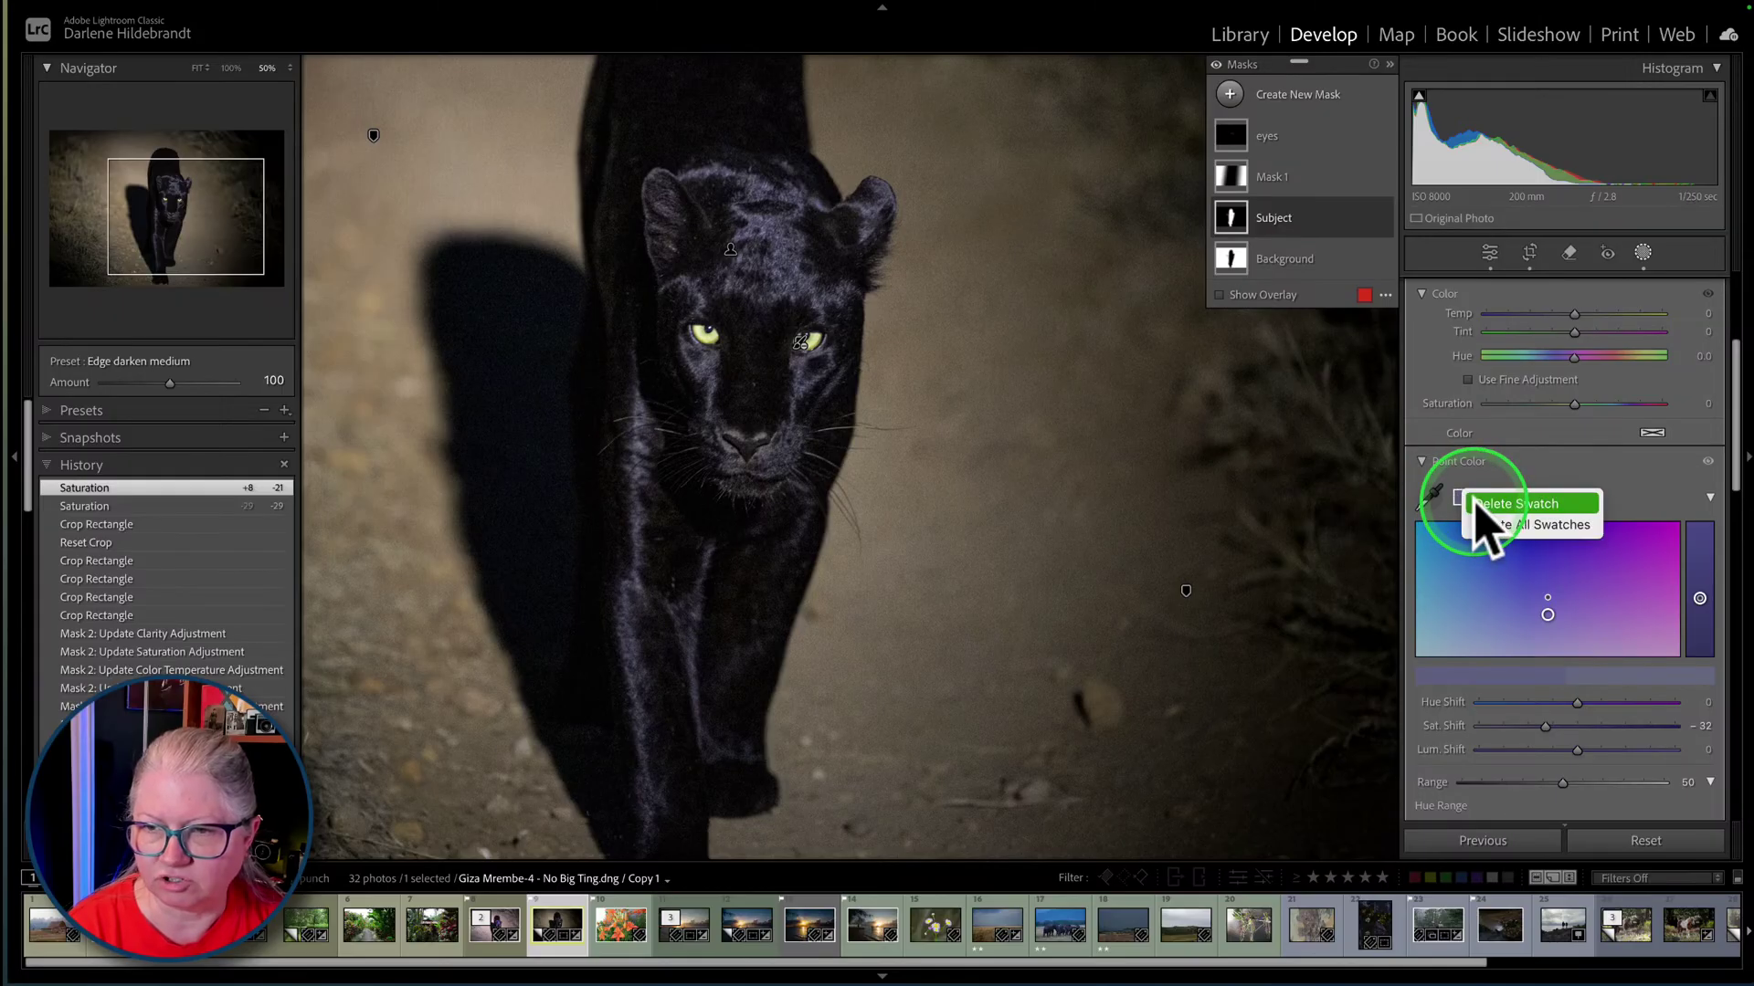
{"action": "left_click", "coordinate": [1475, 505]}
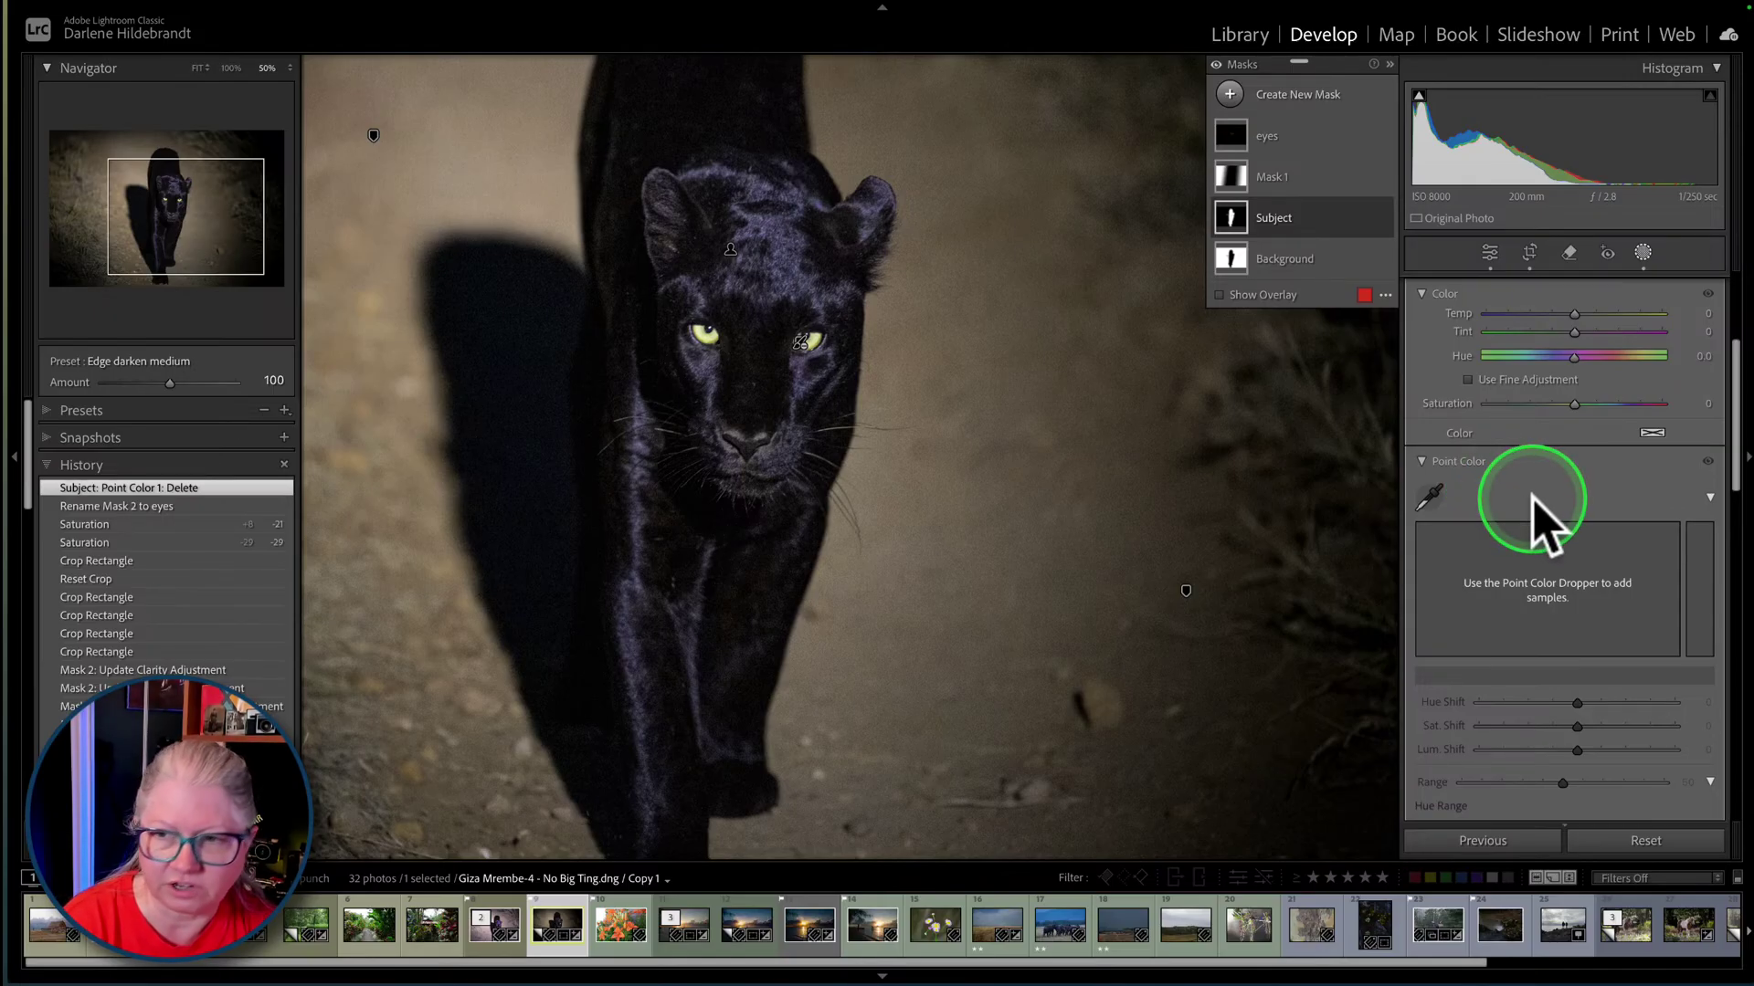
- Sample the purple sheen on the panther's forehead as a Point Color in the Subject mask and set its Sat. Shift to -80
{"action": "left_click", "coordinate": [1433, 497]}
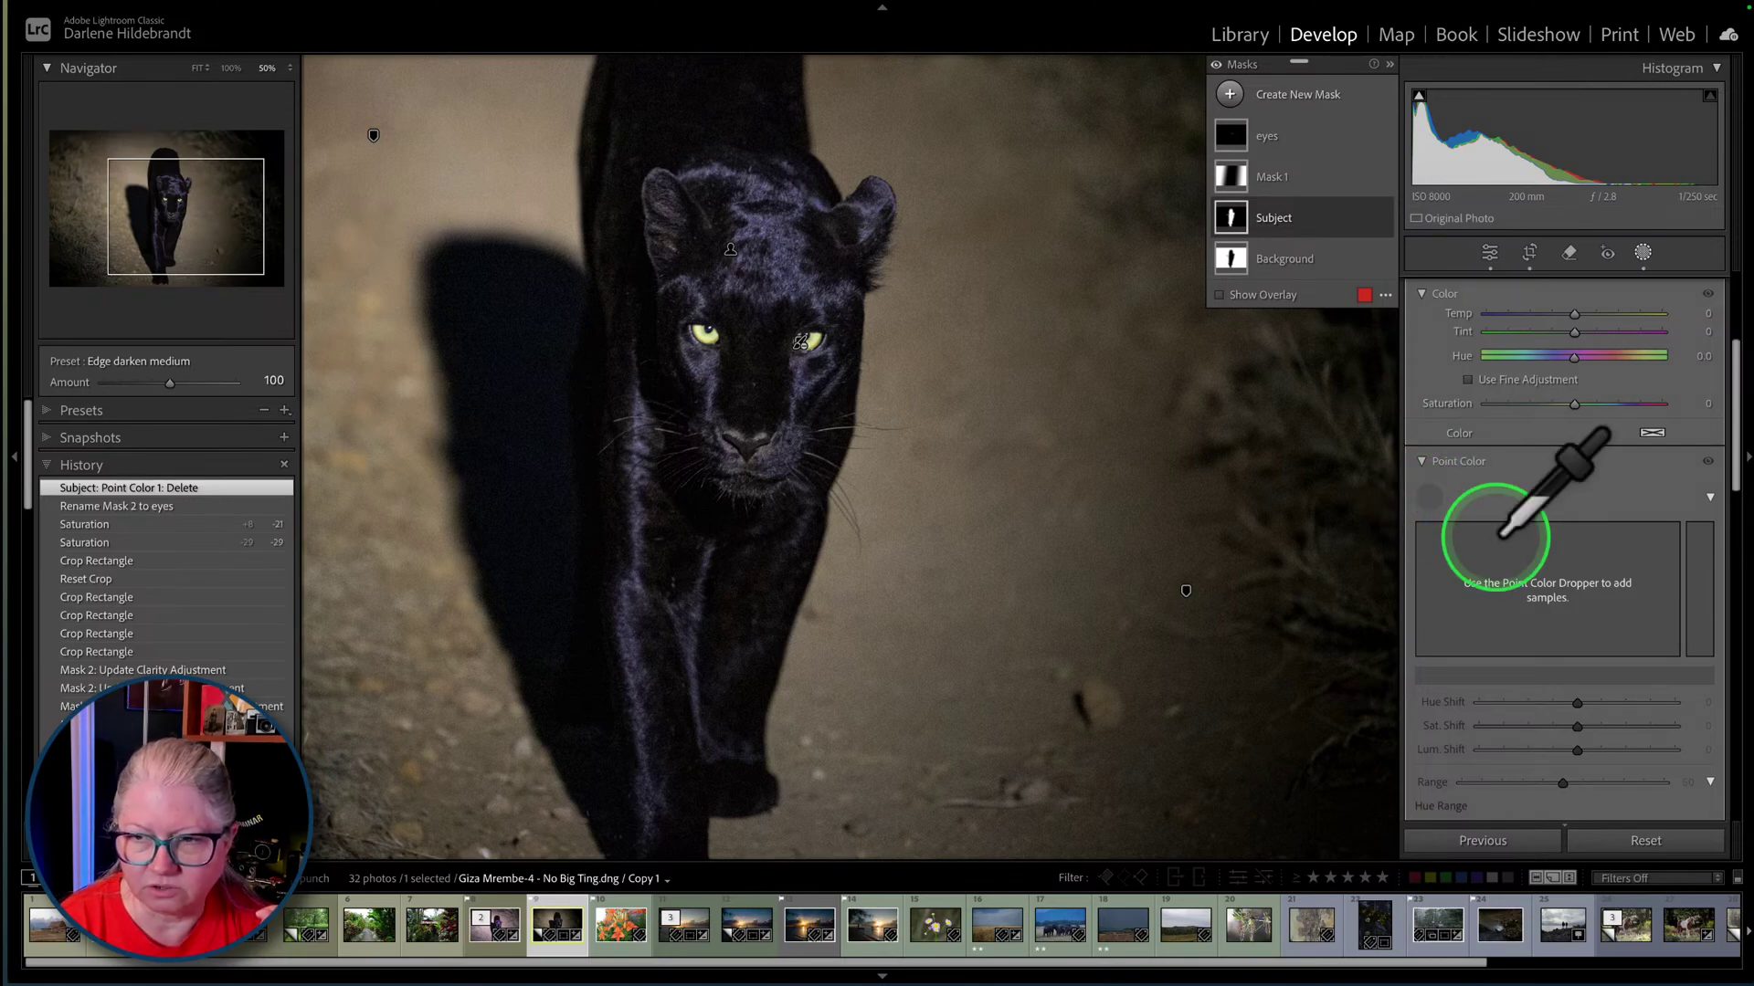
{"action": "left_click", "coordinate": [767, 221]}
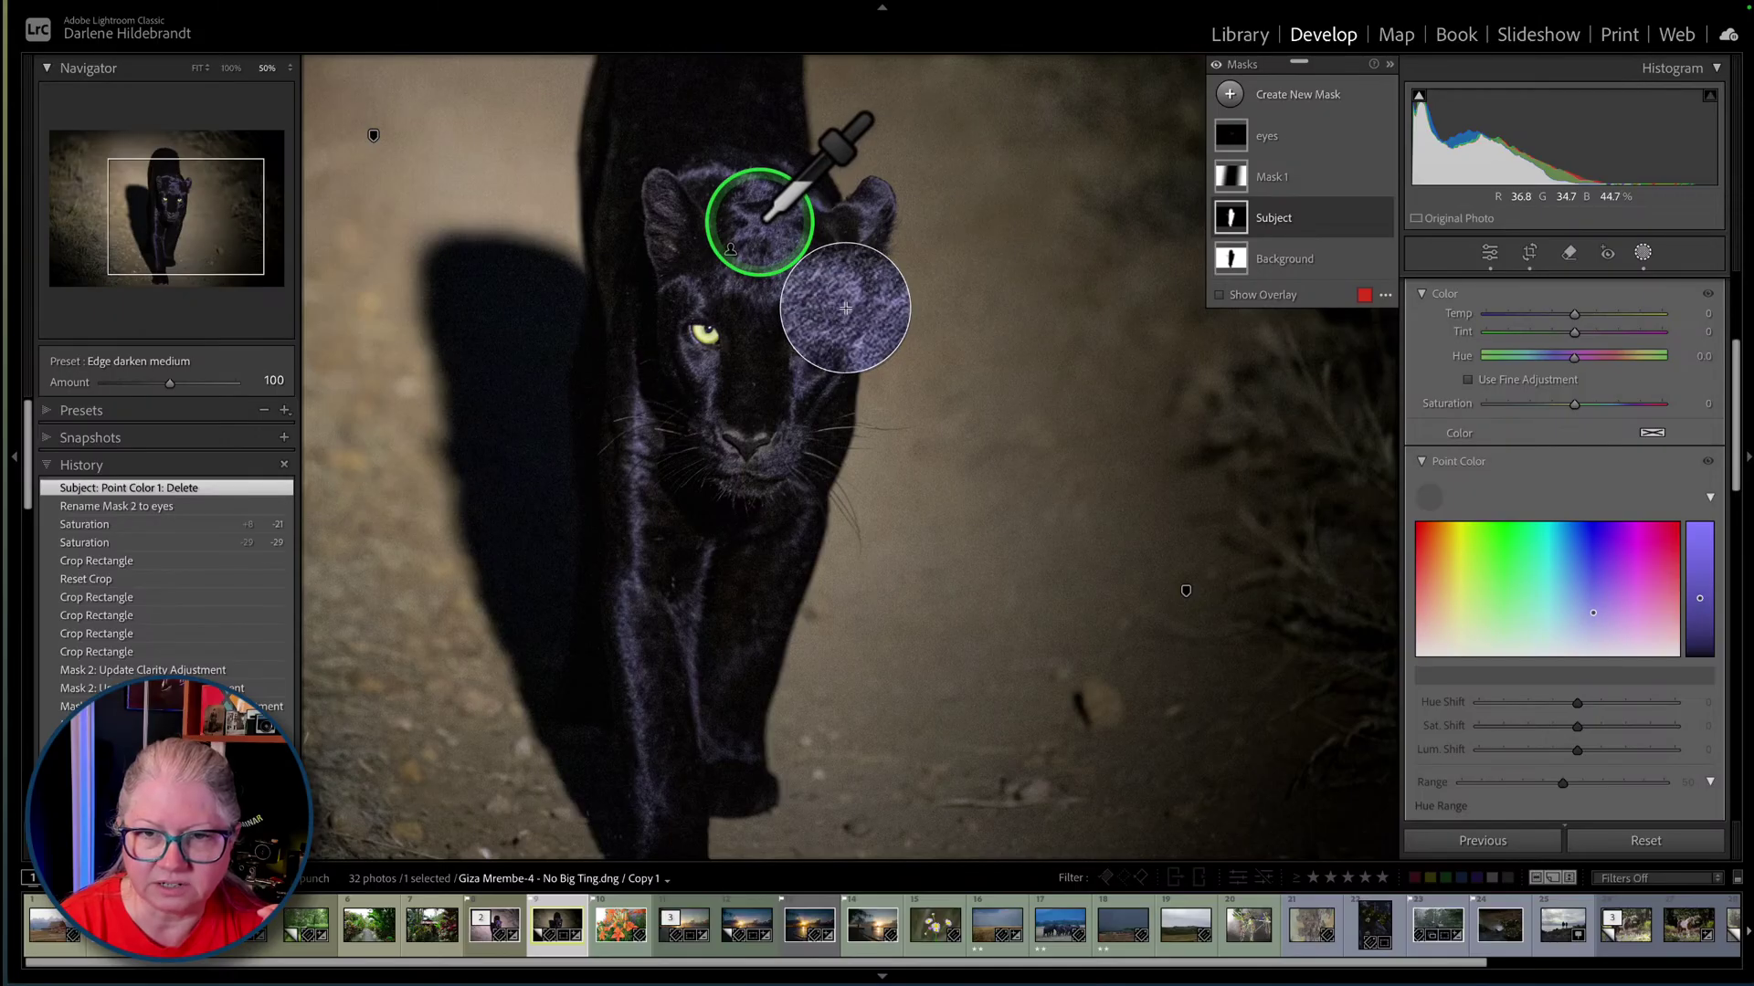
{"action": "left_click", "coordinate": [763, 217]}
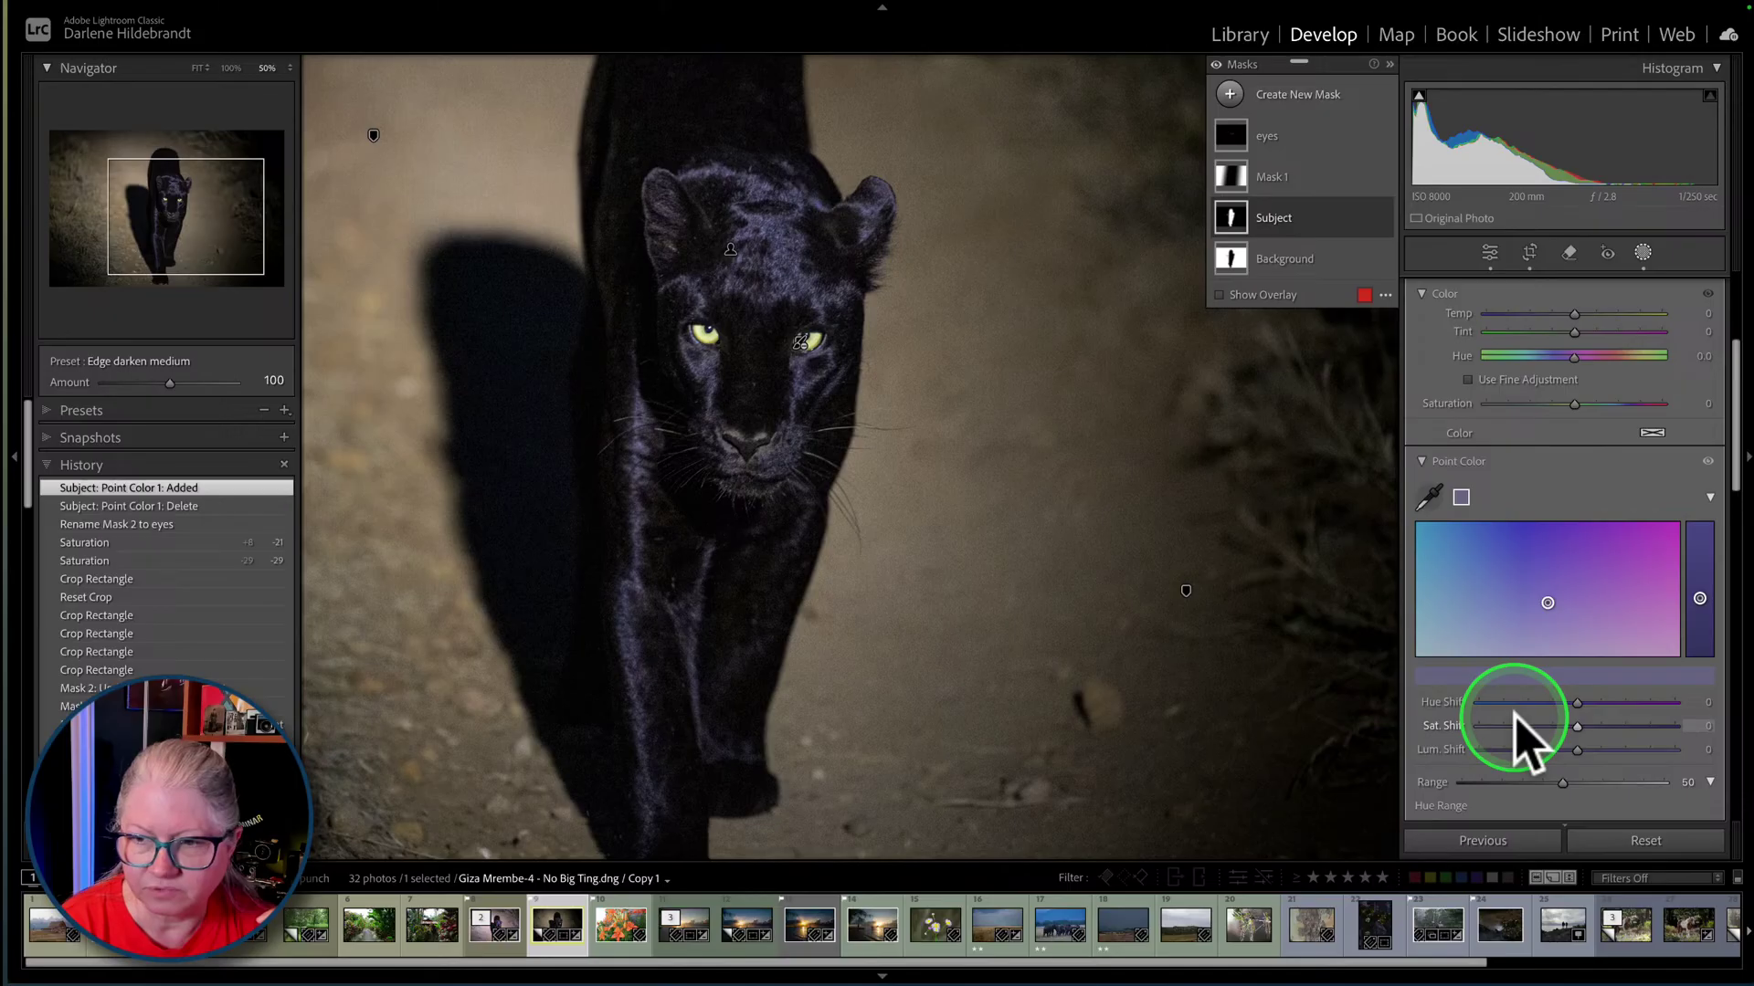
{"action": "scroll", "coordinate": [1516, 731], "scroll_direction": "down", "scroll_amount": 5}
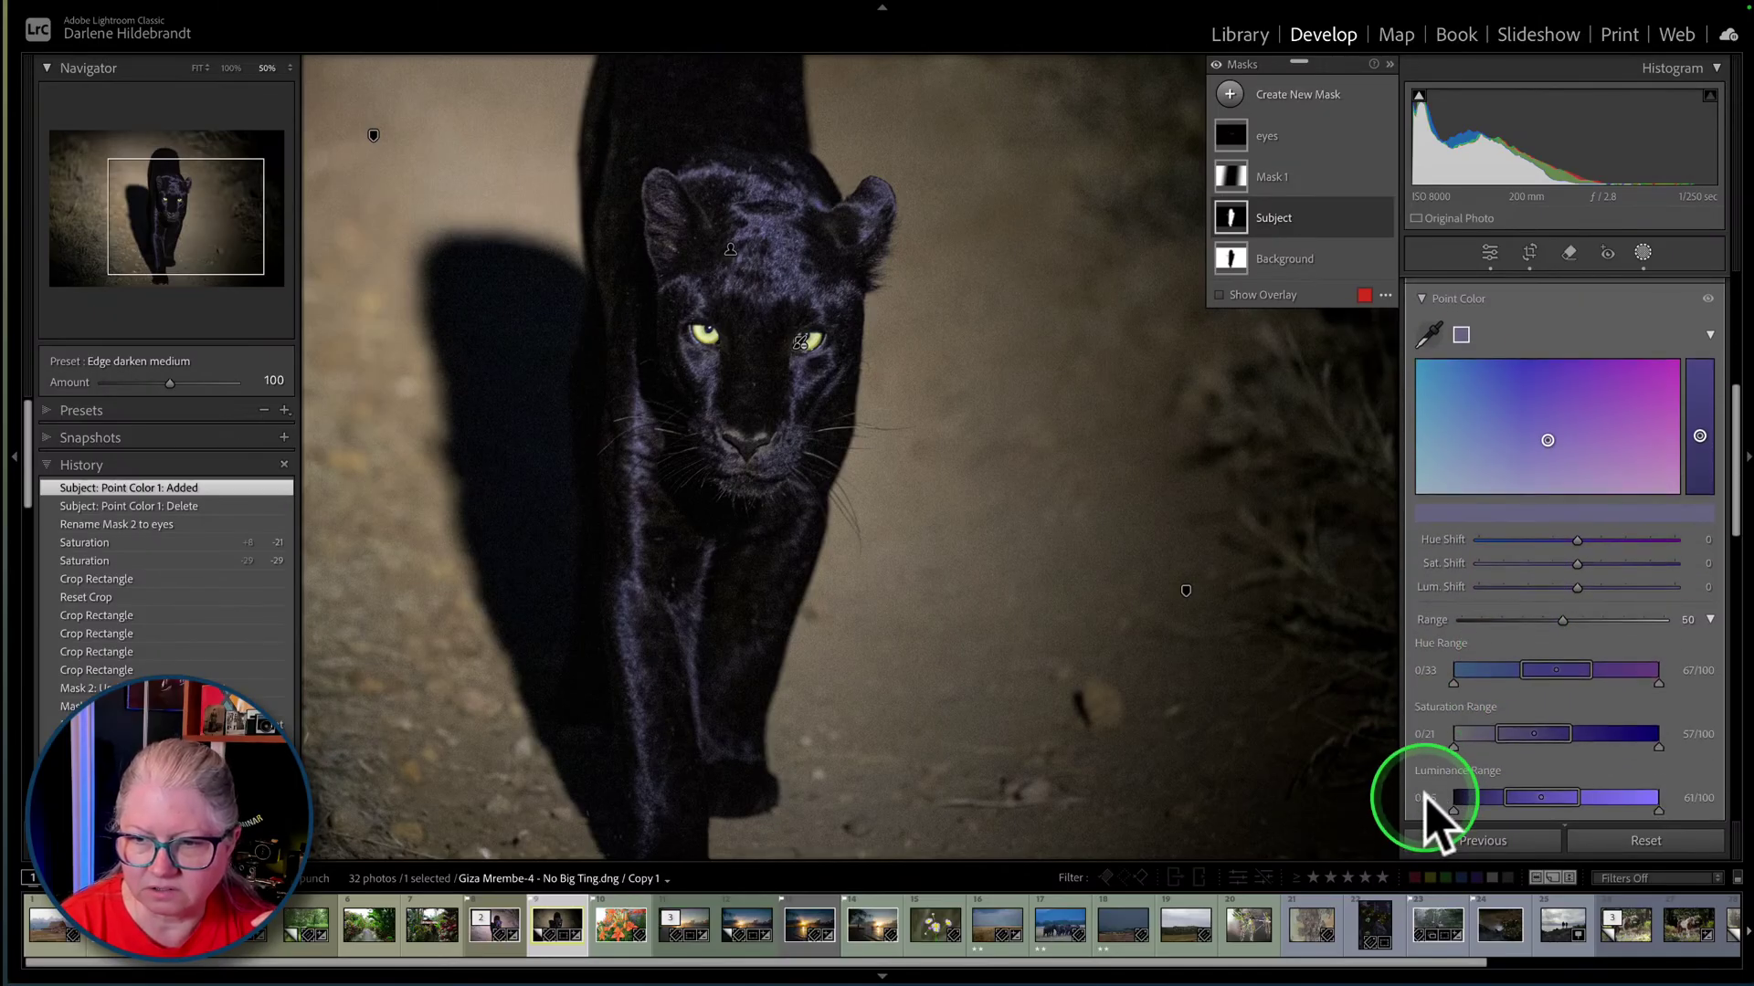
{"action": "scroll", "coordinate": [1438, 749], "scroll_direction": "down", "scroll_amount": 3}
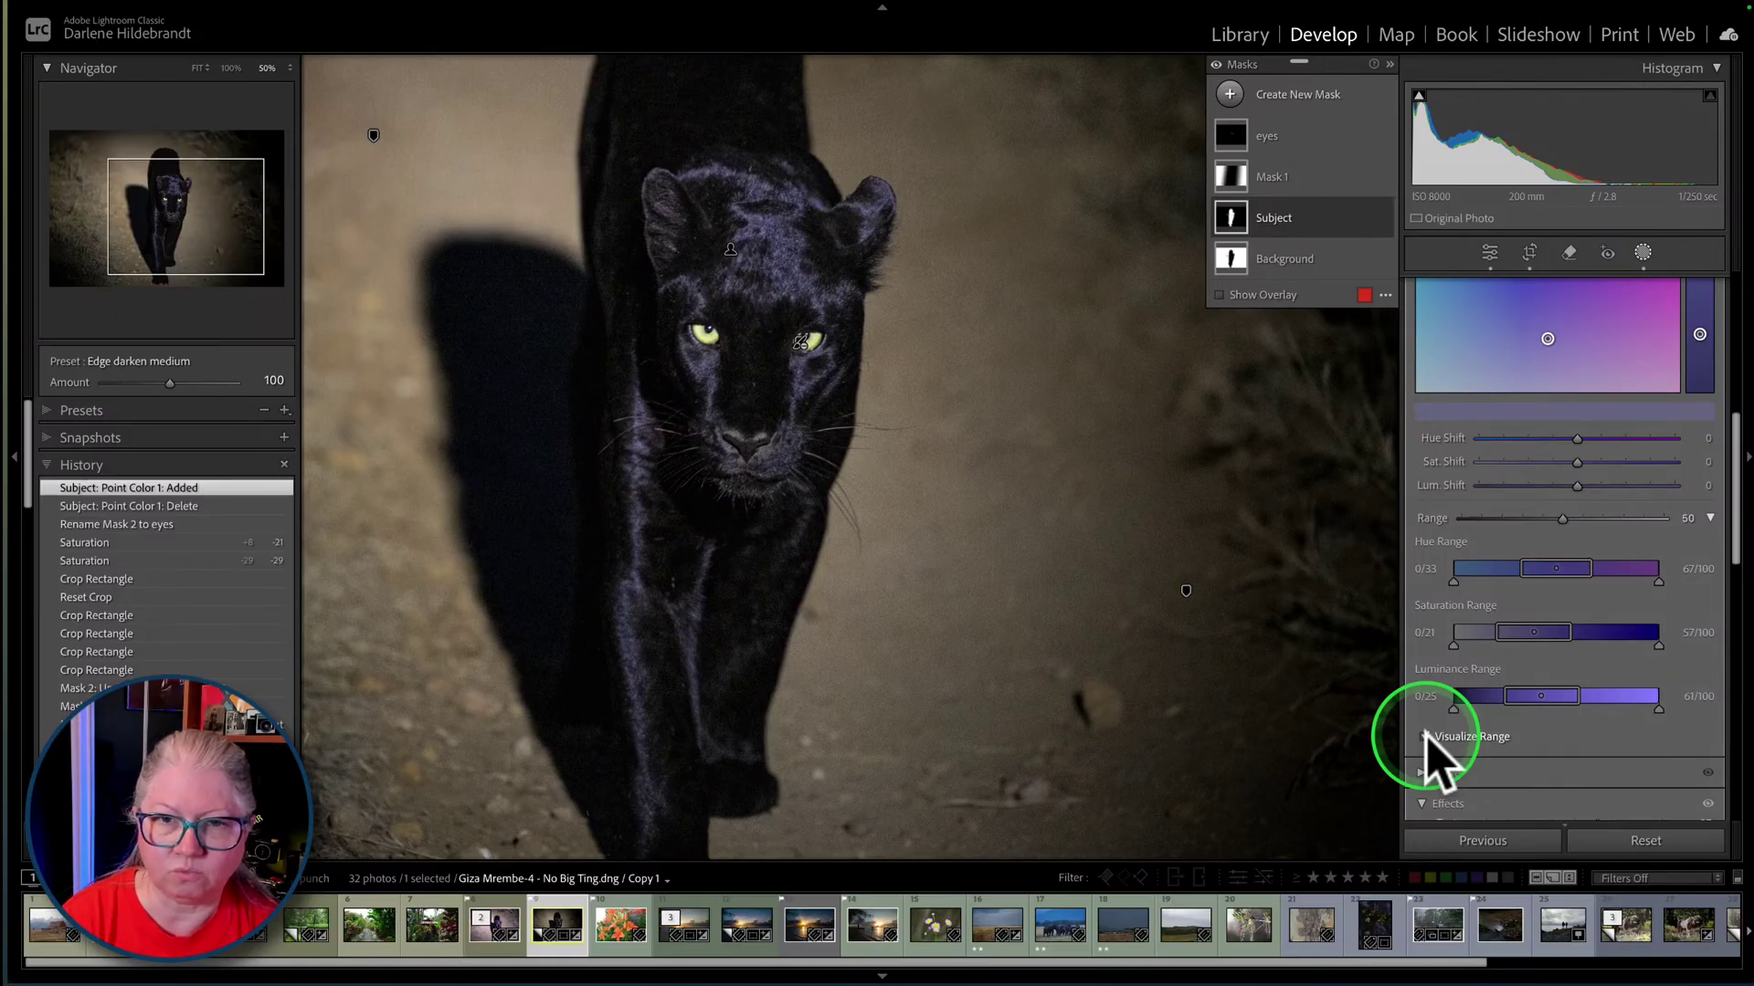
{"action": "left_click", "coordinate": [1425, 737]}
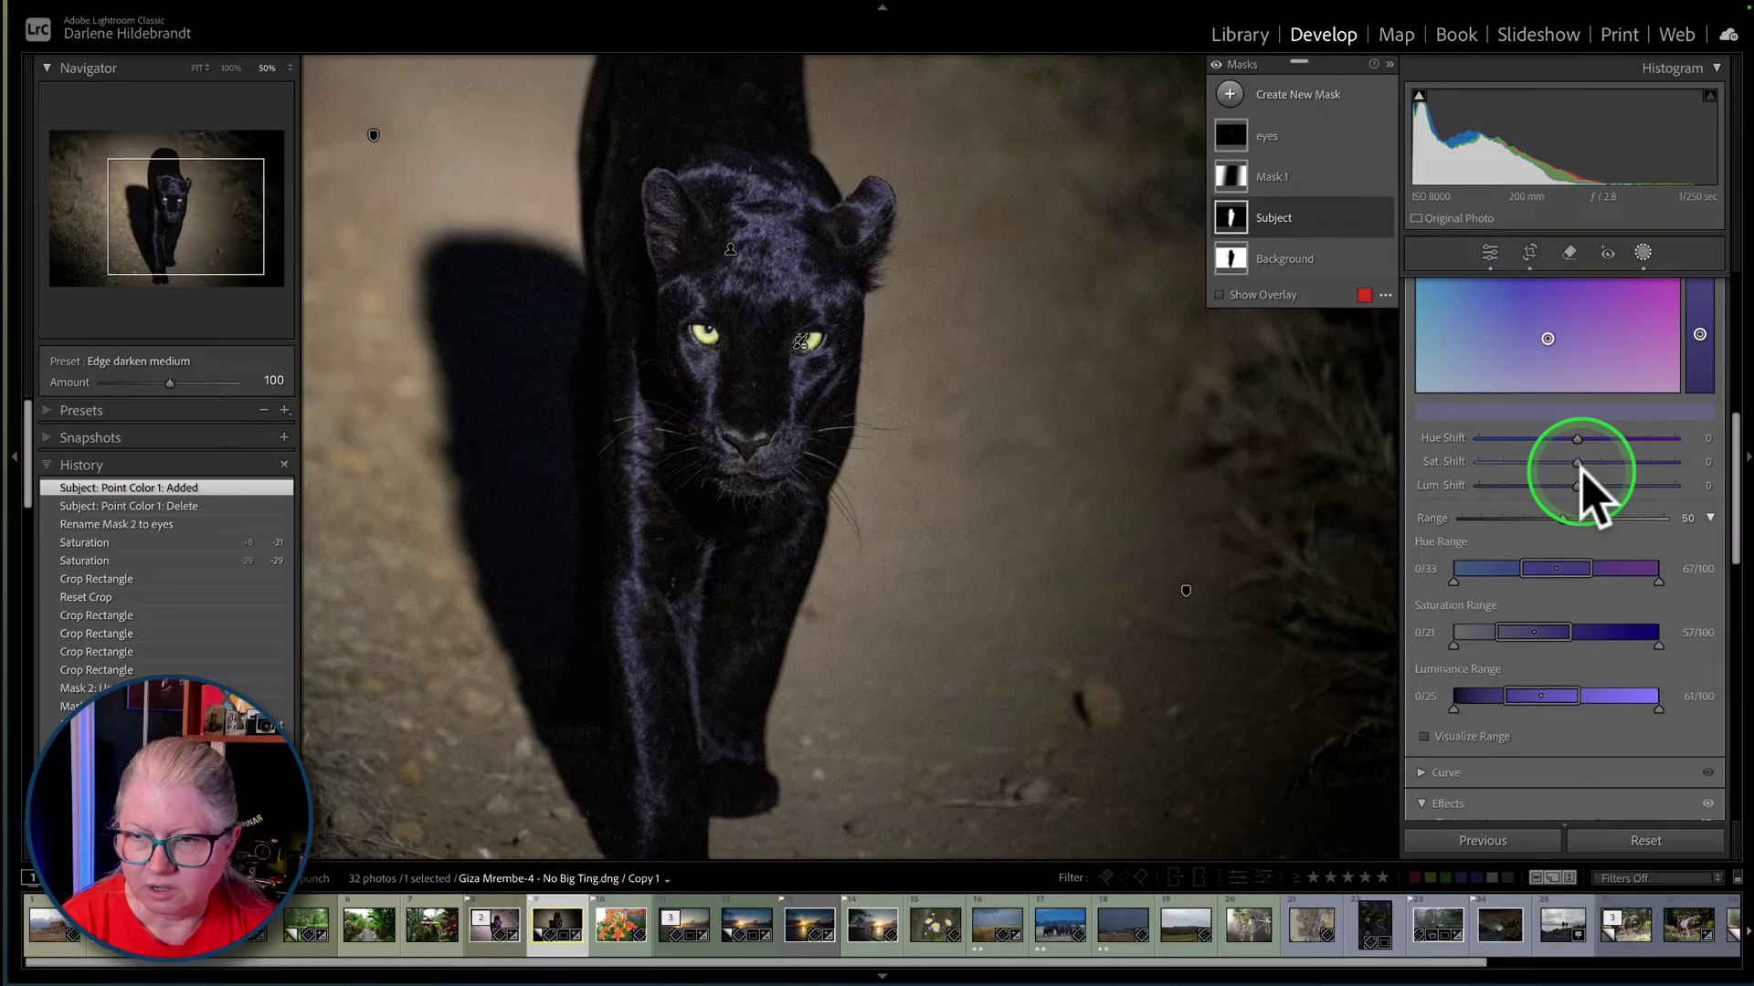
{"action": "left_click_drag", "start_coordinate": [1577, 462], "coordinate": [1504, 488]}
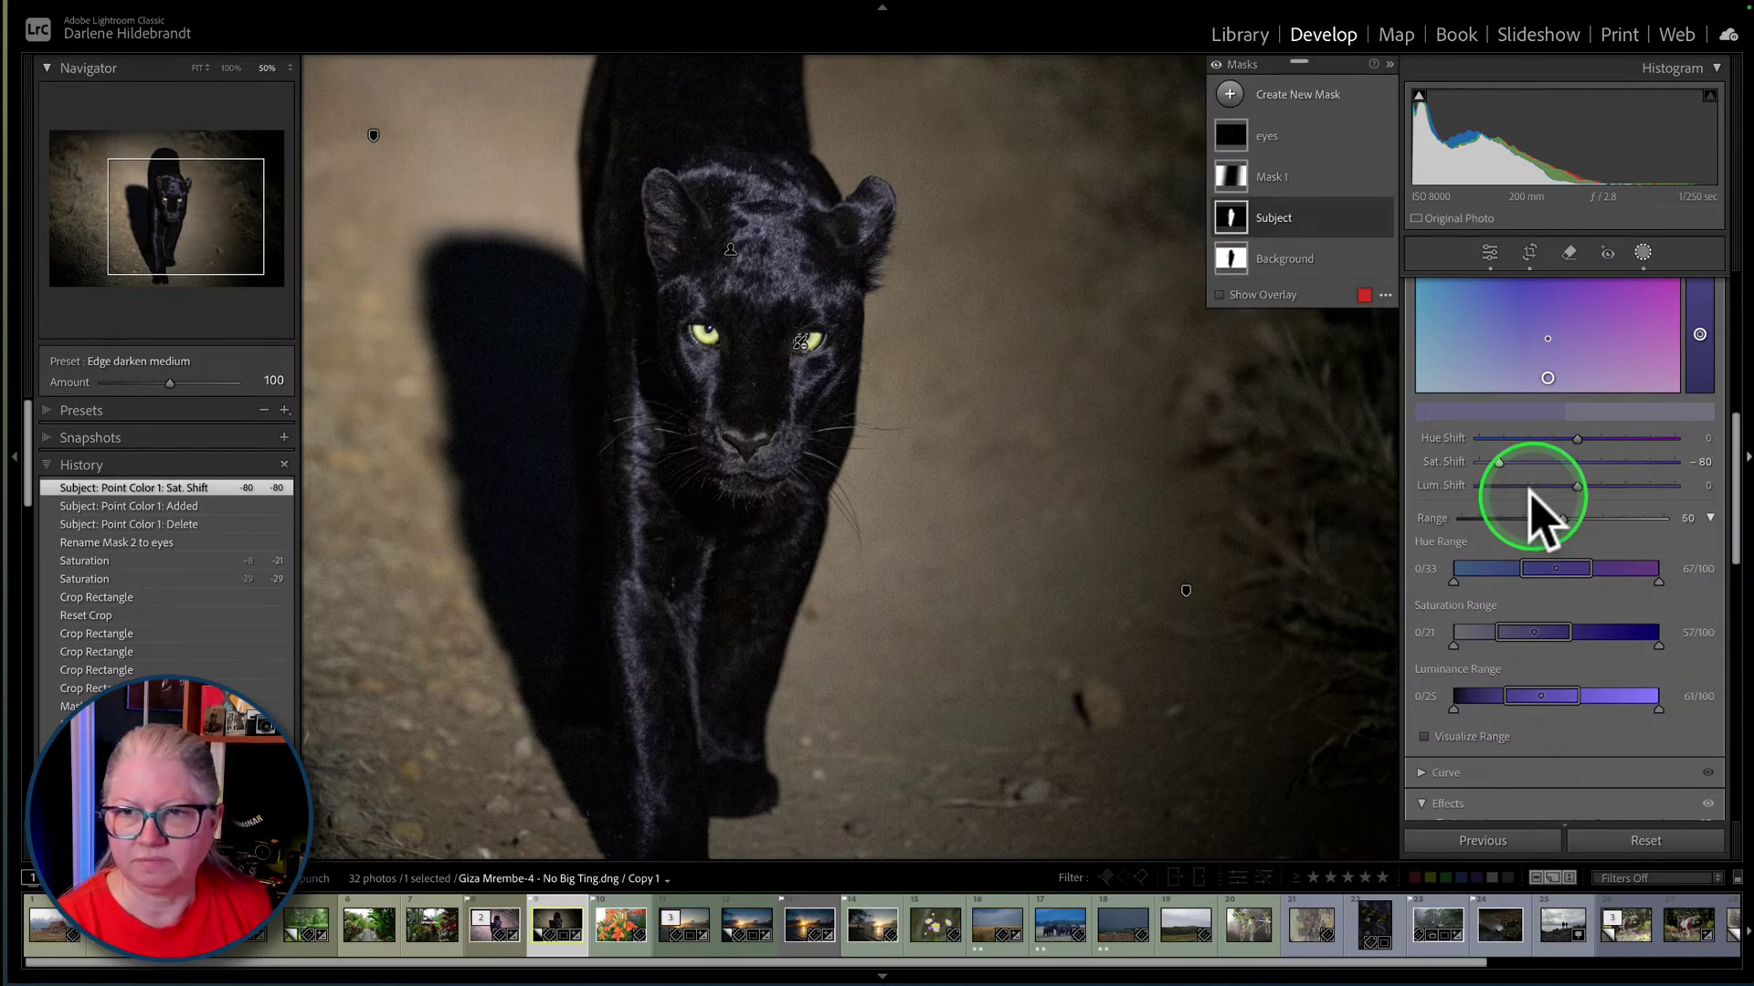
- Compare the whole photo with the Background mask's Point Color adjustment off and on
{"action": "left_click", "coordinate": [1311, 258]}
{"action": "left_click", "coordinate": [995, 472]}
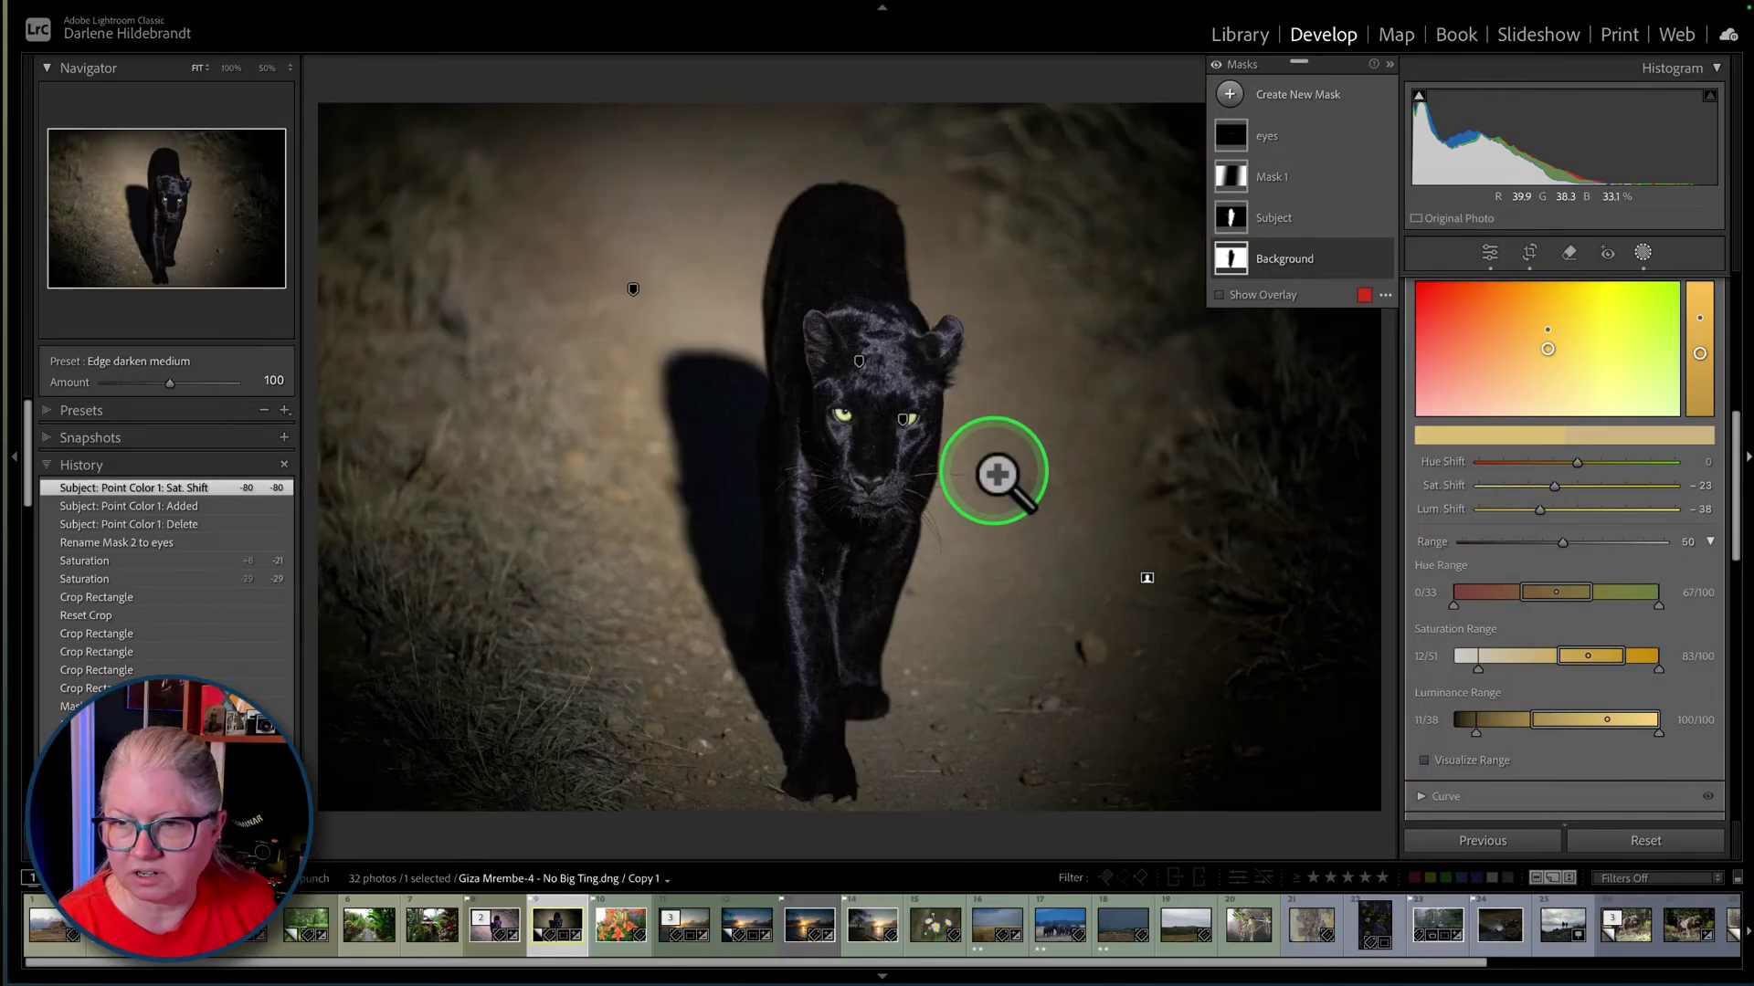
{"action": "scroll", "coordinate": [1559, 589], "scroll_direction": "up", "scroll_amount": 3}
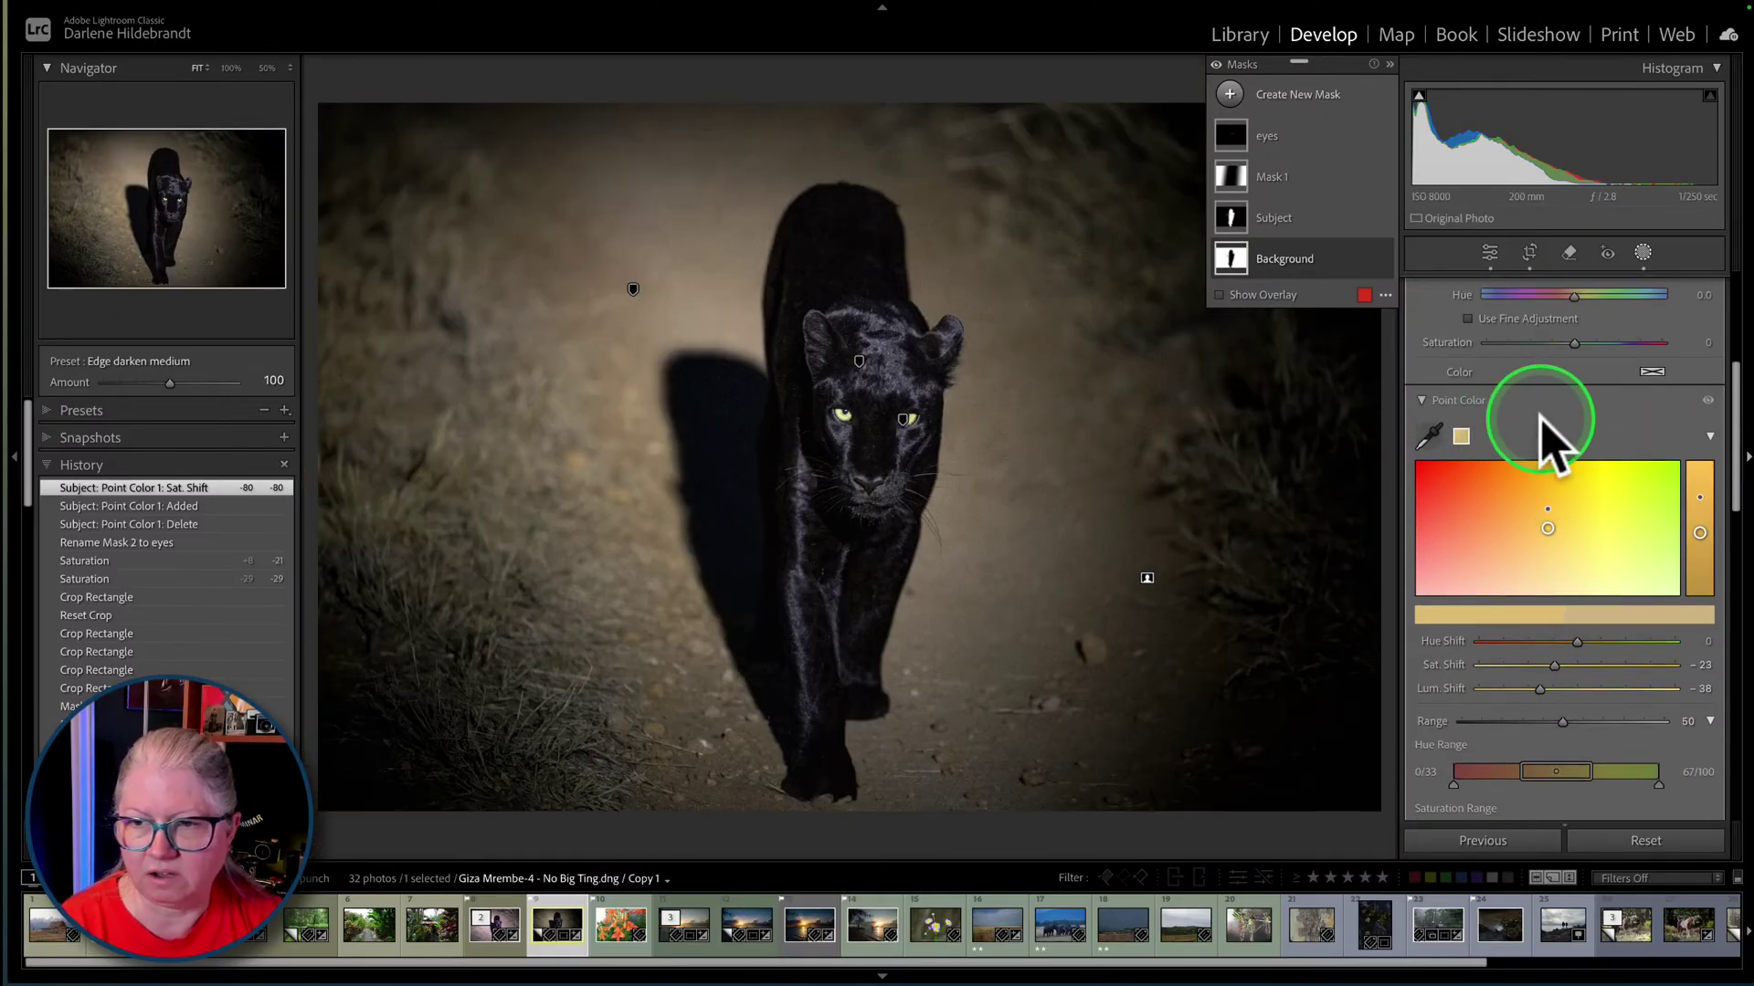
{"action": "left_click", "coordinate": [1706, 400]}
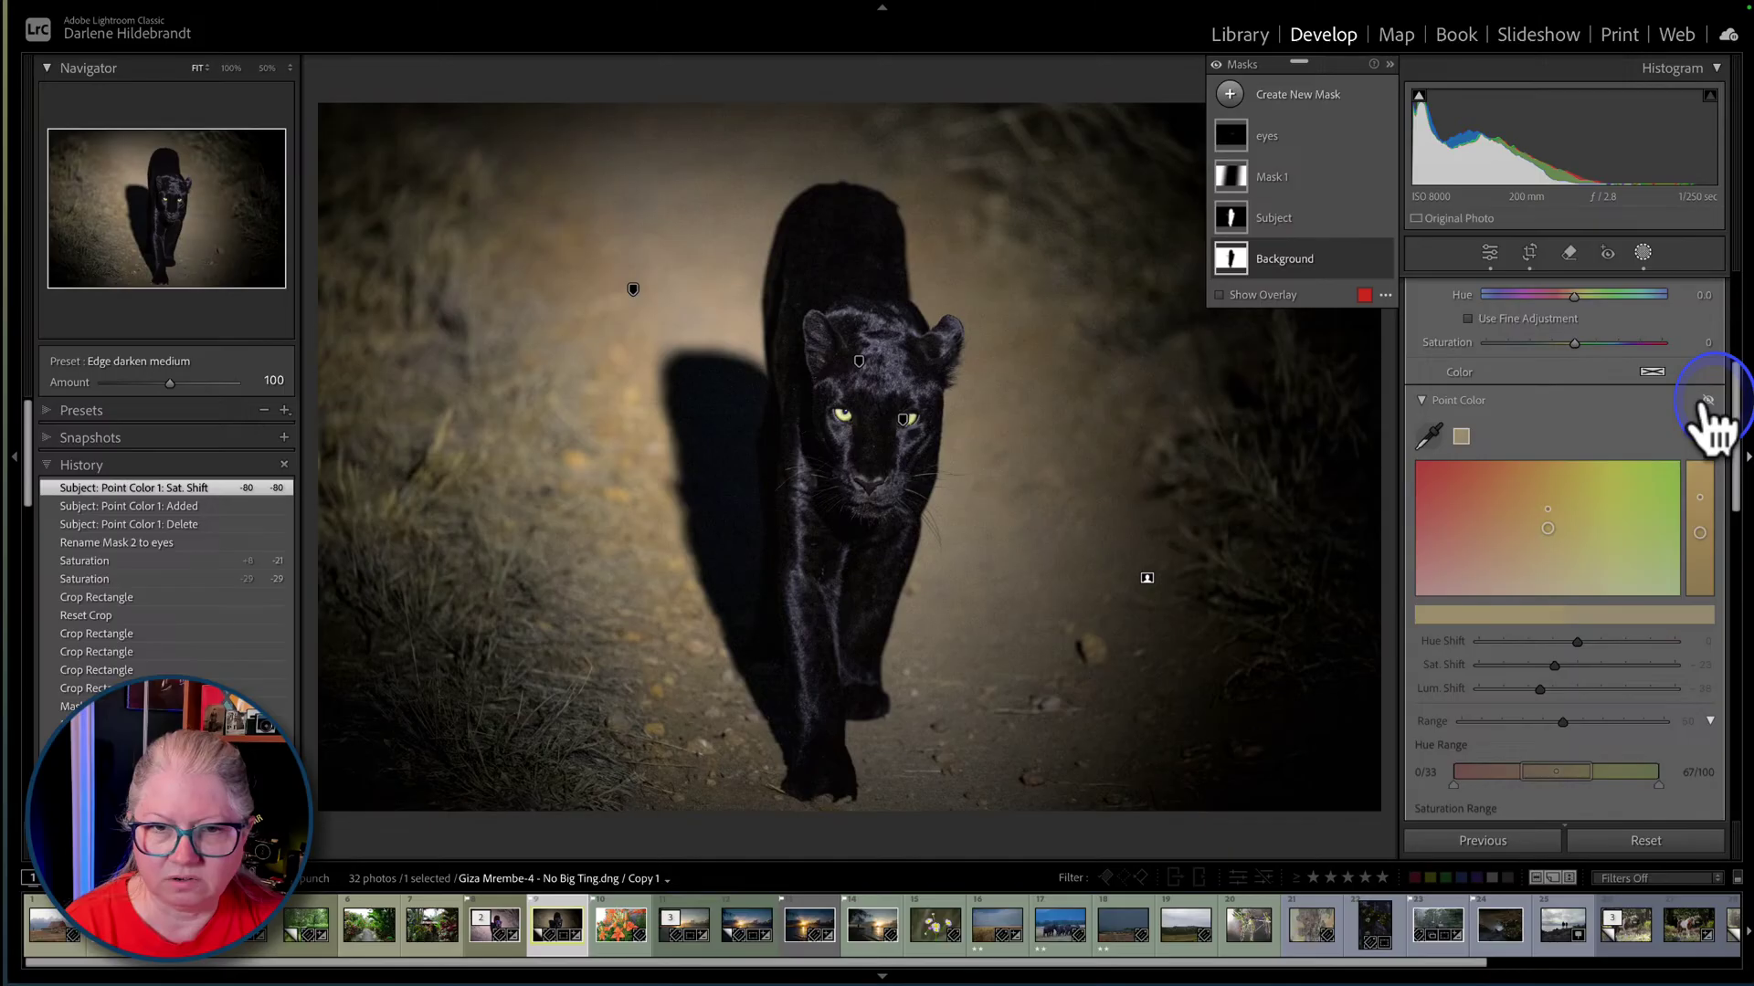
{"action": "left_click", "coordinate": [1706, 400]}
{"action": "left_click", "coordinate": [1706, 400]}
{"action": "left_click", "coordinate": [1706, 400]}
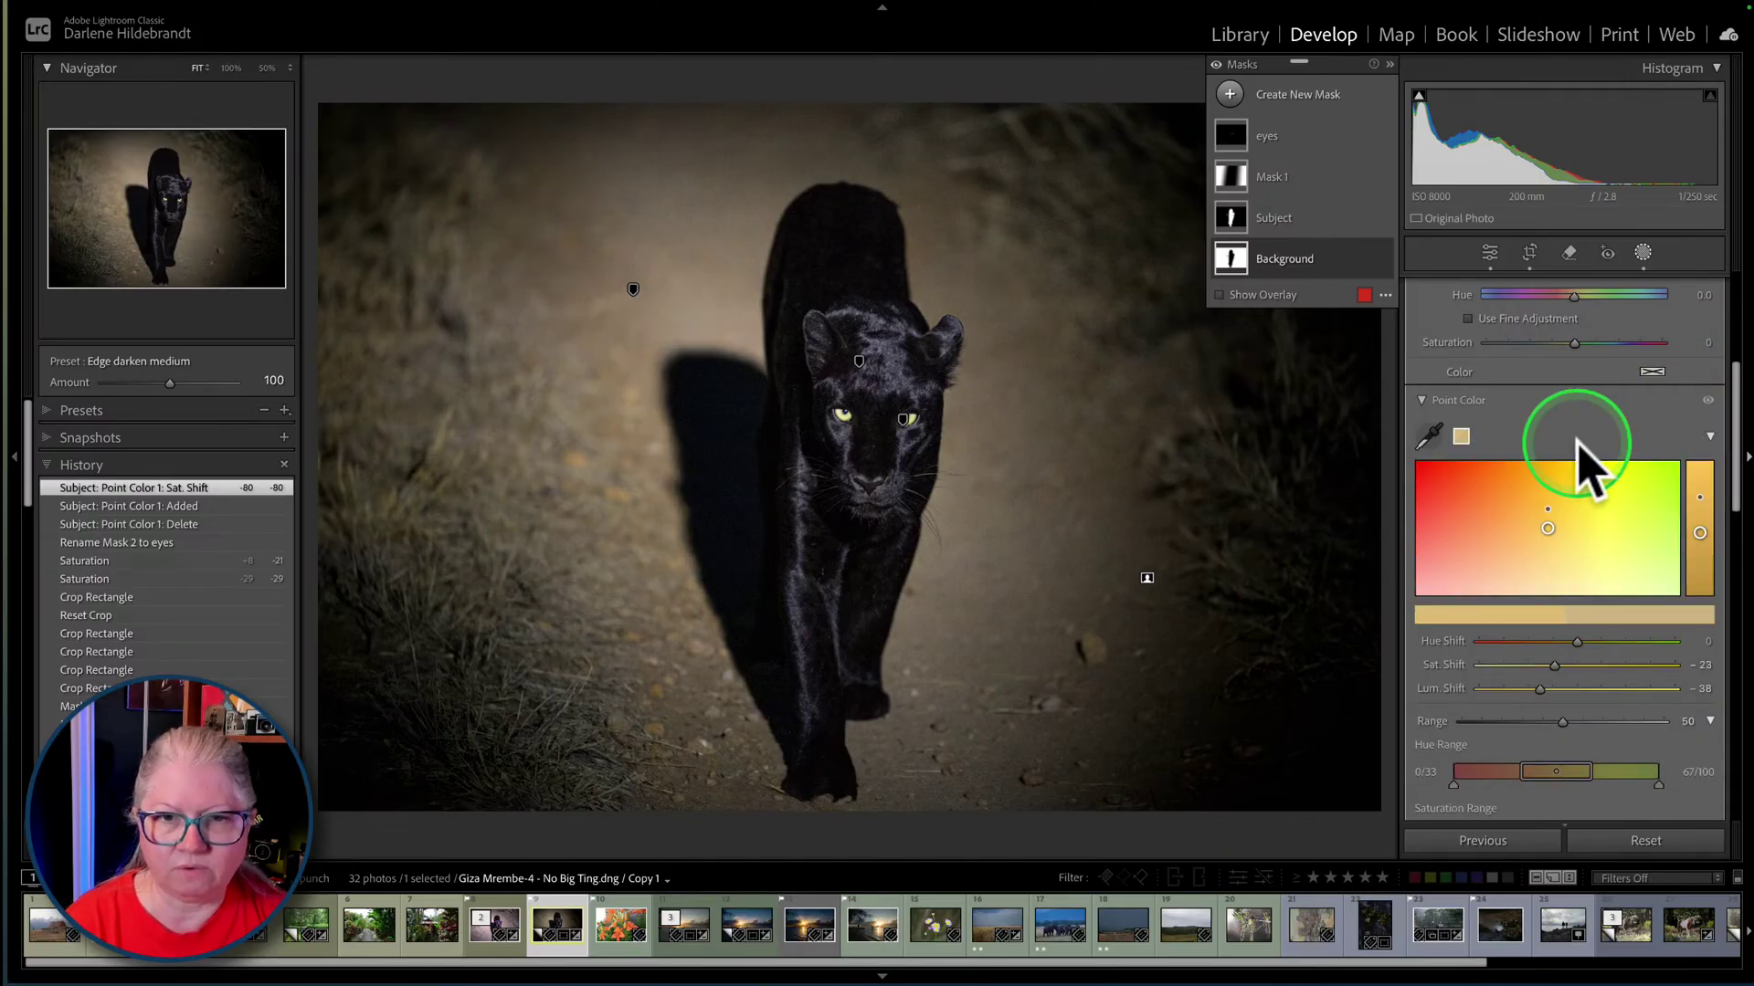
- Leave masking and check the virtual copy's crop framing without altering it
{"action": "left_click", "coordinate": [1642, 253]}
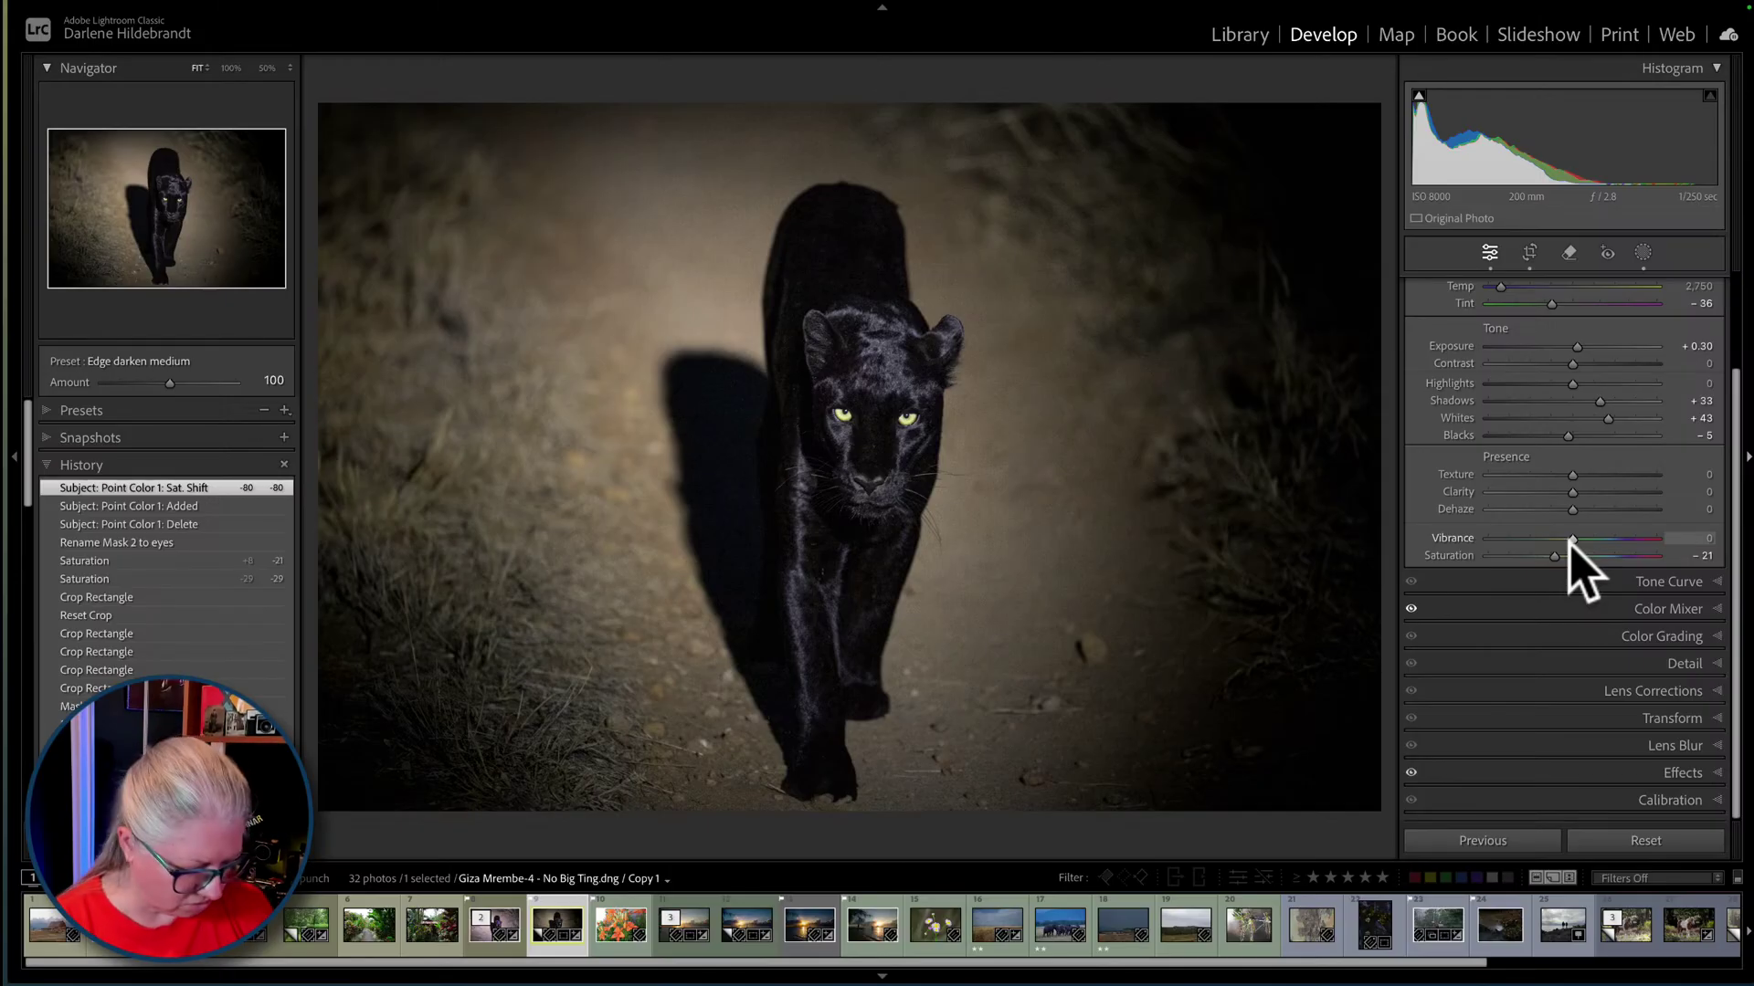
{"action": "key", "text": "r"}
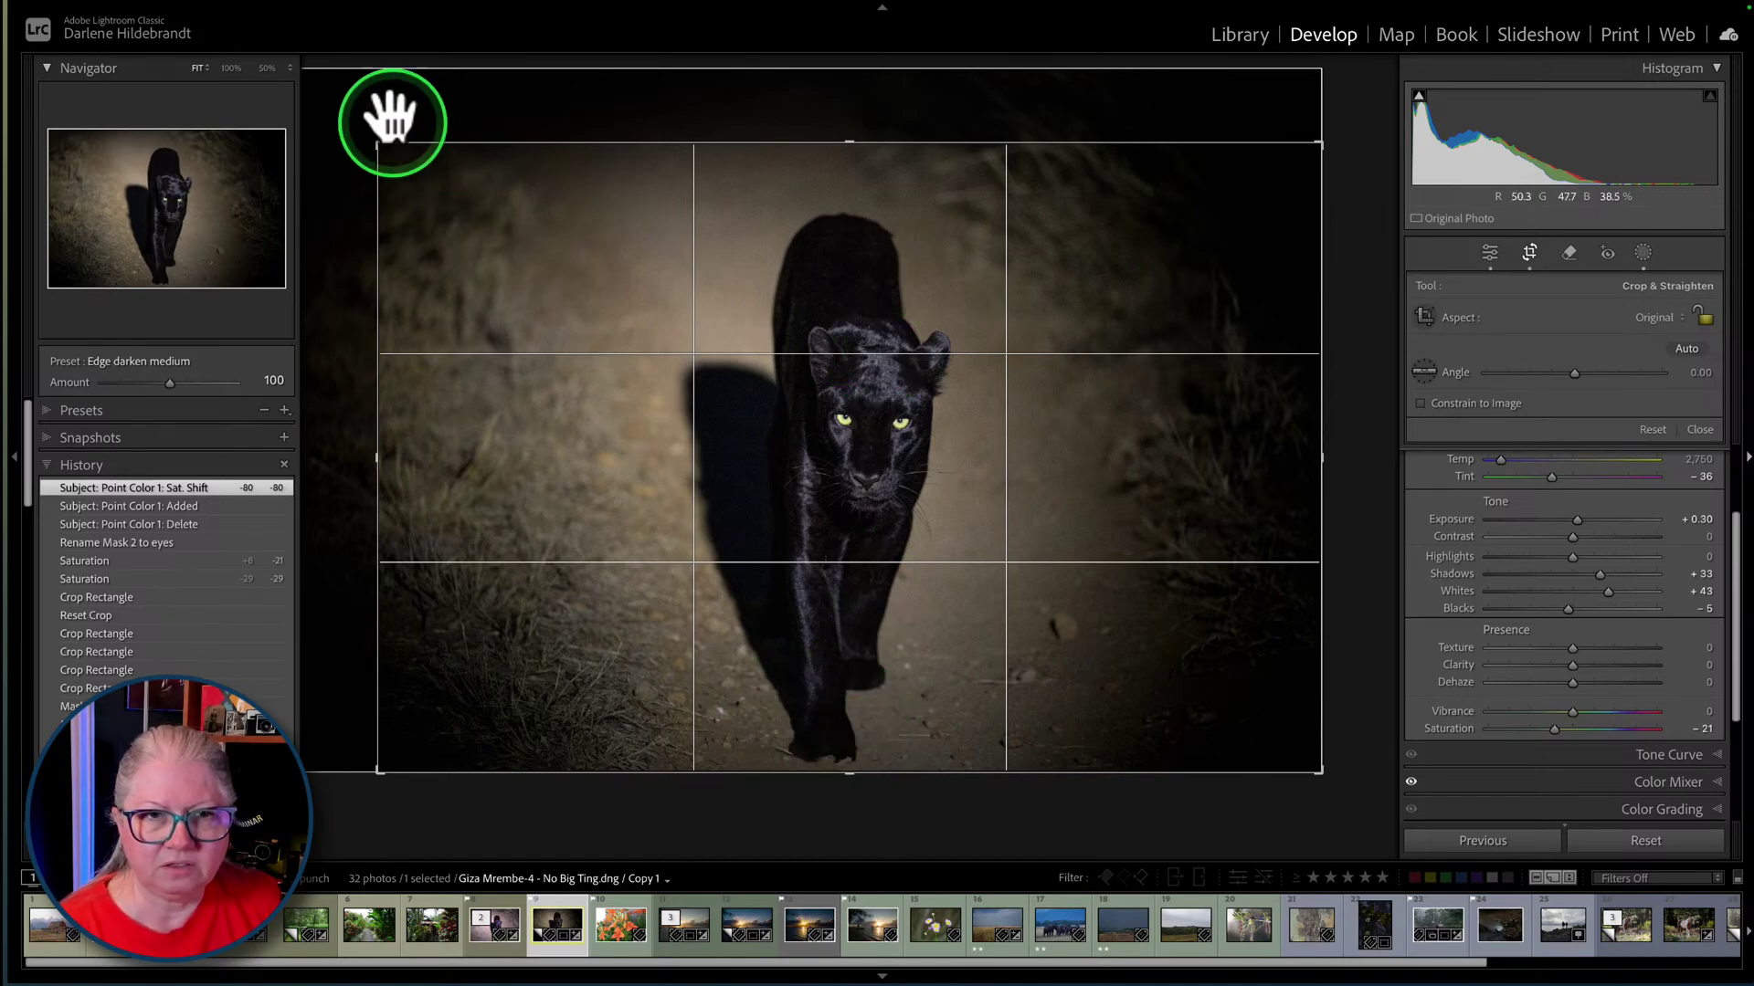
{"action": "key", "text": "Return"}
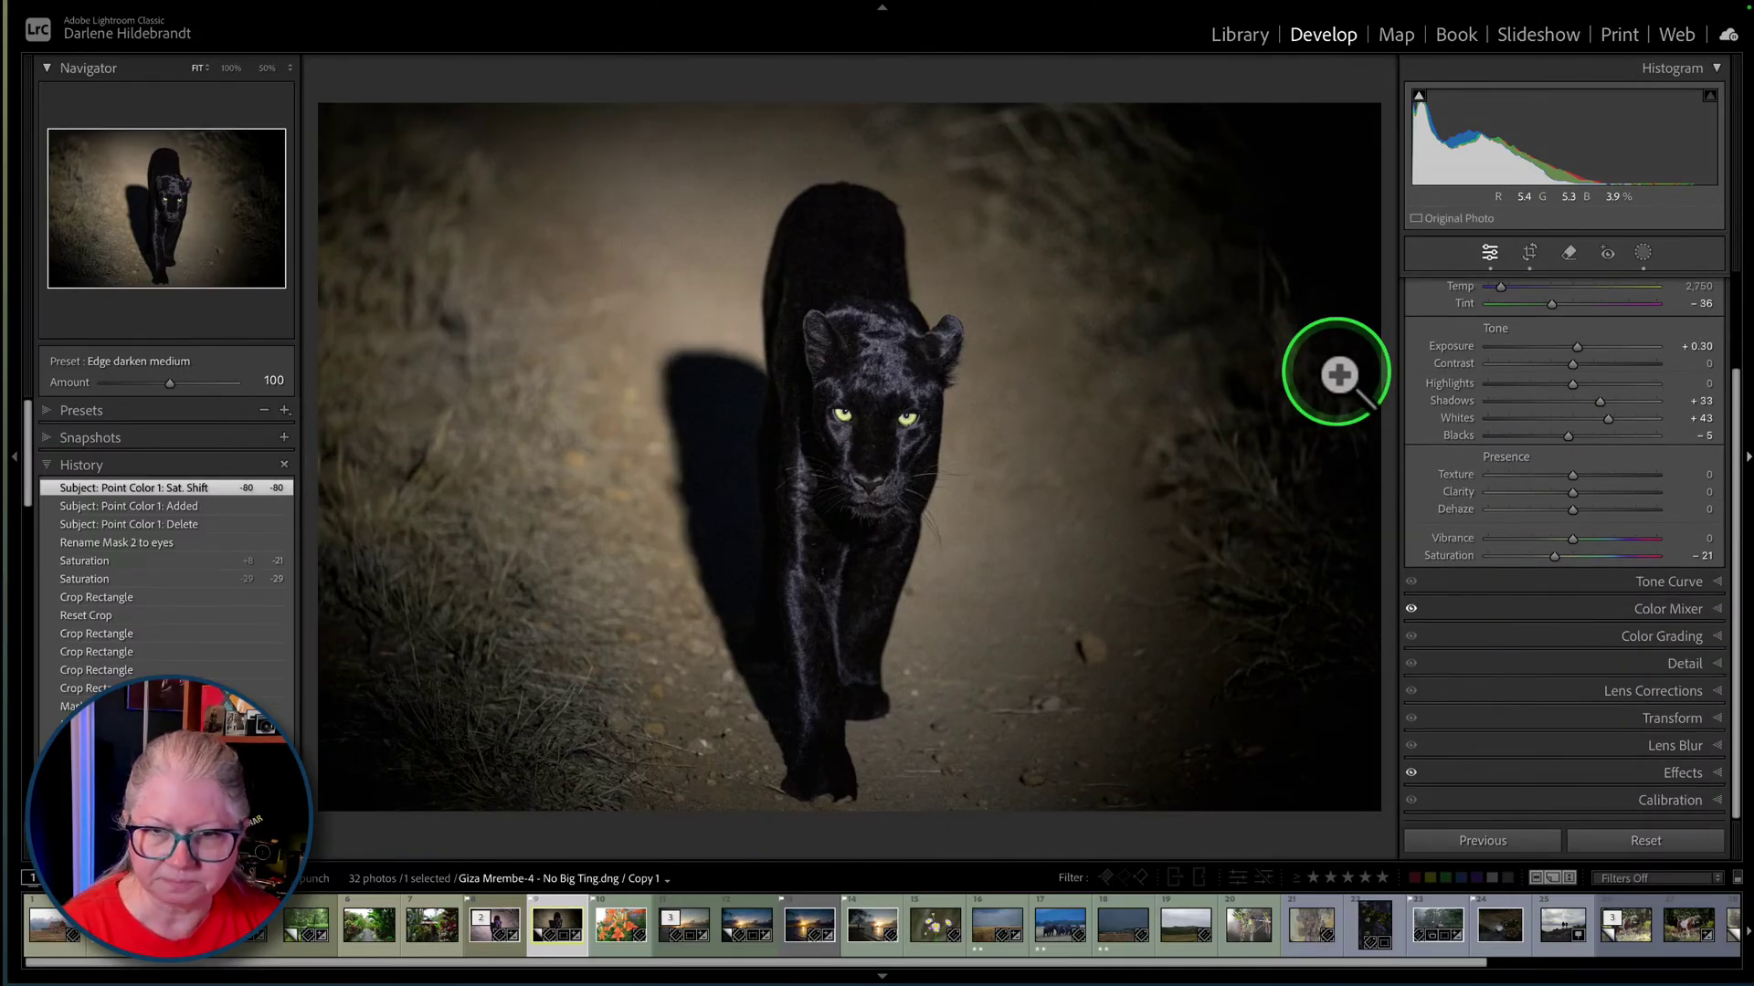
- Compare the edited panther photo with its unedited Before version
{"action": "key", "text": "backslash"}
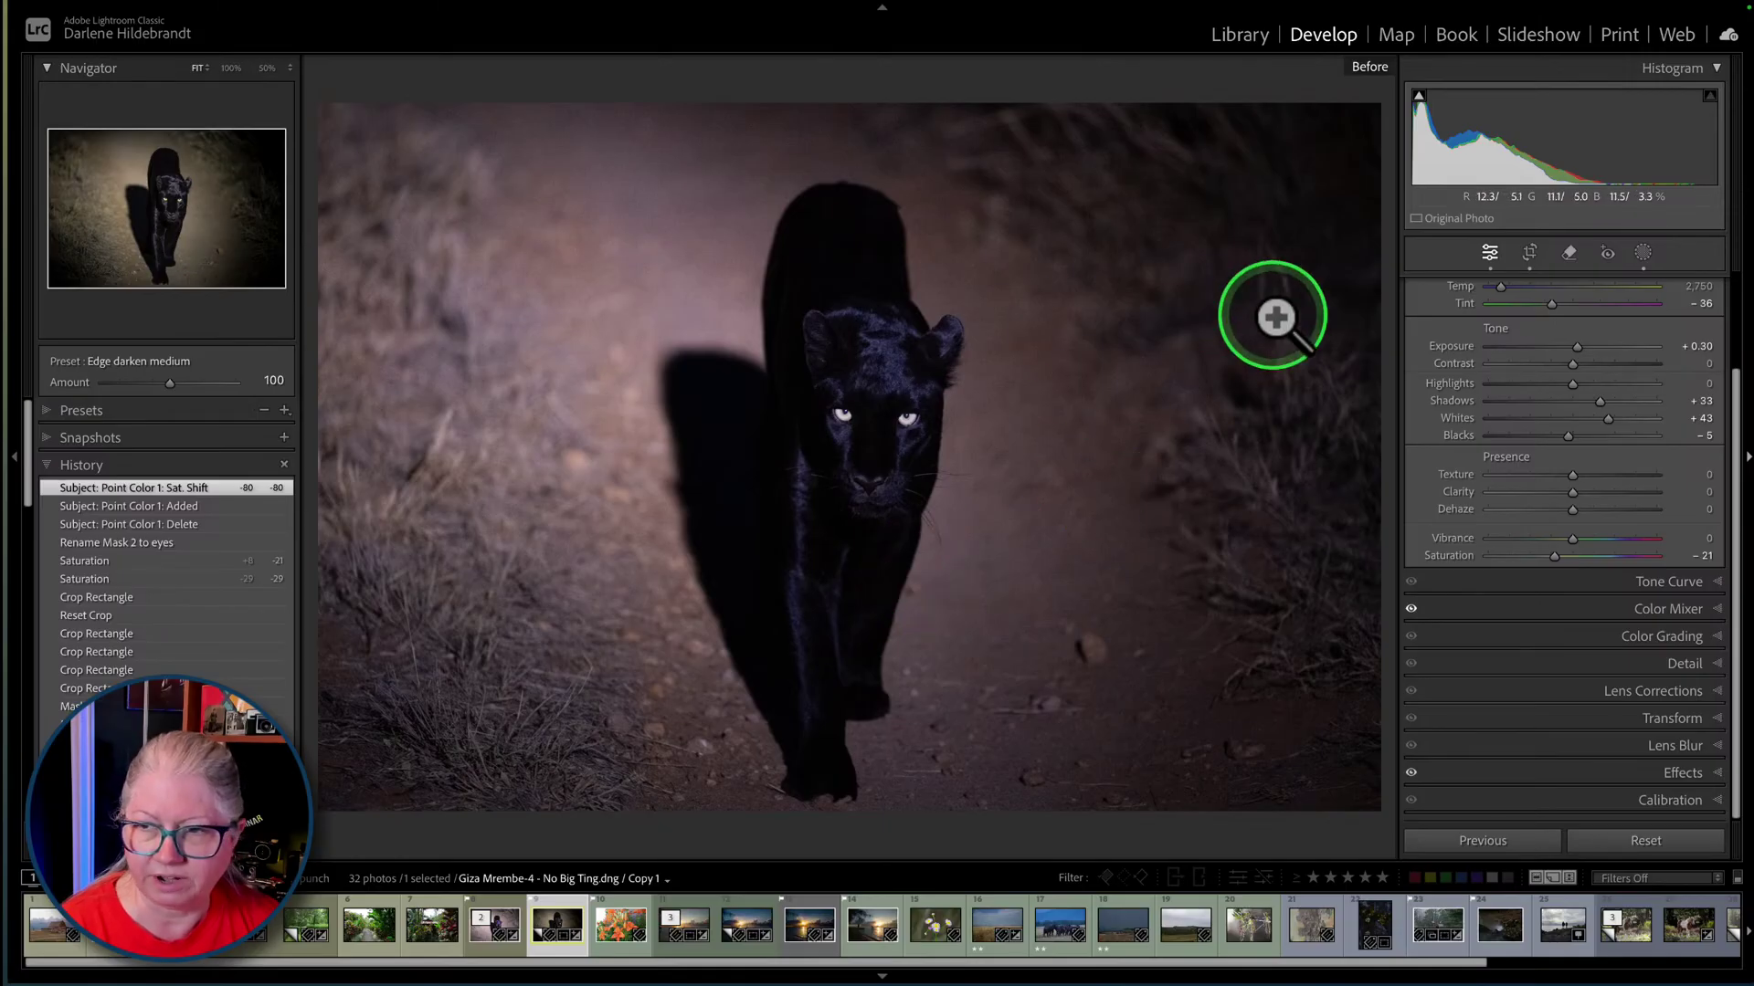
{"action": "key", "text": "backslash"}
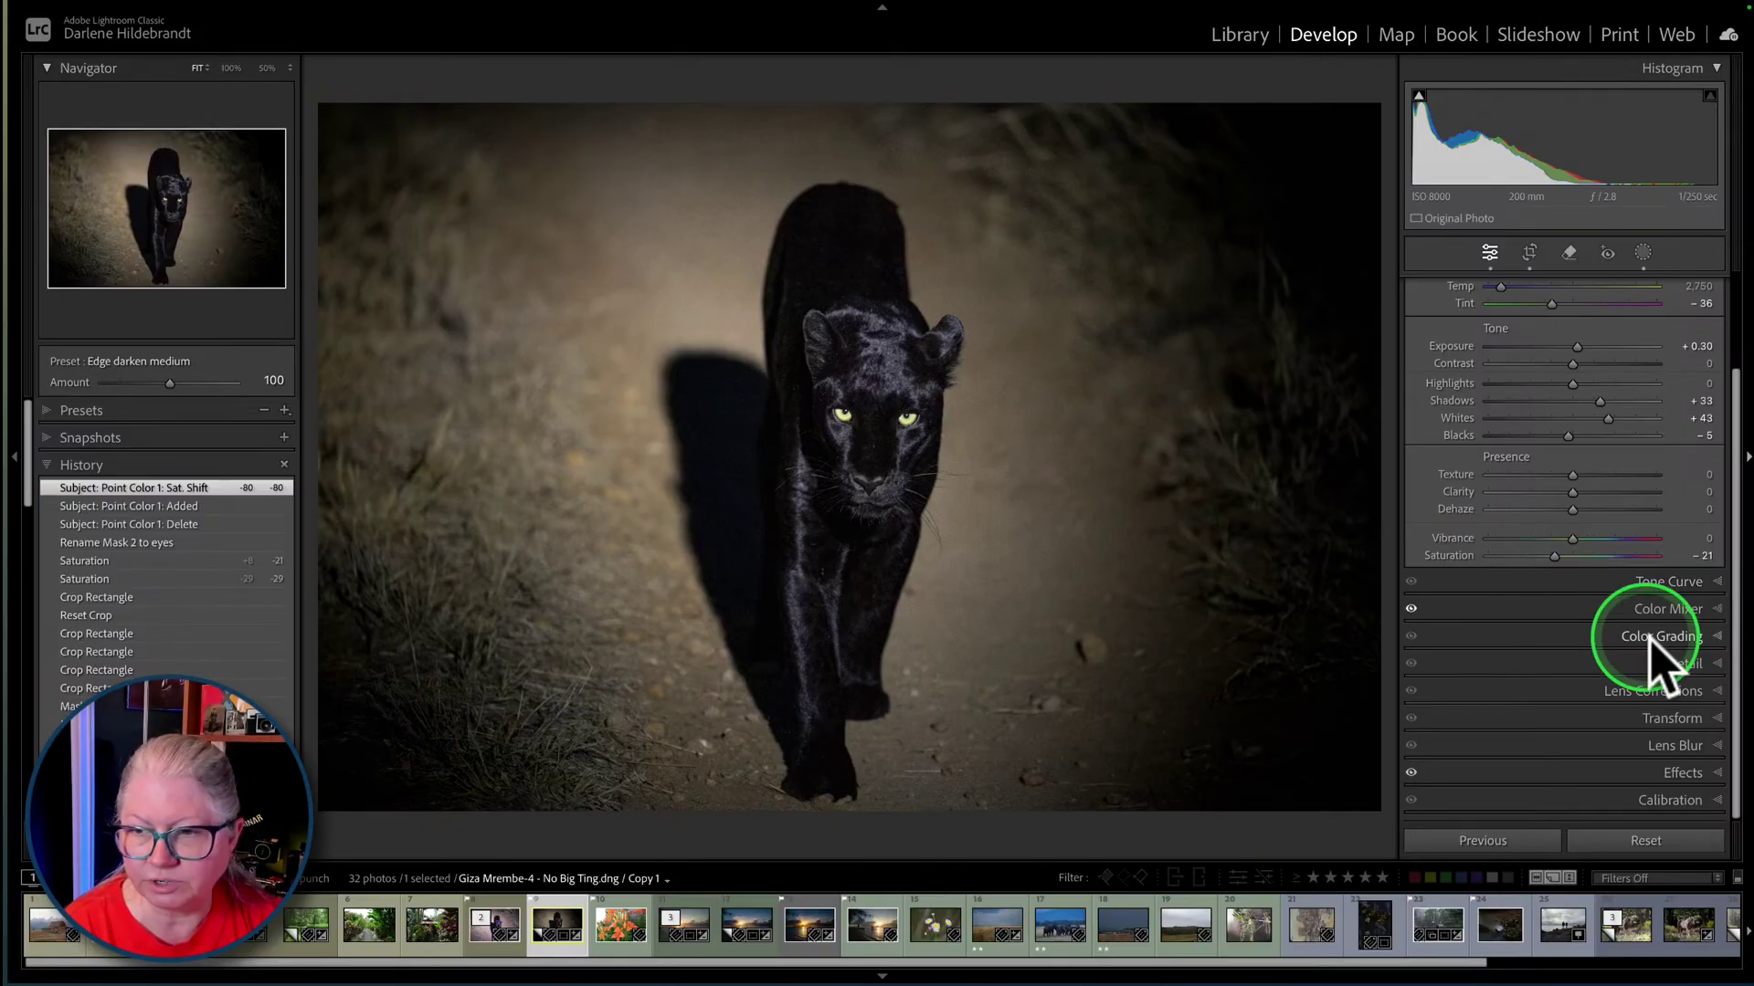
- Sharpen the panther photo with an Amount of 68 and Masking of 77
{"action": "left_click", "coordinate": [1685, 664]}
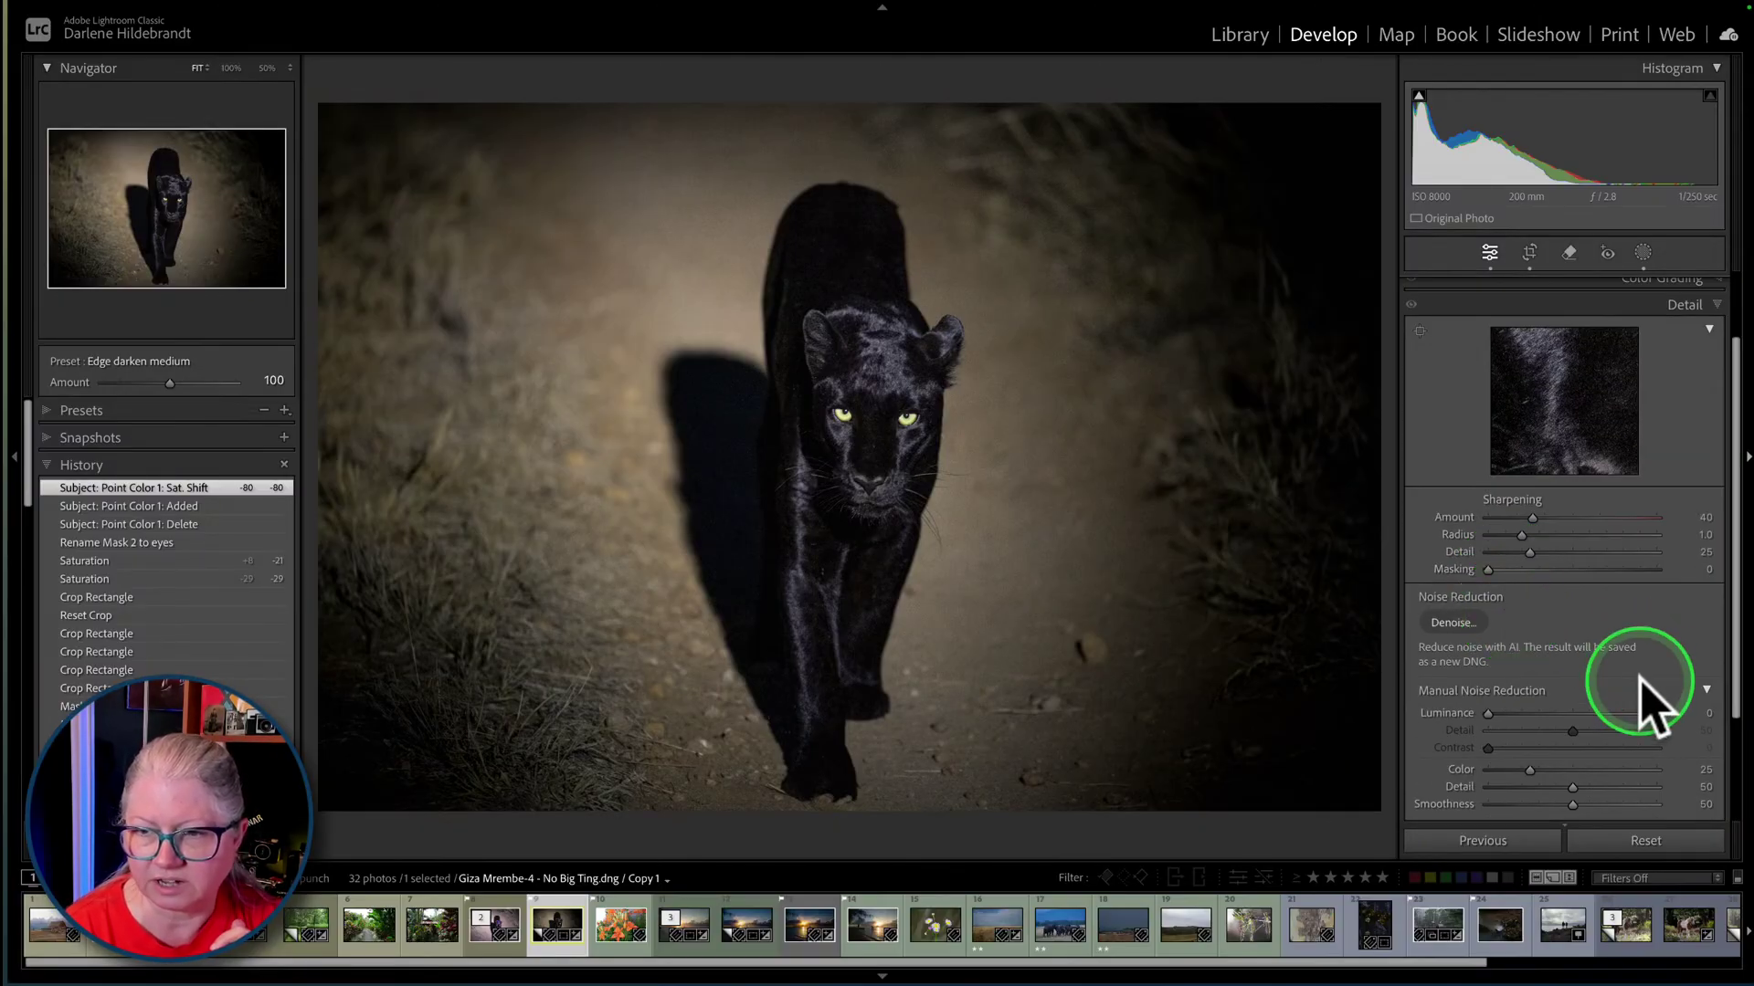
{"action": "scroll", "coordinate": [1532, 521], "scroll_direction": "up", "scroll_amount": 10}
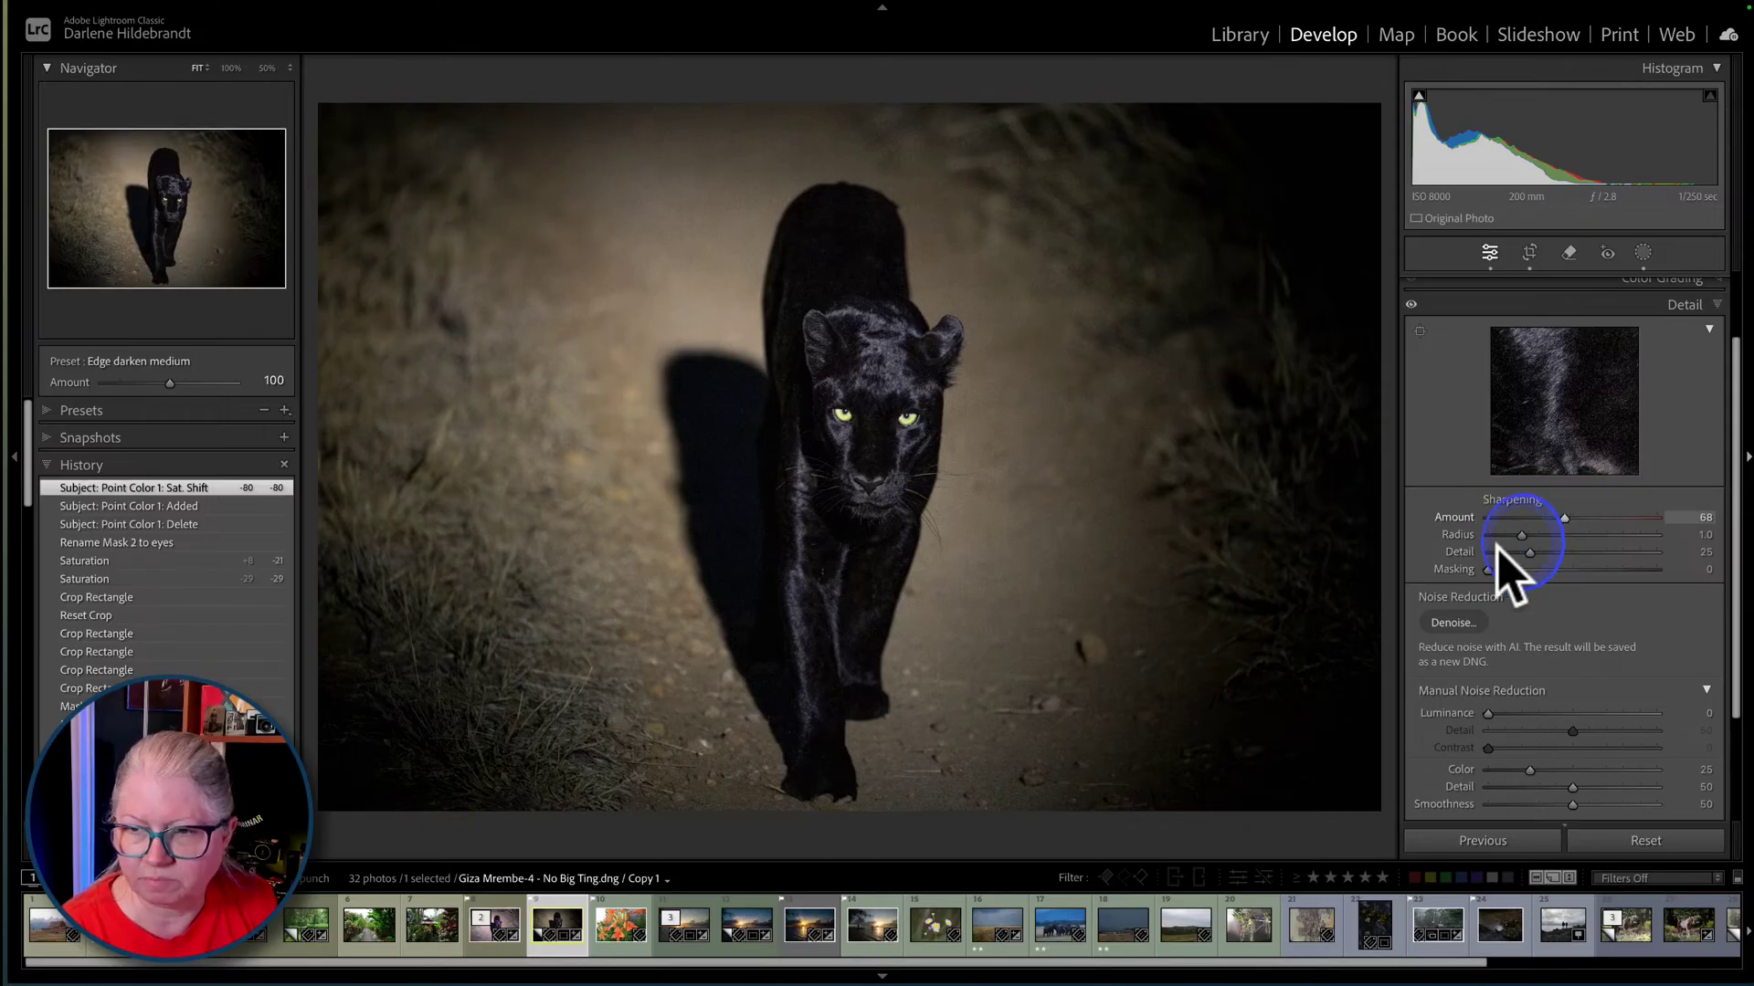
{"action": "left_click_drag", "start_coordinate": [1484, 568], "coordinate": [1612, 568]}
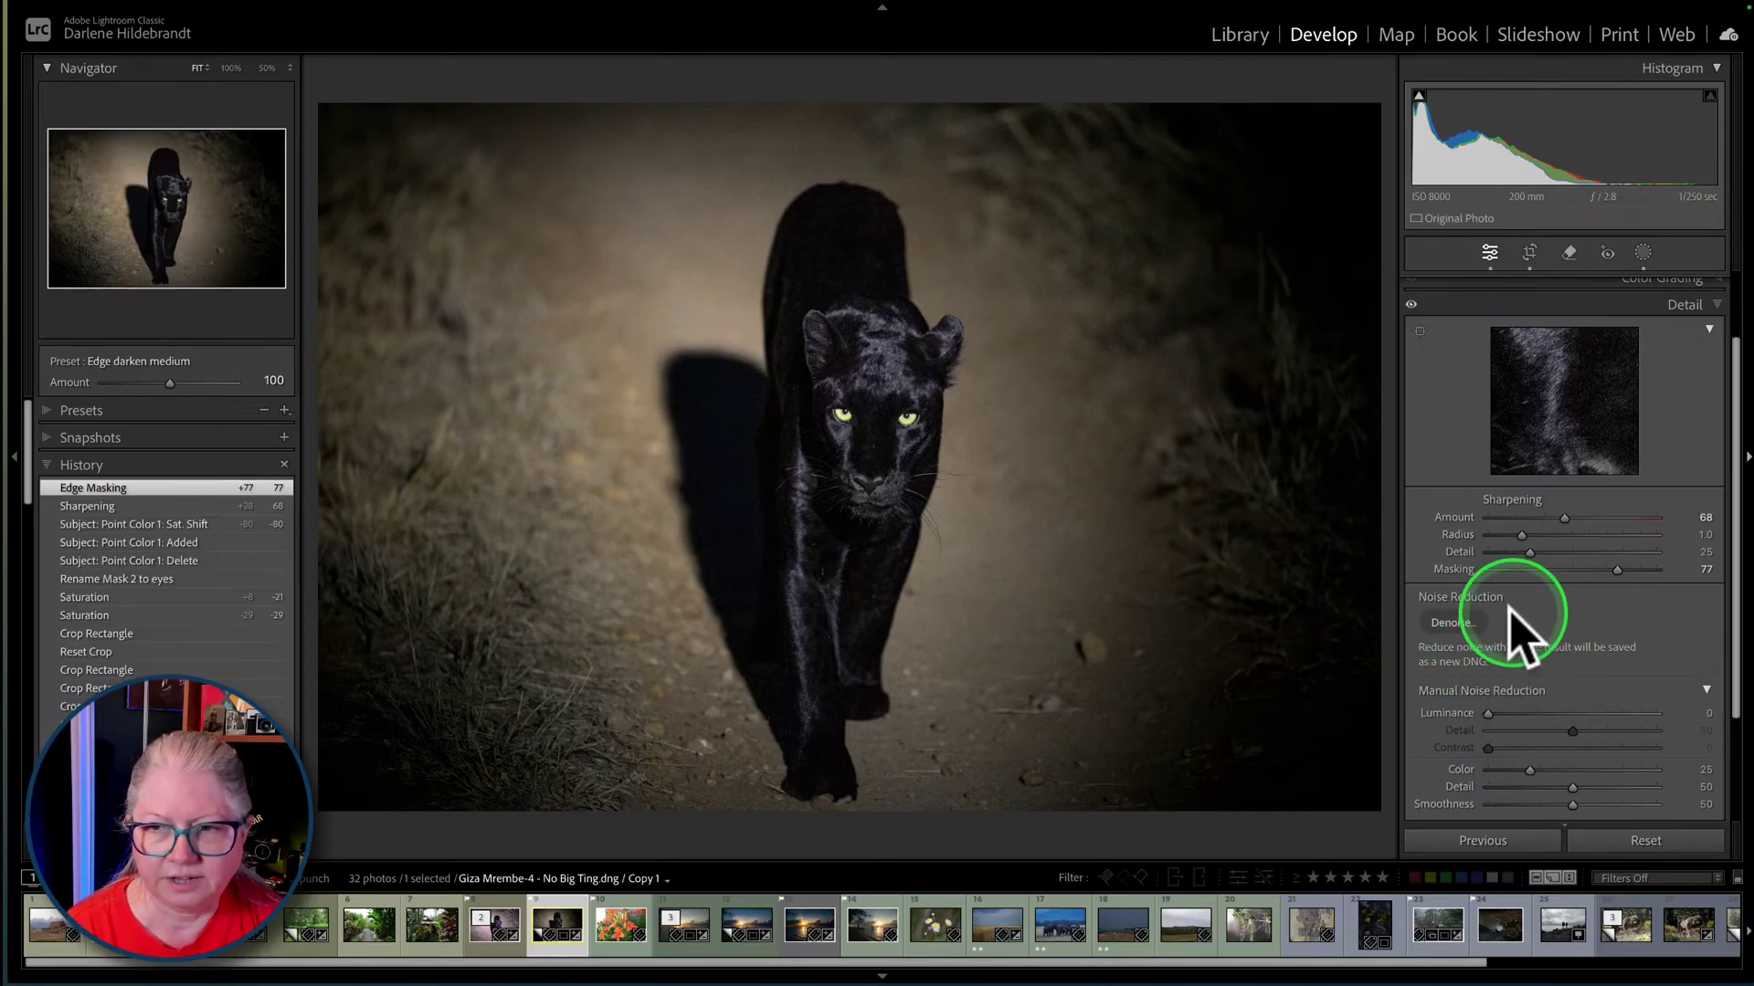
- Bring up the AI Denoise preview for the panther photo and examine the noise reduction around its eye
{"action": "left_click", "coordinate": [1454, 624]}
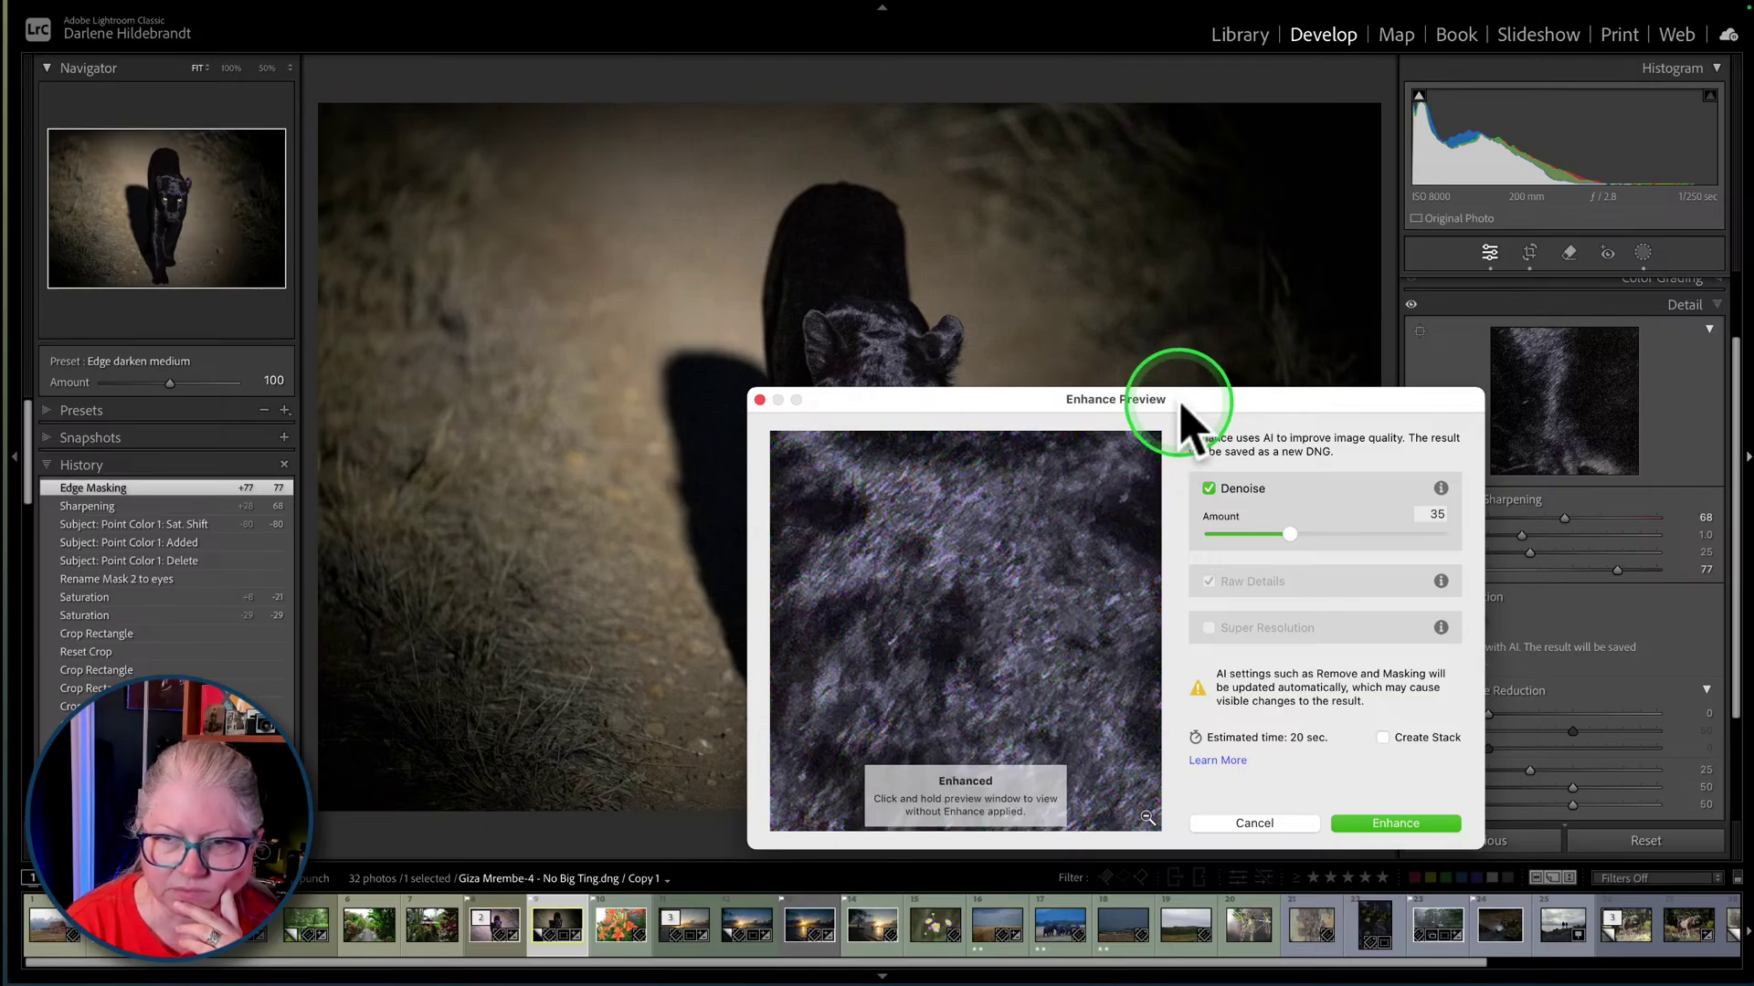
{"action": "left_click_drag", "start_coordinate": [1179, 402], "coordinate": [1106, 307]}
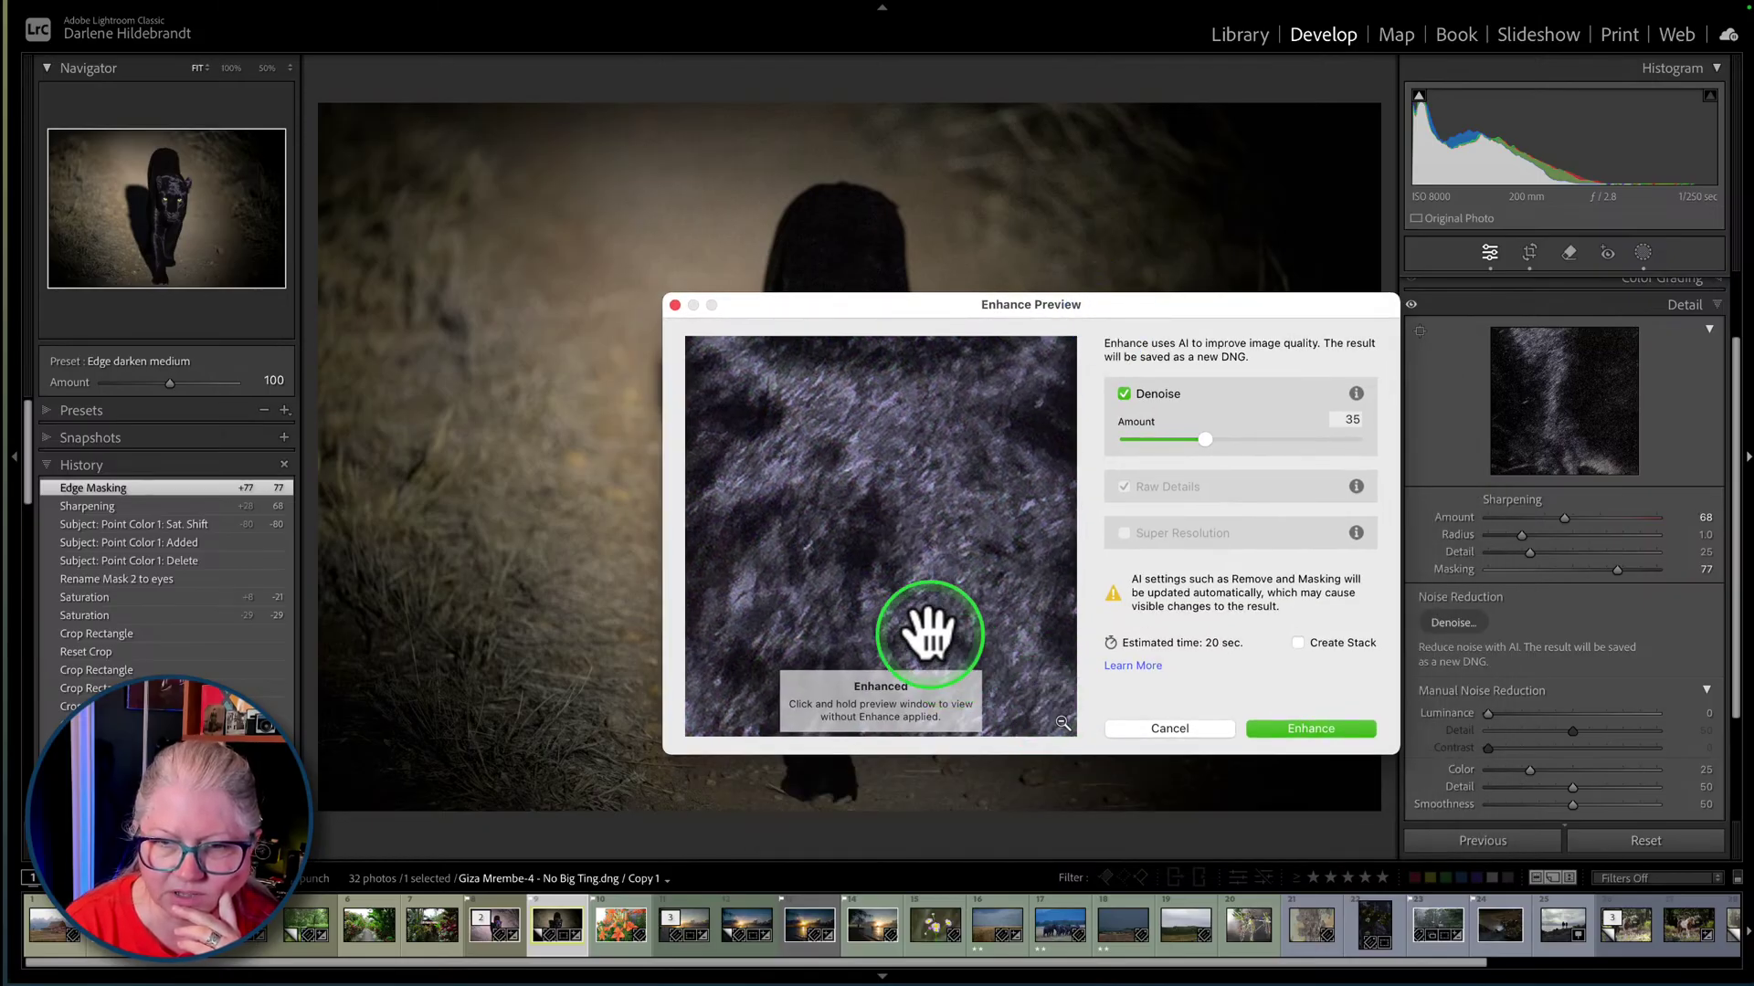
{"action": "left_click", "coordinate": [1060, 721]}
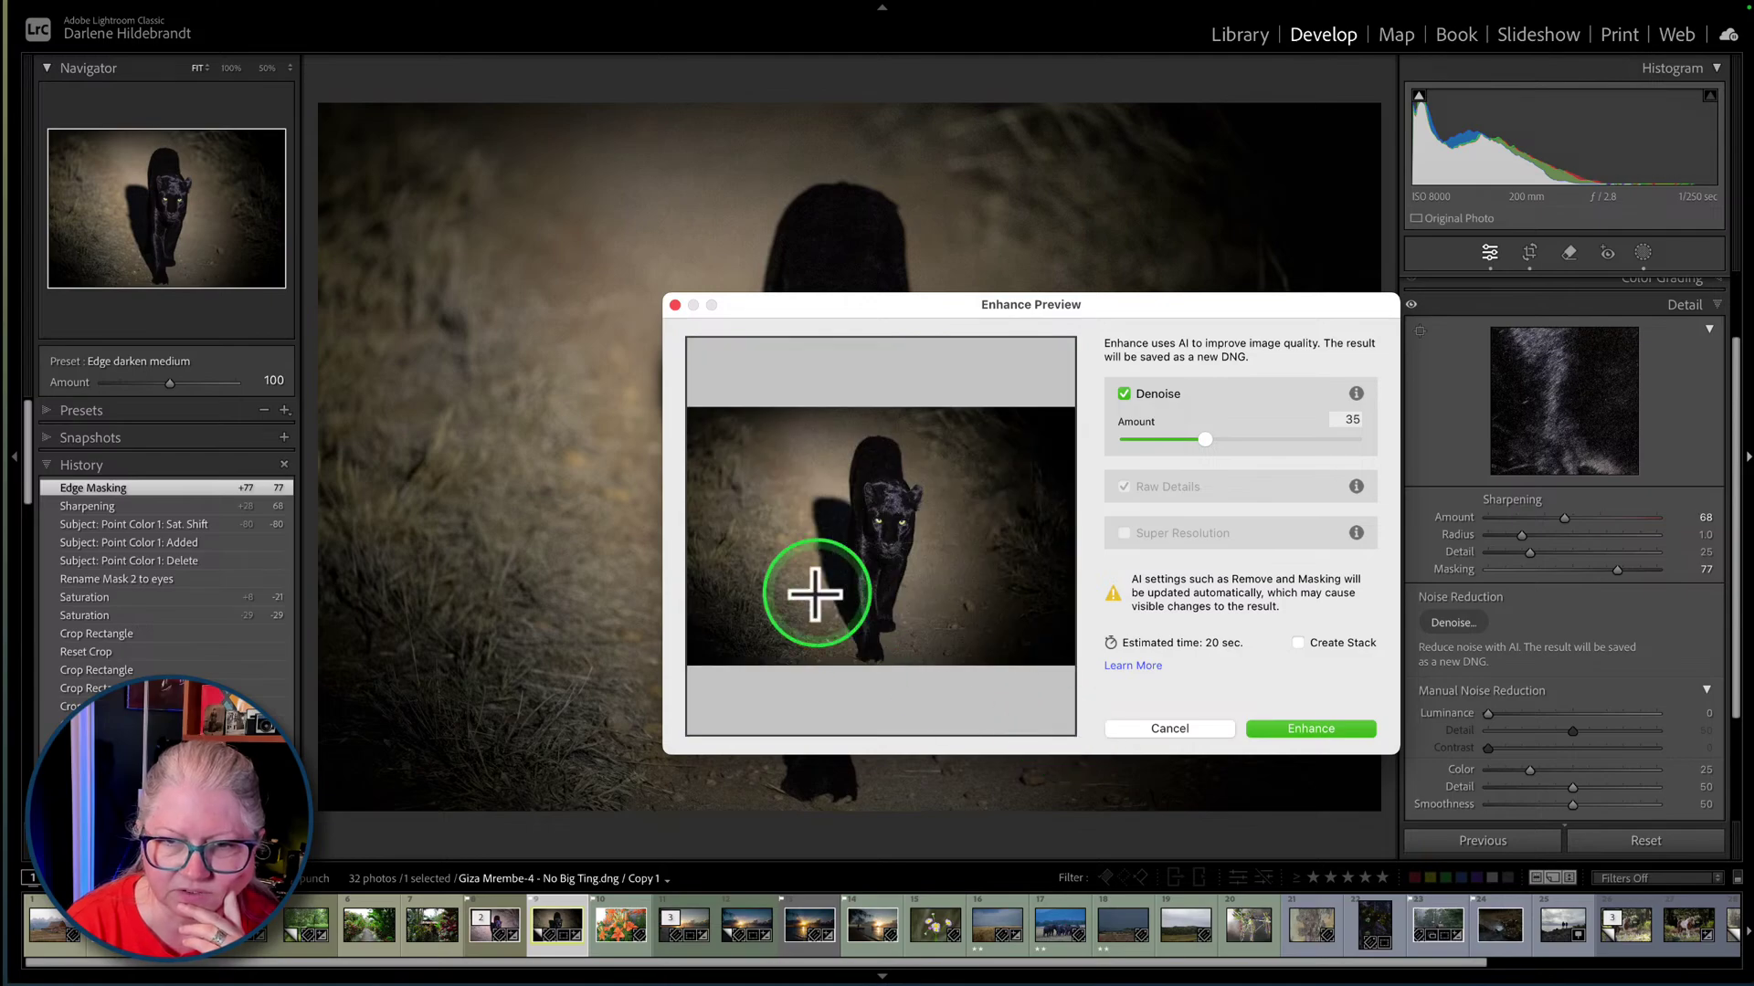
{"action": "left_click", "coordinate": [903, 528]}
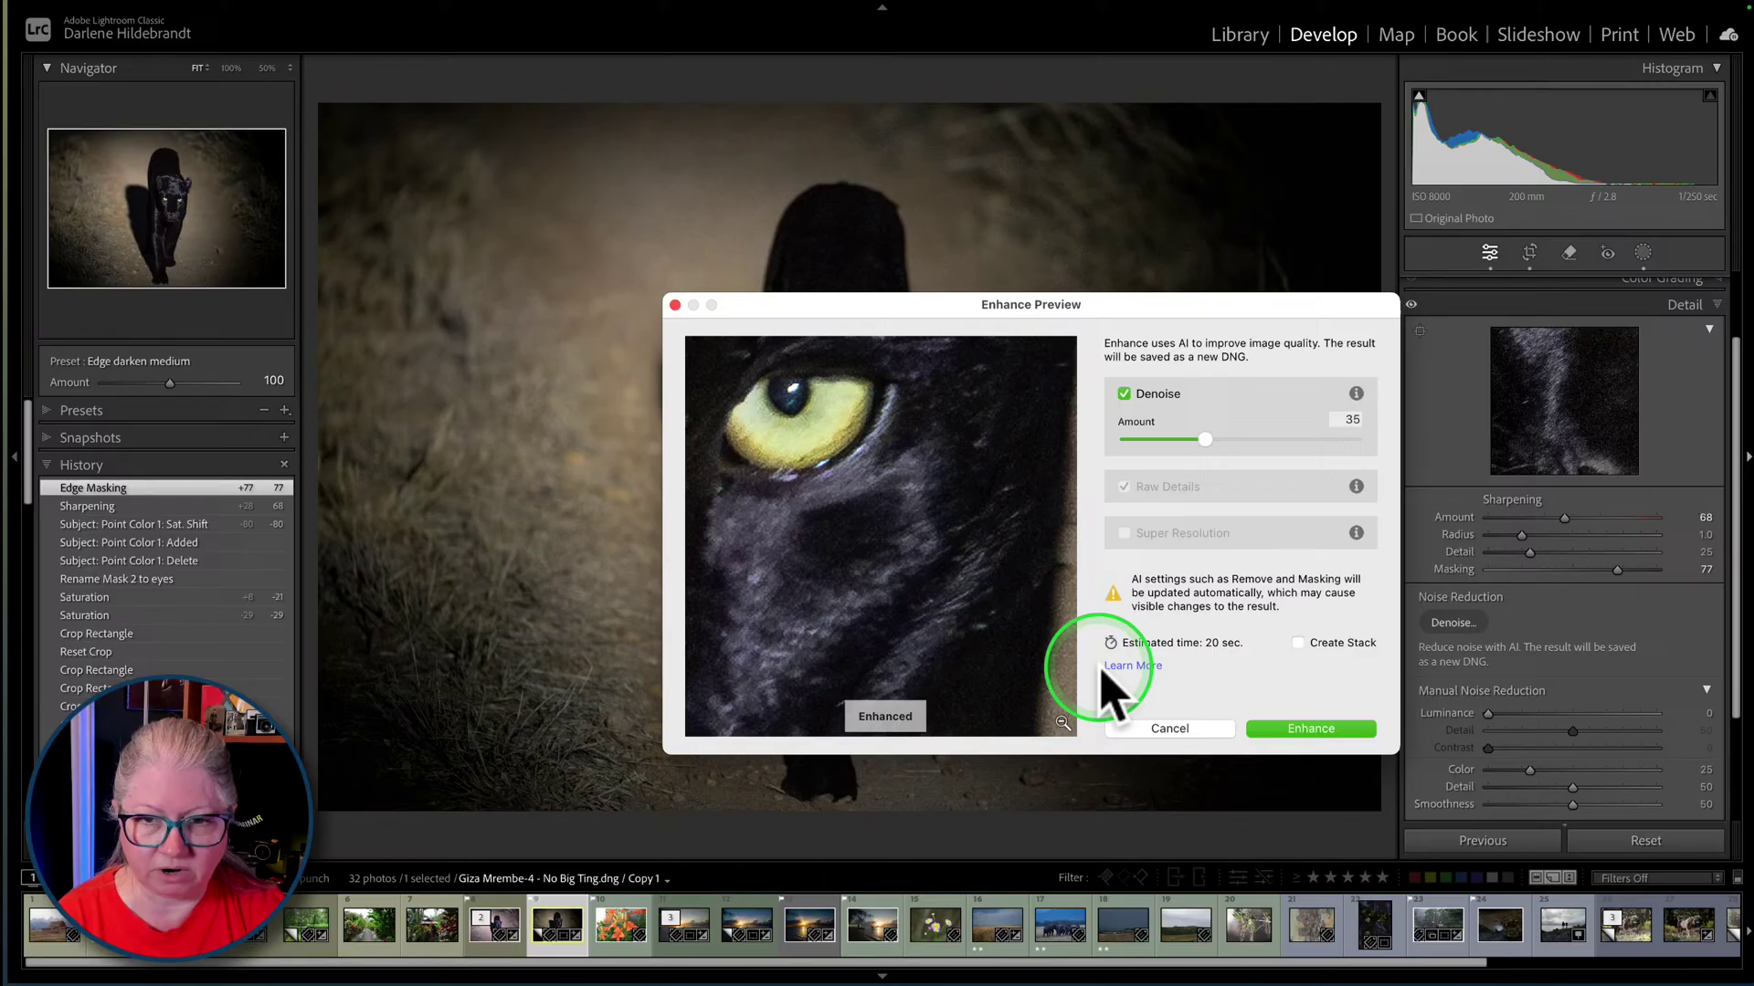
{"action": "left_click", "coordinate": [905, 639]}
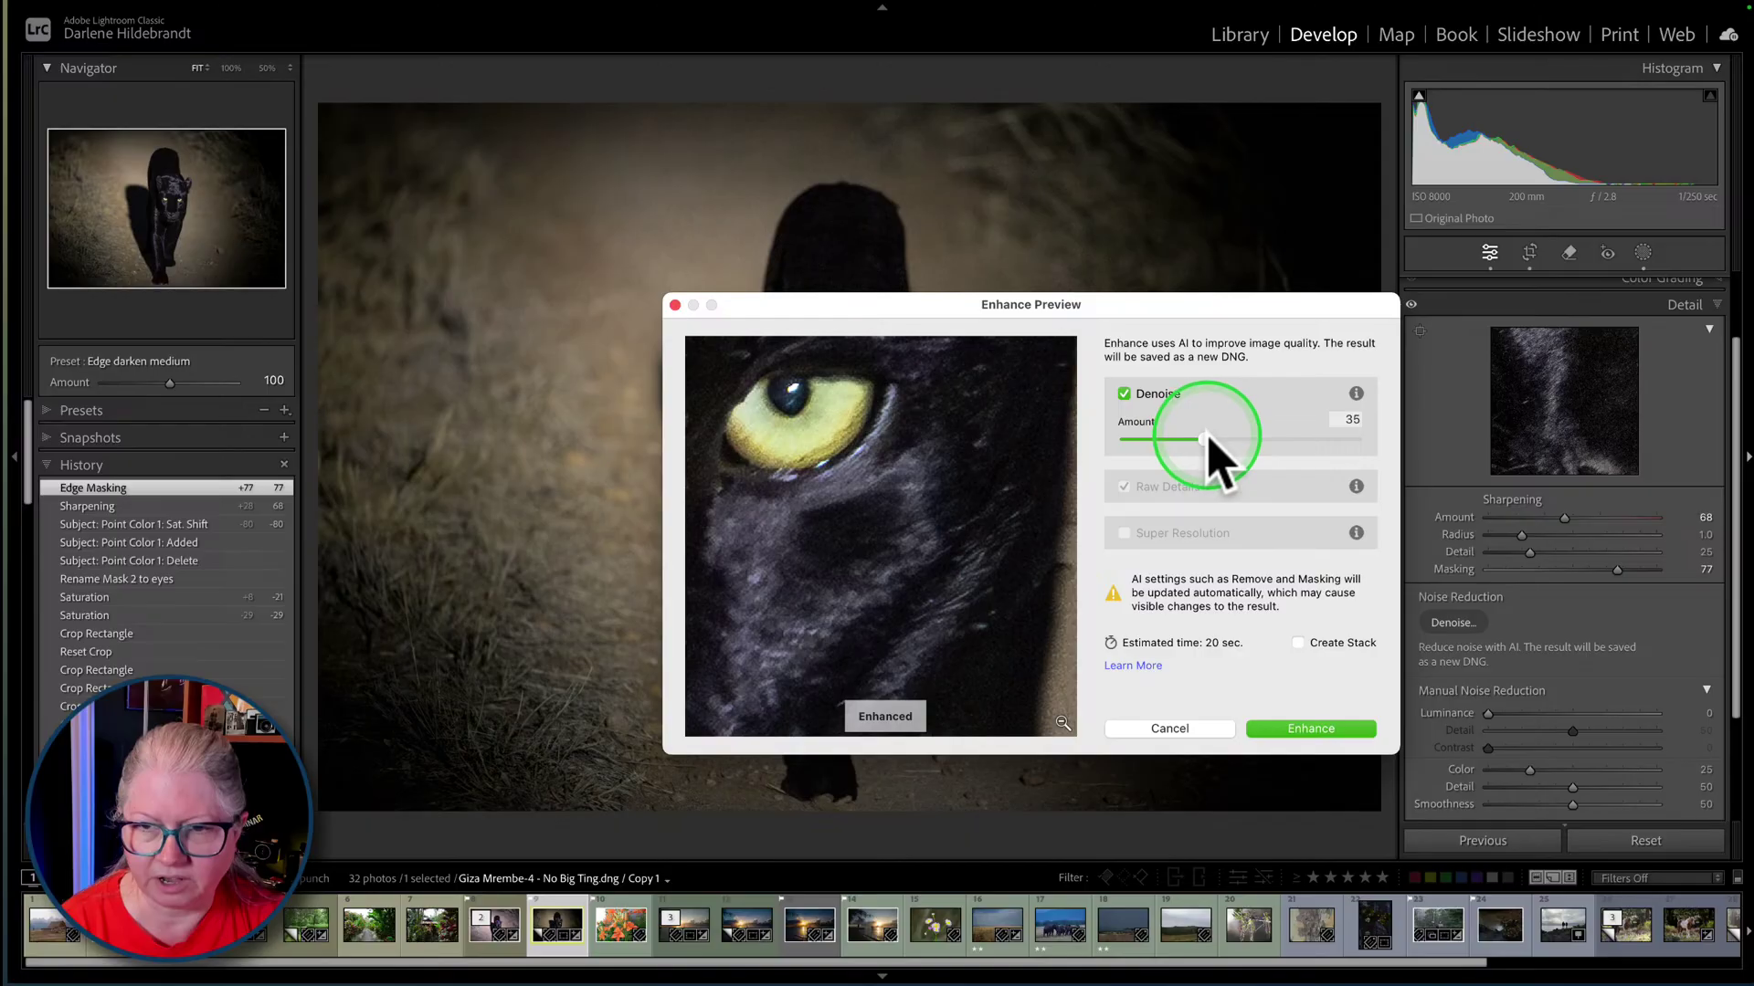
- Raise the Denoise amount to about 60, check the preview on the panther's face and forehead fur, and create the enhanced DNG
{"action": "left_click_drag", "start_coordinate": [1205, 439], "coordinate": [1264, 437]}
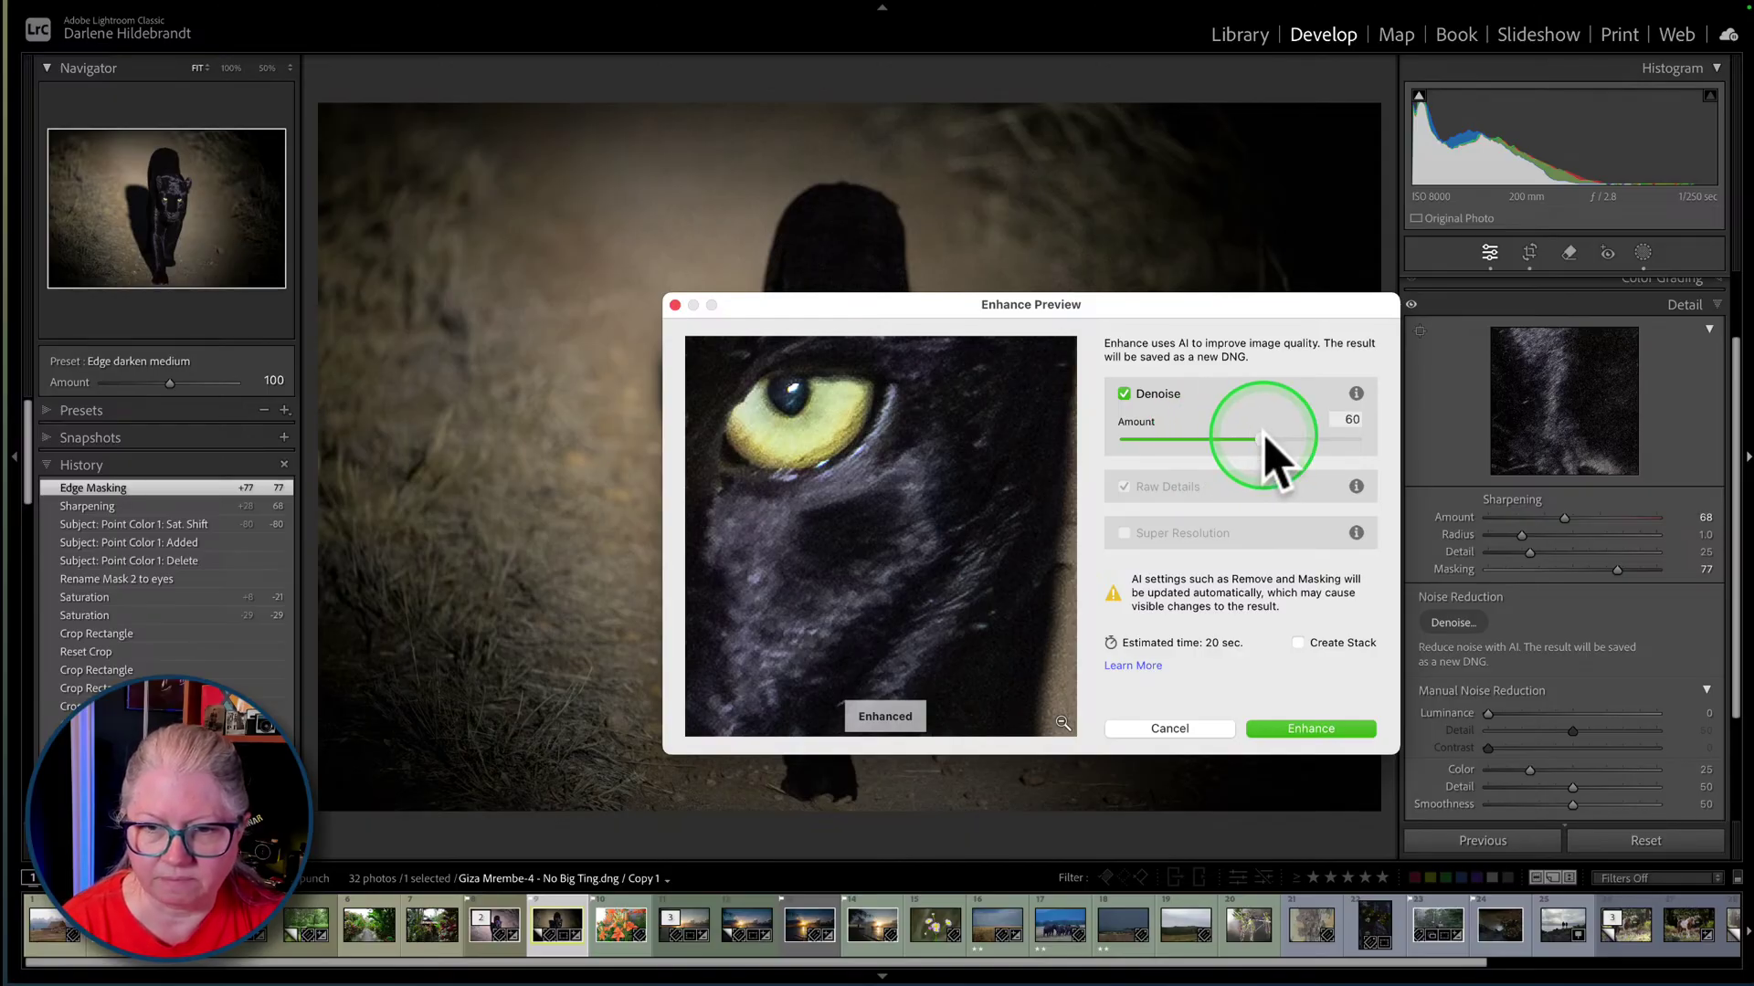
{"action": "left_click", "coordinate": [843, 548]}
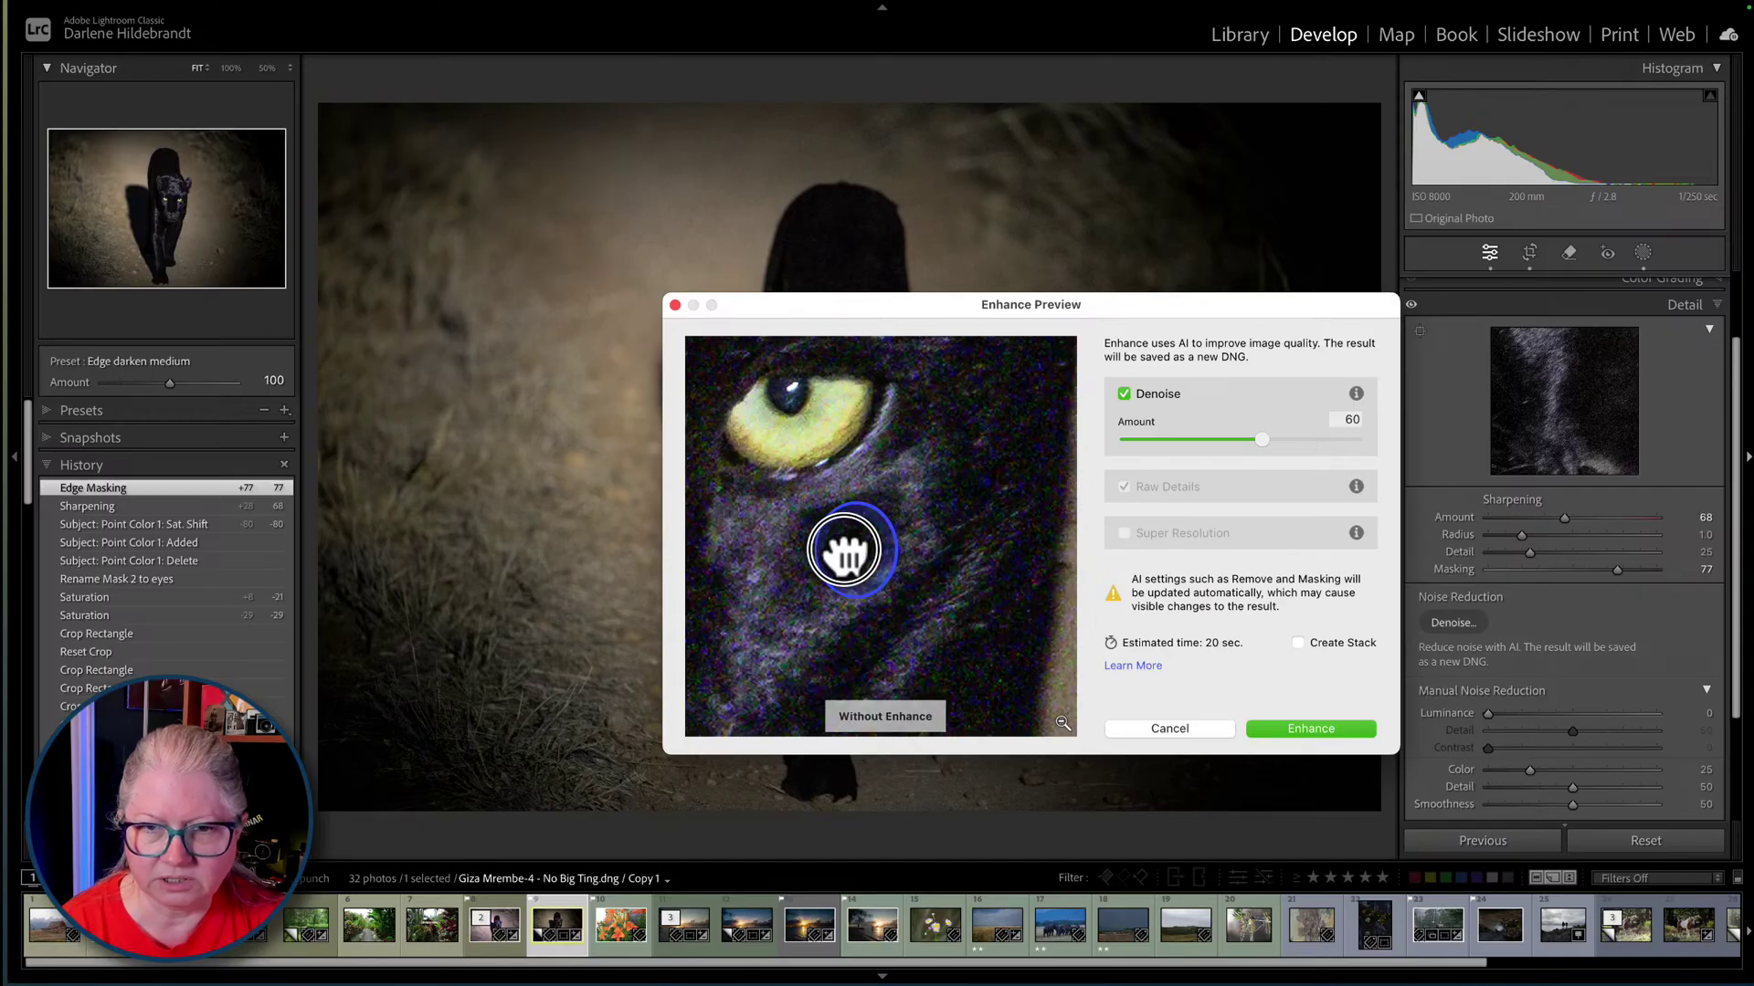
{"action": "left_click_drag", "start_coordinate": [803, 482], "coordinate": [1029, 628]}
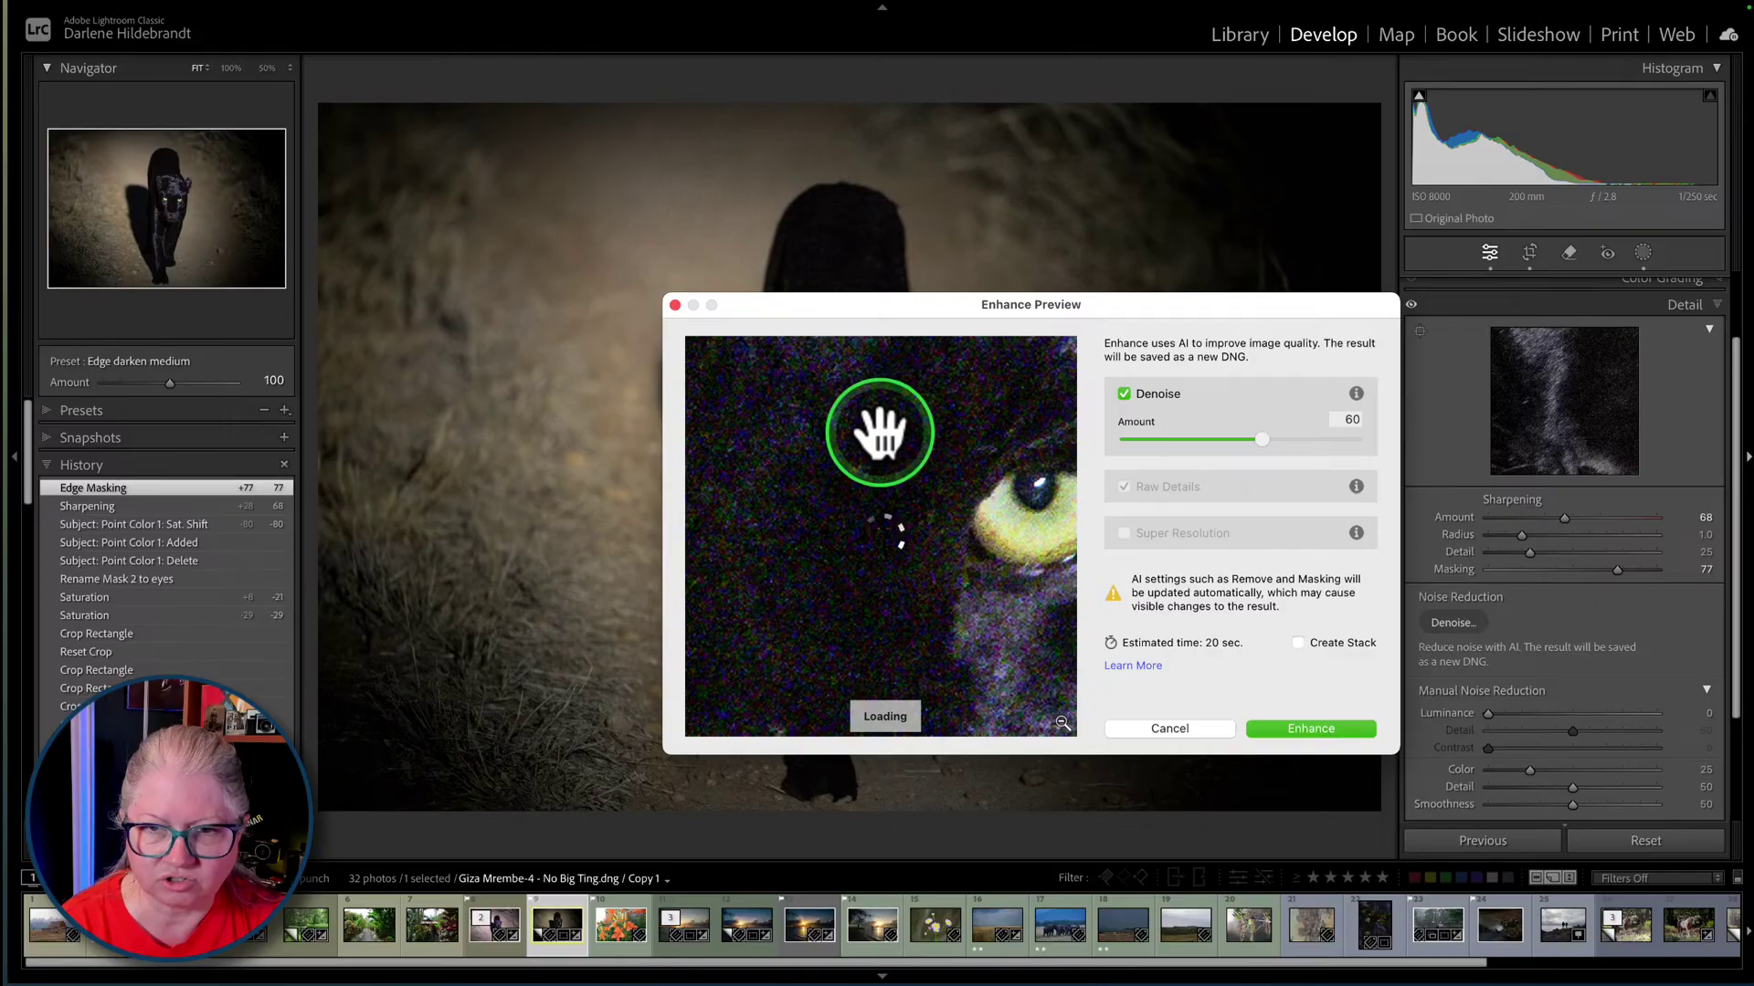
{"action": "left_click_drag", "start_coordinate": [834, 408], "coordinate": [973, 566]}
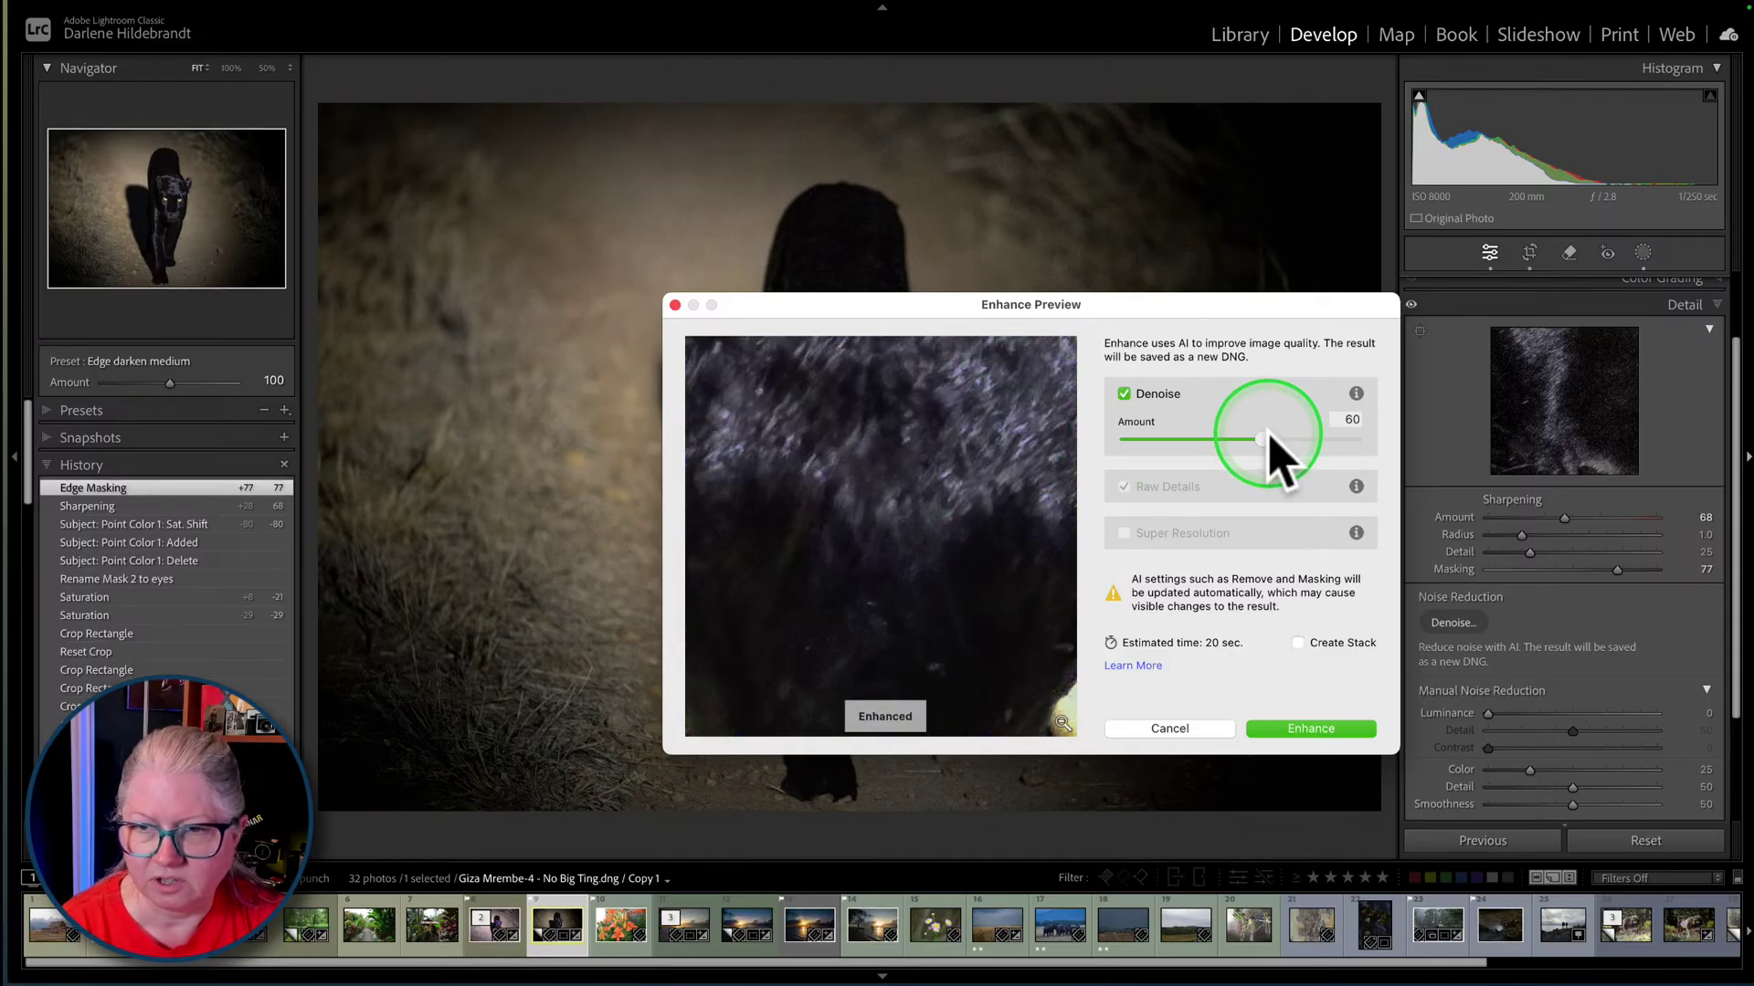
{"action": "left_click_drag", "start_coordinate": [1262, 439], "coordinate": [1253, 449]}
{"action": "left_click", "coordinate": [1306, 730]}
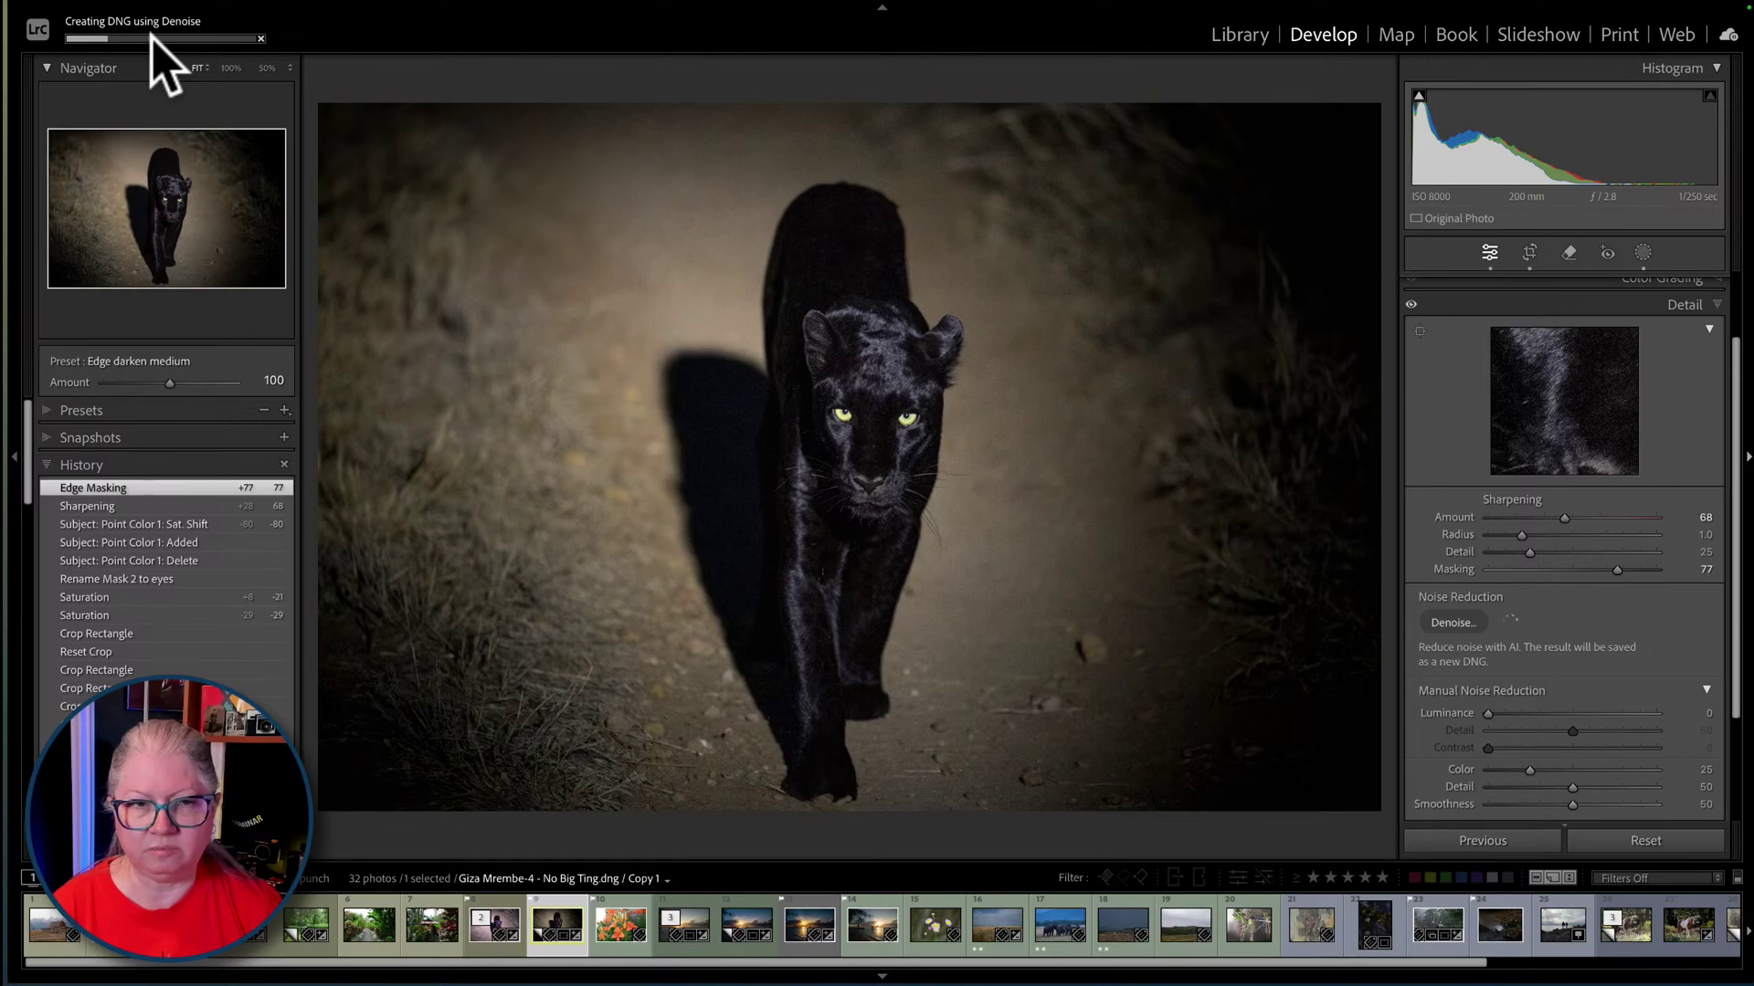
- Switch to Luminar Neo and show the black-and-white elephant herd photo enlarged with the filmstrip displayed
{"action": "key", "text": "super+Tab"}
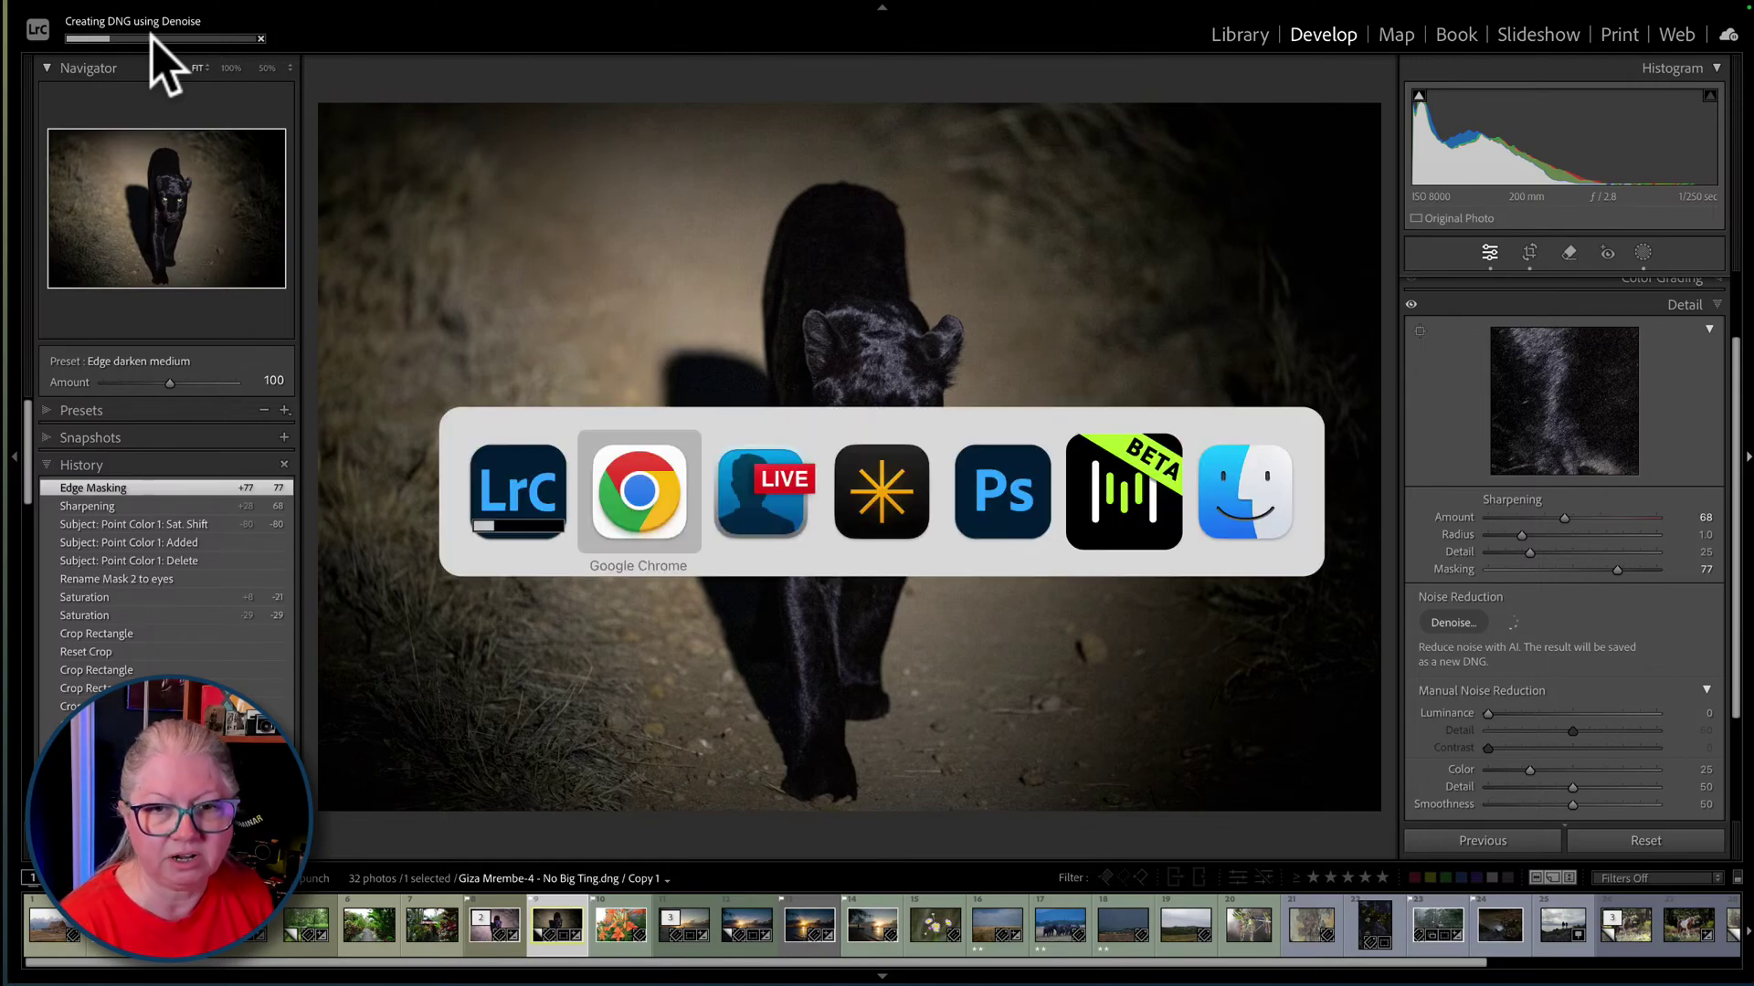
{"action": "key", "text": "super+Tab"}
{"action": "key", "text": "super+Tab"}
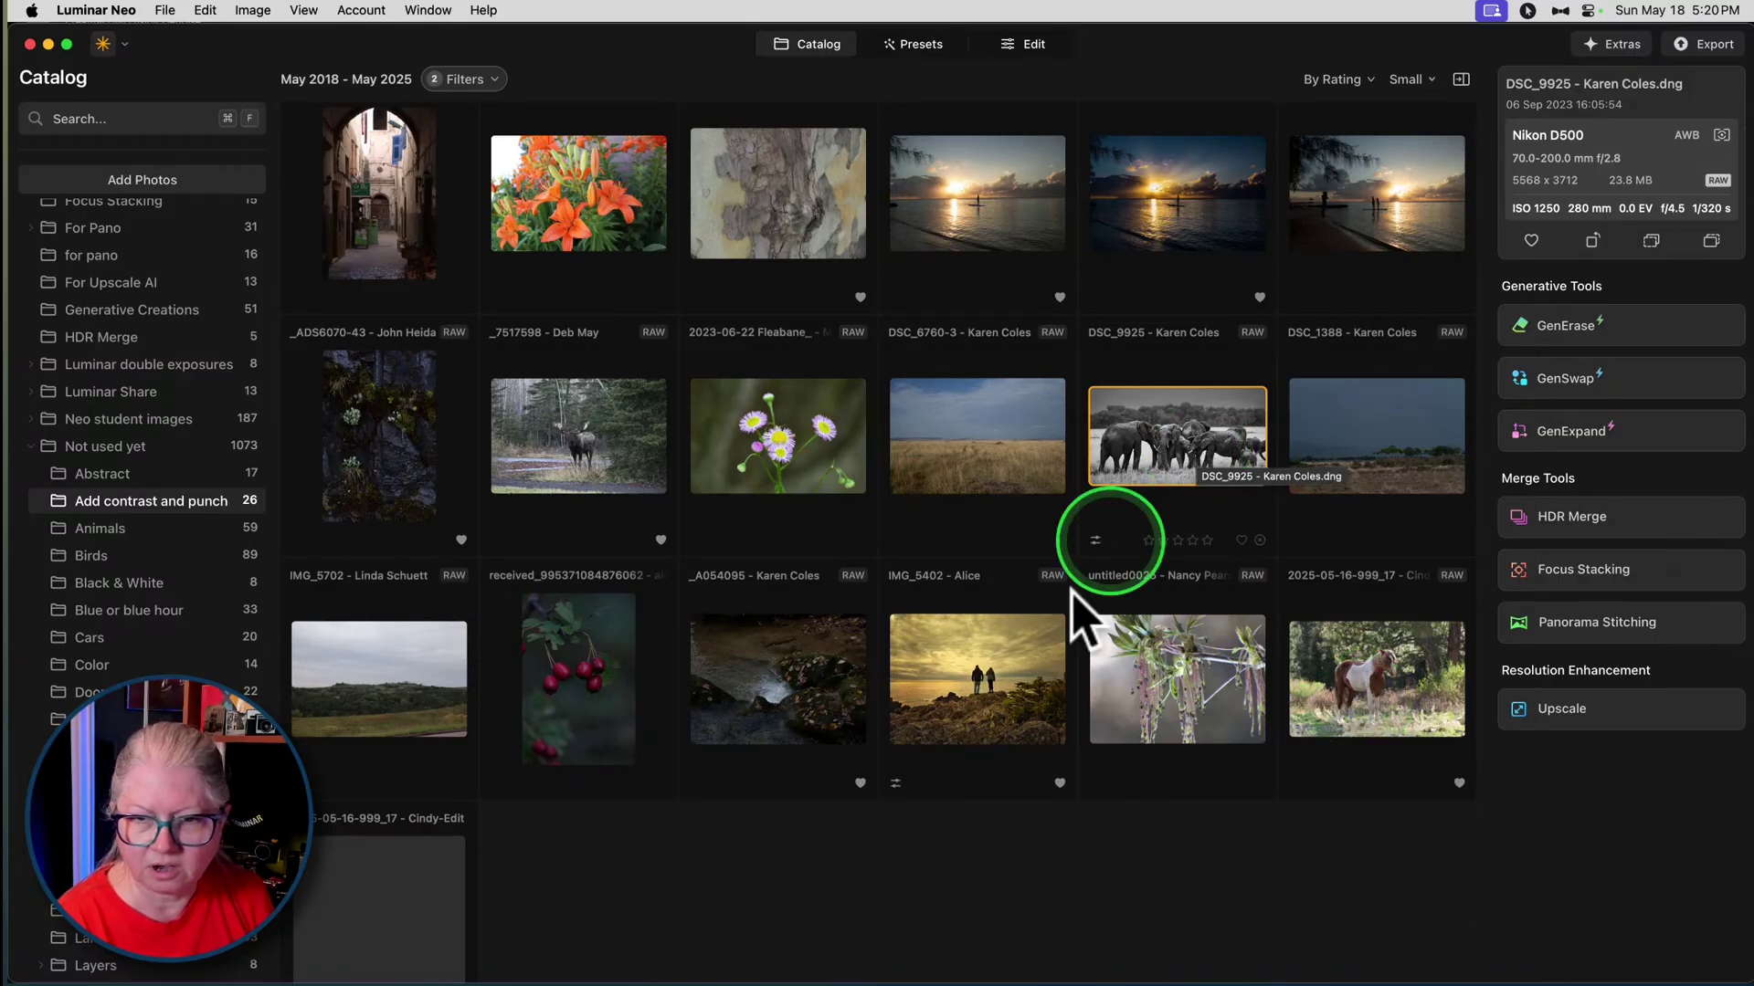
{"action": "double_click", "coordinate": [1021, 700]}
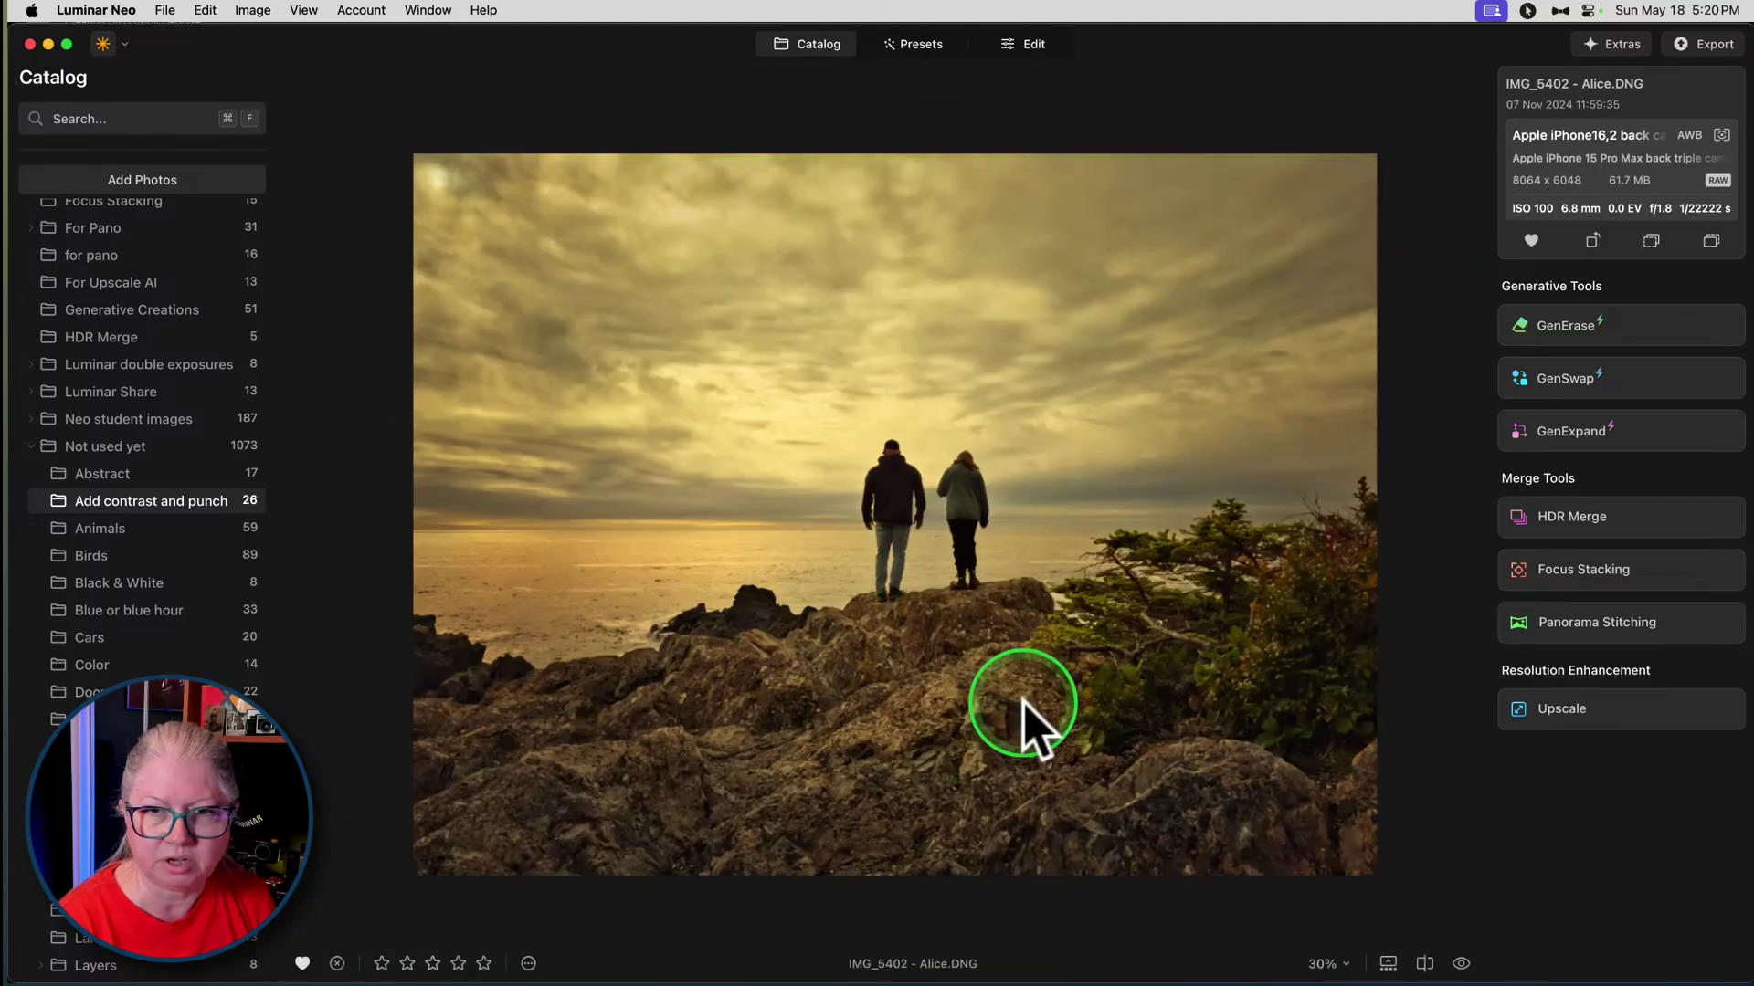
{"action": "left_click", "coordinate": [1388, 964]}
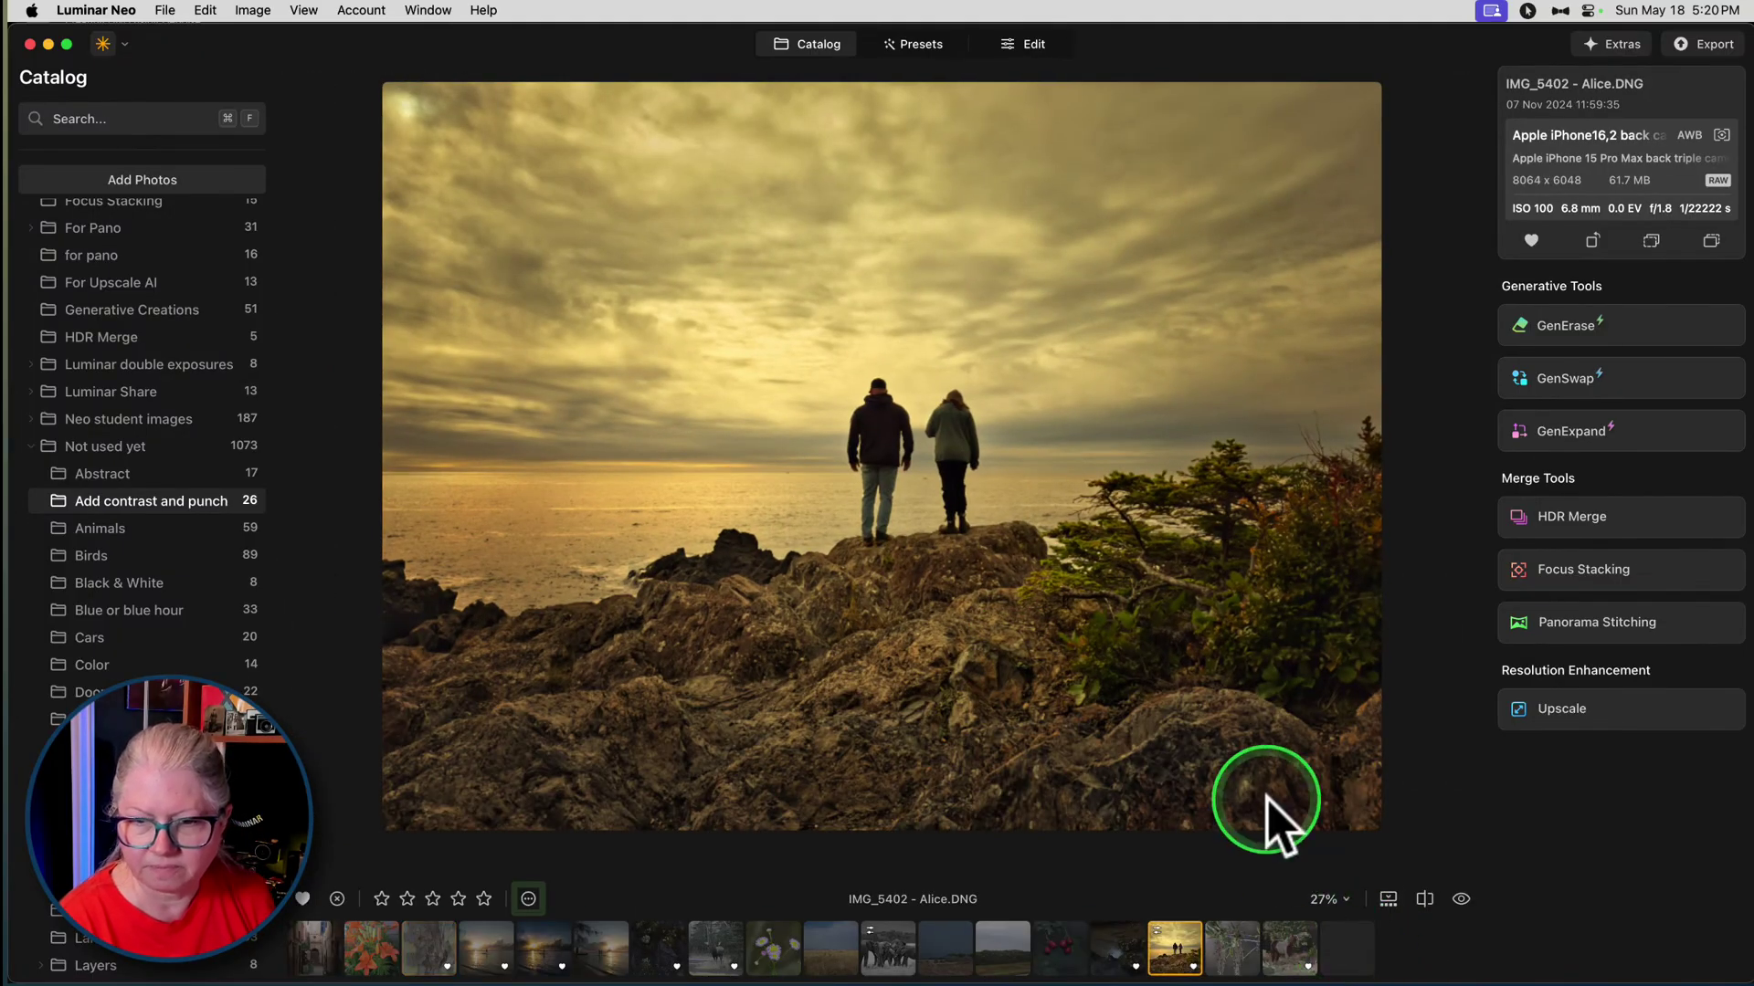
{"action": "left_click", "coordinate": [890, 947]}
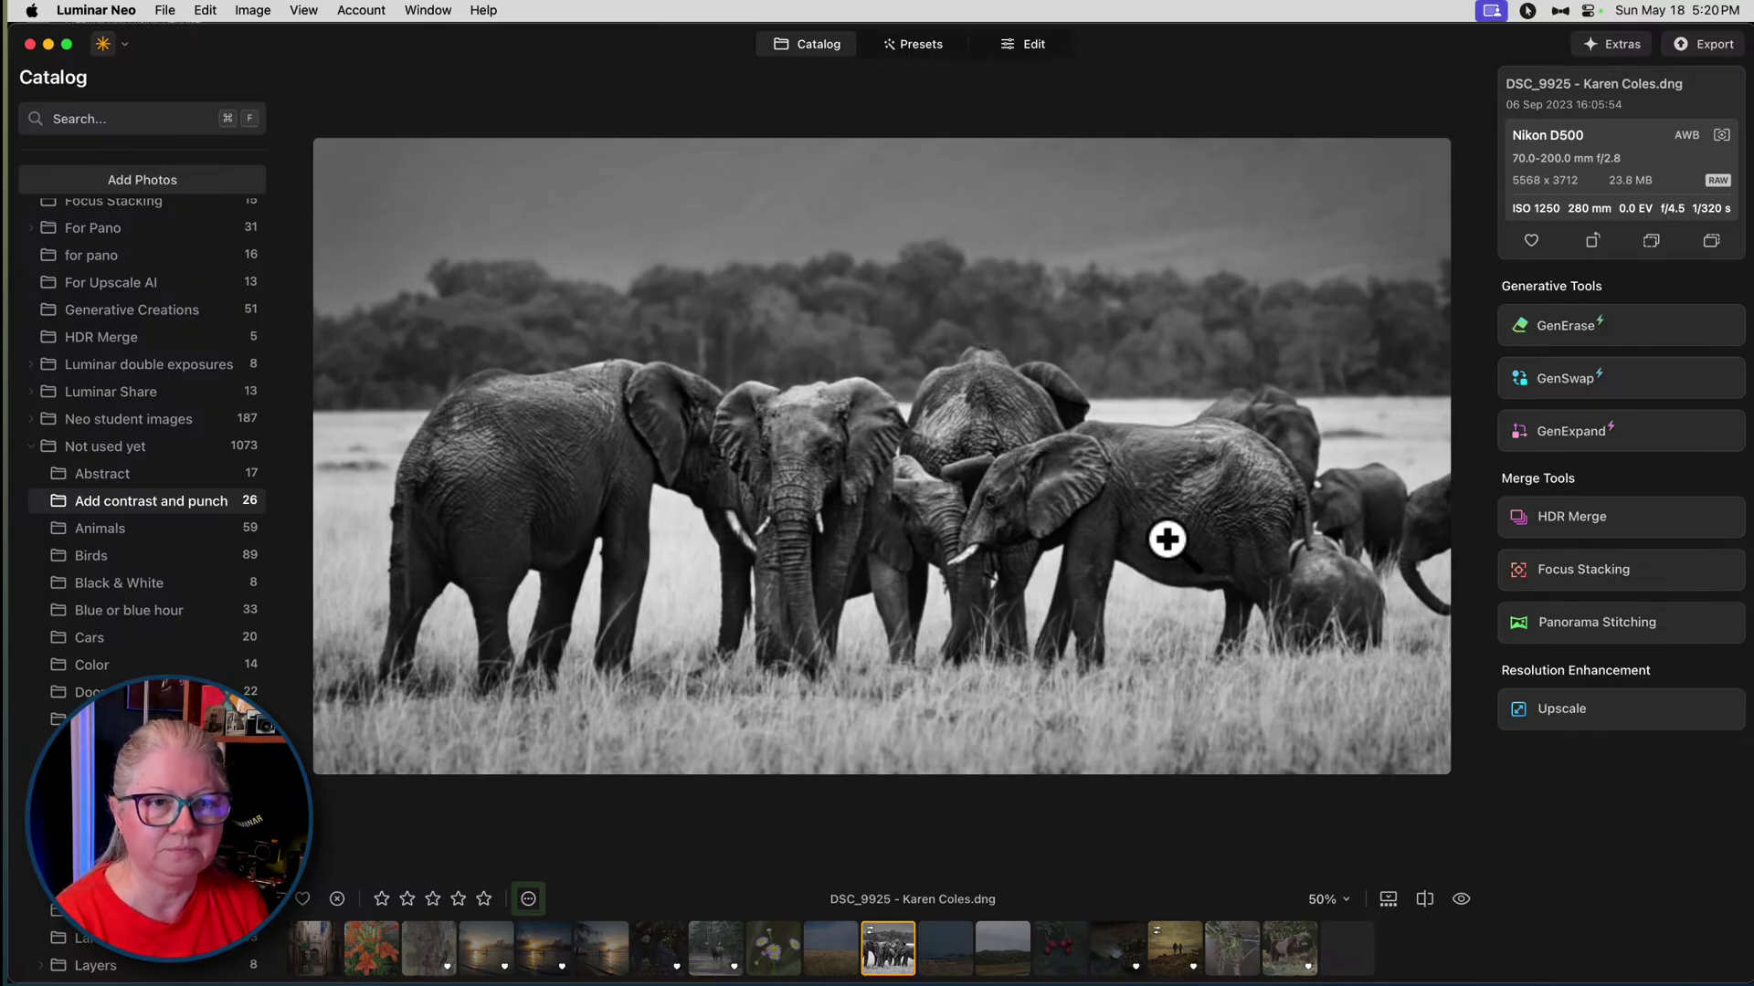
- Open the elephant photo for editing and duplicate its layer
{"action": "left_click", "coordinate": [1030, 44]}
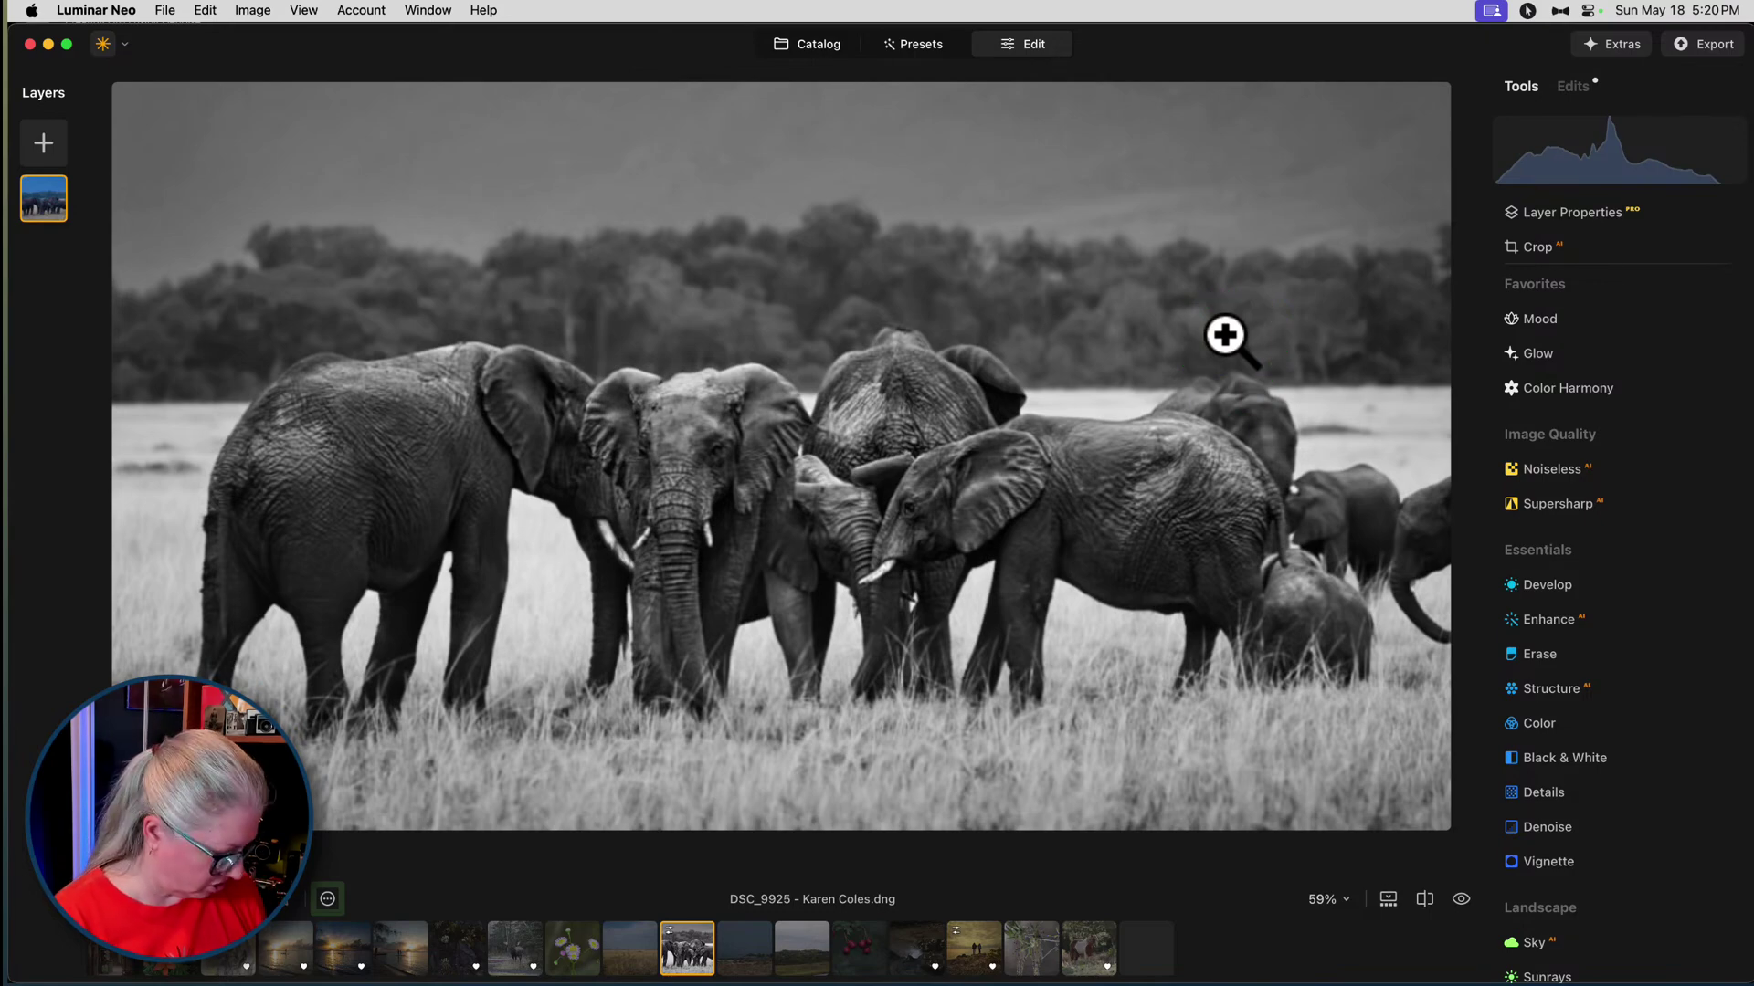
{"action": "key", "text": "super+j"}
{"action": "left_click", "coordinate": [1219, 351]}
{"action": "left_click", "coordinate": [1443, 206]}
{"action": "left_click", "coordinate": [1647, 230]}
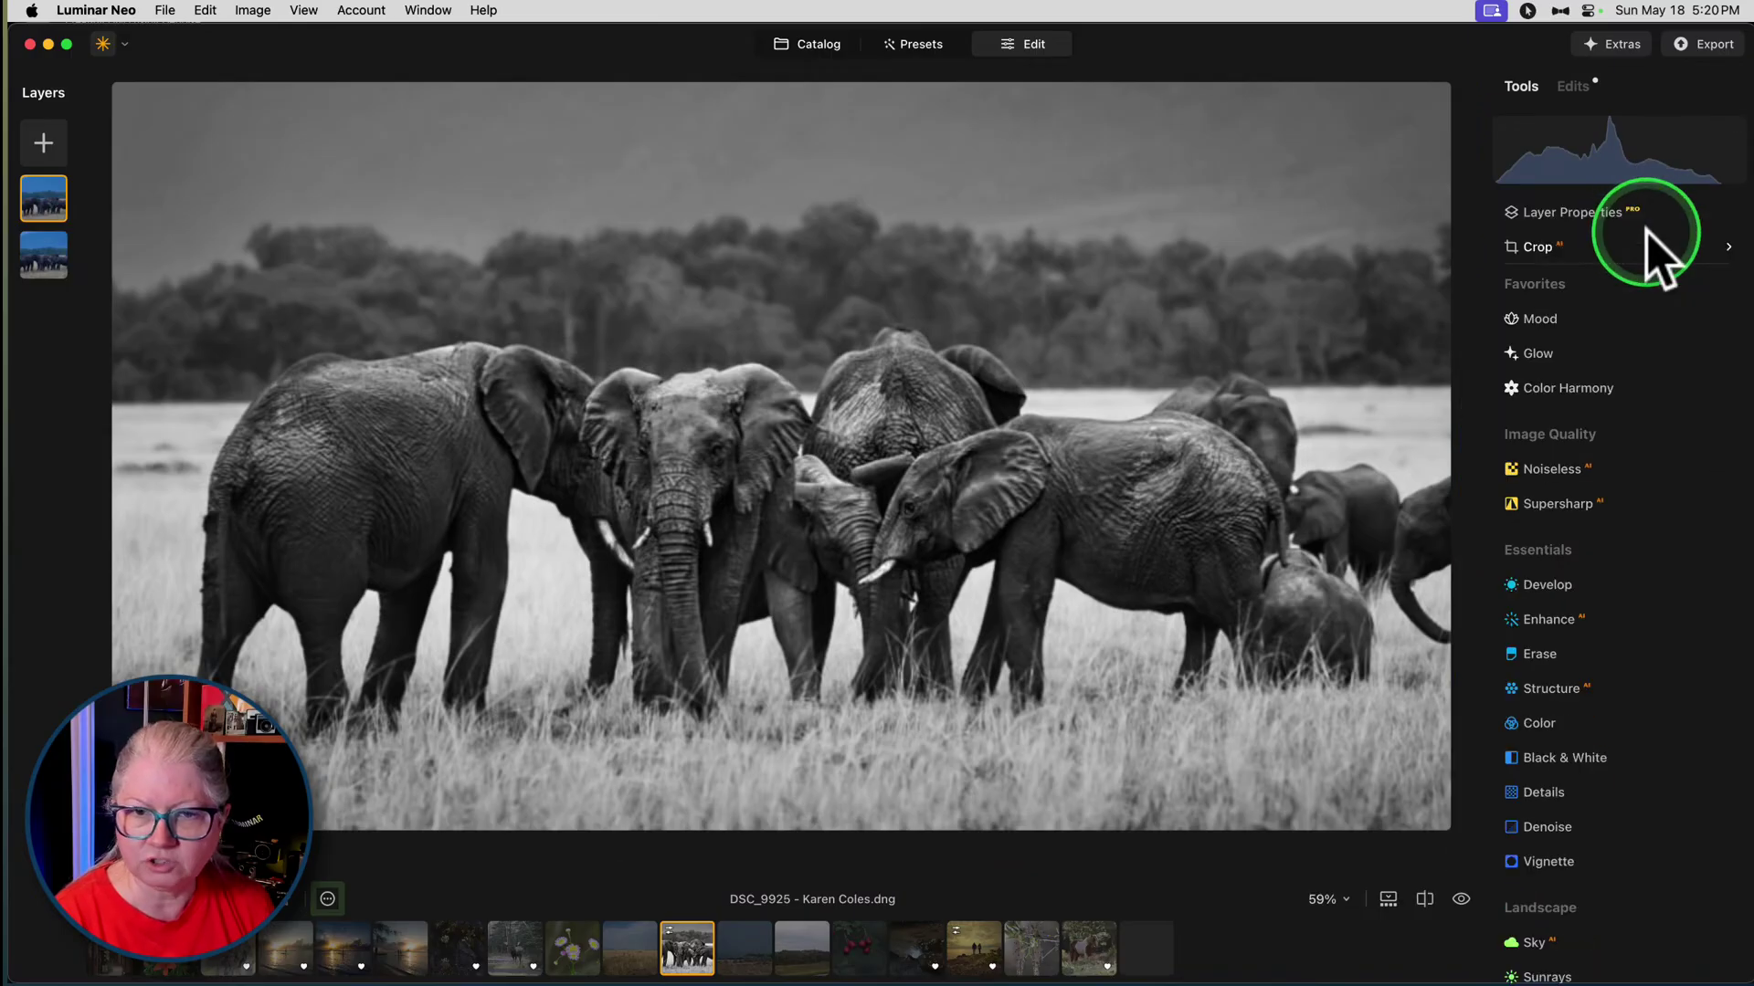
- Reset the Black & White adjustment on the duplicated upper layer of the elephant photo and return to the editing tools
{"action": "left_click", "coordinate": [1578, 87]}
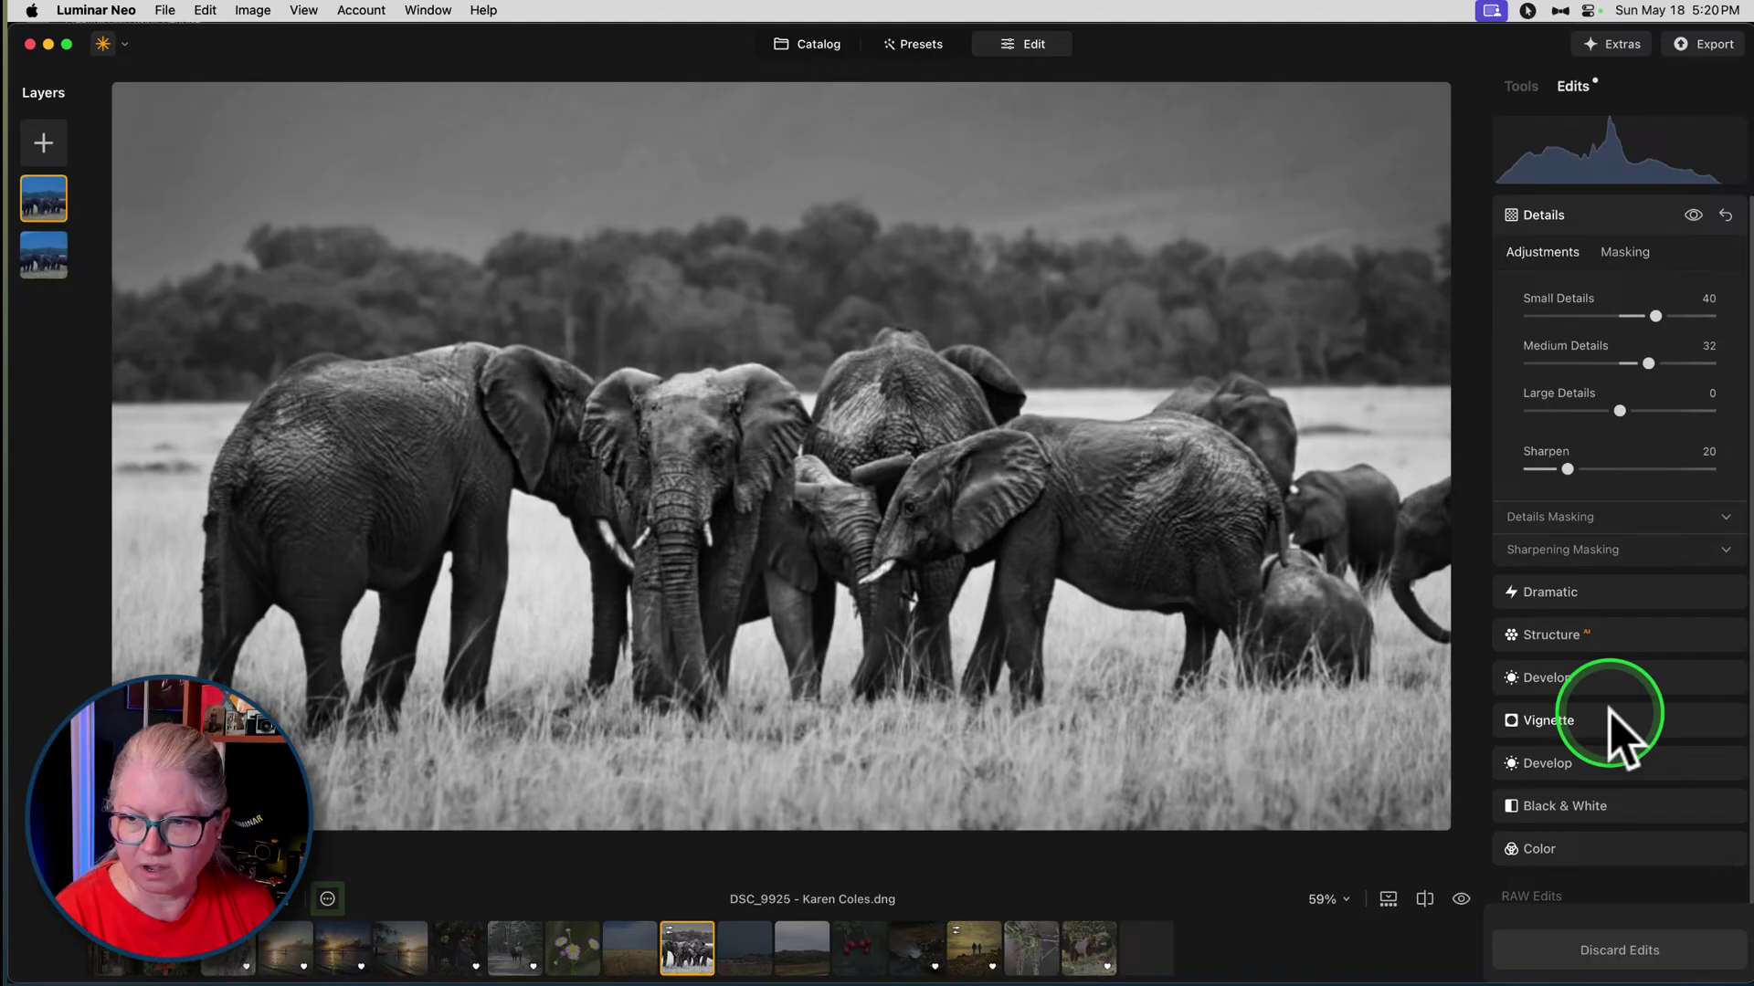
{"action": "left_click", "coordinate": [1594, 813]}
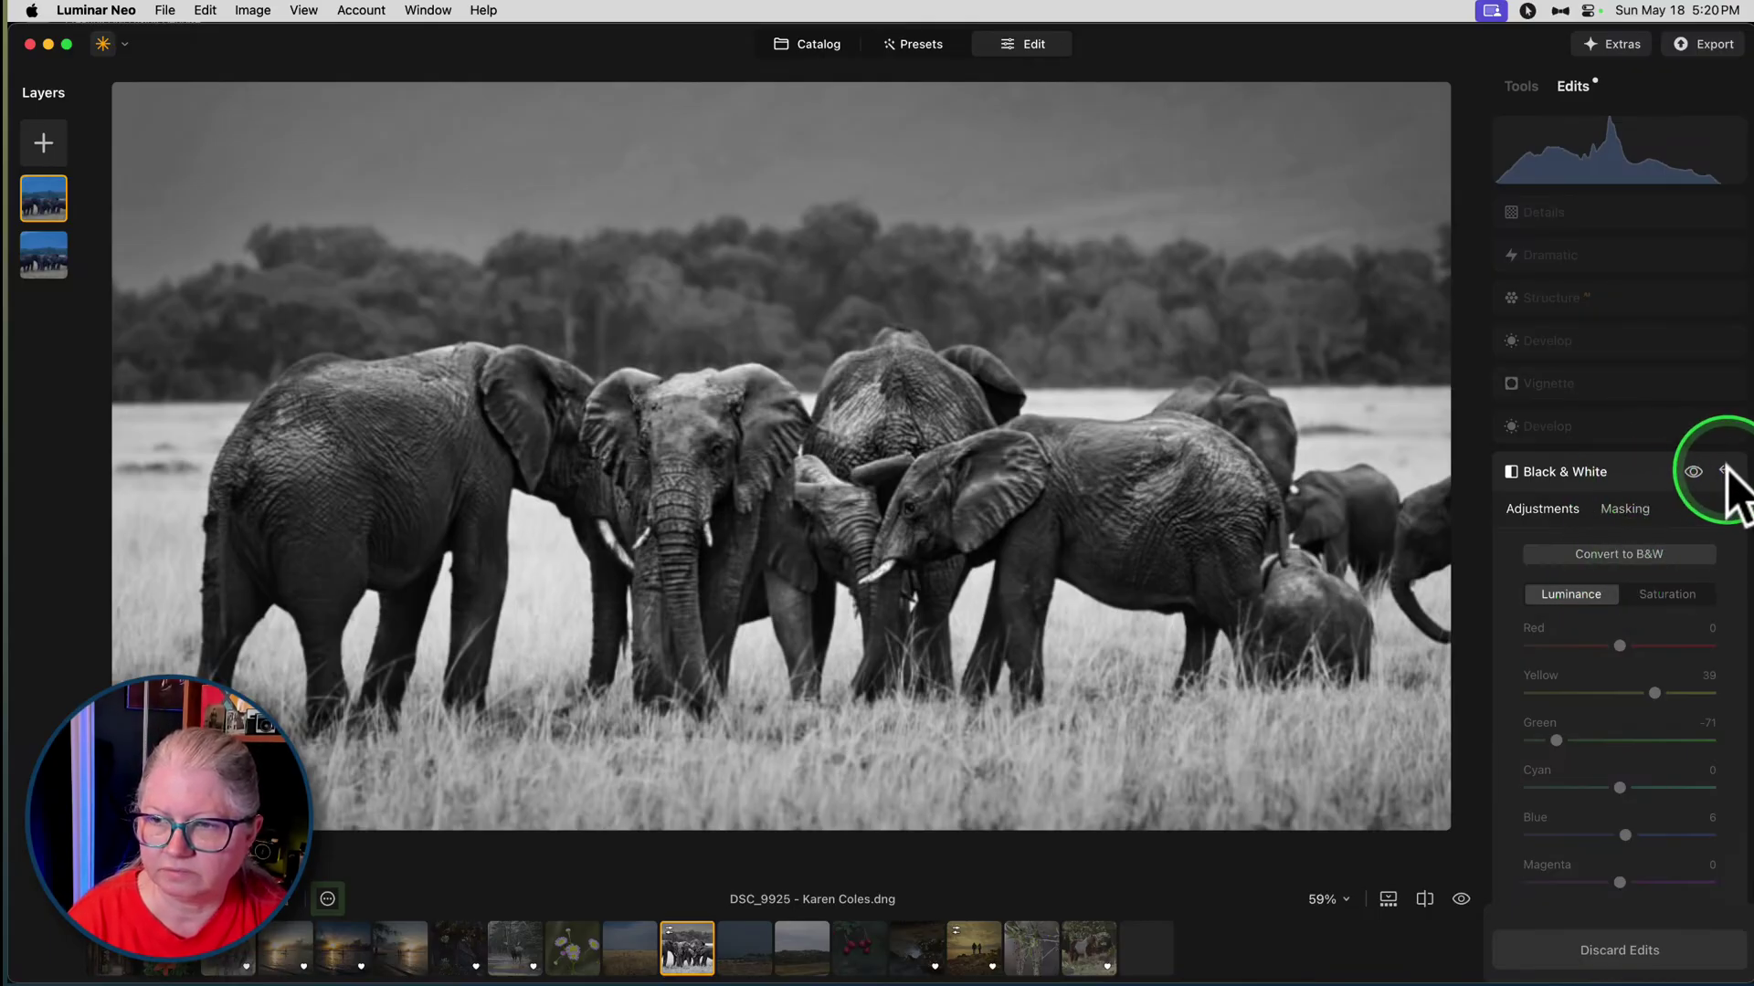
{"action": "left_click", "coordinate": [1726, 471]}
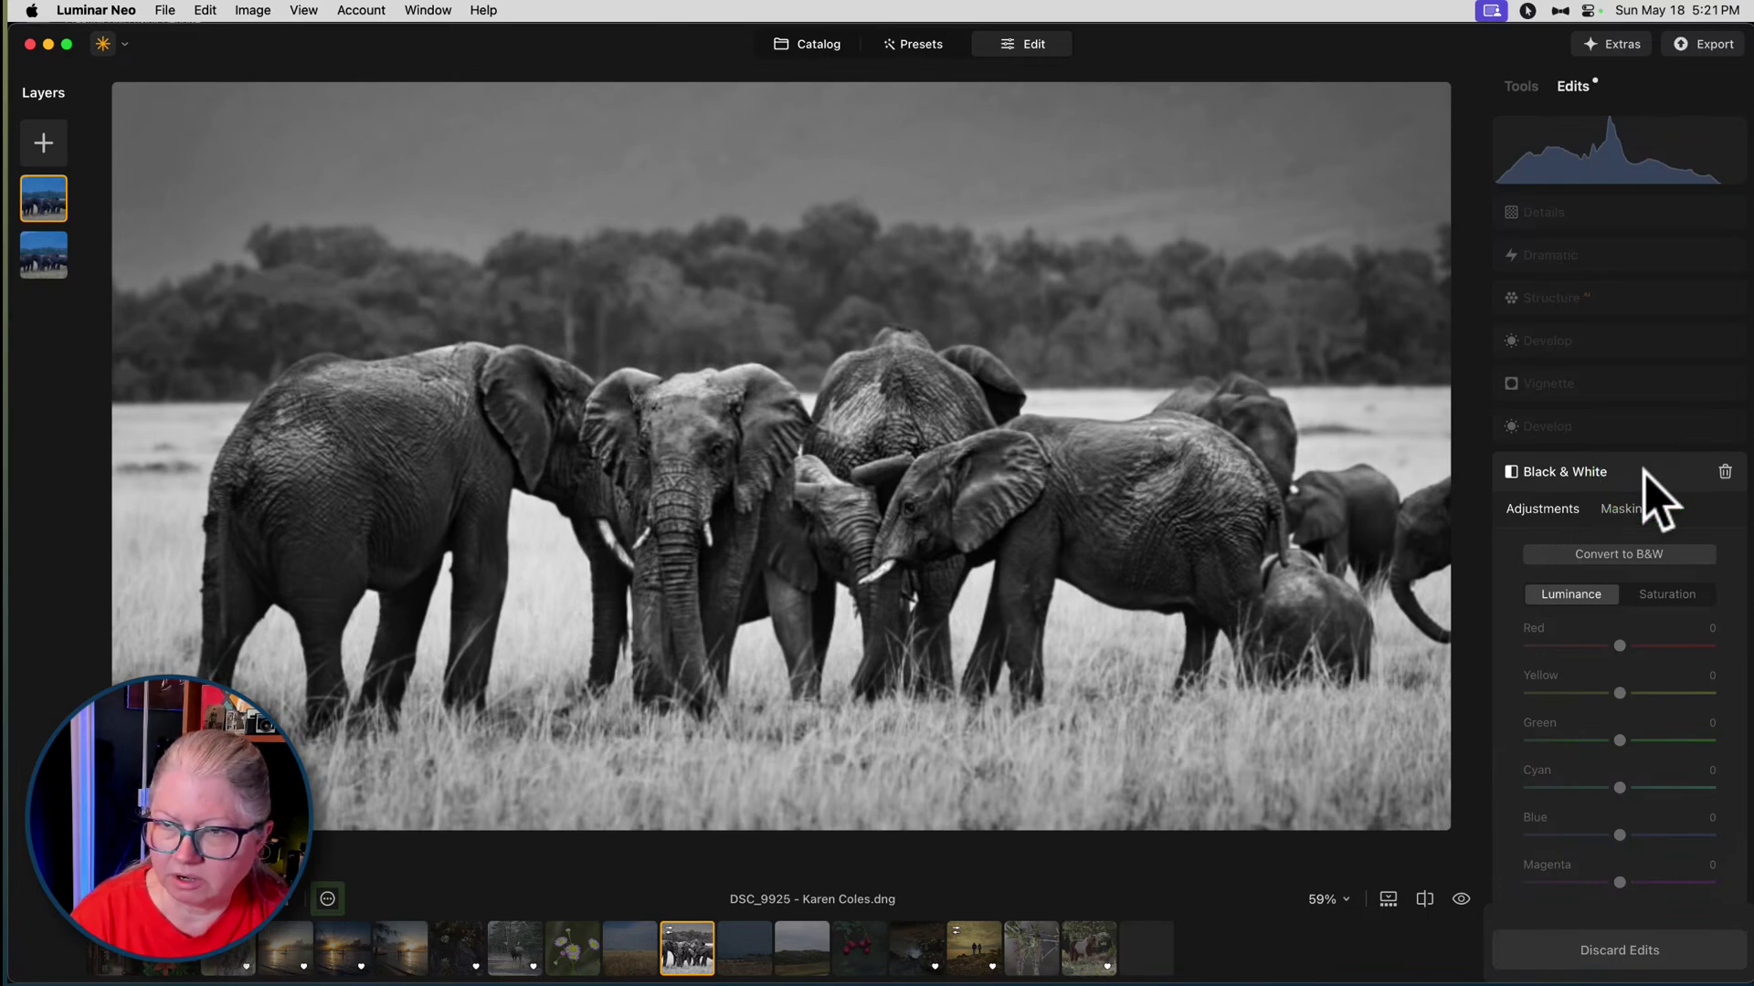
{"action": "left_click", "coordinate": [1596, 213]}
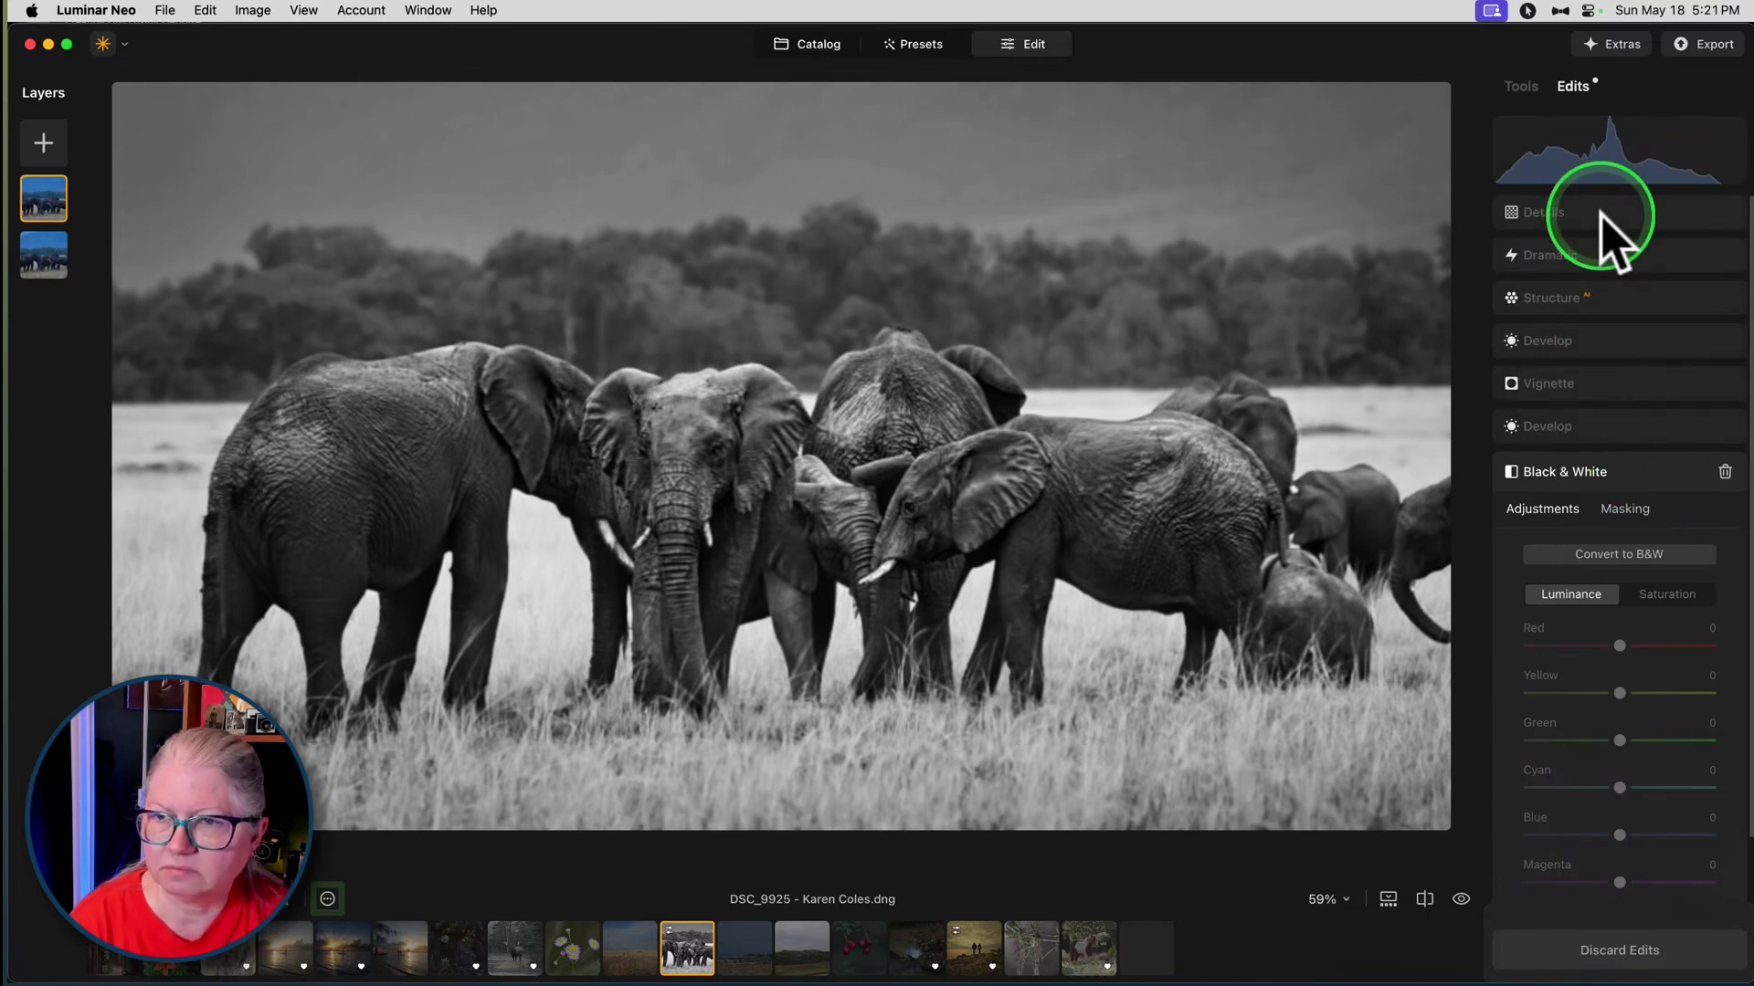
{"action": "left_click", "coordinate": [1522, 88]}
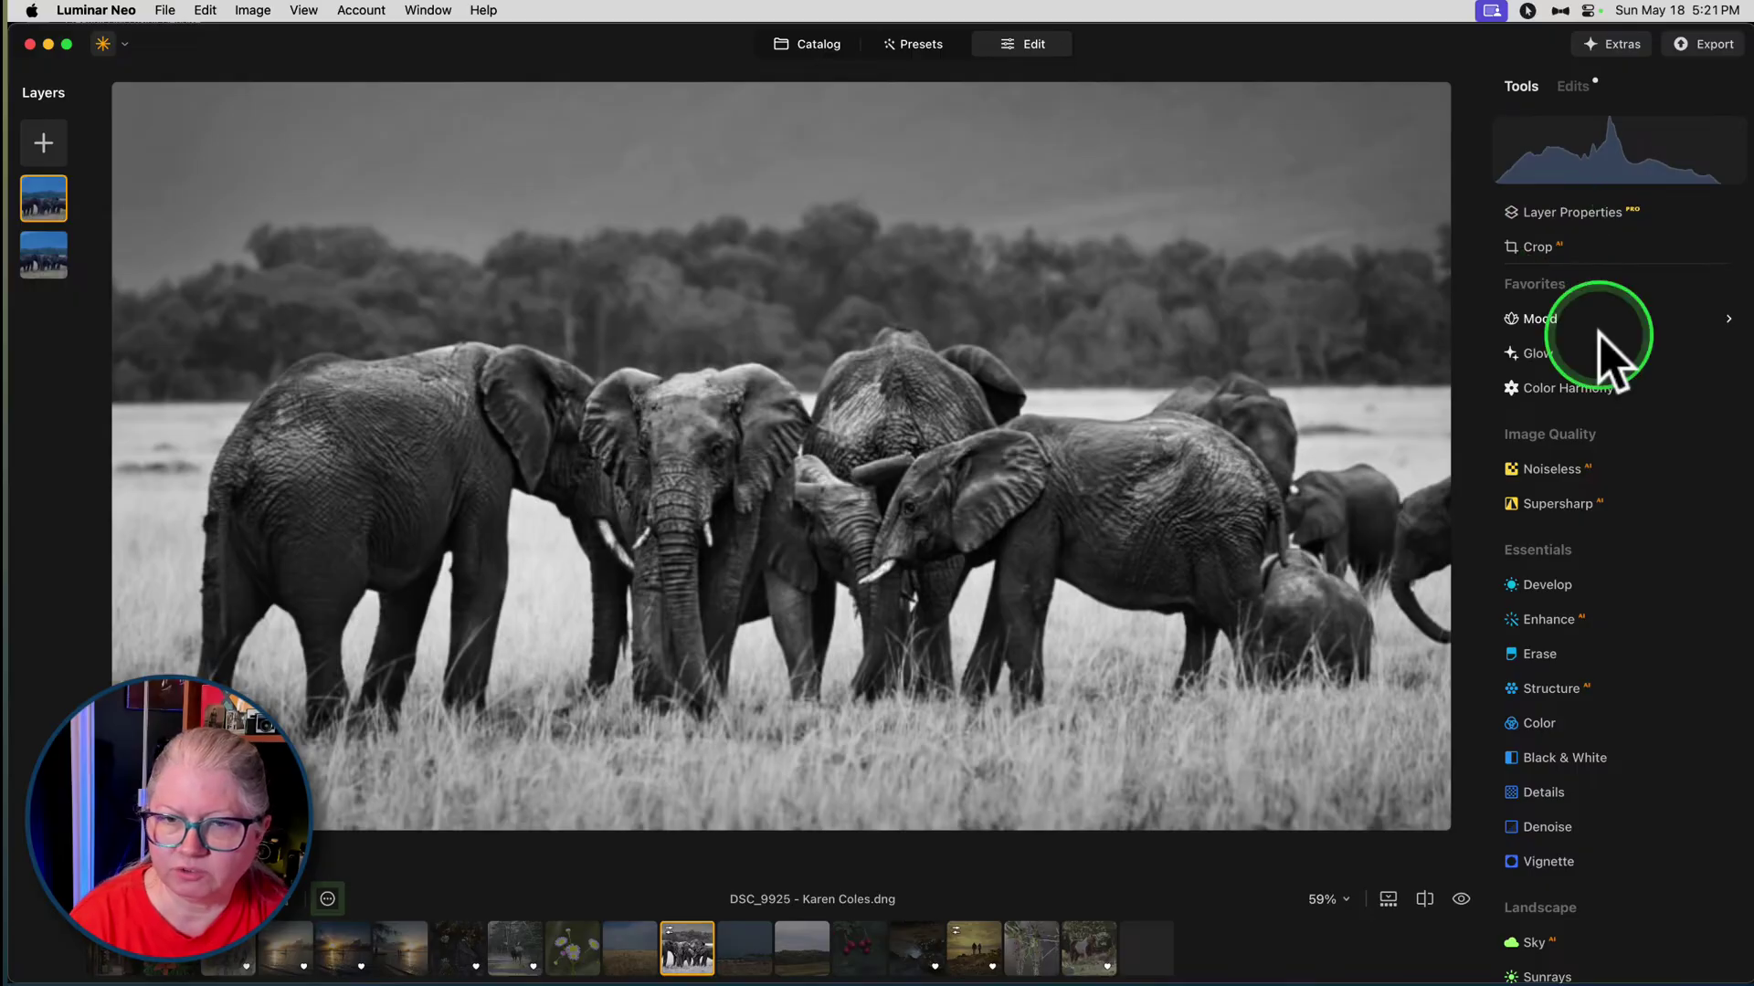
- Check the Denoise progress in Lightroom Classic and return to the elephant photo in Luminar Neo
{"action": "key", "text": "super+Tab"}
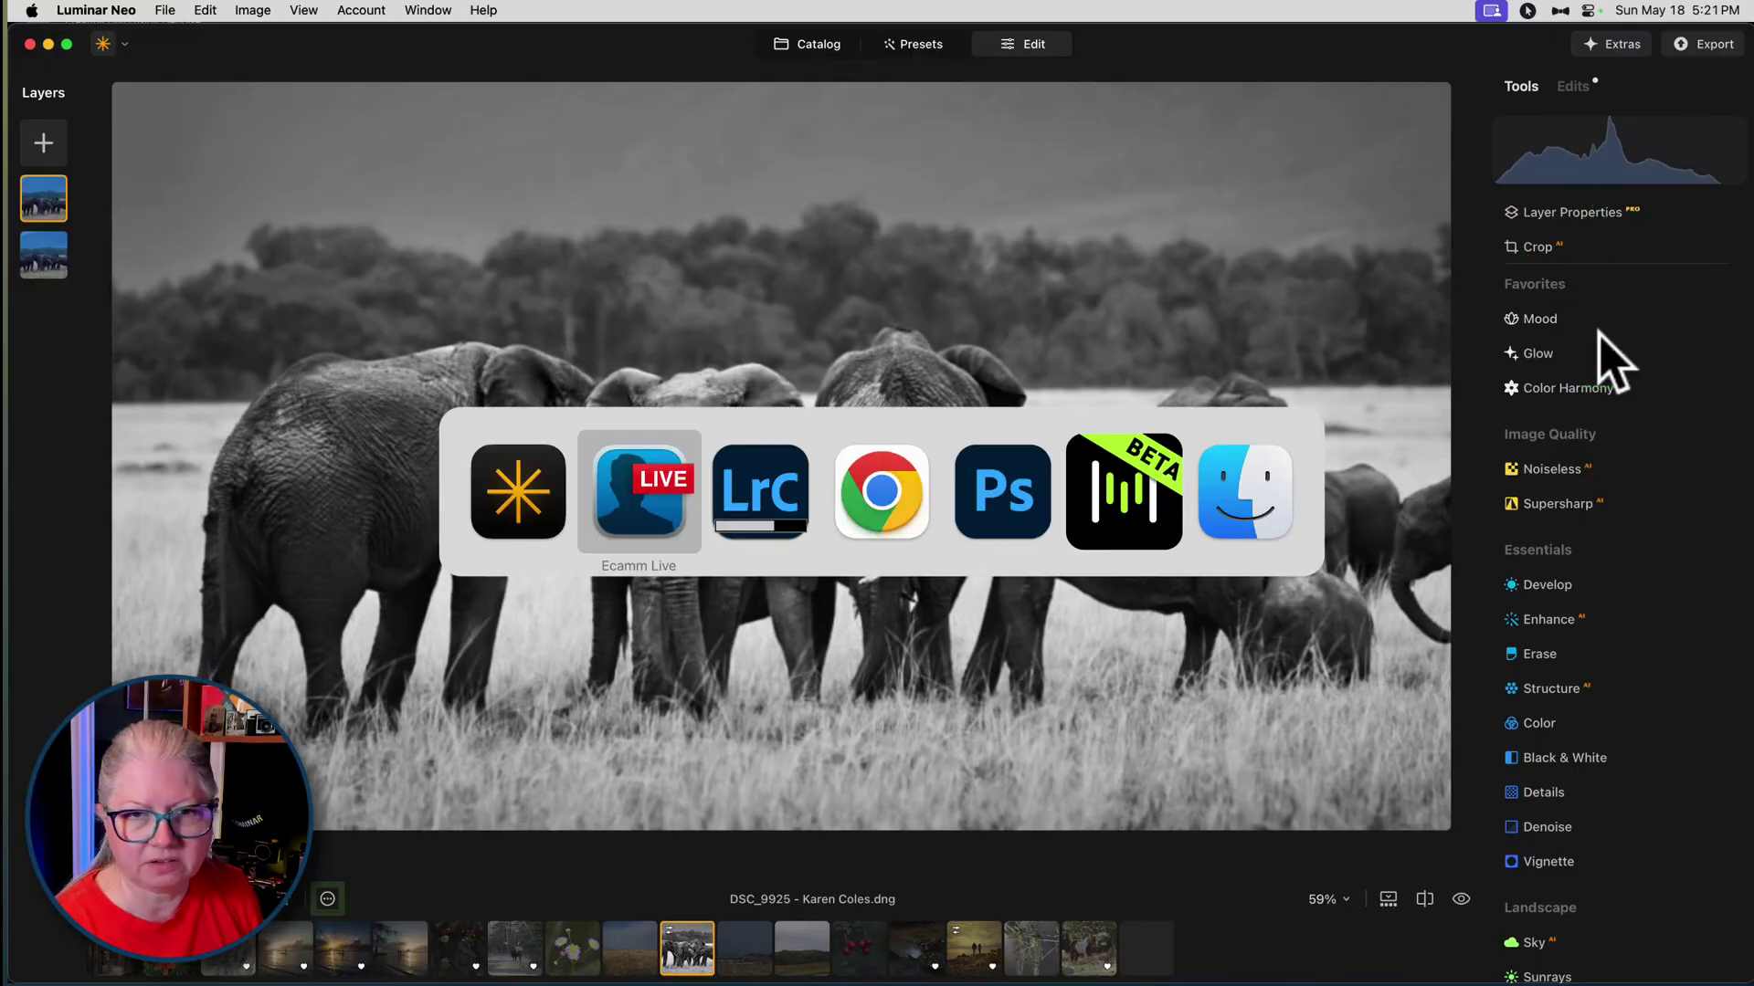
{"action": "key", "text": "super+Tab"}
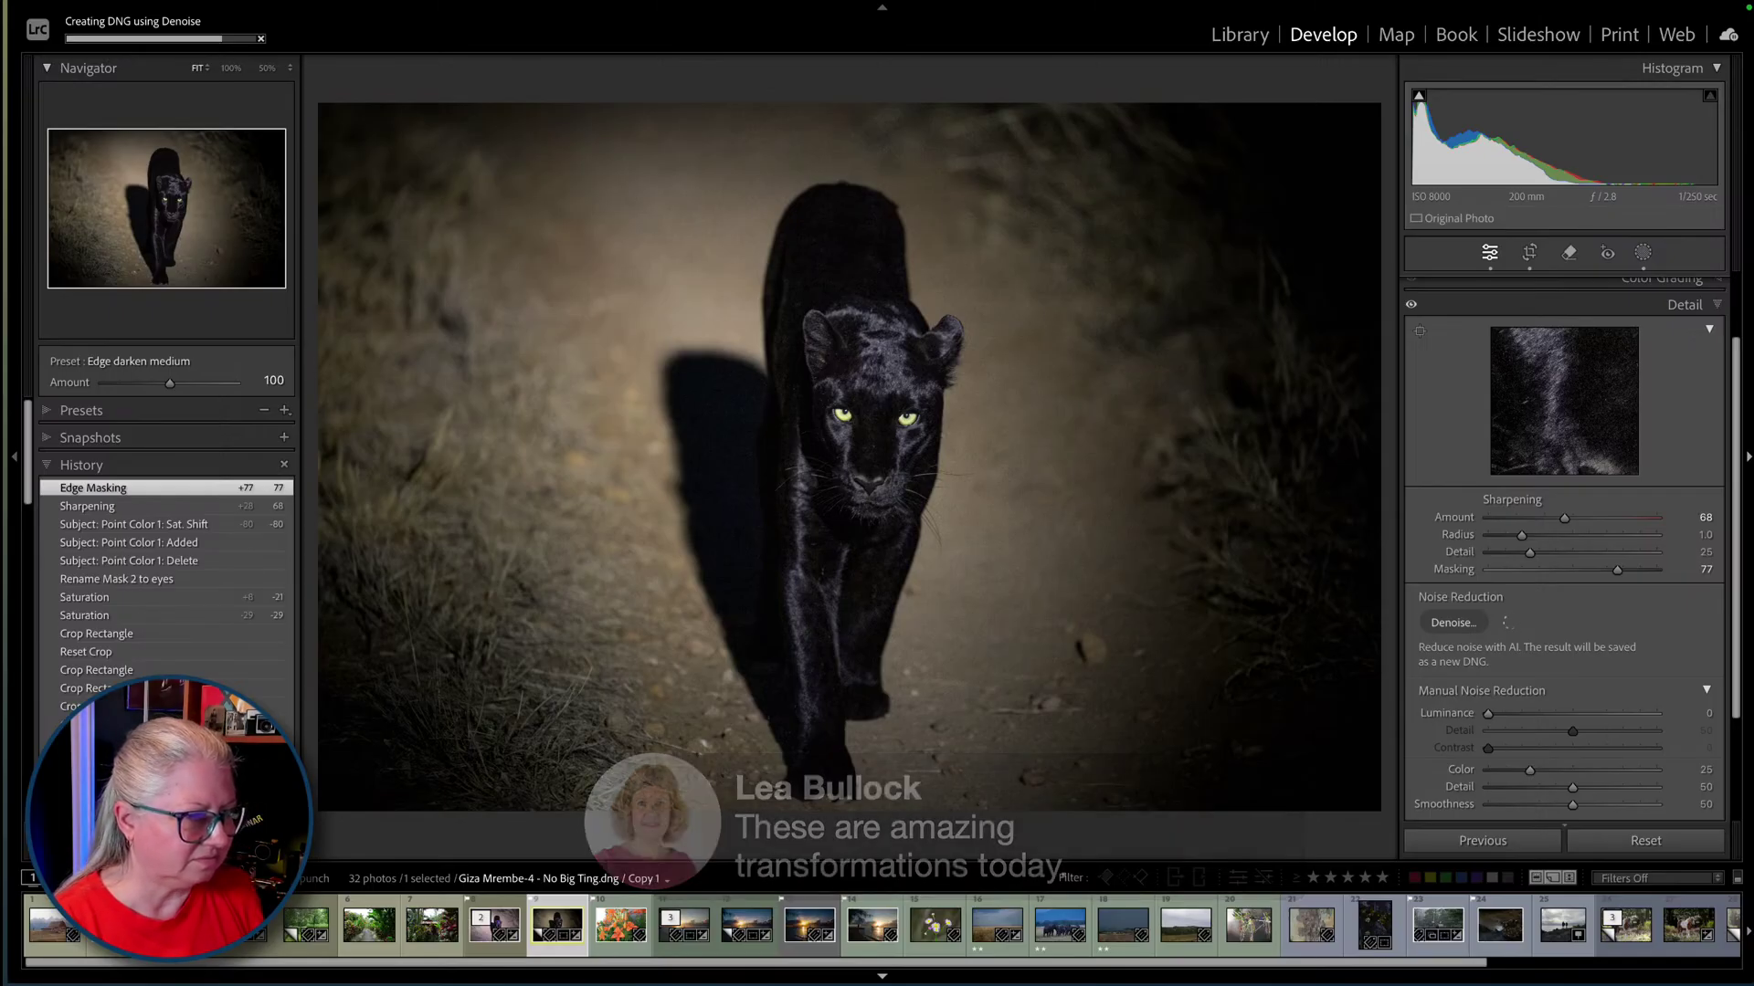
{"action": "key", "text": "super+Tab"}
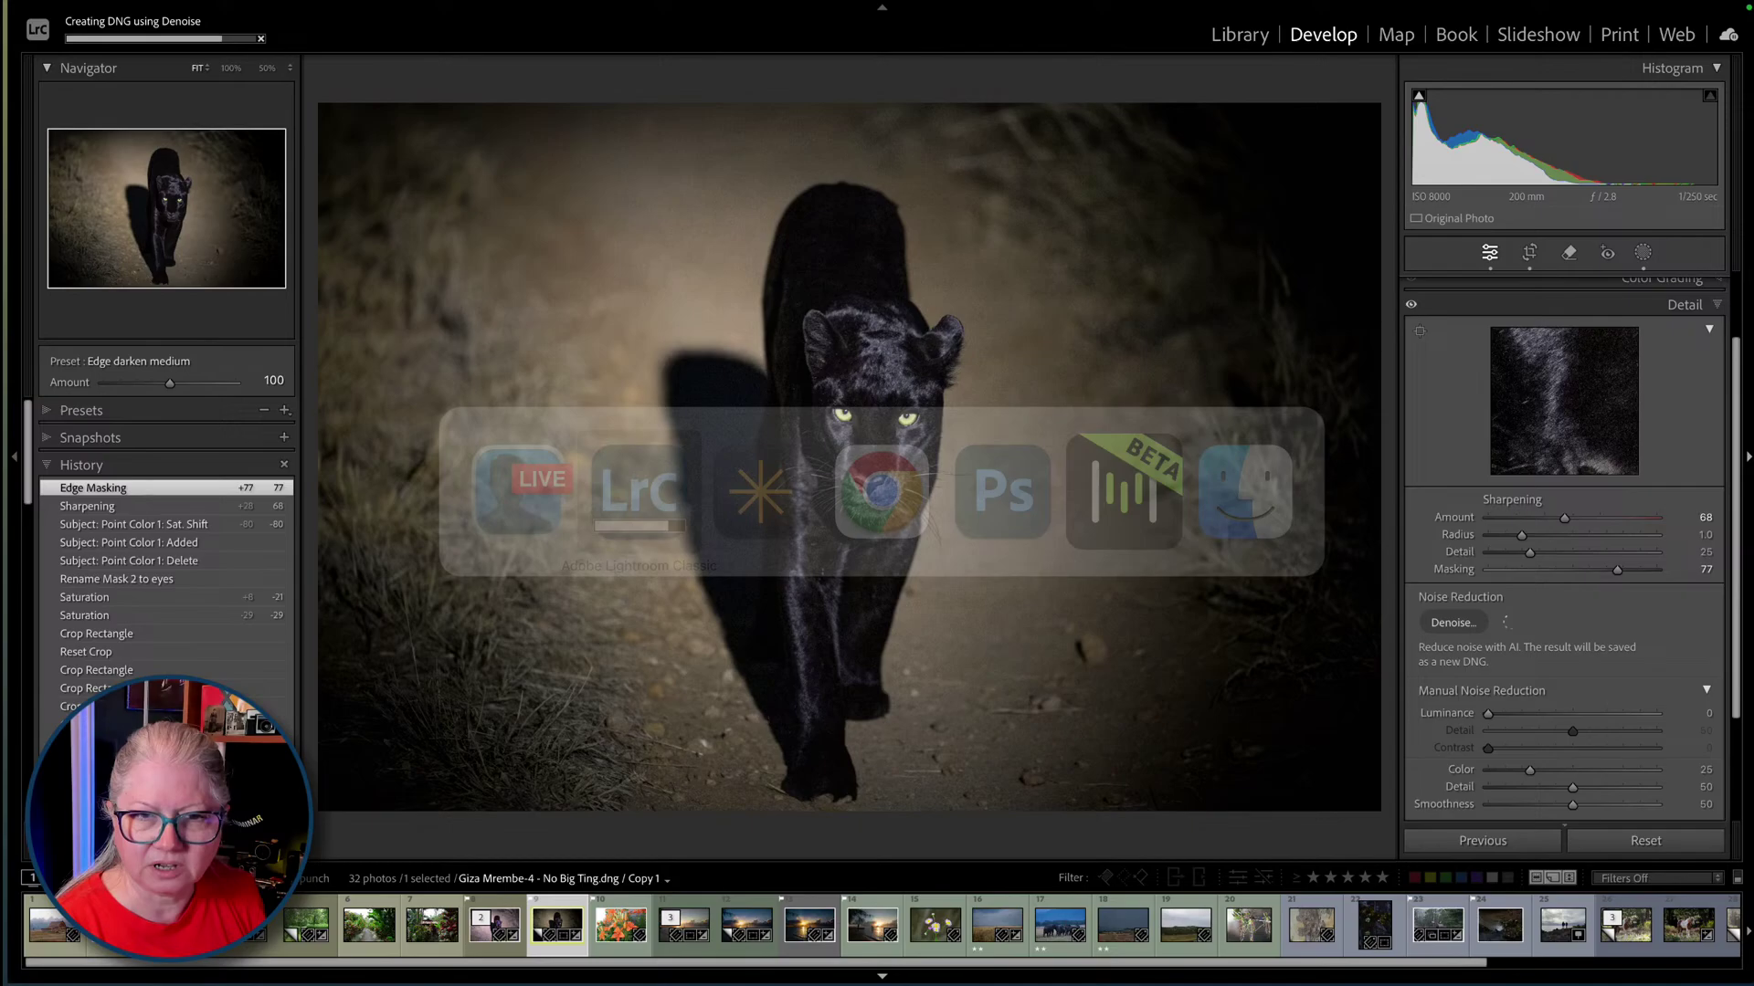
{"action": "key", "text": "super+Tab"}
{"action": "key", "text": "super+Tab"}
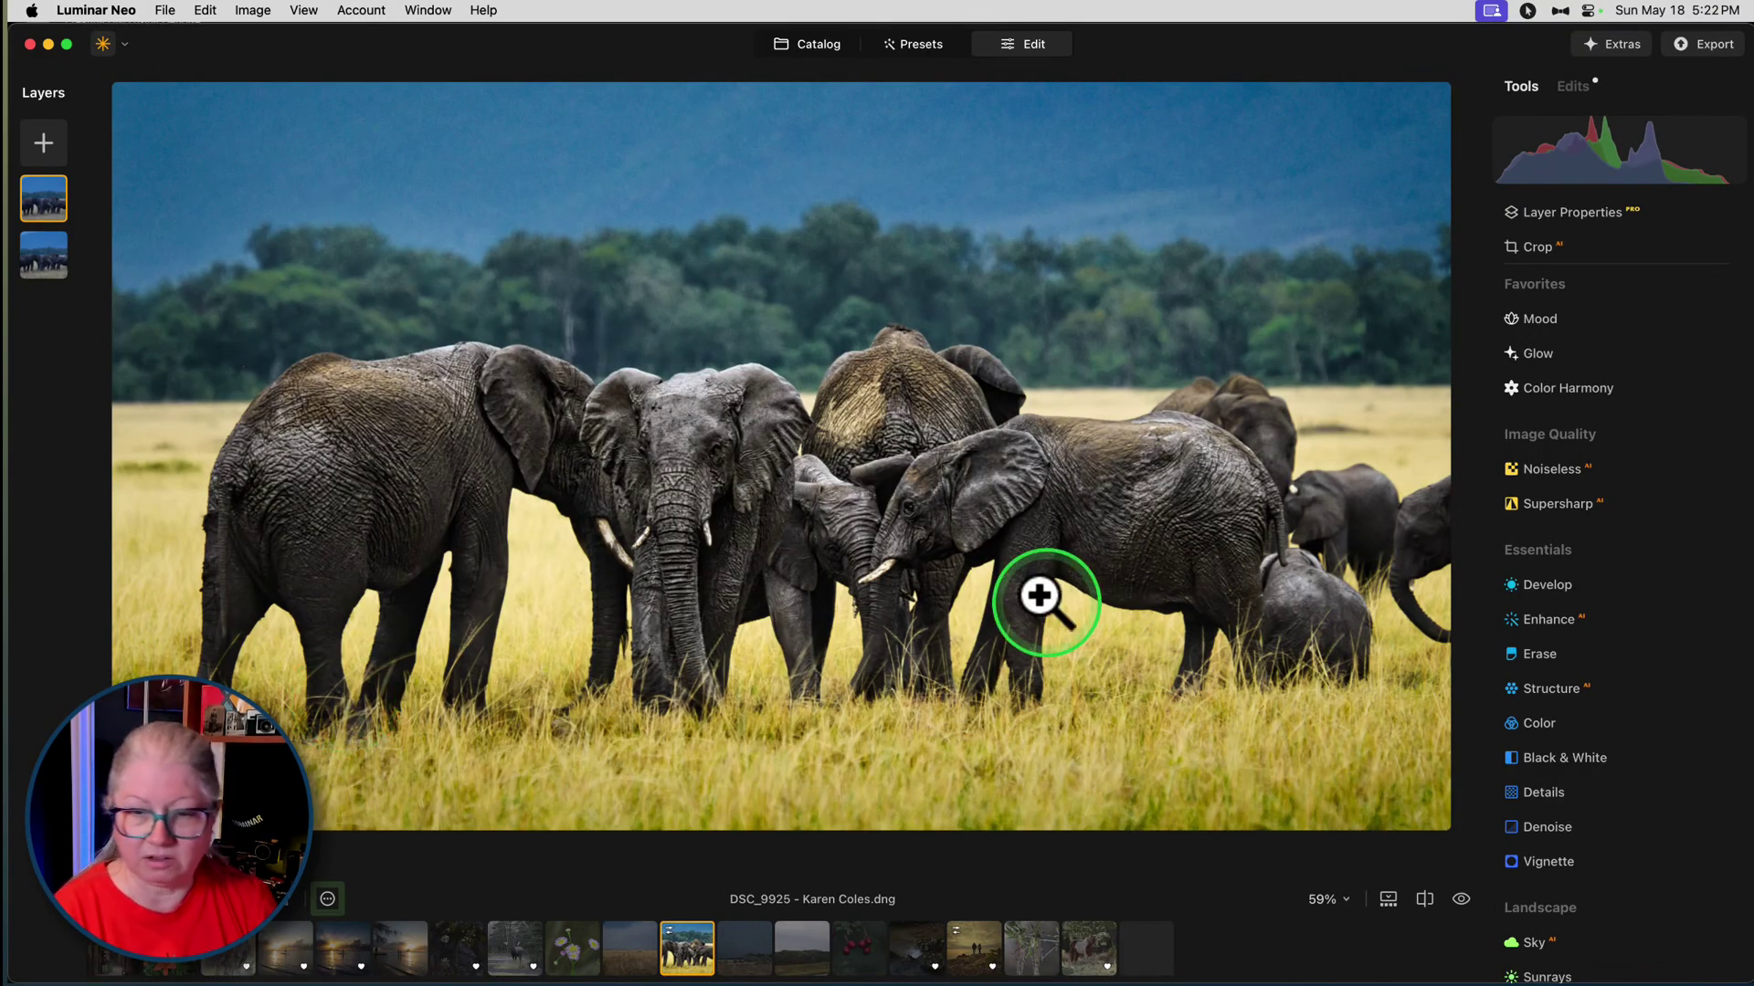
- Set the upper colour layer's opacity to 31 to blend it with the black-and-white elephant layer below
{"action": "left_click", "coordinate": [1587, 219]}
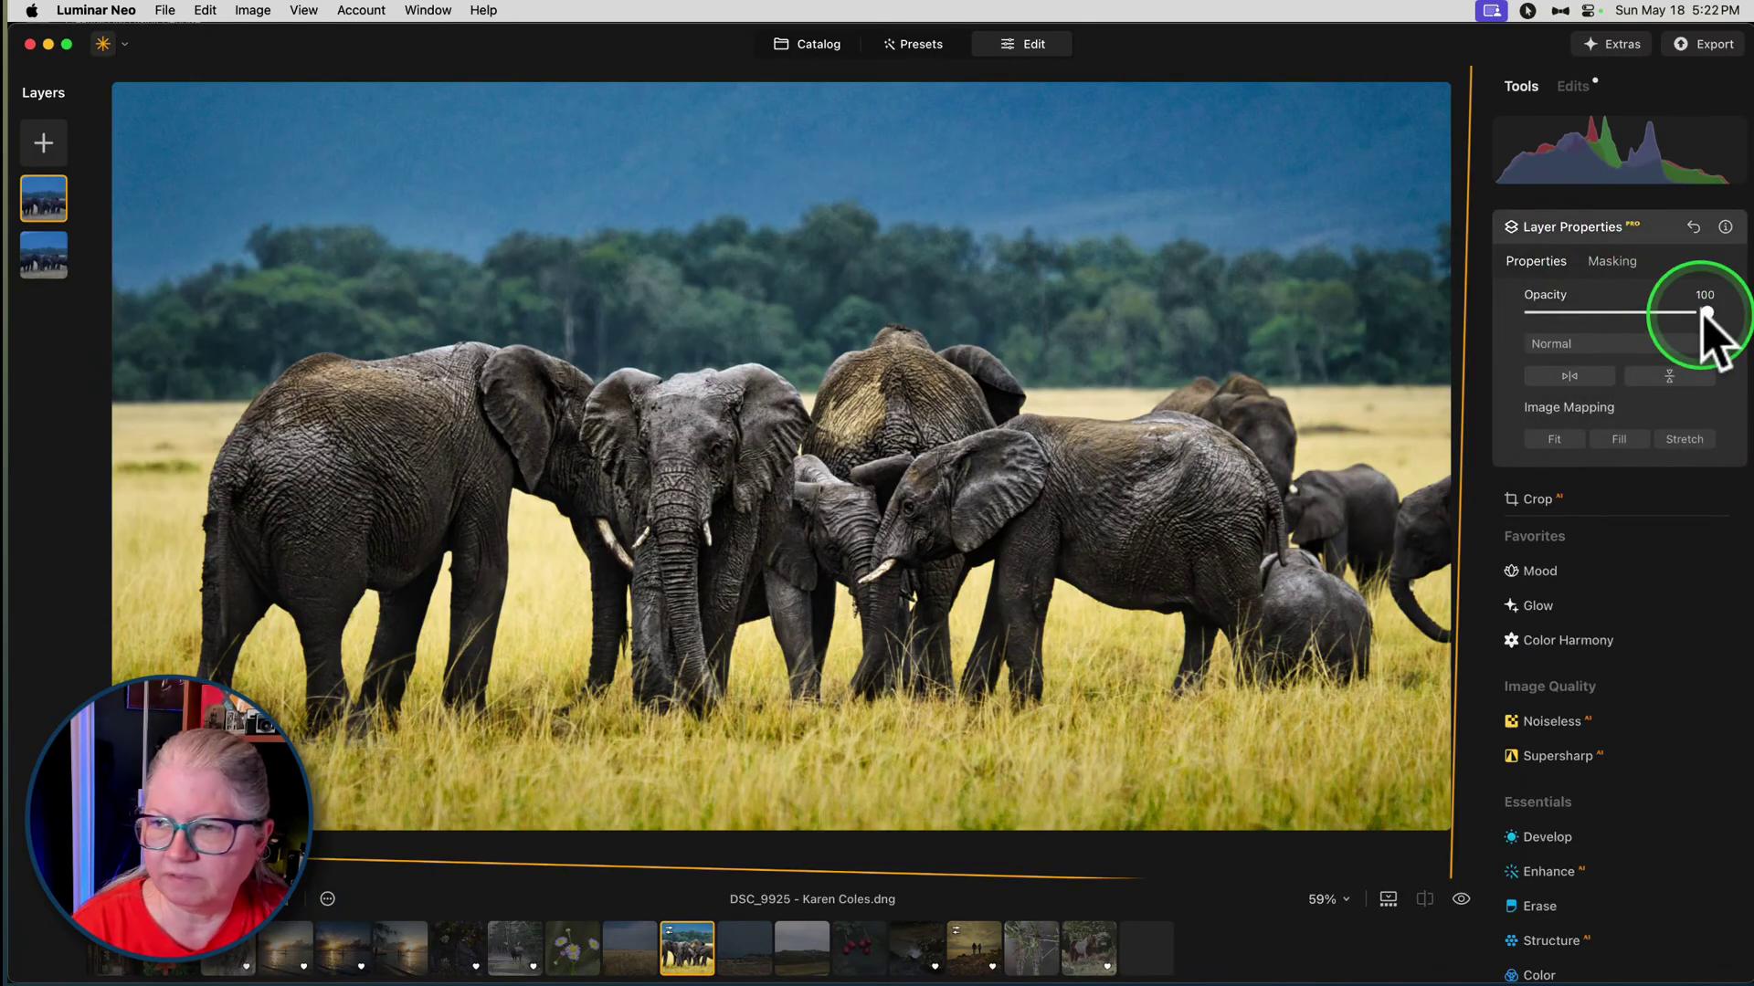
{"action": "left_click_drag", "start_coordinate": [1704, 313], "coordinate": [1583, 313]}
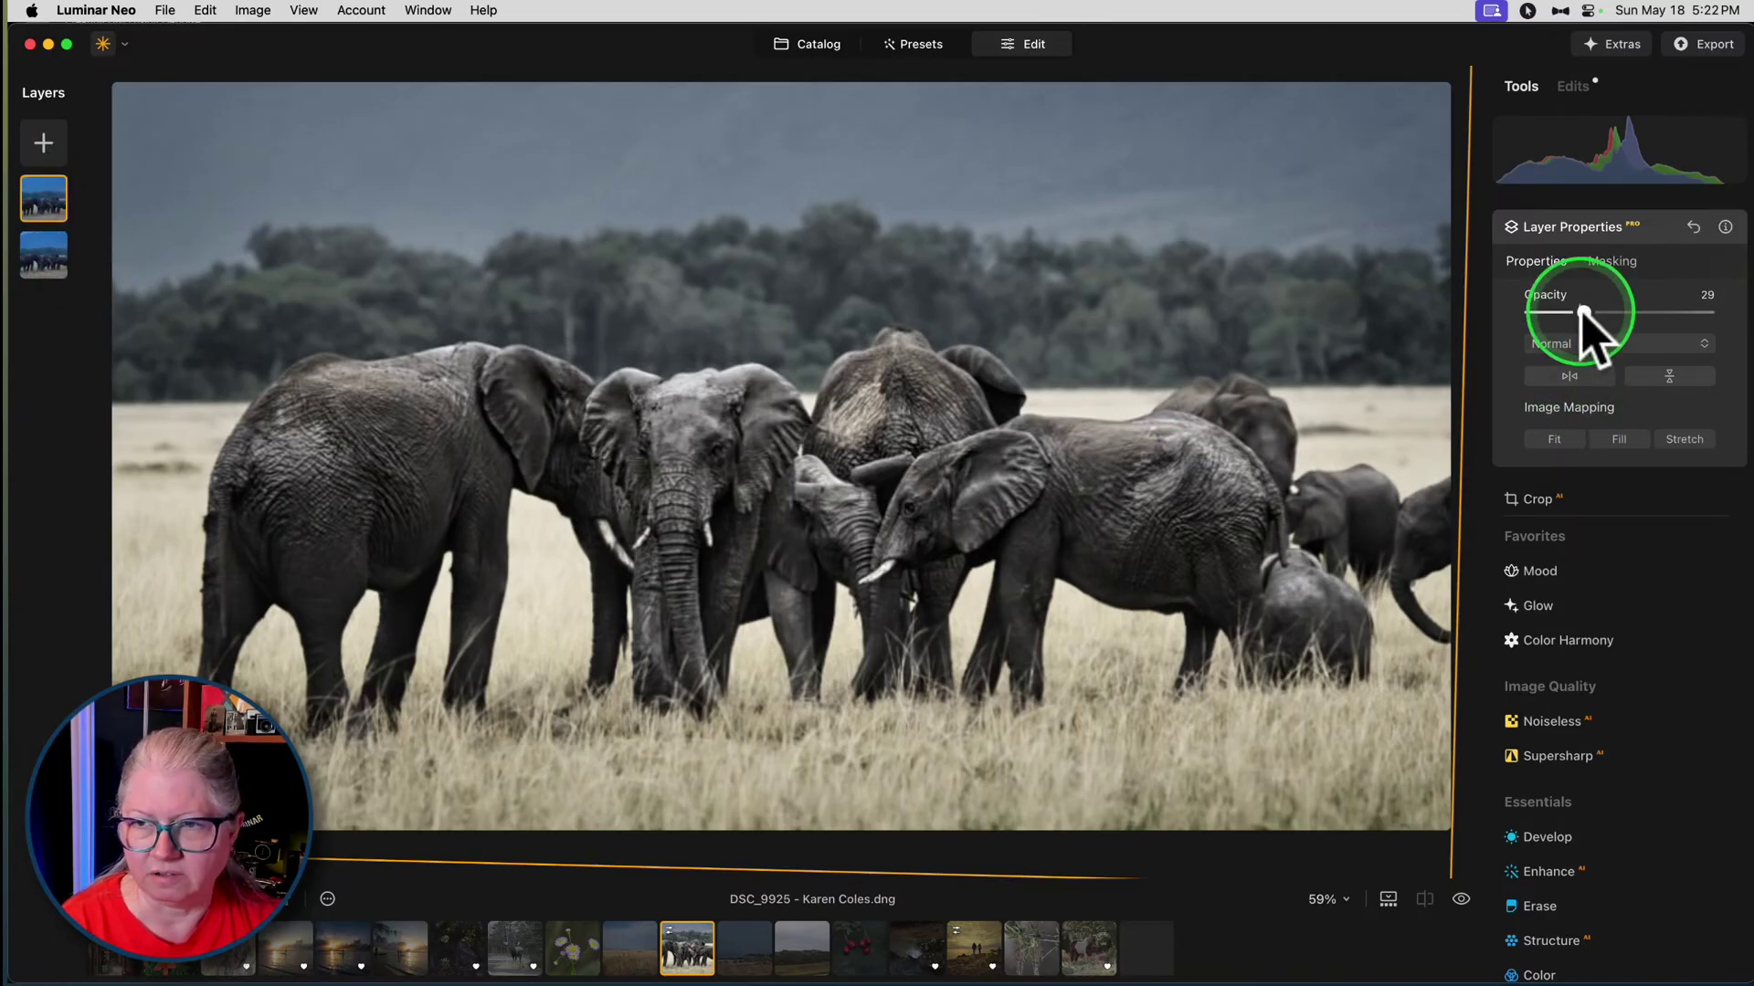
{"action": "mouse_move", "coordinate": [1580, 313]}
{"action": "left_mouse_down"}
{"action": "mouse_move", "coordinate": [1535, 313]}
{"action": "mouse_move", "coordinate": [1615, 314]}
{"action": "mouse_move", "coordinate": [1561, 313]}
{"action": "left_mouse_up"}
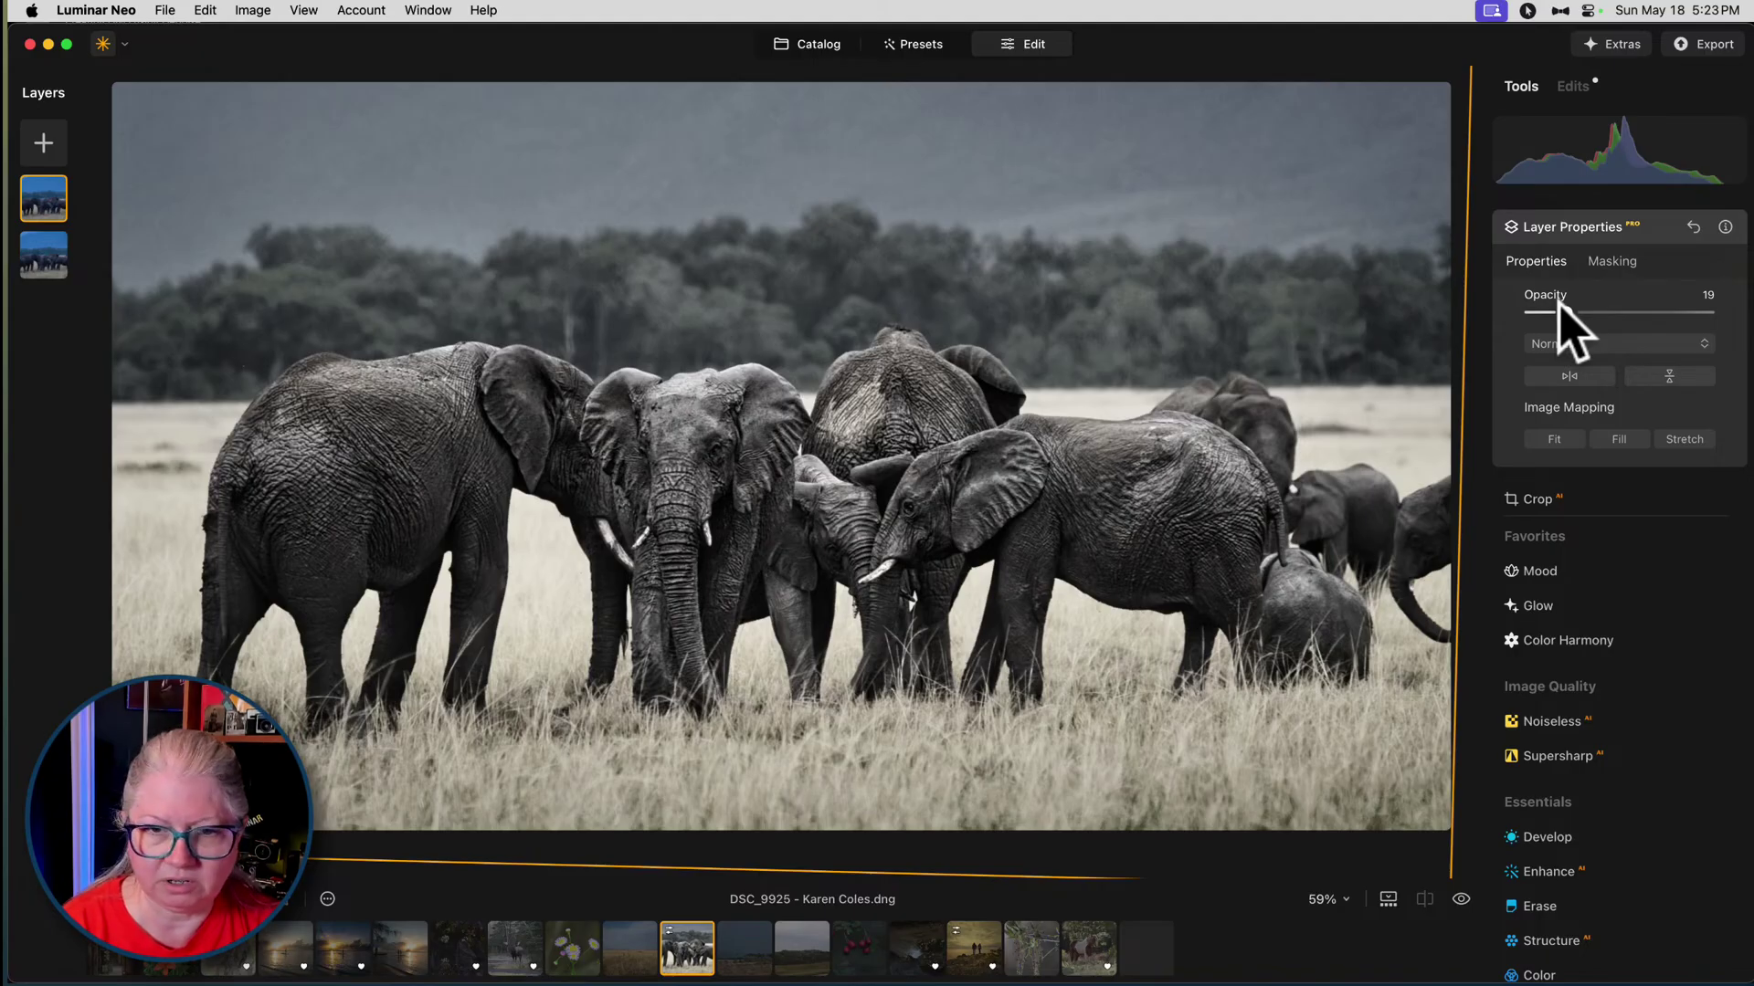
{"action": "left_click_drag", "start_coordinate": [1558, 304], "coordinate": [1586, 310]}
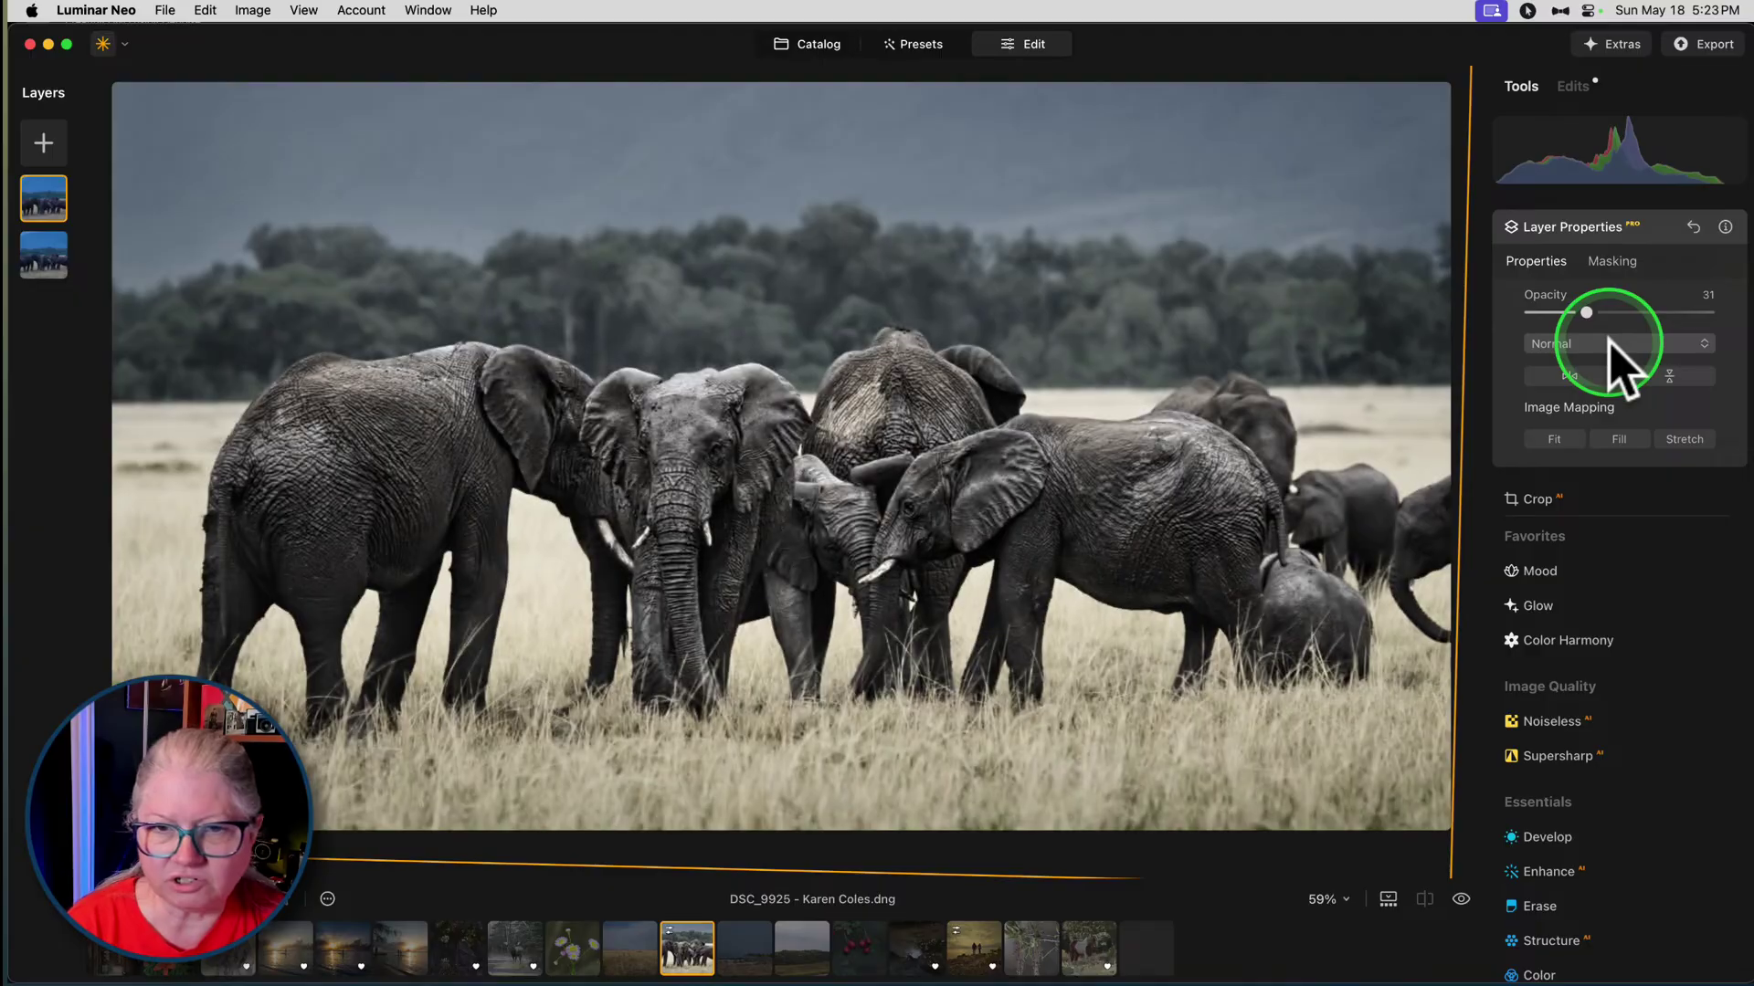
- Try the Color Burn and Soft Light blend modes on the upper elephant layer, with opacity at 33
{"action": "left_click", "coordinate": [1613, 351]}
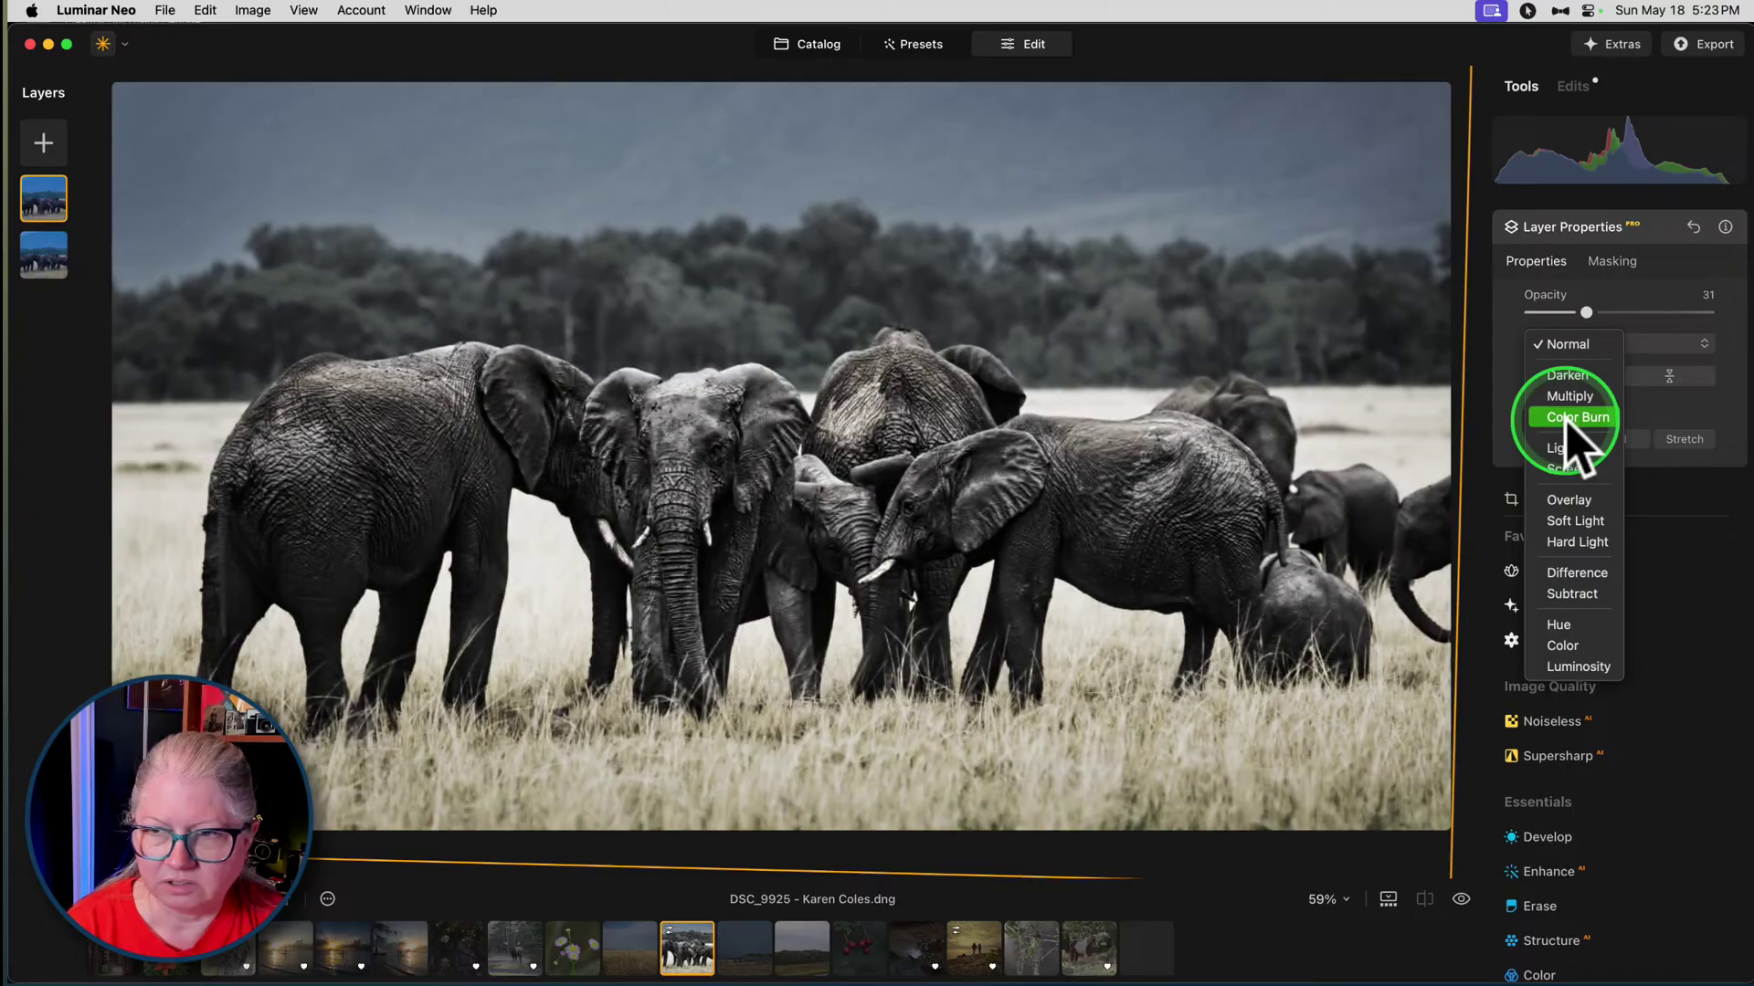
{"action": "key", "text": "Escape"}
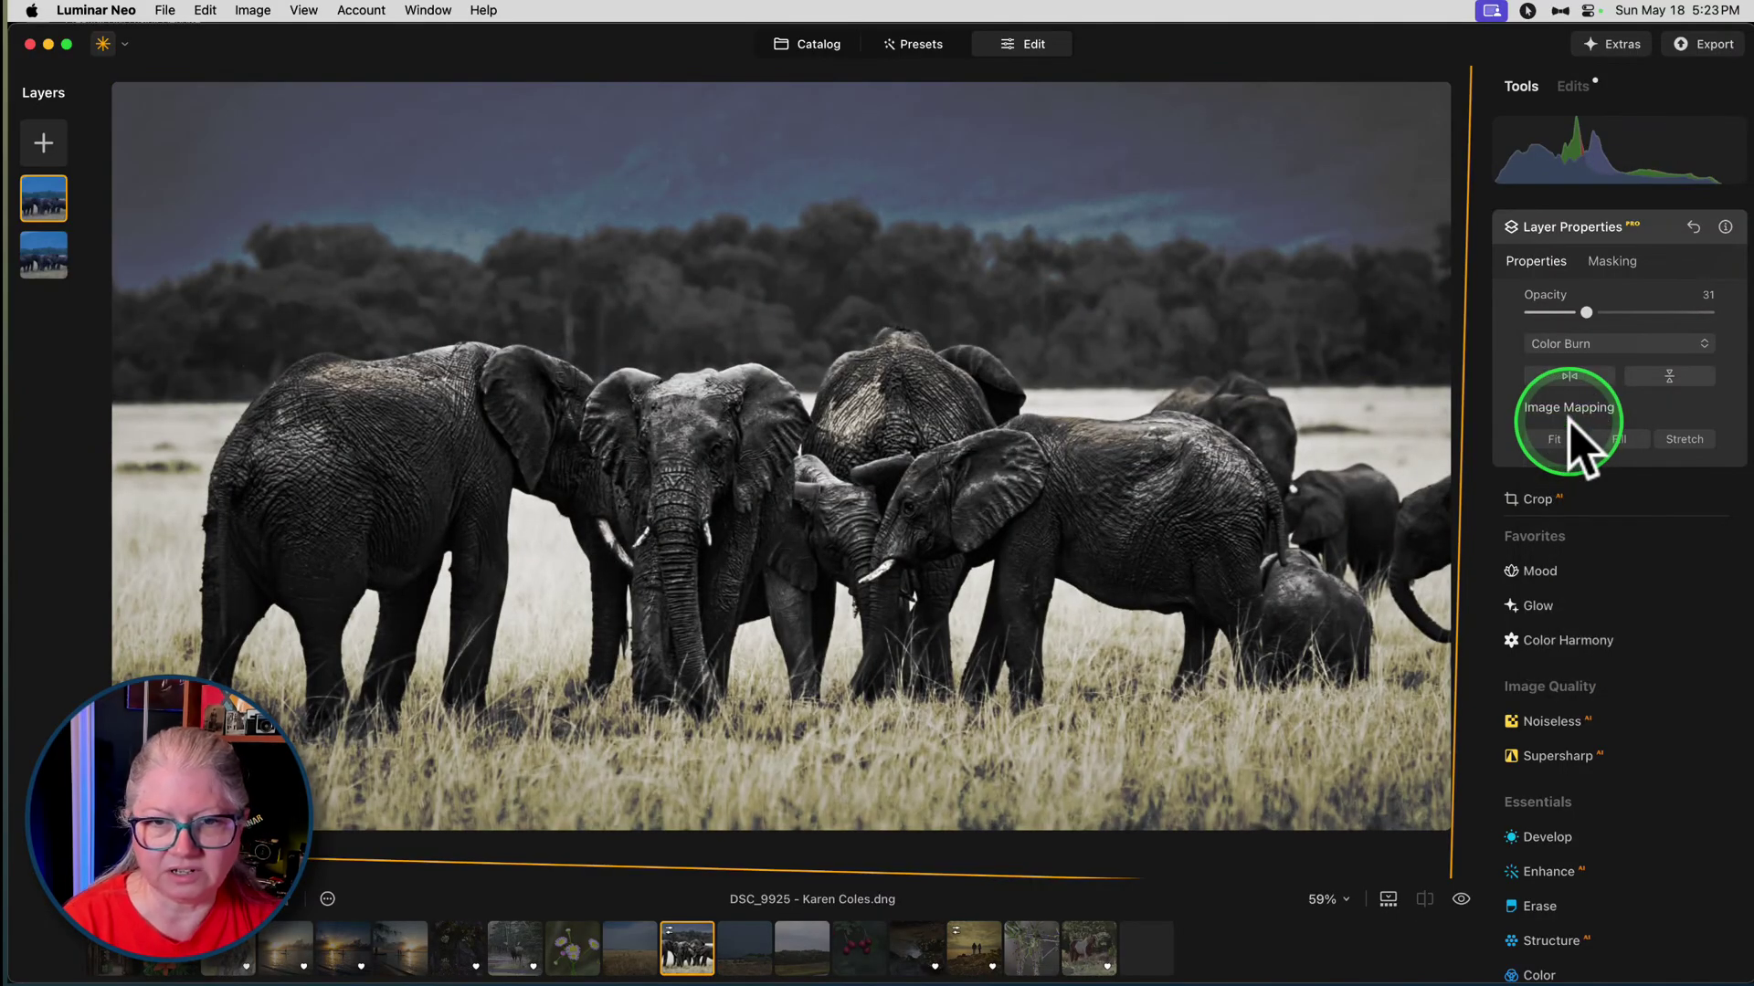
{"action": "left_click", "coordinate": [1575, 345]}
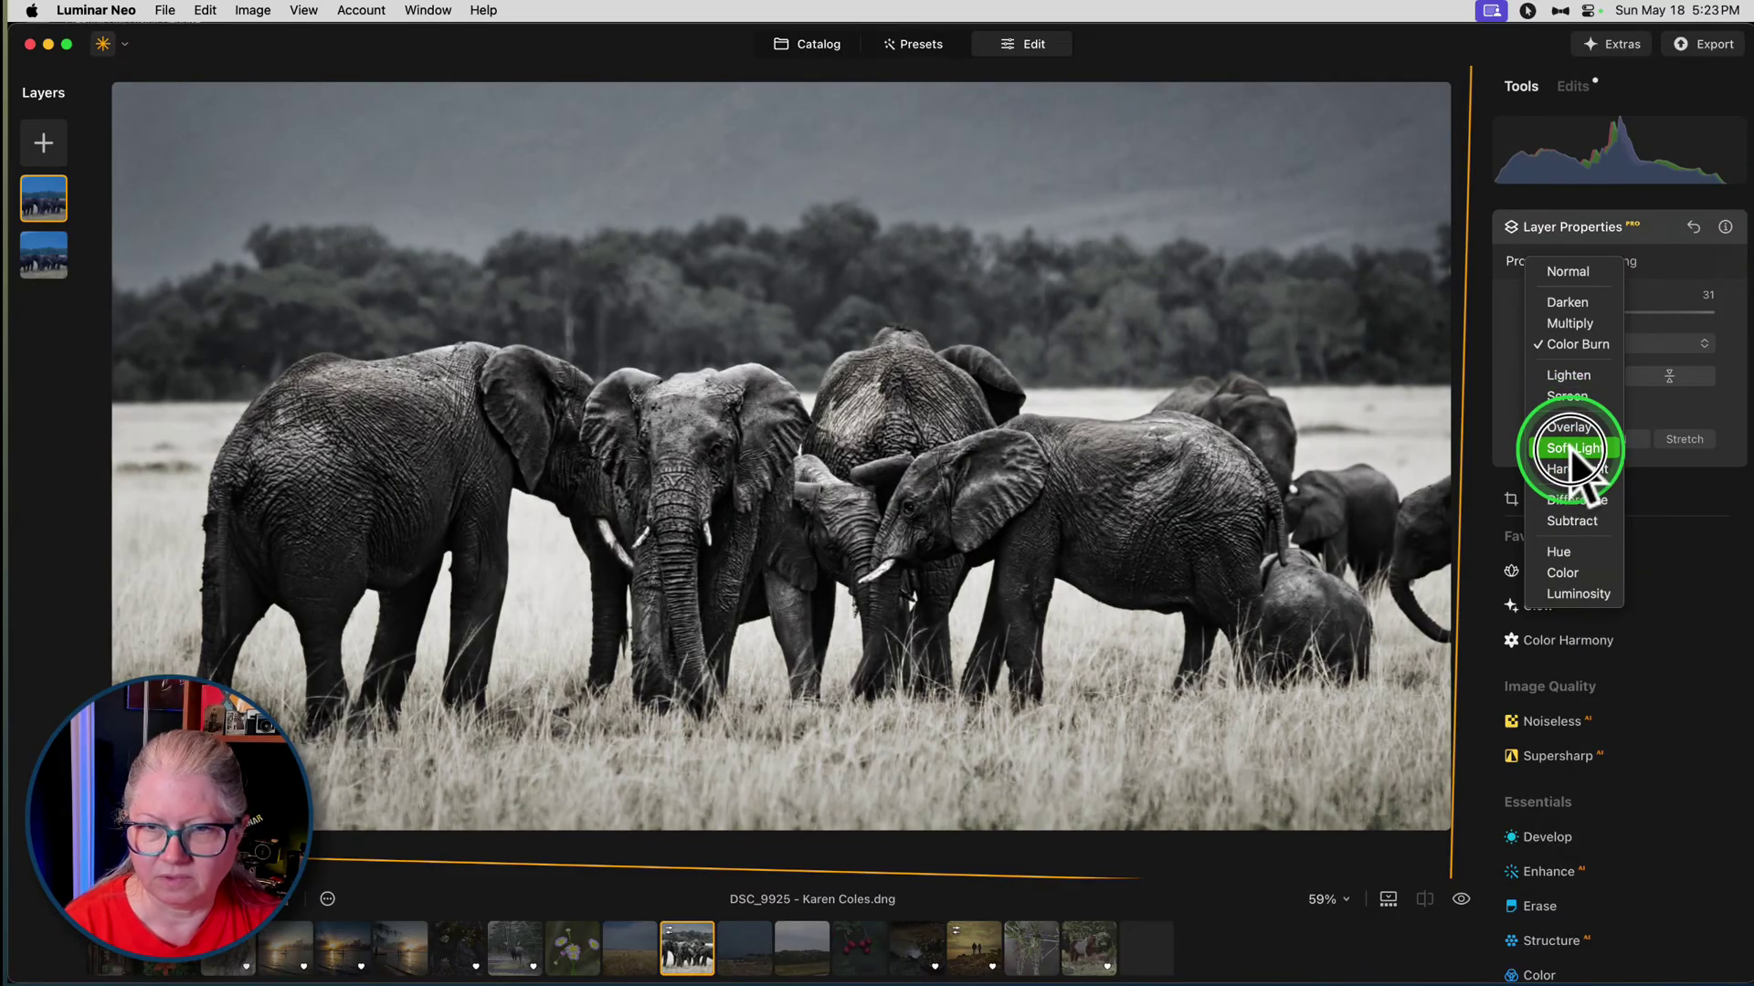
{"action": "left_click", "coordinate": [1570, 448]}
{"action": "mouse_move", "coordinate": [1597, 308]}
{"action": "left_mouse_down"}
{"action": "mouse_move", "coordinate": [1671, 310]}
{"action": "mouse_move", "coordinate": [1584, 315]}
{"action": "mouse_move", "coordinate": [1600, 331]}
{"action": "left_mouse_up"}
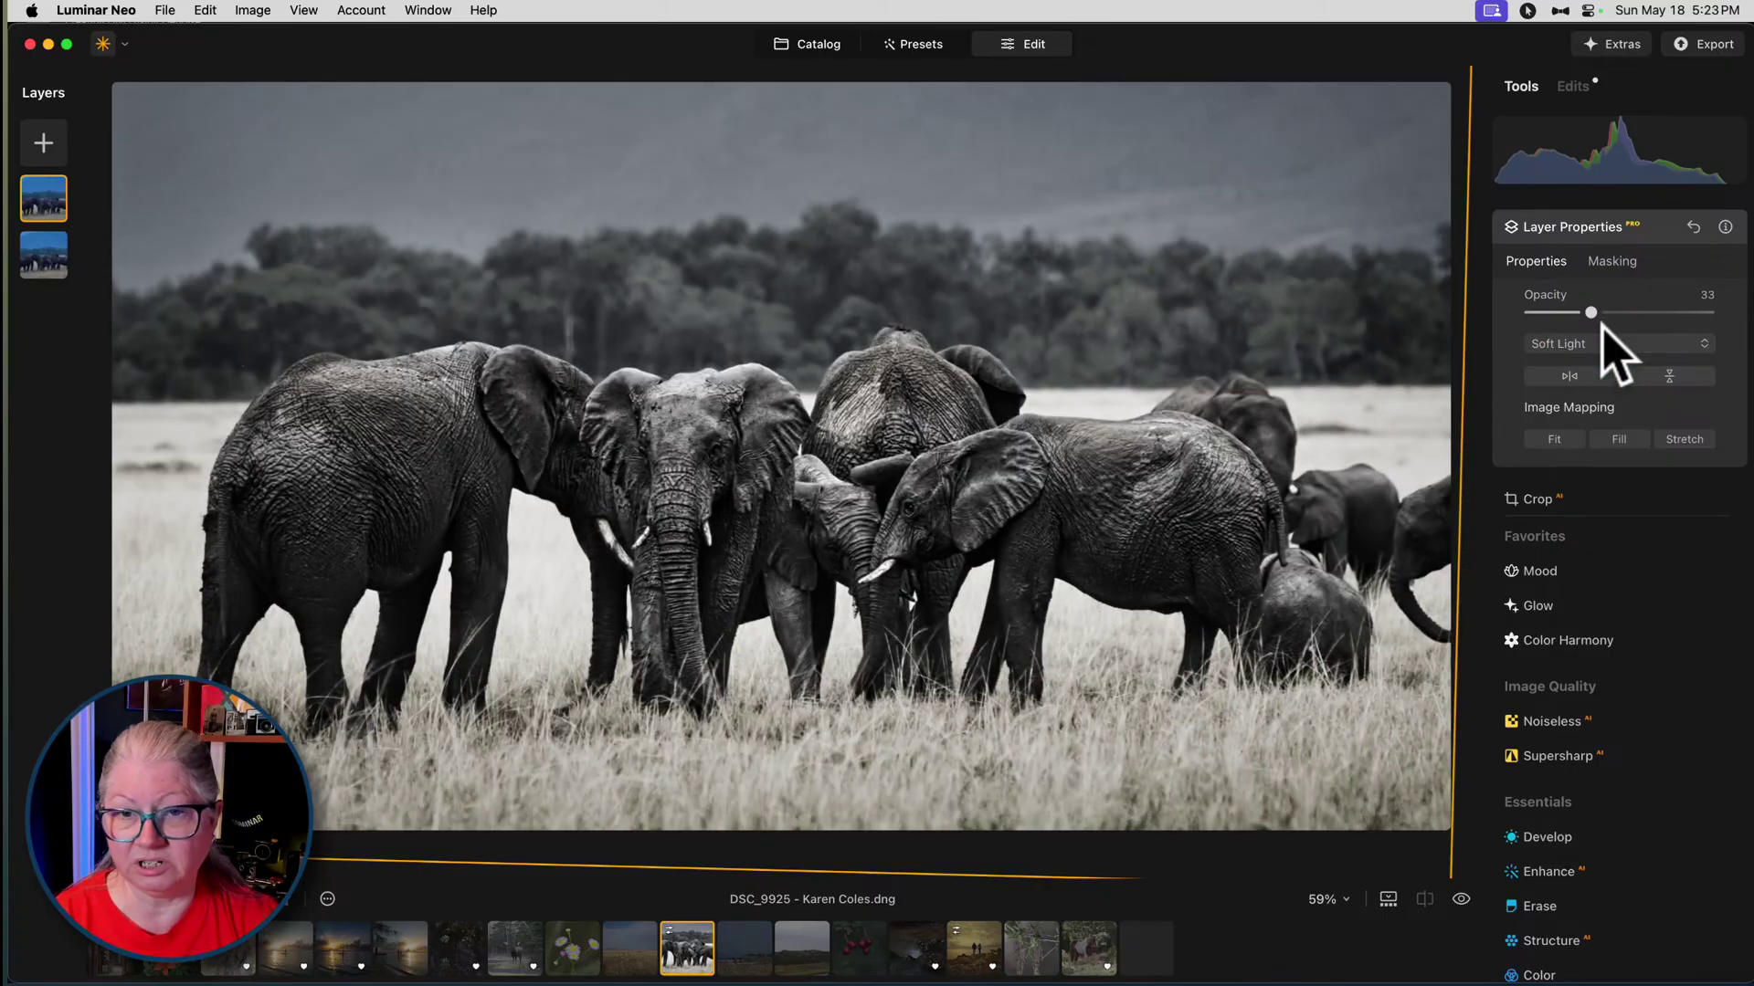
- Set the upper elephant layer's blend mode back to Normal and its opacity to 29
{"action": "left_click", "coordinate": [1598, 343]}
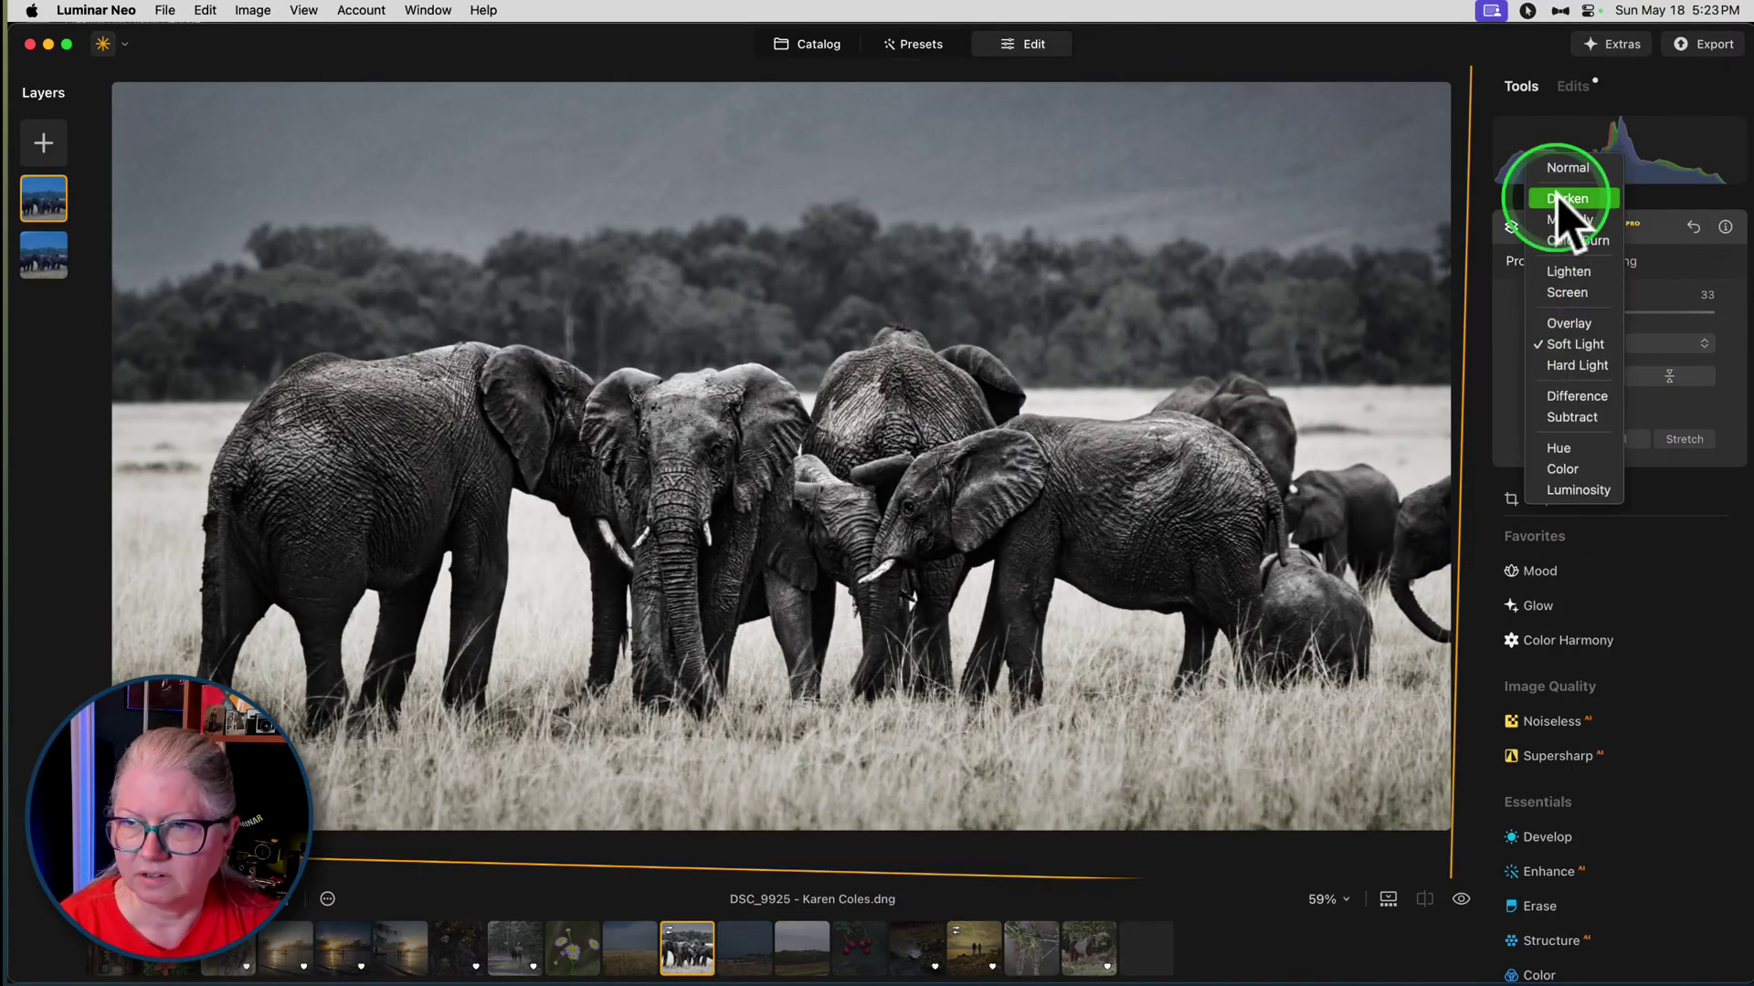
{"action": "left_click", "coordinate": [1562, 174]}
{"action": "left_click_drag", "start_coordinate": [1589, 312], "coordinate": [1579, 312]}
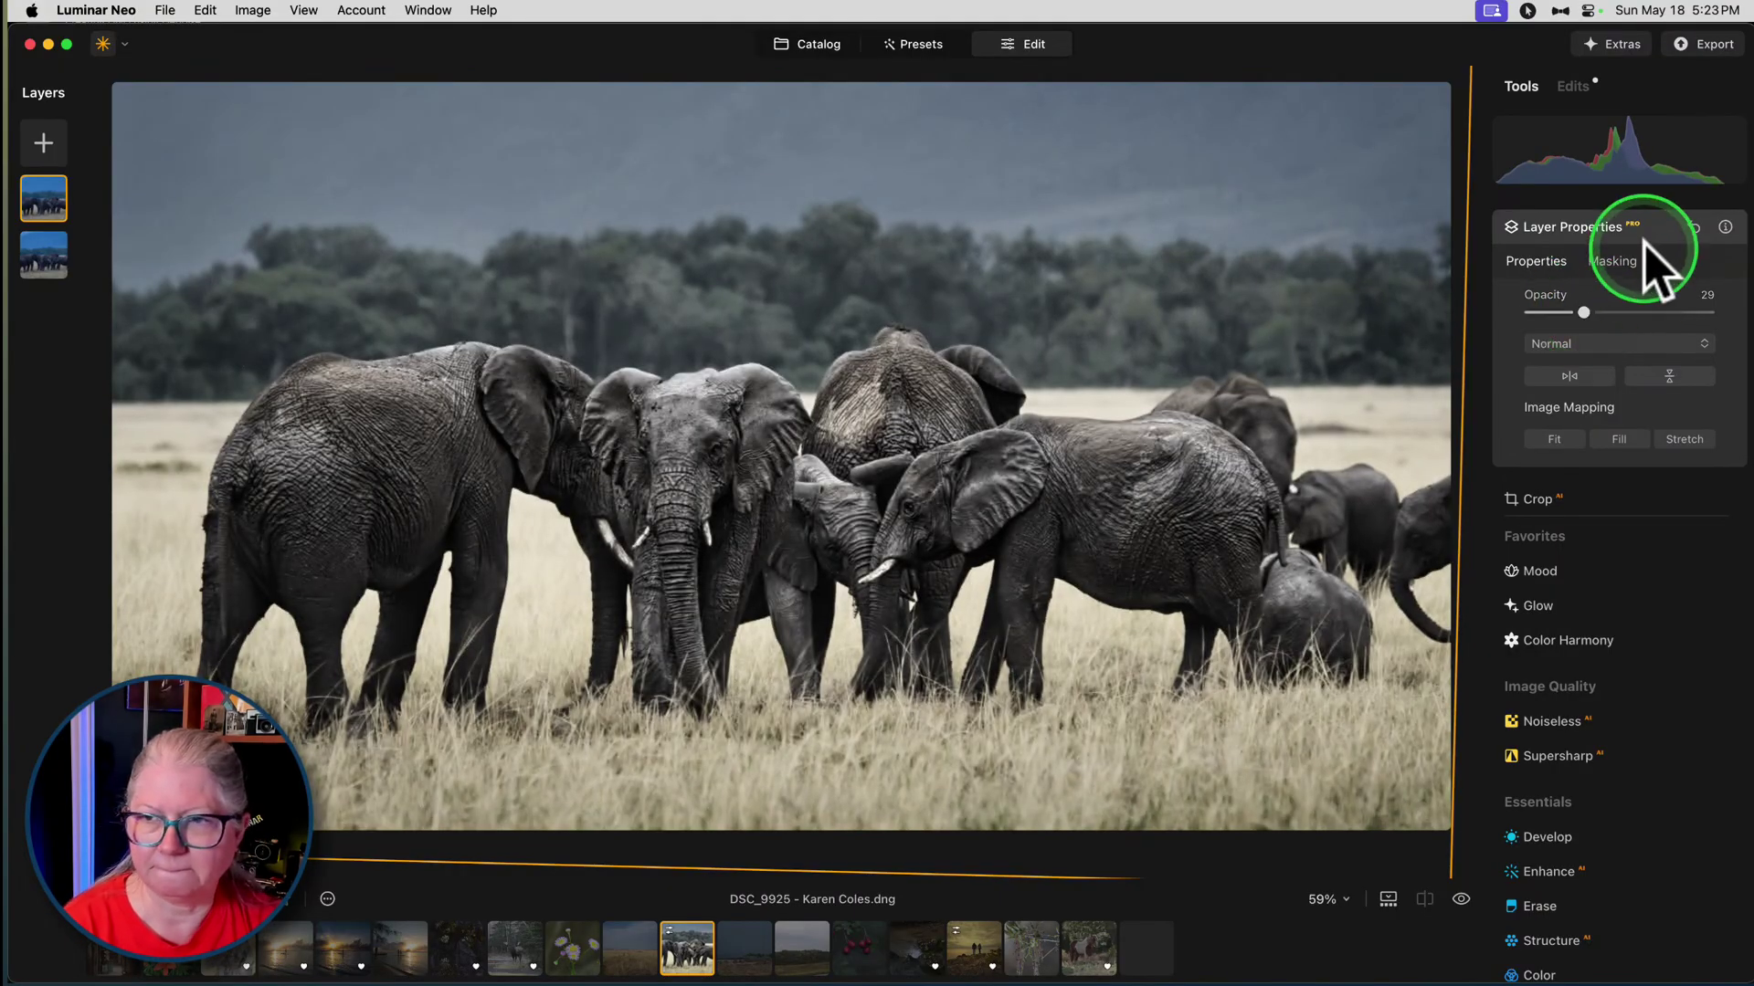
- Preview the Multiply blend mode but keep Normal, set the upper layer's opacity to 27, and close Layer Properties
{"action": "left_click", "coordinate": [1564, 344]}
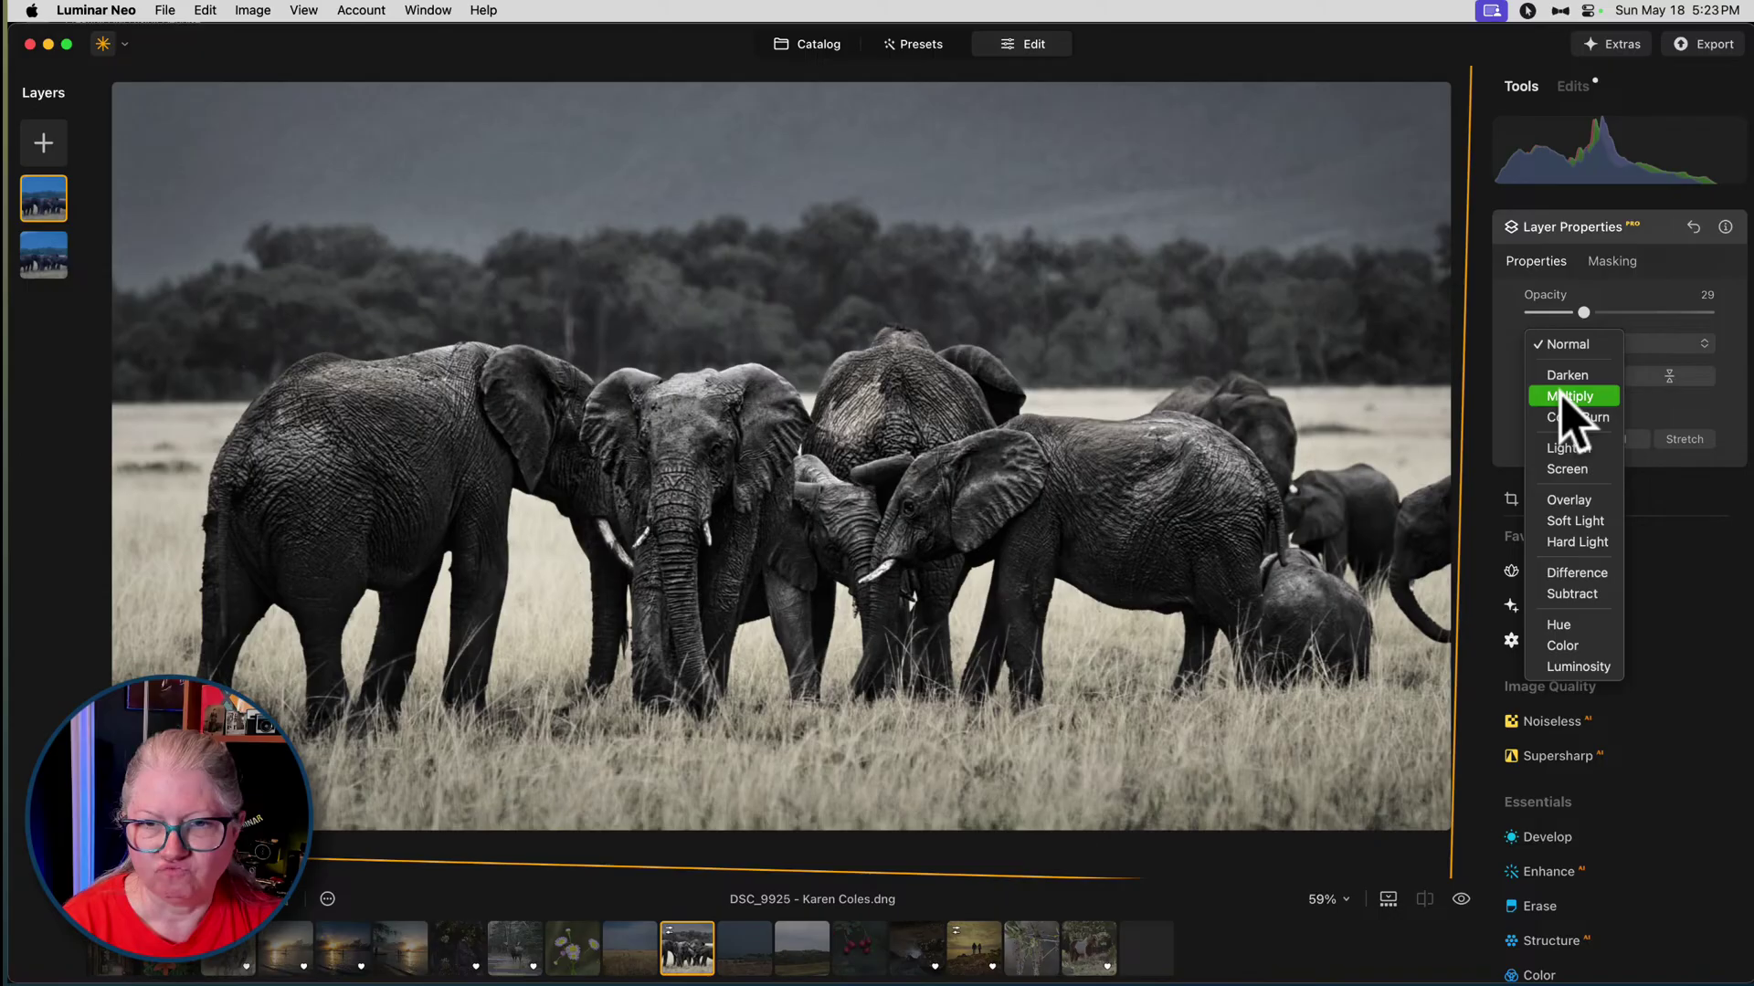
{"action": "left_click", "coordinate": [1550, 396]}
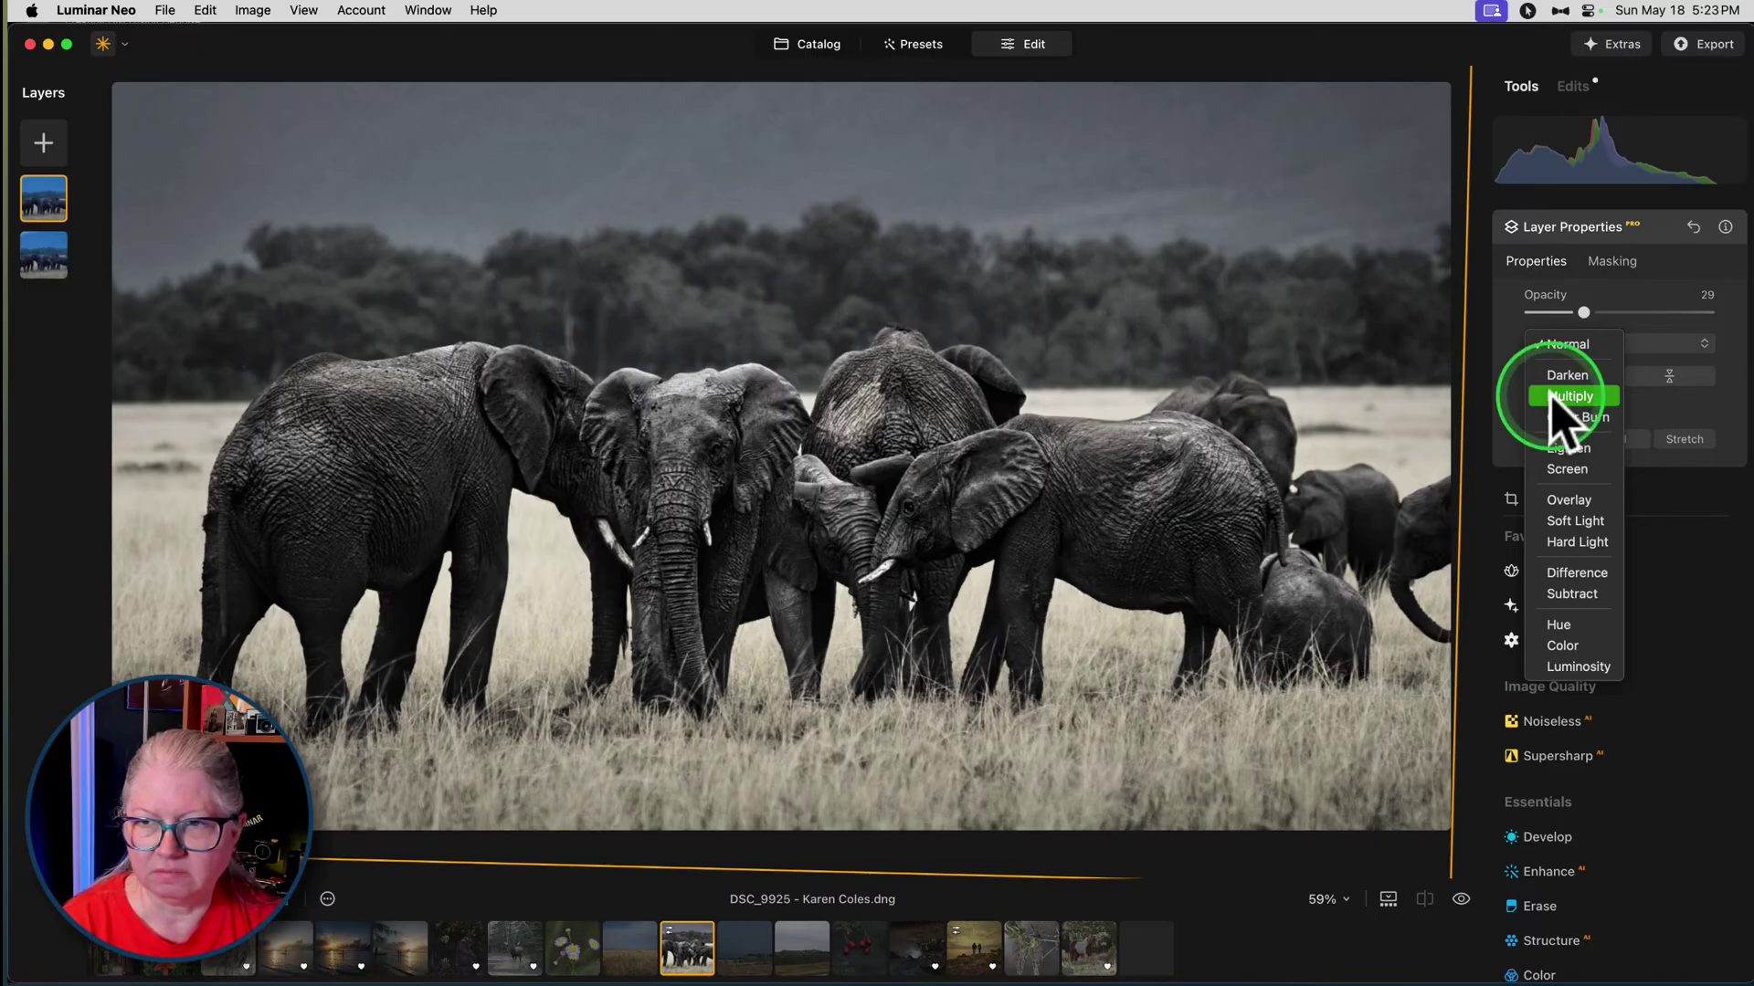
{"action": "left_click", "coordinate": [1550, 396]}
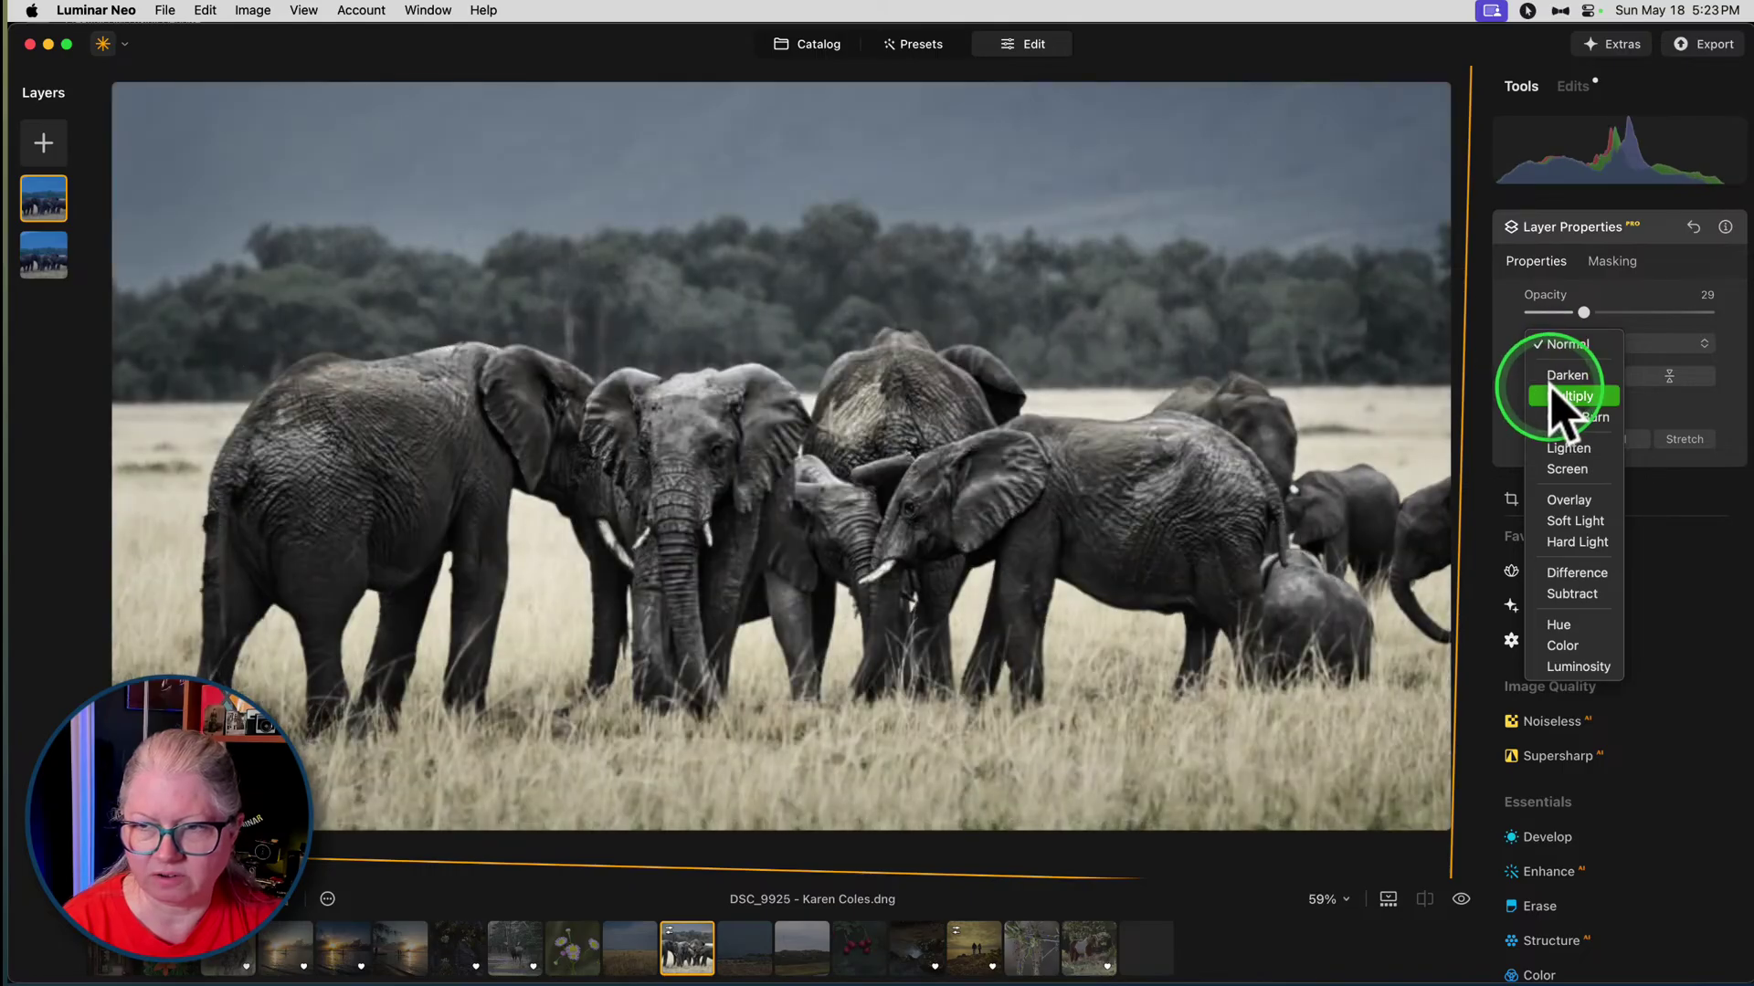
{"action": "left_click", "coordinate": [1598, 309]}
{"action": "mouse_move", "coordinate": [1597, 307]}
{"action": "left_mouse_down"}
{"action": "mouse_move", "coordinate": [1673, 315]}
{"action": "mouse_move", "coordinate": [1488, 309]}
{"action": "mouse_move", "coordinate": [1580, 313]}
{"action": "left_mouse_up"}
{"action": "left_click", "coordinate": [1565, 339]}
{"action": "left_click", "coordinate": [1573, 307]}
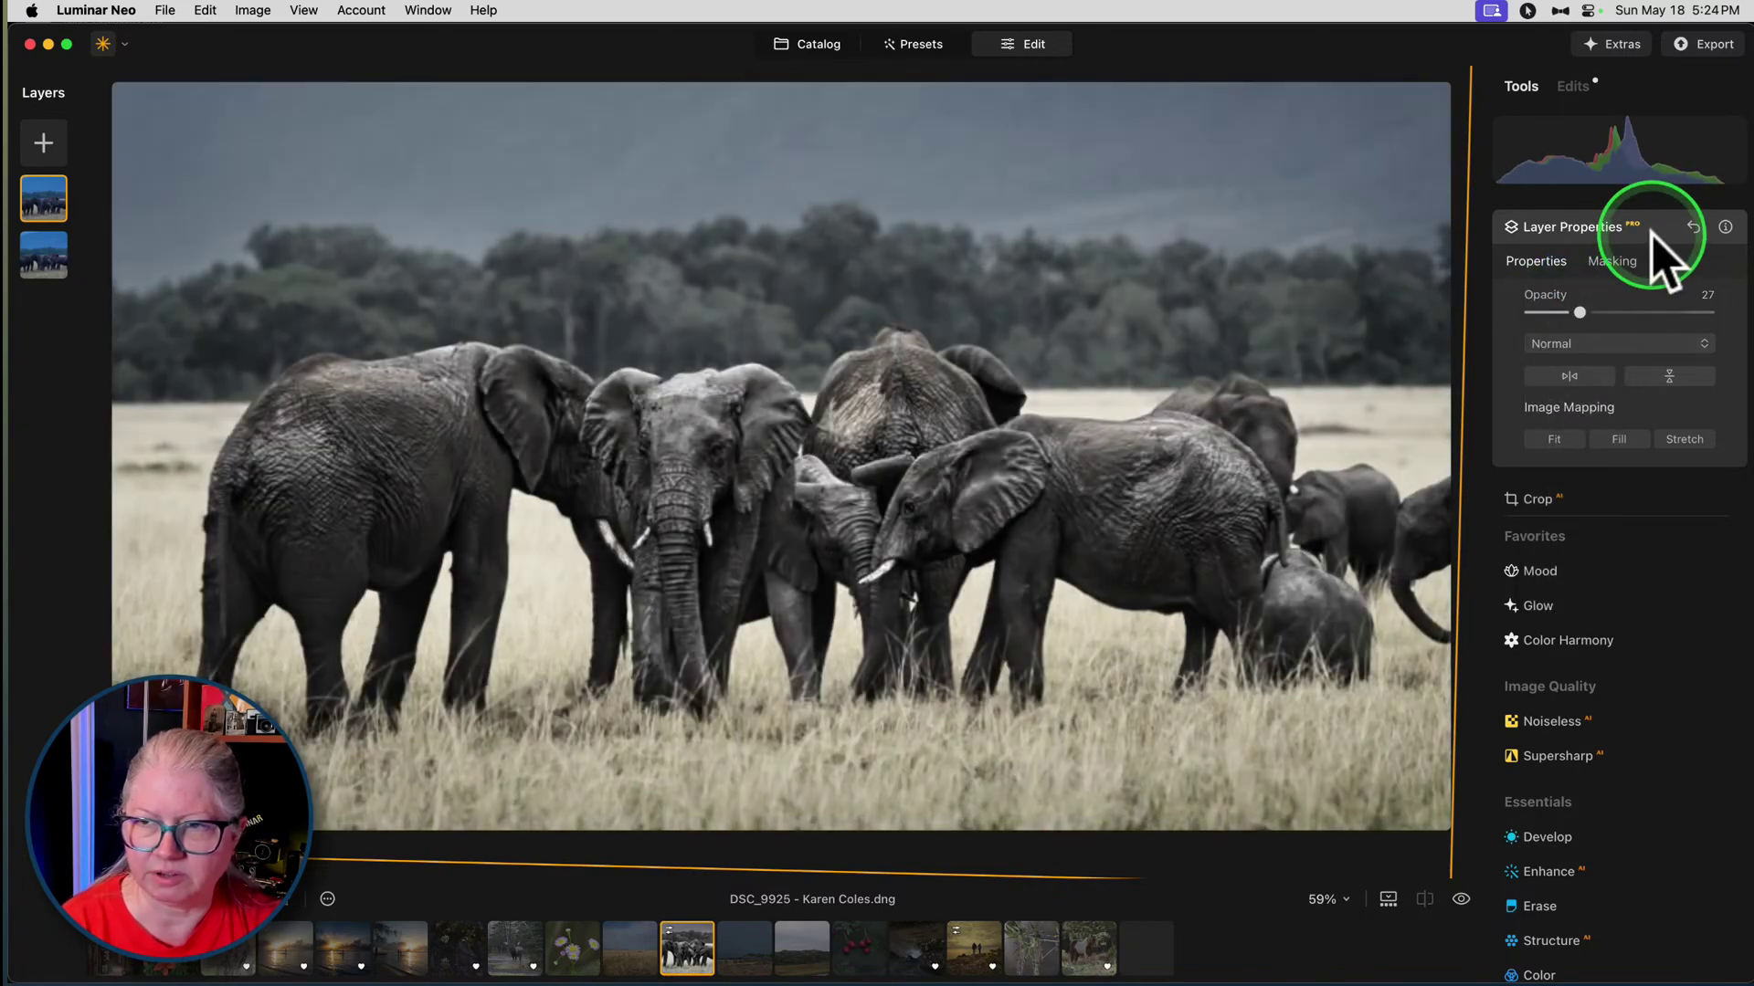
{"action": "left_click", "coordinate": [1639, 229]}
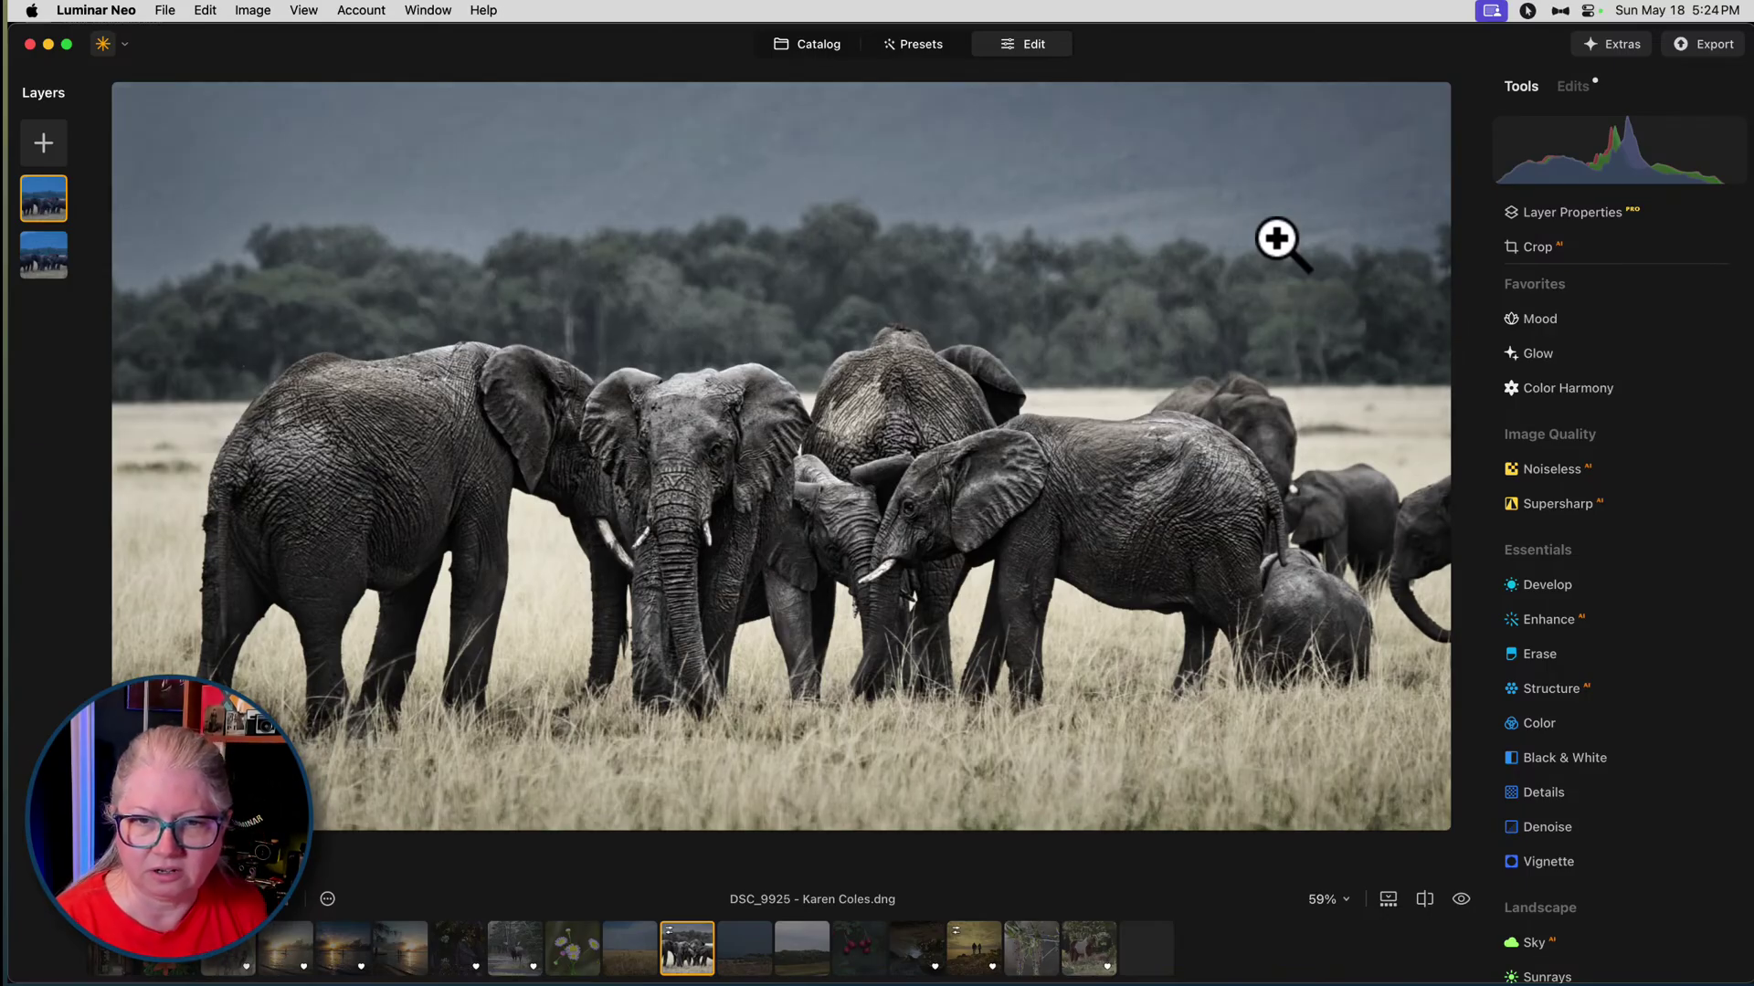
- Switch to Lightroom Classic, check the denoised panther photo for clipping, and display its photo info overlay
{"action": "key", "text": "super+Tab"}
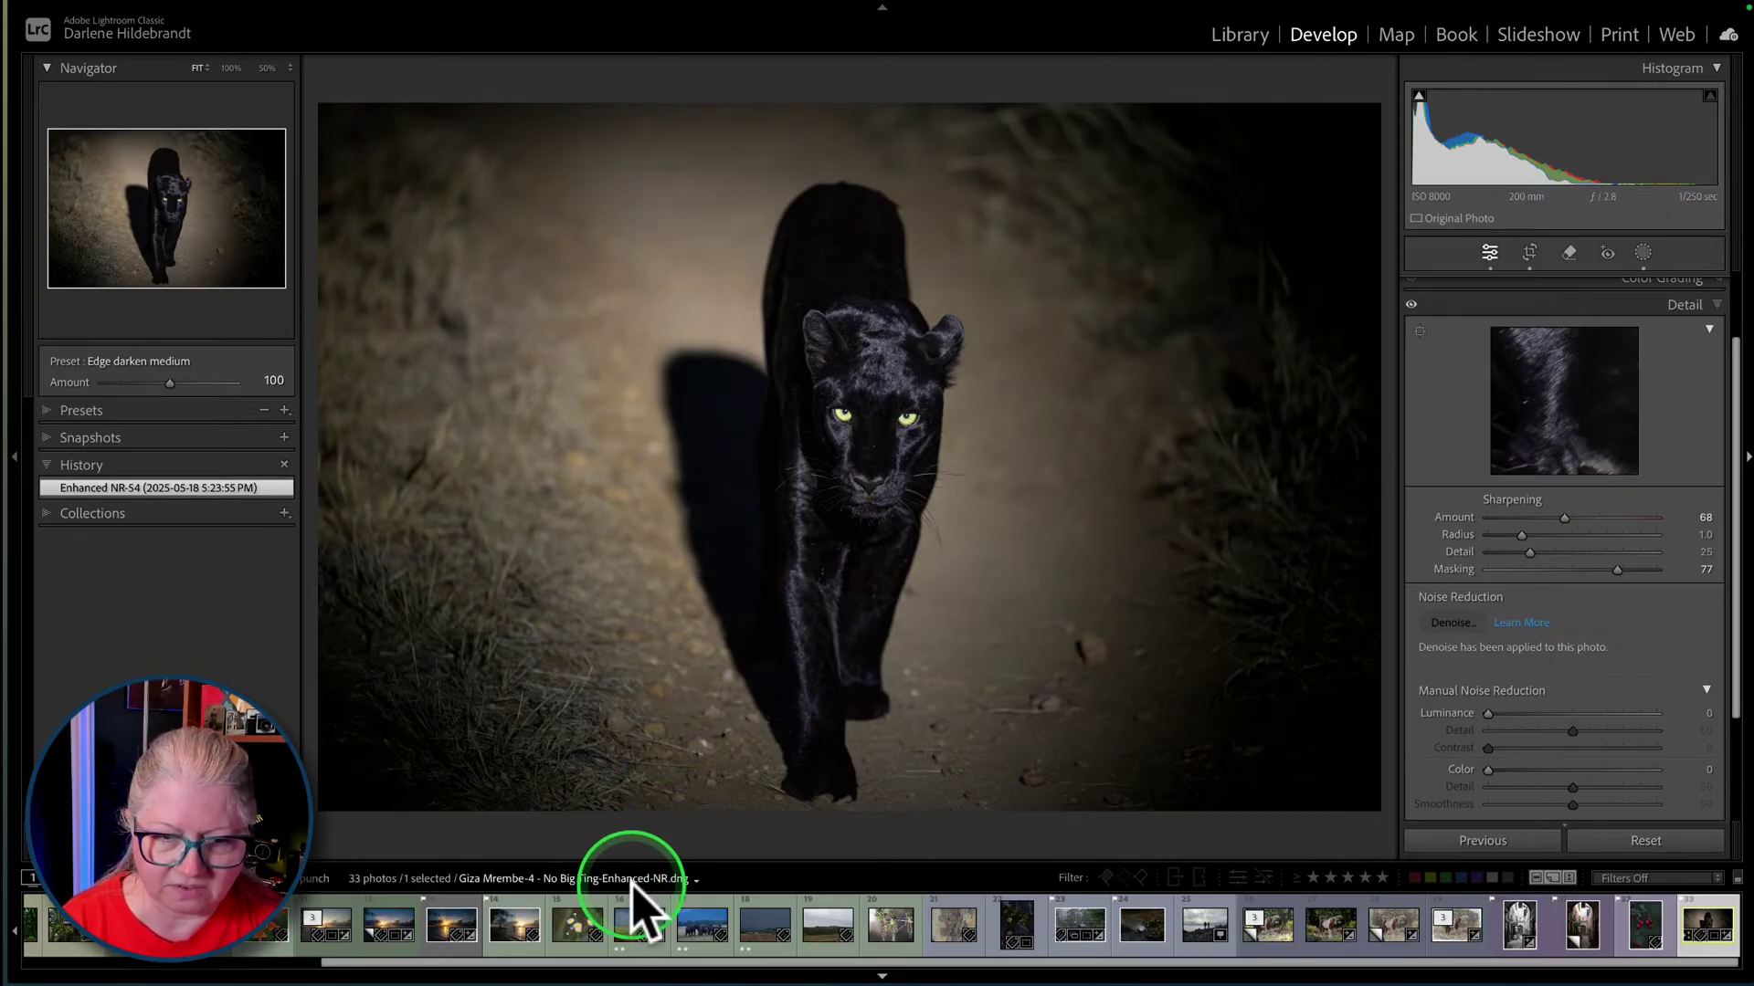
{"action": "key", "text": "j"}
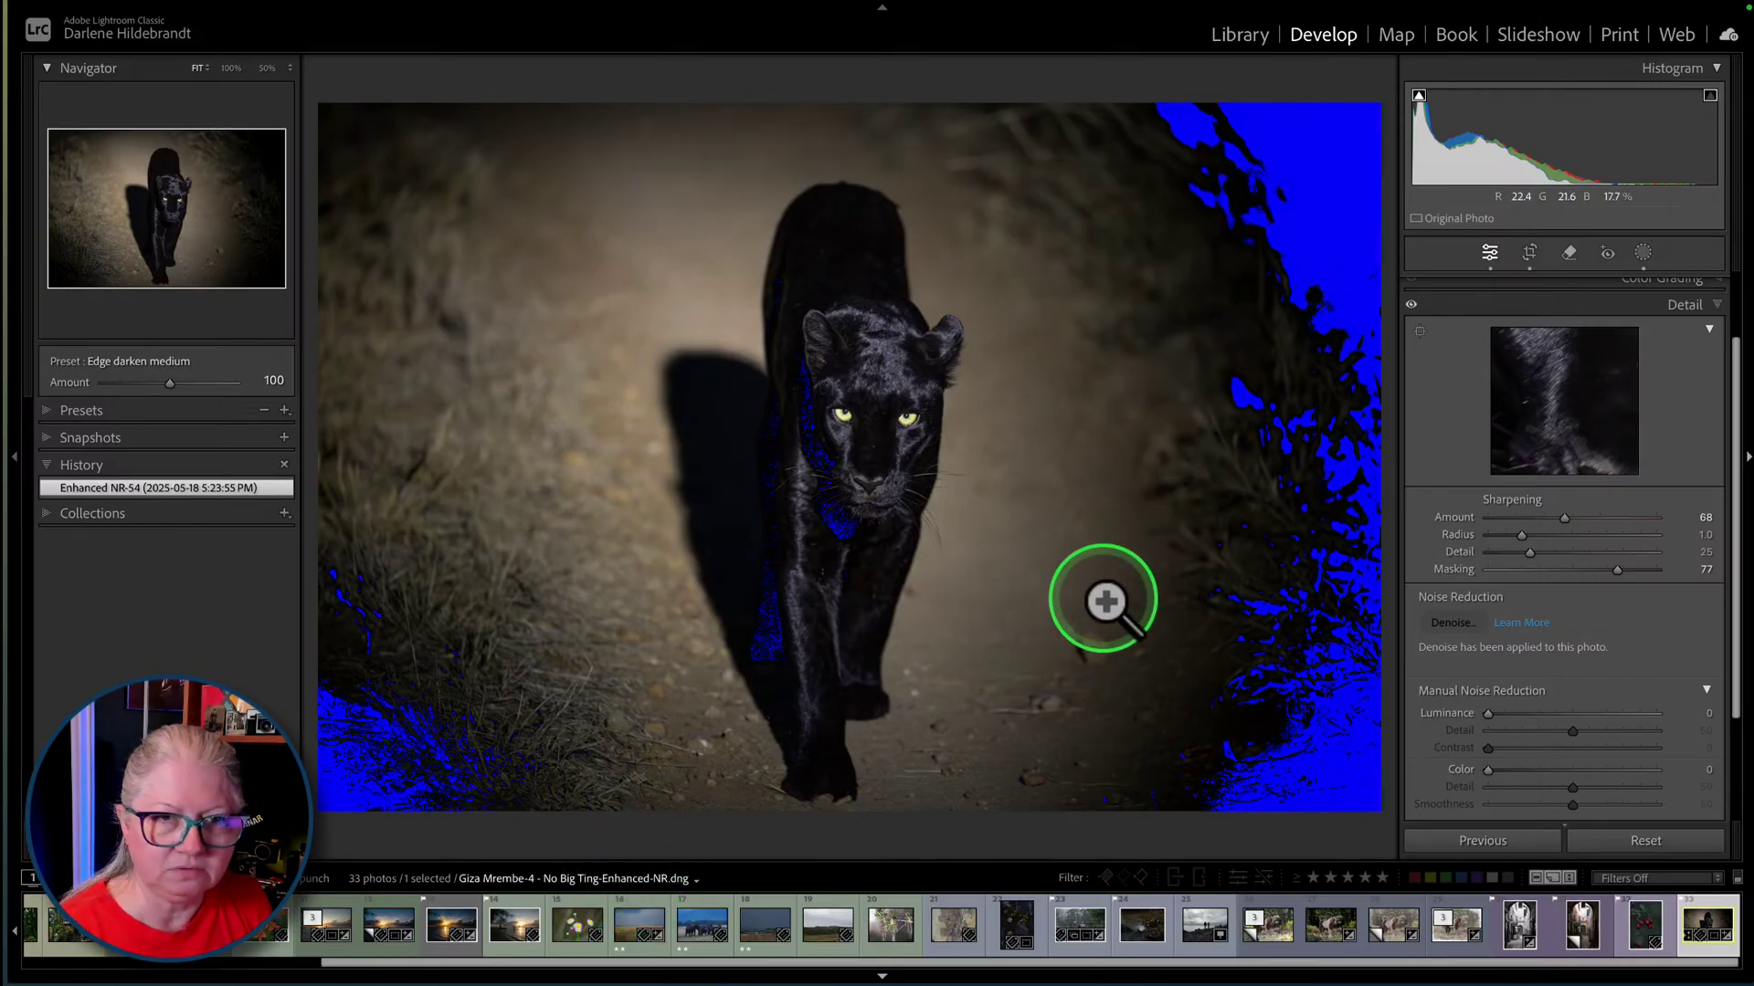
{"action": "key", "text": "j"}
{"action": "key", "text": "i"}
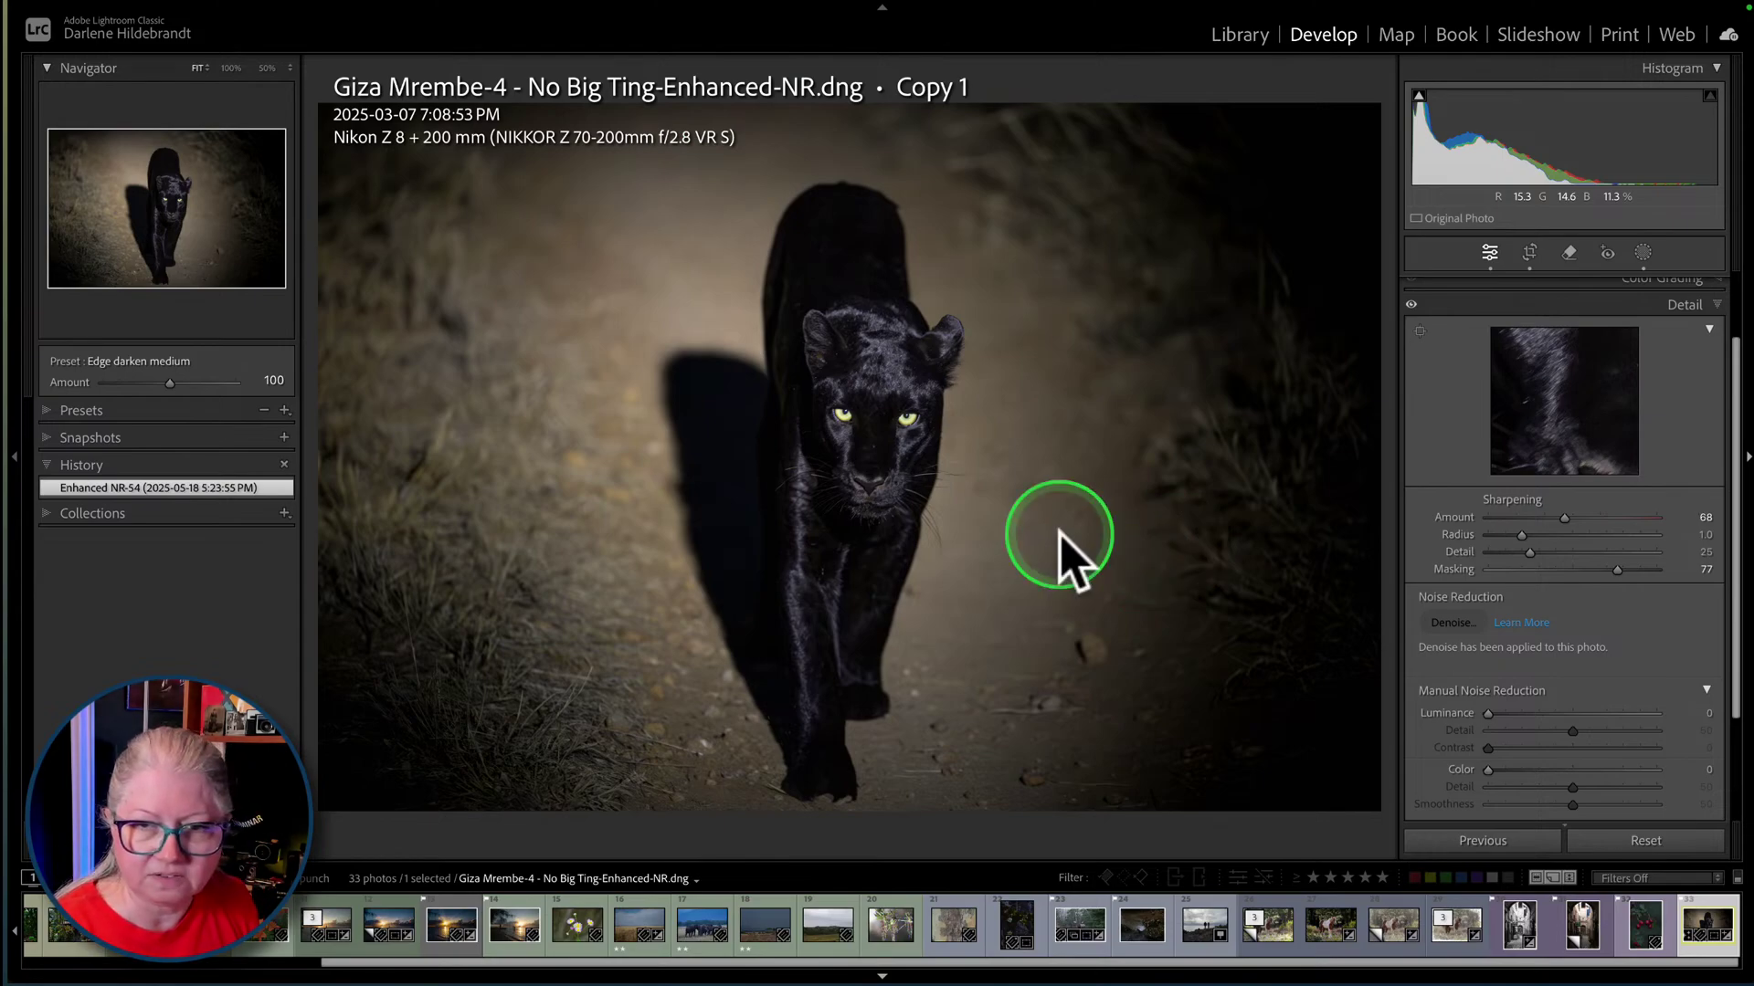
- Return to the Library photo grid, show its toolbar, and sort the photos by File Name
{"action": "key", "text": "g"}
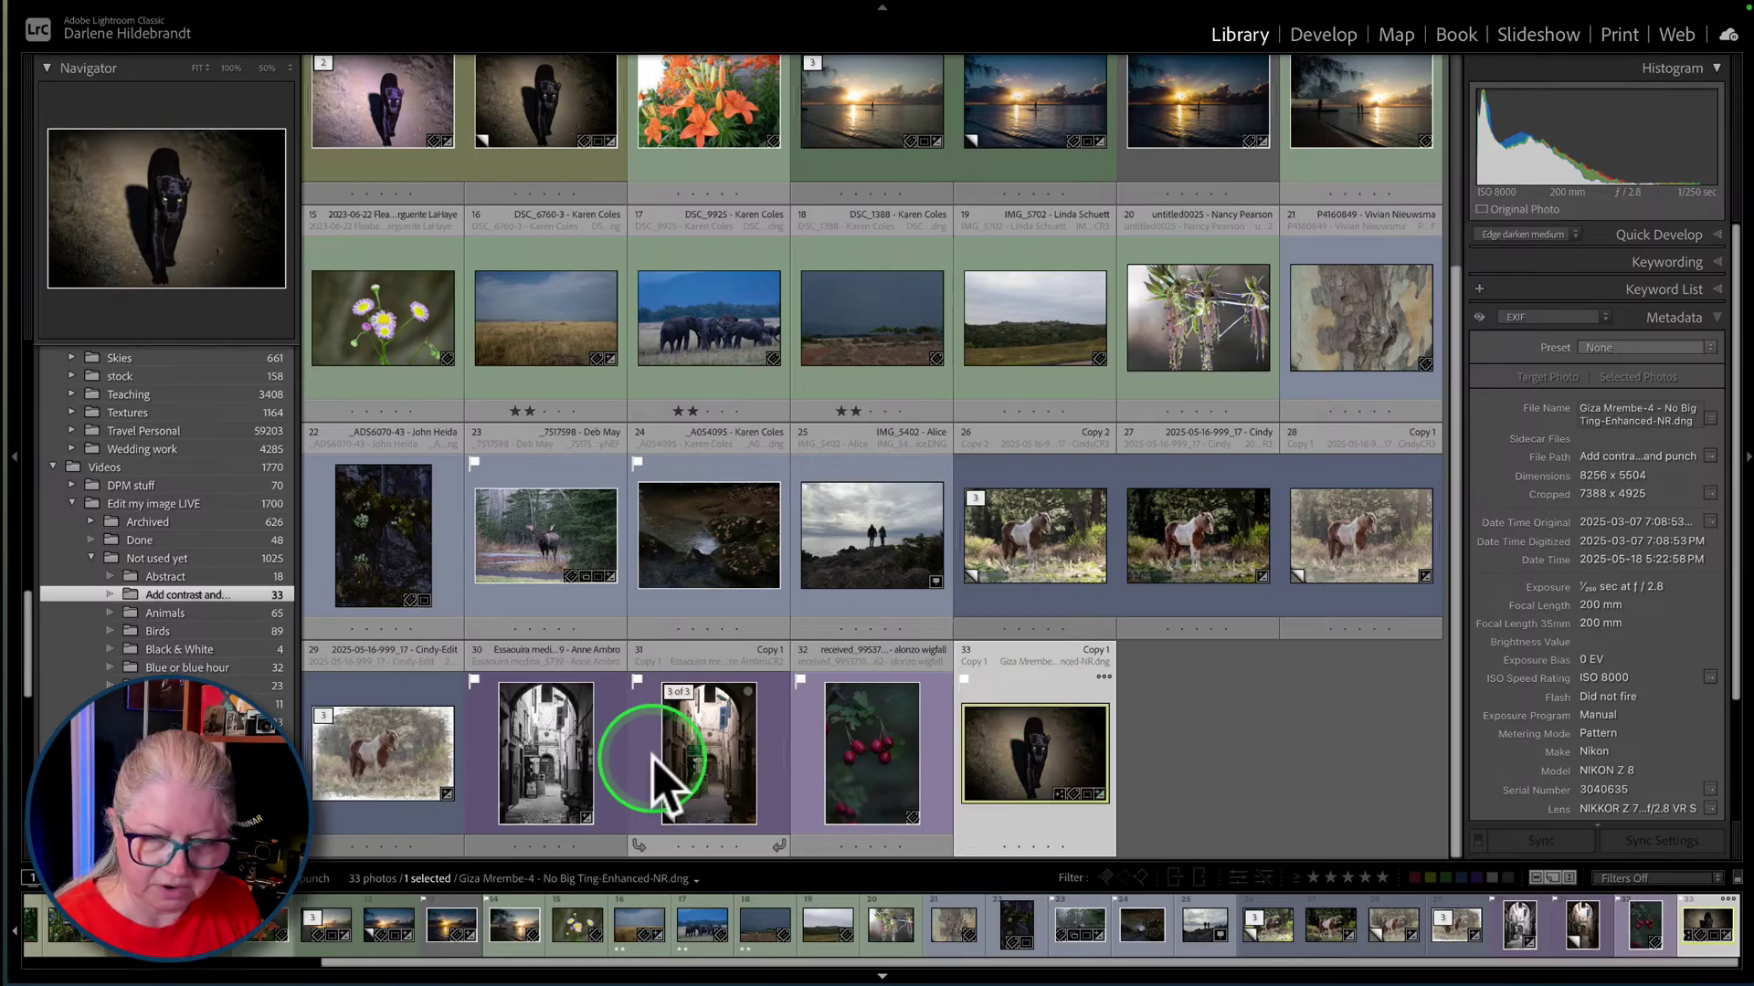
{"action": "key", "text": "t"}
{"action": "left_click", "coordinate": [654, 840]}
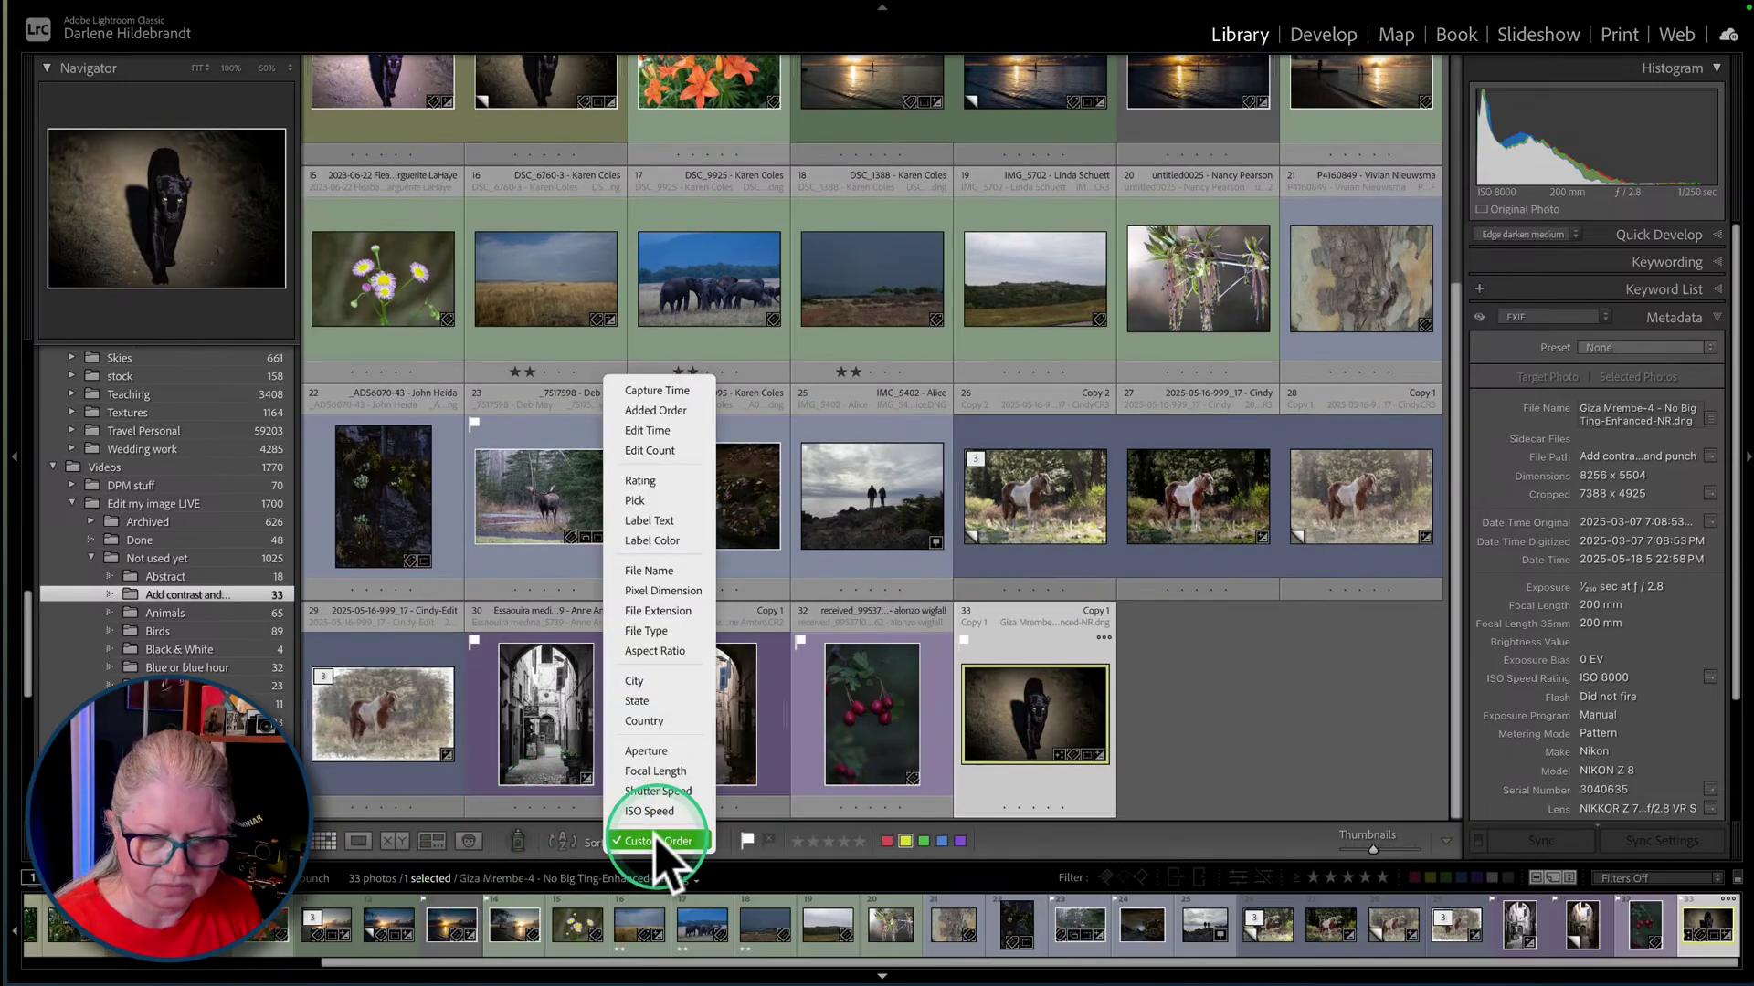
{"action": "left_click", "coordinate": [649, 571]}
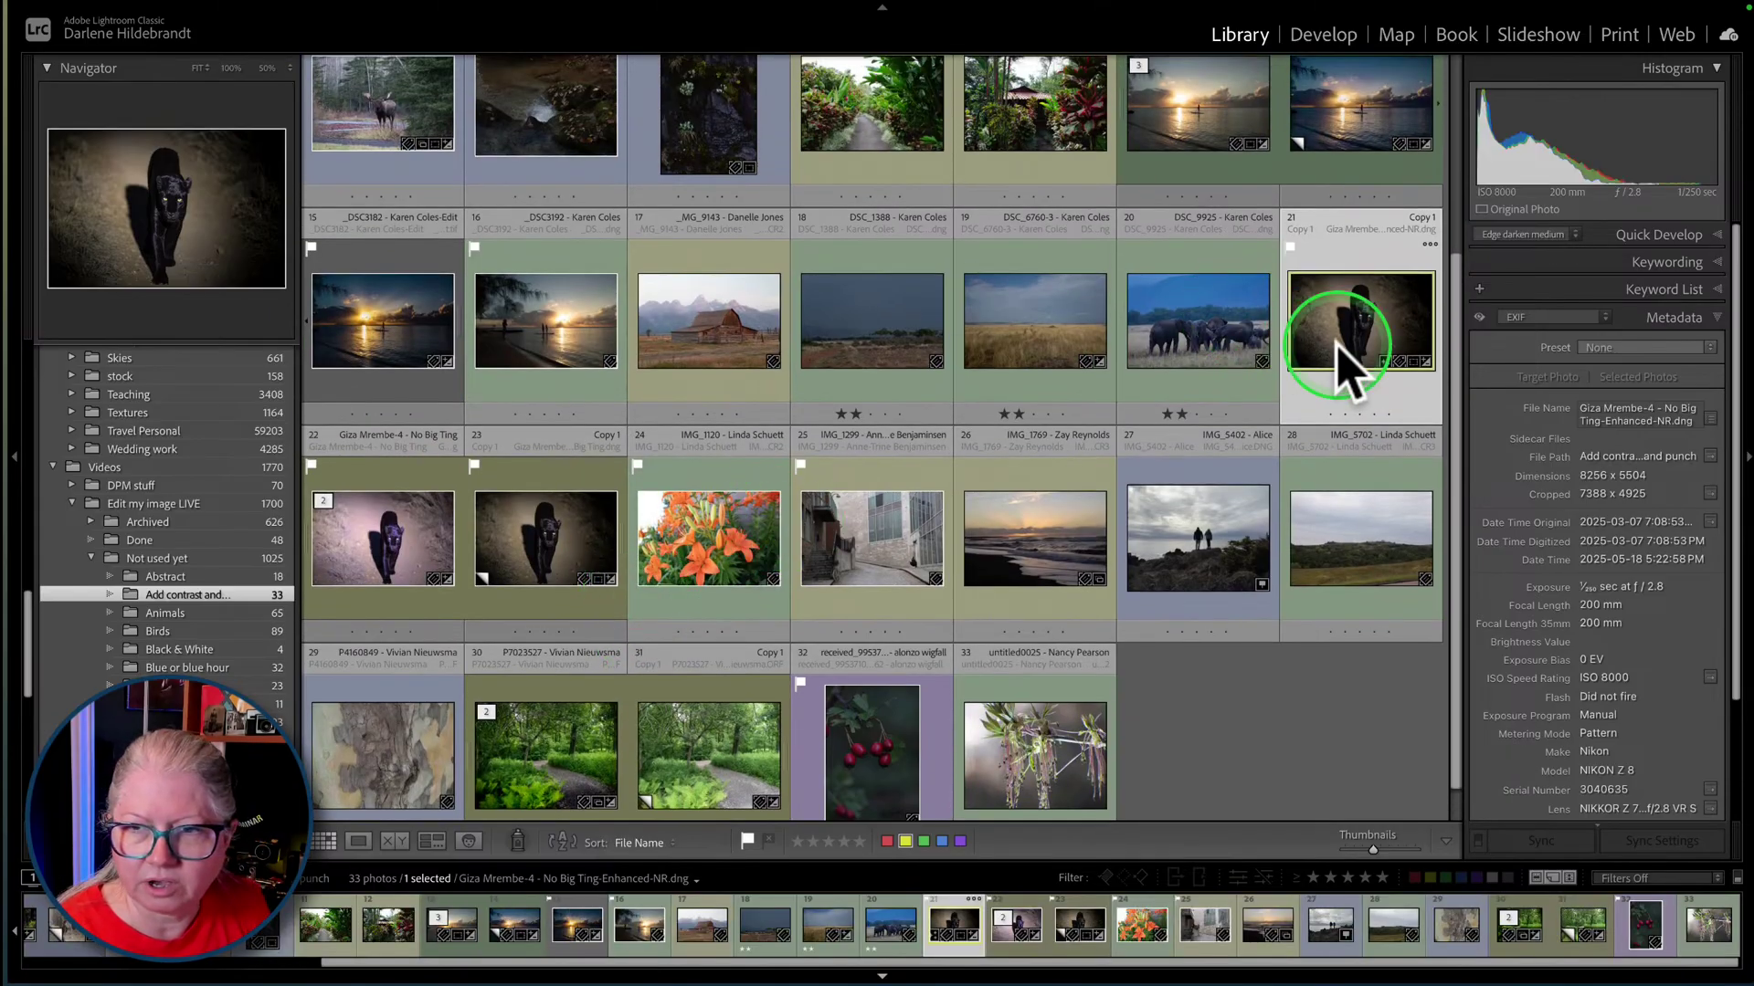
- Compare the denoised panther copy side by side with the copy without Denoise, hiding the side panels
{"action": "left_click", "coordinate": [543, 553], "text": "ctrl"}
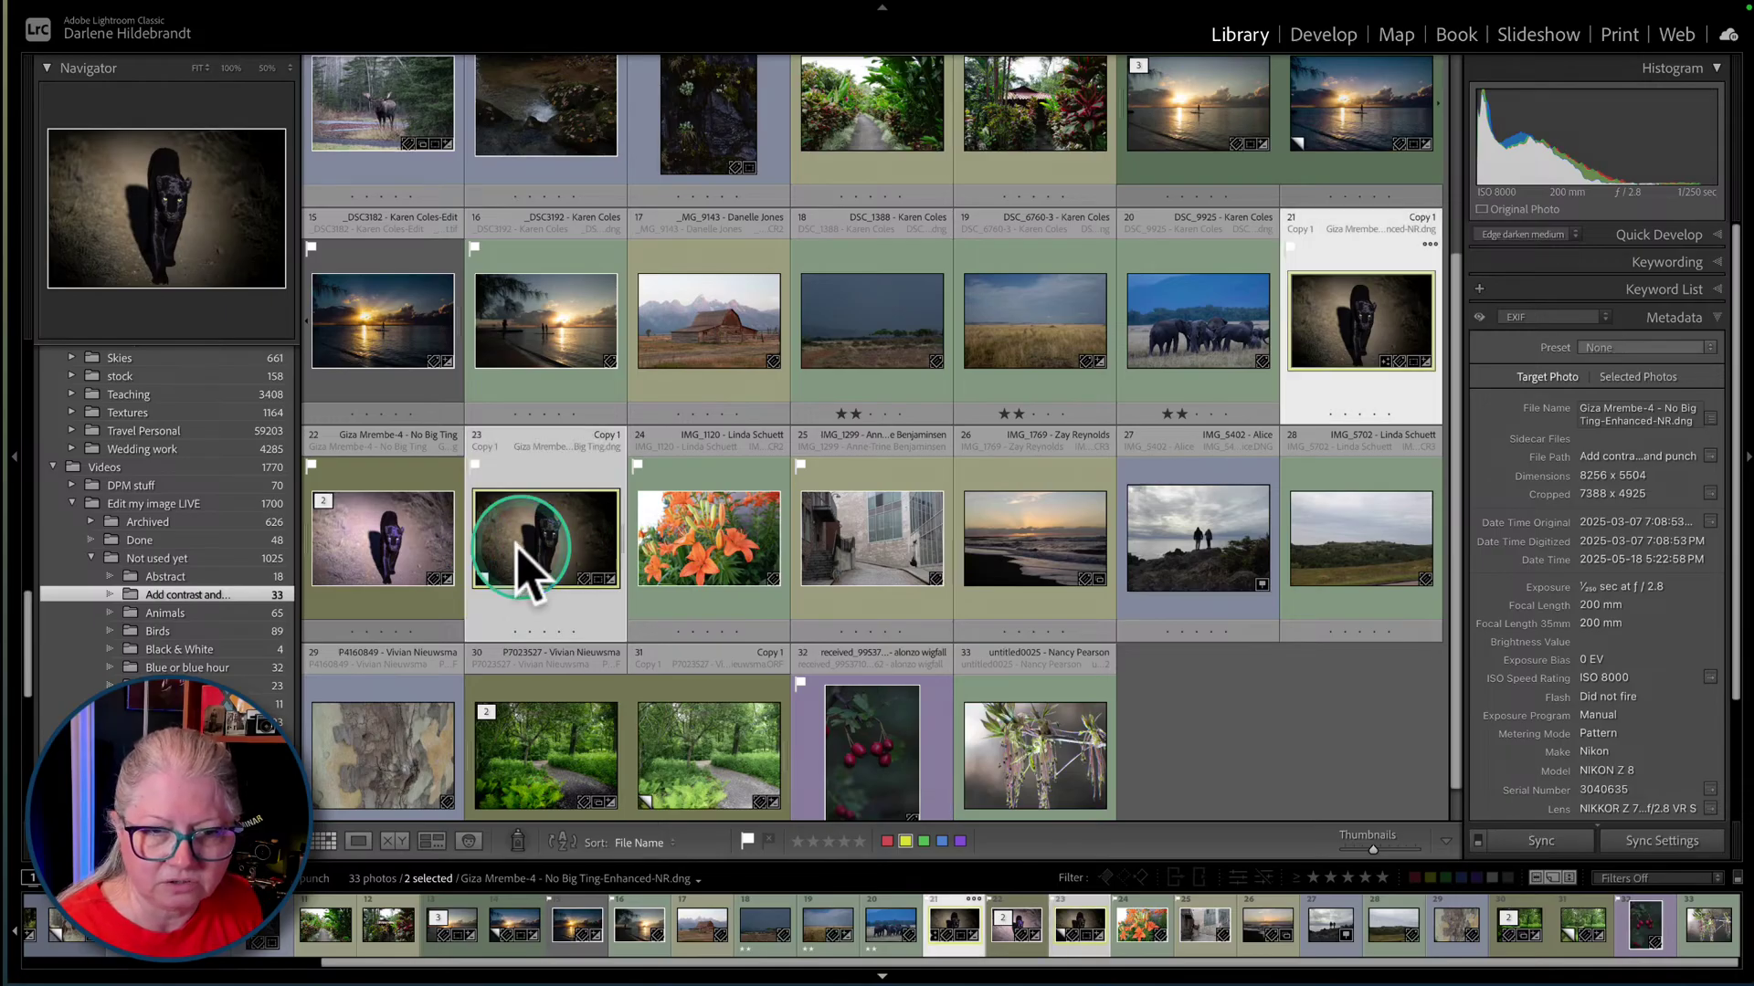
{"action": "key", "text": "n"}
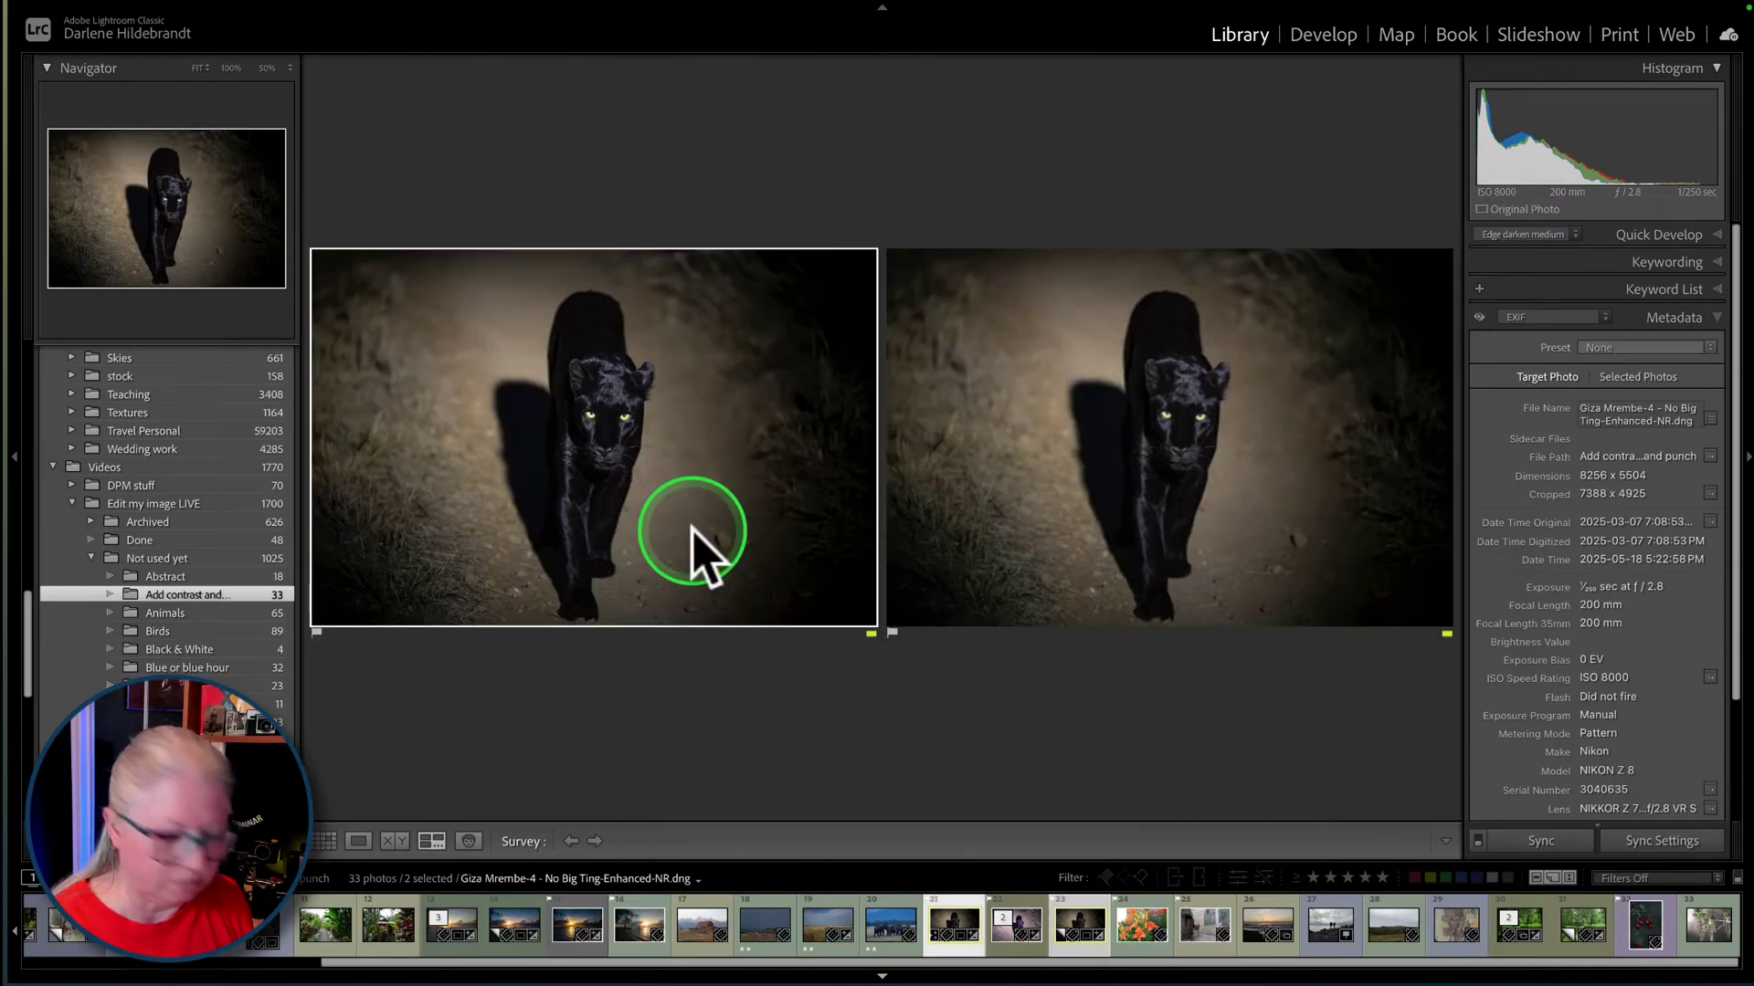
{"action": "key", "text": "c"}
{"action": "key", "text": "Tab"}
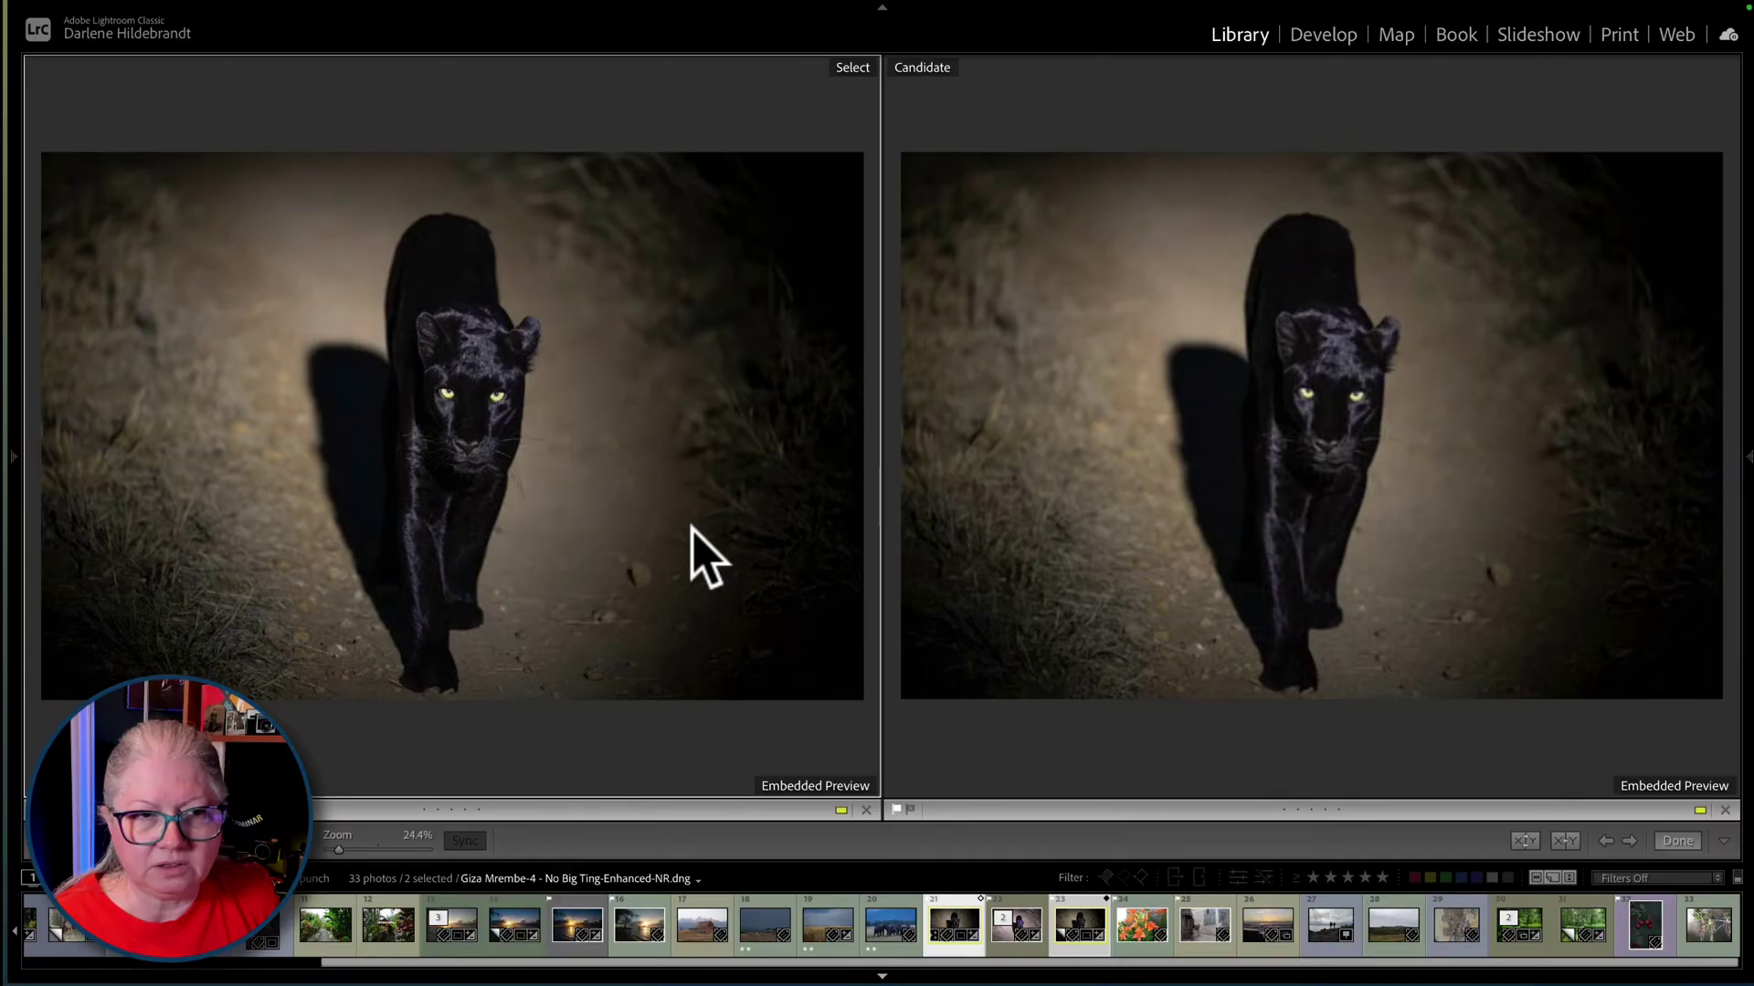
- Zoom the compared panther photos to 100% on the face and overlay their exposure details and file names
{"action": "left_click", "coordinate": [288, 705]}
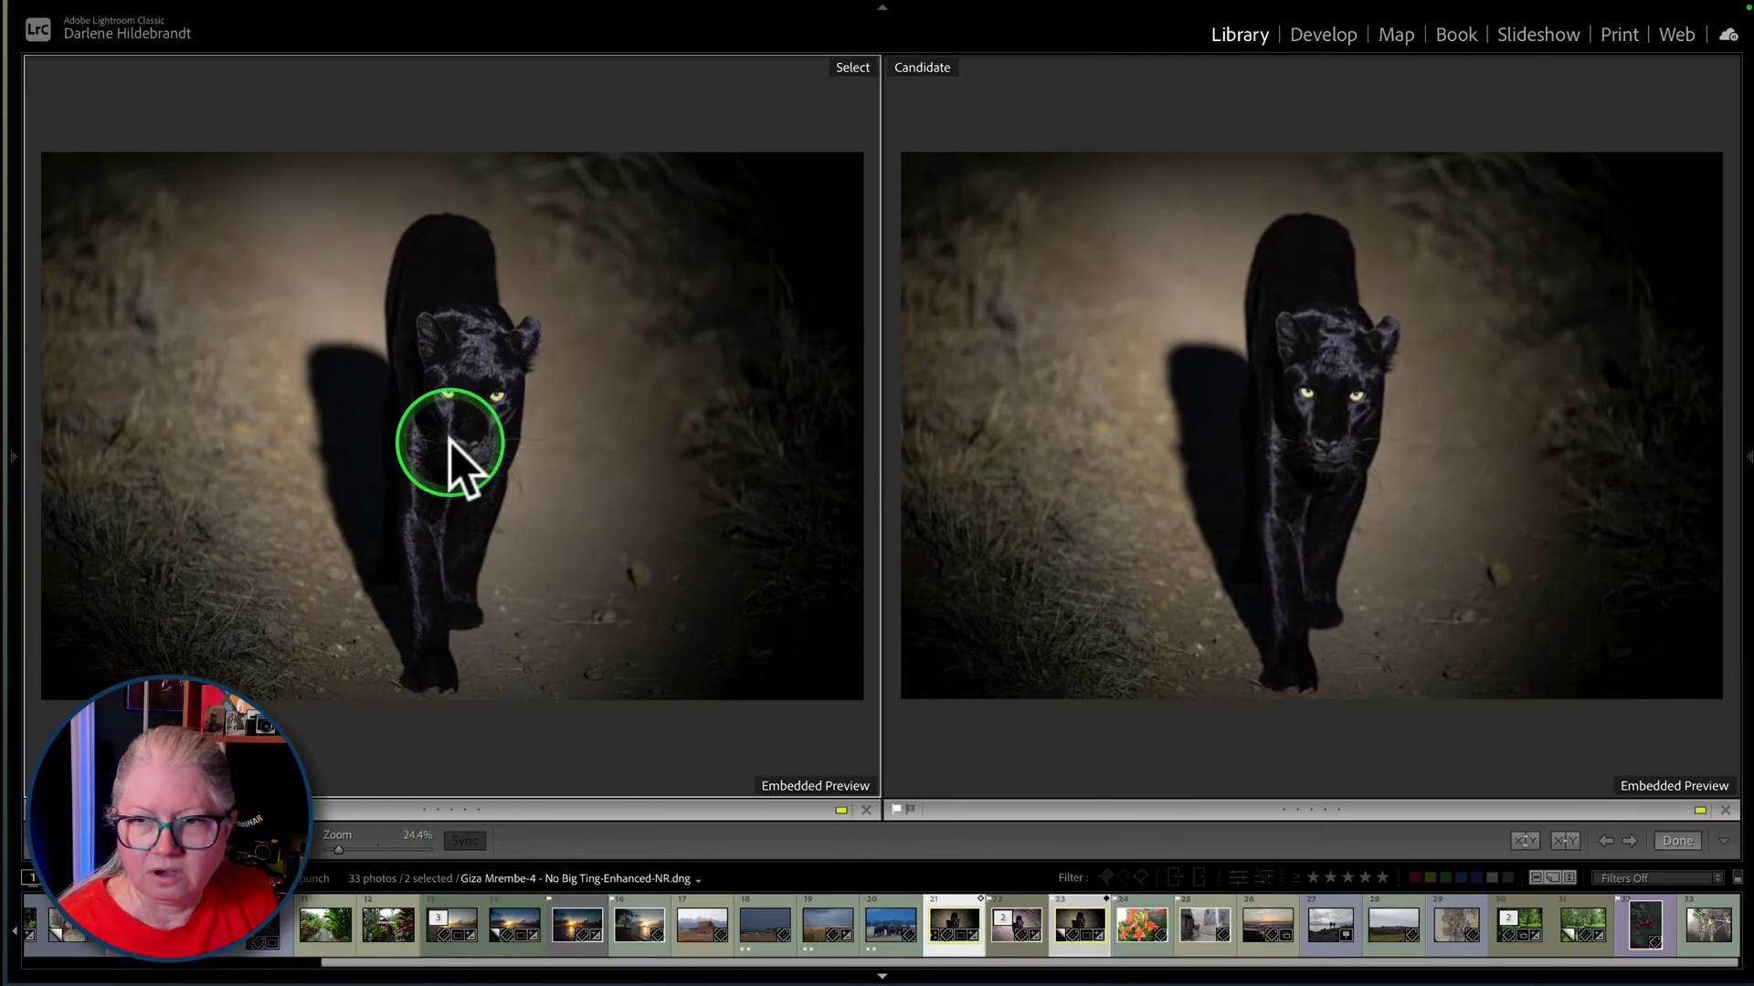
{"action": "left_click", "coordinate": [471, 411]}
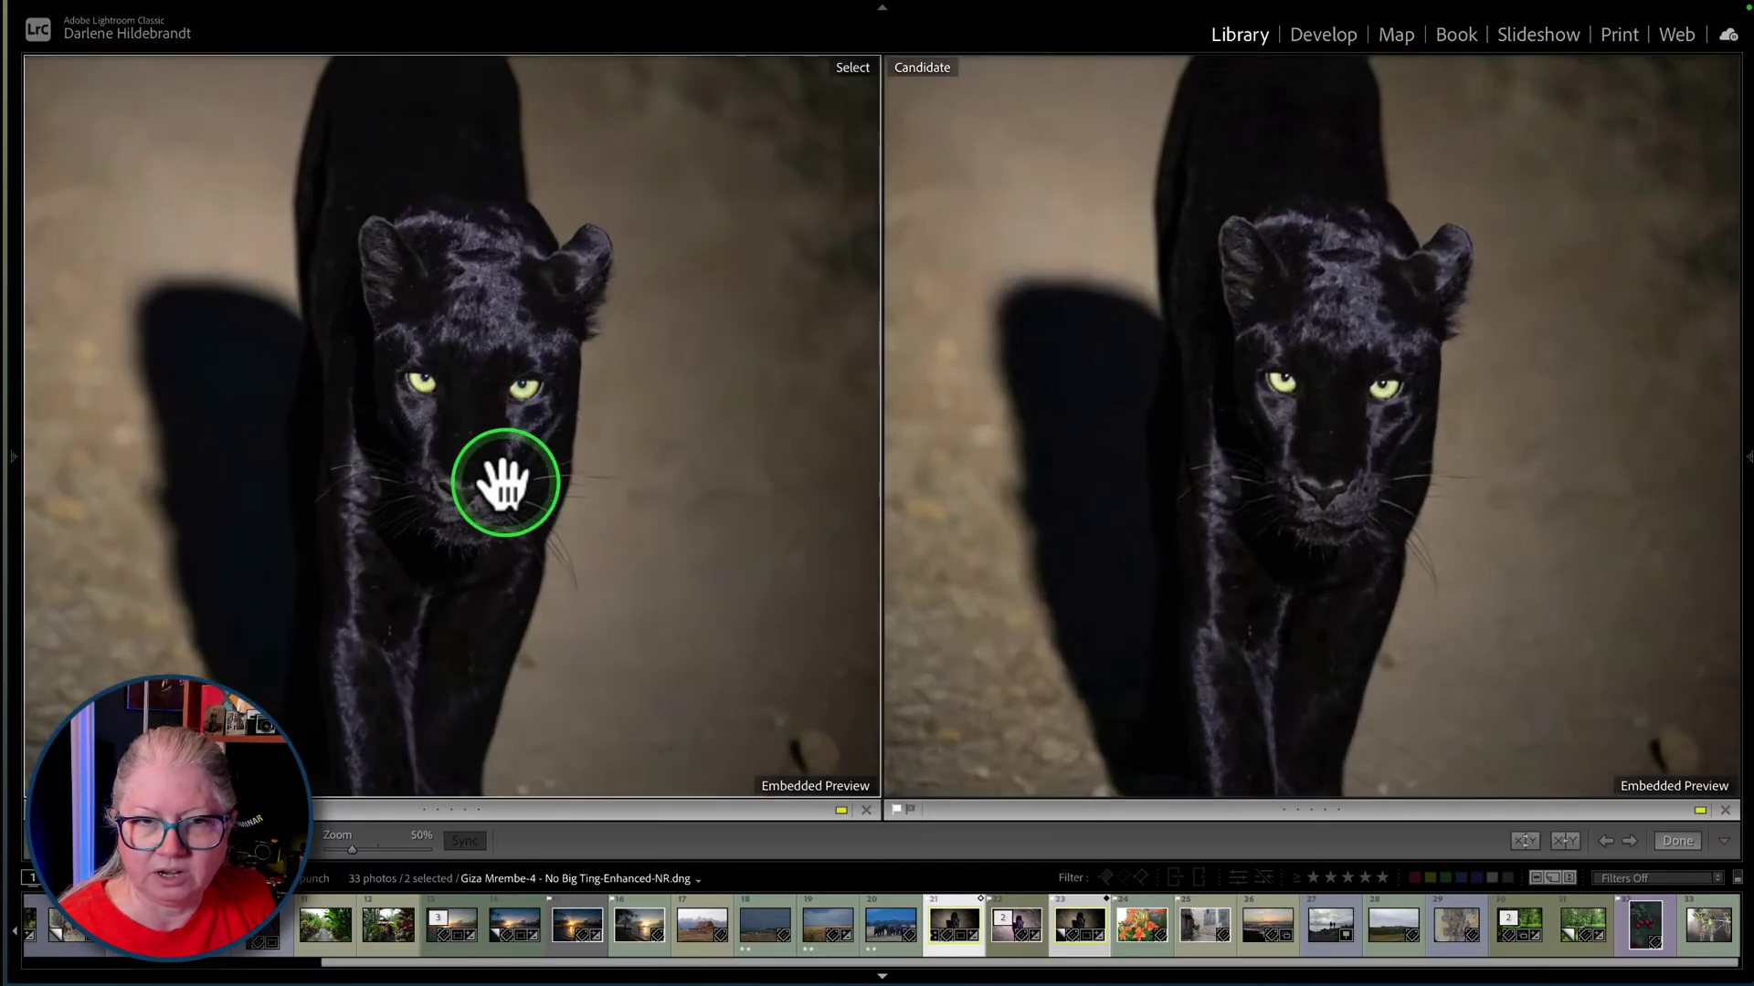
{"action": "left_click_drag", "start_coordinate": [502, 481], "coordinate": [560, 463]}
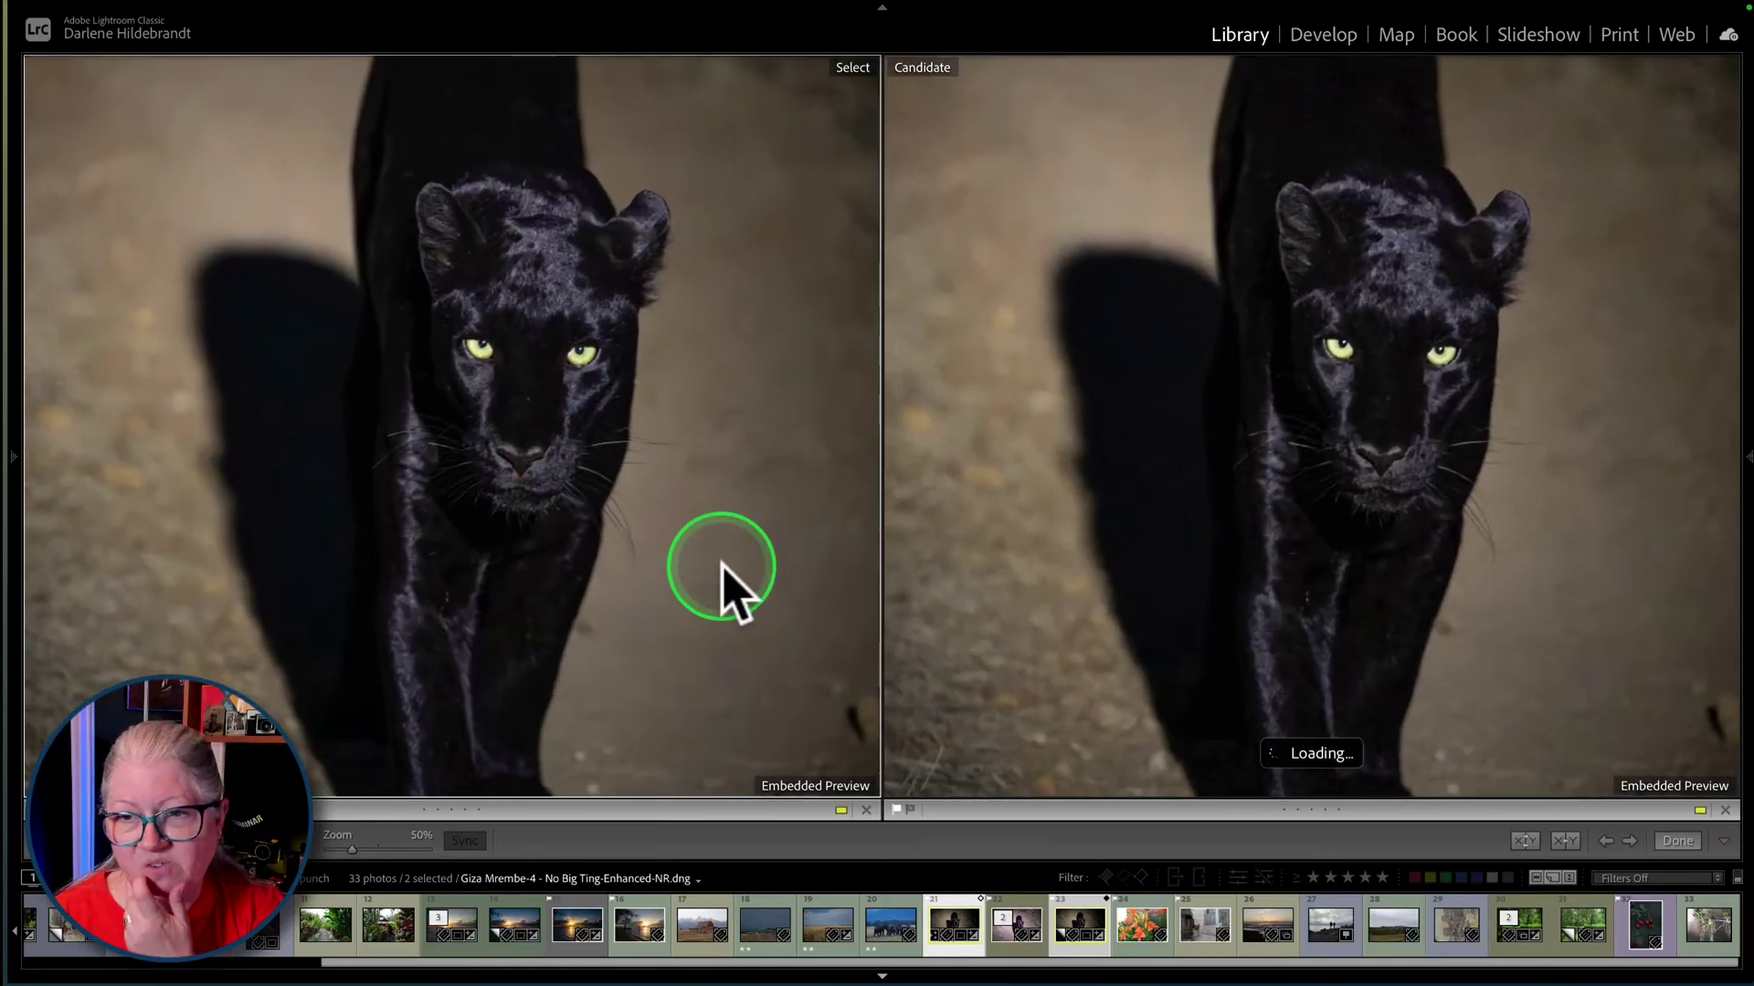
{"action": "key", "text": "ctrl+equal"}
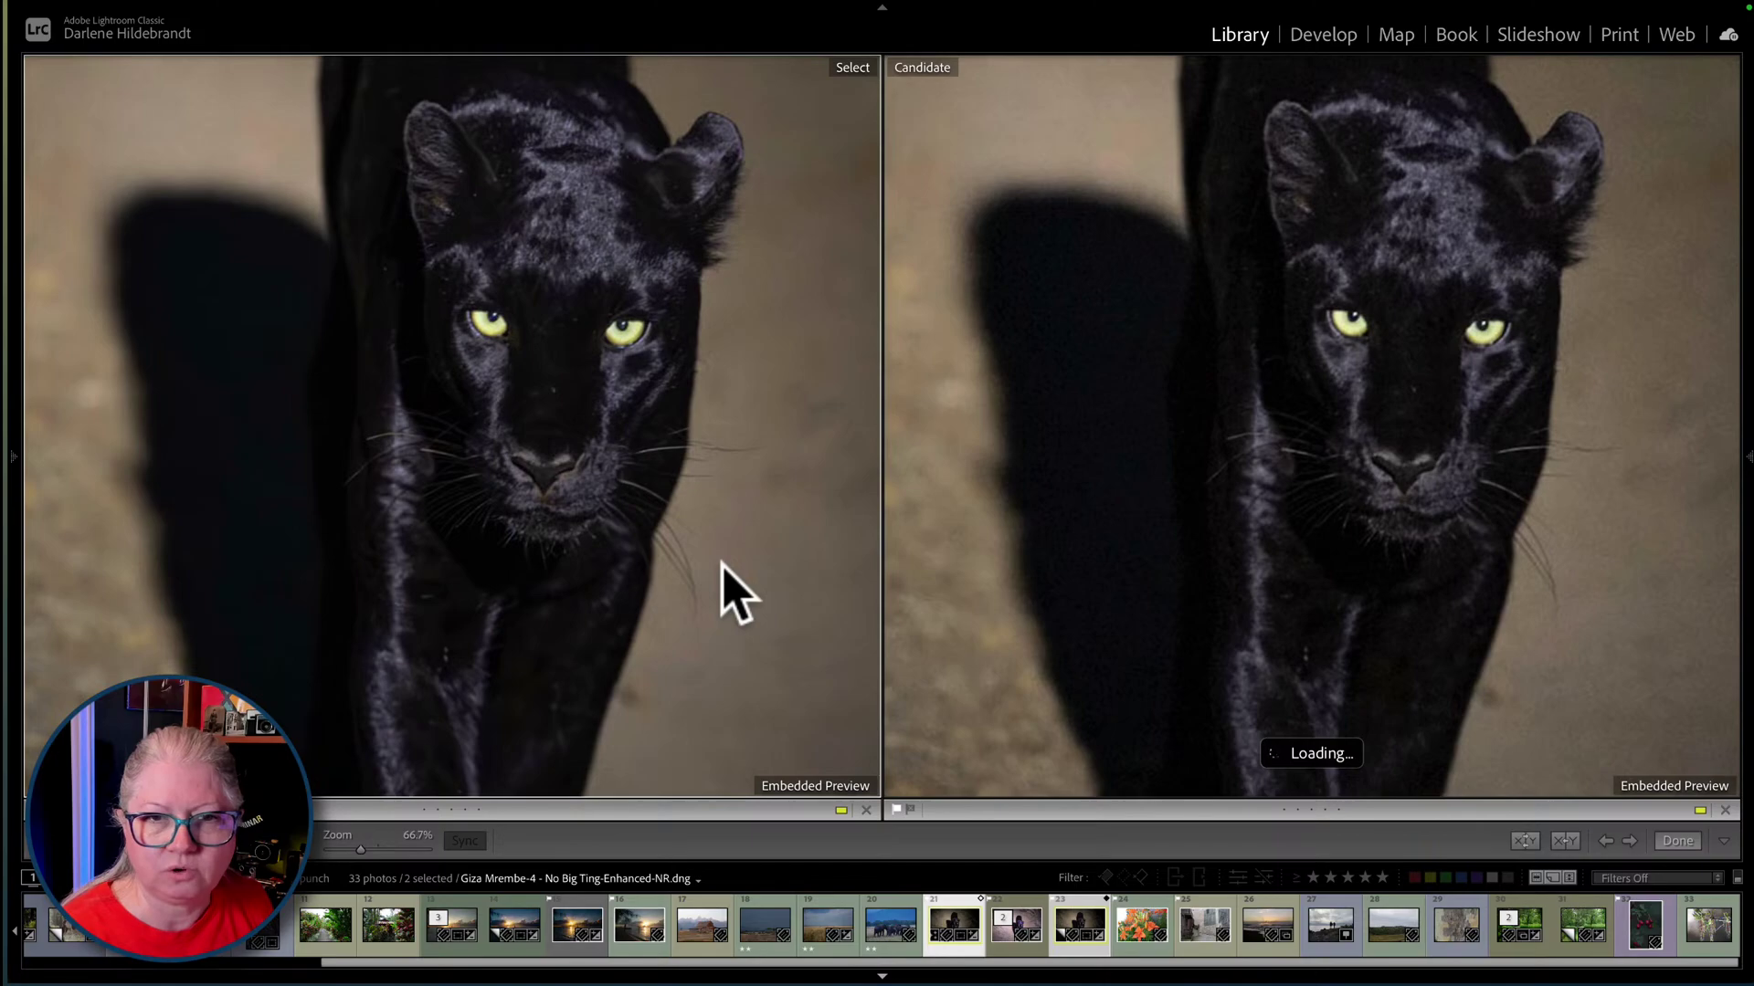
{"action": "key", "text": "Tab"}
{"action": "key", "text": "Tab"}
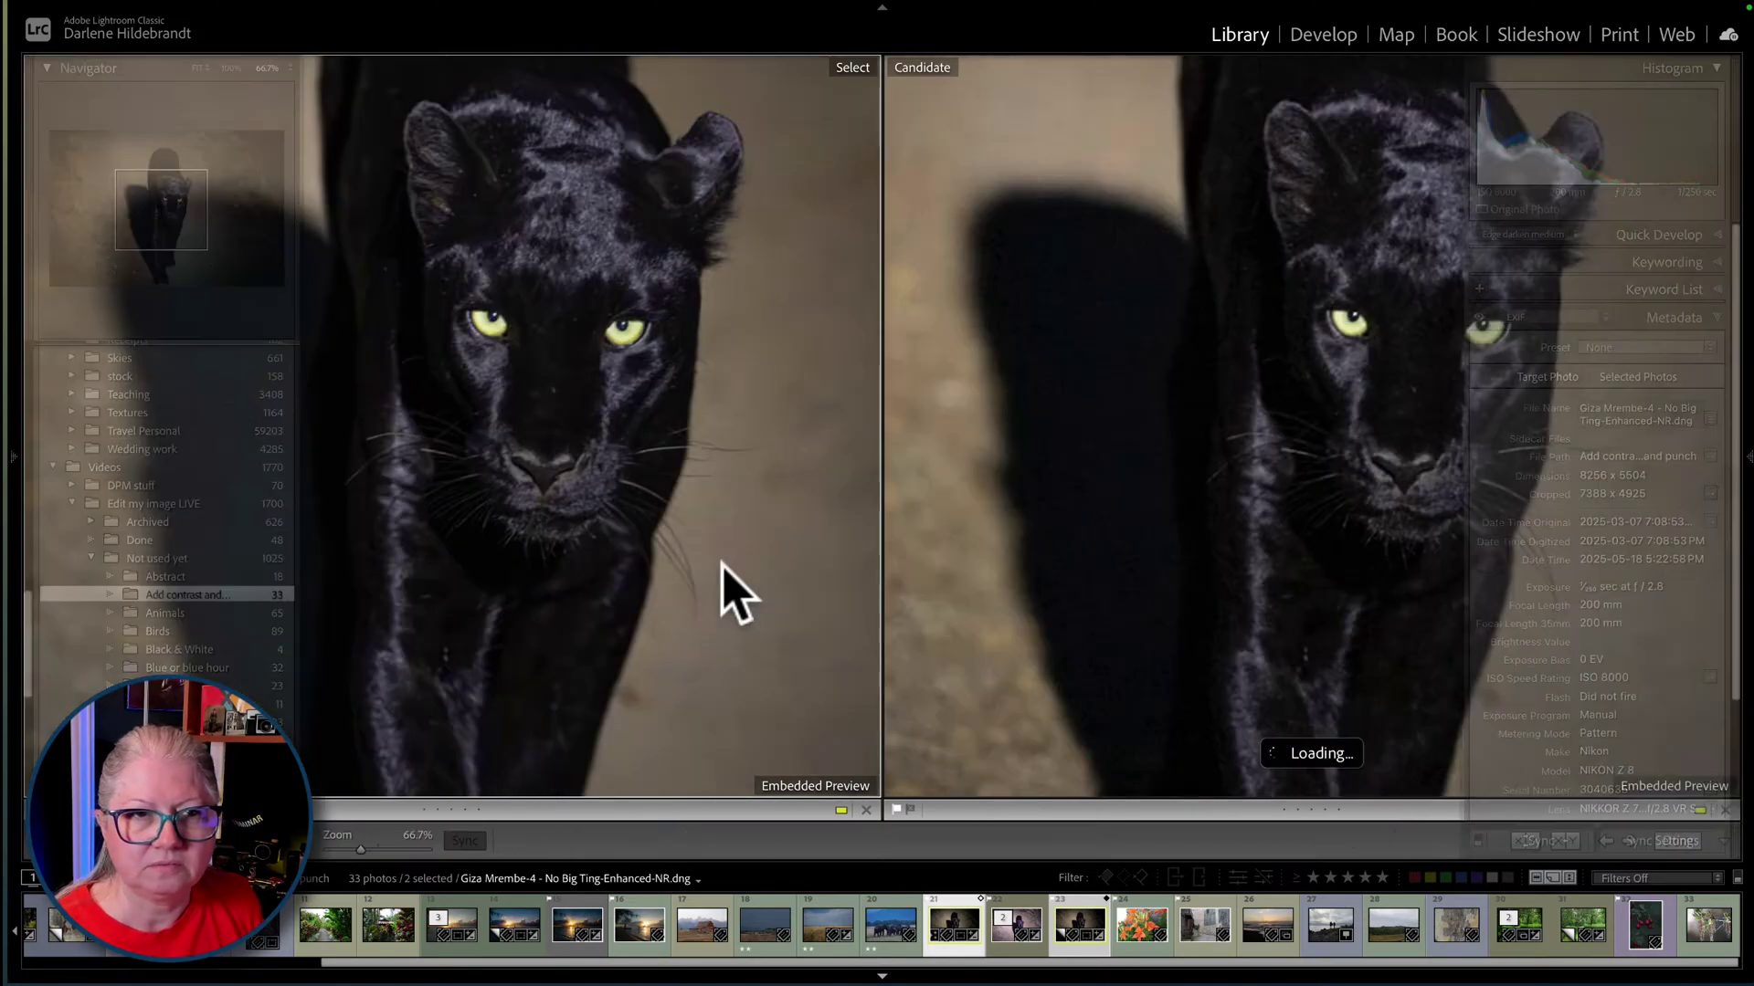
{"action": "key", "text": "ctrl+equal"}
{"action": "left_click", "coordinate": [742, 550]}
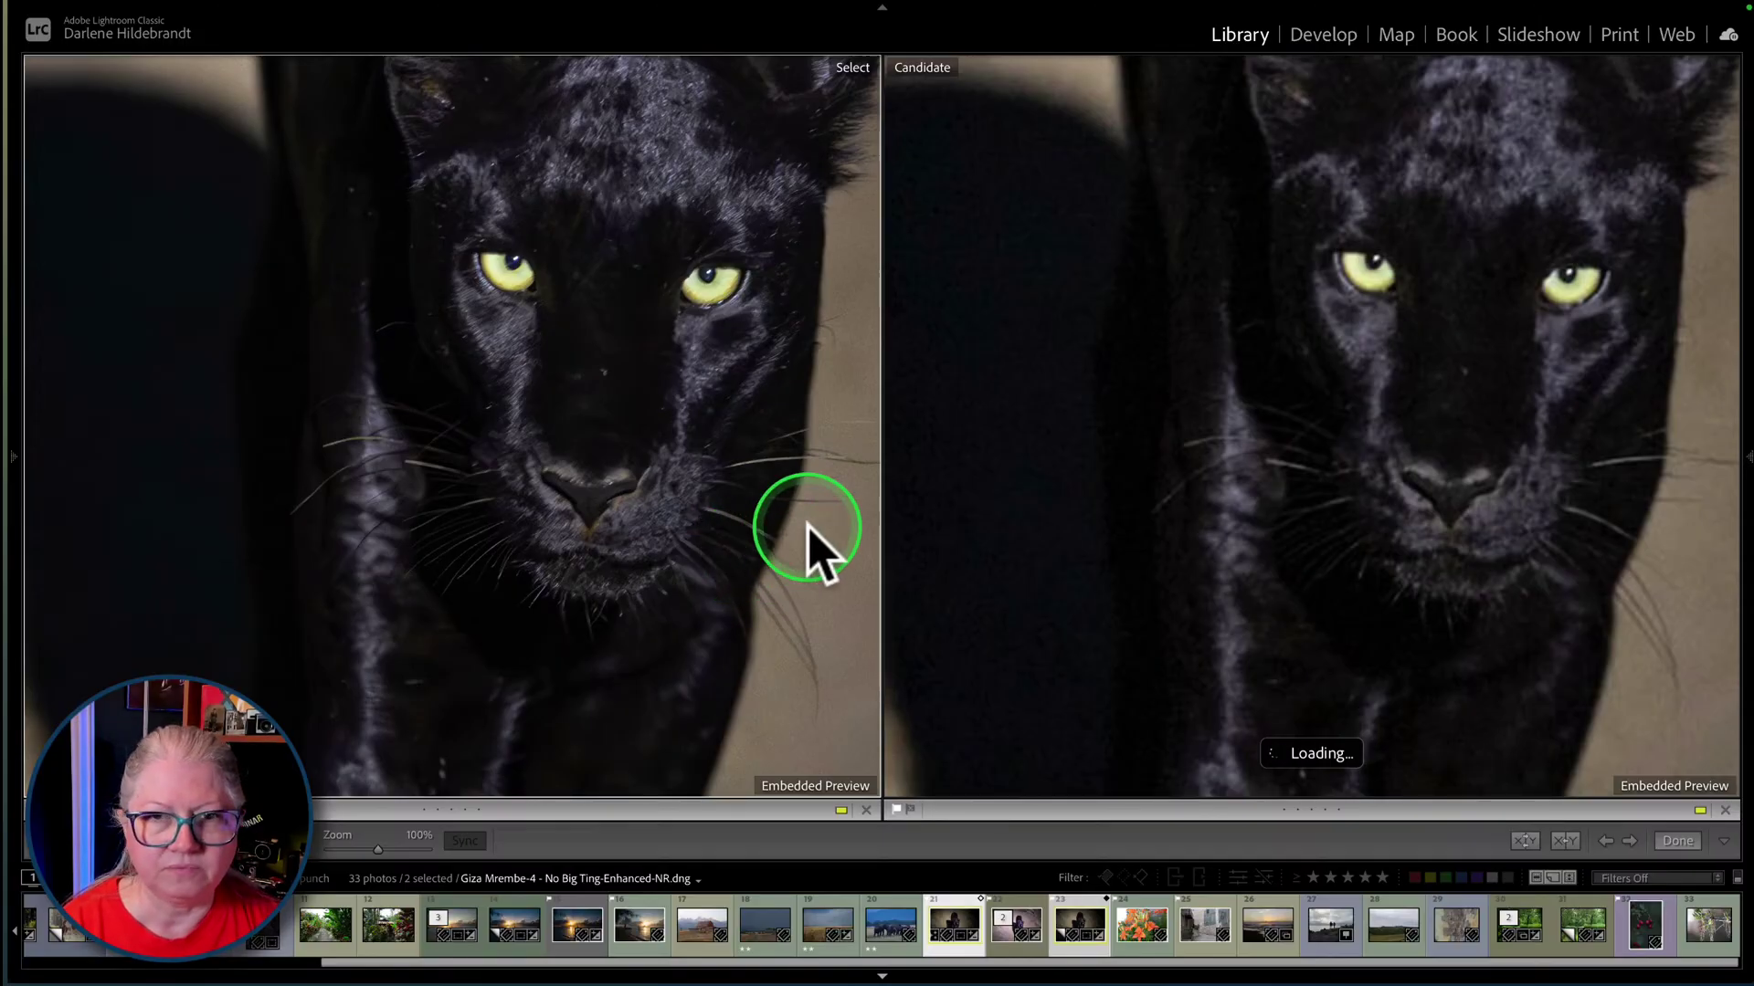
{"action": "key", "text": "i"}
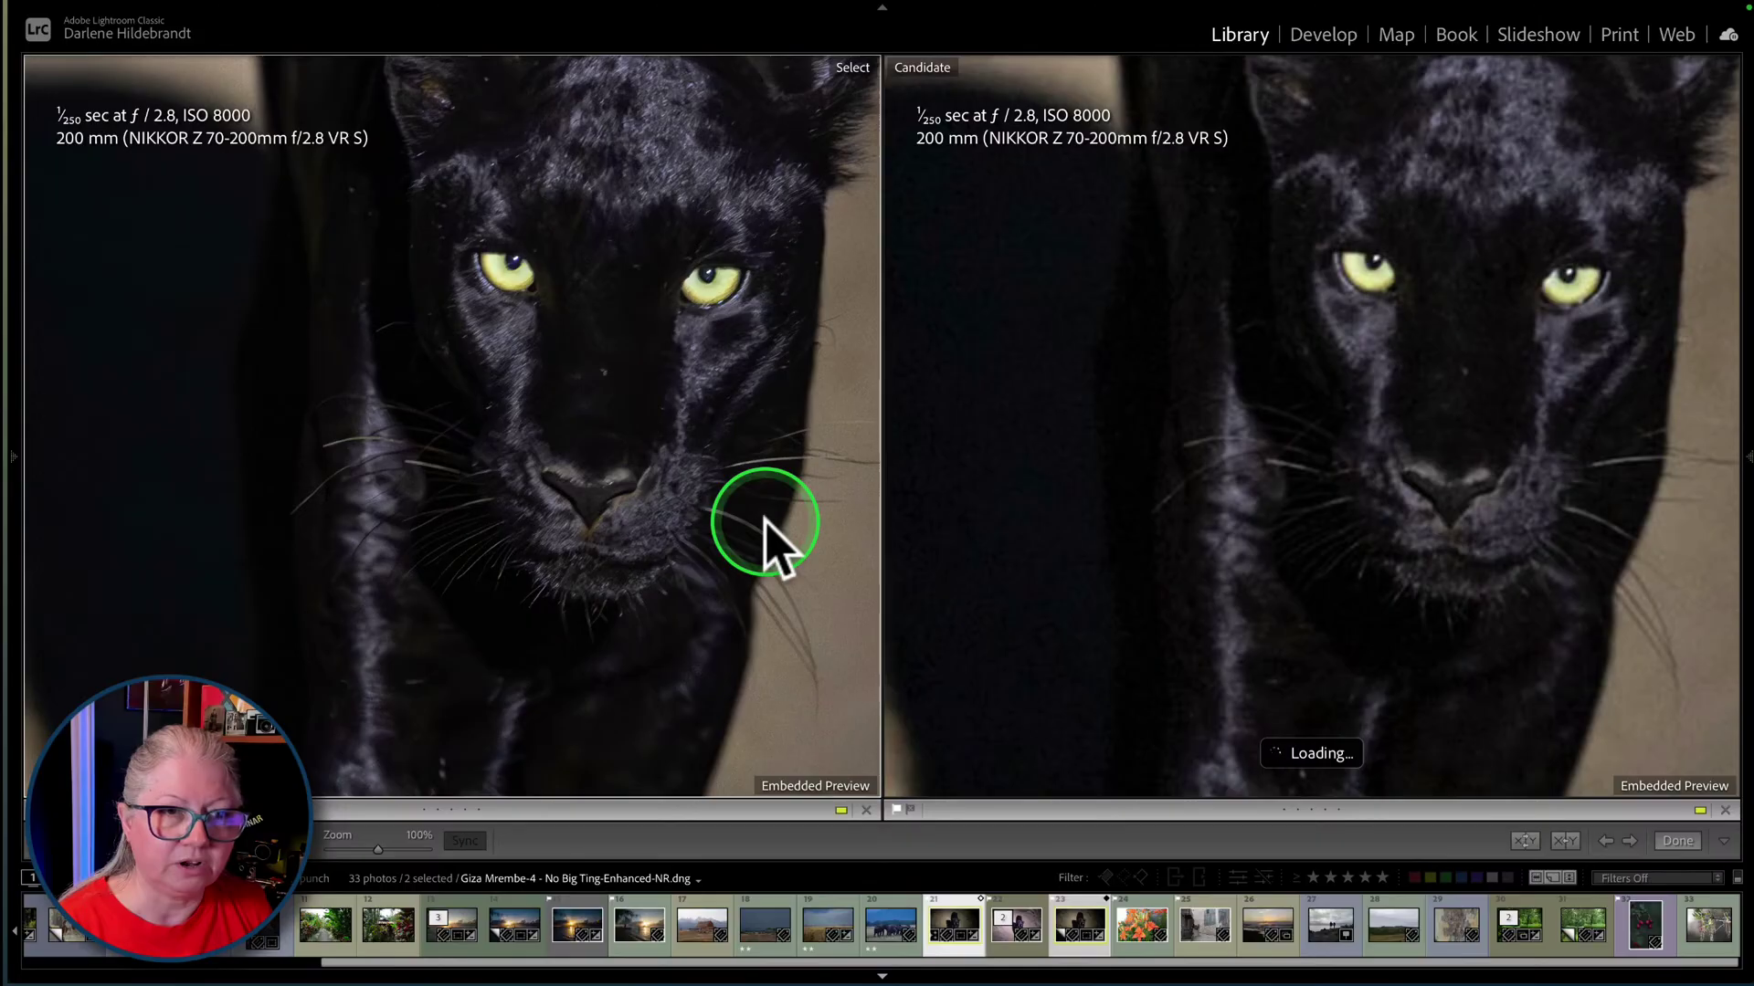
{"action": "key", "text": "i"}
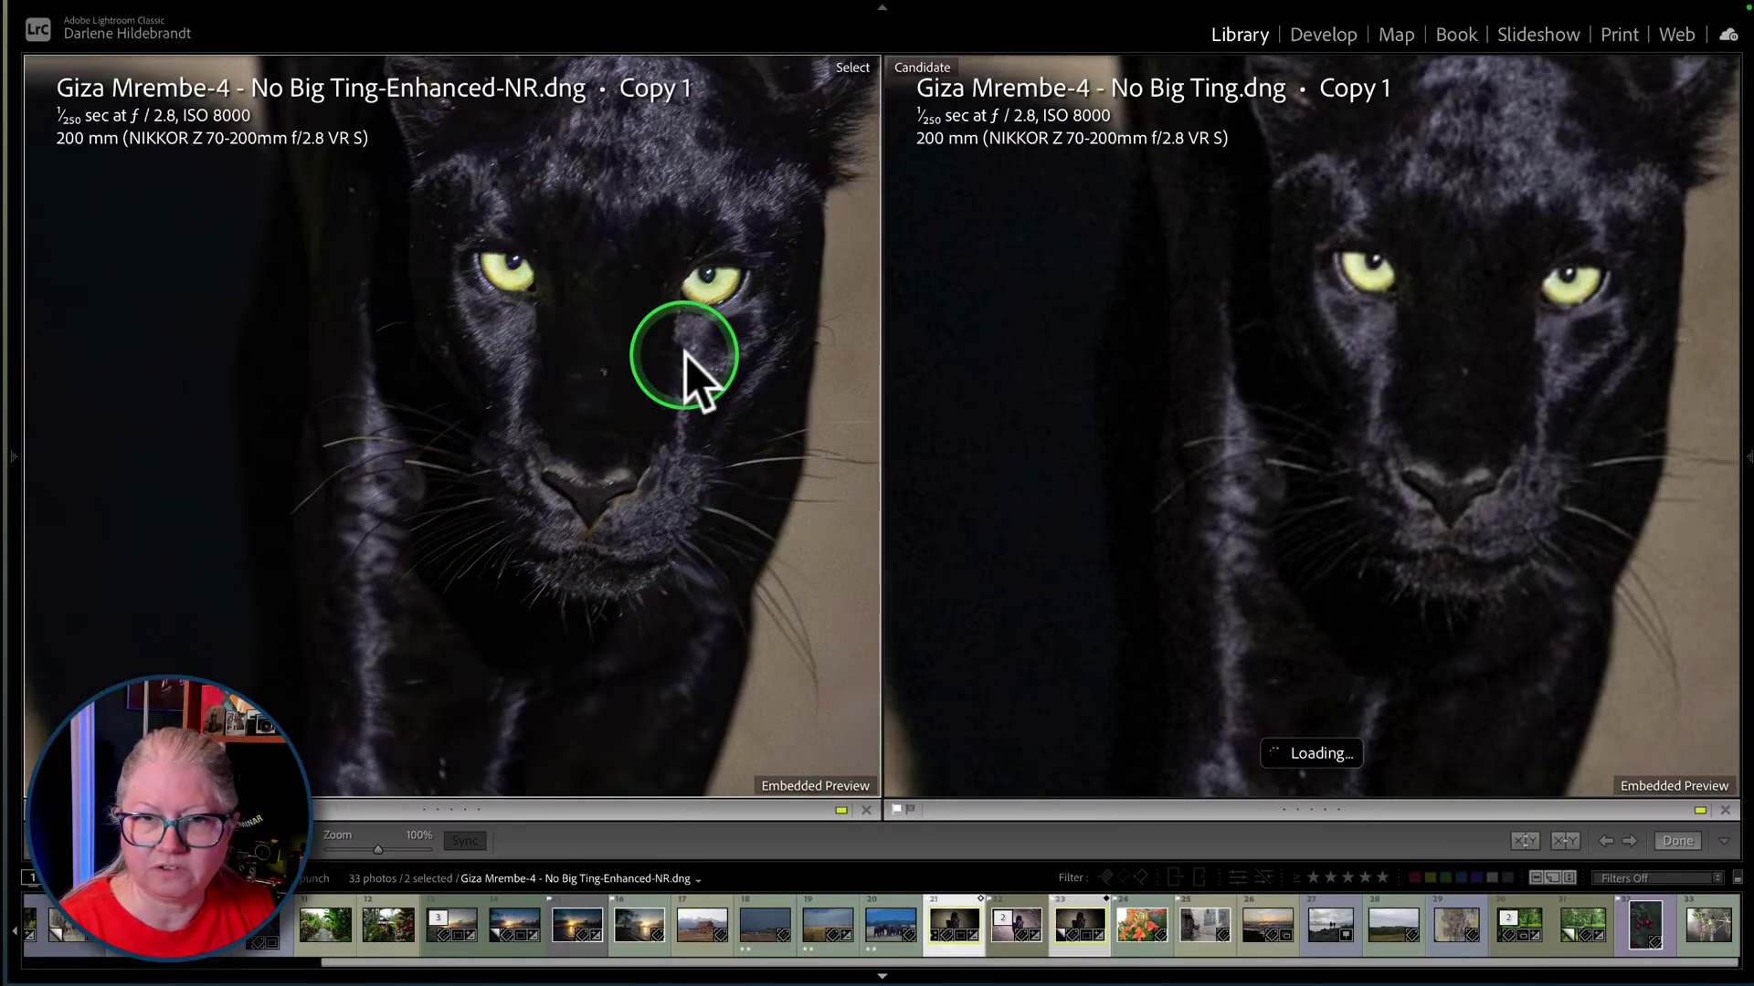
- Reopen the comparison with the copy without Denoise as Select and the denoised one as Candidate, and examine the face
{"action": "key", "text": "g"}
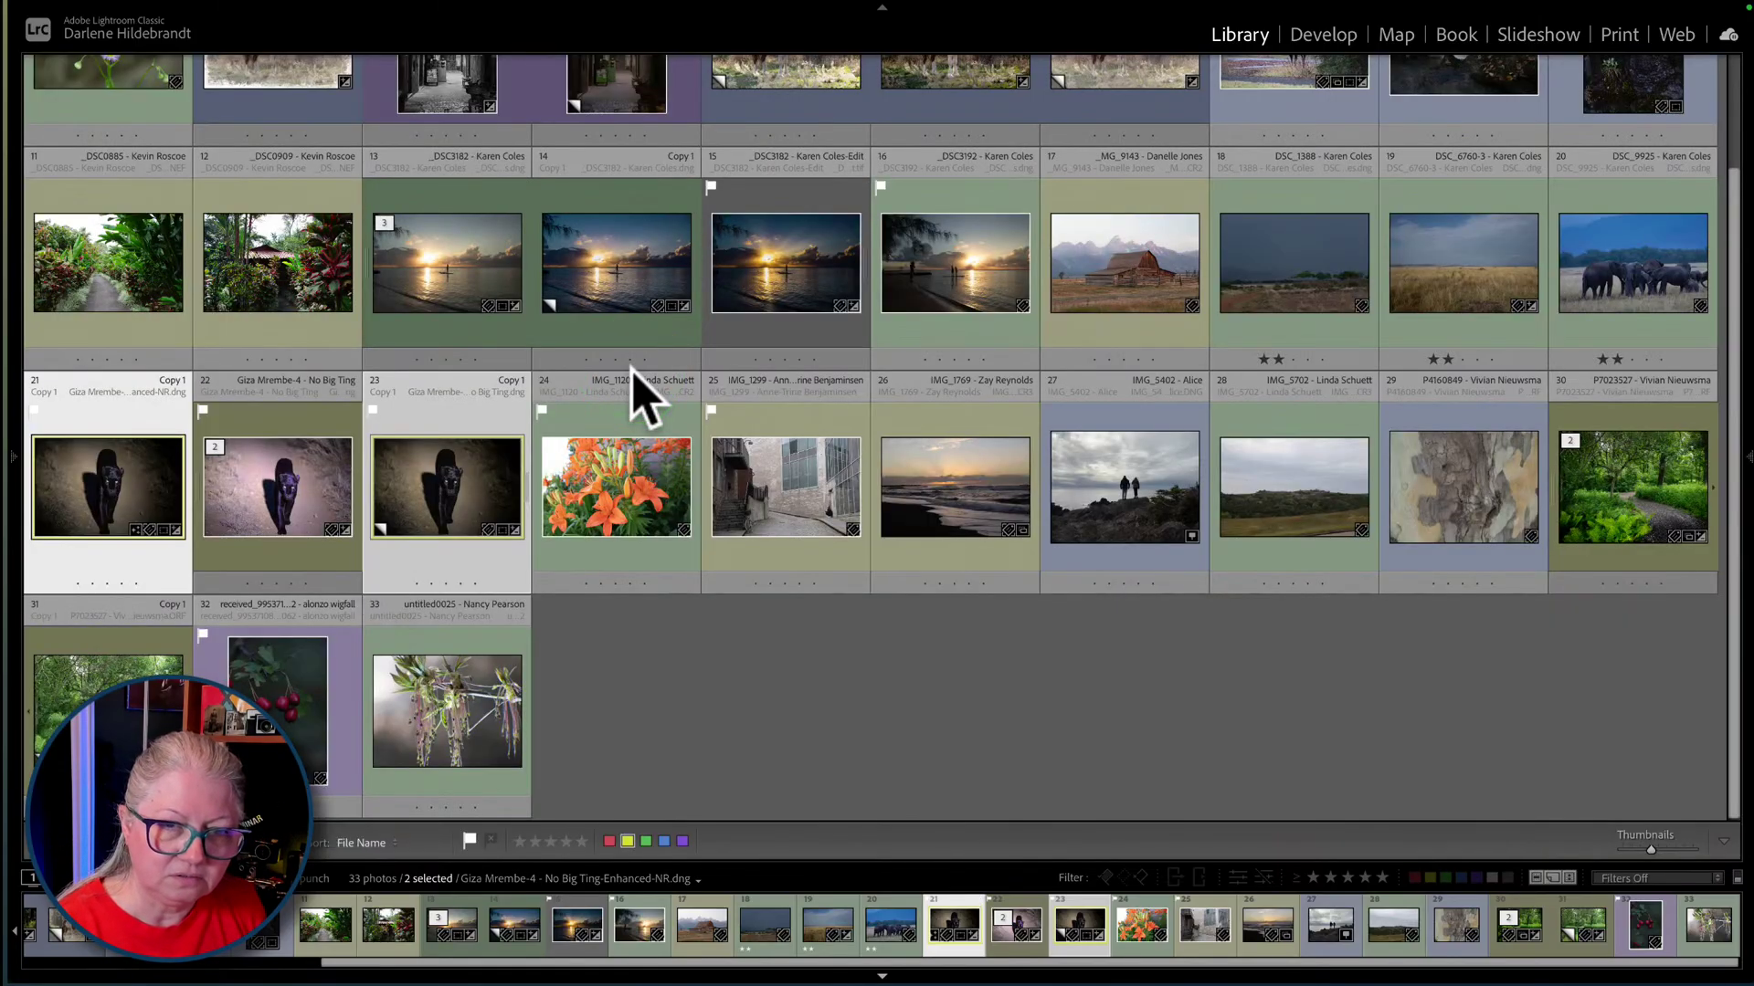
{"action": "key", "text": "c"}
{"action": "left_click_drag", "start_coordinate": [599, 341], "coordinate": [579, 462]}
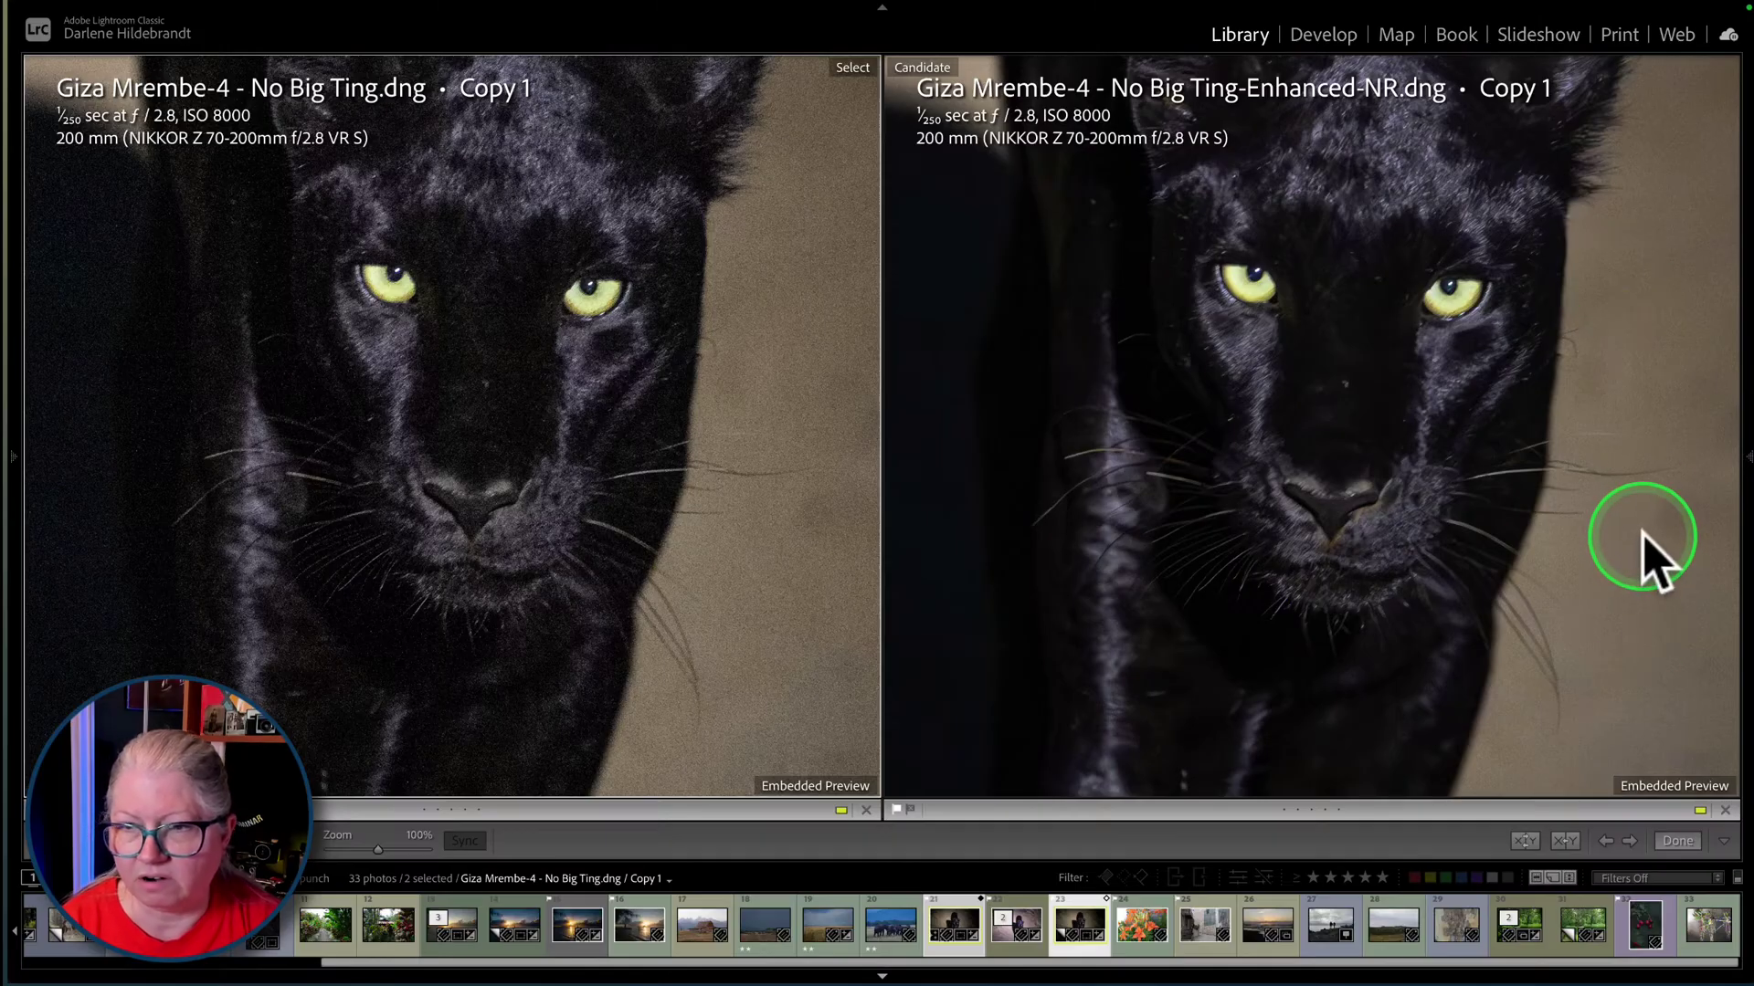
{"action": "left_click_drag", "start_coordinate": [1586, 411], "coordinate": [1558, 477]}
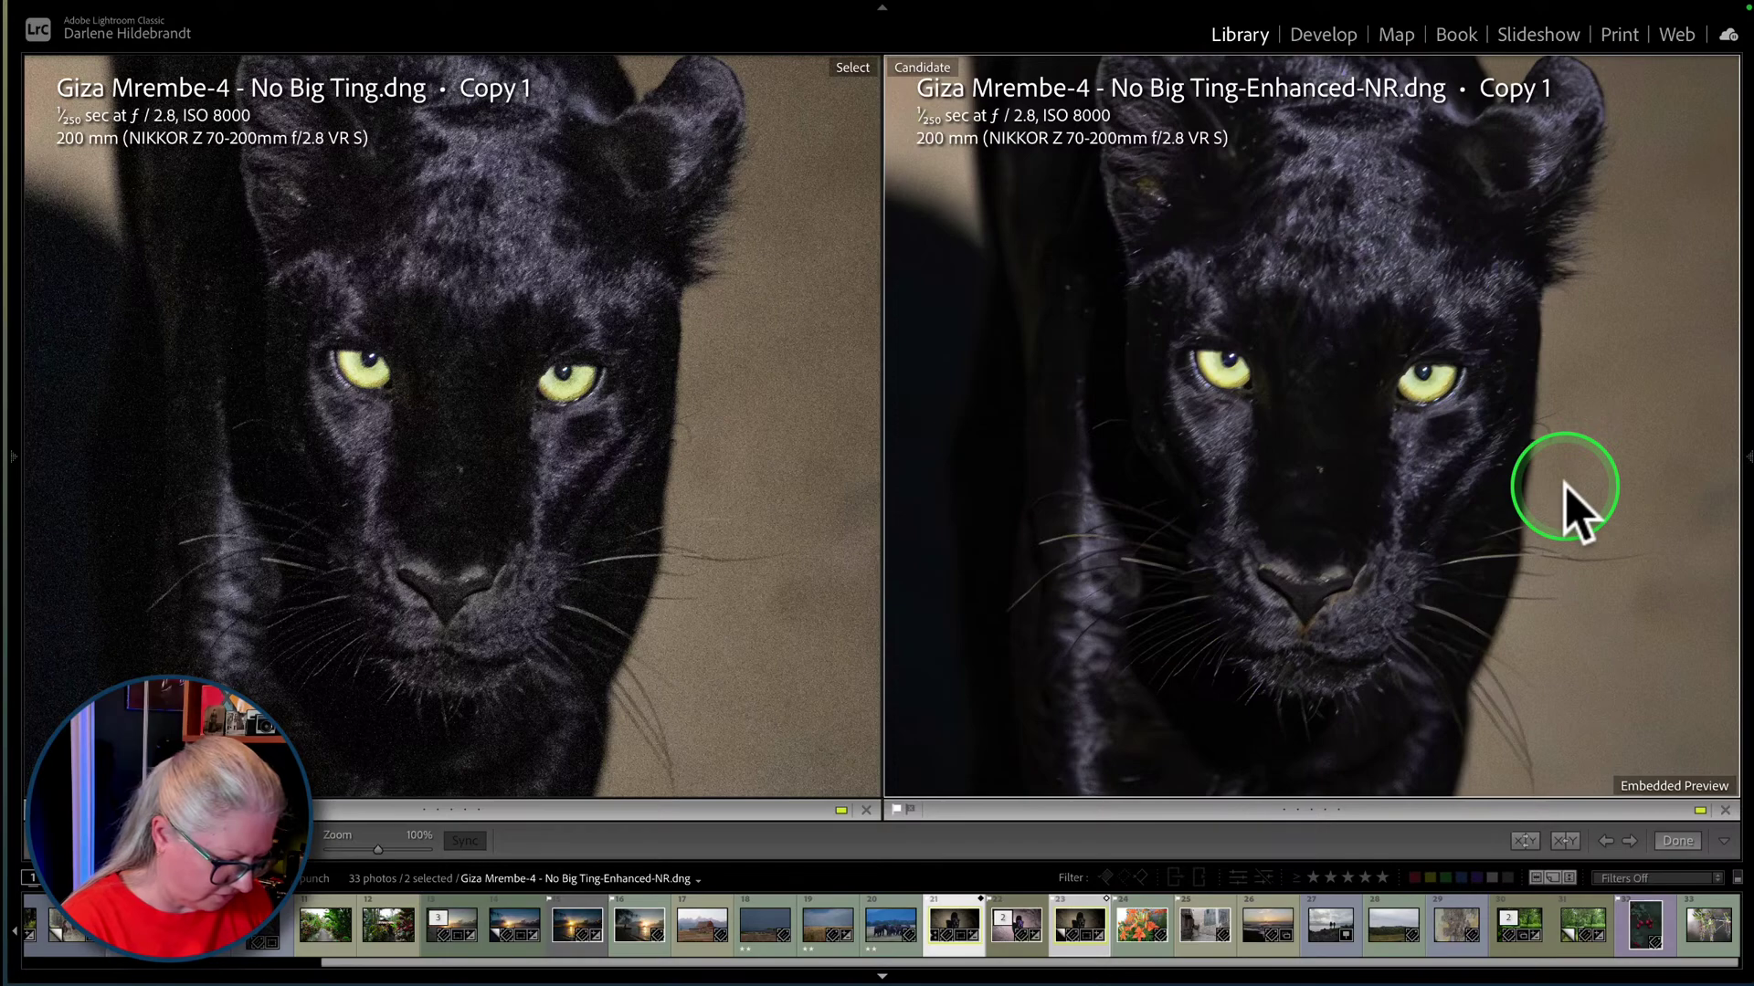
- Zoom the comparison to 200% and examine the noise in the panther's eyes, fur and background
{"action": "key", "text": "ctrl+equal"}
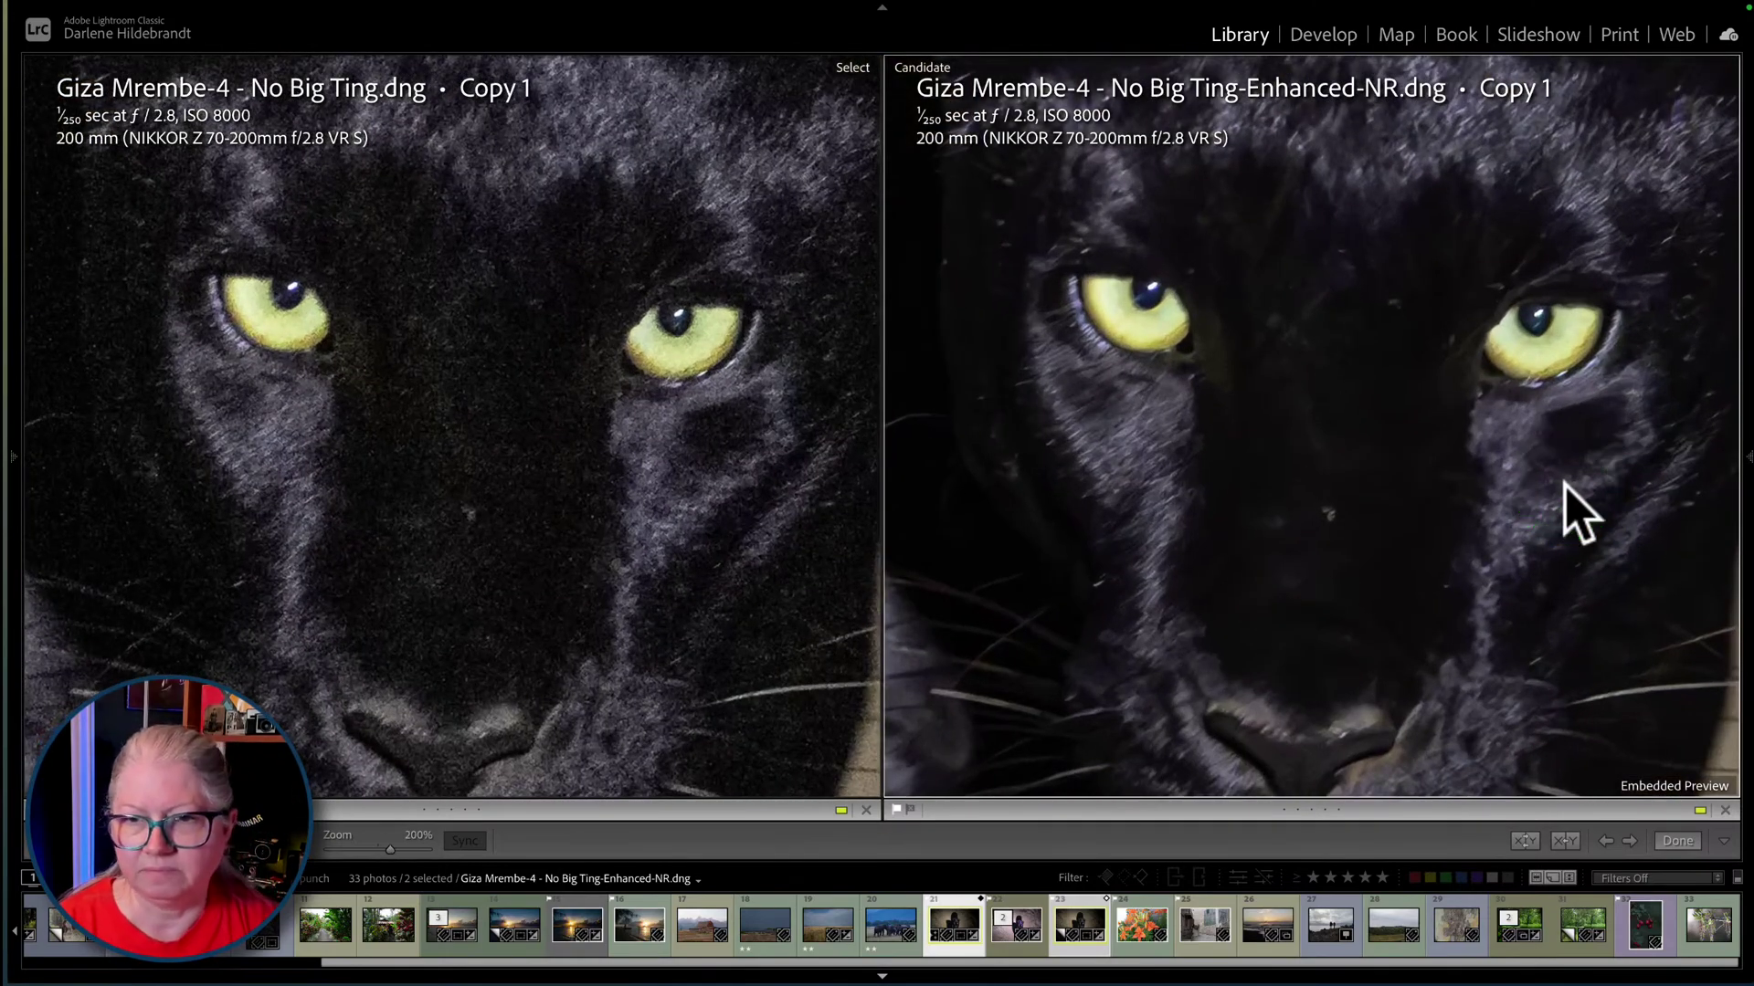
{"action": "left_click_drag", "start_coordinate": [1574, 493], "coordinate": [1197, 395]}
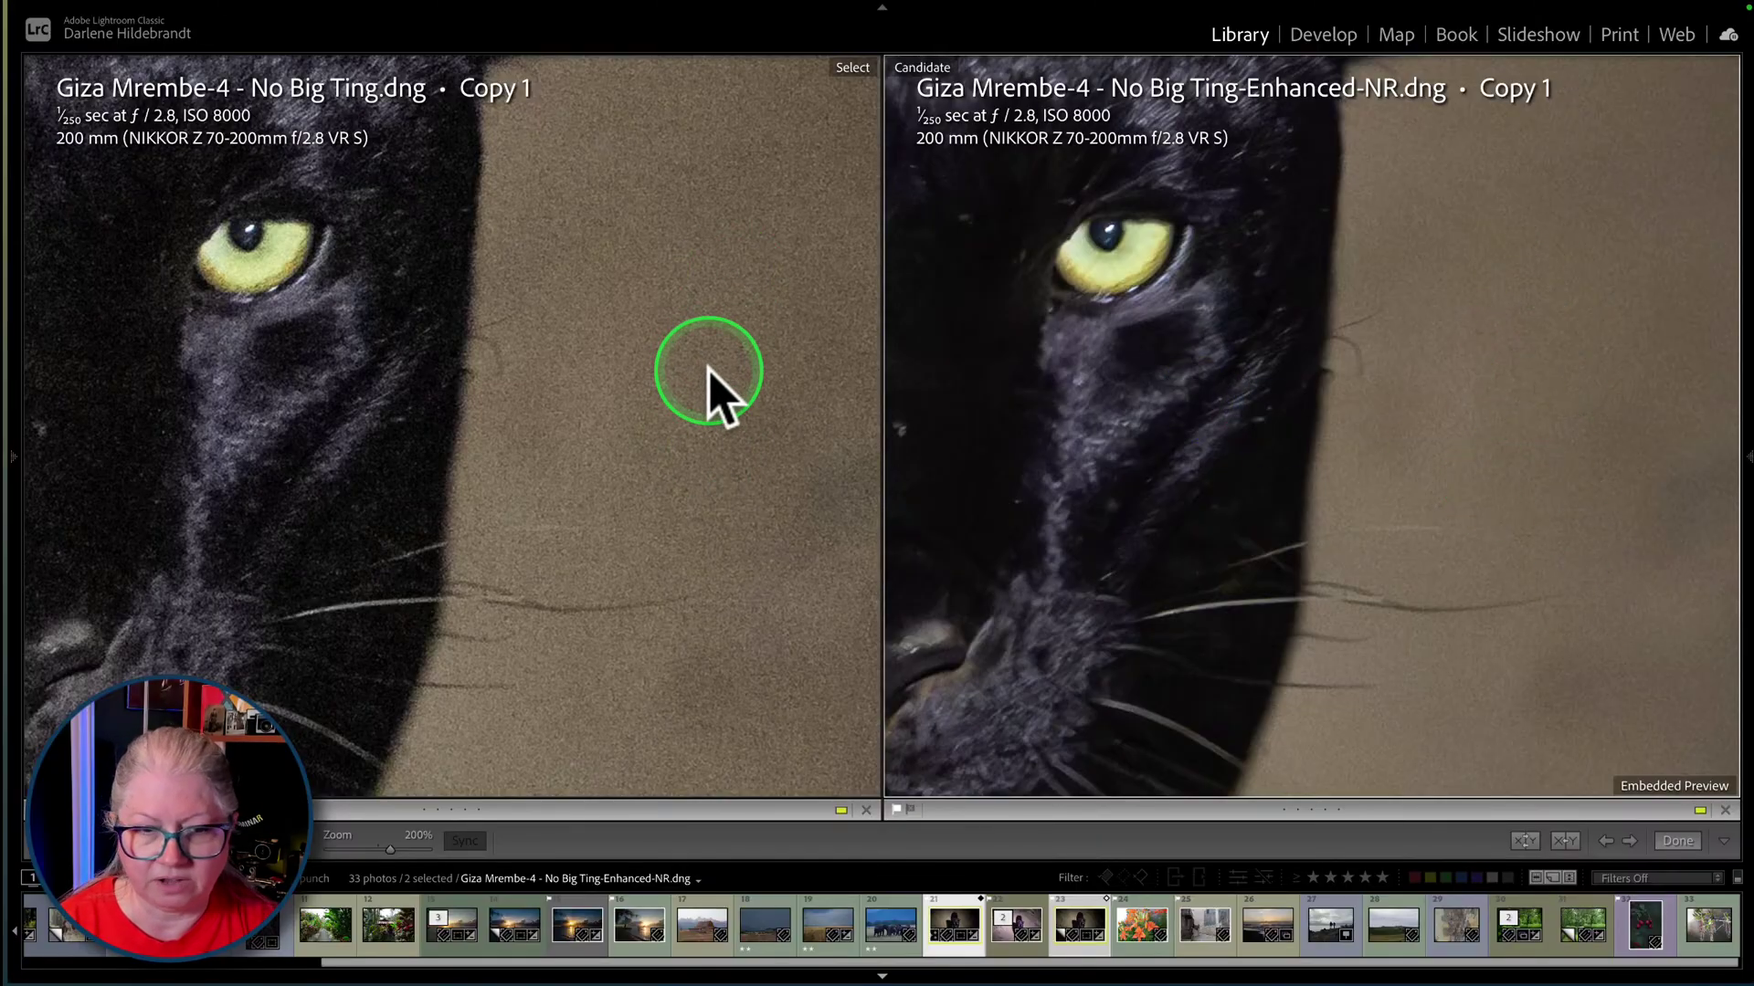
{"action": "left_click_drag", "start_coordinate": [650, 306], "coordinate": [834, 469]}
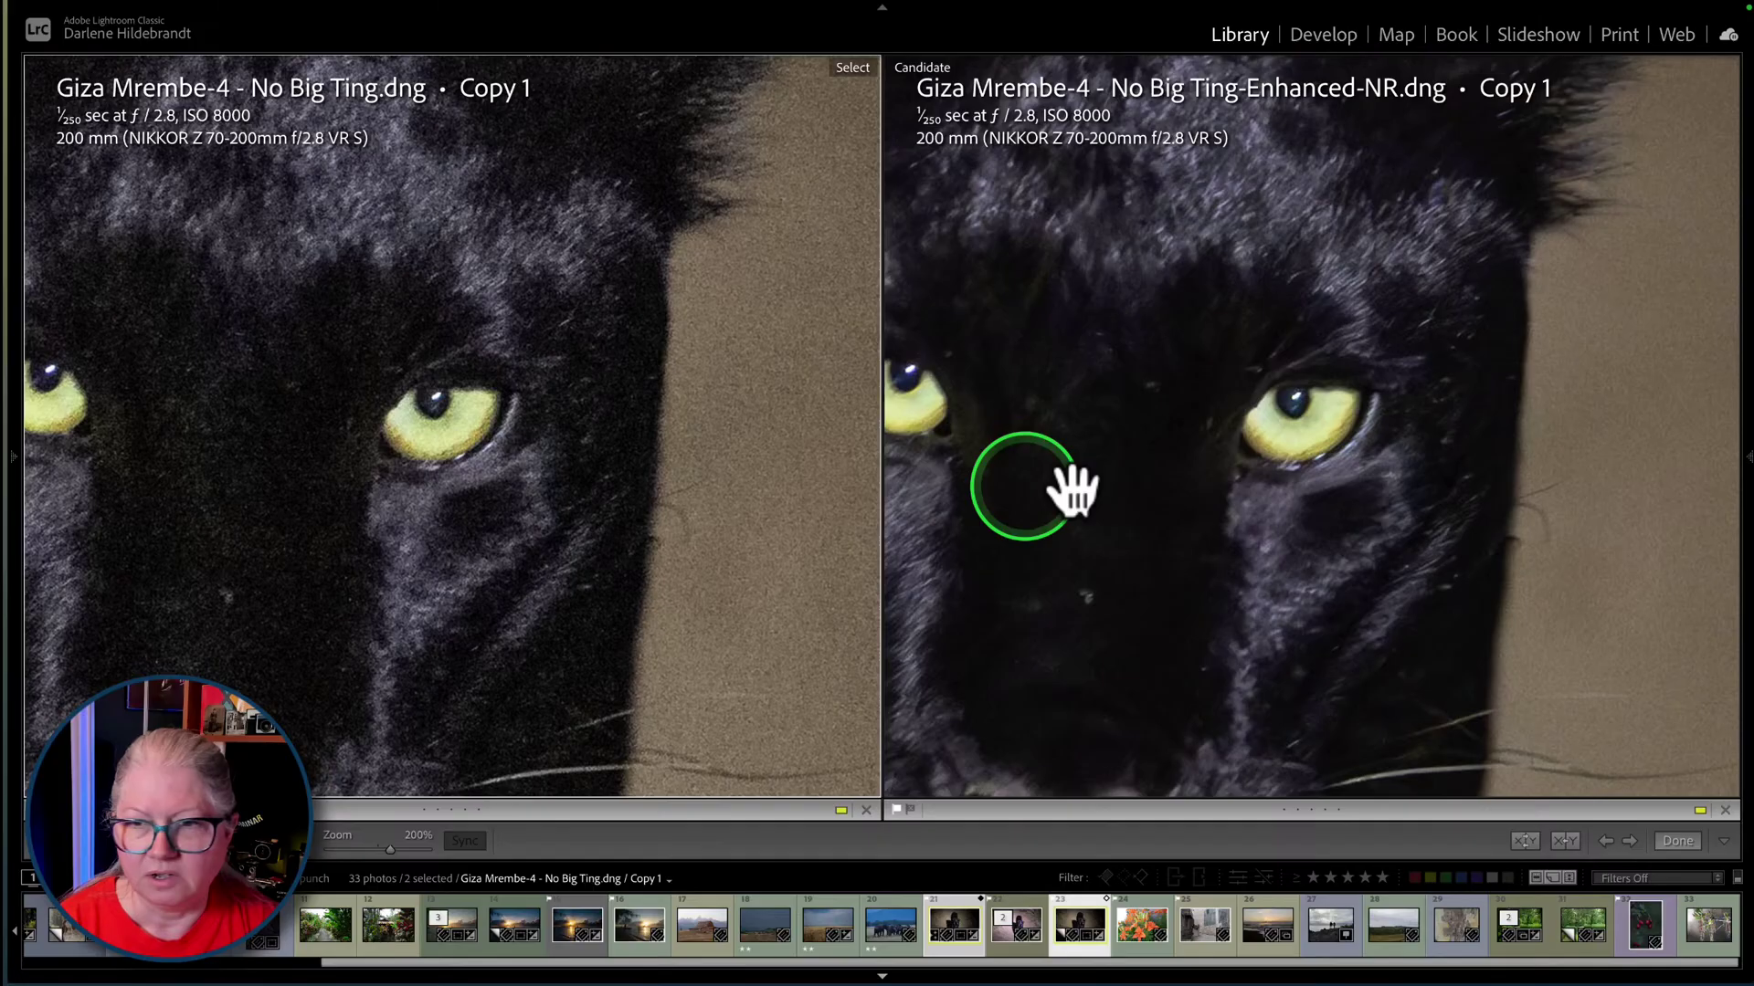
{"action": "left_click_drag", "start_coordinate": [664, 347], "coordinate": [783, 384]}
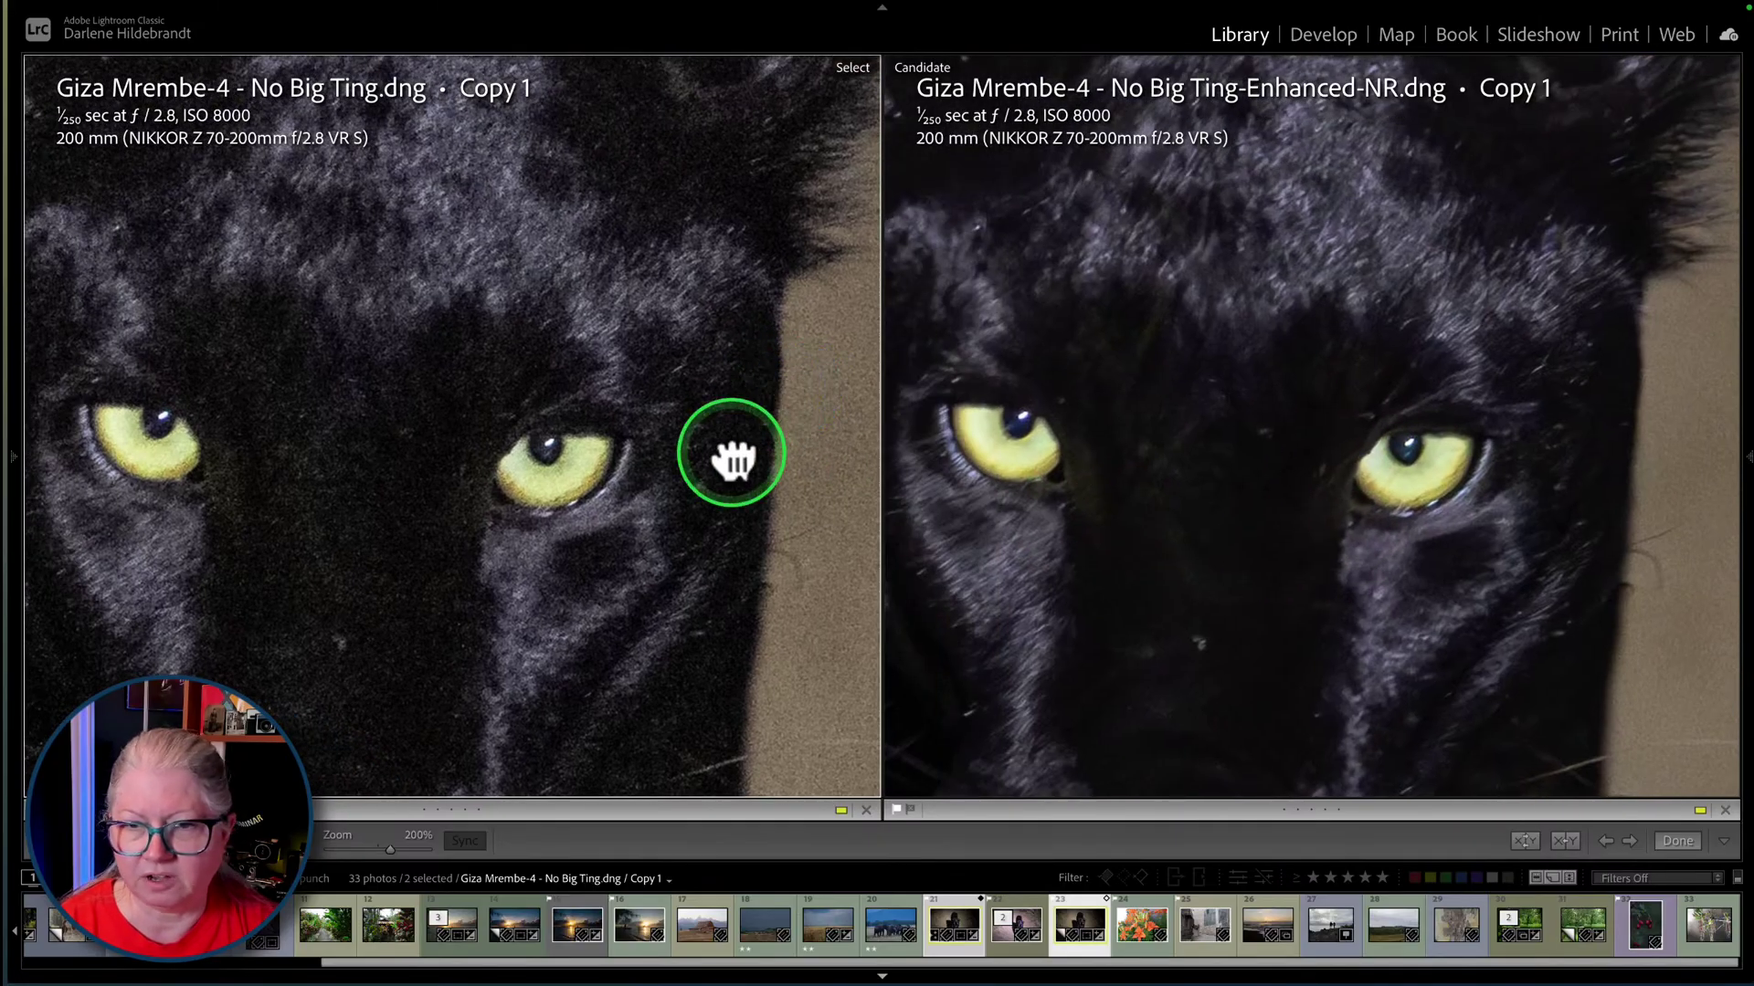
- Compare the original Giza Mrembe-4 - No Big Ting.dng with its Copy 1 and zoom both to 200% on the face
{"action": "left_click_drag", "start_coordinate": [708, 461], "coordinate": [800, 459]}
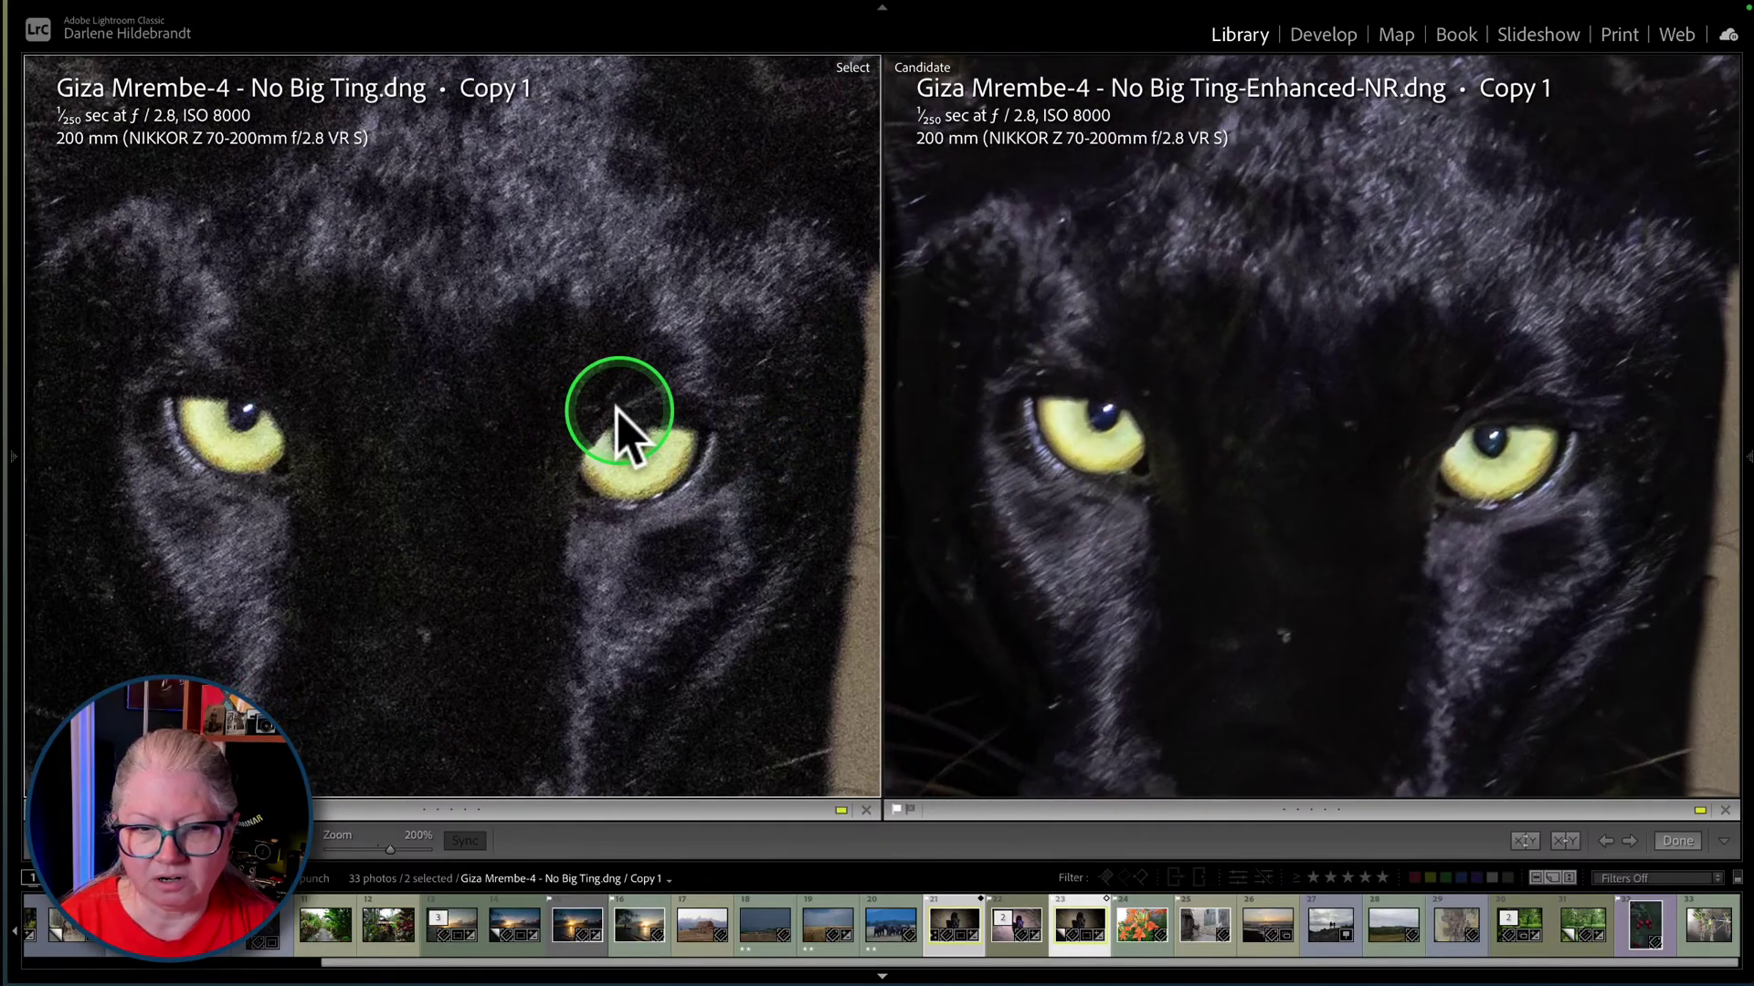
{"action": "left_click", "coordinate": [645, 411]}
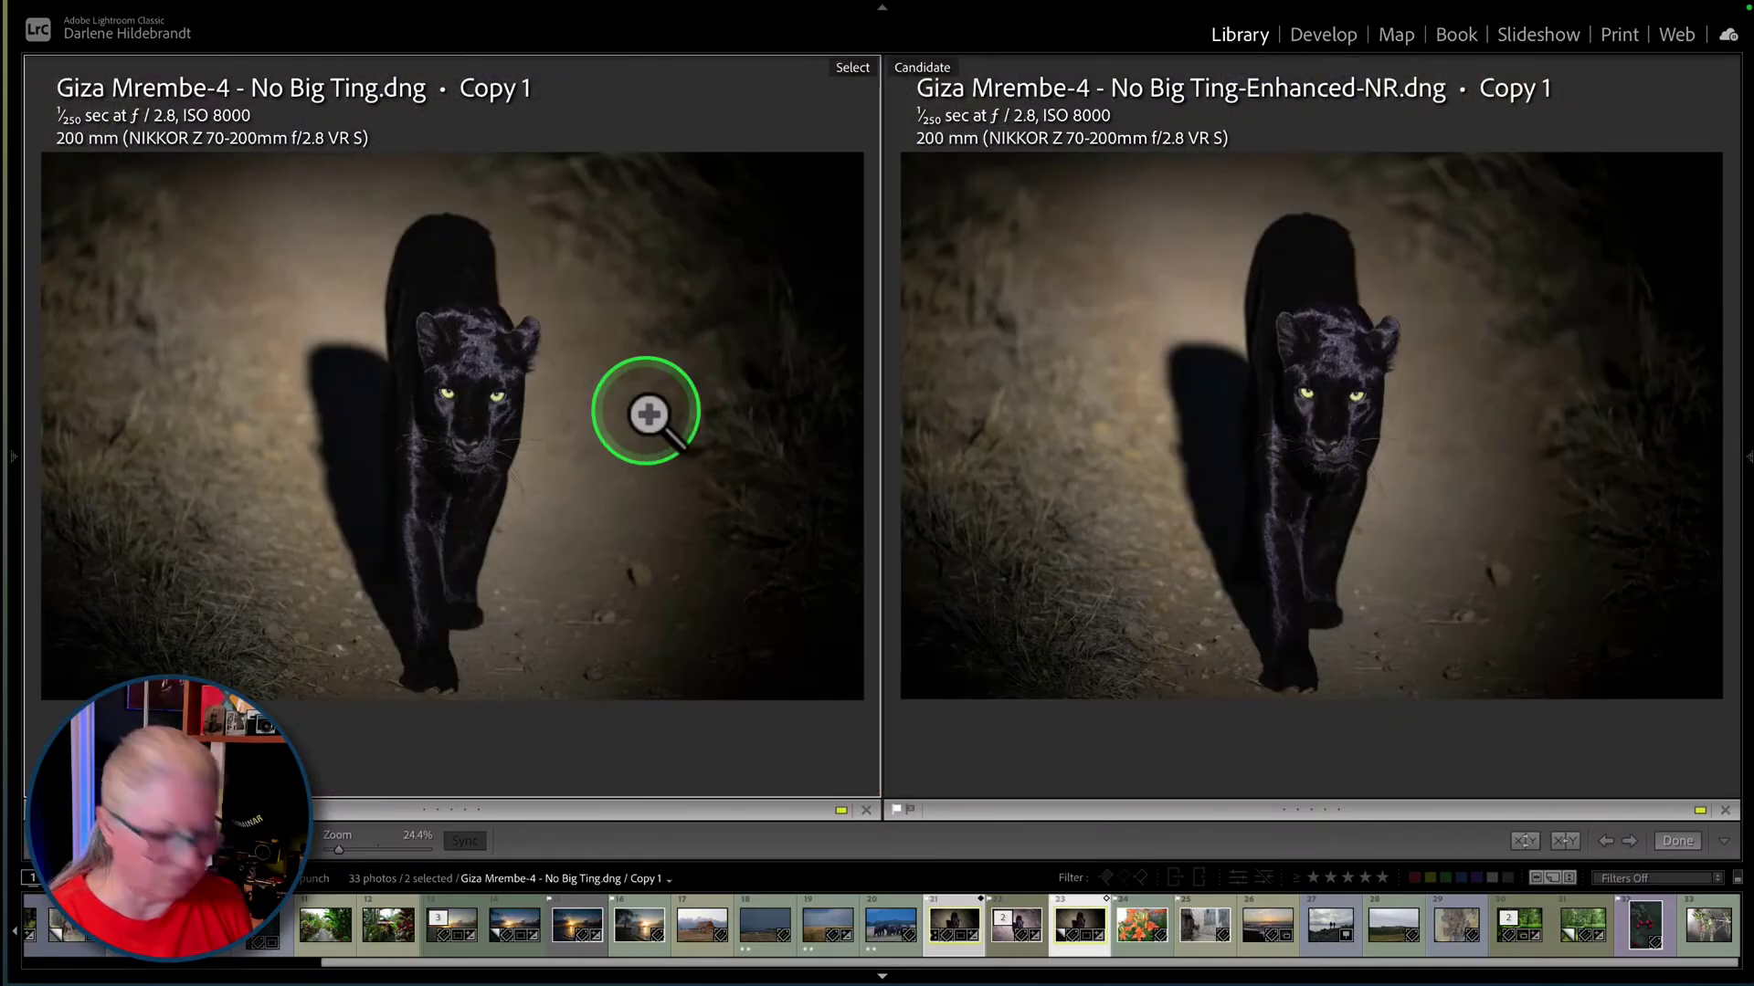
{"action": "key", "text": "g"}
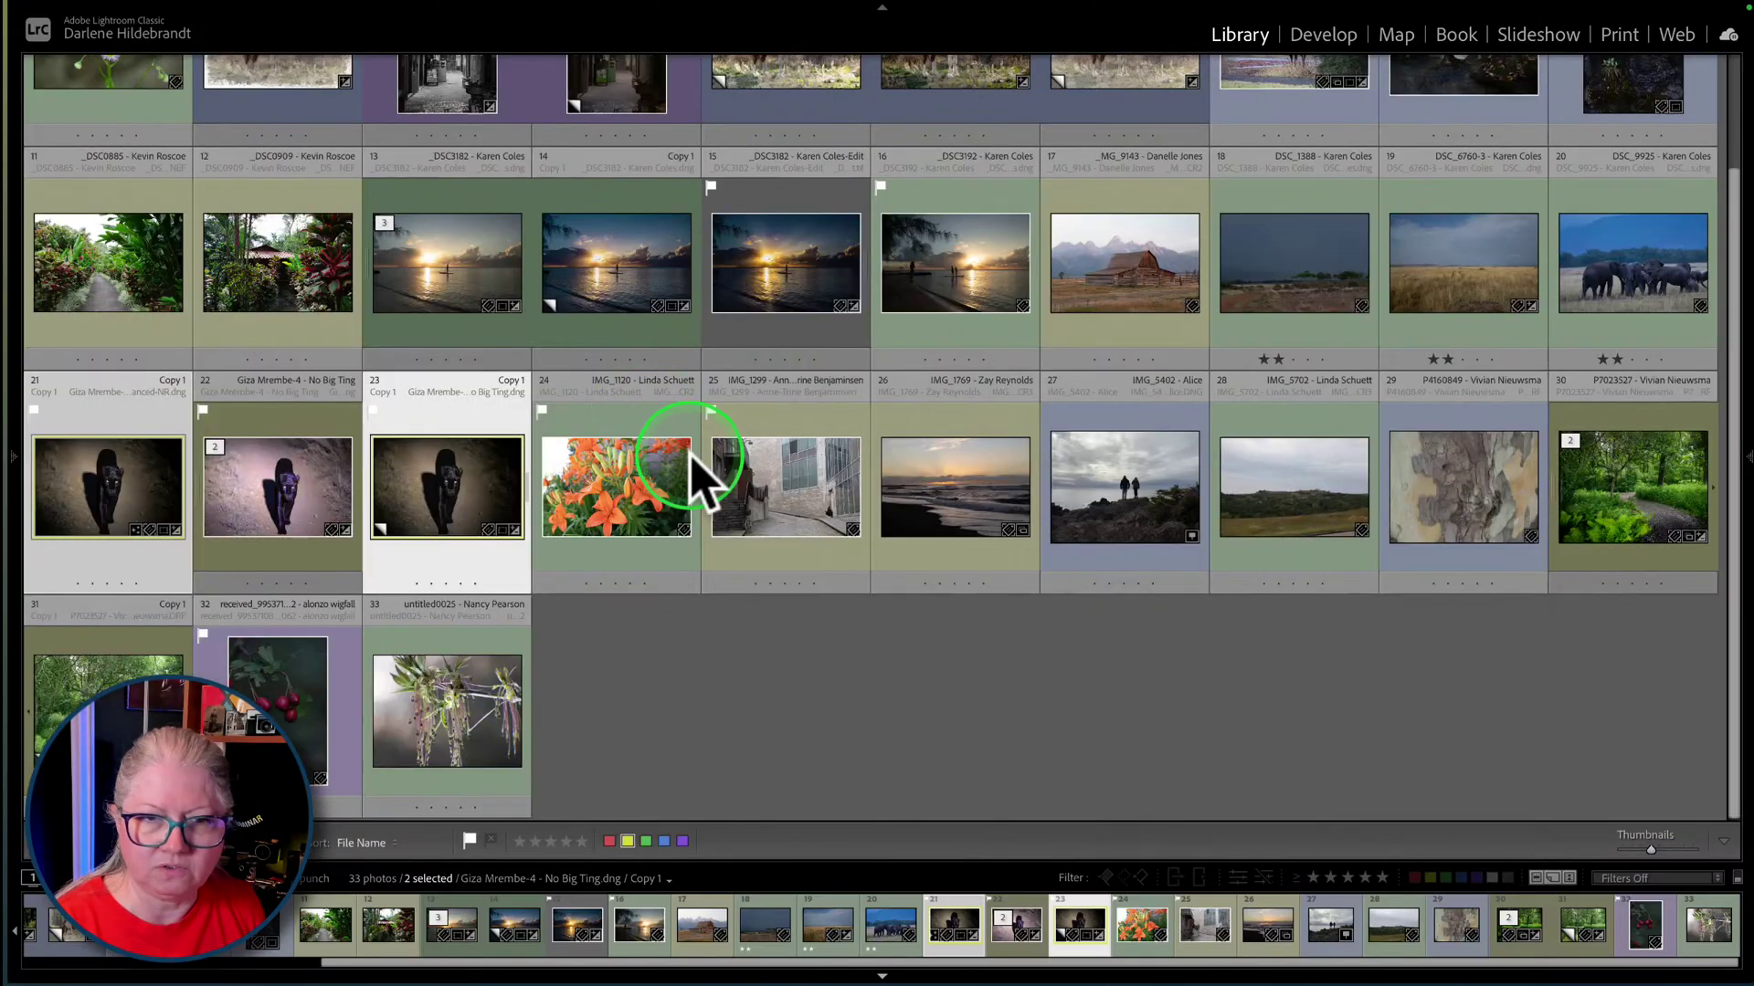
{"action": "left_click", "coordinate": [819, 722]}
{"action": "left_click", "coordinate": [301, 508]}
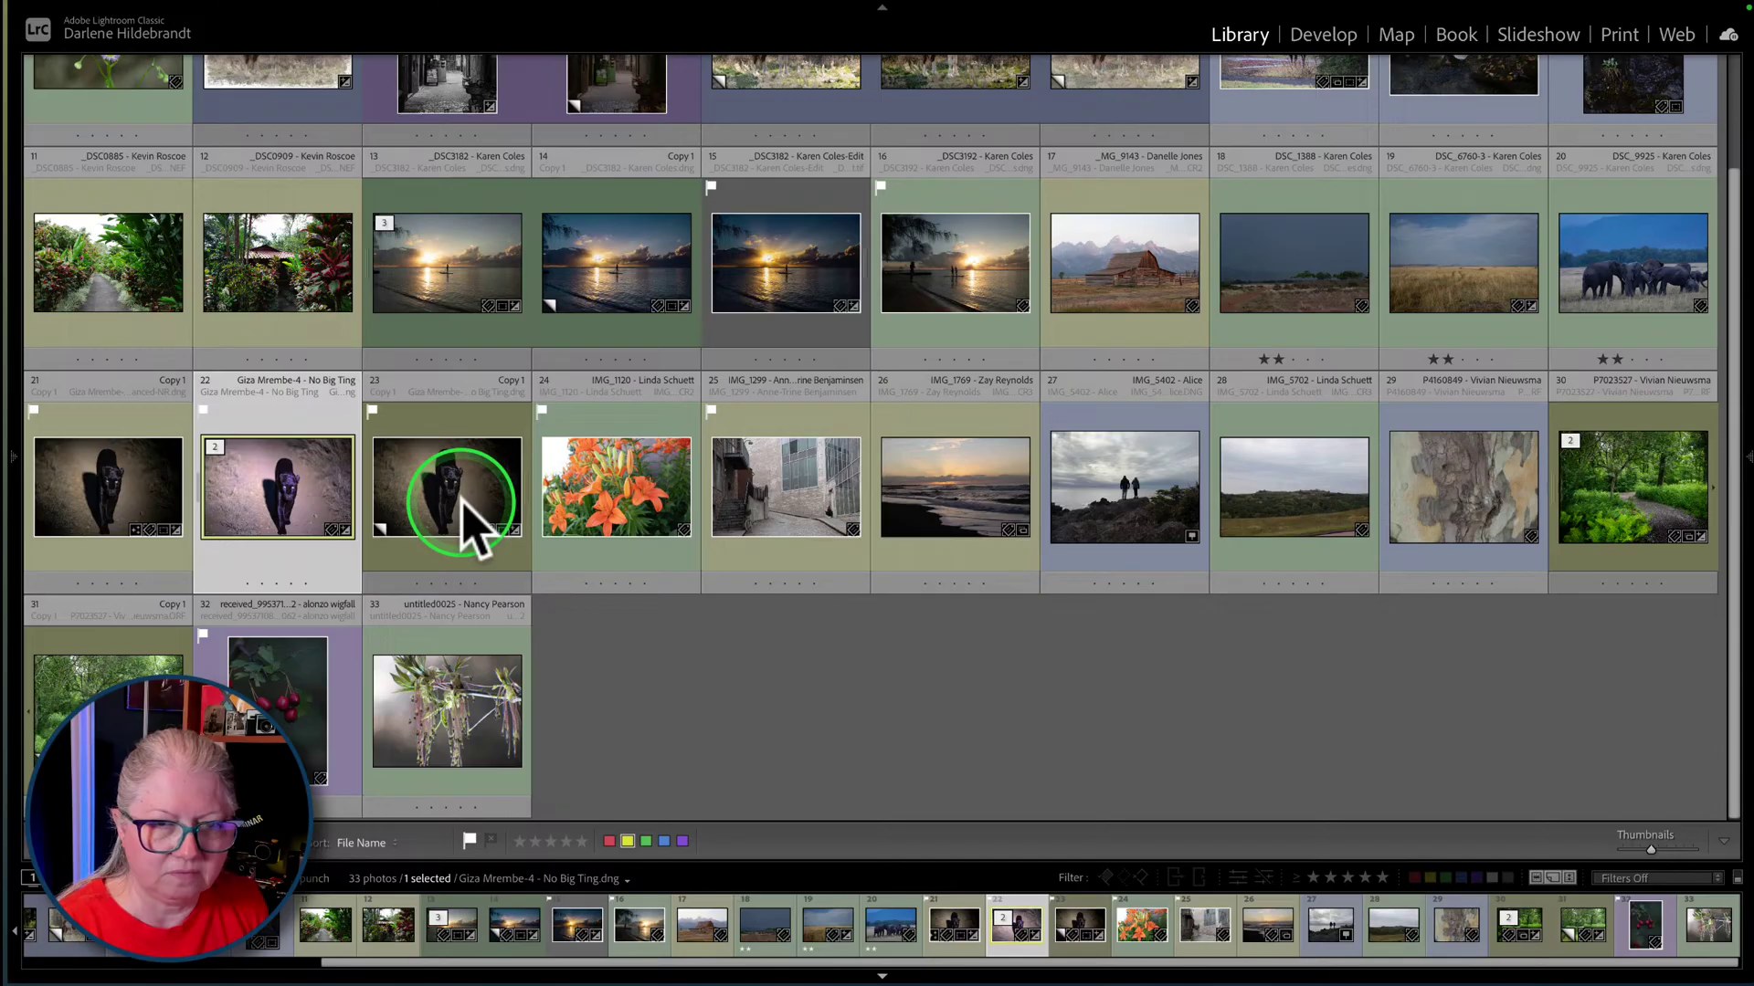
{"action": "left_click", "coordinate": [475, 529], "text": "ctrl"}
{"action": "key", "text": "c"}
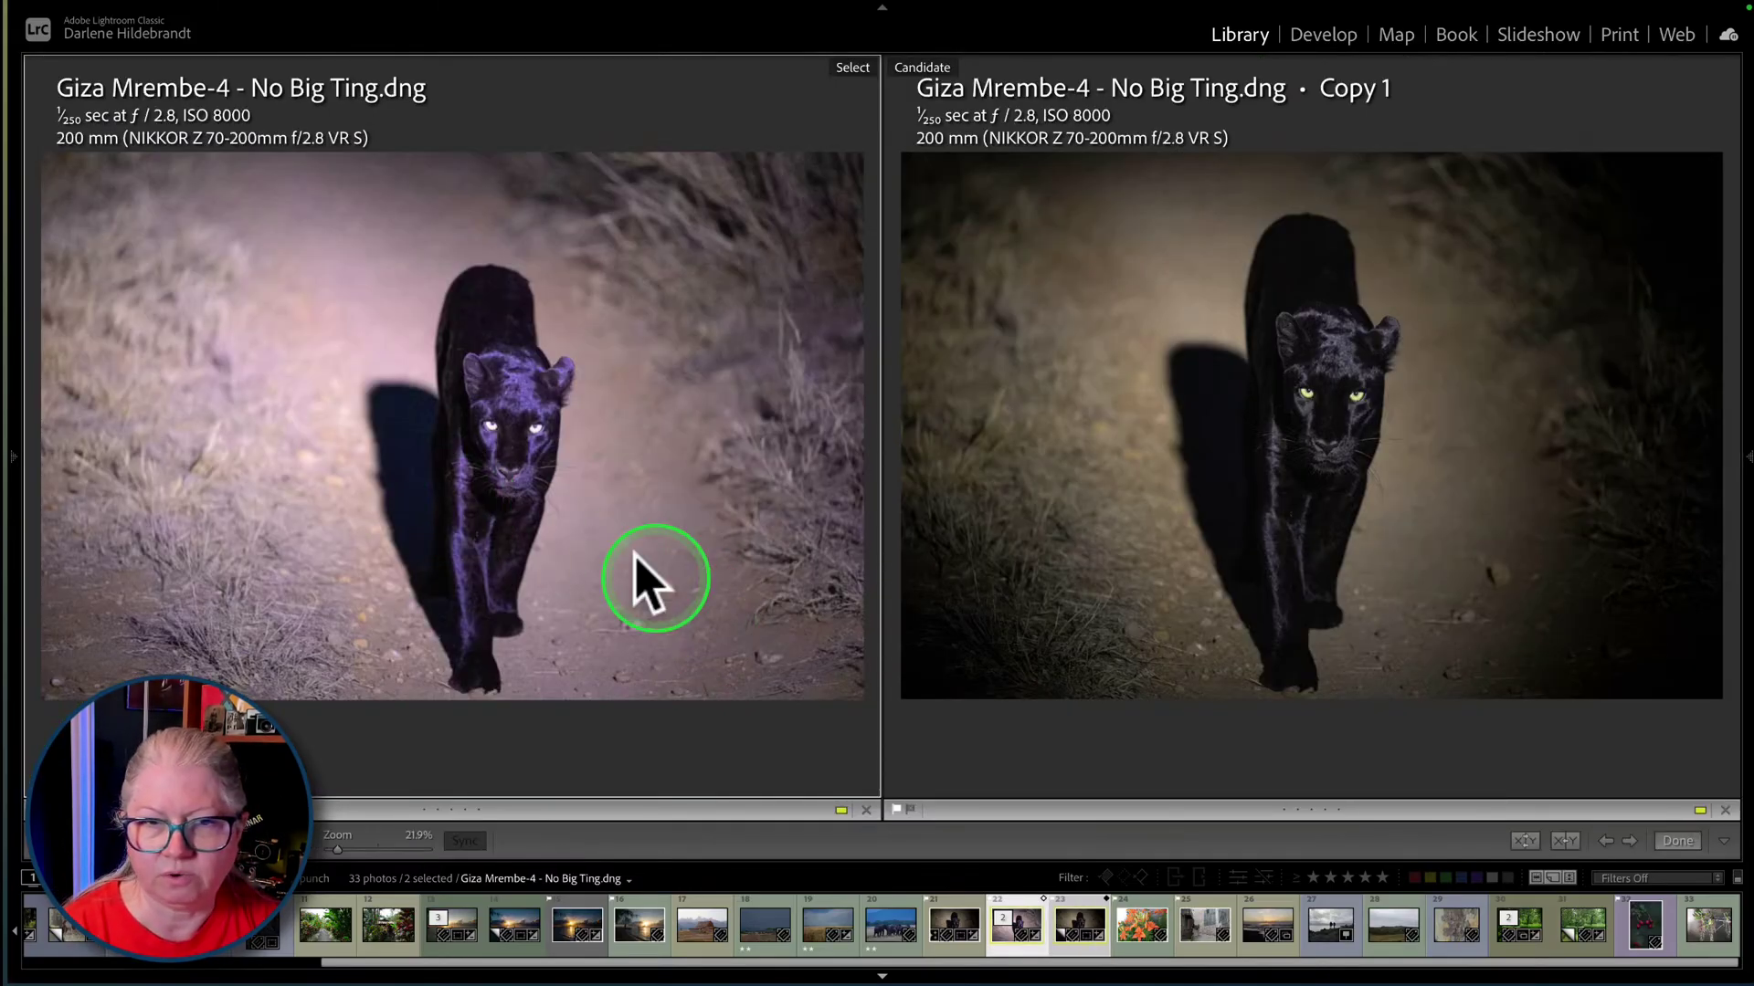
{"action": "left_click", "coordinate": [537, 425]}
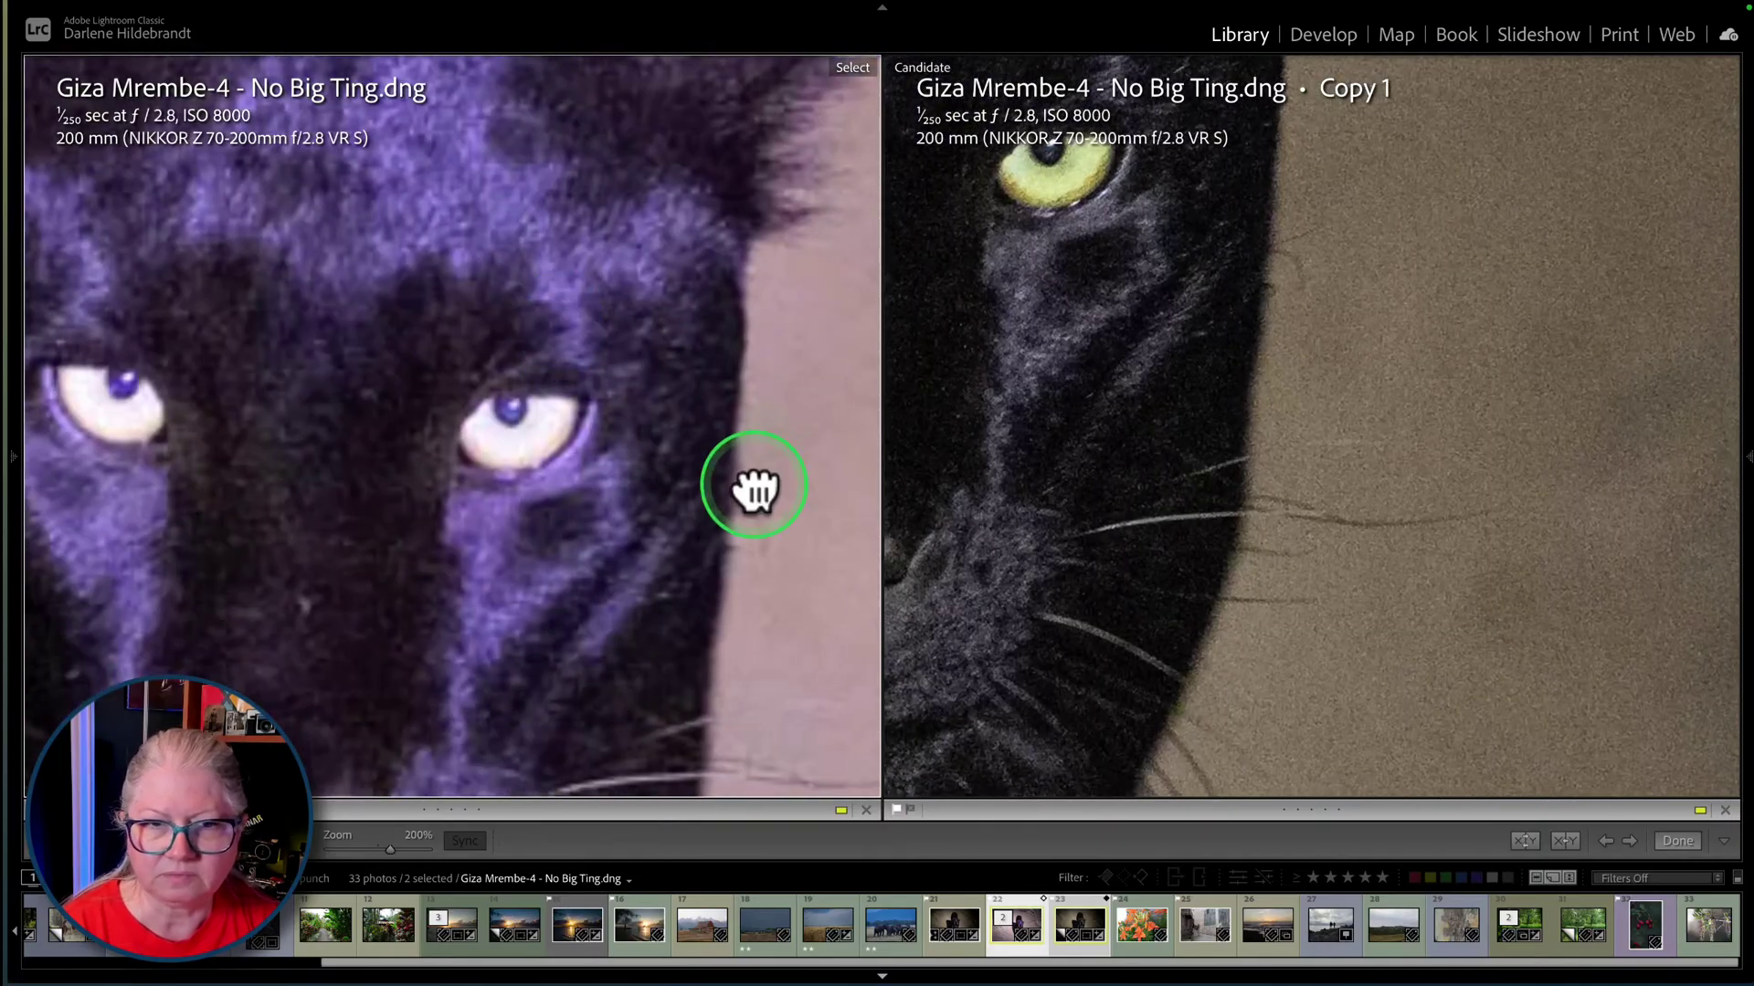
{"action": "left_click_drag", "start_coordinate": [780, 527], "coordinate": [708, 466]}
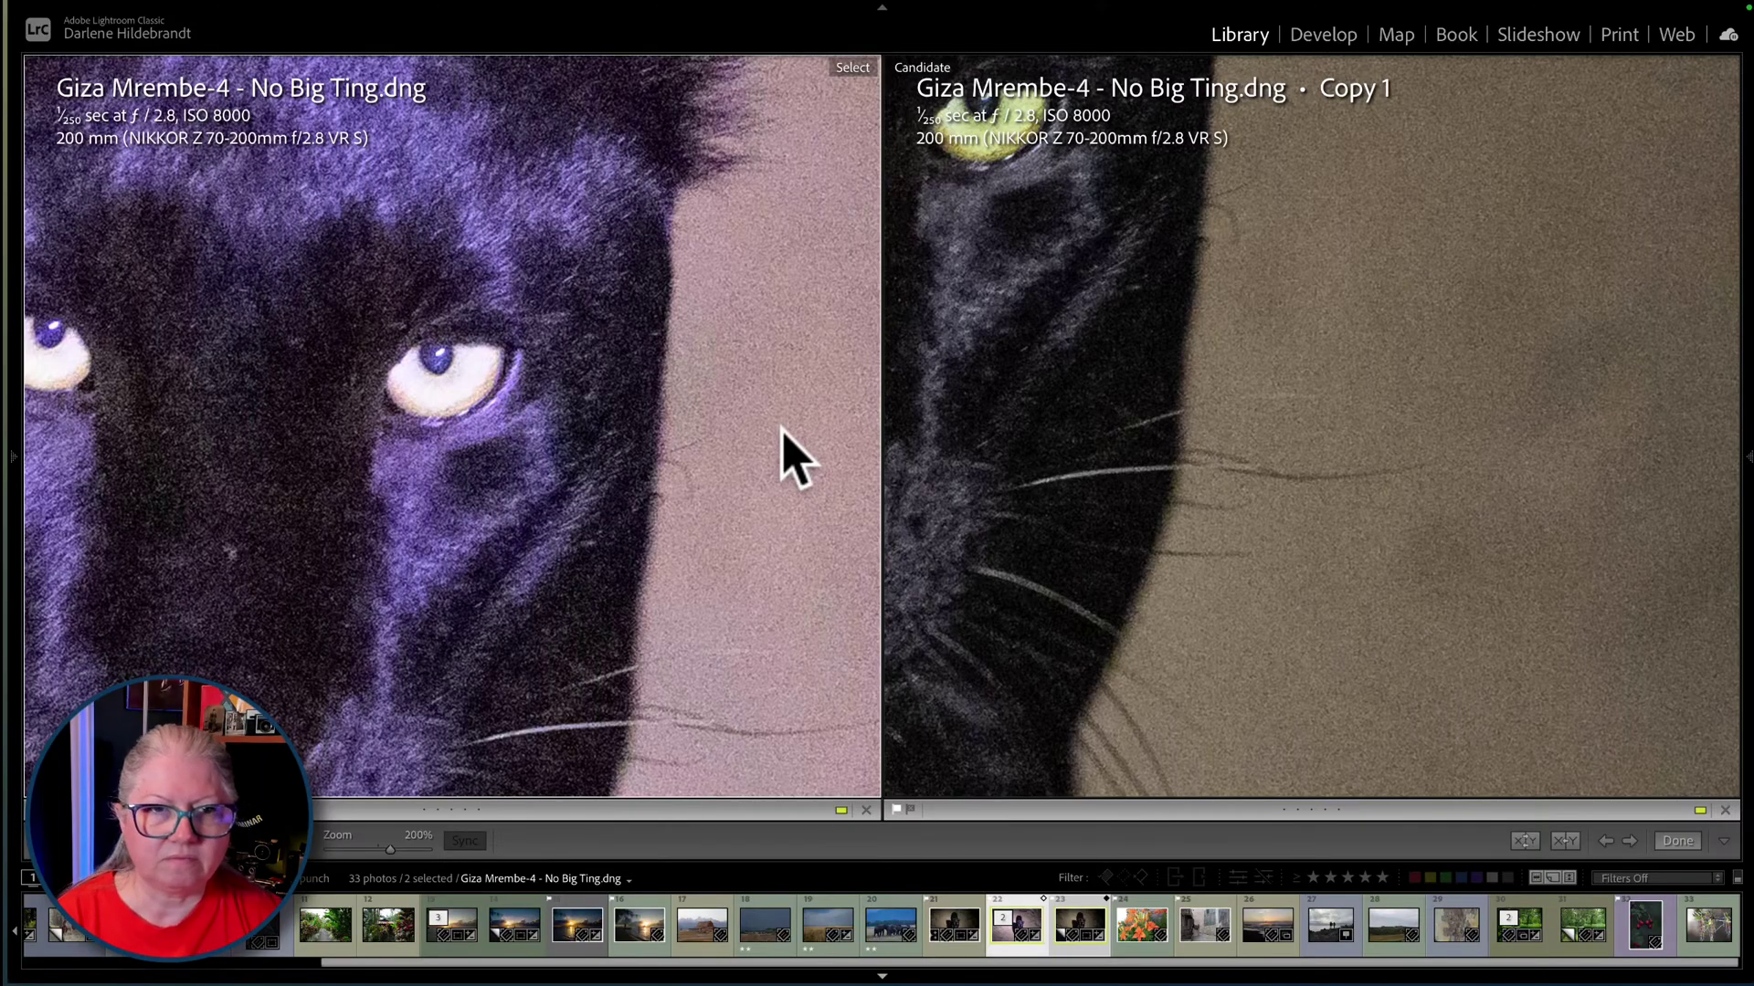
- Set the manual Luminance noise reduction of the original panther photo to 64 and return to the comparison
{"action": "key", "text": "d"}
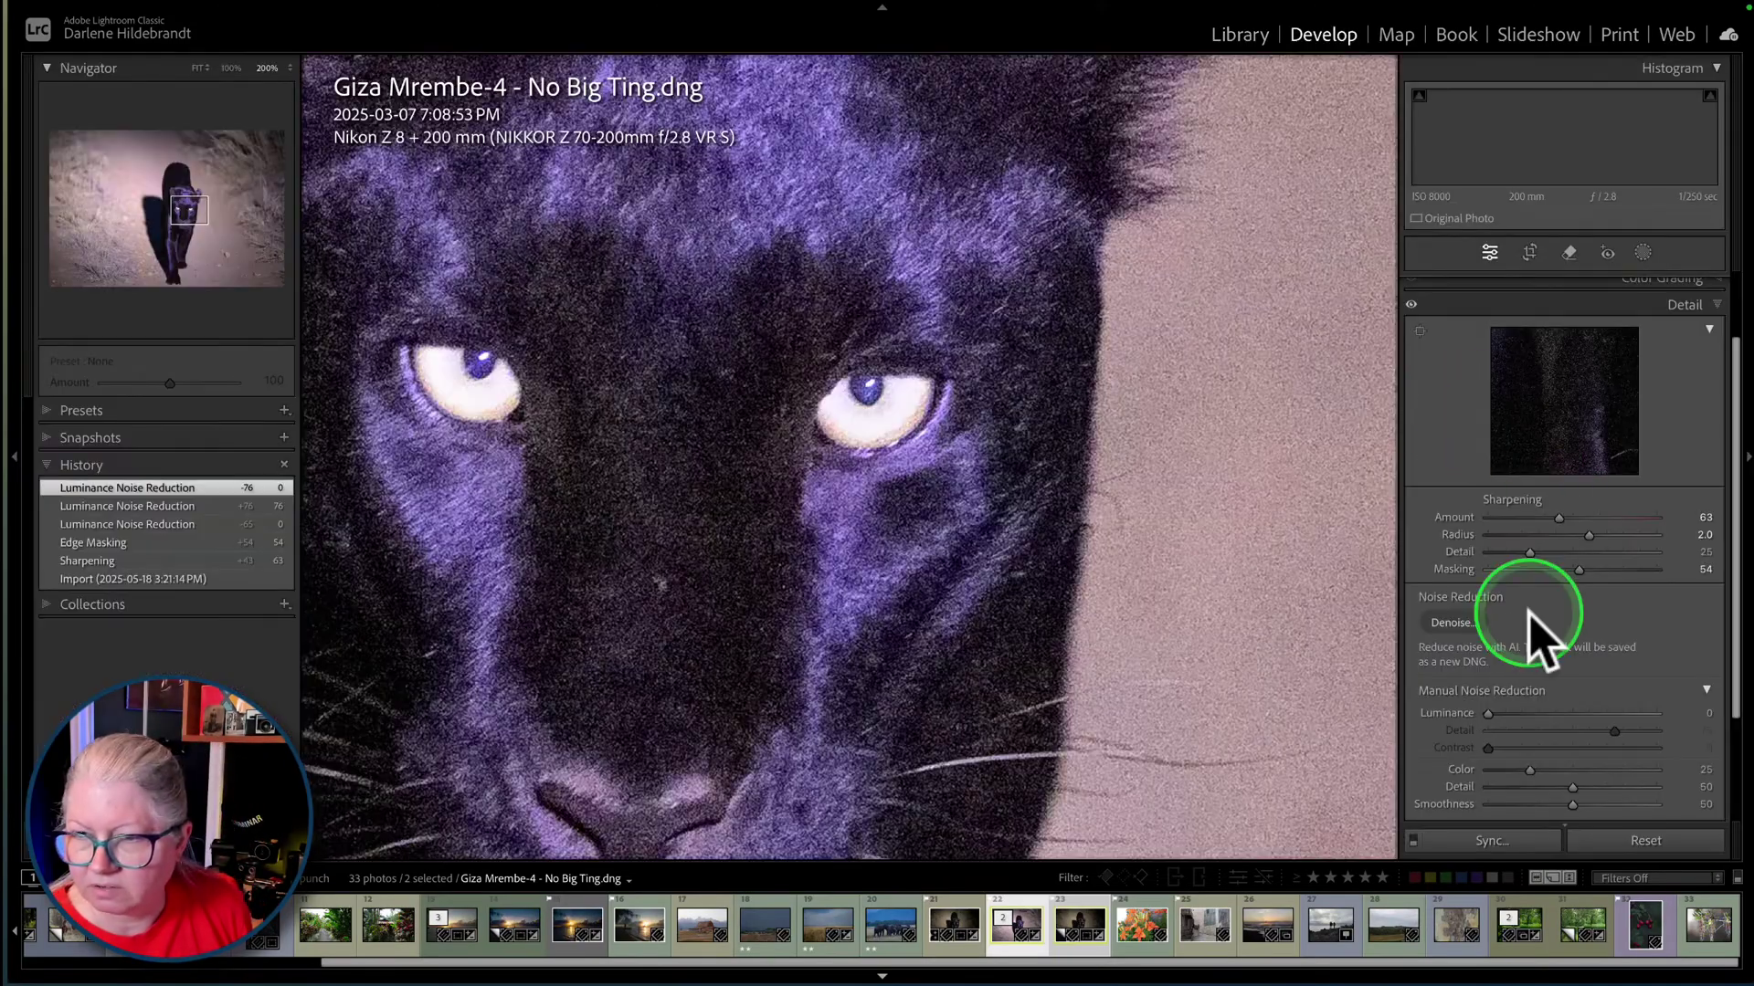
{"action": "left_click_drag", "start_coordinate": [1514, 713], "coordinate": [1593, 714]}
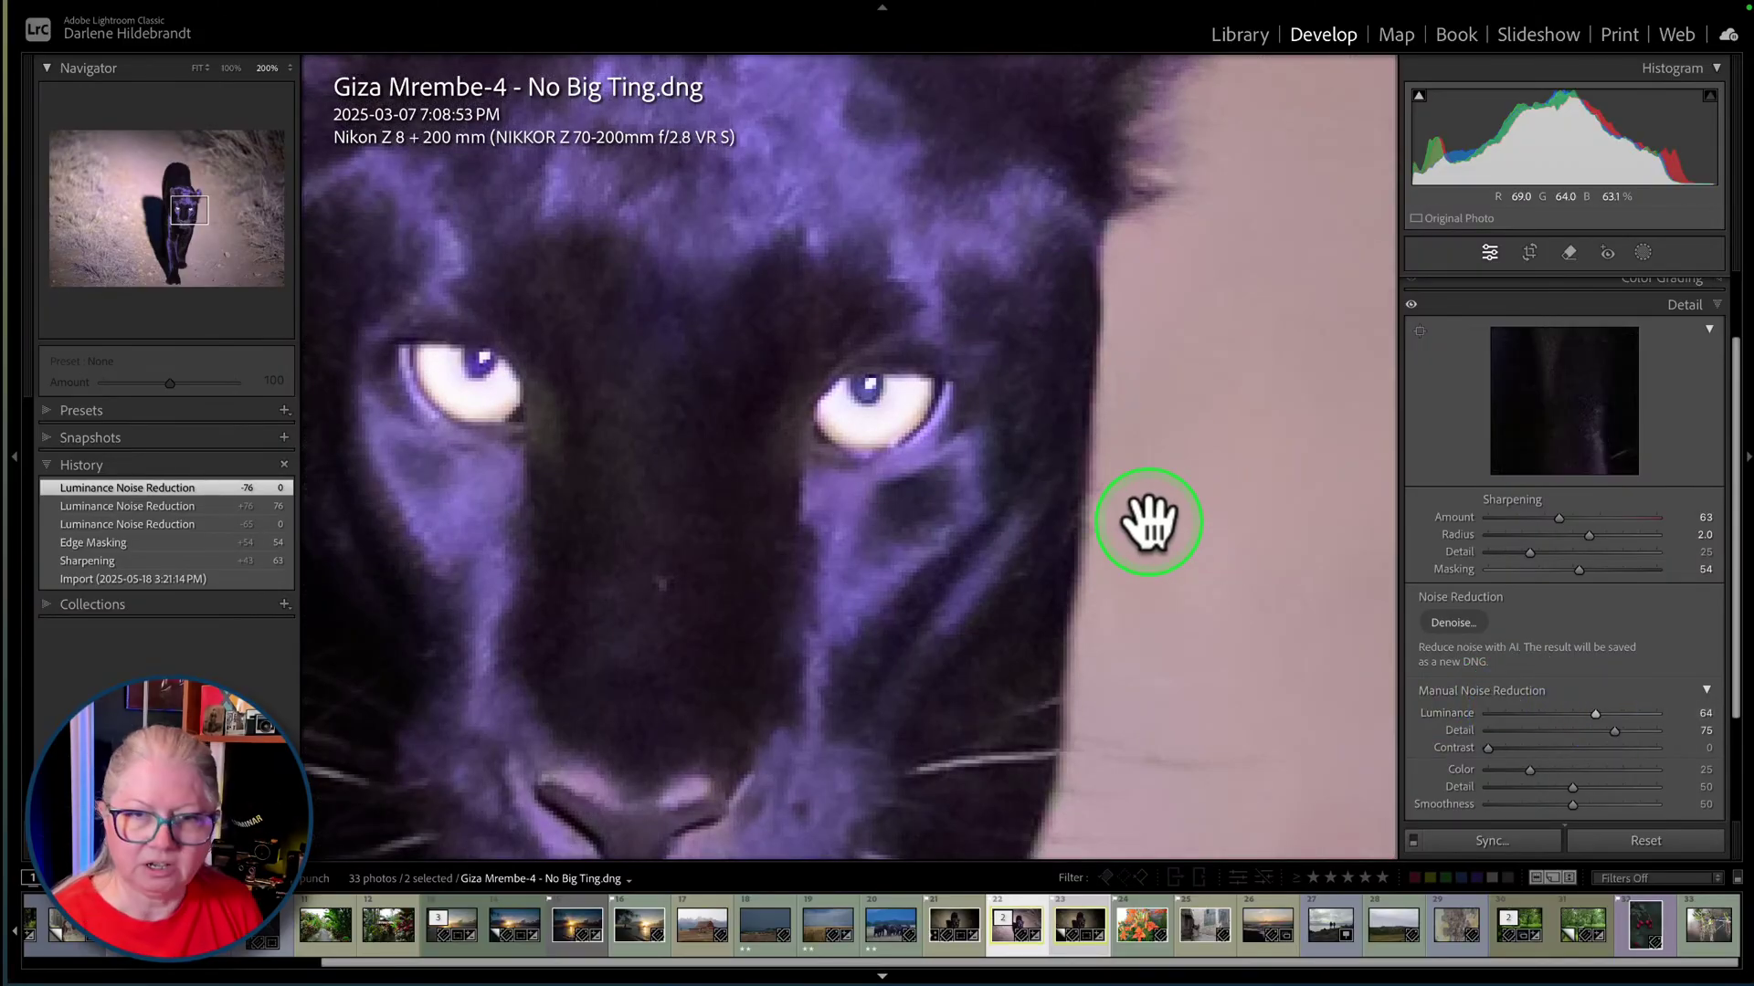
{"action": "key", "text": "c"}
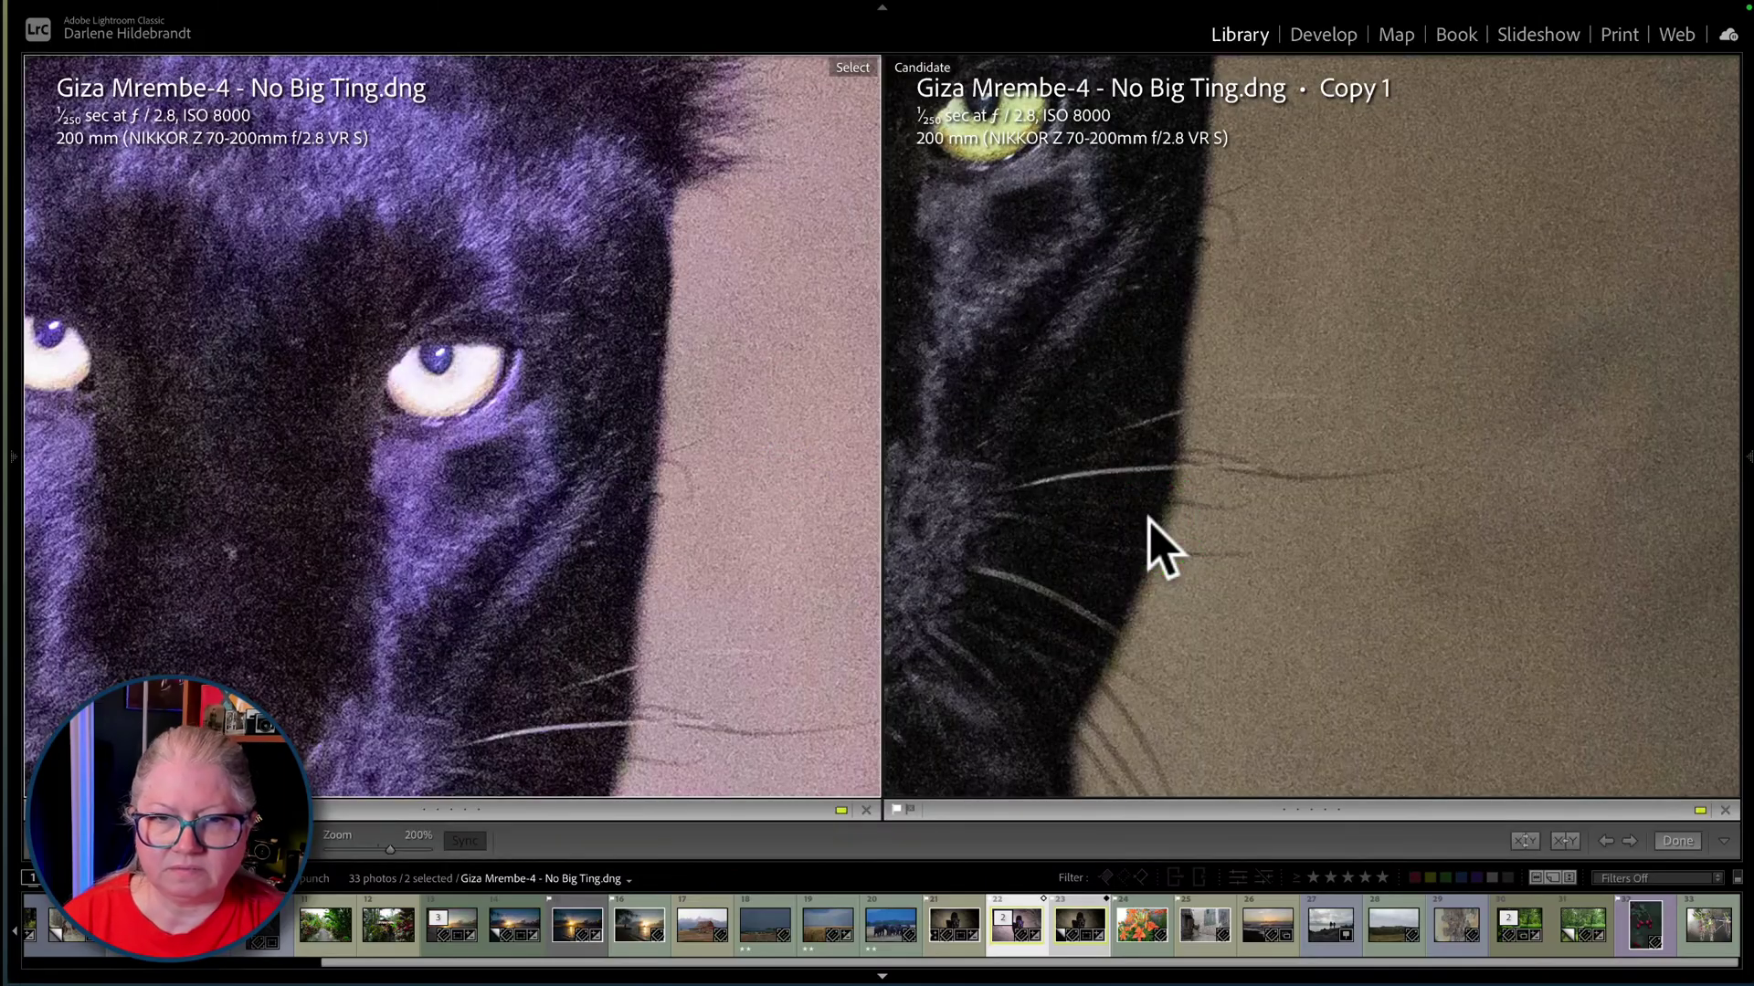
- Replace the comparison's Candidate with the denoised Enhanced-NR Copy 1, keeping the original as Select
{"action": "left_click_drag", "start_coordinate": [1182, 457], "coordinate": [1279, 529]}
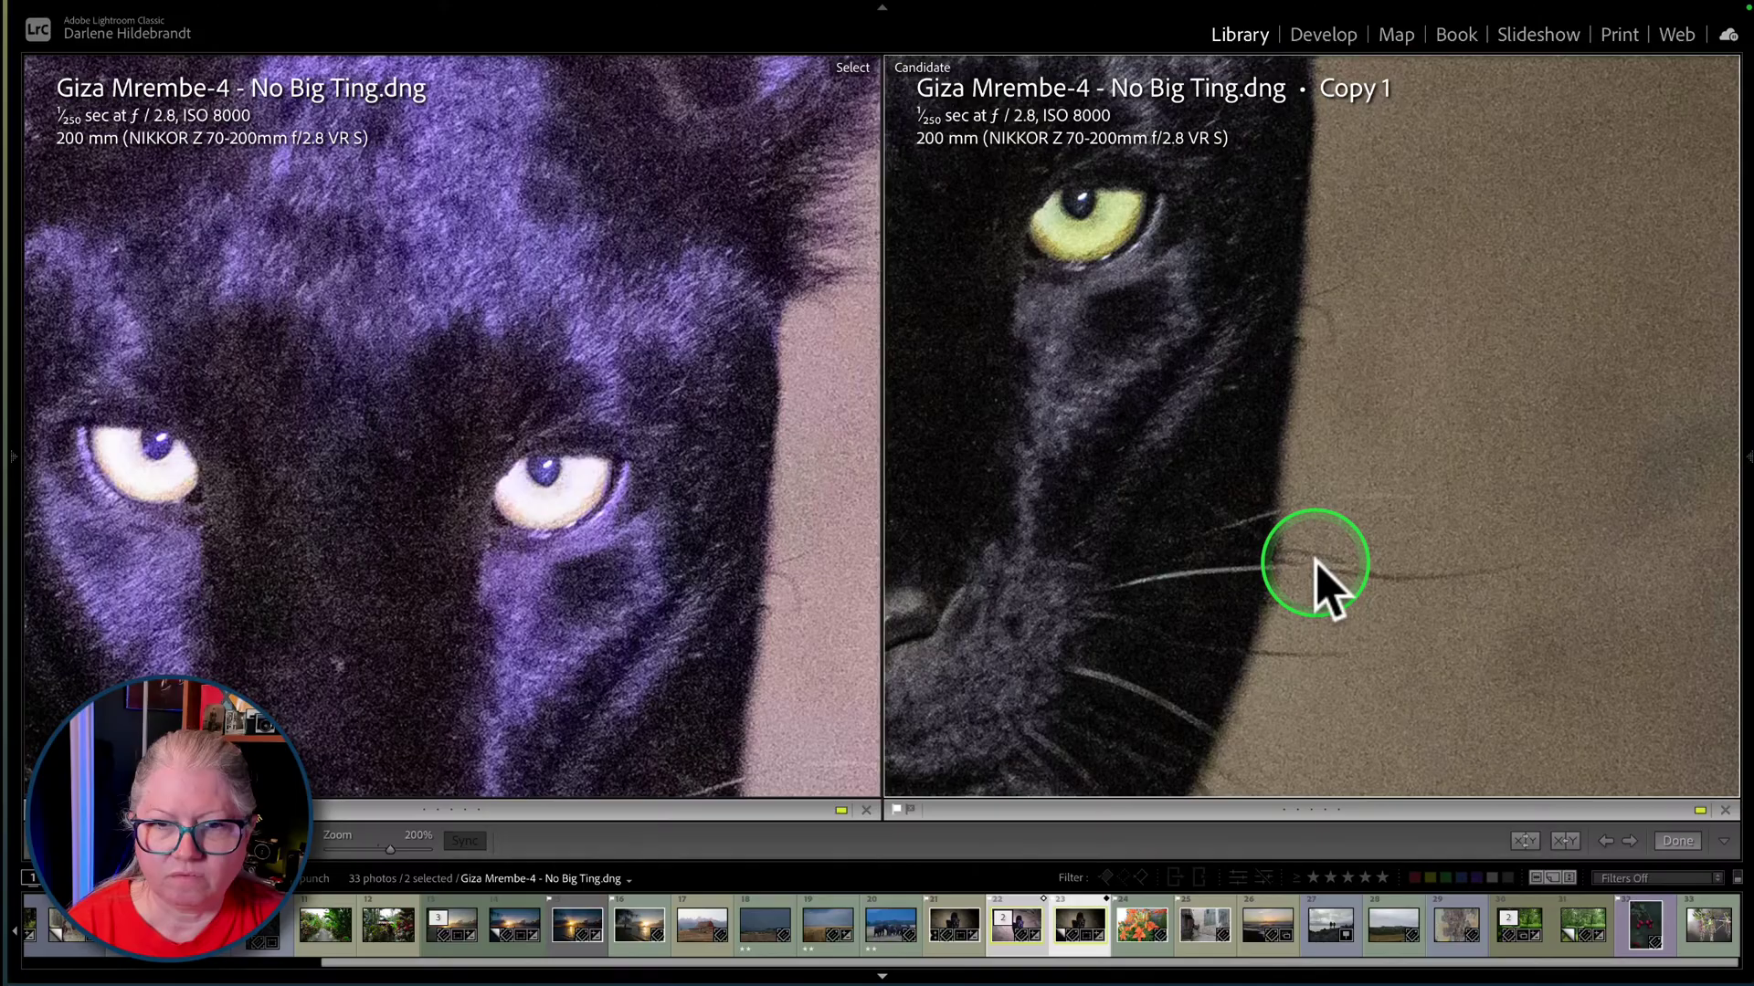
{"action": "left_click", "coordinate": [1353, 577]}
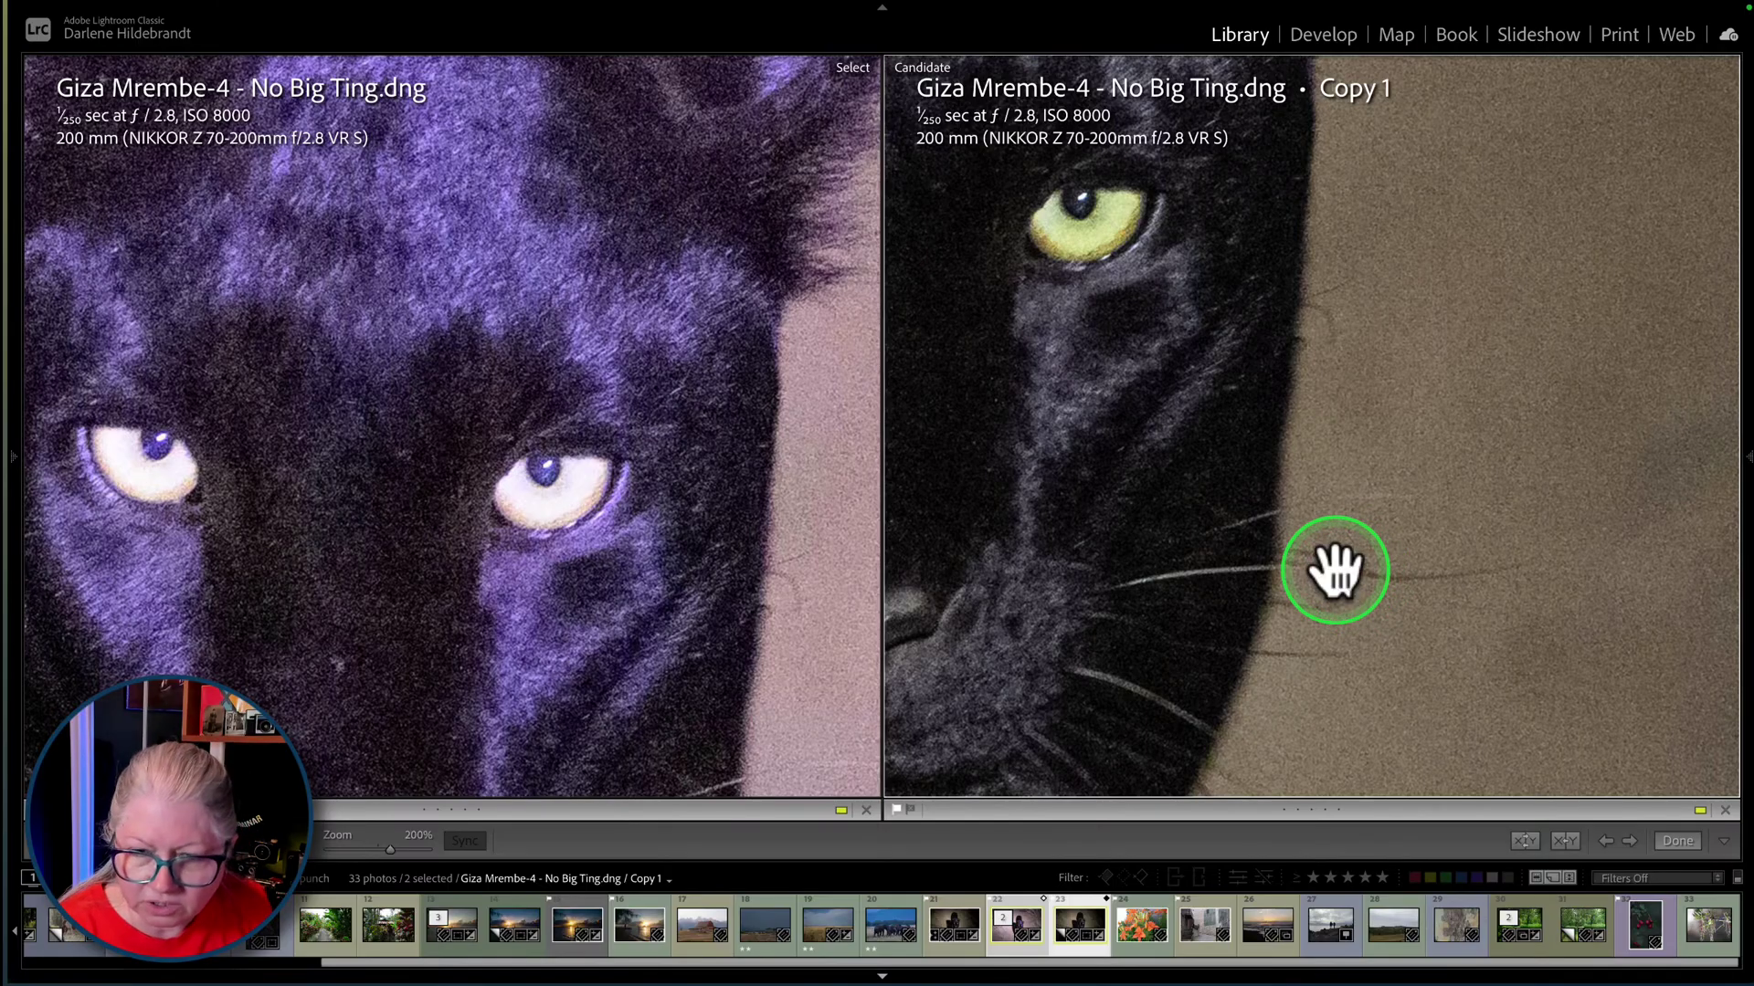
{"action": "left_click", "coordinate": [959, 931], "text": "ctrl"}
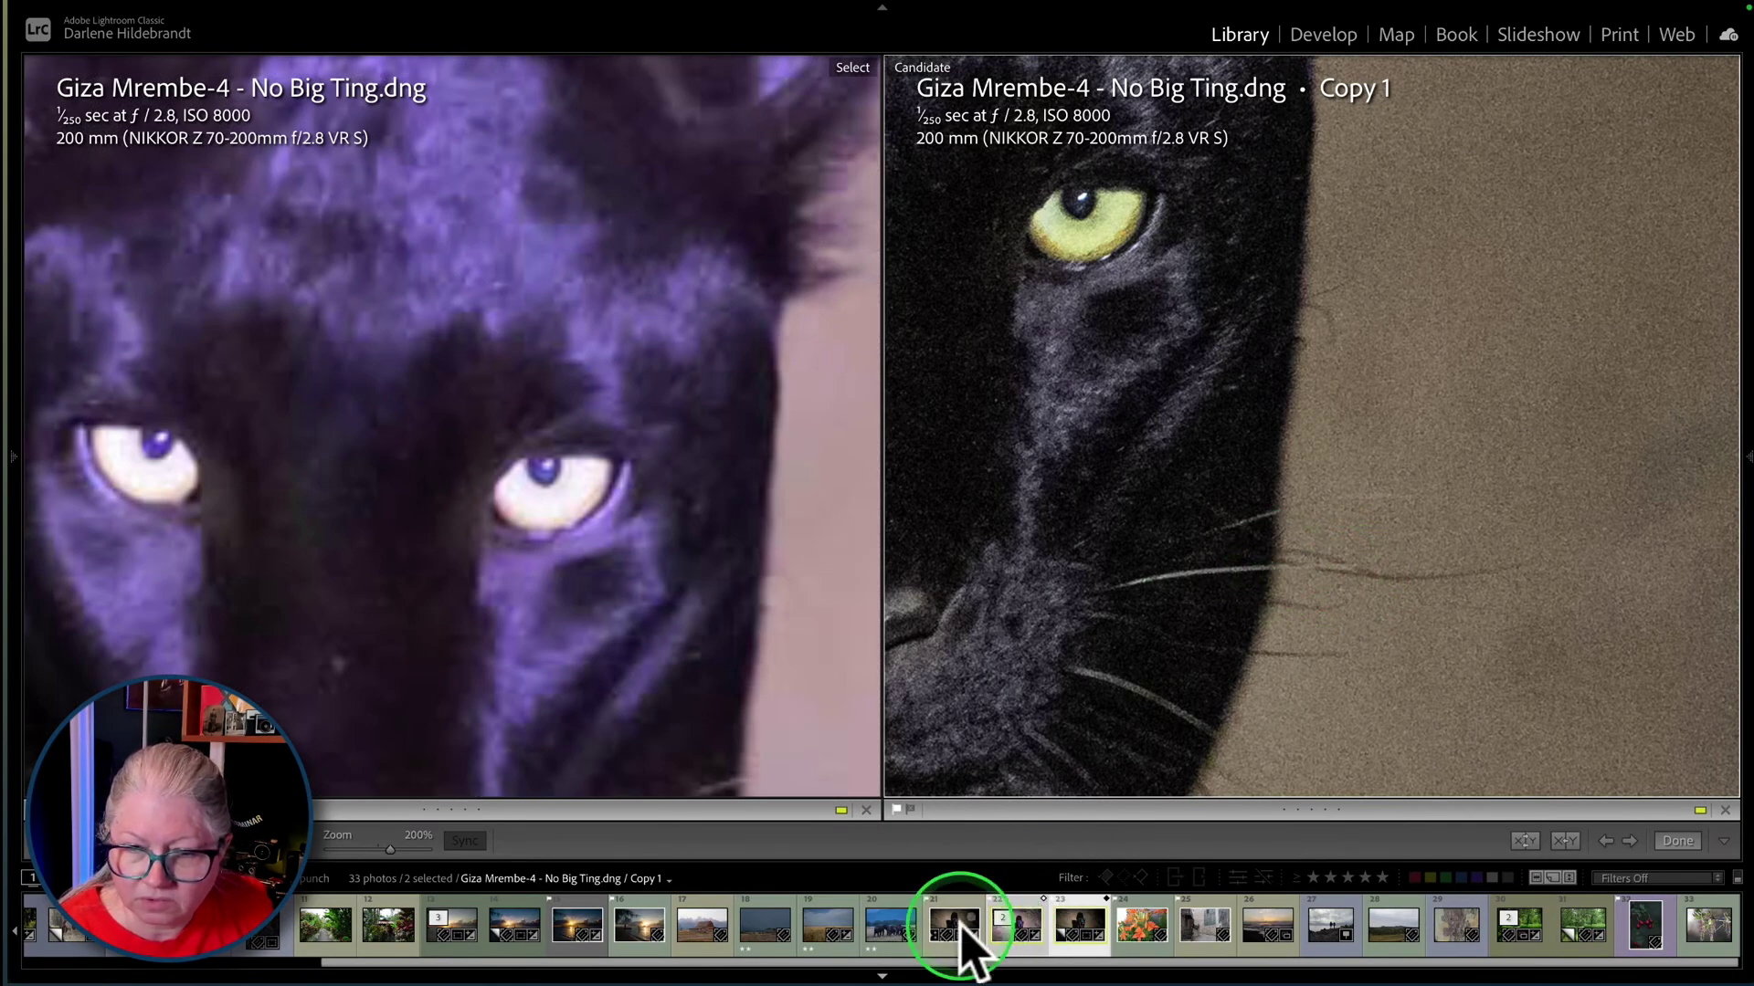
{"action": "left_click", "coordinate": [1080, 927], "text": "super"}
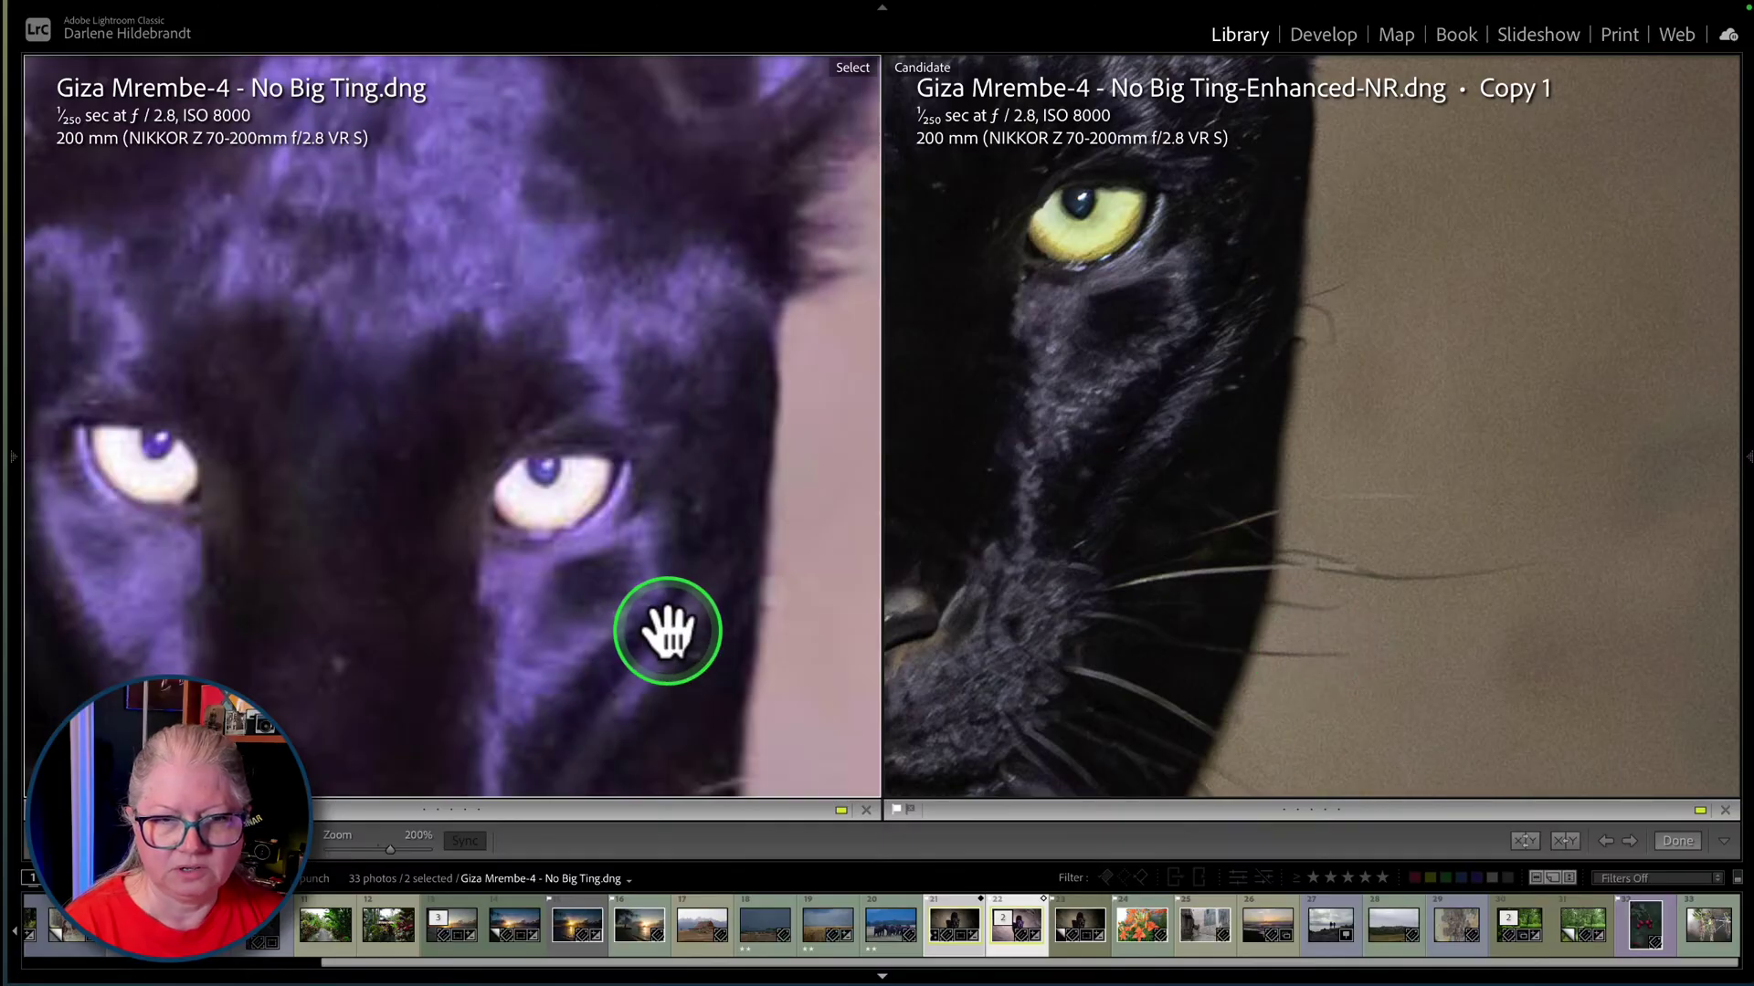
- Examine the nose, eyes and forehead fur in the manually noise-reduced and AI-denoised photos at 200%
{"action": "left_click_drag", "start_coordinate": [560, 638], "coordinate": [607, 392]}
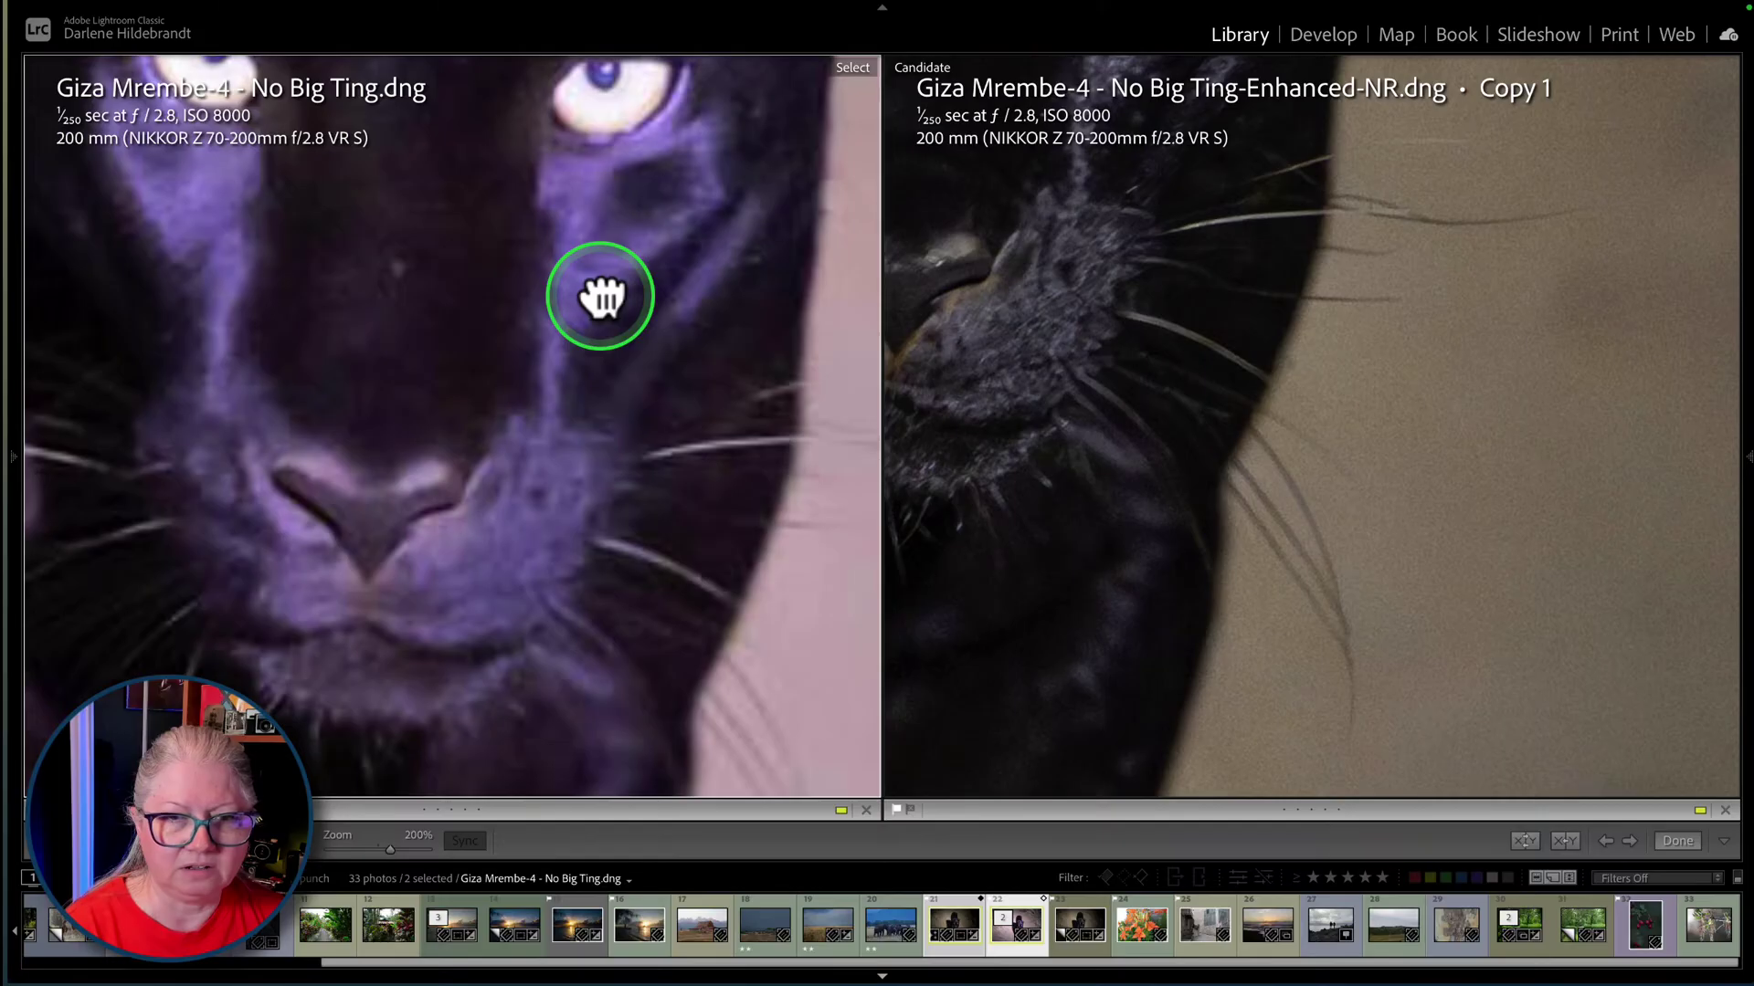
{"action": "left_click_drag", "start_coordinate": [576, 274], "coordinate": [576, 606]}
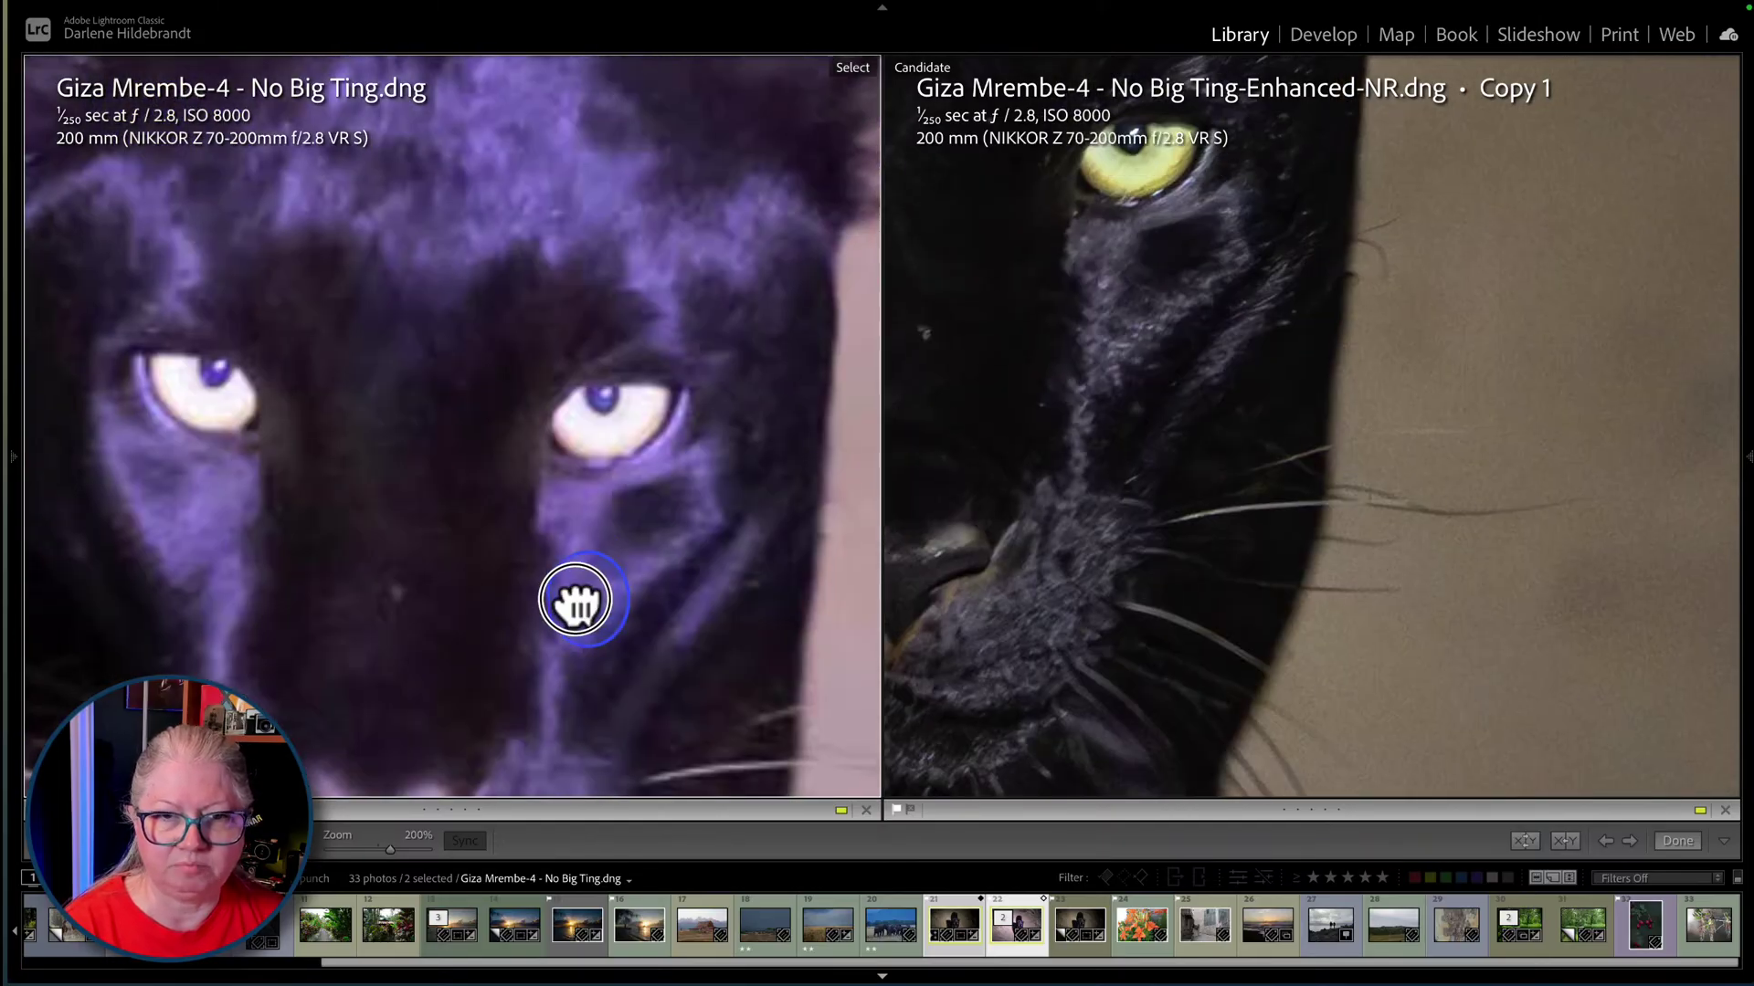
{"action": "left_click_drag", "start_coordinate": [521, 317], "coordinate": [579, 626]}
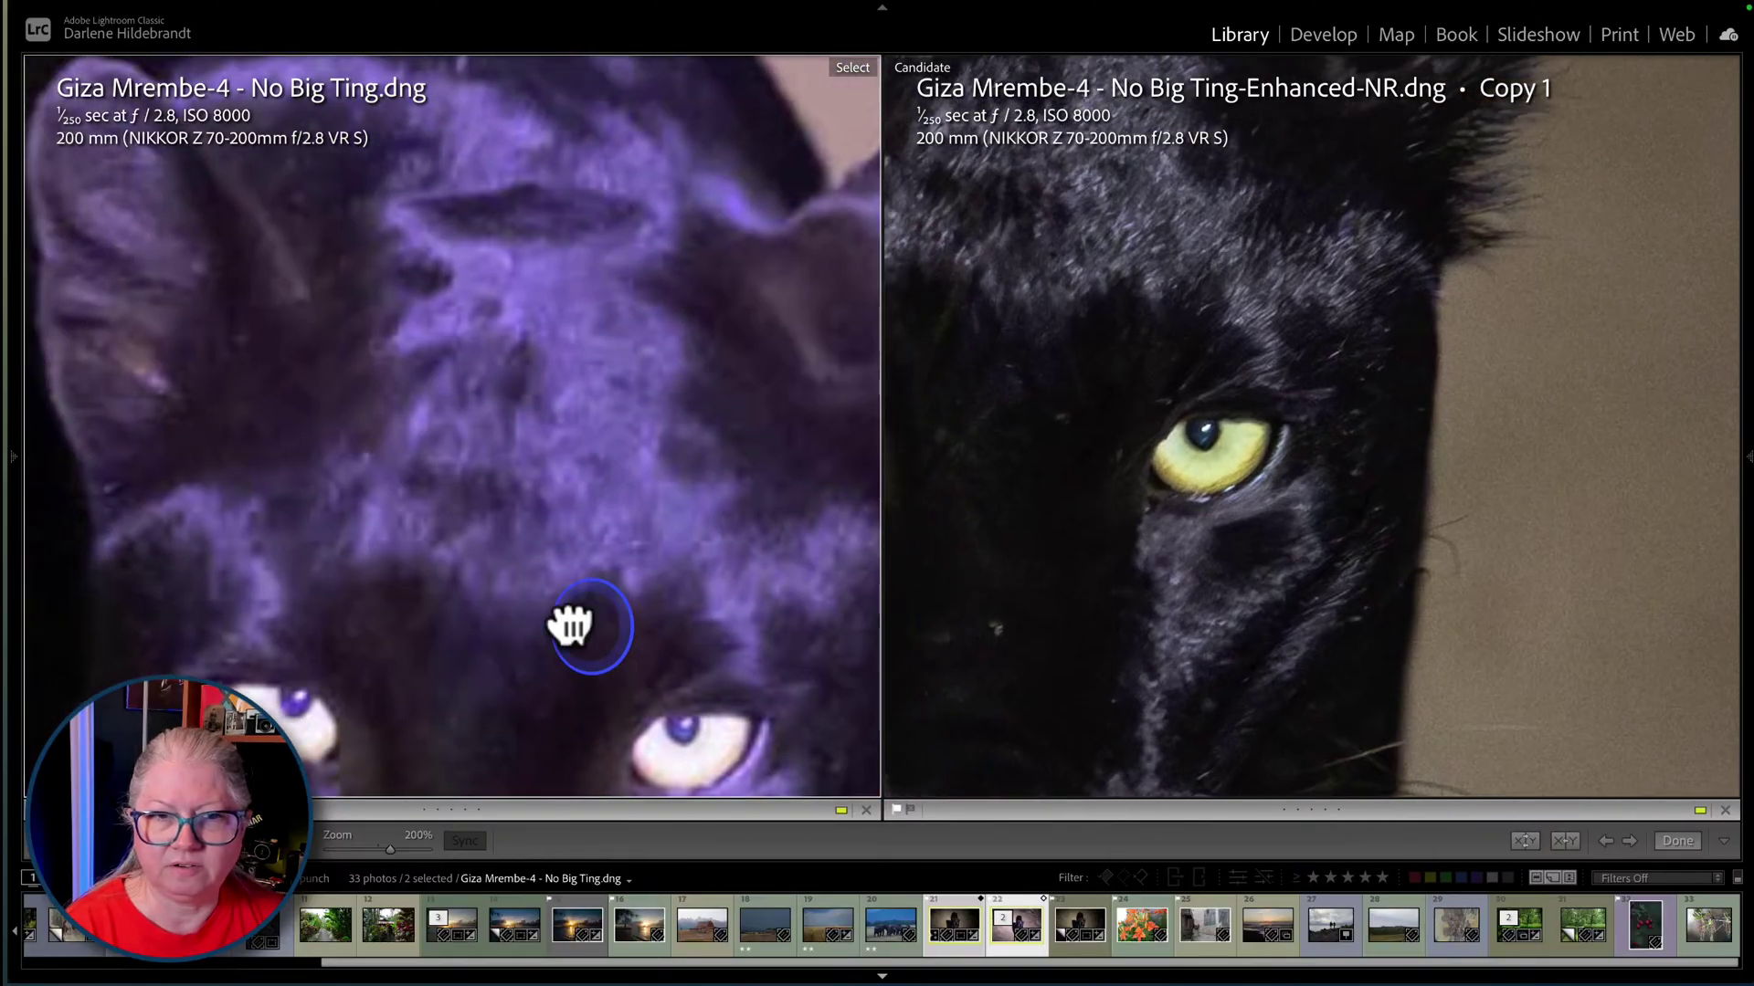
{"action": "left_click_drag", "start_coordinate": [1156, 270], "coordinate": [1057, 375]}
{"action": "left_click", "coordinate": [547, 395]}
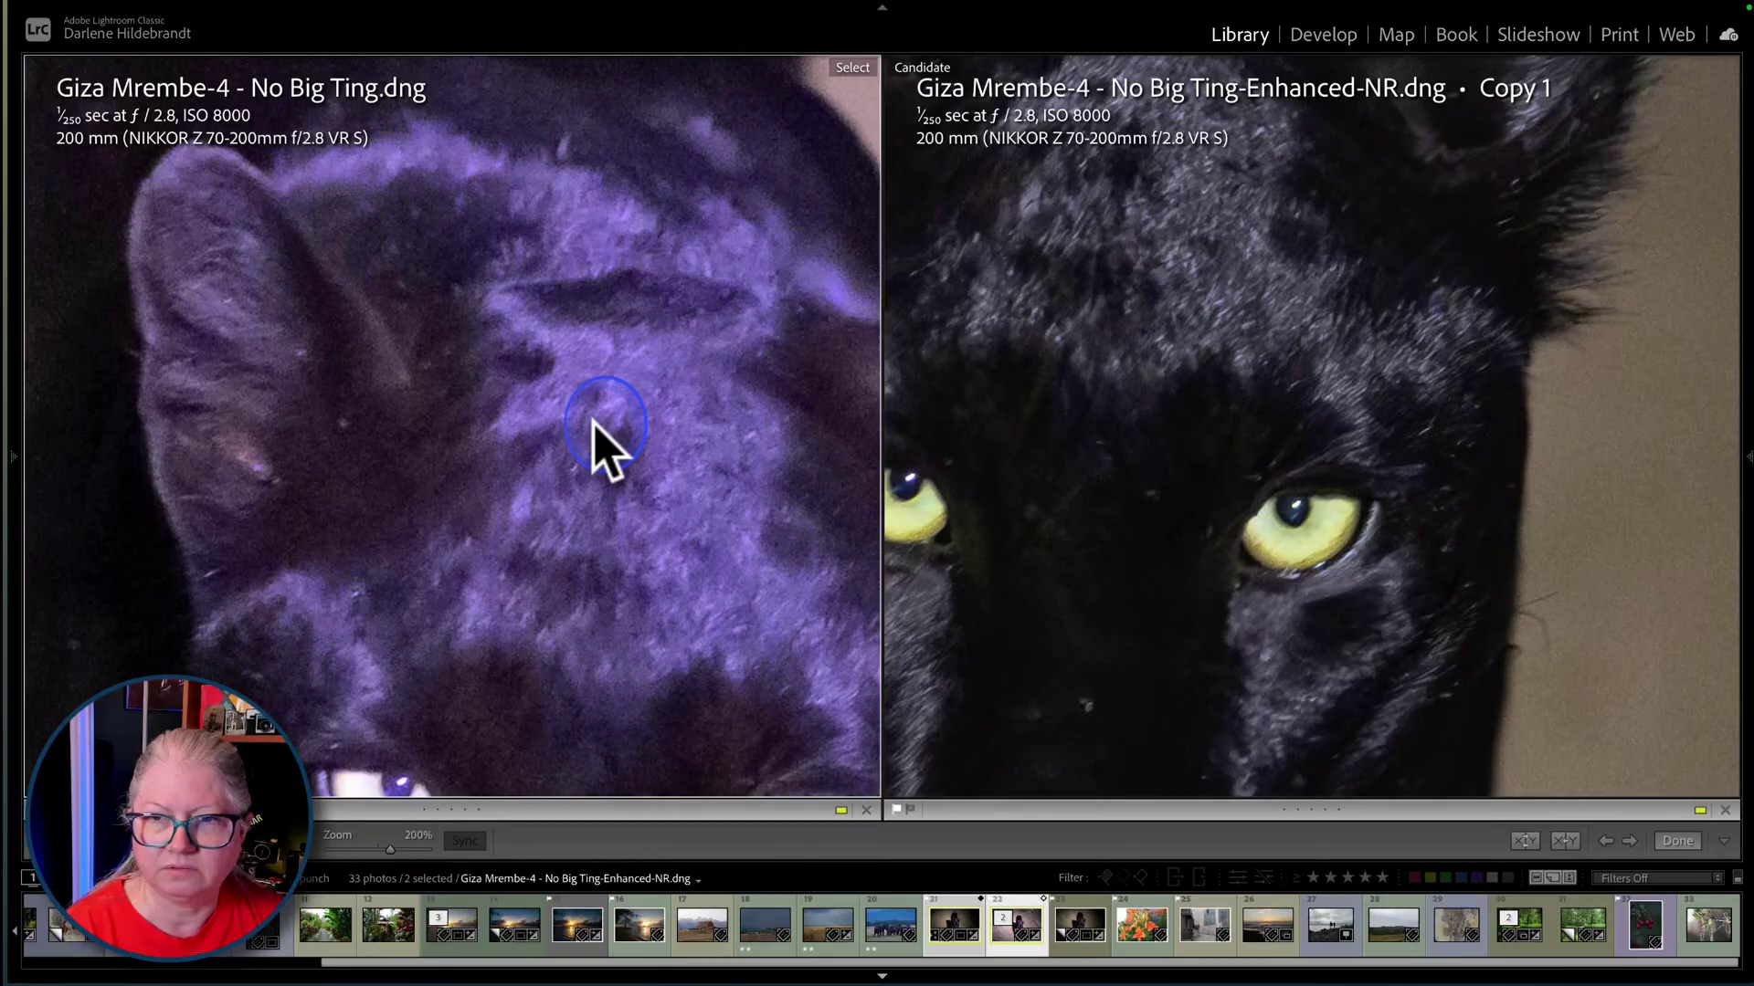
{"action": "left_click", "coordinate": [674, 454]}
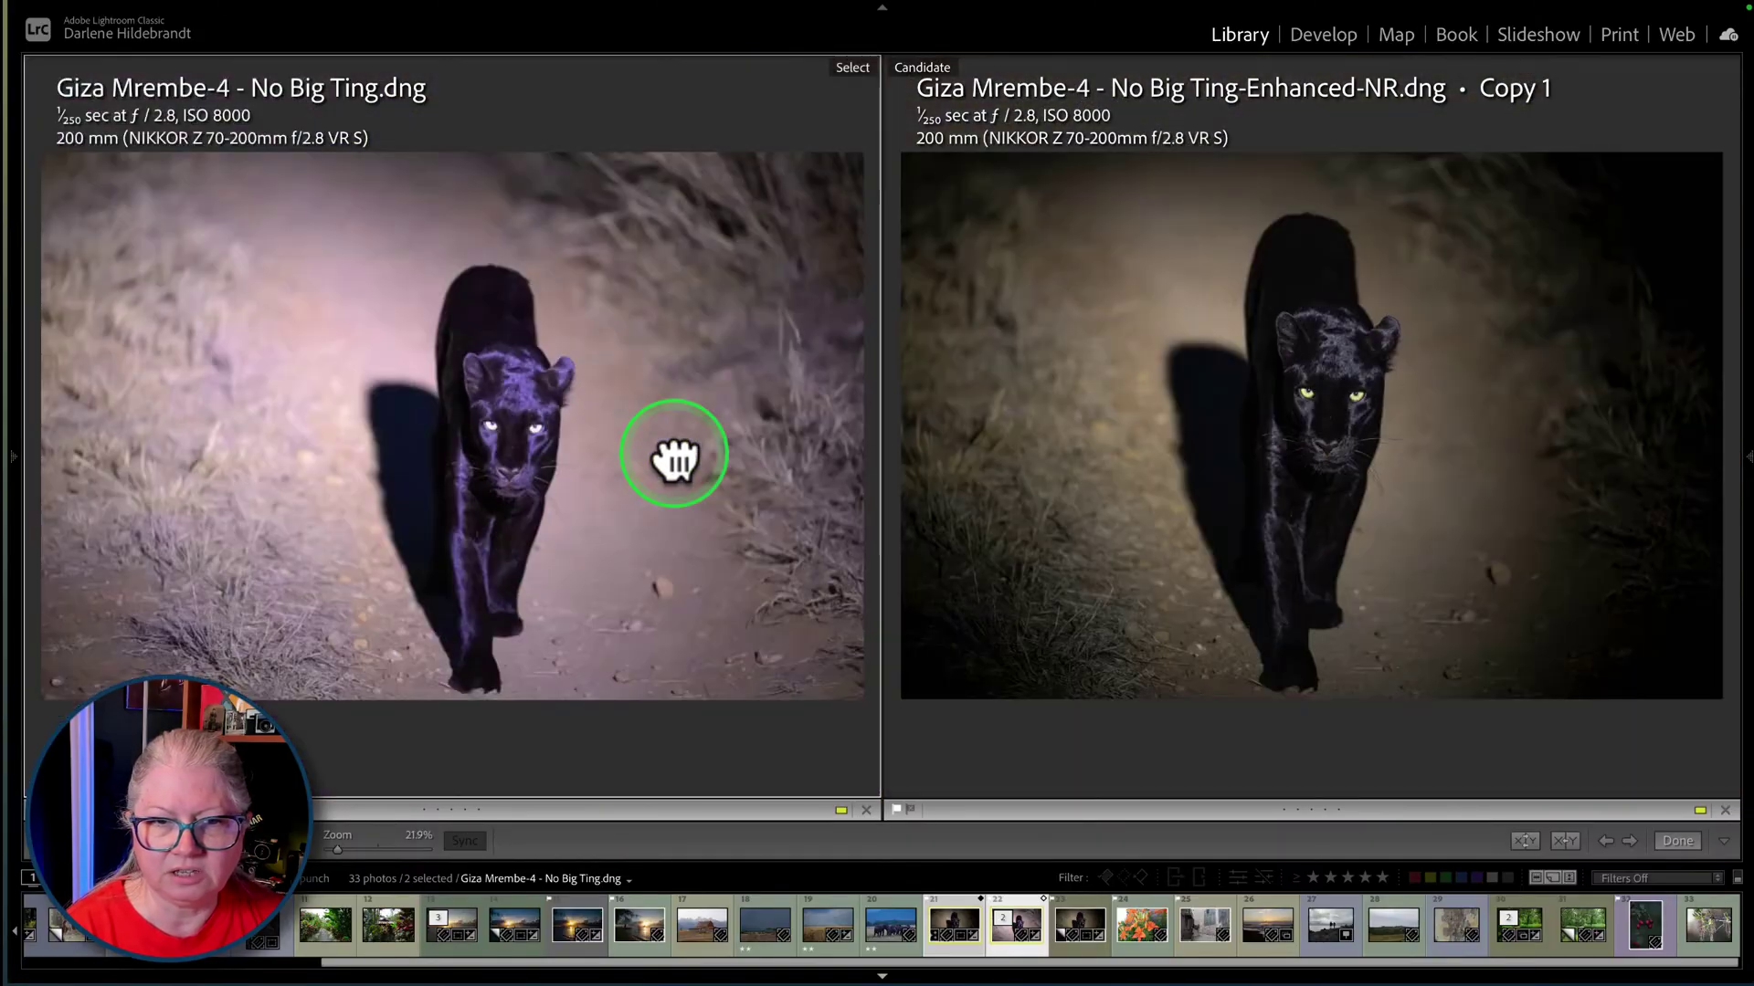
- Compare the whole panther in both photos at 33.3% and return to the fitted view
{"action": "left_click", "coordinate": [1122, 557]}
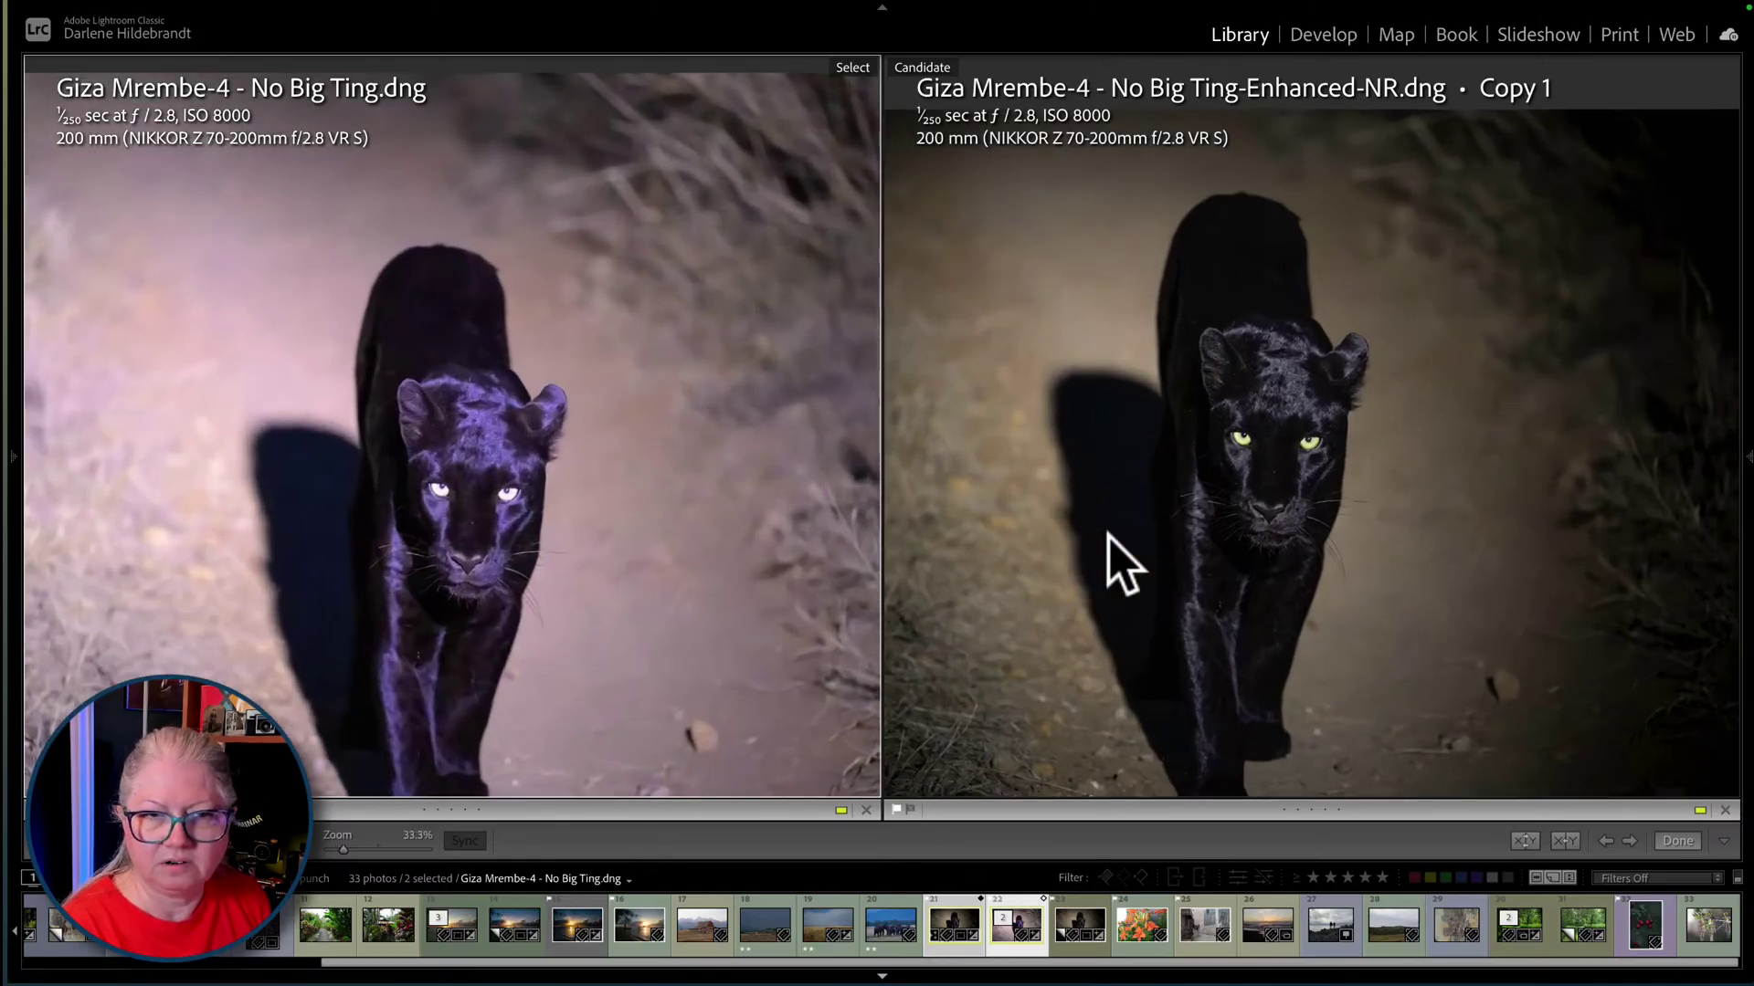
{"action": "left_click_drag", "start_coordinate": [1100, 632], "coordinate": [1096, 518]}
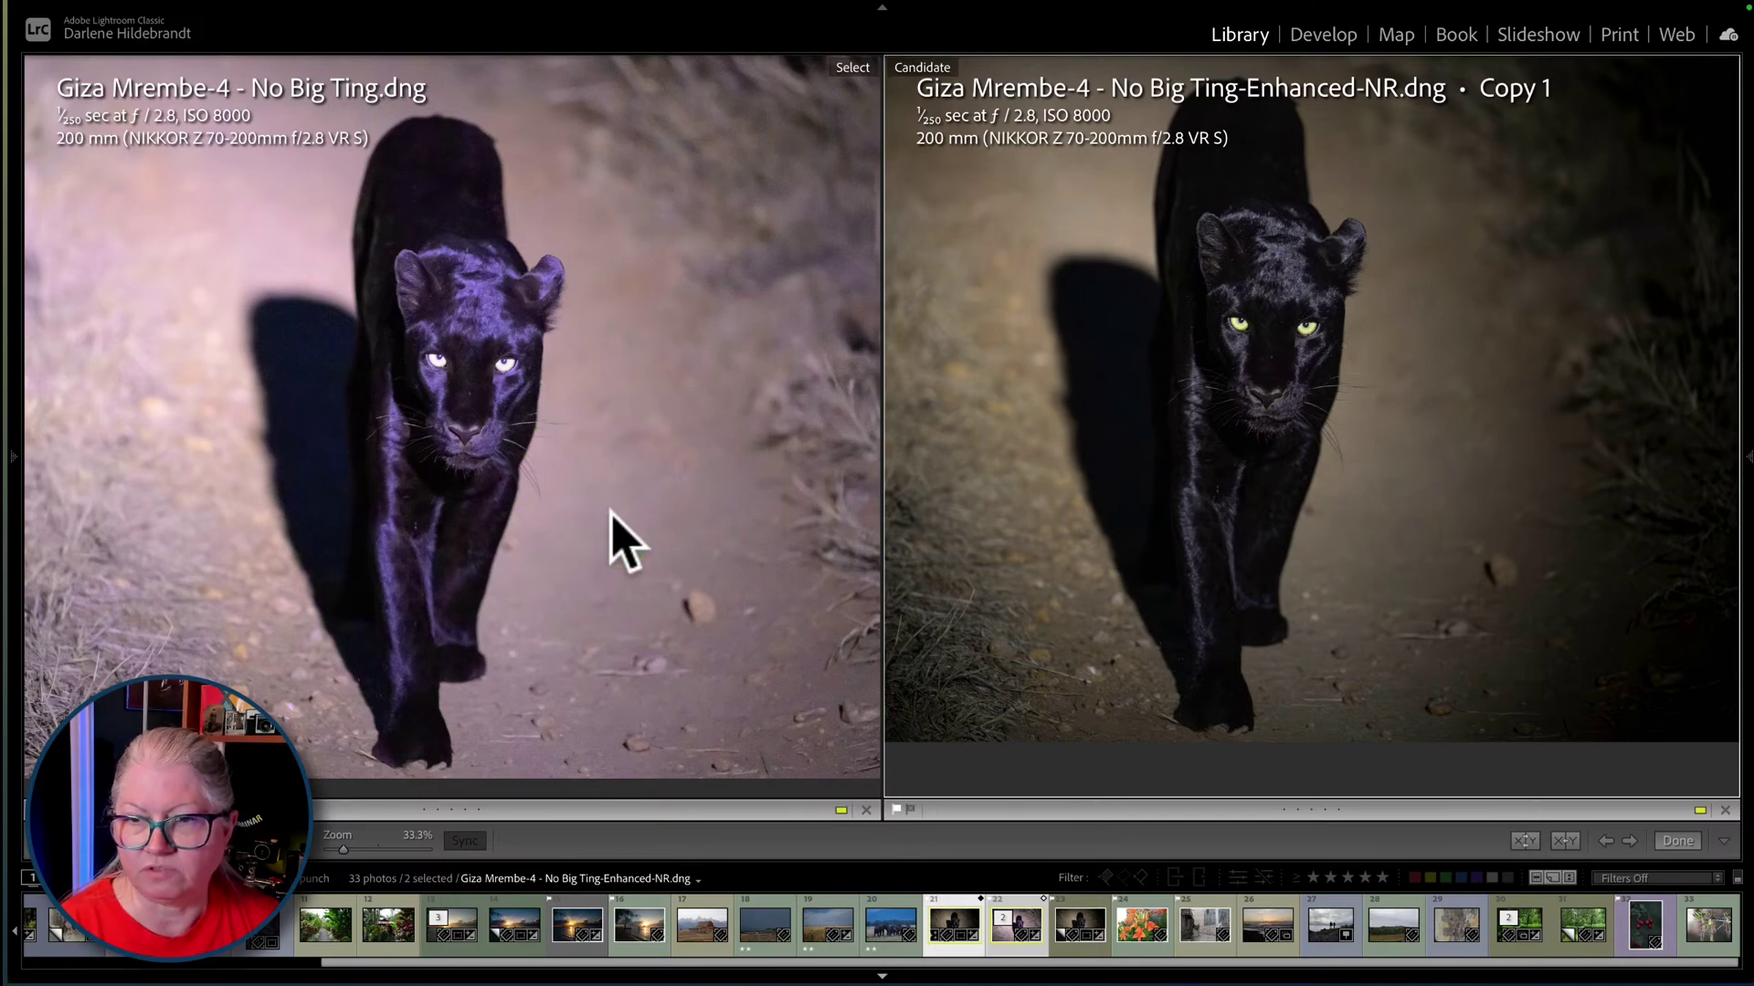
{"action": "left_click", "coordinate": [1480, 404]}
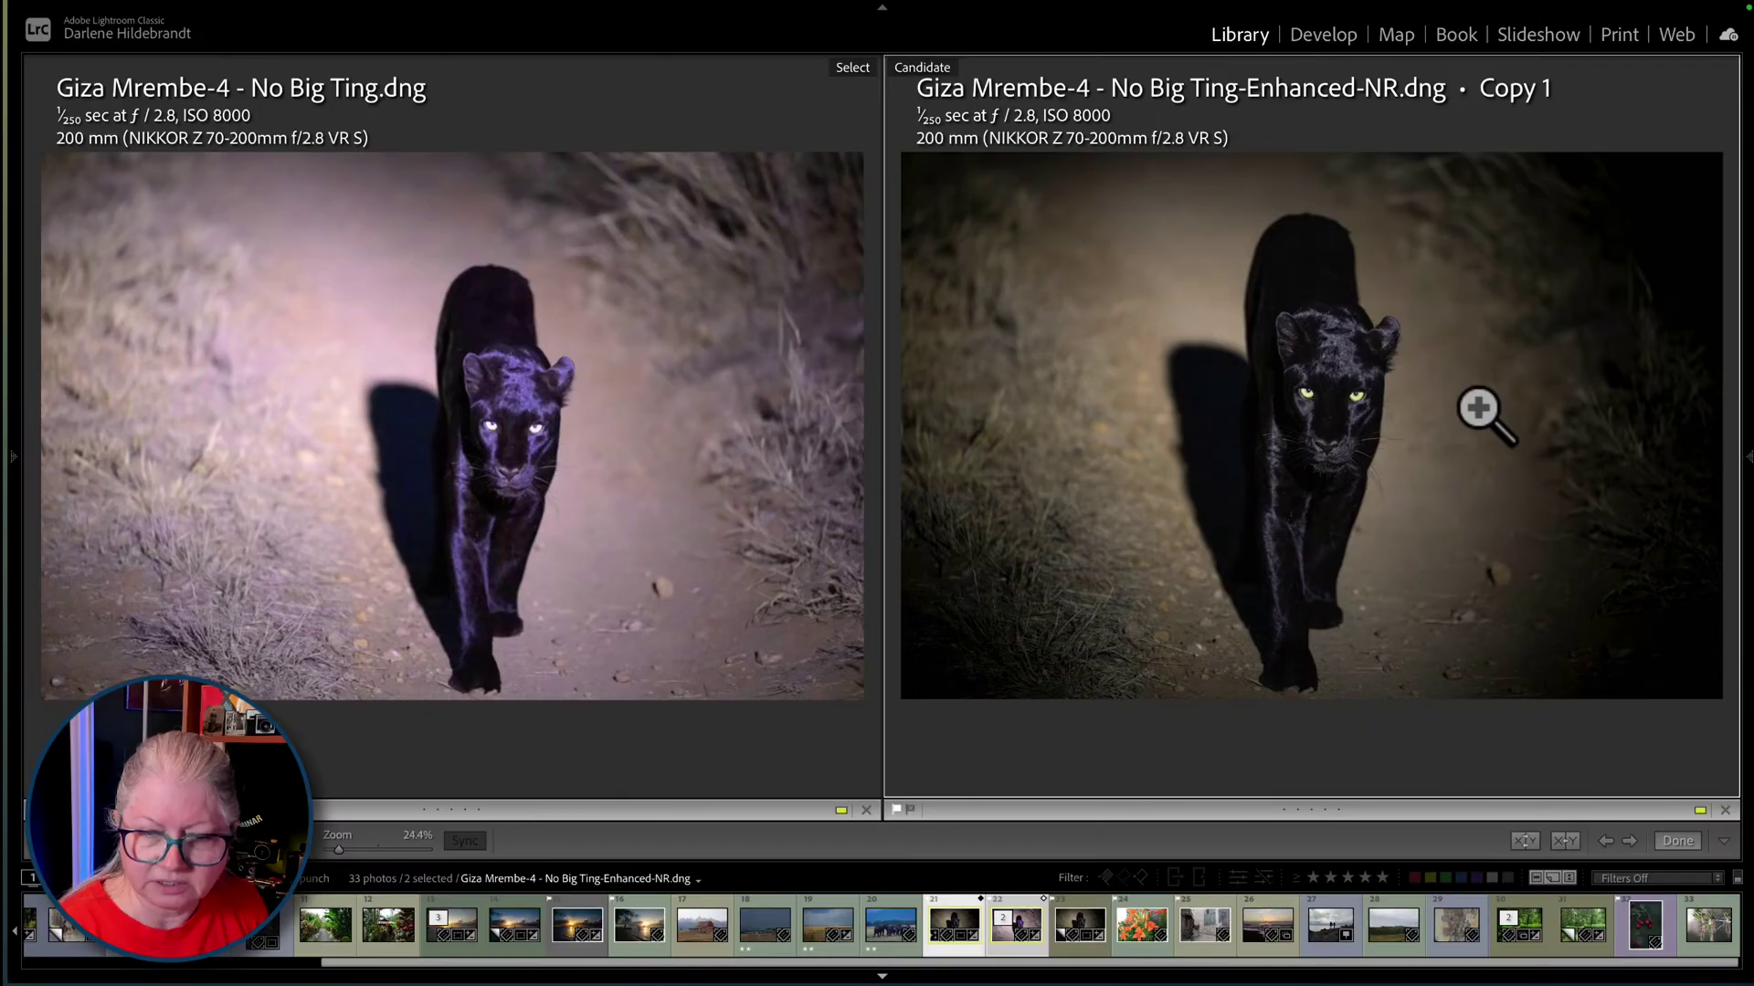
- Open the denoised Enhanced-NR Copy 1 of the panther in the Develop module
{"action": "key", "text": "Right"}
{"action": "key", "text": "Left"}
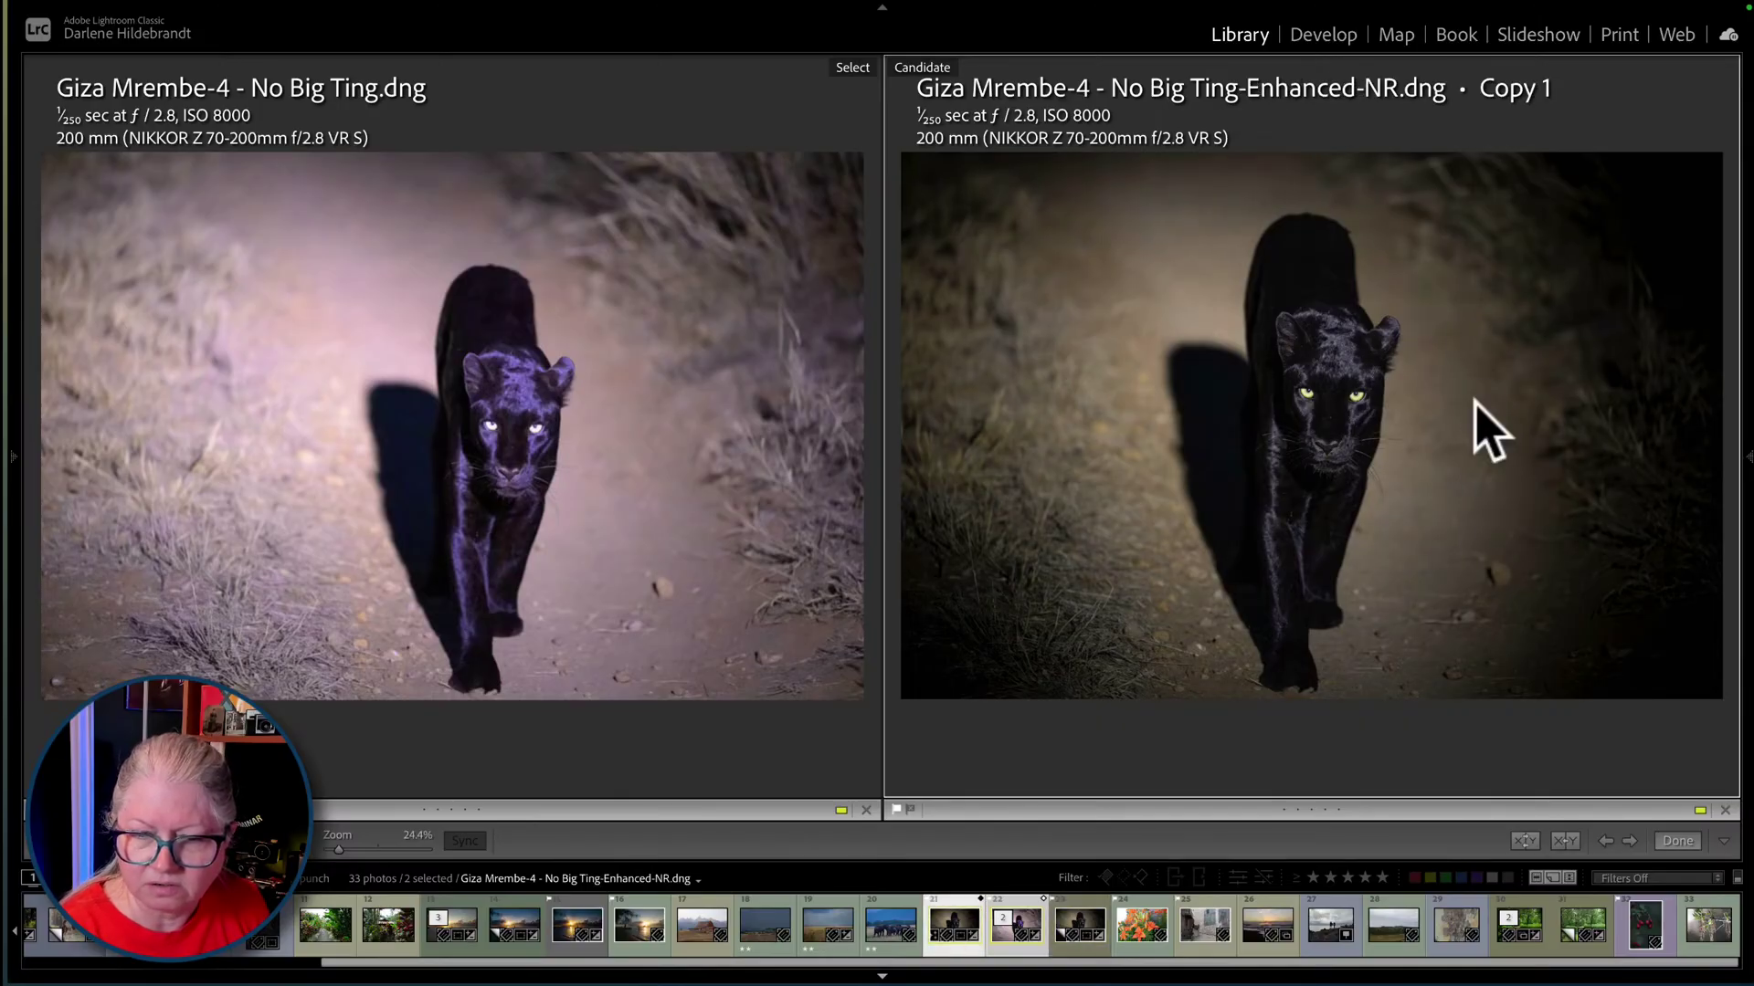
{"action": "key", "text": "d"}
{"action": "left_click", "coordinate": [1472, 403]}
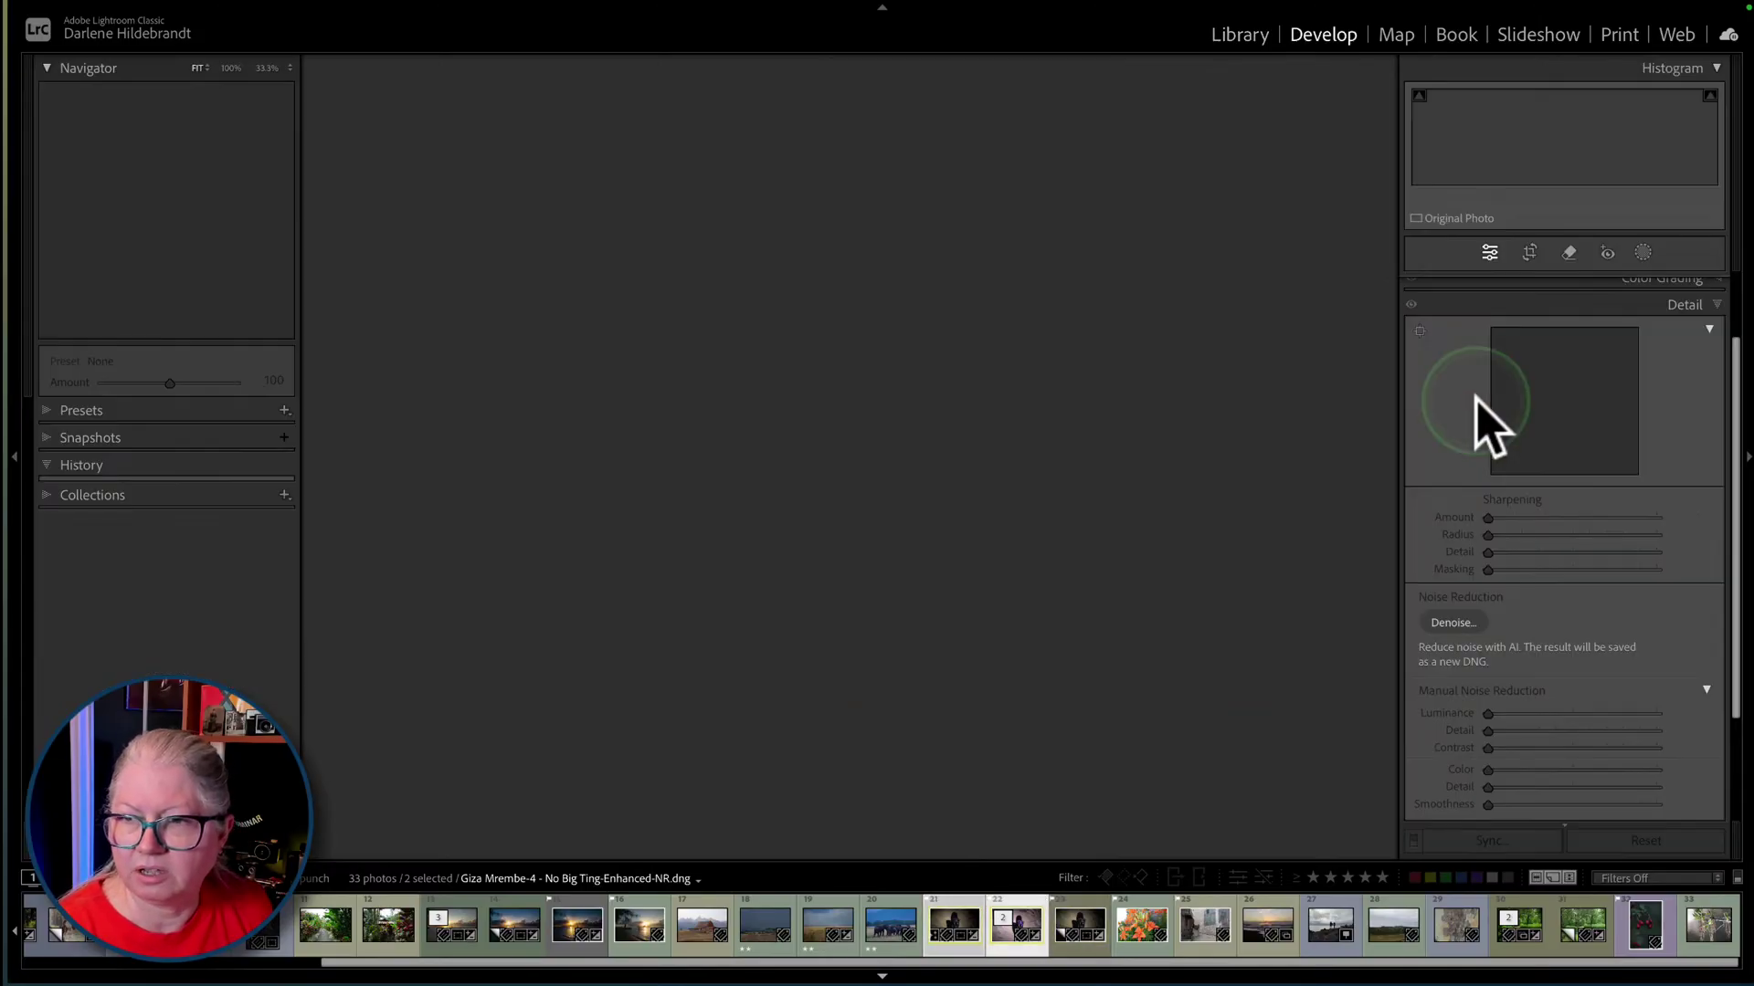
{"action": "left_click", "coordinate": [1639, 269]}
{"action": "left_click", "coordinate": [1617, 420]}
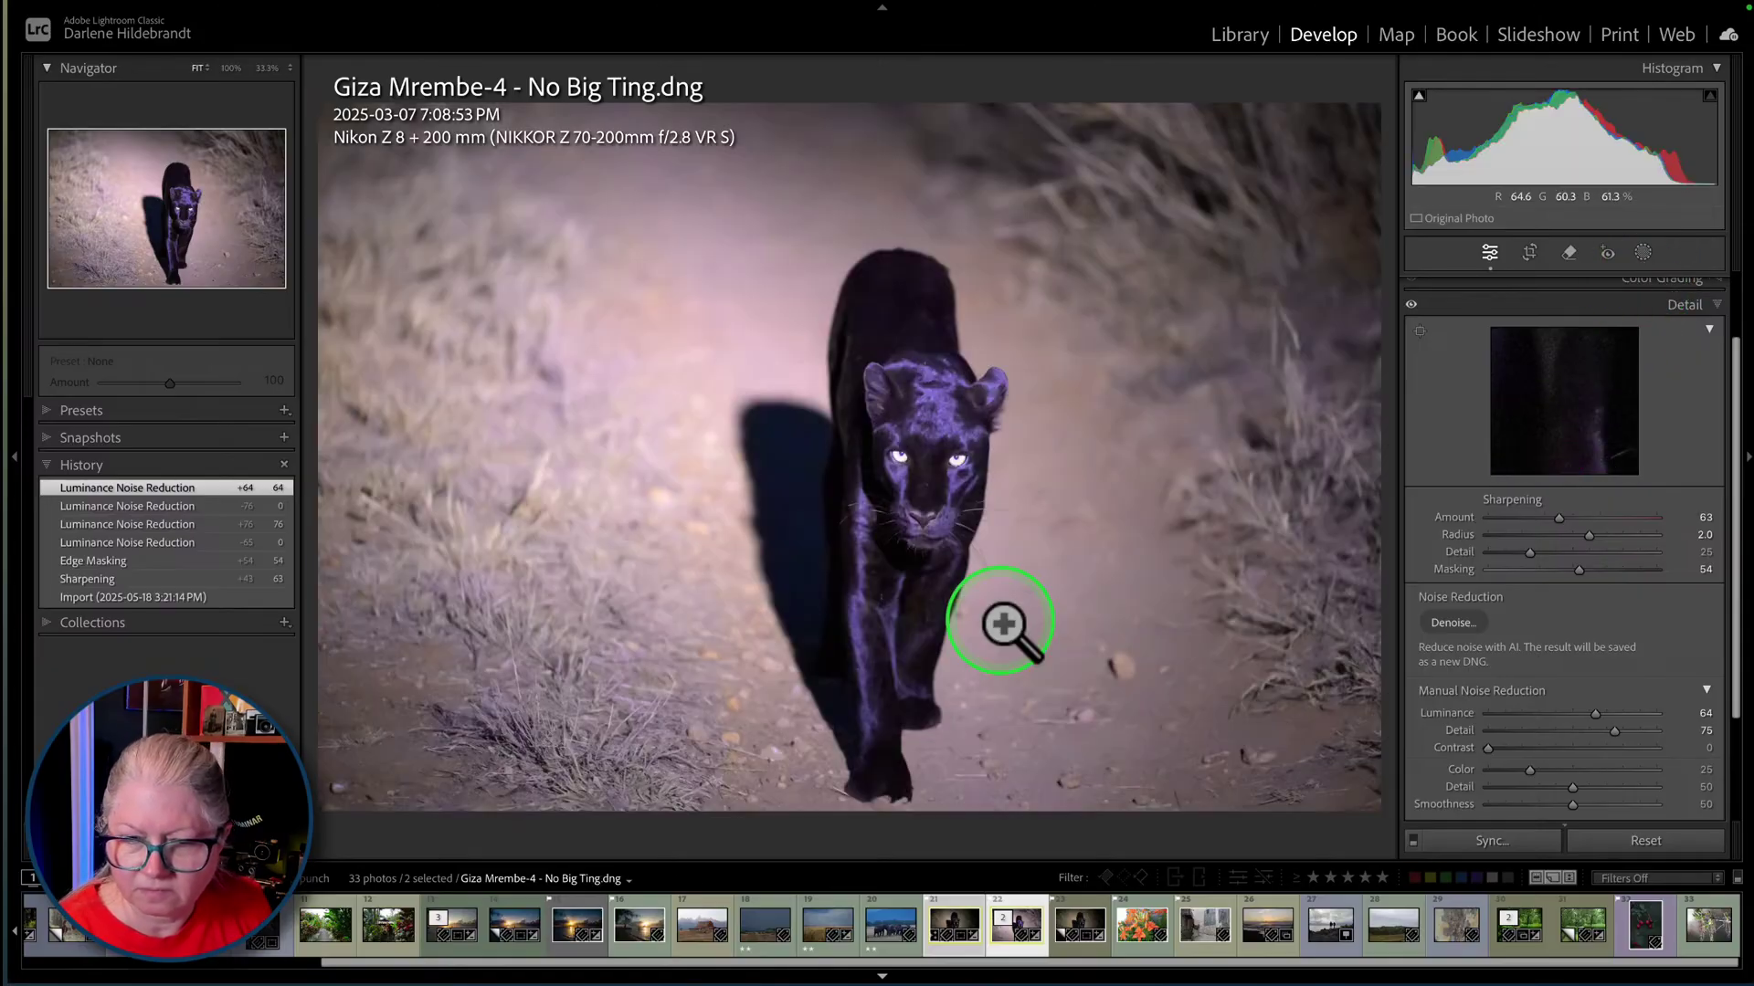
{"action": "key", "text": "Right"}
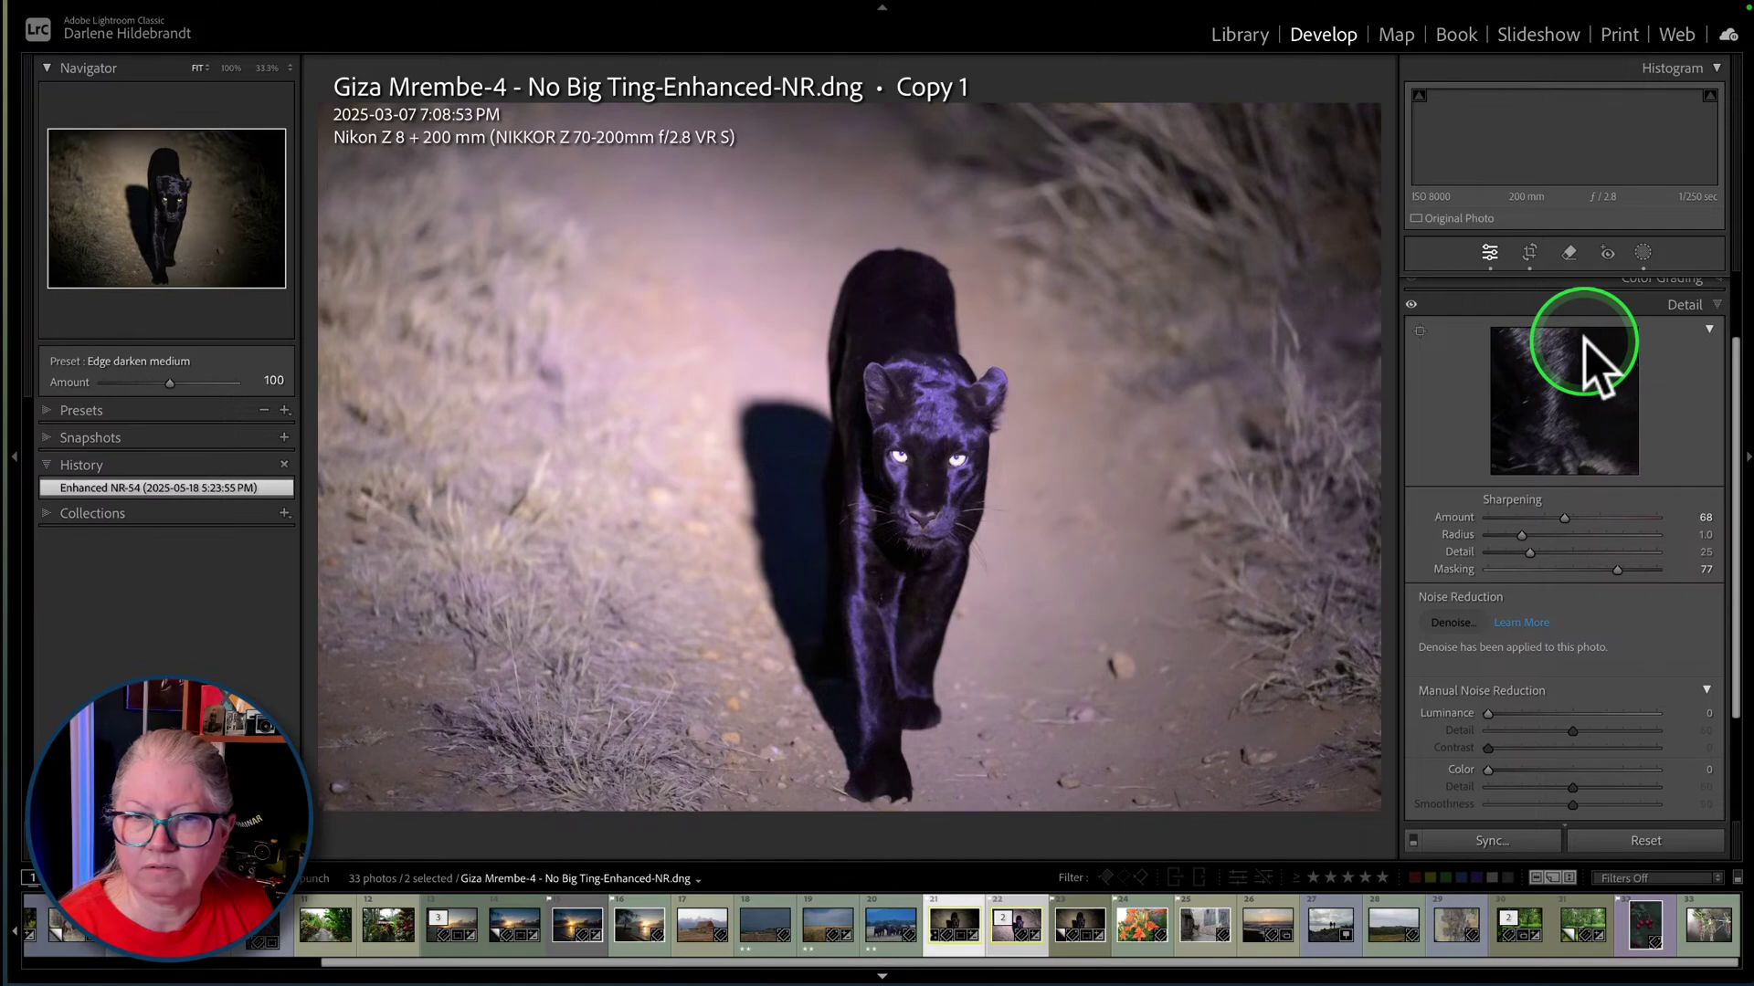
- Hide the photo info overlay and select the existing Subject mask on the denoised panther copy
{"action": "left_click_drag", "start_coordinate": [1587, 338], "coordinate": [1641, 258]}
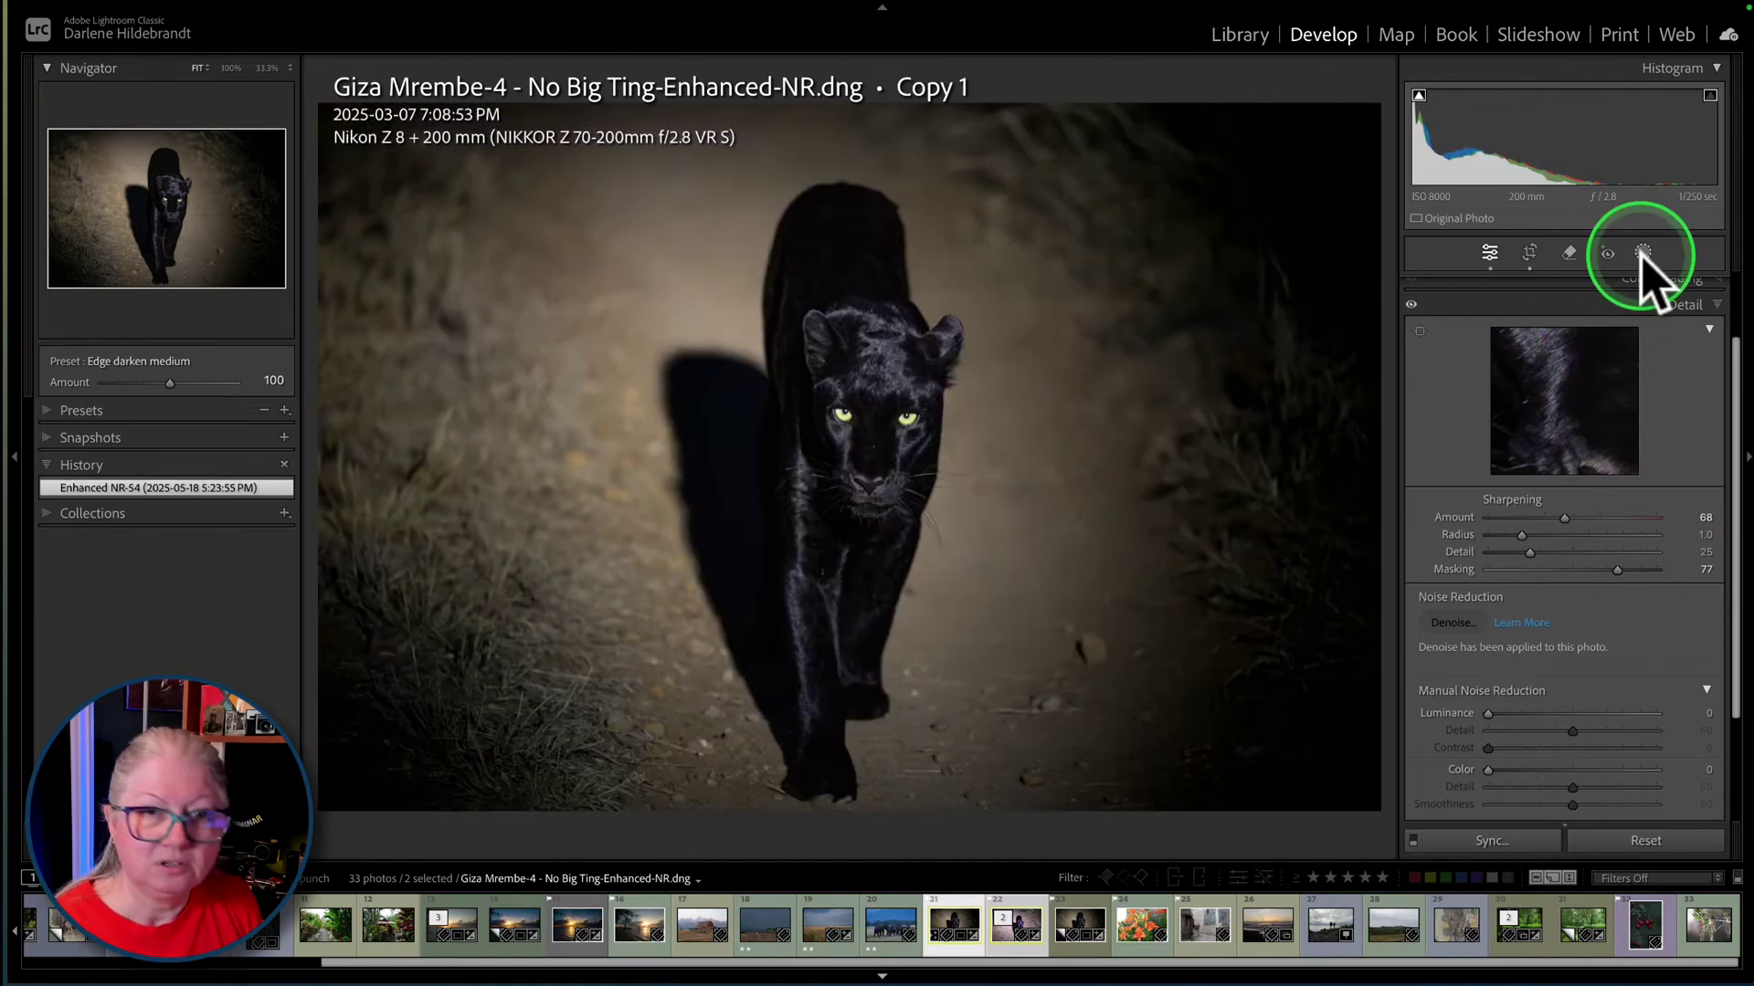
{"action": "key", "text": "j"}
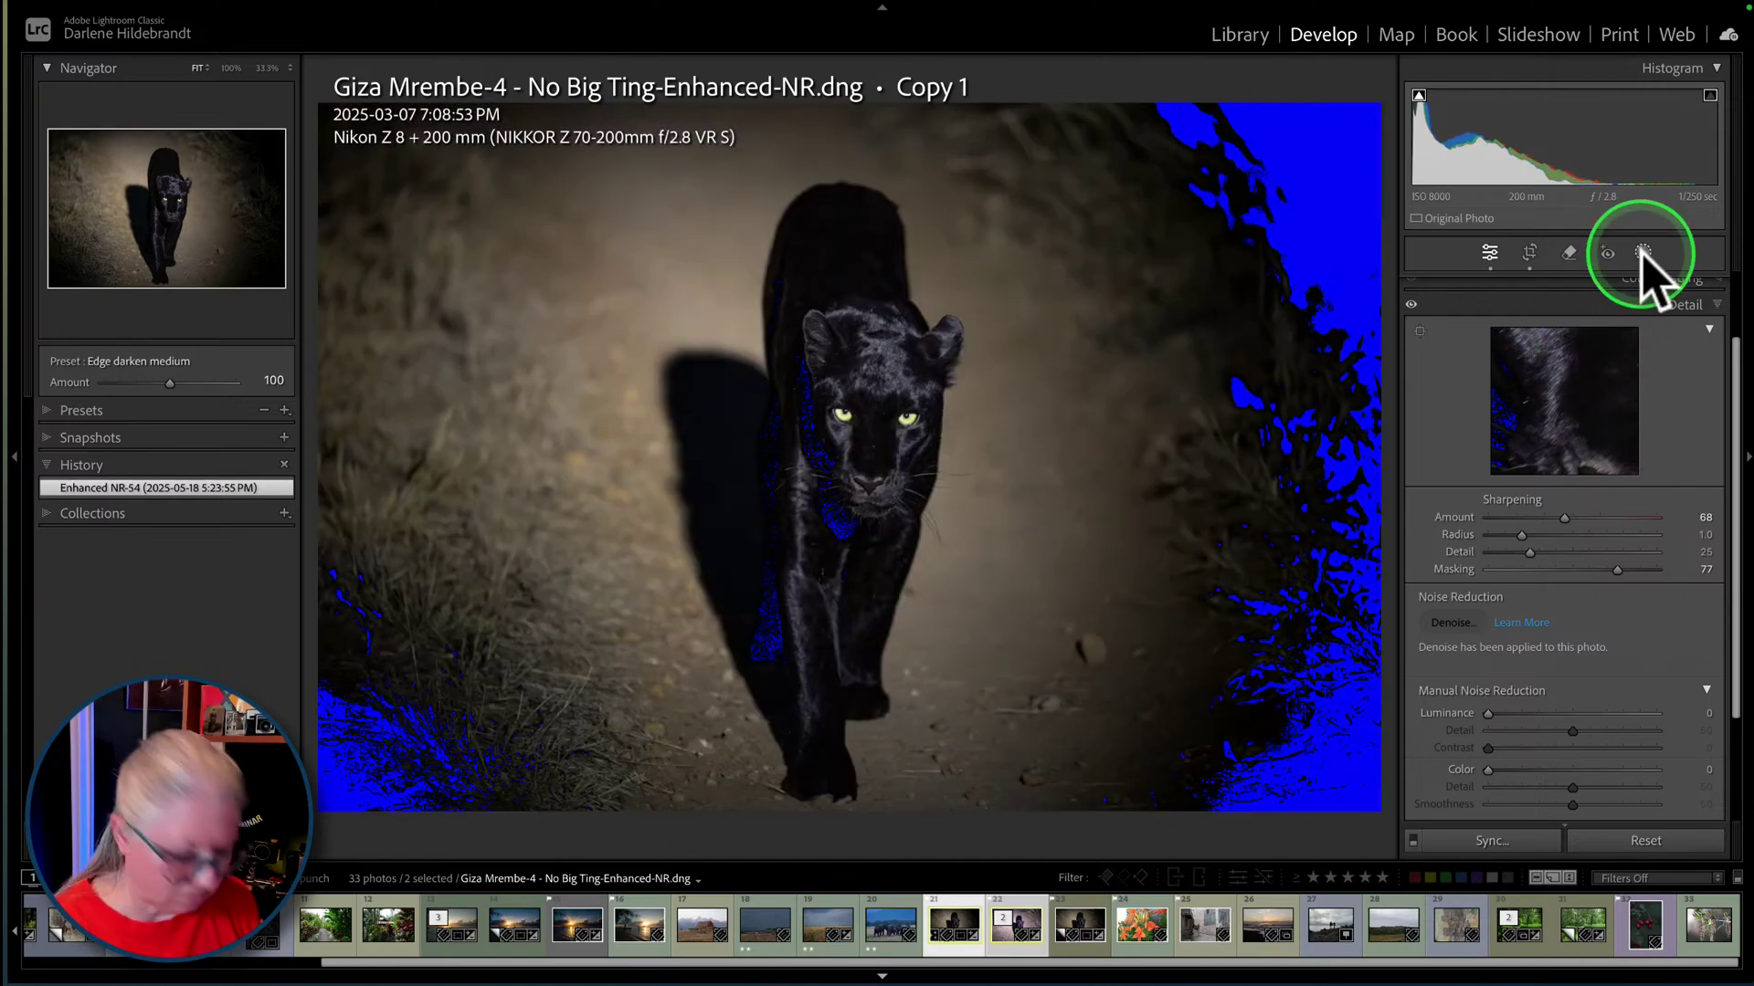
{"action": "key", "text": "j"}
{"action": "key", "text": "i"}
{"action": "left_click", "coordinate": [1642, 254]}
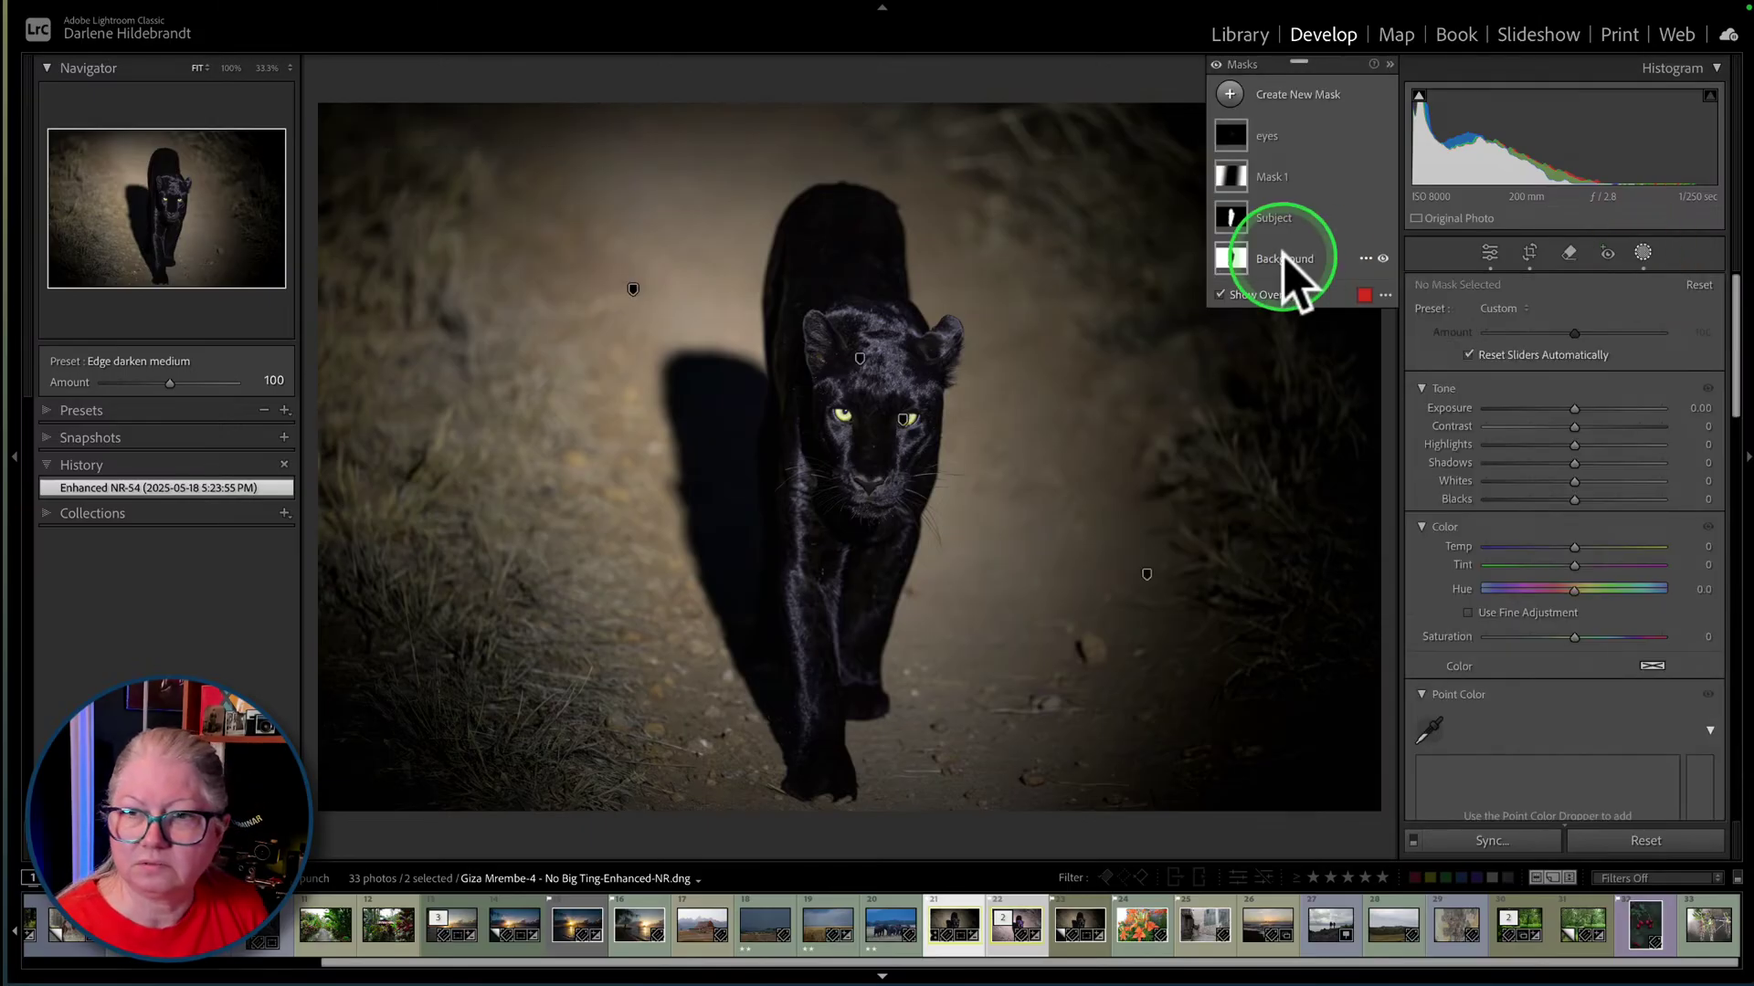
{"action": "left_click", "coordinate": [1308, 221]}
- Set the Subject mask's Texture to -53 and adjust its Whites and Exposure
{"action": "scroll", "coordinate": [1571, 548], "scroll_direction": "down", "scroll_amount": 3}
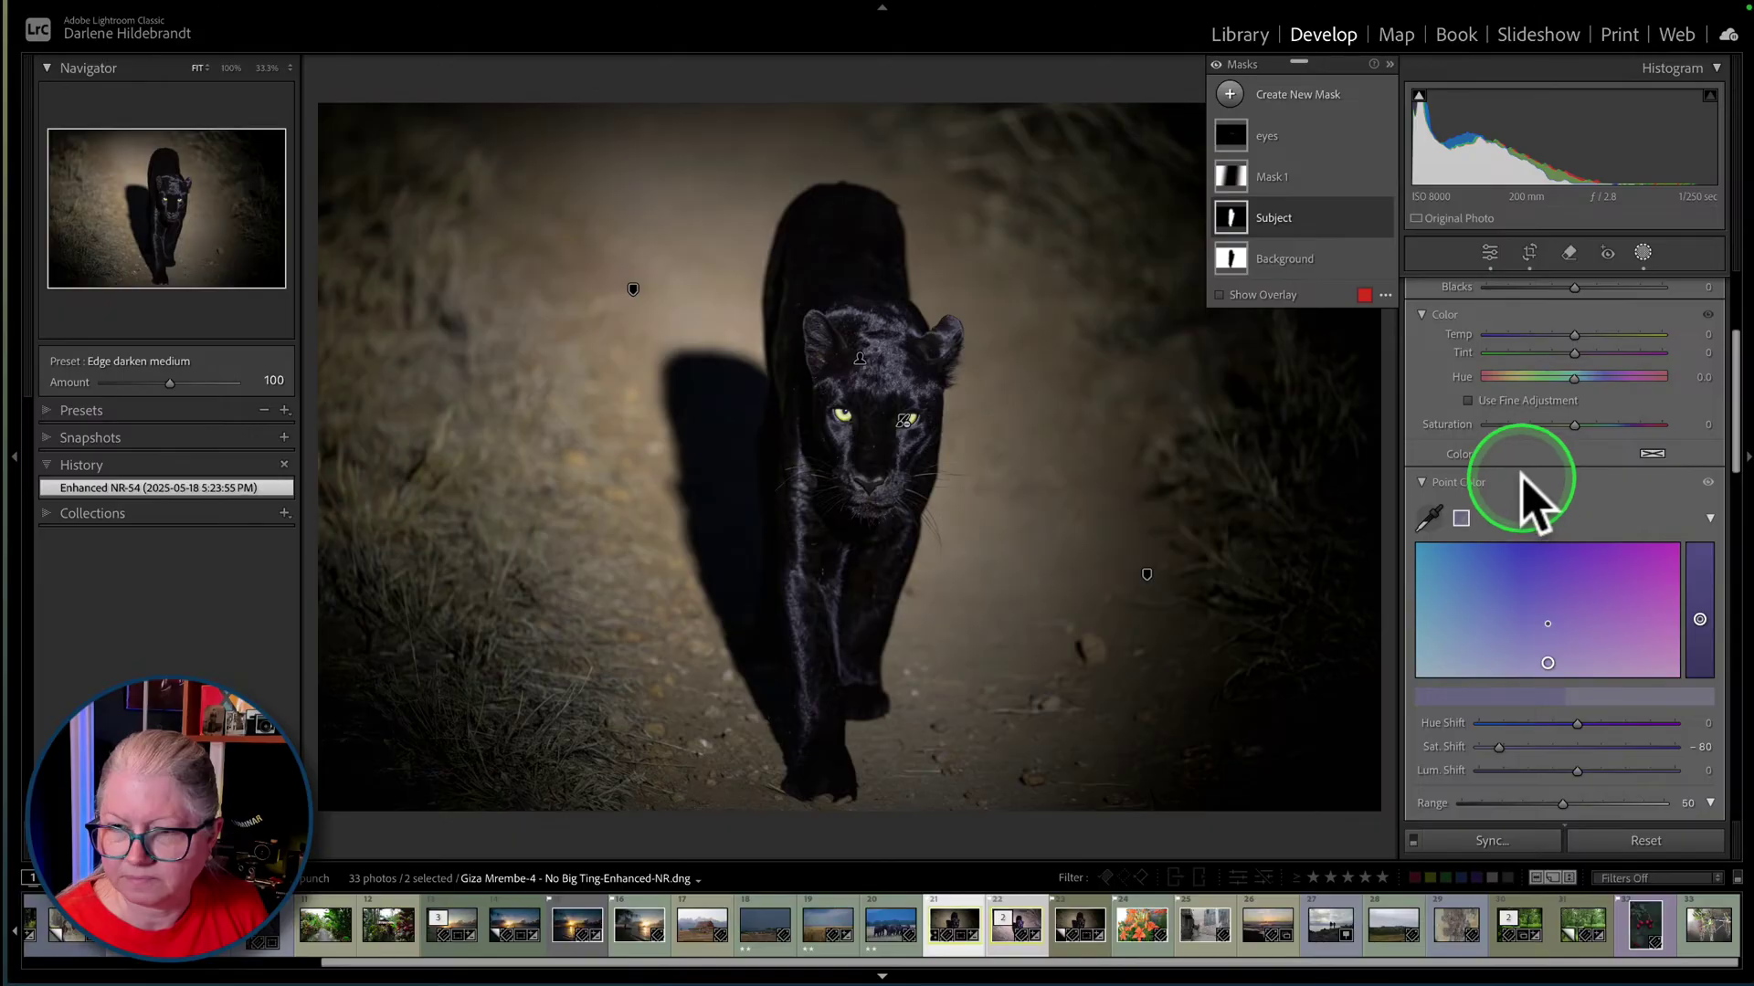
{"action": "left_click", "coordinate": [1521, 482]}
{"action": "scroll", "coordinate": [1535, 502], "scroll_direction": "down", "scroll_amount": 2}
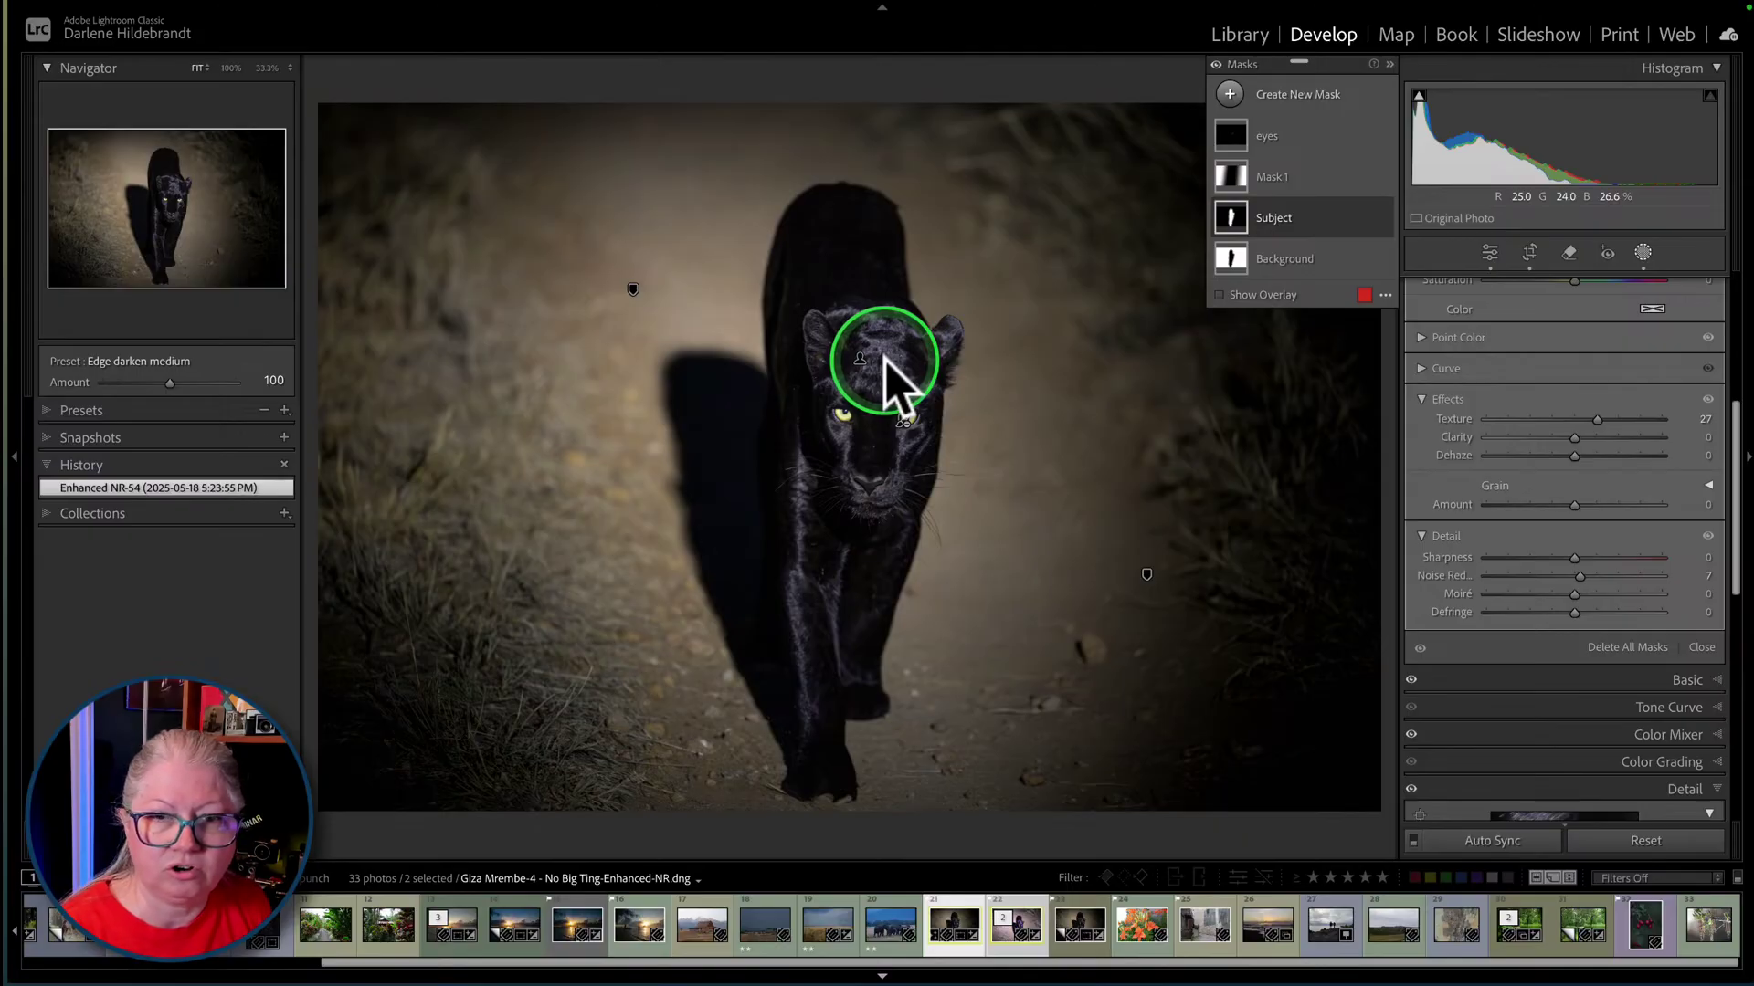
{"action": "left_click", "coordinate": [890, 383]}
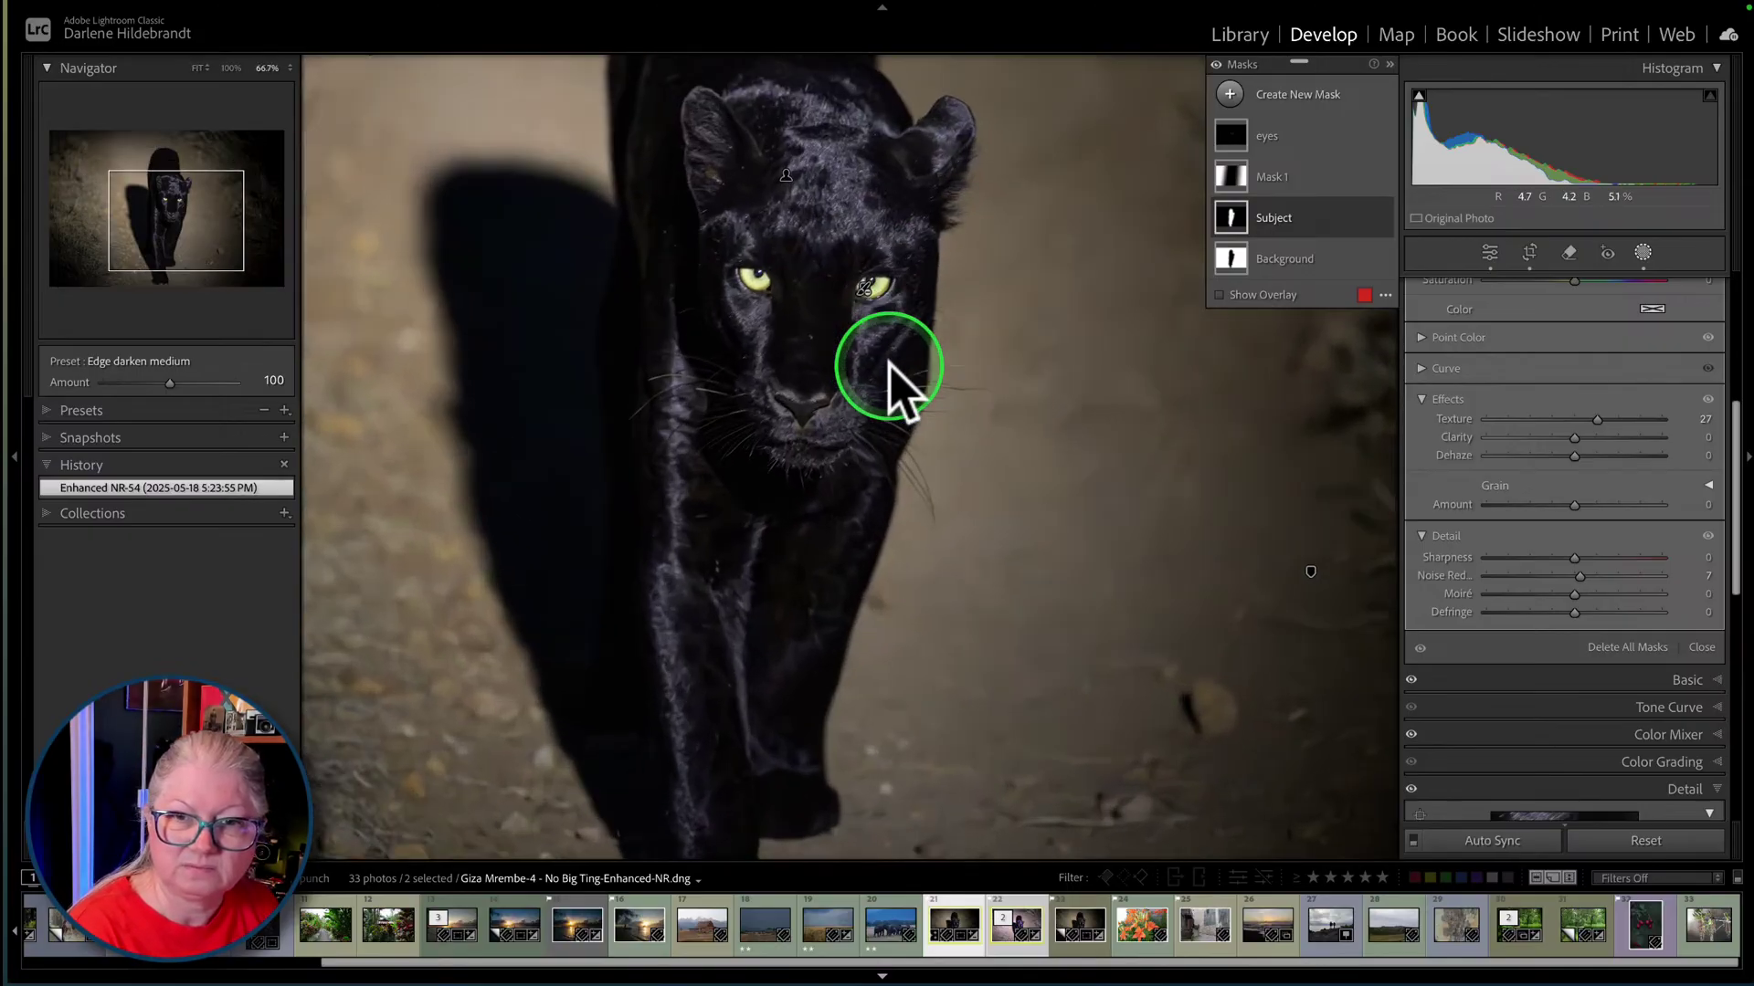
{"action": "left_click_drag", "start_coordinate": [1620, 426], "coordinate": [1644, 397]}
{"action": "scroll", "coordinate": [1562, 493], "scroll_direction": "up", "scroll_amount": 5}
{"action": "left_click_drag", "start_coordinate": [1574, 325], "coordinate": [1579, 329]}
- Set the Subject mask's Texture to 19 and Clarity to 7, and close the masking tools
{"action": "scroll", "coordinate": [1587, 548], "scroll_direction": "down", "scroll_amount": 3}
{"action": "scroll", "coordinate": [1586, 538], "scroll_direction": "down", "scroll_amount": 2}
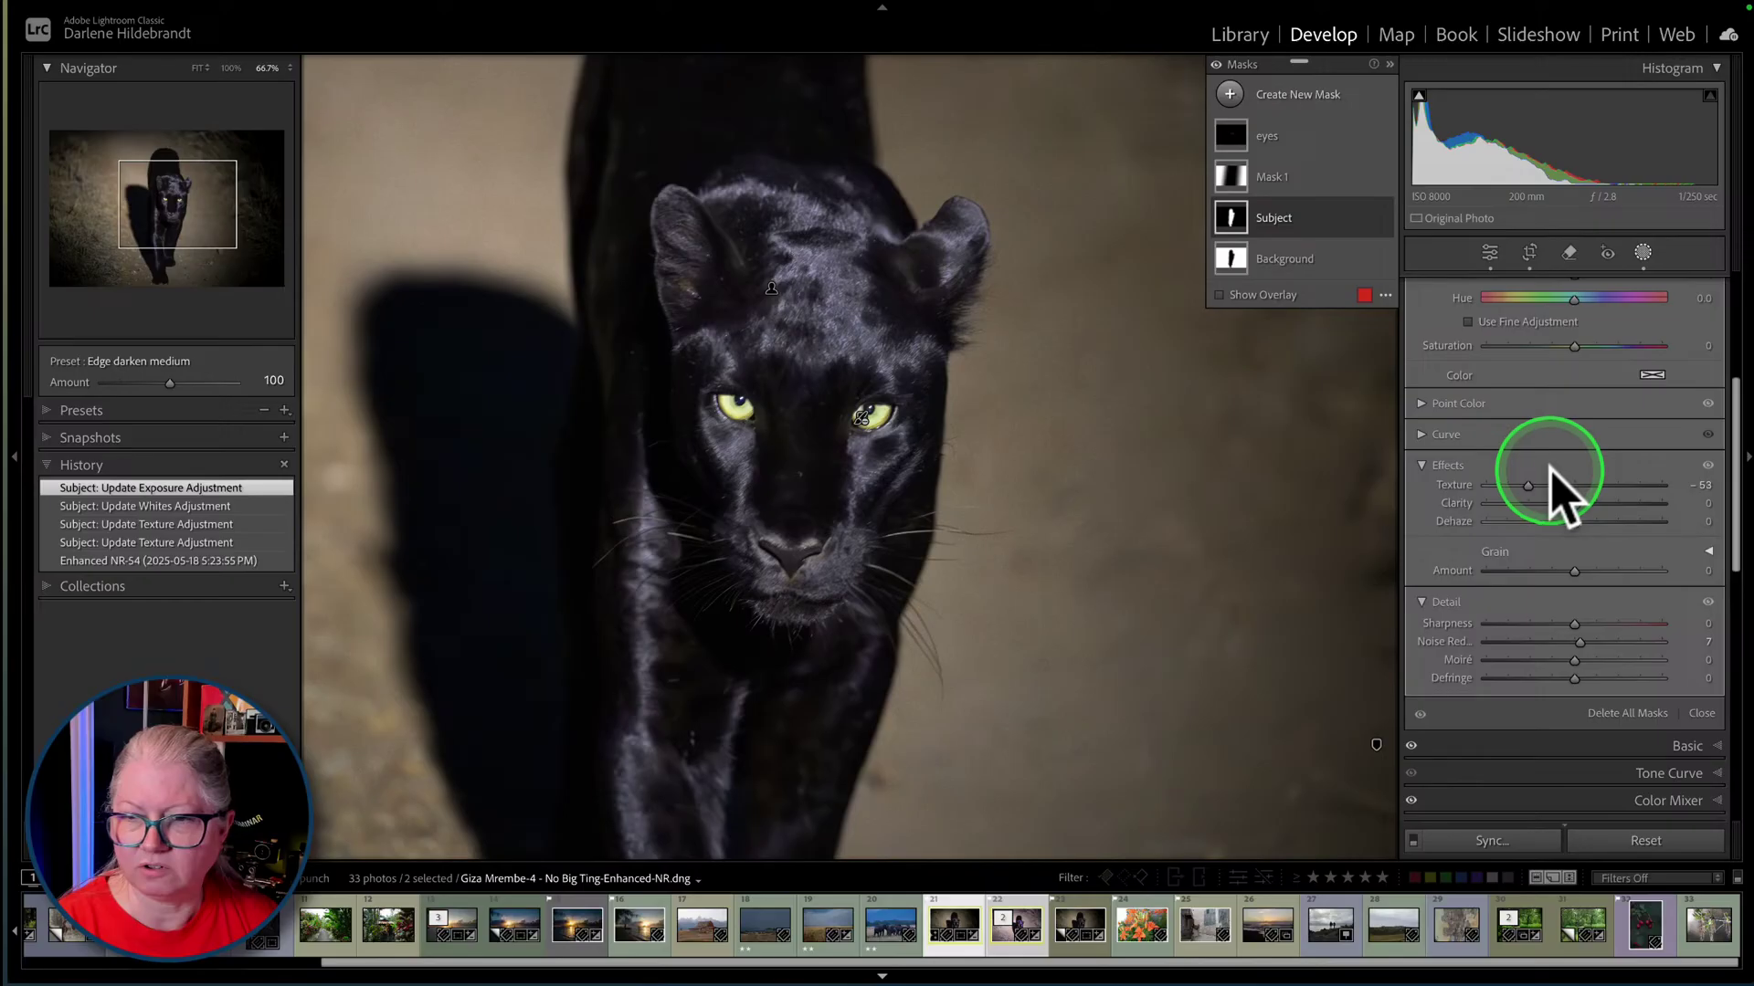
{"action": "left_click_drag", "start_coordinate": [1527, 485], "coordinate": [1579, 503]}
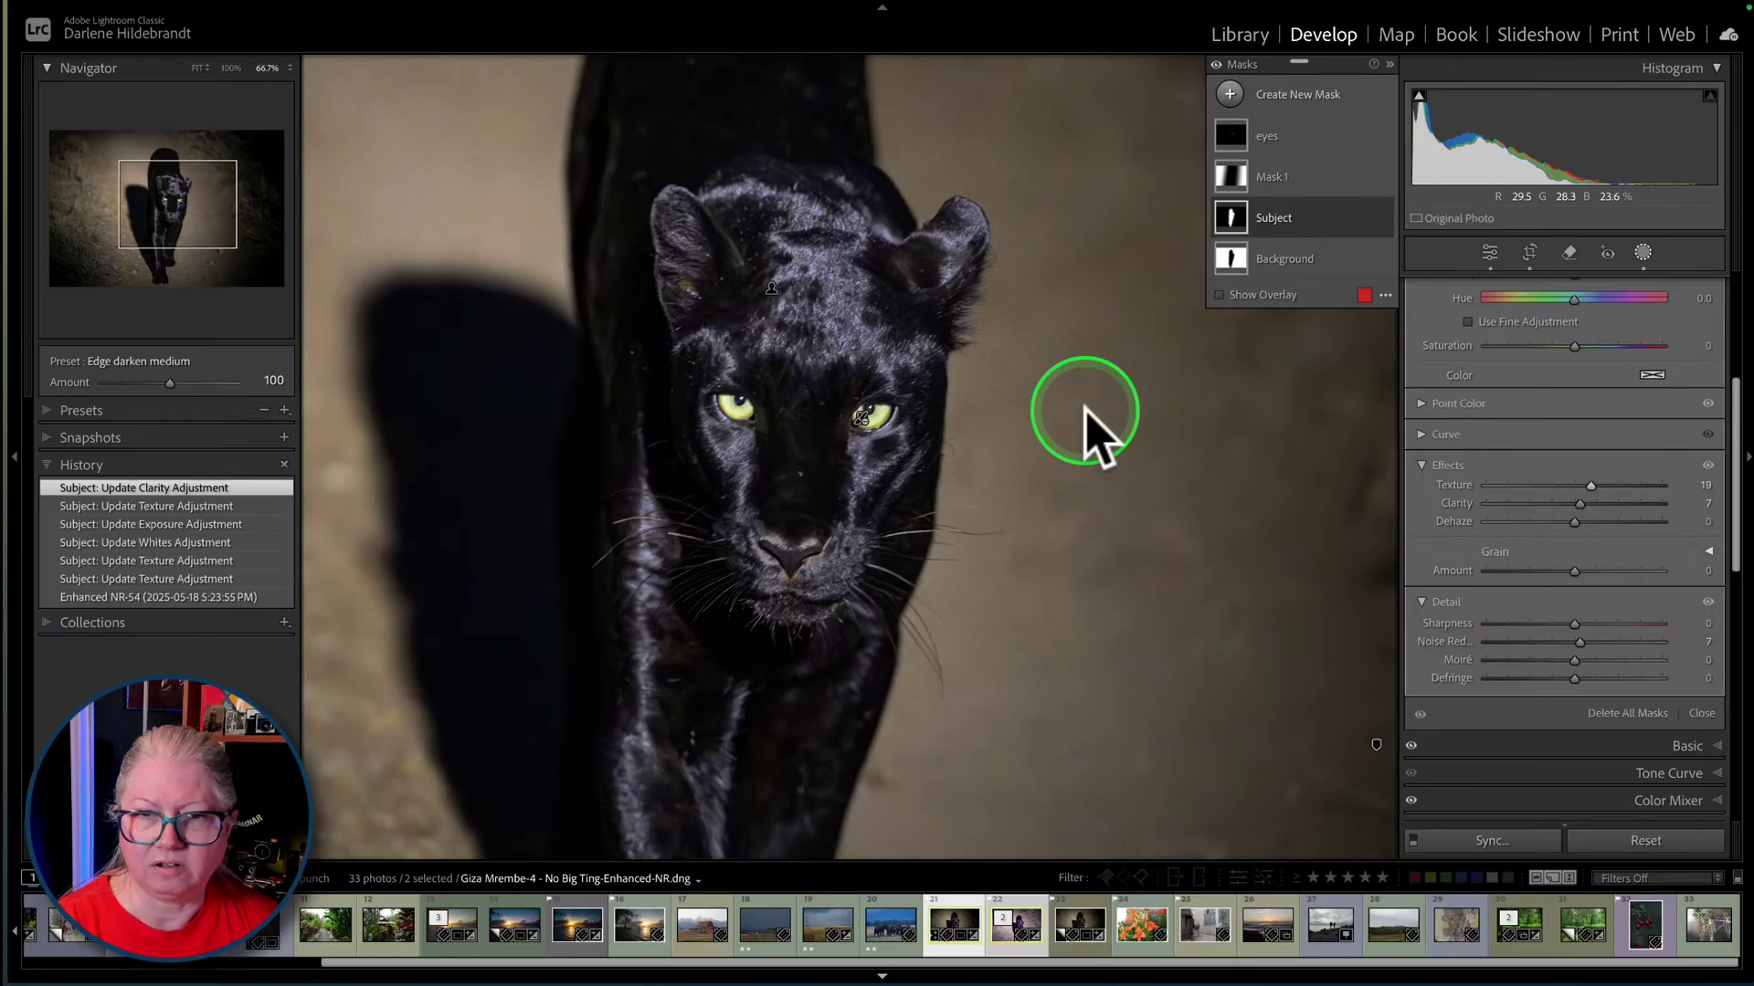
{"action": "left_click", "coordinate": [1641, 254]}
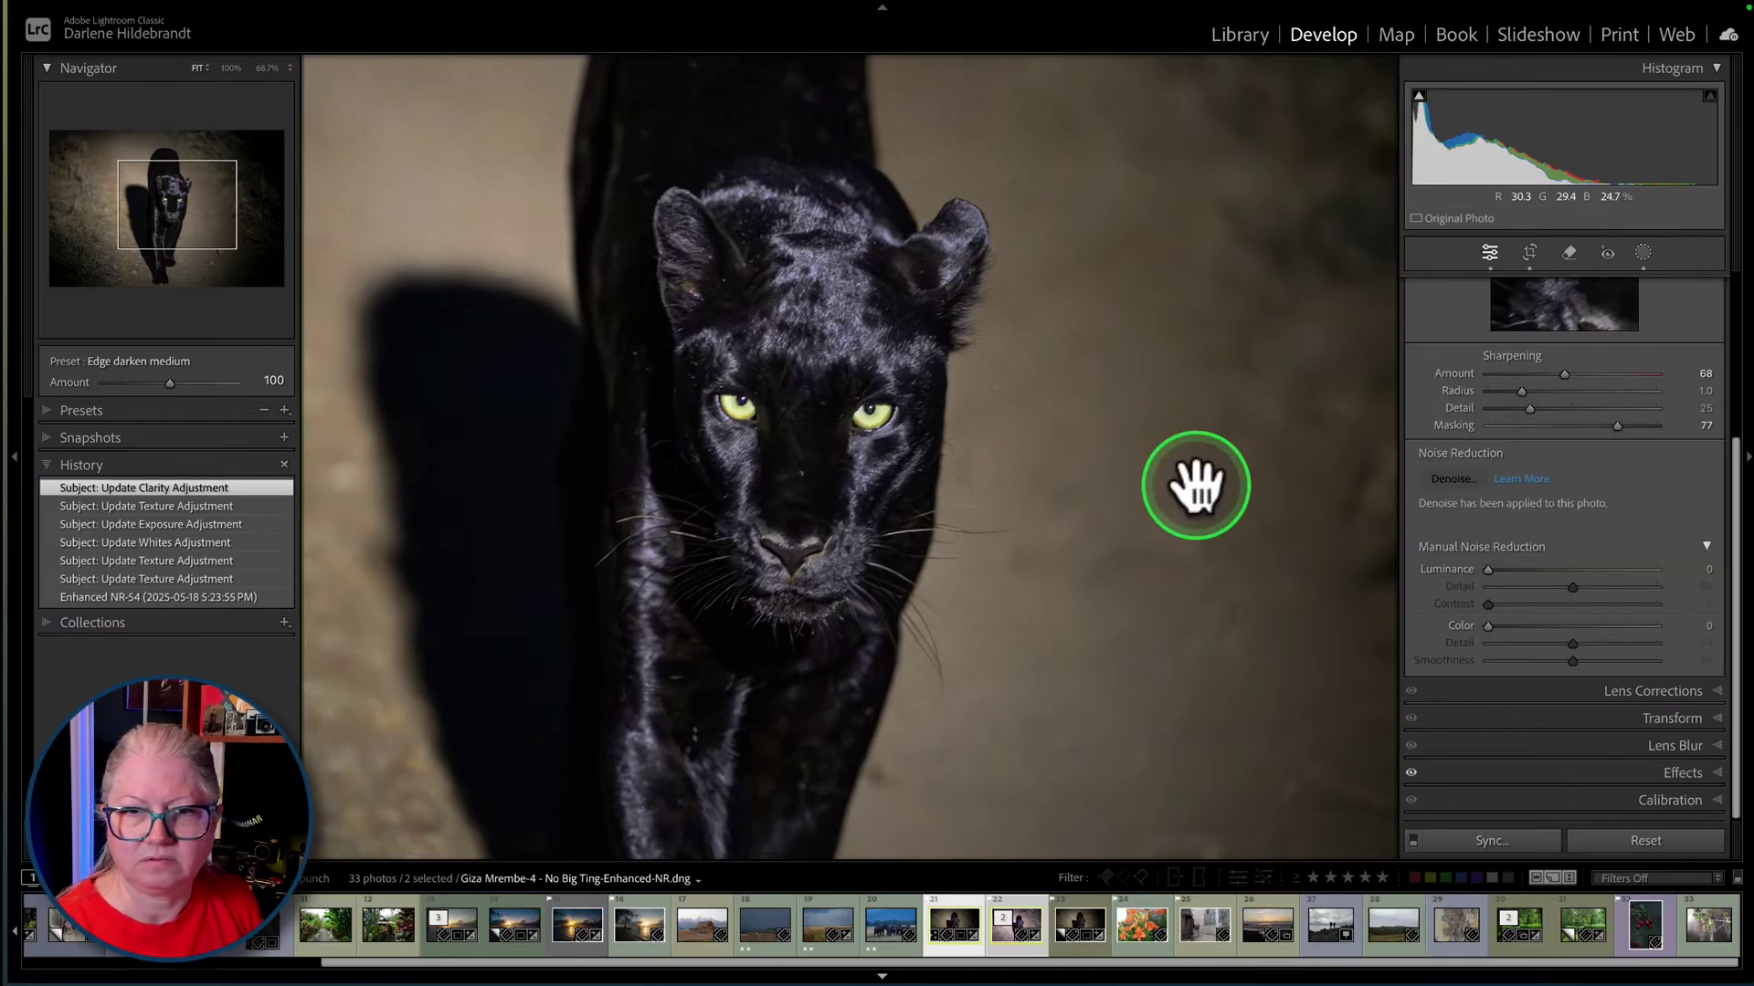
- Fit the whole denoised panther photo in view and reset all of its Develop settings
{"action": "left_click", "coordinate": [1194, 485]}
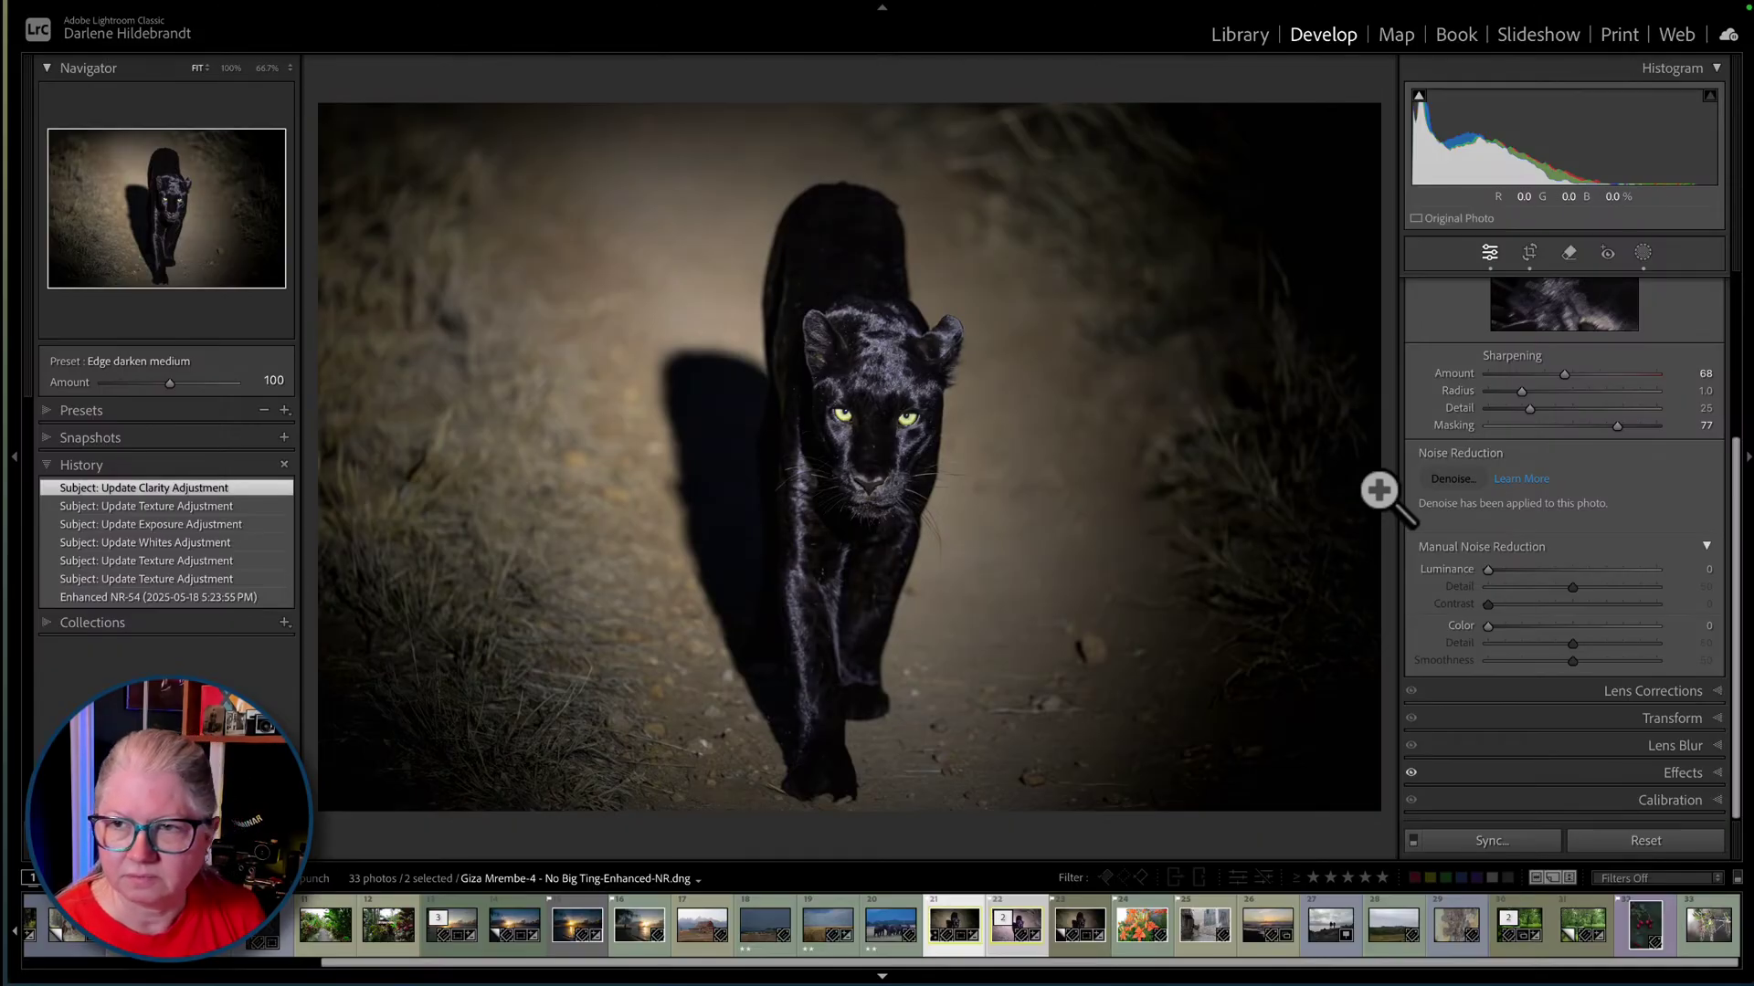
{"action": "left_click", "coordinate": [1379, 491]}
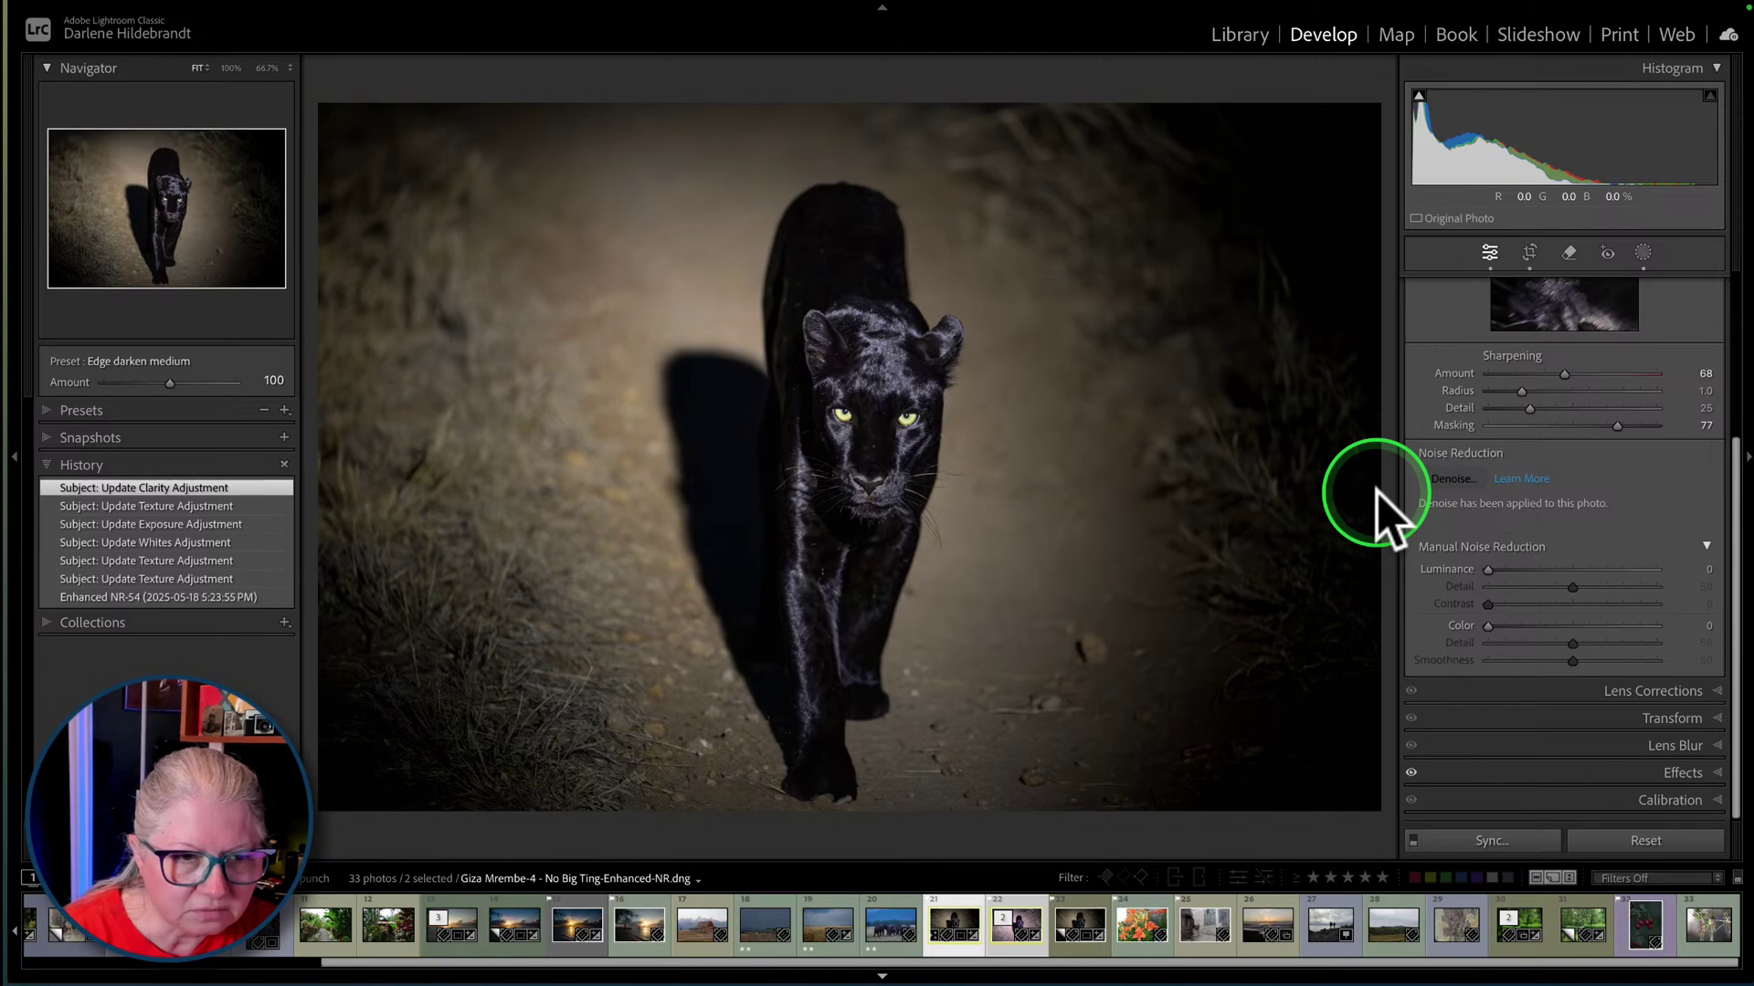
{"action": "left_click", "coordinate": [1380, 496]}
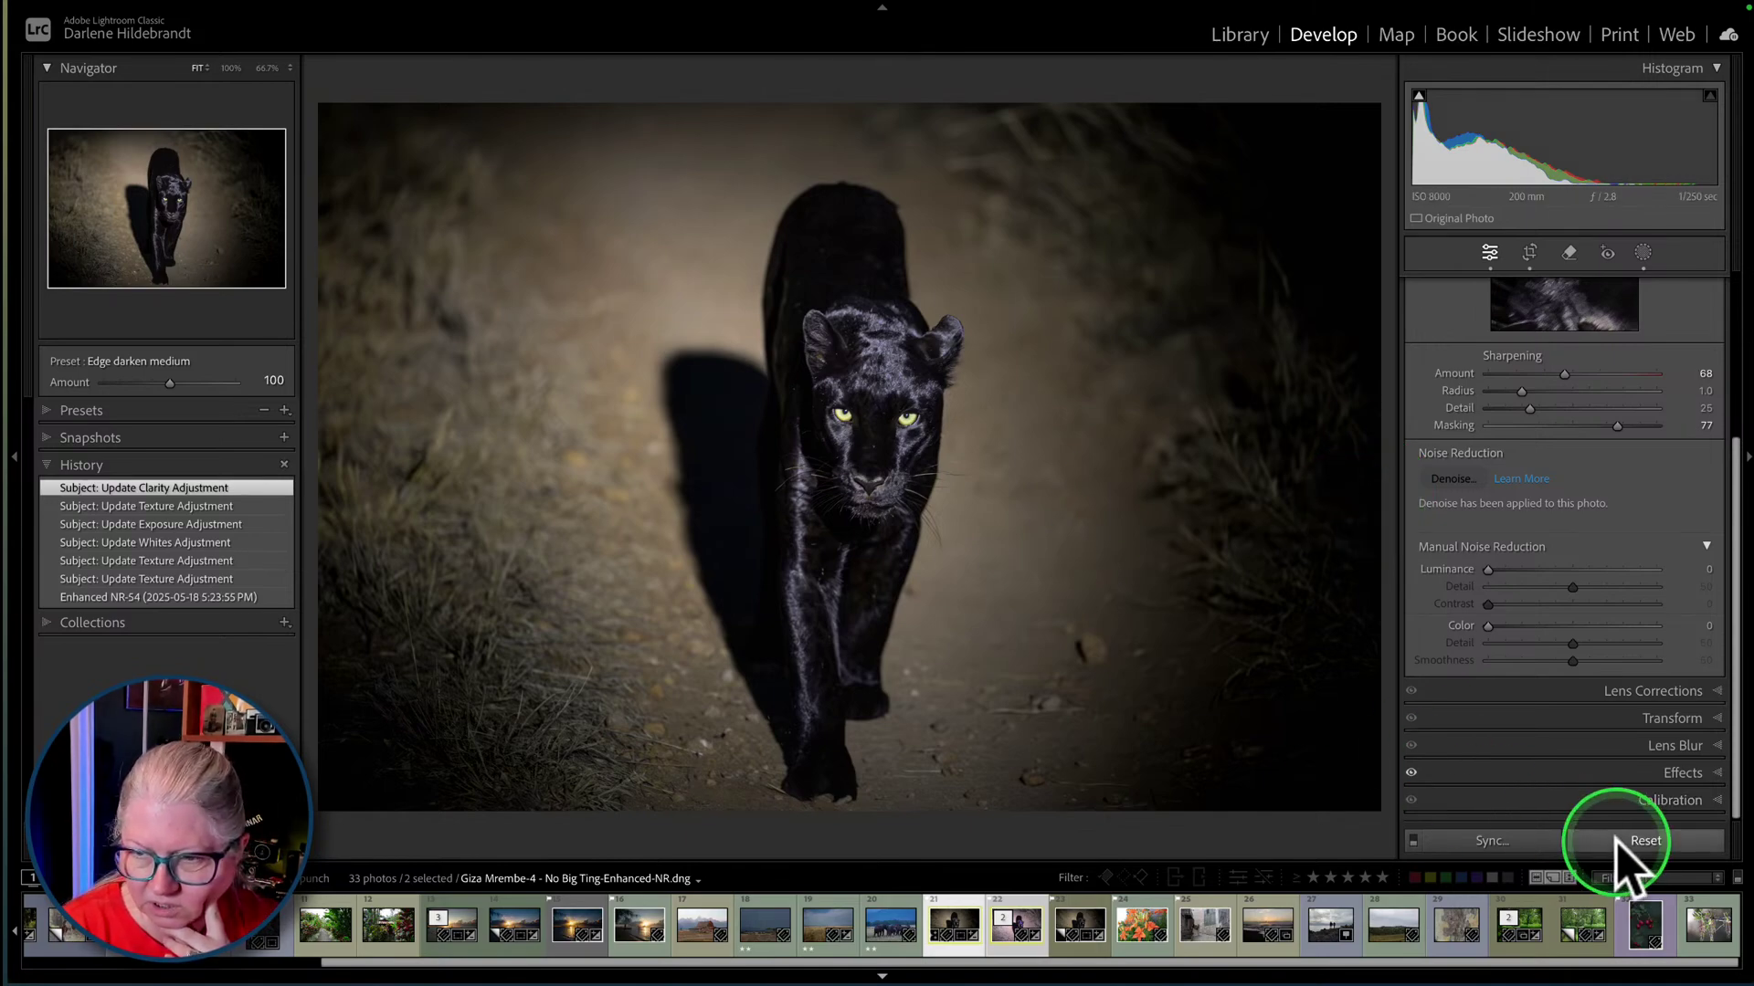
{"action": "key", "text": "backslash"}
{"action": "key", "text": "ctrl+shift+r"}
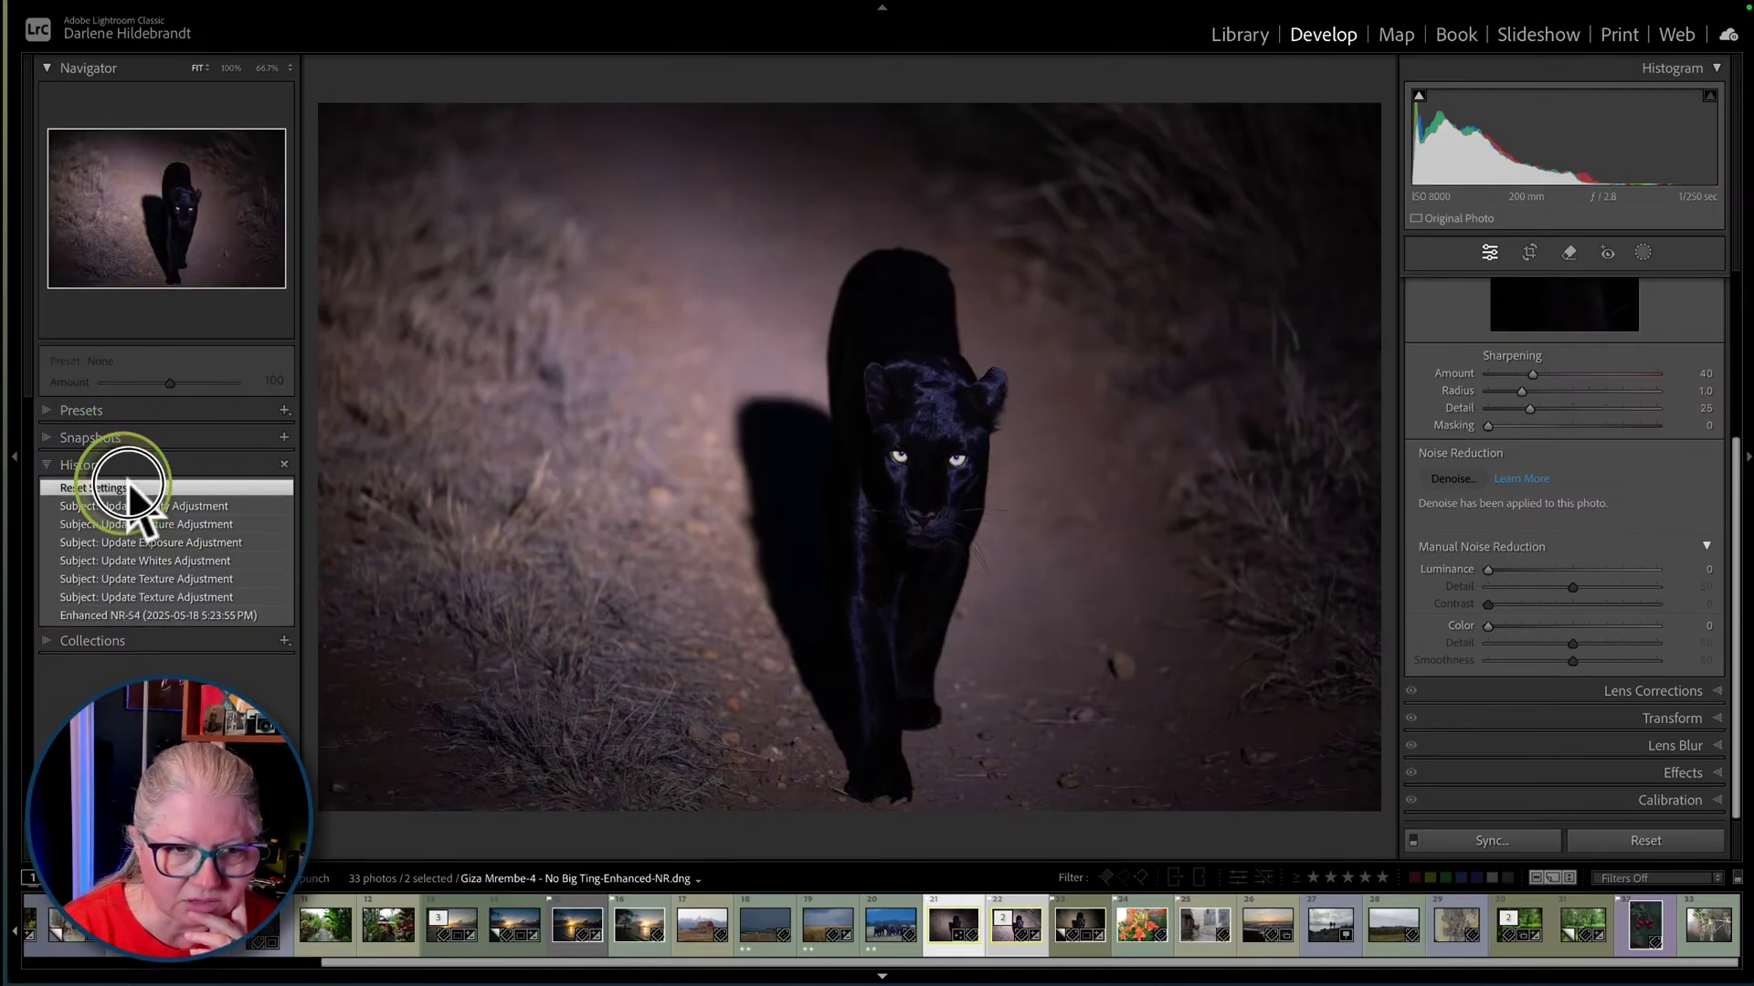
- Copy the Reset Settings history state to Before, and restore the photo to the Subject mask's Clarity adjustment state
{"action": "right_click", "coordinate": [130, 491]}
{"action": "left_click", "coordinate": [123, 503]}
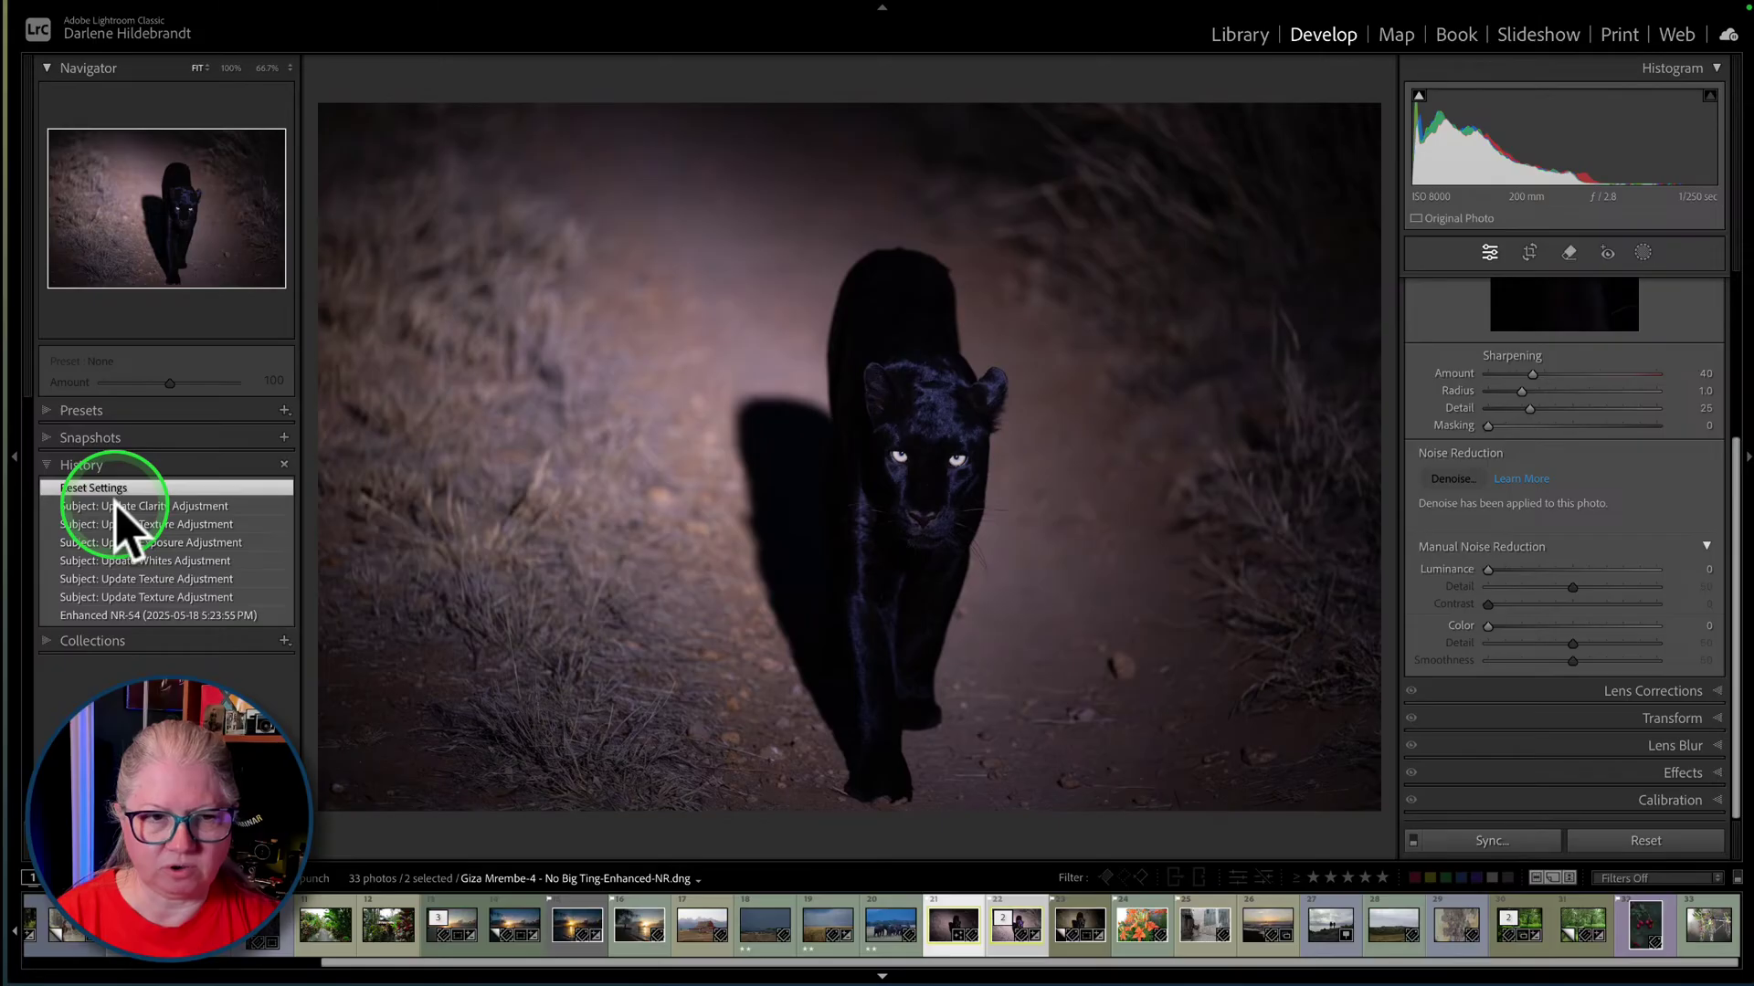
{"action": "left_click", "coordinate": [126, 506]}
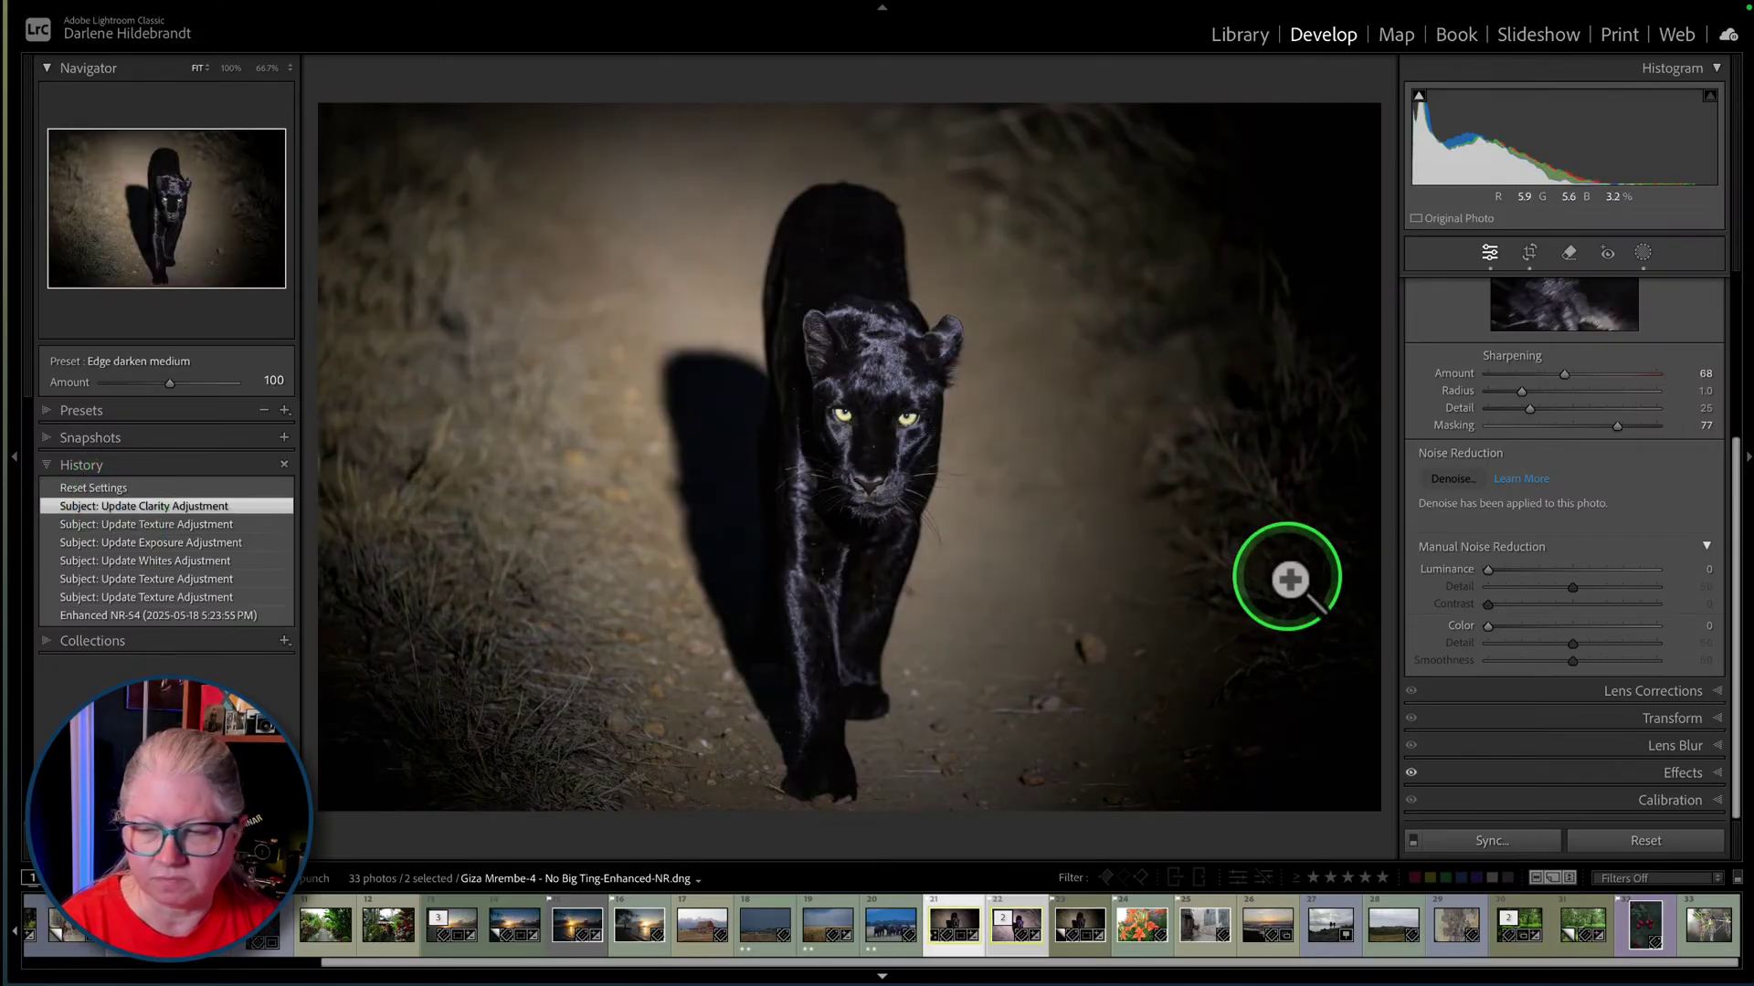
{"action": "left_click", "coordinate": [251, 506]}
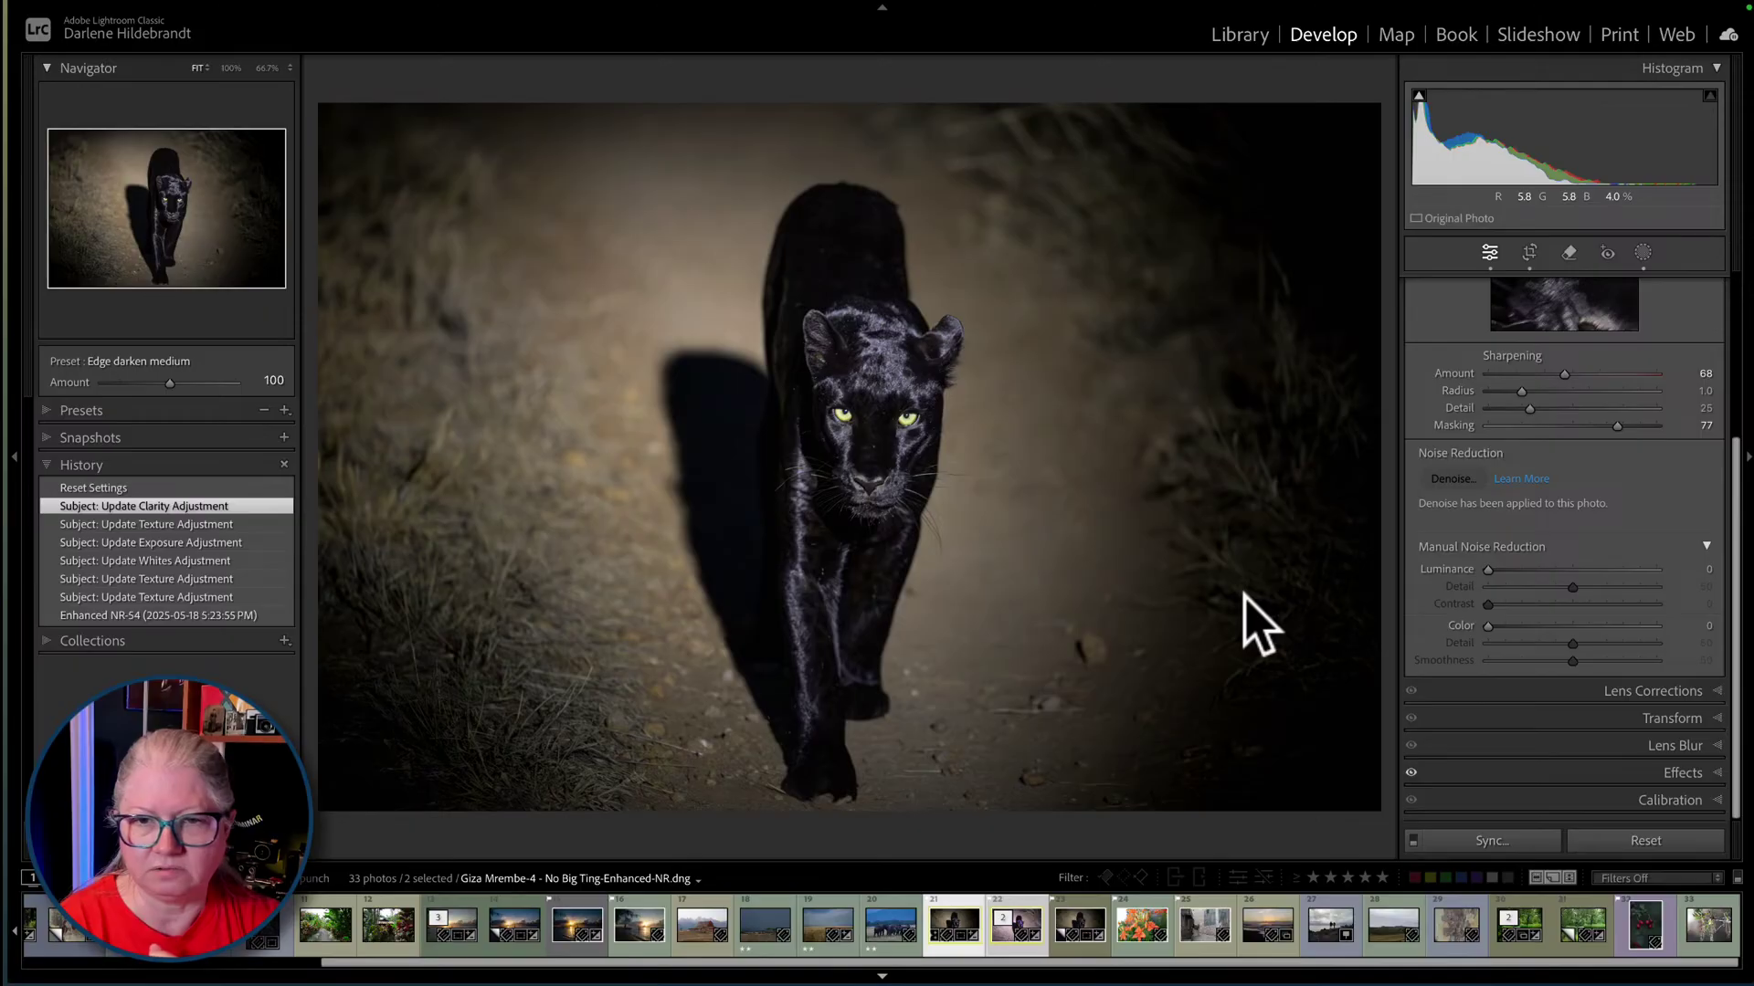
- Compare the Before view with the edited version of the denoised panther photo twice
{"action": "key", "text": "backslash"}
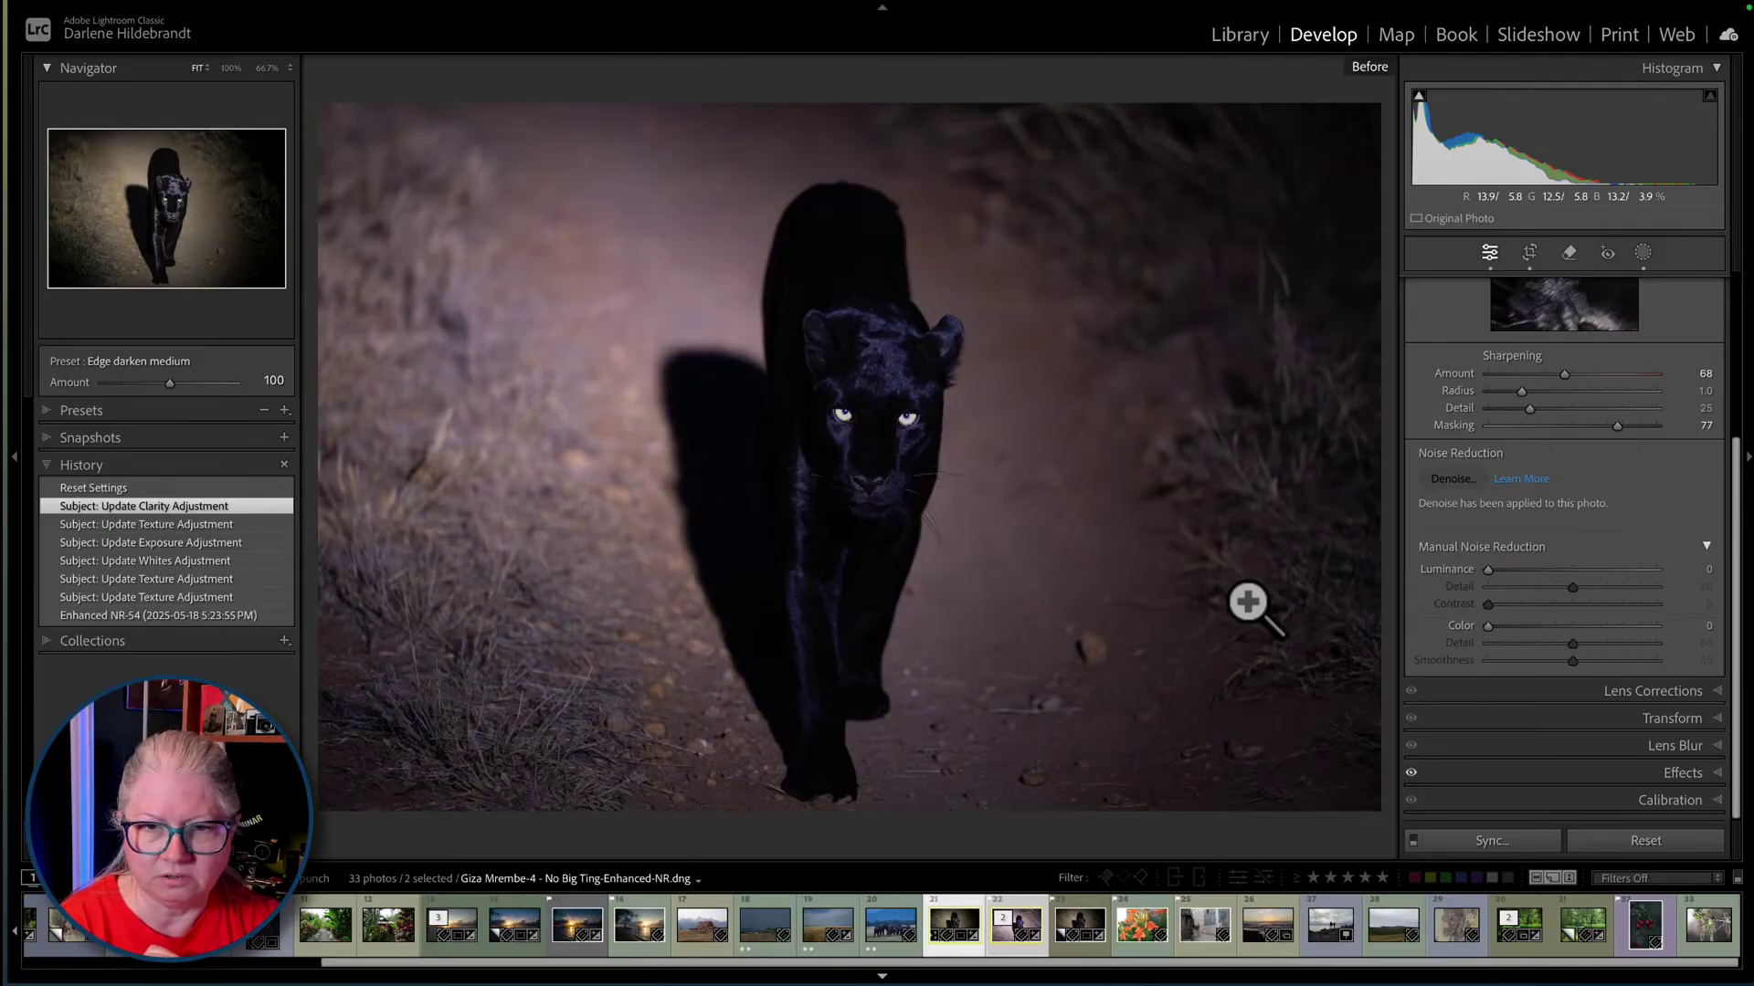
{"action": "key", "text": "backslash"}
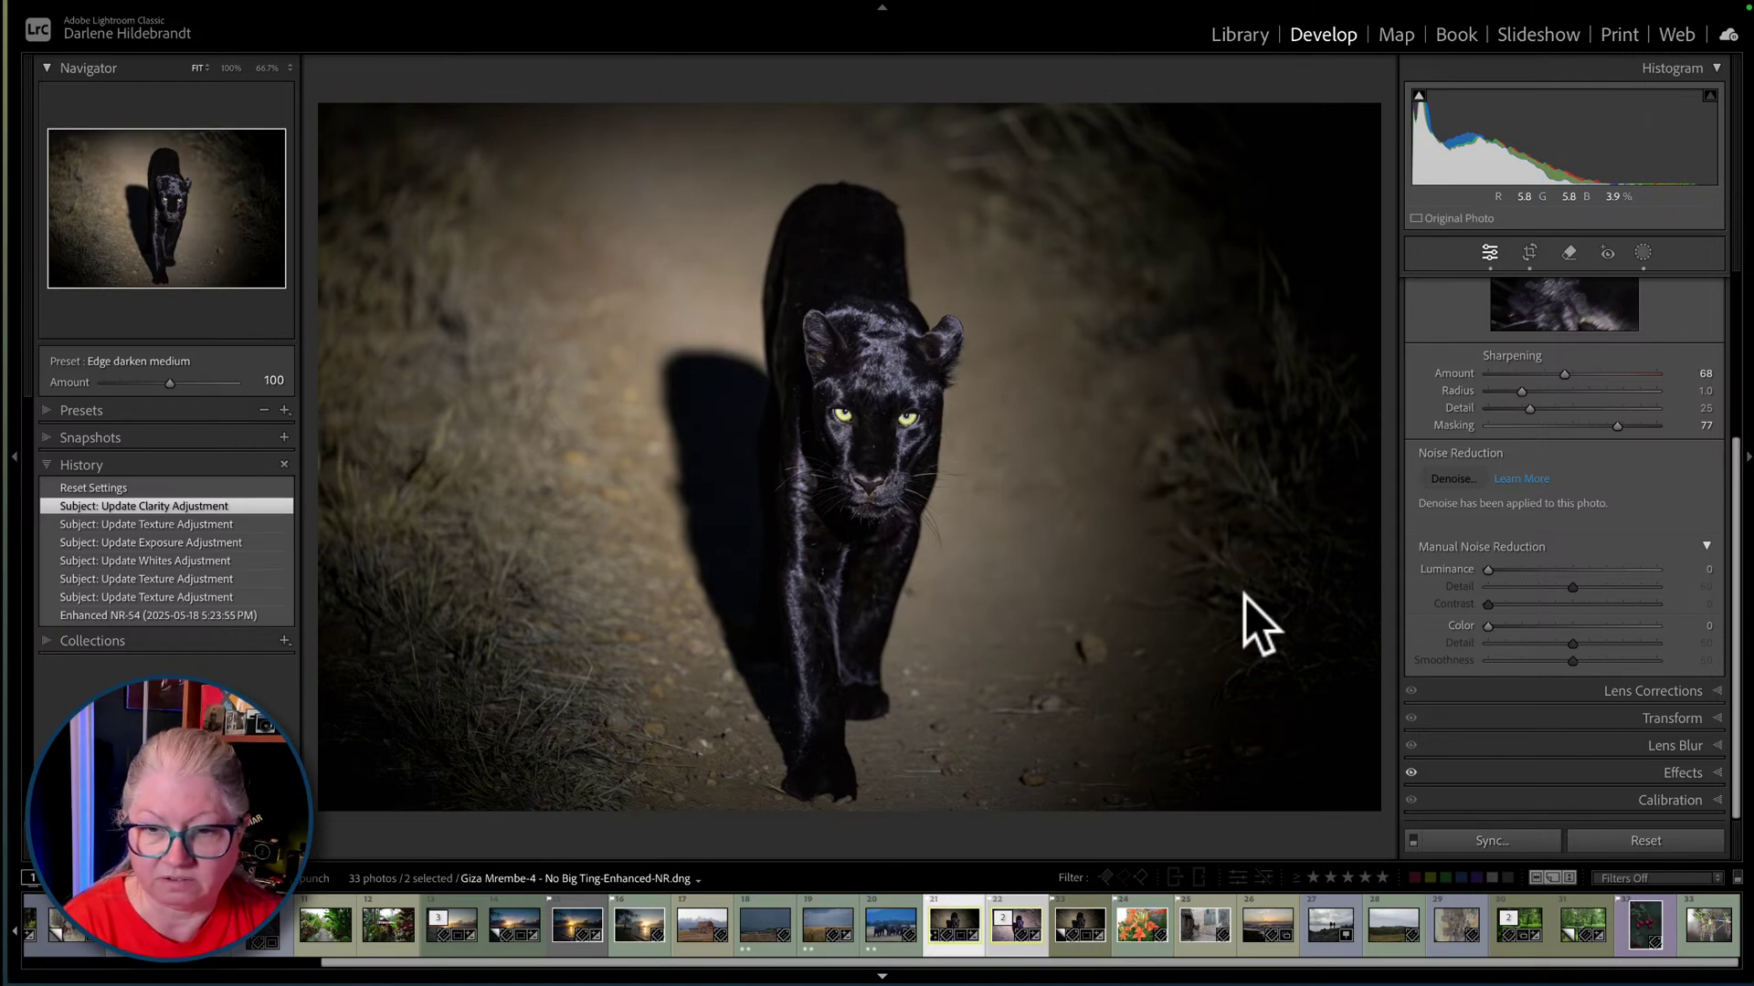
{"action": "key", "text": "backslash"}
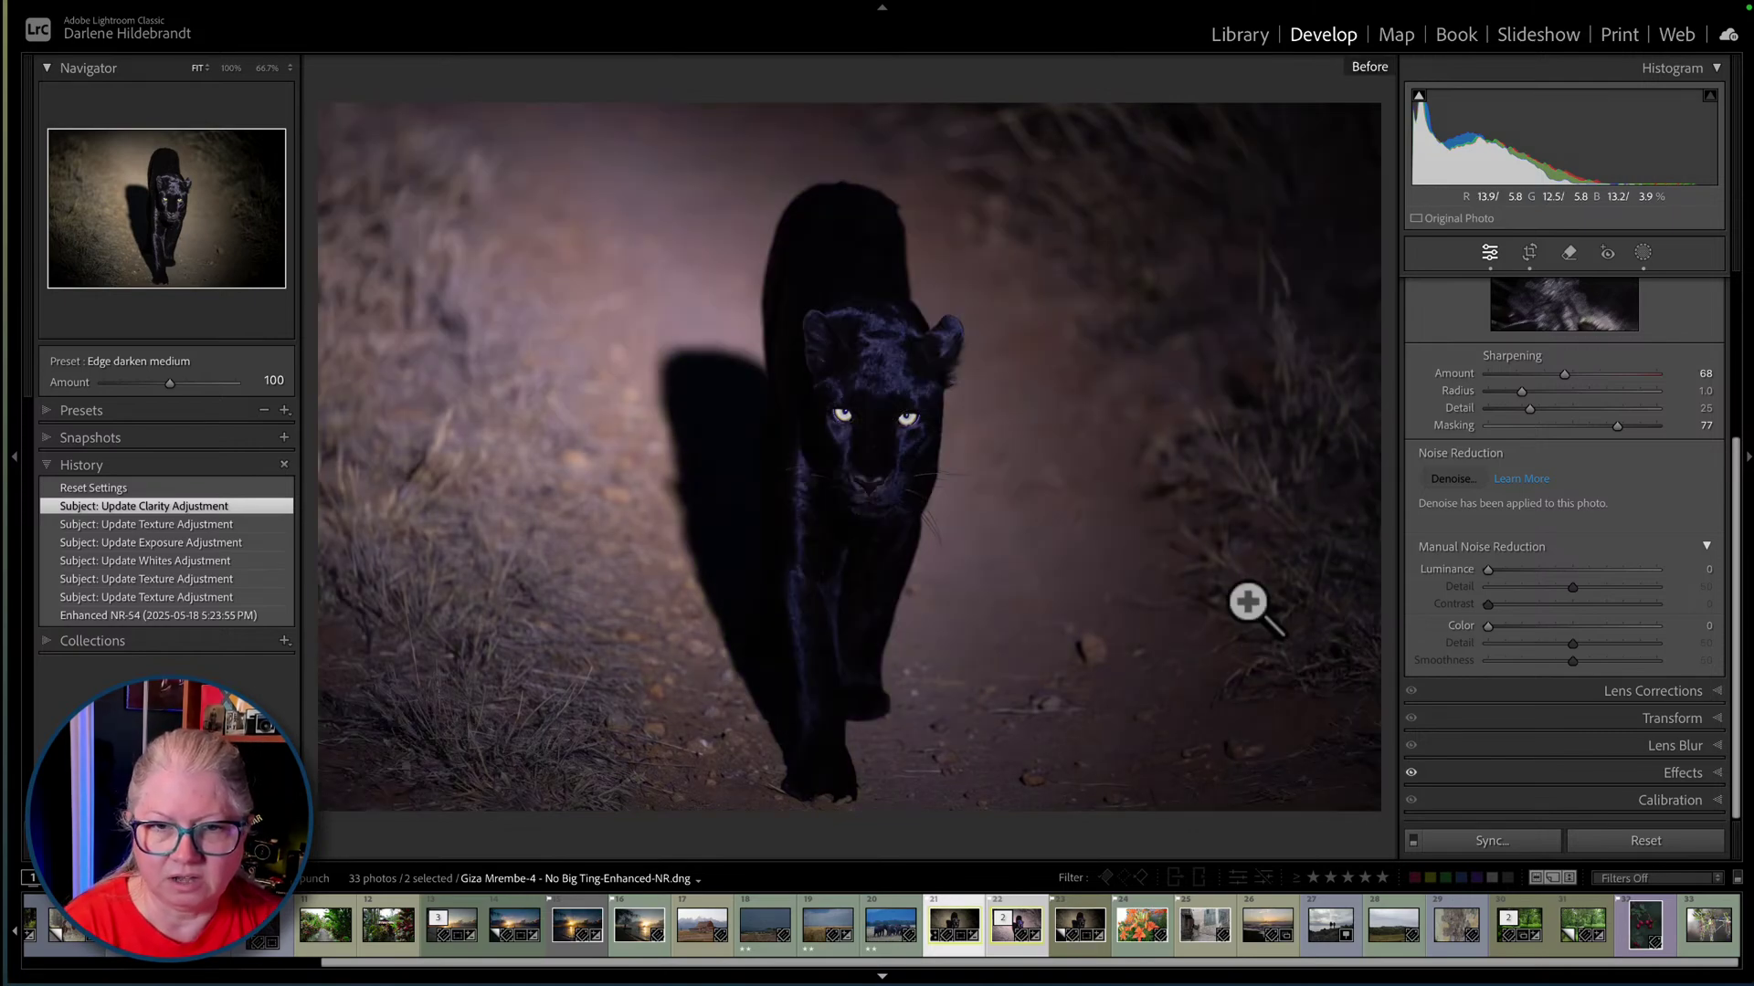
{"action": "key", "text": "backslash"}
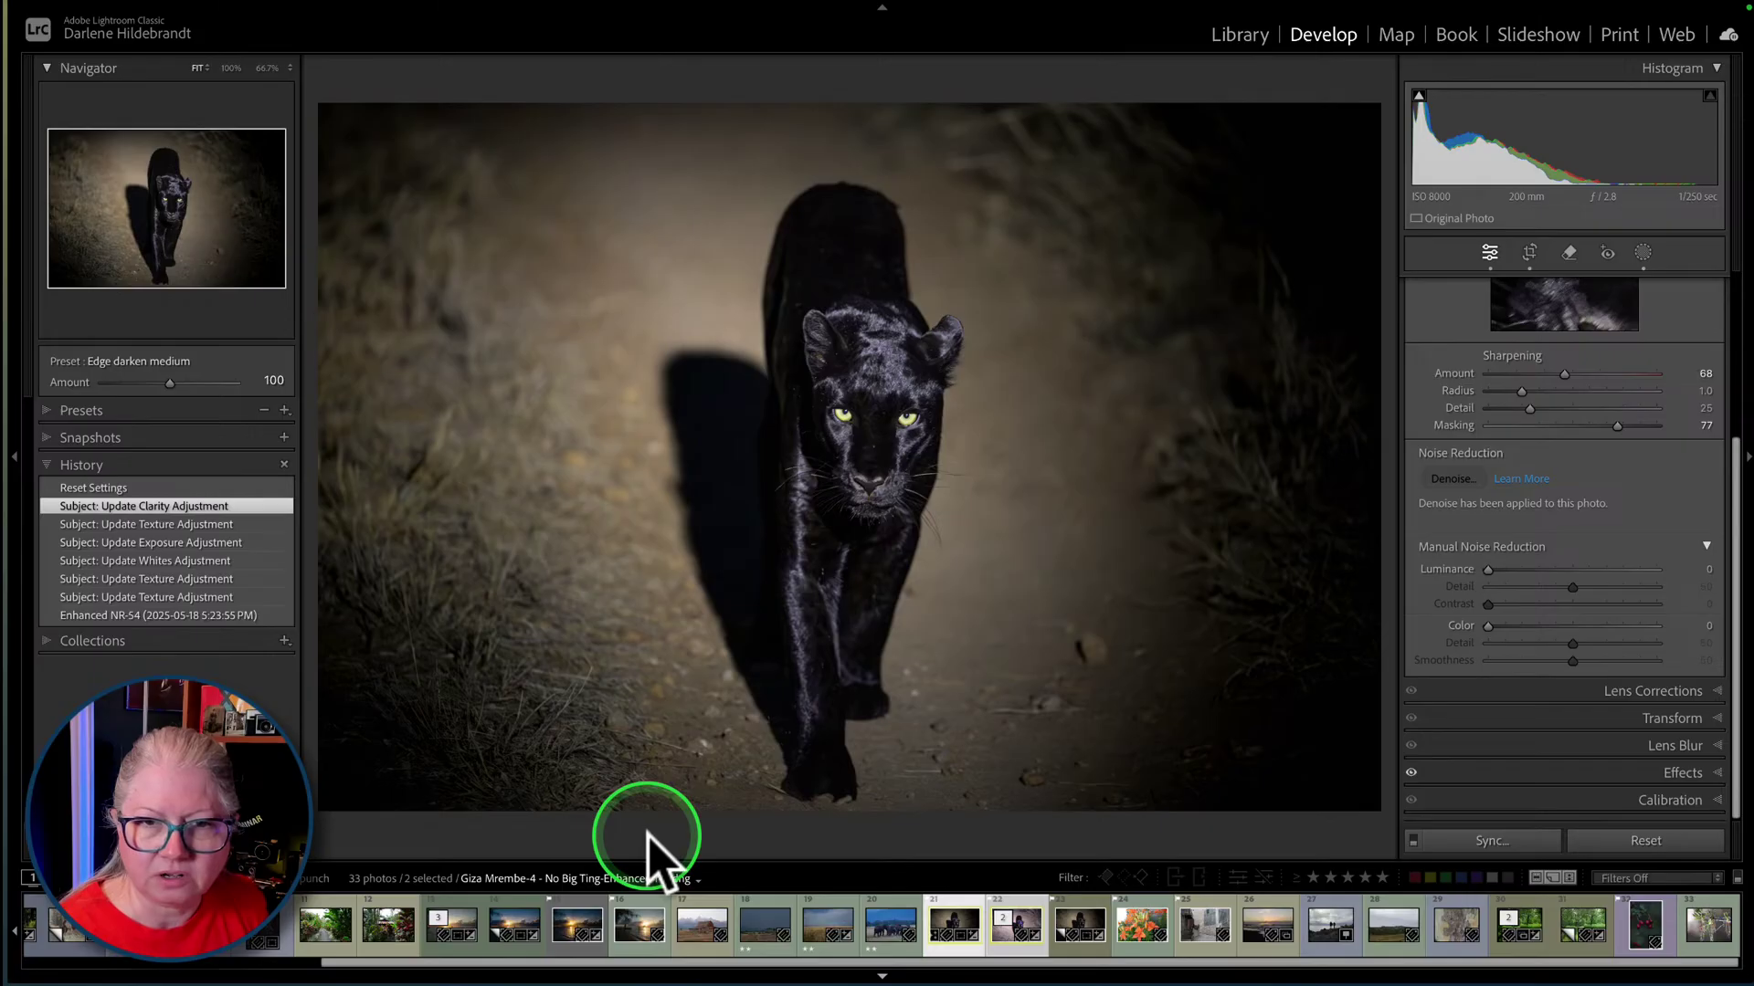
- Return to the Library grid, look through the folder's thumbnails for another photo, and show the side panels
{"action": "key", "text": "g"}
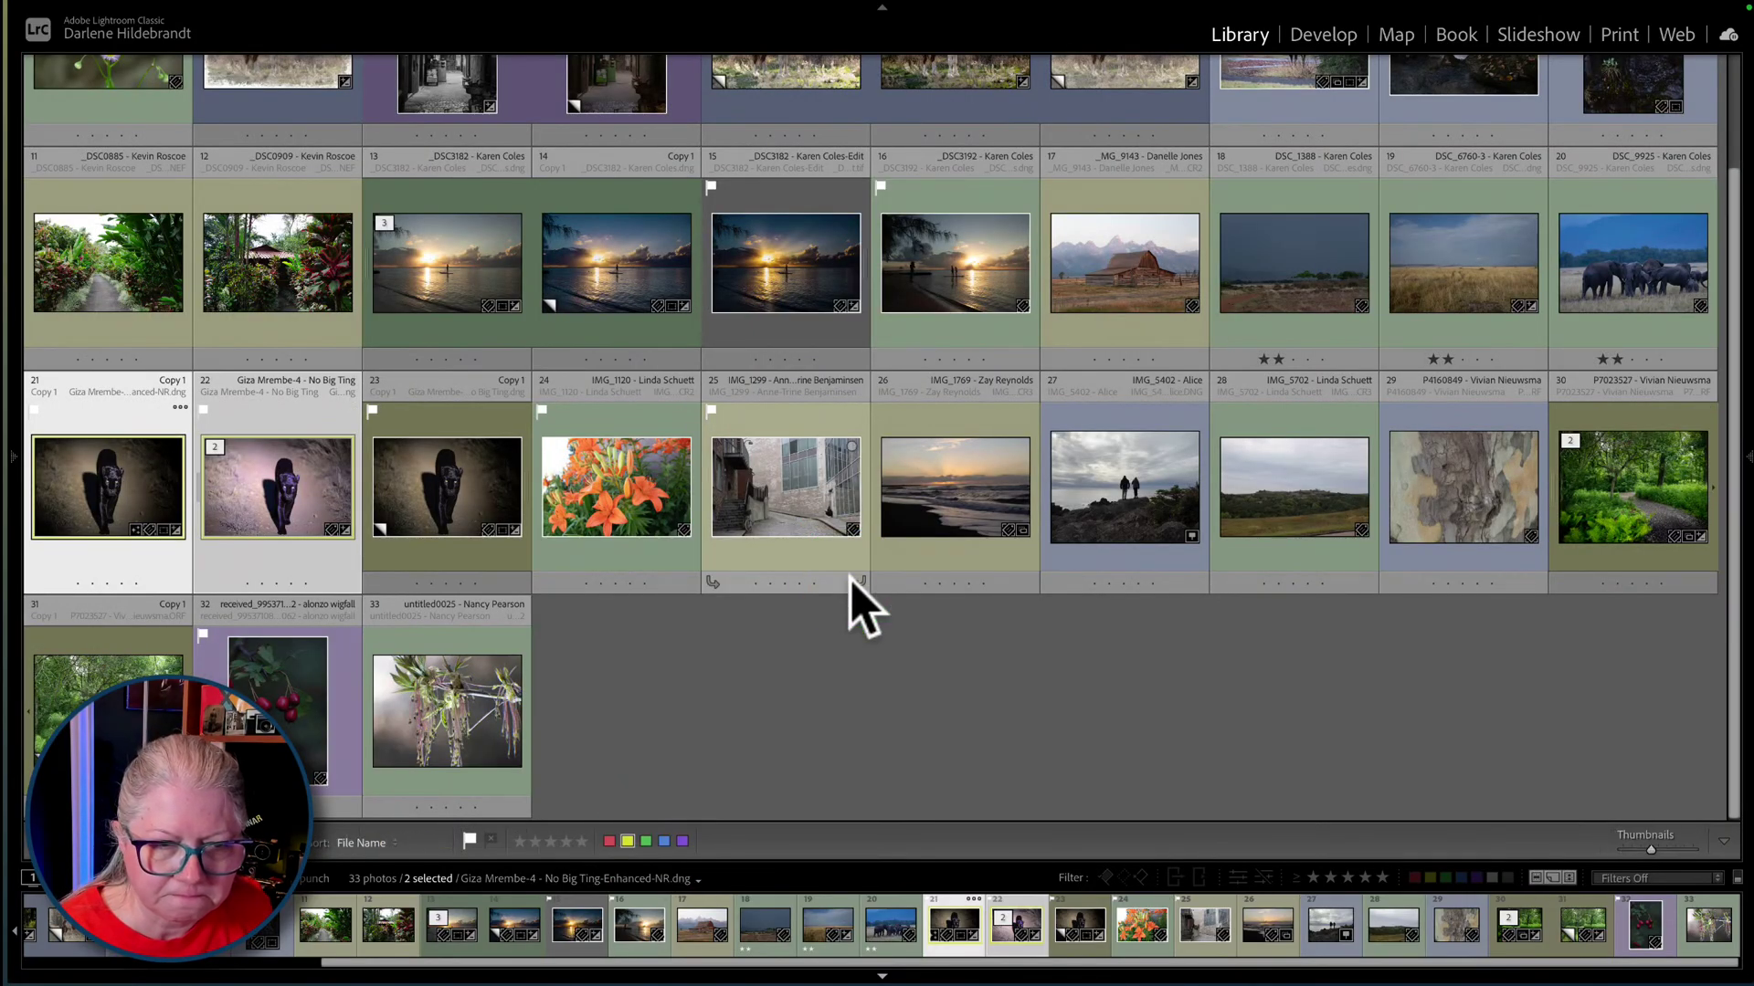
{"action": "scroll", "coordinate": [971, 584], "scroll_direction": "up", "scroll_amount": 1}
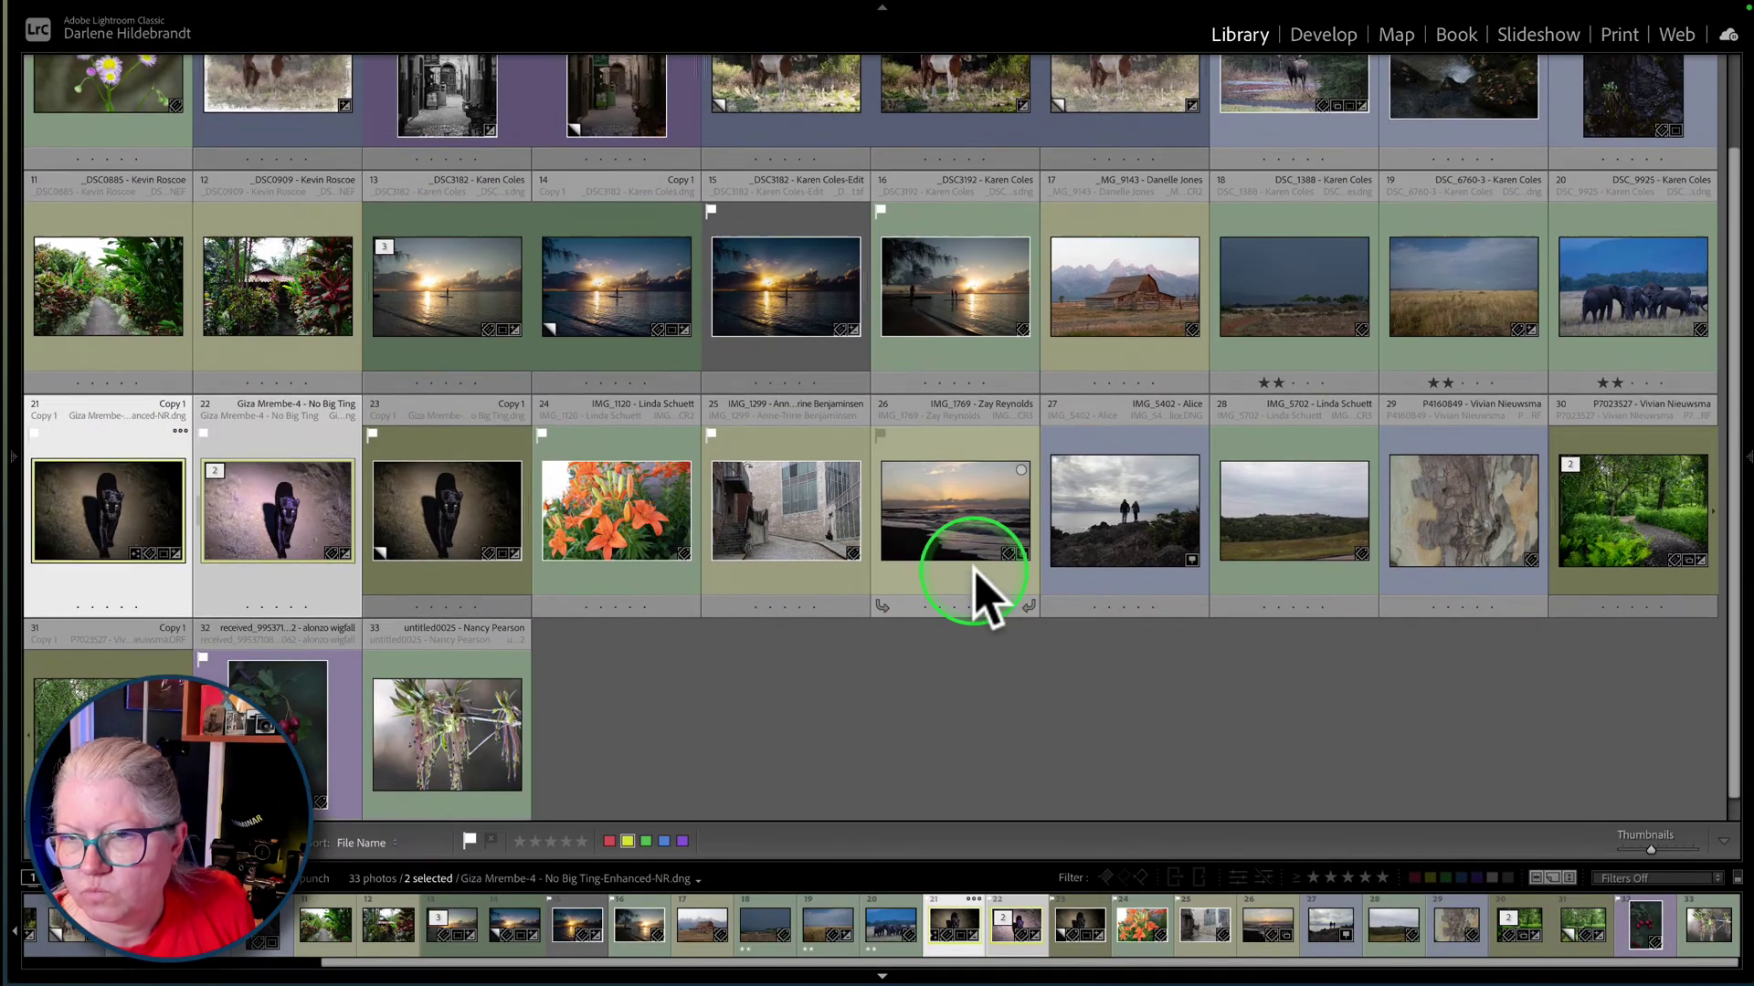
{"action": "scroll", "coordinate": [973, 575], "scroll_direction": "up", "scroll_amount": 1}
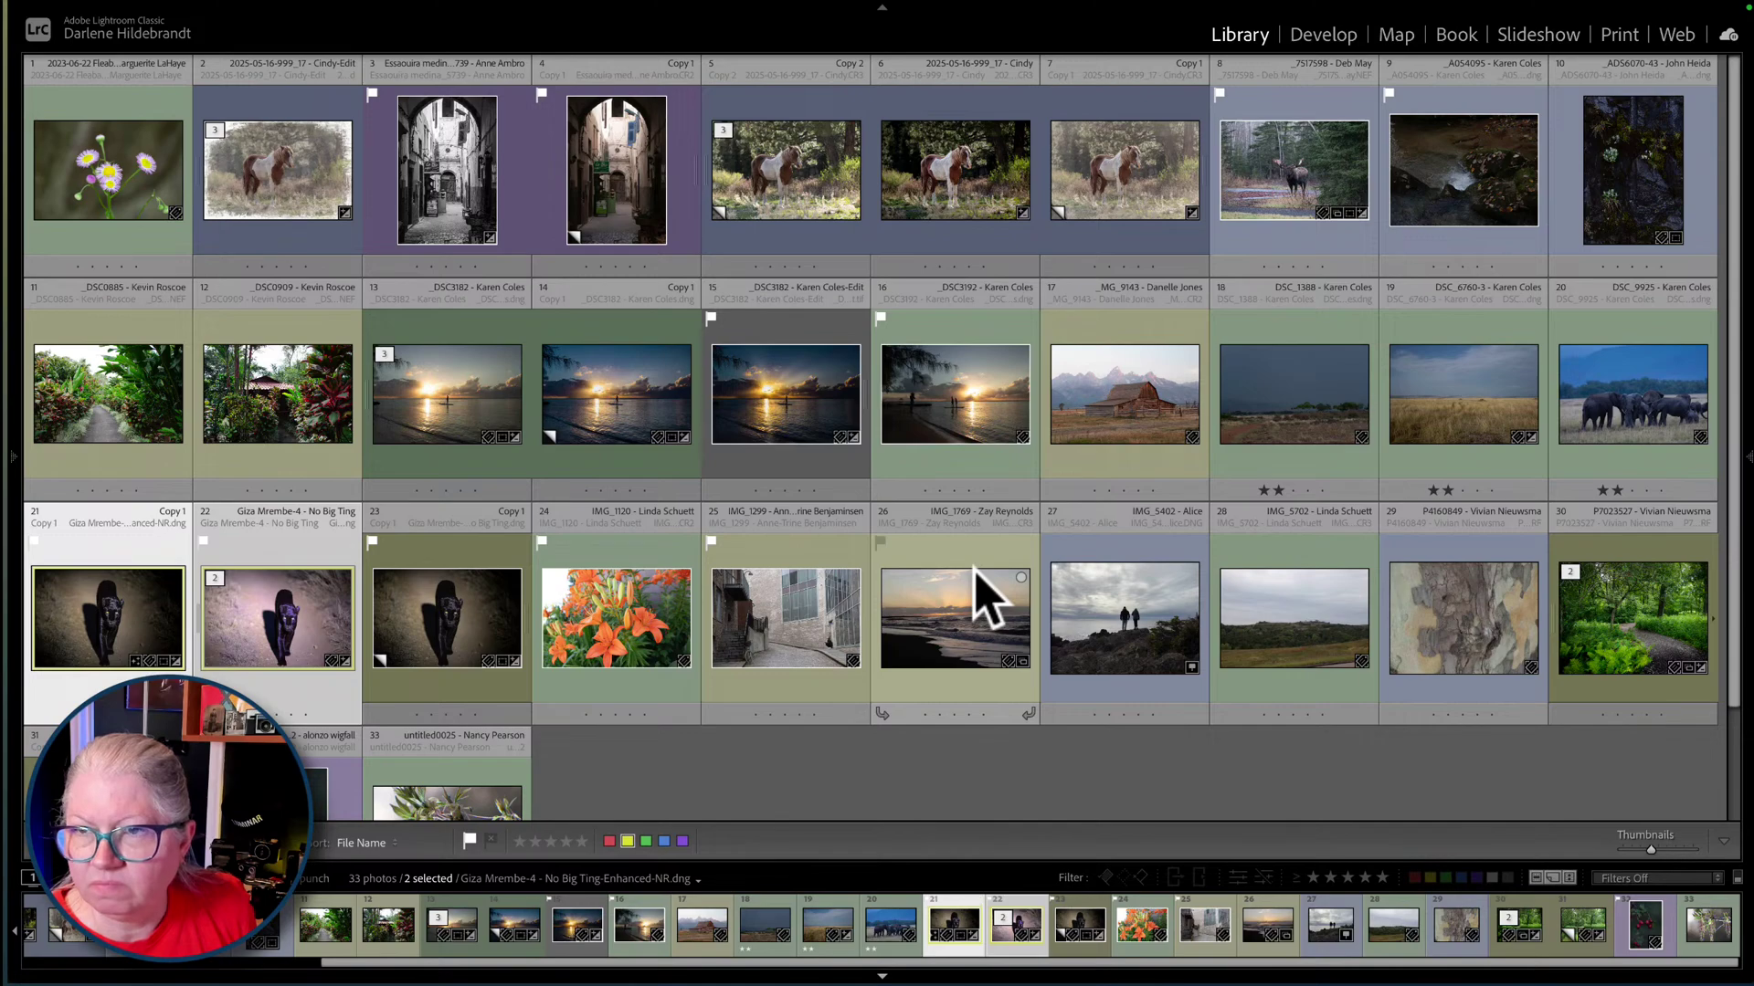
{"action": "scroll", "coordinate": [987, 598], "scroll_direction": "down", "scroll_amount": 1}
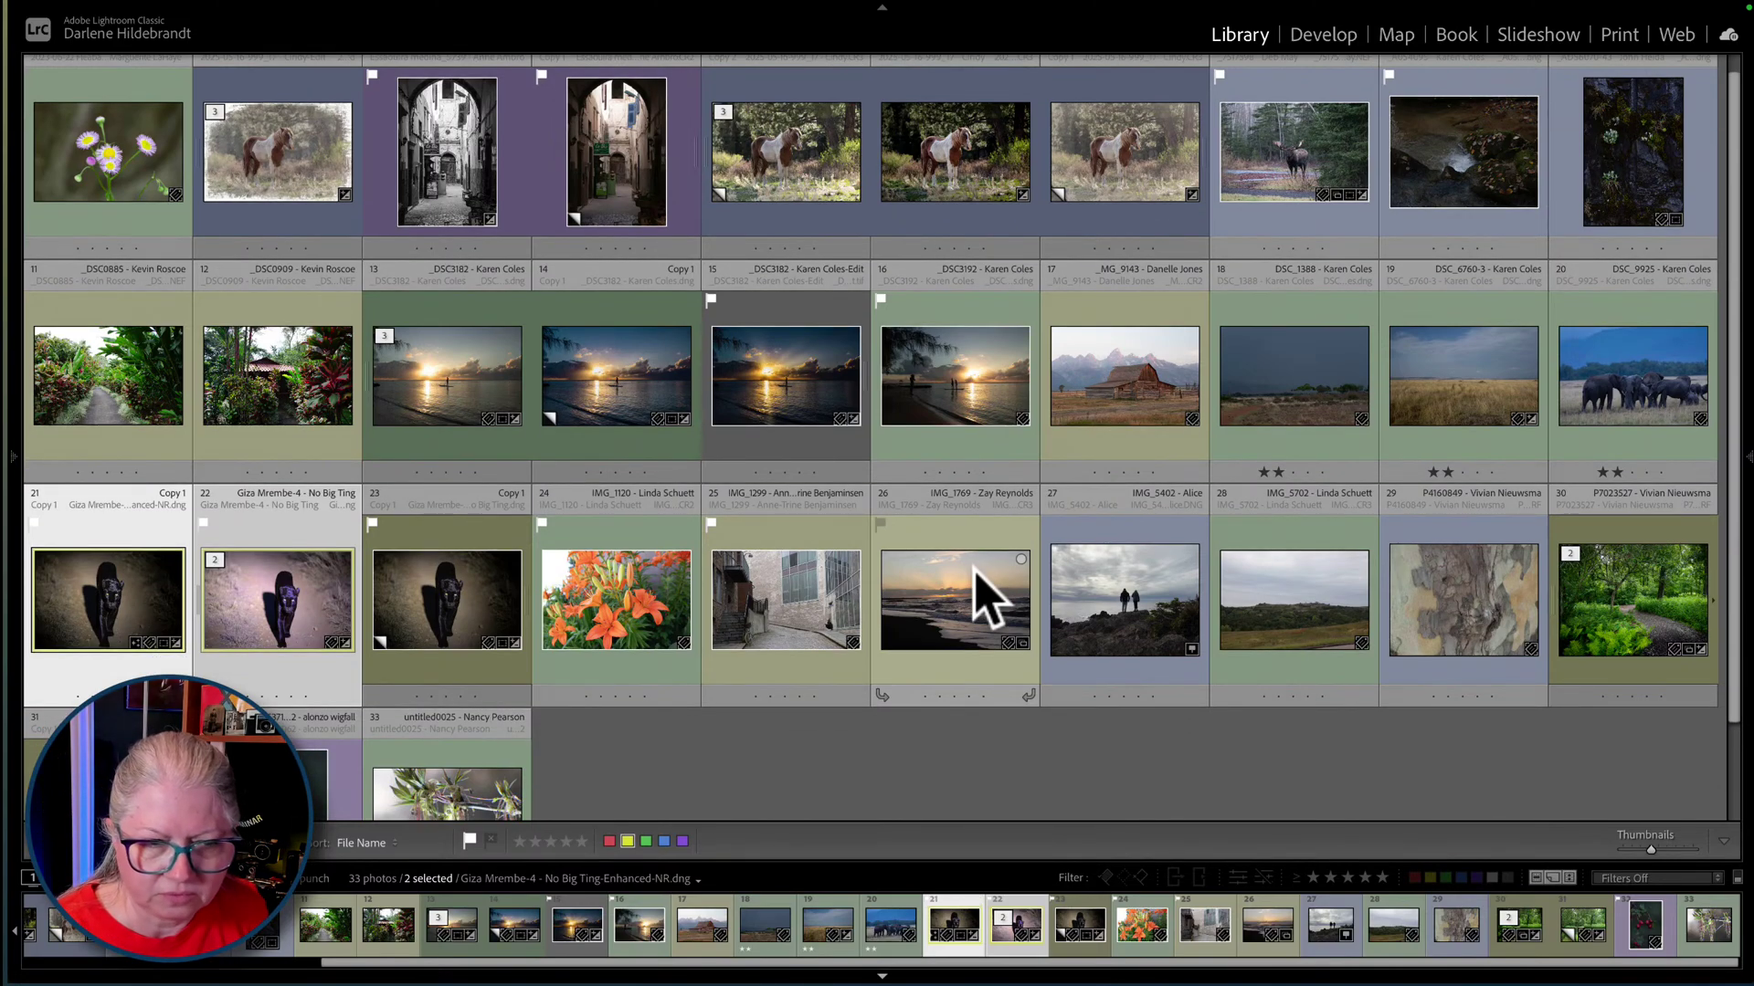
{"action": "scroll", "coordinate": [986, 598], "scroll_direction": "down", "scroll_amount": 1}
{"action": "scroll", "coordinate": [986, 598], "scroll_direction": "up", "scroll_amount": 1}
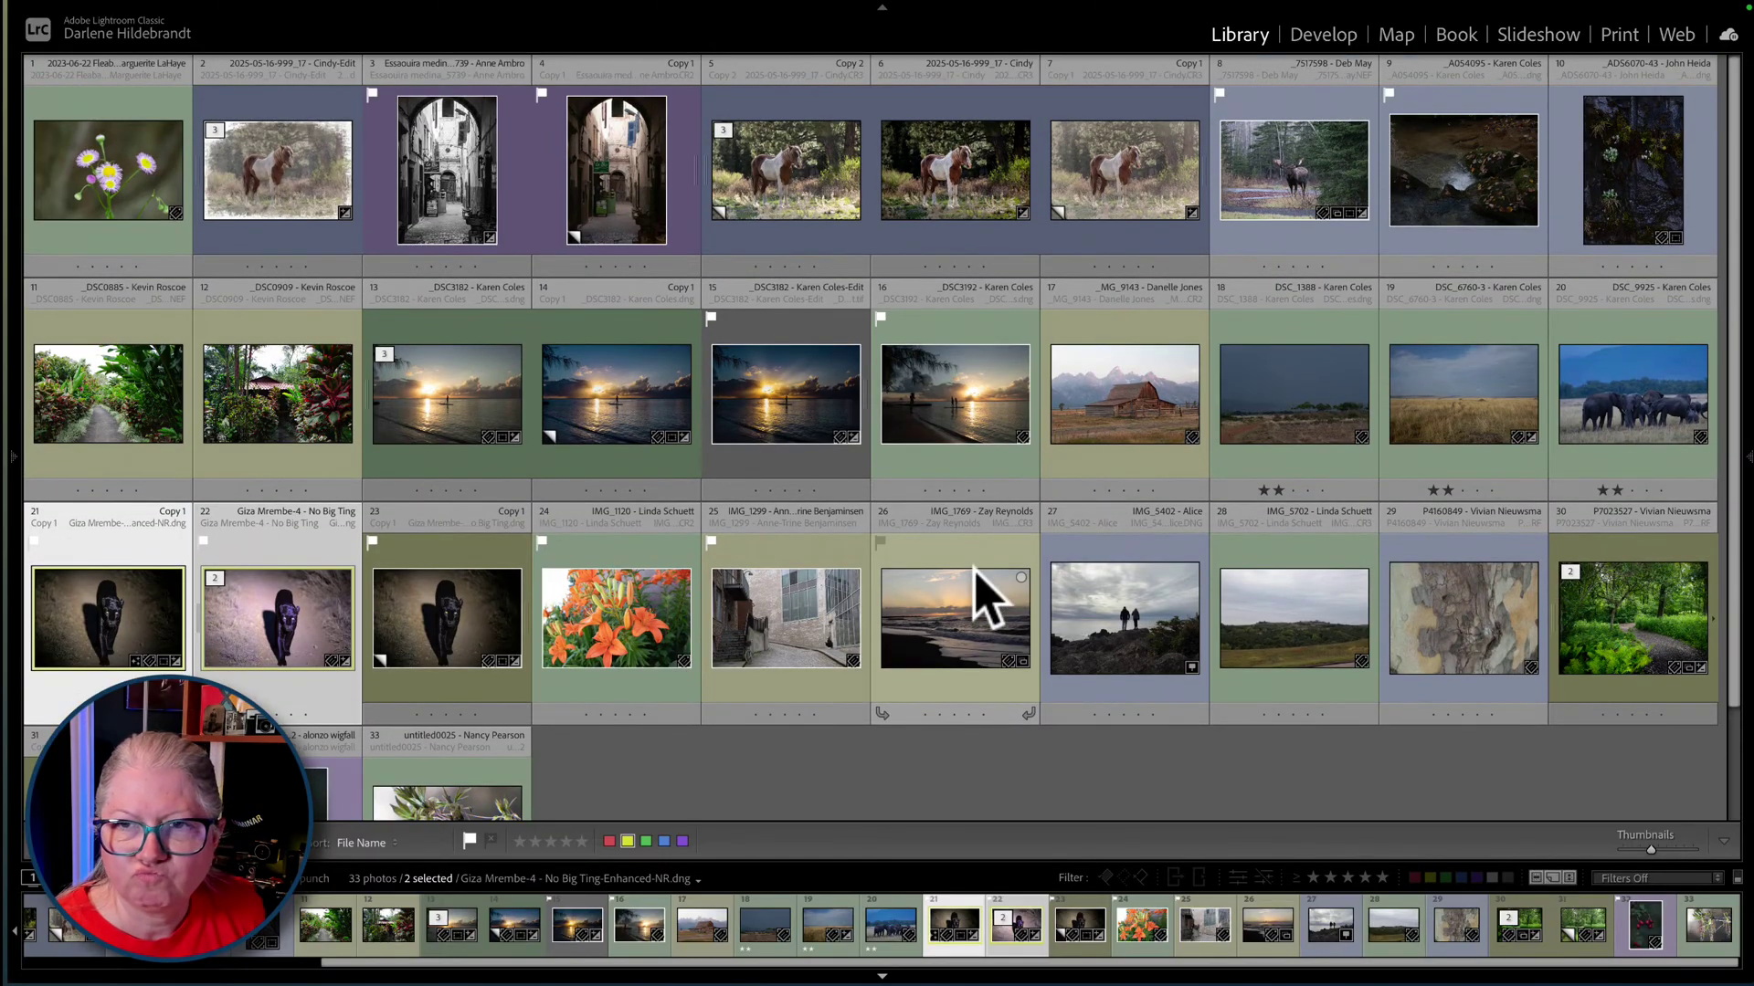
{"action": "scroll", "coordinate": [986, 598], "scroll_direction": "down", "scroll_amount": 3}
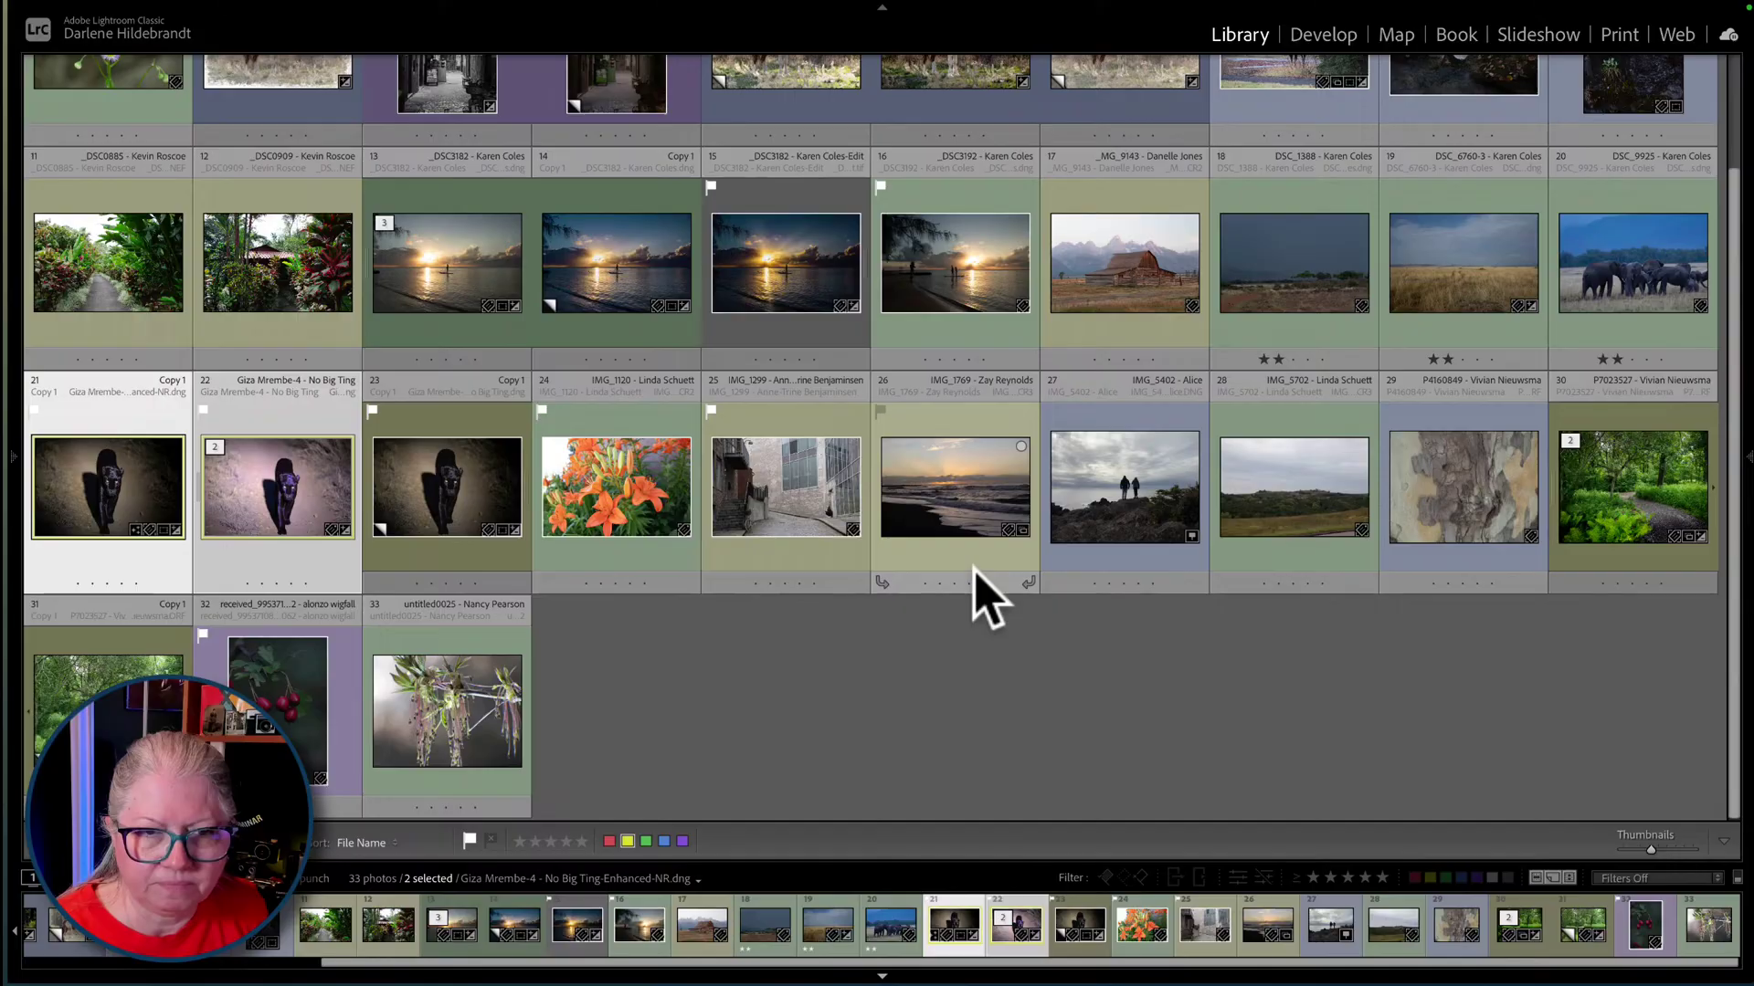
{"action": "key", "text": "Tab"}
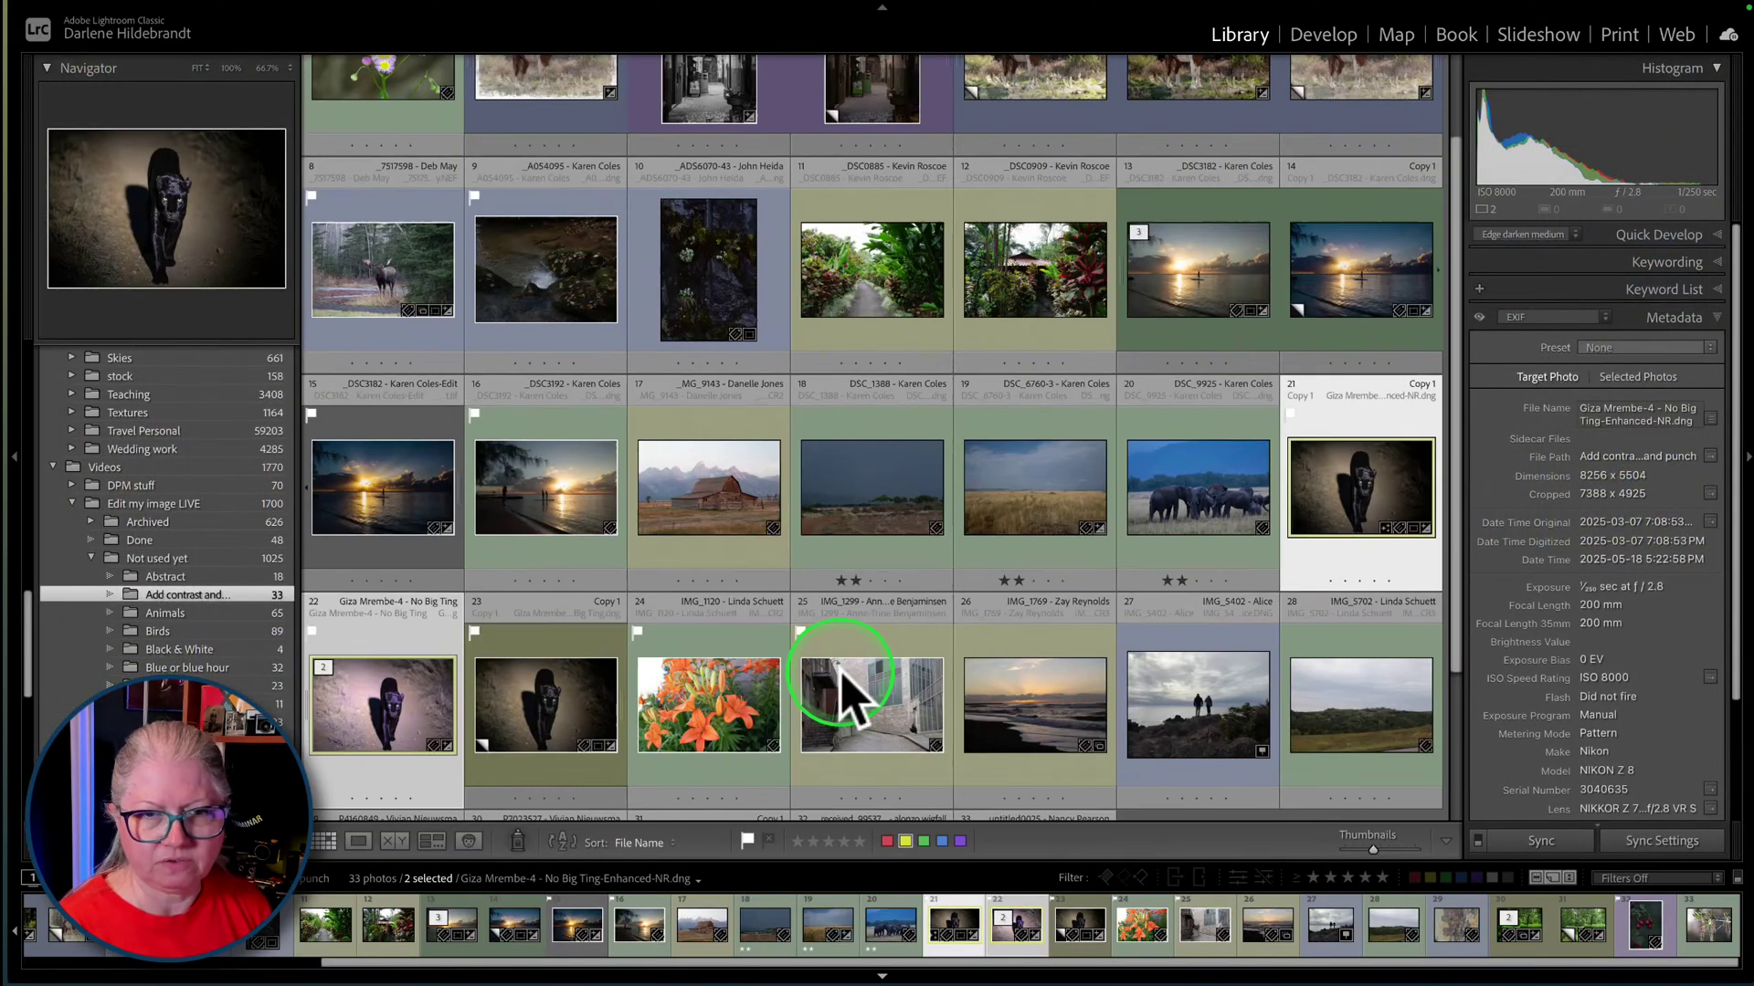